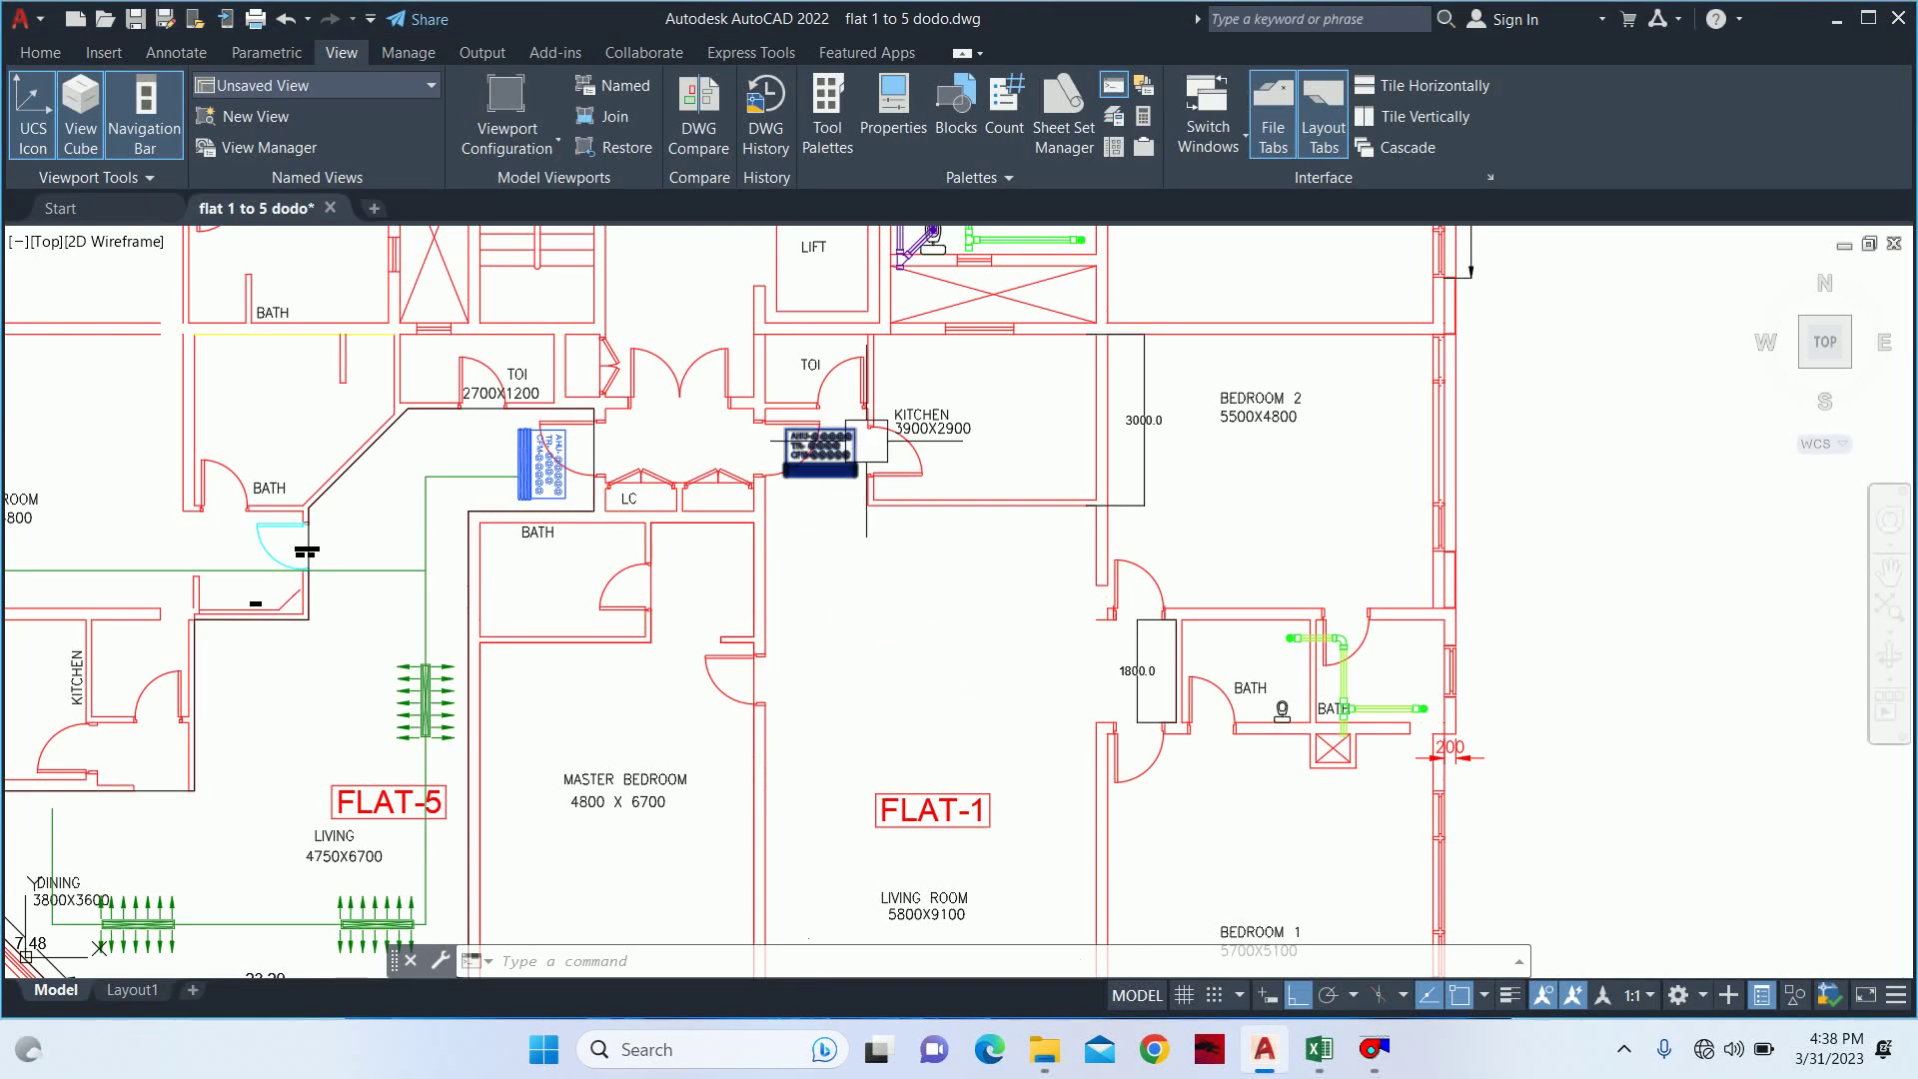
# - Zoom out to the full floor plan and bring up the Excel master load file
pyautogui.scroll(-3, 868, 437)
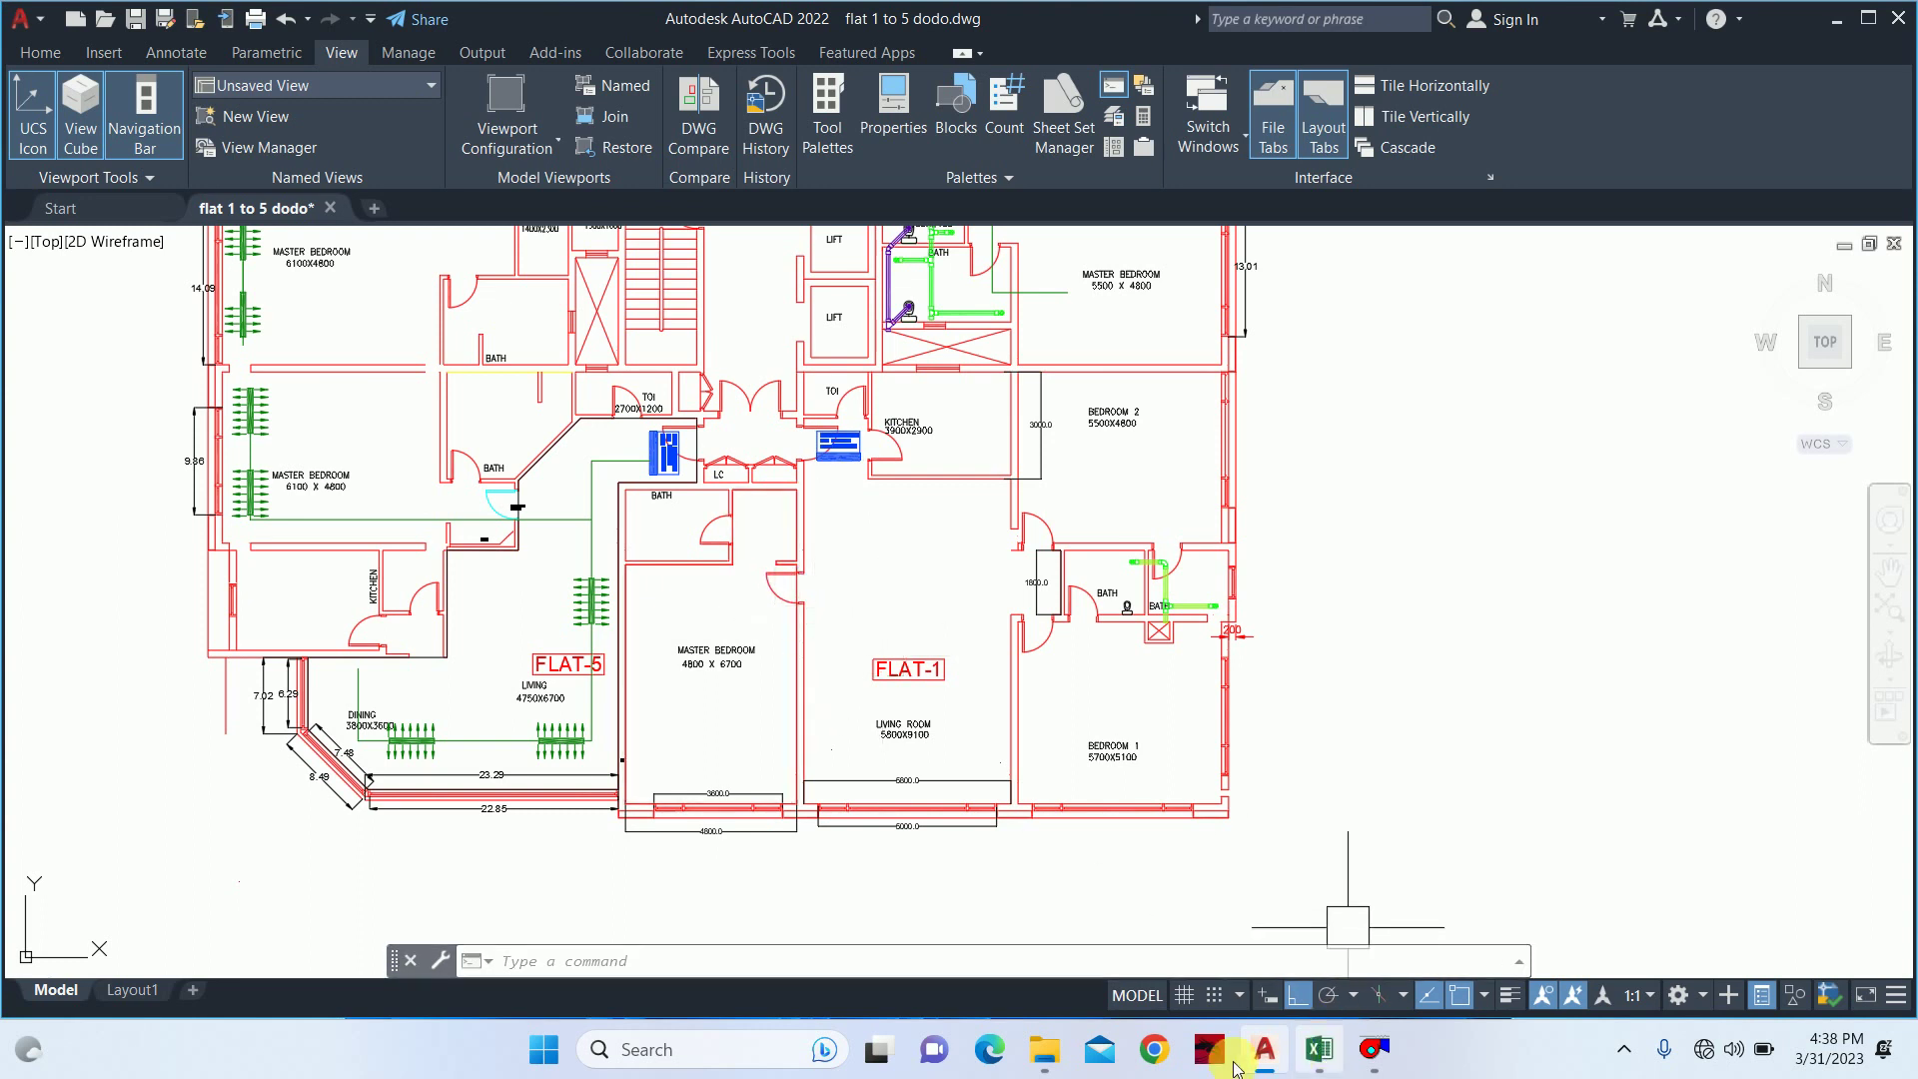
pyautogui.click(1319, 1049)
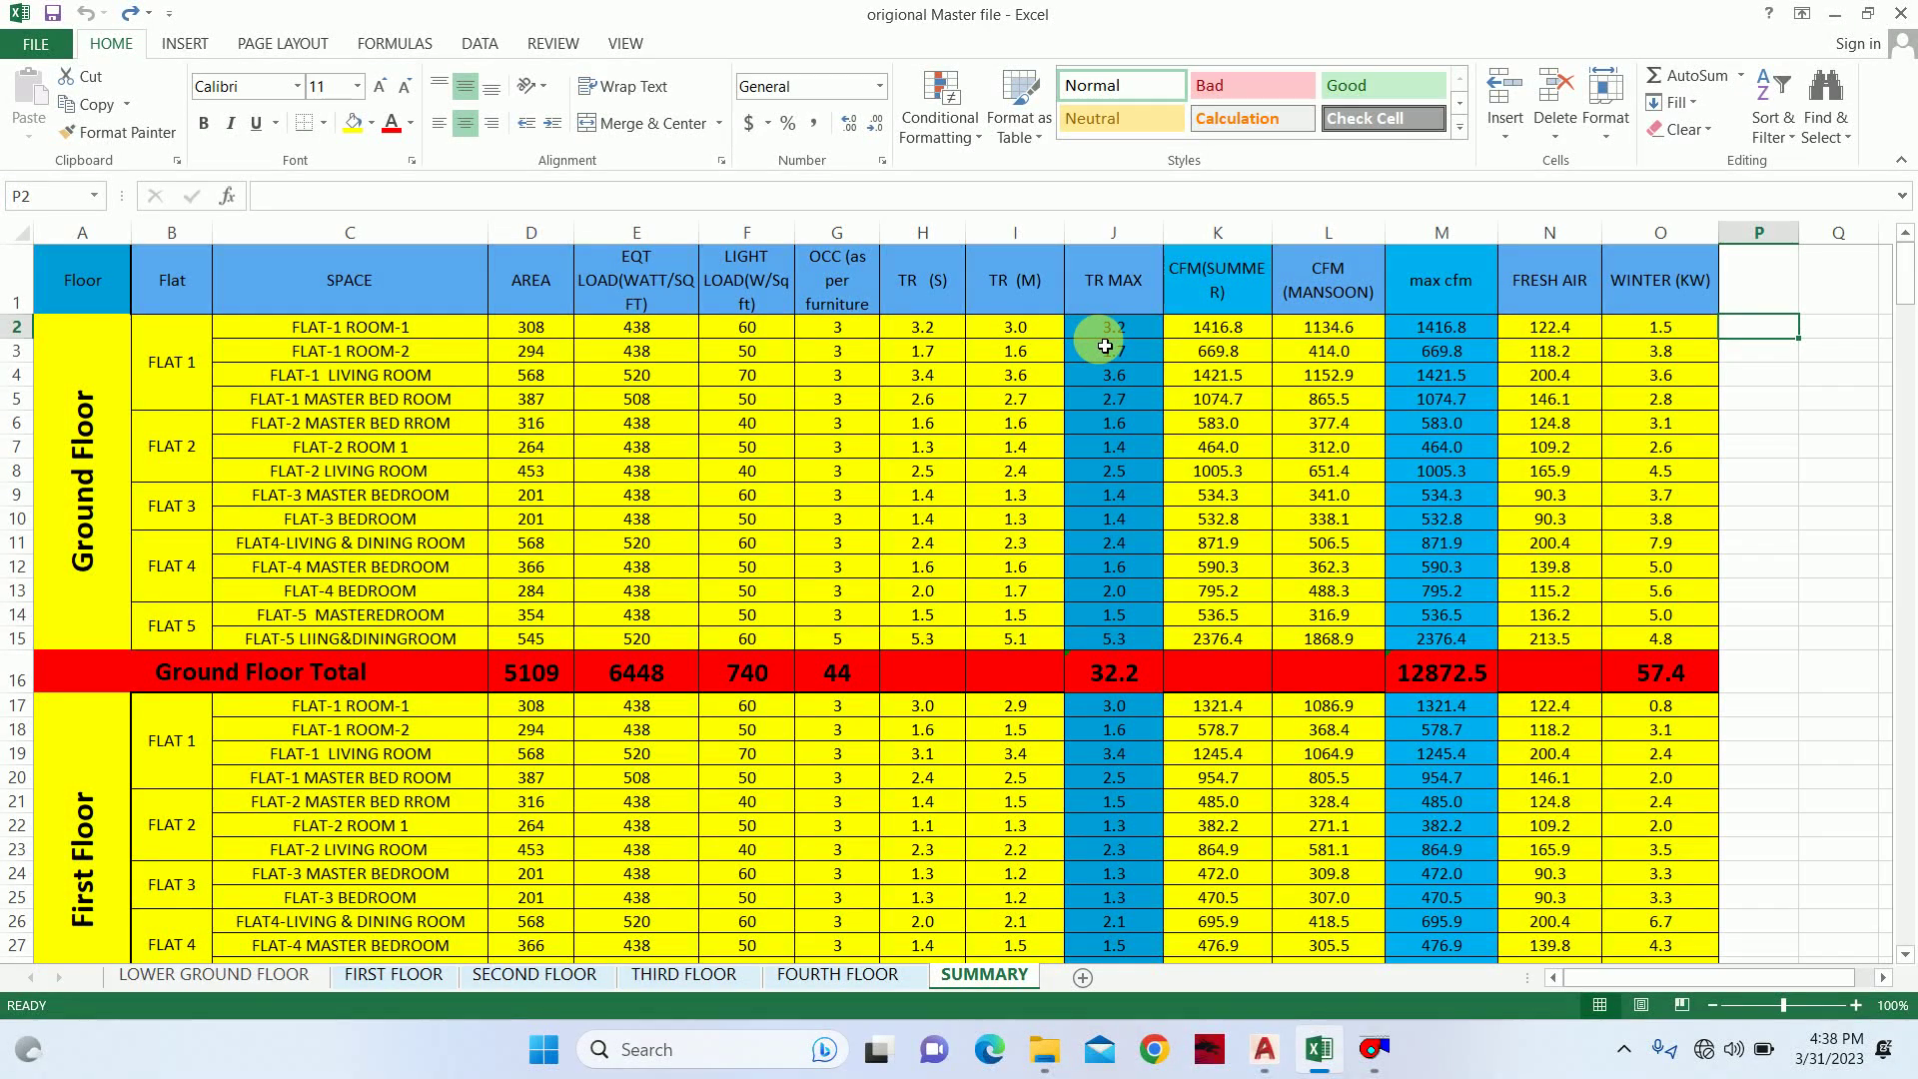
# - Sum the four FLAT-1 rooms' TR MAX (11.1) and summer CFM (4582.9), then minimize Excel
pyautogui.moveTo(1112, 326); pyautogui.dragTo(1111, 420)
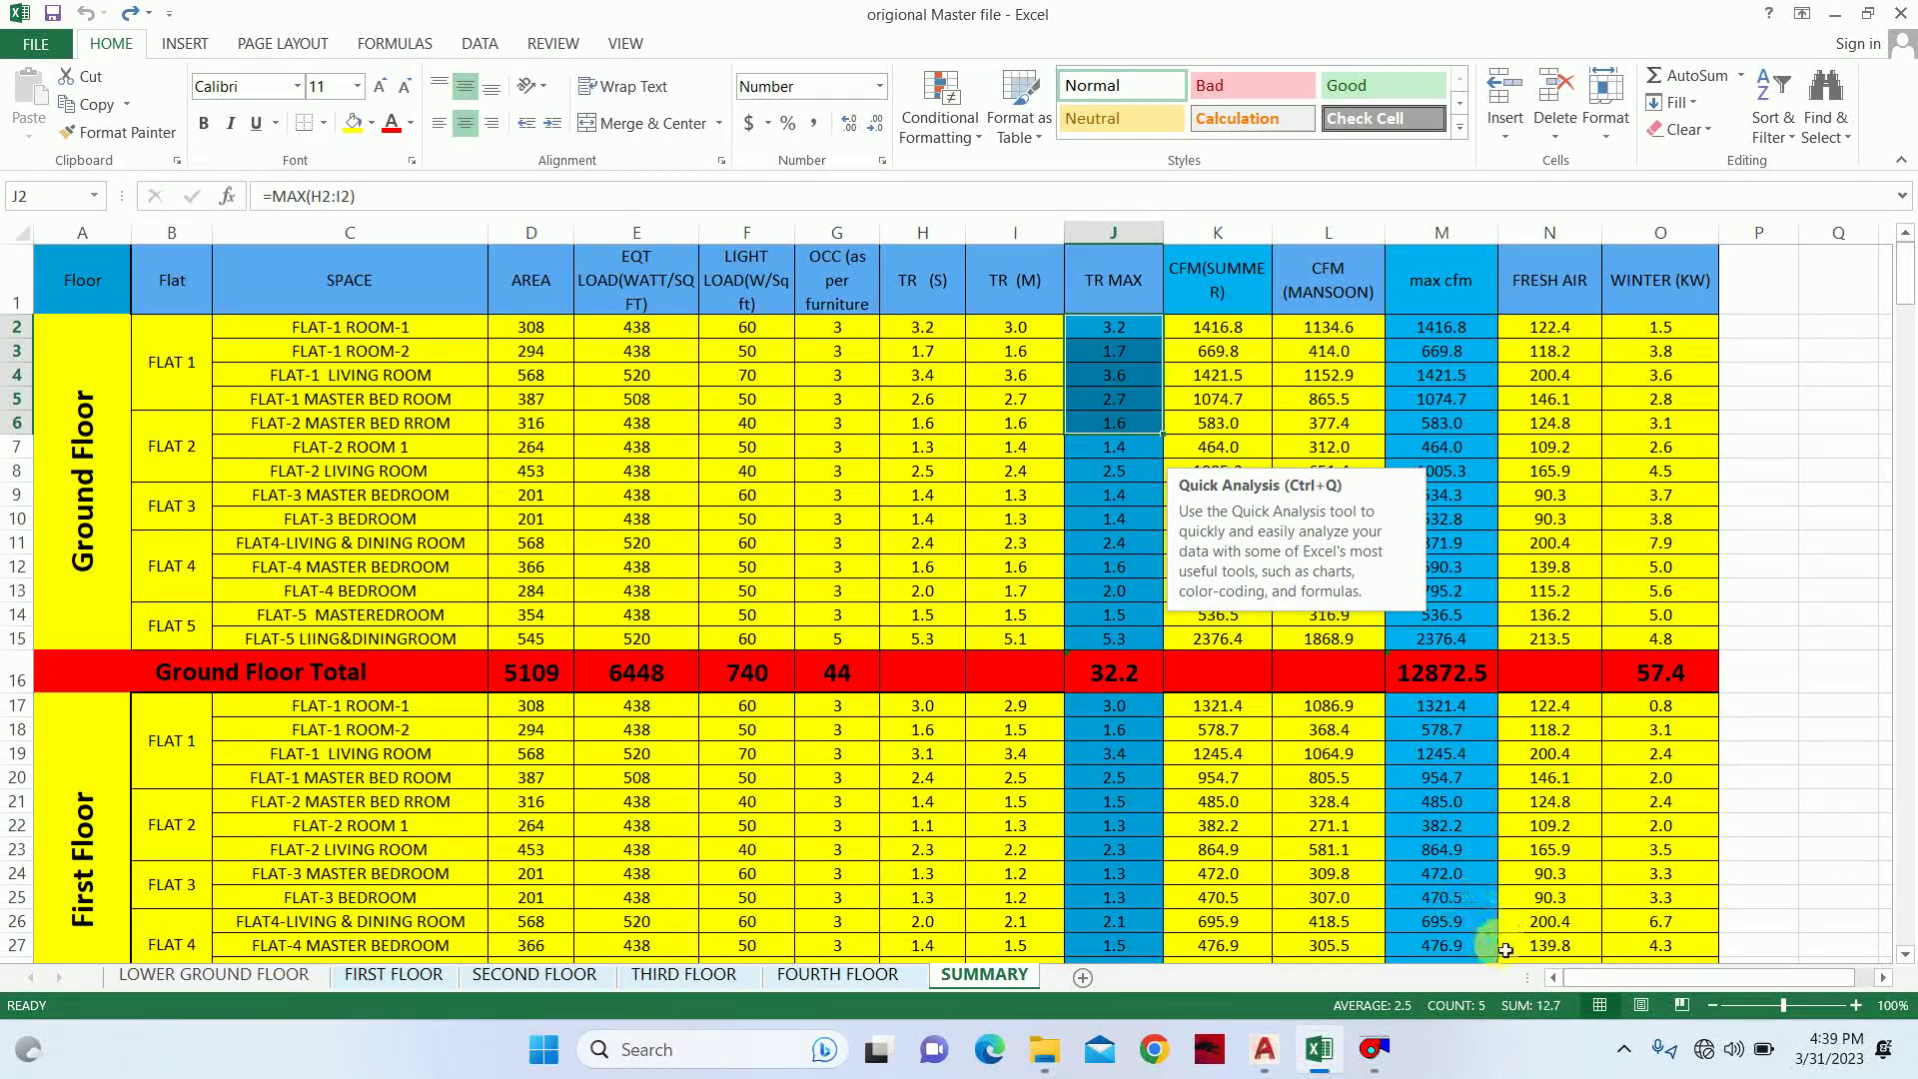
pyautogui.click(1817, 611)
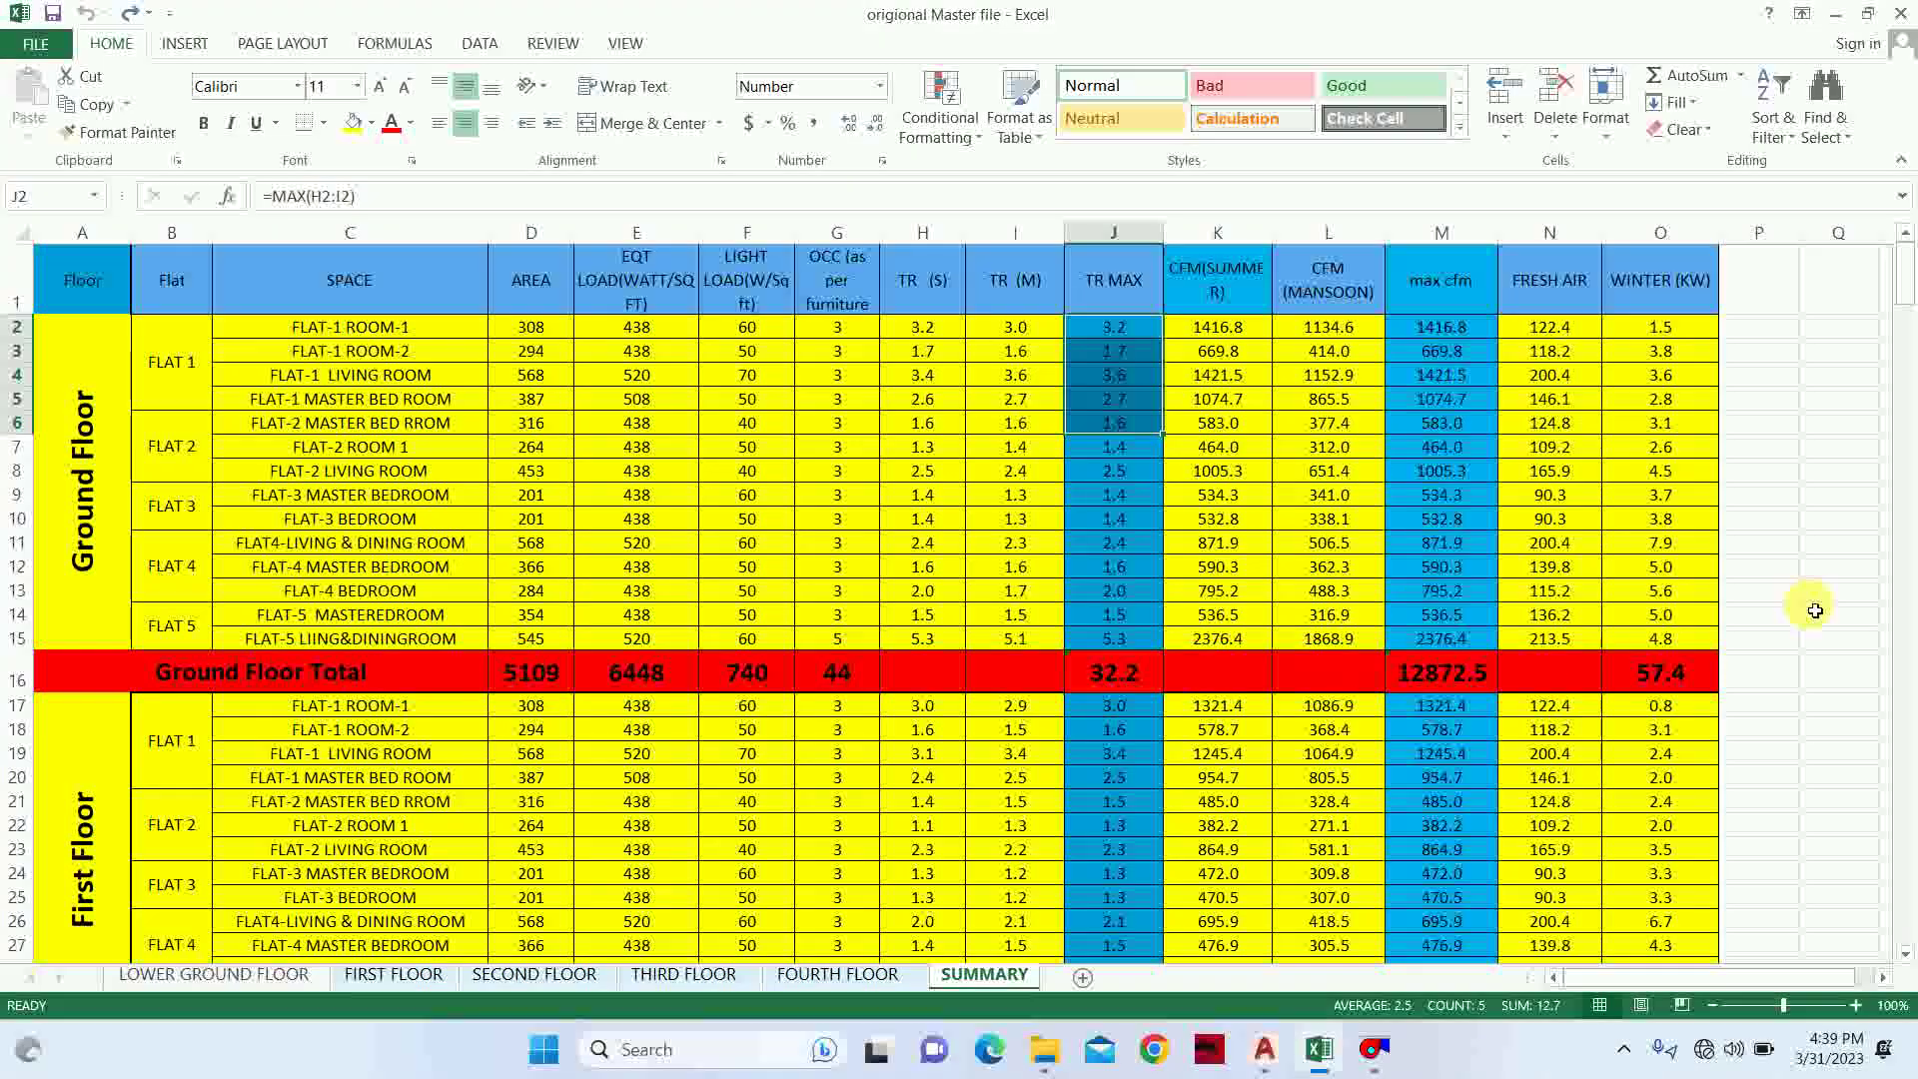
pyautogui.click(231, 410)
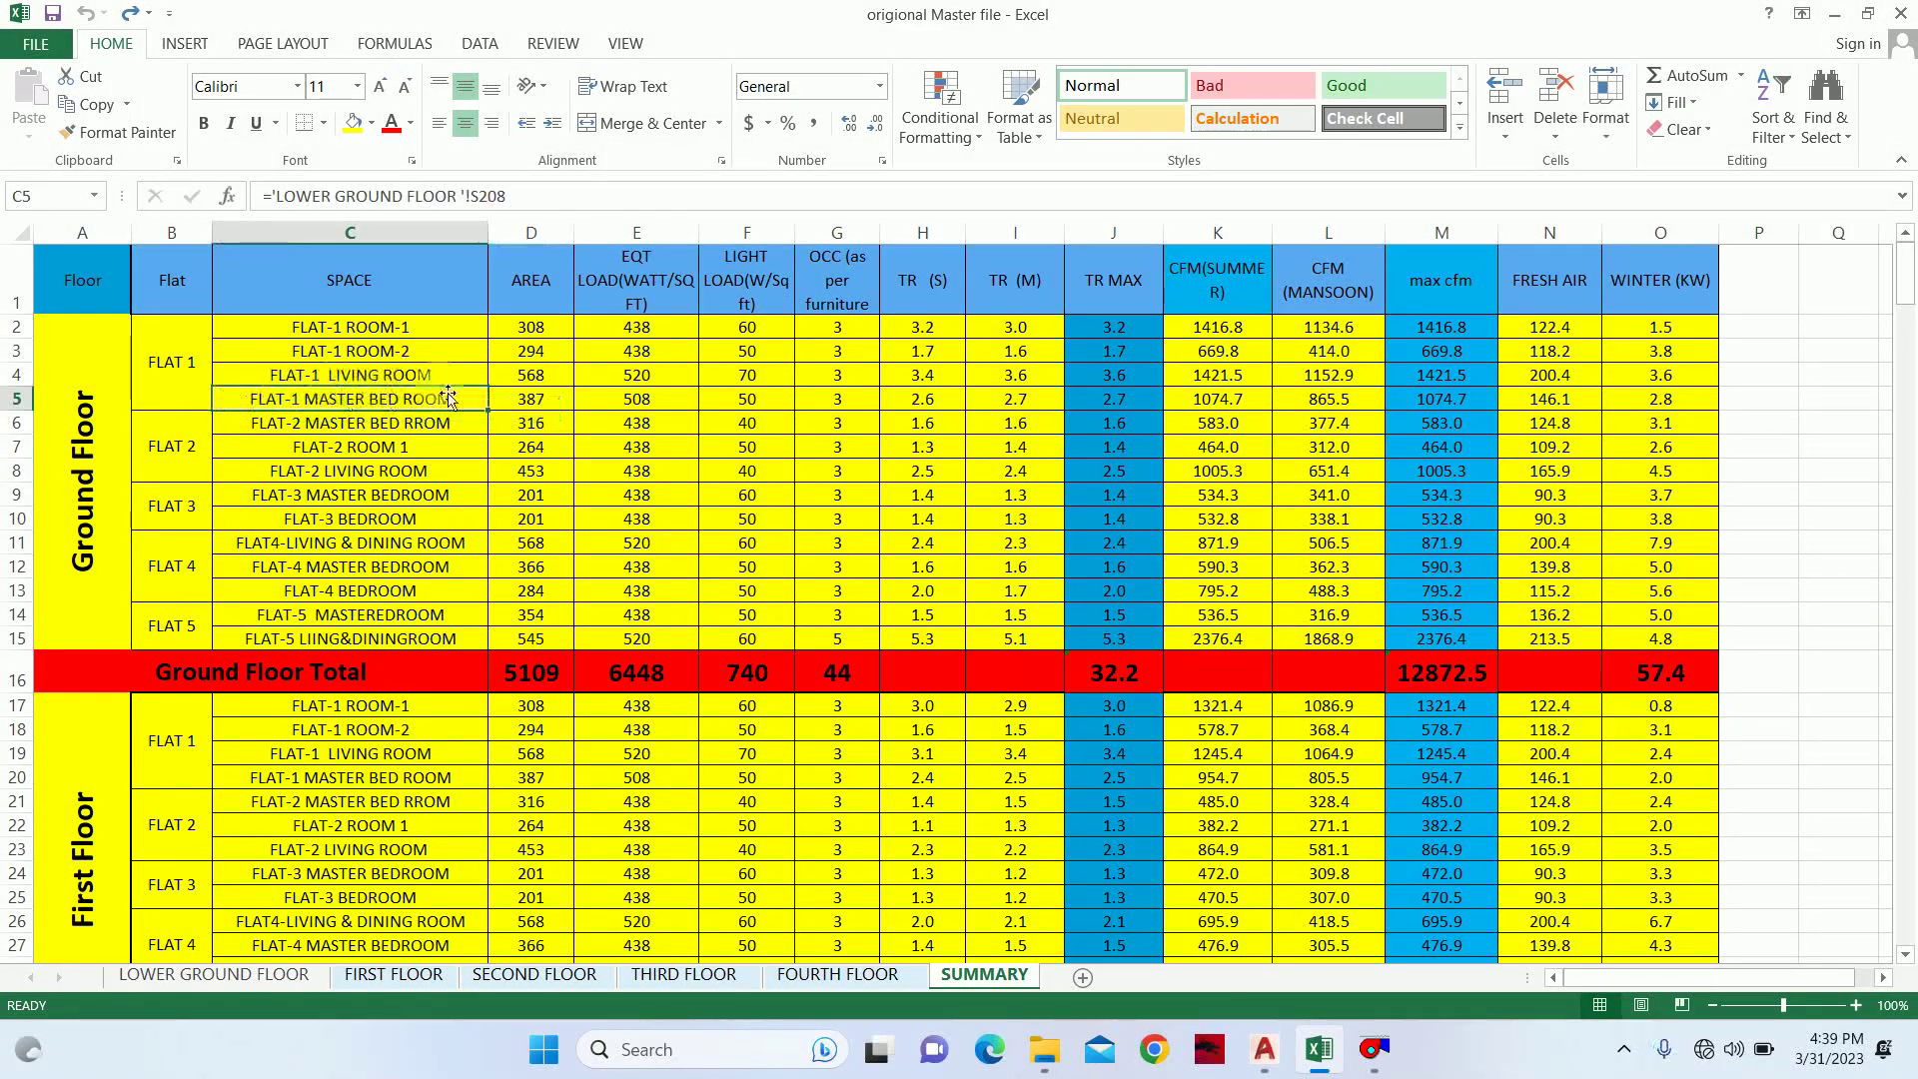
pyautogui.moveTo(1114, 399); pyautogui.dragTo(1110, 342)
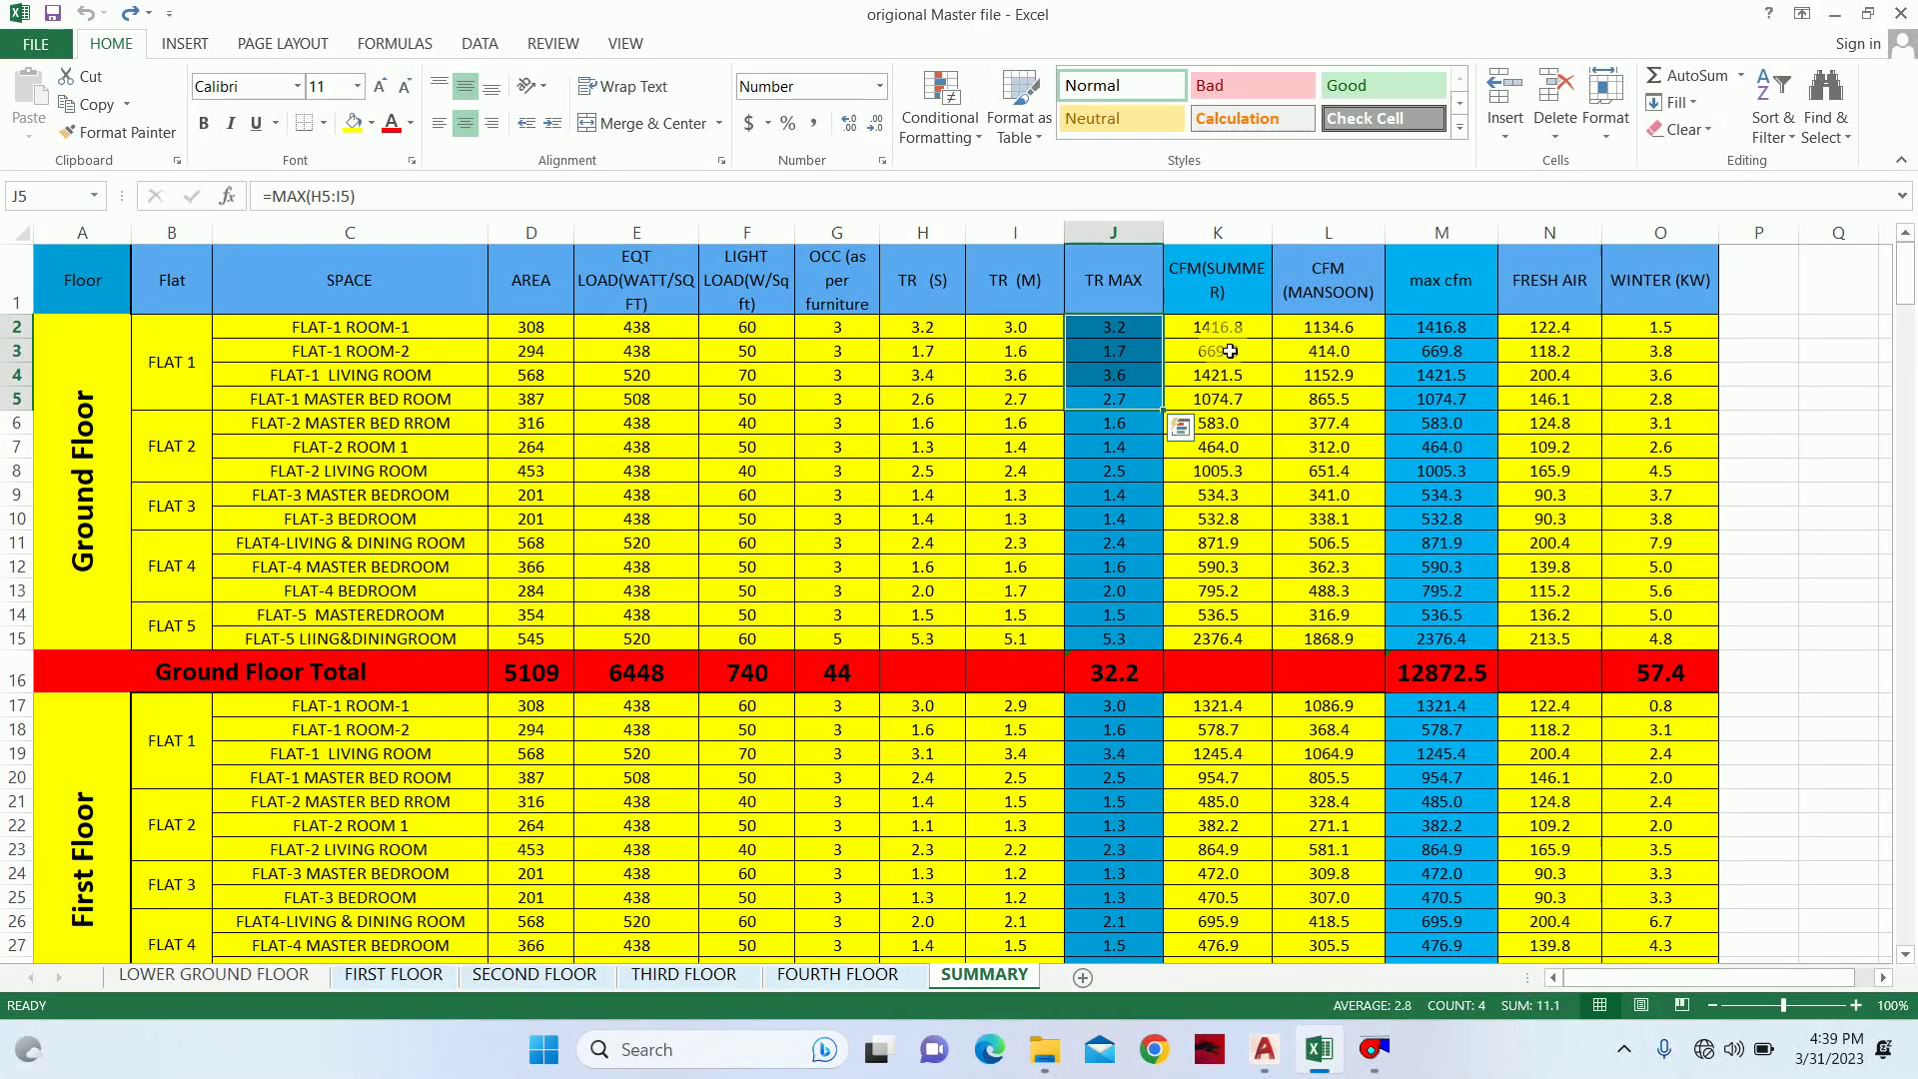
pyautogui.moveTo(1223, 333); pyautogui.dragTo(1219, 400)
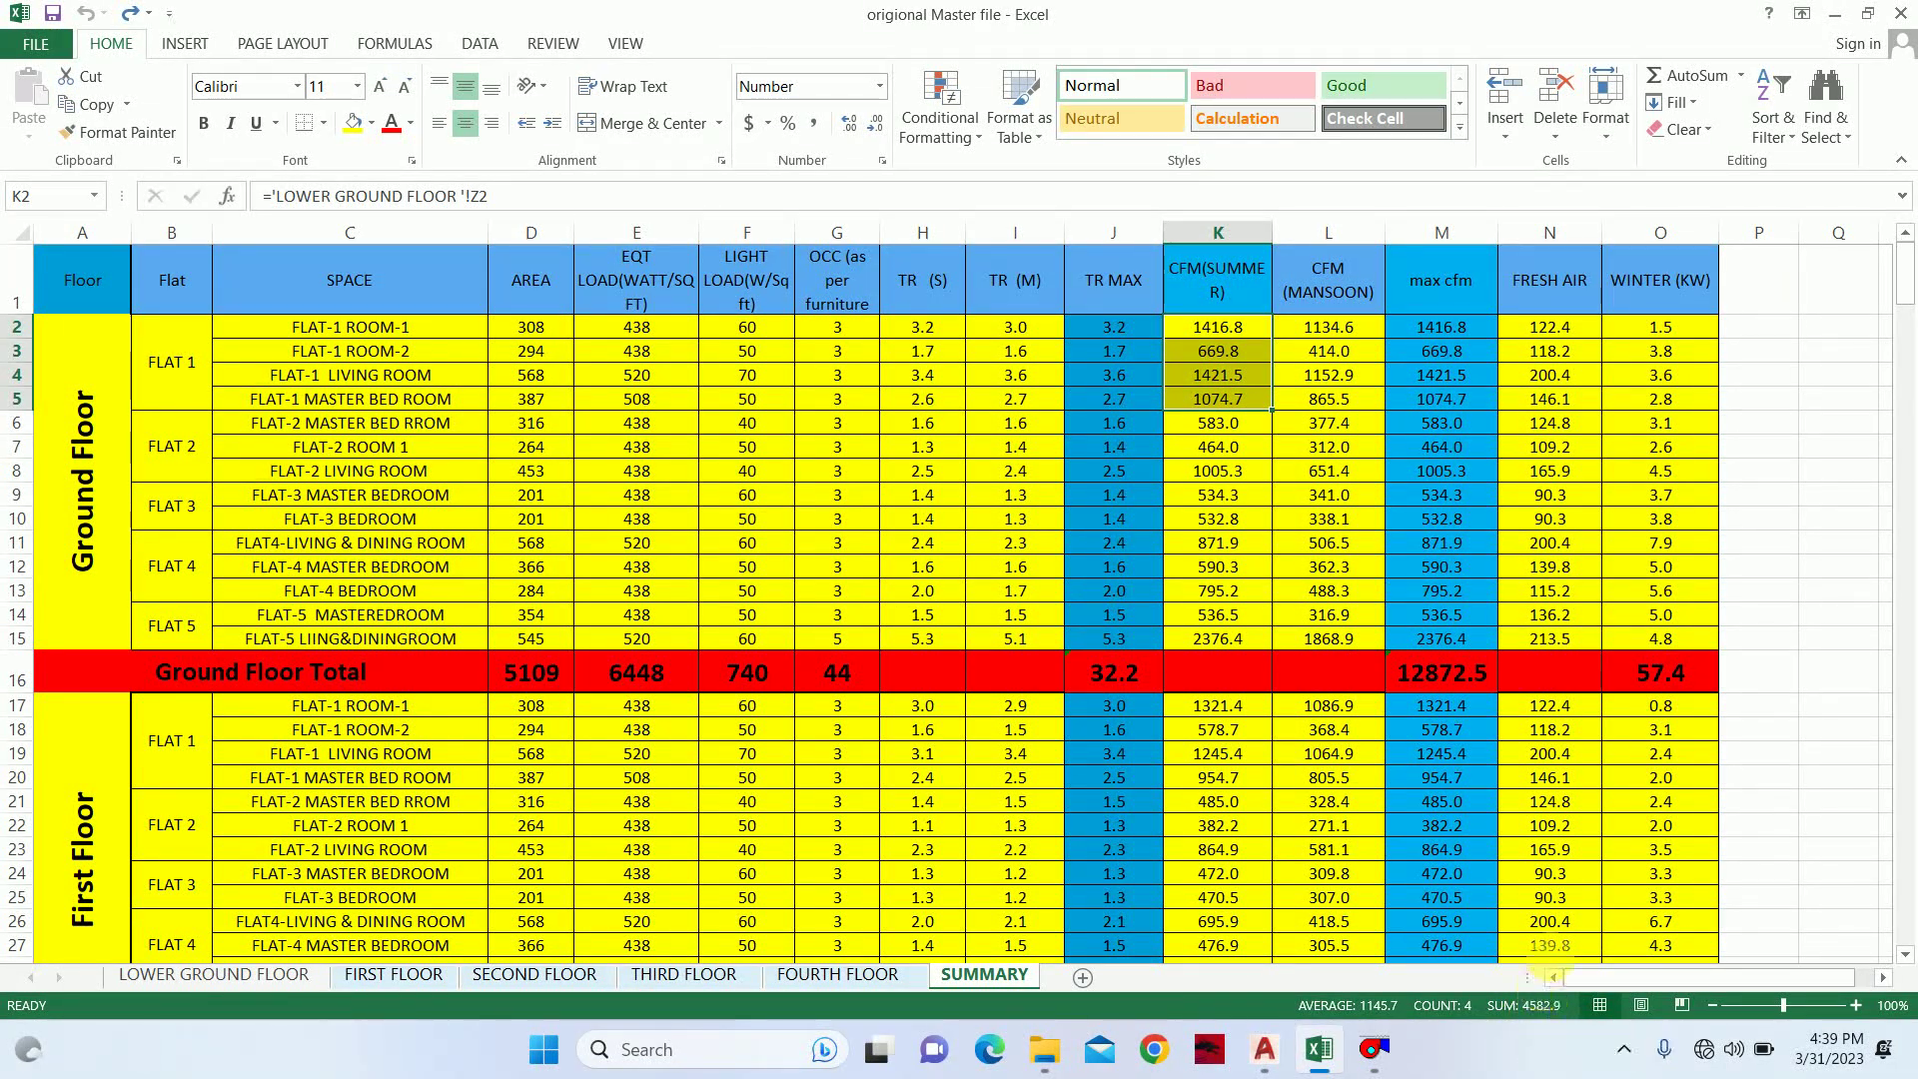
pyautogui.click(1802, 13)
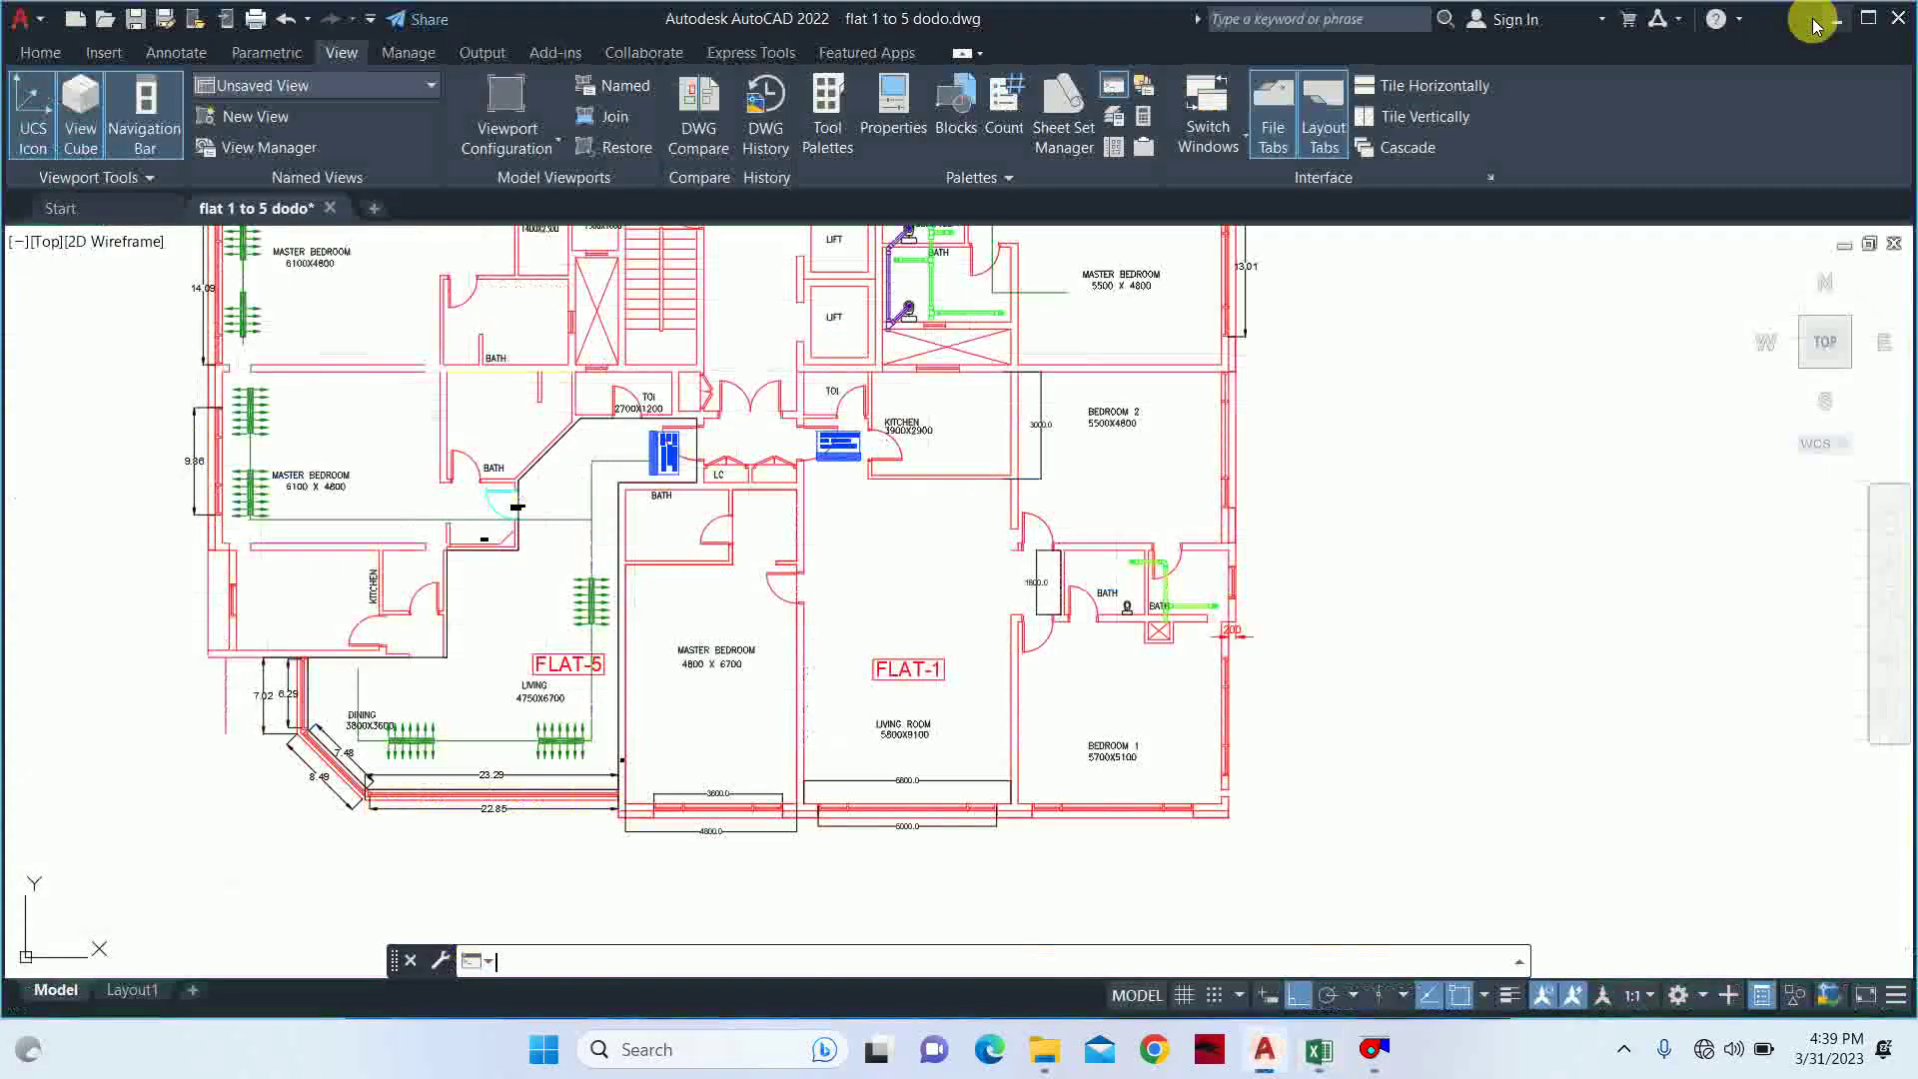
# - Zoom to the AHU tag beside the kitchen and set its AHU number to 01
pyautogui.scroll(5, 627, 403)
pyautogui.moveTo(627, 403); pyautogui.dragTo(759, 413, button='middle')
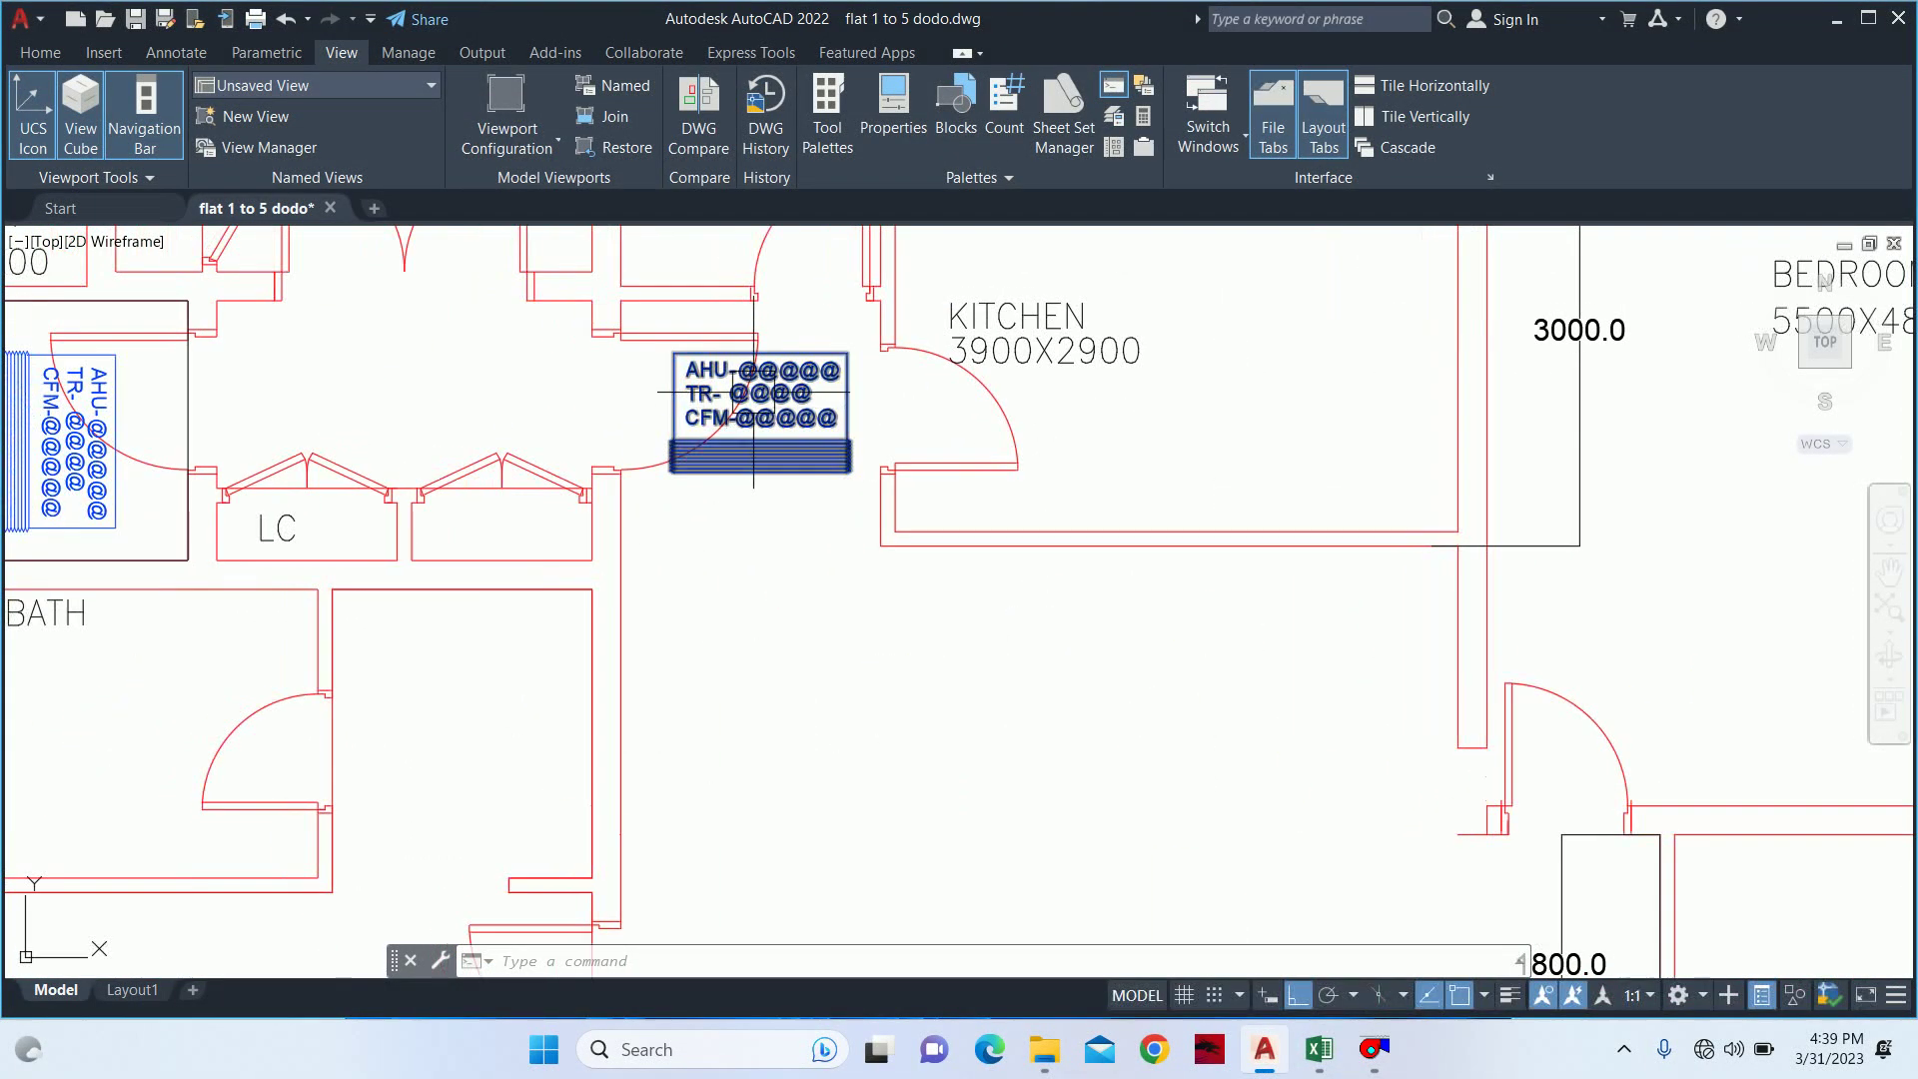
pyautogui.scroll(6, 739, 394)
pyautogui.doubleClick(949, 436)
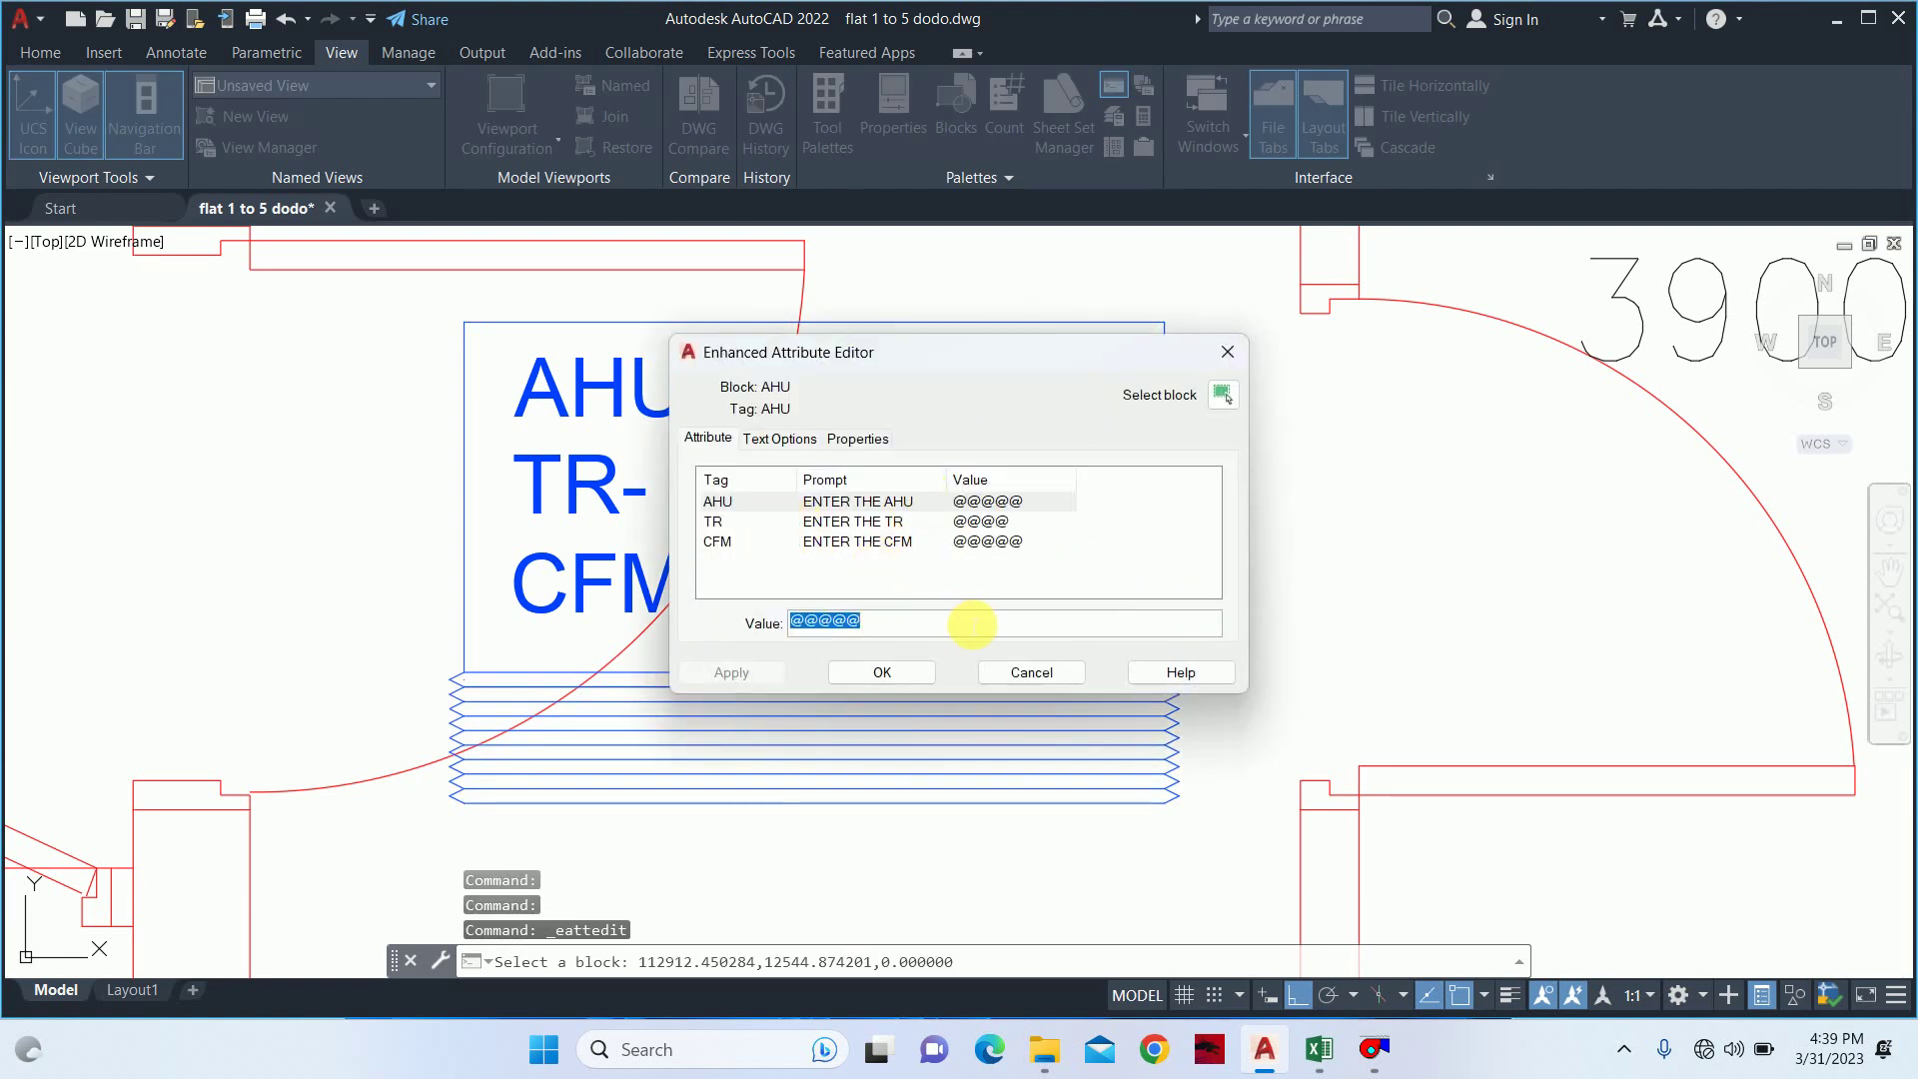
pyautogui.write('0')
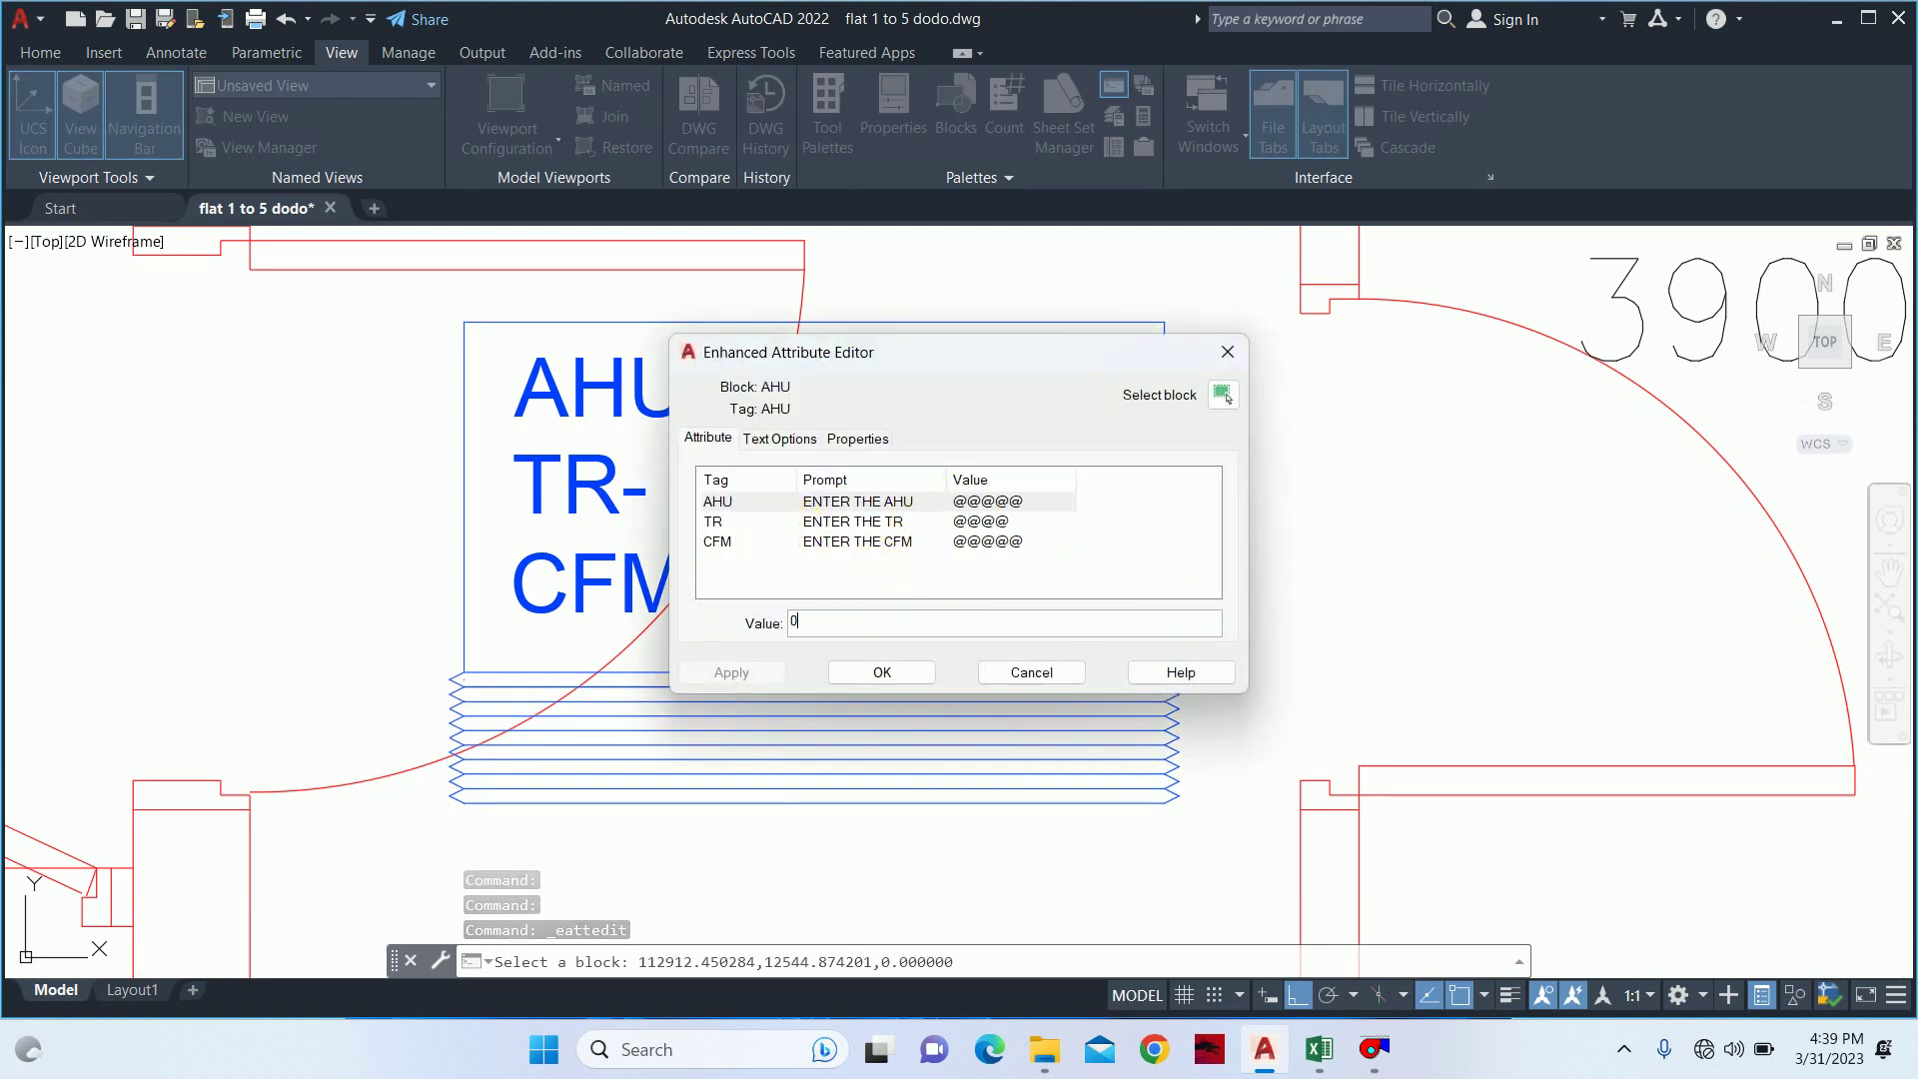
pyautogui.write('1')
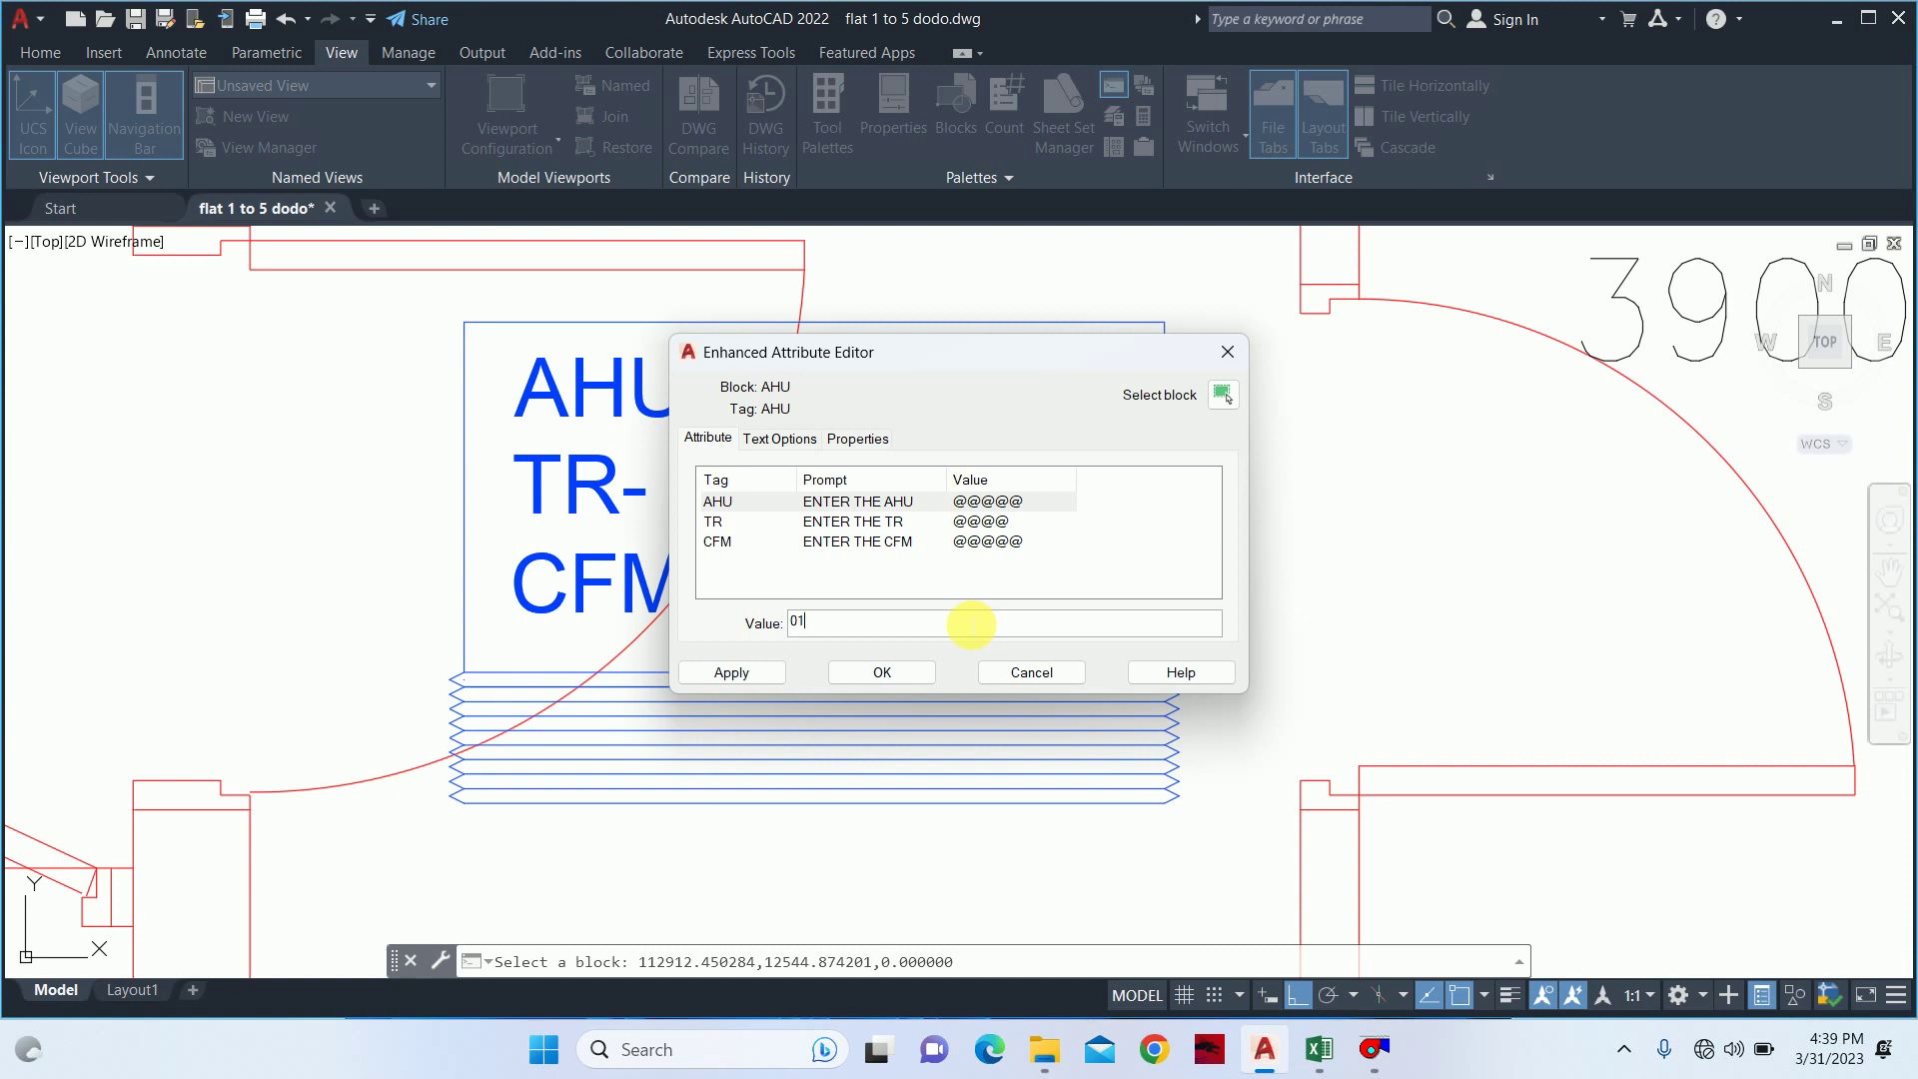
# - Set the AHU tag's TR to 11.2 and CFM to 4600, and confirm the values
pyautogui.click(939, 519)
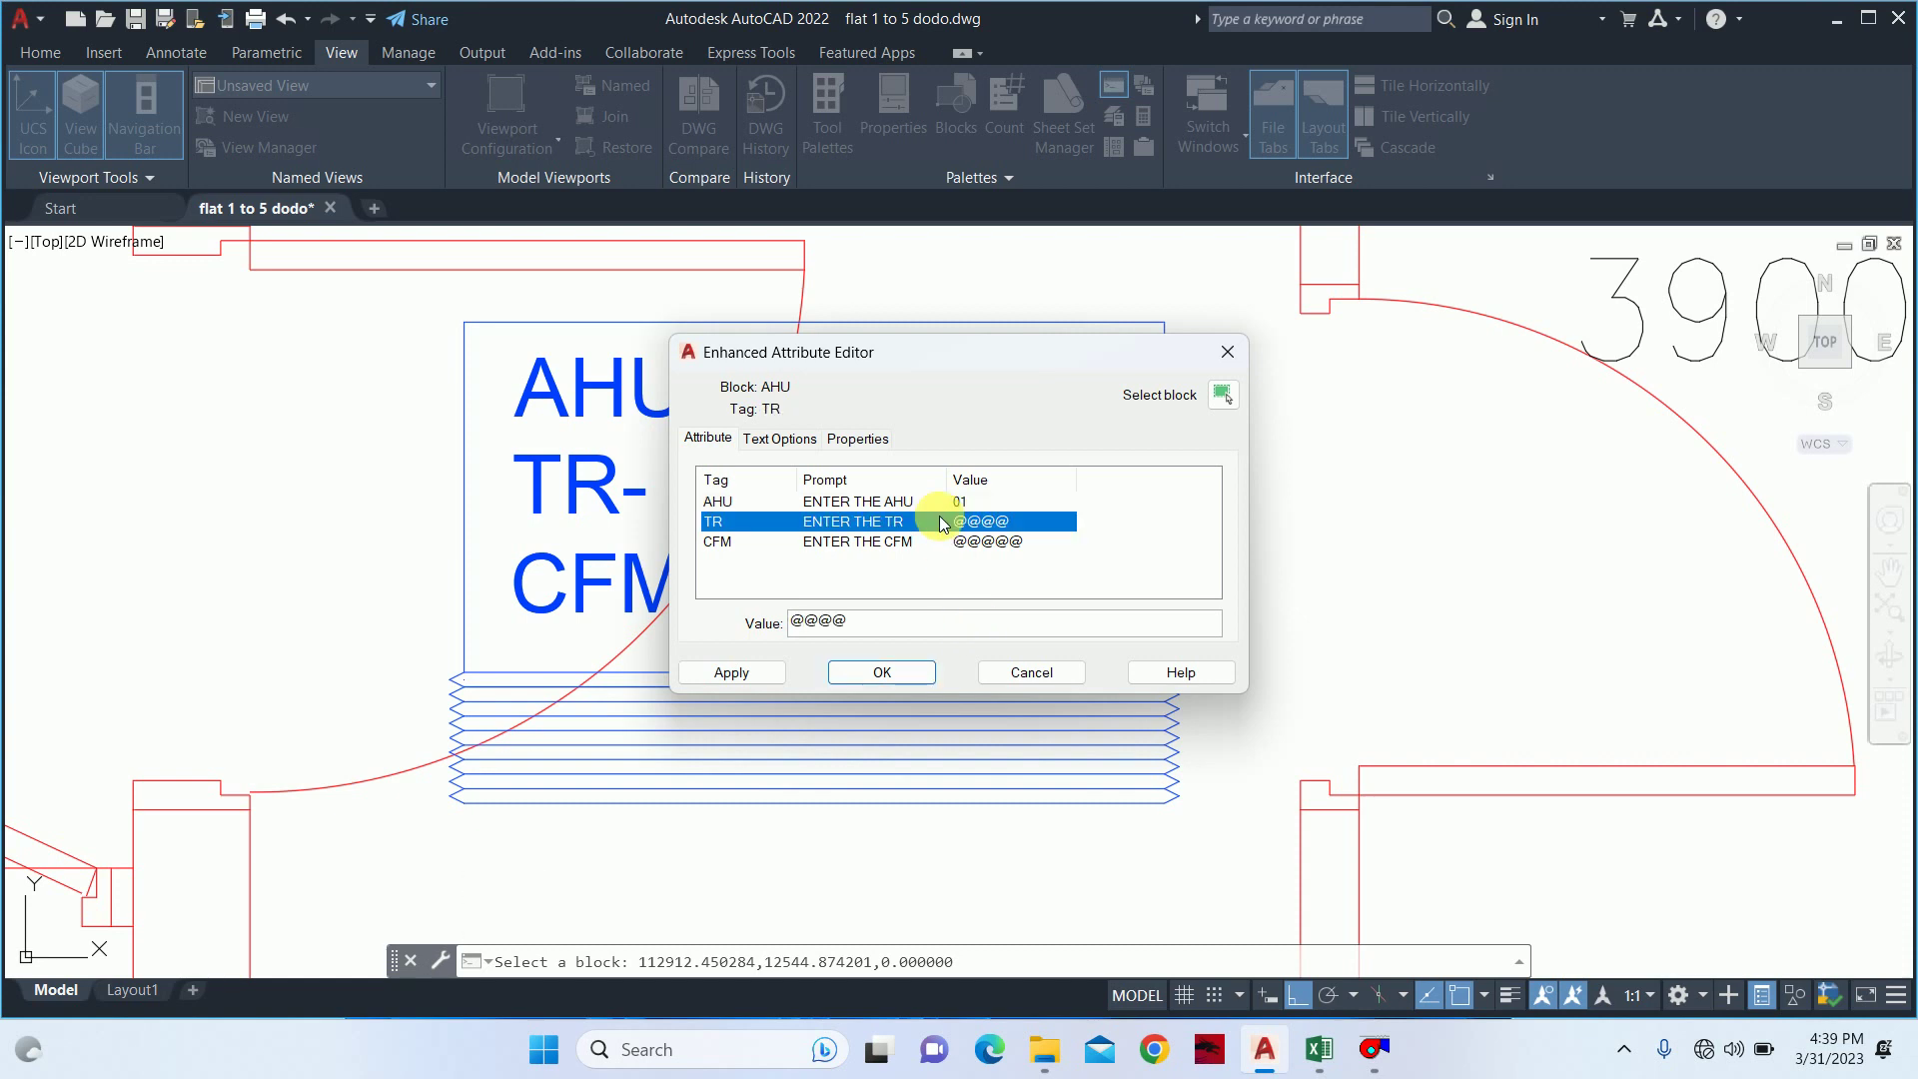
pyautogui.doubleClick(840, 623)
pyautogui.write('11.2')
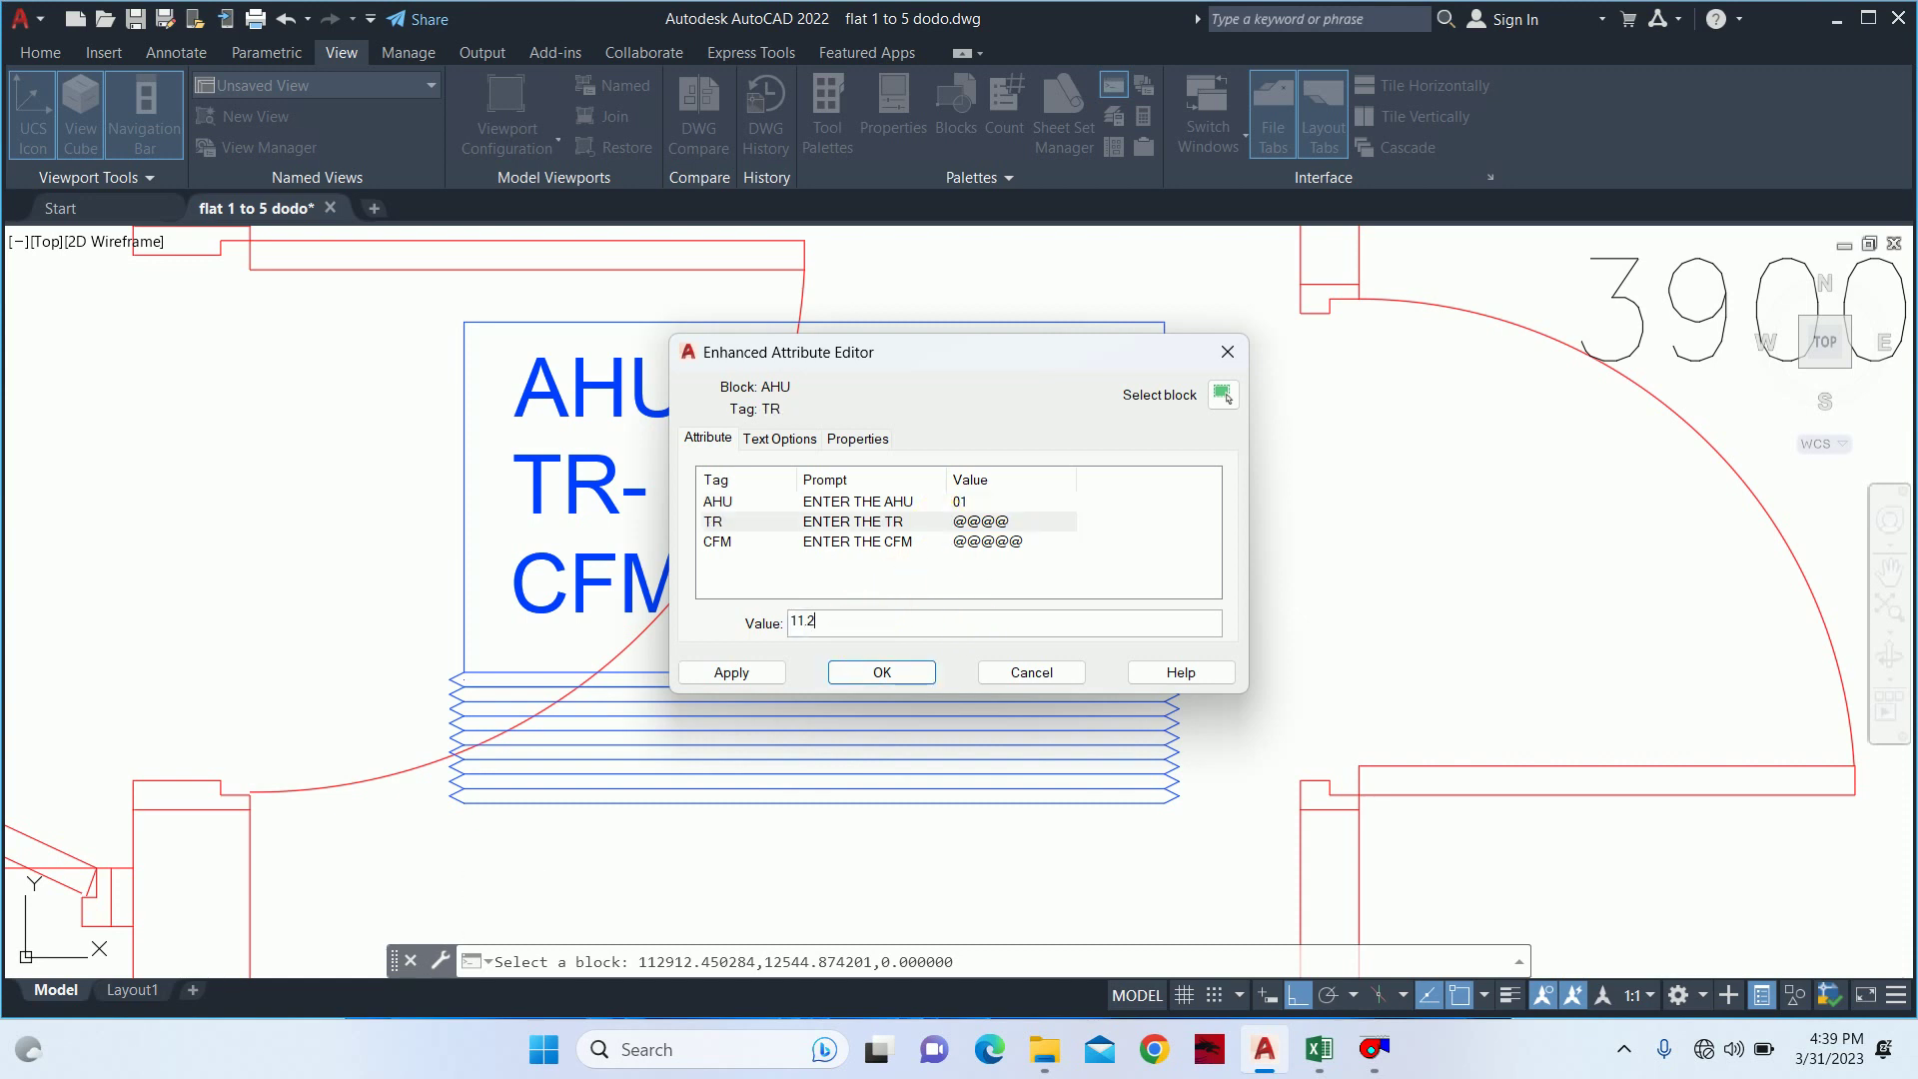
pyautogui.click(940, 541)
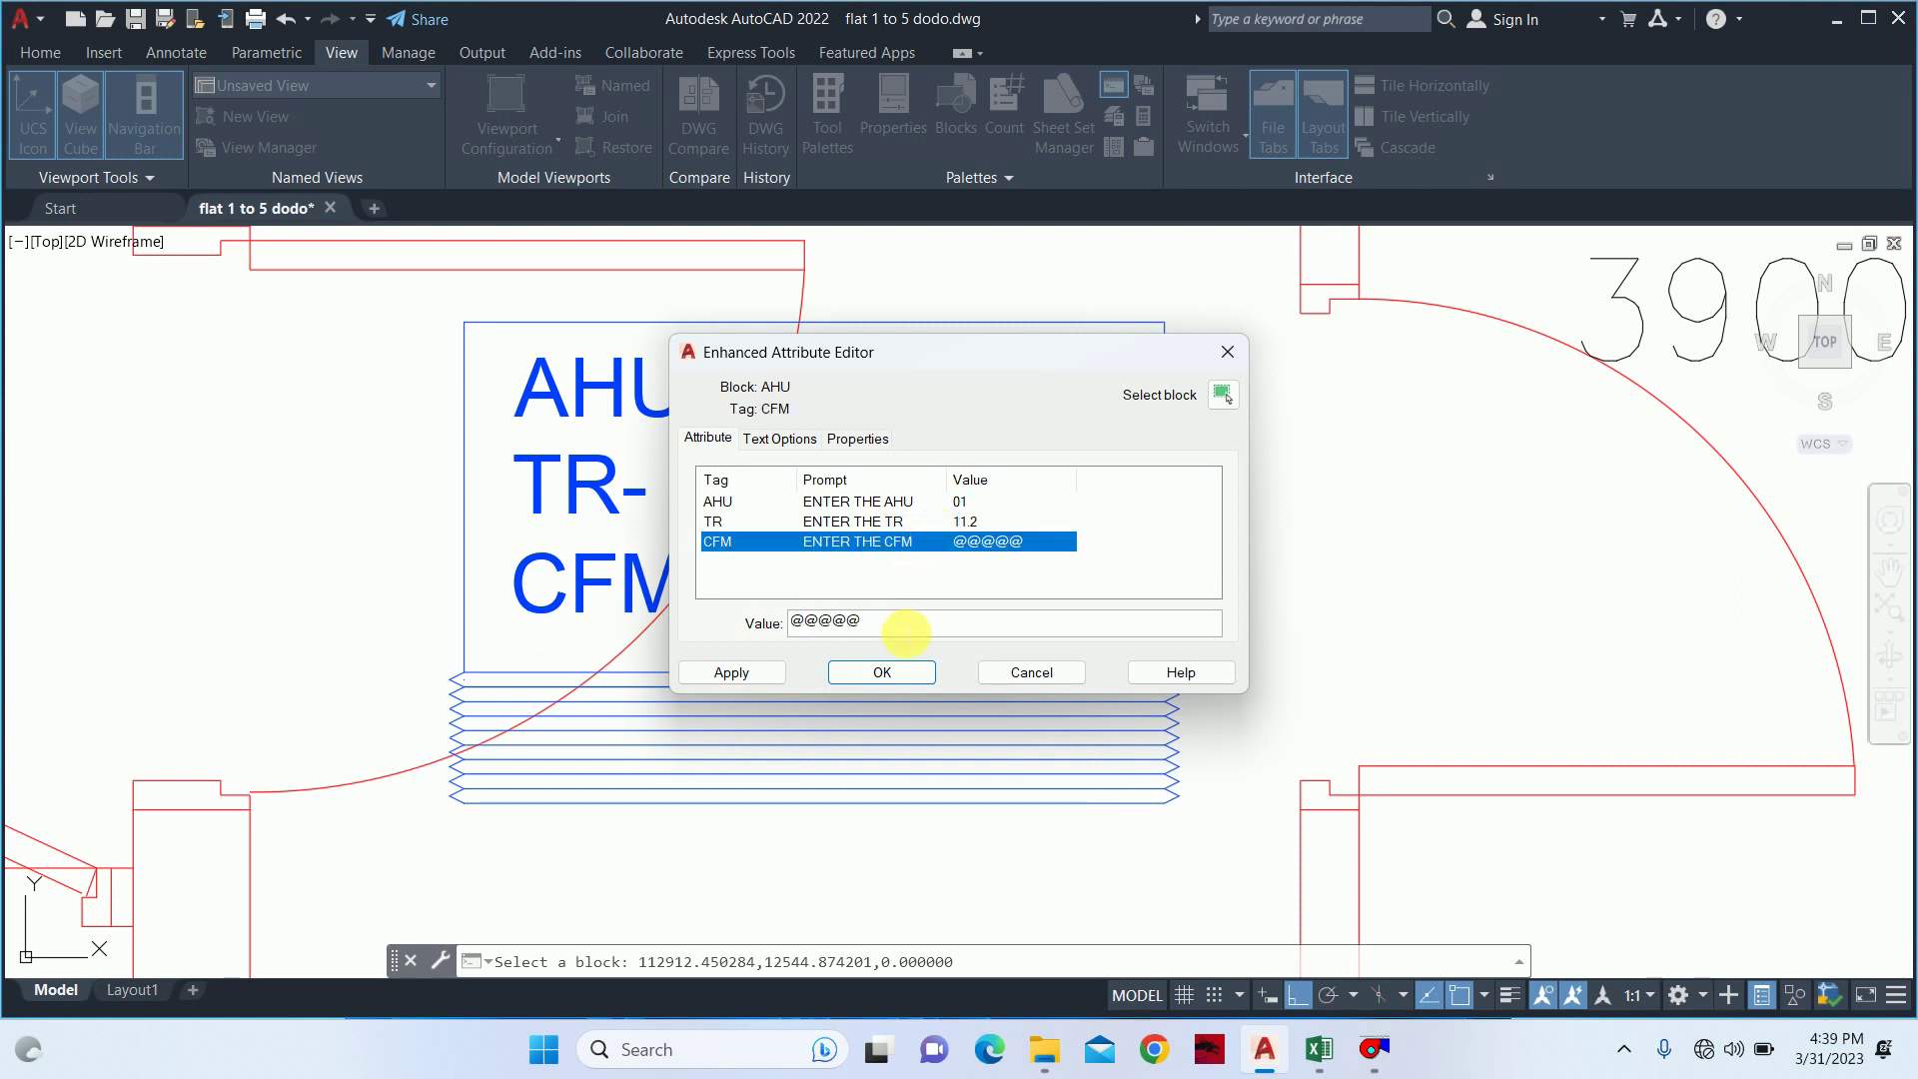
pyautogui.doubleClick(906, 625)
pyautogui.write('4600')
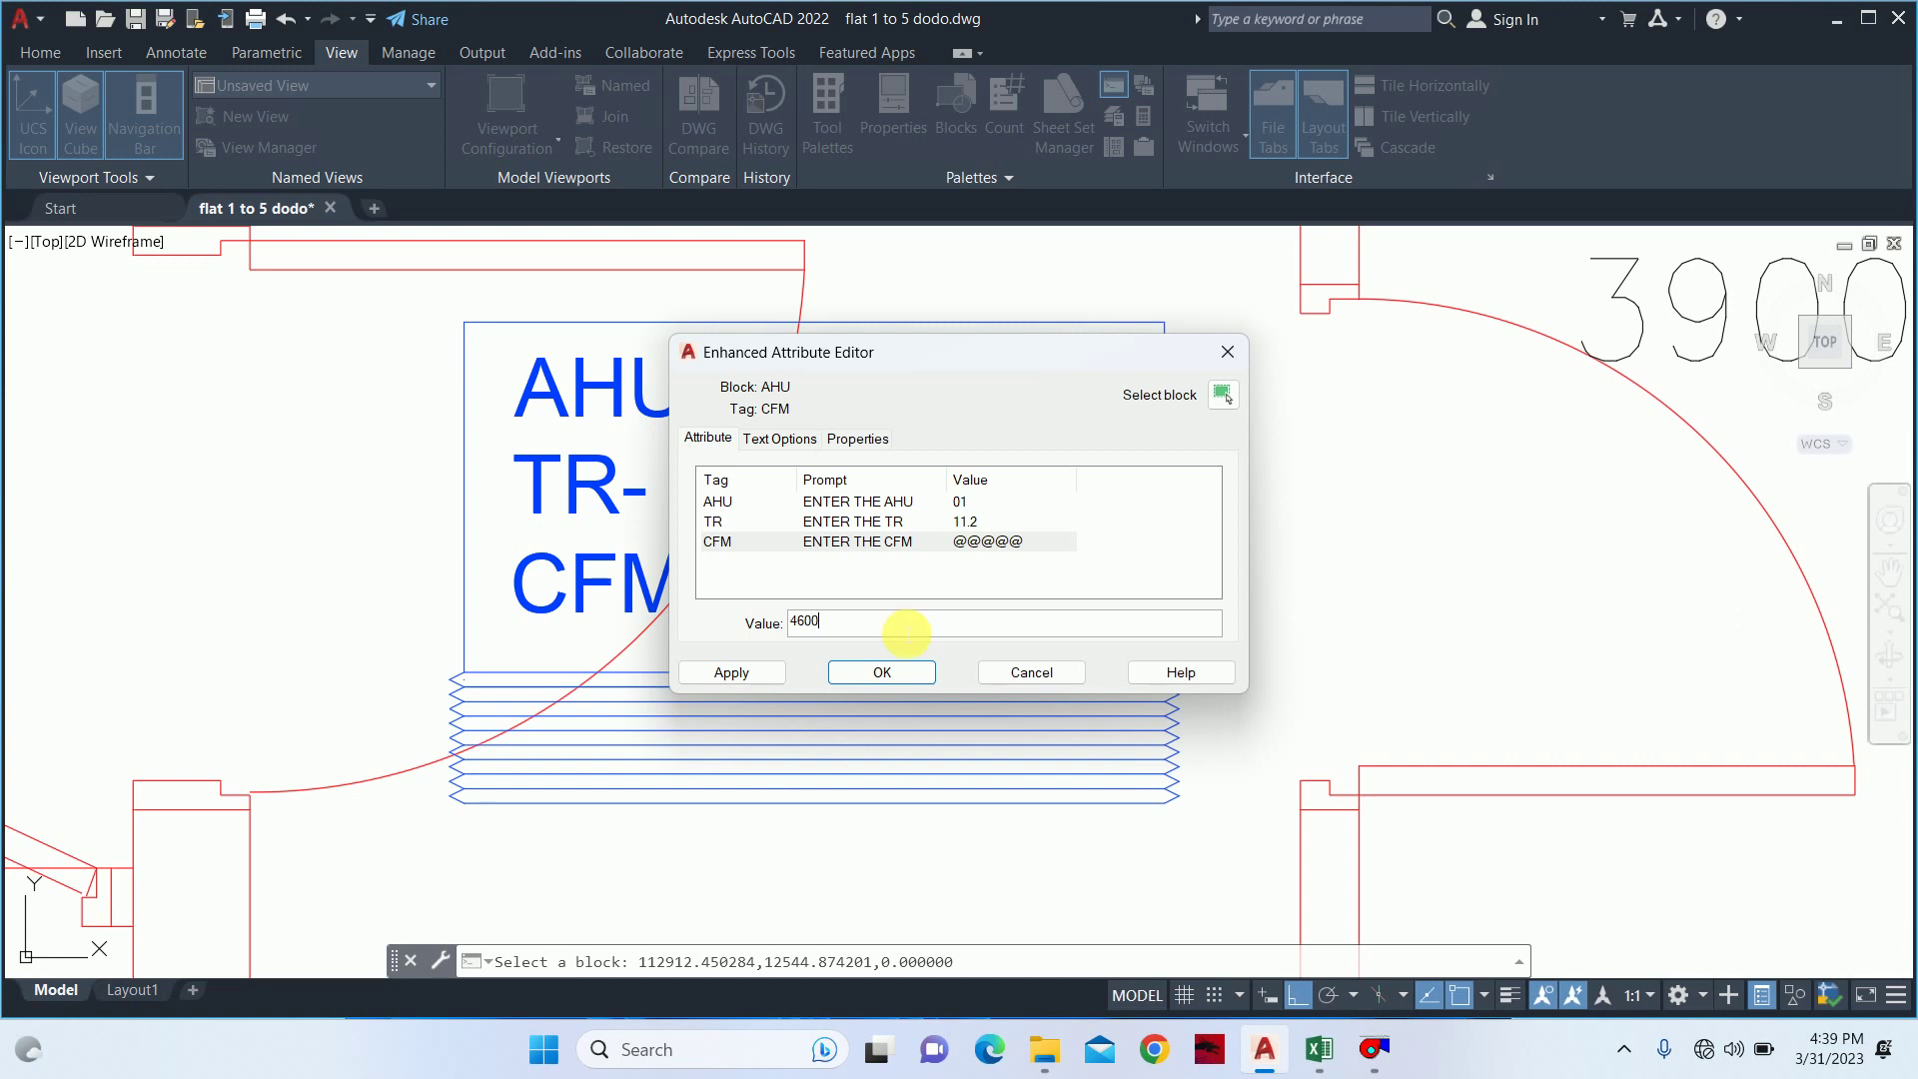
pyautogui.press('Return')
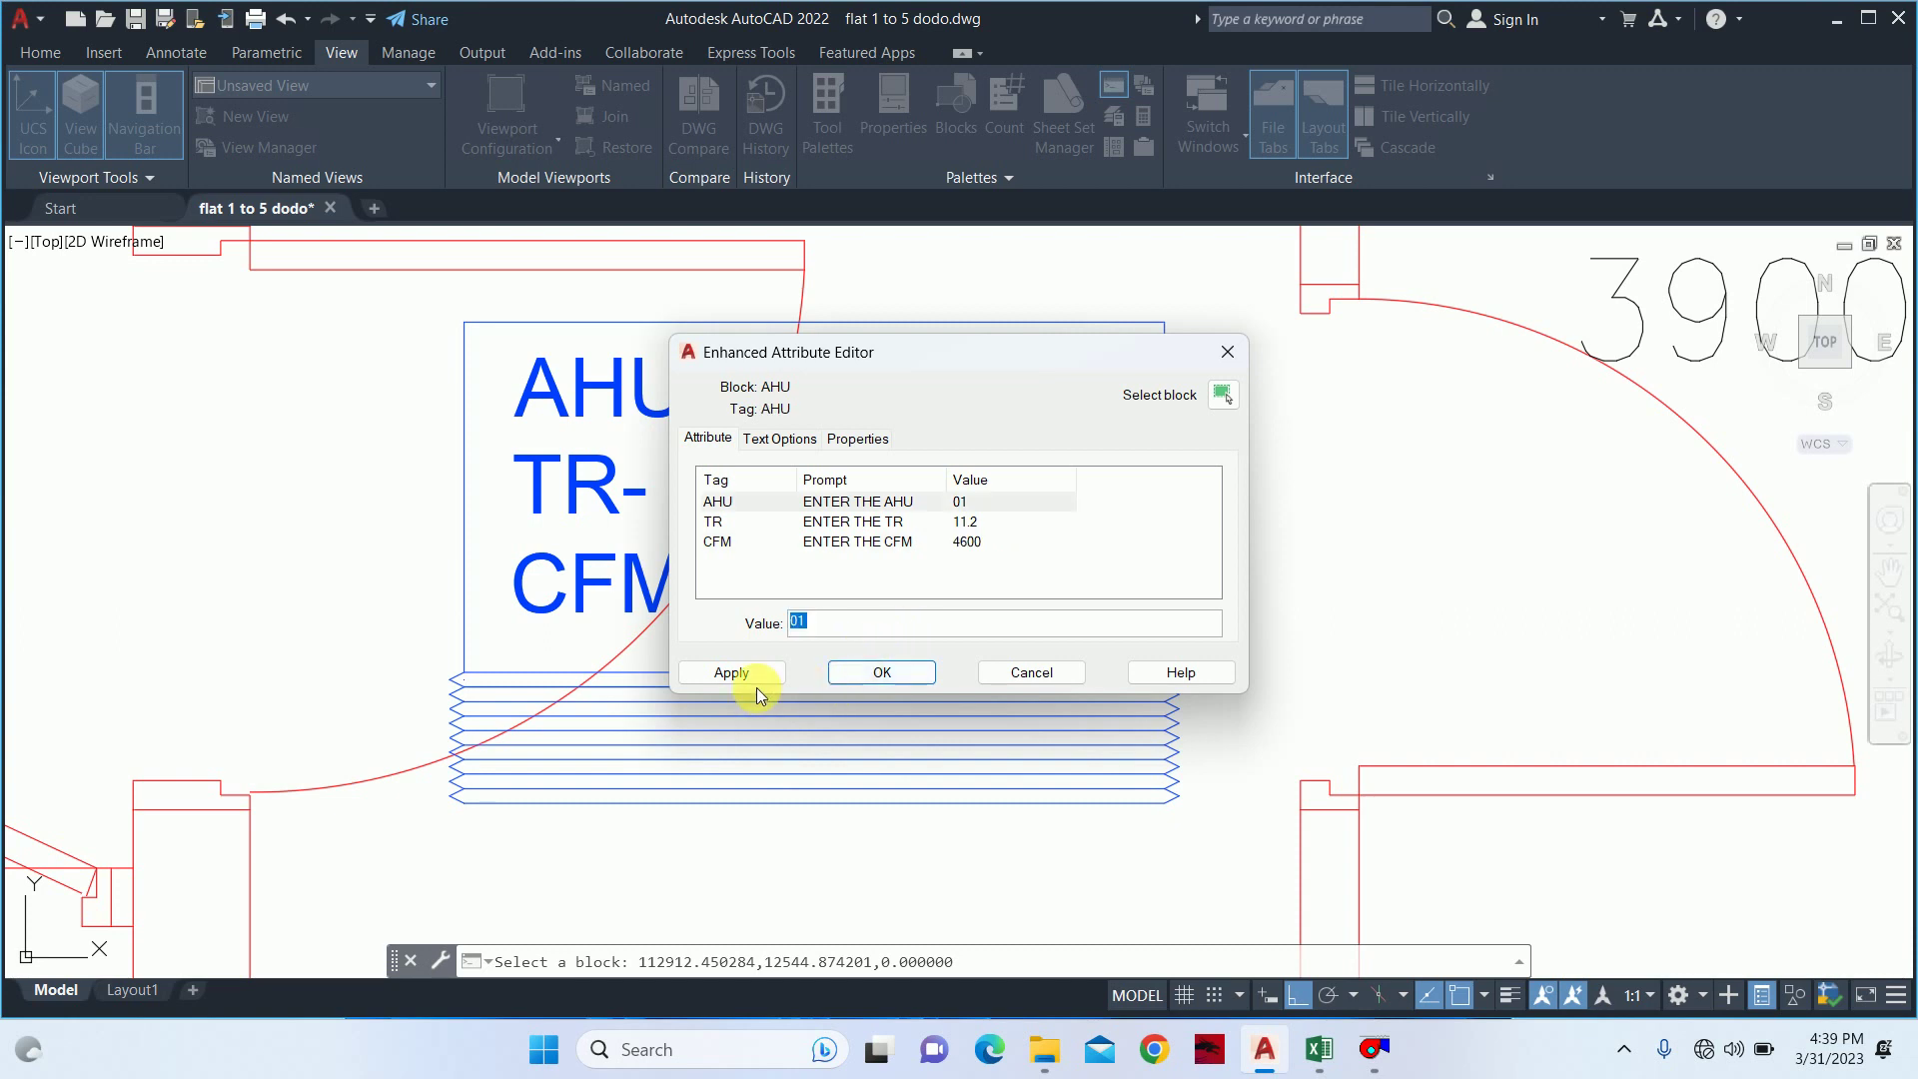
pyautogui.click(857, 675)
pyautogui.scroll(-3, 845, 574)
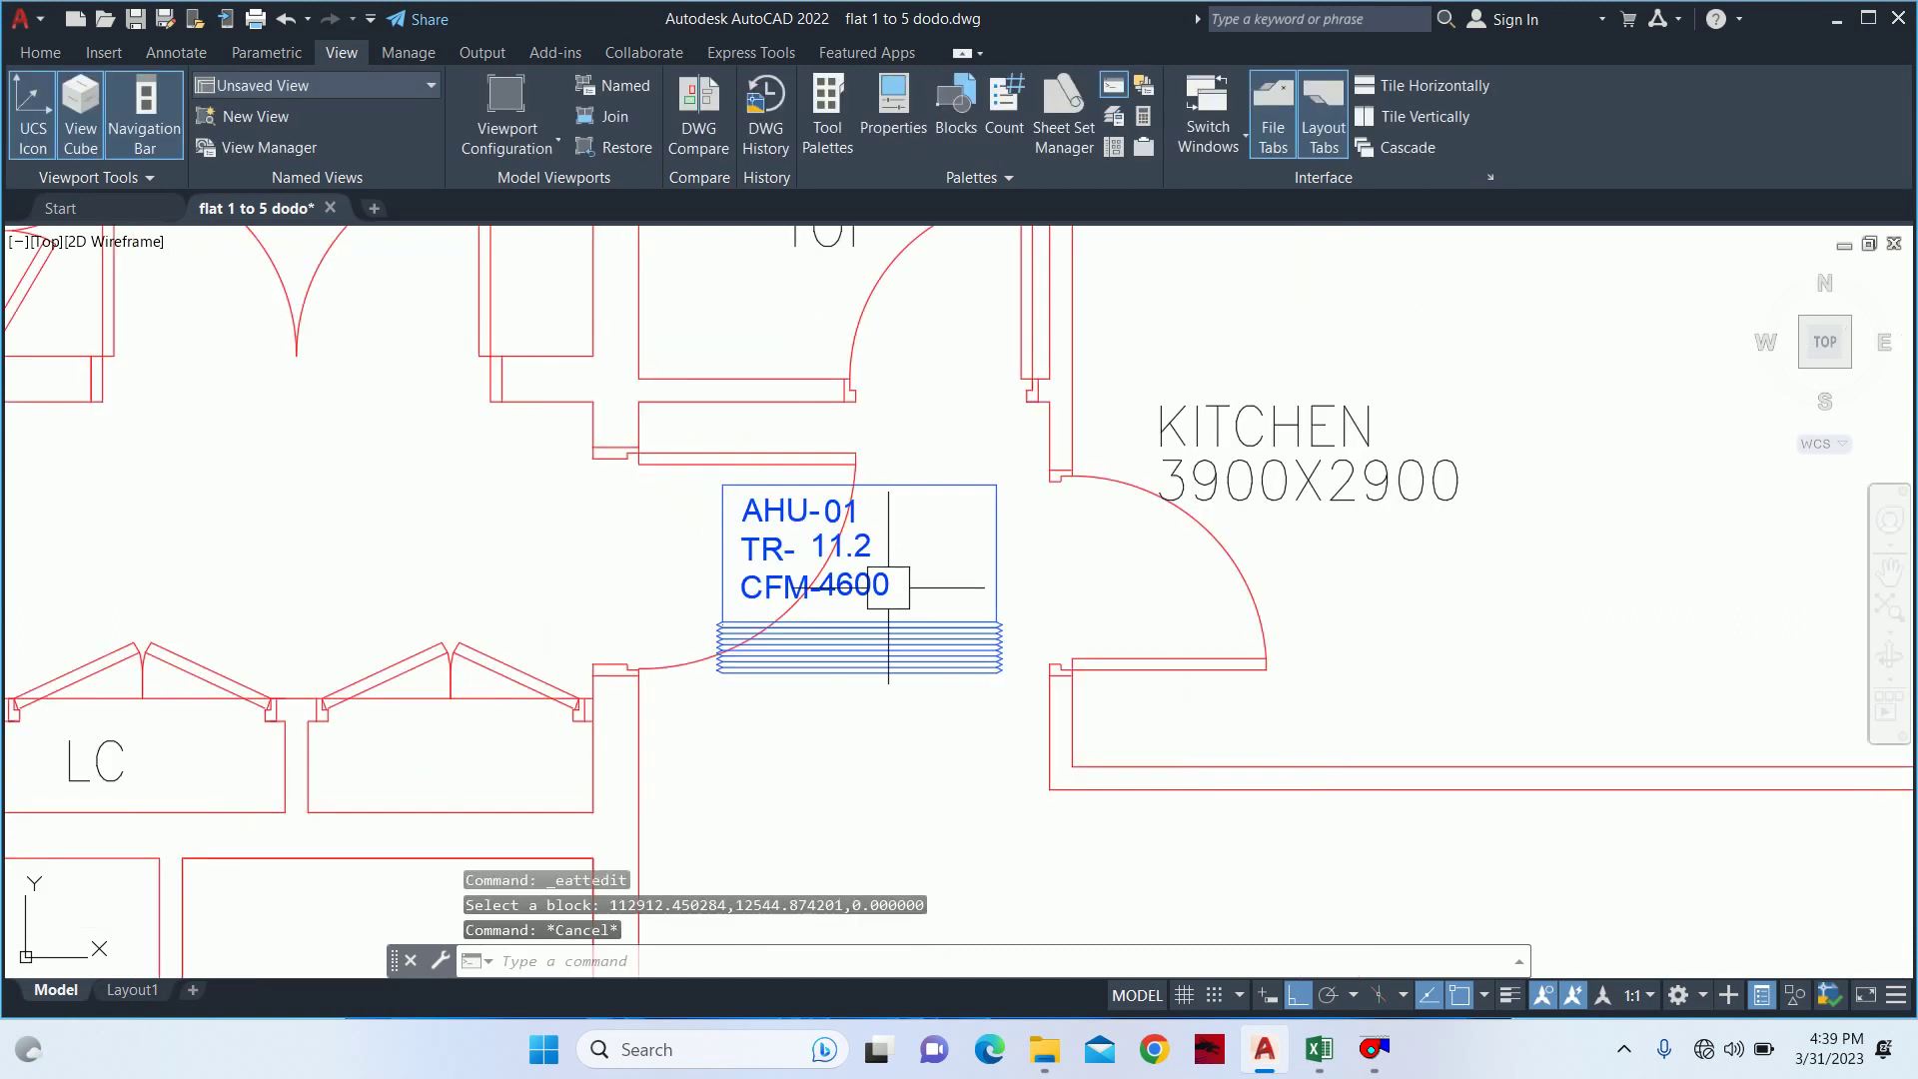
pyautogui.scroll(-1, 845, 572)
pyautogui.moveTo(845, 573); pyautogui.dragTo(848, 521, button='middle')
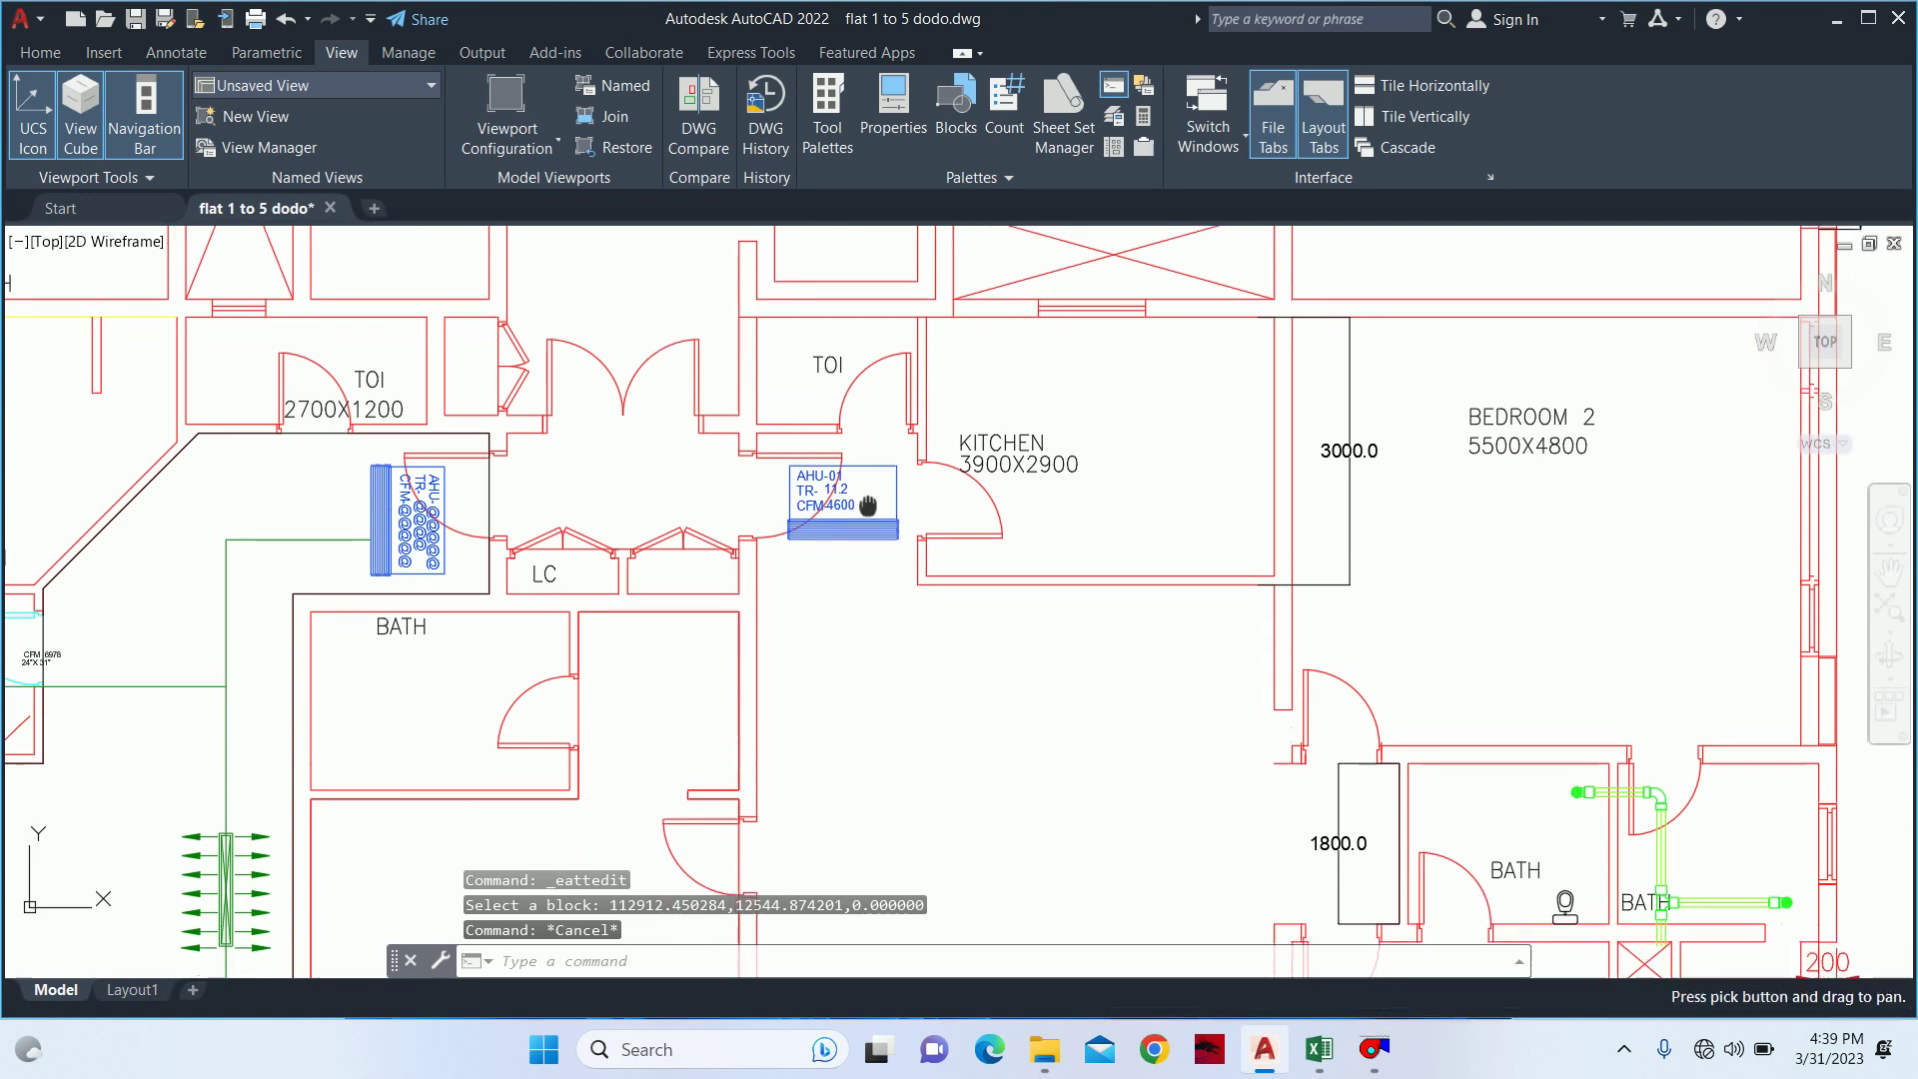
pyautogui.press('Escape')
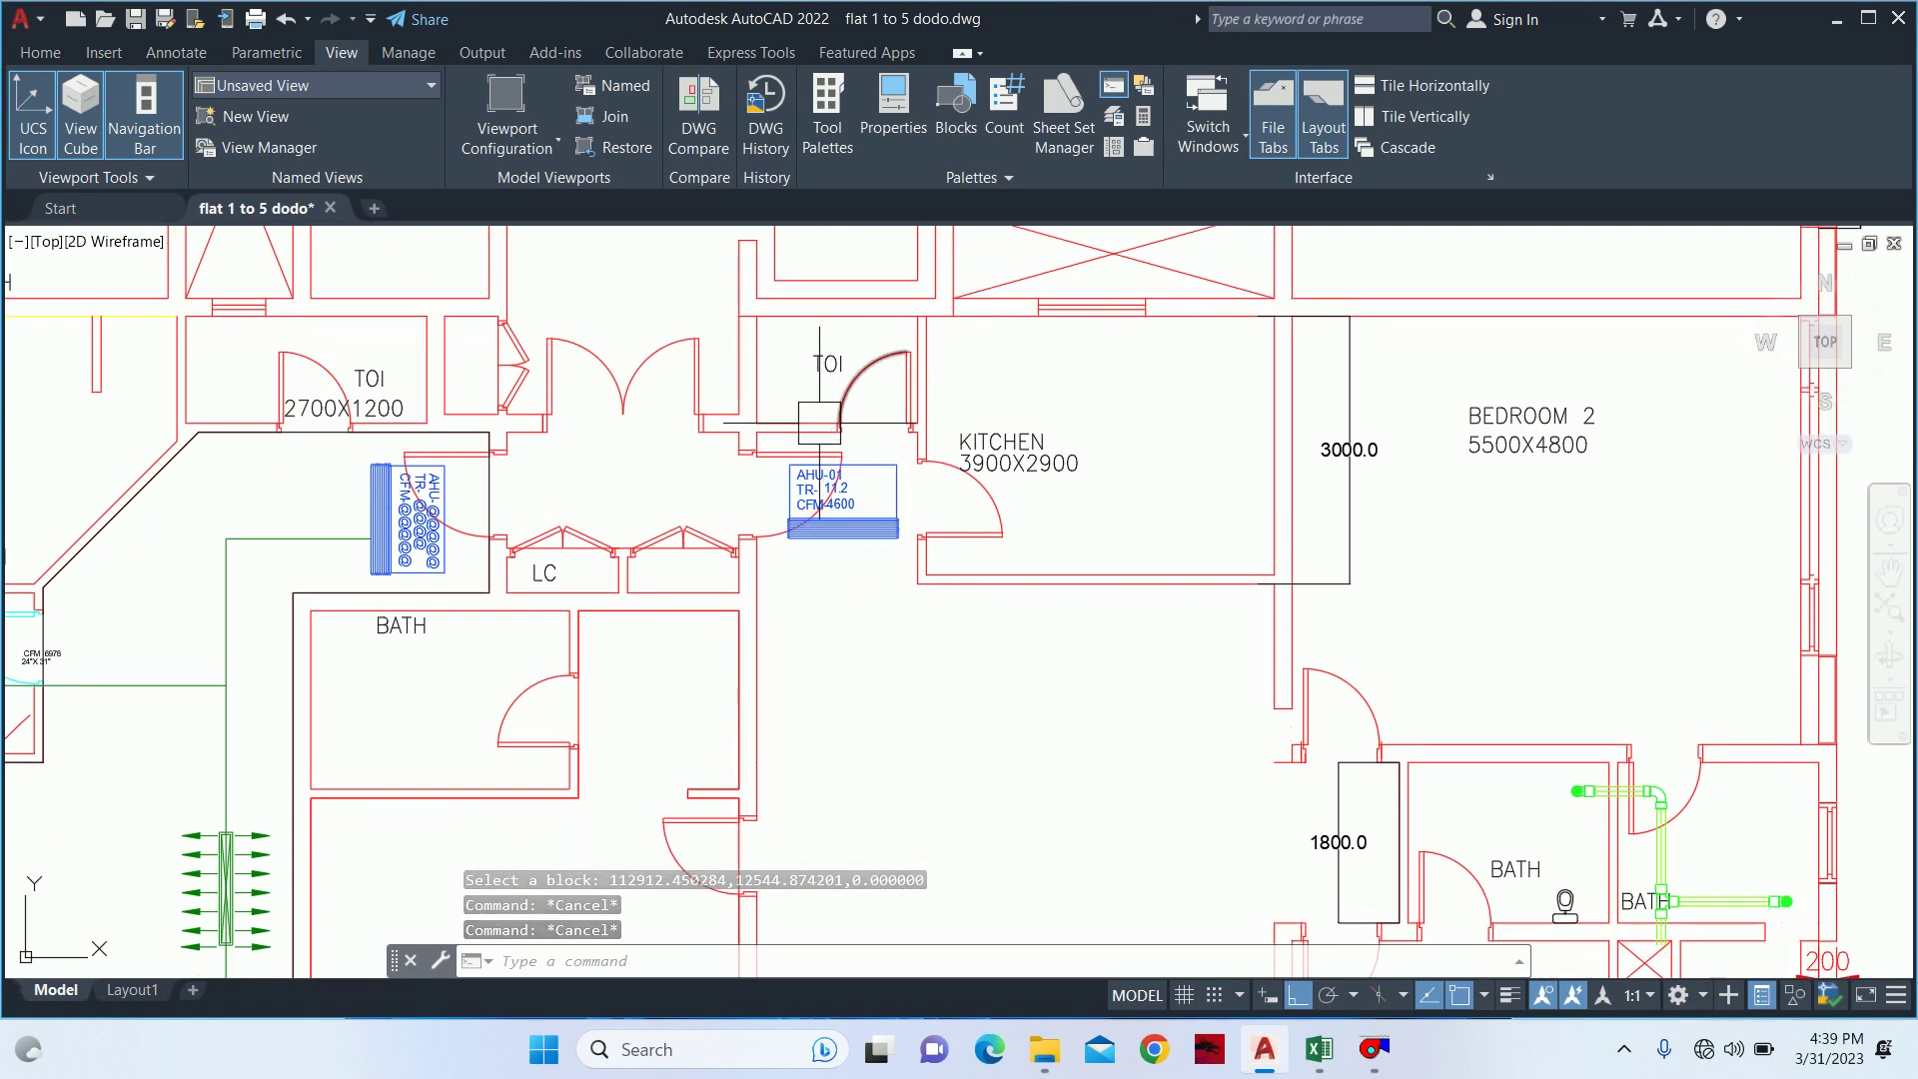
pyautogui.scroll(-1, 814, 427)
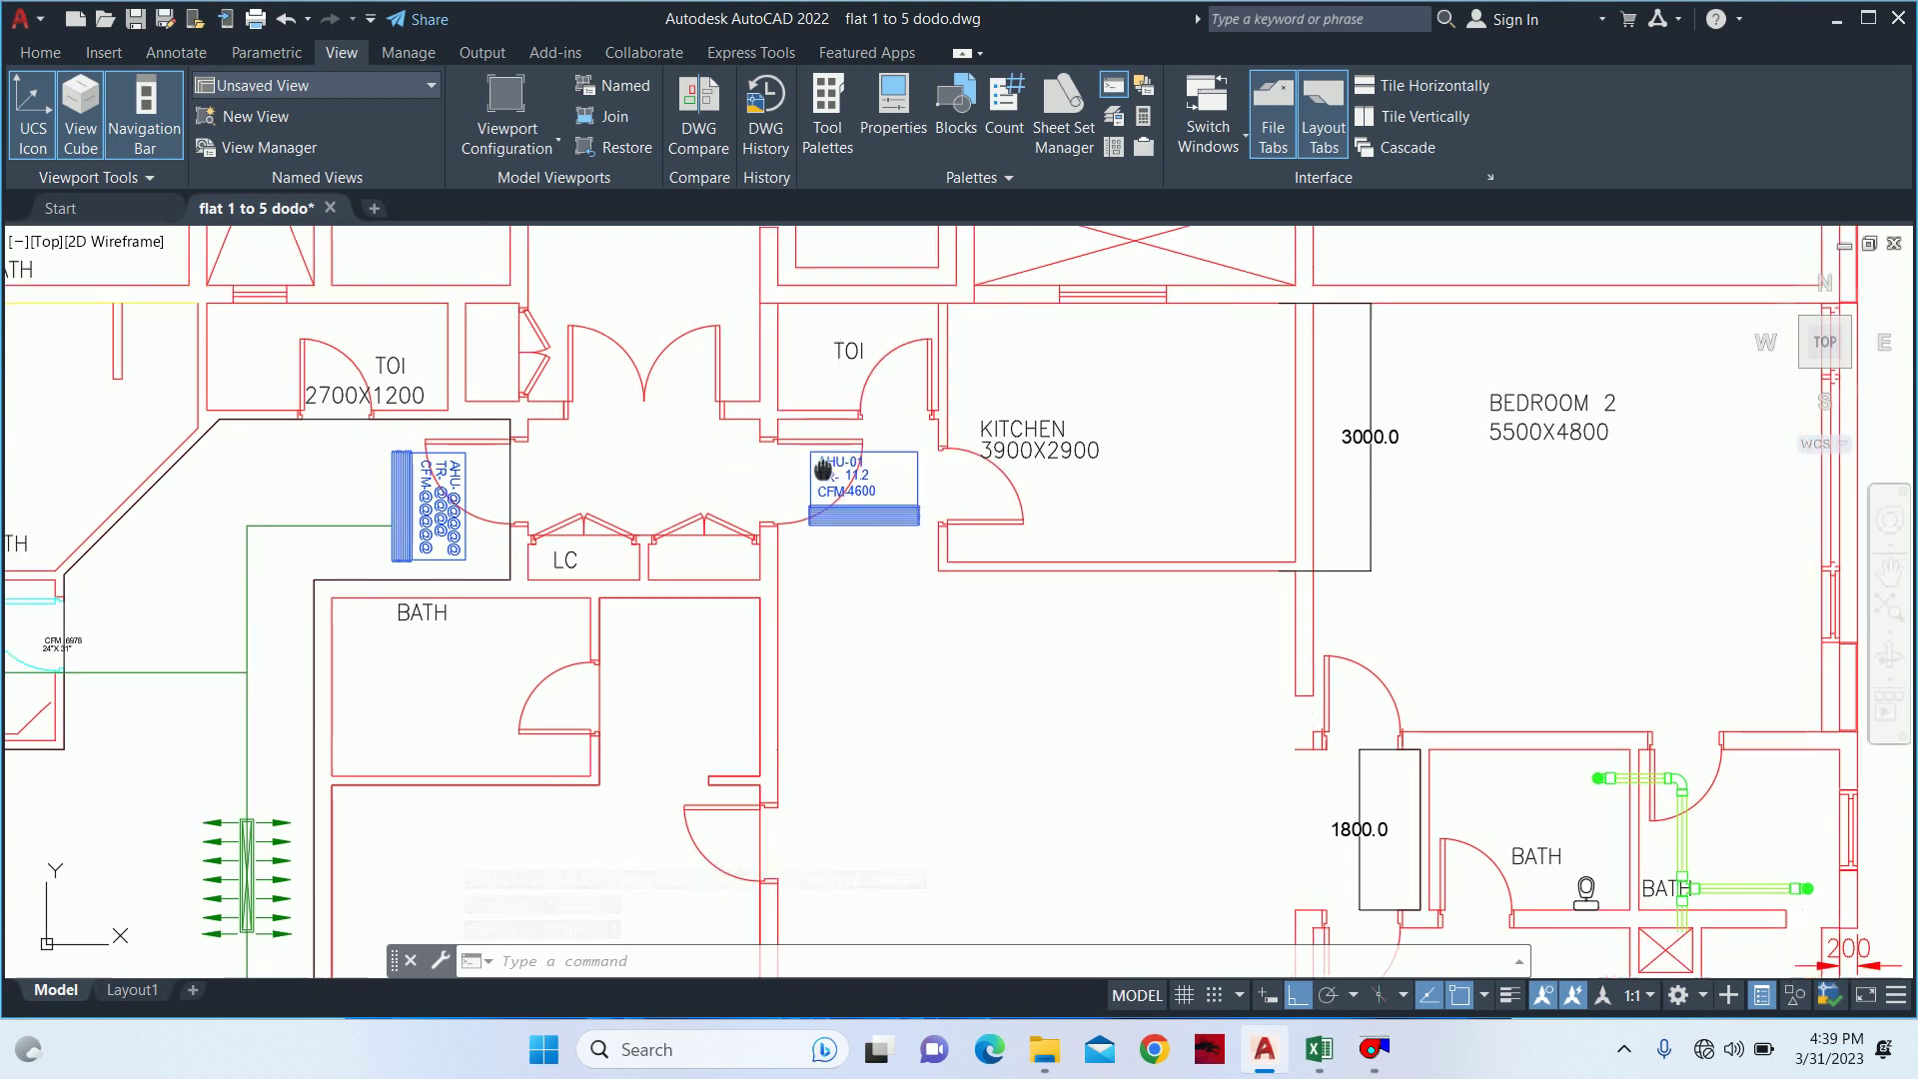
pyautogui.scroll(-1, 829, 432)
pyautogui.scroll(-1, 859, 440)
pyautogui.scroll(1, 902, 454)
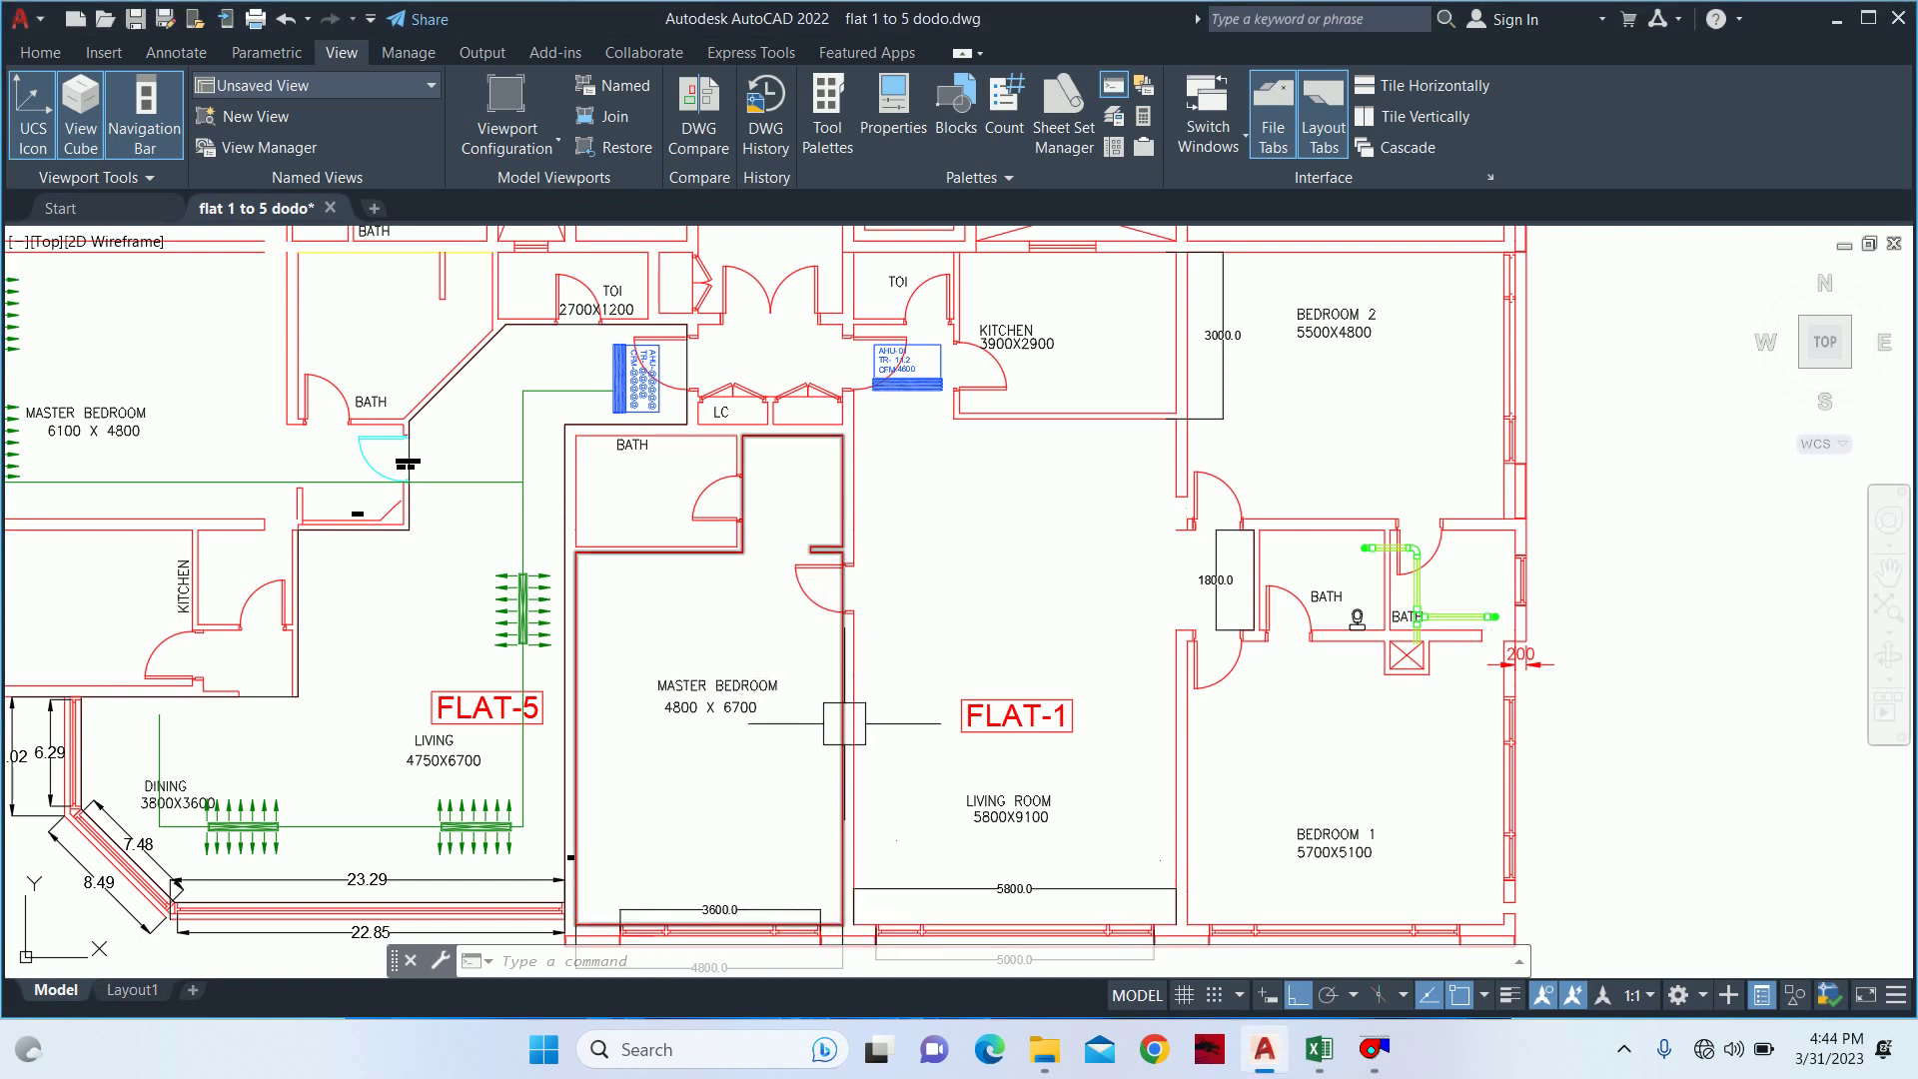
# - Delete the extra wall outline around the master bedroom, then switch to the web browser
pyautogui.click(839, 678)
pyautogui.press('Delete')
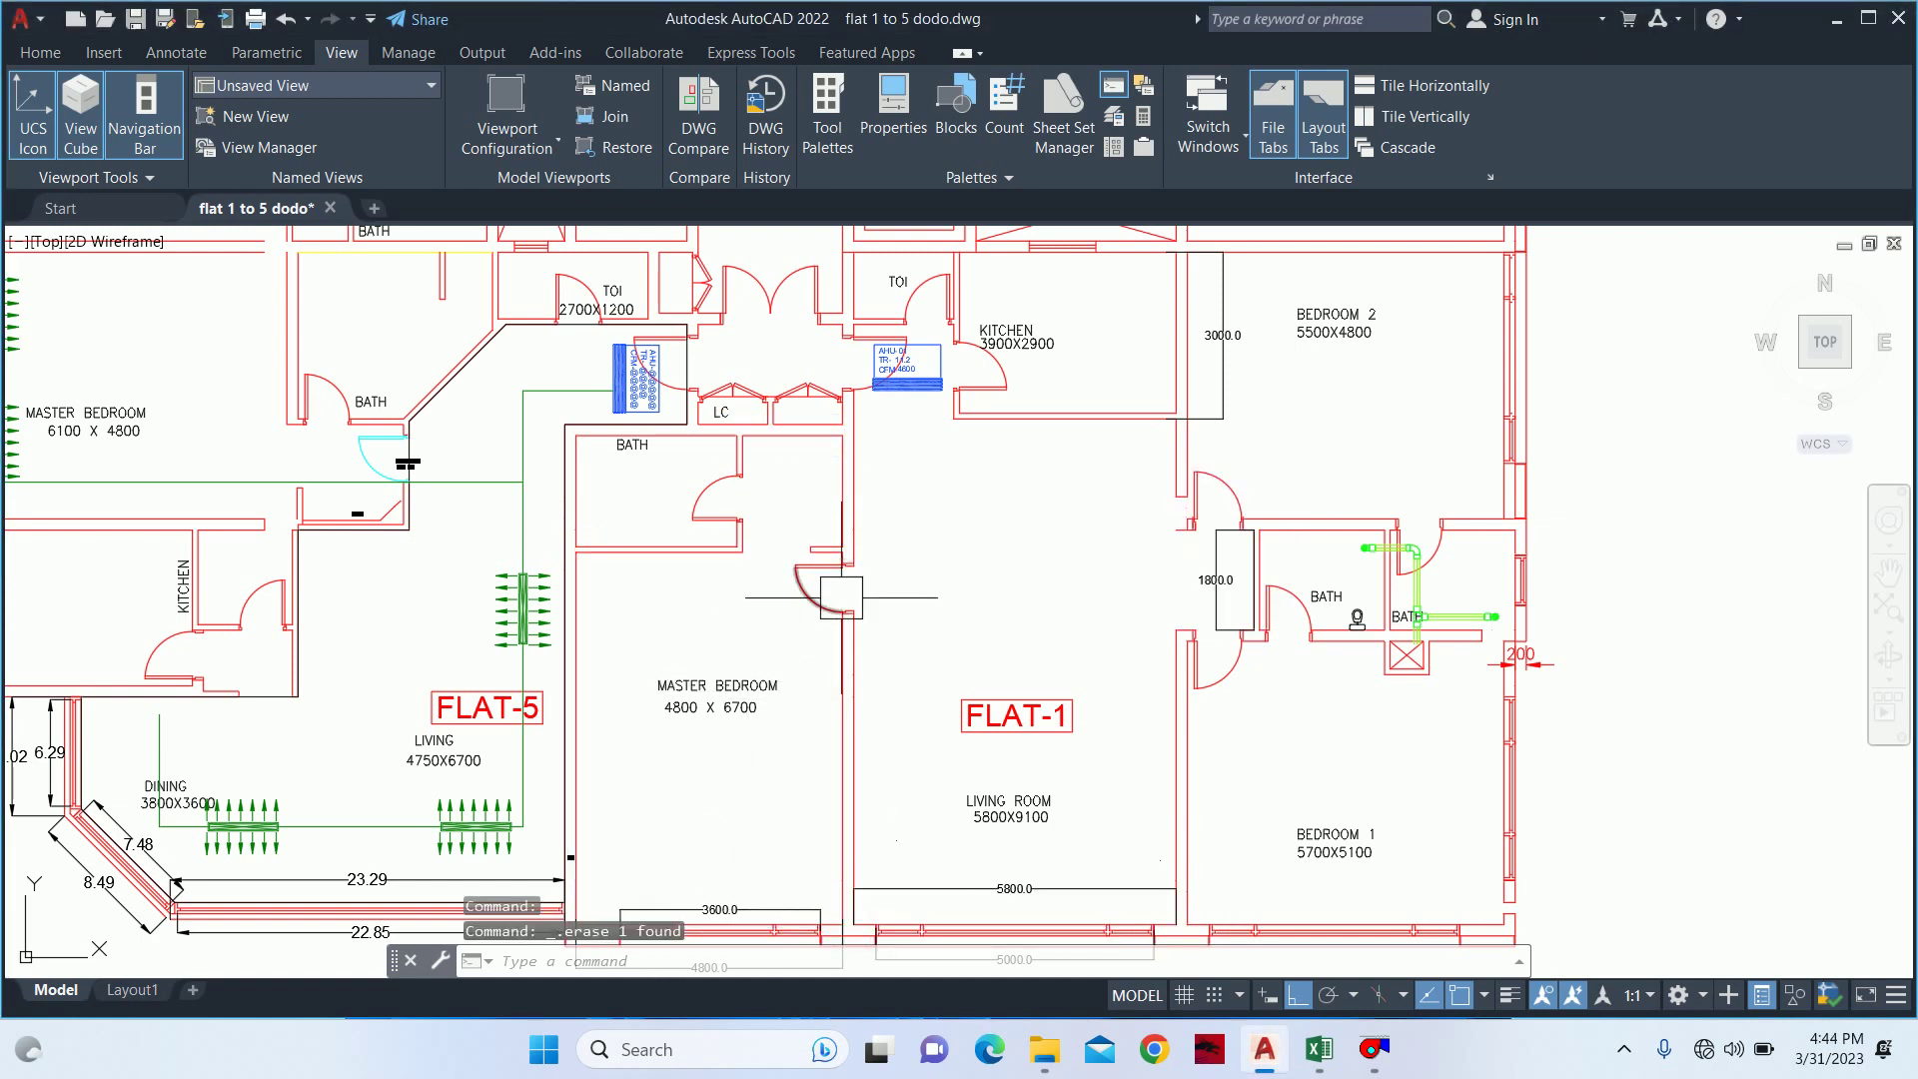
pyautogui.scroll(3, 891, 394)
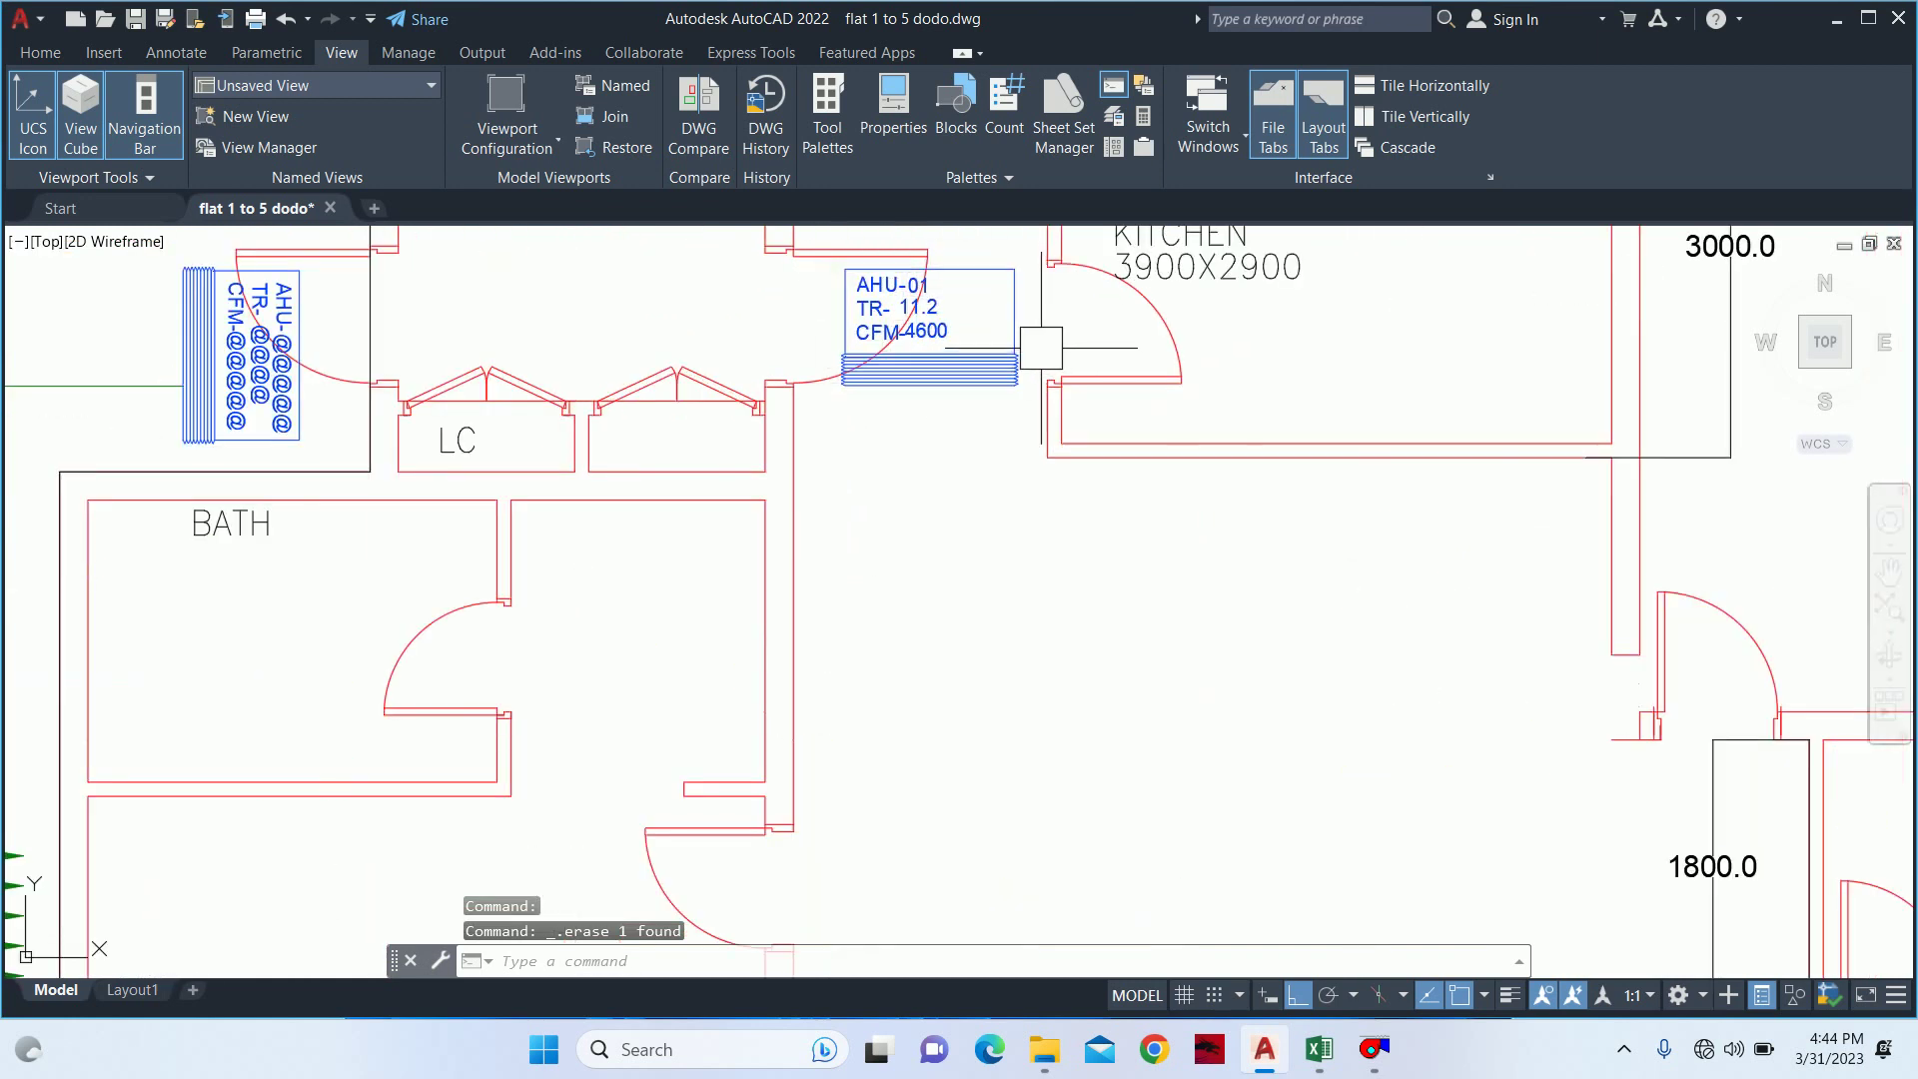
pyautogui.scroll(-5, 1005, 347)
pyautogui.scroll(1, 1049, 490)
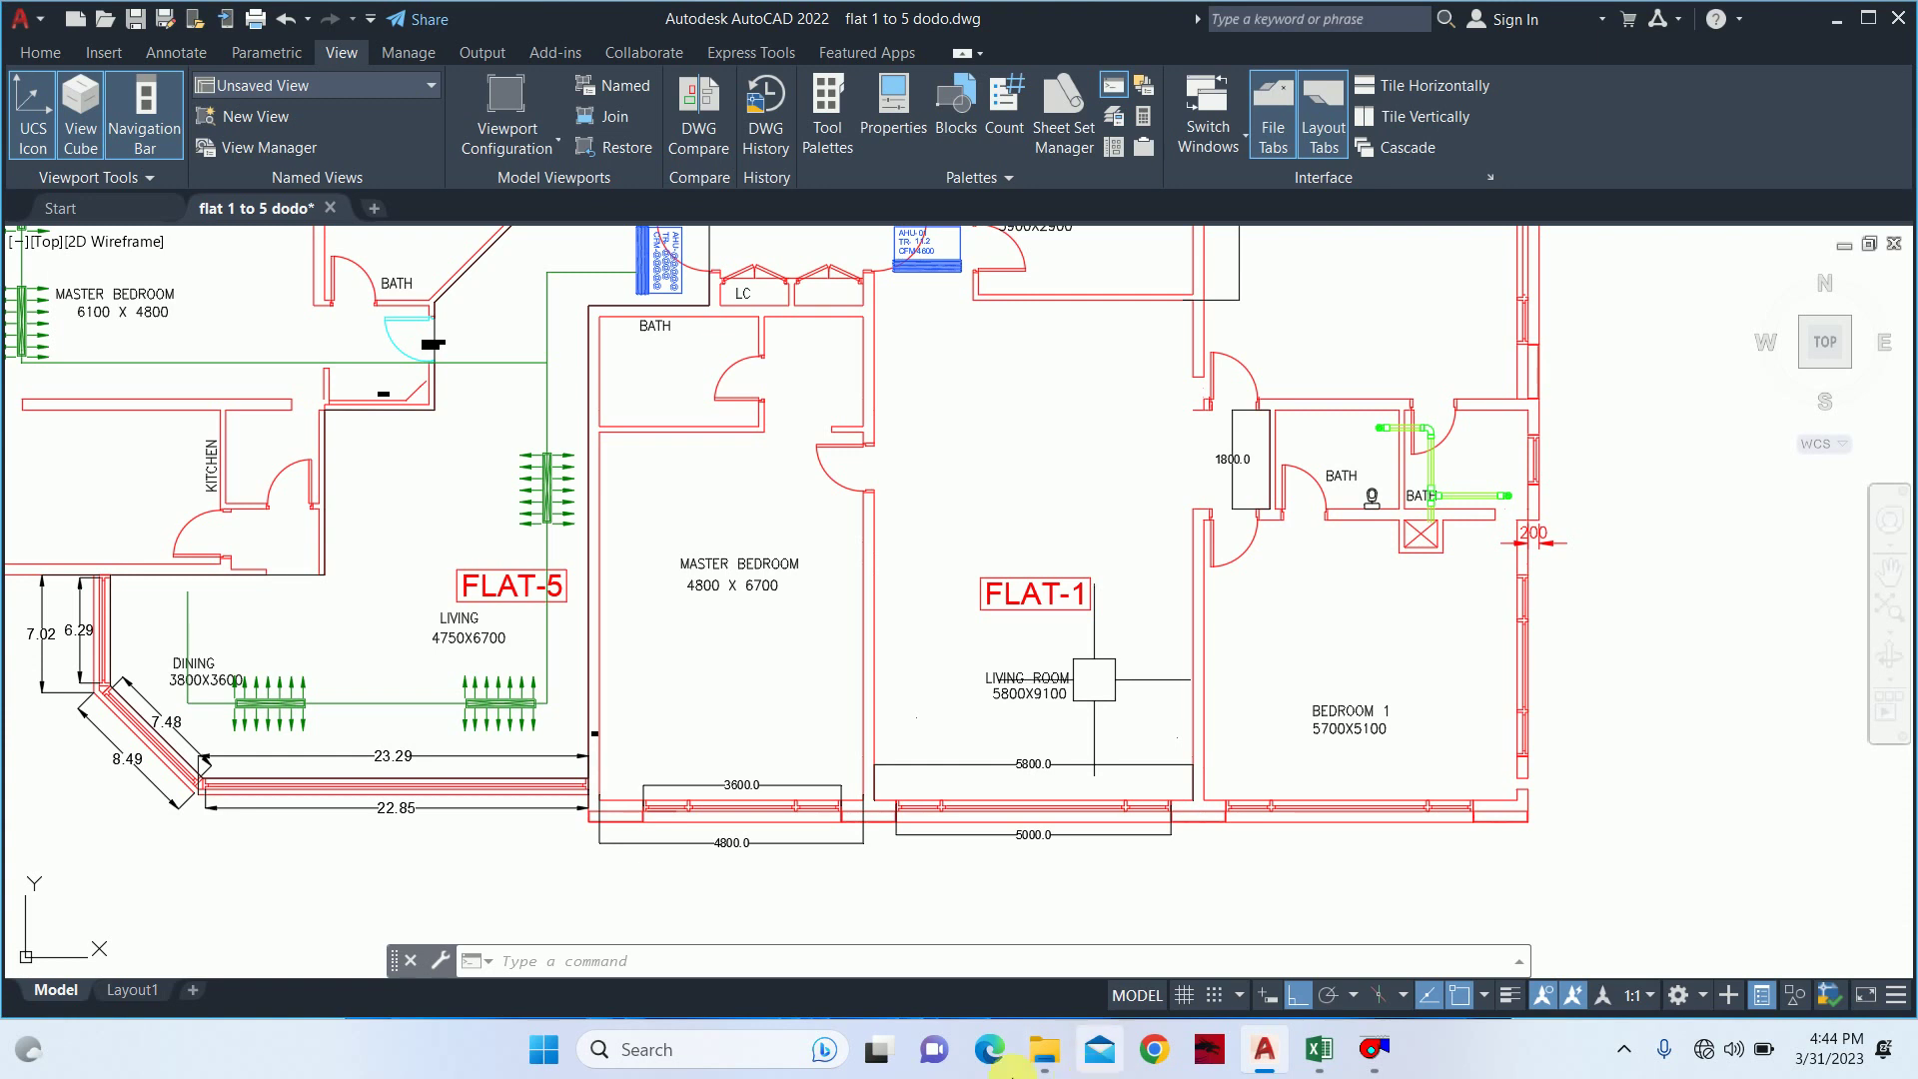
pyautogui.click(1149, 1044)
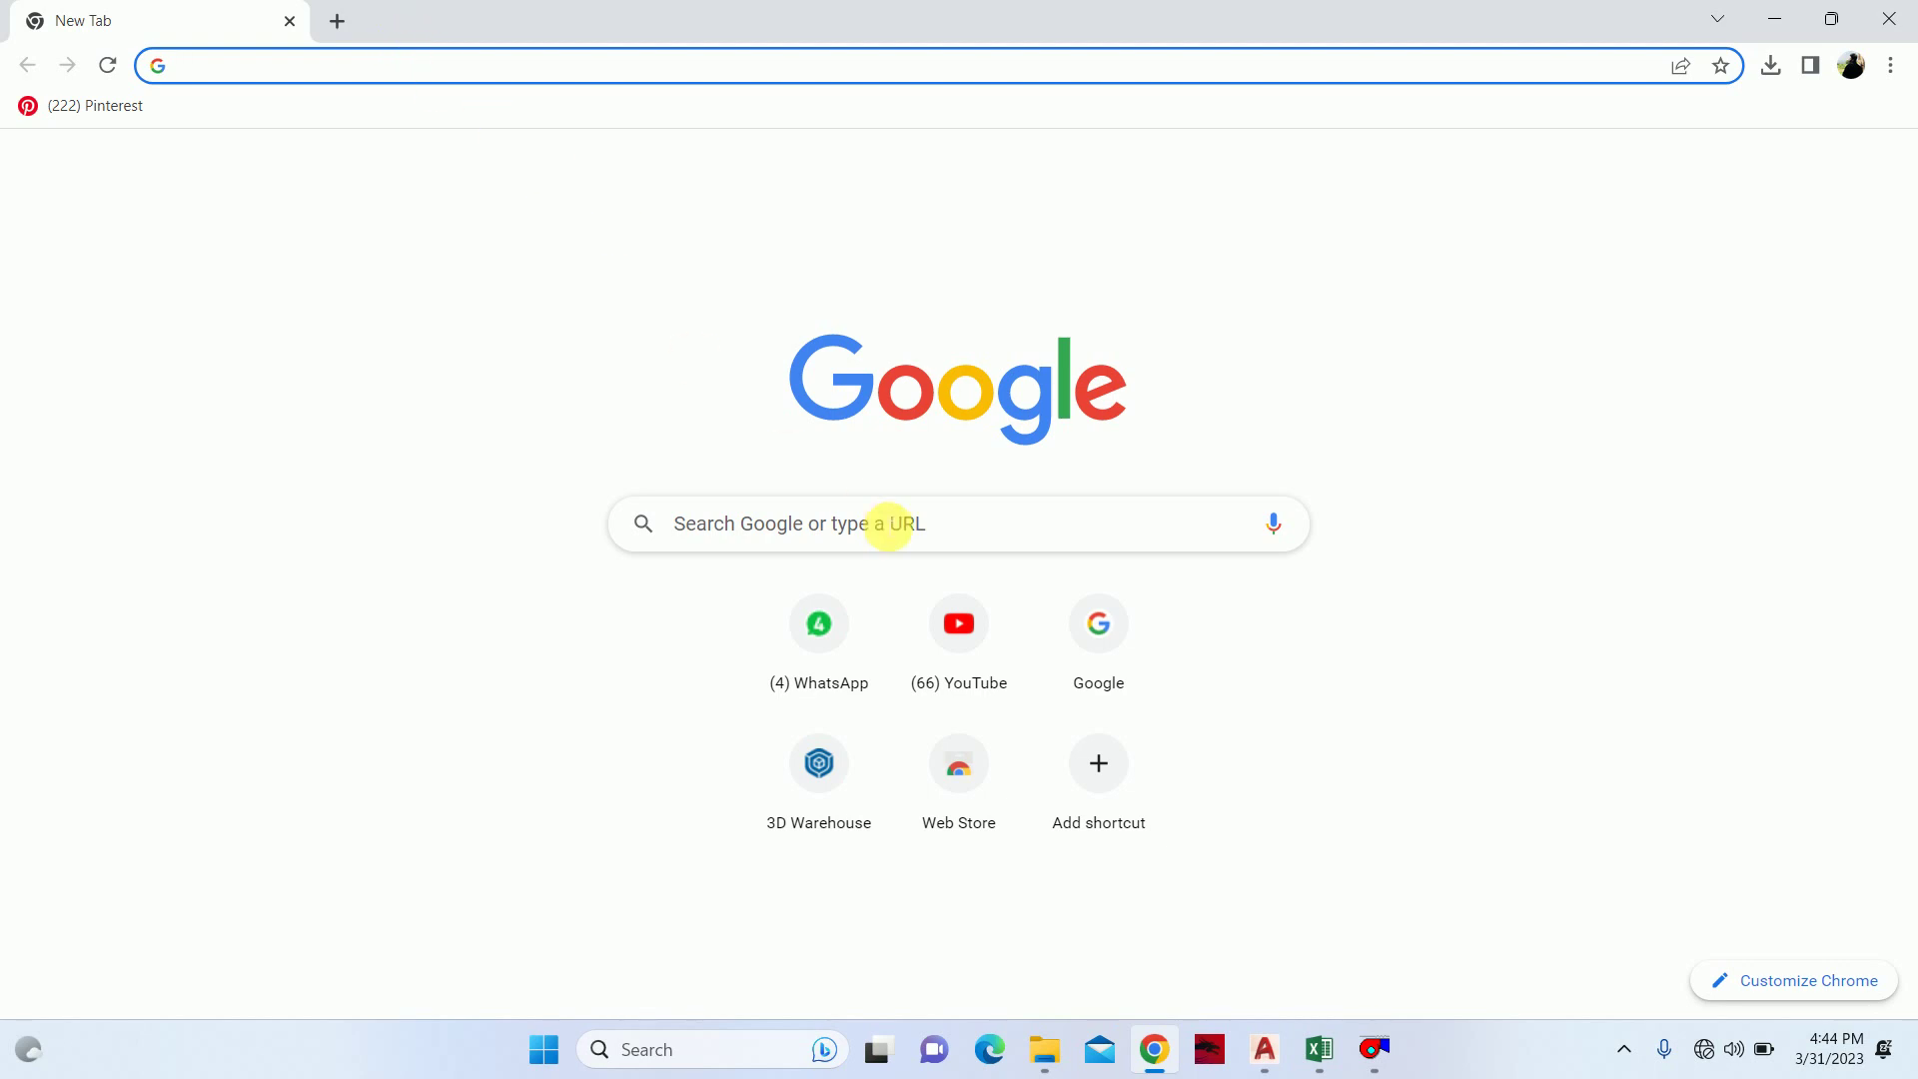
# - Enter the search 'types of air terminal in havc' in Chrome's new-tab search box
pyautogui.click(866, 527)
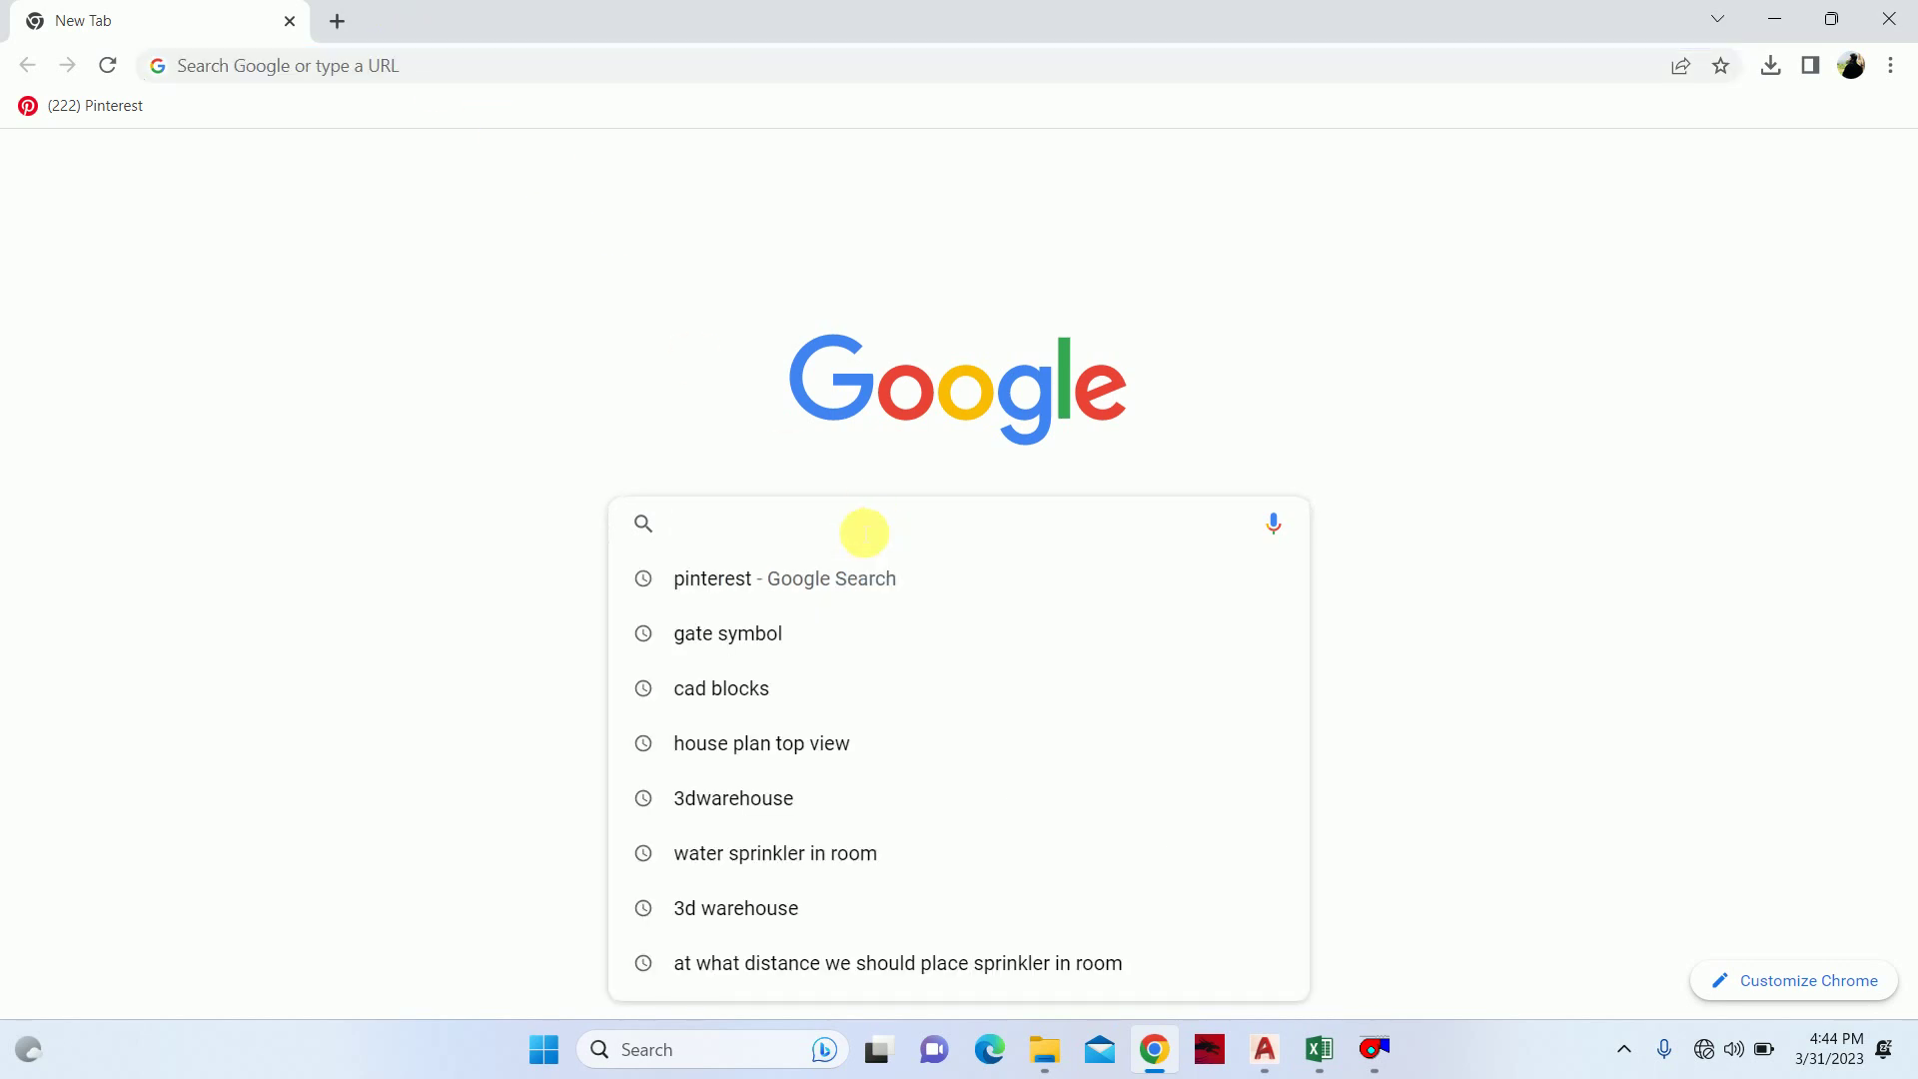
pyautogui.write('types of ')
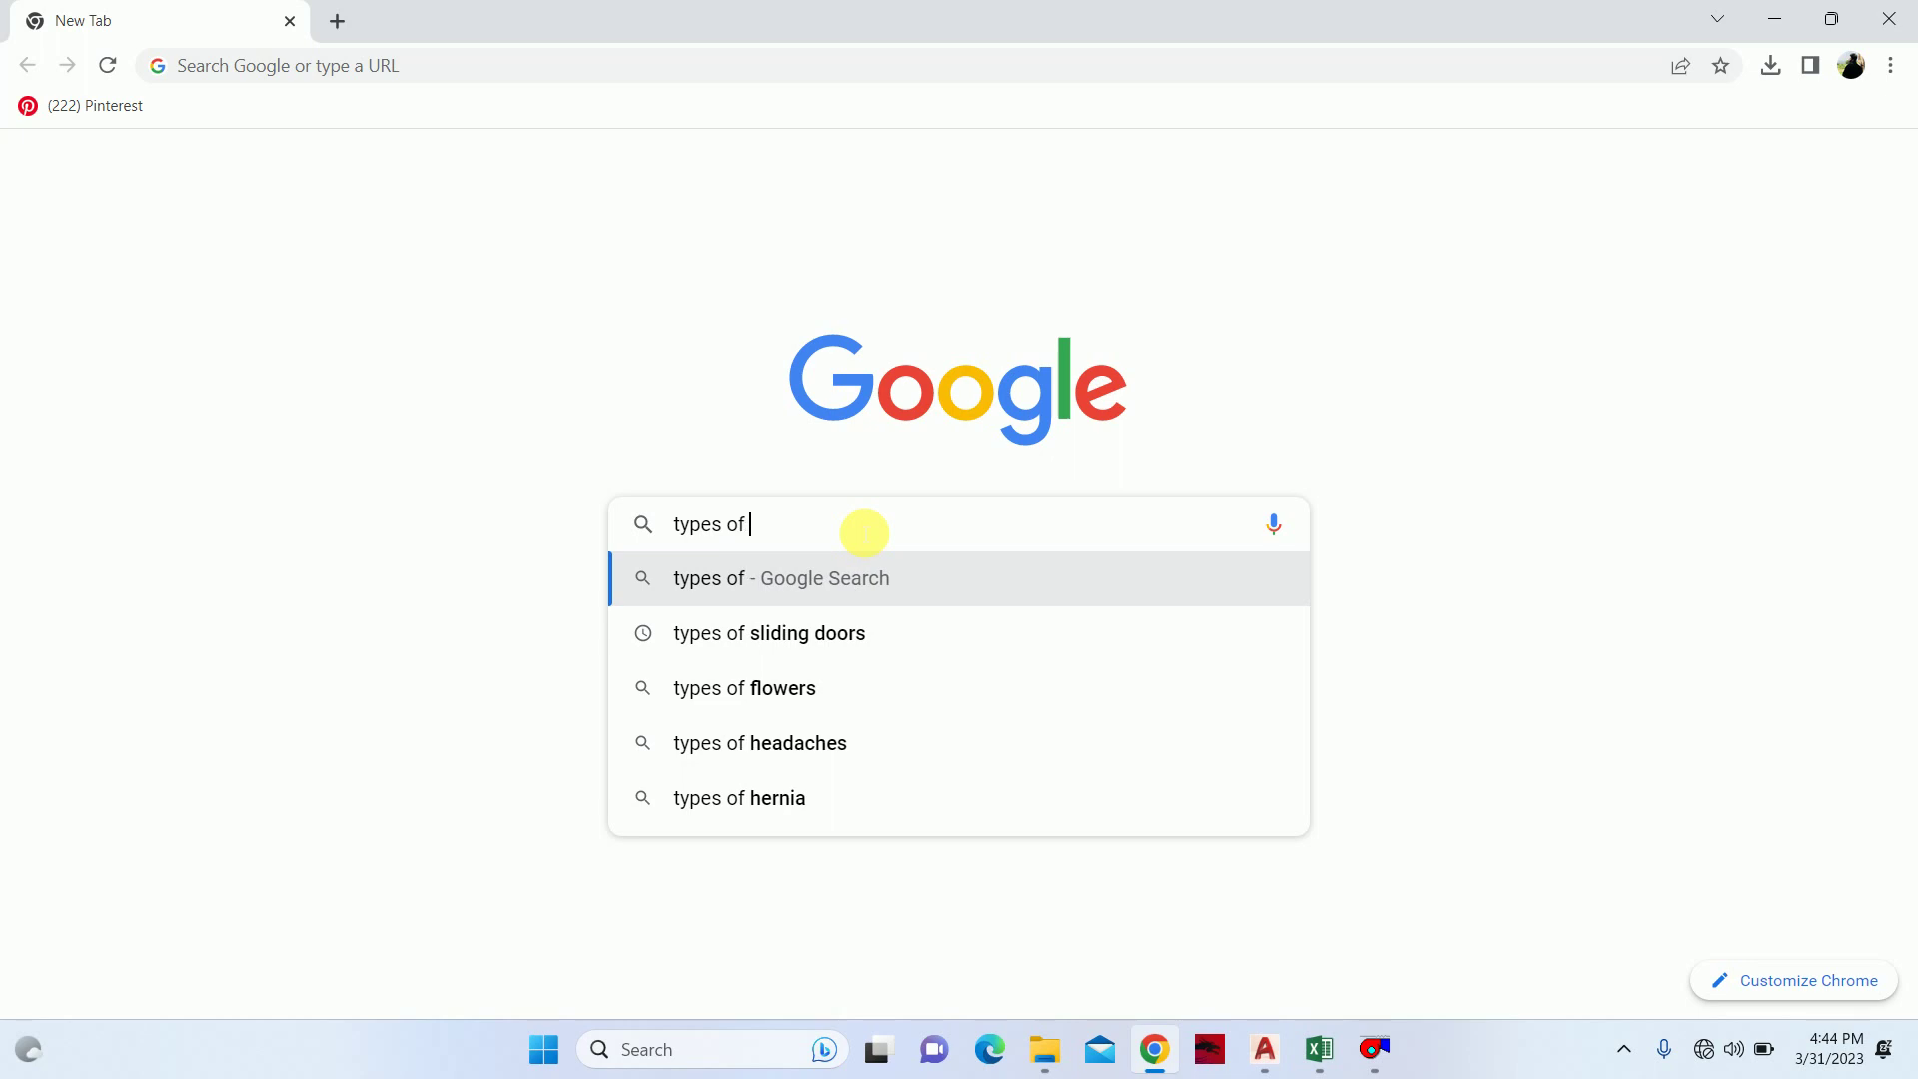
pyautogui.write('ait')
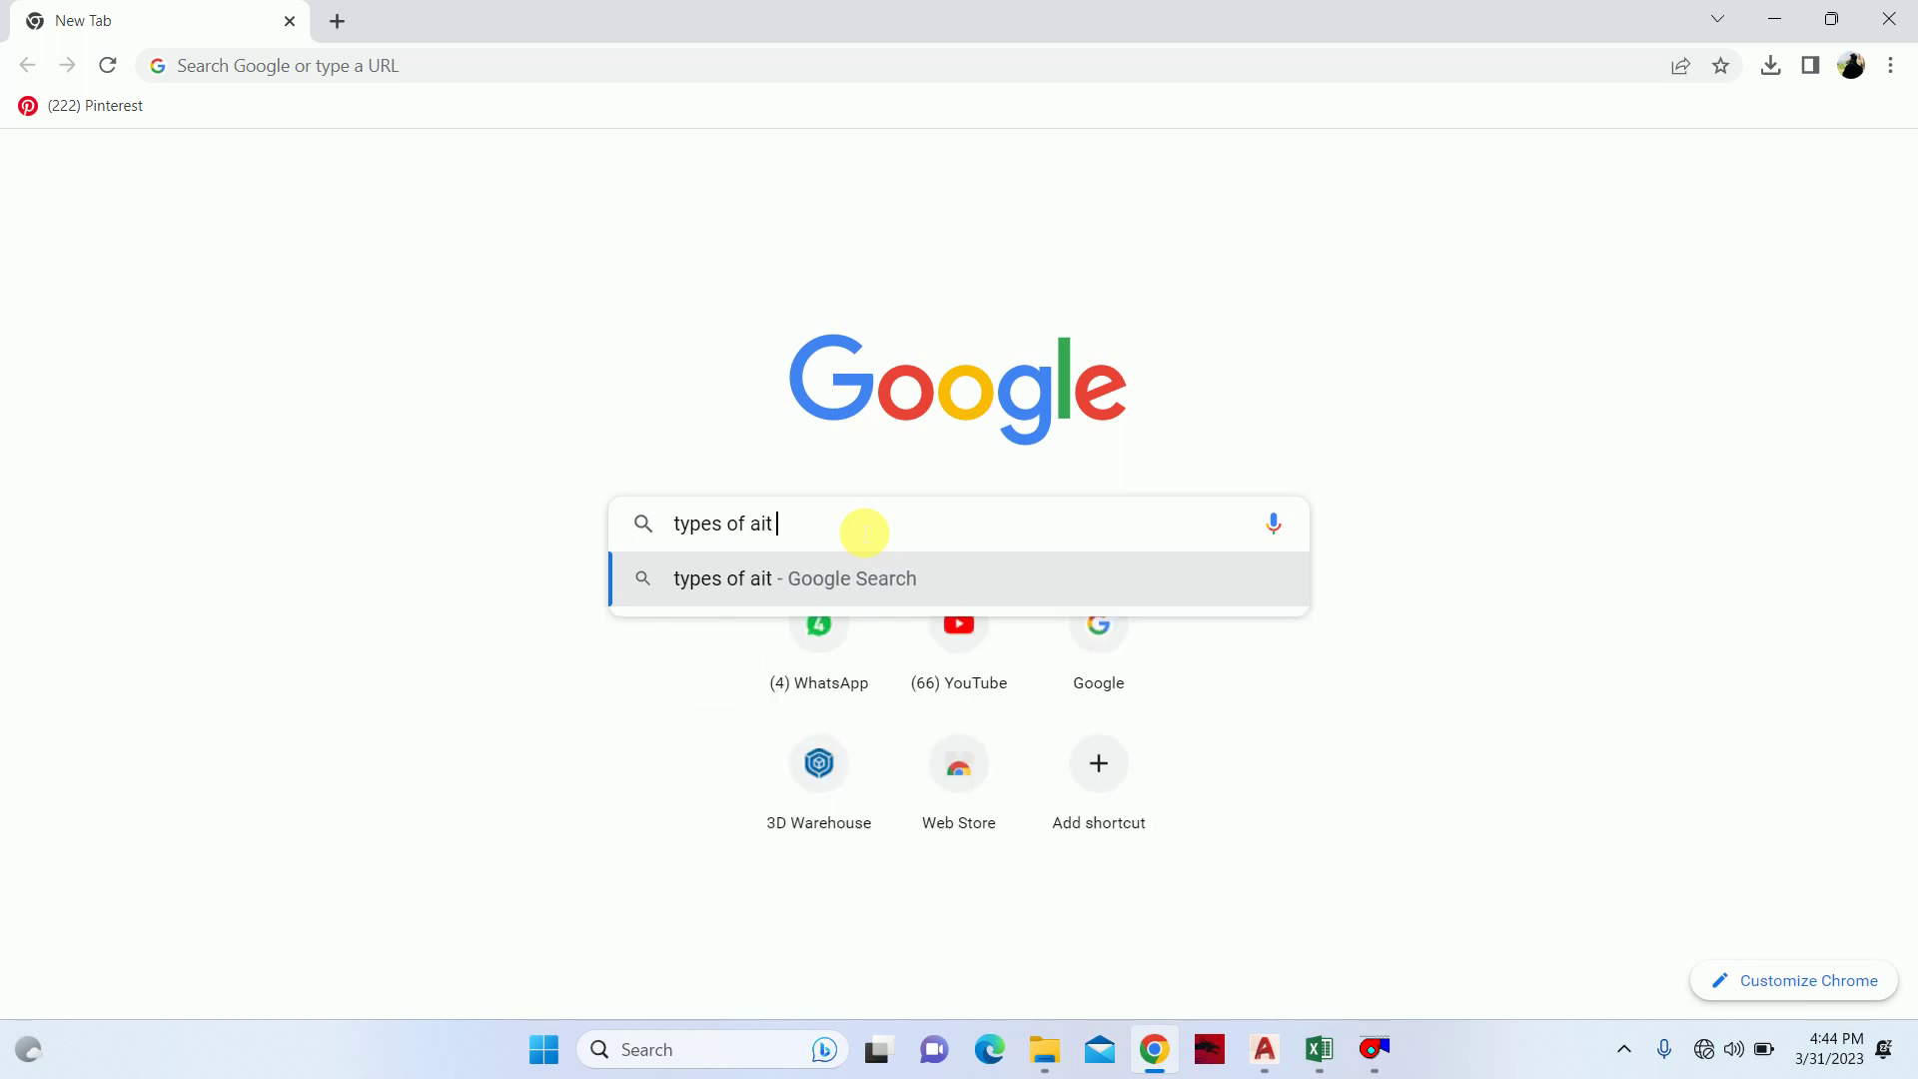
pyautogui.press('BackSpace')
pyautogui.press('BackSpace')
pyautogui.write('r term')
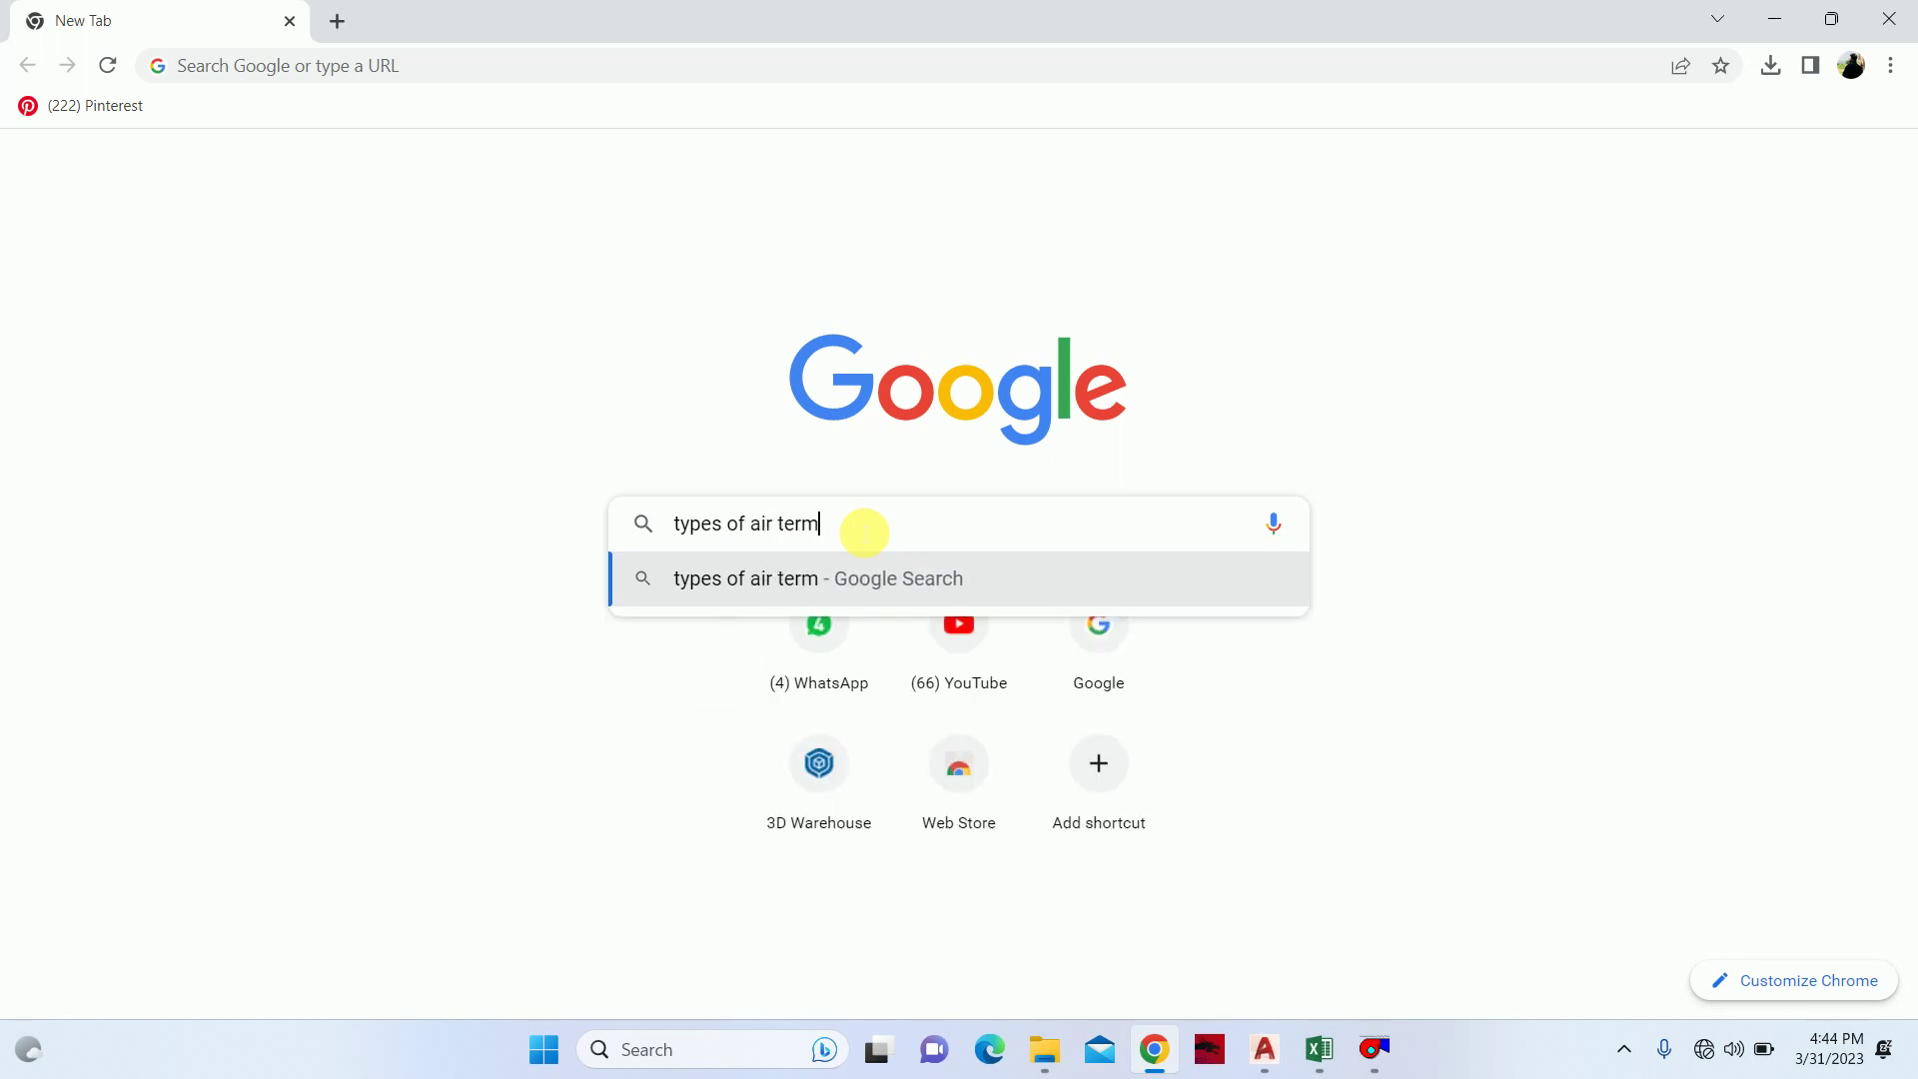
pyautogui.write('inal in ha')
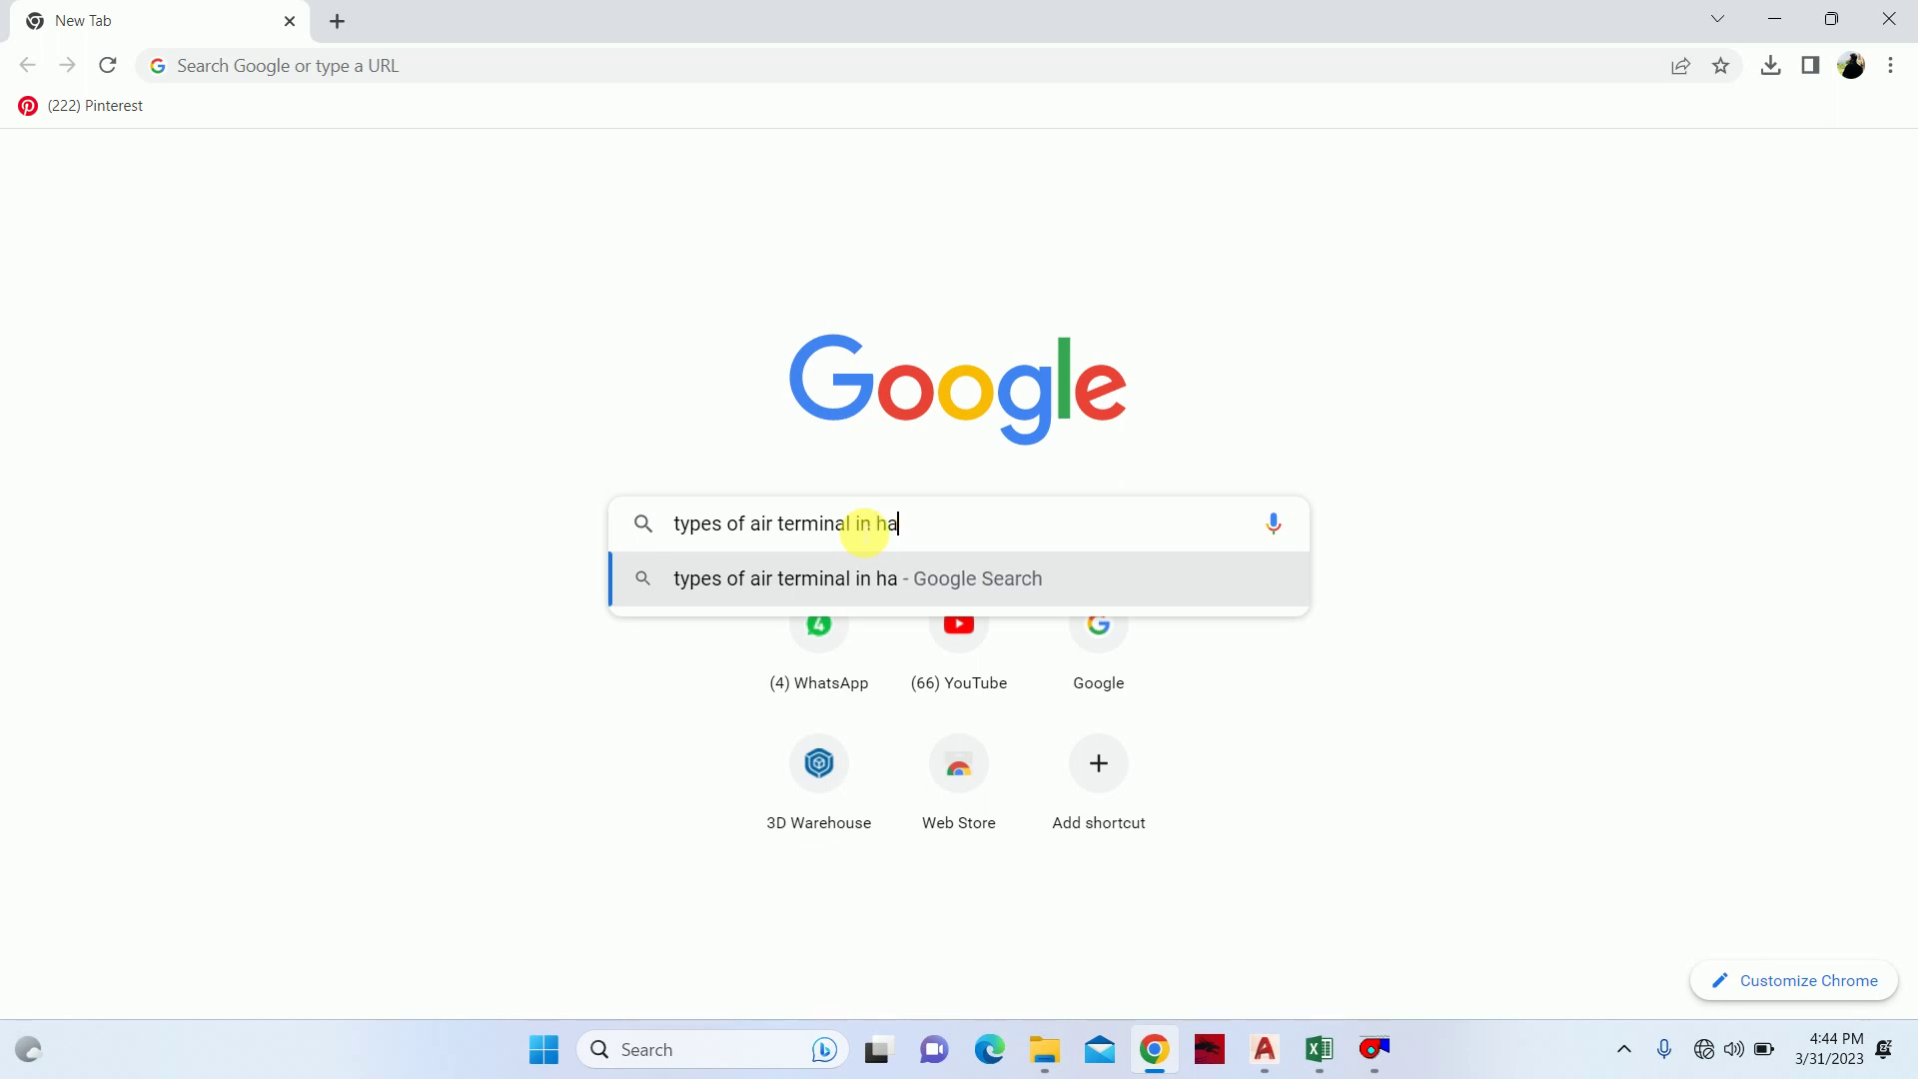
pyautogui.write('vc')
# - Submit the search, toggle Wi-Fi off and on, reconnect to 5ZEE, and reload the page
pyautogui.press('Return')
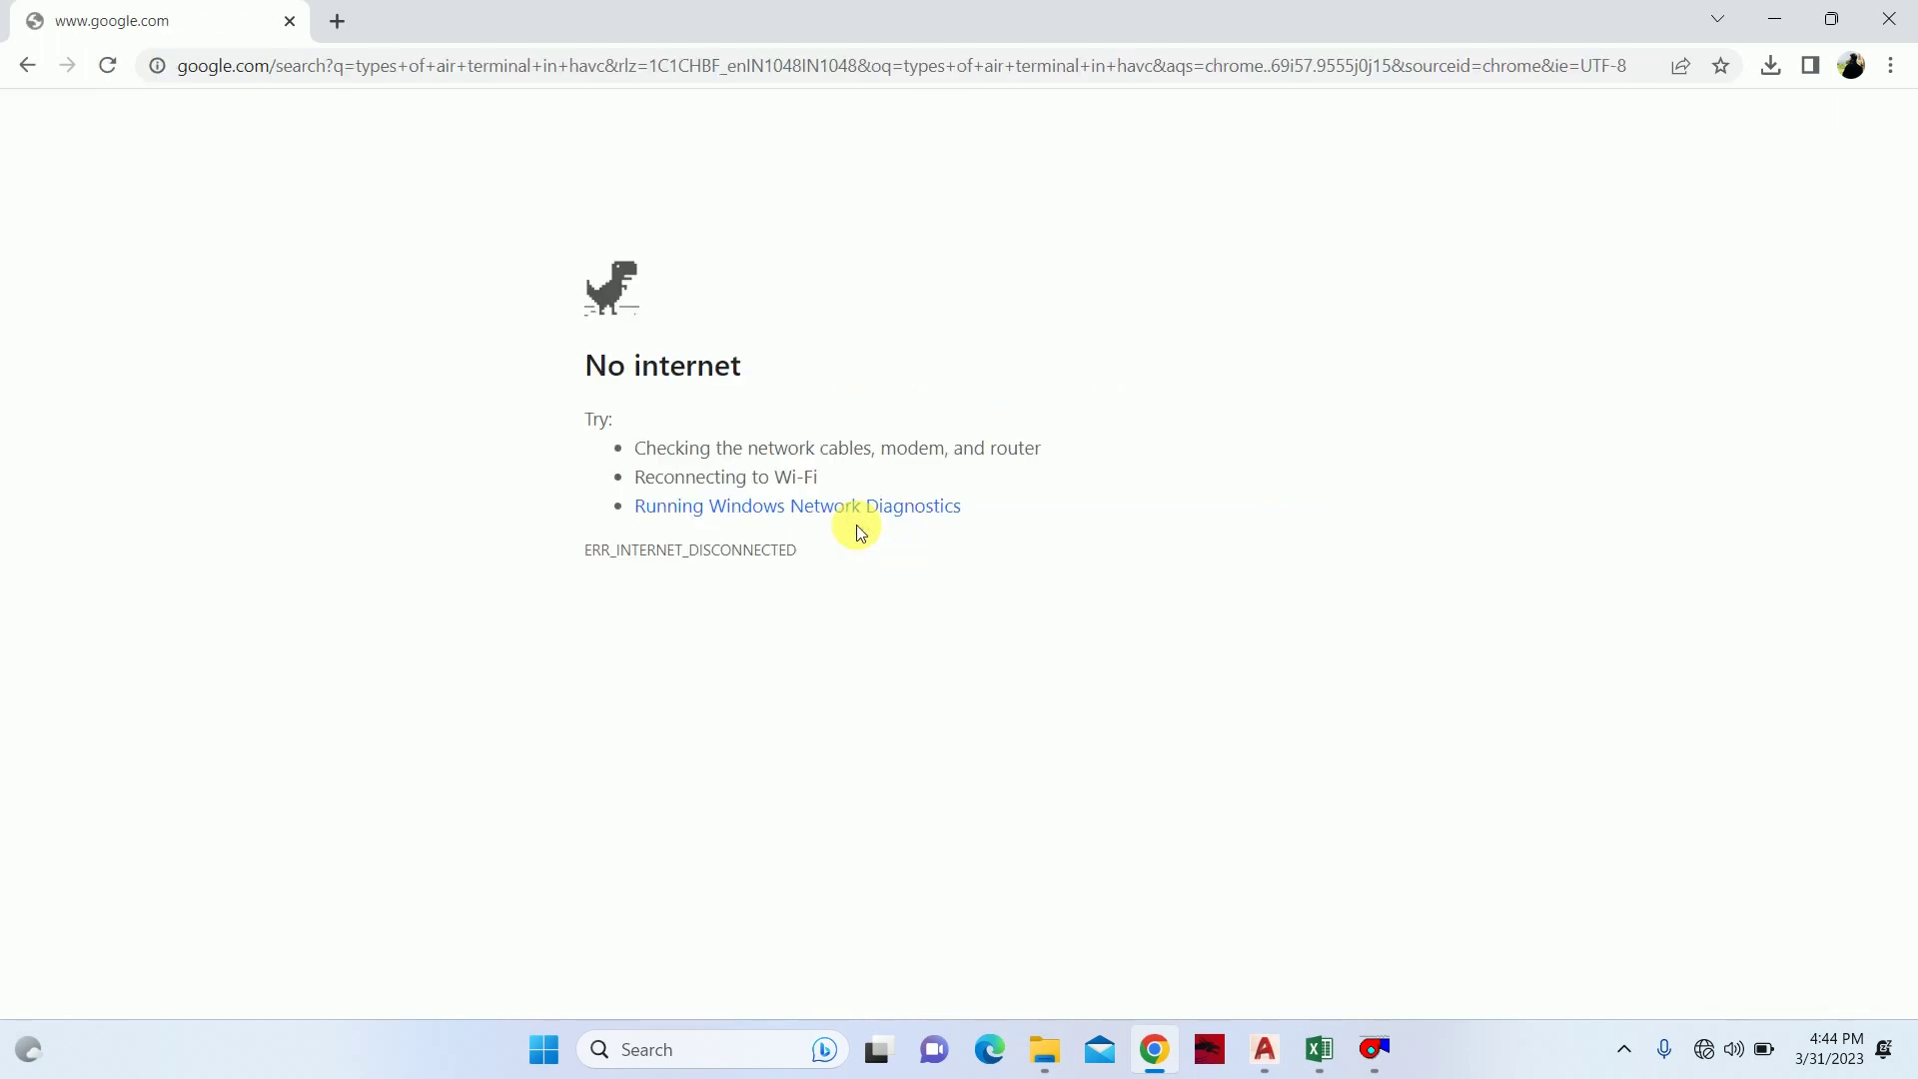
pyautogui.click(1716, 1049)
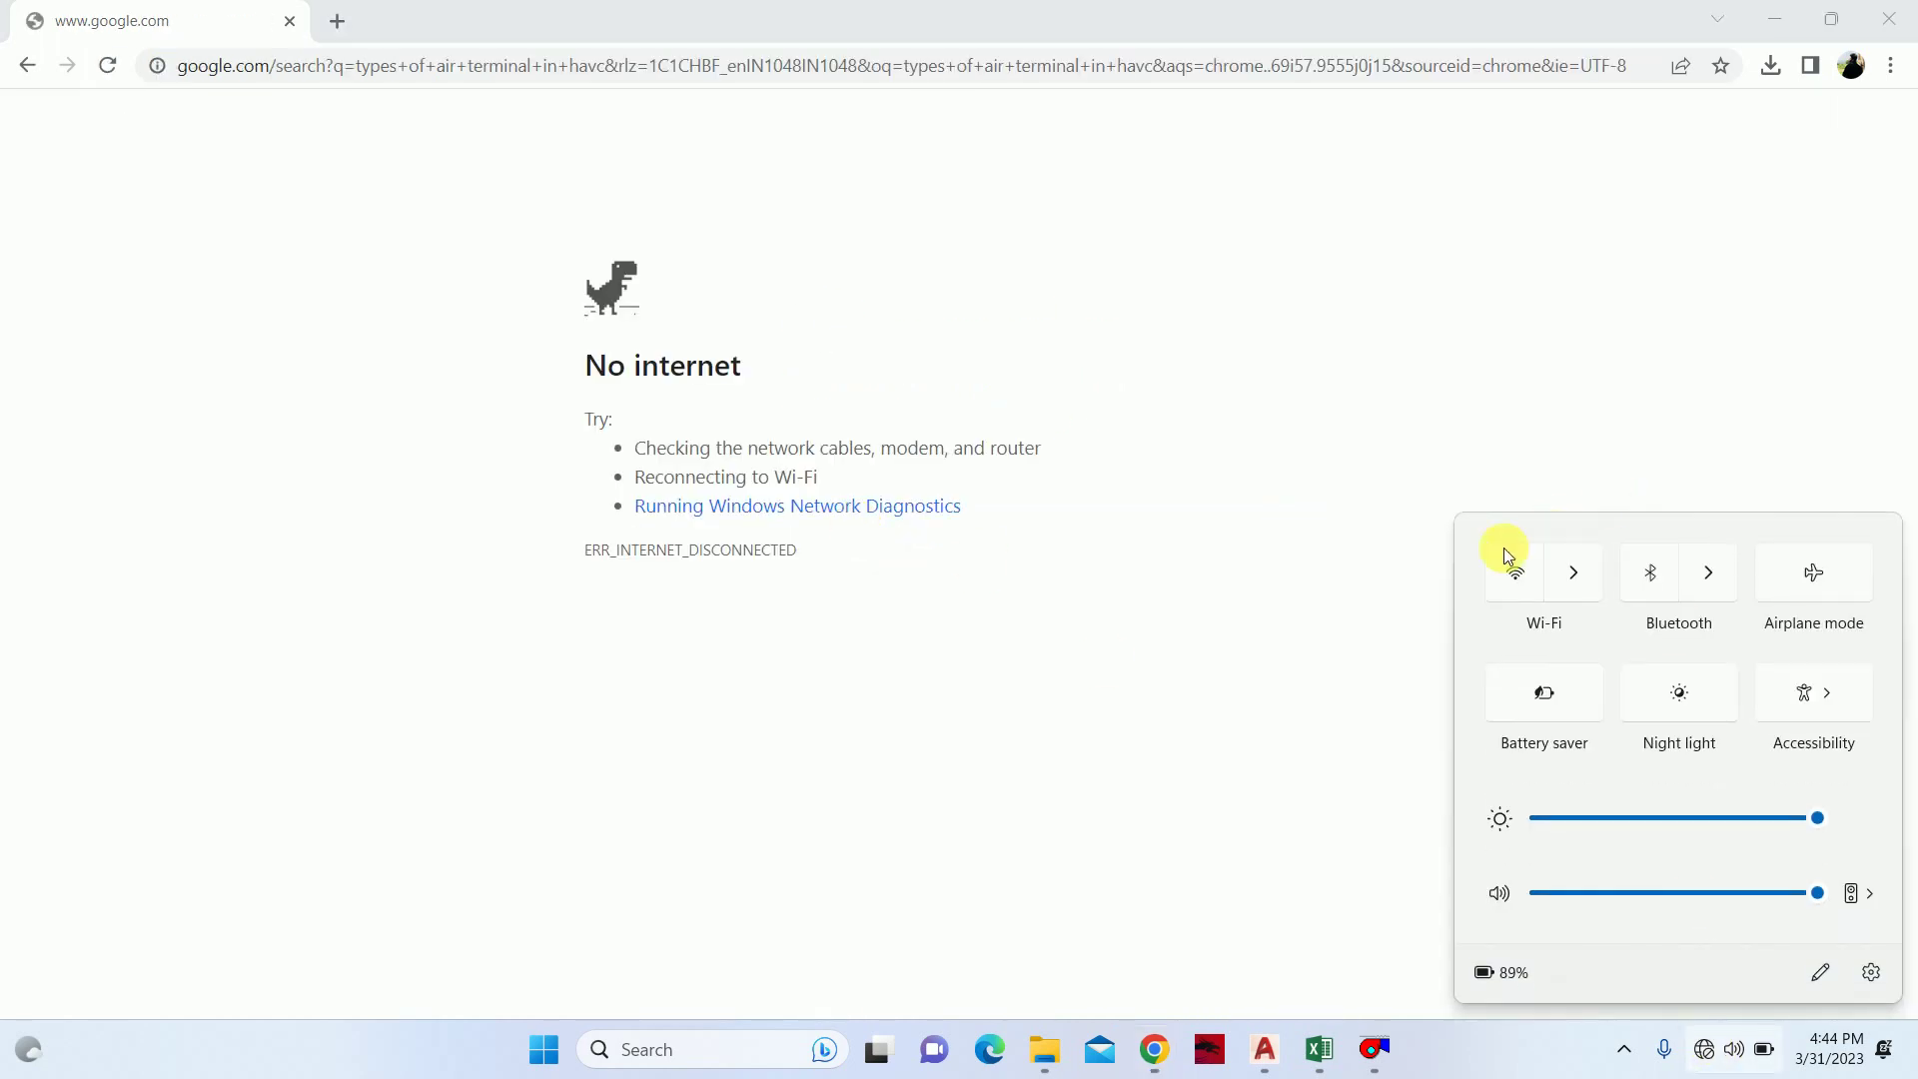
pyautogui.click(1592, 584)
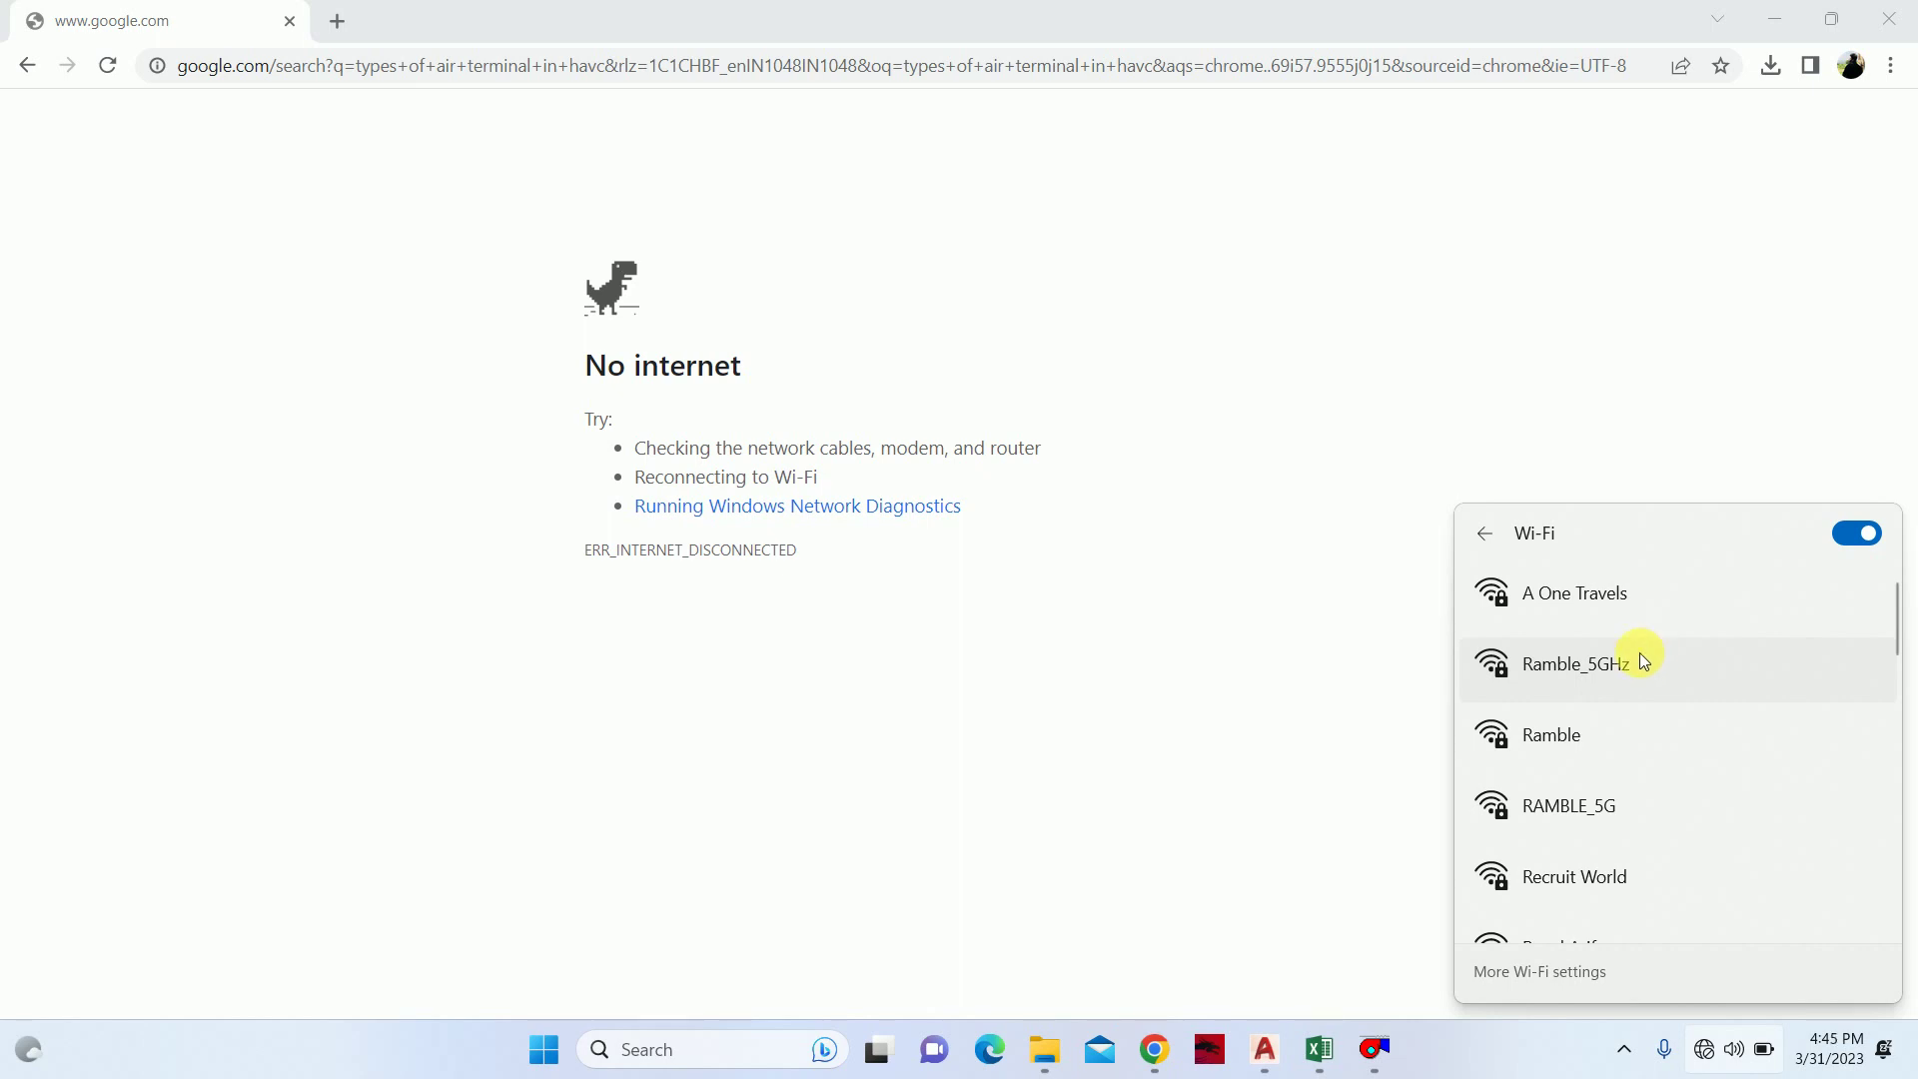
pyautogui.click(1862, 534)
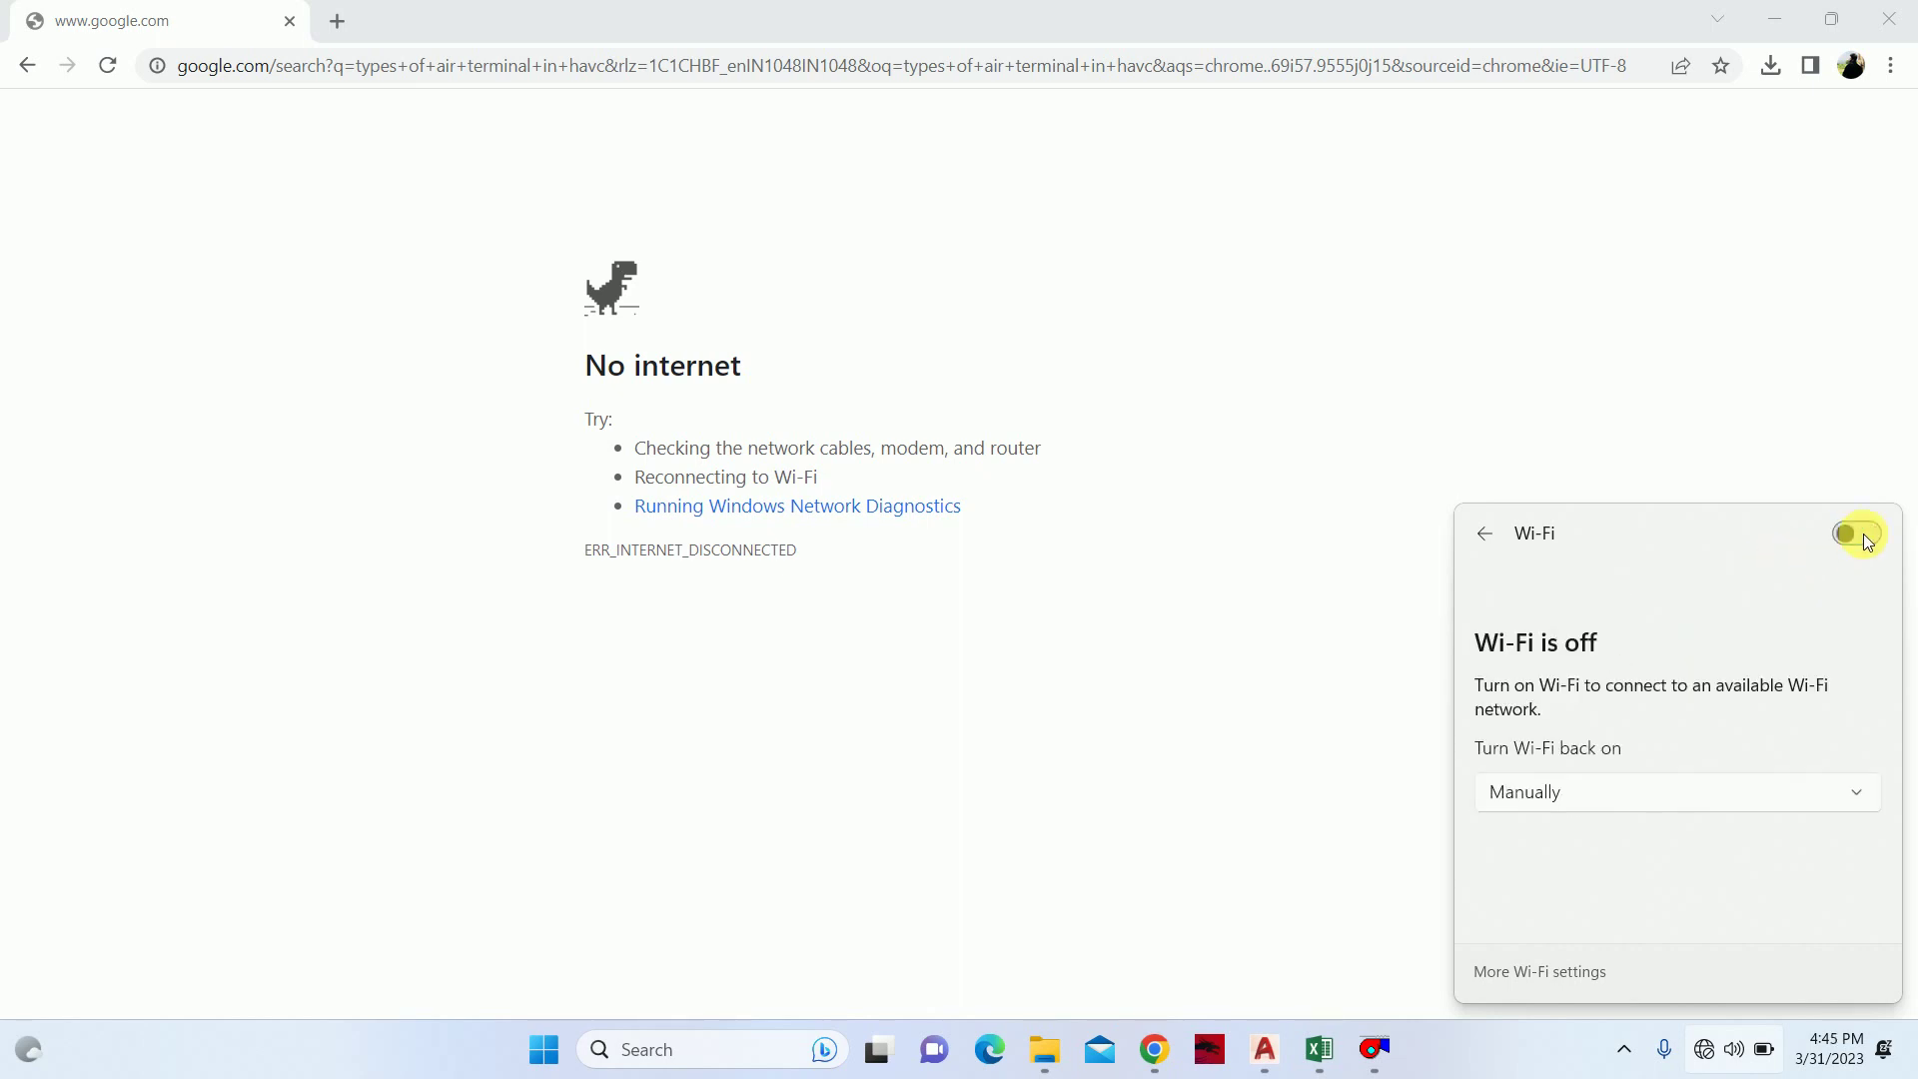
pyautogui.click(1847, 544)
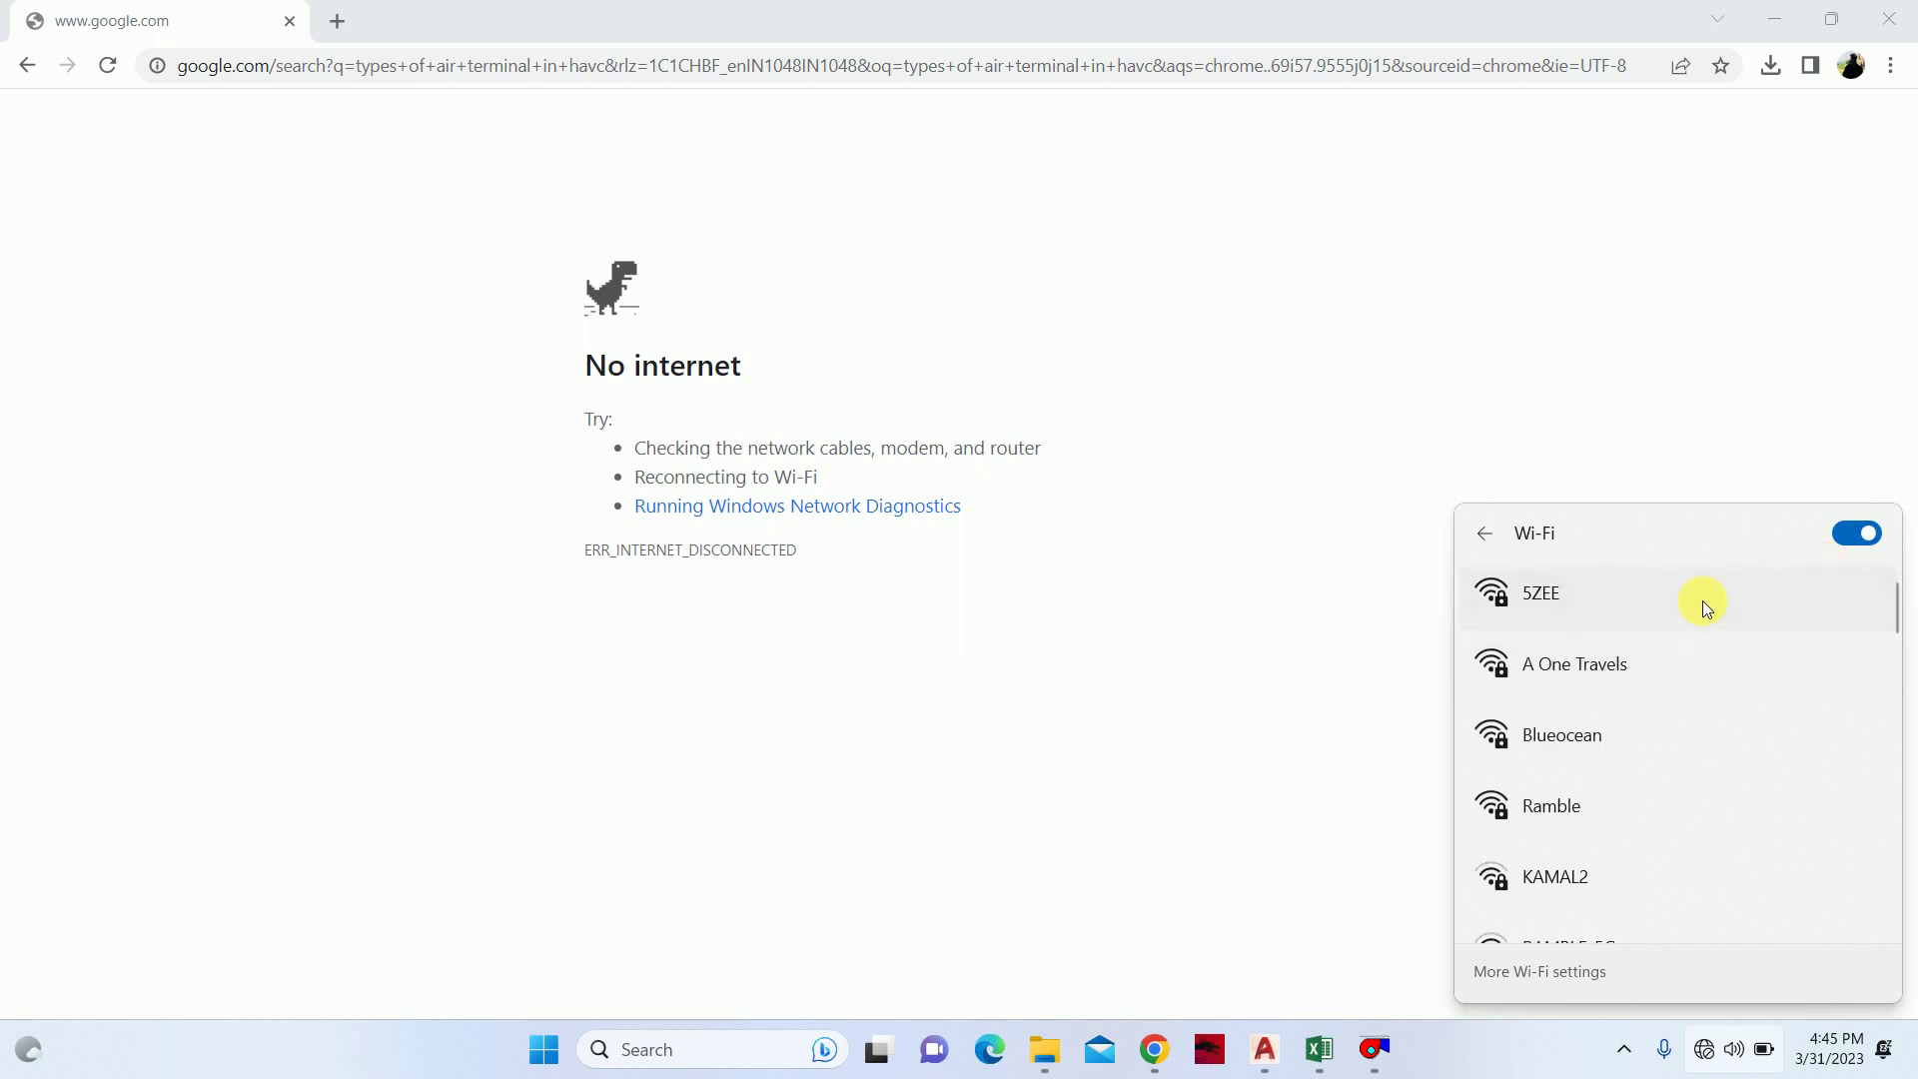
pyautogui.click(1702, 601)
pyautogui.click(1812, 707)
pyautogui.click(1530, 1048)
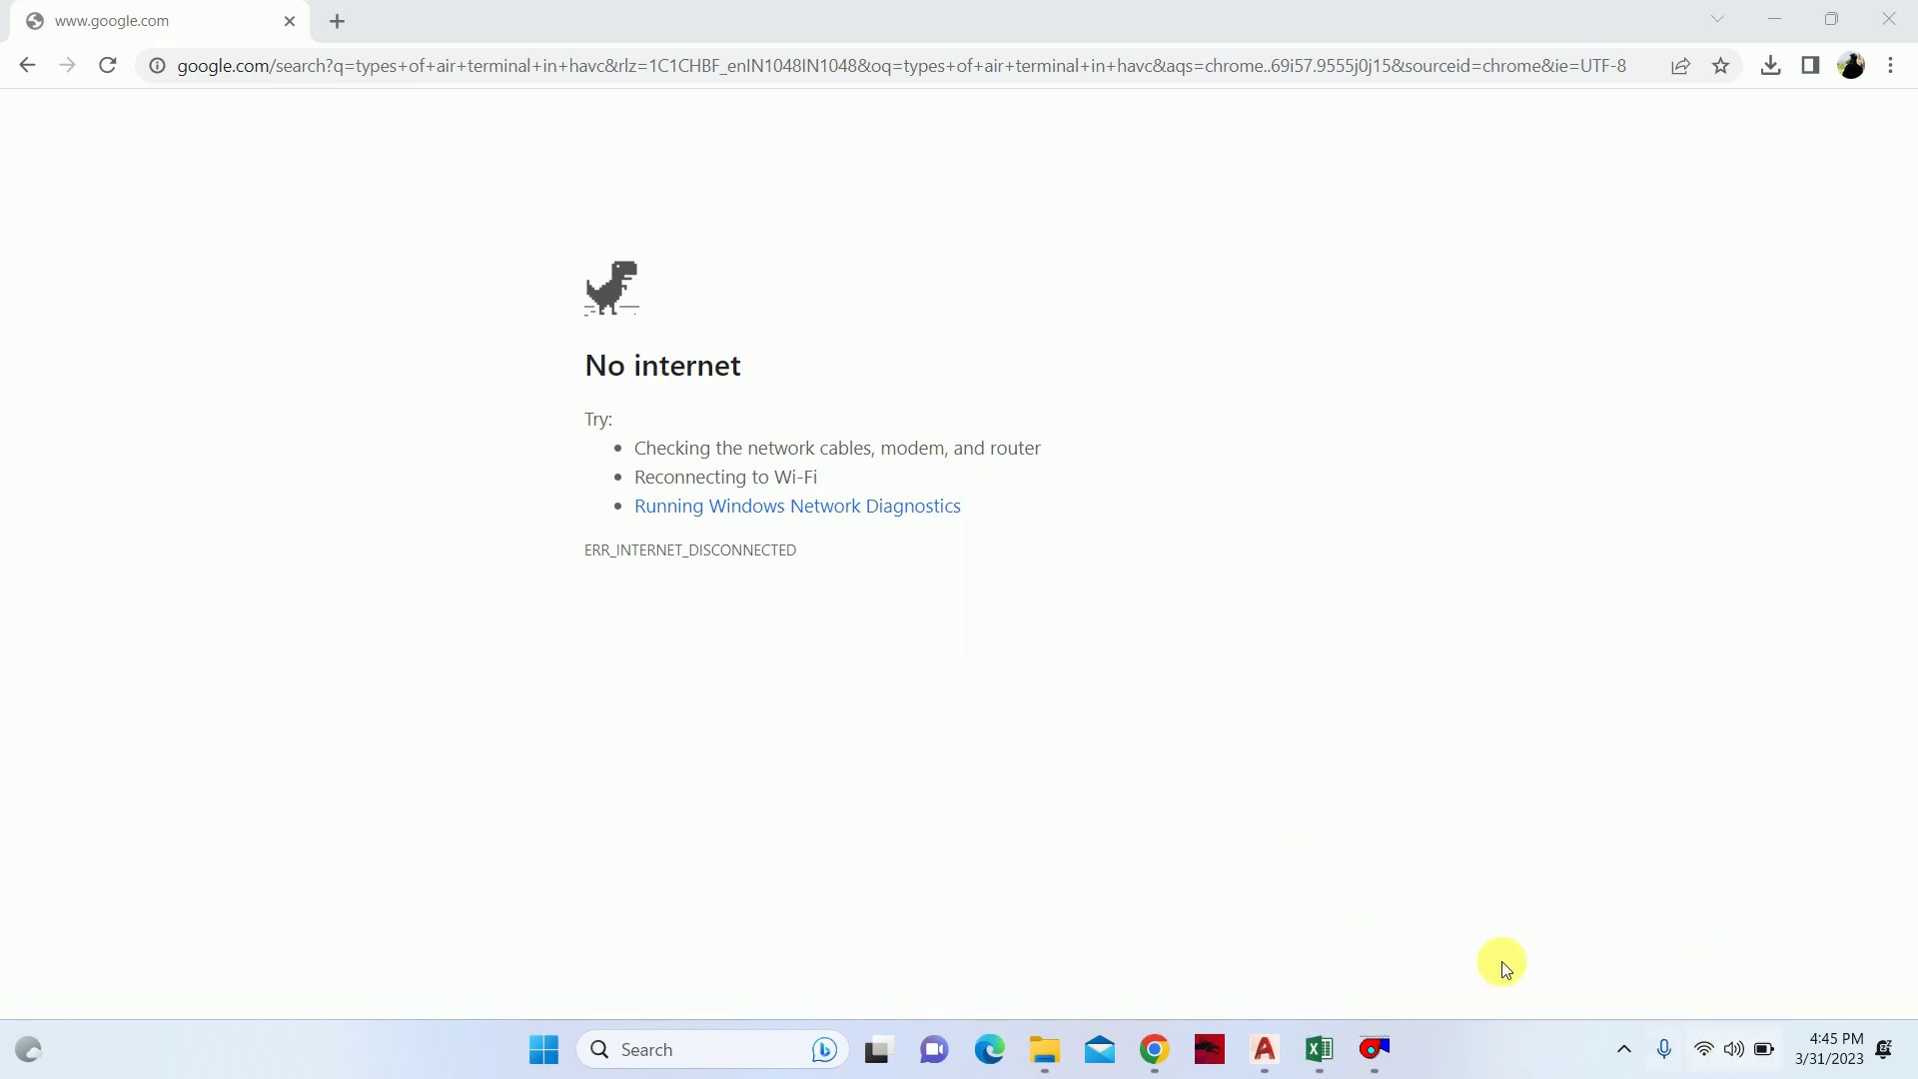
pyautogui.click(116, 70)
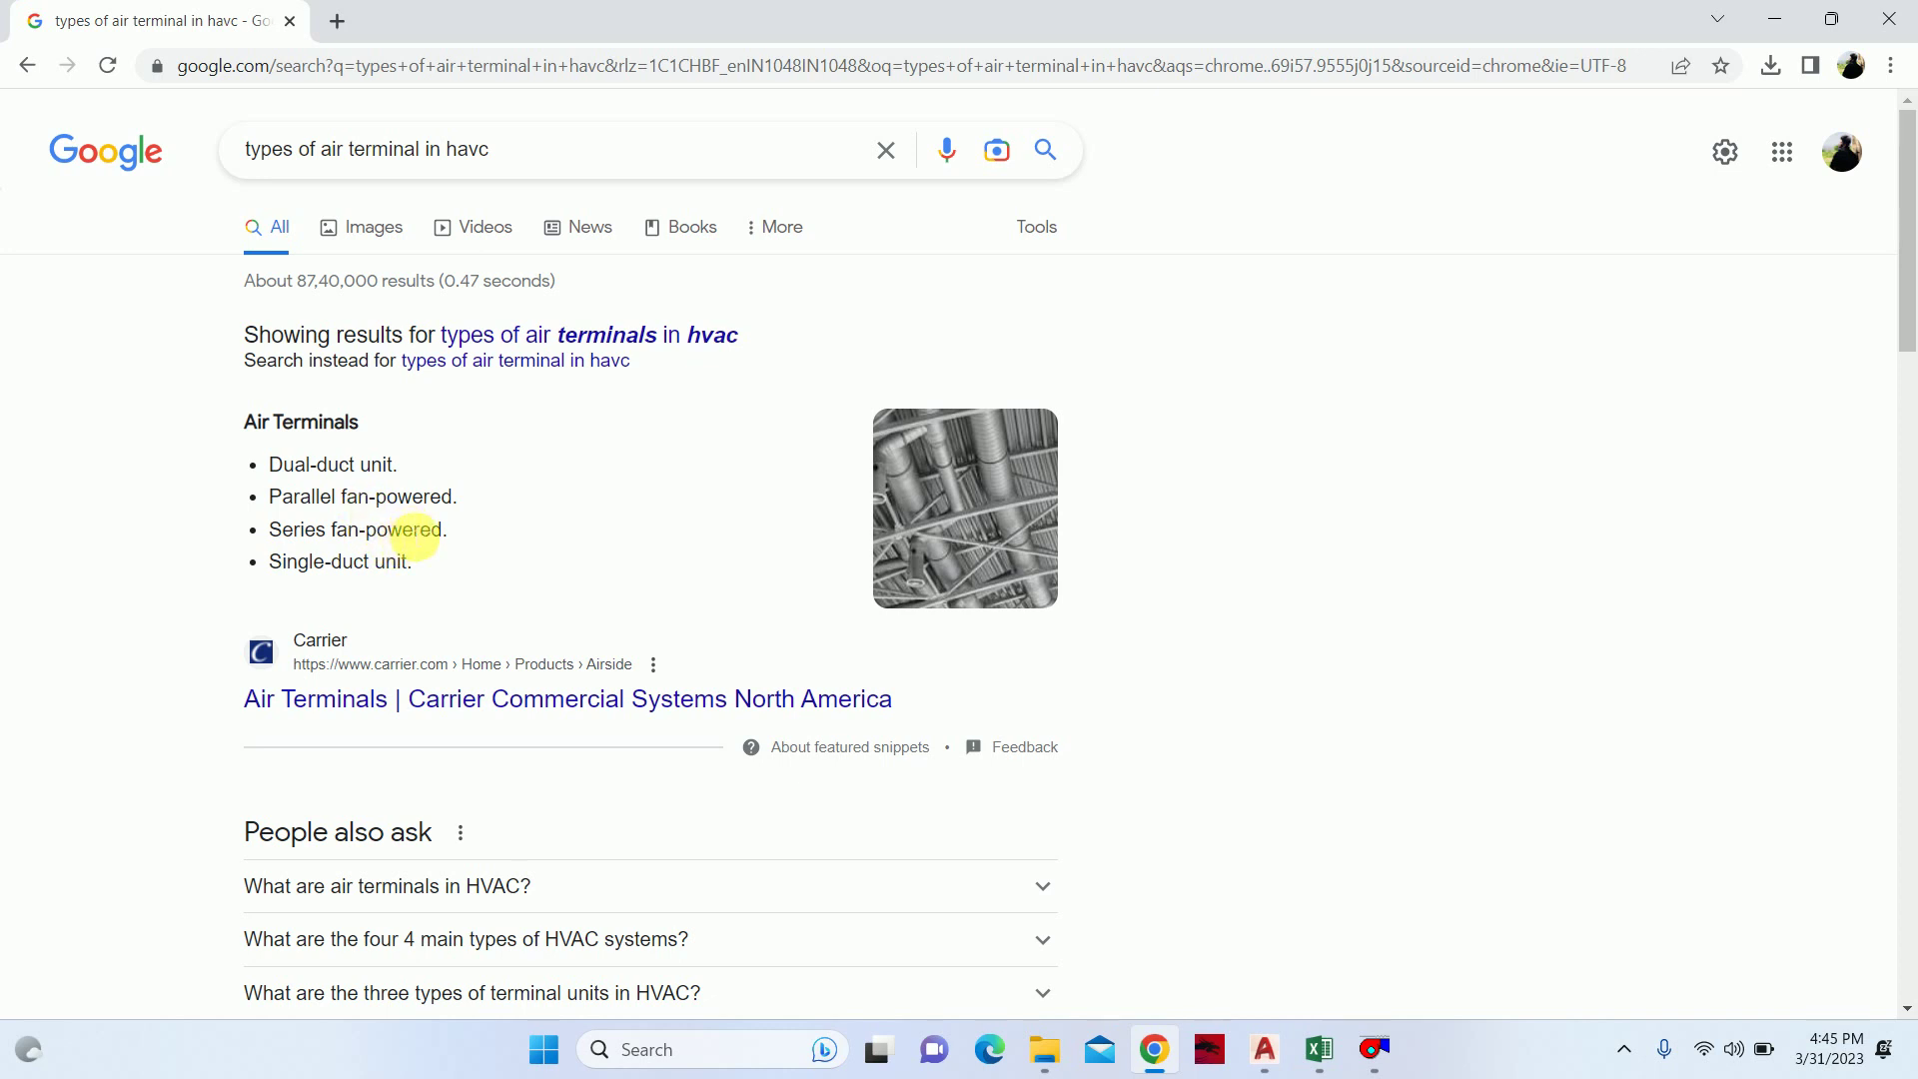
# - Switch to image results and search for 'diffuser and grills'
pyautogui.scroll(-2, 492, 506)
pyautogui.scroll(-2, 493, 506)
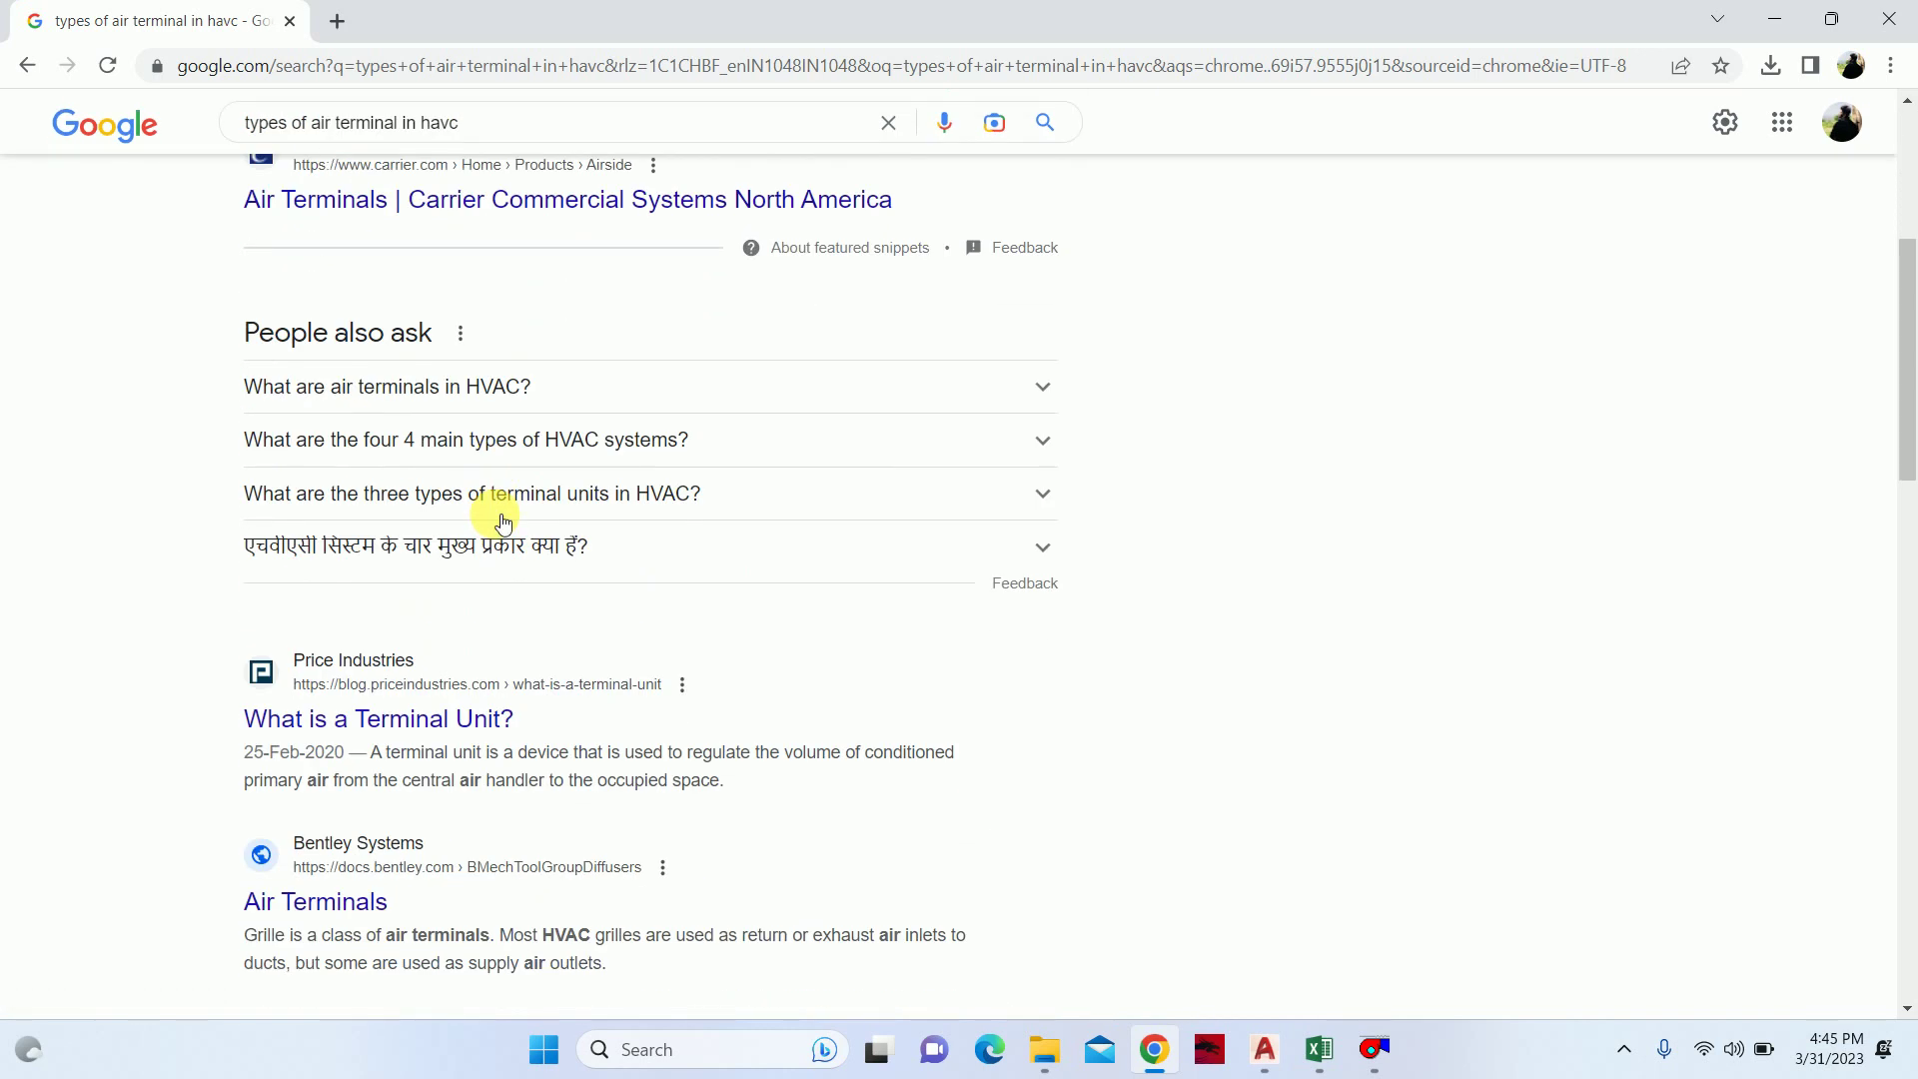
pyautogui.scroll(5, 493, 506)
pyautogui.click(374, 228)
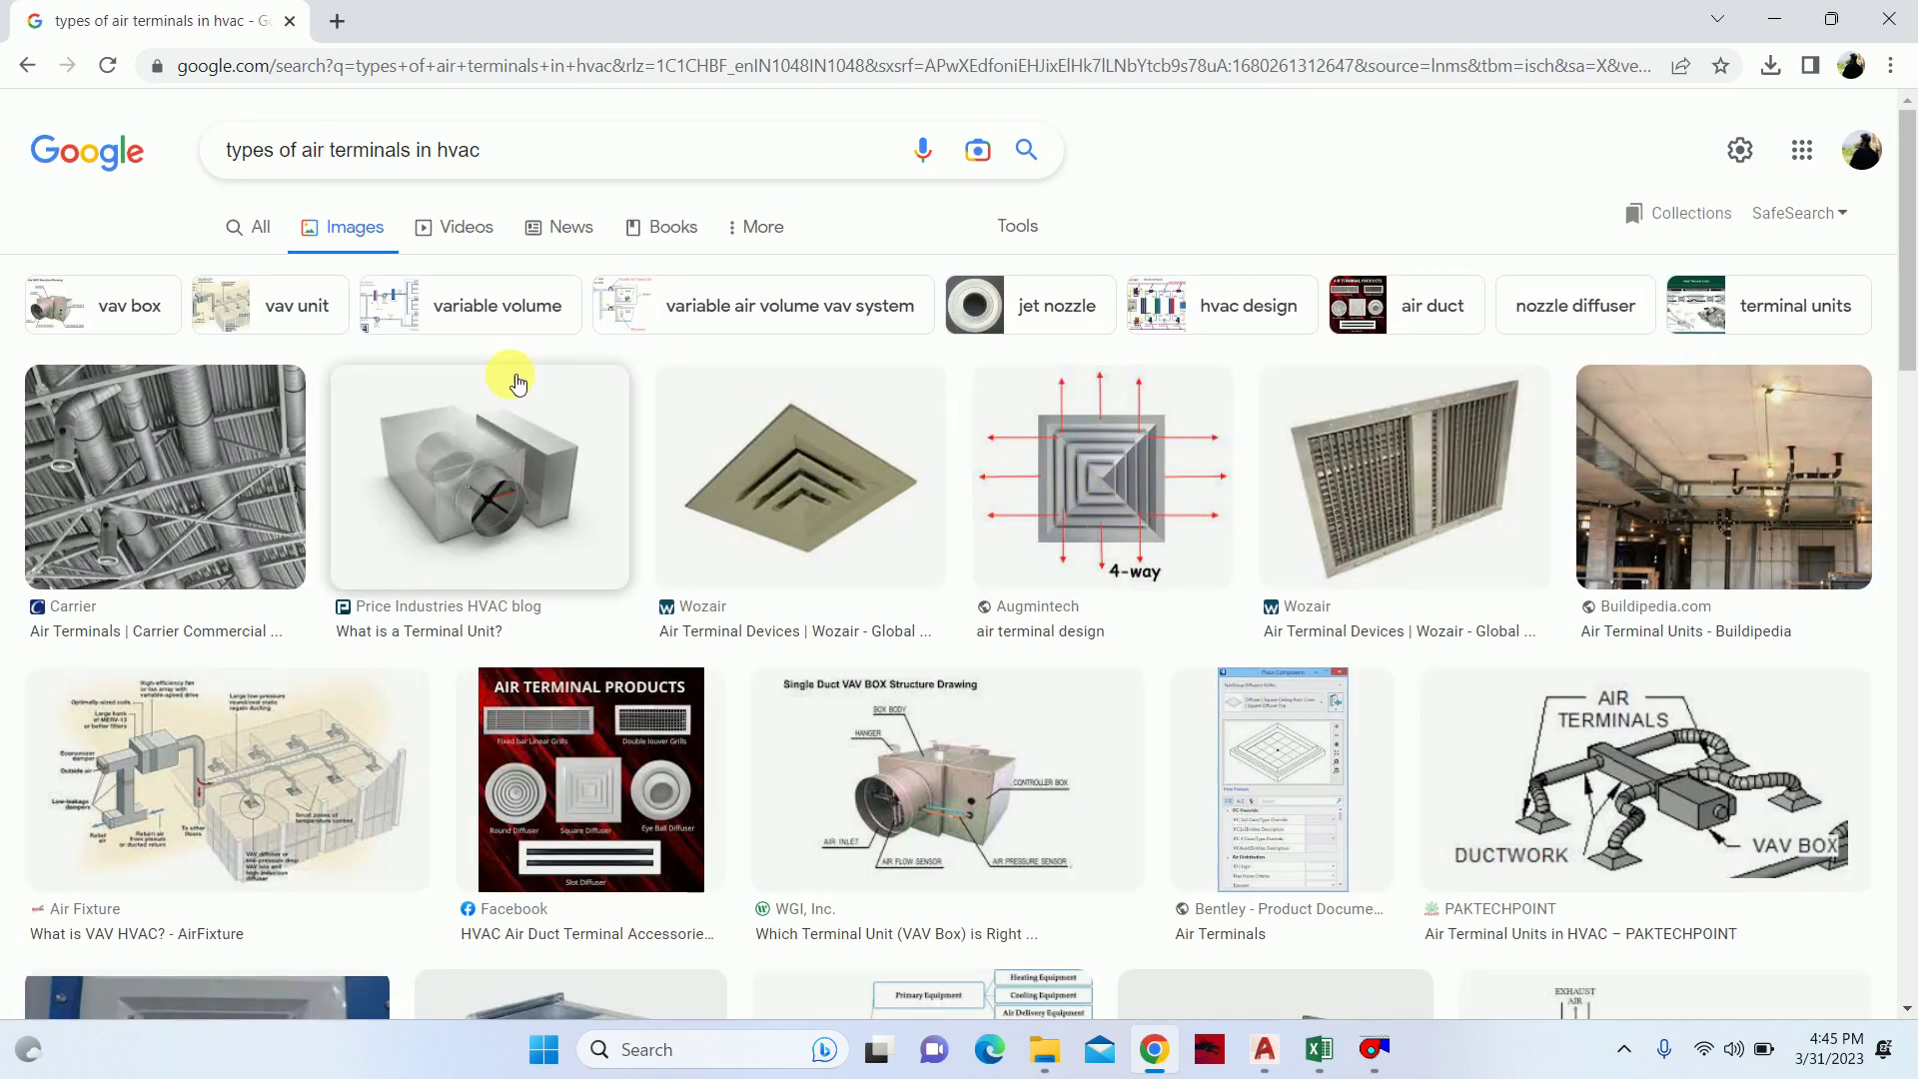
pyautogui.click(501, 152)
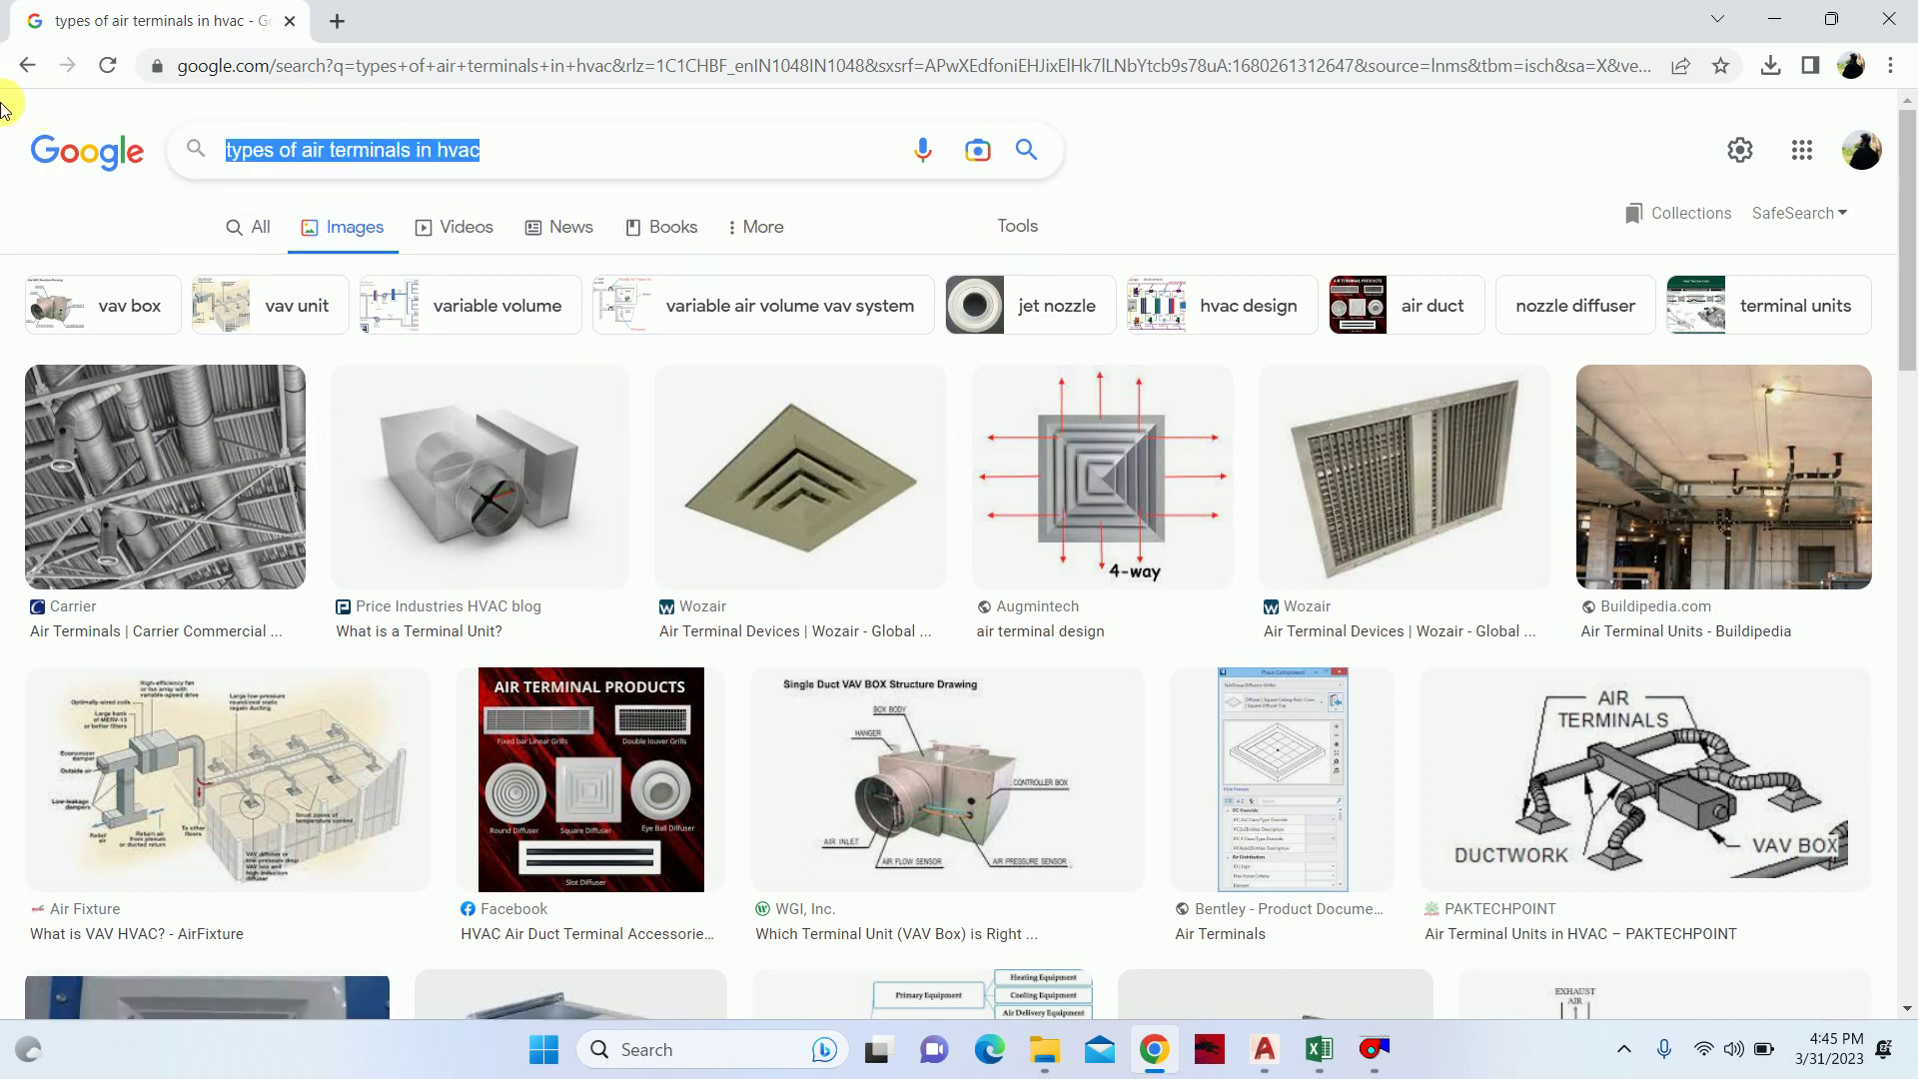
pyautogui.write('diffuse')
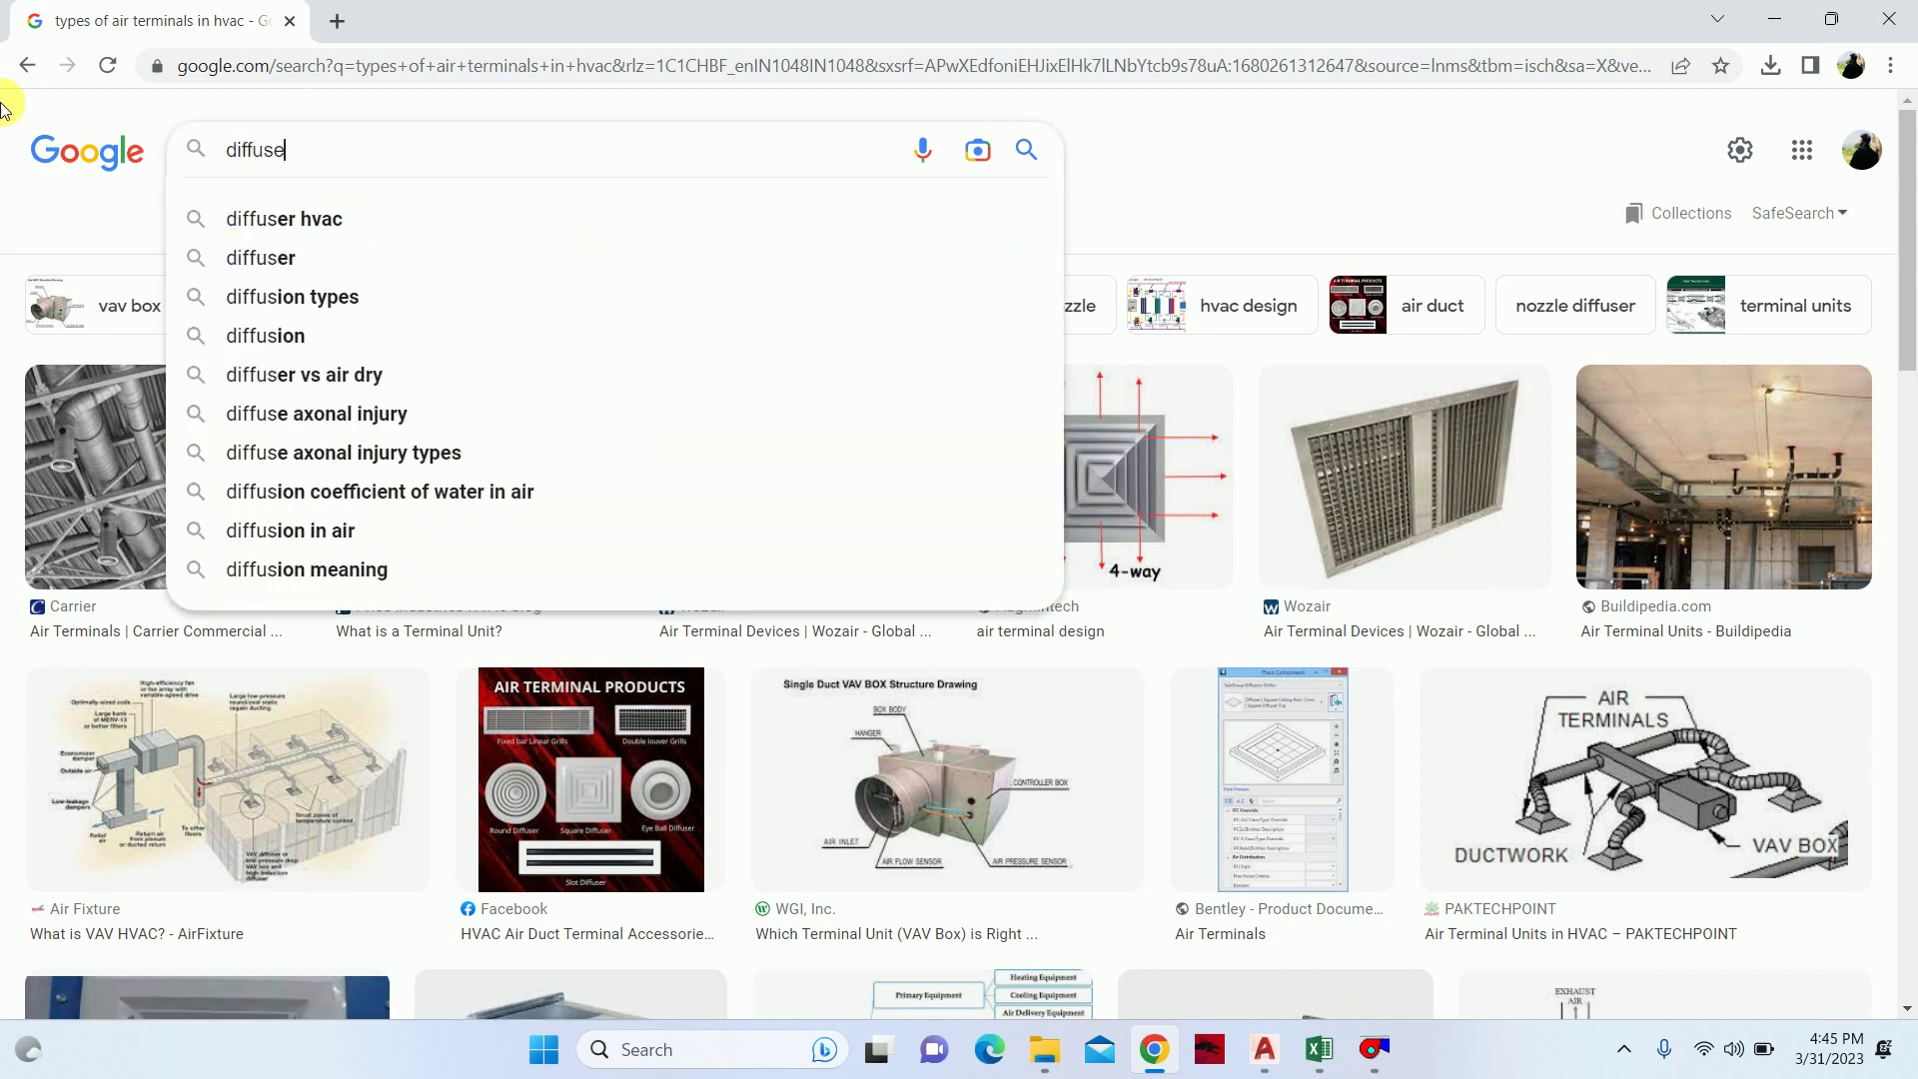
pyautogui.write('r and g')
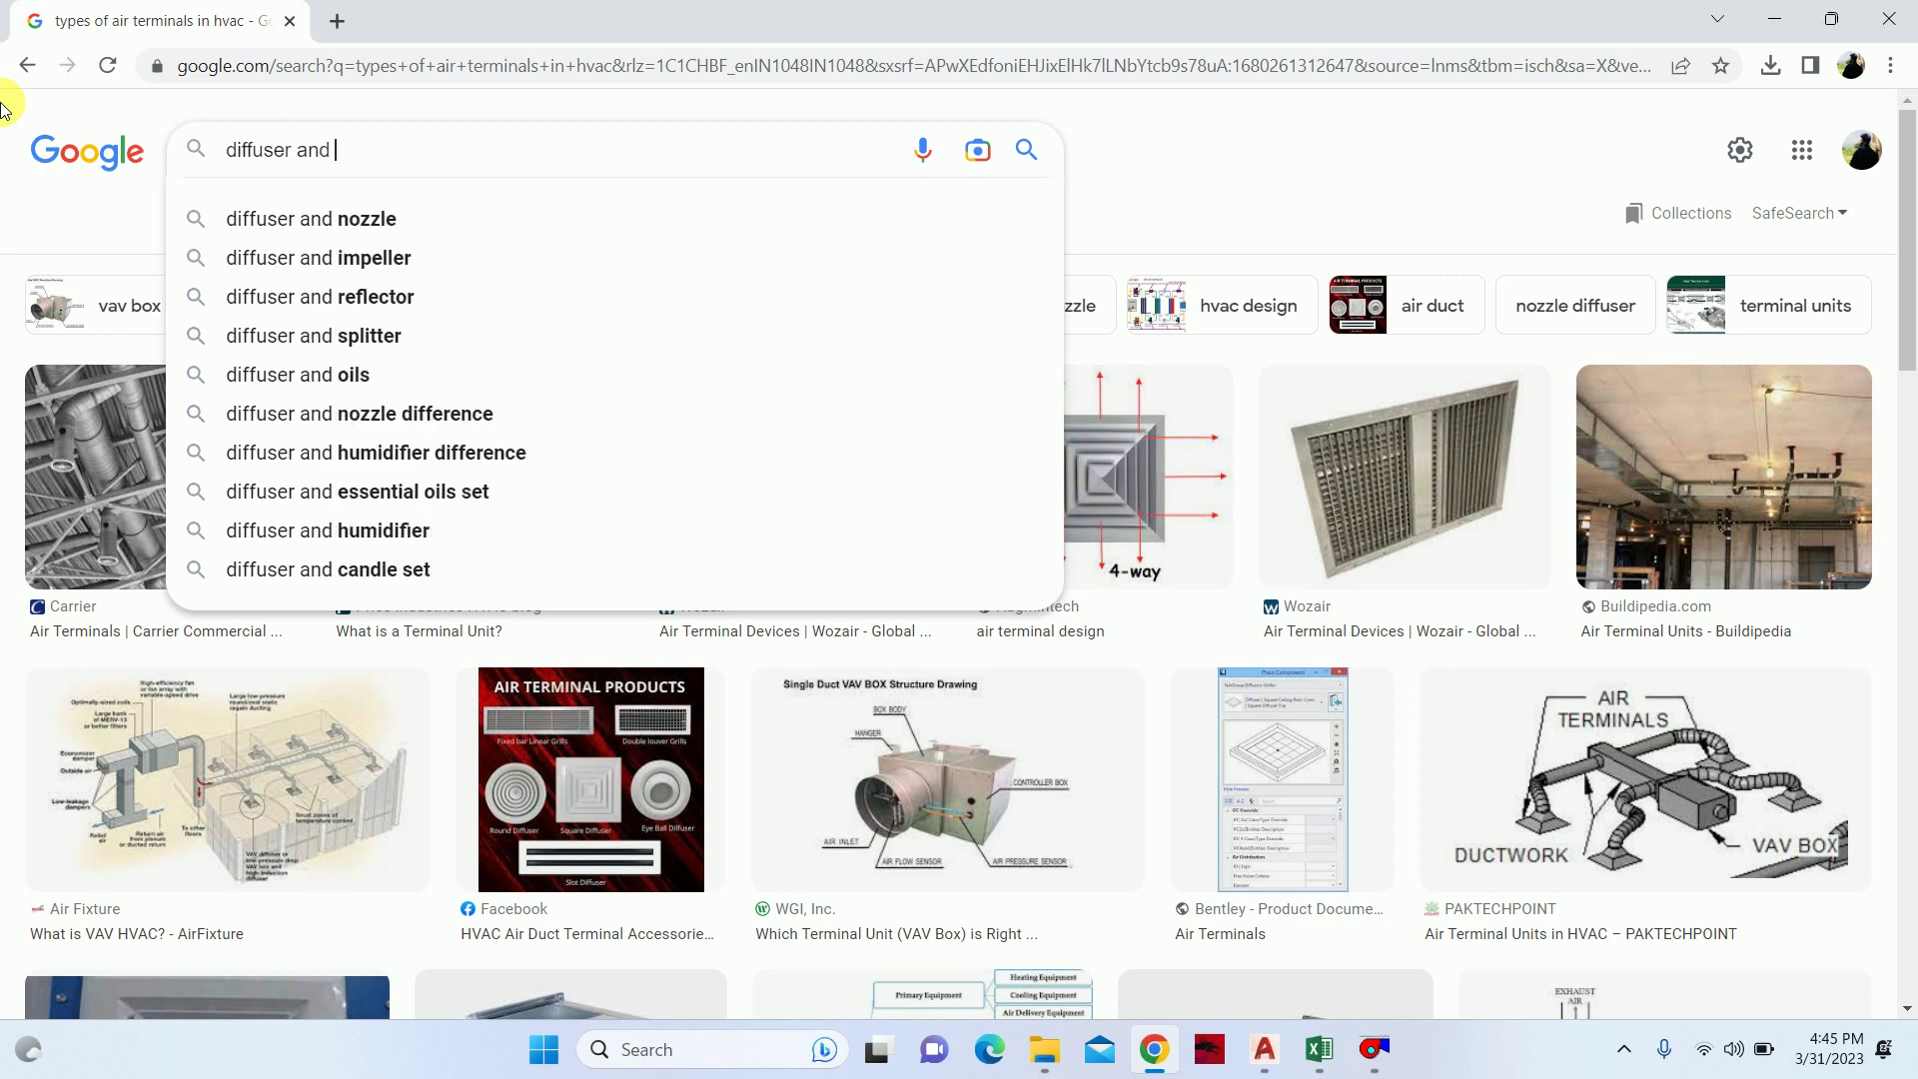
pyautogui.write('rills')
pyautogui.press('Return')
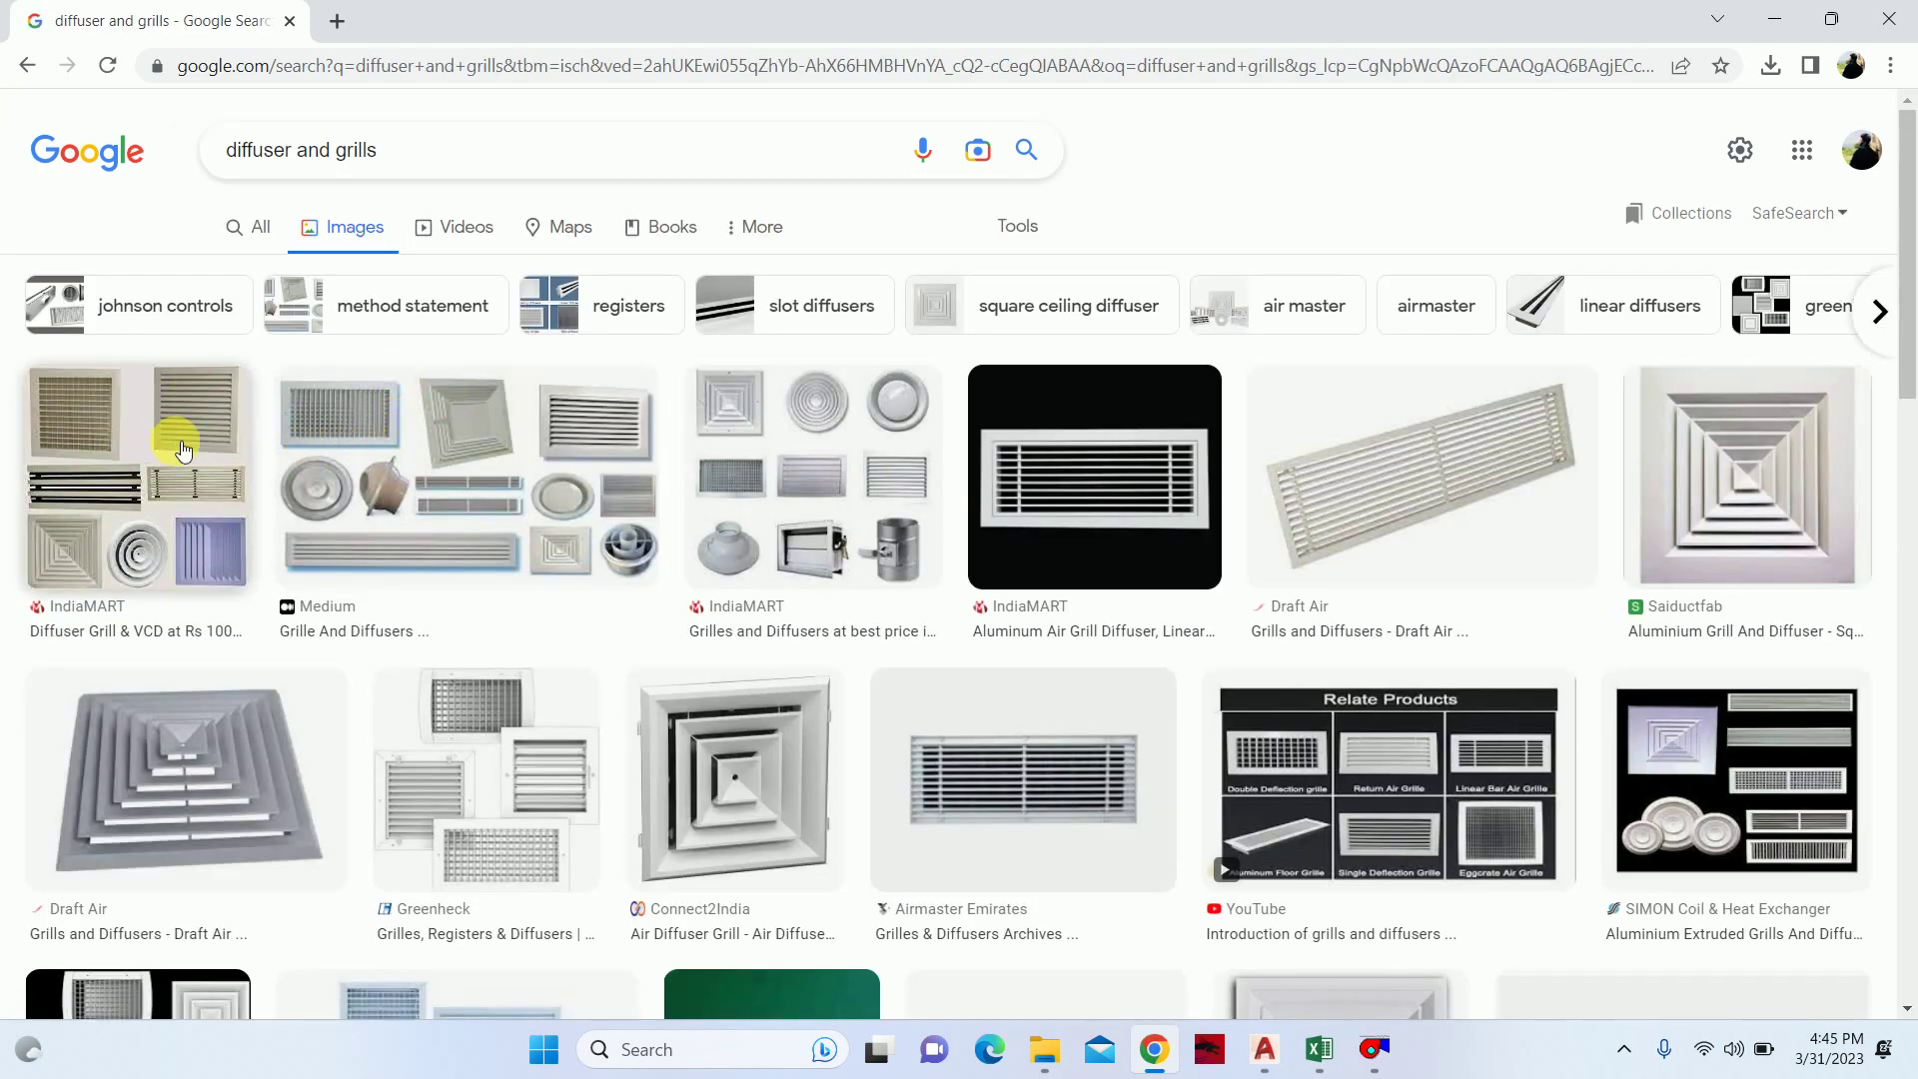
# - Preview the first diffuser and grill image, then minimize Chrome back to the AutoCAD drawing
pyautogui.click(172, 429)
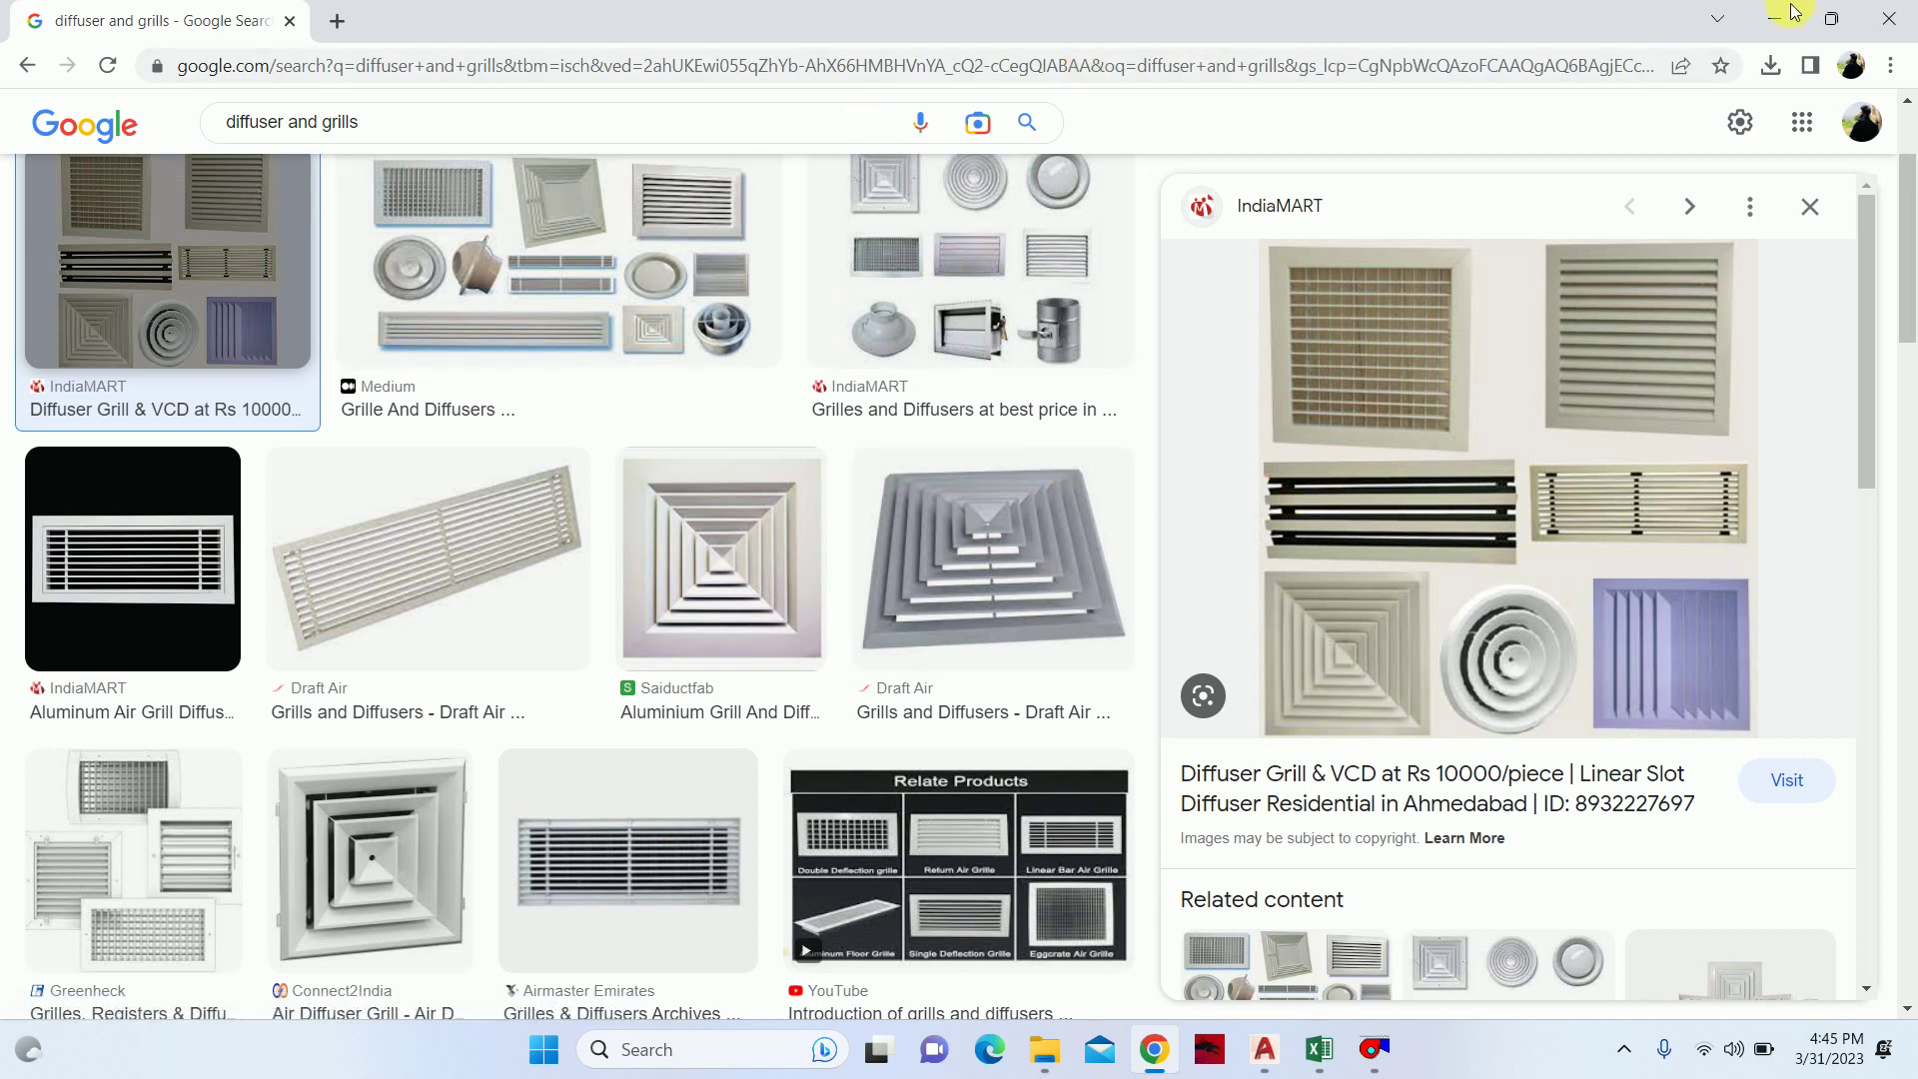
pyautogui.click(1832, 18)
pyautogui.click(1315, 181)
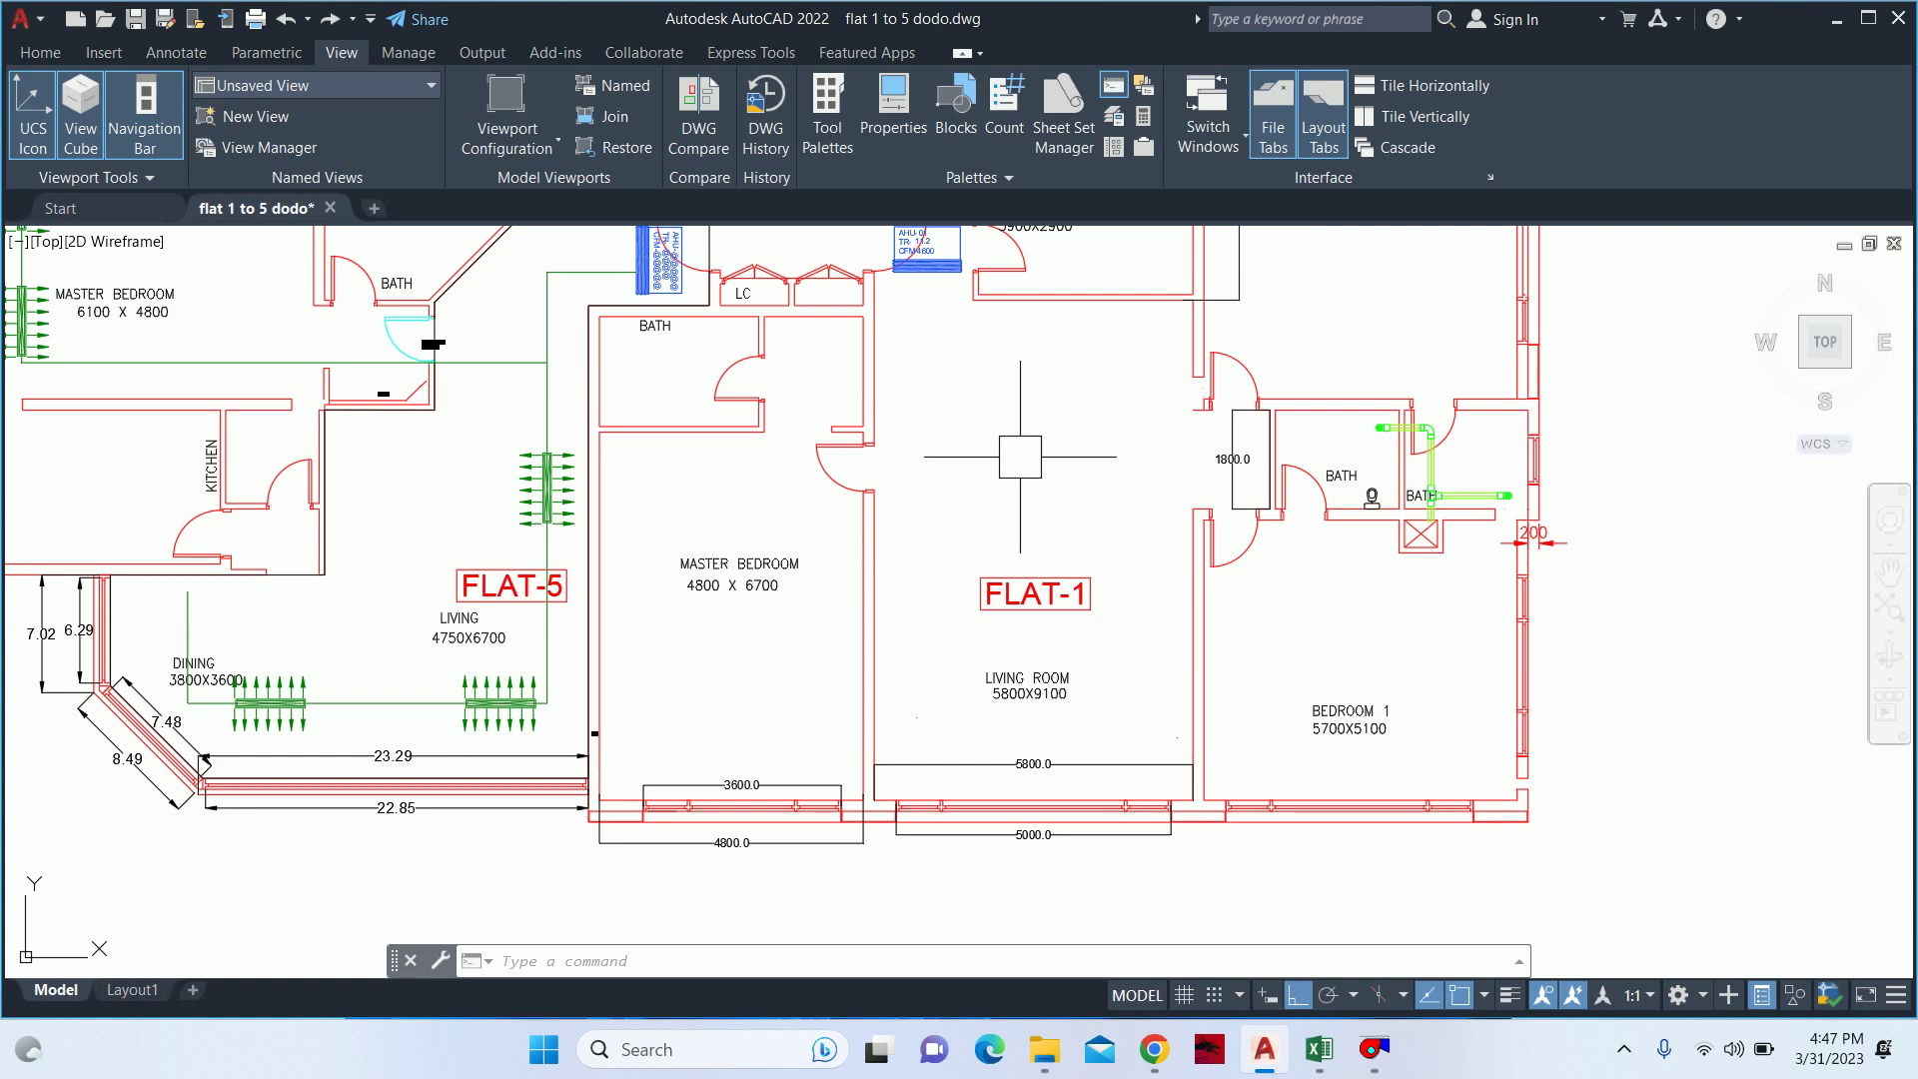
pyautogui.click(1319, 1049)
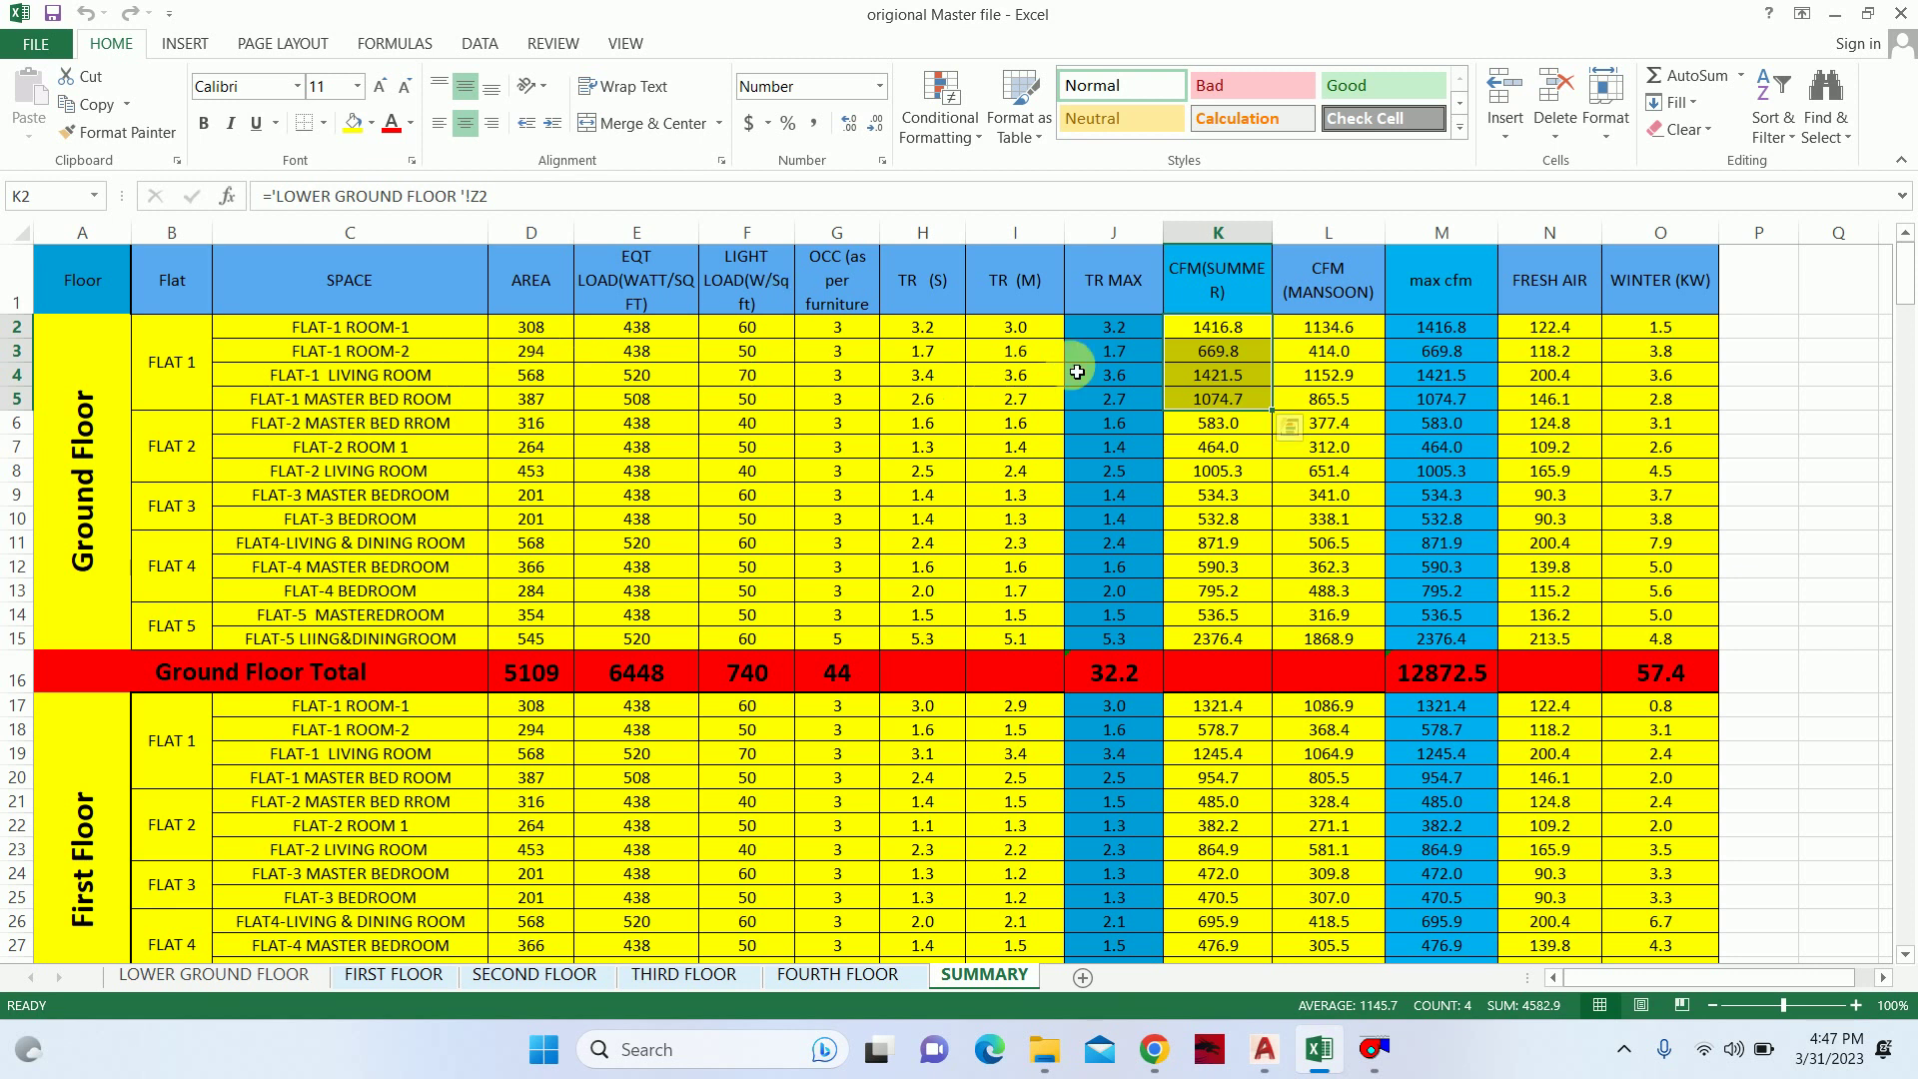
pyautogui.click(1130, 380)
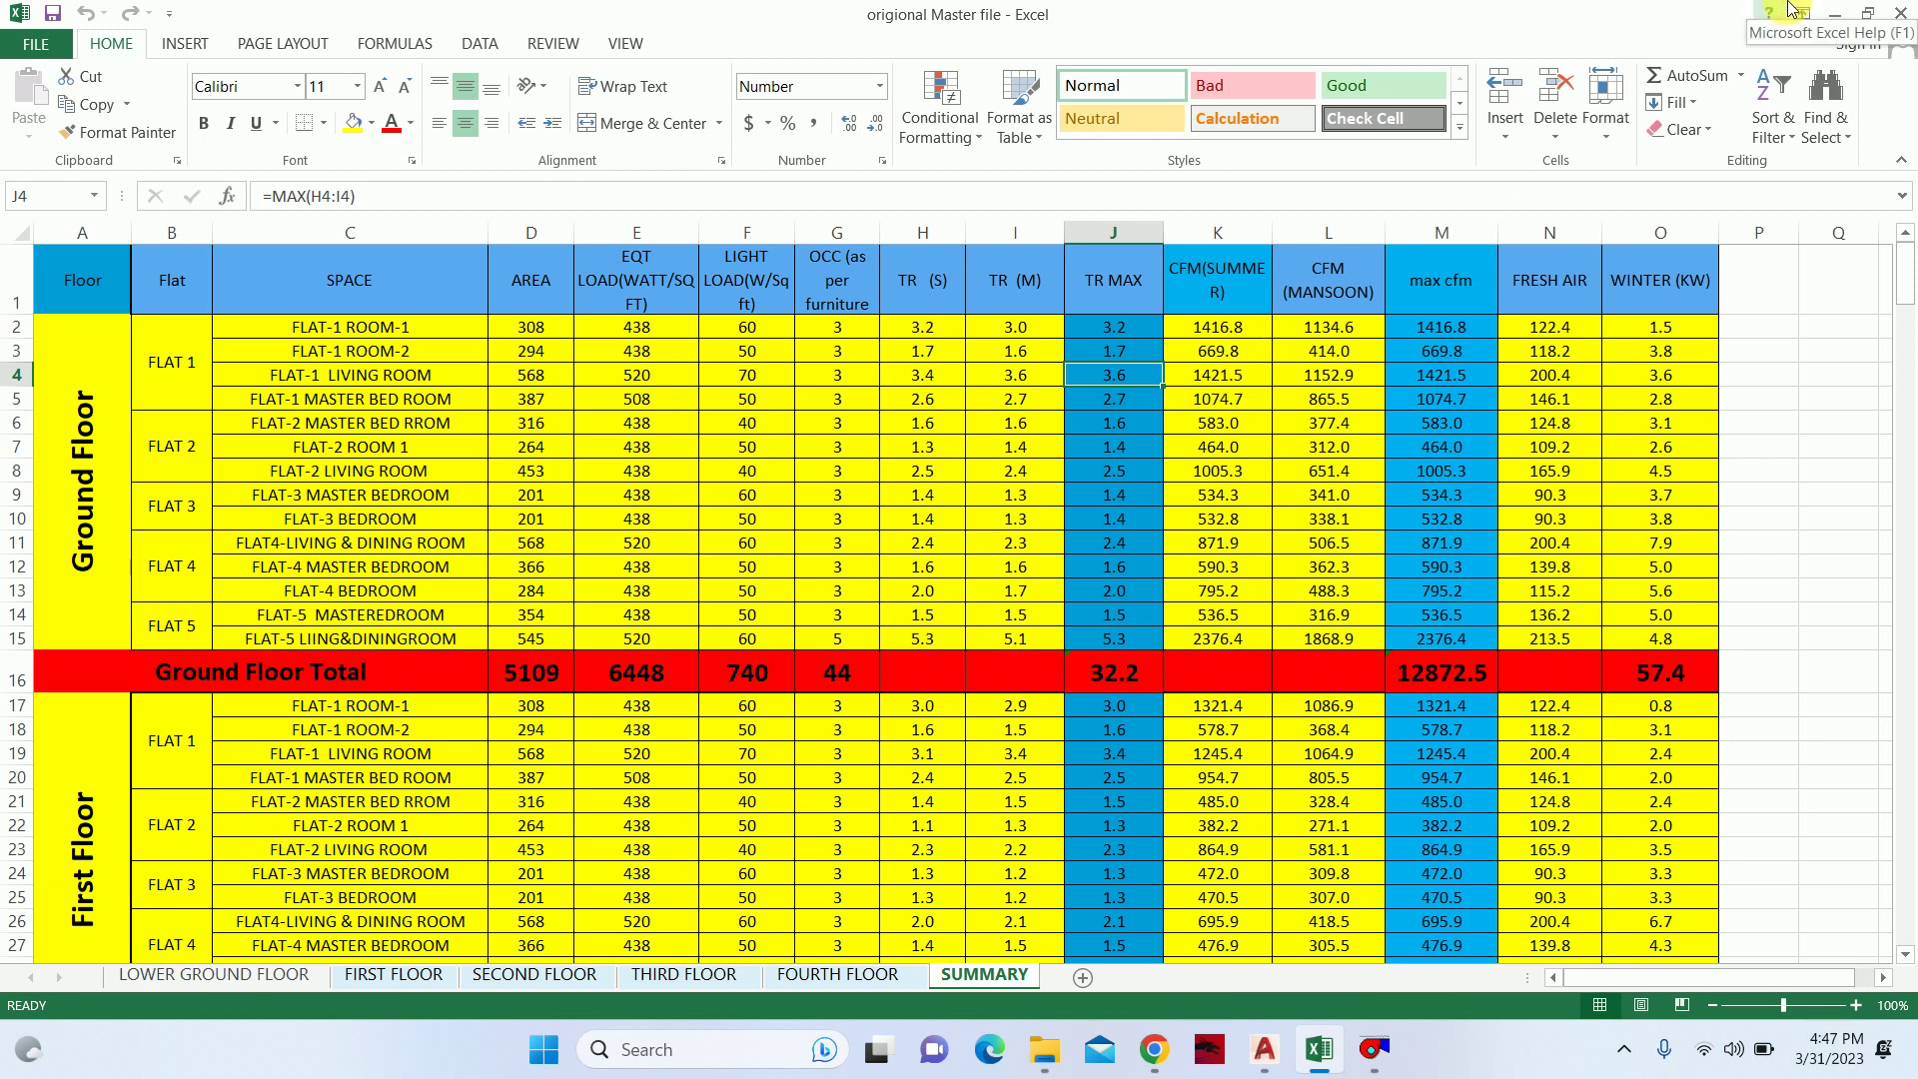
pyautogui.click(1834, 14)
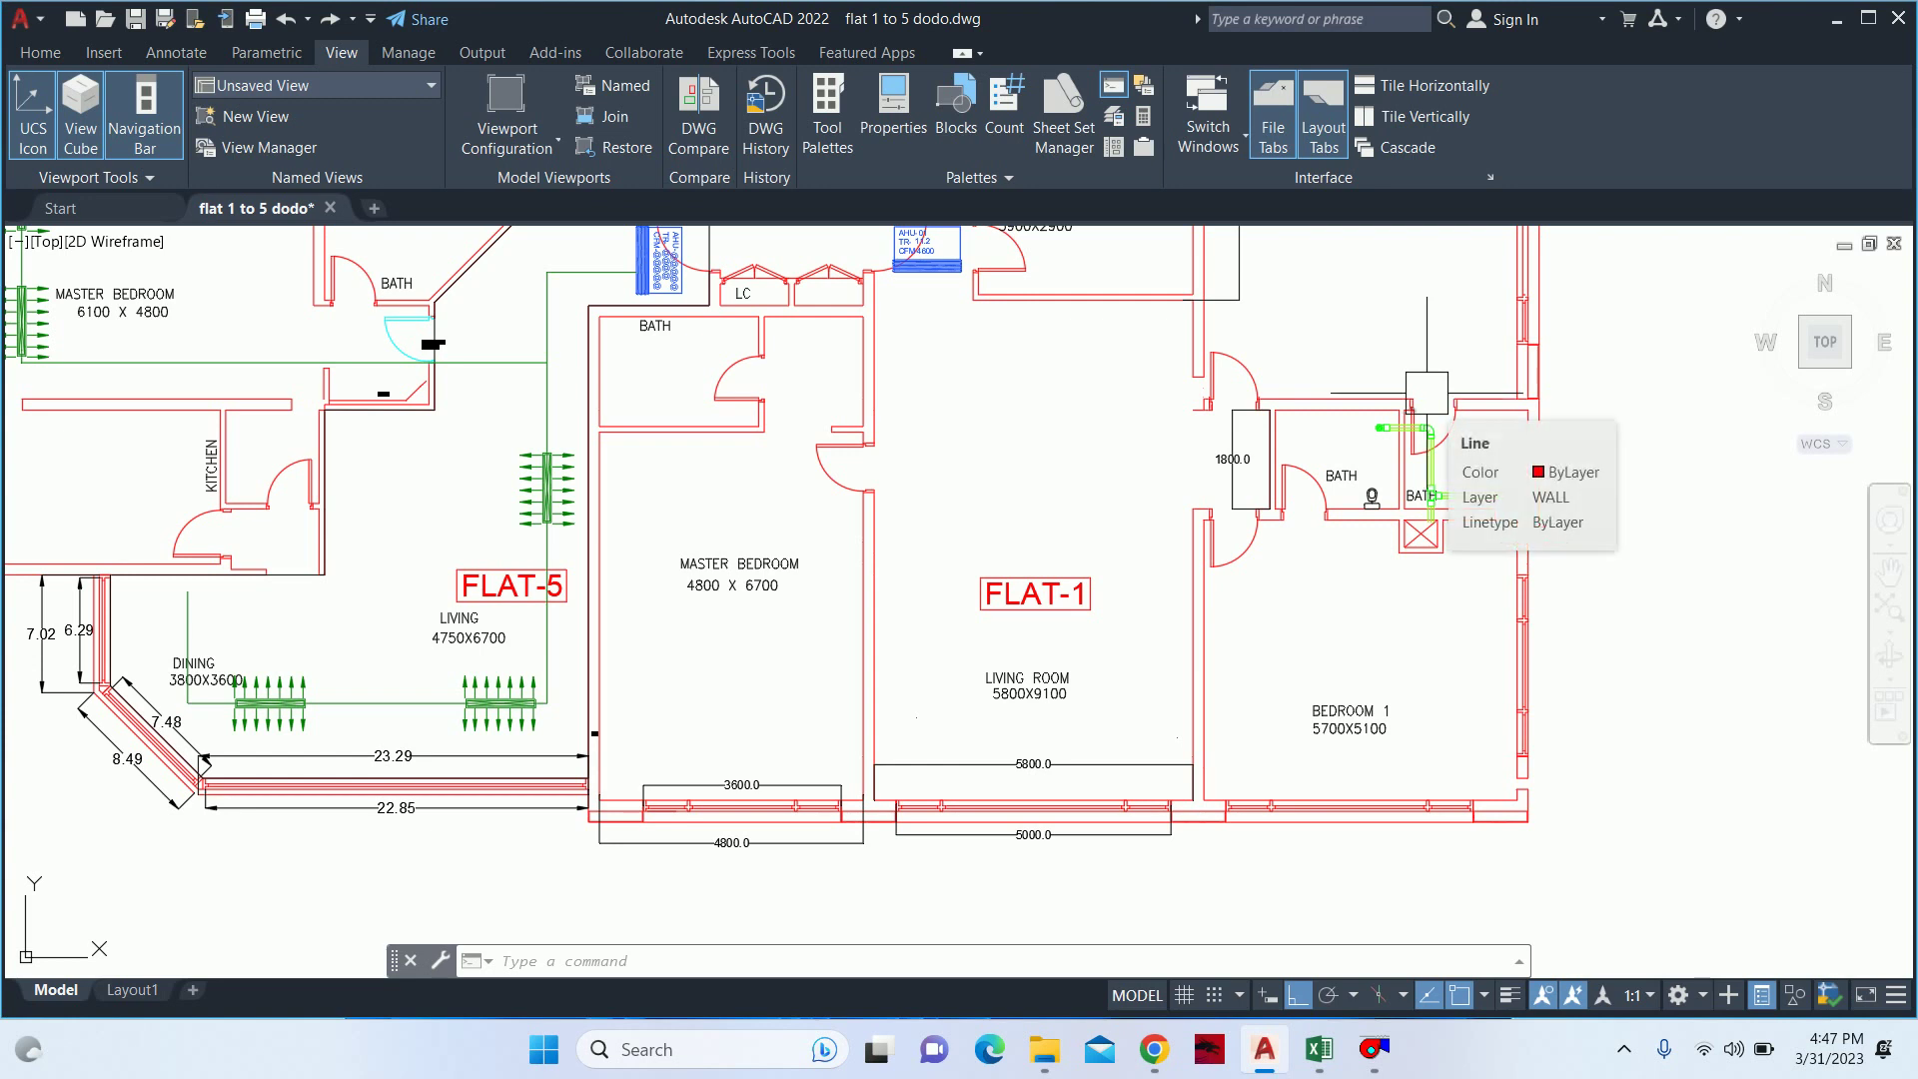
# - Launch Paint and select the Pencil tool at 4px thickness
pyautogui.press('super')
pyautogui.write('pai')
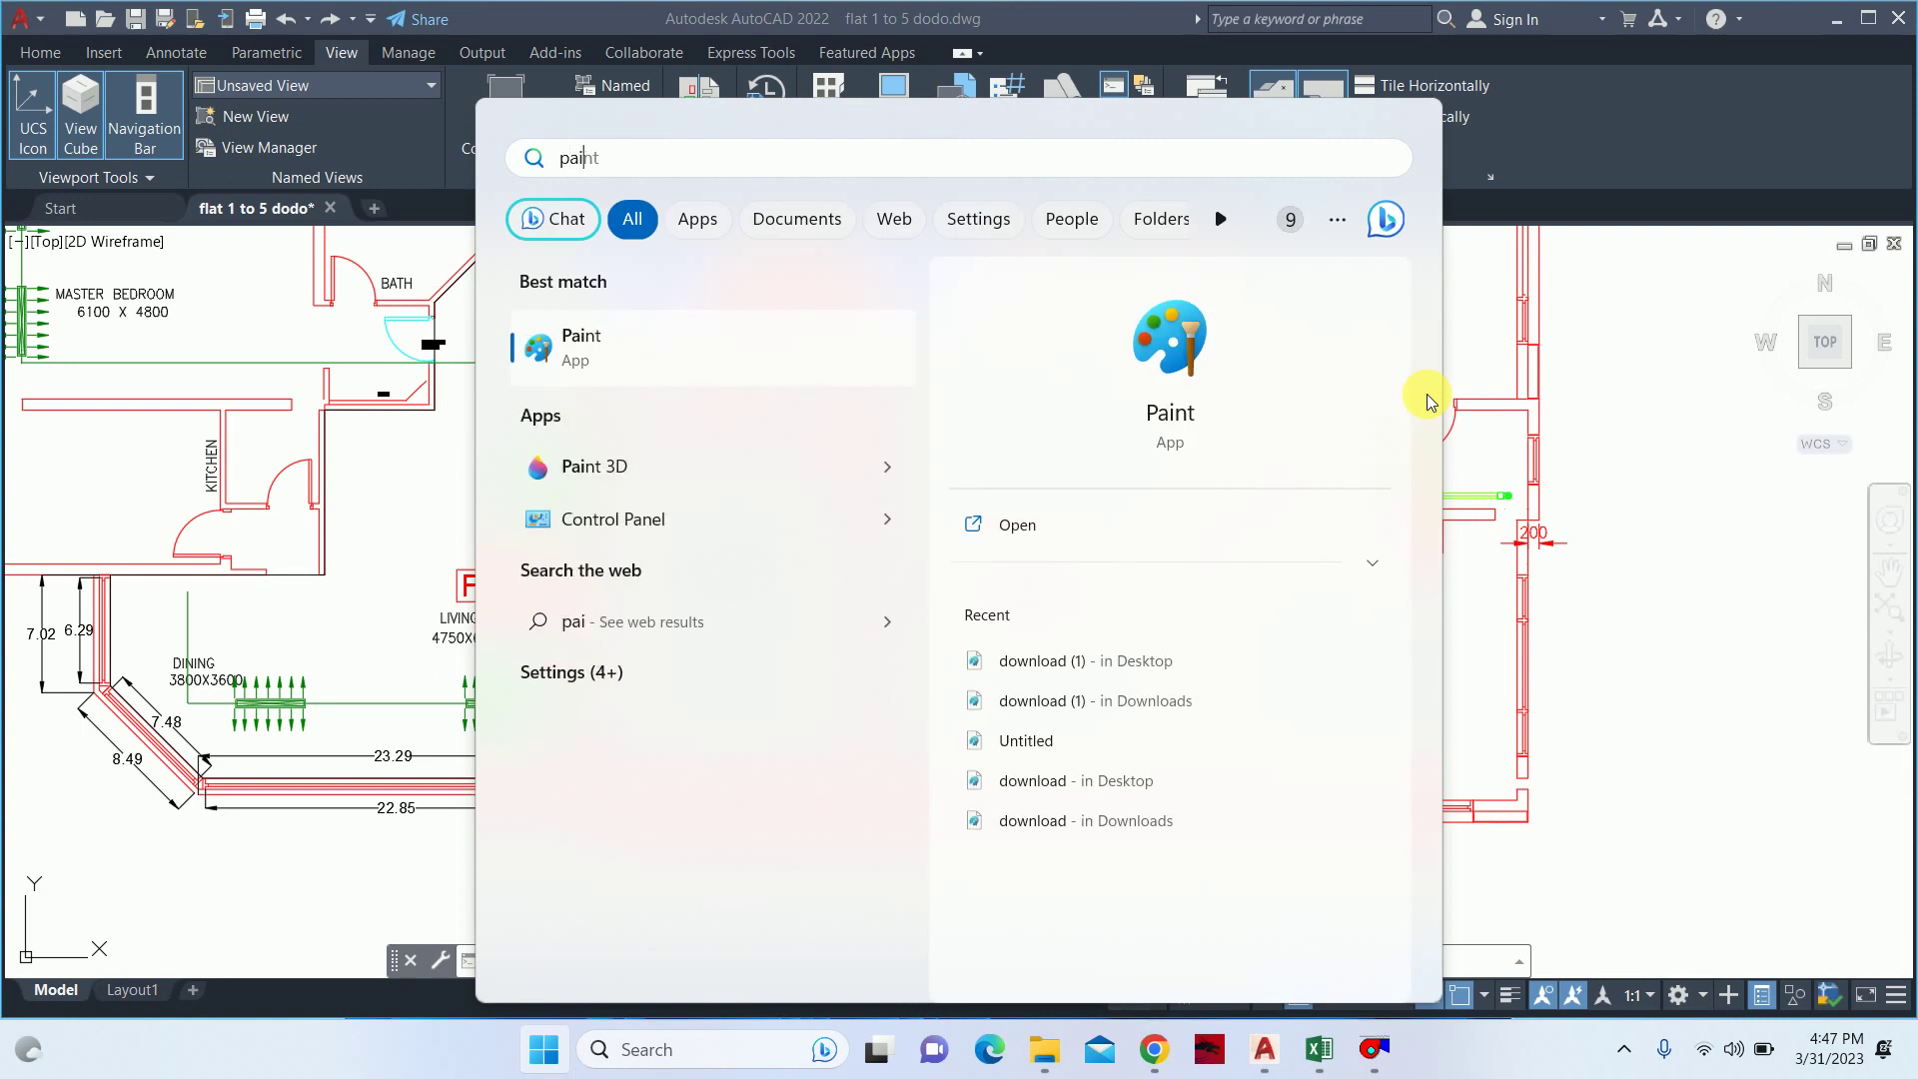
pyautogui.write('nt')
pyautogui.press('Return')
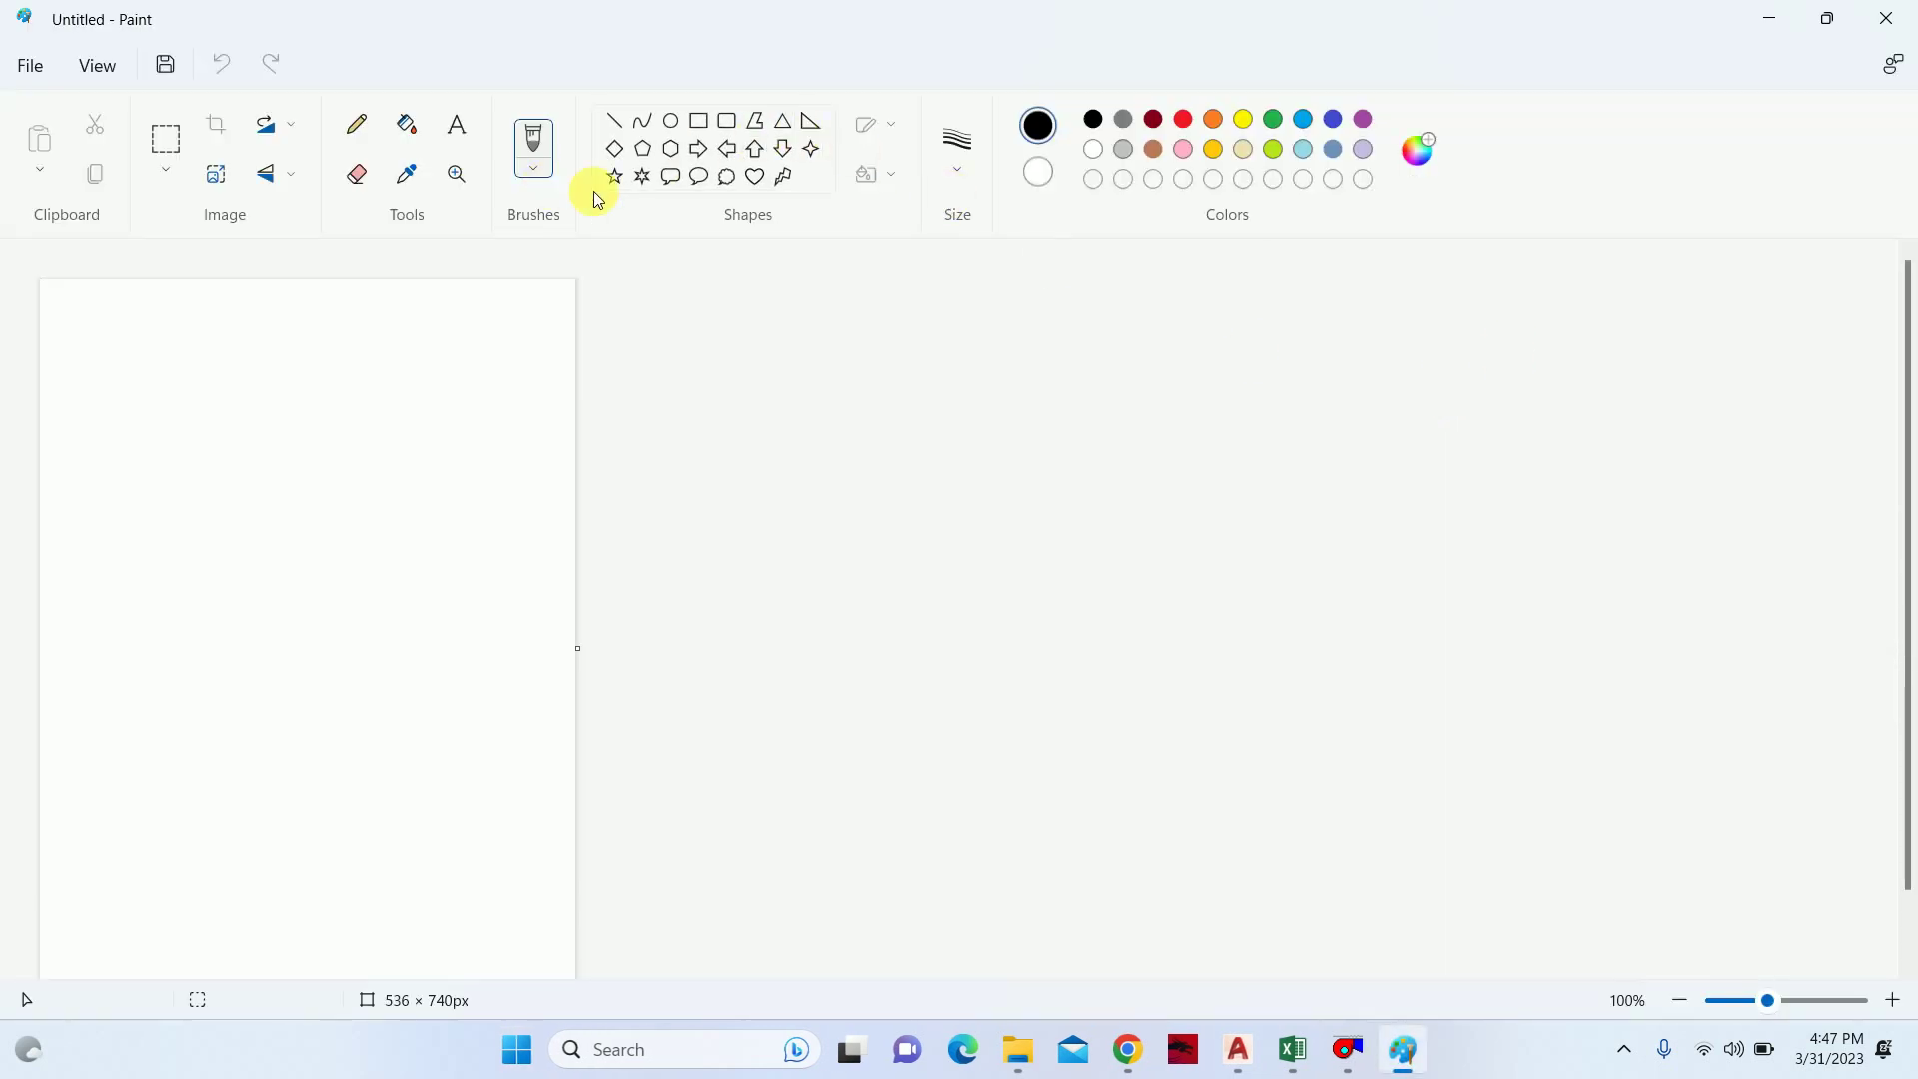
pyautogui.click(954, 160)
pyautogui.click(968, 364)
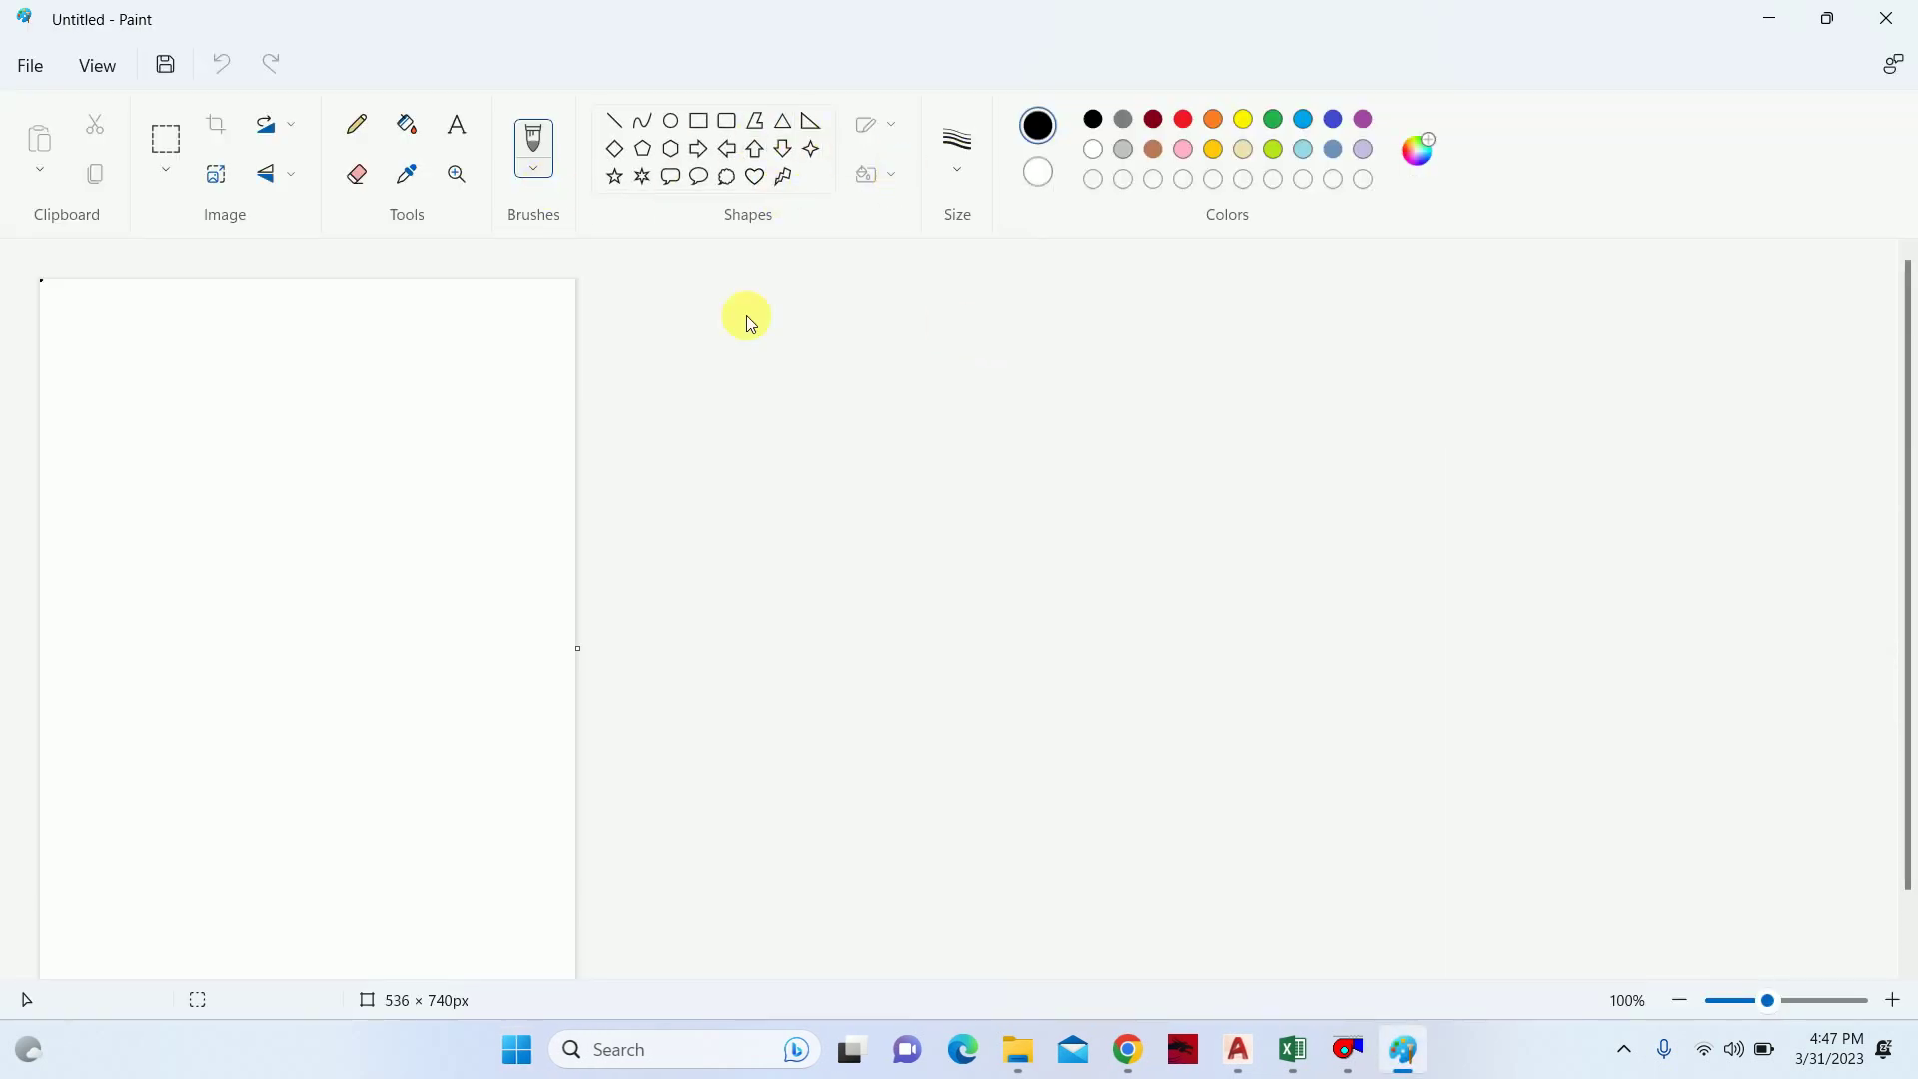
pyautogui.keyDown('ctrl'); pyautogui.scroll(1, 100, 370); pyautogui.keyUp('ctrl')
pyautogui.keyDown('ctrl'); pyautogui.scroll(1, 107, 363); pyautogui.keyUp('ctrl')
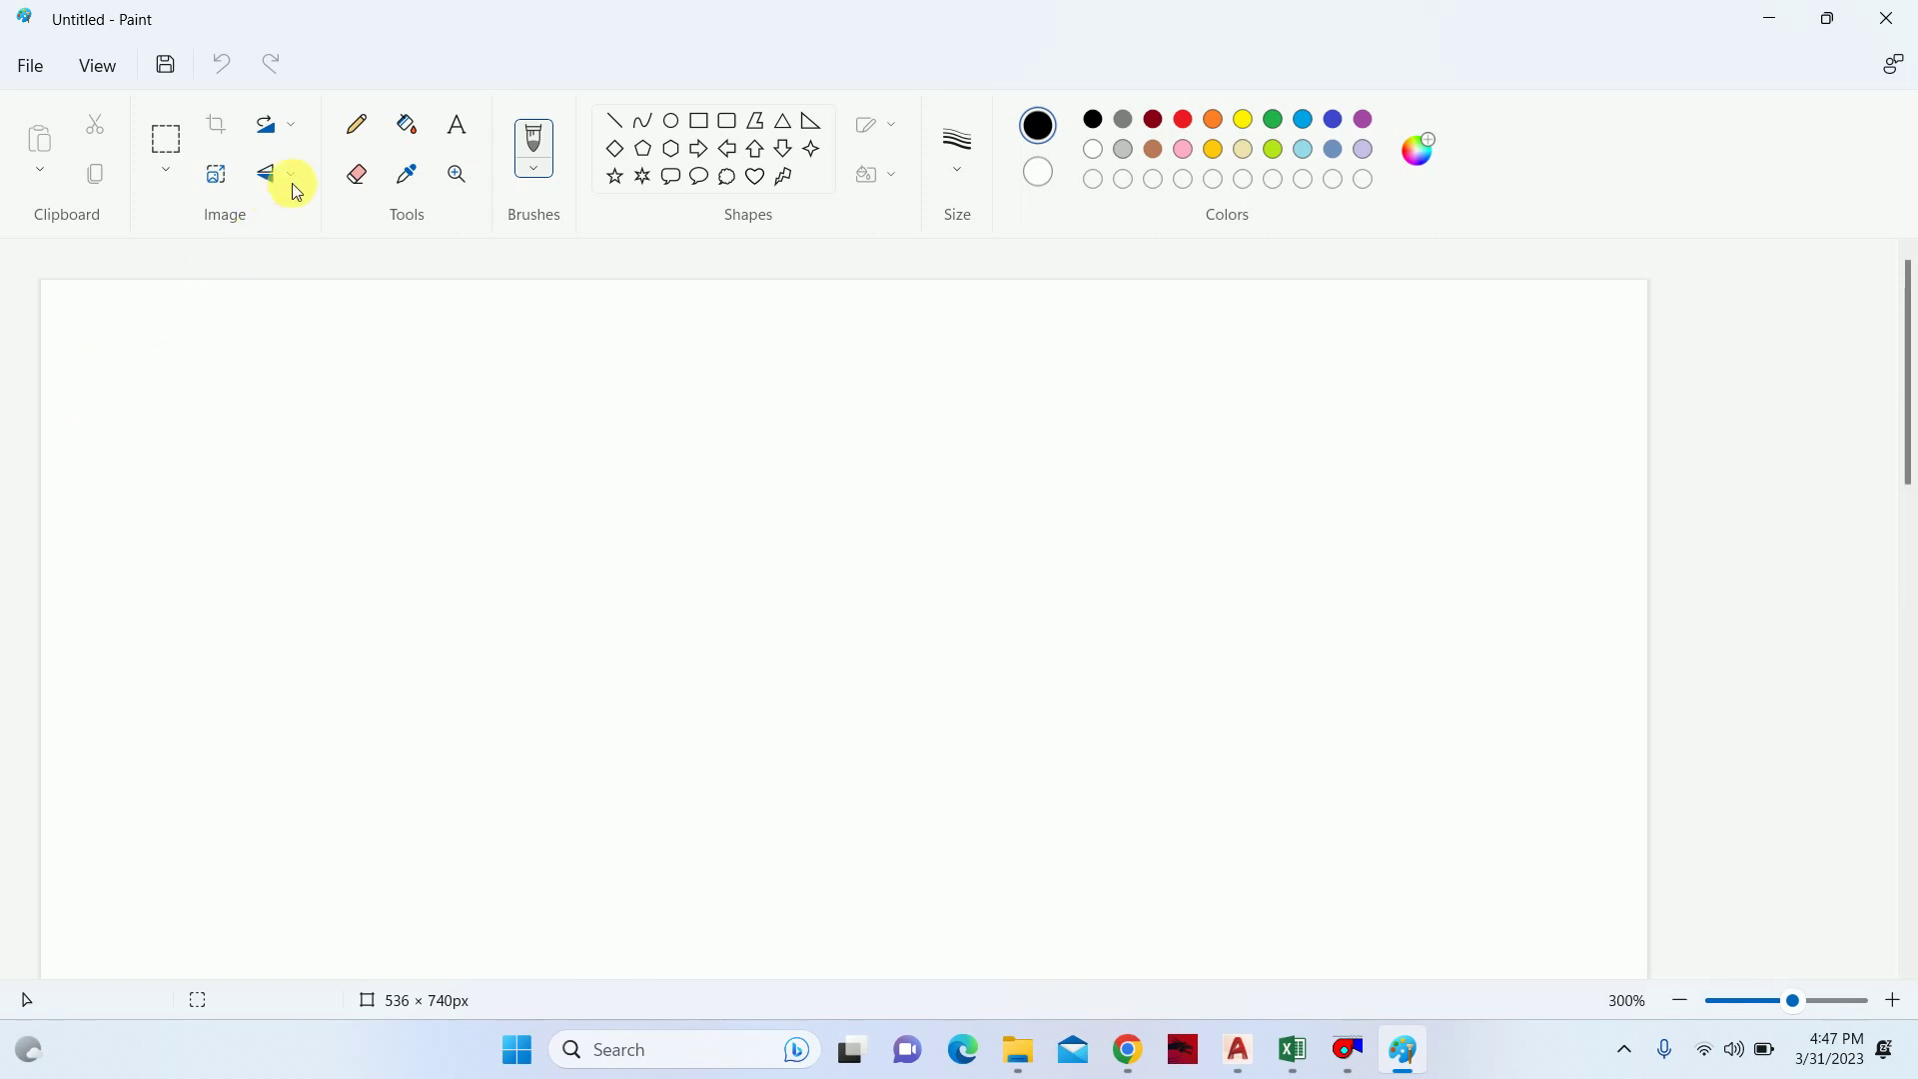
pyautogui.click(356, 124)
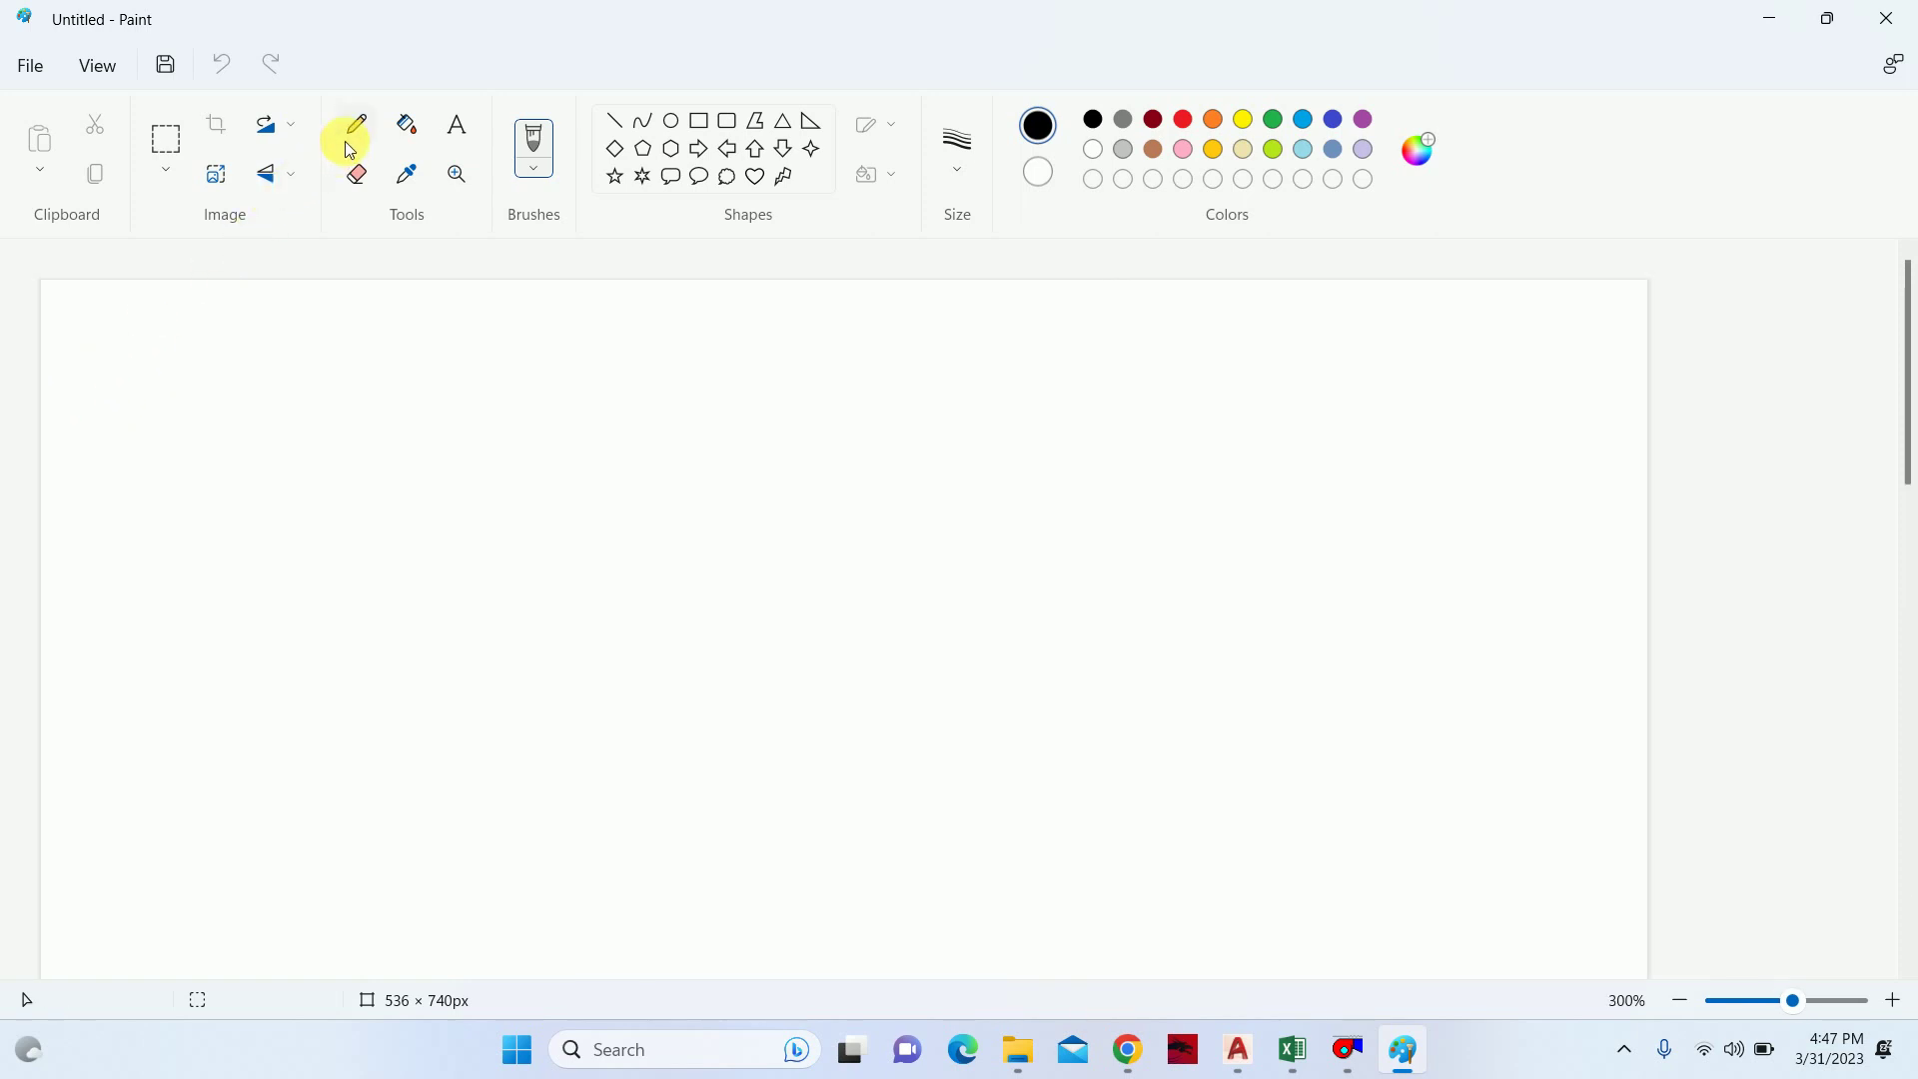
pyautogui.click(957, 165)
pyautogui.click(950, 376)
pyautogui.keyDown('ctrl'); pyautogui.scroll(1, 330, 433); pyautogui.keyUp('ctrl')
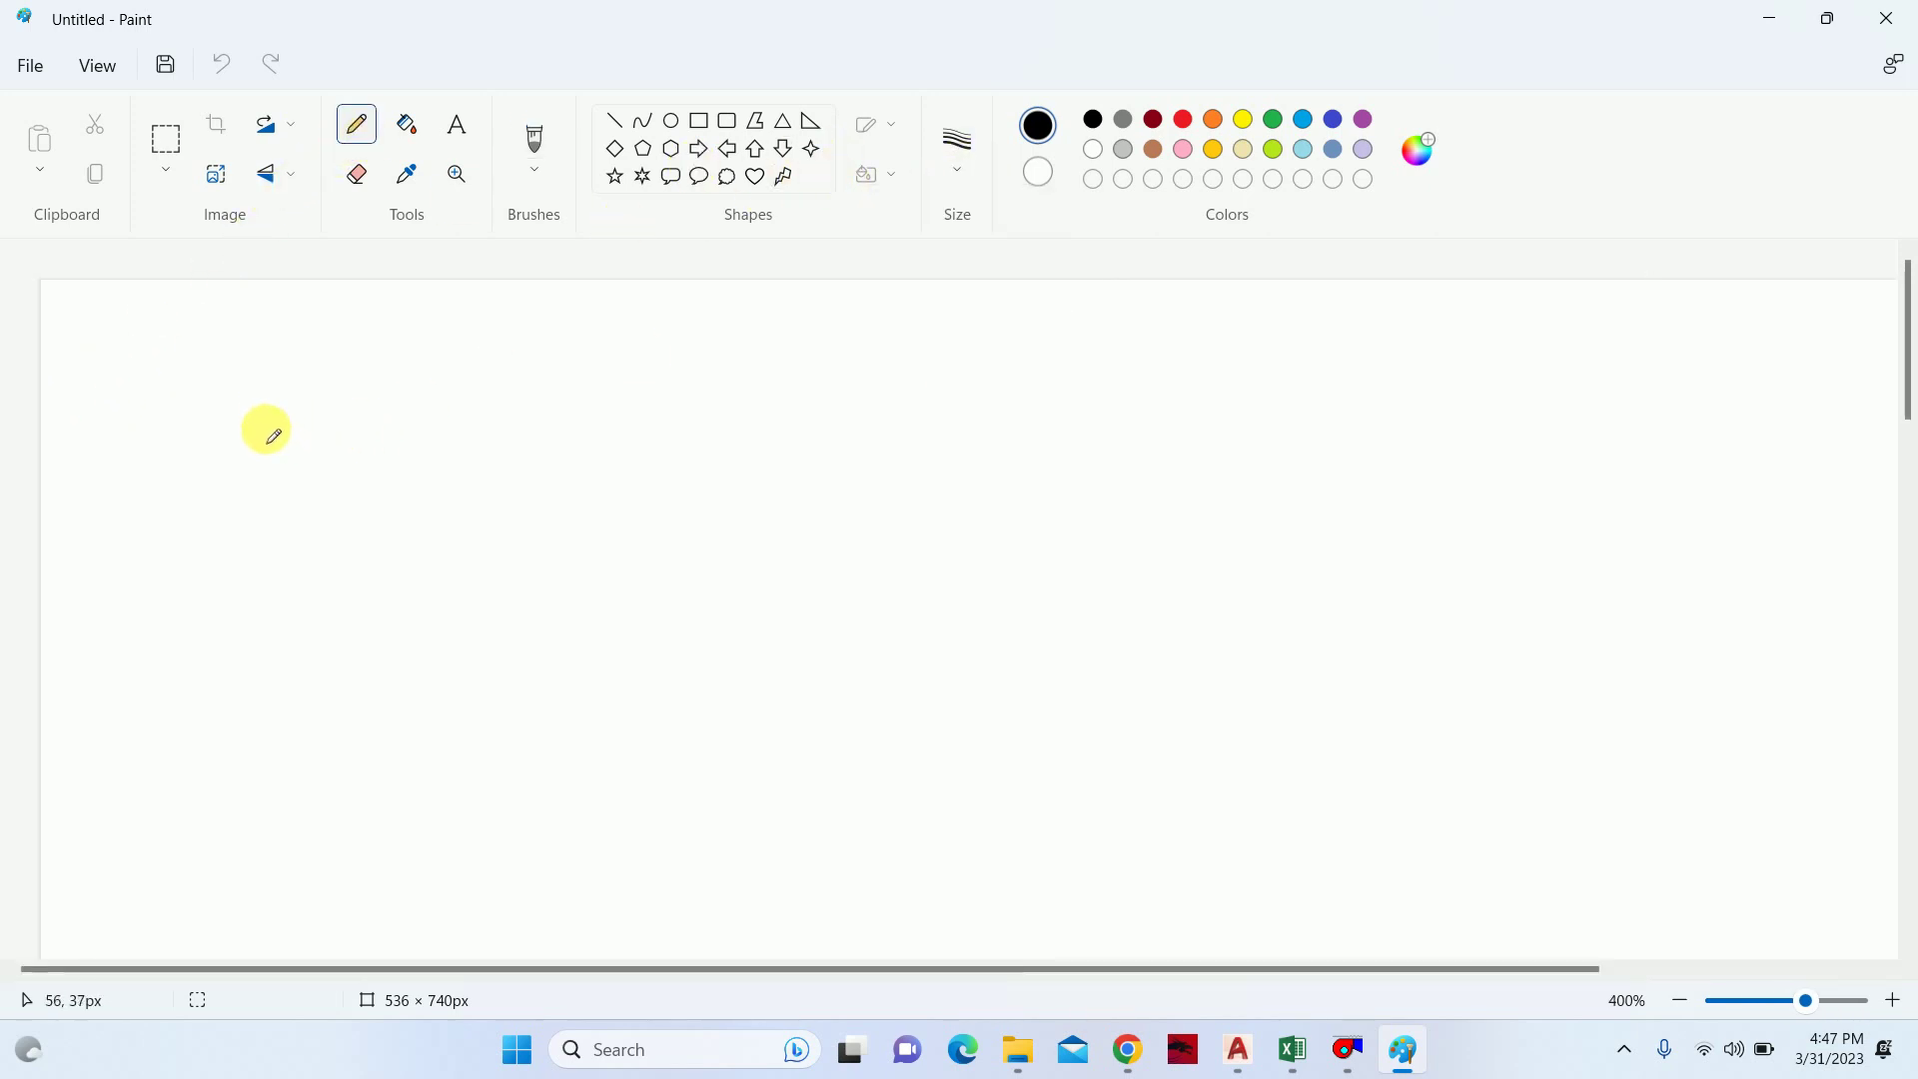
# - Pencil-write the letters CFM, an equals sign and the value 1412 near the top-left
pyautogui.moveTo(270, 369); pyautogui.dragTo(312, 433)
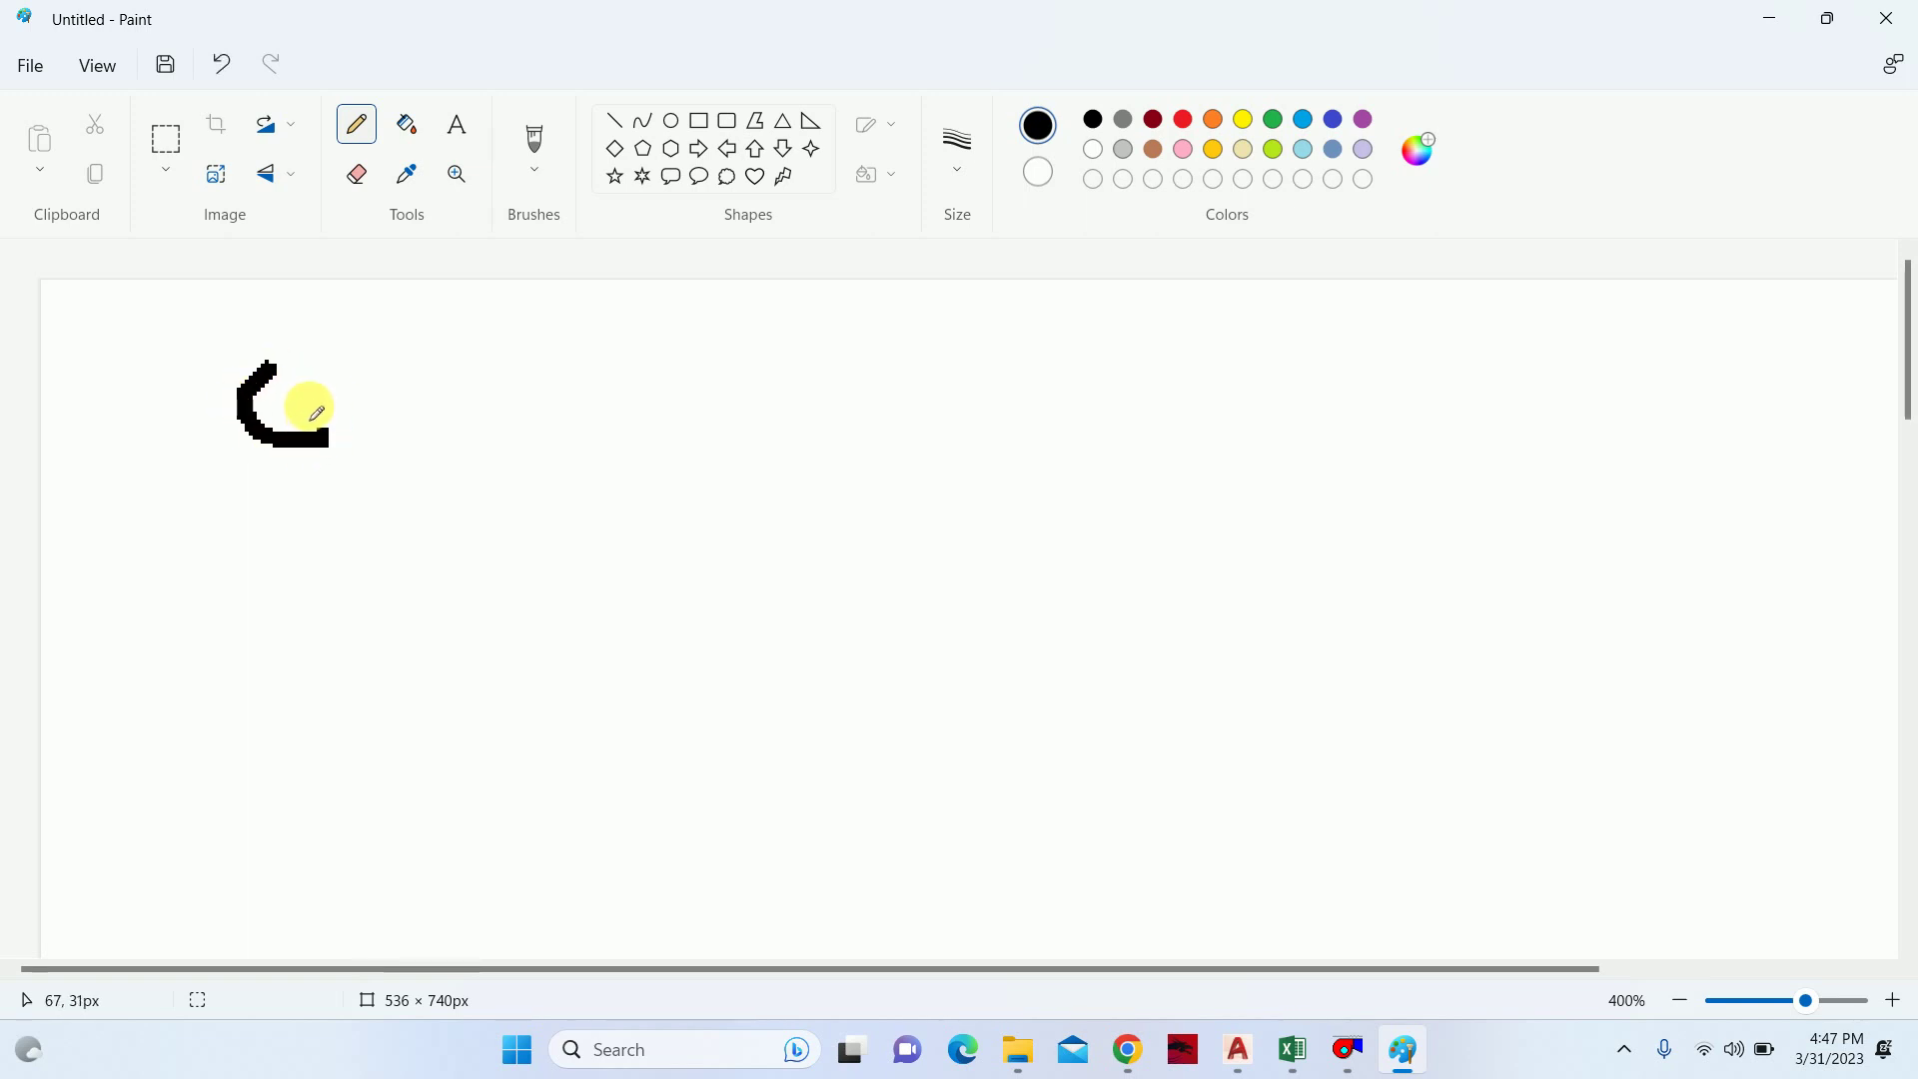
pyautogui.hotkey('ctrl', 'z')
pyautogui.keyDown('ctrl'); pyautogui.scroll(2, 56, 403); pyautogui.keyUp('ctrl')
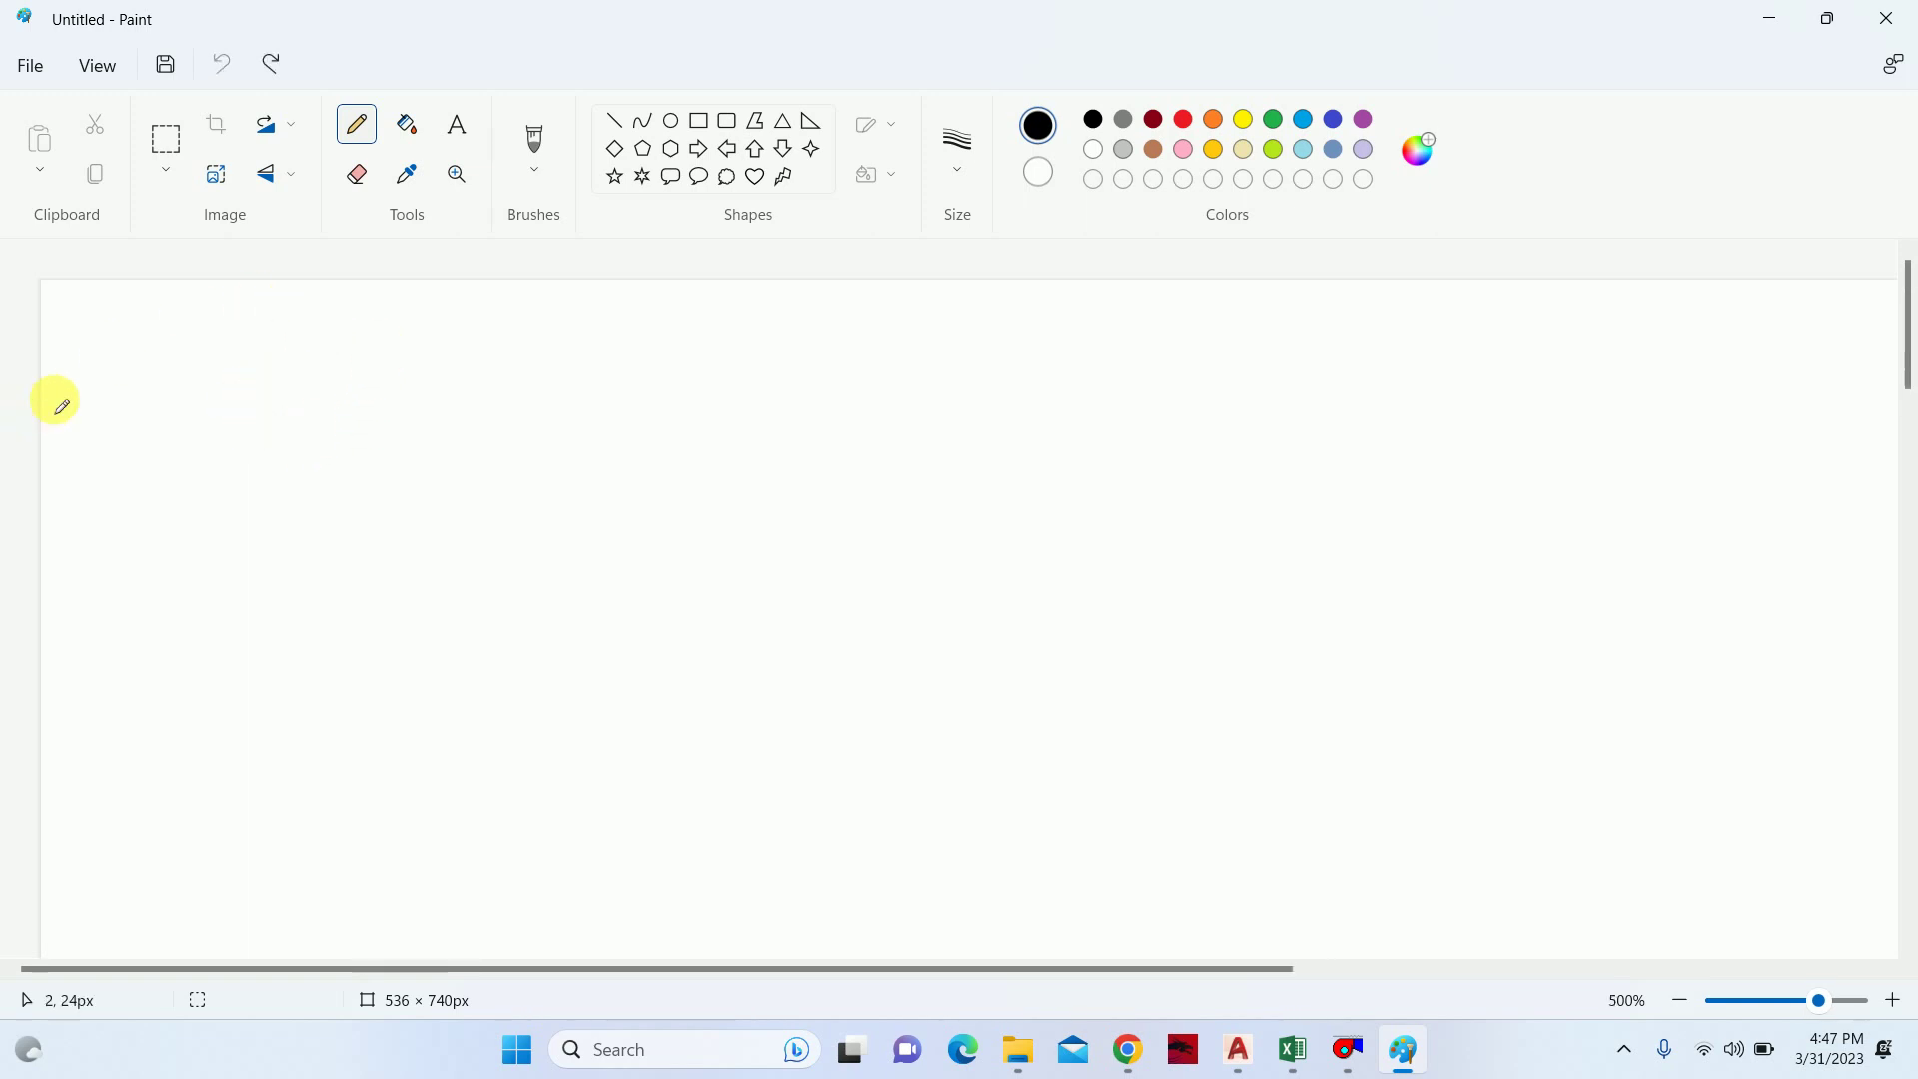
pyautogui.moveTo(227, 358); pyautogui.dragTo(193, 459)
pyautogui.moveTo(332, 347)
pyautogui.mouseDown()
pyautogui.moveTo(317, 448)
pyautogui.moveTo(404, 342)
pyautogui.mouseUp()
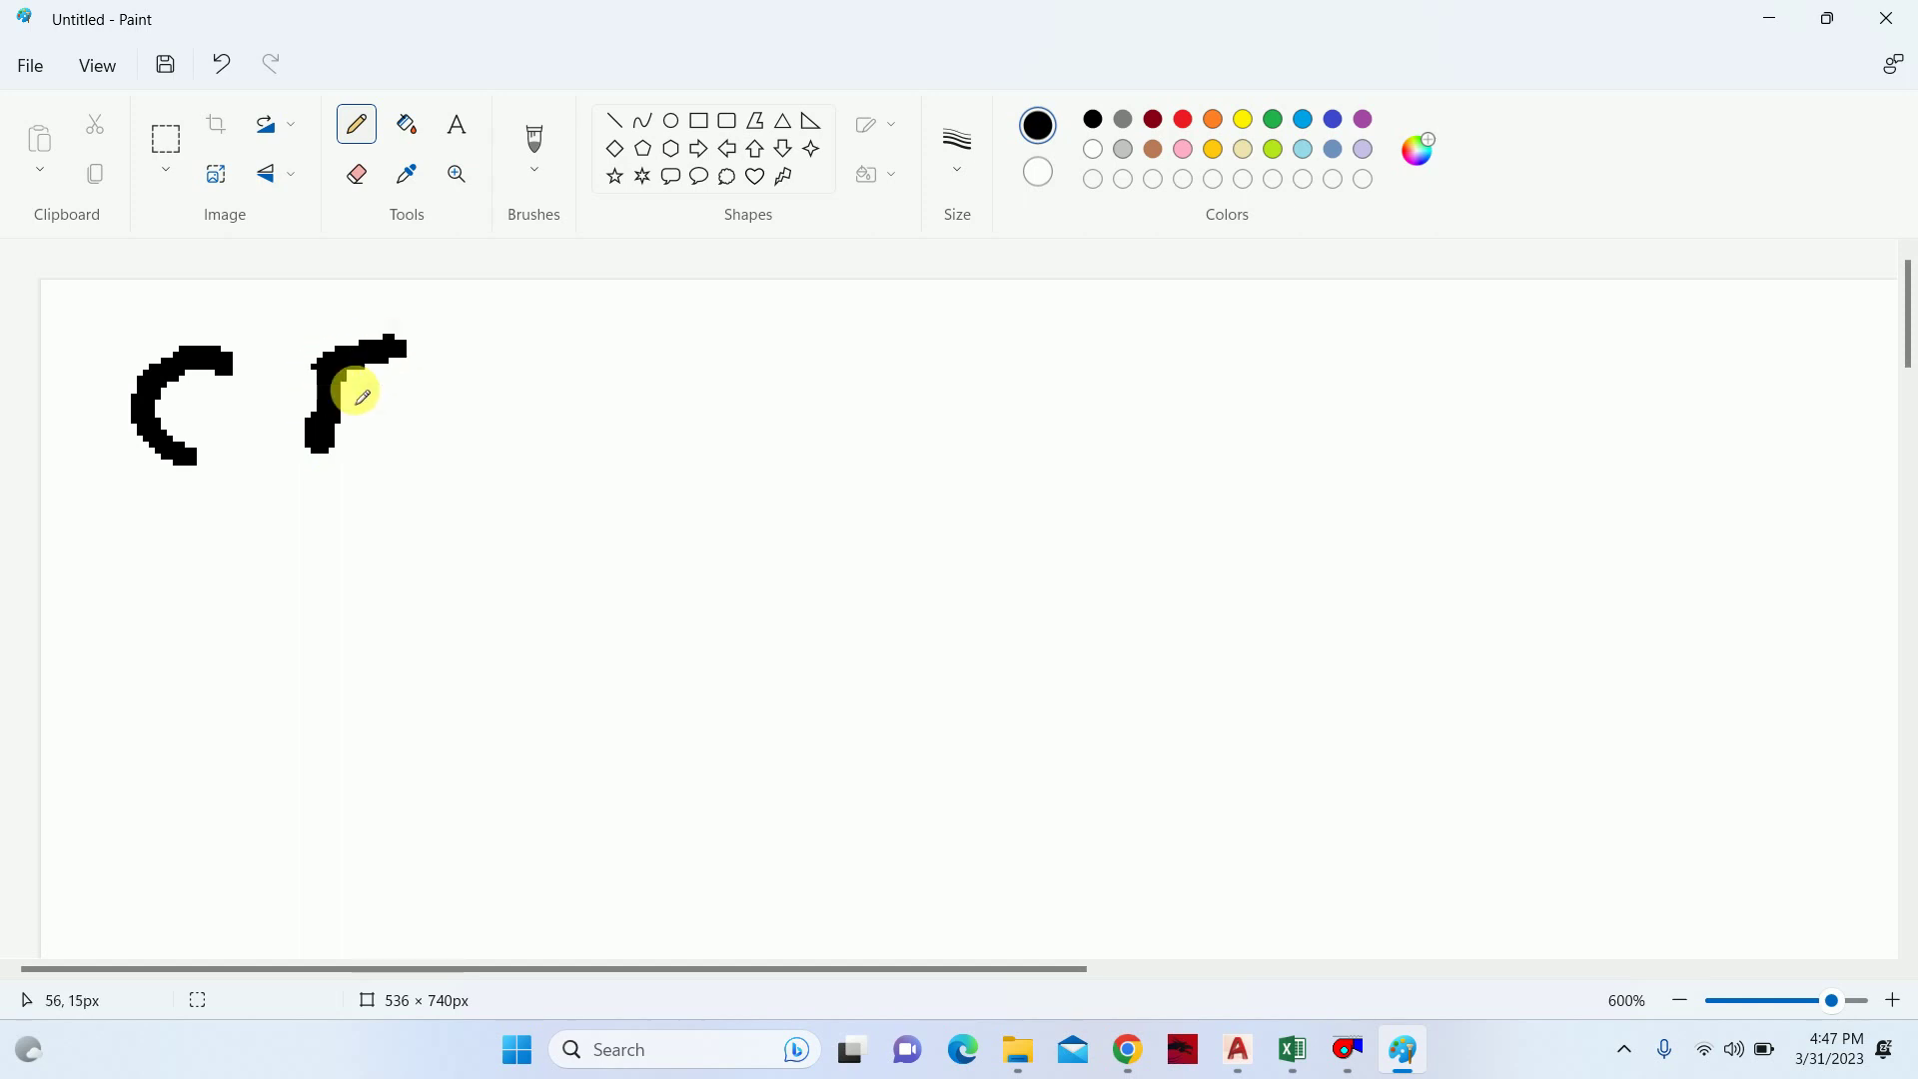
pyautogui.moveTo(330, 392); pyautogui.dragTo(409, 400)
pyautogui.moveTo(510, 437)
pyautogui.mouseDown()
pyautogui.moveTo(564, 395)
pyautogui.moveTo(628, 445)
pyautogui.mouseUp()
pyautogui.moveTo(698, 378); pyautogui.dragTo(837, 362)
pyautogui.moveTo(734, 422); pyautogui.dragTo(854, 419)
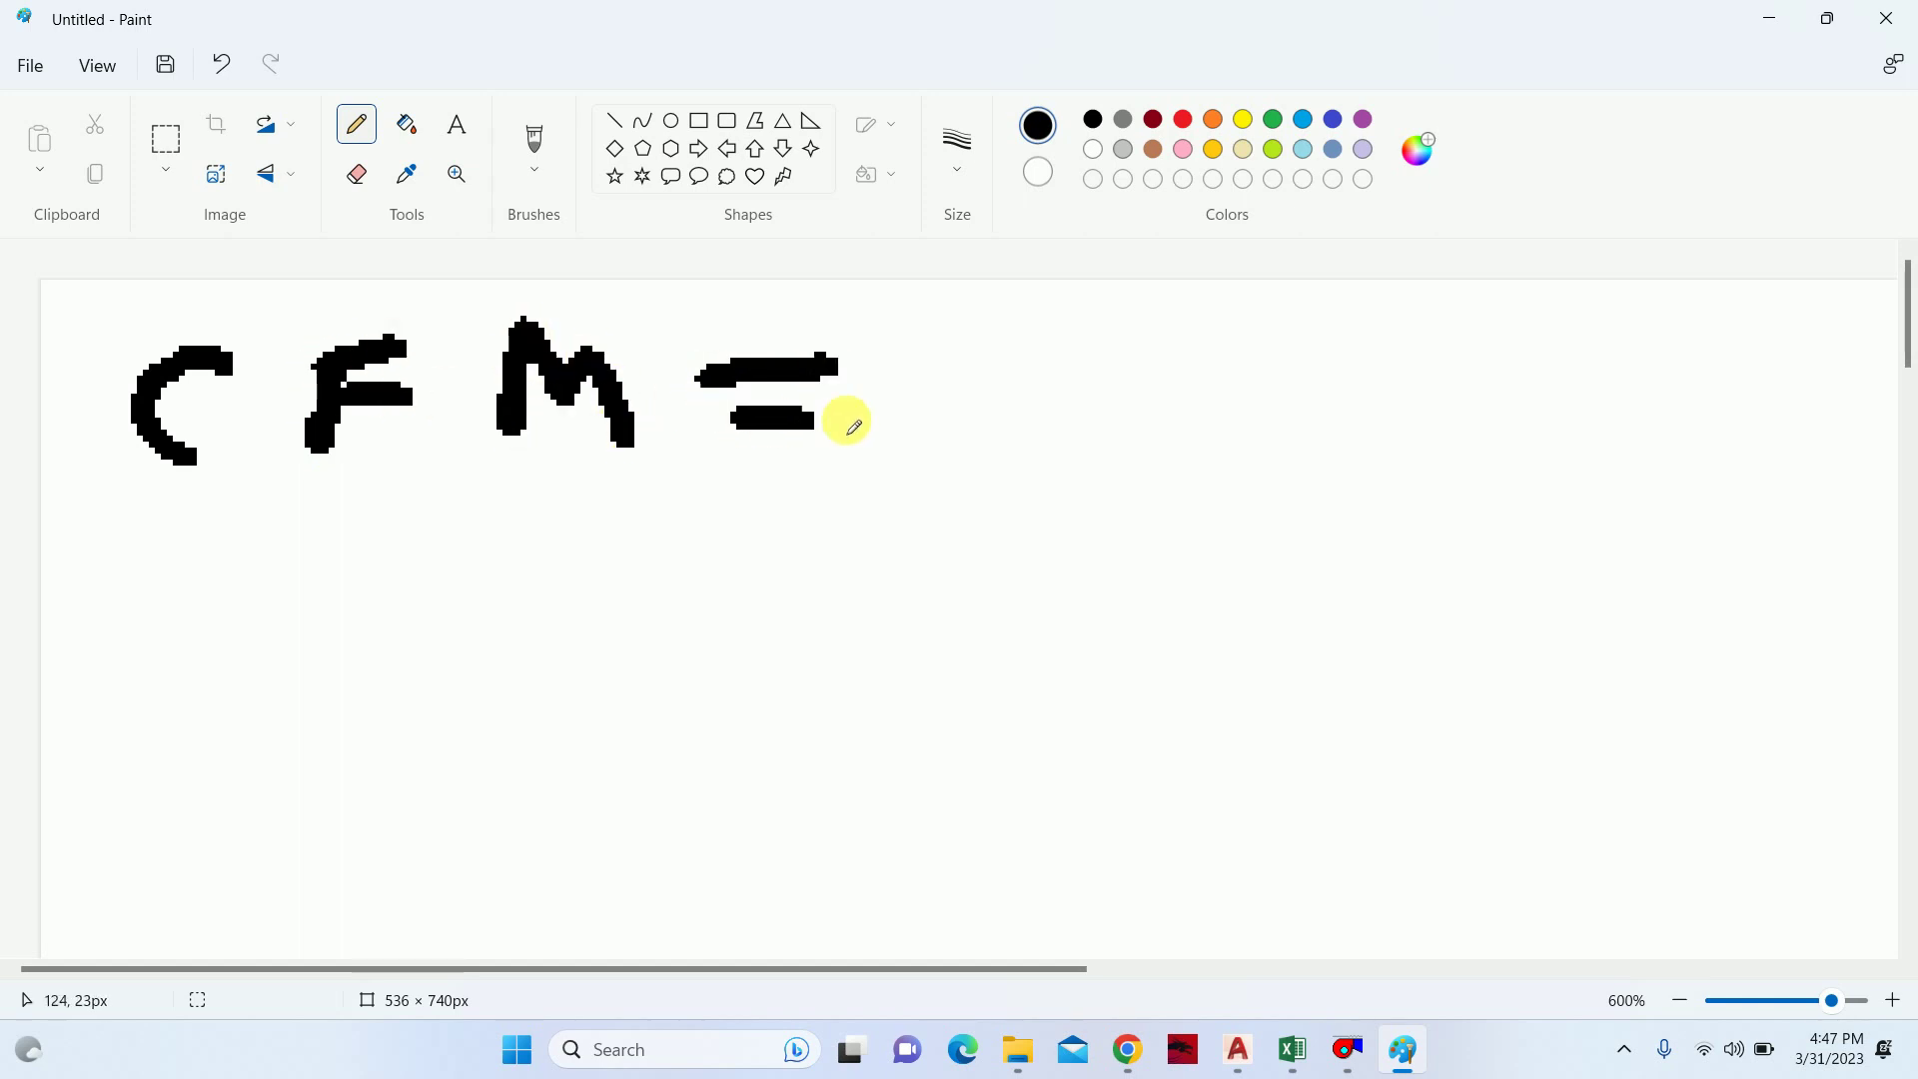
pyautogui.moveTo(1015, 336); pyautogui.dragTo(1039, 471)
pyautogui.moveTo(1083, 327)
pyautogui.mouseDown()
pyautogui.moveTo(1117, 410)
pyautogui.moveTo(1159, 400)
pyautogui.mouseUp()
pyautogui.moveTo(1162, 338); pyautogui.dragTo(1174, 465)
pyautogui.moveTo(1211, 359); pyautogui.dragTo(1298, 441)
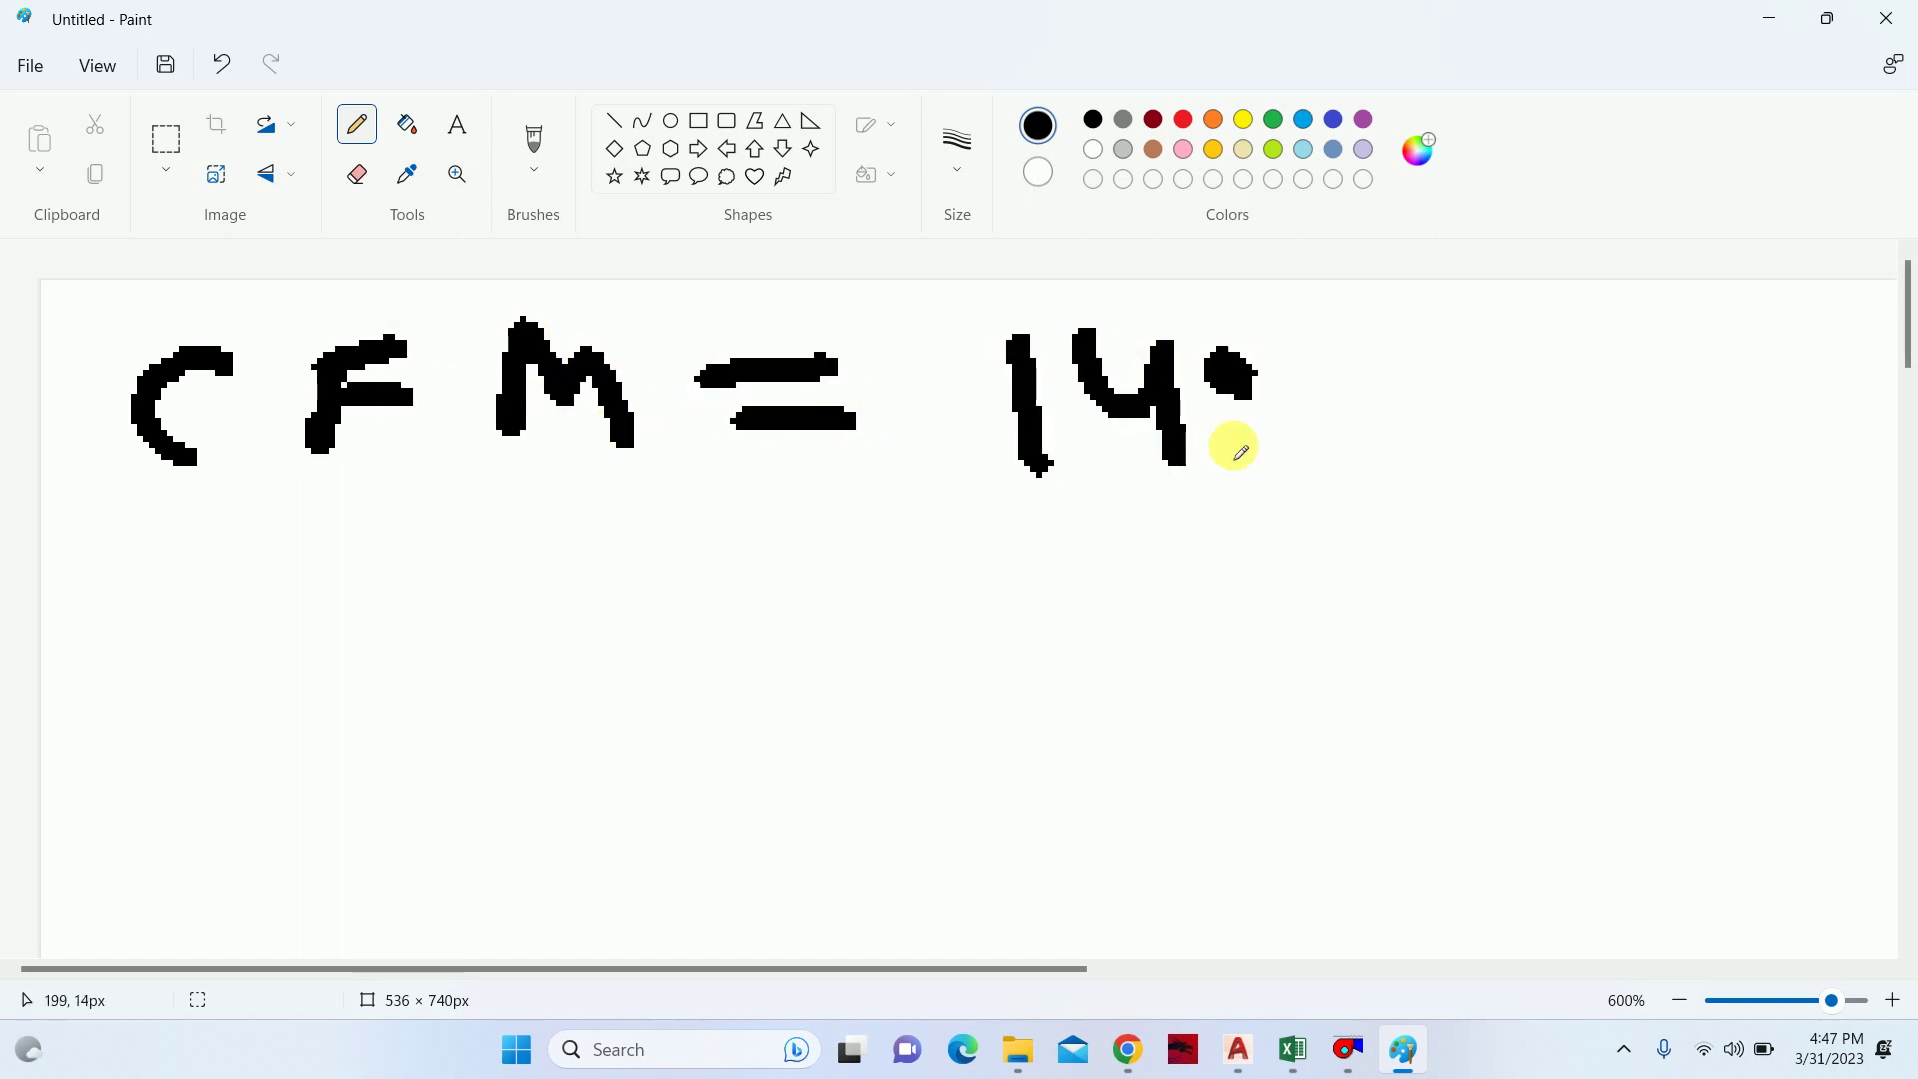
pyautogui.moveTo(1314, 364); pyautogui.dragTo(1468, 450)
pyautogui.moveTo(1292, 1051)
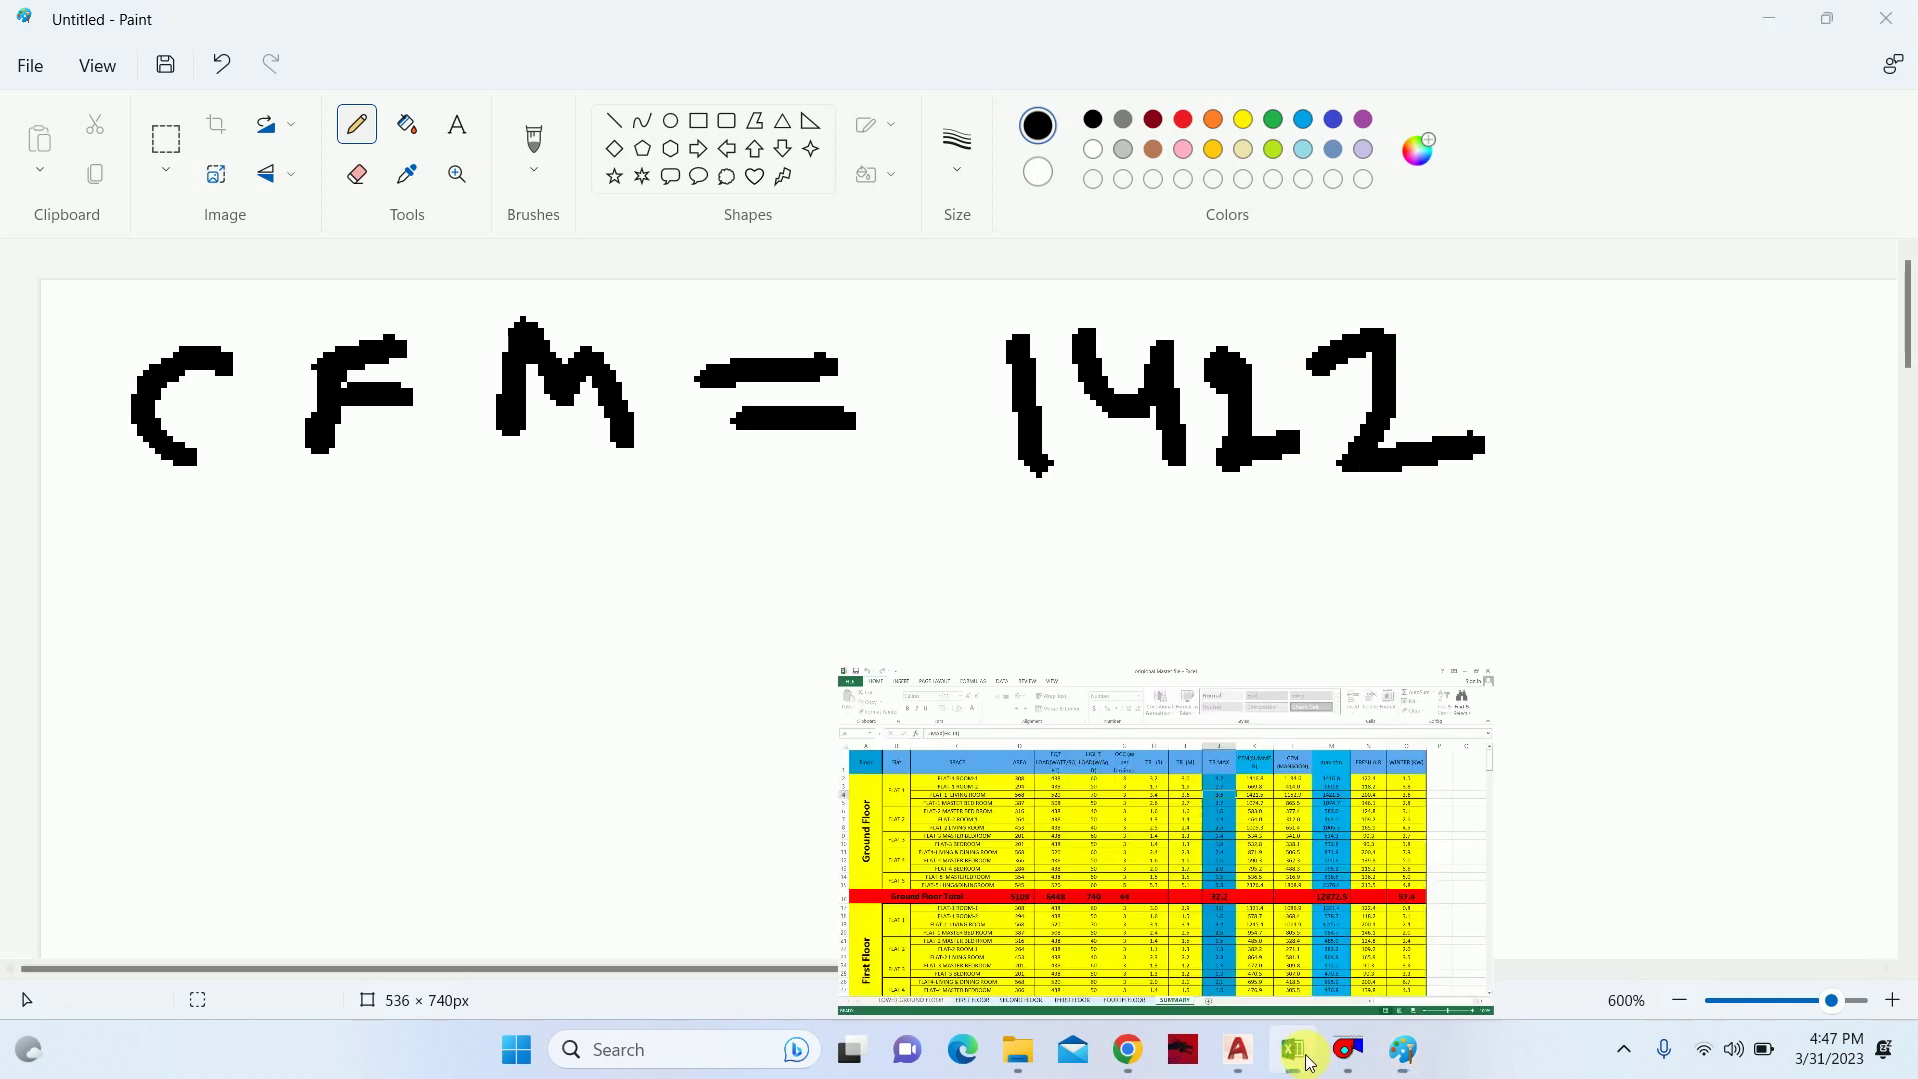
# - Check the airflow value on the Excel summary sheet, then return to the canvas
pyautogui.click(1249, 899)
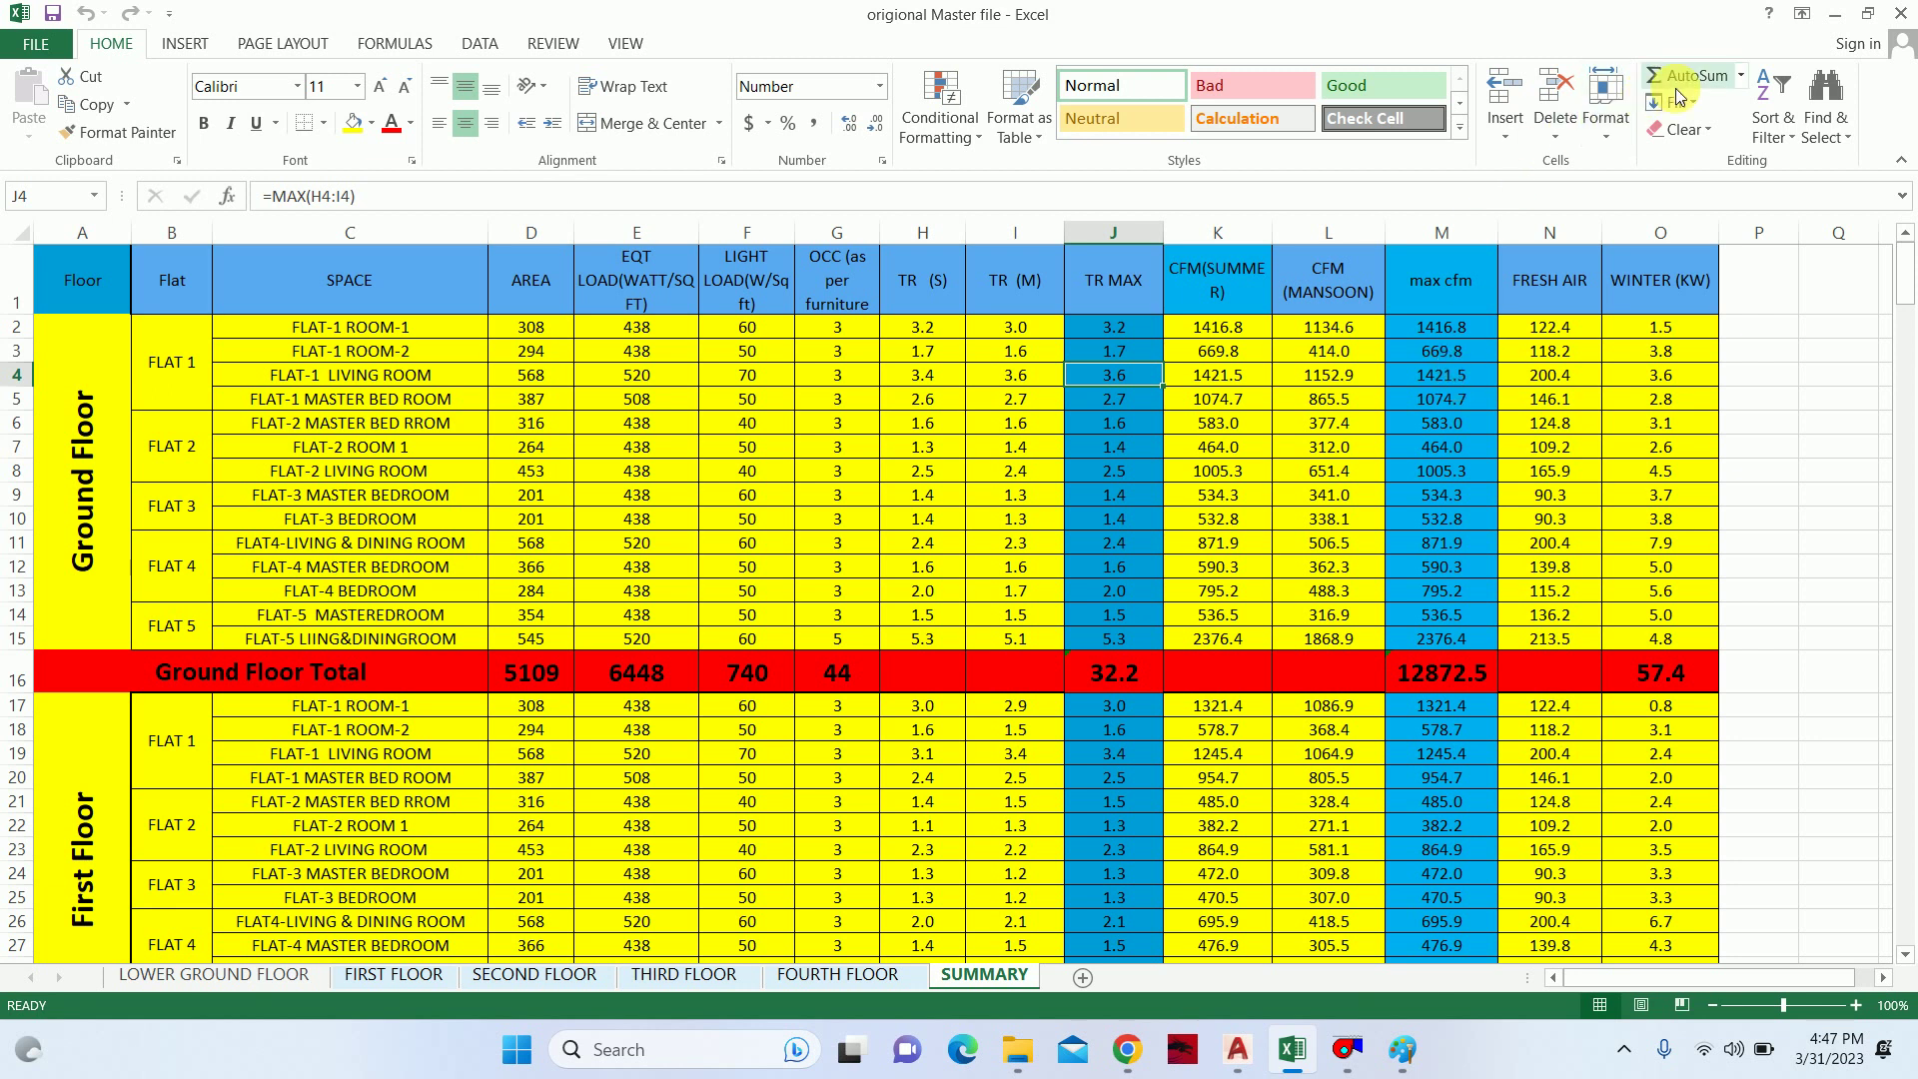
pyautogui.click(1836, 22)
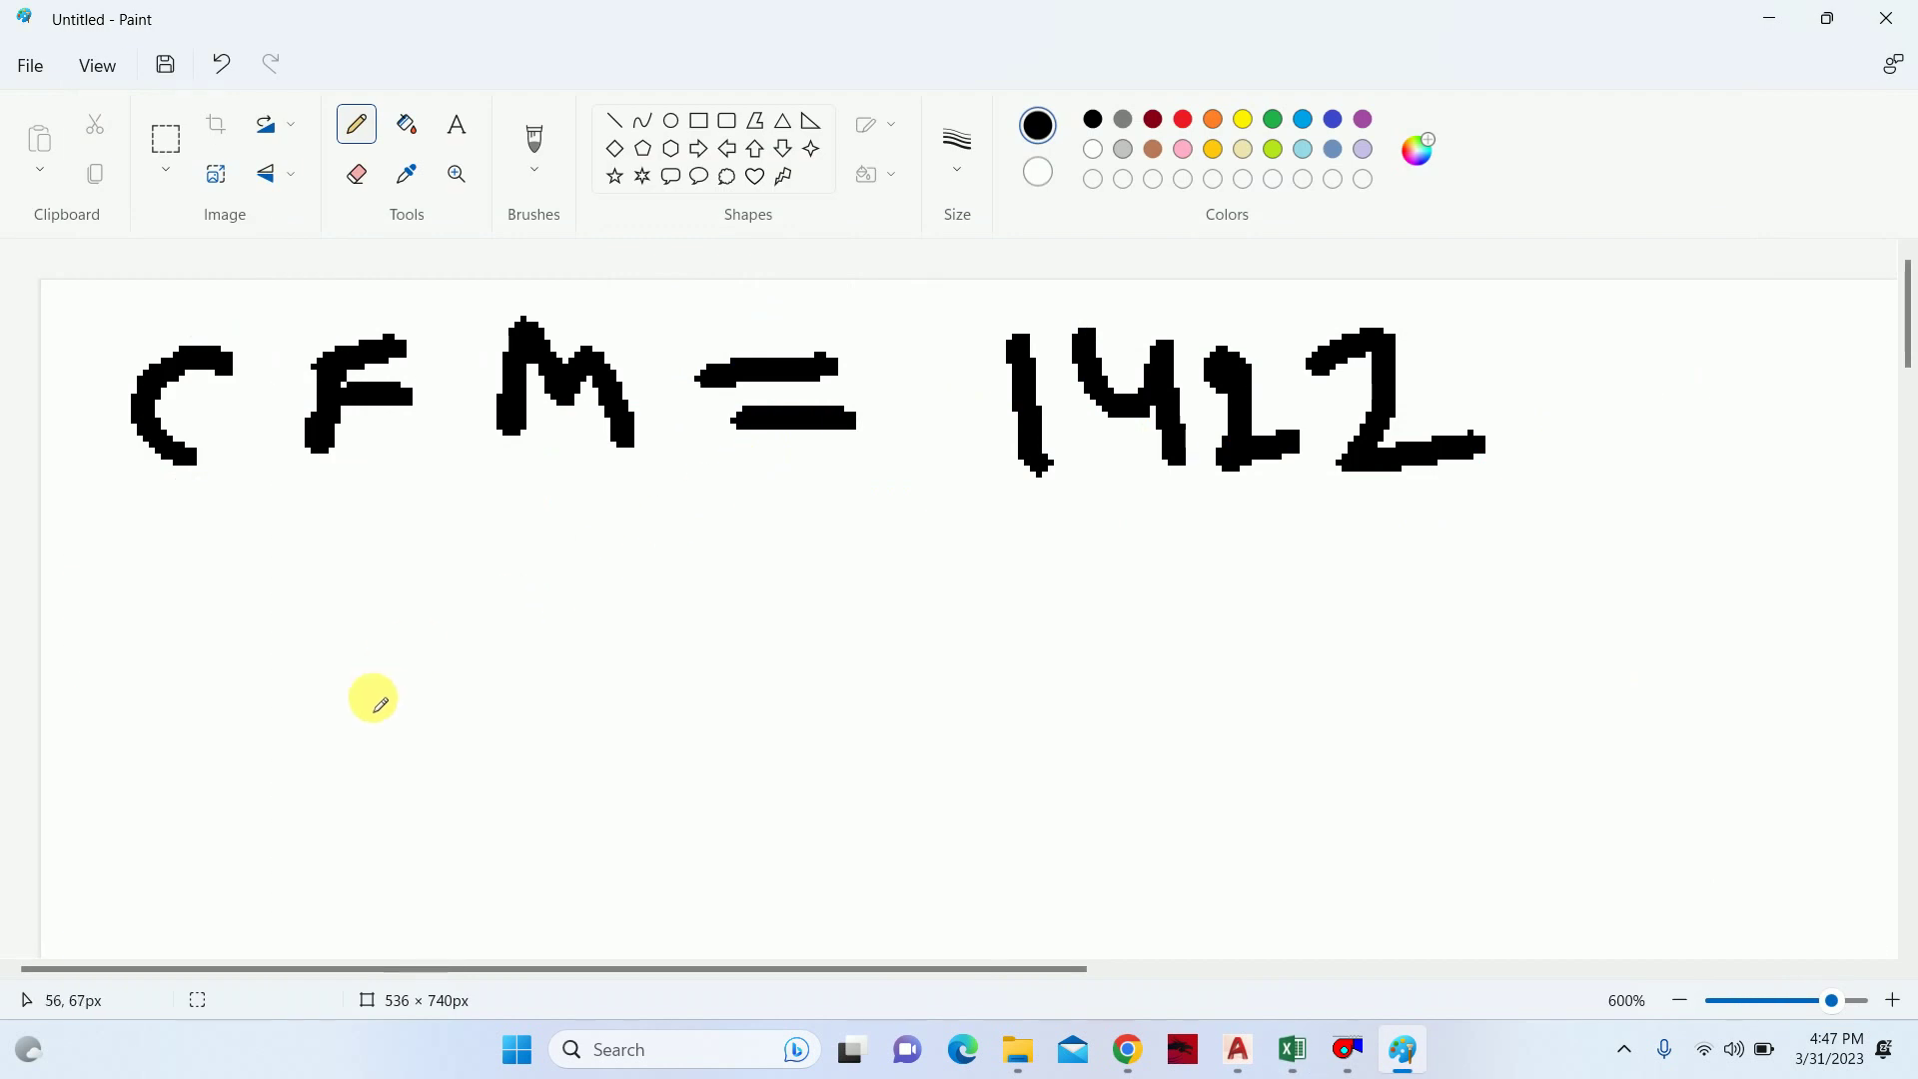
pyautogui.click(382, 647)
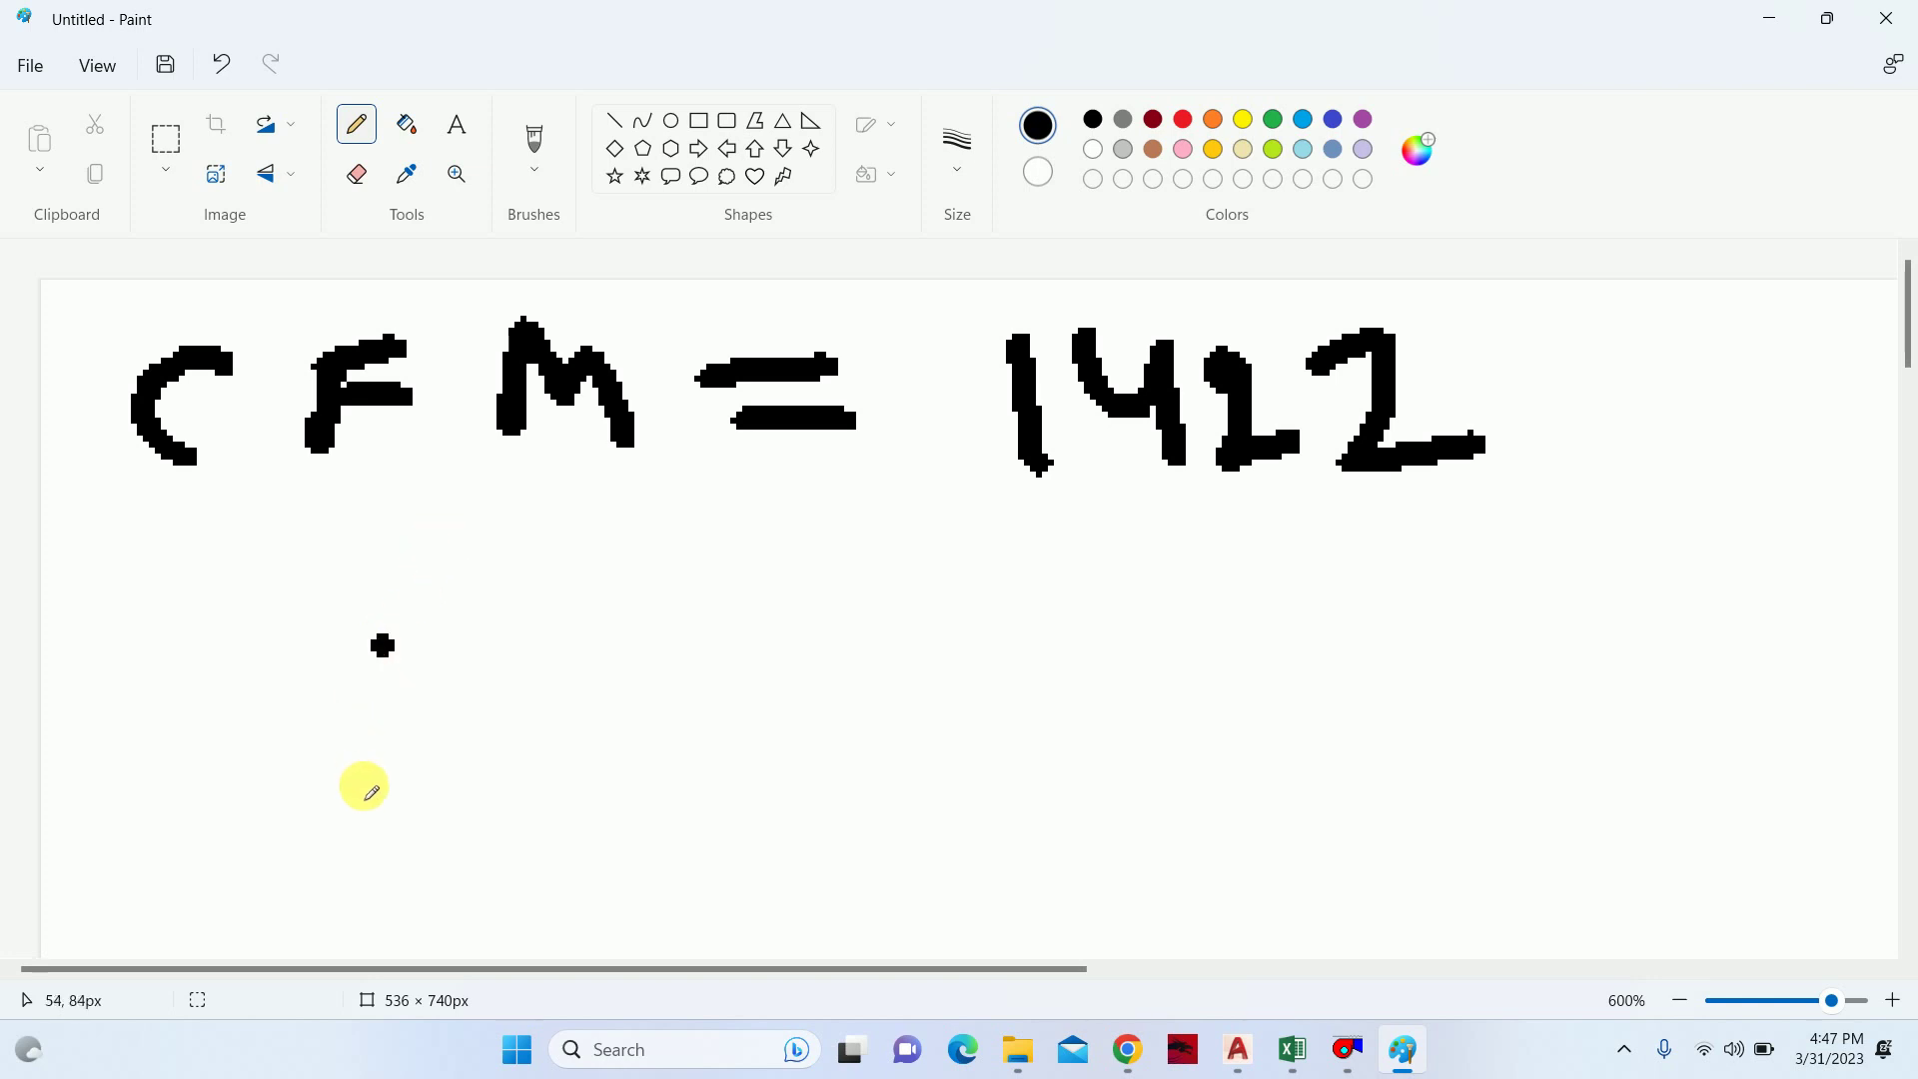
# - Handwrite 'Q = AV' below the CFM line
pyautogui.moveTo(379, 648)
pyautogui.mouseDown()
pyautogui.moveTo(372, 739)
pyautogui.moveTo(299, 765)
pyautogui.mouseUp()
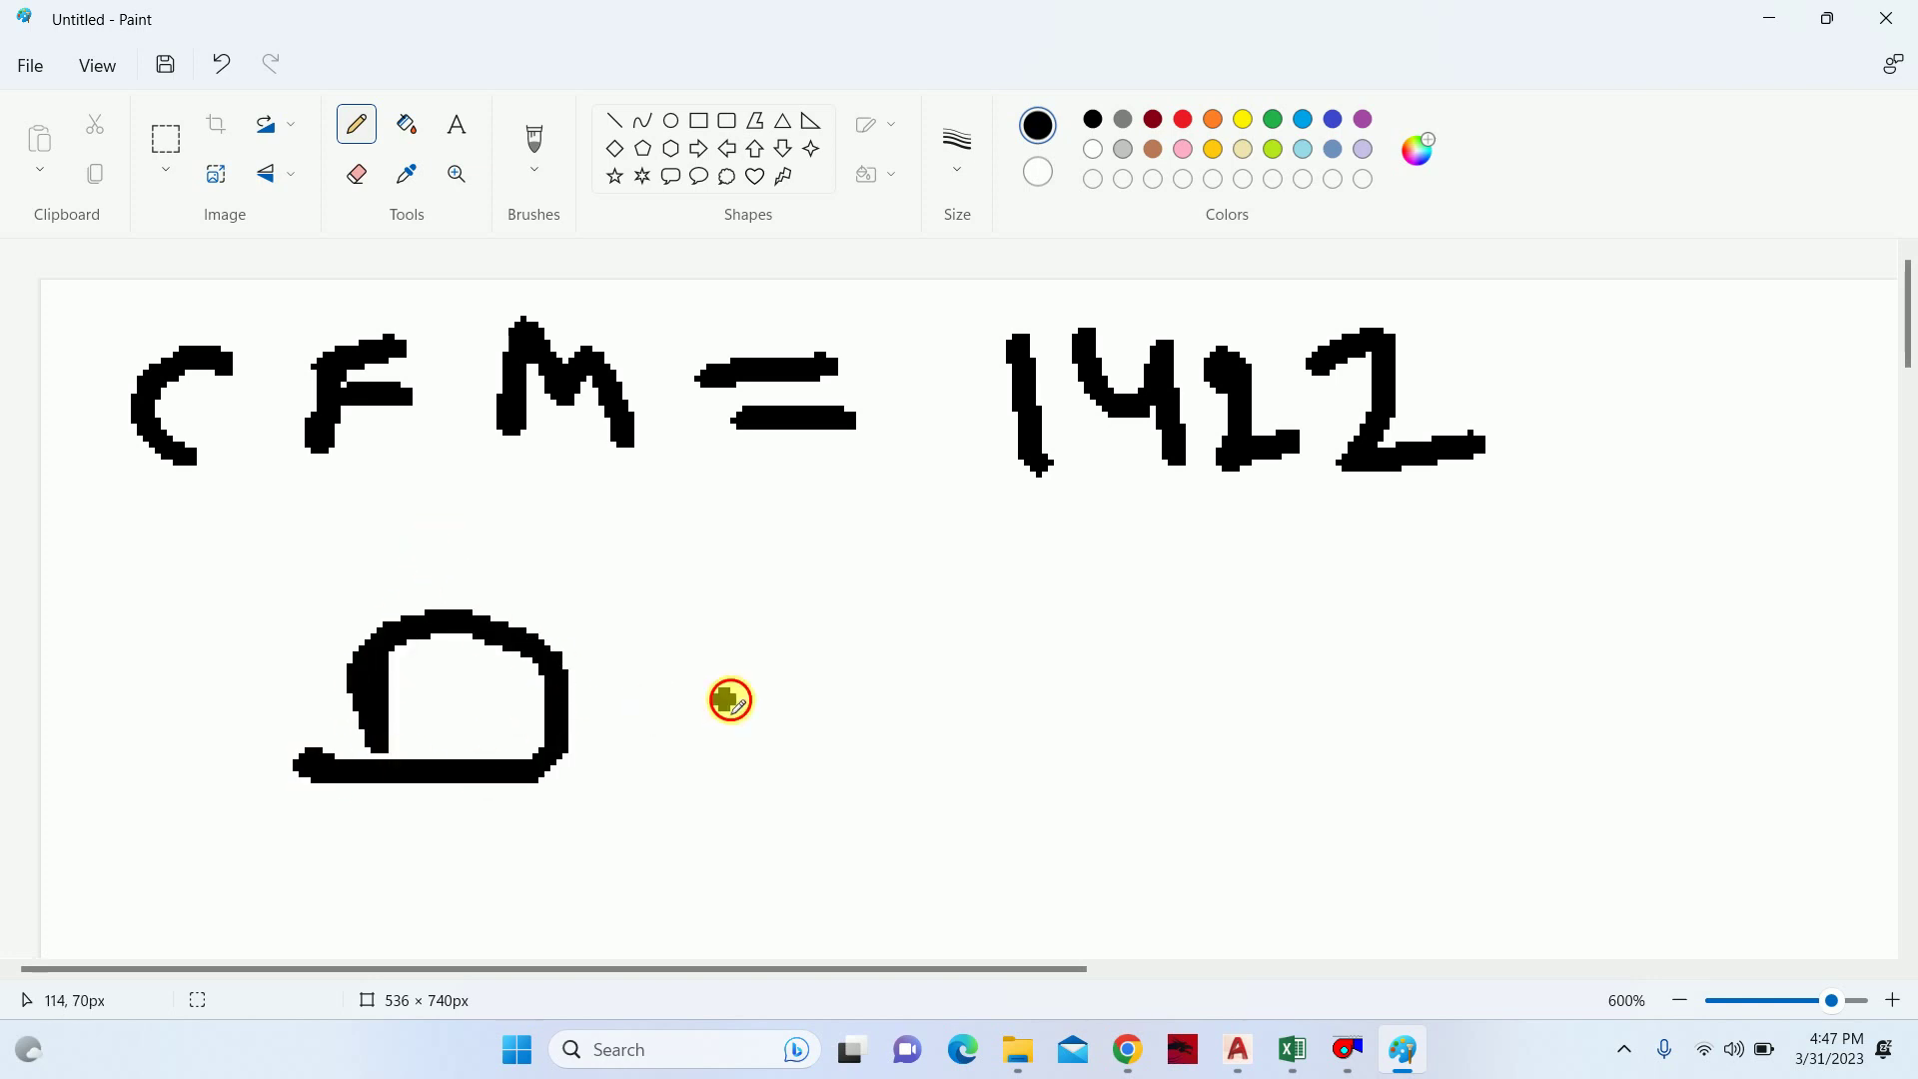
pyautogui.moveTo(716, 702); pyautogui.dragTo(776, 693)
pyautogui.moveTo(361, 747); pyautogui.dragTo(556, 821)
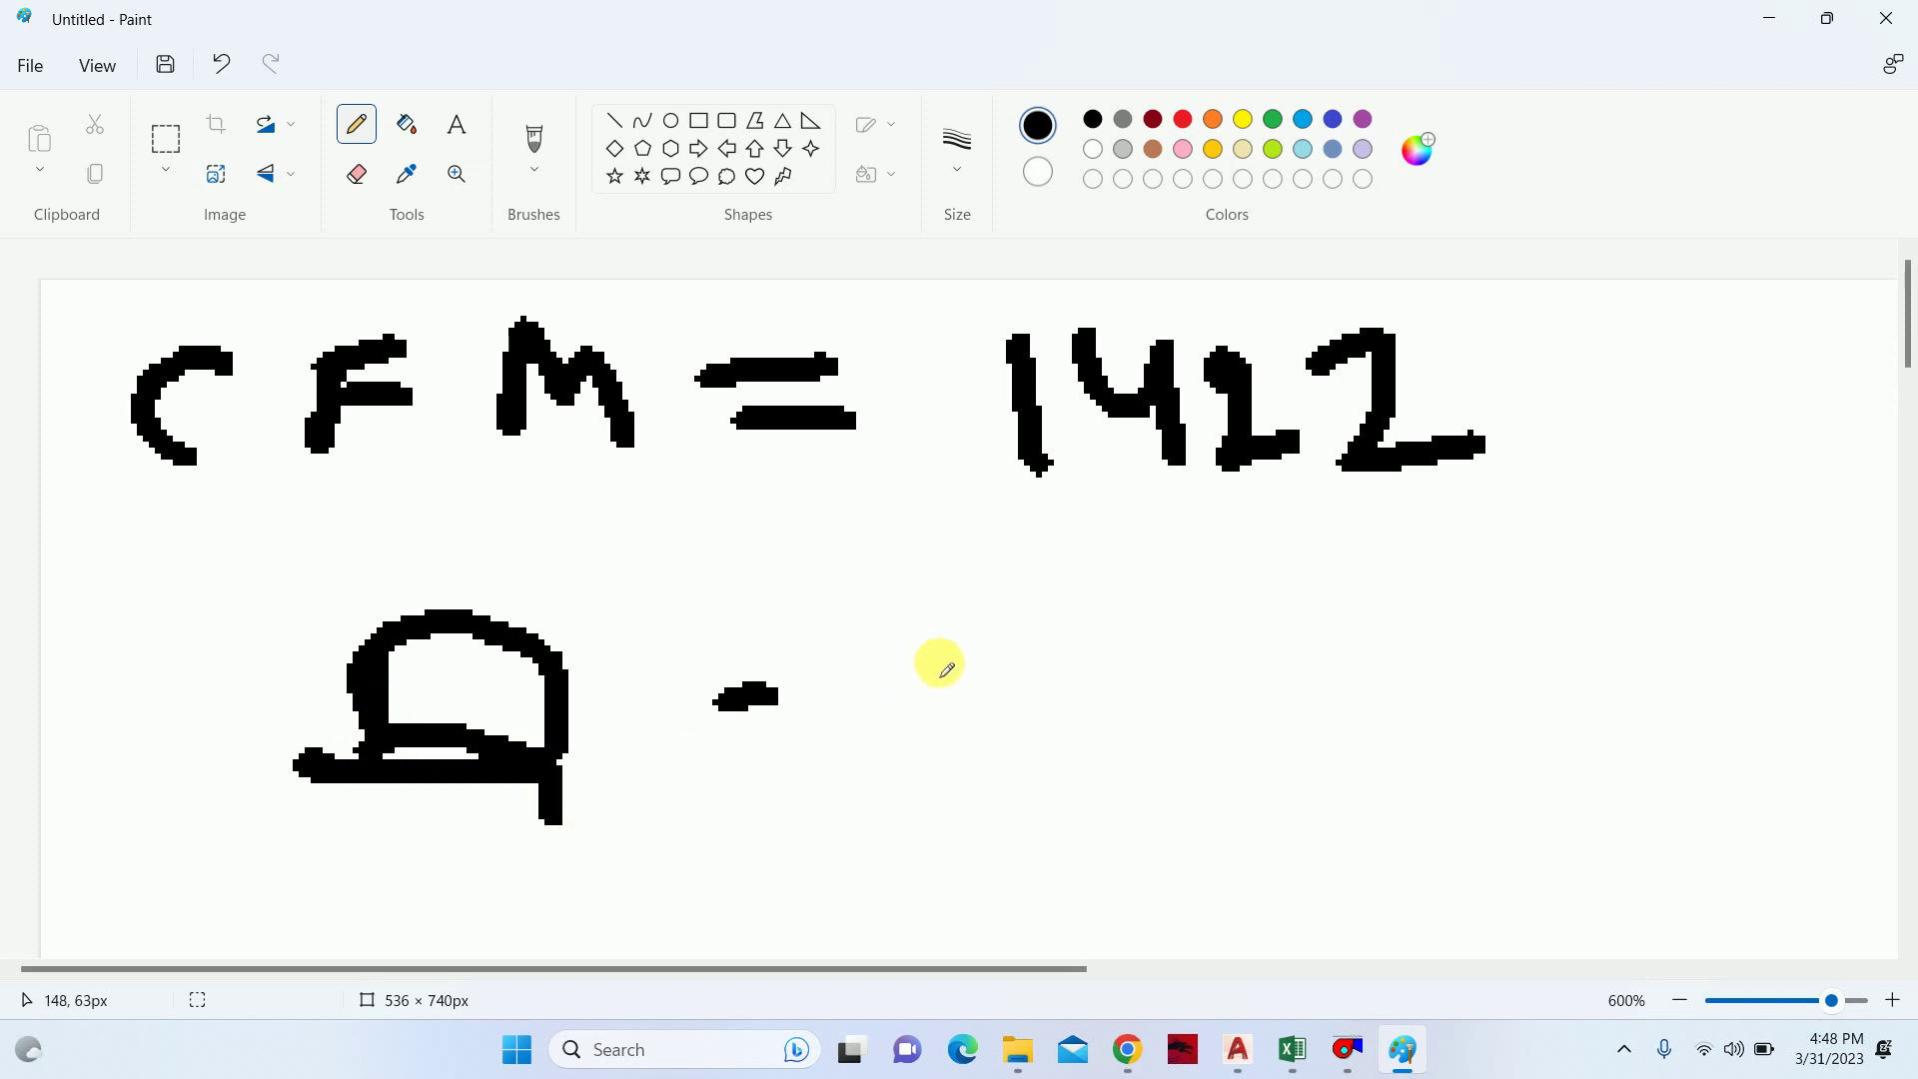
pyautogui.moveTo(719, 747); pyautogui.dragTo(772, 744)
pyautogui.moveTo(1044, 741)
pyautogui.mouseDown()
pyautogui.moveTo(1077, 640)
pyautogui.moveTo(1124, 737)
pyautogui.moveTo(1099, 705)
pyautogui.mouseUp()
pyautogui.moveTo(1204, 639); pyautogui.dragTo(1309, 591)
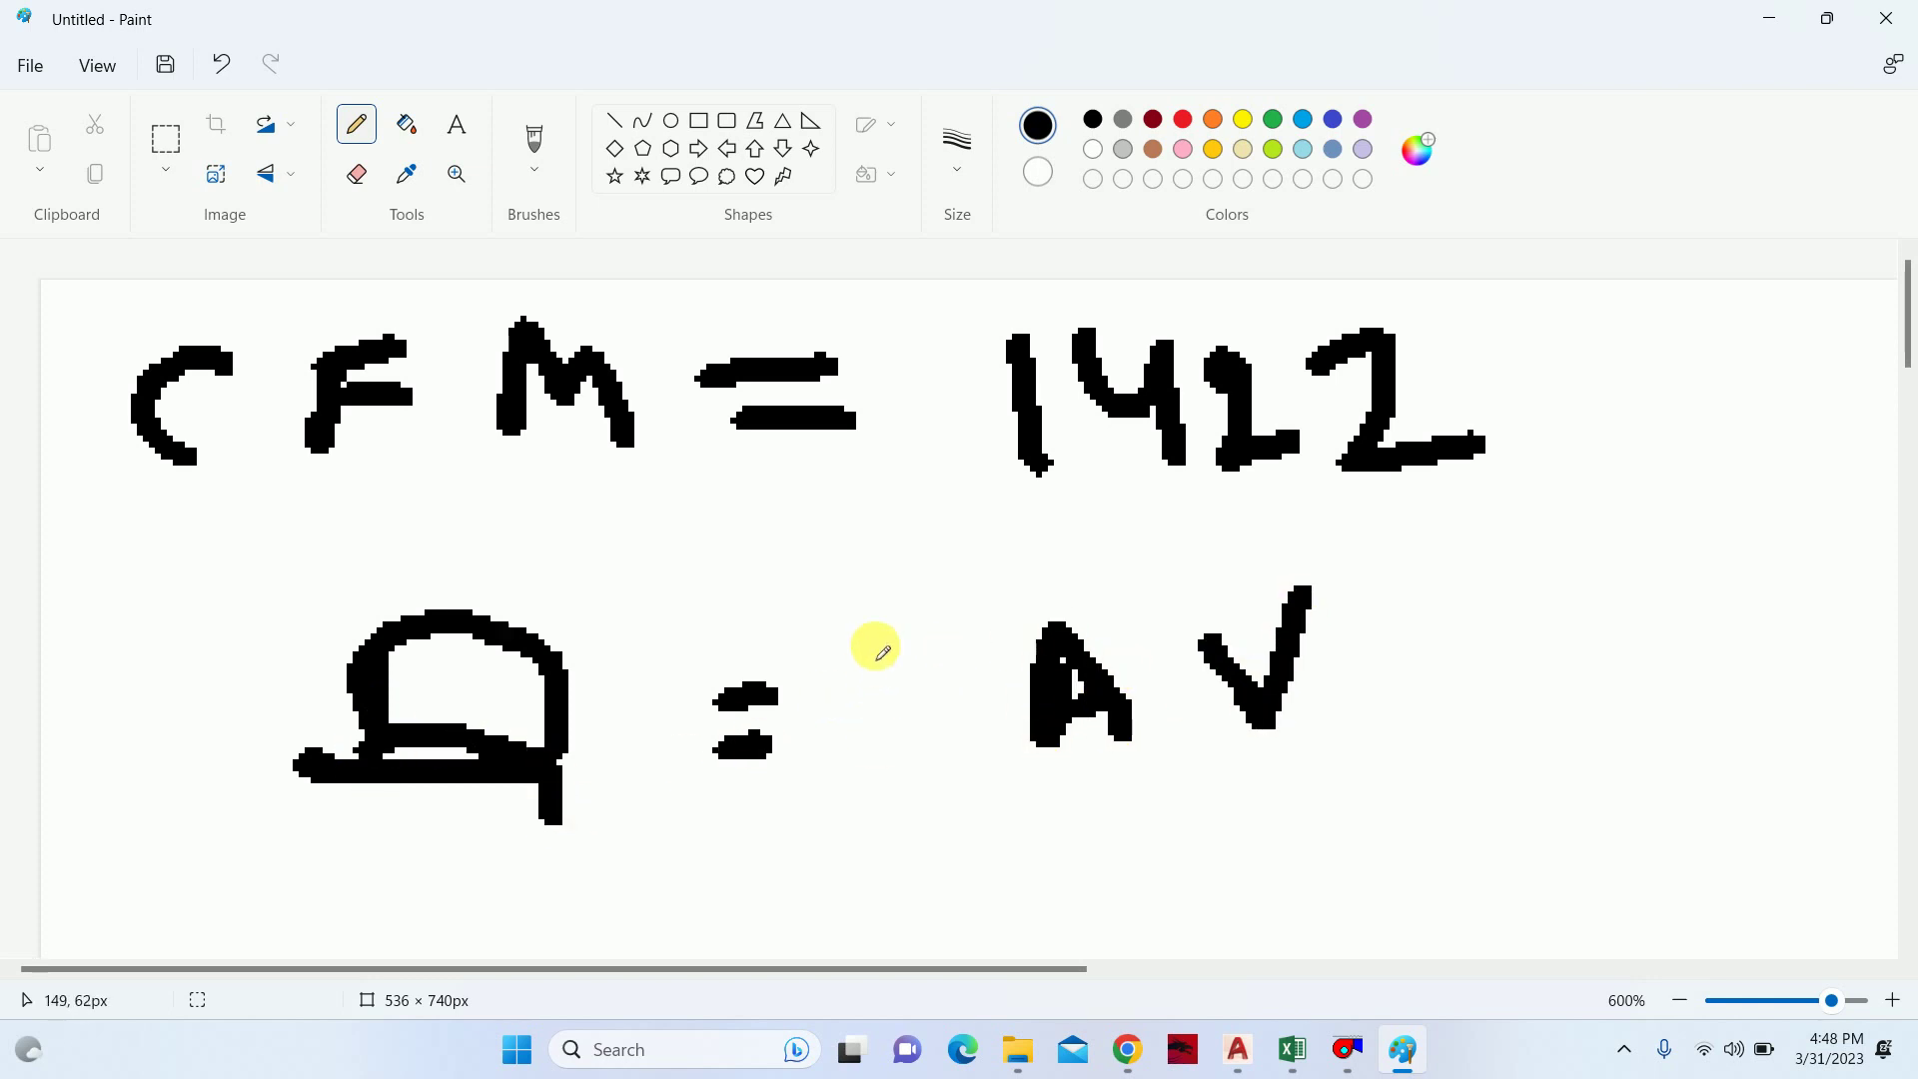
# - Scroll down and start a new line with 'Q ='
pyautogui.scroll(-2, 800, 639)
pyautogui.scroll(-2, 649, 654)
pyautogui.moveTo(449, 585)
pyautogui.mouseDown()
pyautogui.moveTo(405, 709)
pyautogui.moveTo(427, 685)
pyautogui.mouseUp()
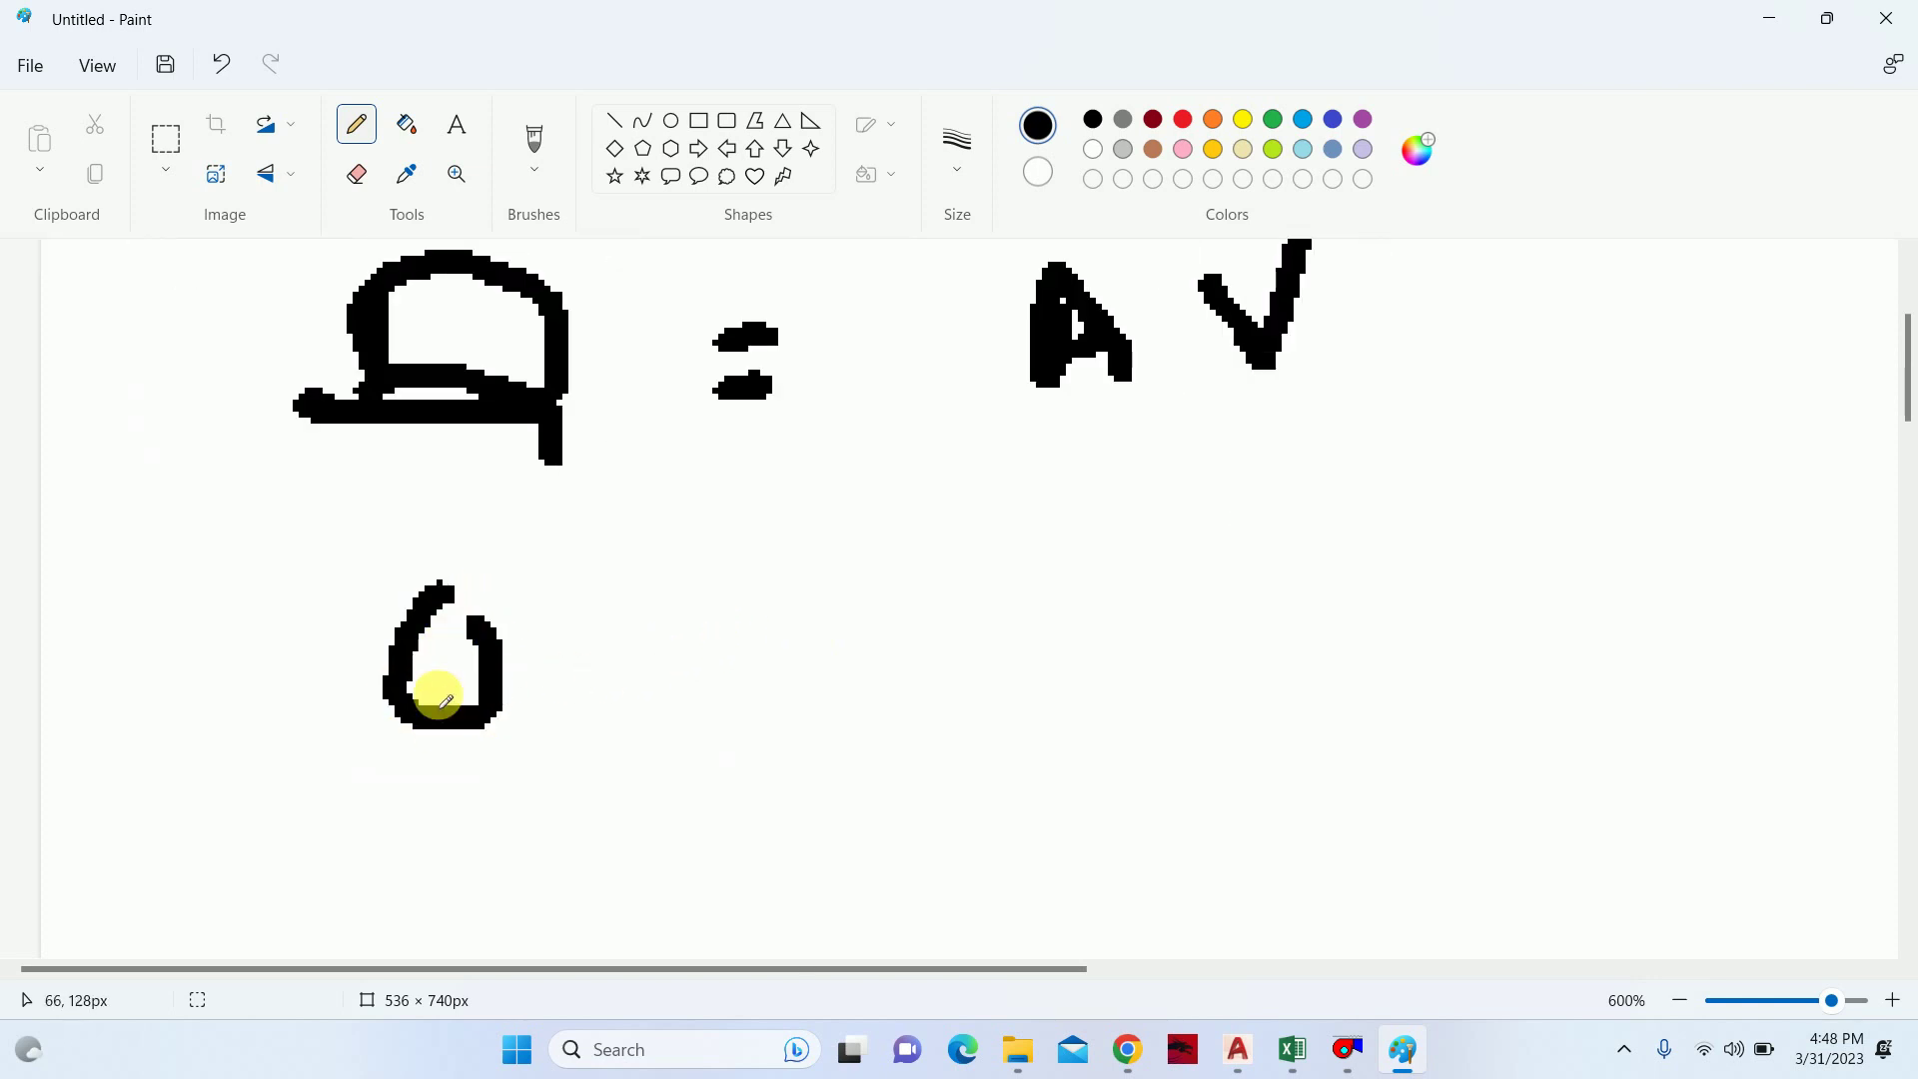
pyautogui.moveTo(469, 619); pyautogui.dragTo(514, 744)
pyautogui.moveTo(615, 669); pyautogui.dragTo(741, 680)
pyautogui.moveTo(627, 724); pyautogui.dragTo(789, 724)
# - Complete the line as 'Q = CFM = 1412' and scroll to review the notes
pyautogui.moveTo(975, 603)
pyautogui.mouseDown()
pyautogui.moveTo(994, 704)
pyautogui.moveTo(1056, 579)
pyautogui.moveTo(1124, 580)
pyautogui.mouseUp()
pyautogui.moveTo(1064, 661); pyautogui.dragTo(1189, 660)
pyautogui.moveTo(1179, 585)
pyautogui.mouseDown()
pyautogui.moveTo(1201, 668)
pyautogui.moveTo(1277, 651)
pyautogui.moveTo(1298, 684)
pyautogui.mouseUp()
pyautogui.moveTo(1334, 607)
pyautogui.mouseDown()
pyautogui.moveTo(1449, 604)
pyautogui.moveTo(1393, 558)
pyautogui.moveTo(1411, 565)
pyautogui.mouseUp()
pyautogui.moveTo(1502, 528)
pyautogui.mouseDown()
pyautogui.moveTo(1513, 645)
pyautogui.moveTo(1626, 600)
pyautogui.mouseUp()
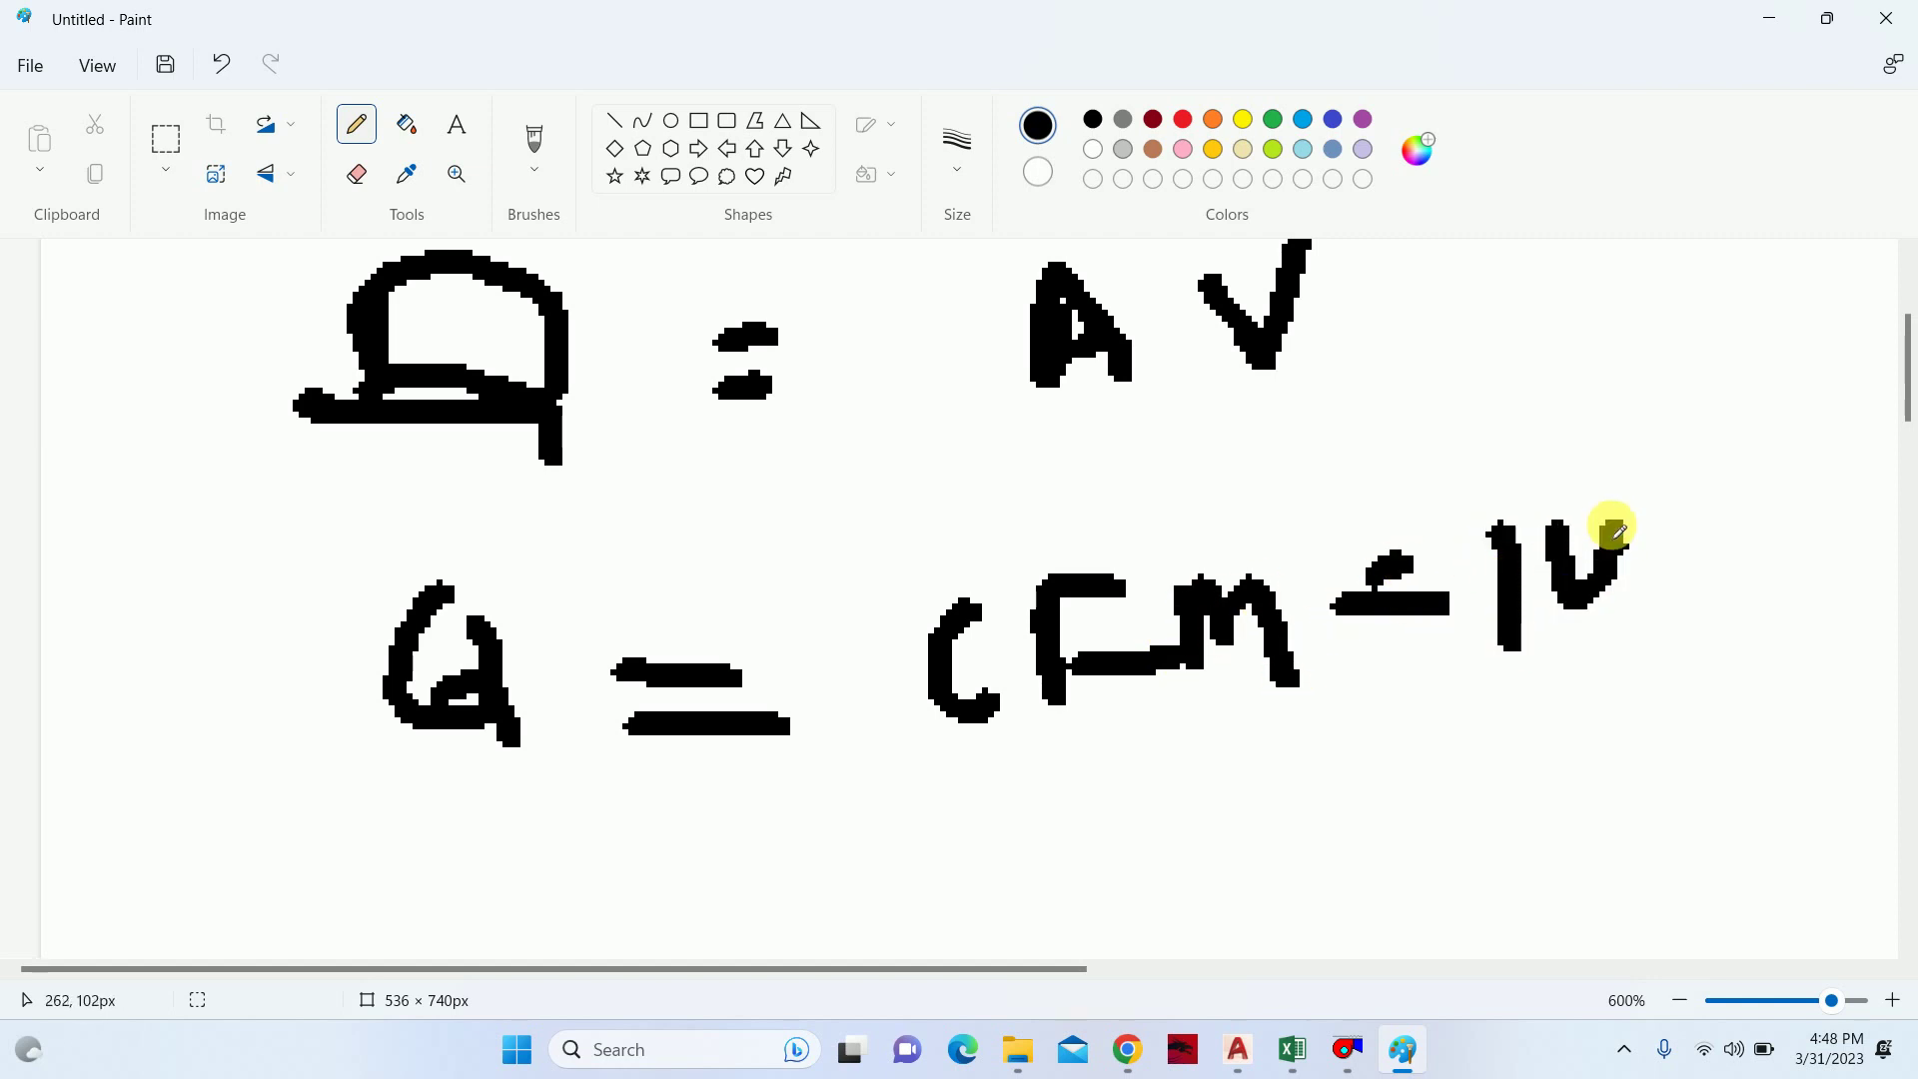
pyautogui.moveTo(1613, 525)
pyautogui.mouseDown()
pyautogui.moveTo(1624, 634)
pyautogui.moveTo(1671, 599)
pyautogui.moveTo(1711, 619)
pyautogui.mouseUp()
pyautogui.moveTo(1720, 540); pyautogui.dragTo(1796, 591)
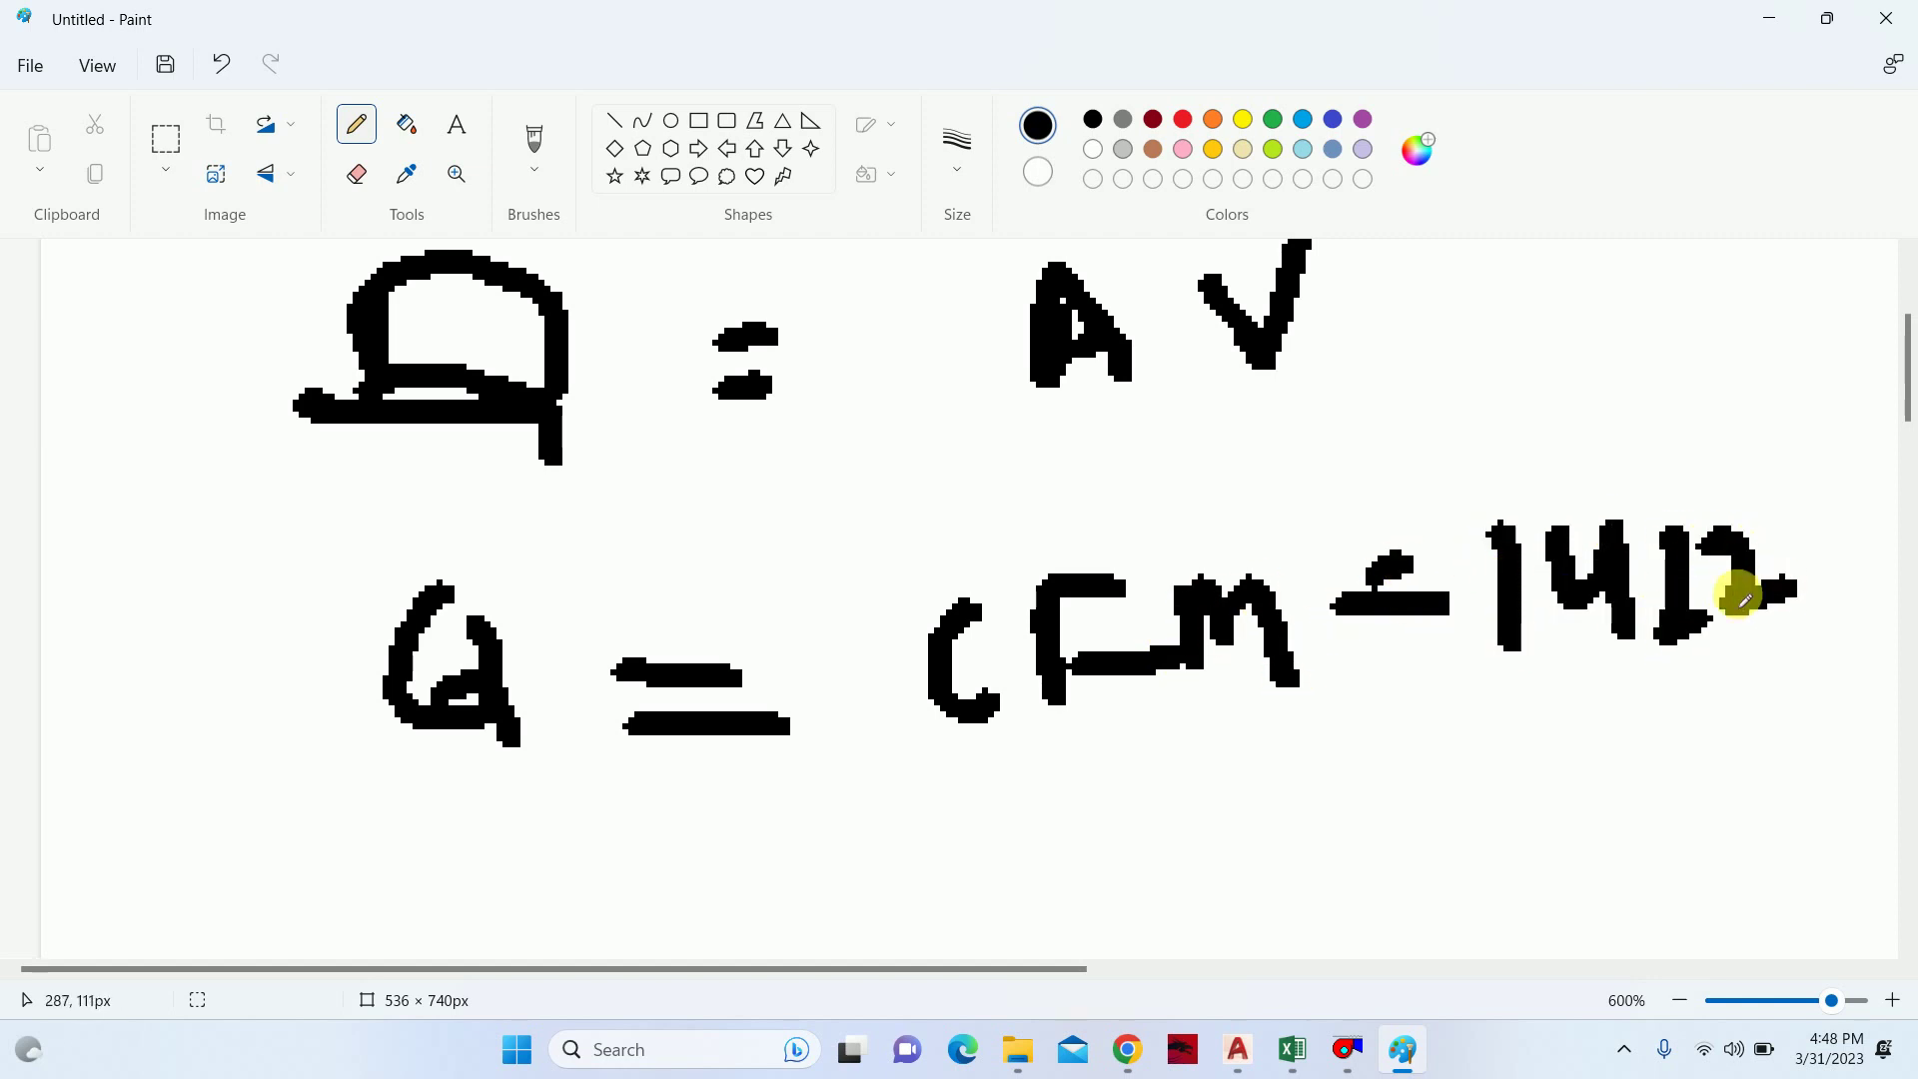
pyautogui.scroll(2, 1688, 604)
pyautogui.scroll(2, 1449, 599)
pyautogui.scroll(-2, 780, 519)
pyautogui.scroll(2, 240, 429)
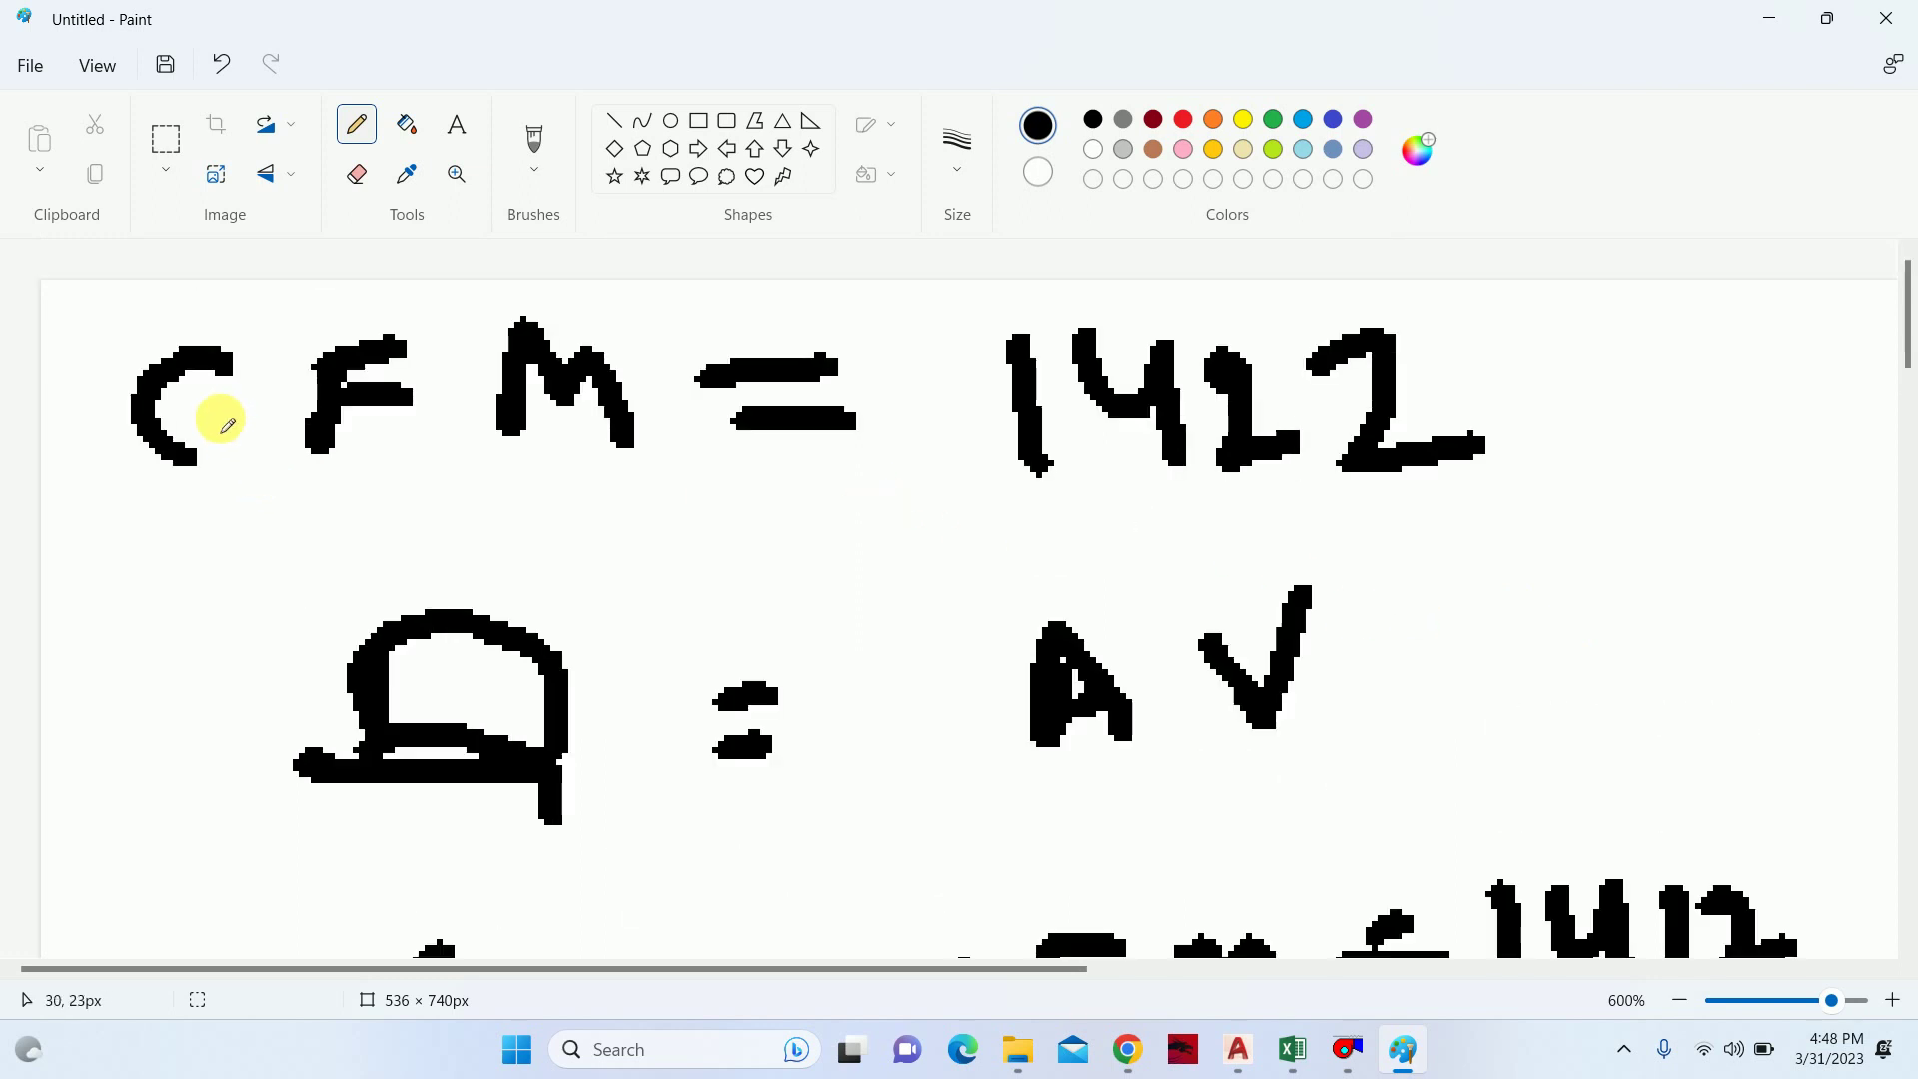
pyautogui.scroll(-4, 852, 570)
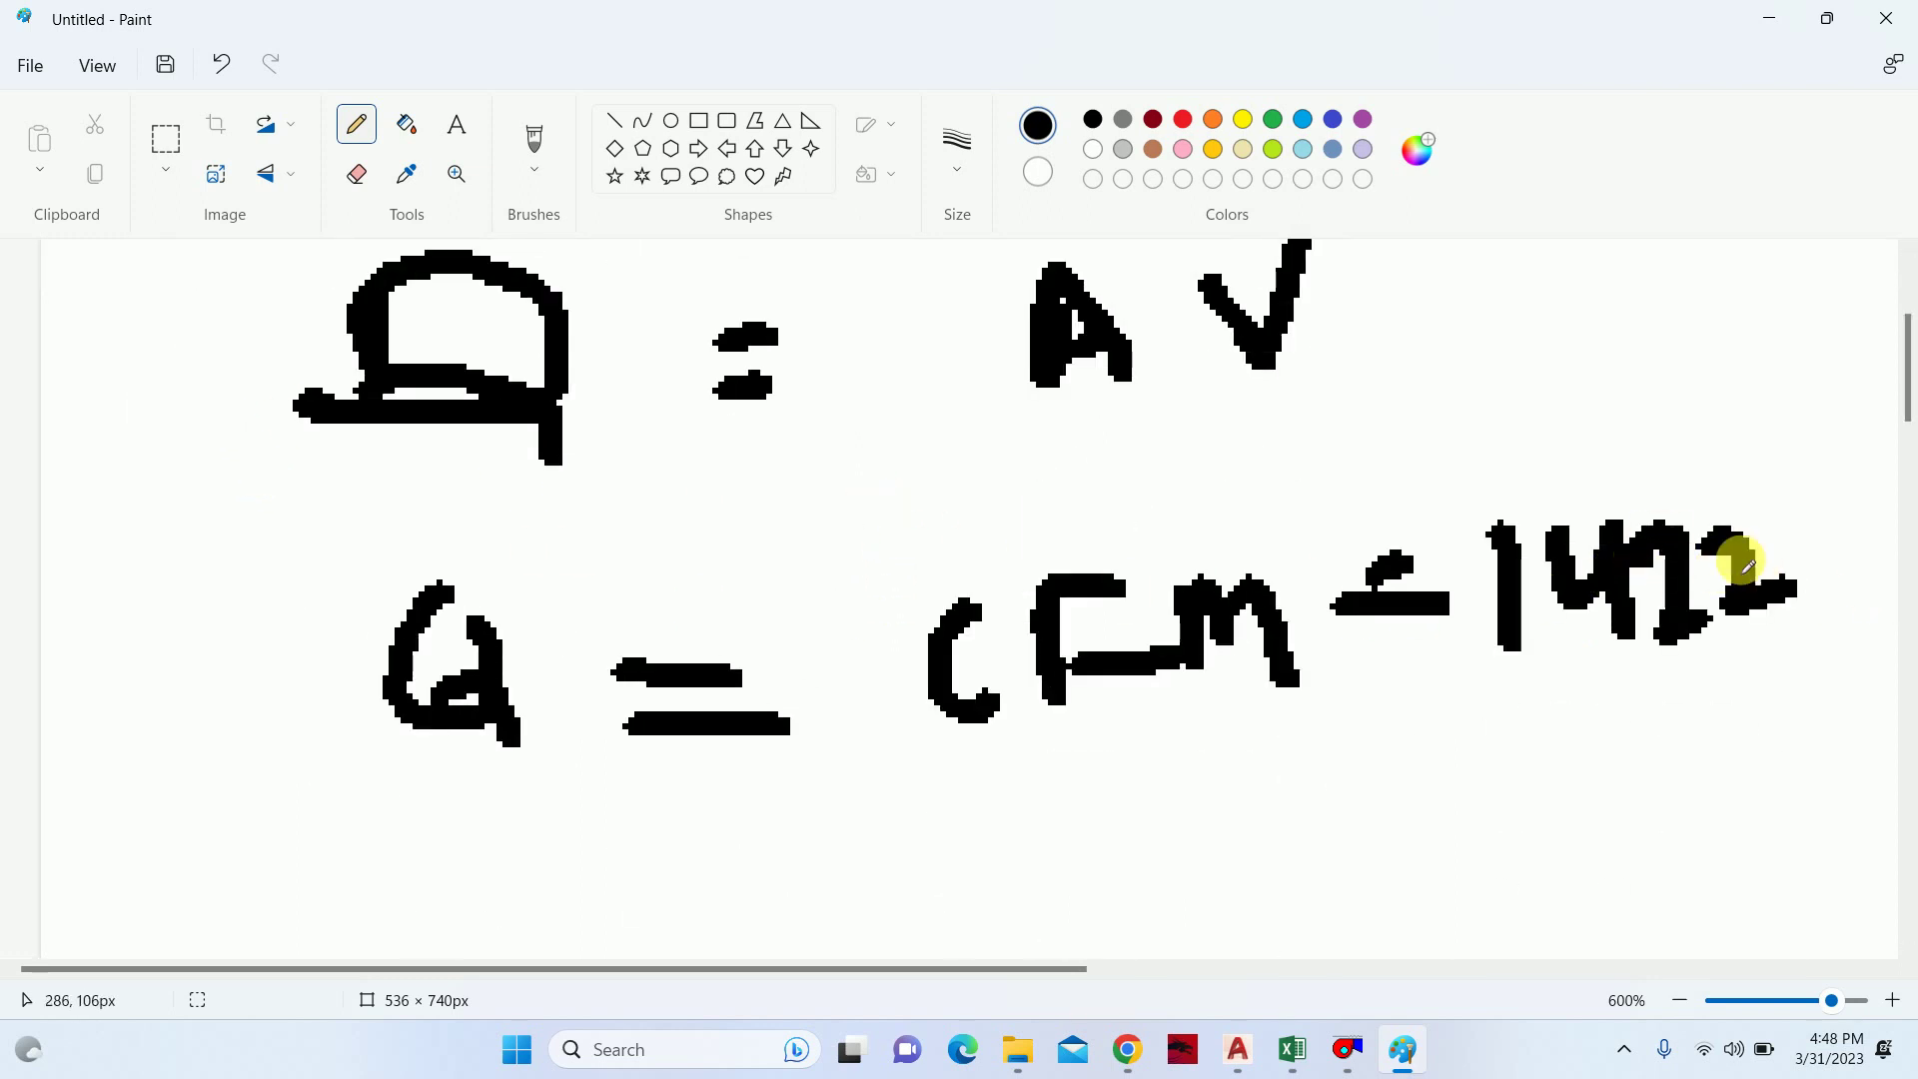
# - Handwrite 'A = Area g ft²' on a new line below the Q line
pyautogui.scroll(-4, 819, 640)
pyautogui.moveTo(403, 611)
pyautogui.mouseDown()
pyautogui.moveTo(491, 603)
pyautogui.moveTo(549, 569)
pyautogui.moveTo(778, 569)
pyautogui.mouseUp()
pyautogui.moveTo(649, 523); pyautogui.dragTo(730, 521)
pyautogui.moveTo(879, 575); pyautogui.dragTo(984, 588)
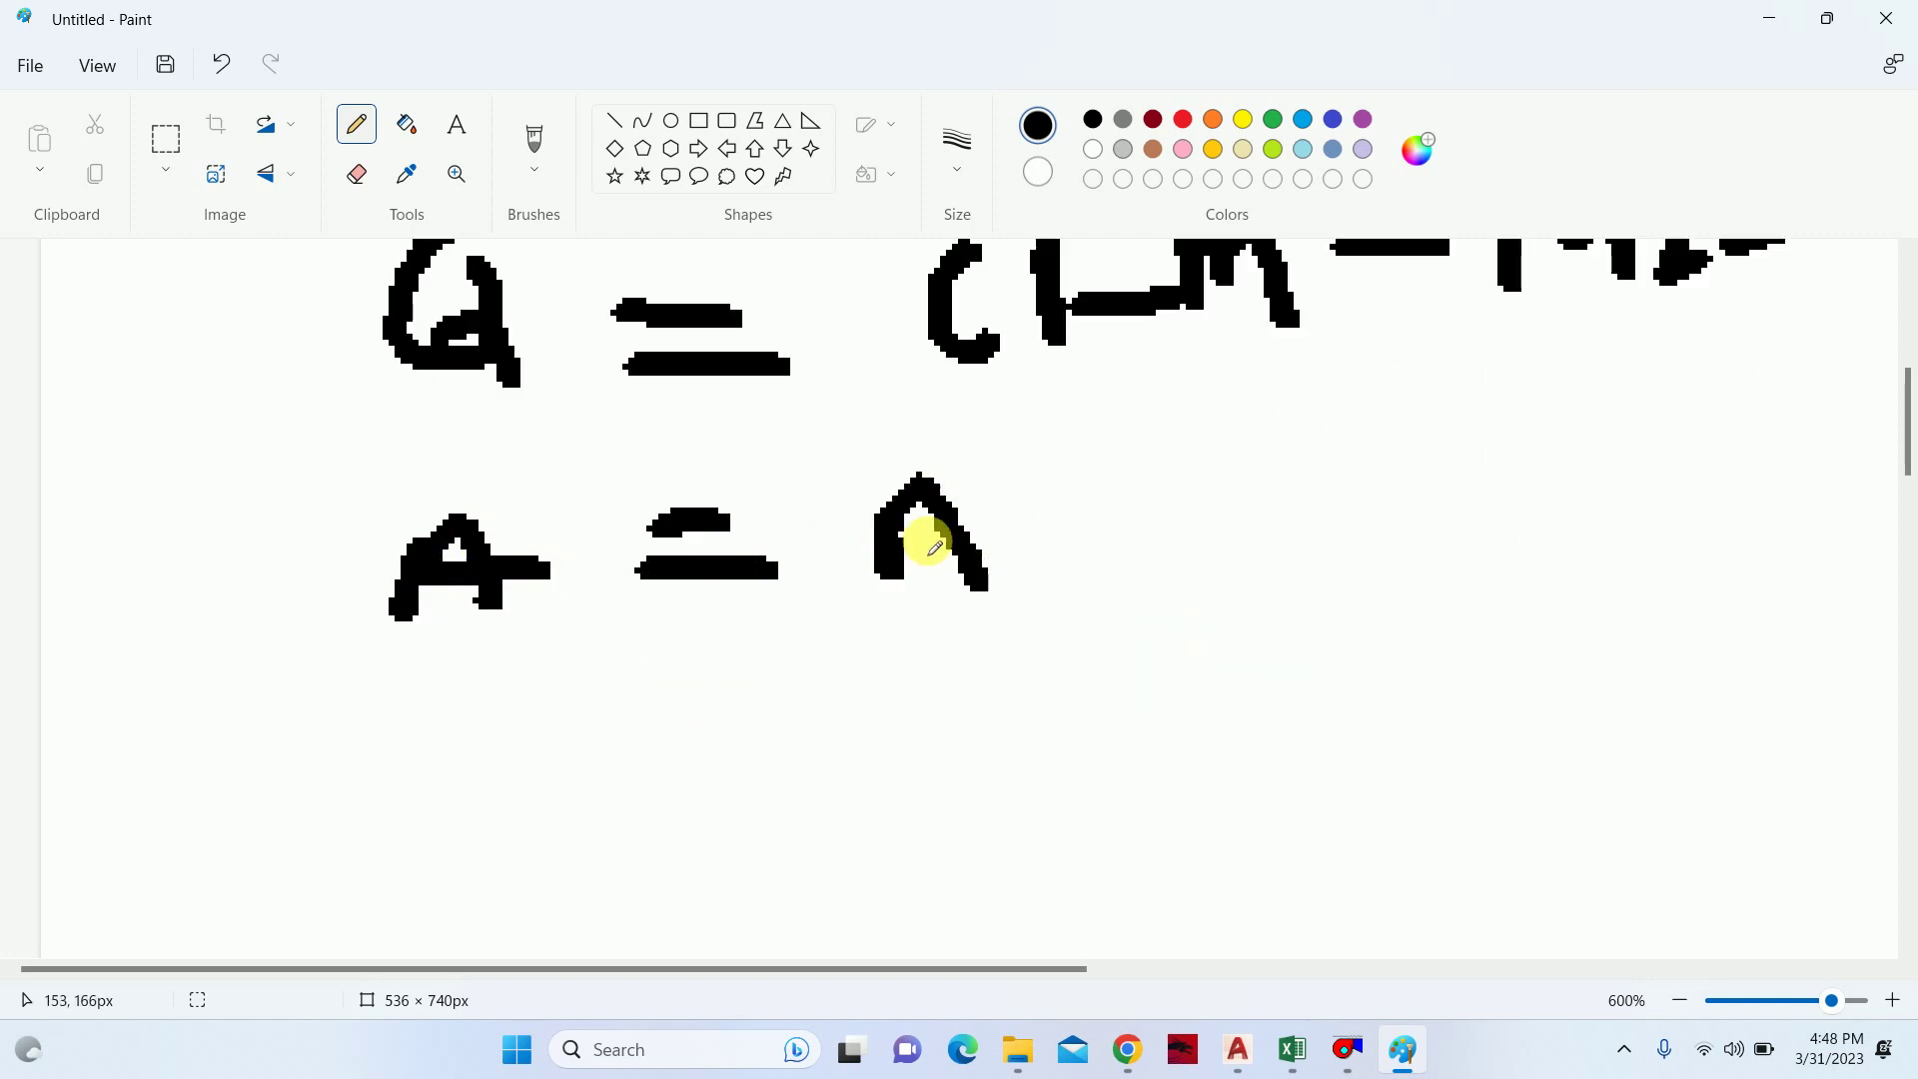
pyautogui.moveTo(884, 539)
pyautogui.mouseDown()
pyautogui.moveTo(995, 521)
pyautogui.moveTo(1079, 550)
pyautogui.moveTo(1279, 561)
pyautogui.mouseUp()
pyautogui.moveTo(1469, 469); pyautogui.dragTo(1479, 596)
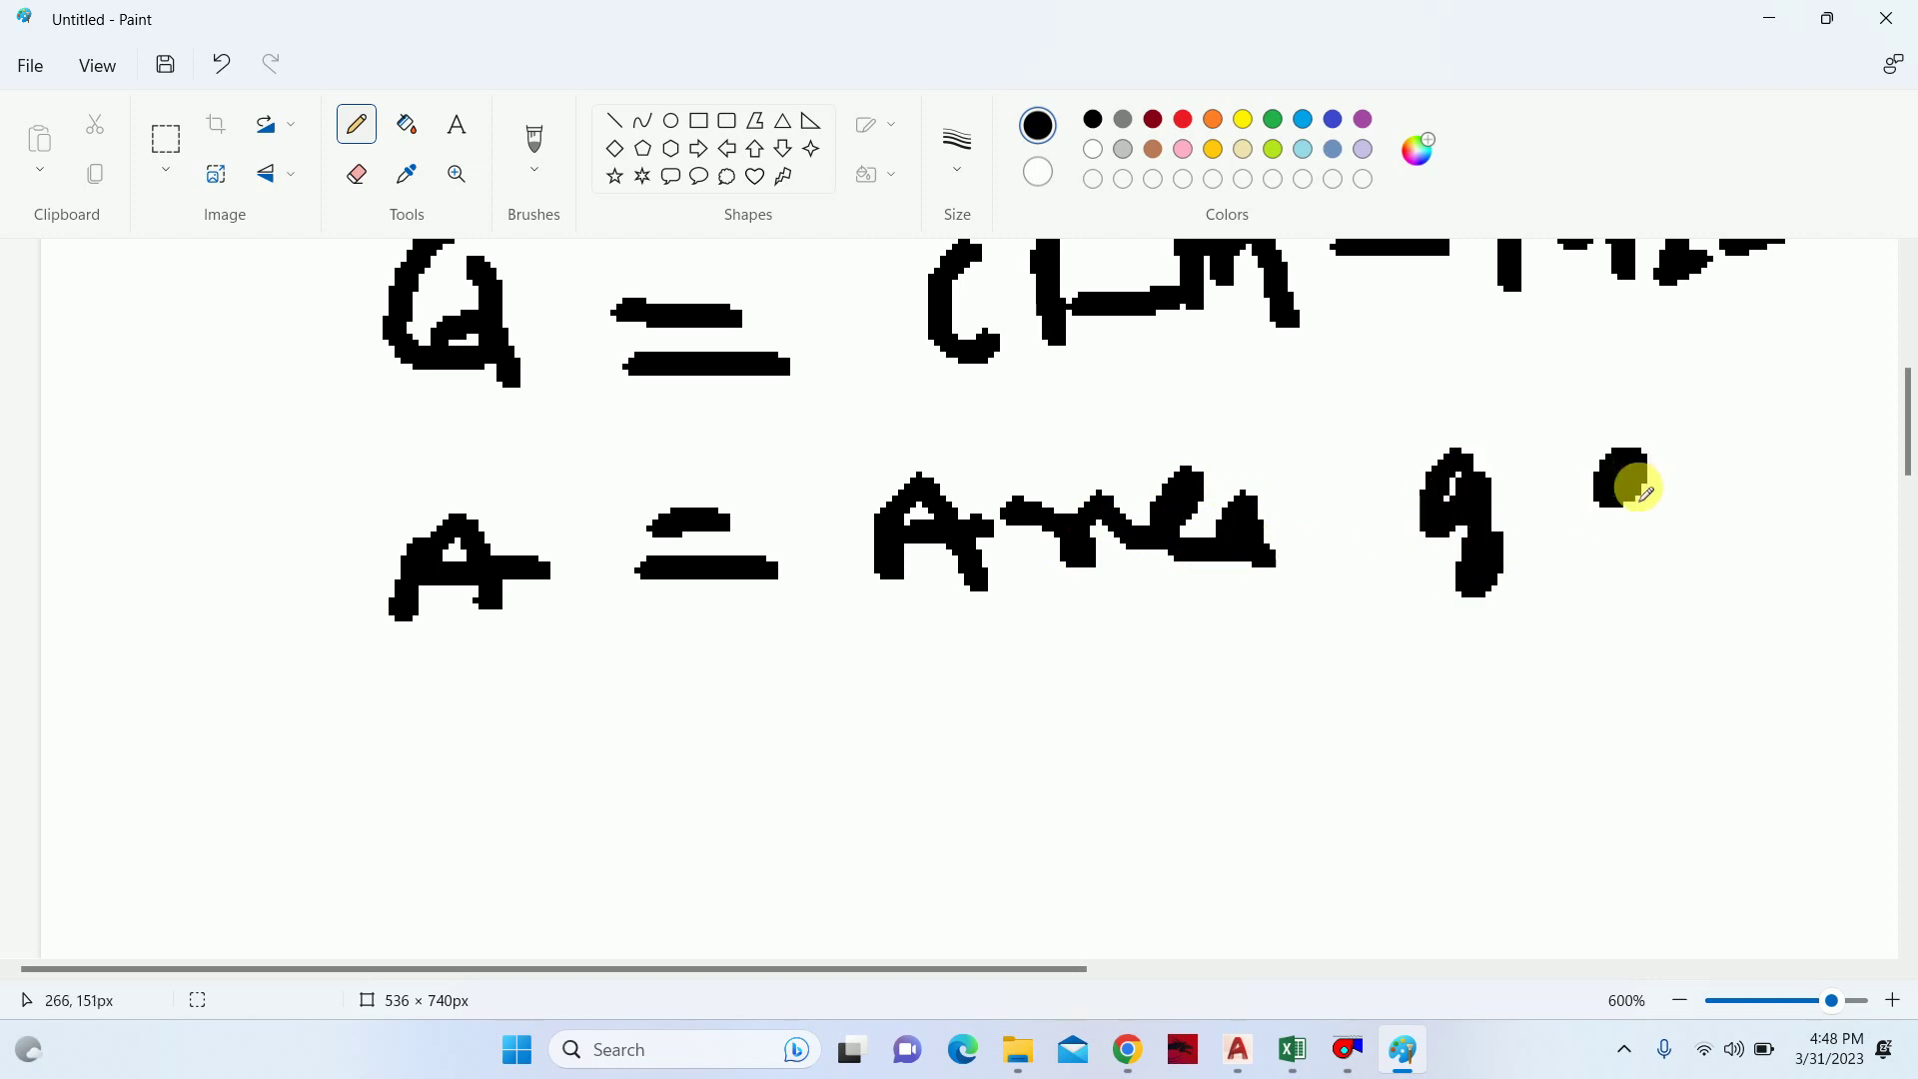
pyautogui.moveTo(1623, 469)
pyautogui.mouseDown()
pyautogui.moveTo(1644, 600)
pyautogui.moveTo(1718, 443)
pyautogui.moveTo(1738, 499)
pyautogui.mouseUp()
pyautogui.moveTo(1720, 379); pyautogui.dragTo(1789, 469)
pyautogui.moveTo(1803, 350); pyautogui.dragTo(1798, 455)
# - Sketch a long closed rectangle for the duct cross-section underneath
pyautogui.scroll(-2, 650, 612)
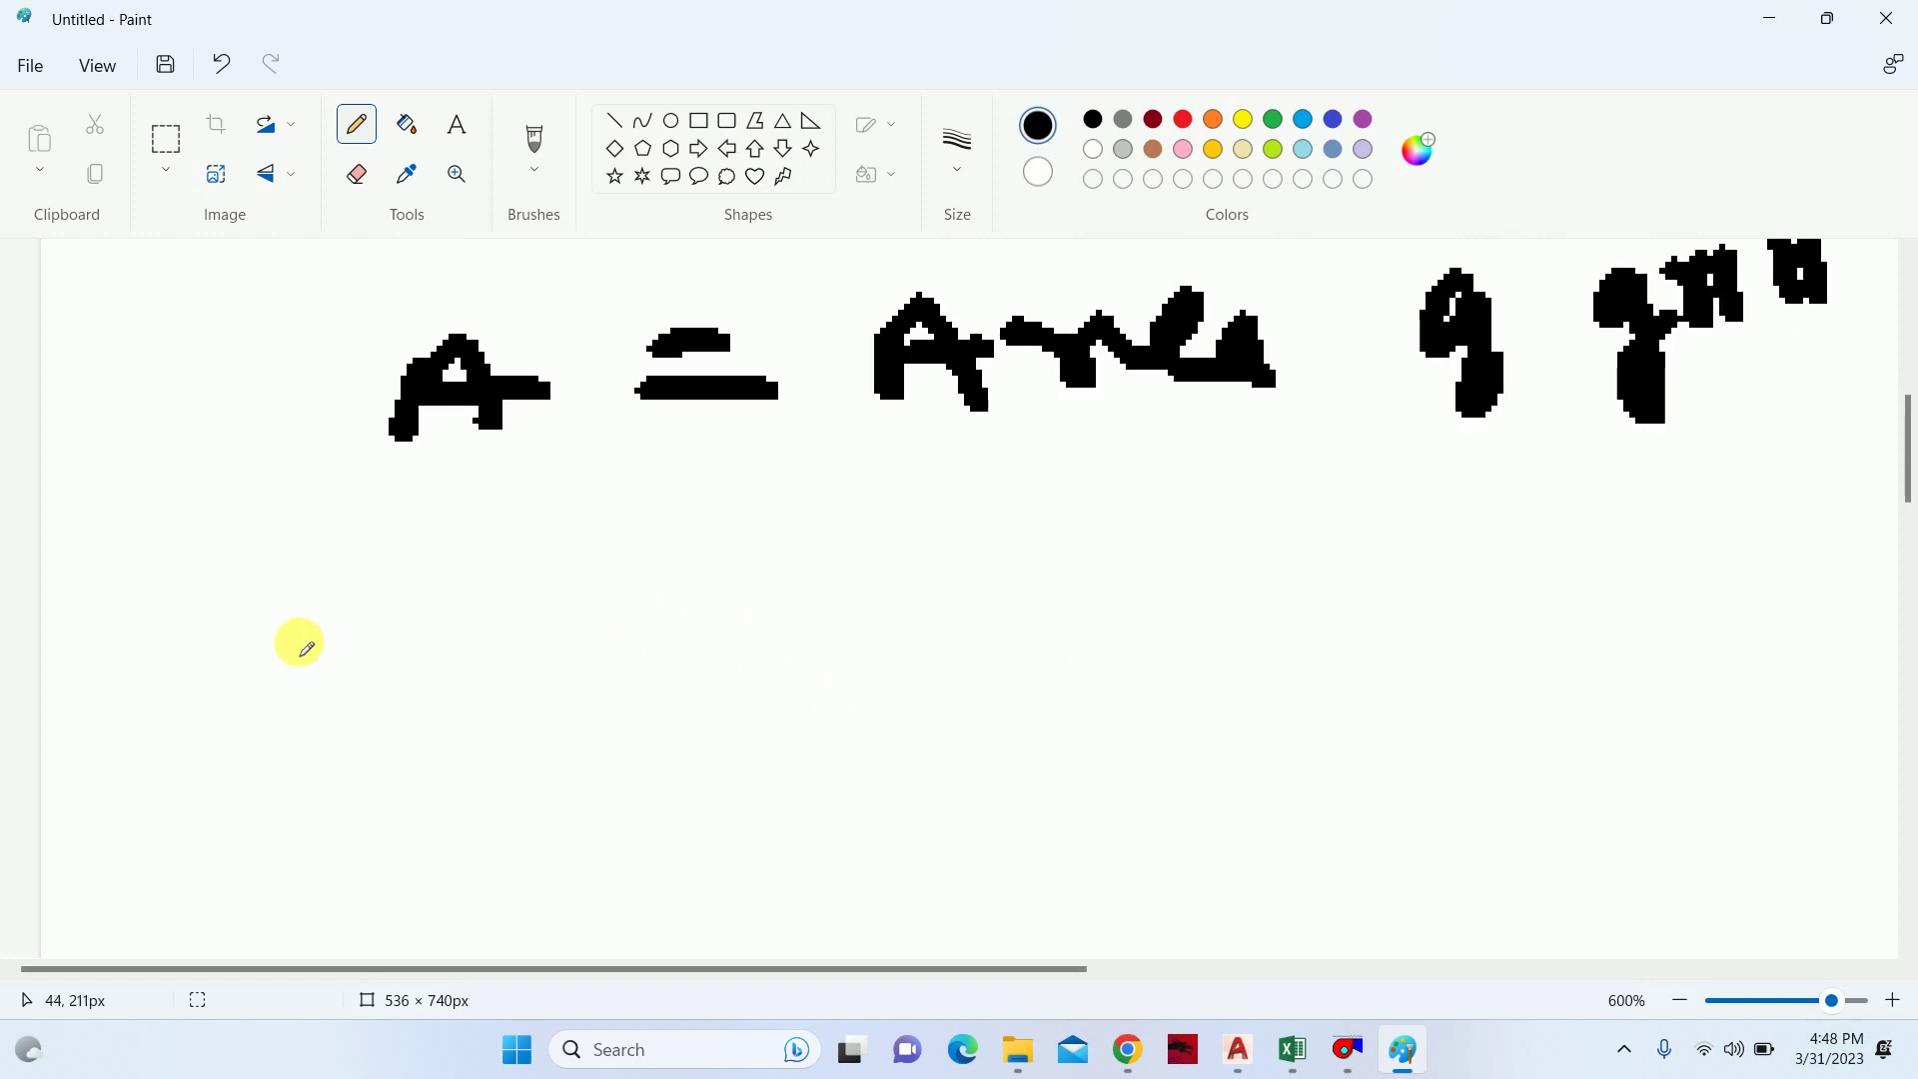
pyautogui.moveTo(289, 624)
pyautogui.mouseDown()
pyautogui.moveTo(283, 645)
pyautogui.moveTo(832, 600)
pyautogui.mouseUp()
pyautogui.moveTo(956, 600)
pyautogui.mouseDown()
pyautogui.moveTo(1375, 552)
pyautogui.moveTo(1070, 740)
pyautogui.moveTo(305, 769)
pyautogui.mouseUp()
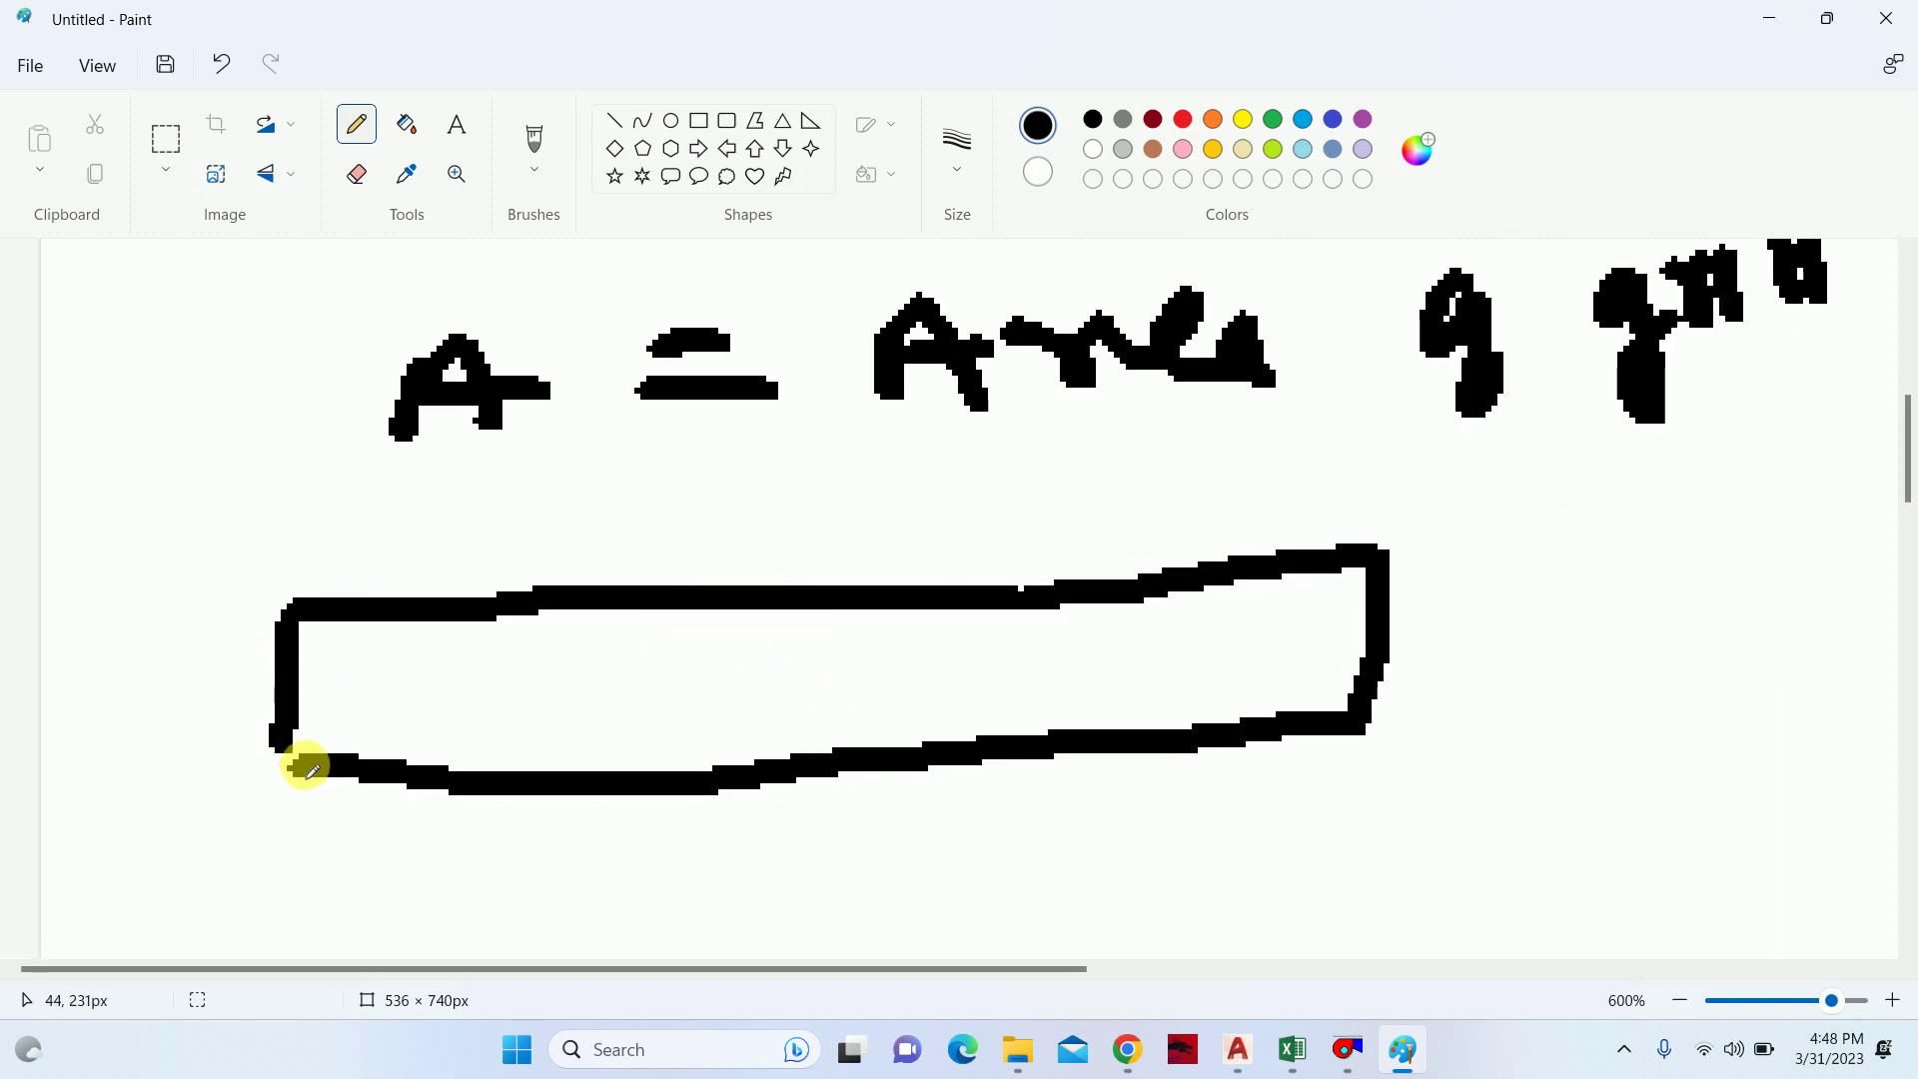
# - Sketch a double-headed height arrow with its label beside the duct rectangle
pyautogui.click(213, 621)
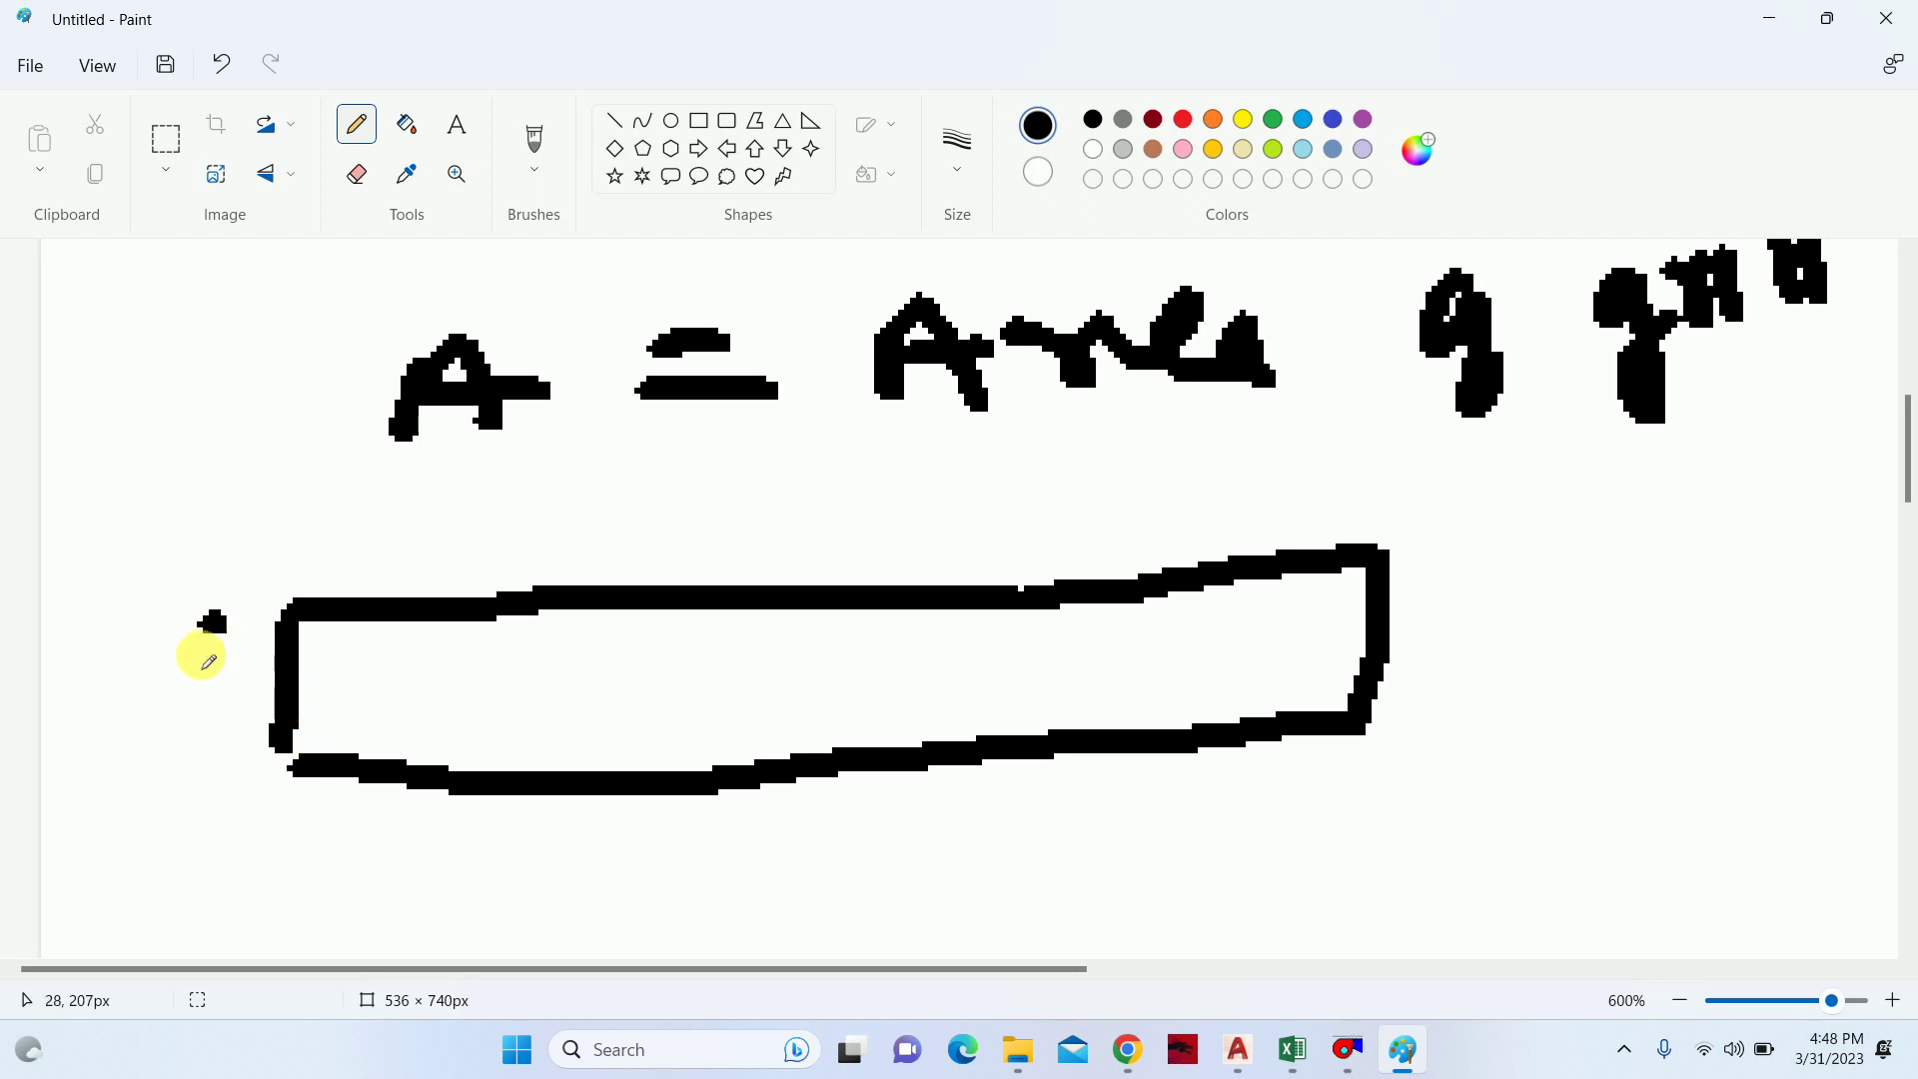
pyautogui.moveTo(201, 659)
pyautogui.mouseDown()
pyautogui.moveTo(141, 729)
pyautogui.moveTo(229, 744)
pyautogui.mouseUp()
pyautogui.moveTo(214, 599)
pyautogui.mouseDown()
pyautogui.moveTo(165, 629)
pyautogui.moveTo(228, 660)
pyautogui.moveTo(223, 637)
pyautogui.mouseUp()
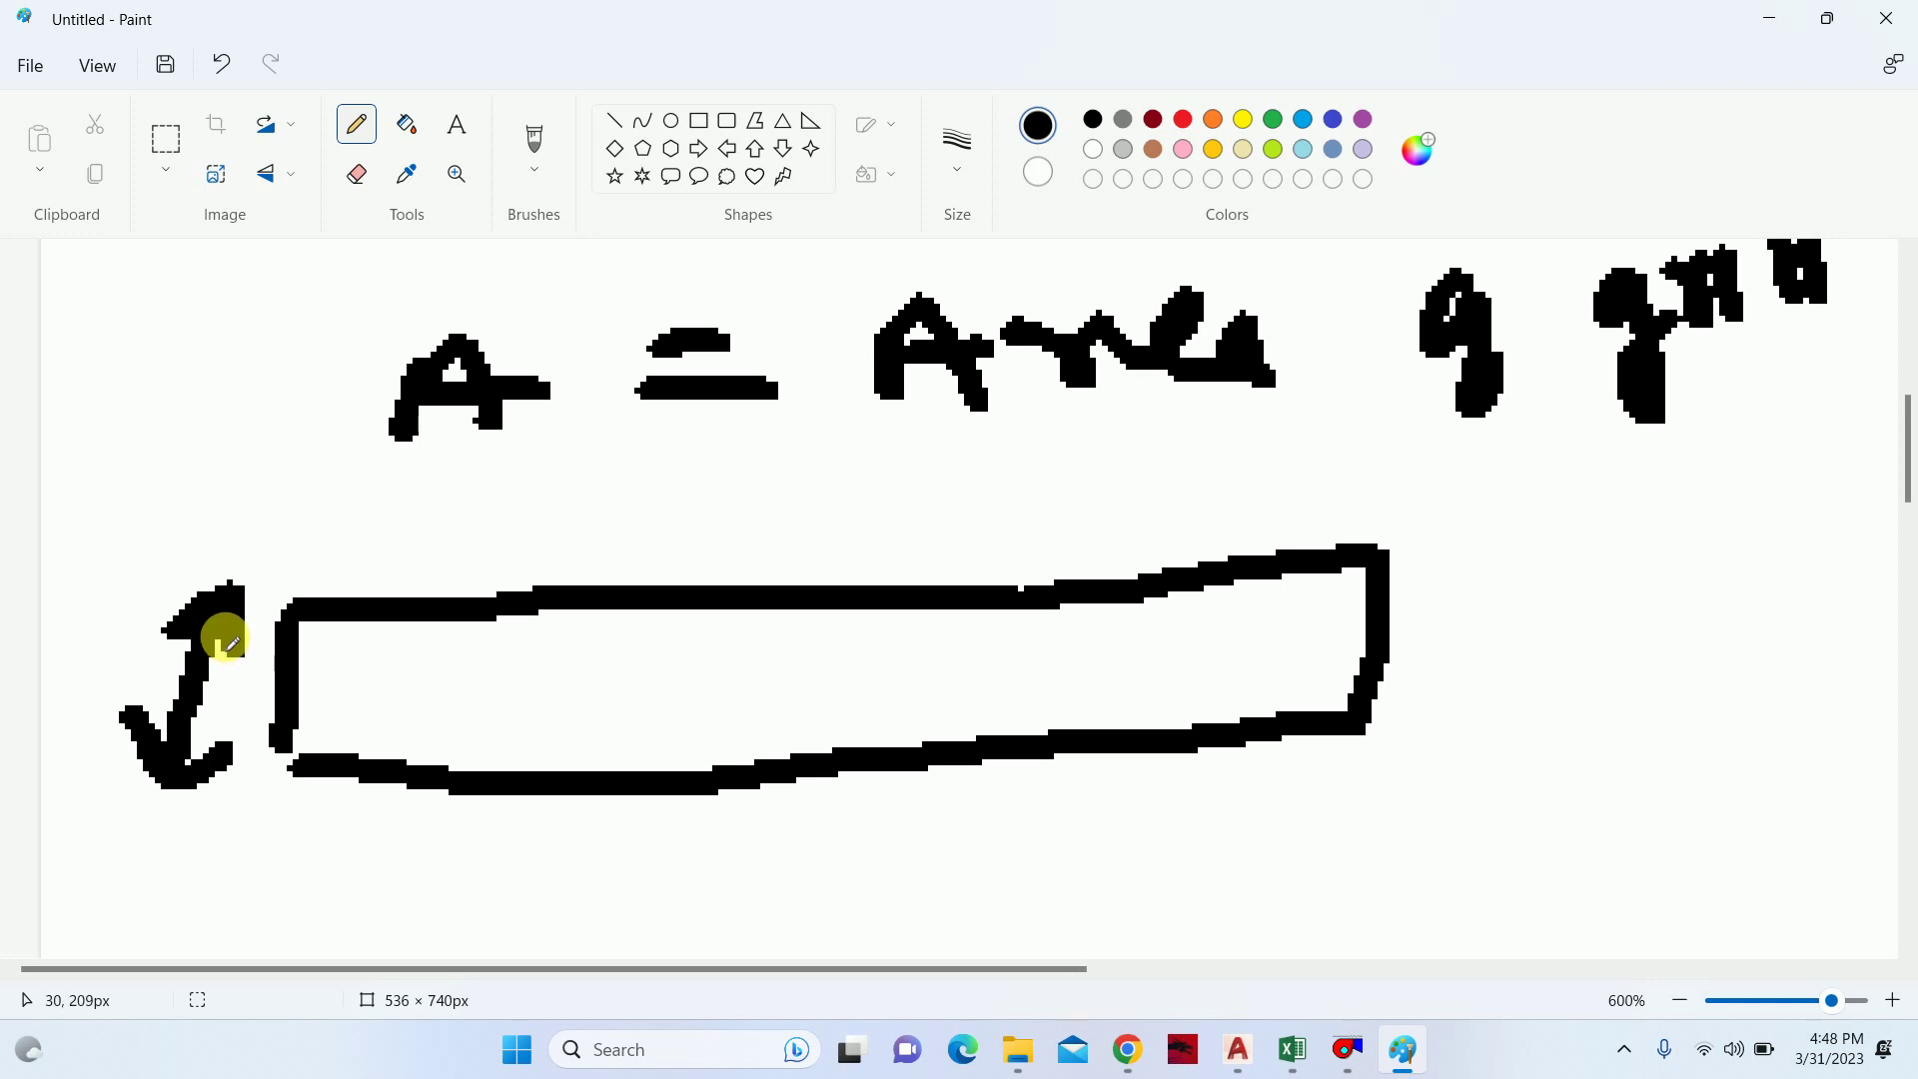
pyautogui.moveTo(223, 637); pyautogui.dragTo(193, 655)
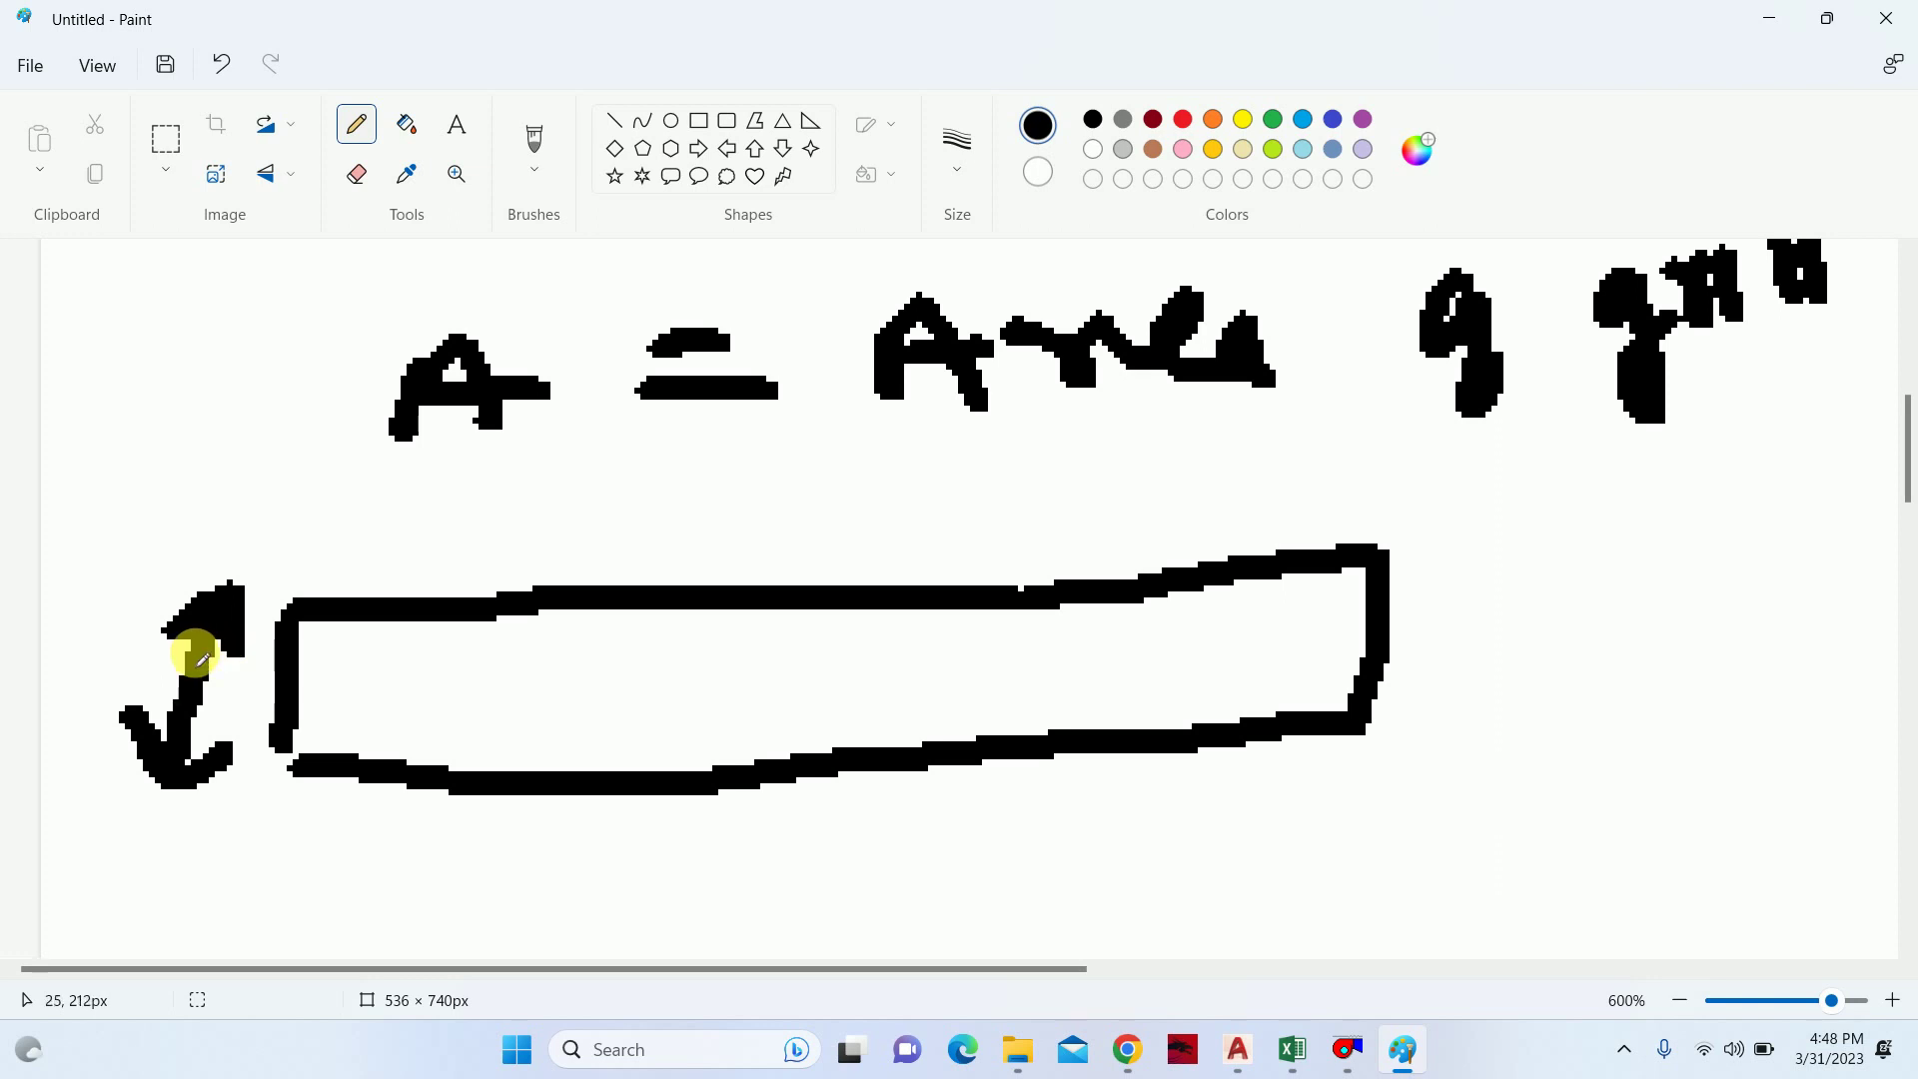
pyautogui.moveTo(94, 548)
pyautogui.mouseDown()
pyautogui.moveTo(94, 532)
pyautogui.moveTo(90, 580)
pyautogui.moveTo(158, 496)
pyautogui.moveTo(212, 514)
pyautogui.moveTo(200, 474)
pyautogui.moveTo(190, 554)
pyautogui.moveTo(320, 499)
pyautogui.moveTo(389, 505)
pyautogui.moveTo(391, 557)
pyautogui.mouseUp()
pyautogui.moveTo(429, 494)
pyautogui.mouseDown()
pyautogui.moveTo(433, 515)
pyautogui.moveTo(543, 470)
pyautogui.moveTo(622, 505)
pyautogui.mouseUp()
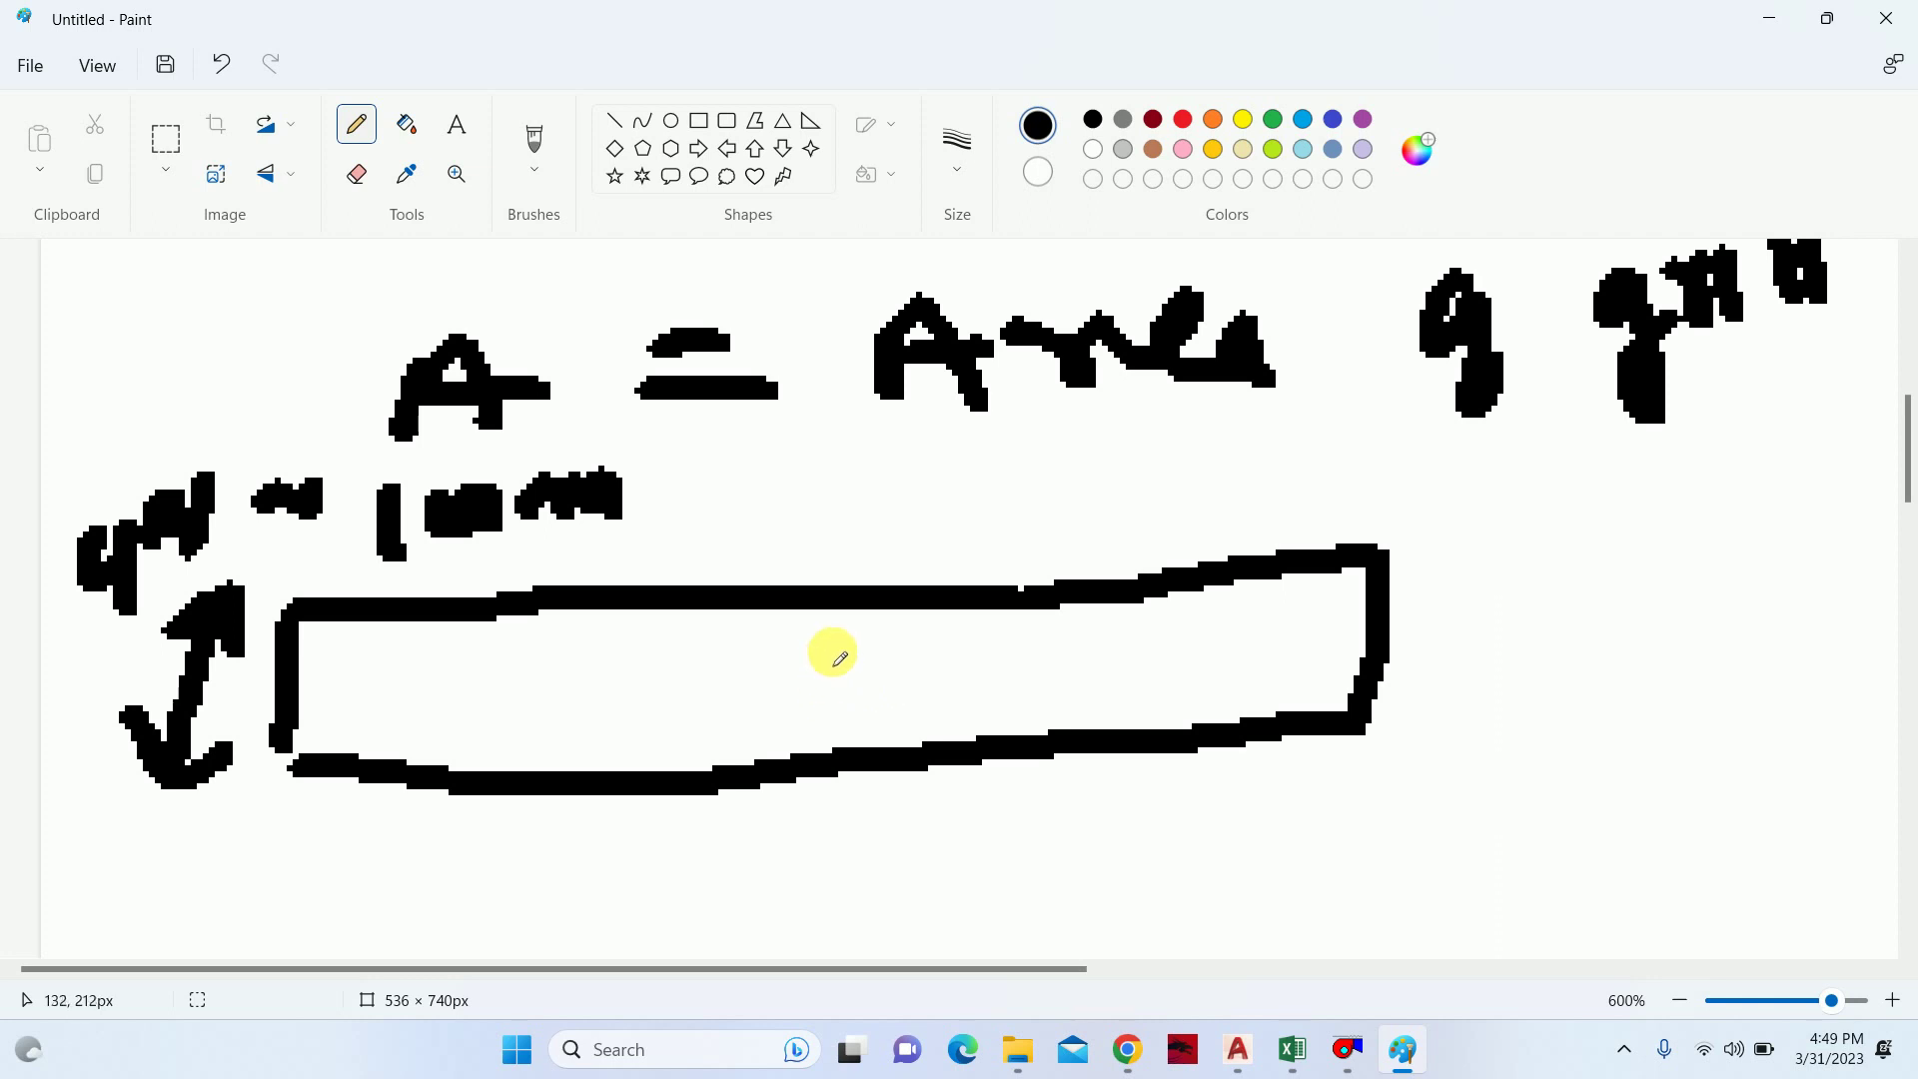
# - Hand-write Q = AV below the rectangle
pyautogui.scroll(-3, 824, 648)
pyautogui.scroll(6, 824, 647)
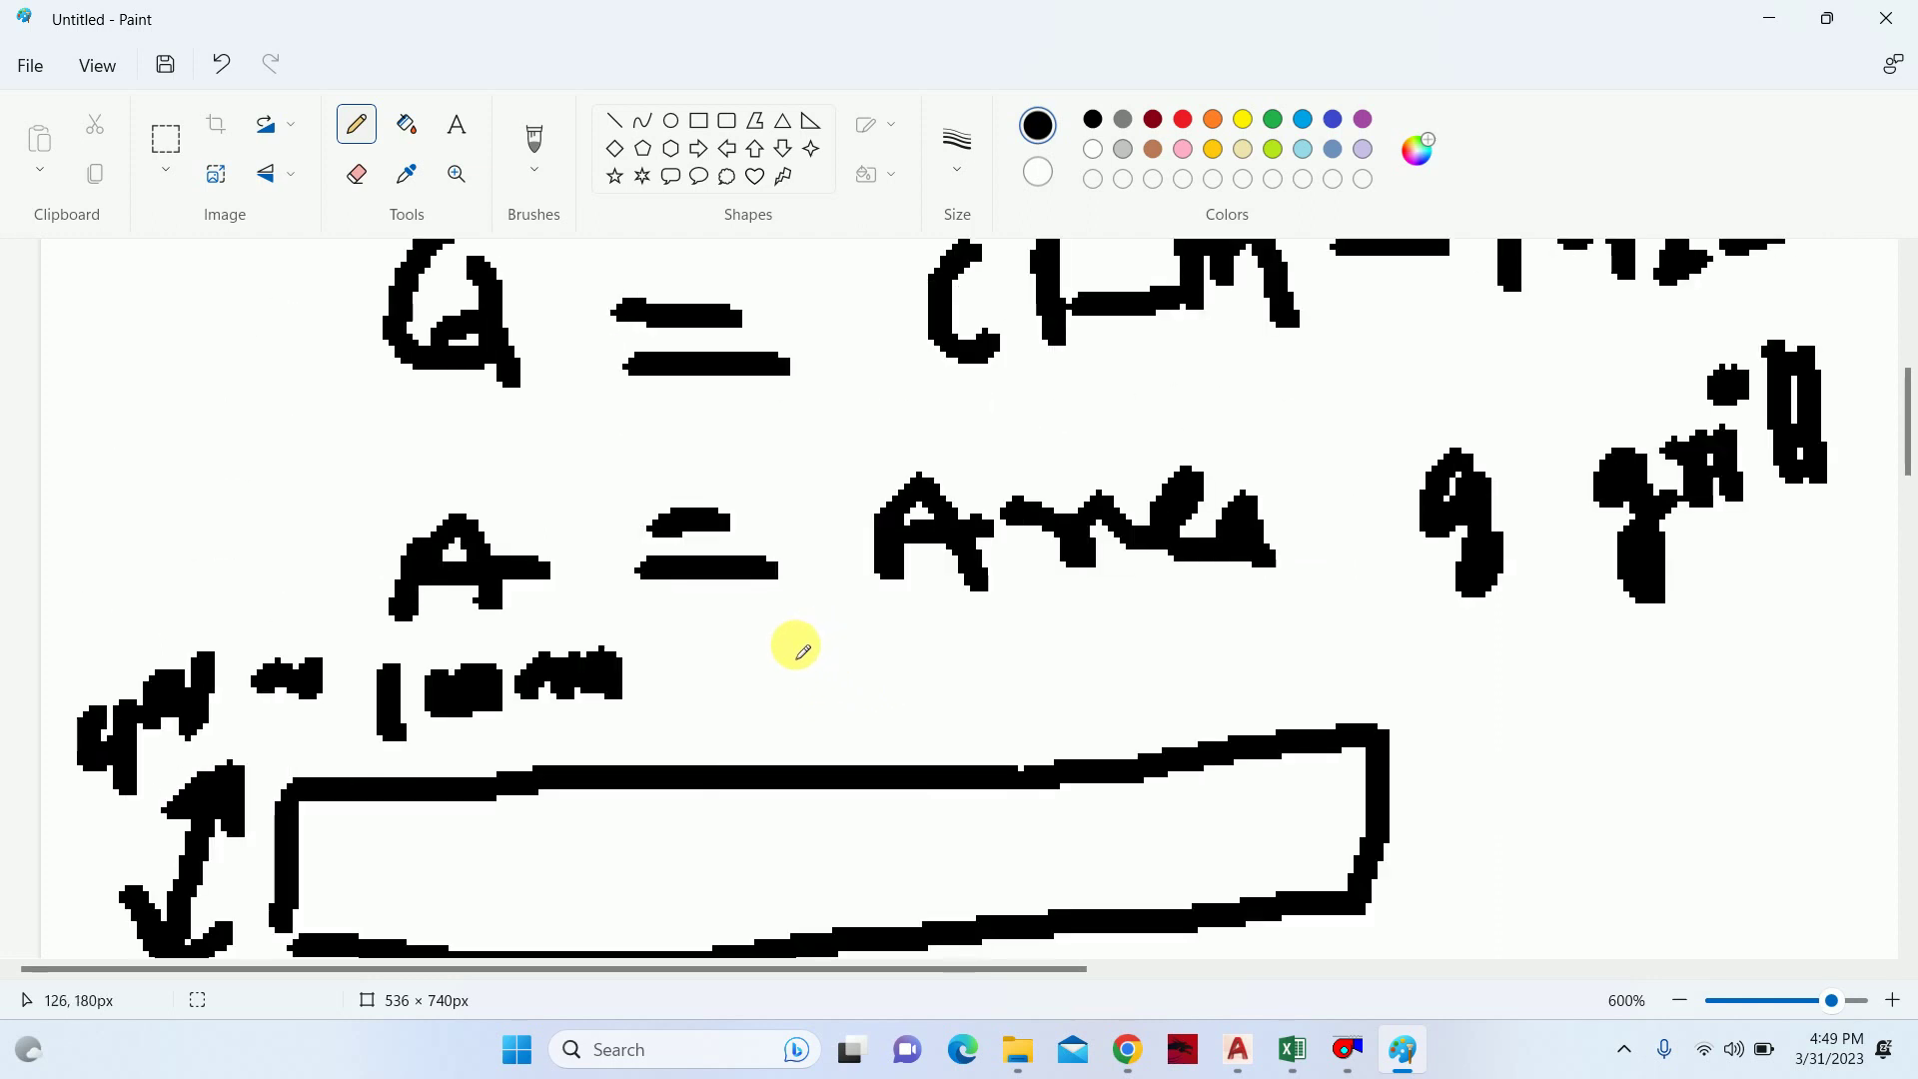
pyautogui.scroll(-12, 849, 562)
pyautogui.moveTo(549, 427)
pyautogui.mouseDown()
pyautogui.moveTo(582, 386)
pyautogui.moveTo(569, 459)
pyautogui.moveTo(629, 527)
pyautogui.mouseUp()
pyautogui.moveTo(805, 402); pyautogui.dragTo(932, 394)
pyautogui.moveTo(815, 440); pyautogui.dragTo(900, 456)
pyautogui.moveTo(1039, 465)
pyautogui.mouseDown()
pyautogui.moveTo(1058, 377)
pyautogui.moveTo(1124, 464)
pyautogui.moveTo(1122, 433)
pyautogui.mouseUp()
pyautogui.moveTo(1184, 357)
pyautogui.mouseDown()
pyautogui.moveTo(1259, 417)
pyautogui.moveTo(1288, 341)
pyautogui.mouseUp()
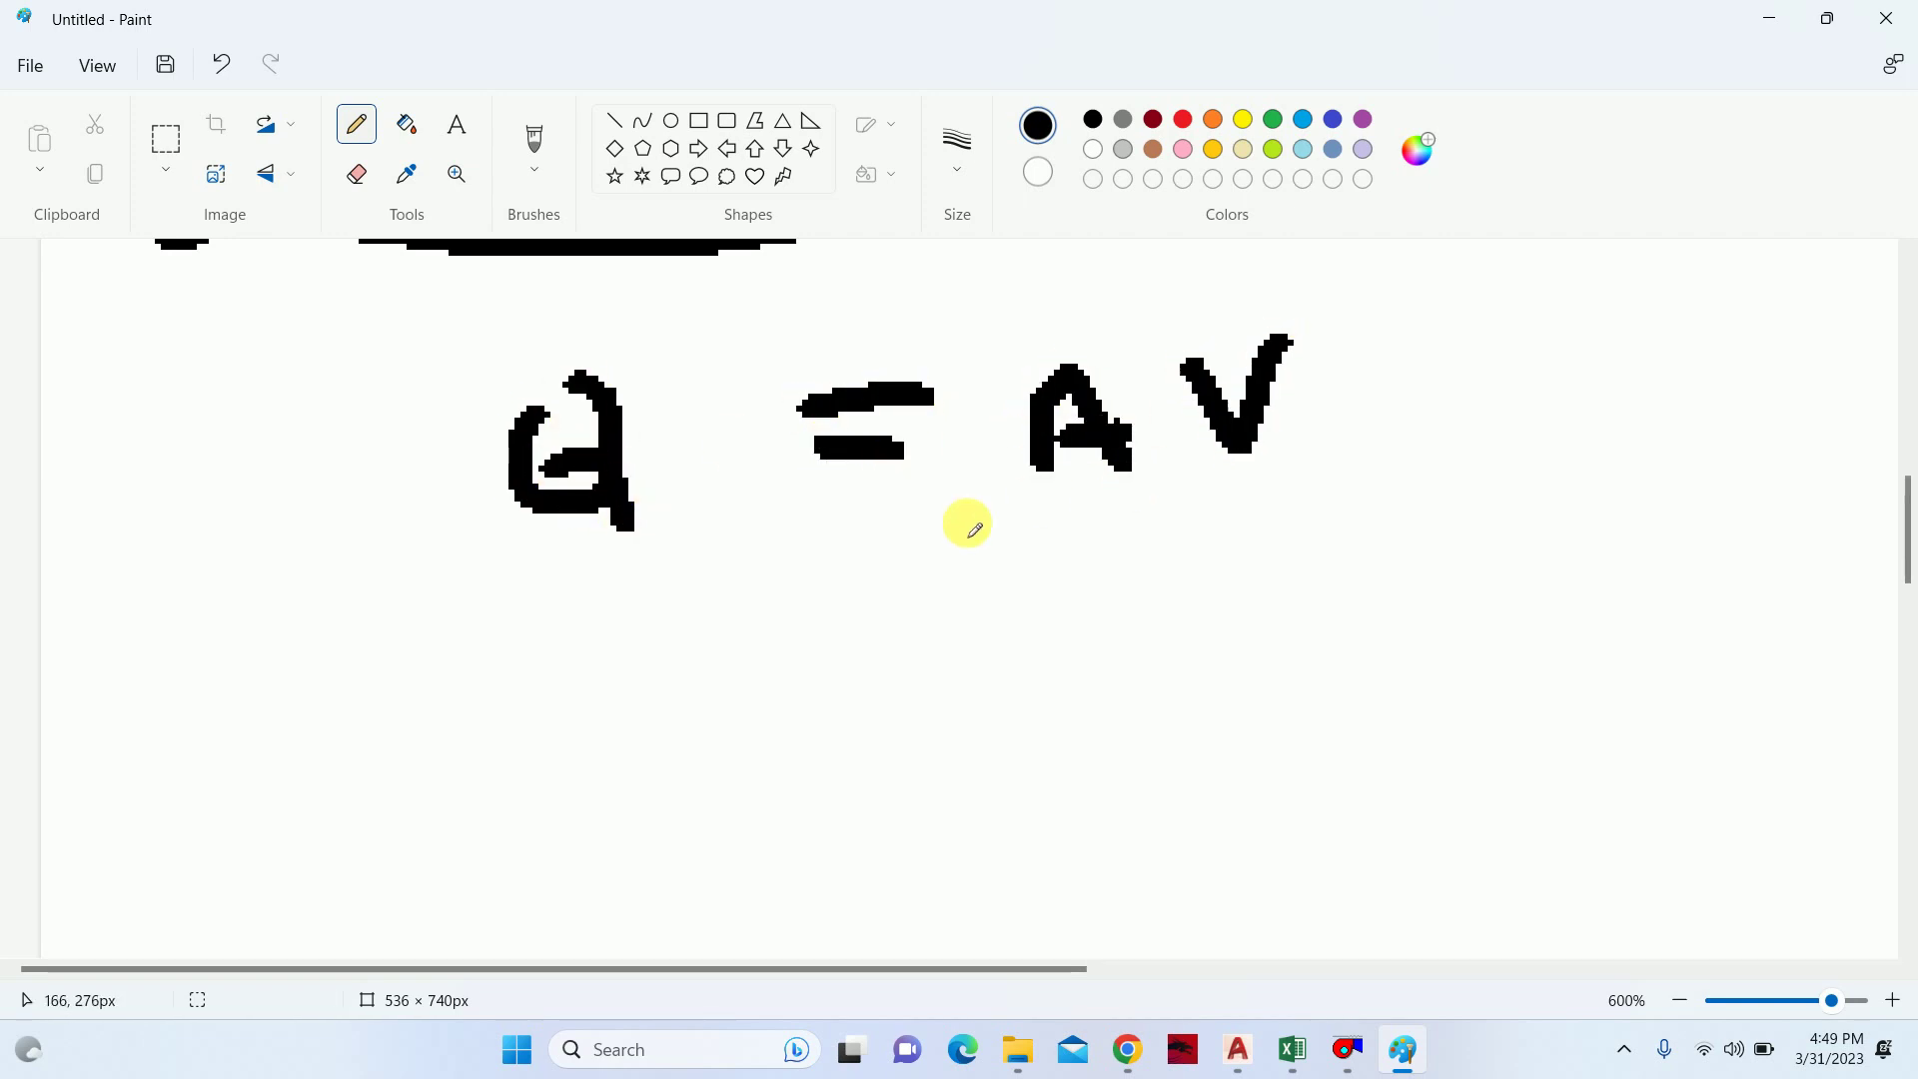
# - Hand-write the area formula A = L x to the right of the rectangle
pyautogui.scroll(3, 629, 620)
pyautogui.scroll(2, 1084, 473)
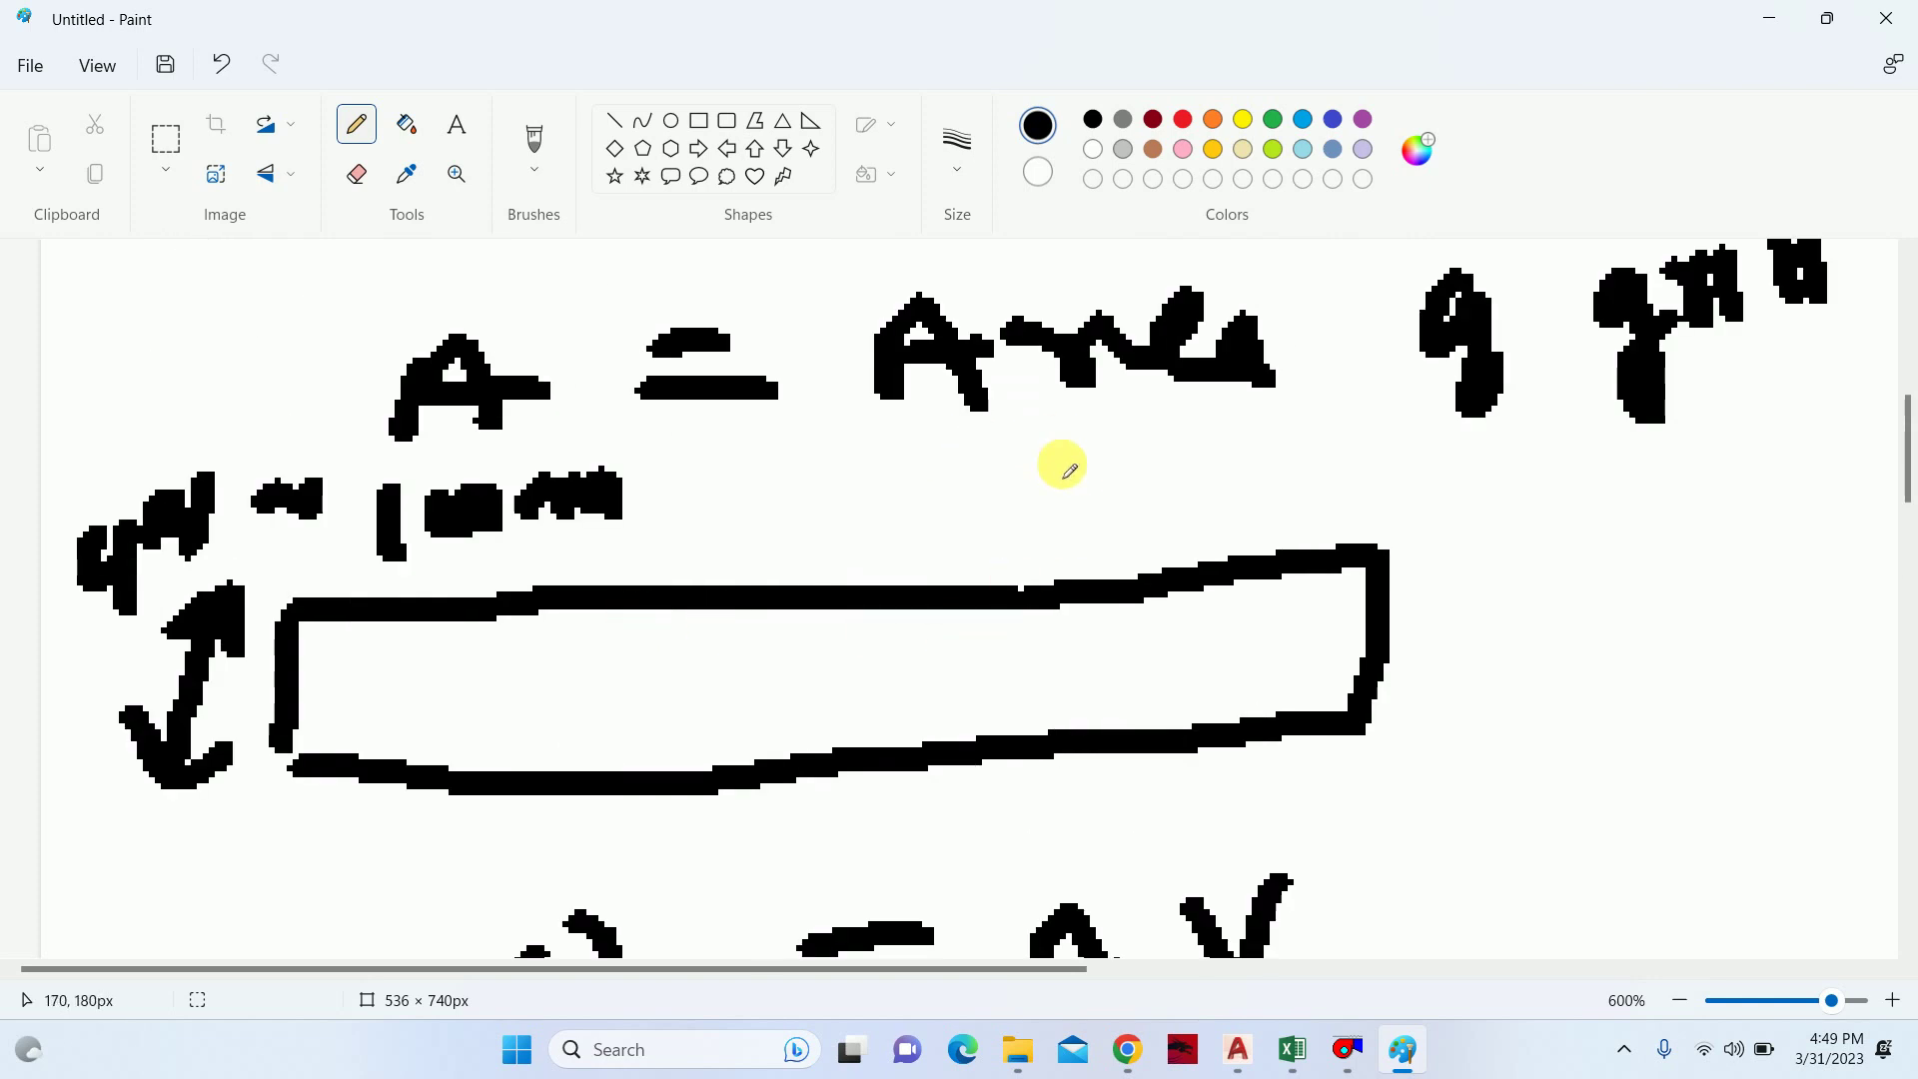
pyautogui.scroll(2, 1057, 458)
pyautogui.moveTo(1465, 750); pyautogui.dragTo(1491, 769)
pyautogui.moveTo(1499, 674)
pyautogui.mouseDown()
pyautogui.moveTo(1459, 779)
pyautogui.moveTo(1573, 785)
pyautogui.mouseUp()
pyautogui.moveTo(1574, 709); pyautogui.dragTo(1628, 689)
pyautogui.moveTo(1577, 757); pyautogui.dragTo(1628, 739)
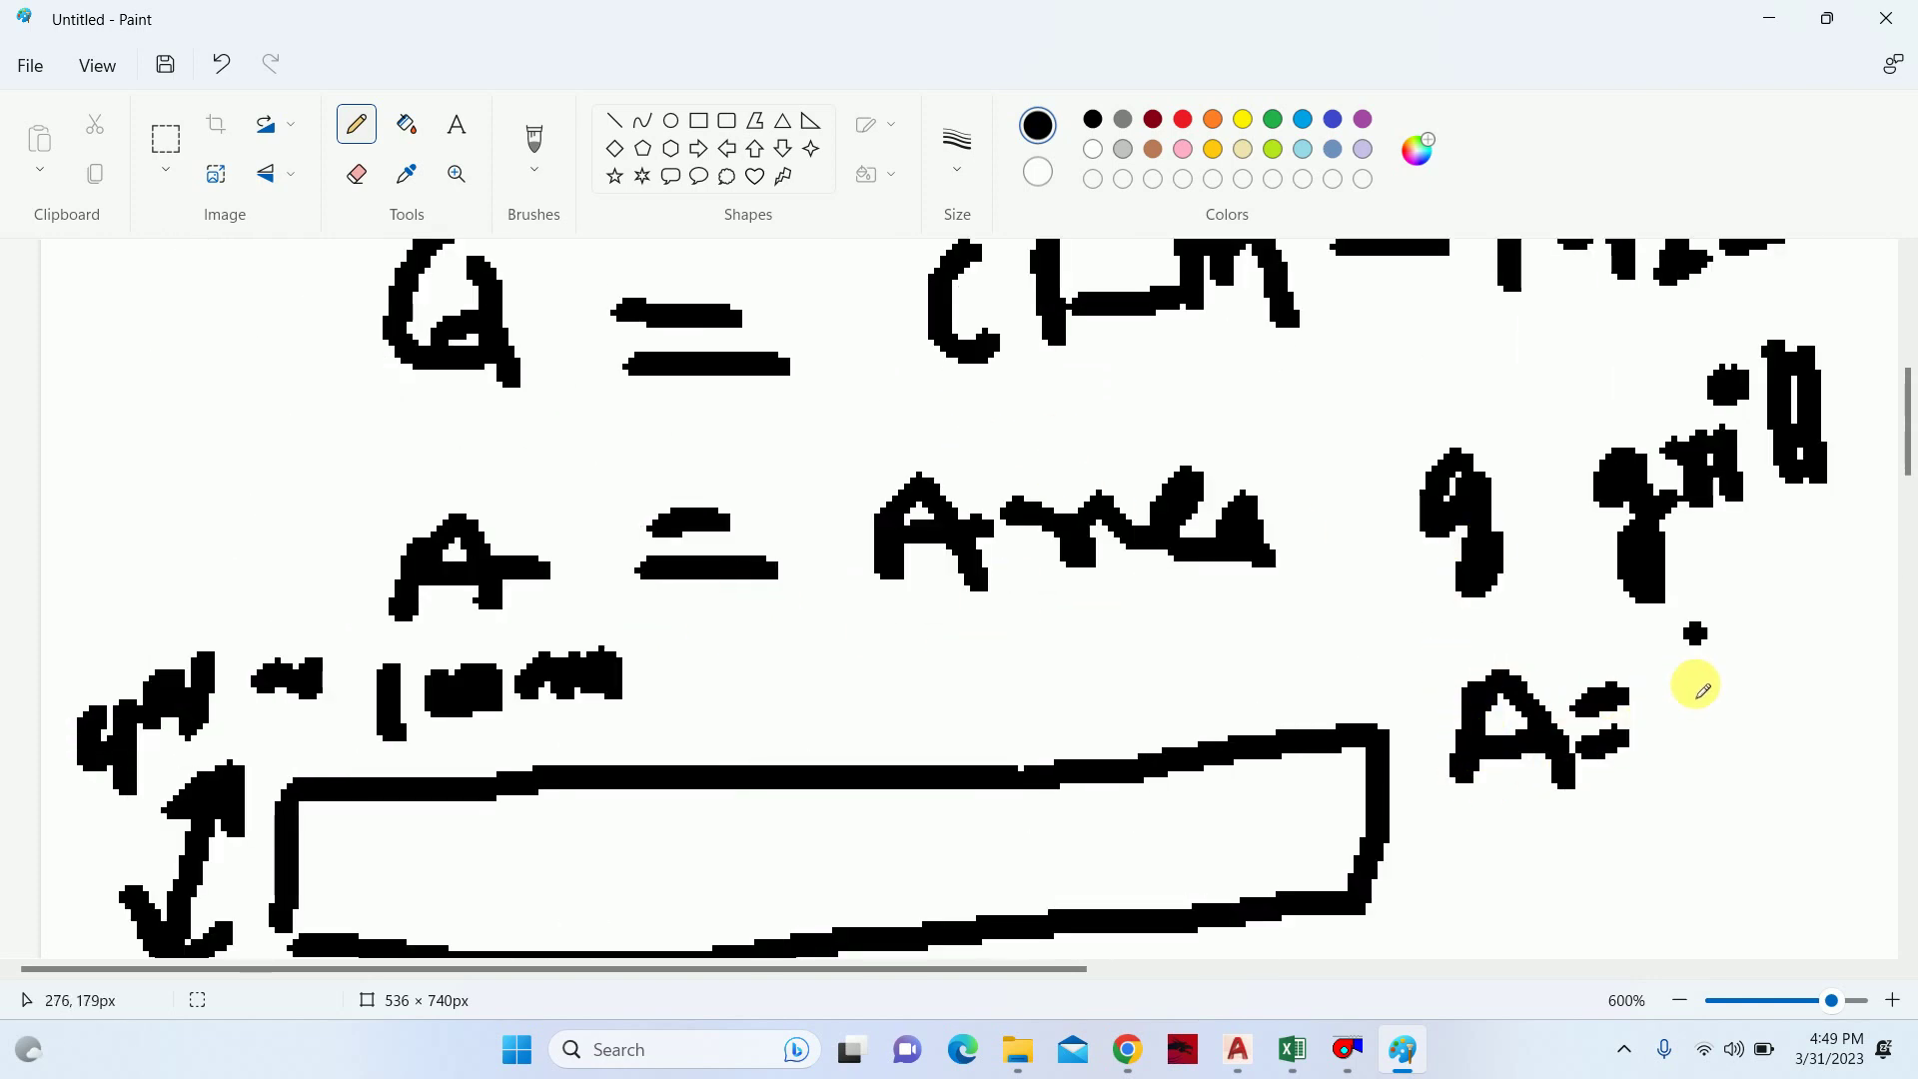
pyautogui.moveTo(1695, 633); pyautogui.dragTo(1729, 715)
pyautogui.moveTo(1828, 621)
pyautogui.mouseDown()
pyautogui.moveTo(1753, 694)
pyautogui.moveTo(1863, 659)
pyautogui.moveTo(1828, 707)
pyautogui.mouseUp()
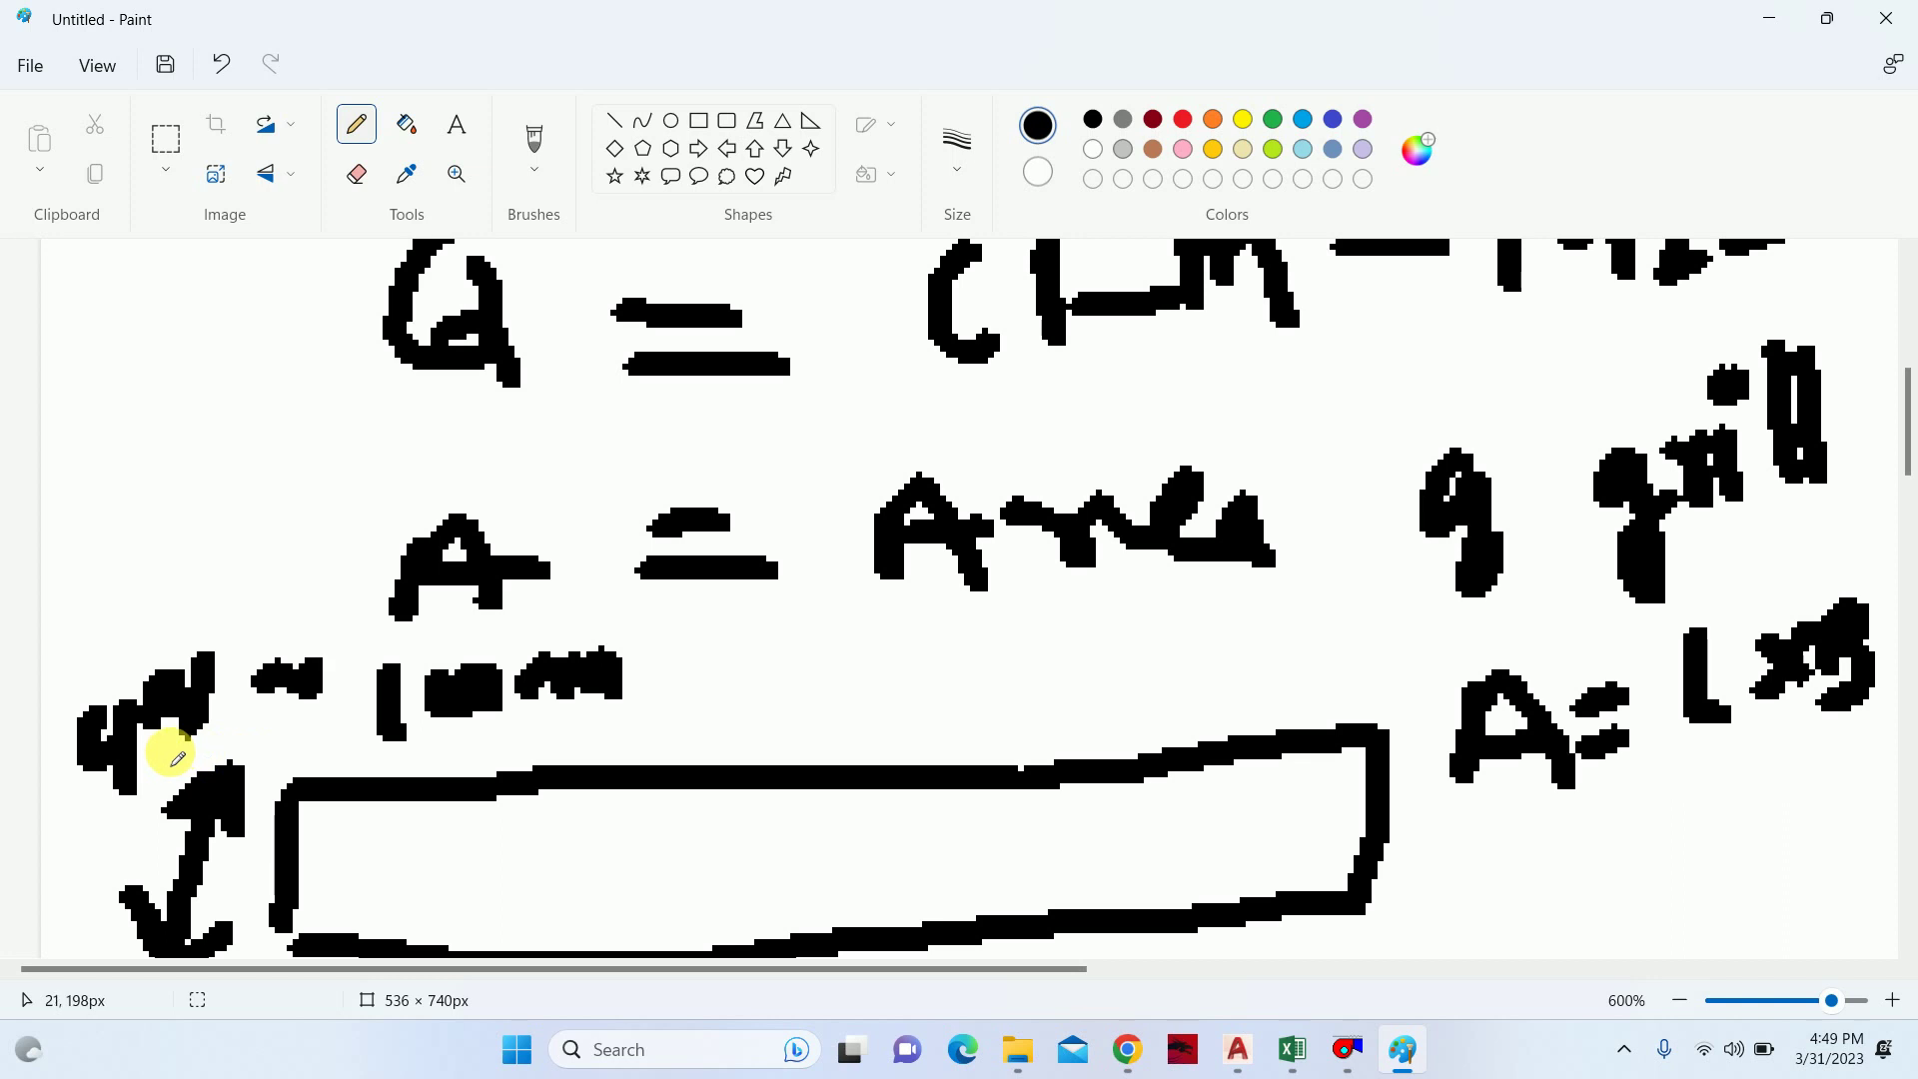
pyautogui.scroll(-2, 1449, 699)
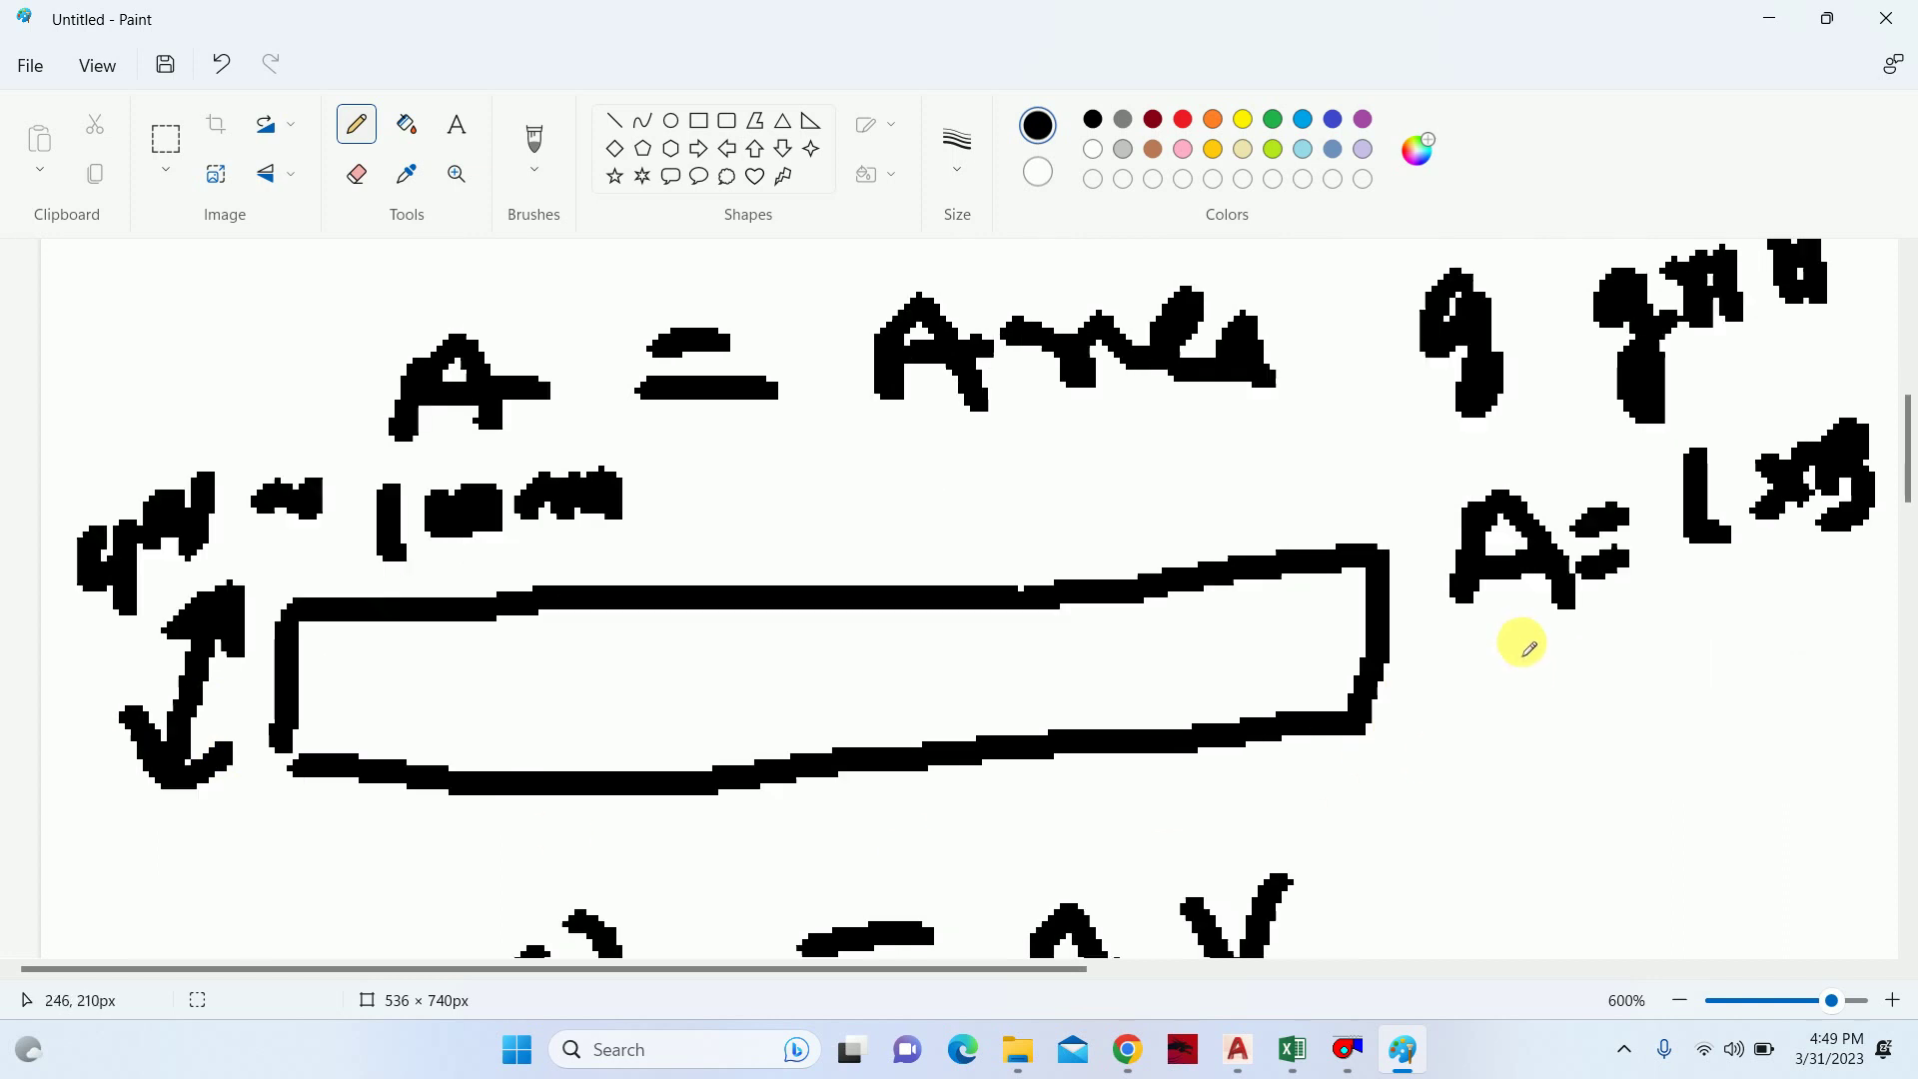
pyautogui.scroll(-2, 1509, 655)
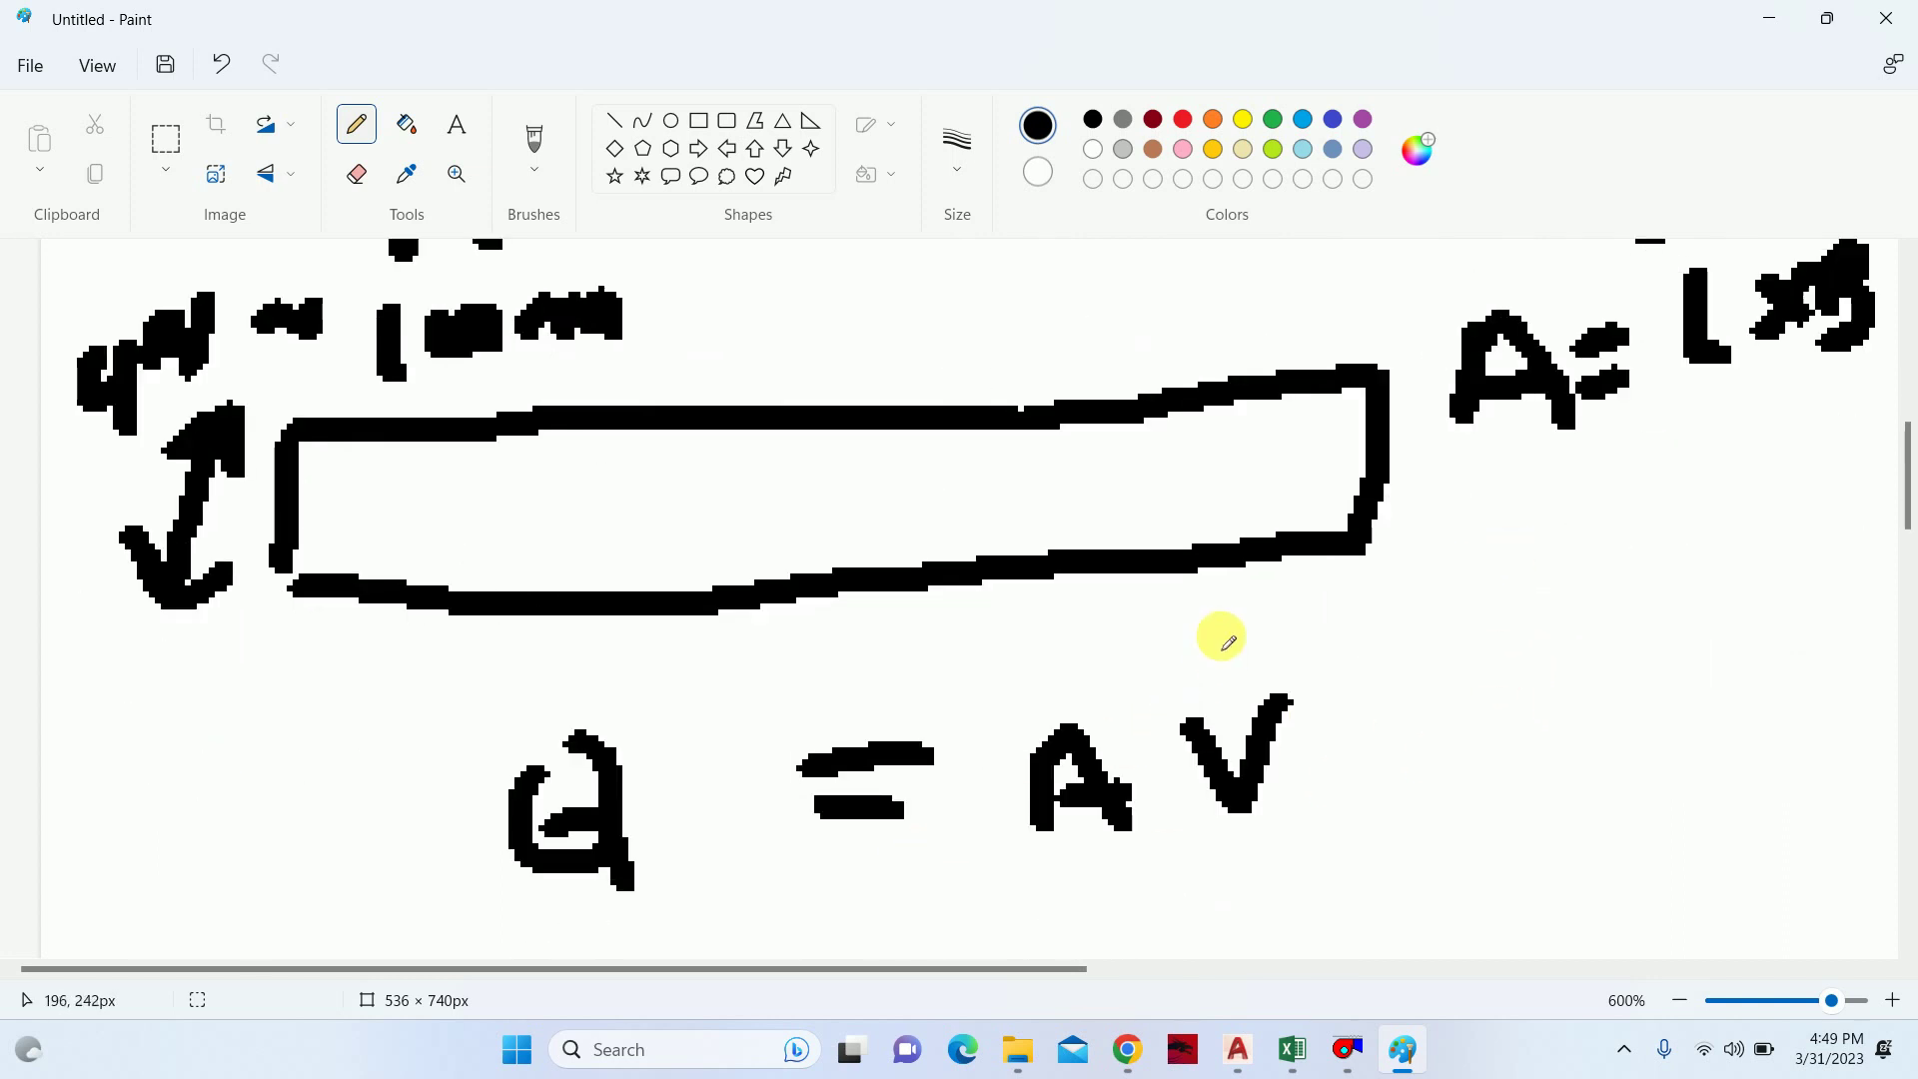
pyautogui.scroll(-5, 1147, 742)
pyautogui.scroll(2, 1139, 700)
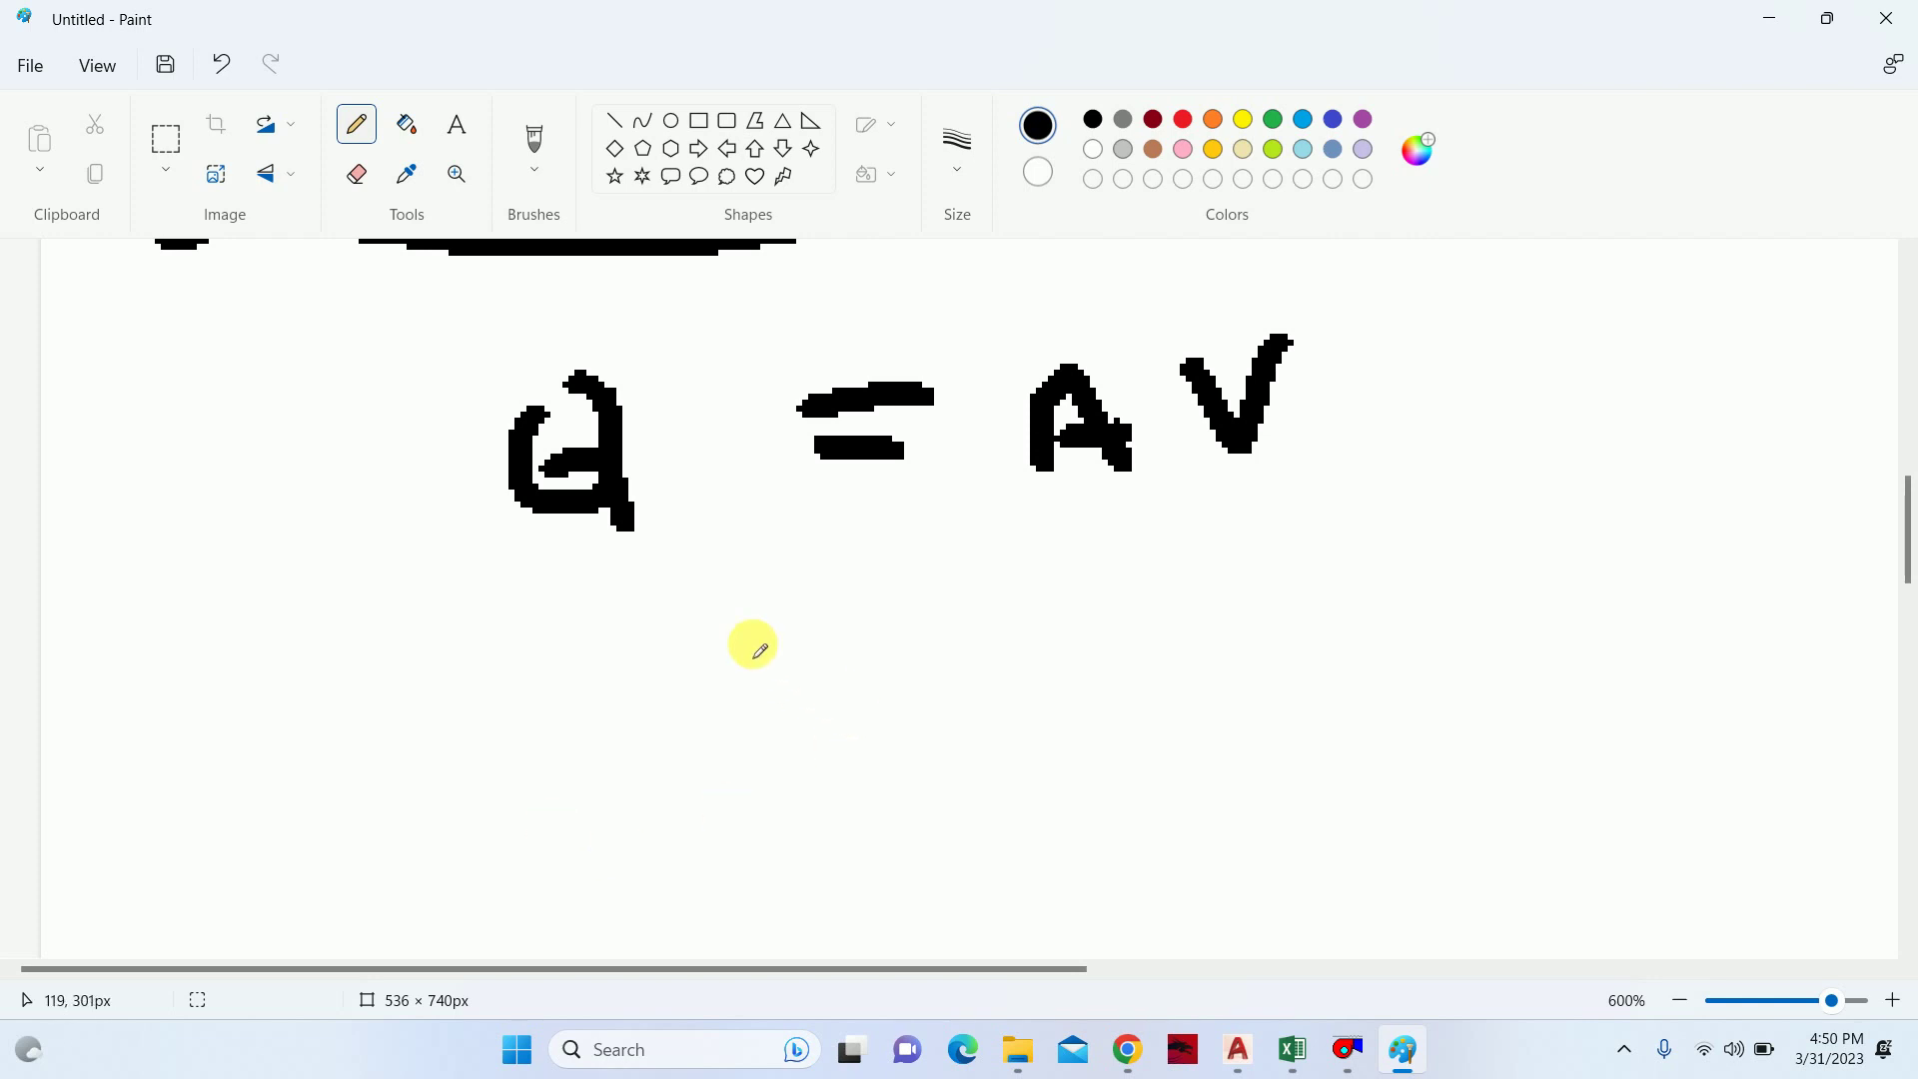
# - Hand-write 1422 = L x B x 500 beneath Q = AV
pyautogui.click(1018, 1049)
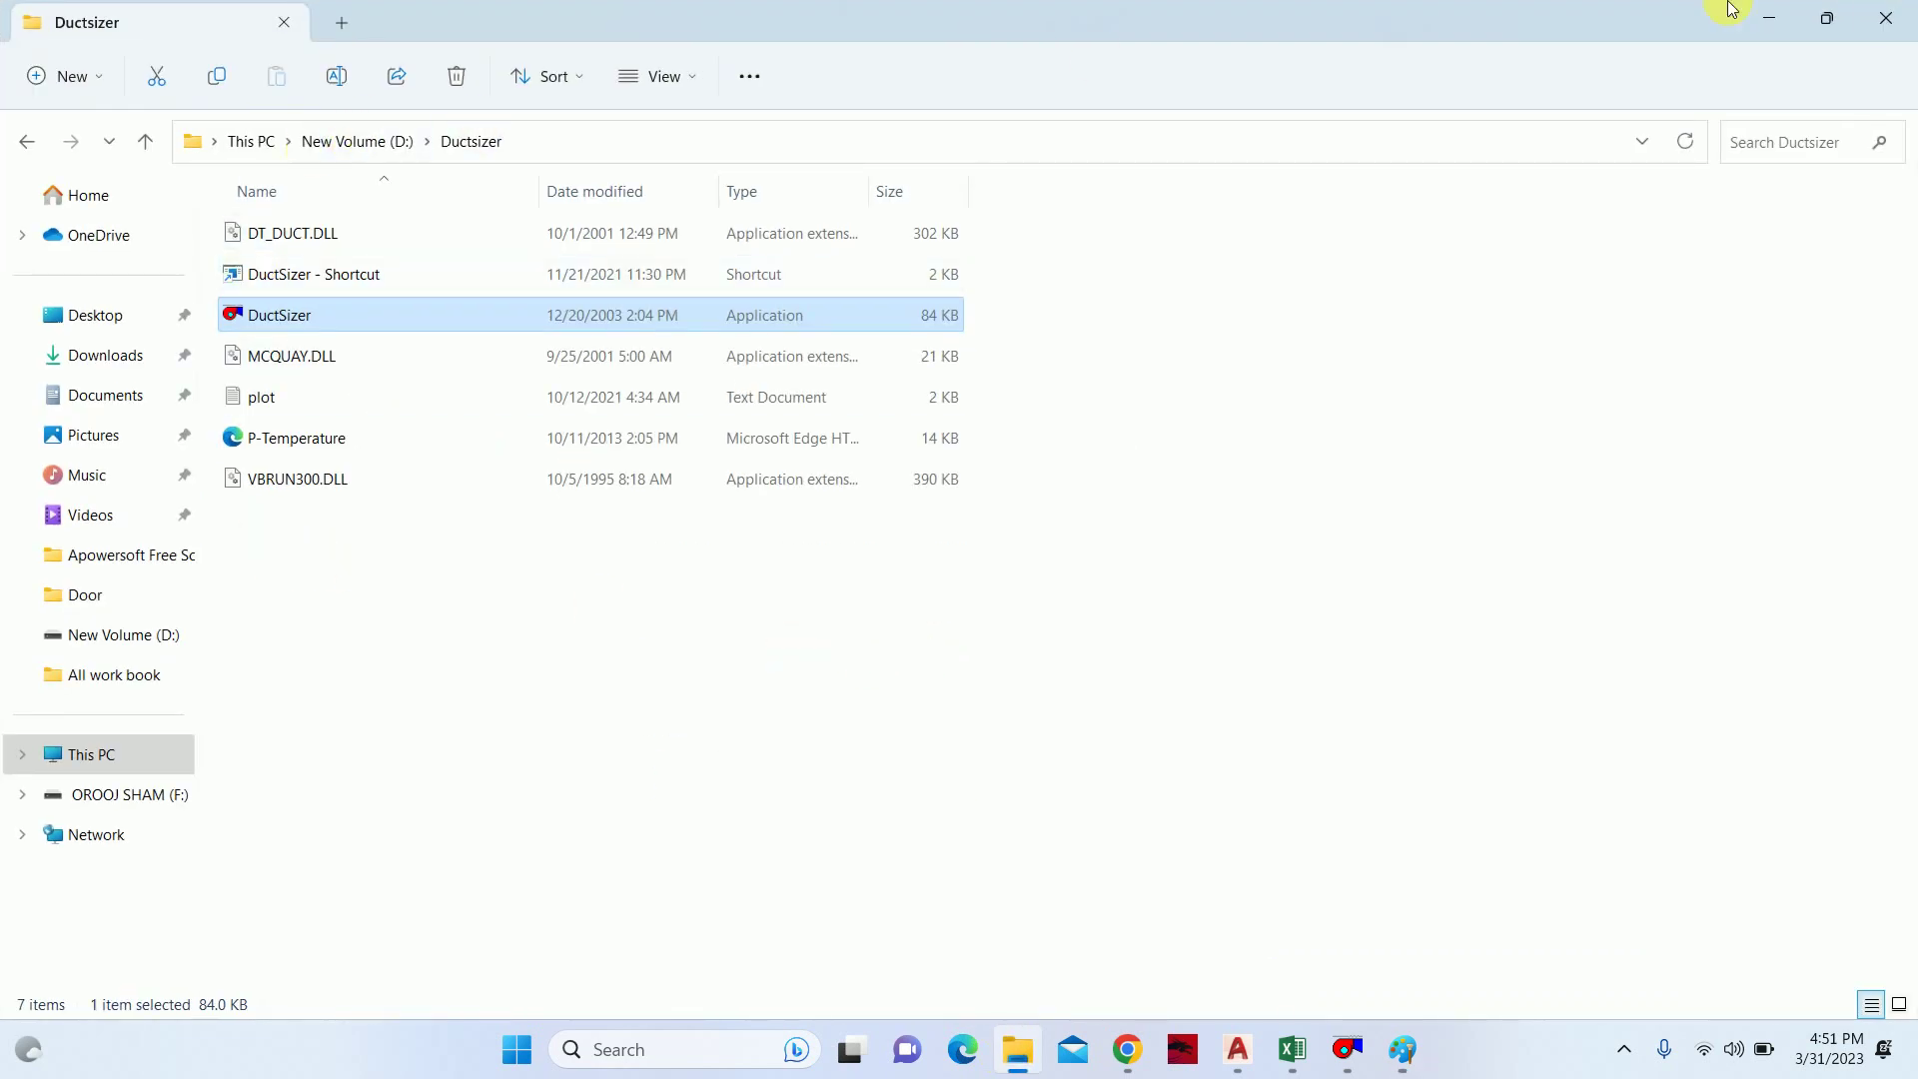
pyautogui.click(1769, 18)
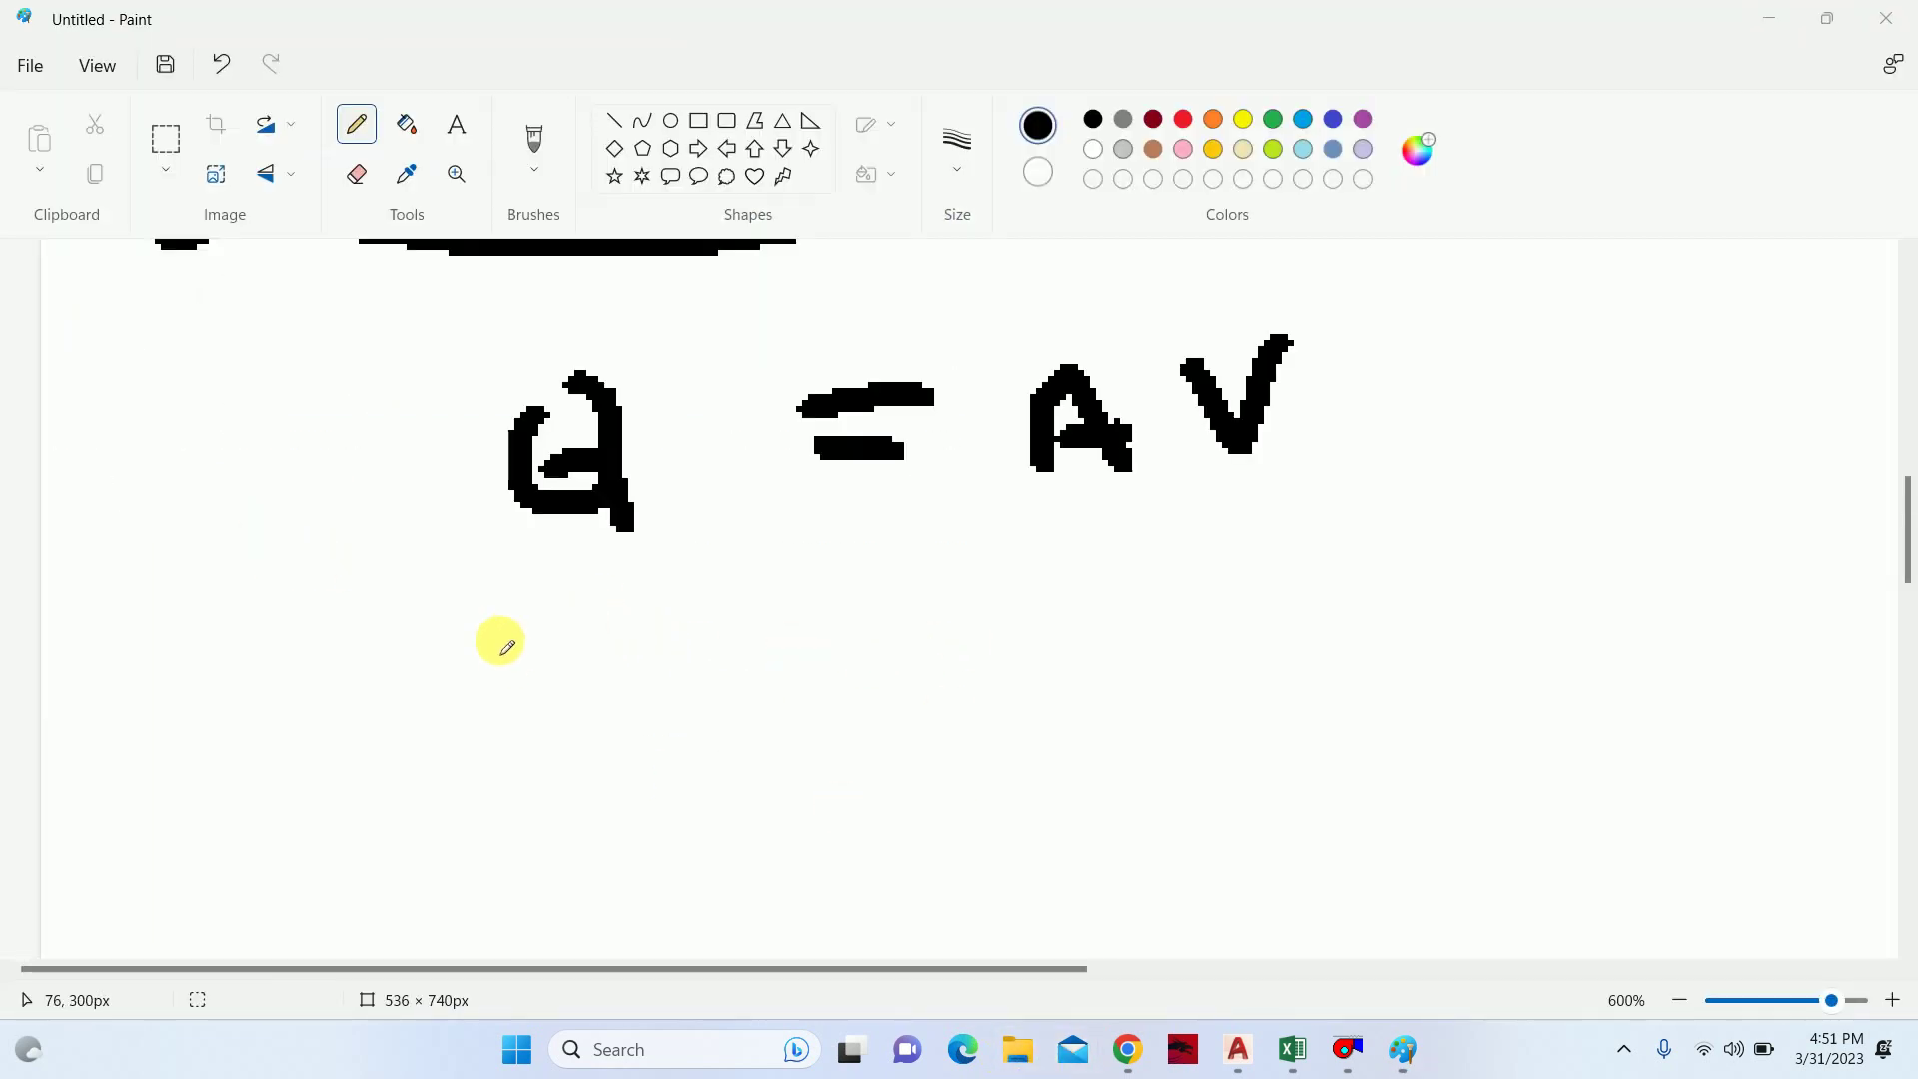
pyautogui.moveTo(496, 626)
pyautogui.mouseDown()
pyautogui.moveTo(513, 737)
pyautogui.moveTo(603, 699)
pyautogui.mouseUp()
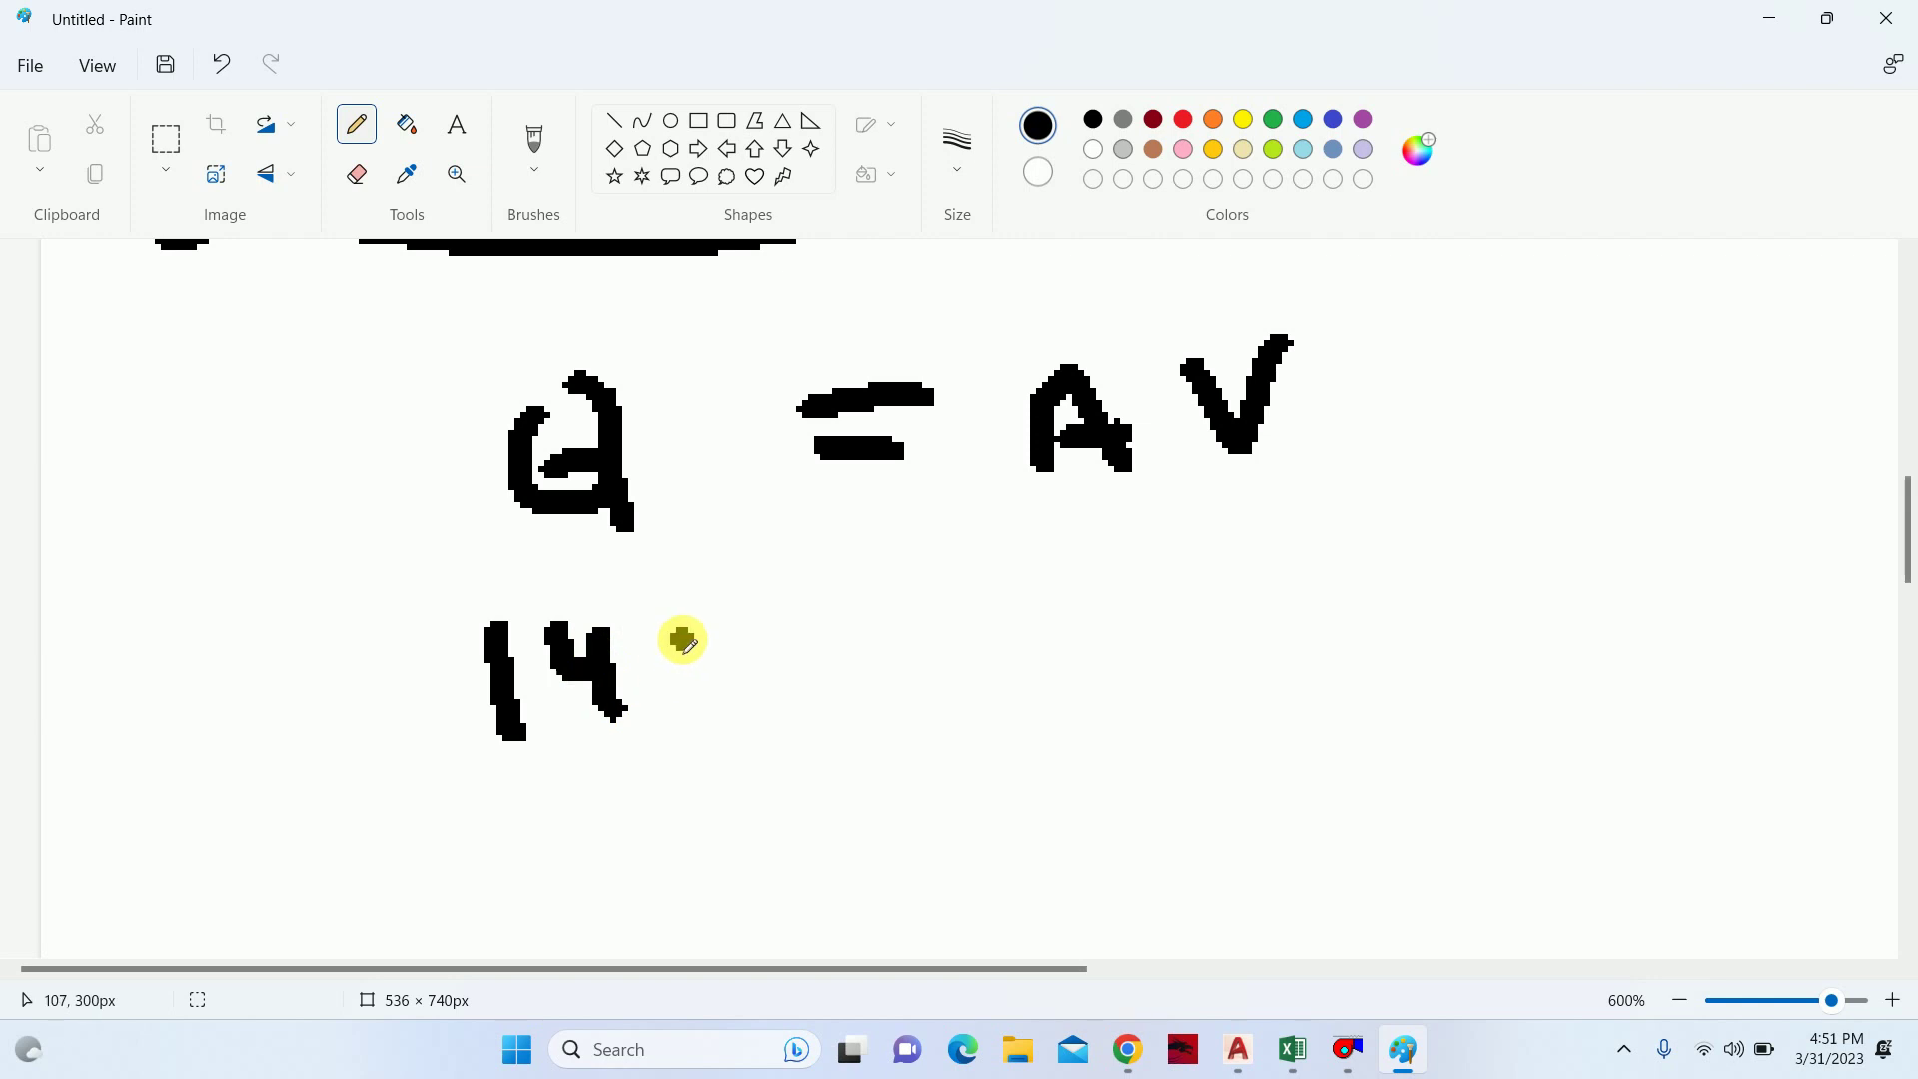
pyautogui.moveTo(675, 639); pyautogui.dragTo(752, 717)
pyautogui.moveTo(782, 625)
pyautogui.mouseDown()
pyautogui.moveTo(812, 705)
pyautogui.moveTo(886, 705)
pyautogui.moveTo(982, 651)
pyautogui.moveTo(982, 604)
pyautogui.mouseUp()
pyautogui.moveTo(1149, 547)
pyautogui.mouseDown()
pyautogui.moveTo(1156, 654)
pyautogui.moveTo(1203, 651)
pyautogui.mouseUp()
pyautogui.moveTo(1299, 587); pyautogui.dragTo(1354, 637)
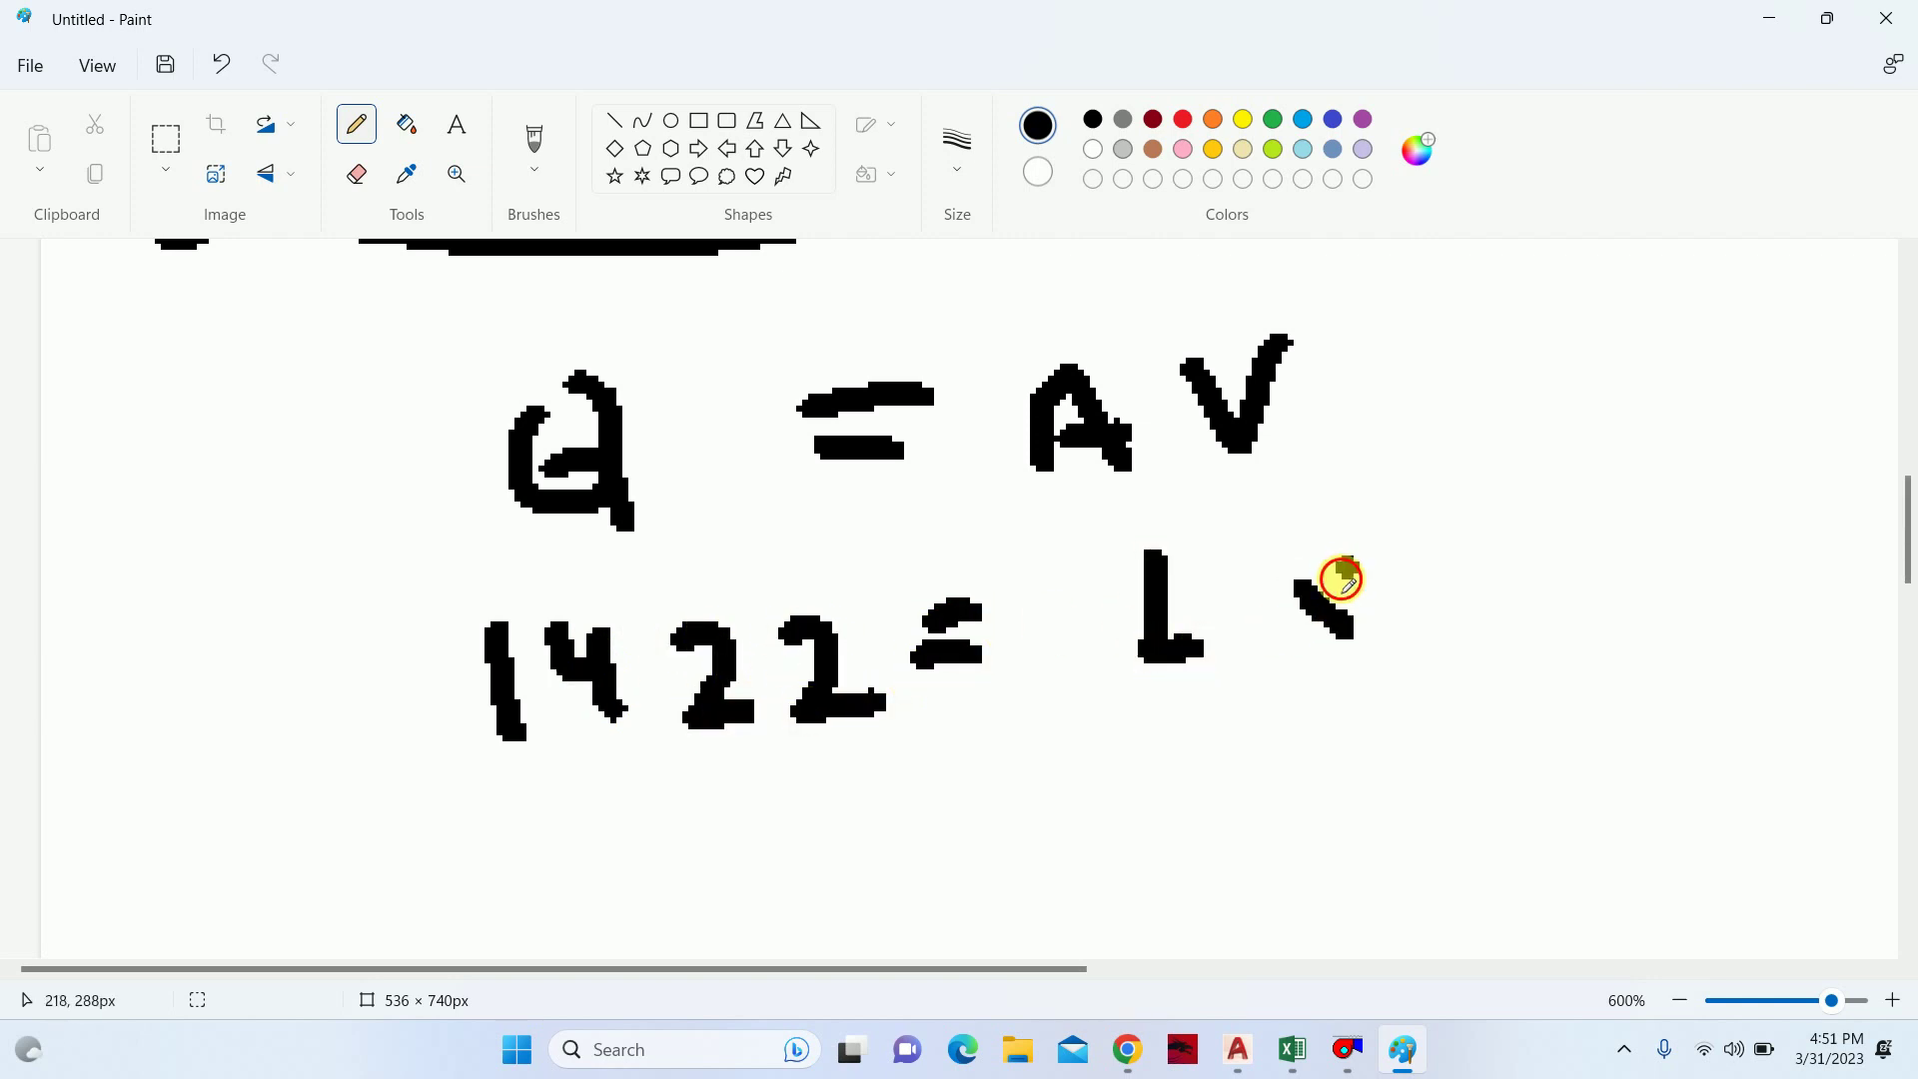
pyautogui.moveTo(1357, 562); pyautogui.dragTo(1285, 654)
pyautogui.click(1419, 530)
pyautogui.moveTo(1419, 524)
pyautogui.mouseDown()
pyautogui.moveTo(1478, 584)
pyautogui.moveTo(1424, 640)
pyautogui.mouseUp()
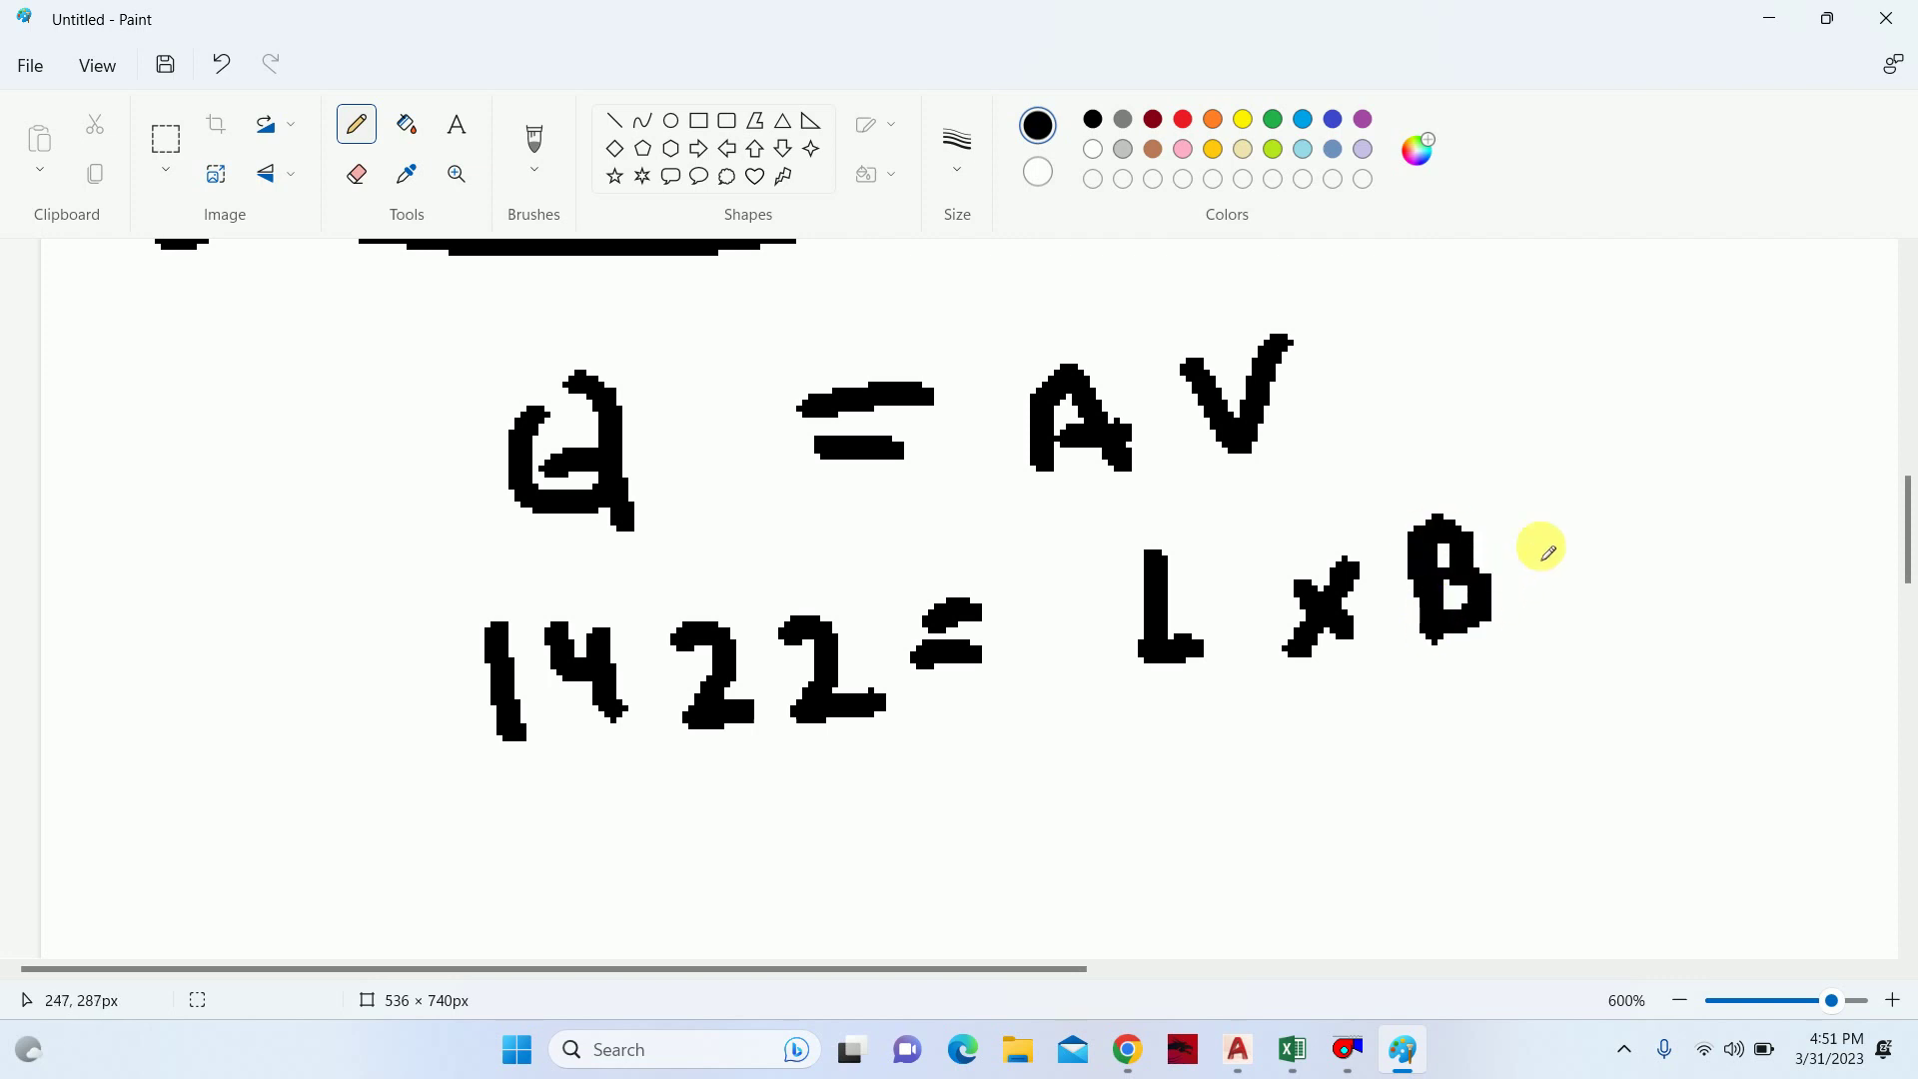
pyautogui.moveTo(1538, 534); pyautogui.dragTo(1627, 605)
pyautogui.moveTo(1606, 525); pyautogui.dragTo(1557, 588)
pyautogui.moveTo(1759, 489)
pyautogui.mouseDown()
pyautogui.moveTo(1692, 501)
pyautogui.moveTo(1715, 590)
pyautogui.mouseUp()
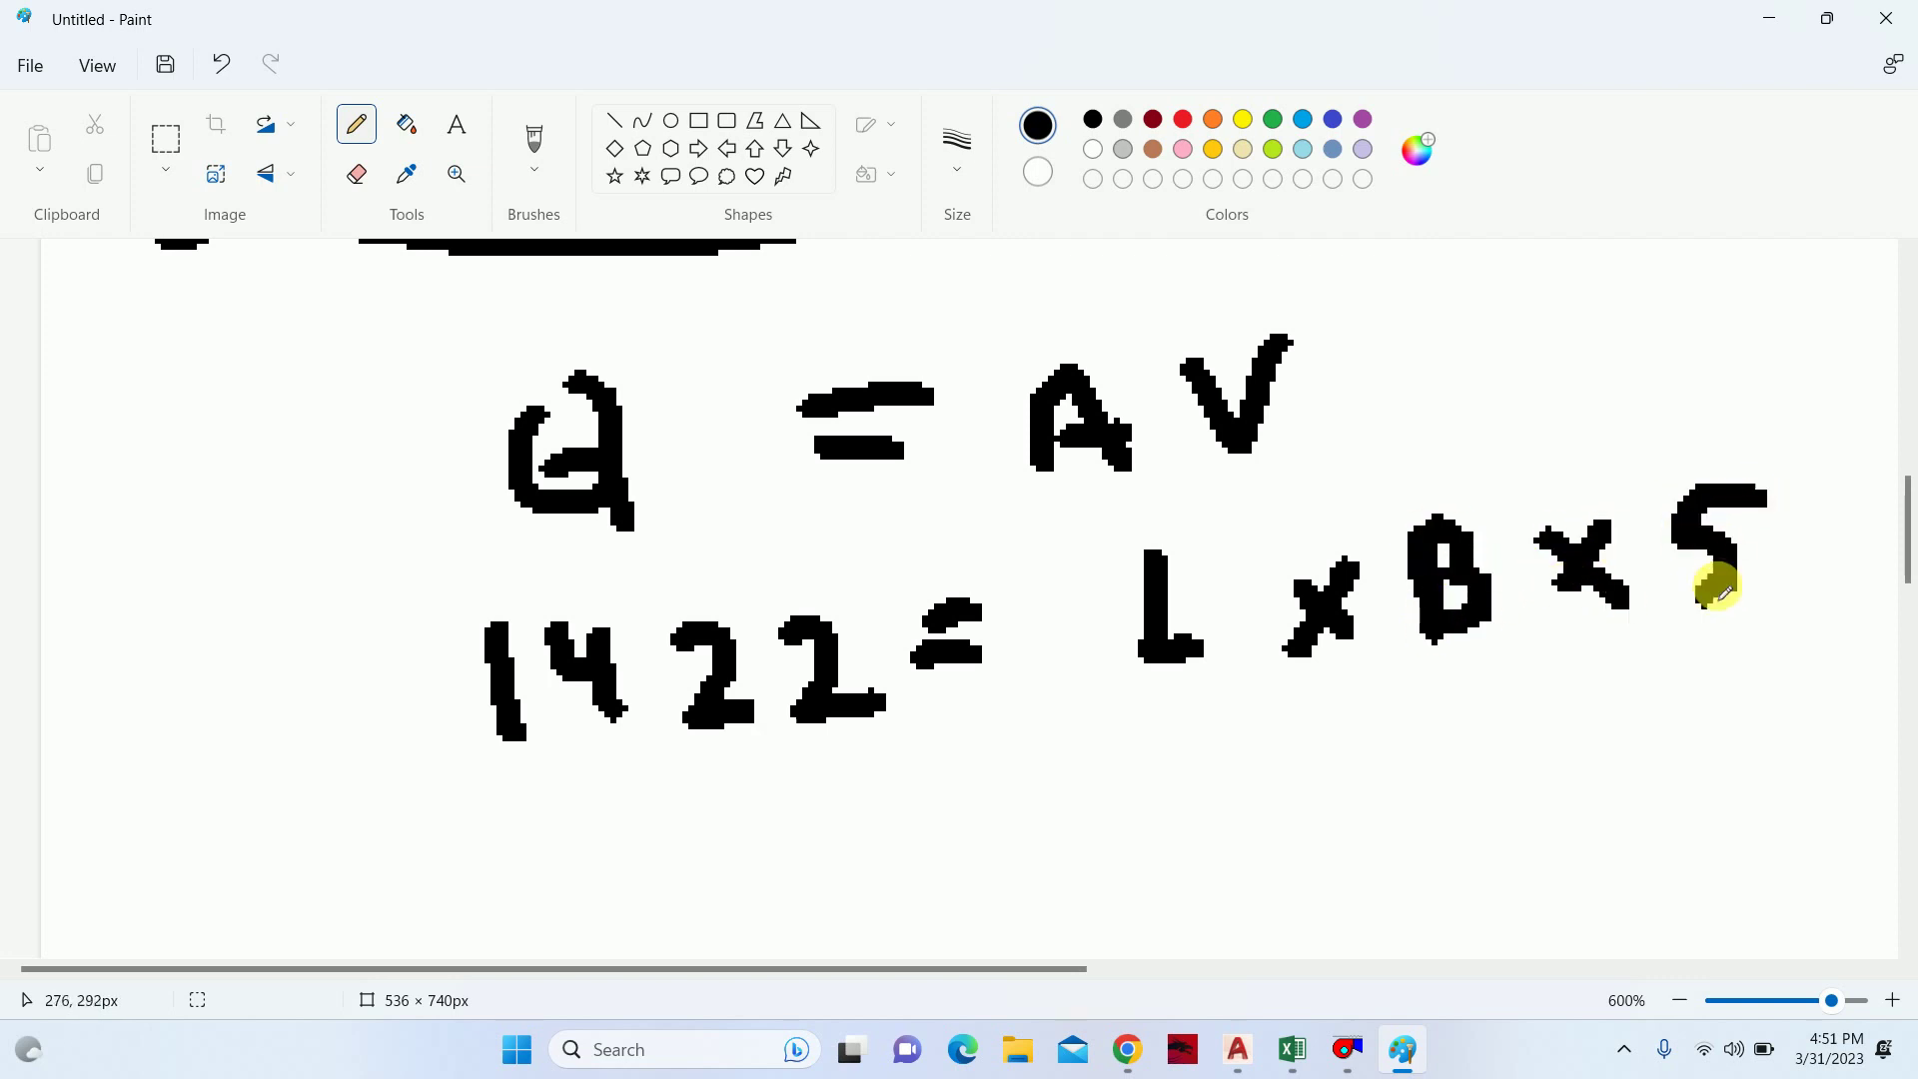
pyautogui.moveTo(1828, 510)
pyautogui.mouseDown()
pyautogui.moveTo(1791, 549)
pyautogui.moveTo(1848, 521)
pyautogui.moveTo(1838, 544)
pyautogui.mouseUp()
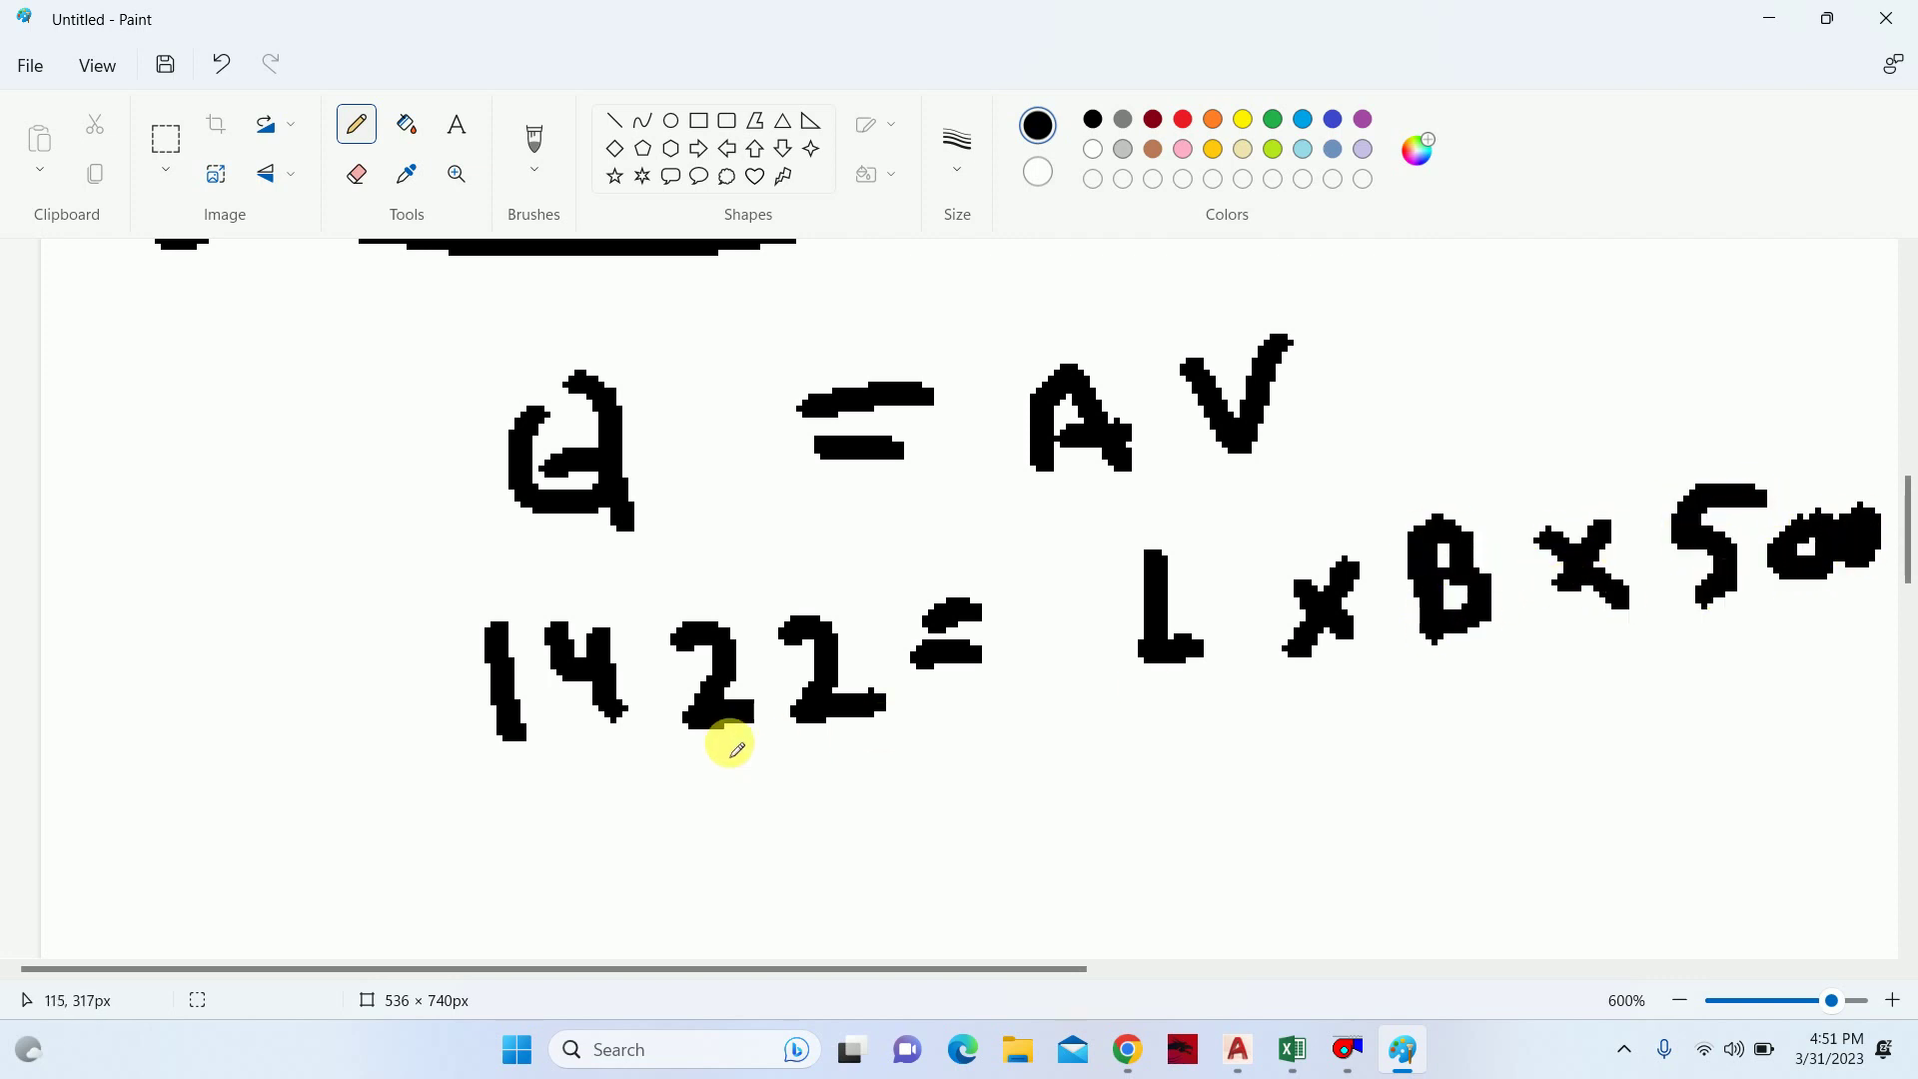
# - Rearrange it on a new line as L x B = 1422/500
pyautogui.scroll(-3, 675, 760)
pyautogui.moveTo(394, 668)
pyautogui.mouseDown()
pyautogui.moveTo(410, 752)
pyautogui.moveTo(470, 751)
pyautogui.mouseUp()
pyautogui.moveTo(522, 690)
pyautogui.mouseDown()
pyautogui.moveTo(572, 739)
pyautogui.moveTo(522, 754)
pyautogui.mouseUp()
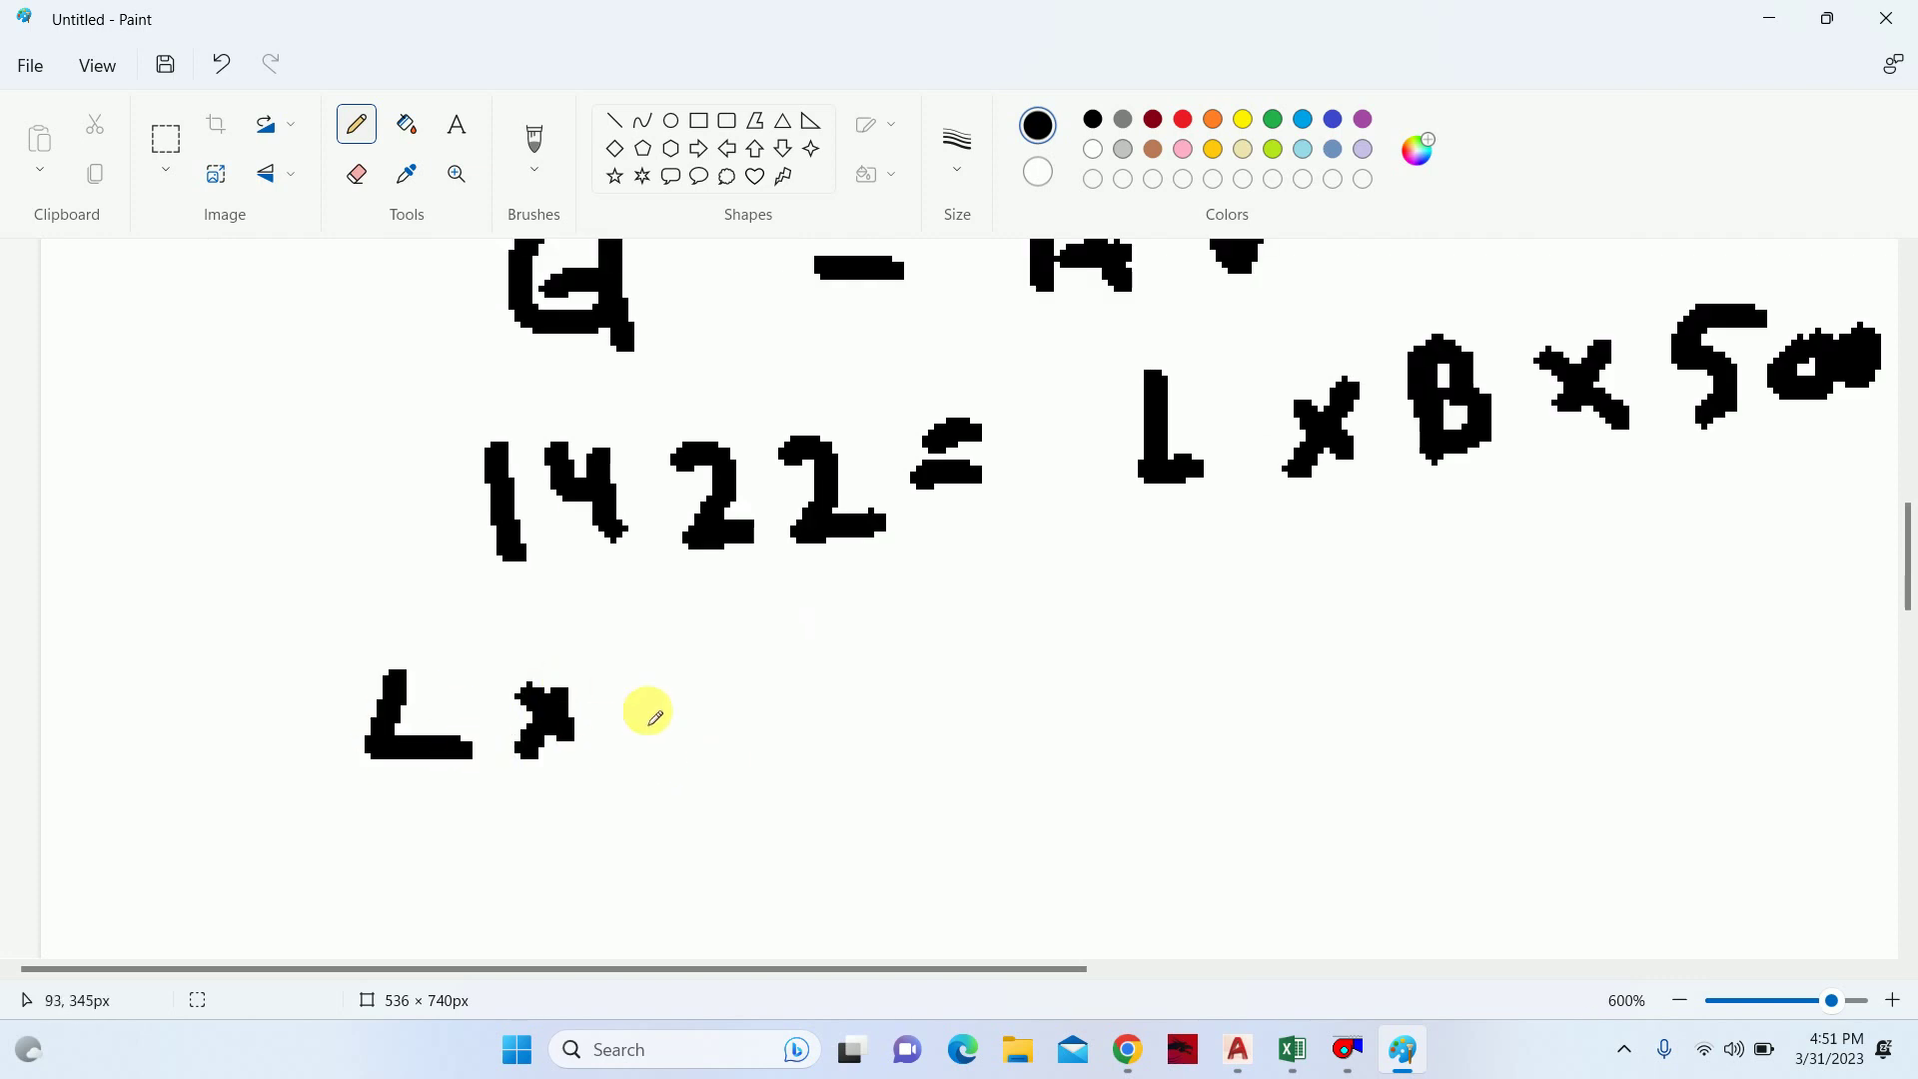
pyautogui.moveTo(685, 670)
pyautogui.mouseDown()
pyautogui.moveTo(660, 744)
pyautogui.moveTo(759, 764)
pyautogui.mouseUp()
pyautogui.moveTo(877, 688); pyautogui.dragTo(1004, 684)
pyautogui.moveTo(914, 727); pyautogui.dragTo(1064, 726)
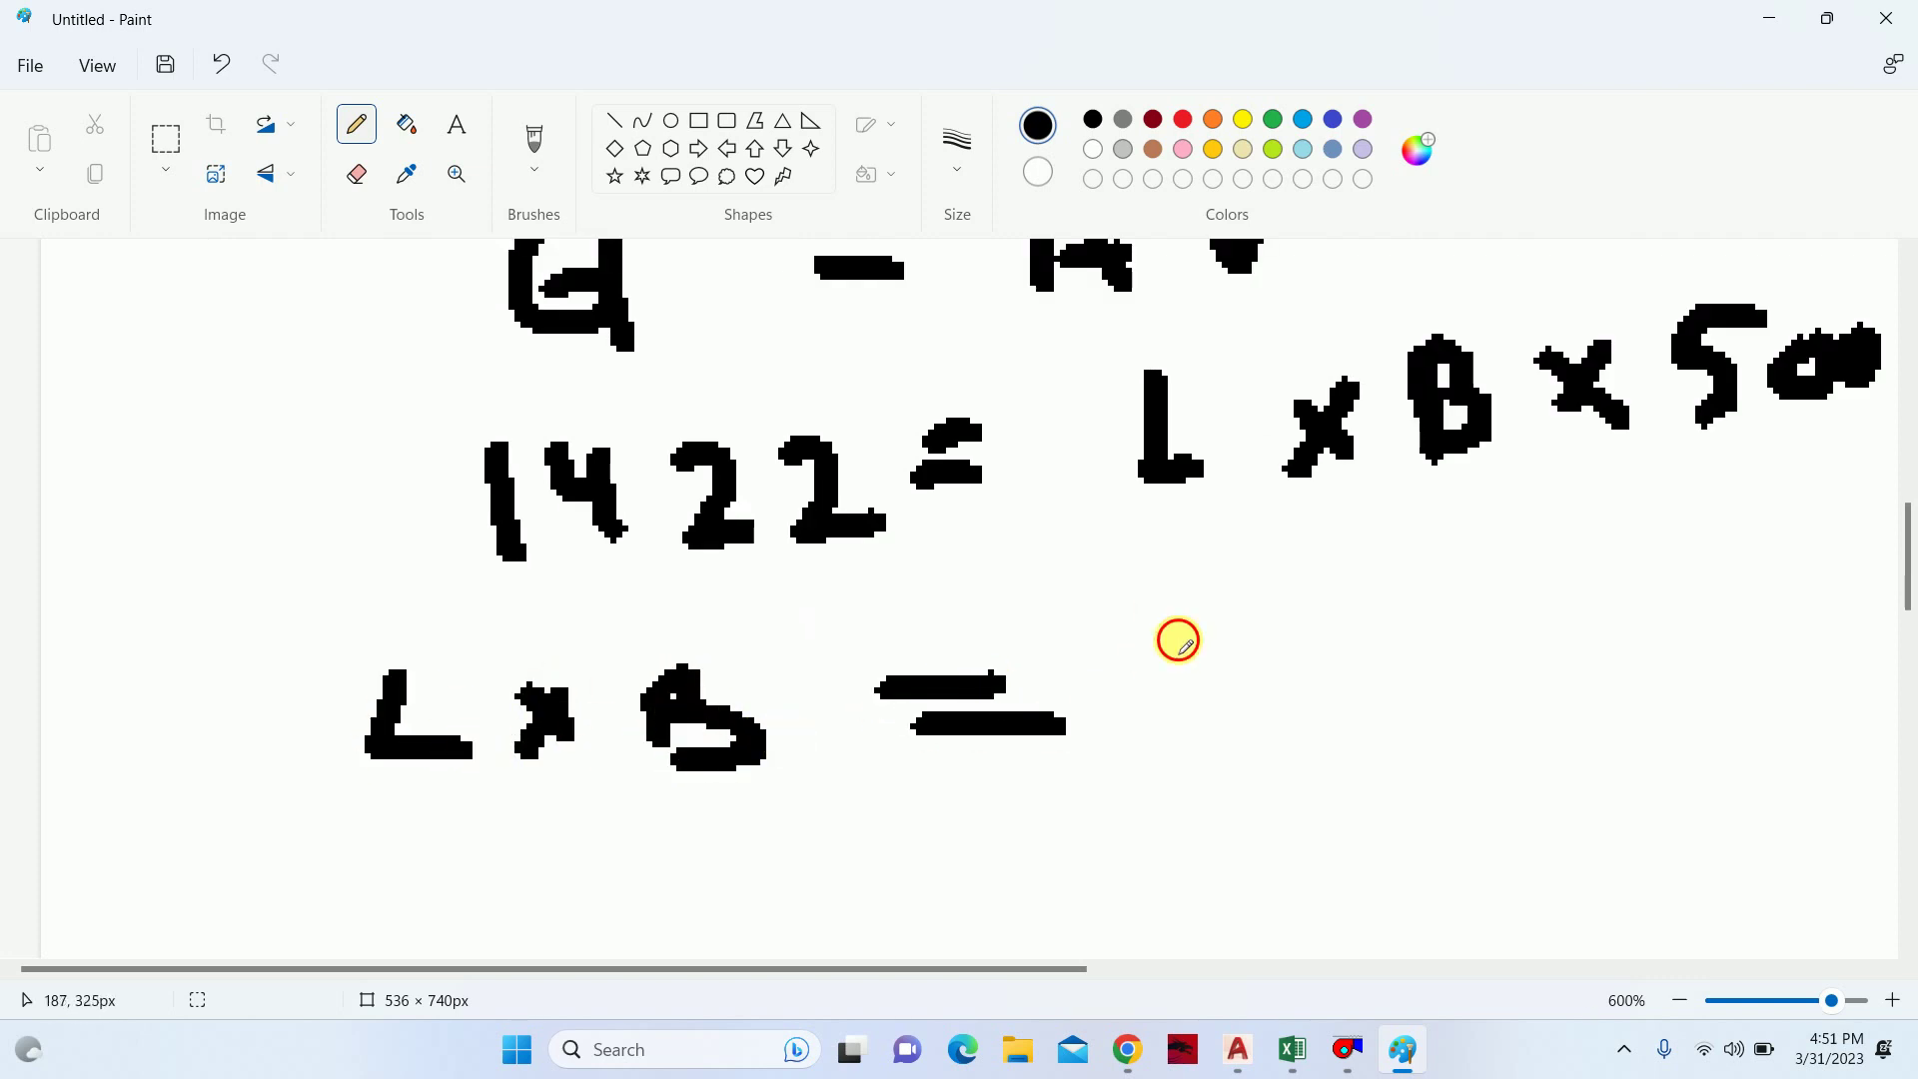
pyautogui.moveTo(1159, 607); pyautogui.dragTo(1264, 703)
pyautogui.moveTo(1109, 644); pyautogui.dragTo(1124, 725)
pyautogui.moveTo(1317, 612); pyautogui.dragTo(1389, 683)
pyautogui.moveTo(1413, 609); pyautogui.dragTo(1461, 679)
pyautogui.moveTo(1189, 774); pyautogui.dragTo(1518, 733)
pyautogui.moveTo(1267, 785)
pyautogui.mouseDown()
pyautogui.moveTo(1276, 869)
pyautogui.moveTo(1339, 799)
pyautogui.moveTo(1394, 845)
pyautogui.moveTo(1384, 829)
pyautogui.mouseUp()
pyautogui.moveTo(1424, 804)
pyautogui.mouseDown()
pyautogui.moveTo(1439, 850)
pyautogui.moveTo(1470, 804)
pyautogui.mouseUp()
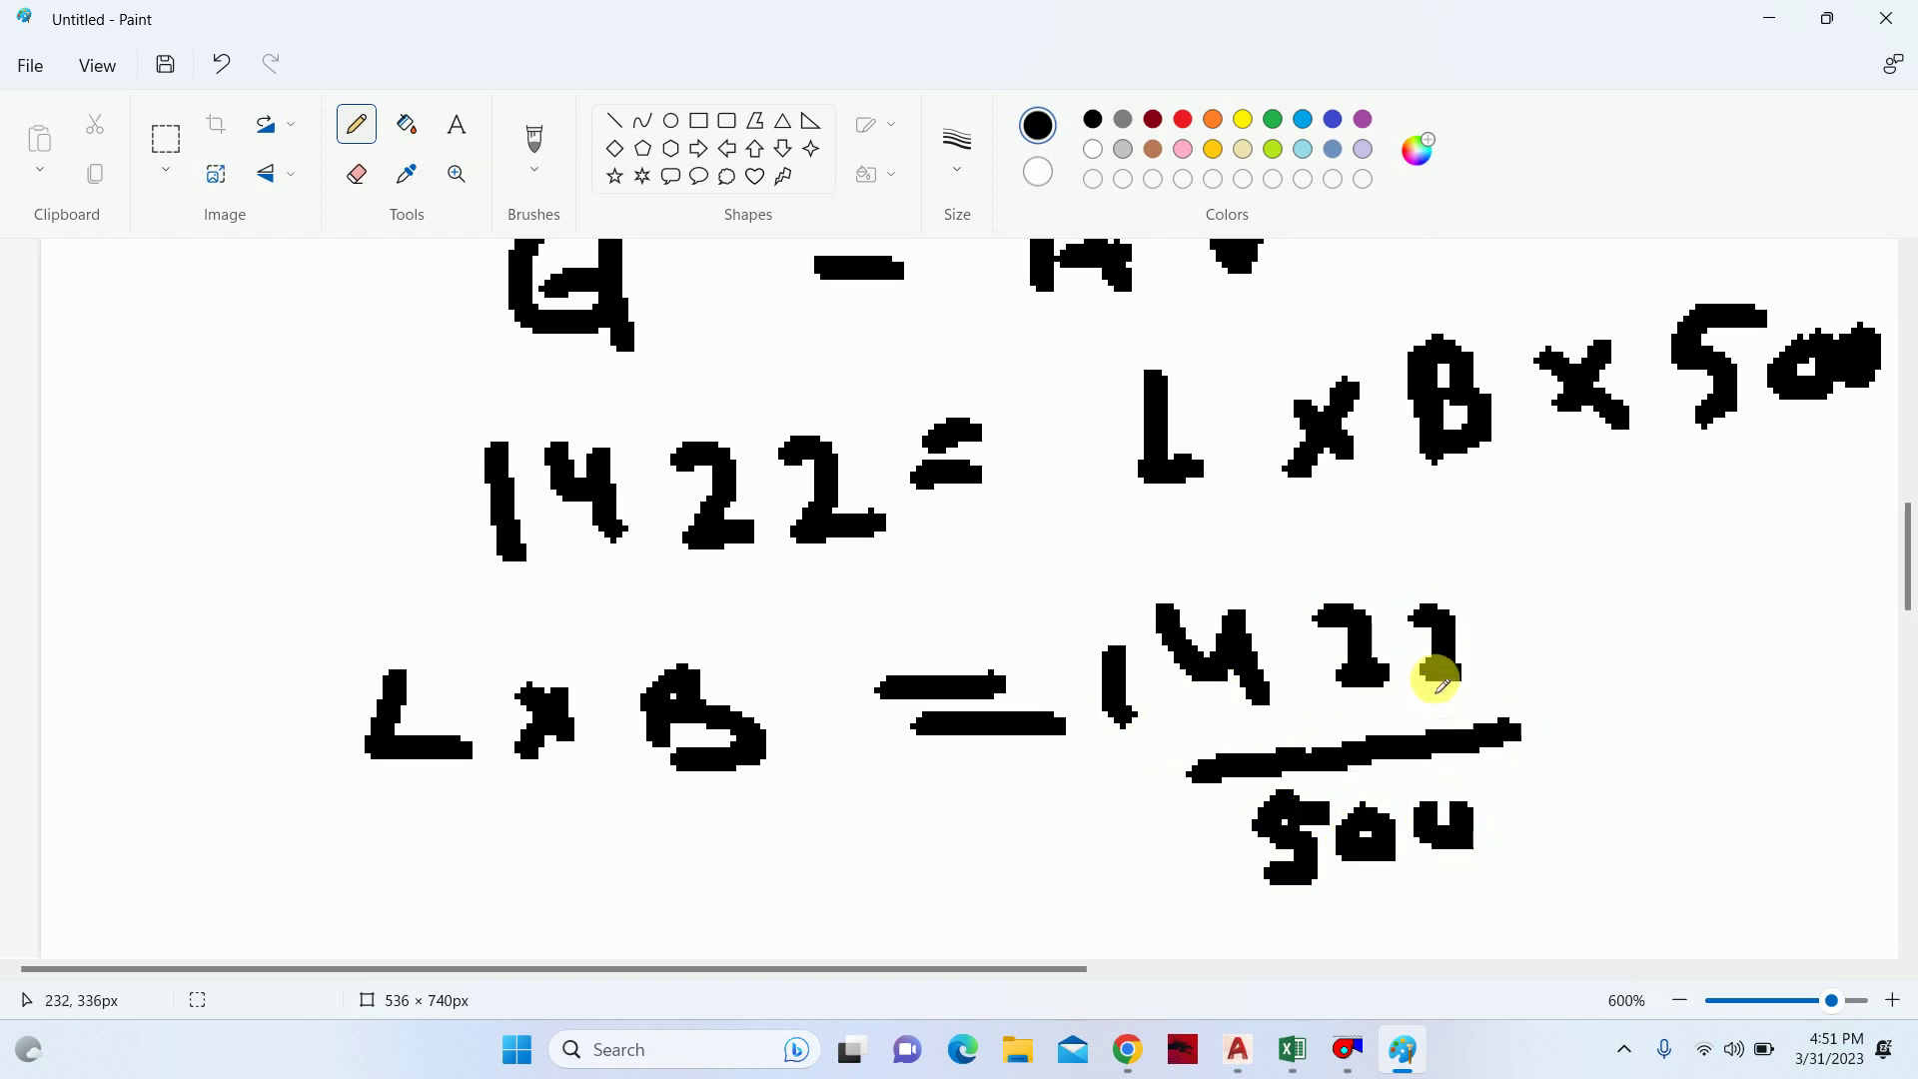
pyautogui.moveTo(1436, 668); pyautogui.dragTo(1489, 664)
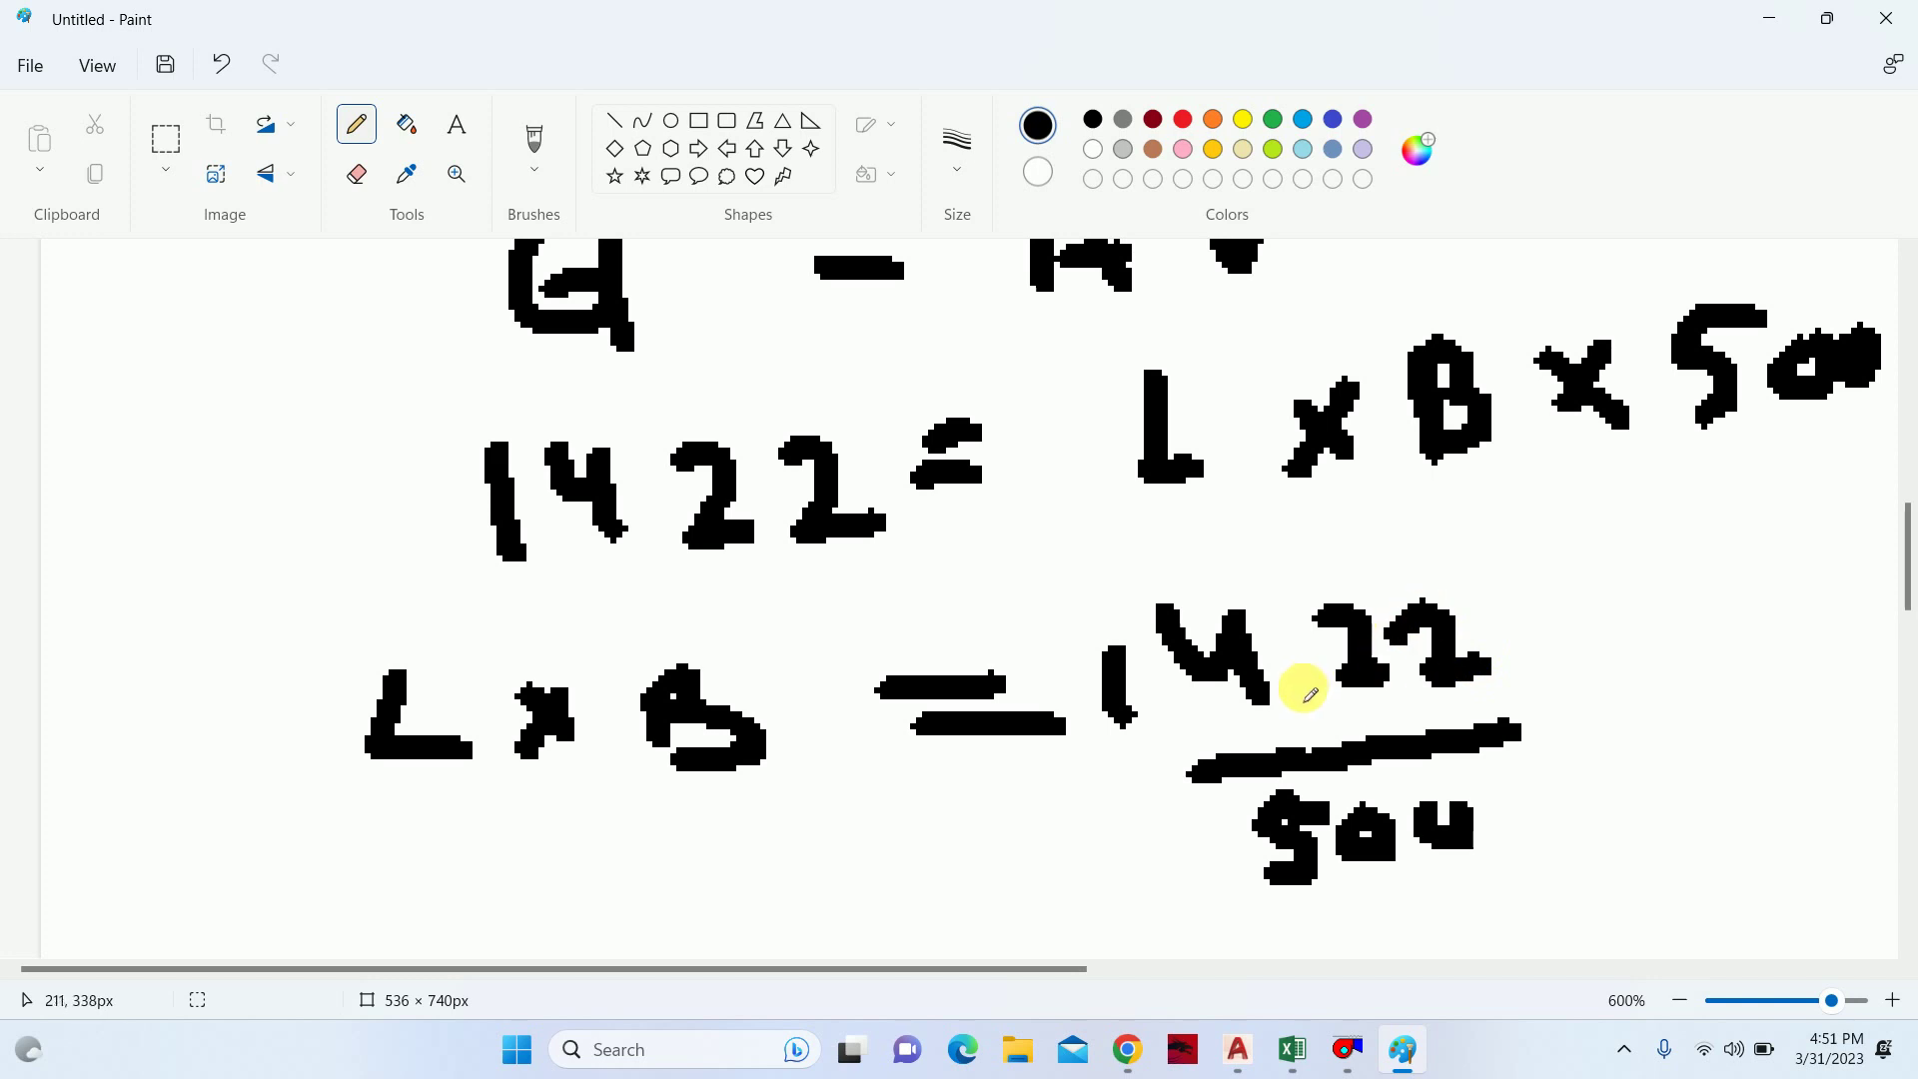
# - Write the result = 2.844 below the fraction
pyautogui.scroll(-3, 1199, 659)
pyautogui.moveTo(872, 766)
pyautogui.mouseDown()
pyautogui.moveTo(944, 760)
pyautogui.moveTo(981, 799)
pyautogui.mouseUp()
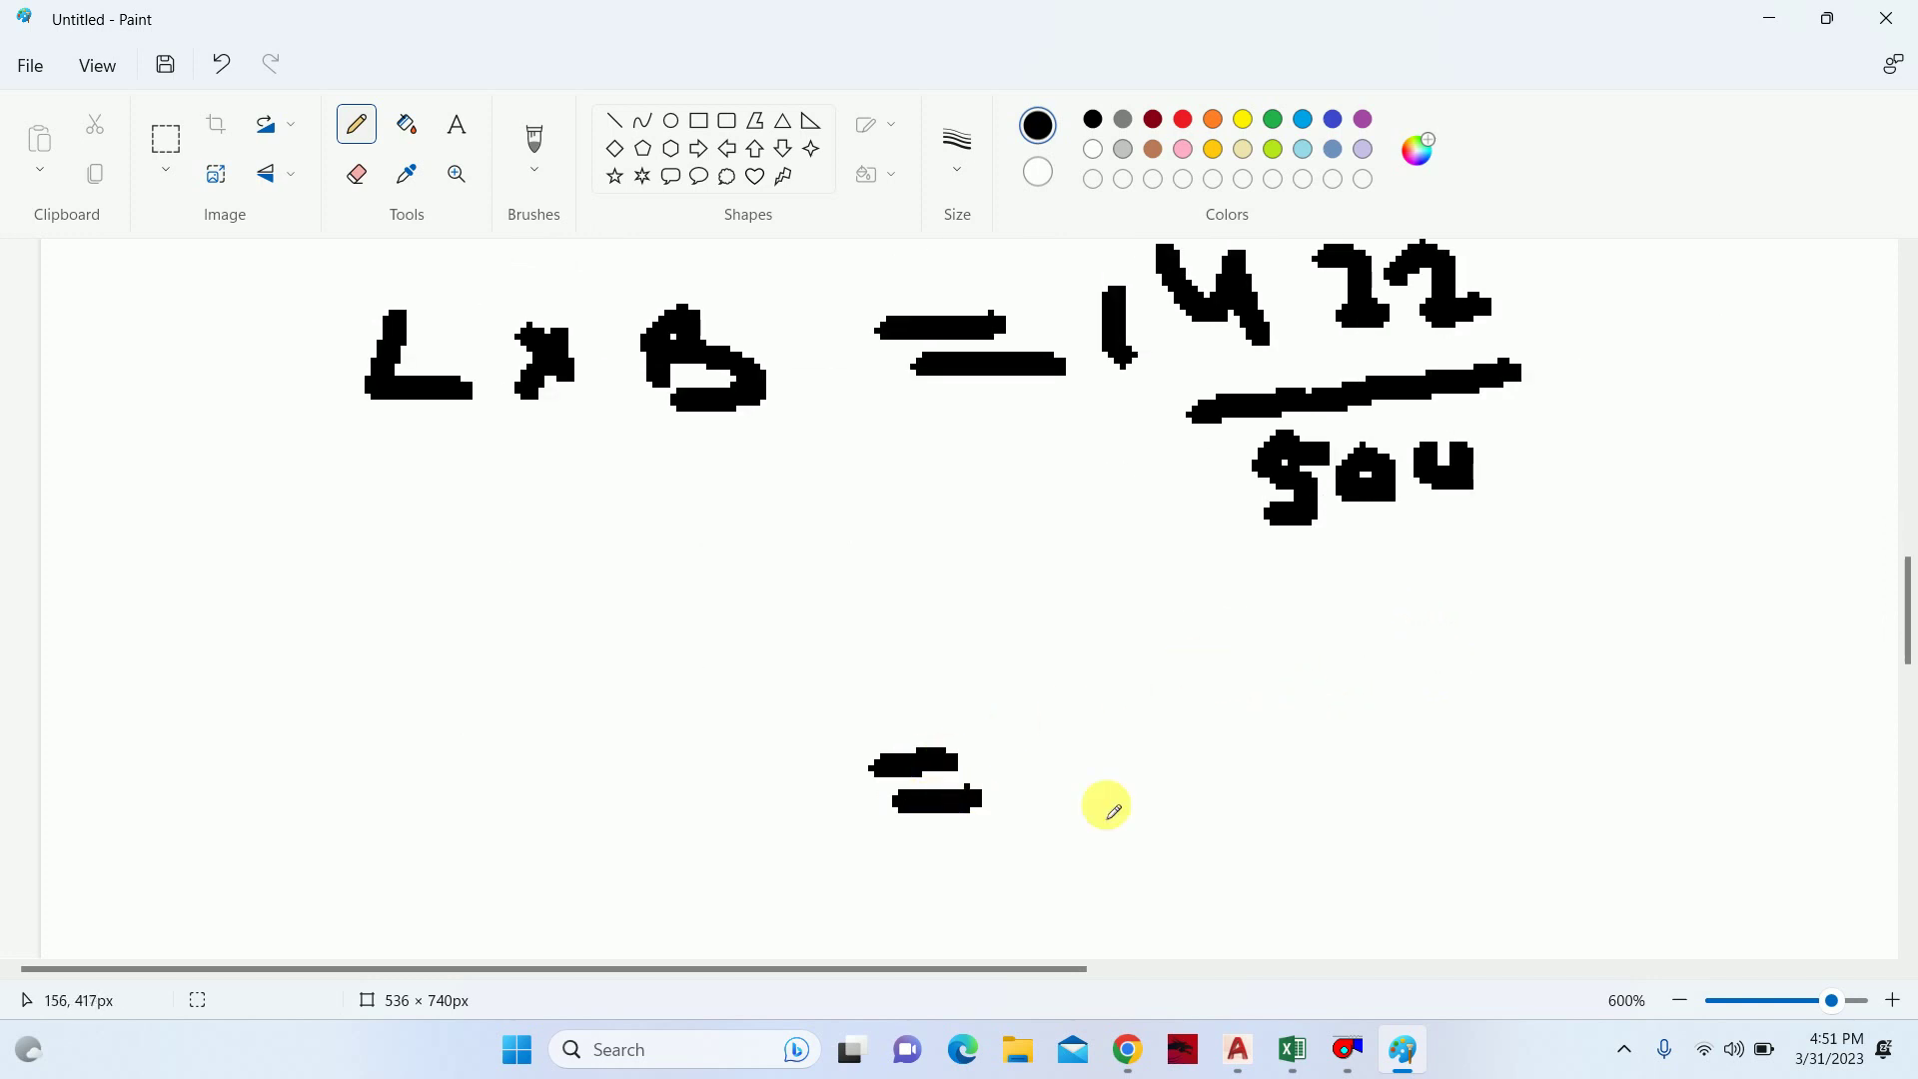
pyautogui.moveTo(1501, 682); pyautogui.dragTo(1586, 785)
pyautogui.moveTo(1399, 709); pyautogui.dragTo(1448, 761)
pyautogui.moveTo(1445, 707); pyautogui.dragTo(1449, 794)
pyautogui.moveTo(1333, 742)
pyautogui.mouseDown()
pyautogui.moveTo(1373, 804)
pyautogui.moveTo(1299, 770)
pyautogui.moveTo(1221, 811)
pyautogui.moveTo(1261, 829)
pyautogui.mouseUp()
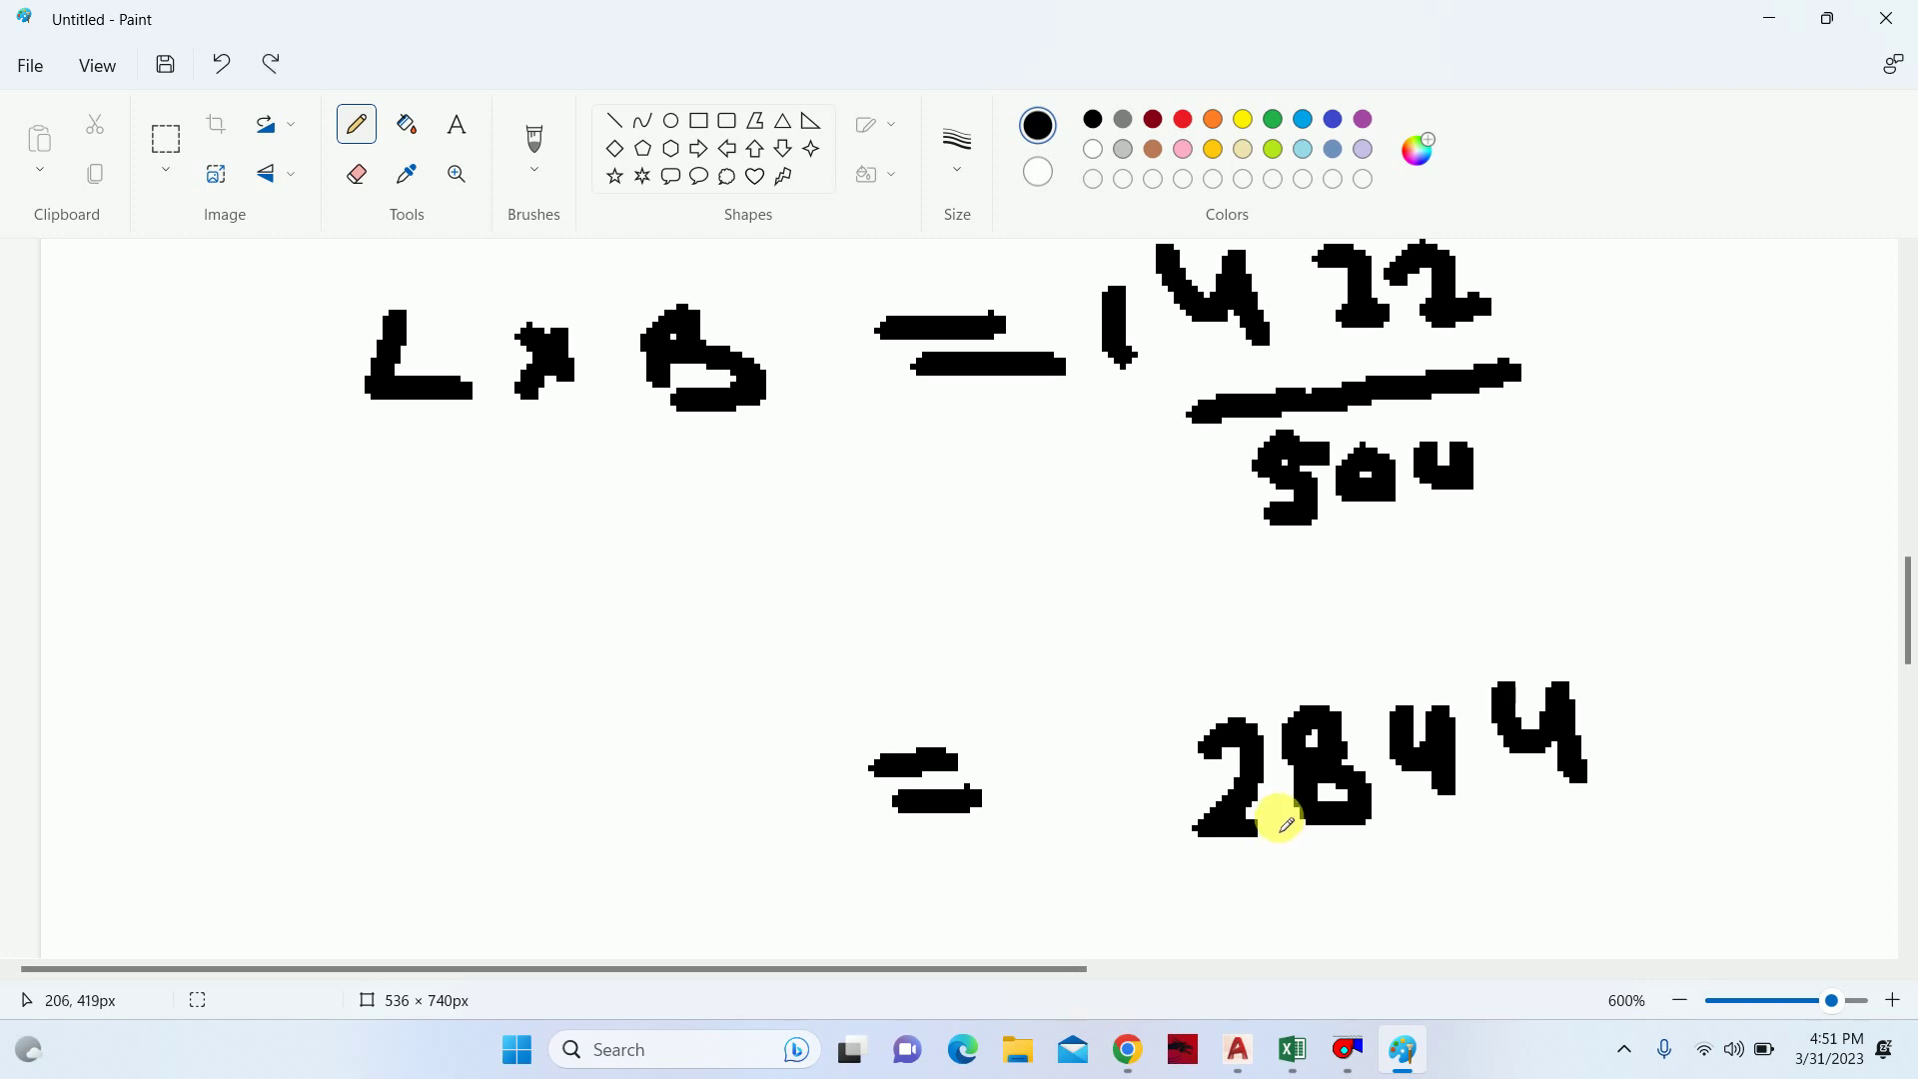
pyautogui.click(1277, 825)
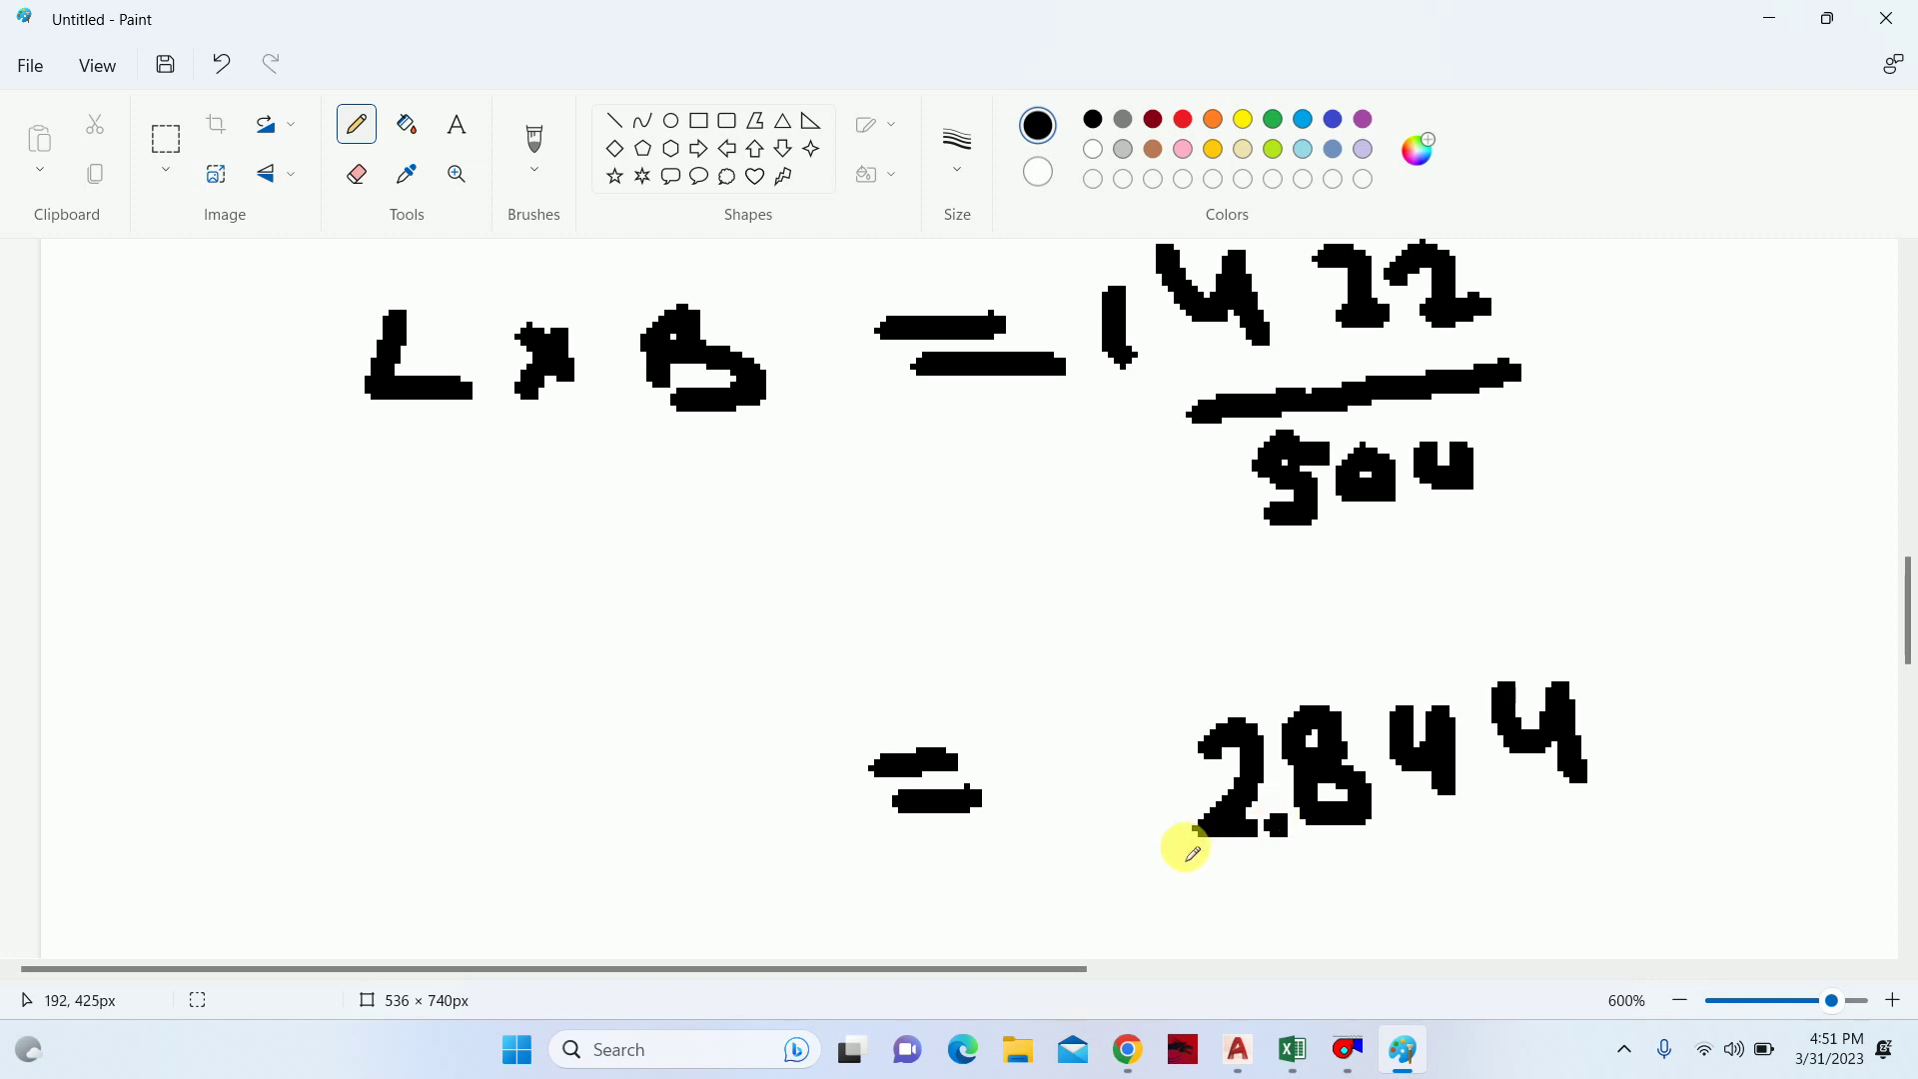
# - Prefix the result line so it reads L x B = 2.844
pyautogui.moveTo(395, 732); pyautogui.dragTo(380, 831)
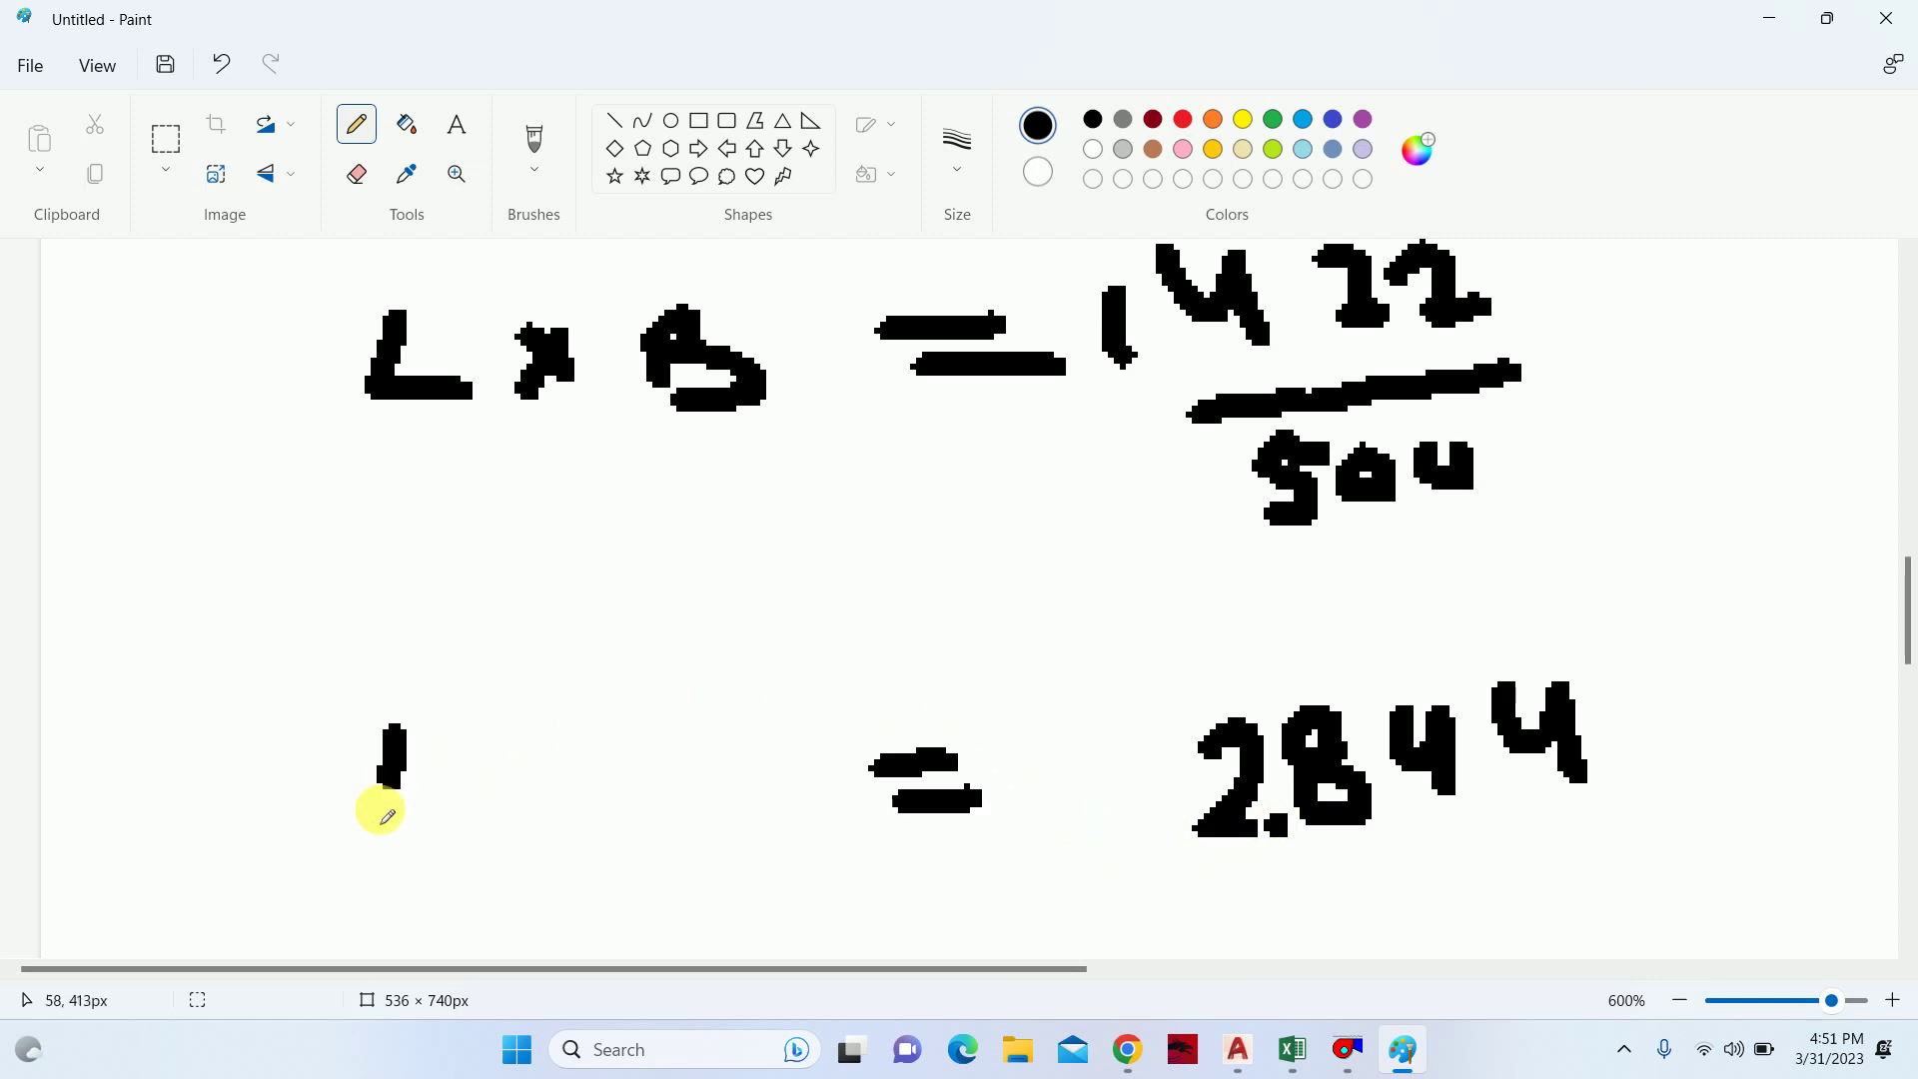
pyautogui.moveTo(425, 763)
pyautogui.mouseDown()
pyautogui.moveTo(516, 814)
pyautogui.moveTo(468, 820)
pyautogui.mouseUp()
pyautogui.moveTo(566, 744)
pyautogui.mouseDown()
pyautogui.moveTo(579, 797)
pyautogui.moveTo(608, 775)
pyautogui.moveTo(585, 830)
pyautogui.mouseUp()
pyautogui.scroll(-5, 620, 649)
# - Write L x 4/12 = 2.844 on the next line
pyautogui.moveTo(416, 545); pyautogui.dragTo(445, 640)
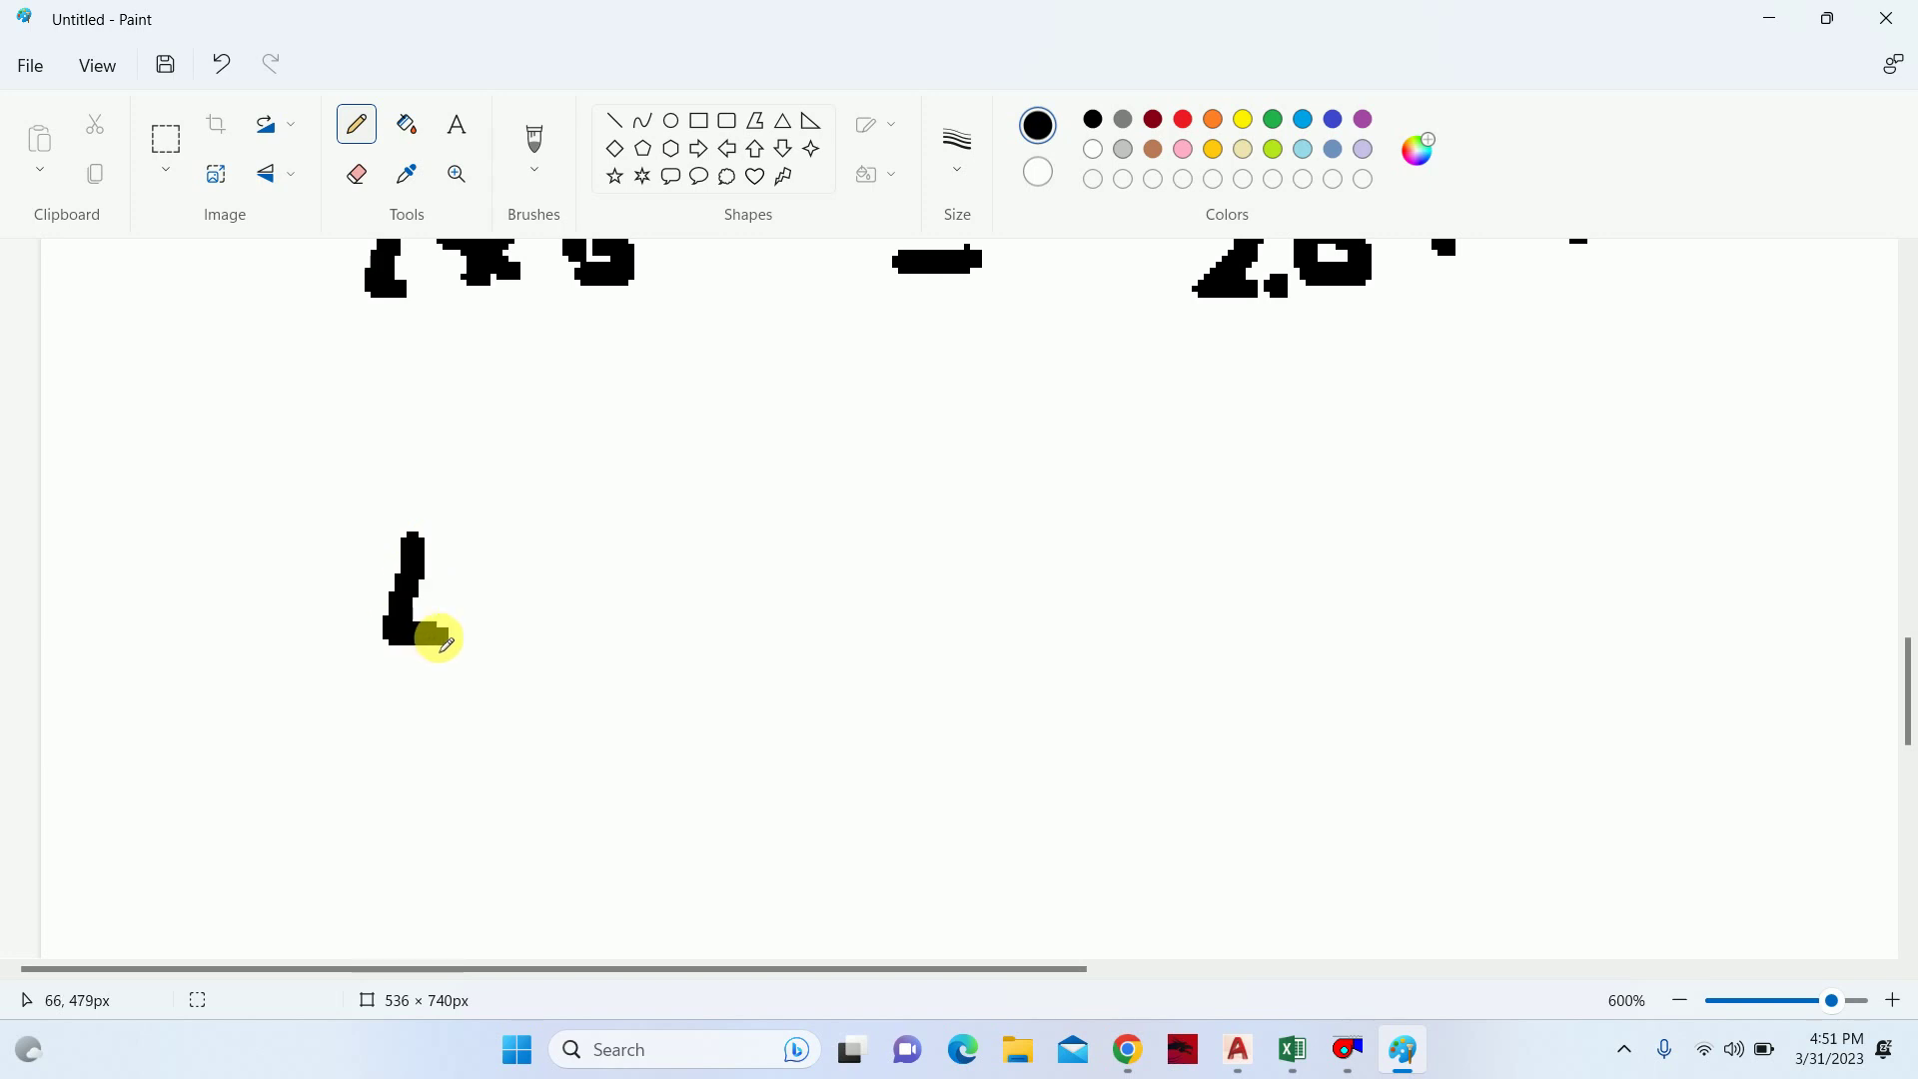
pyautogui.moveTo(530, 580)
pyautogui.mouseDown()
pyautogui.moveTo(582, 591)
pyautogui.moveTo(592, 617)
pyautogui.mouseUp()
pyautogui.moveTo(597, 553); pyautogui.dragTo(524, 636)
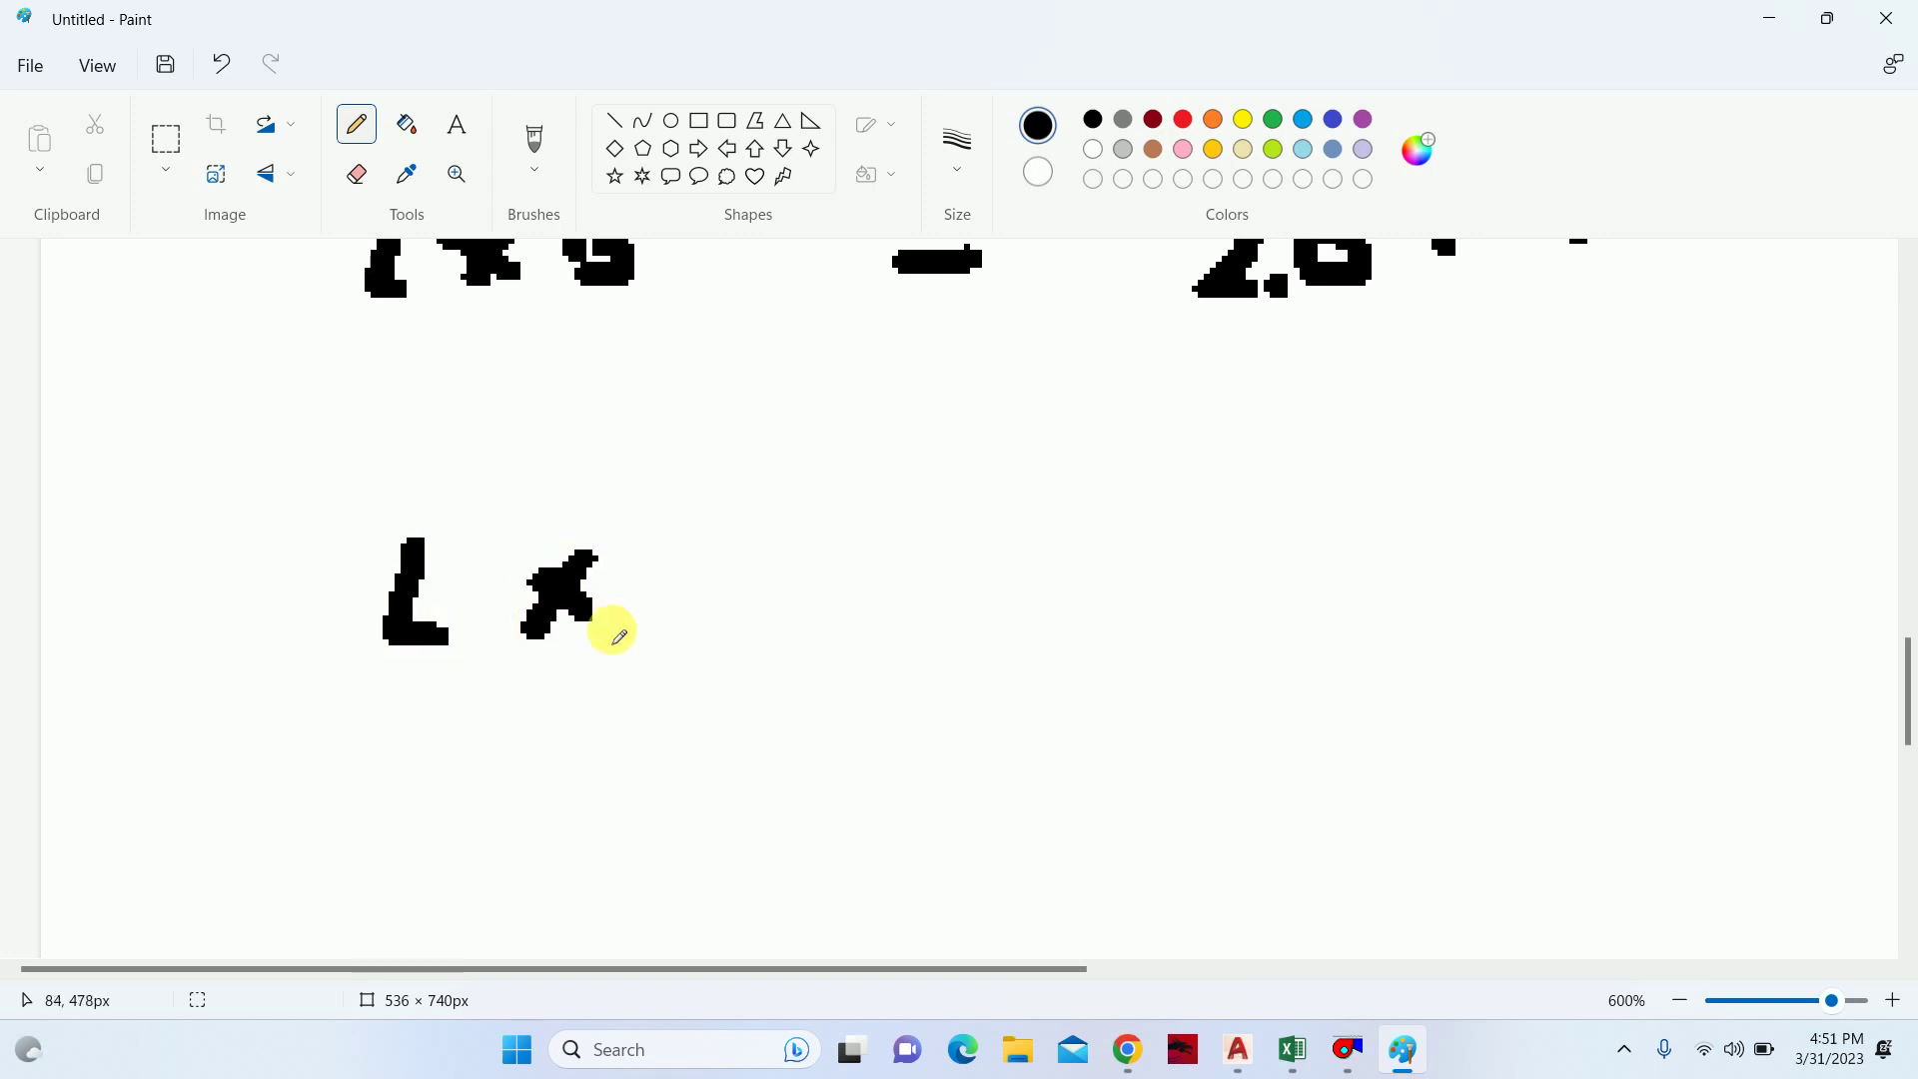
pyautogui.moveTo(713, 510)
pyautogui.mouseDown()
pyautogui.moveTo(711, 543)
pyautogui.moveTo(758, 522)
pyautogui.moveTo(764, 611)
pyautogui.mouseUp()
pyautogui.scroll(2, 999, 500)
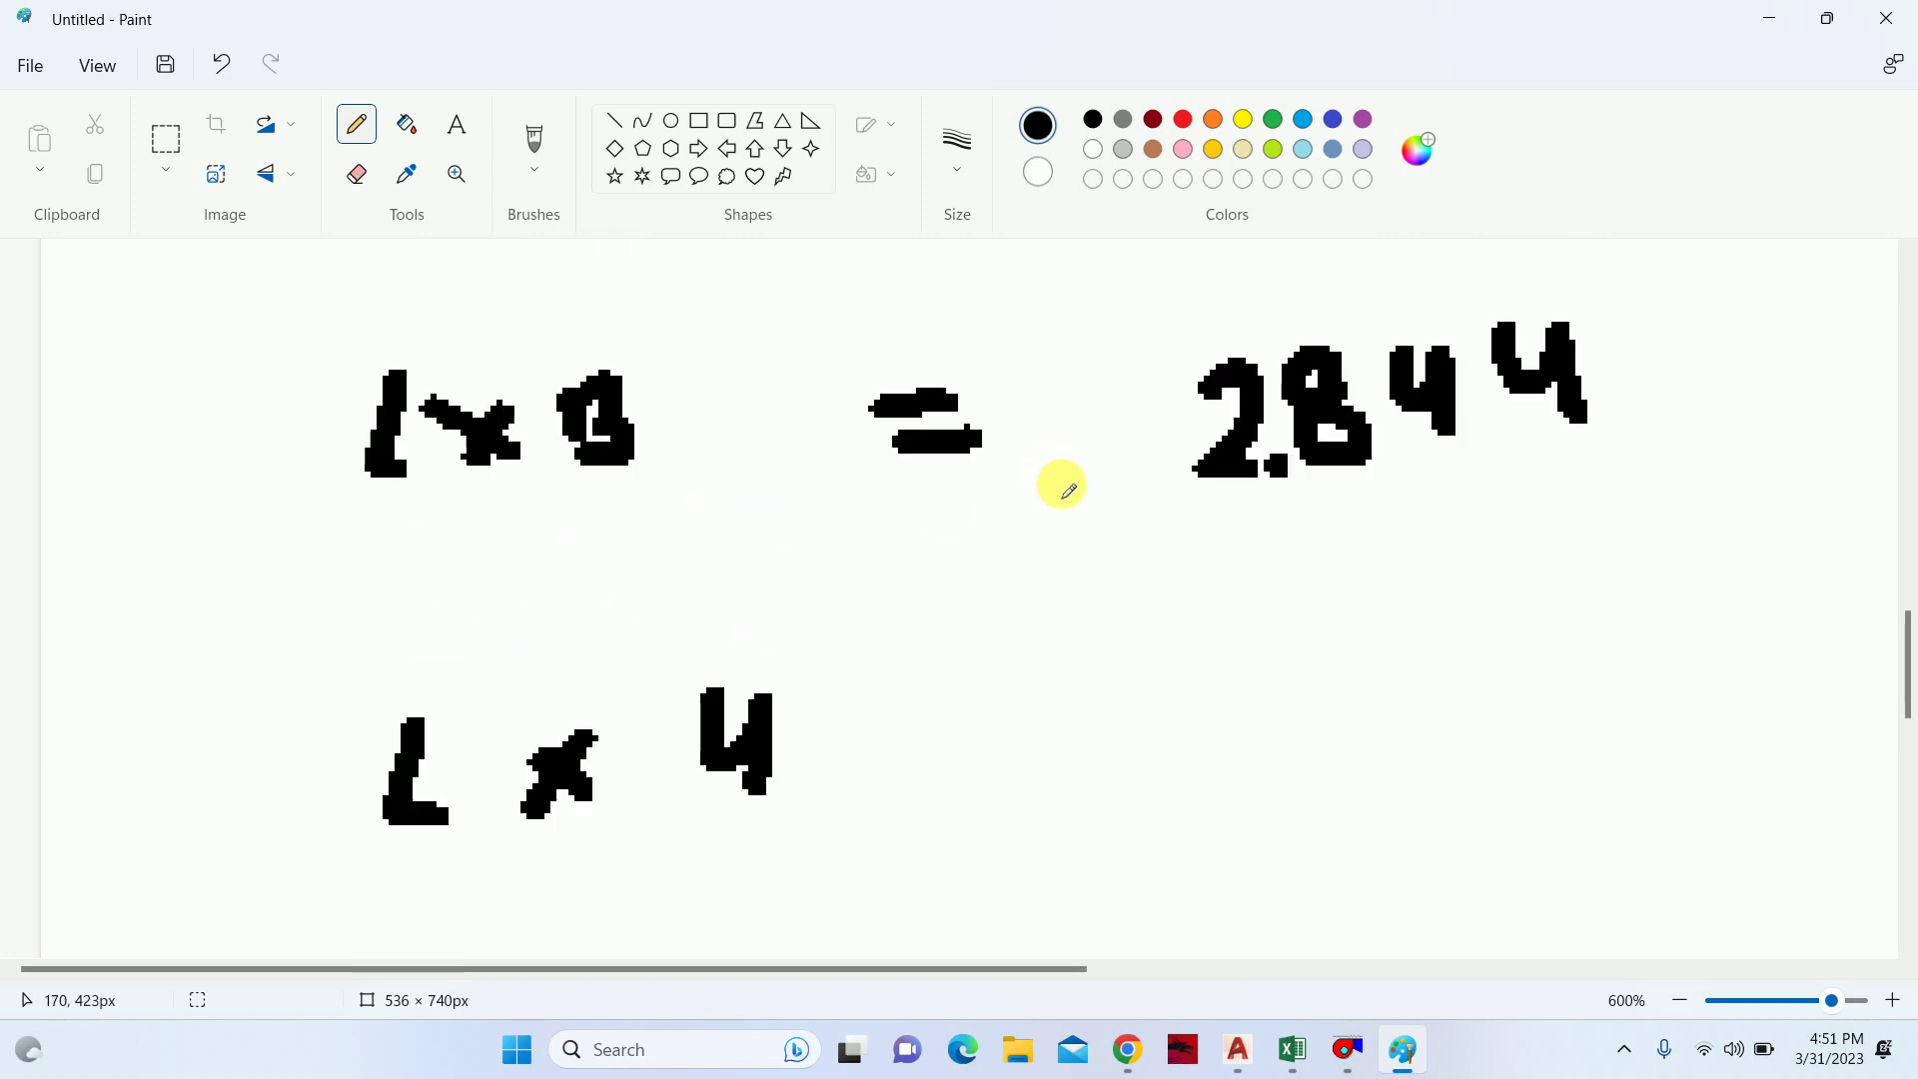
pyautogui.scroll(-2, 830, 599)
pyautogui.moveTo(680, 664)
pyautogui.mouseDown()
pyautogui.moveTo(783, 649)
pyautogui.moveTo(700, 756)
pyautogui.mouseUp()
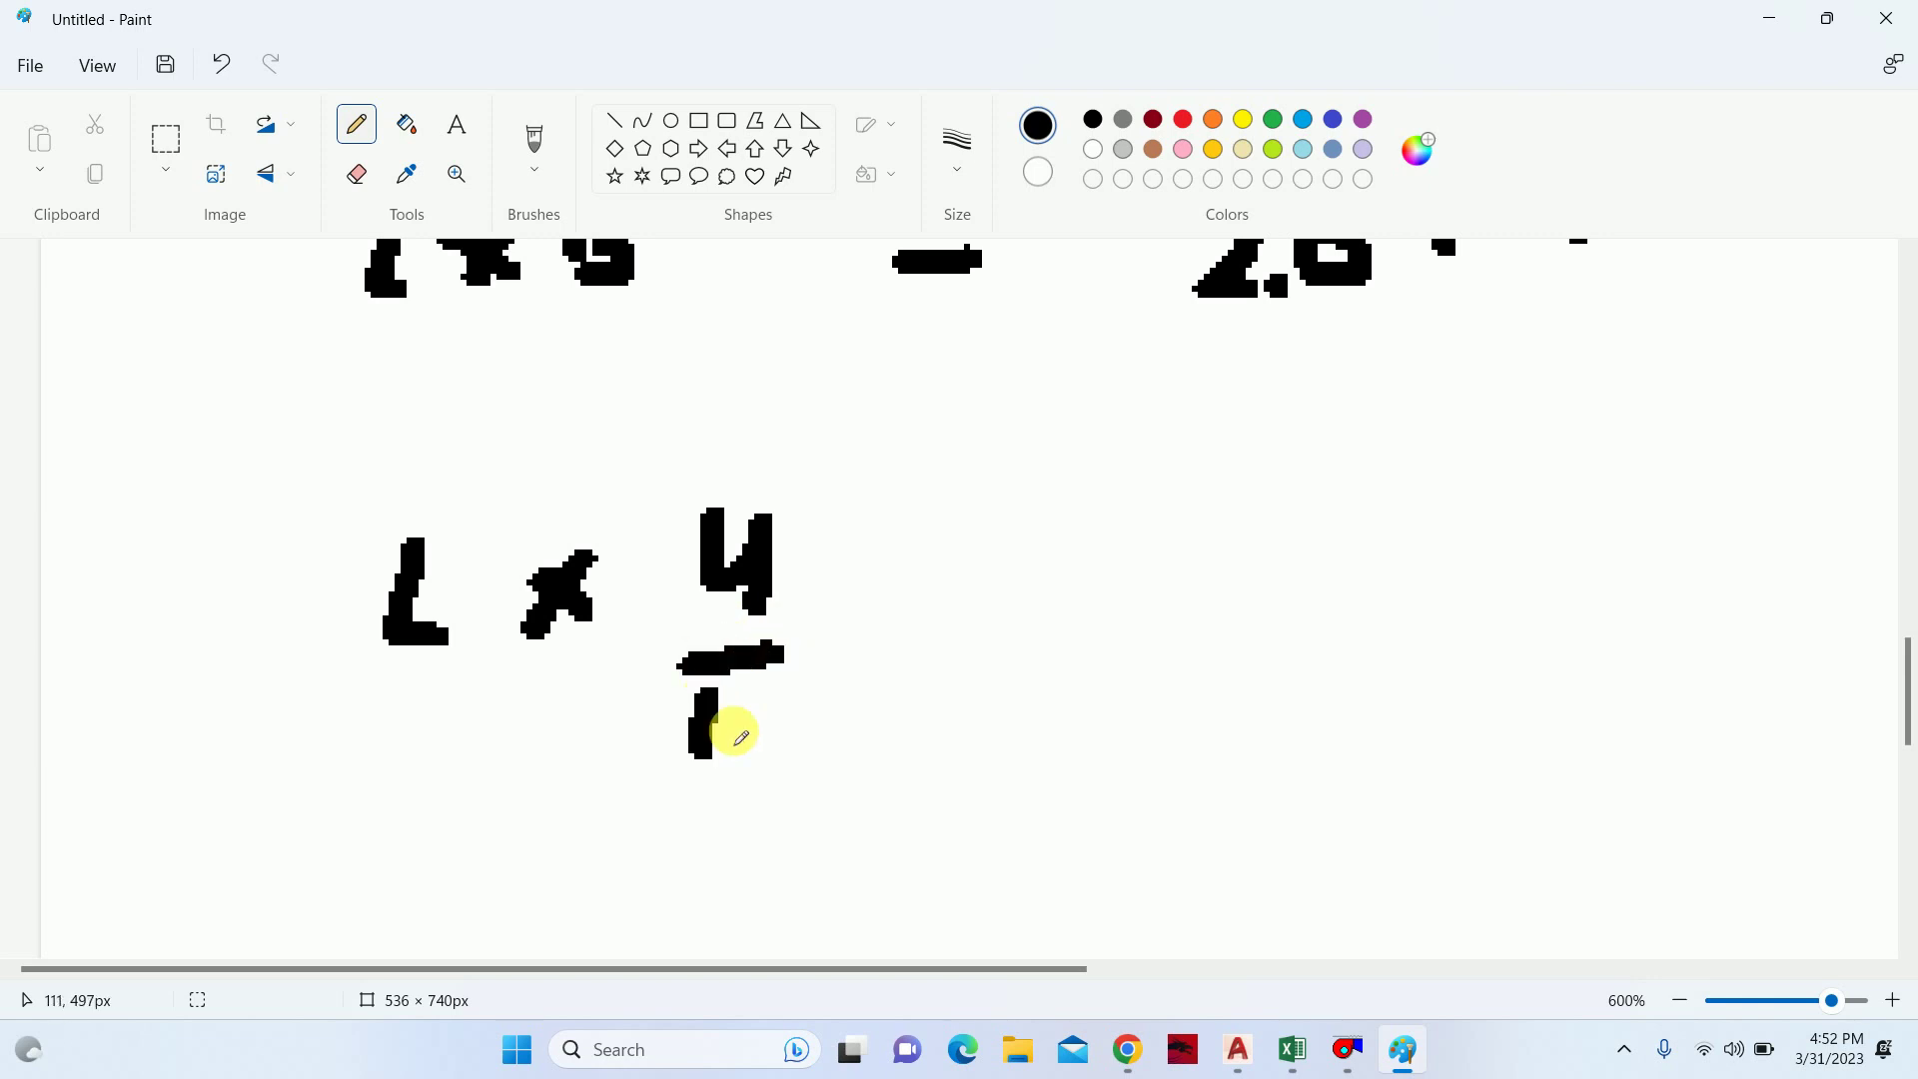
pyautogui.moveTo(747, 691); pyautogui.dragTo(796, 772)
pyautogui.moveTo(942, 660); pyautogui.dragTo(1029, 659)
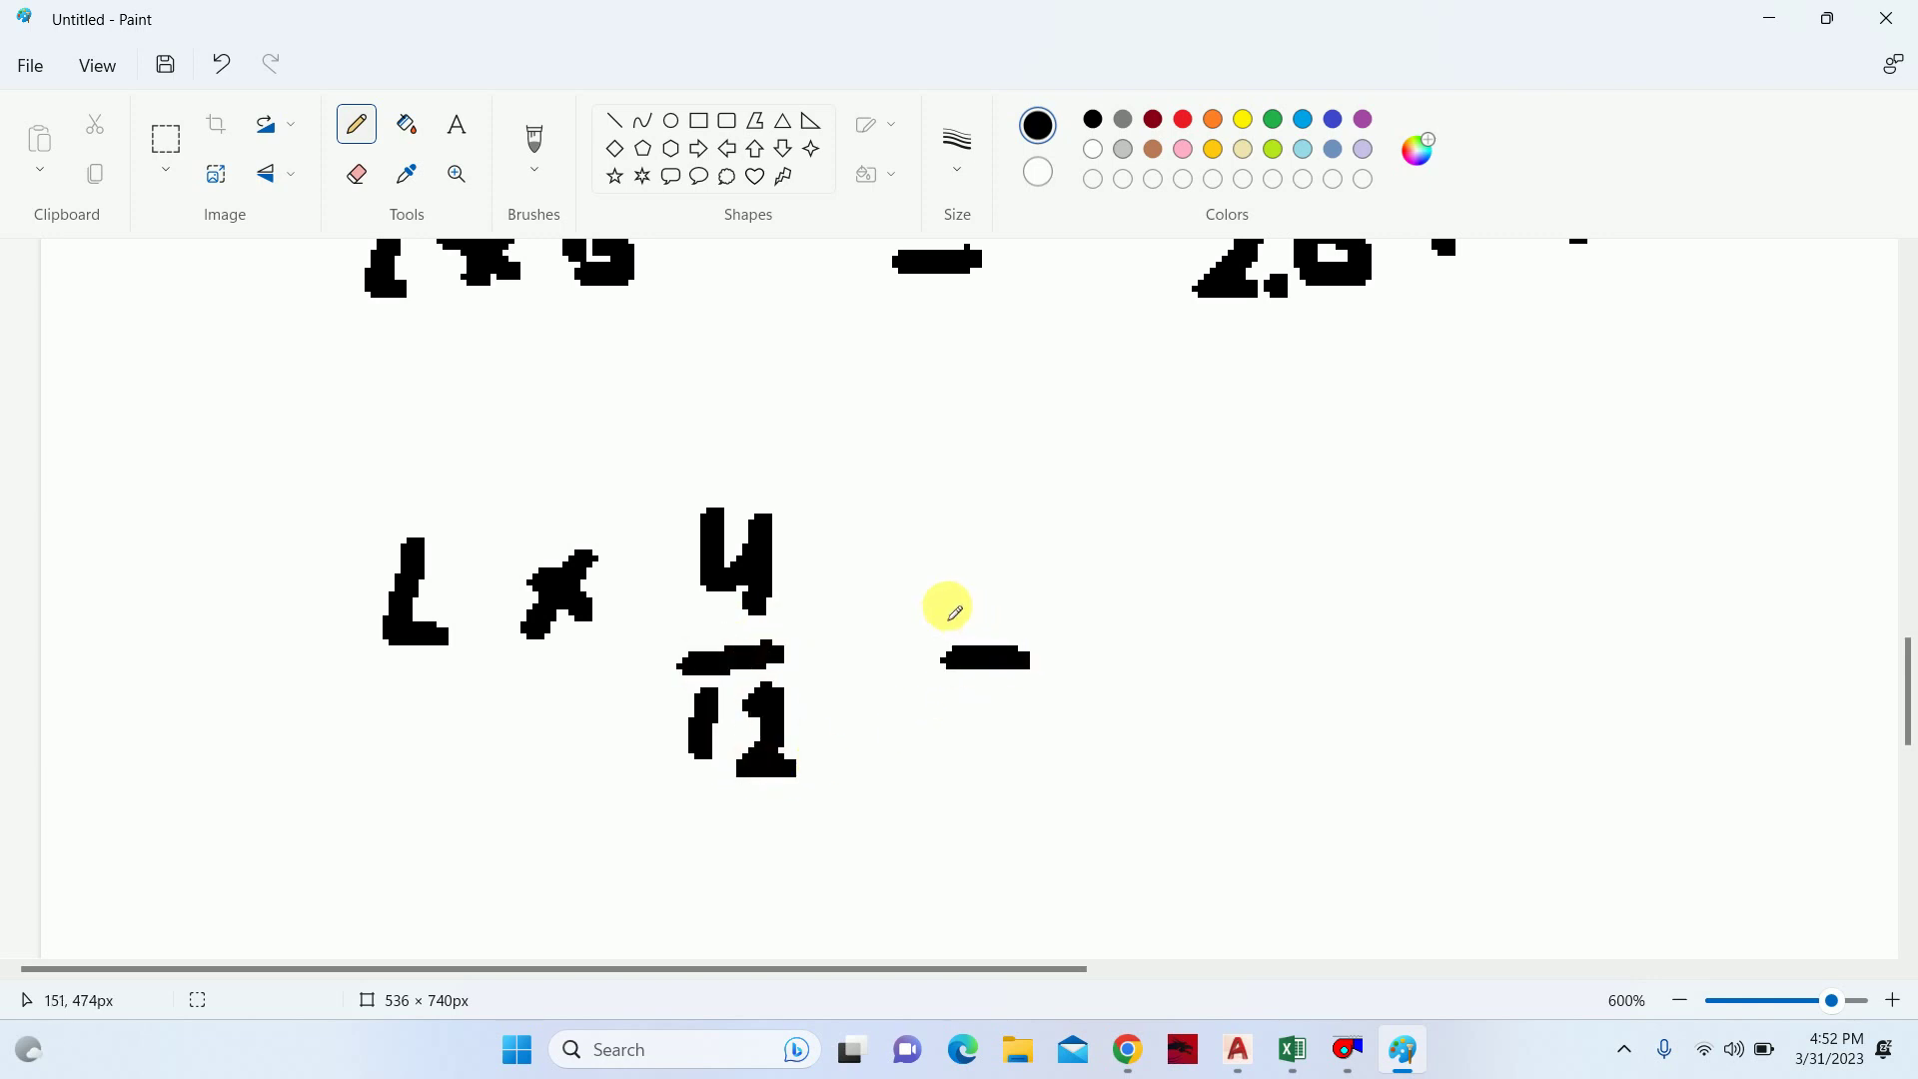
pyautogui.moveTo(936, 604); pyautogui.dragTo(1012, 603)
pyautogui.moveTo(1221, 565)
pyautogui.mouseDown()
pyautogui.moveTo(1226, 634)
pyautogui.moveTo(1264, 652)
pyautogui.mouseUp()
pyautogui.moveTo(1305, 590); pyautogui.dragTo(1327, 597)
pyautogui.moveTo(1448, 550)
pyautogui.mouseDown()
pyautogui.moveTo(1427, 651)
pyautogui.moveTo(1447, 561)
pyautogui.moveTo(1551, 564)
pyautogui.moveTo(1543, 640)
pyautogui.mouseUp()
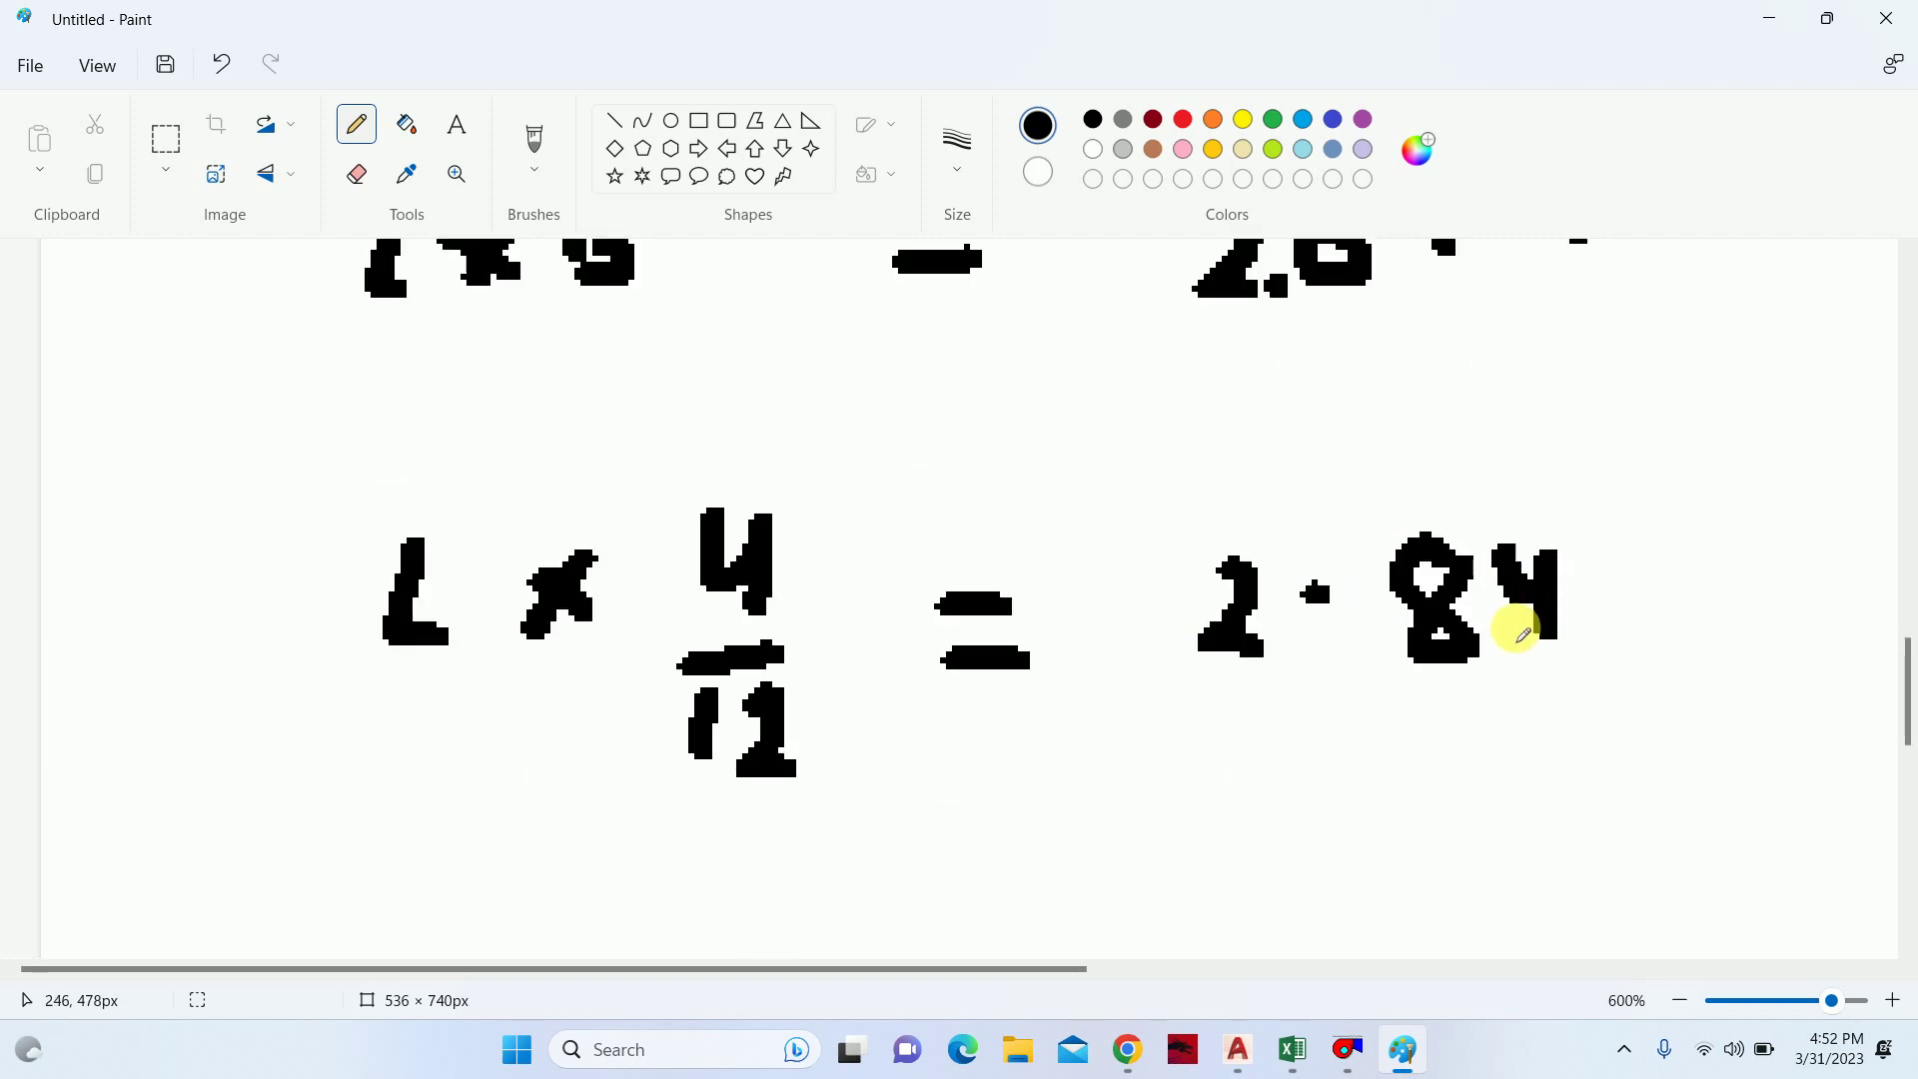
pyautogui.moveTo(1584, 530)
pyautogui.mouseDown()
pyautogui.moveTo(1593, 569)
pyautogui.moveTo(1628, 594)
pyautogui.mouseUp()
pyautogui.moveTo(1613, 530); pyautogui.dragTo(1615, 659)
# - Rearrange to L = 2.844 x 12 / 4, cancelling the 12 against 4 to 3
pyautogui.scroll(-3, 861, 734)
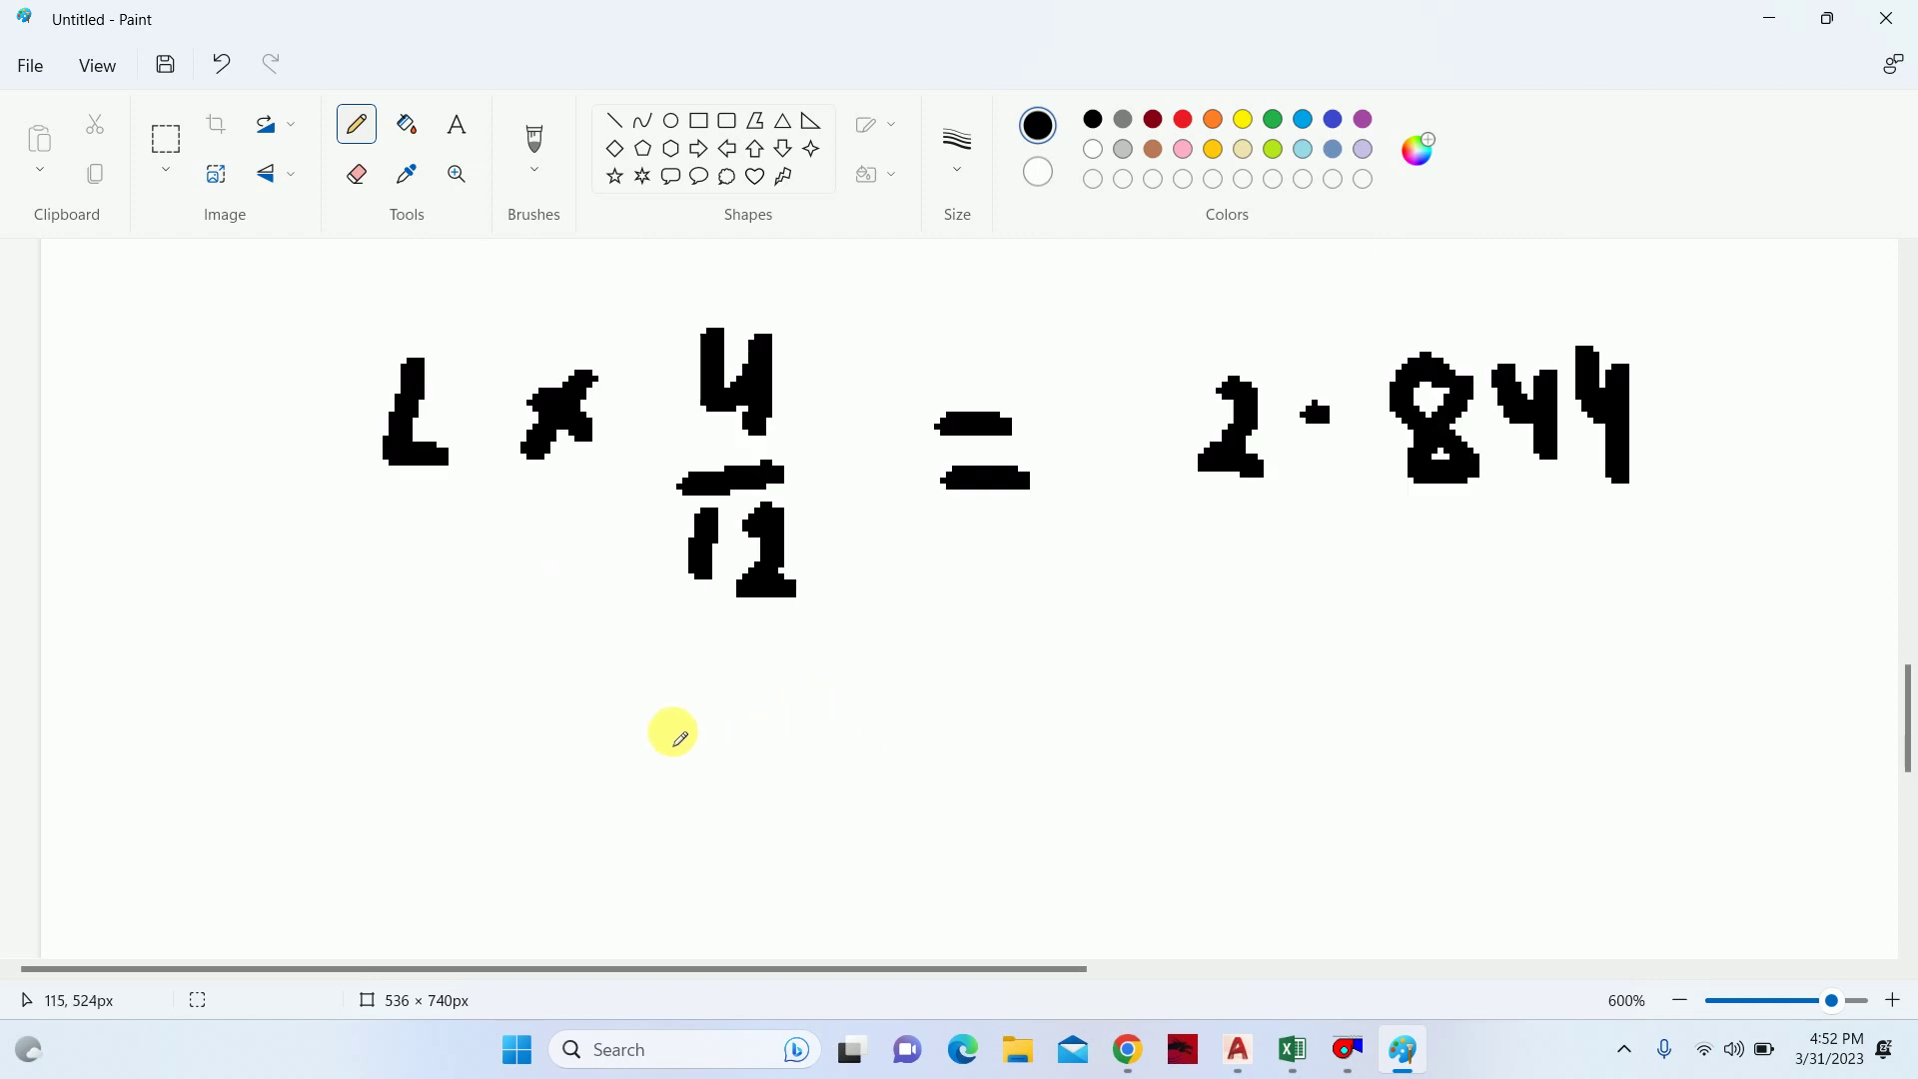
pyautogui.moveTo(614, 709); pyautogui.dragTo(654, 804)
pyautogui.moveTo(809, 747); pyautogui.dragTo(885, 748)
pyautogui.moveTo(804, 794); pyautogui.dragTo(867, 797)
pyautogui.moveTo(1044, 708); pyautogui.dragTo(1094, 790)
pyautogui.click(1137, 741)
pyautogui.moveTo(1241, 678)
pyautogui.mouseDown()
pyautogui.moveTo(1247, 765)
pyautogui.moveTo(1250, 707)
pyautogui.moveTo(1315, 694)
pyautogui.mouseUp()
pyautogui.moveTo(1321, 769)
pyautogui.mouseDown()
pyautogui.moveTo(1332, 661)
pyautogui.moveTo(1417, 681)
pyautogui.moveTo(1439, 764)
pyautogui.mouseUp()
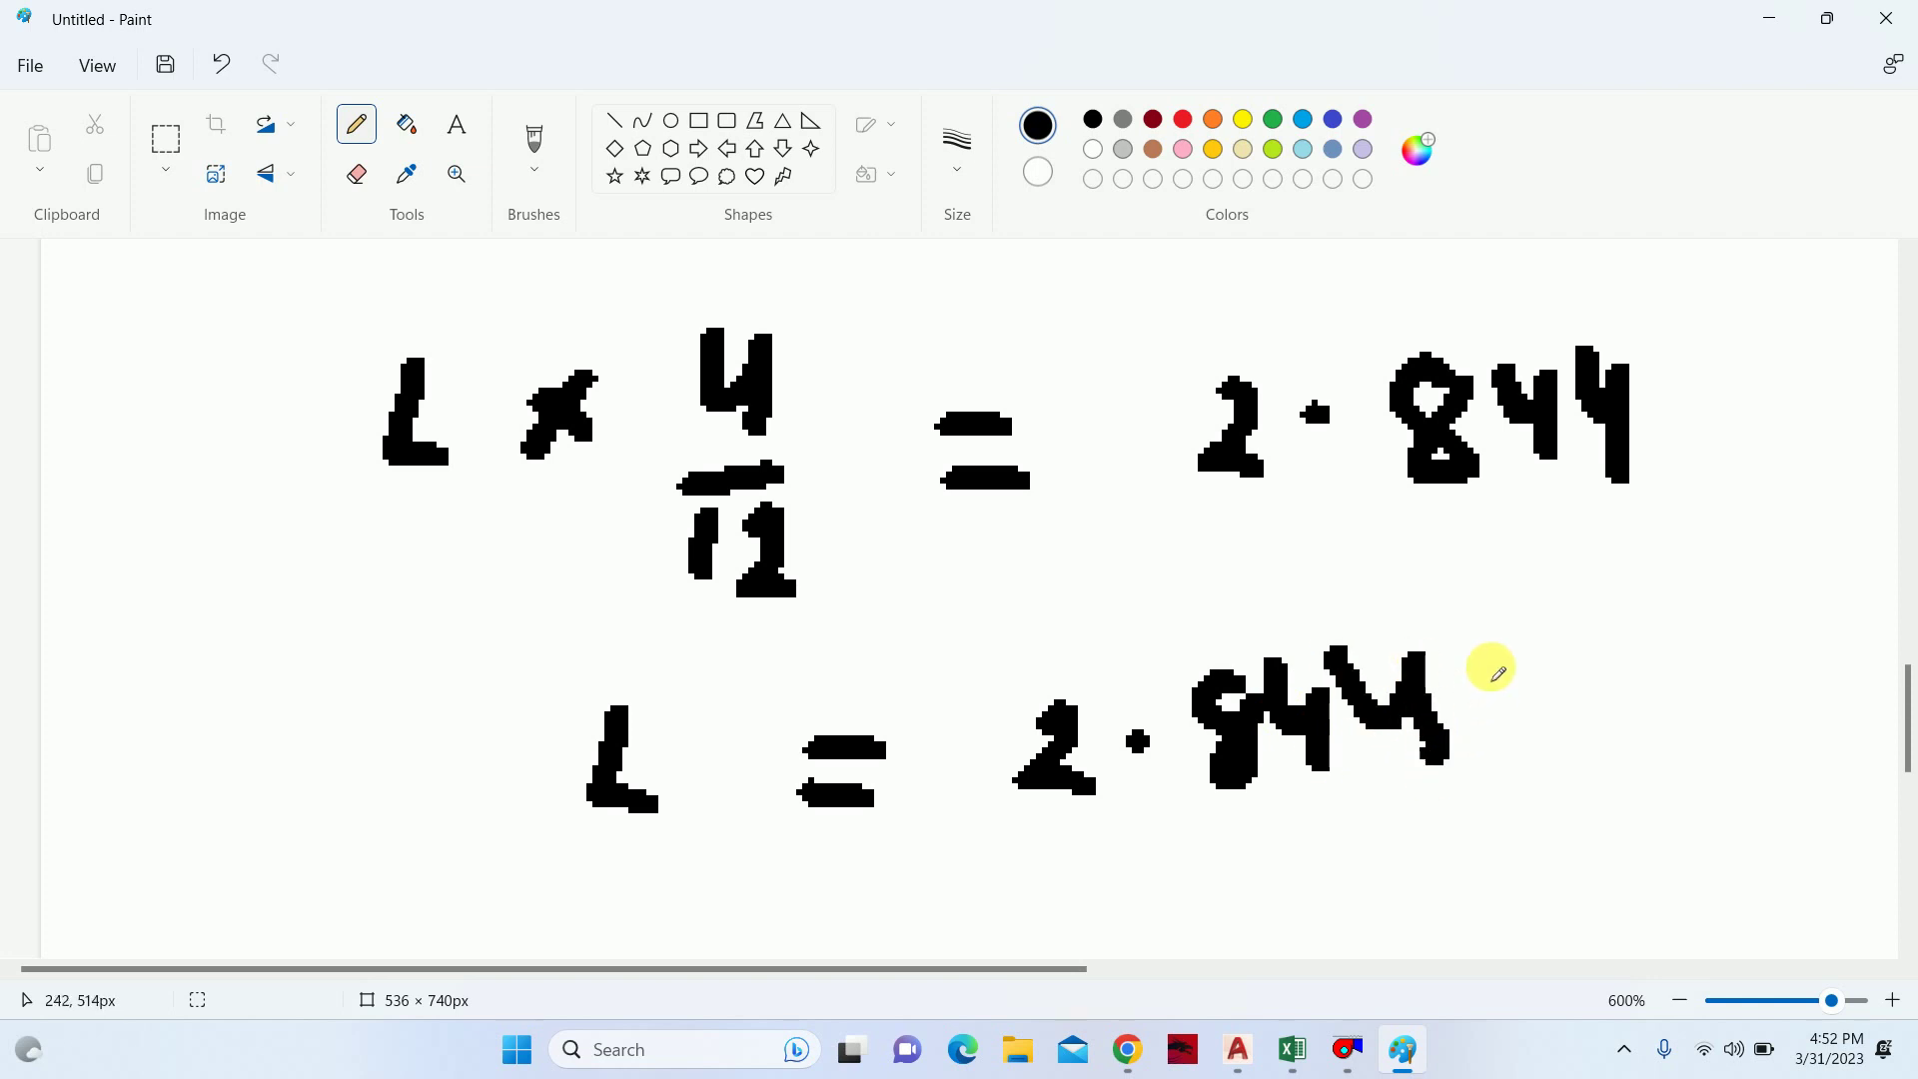
pyautogui.moveTo(1486, 662); pyautogui.dragTo(1559, 738)
pyautogui.moveTo(1554, 649)
pyautogui.mouseDown()
pyautogui.moveTo(1507, 777)
pyautogui.moveTo(1644, 738)
pyautogui.mouseUp()
pyautogui.moveTo(1649, 654); pyautogui.dragTo(1737, 708)
pyautogui.moveTo(1049, 885); pyautogui.dragTo(1838, 769)
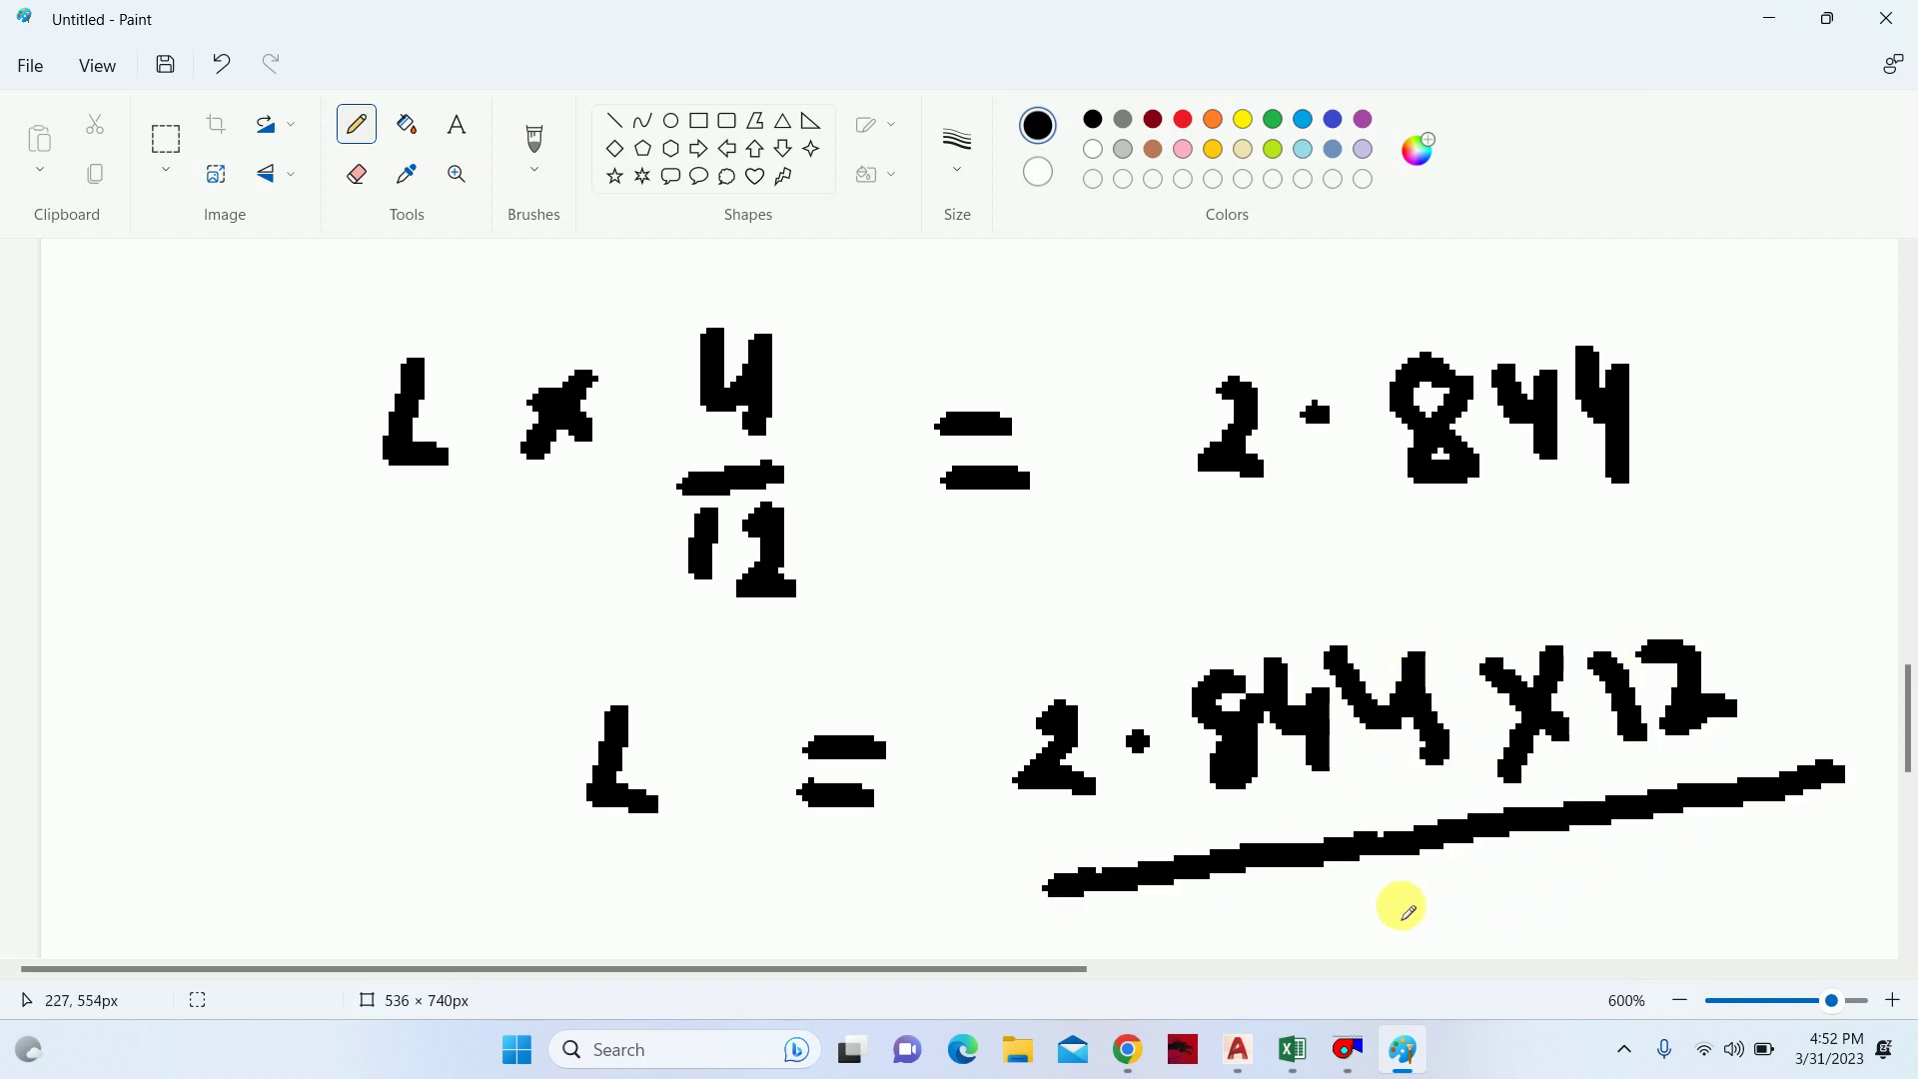
pyautogui.moveTo(1391, 894)
pyautogui.mouseDown()
pyautogui.moveTo(1465, 904)
pyautogui.moveTo(1476, 954)
pyautogui.mouseUp()
pyautogui.moveTo(1639, 849); pyautogui.dragTo(1654, 914)
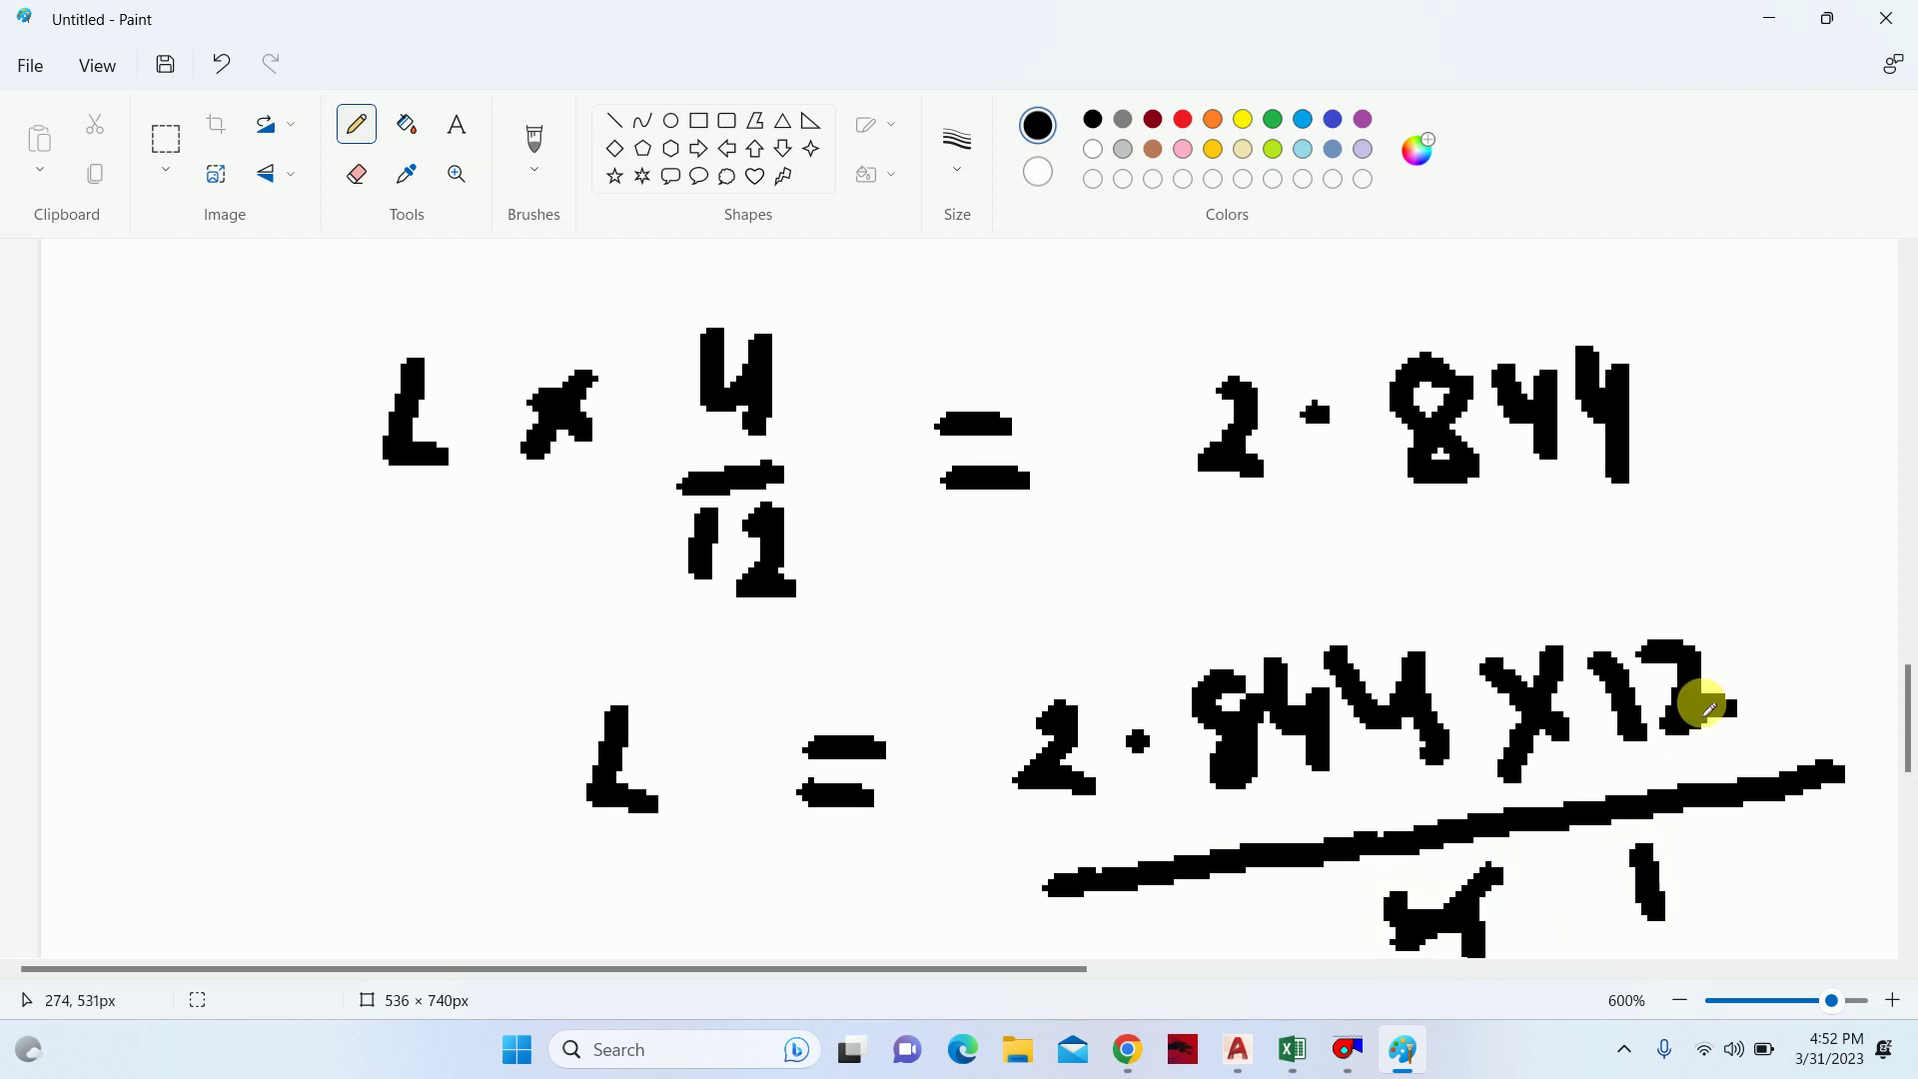
pyautogui.moveTo(1711, 597); pyautogui.dragTo(1607, 748)
pyautogui.moveTo(1591, 541)
pyautogui.mouseDown()
pyautogui.moveTo(1625, 575)
pyautogui.moveTo(1605, 599)
pyautogui.mouseUp()
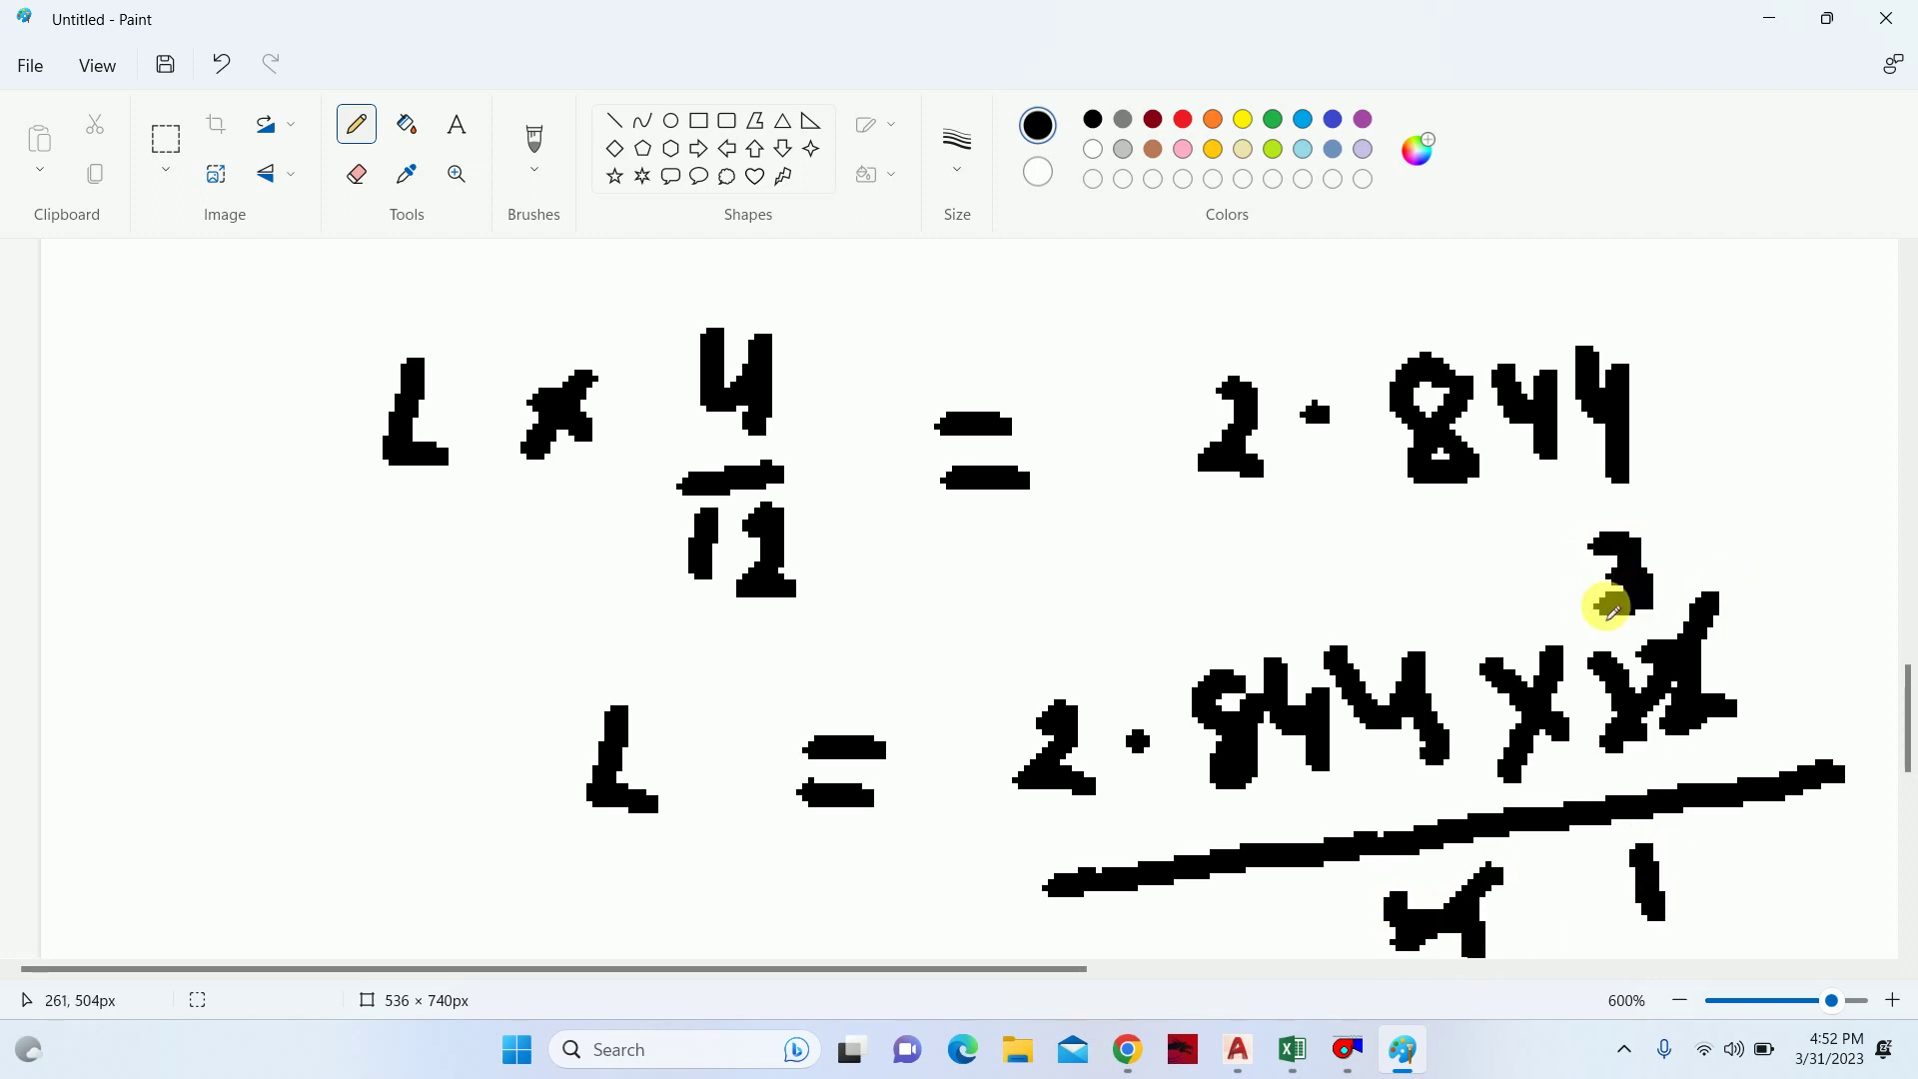
# - Write the final result L = 8.56 on a new line
pyautogui.scroll(-2, 1292, 549)
pyautogui.scroll(-2, 1190, 591)
pyautogui.moveTo(821, 730)
pyautogui.mouseDown()
pyautogui.moveTo(897, 733)
pyautogui.moveTo(879, 781)
pyautogui.mouseUp()
pyautogui.moveTo(575, 703); pyautogui.dragTo(621, 789)
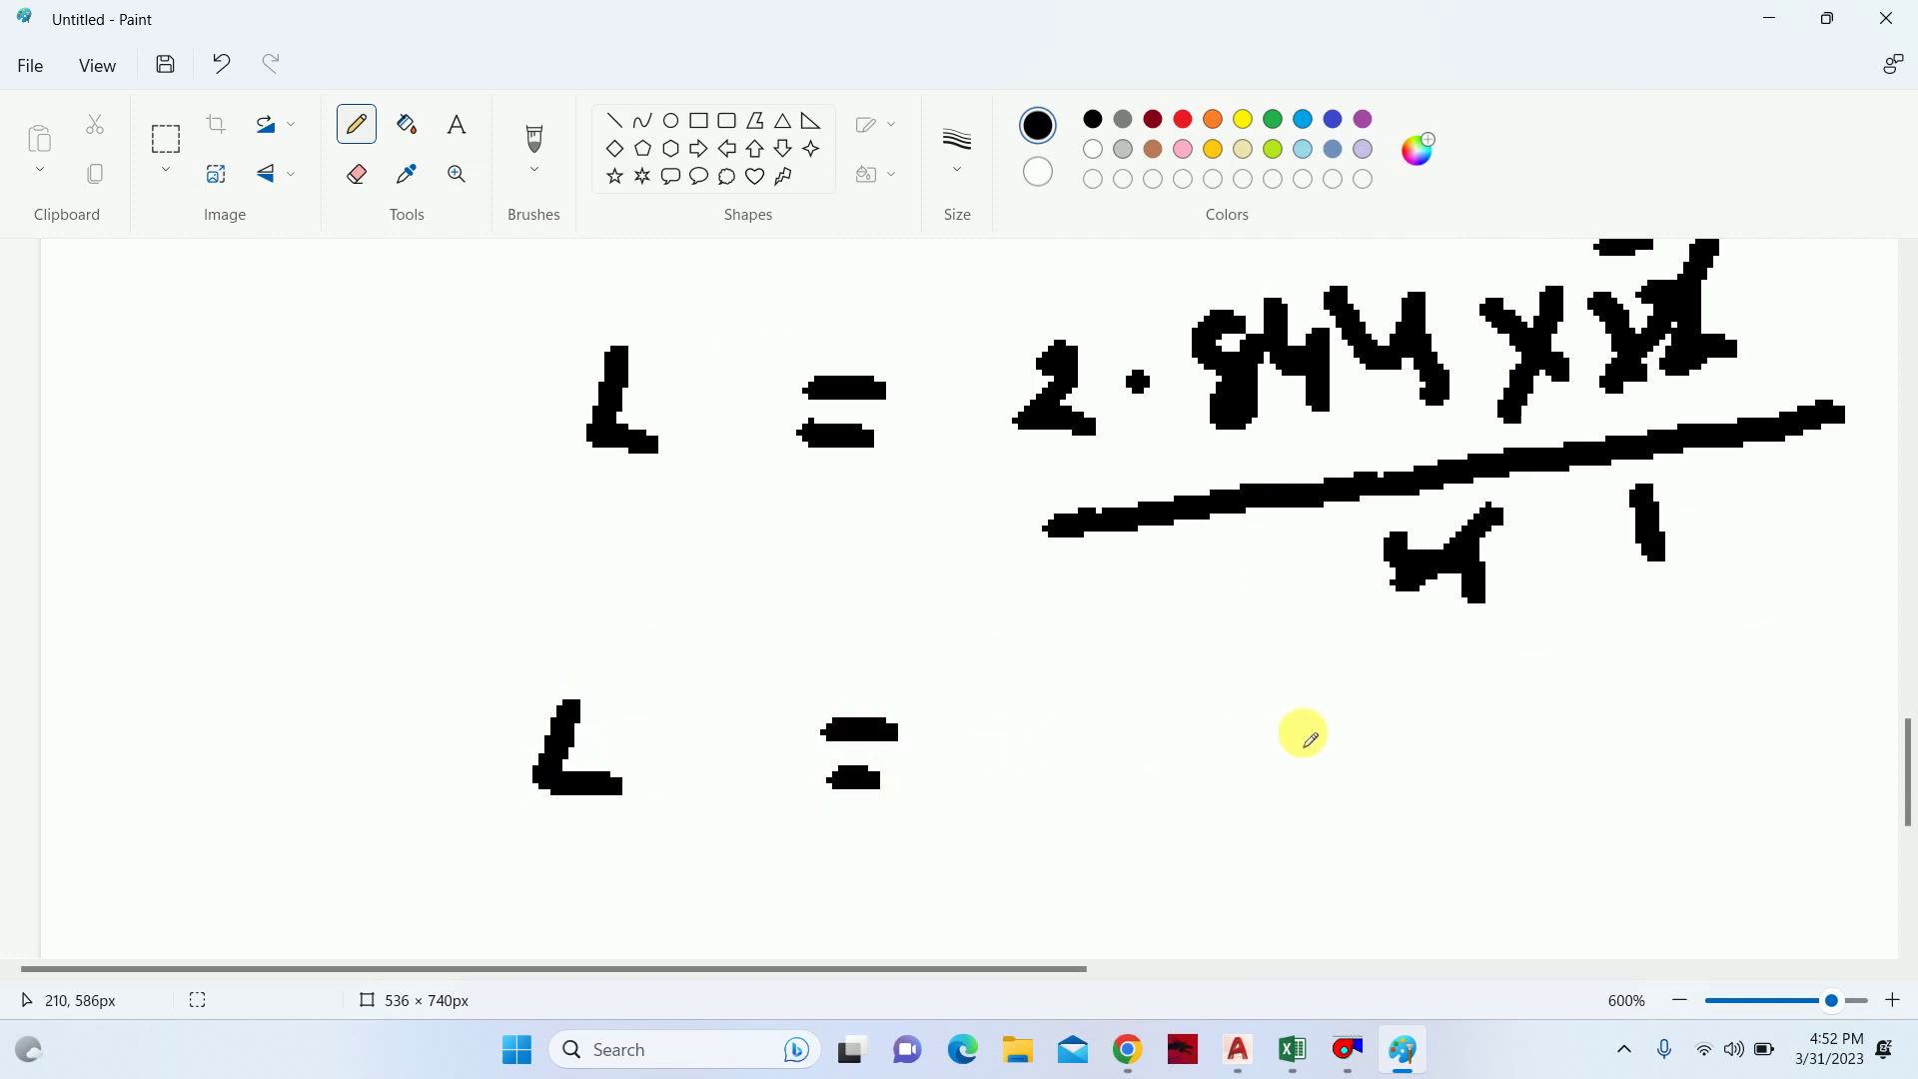
pyautogui.scroll(2, 1304, 735)
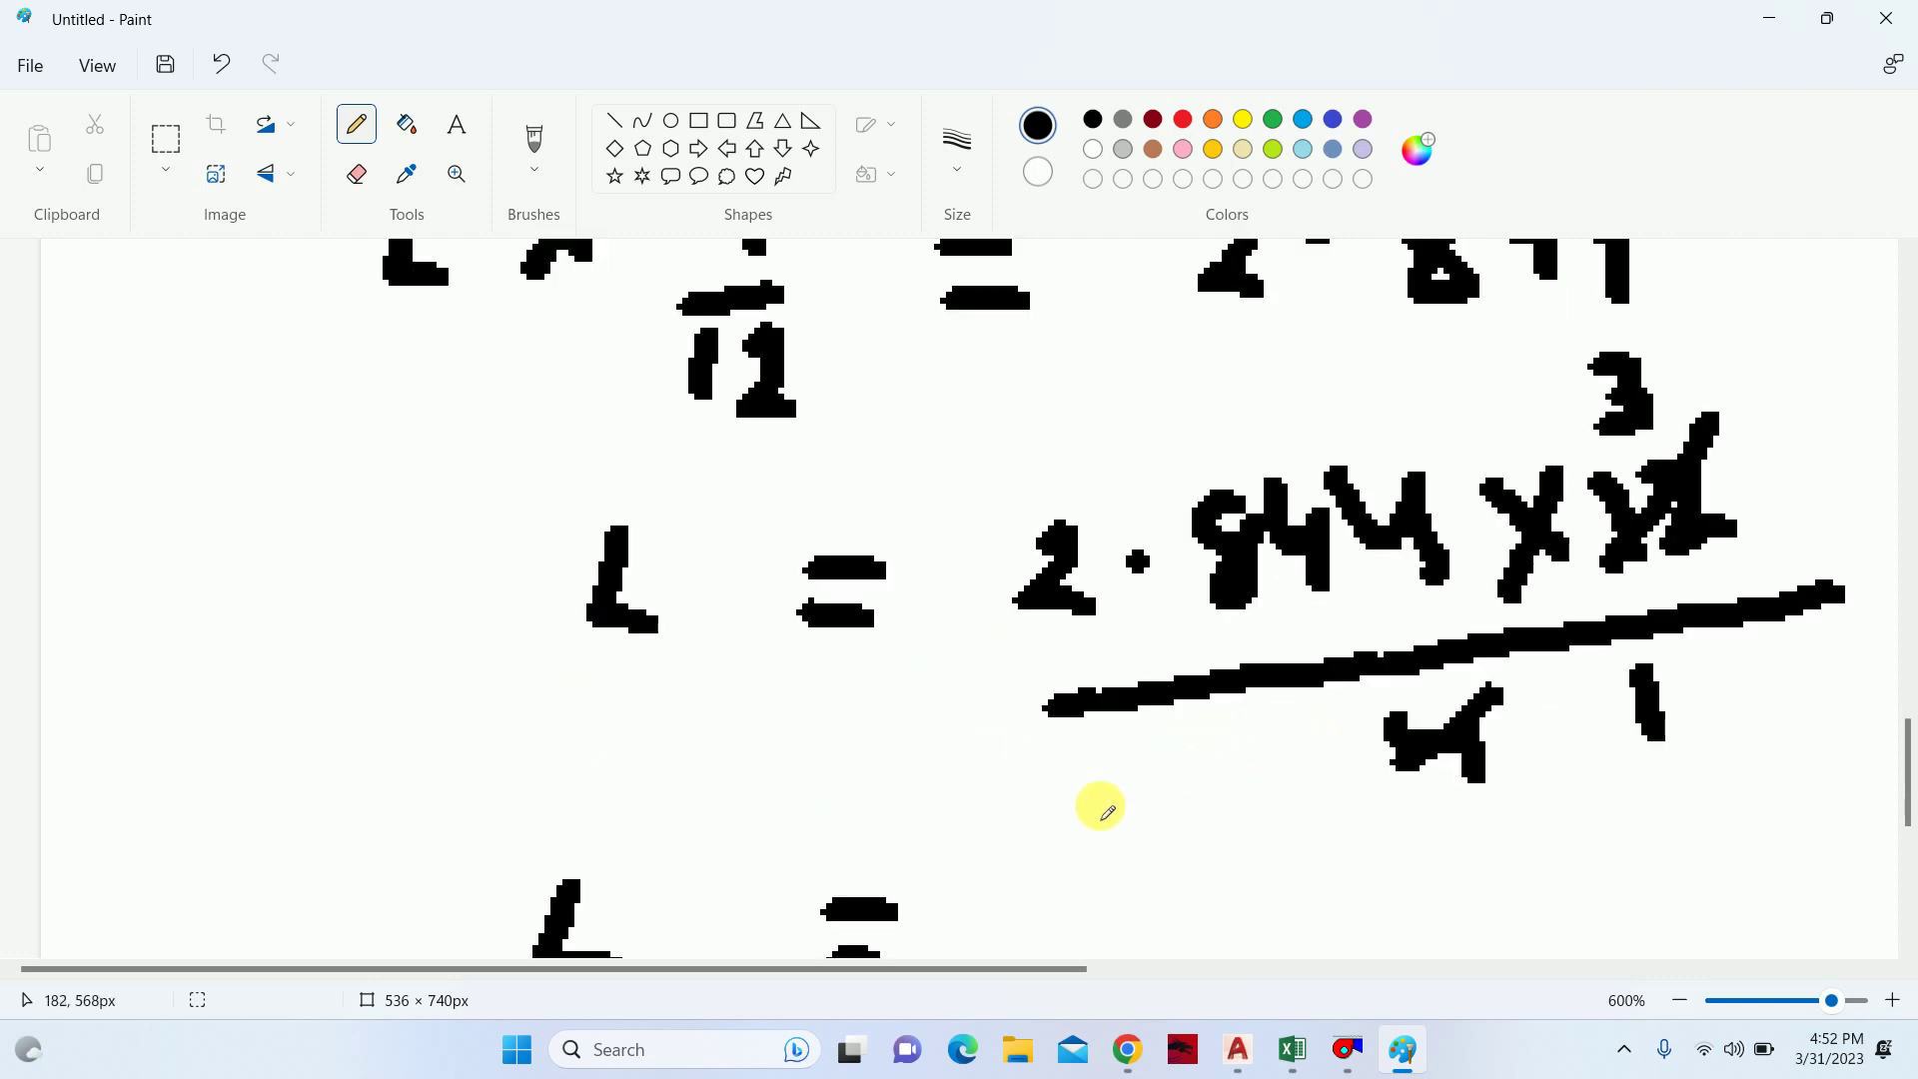
pyautogui.scroll(-2, 1089, 790)
pyautogui.moveTo(1049, 706)
pyautogui.mouseDown()
pyautogui.moveTo(1057, 736)
pyautogui.moveTo(1044, 720)
pyautogui.mouseUp()
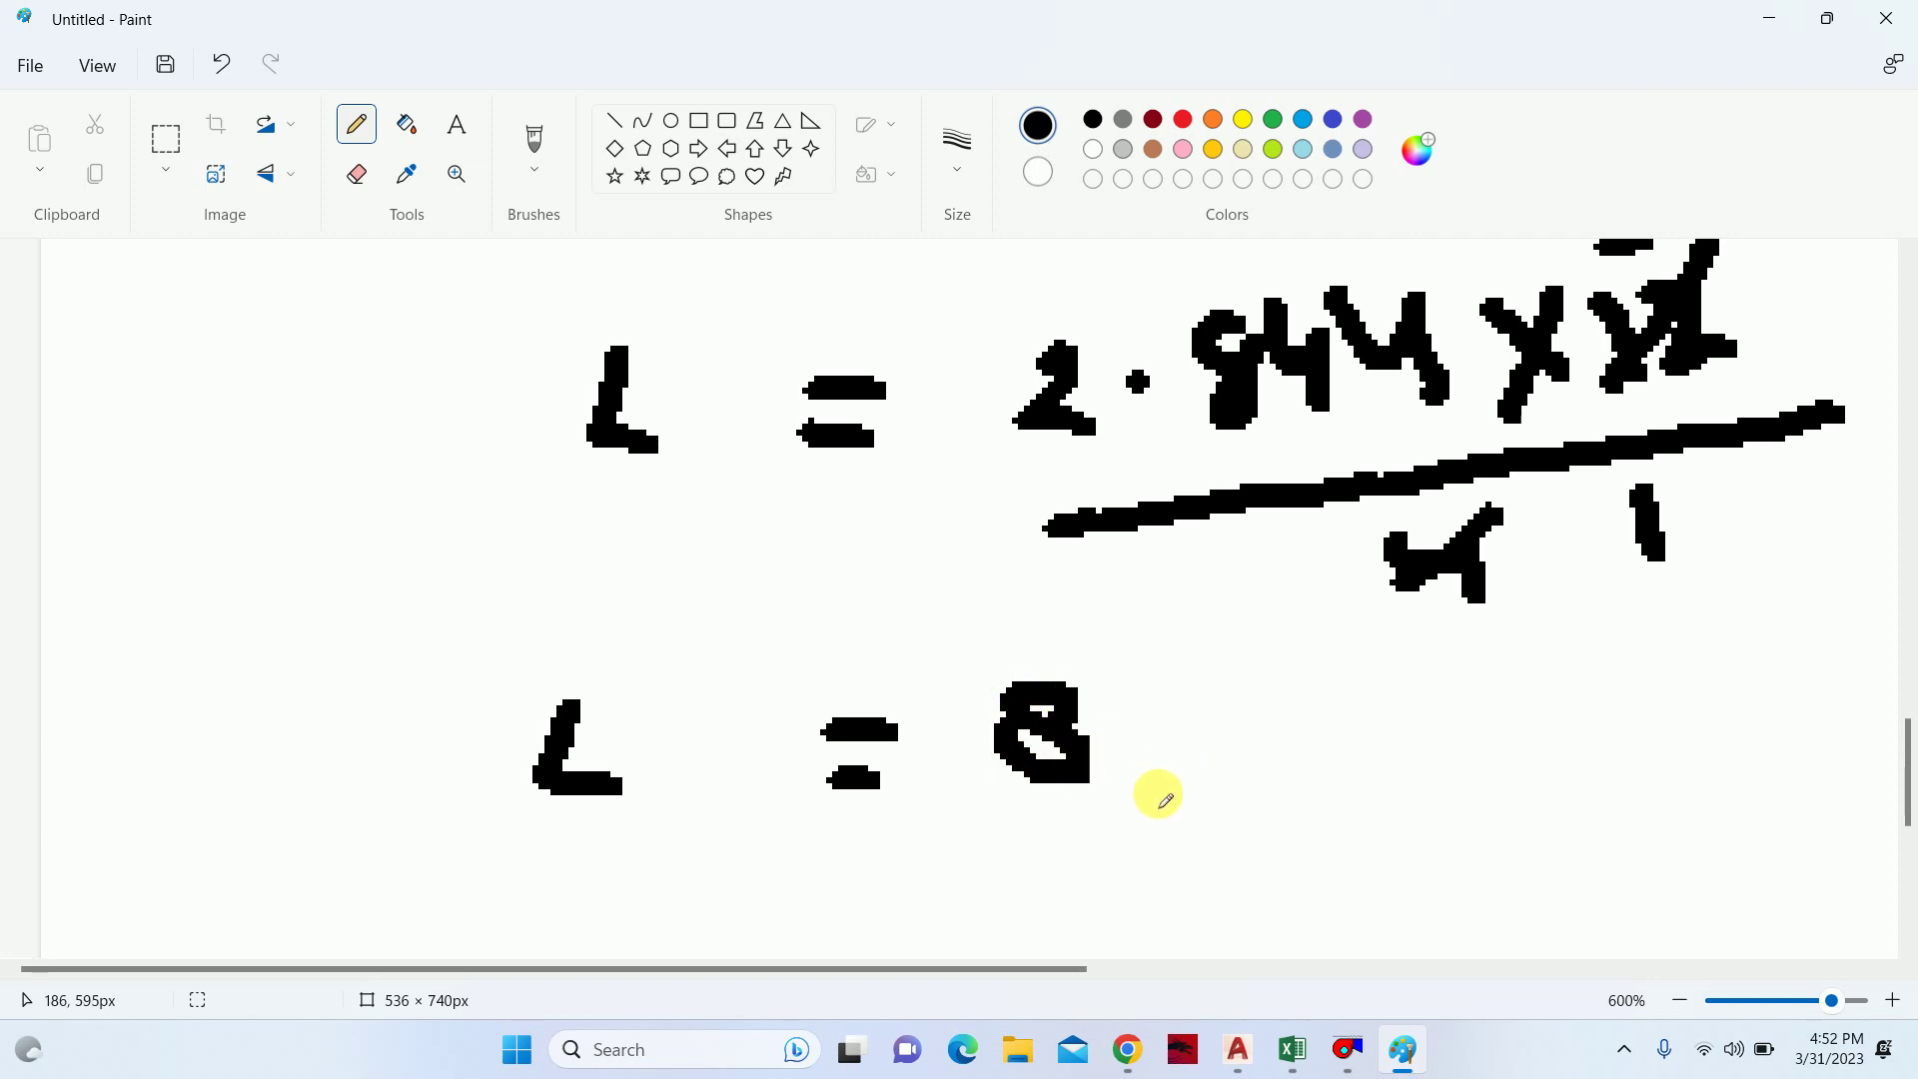
pyautogui.moveTo(1296, 659); pyautogui.dragTo(1221, 754)
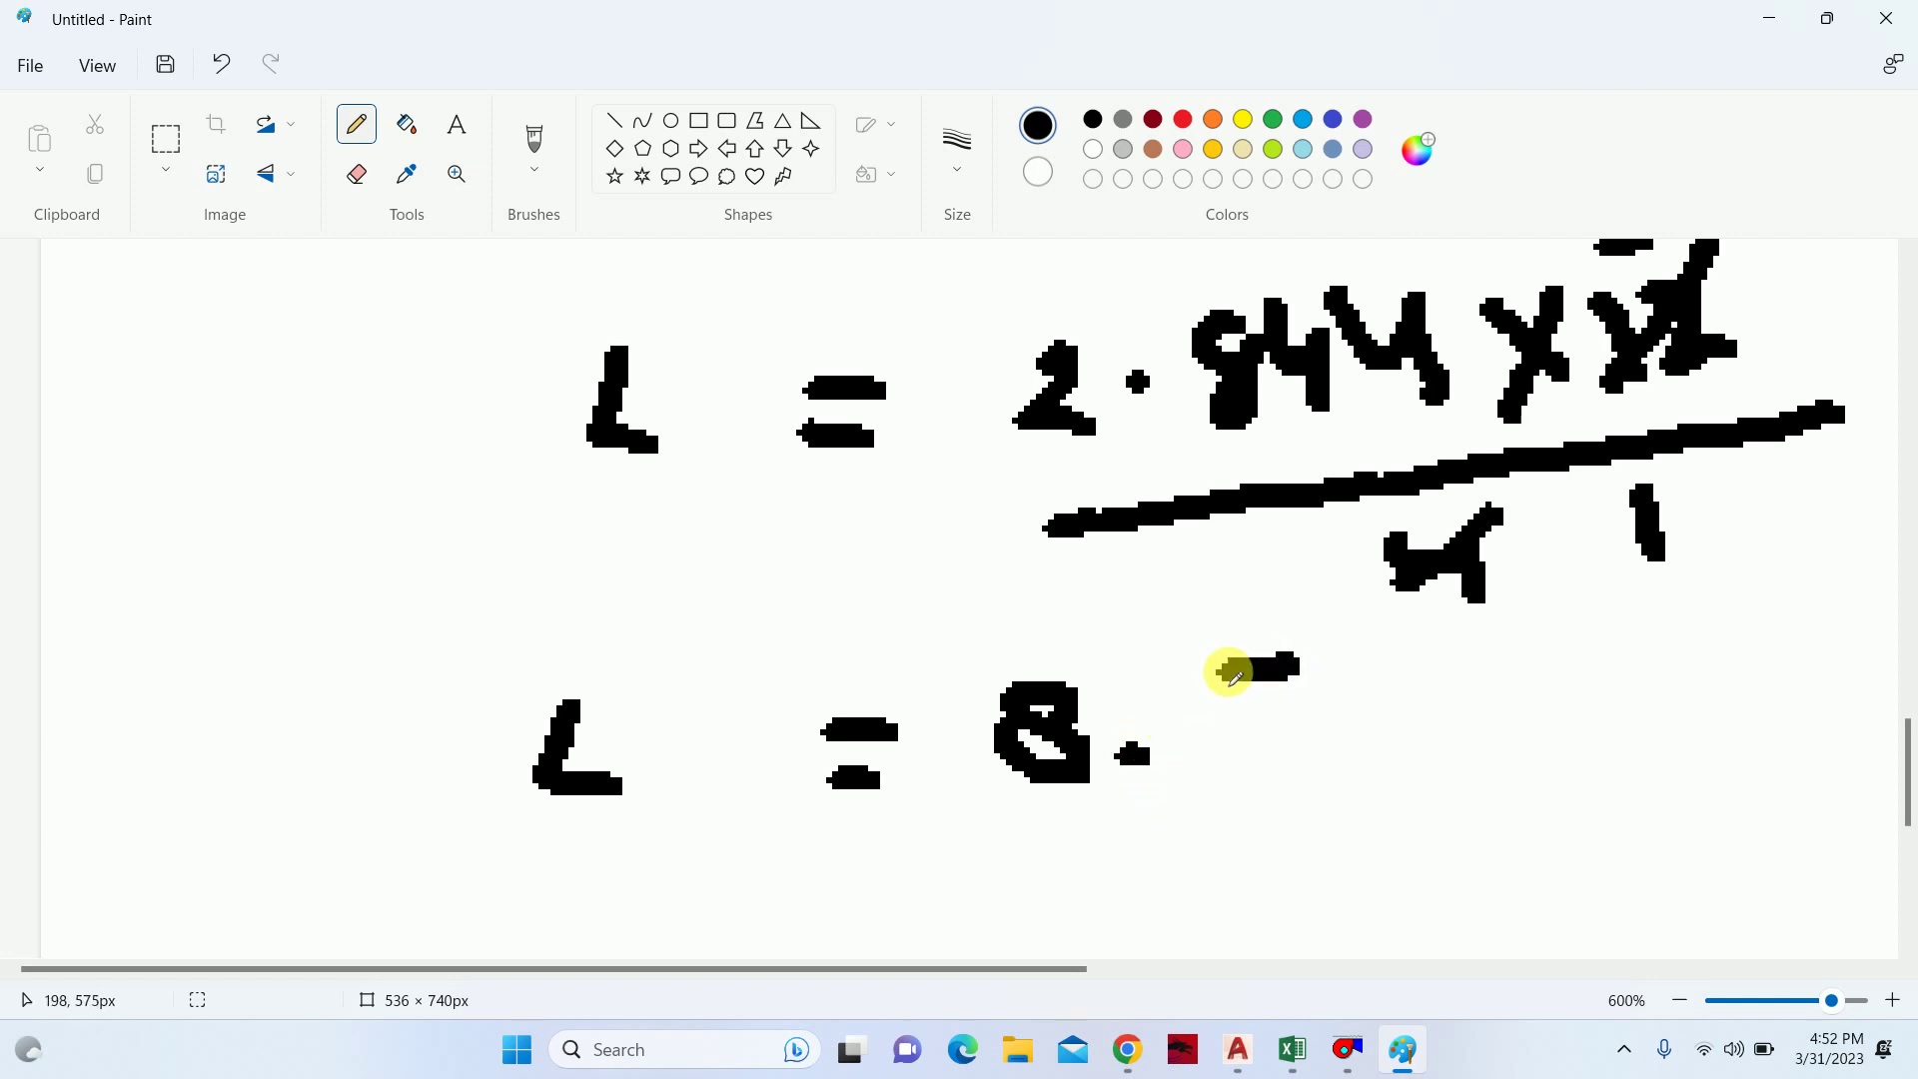
pyautogui.moveTo(1419, 661)
pyautogui.mouseDown()
pyautogui.moveTo(1425, 728)
pyautogui.moveTo(1489, 690)
pyautogui.moveTo(1585, 686)
pyautogui.moveTo(1631, 651)
pyautogui.moveTo(1609, 705)
pyautogui.mouseUp()
pyautogui.moveTo(1548, 640); pyautogui.dragTo(1658, 634)
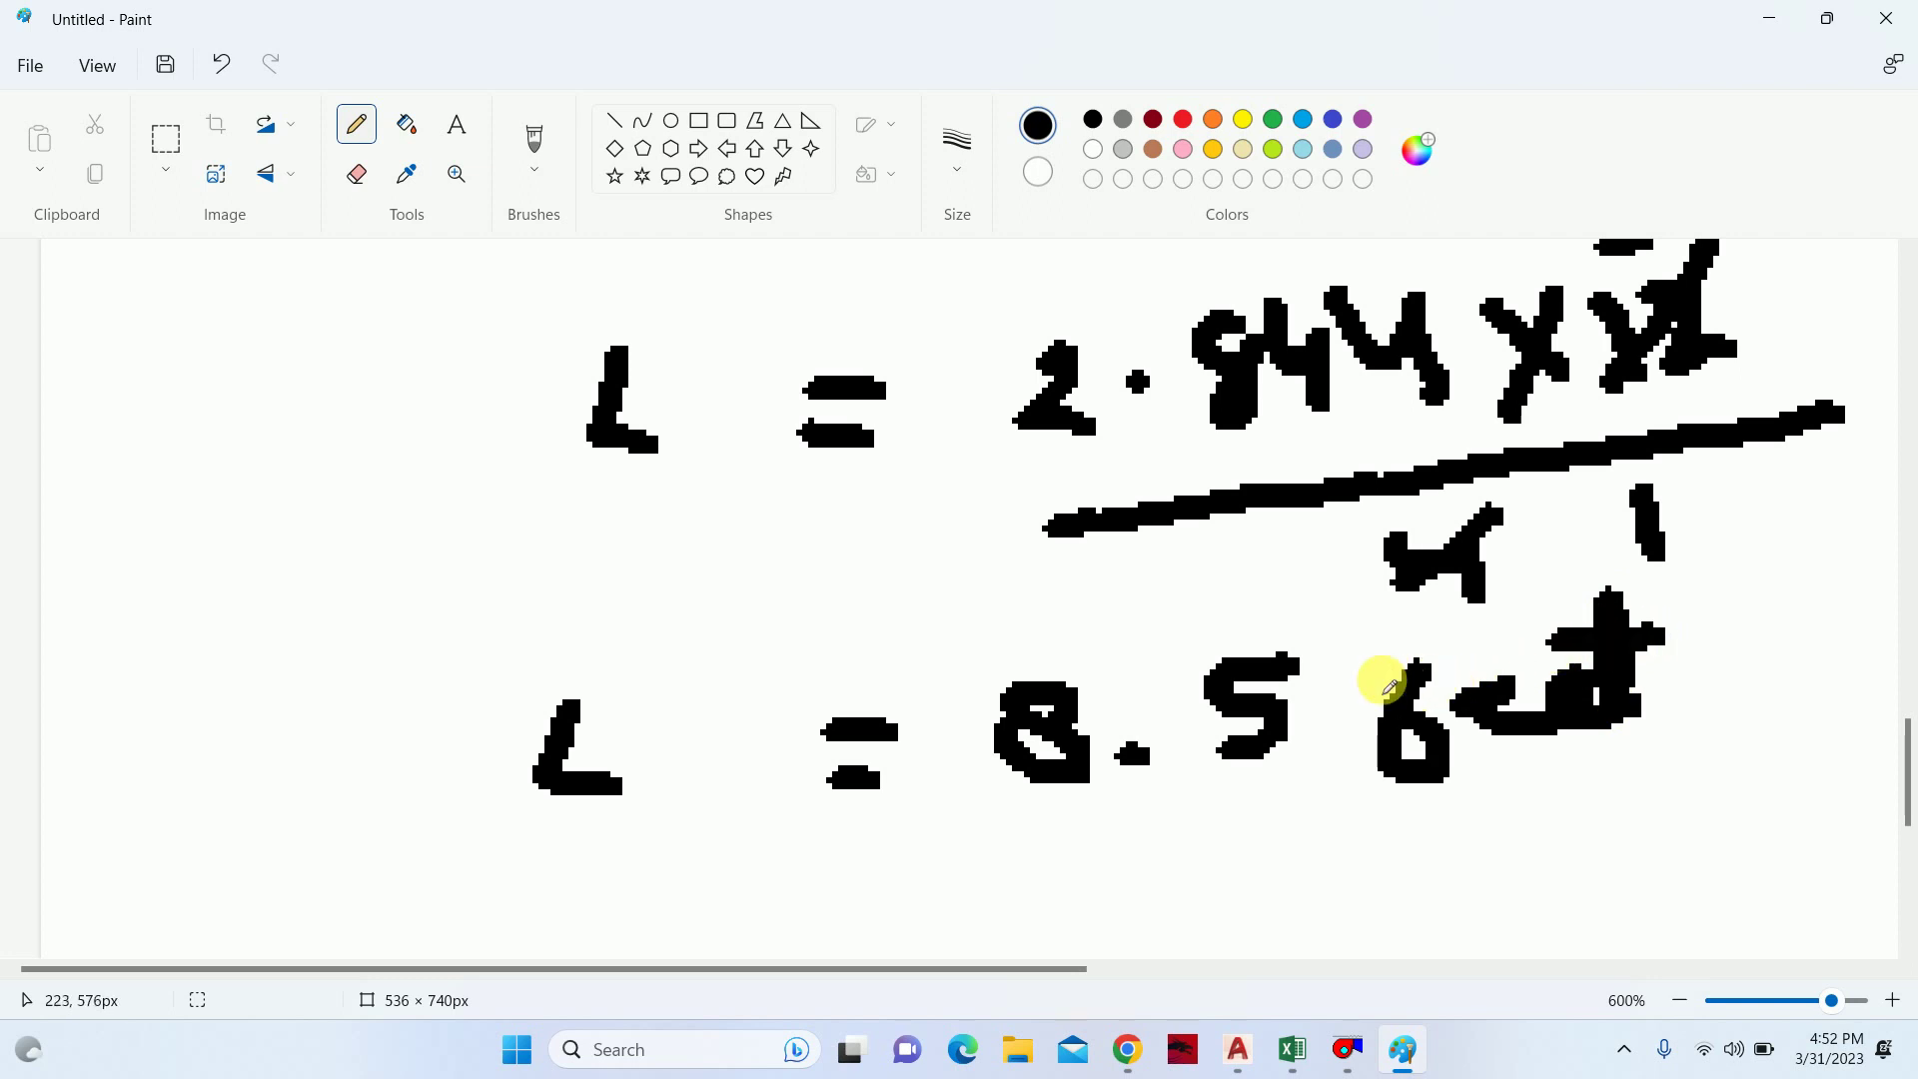
pyautogui.moveTo(1289, 669); pyautogui.dragTo(1274, 702)
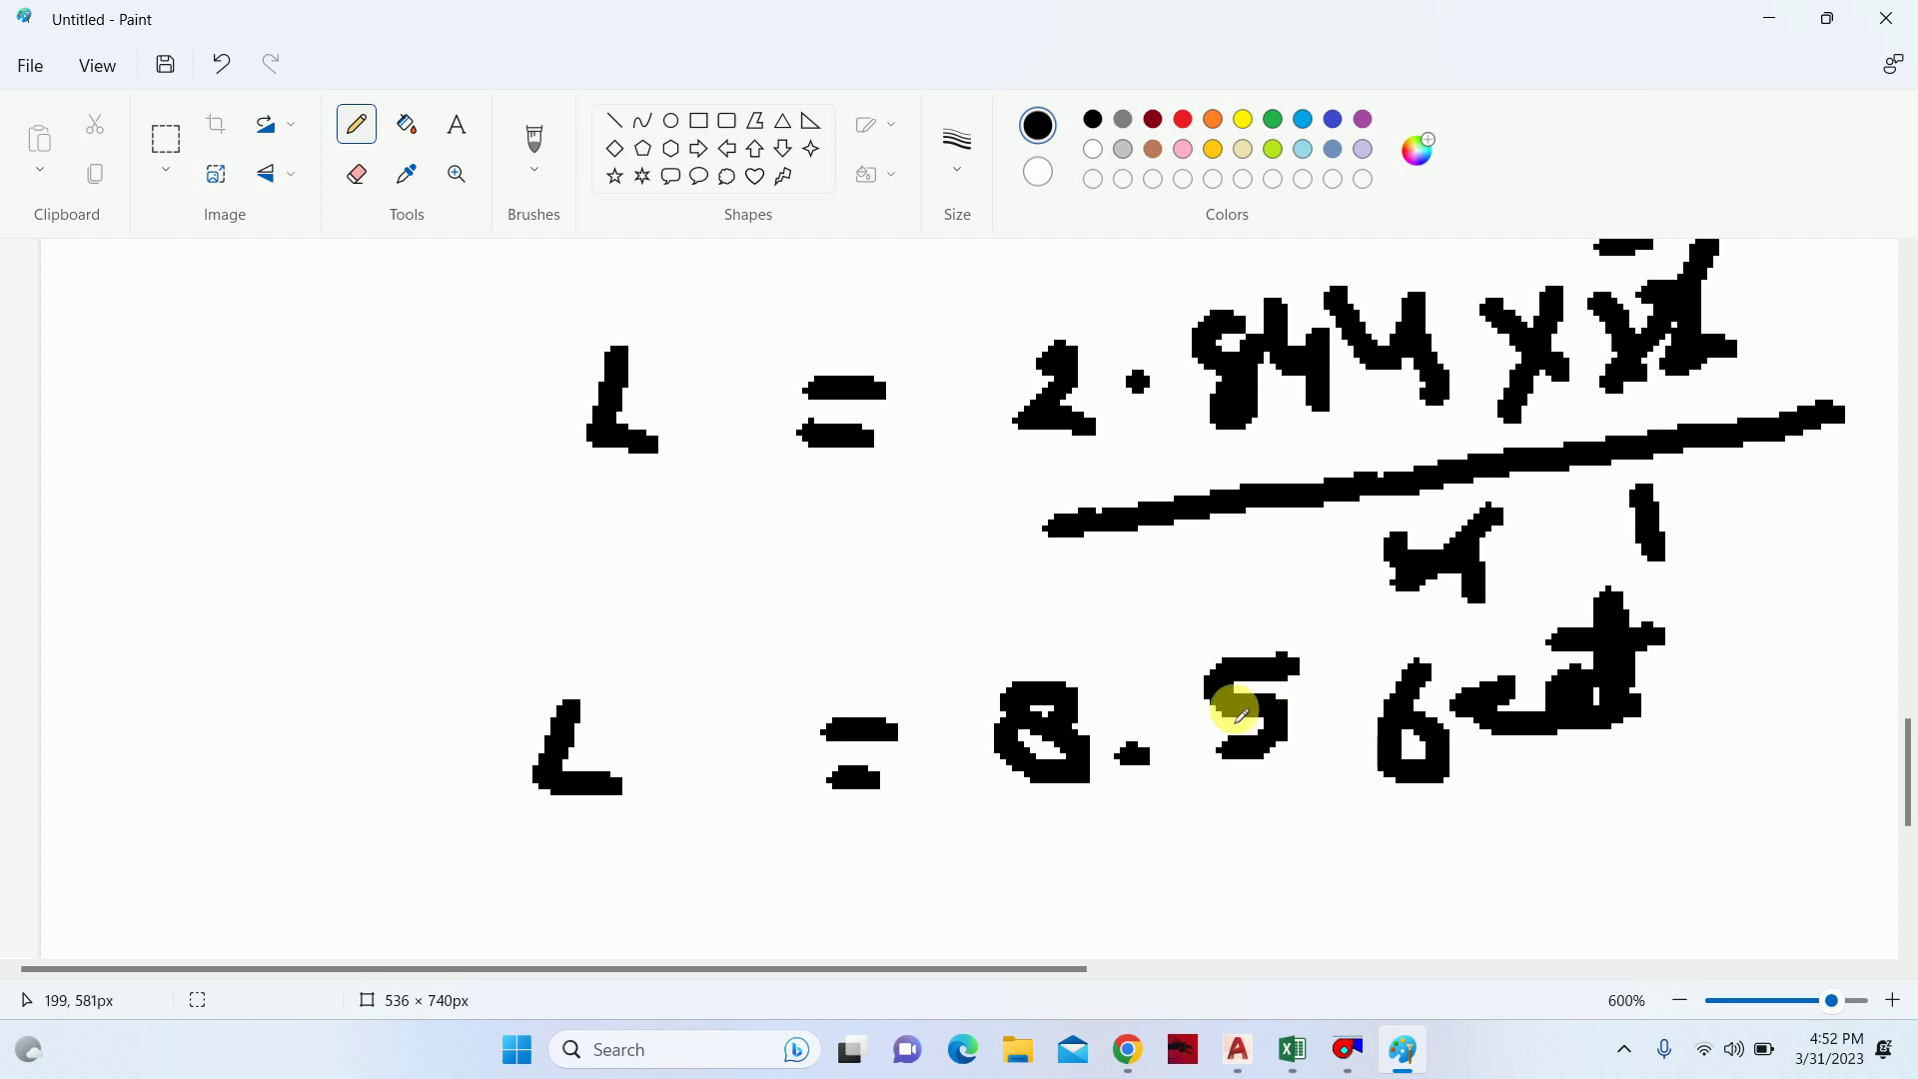
pyautogui.scroll(-3, 1336, 420)
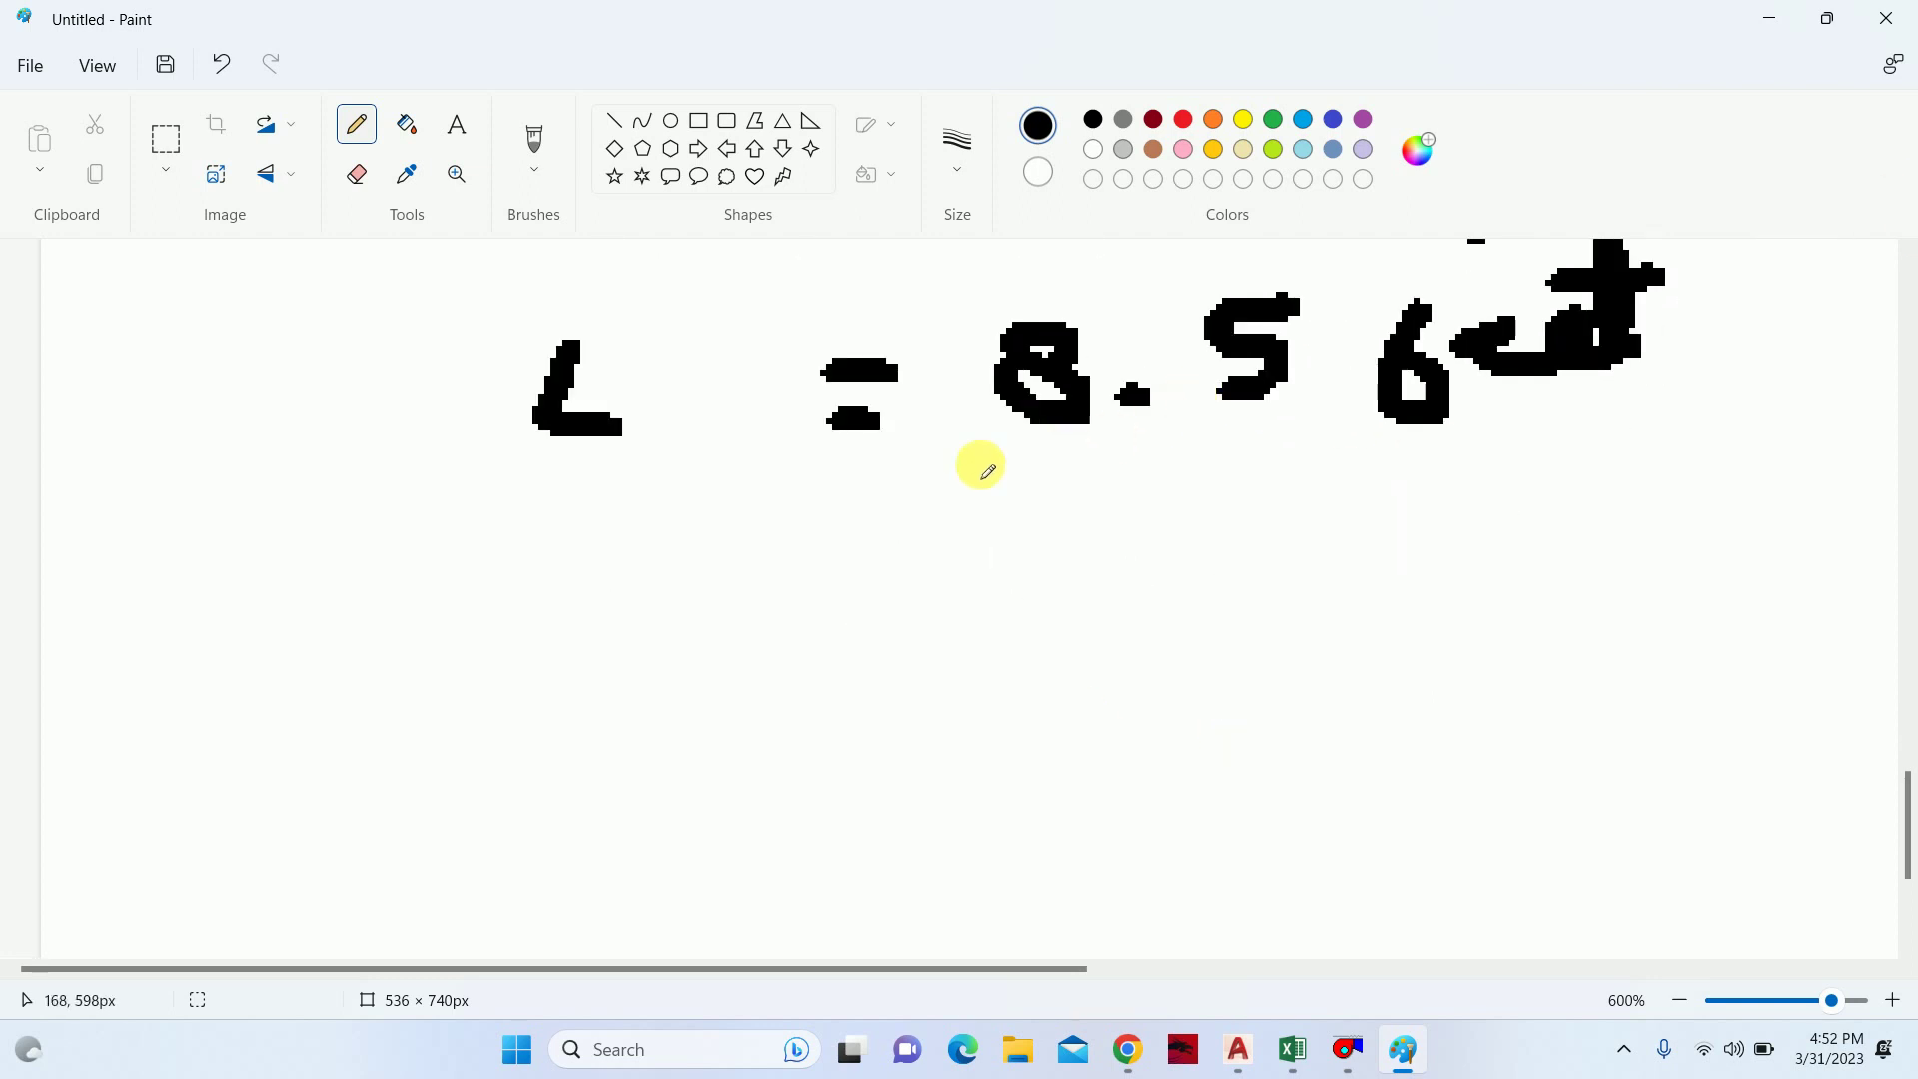
# - Note 1' = 300mm ~304.8 under the length result
pyautogui.moveTo(611, 566); pyautogui.dragTo(610, 673)
pyautogui.moveTo(702, 543)
pyautogui.mouseDown()
pyautogui.moveTo(697, 587)
pyautogui.moveTo(865, 589)
pyautogui.moveTo(861, 636)
pyautogui.mouseUp()
pyautogui.moveTo(1064, 552); pyautogui.dragTo(1069, 678)
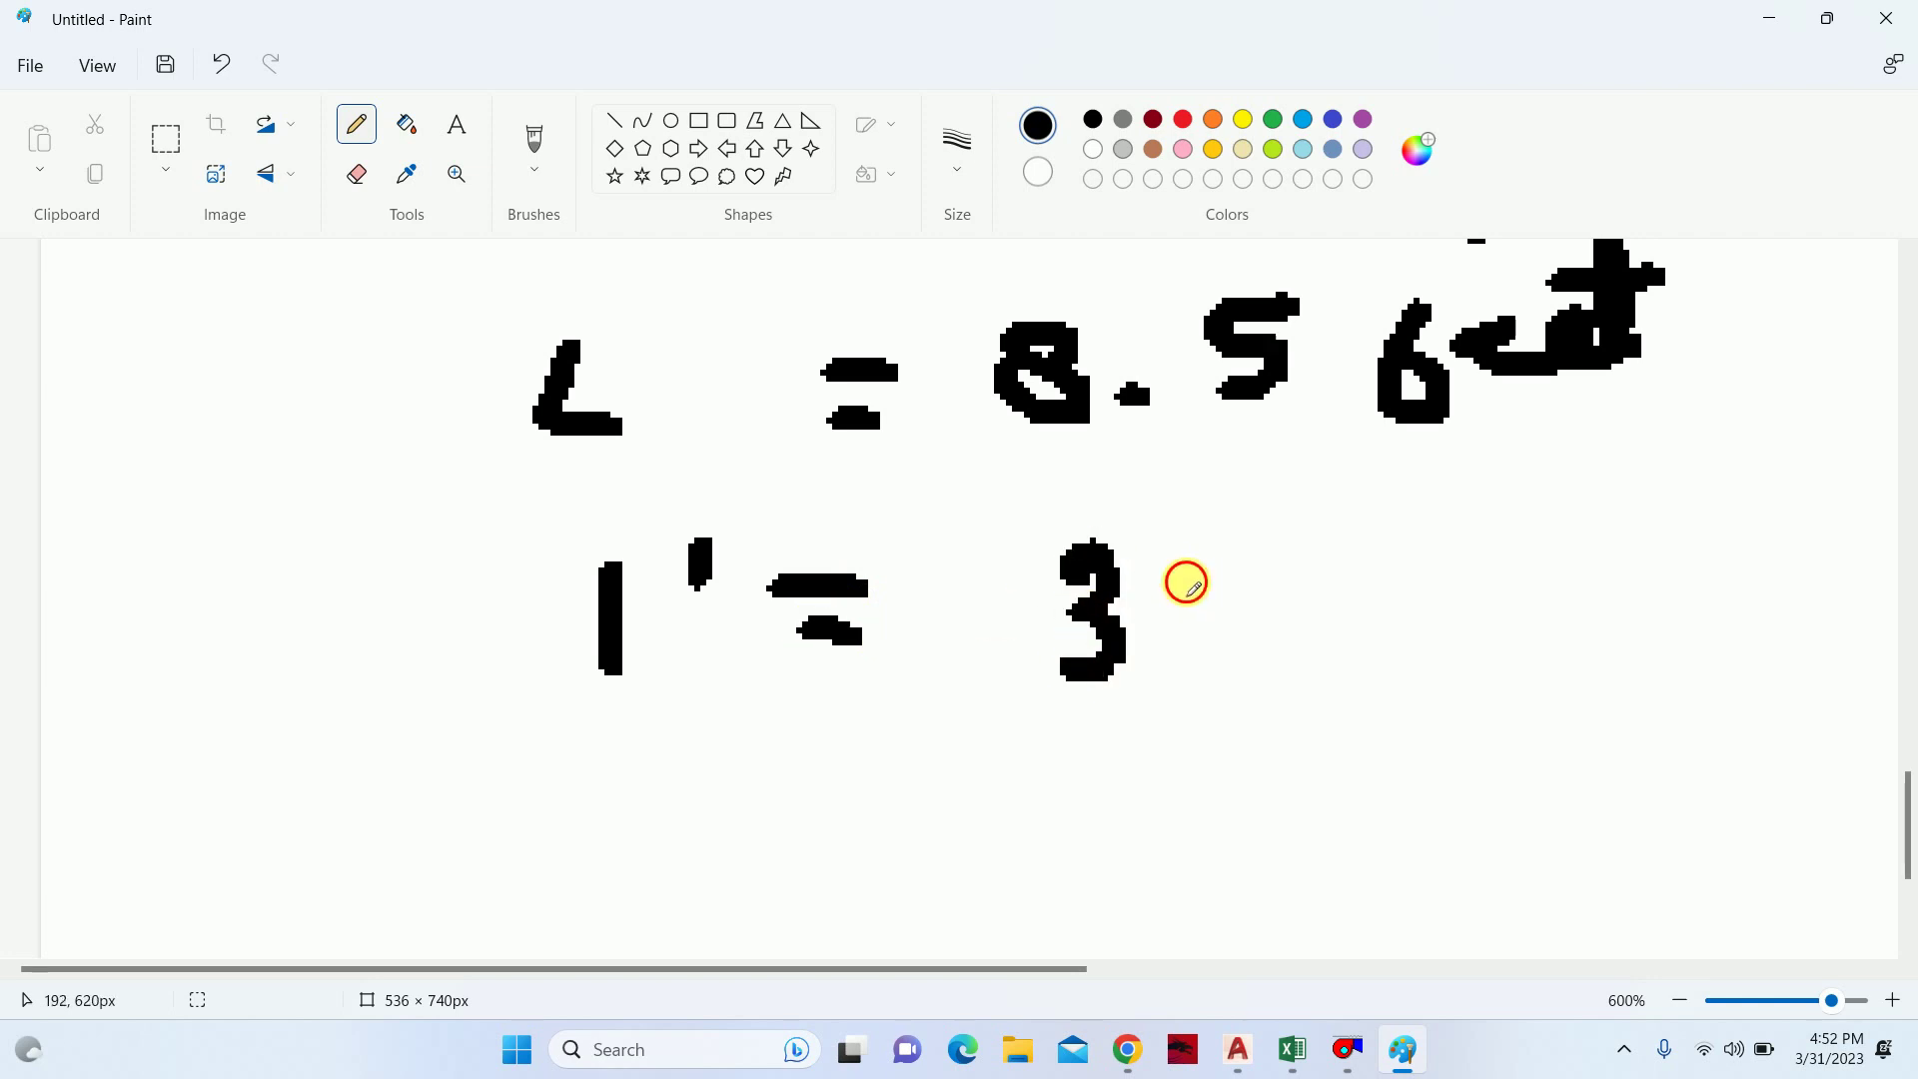
pyautogui.moveTo(1234, 559); pyautogui.dragTo(1216, 570)
pyautogui.moveTo(1344, 560)
pyautogui.mouseDown()
pyautogui.moveTo(1293, 630)
pyautogui.moveTo(1354, 574)
pyautogui.mouseUp()
pyautogui.moveTo(1419, 605)
pyautogui.mouseDown()
pyautogui.moveTo(1426, 561)
pyautogui.moveTo(1526, 645)
pyautogui.moveTo(1628, 588)
pyautogui.moveTo(1668, 625)
pyautogui.mouseUp()
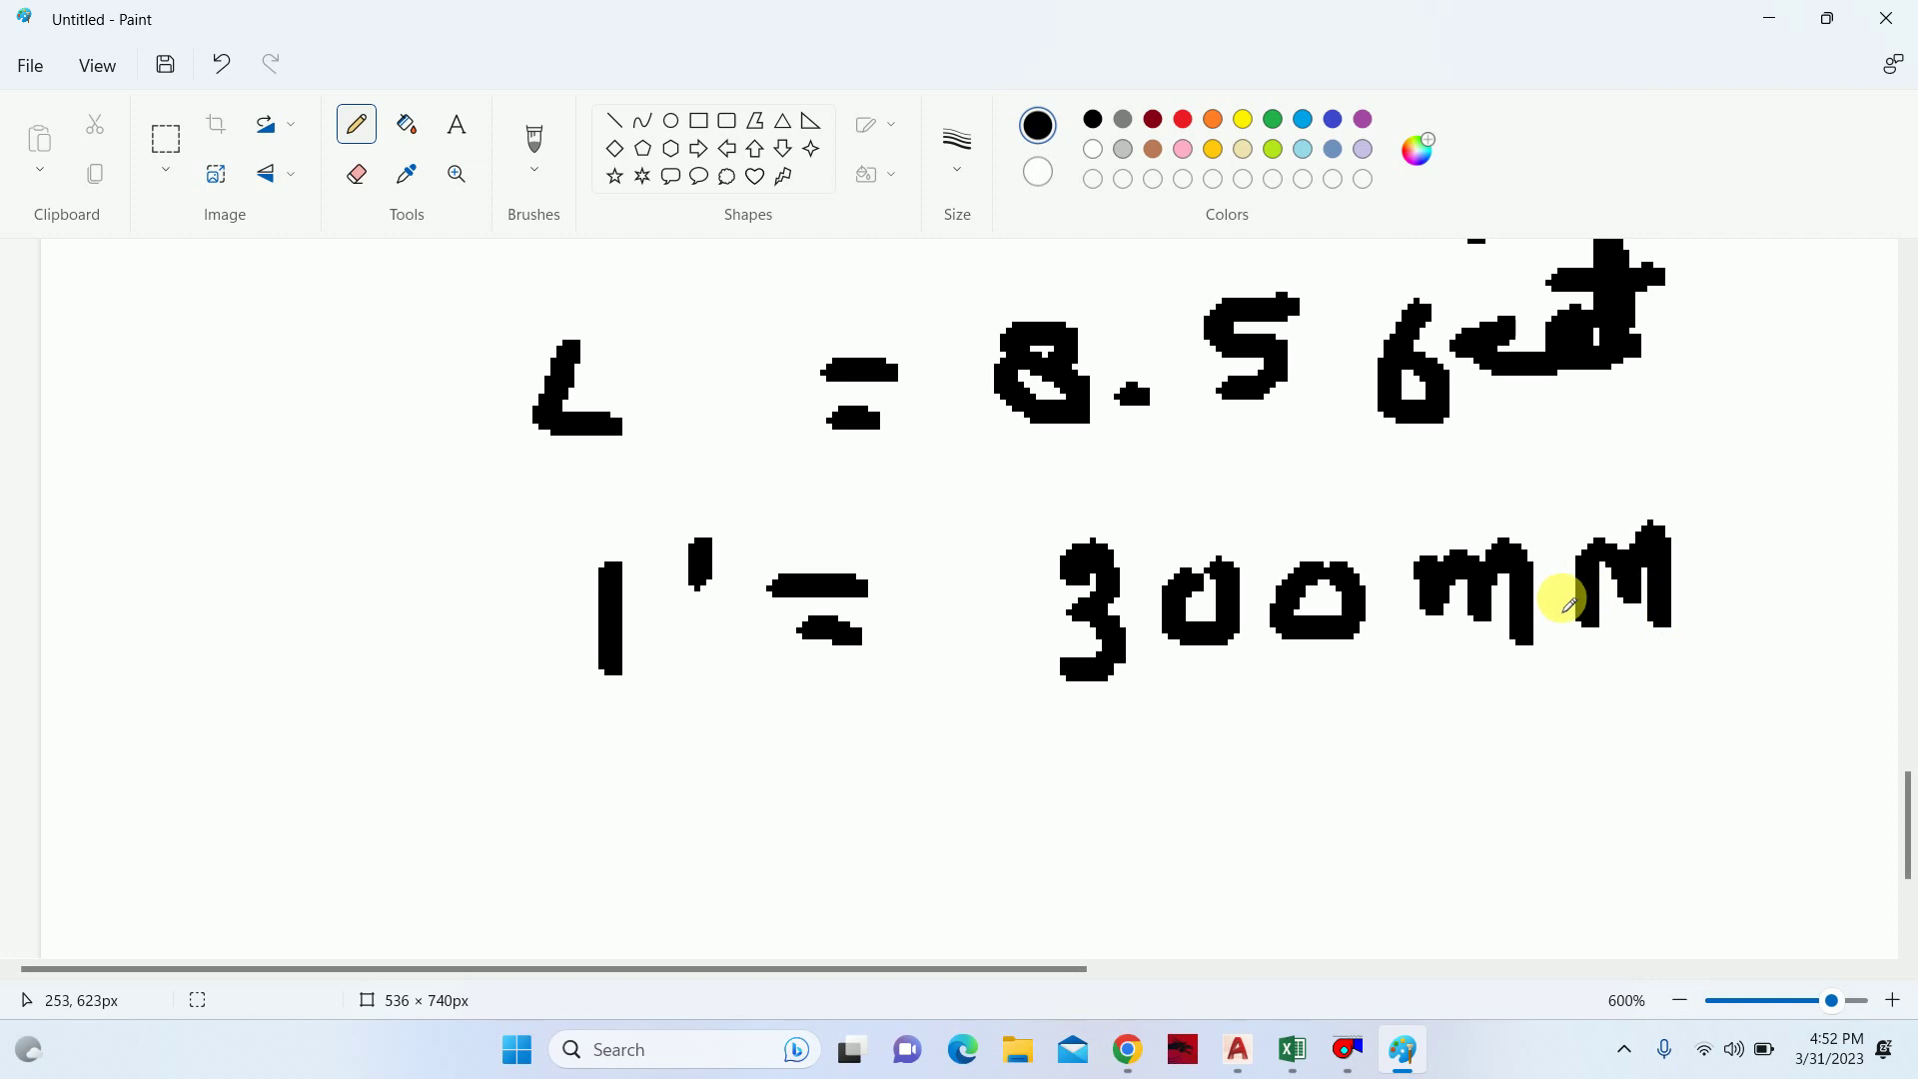
pyautogui.scroll(-3, 939, 570)
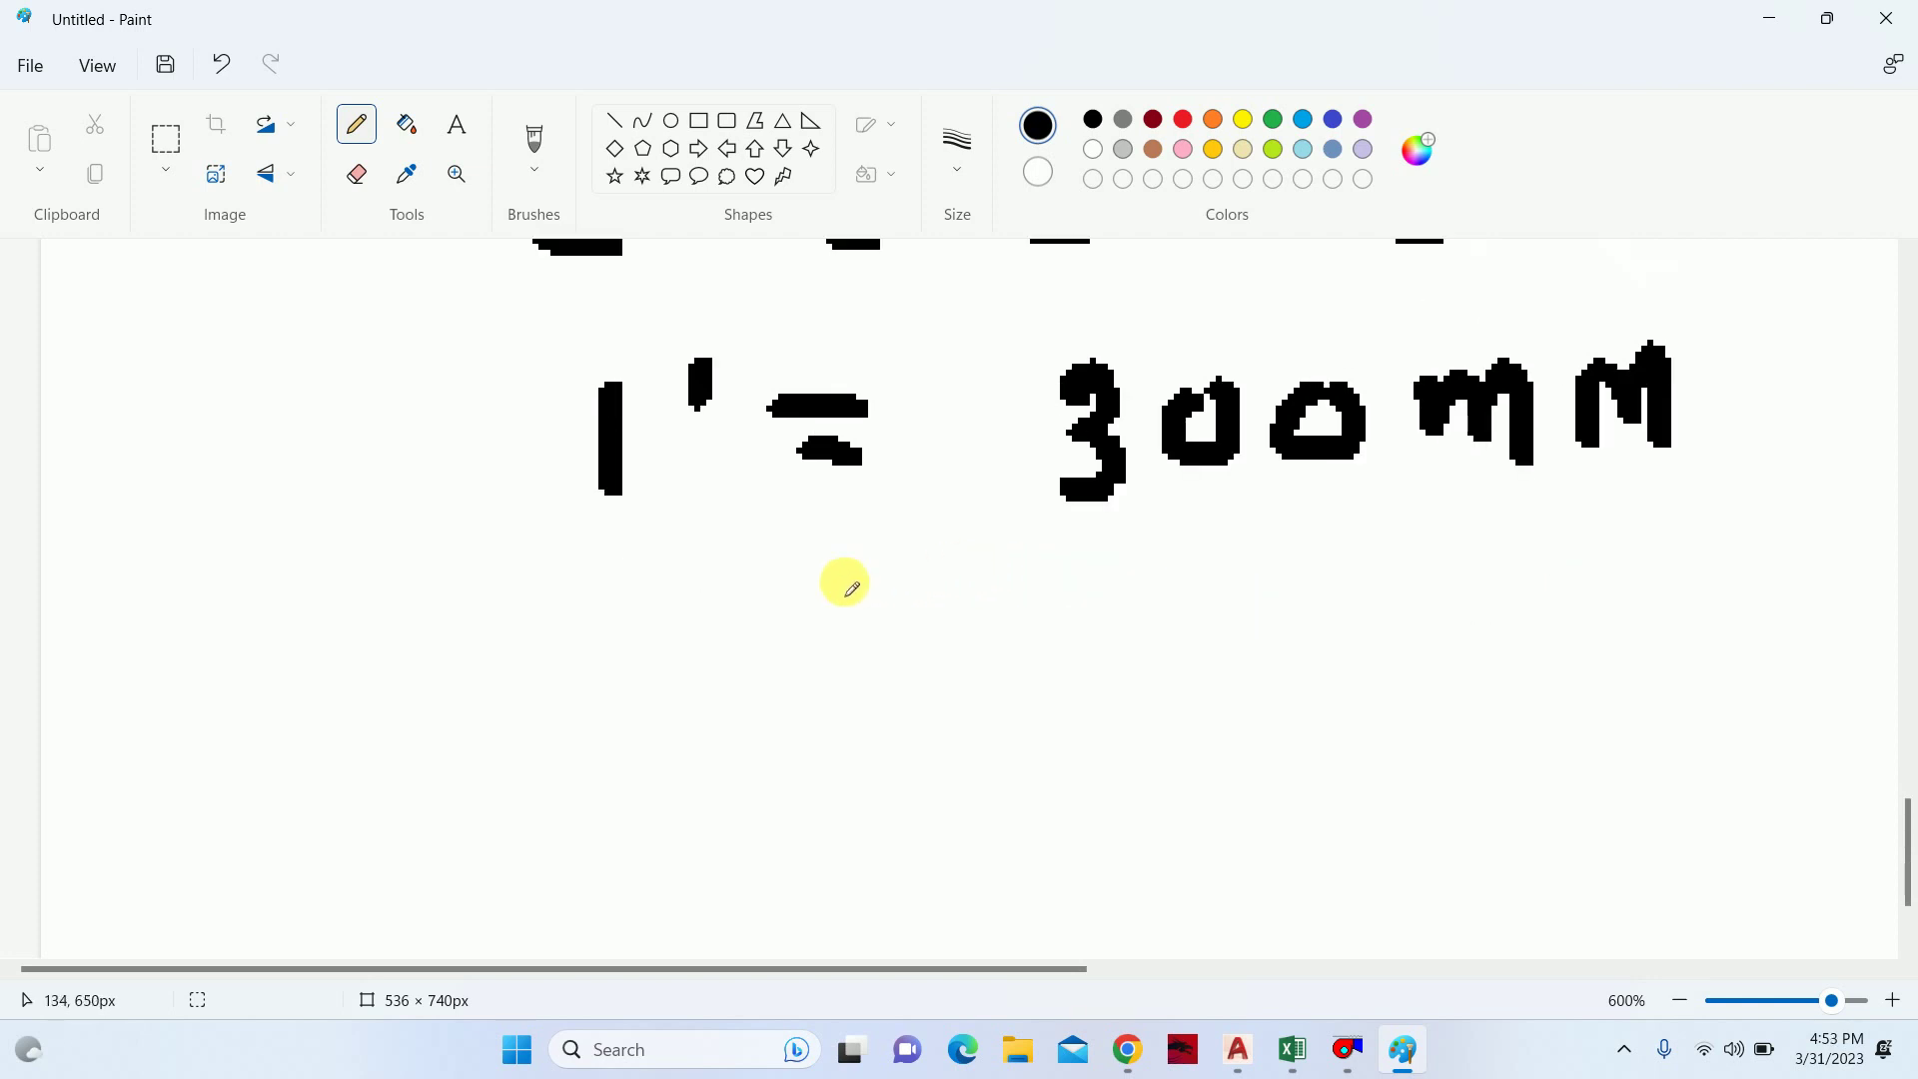
pyautogui.moveTo(807, 600)
pyautogui.mouseDown()
pyautogui.moveTo(1079, 604)
pyautogui.moveTo(1079, 674)
pyautogui.mouseUp()
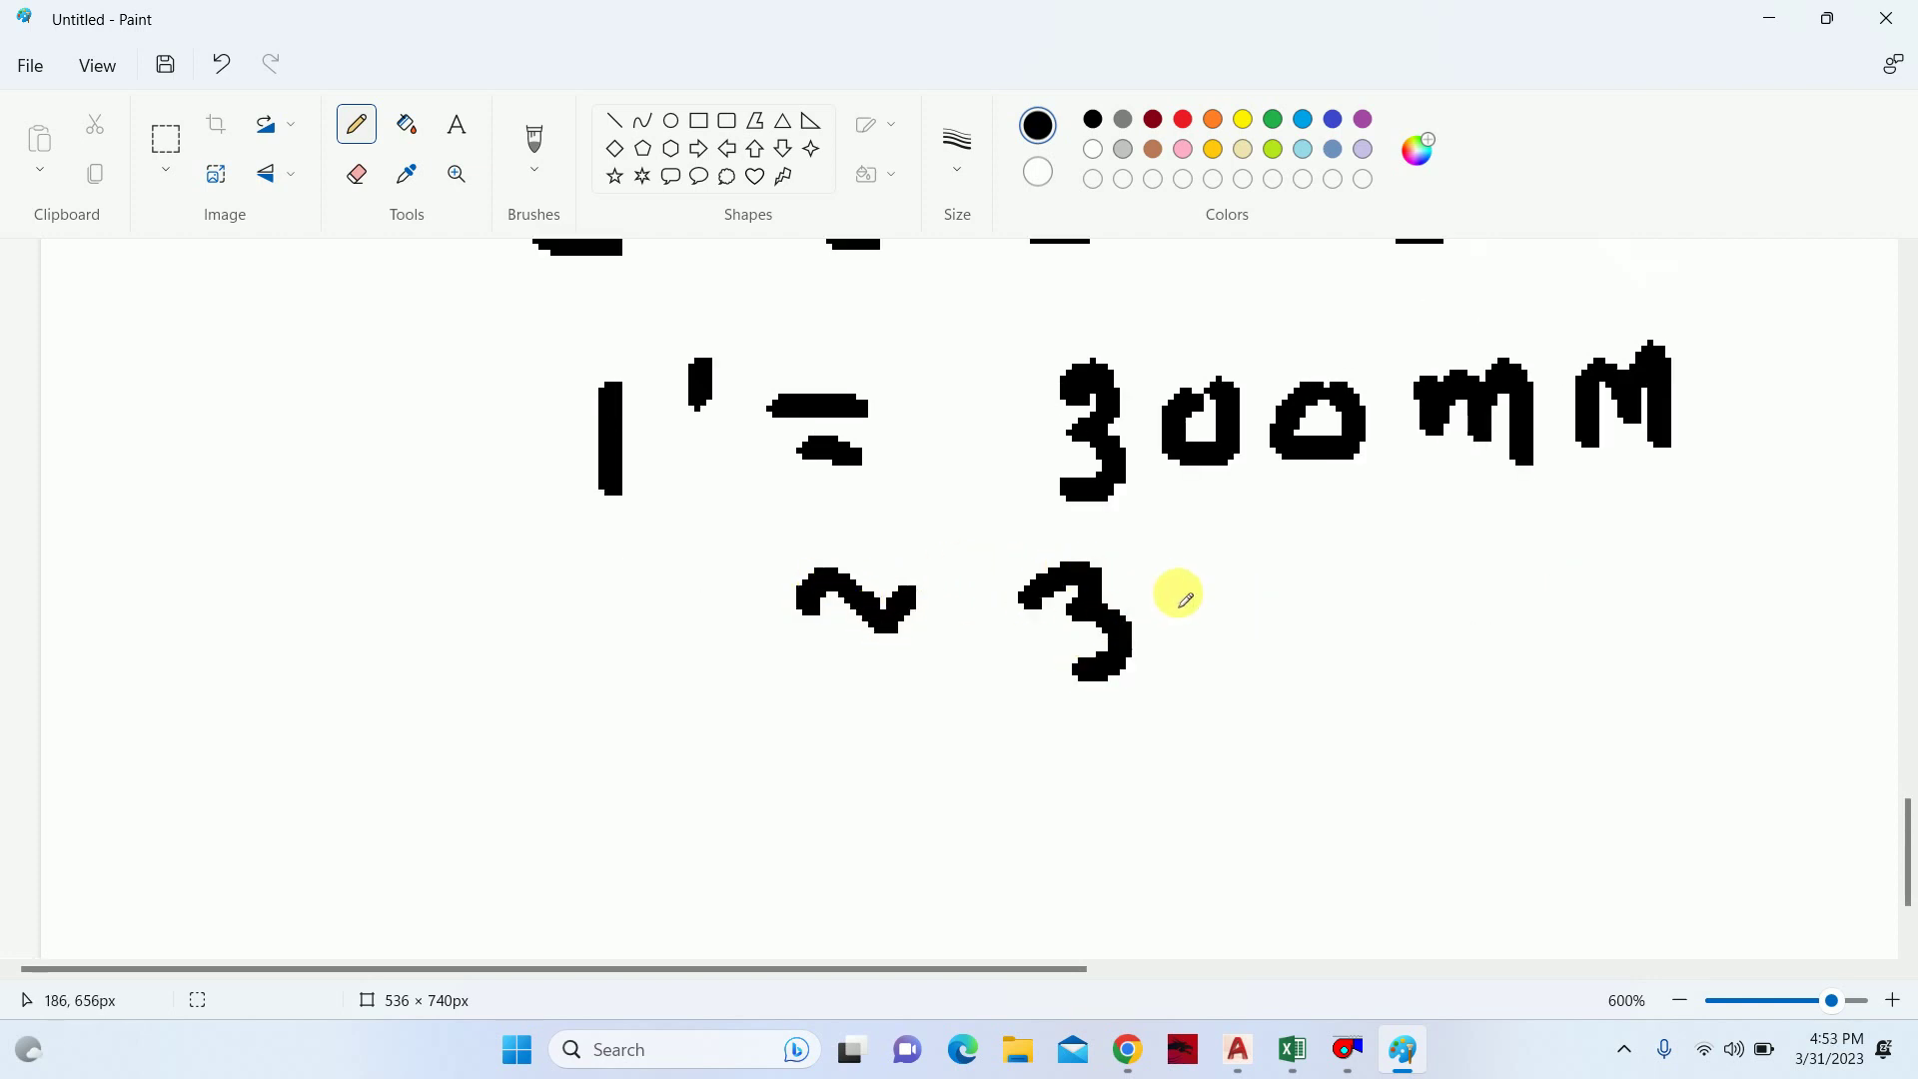
pyautogui.moveTo(1159, 599)
pyautogui.mouseDown()
pyautogui.moveTo(1177, 584)
pyautogui.moveTo(1289, 610)
pyautogui.moveTo(1271, 647)
pyautogui.mouseUp()
pyautogui.click(1330, 602)
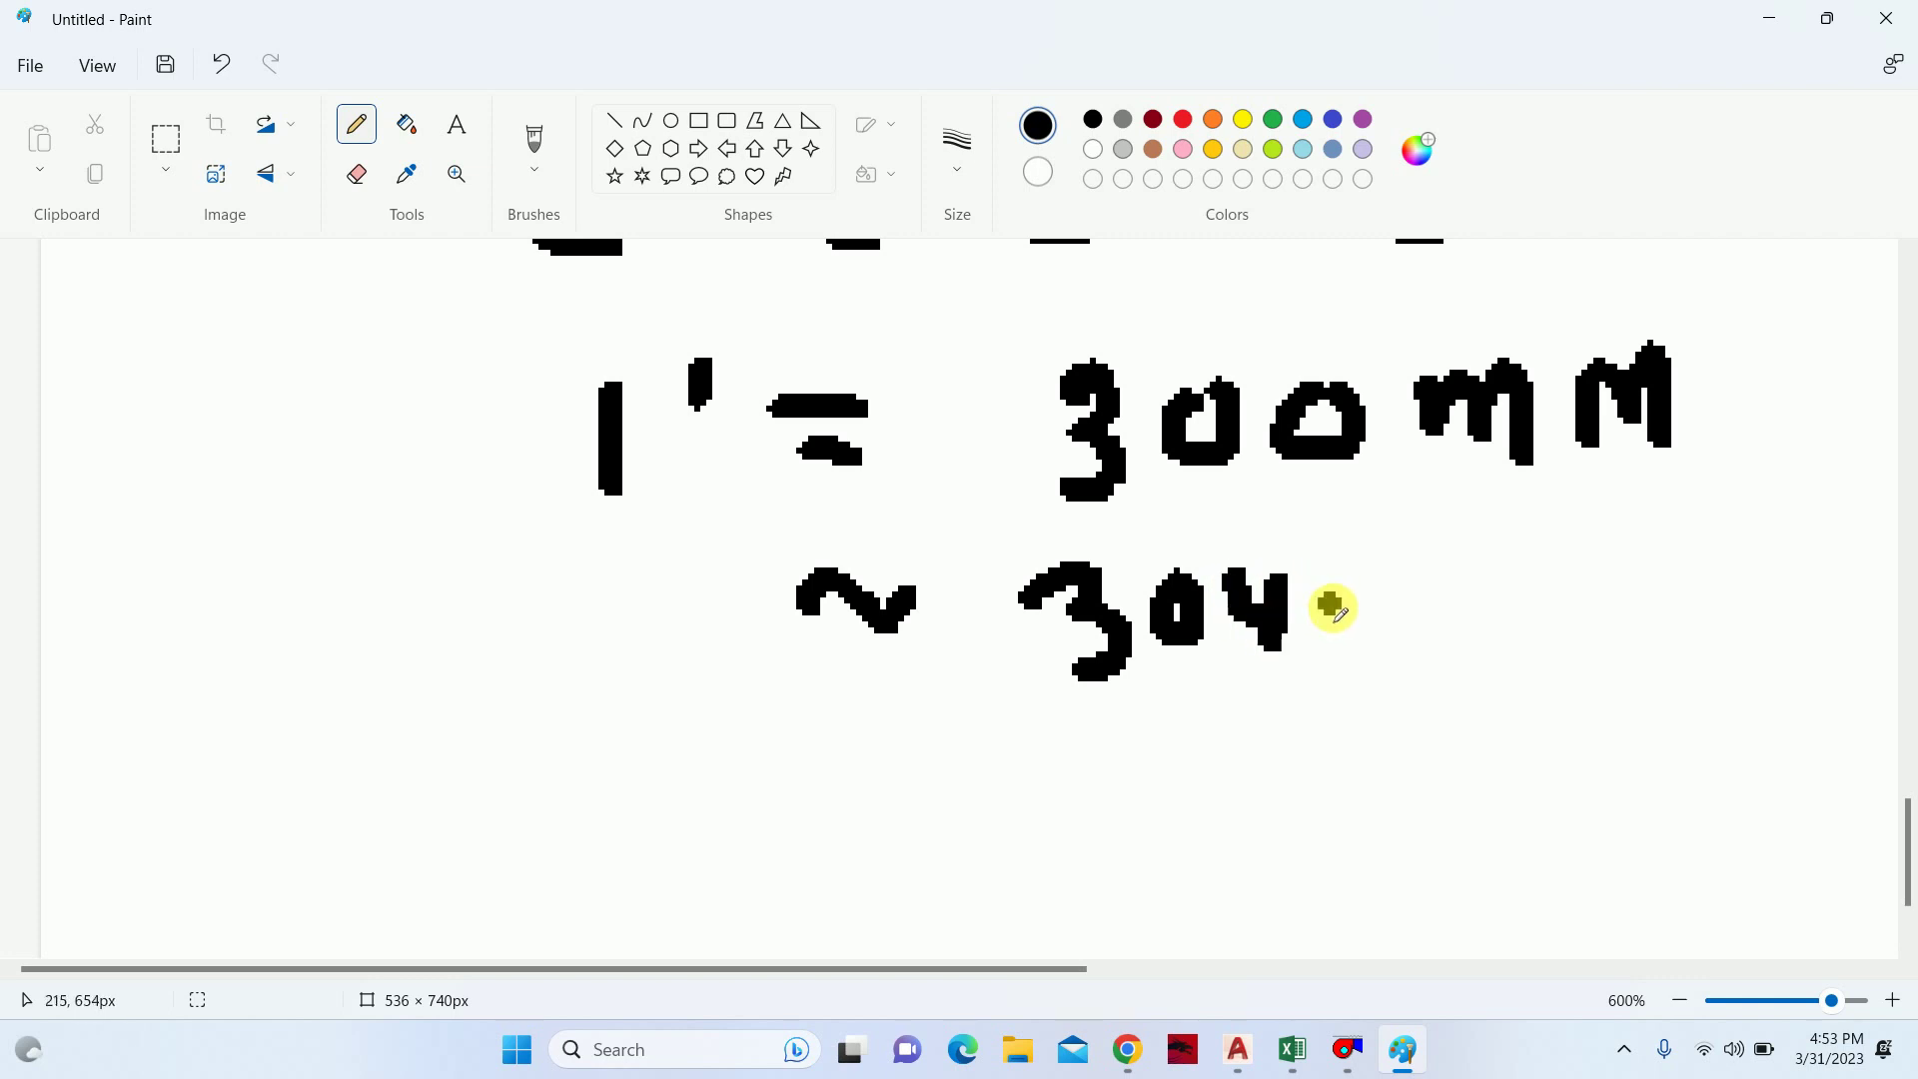
pyautogui.moveTo(1371, 562)
pyautogui.mouseDown()
pyautogui.moveTo(1419, 627)
pyautogui.moveTo(1385, 555)
pyautogui.mouseUp()
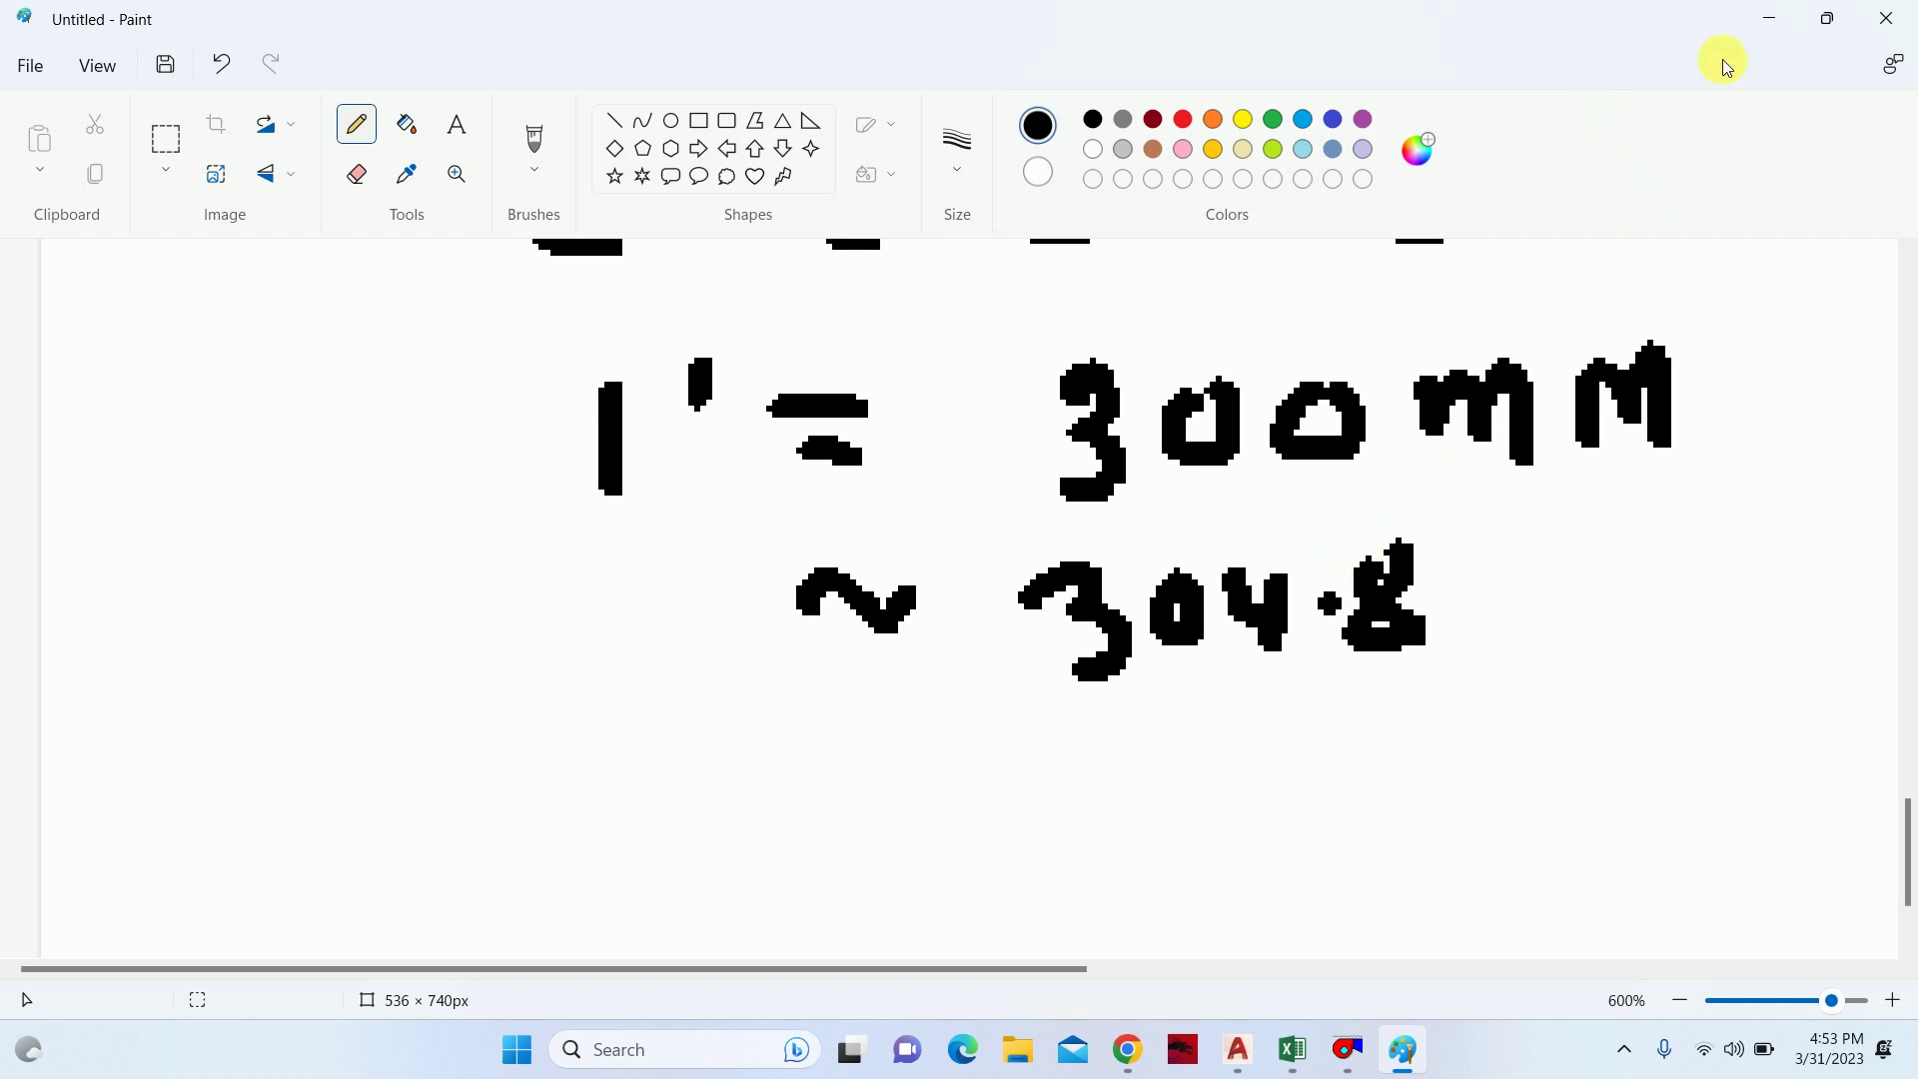
# - Return to the AutoCAD floor plan, start and cancel a polyline, and pan the view
pyautogui.click(1762, 15)
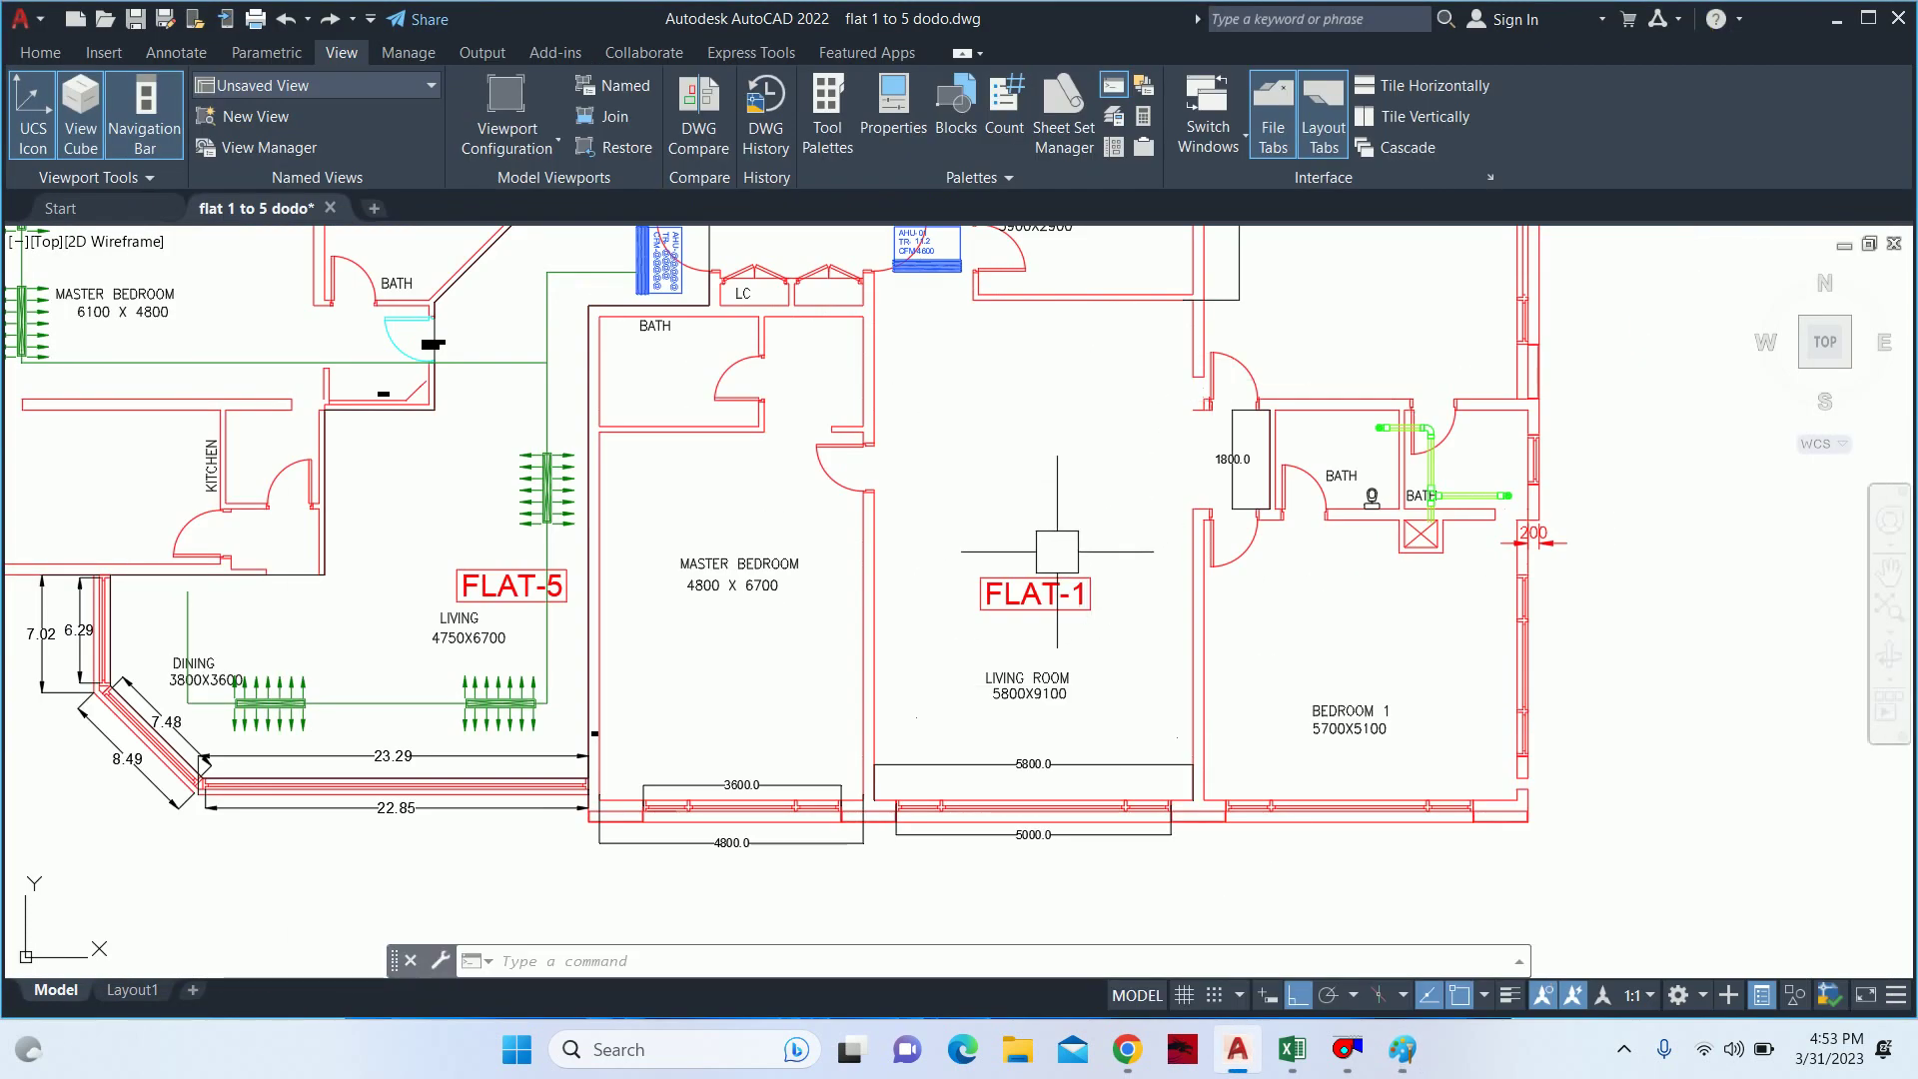
pyautogui.write('pl')
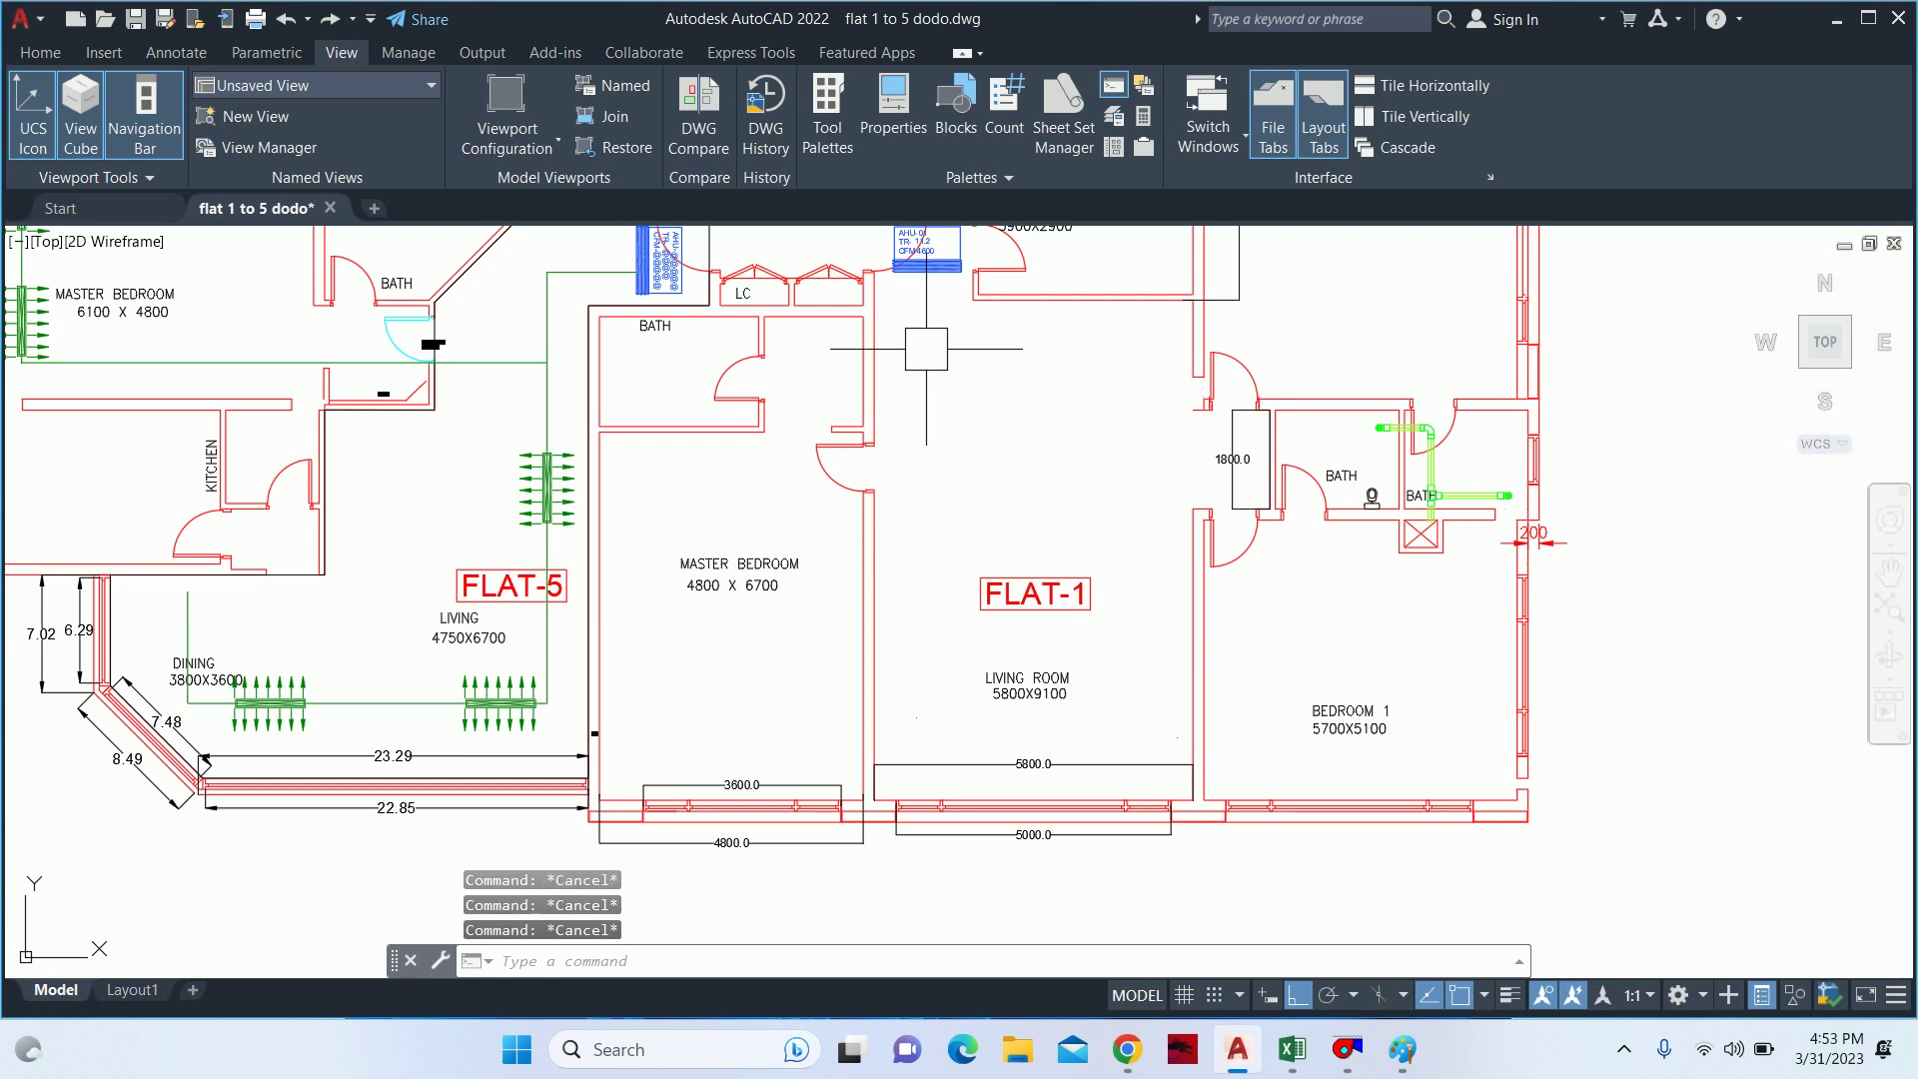
pyautogui.press('Return')
pyautogui.scroll(4, 924, 284)
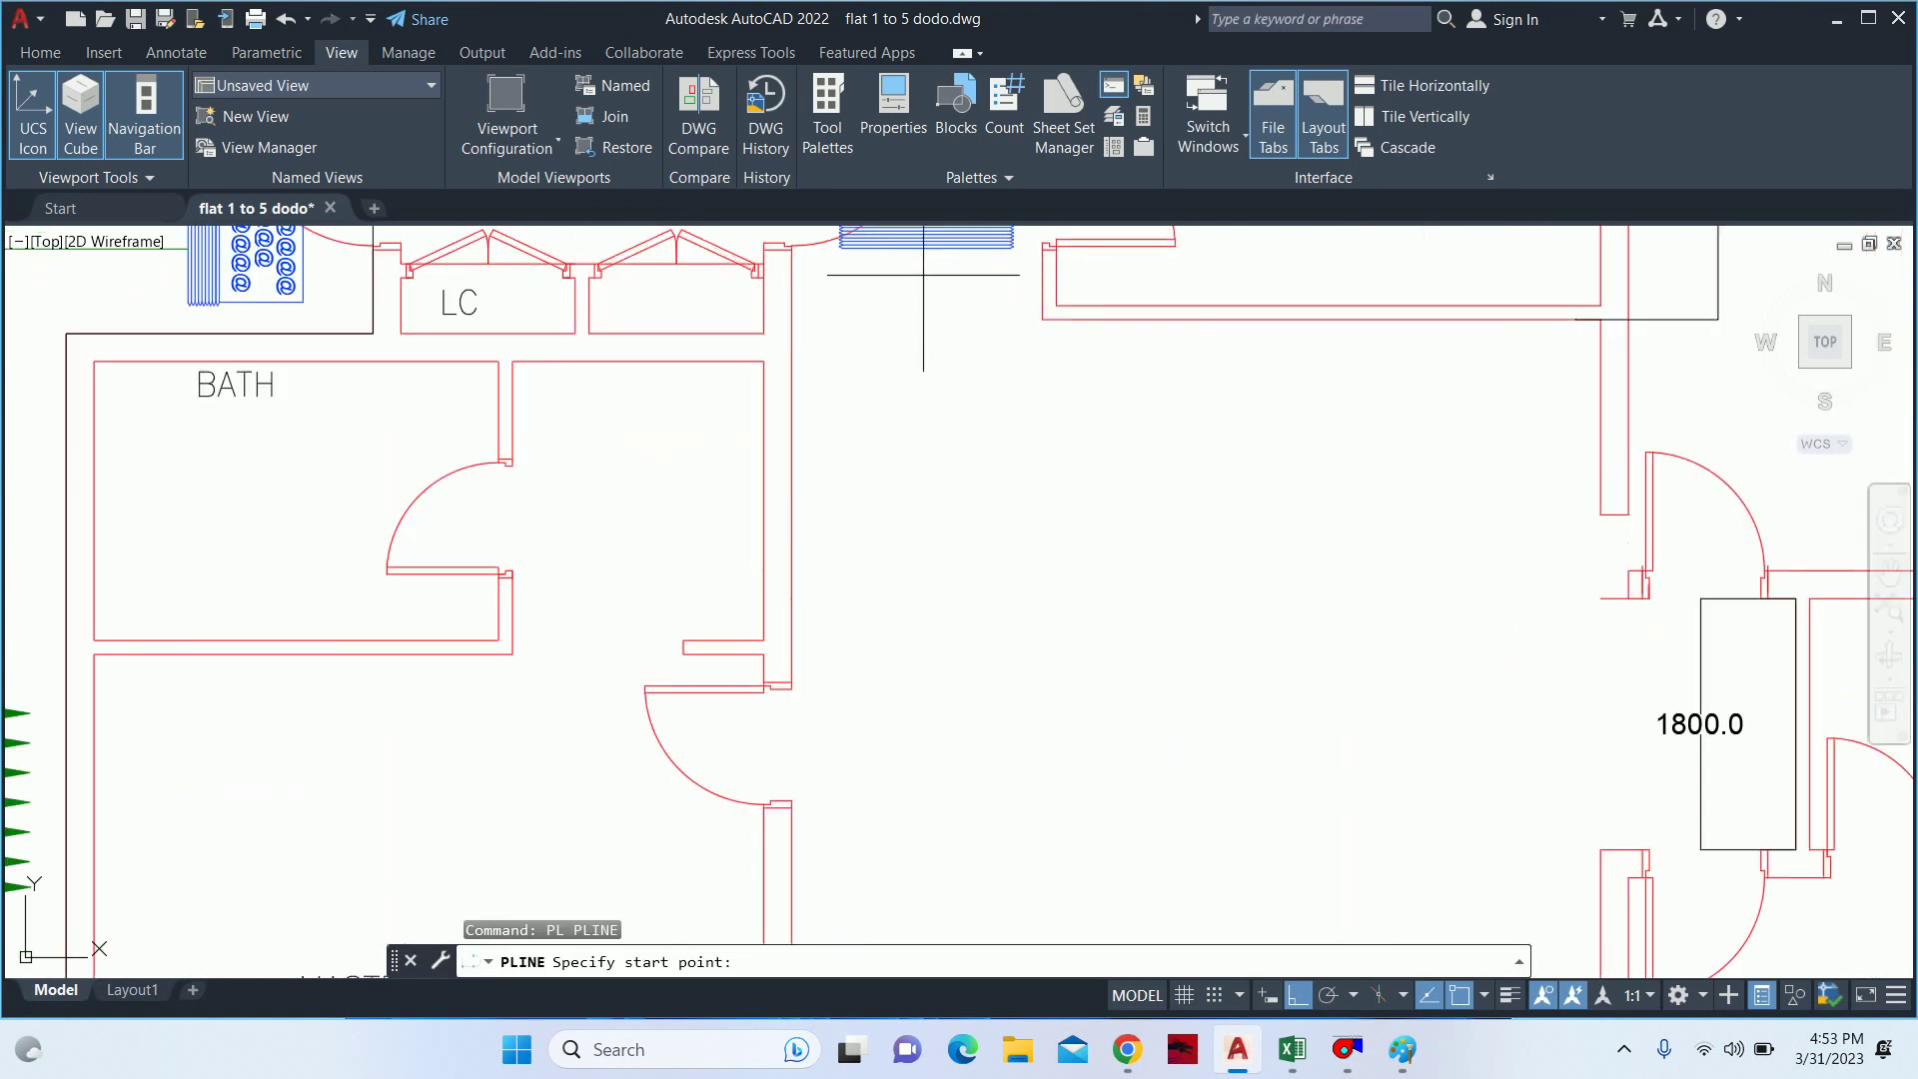
pyautogui.press('Escape')
pyautogui.moveTo(924, 275); pyautogui.dragTo(929, 369, button='middle')
# - Rename the M-HVAC-SLD layer to M-HVAC-SAD in Layer Properties
pyautogui.write('la')
pyautogui.press('Return')
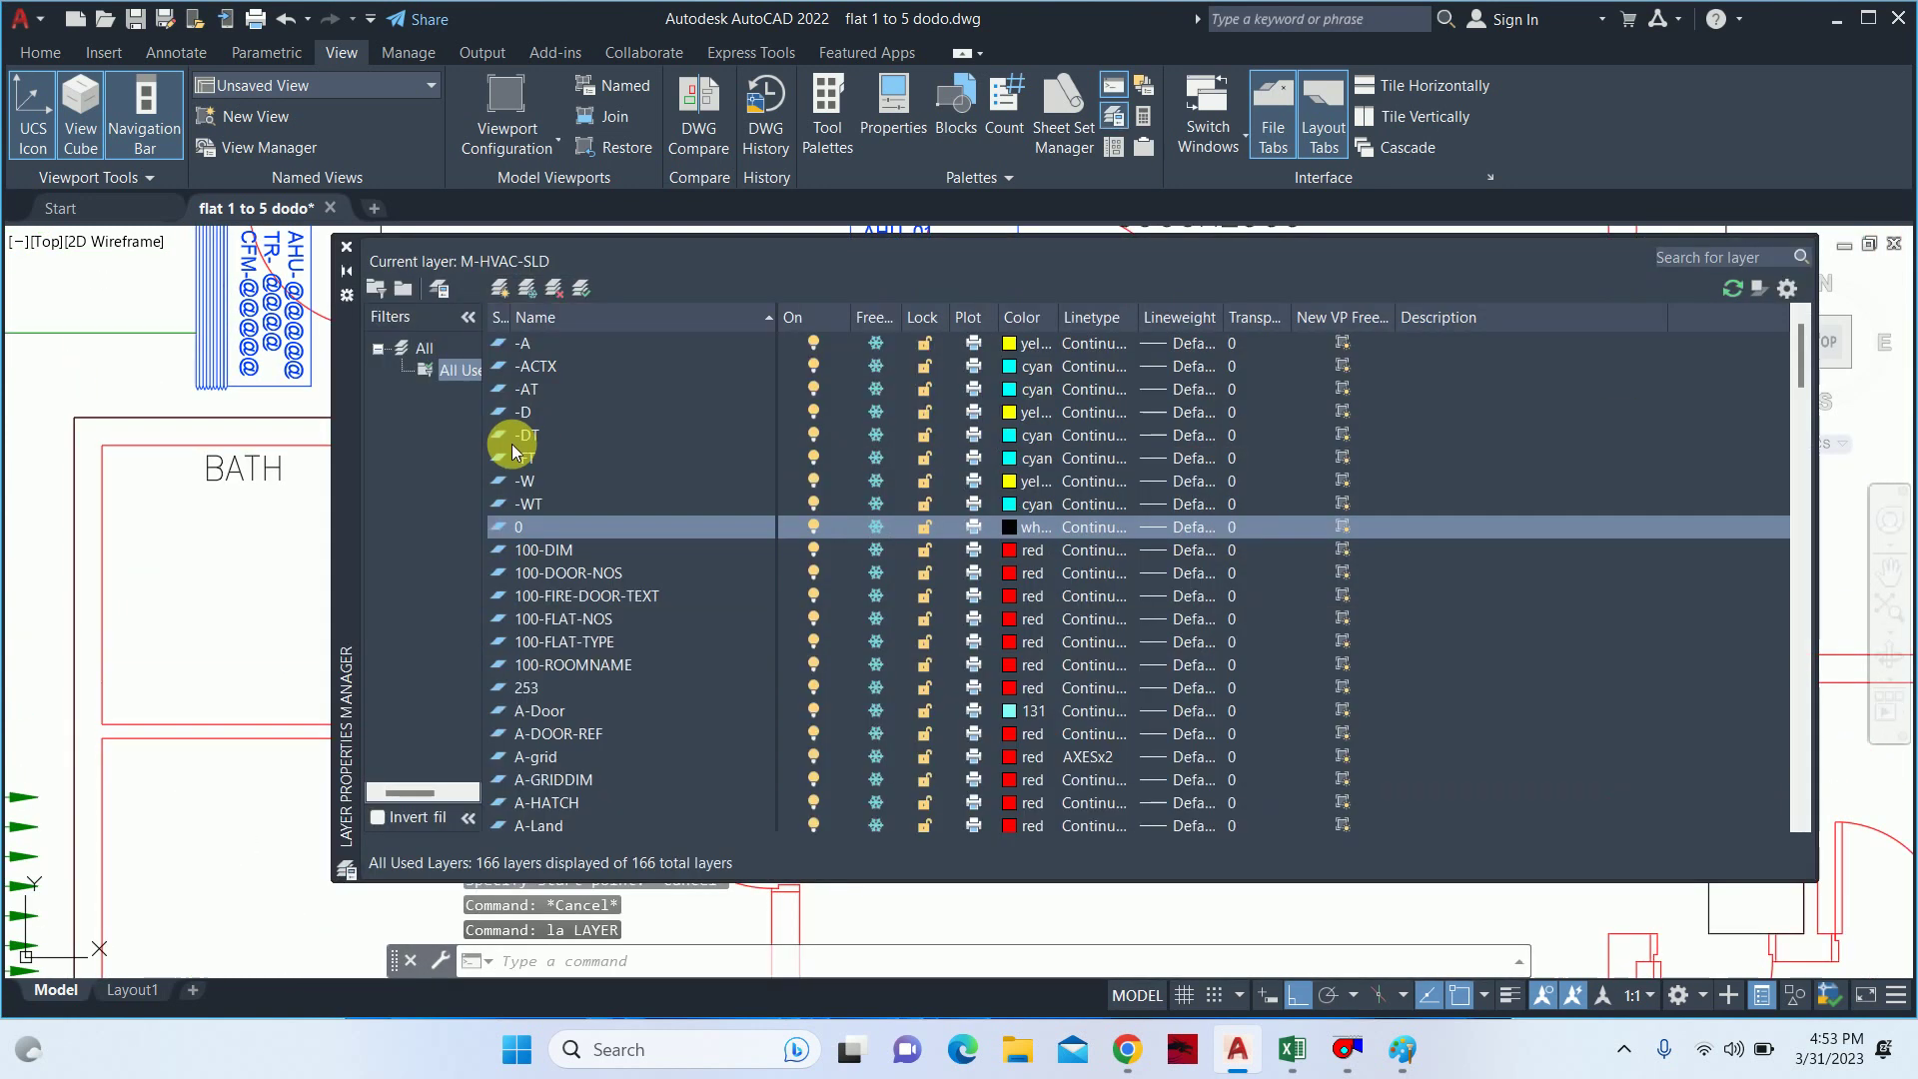
pyautogui.scroll(-5, 525, 435)
pyautogui.scroll(-5, 560, 499)
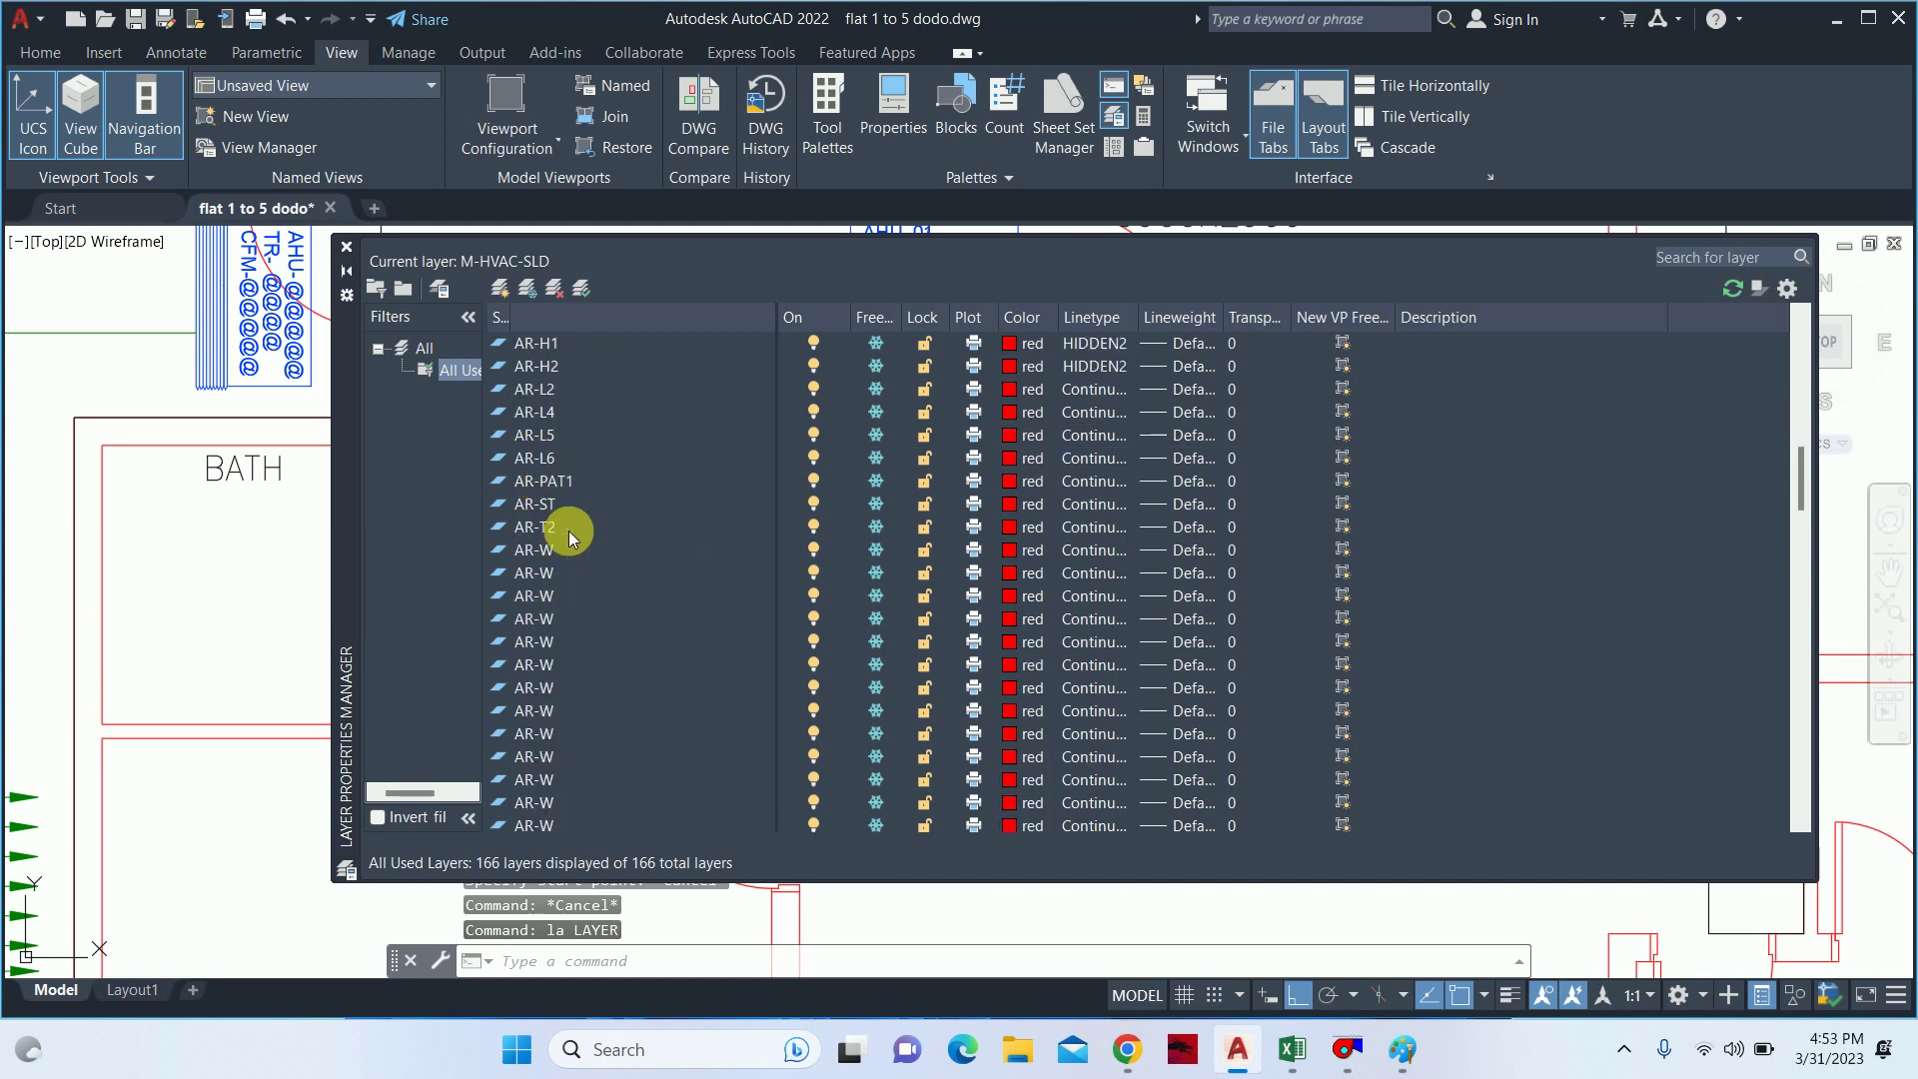
pyautogui.scroll(-5, 574, 540)
pyautogui.scroll(-5, 584, 544)
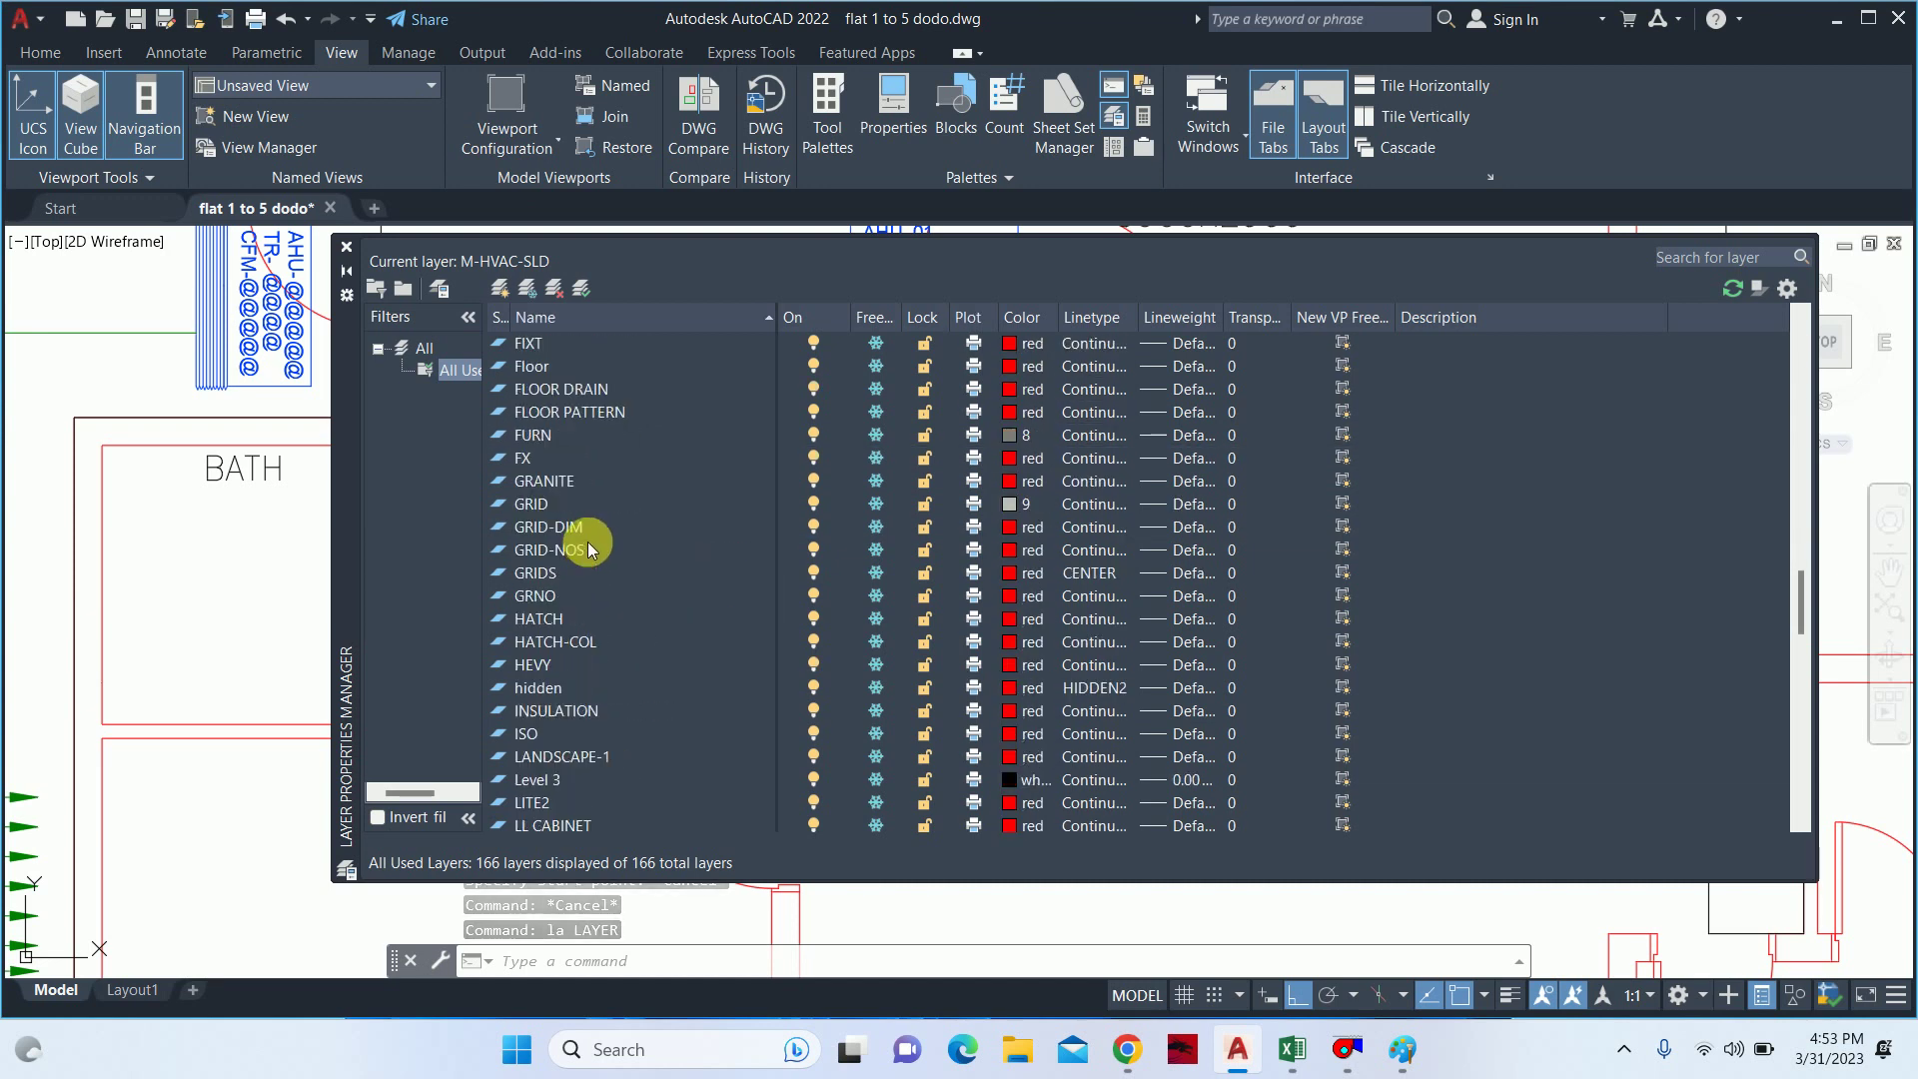
pyautogui.scroll(-1, 605, 536)
pyautogui.scroll(-10, 632, 681)
pyautogui.scroll(-5, 632, 681)
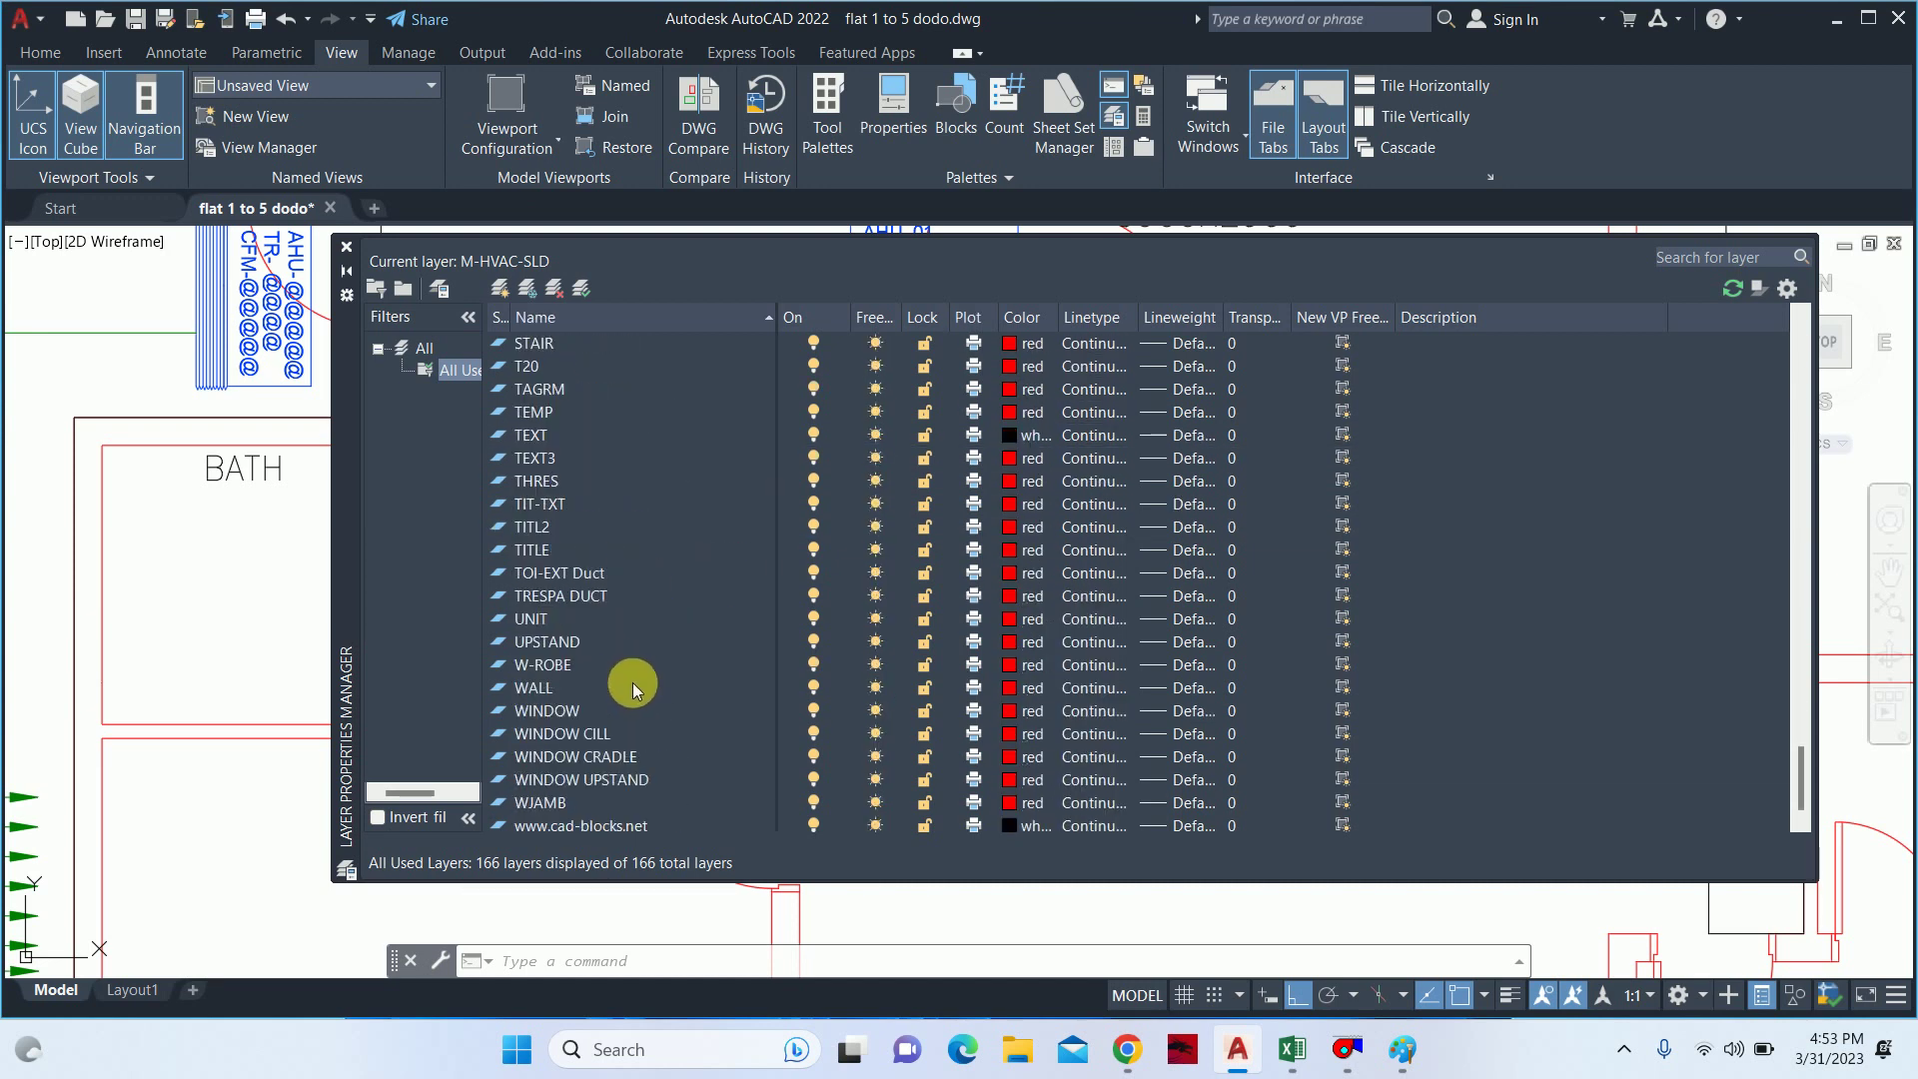
pyautogui.scroll(-1, 632, 681)
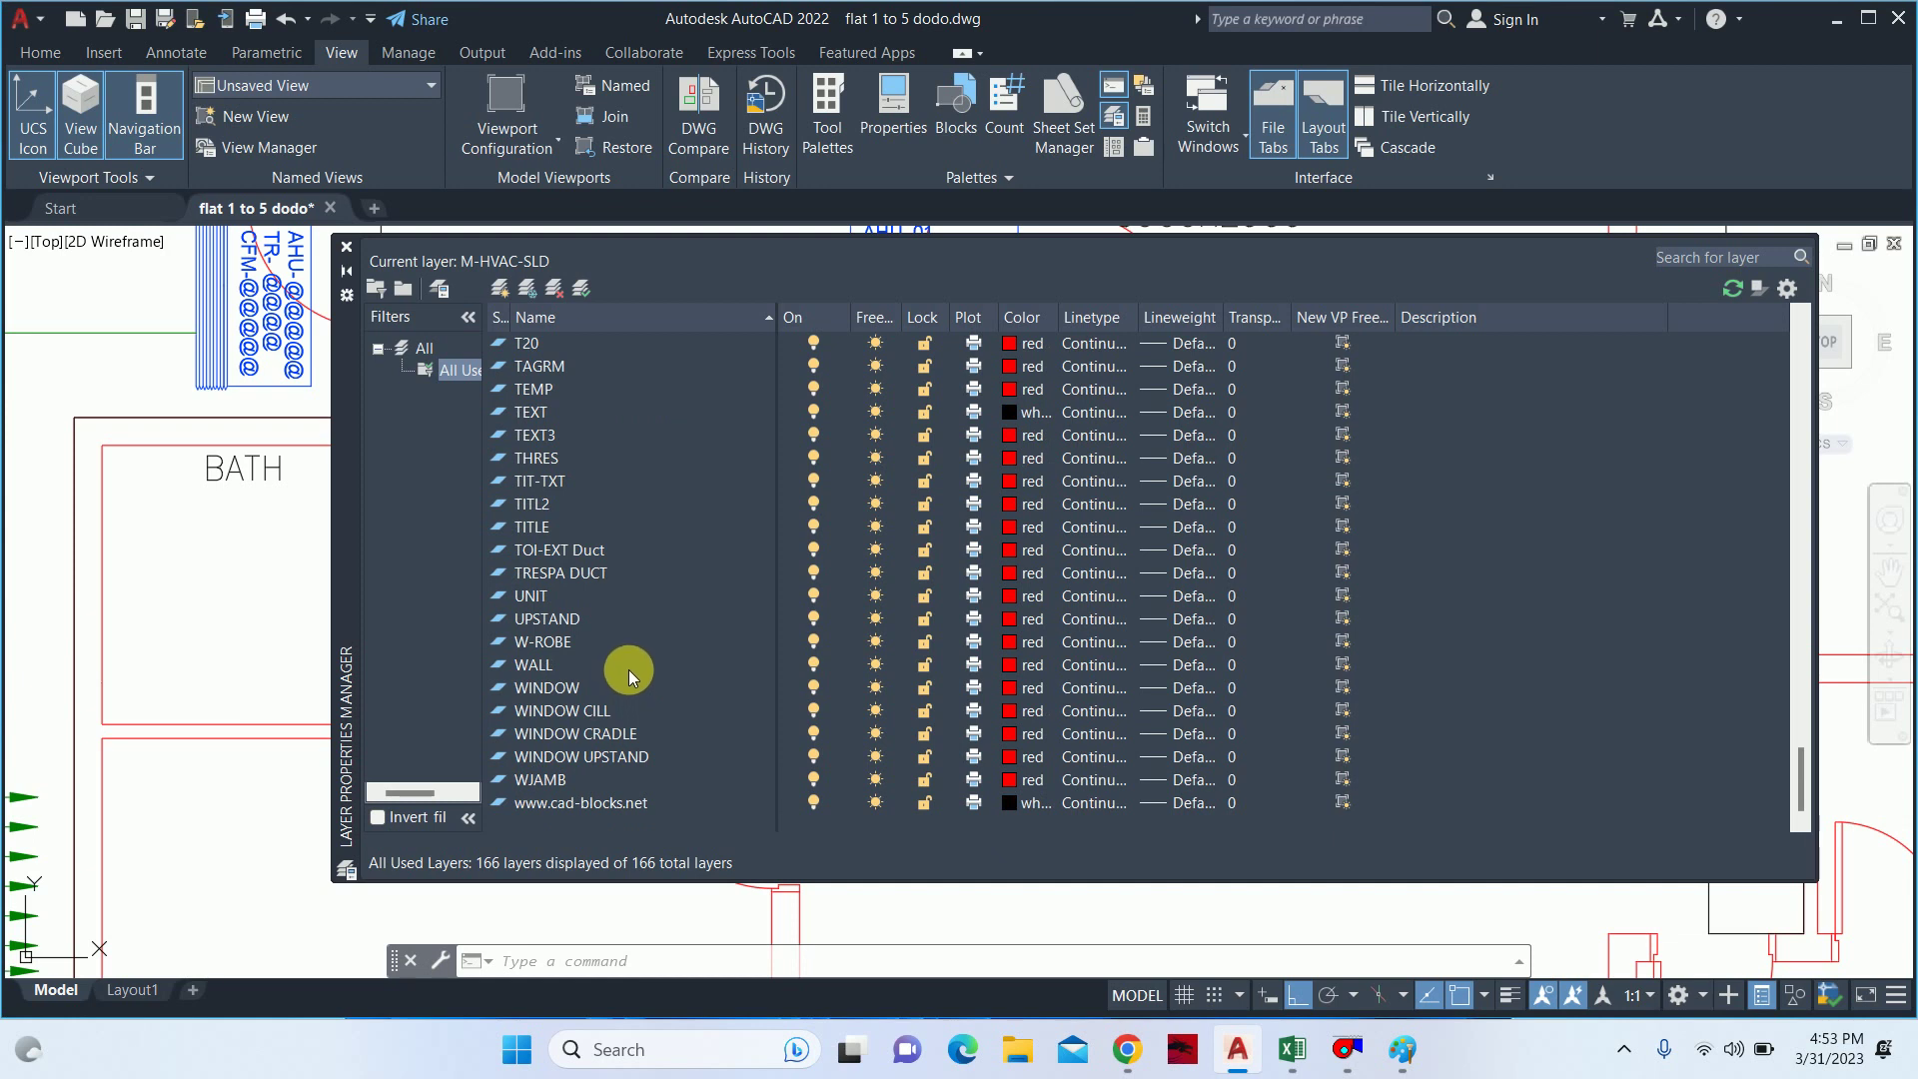
pyautogui.scroll(10, 735, 844)
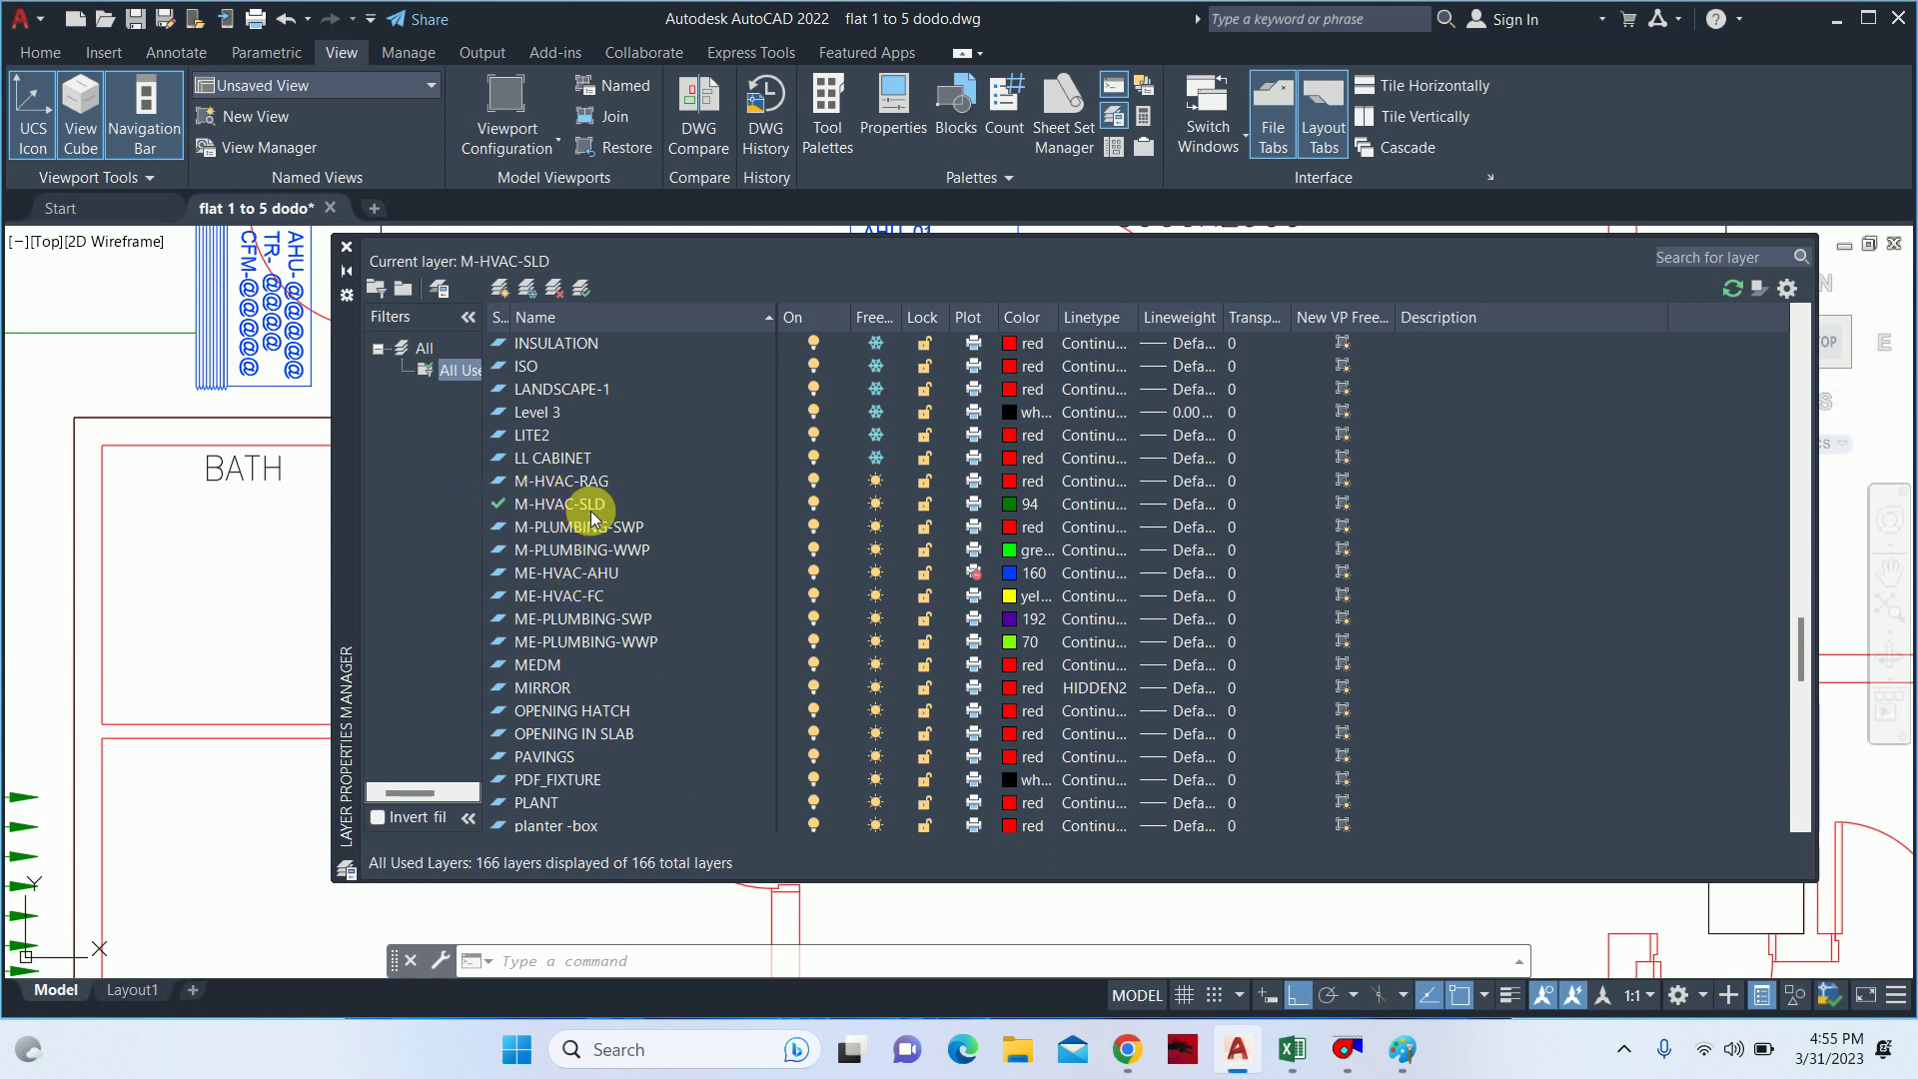
pyautogui.click(591, 511)
pyautogui.rightClick(591, 512)
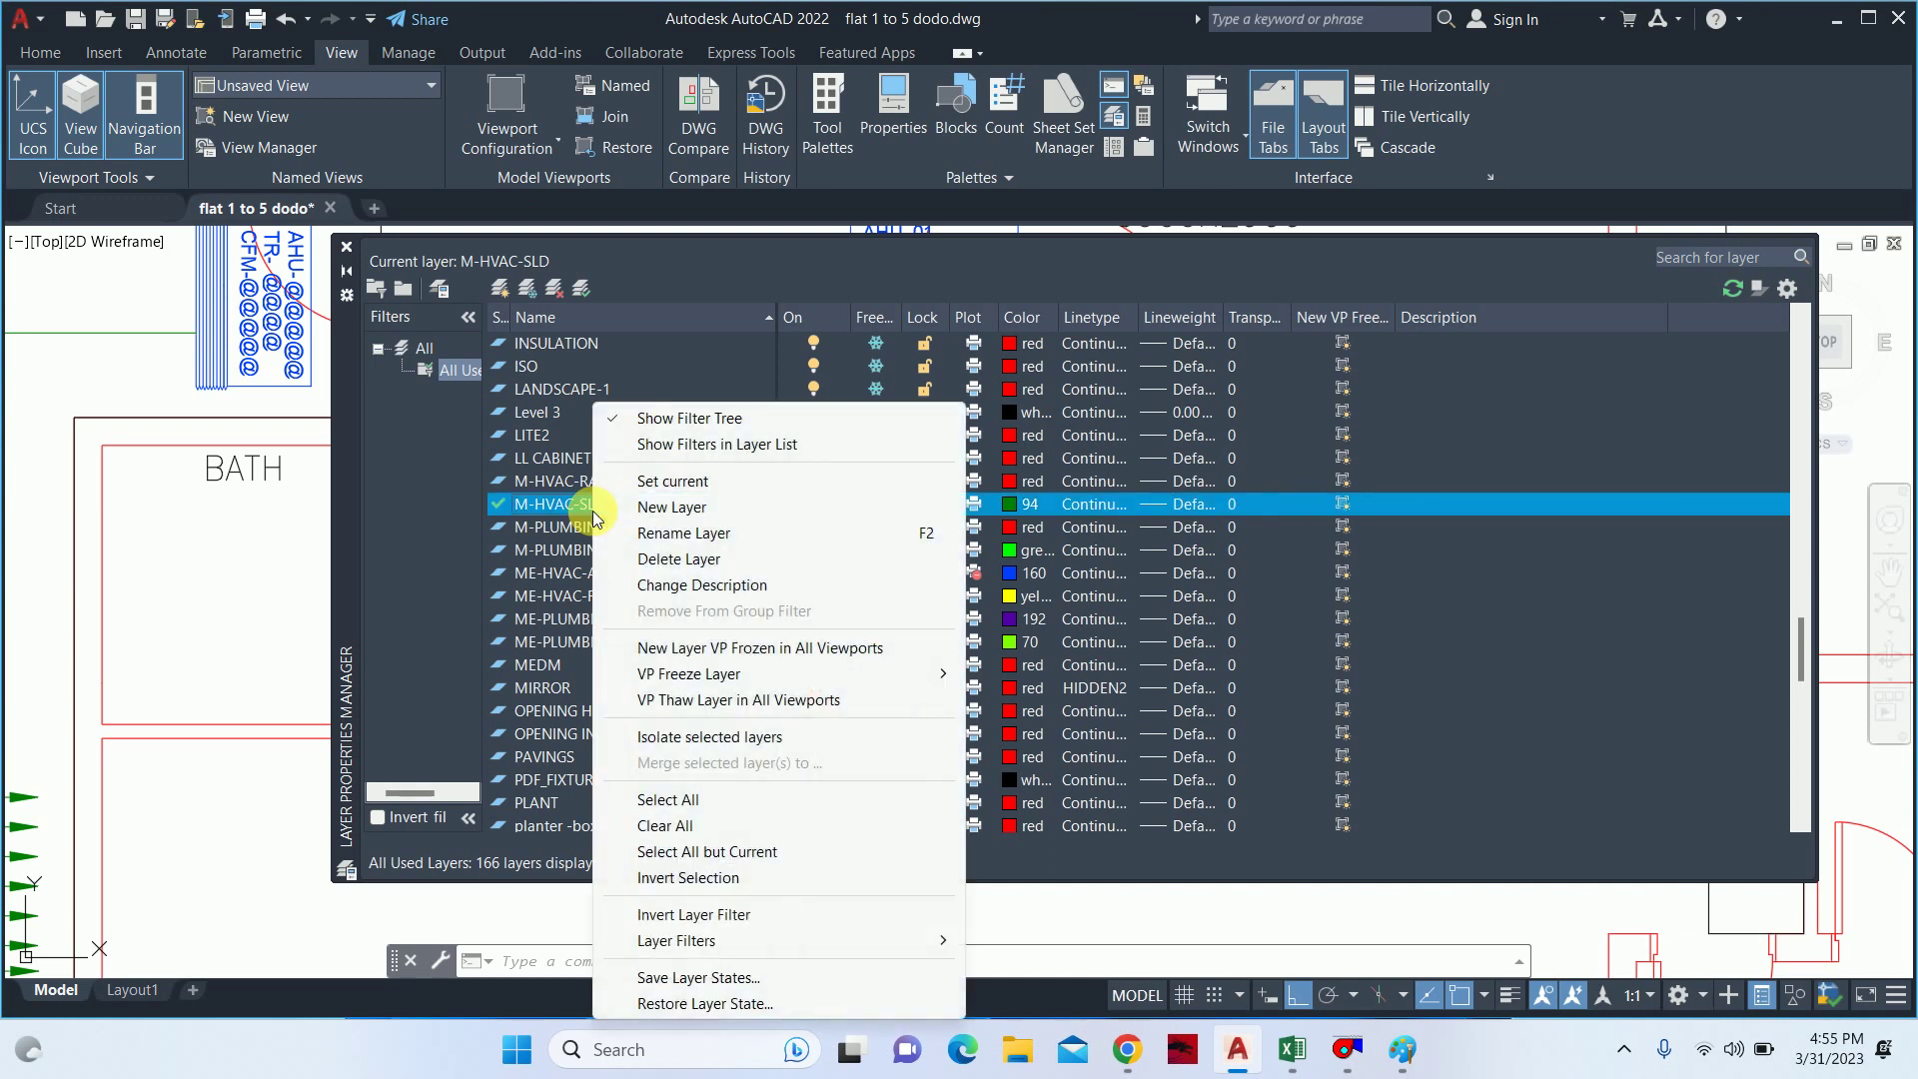
pyautogui.click(684, 532)
pyautogui.click(613, 512)
pyautogui.write('A')
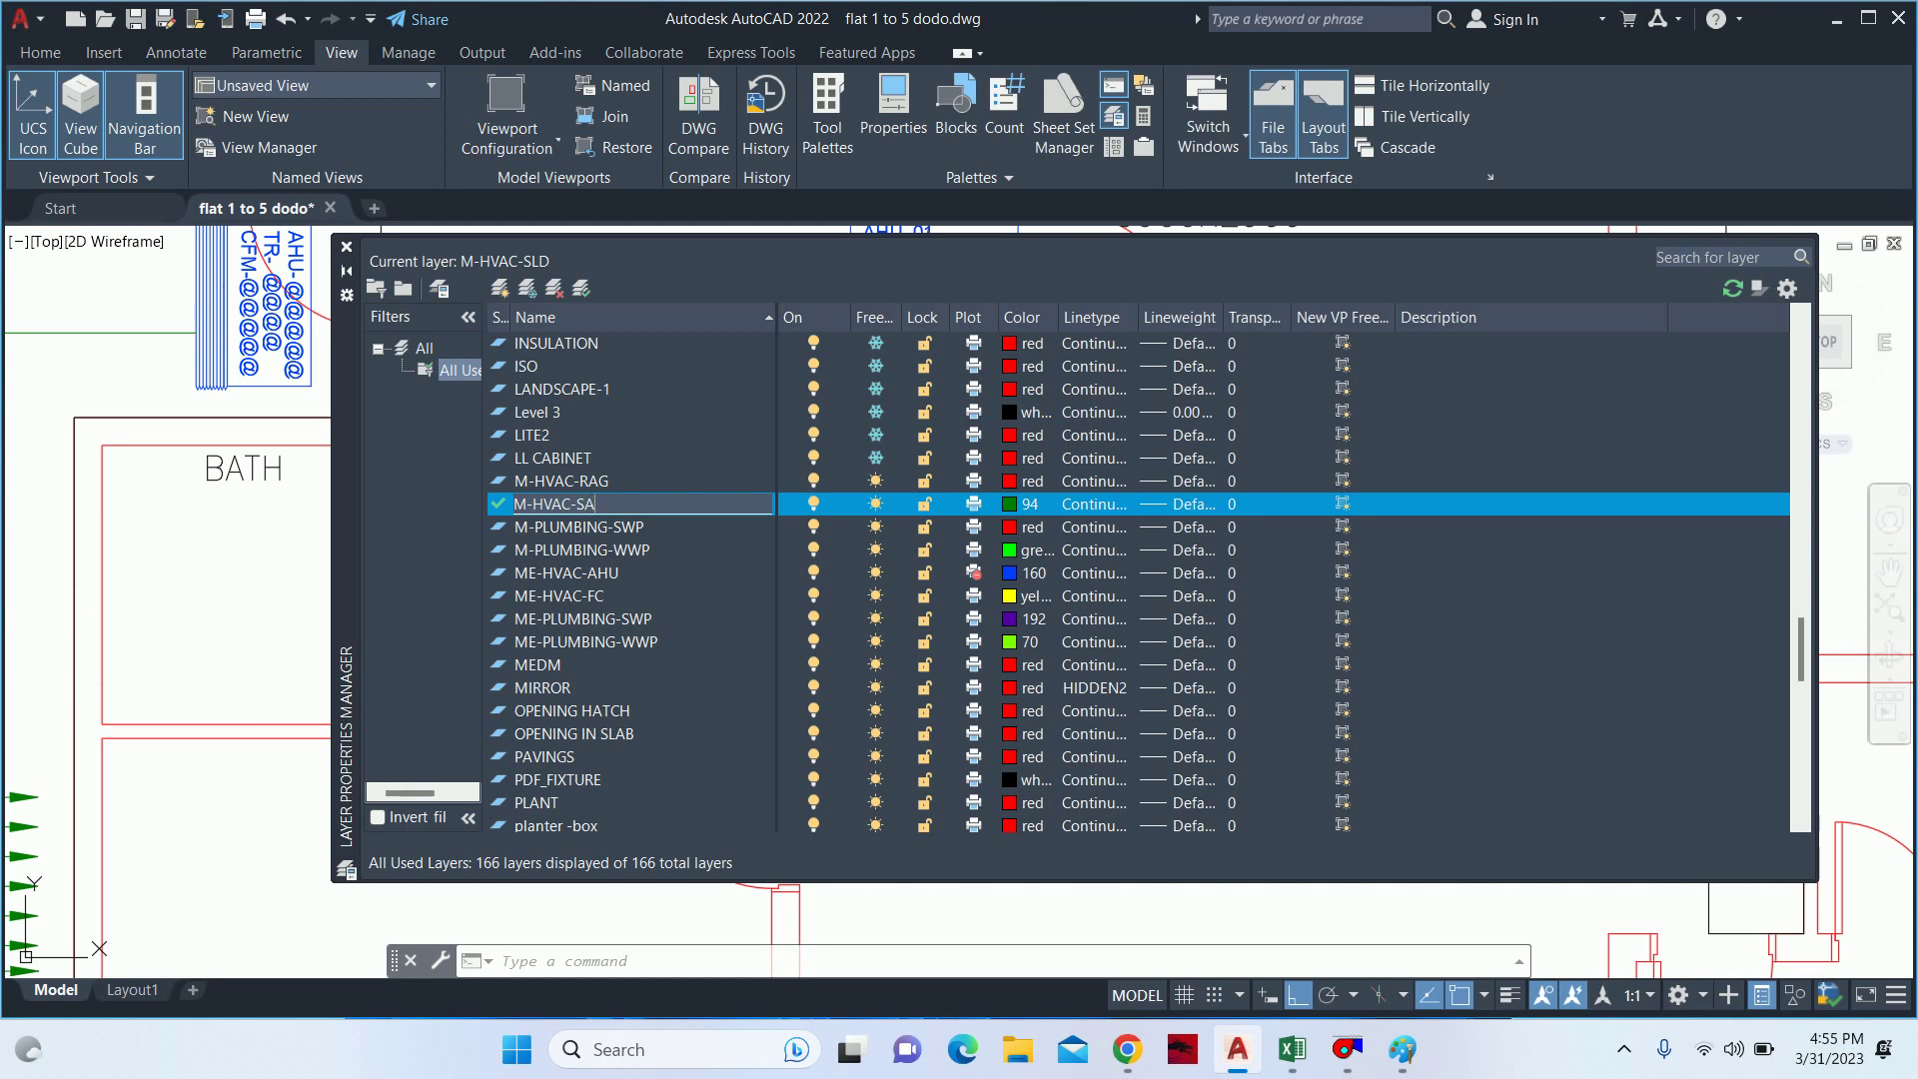
# - Set the M-HVAC-SAD layer colour to green and return to the floor plan
pyautogui.click(1007, 504)
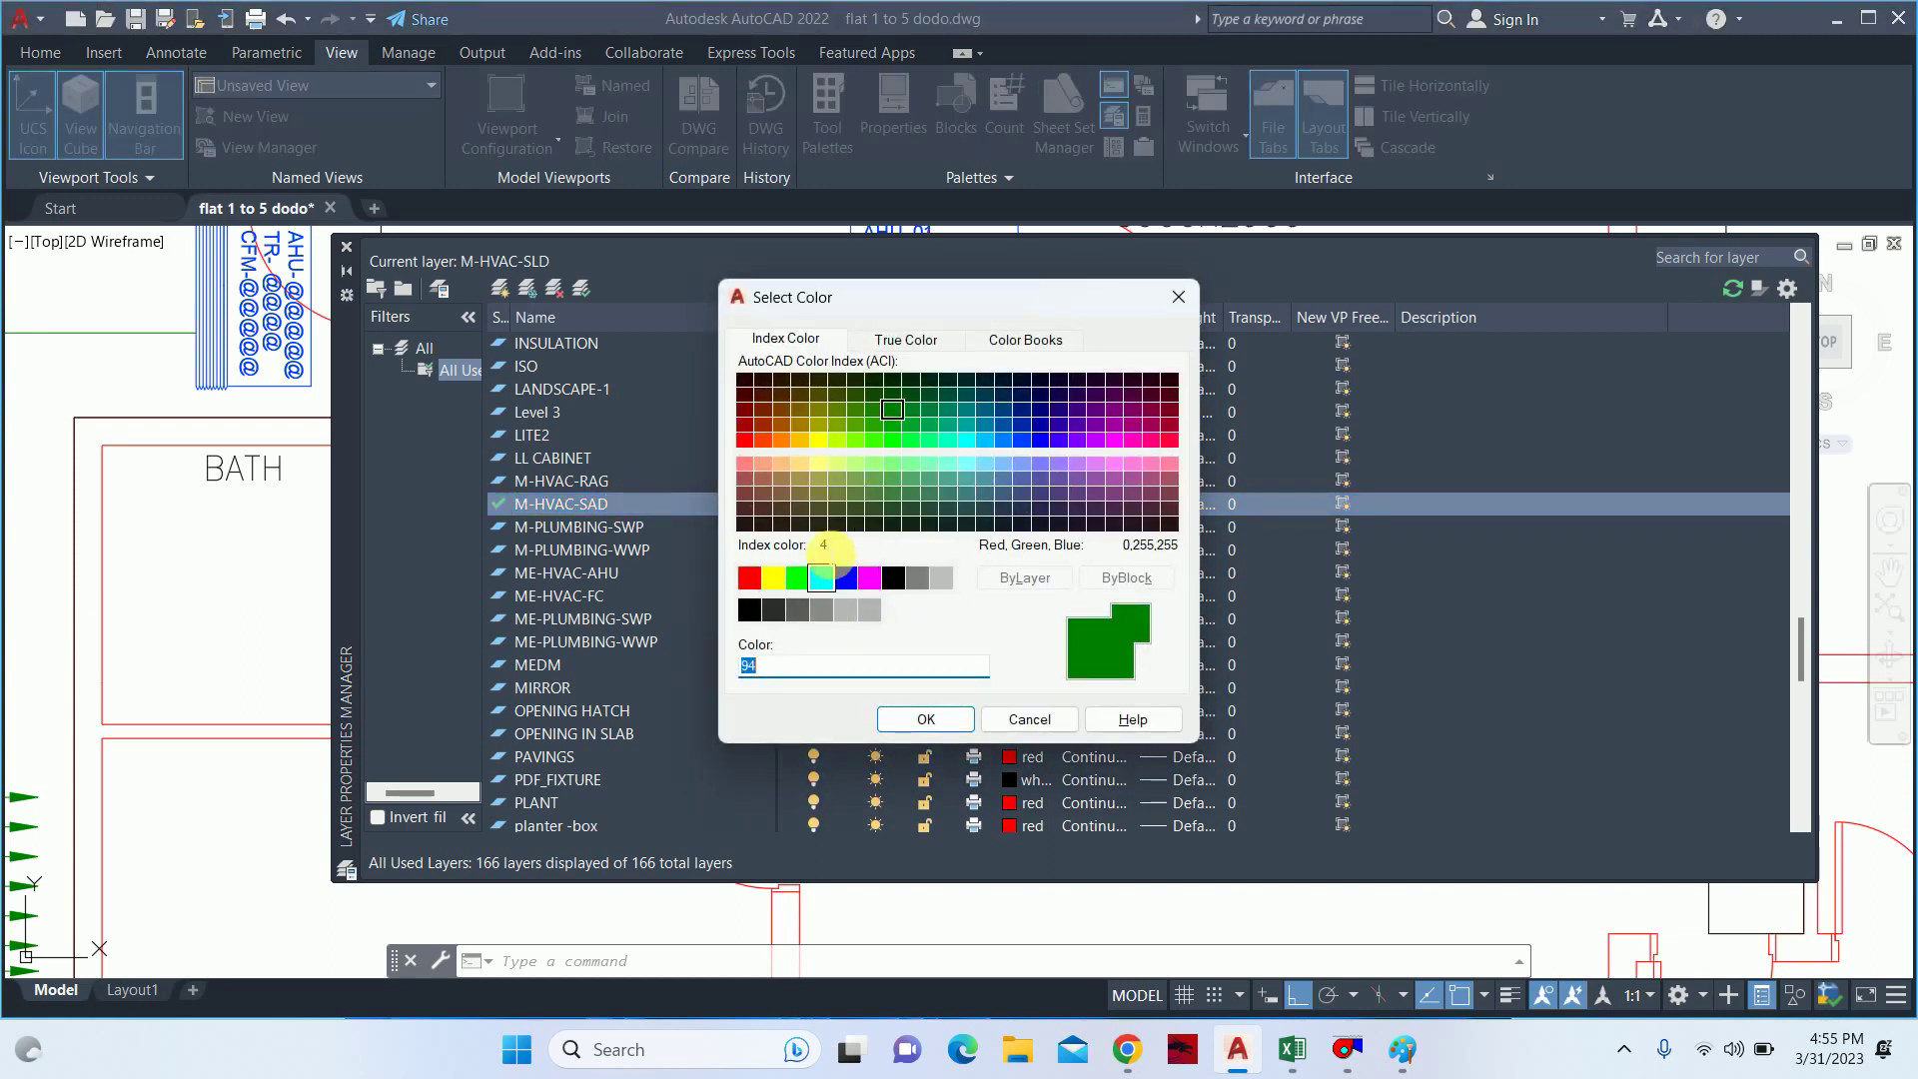
pyautogui.click(796, 578)
pyautogui.click(925, 720)
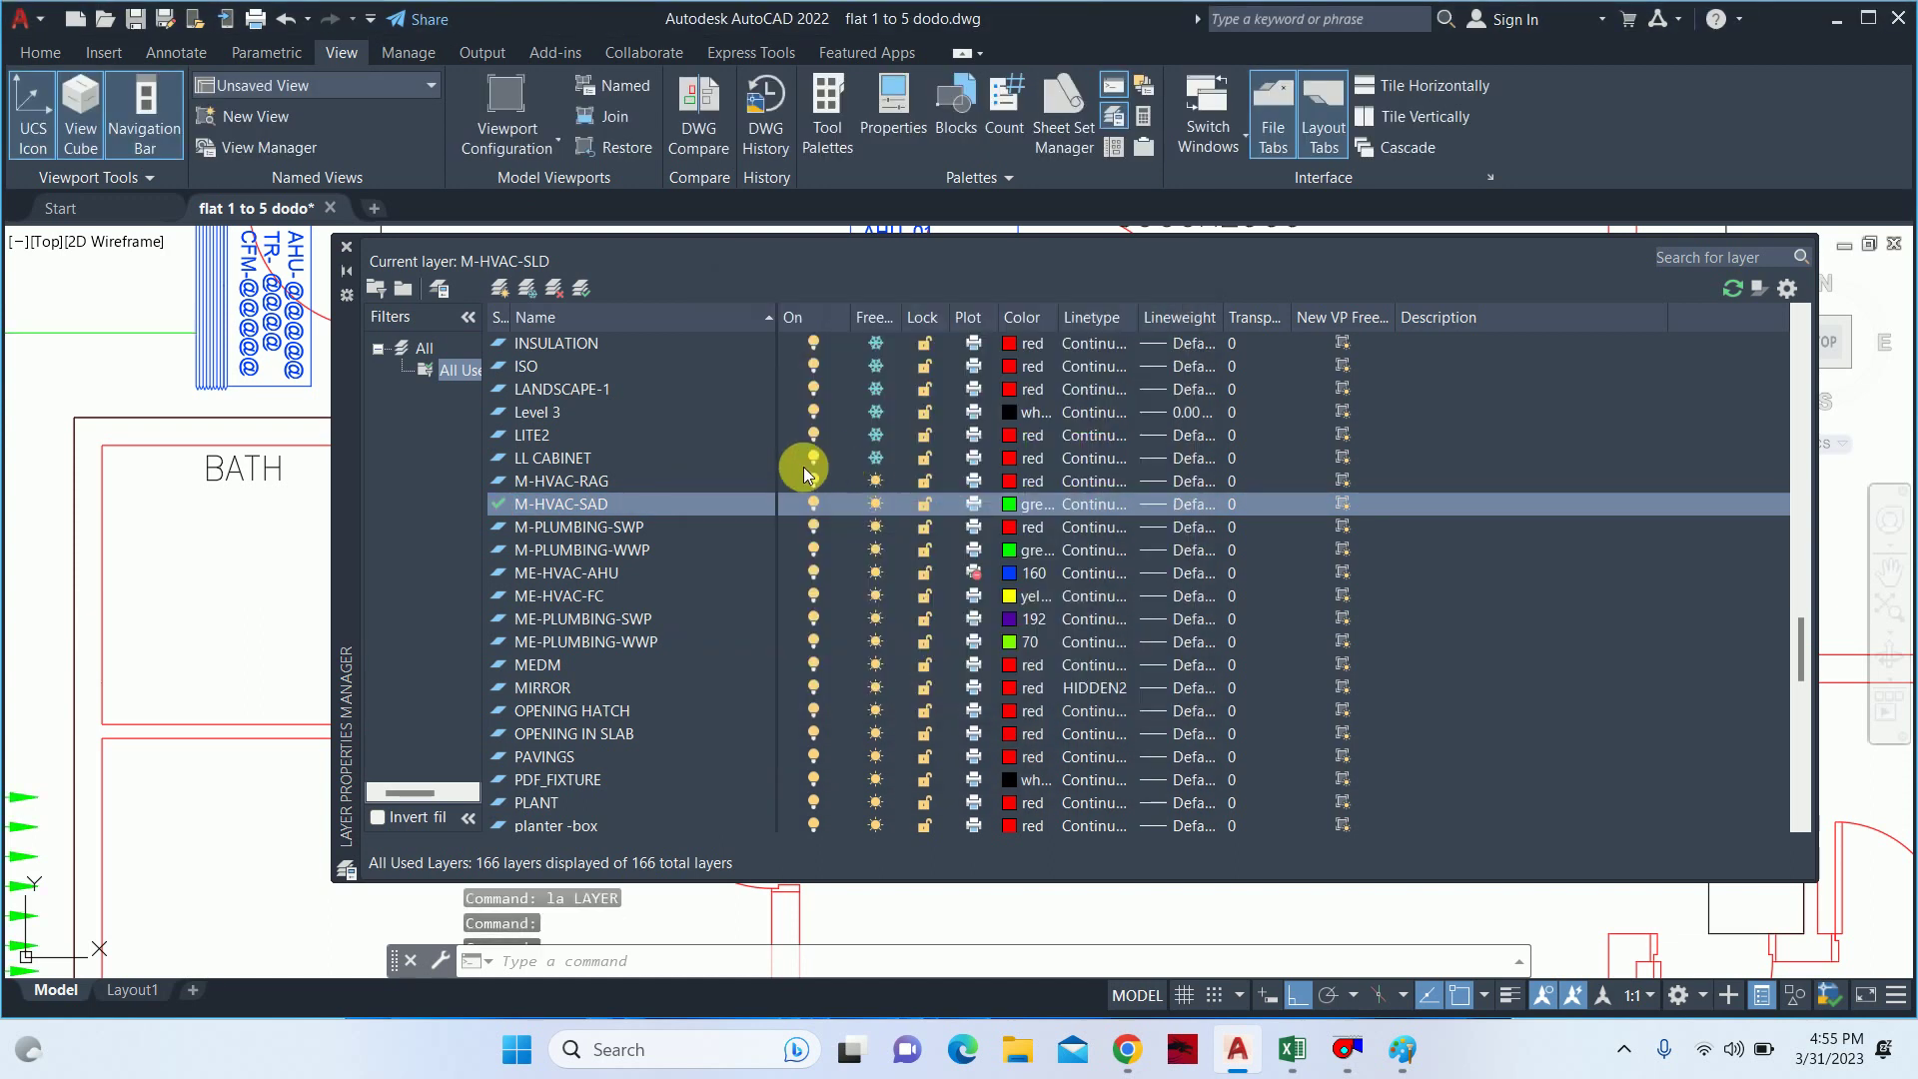
pyautogui.click(626, 507)
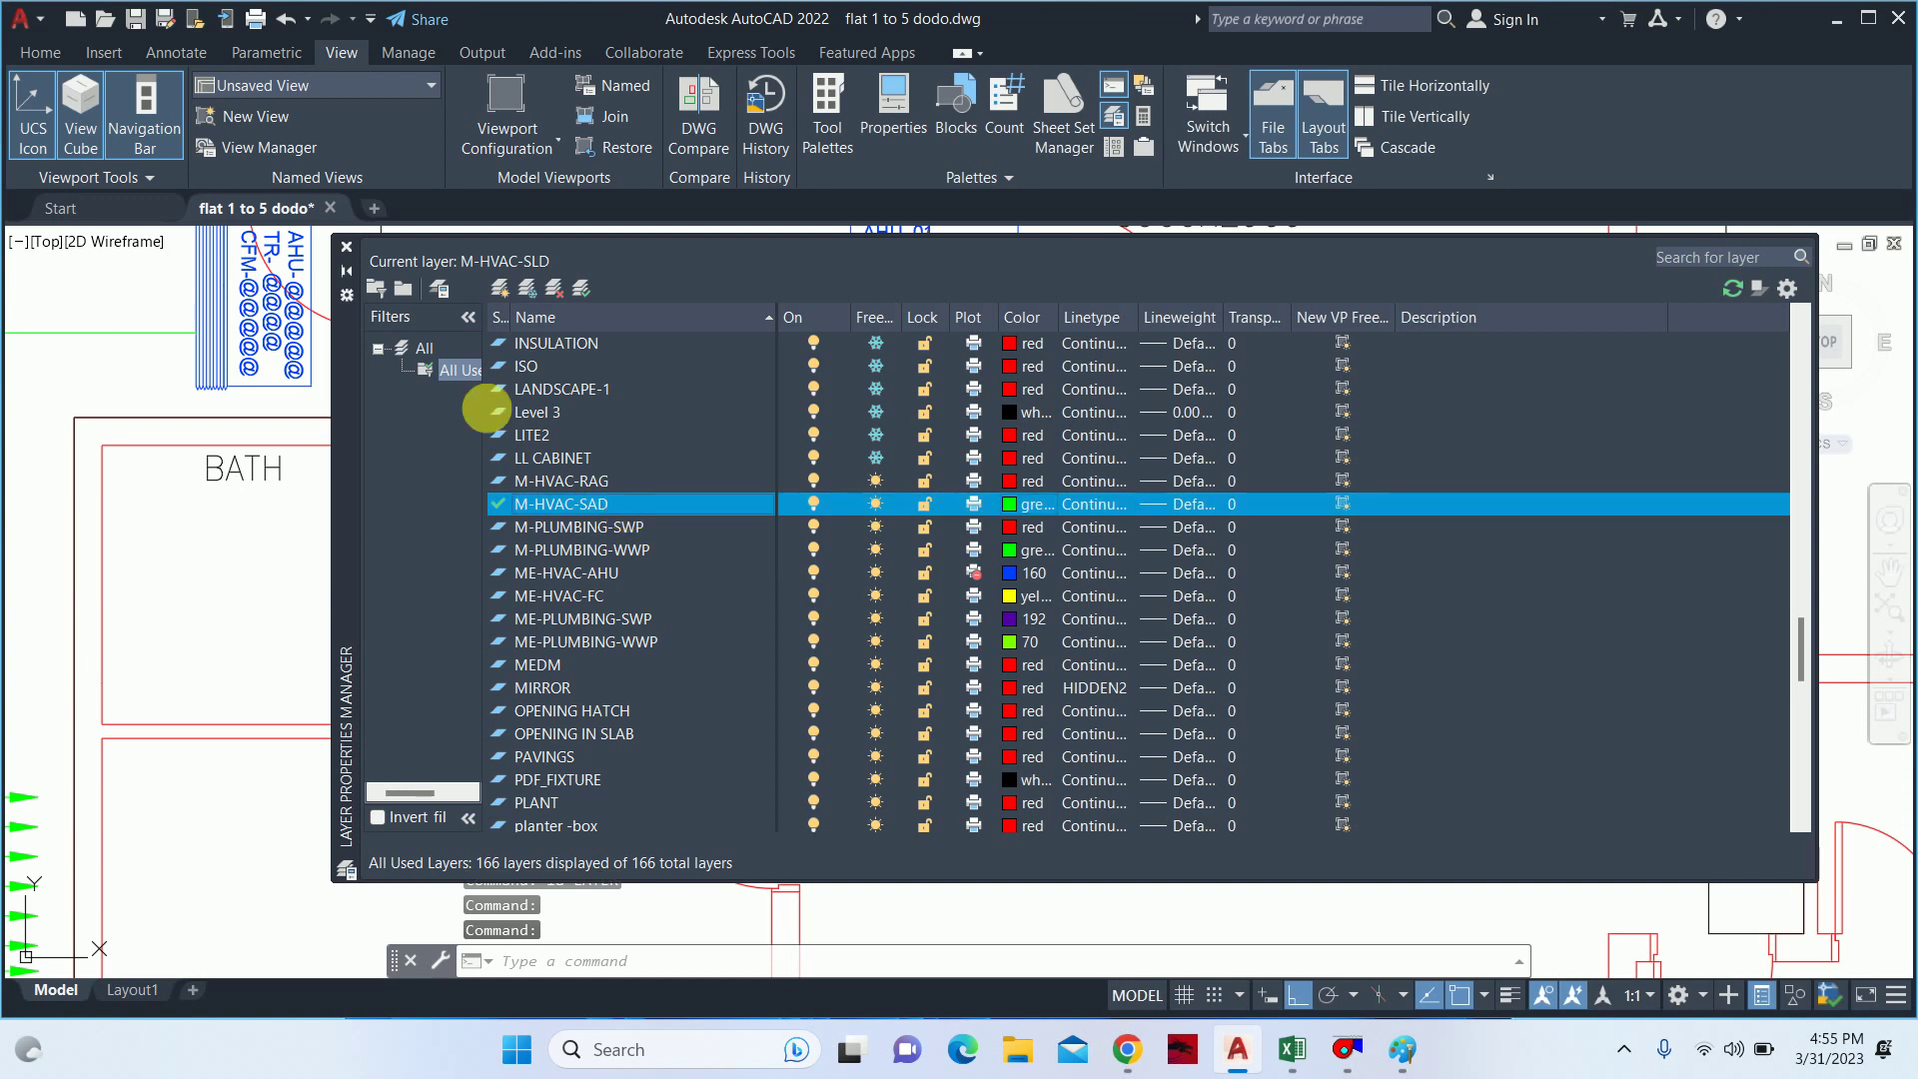
pyautogui.click(349, 249)
pyautogui.moveTo(925, 544)
pyautogui.mouseDown(button='middle')
pyautogui.moveTo(918, 564)
pyautogui.moveTo(869, 530)
pyautogui.mouseUp(button='middle')
pyautogui.scroll(-4, 918, 564)
pyautogui.press('Escape')
pyautogui.press('Escape')
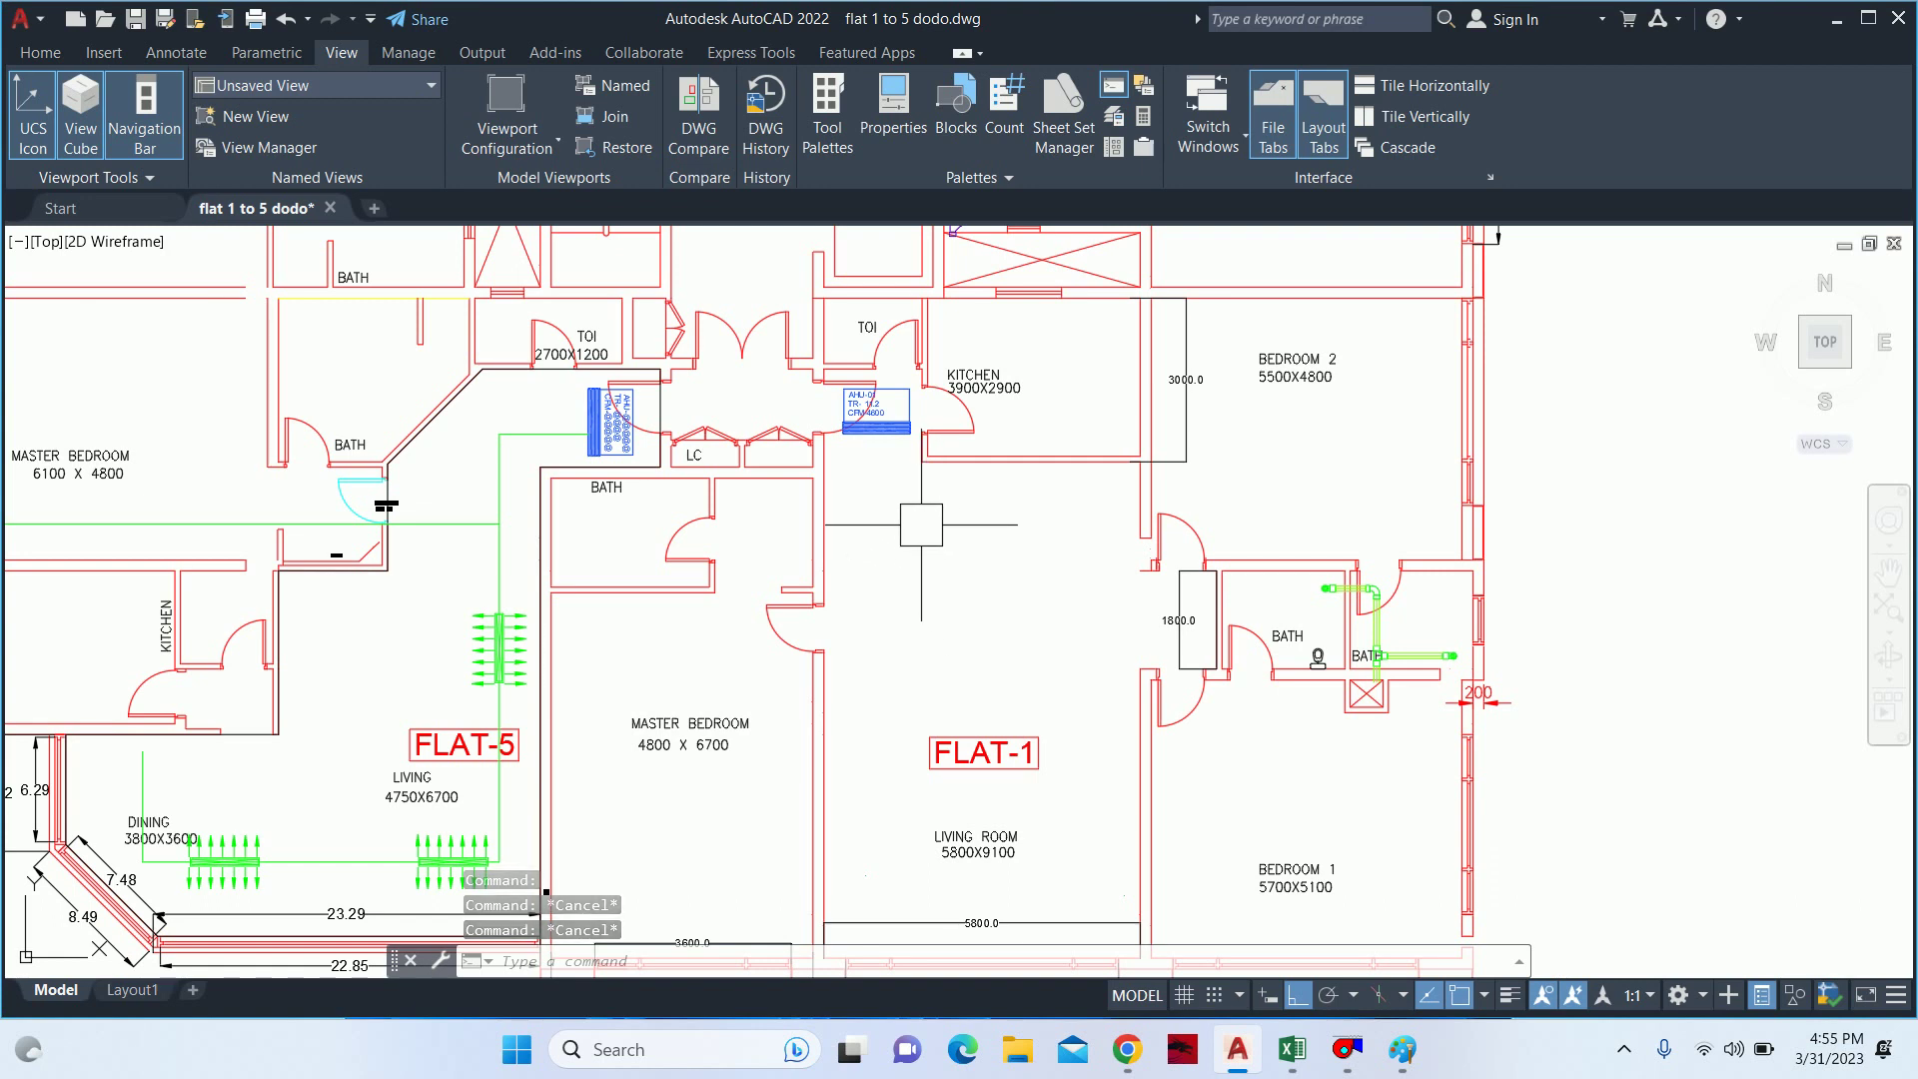
pyautogui.moveTo(921, 538); pyautogui.dragTo(894, 423, button='middle')
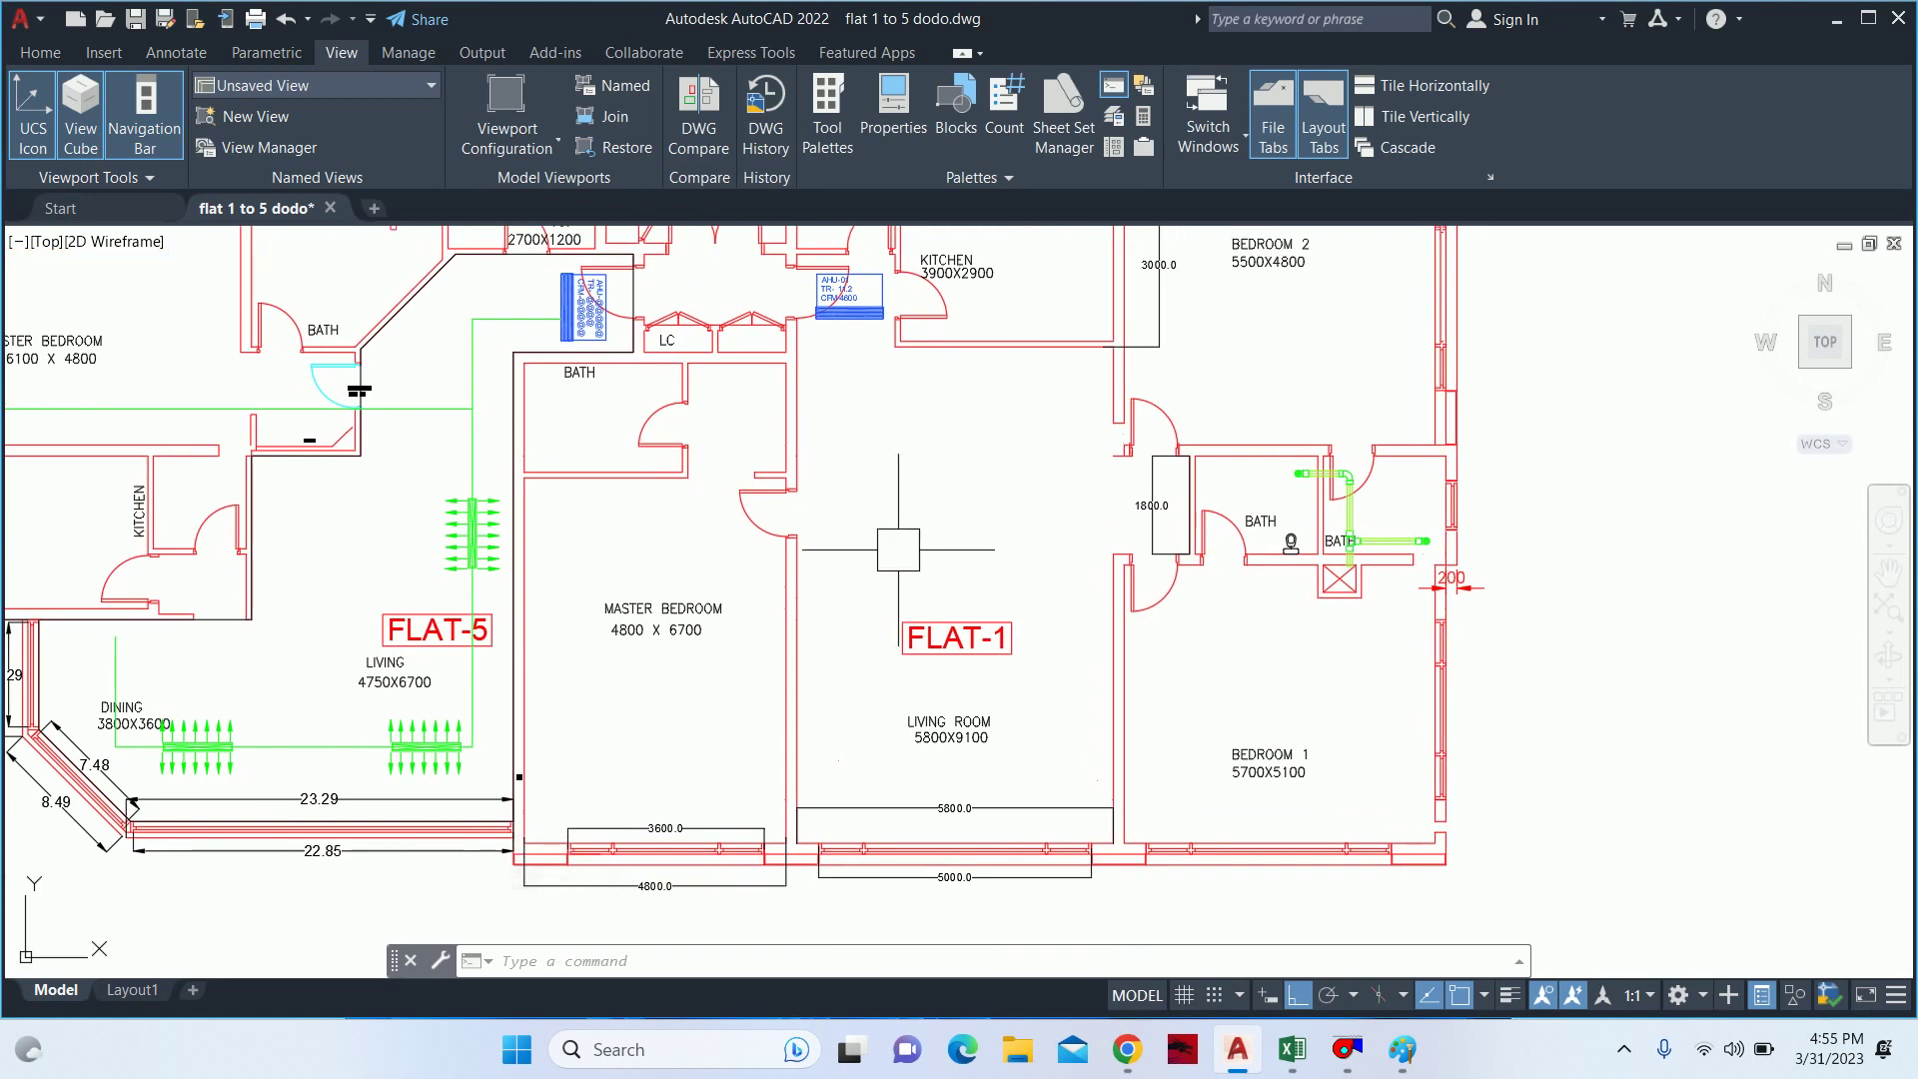
# - In Paint, handwrite 4.25 beside the length calculation
pyautogui.click(1403, 1049)
pyautogui.scroll(-2, 1118, 699)
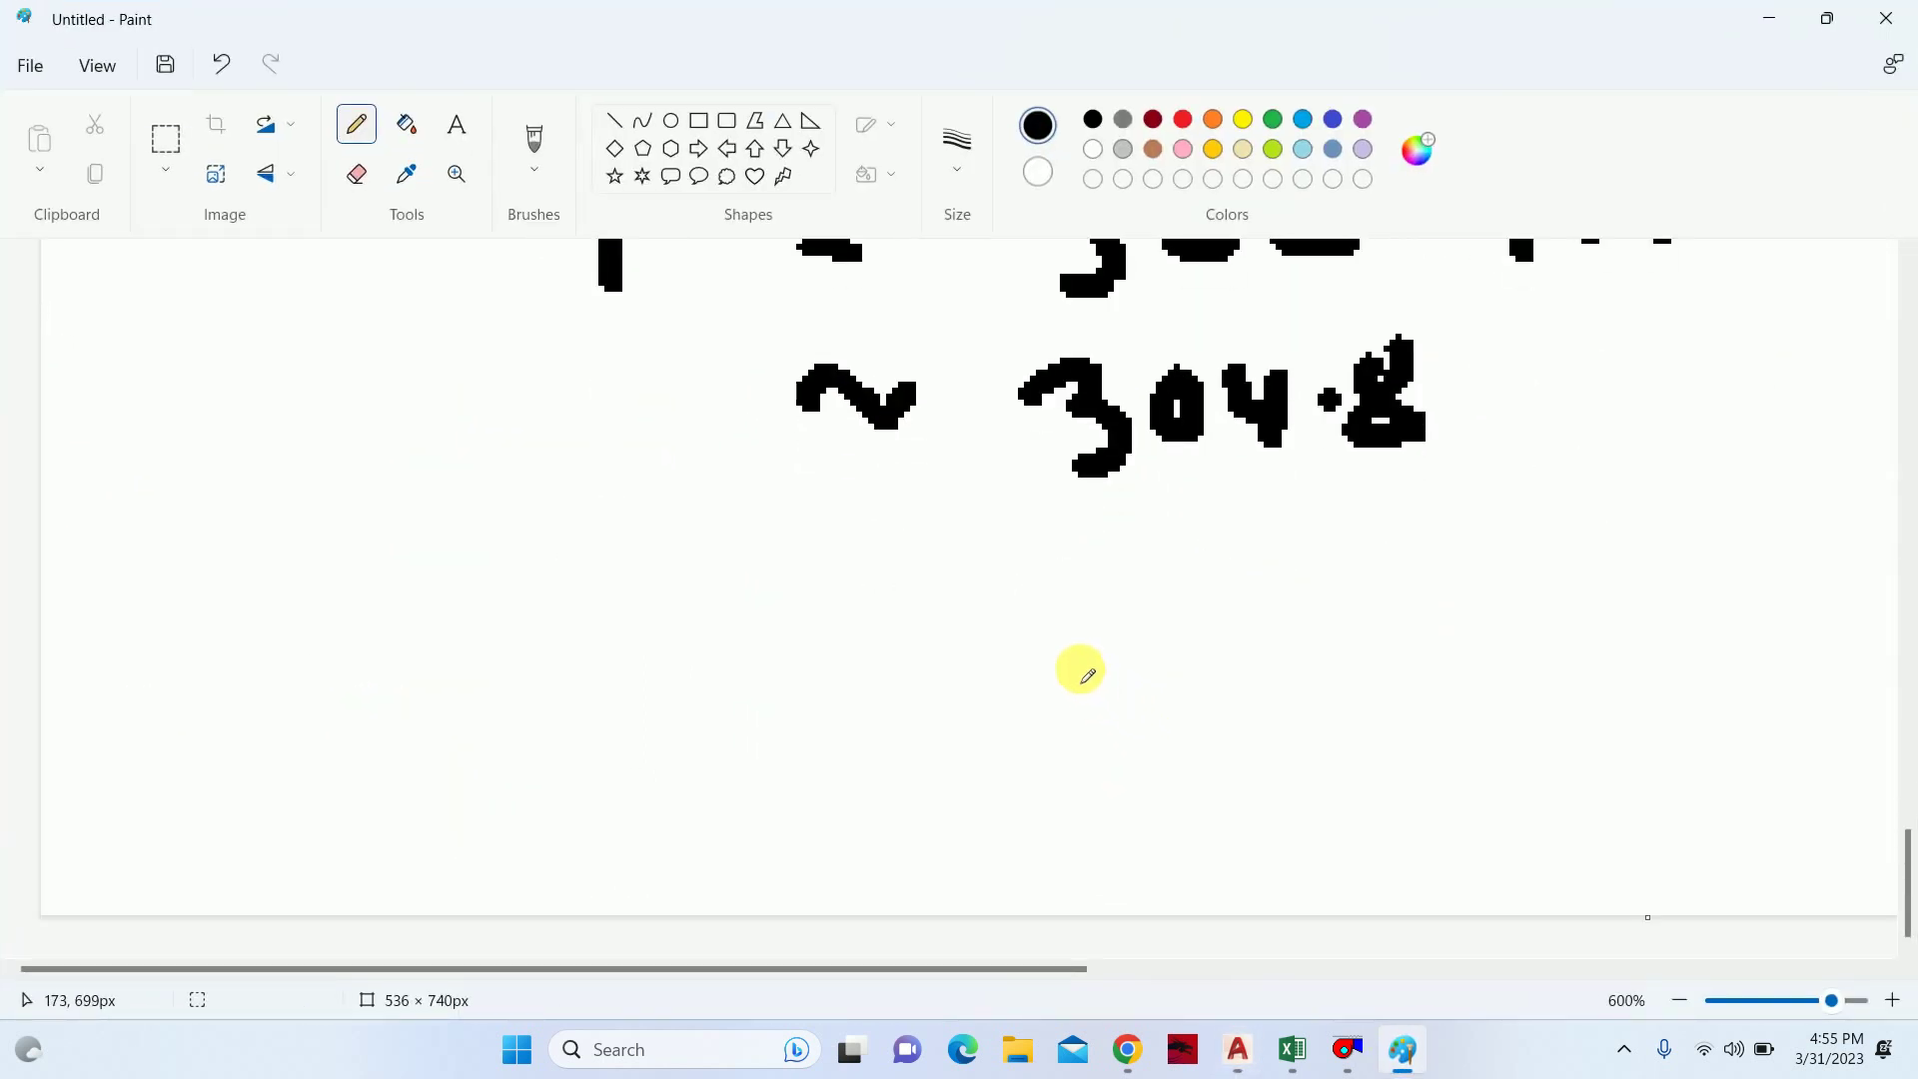
pyautogui.scroll(2, 1077, 670)
pyautogui.keyDown('ctrl'); pyautogui.scroll(-1, 1009, 629); pyautogui.keyUp('ctrl')
pyautogui.scroll(3, 1010, 625)
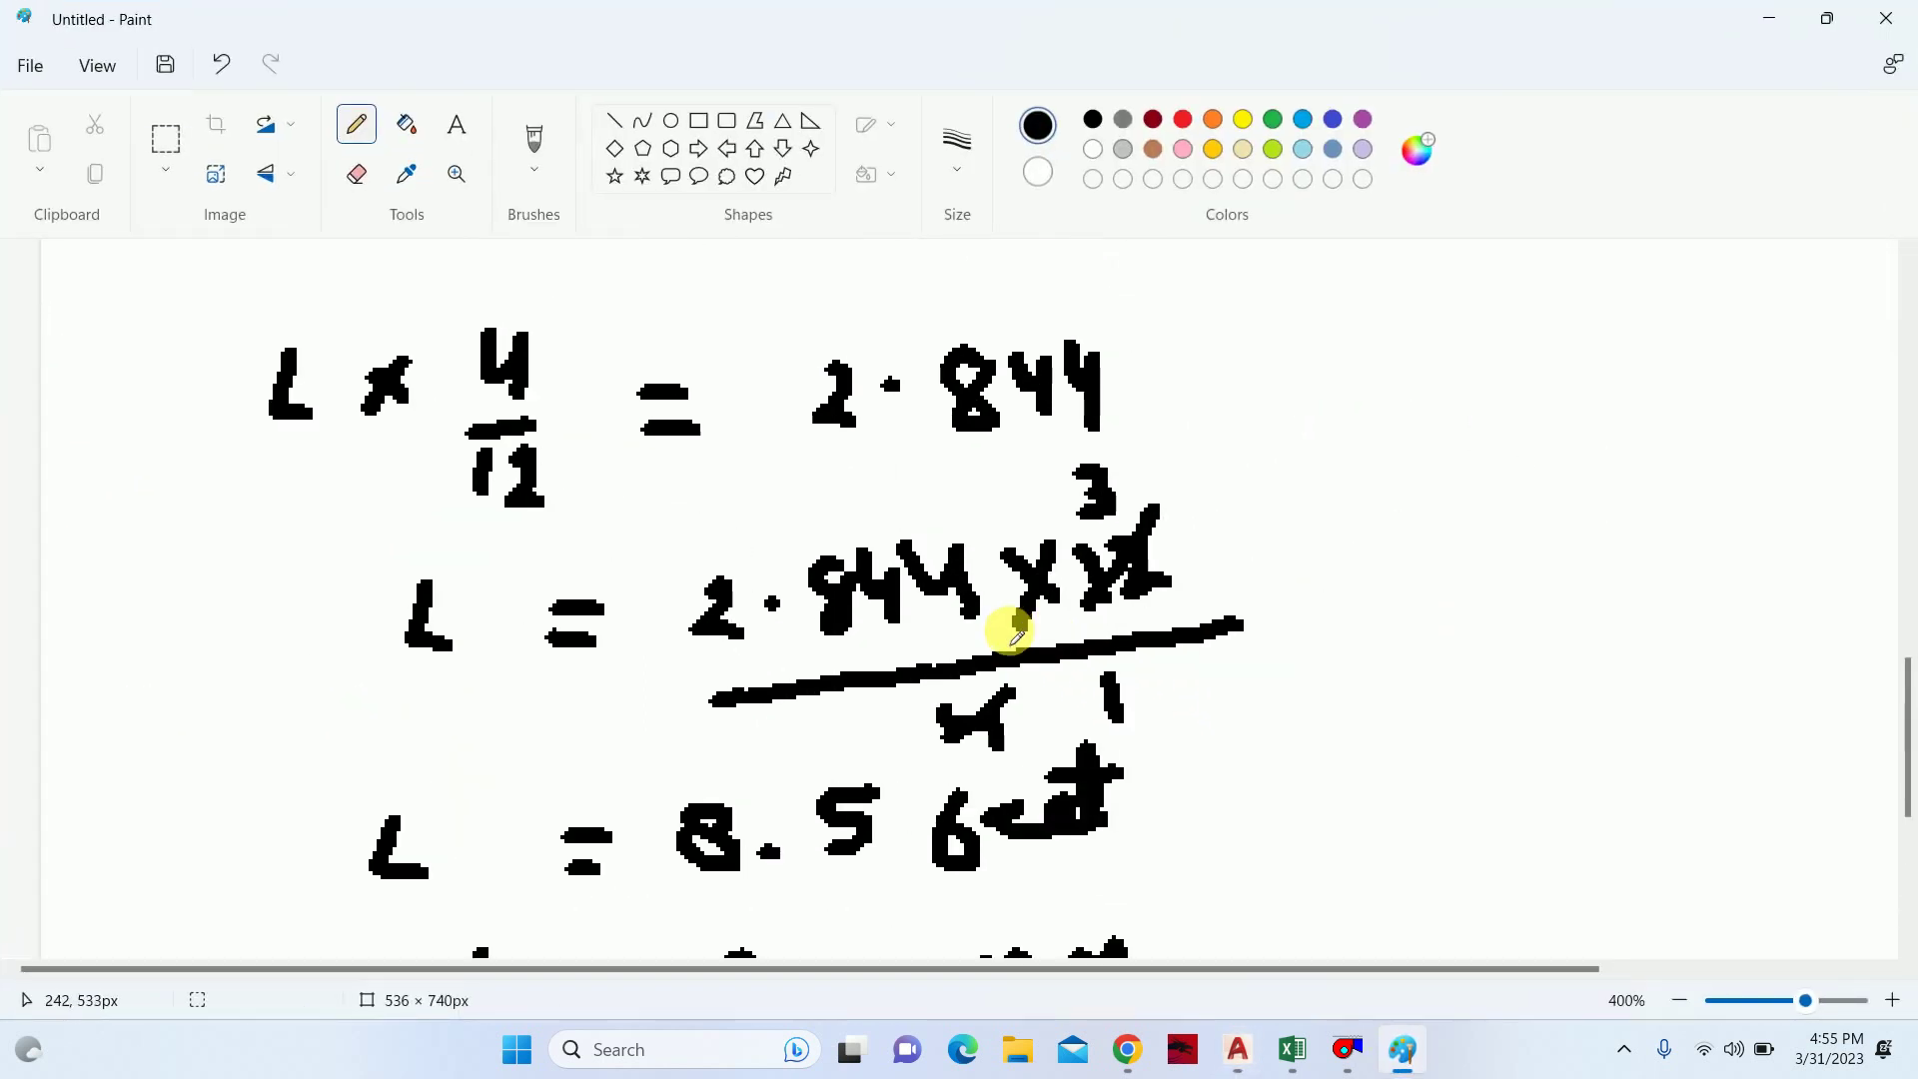
pyautogui.scroll(-2, 1010, 627)
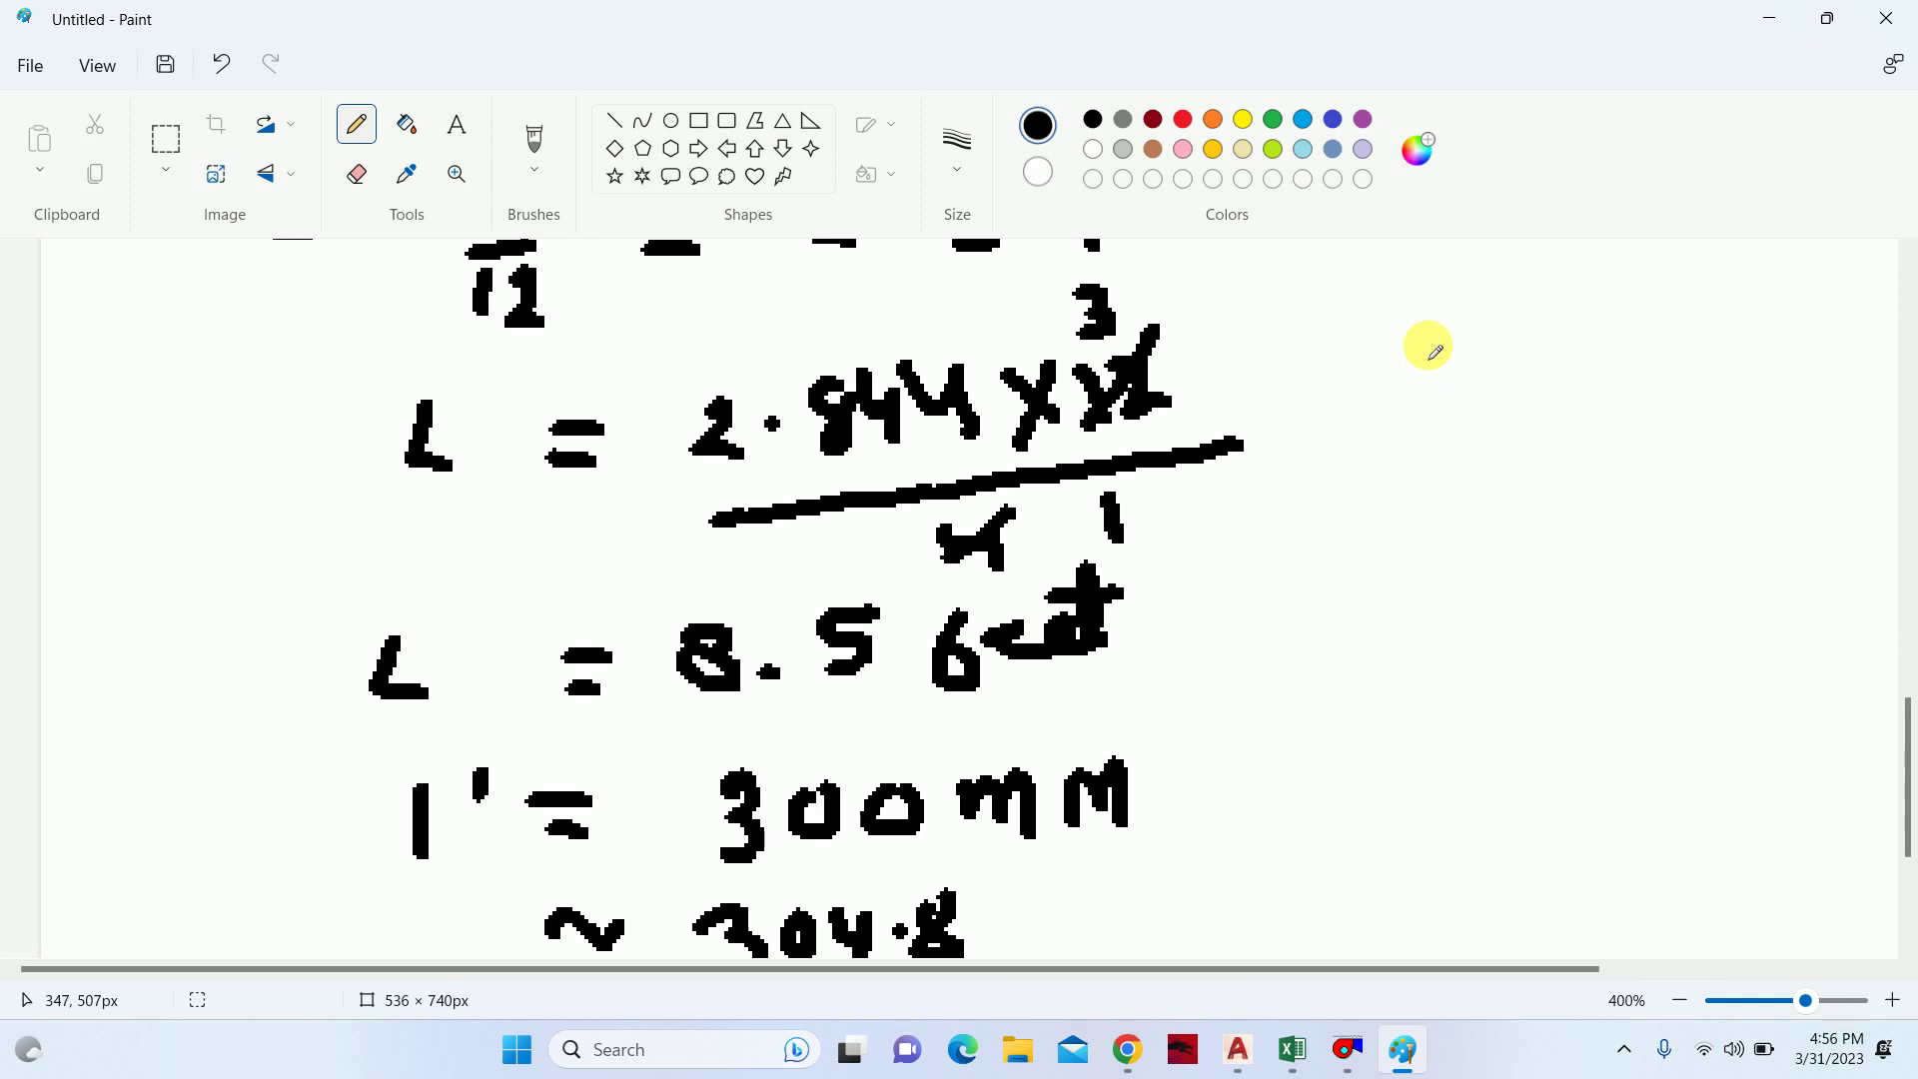
pyautogui.moveTo(1426, 345)
pyautogui.mouseDown()
pyautogui.moveTo(1433, 418)
pyautogui.moveTo(1466, 452)
pyautogui.mouseUp()
pyautogui.click(1499, 424)
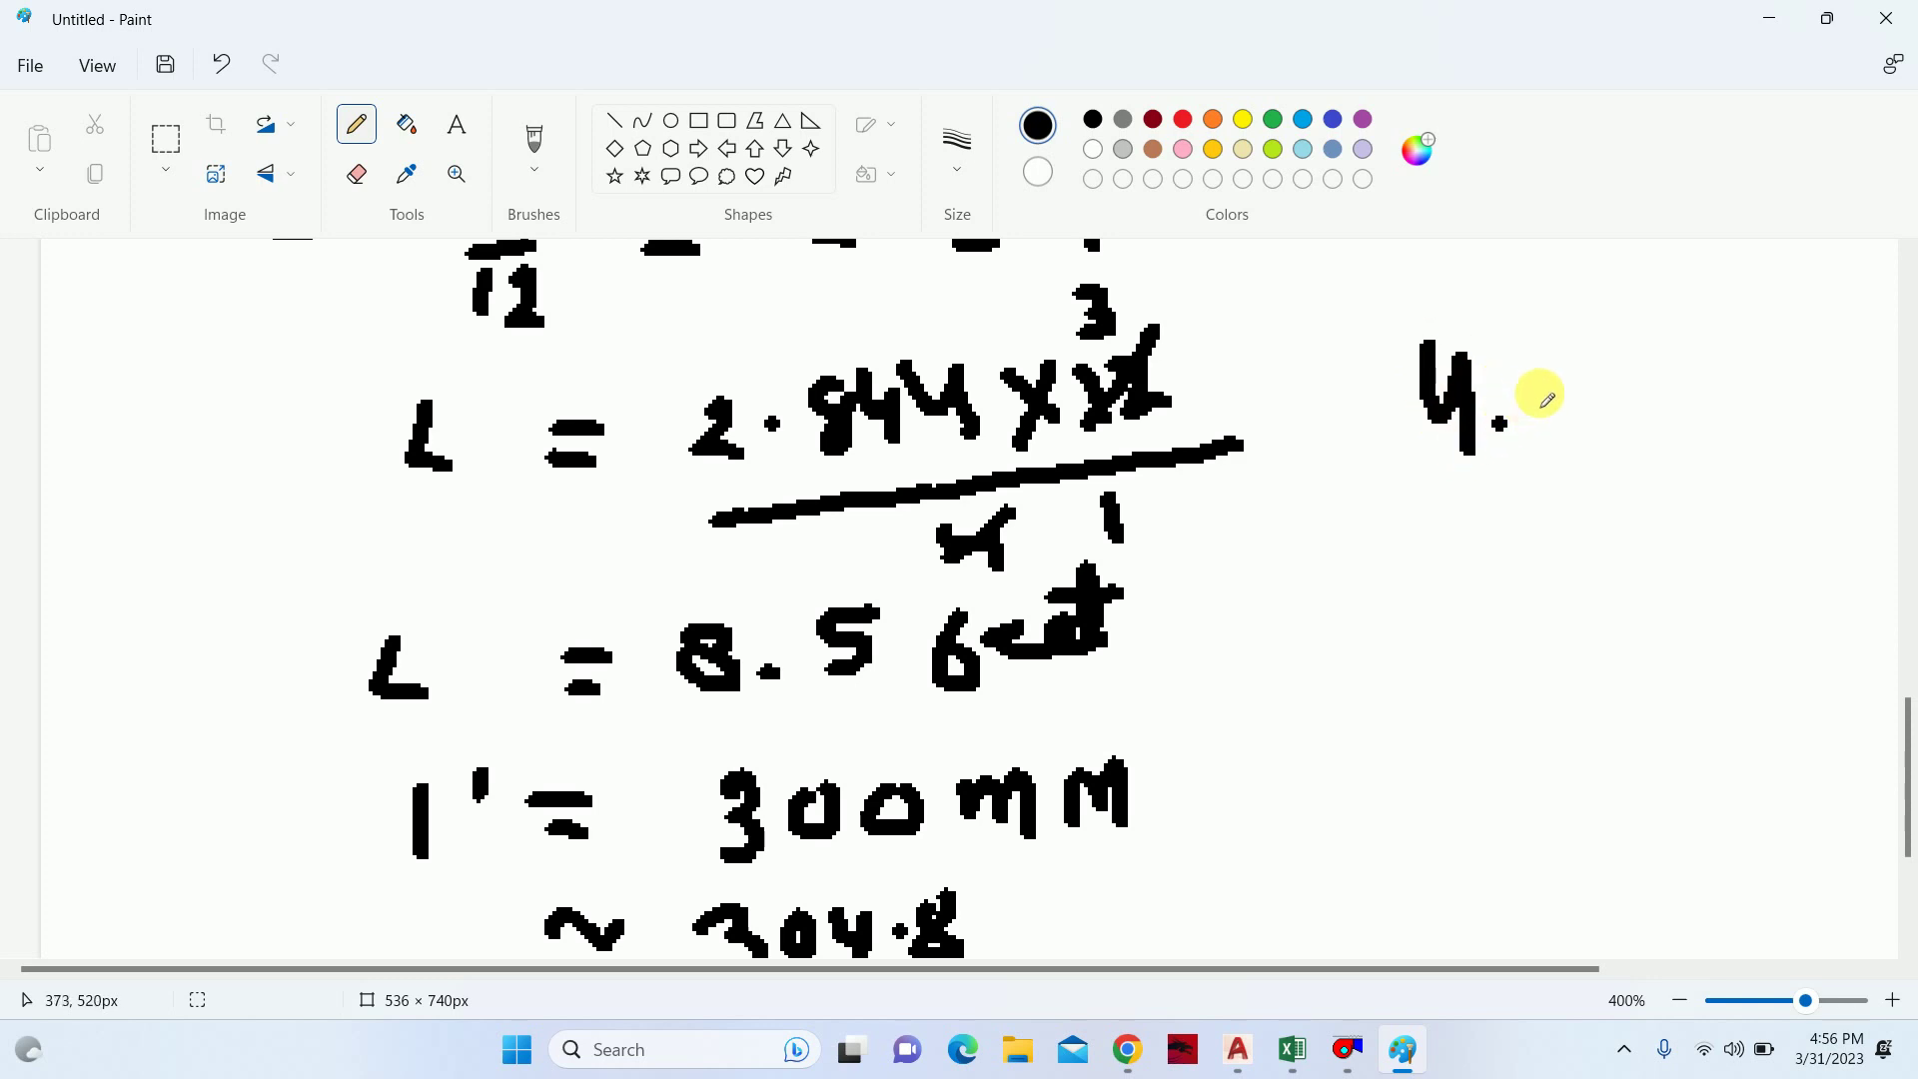
pyautogui.moveTo(1536, 378); pyautogui.dragTo(1590, 440)
pyautogui.click(1610, 405)
pyautogui.moveTo(1630, 368)
pyautogui.mouseDown()
pyautogui.moveTo(1643, 445)
pyautogui.moveTo(1663, 351)
pyautogui.moveTo(1685, 348)
pyautogui.mouseUp()
# - Add a foot mark and write a second 4.25' below it, then return to AutoCAD
pyautogui.moveTo(1464, 555); pyautogui.dragTo(1524, 599)
pyautogui.moveTo(1501, 575); pyautogui.dragTo(1504, 649)
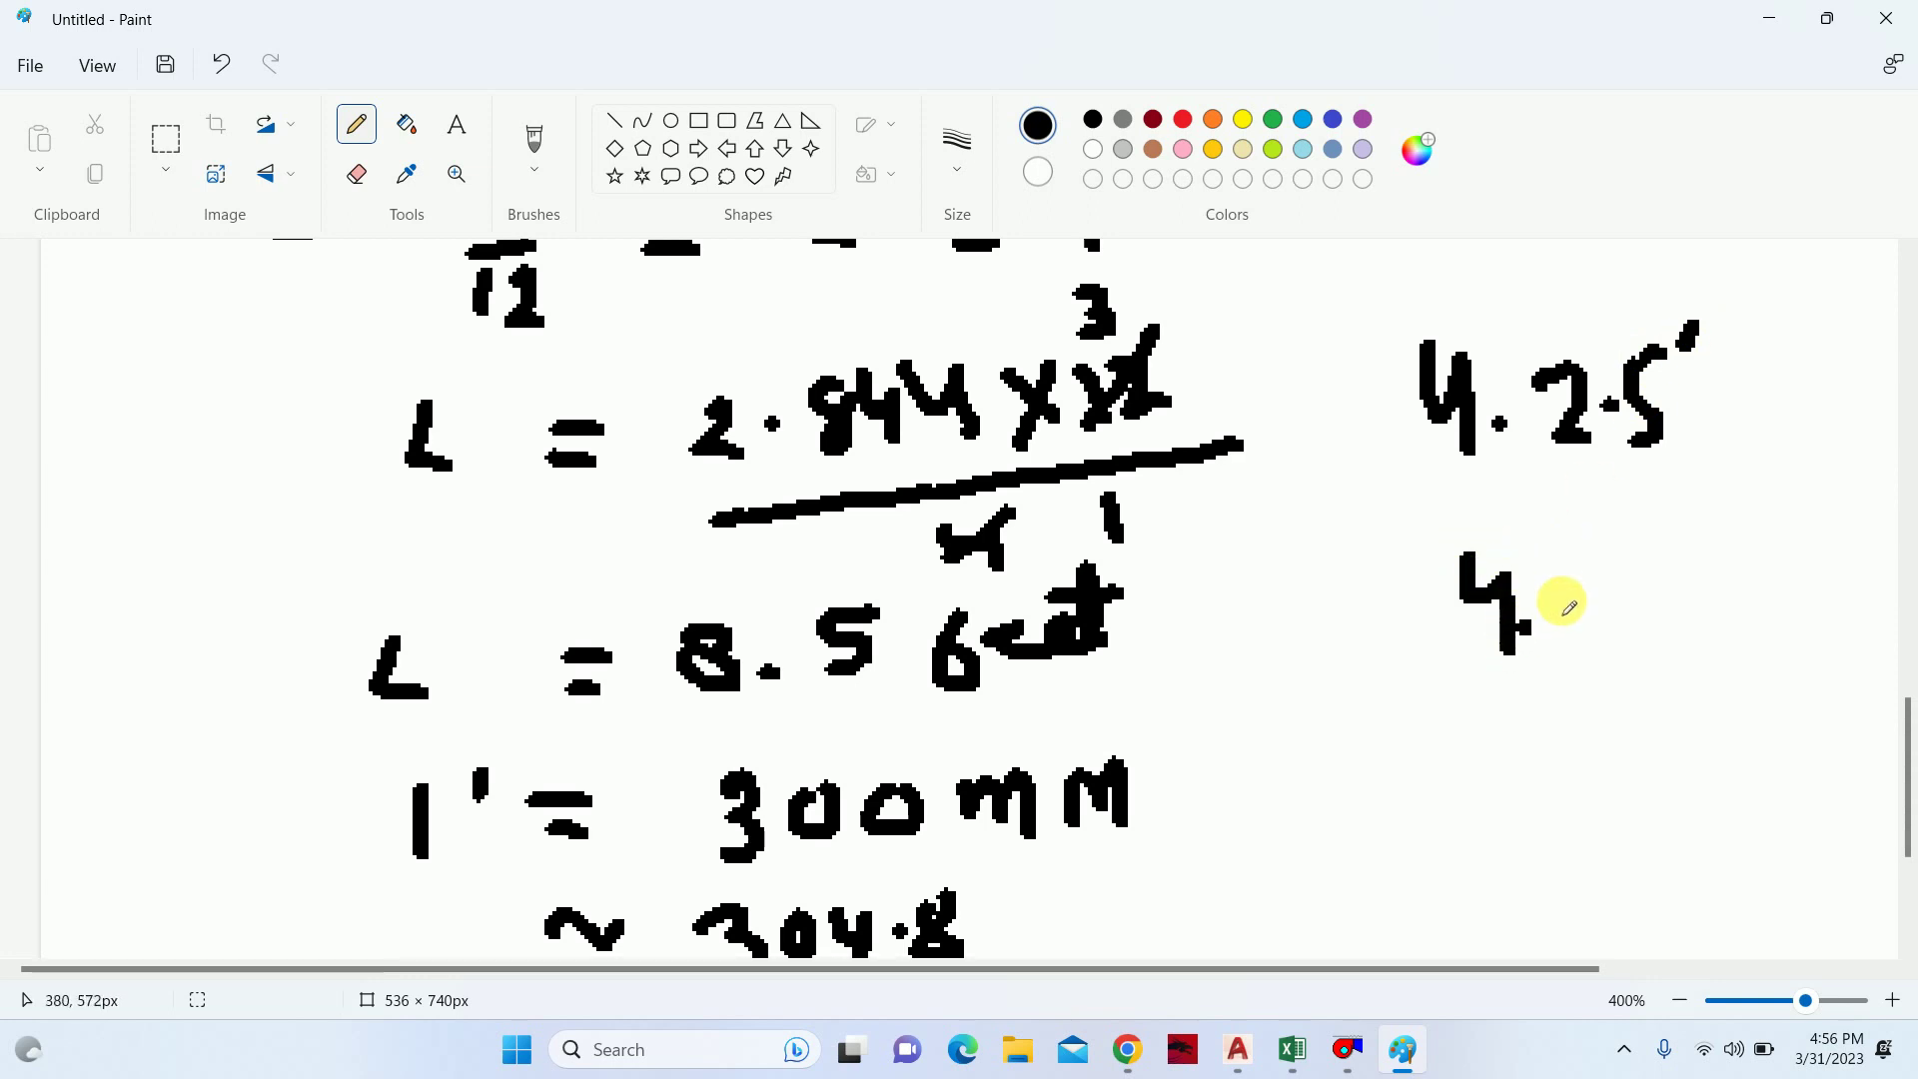
pyautogui.moveTo(1560, 590); pyautogui.dragTo(1624, 644)
pyautogui.moveTo(1640, 567)
pyautogui.mouseDown()
pyautogui.moveTo(1614, 647)
pyautogui.moveTo(1667, 556)
pyautogui.moveTo(1716, 544)
pyautogui.mouseUp()
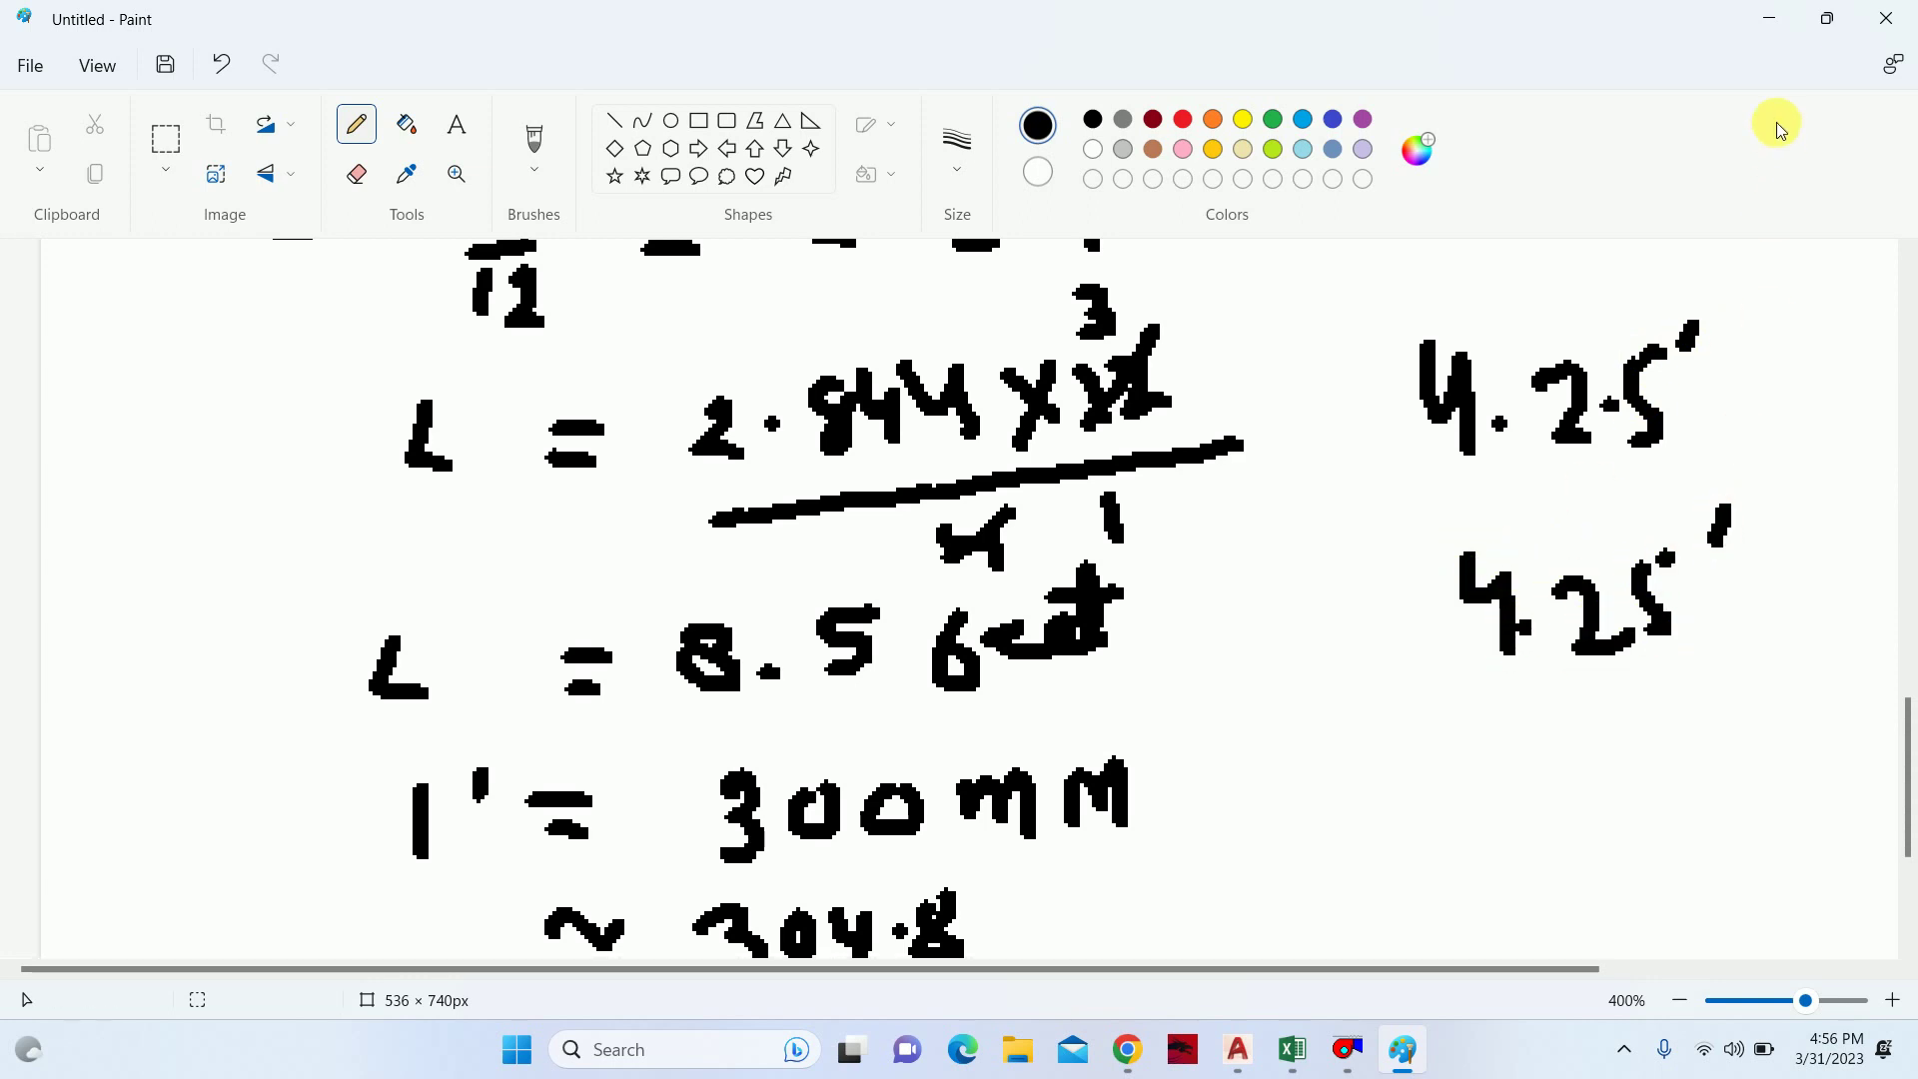
pyautogui.click(1770, 18)
pyautogui.moveTo(899, 660); pyautogui.dragTo(978, 713)
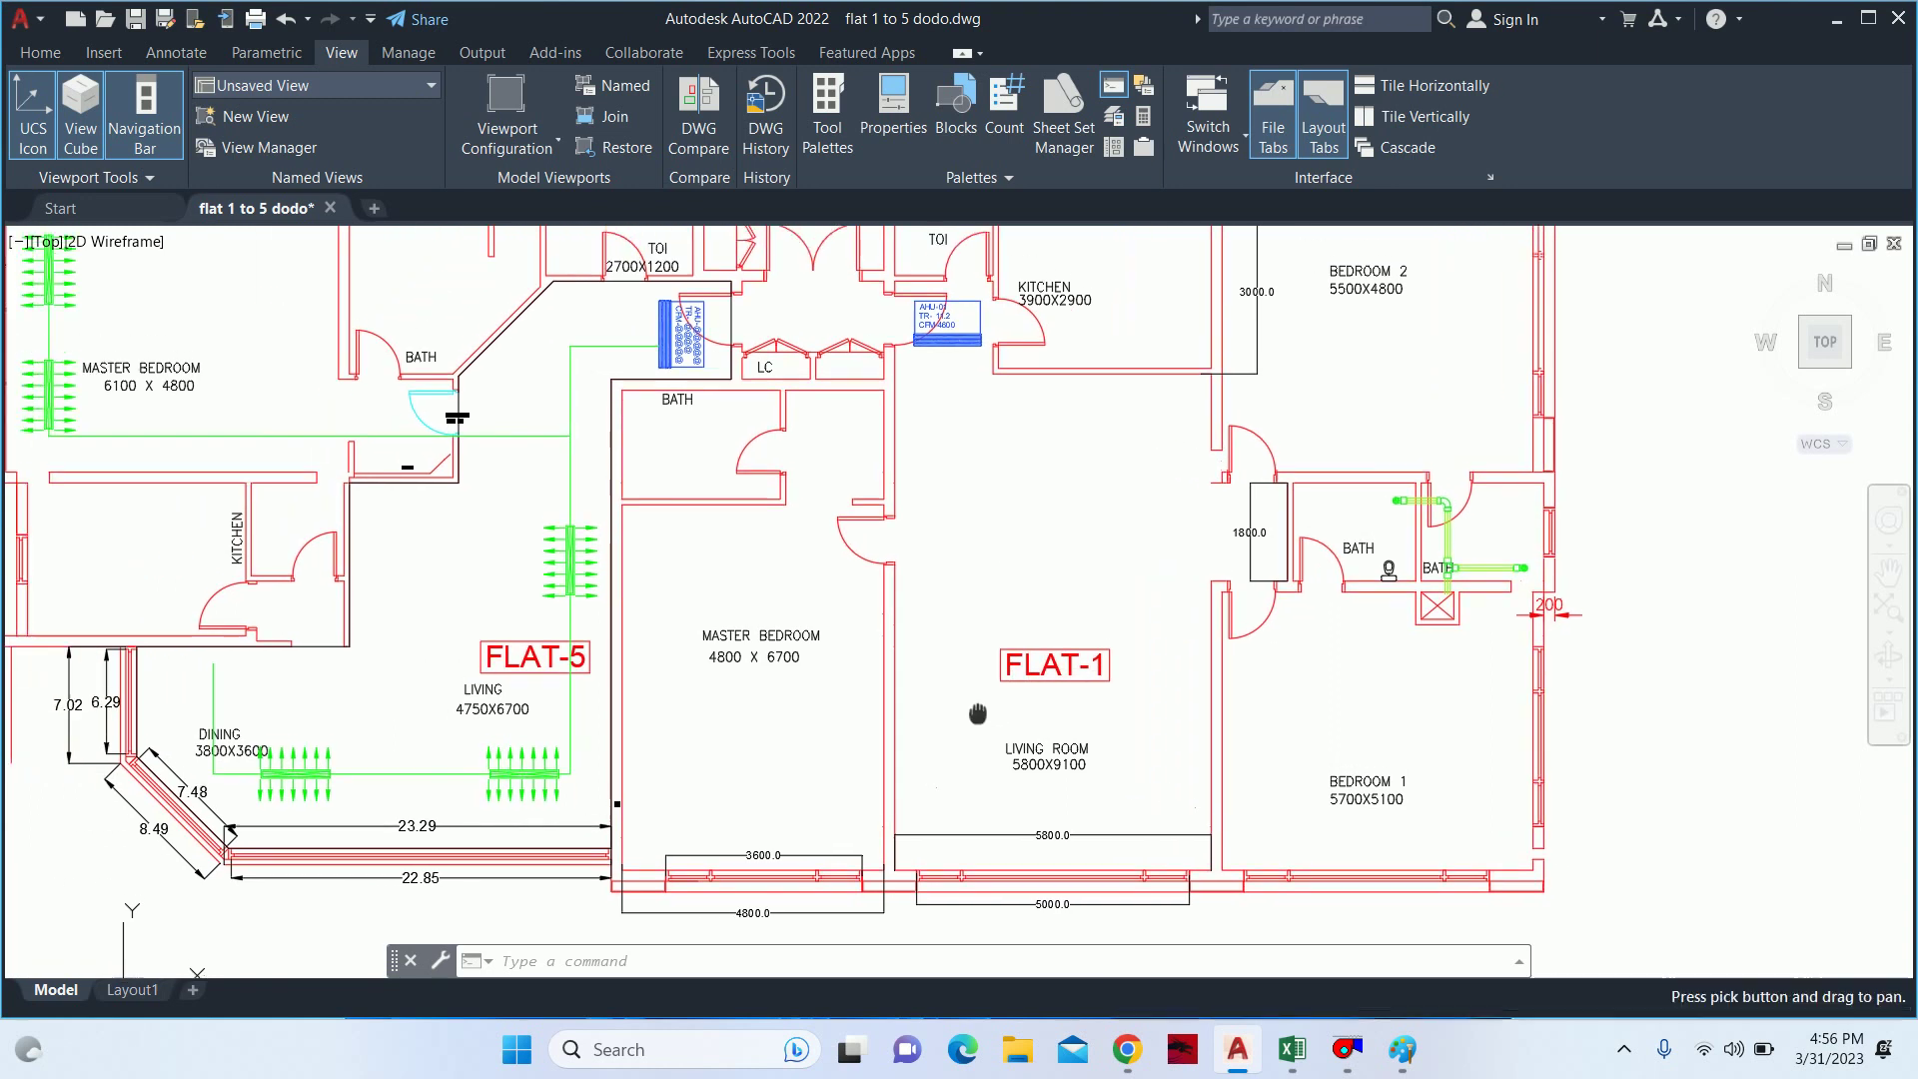
pyautogui.scroll(3, 978, 713)
pyautogui.moveTo(978, 713); pyautogui.dragTo(963, 599, button='middle')
pyautogui.moveTo(899, 519); pyautogui.dragTo(878, 697, button='middle')
pyautogui.moveTo(874, 569); pyautogui.dragTo(860, 501, button='middle')
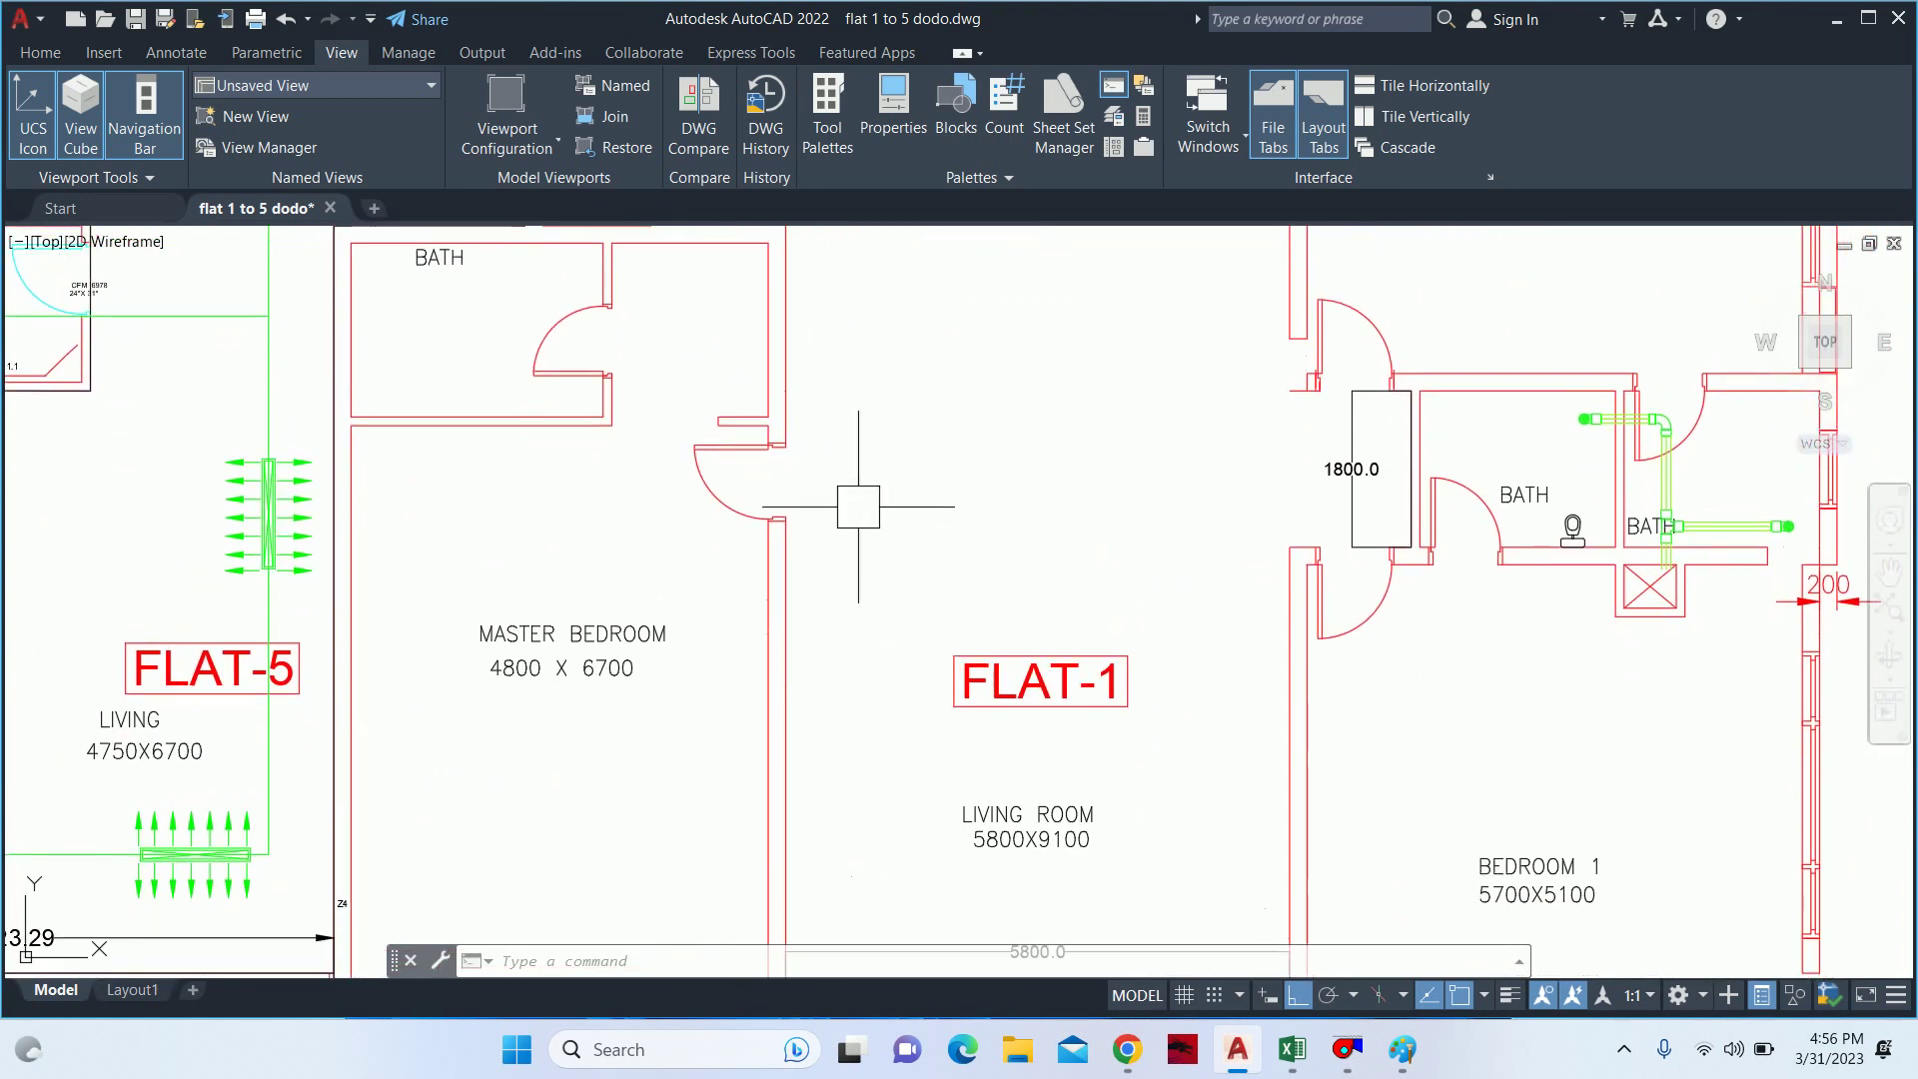
pyautogui.scroll(-2, 861, 501)
pyautogui.write('REC')
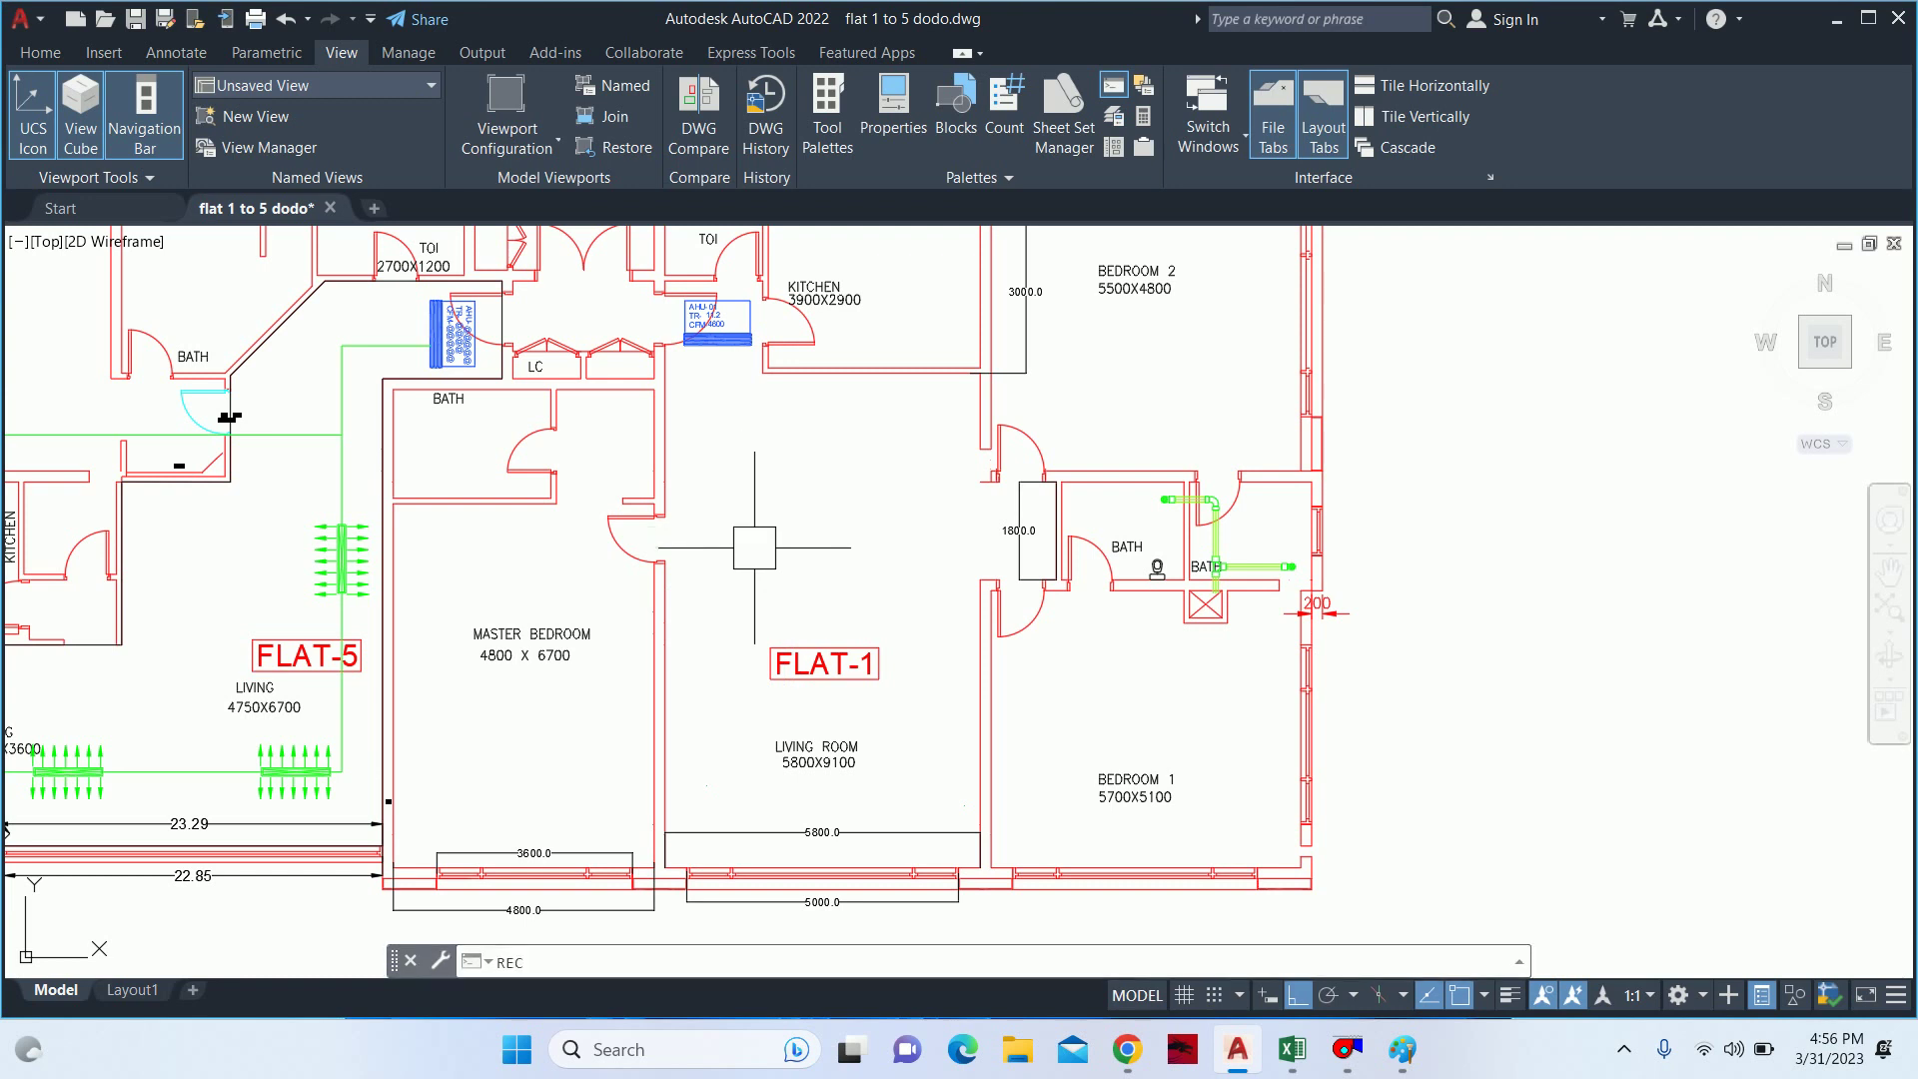
pyautogui.press('Return')
pyautogui.moveTo(754, 543); pyautogui.dragTo(542, 553, button='middle')
pyautogui.click(1235, 675)
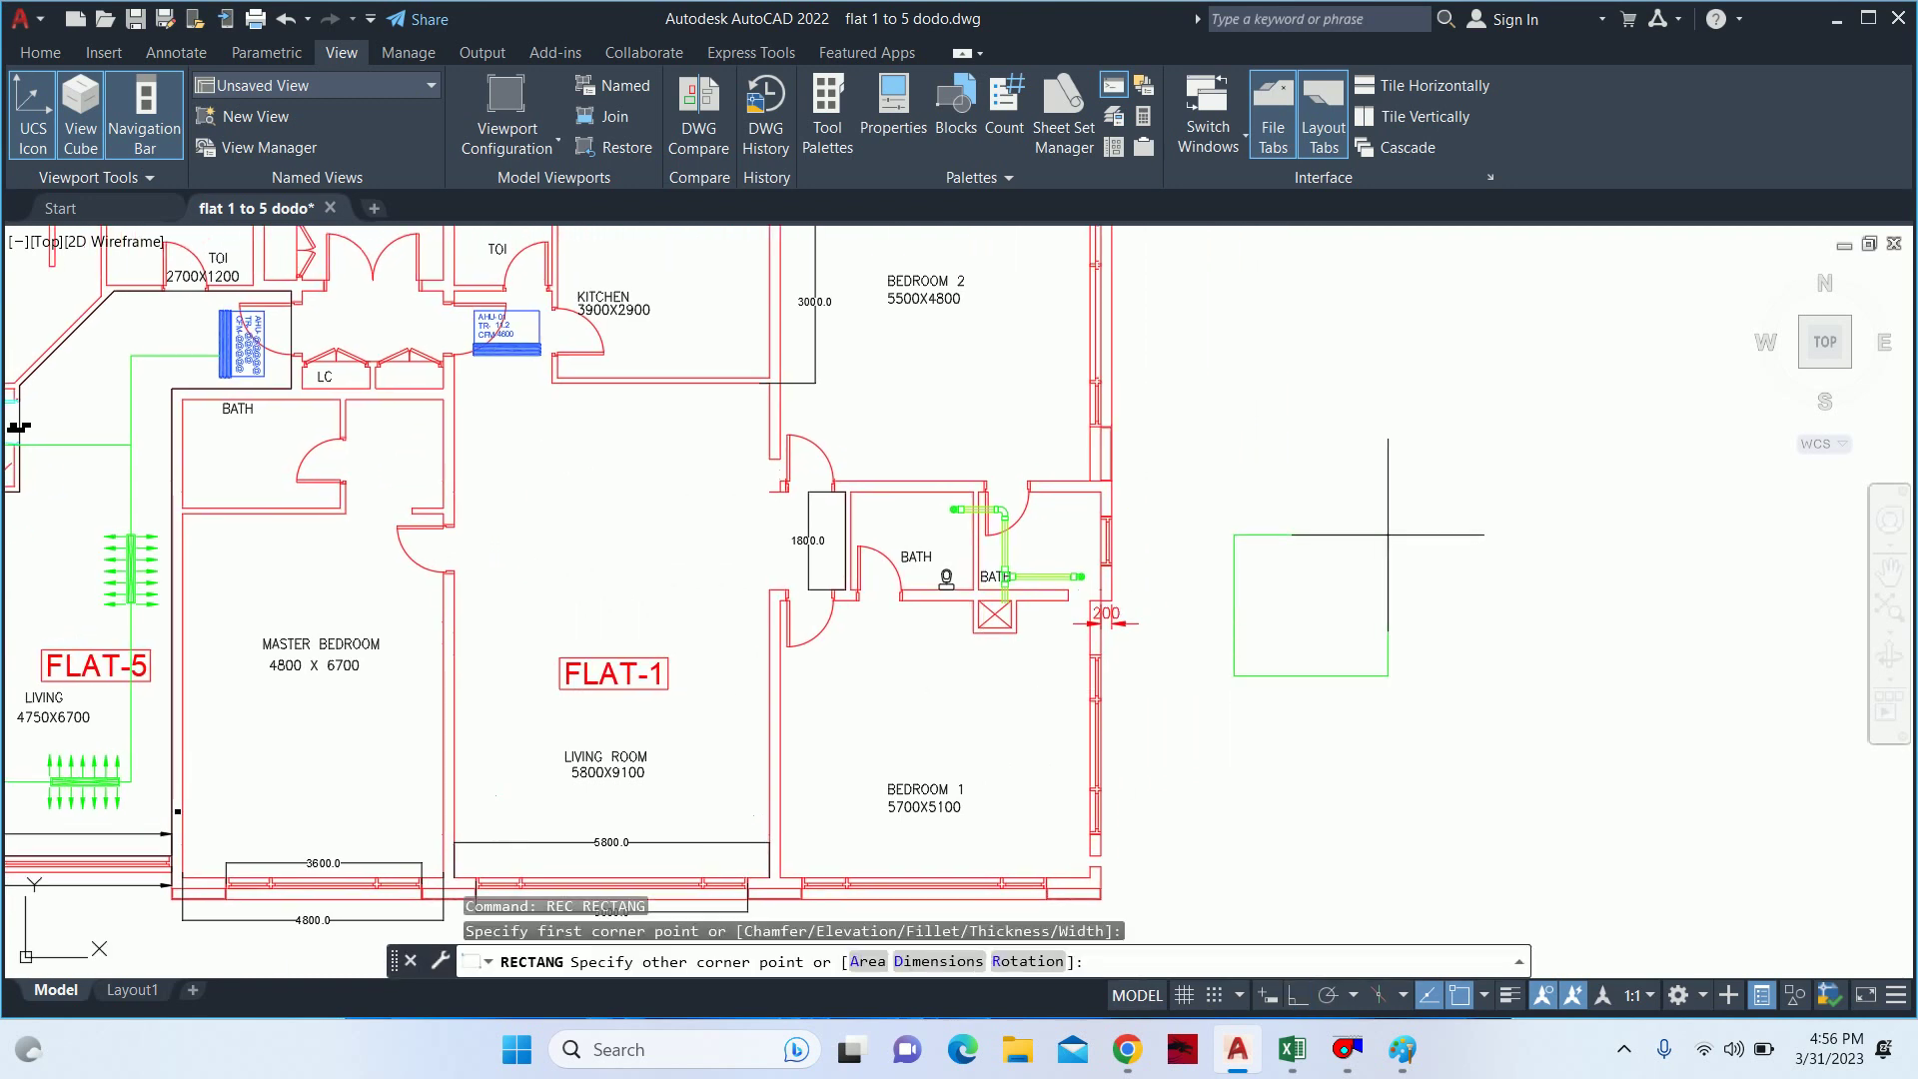
pyautogui.write('D')
pyautogui.press('Return')
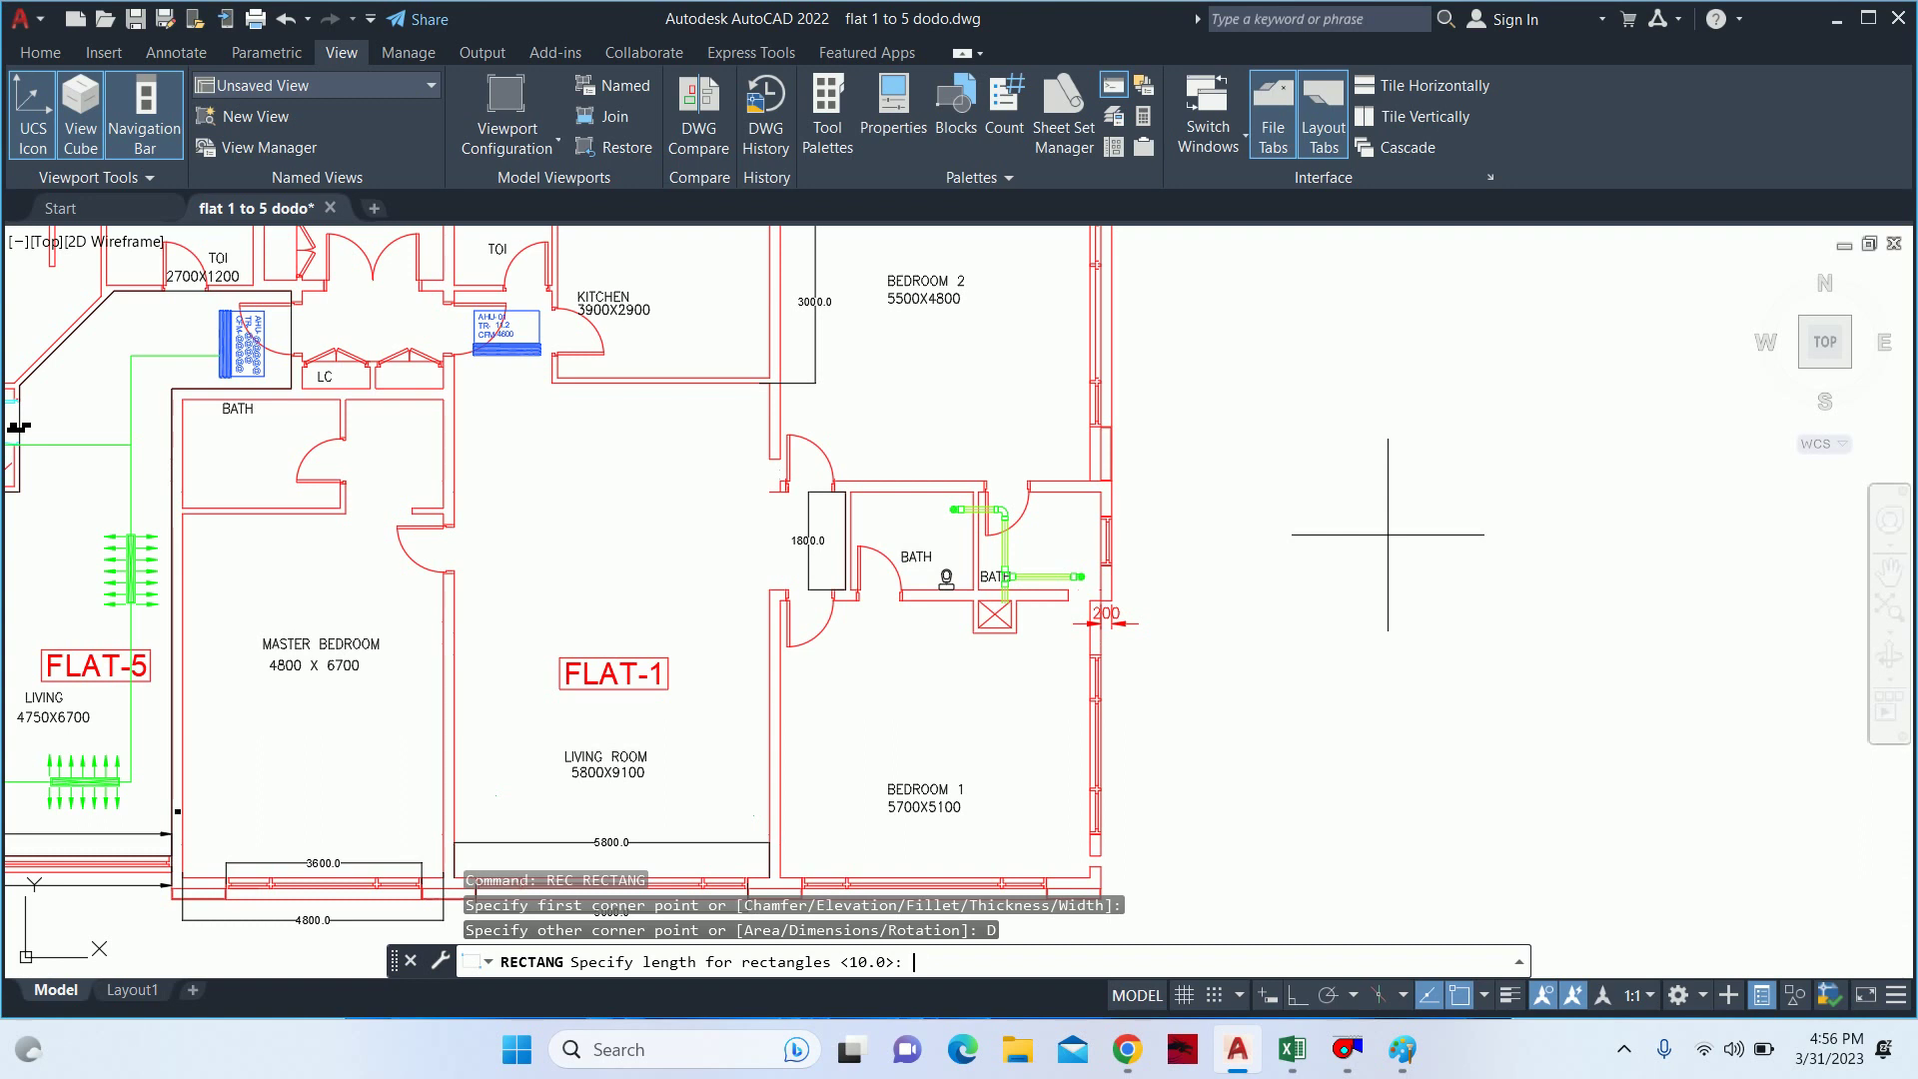
pyautogui.press('Escape')
pyautogui.write('I')
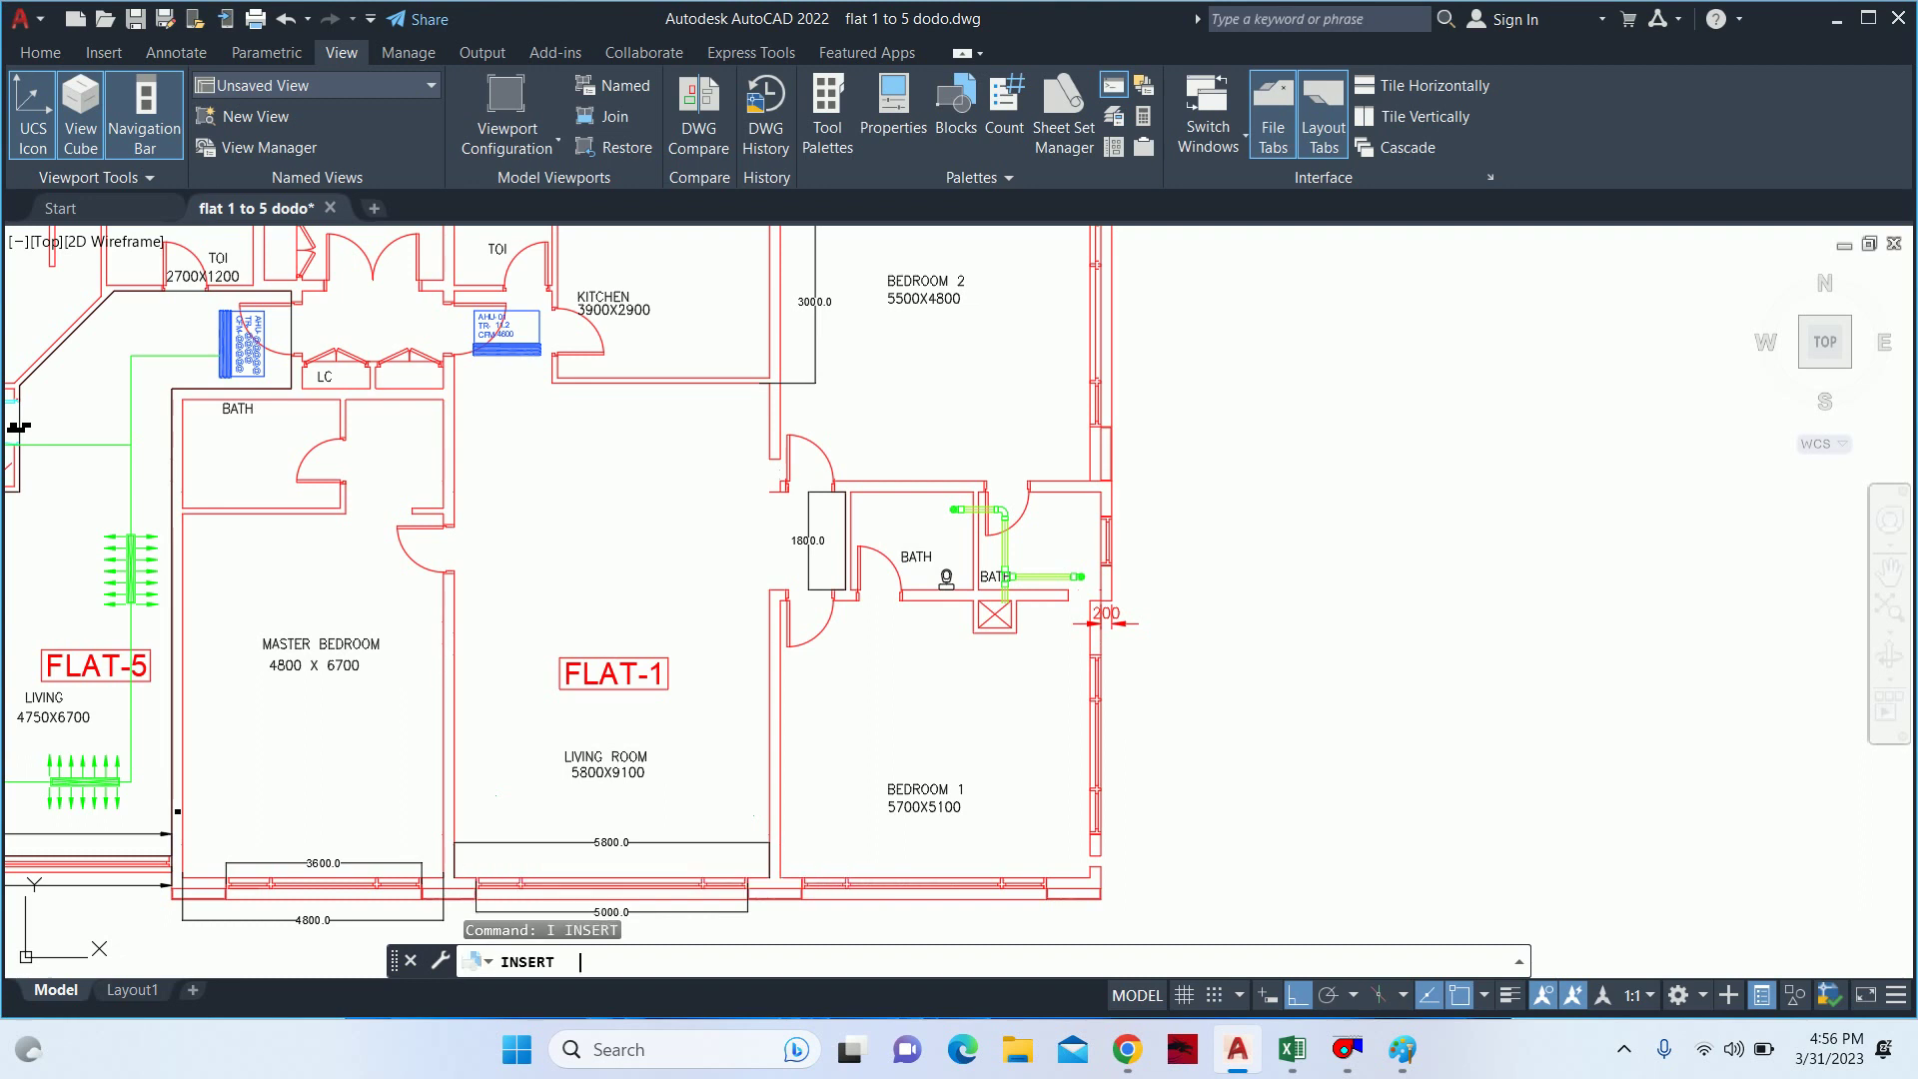
pyautogui.press('Return')
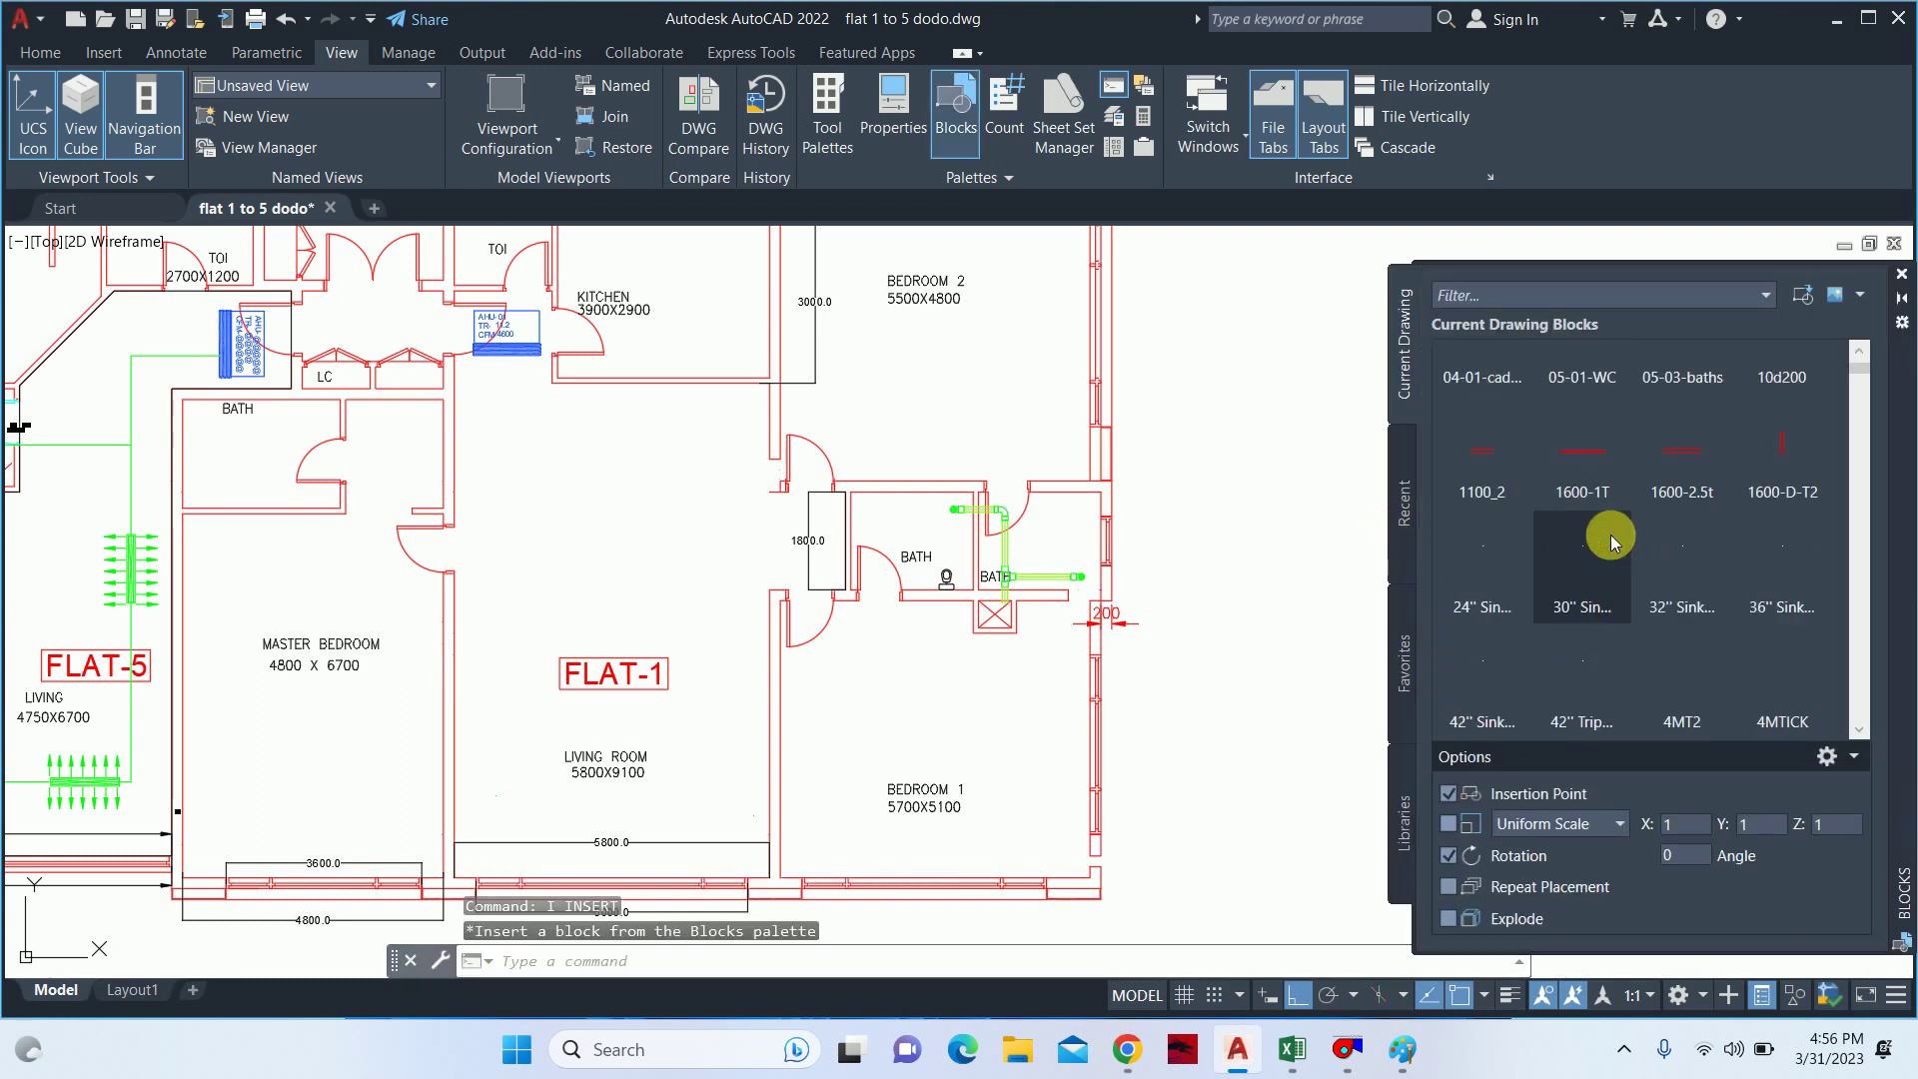
# - Filter the Blocks palette by GR and insert the Grill block beside Bedroom 1
pyautogui.scroll(-5, 1618, 538)
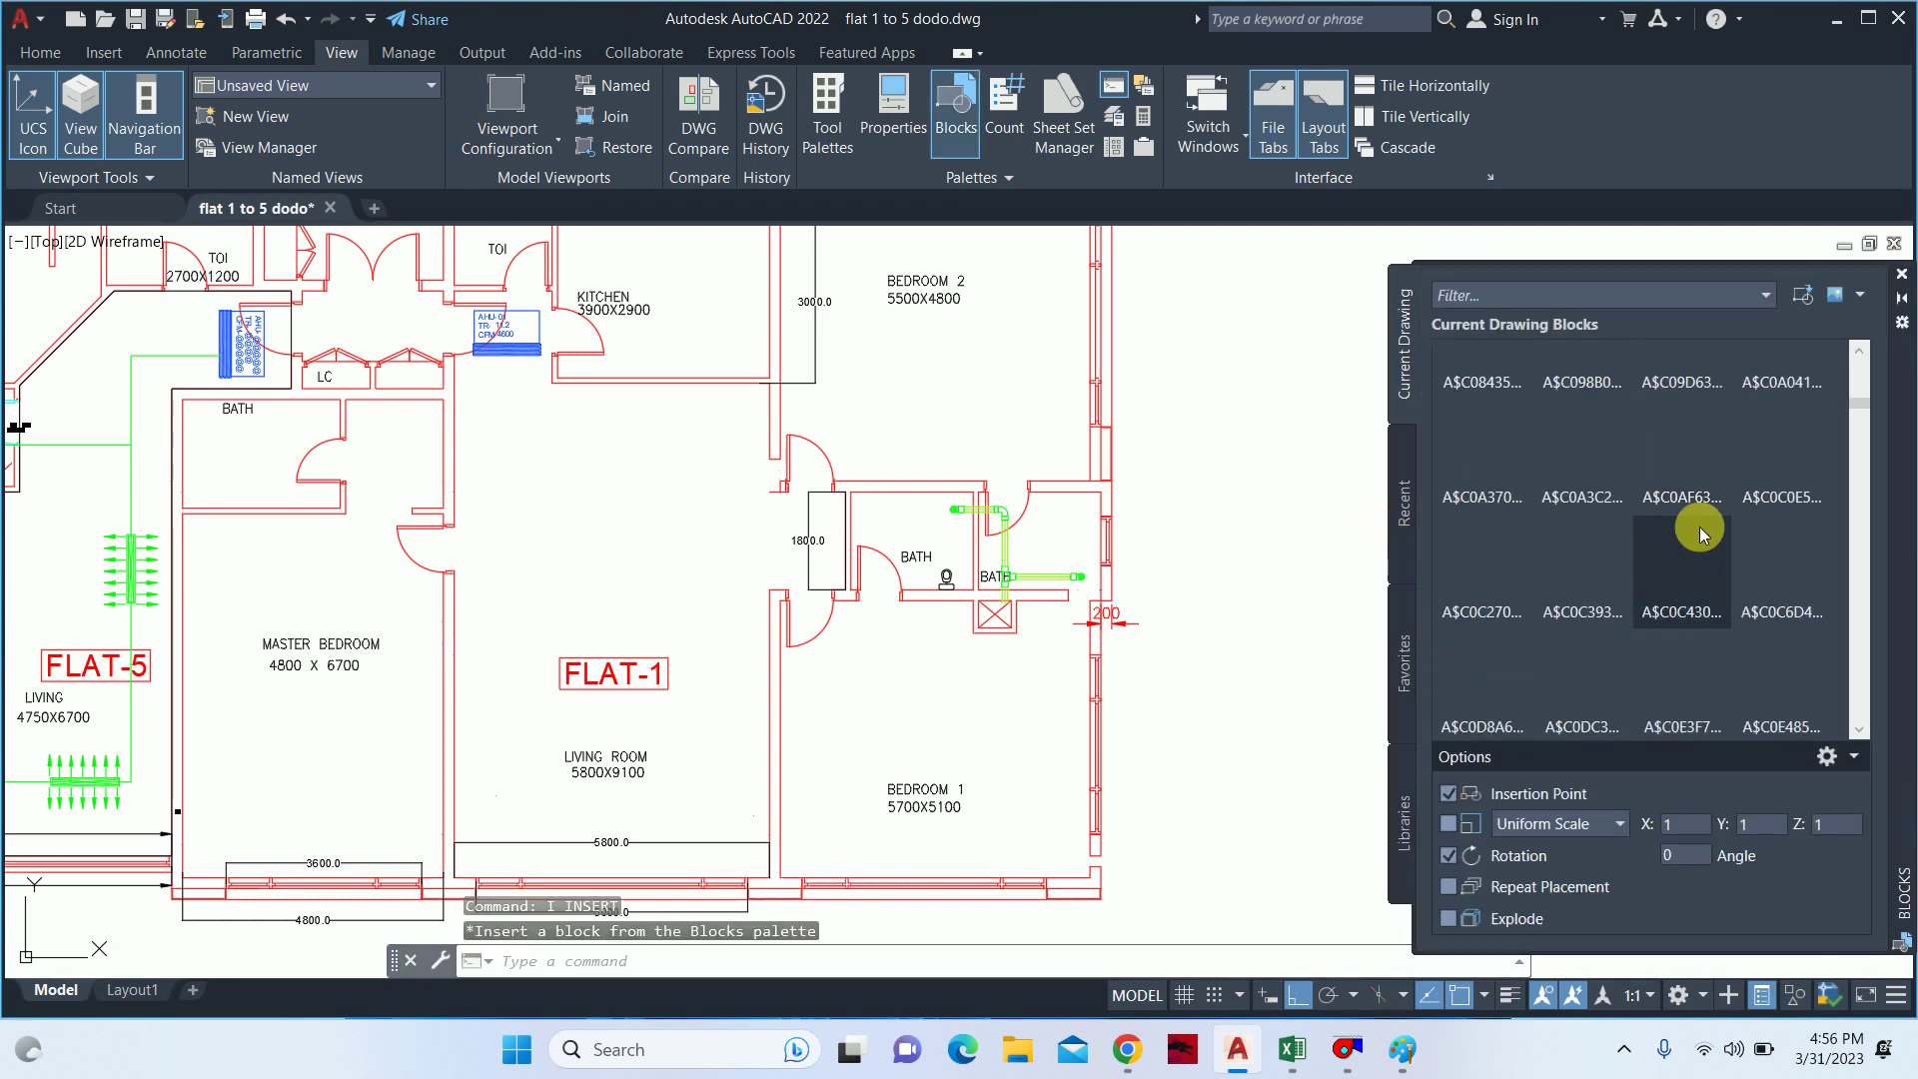
pyautogui.scroll(-2, 1776, 530)
pyautogui.scroll(-2, 1779, 528)
pyautogui.scroll(-2, 1778, 528)
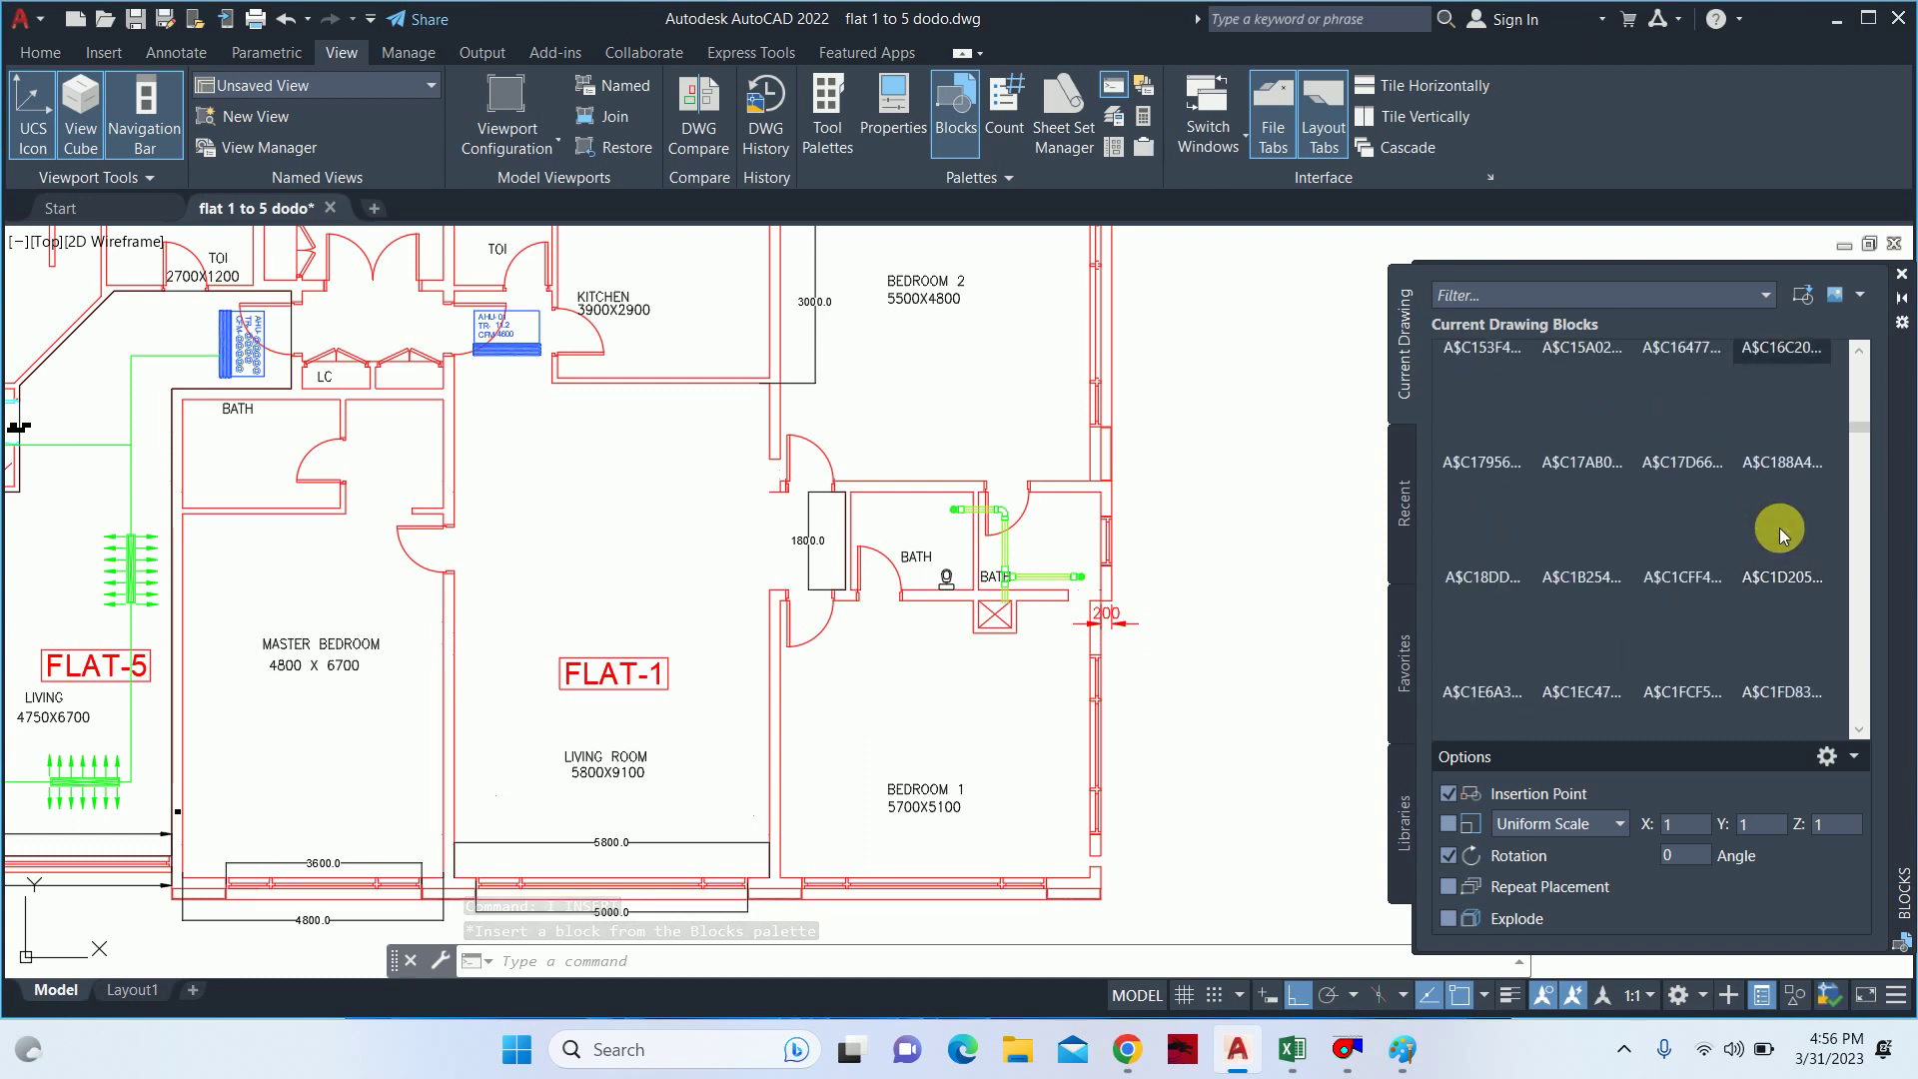
pyautogui.moveTo(1857, 425); pyautogui.dragTo(1856, 457)
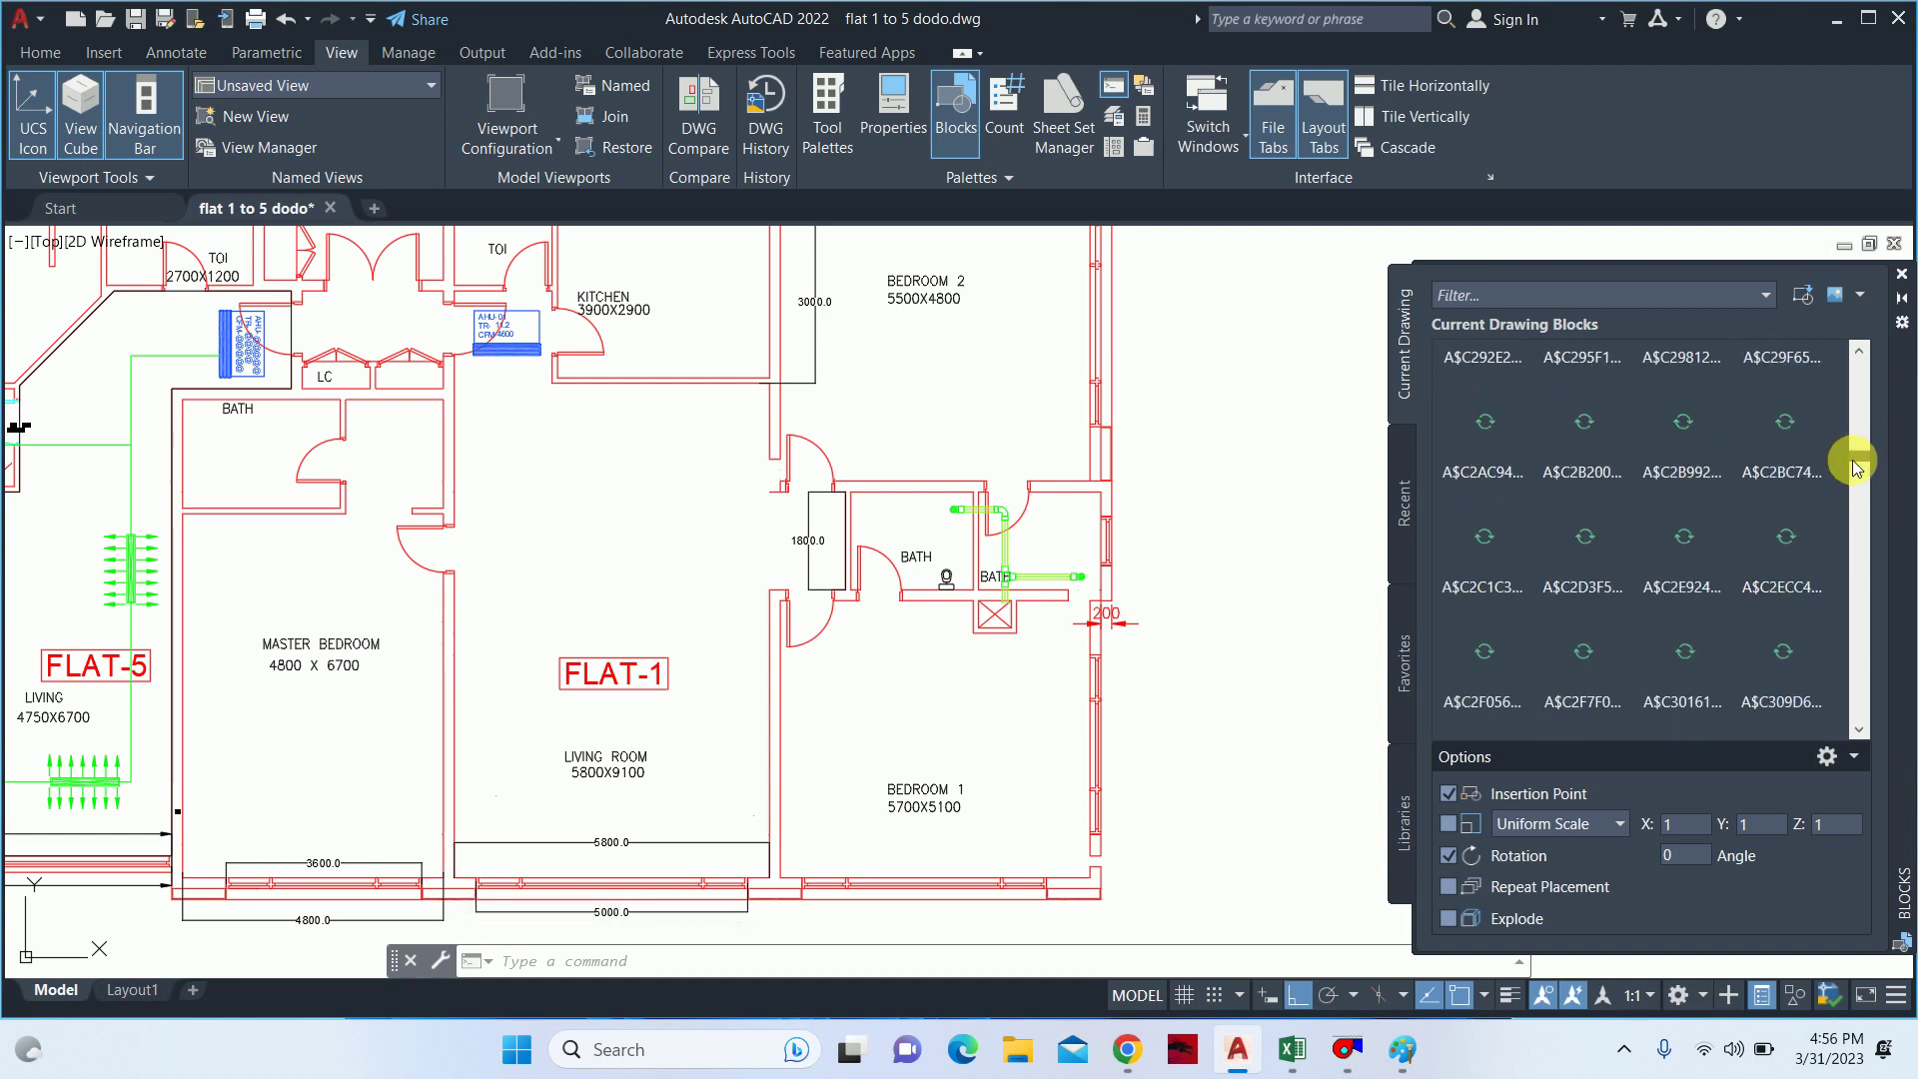
pyautogui.click(1578, 305)
pyautogui.write('GR*')
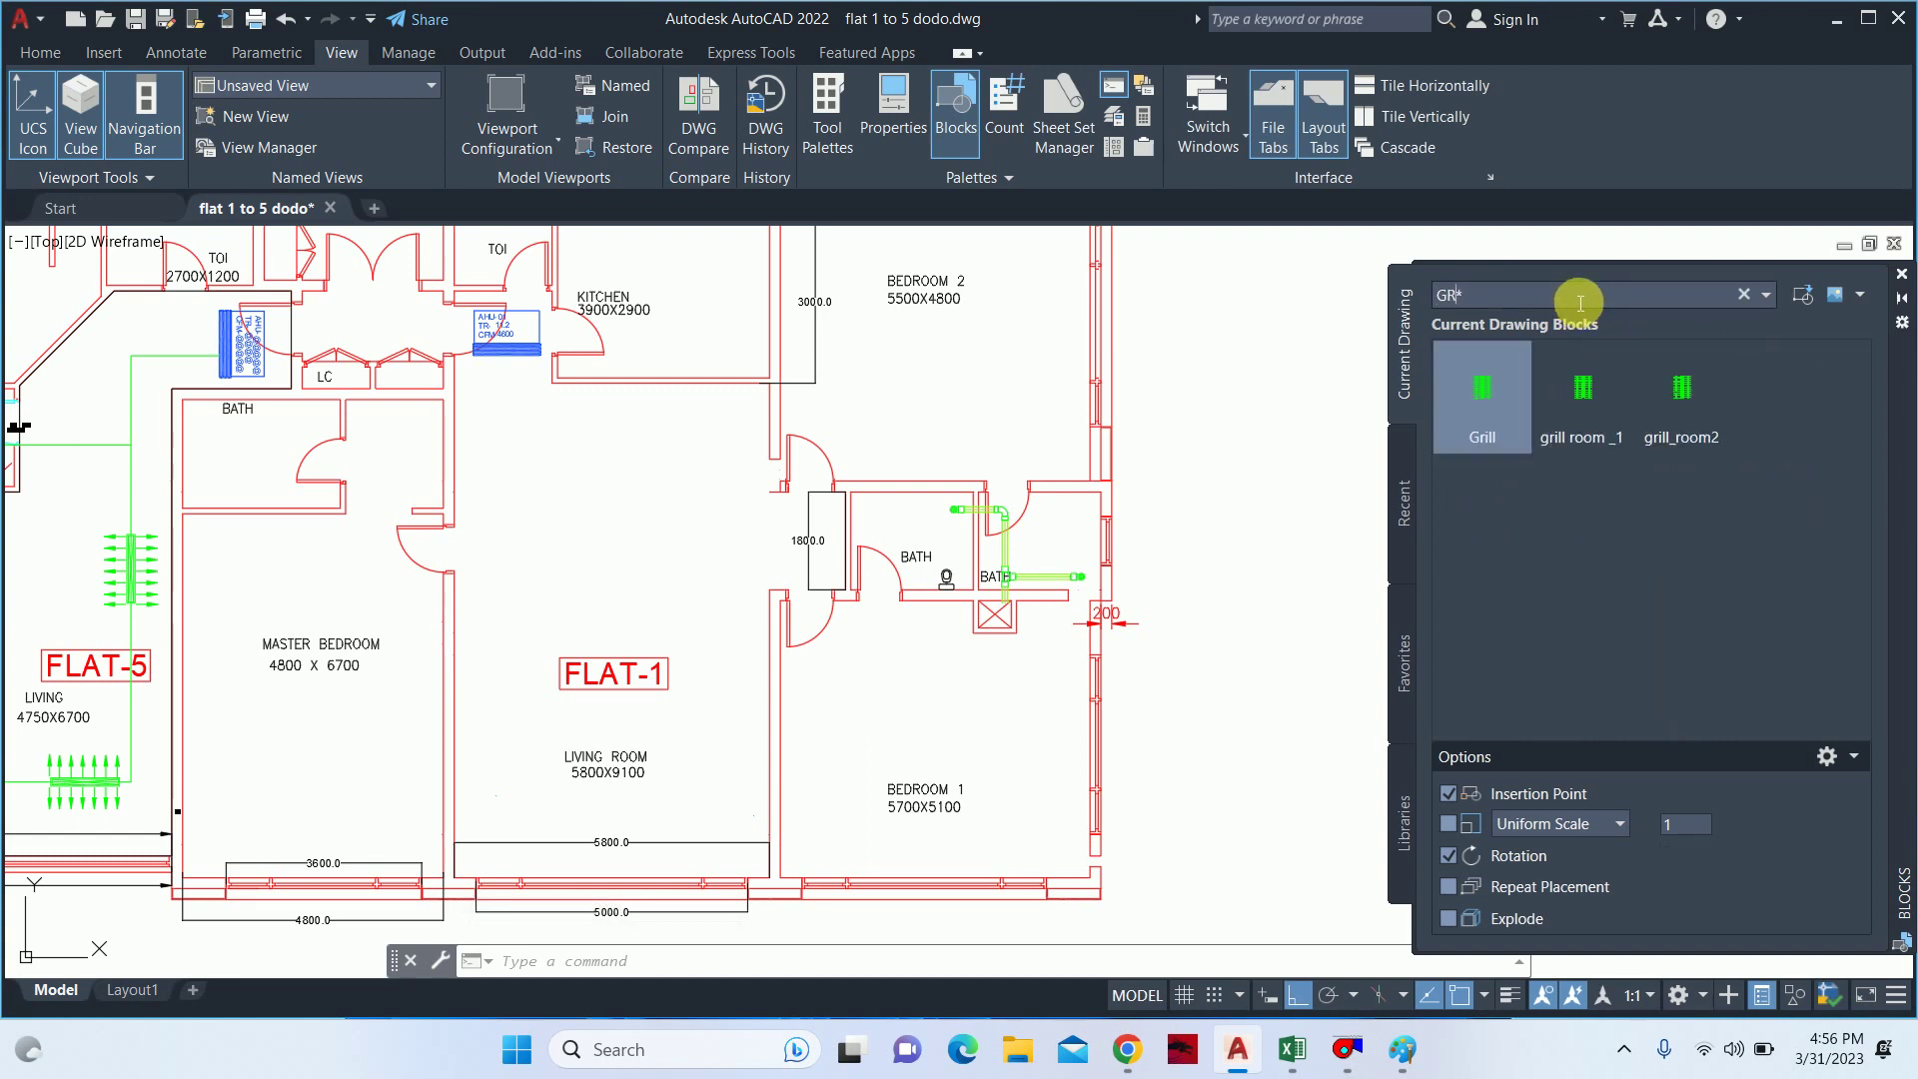
pyautogui.click(1489, 399)
pyautogui.click(1207, 675)
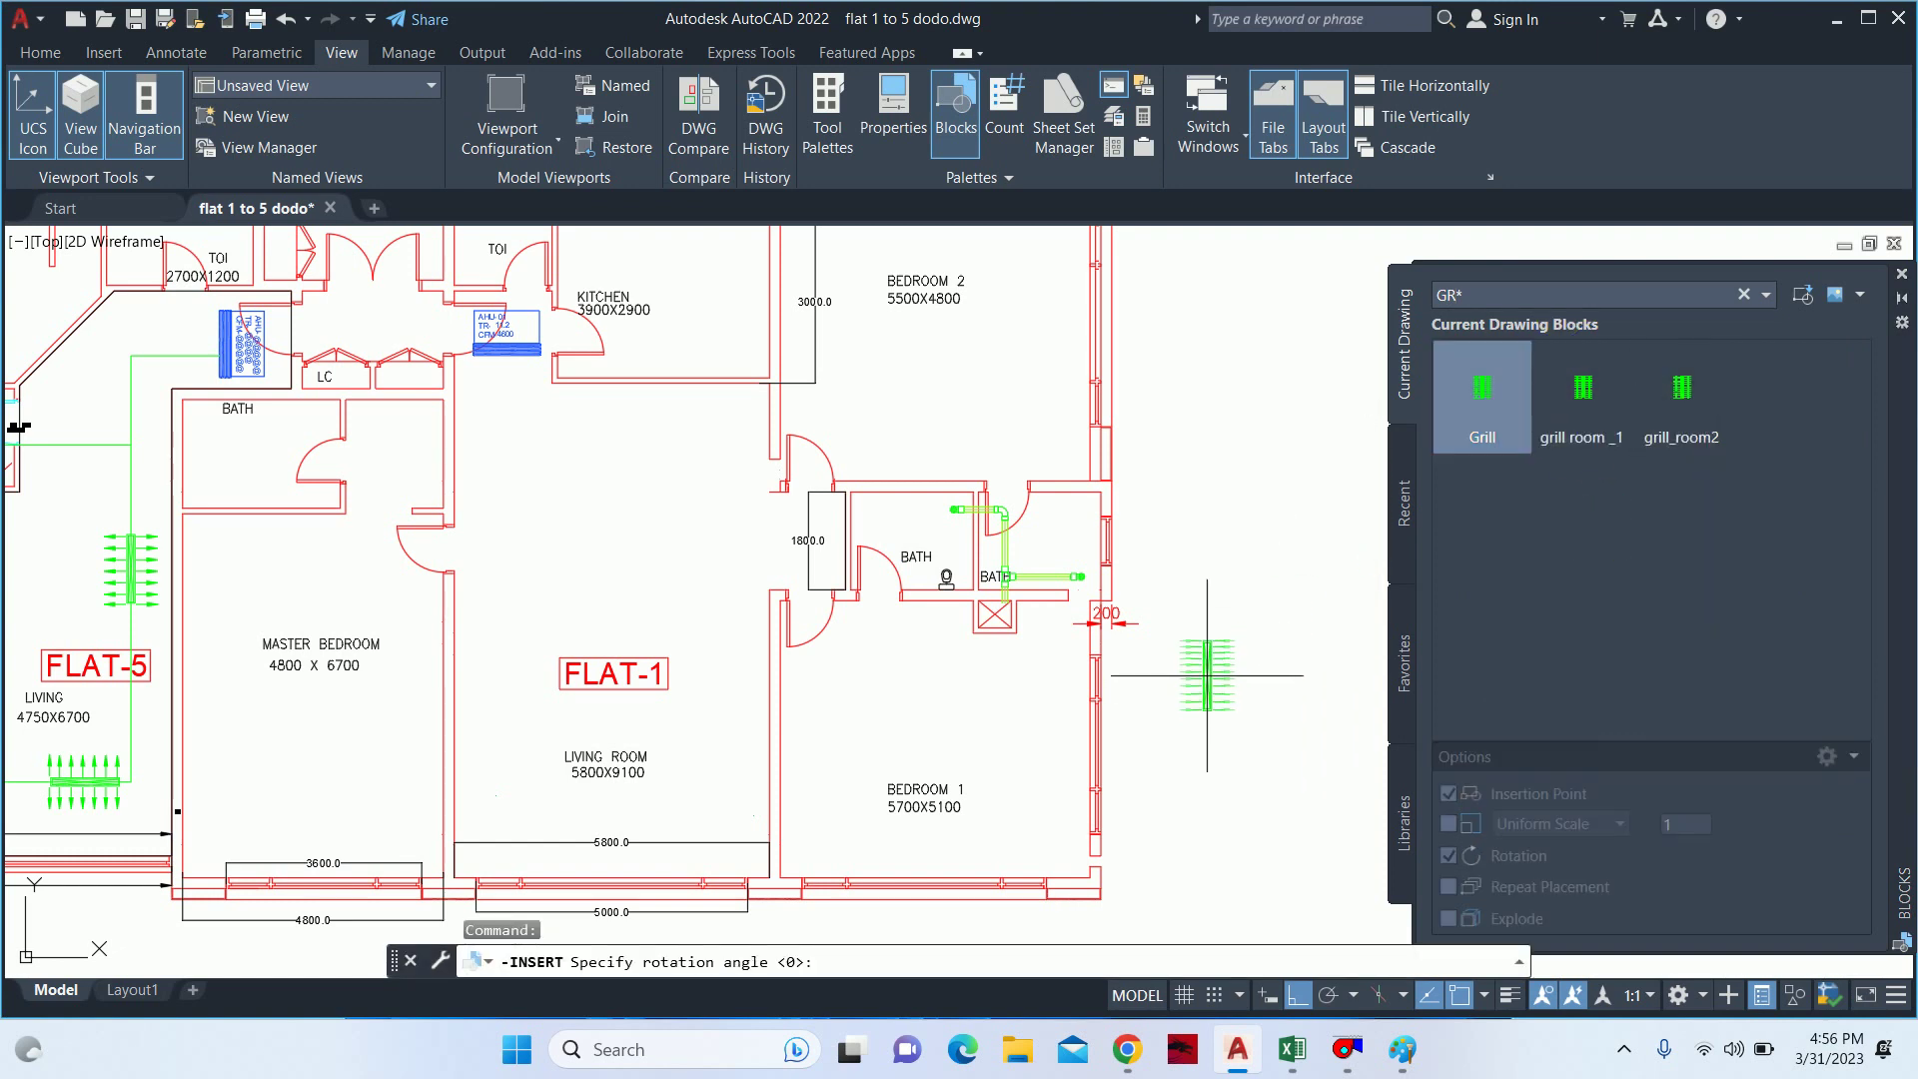
pyautogui.click(1281, 645)
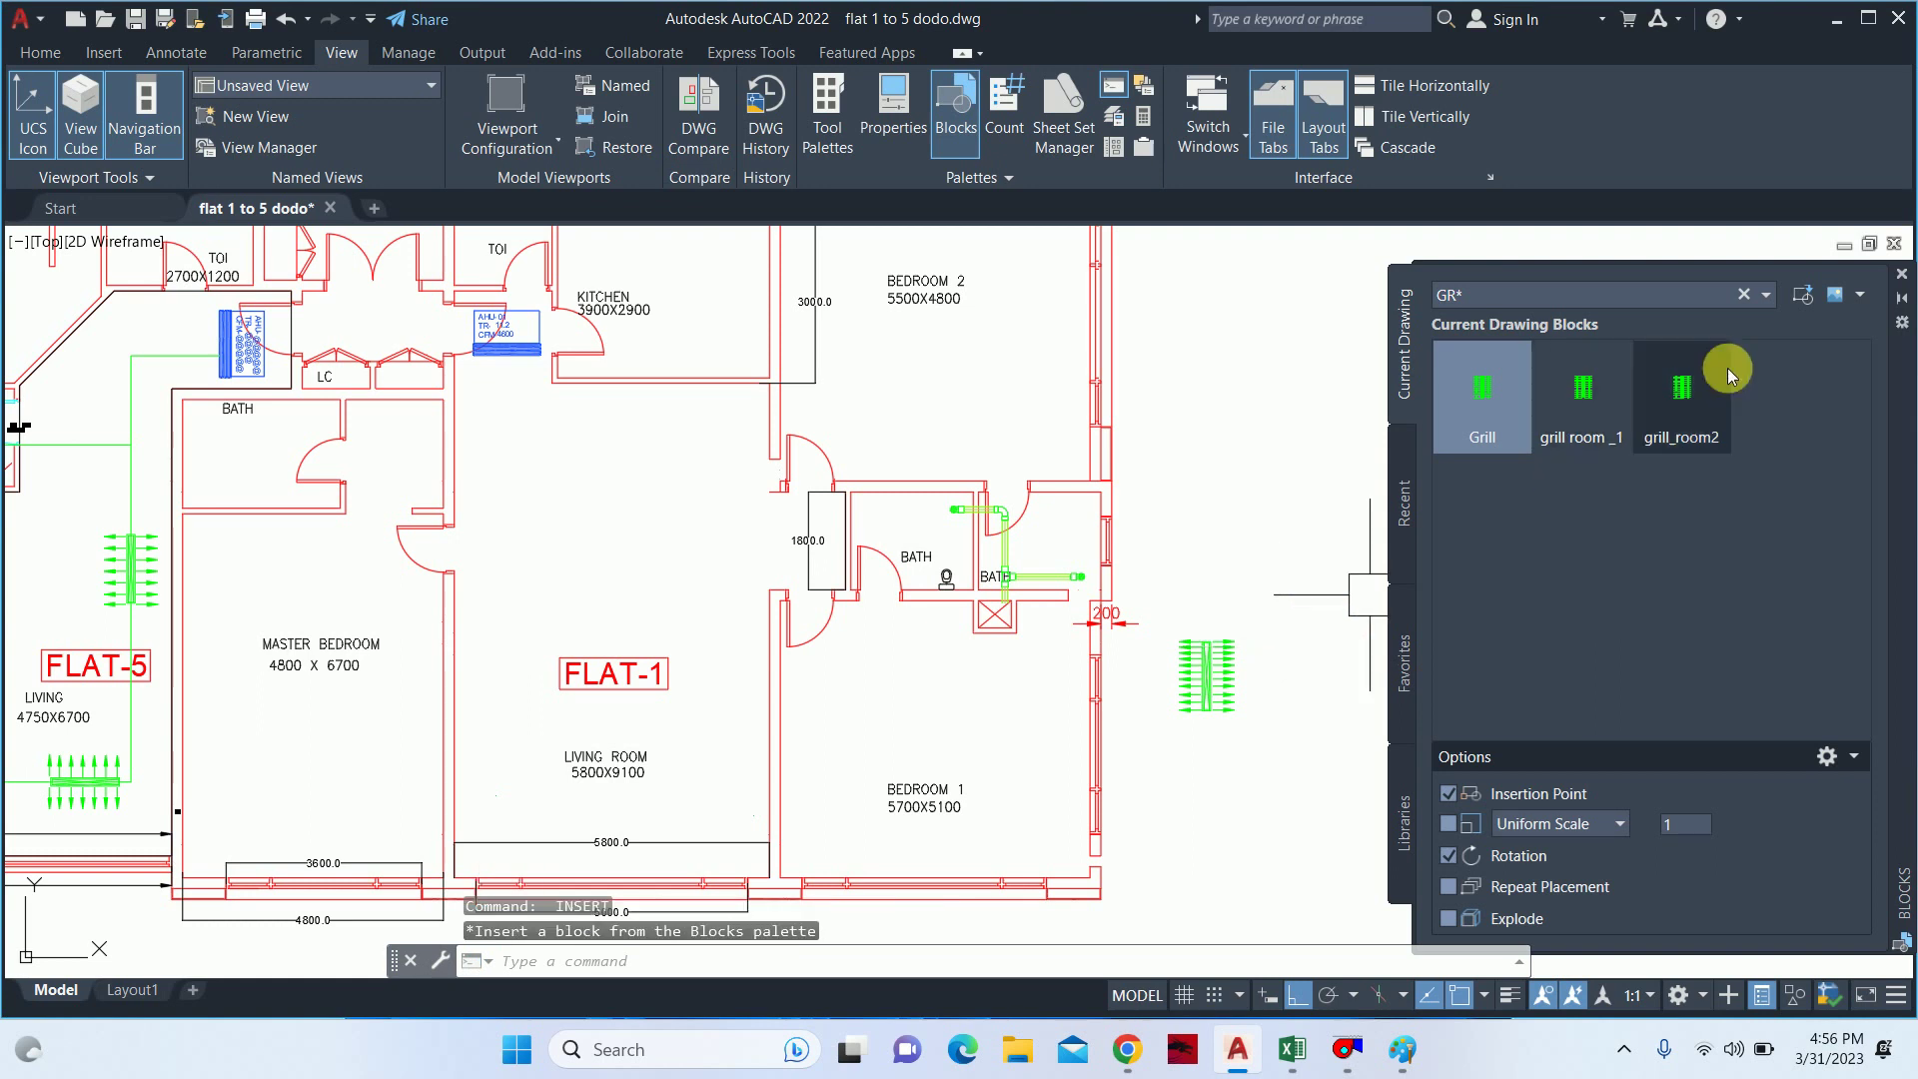
pyautogui.press('Escape')
pyautogui.press('Escape')
pyautogui.click(1902, 274)
pyautogui.scroll(4, 1122, 717)
pyautogui.scroll(5, 1122, 718)
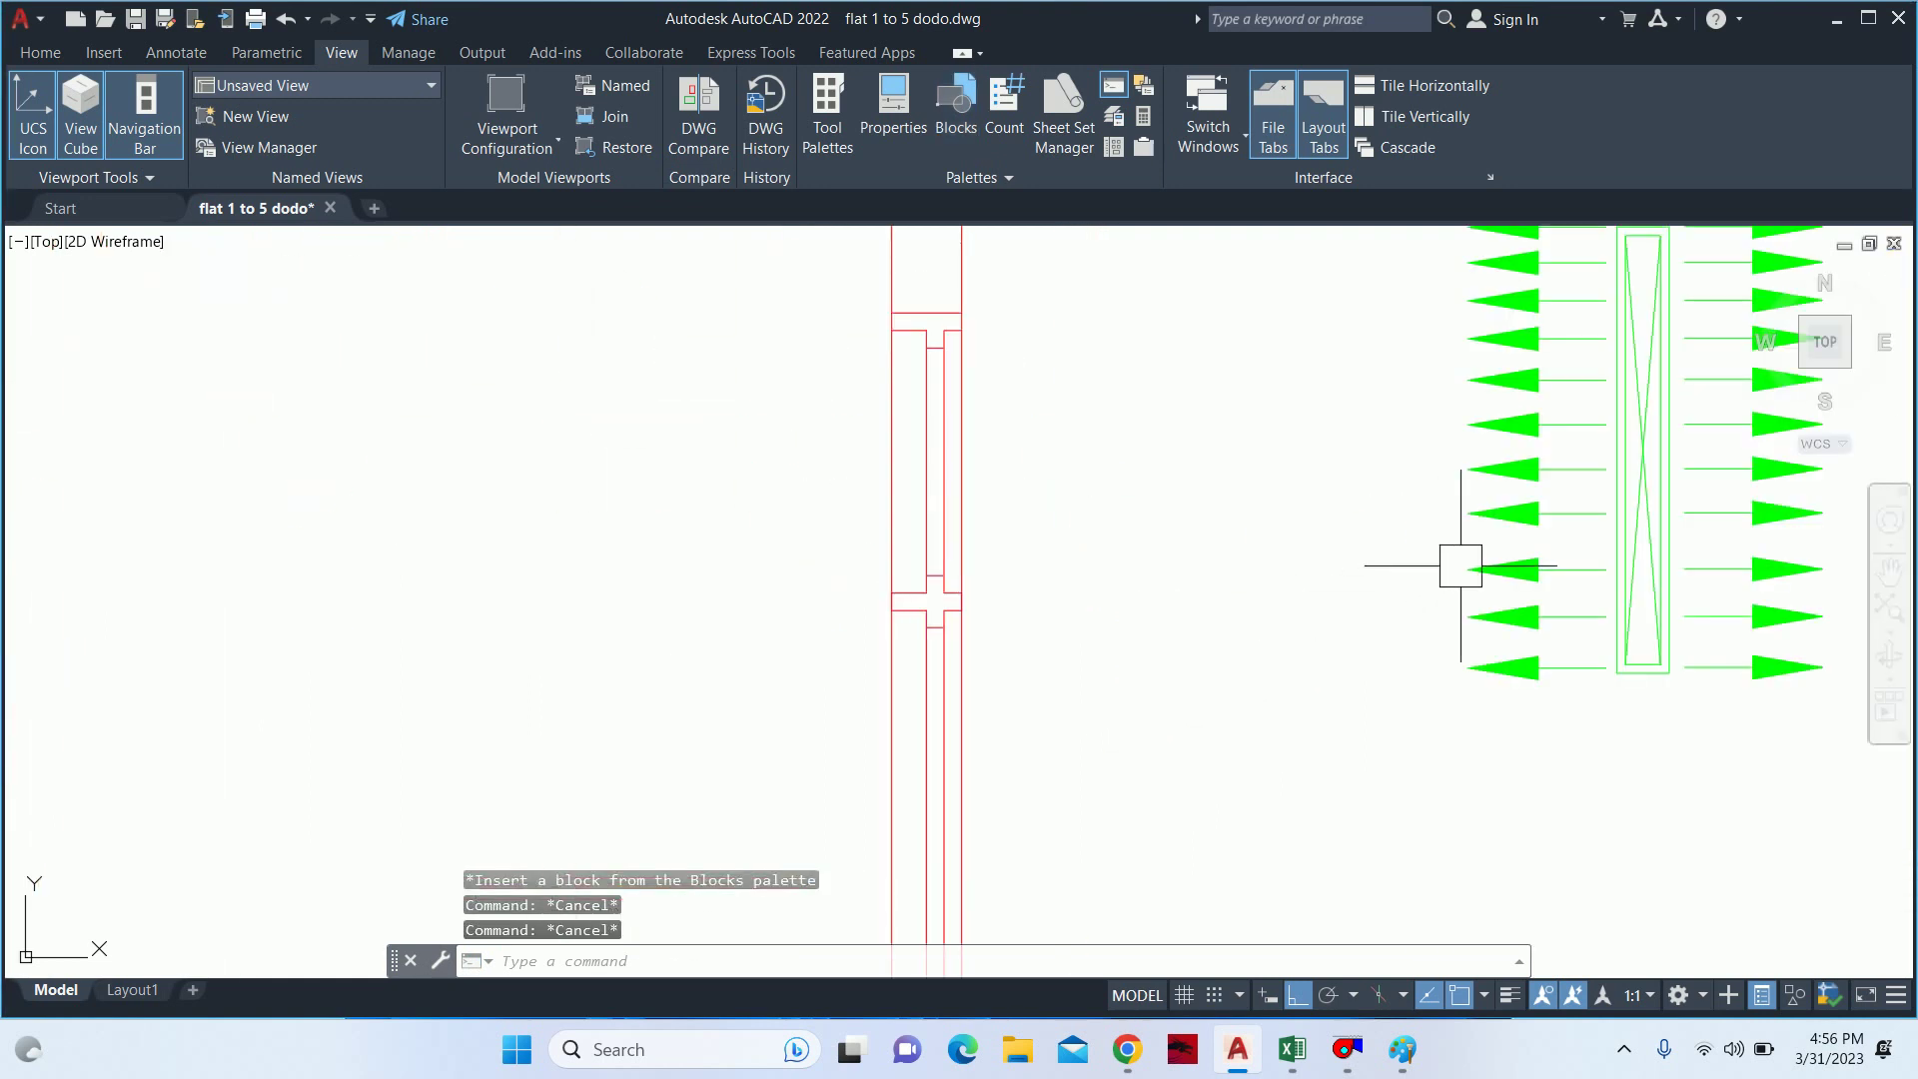
pyautogui.press('Escape')
# - Start a DLI linear dimension along the Grill's length, then abandon it
pyautogui.scroll(-1, 1342, 612)
pyautogui.write('DLI')
pyautogui.press('Return')
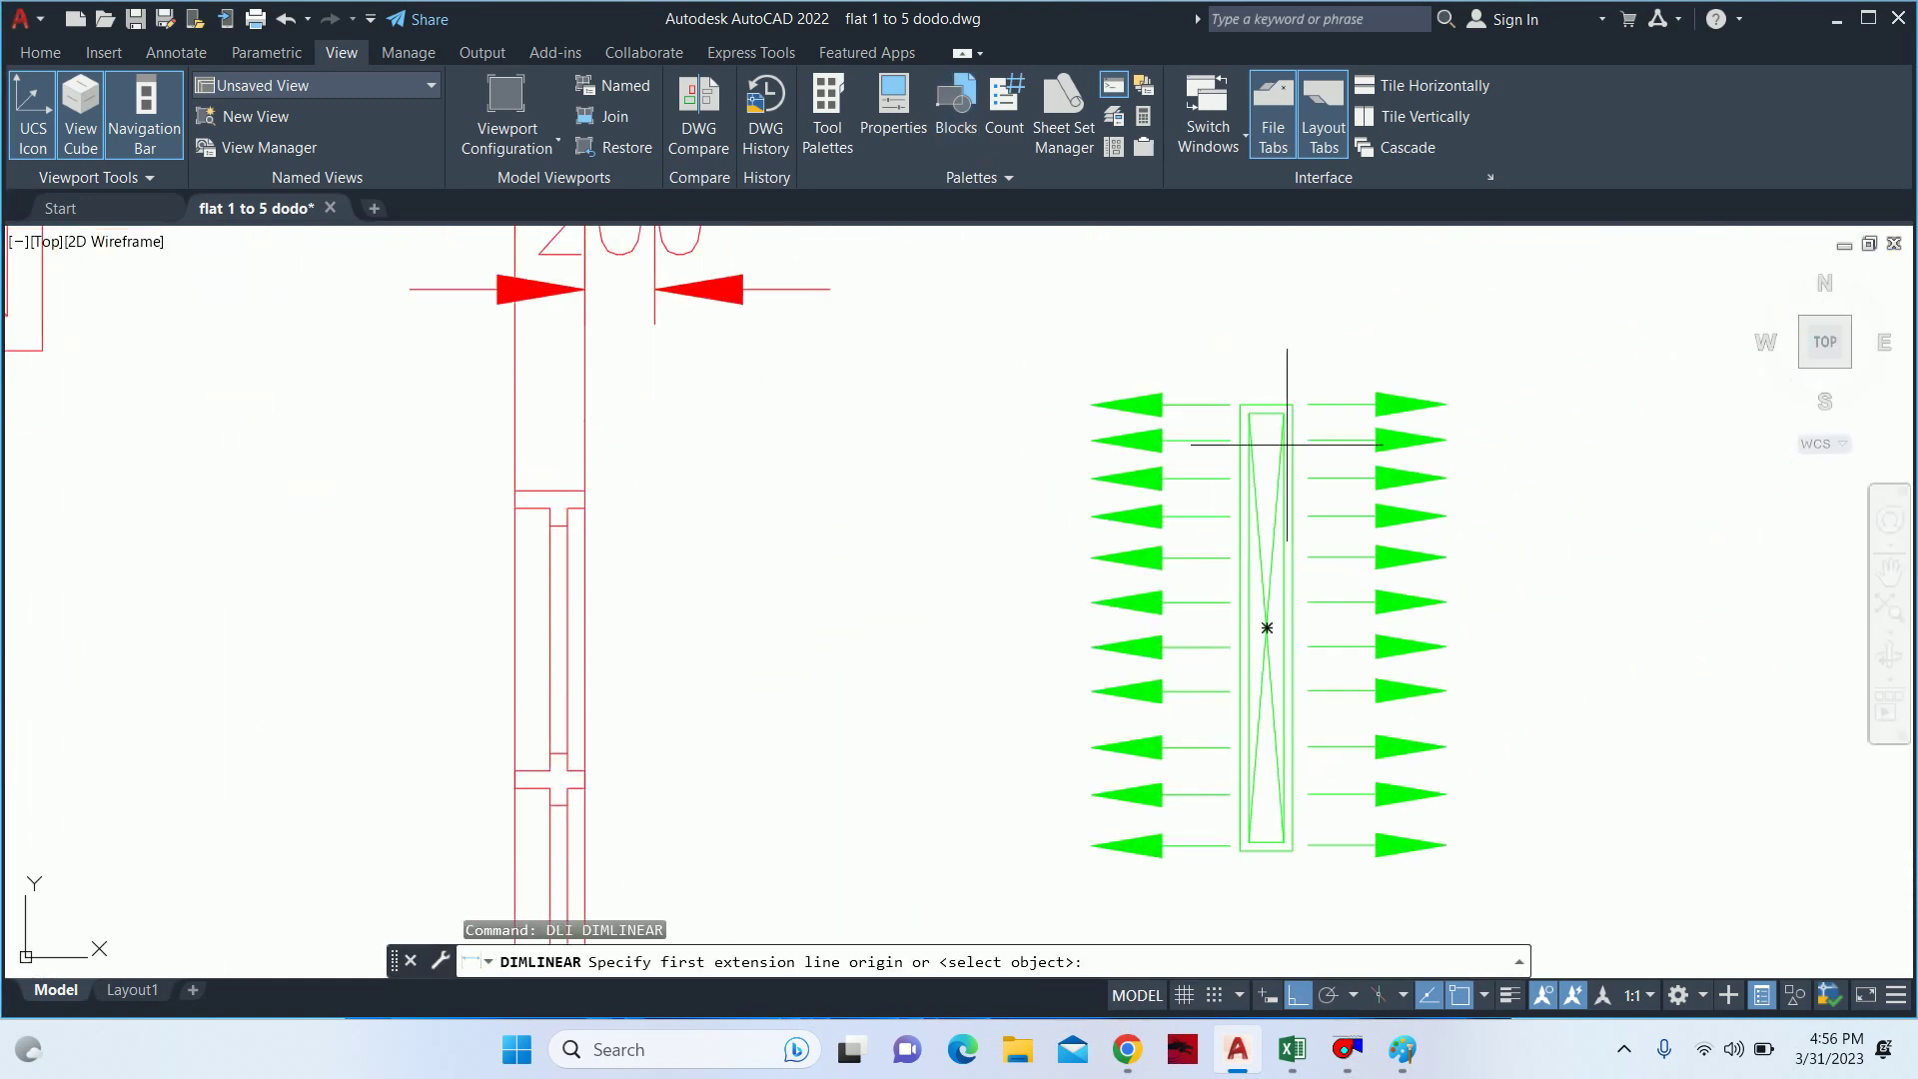
pyautogui.scroll(4, 1267, 629)
pyautogui.click(1229, 369)
pyautogui.scroll(-8, 1261, 629)
pyautogui.moveTo(1261, 660); pyautogui.dragTo(1231, 453, button='middle')
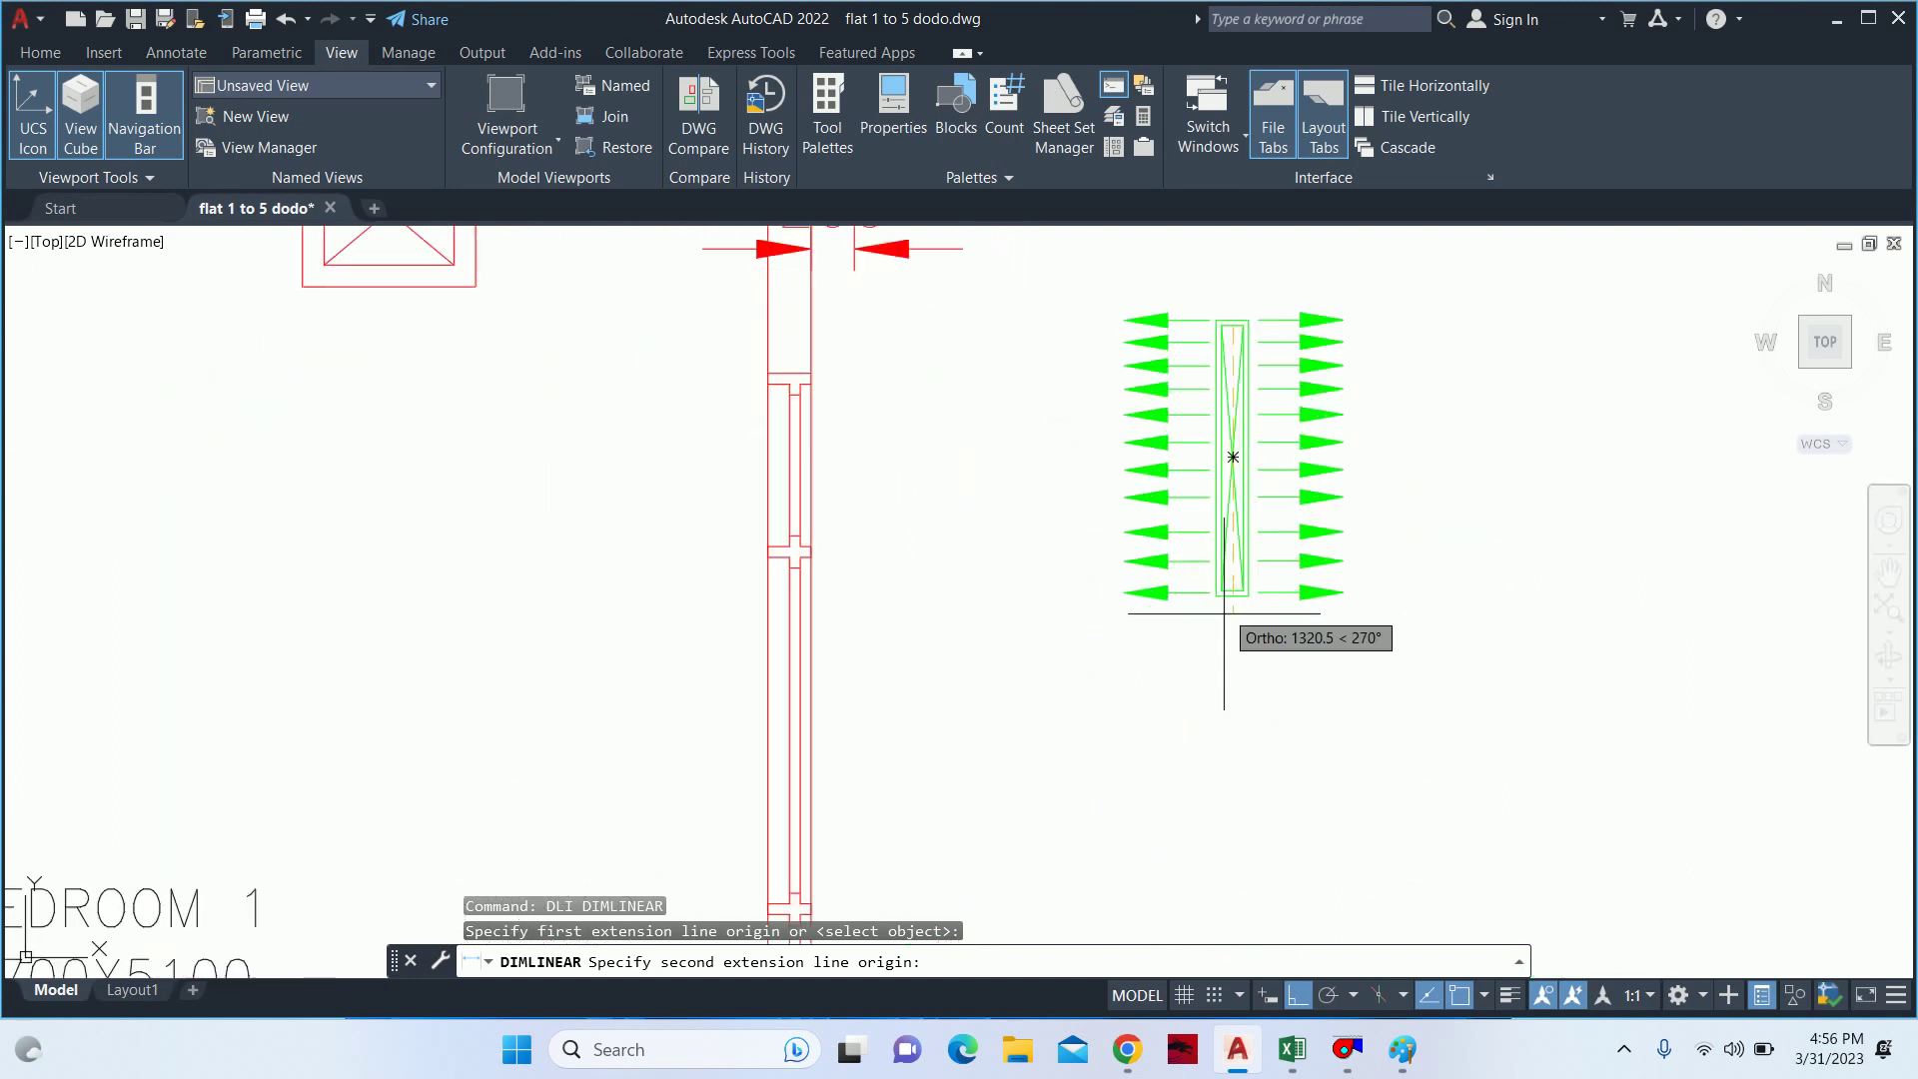
pyautogui.scroll(6, 1233, 595)
pyautogui.click(1261, 576)
pyautogui.scroll(-4, 1261, 599)
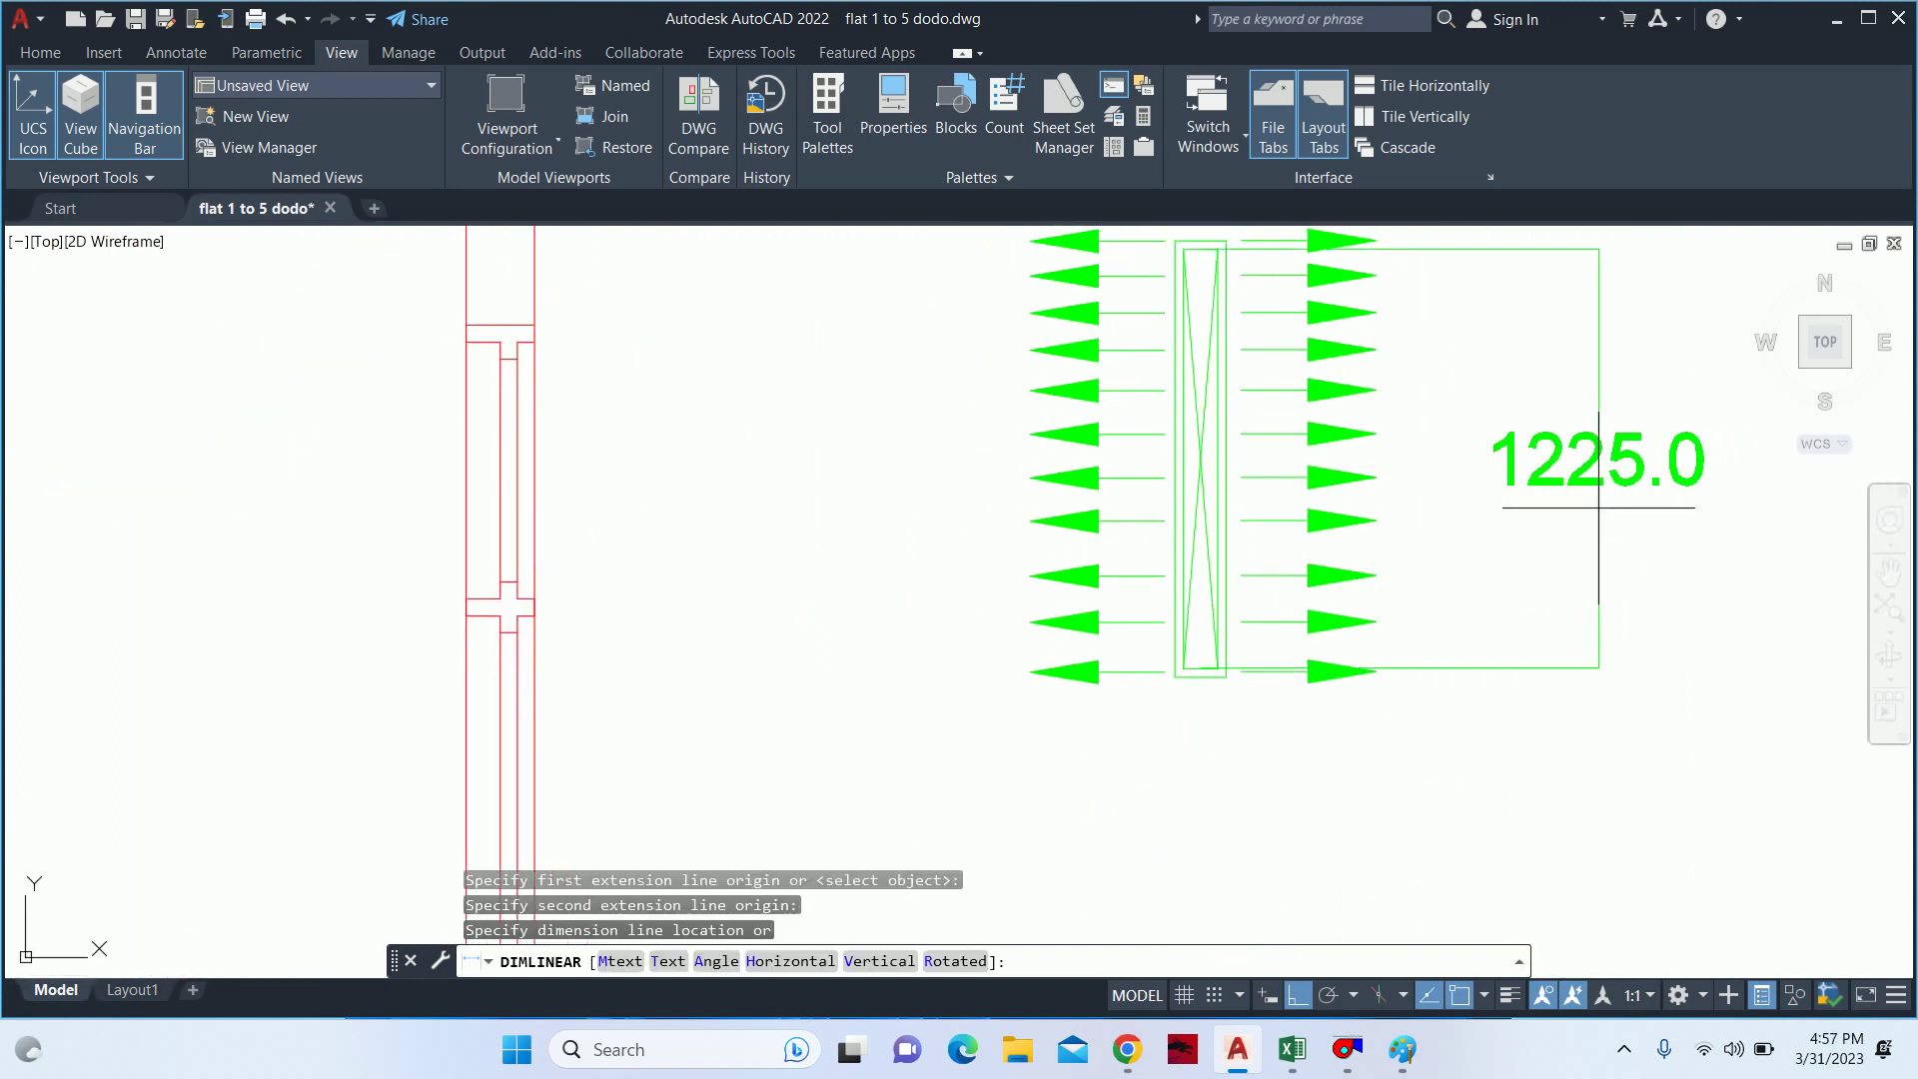
pyautogui.press('Escape')
pyautogui.press('Escape')
pyautogui.press('Escape')
# - Begin moving the Grill block, then cancel, leaving it in place
pyautogui.scroll(-6, 1520, 506)
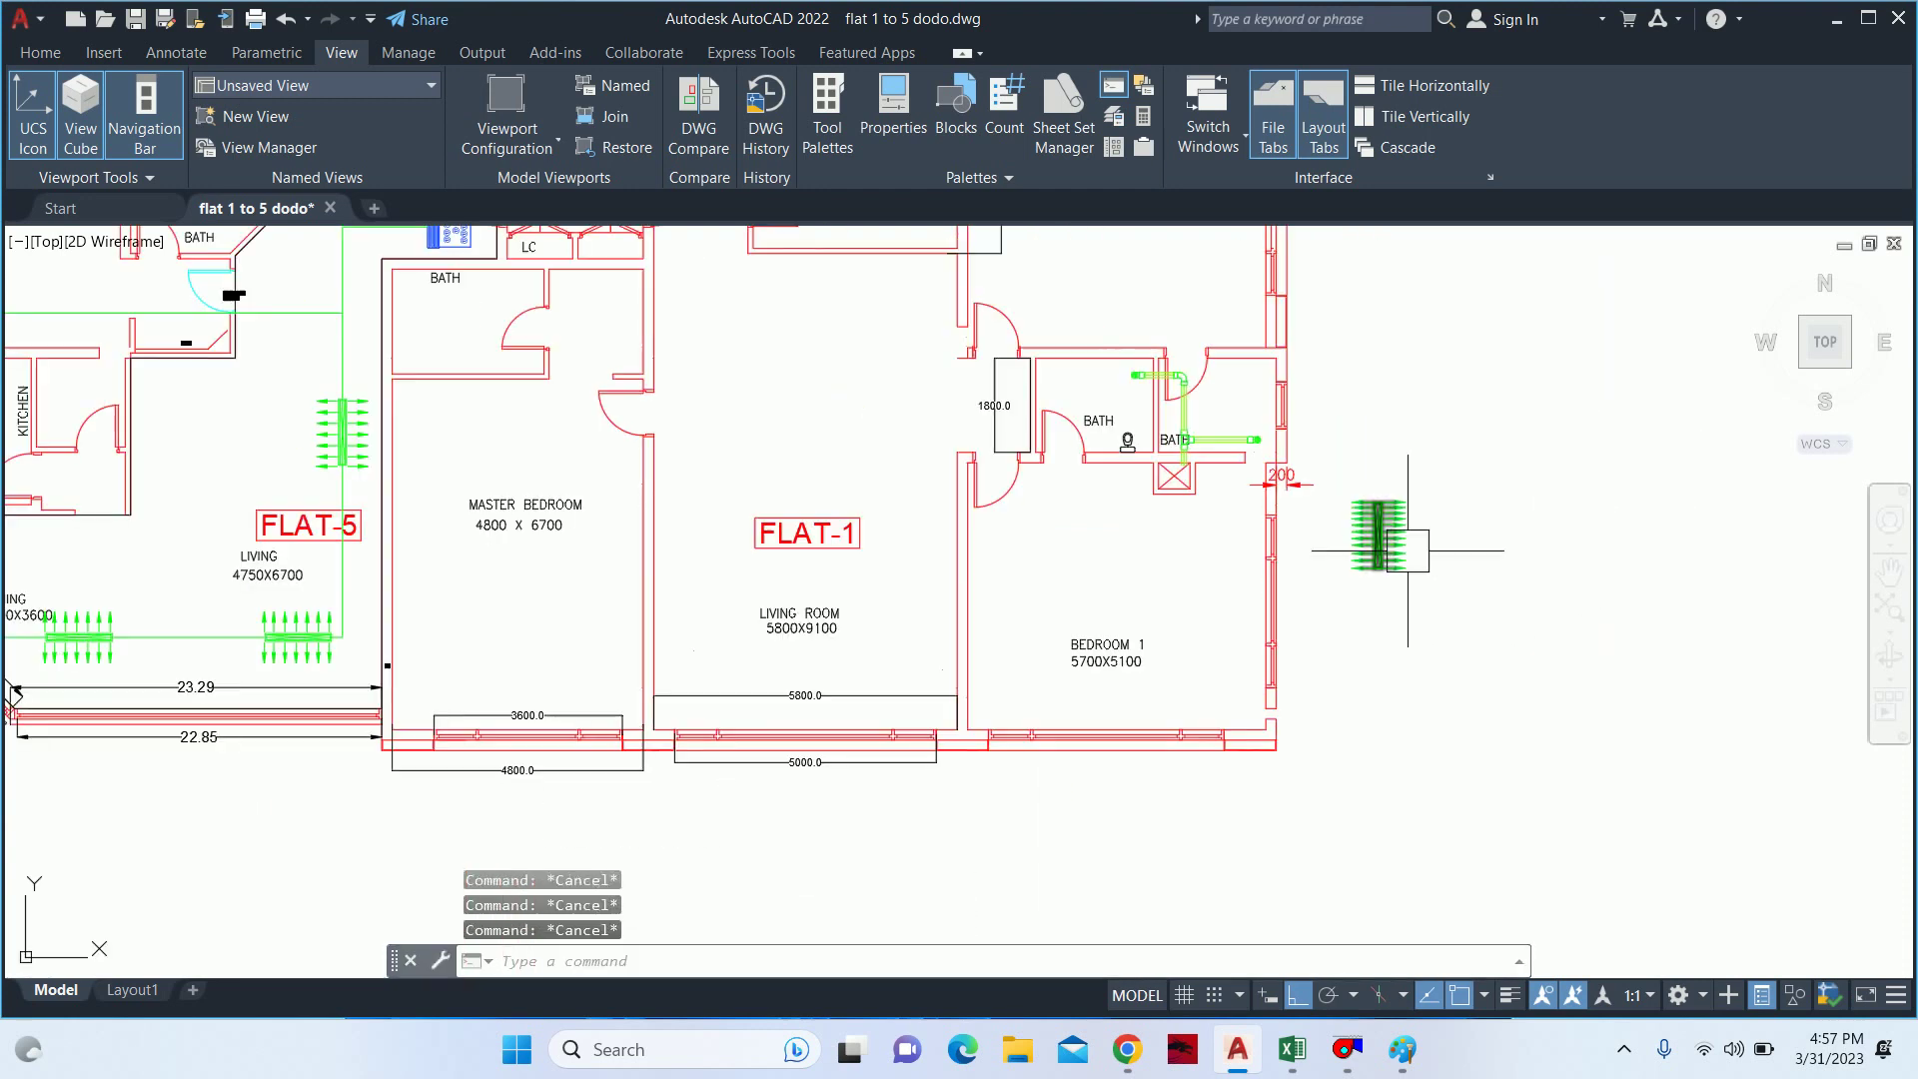
pyautogui.scroll(-3, 1419, 480)
pyautogui.moveTo(1419, 479); pyautogui.dragTo(1361, 469, button='middle')
pyautogui.scroll(6, 1361, 469)
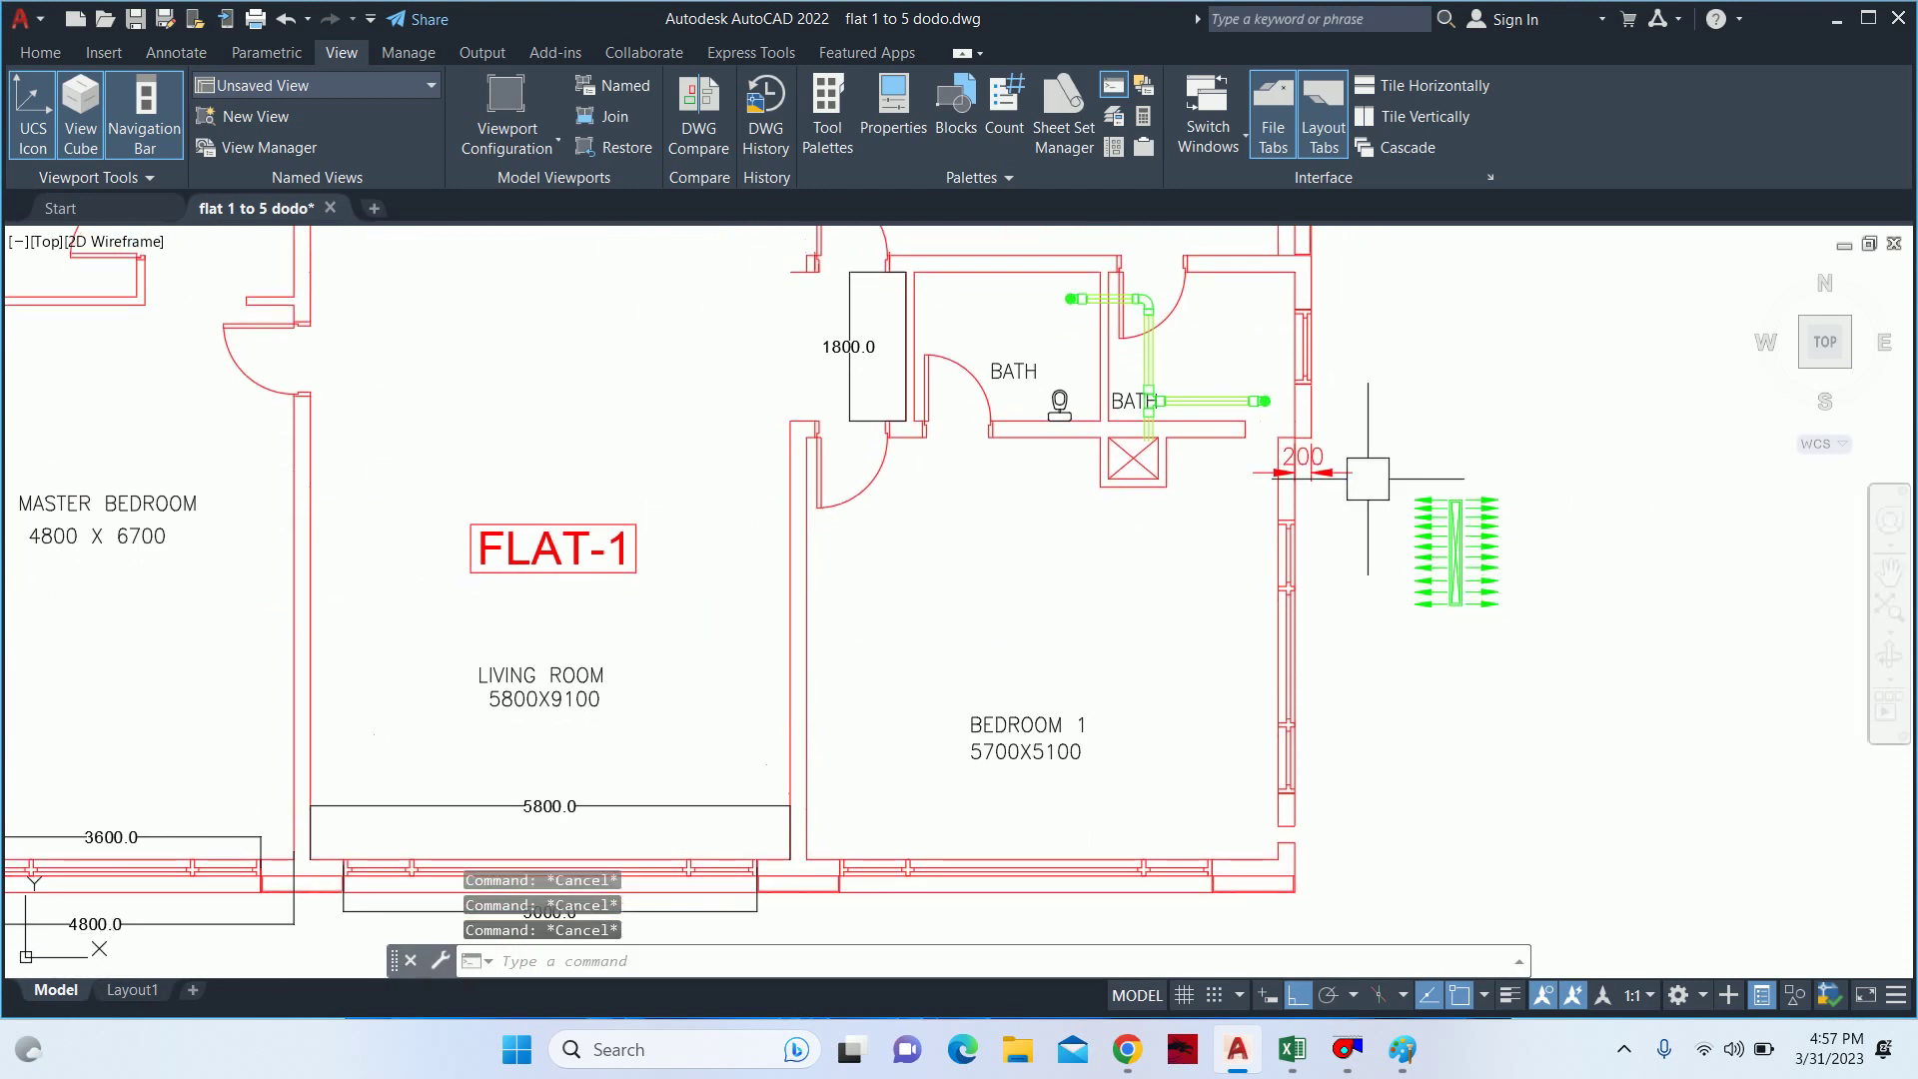
pyautogui.scroll(-2, 1391, 510)
pyautogui.write('m')
pyautogui.press('Return')
pyautogui.click(1429, 519)
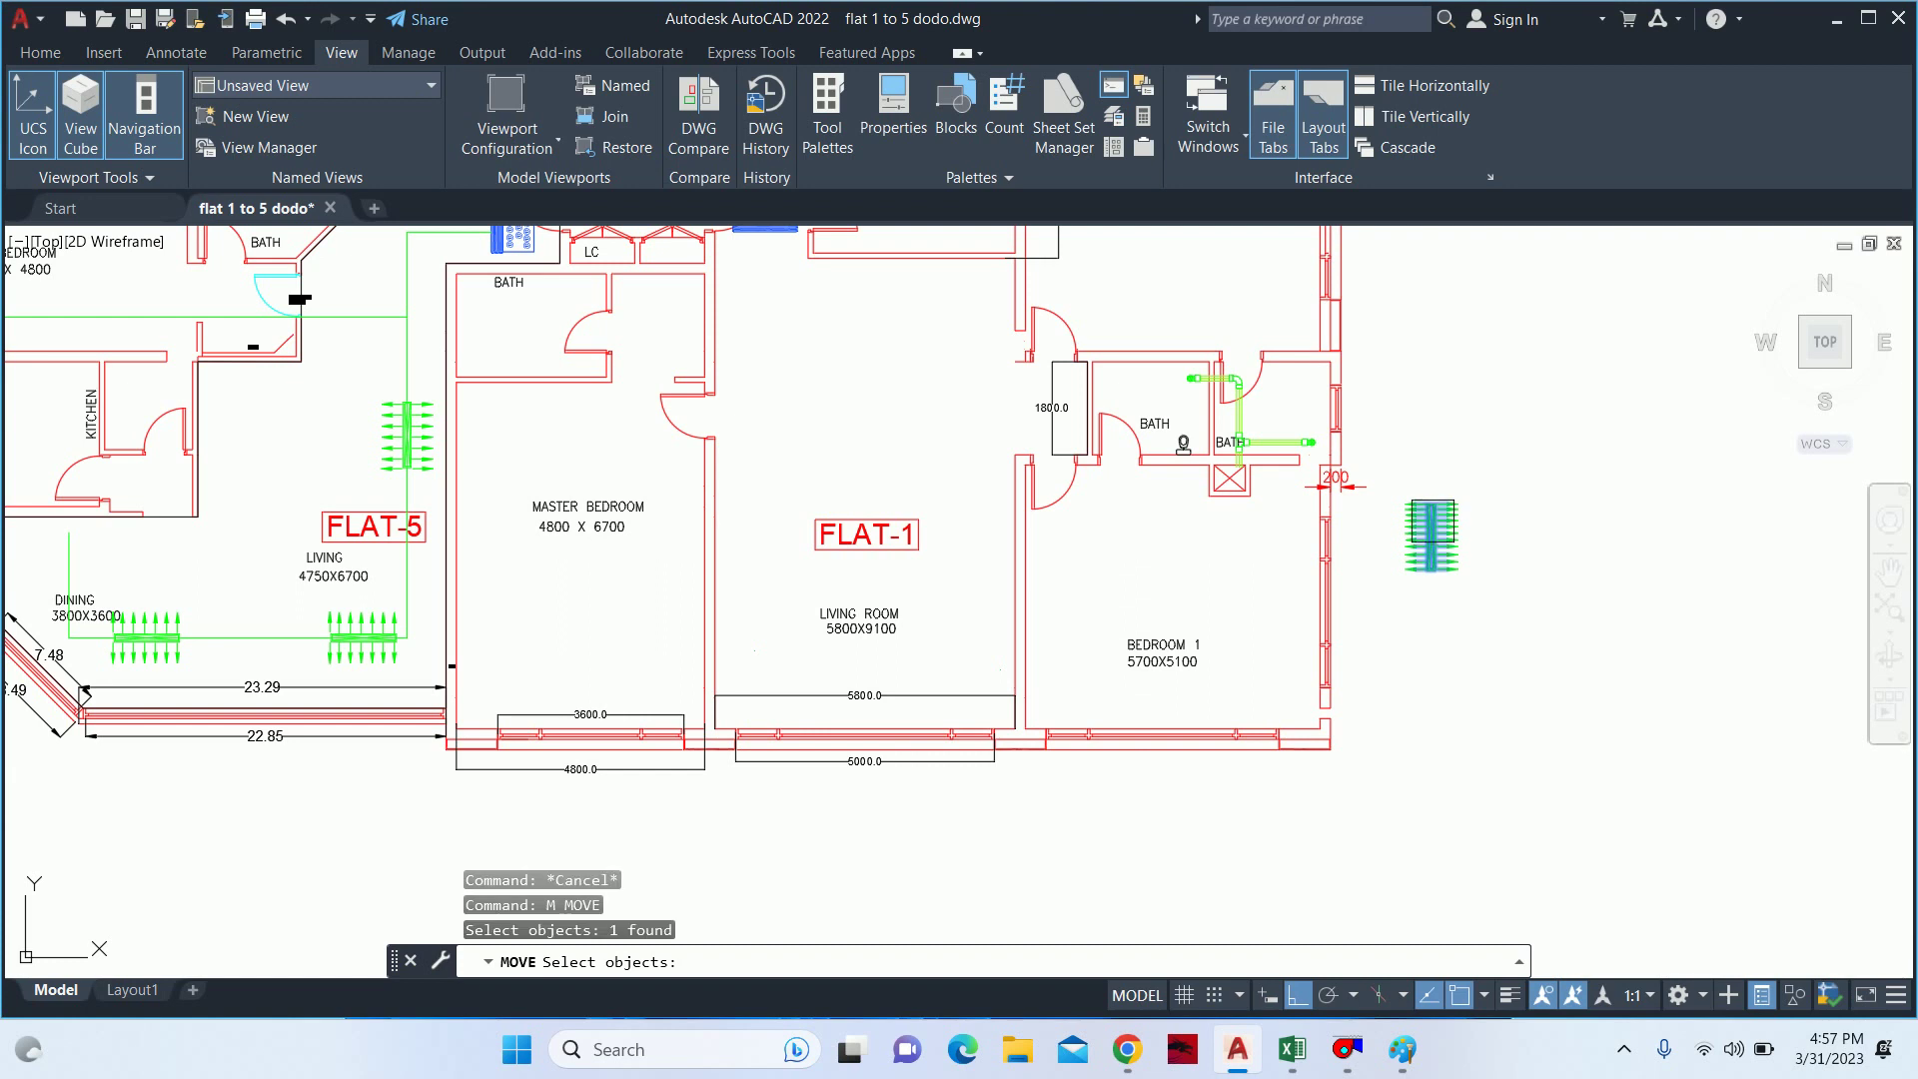
pyautogui.scroll(5, 1425, 519)
pyautogui.scroll(-5, 1426, 520)
pyautogui.press('Escape')
pyautogui.press('Escape')
pyautogui.moveTo(899, 470); pyautogui.dragTo(944, 466, button='middle')
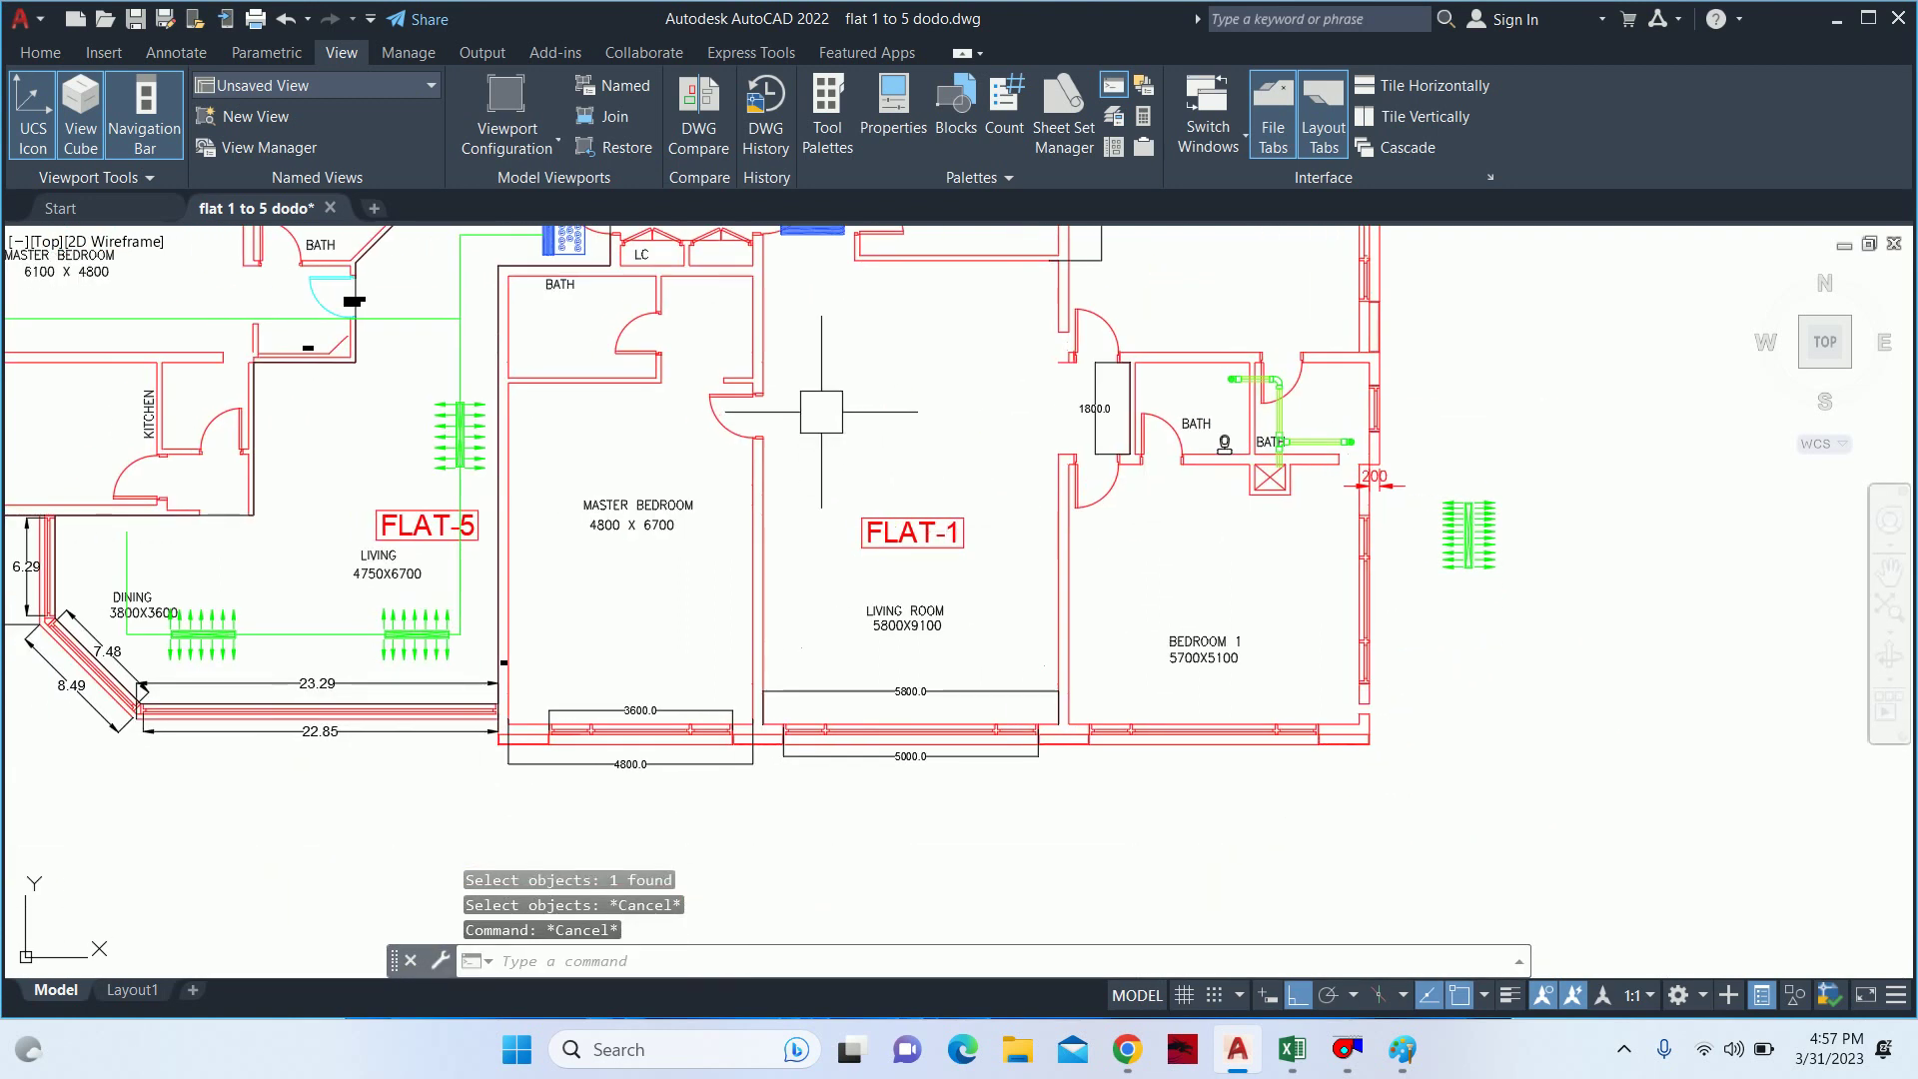
pyautogui.moveTo(817, 507); pyautogui.dragTo(840, 542, button='middle')
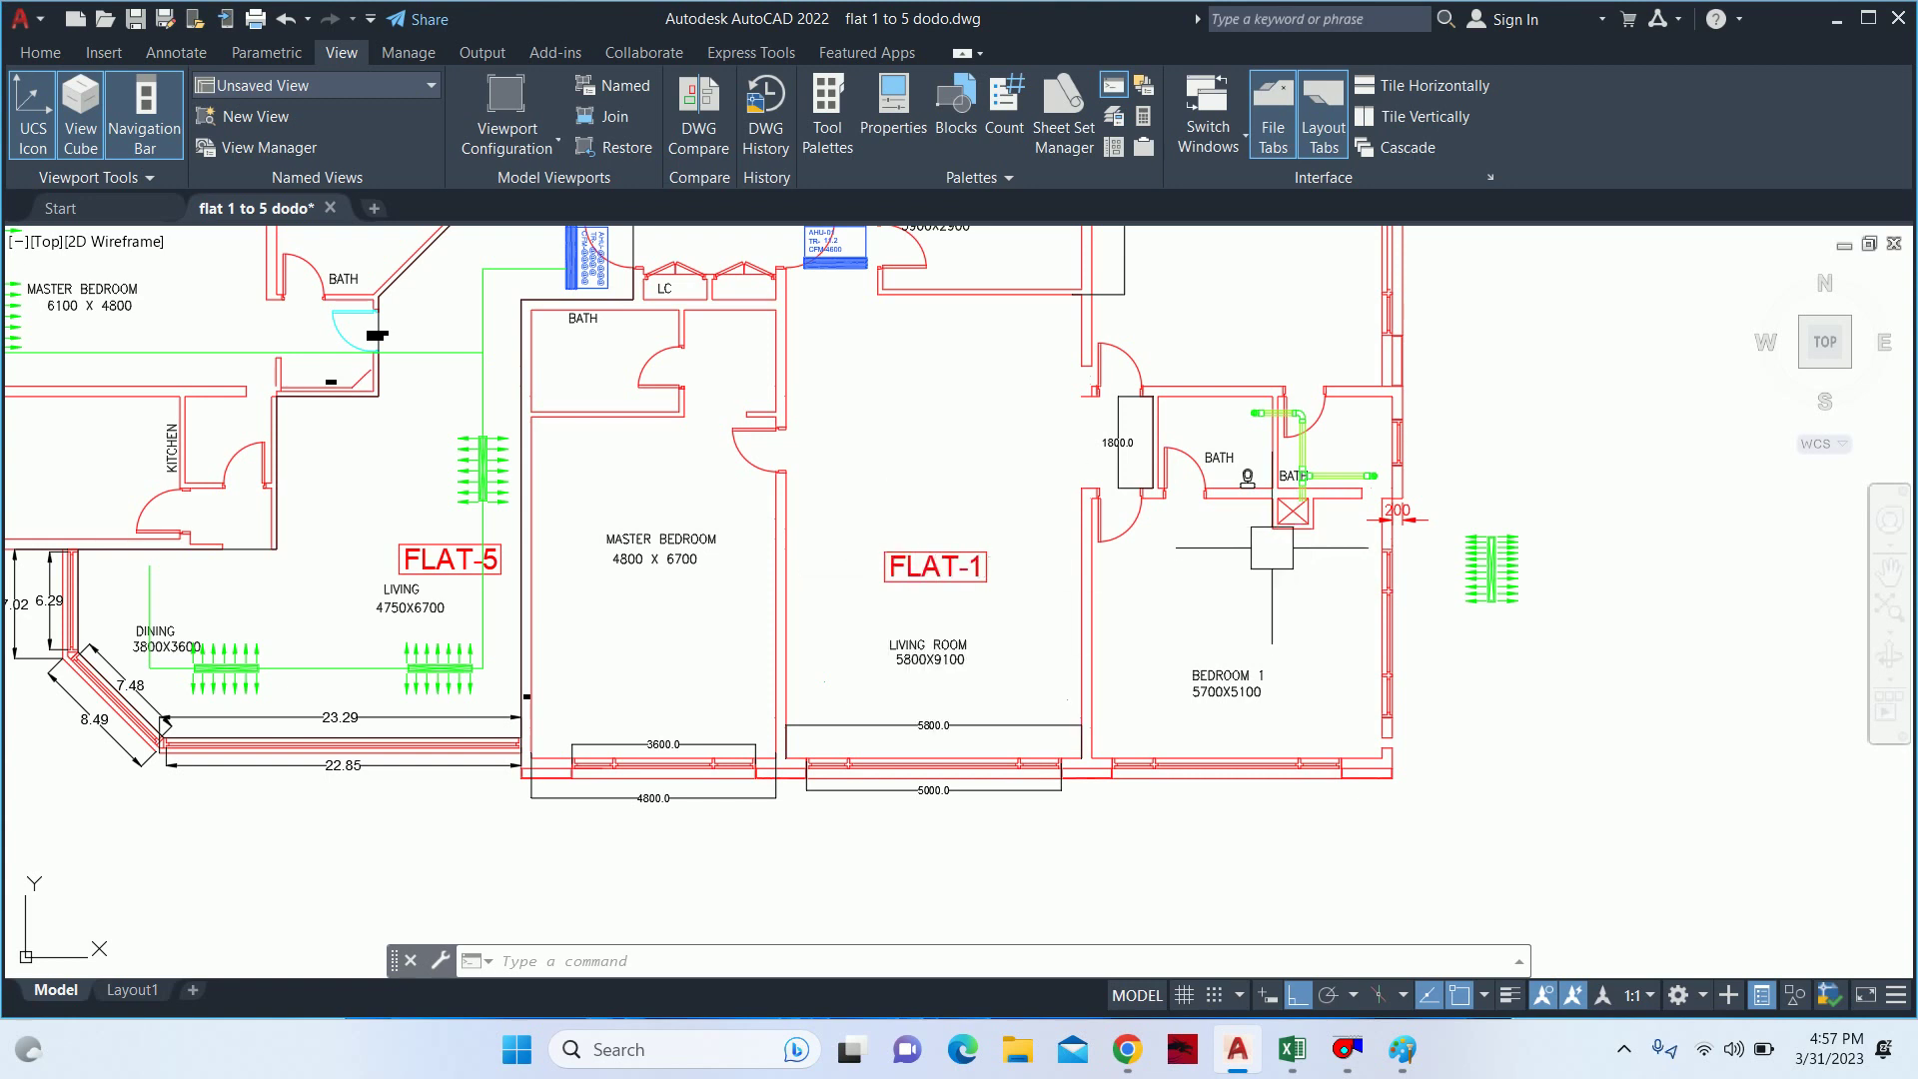
pyautogui.press('Escape')
pyautogui.press('Escape')
pyautogui.press('Escape')
pyautogui.write('pl')
# - Start the duct polyline at the blue AHU unit's midpoint and run it down the living room
pyautogui.press('Return')
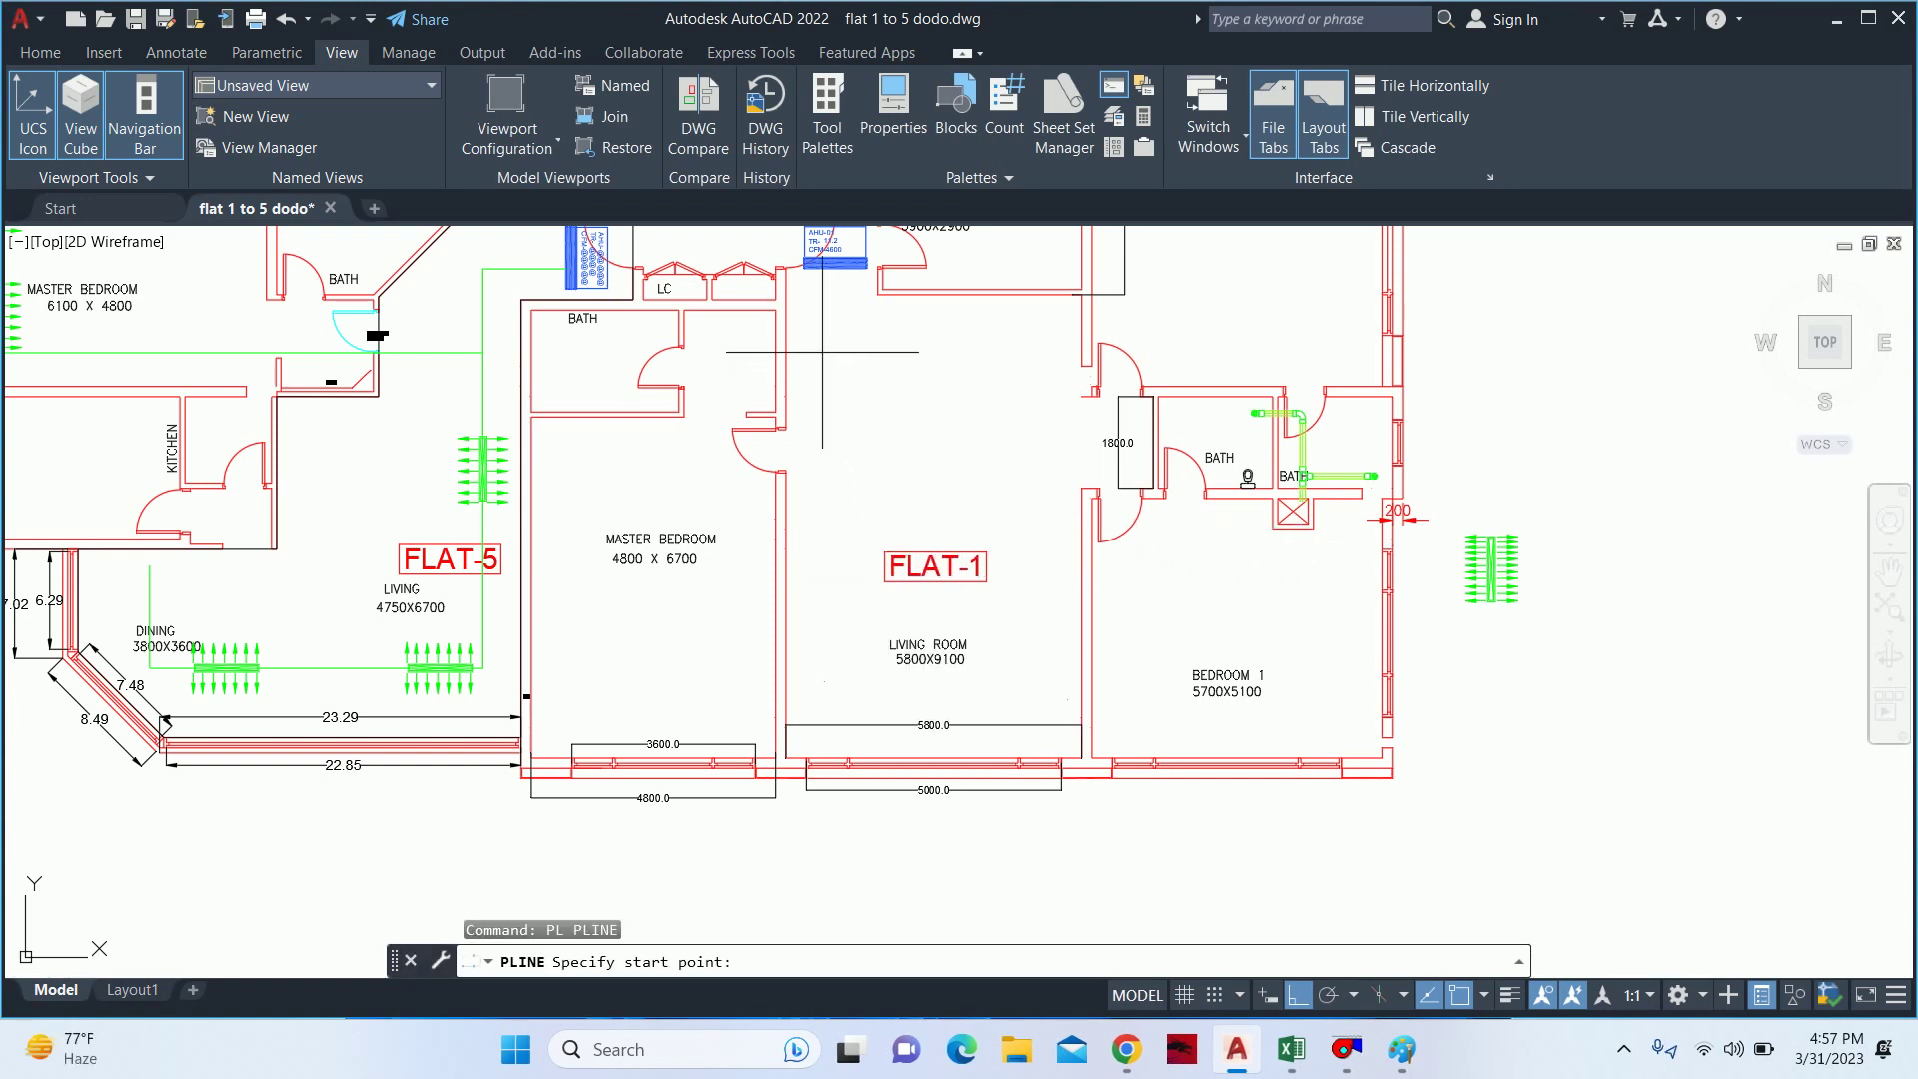
pyautogui.scroll(5, 848, 350)
pyautogui.scroll(4, 882, 367)
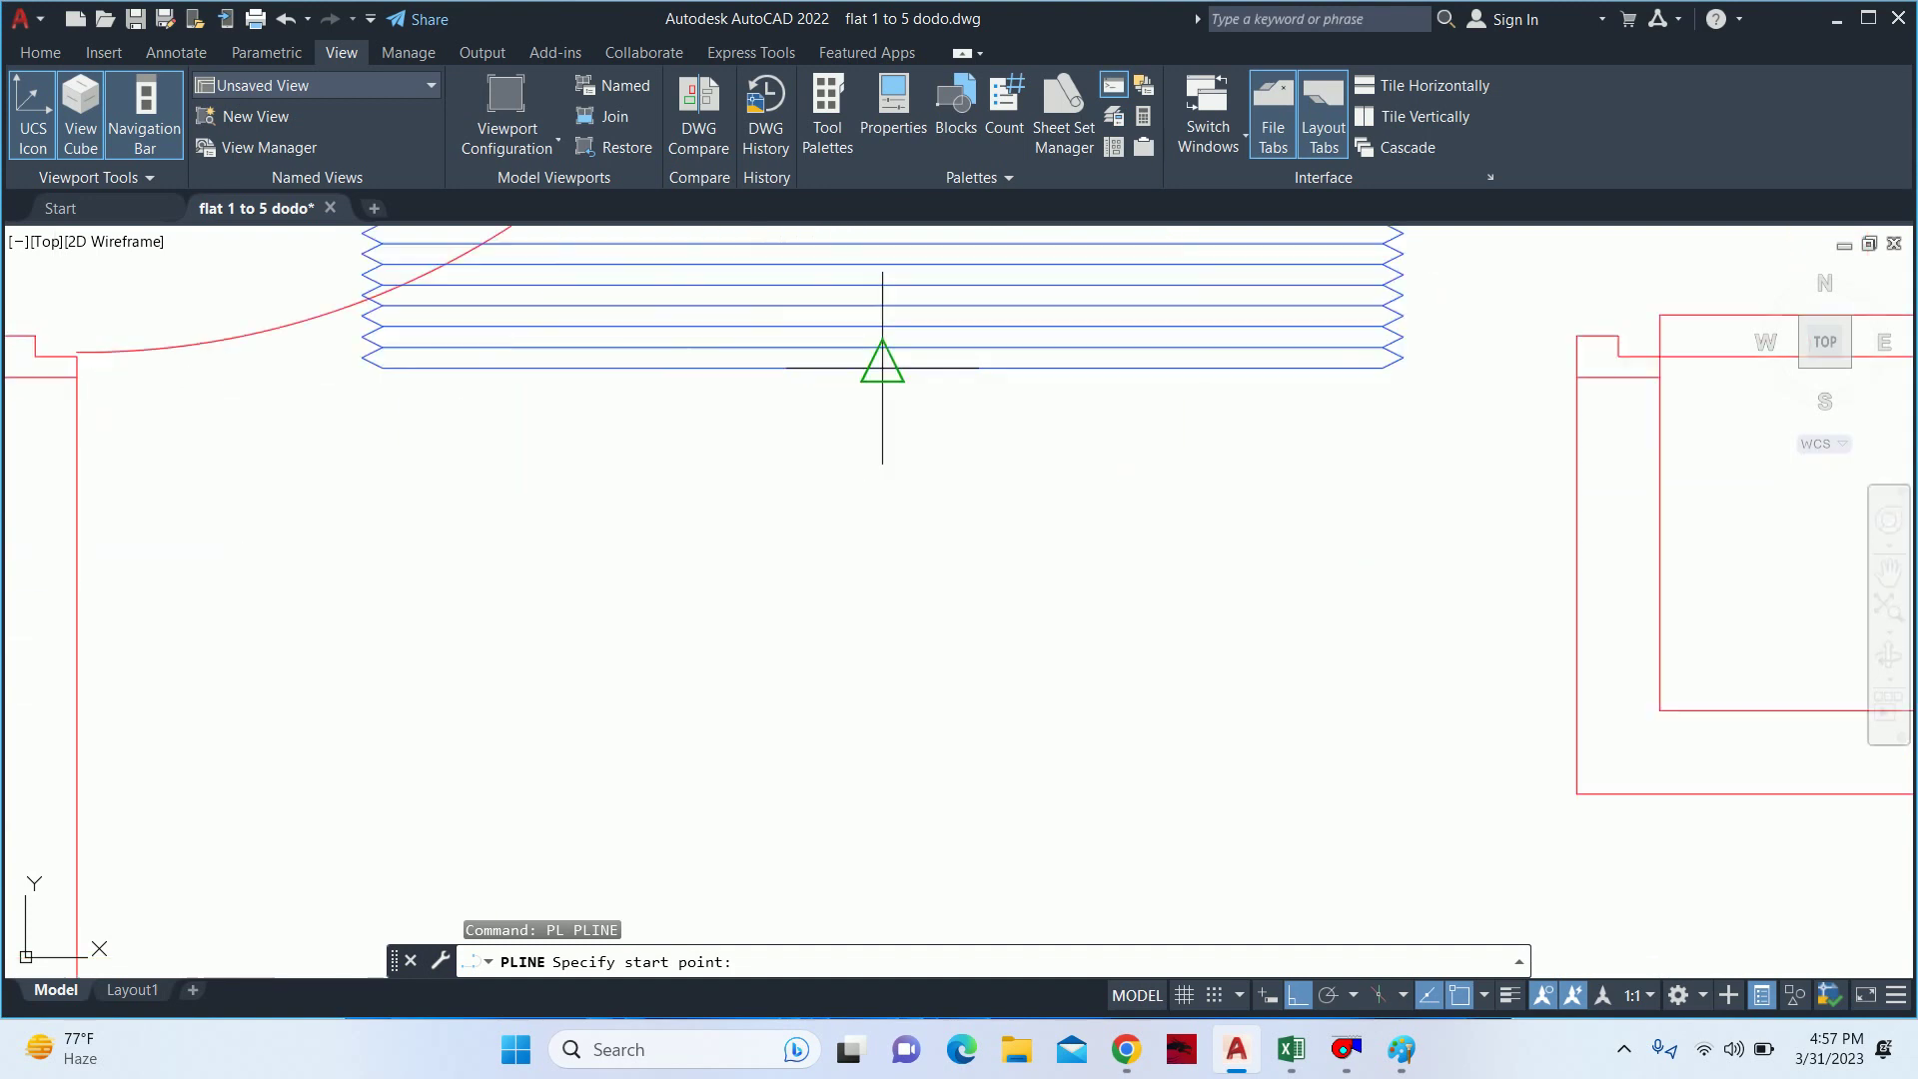
pyautogui.click(882, 366)
pyautogui.scroll(-5, 882, 366)
pyautogui.scroll(-2, 819, 631)
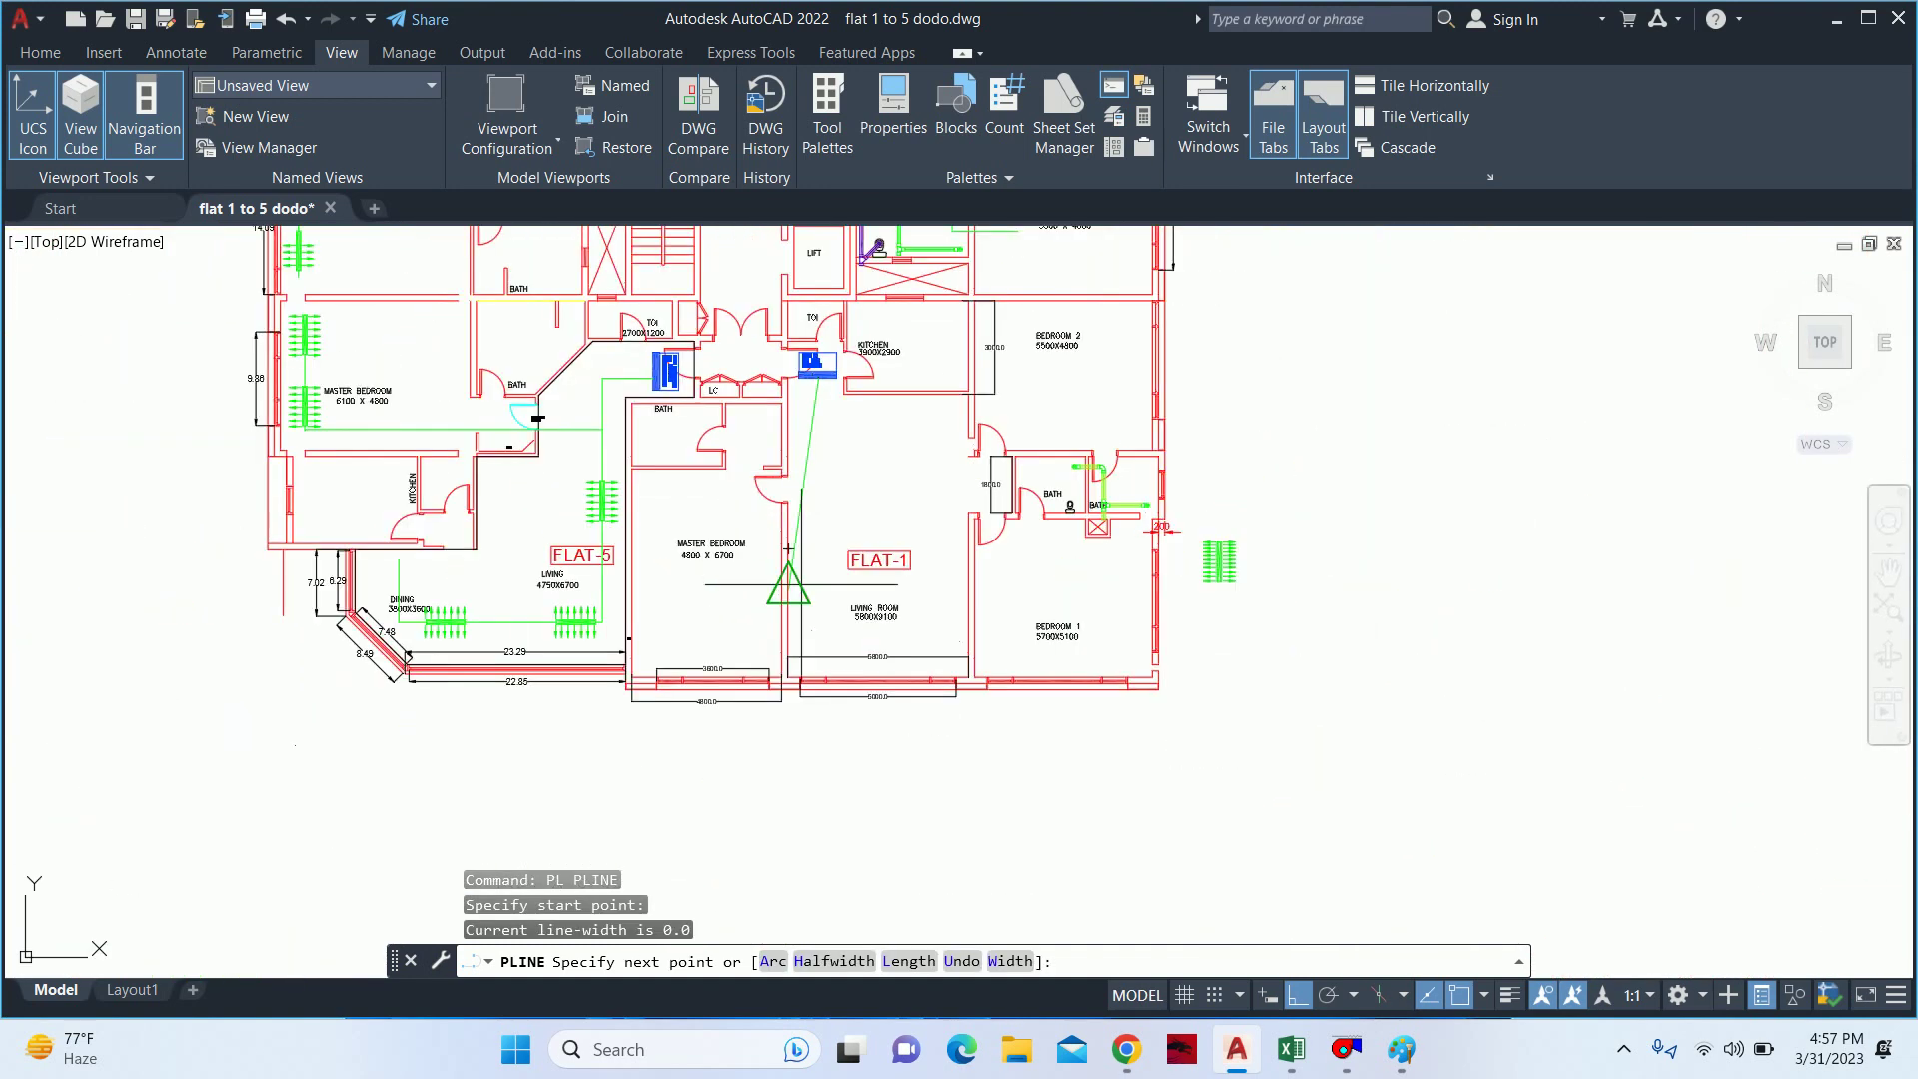
pyautogui.scroll(2, 820, 631)
pyautogui.scroll(2, 820, 630)
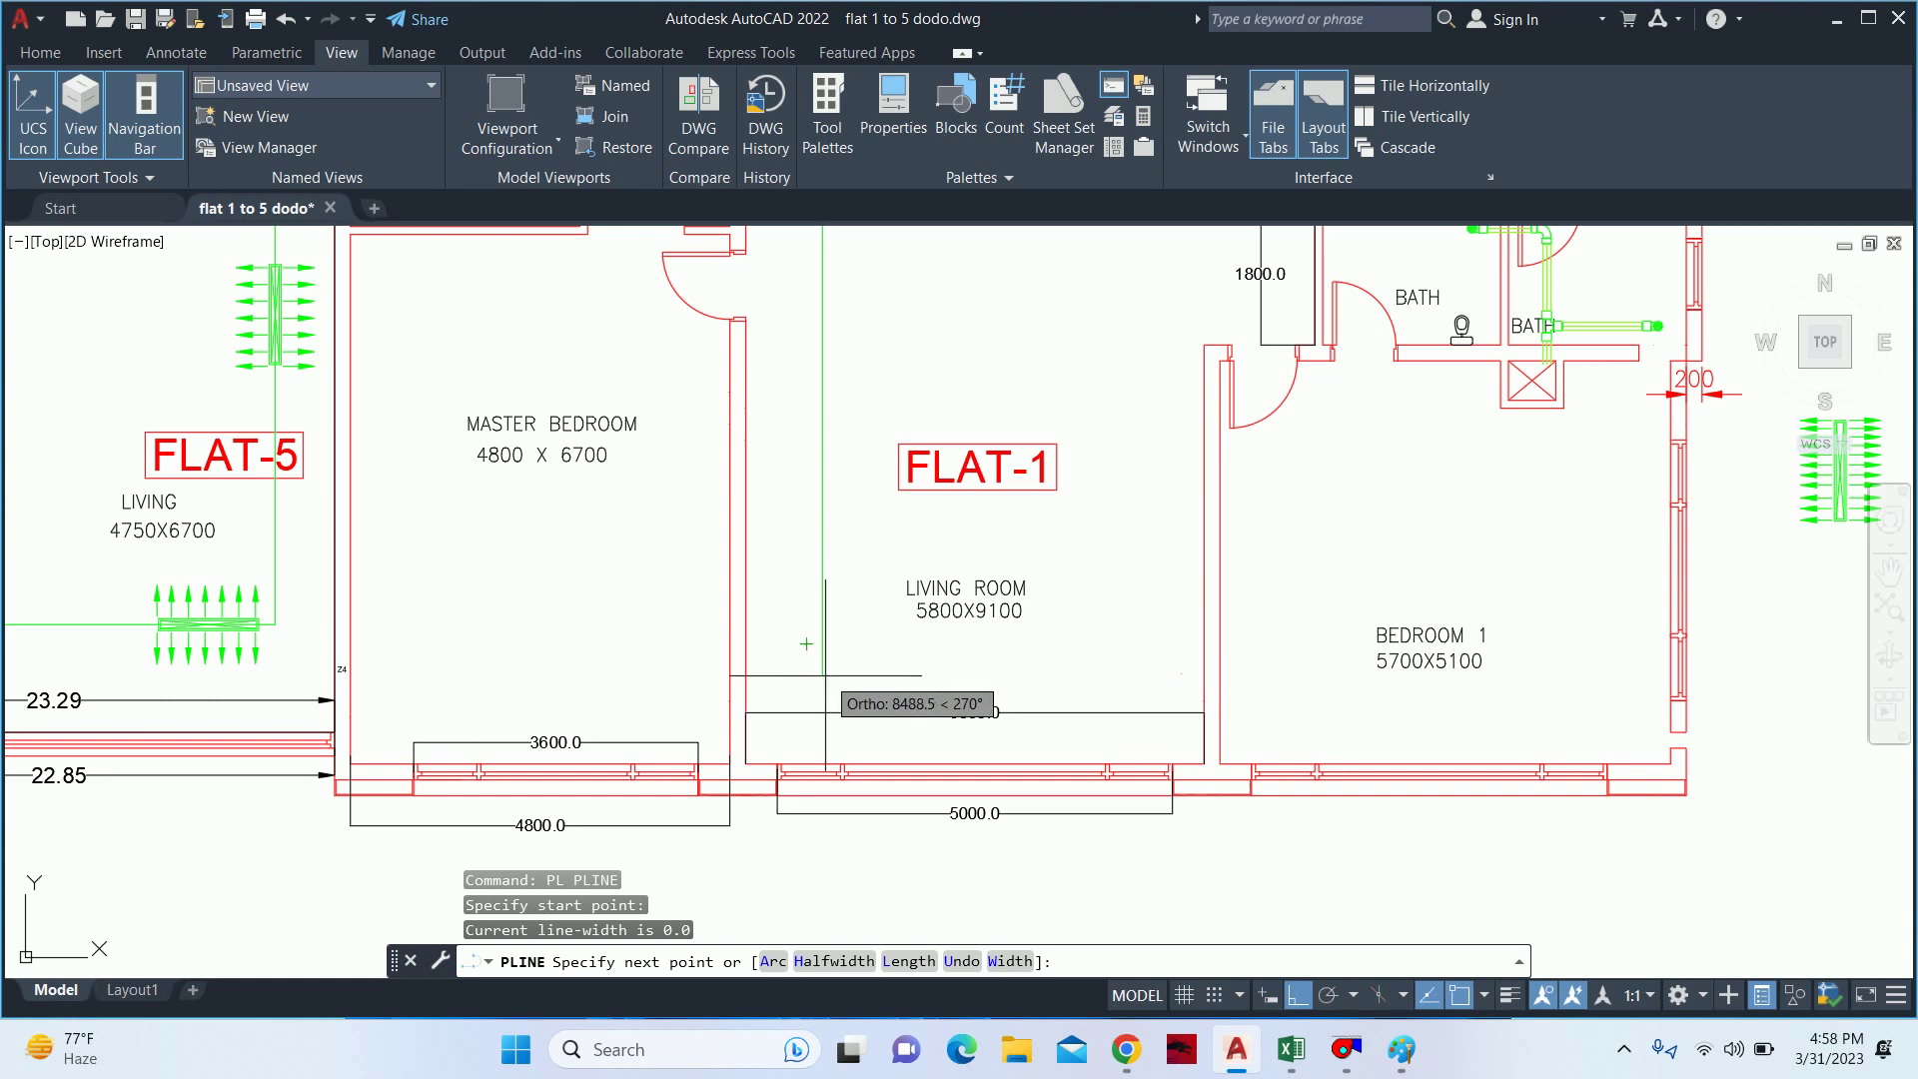
pyautogui.scroll(2, 826, 677)
pyautogui.click(825, 676)
# - Extend the duct horizontally toward Bedroom 1 and end the polyline
pyautogui.scroll(-2, 1286, 668)
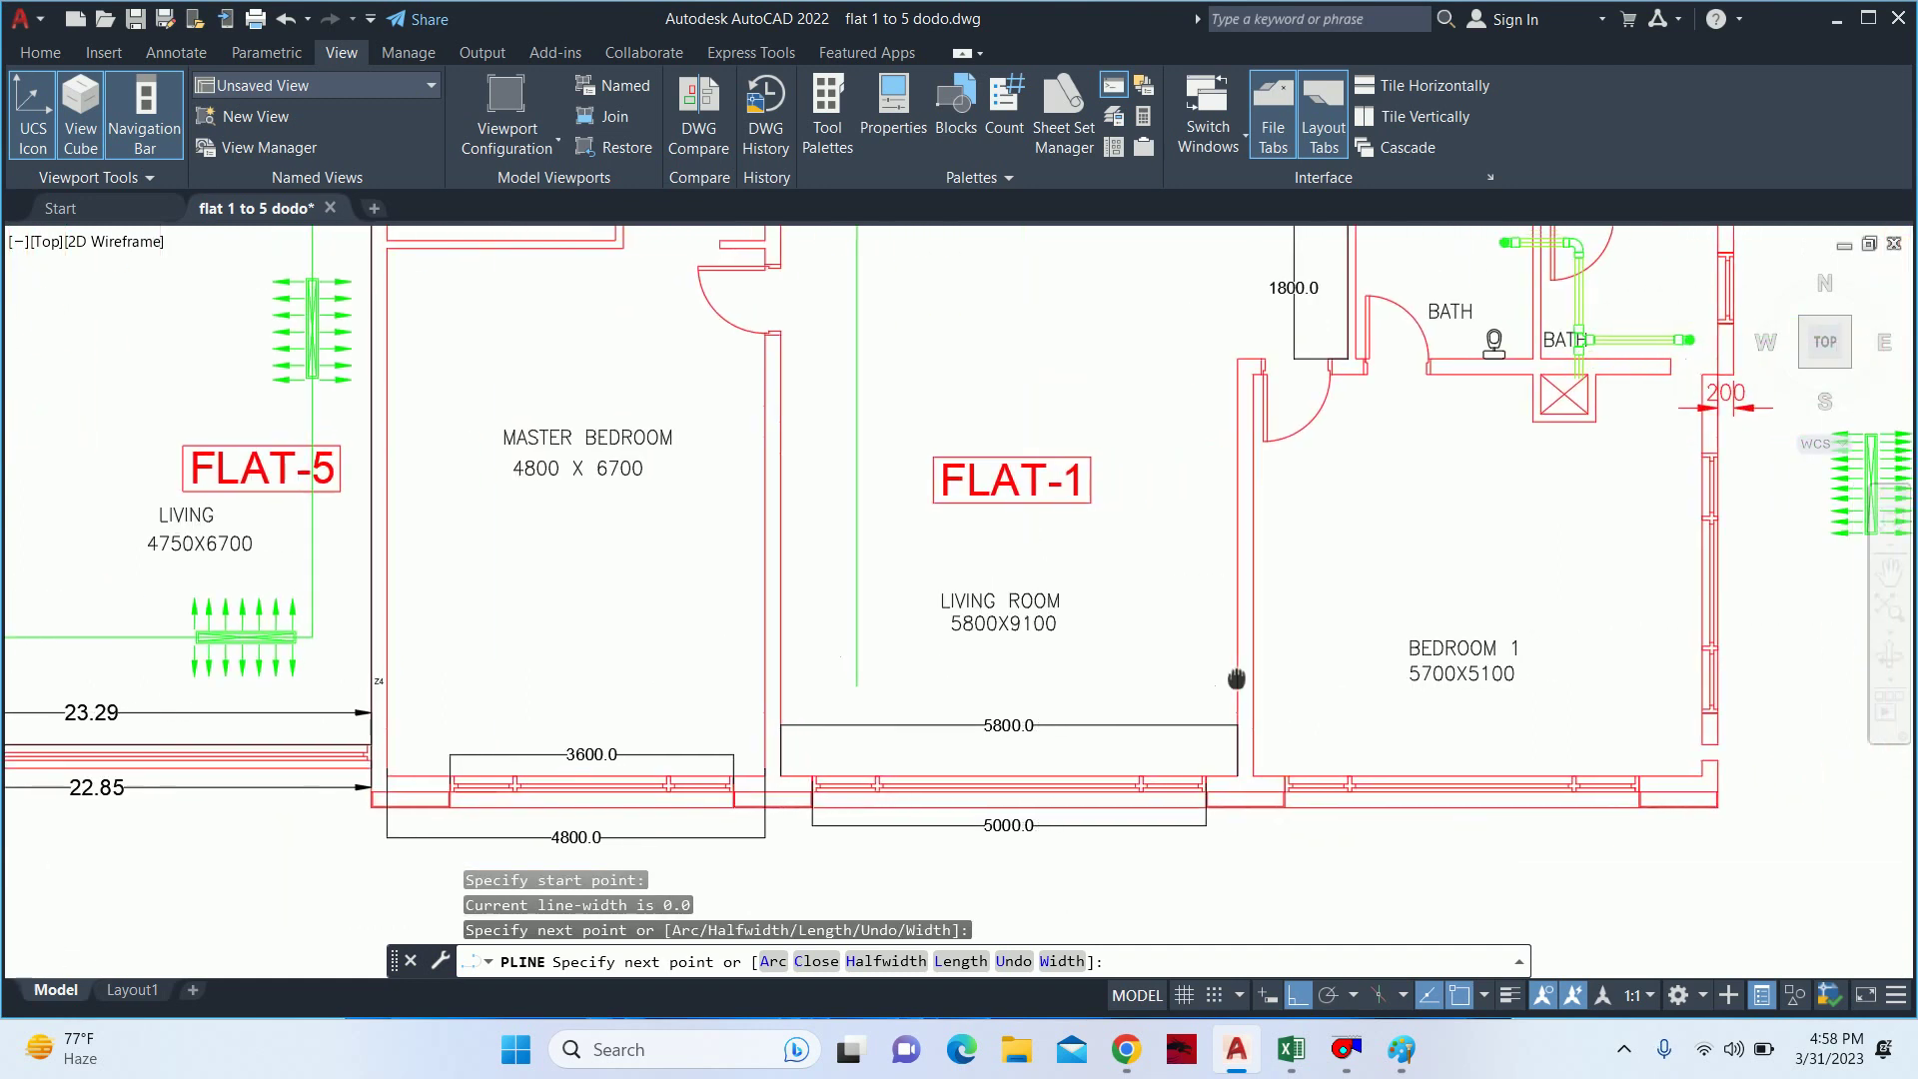
pyautogui.scroll(-4, 1284, 680)
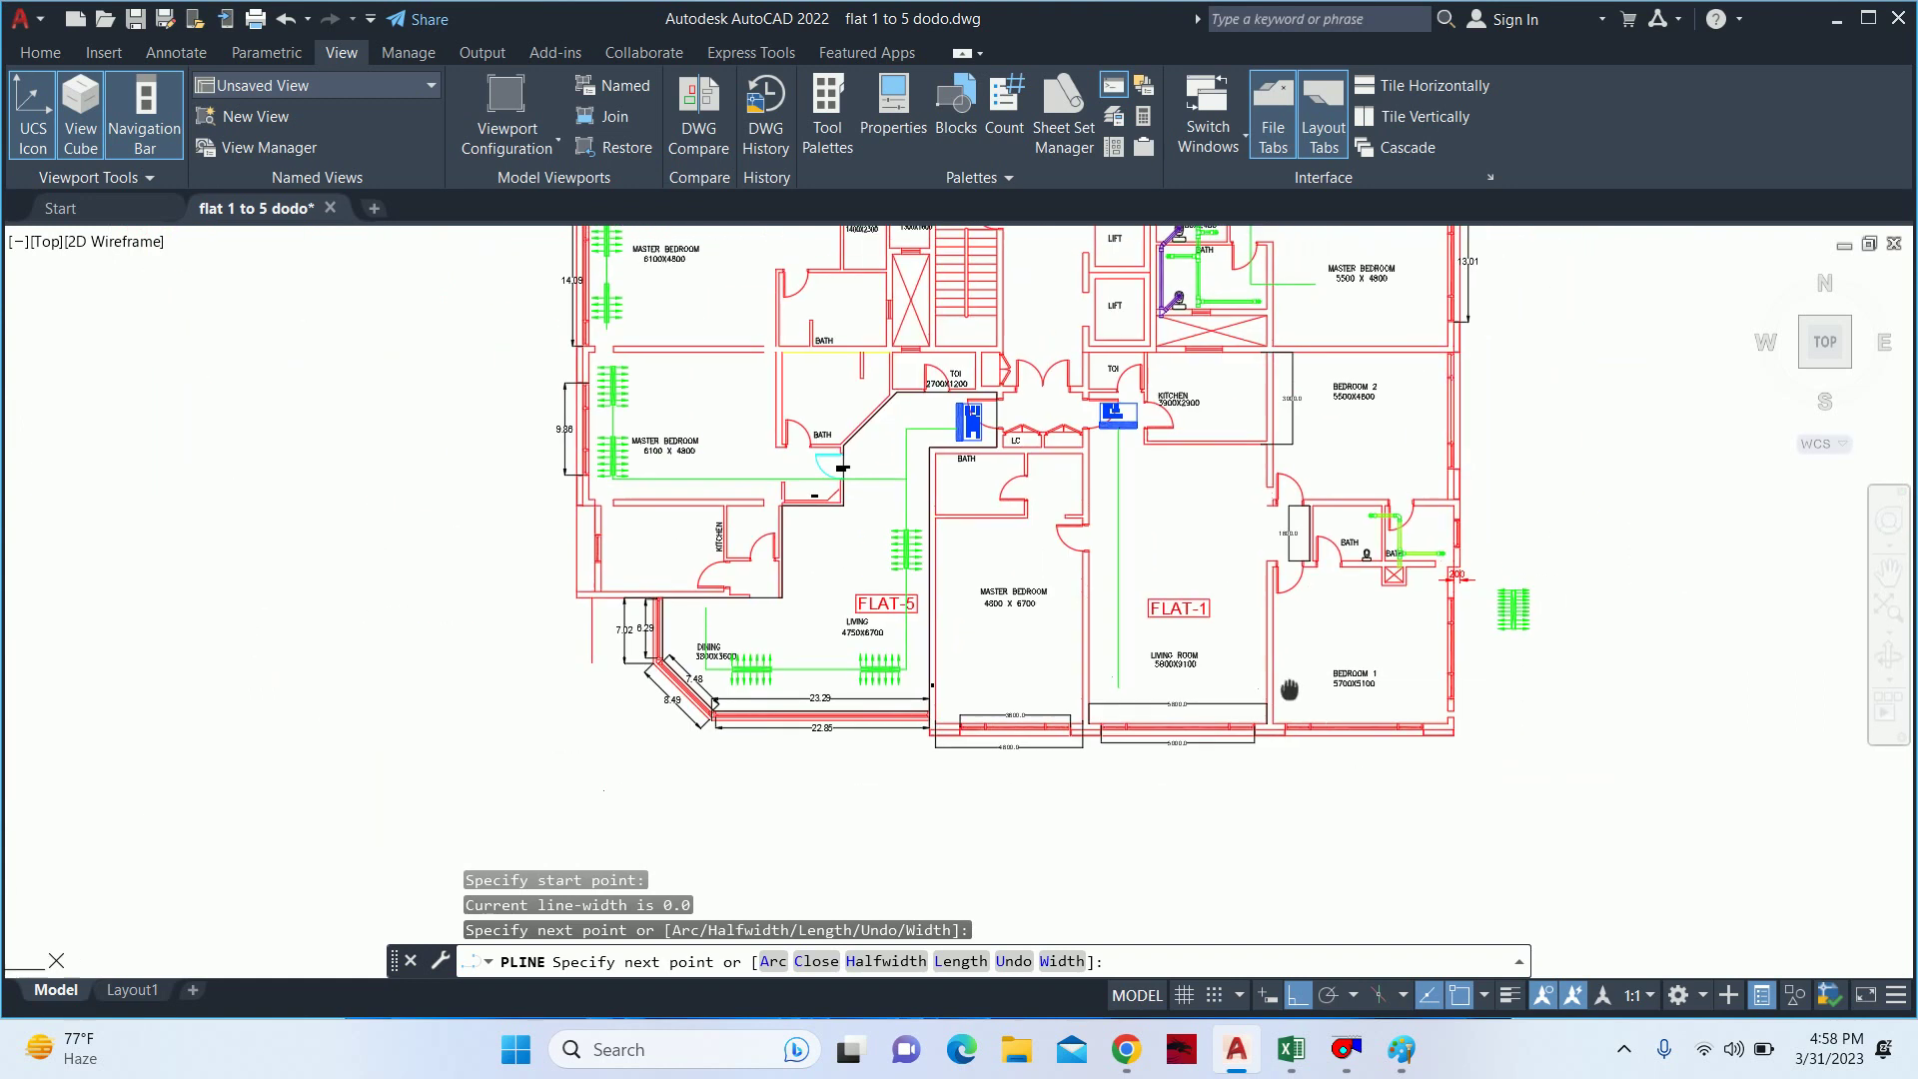
pyautogui.scroll(4, 1267, 699)
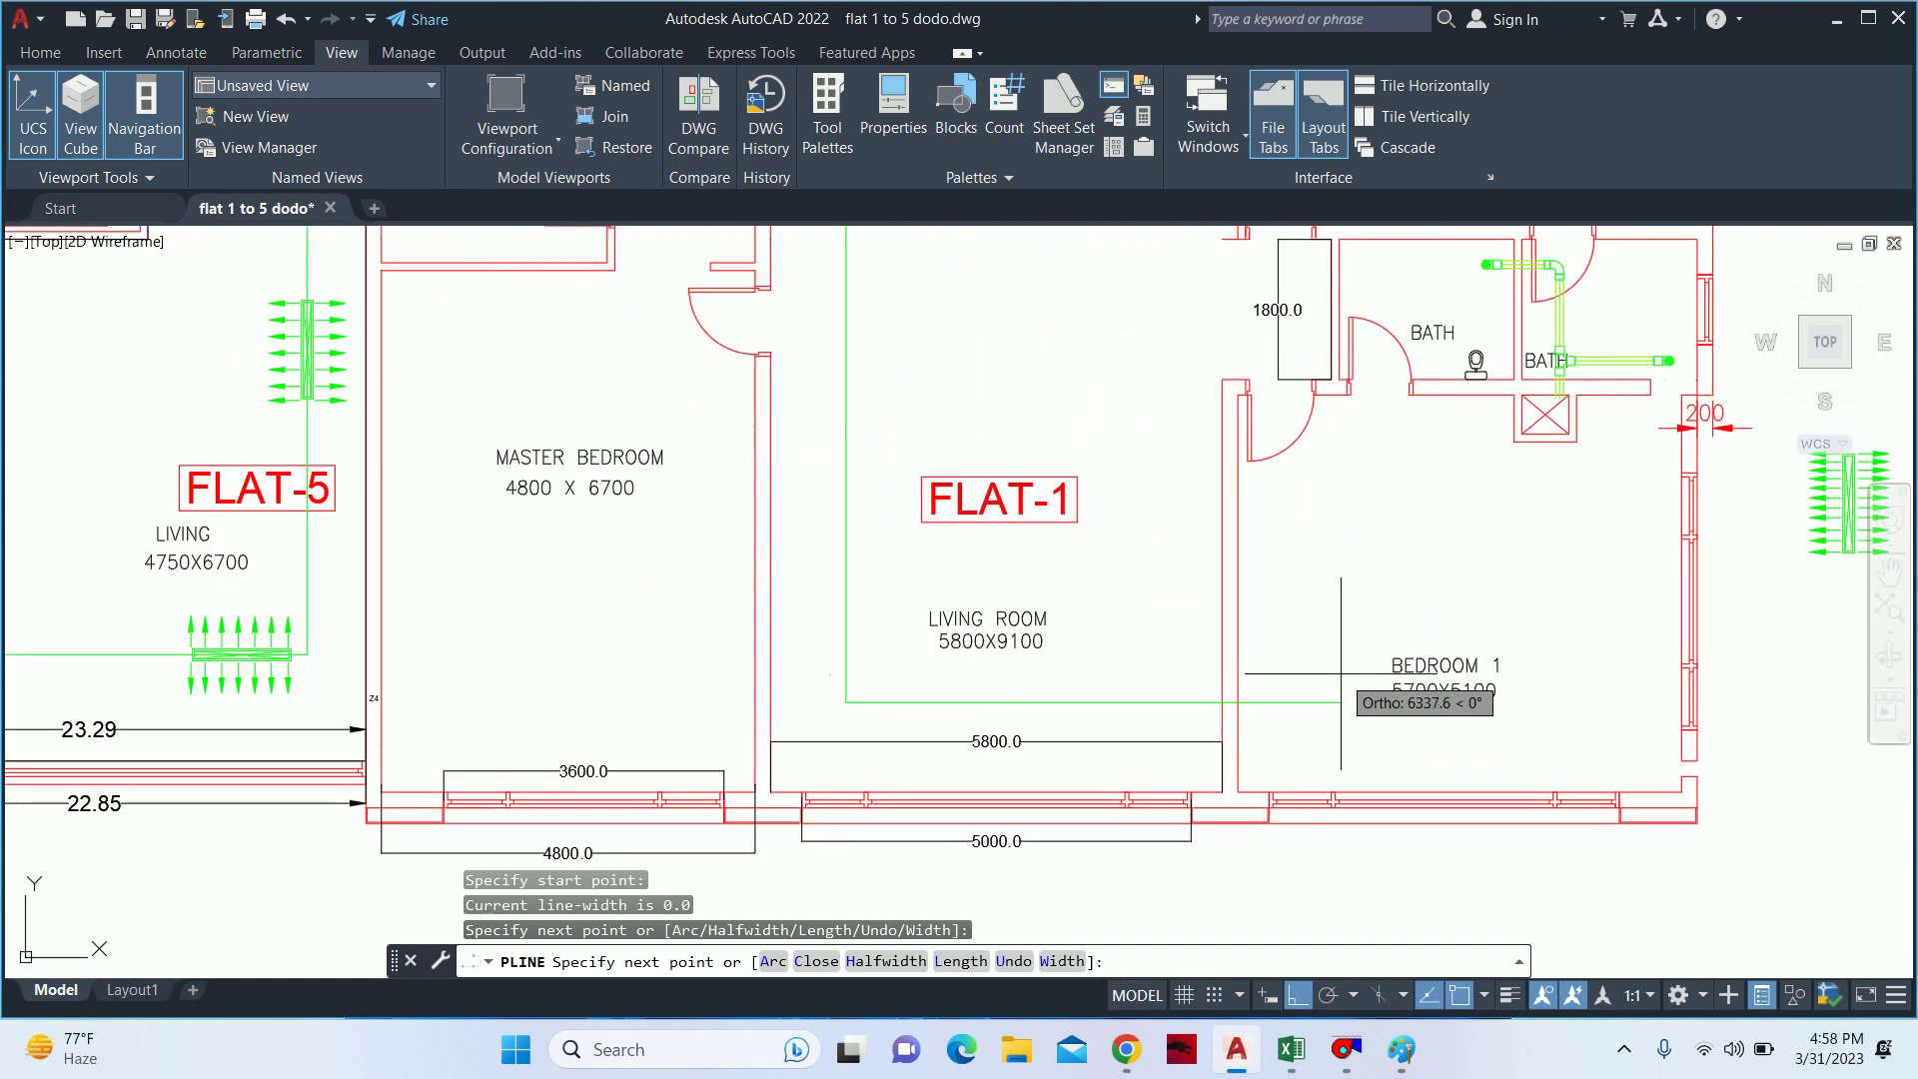
pyautogui.click(1347, 689)
pyautogui.moveTo(1347, 689); pyautogui.dragTo(1346, 814, button='middle')
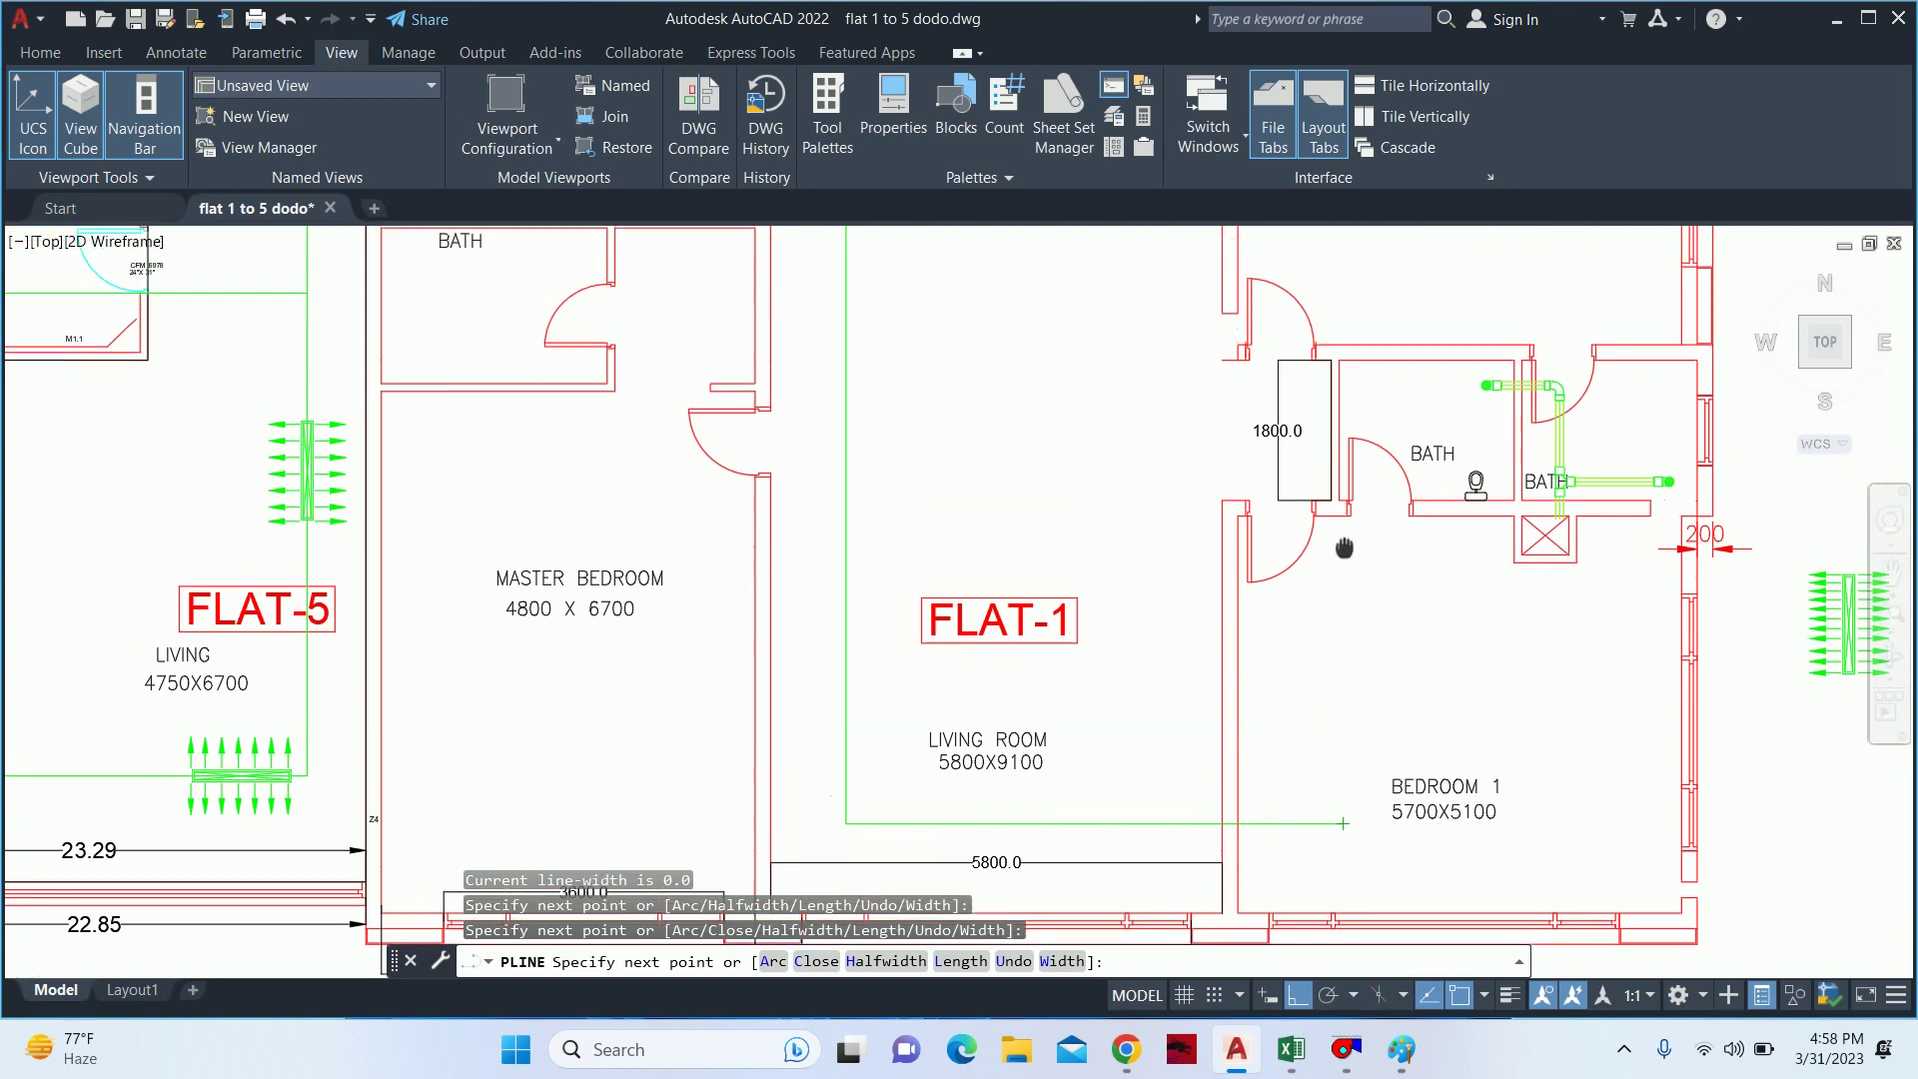
pyautogui.scroll(-2, 1347, 599)
pyautogui.scroll(4, 1348, 415)
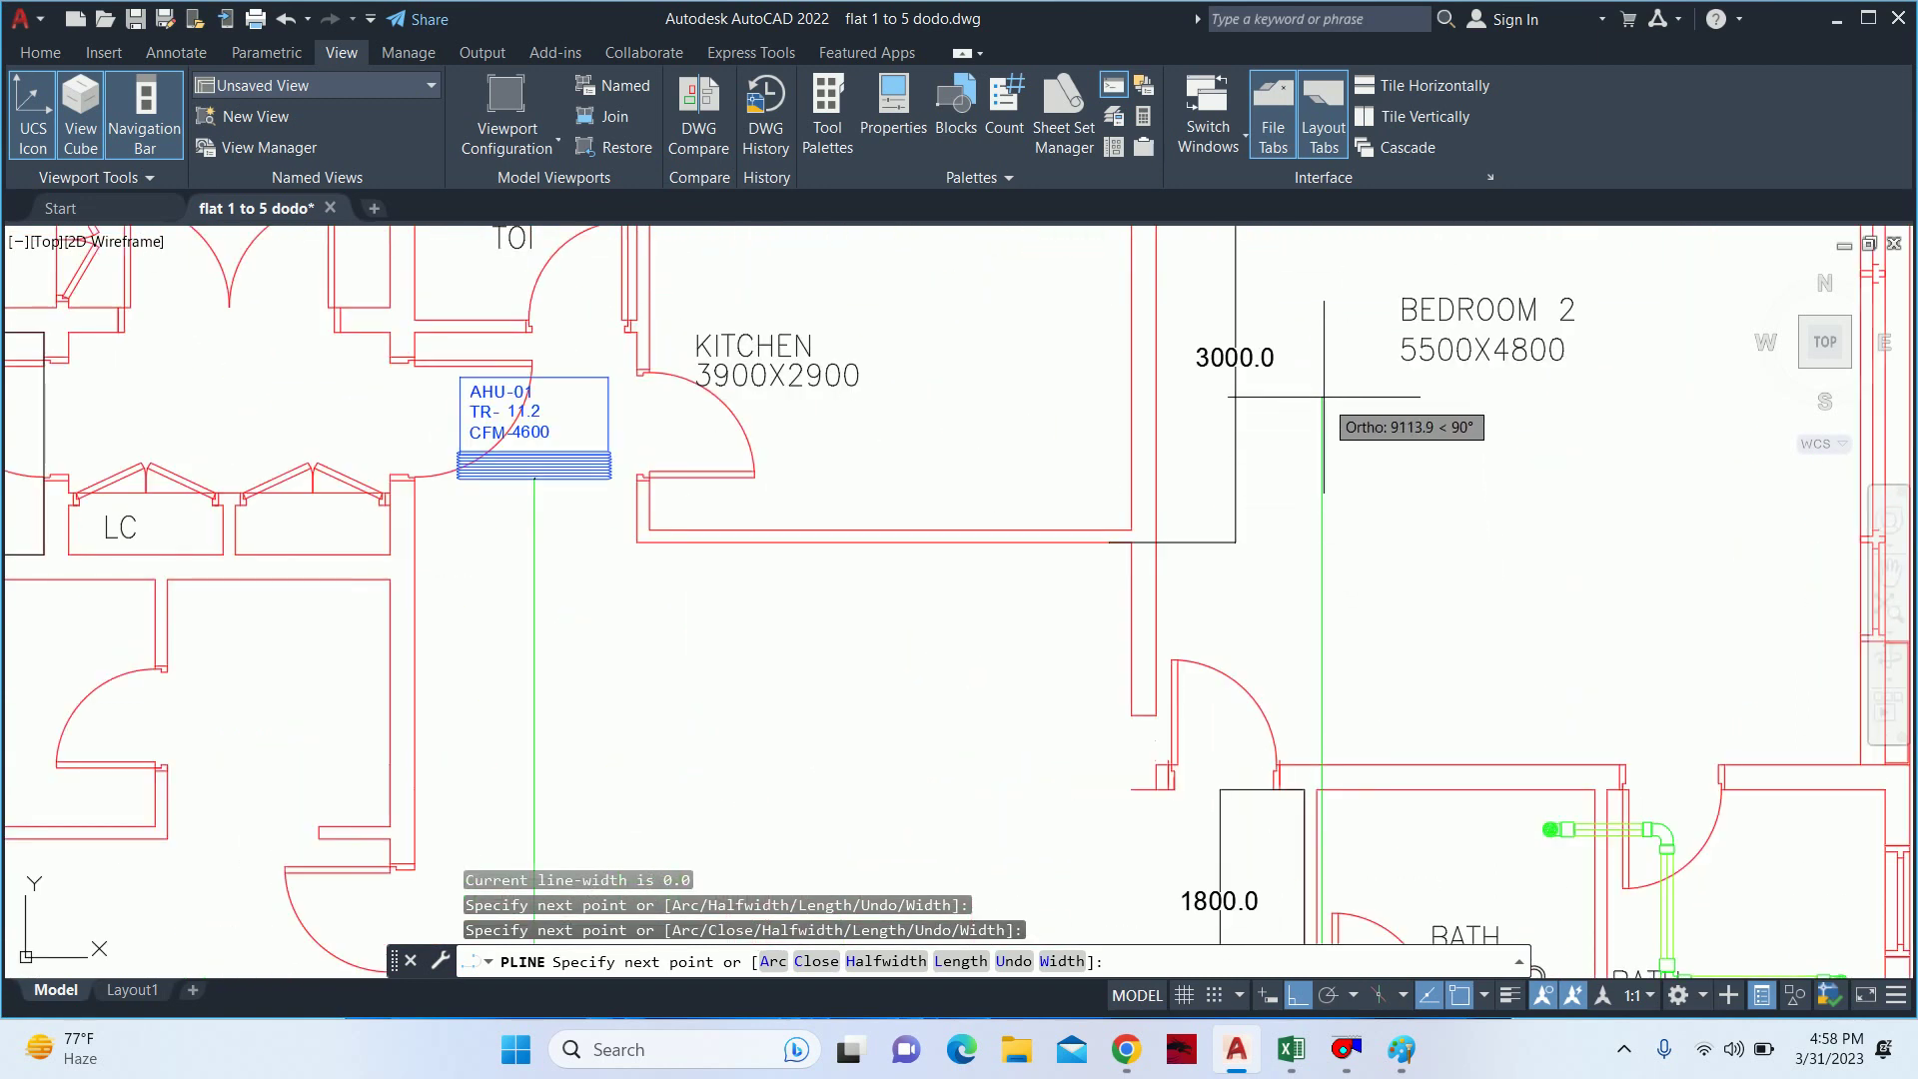
pyautogui.press('Escape')
pyautogui.scroll(-8, 1324, 369)
pyautogui.press('Escape')
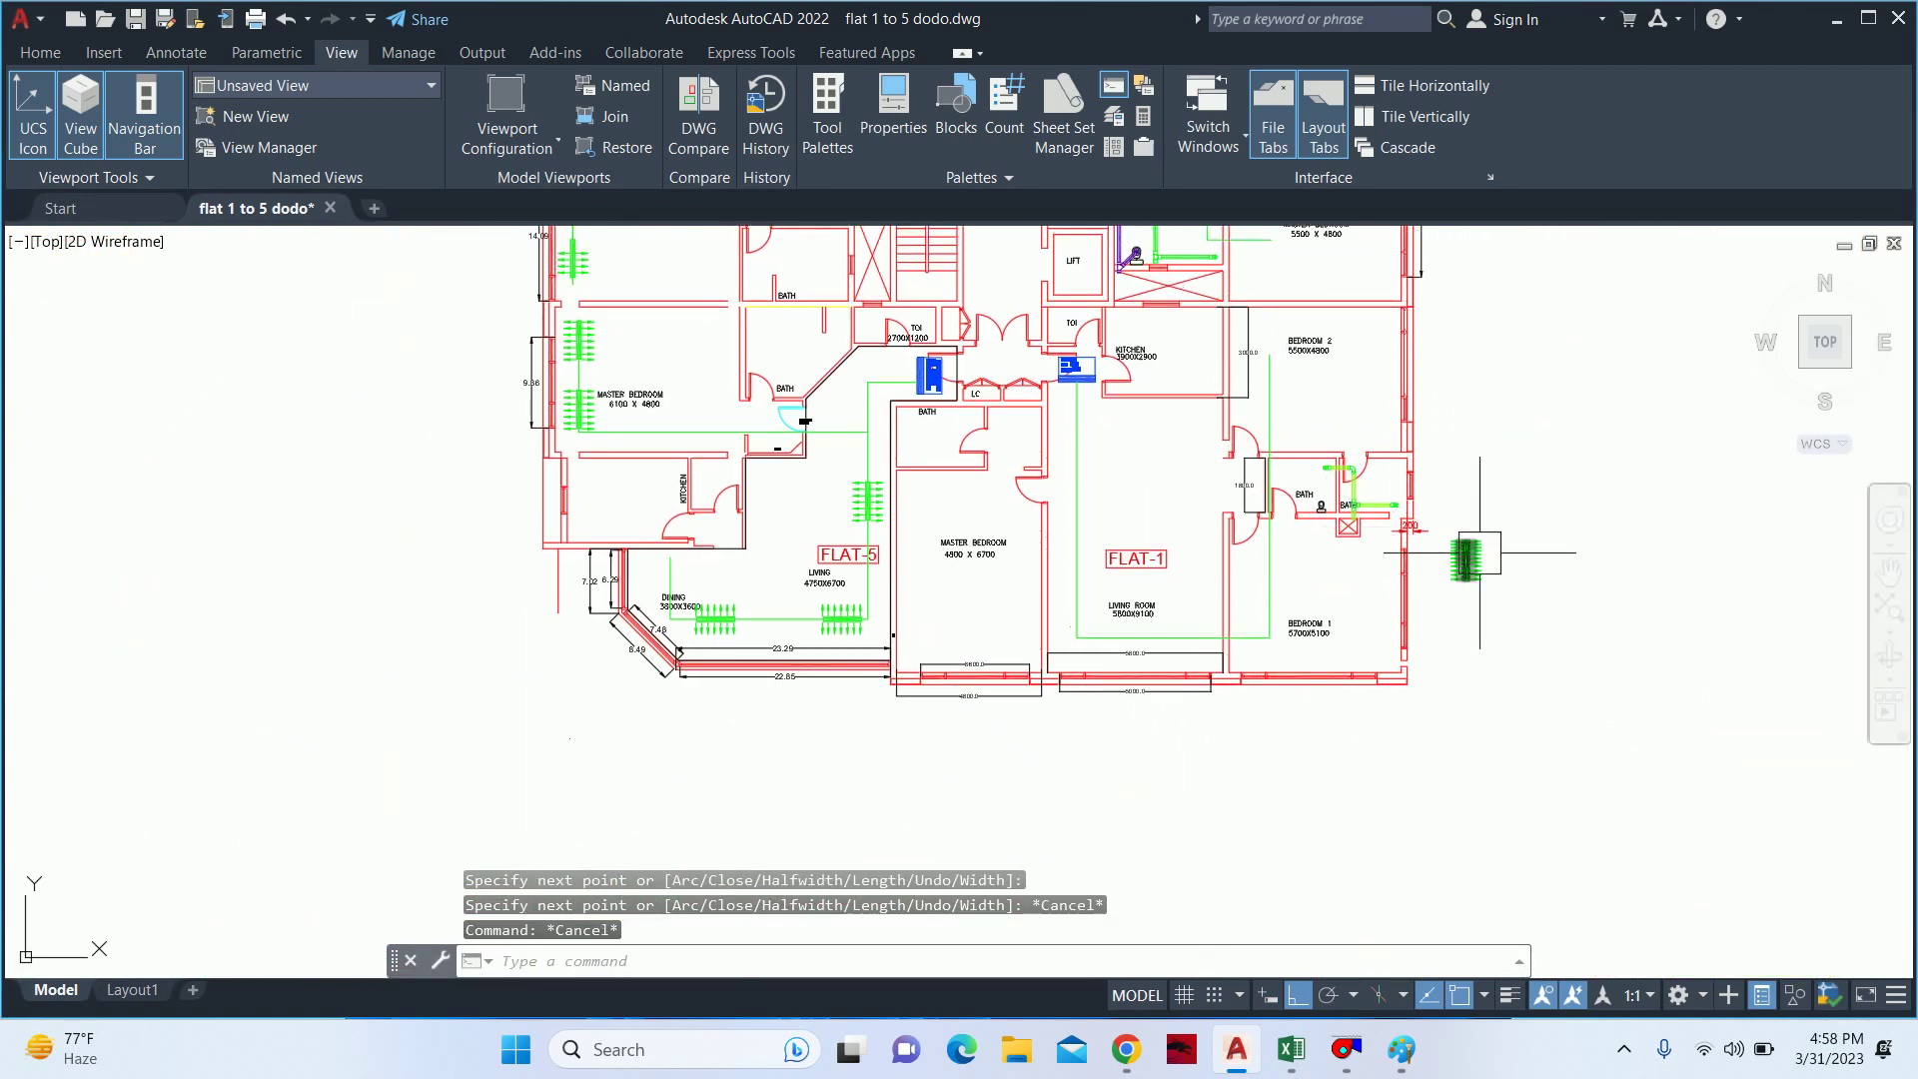
# - Delete the stray Grill block, then inspect the duct polyline's grips and a wall line
pyautogui.press('Delete')
pyautogui.scroll(4, 1299, 439)
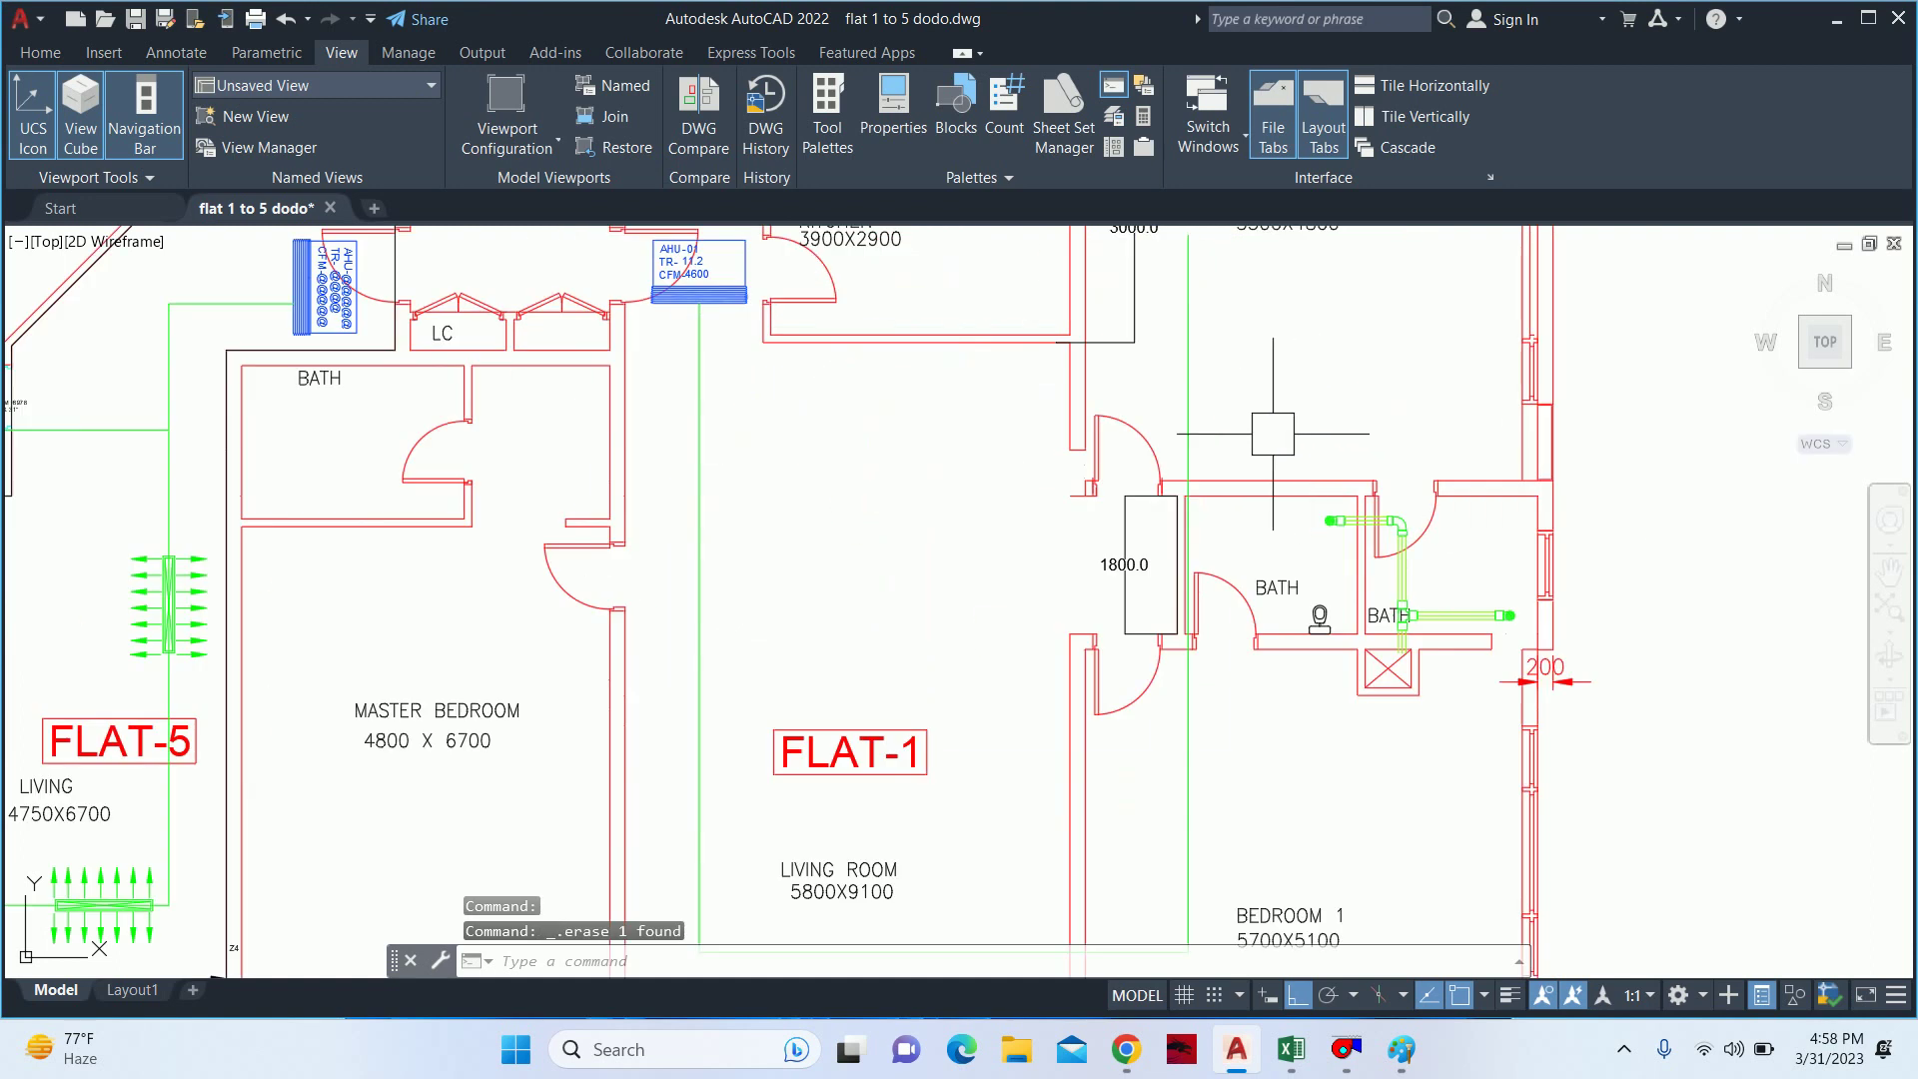
pyautogui.click(1204, 382)
pyautogui.moveTo(1215, 407); pyautogui.dragTo(1110, 365, button='middle')
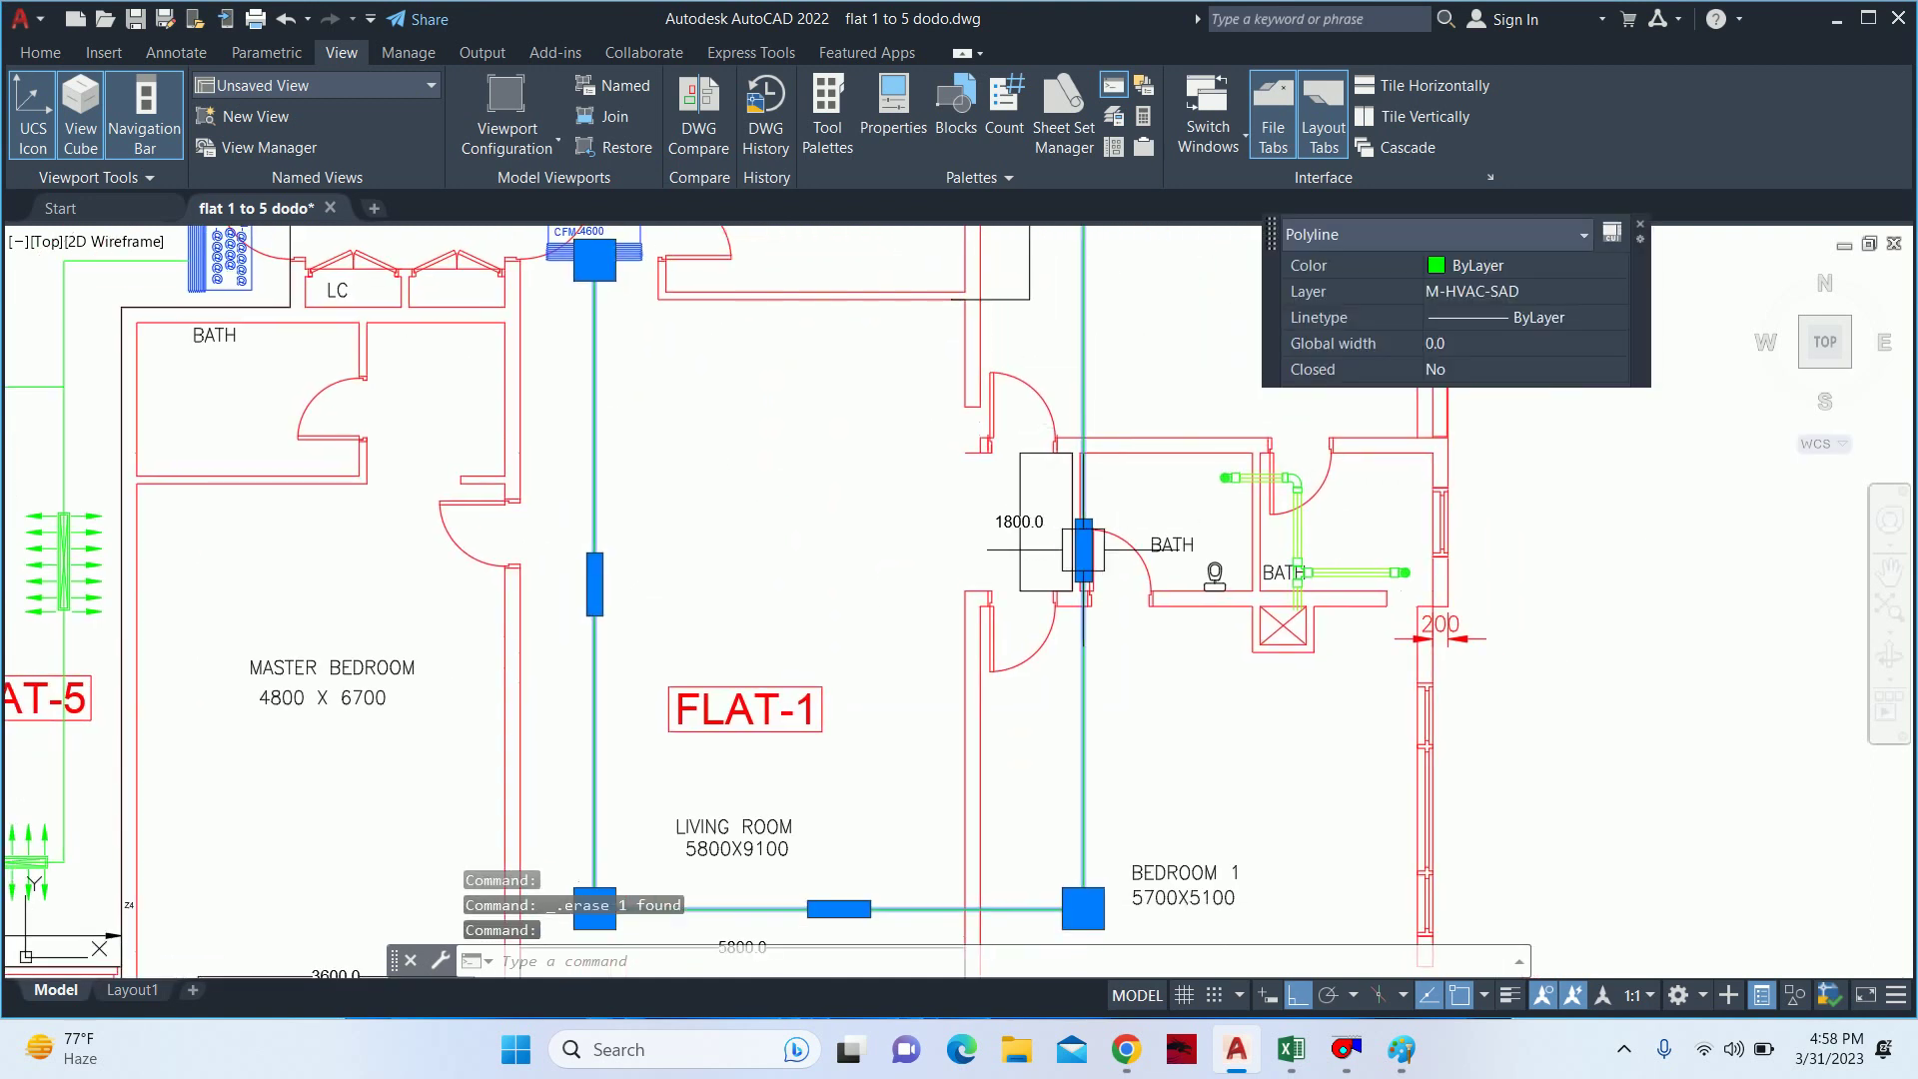
pyautogui.click(1071, 547)
pyautogui.scroll(4, 1389, 532)
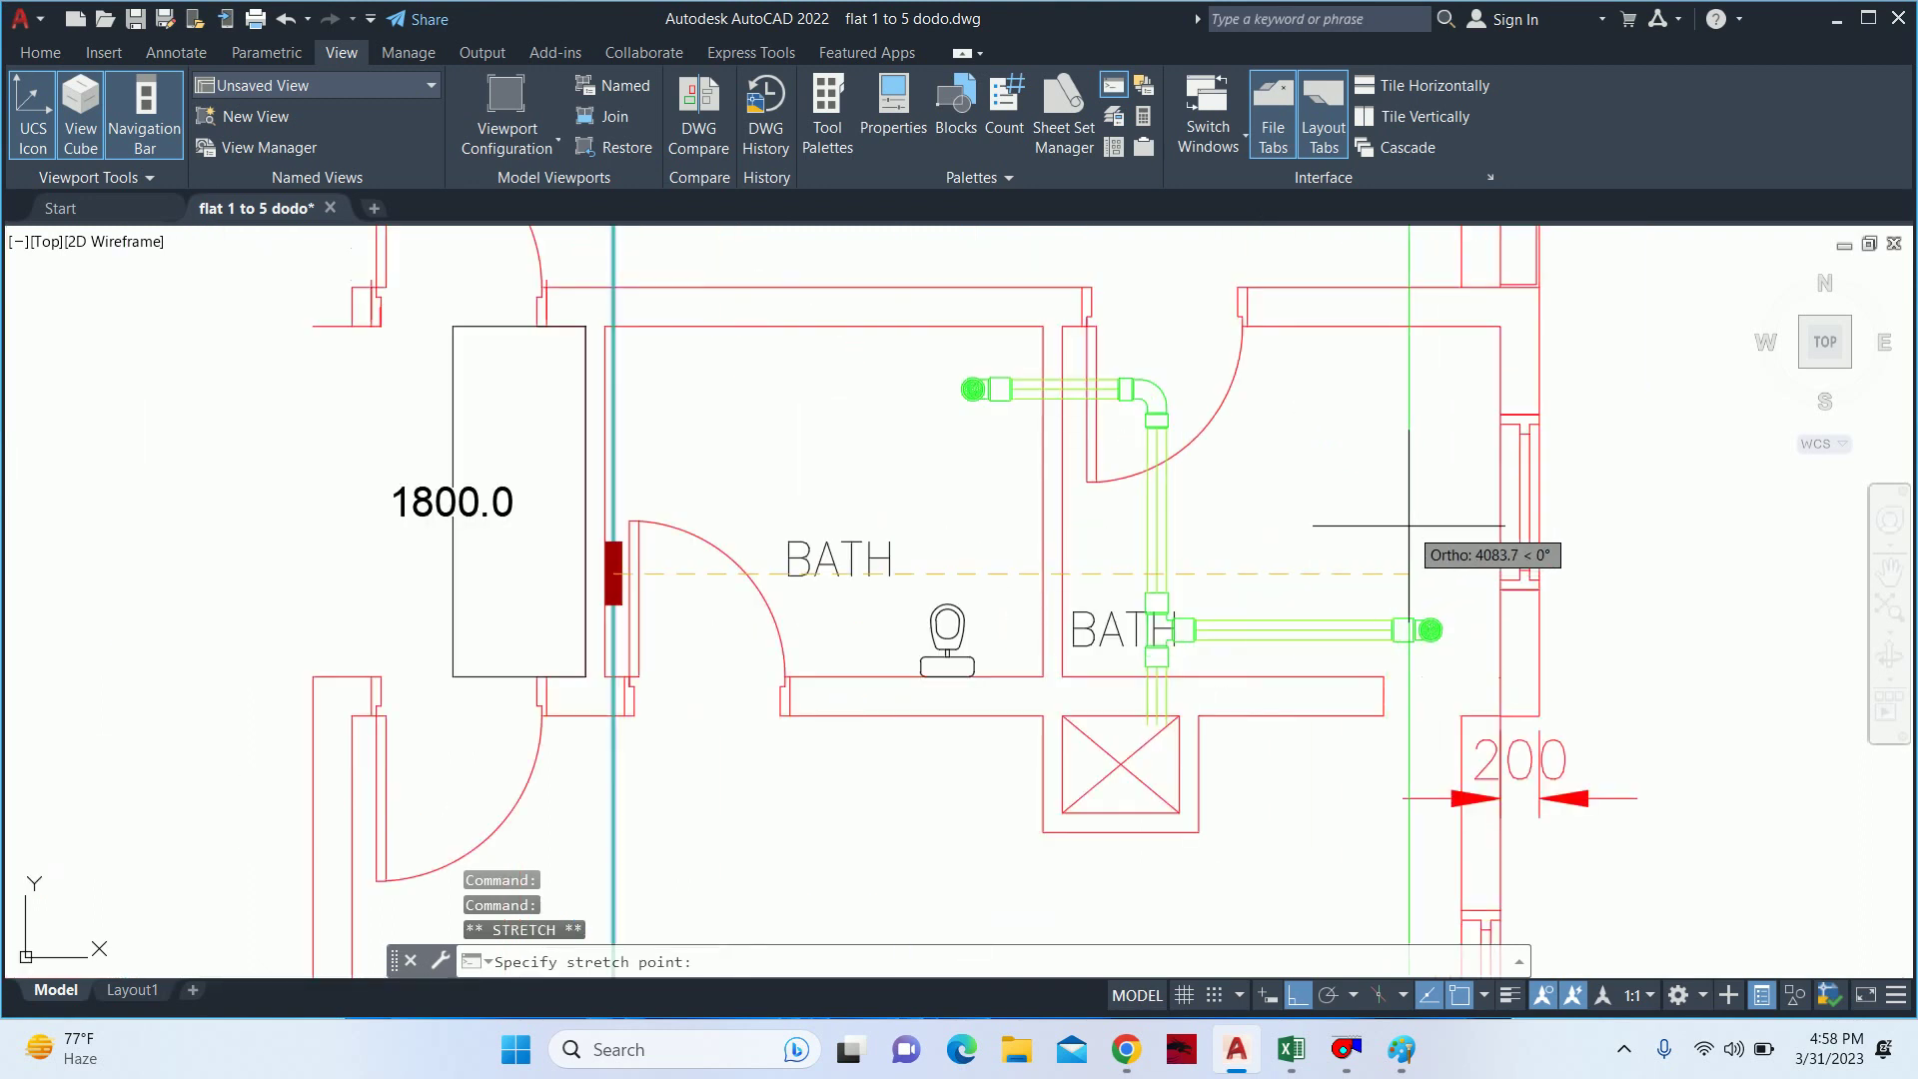
pyautogui.press('Escape')
pyautogui.press('Escape')
pyautogui.press('Escape')
pyautogui.scroll(-4, 1339, 520)
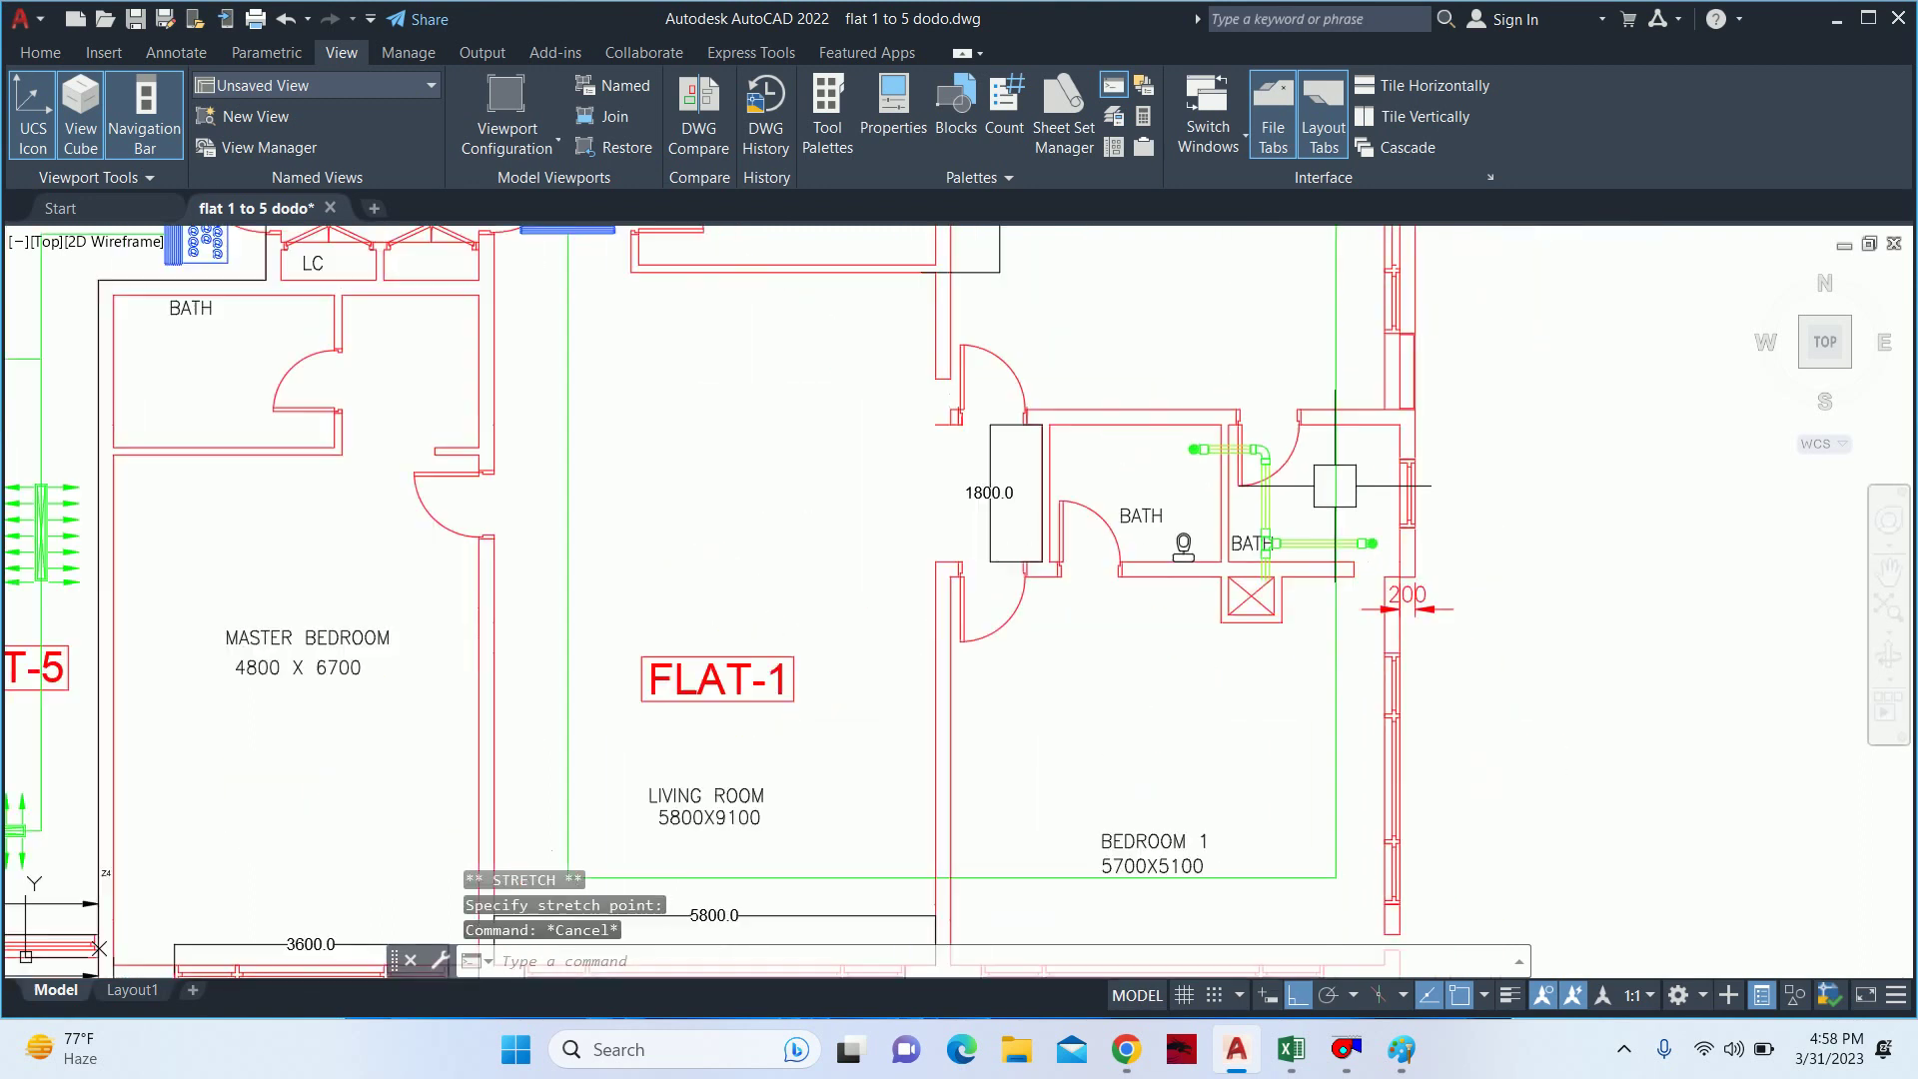
pyautogui.scroll(-3, 1339, 520)
pyautogui.scroll(2, 1141, 482)
pyautogui.scroll(2, 1141, 482)
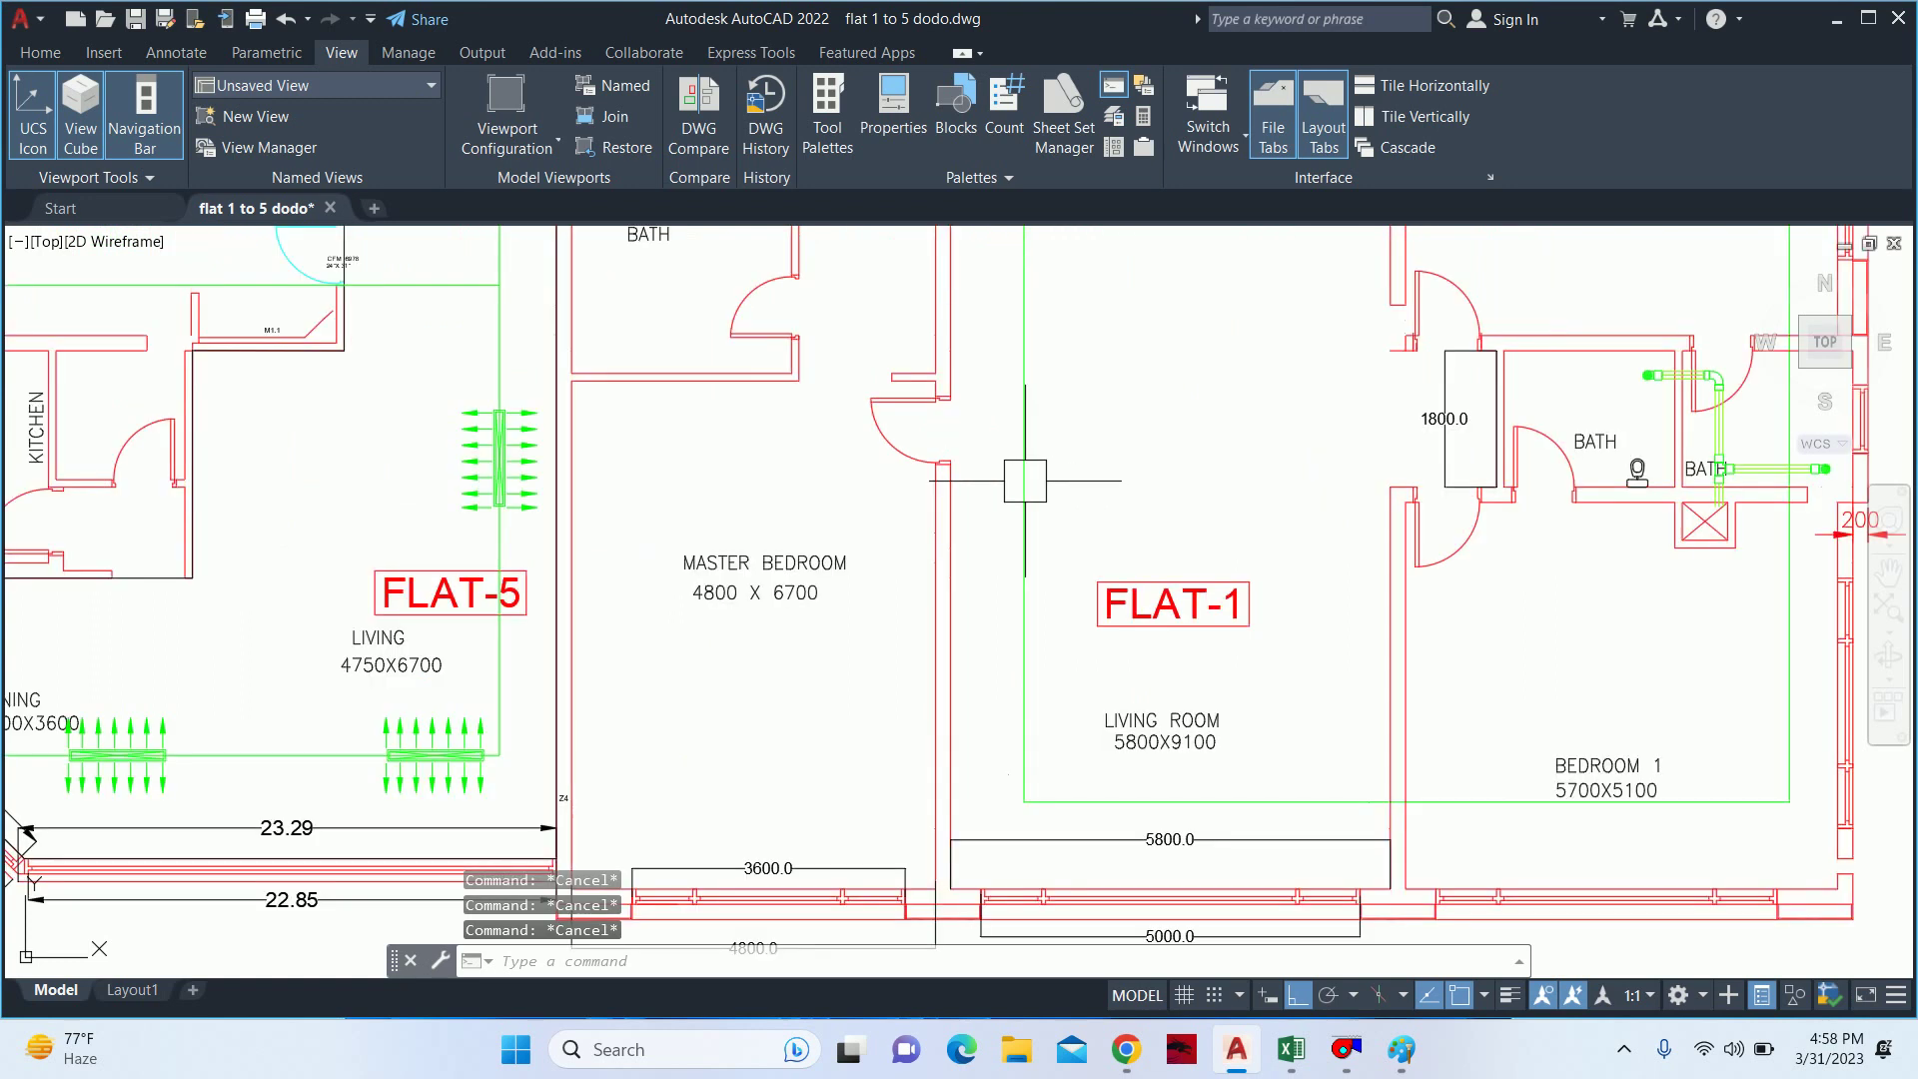
pyautogui.click(935, 531)
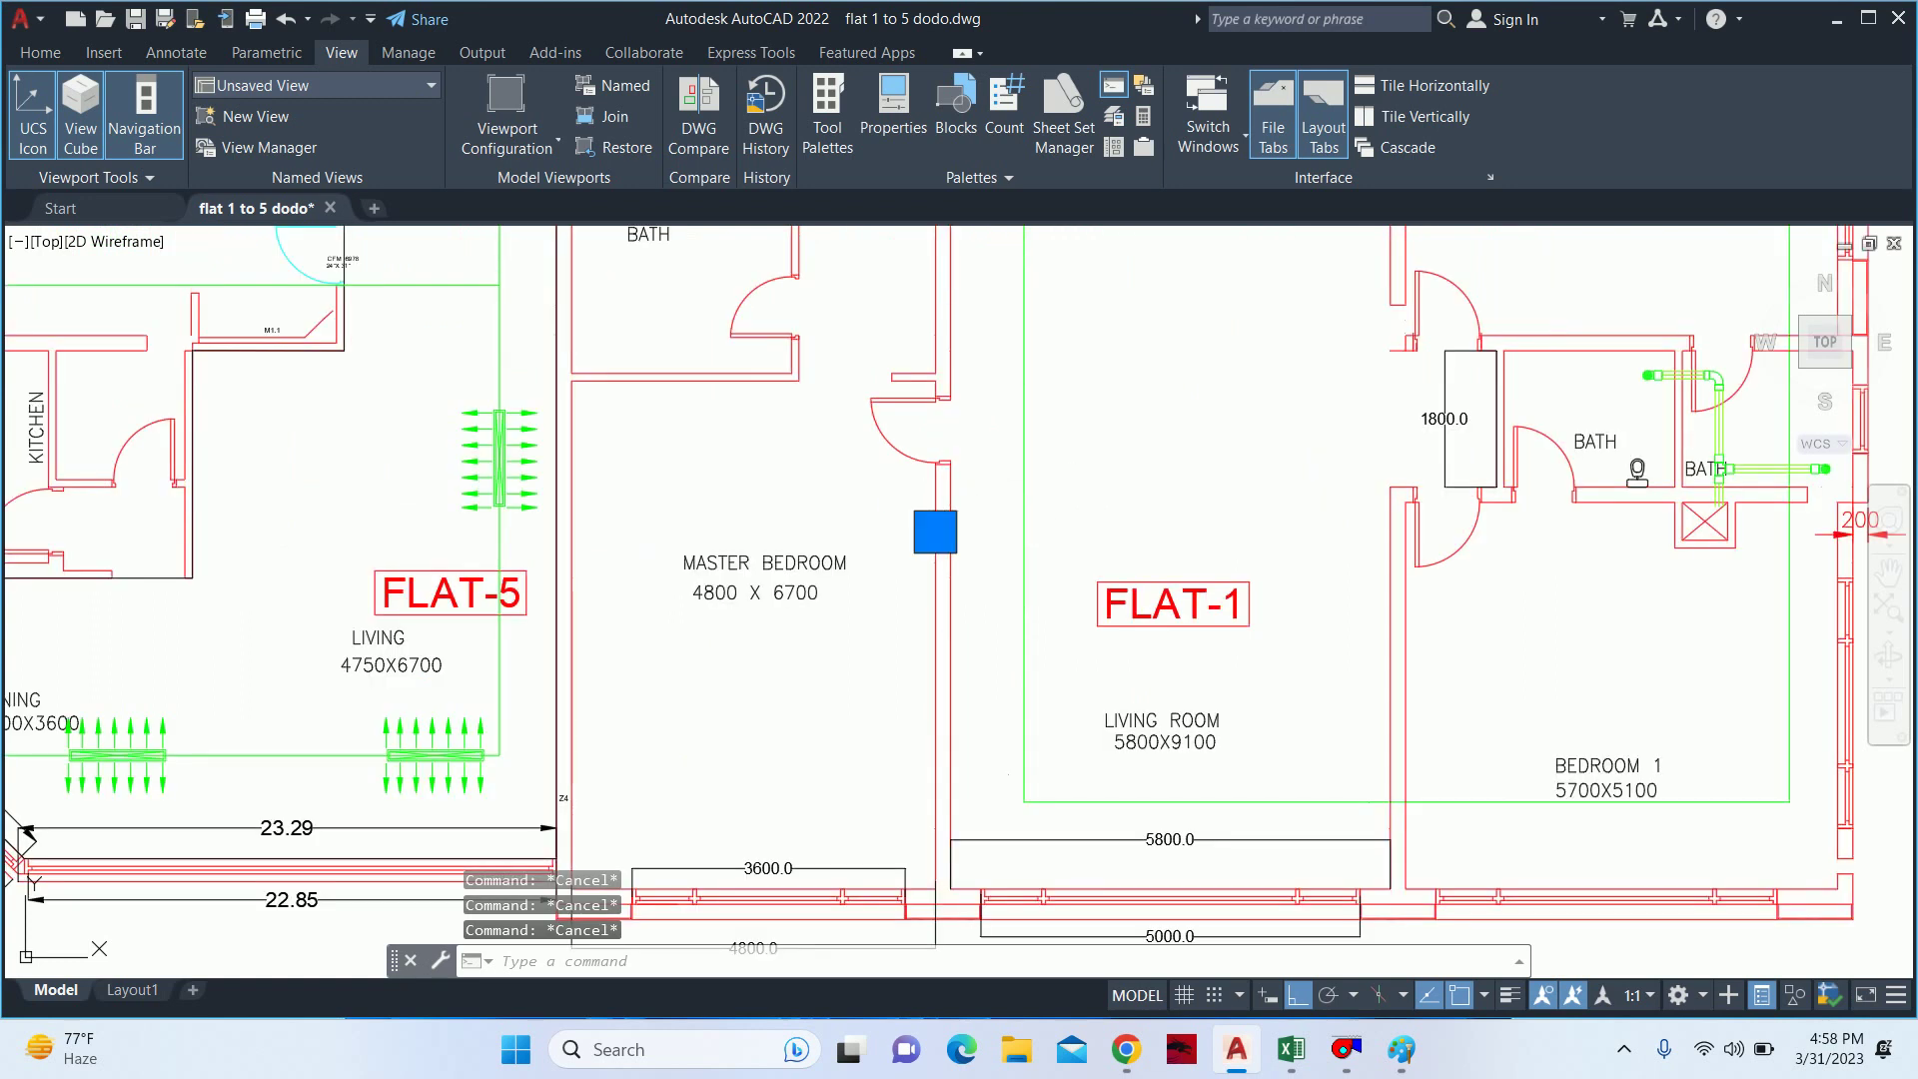
# - Inspect a wall line, then open Layer Properties with LA and locate the WALL layer
pyautogui.click(944, 487)
pyautogui.press('Escape')
pyautogui.write('LA')
pyautogui.press('Return')
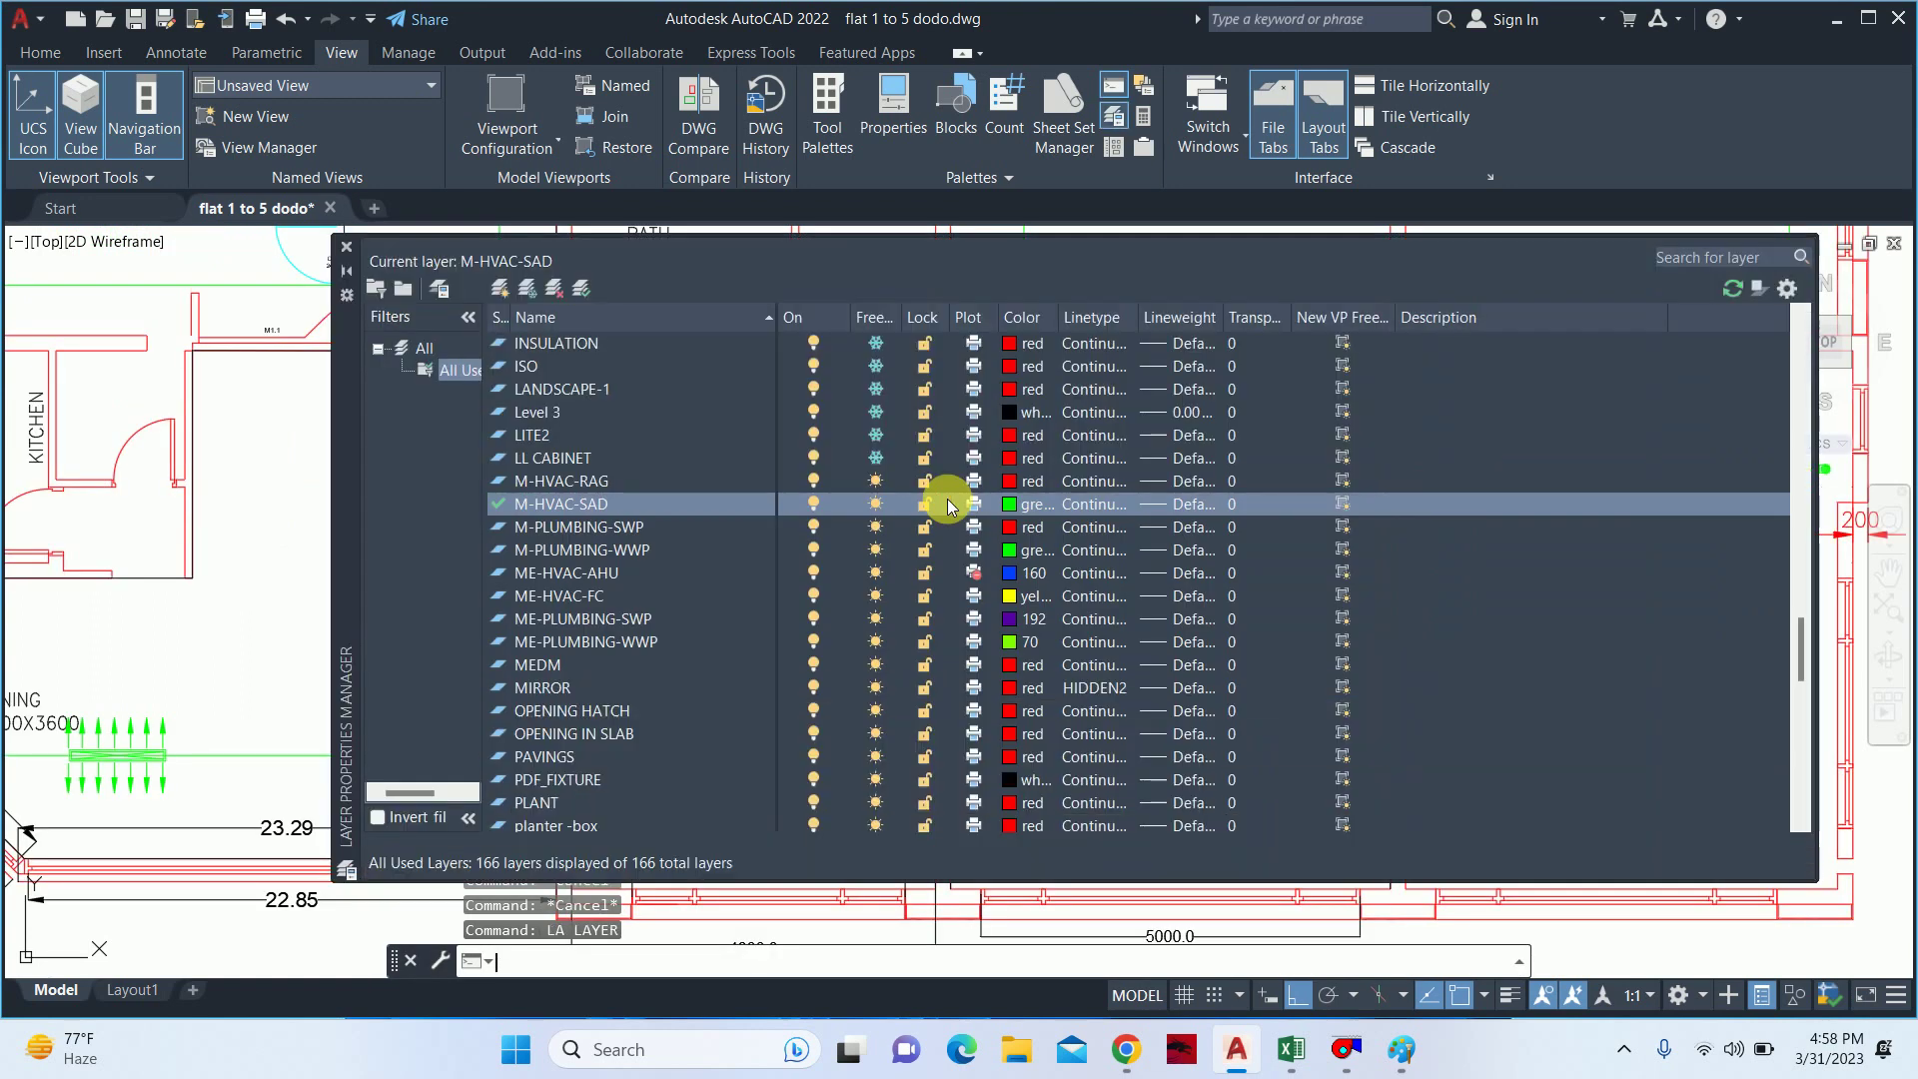
pyautogui.scroll(5, 611, 403)
pyautogui.scroll(5, 605, 399)
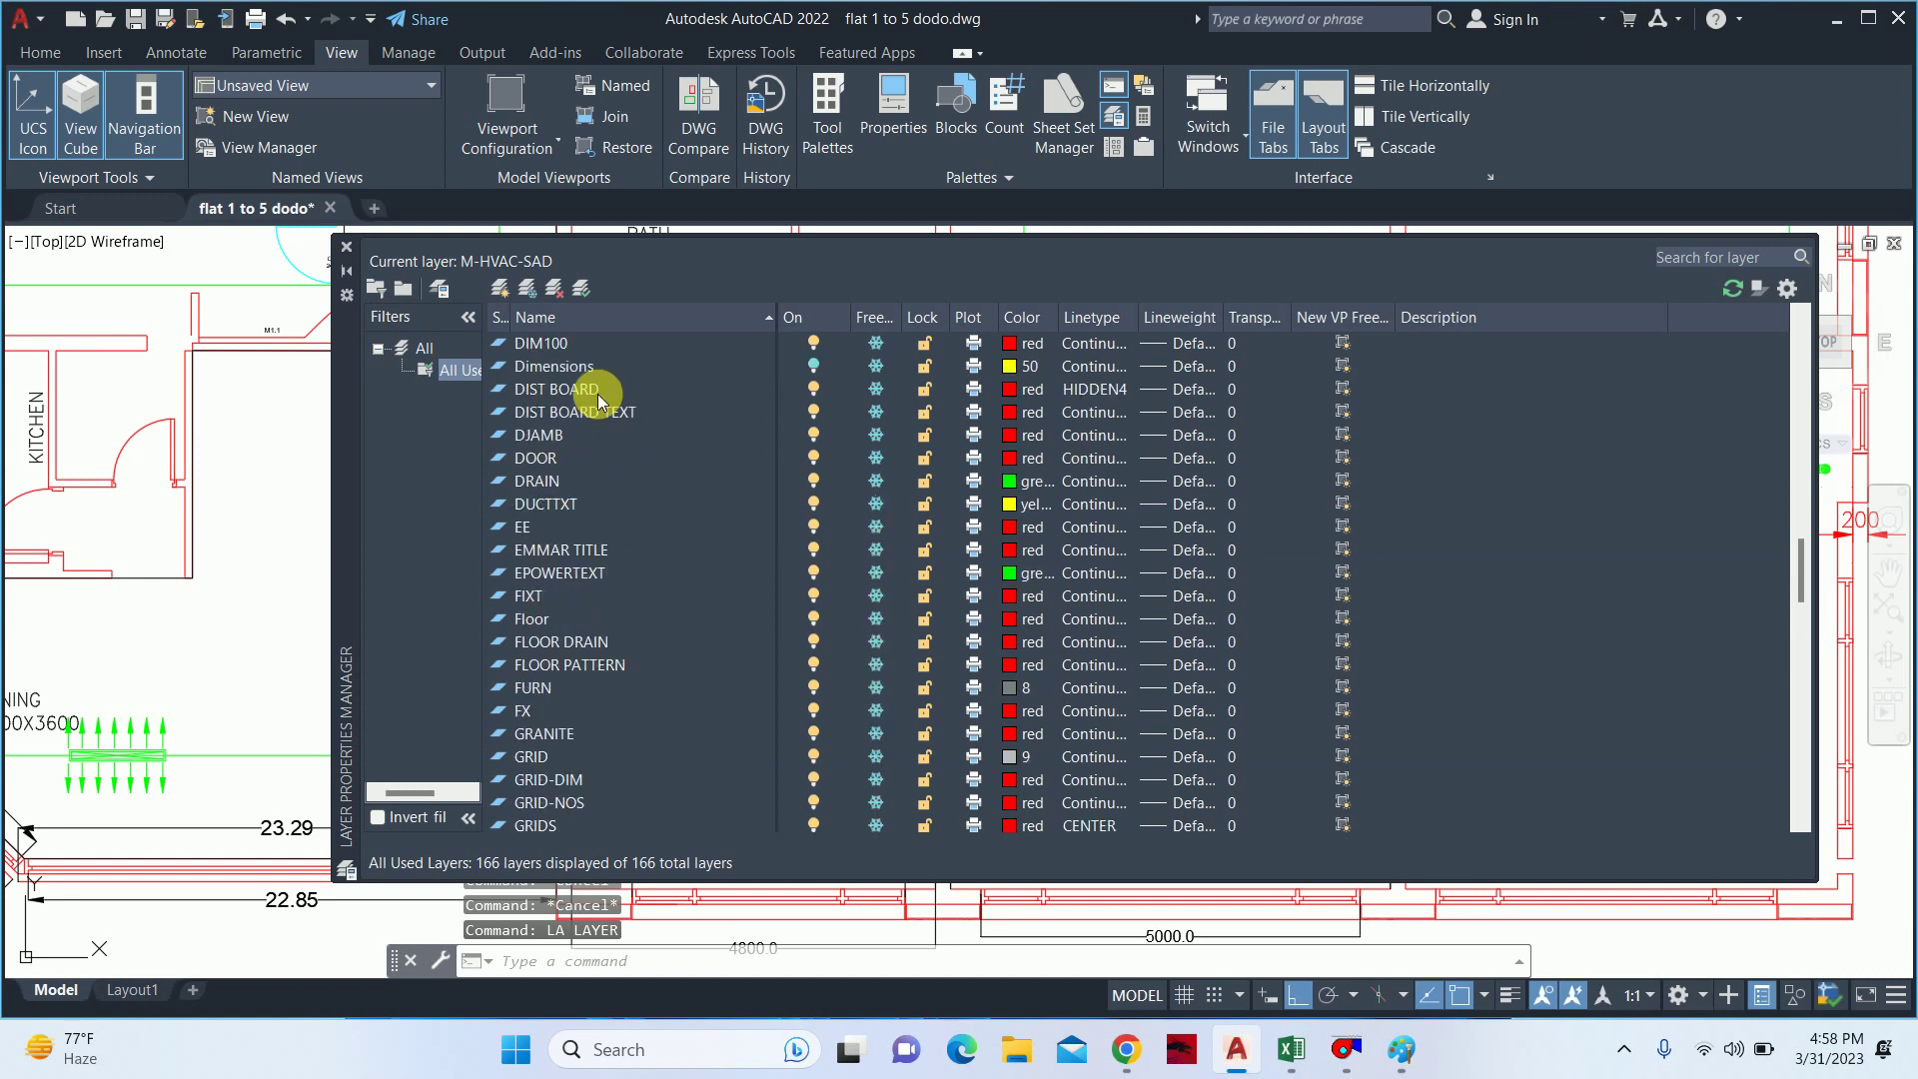
pyautogui.scroll(5, 594, 395)
pyautogui.scroll(5, 599, 385)
pyautogui.scroll(5, 579, 380)
pyautogui.scroll(5, 575, 380)
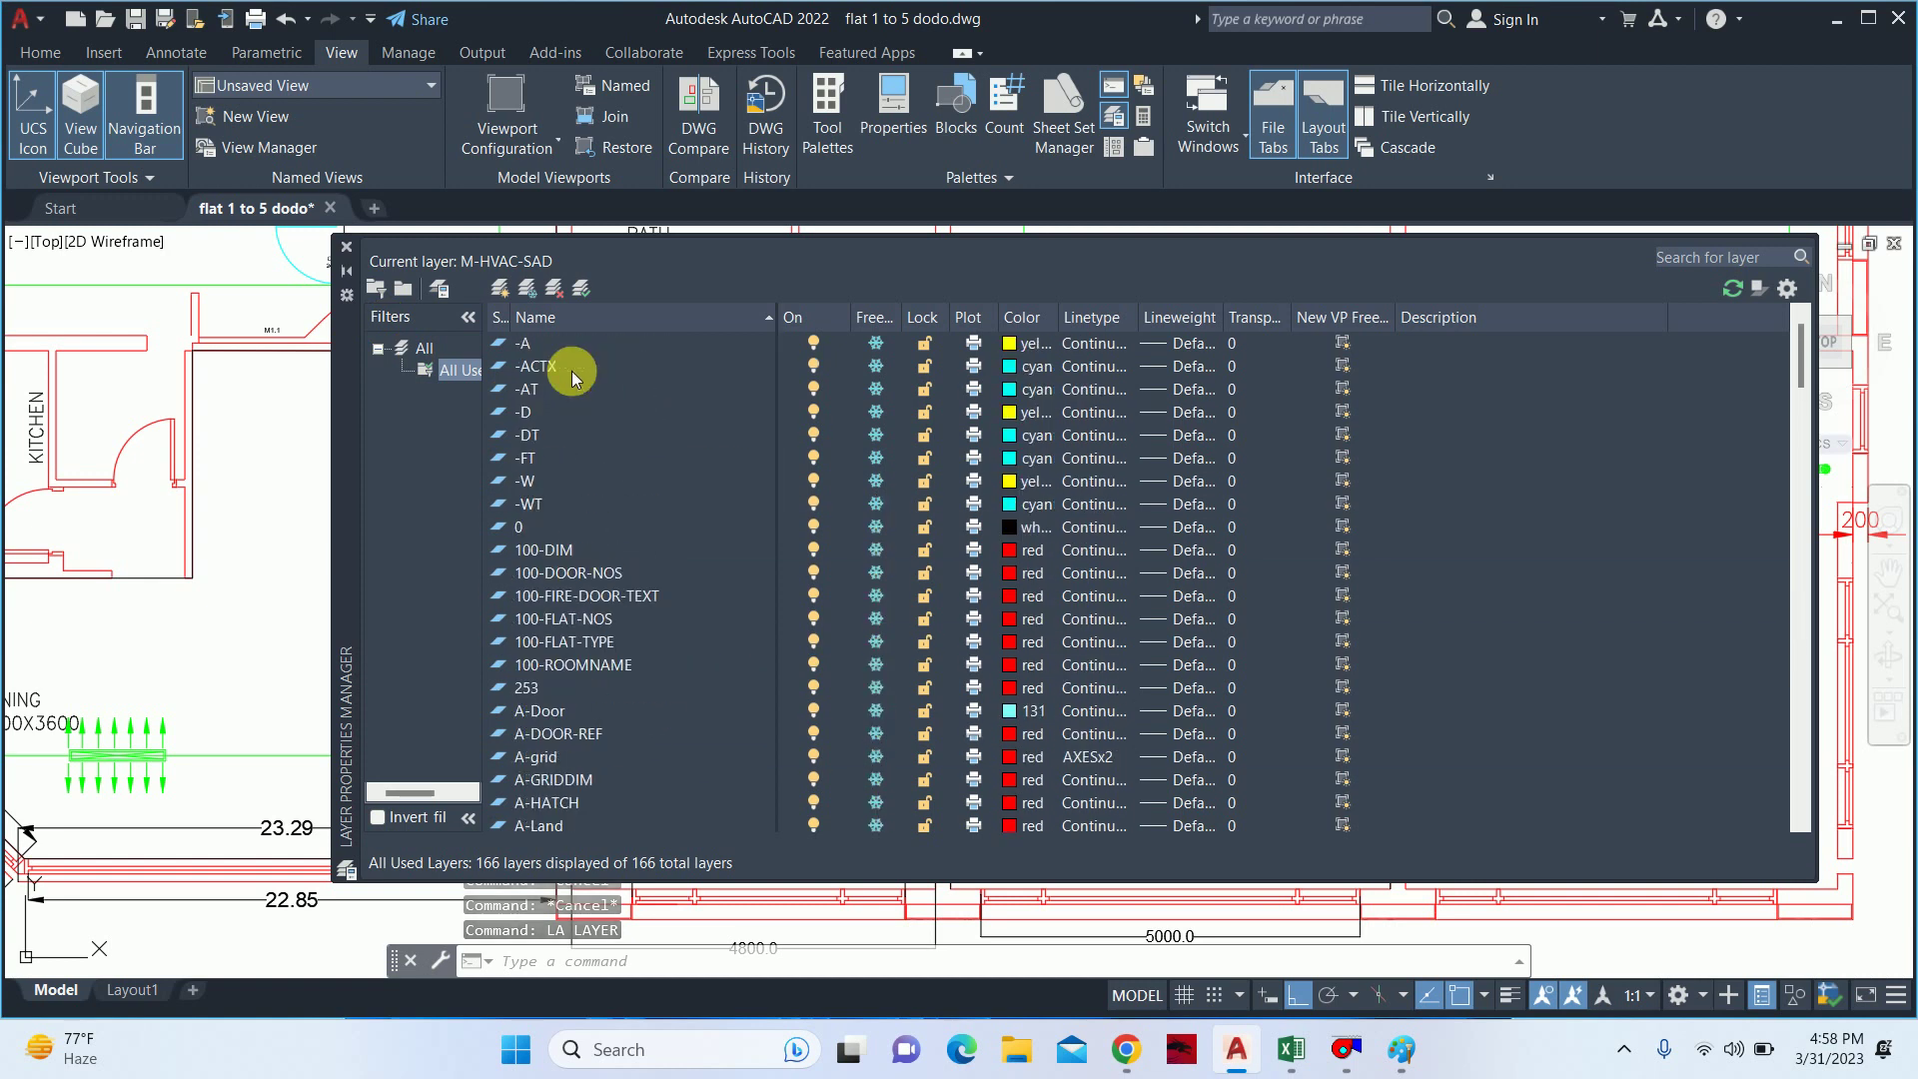
pyautogui.scroll(-5, 589, 556)
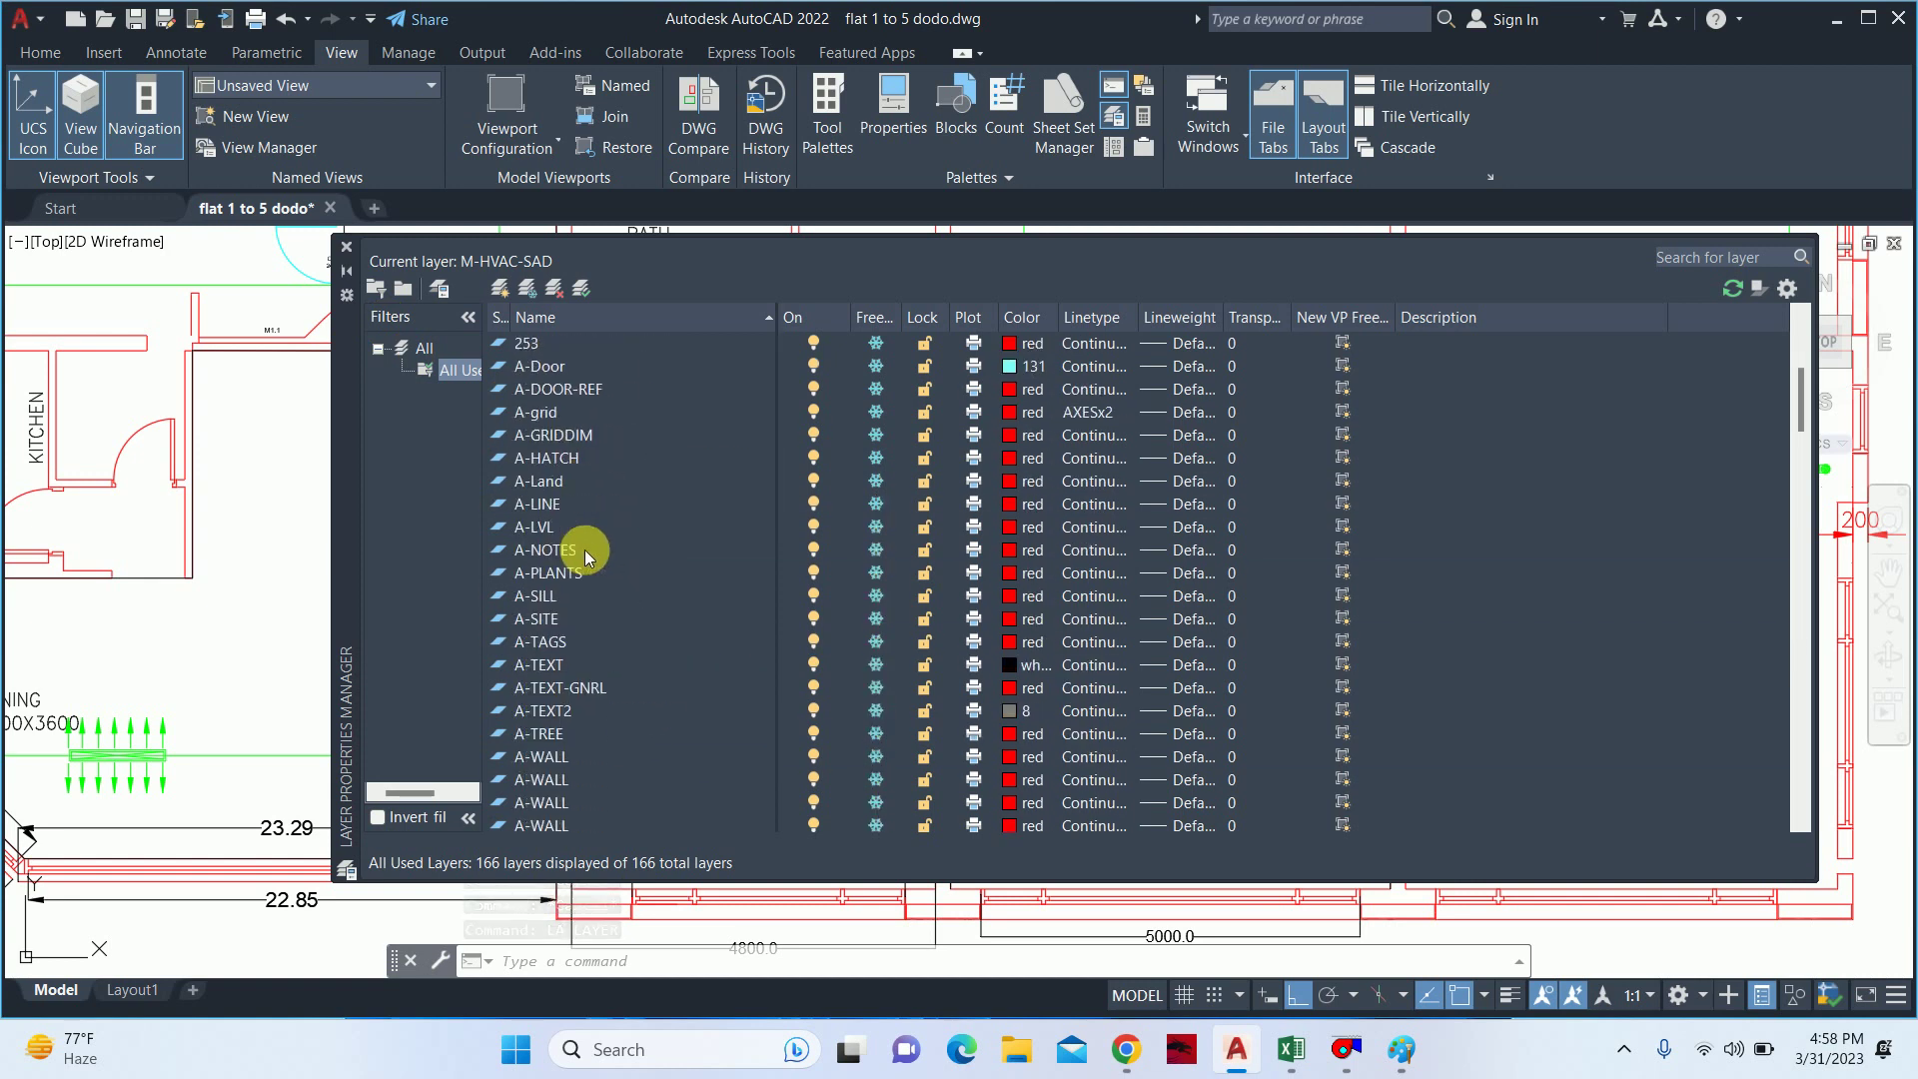
pyautogui.scroll(-5, 579, 549)
pyautogui.scroll(-5, 570, 549)
pyautogui.scroll(-3, 583, 548)
pyautogui.scroll(-5, 580, 585)
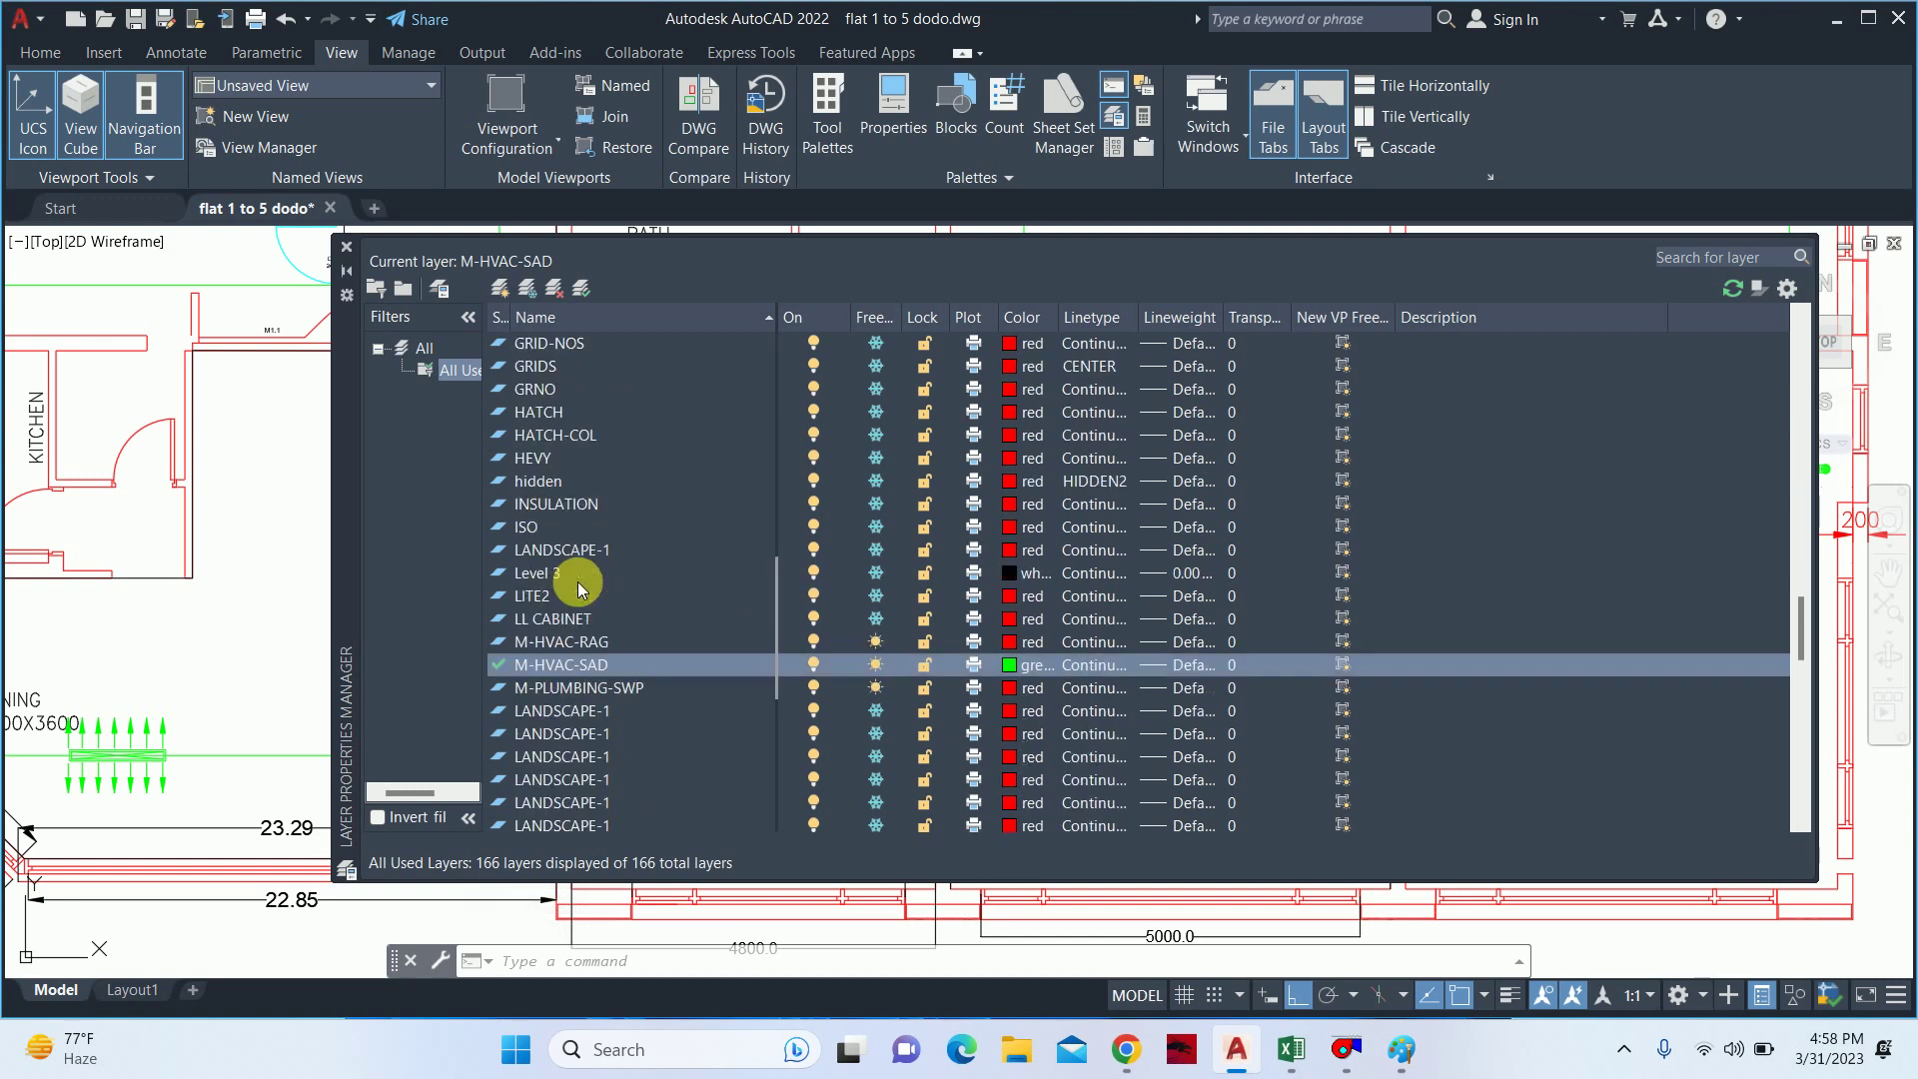
pyautogui.scroll(-5, 575, 599)
pyautogui.scroll(-5, 574, 600)
pyautogui.scroll(-2, 580, 605)
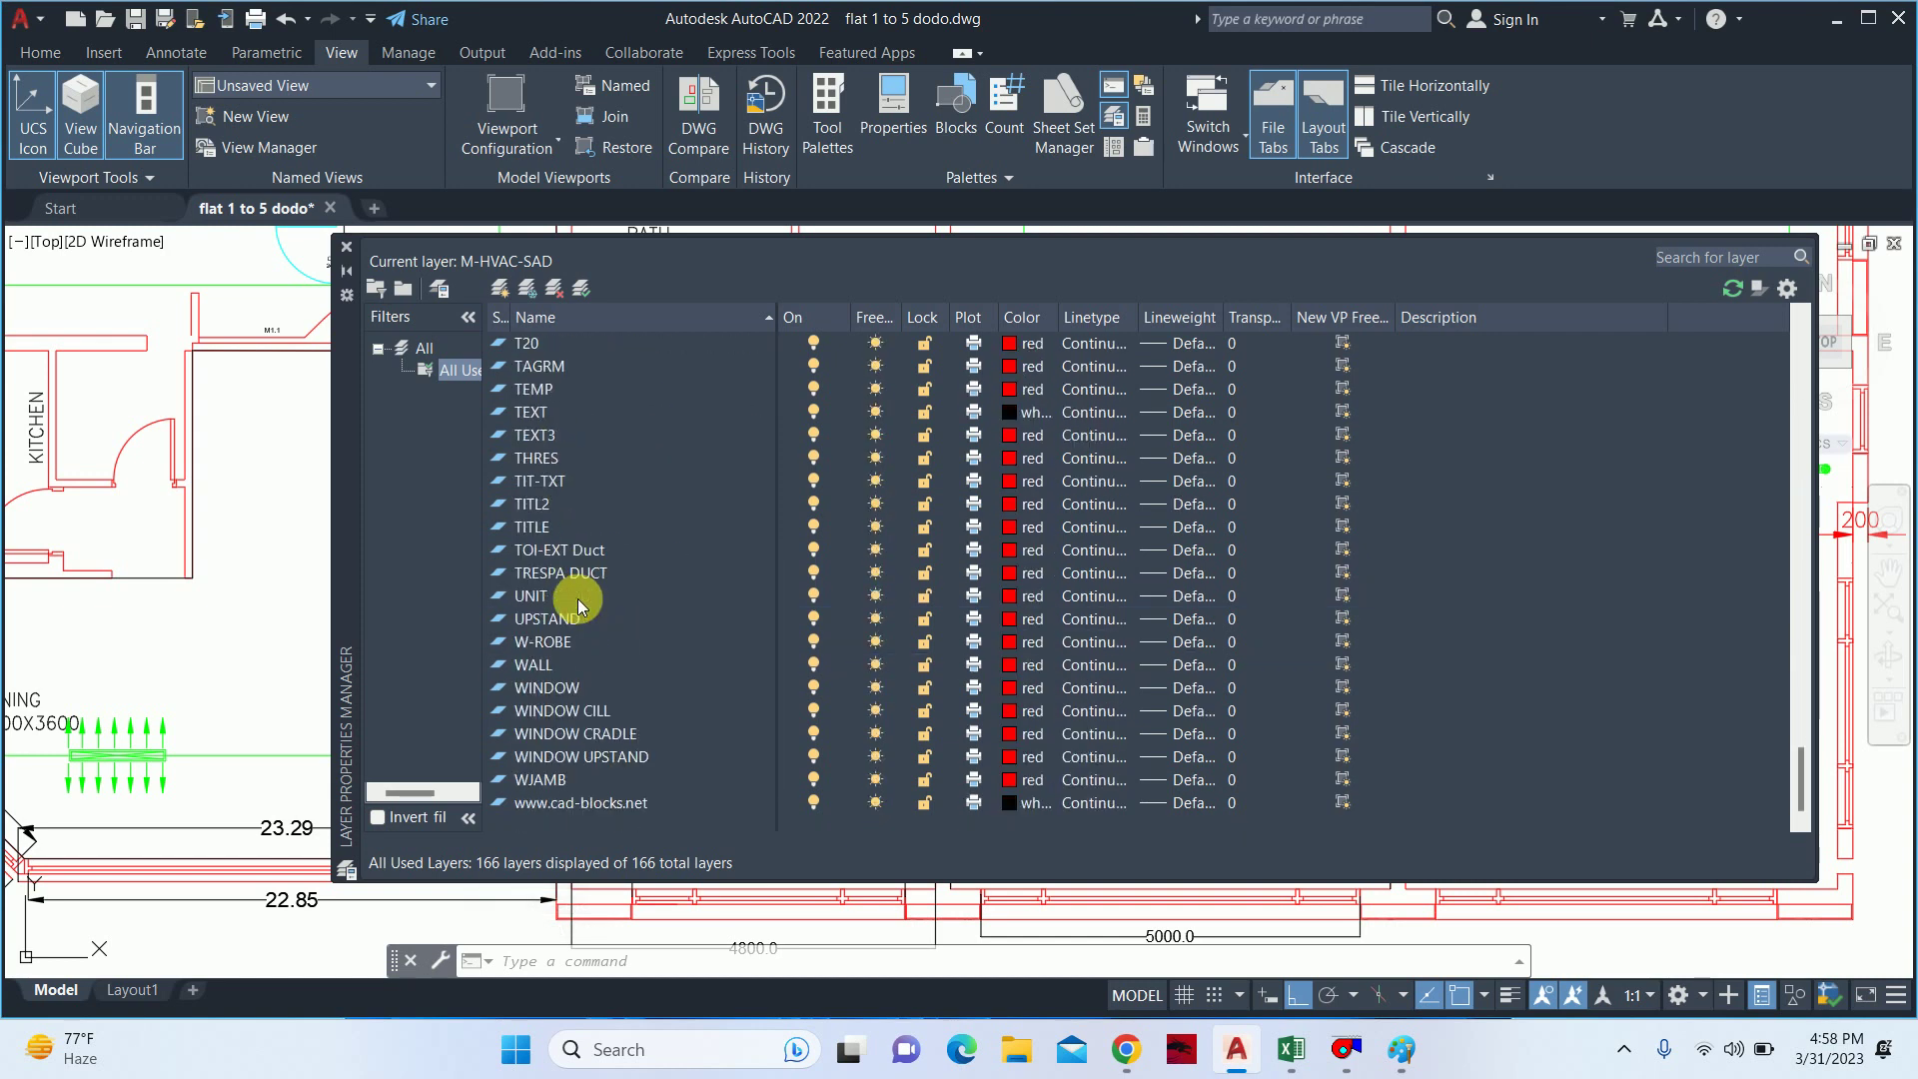
# - Change the WALL layer colour to grey index 8 and close the palette
pyautogui.click(599, 664)
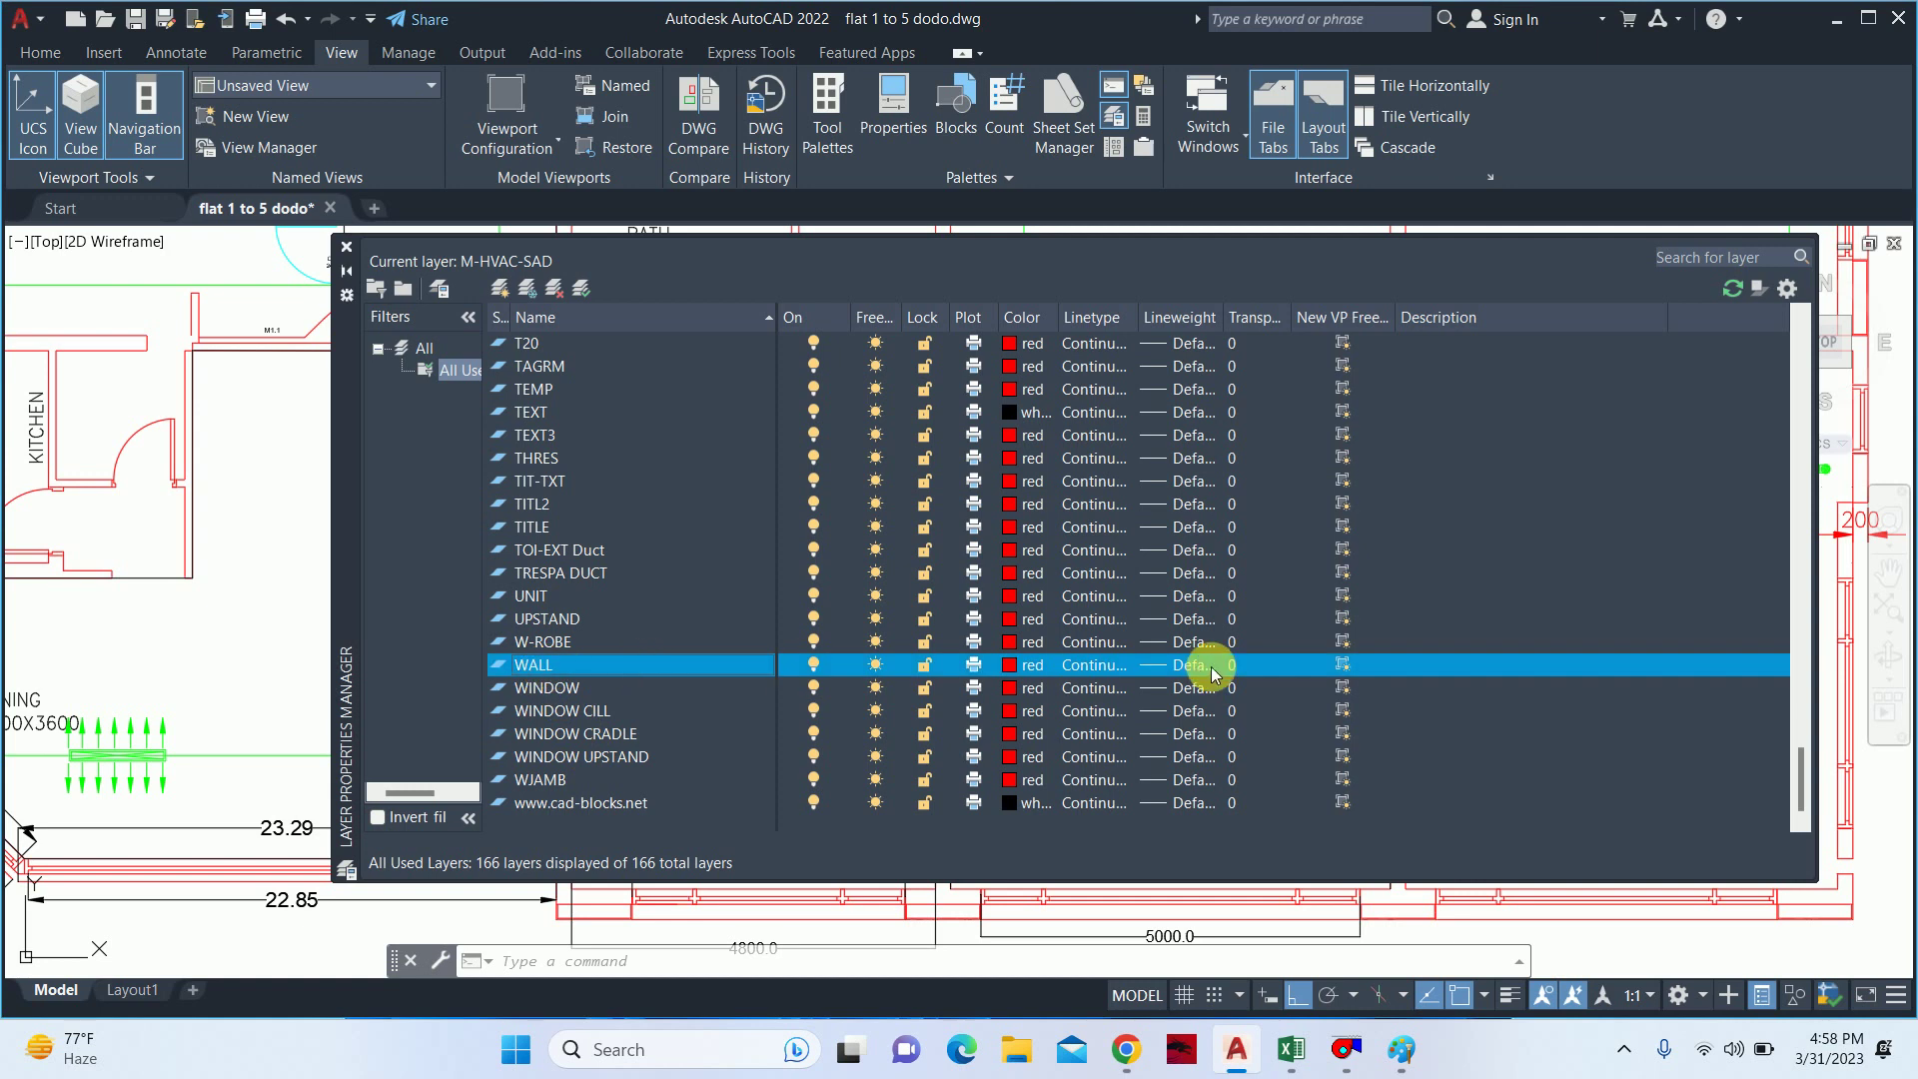
pyautogui.click(1011, 665)
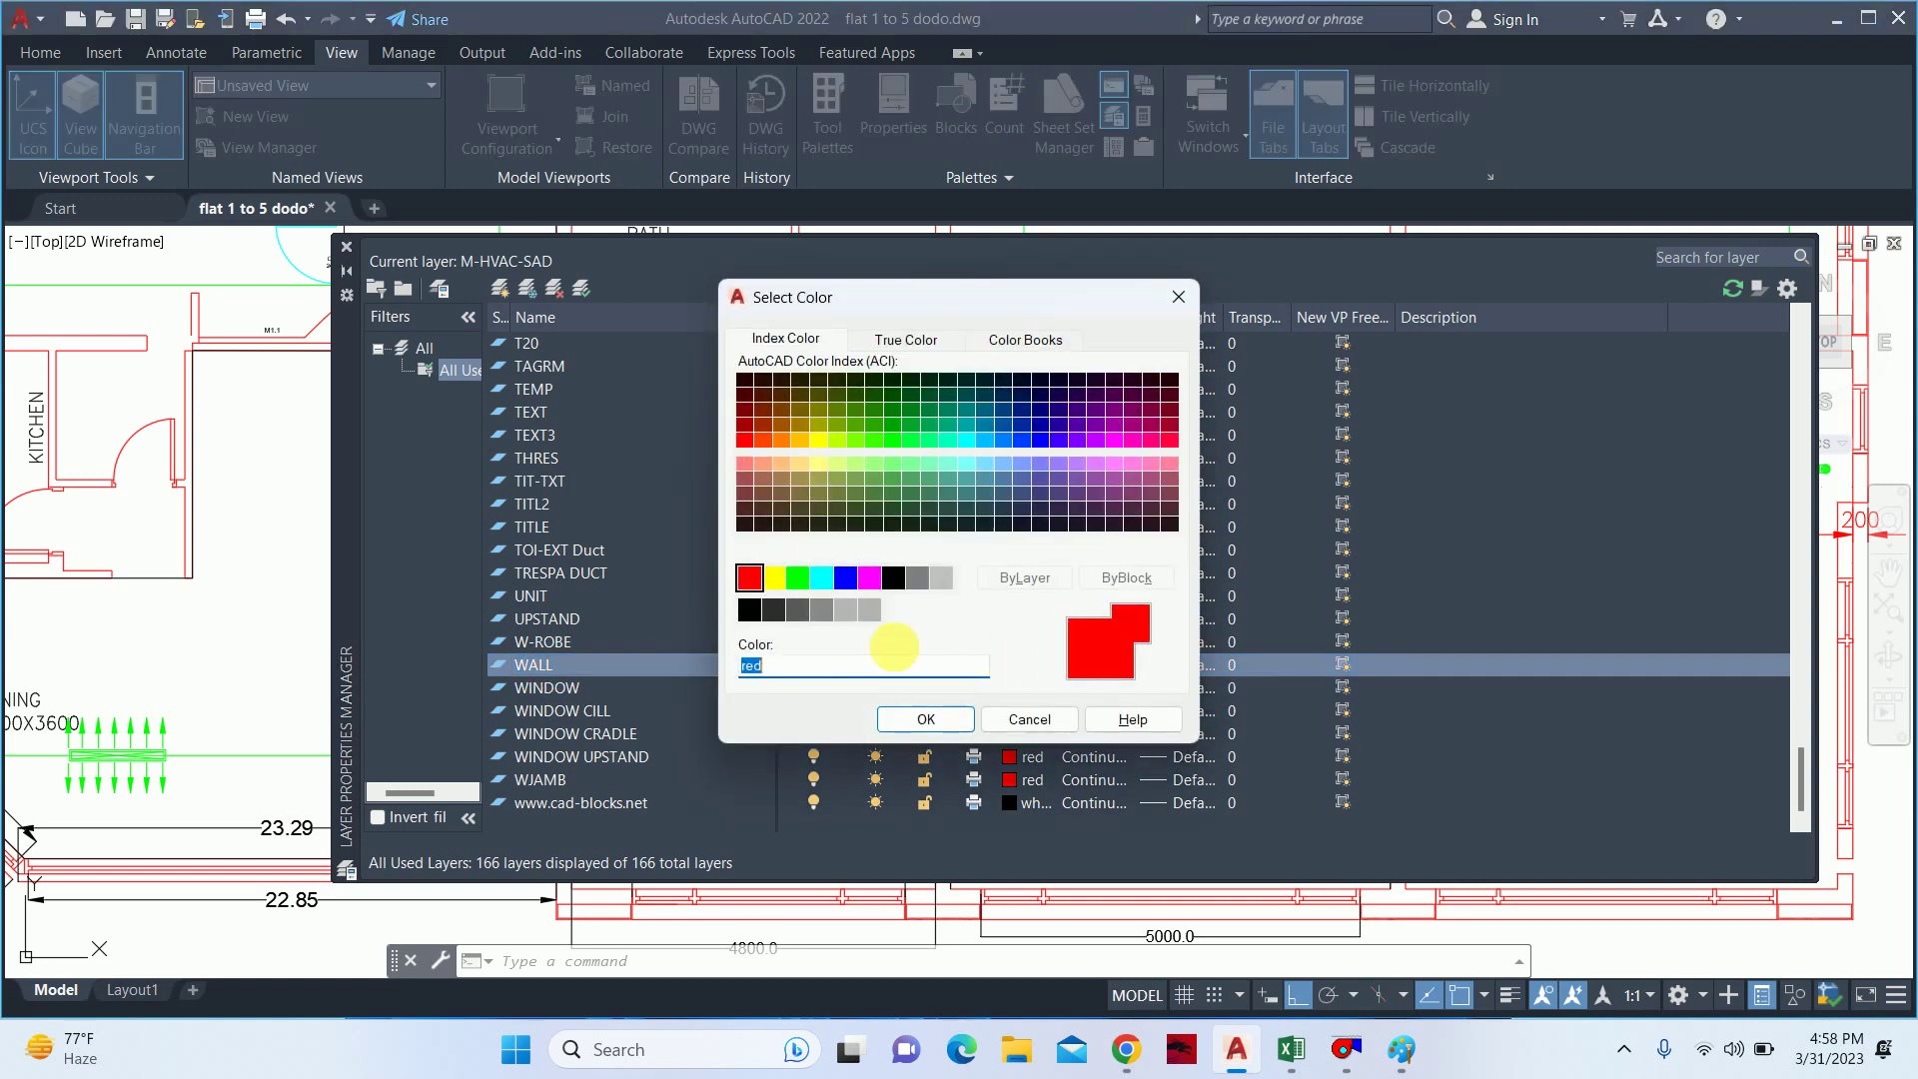
pyautogui.click(924, 580)
pyautogui.click(925, 719)
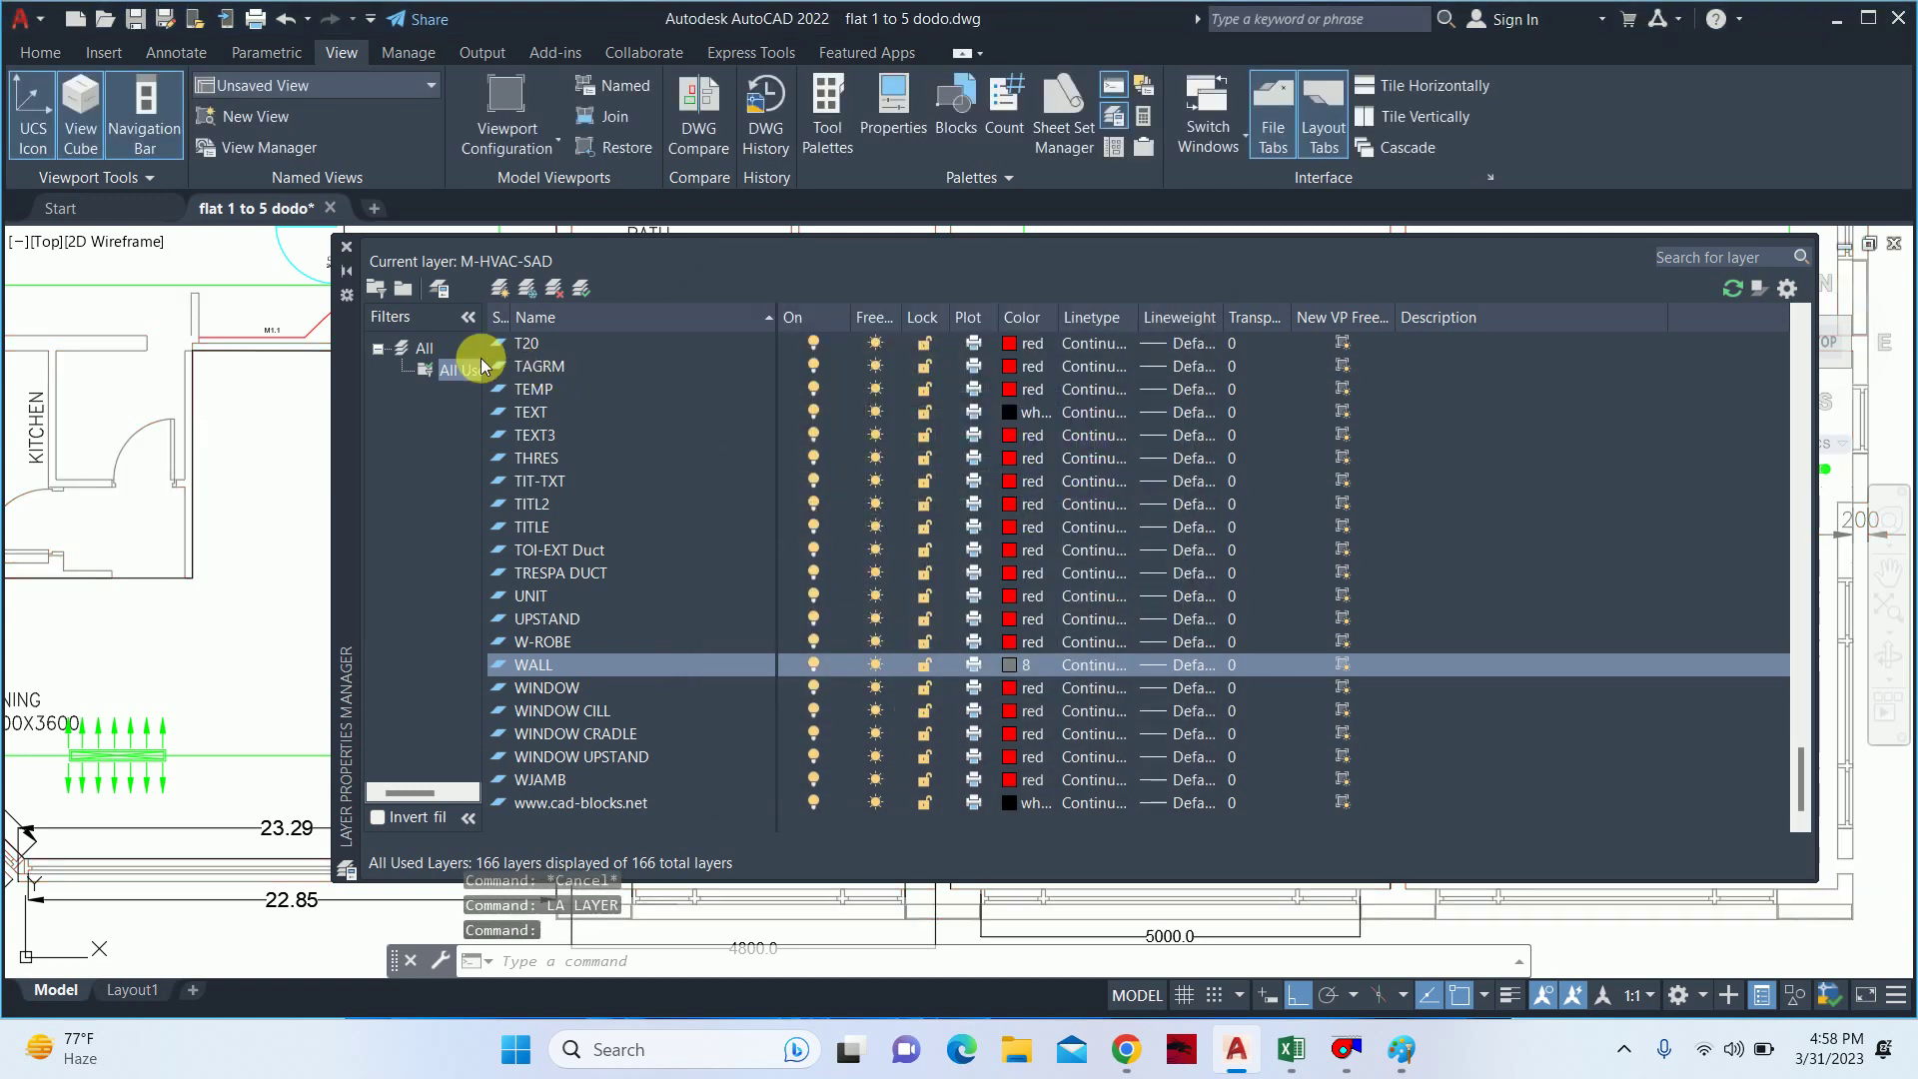
pyautogui.click(346, 247)
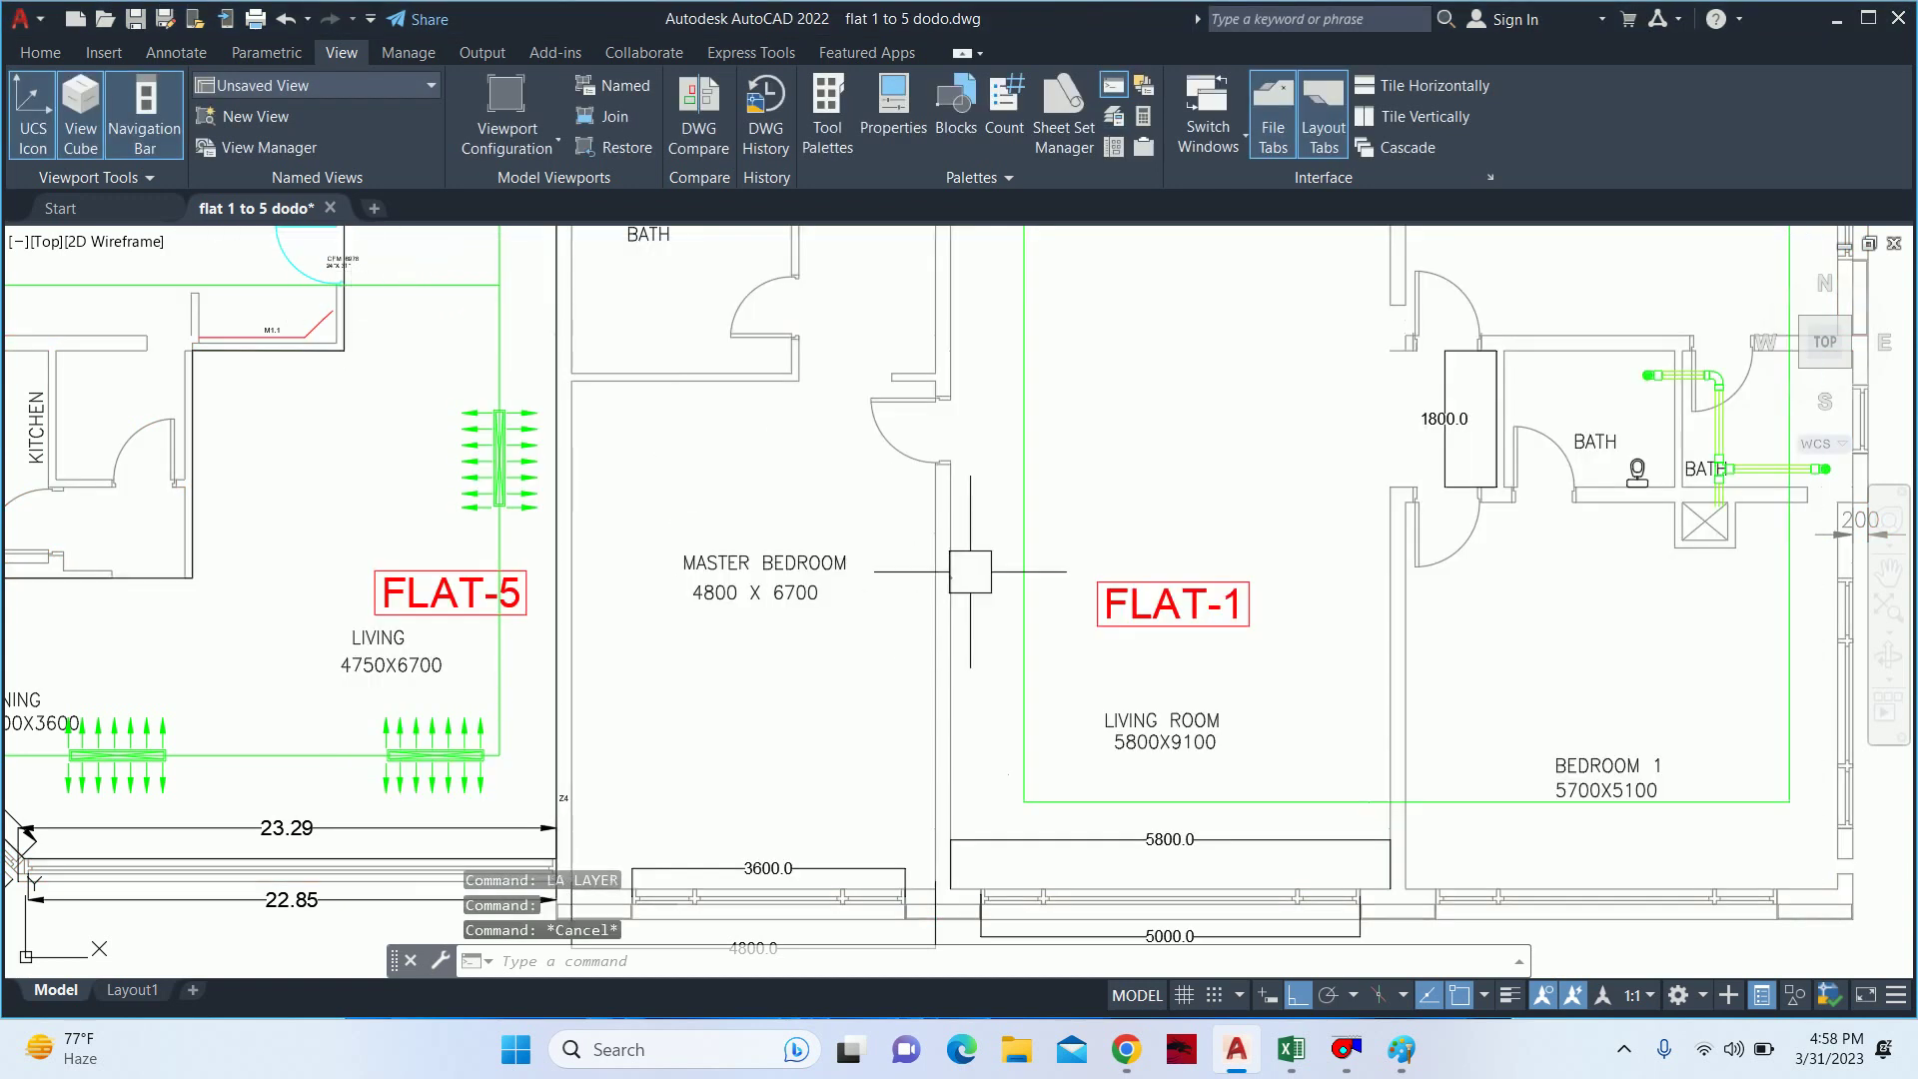
# - Zoom and pan to bring FLAT-5's kitchen and dining area into view
pyautogui.scroll(-2, 970, 571)
pyautogui.scroll(-2, 970, 571)
pyautogui.scroll(-1, 974, 587)
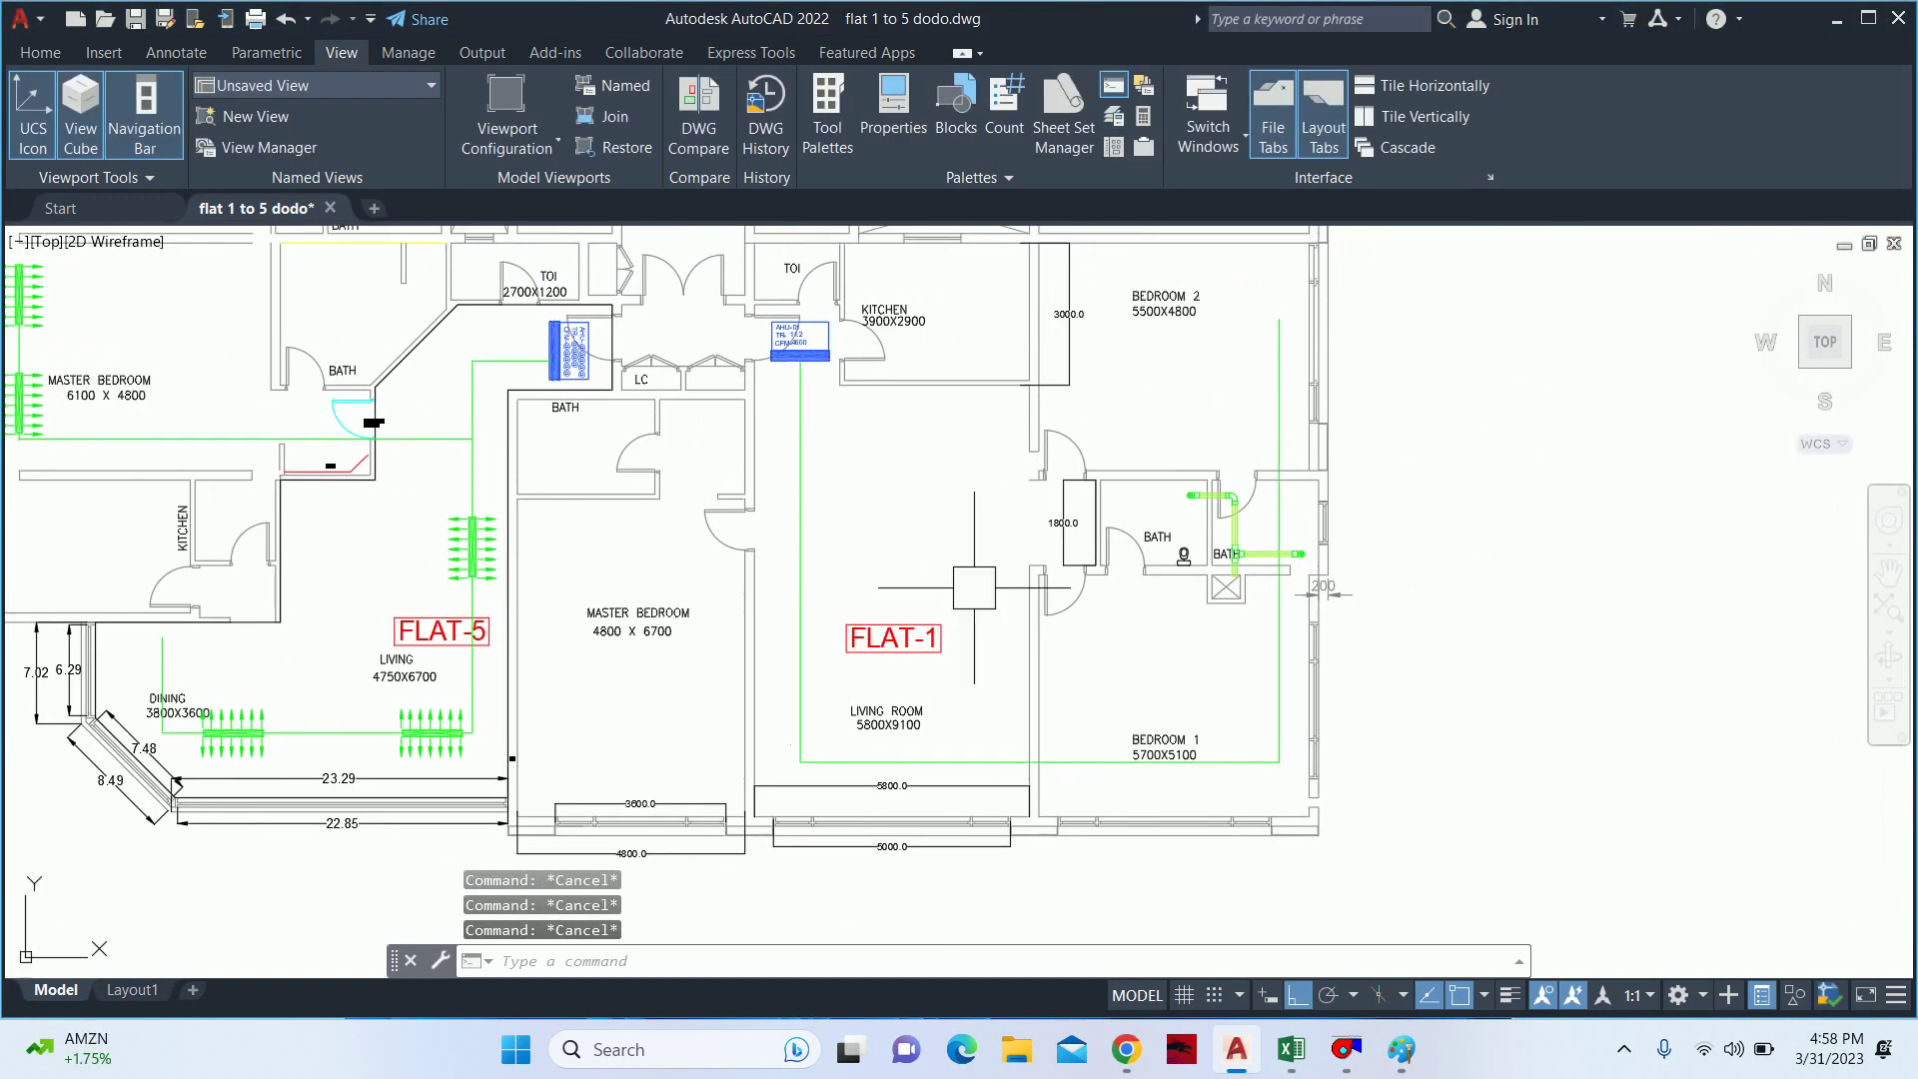
pyautogui.scroll(1, 1405, 587)
pyautogui.scroll(2, 1184, 530)
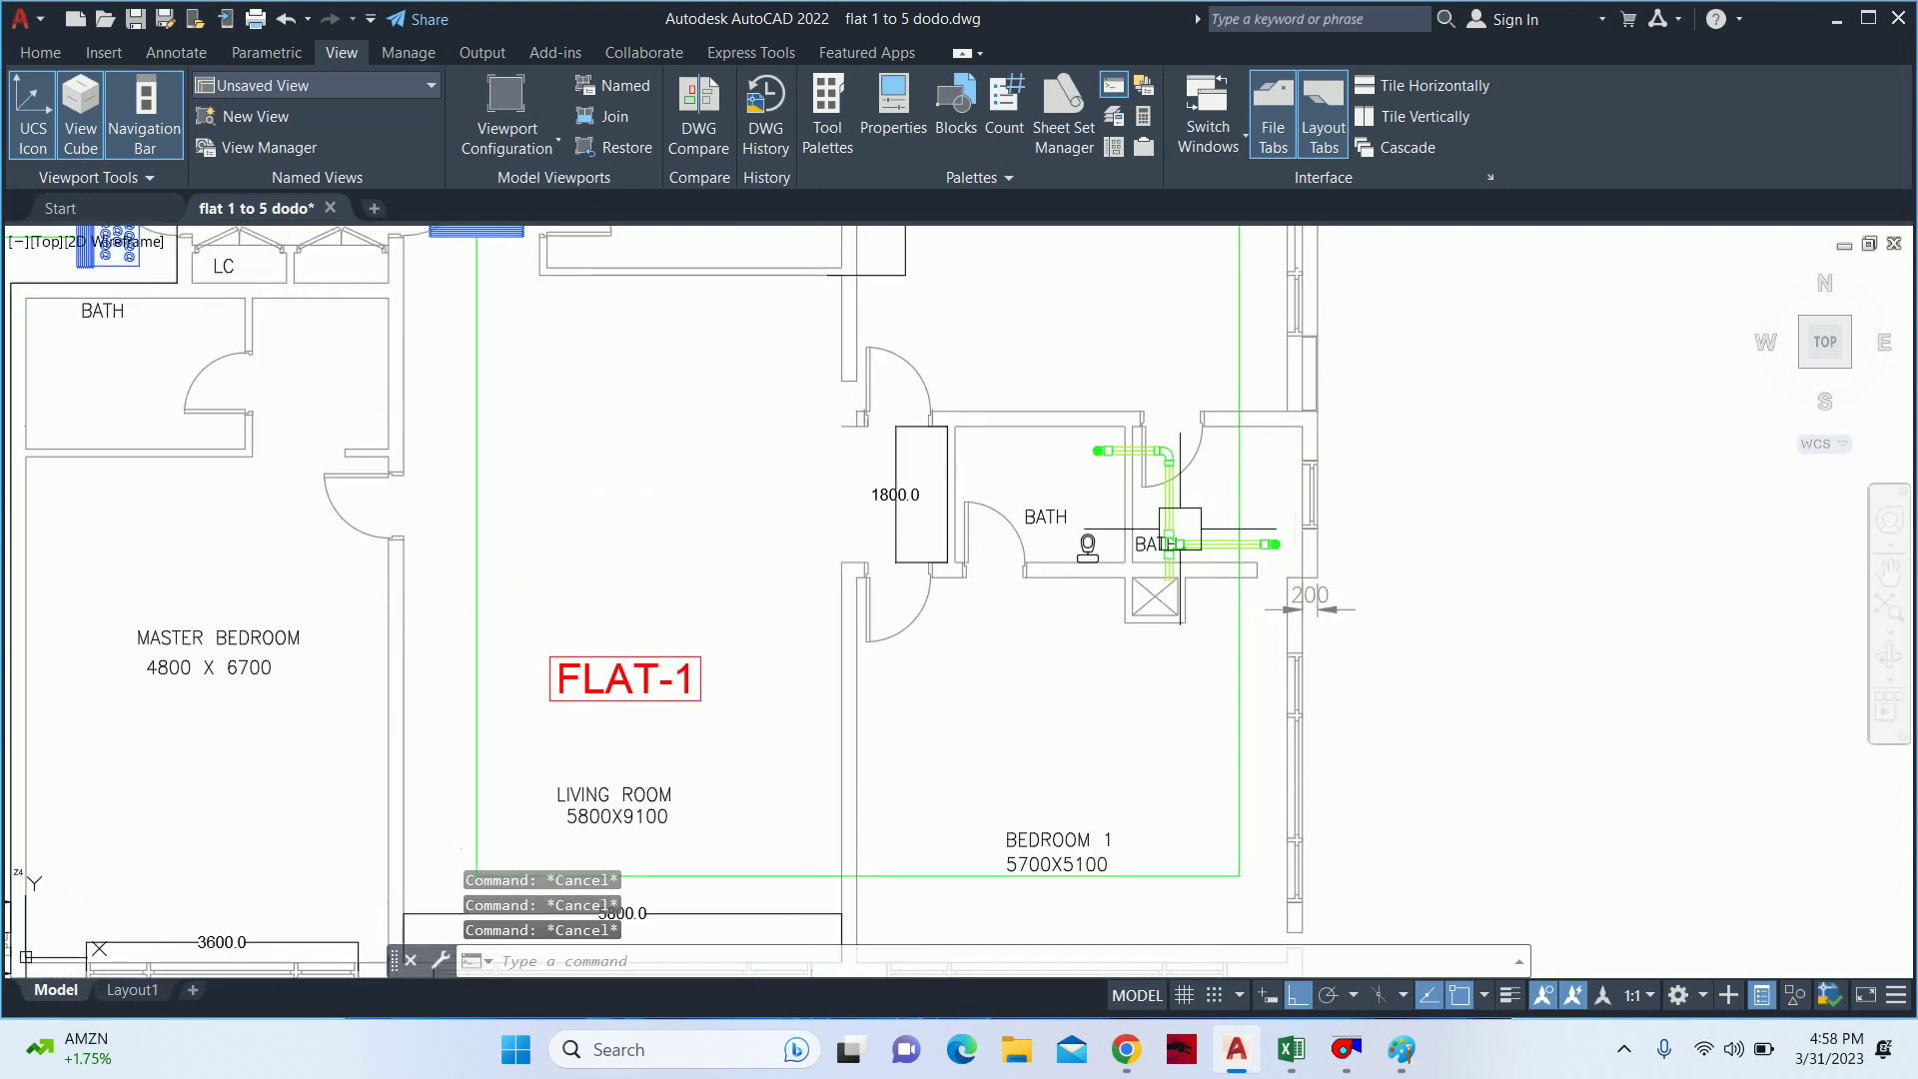
pyautogui.scroll(-3, 1163, 532)
pyautogui.scroll(1, 989, 528)
pyautogui.scroll(2, 936, 524)
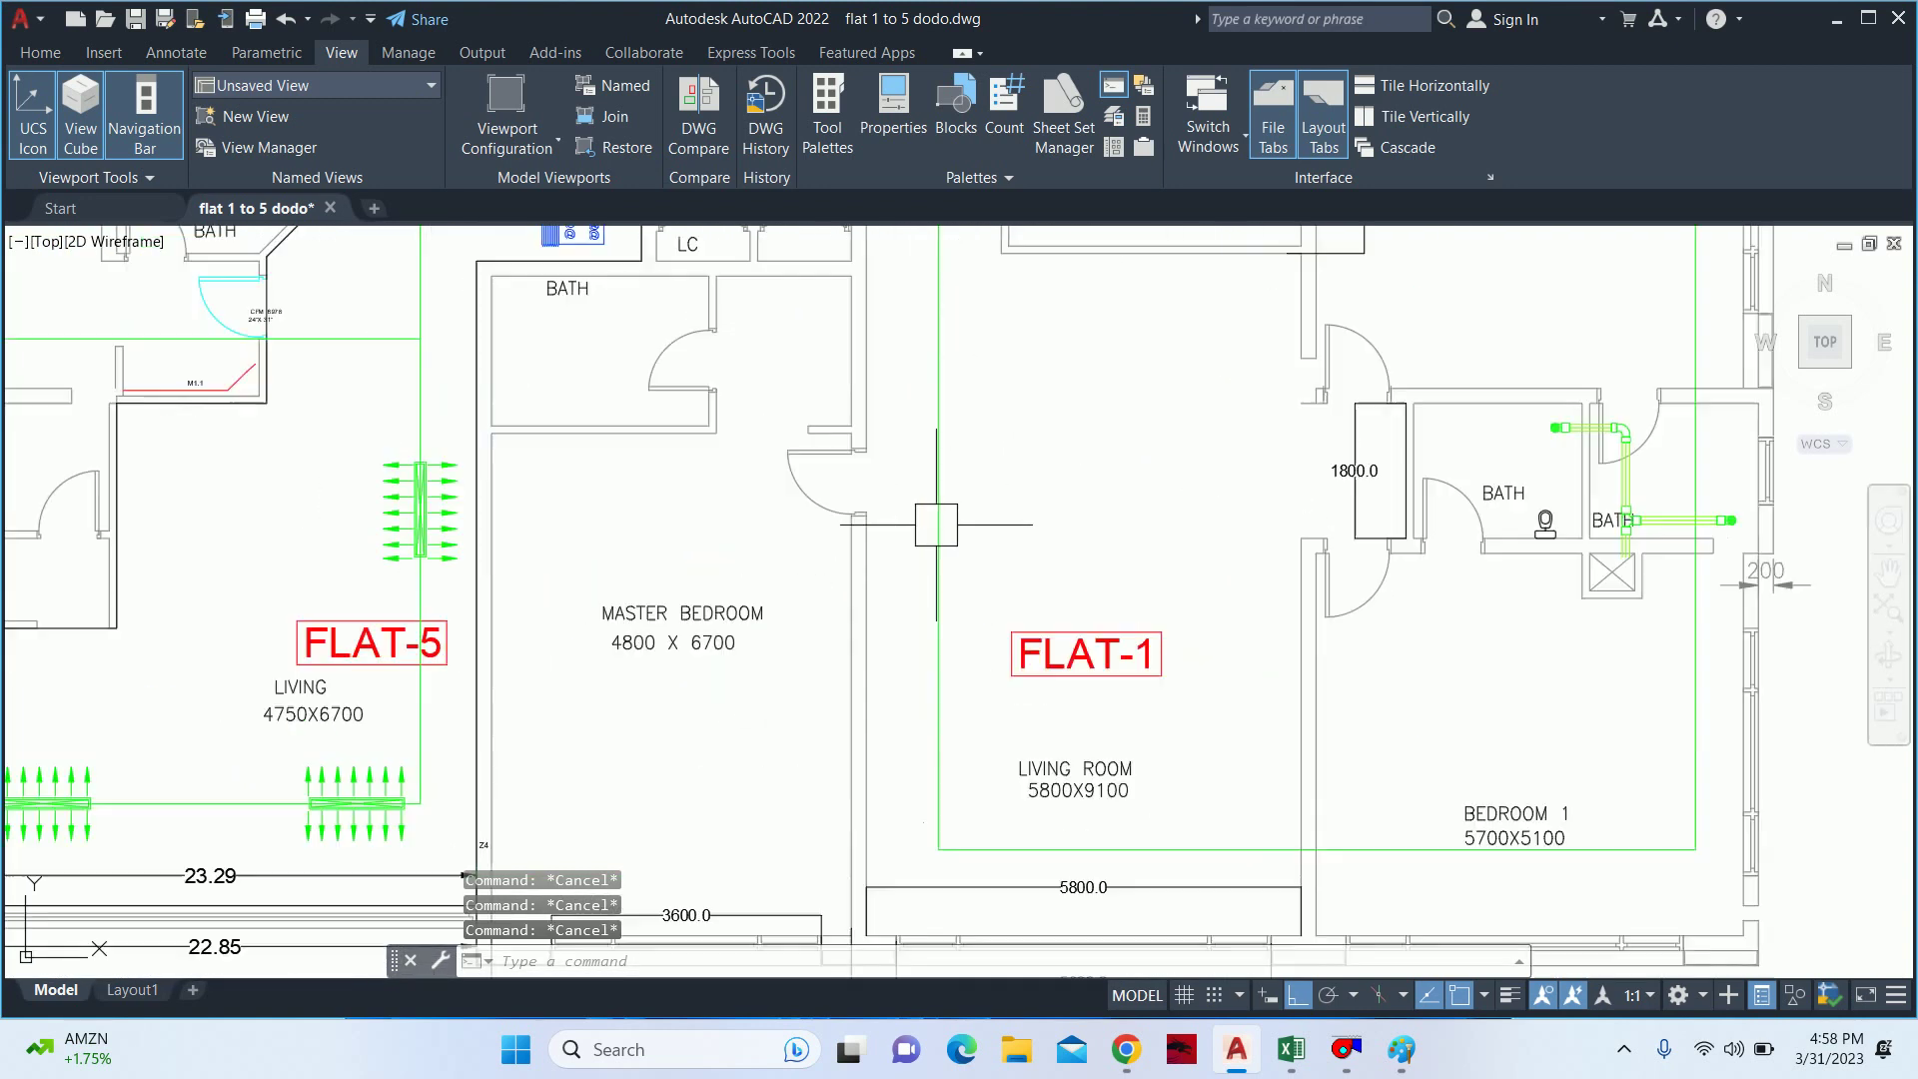
pyautogui.moveTo(936, 524); pyautogui.dragTo(991, 565, button='middle')
# - Start a new polyline (PL) and pan to the bath and LC area
pyautogui.write('pl')
pyautogui.press('Return')
pyautogui.scroll(-1, 998, 613)
pyautogui.scroll(1, 1029, 608)
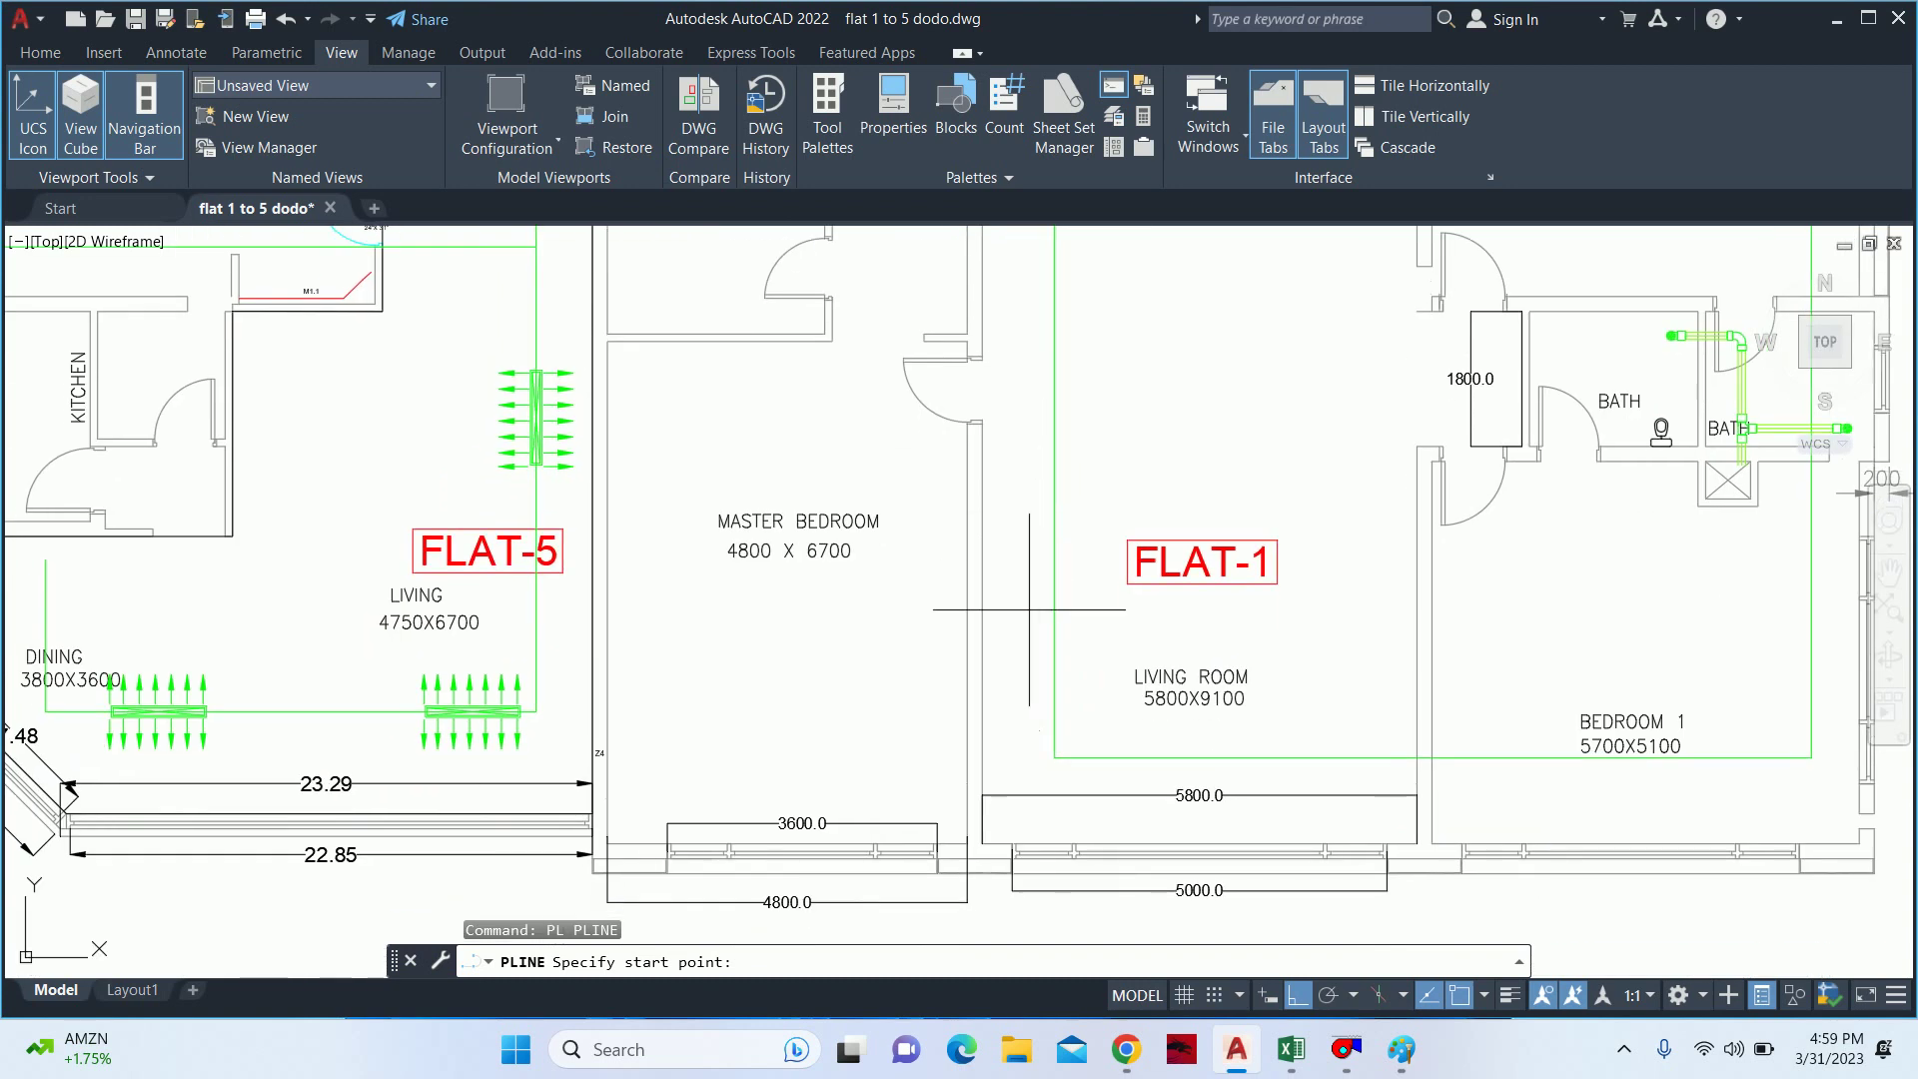
pyautogui.scroll(2, 1029, 608)
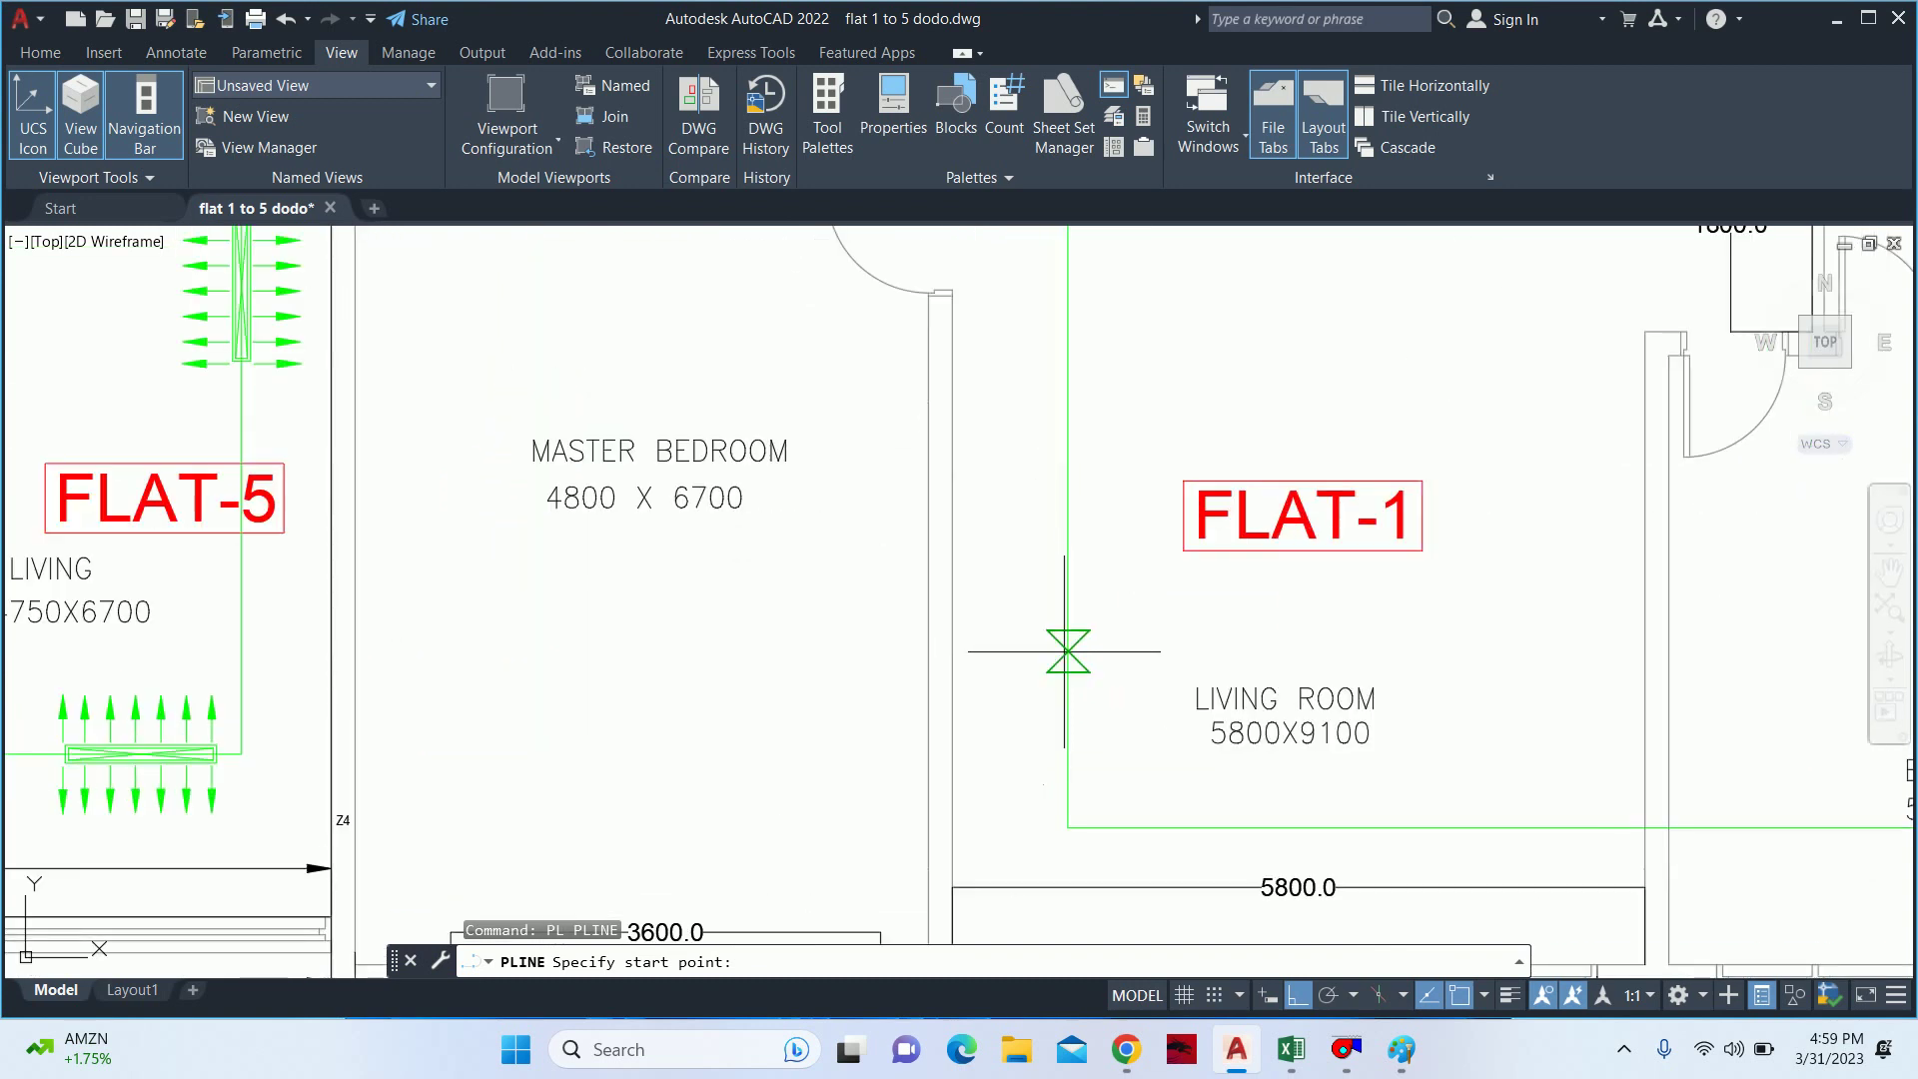
pyautogui.scroll(-2, 1065, 652)
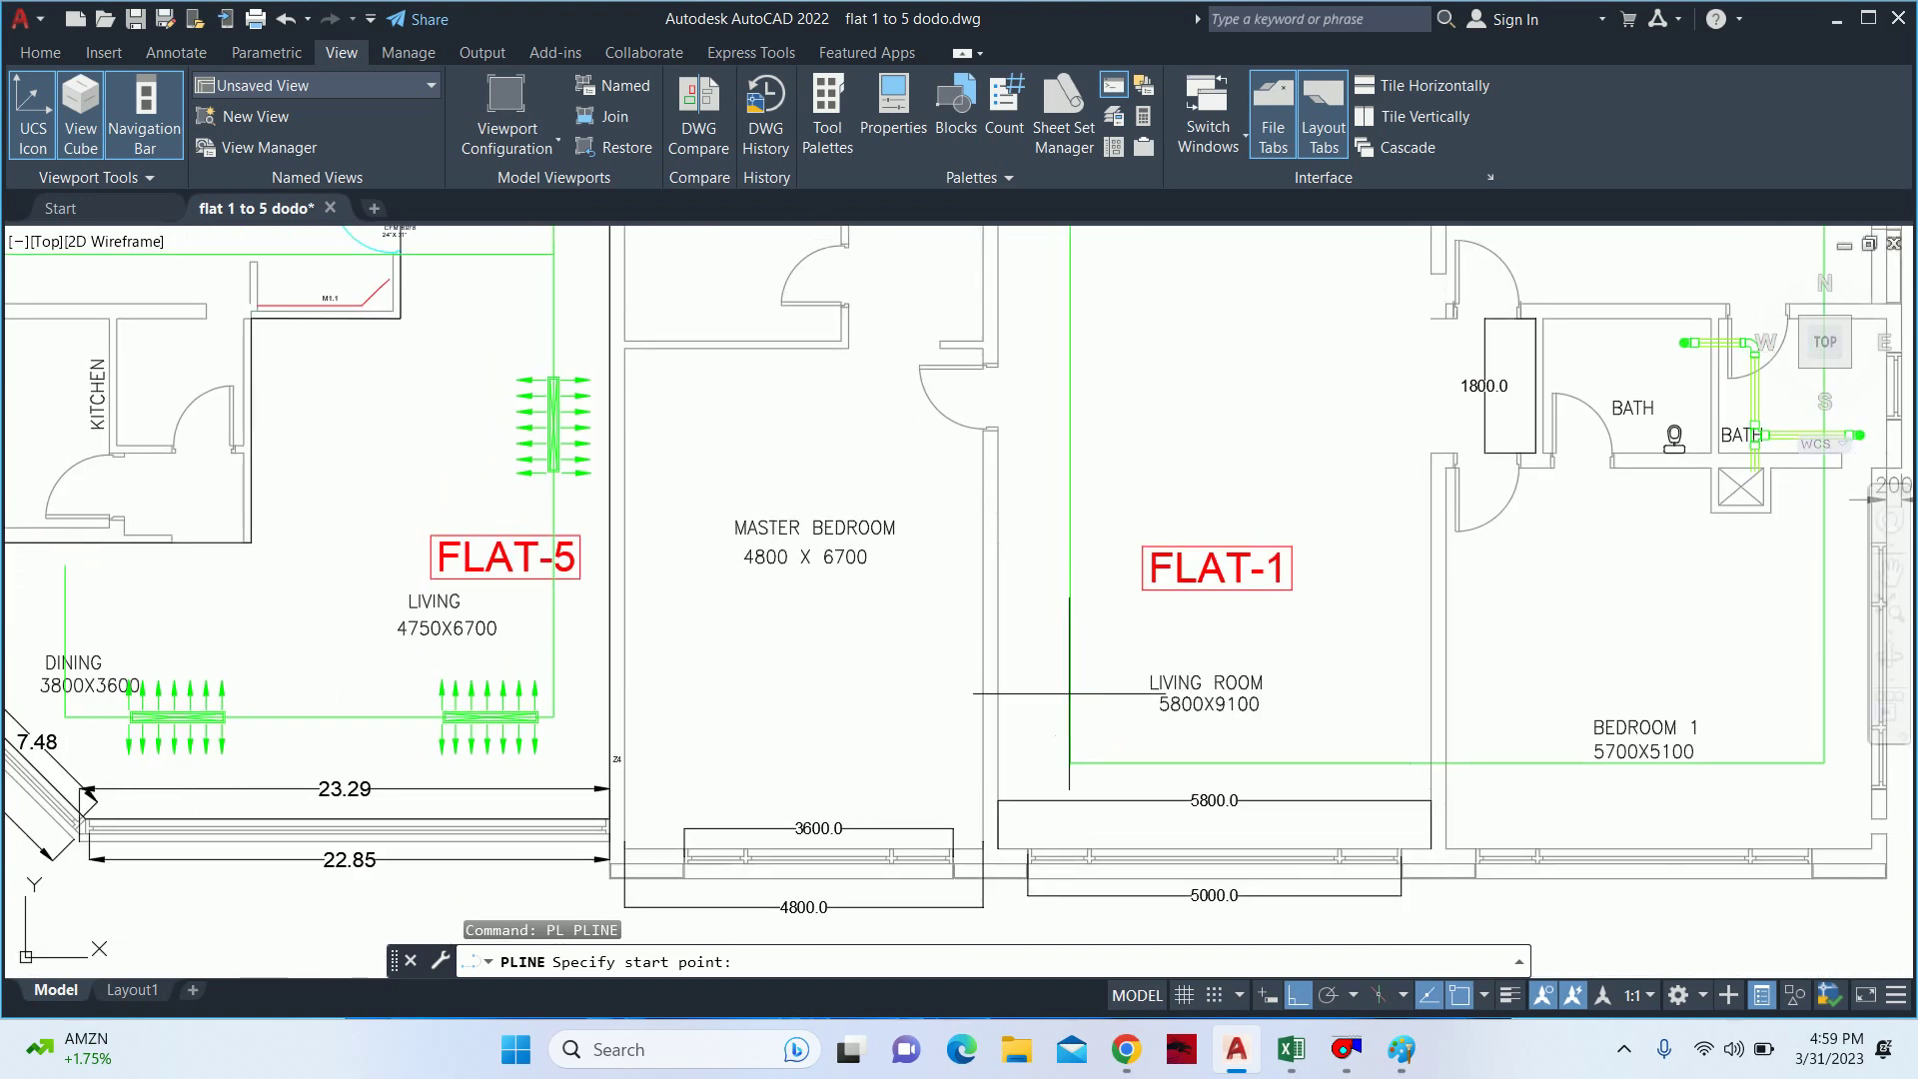
pyautogui.moveTo(1055, 735)
pyautogui.mouseDown(button='middle')
pyautogui.moveTo(1078, 841)
pyautogui.moveTo(1118, 723)
pyautogui.mouseUp(button='middle')
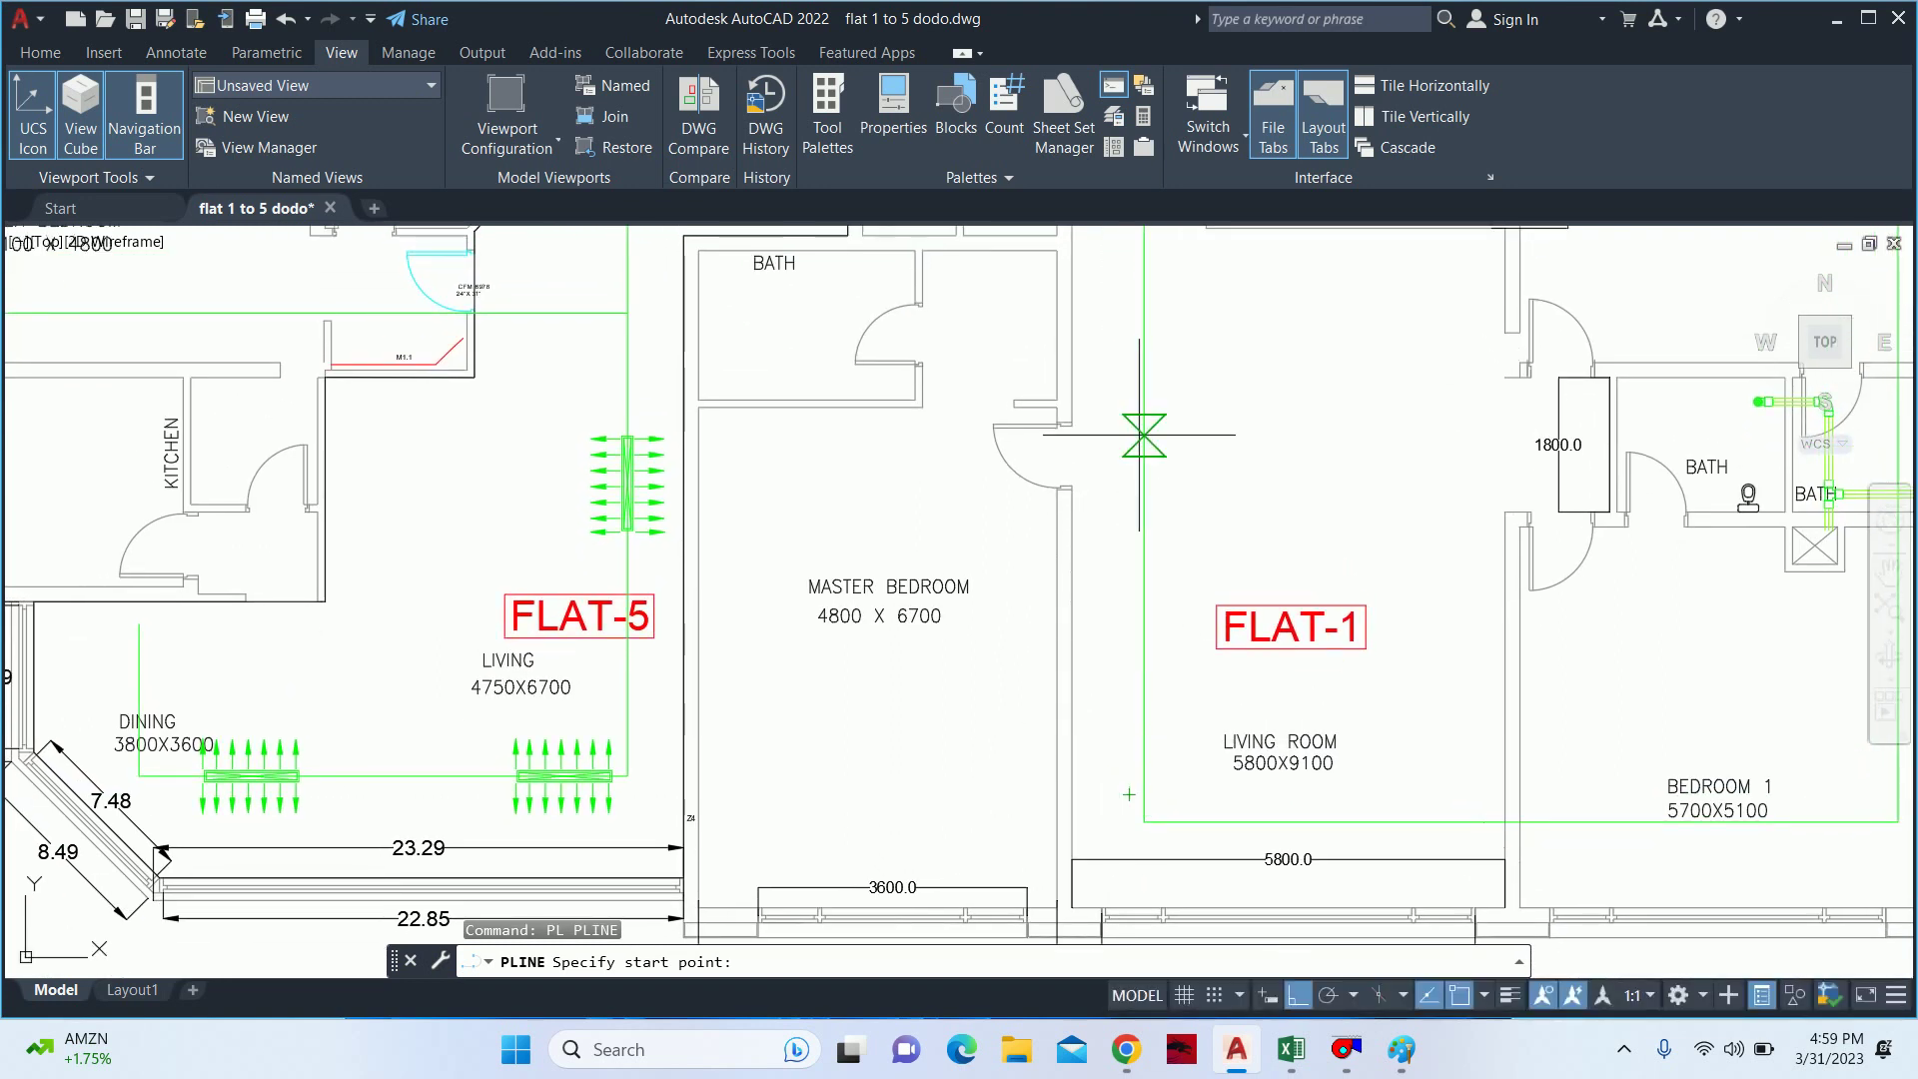
pyautogui.moveTo(1135, 440); pyautogui.dragTo(1136, 478, button='middle')
pyautogui.moveTo(1127, 820); pyautogui.dragTo(1156, 736, button='middle')
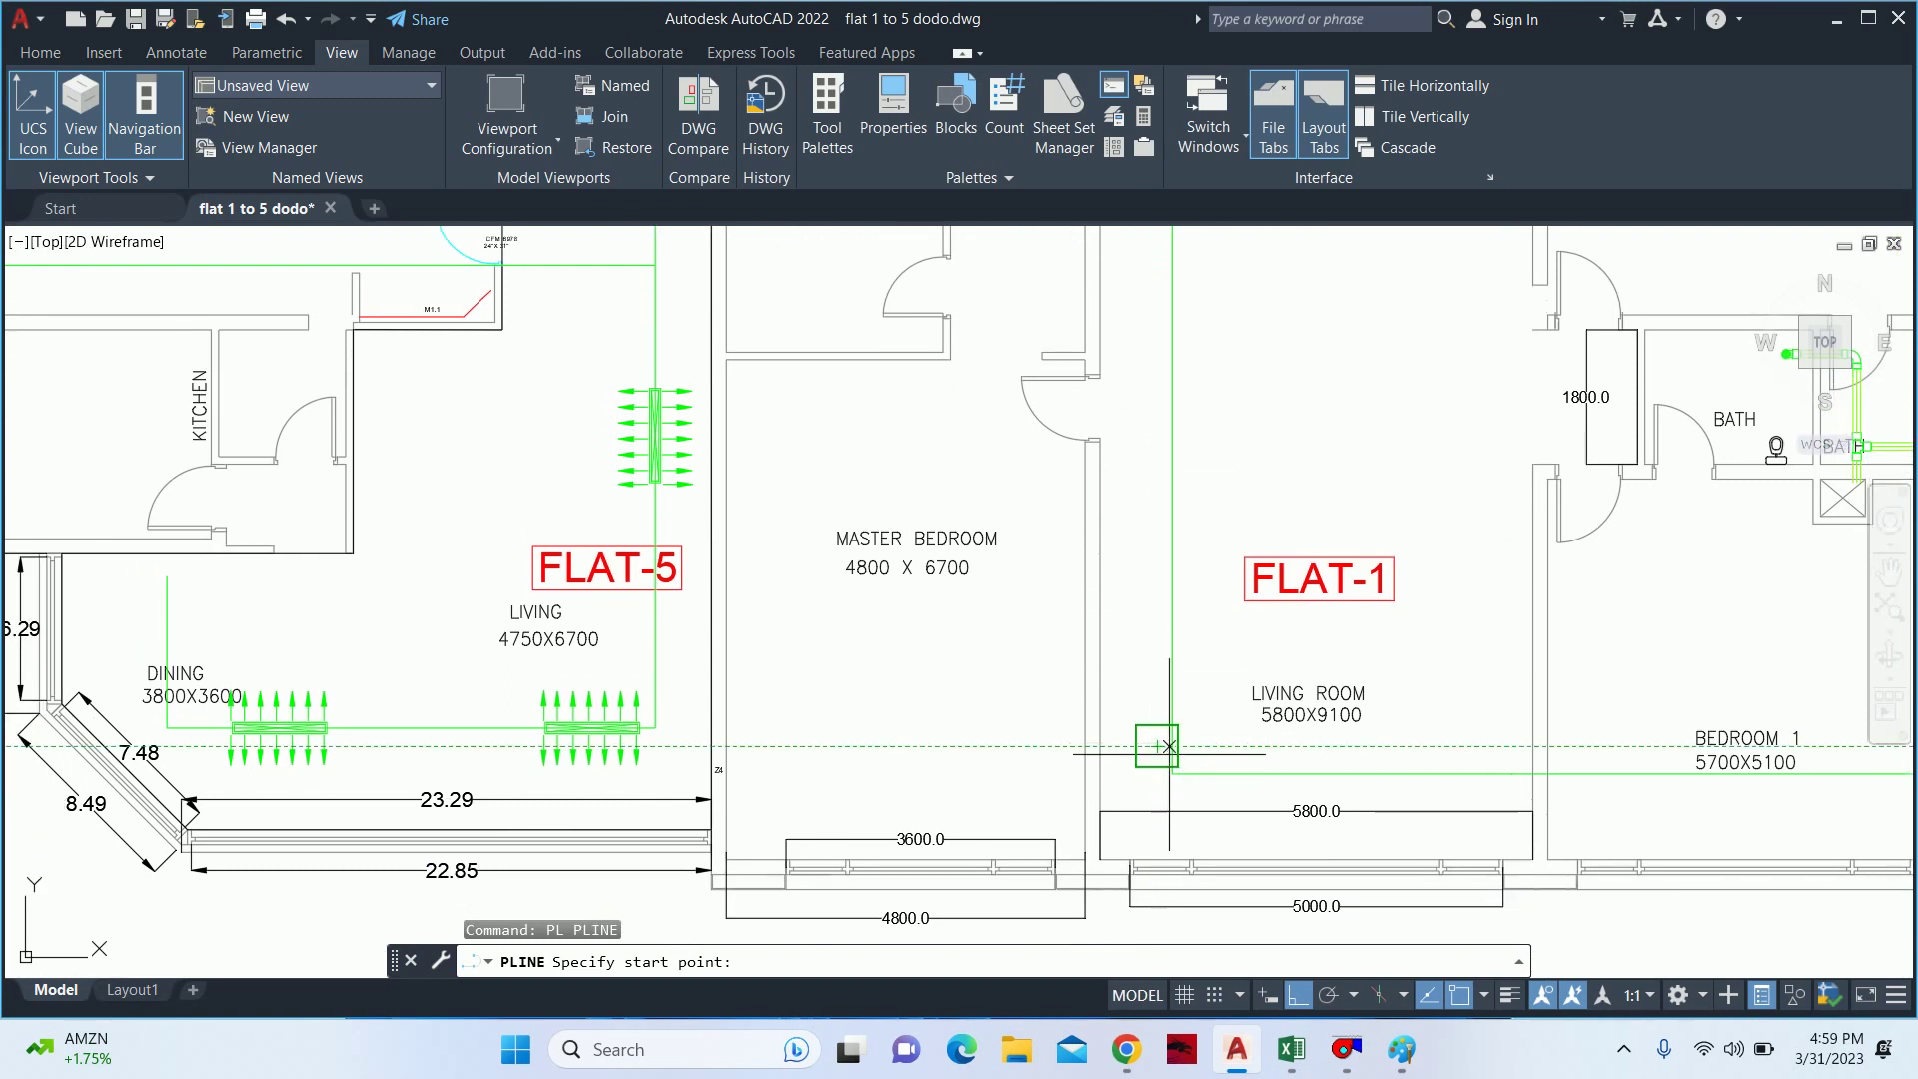
# - Draw the duct from the living-room duct corner to the FLAT-5 wall, undoing one segment
pyautogui.click(1171, 773)
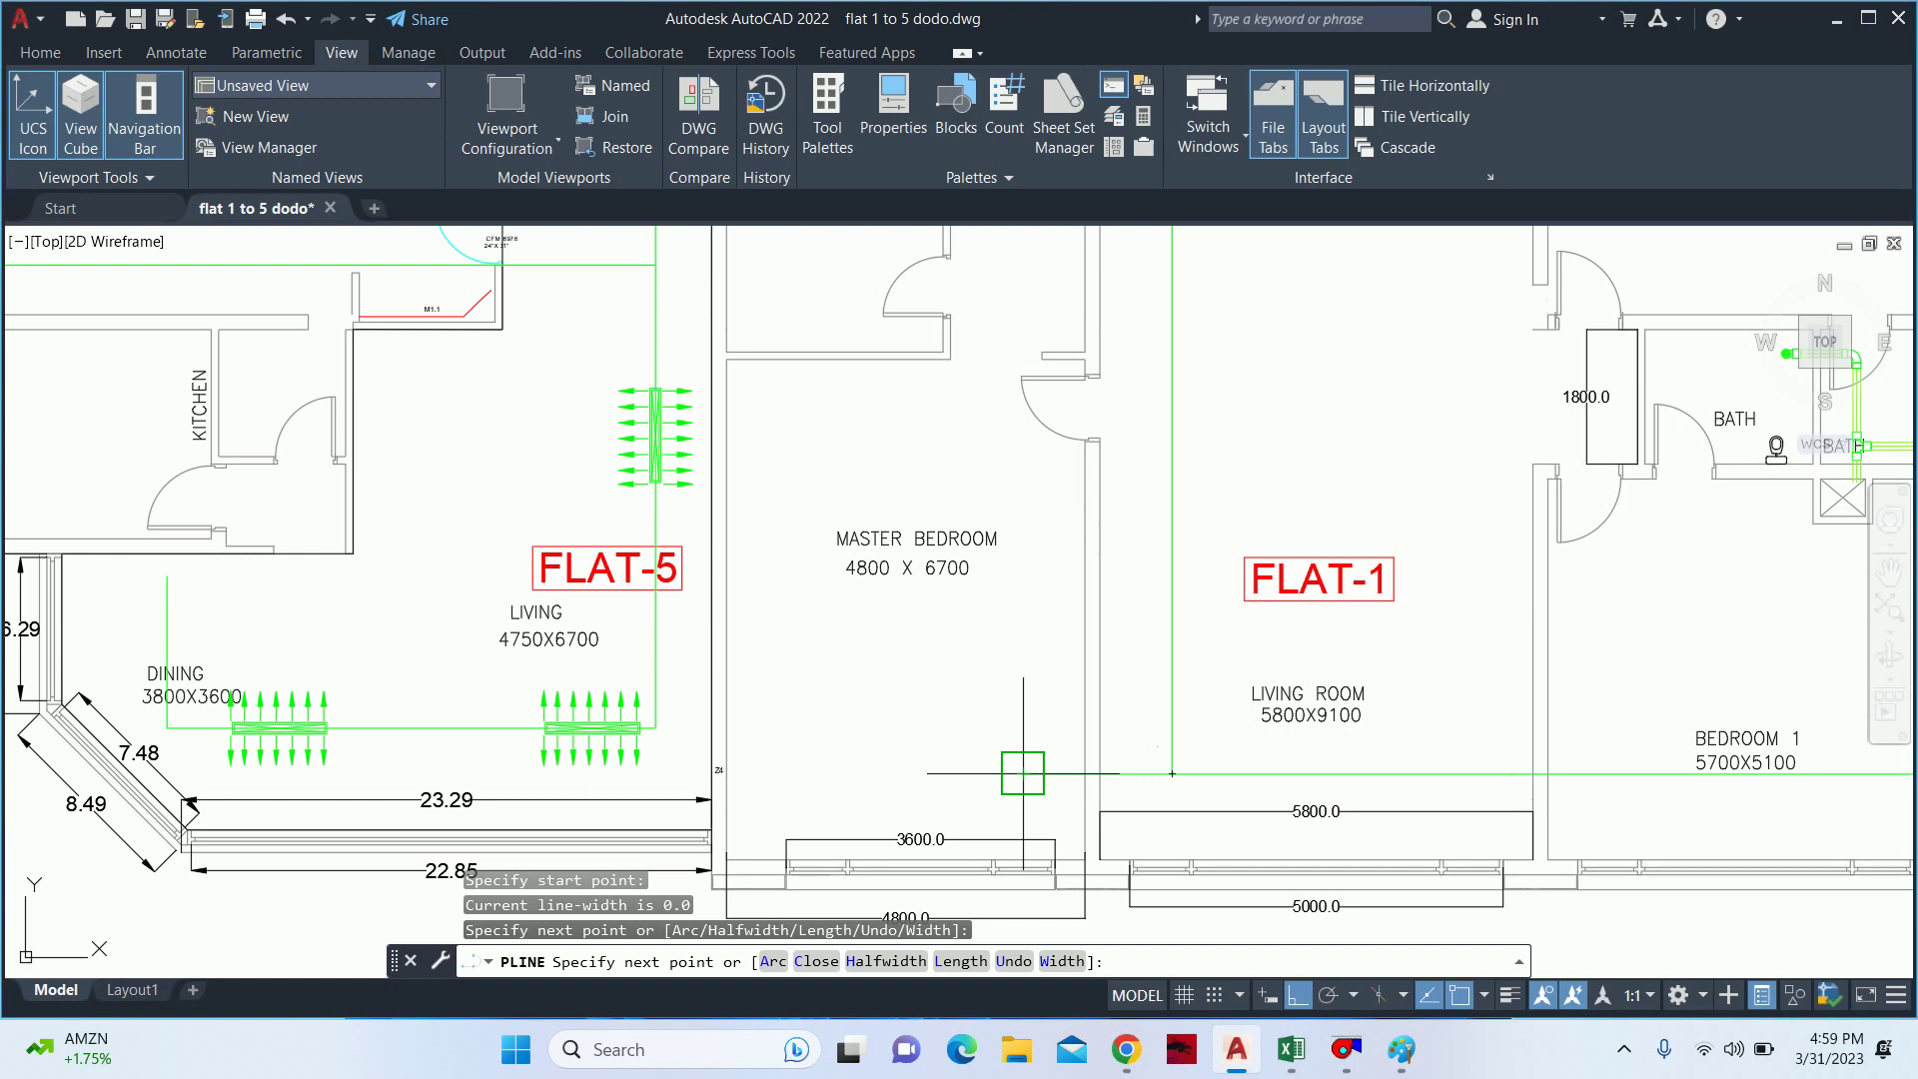
pyautogui.write('u')
pyautogui.press('Return')
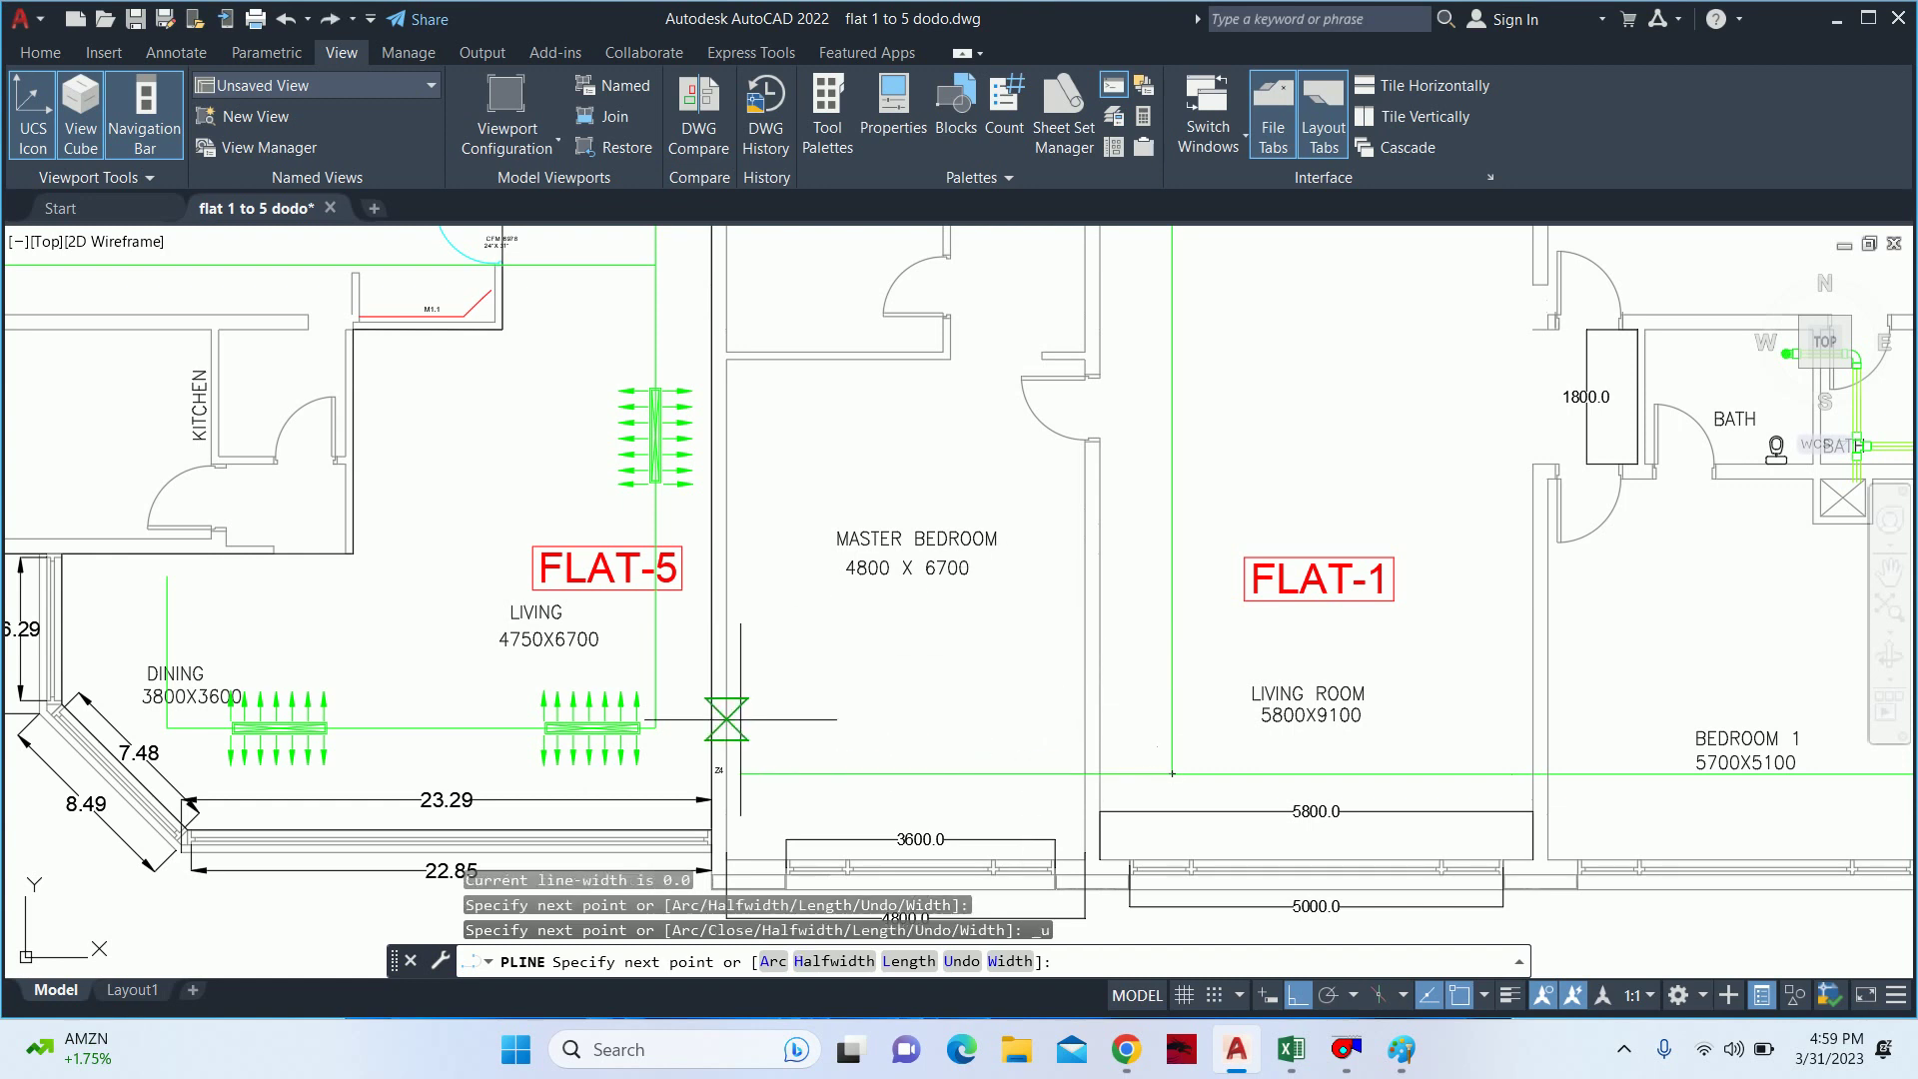
pyautogui.click(793, 772)
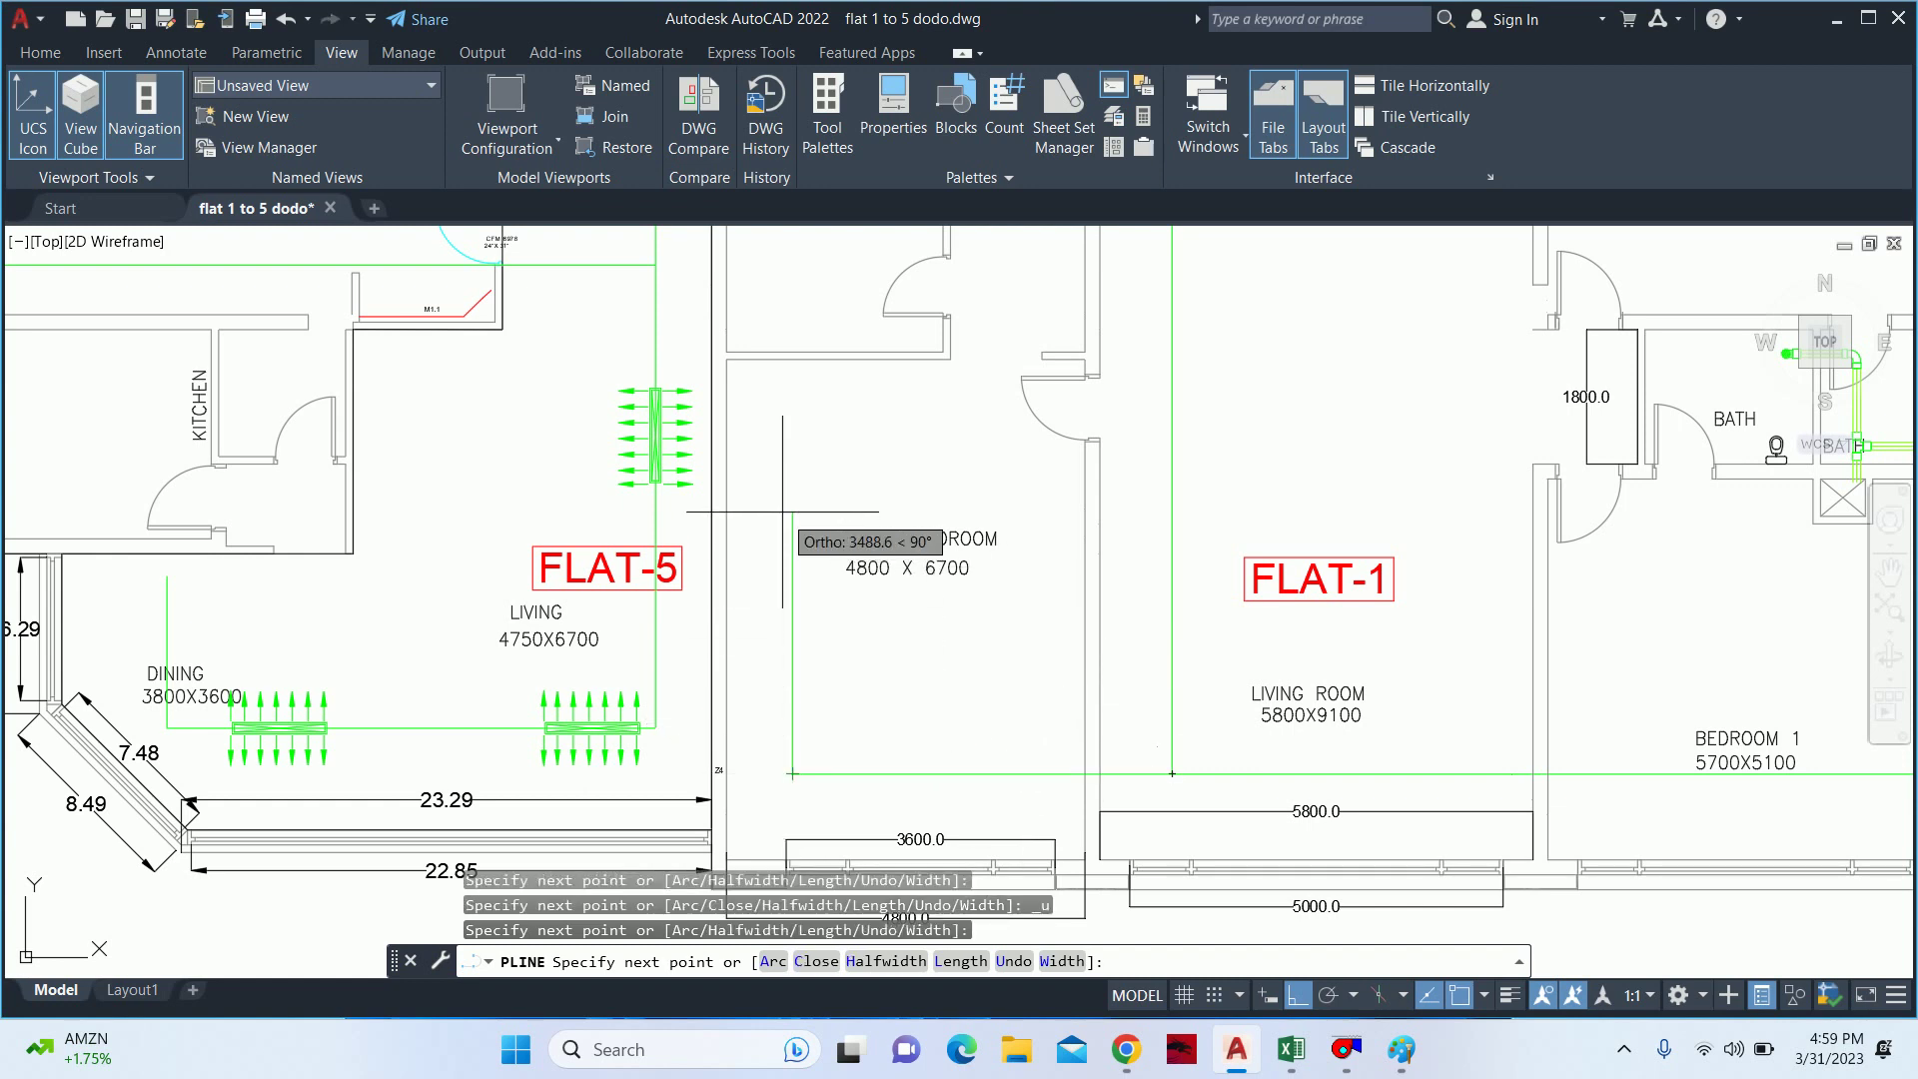
pyautogui.press('Escape')
pyautogui.press('Escape')
# - Cancel leftover commands and reposition the view to show the whole floor plan
pyautogui.scroll(-5, 856, 449)
pyautogui.scroll(3, 872, 534)
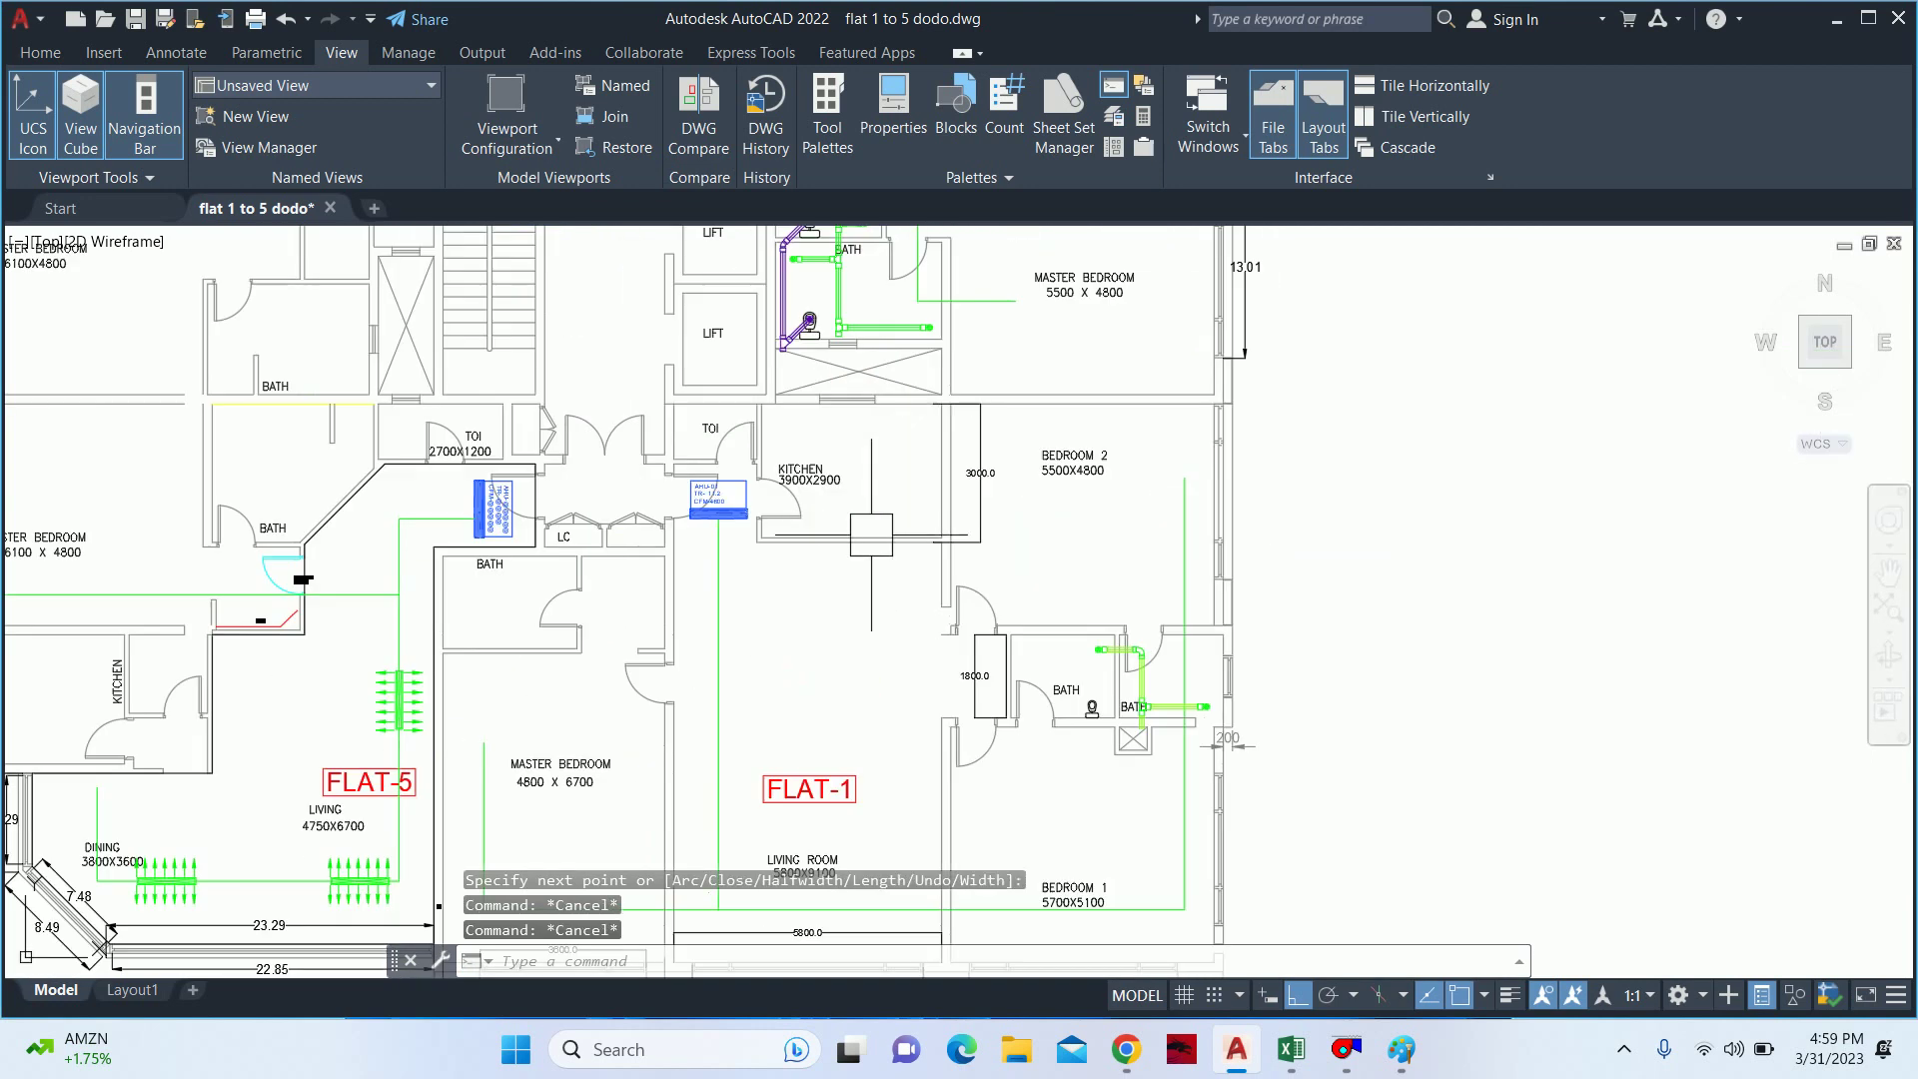
pyautogui.press('Escape')
pyautogui.moveTo(872, 535); pyautogui.dragTo(941, 450, button='middle')
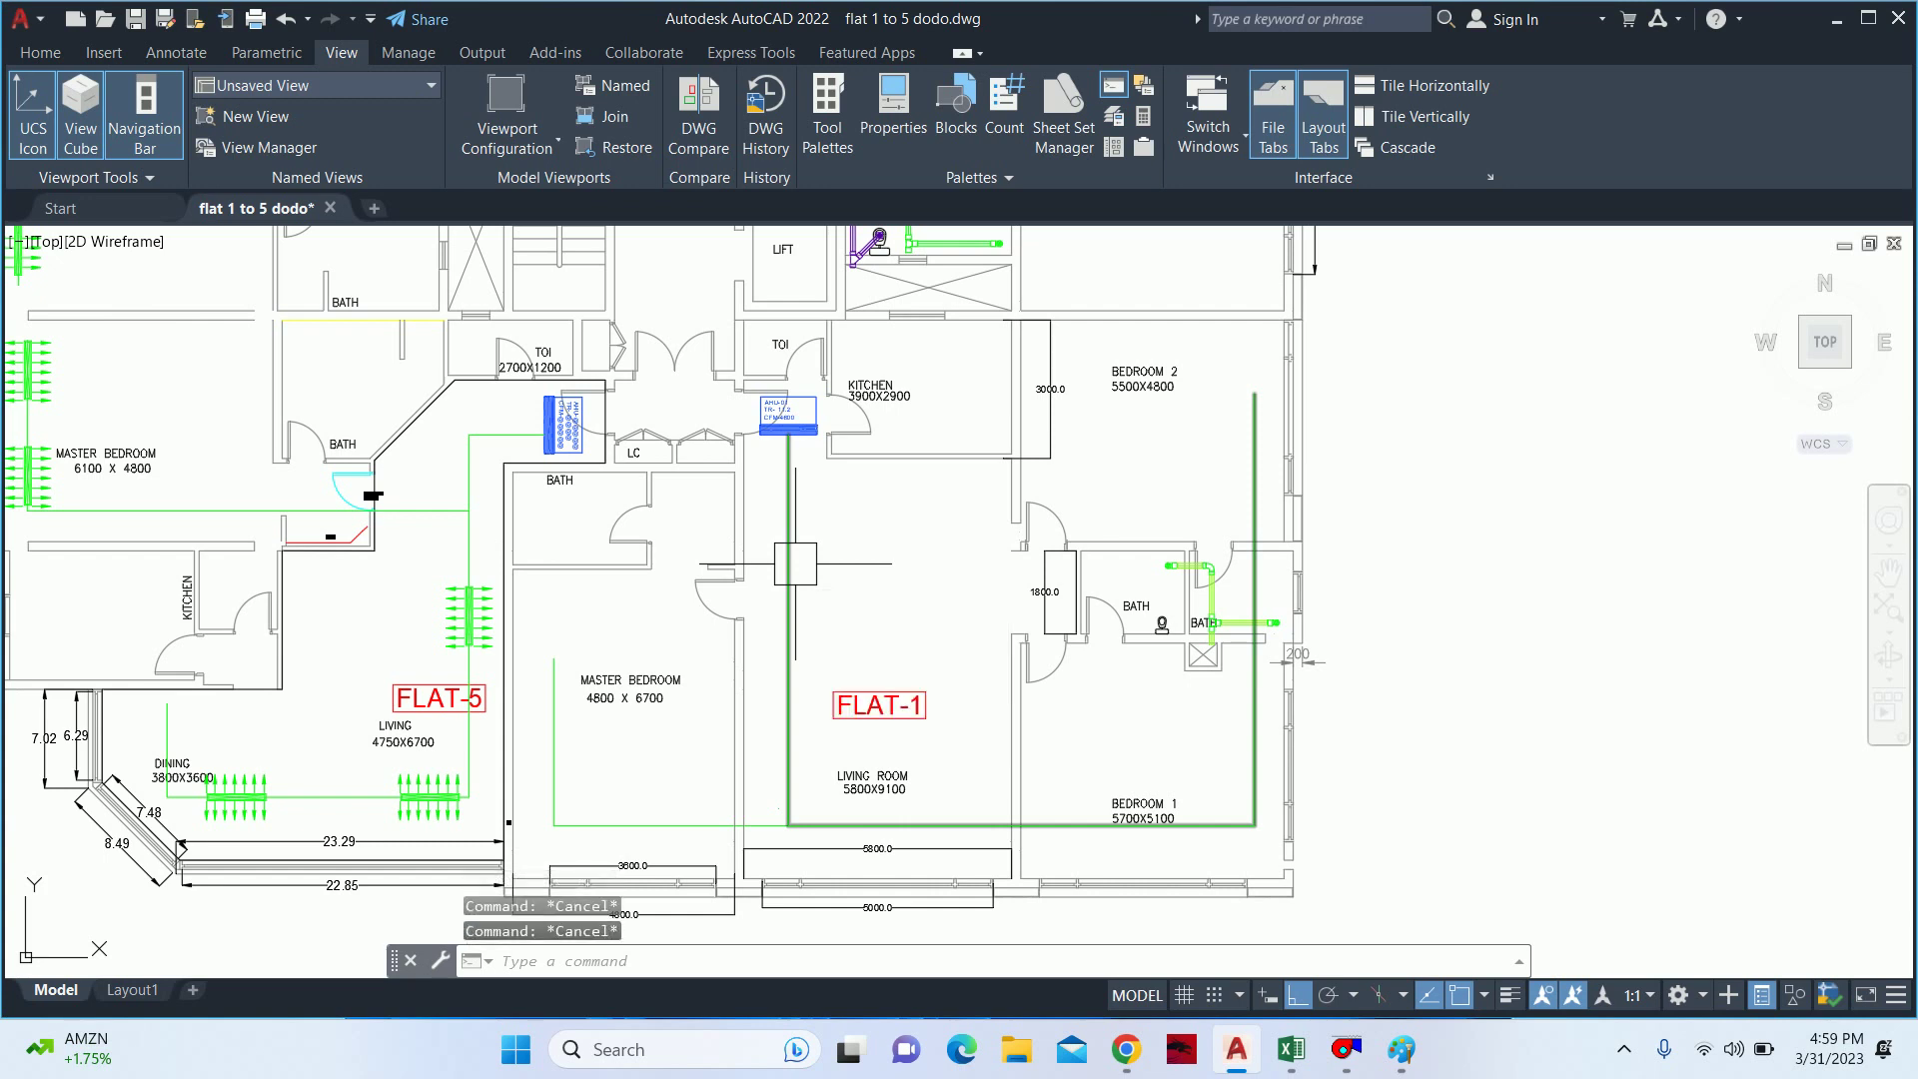
pyautogui.scroll(4, 814, 509)
# - Draw a multiline text box beside the supply duct
pyautogui.write('t')
pyautogui.press('Return')
pyautogui.scroll(2, 729, 444)
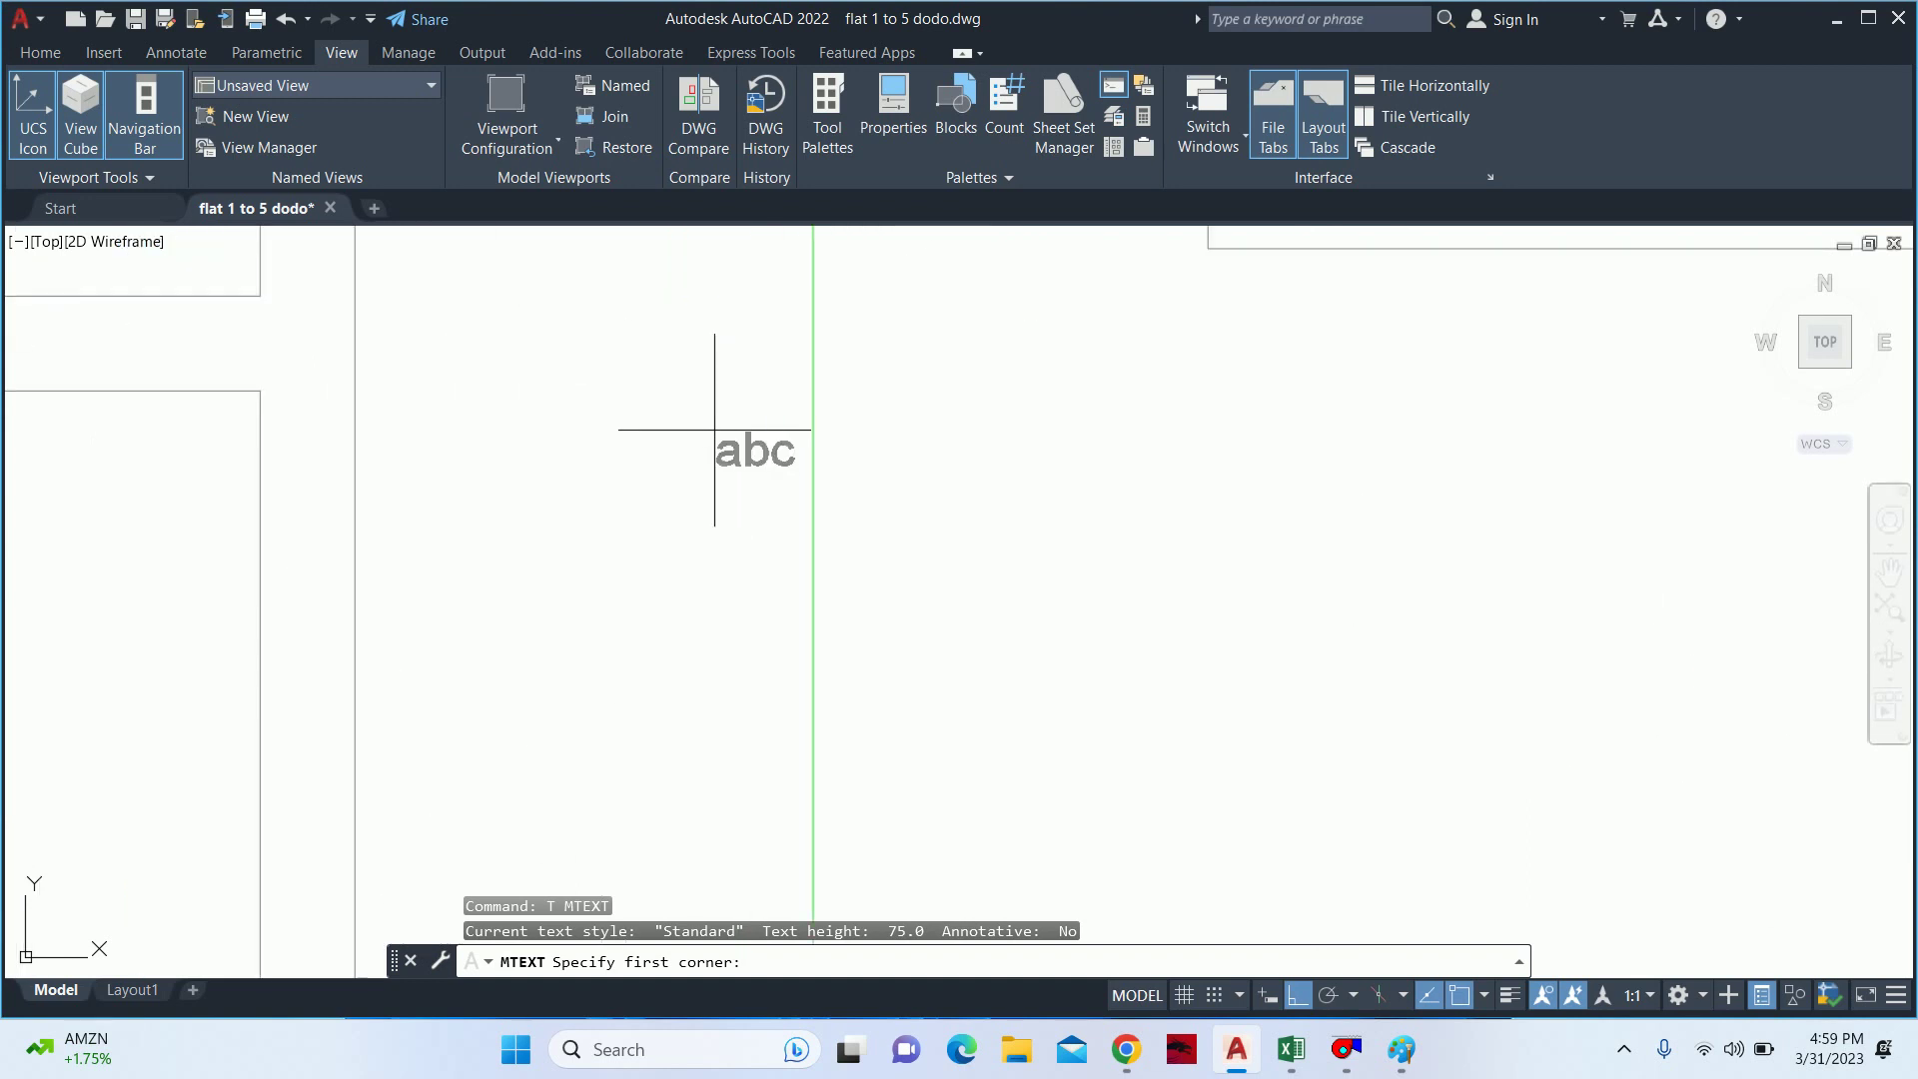
pyautogui.click(884, 446)
pyautogui.click(1315, 624)
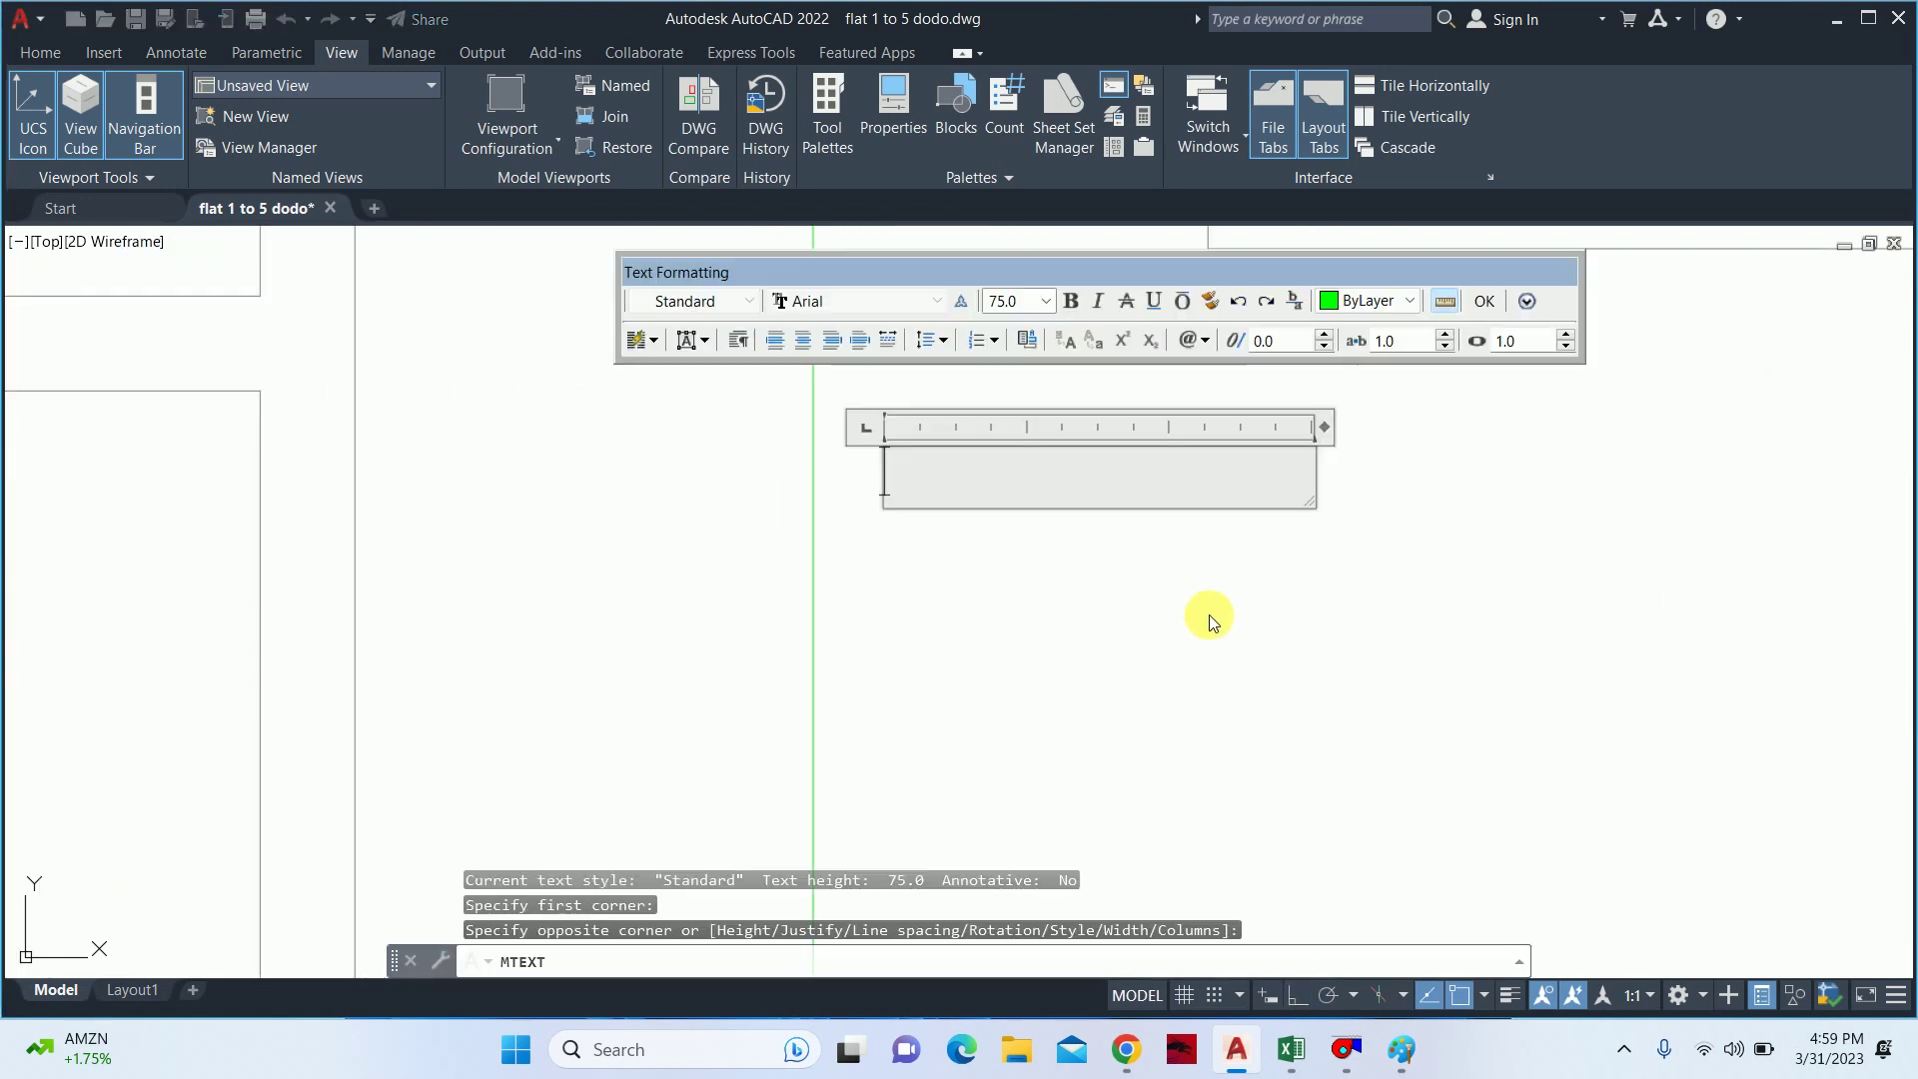
# - Set the label font to txt, enter 'CFM 4600', and bring up DuctSizer
pyautogui.click(861, 300)
pyautogui.write('t')
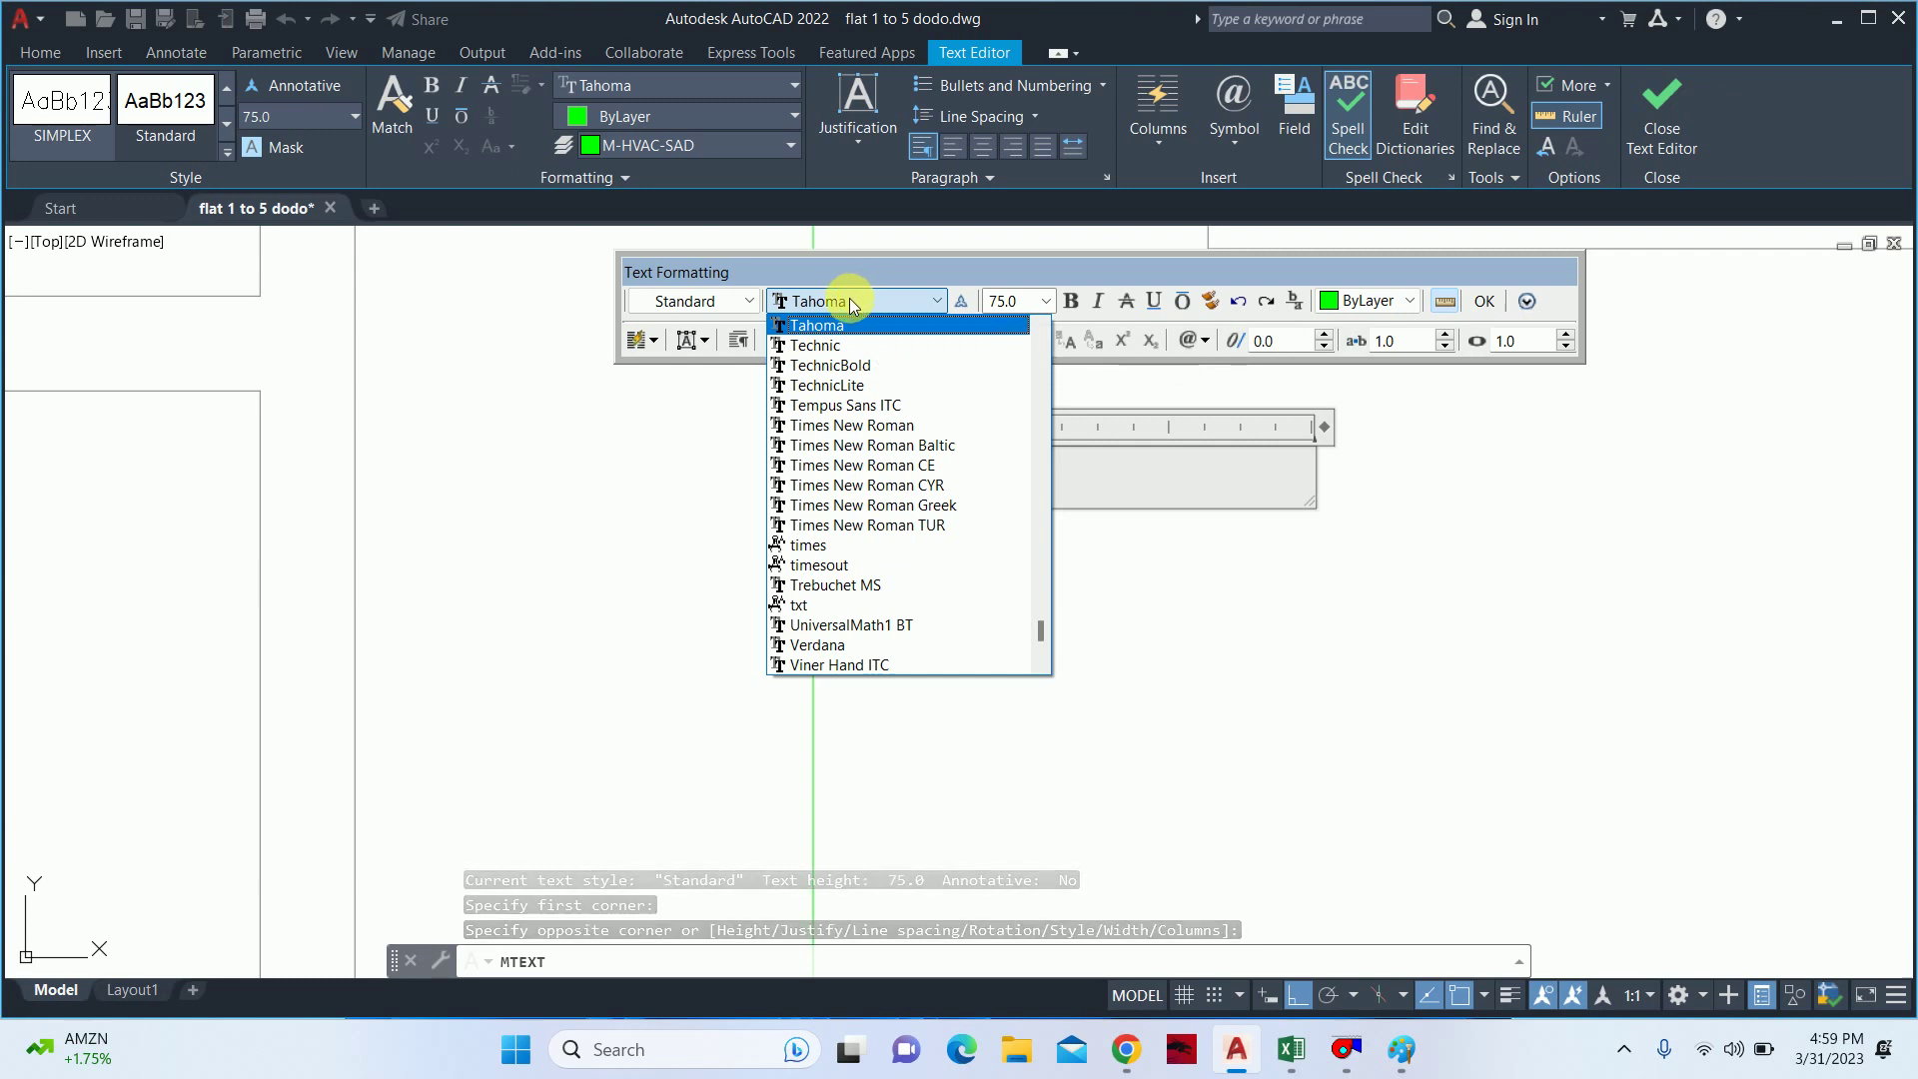
pyautogui.write('xt')
pyautogui.click(820, 327)
pyautogui.press('Tab')
pyautogui.write('CFM 4600')
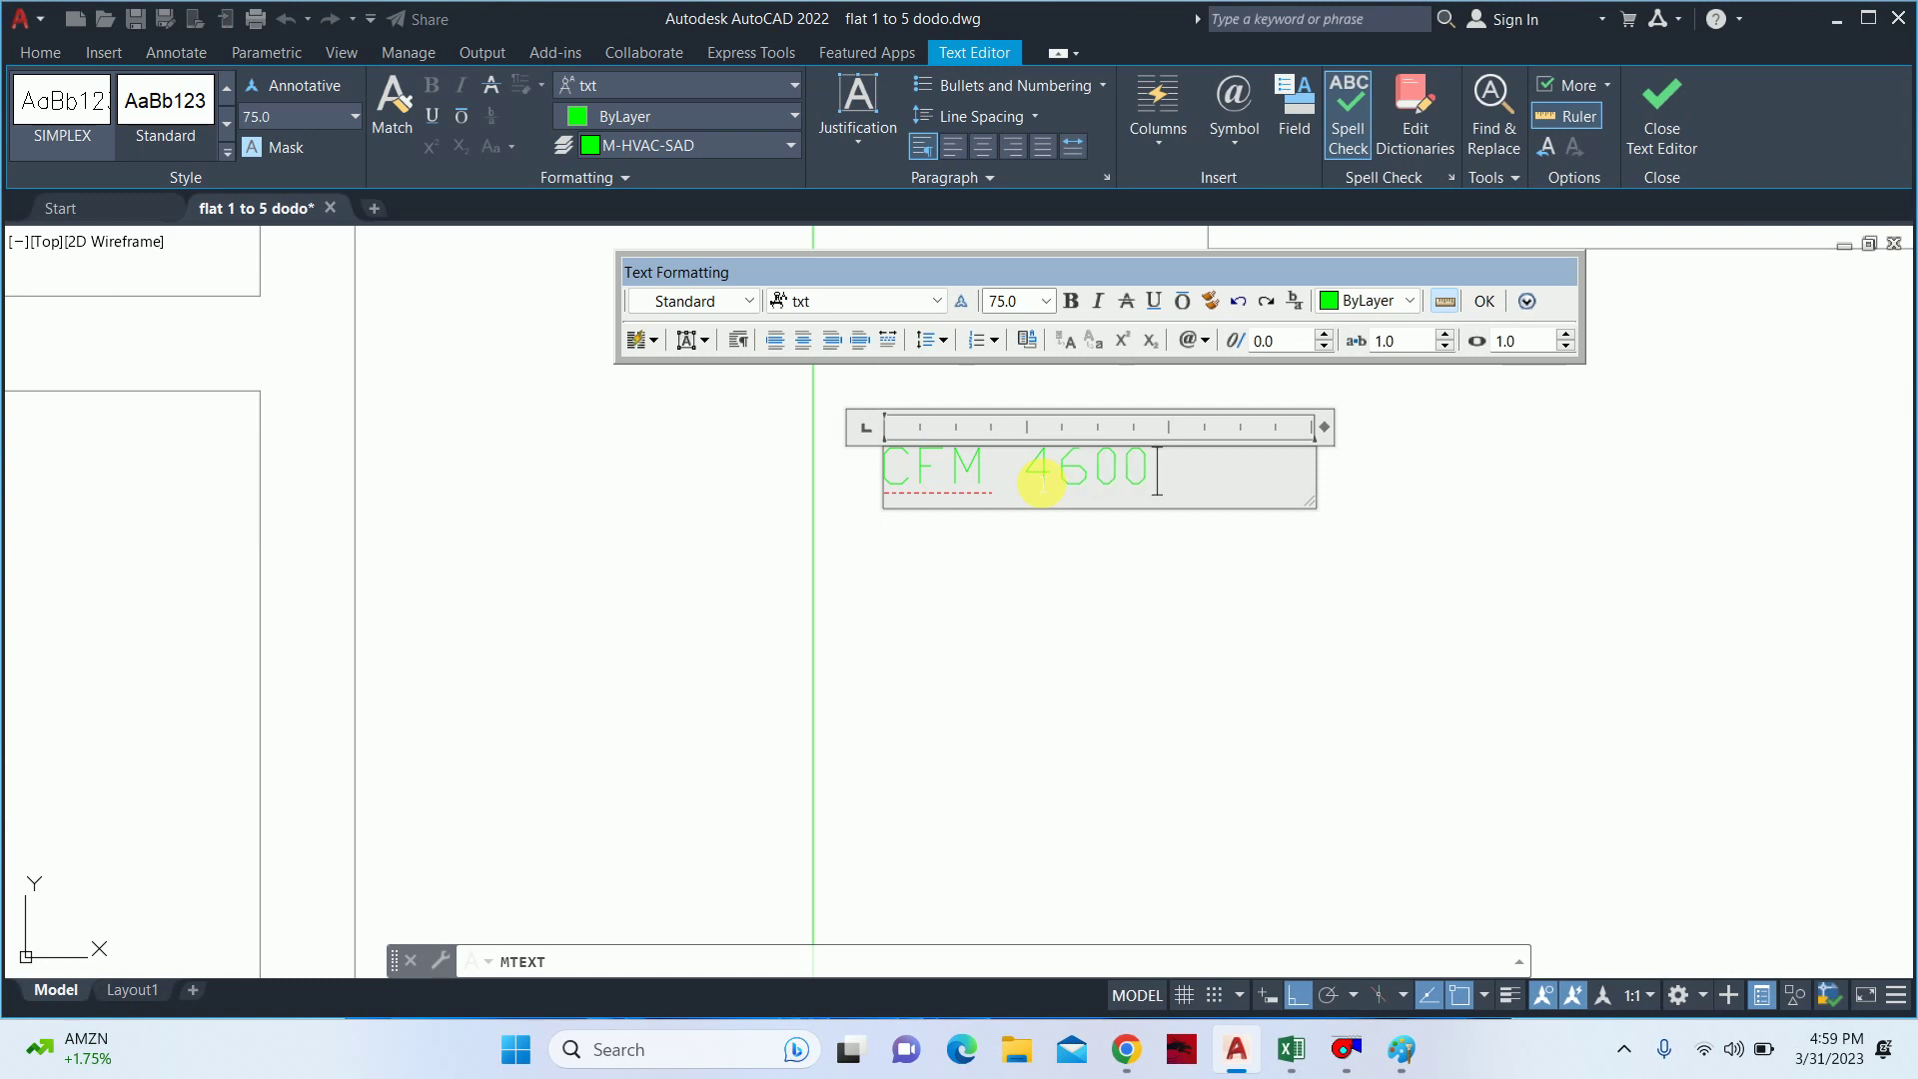
pyautogui.press('Return')
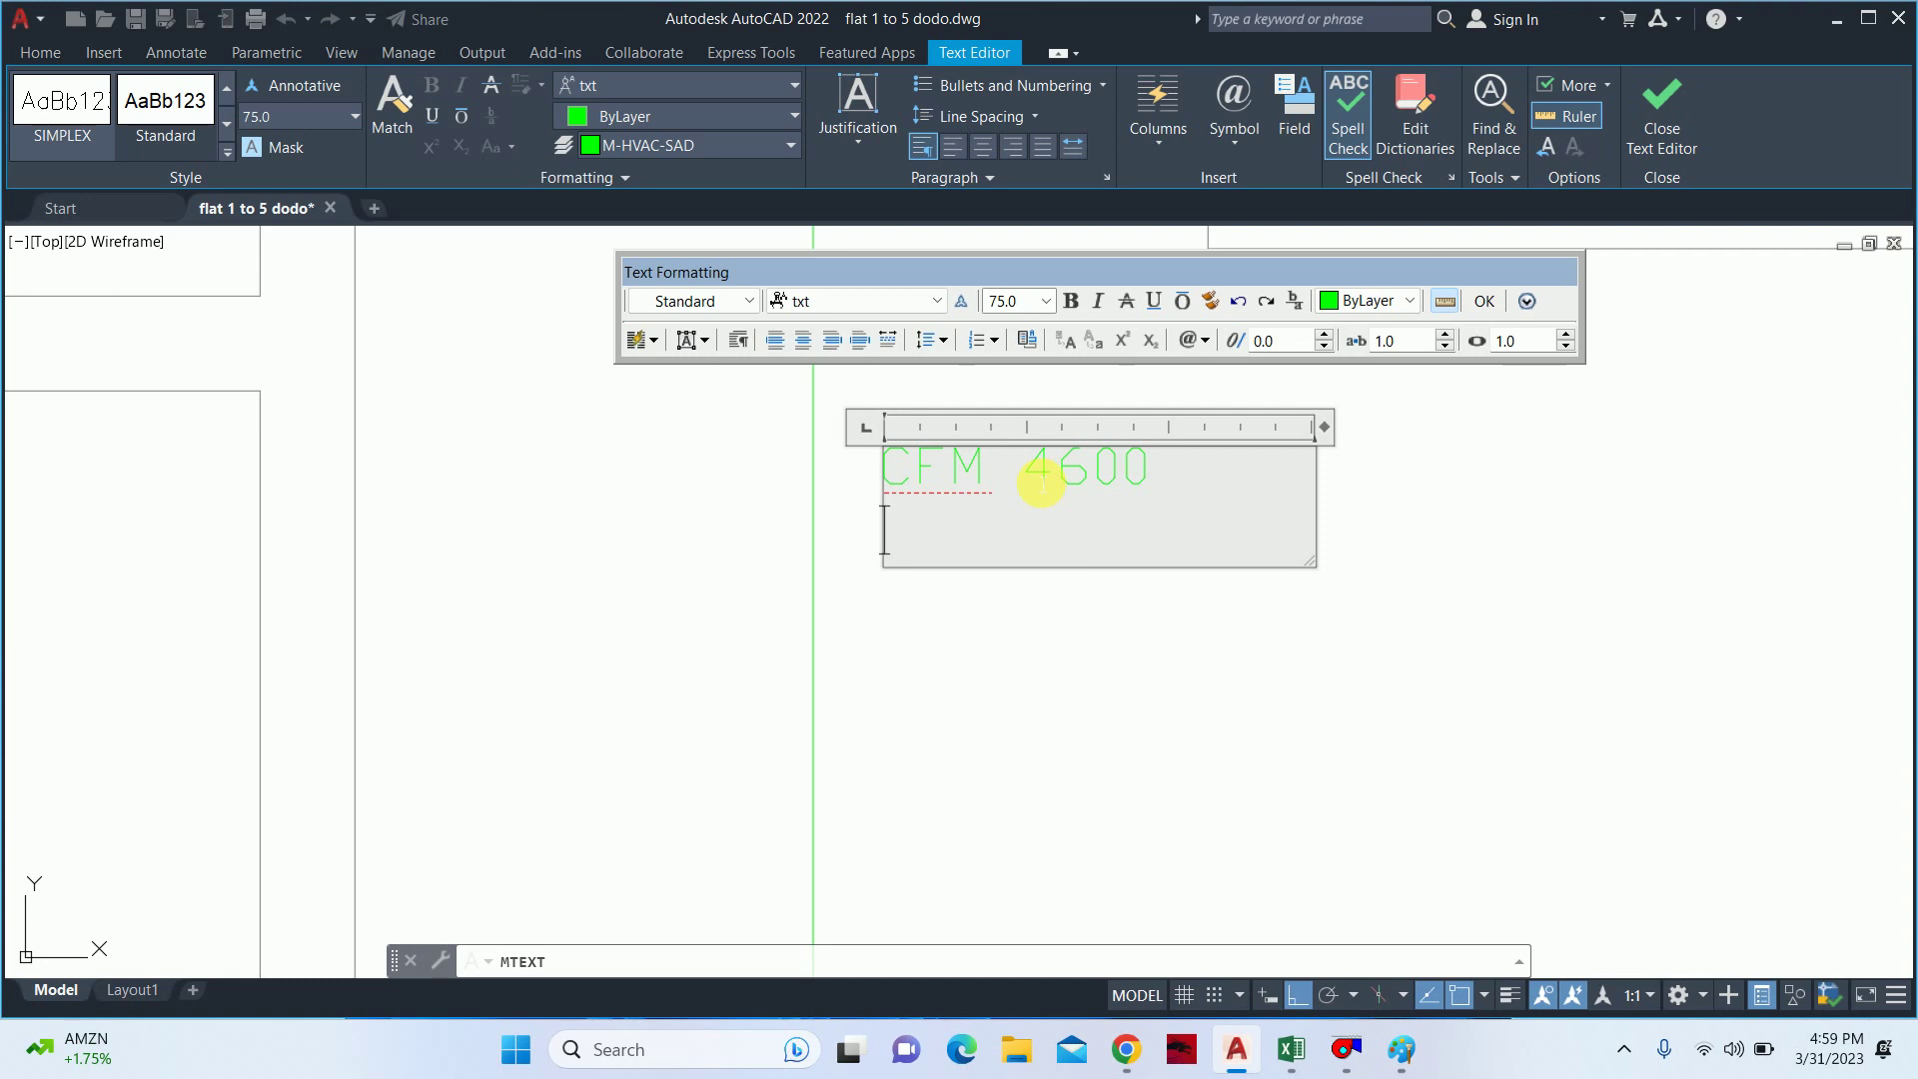
pyautogui.click(1341, 1057)
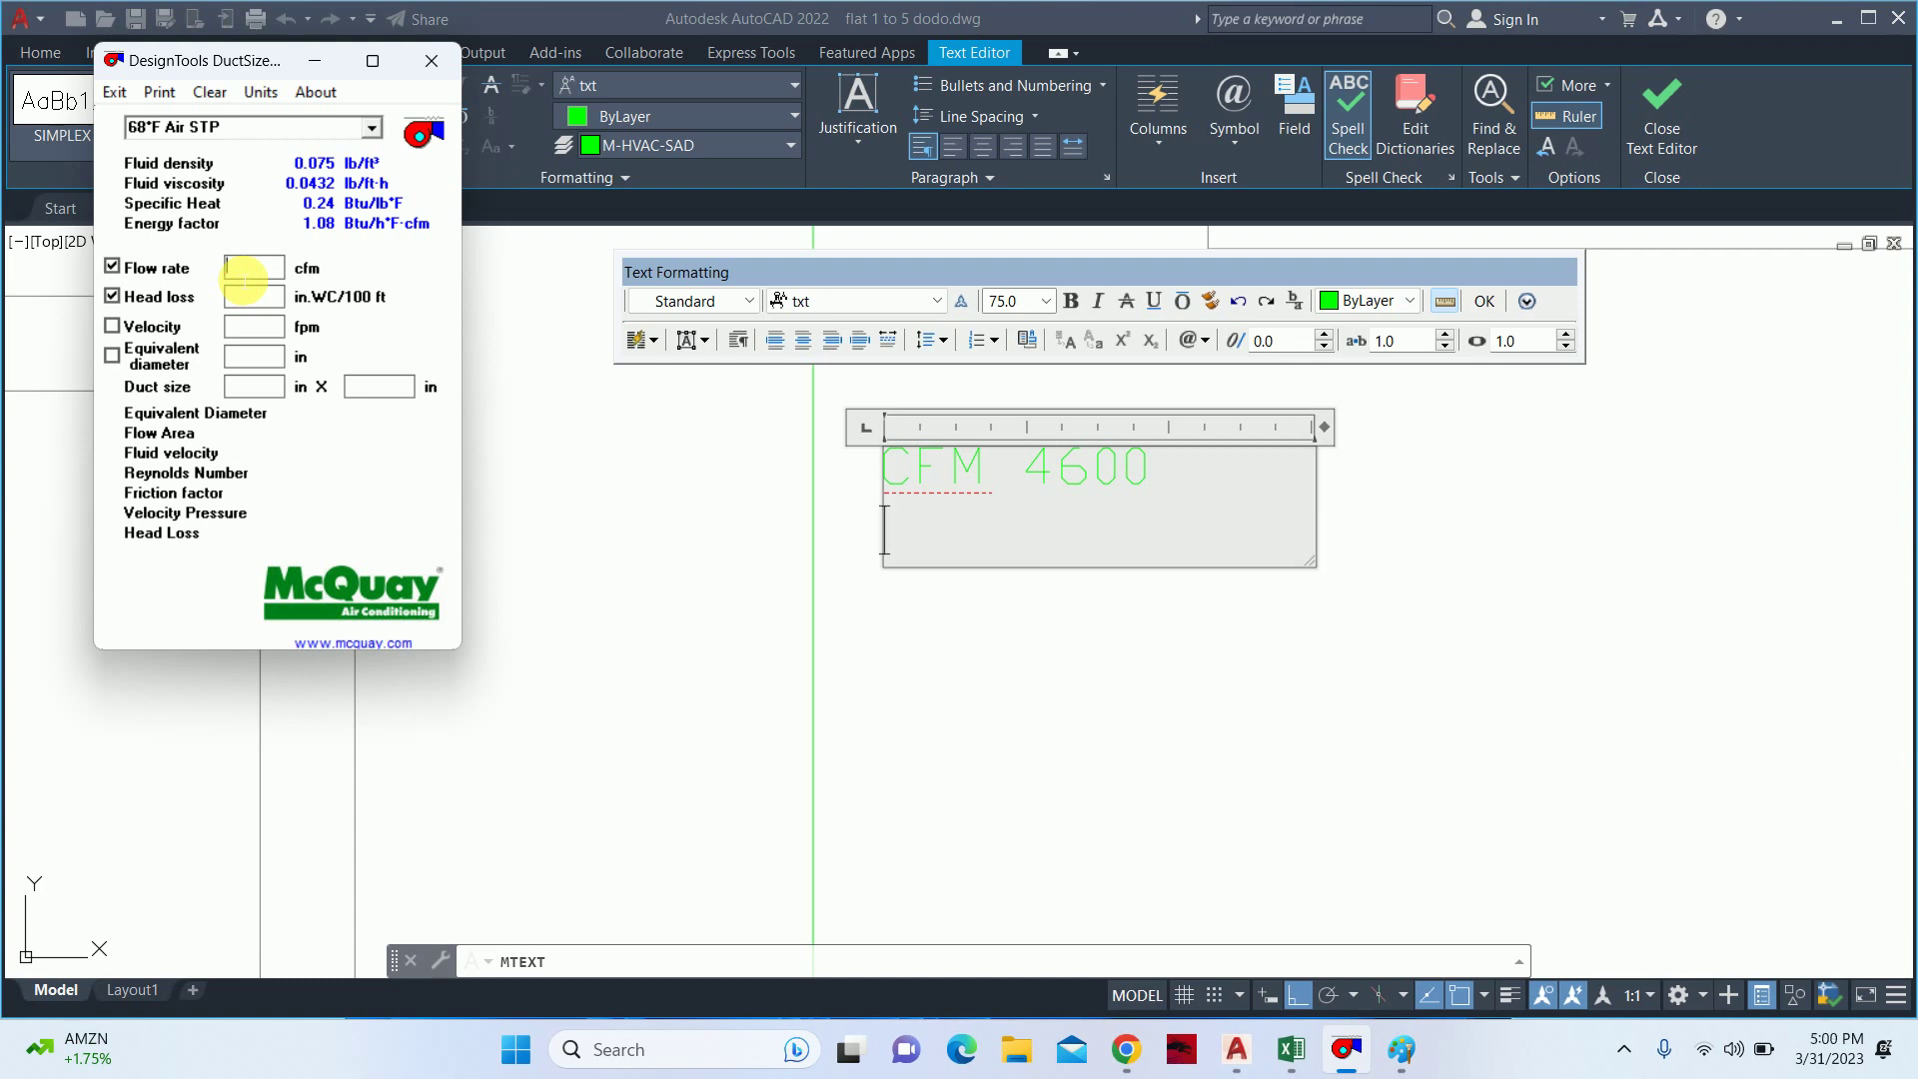
# - Choose 75°F Air at 50% RH and 1 atm, and enter the flow rate
pyautogui.click(363, 131)
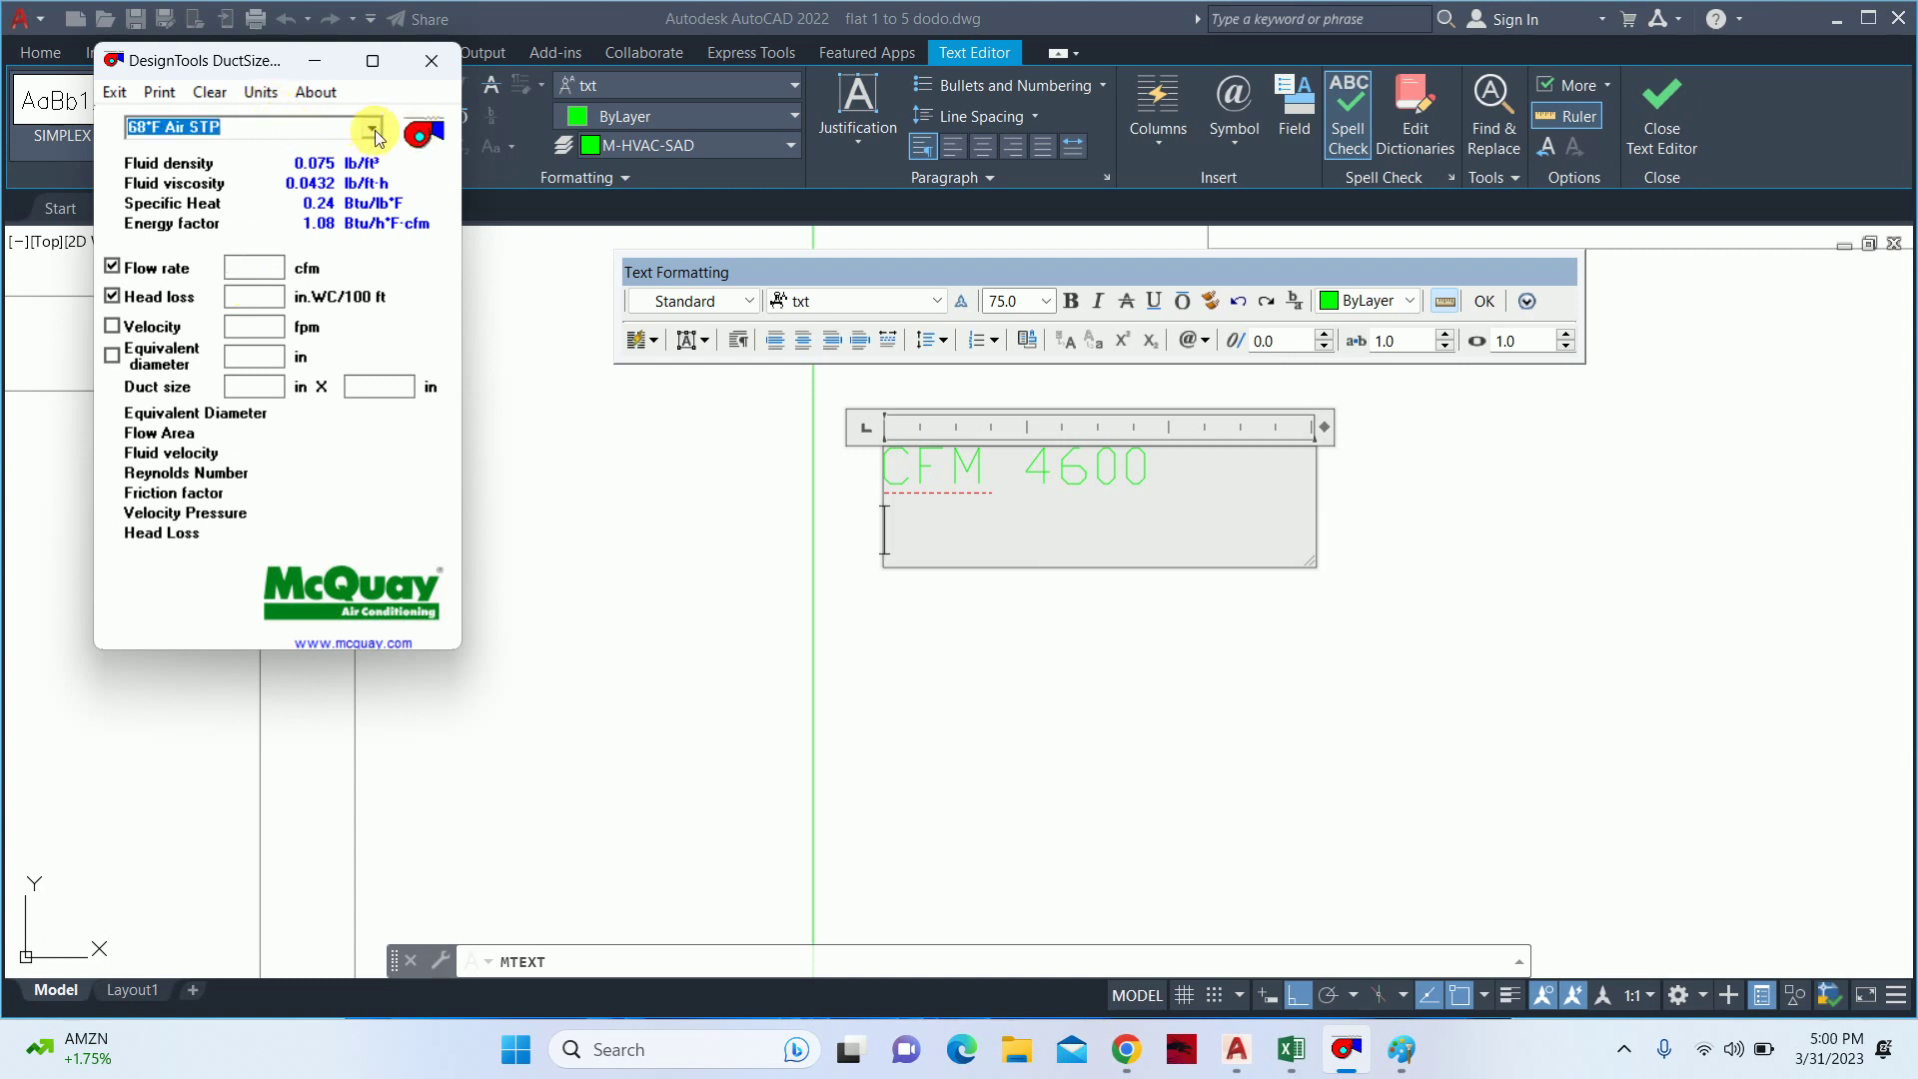
pyautogui.click(377, 132)
pyautogui.click(172, 182)
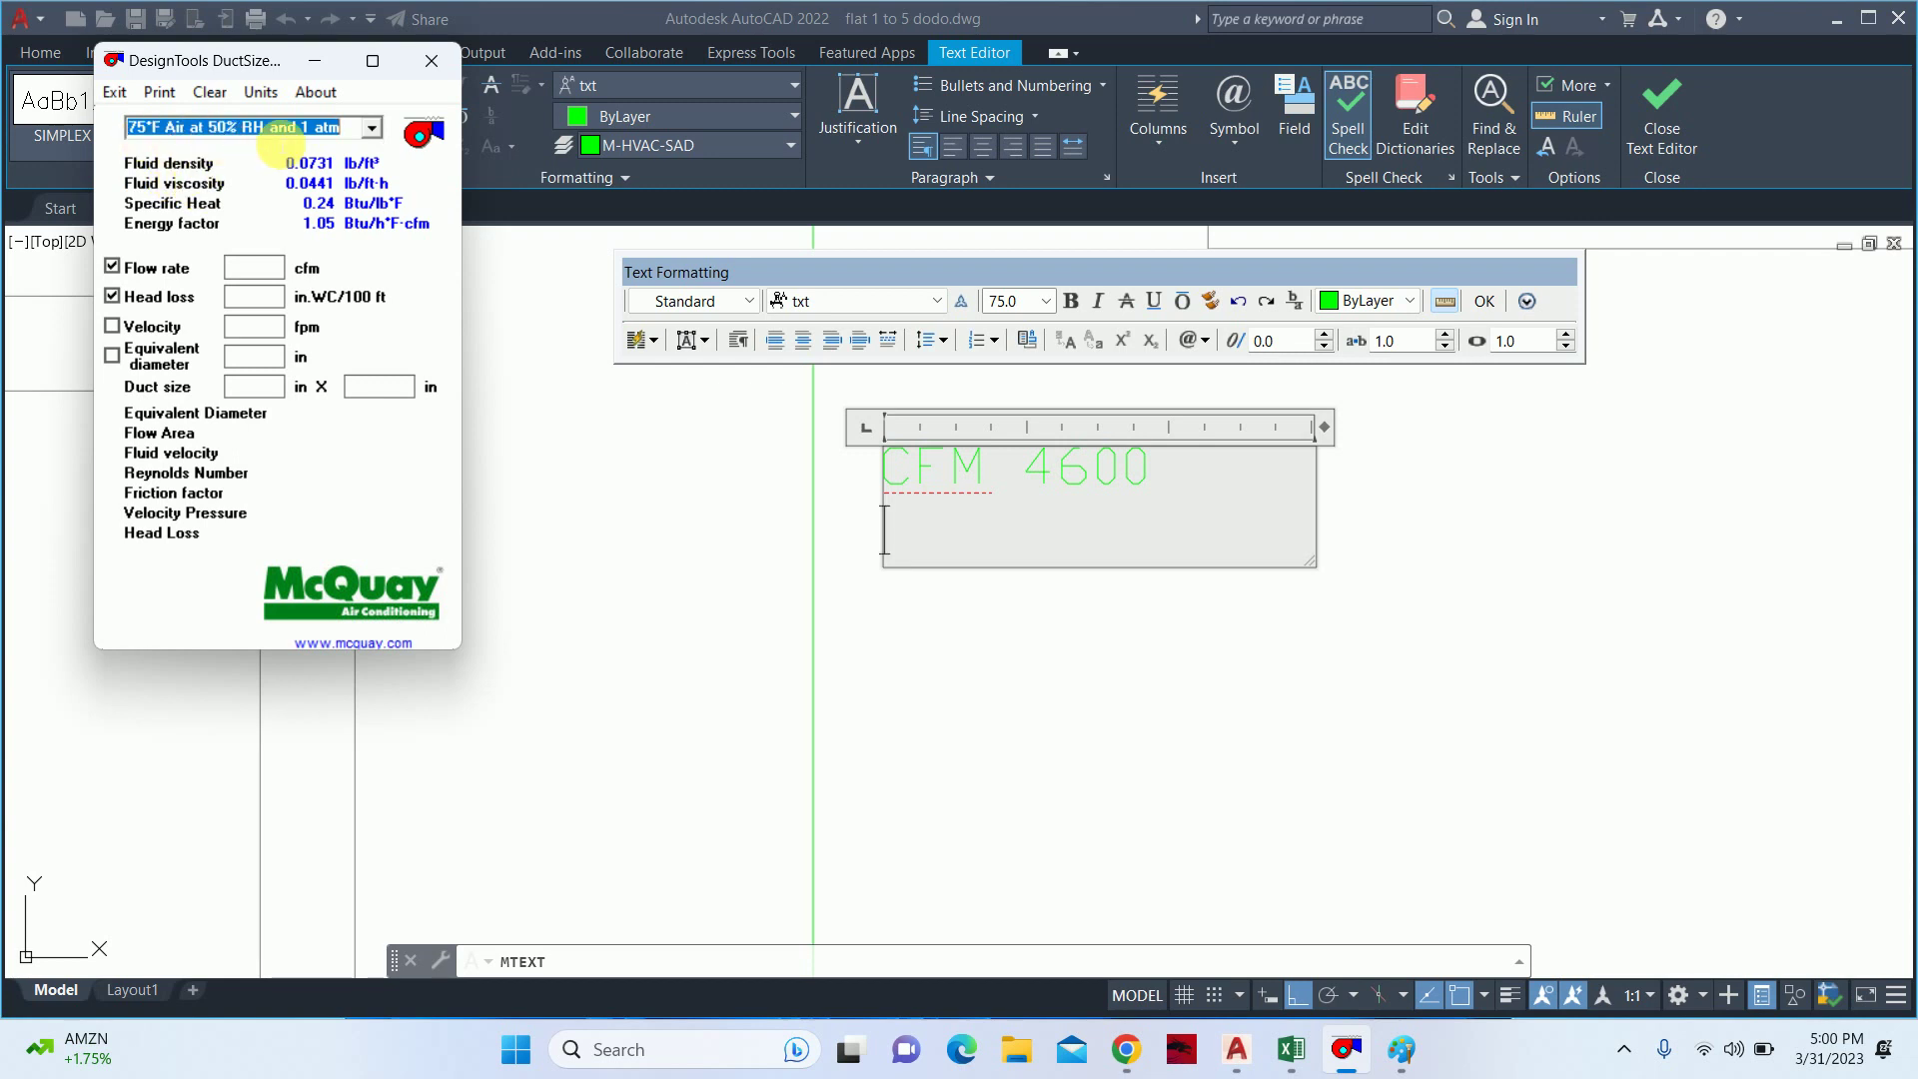
pyautogui.click(257, 274)
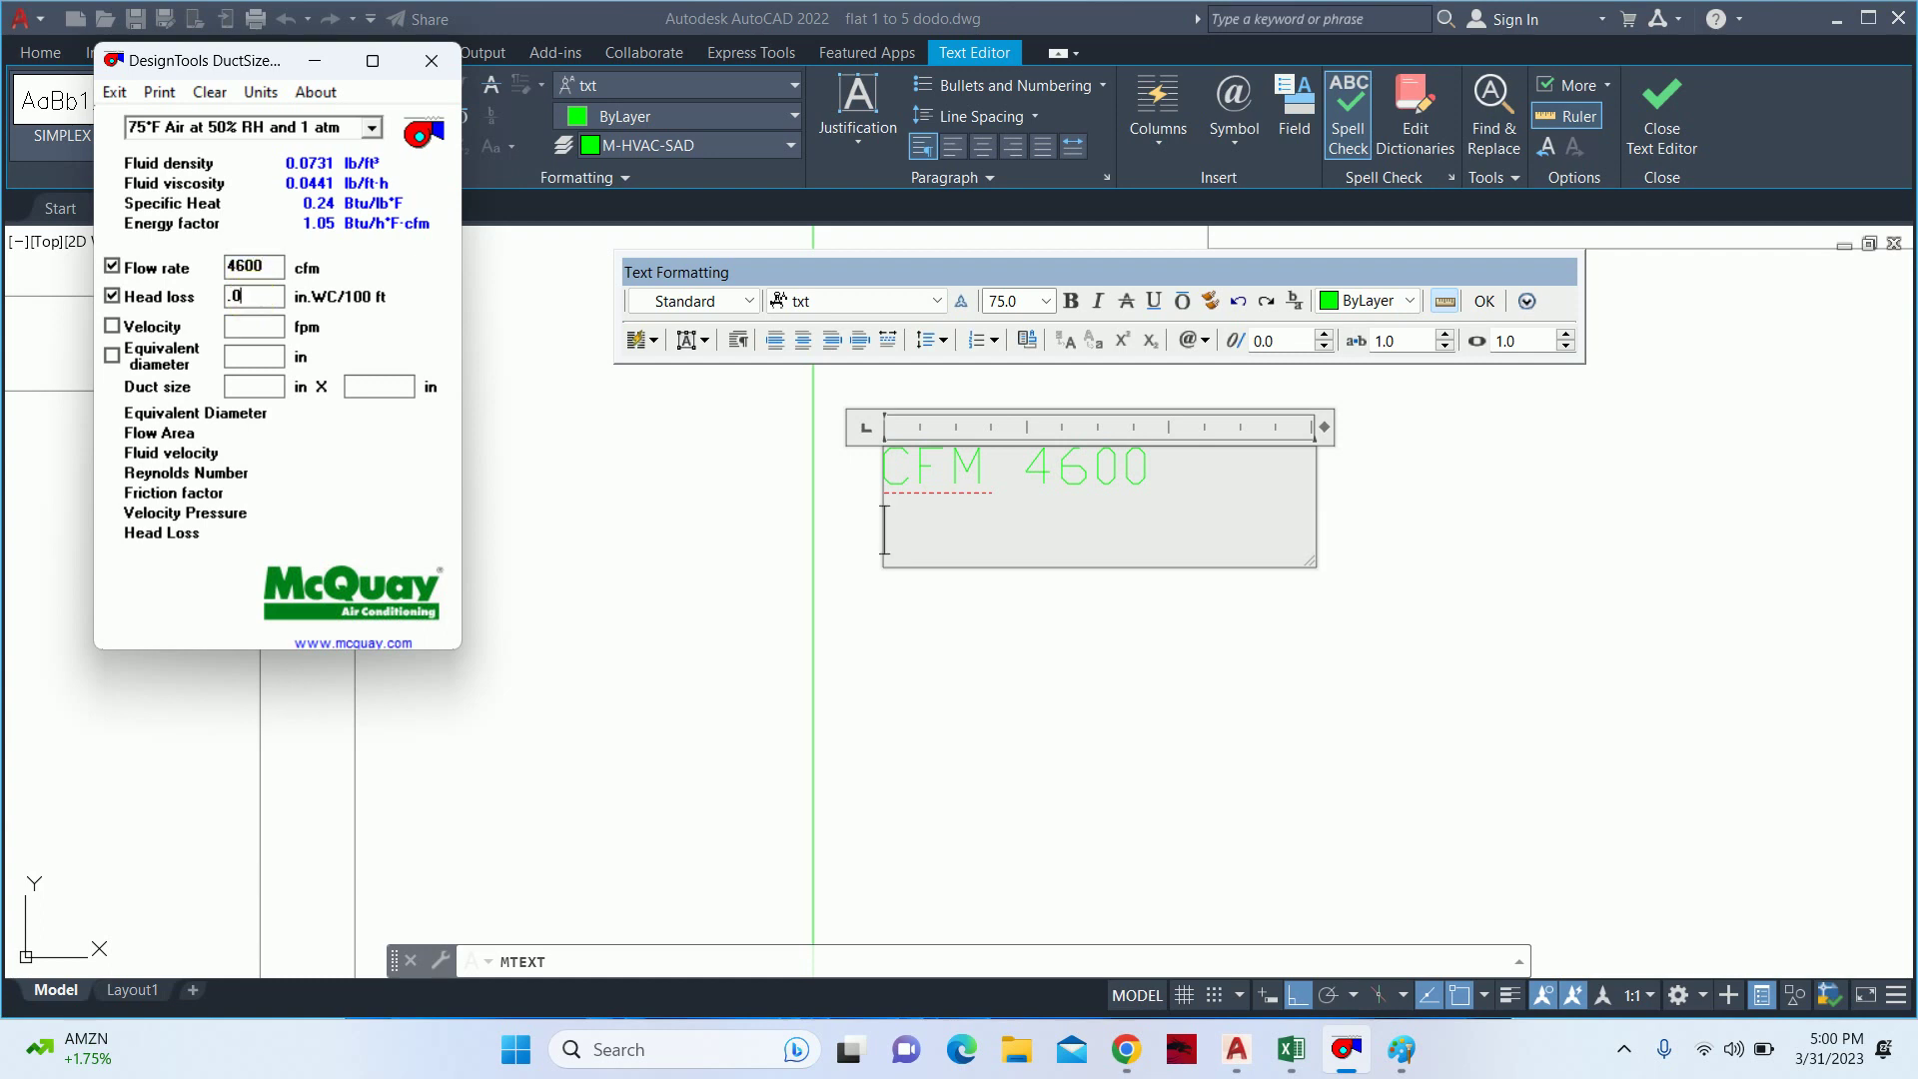
pyautogui.write('8')
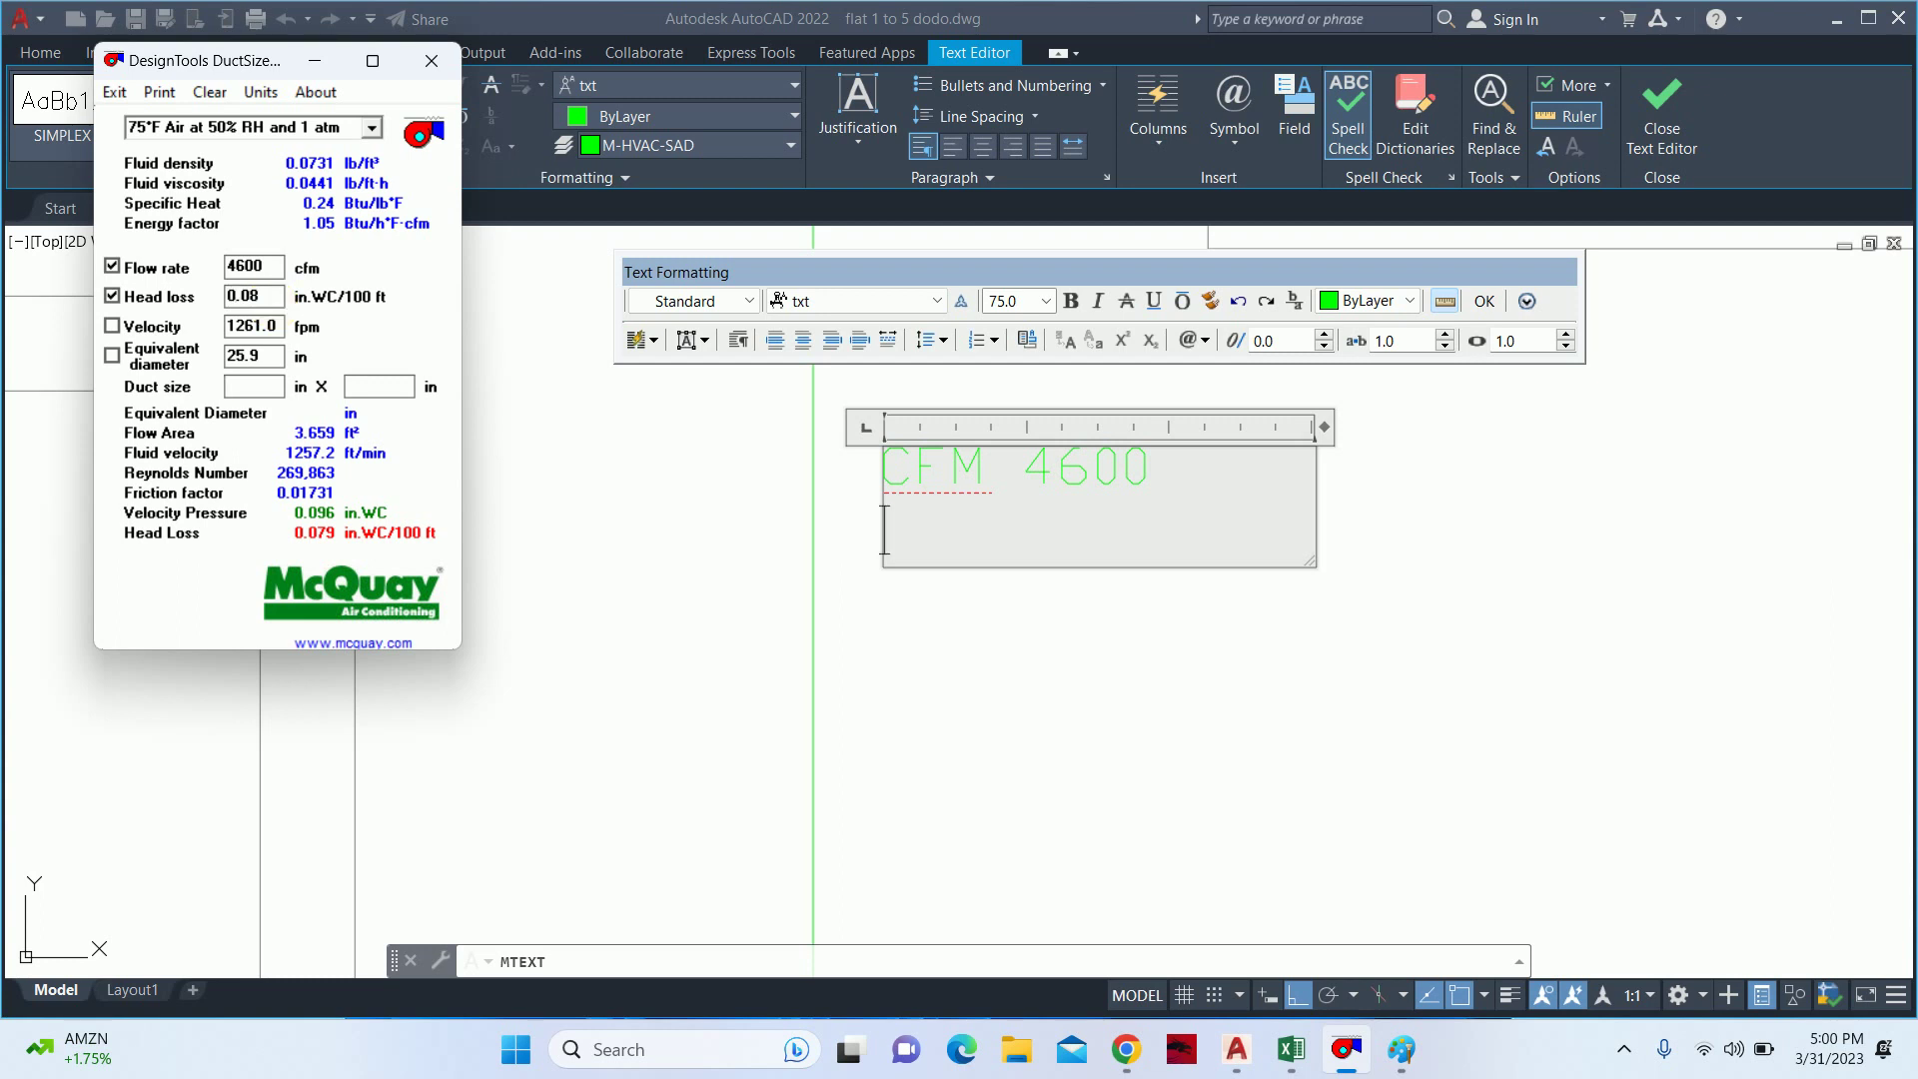
# - Try duct widths 16, 24 and 20 to settle on 20 × 28 in, then close DuctSizer
pyautogui.click(282, 387)
pyautogui.write('1')
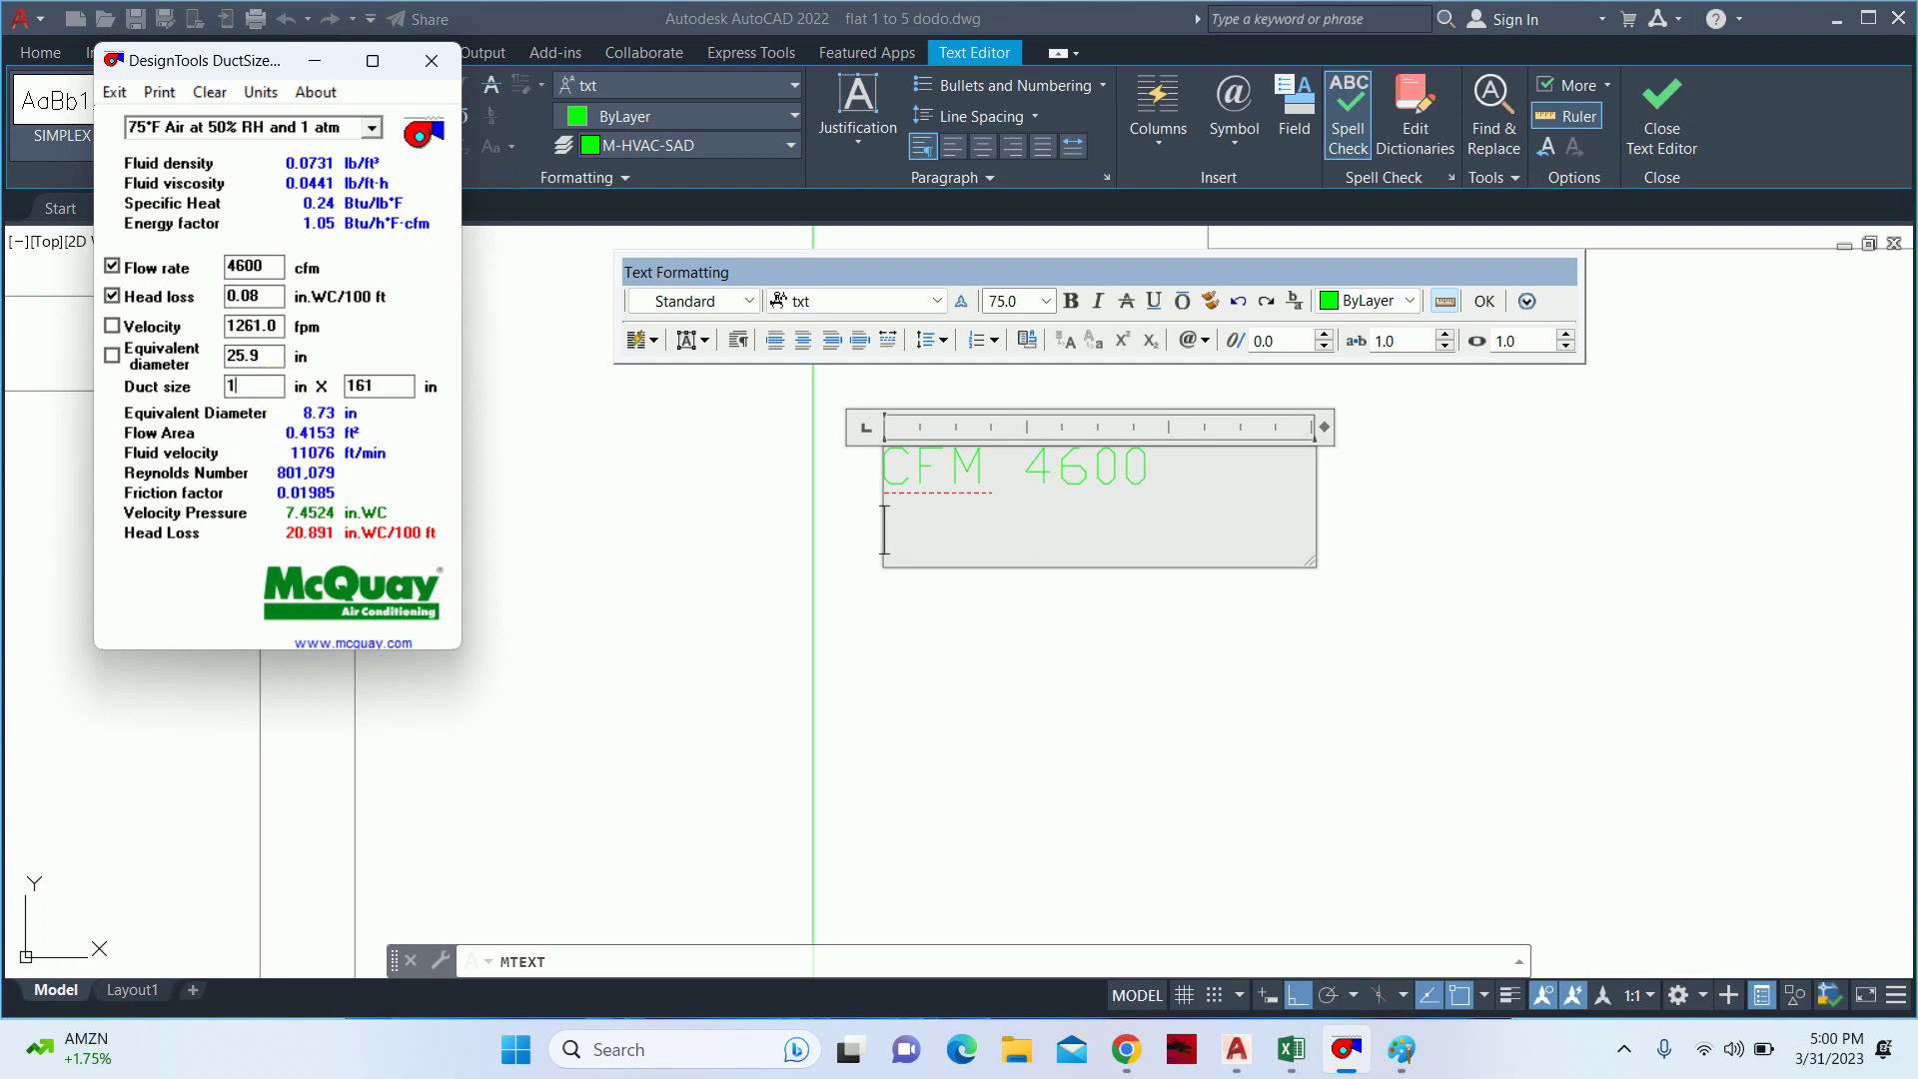
pyautogui.write('6')
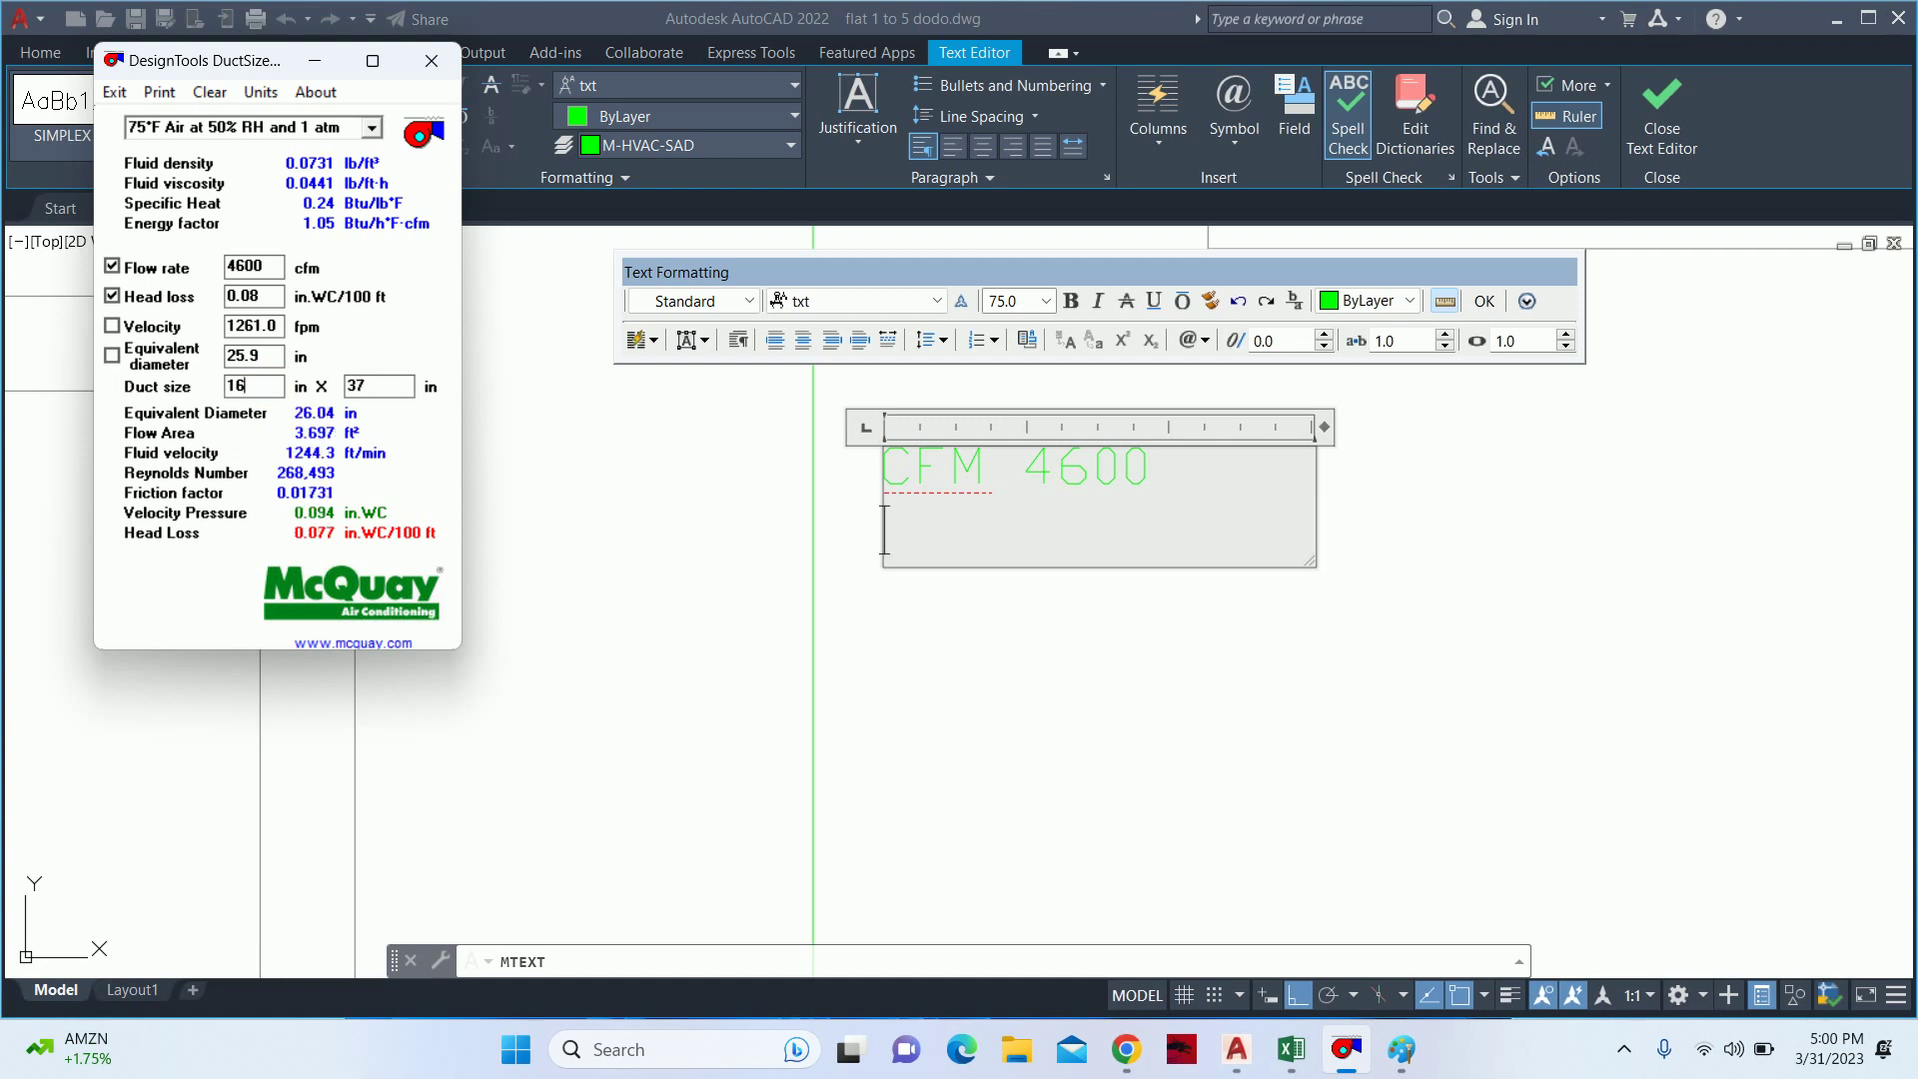
pyautogui.press('BackSpace')
pyautogui.press('BackSpace')
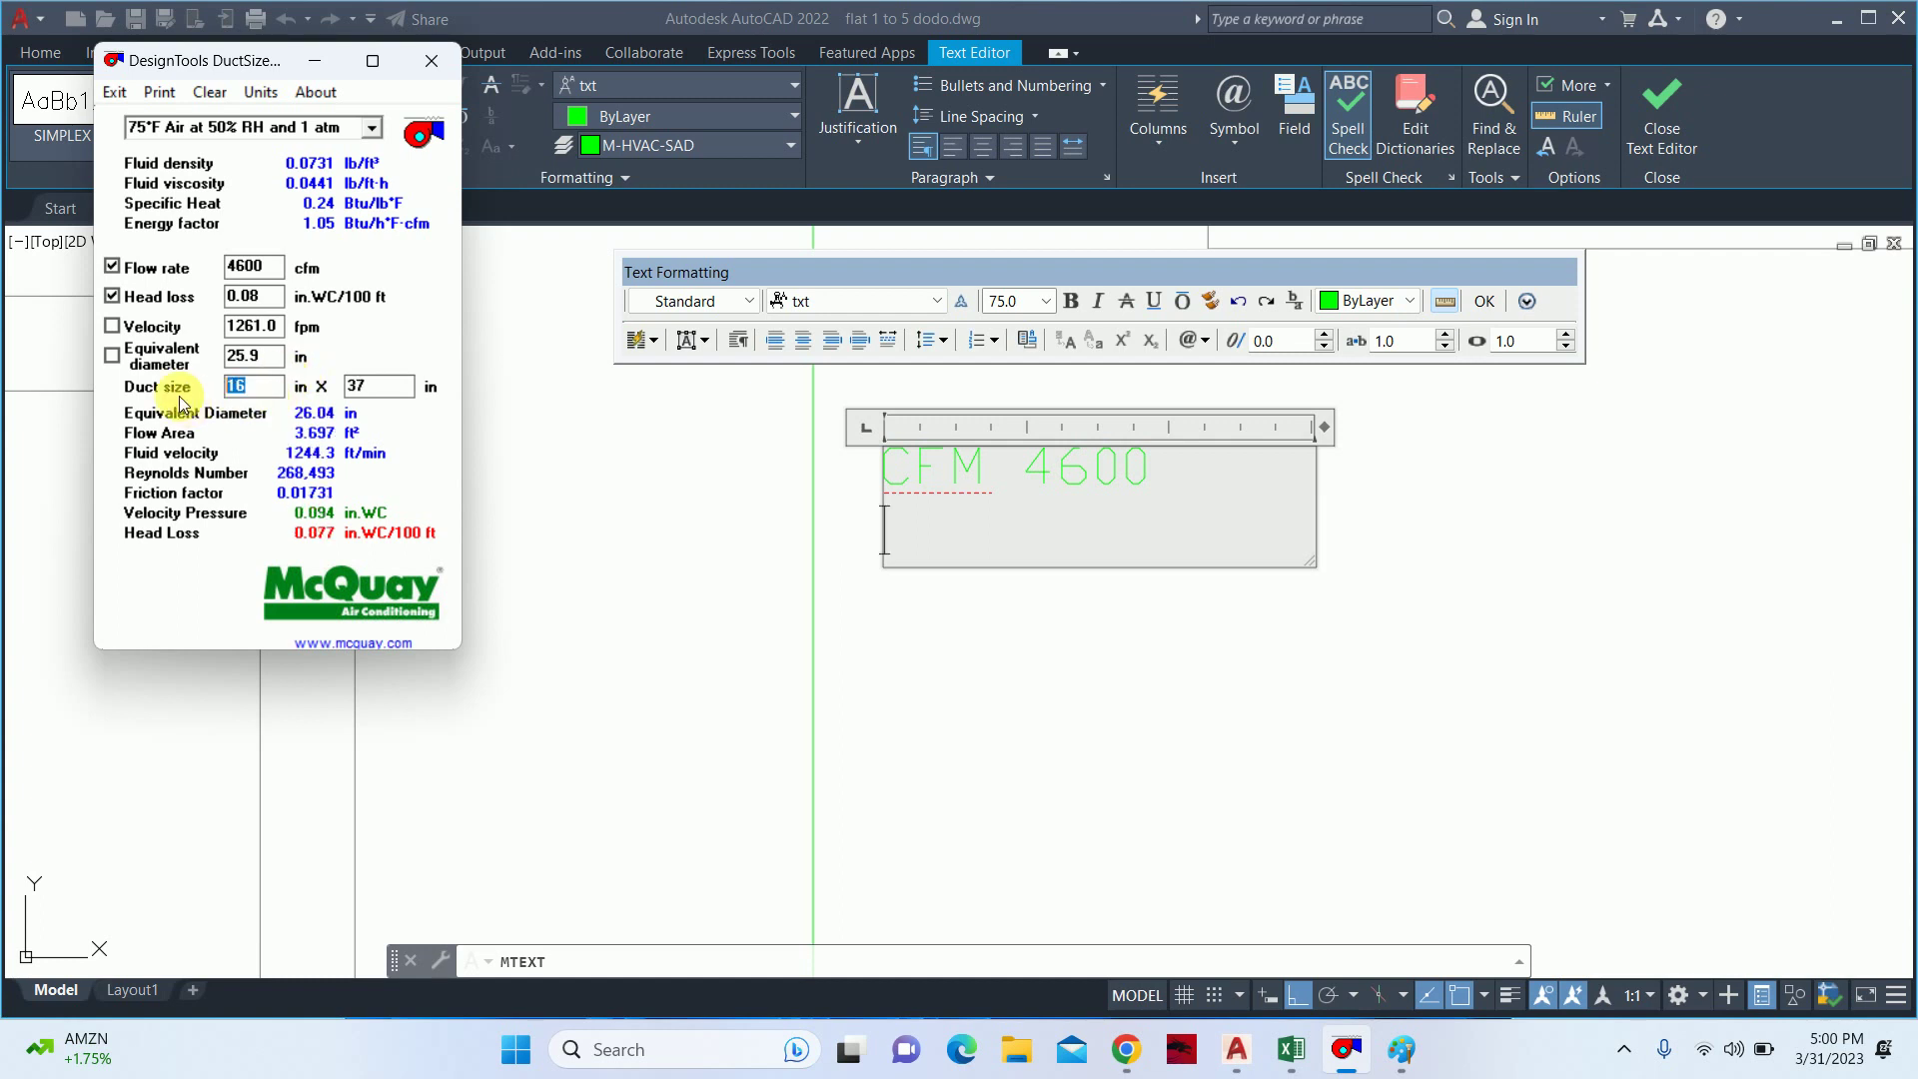
pyautogui.write('24')
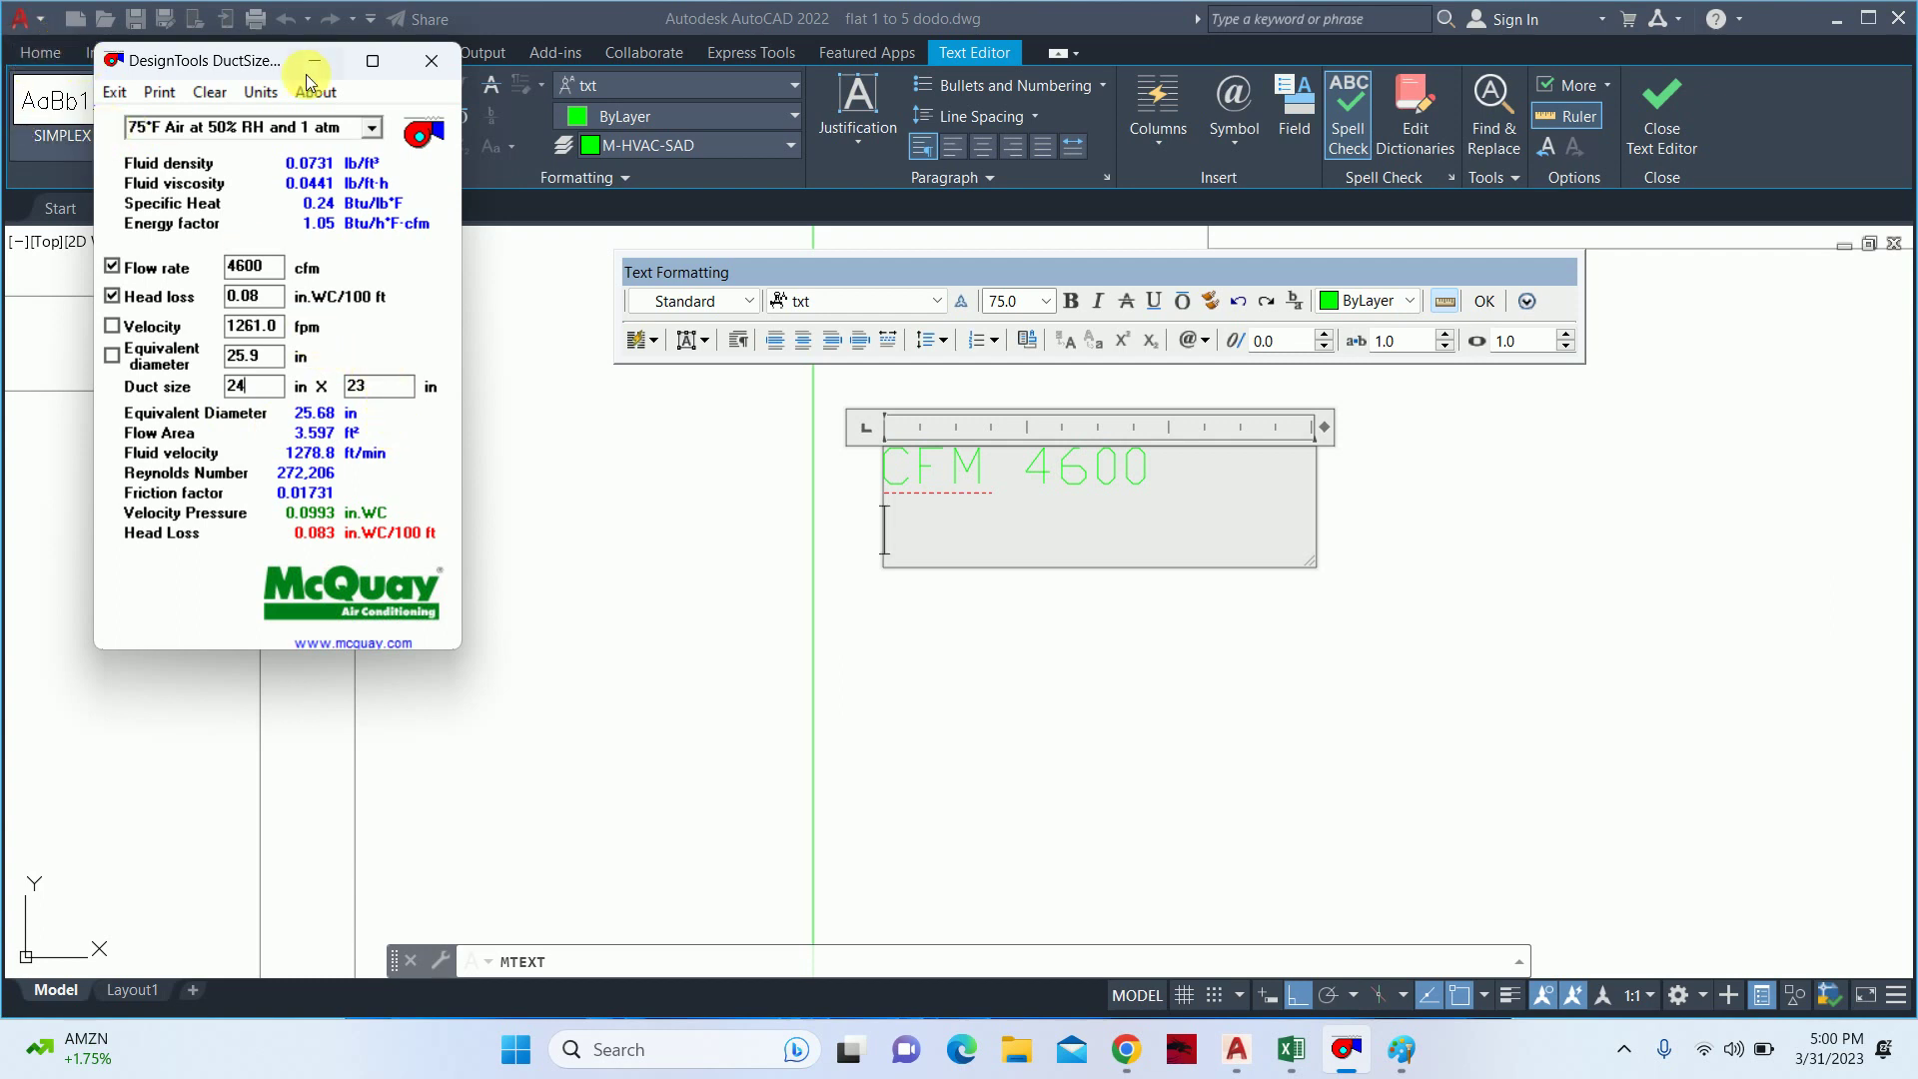
pyautogui.doubleClick(233, 386)
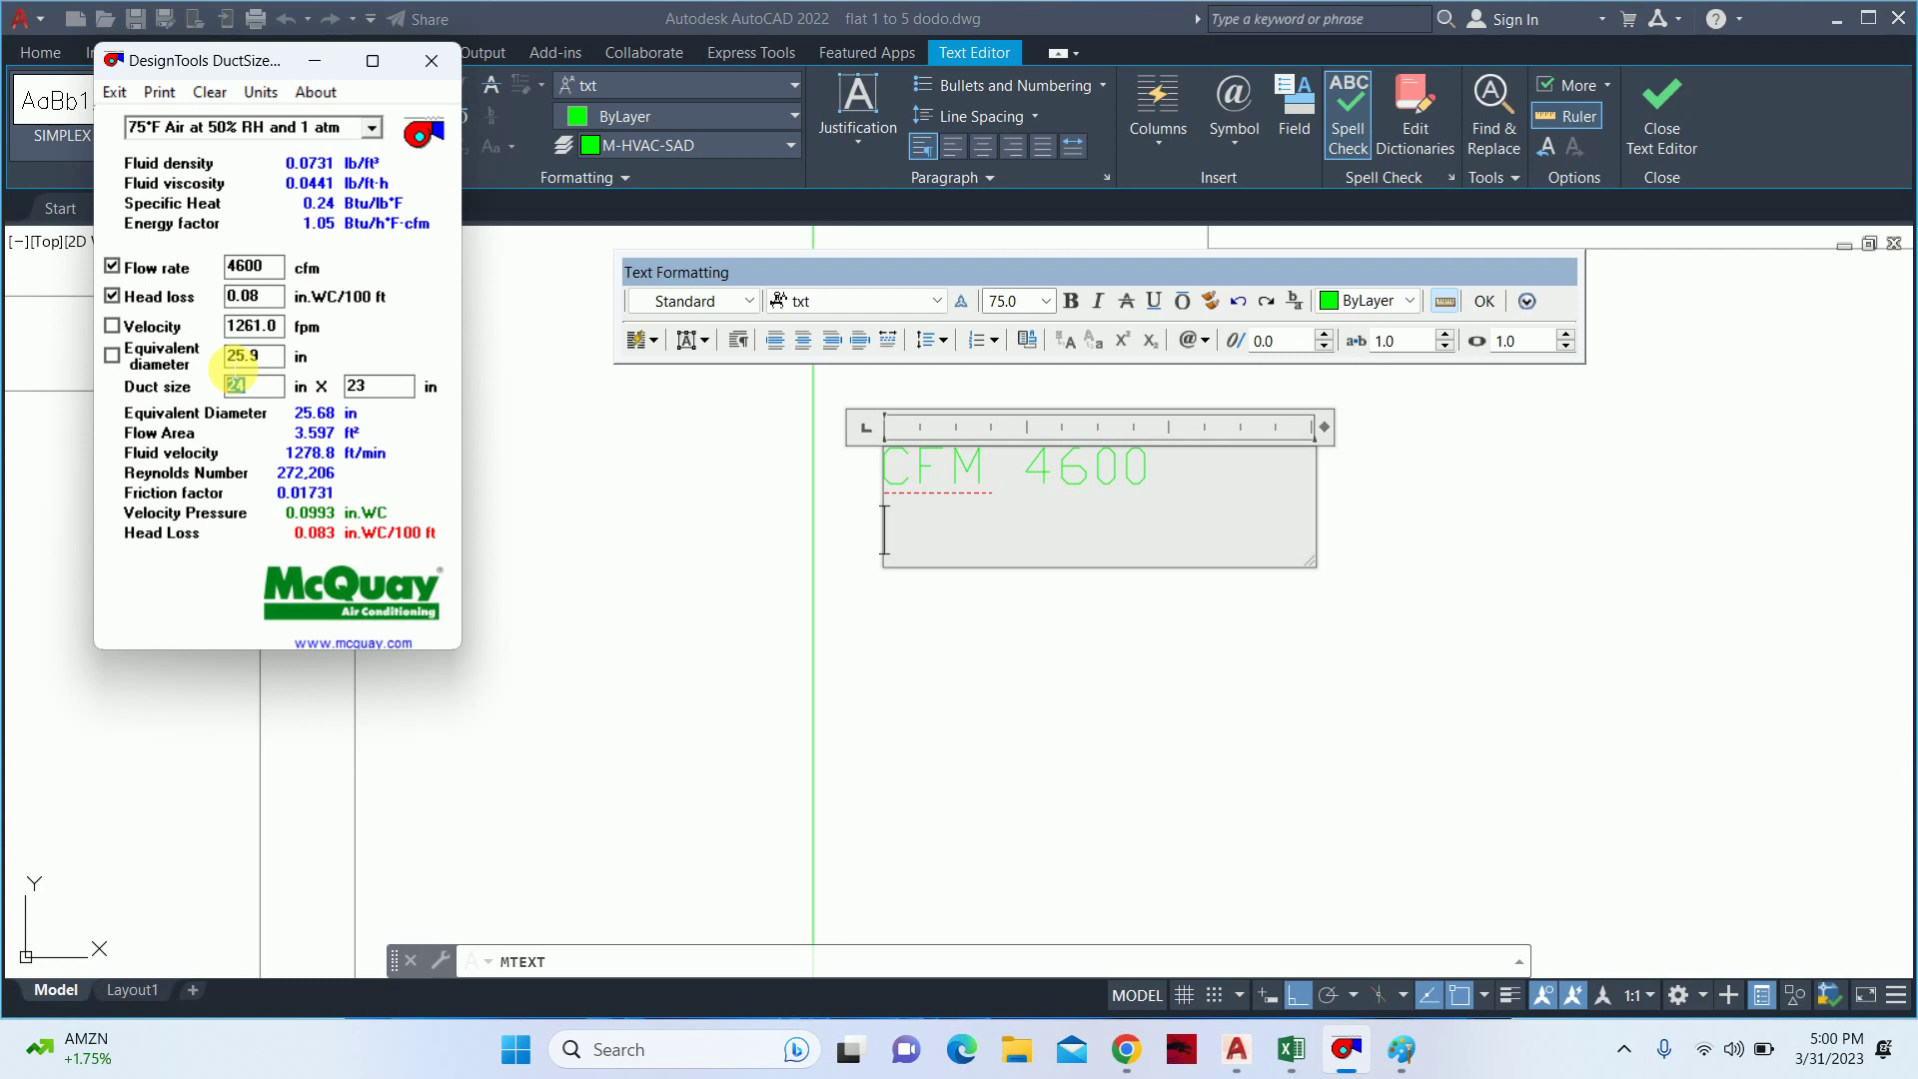
pyautogui.write('20')
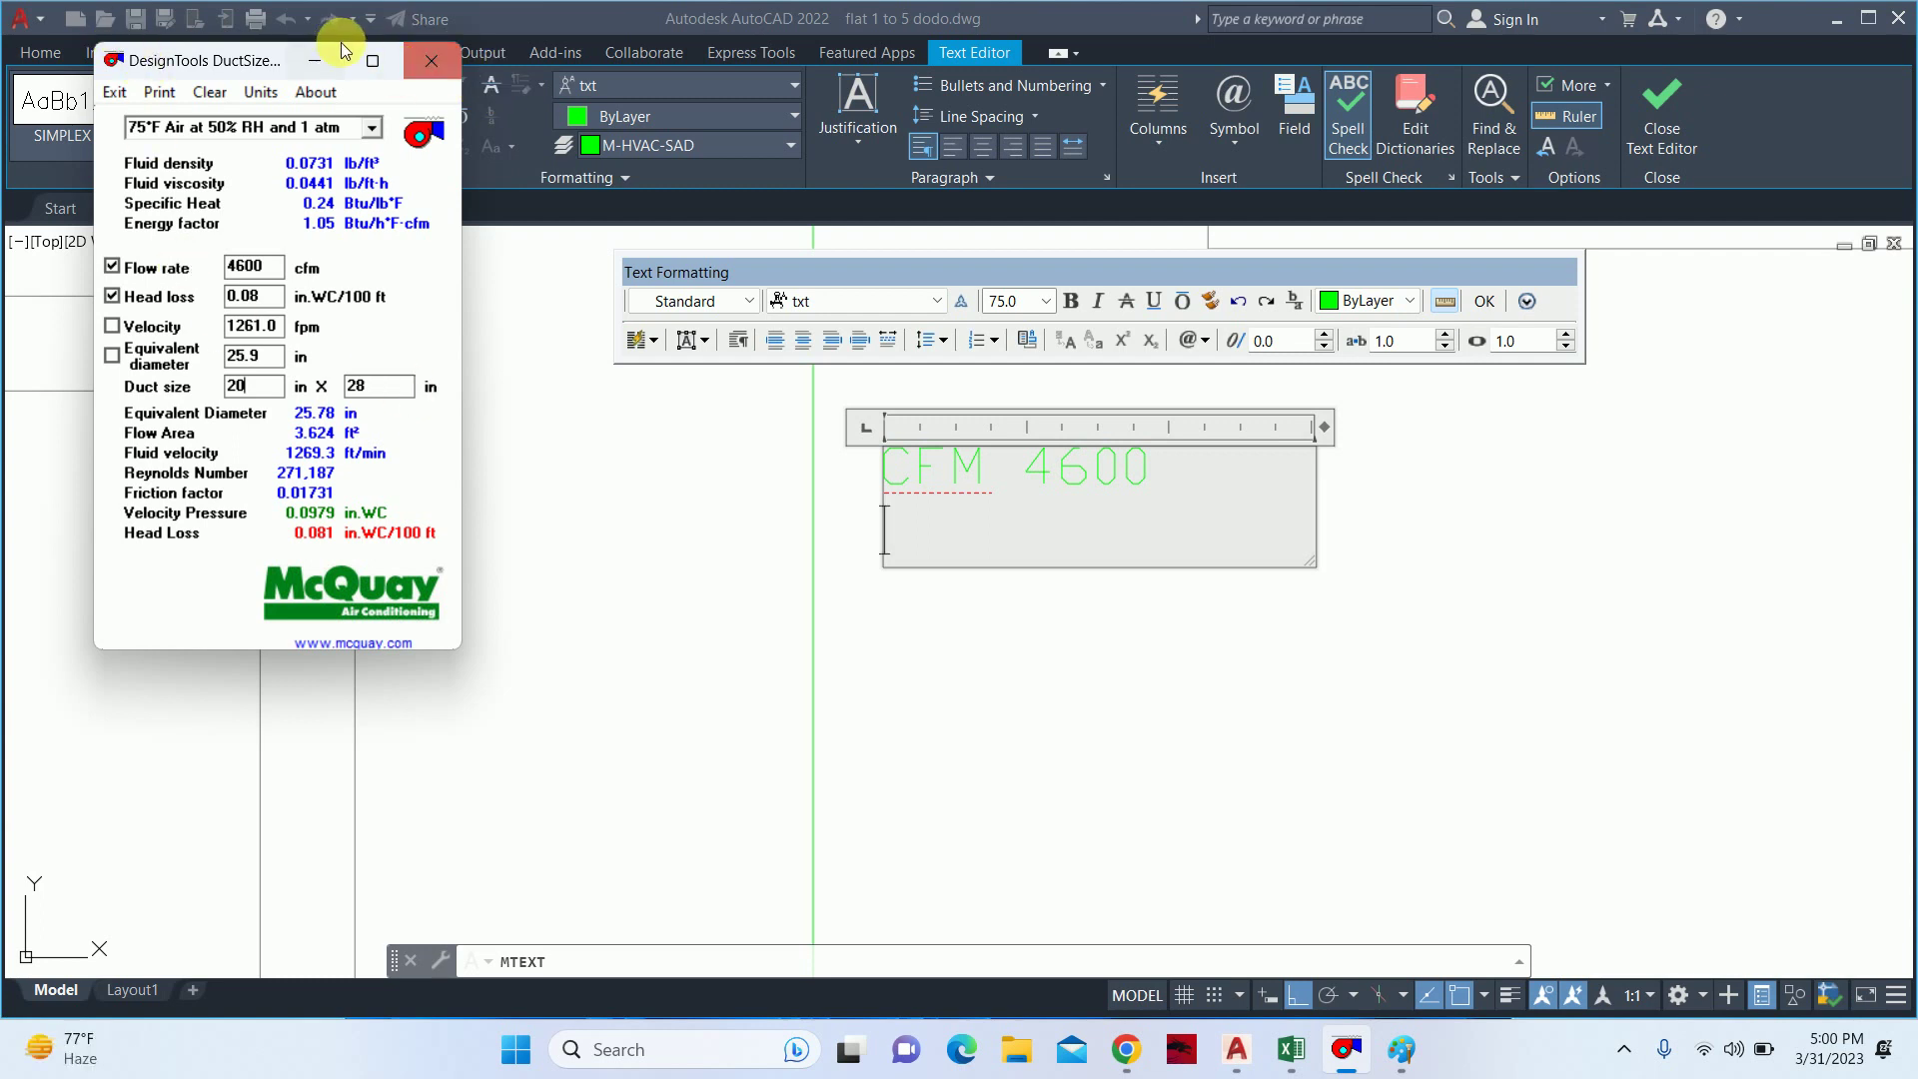
pyautogui.click(431, 64)
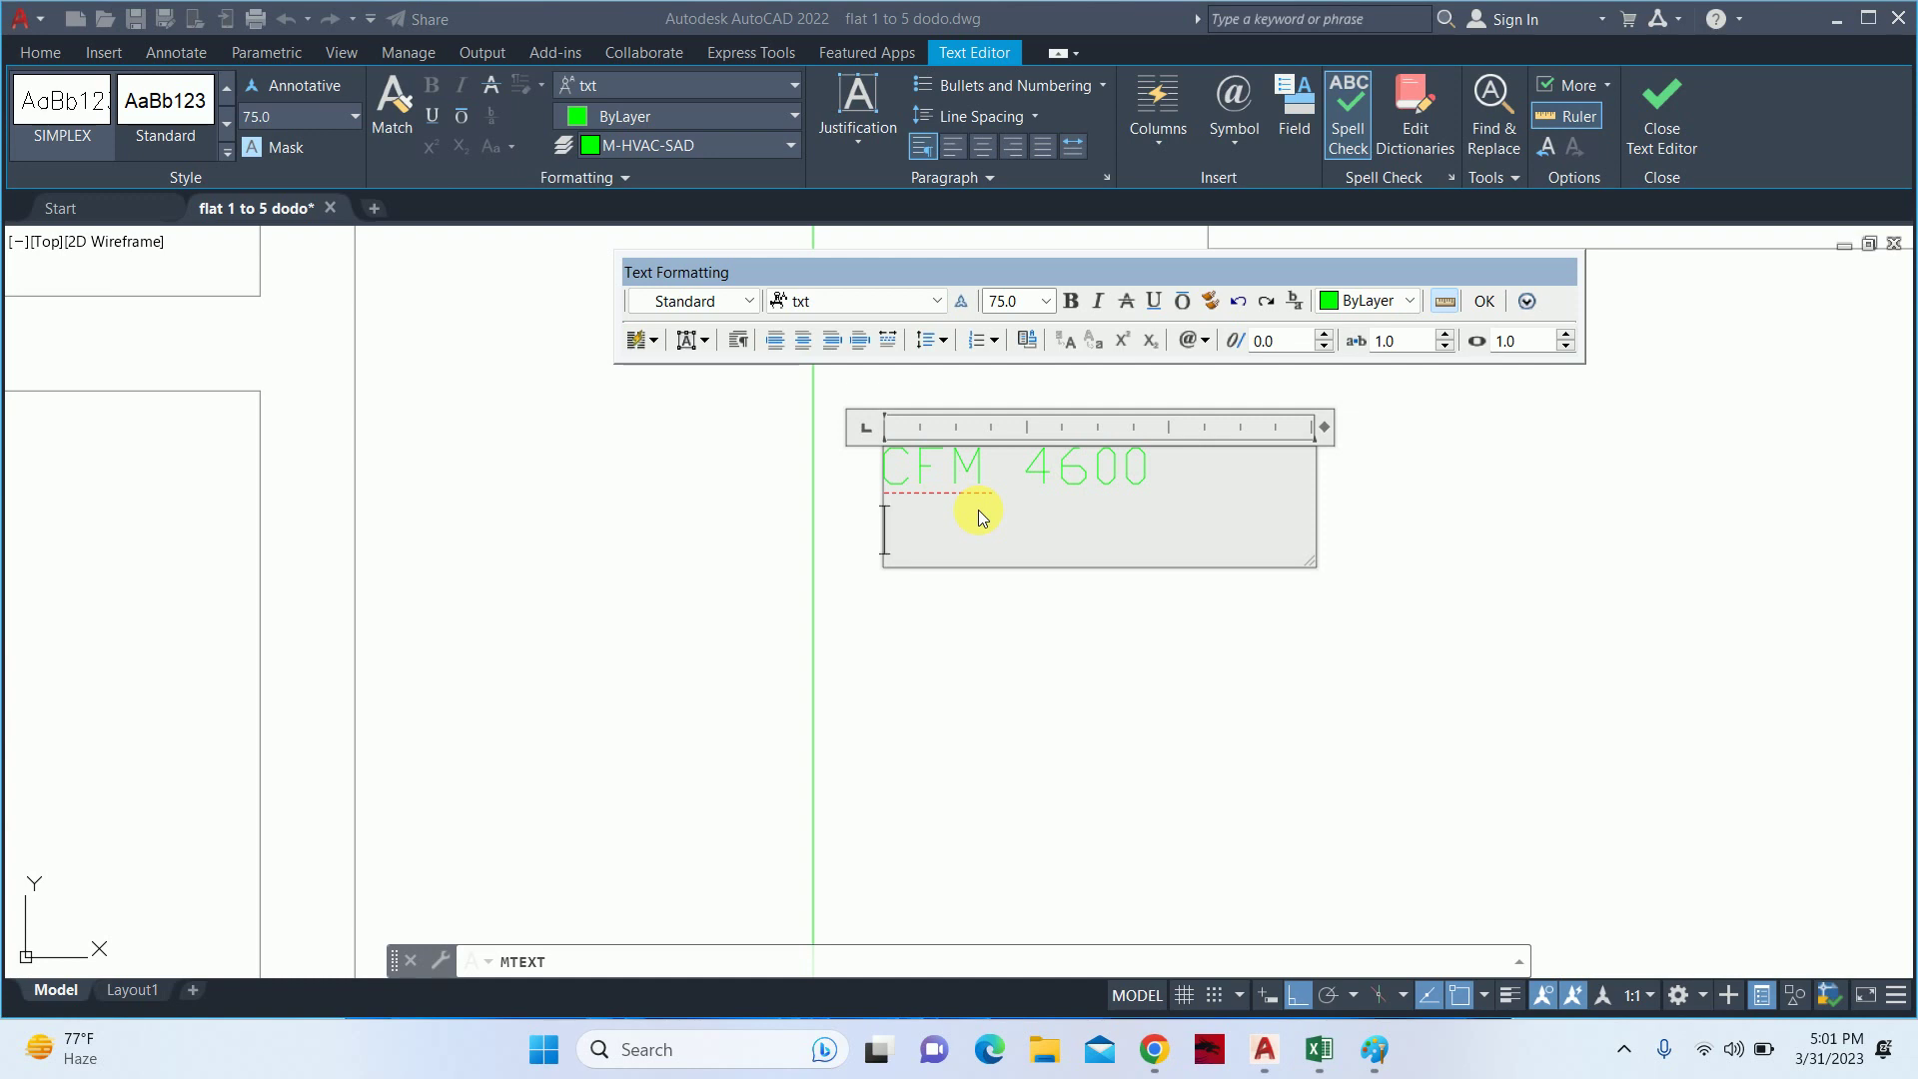
# - Launch Calculator via Run and compute 28 × 25 = 700
pyautogui.press('super')
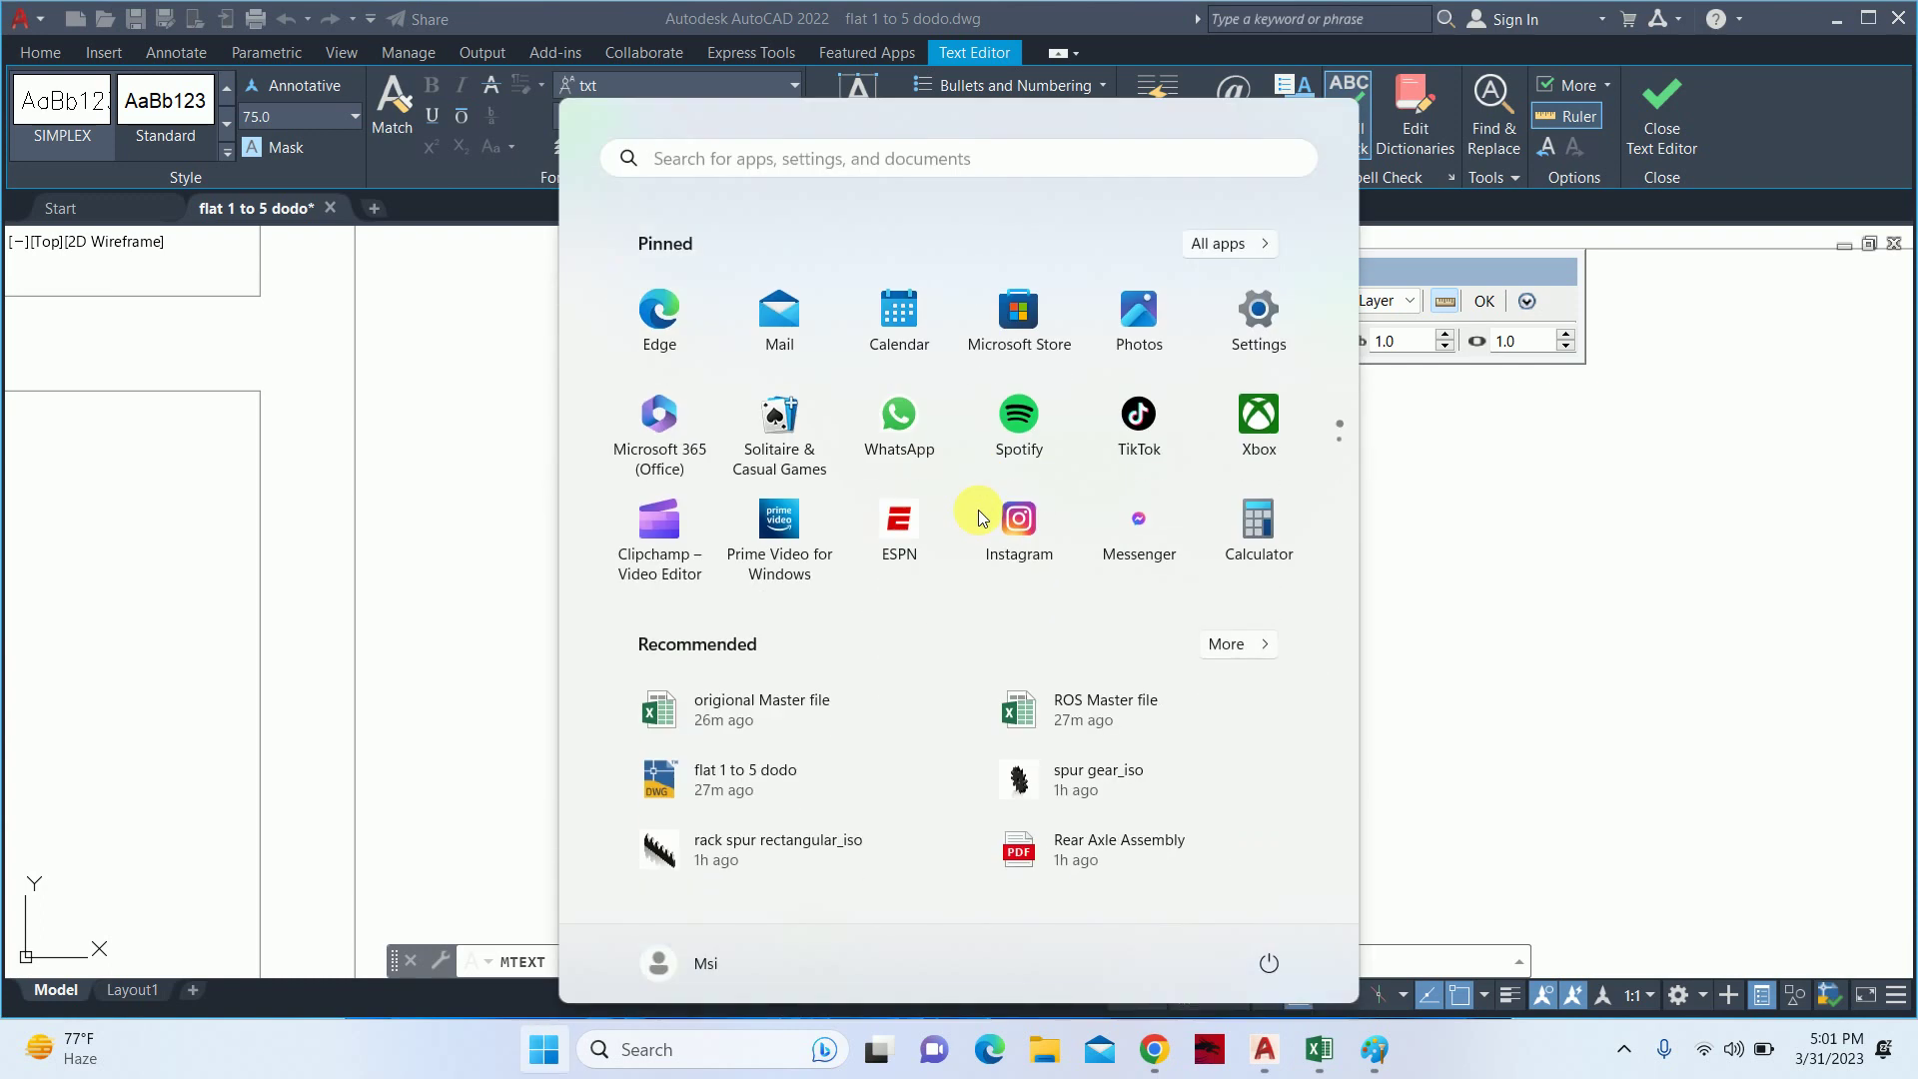
pyautogui.press('super+r')
pyautogui.write('ca')
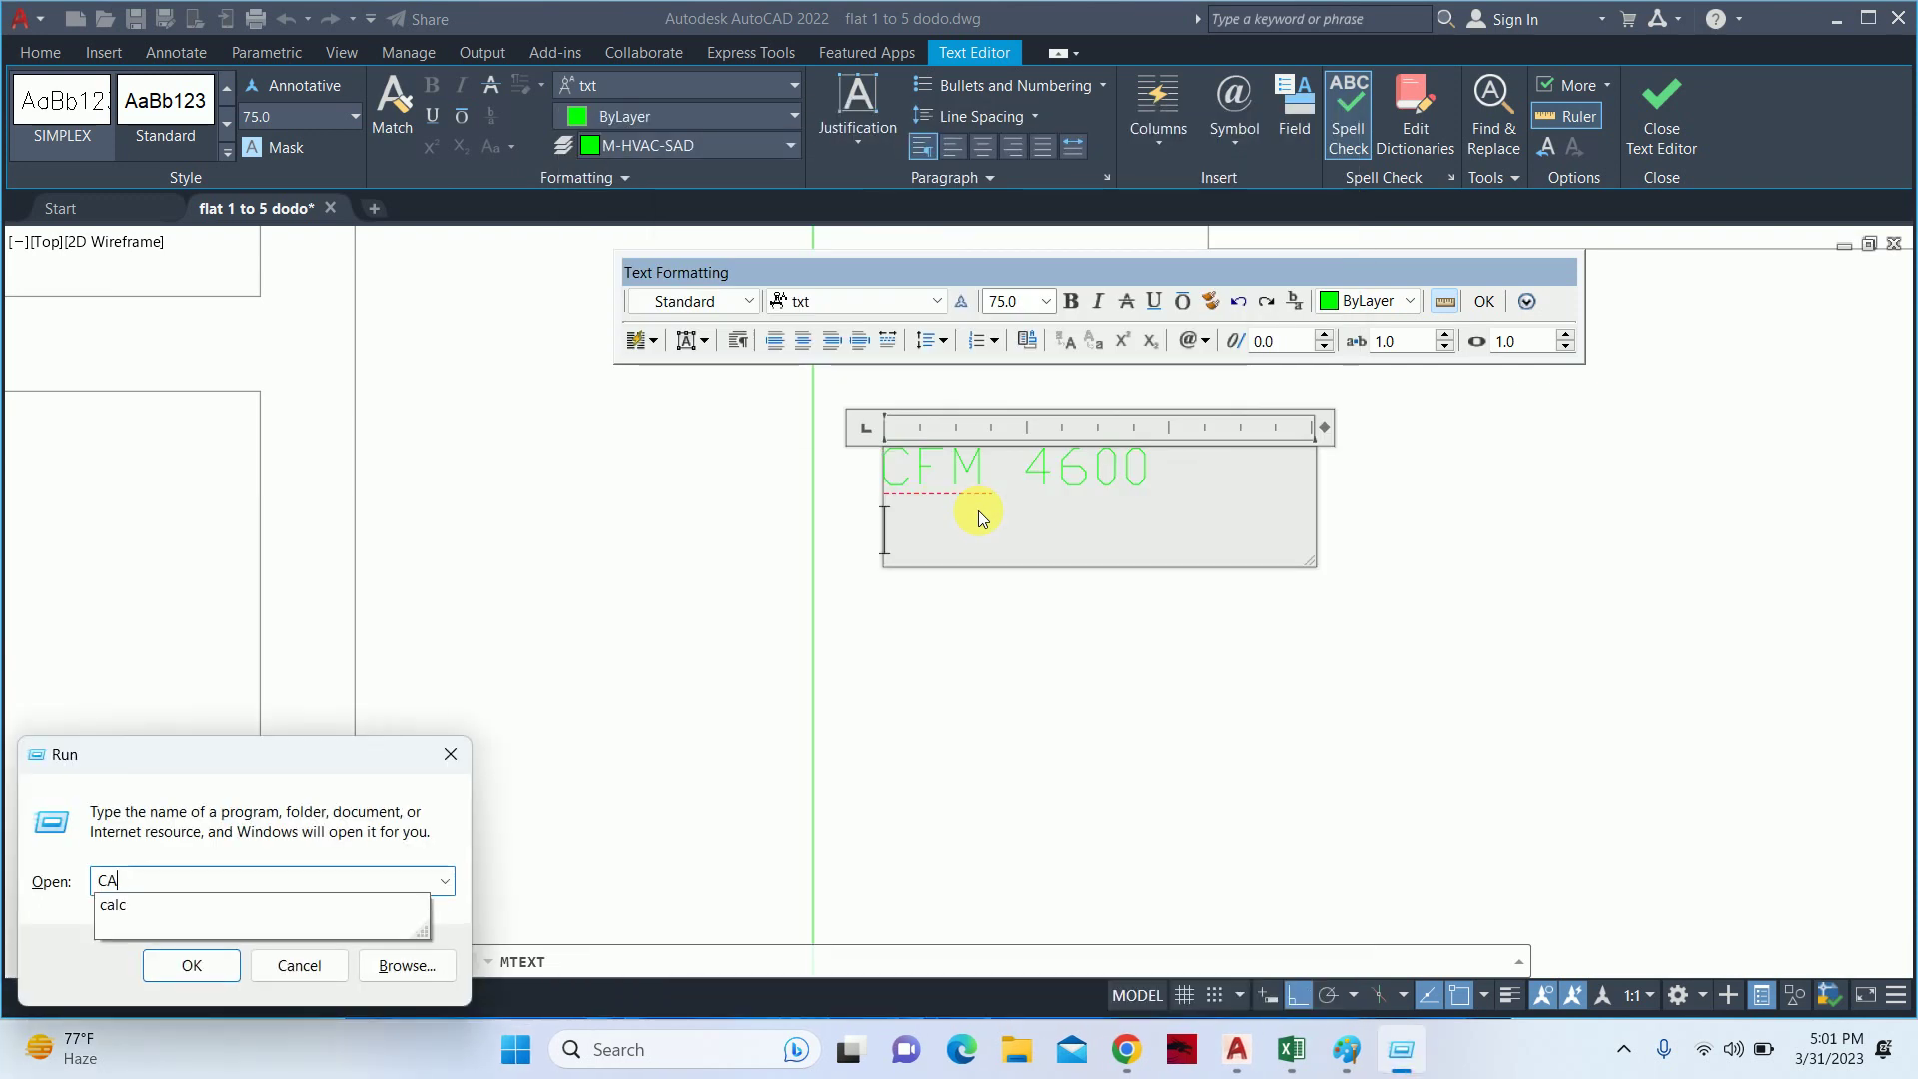
pyautogui.write('lc')
pyautogui.press('Return')
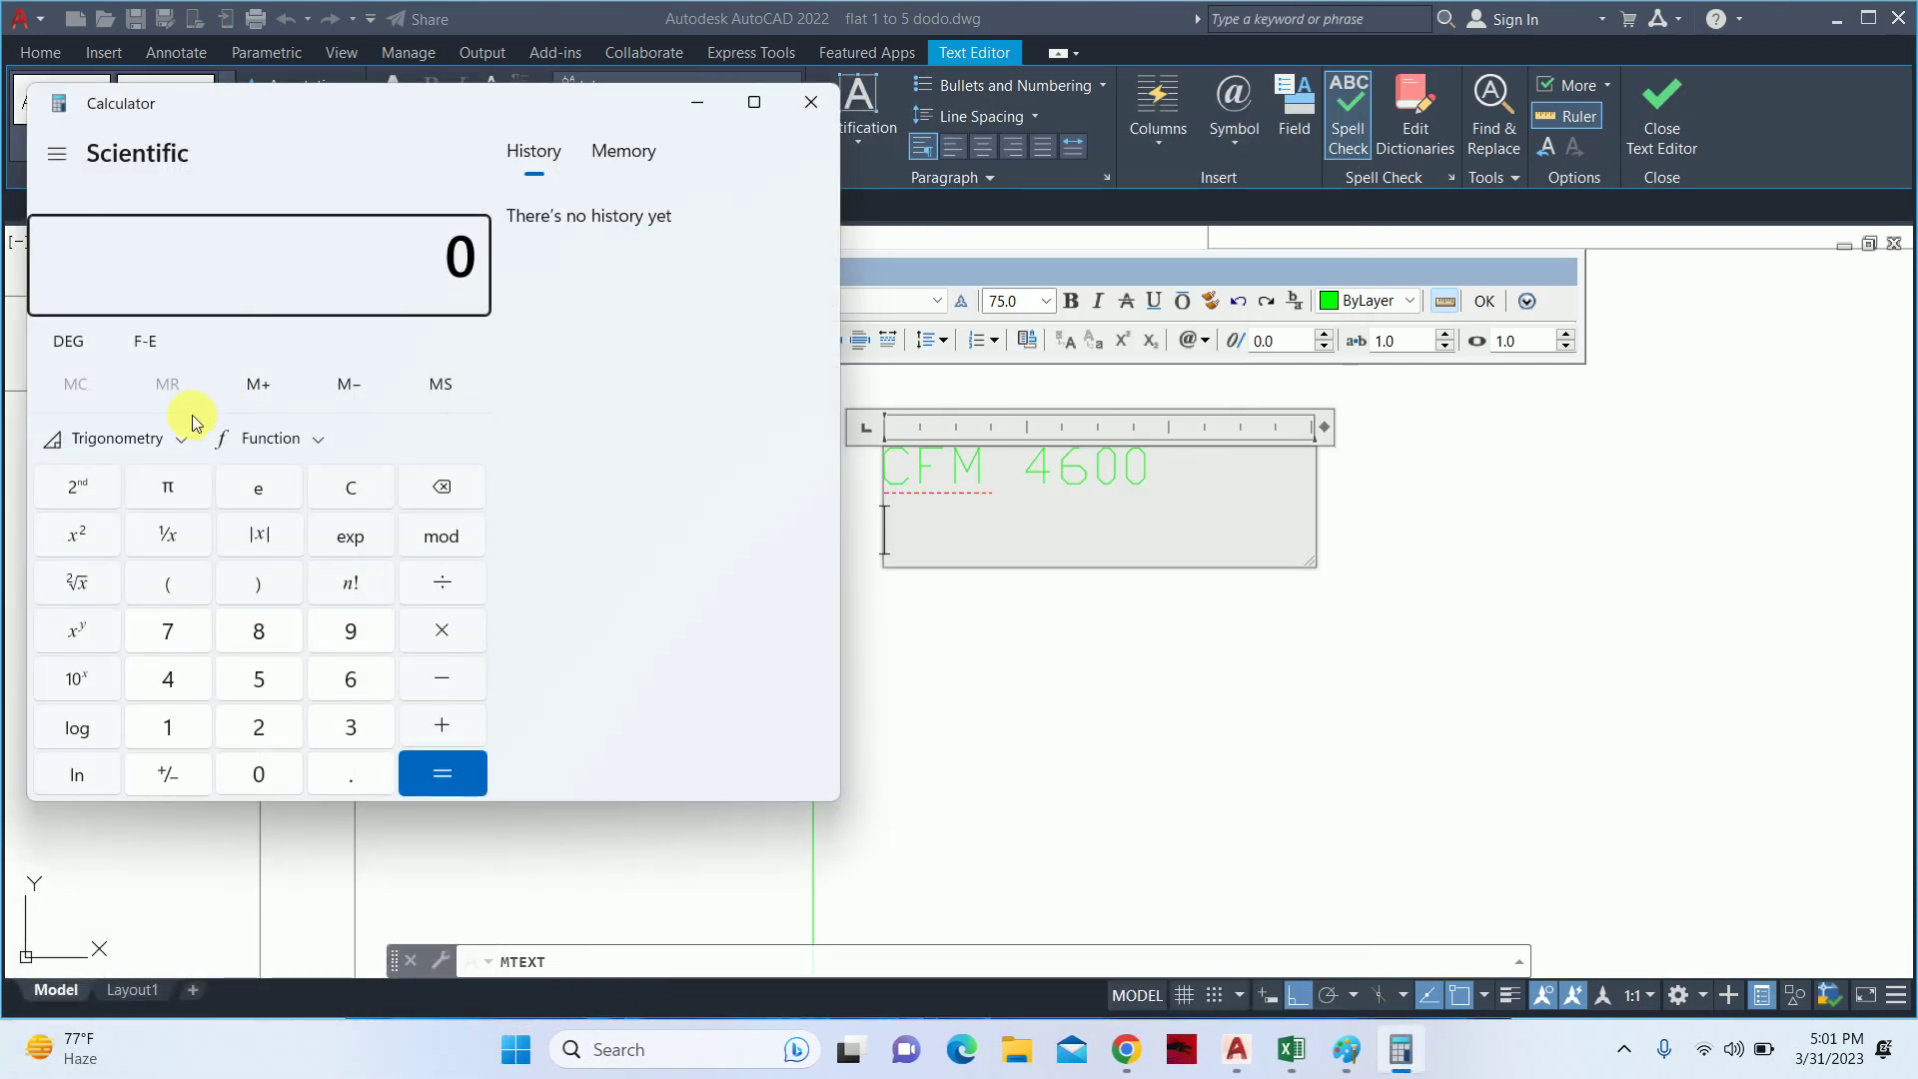
pyautogui.click(255, 724)
pyautogui.click(284, 631)
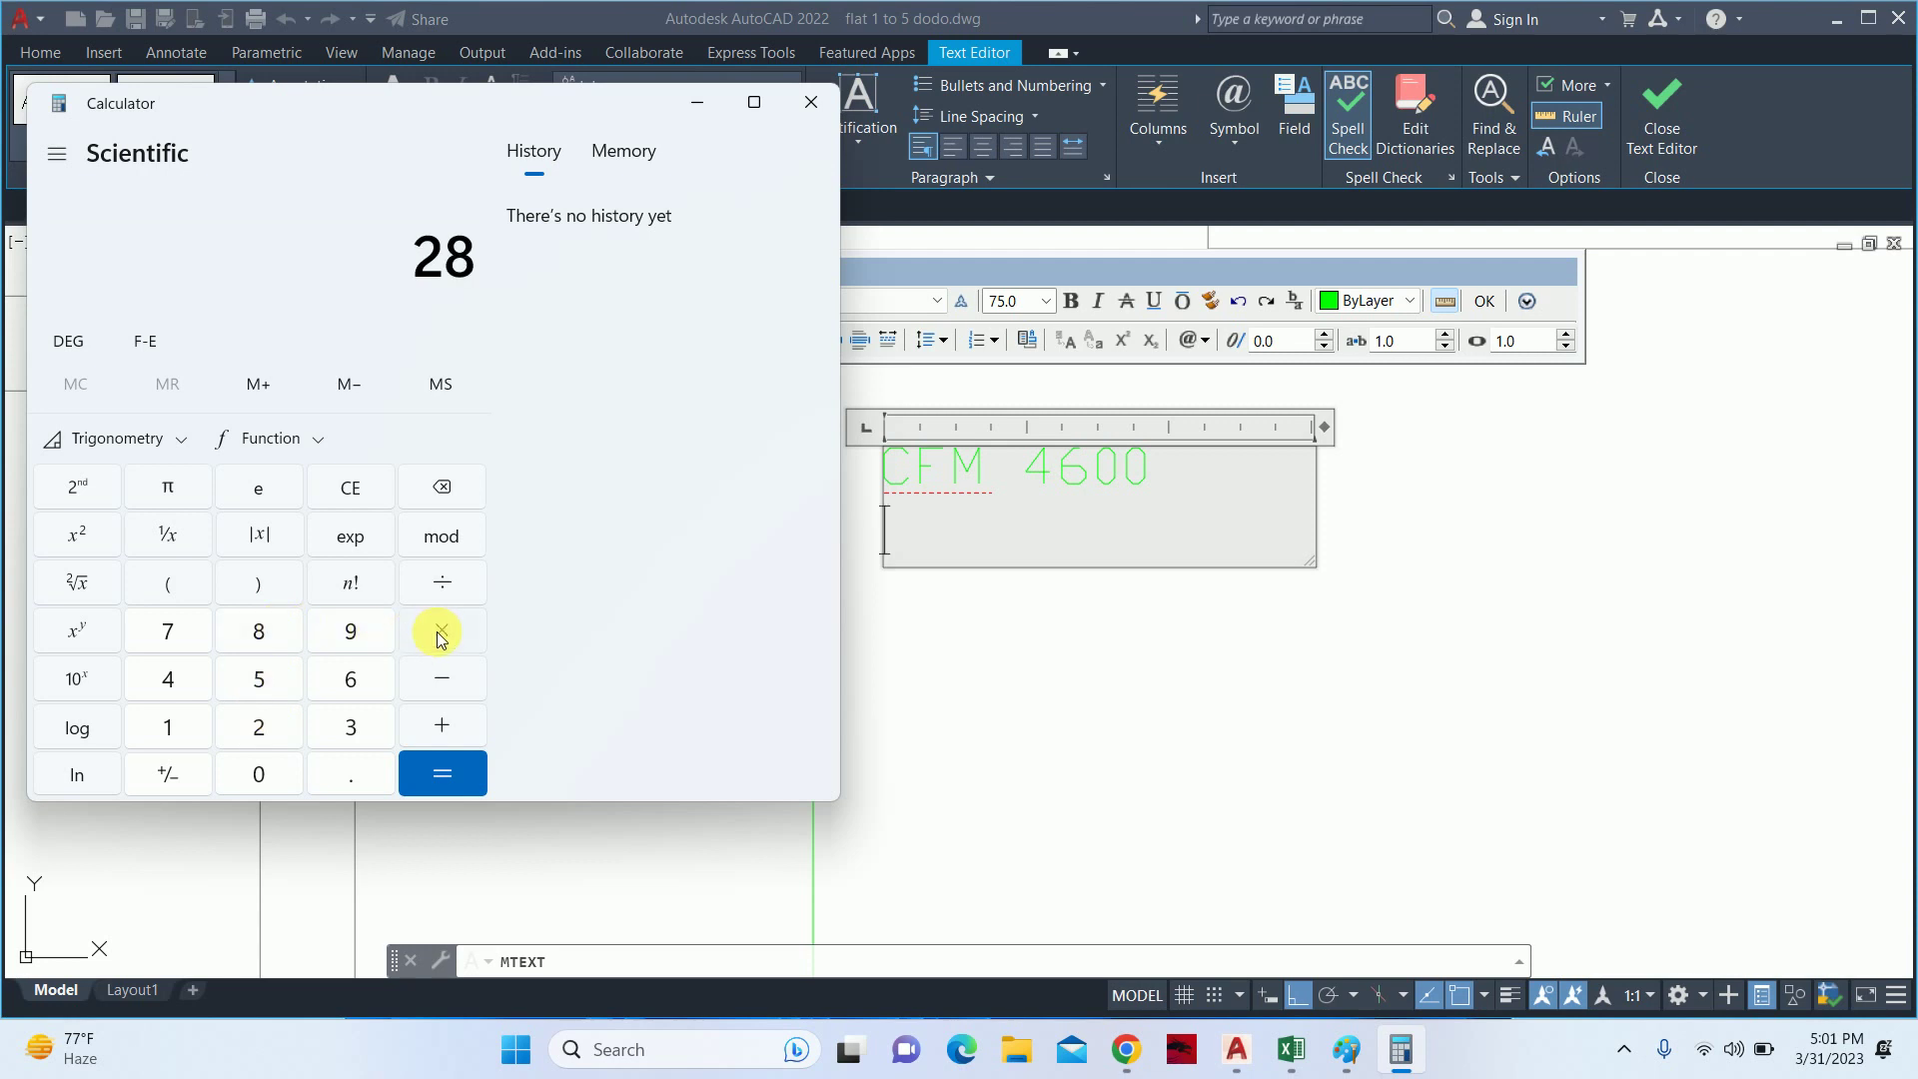
pyautogui.click(441, 630)
pyautogui.click(250, 727)
pyautogui.click(259, 678)
pyautogui.click(443, 771)
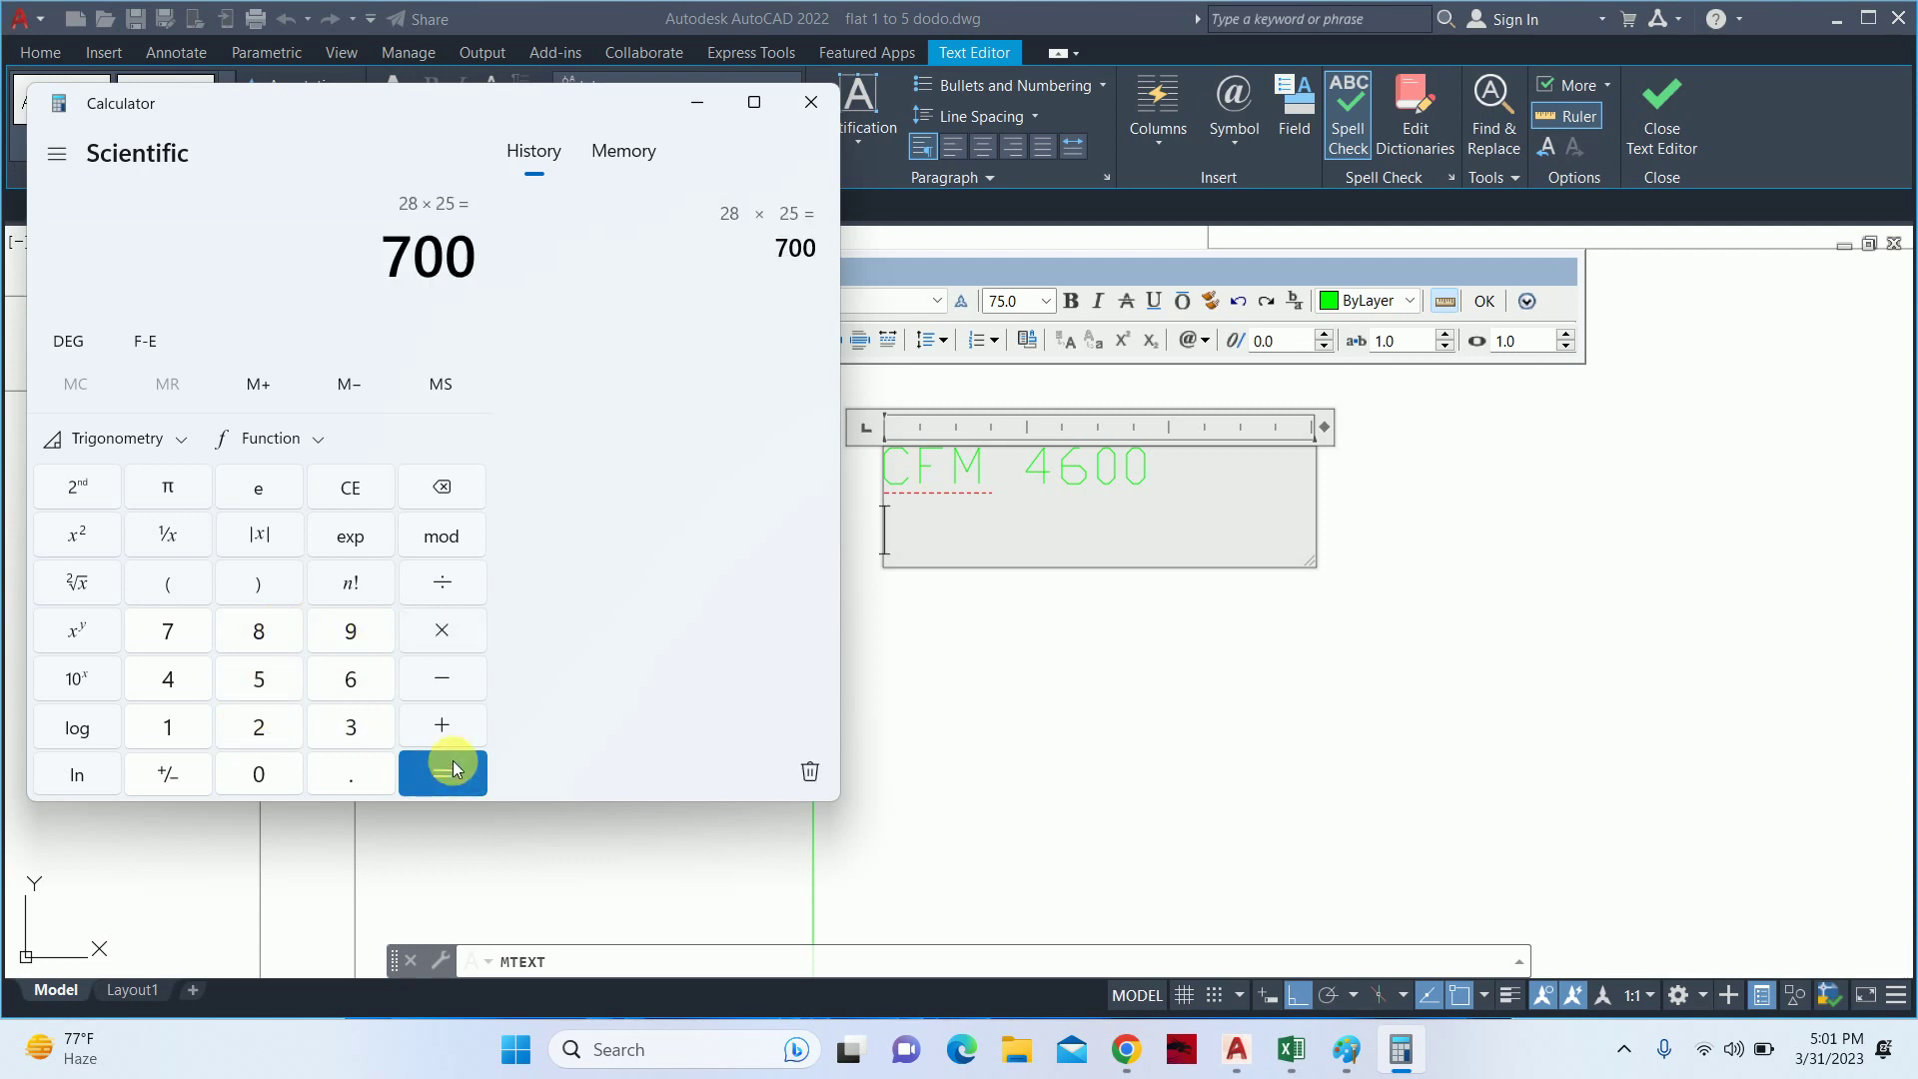
# - Compute 20 × 25 = 500 and minimise the Calculator
pyautogui.click(259, 728)
pyautogui.click(258, 775)
pyautogui.click(436, 632)
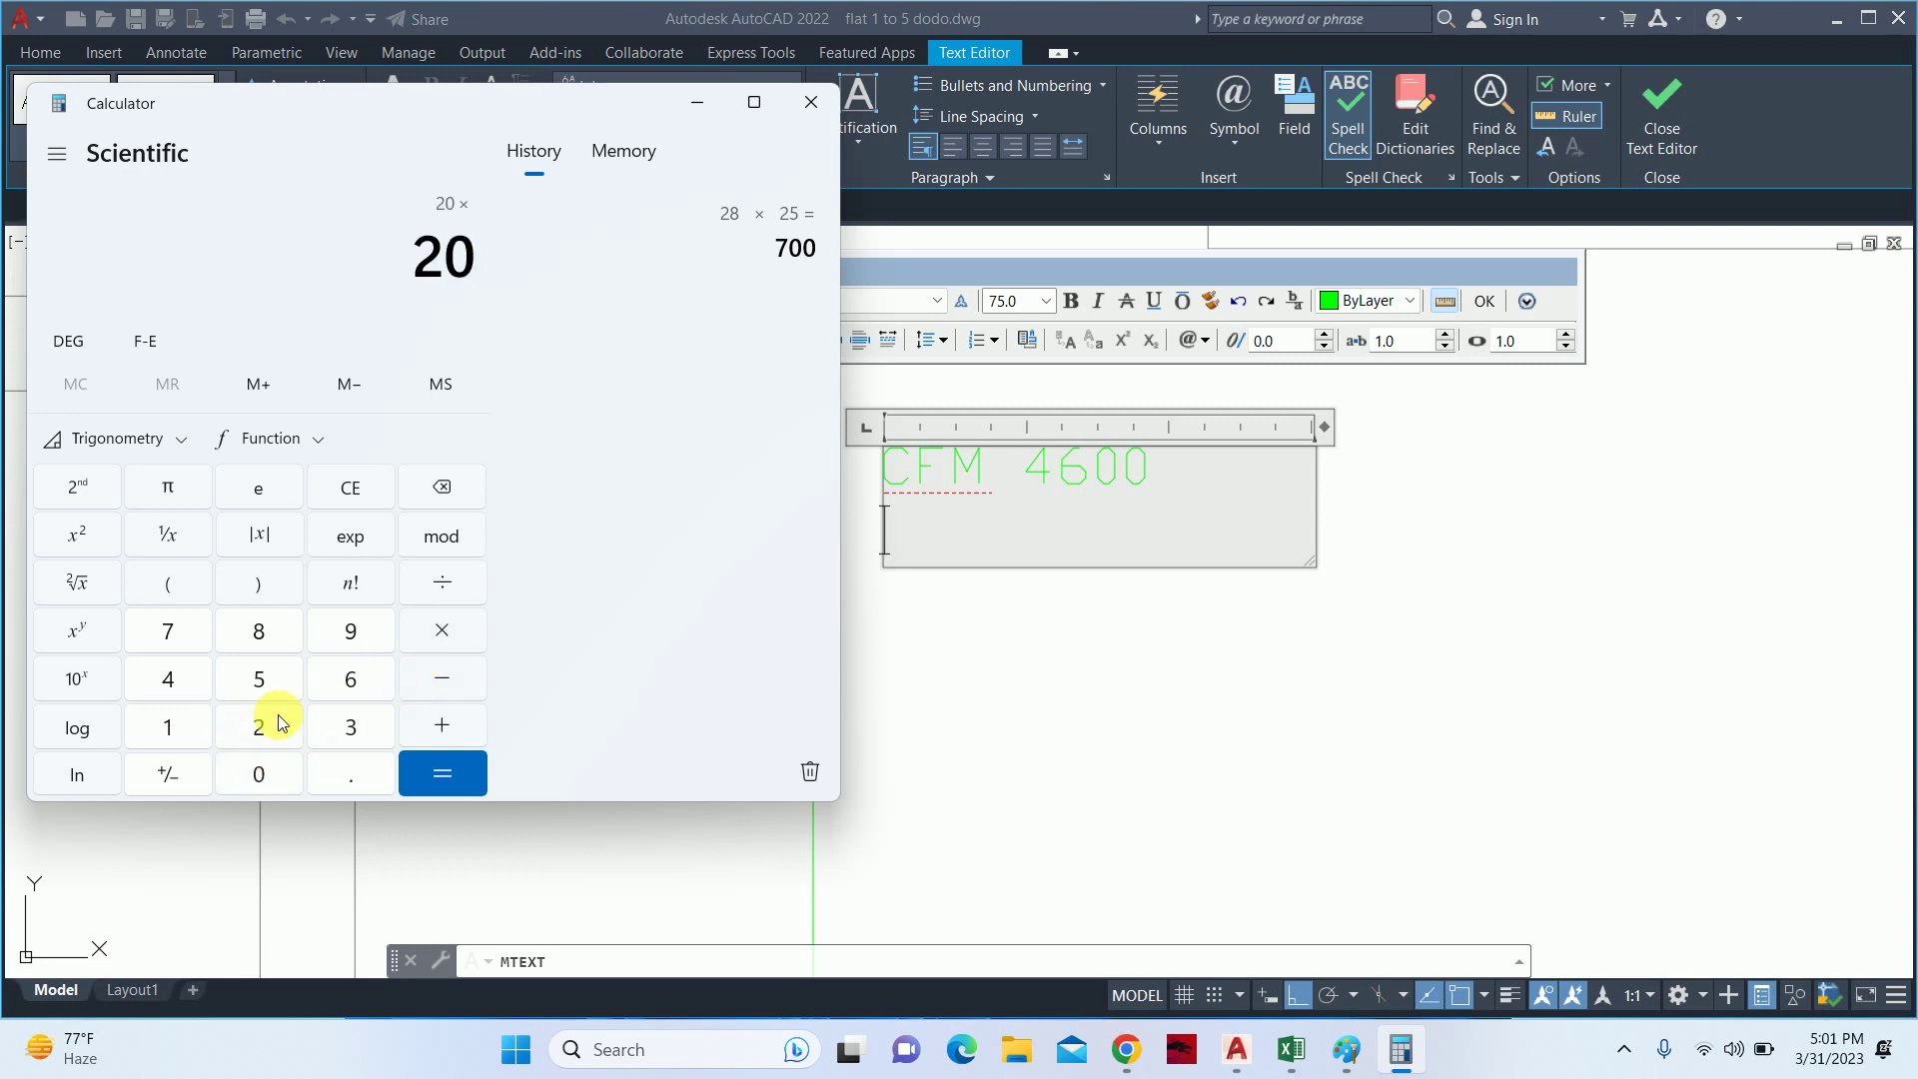
pyautogui.click(263, 725)
pyautogui.click(262, 676)
pyautogui.click(454, 770)
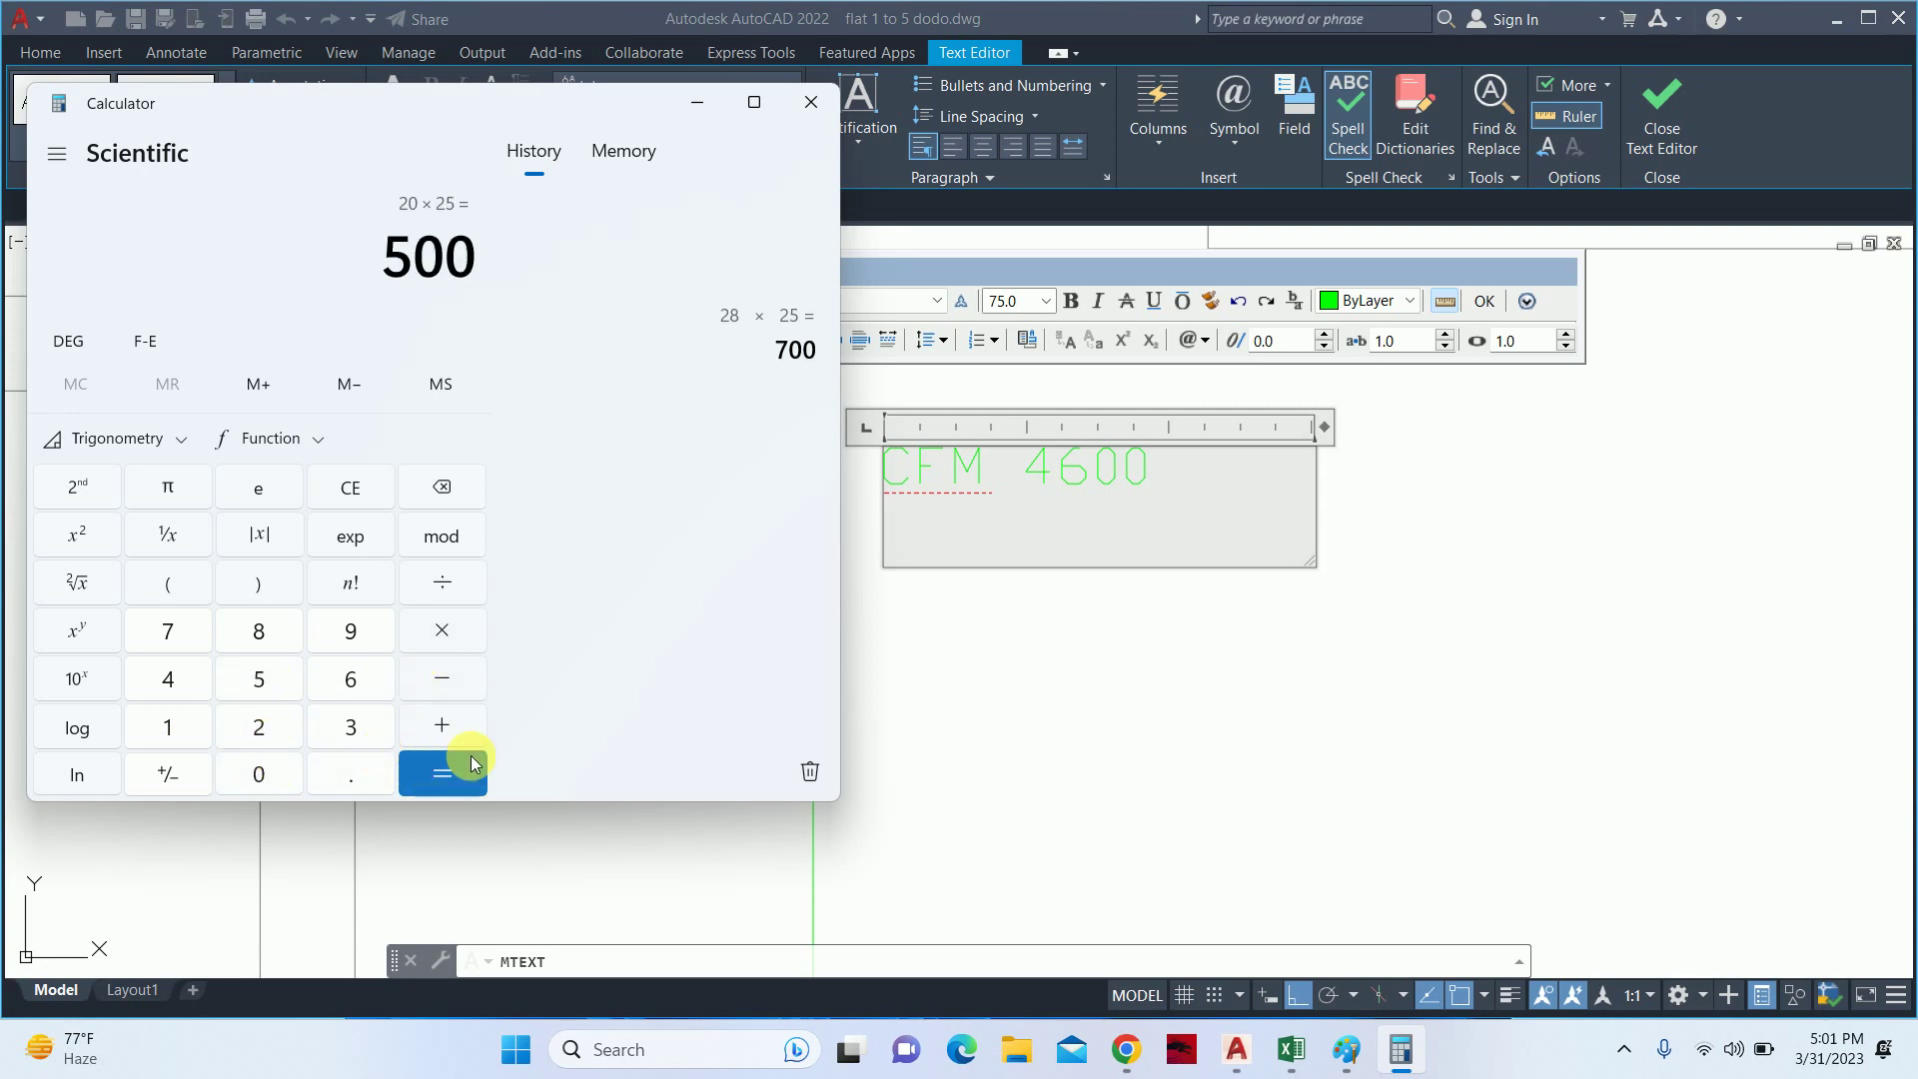
pyautogui.click(698, 102)
pyautogui.write('700X500')
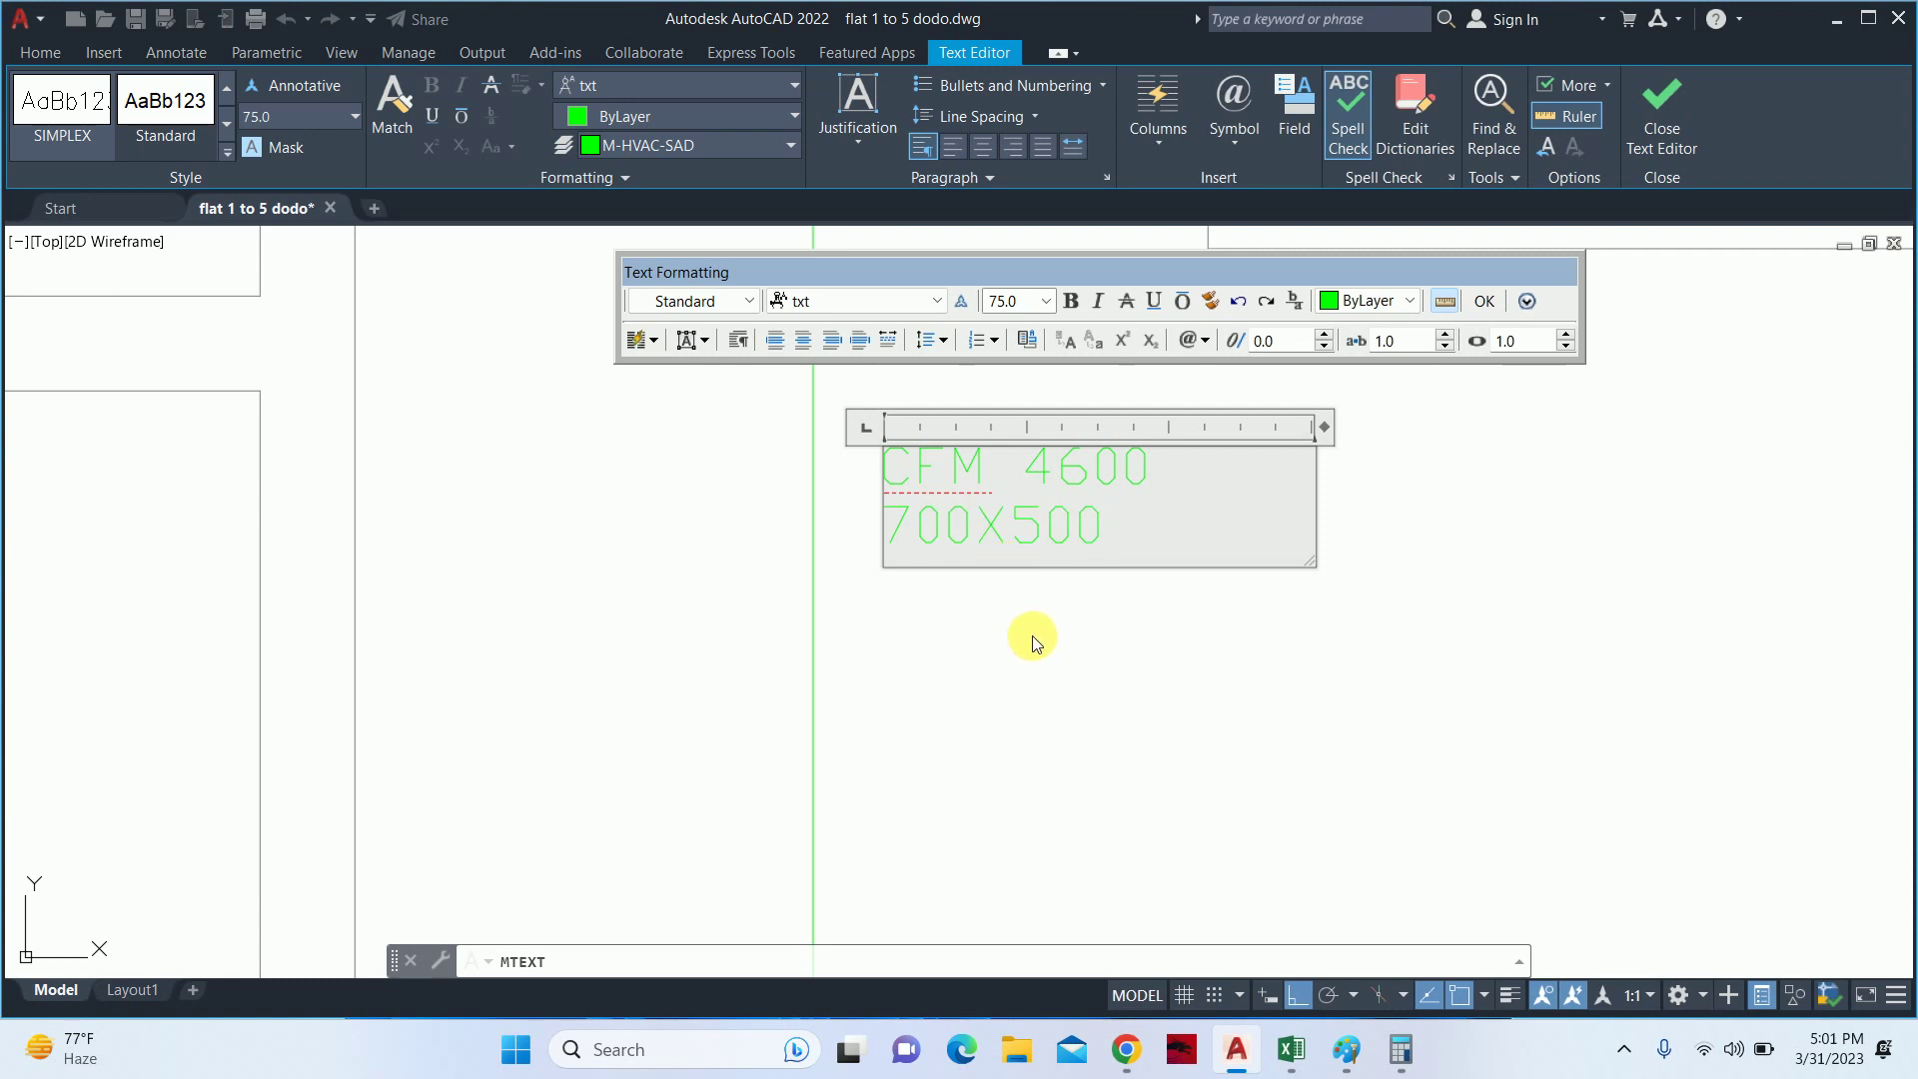
# - Finish the 'CFM 4600 700X500' label and rotate it to run vertically
pyautogui.click(1027, 638)
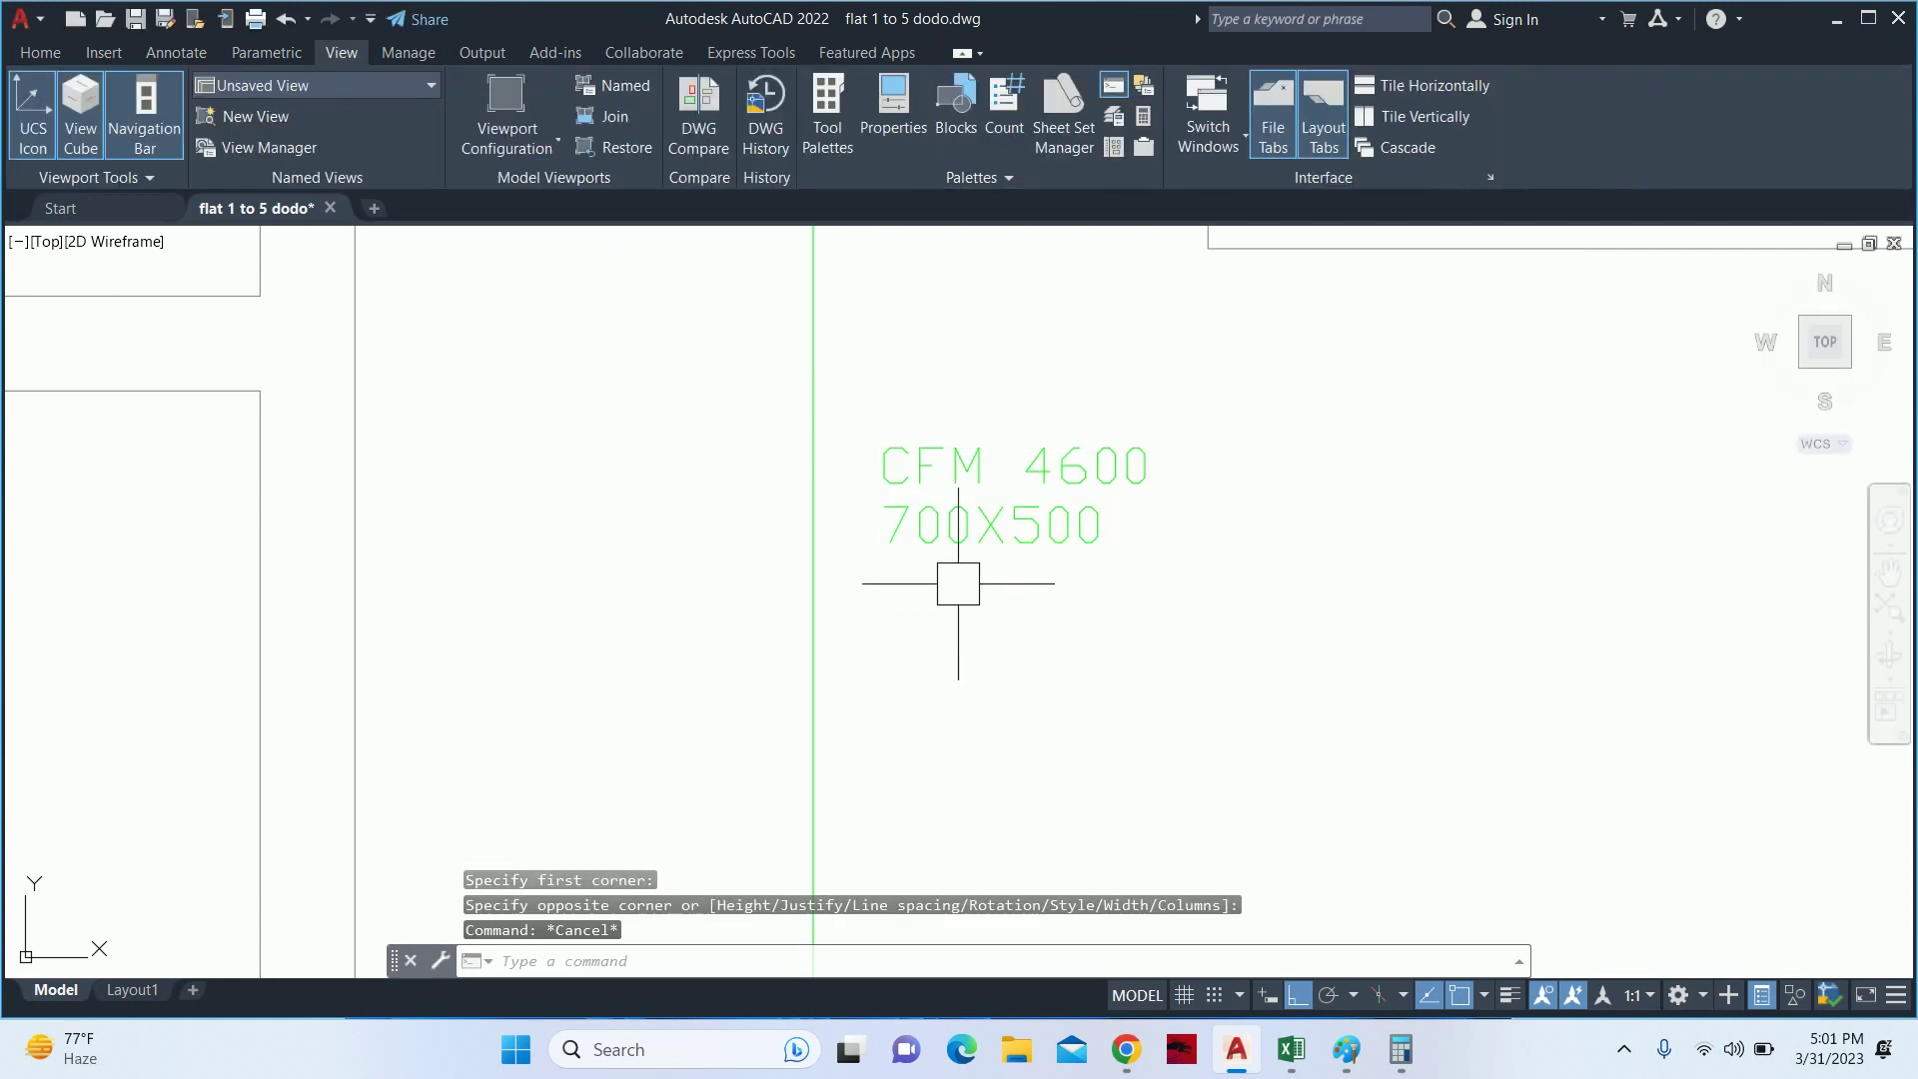
pyautogui.scroll(-3, 899, 471)
pyautogui.scroll(2, 880, 532)
pyautogui.write('ro')
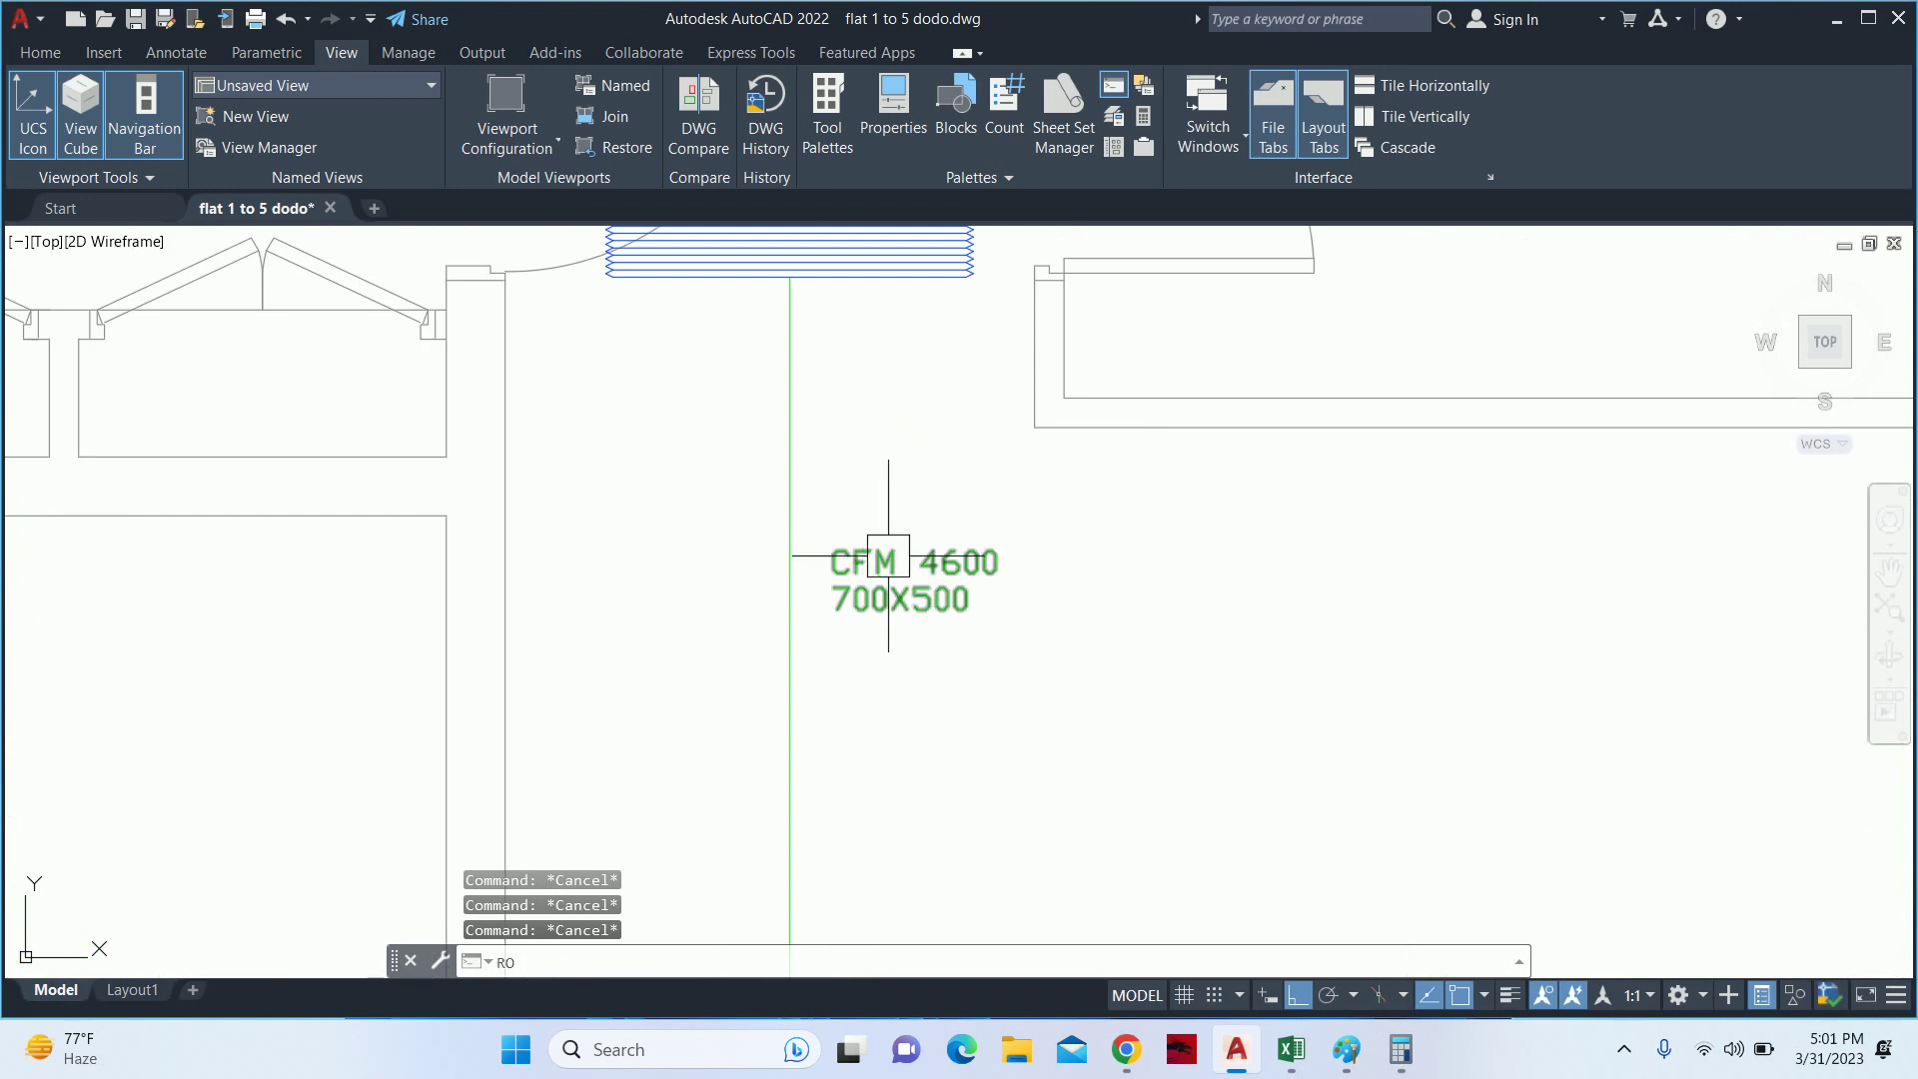
pyautogui.press('Return')
pyautogui.click(880, 531)
pyautogui.press('Return')
pyautogui.click(831, 611)
pyautogui.click(860, 466)
pyautogui.scroll(2, 850, 479)
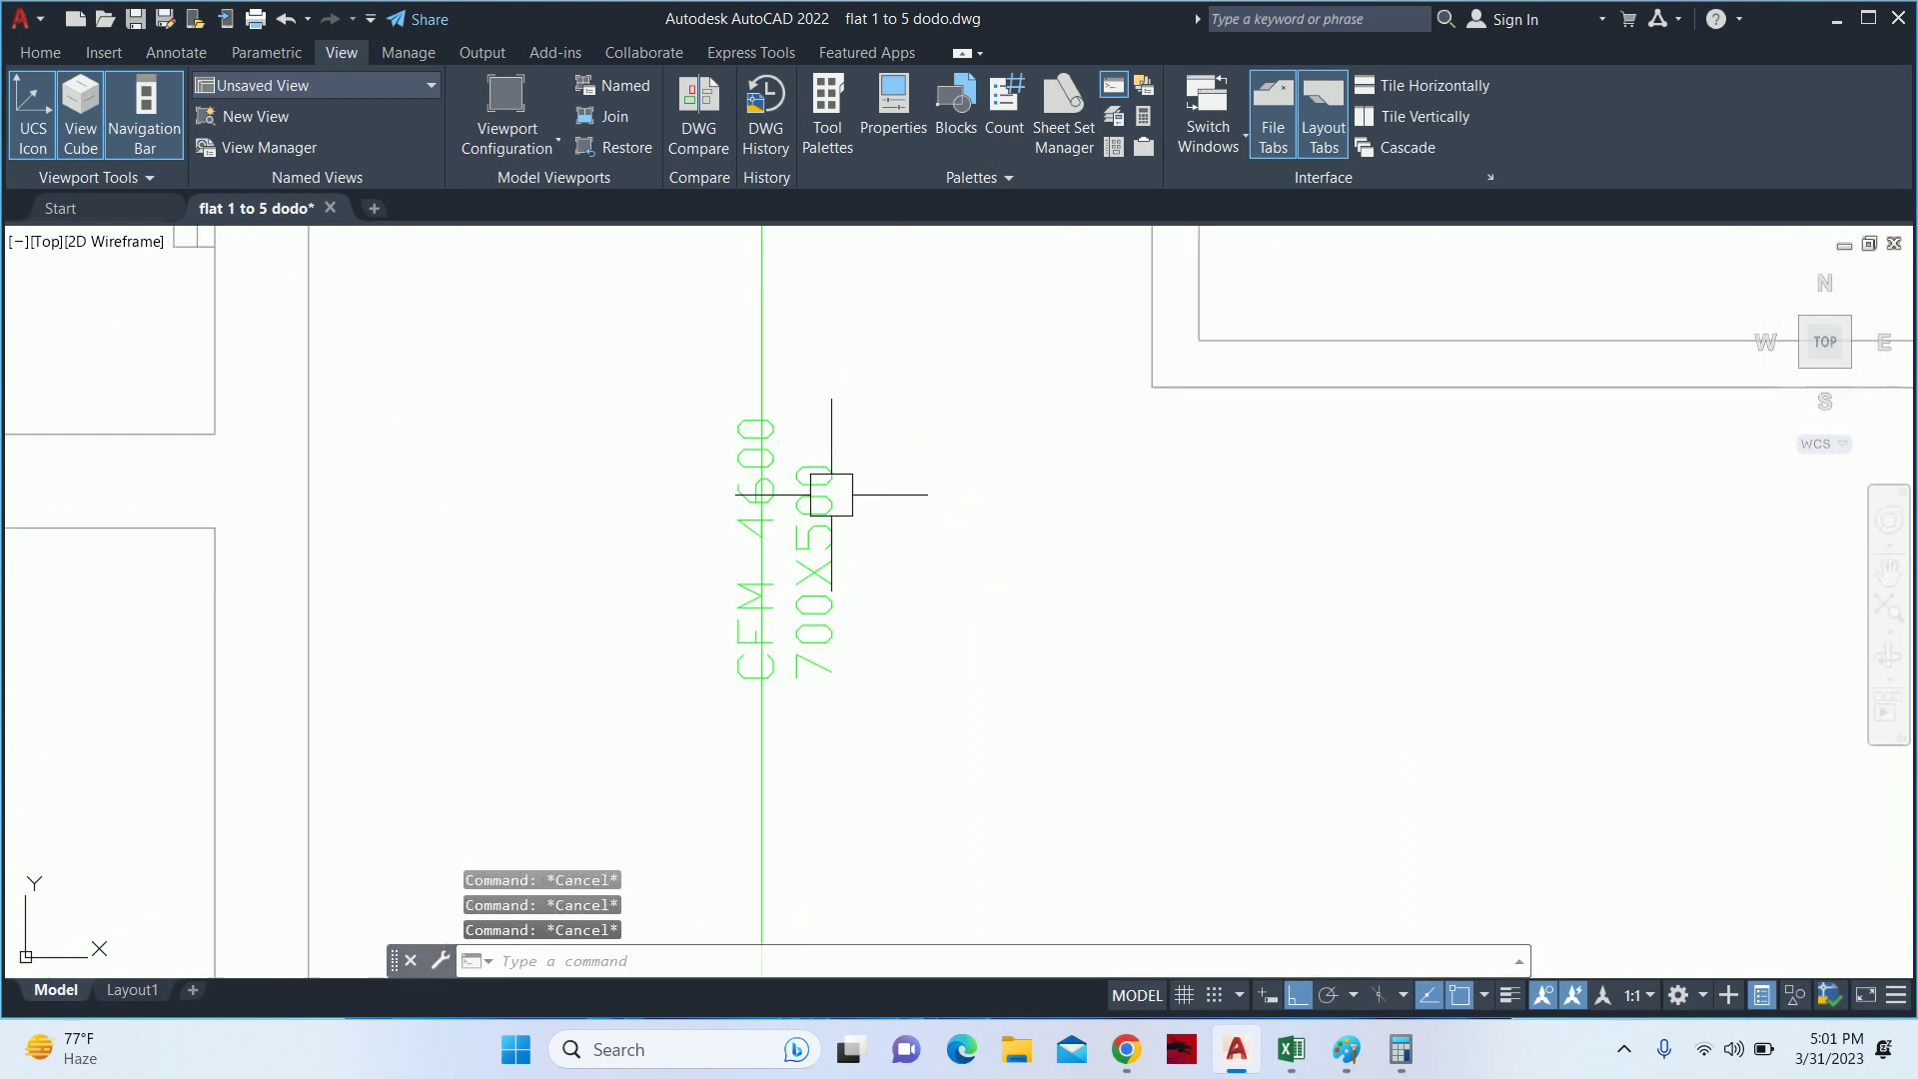
# - Move the vertical label slightly left beside the duct
pyautogui.write('m')
pyautogui.press('Return')
pyautogui.click(835, 514)
pyautogui.press('Return')
pyautogui.click(940, 528)
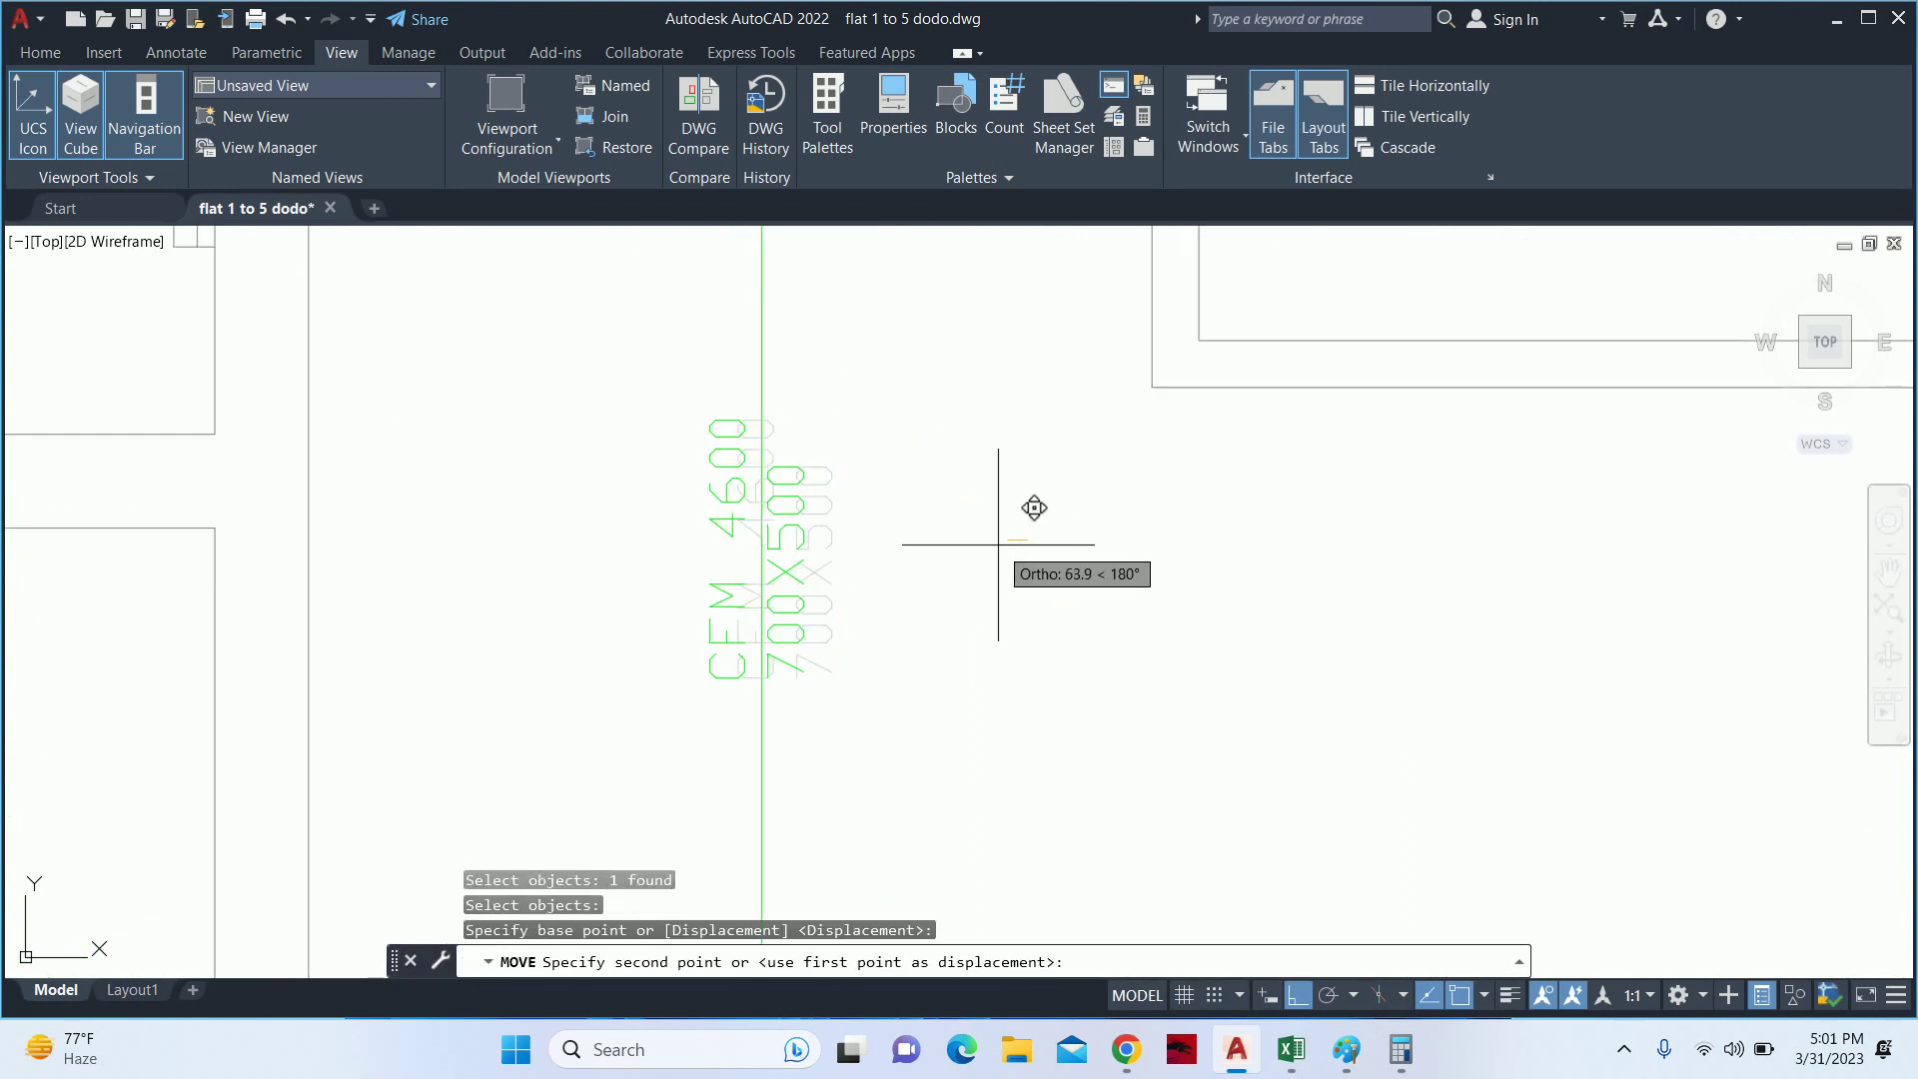
pyautogui.click(925, 538)
pyautogui.scroll(3, 826, 596)
# - Start a second move of the label, then cancel it, leaving the label in place
pyautogui.press('Return')
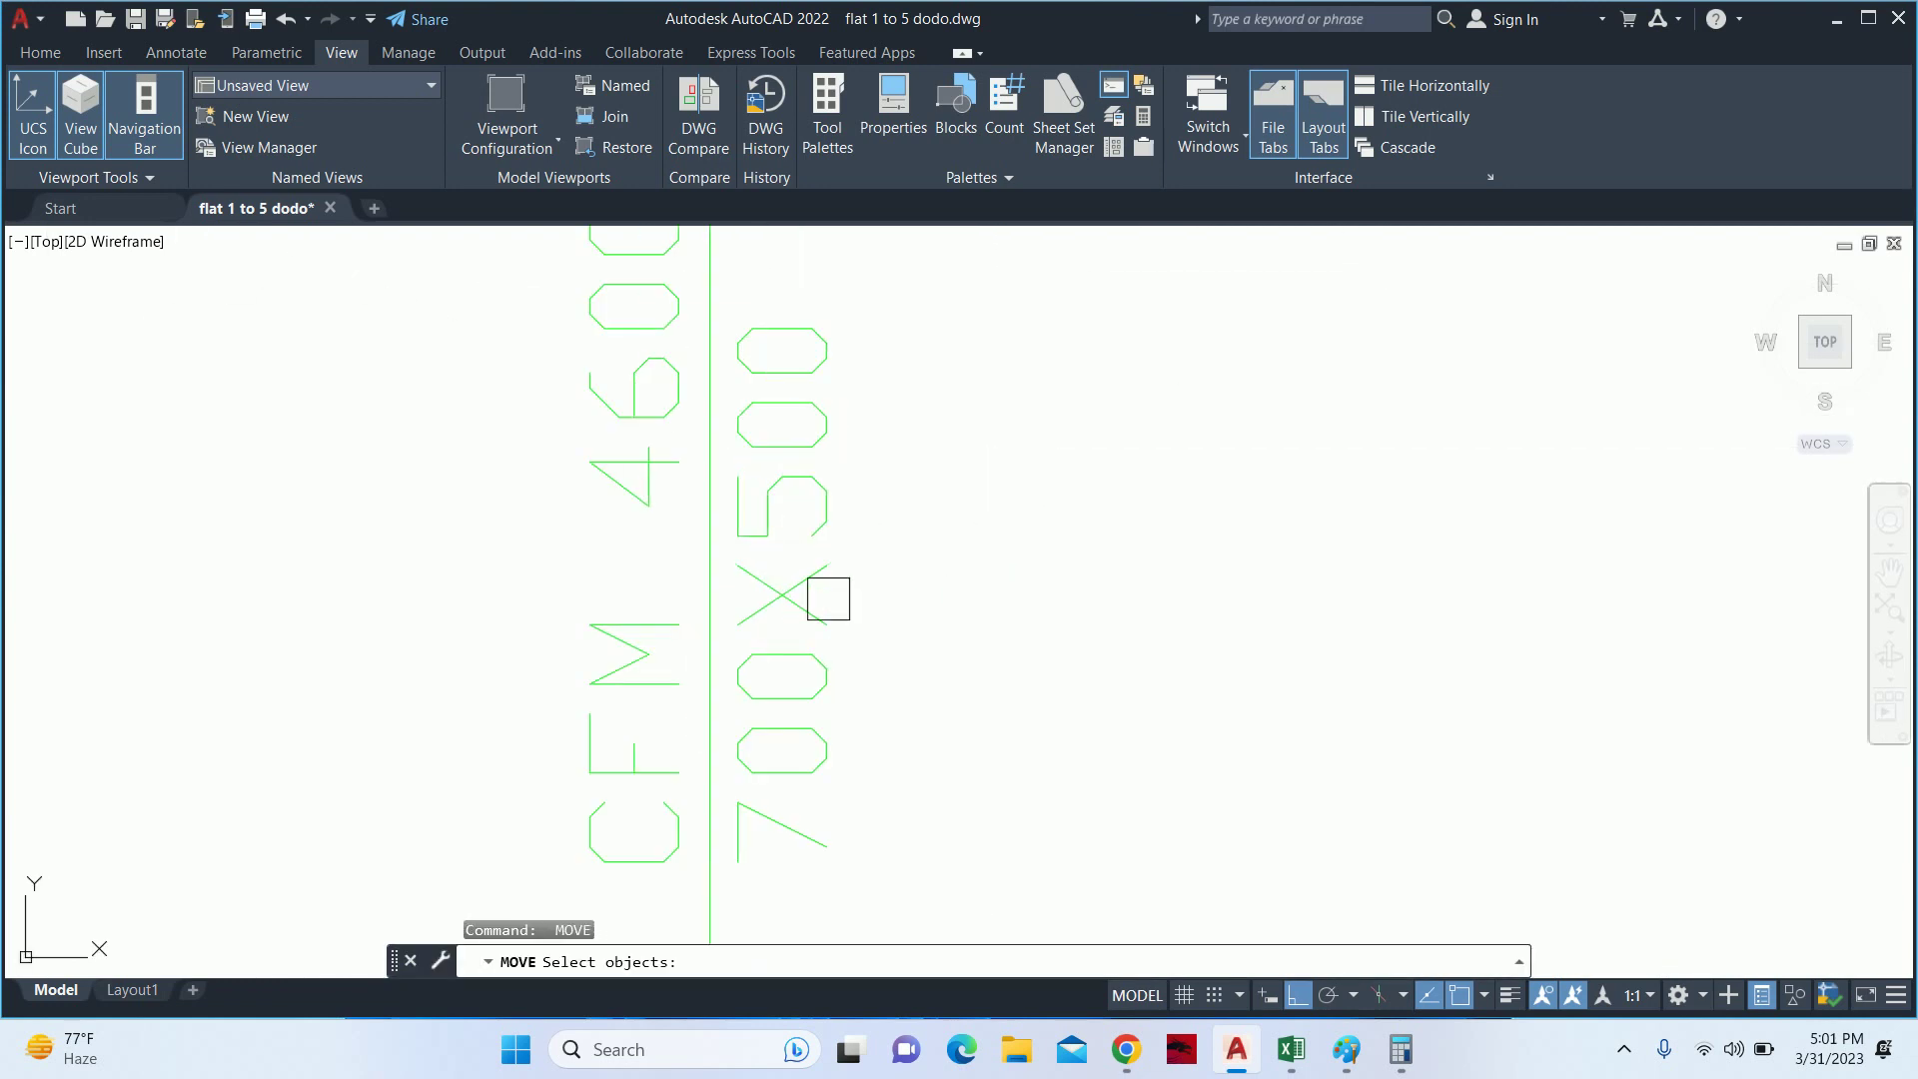
pyautogui.click(827, 595)
pyautogui.press('Return')
pyautogui.click(895, 572)
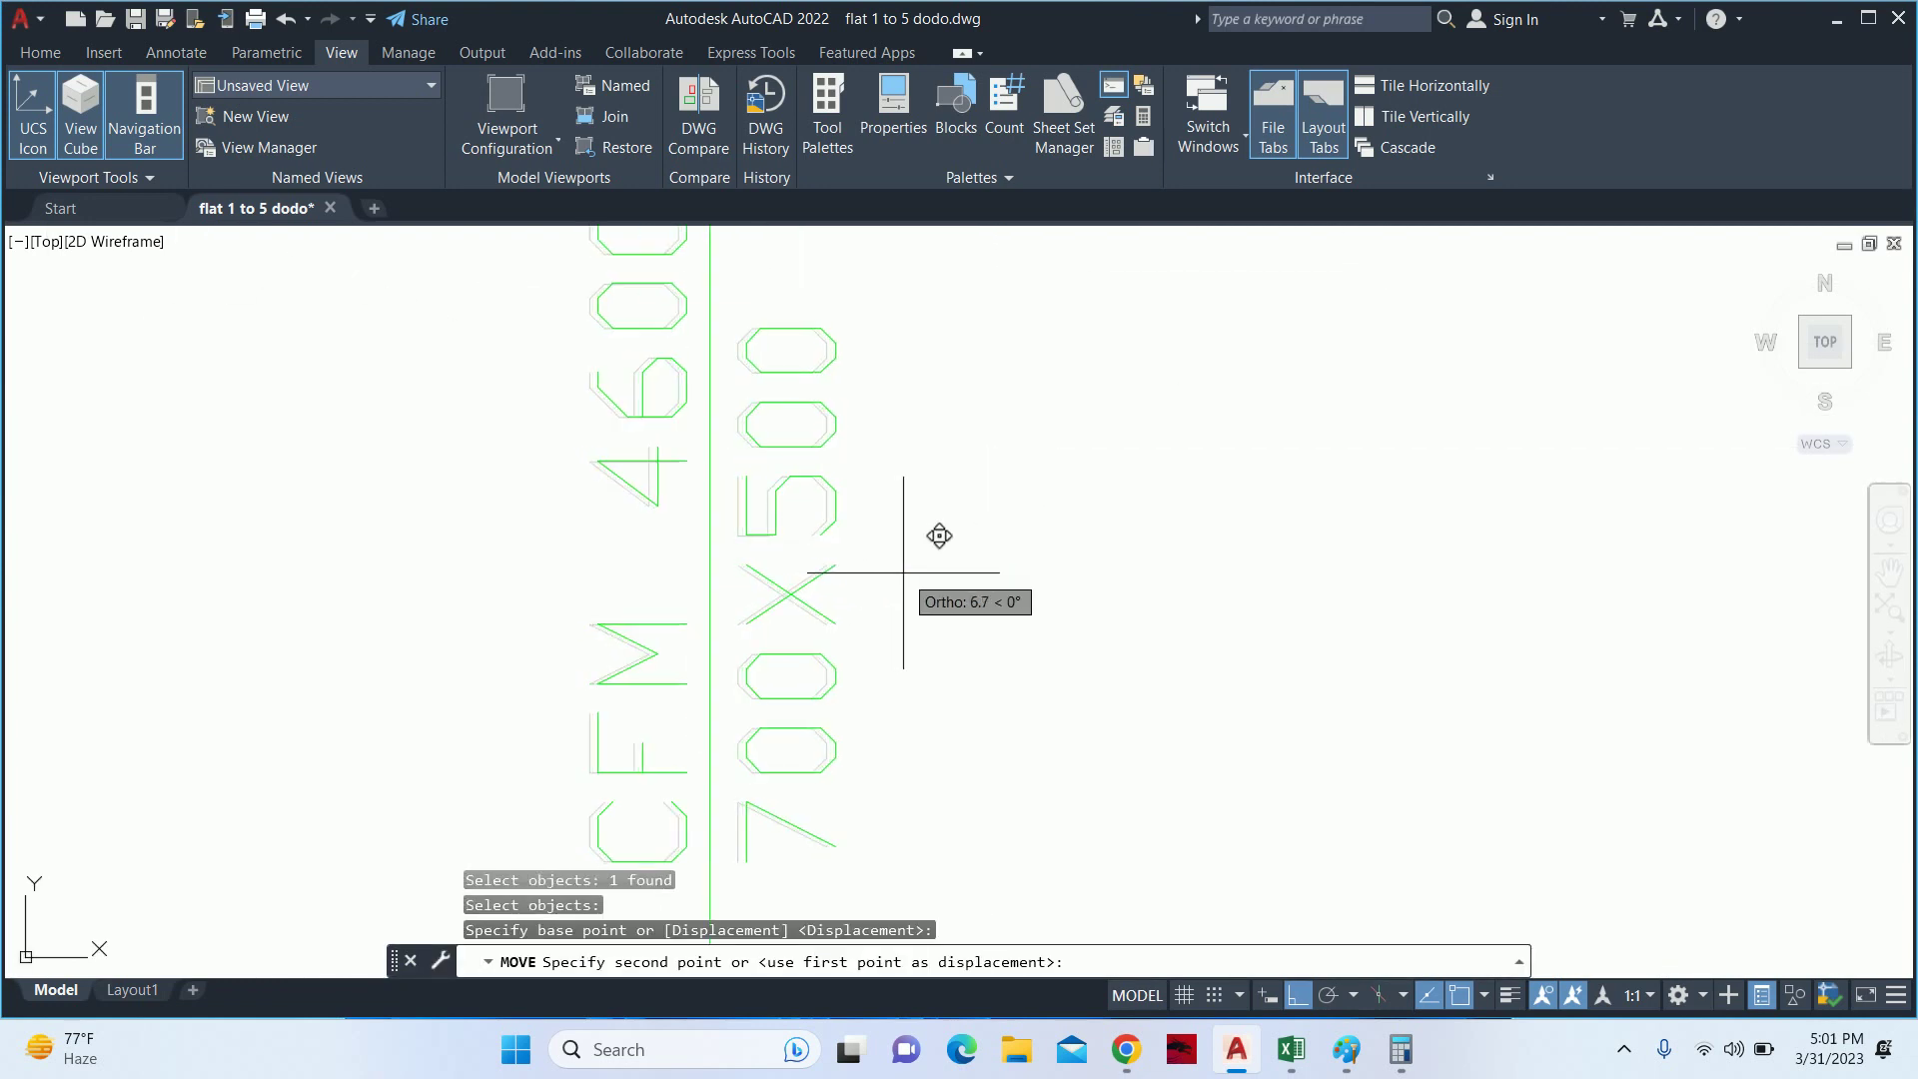
pyautogui.press('Escape')
pyautogui.press('Escape')
pyautogui.press('Escape')
pyautogui.scroll(-5, 889, 560)
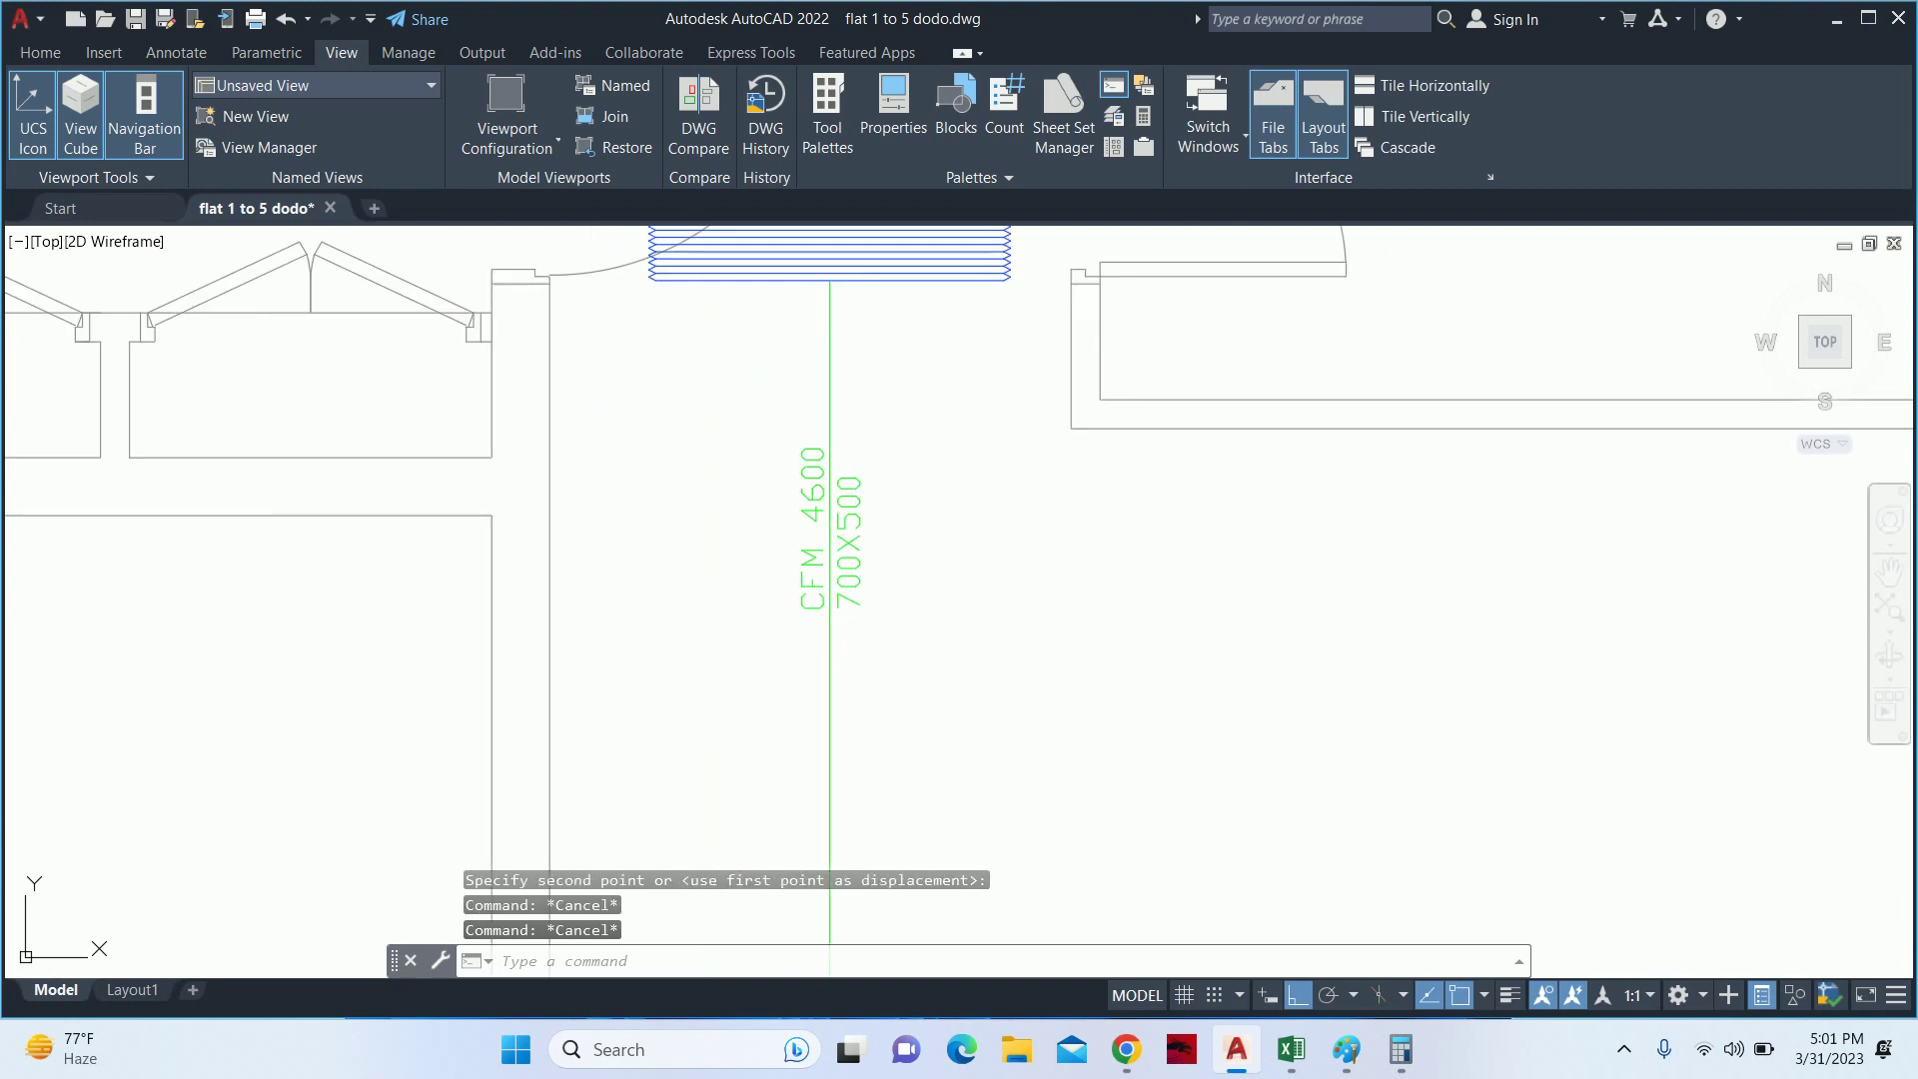
pyautogui.scroll(-2, 837, 428)
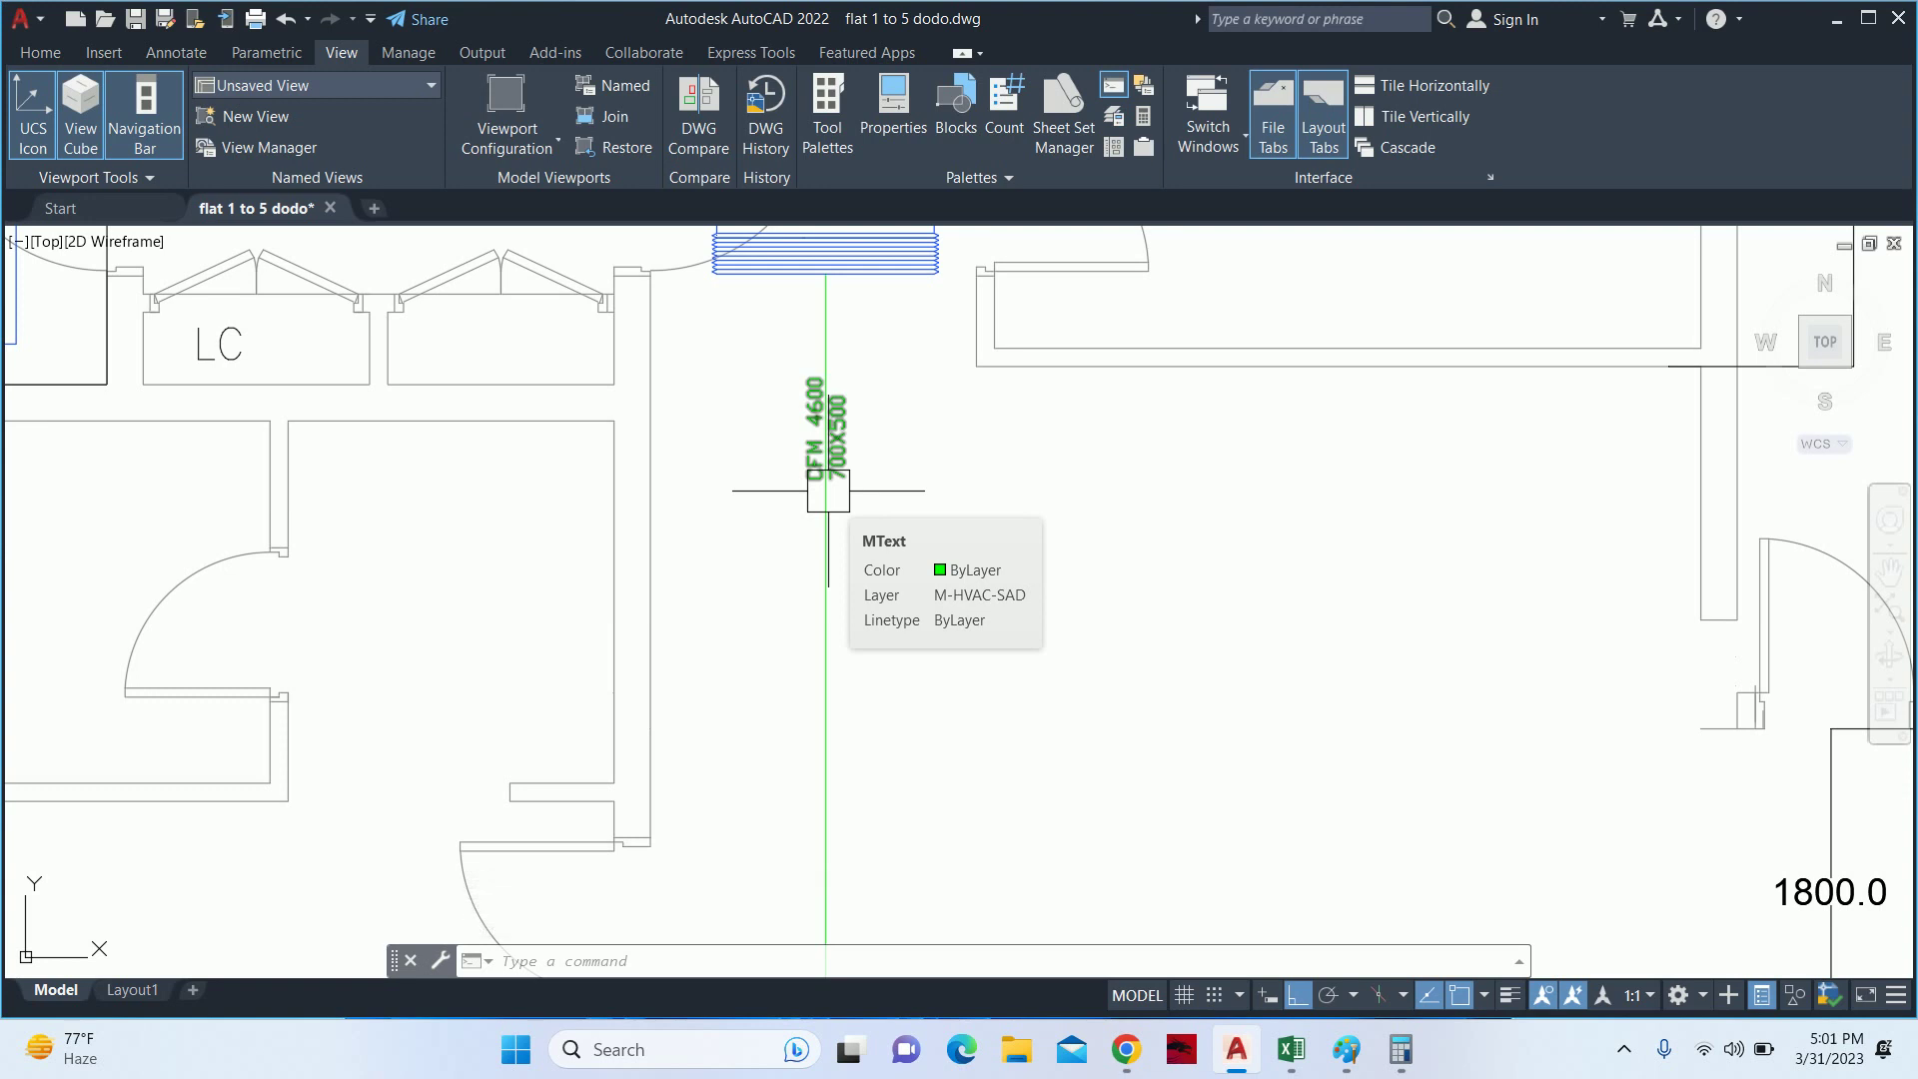
# - Pan over to the FLAT-1 living room and cancel stray commands
pyautogui.scroll(-3, 814, 489)
pyautogui.moveTo(813, 621); pyautogui.dragTo(813, 407, button='middle')
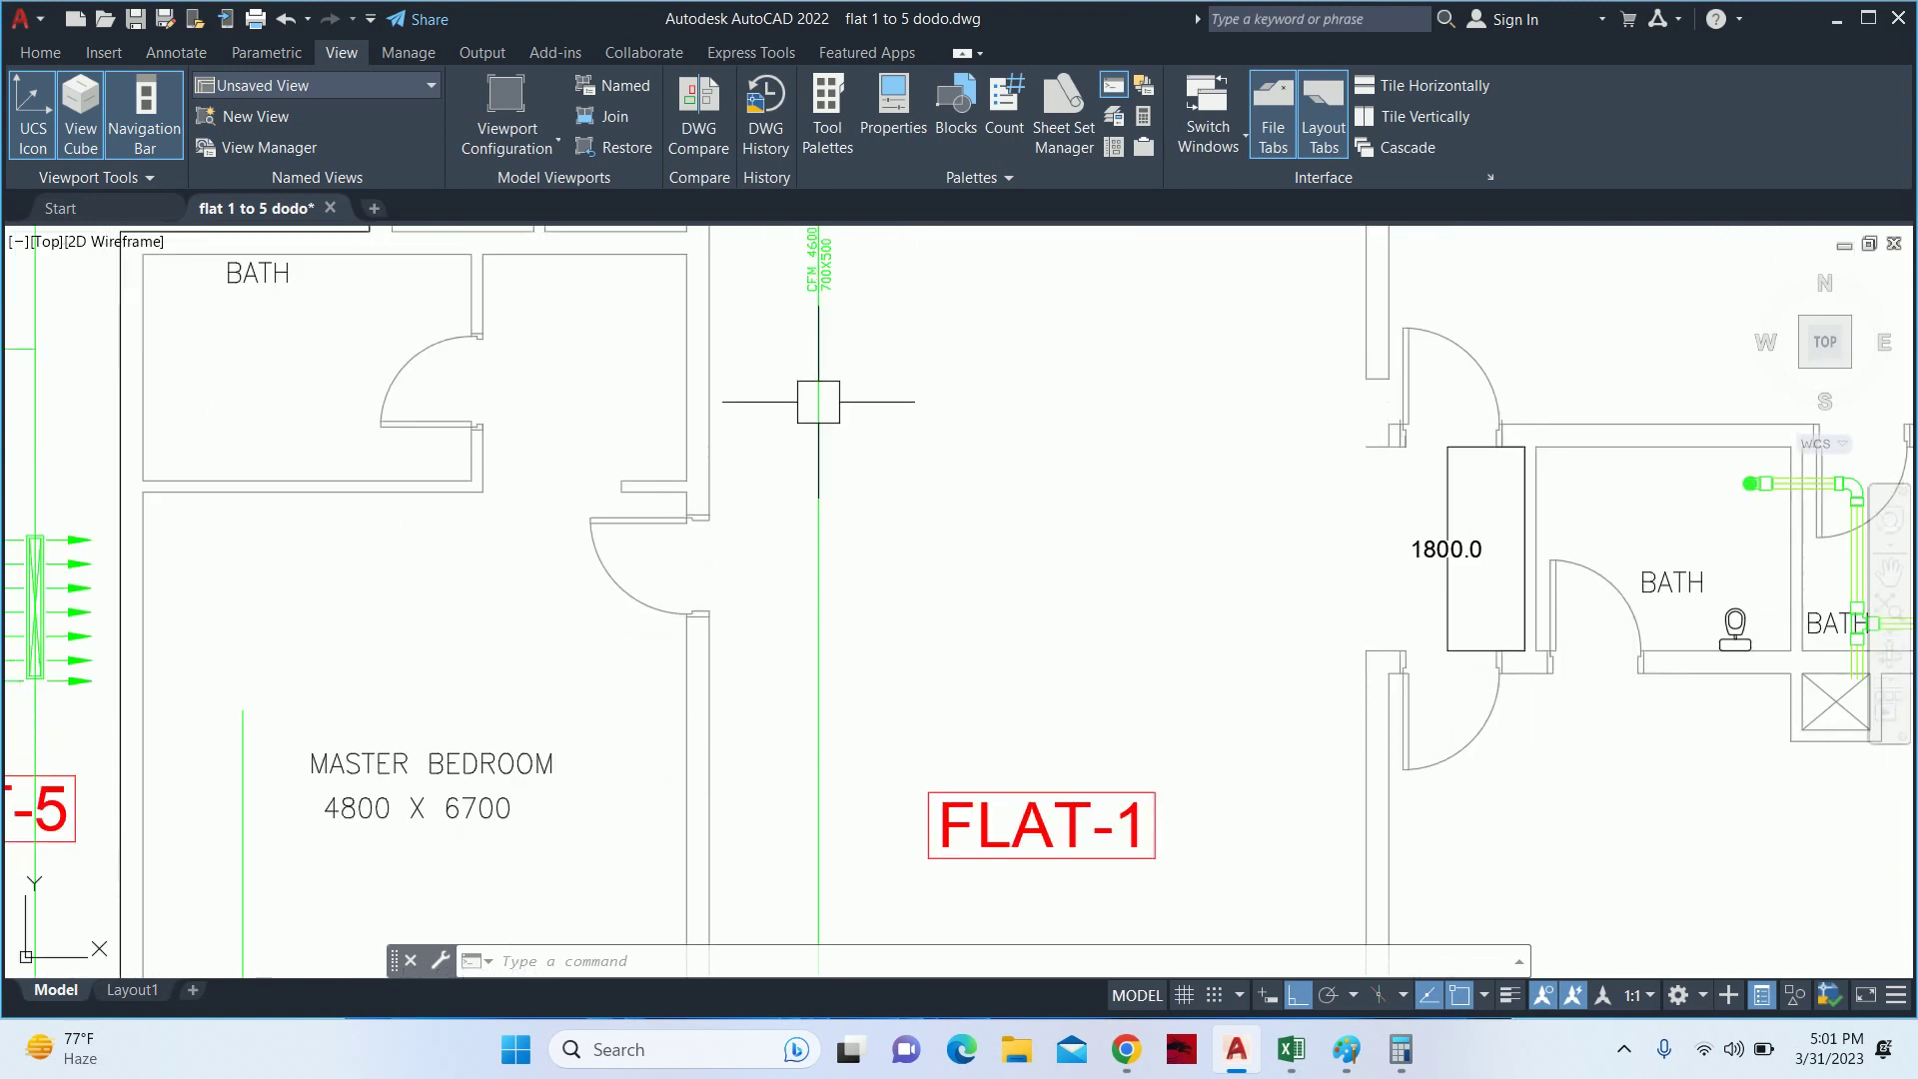
pyautogui.press('Escape')
pyautogui.press('Escape')
pyautogui.press('Escape')
pyautogui.scroll(-3, 887, 454)
pyautogui.moveTo(1012, 483); pyautogui.dragTo(866, 486, button='middle')
pyautogui.write('c')
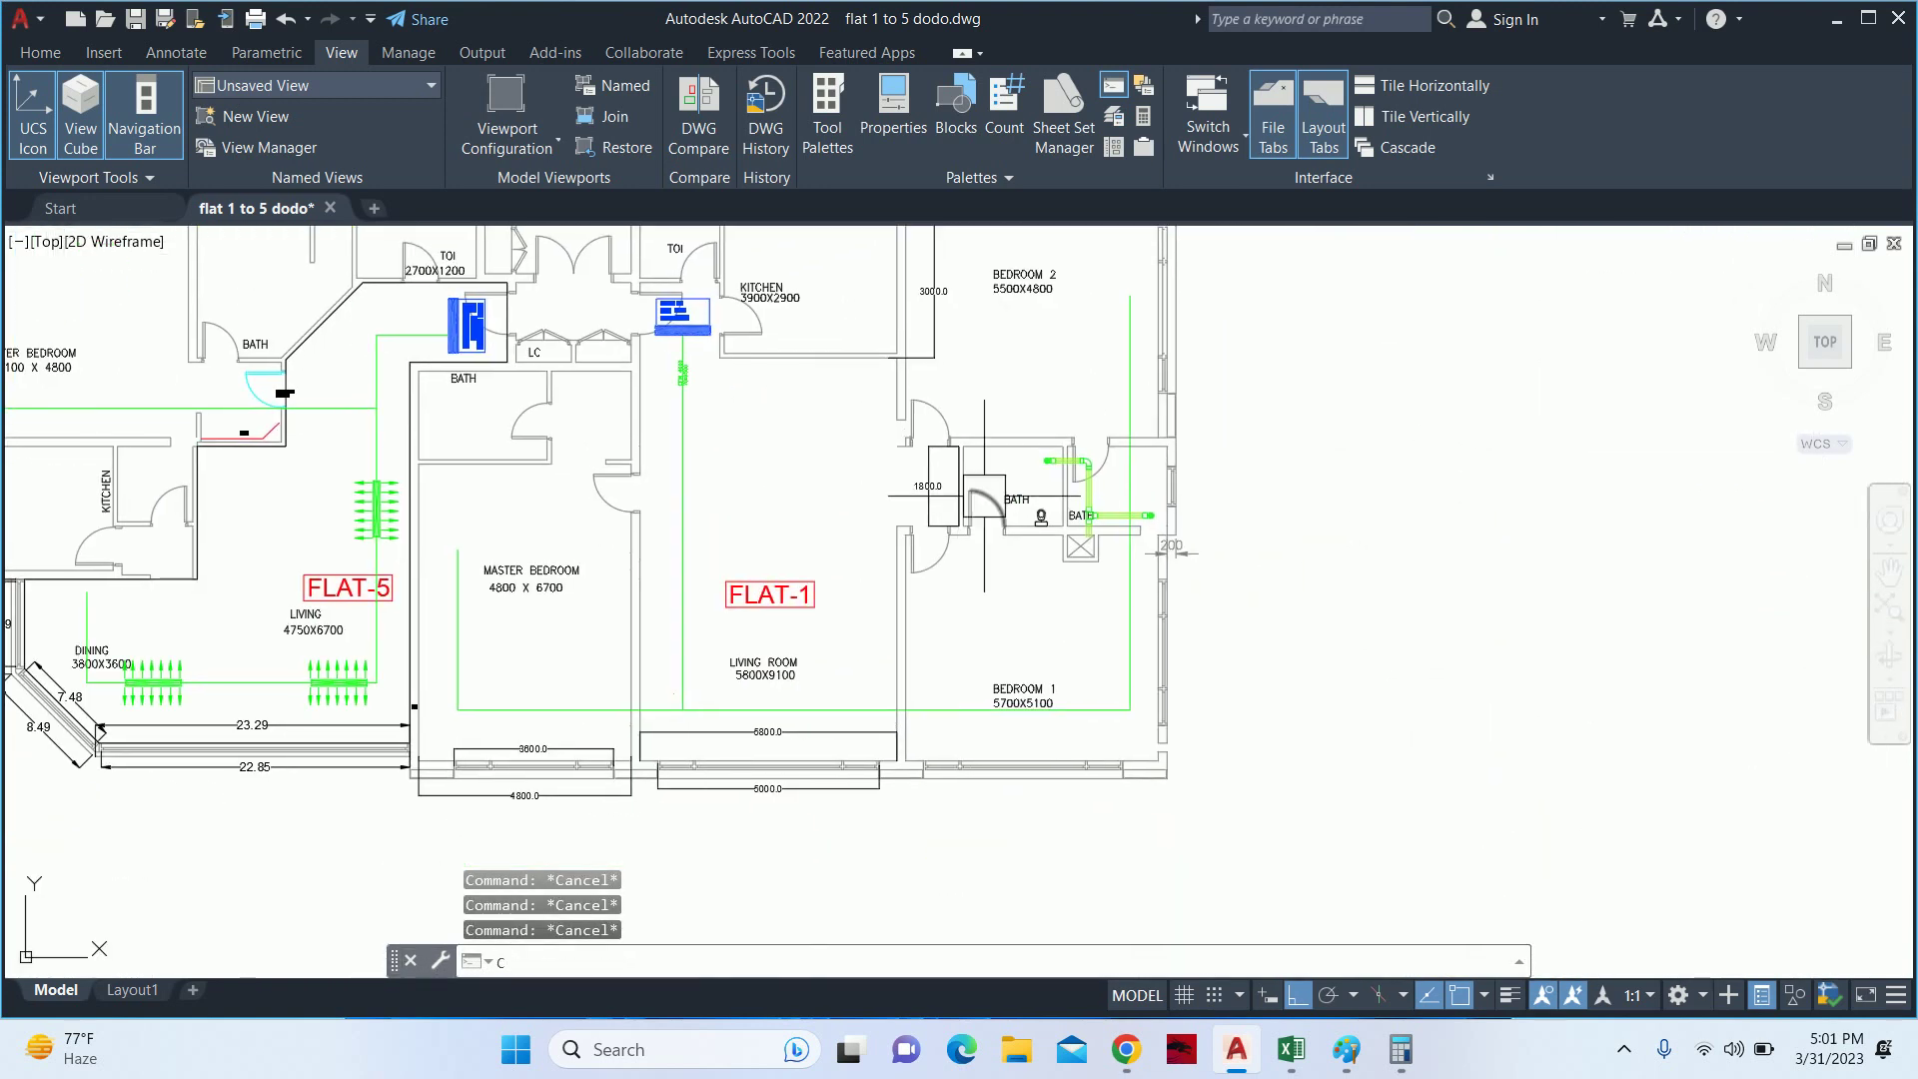
pyautogui.press('Escape')
# - Choose the Grill block from the Blocks palette, then cancel the insertion
pyautogui.click(956, 109)
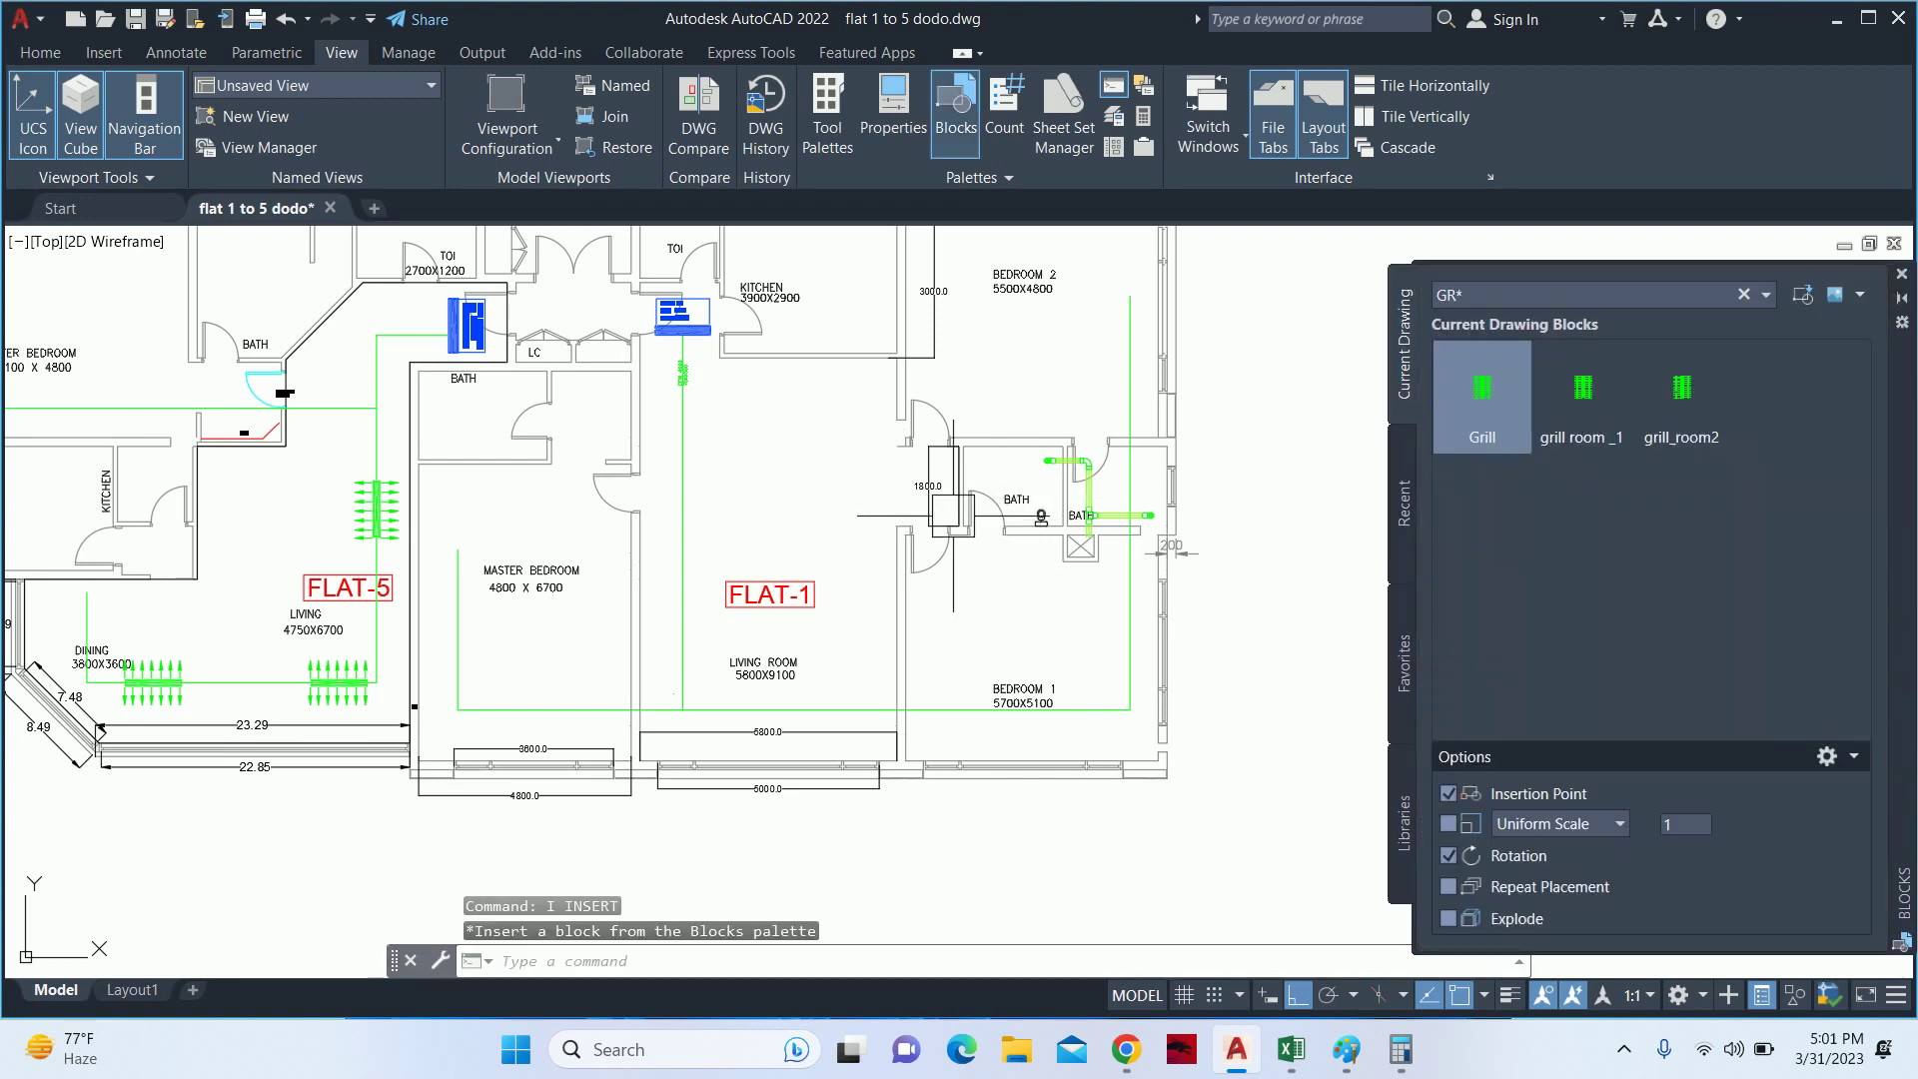
pyautogui.click(1483, 395)
pyautogui.scroll(2, 738, 468)
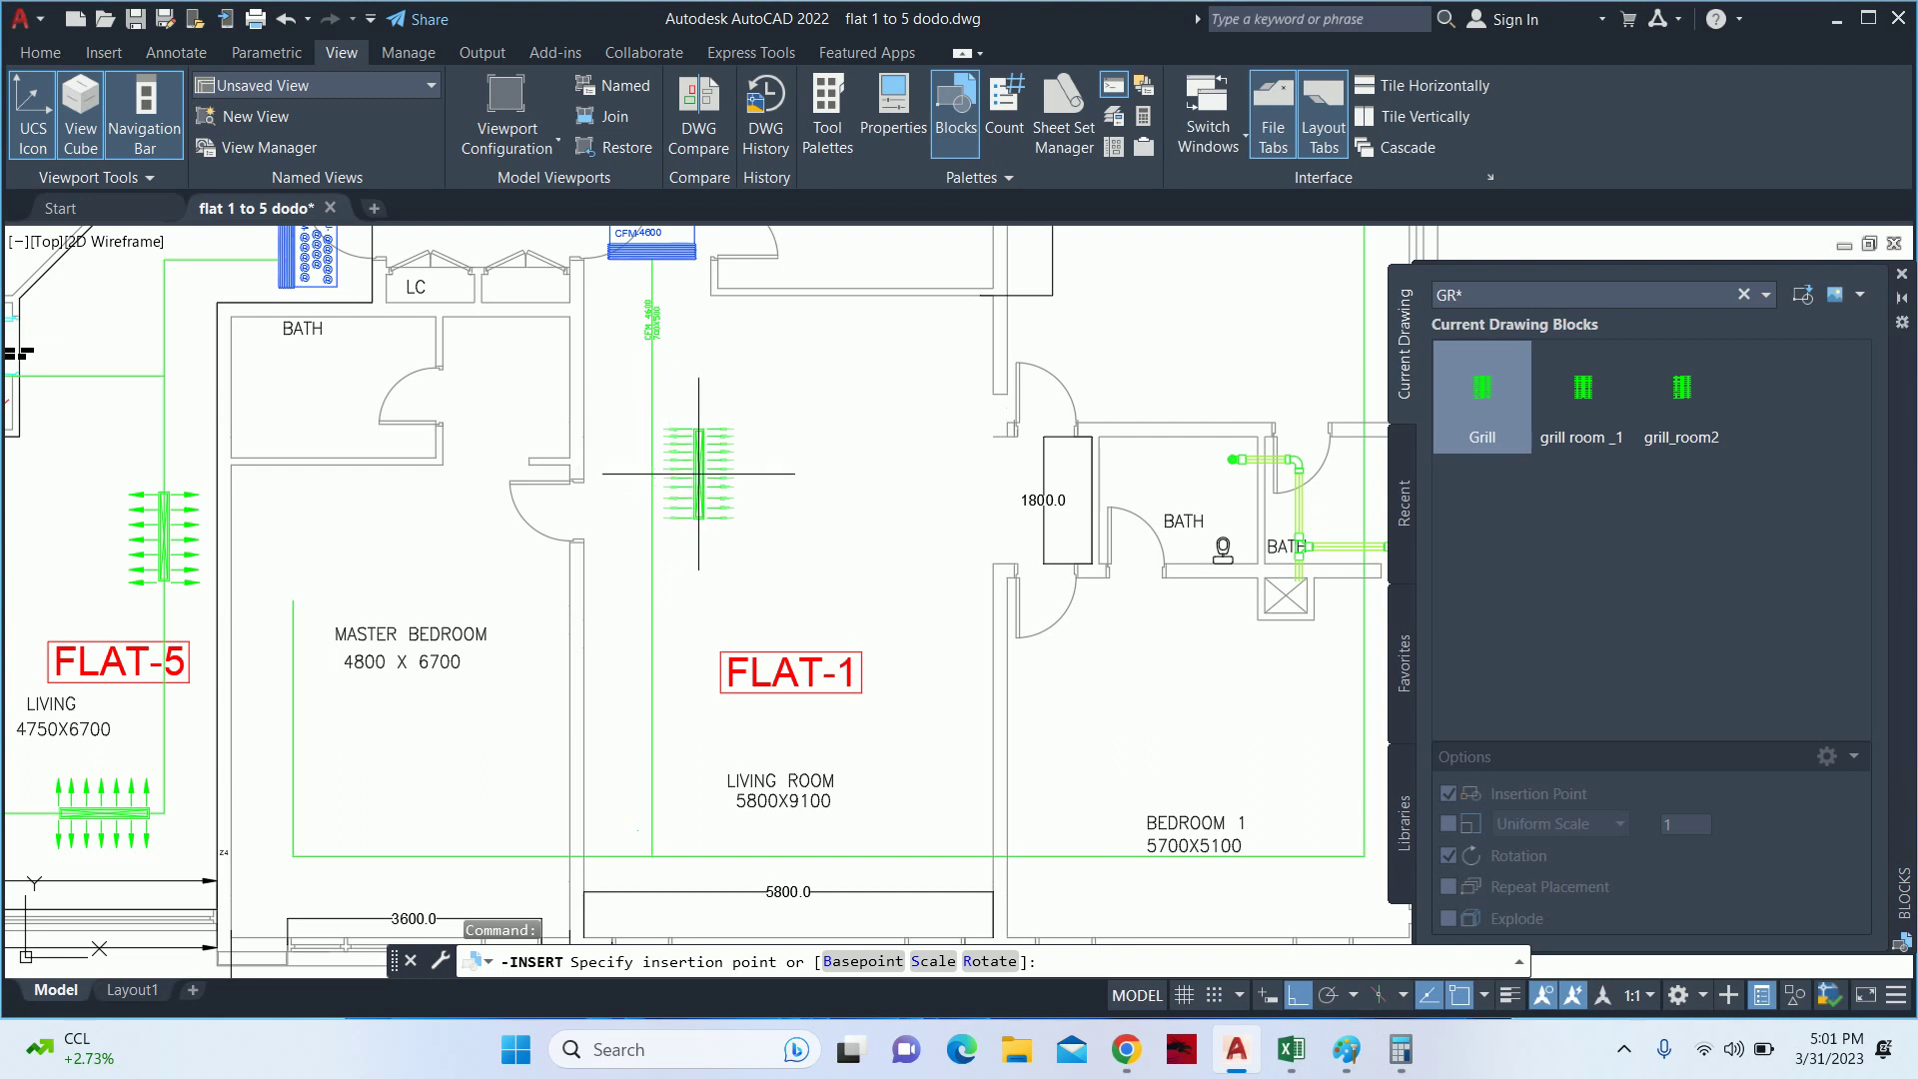
pyautogui.press('Escape')
pyautogui.scroll(-2, 674, 408)
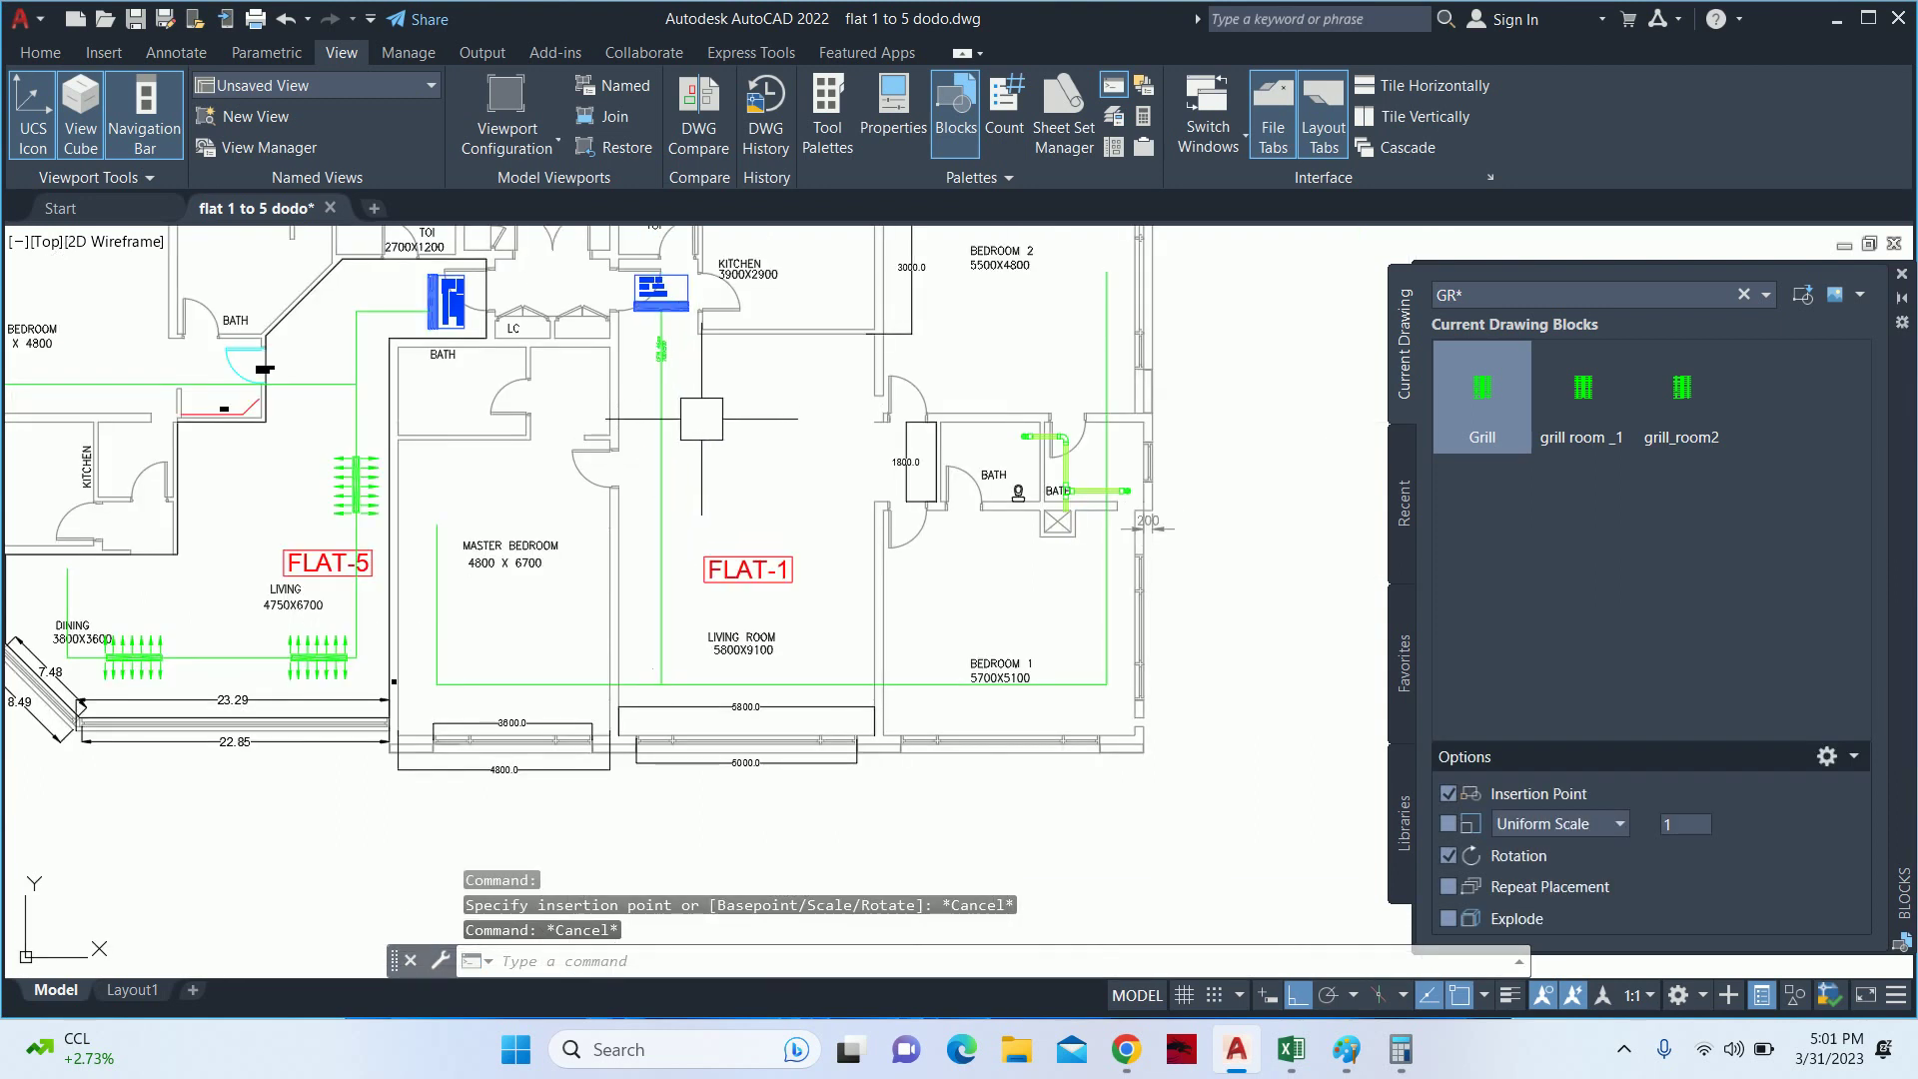
# - Draw a vertical line in the FLAT-1 living room
pyautogui.write('l')
pyautogui.press('Return')
pyautogui.scroll(1, 699, 399)
pyautogui.click(690, 335)
pyautogui.scroll(1, 689, 400)
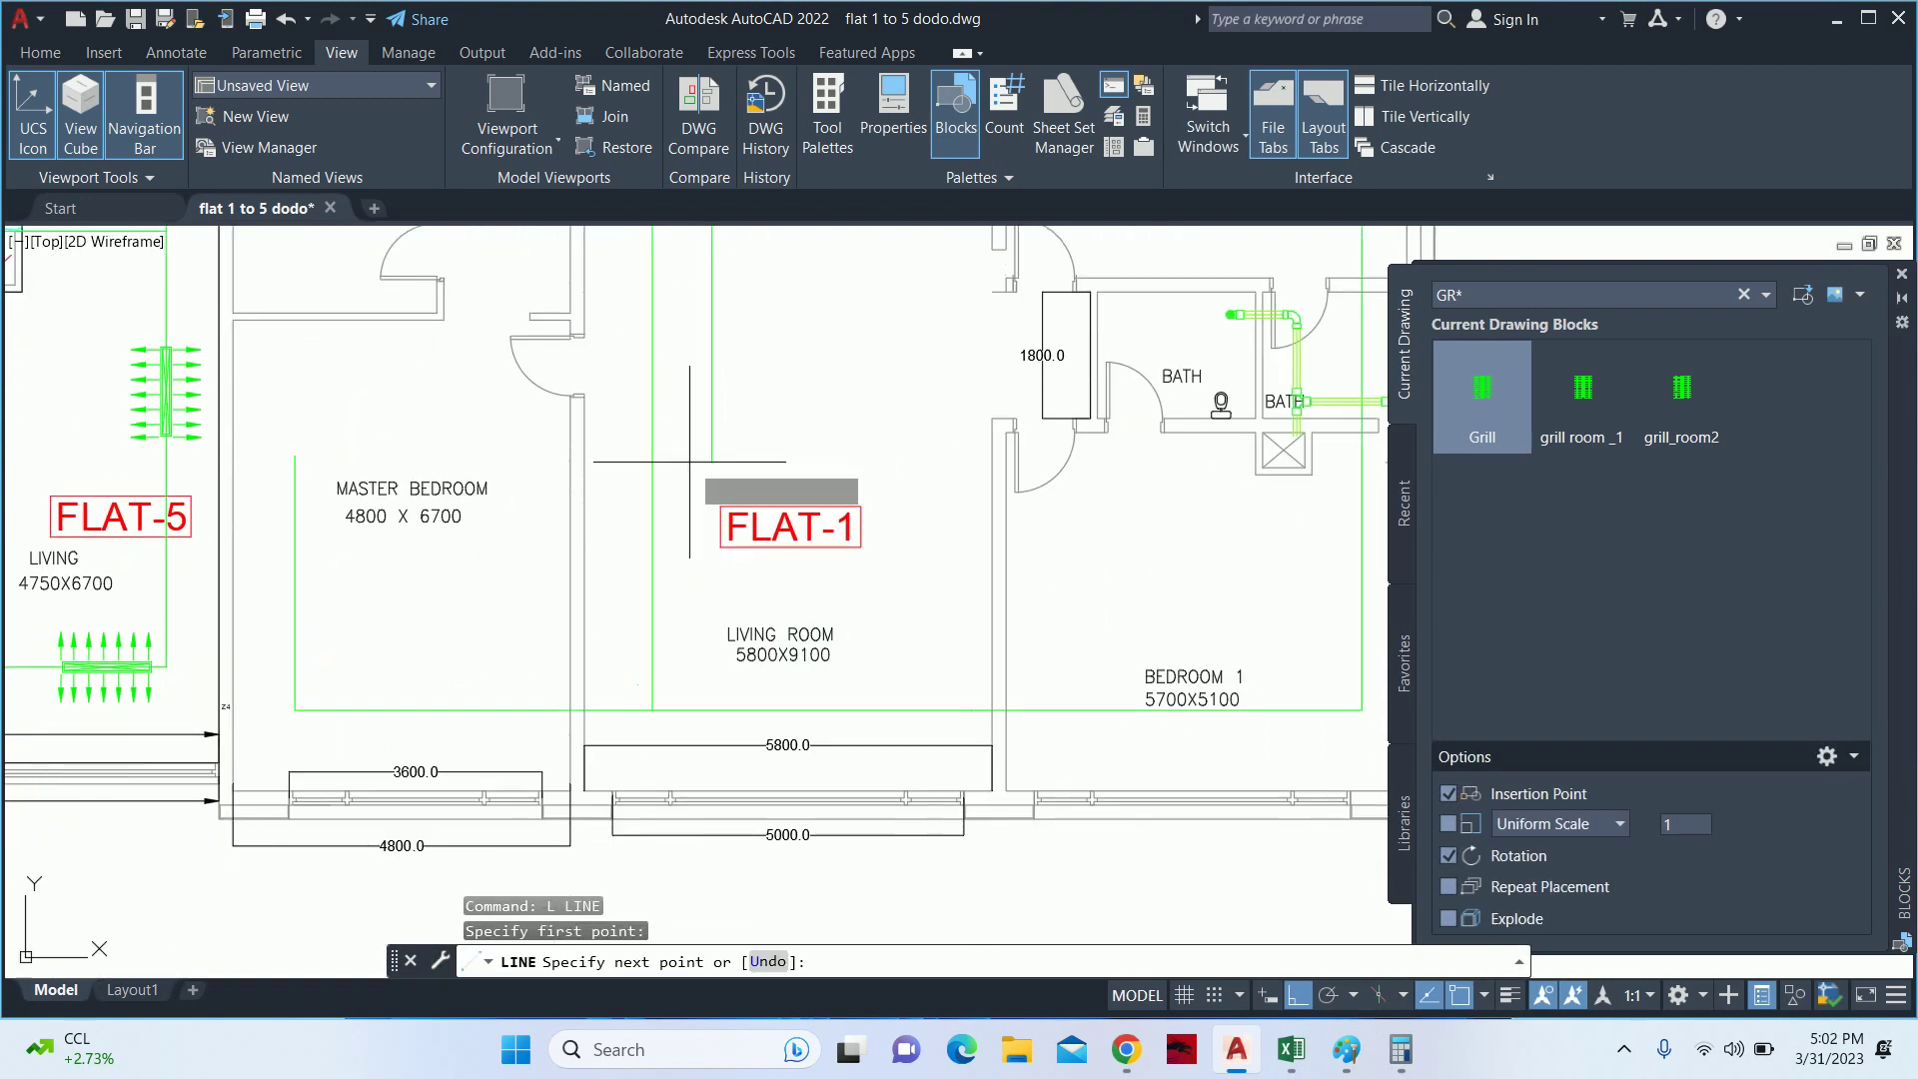
pyautogui.click(699, 706)
pyautogui.press('Escape')
pyautogui.scroll(-2, 745, 699)
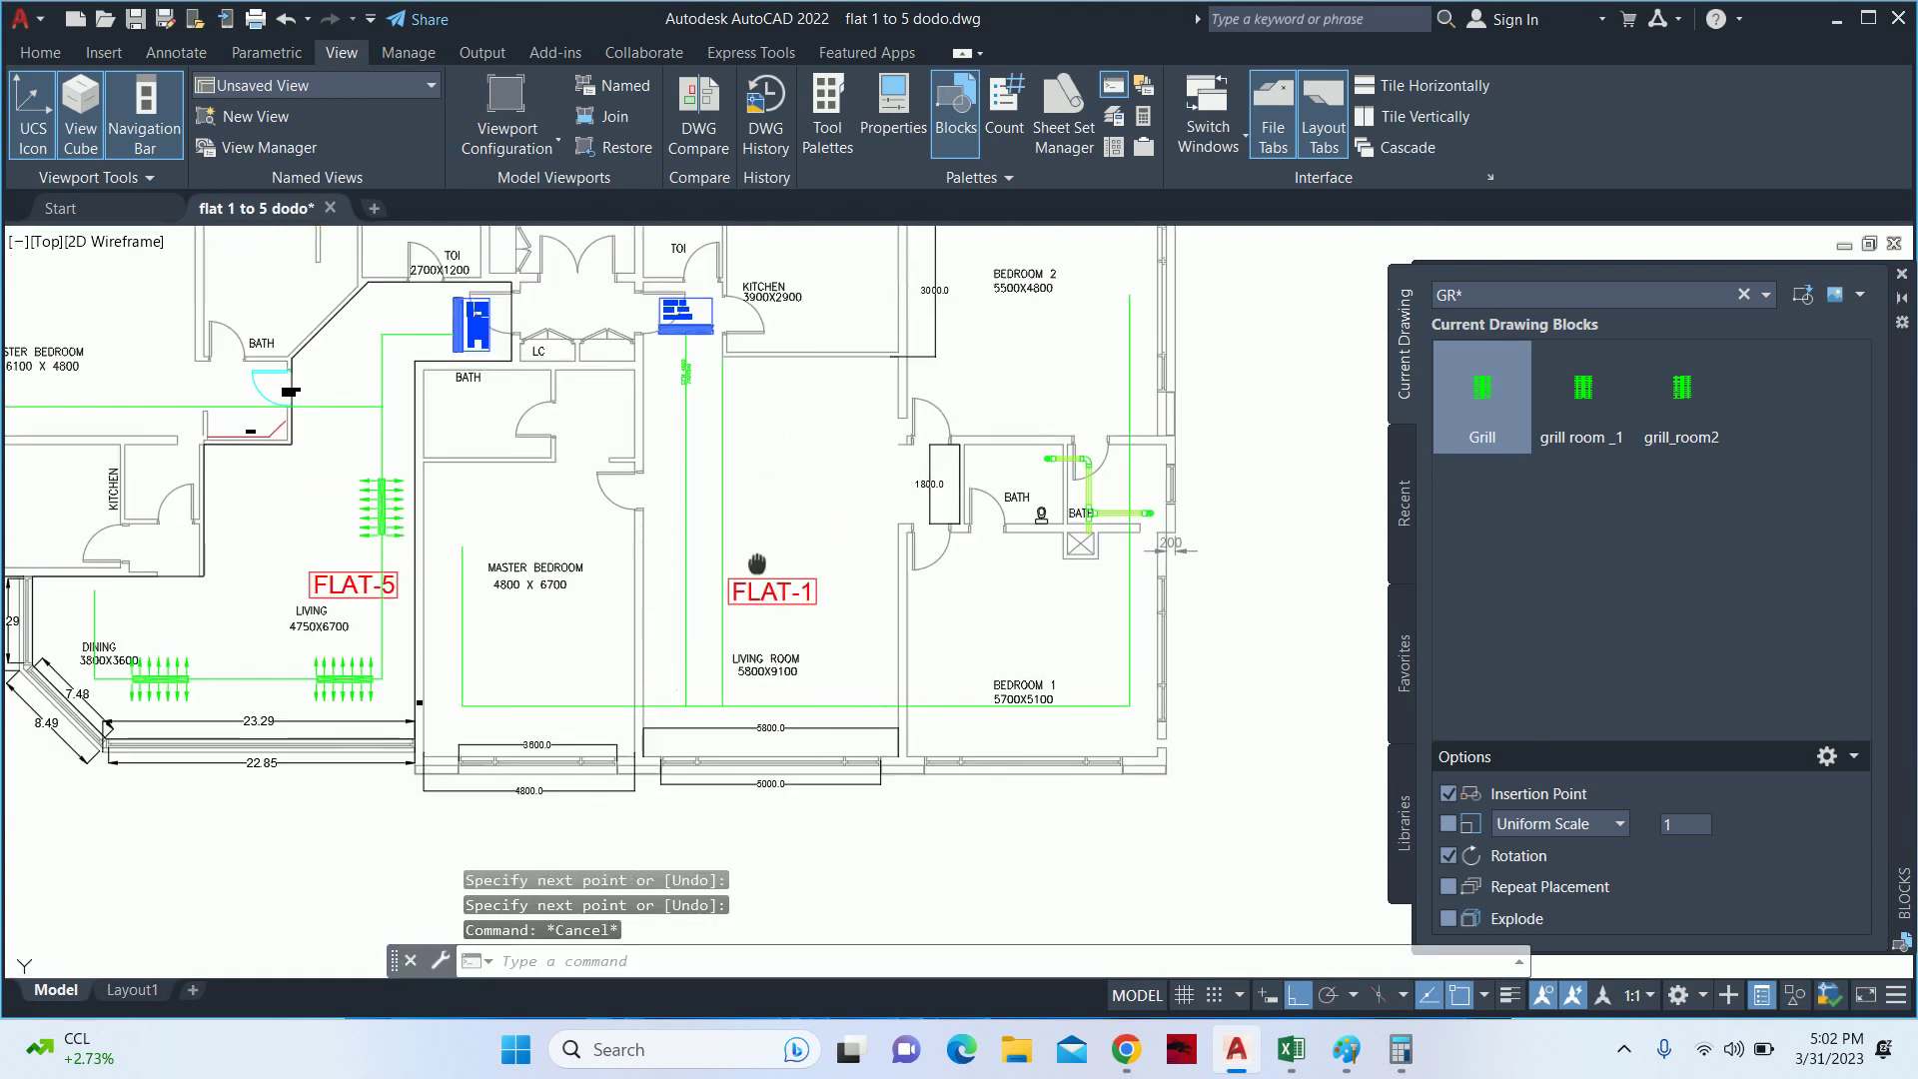
# - Place the Grill block east of the plan at default rotation, dismissing its block editor
pyautogui.click(1473, 378)
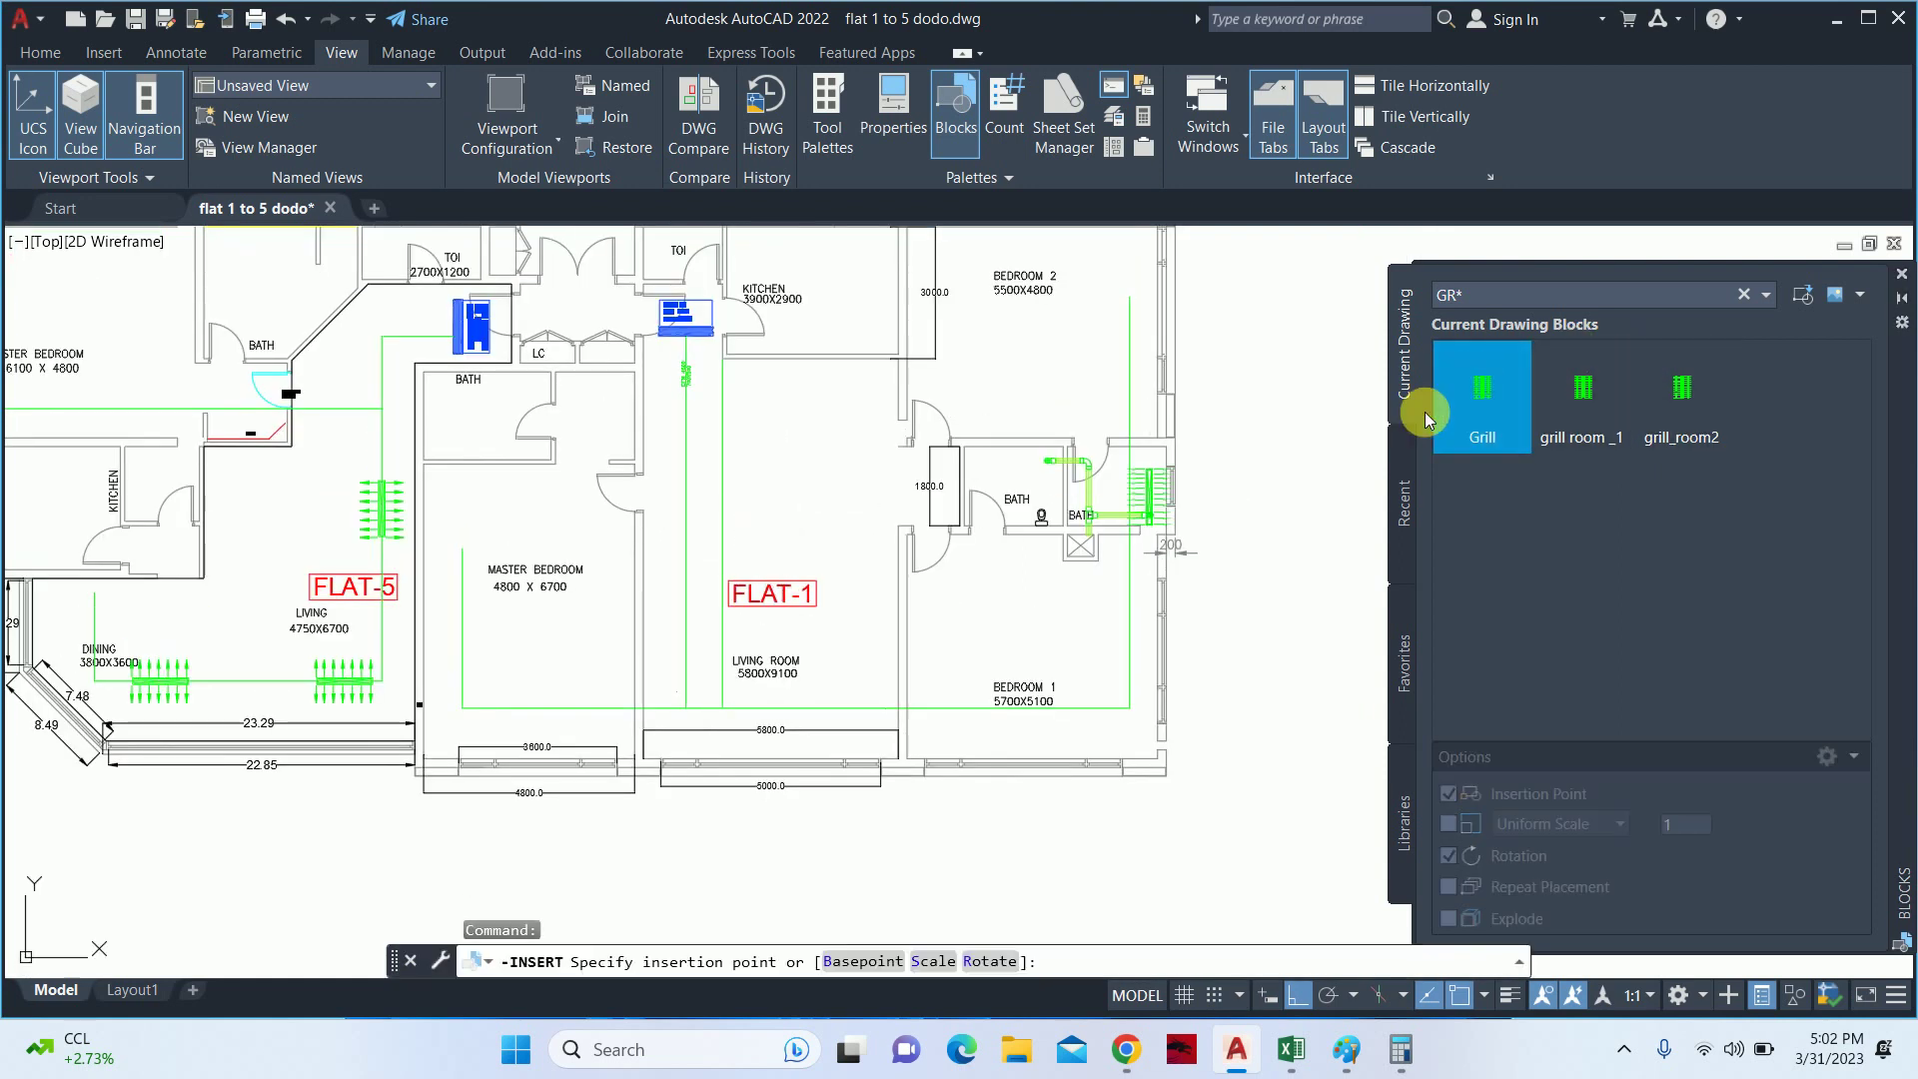
pyautogui.click(1287, 490)
pyautogui.press('Return')
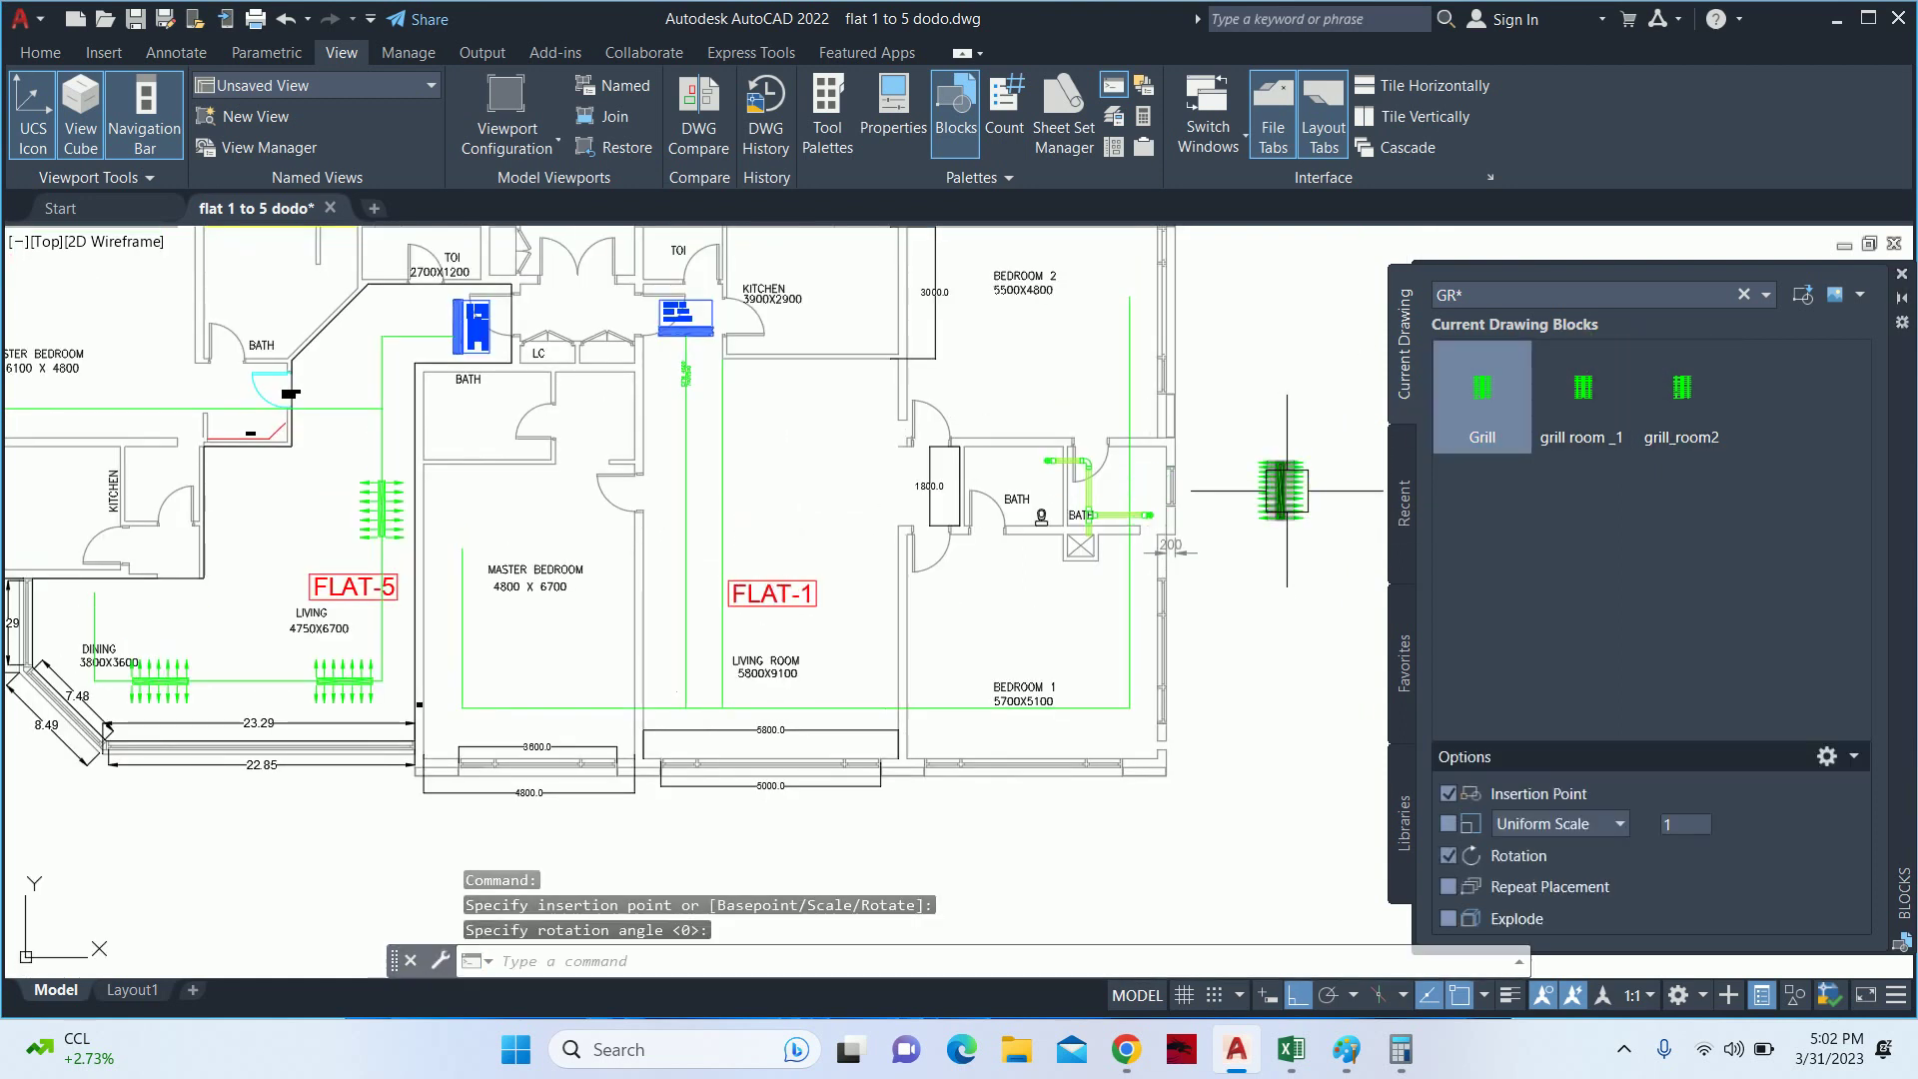
pyautogui.press('Escape')
pyautogui.scroll(3, 1287, 489)
pyautogui.scroll(2, 835, 499)
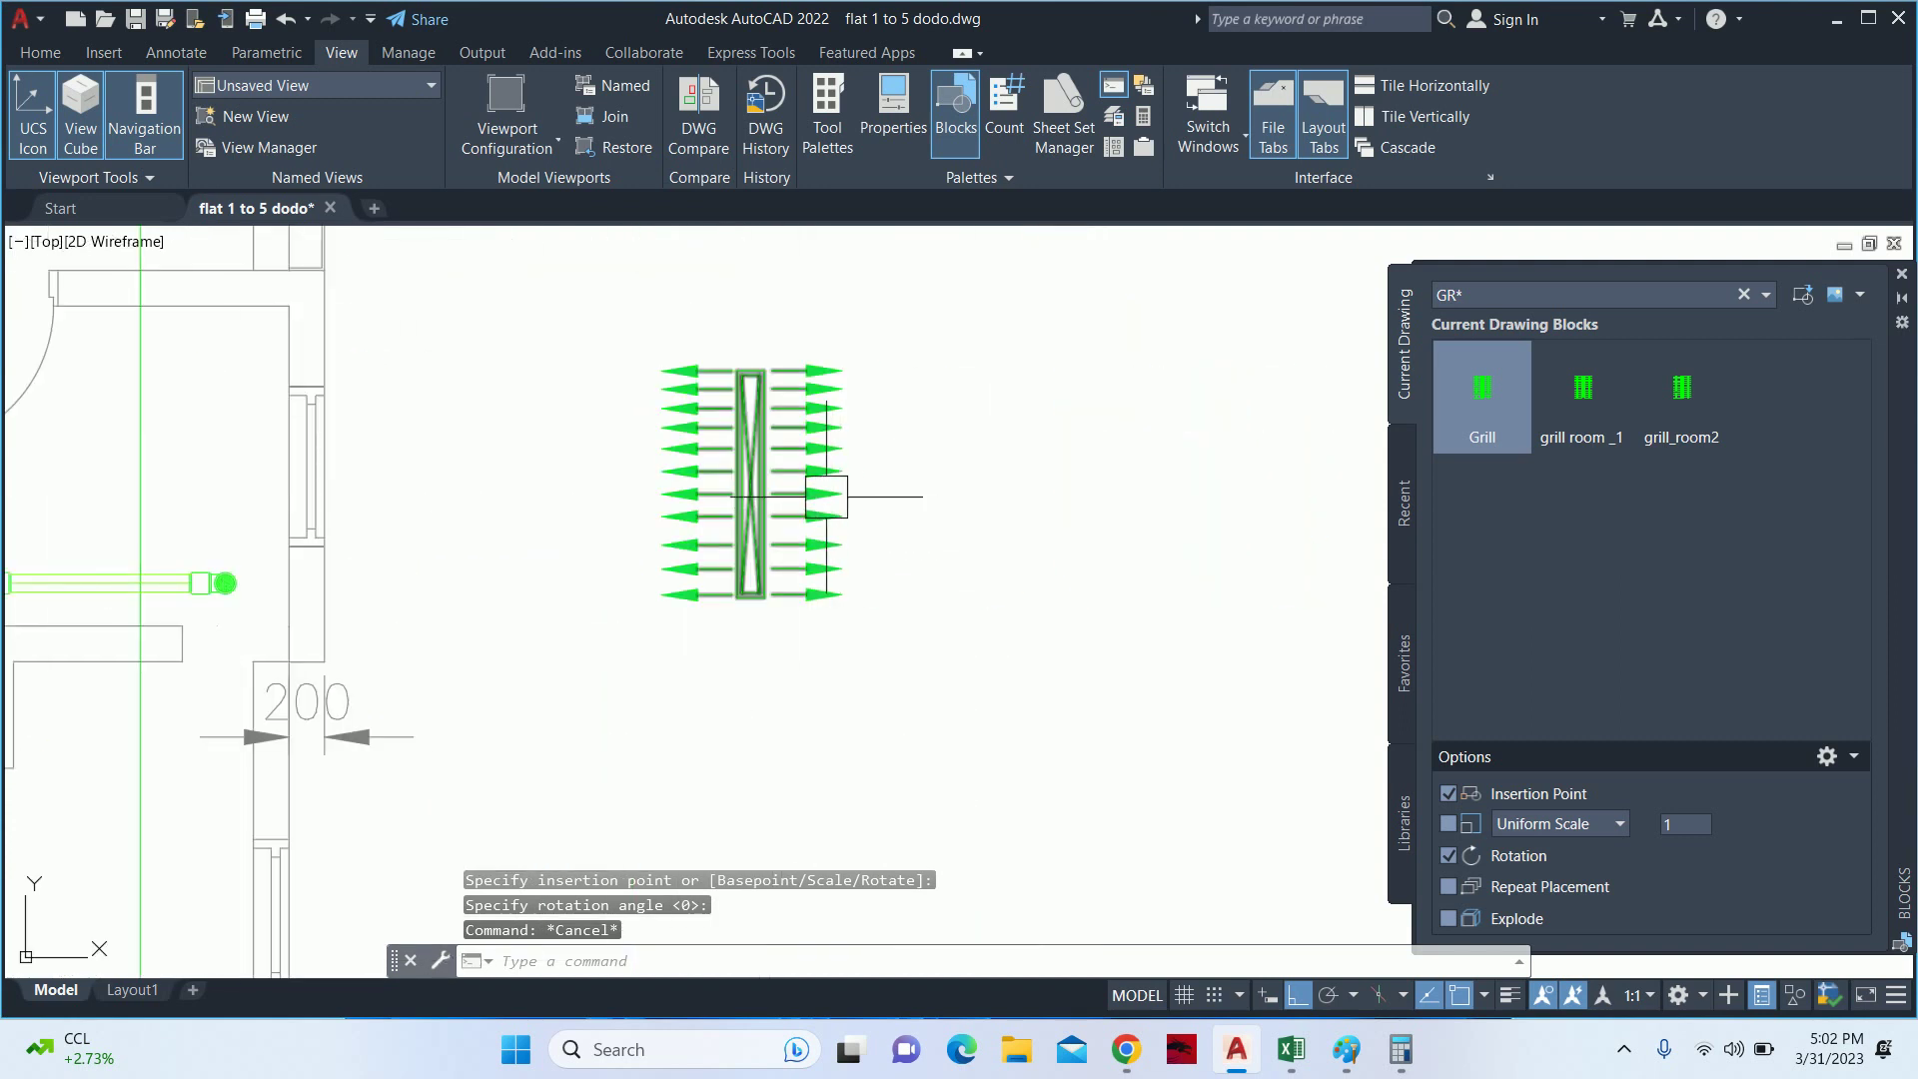
pyautogui.doubleClick(826, 497)
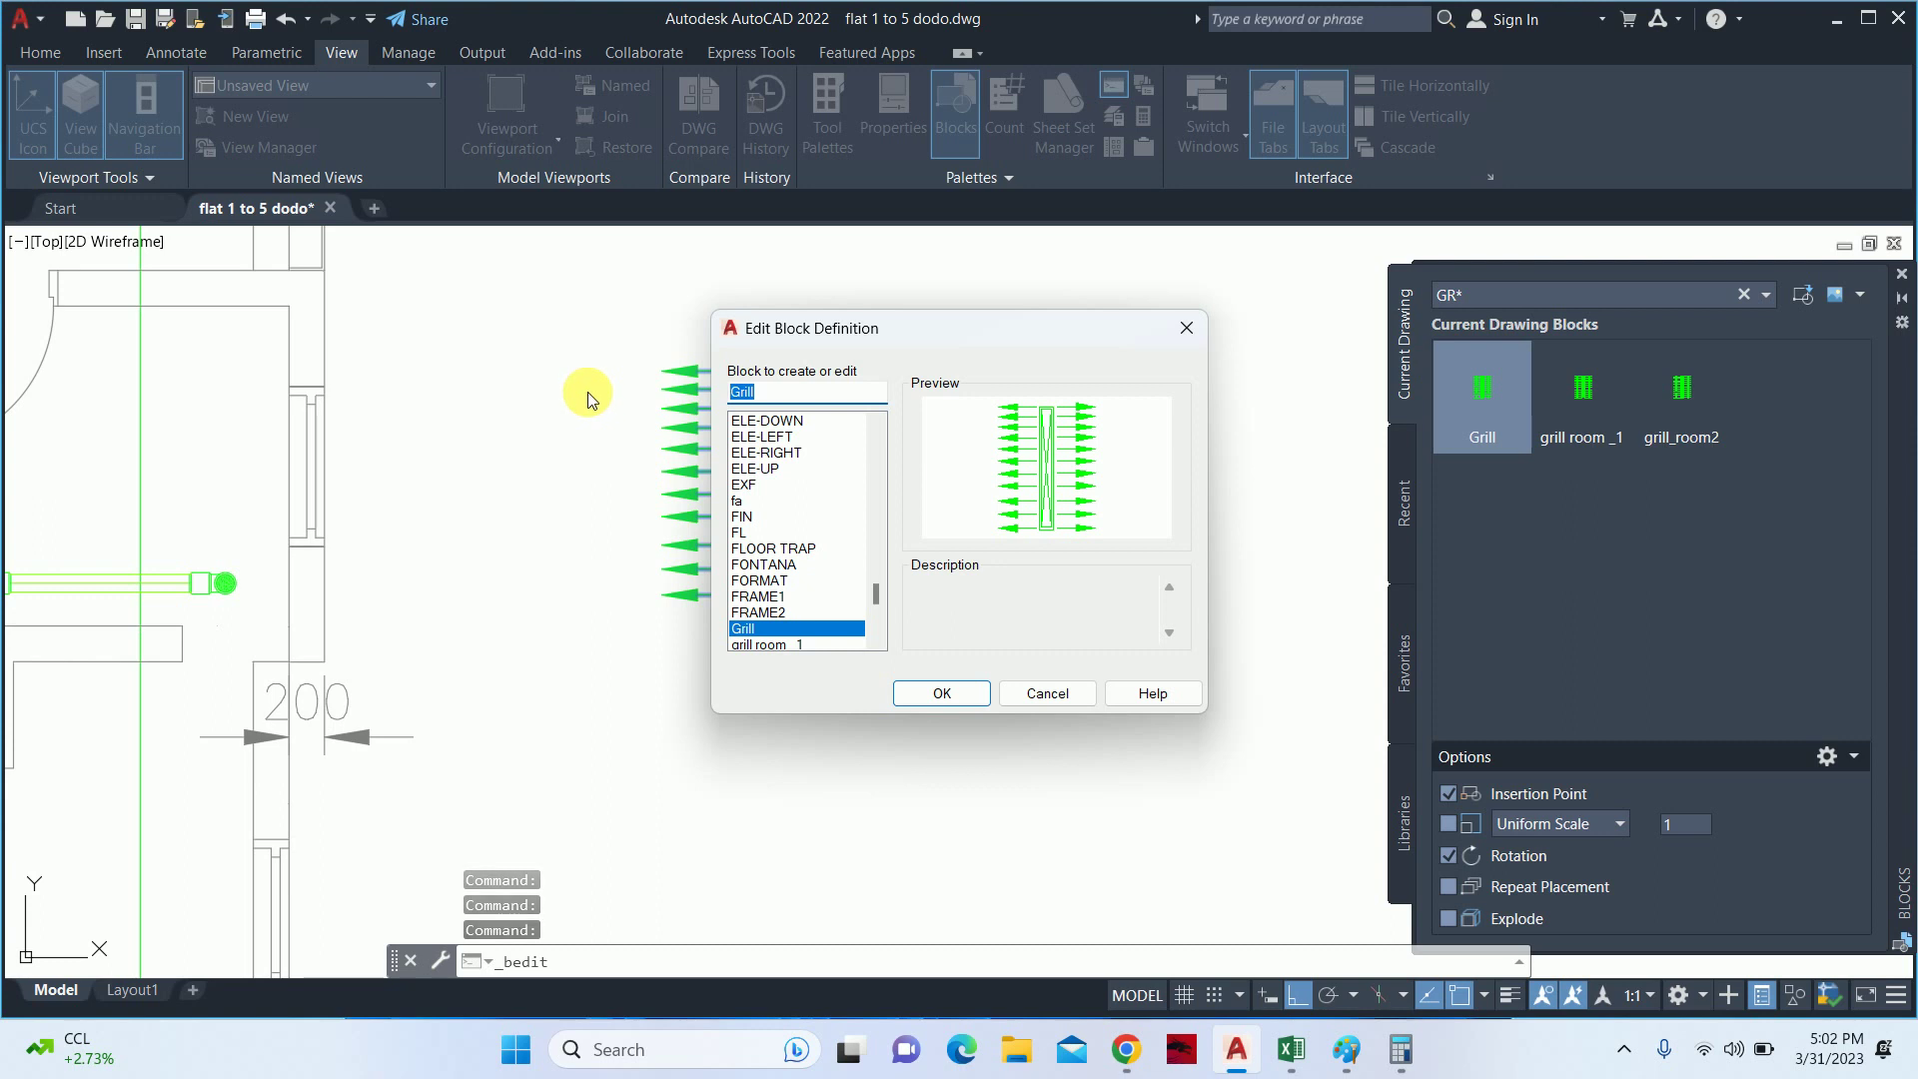
pyautogui.press('Escape')
pyautogui.scroll(-3, 590, 391)
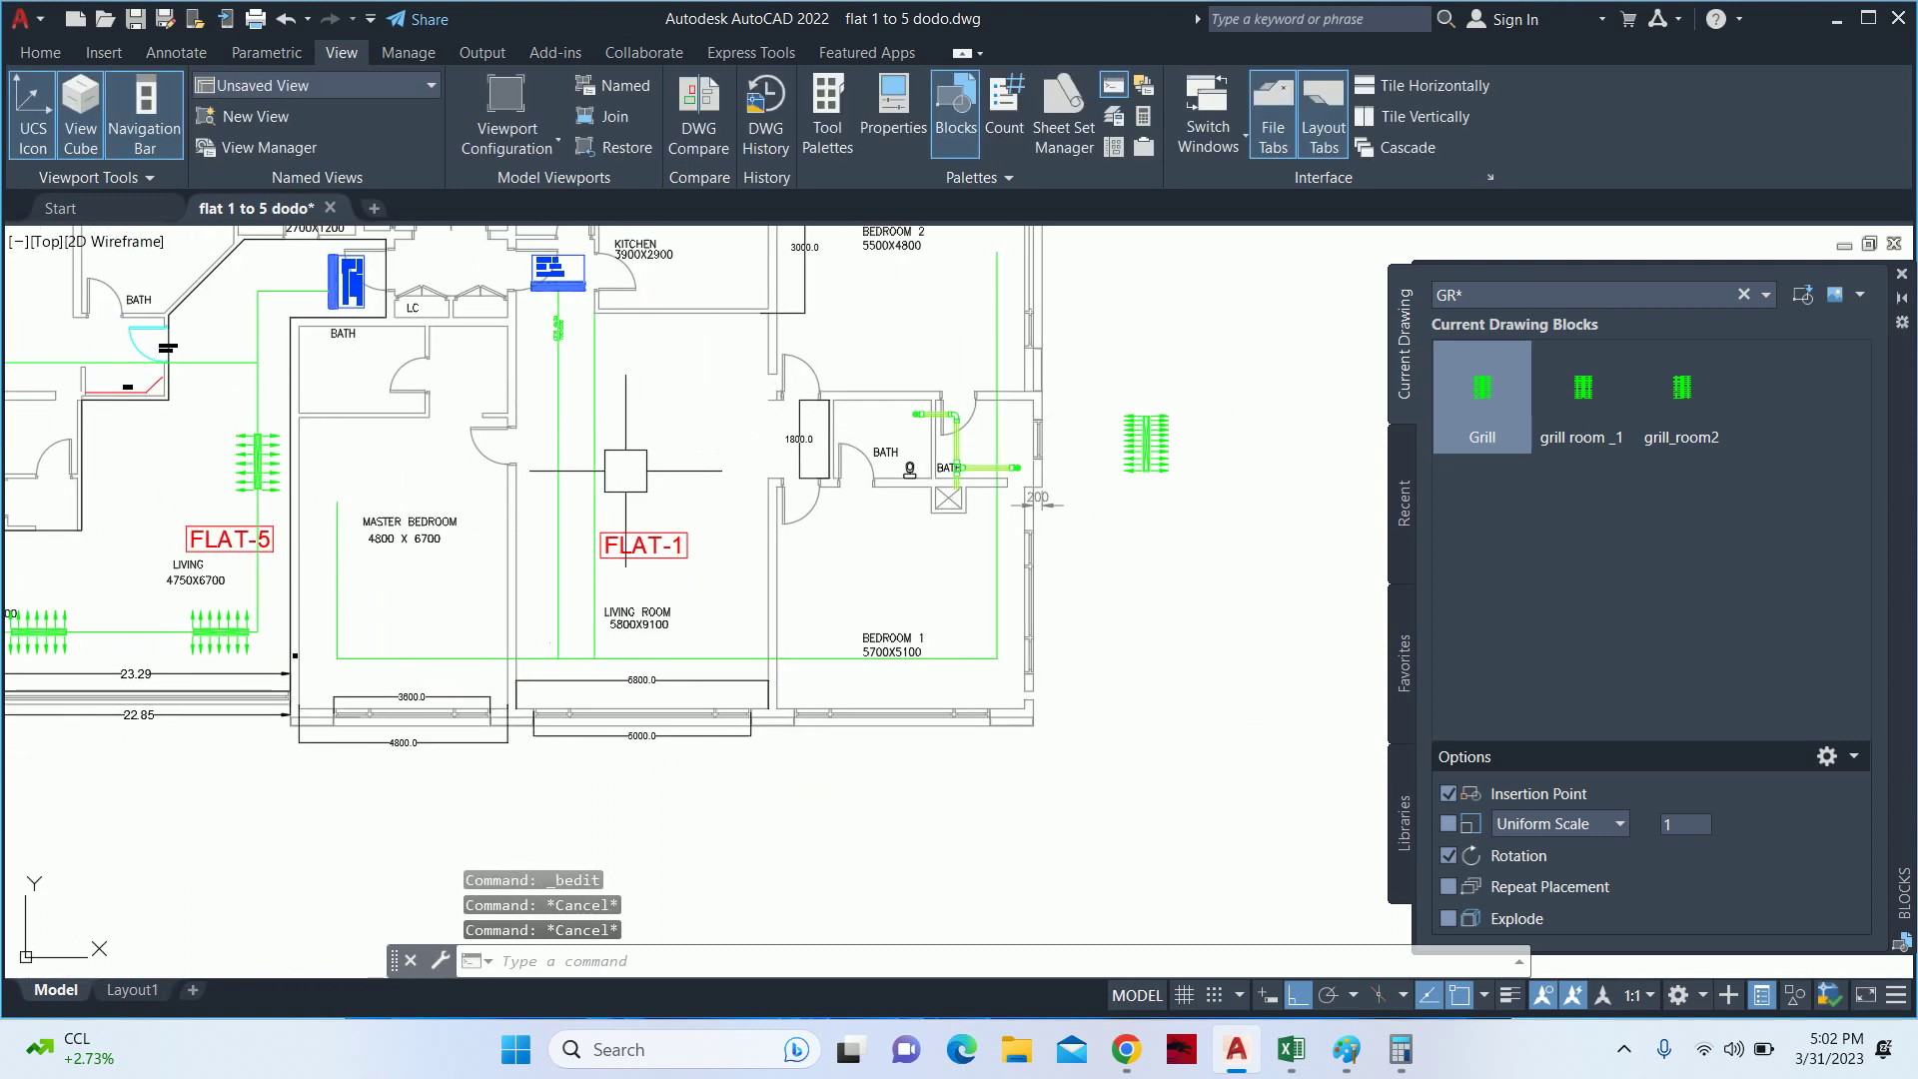
# - Select the vertical living-room duct line, cancel the grip stretch, and start DIV
pyautogui.click(597, 511)
pyautogui.click(595, 658)
pyautogui.scroll(4, 594, 675)
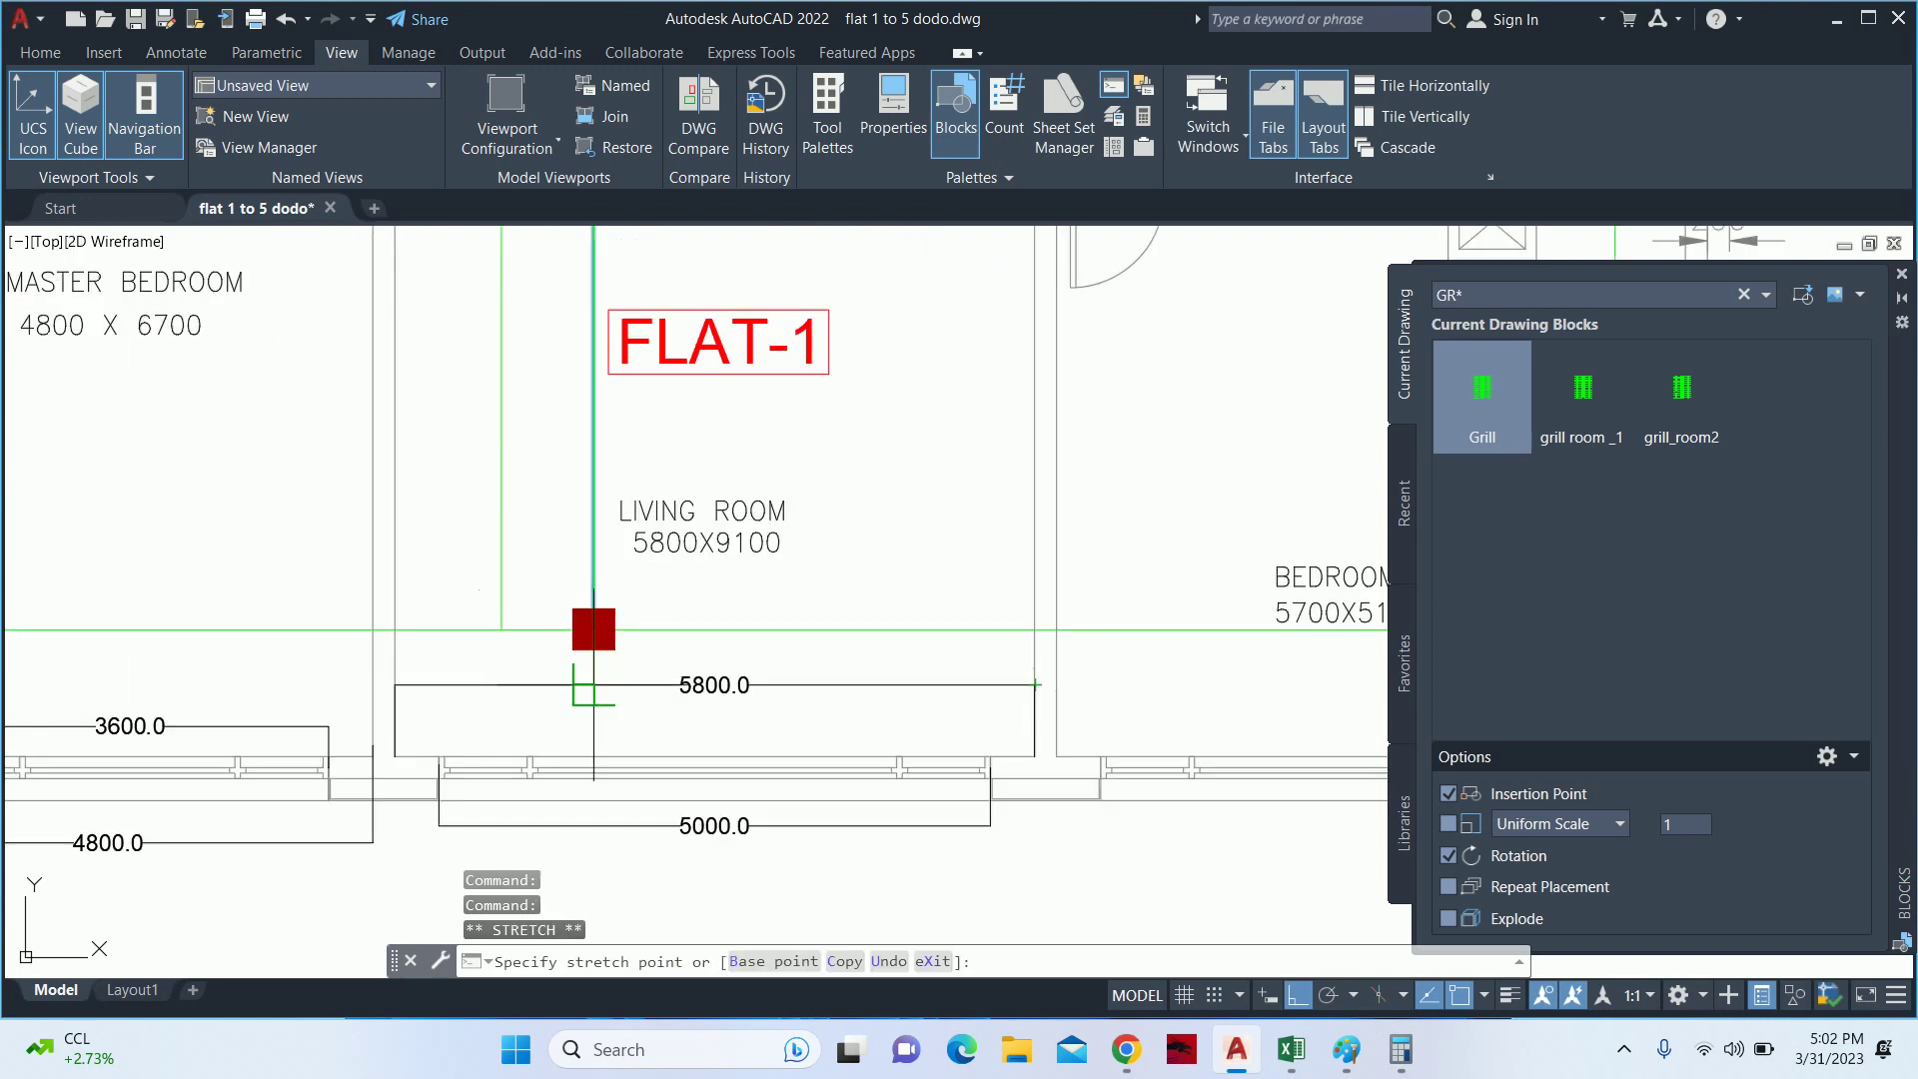
pyautogui.press('Escape')
pyautogui.press('Escape')
pyautogui.scroll(-4, 579, 559)
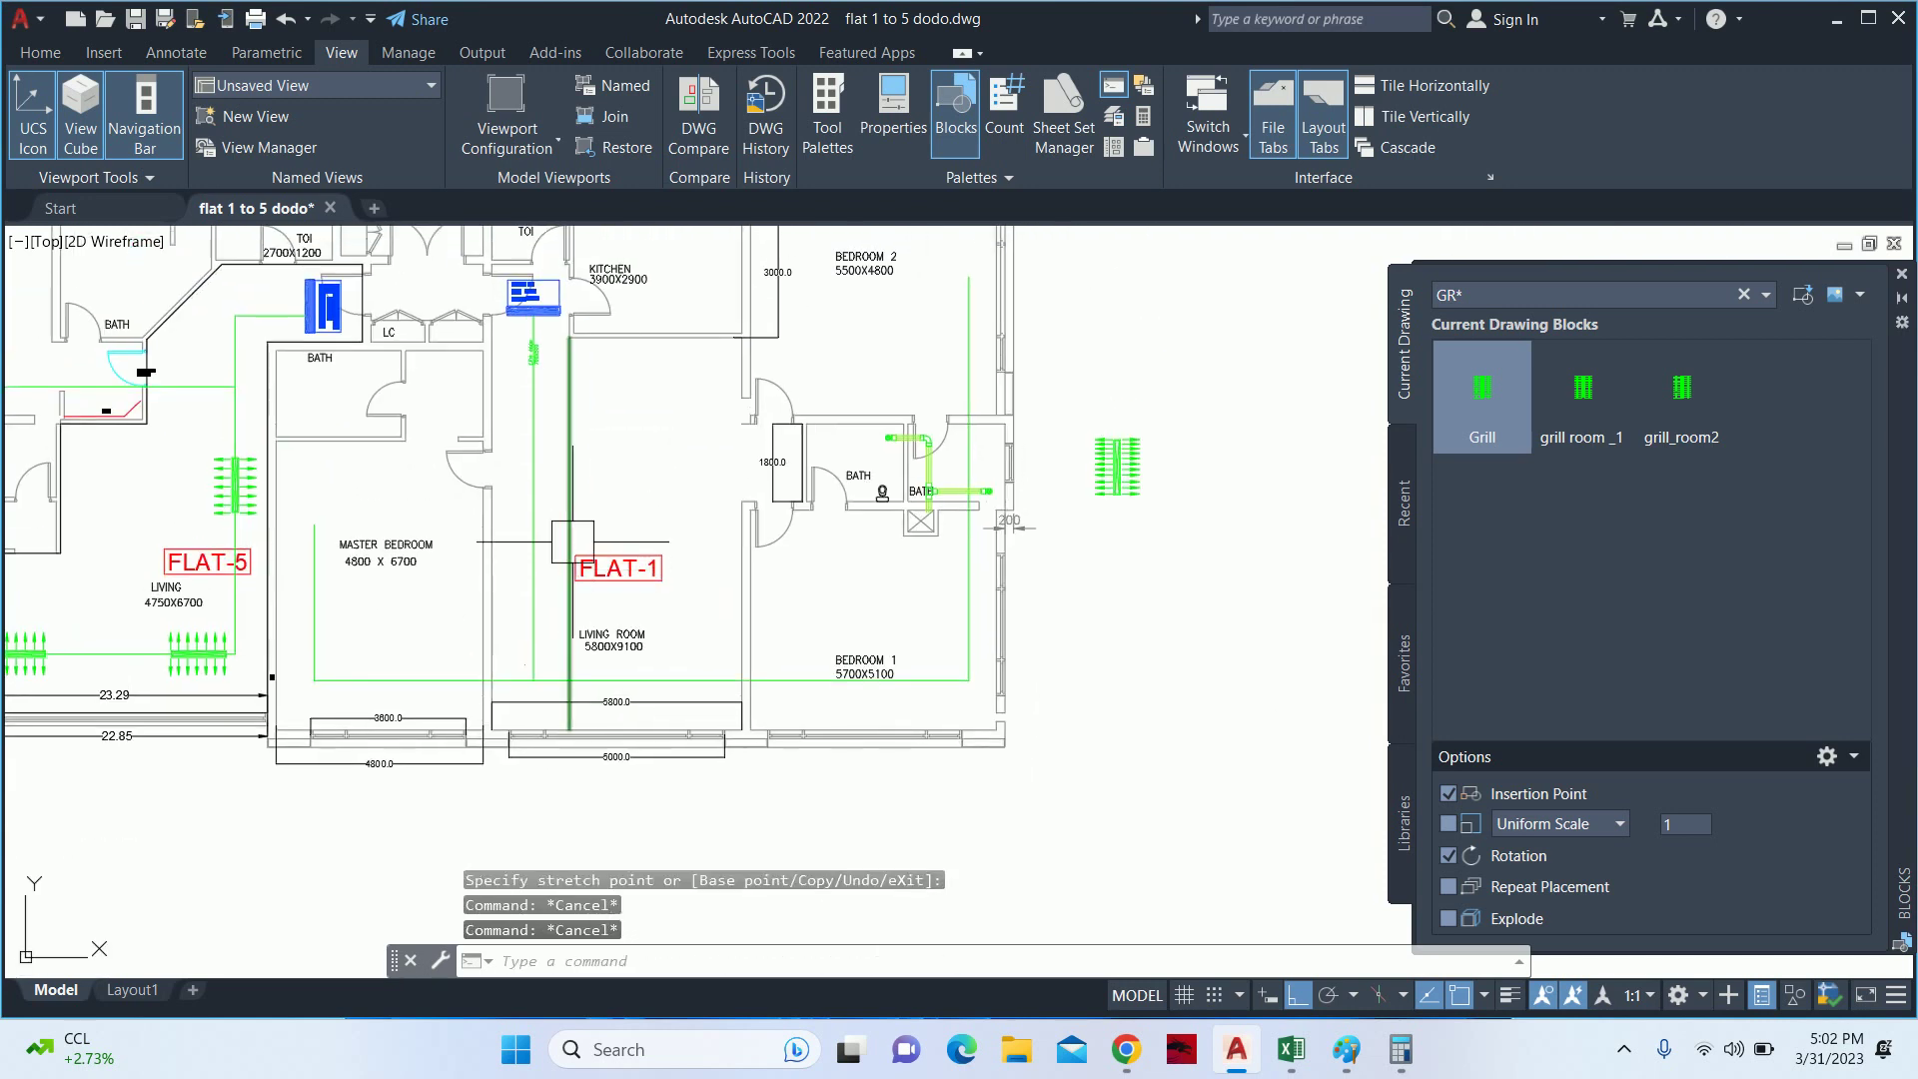
pyautogui.write('div')
pyautogui.press('Return')
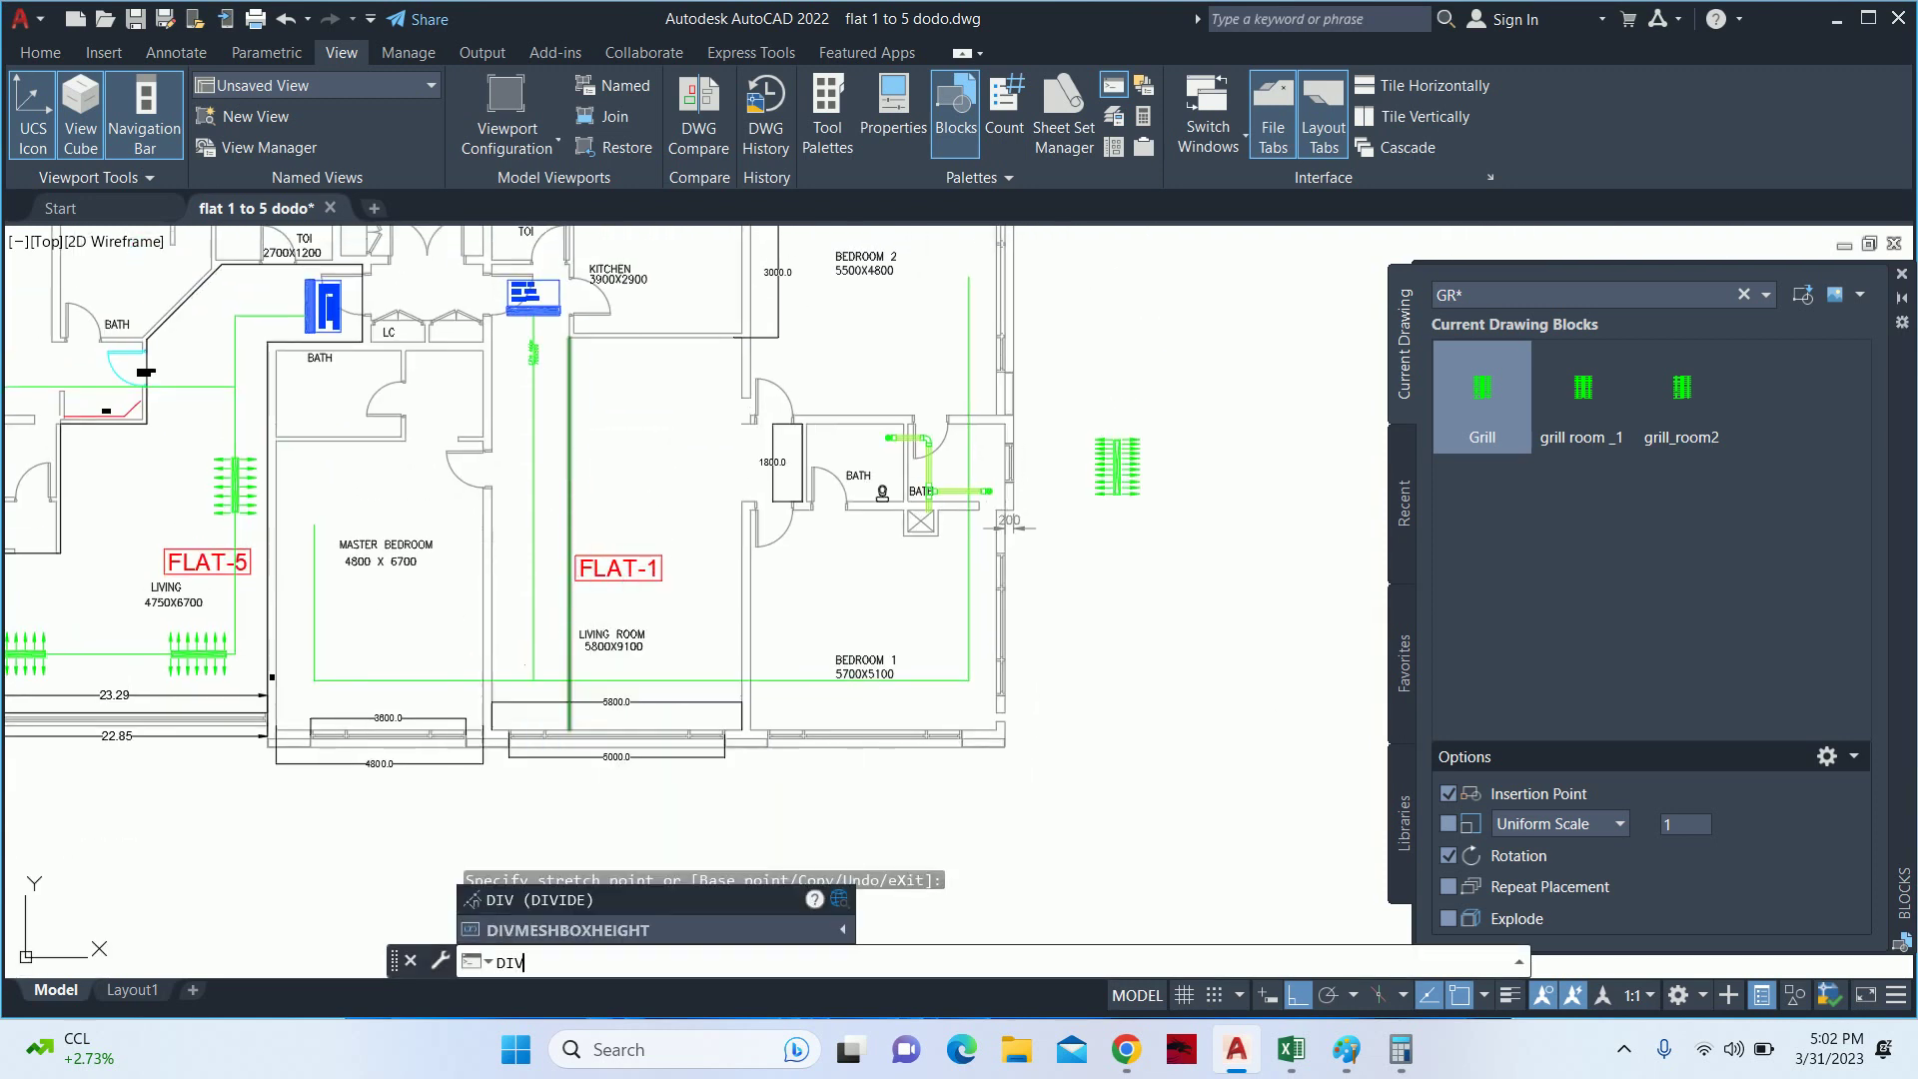
pyautogui.click(571, 382)
pyautogui.write('4')
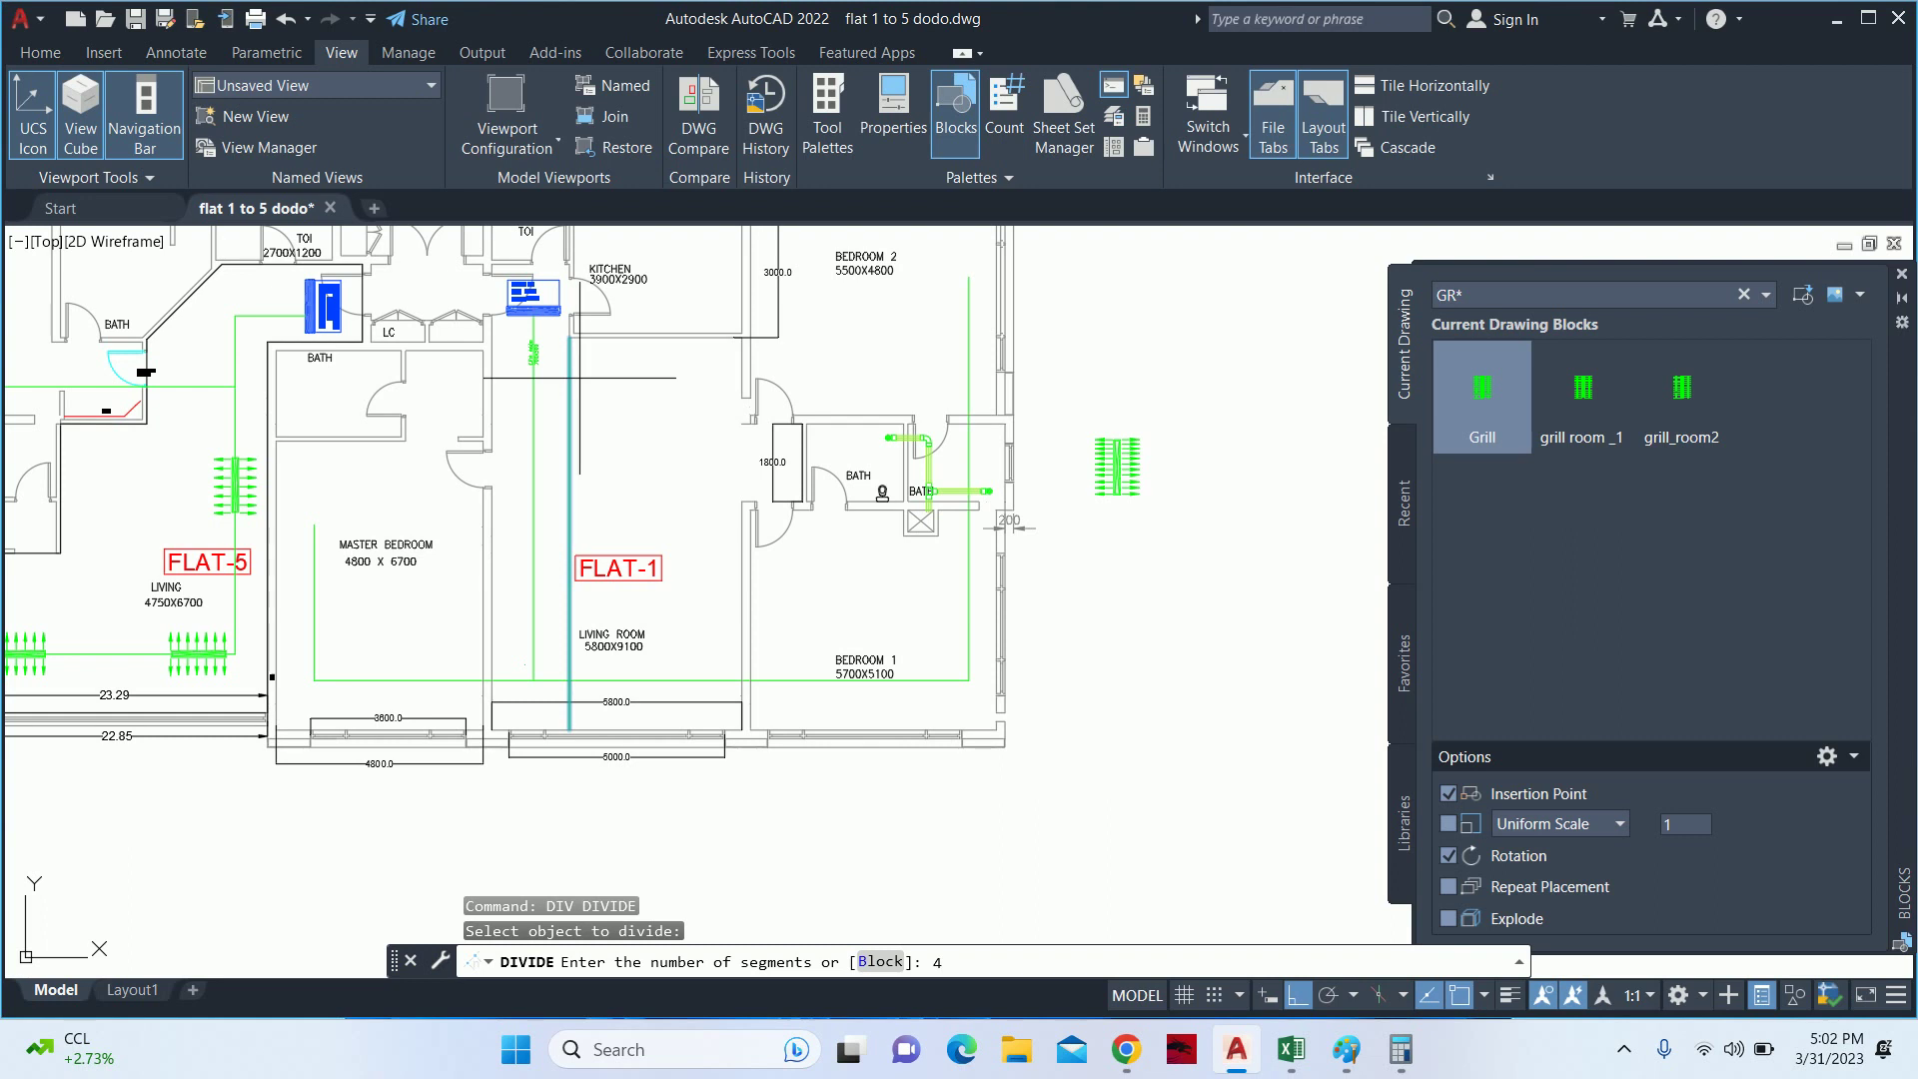
pyautogui.press('Return')
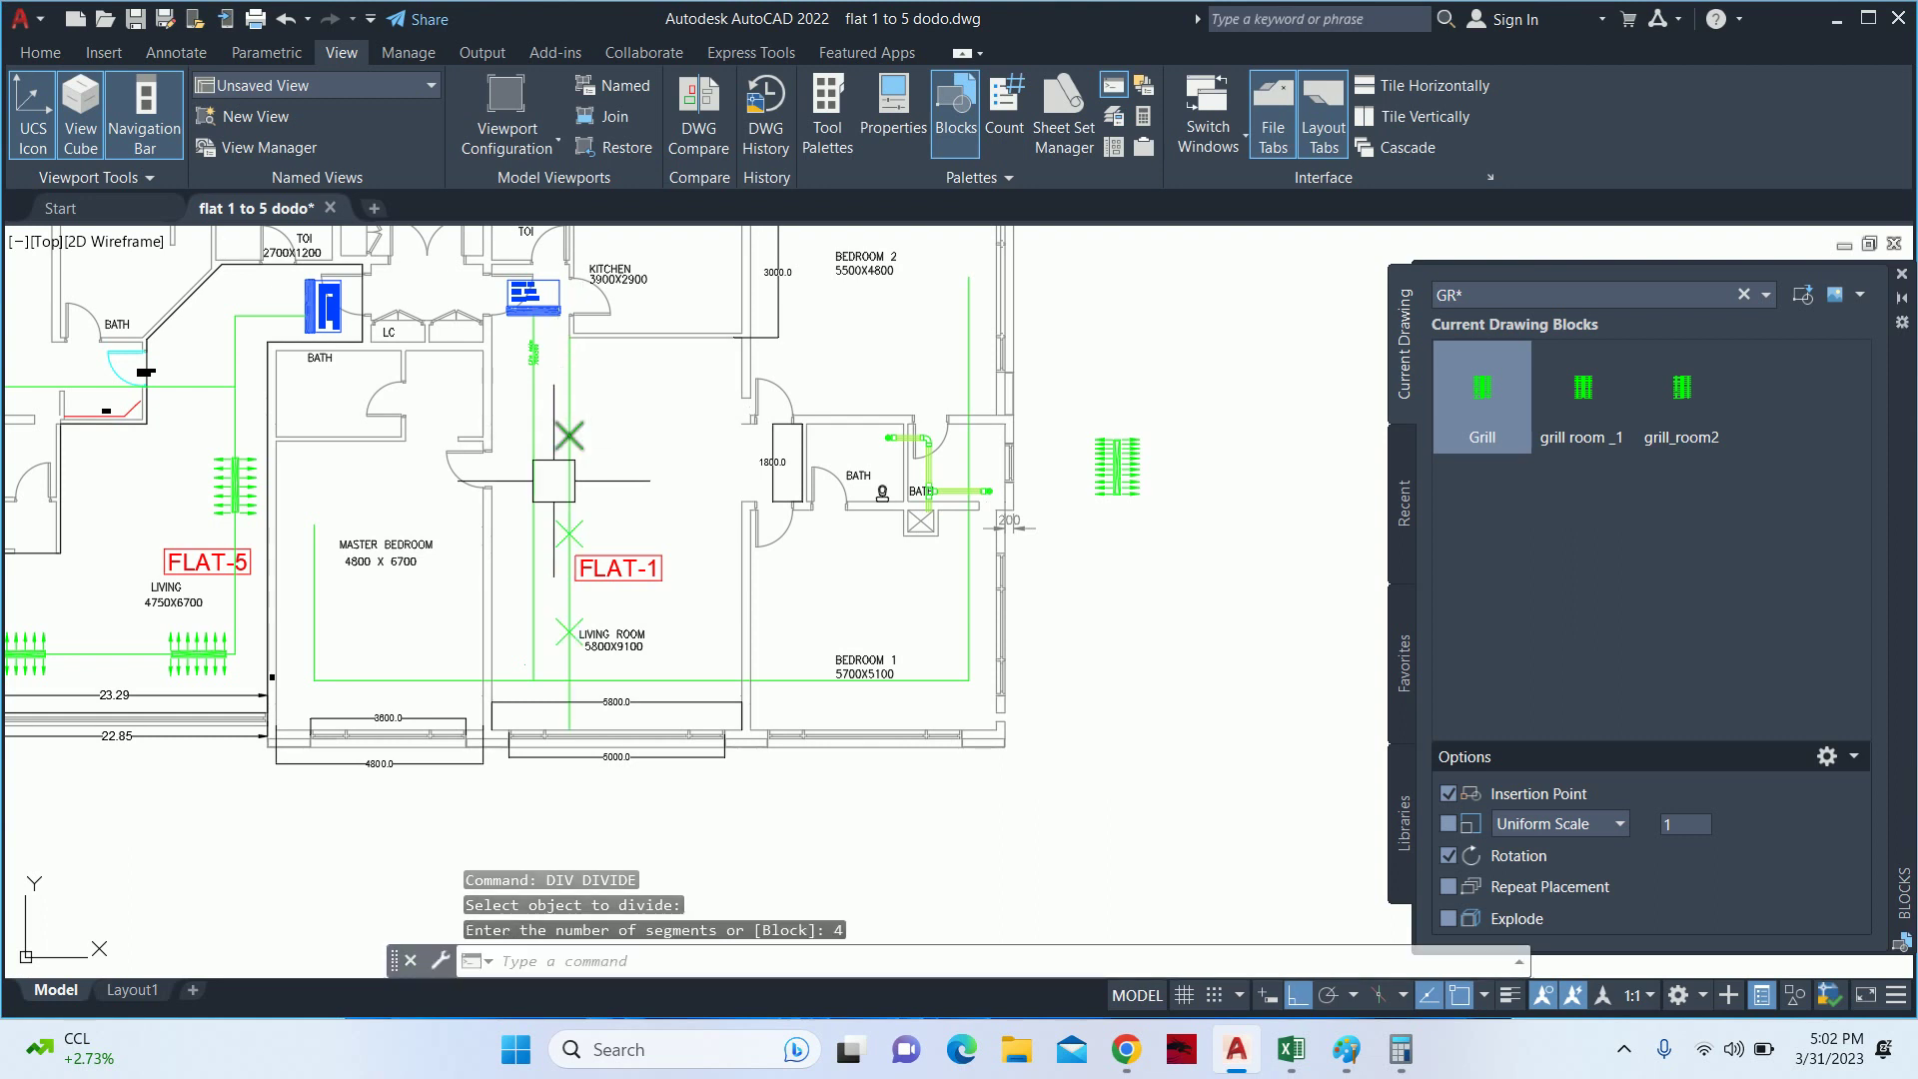
pyautogui.scroll(2, 585, 646)
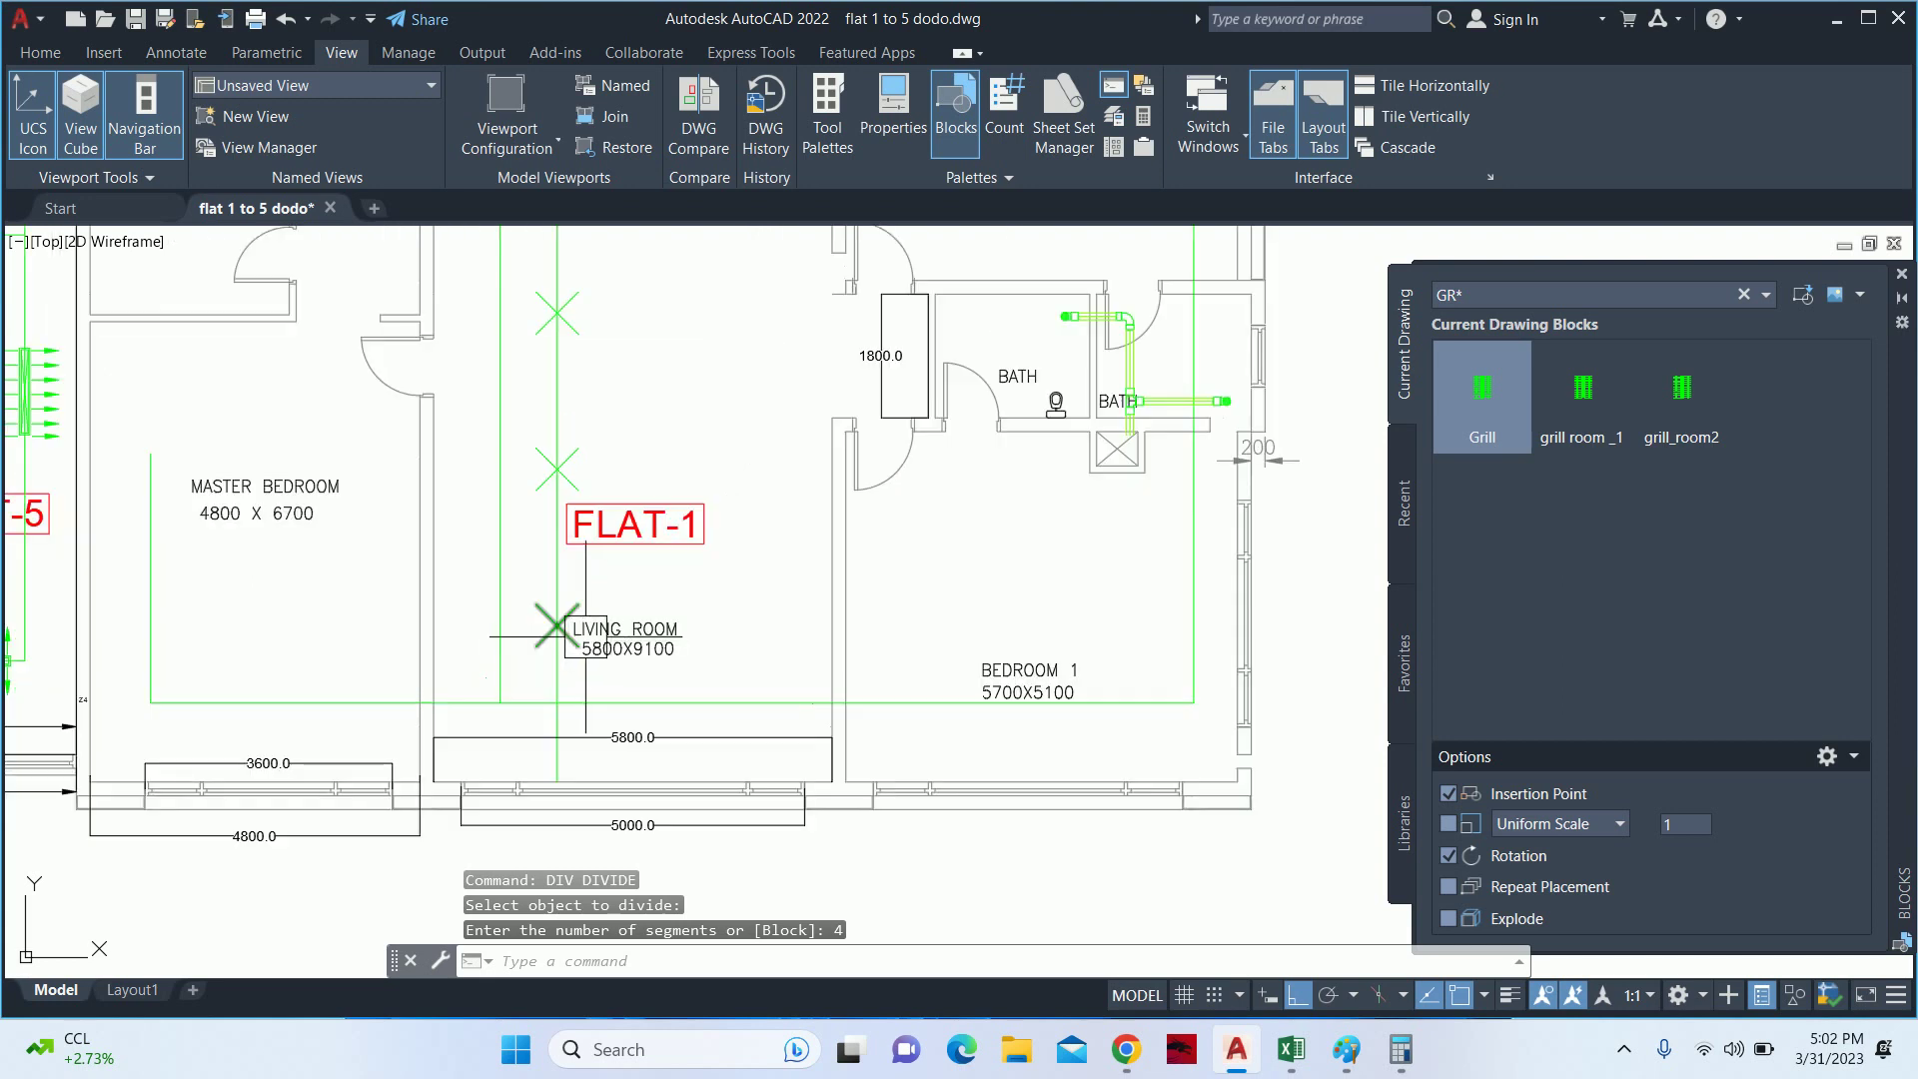
pyautogui.click(558, 624)
pyautogui.rightClick(733, 646)
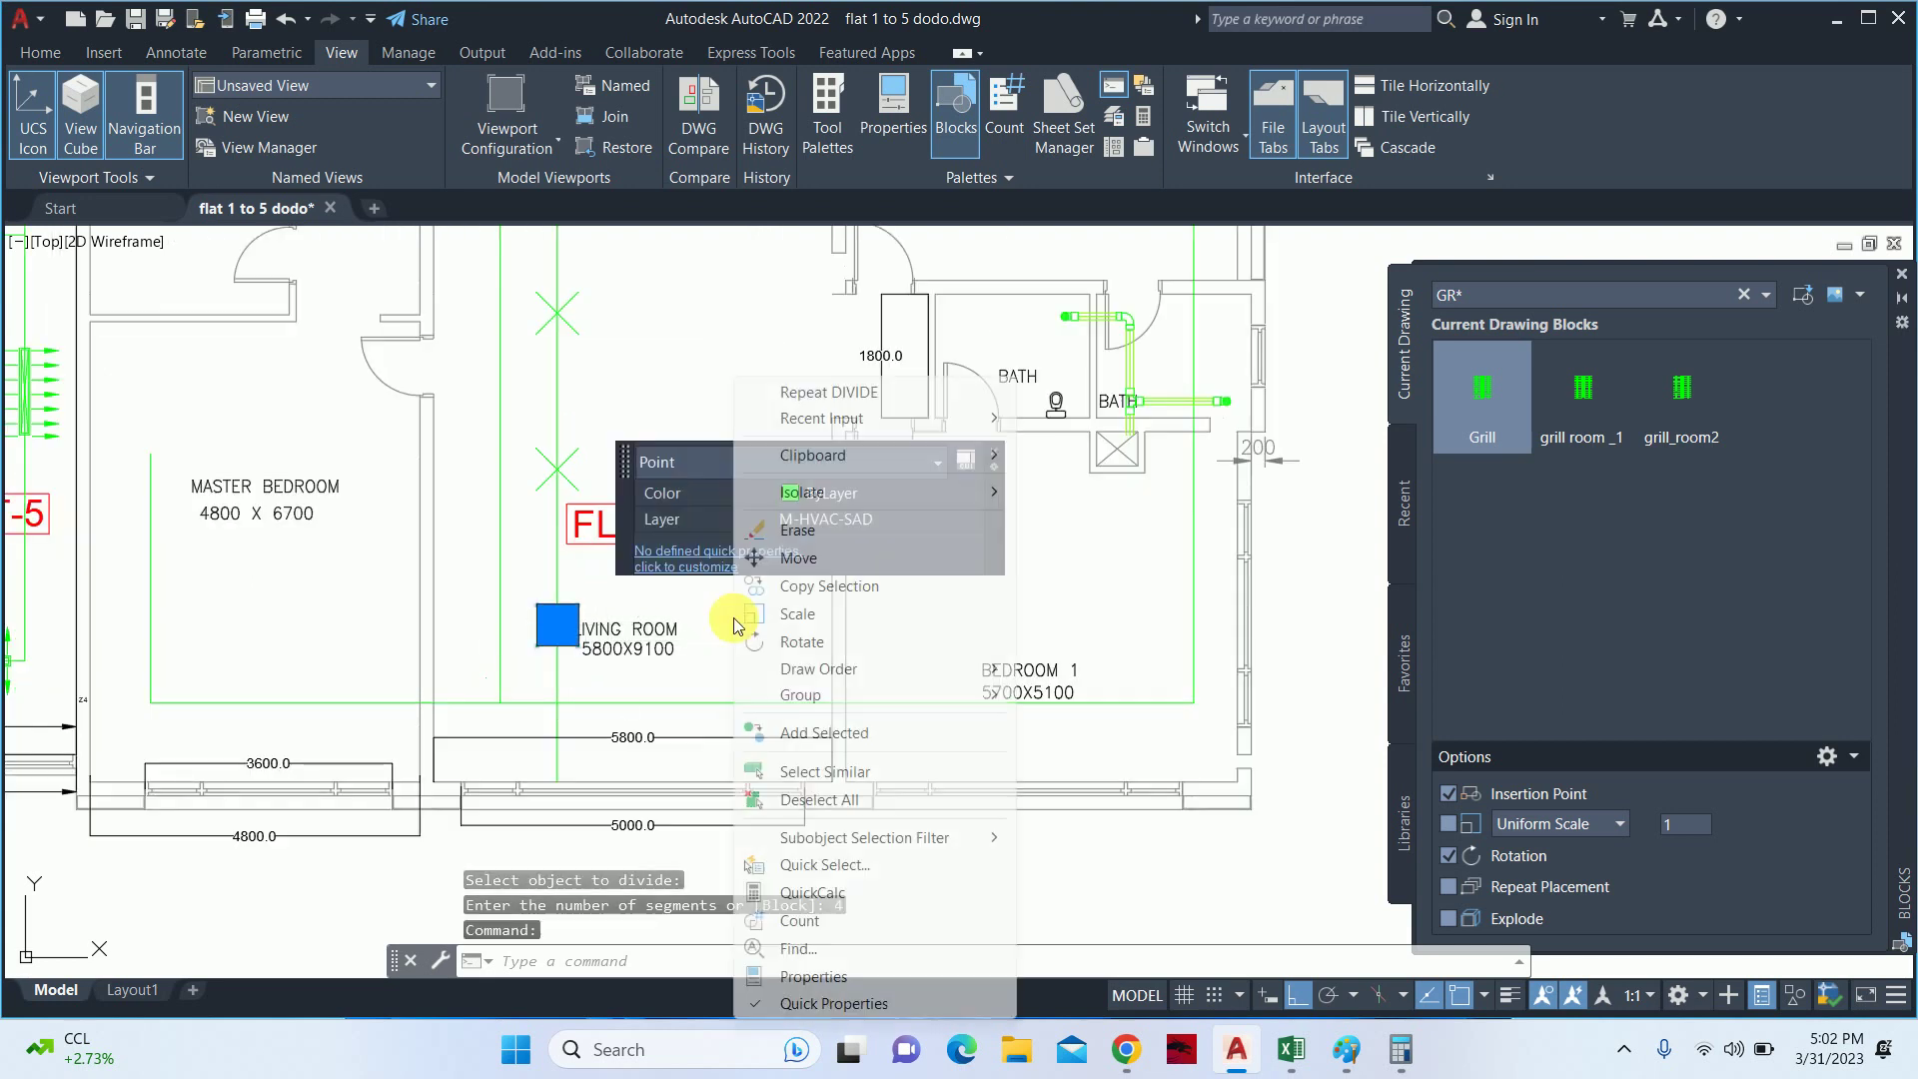
pyautogui.click(789, 796)
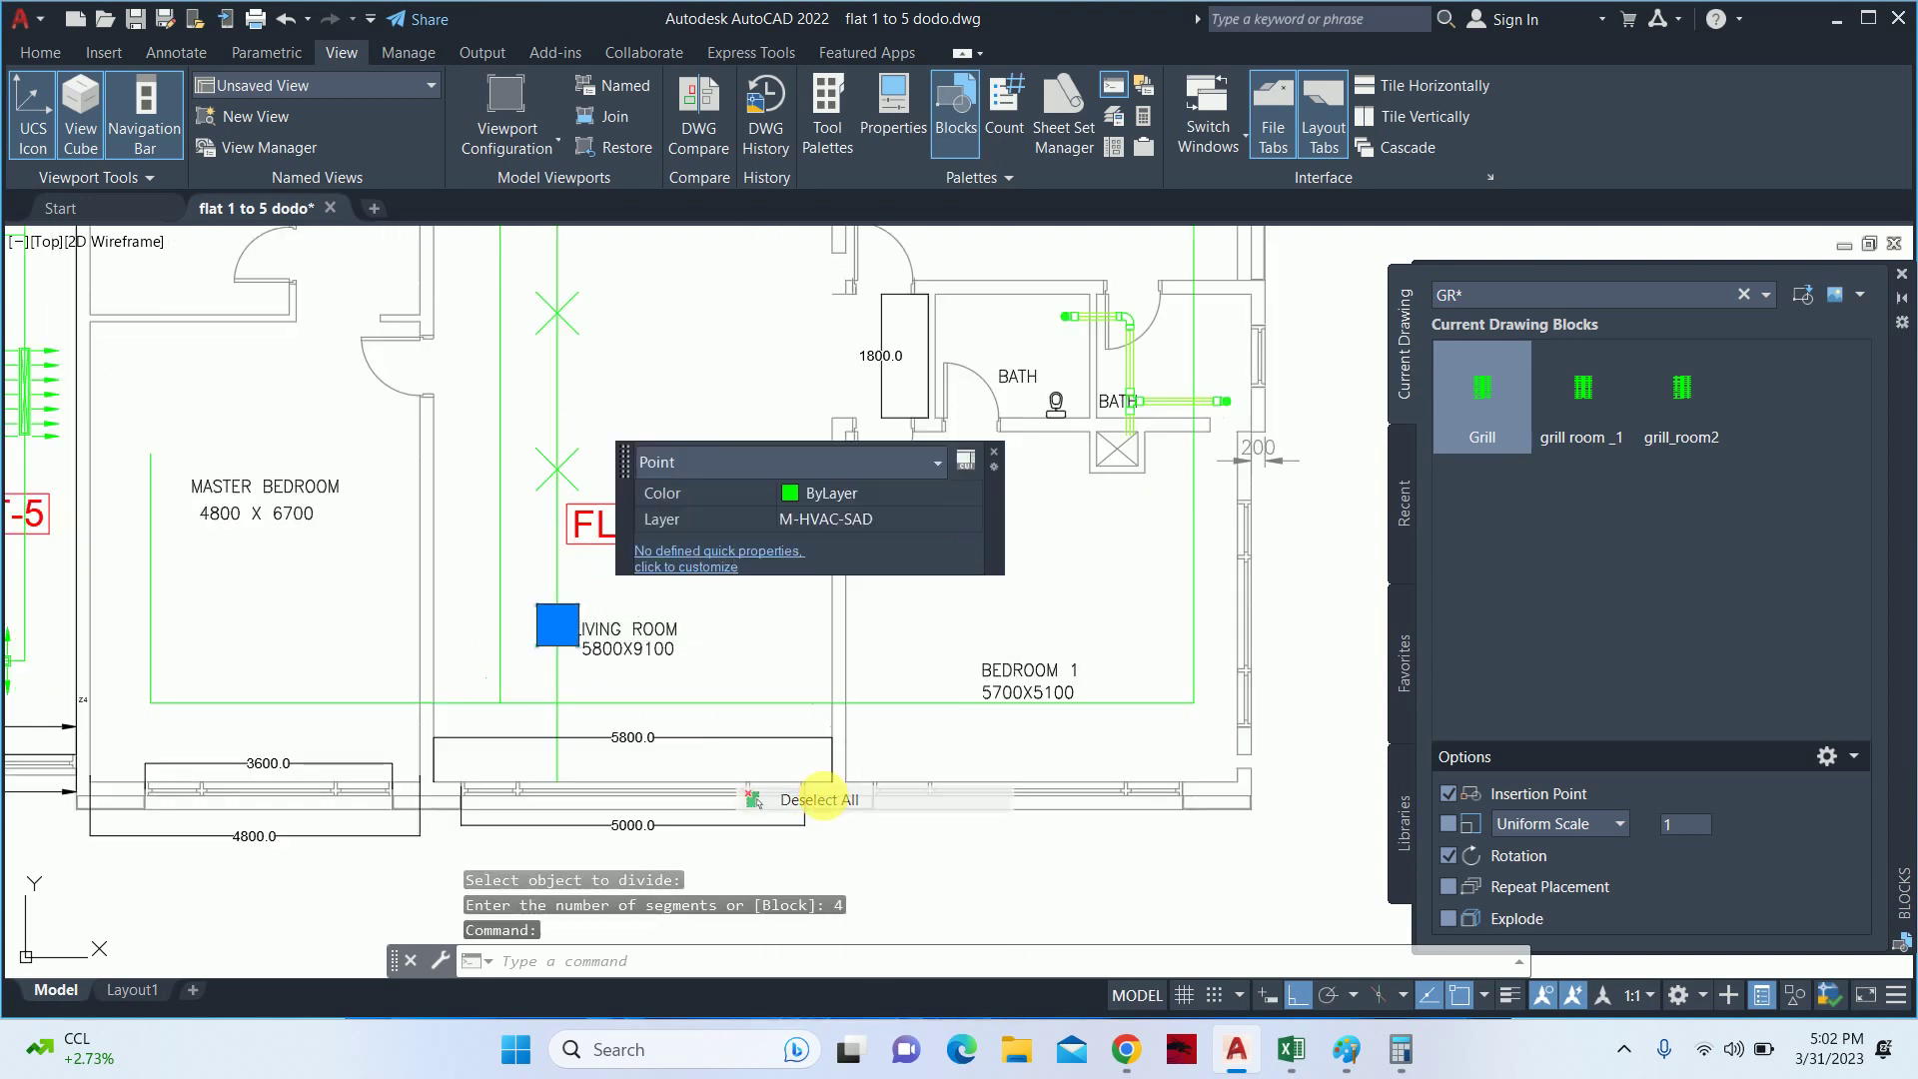
pyautogui.click(557, 625)
pyautogui.rightClick(744, 372)
pyautogui.click(835, 764)
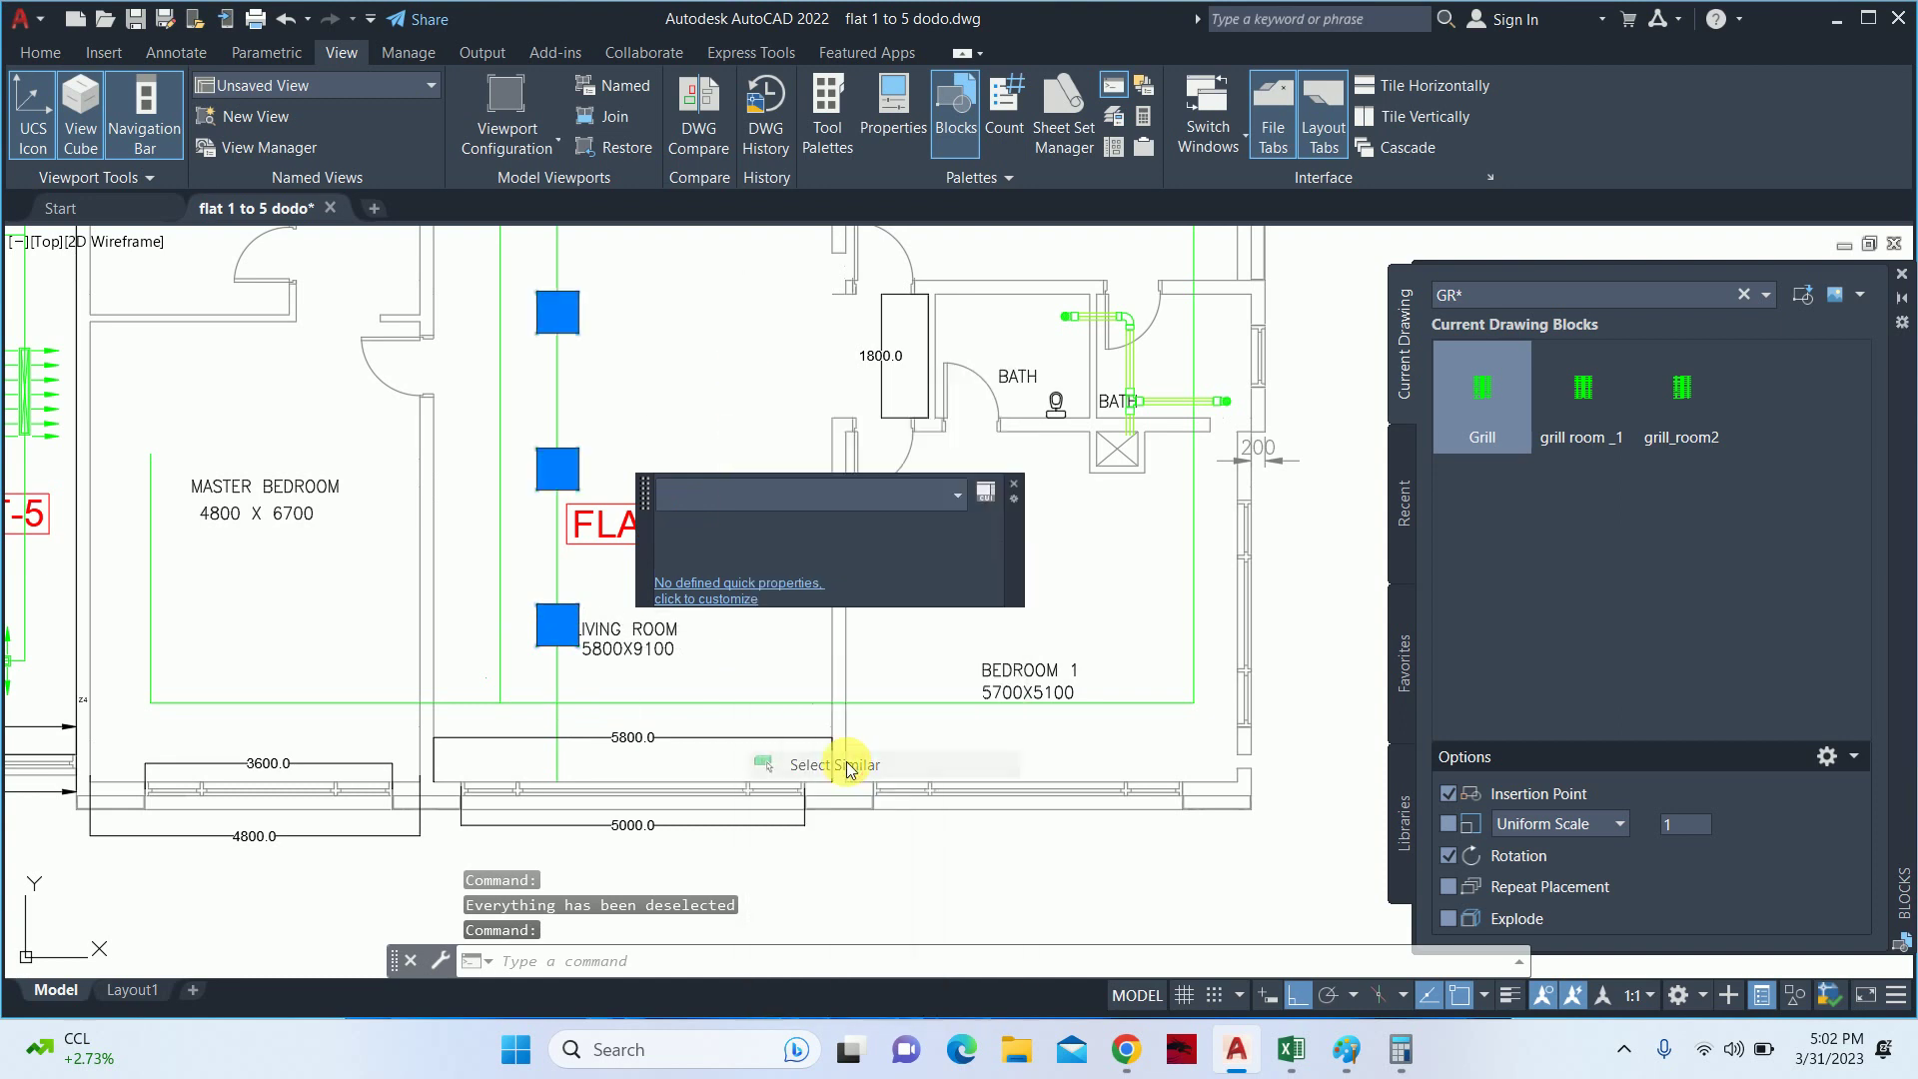
pyautogui.press('Delete')
pyautogui.scroll(-5, 875, 726)
pyautogui.scroll(2, 1039, 586)
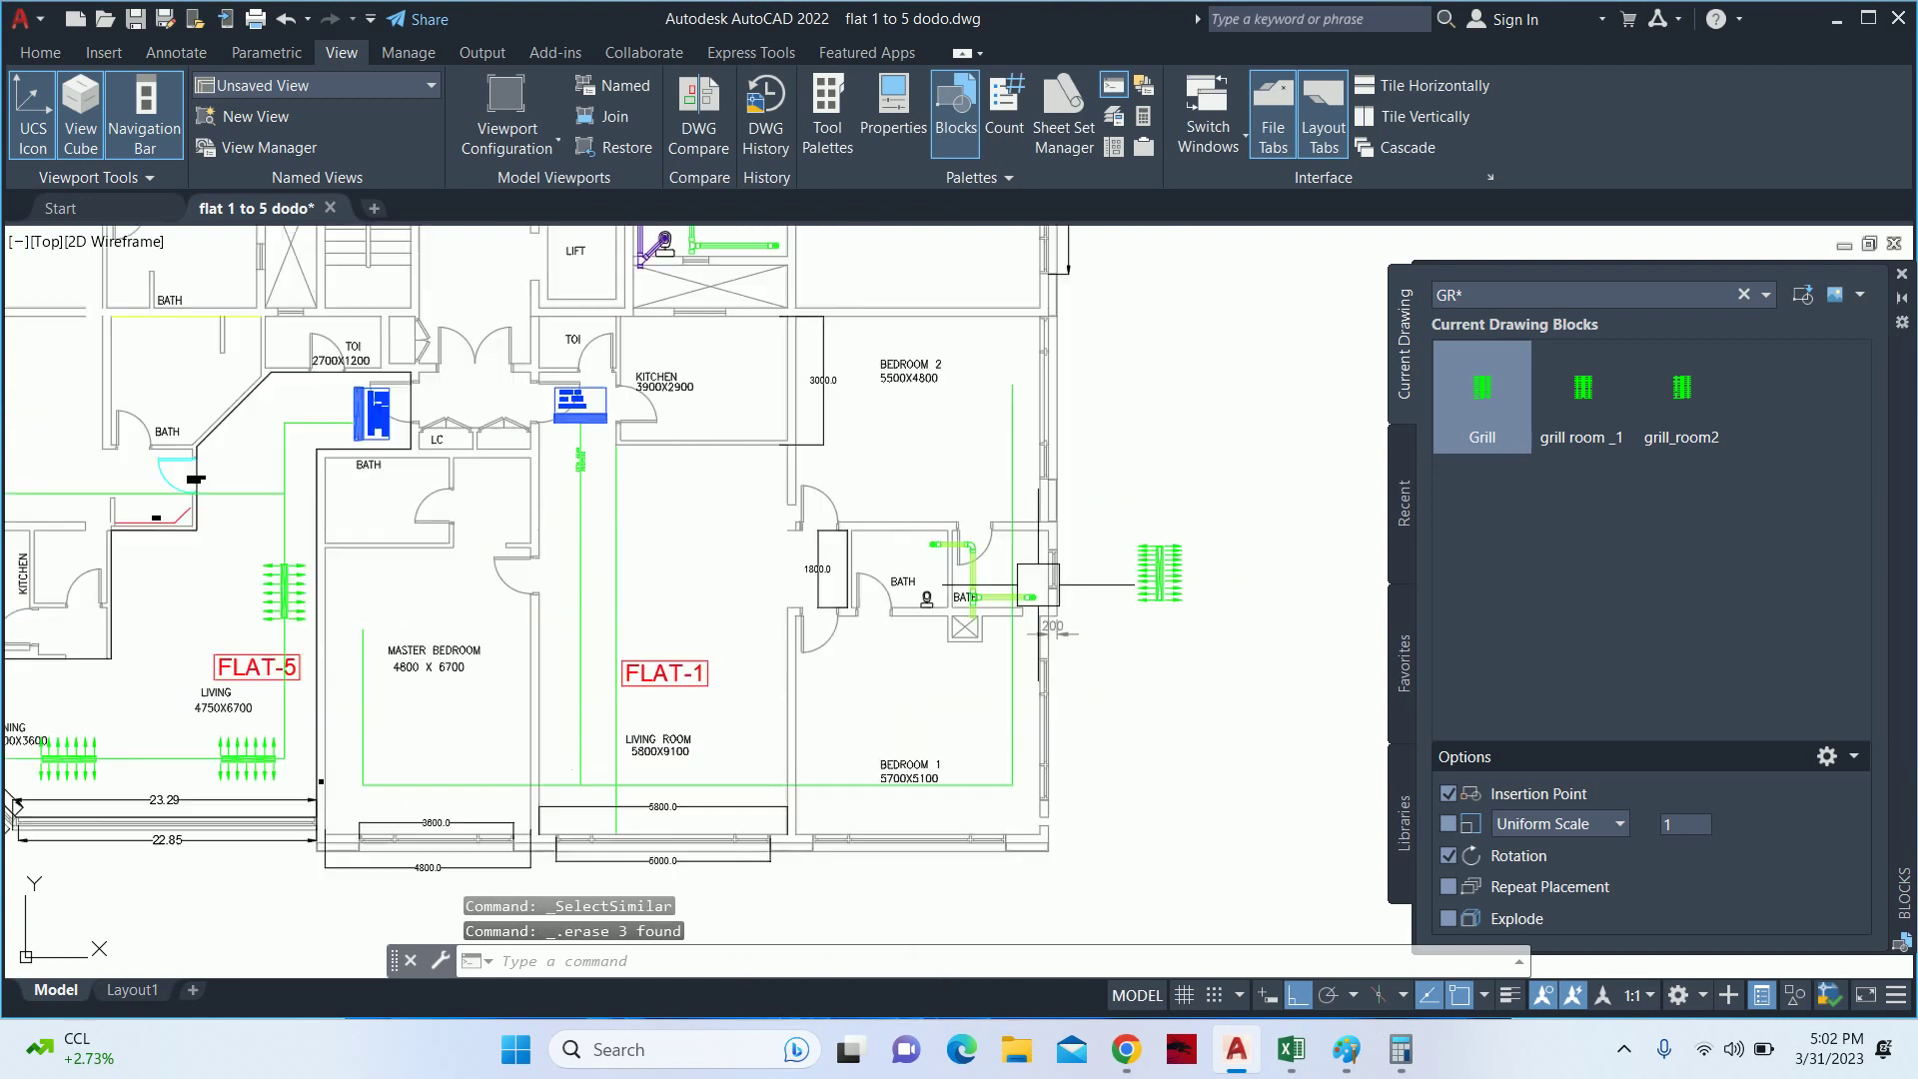
pyautogui.scroll(2, 1039, 585)
# - Open the Grill block definition for a look, then close it
pyautogui.doubleClick(1219, 571)
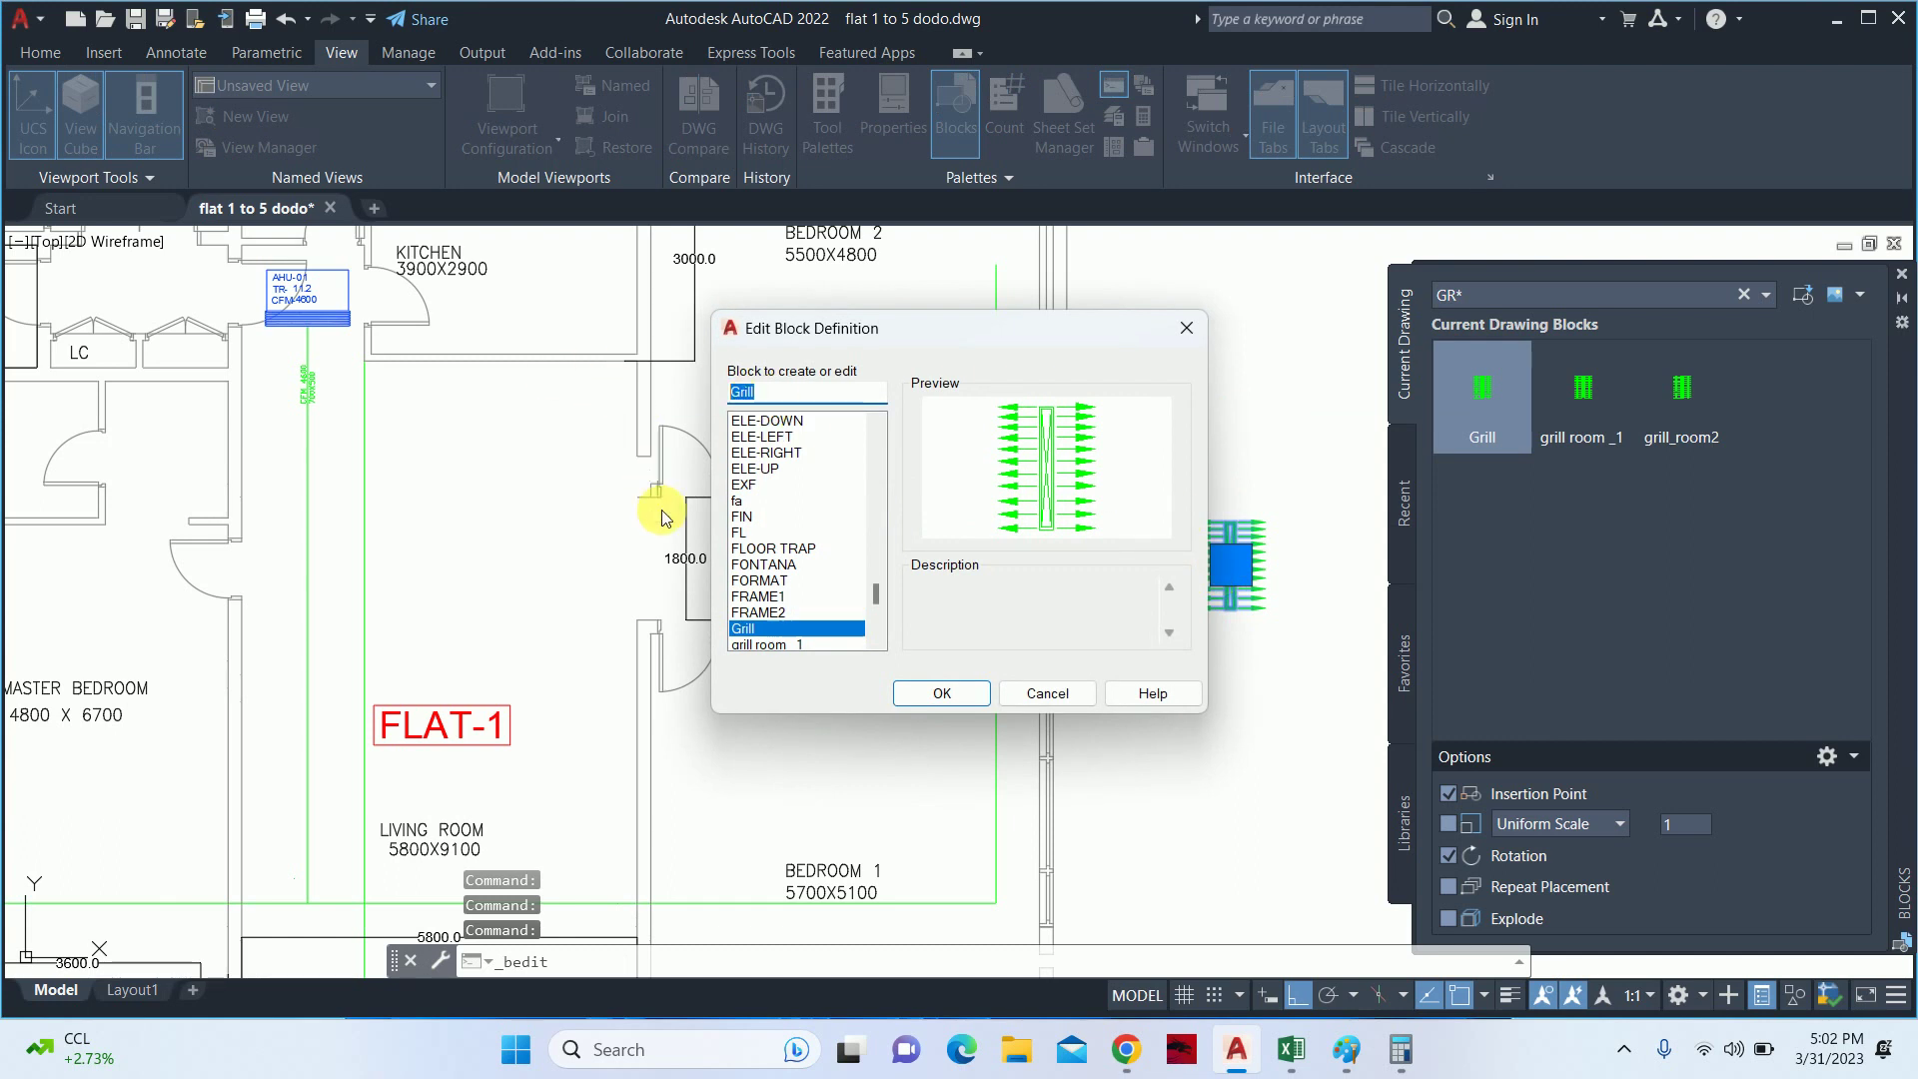
pyautogui.press('Escape')
pyautogui.press('Escape')
pyautogui.scroll(-2, 372, 487)
# - DIVIDE the living-room duct into 4 segments with unaligned Grill blocks
pyautogui.write('DIV')
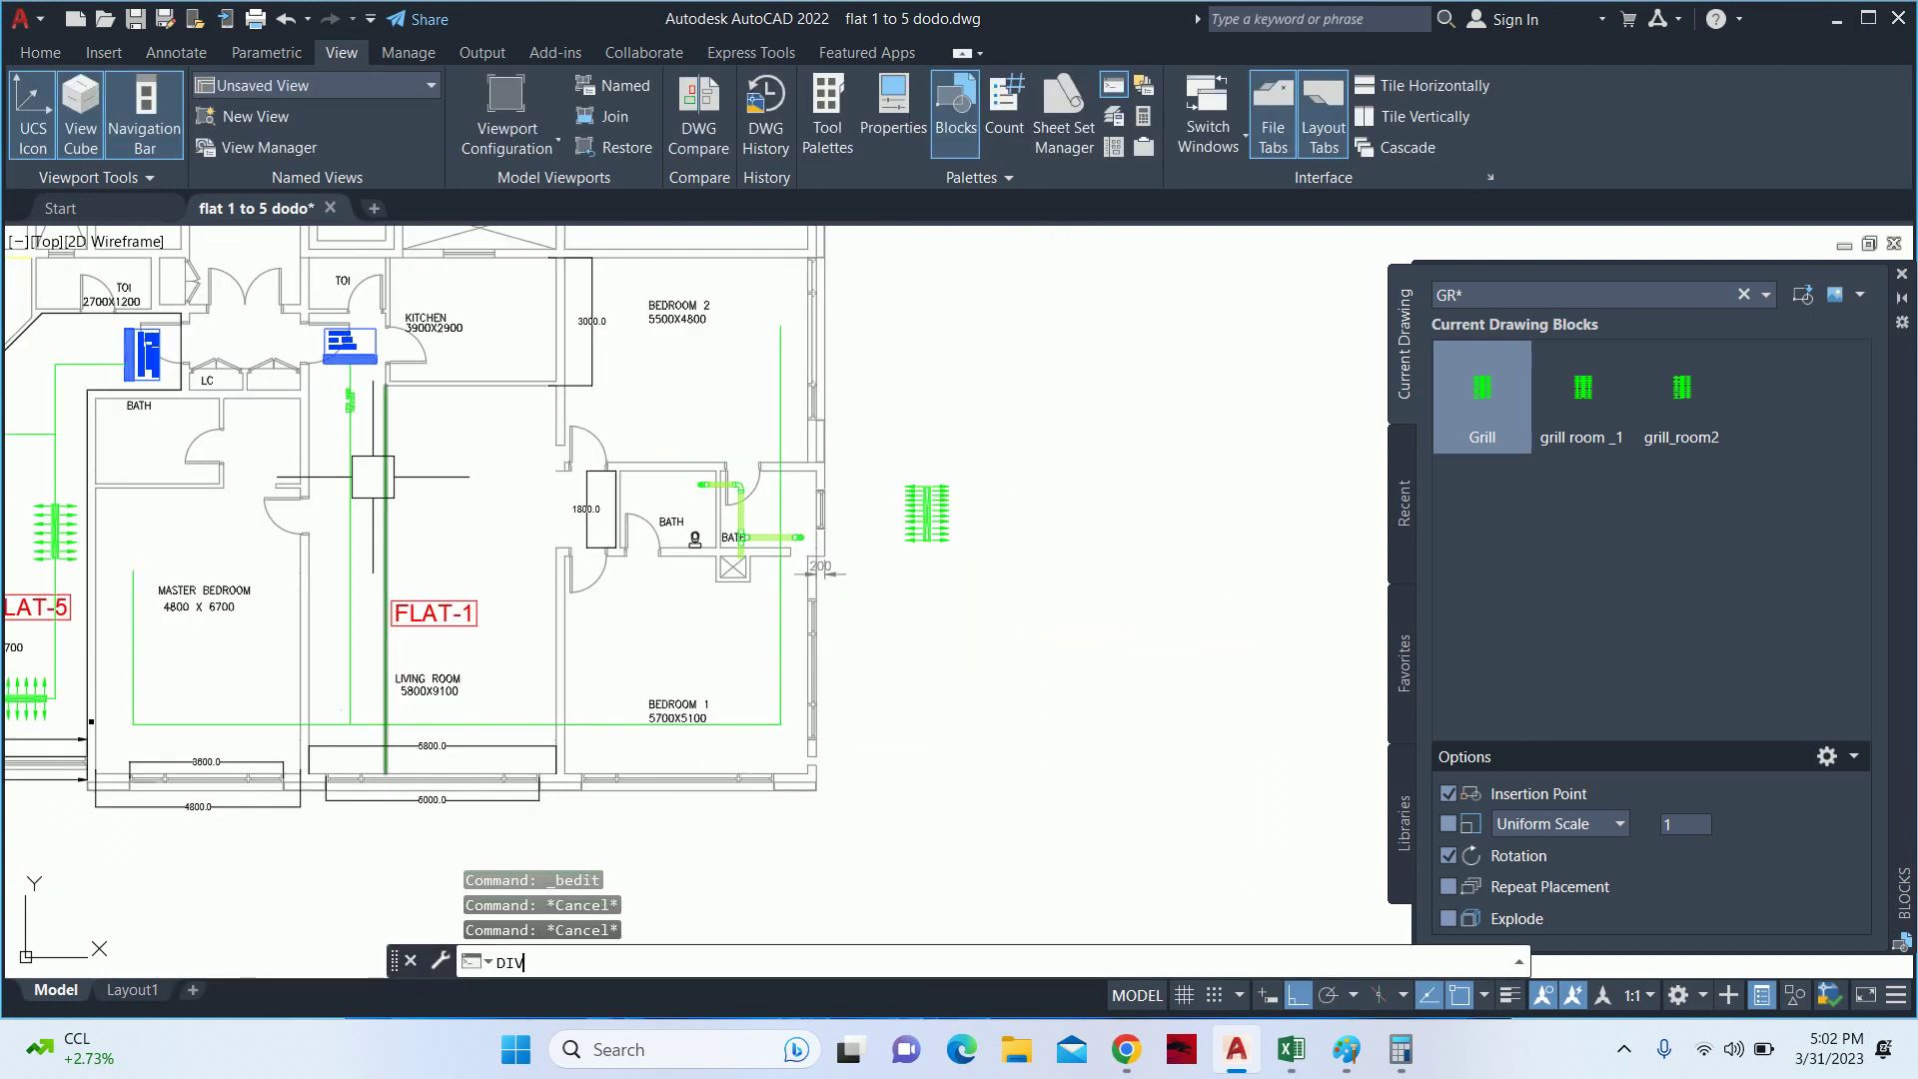
pyautogui.press('Return')
pyautogui.scroll(2, 381, 462)
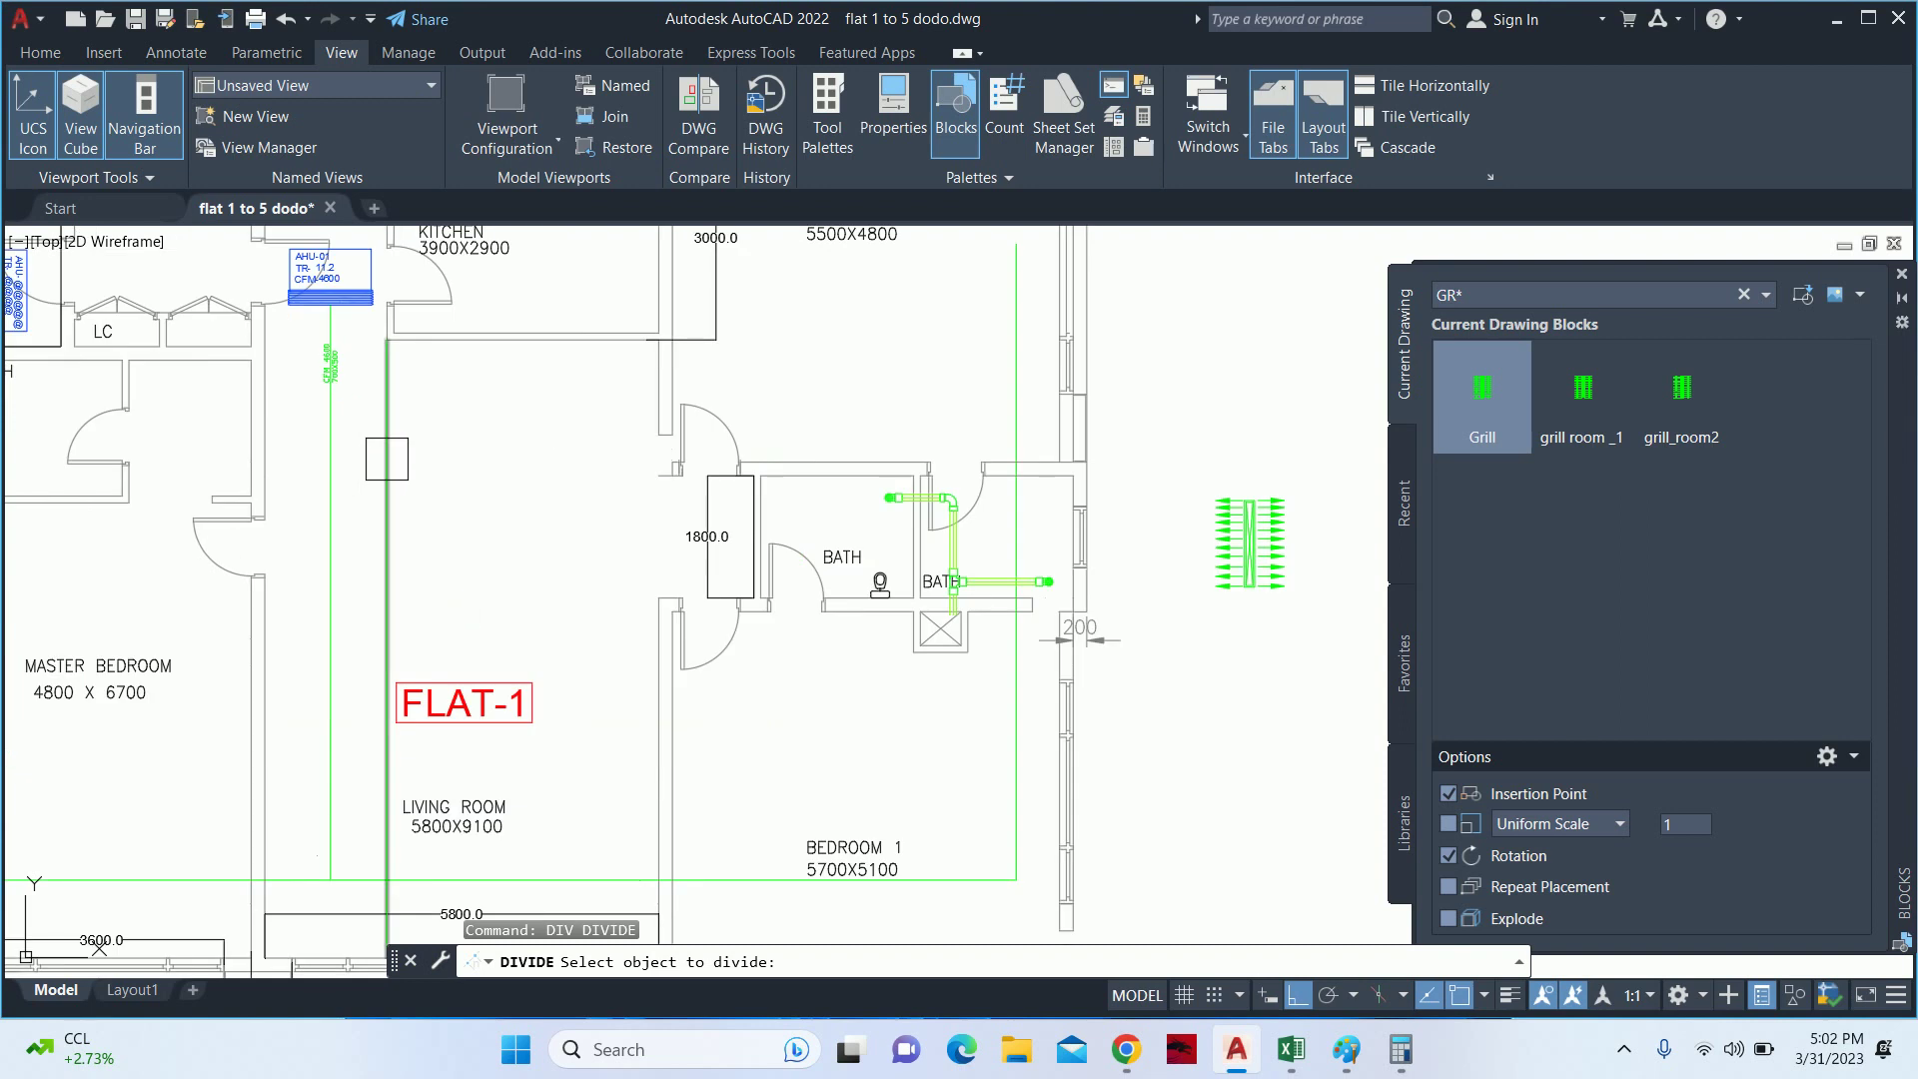
pyautogui.click(388, 457)
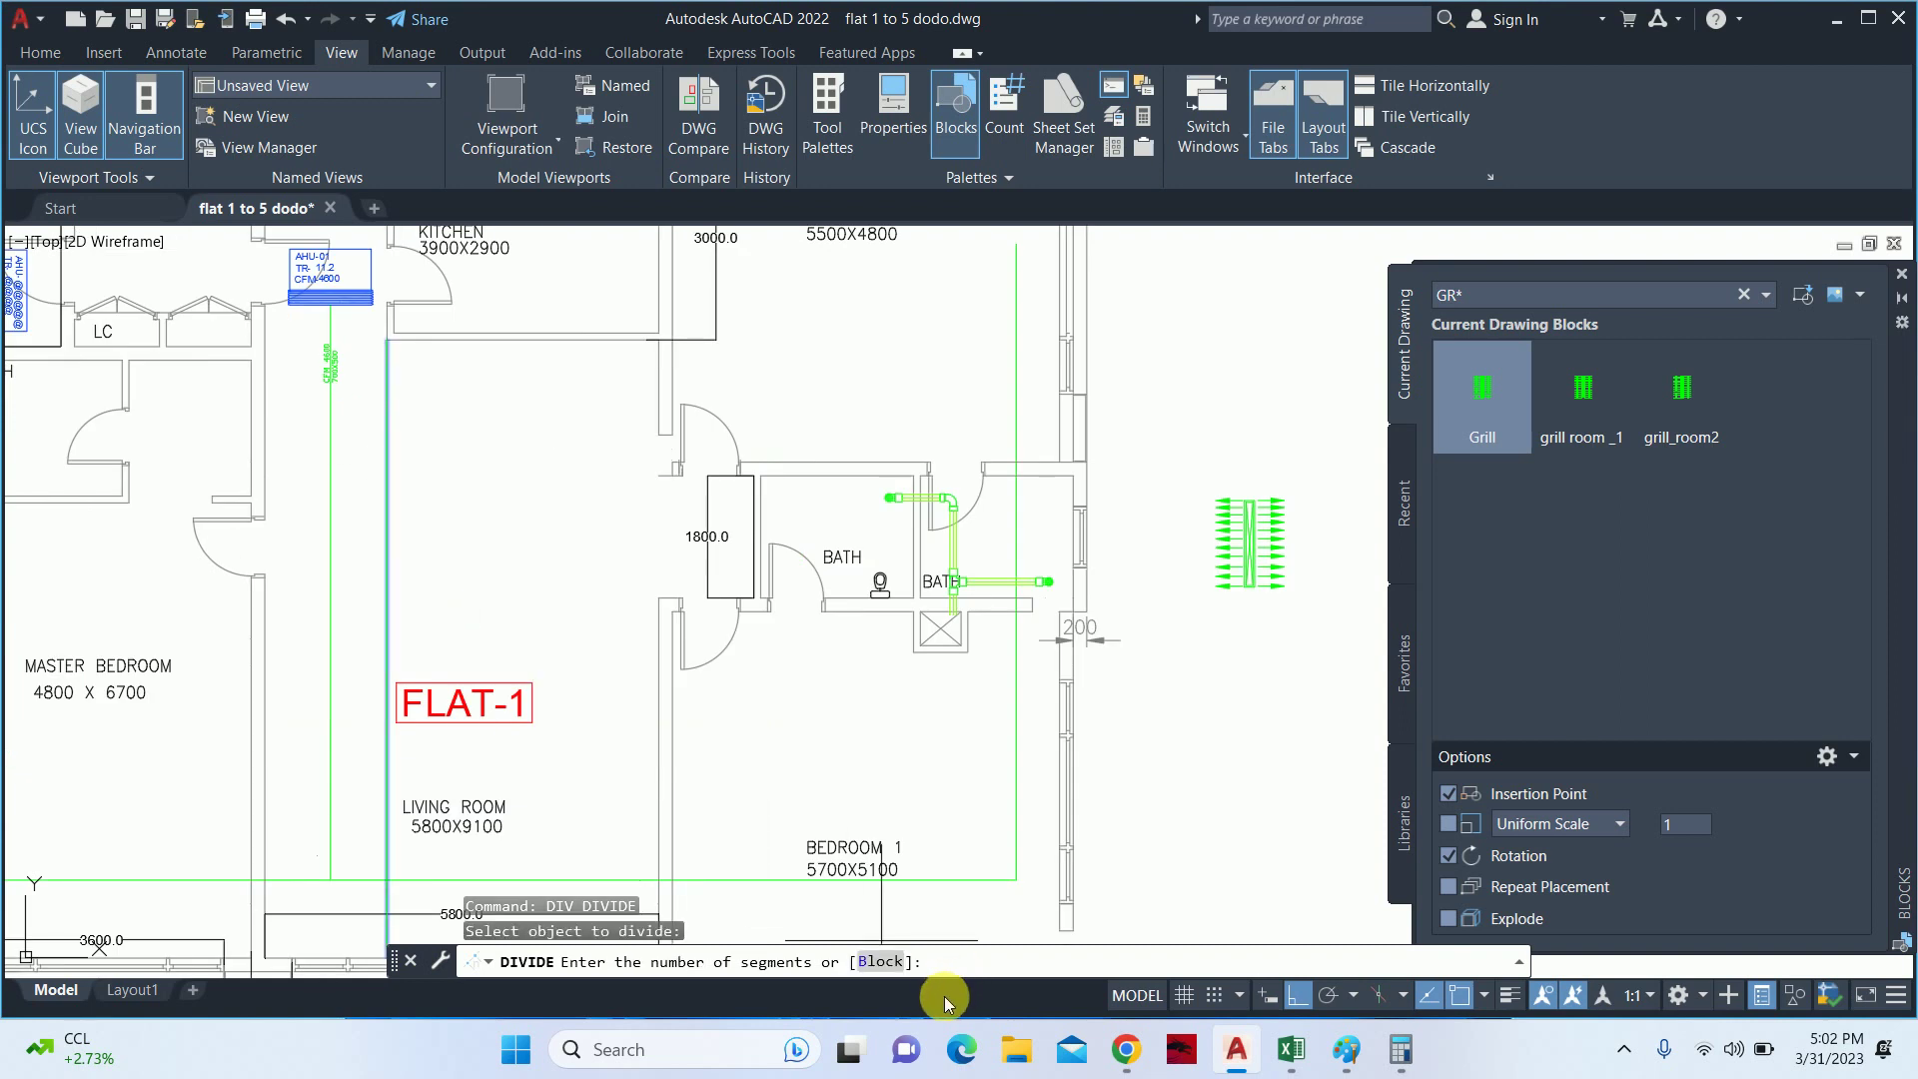
pyautogui.click(895, 964)
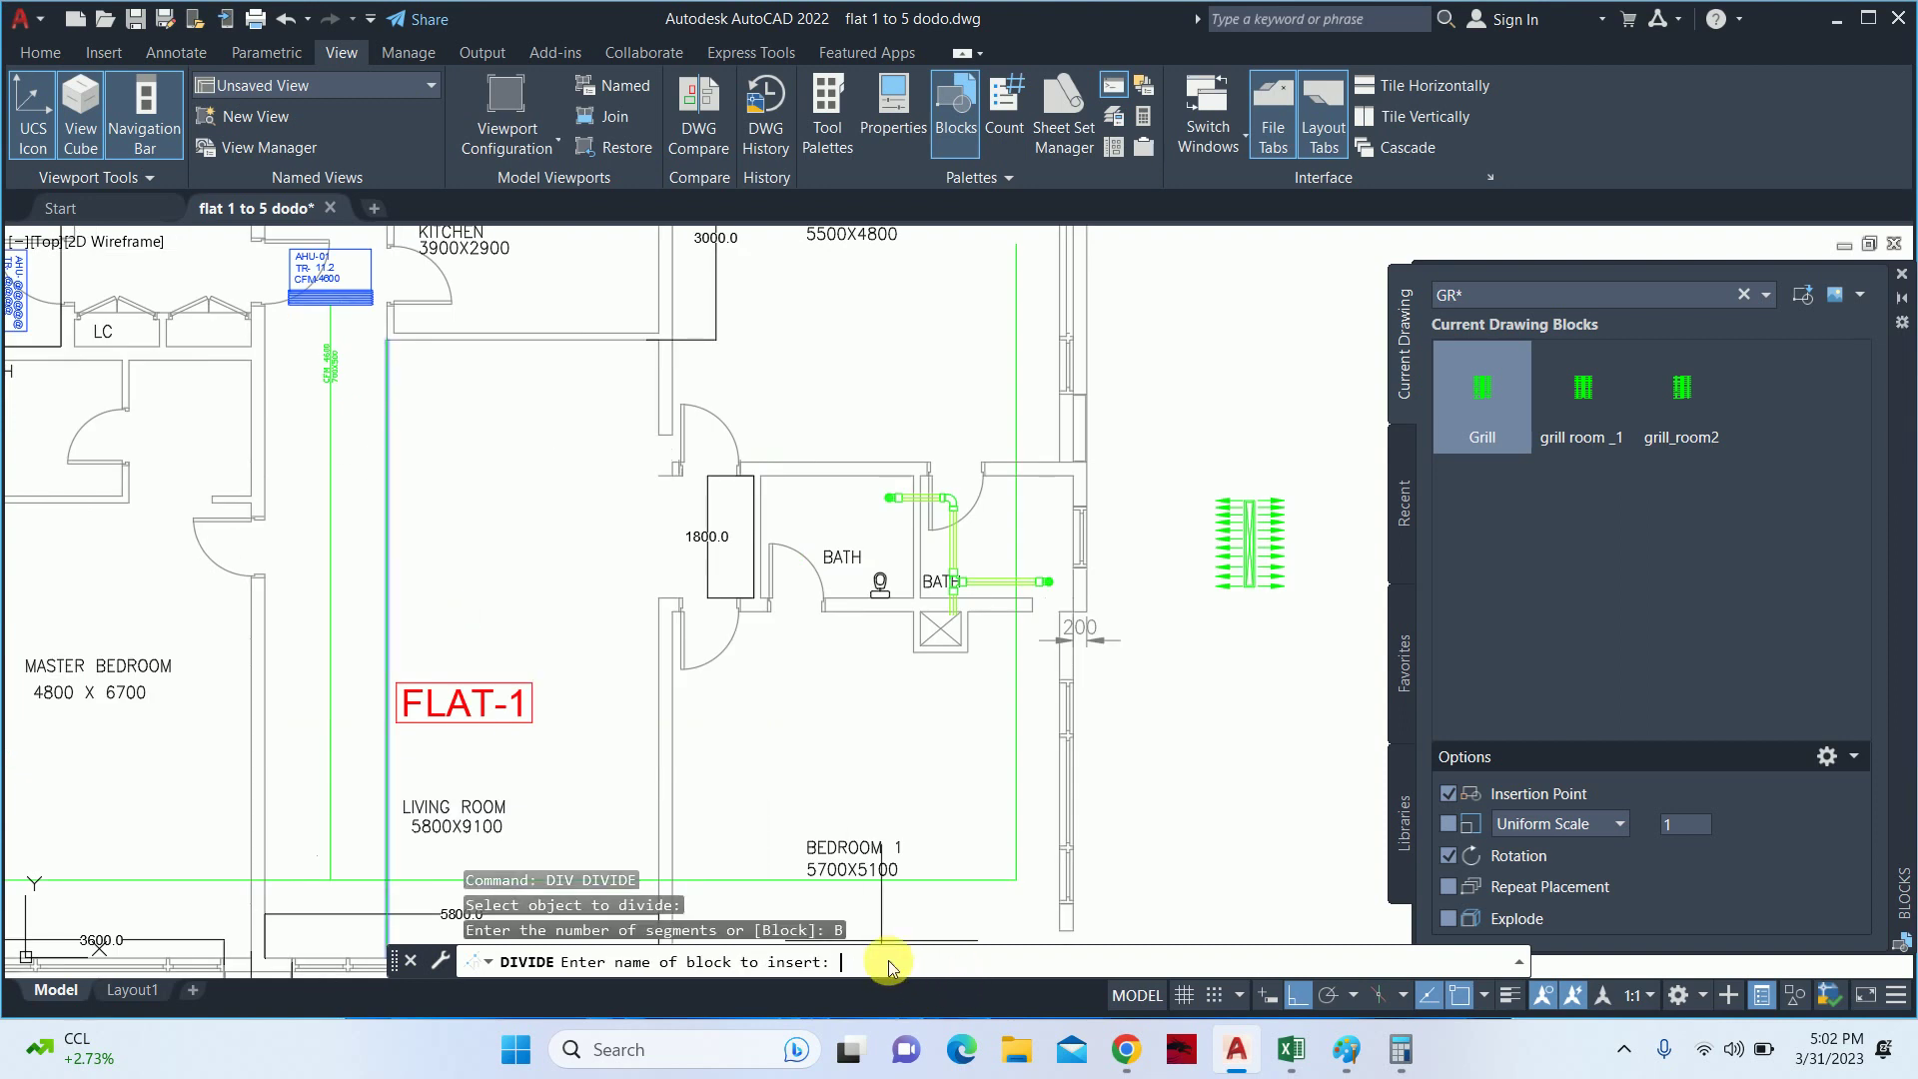
pyautogui.rightClick(889, 961)
pyautogui.click(934, 848)
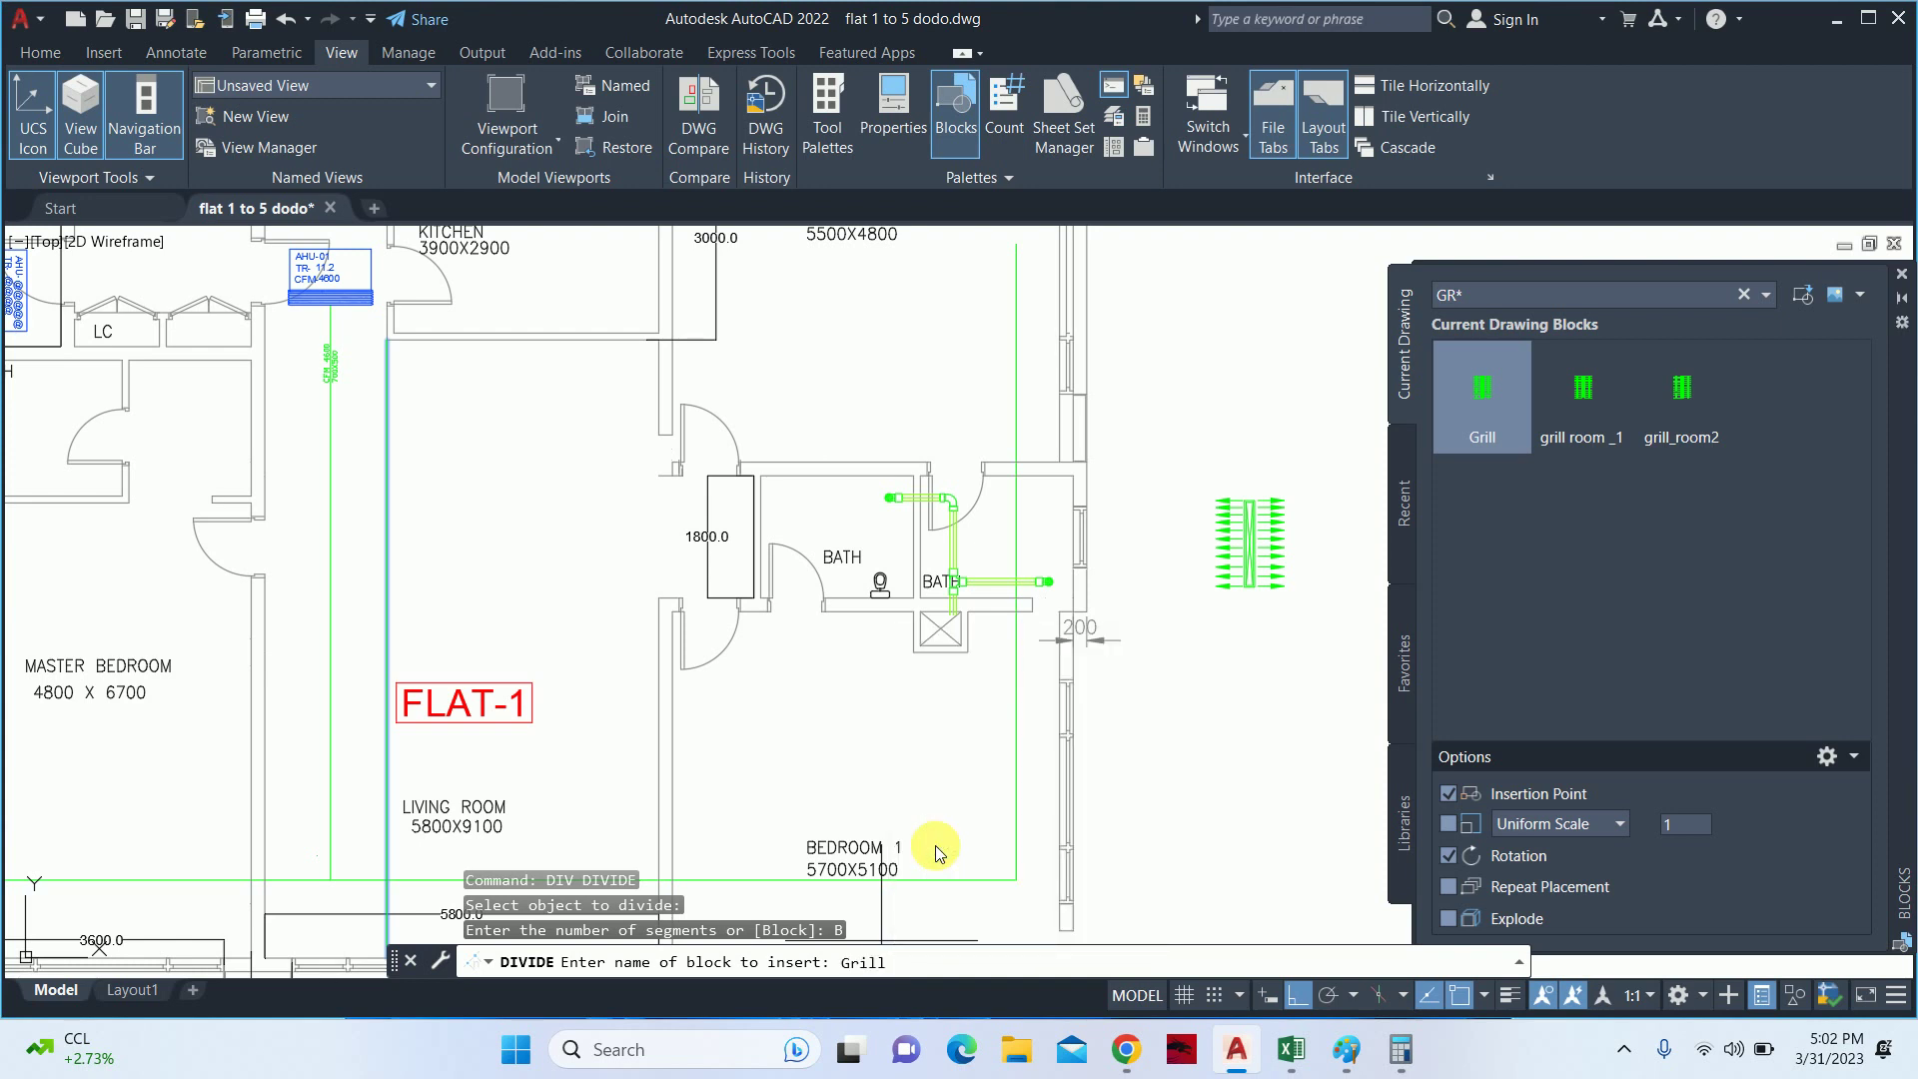
pyautogui.press('Return')
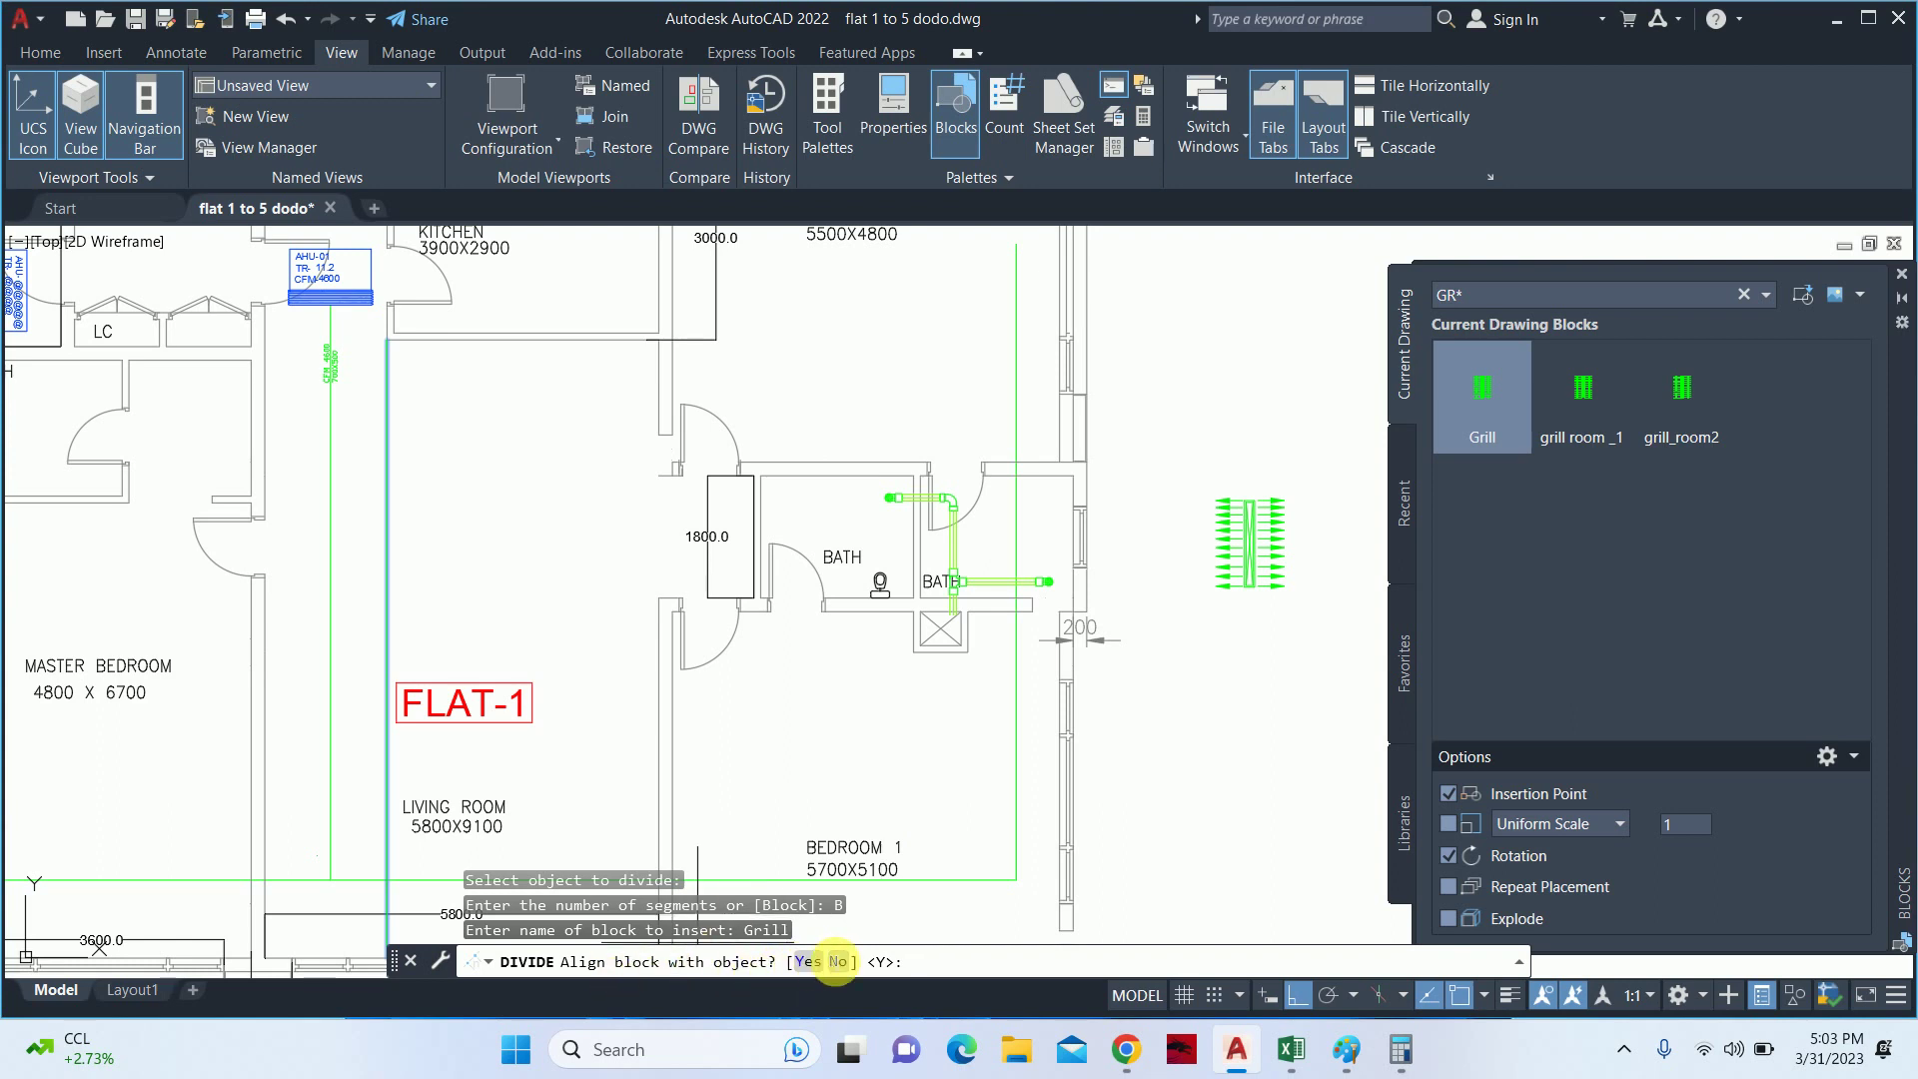
pyautogui.click(820, 959)
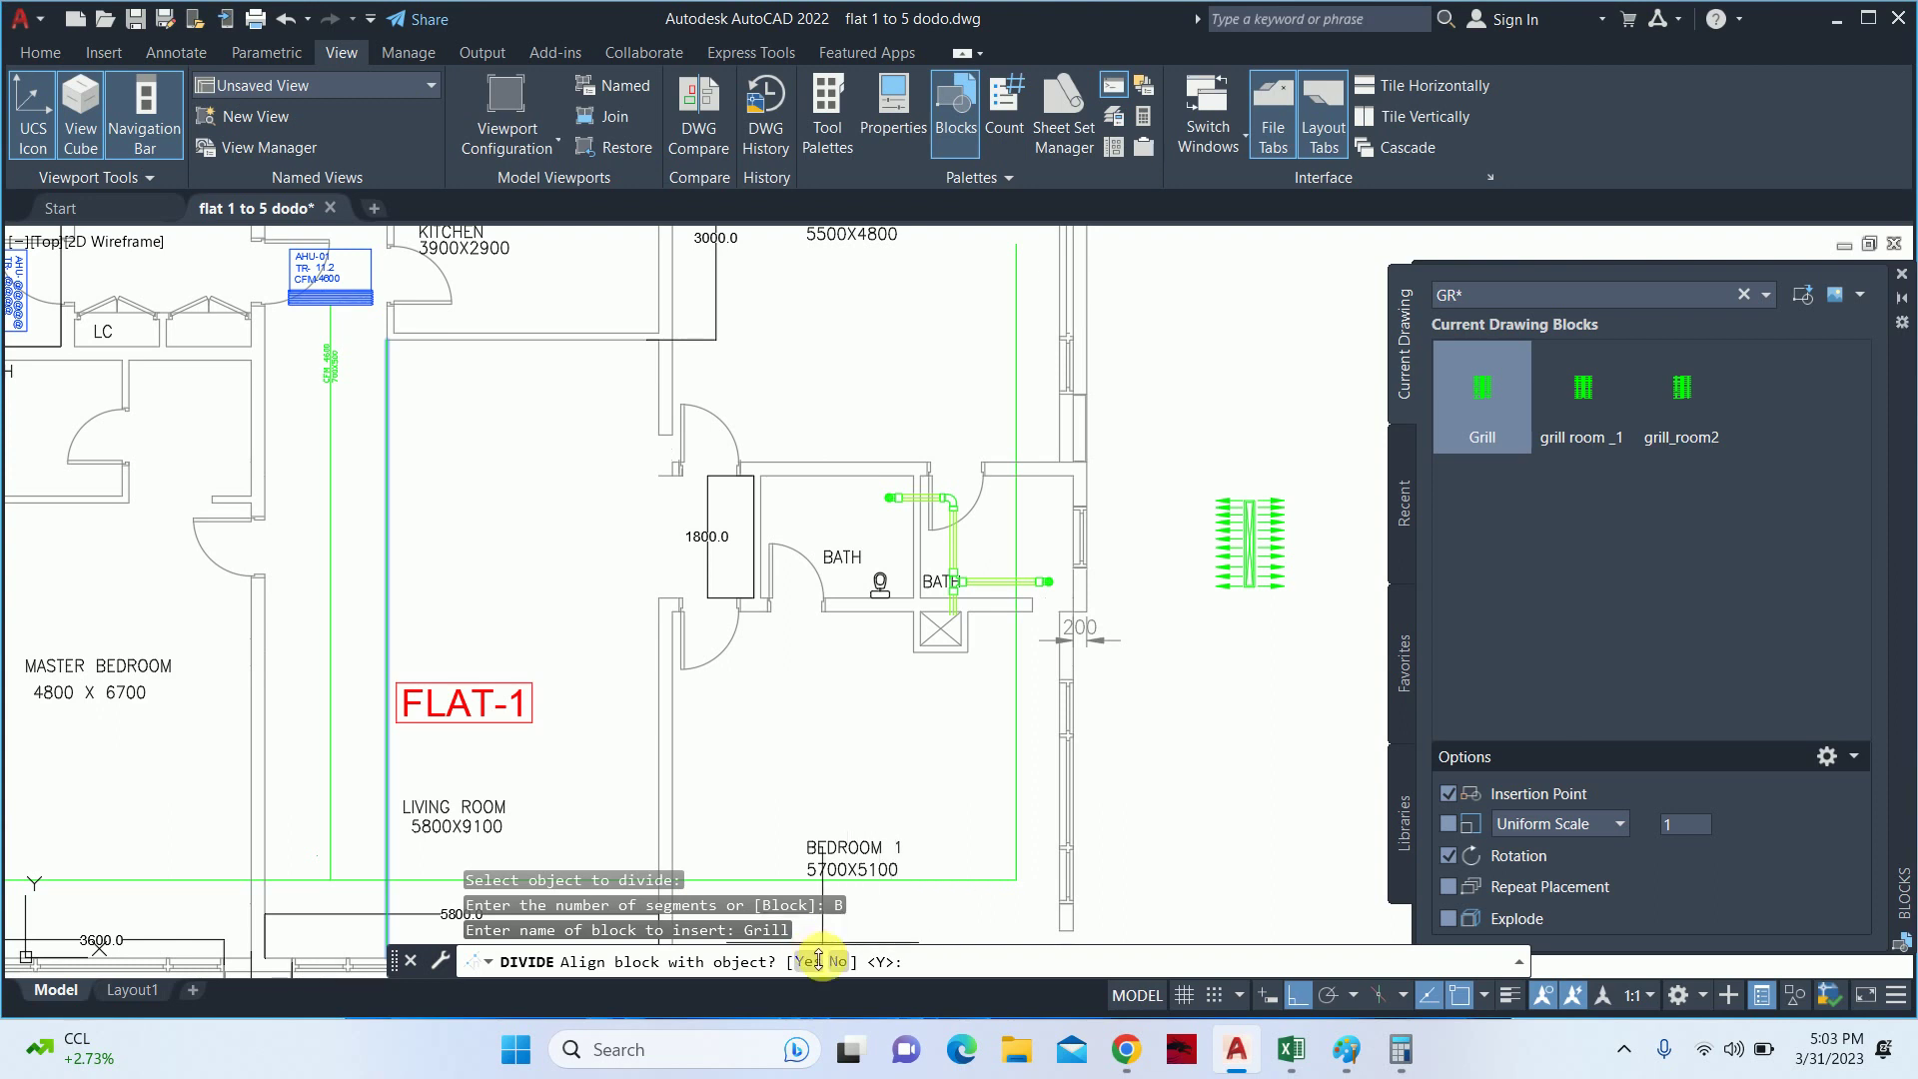
pyautogui.click(837, 962)
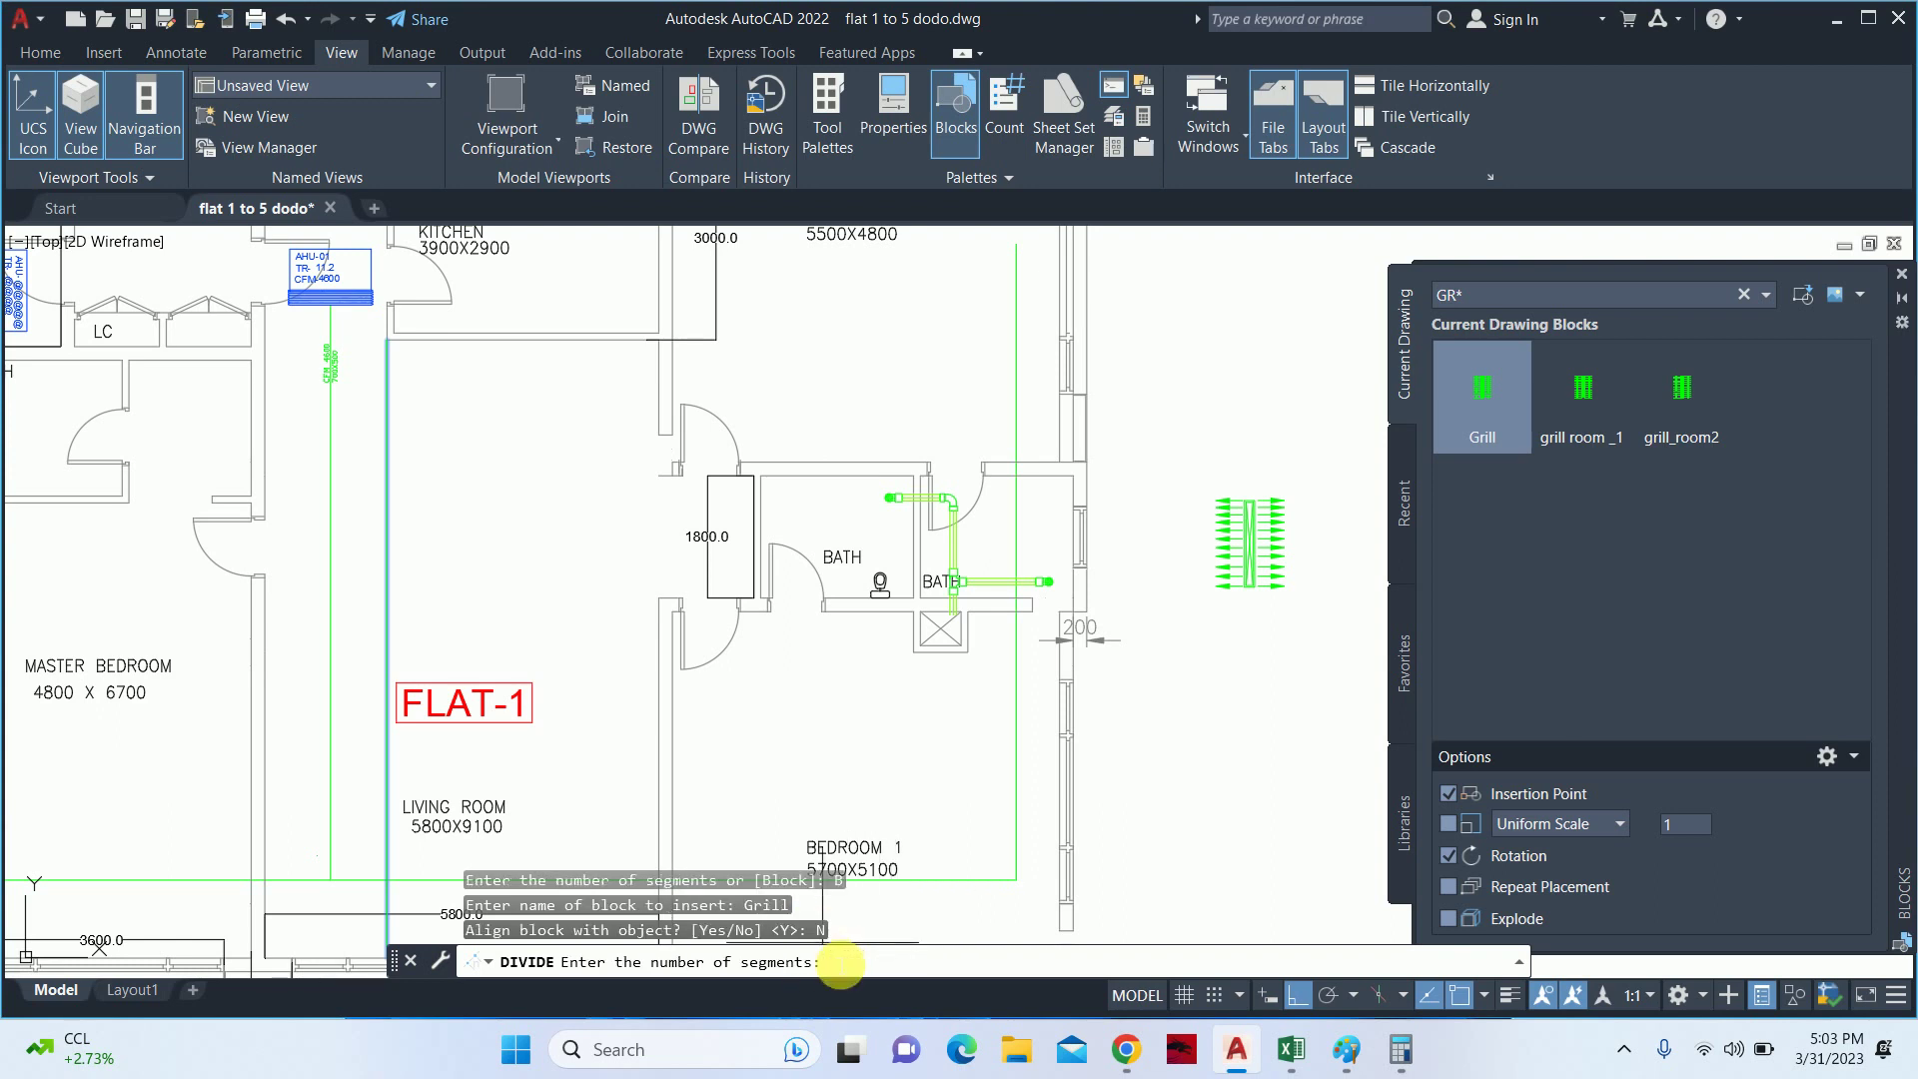
pyautogui.write('4')
pyautogui.press('Return')
pyautogui.press('Escape')
pyautogui.press('Escape')
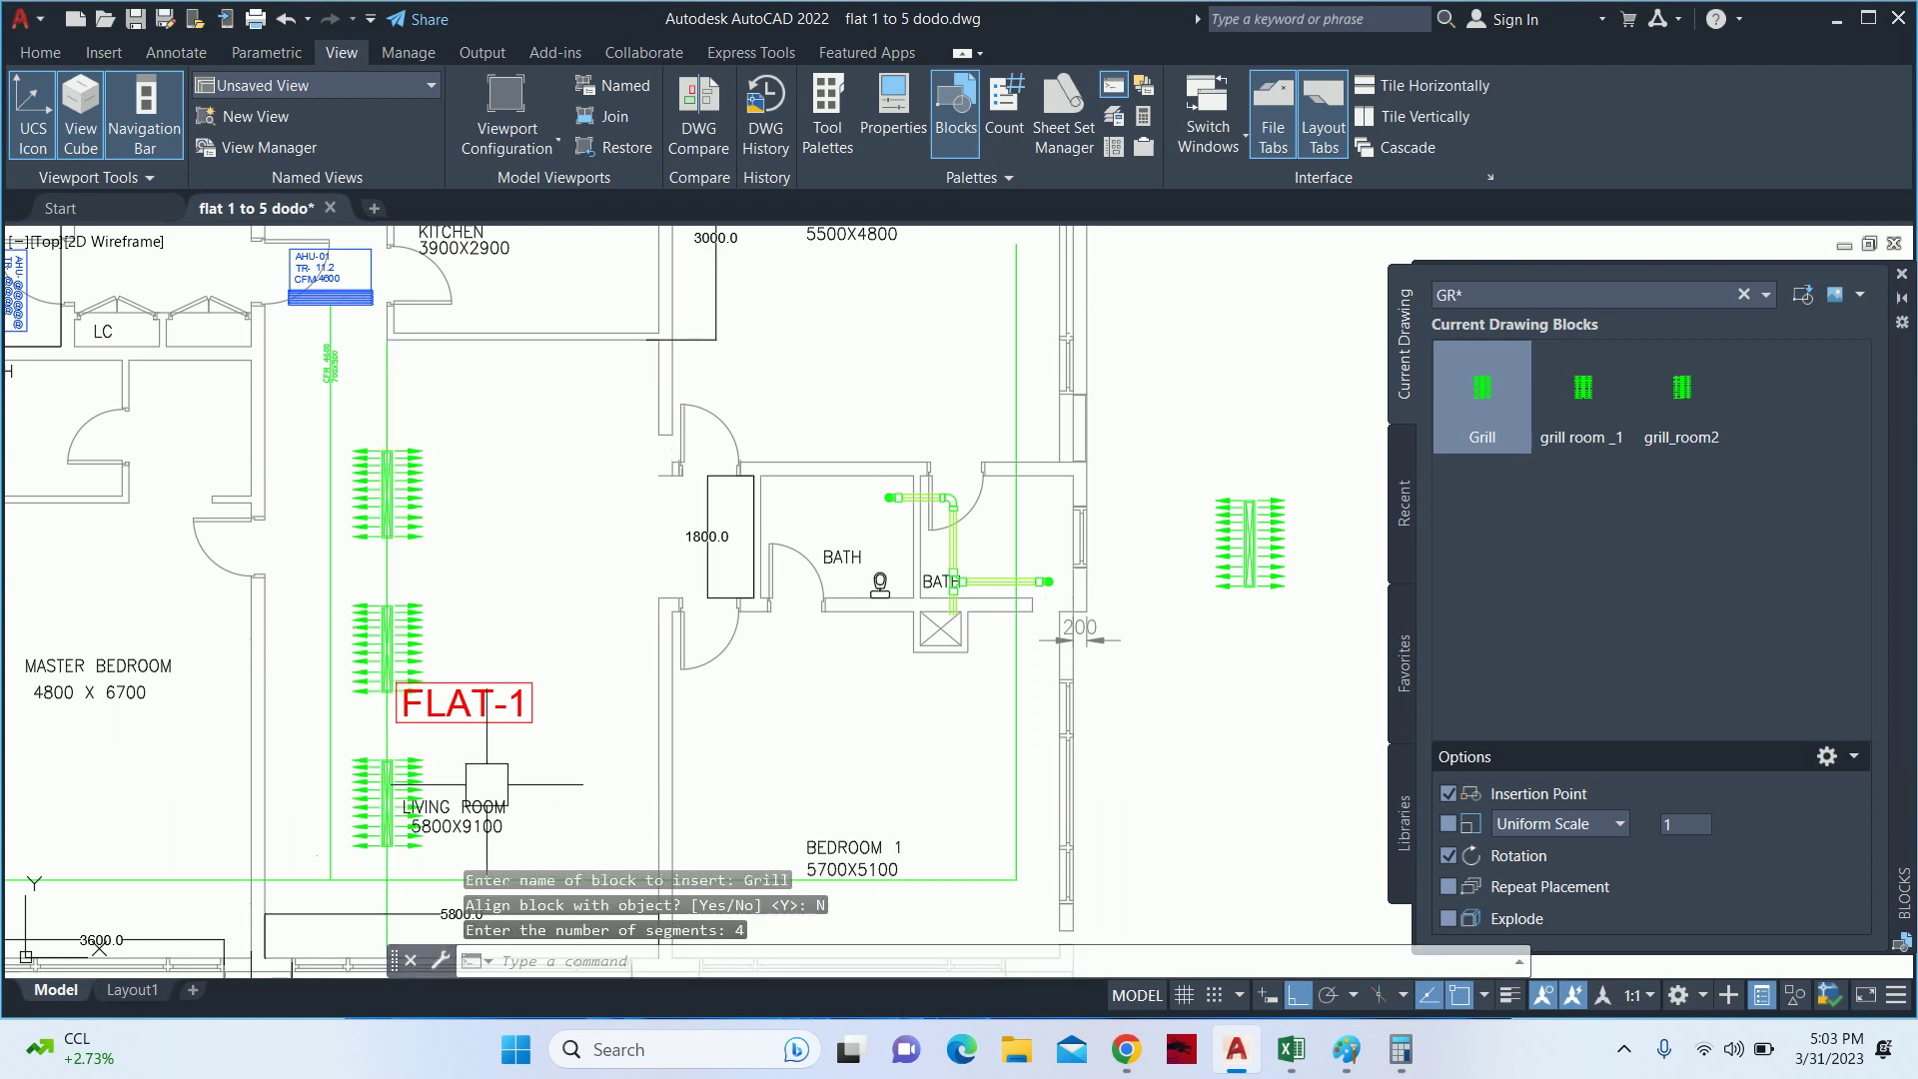
pyautogui.scroll(1, 449, 760)
# - Erase the middle Grill block beside the FLAT-1 label
pyautogui.scroll(1, 375, 688)
pyautogui.click(375, 687)
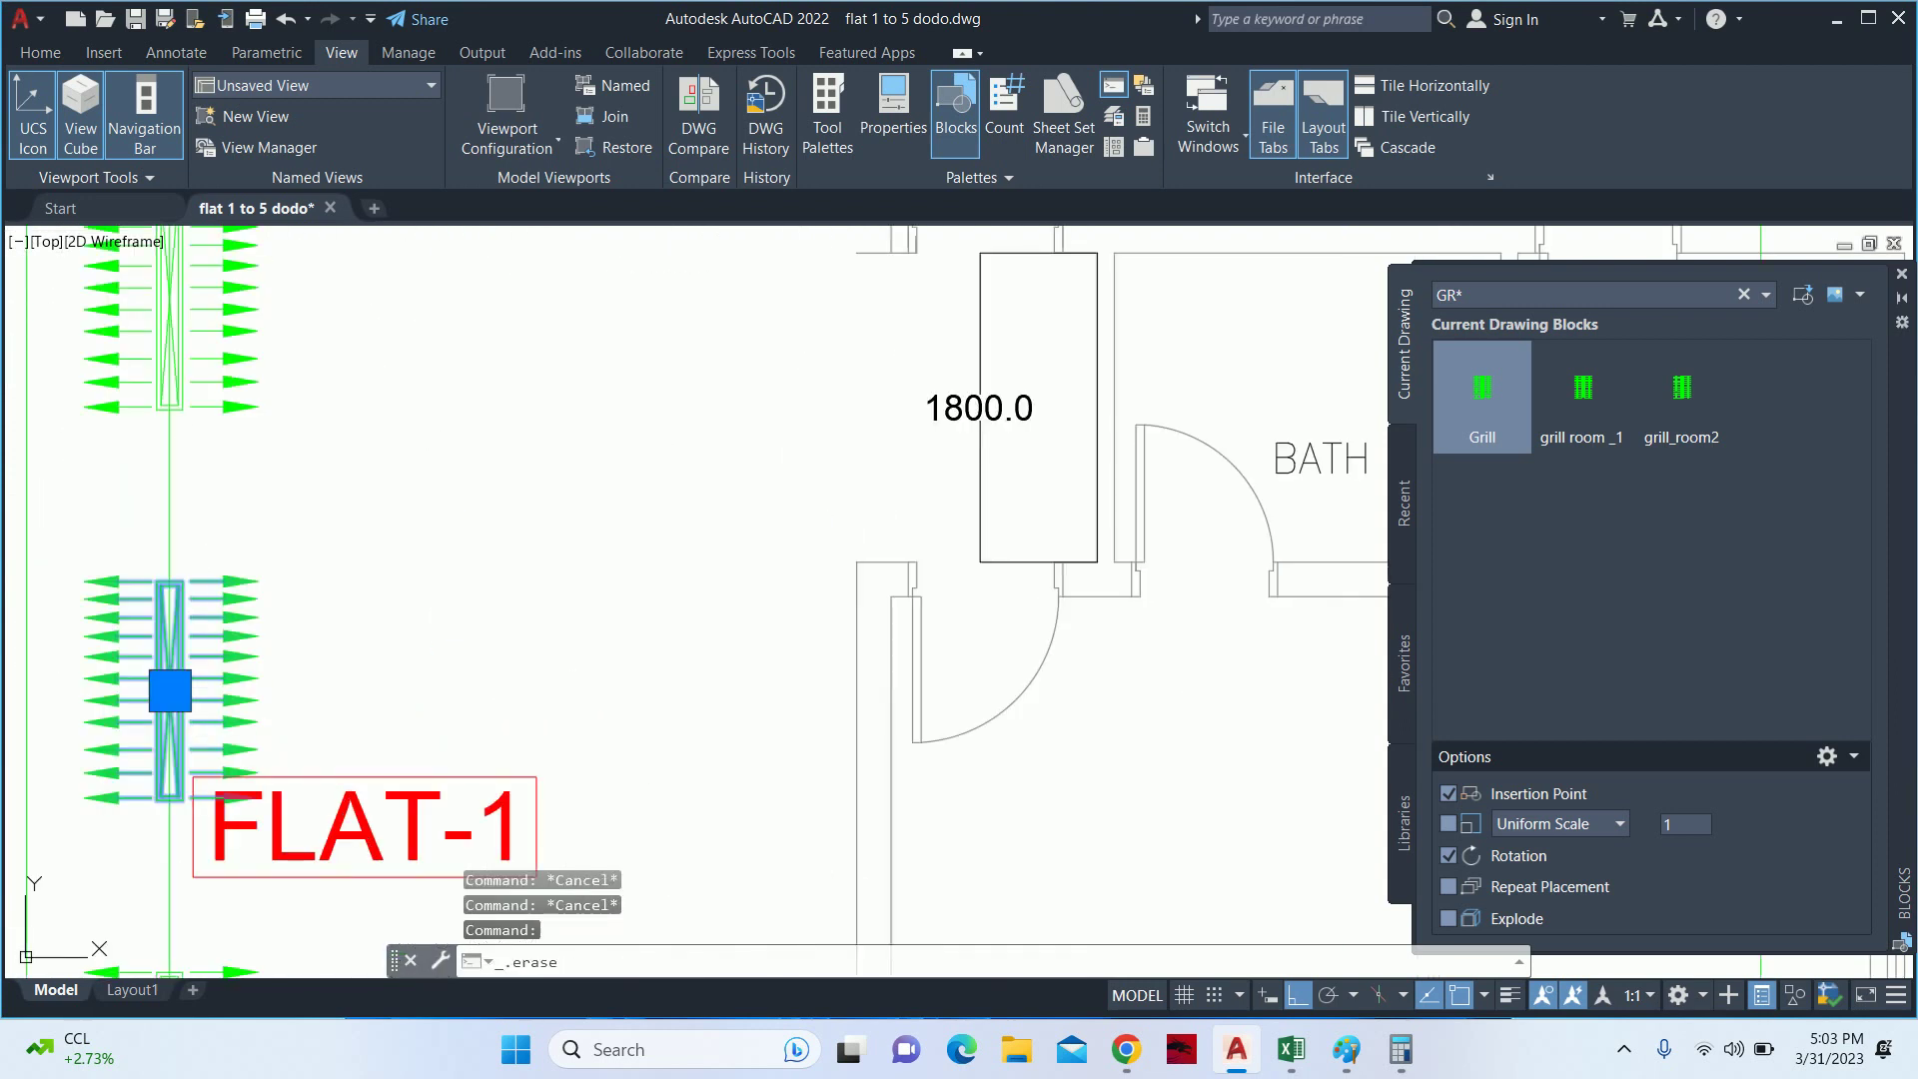
pyautogui.press('Delete')
pyautogui.scroll(-3, 391, 638)
pyautogui.press('Escape')
pyautogui.press('Escape')
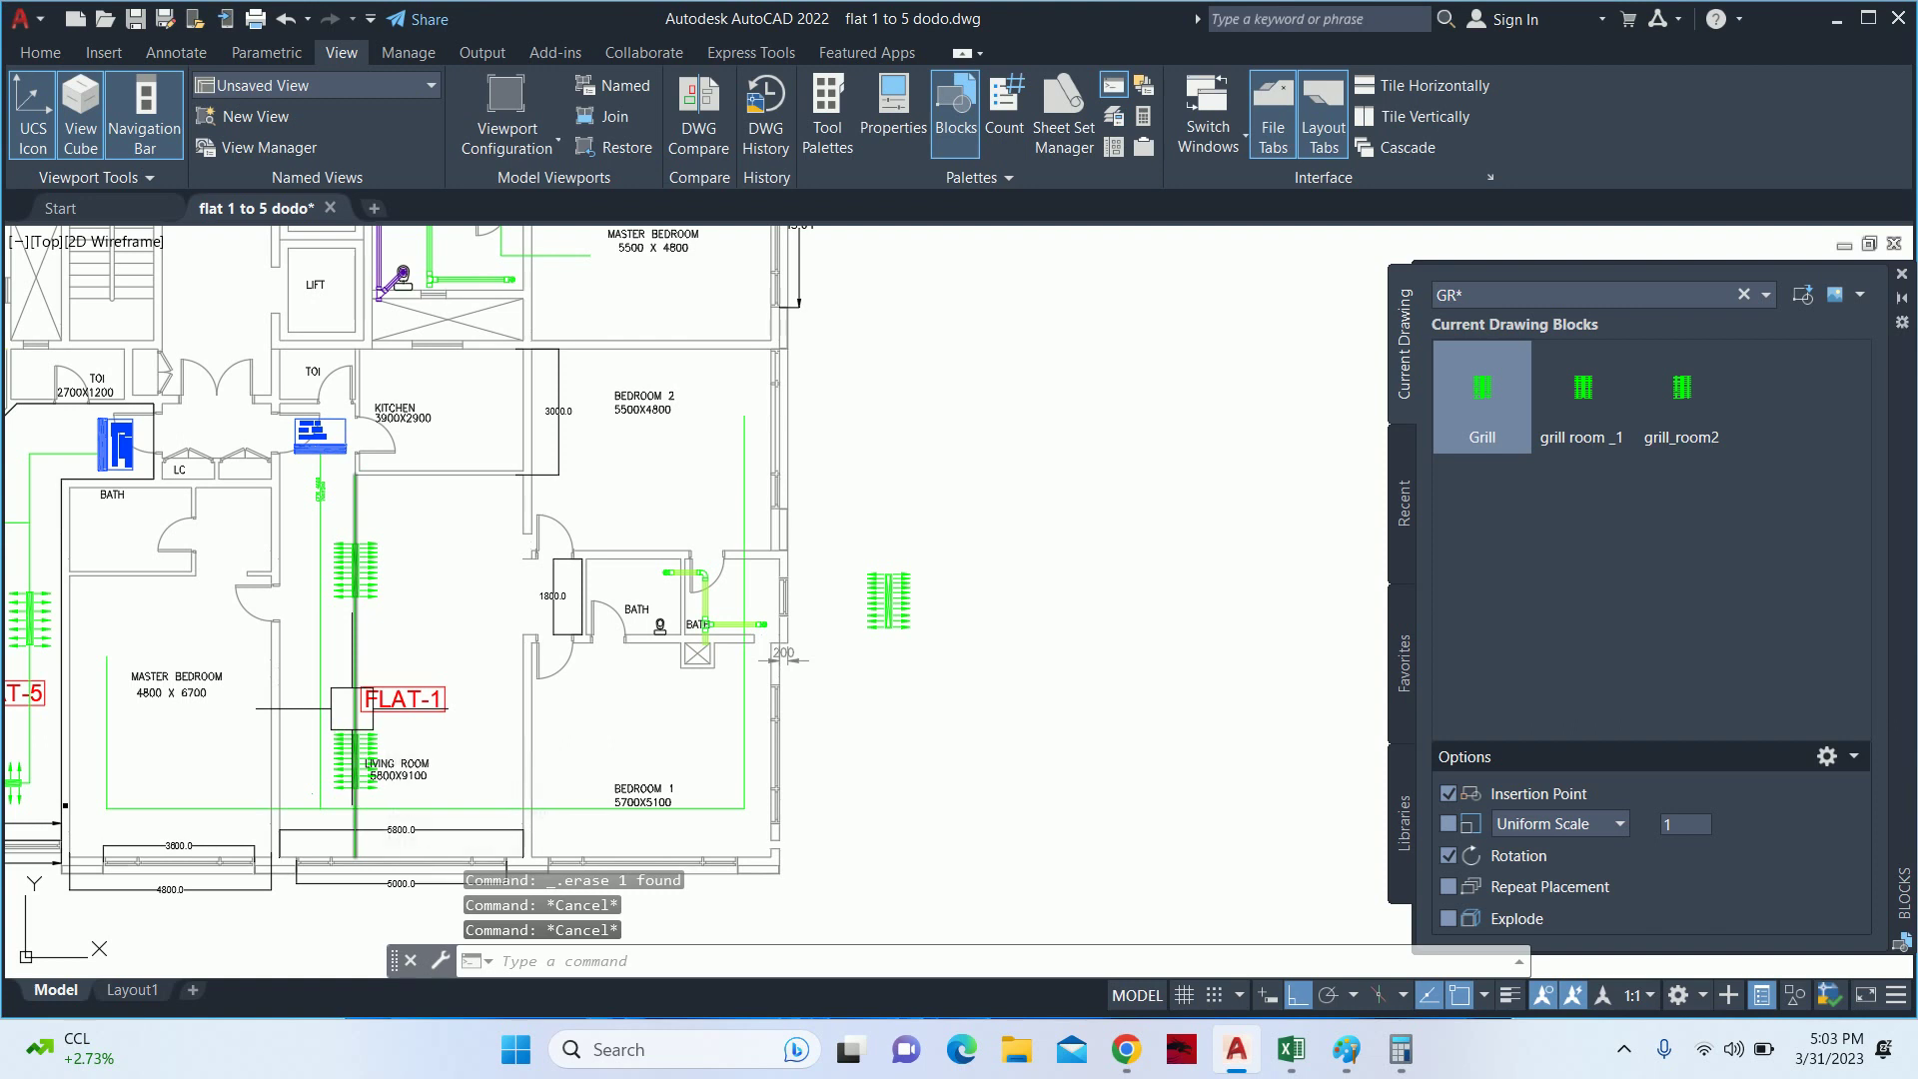
# - Start moving the two remaining grills, then cancel the move
pyautogui.write('m')
pyautogui.press('Return')
pyautogui.click(345, 694)
pyautogui.click(345, 754)
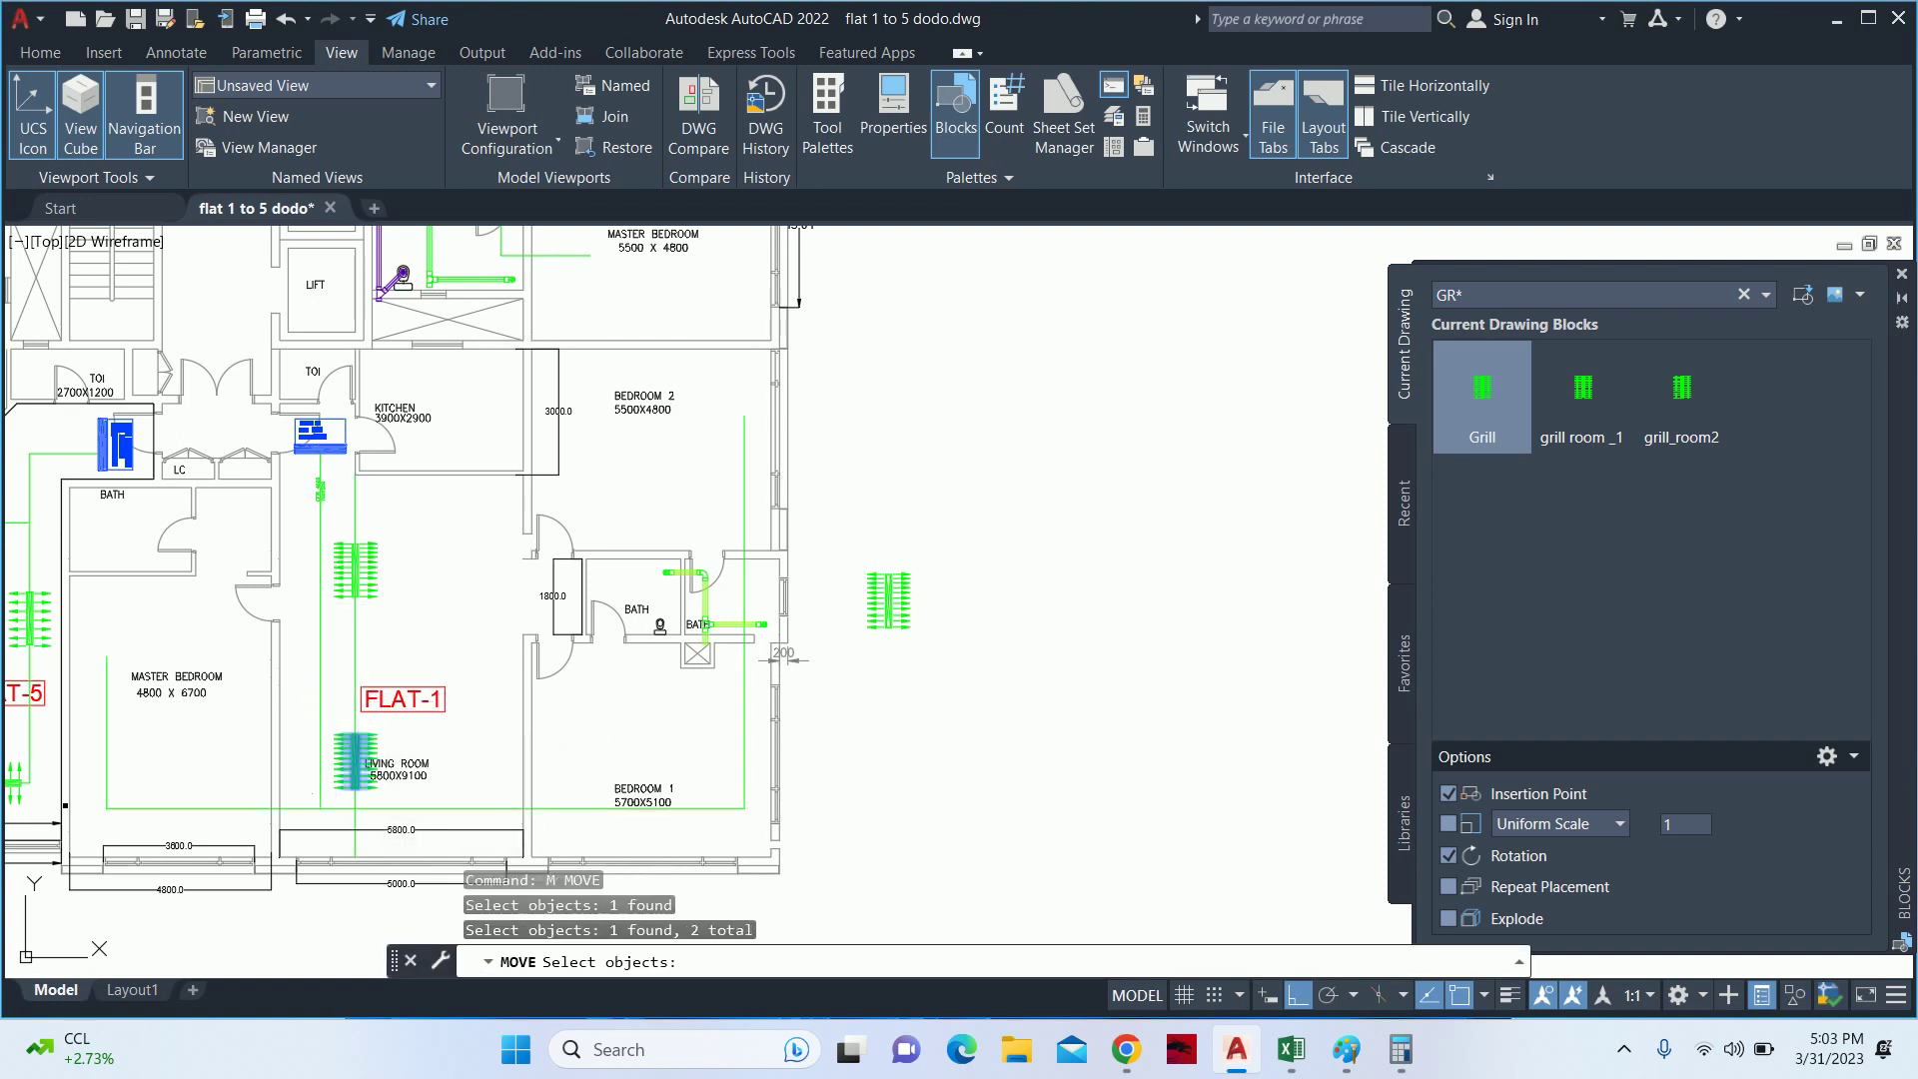
pyautogui.scroll(6, 360, 547)
pyautogui.scroll(3, 325, 516)
pyautogui.press('Return')
pyautogui.click(284, 590)
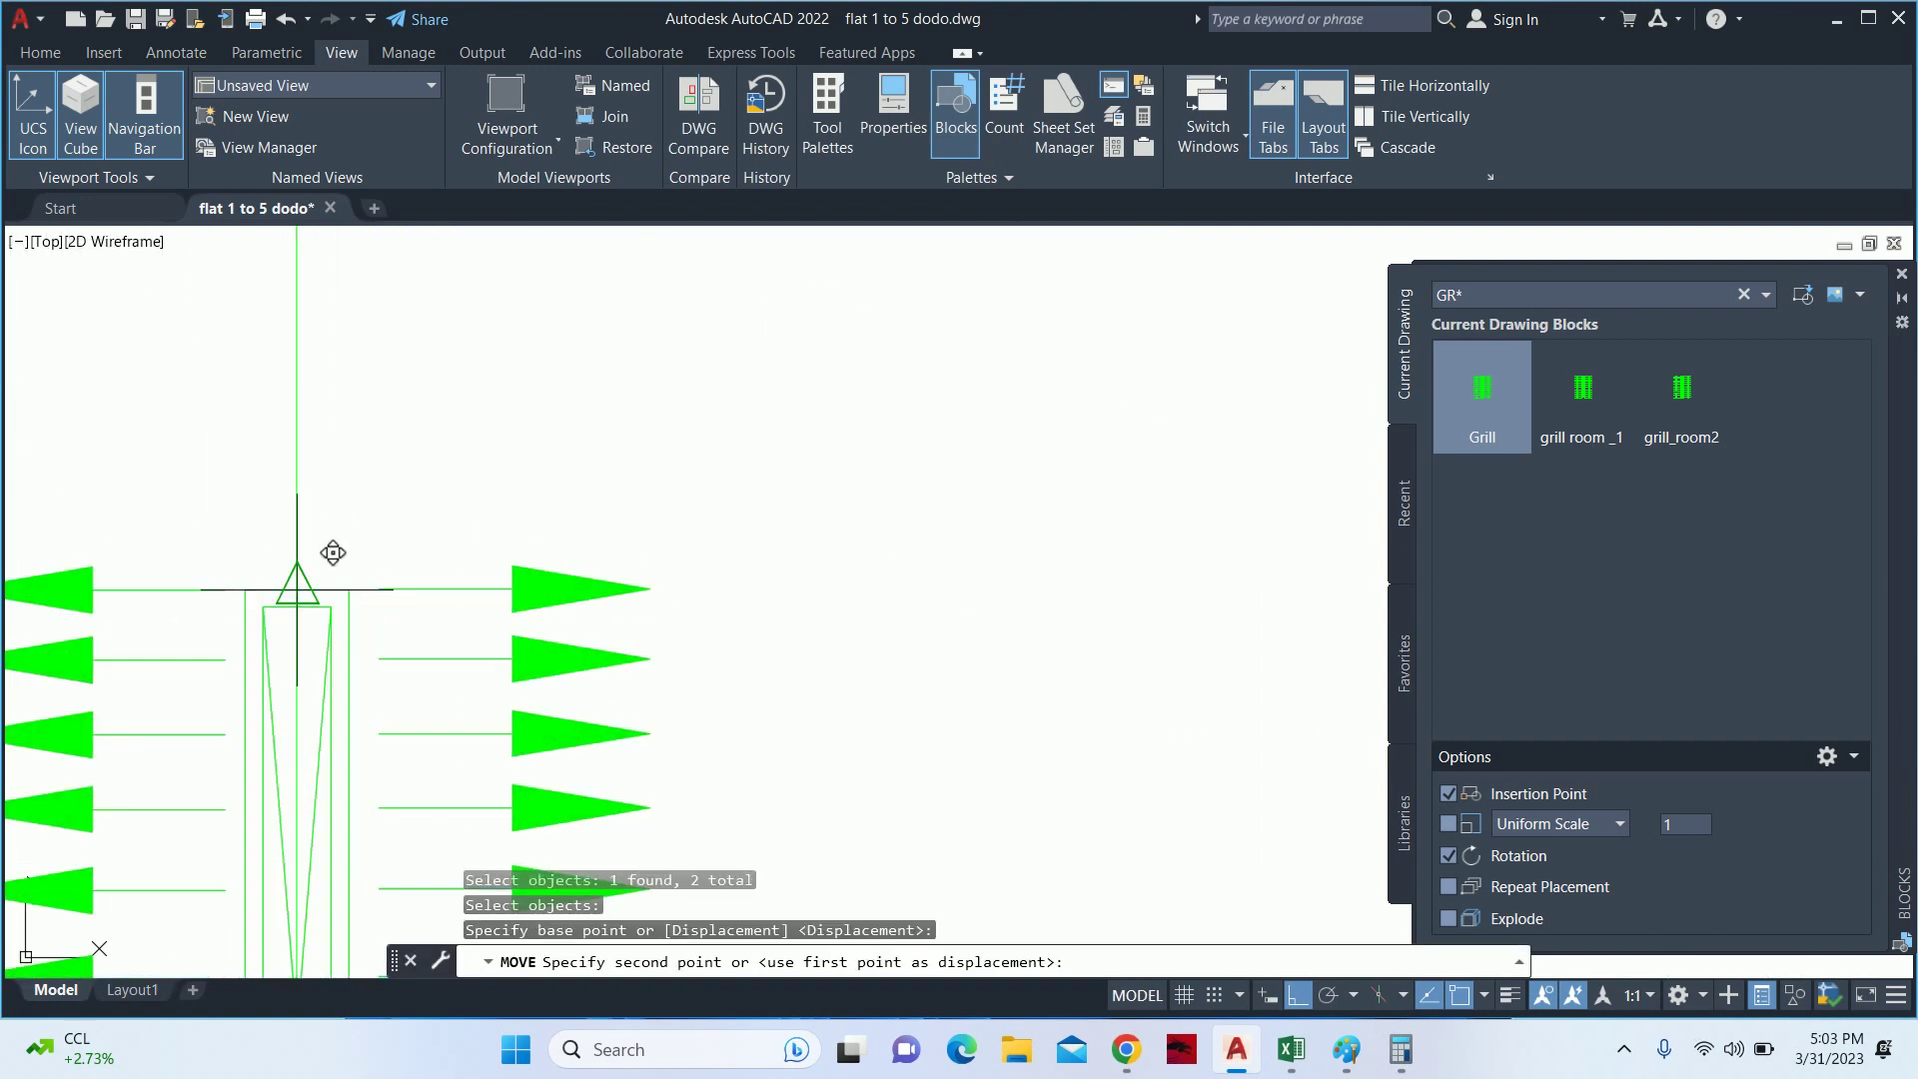
pyautogui.scroll(-4, 771, 591)
pyautogui.scroll(-3, 799, 580)
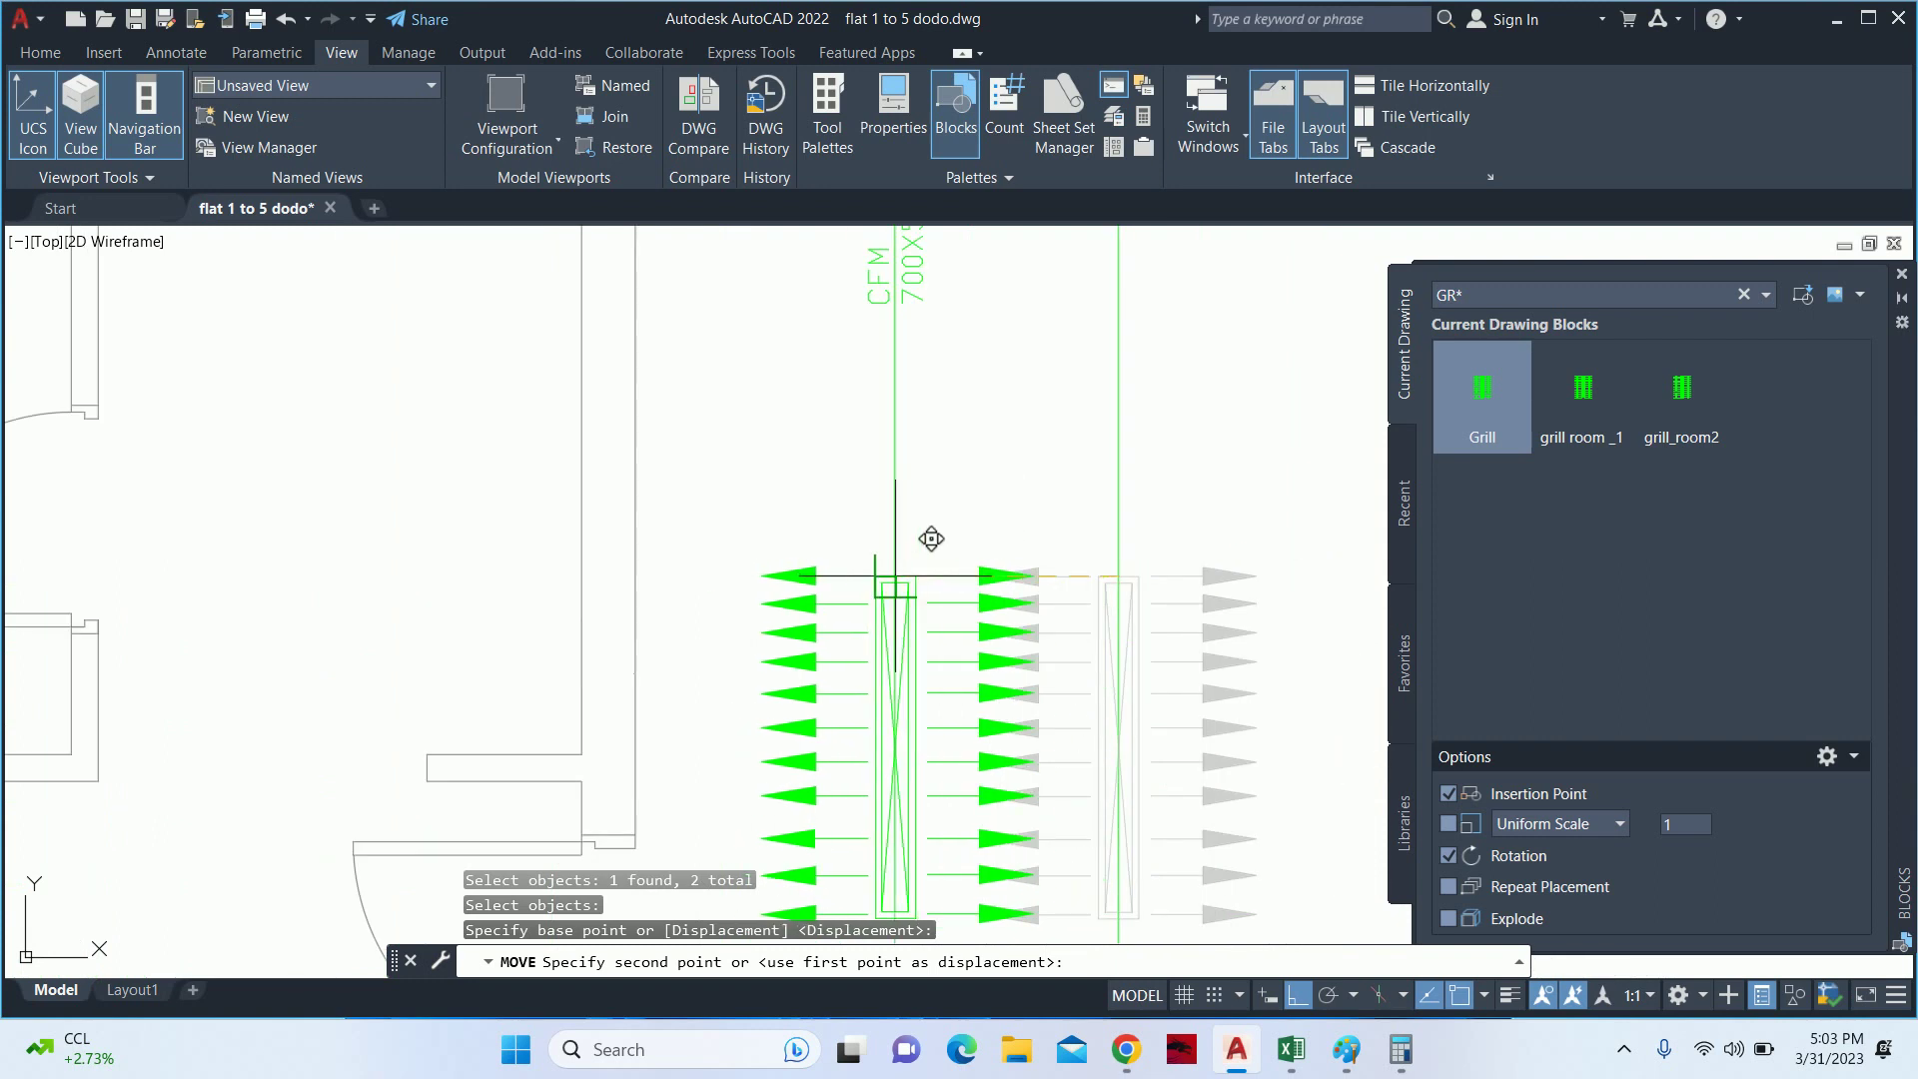
pyautogui.press('Escape')
pyautogui.press('Escape')
pyautogui.press('Escape')
pyautogui.scroll(-5, 880, 579)
pyautogui.scroll(-2, 830, 598)
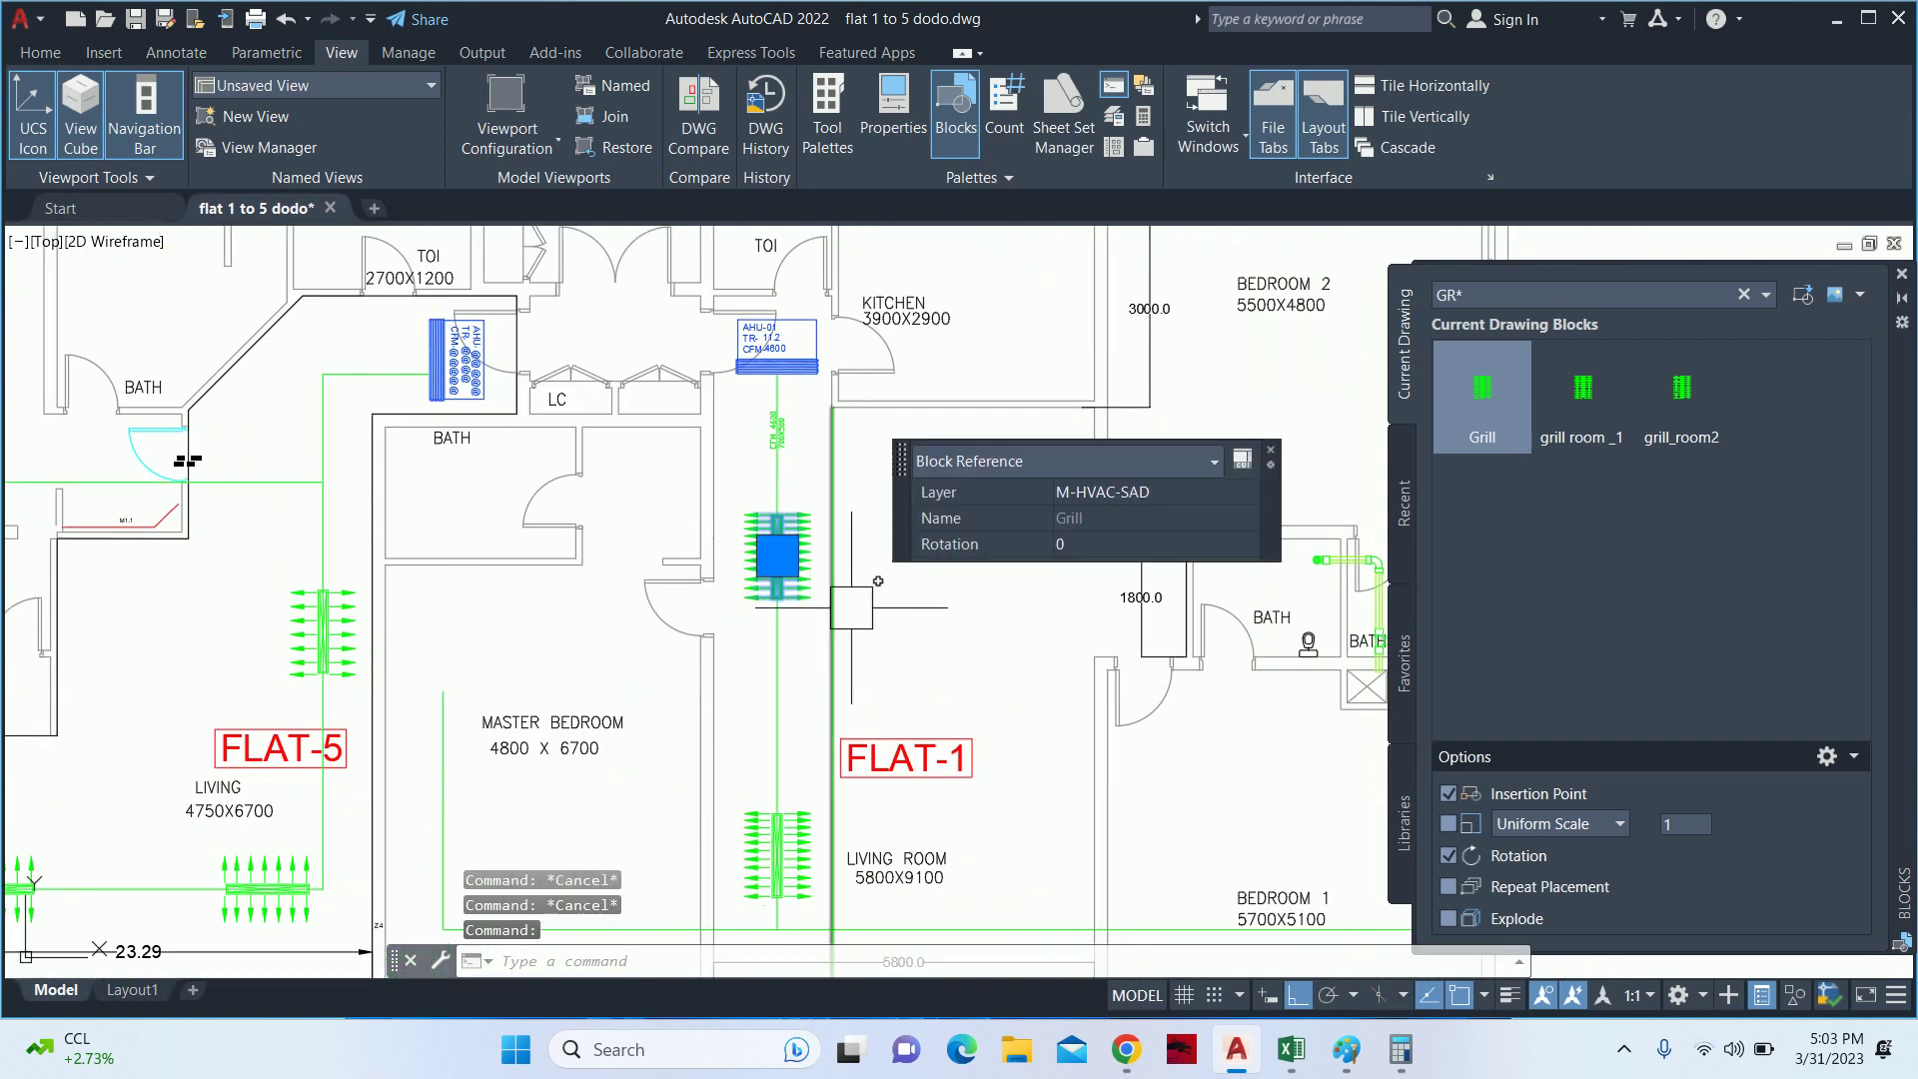
# - Select and deselect the living-room duct line to check it
pyautogui.click(836, 628)
pyautogui.press('Escape')
pyautogui.press('Escape')
pyautogui.scroll(-4, 852, 627)
pyautogui.scroll(5, 799, 639)
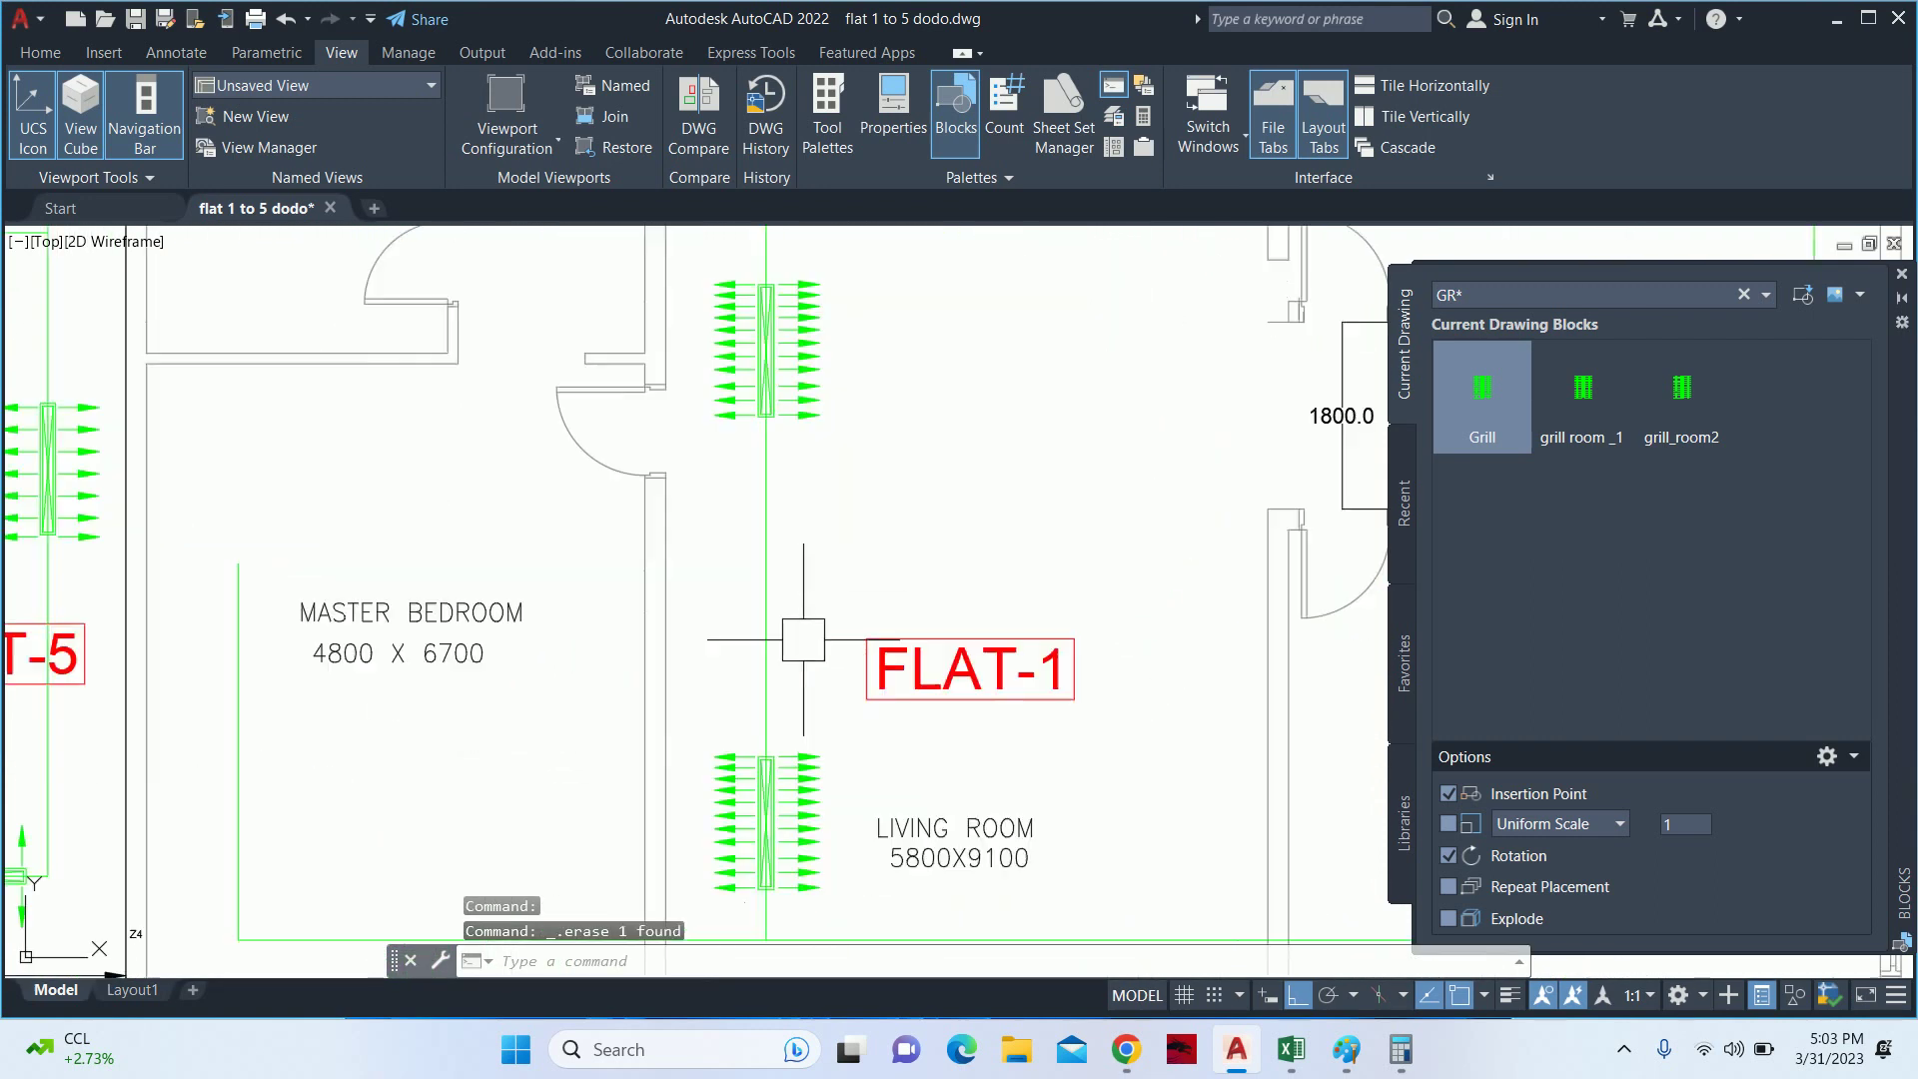
pyautogui.scroll(-3, 759, 559)
pyautogui.scroll(2, 710, 560)
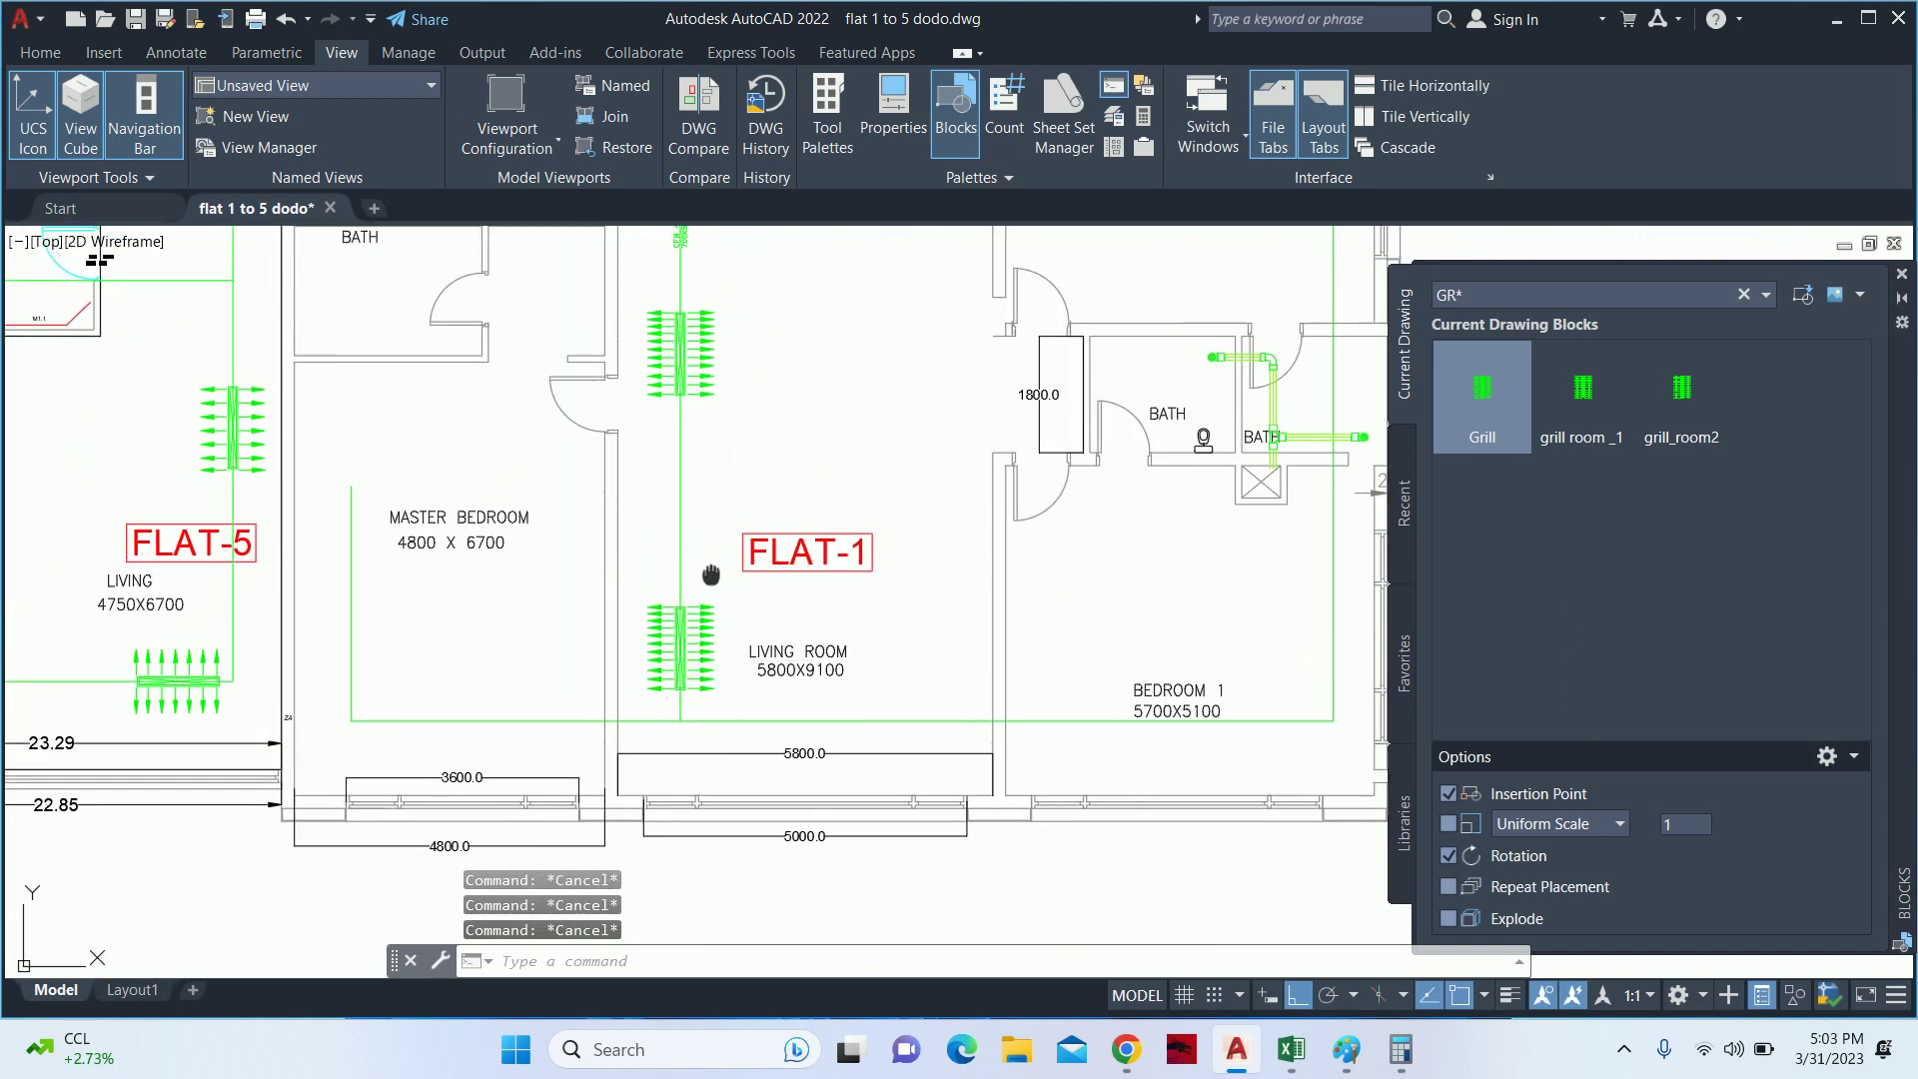
pyautogui.scroll(-2, 711, 559)
# - Measure the spacing between the upper and lower grills with DIMLINEAR
pyautogui.write('DLI')
pyautogui.press('Return')
pyautogui.scroll(6, 710, 591)
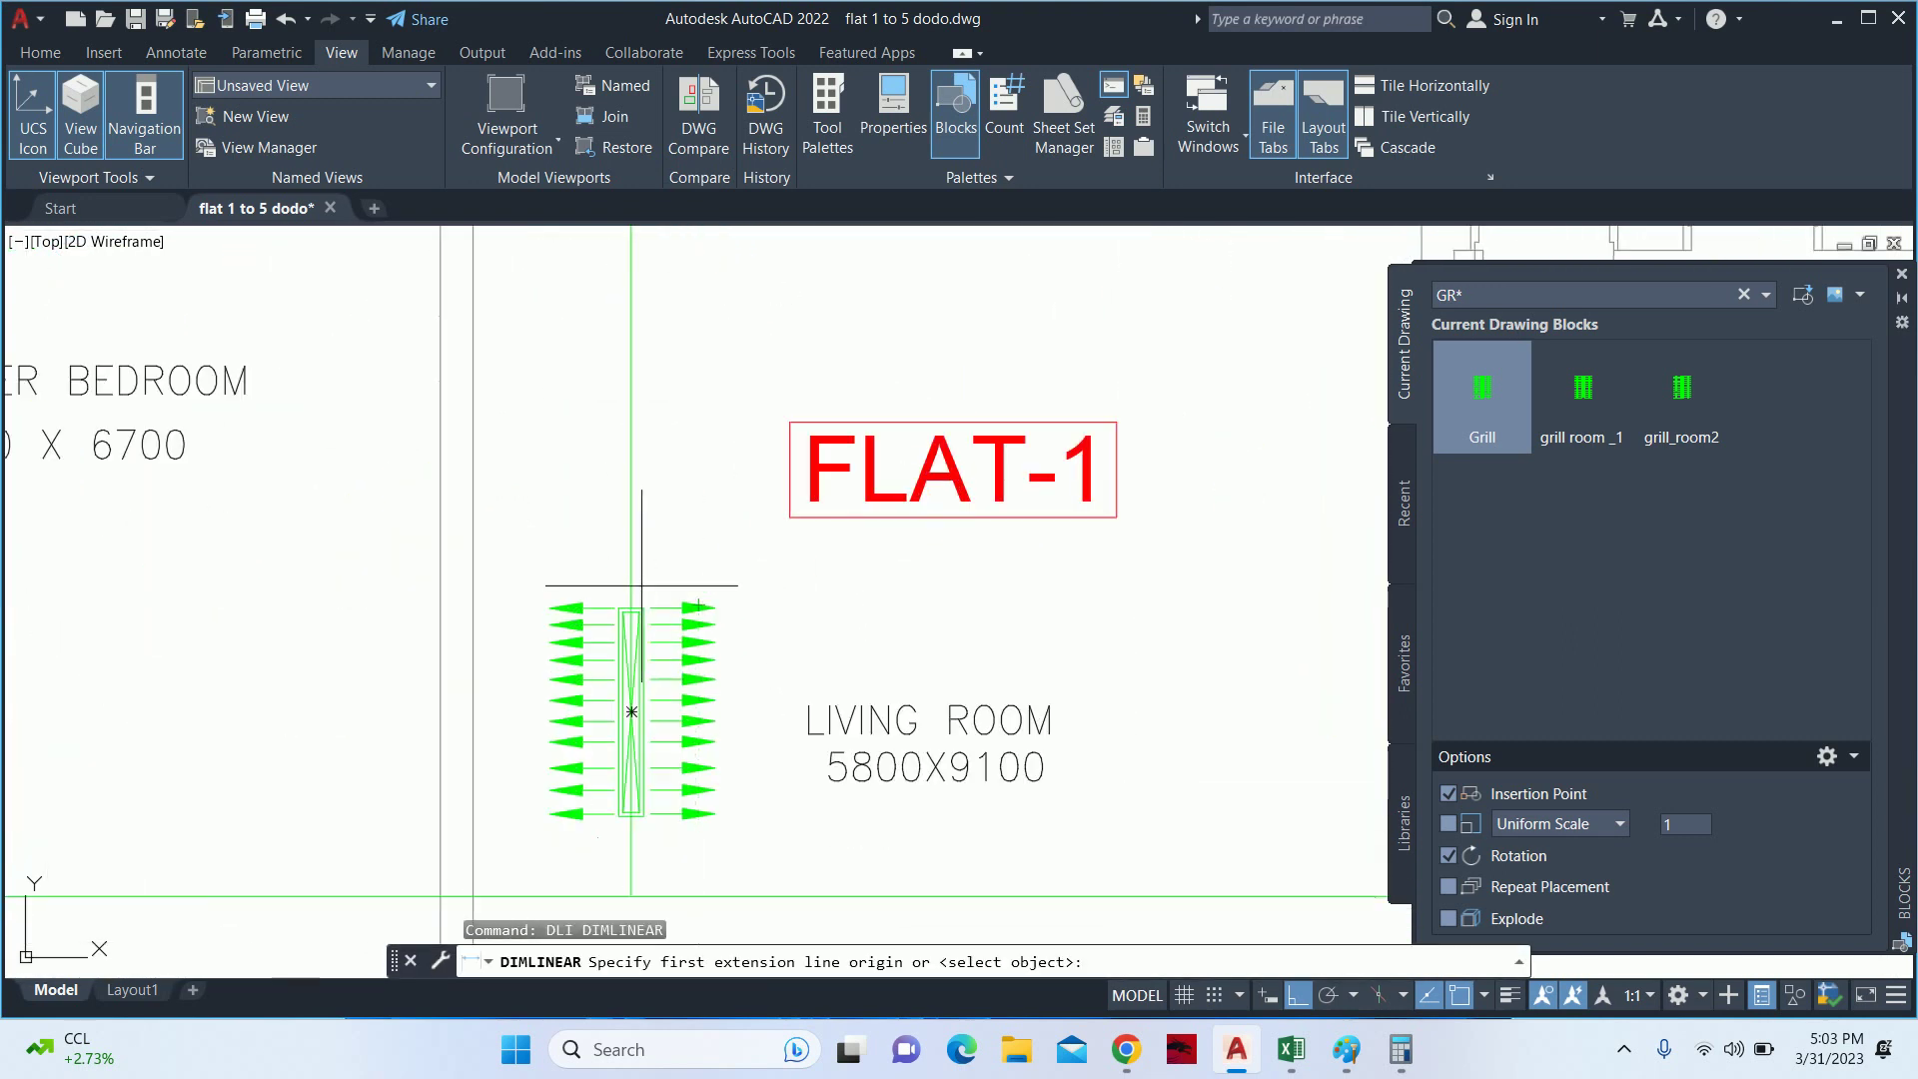
pyautogui.click(632, 608)
pyautogui.moveTo(632, 460); pyautogui.dragTo(625, 736, button='middle')
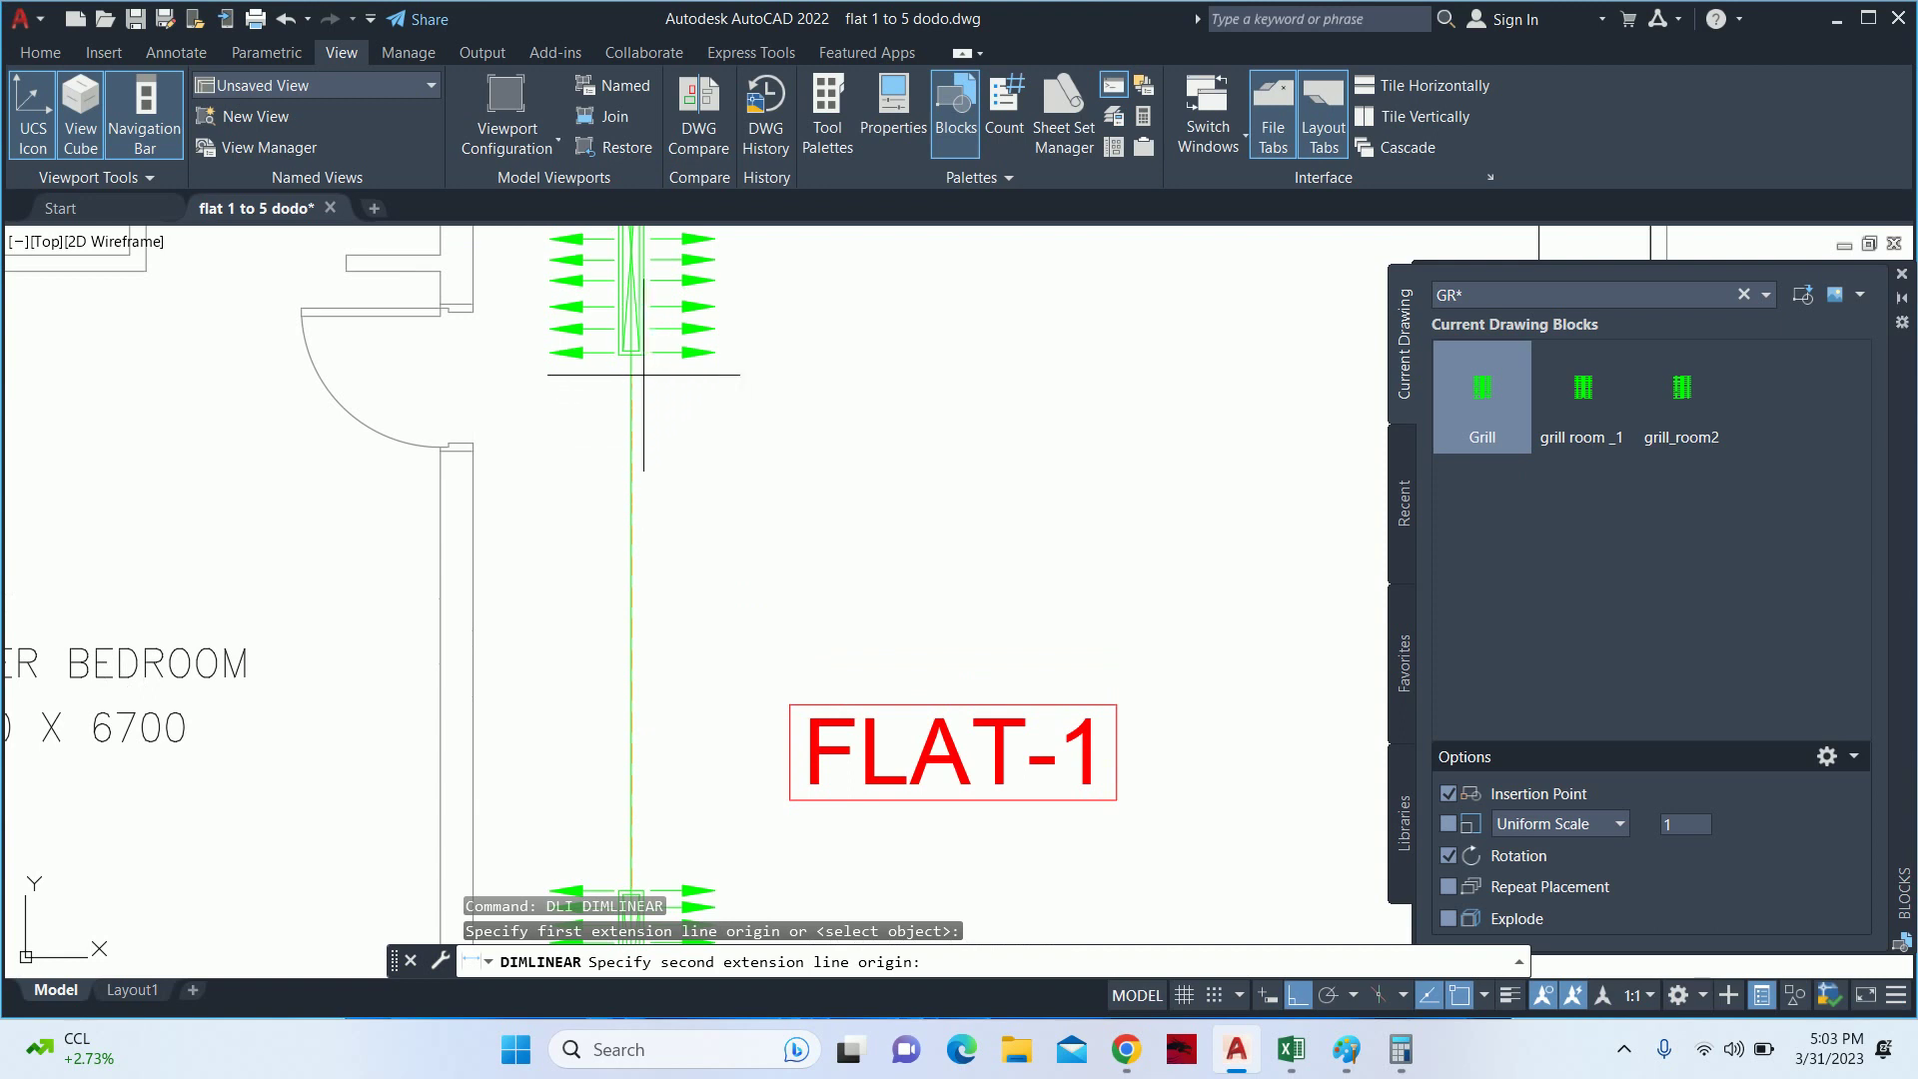
pyautogui.click(628, 356)
pyautogui.scroll(-2, 755, 470)
pyautogui.press('Escape')
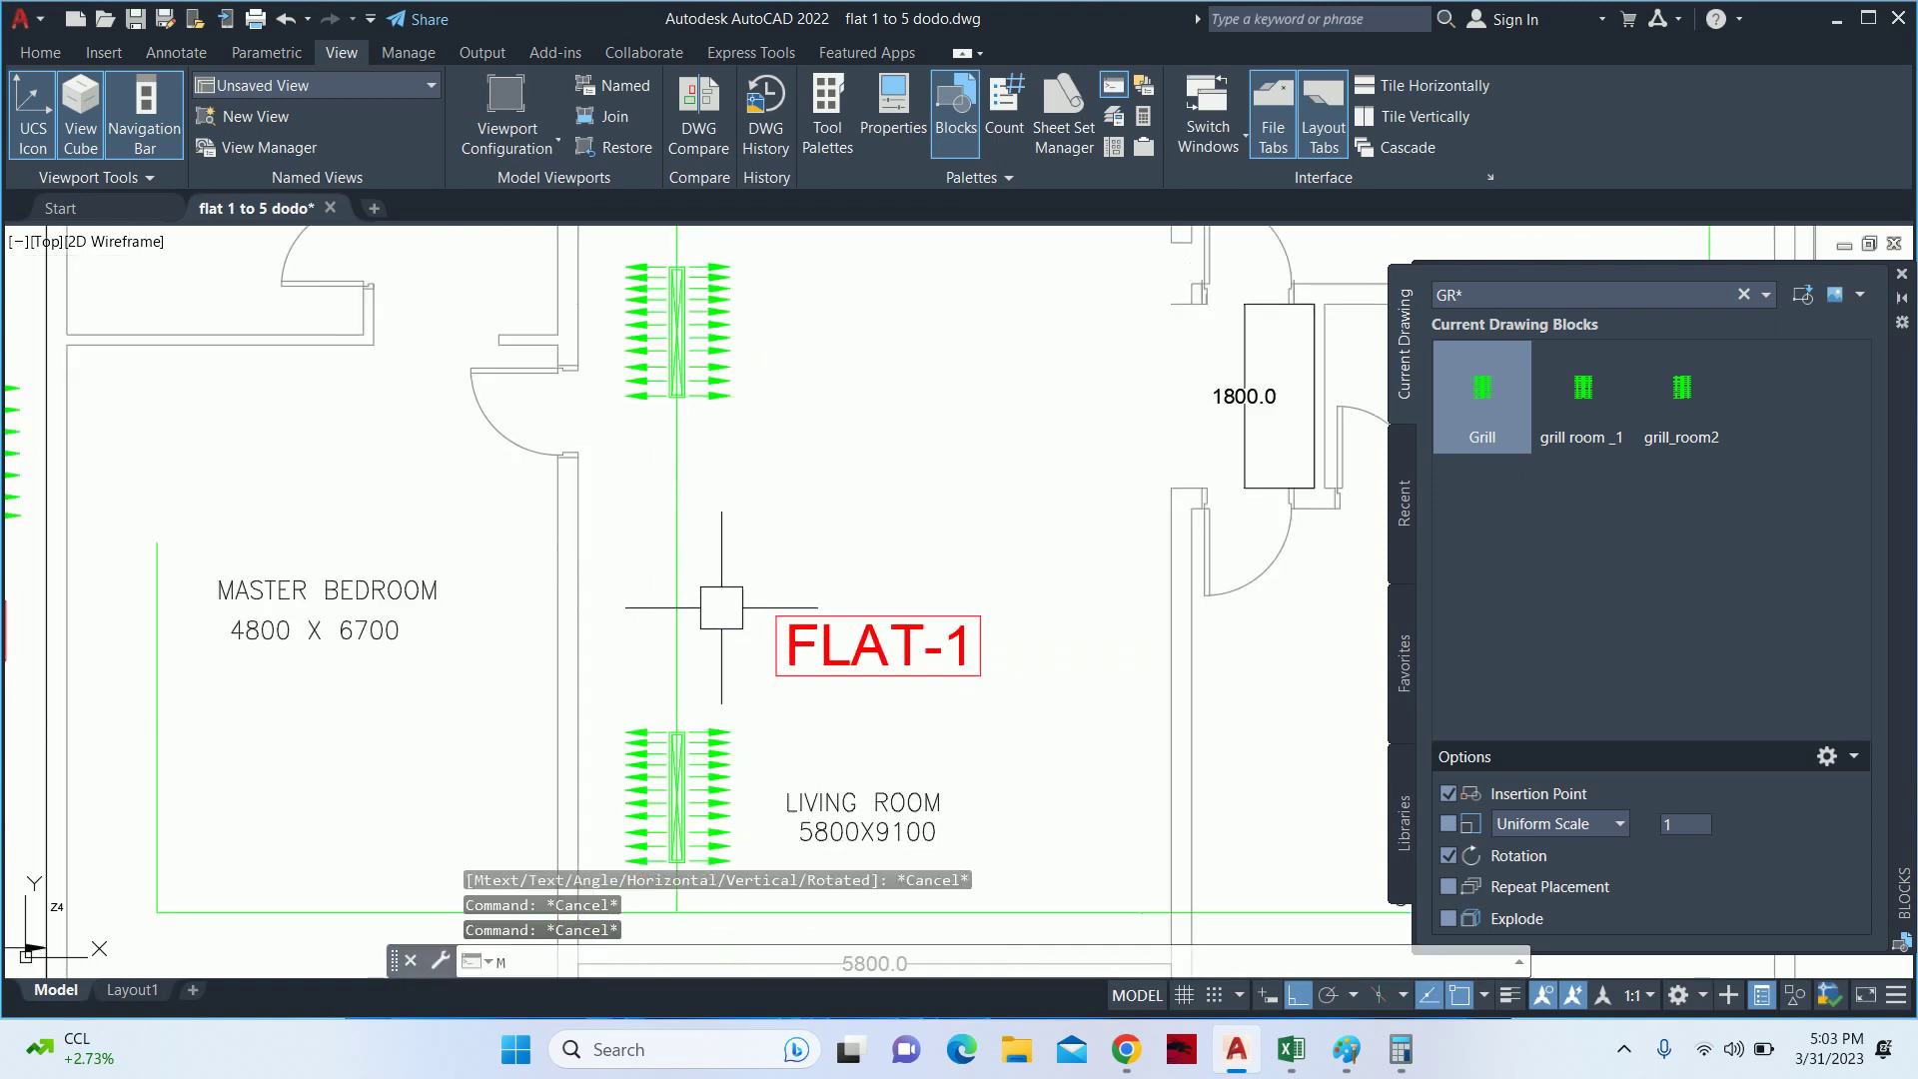
# - Try moving the lower grill 1000 units, then cancel and undo the earlier grill moves
pyautogui.write('m')
pyautogui.press('Return')
pyautogui.click(676, 799)
pyautogui.press('Return')
pyautogui.click(757, 574)
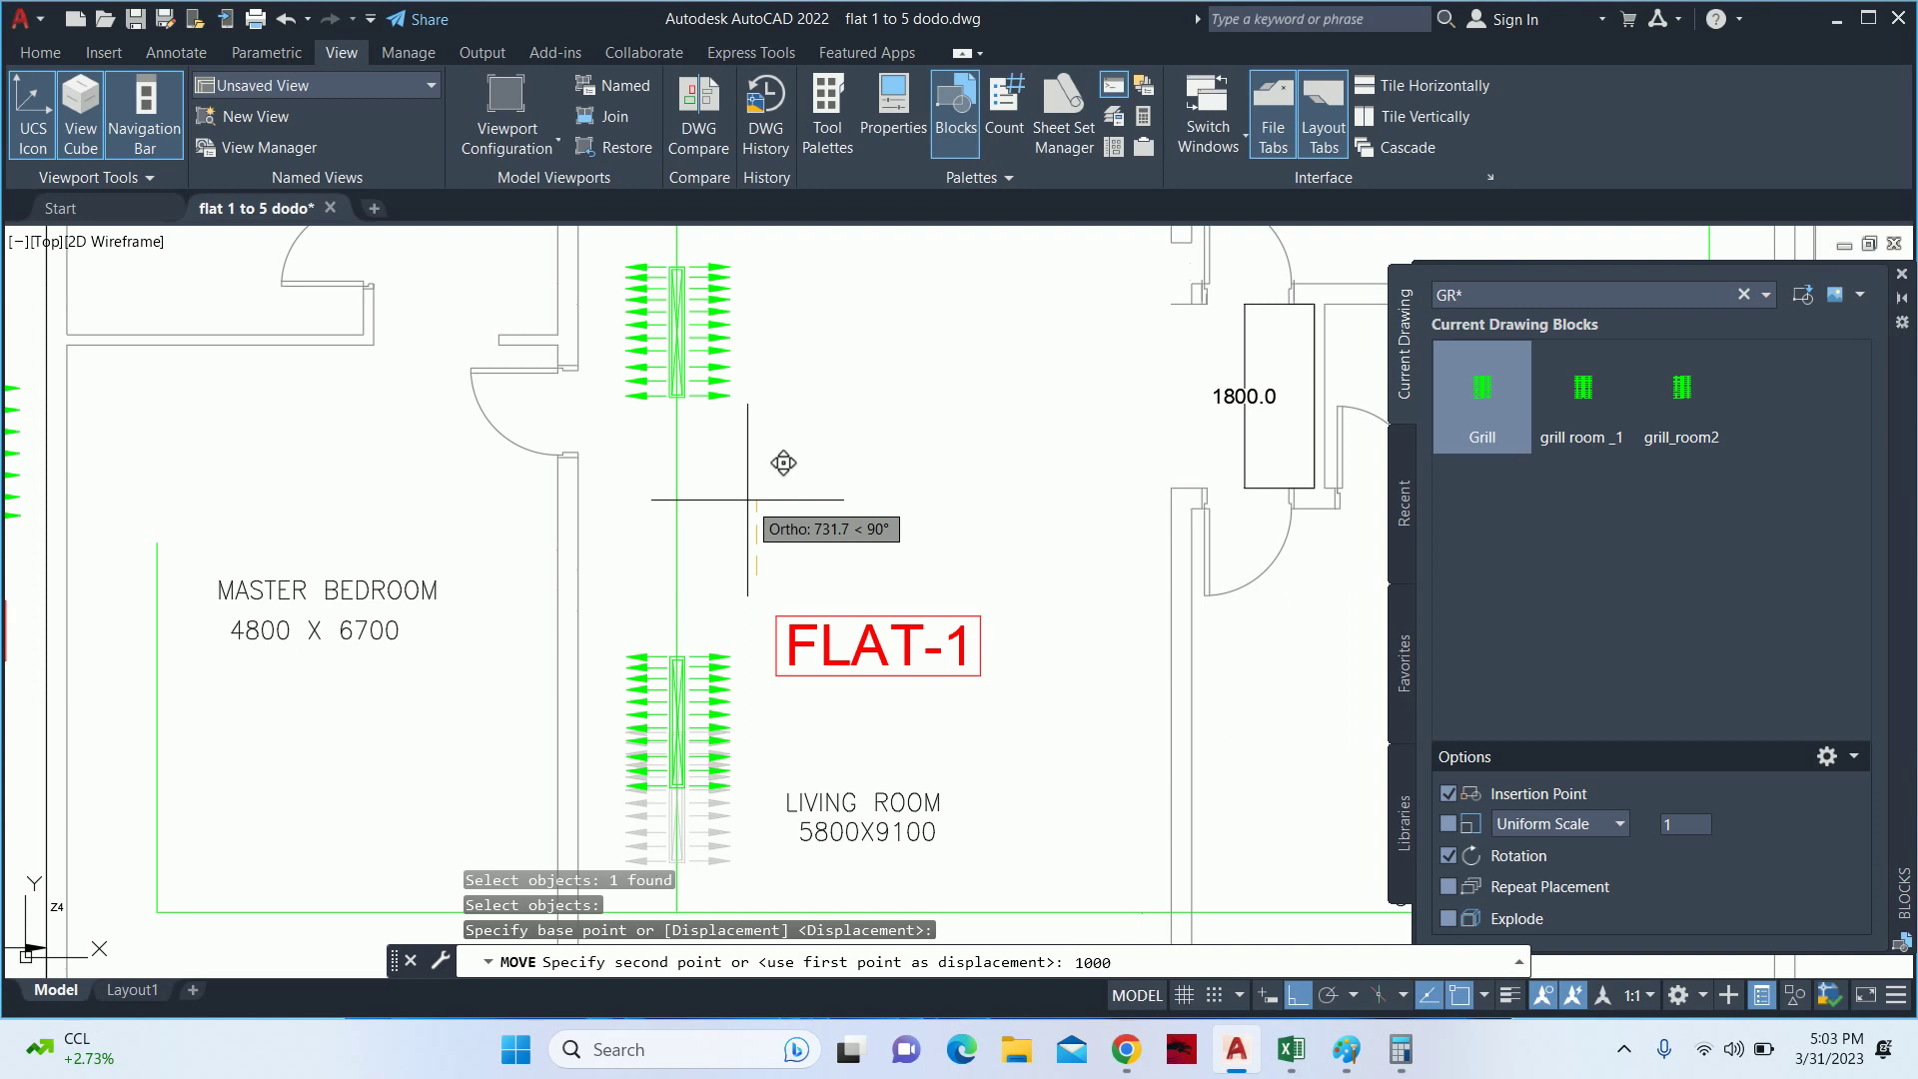
pyautogui.scroll(-2, 759, 489)
pyautogui.press('BackSpace')
pyautogui.press('BackSpace')
pyautogui.press('BackSpace')
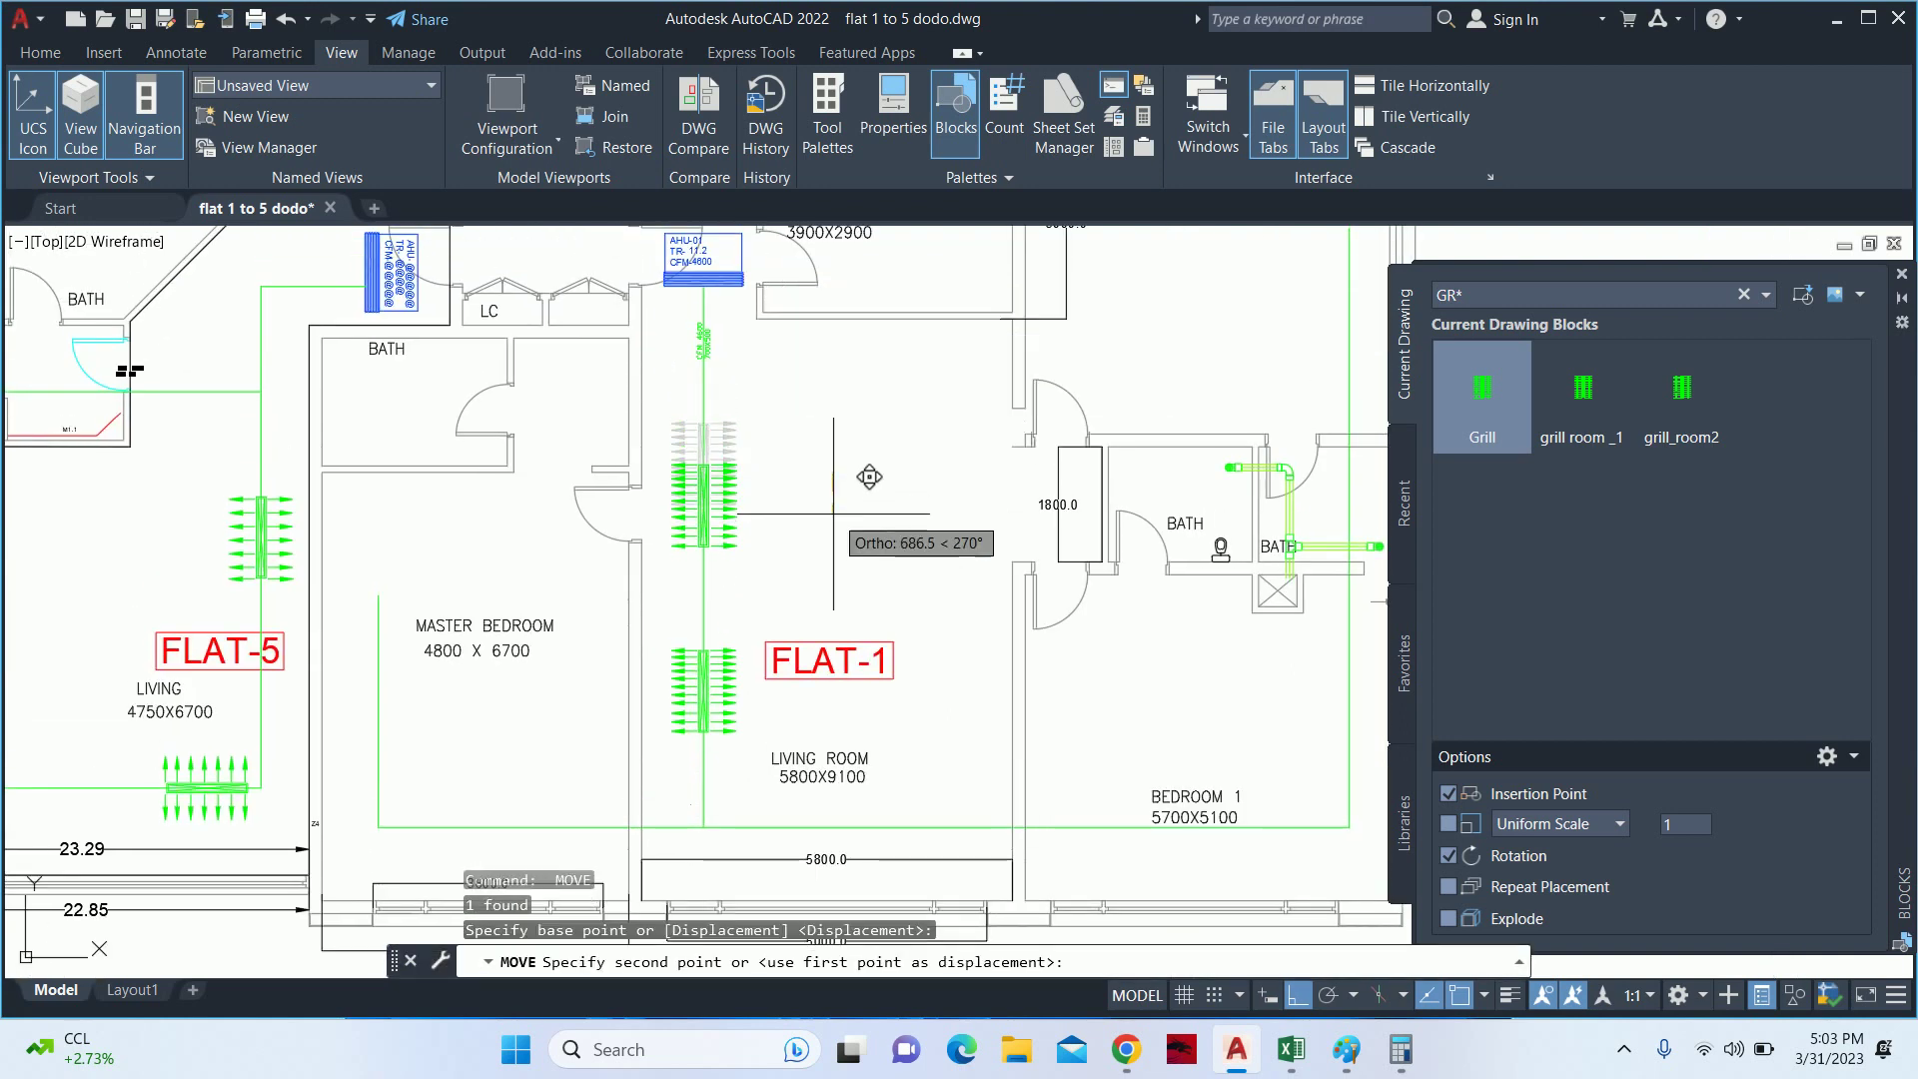
pyautogui.press('Escape')
pyautogui.hotkey('ctrl', 'z')
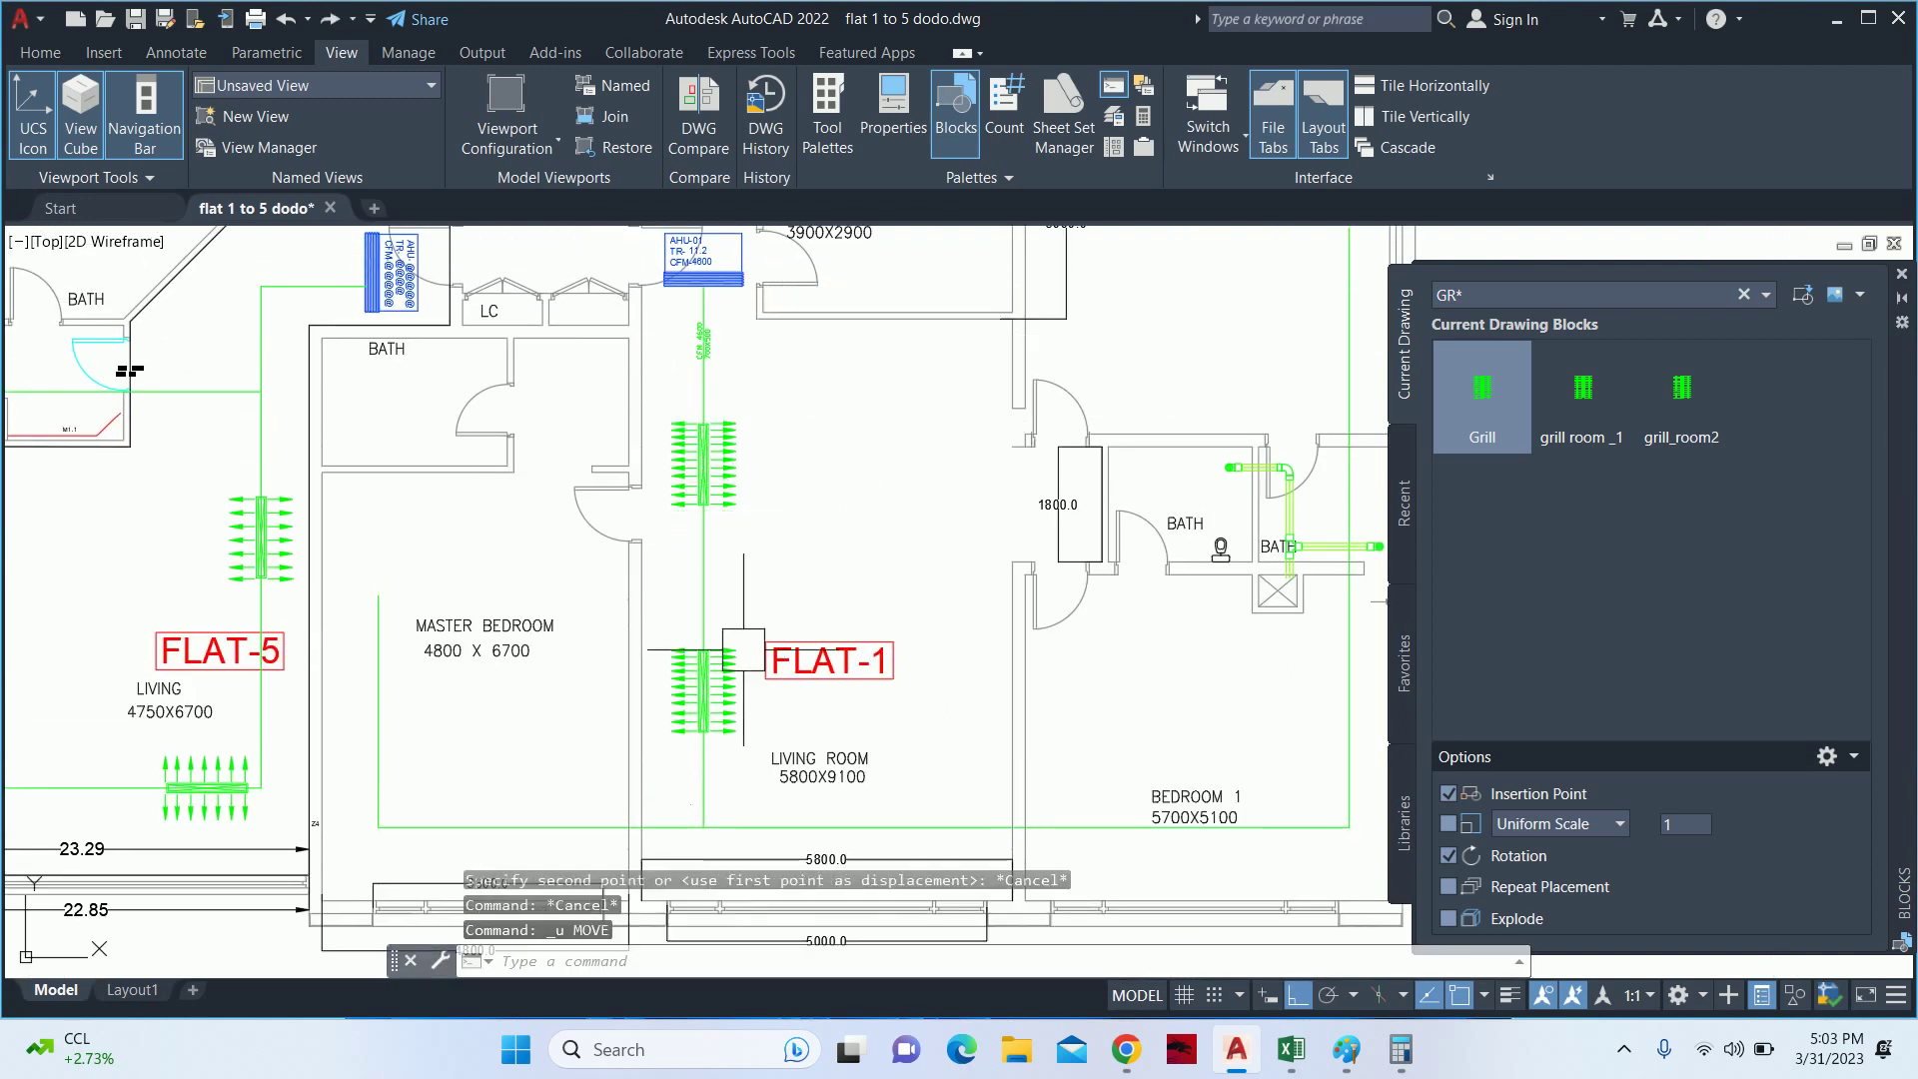
pyautogui.hotkey('ctrl', 'z')
pyautogui.hotkey('ctrl', 'z')
# - Shift the lower grill 500 units along the duct; leave the upper grill in place
pyautogui.write('M')
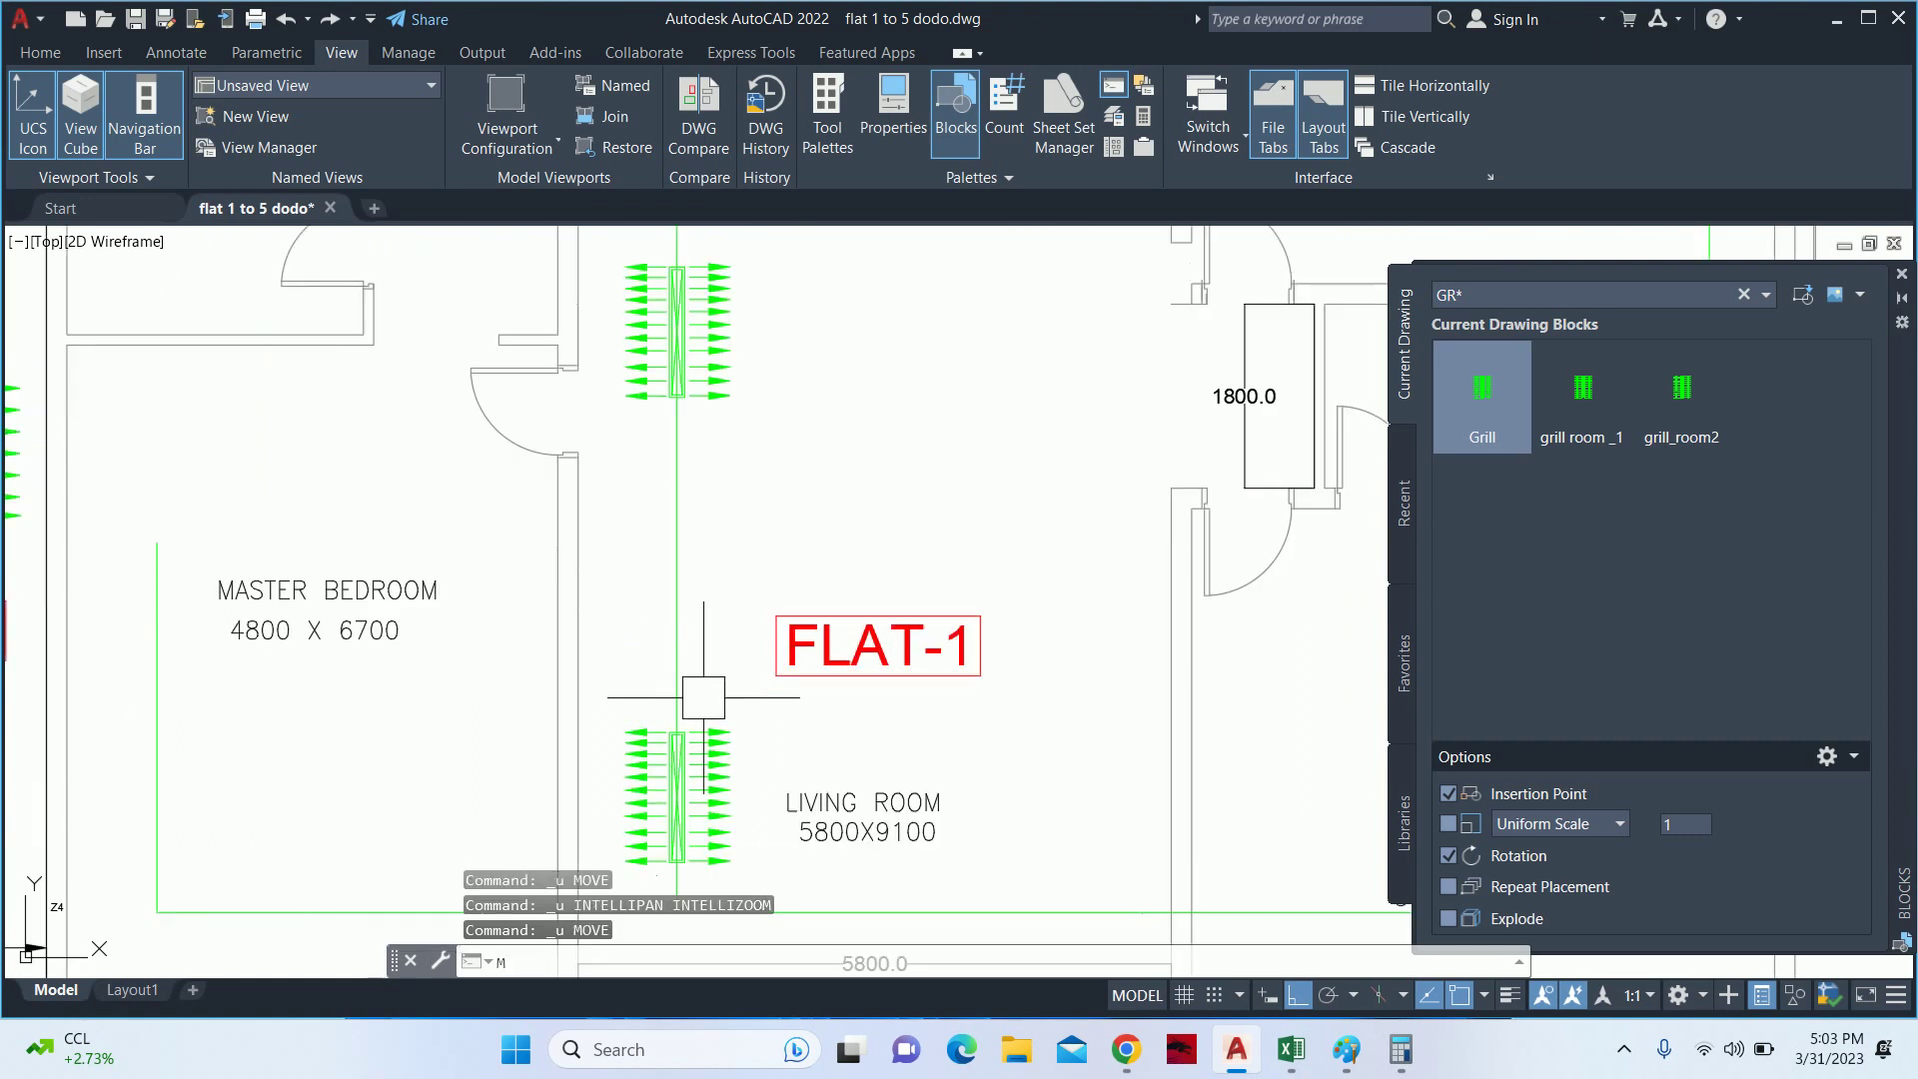
pyautogui.press('Return')
pyautogui.click(677, 759)
pyautogui.press('Return')
pyautogui.click(766, 589)
pyautogui.write('50')
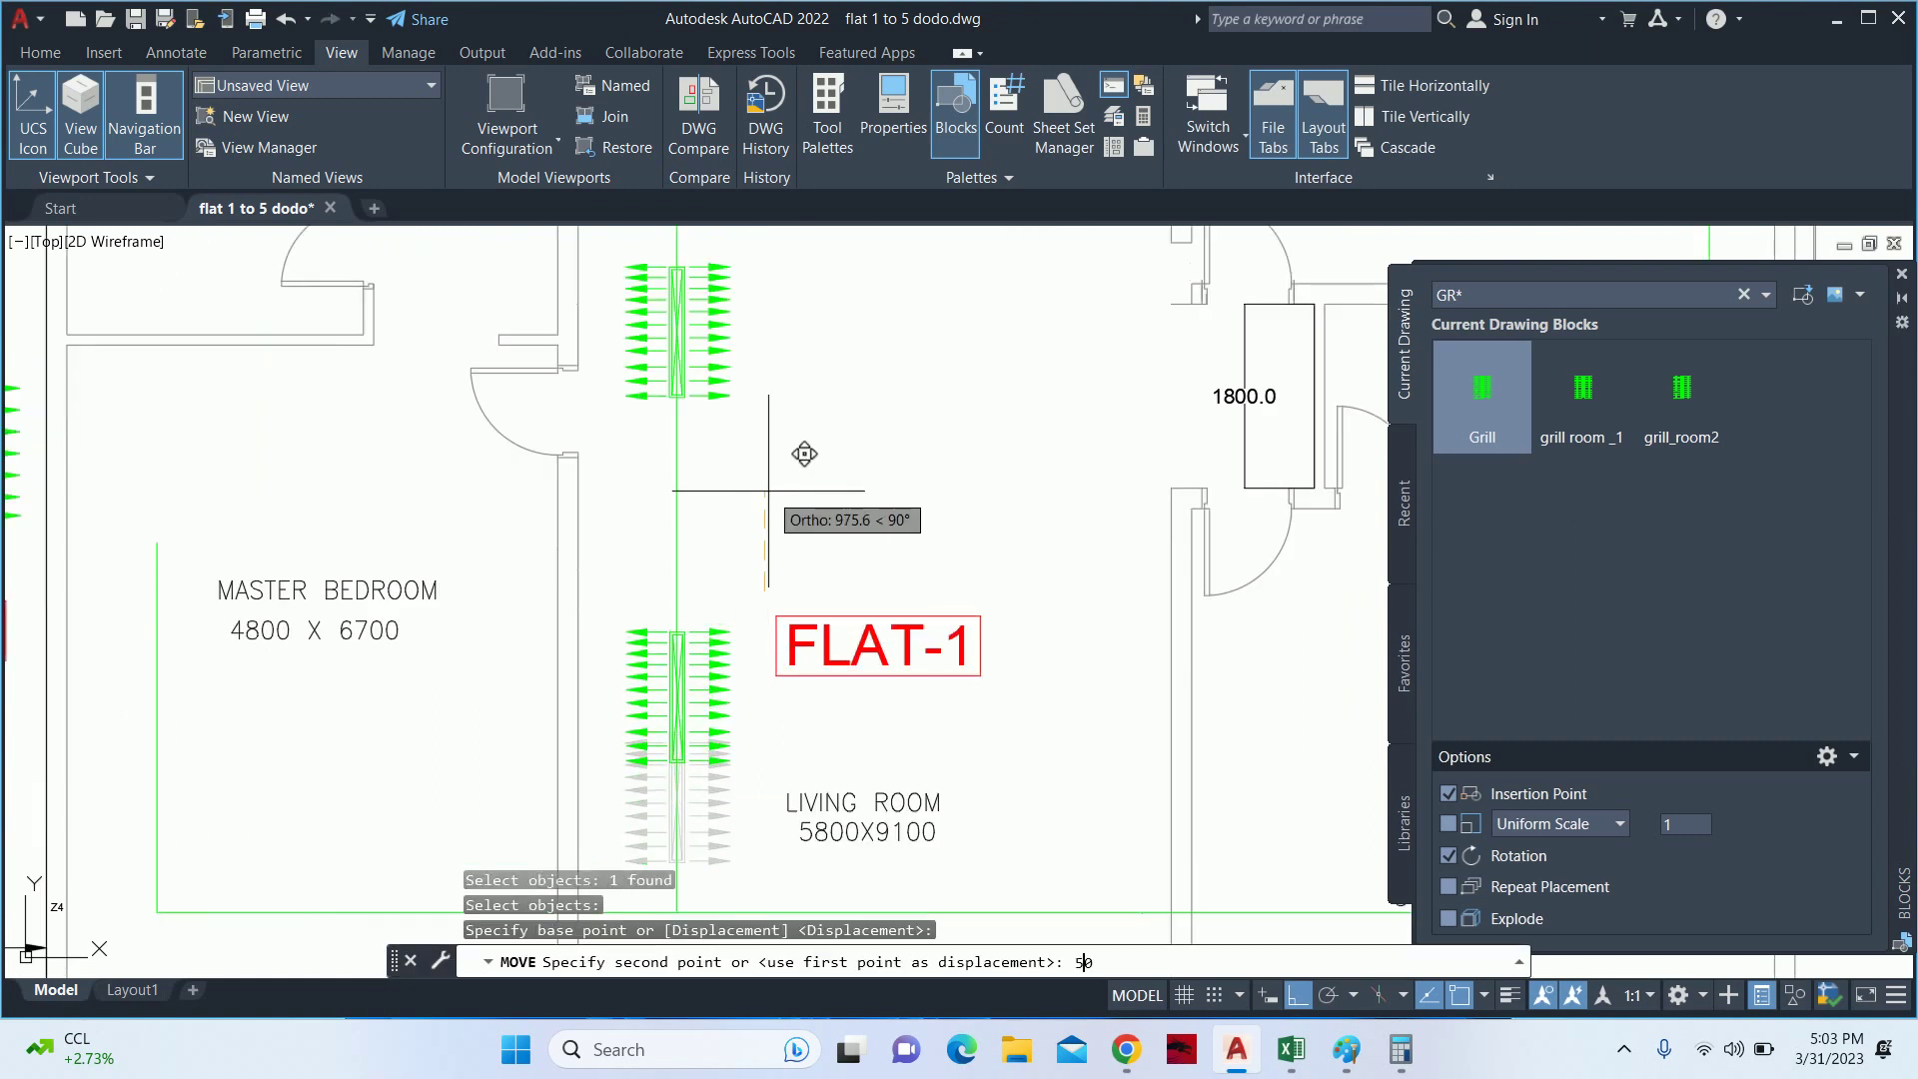
pyautogui.press('Return')
pyautogui.click(677, 369)
pyautogui.press('Return')
pyautogui.click(924, 441)
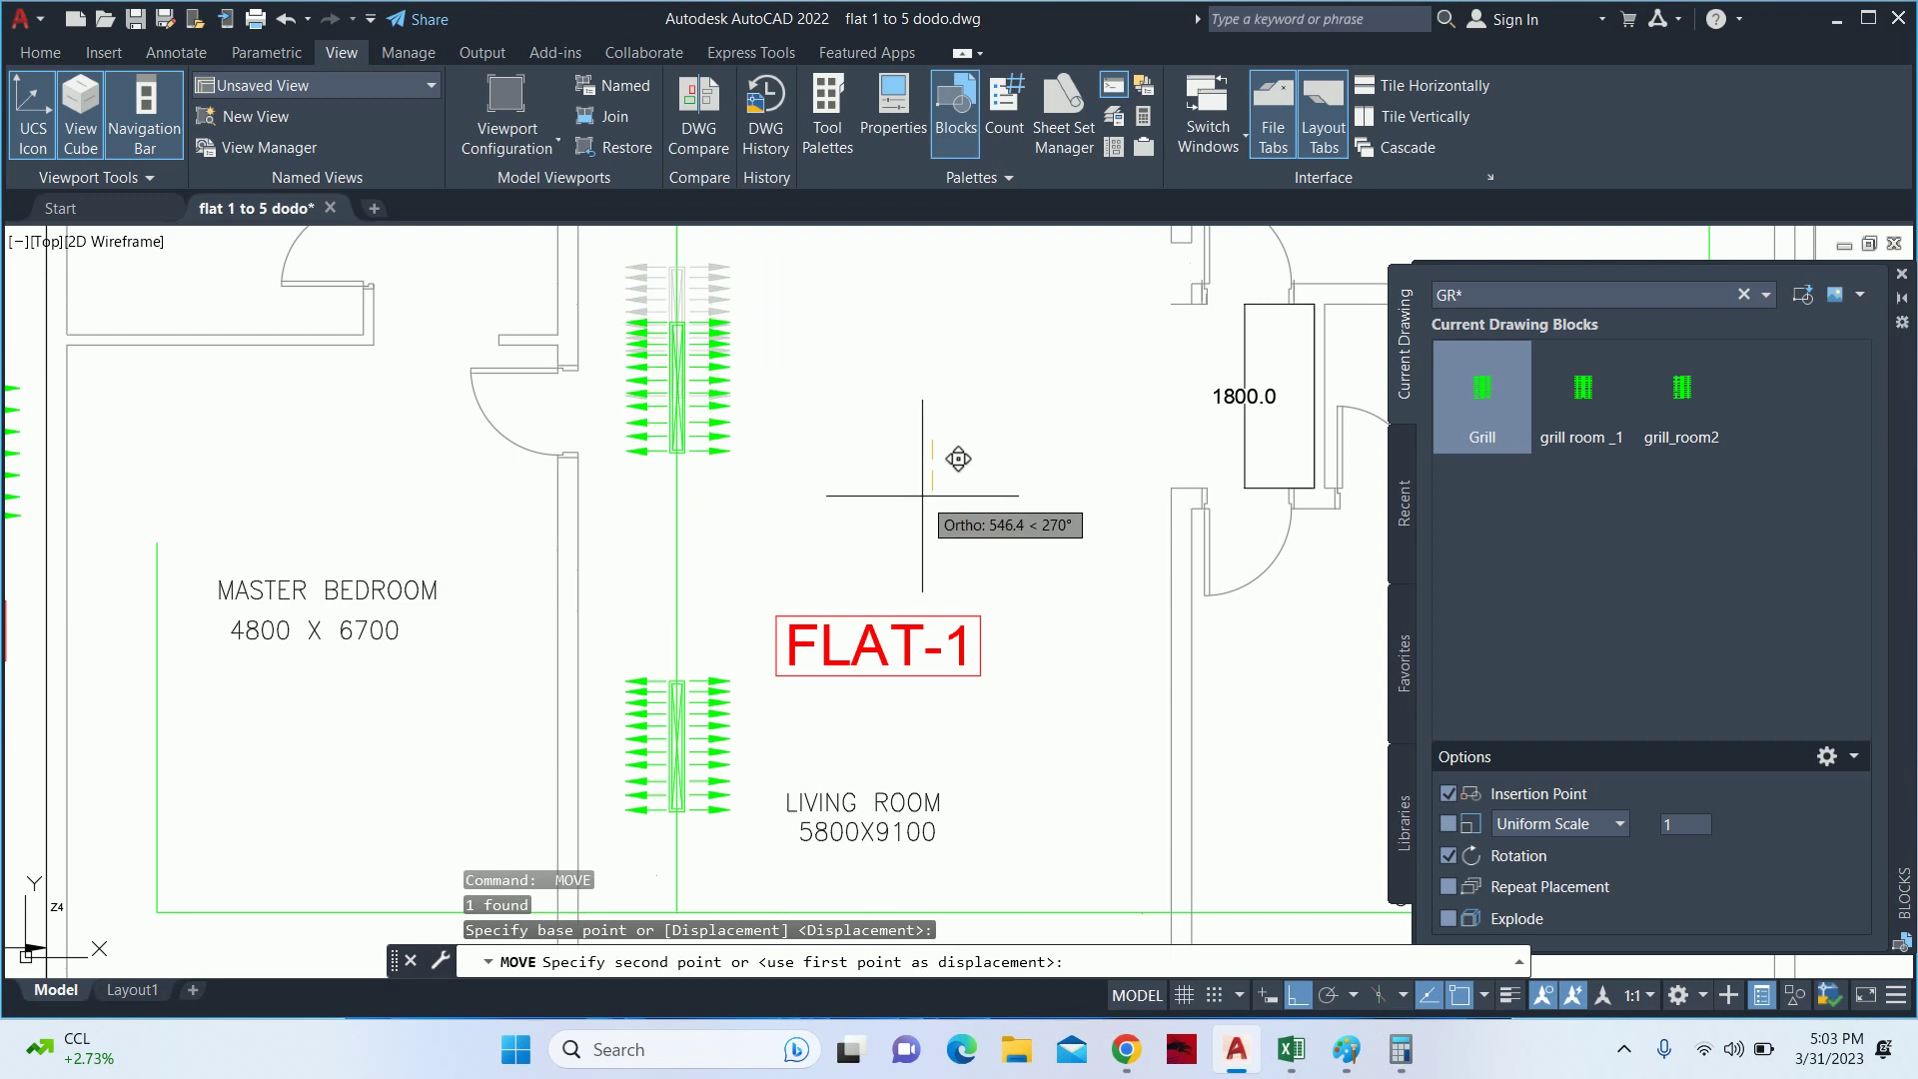
pyautogui.press('Escape')
pyautogui.press('Escape')
# - Pan the view around the FLAT-1 living room and the rooms above
pyautogui.scroll(-5, 892, 400)
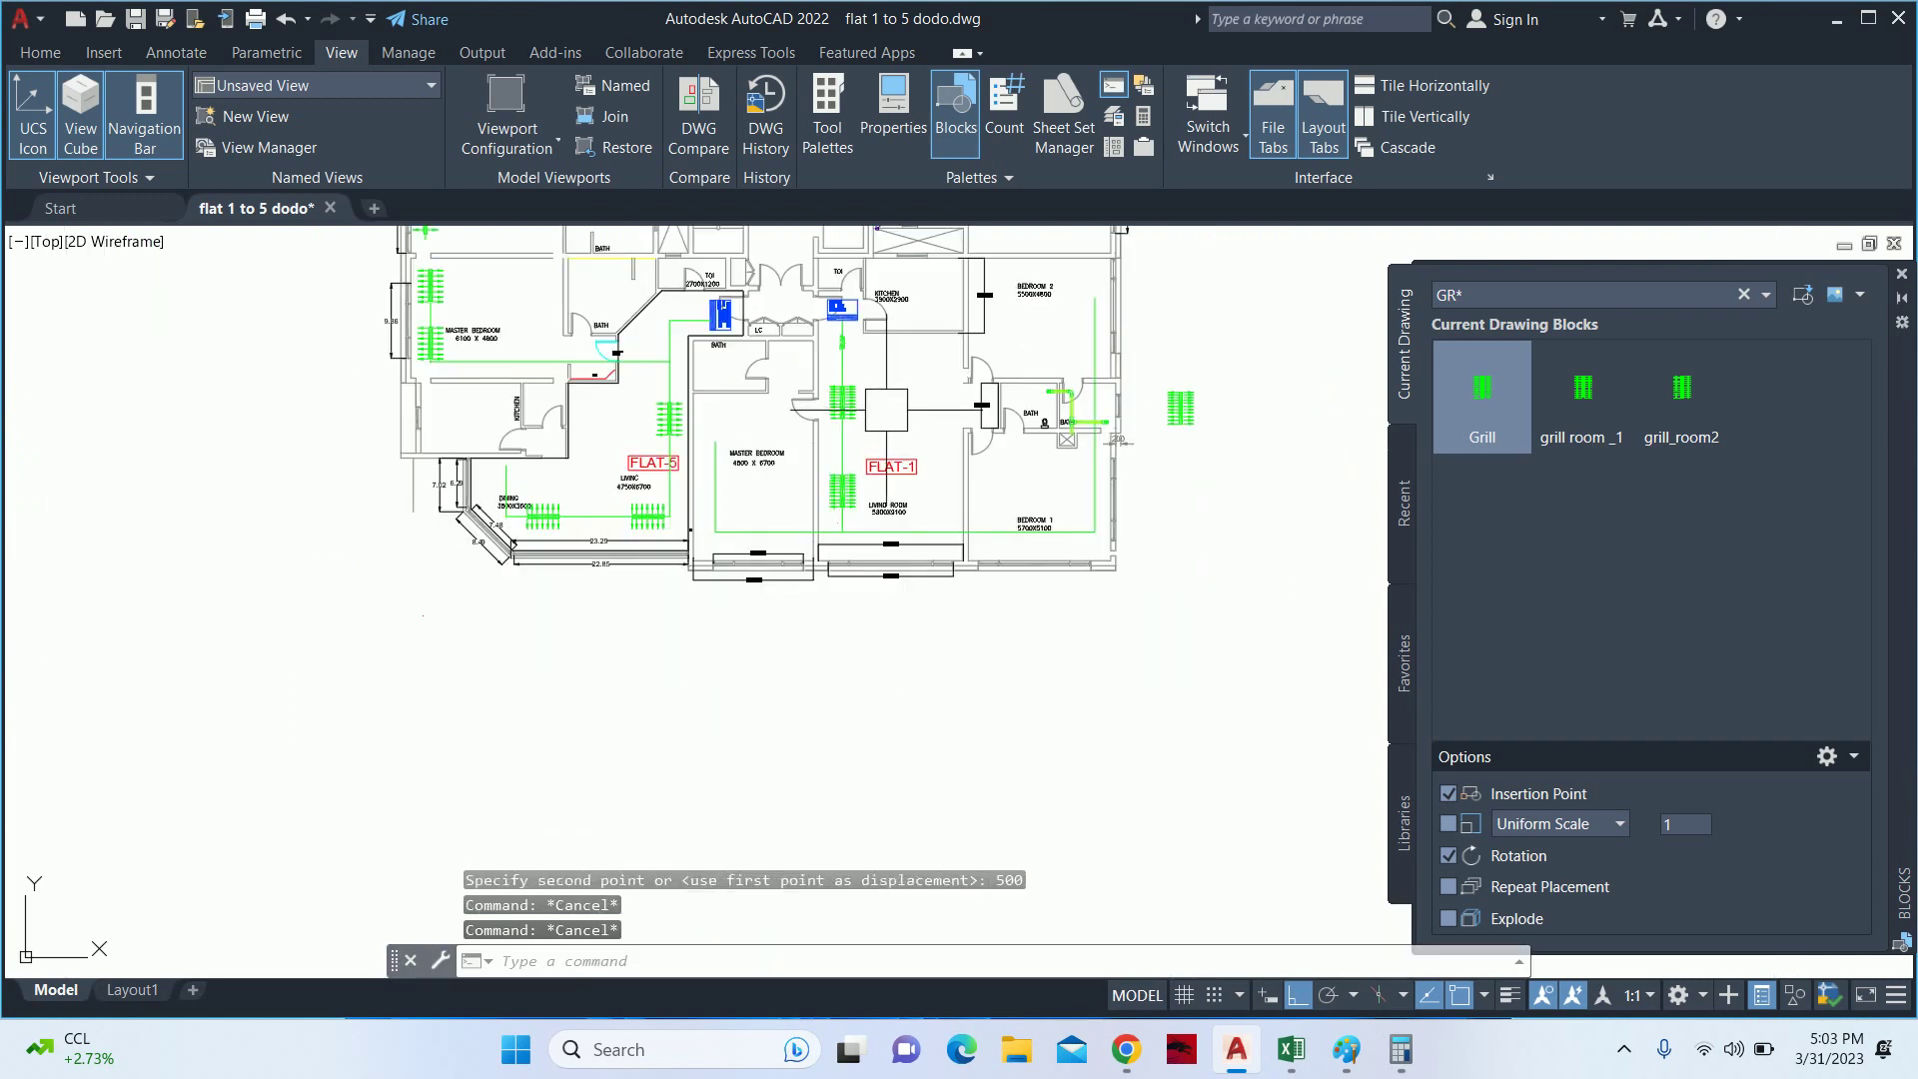
pyautogui.scroll(6, 855, 455)
pyautogui.moveTo(843, 463); pyautogui.dragTo(812, 655, button='middle')
pyautogui.scroll(-2, 822, 552)
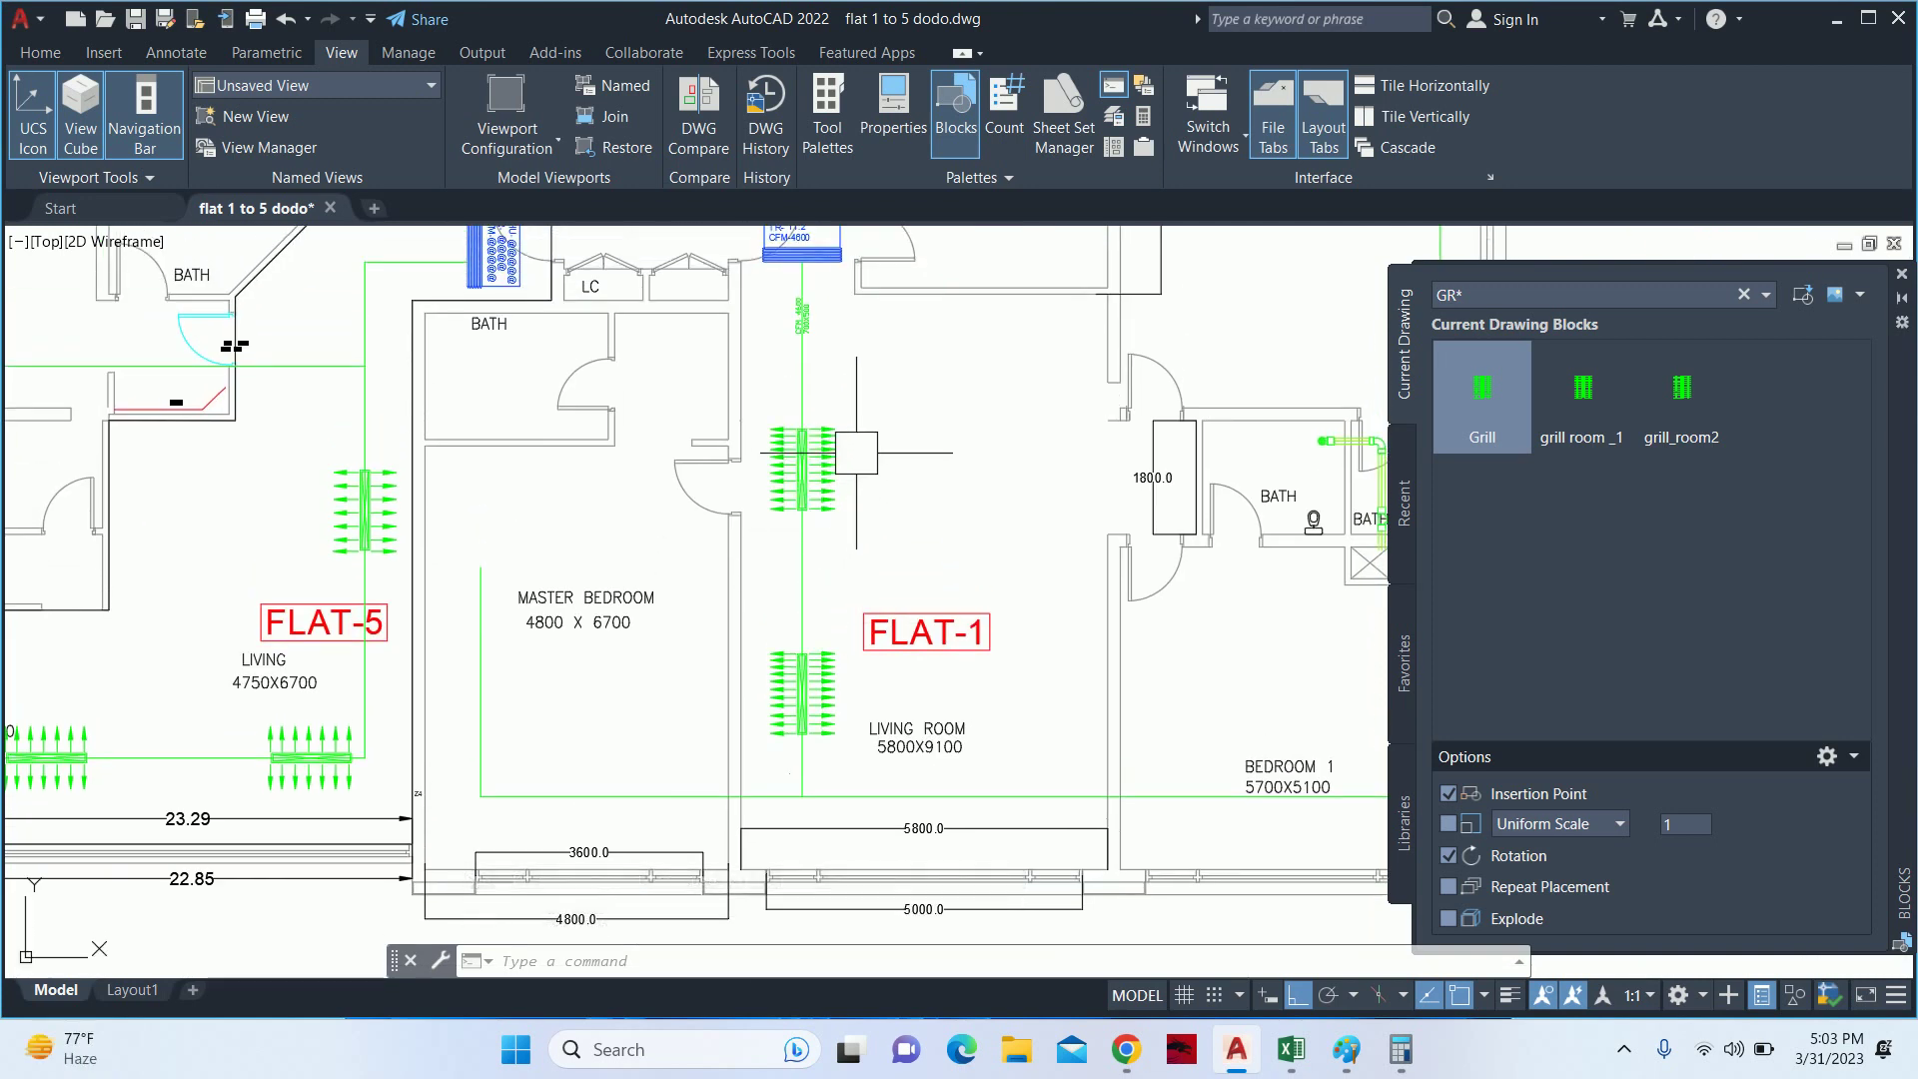
pyautogui.moveTo(847, 451); pyautogui.dragTo(821, 476, button='middle')
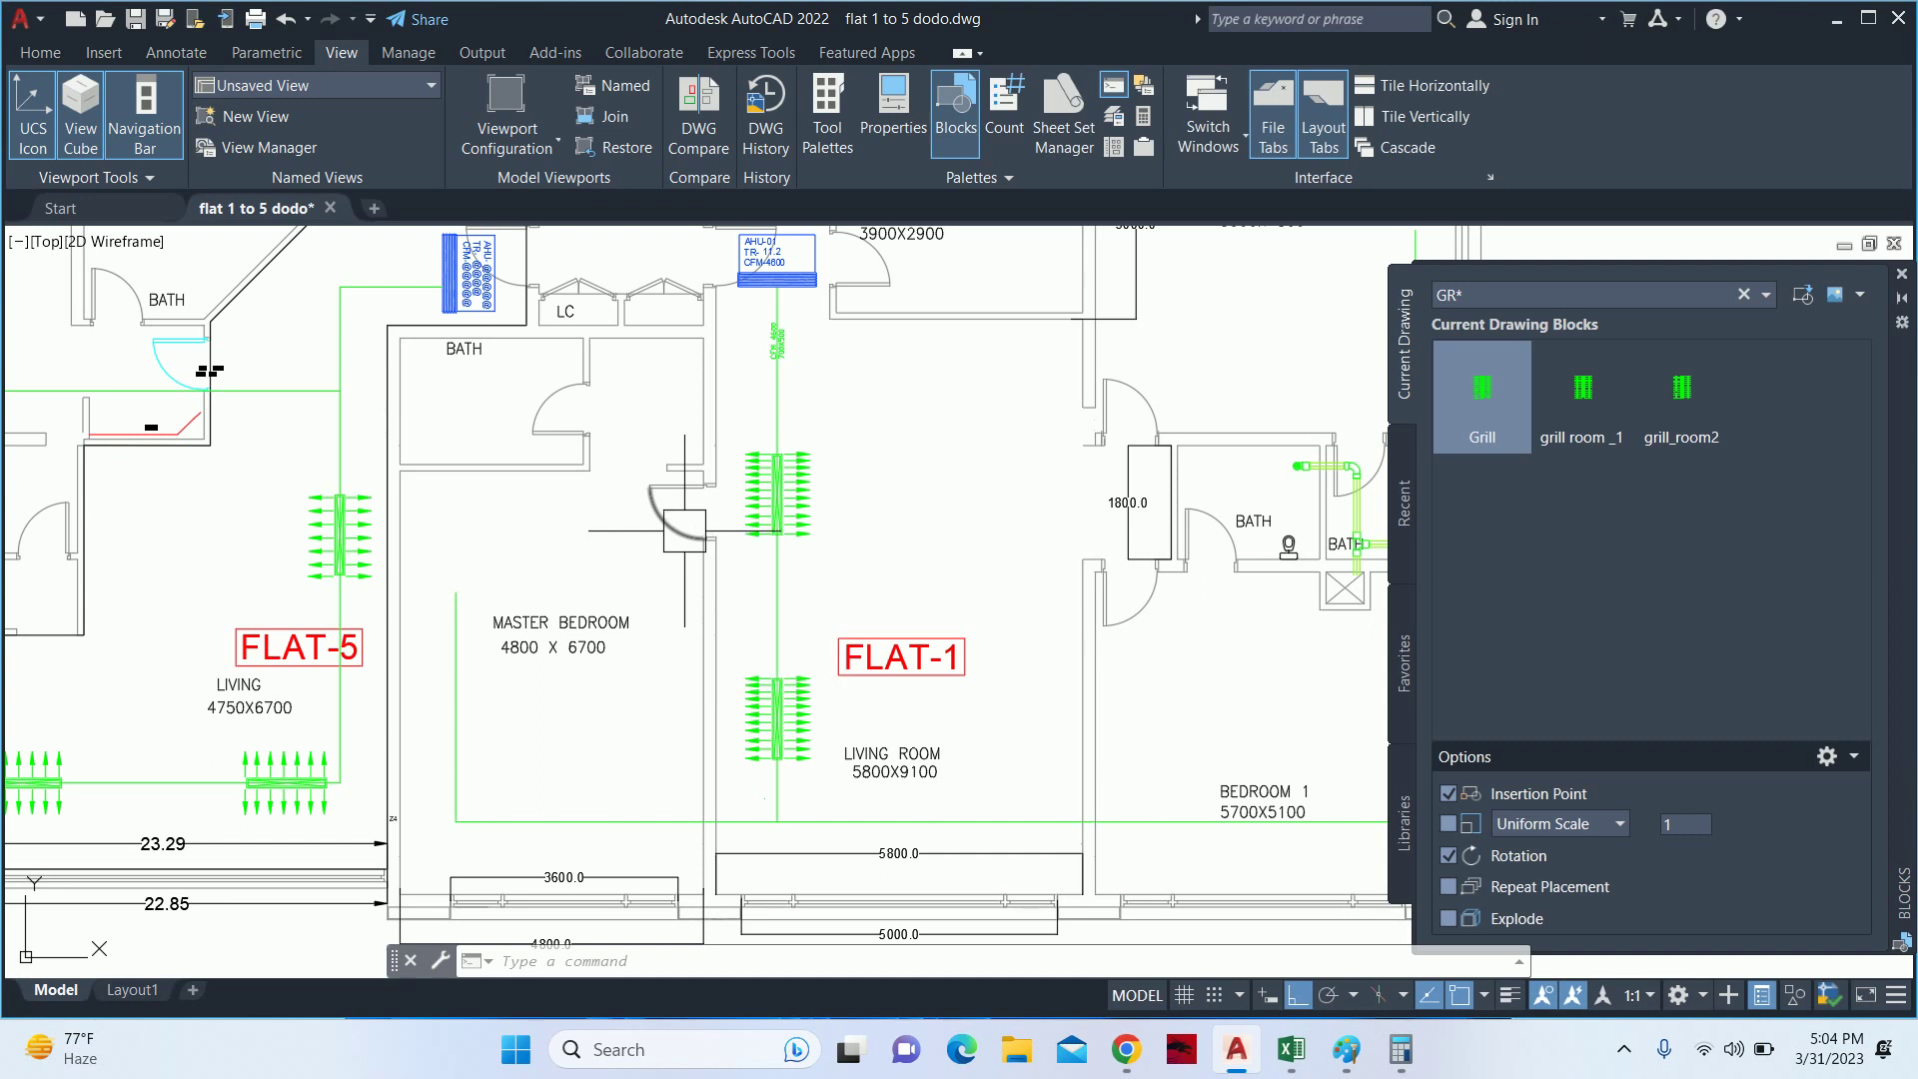
pyautogui.moveTo(692, 483)
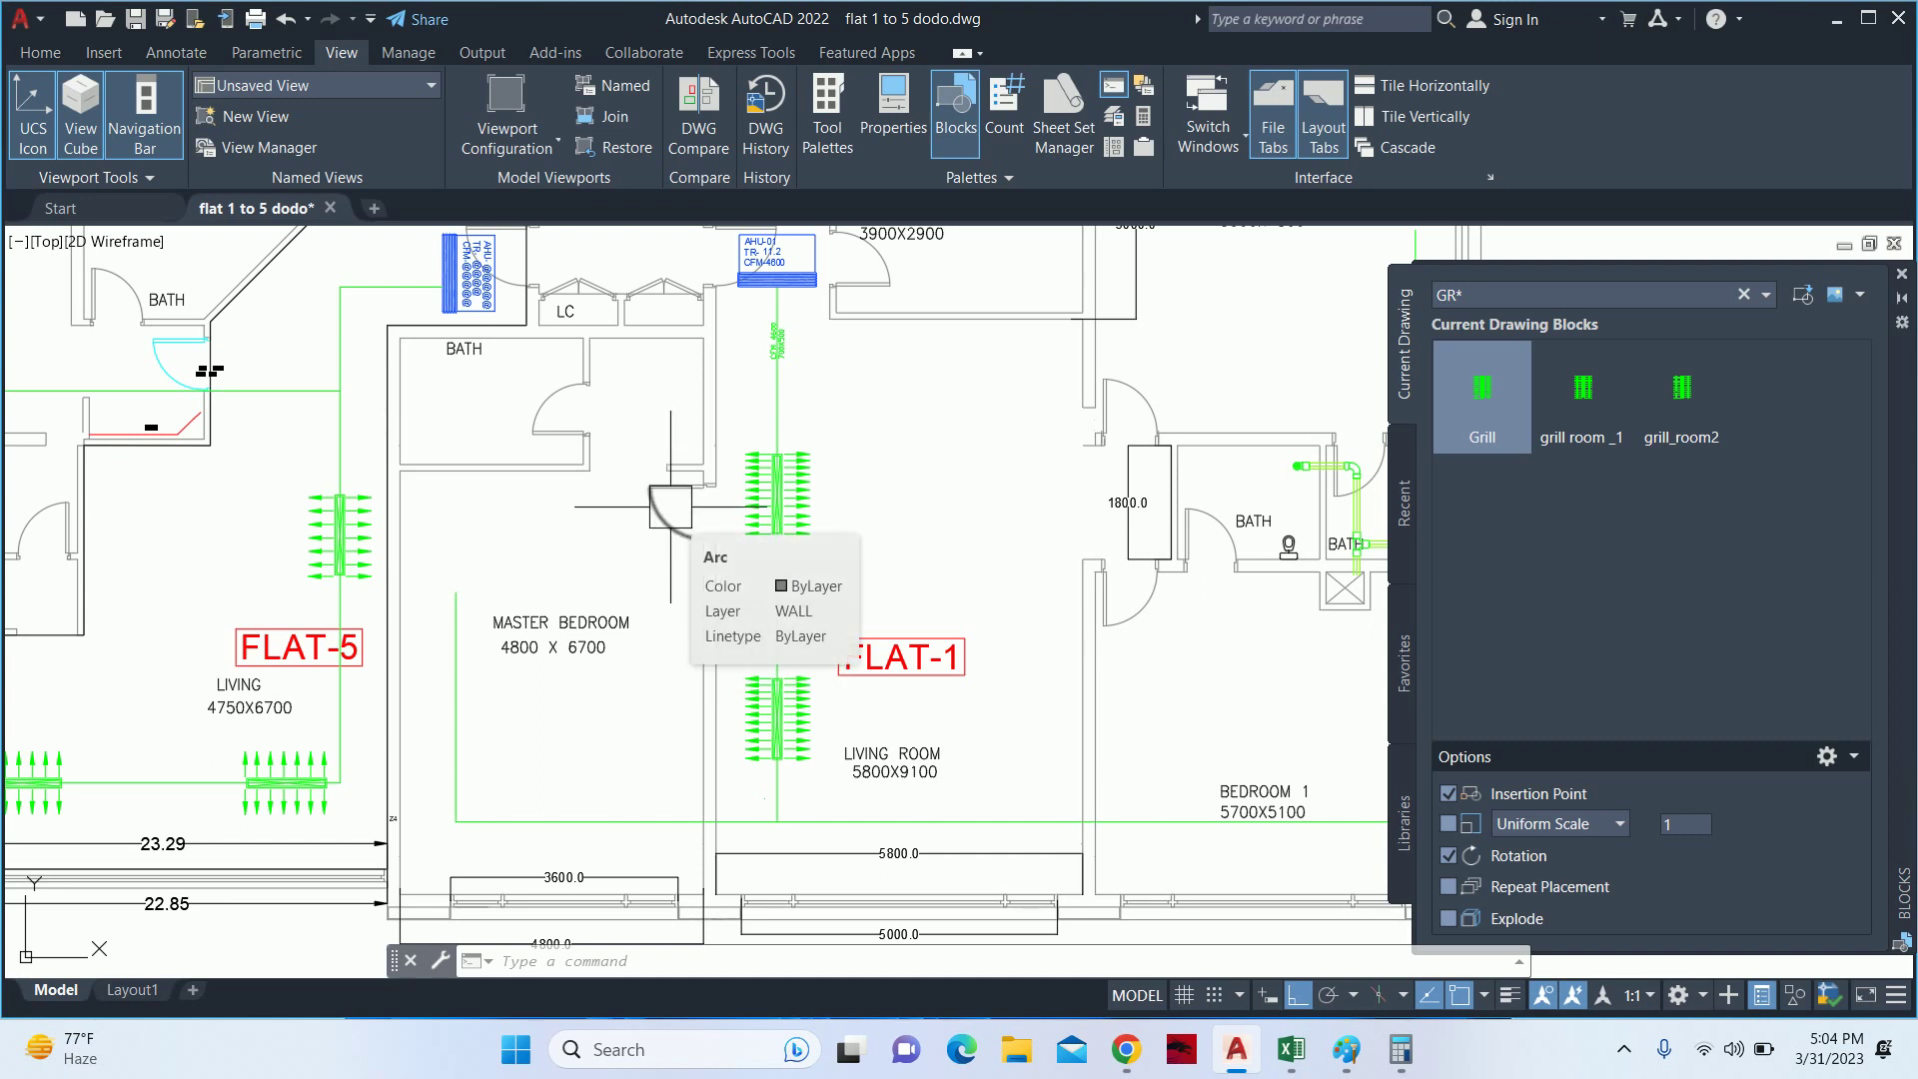
pyautogui.moveTo(671, 506); pyautogui.dragTo(718, 517, button='middle')
# - Clear any pending command and close the Blocks palette
pyautogui.press('Escape')
pyautogui.press('Escape')
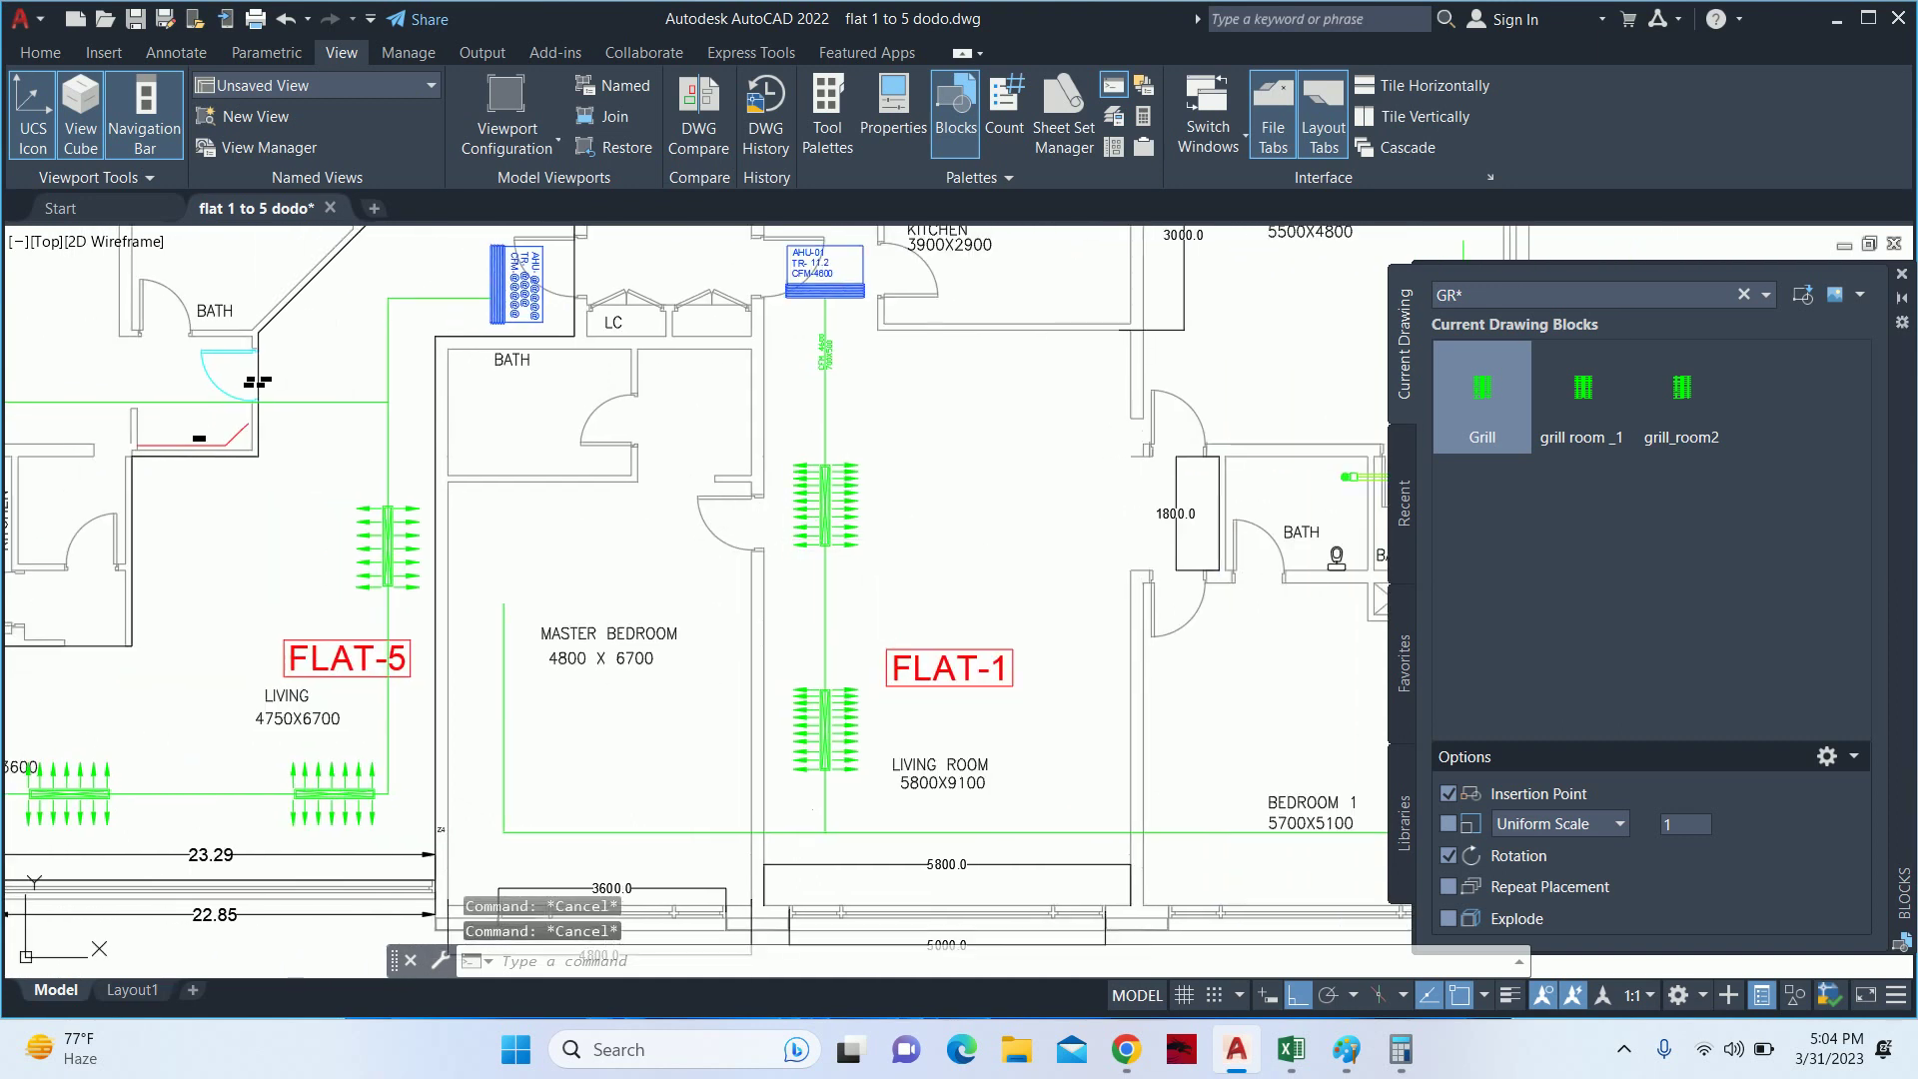
pyautogui.press('Escape')
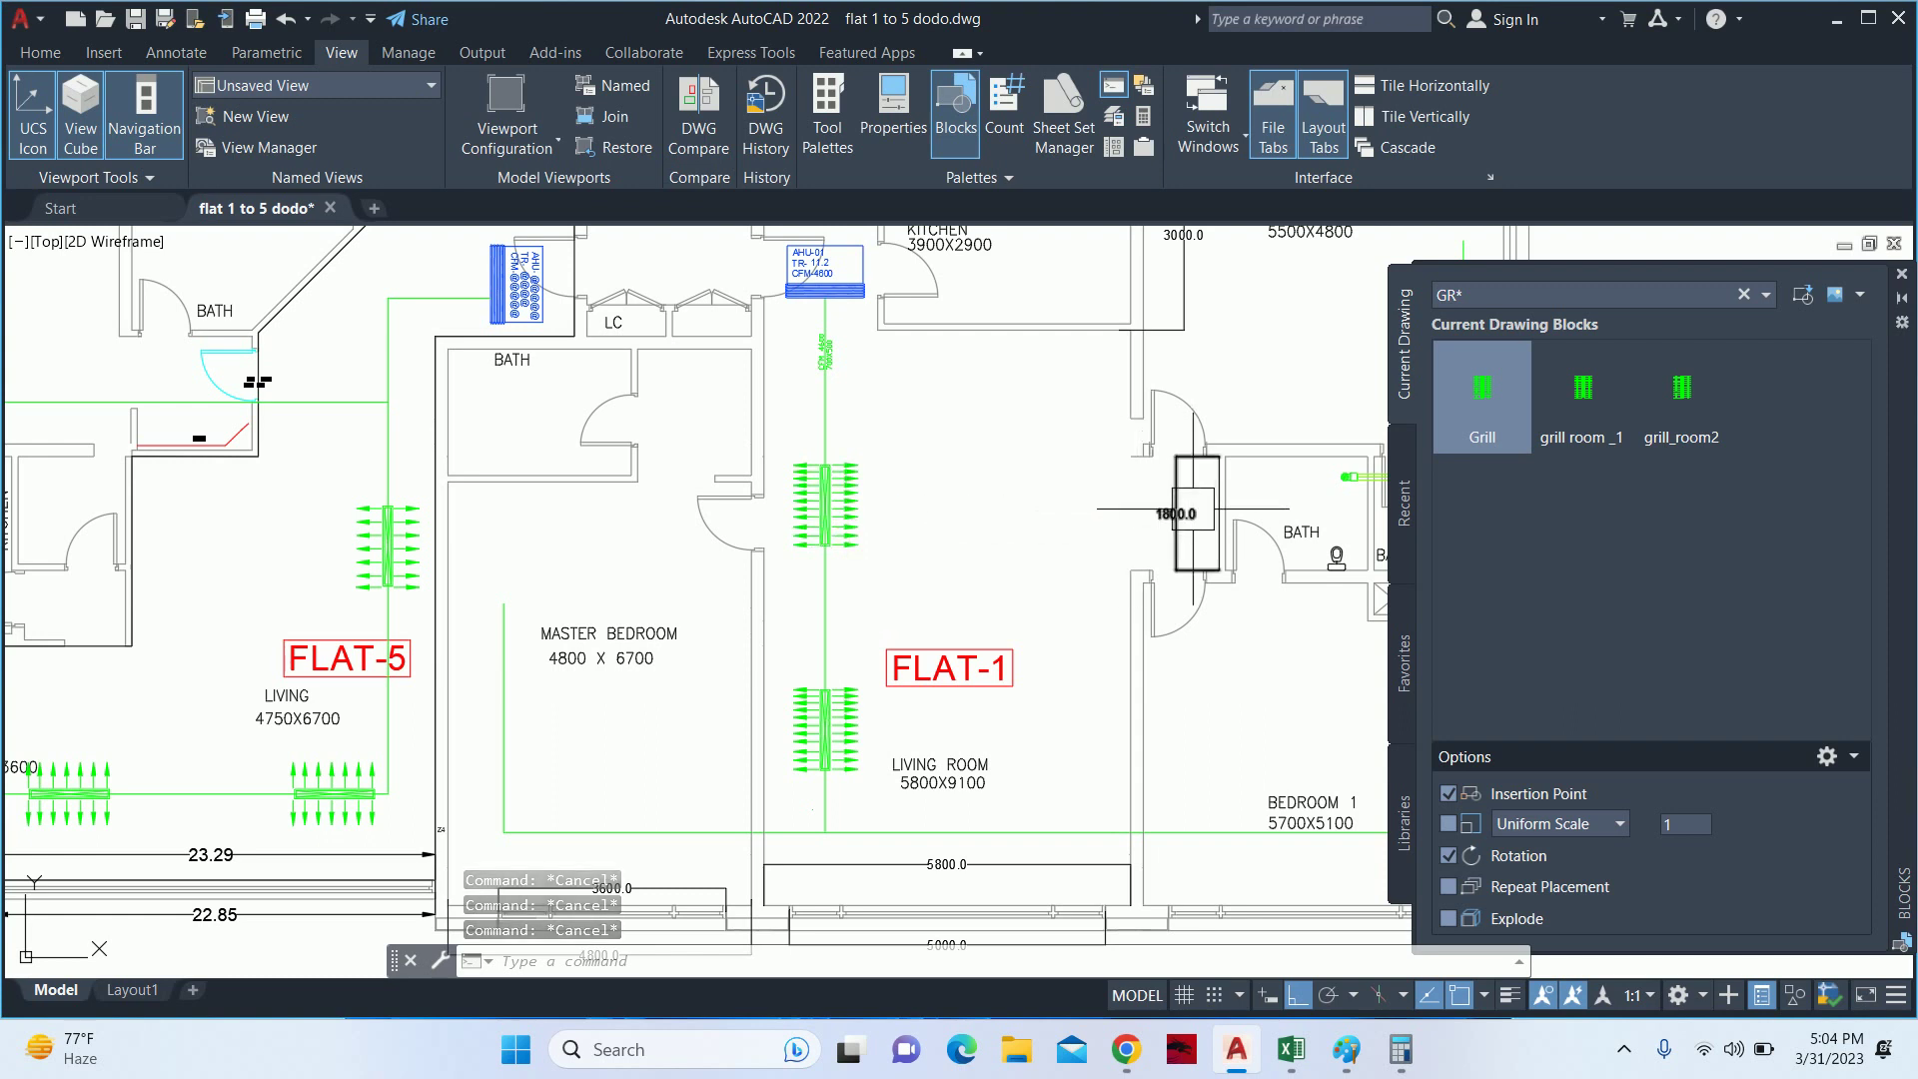
pyautogui.click(1901, 273)
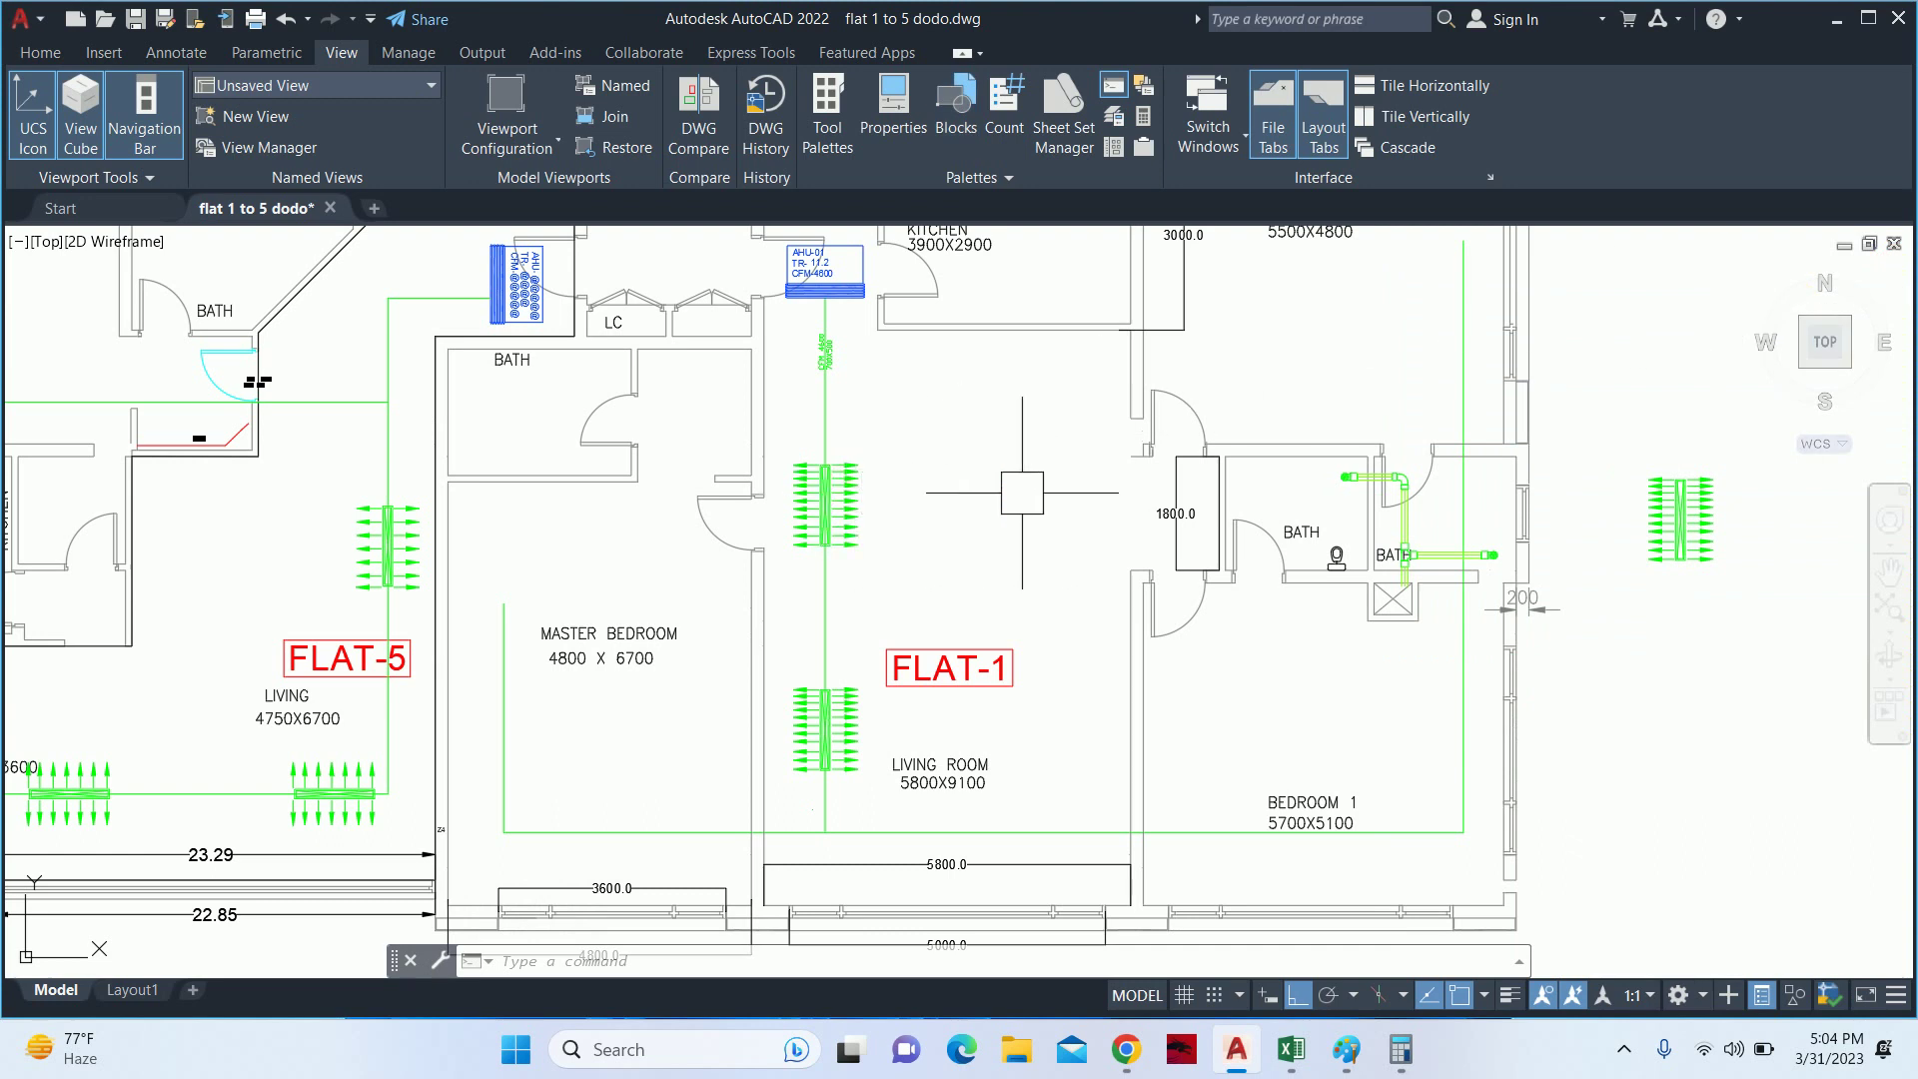
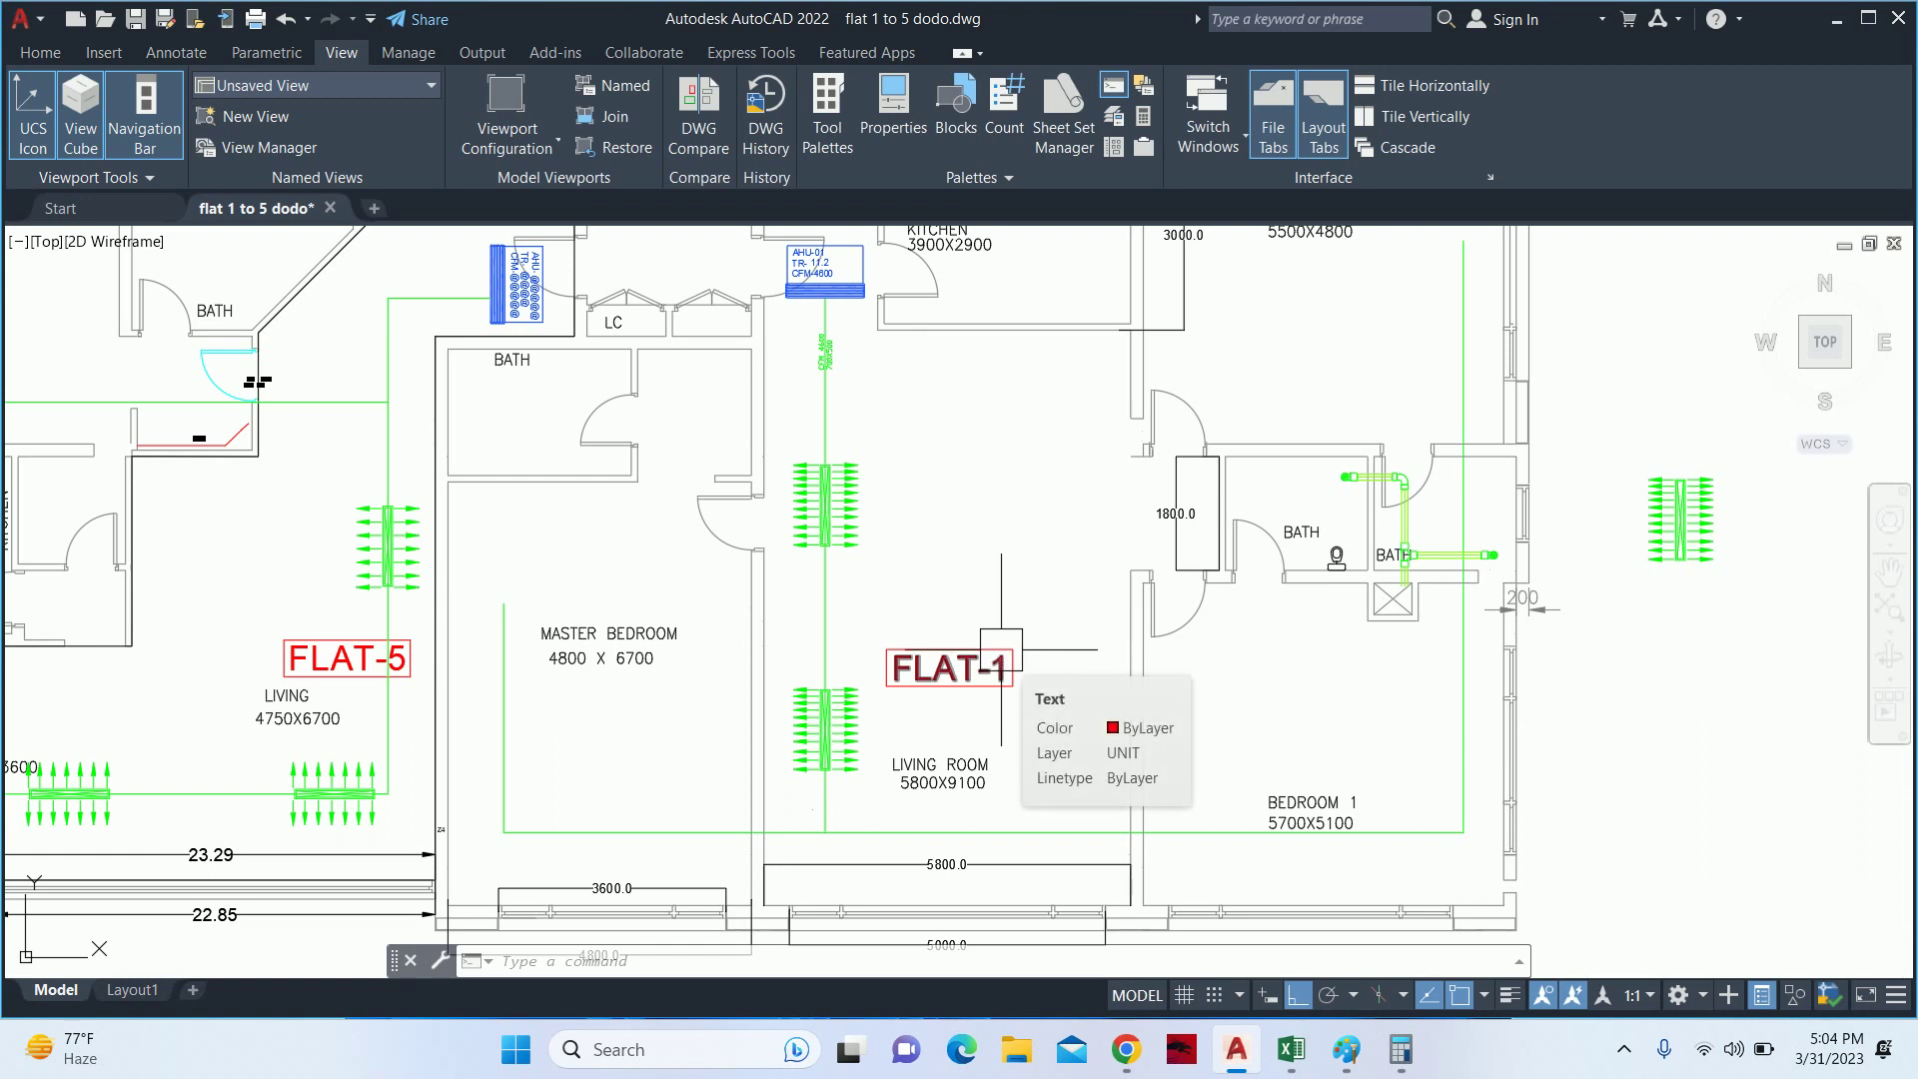
# - Check the master load calculation workbook, then return to the drawing
pyautogui.press('Escape')
pyautogui.press('Escape')
pyautogui.press('Escape')
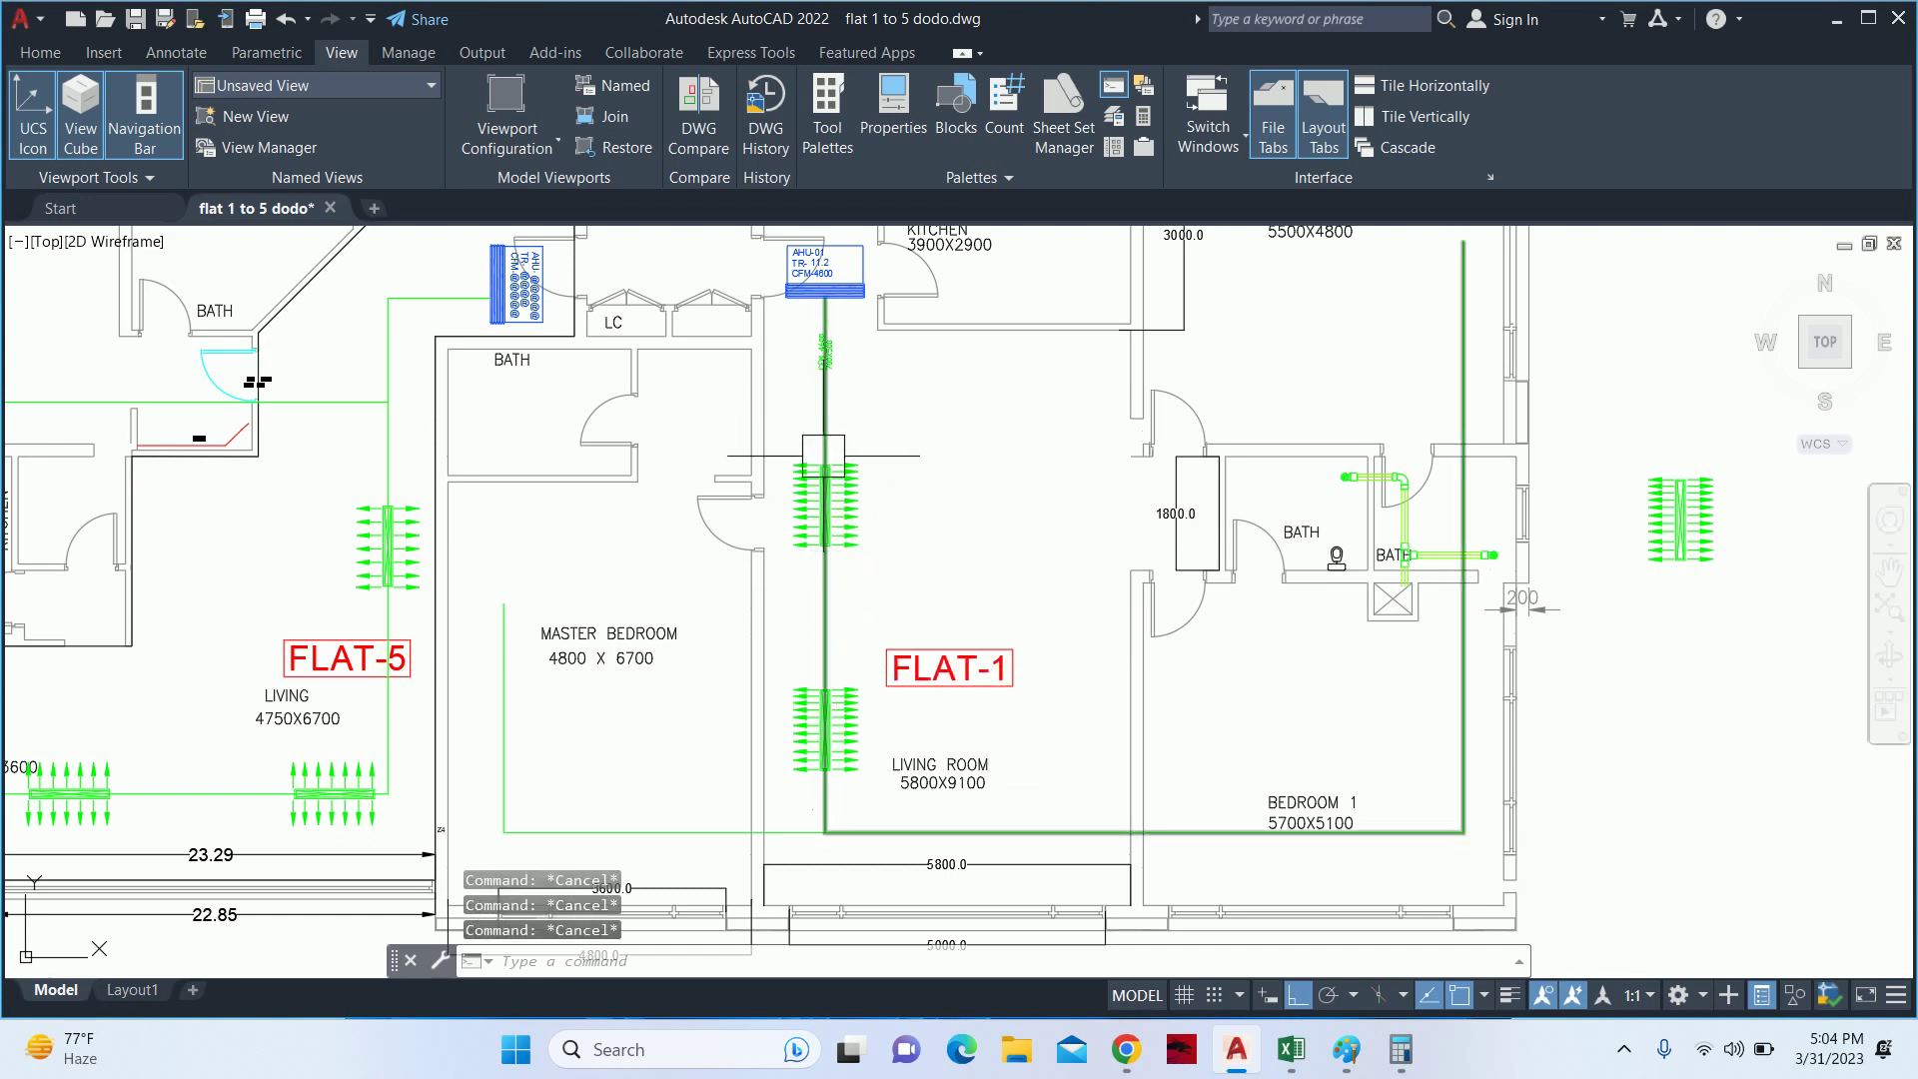
pyautogui.scroll(2, 862, 435)
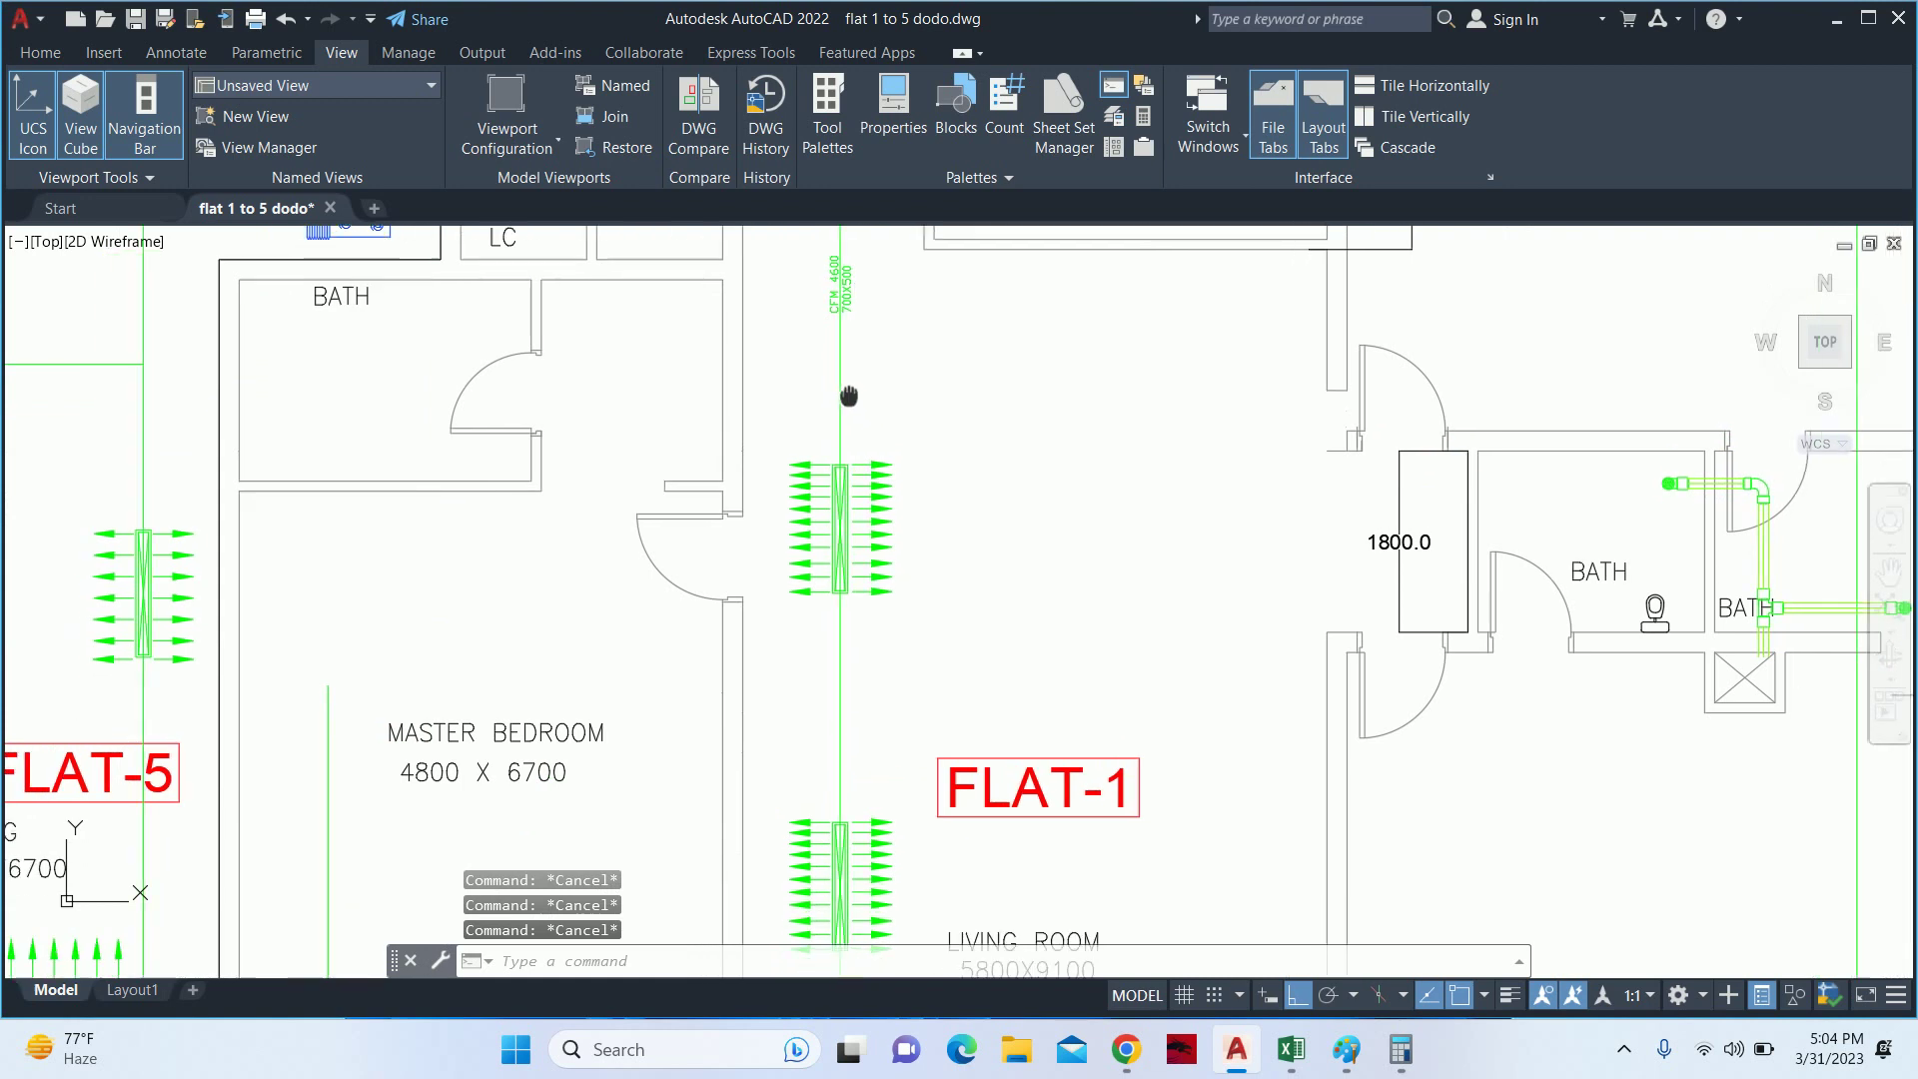
pyautogui.scroll(-2, 855, 394)
pyautogui.scroll(4, 863, 341)
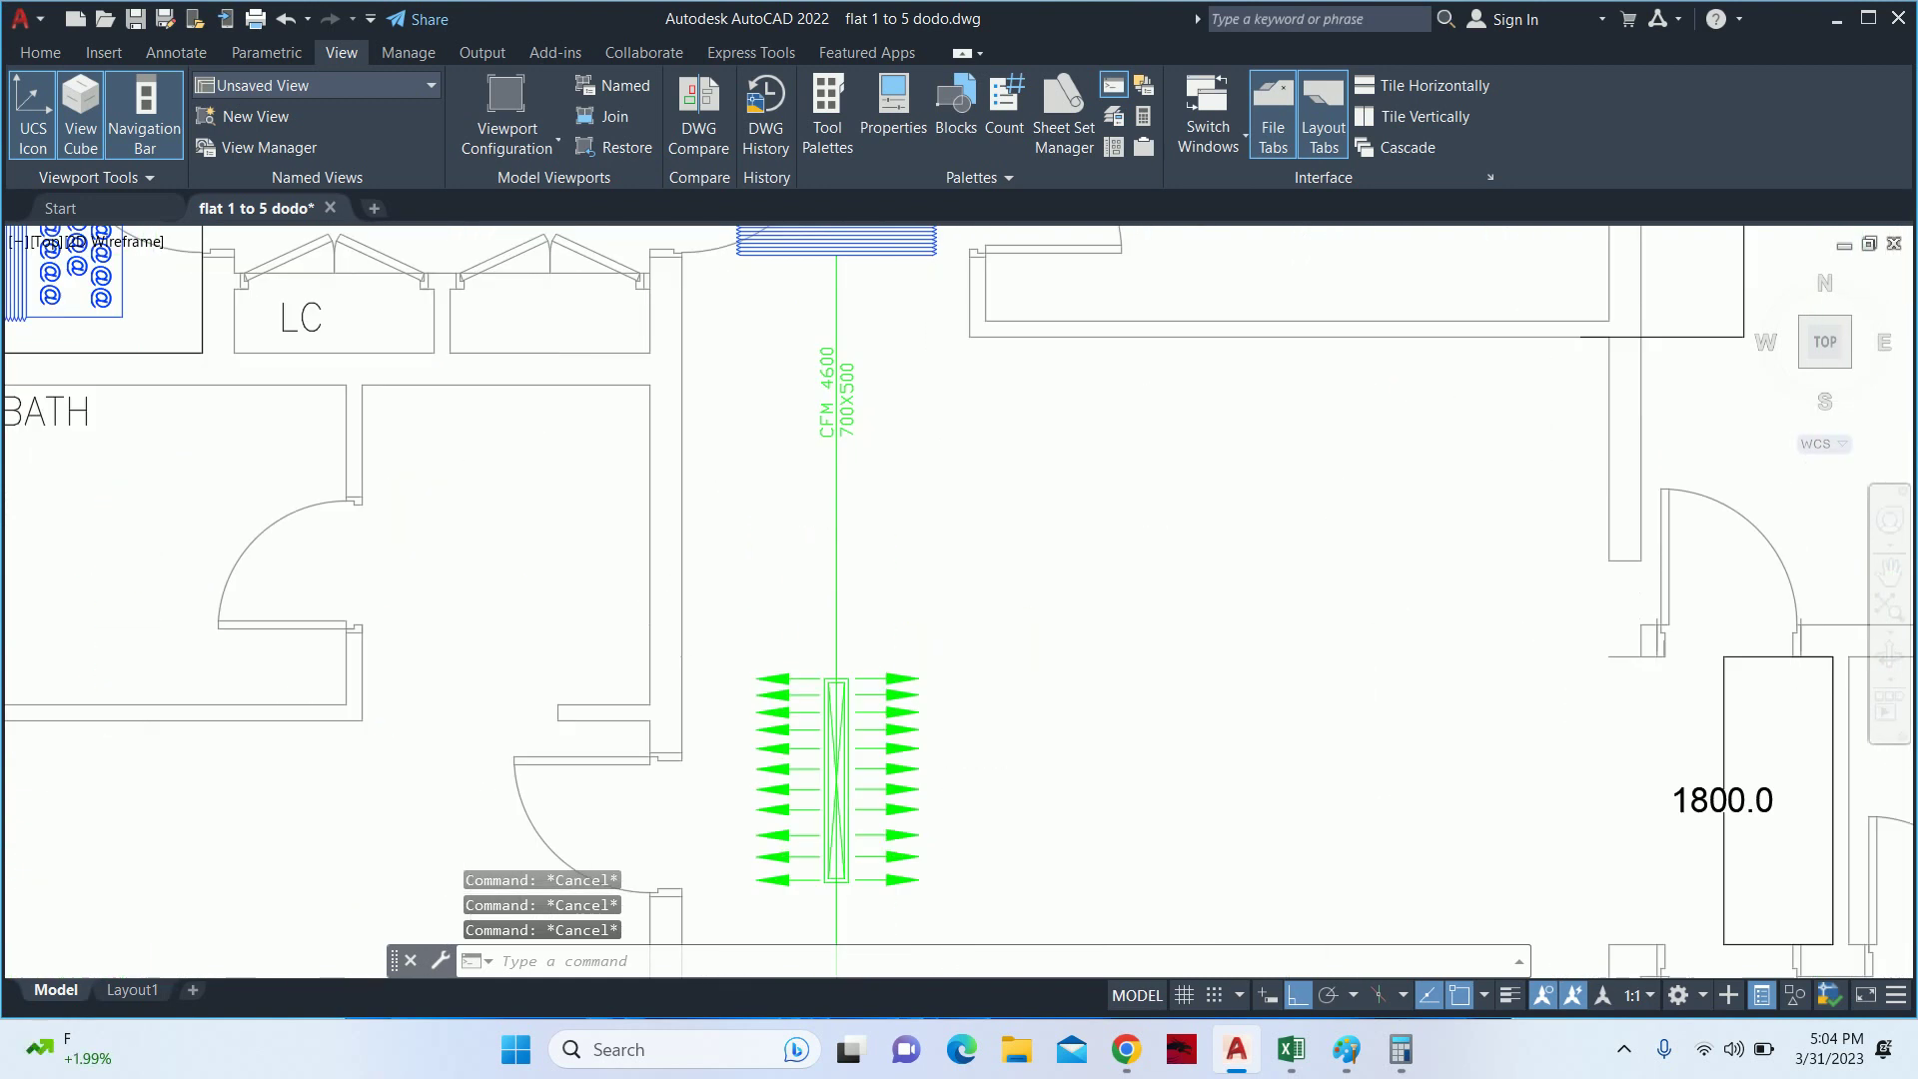
pyautogui.scroll(2, 835, 449)
pyautogui.scroll(-4, 836, 461)
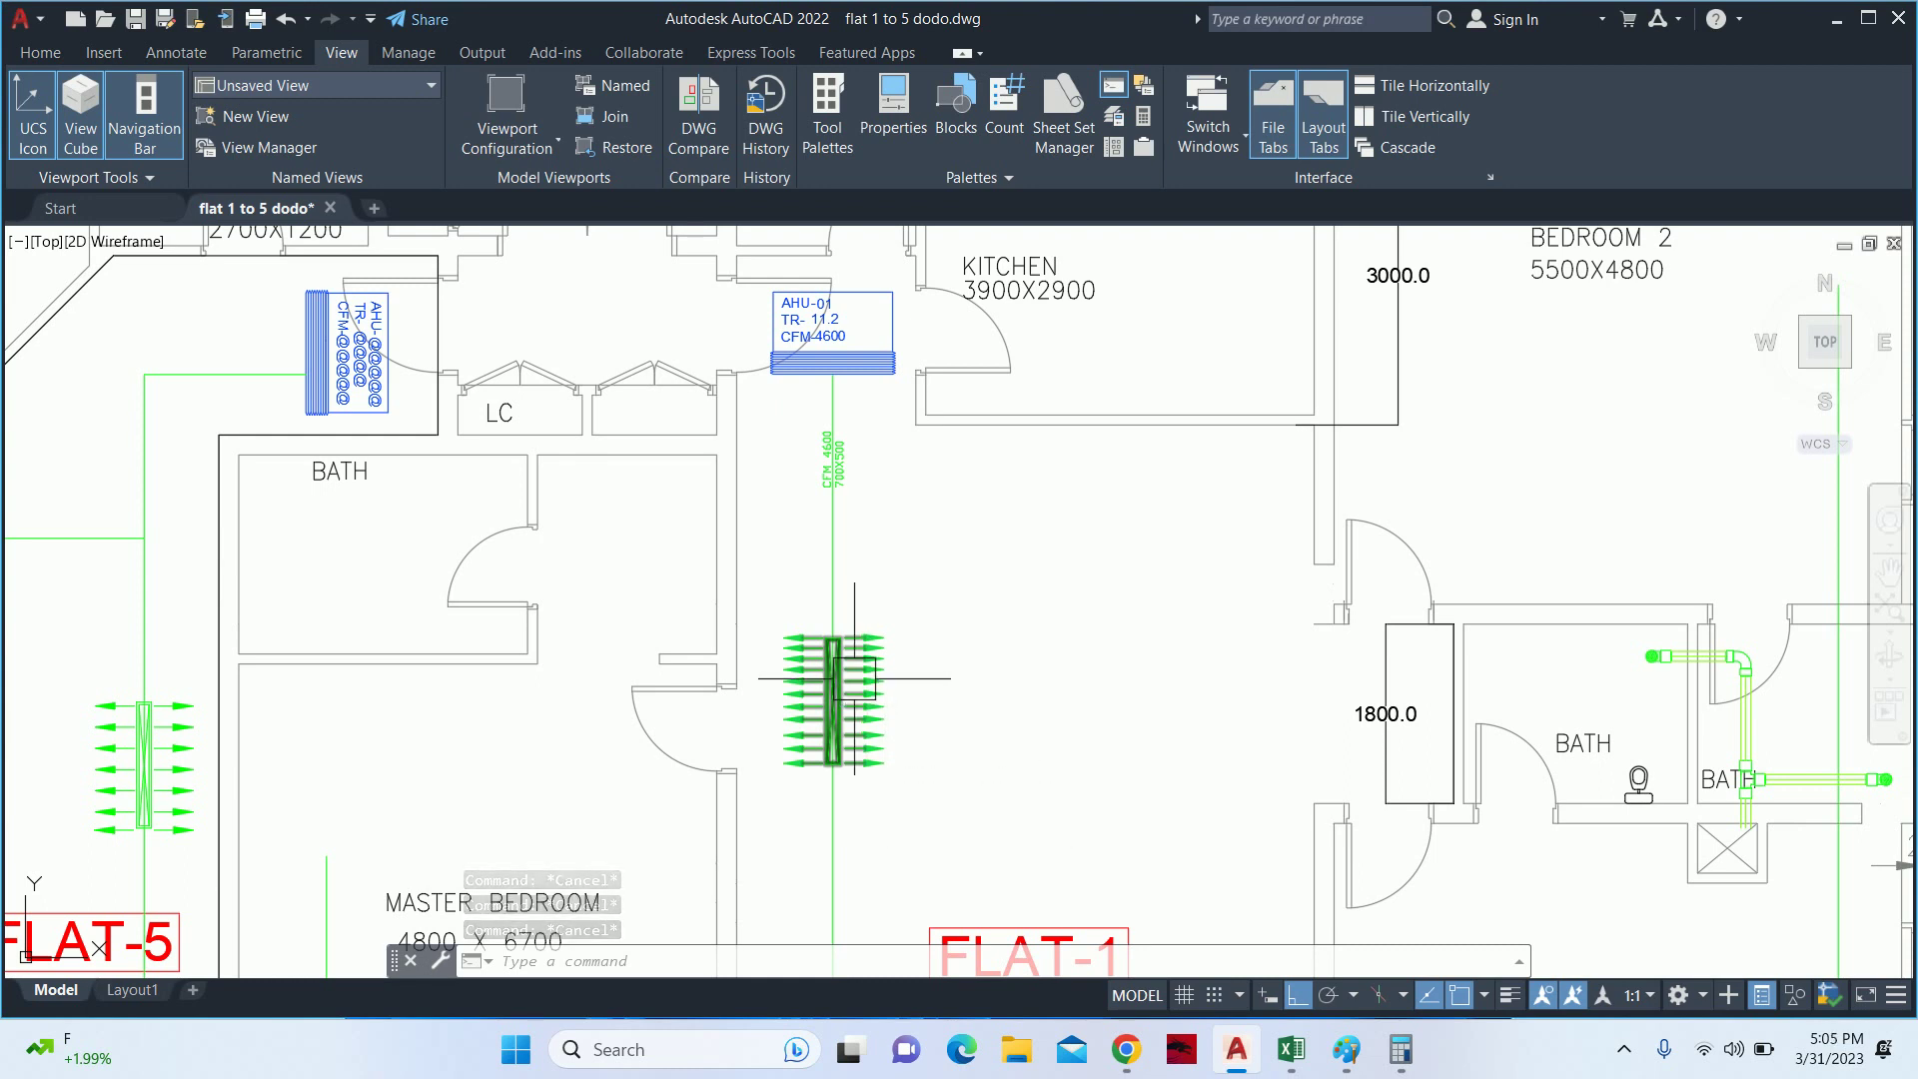
pyautogui.scroll(-1, 854, 679)
pyautogui.scroll(-1, 947, 700)
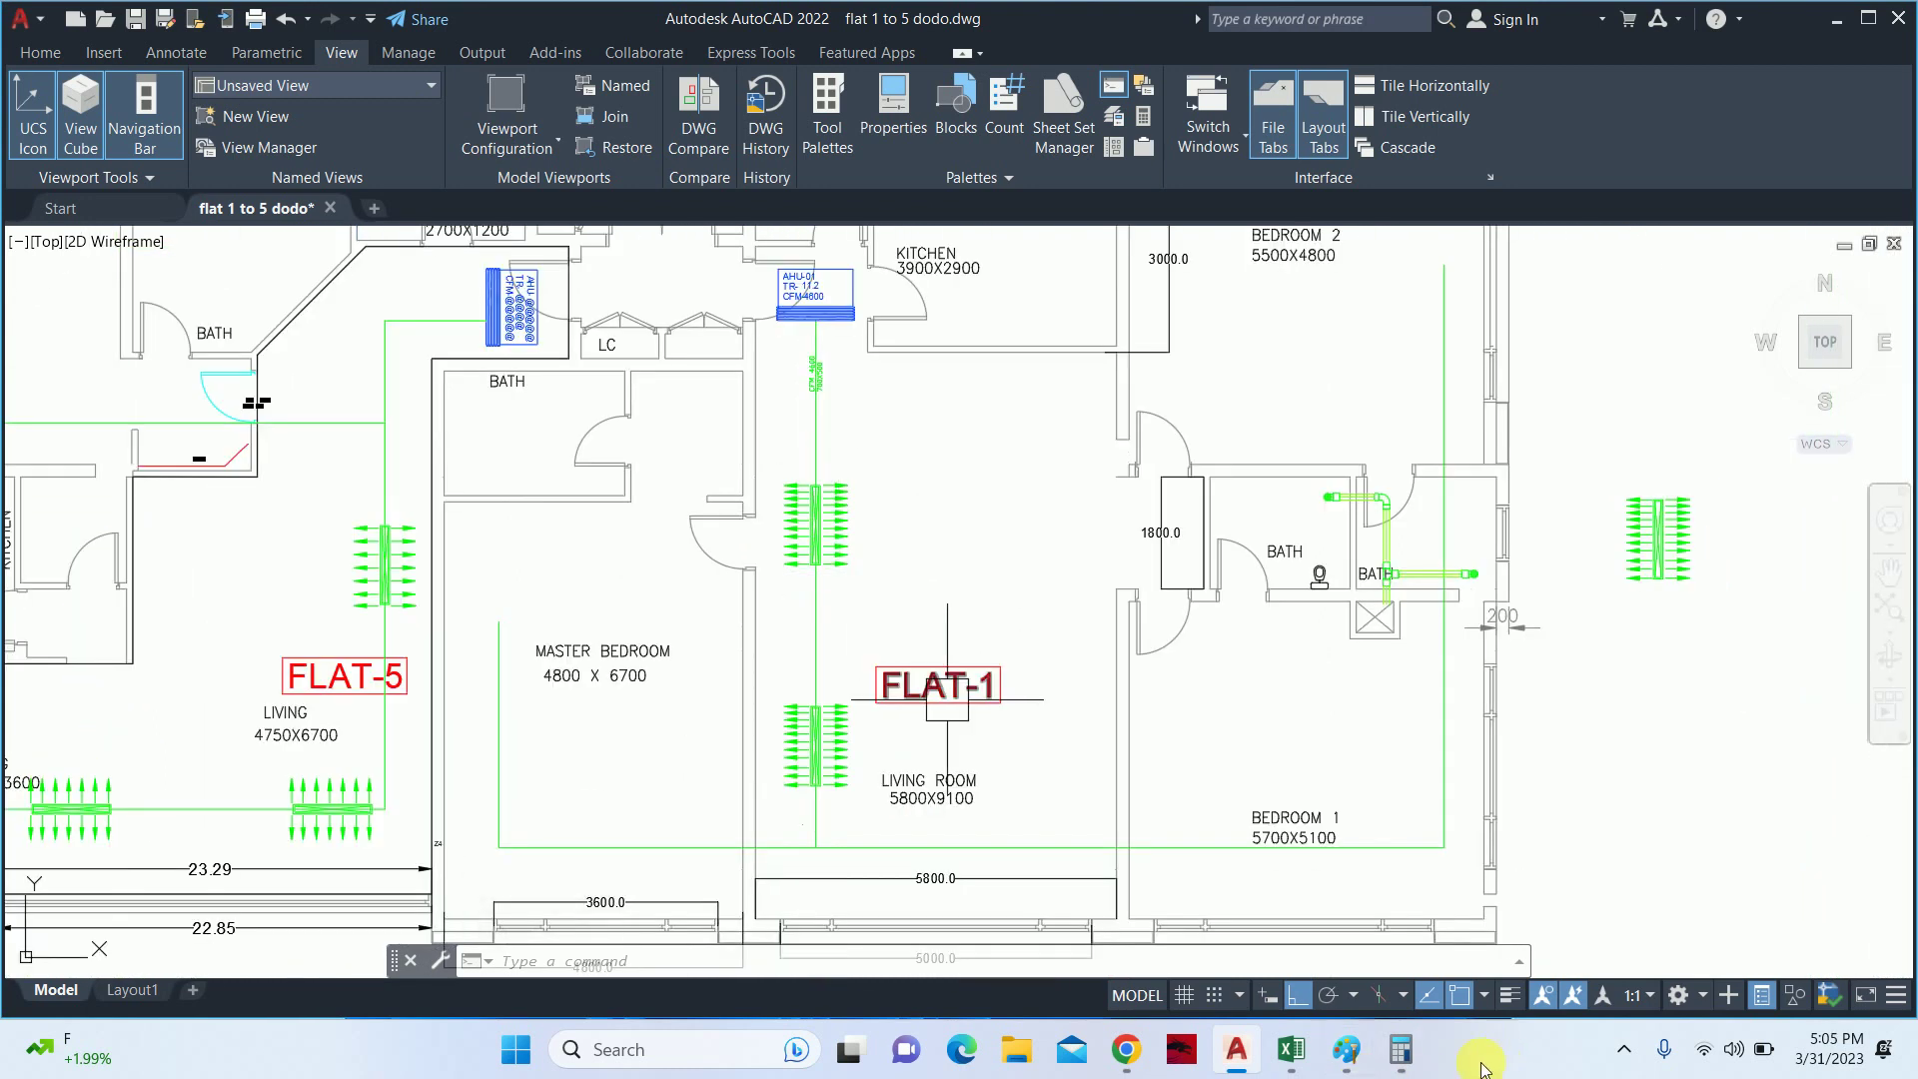
pyautogui.click(1291, 1049)
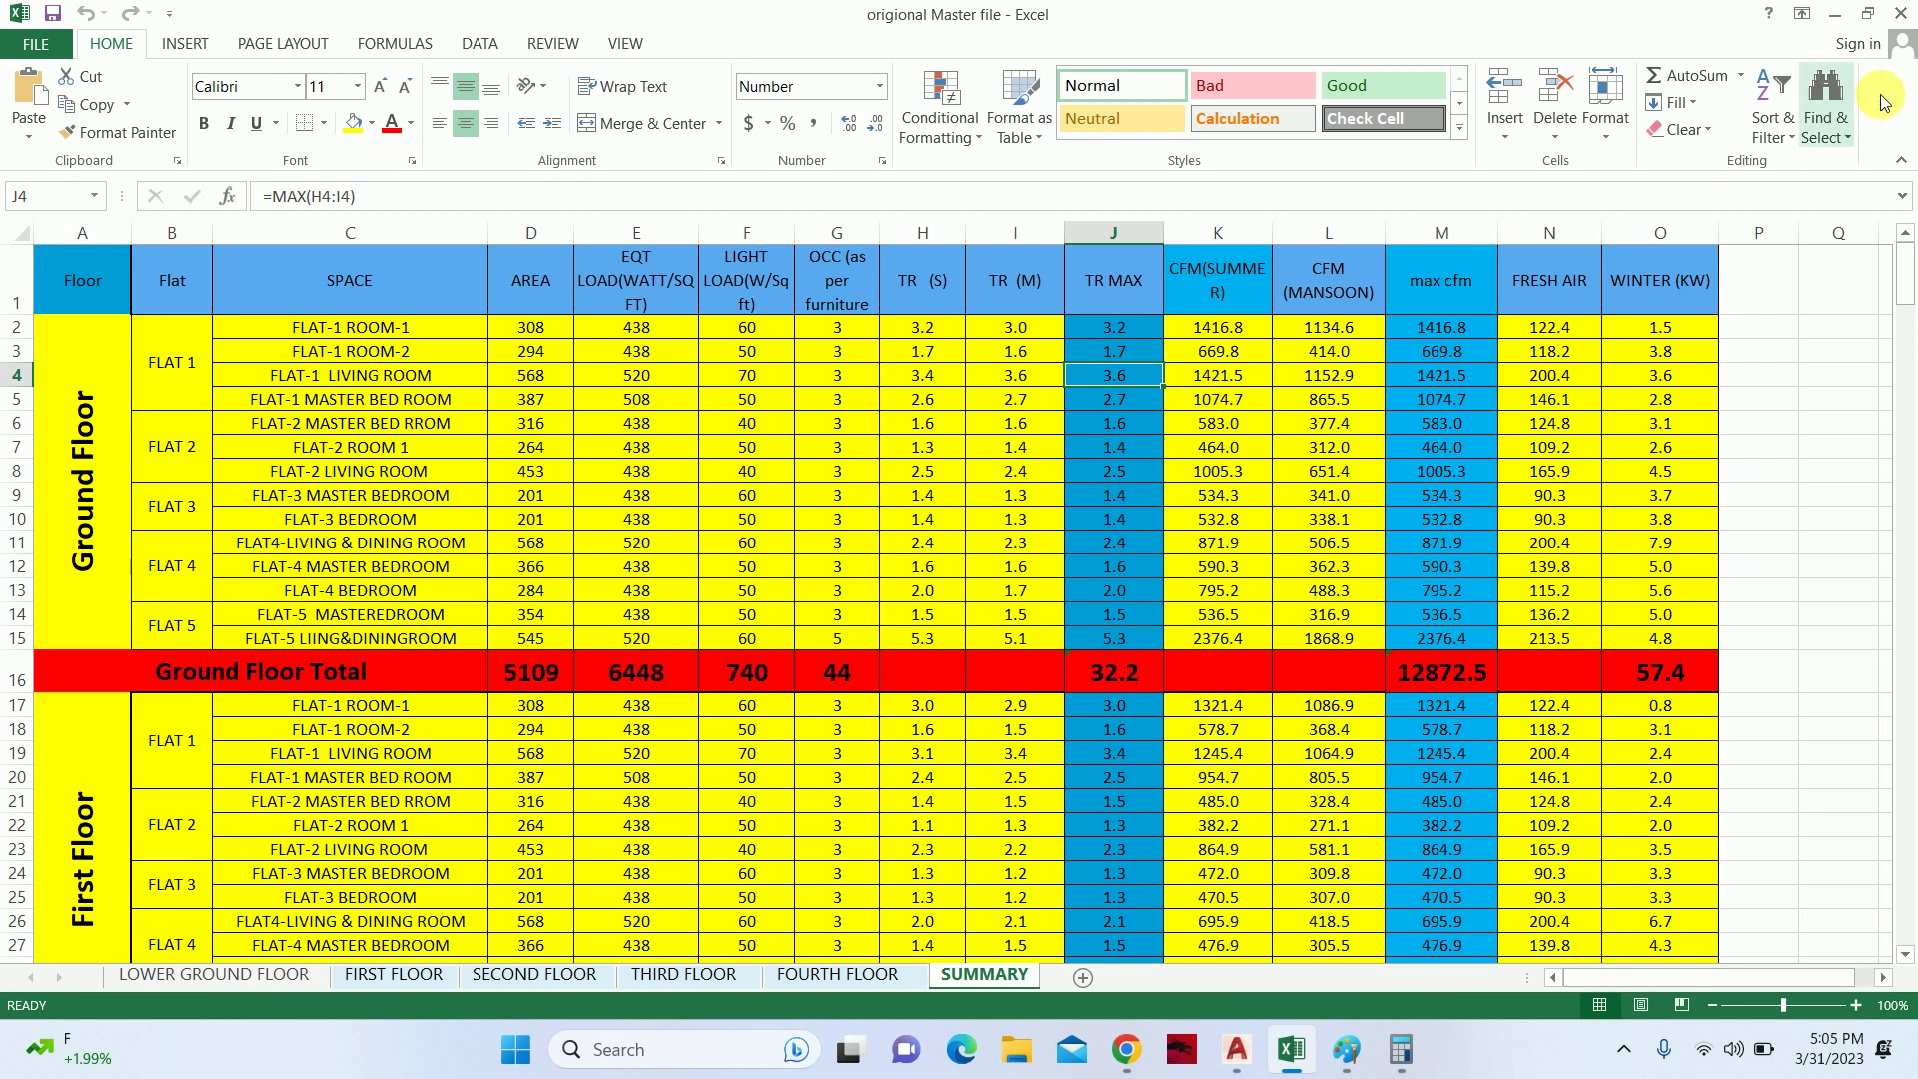
pyautogui.click(1848, 12)
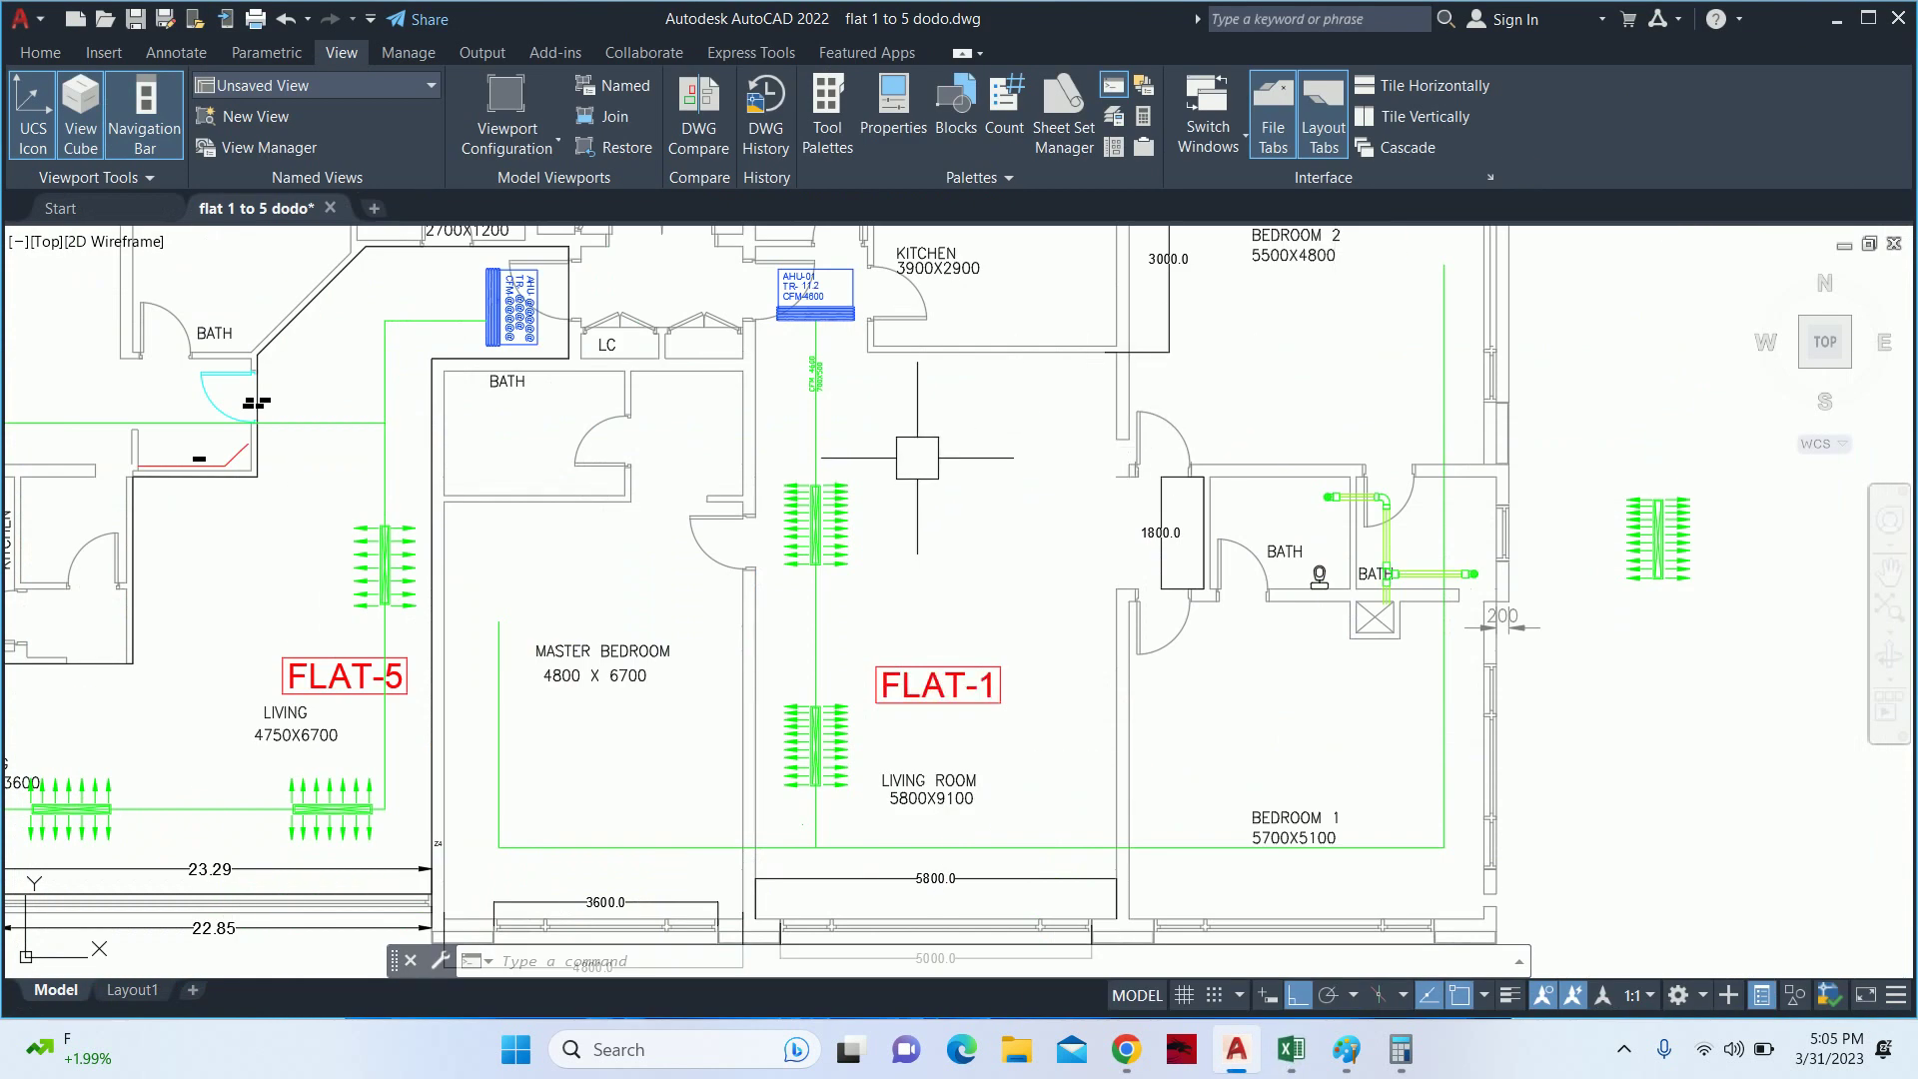
pyautogui.press('Escape')
pyautogui.press('Escape')
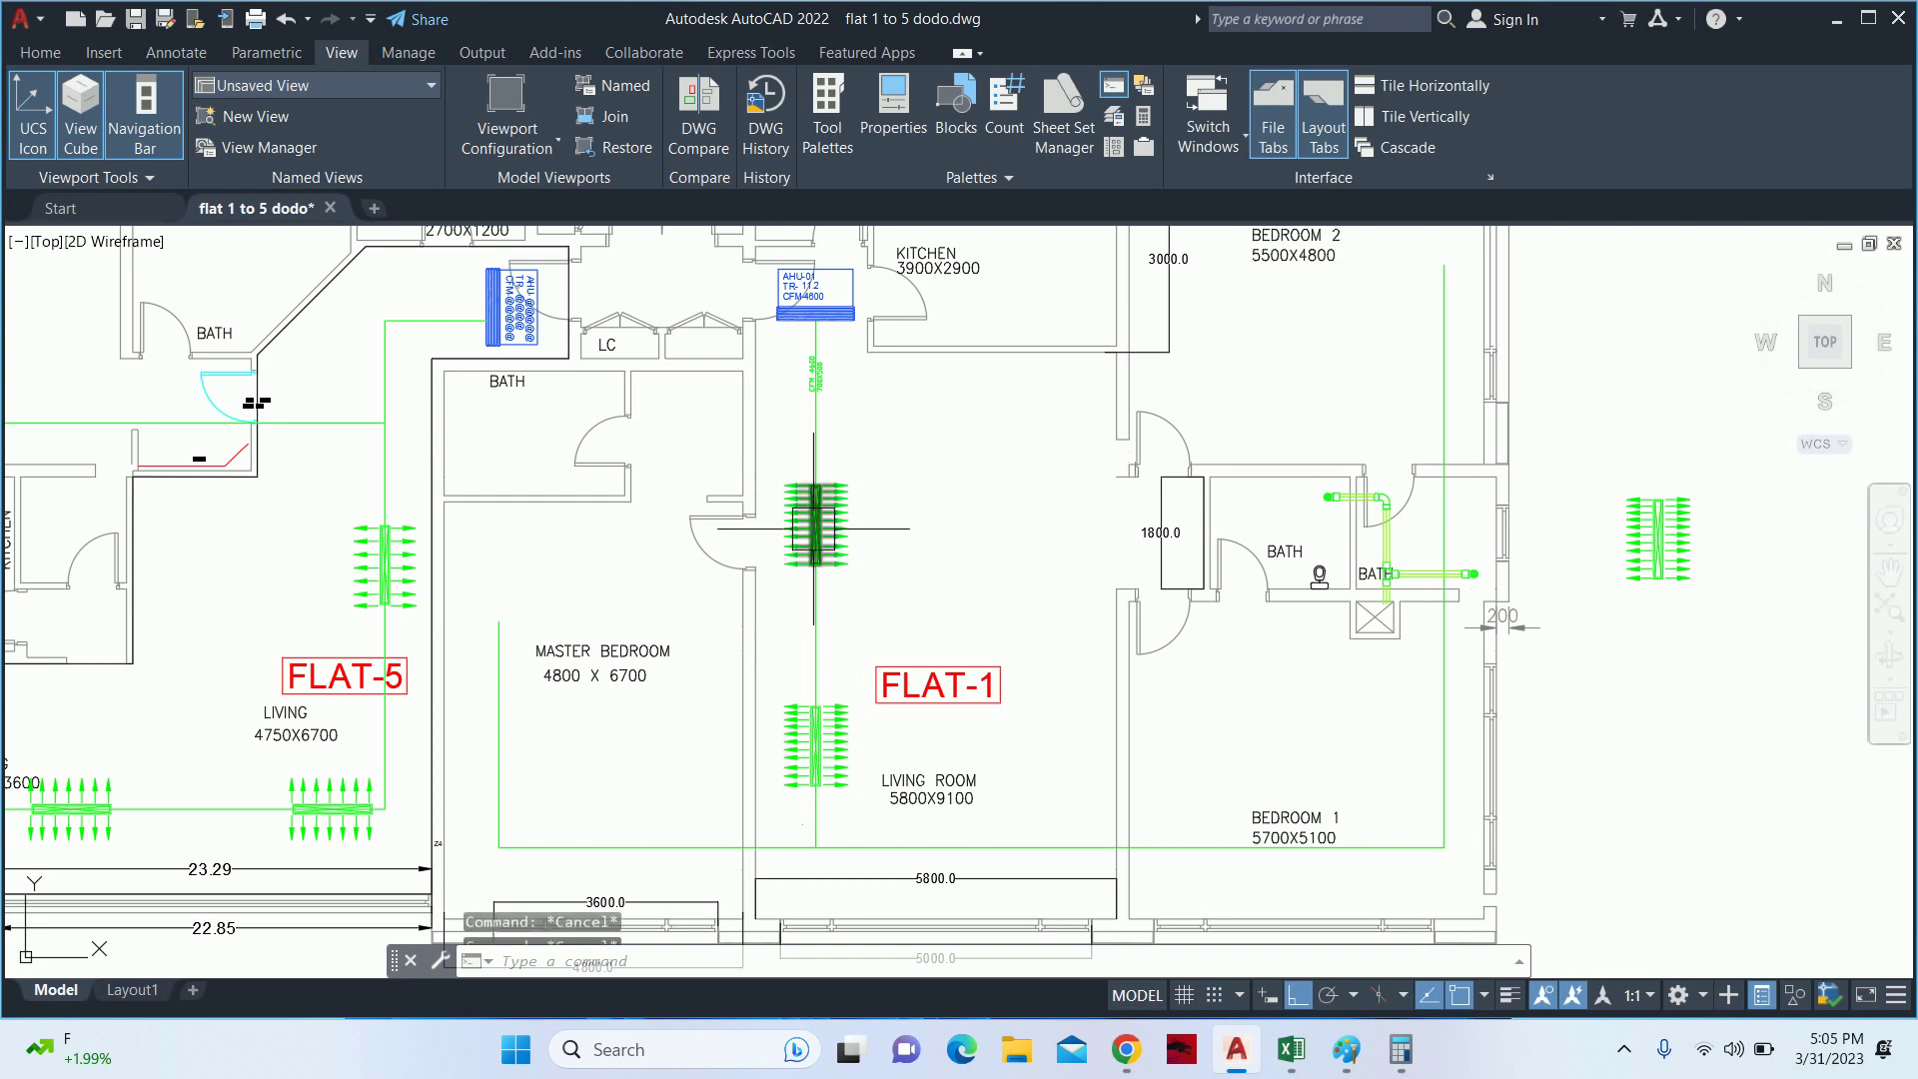
pyautogui.press('Escape')
# - Copy the CFM 4600 / 700X500 label onto the duct below the first living-room grille
pyautogui.write('o')
pyautogui.press('Return')
pyautogui.click(814, 375)
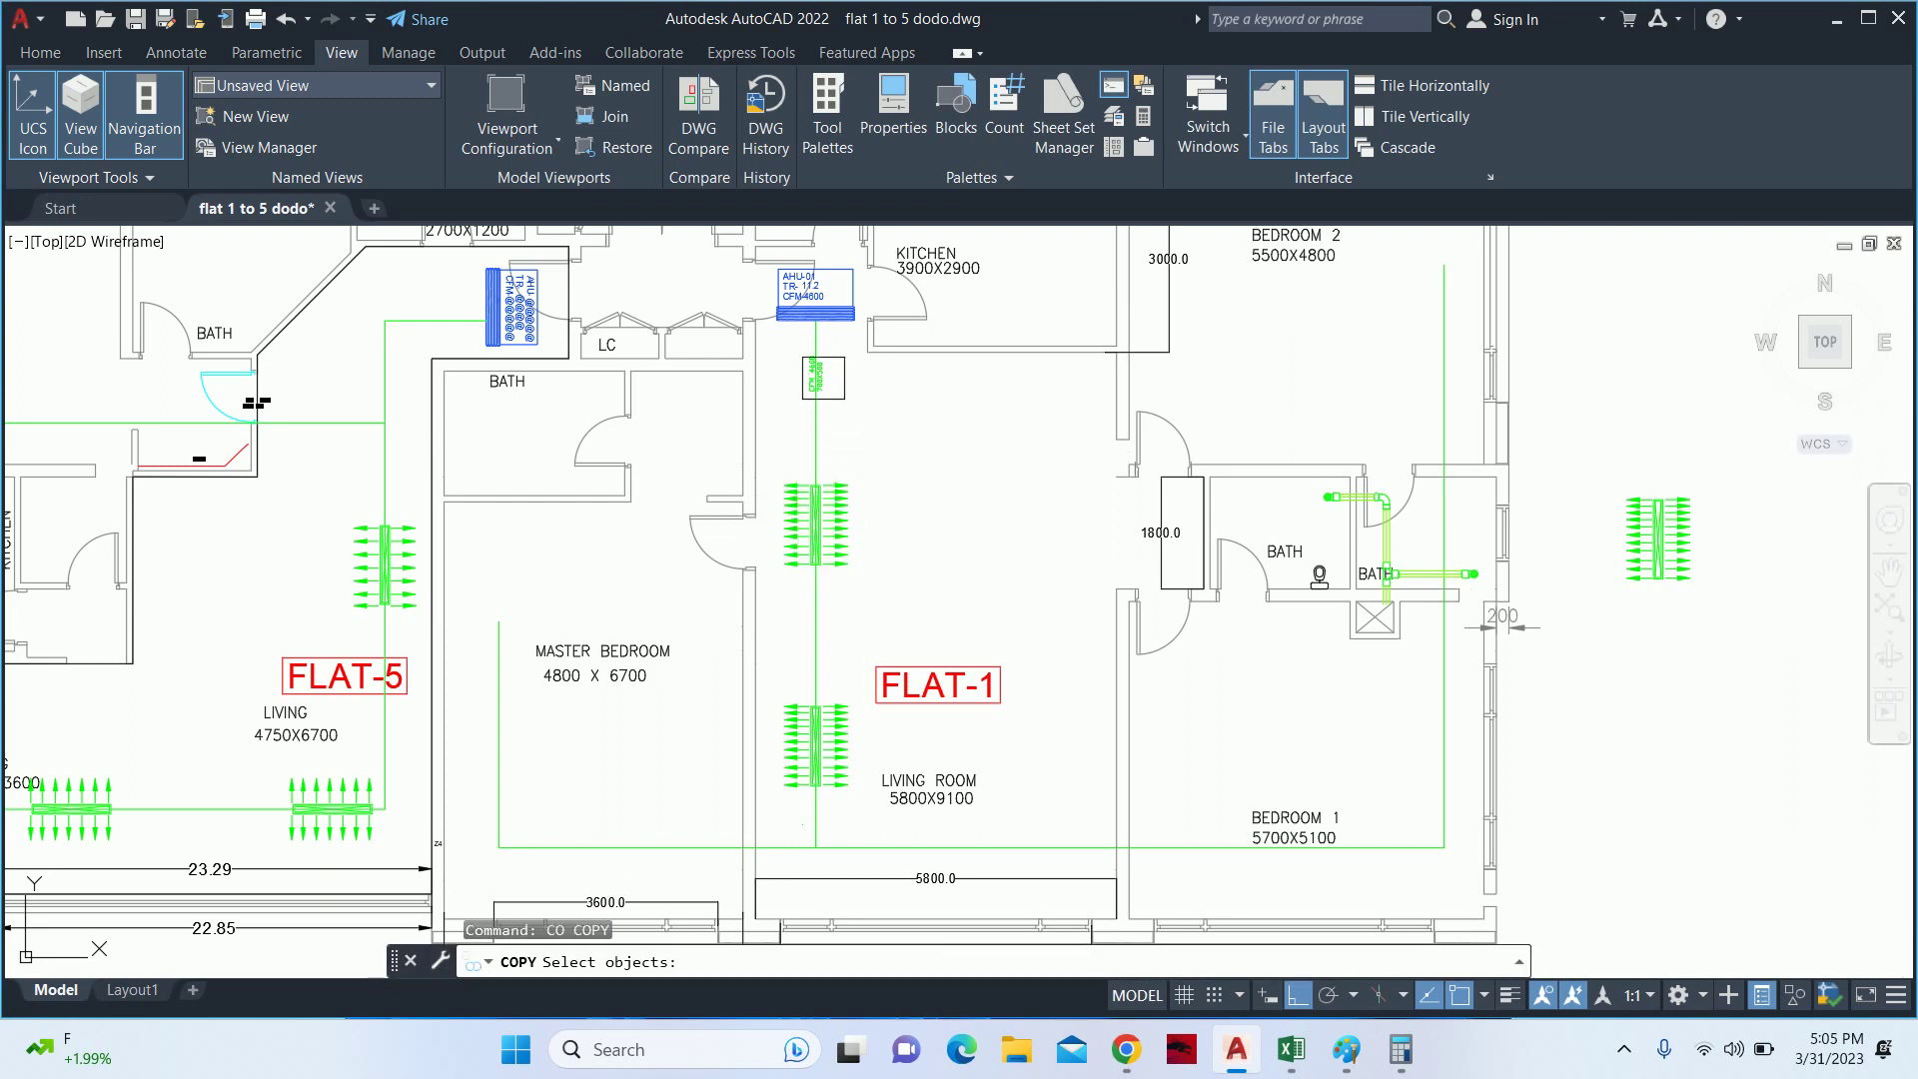
pyautogui.press('Return')
pyautogui.click(940, 405)
pyautogui.scroll(2, 961, 609)
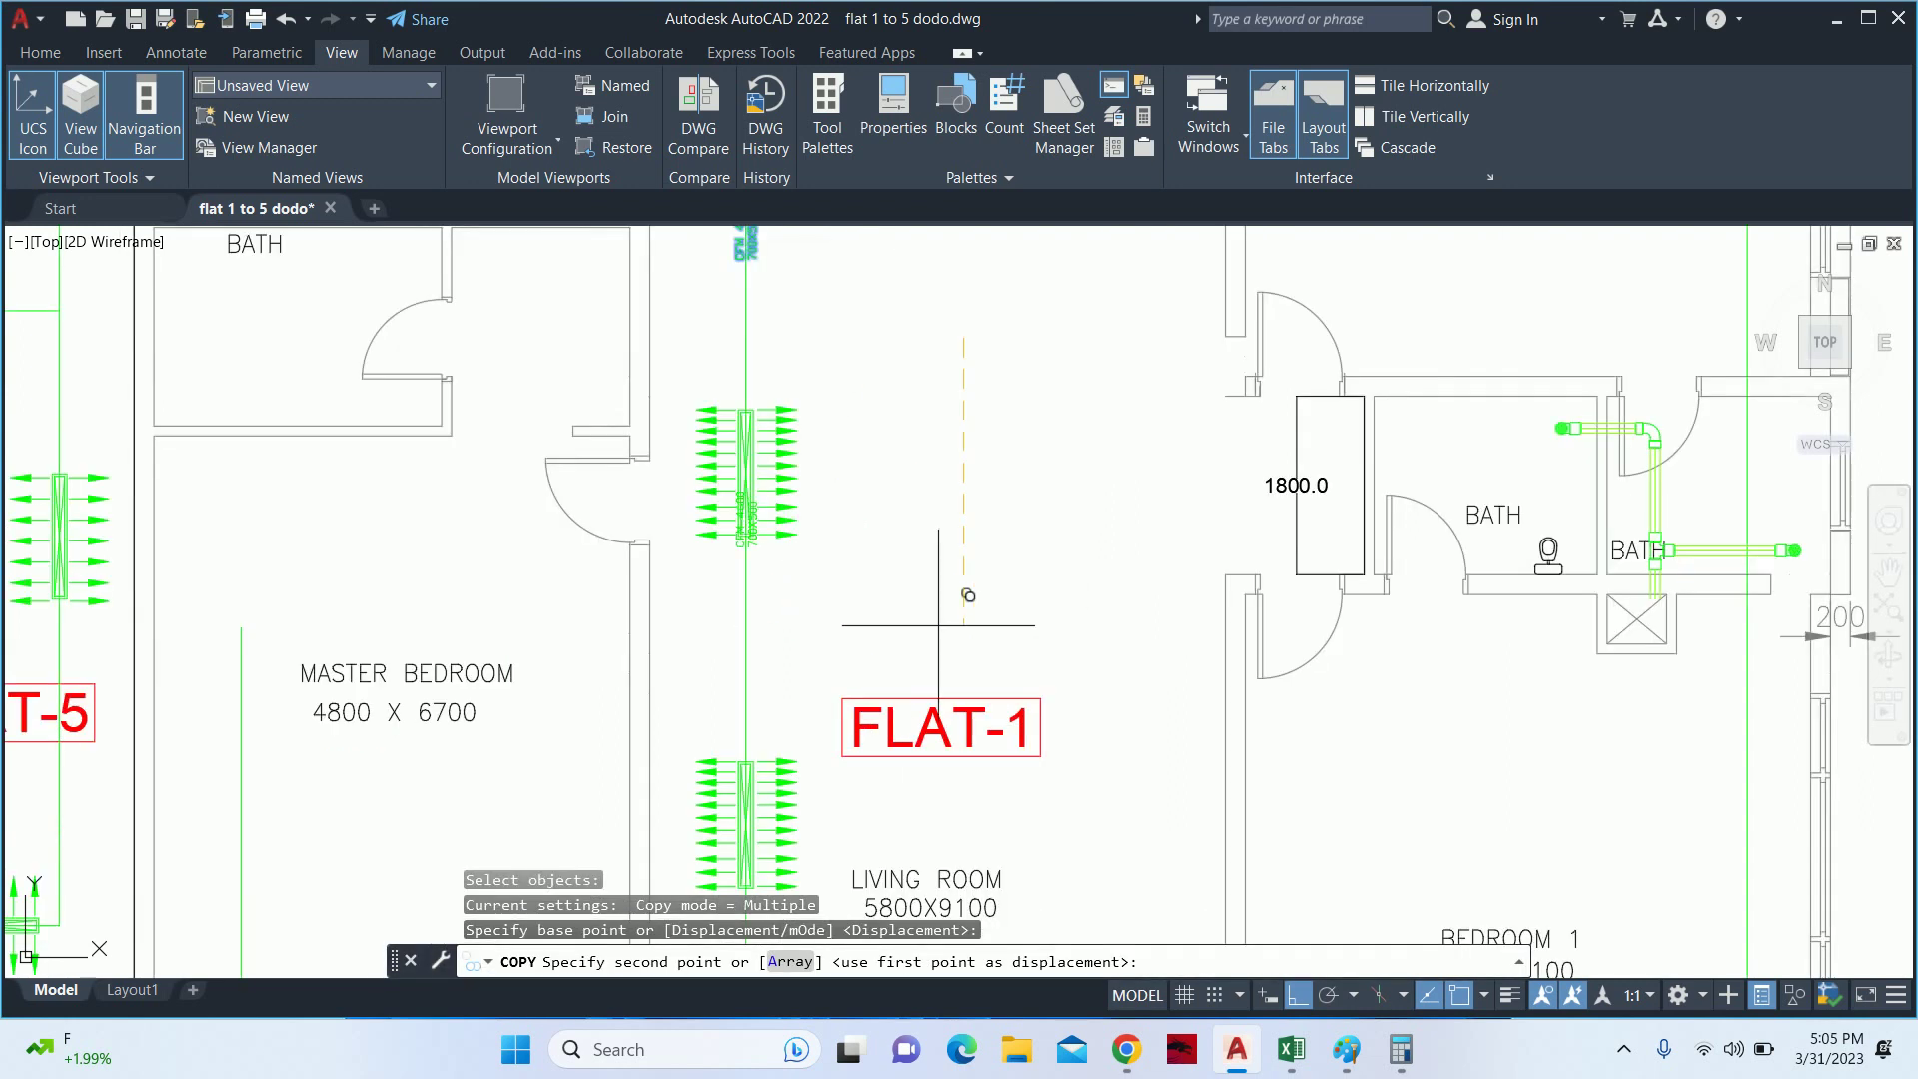
pyautogui.click(1176, 761)
pyautogui.press('Escape')
pyautogui.press('Escape')
pyautogui.scroll(2, 792, 663)
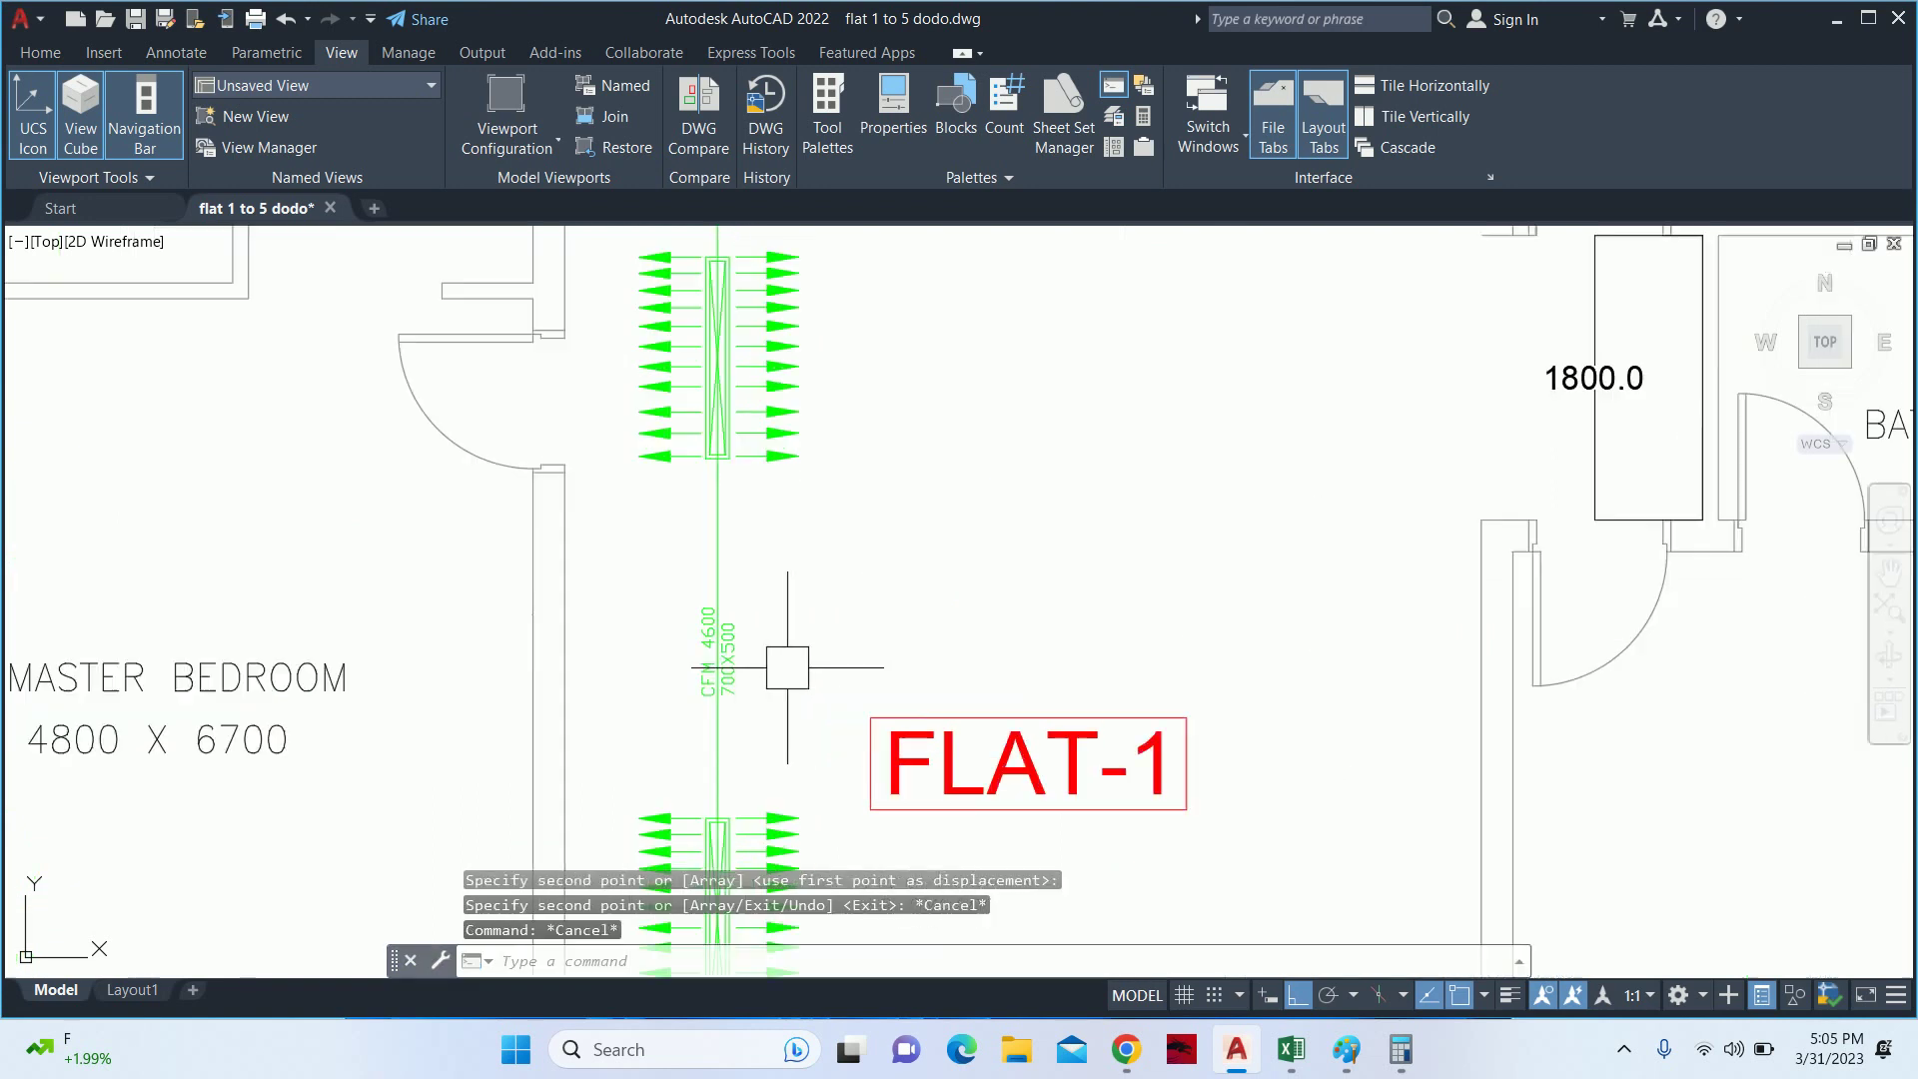
pyautogui.scroll(2, 699, 650)
# - Open the copied label's text and select its 4600 airflow value
pyautogui.click(698, 652)
pyautogui.doubleClick(699, 653)
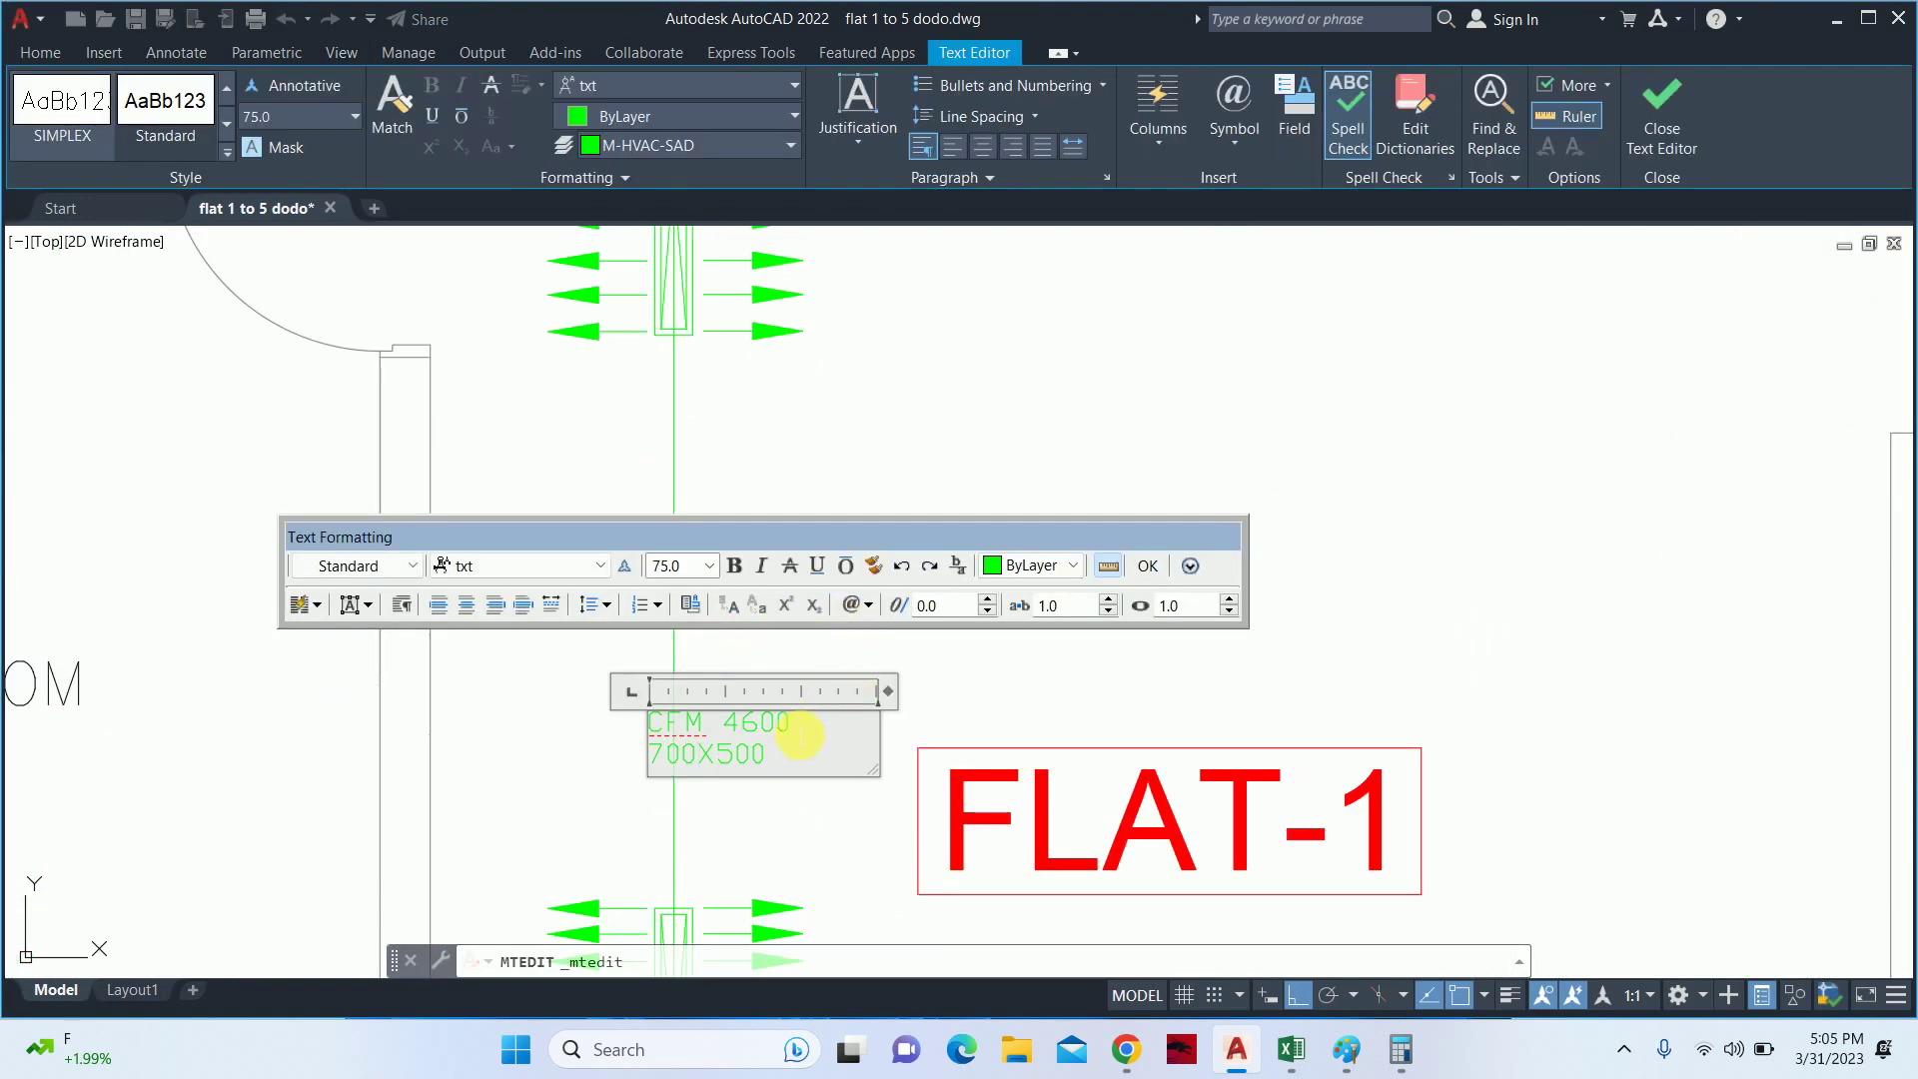
pyautogui.doubleClick(756, 722)
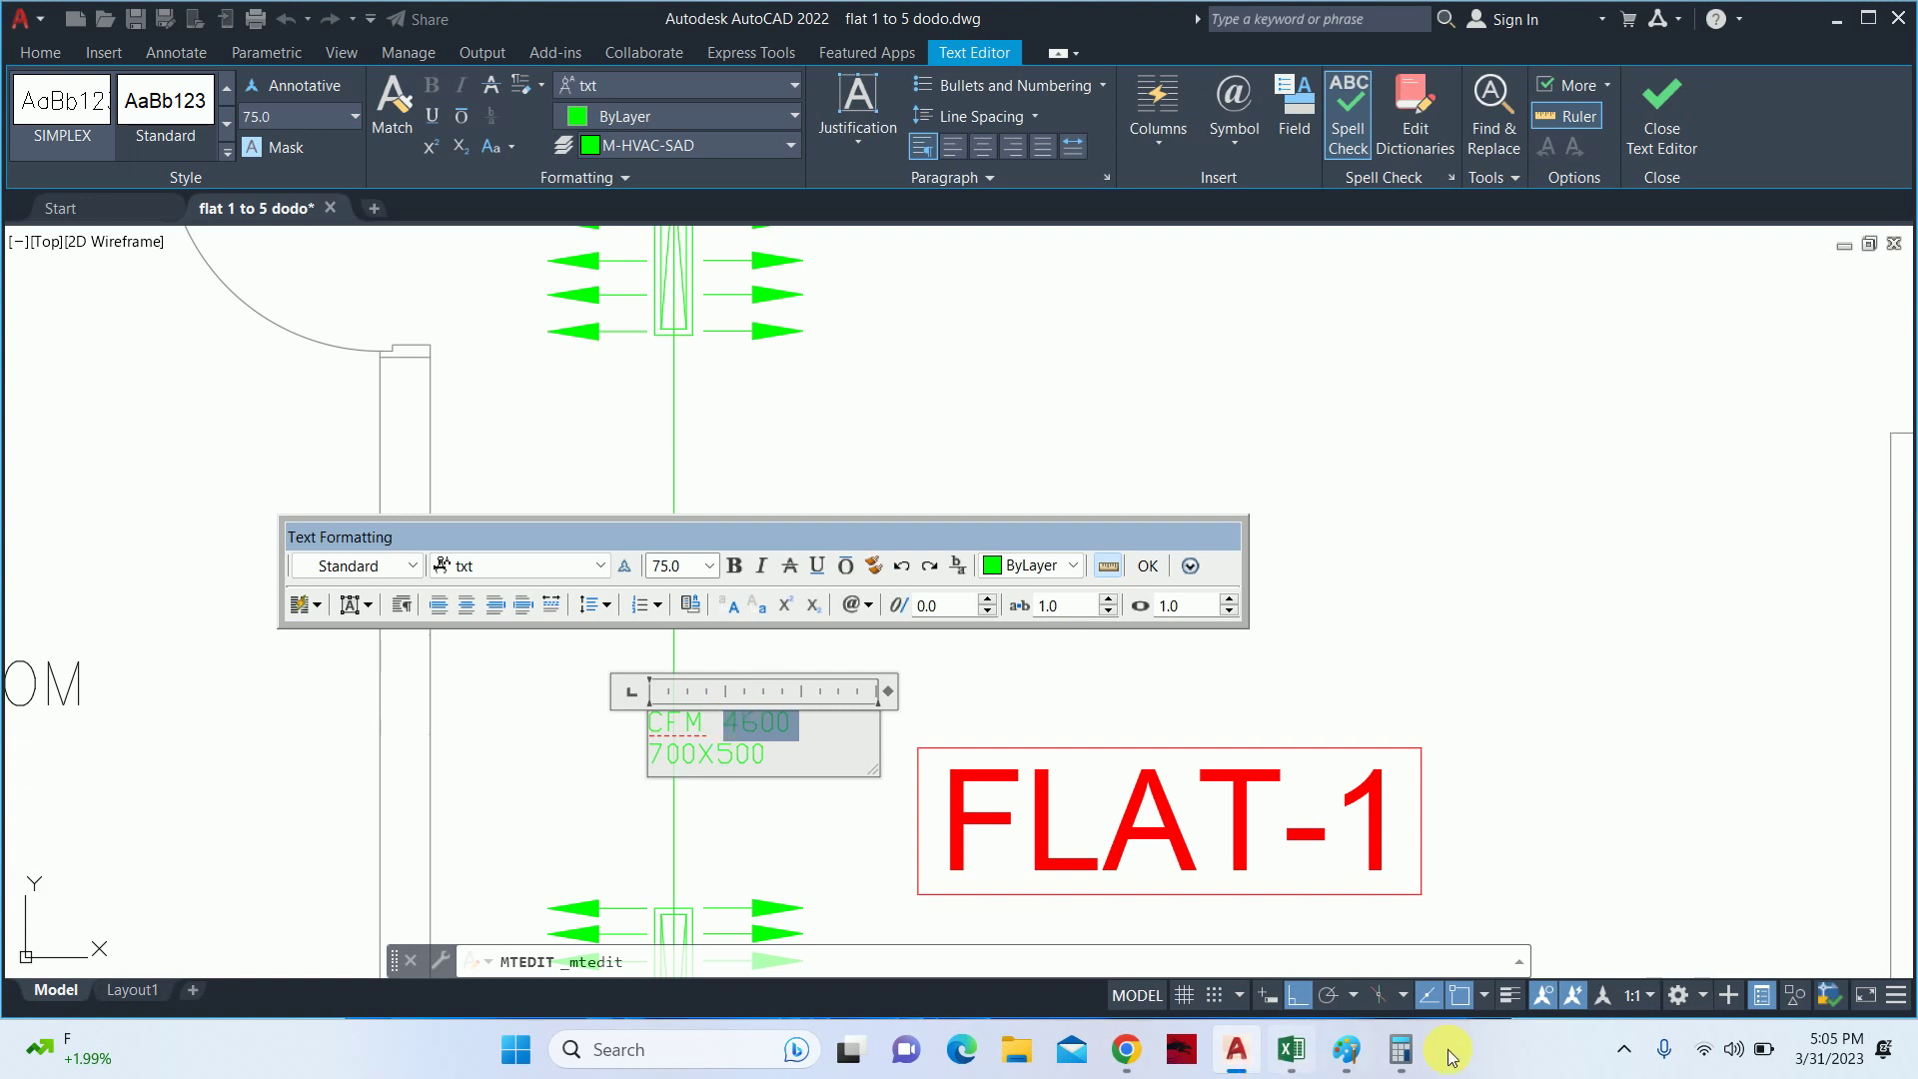
# - Compute the reduced airflow 4600 − 711 = 3,889 in Calculator
pyautogui.click(1401, 1049)
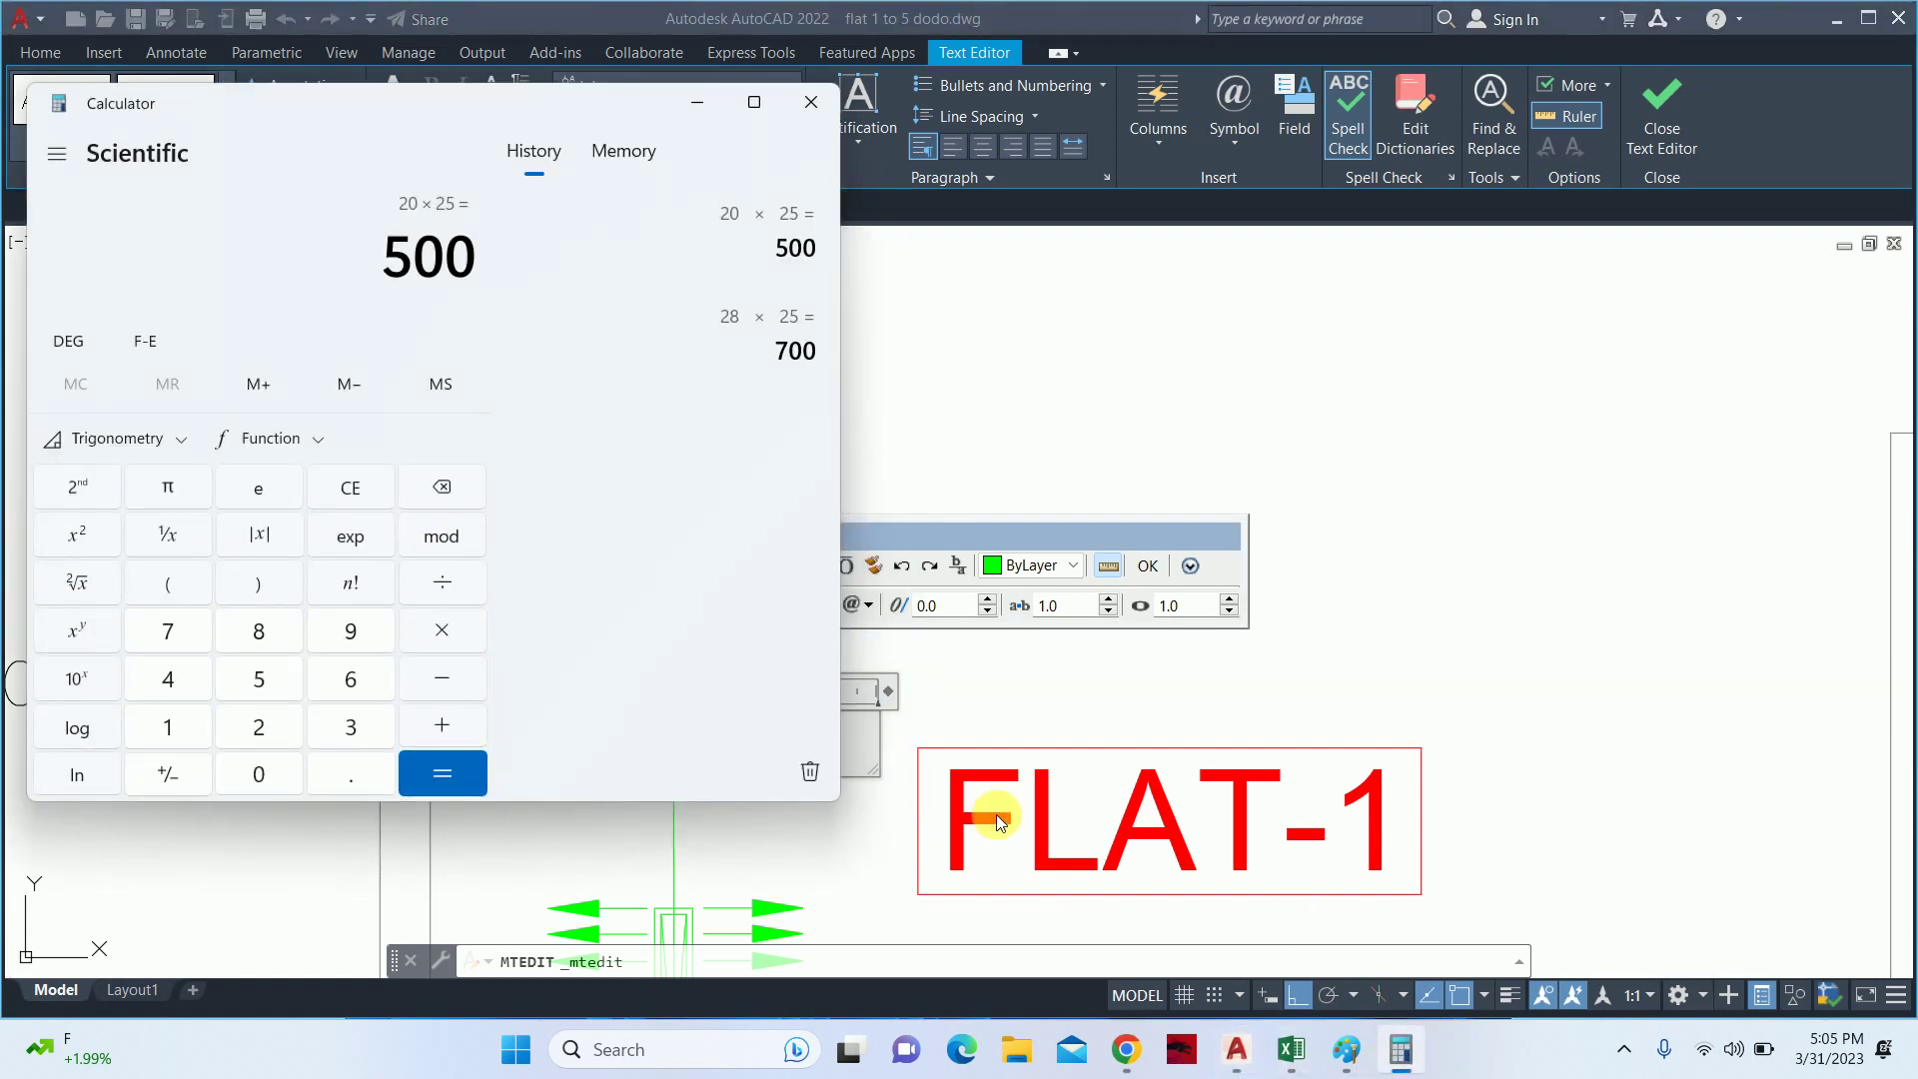
pyautogui.write('4600 - ')
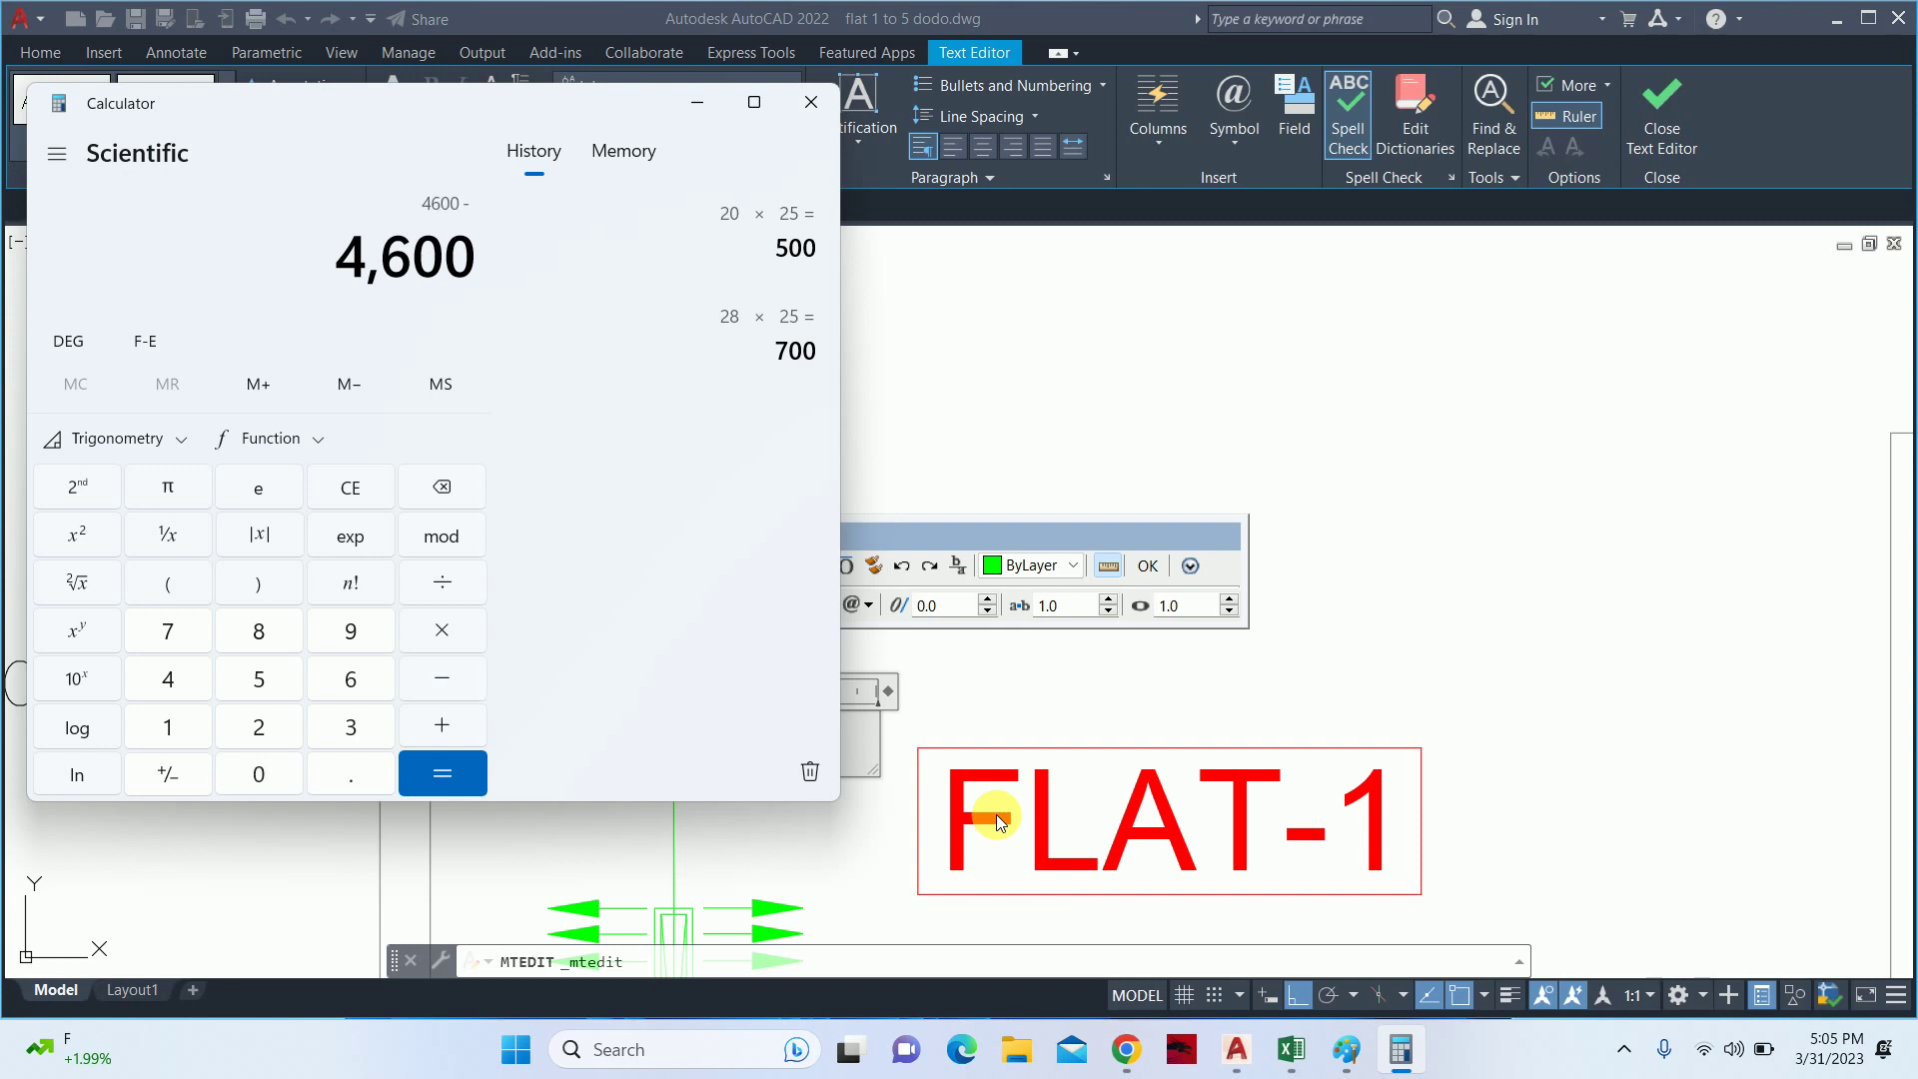
pyautogui.write('711')
pyautogui.press('Return')
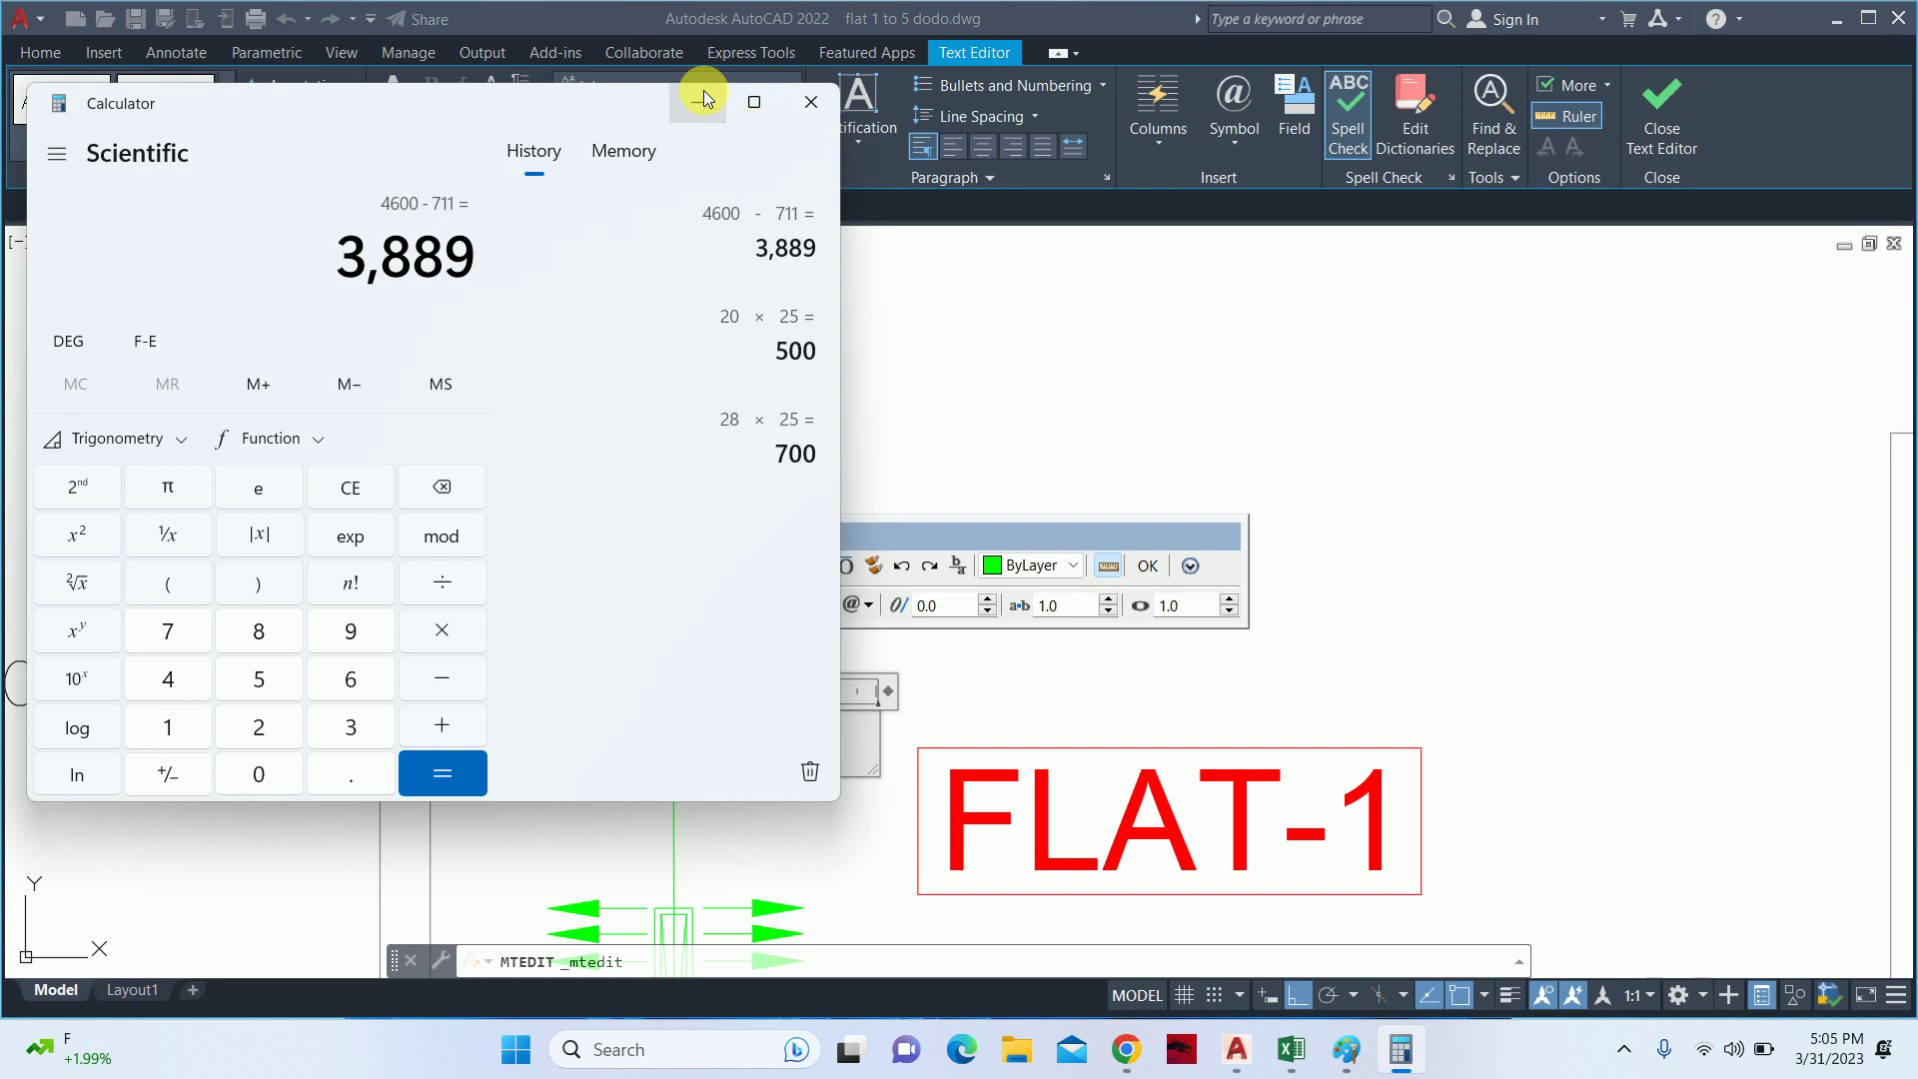
pyautogui.click(704, 96)
pyautogui.moveTo(1291, 1049)
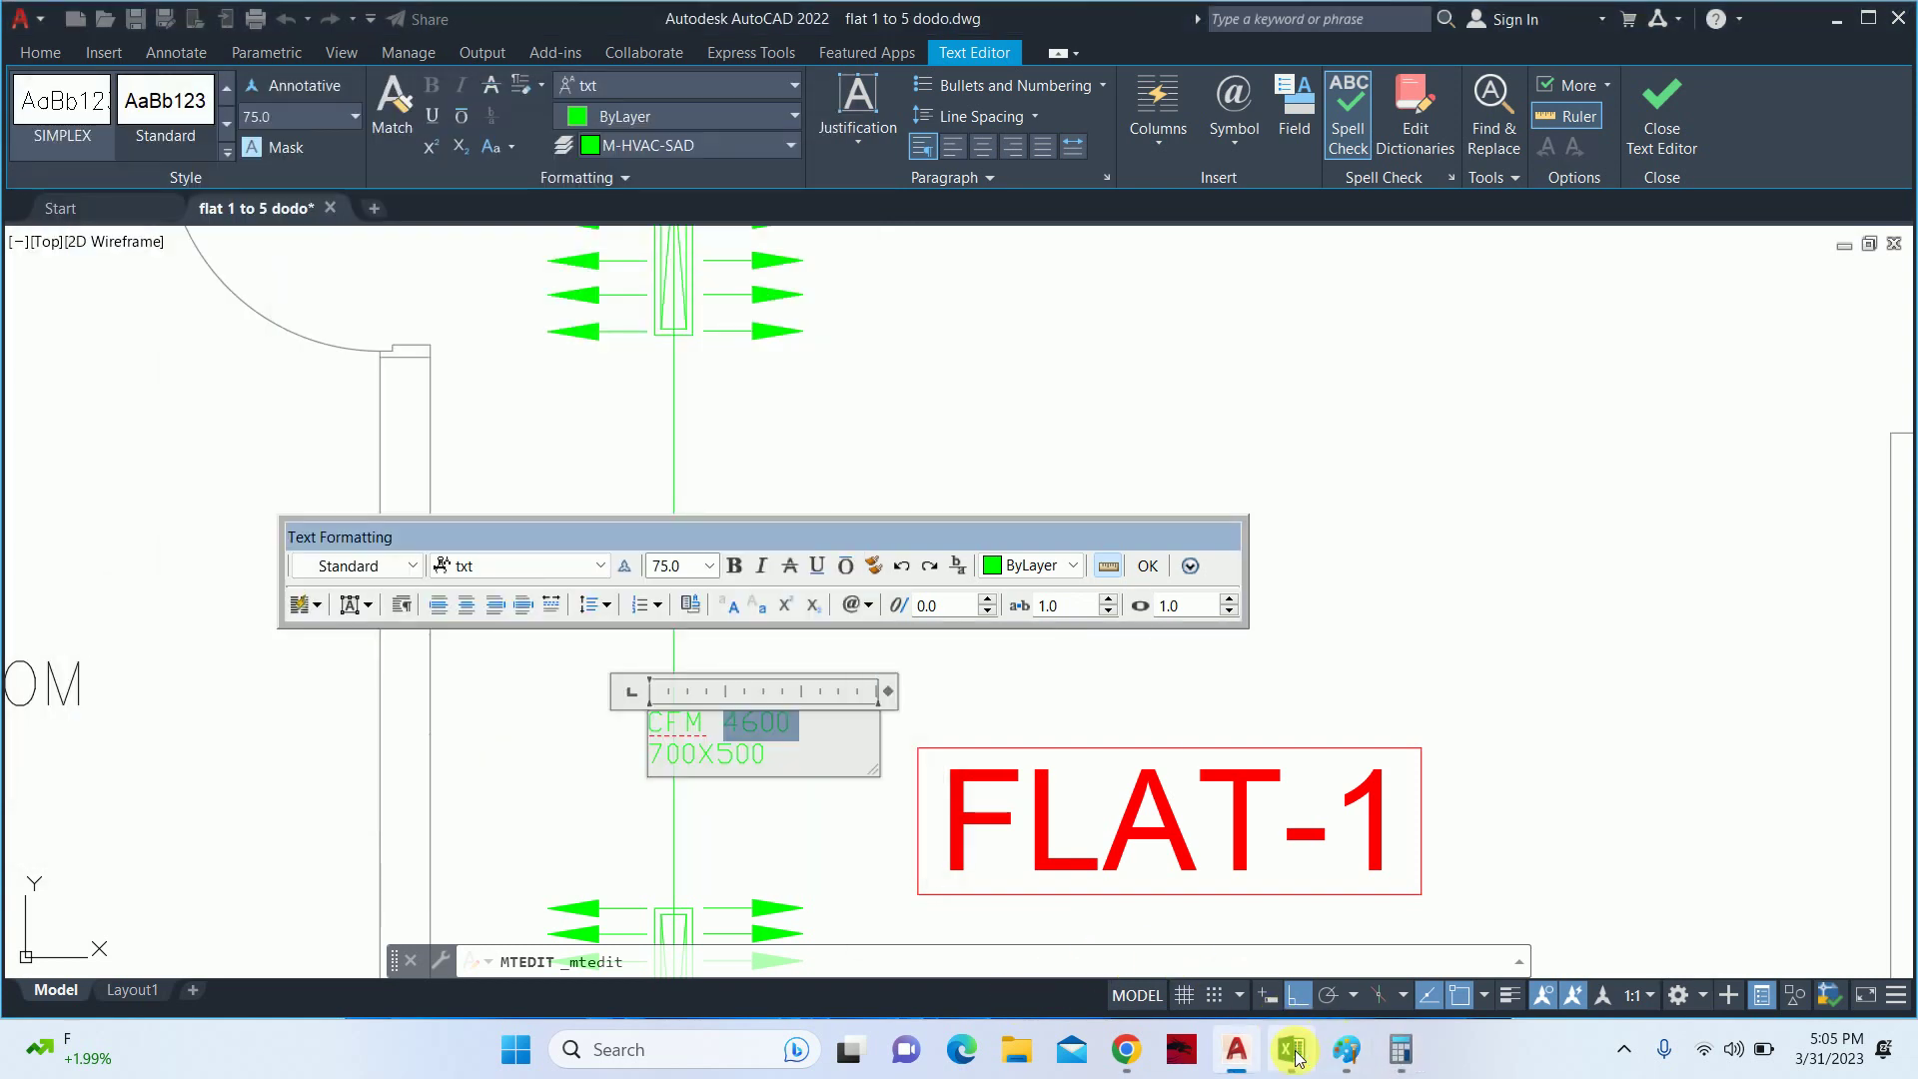
pyautogui.click(1017, 1049)
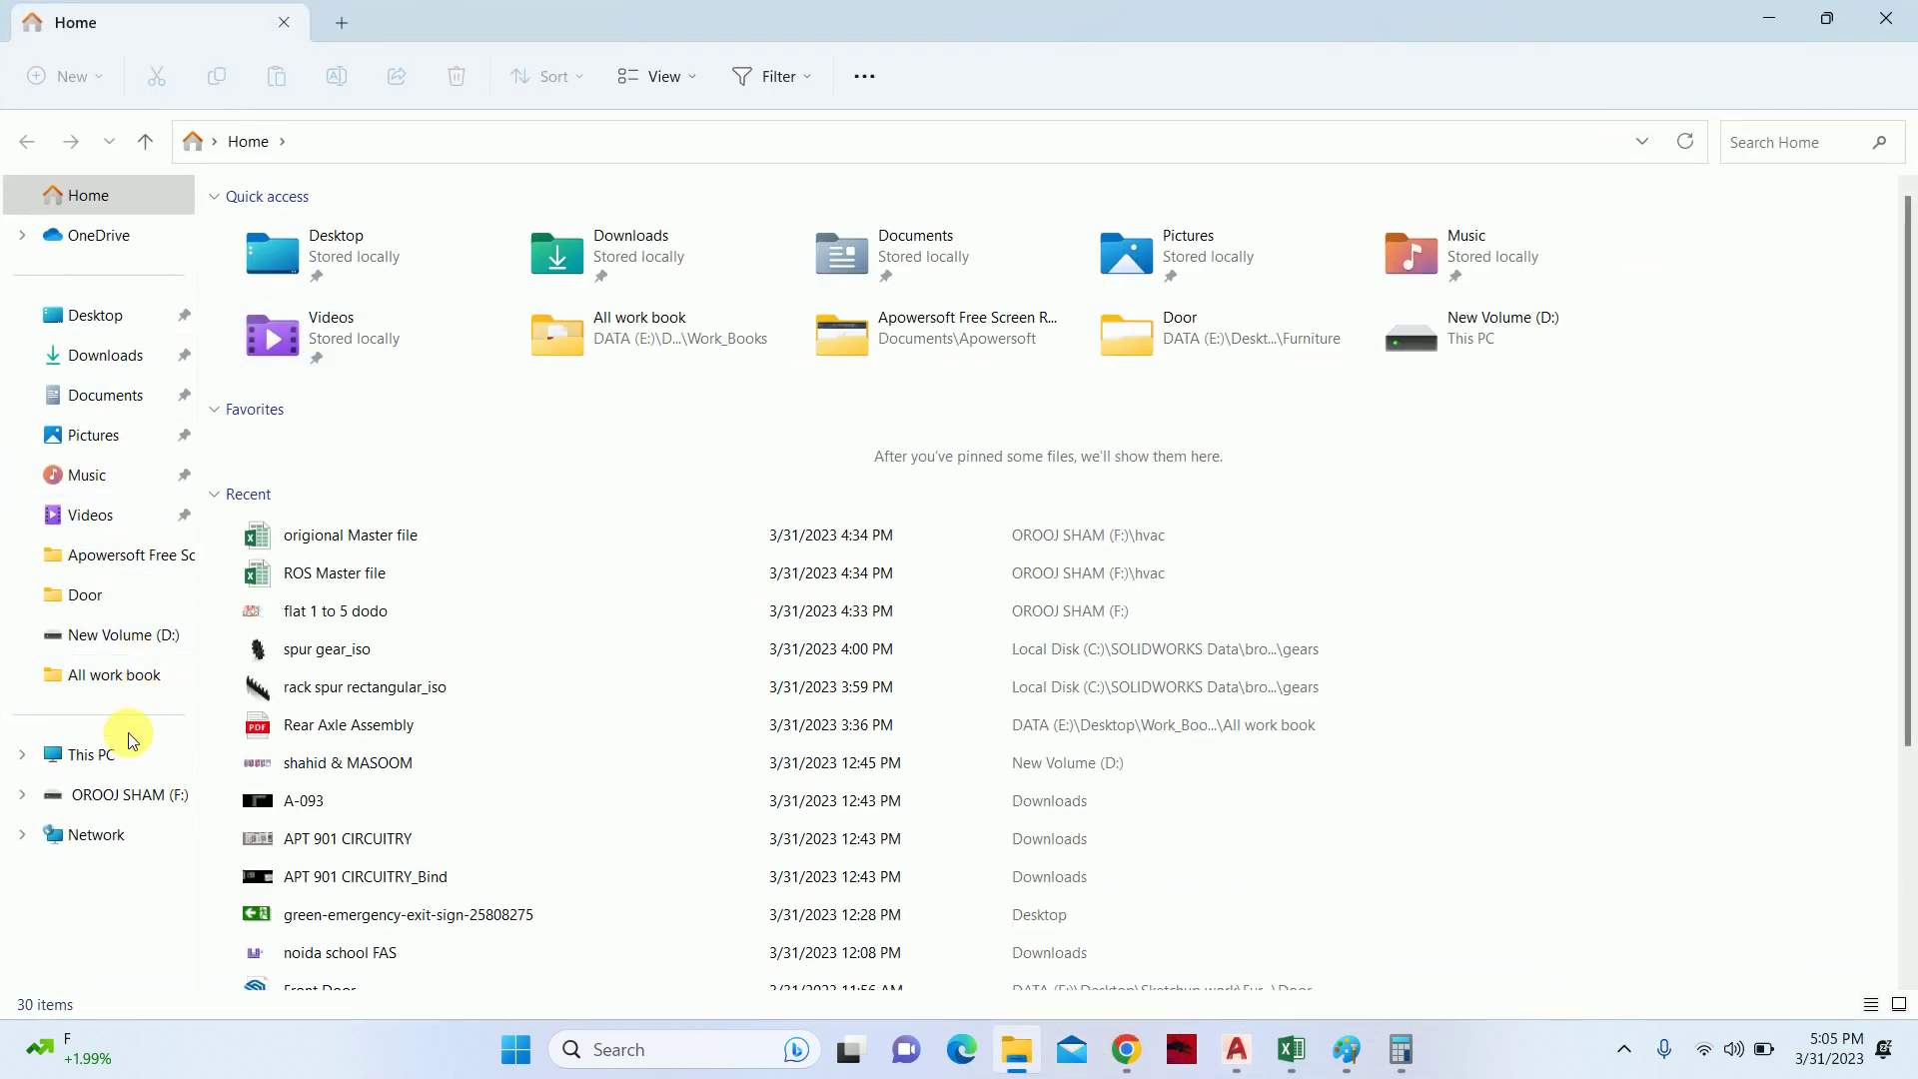
# - Launch DuctSizer.exe from the D:\Ductsizer folder via This PC
pyautogui.click(92, 755)
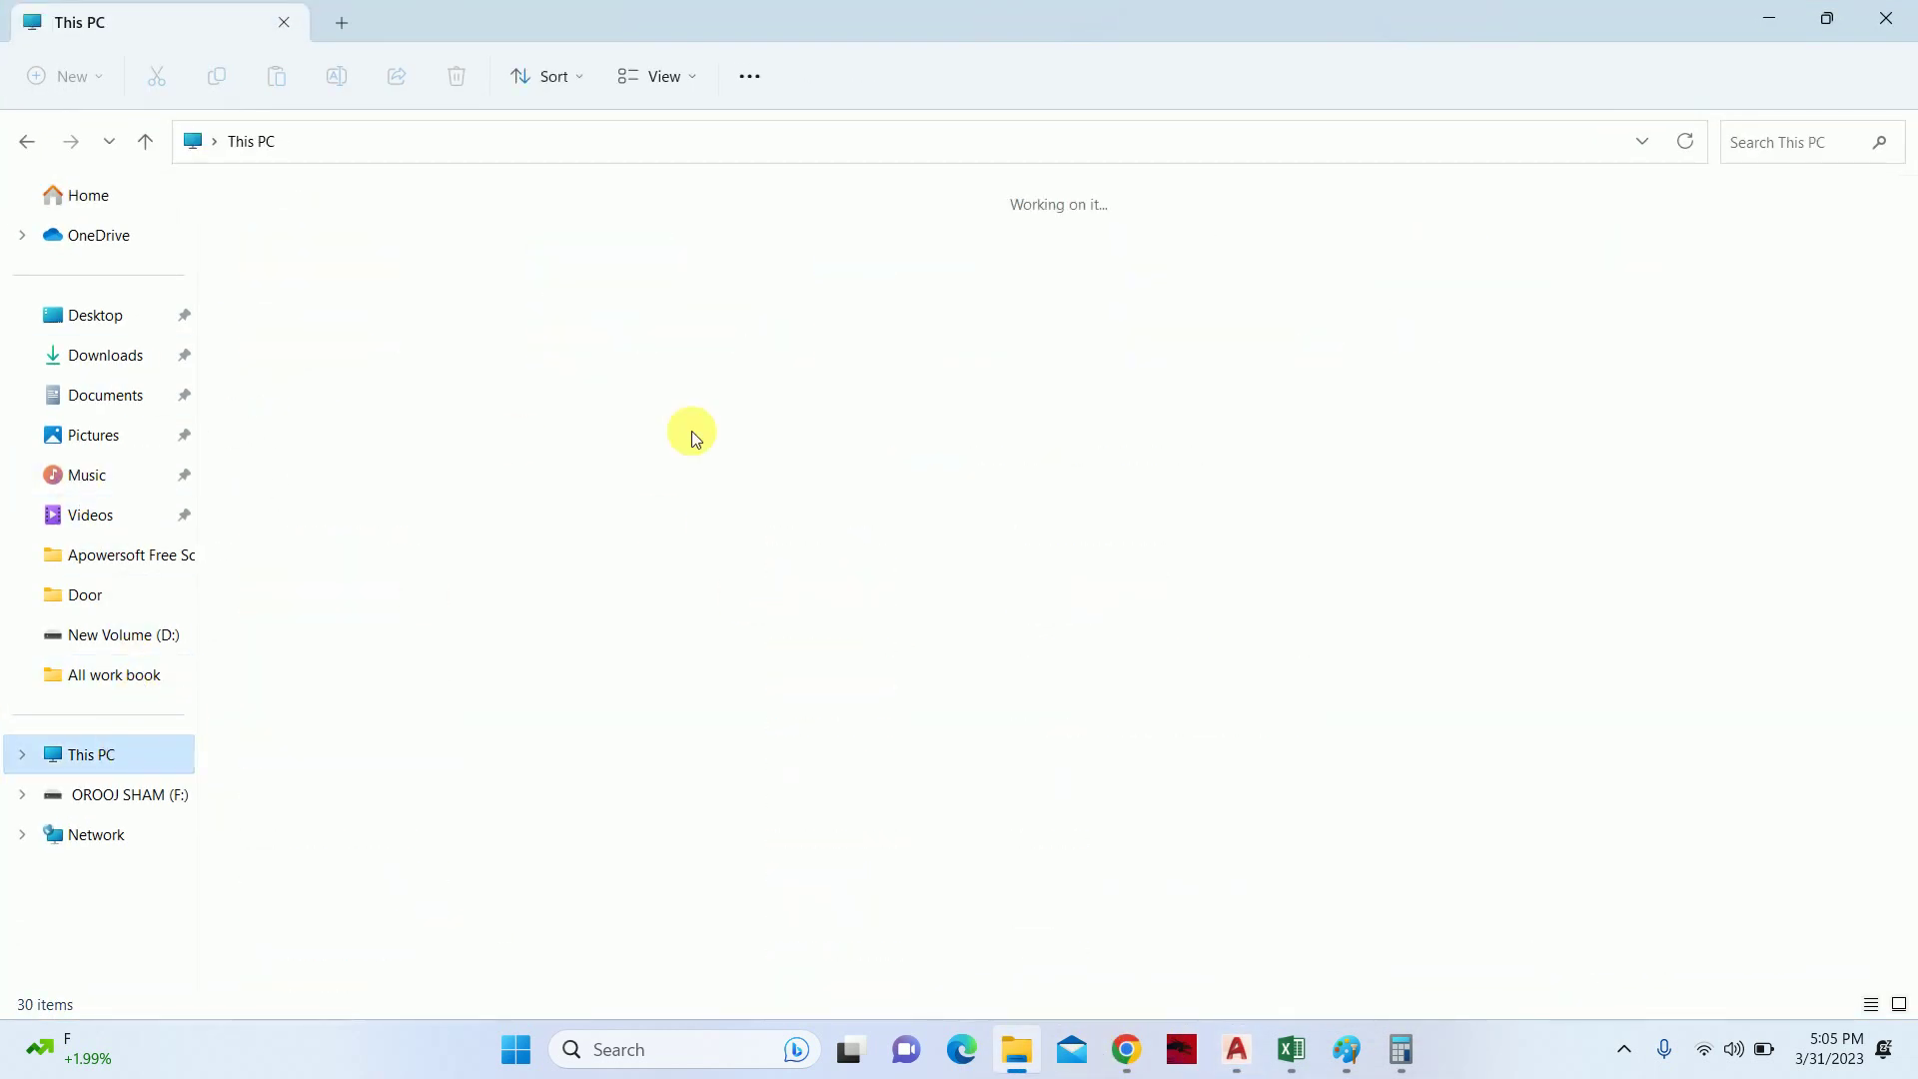
pyautogui.doubleClick(733, 257)
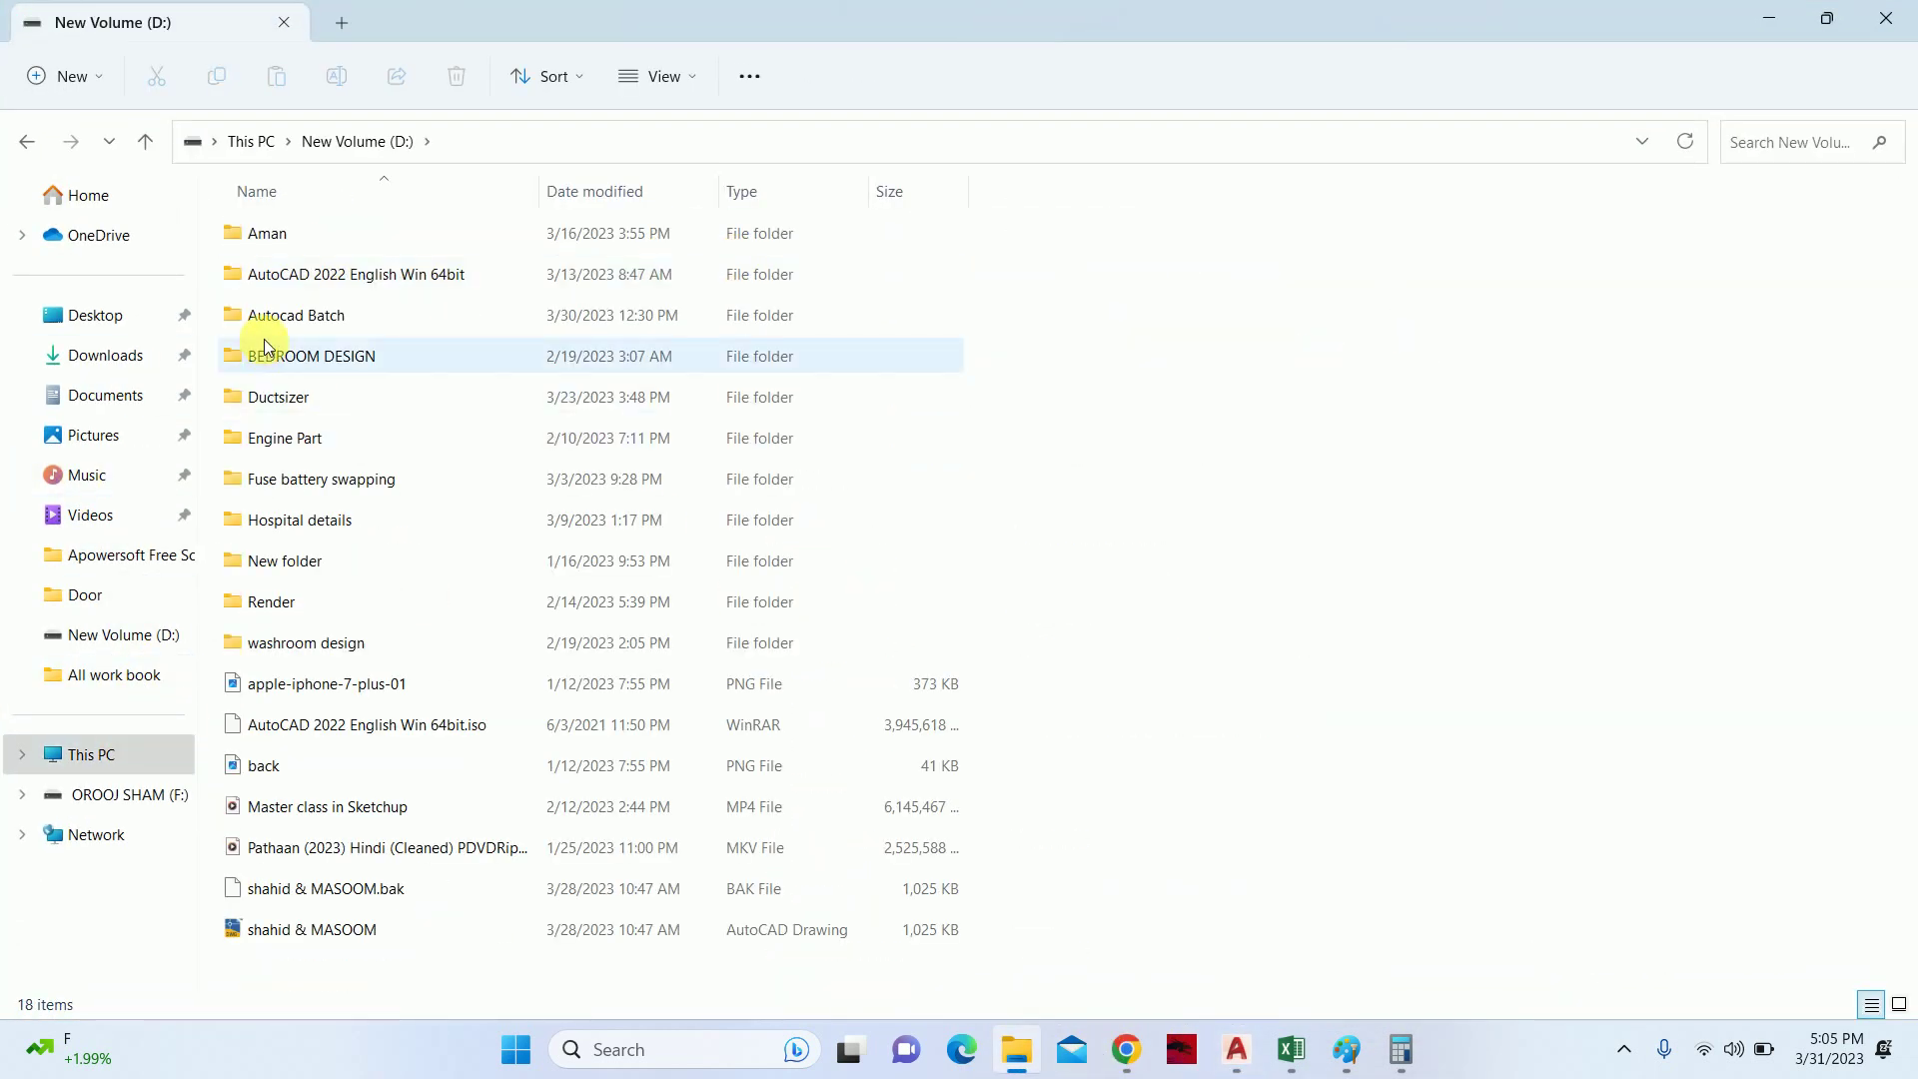
pyautogui.doubleClick(274, 404)
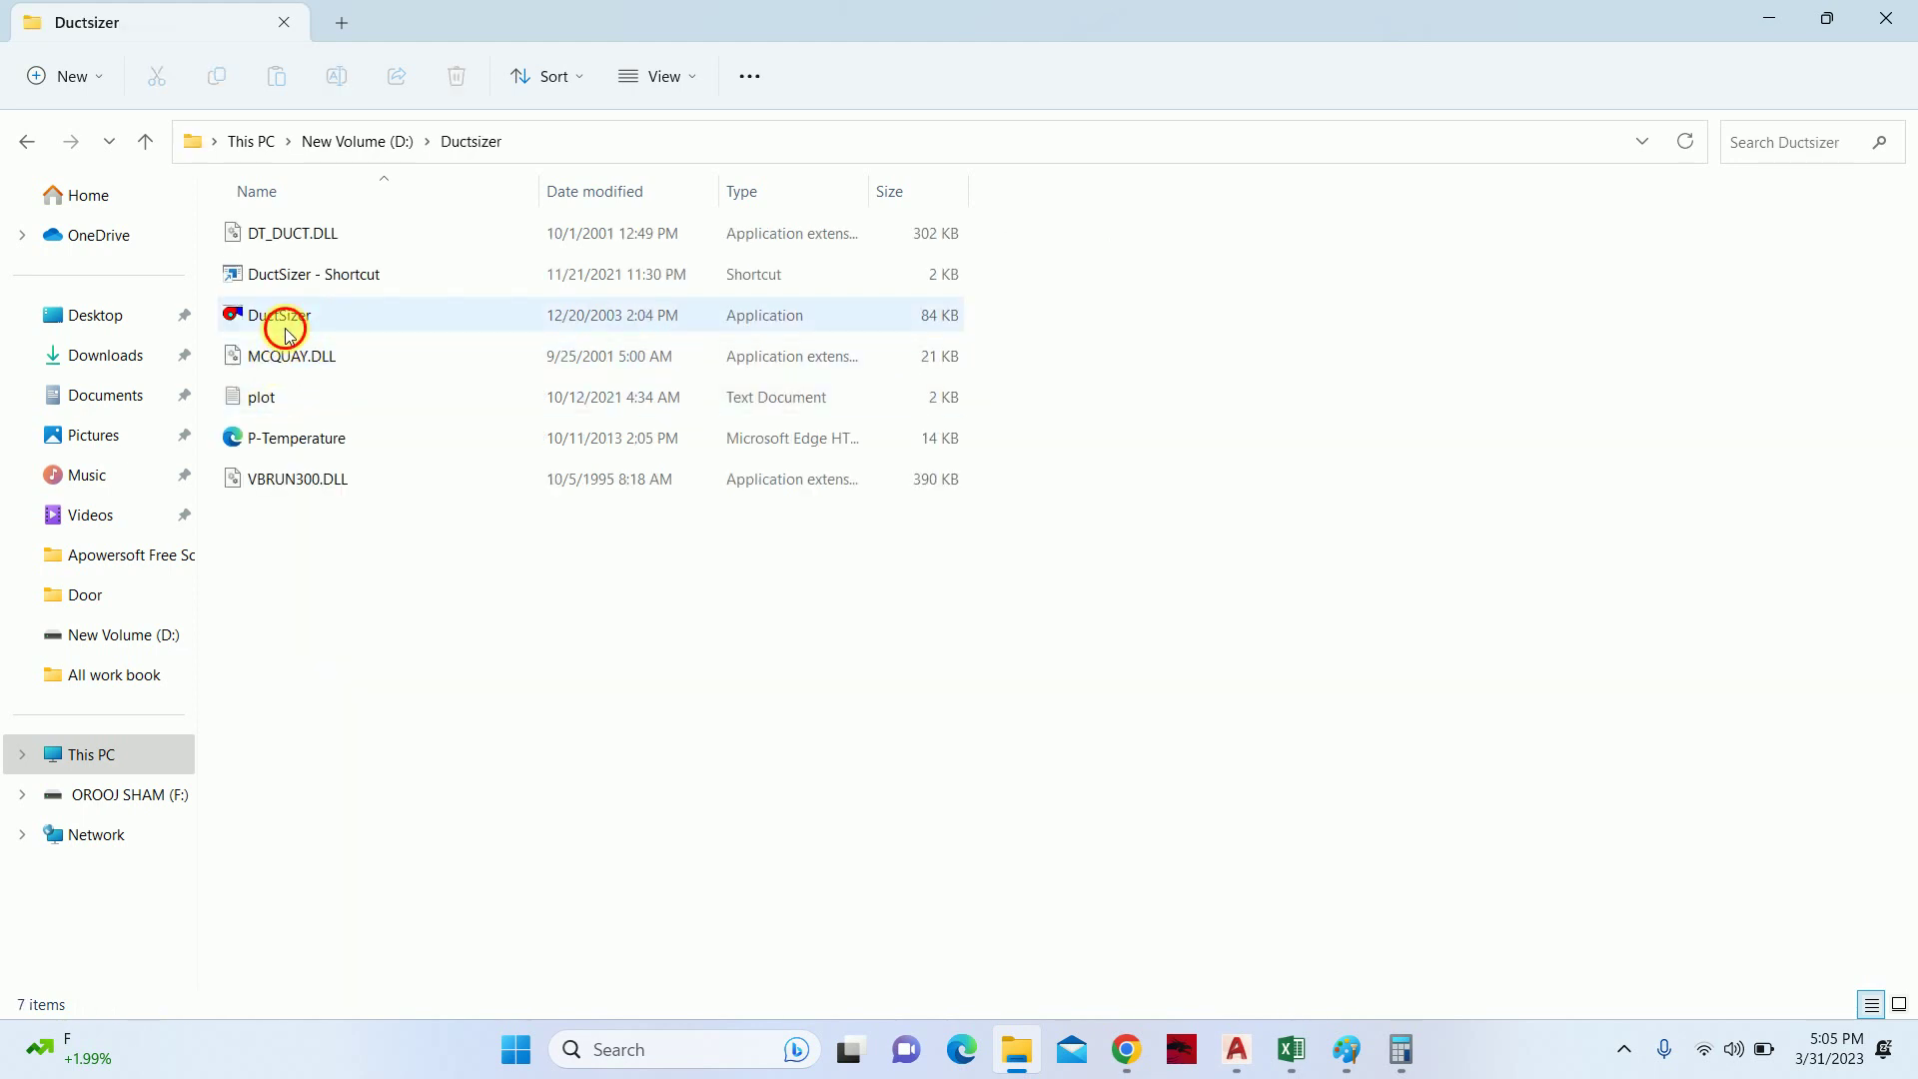
pyautogui.doubleClick(284, 317)
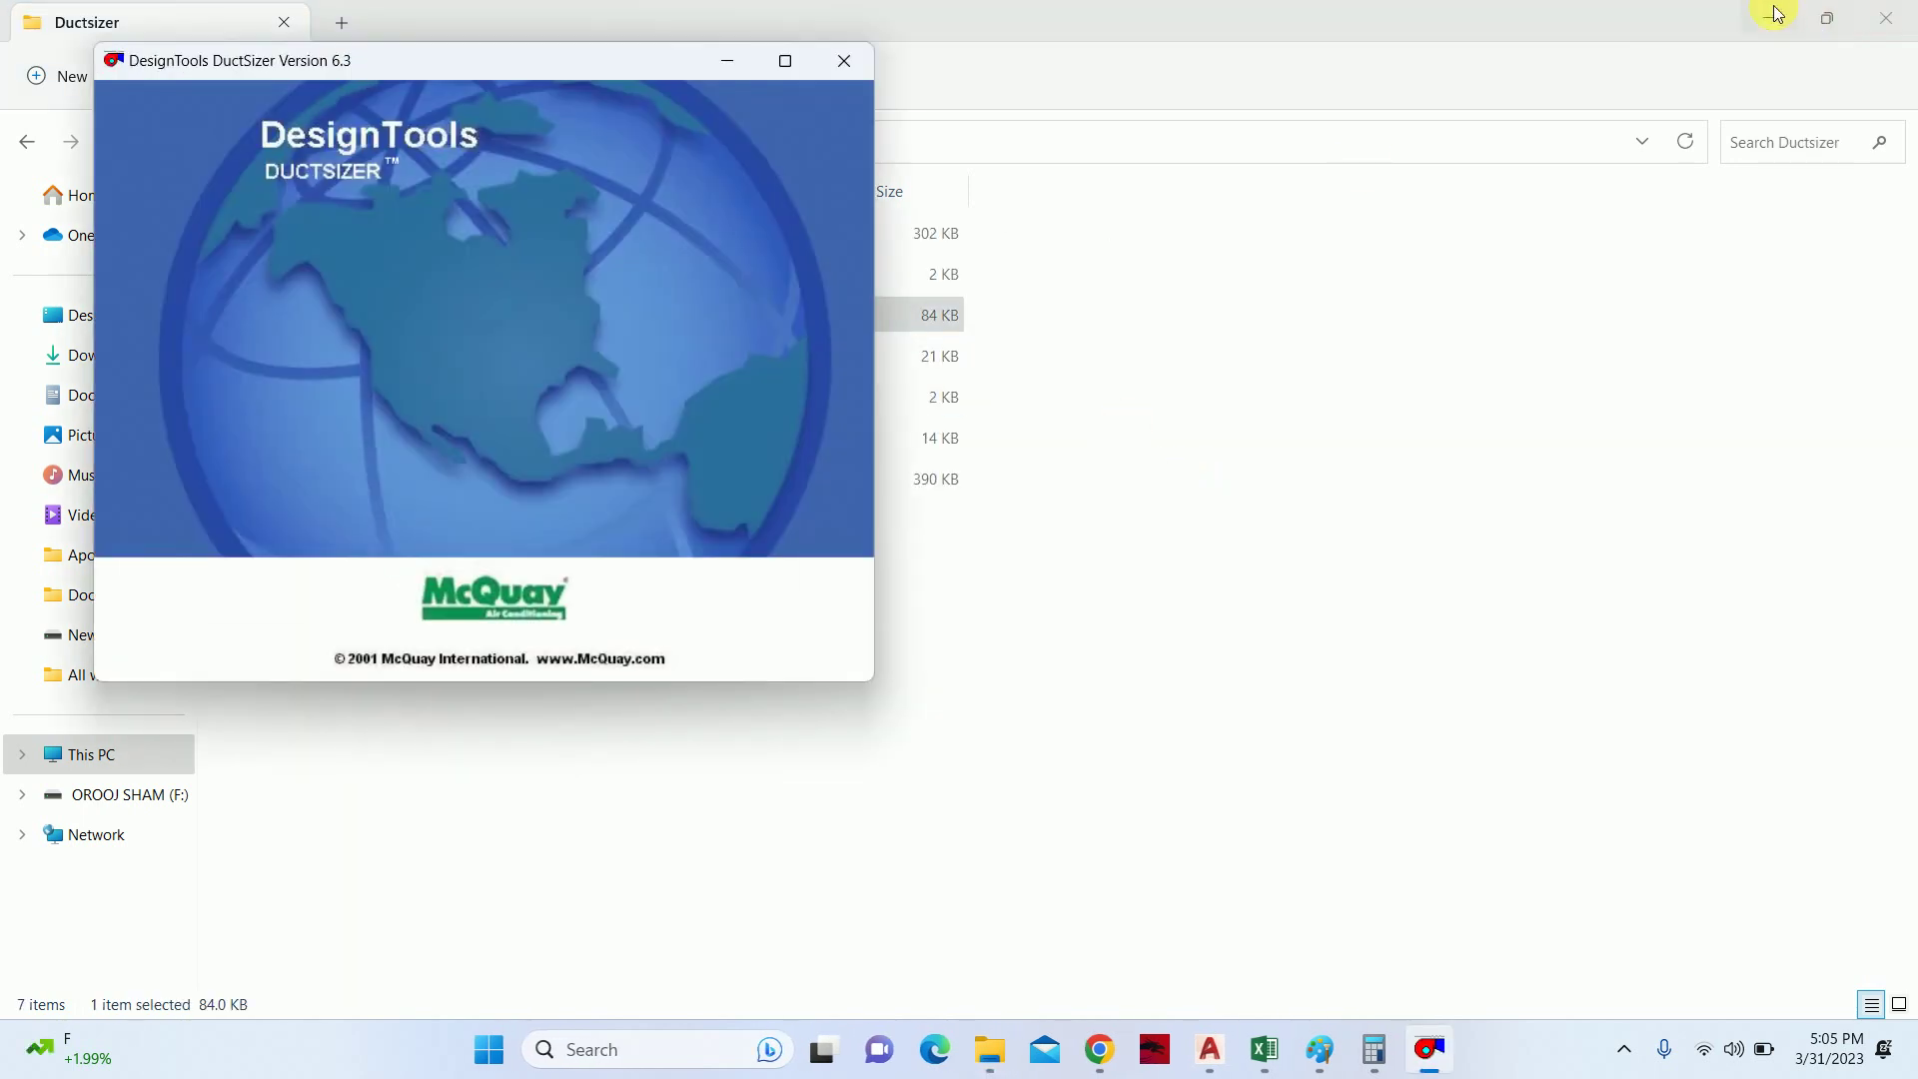
pyautogui.click(1768, 18)
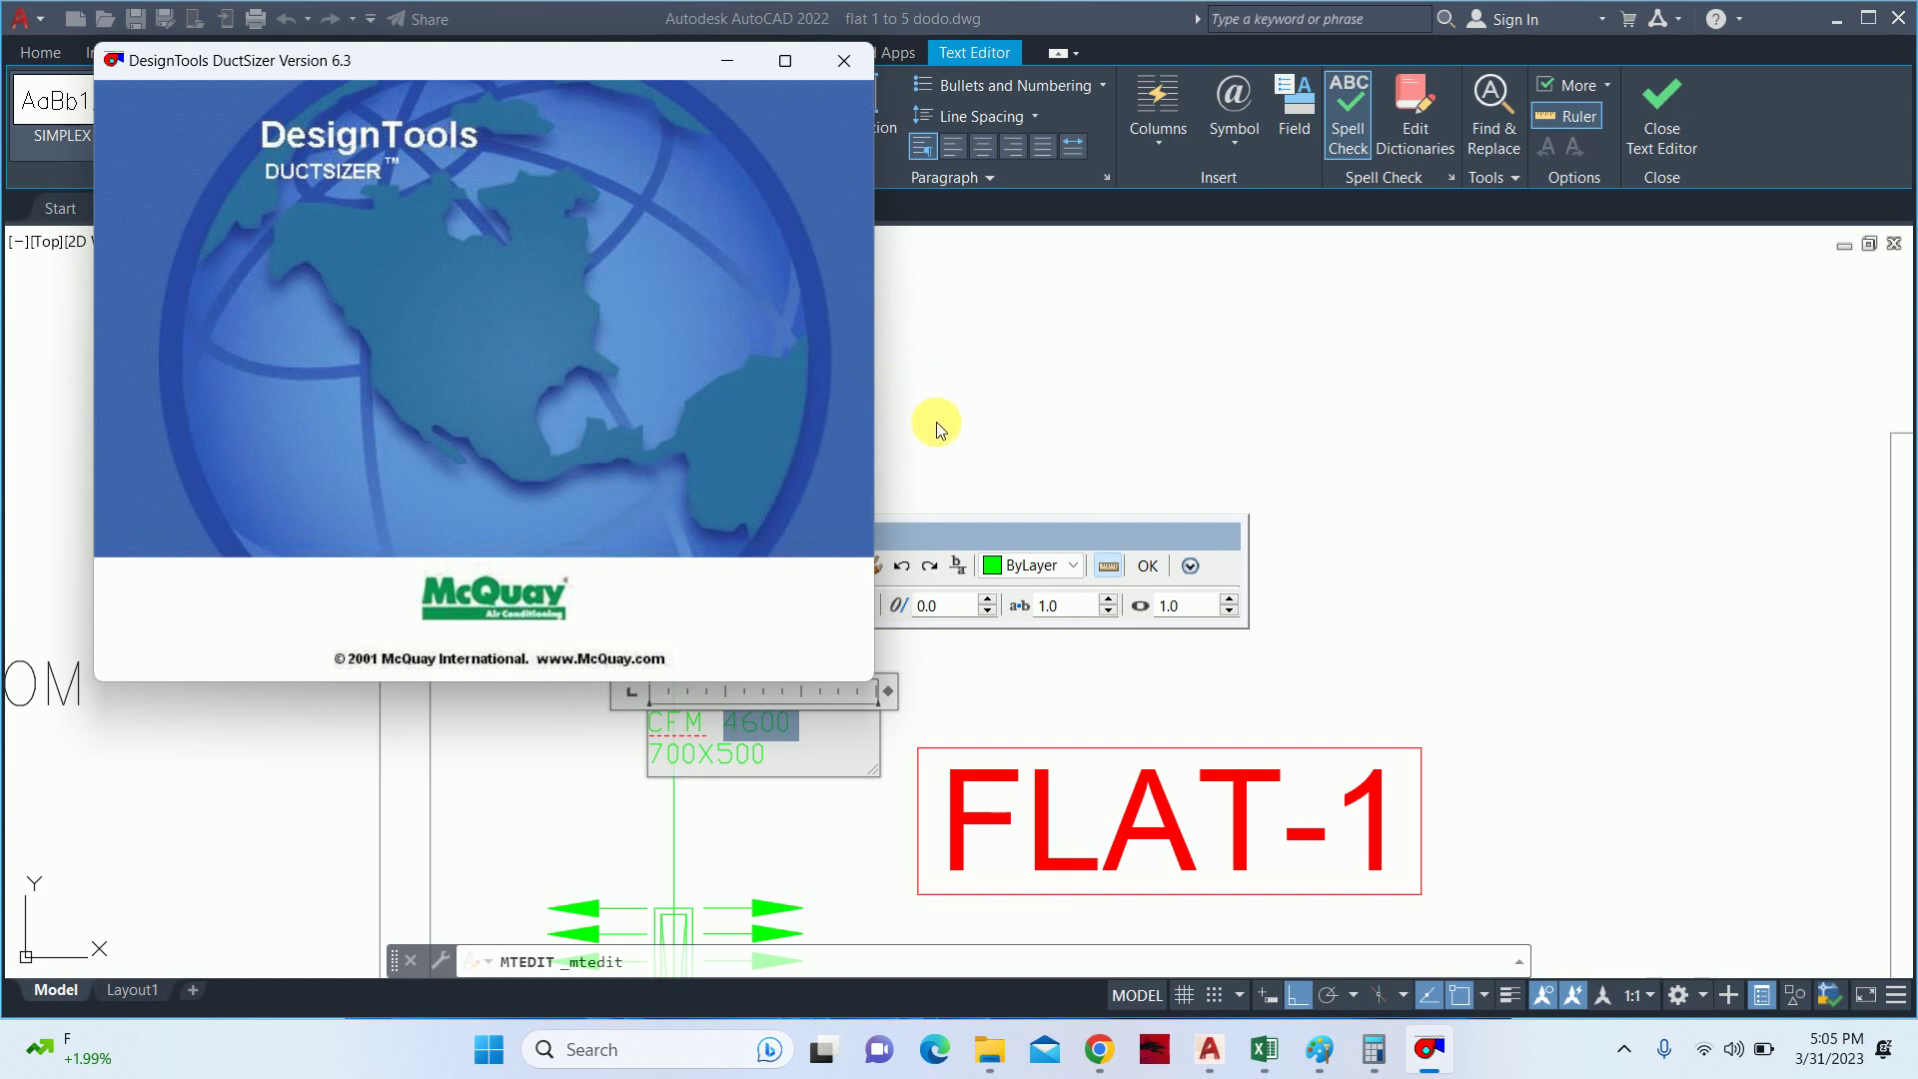
# - Size 3889 cfm of 75°F, 50% RH air at 0.08 in.WC/100 ft as 20 × 25 in, then exit
pyautogui.click(371, 127)
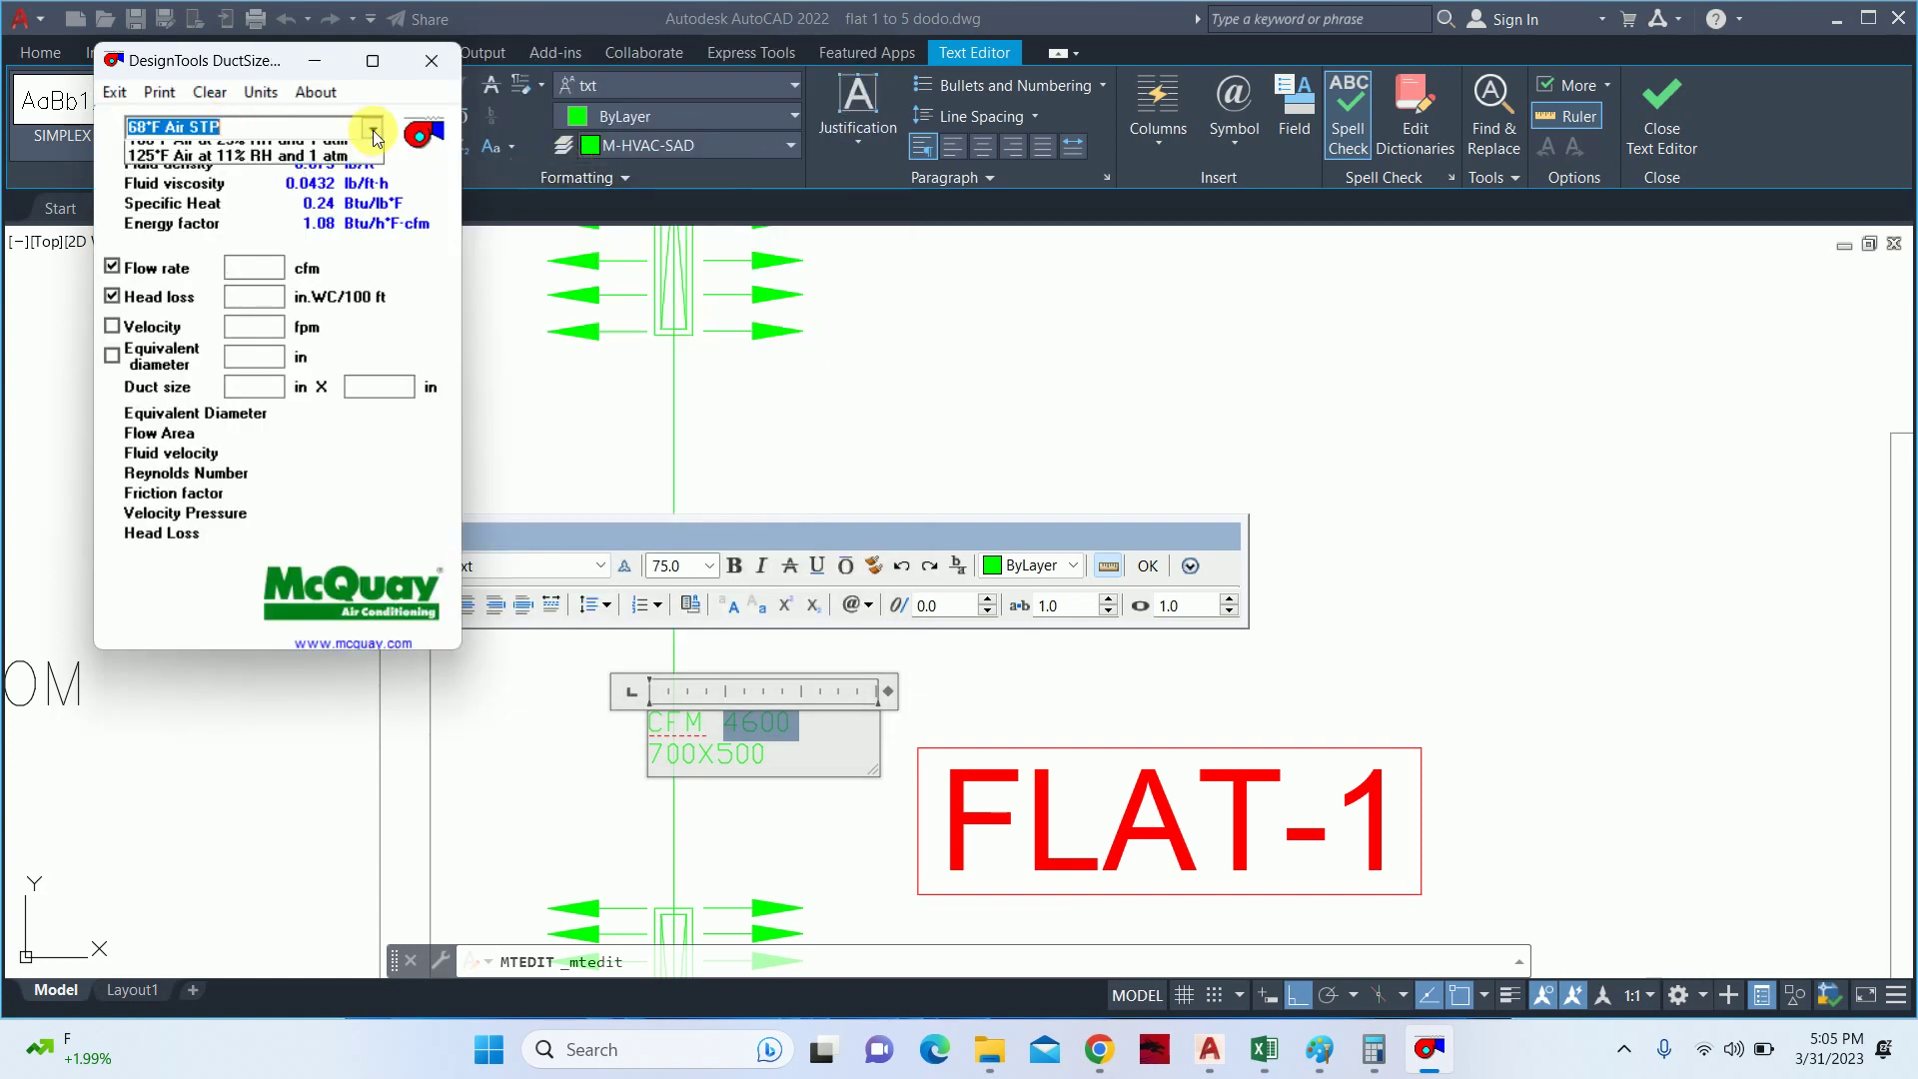
pyautogui.click(250, 183)
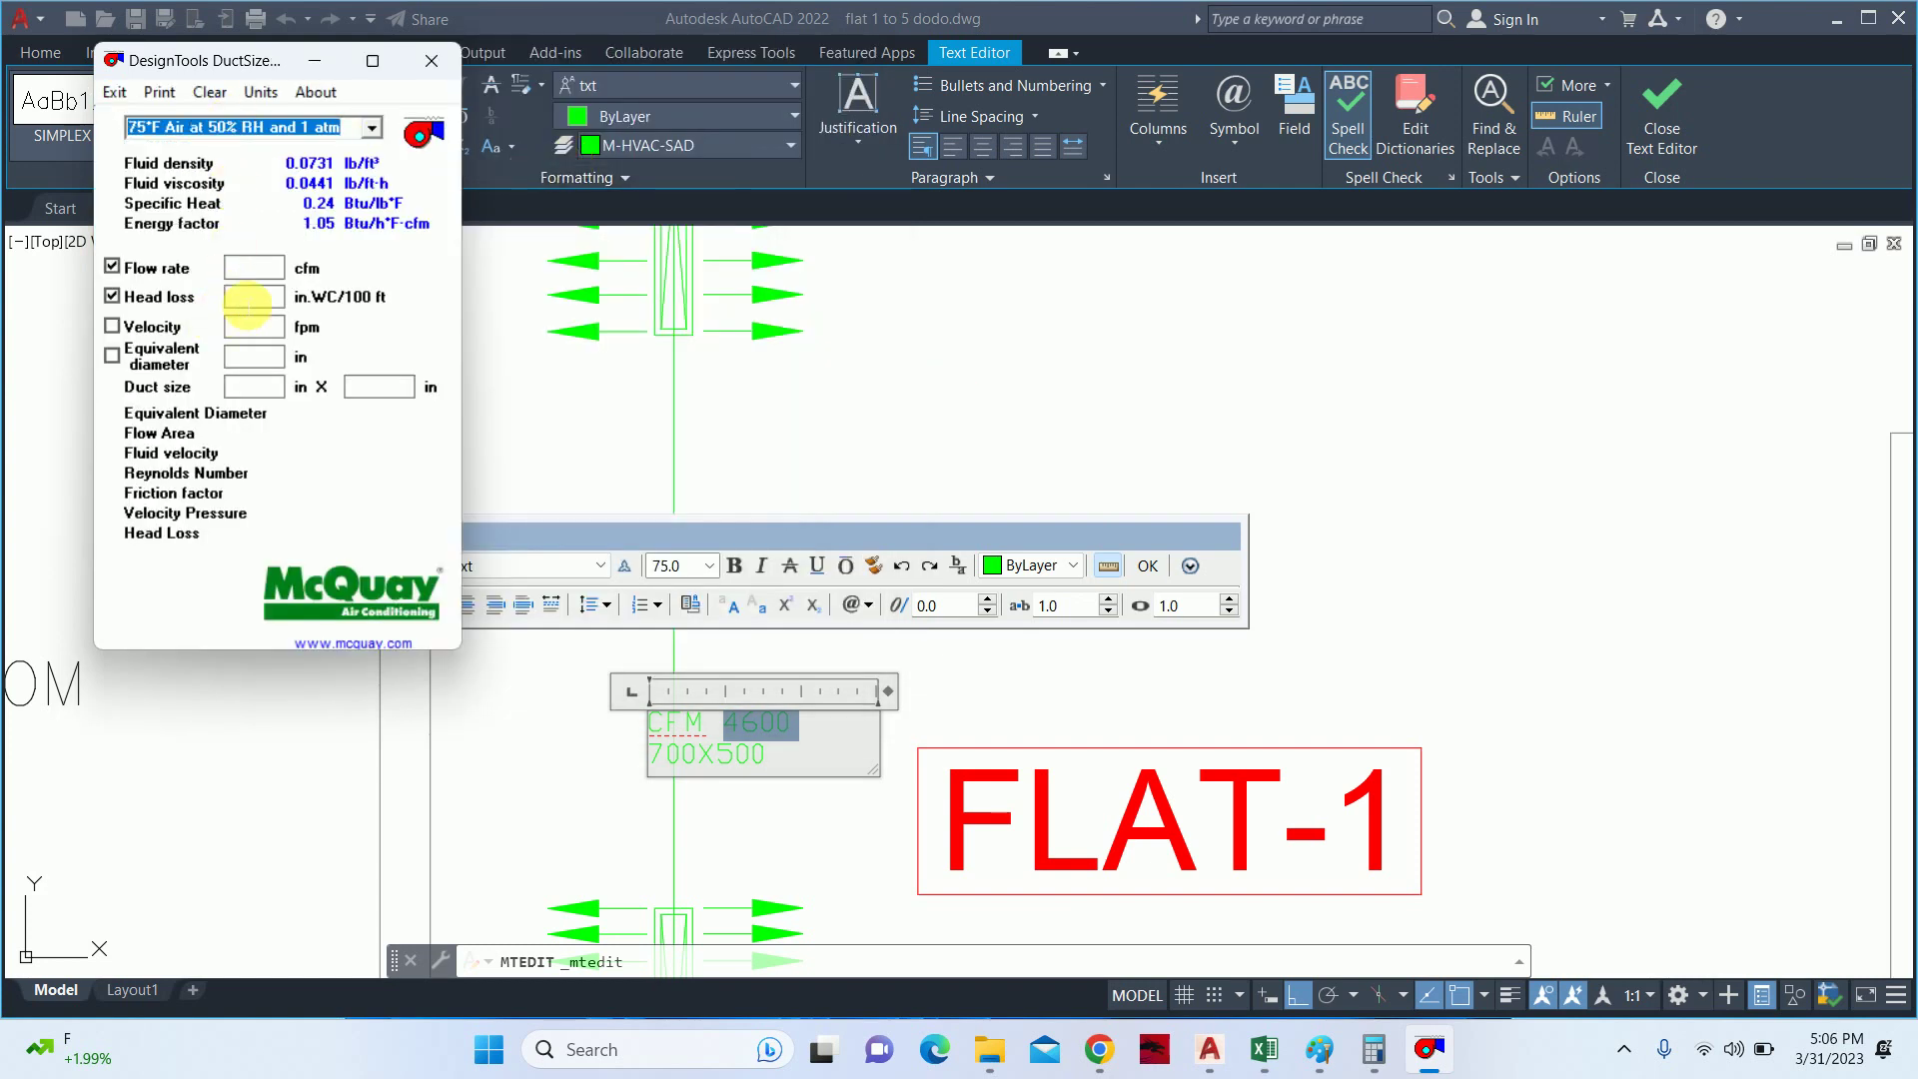
pyautogui.click(256, 270)
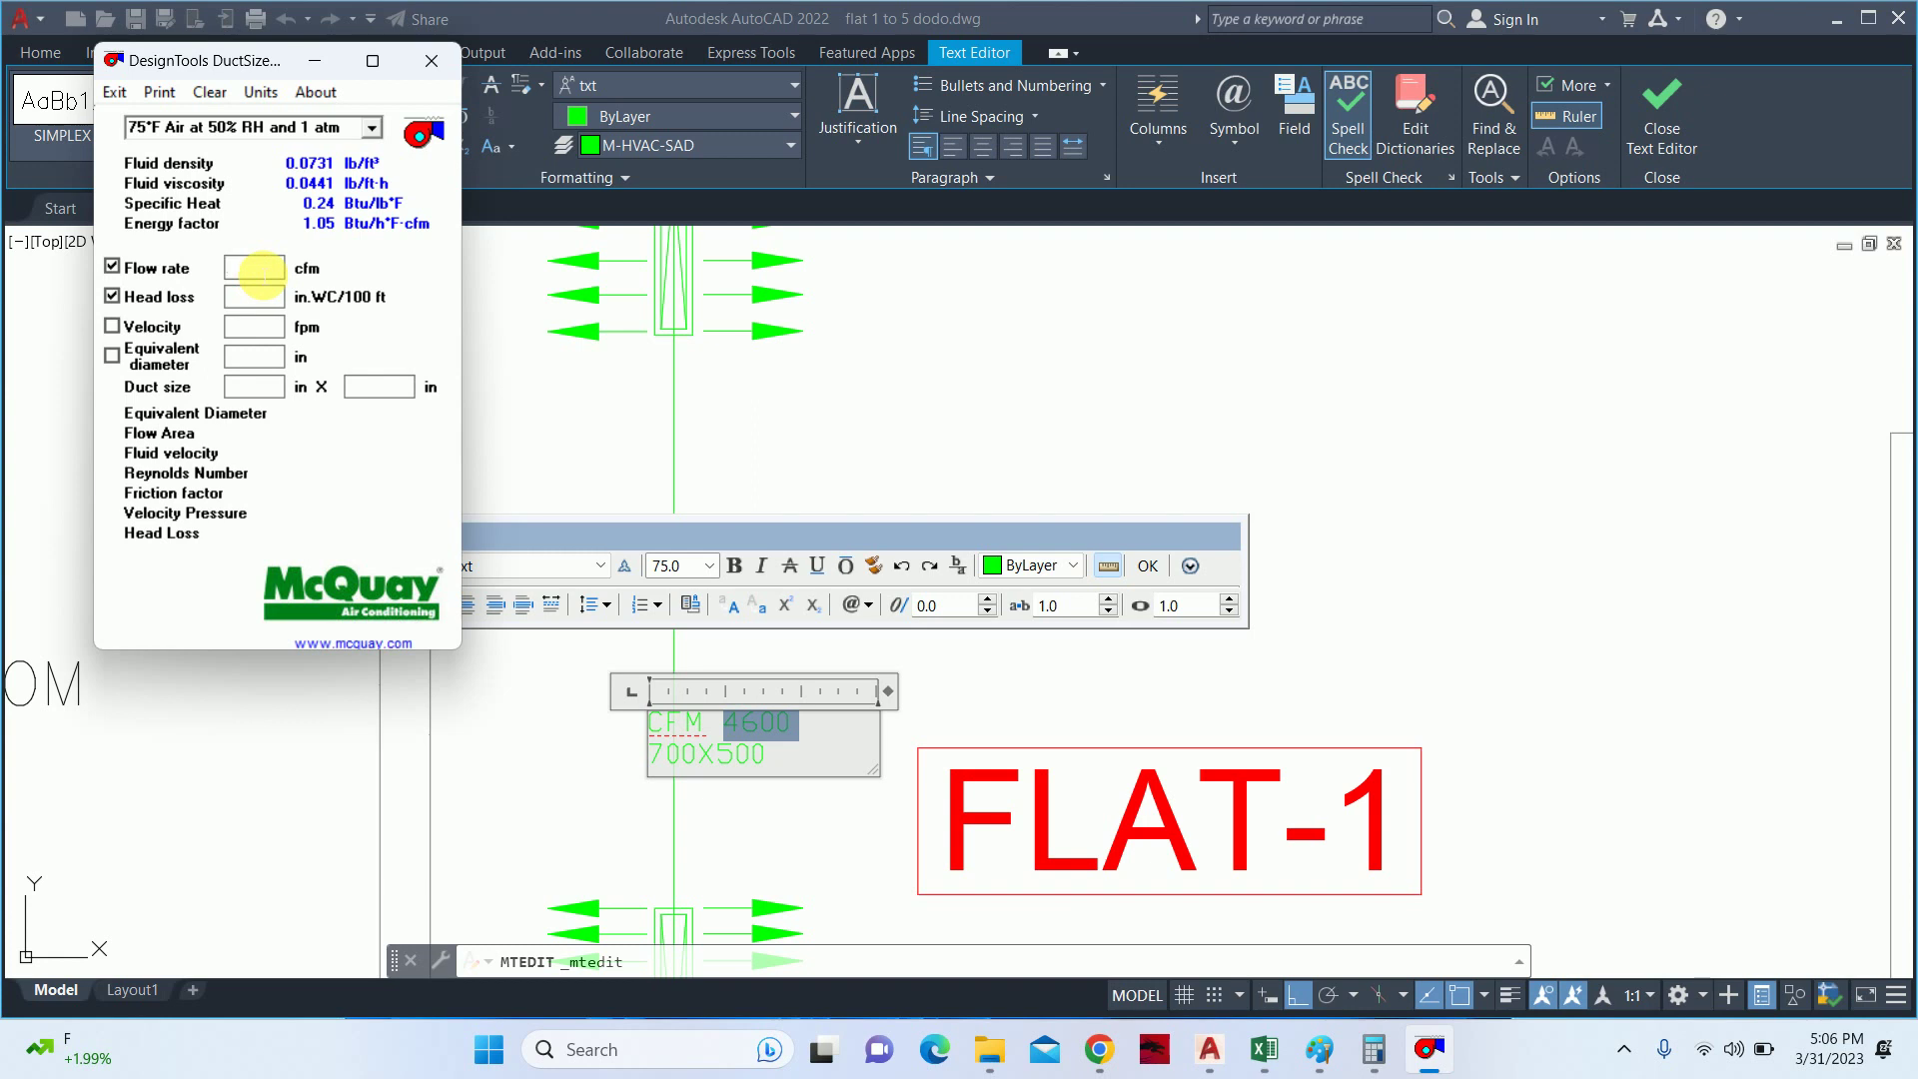
pyautogui.write('3889')
pyautogui.click(255, 292)
pyautogui.write('0.08')
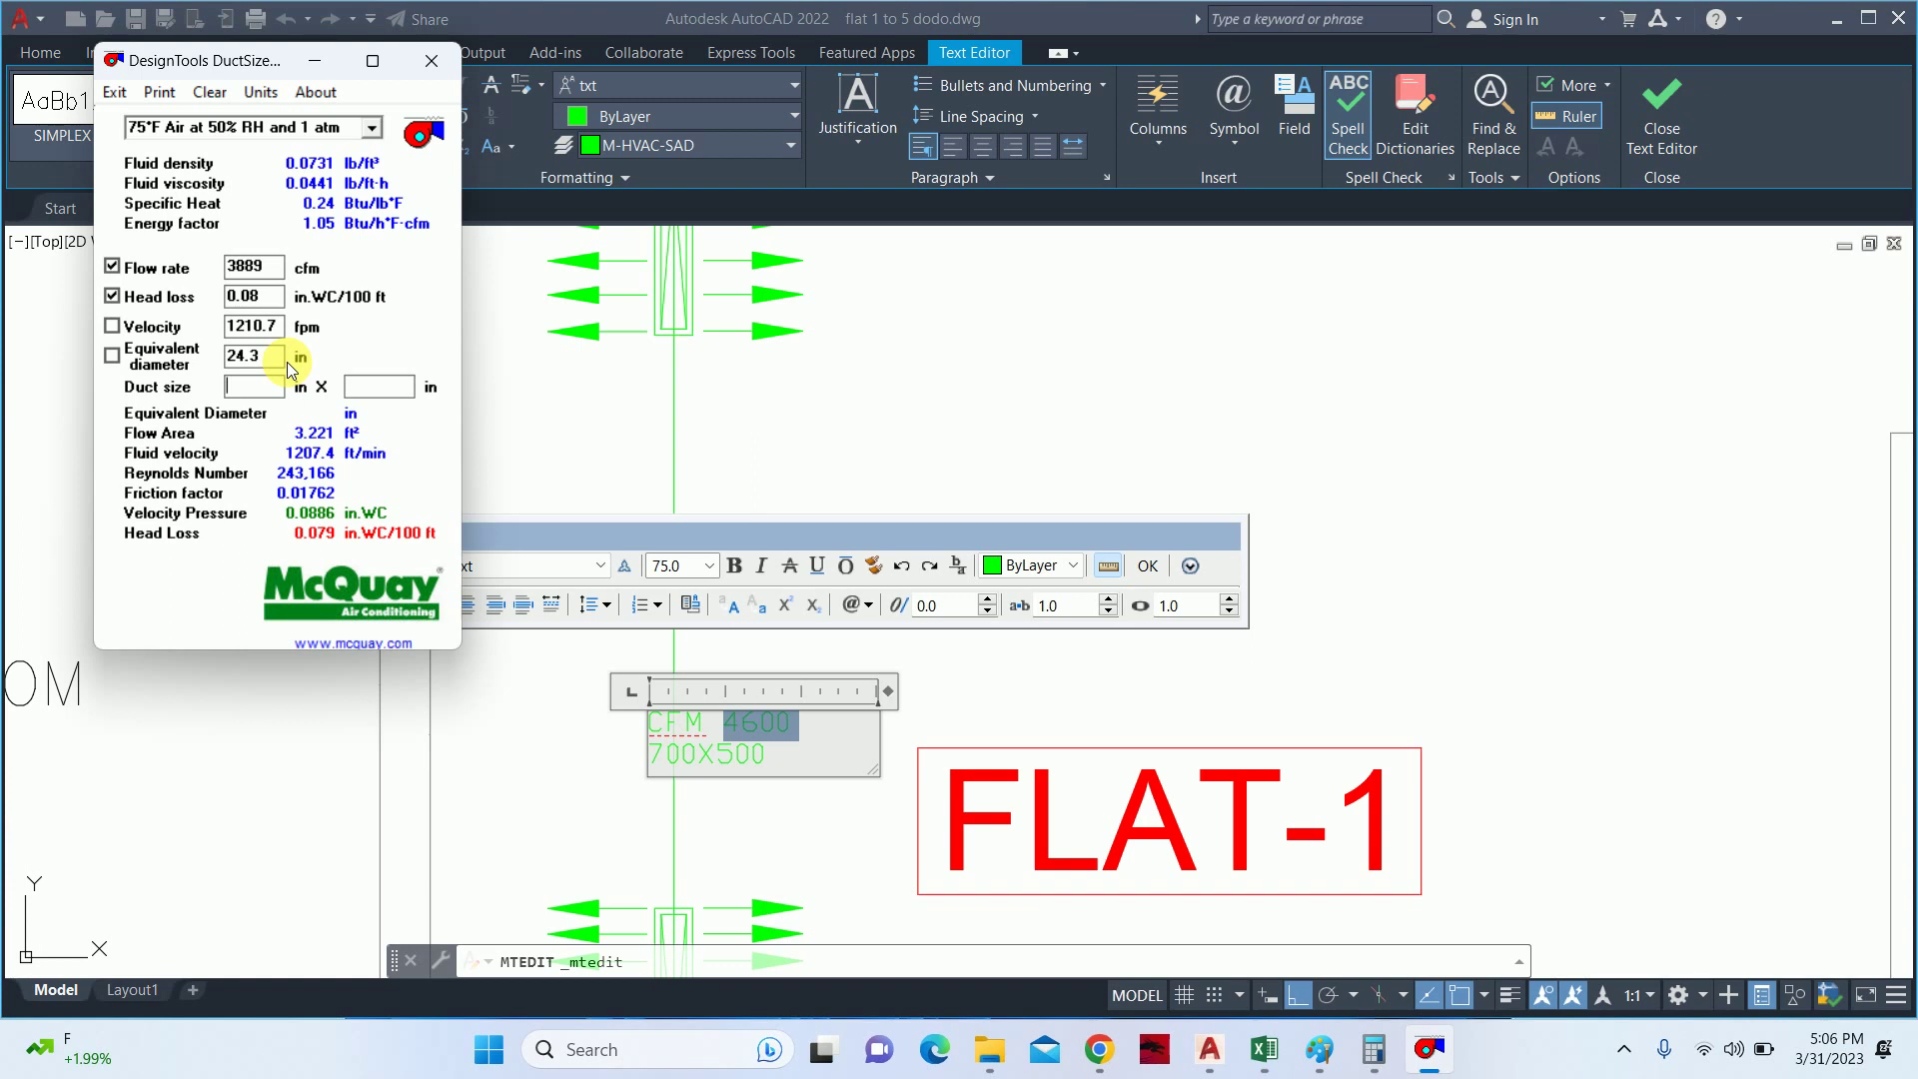
pyautogui.write('20')
pyautogui.press('Tab')
pyautogui.write('25')
pyautogui.click(429, 52)
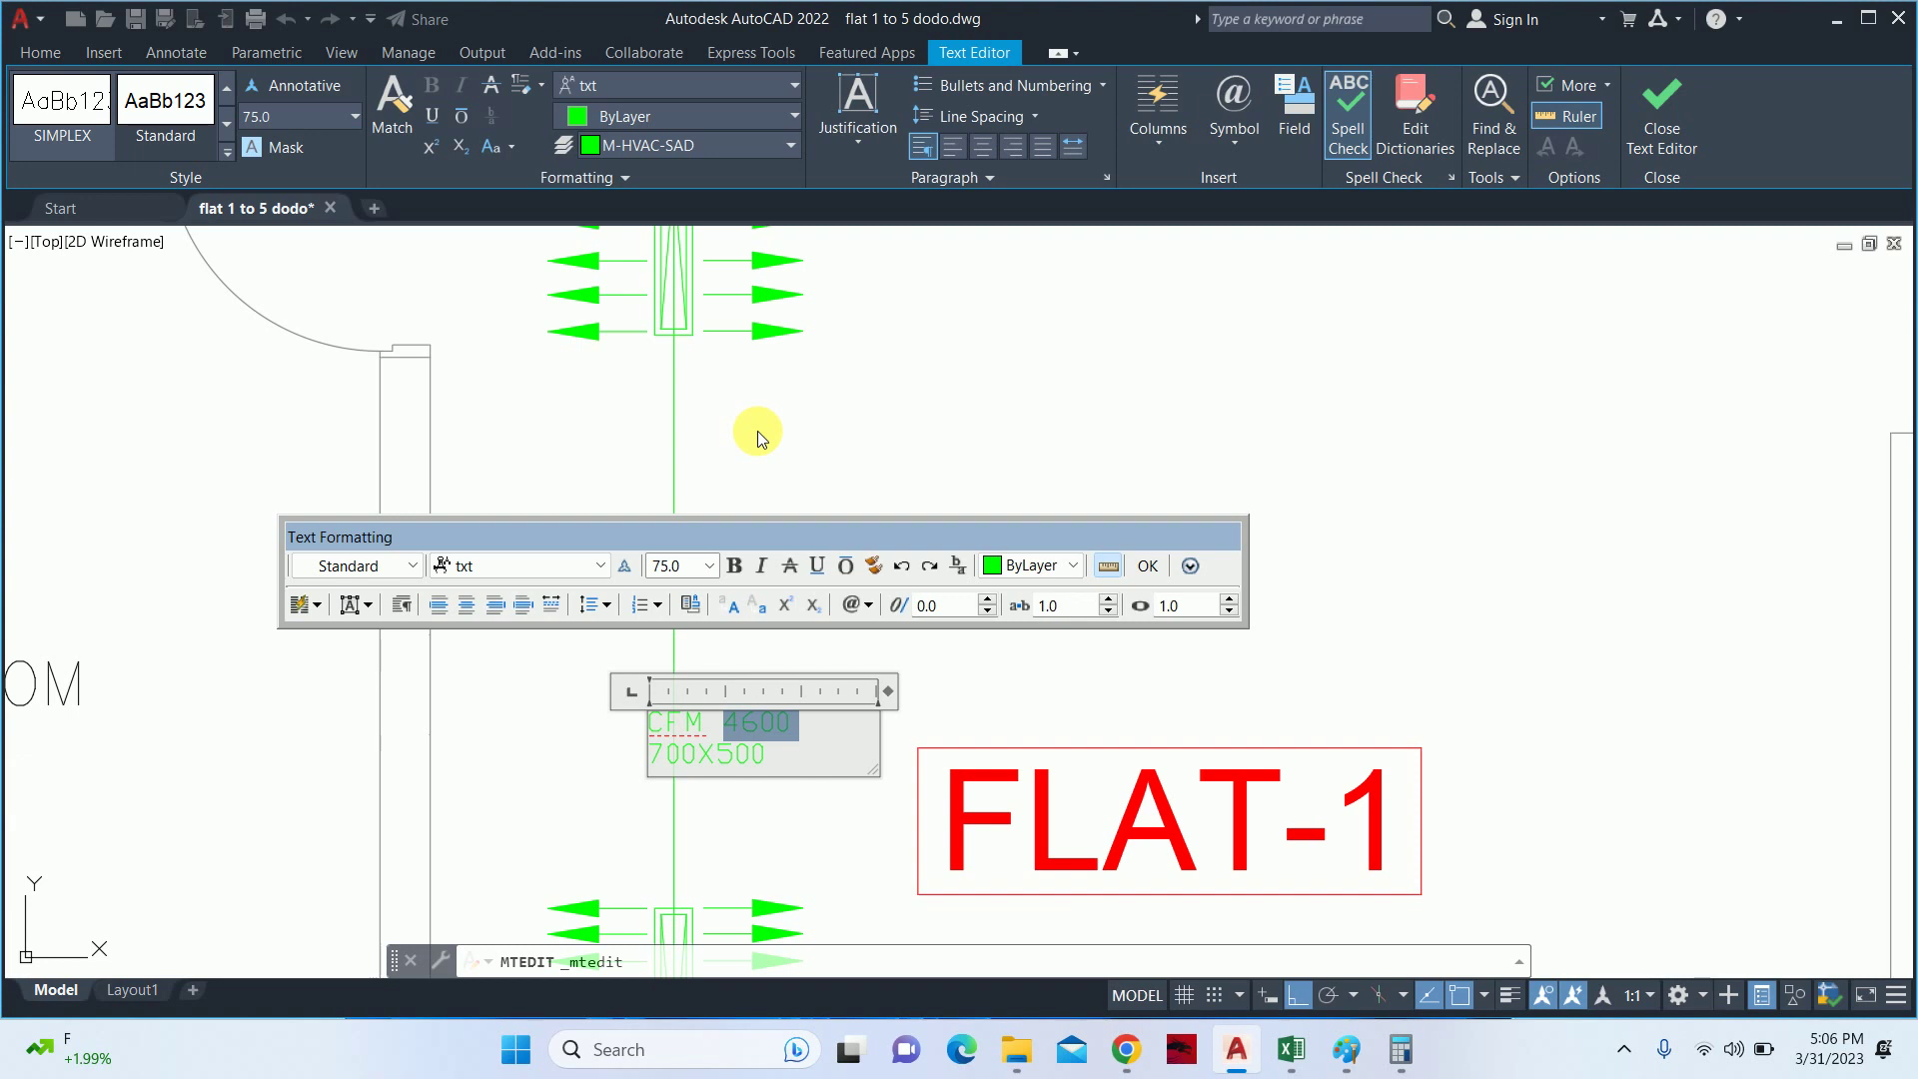
# - Change the living-room duct label's airflow from CFM 4600 to CFM 3890
pyautogui.press('Escape')
pyautogui.scroll(2, 708, 643)
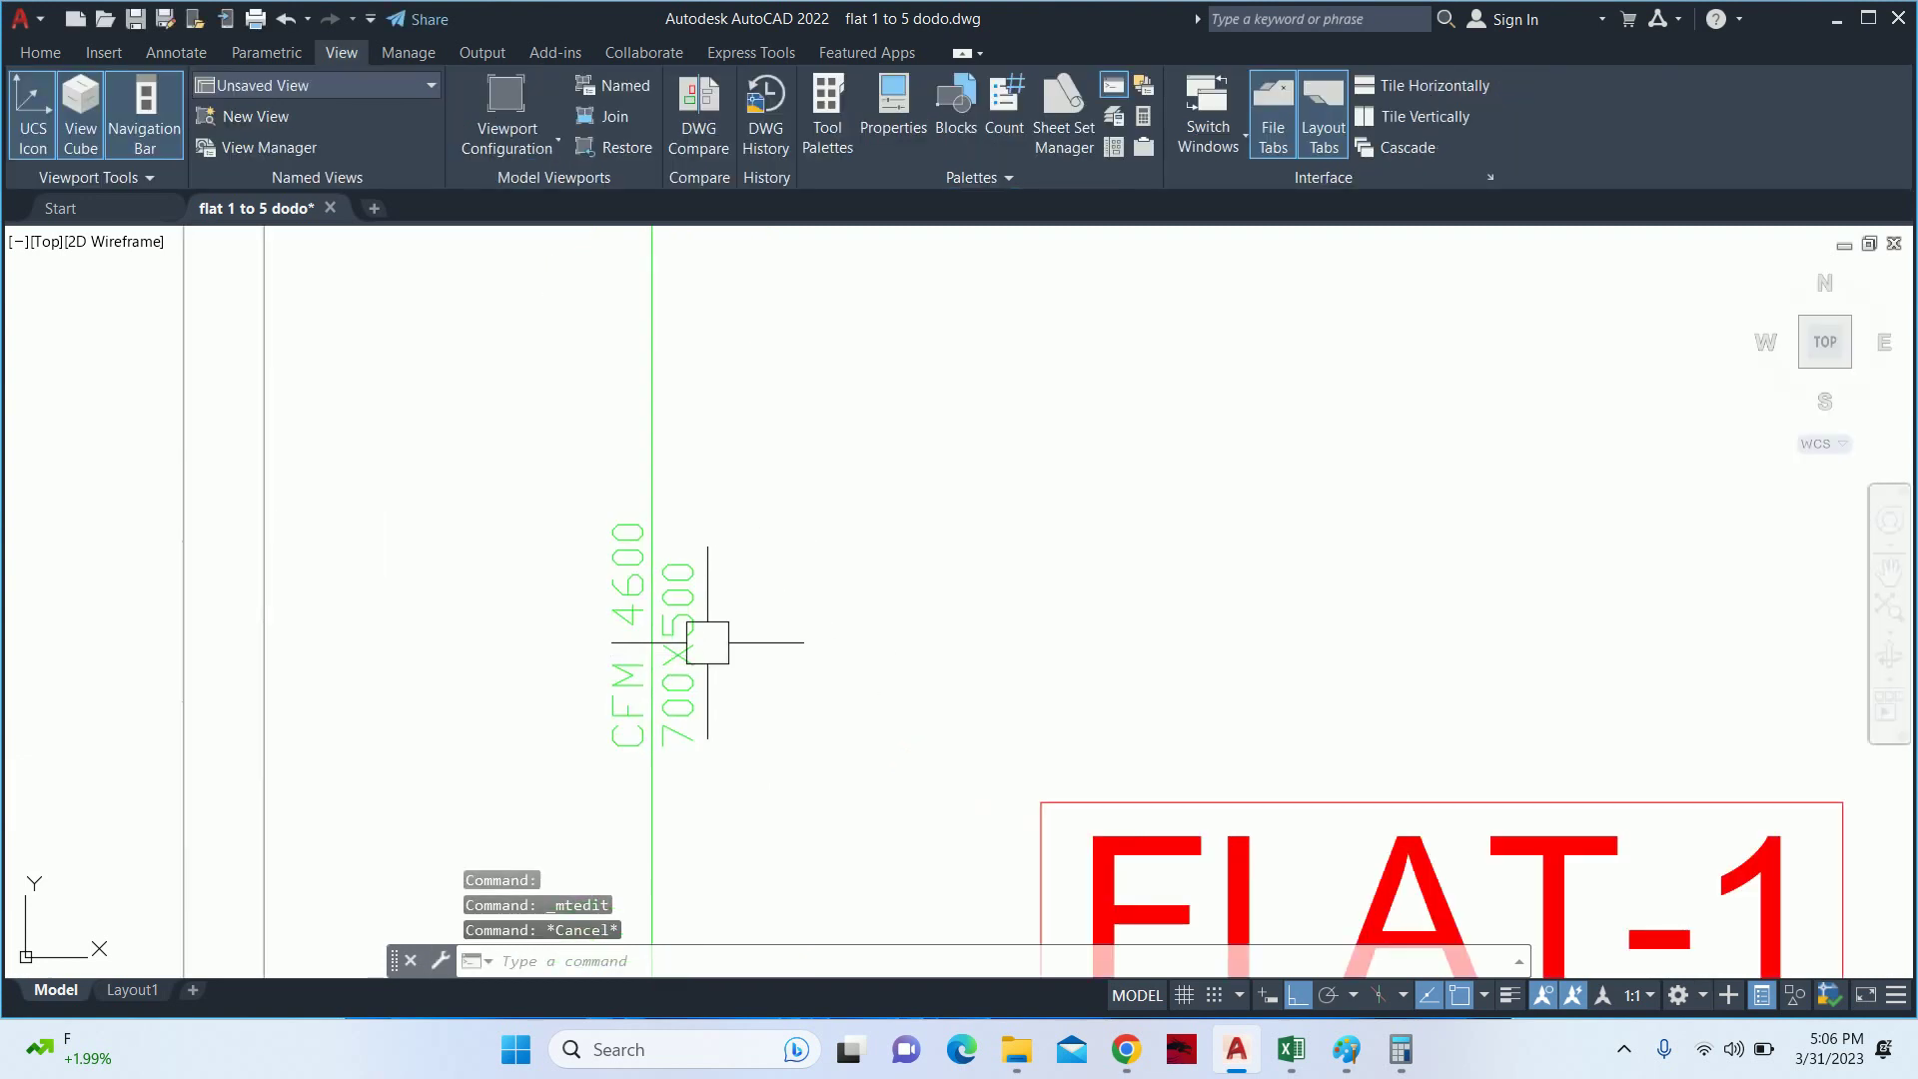
pyautogui.doubleClick(679, 660)
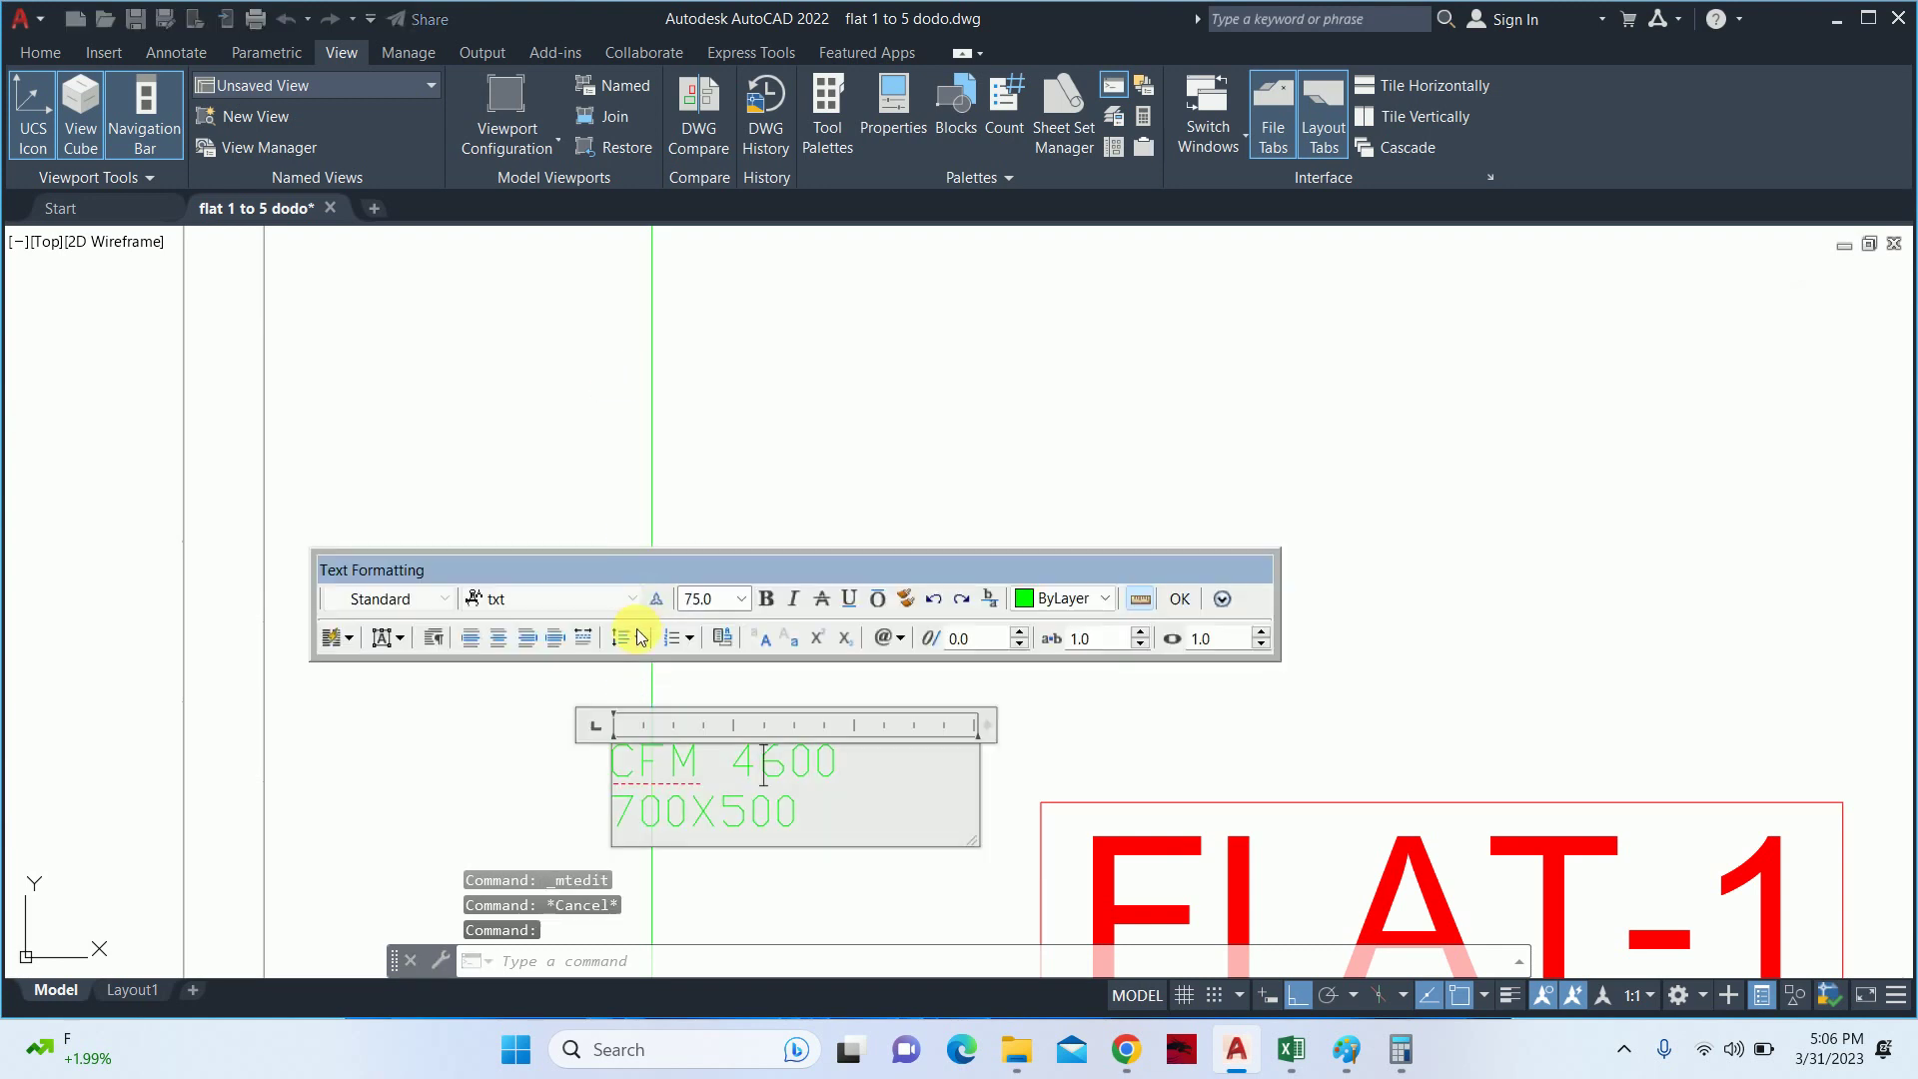
pyautogui.scroll(2, 750, 770)
pyautogui.moveTo(759, 771); pyautogui.dragTo(1040, 789)
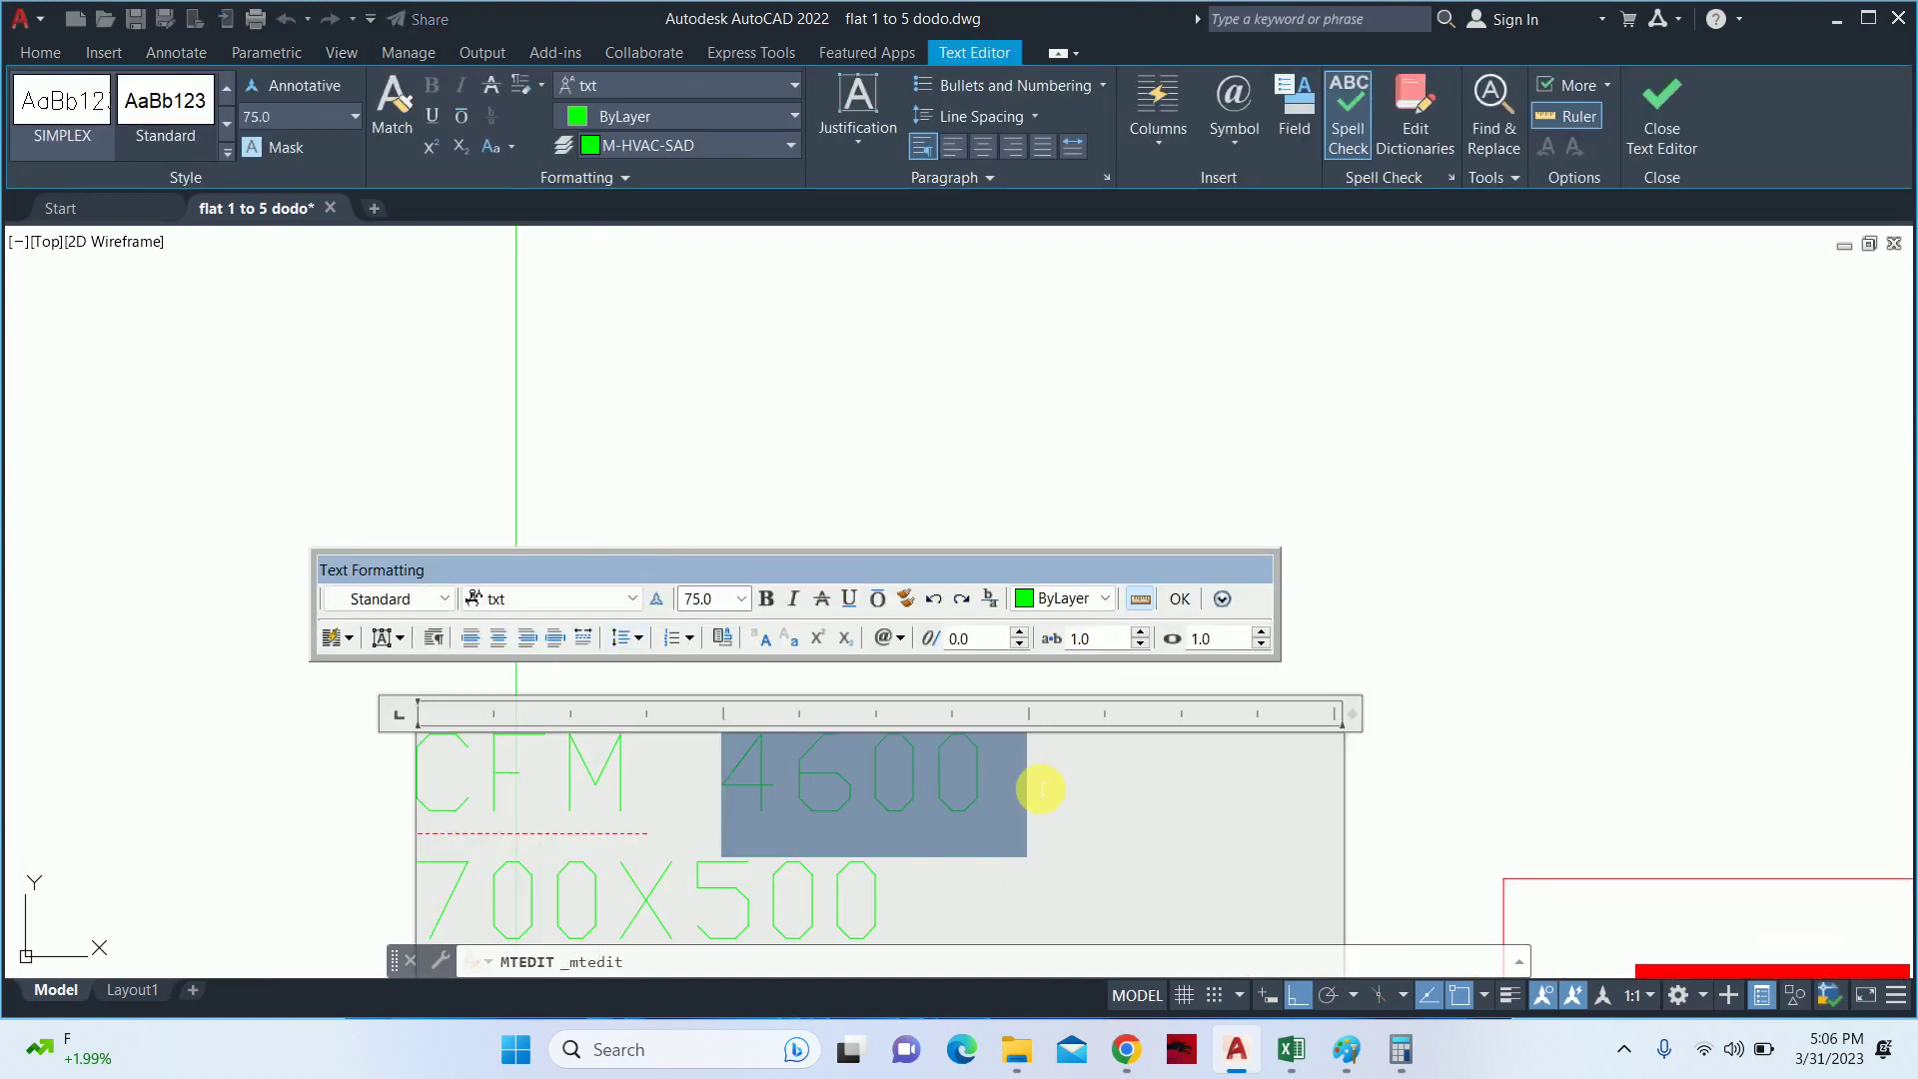
pyautogui.write('38')
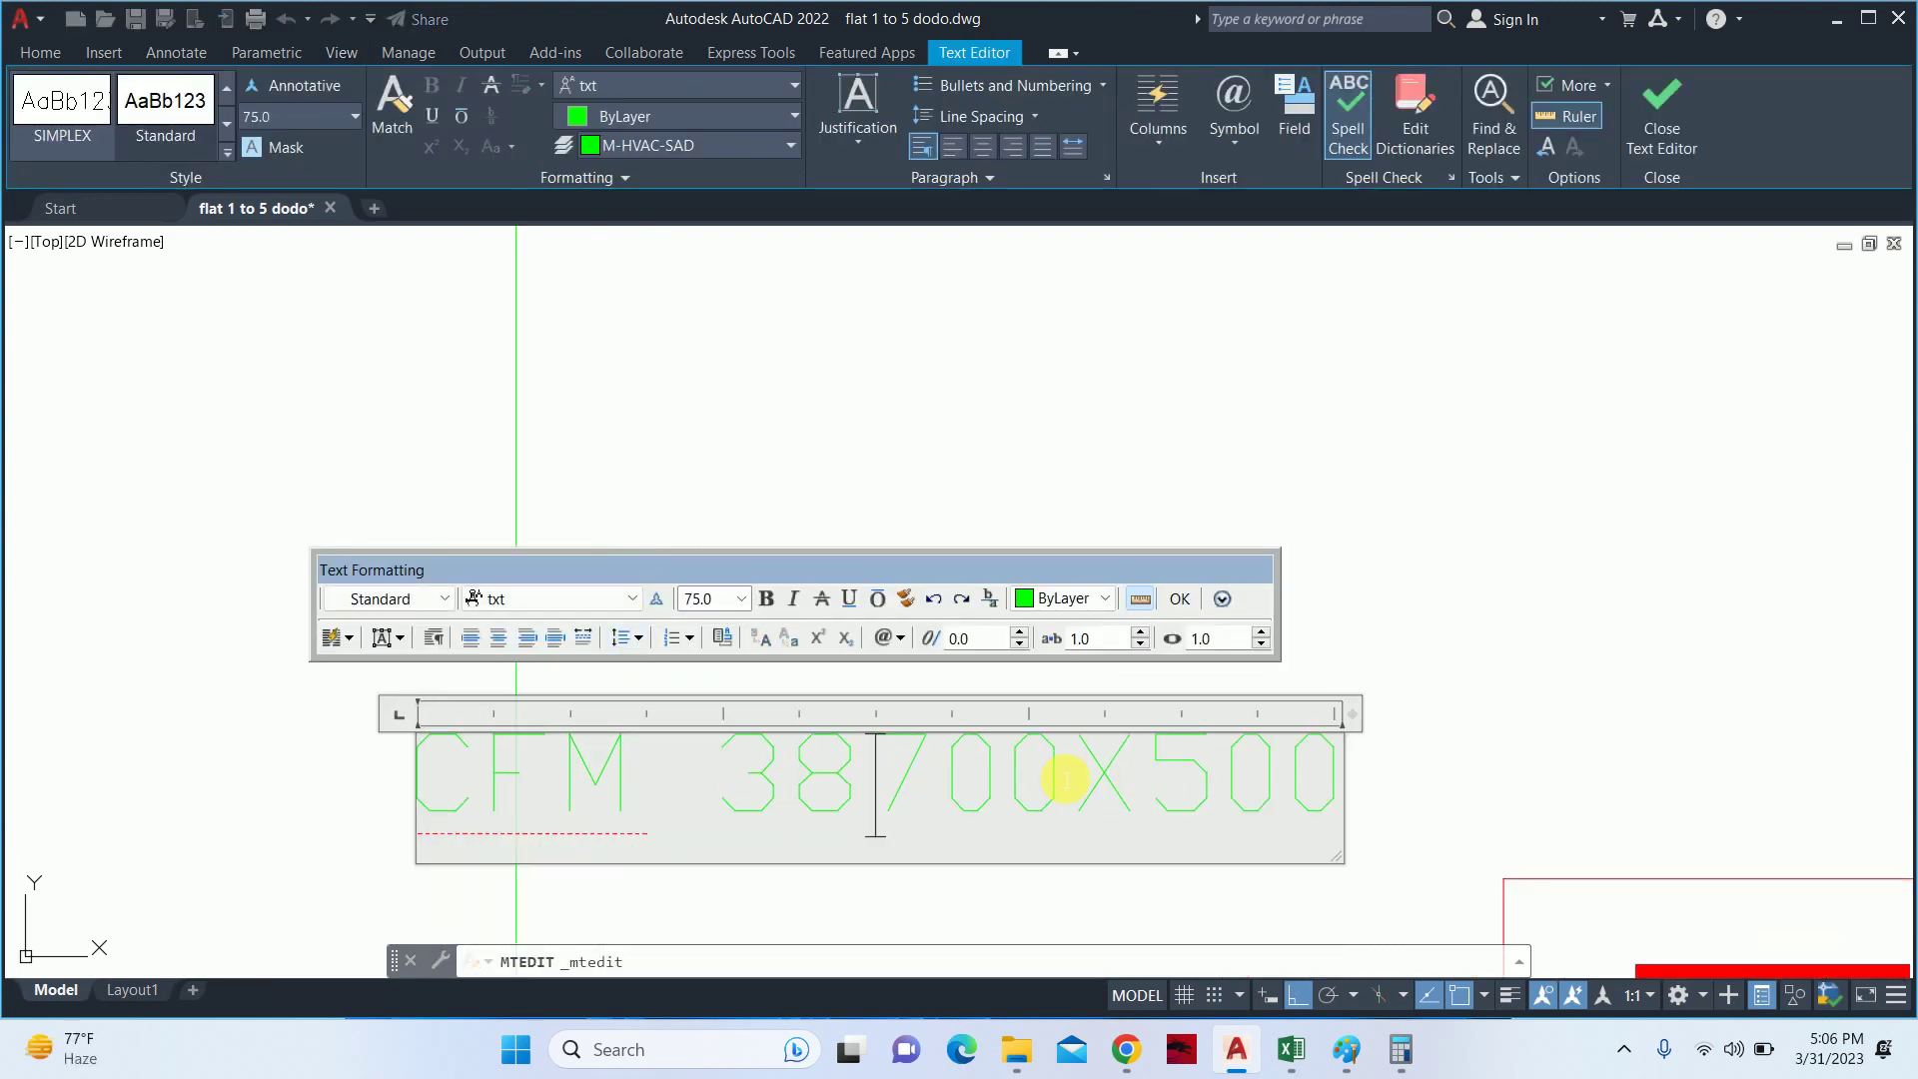
pyautogui.write('90')
pyautogui.press('Return')
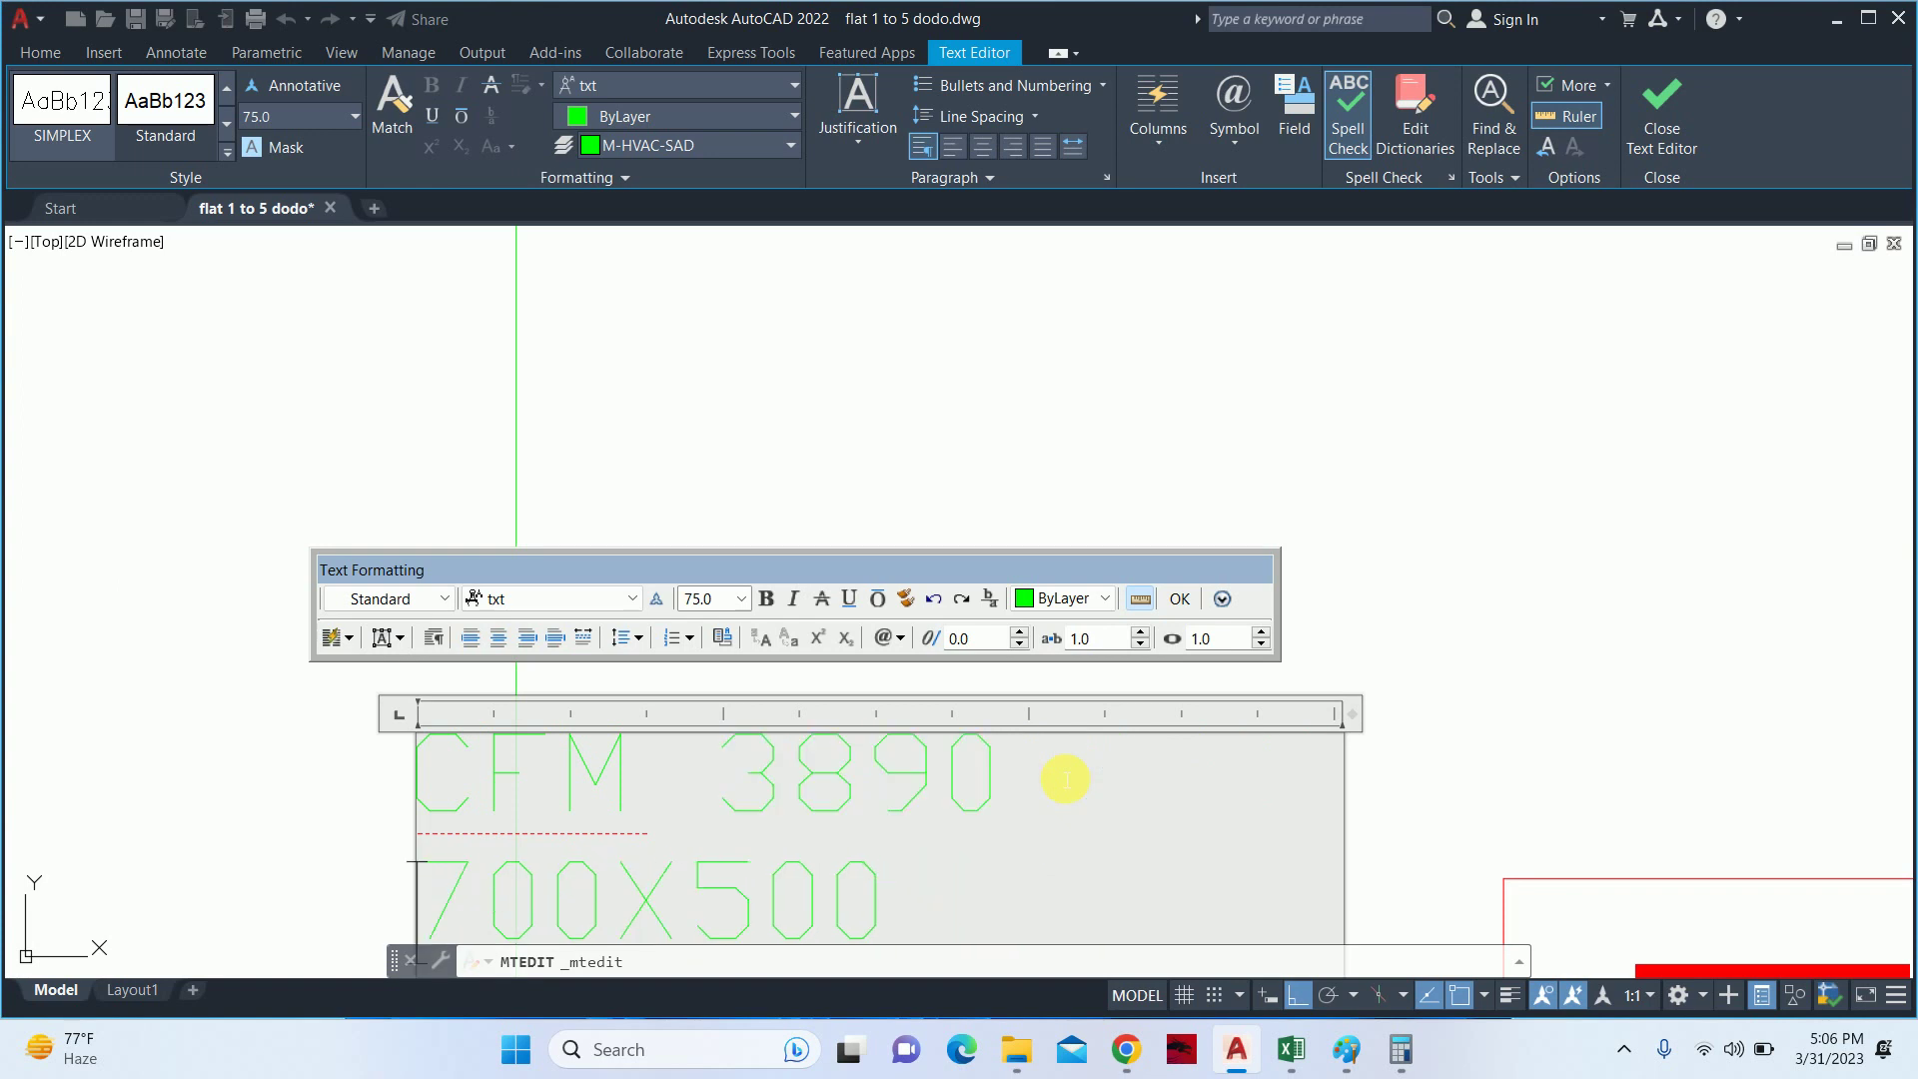
pyautogui.press('Escape')
pyautogui.press('Escape')
pyautogui.scroll(-5, 857, 394)
pyautogui.scroll(-4, 762, 570)
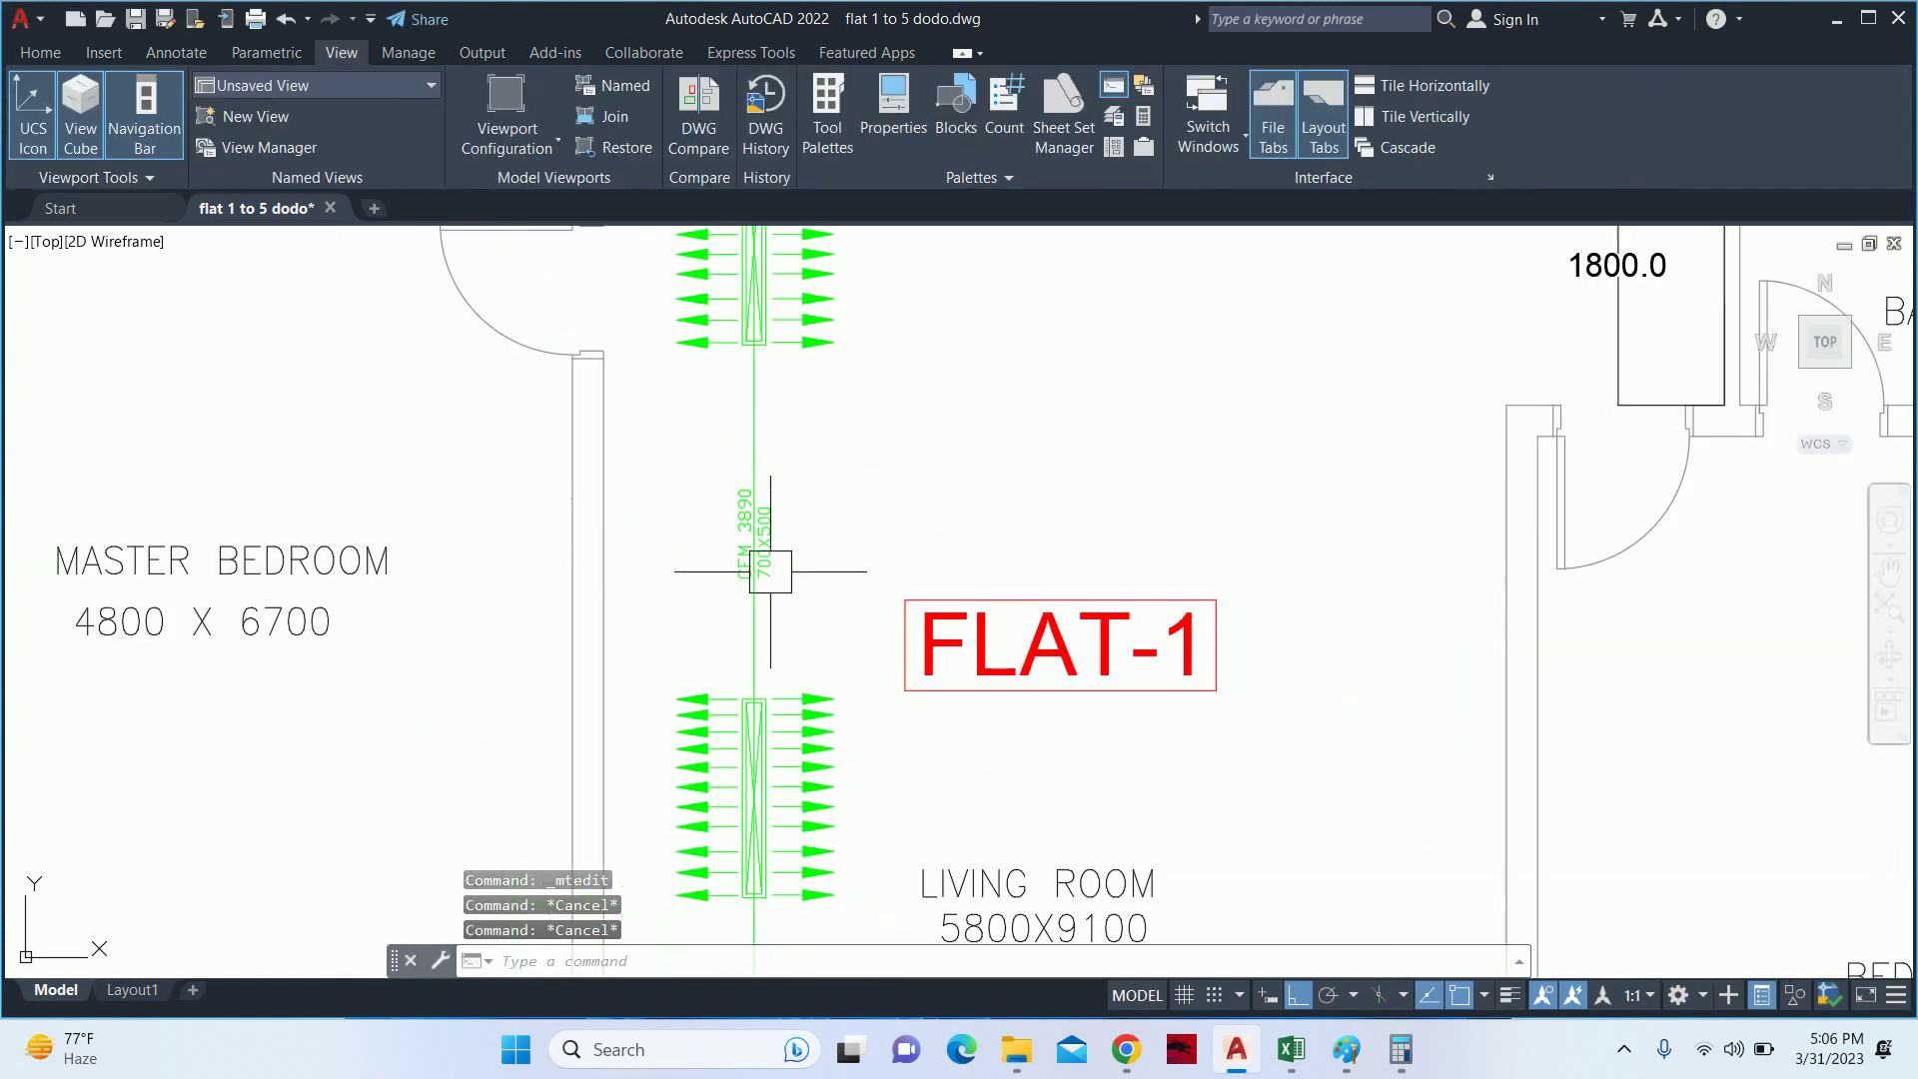
pyautogui.scroll(1, 643, 481)
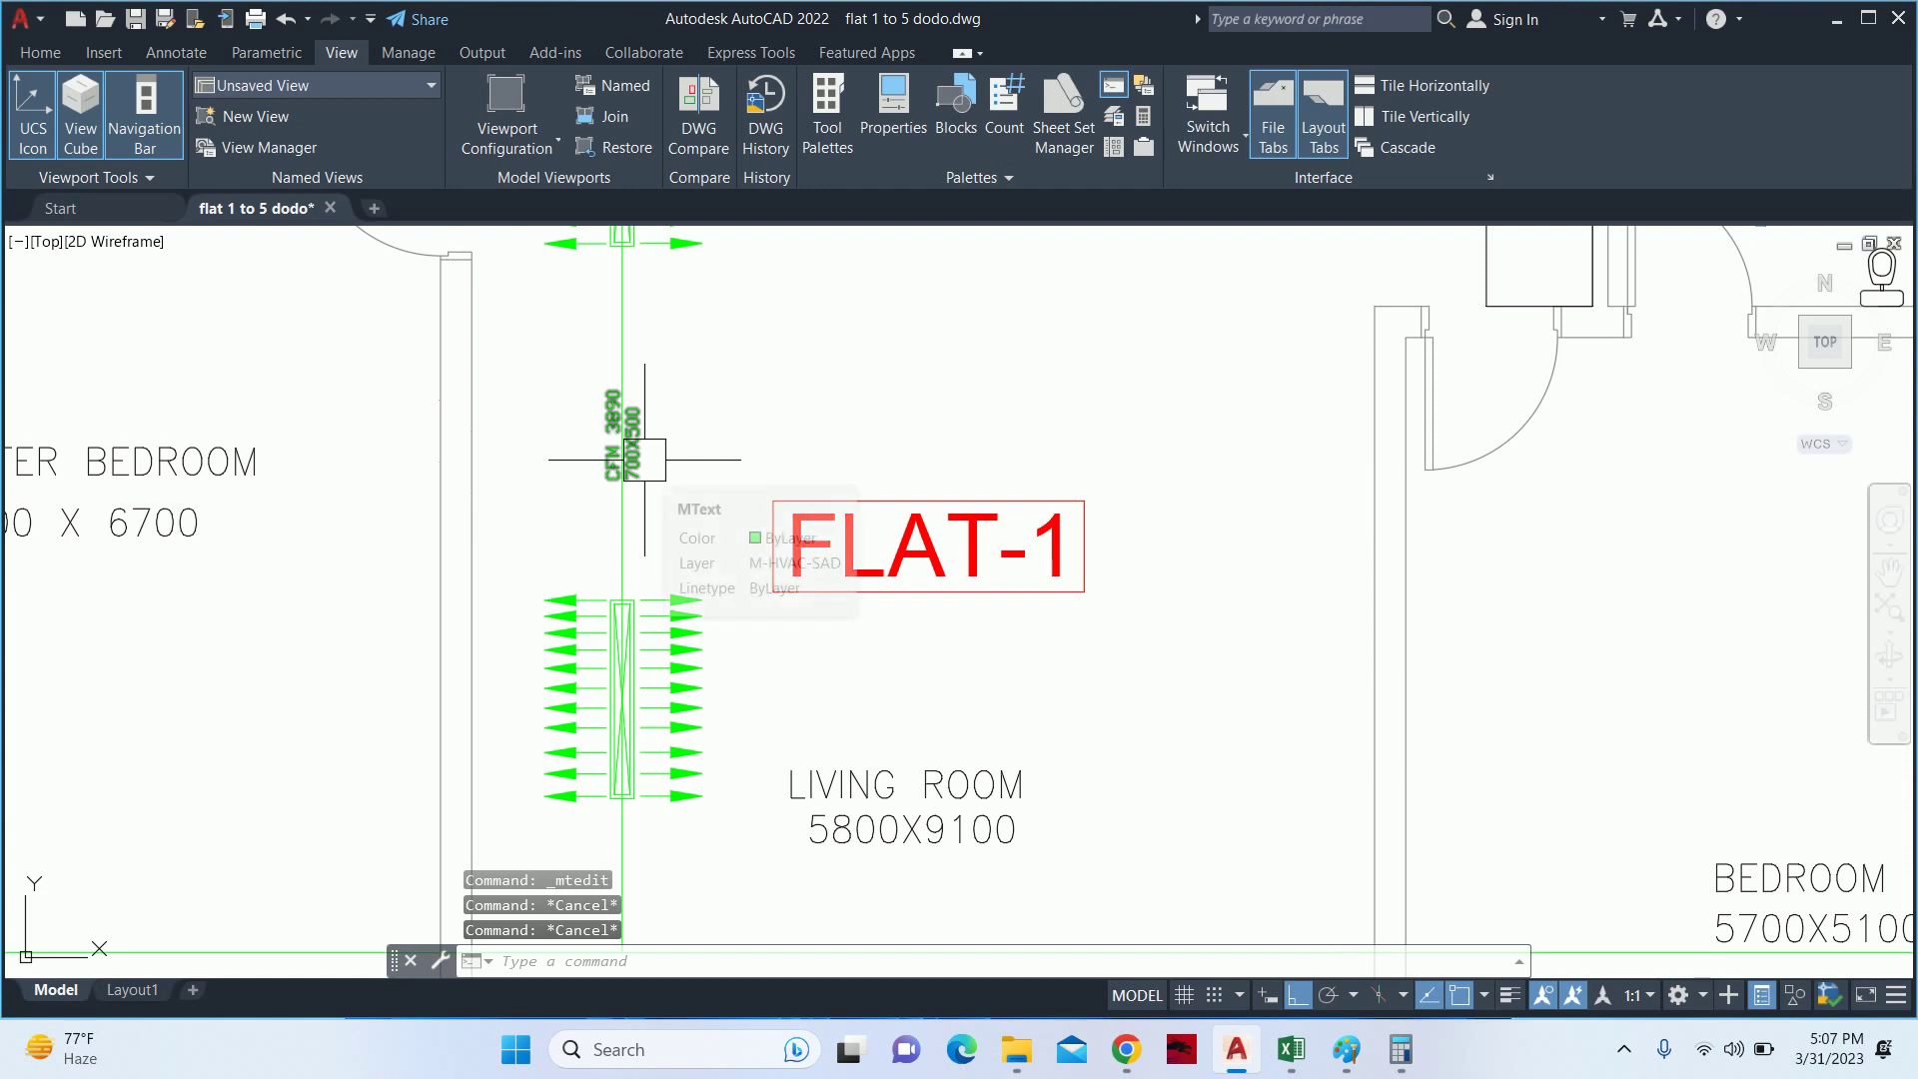
pyautogui.press('Escape')
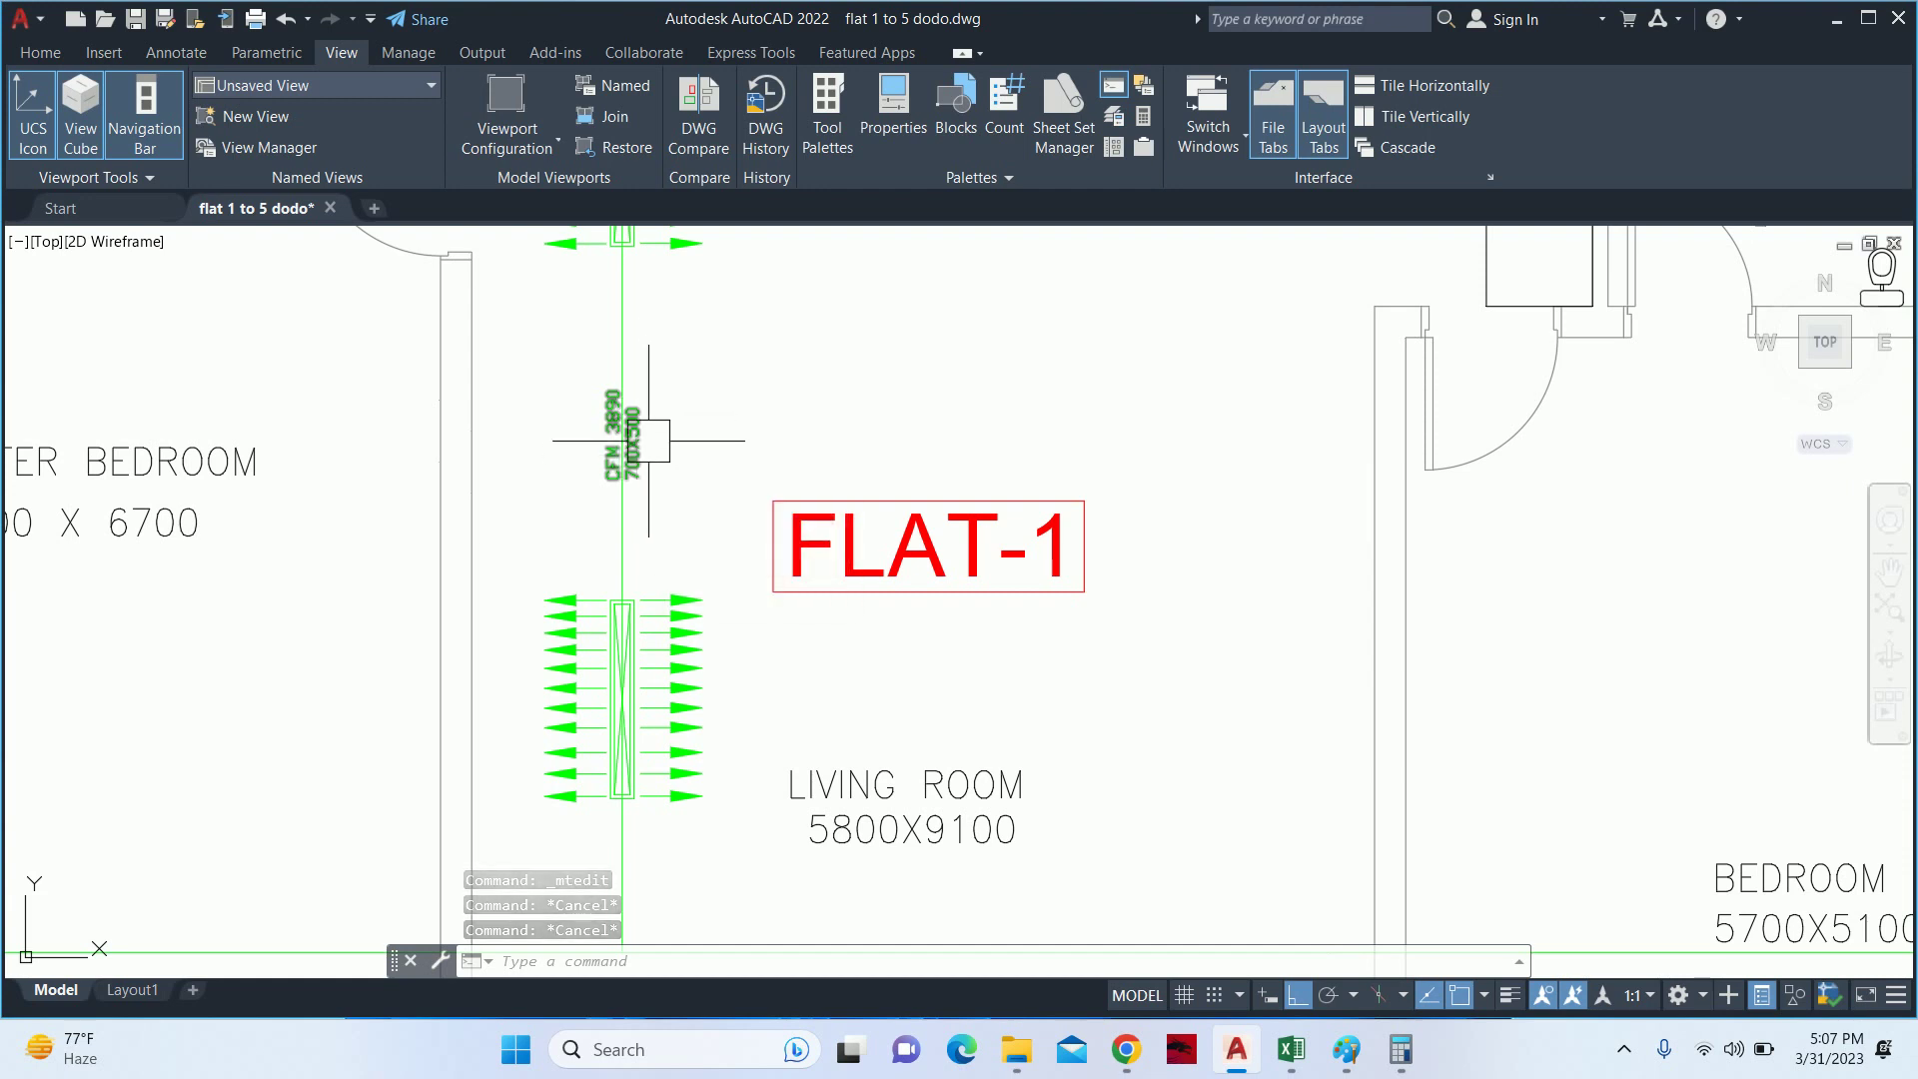
pyautogui.moveTo(641, 459); pyautogui.dragTo(642, 340, button='middle')
# - Copy the CFM 3890 label to a spot farther down the duct
pyautogui.write('co')
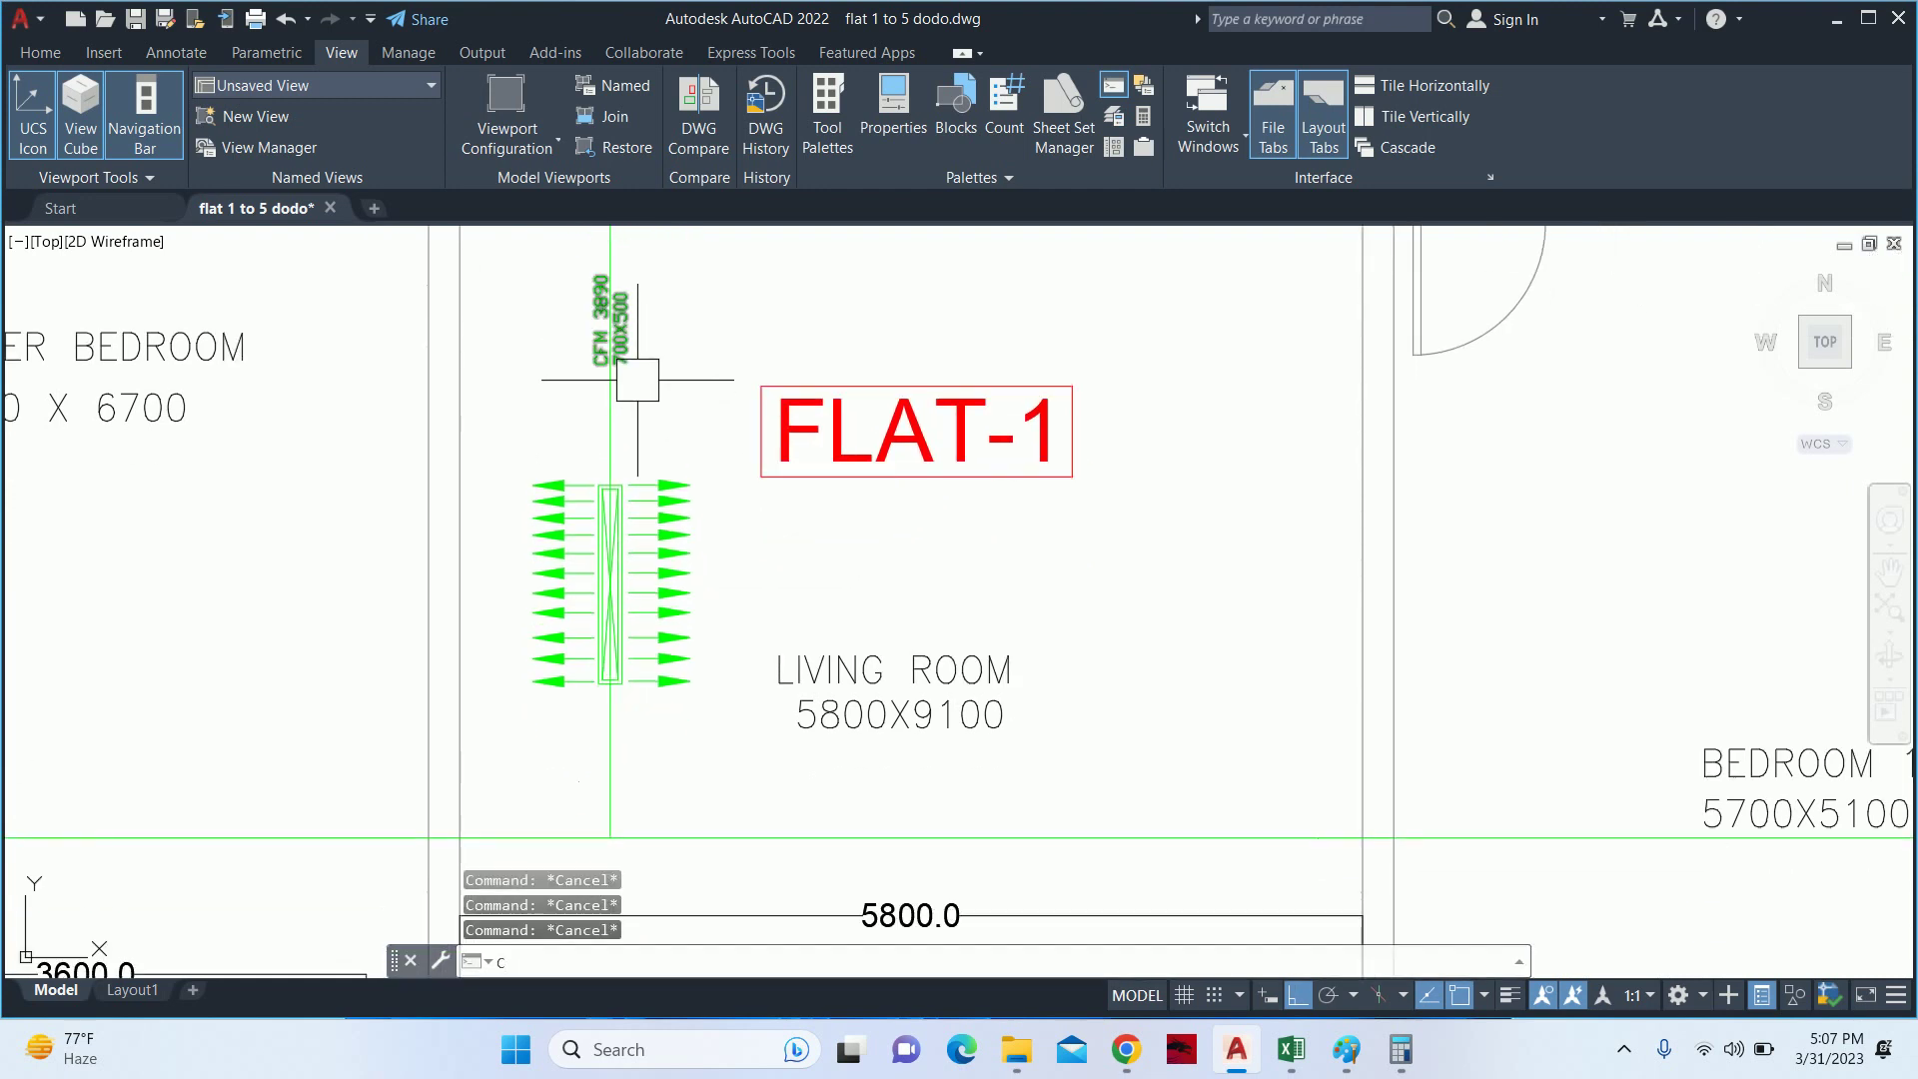
pyautogui.press('Return')
pyautogui.click(619, 357)
pyautogui.press('Return')
pyautogui.click(1136, 379)
pyautogui.moveTo(1148, 549); pyautogui.dragTo(1130, 360, button='middle')
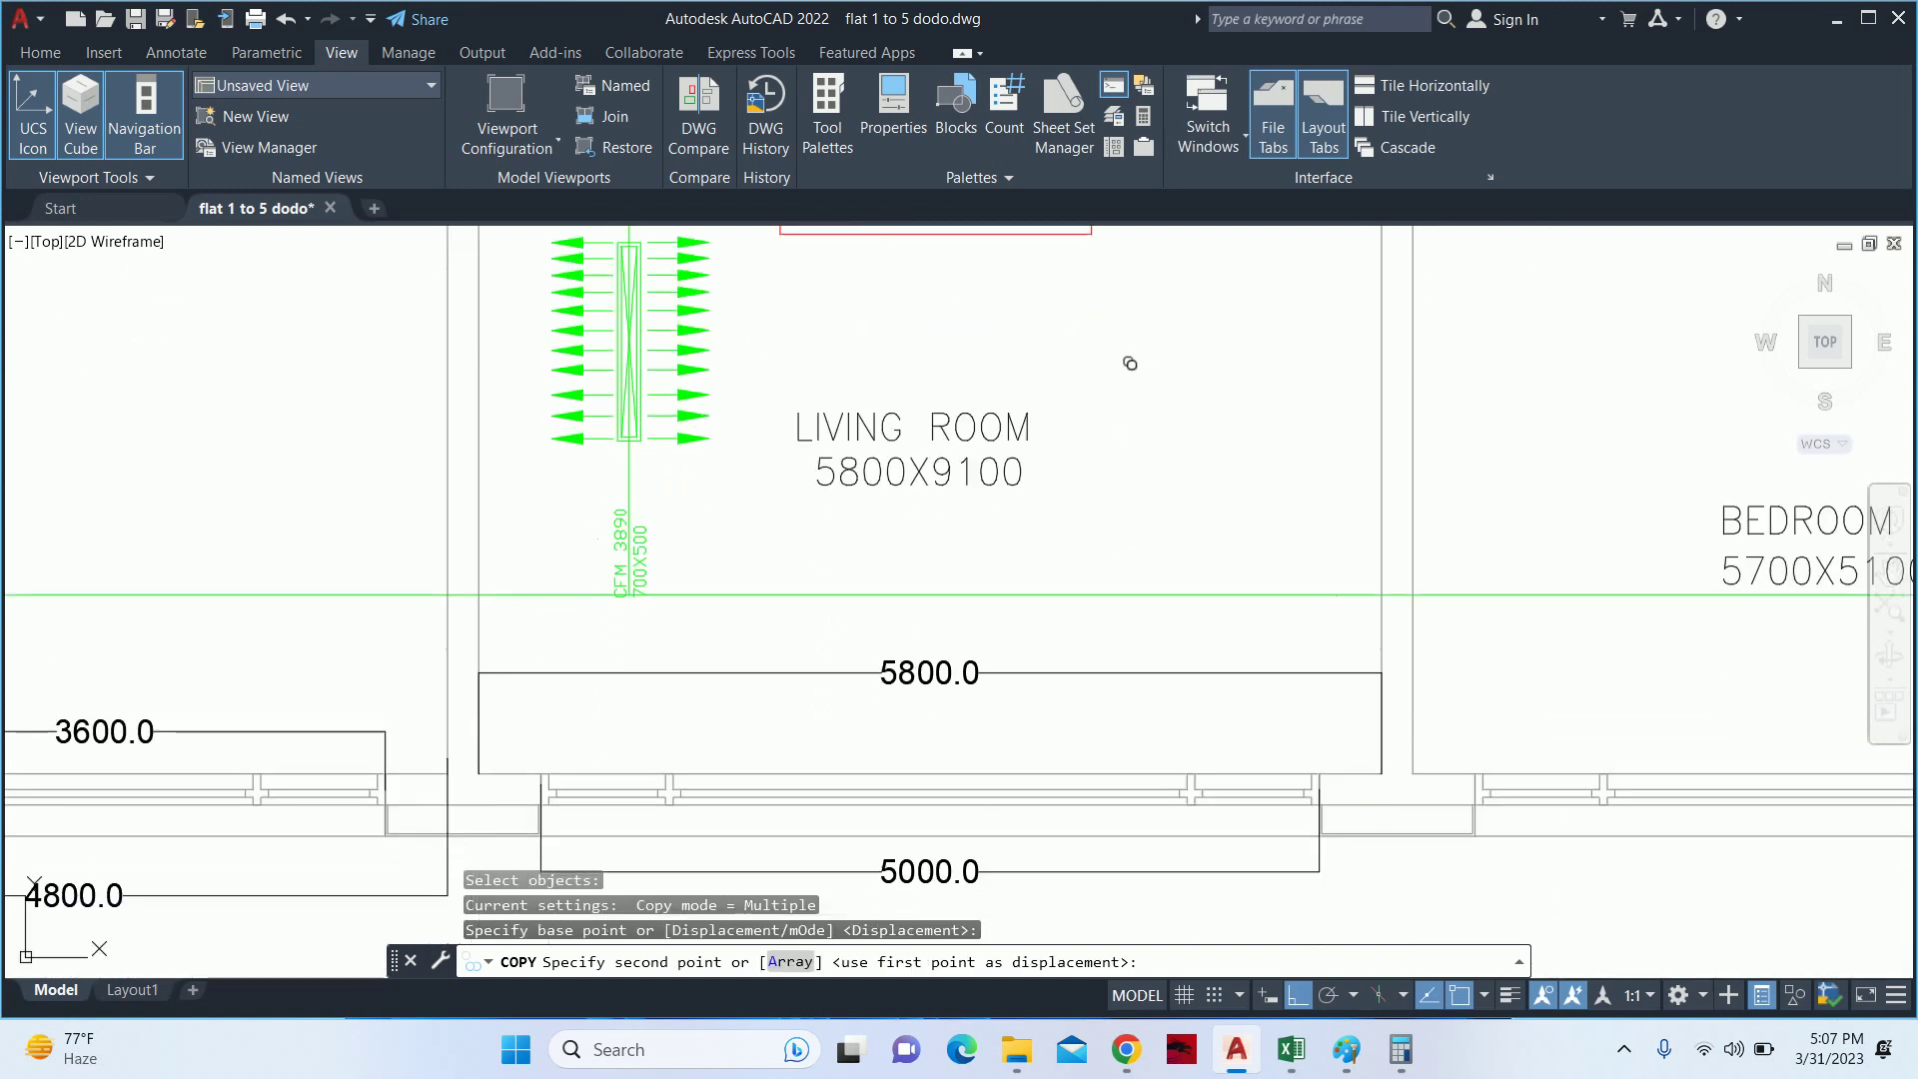
pyautogui.click(1184, 547)
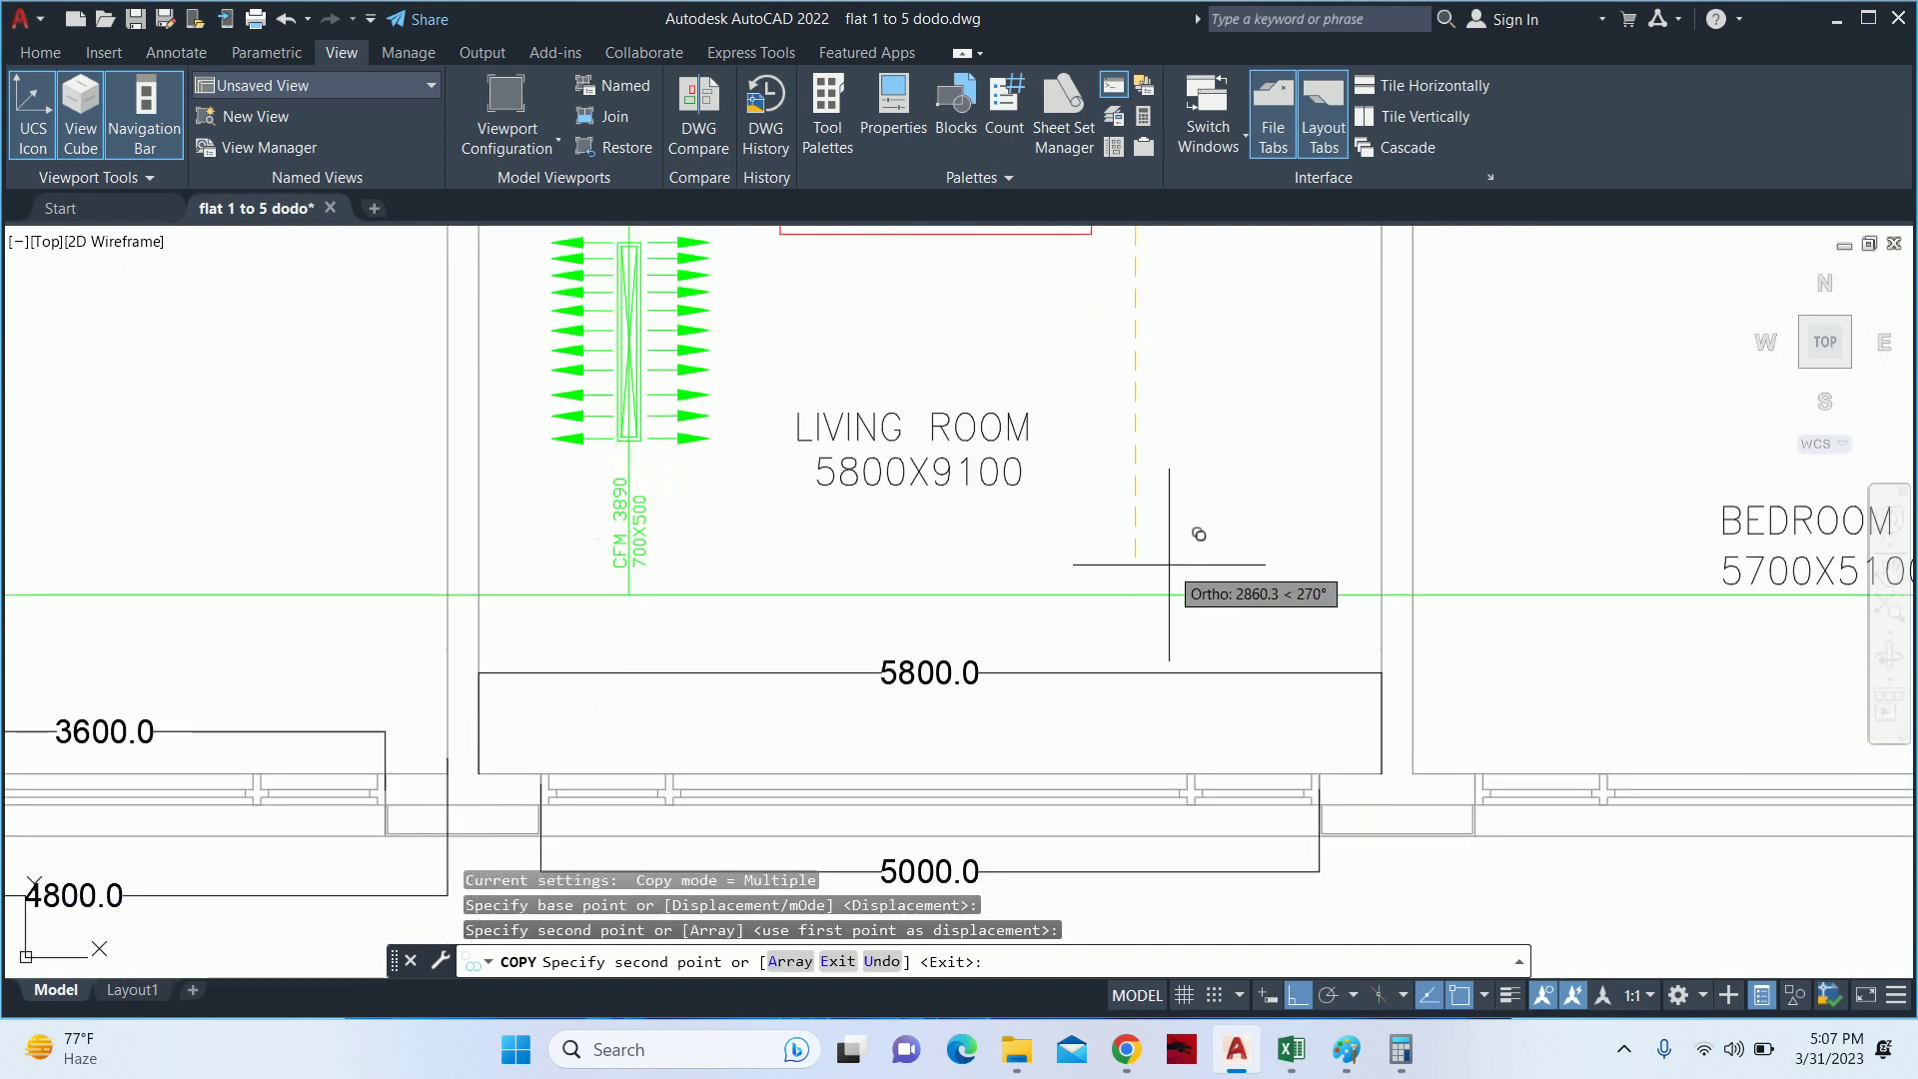
pyautogui.press('Escape')
pyautogui.press('Escape')
pyautogui.press('Escape')
# - Compute 4600 − 1422 = 3,178 in Calculator and relaunch DuctSizer
pyautogui.click(1401, 1049)
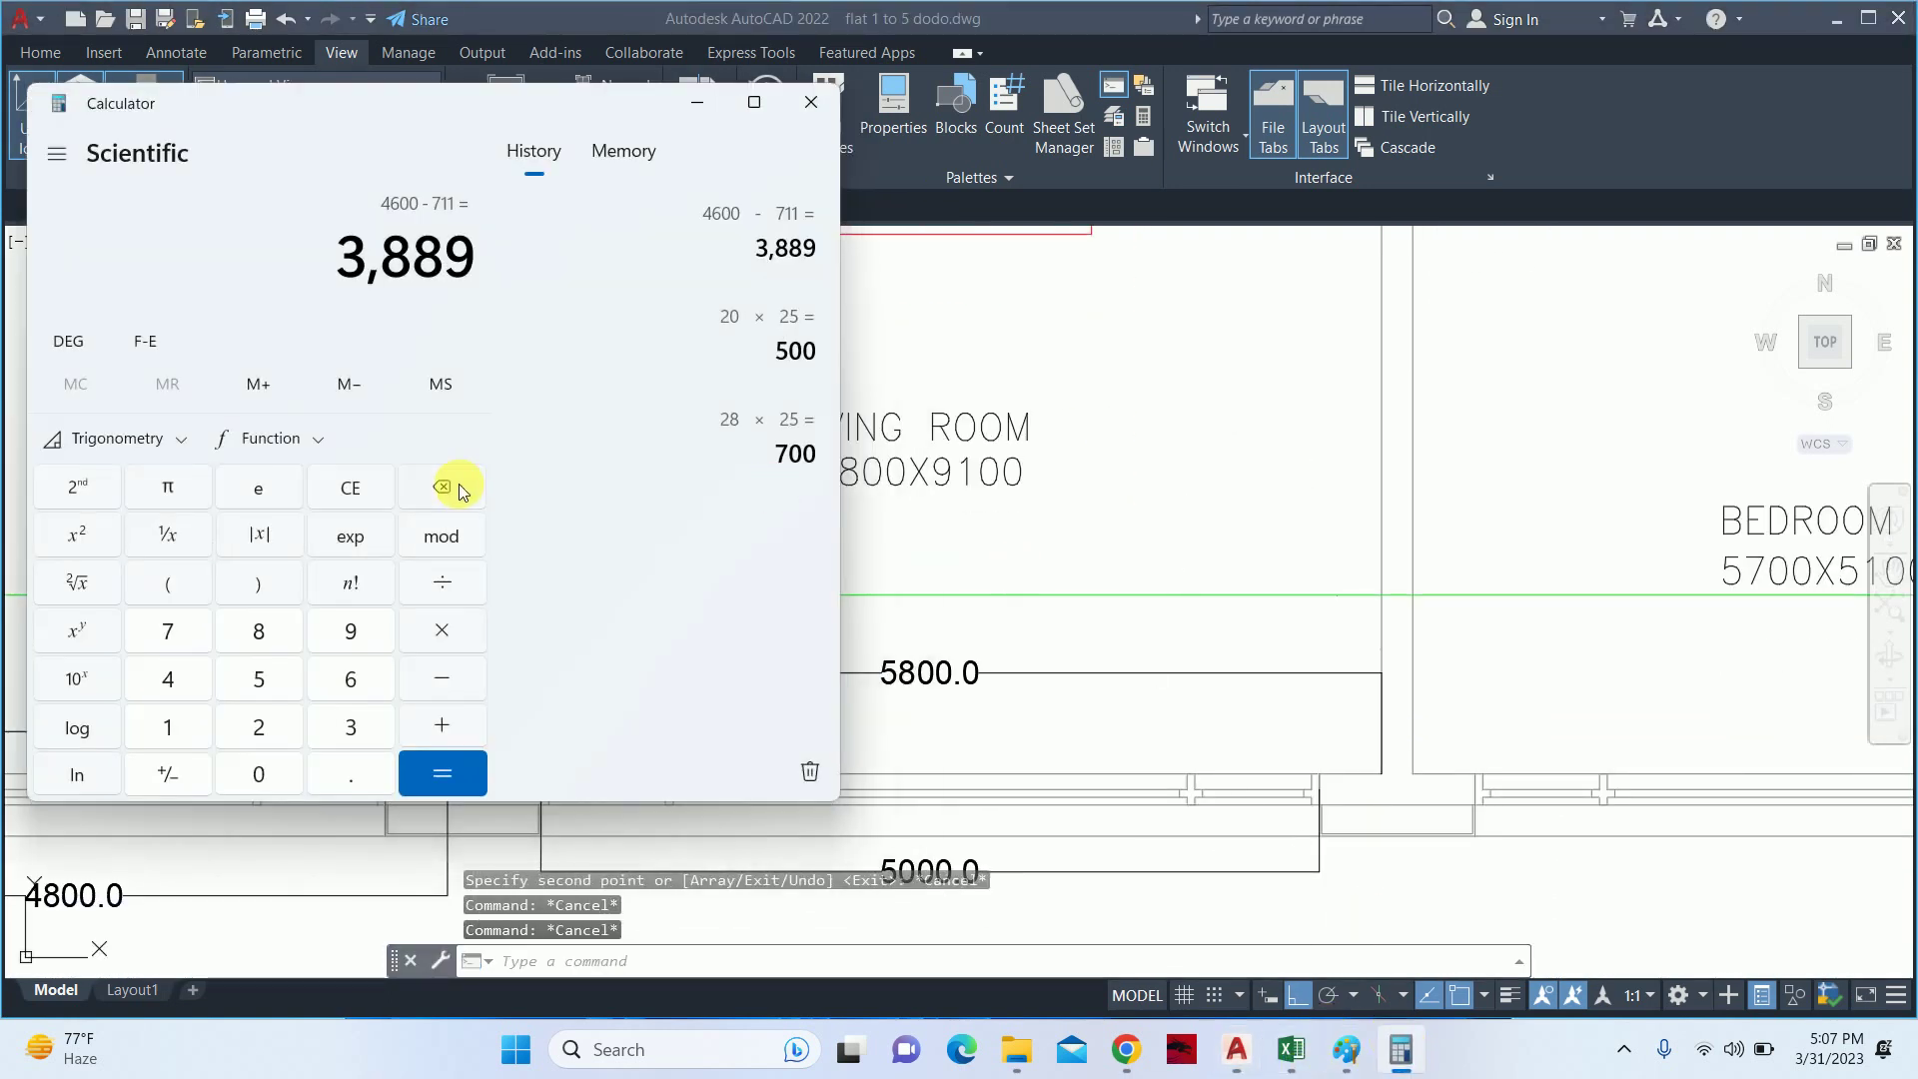
pyautogui.write('46')
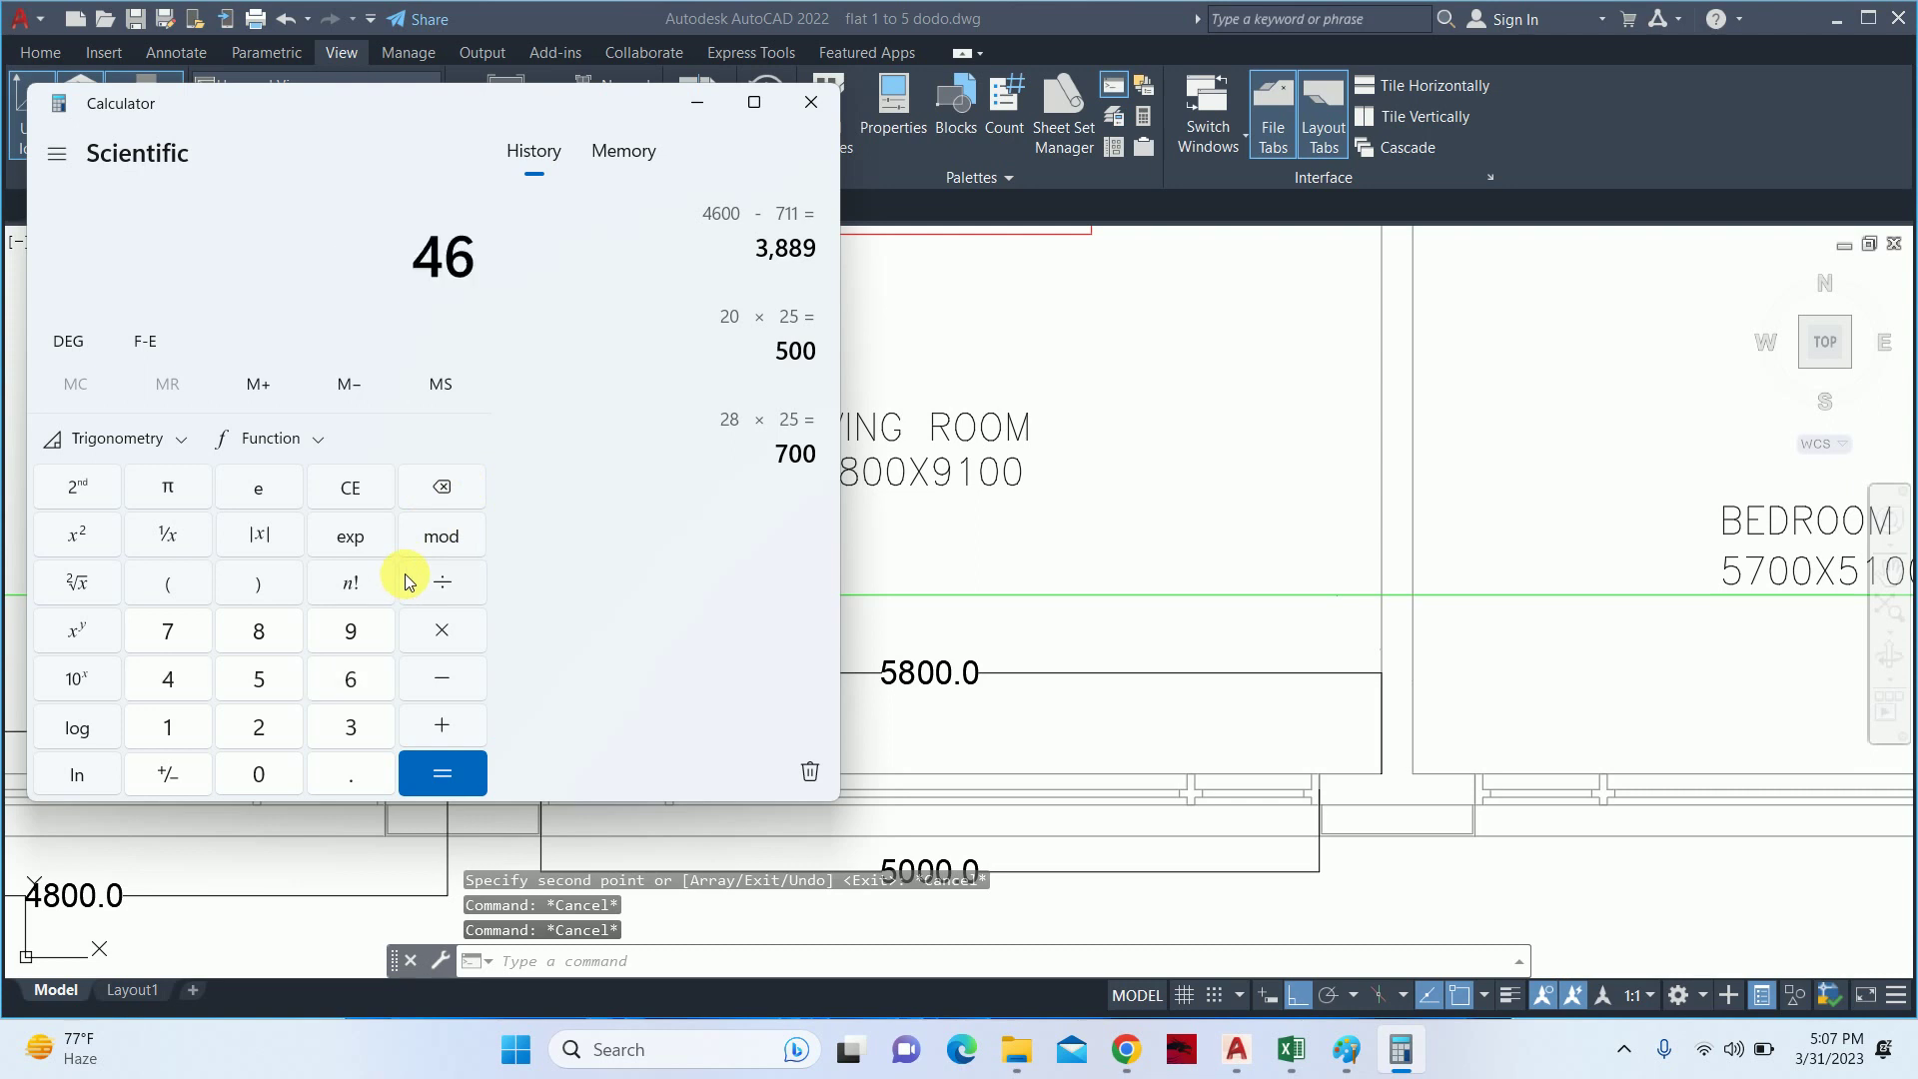
pyautogui.write('00 ')
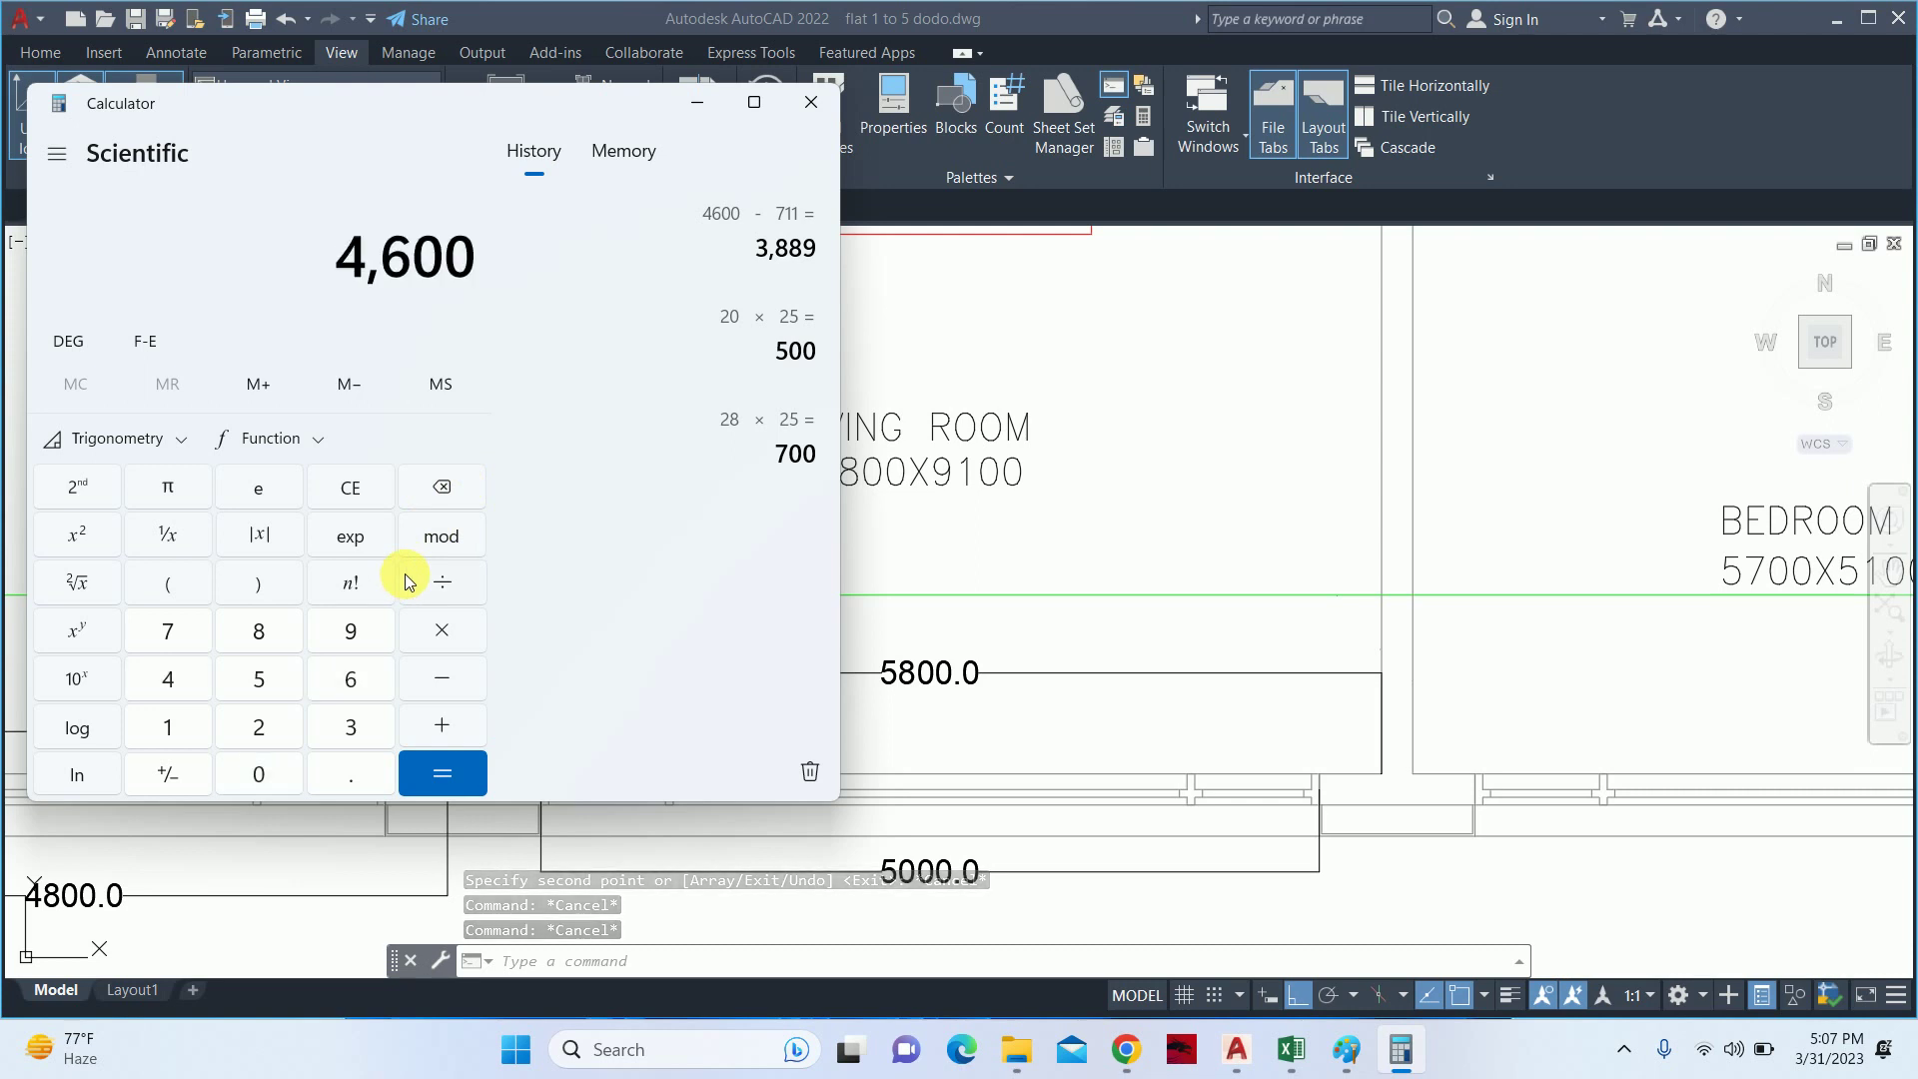
pyautogui.write('- 1,4')
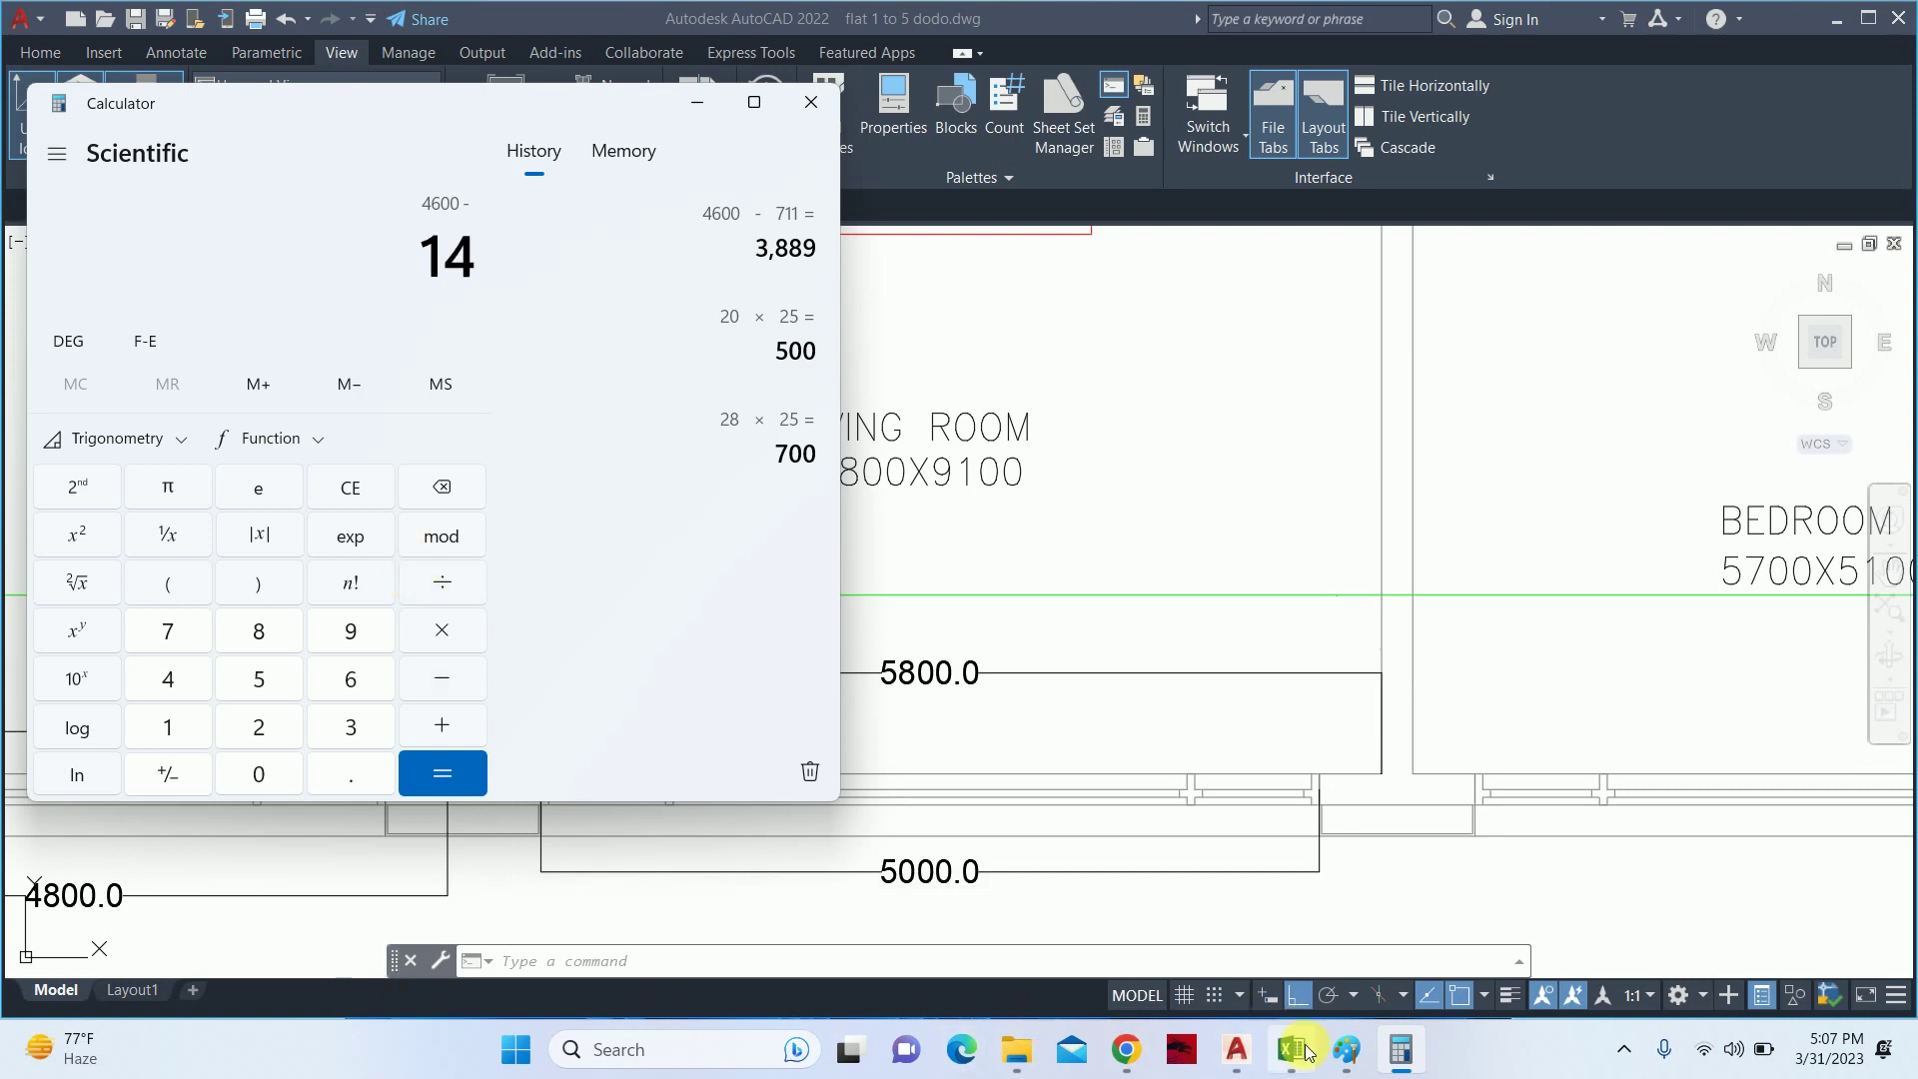
pyautogui.write('22')
pyautogui.press('Return')
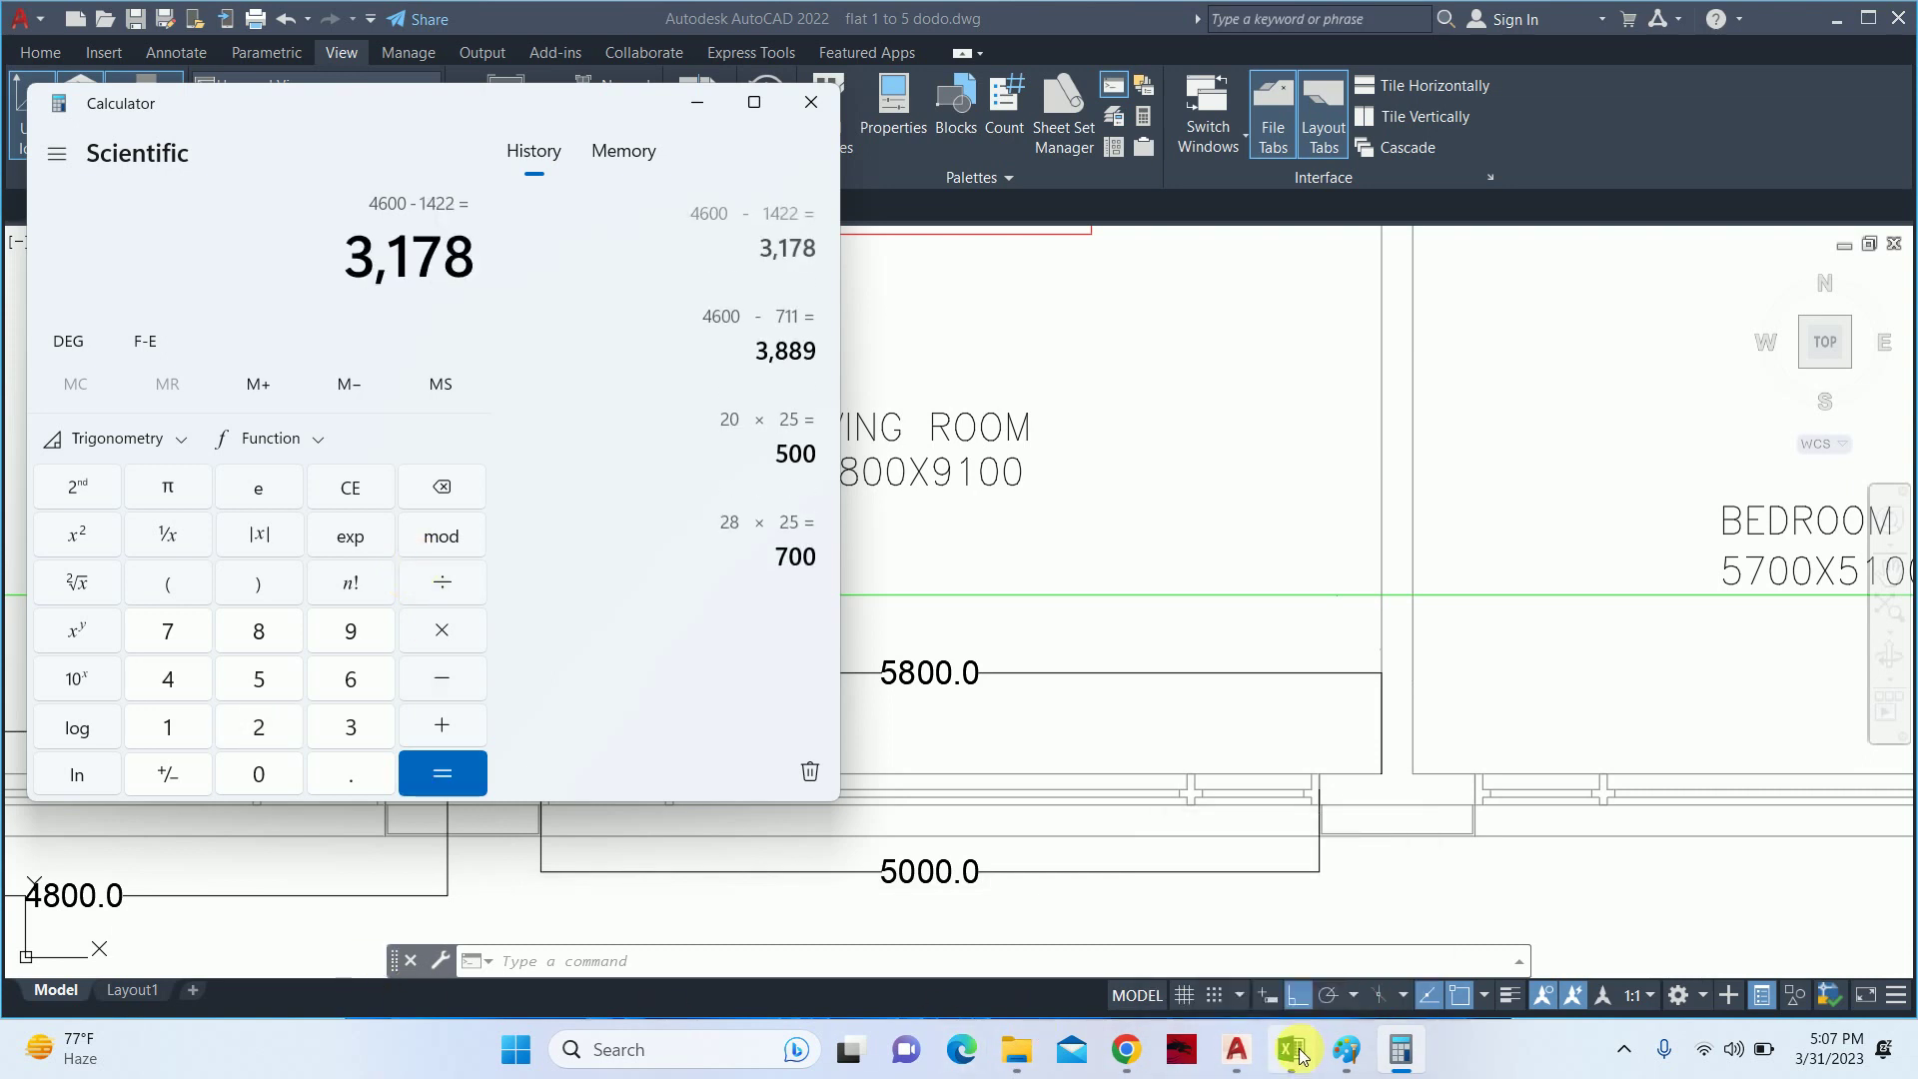
pyautogui.click(698, 102)
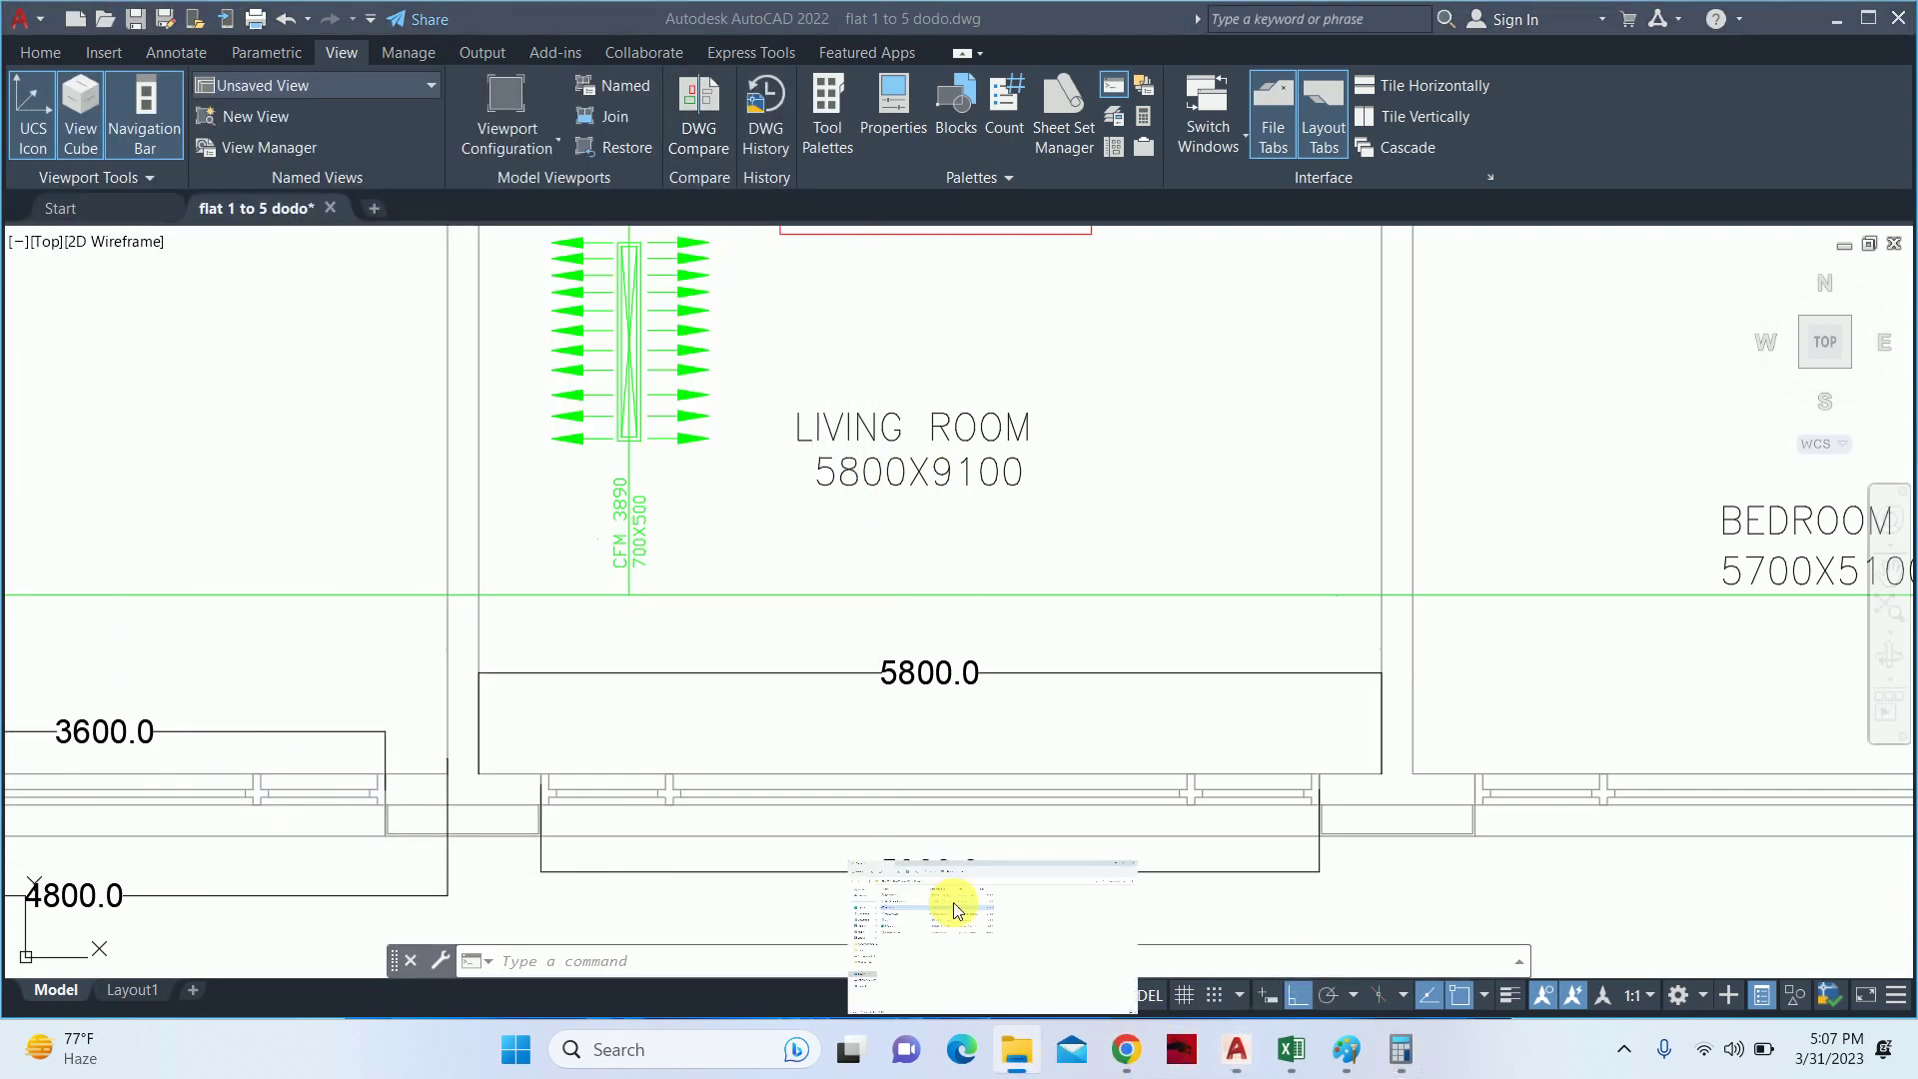
pyautogui.click(954, 903)
pyautogui.doubleClick(452, 320)
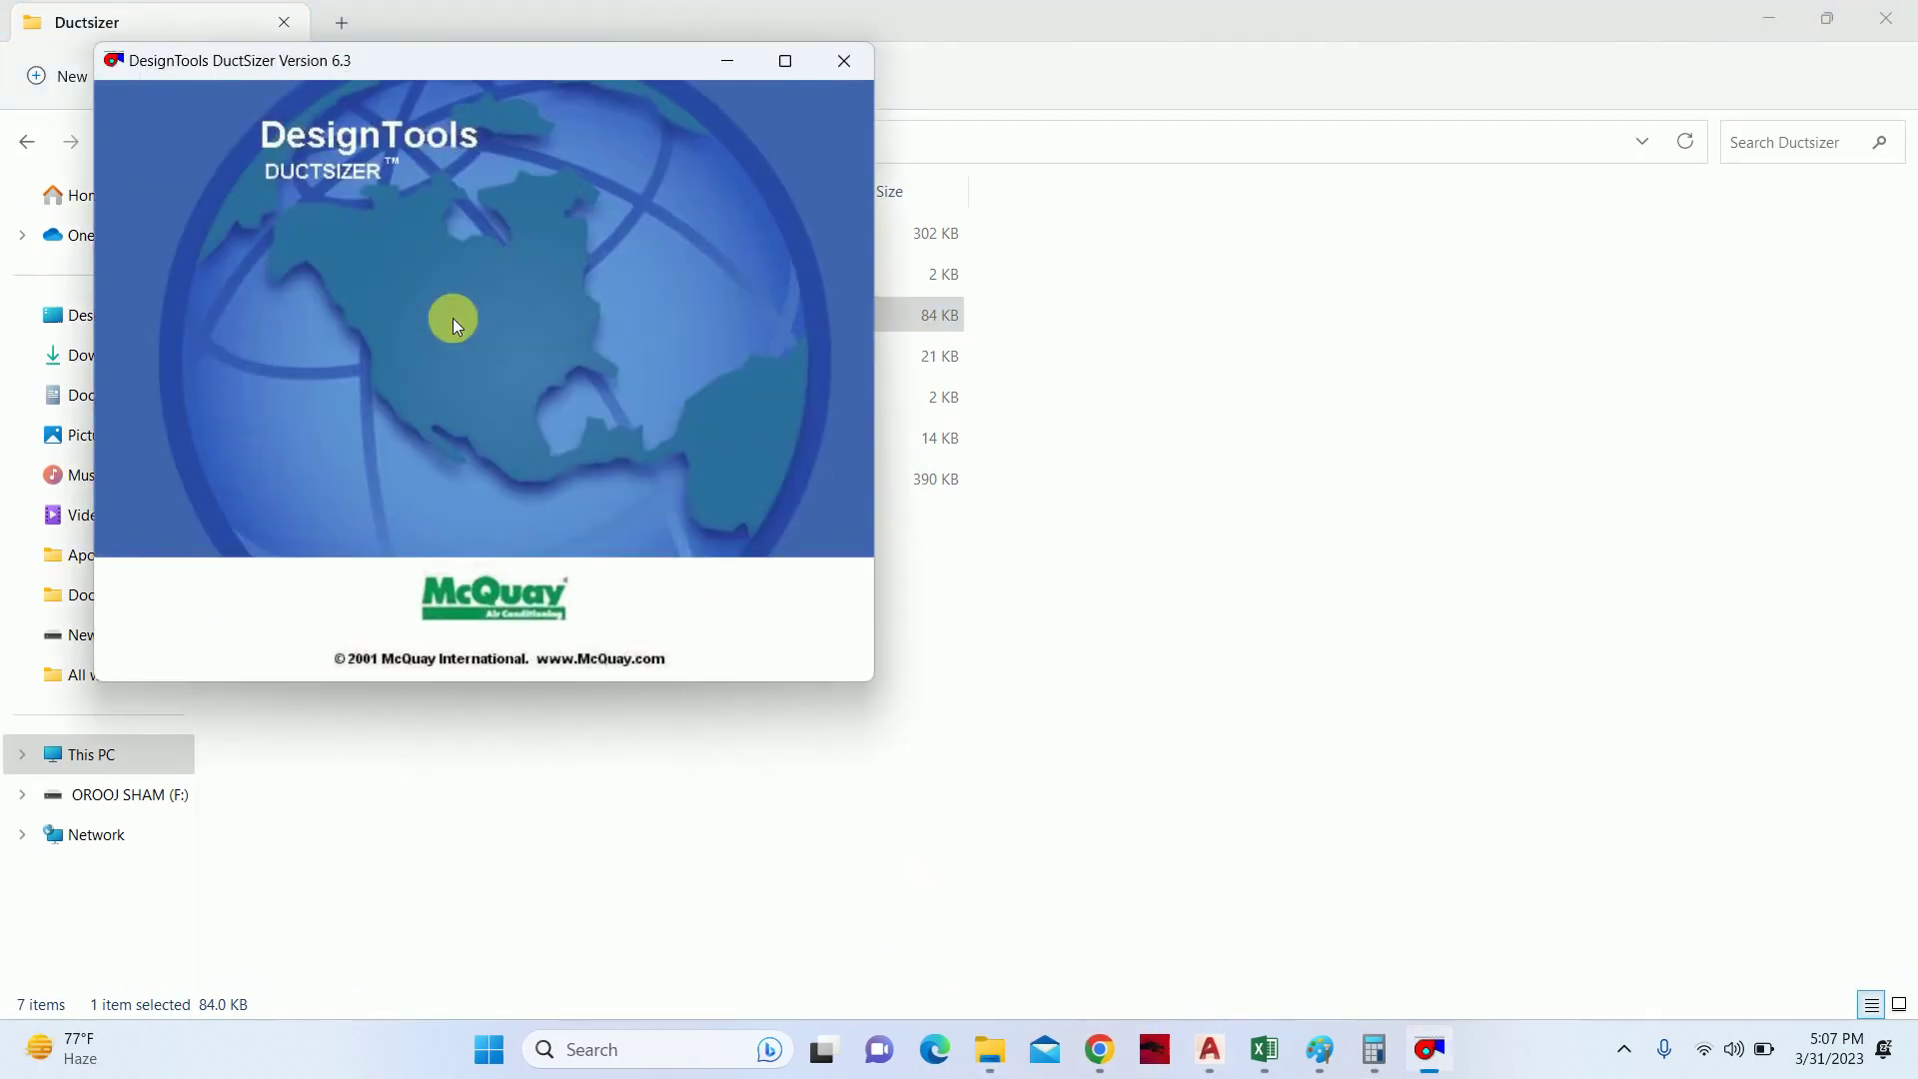
# - Arrange the windows so DuctSizer sits over the right side of the drawing
pyautogui.click(1761, 20)
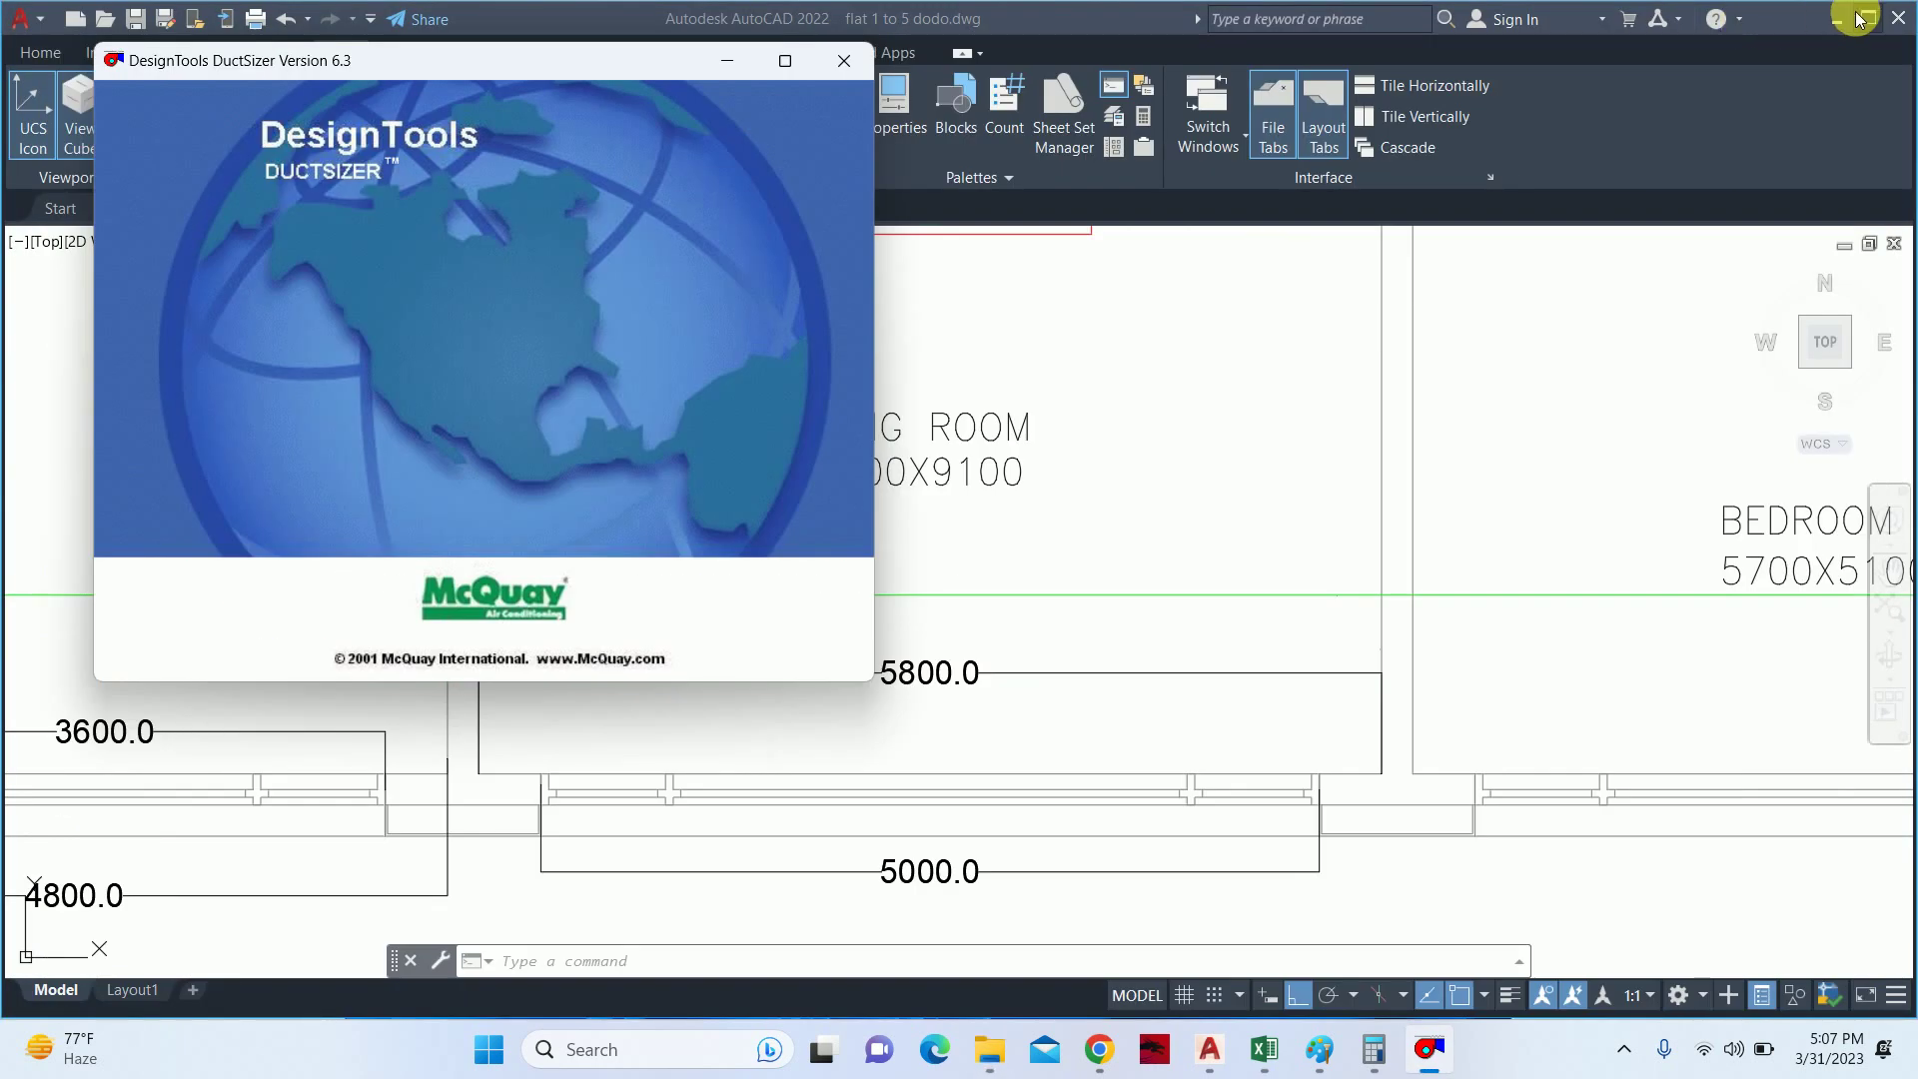
pyautogui.doubleClick(1814, 22)
pyautogui.click(1722, 195)
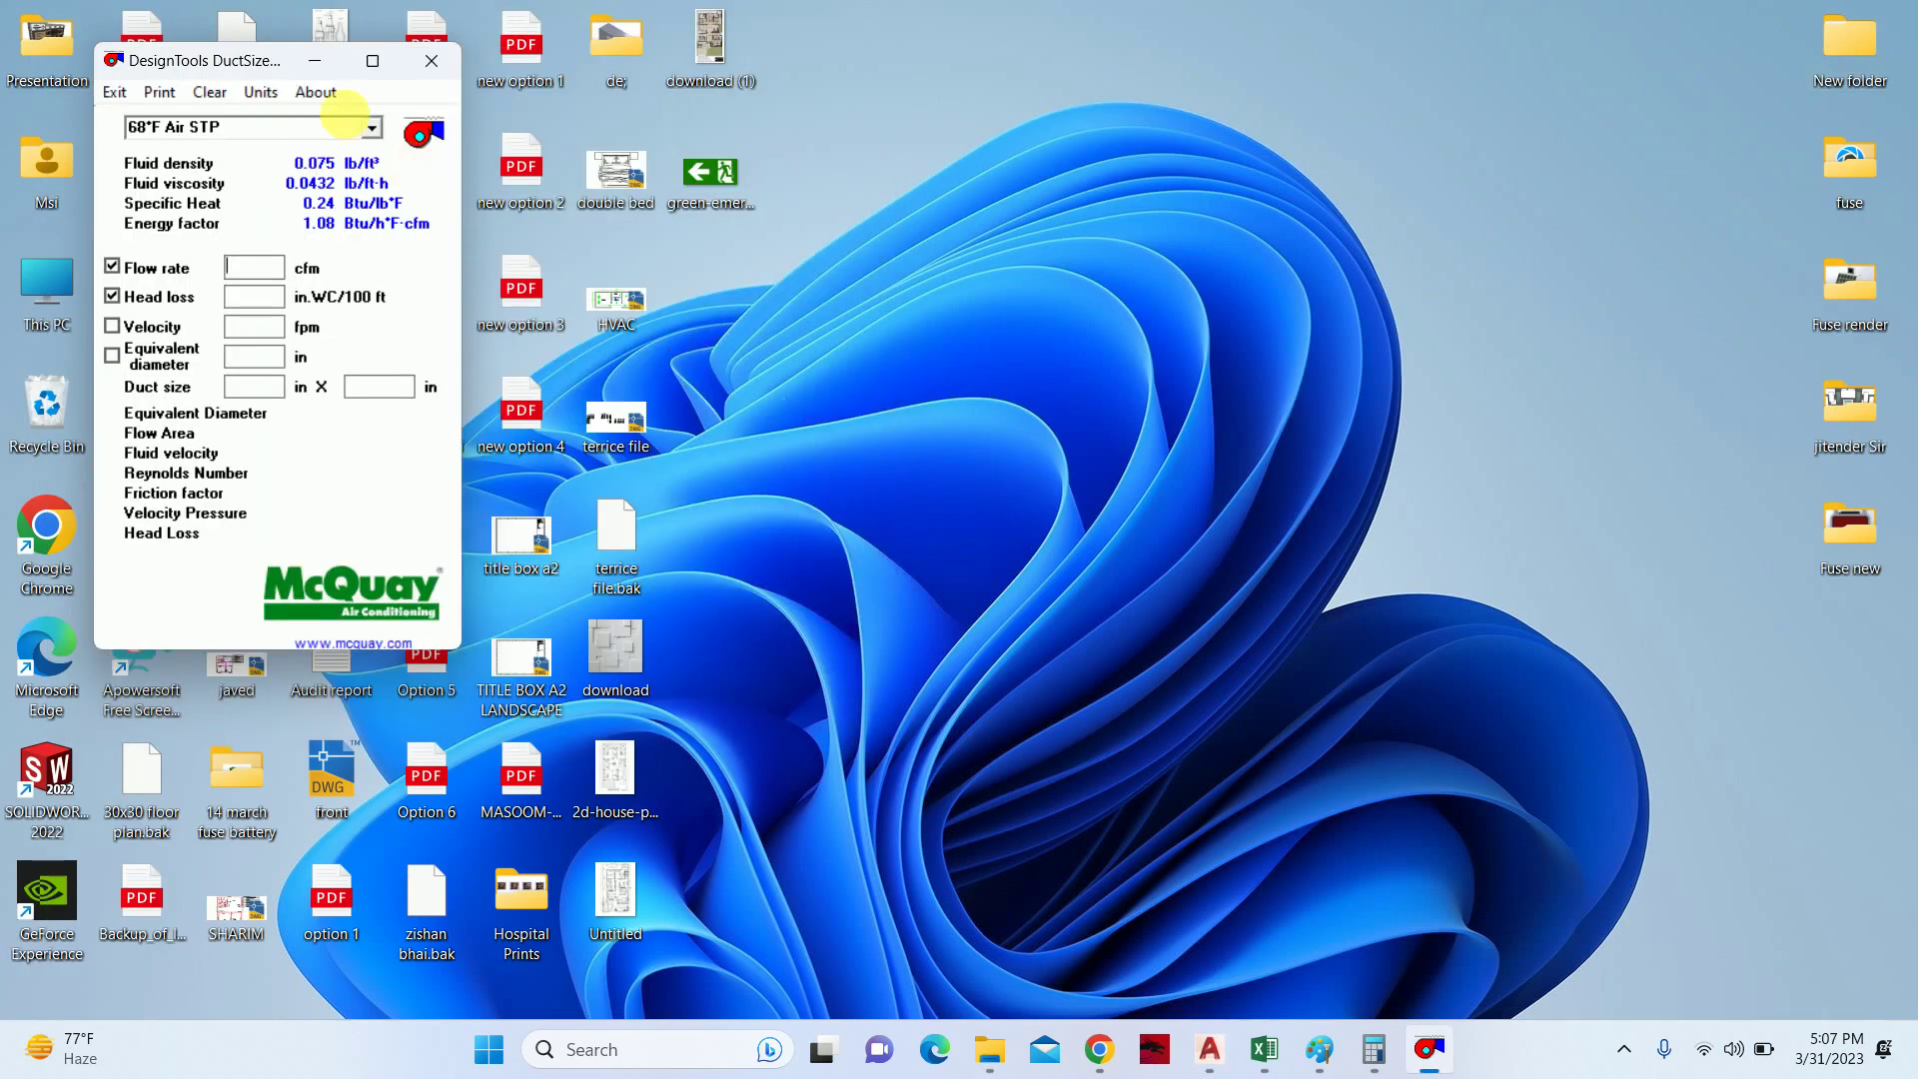
pyautogui.moveTo(299, 58); pyautogui.dragTo(1344, 166)
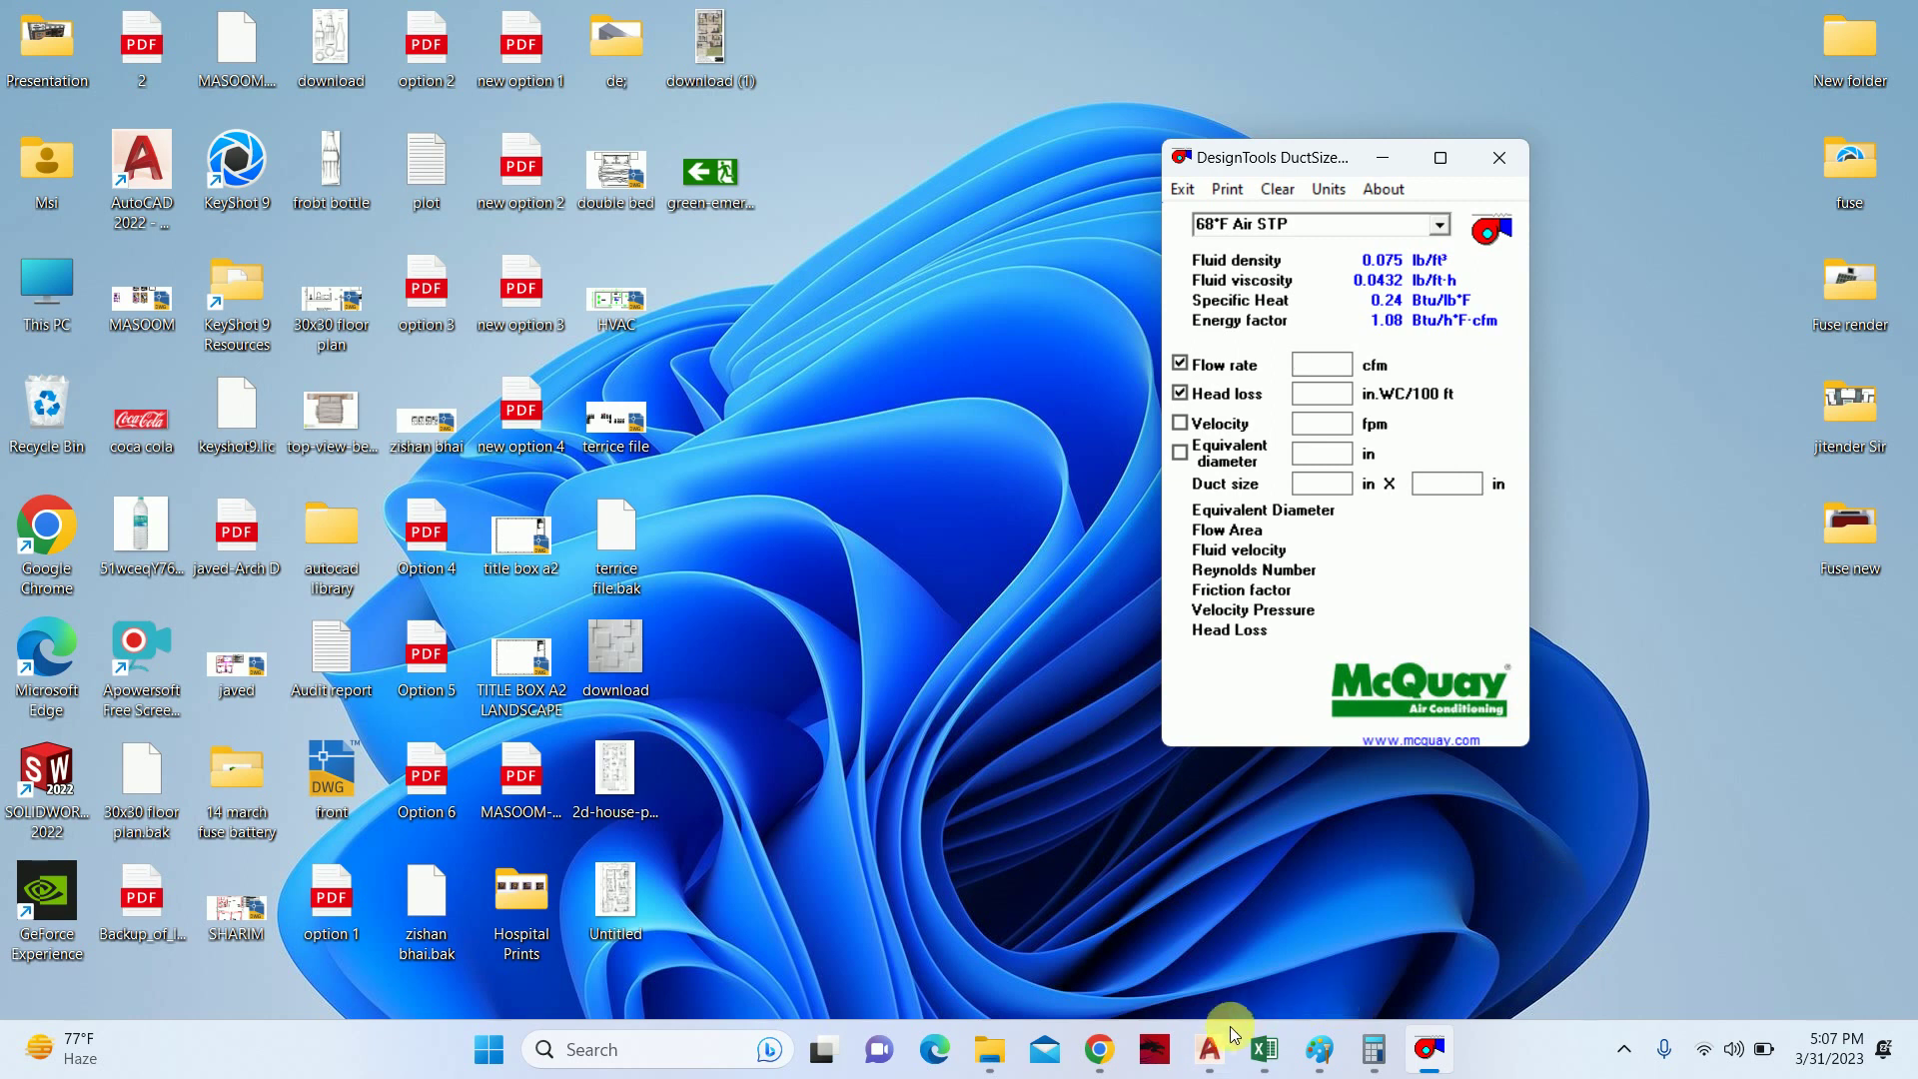
pyautogui.click(1209, 1050)
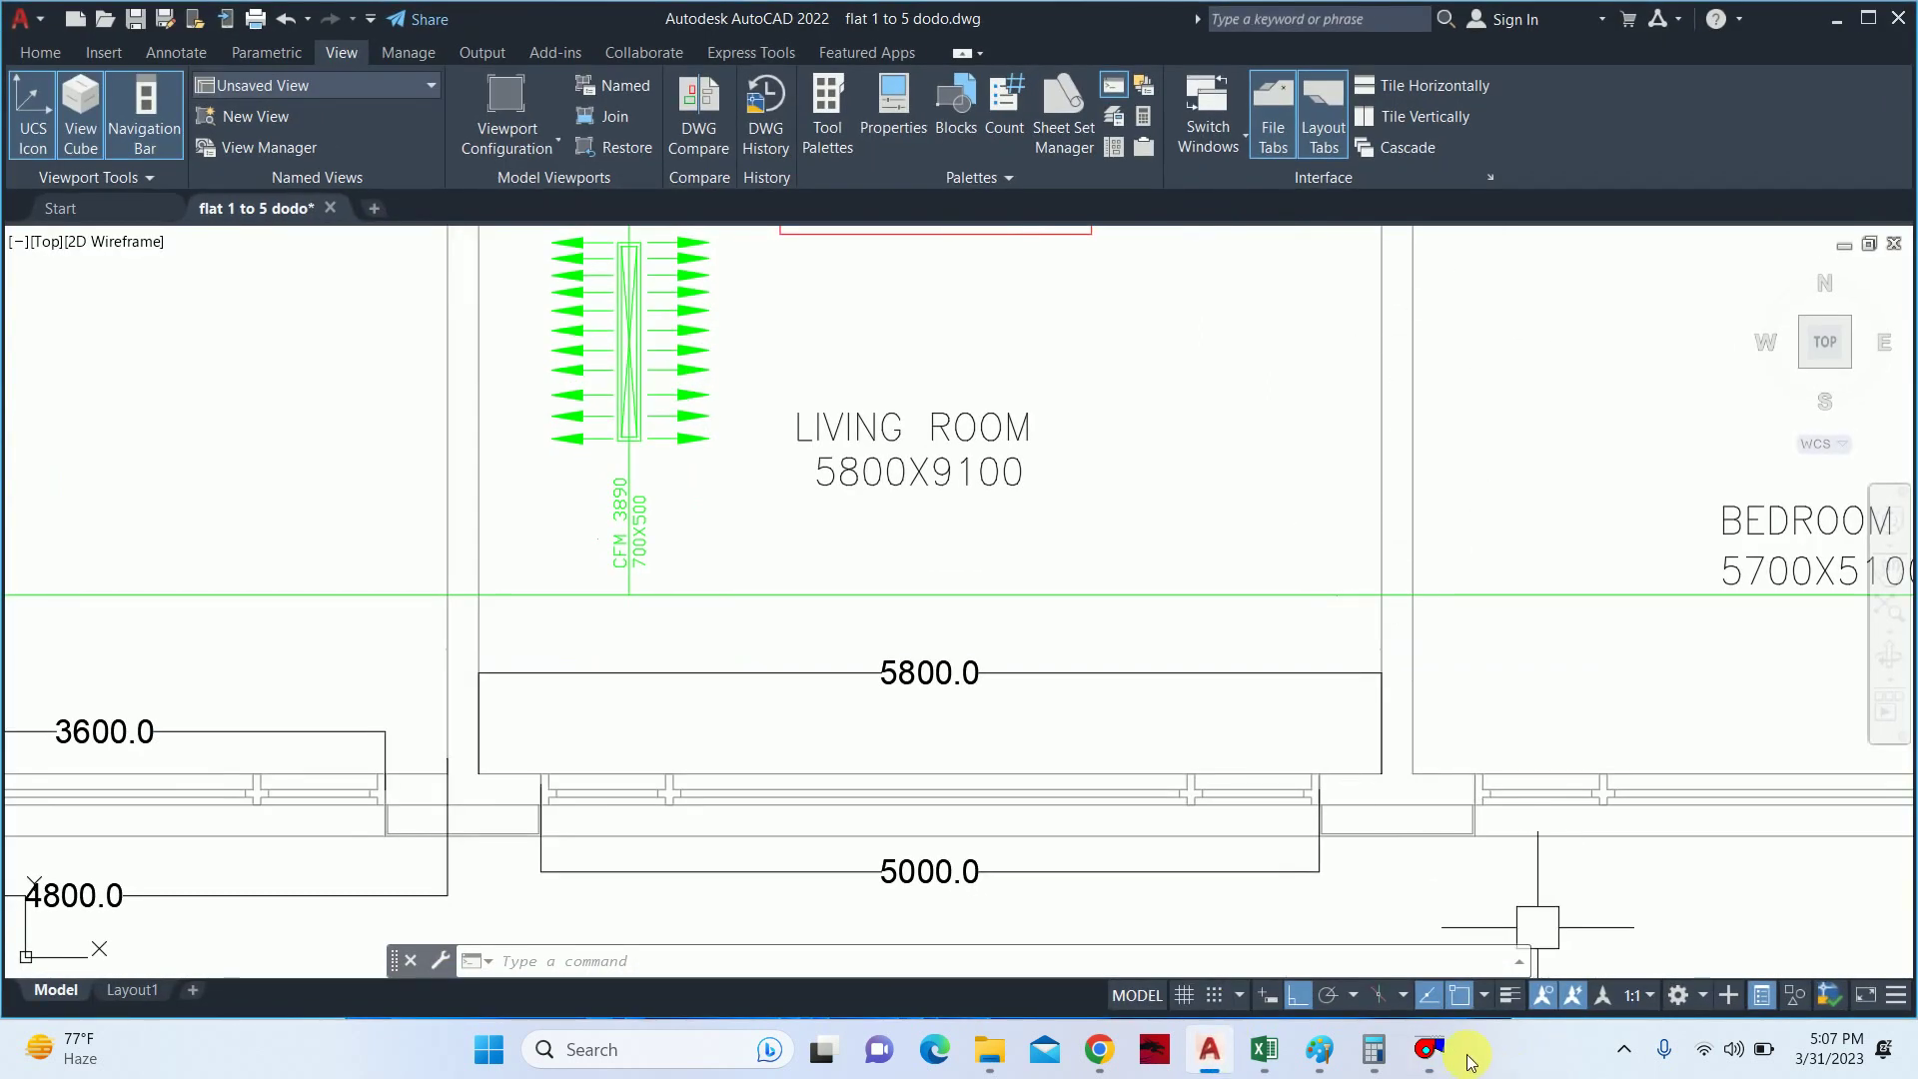
pyautogui.click(1428, 1049)
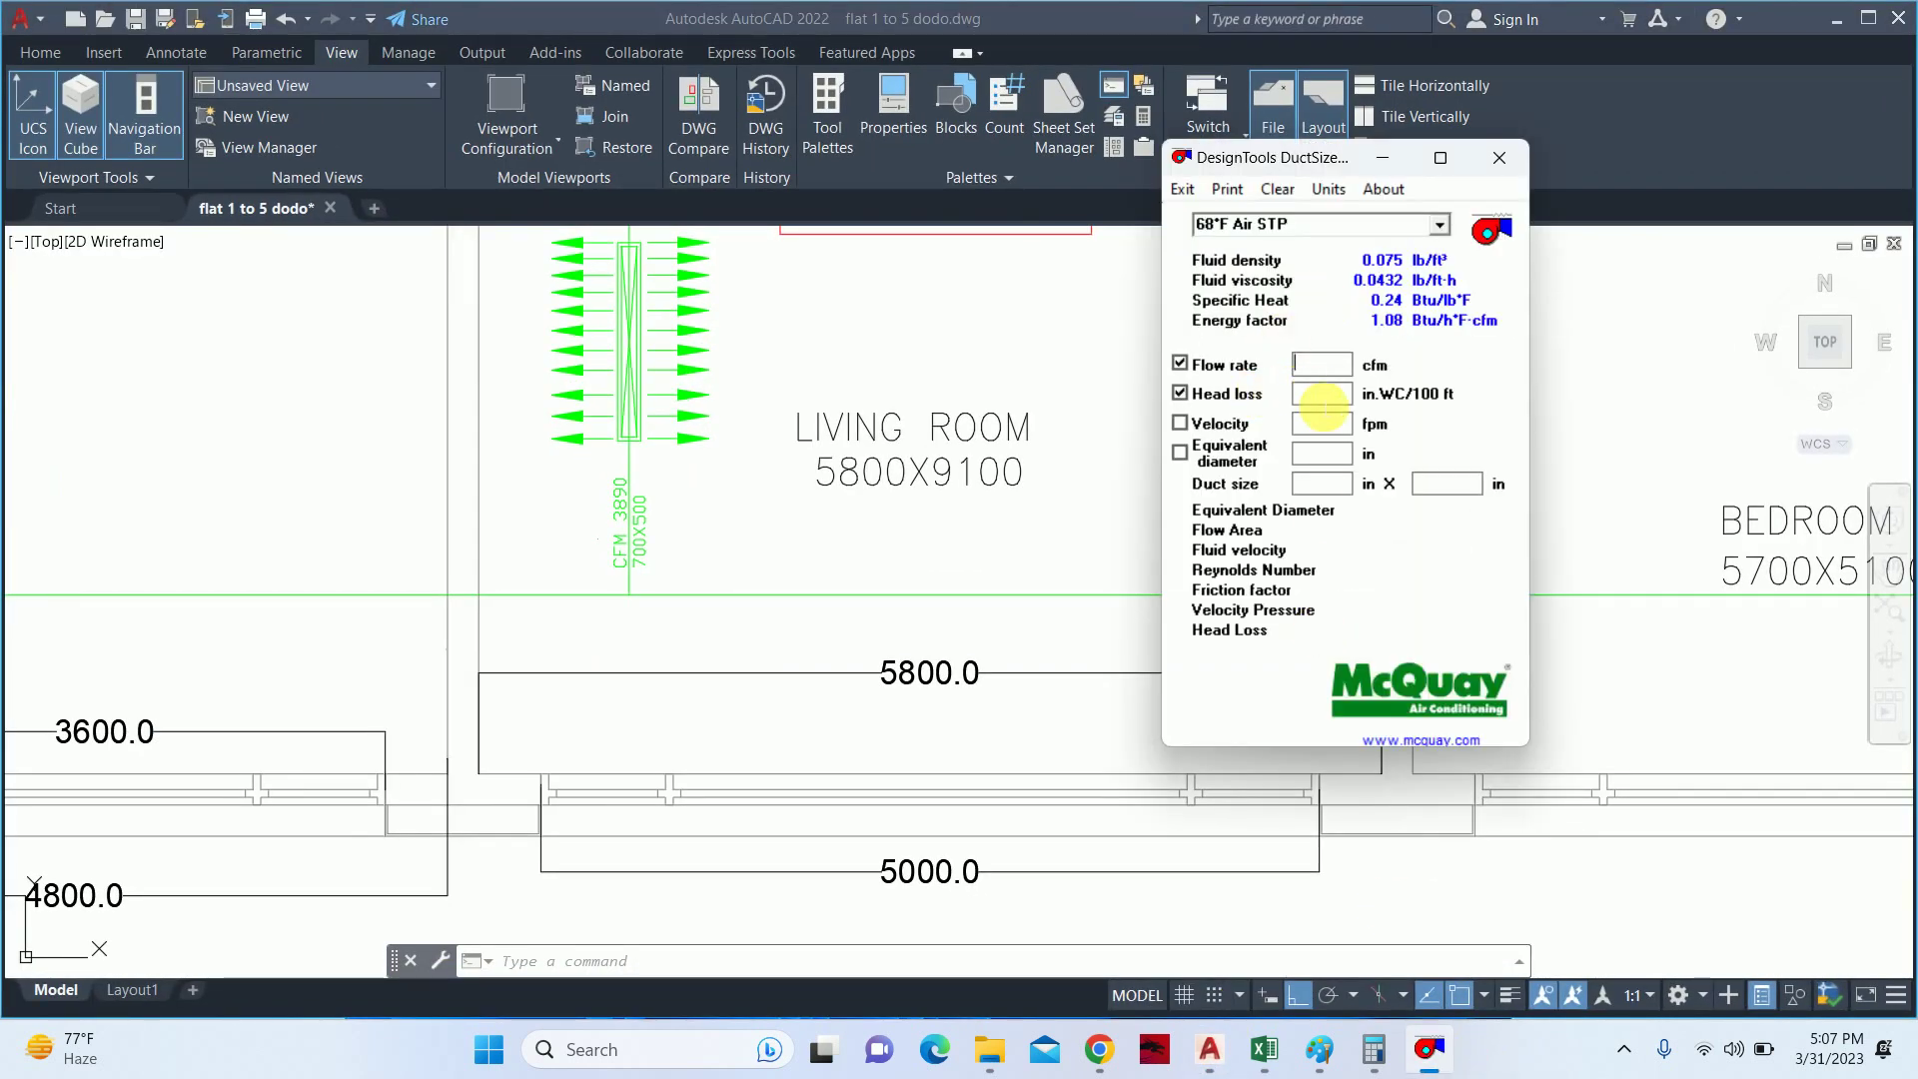
# - Size 3178 cfm at .08 in.WC/100 ft, giving a 20 × 21 in duct
pyautogui.click(1322, 396)
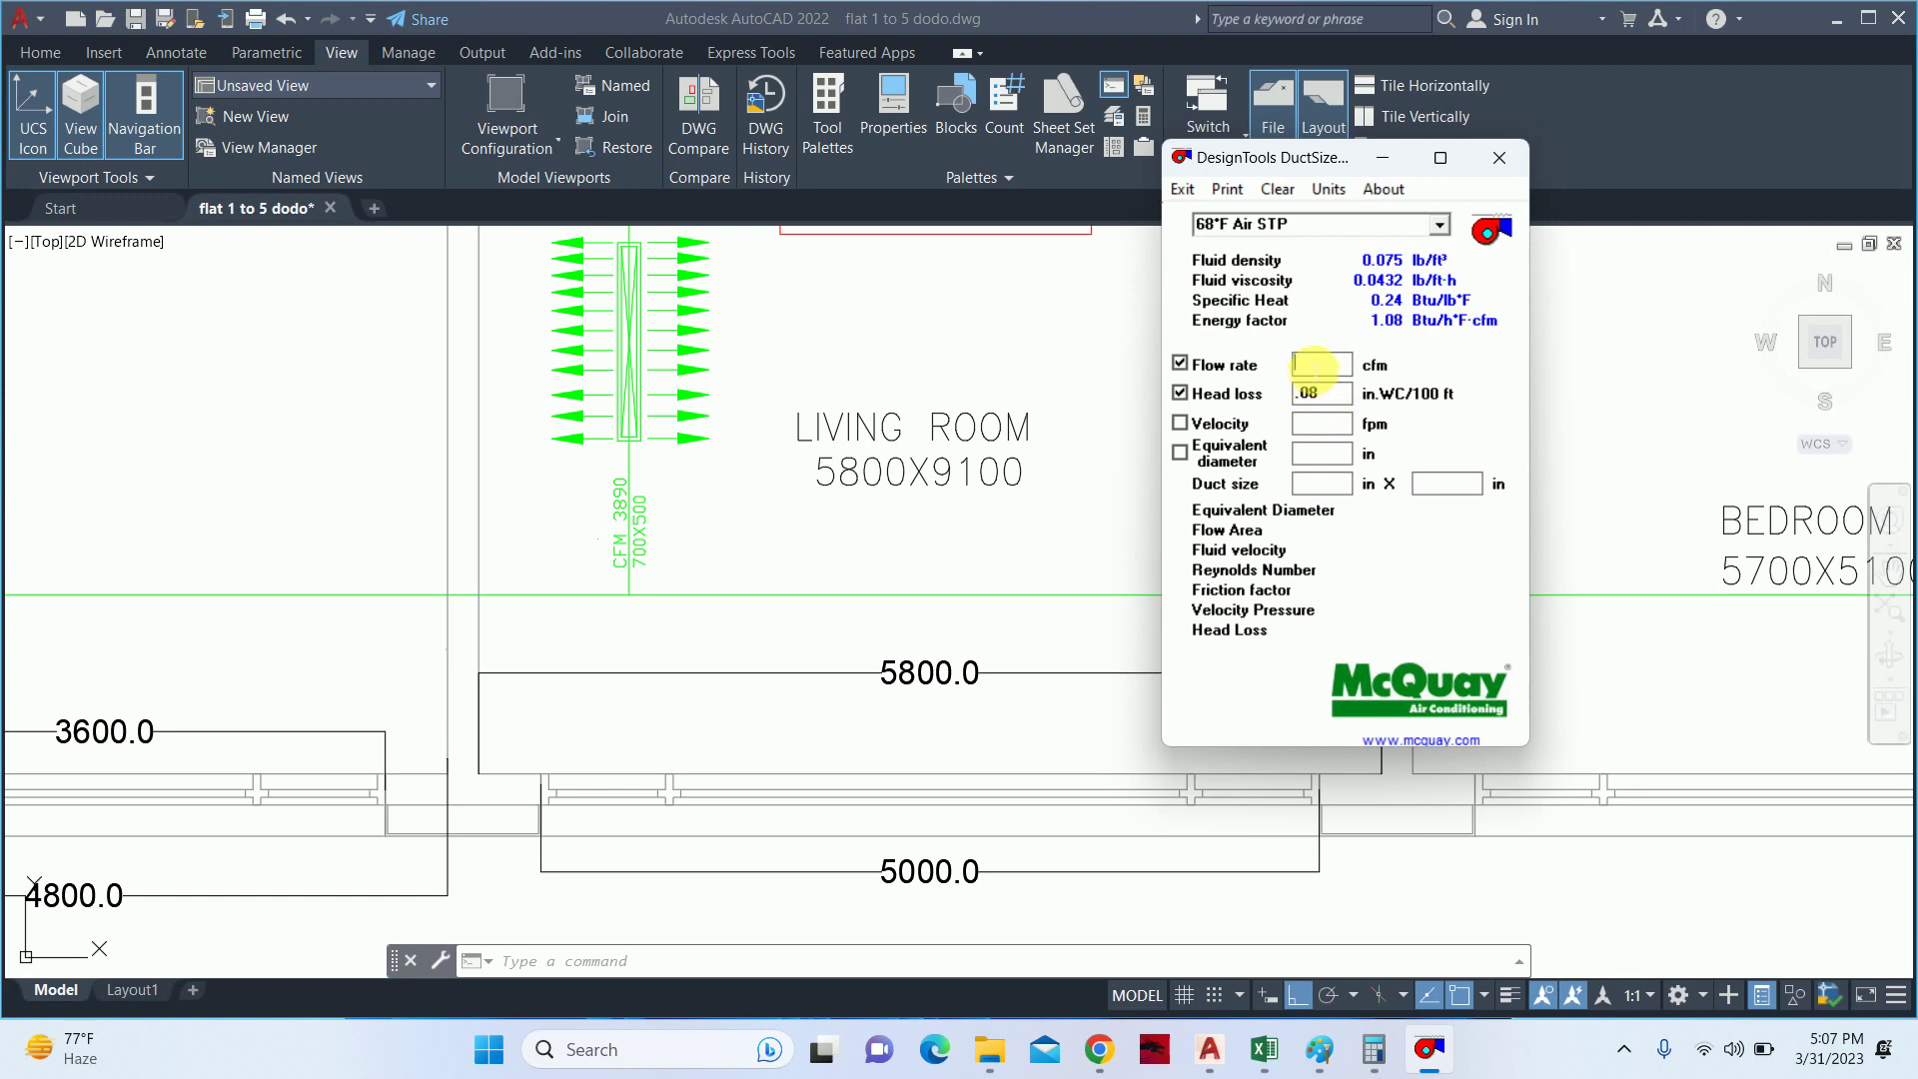
pyautogui.write('3')
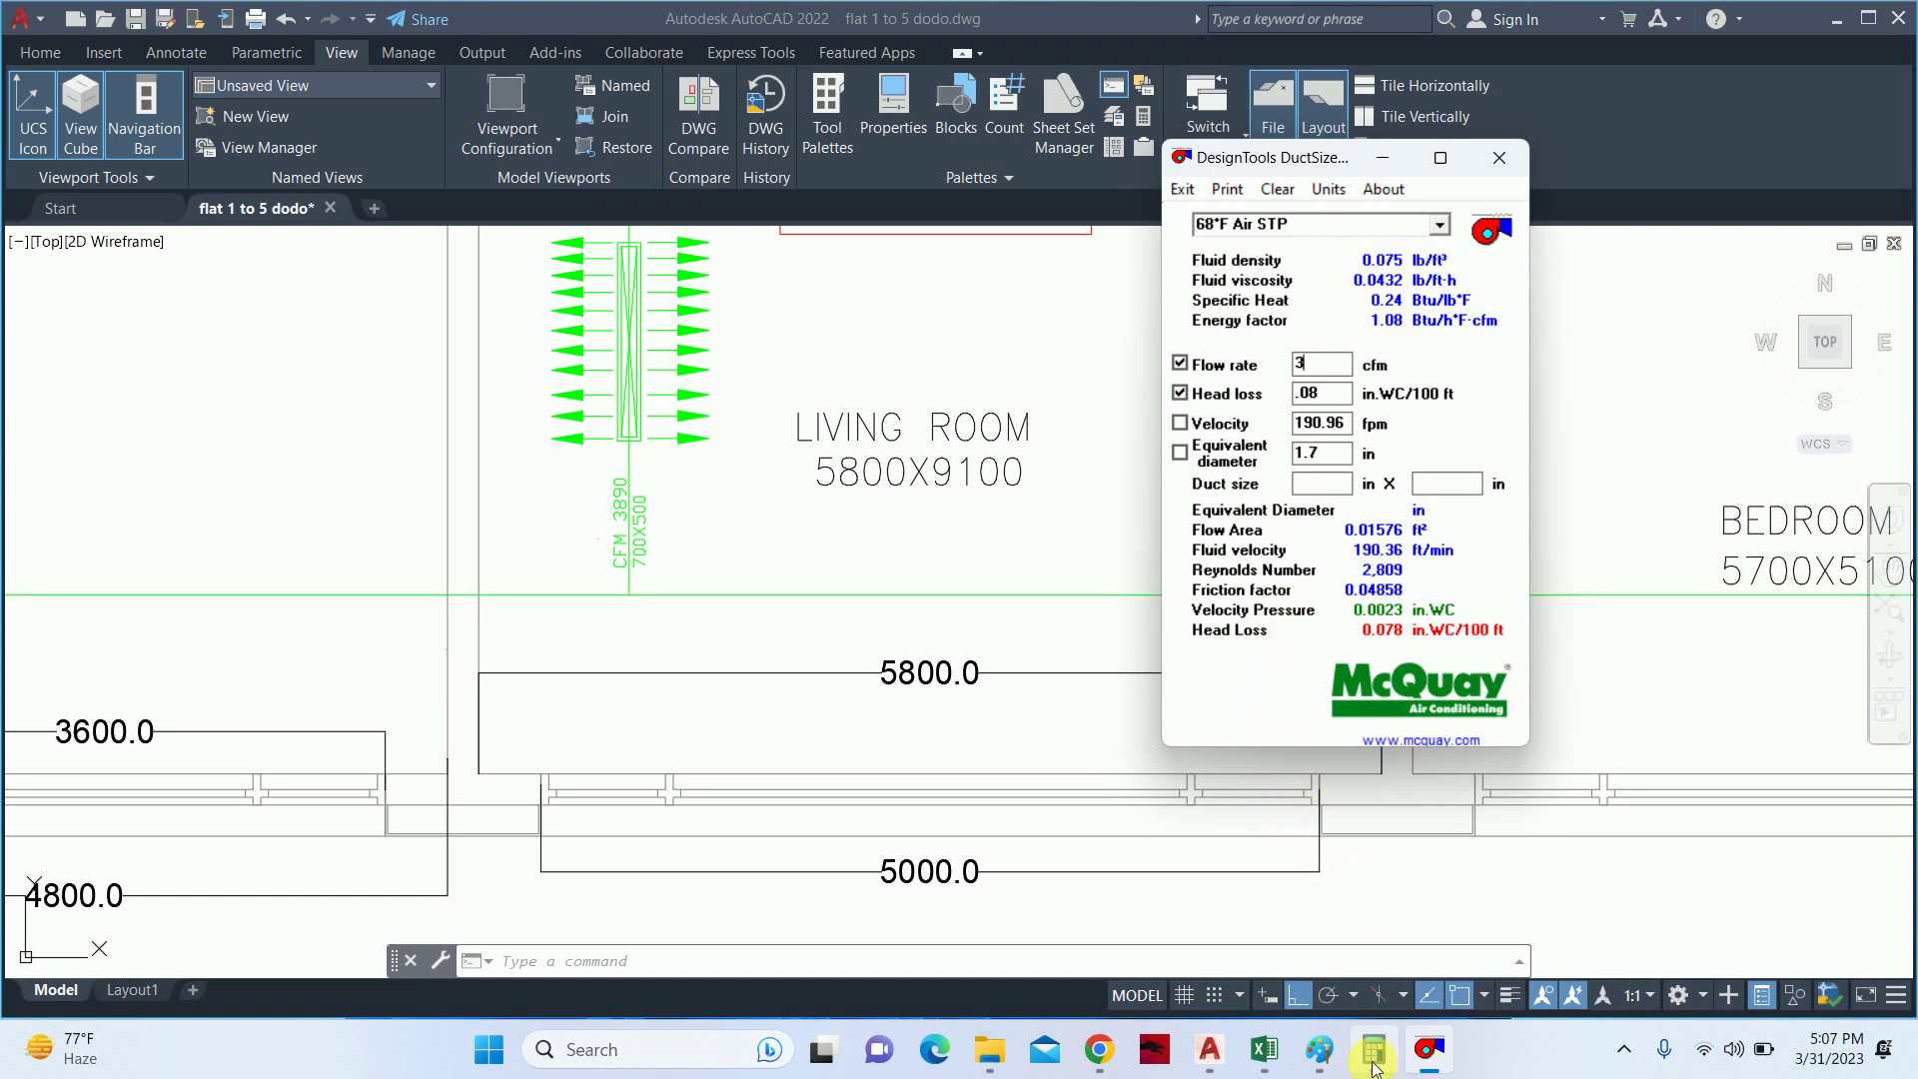
pyautogui.click(1374, 1049)
pyautogui.click(1374, 1049)
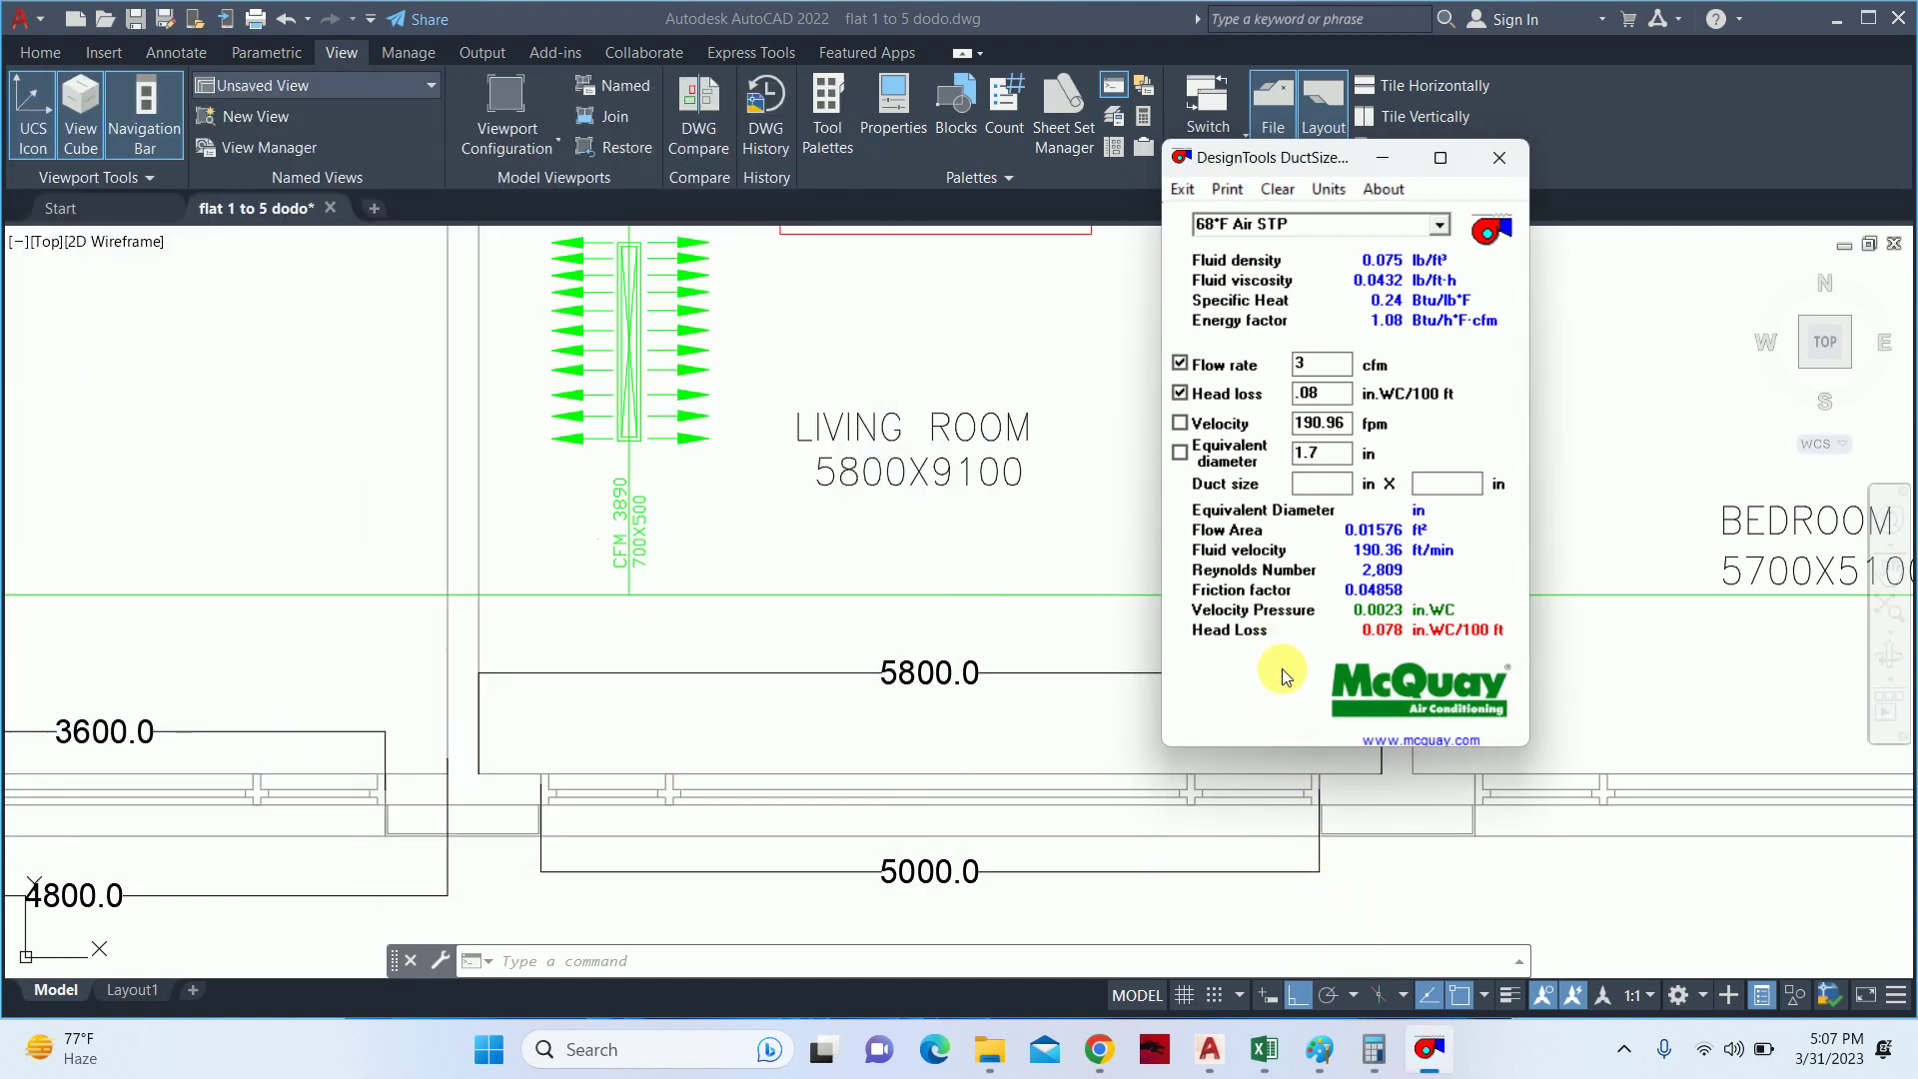
pyautogui.write('178')
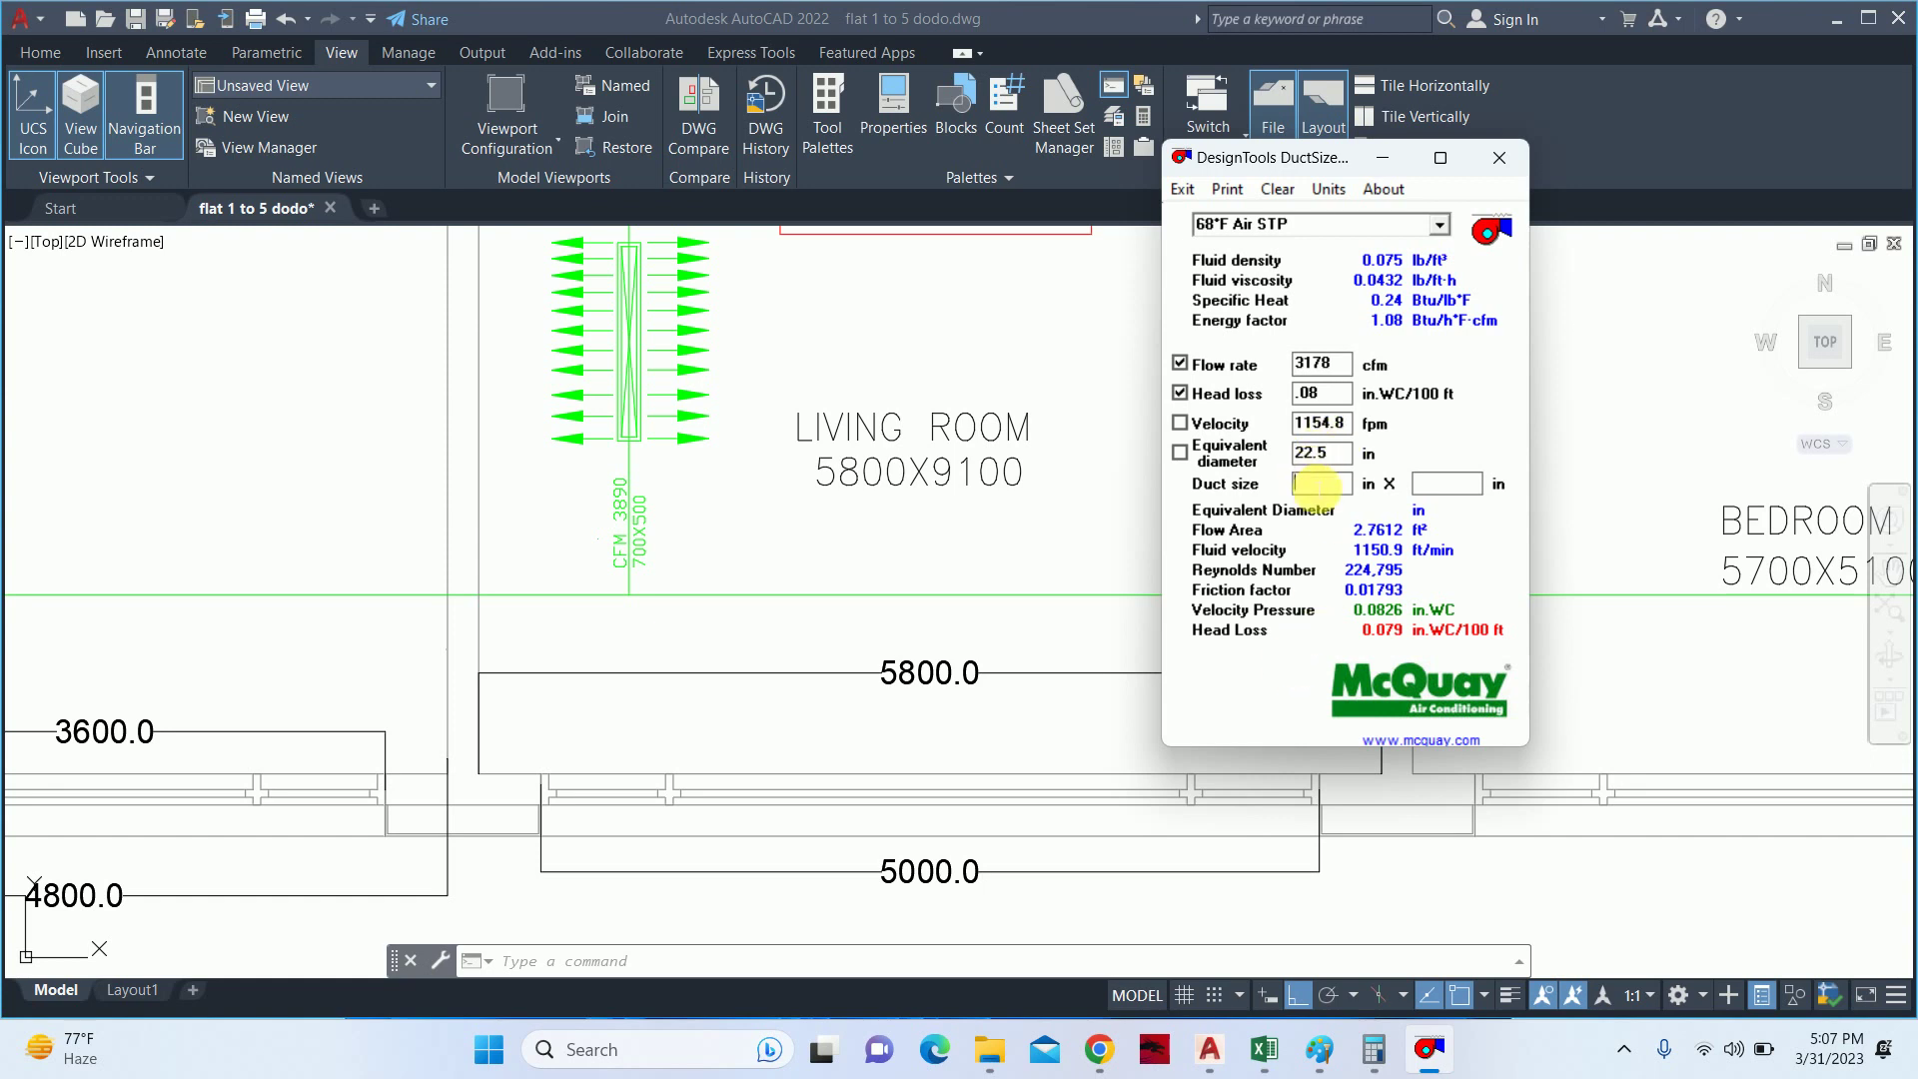
pyautogui.click(1317, 484)
pyautogui.write('20')
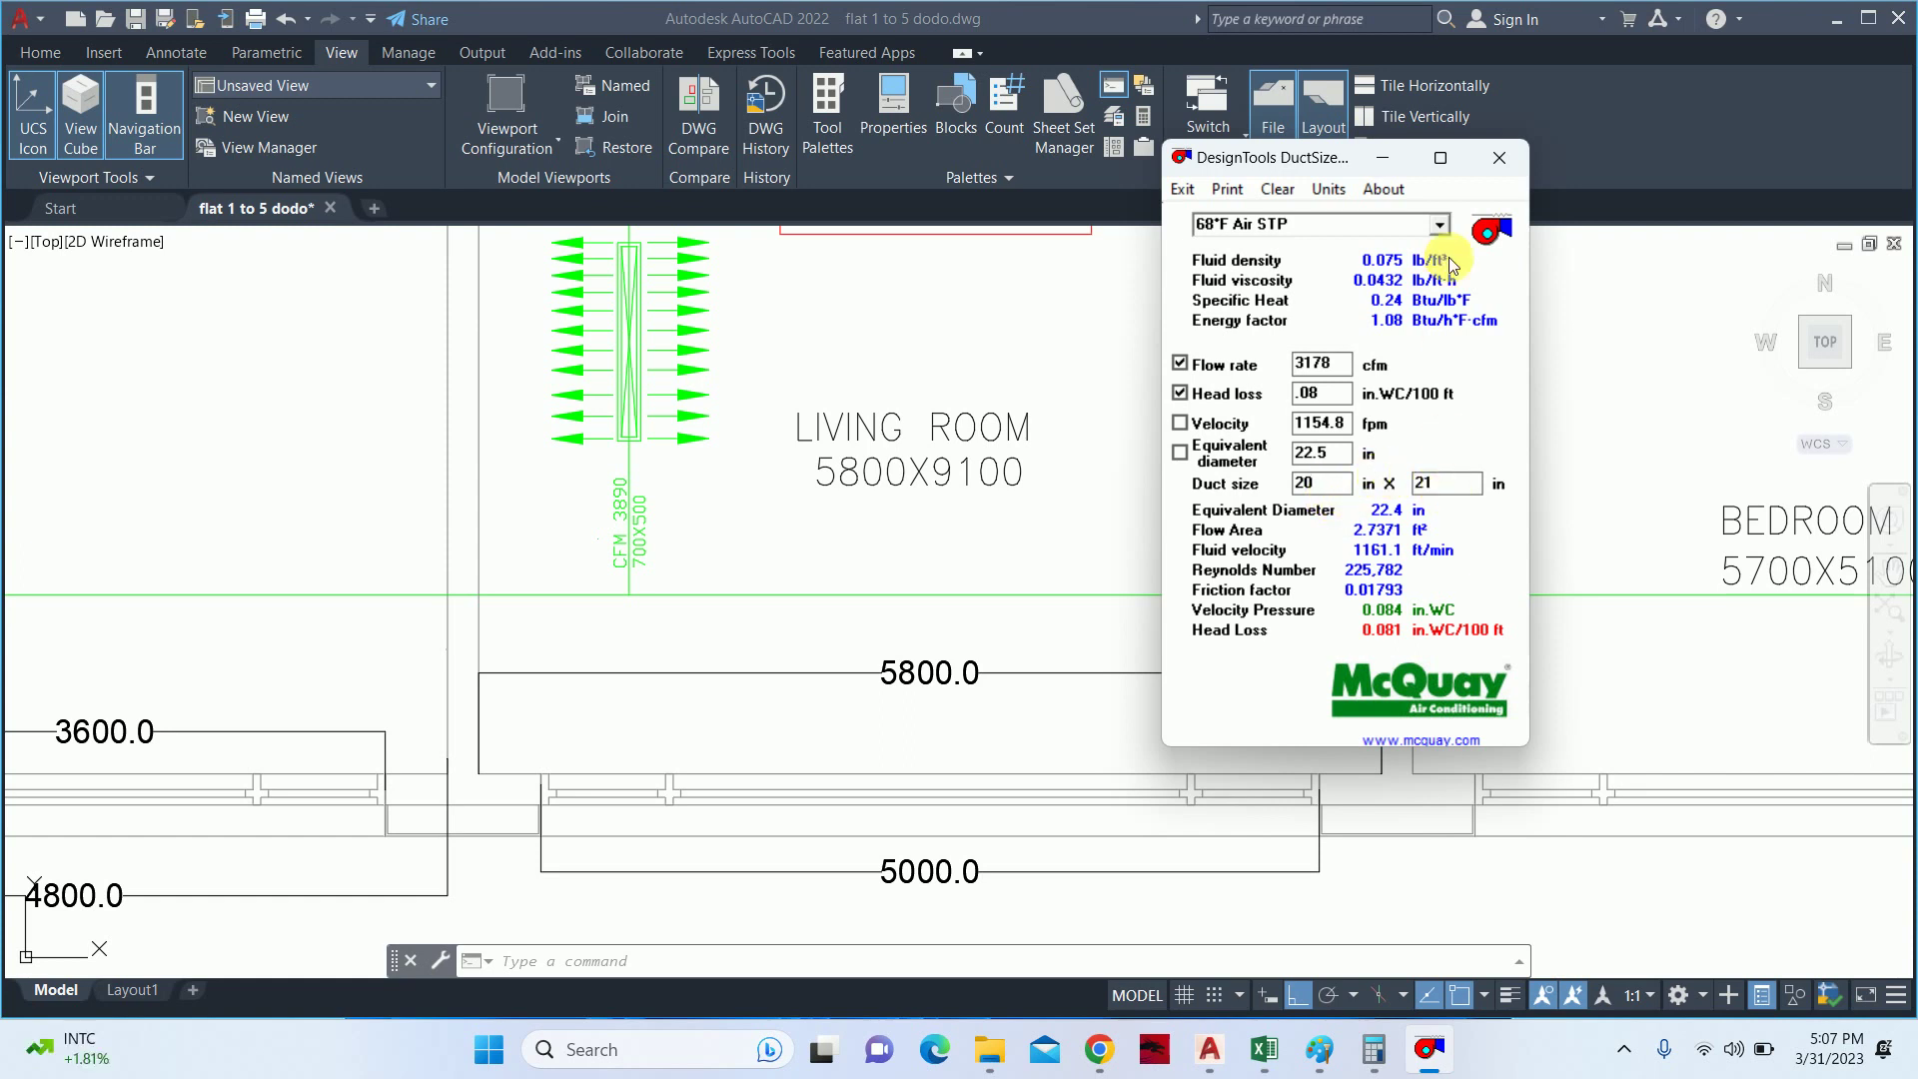
pyautogui.click(1377, 157)
# - Change the label's duct size from 700X500 to 550X500
pyautogui.scroll(4, 688, 483)
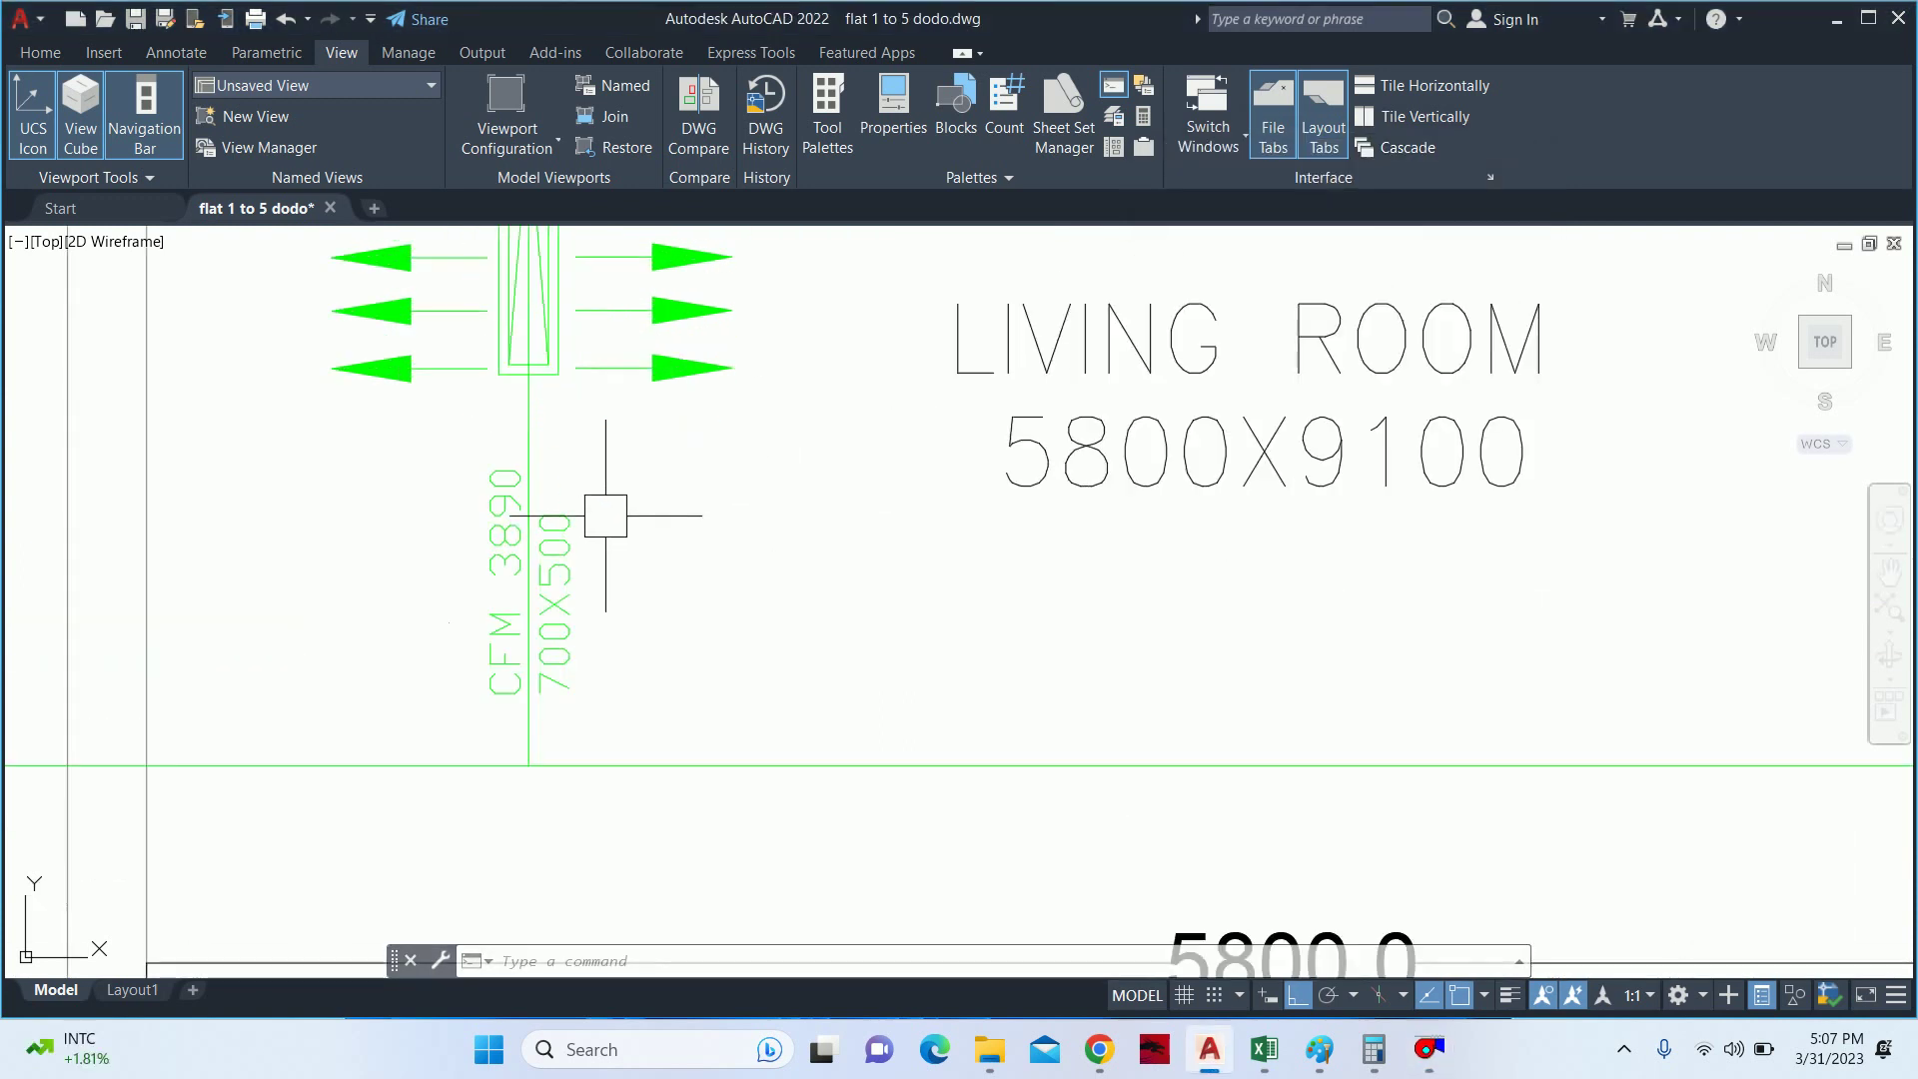
pyautogui.doubleClick(561, 560)
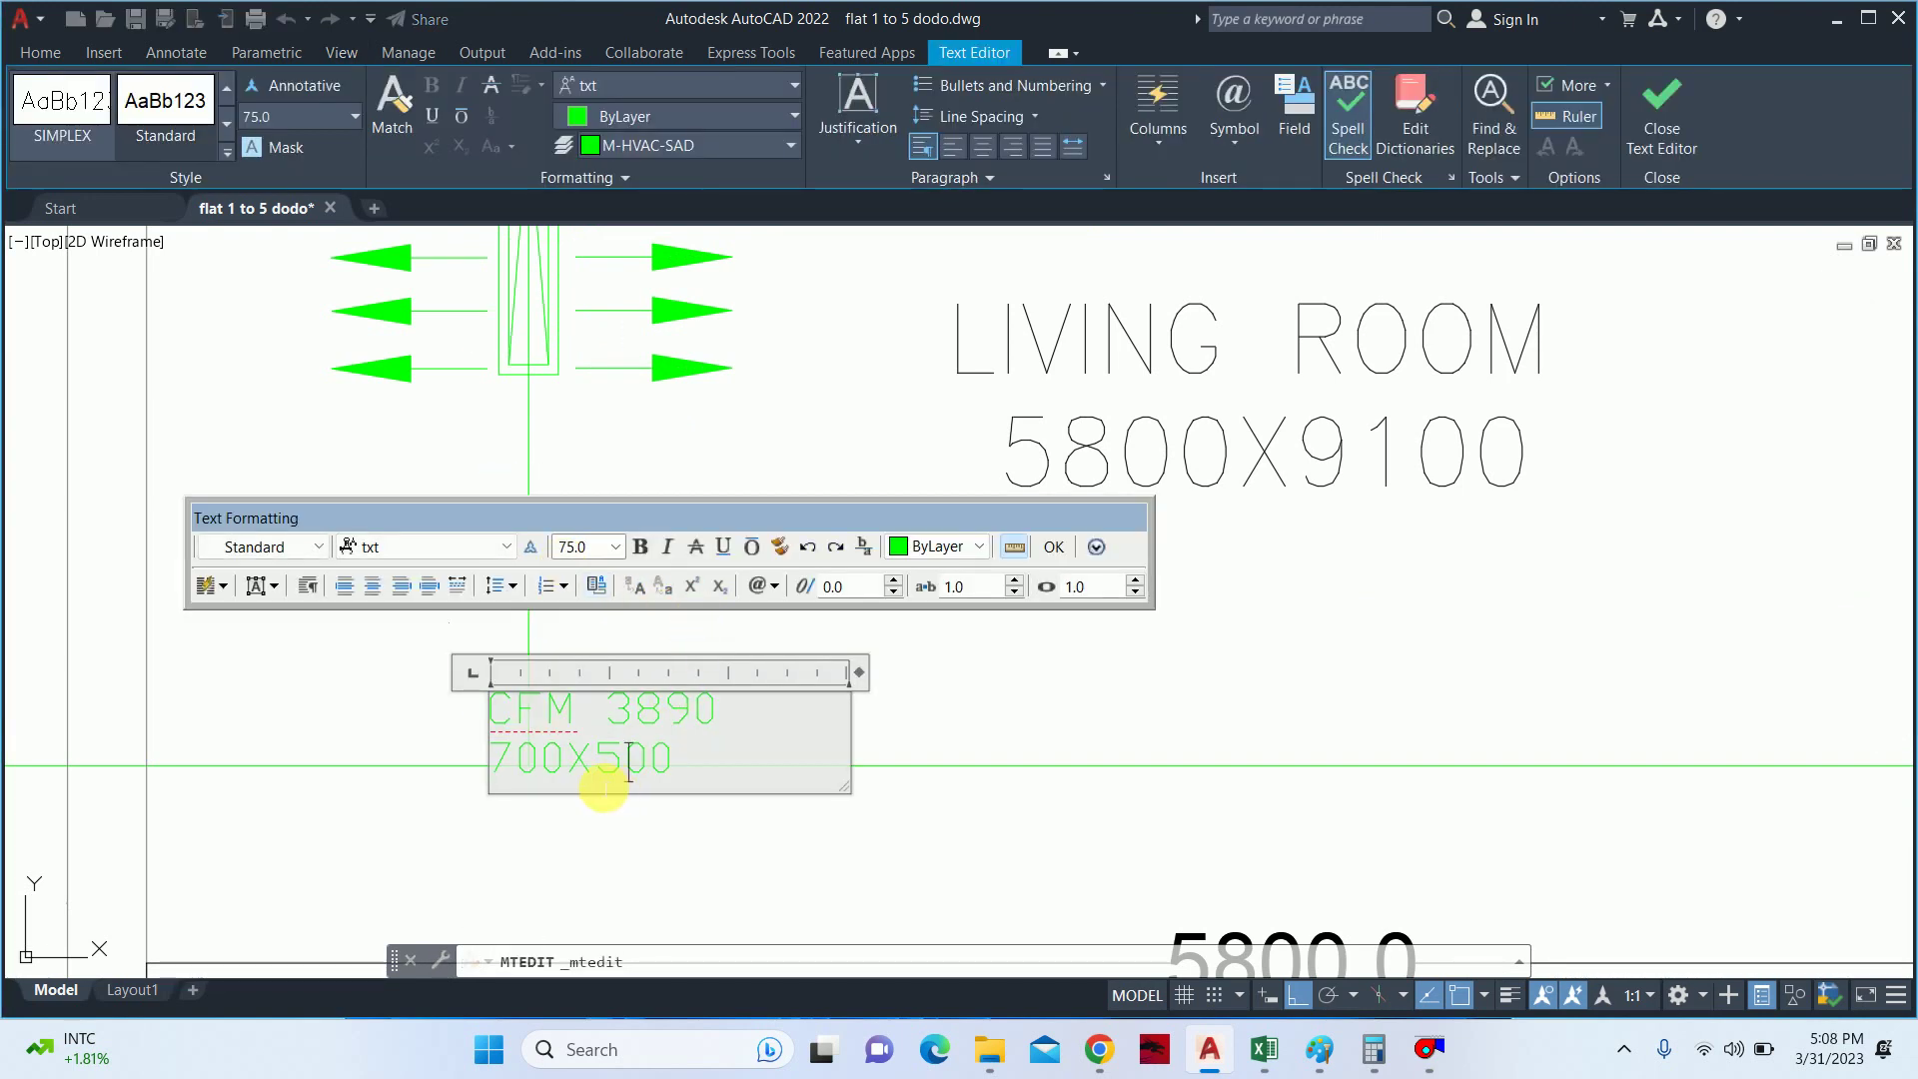
pyautogui.moveTo(573, 761); pyautogui.dragTo(430, 784)
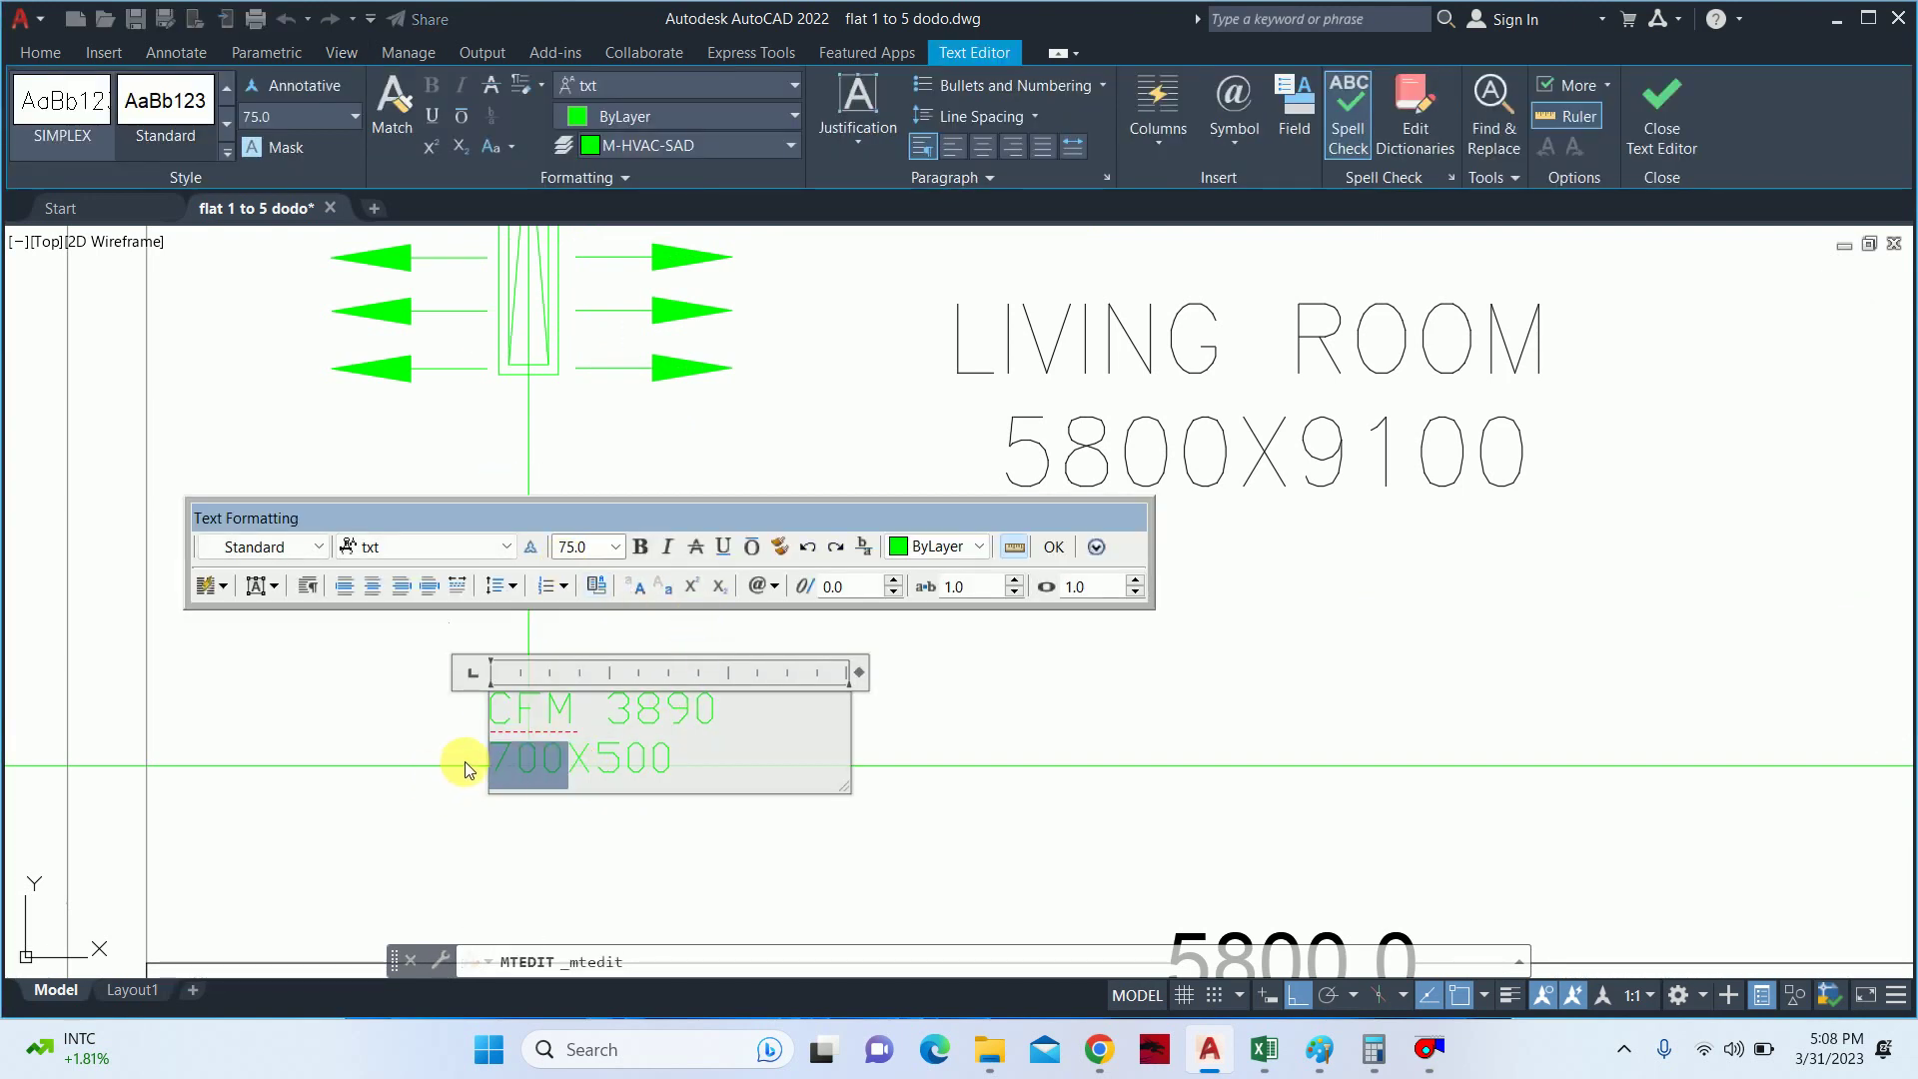
pyautogui.write('525')
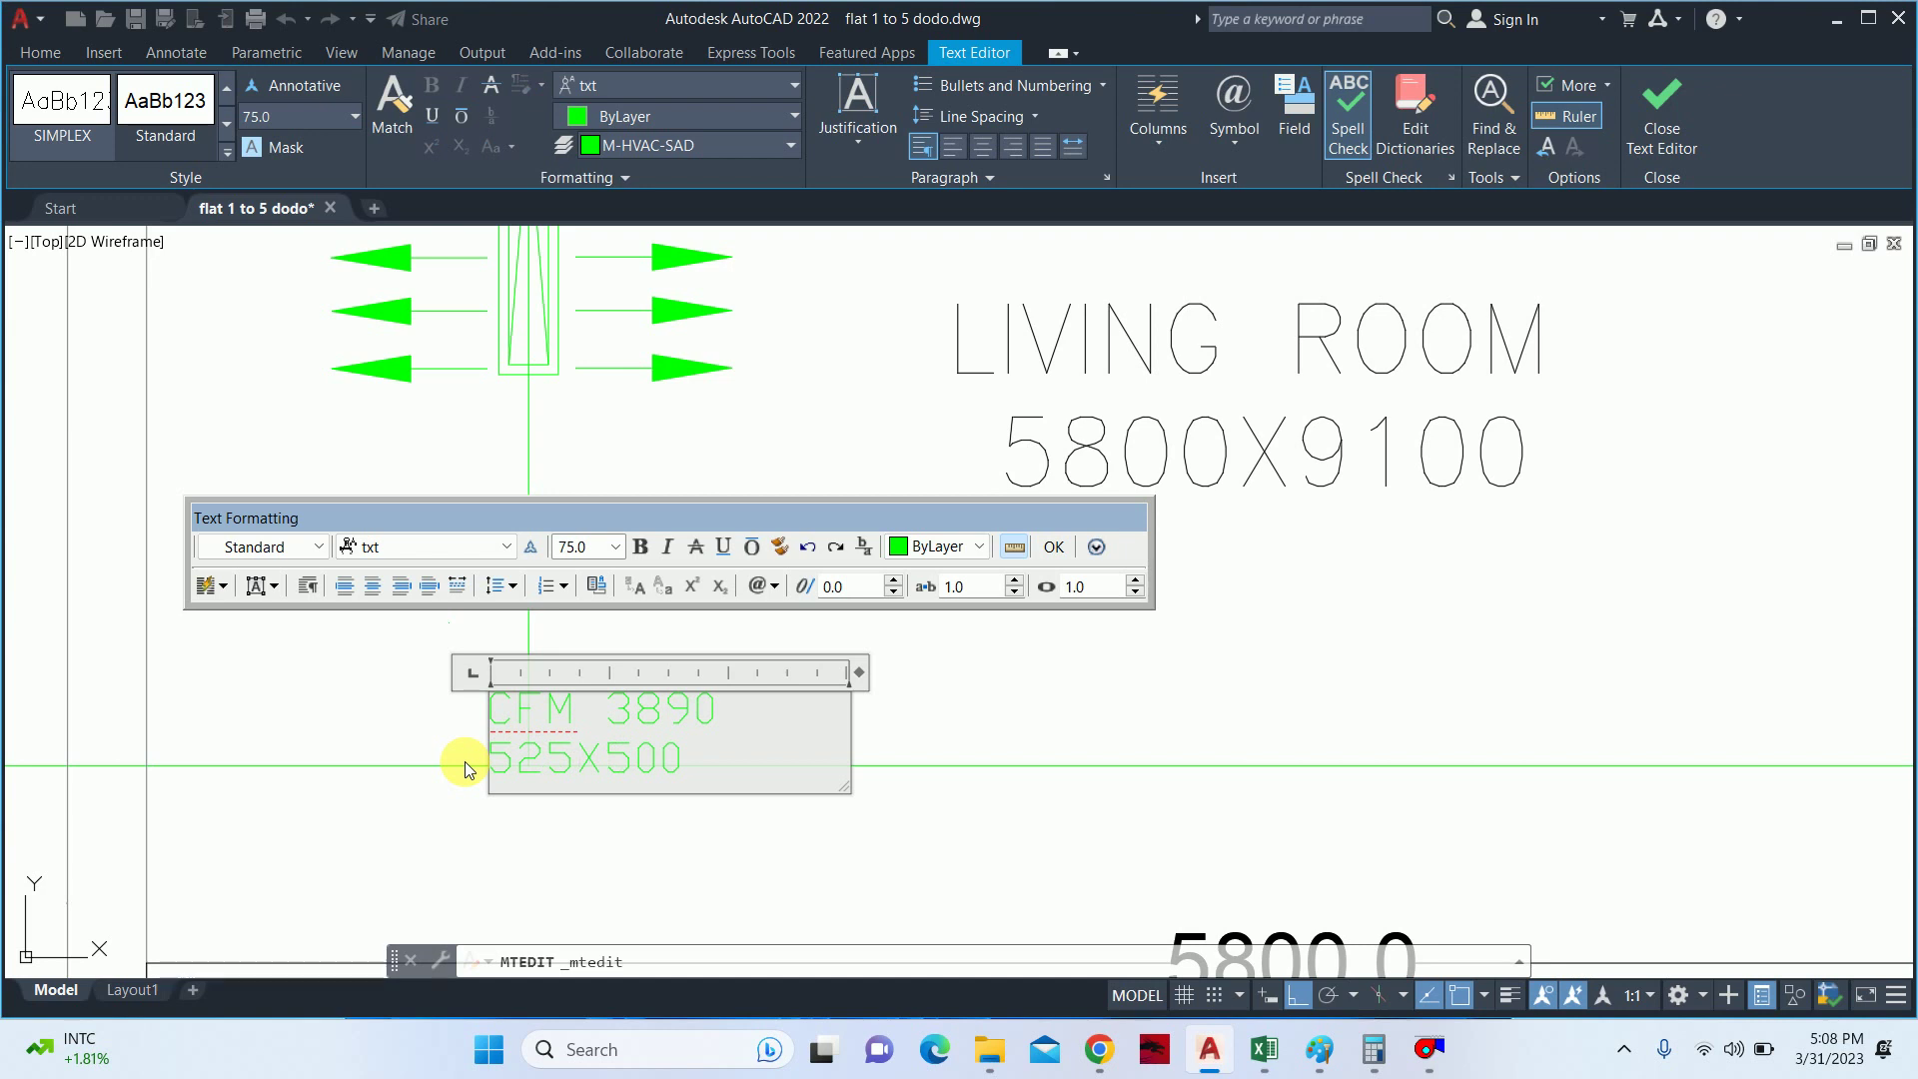
pyautogui.press('BackSpace')
pyautogui.press('BackSpace')
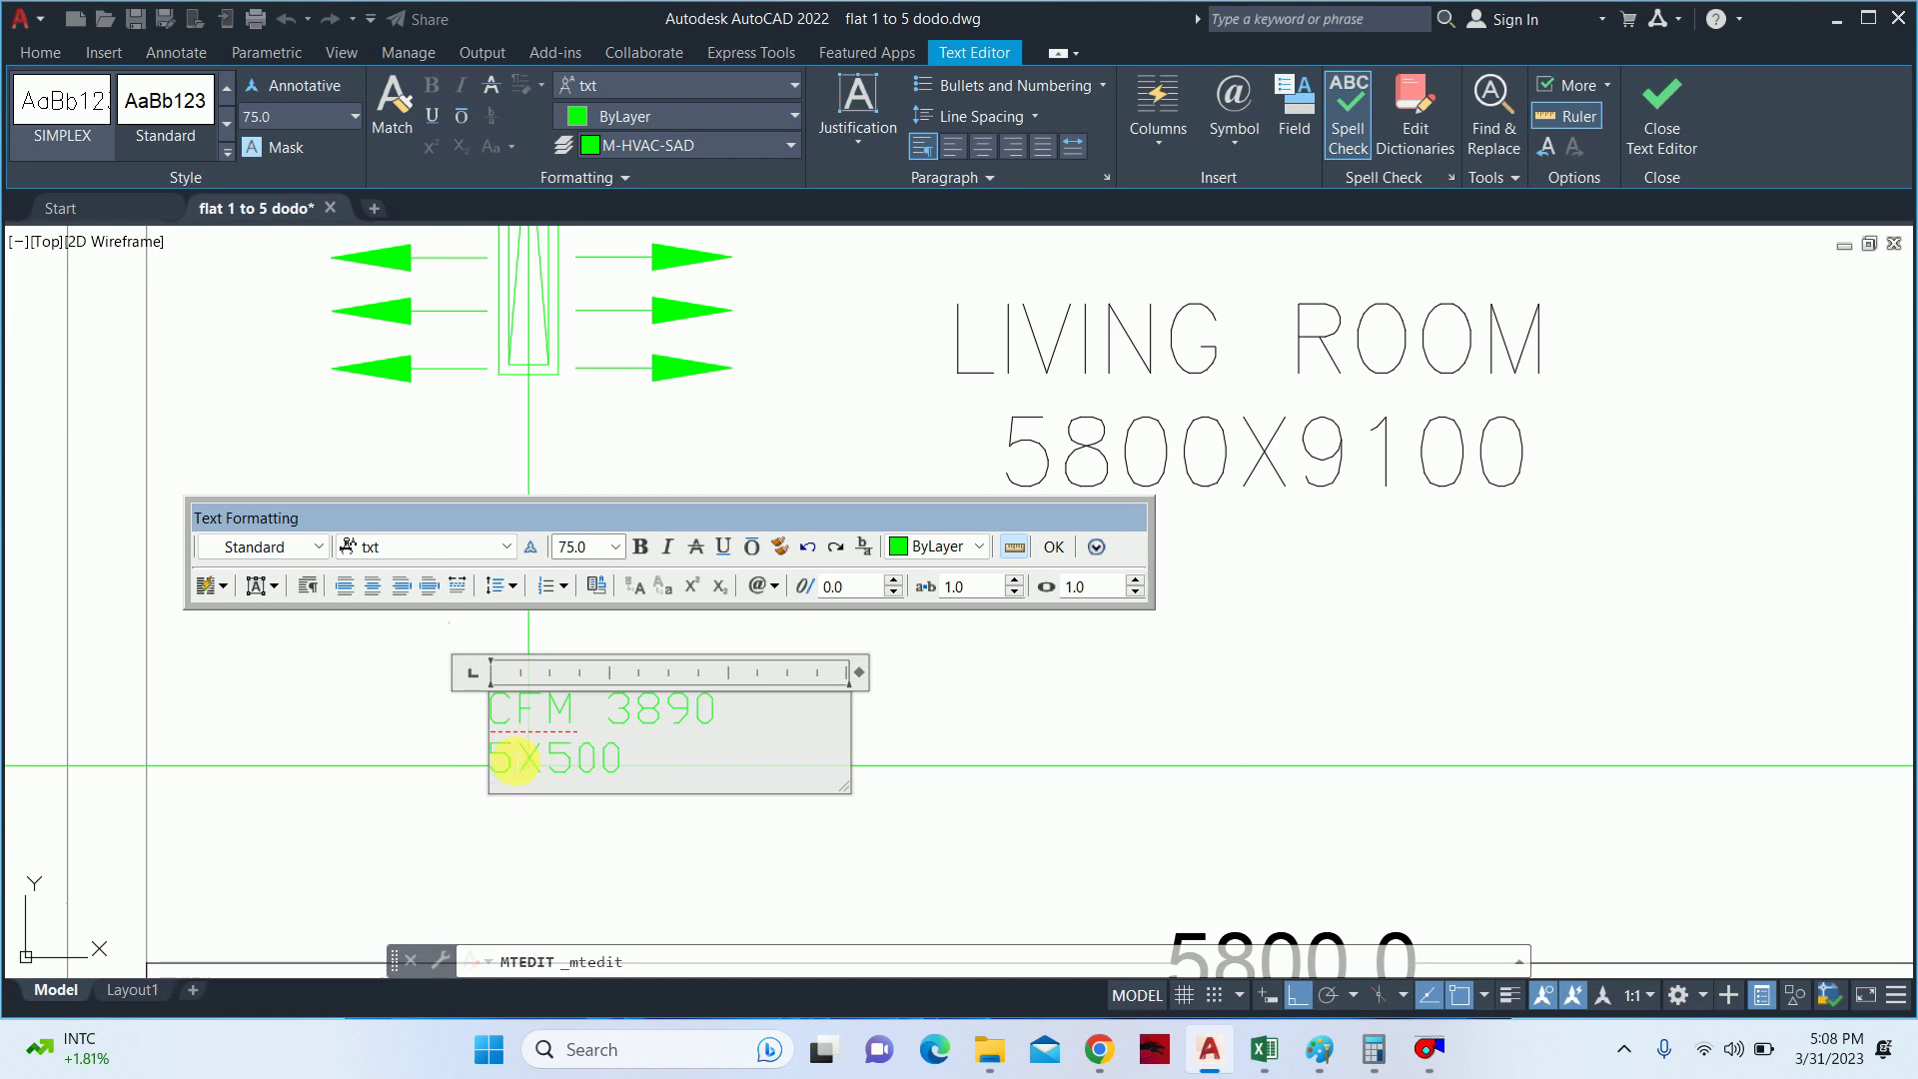
pyautogui.write('50')
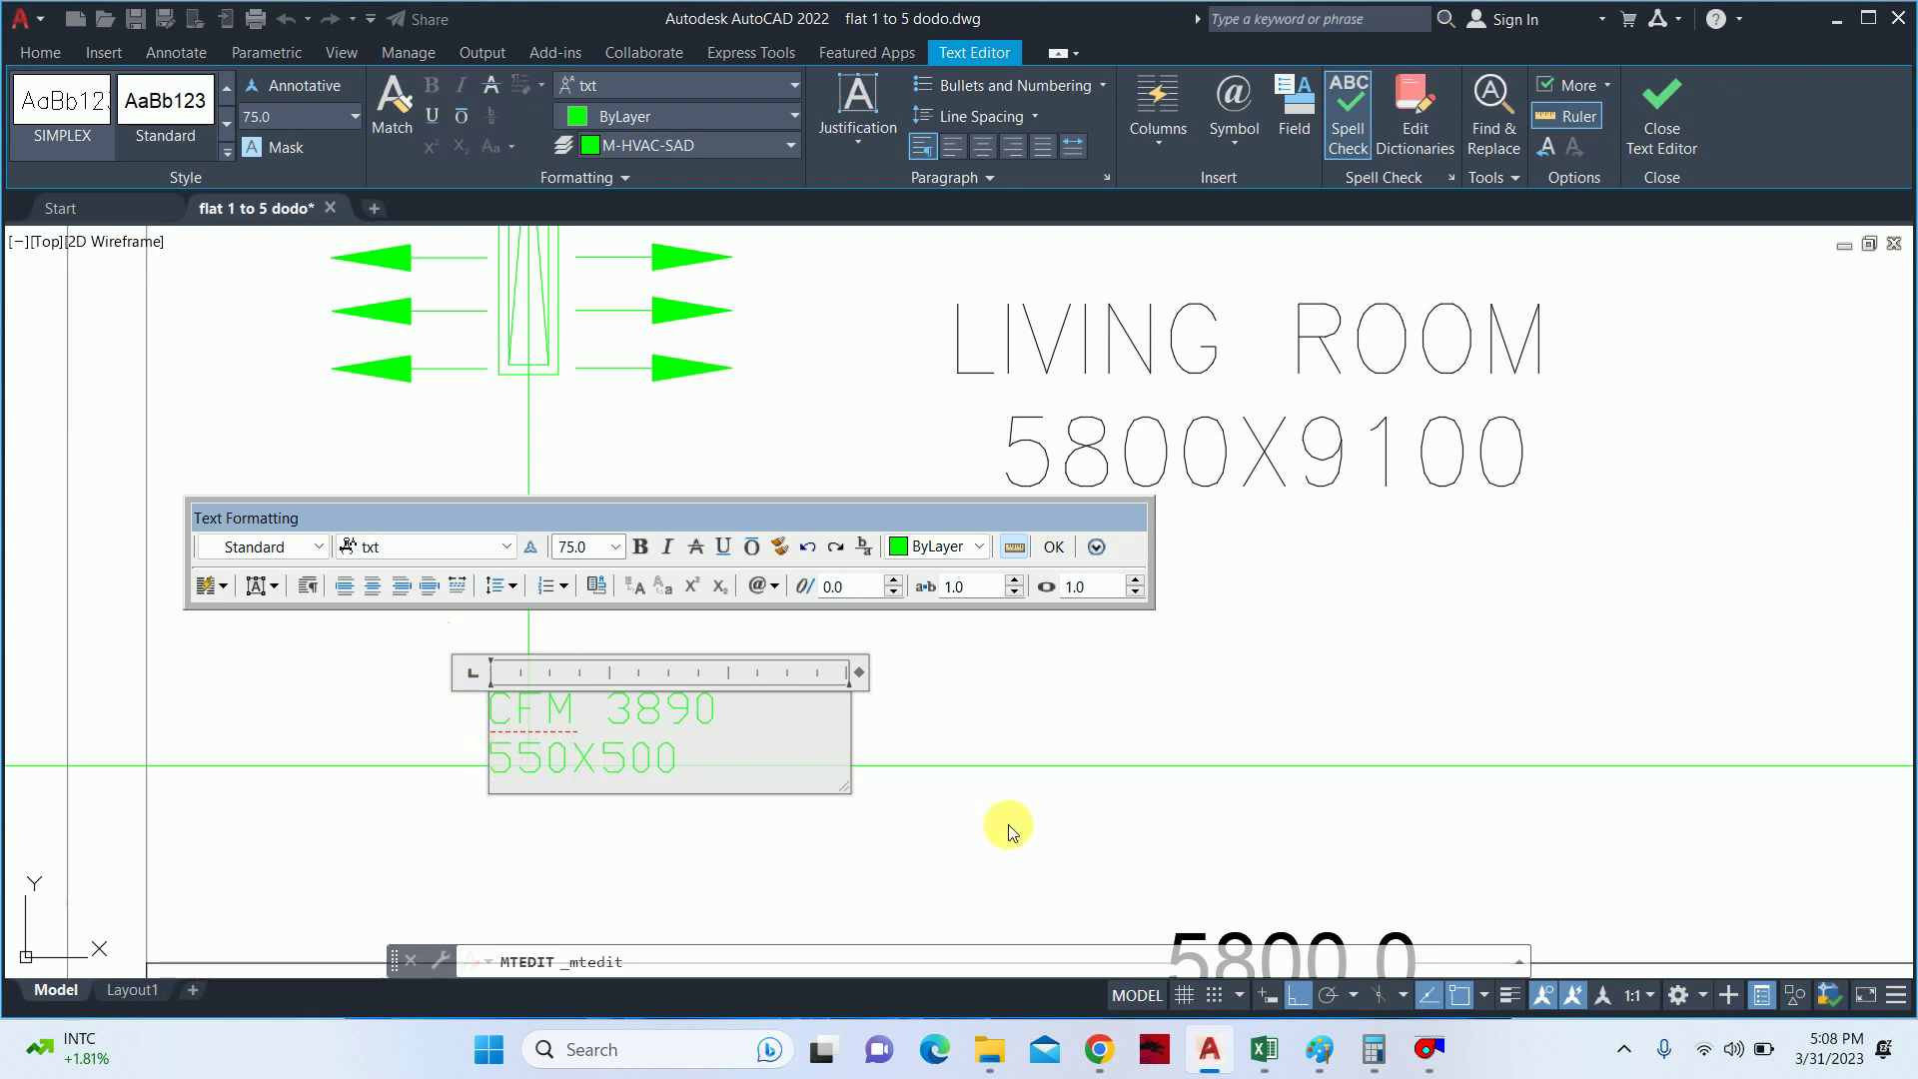
pyautogui.click(1007, 823)
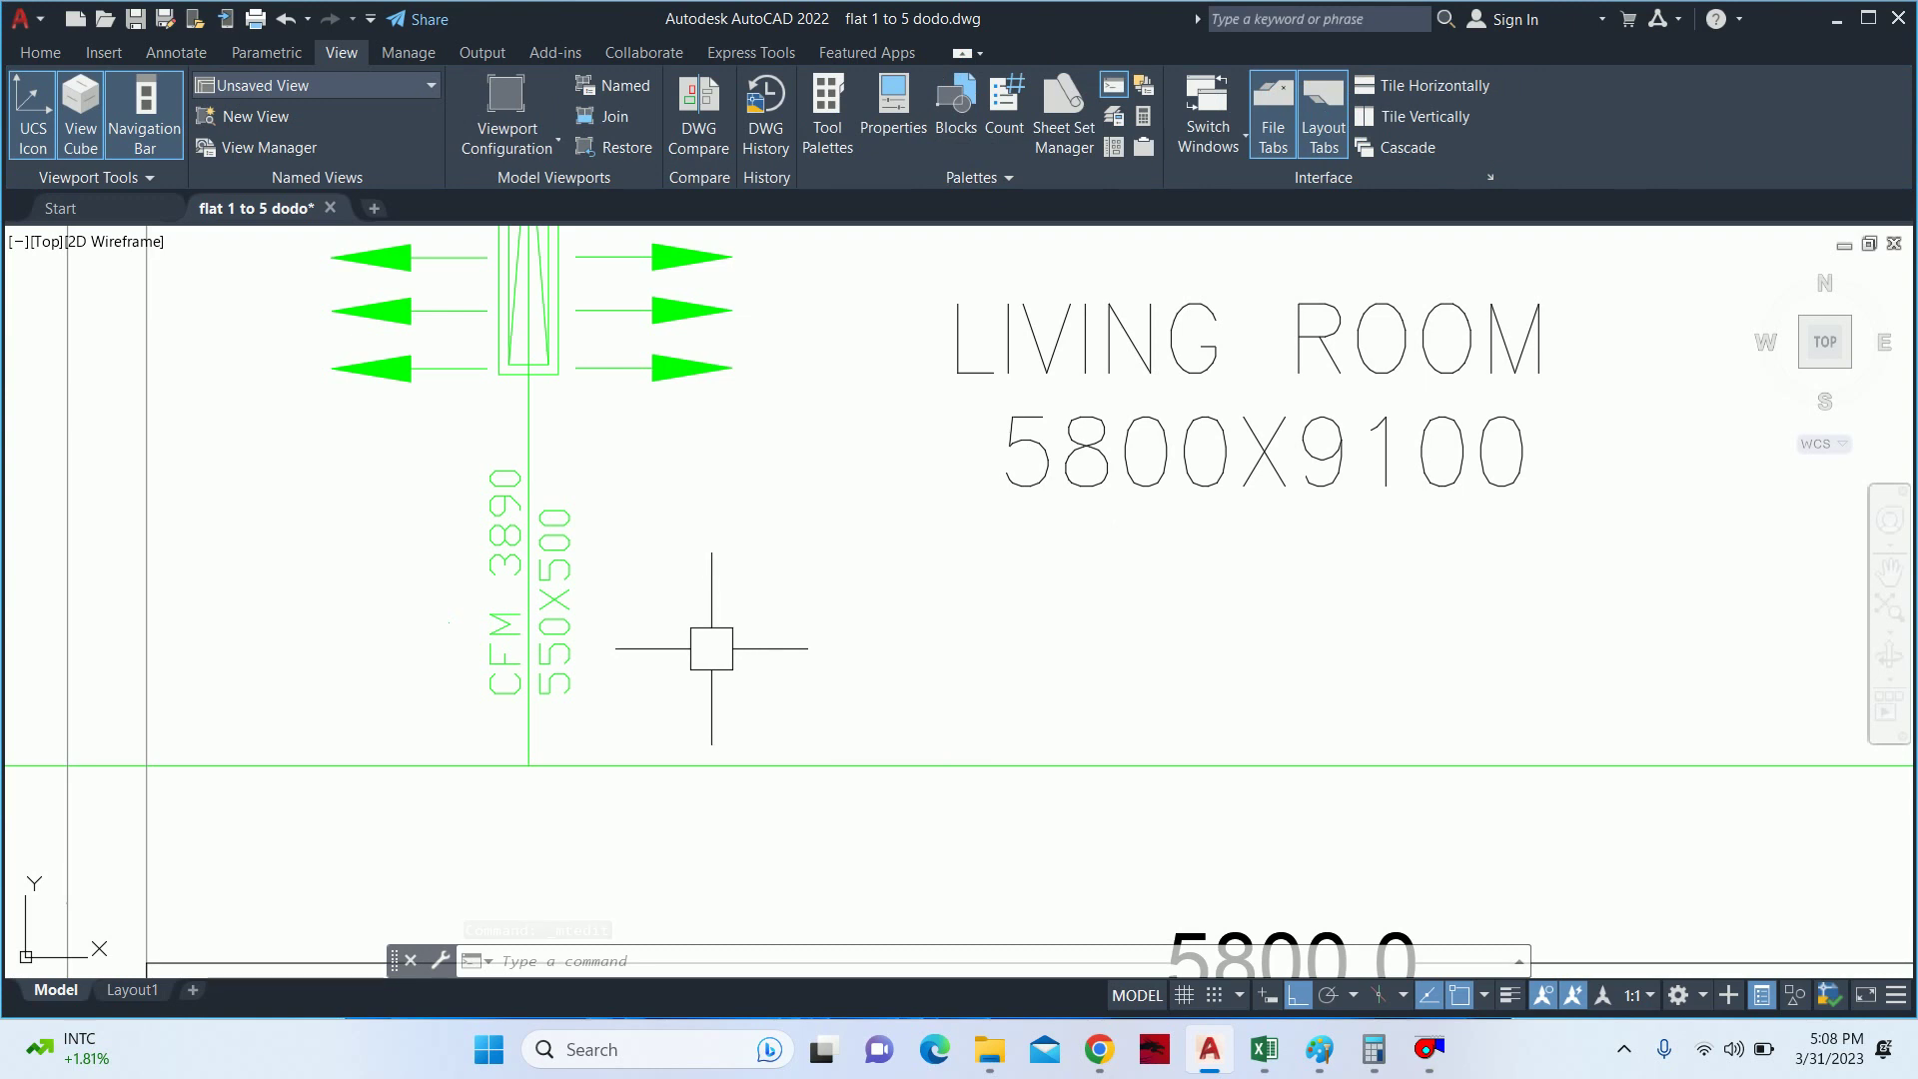
# - Start moving the CFM 3890 label, then cancel the move
pyautogui.scroll(-2, 716, 559)
pyautogui.press('Escape')
pyautogui.press('Escape')
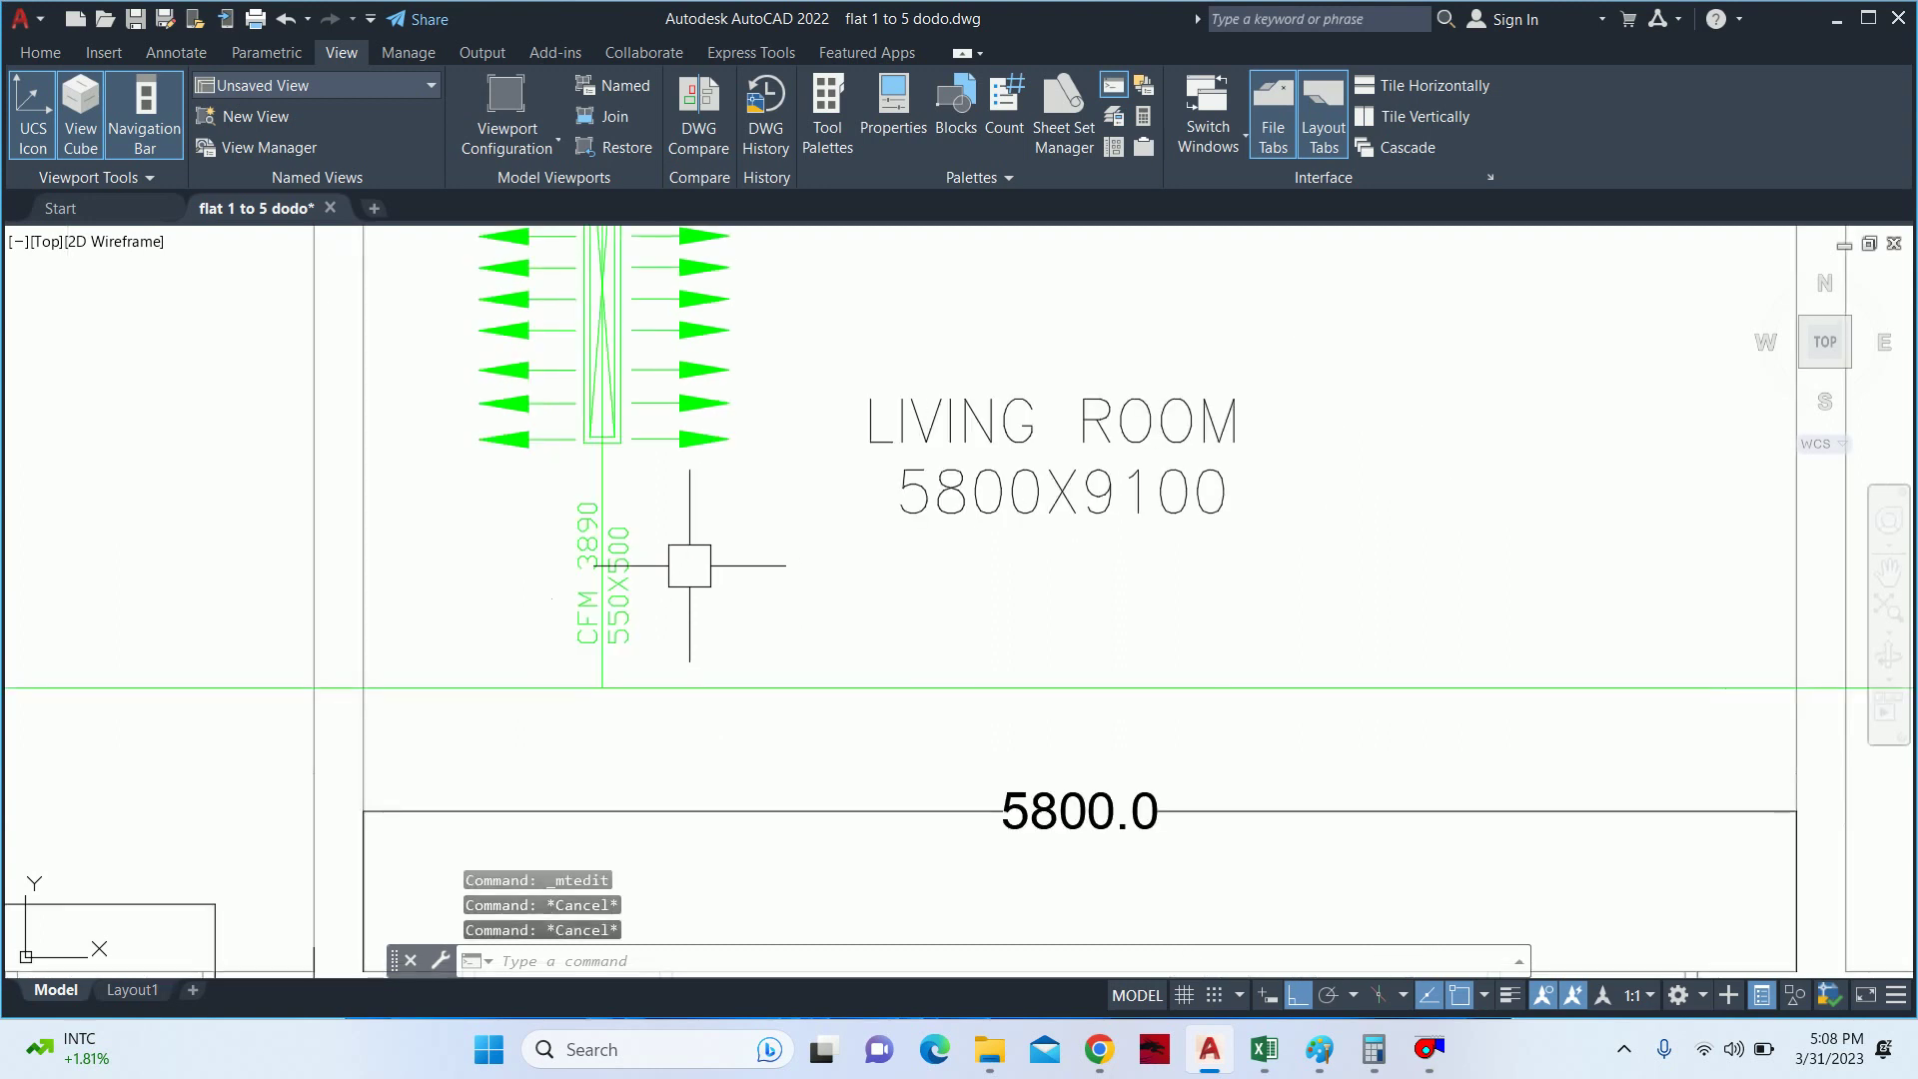
pyautogui.write('M')
pyautogui.press('Return')
pyautogui.click(625, 590)
pyautogui.press('Return')
pyautogui.click(748, 560)
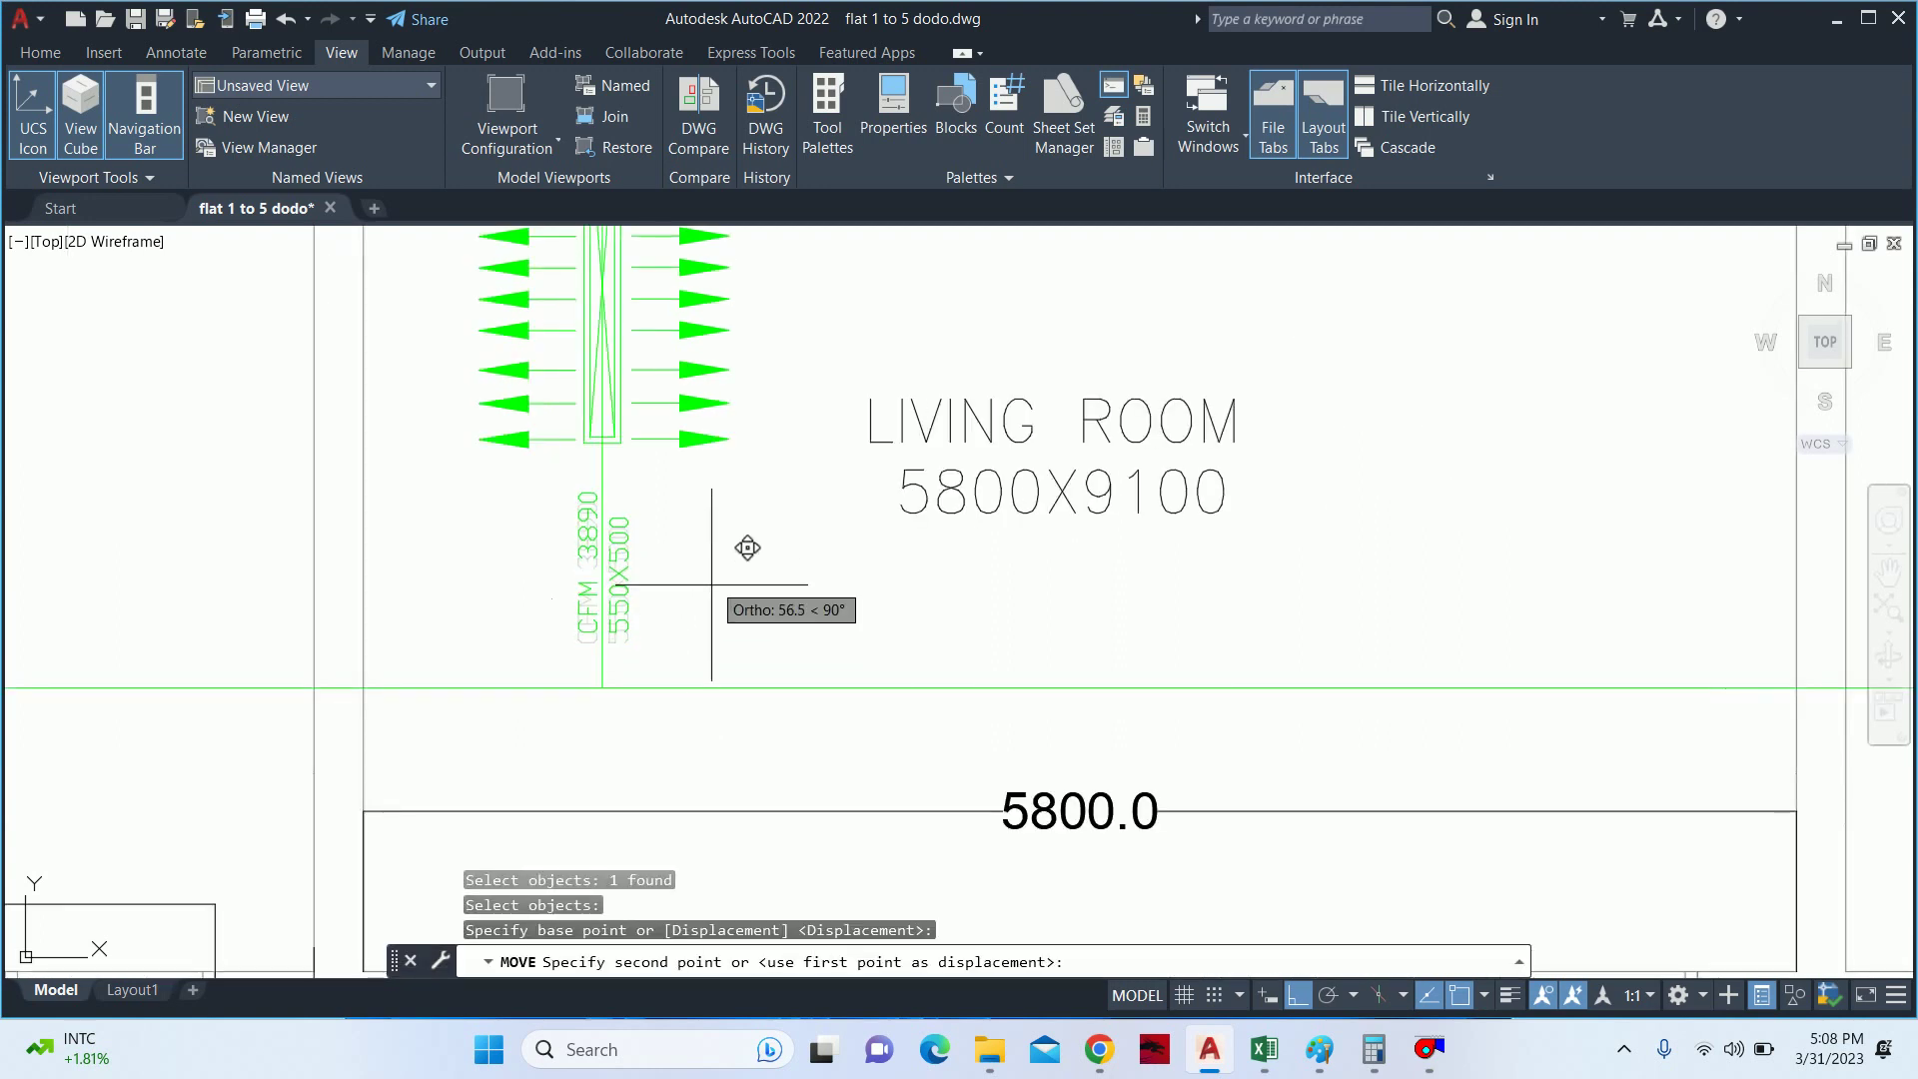
pyautogui.press('Escape')
pyautogui.press('Escape')
pyautogui.scroll(-3, 712, 568)
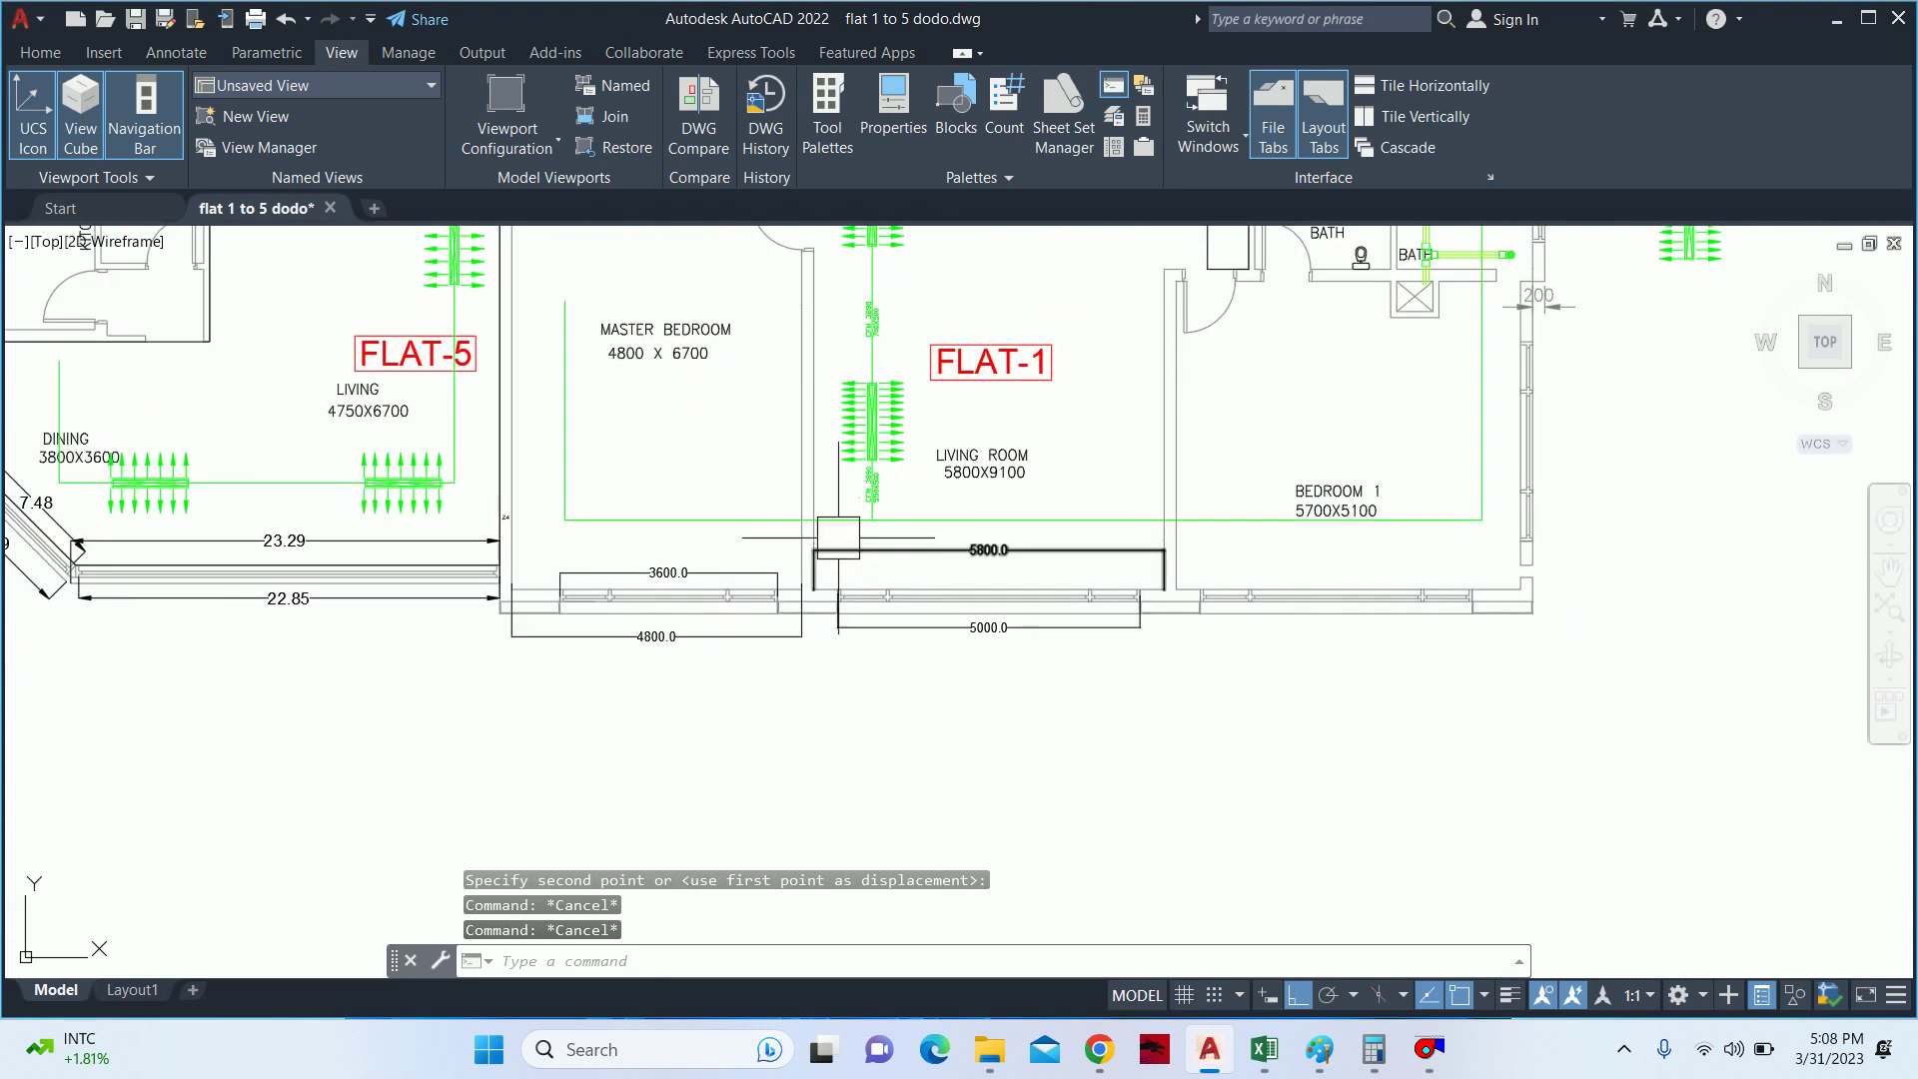
pyautogui.scroll(-2, 755, 561)
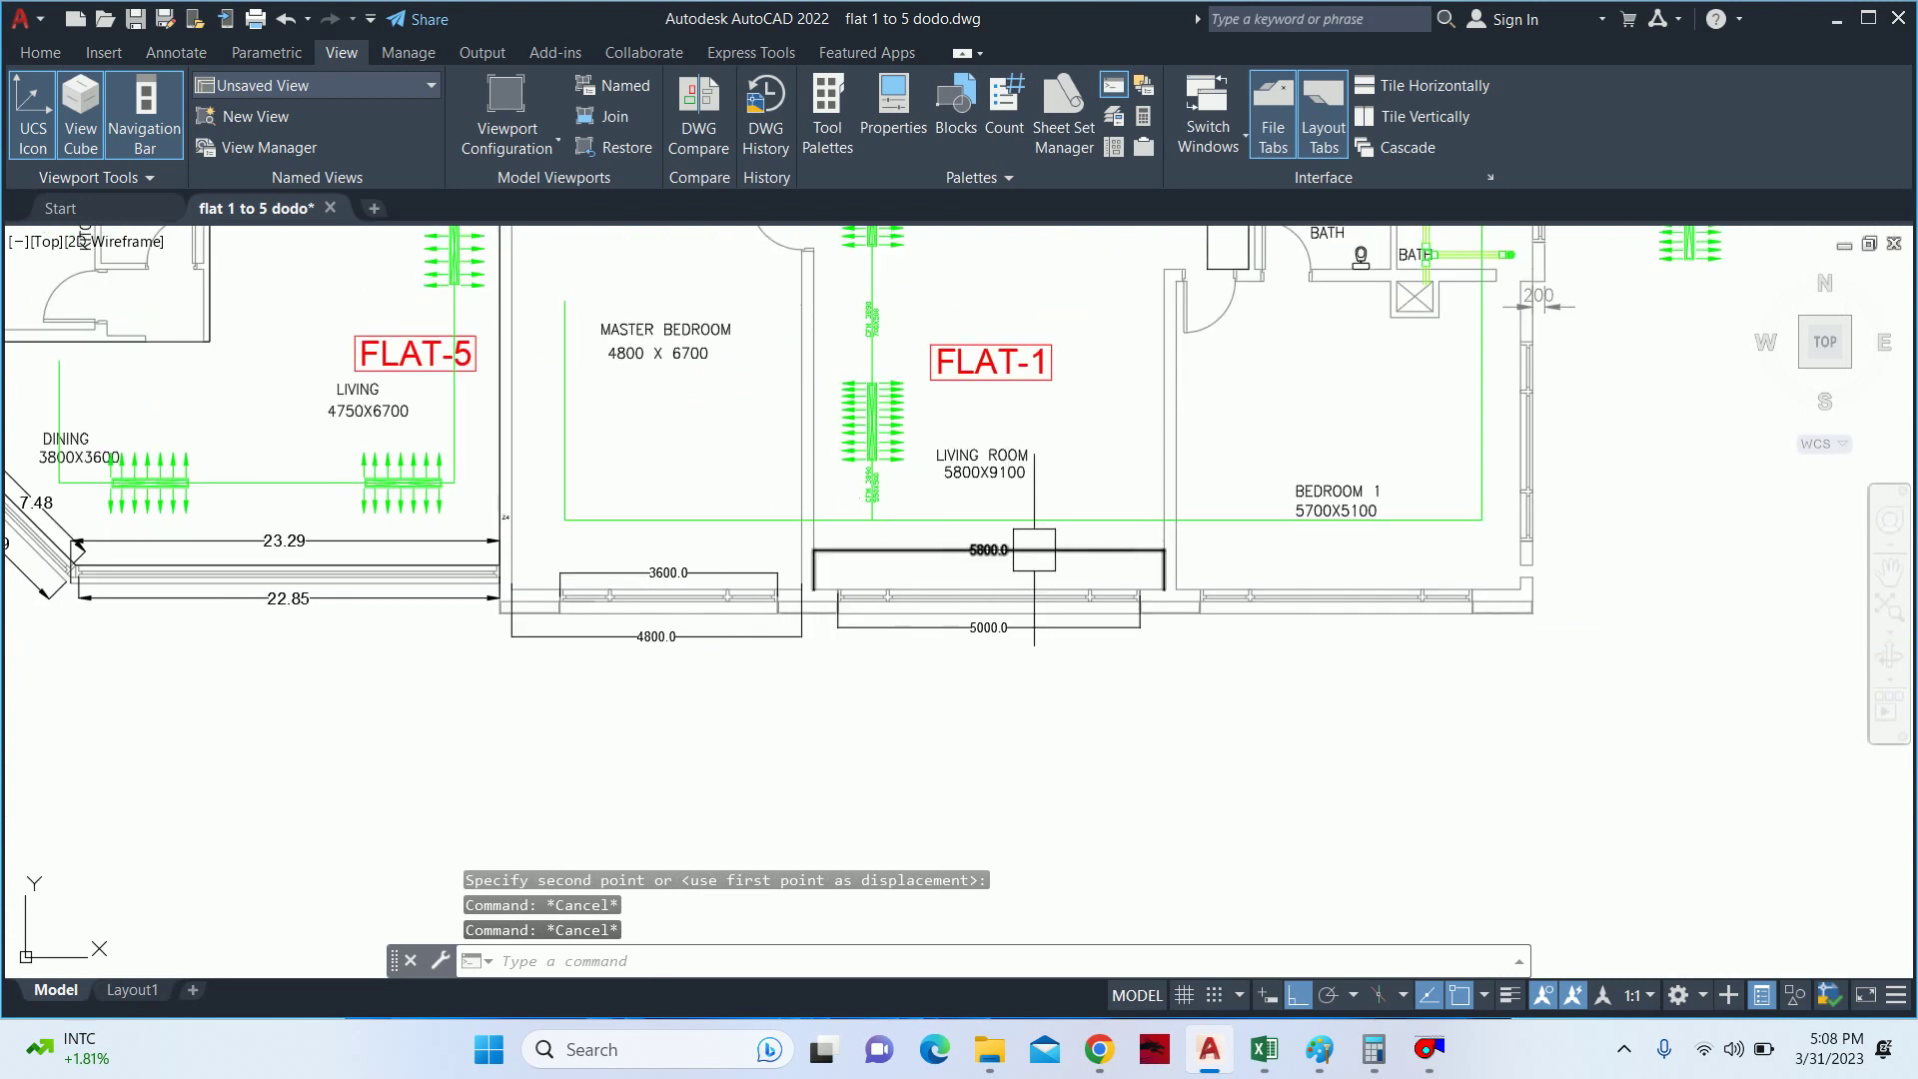
pyautogui.scroll(4, 984, 471)
pyautogui.scroll(-2, 899, 489)
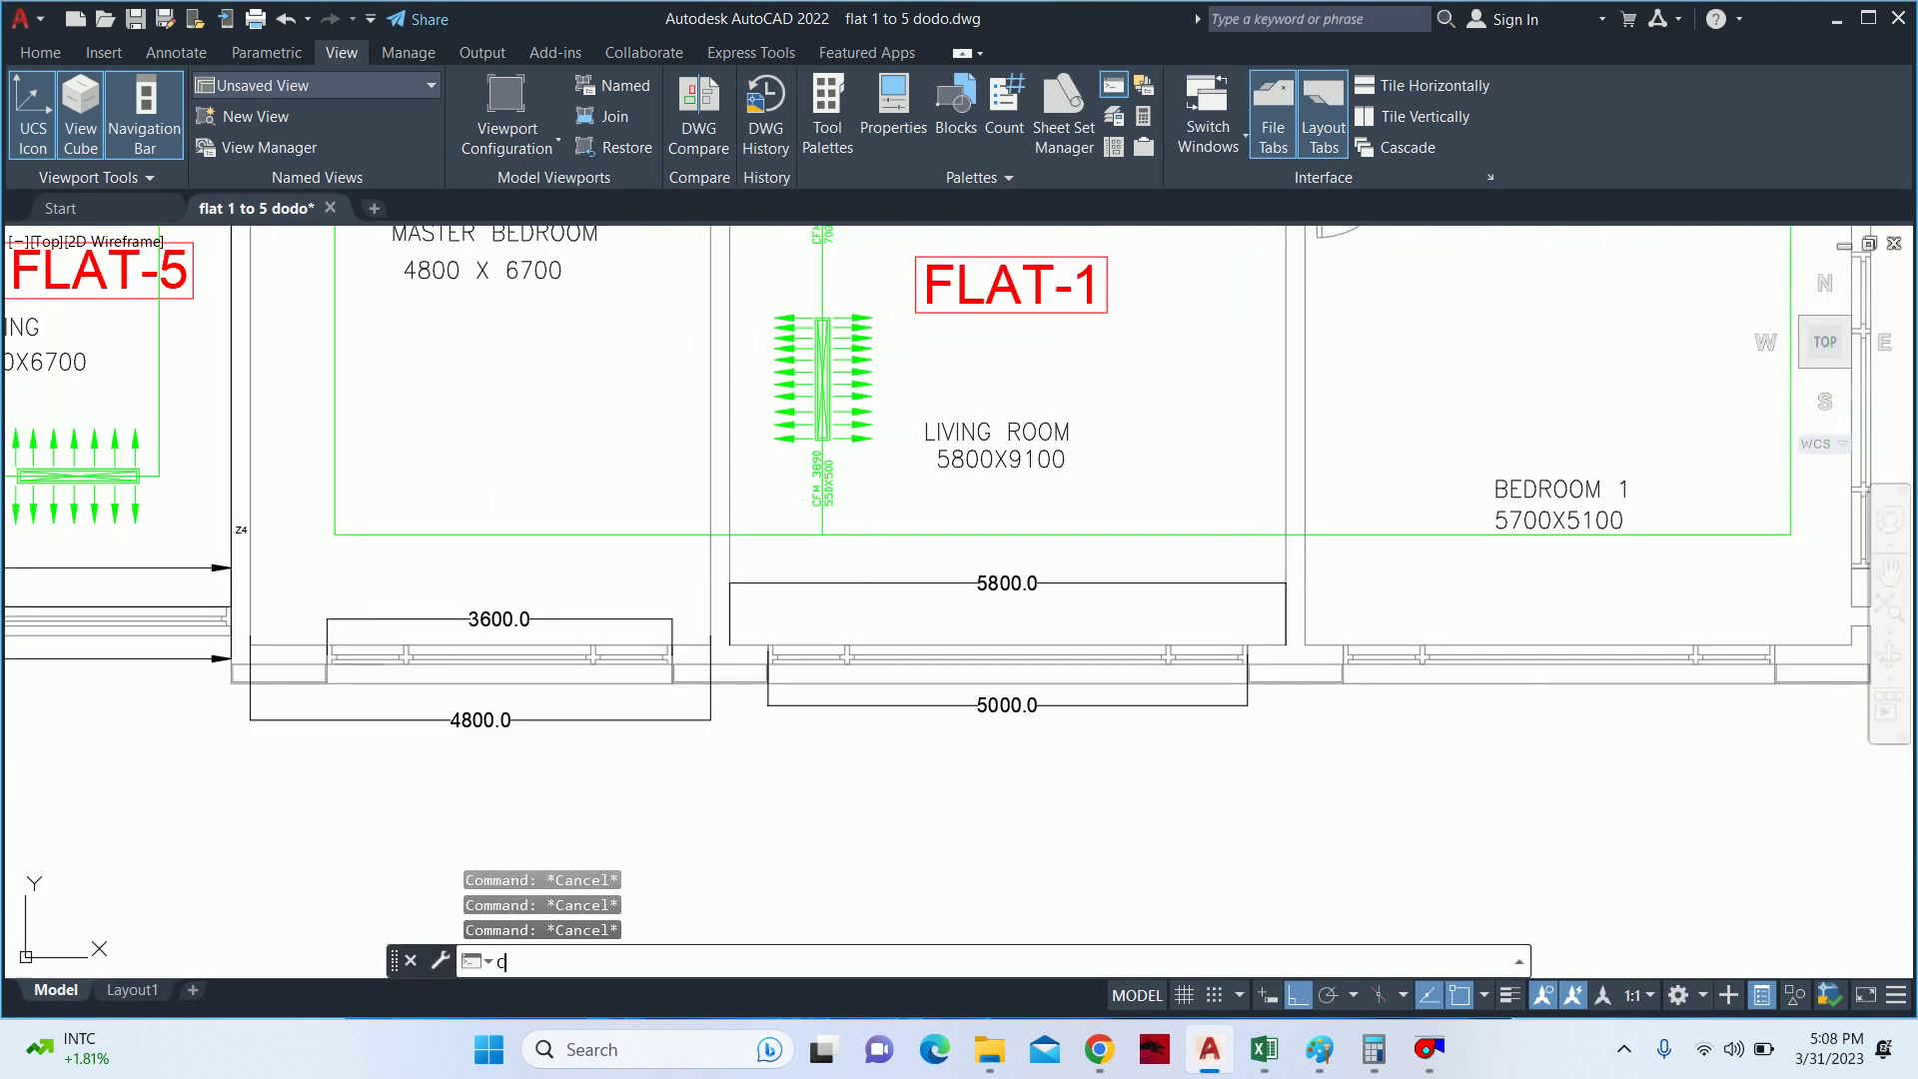
# - Place a copy of the CFM 3890 550X500 label beside the duct
pyautogui.write('co')
pyautogui.press('Return')
pyautogui.click(821, 470)
pyautogui.press('Return')
pyautogui.scroll(5, 844, 503)
pyautogui.click(877, 637)
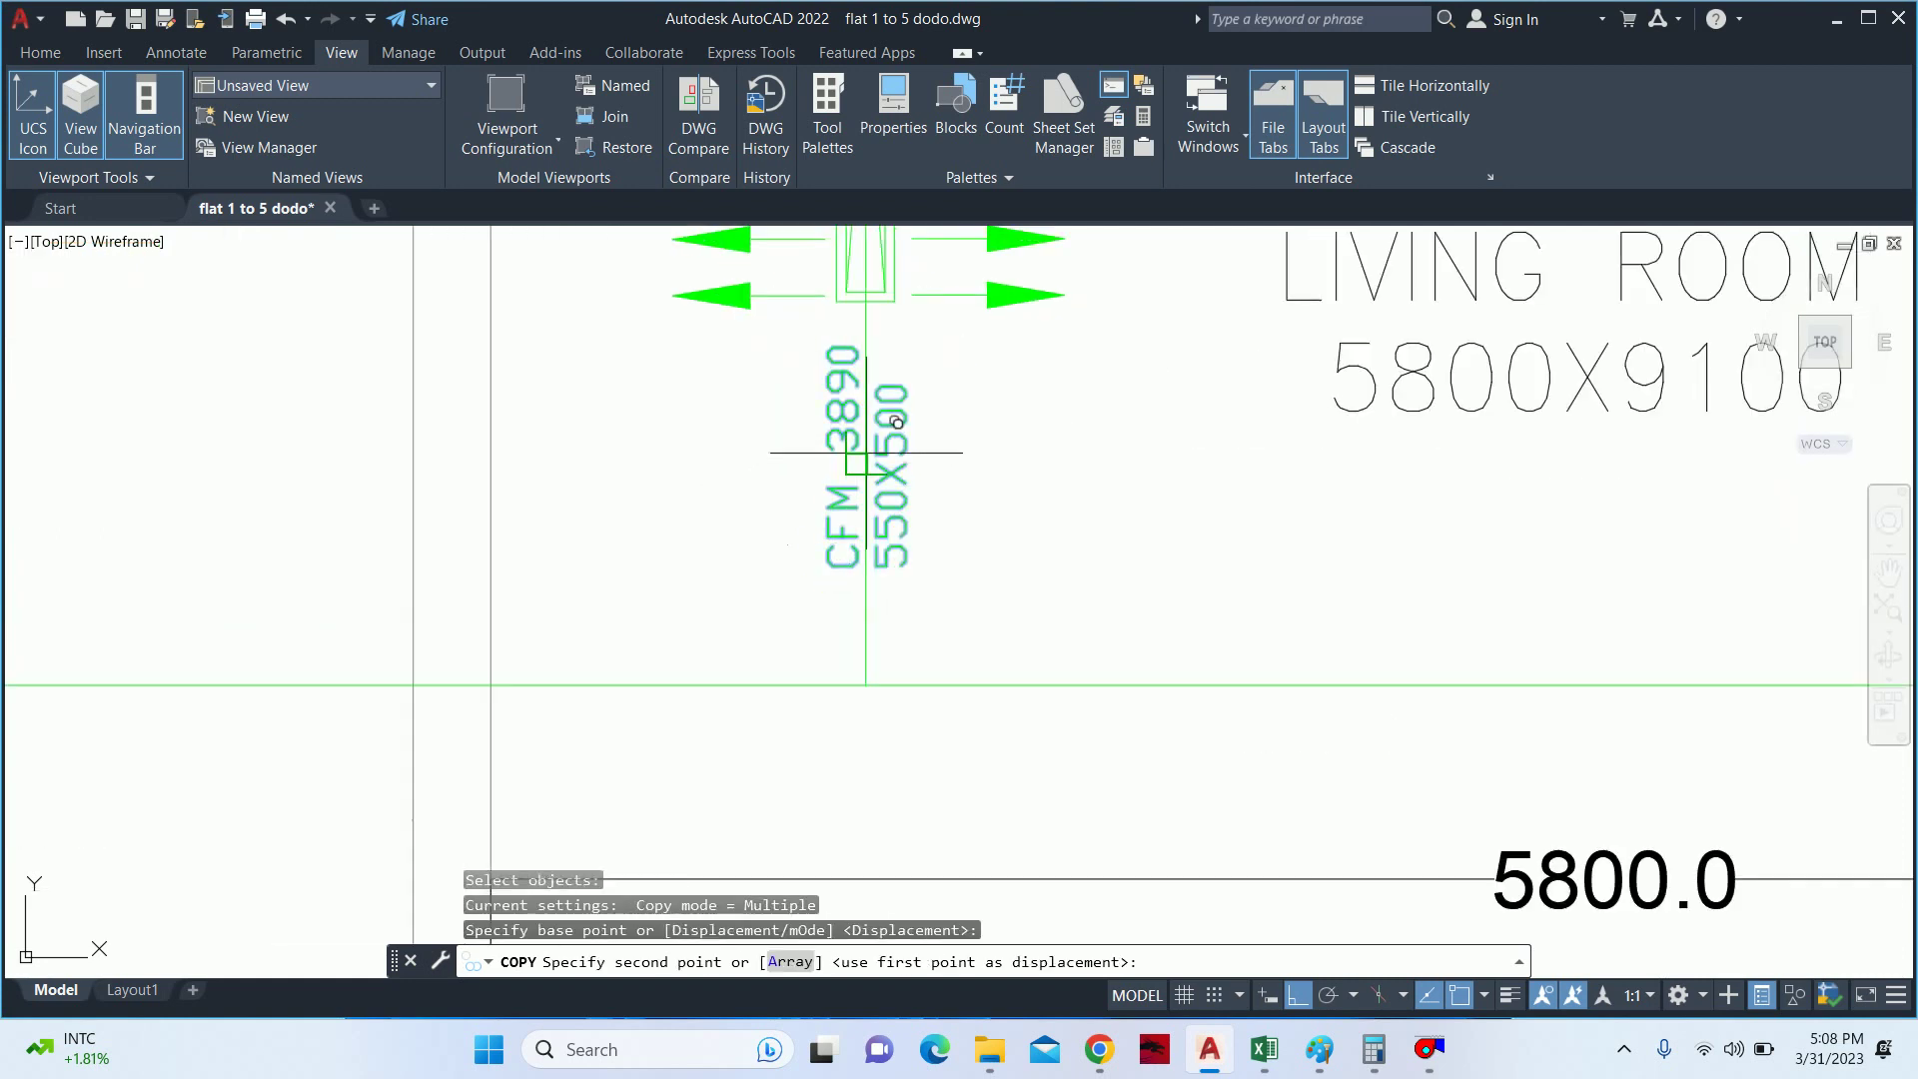
pyautogui.moveTo(560, 522); pyautogui.dragTo(1150, 523, button='middle')
pyautogui.scroll(-3, 877, 642)
pyautogui.click(784, 607)
pyautogui.press('Escape')
pyautogui.scroll(-2, 783, 608)
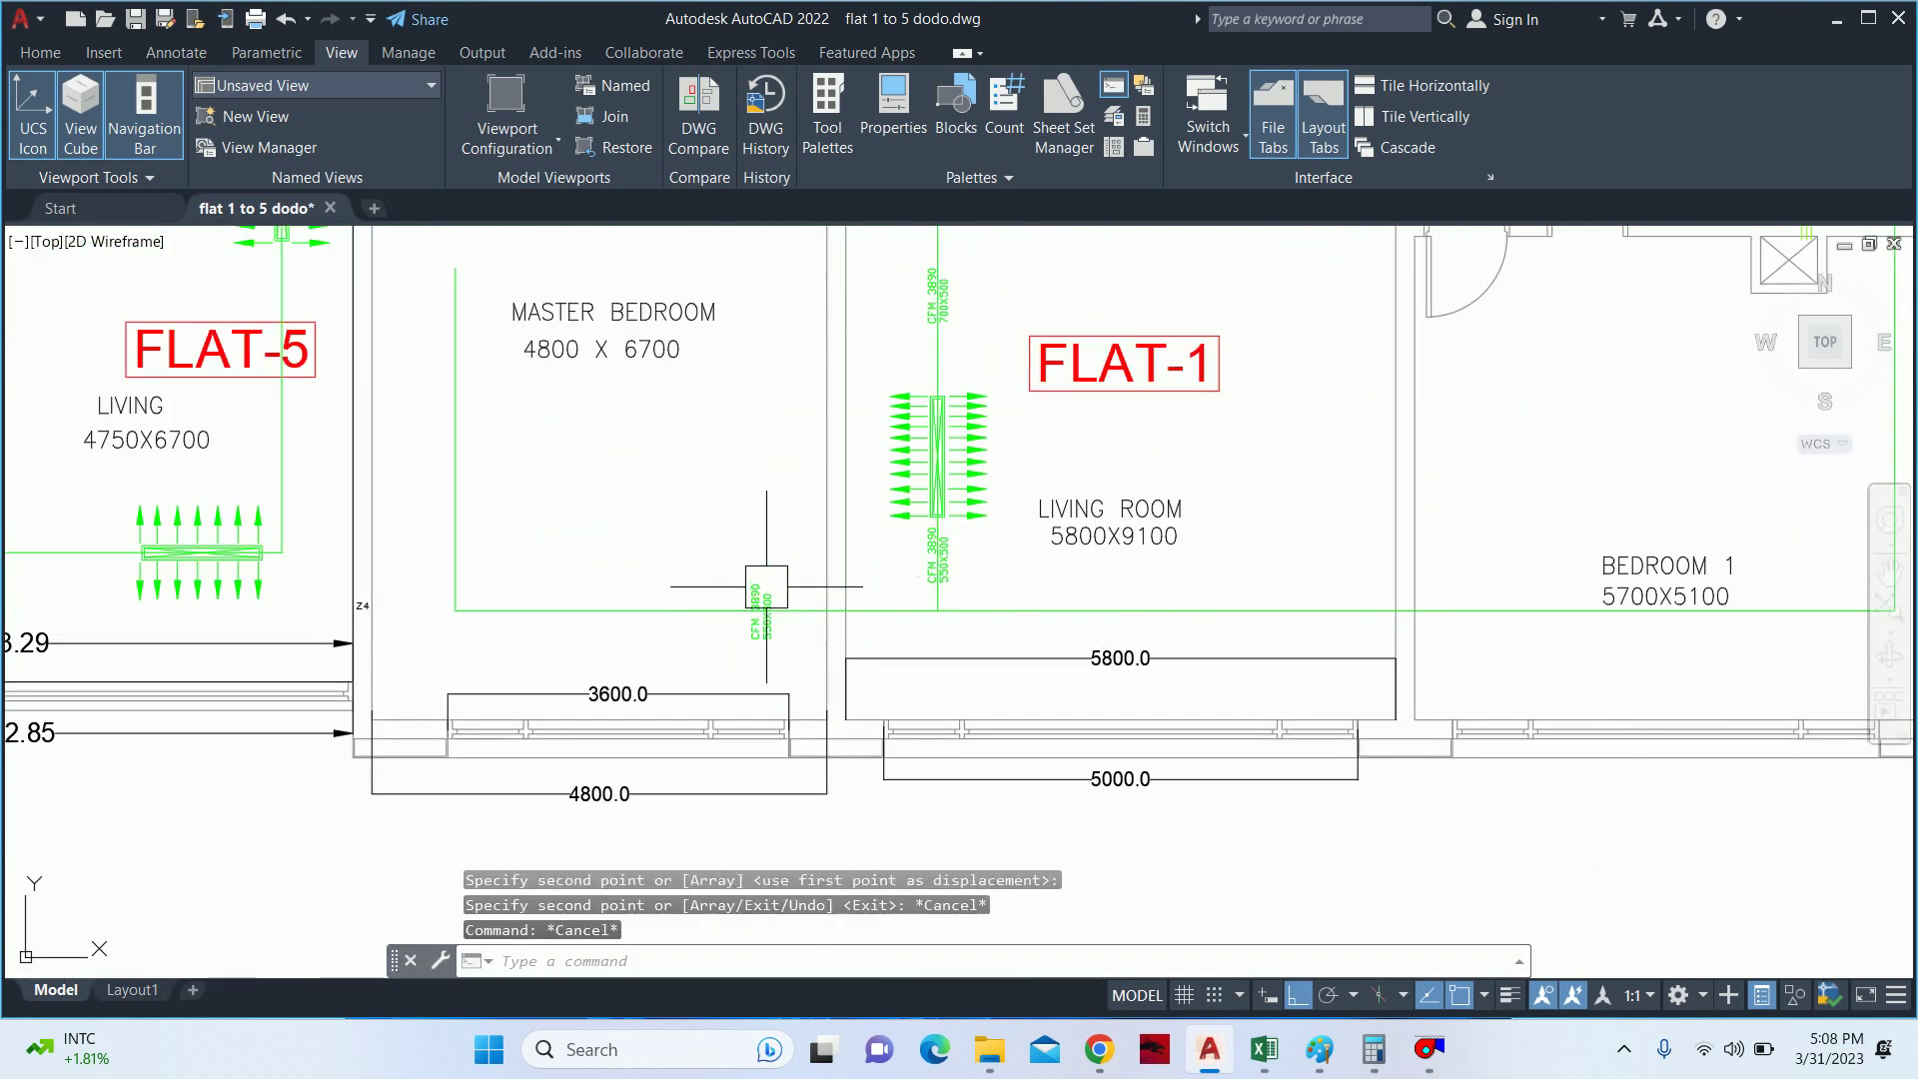
pyautogui.click(1268, 1051)
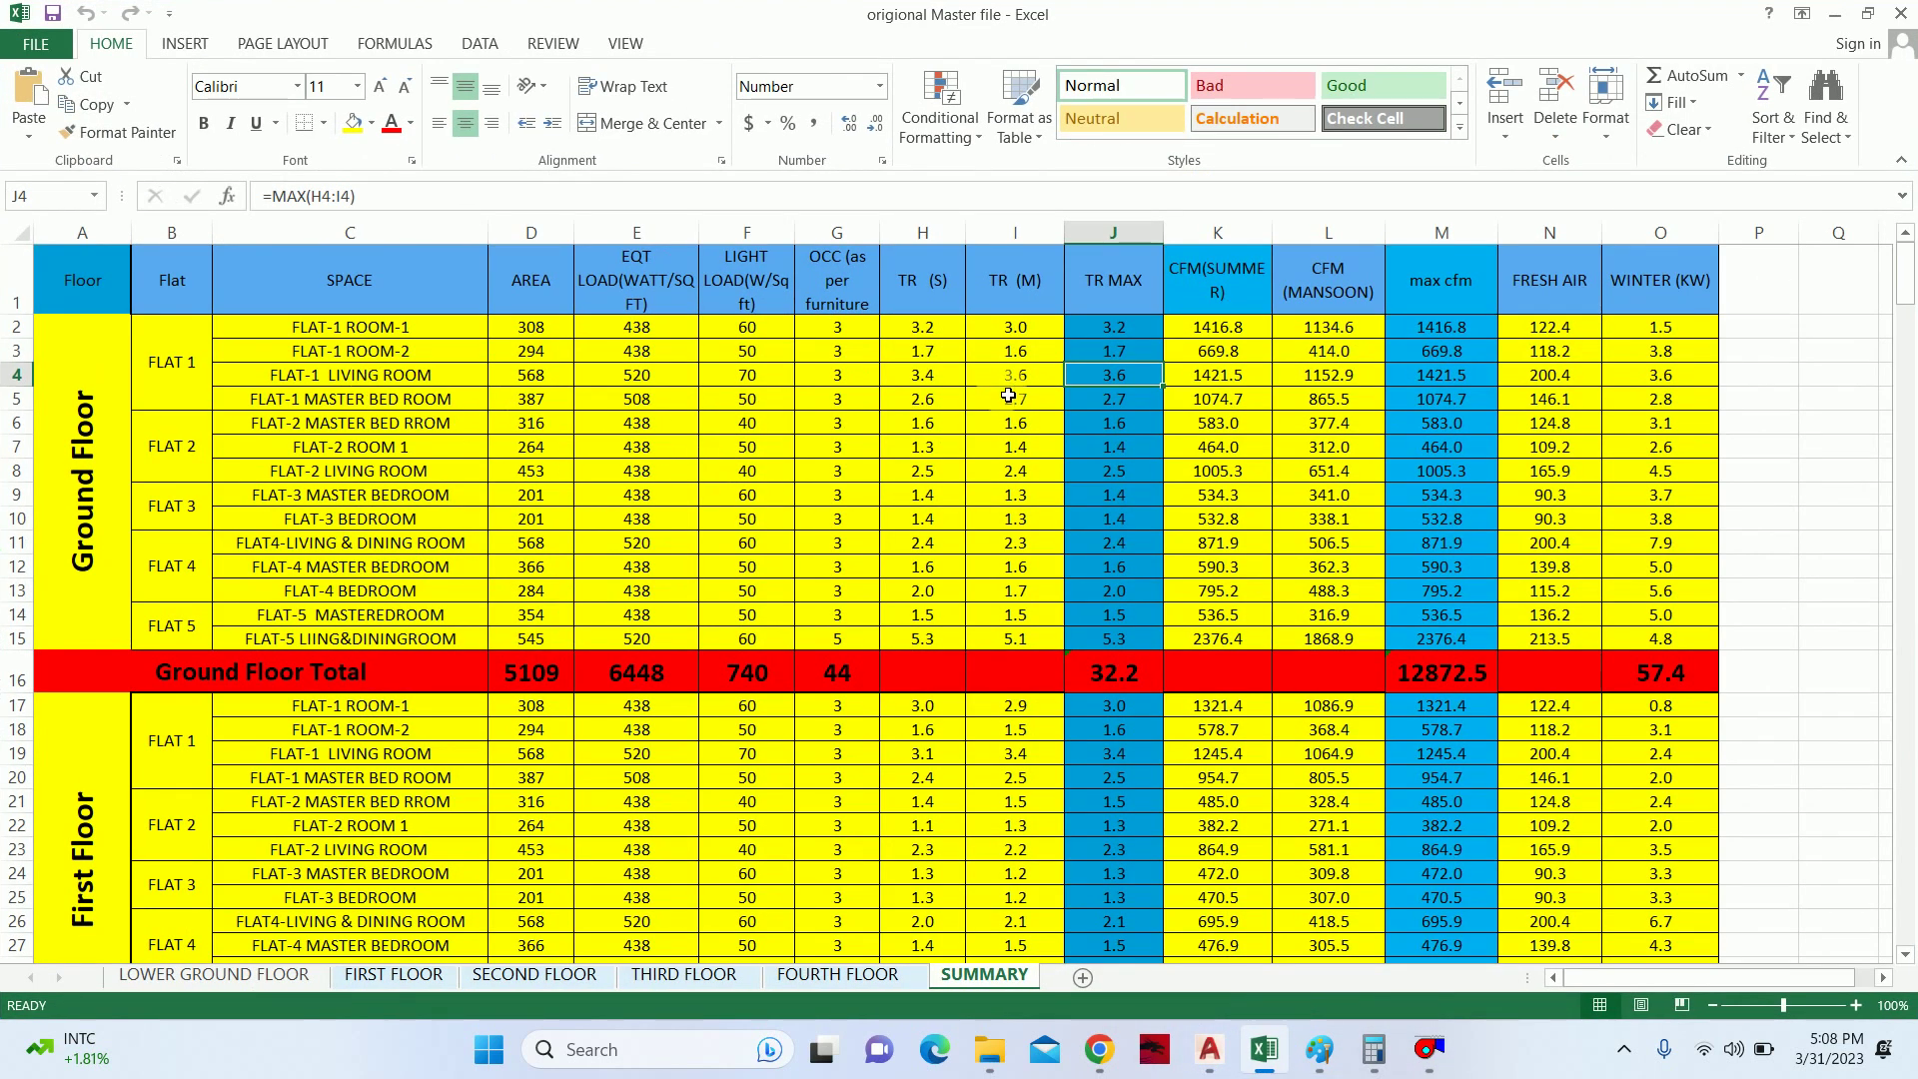
# - Read the FLAT-1 master bedroom summer CFM of 1074.7 in cell K5, then return to AutoCAD
pyautogui.click(1230, 405)
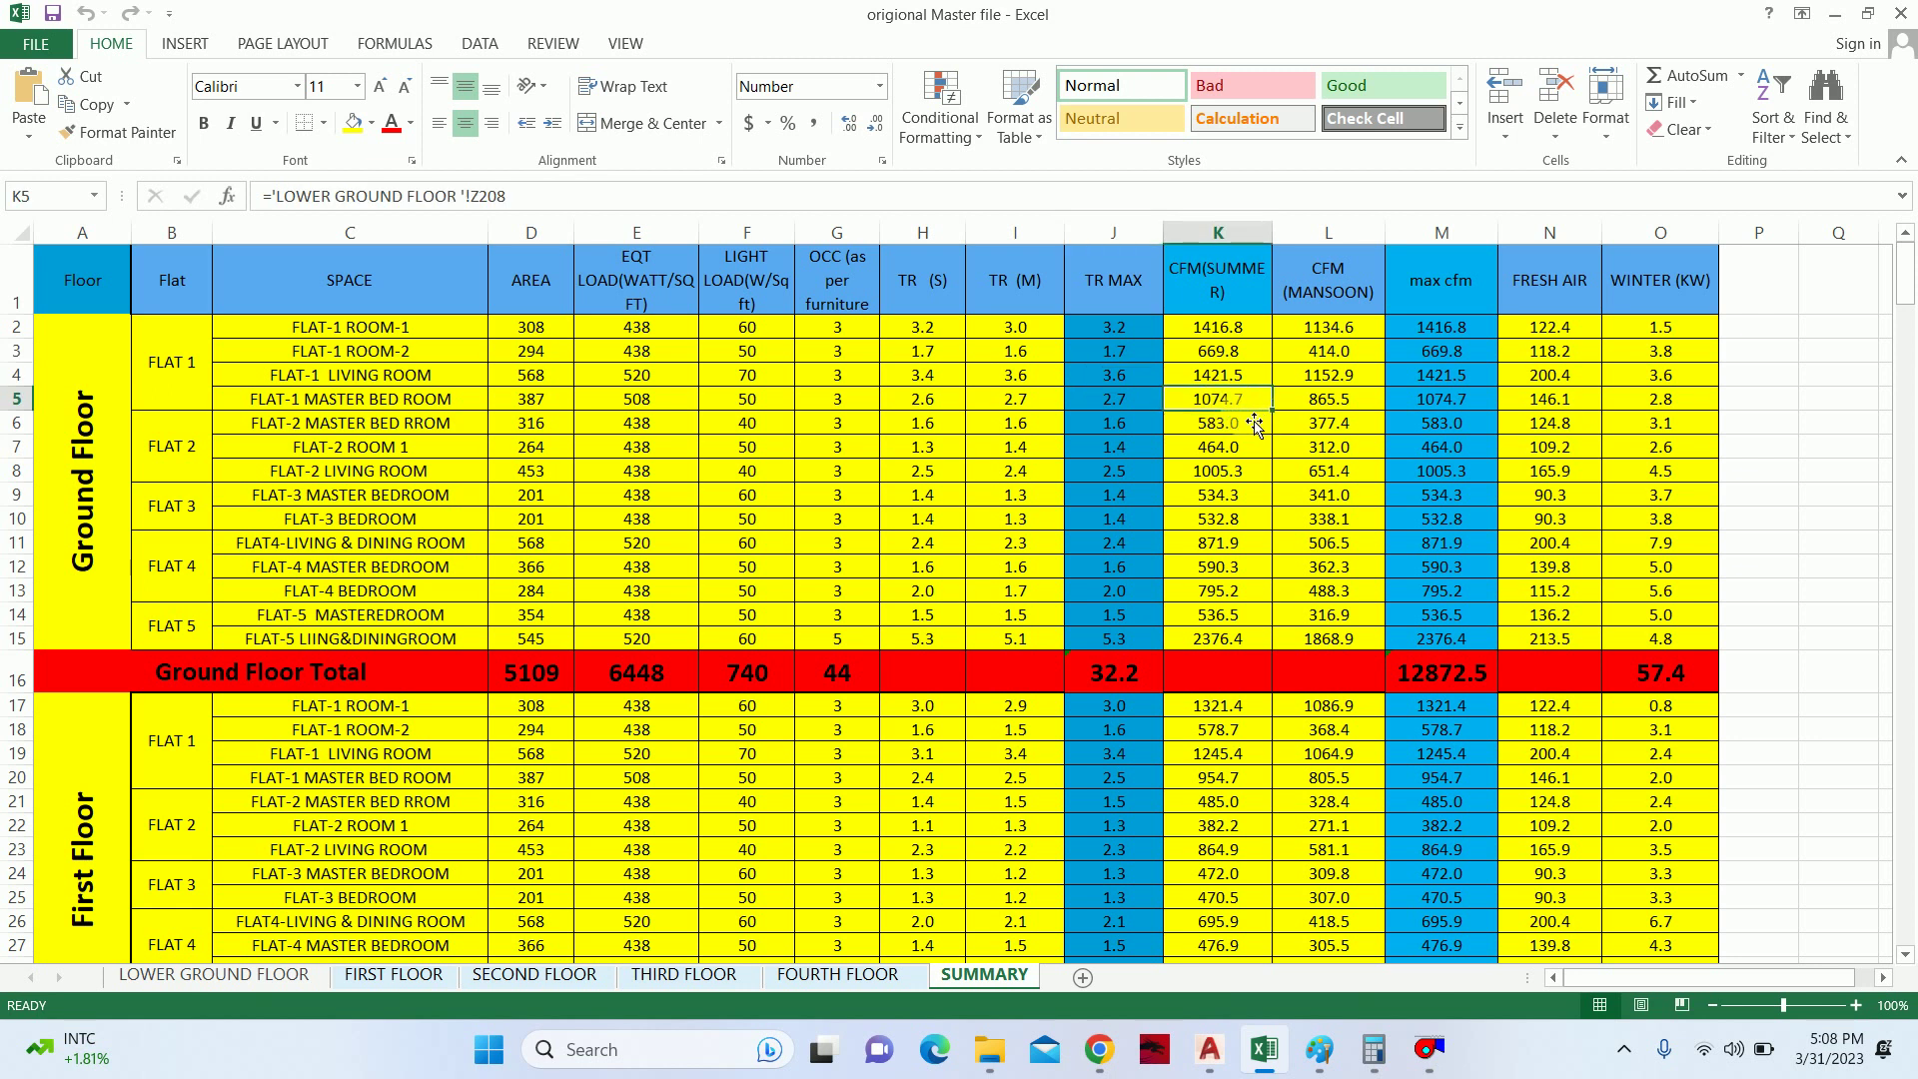
pyautogui.click(1835, 14)
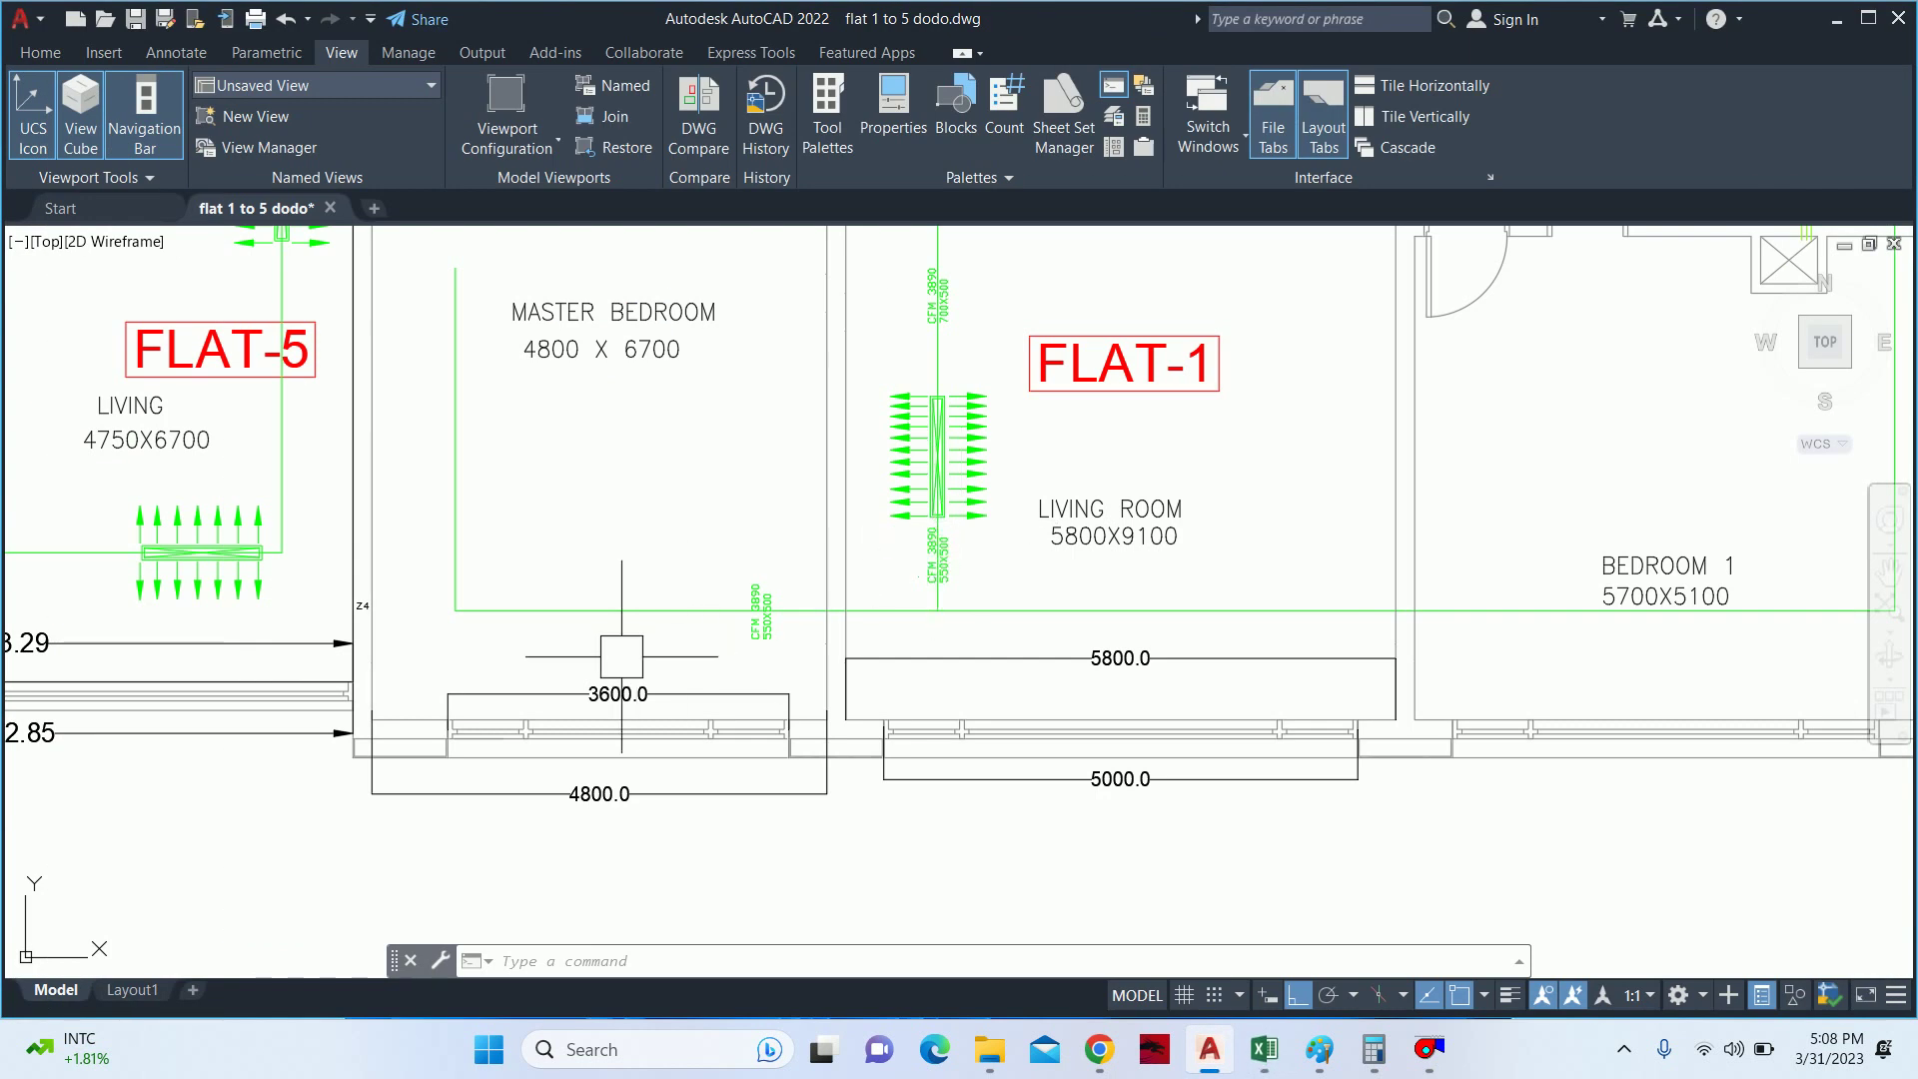
# - Set the copied label's rotation to 0 and move it higher
pyautogui.scroll(2, 621, 657)
pyautogui.scroll(3, 959, 612)
pyautogui.click(1459, 620)
pyautogui.moveTo(1459, 619); pyautogui.dragTo(907, 570, button='middle')
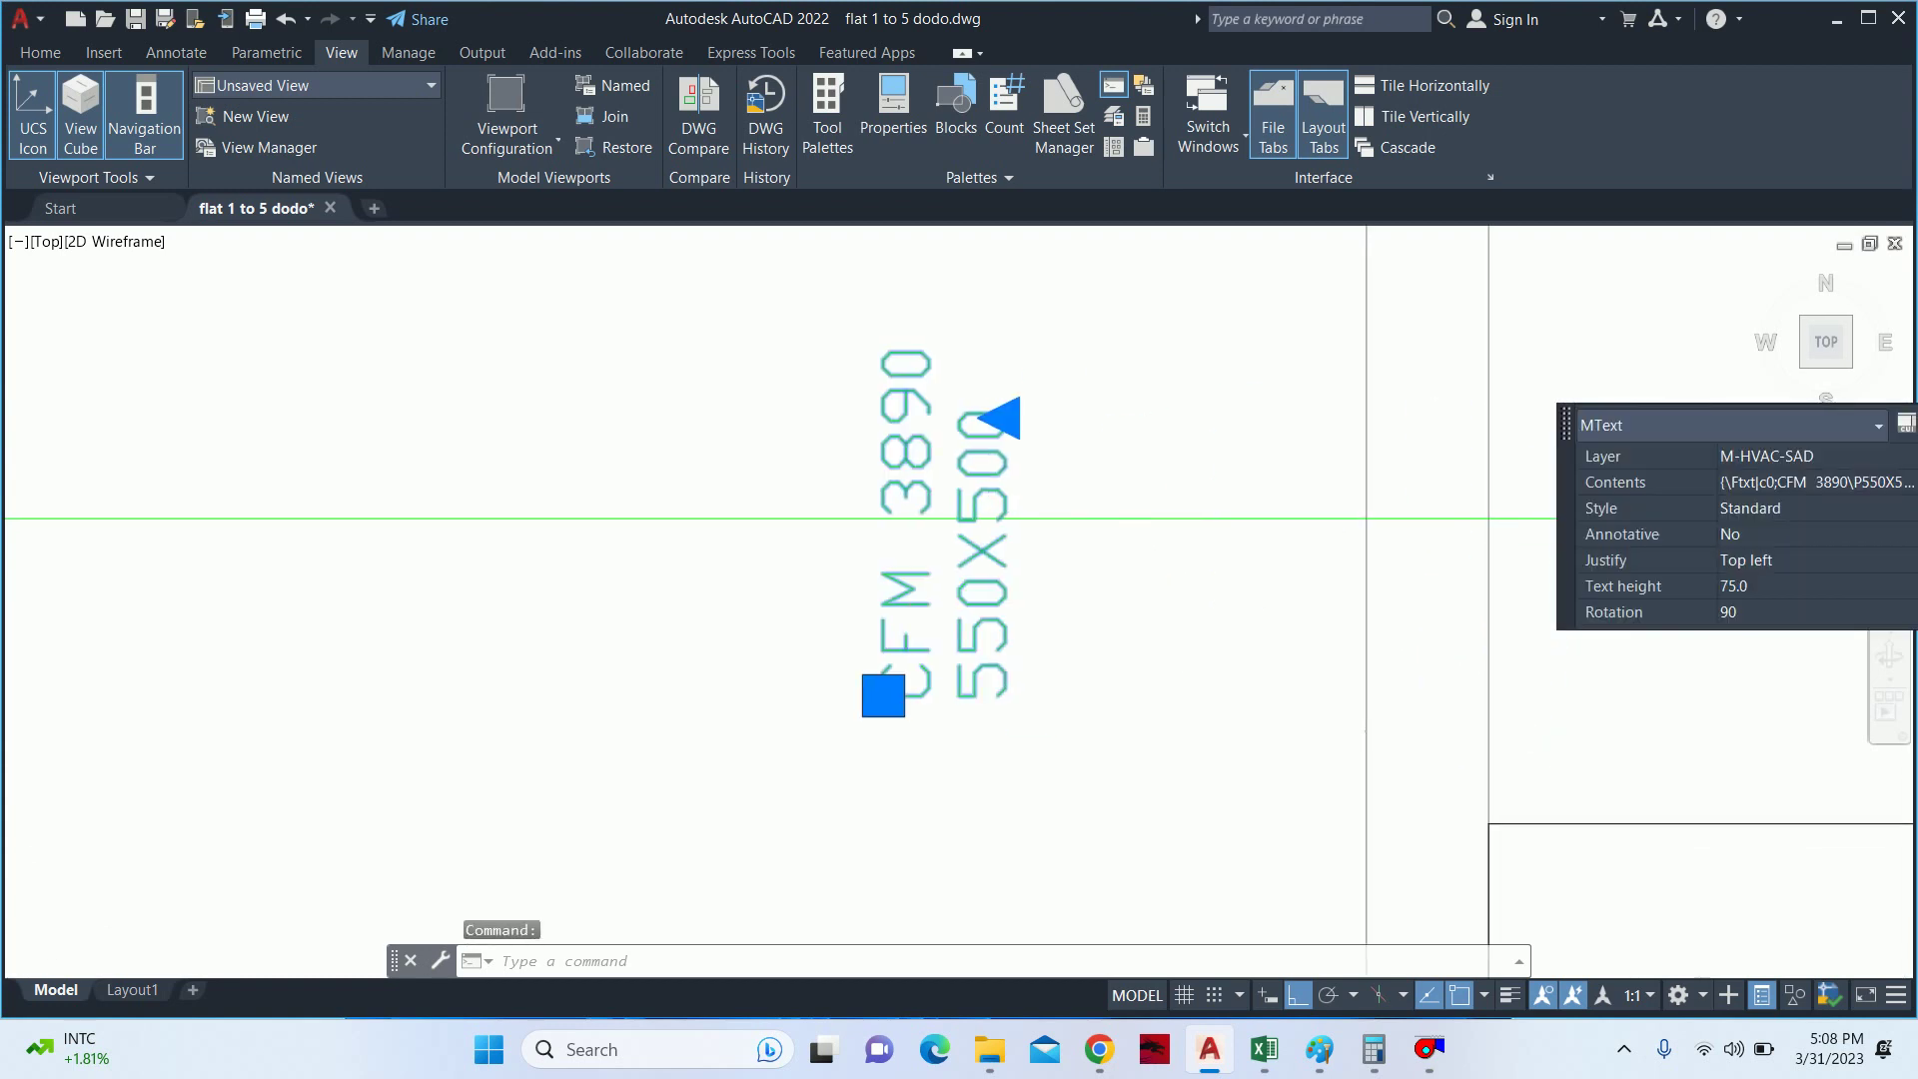
pyautogui.scroll(-2, 937, 611)
pyautogui.click(1799, 611)
pyautogui.write('0')
pyautogui.press('Return')
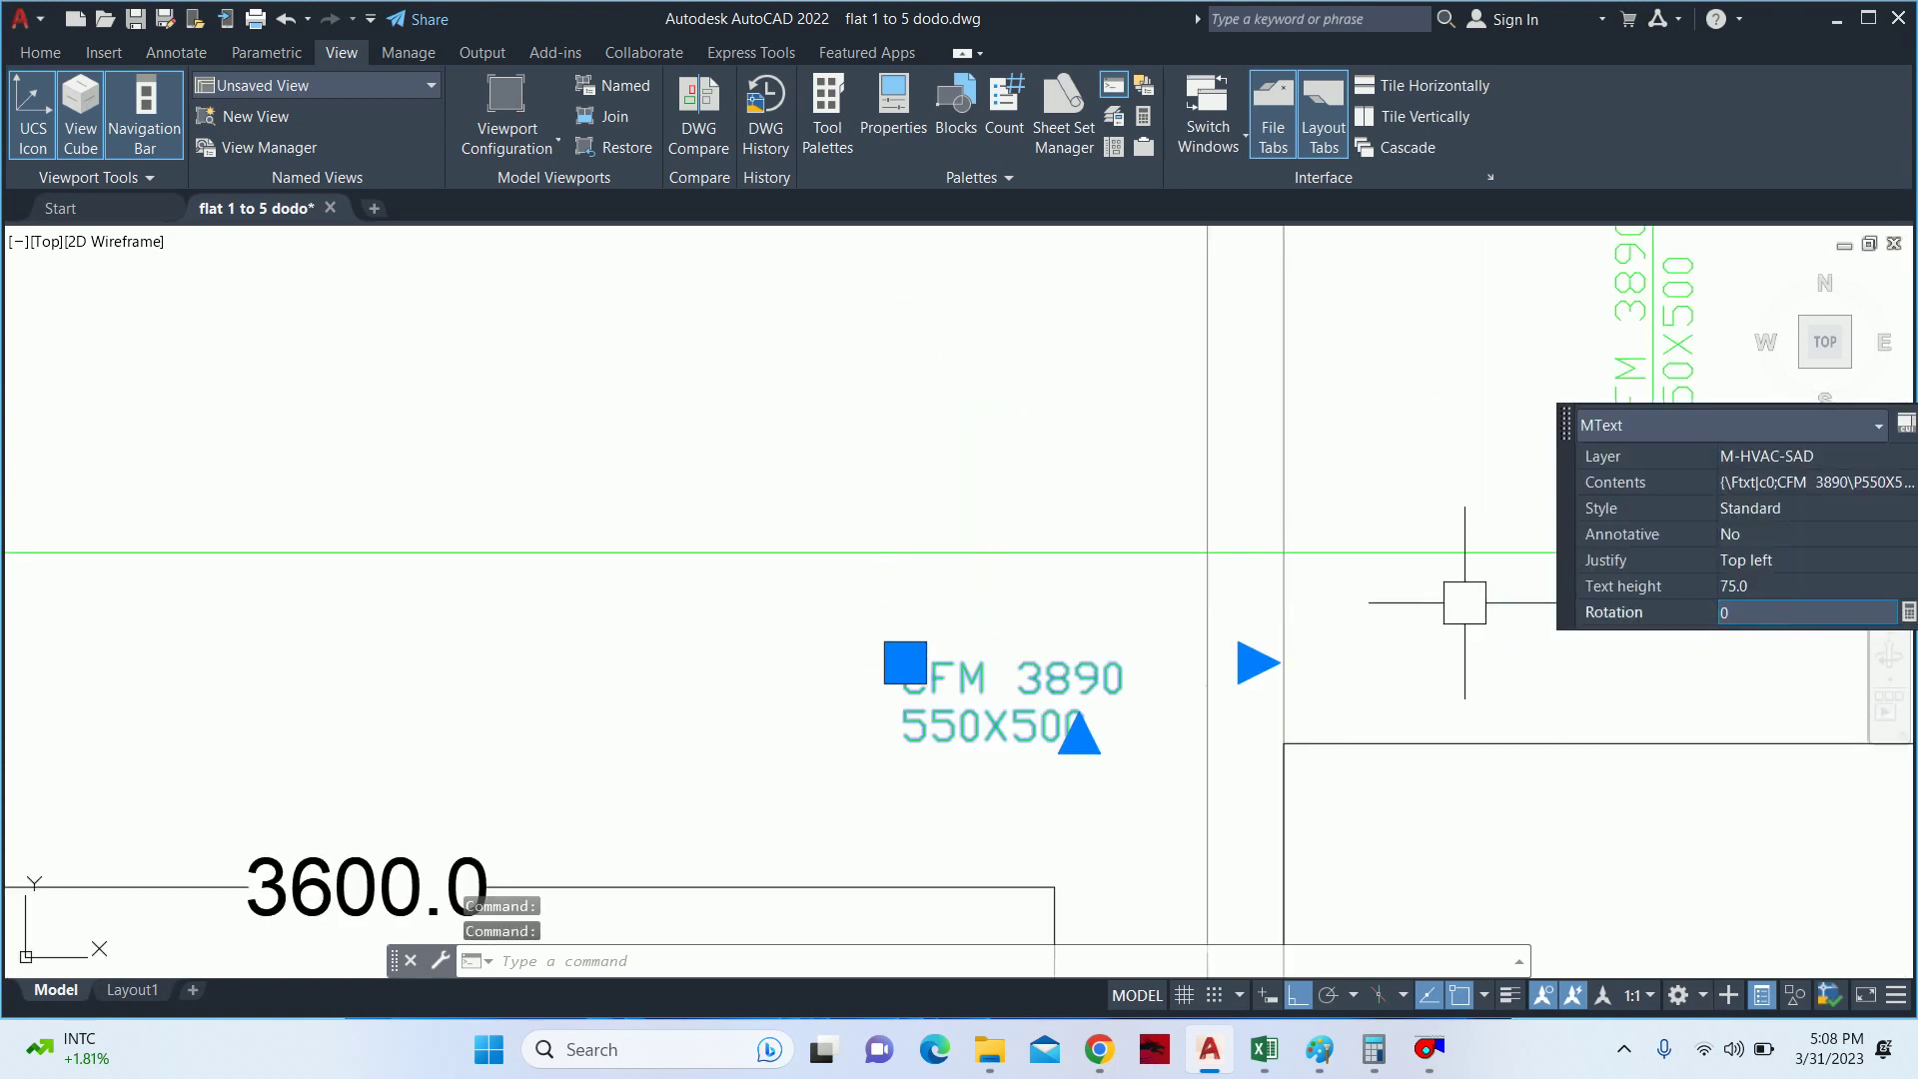
pyautogui.write('m')
pyautogui.press('Return')
pyautogui.click(770, 760)
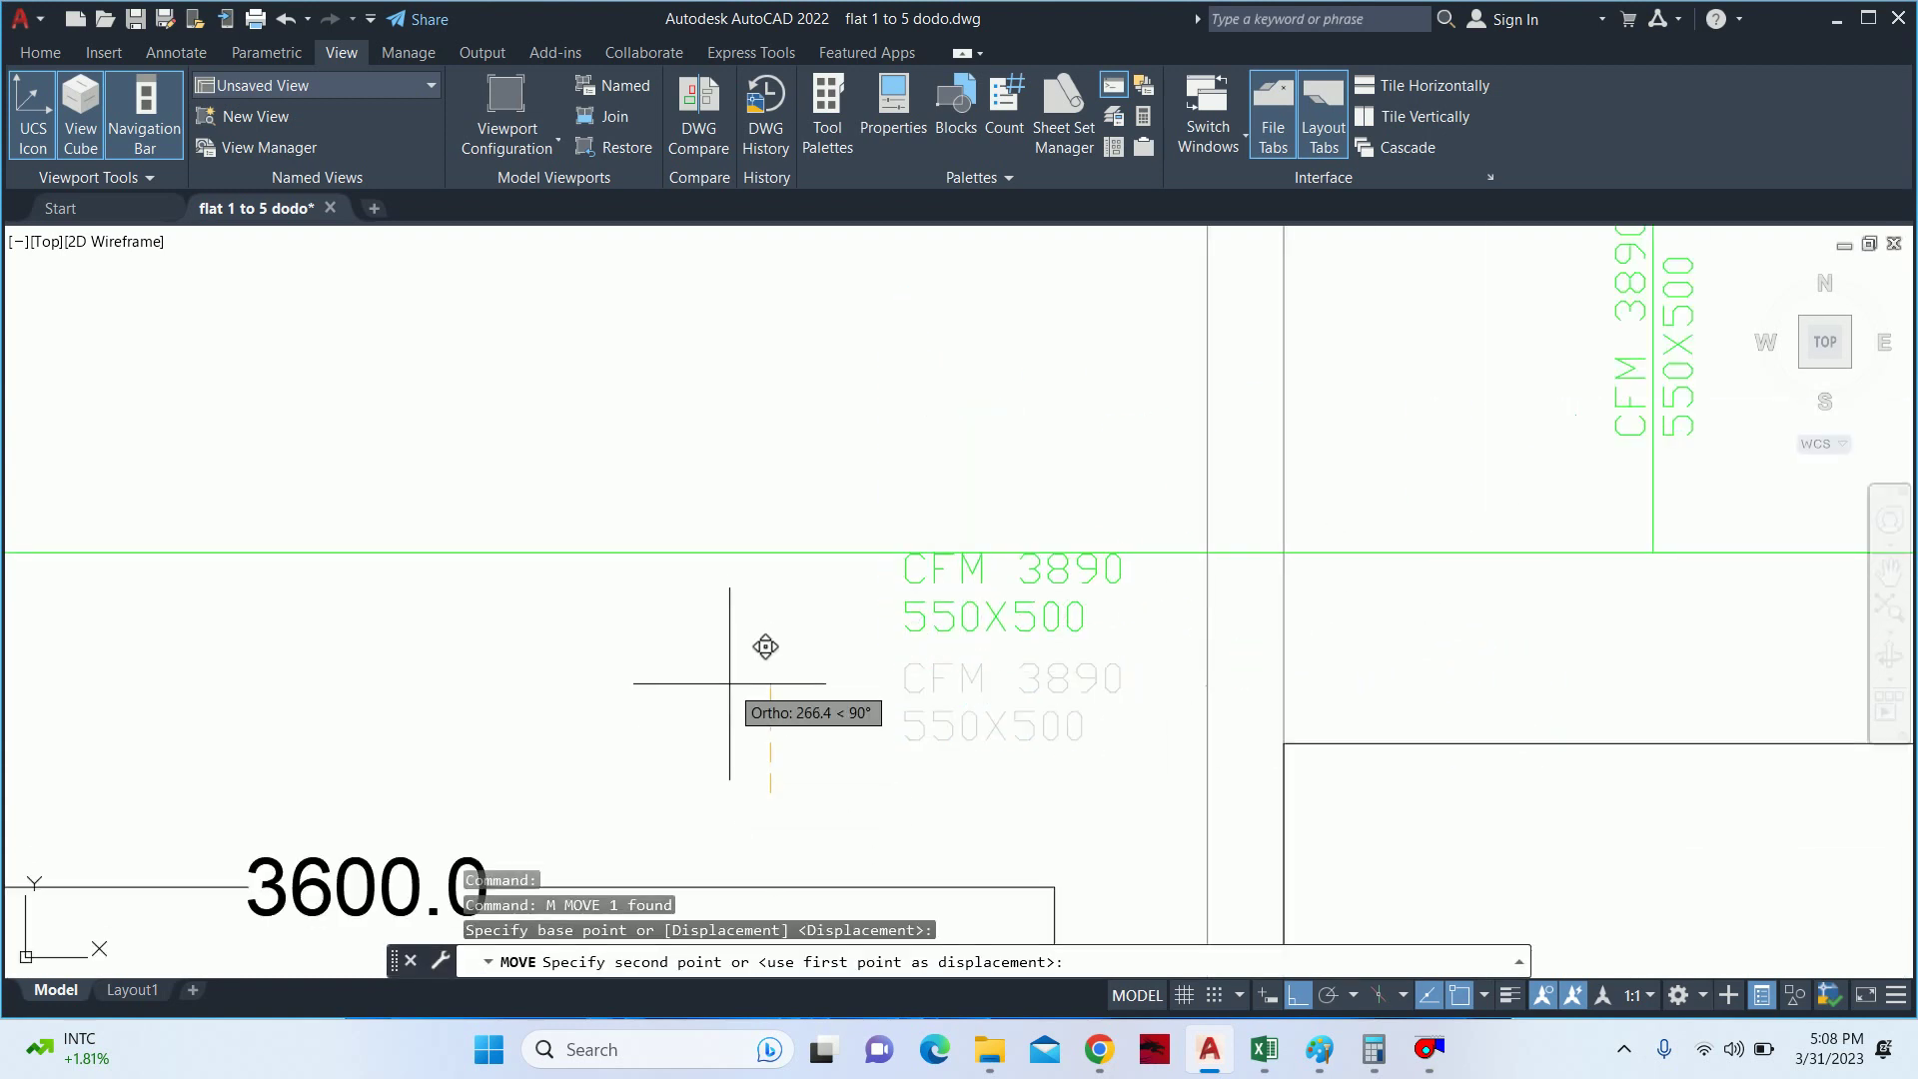
pyautogui.click(763, 603)
pyautogui.press('Escape')
pyautogui.press('Escape')
# - Change the copied label's airflow from 3890 to CFM 1075
pyautogui.click(978, 590)
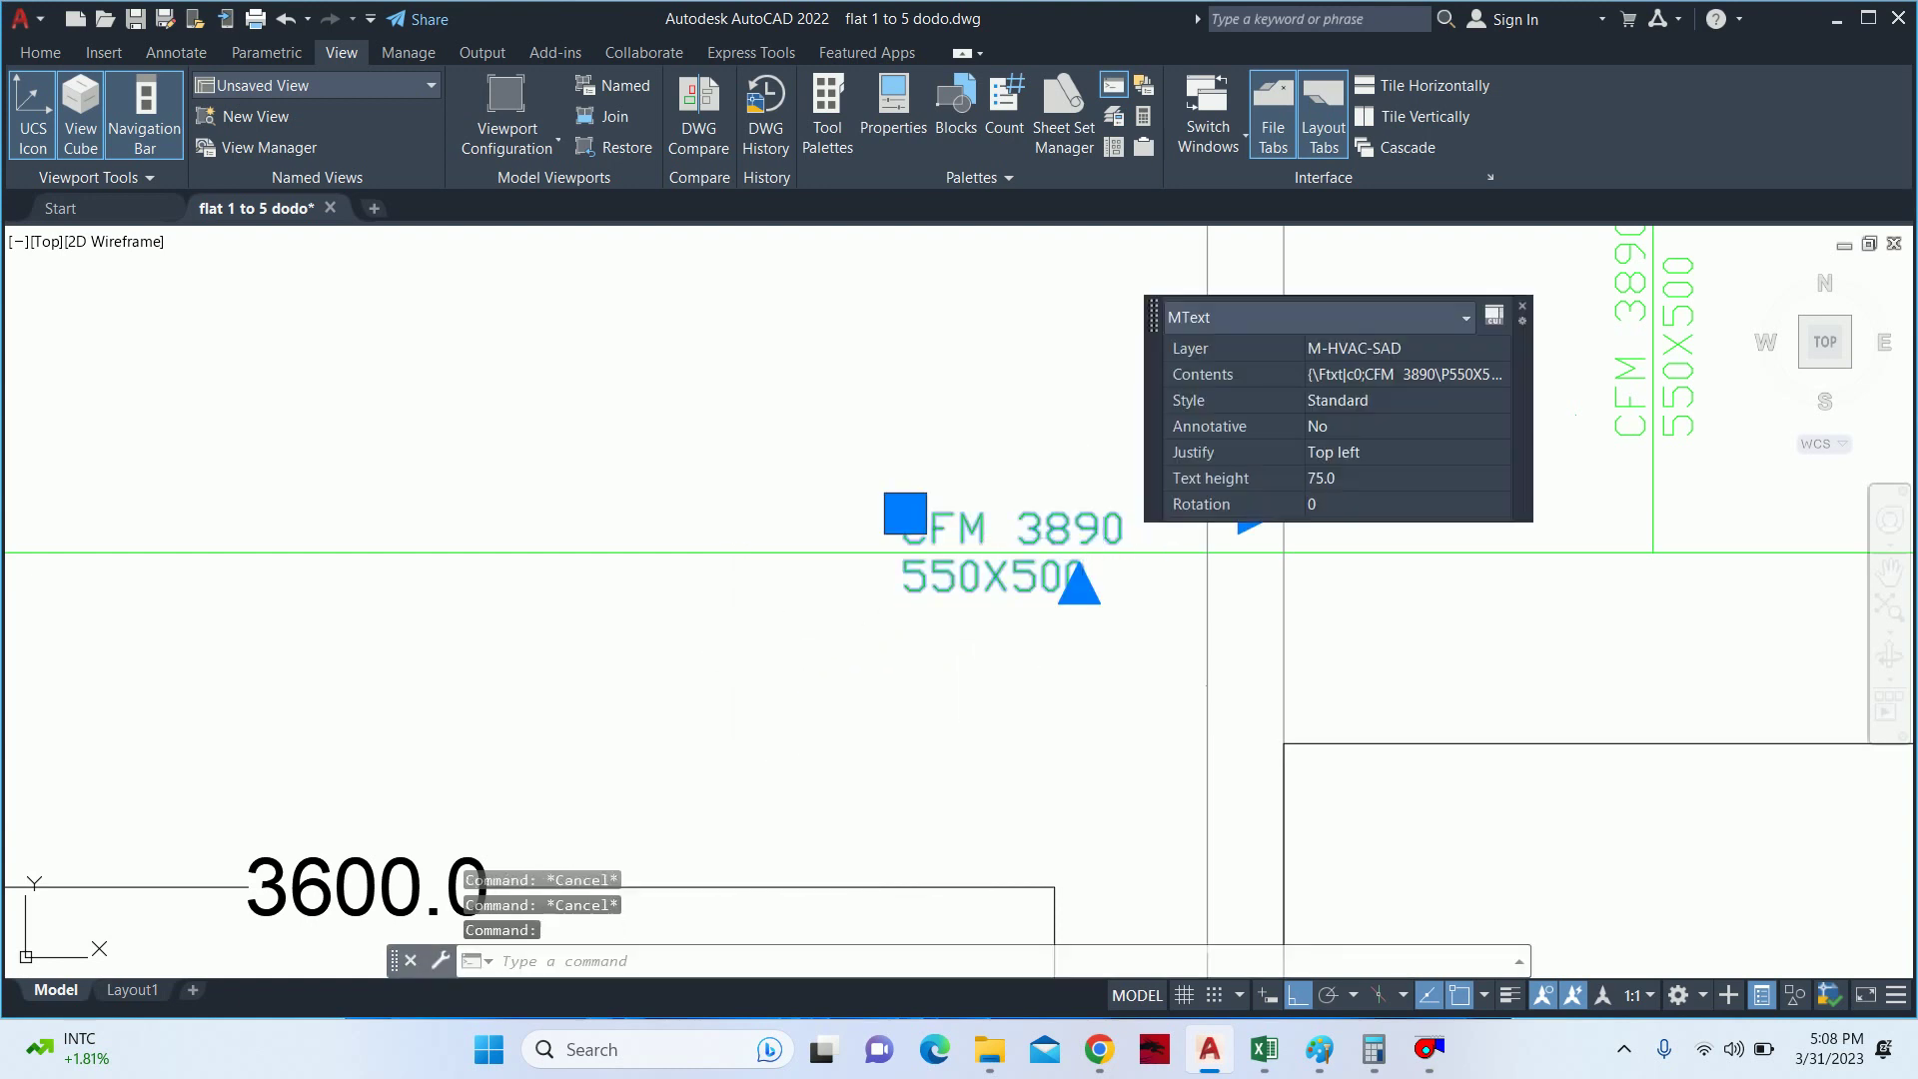
pyautogui.doubleClick(989, 527)
pyautogui.moveTo(1004, 527); pyautogui.dragTo(1147, 519)
pyautogui.moveTo(912, 522); pyautogui.dragTo(1293, 535)
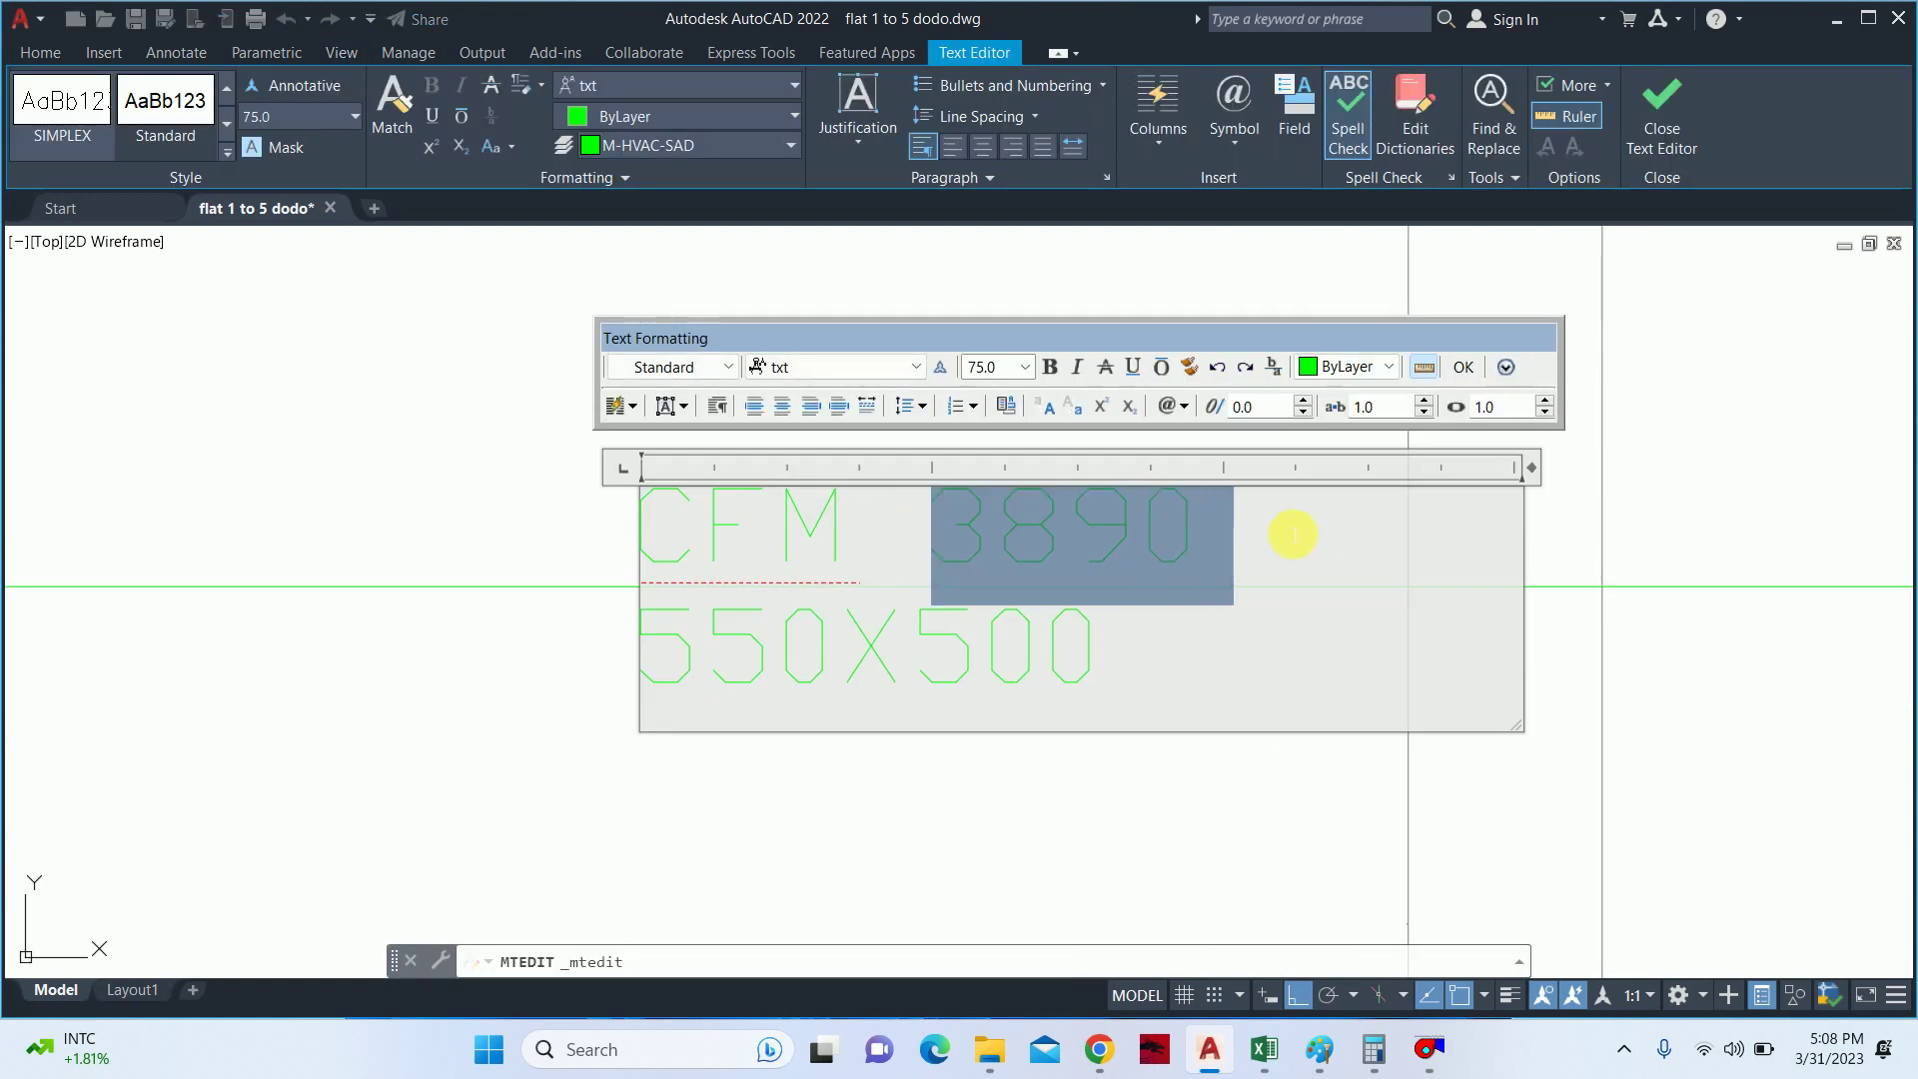
pyautogui.write('1075')
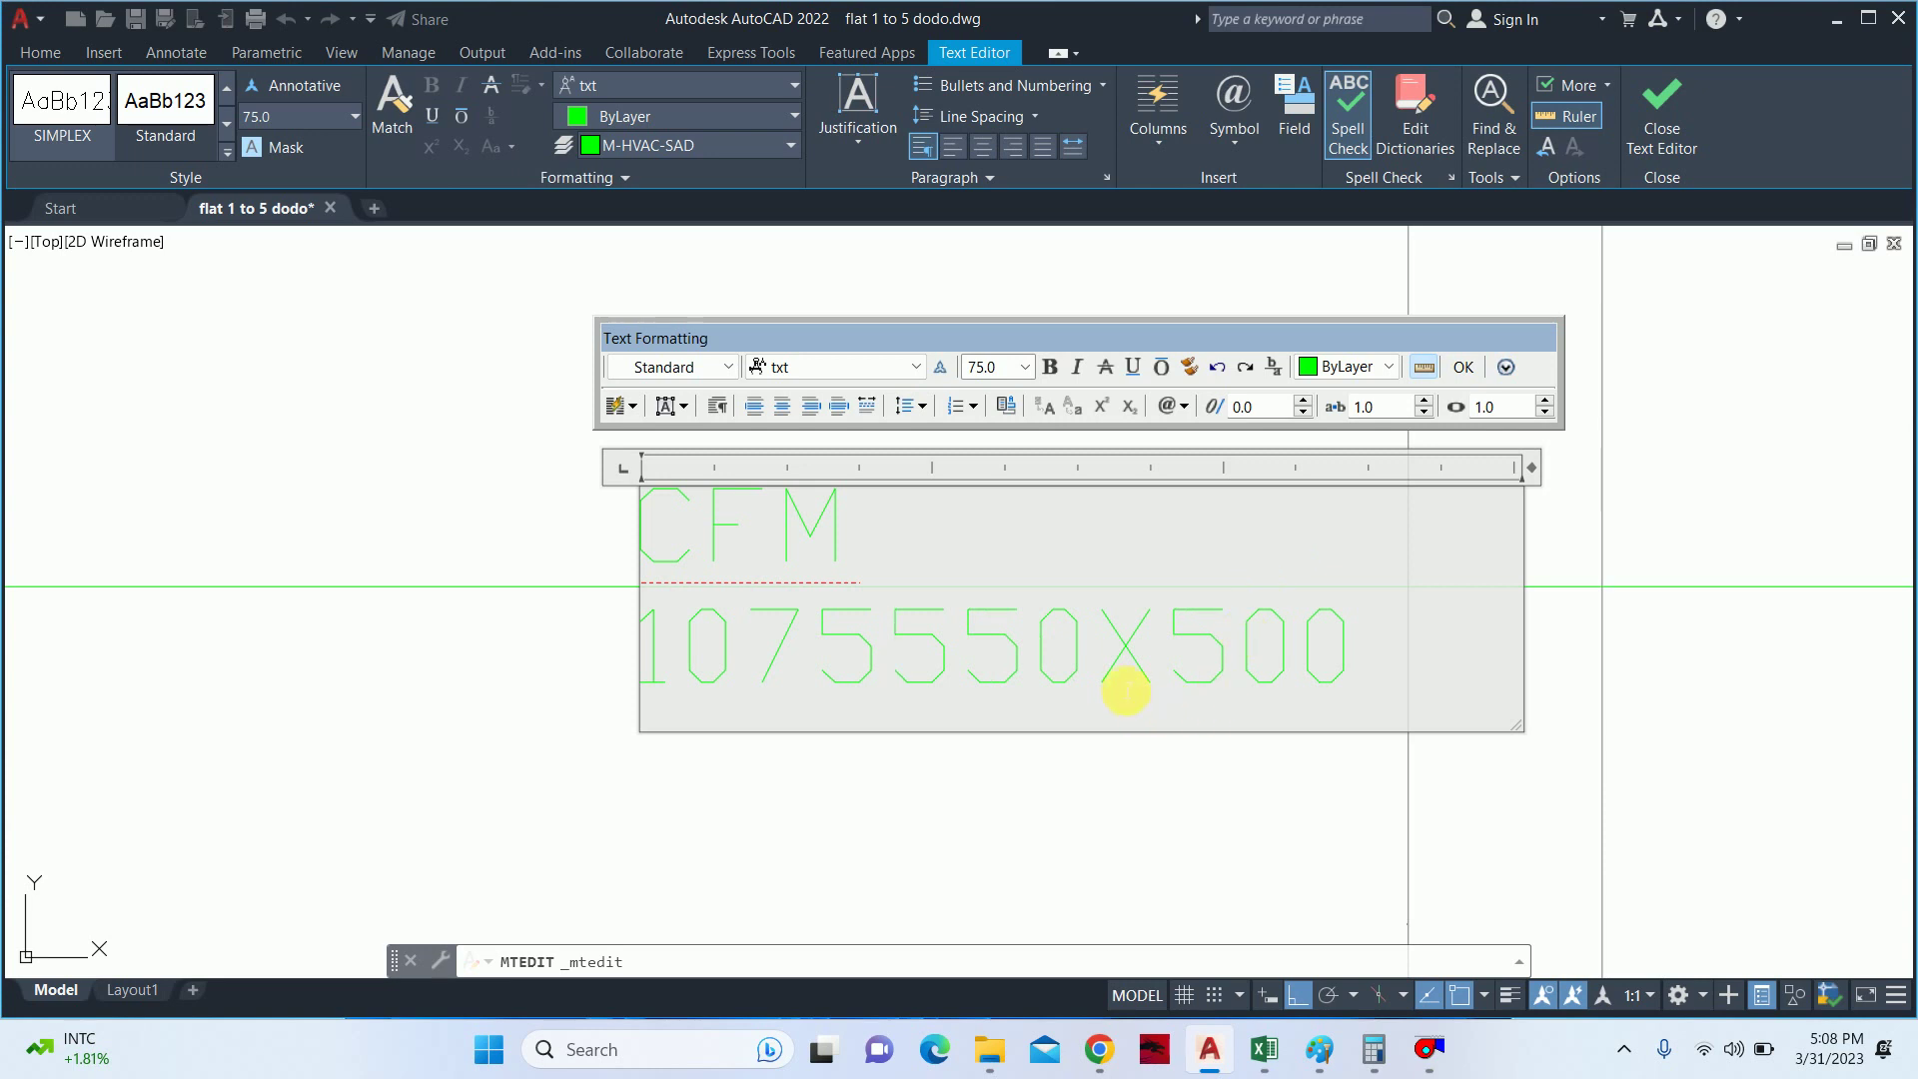
pyautogui.click(1417, 1051)
# - Clear the old DuctSizer values and make flow rate and head loss the known inputs
pyautogui.doubleClick(1317, 363)
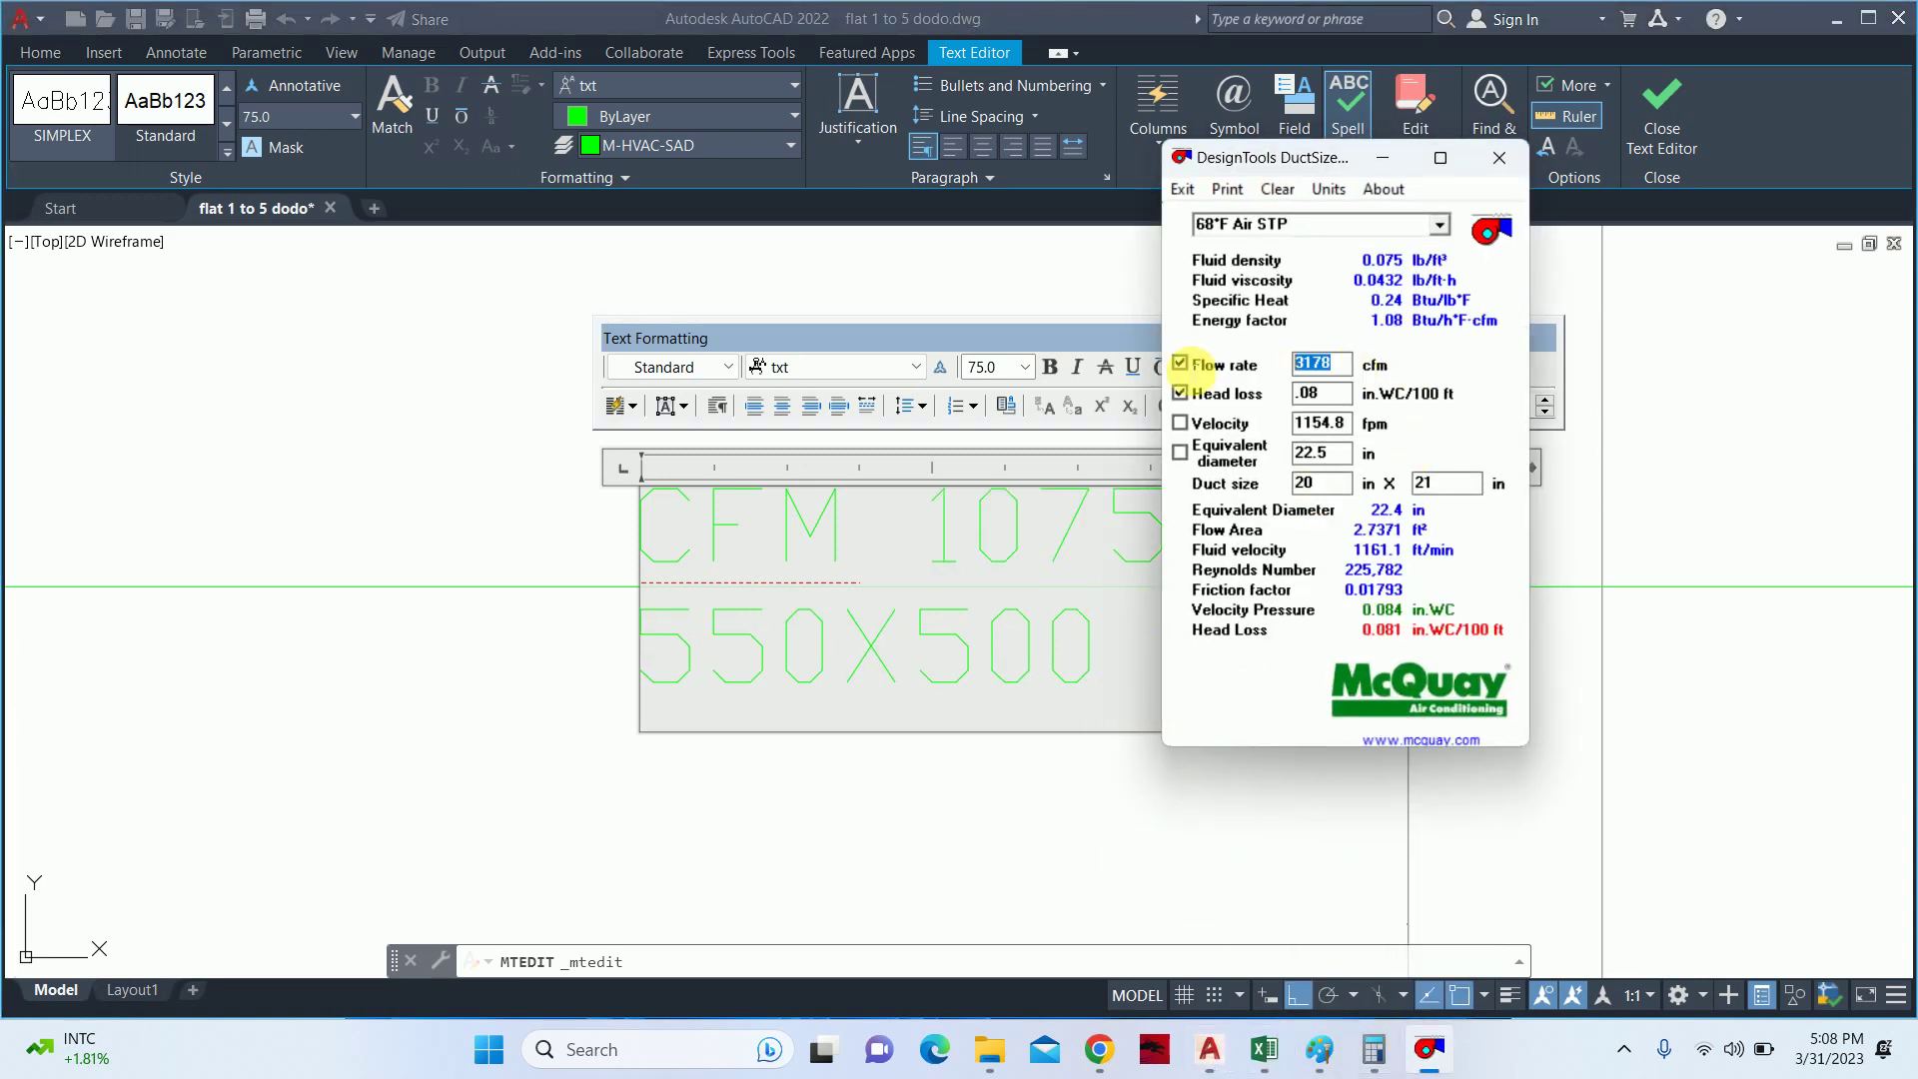
pyautogui.click(1264, 483)
pyautogui.press('BackSpace')
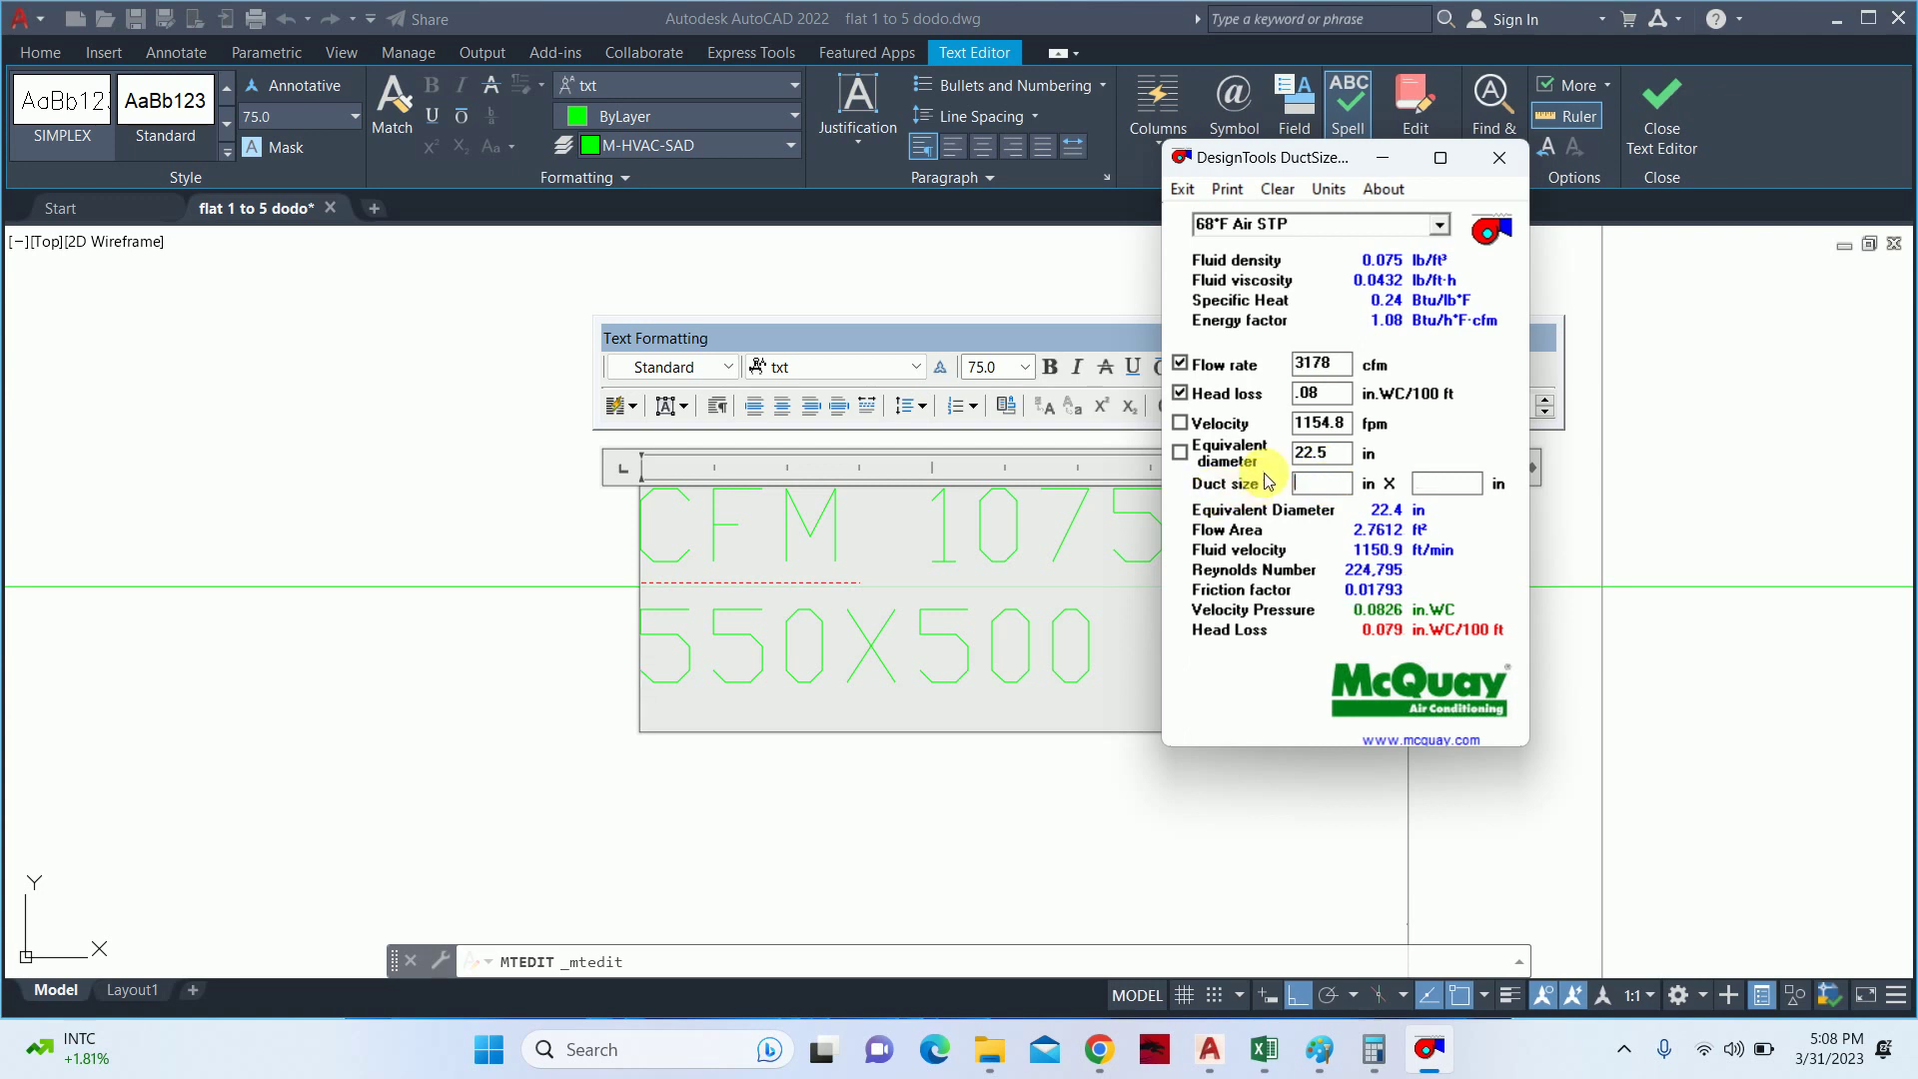
pyautogui.click(1254, 455)
pyautogui.click(1258, 421)
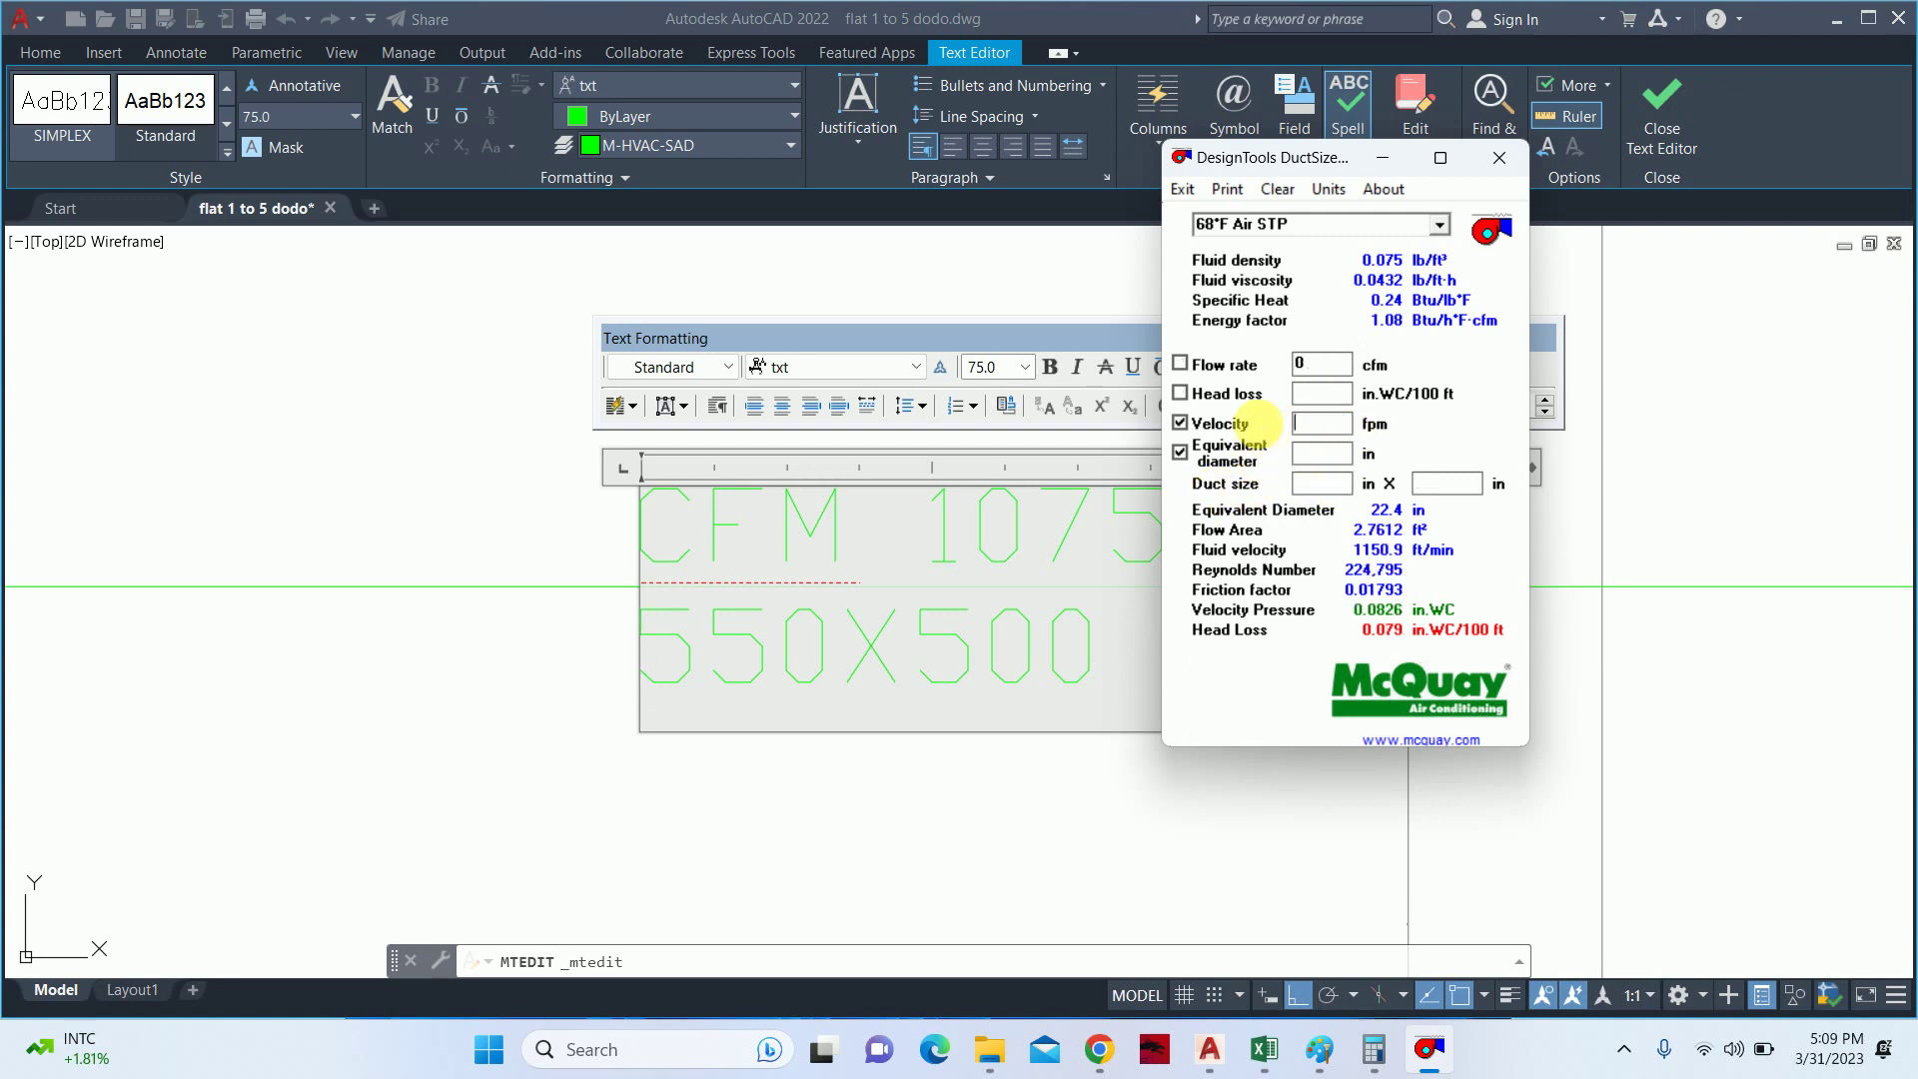
pyautogui.click(1180, 453)
pyautogui.click(1180, 392)
pyautogui.click(1182, 424)
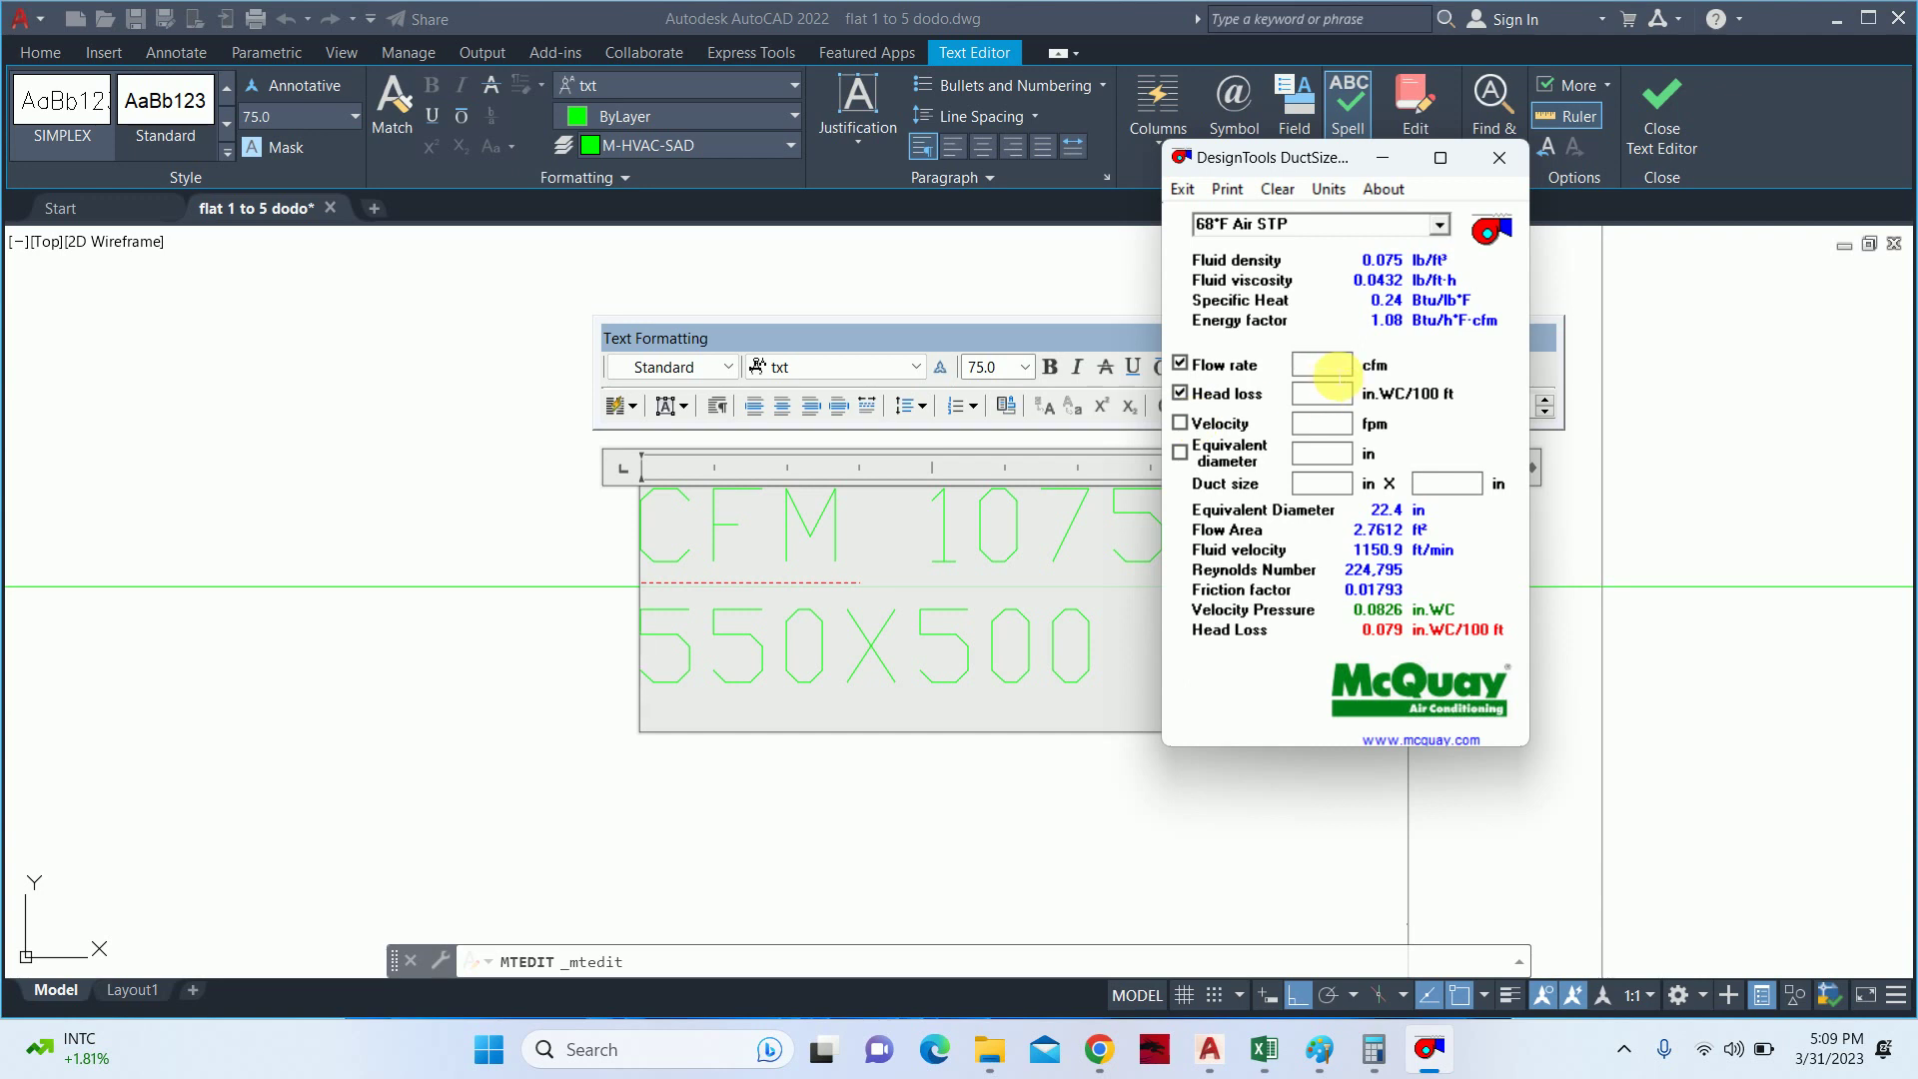
# - Enter a 1075 cfm flow rate and 0.08 in.WC/100 ft head loss
pyautogui.click(1329, 364)
pyautogui.write('1075')
pyautogui.click(1309, 398)
pyautogui.write('0.0')
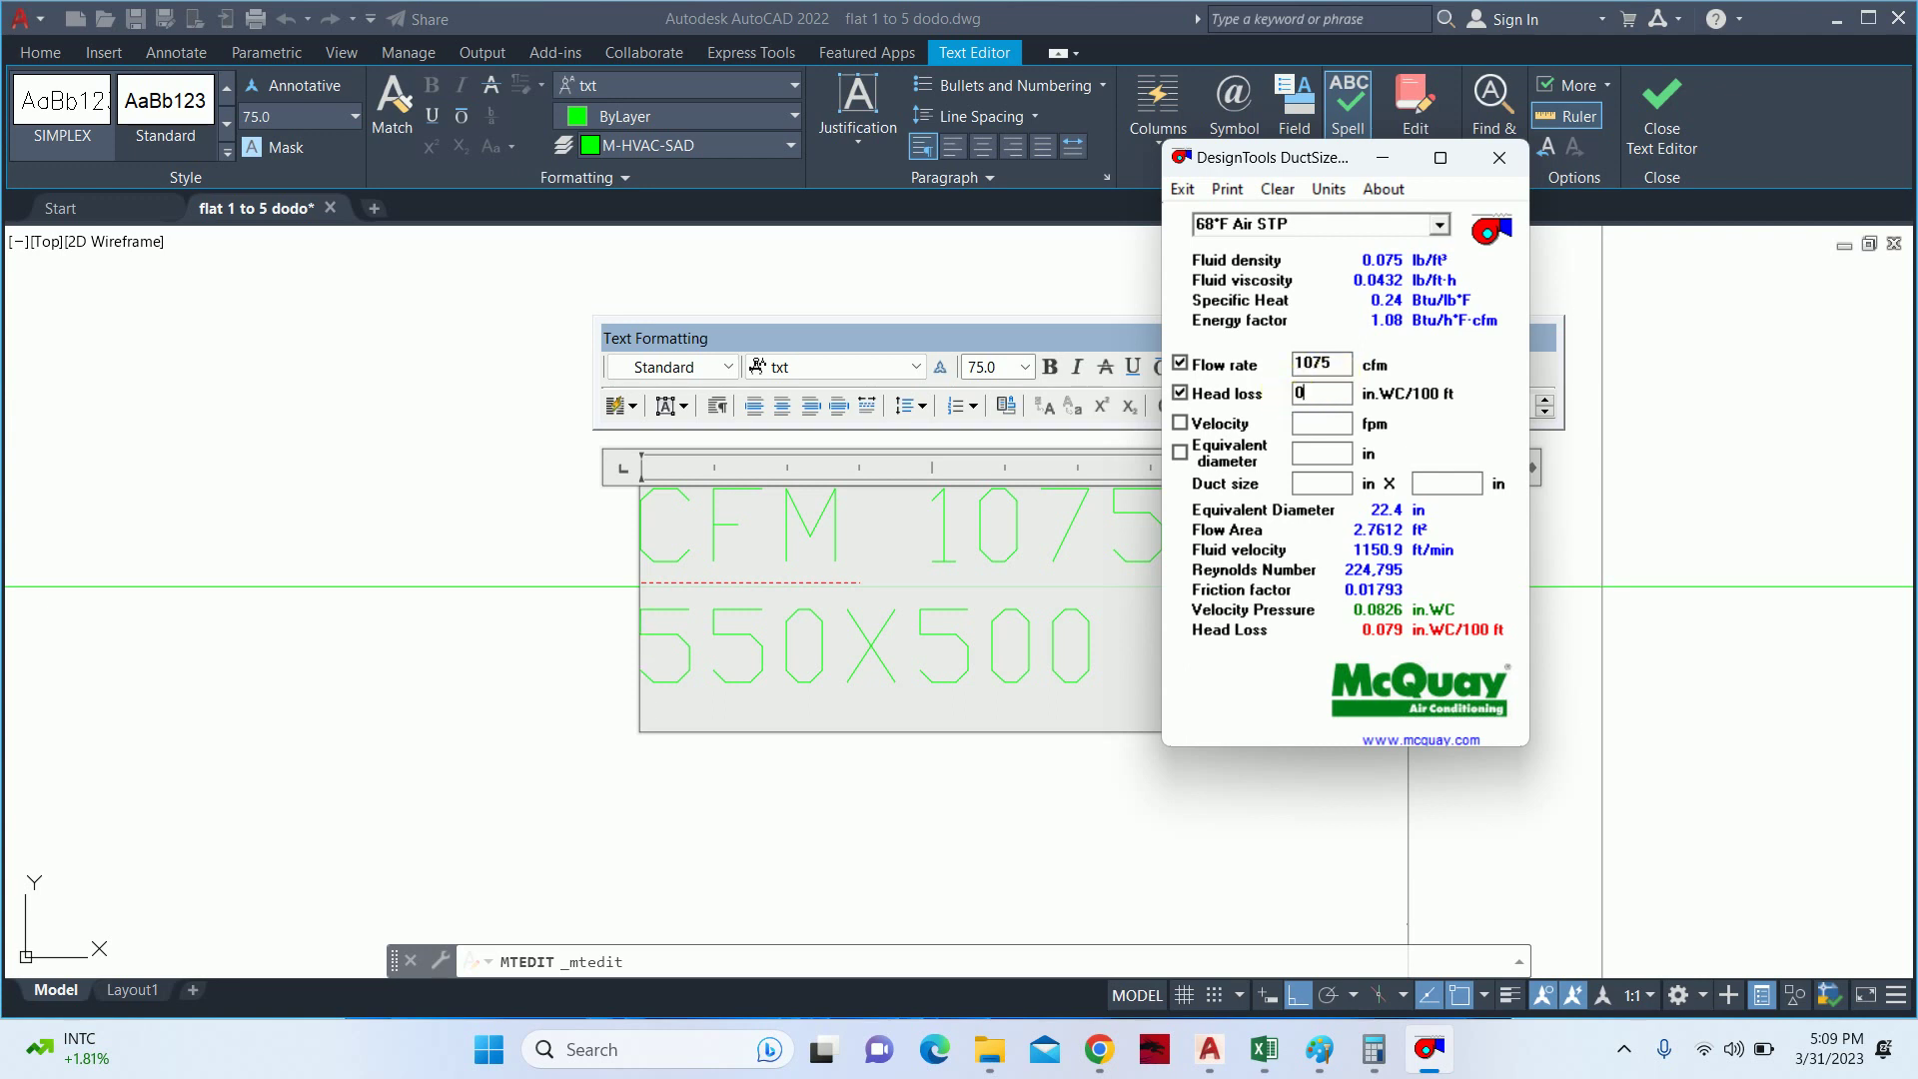
pyautogui.write('8')
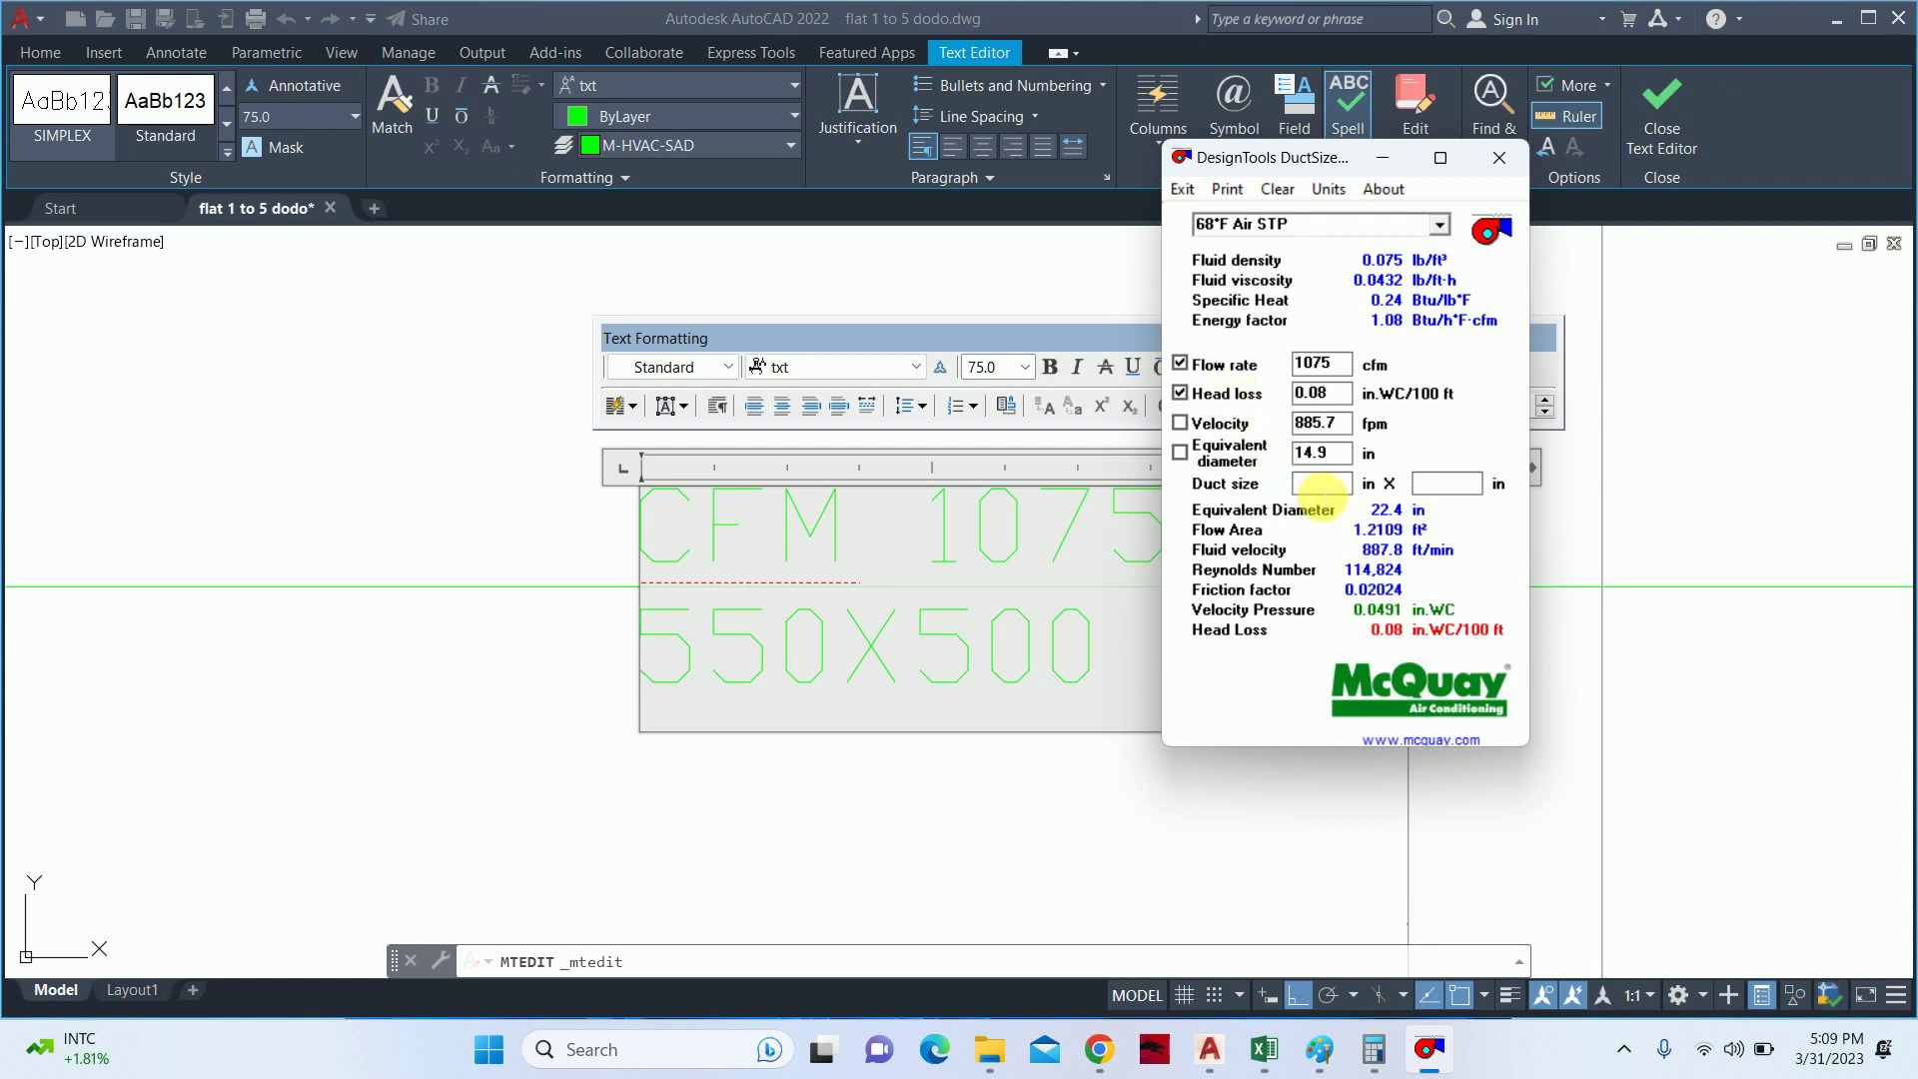
pyautogui.write('16')
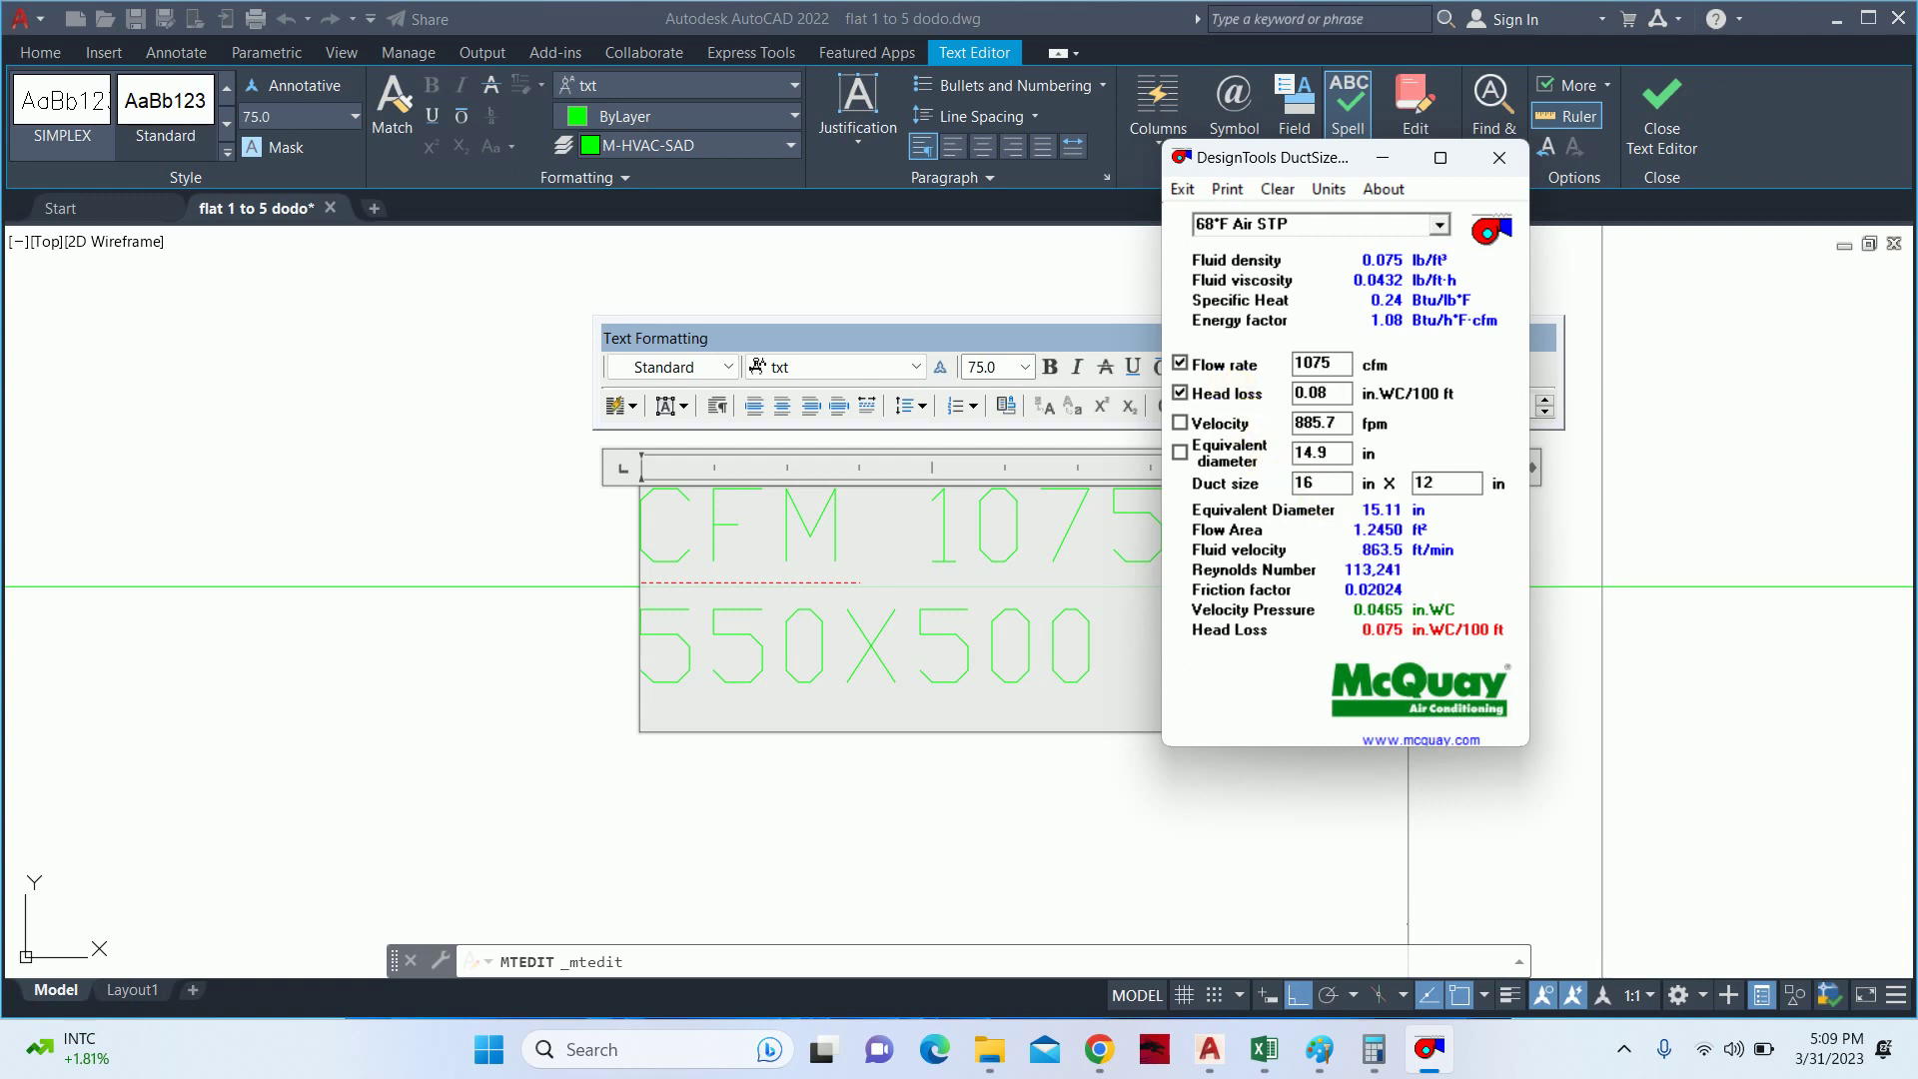
pyautogui.write('12')
# - Try duct dimensions until settling on a 12 x 16 in duct, then move the sizer aside
pyautogui.press('Tab')
pyautogui.write('16')
pyautogui.press('BackSpace')
pyautogui.write('4')
pyautogui.press('BackSpace')
pyautogui.write('2')
pyautogui.moveTo(1269, 157); pyautogui.dragTo(751, 274)
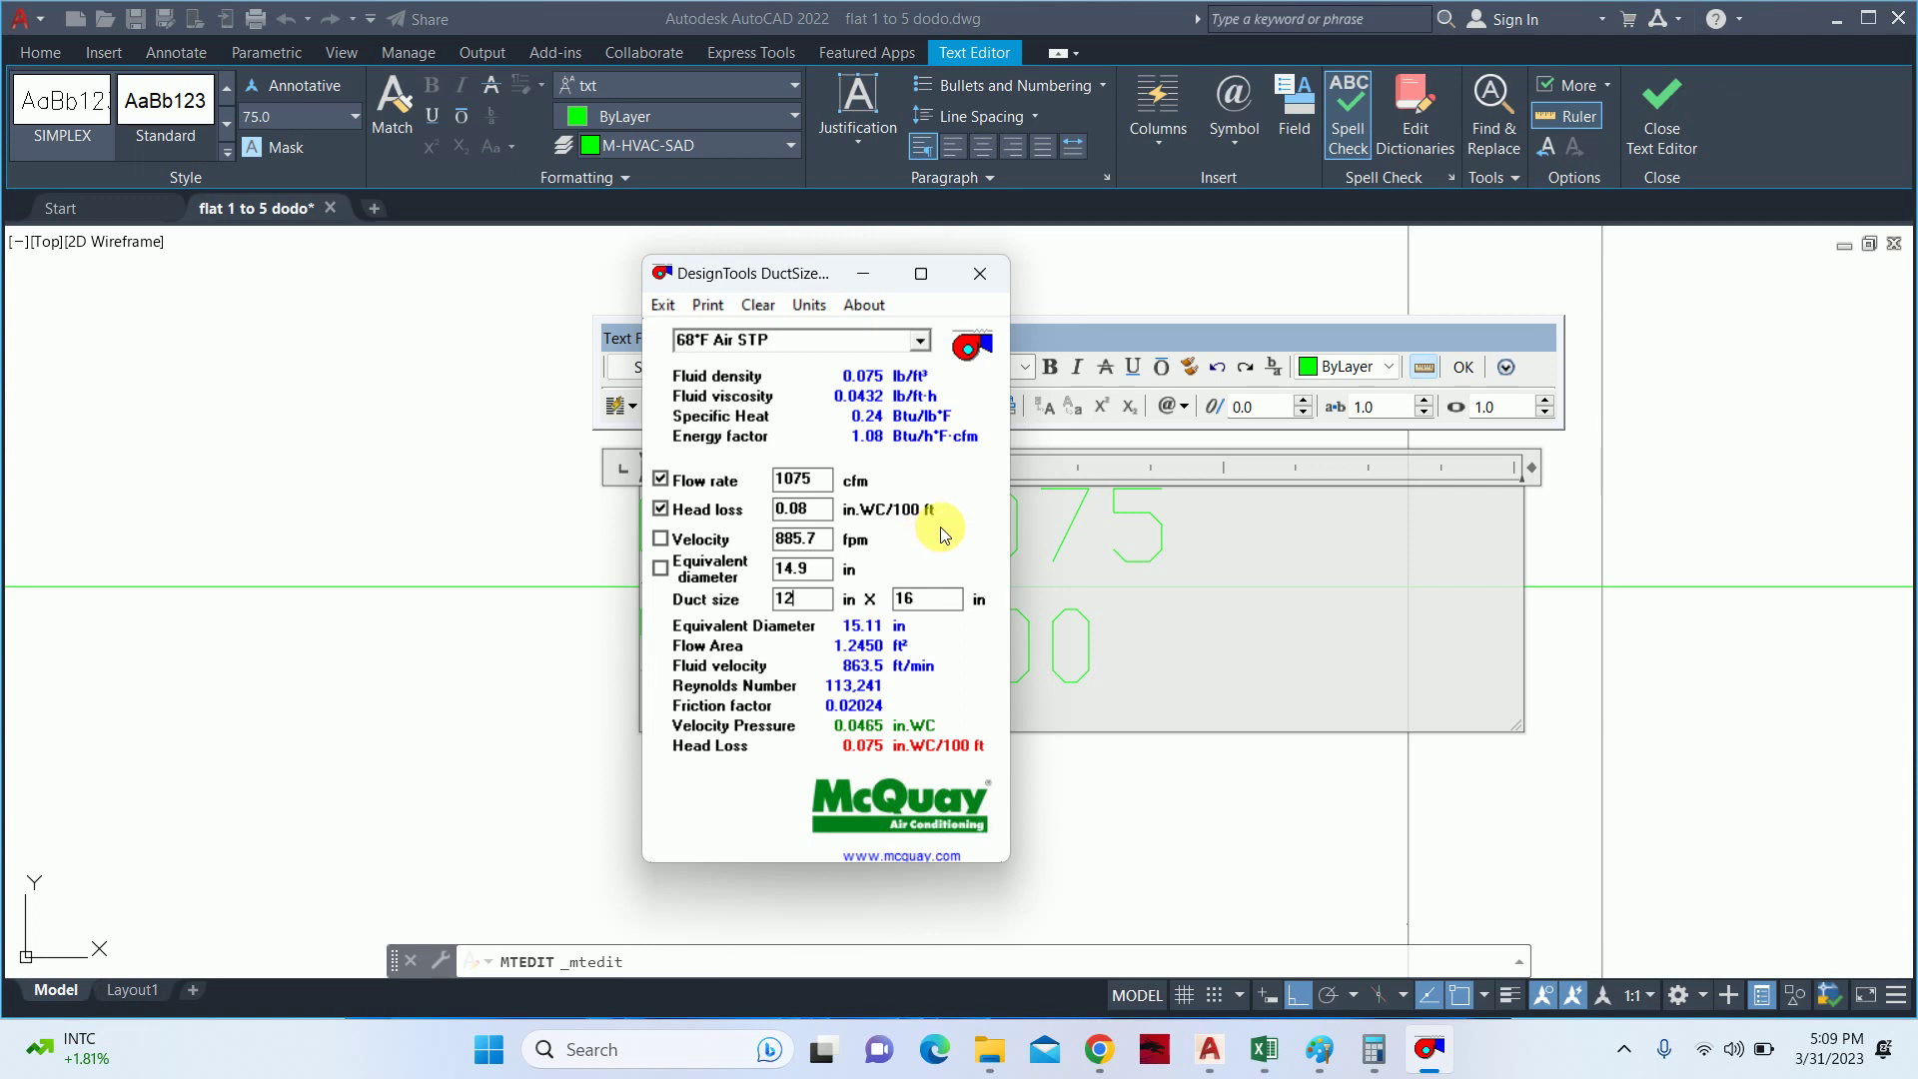
# - Edit the CFM 1075 label to 400X300, using 16 × 25 = 400 from Calculator for the width
pyautogui.click(865, 272)
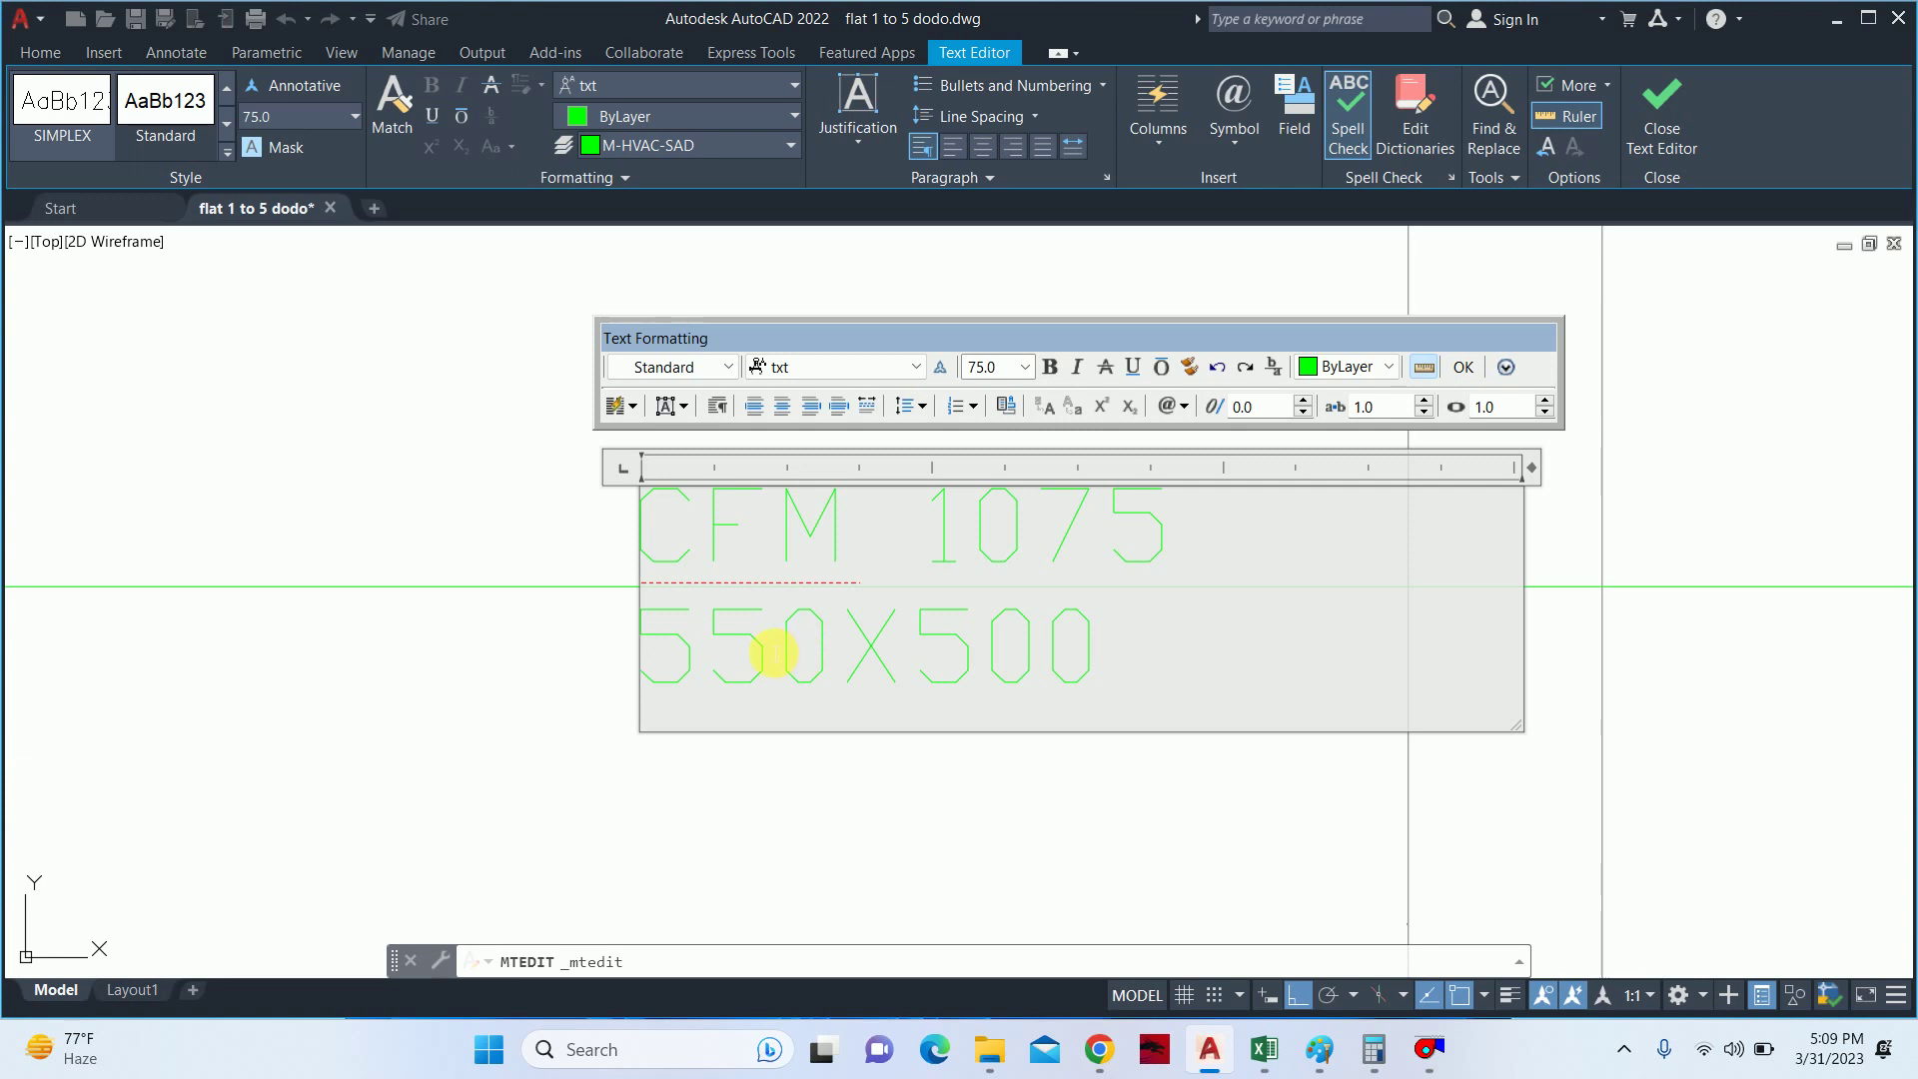
pyautogui.moveTo(995, 653); pyautogui.dragTo(930, 664)
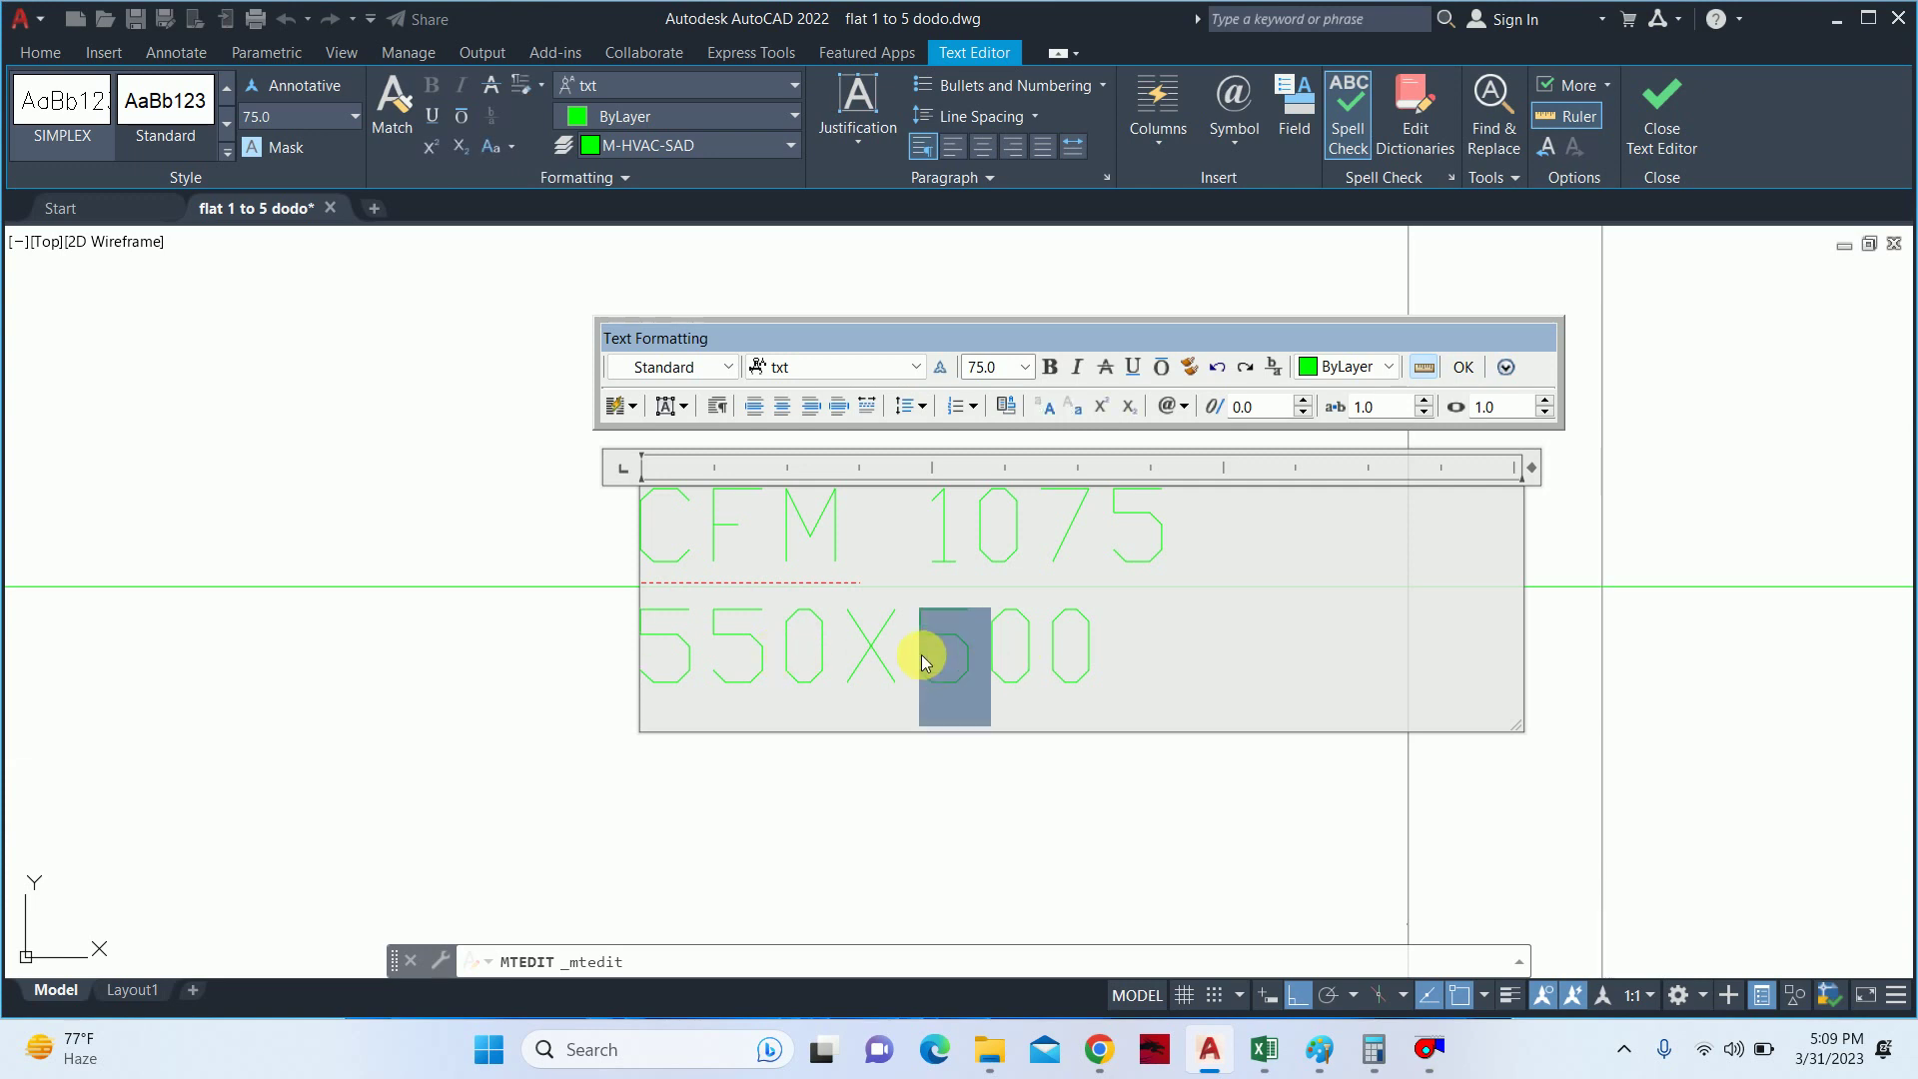
pyautogui.write('3')
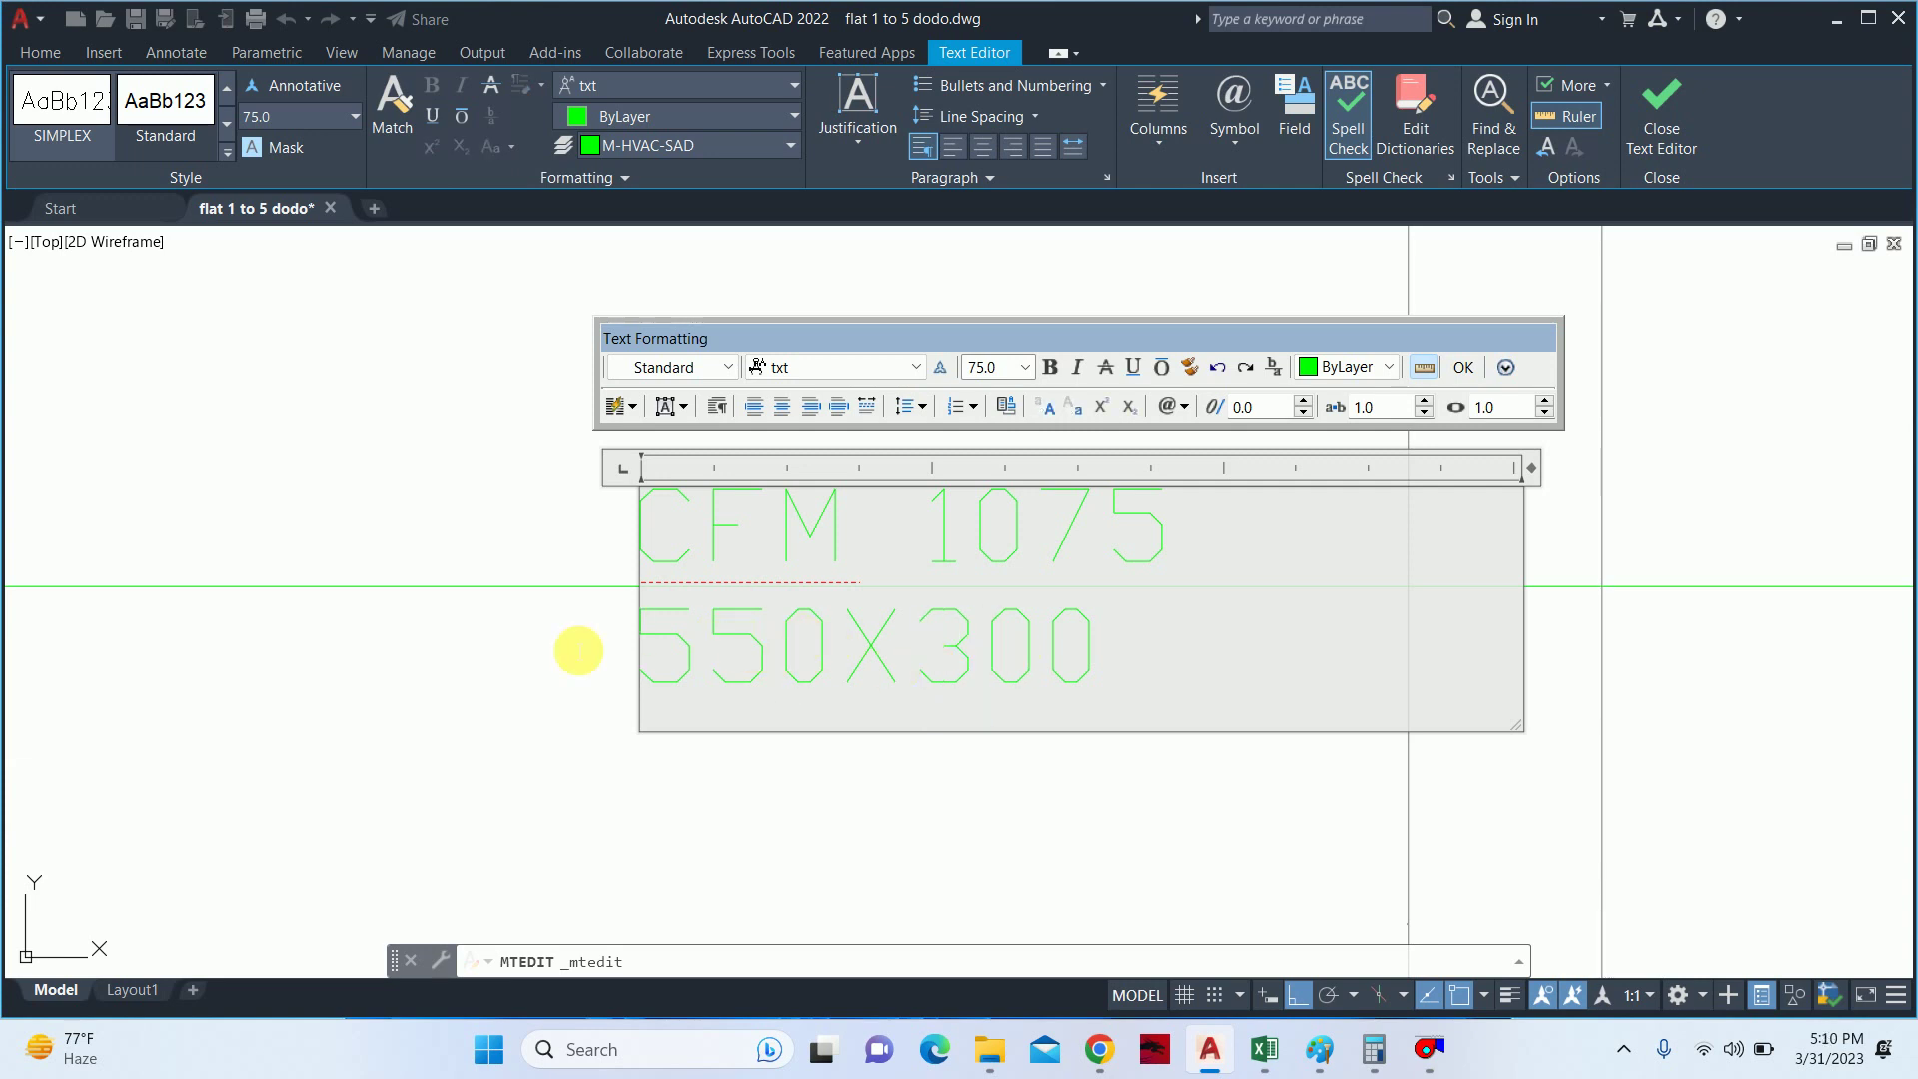
pyautogui.moveTo(761, 650); pyautogui.dragTo(450, 656)
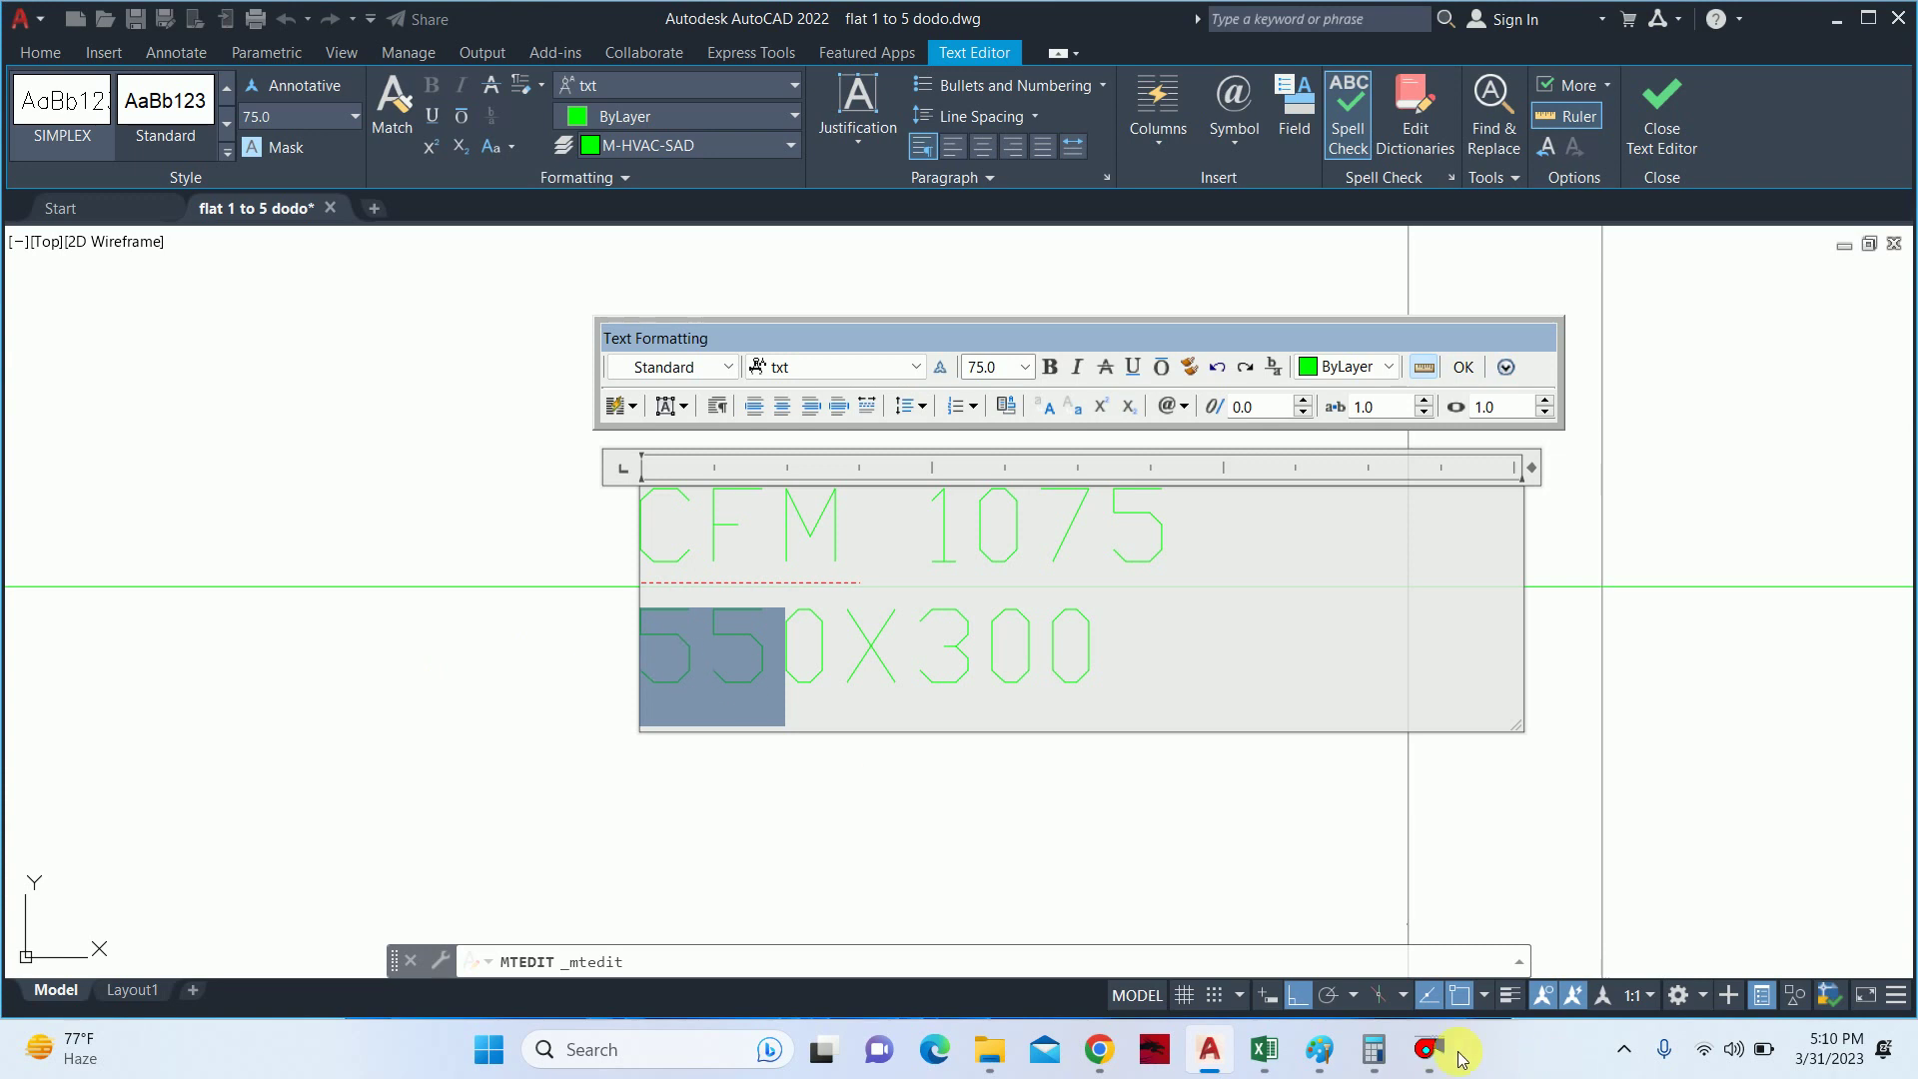
pyautogui.click(1374, 1049)
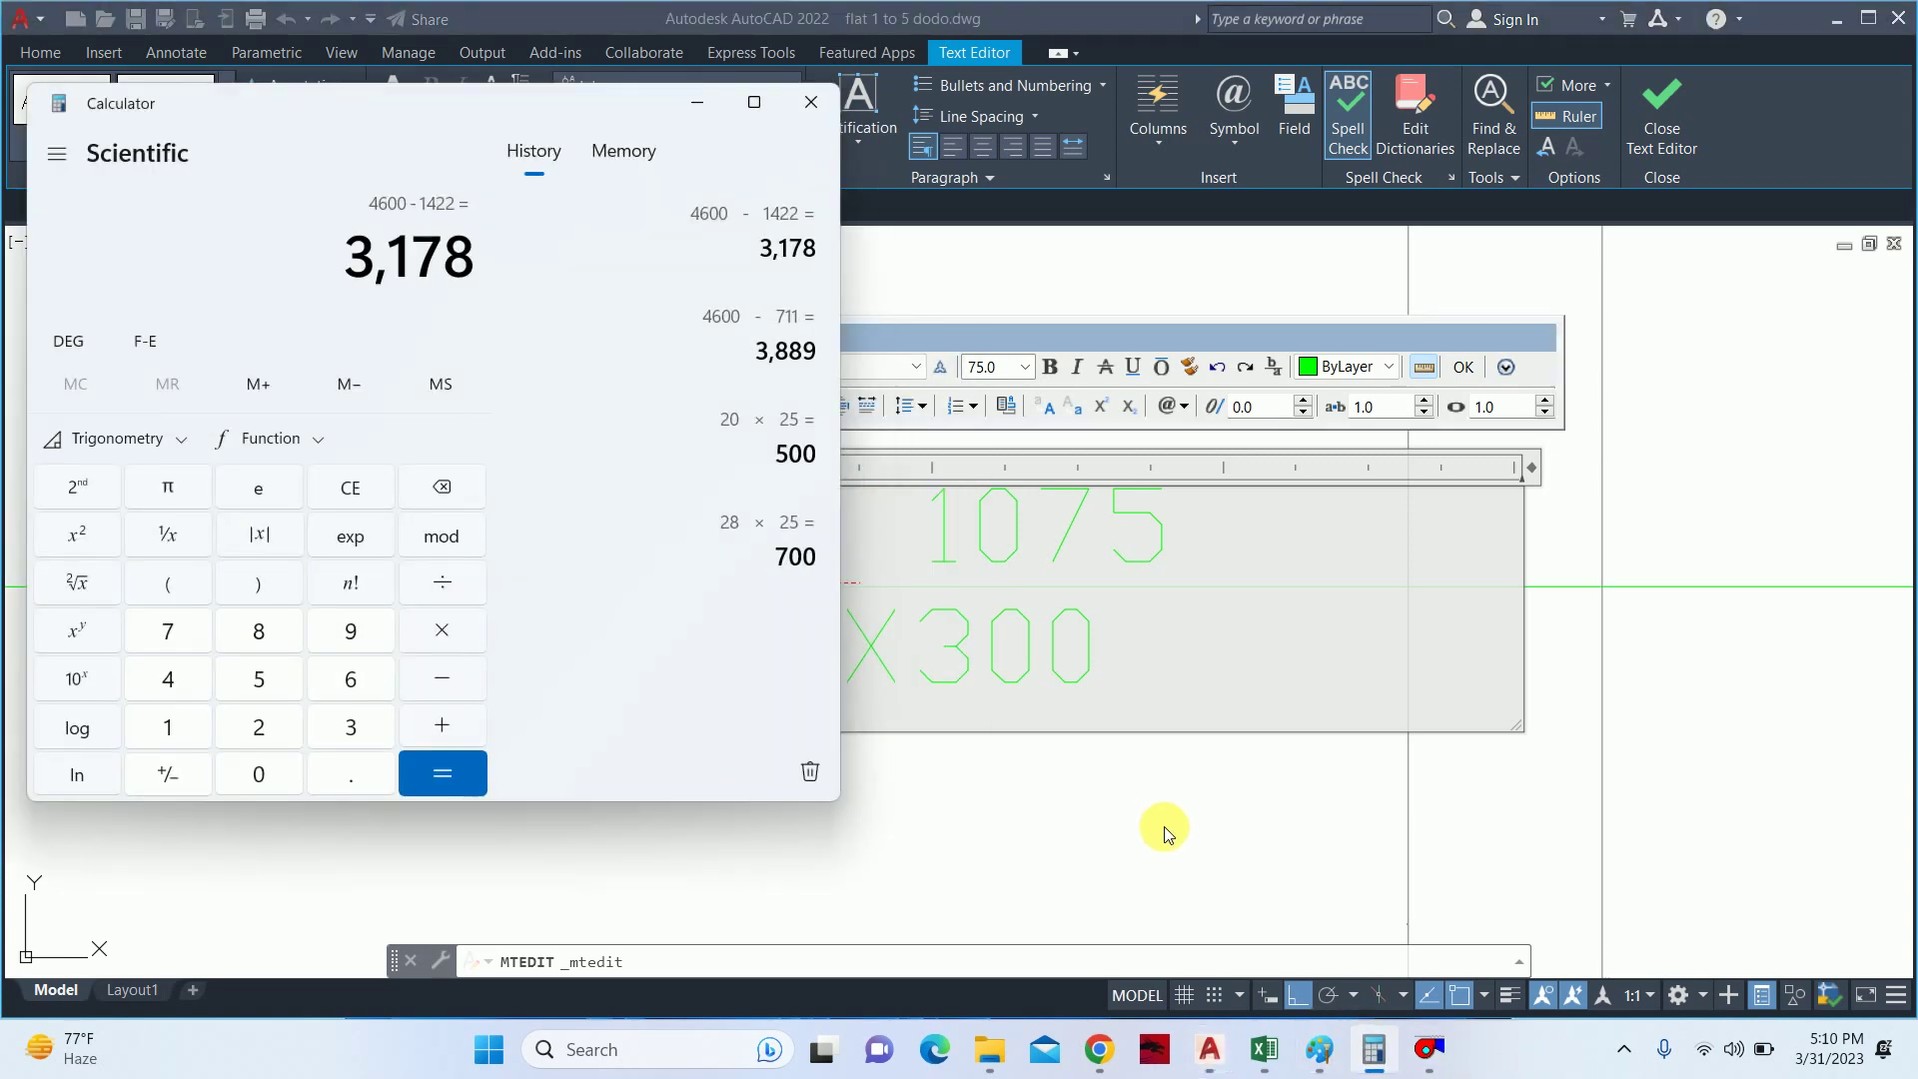
pyautogui.write('16 × ')
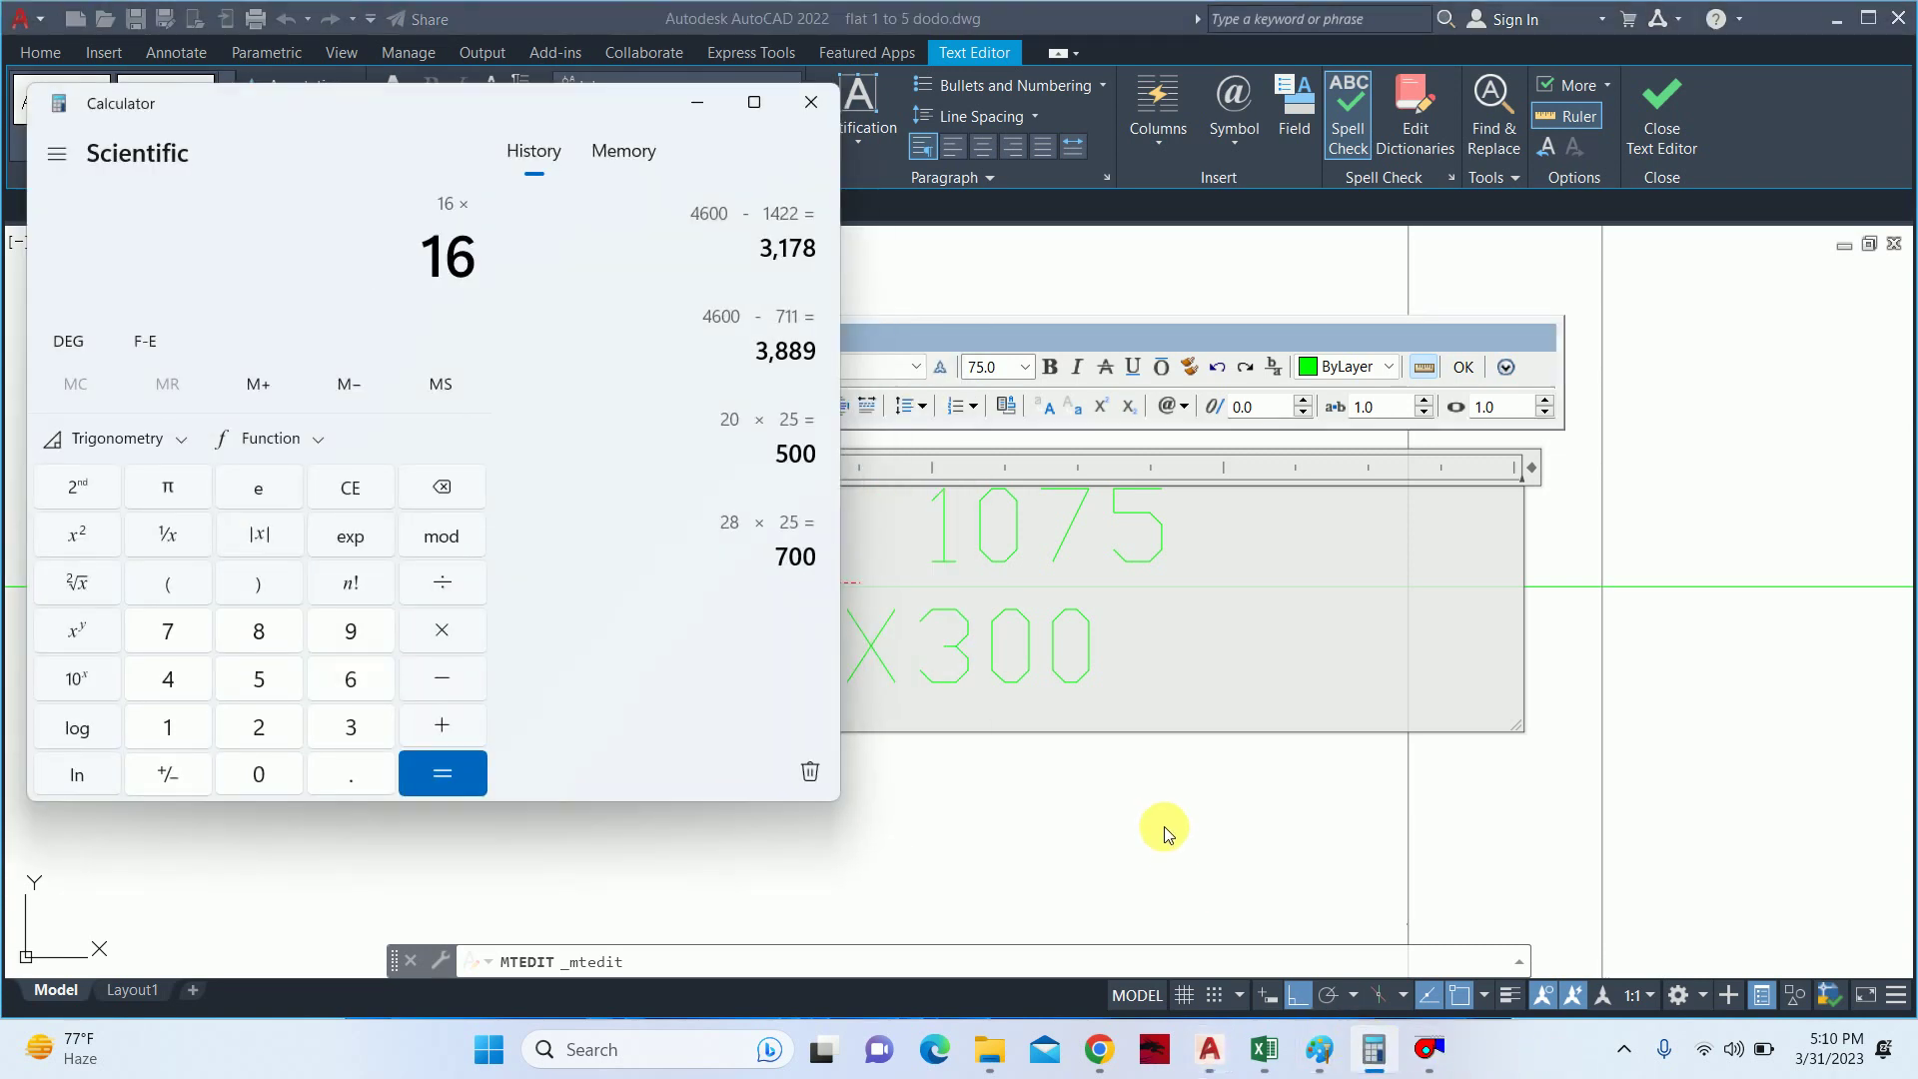
pyautogui.write('25')
pyautogui.press('Return')
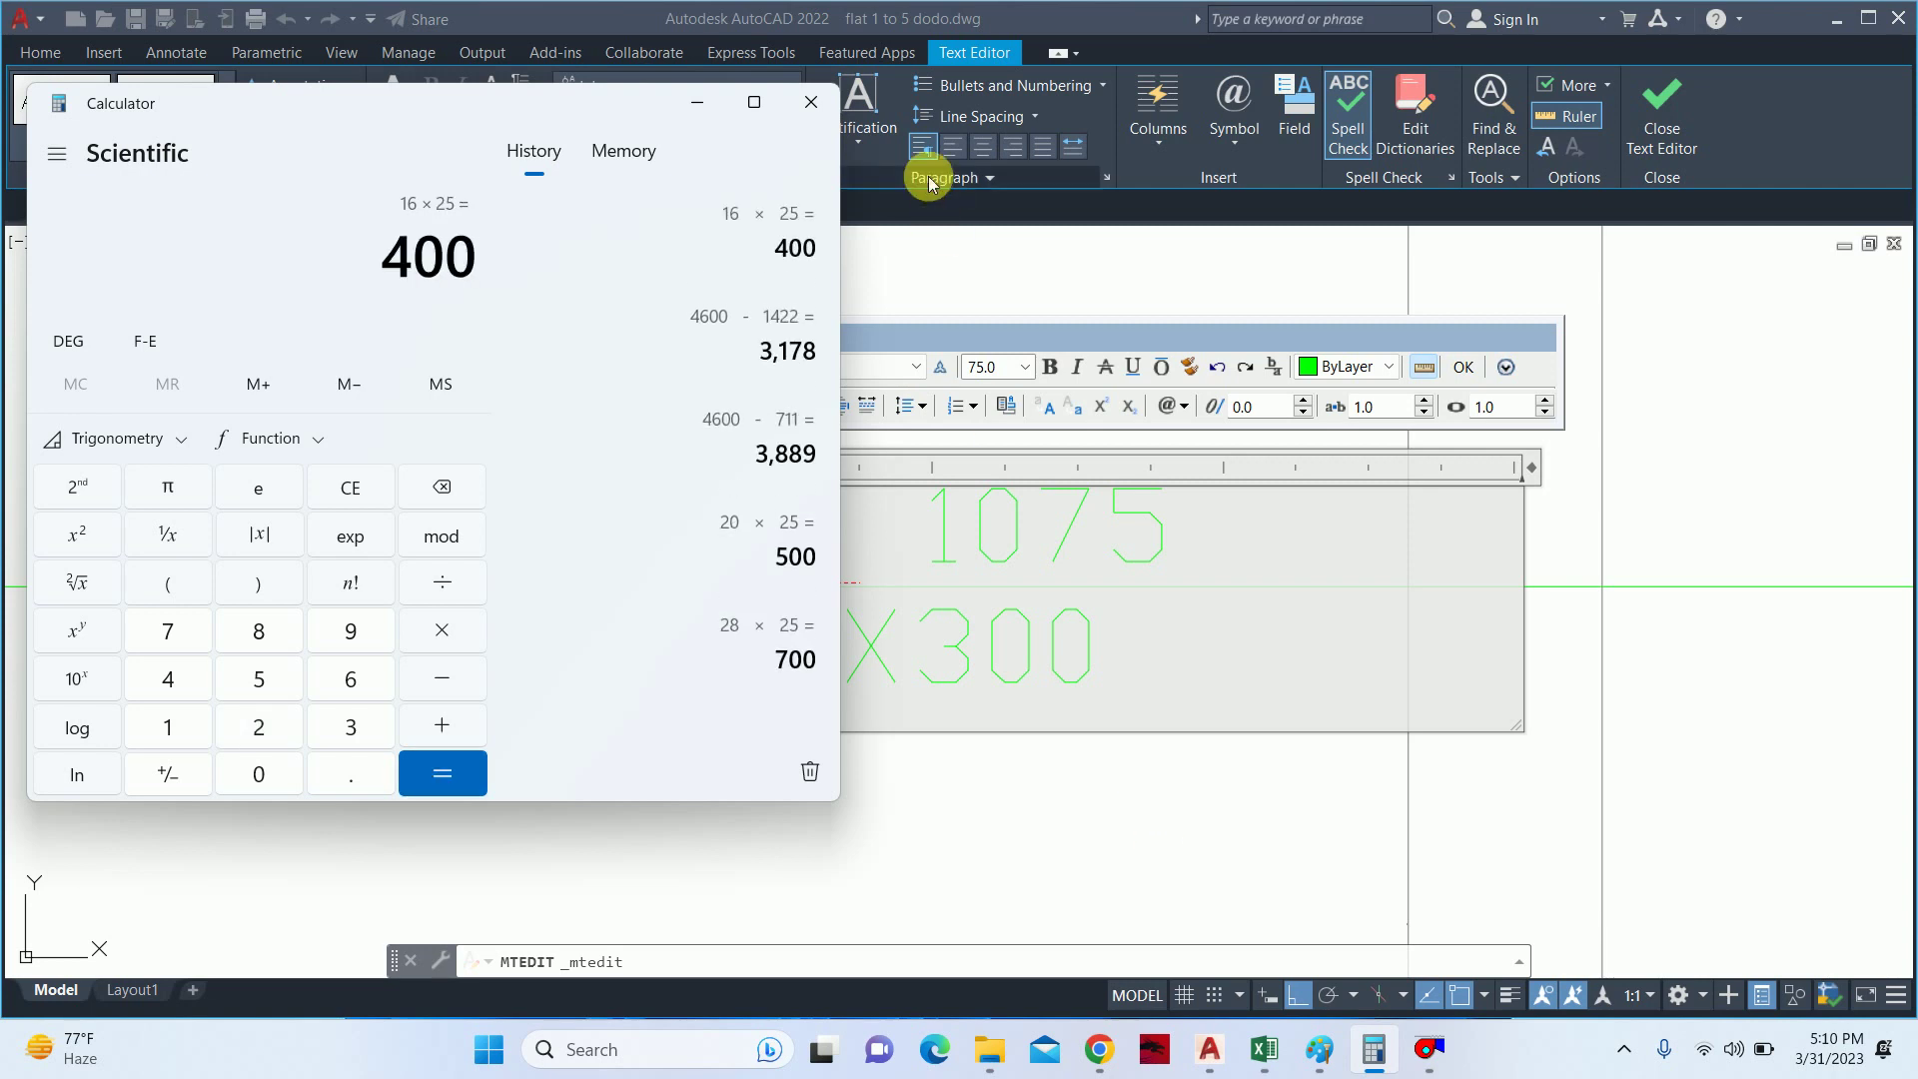
pyautogui.click(697, 104)
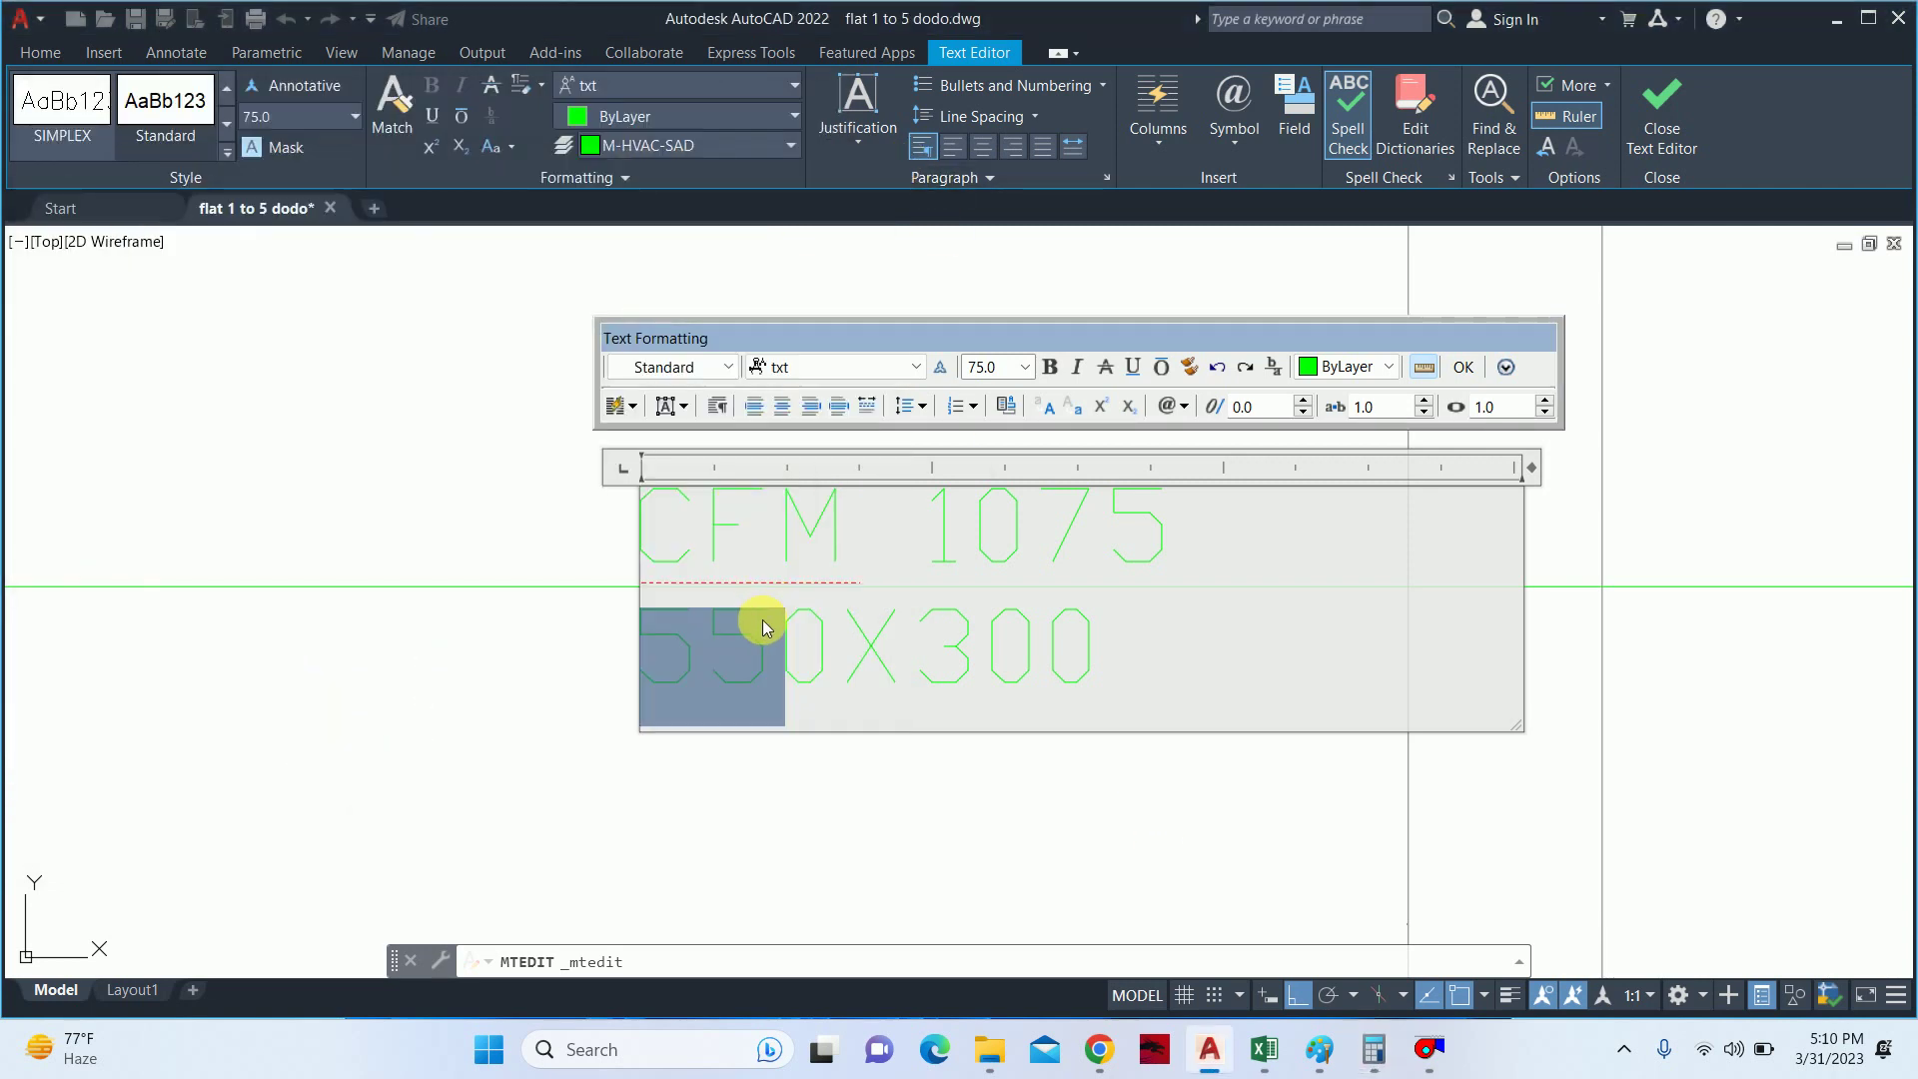
pyautogui.write('400')
pyautogui.press('Escape')
pyautogui.press('Escape')
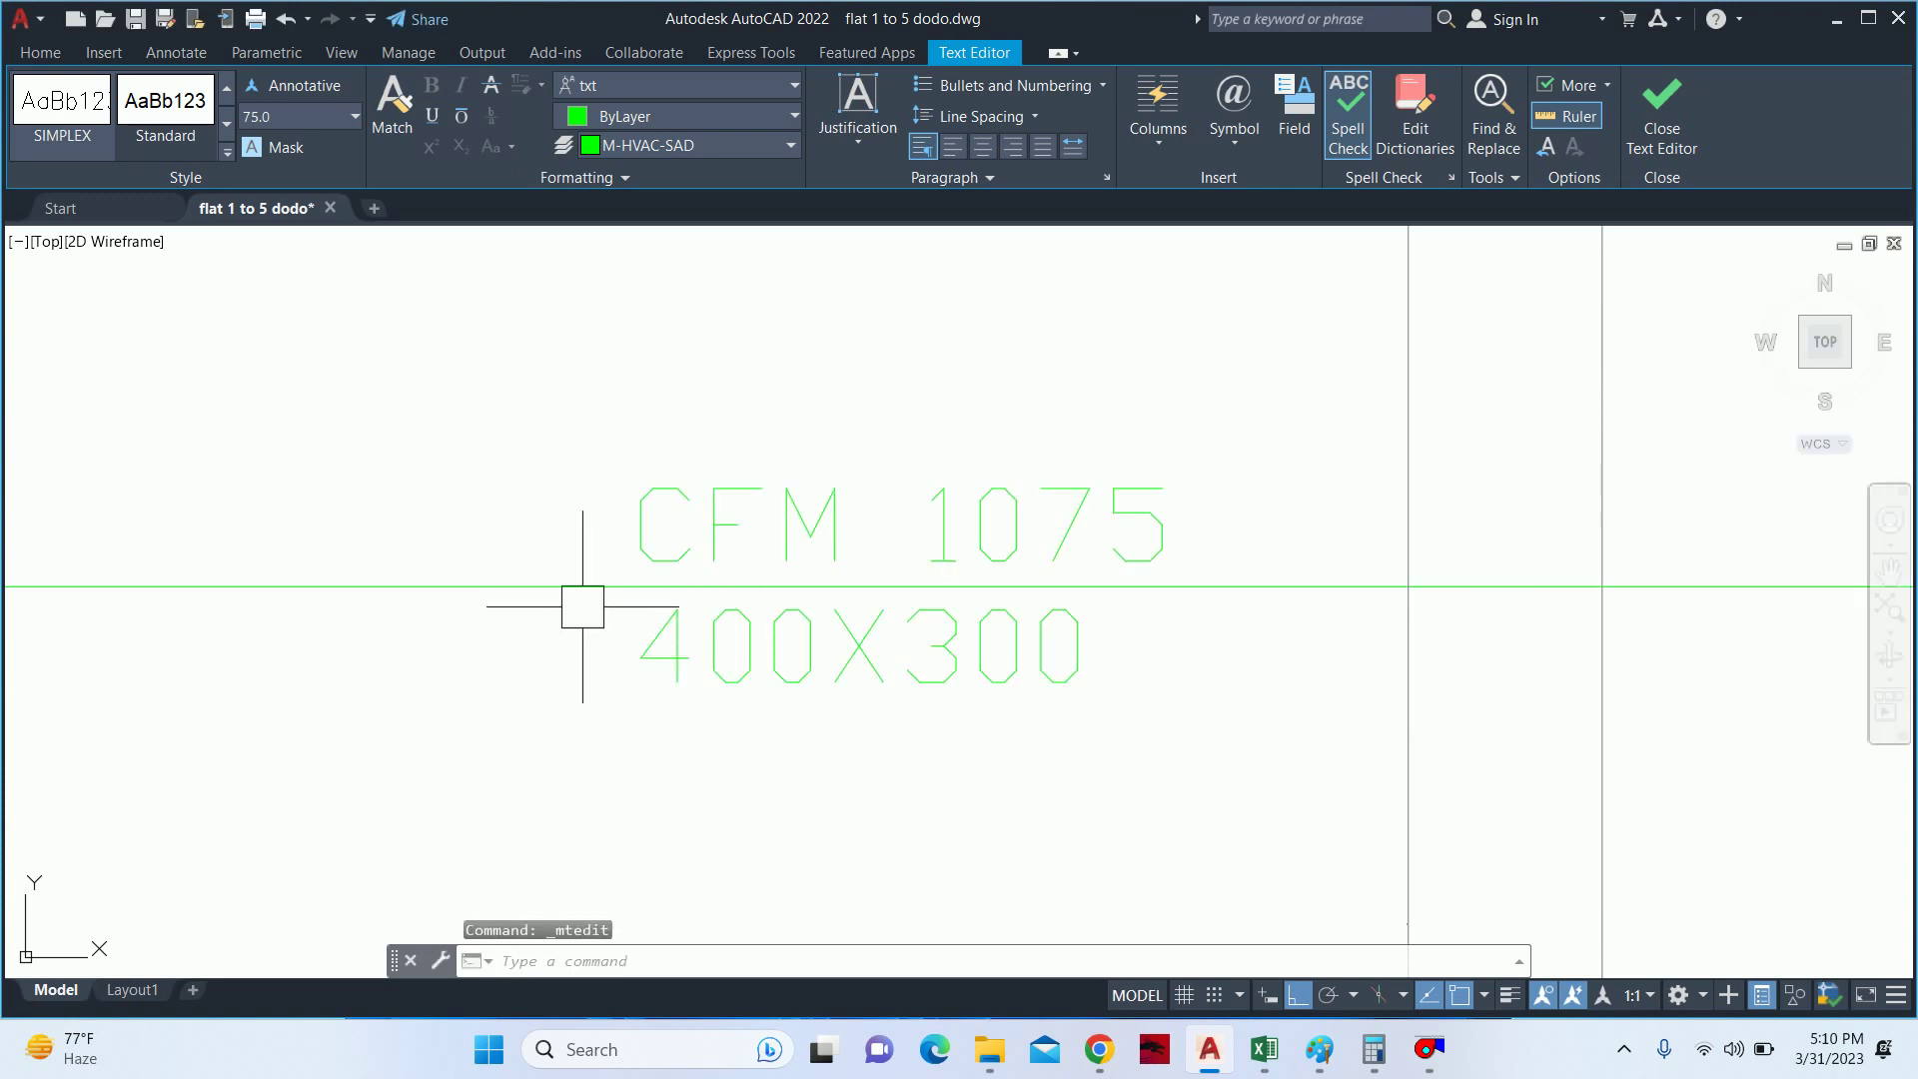
pyautogui.scroll(-5, 599, 499)
pyautogui.scroll(-2, 550, 805)
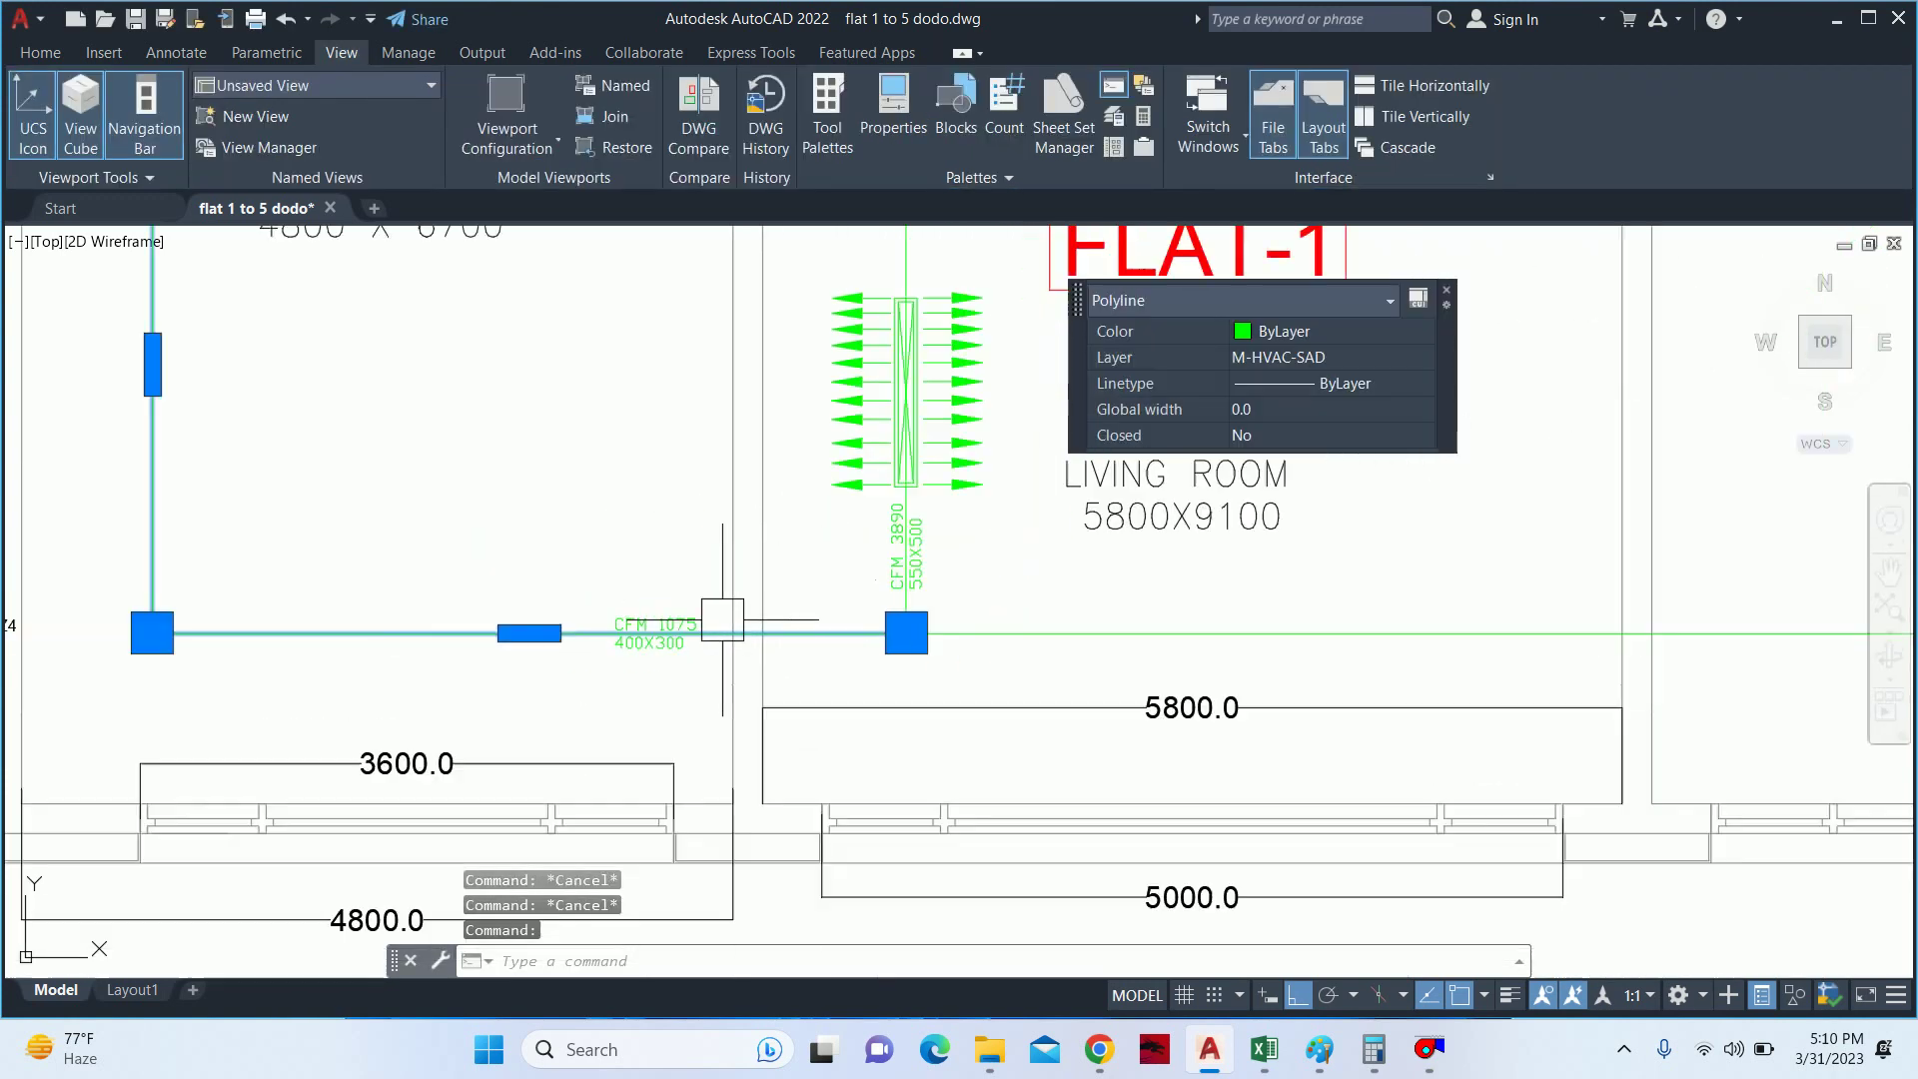
pyautogui.click(550, 632)
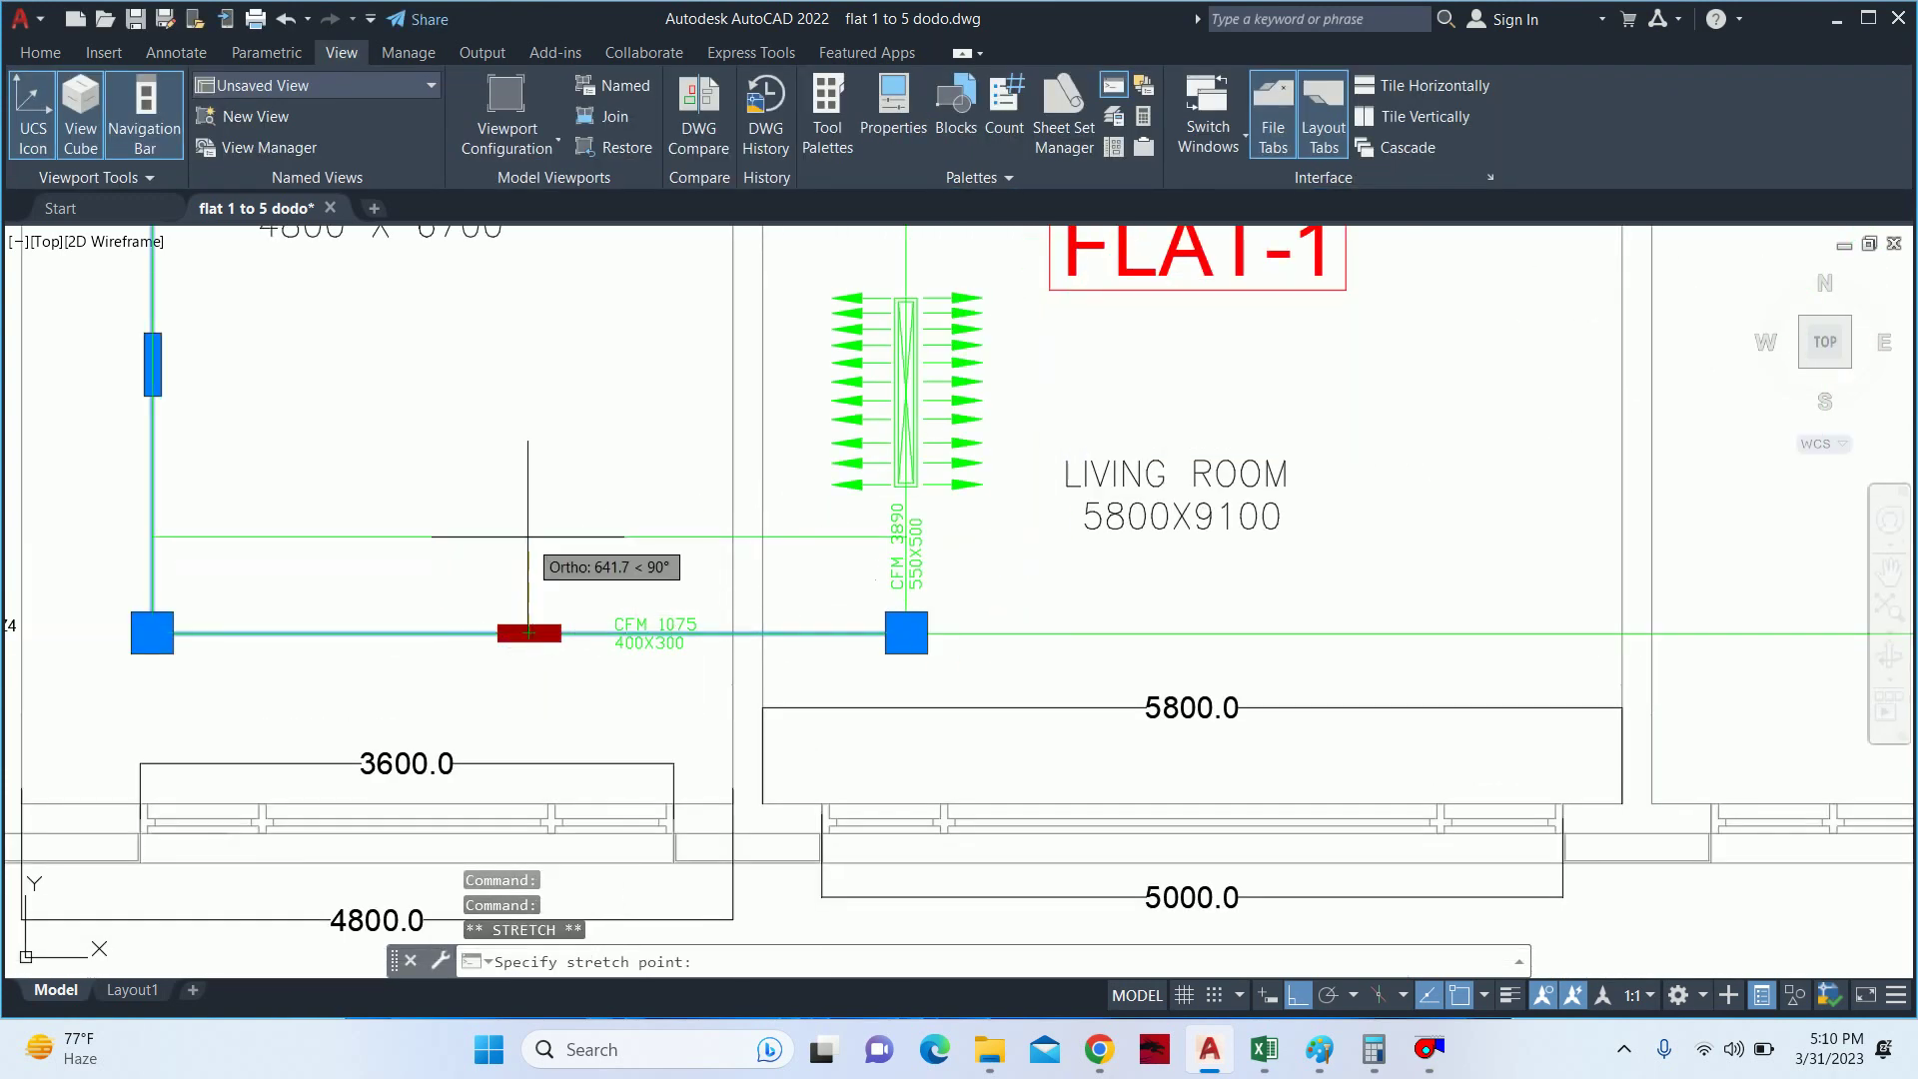
pyautogui.click(530, 561)
pyautogui.write('m')
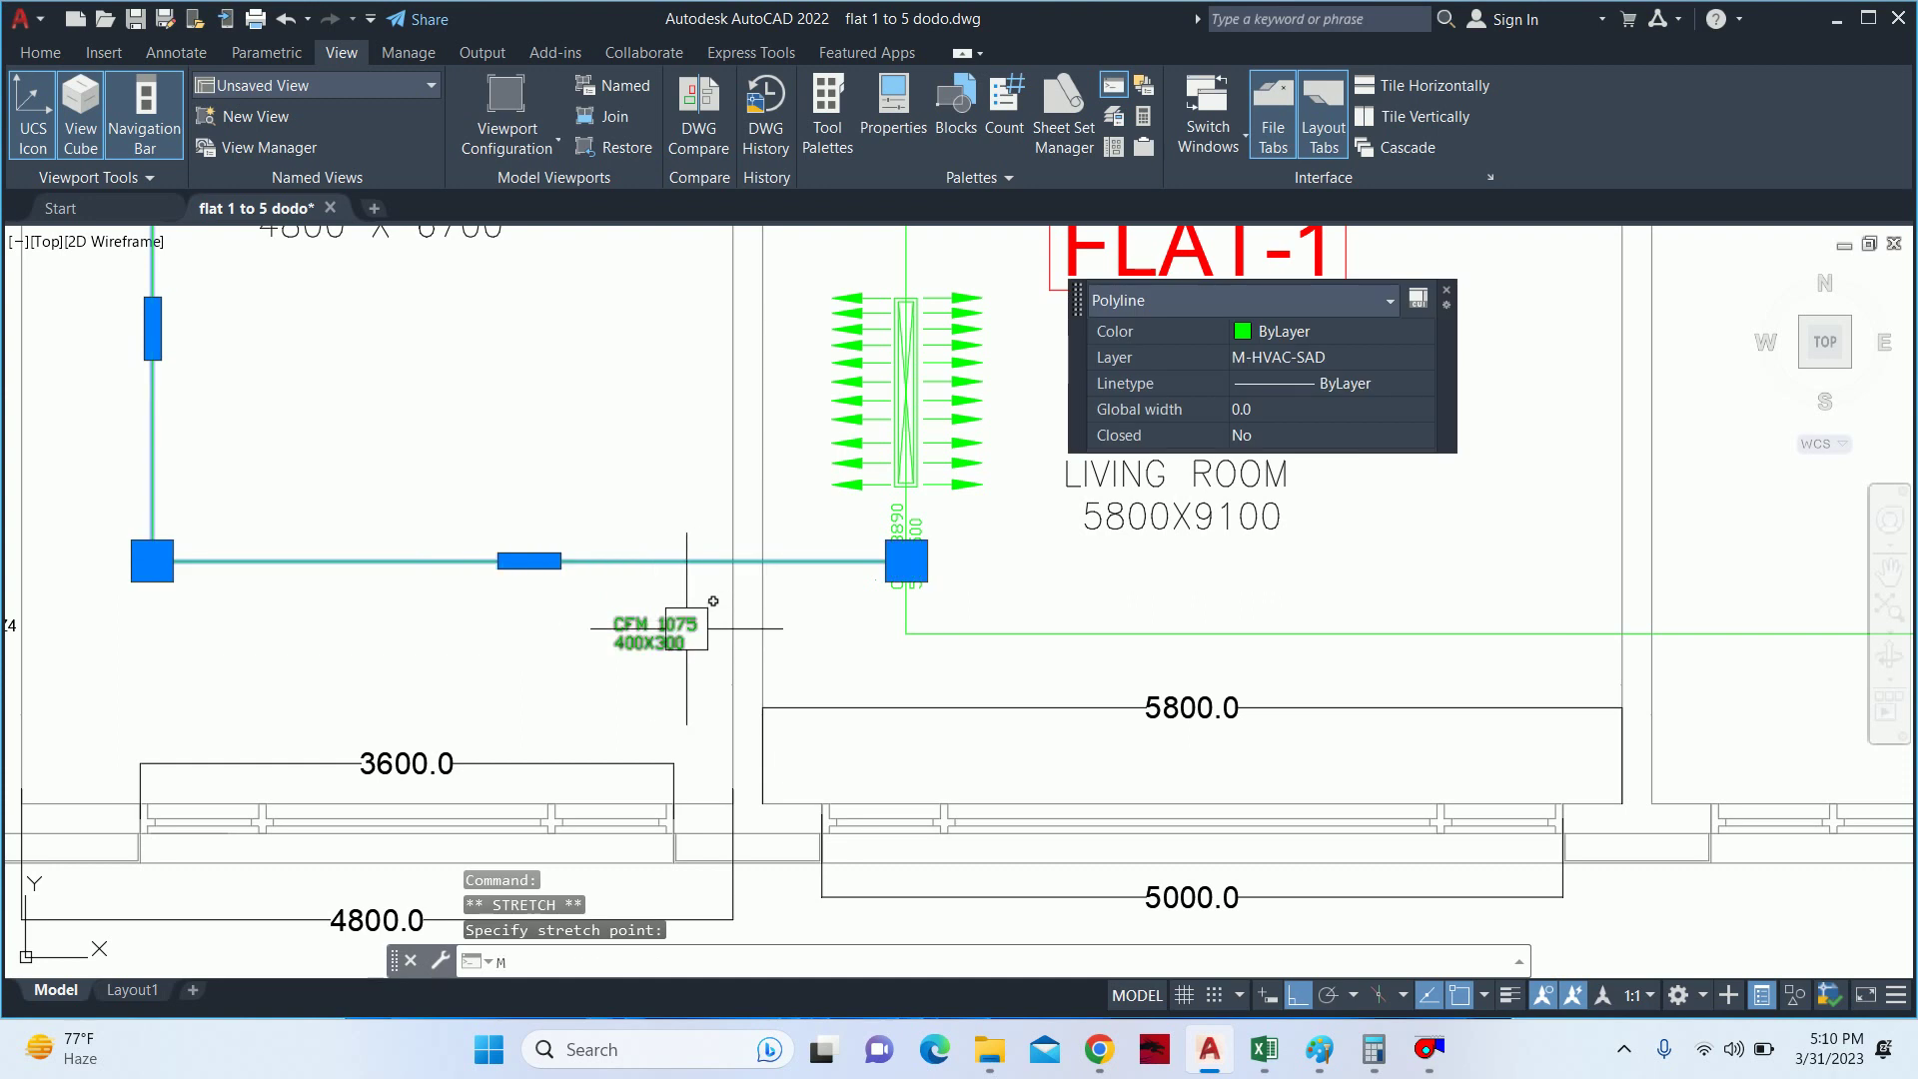
pyautogui.press('Return')
pyautogui.click(649, 614)
pyautogui.press('Escape')
pyautogui.press('Escape')
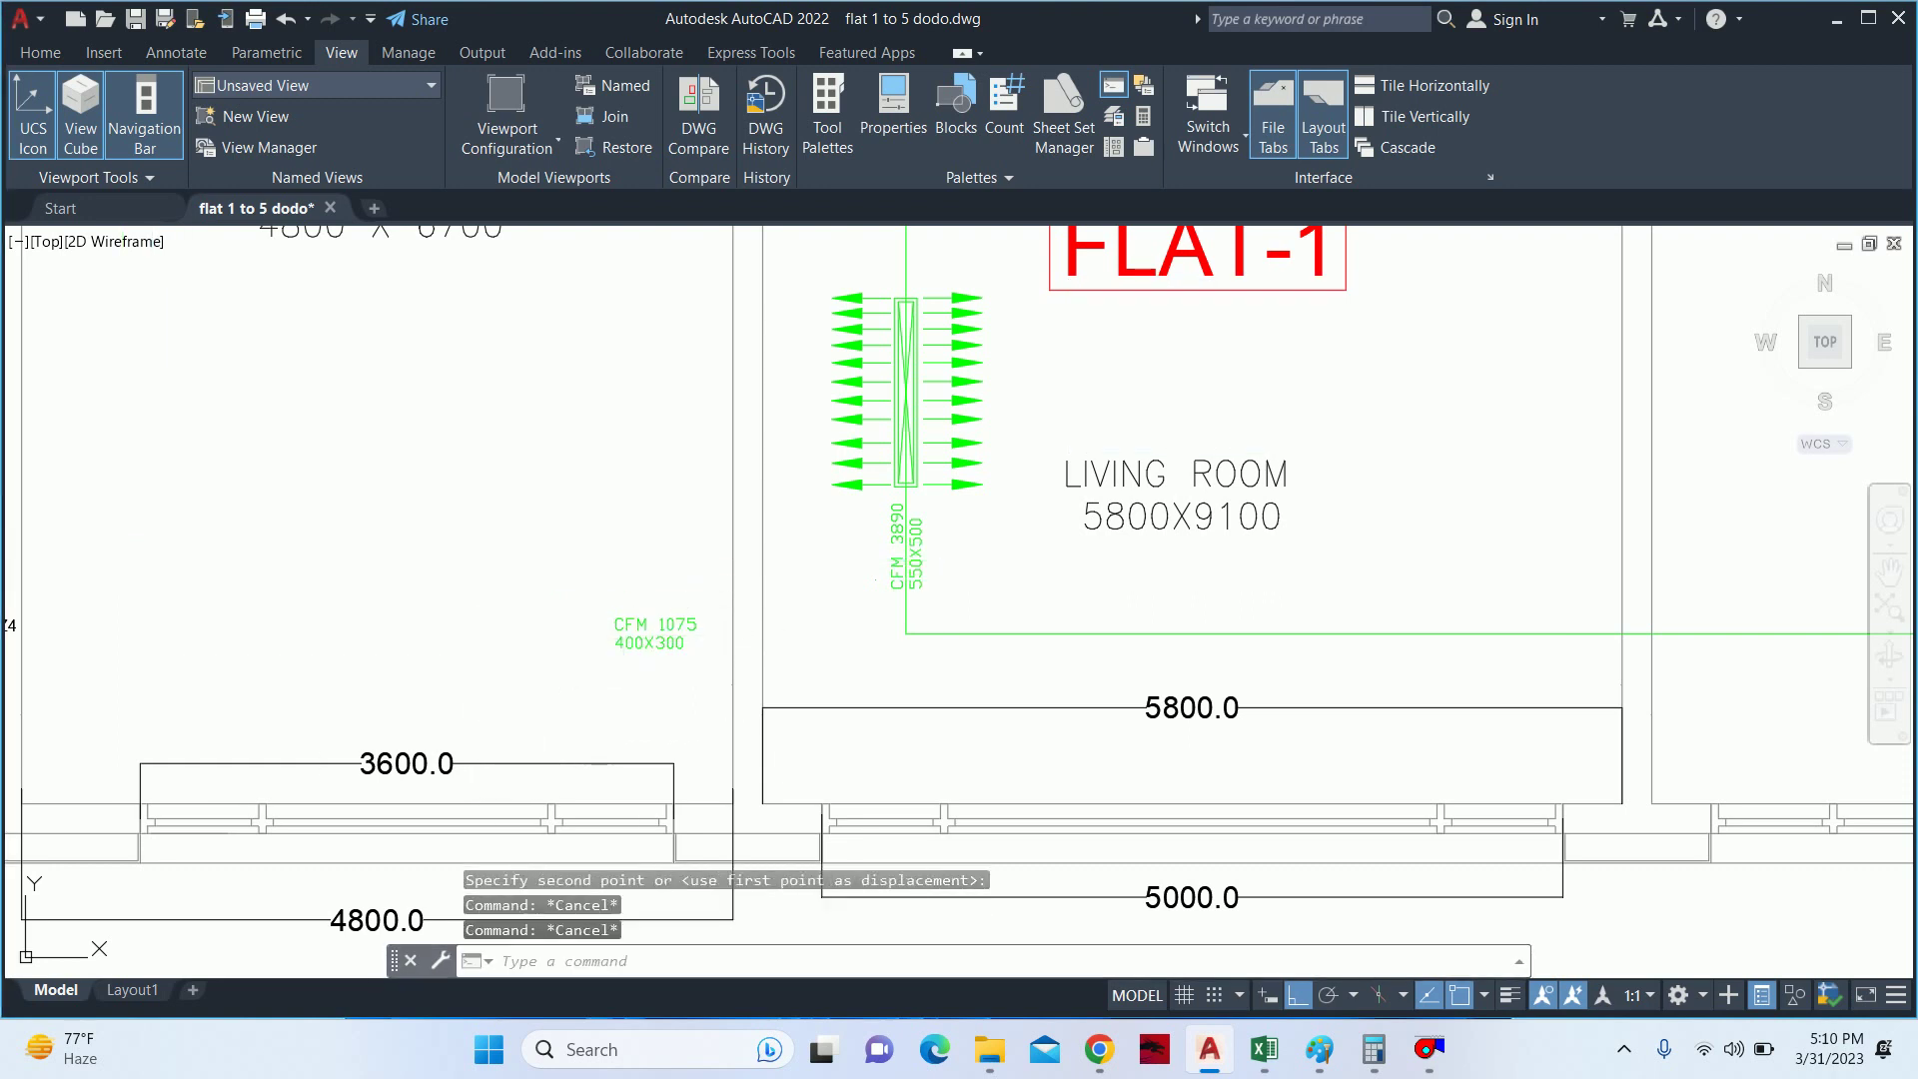
pyautogui.hotkey('ctrl', 'z')
pyautogui.press('Return')
pyautogui.click(650, 639)
pyautogui.press('Return')
pyautogui.click(502, 667)
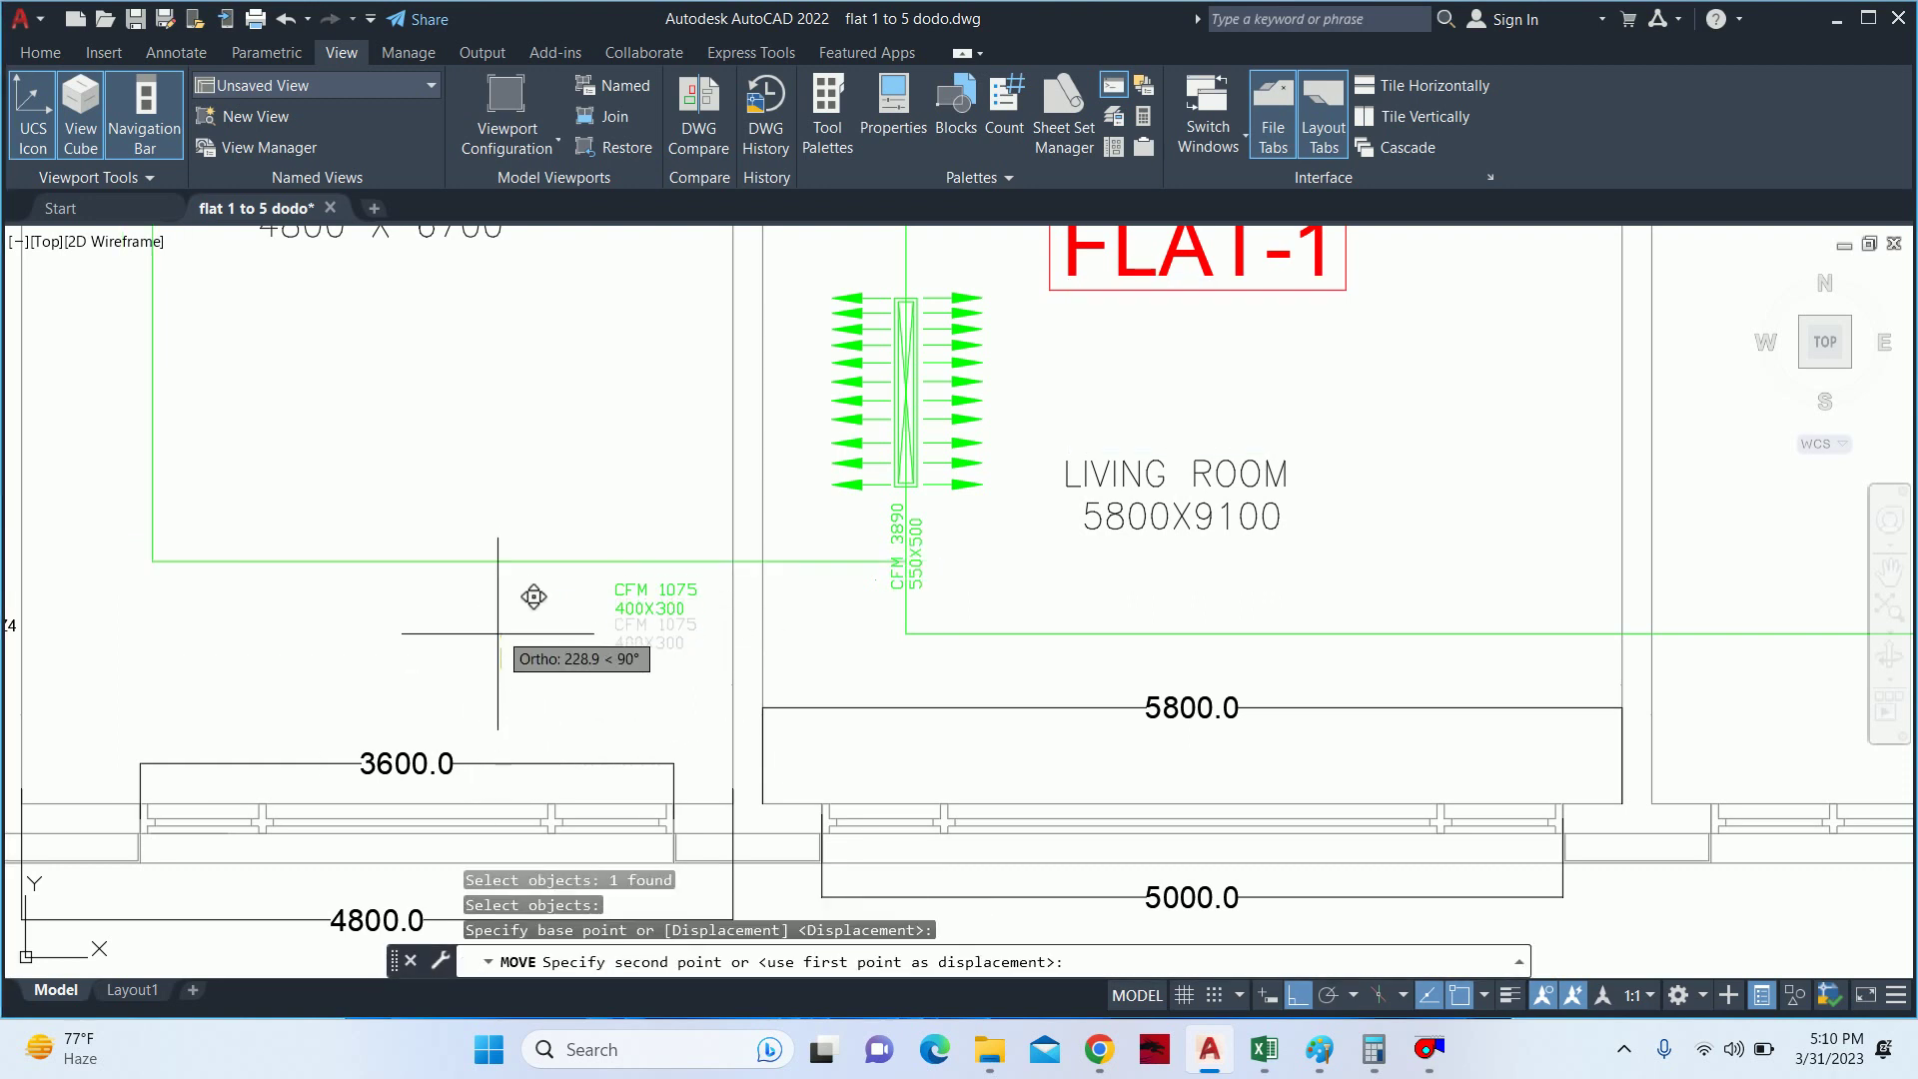
pyautogui.press('Escape')
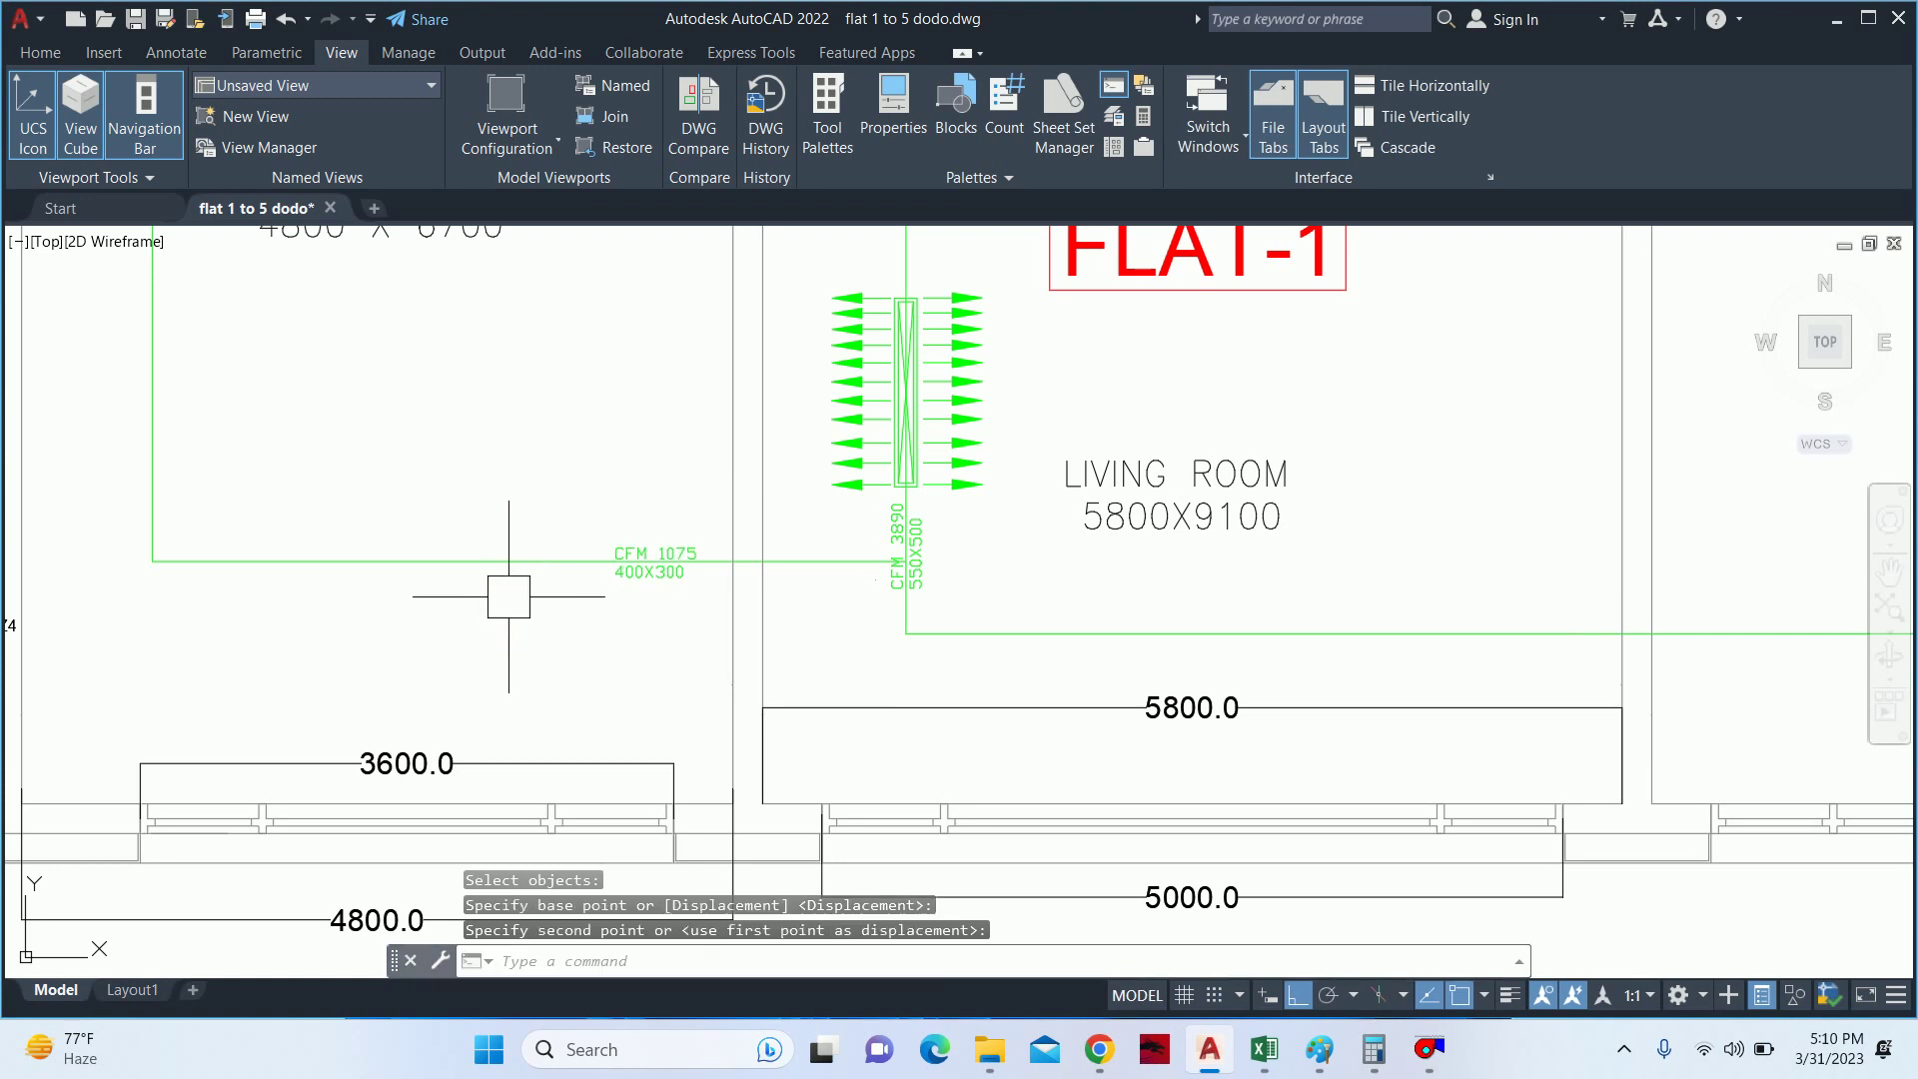
pyautogui.press('Escape')
pyautogui.scroll(-2, 878, 613)
pyautogui.moveTo(885, 622); pyautogui.dragTo(766, 685, button='middle')
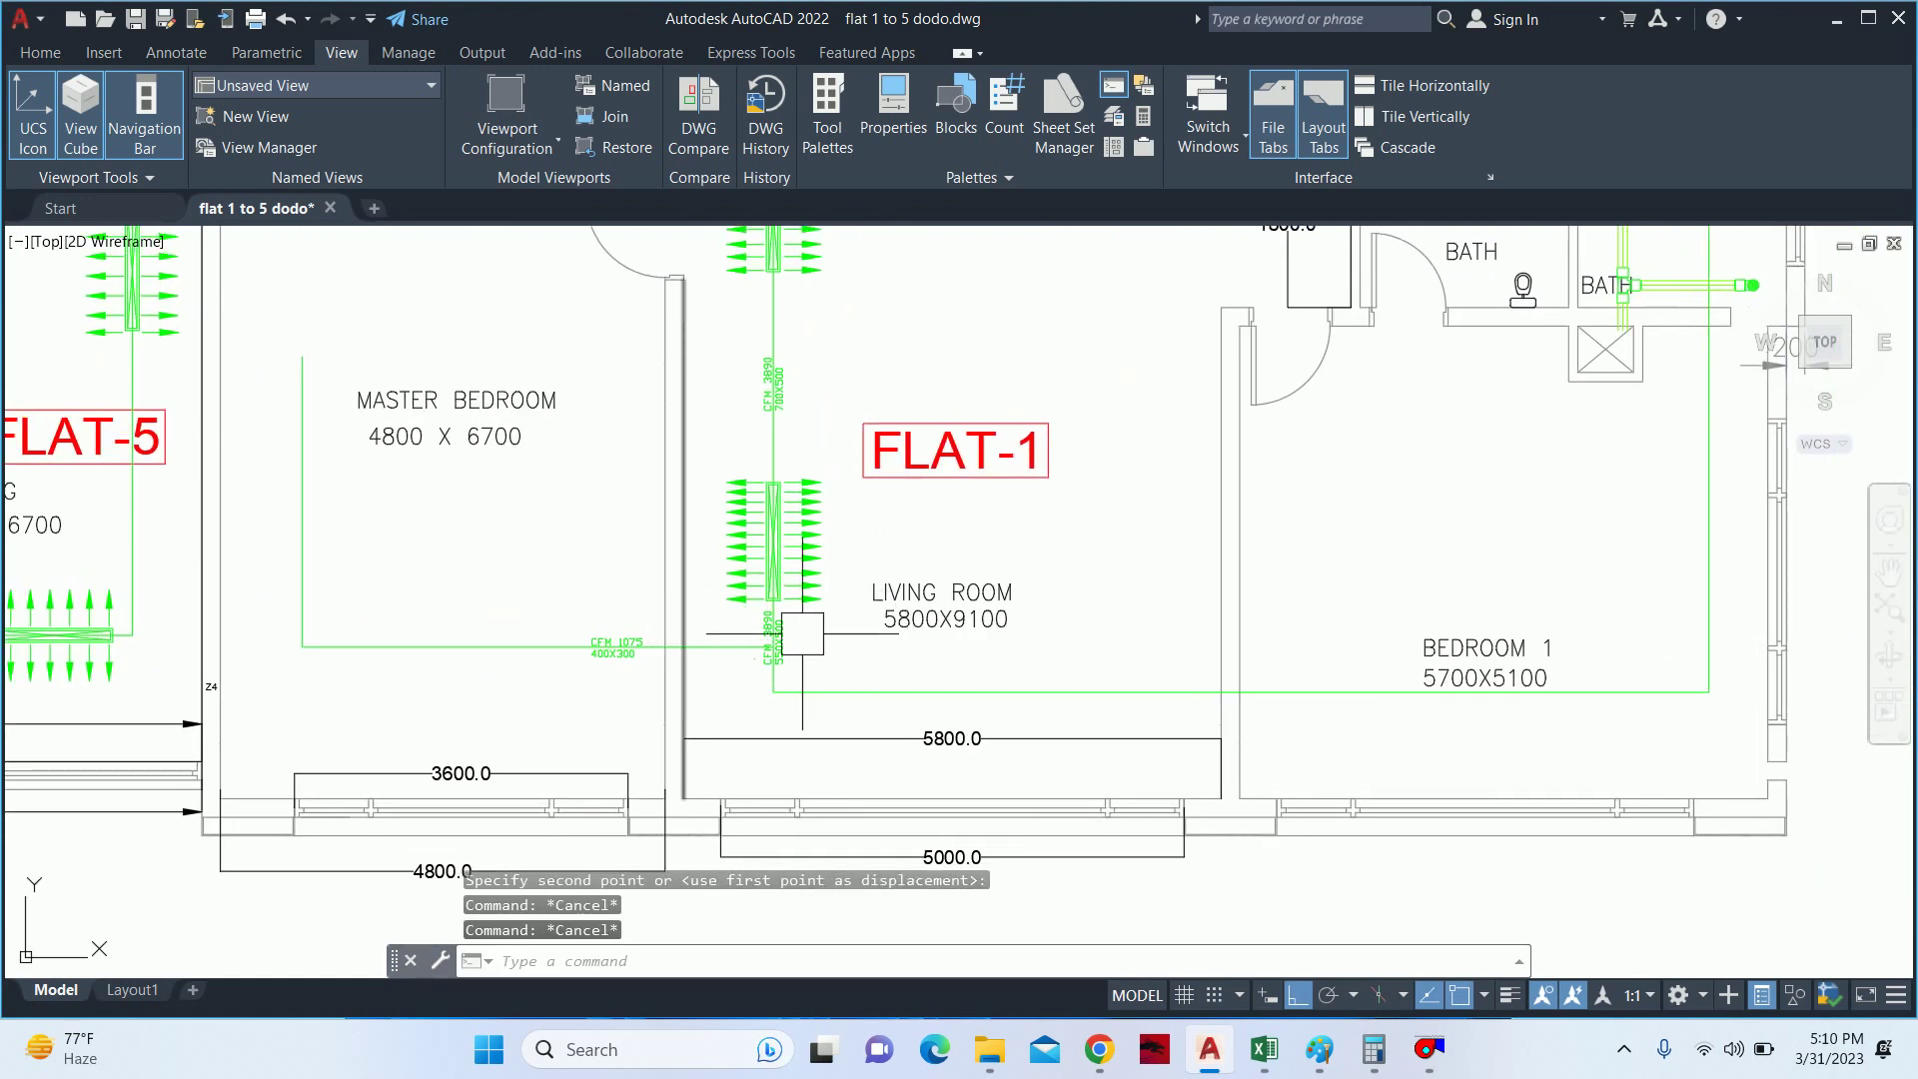
pyautogui.click(915, 689)
pyautogui.moveTo(1240, 692); pyautogui.dragTo(779, 626, button='middle')
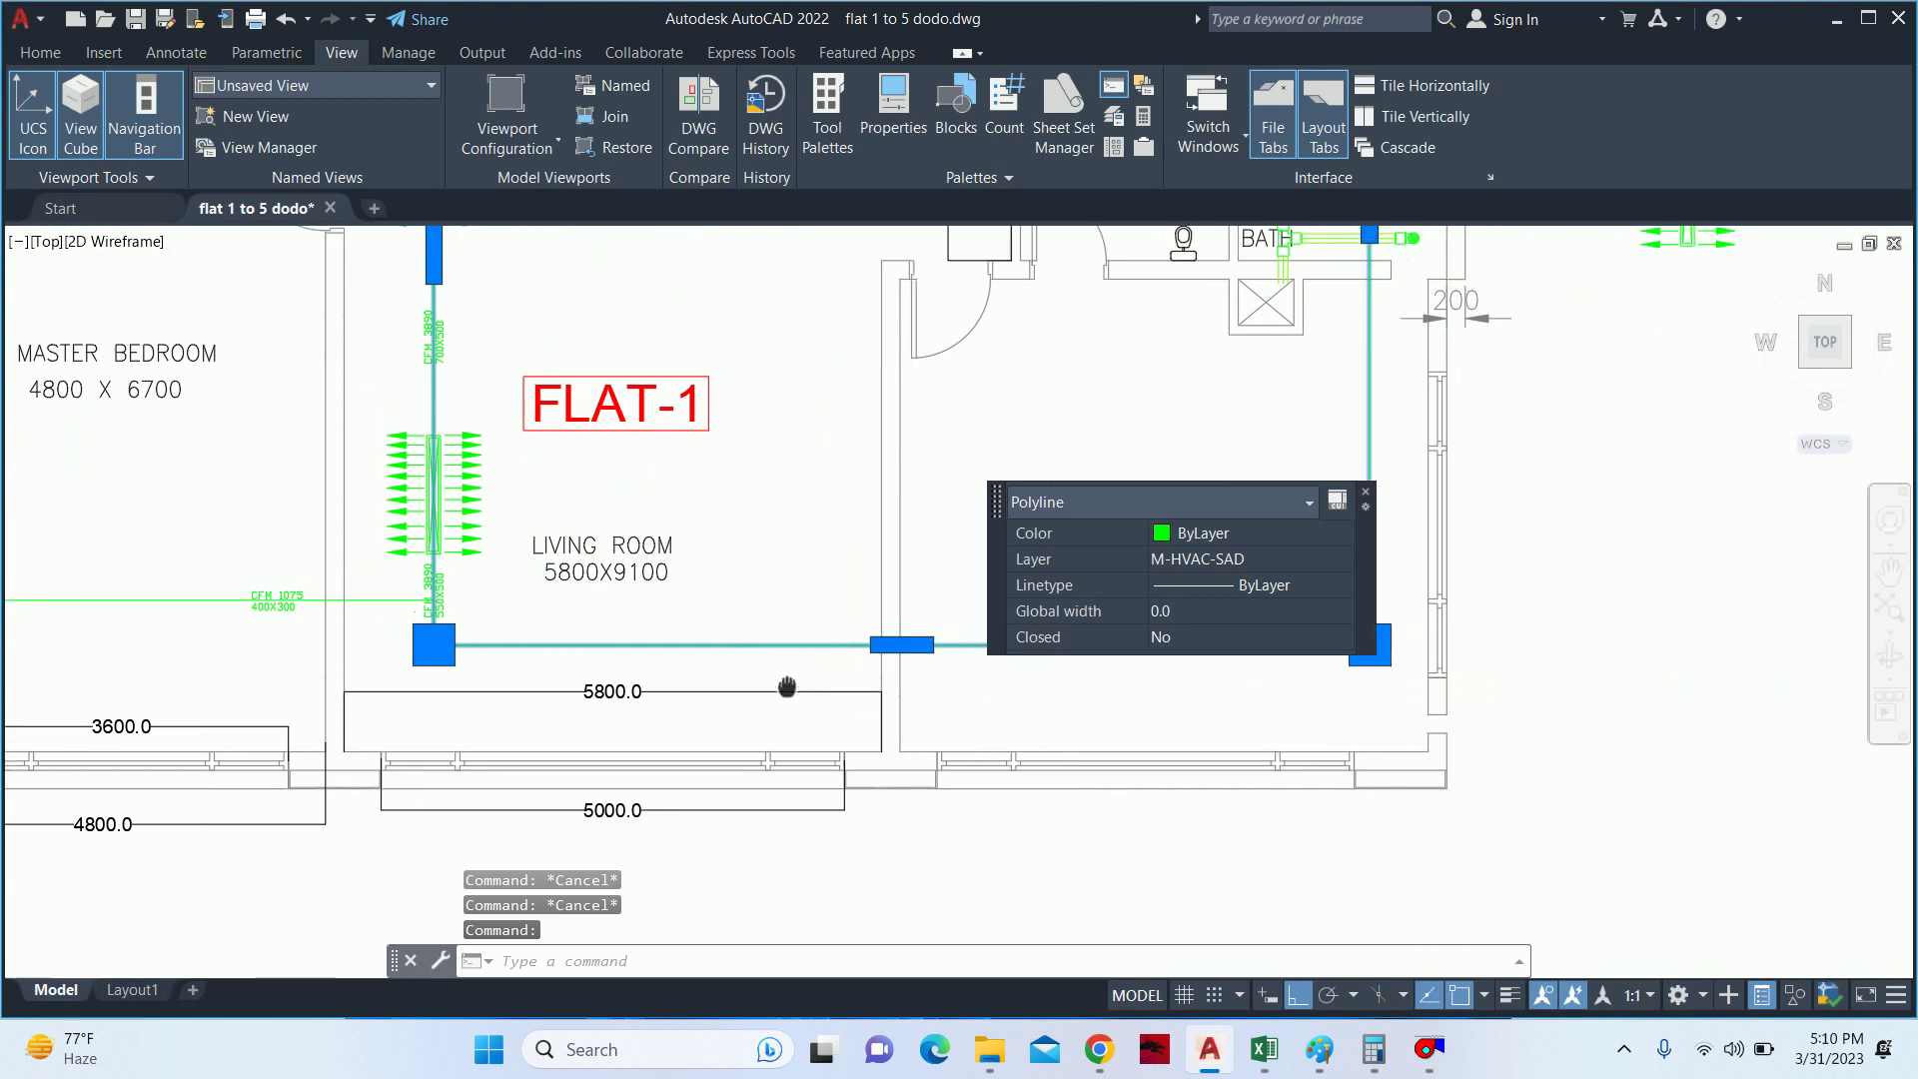
pyautogui.click(778, 626)
pyautogui.scroll(3, 779, 629)
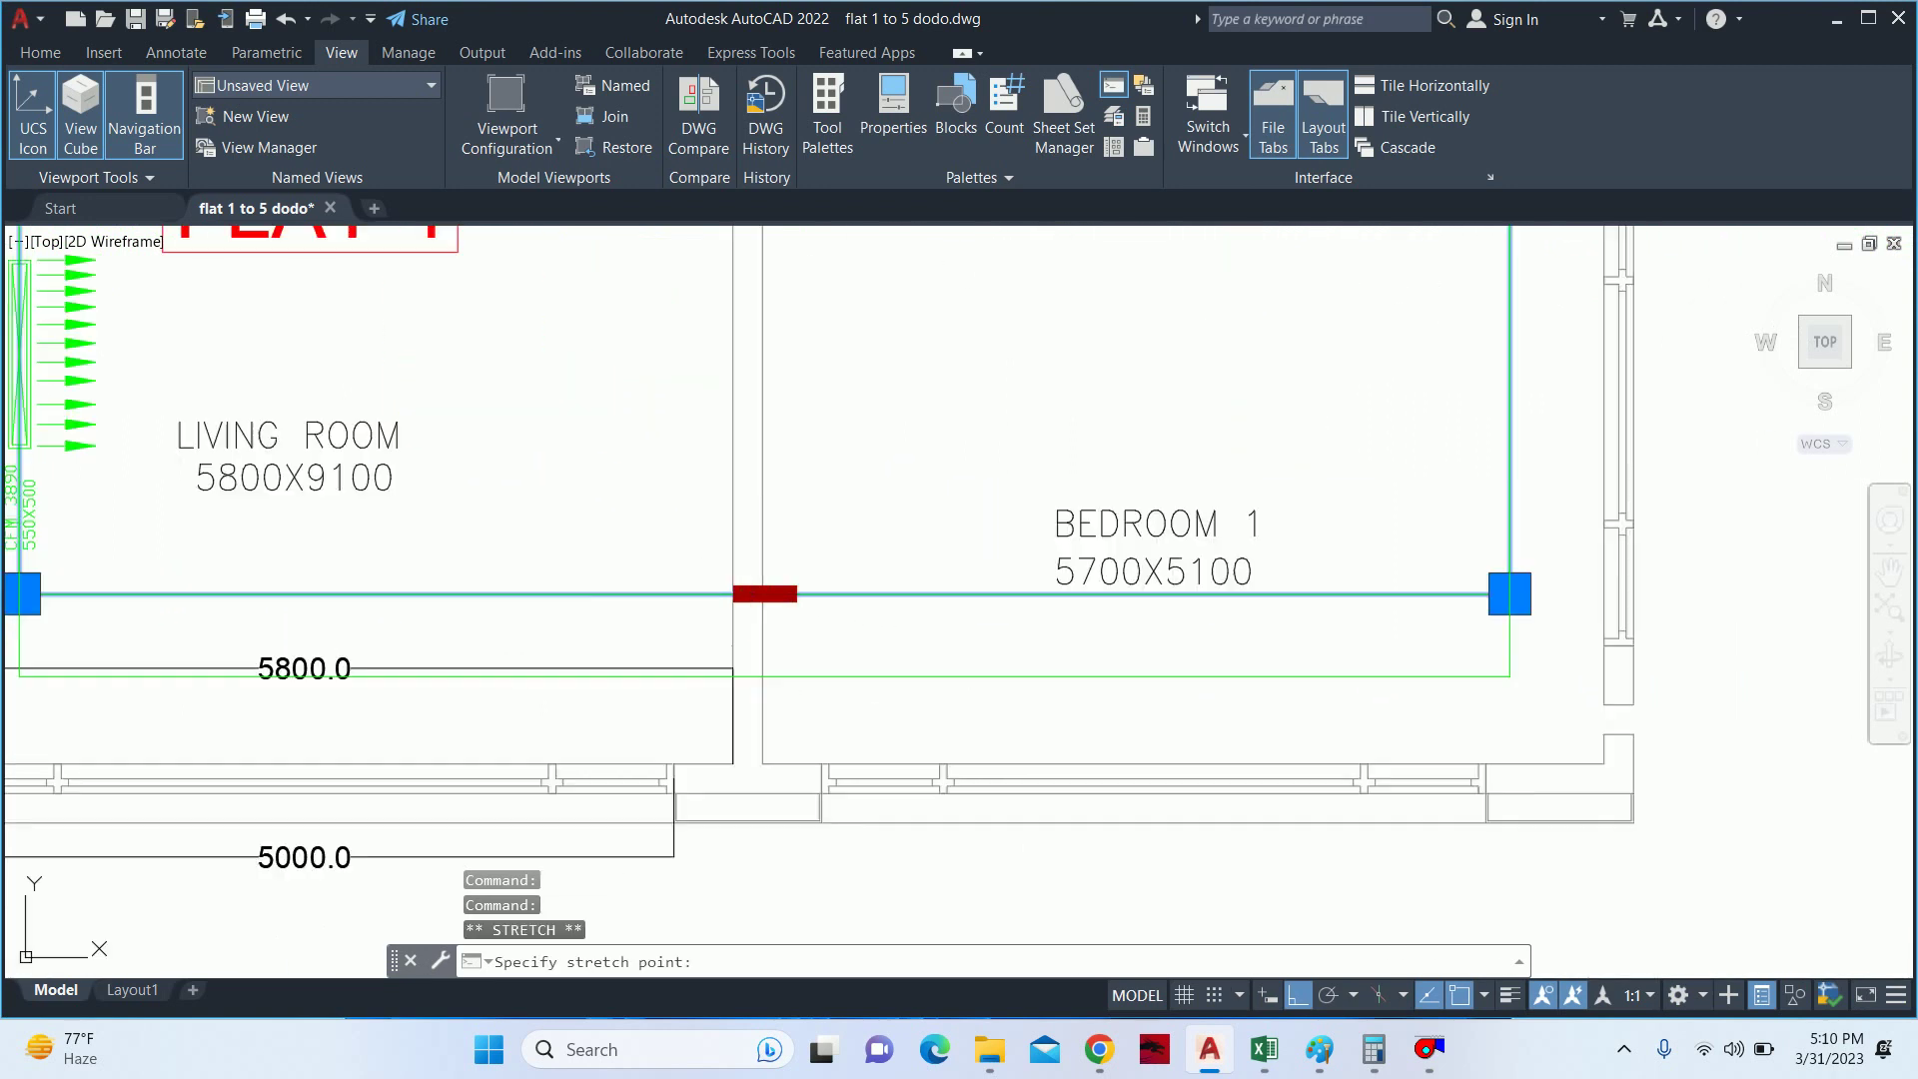
pyautogui.scroll(2, 809, 679)
pyautogui.press('Escape')
pyautogui.press('Escape')
pyautogui.scroll(-5, 817, 686)
pyautogui.moveTo(569, 587); pyautogui.dragTo(689, 587, button='middle')
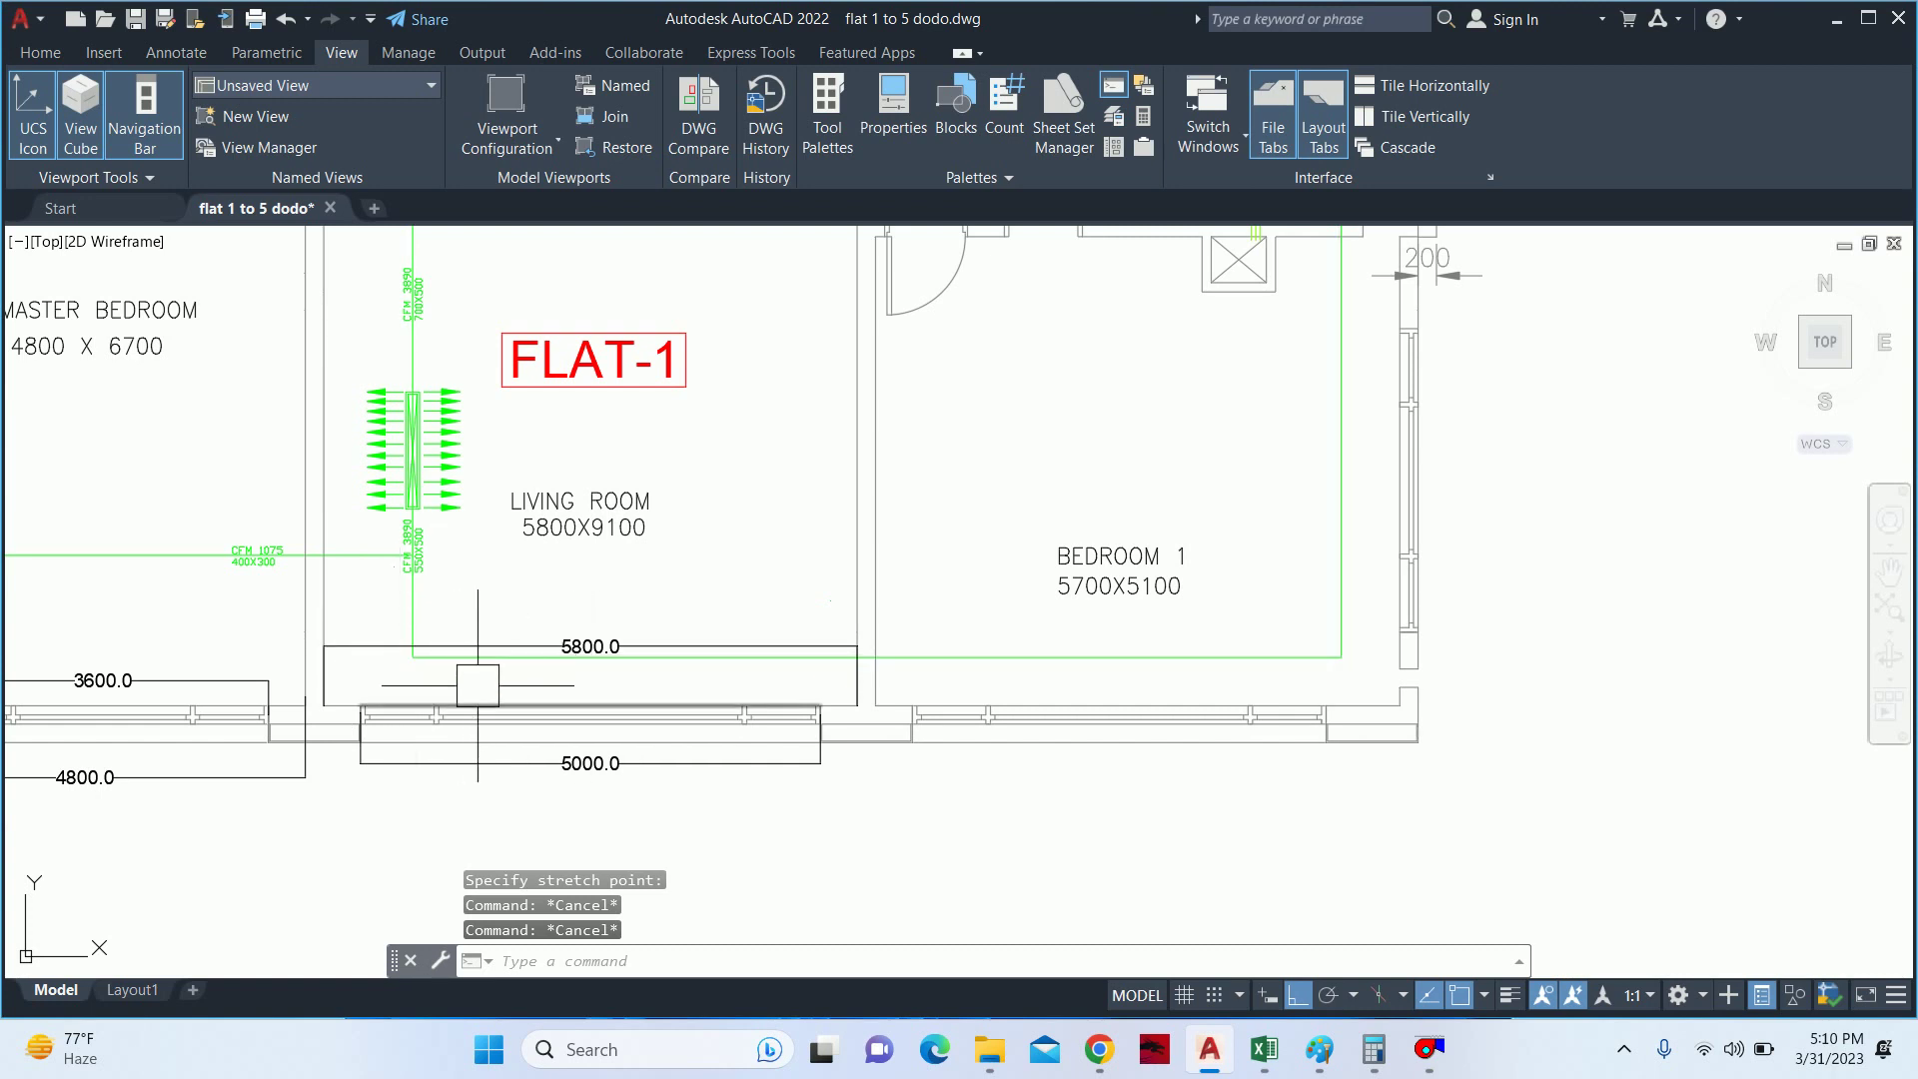
pyautogui.moveTo(463, 591); pyautogui.dragTo(759, 494, button='middle')
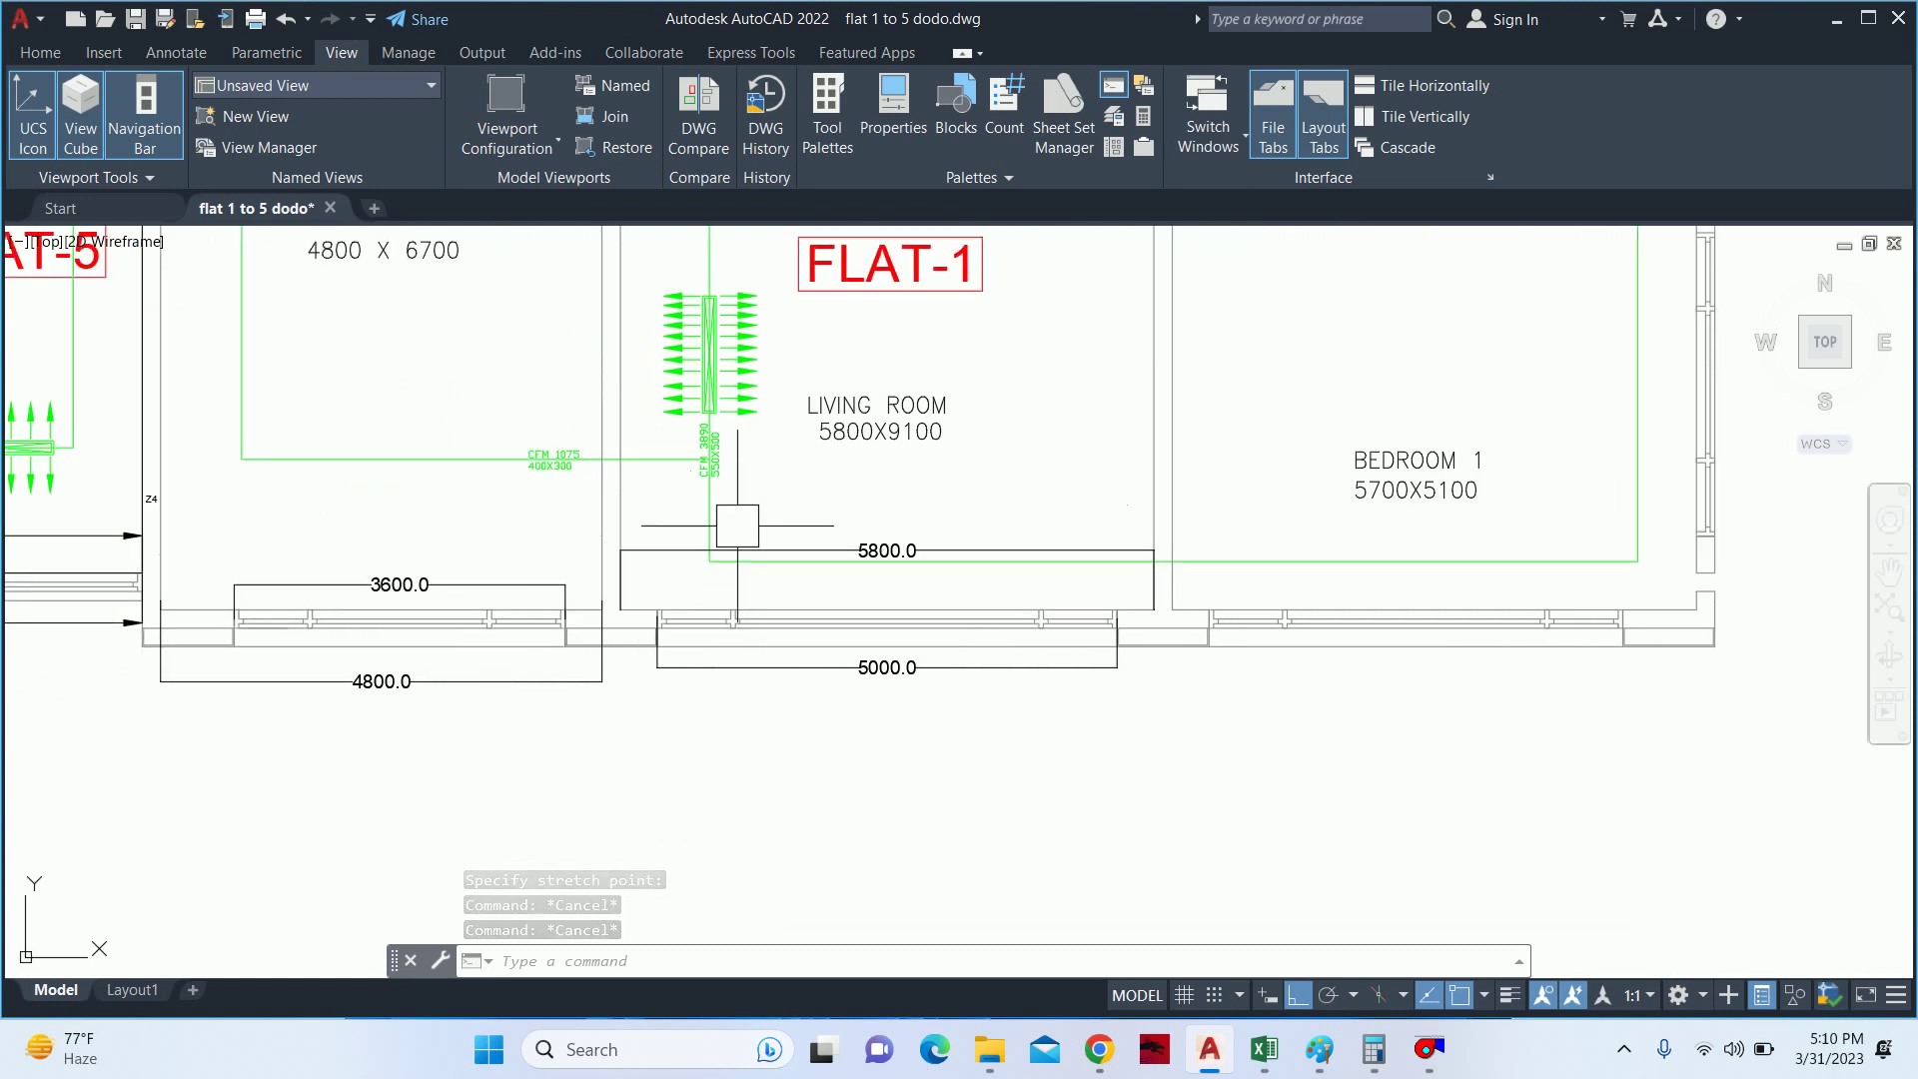
pyautogui.hotkey('ctrl', 'z')
pyautogui.hotkey('ctrl', 'z')
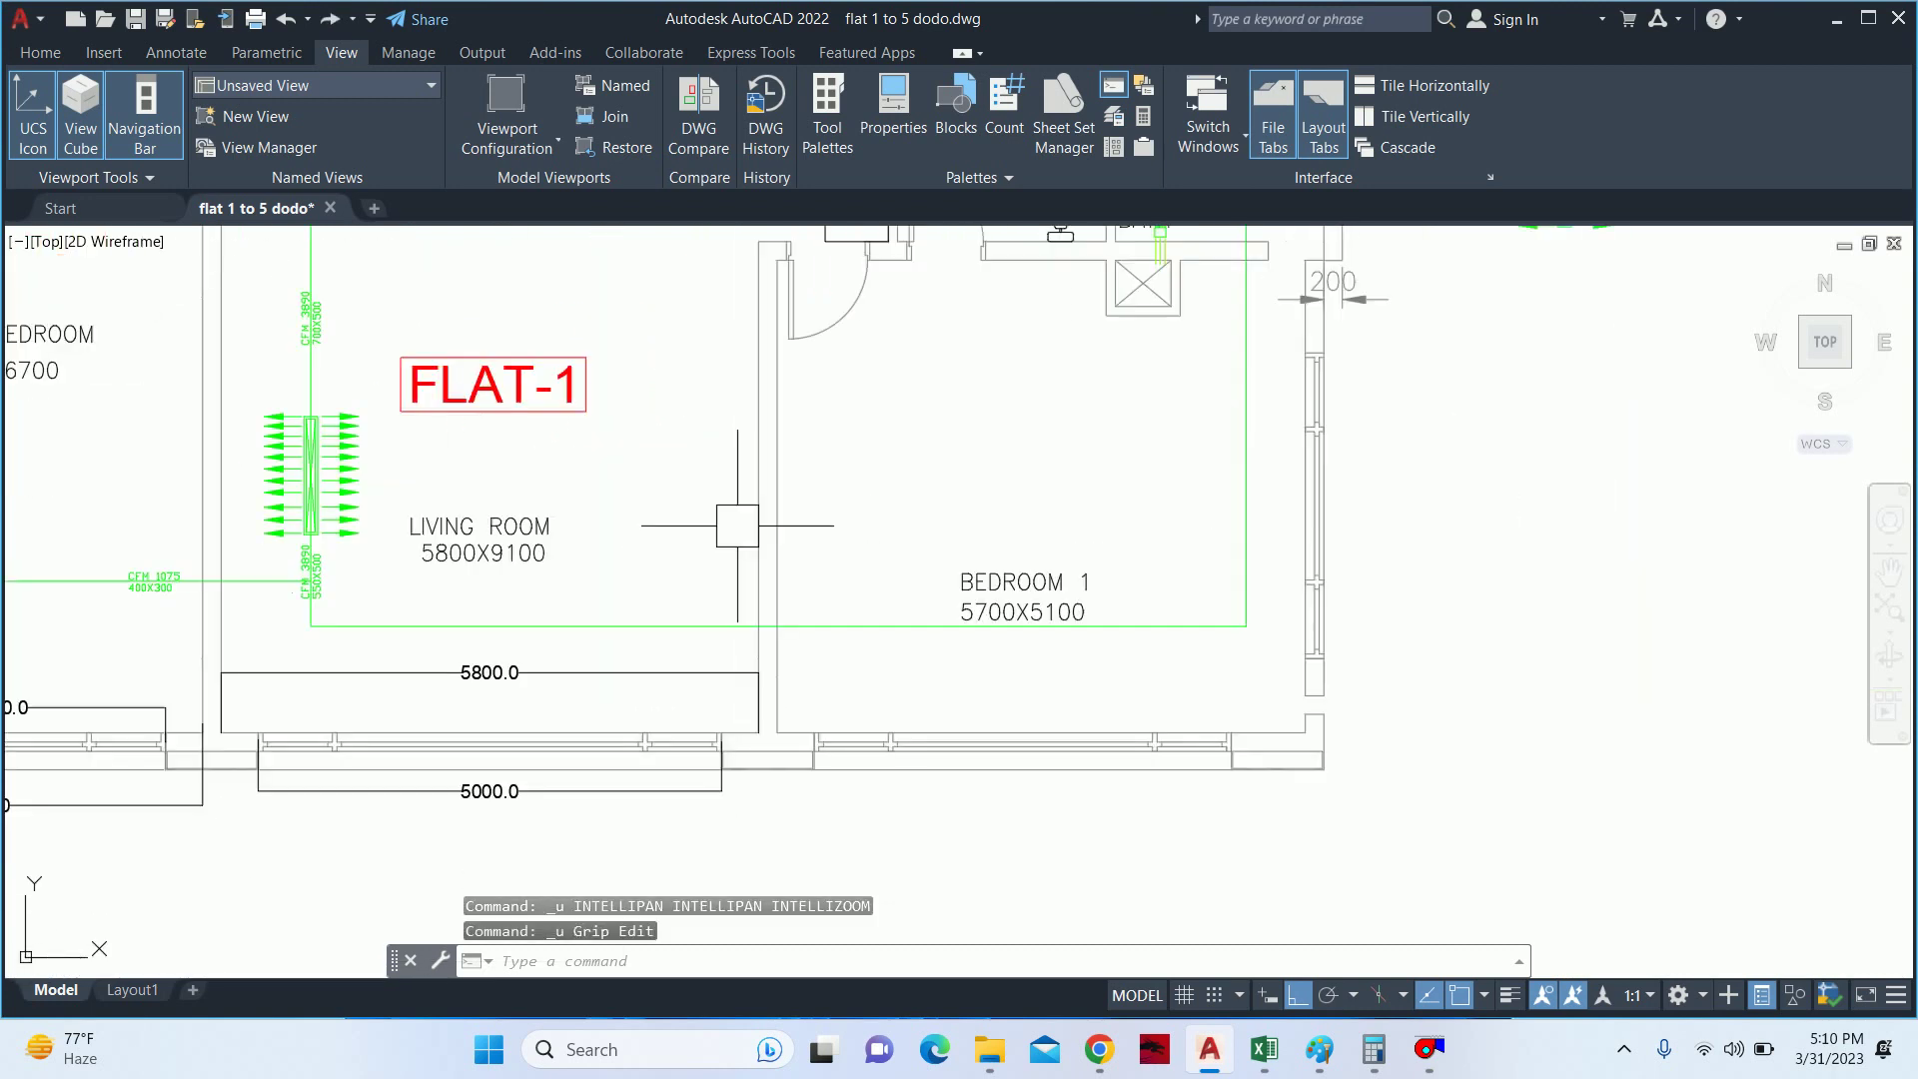
pyautogui.hotkey('ctrl', 'z')
pyautogui.hotkey('ctrl', 'z')
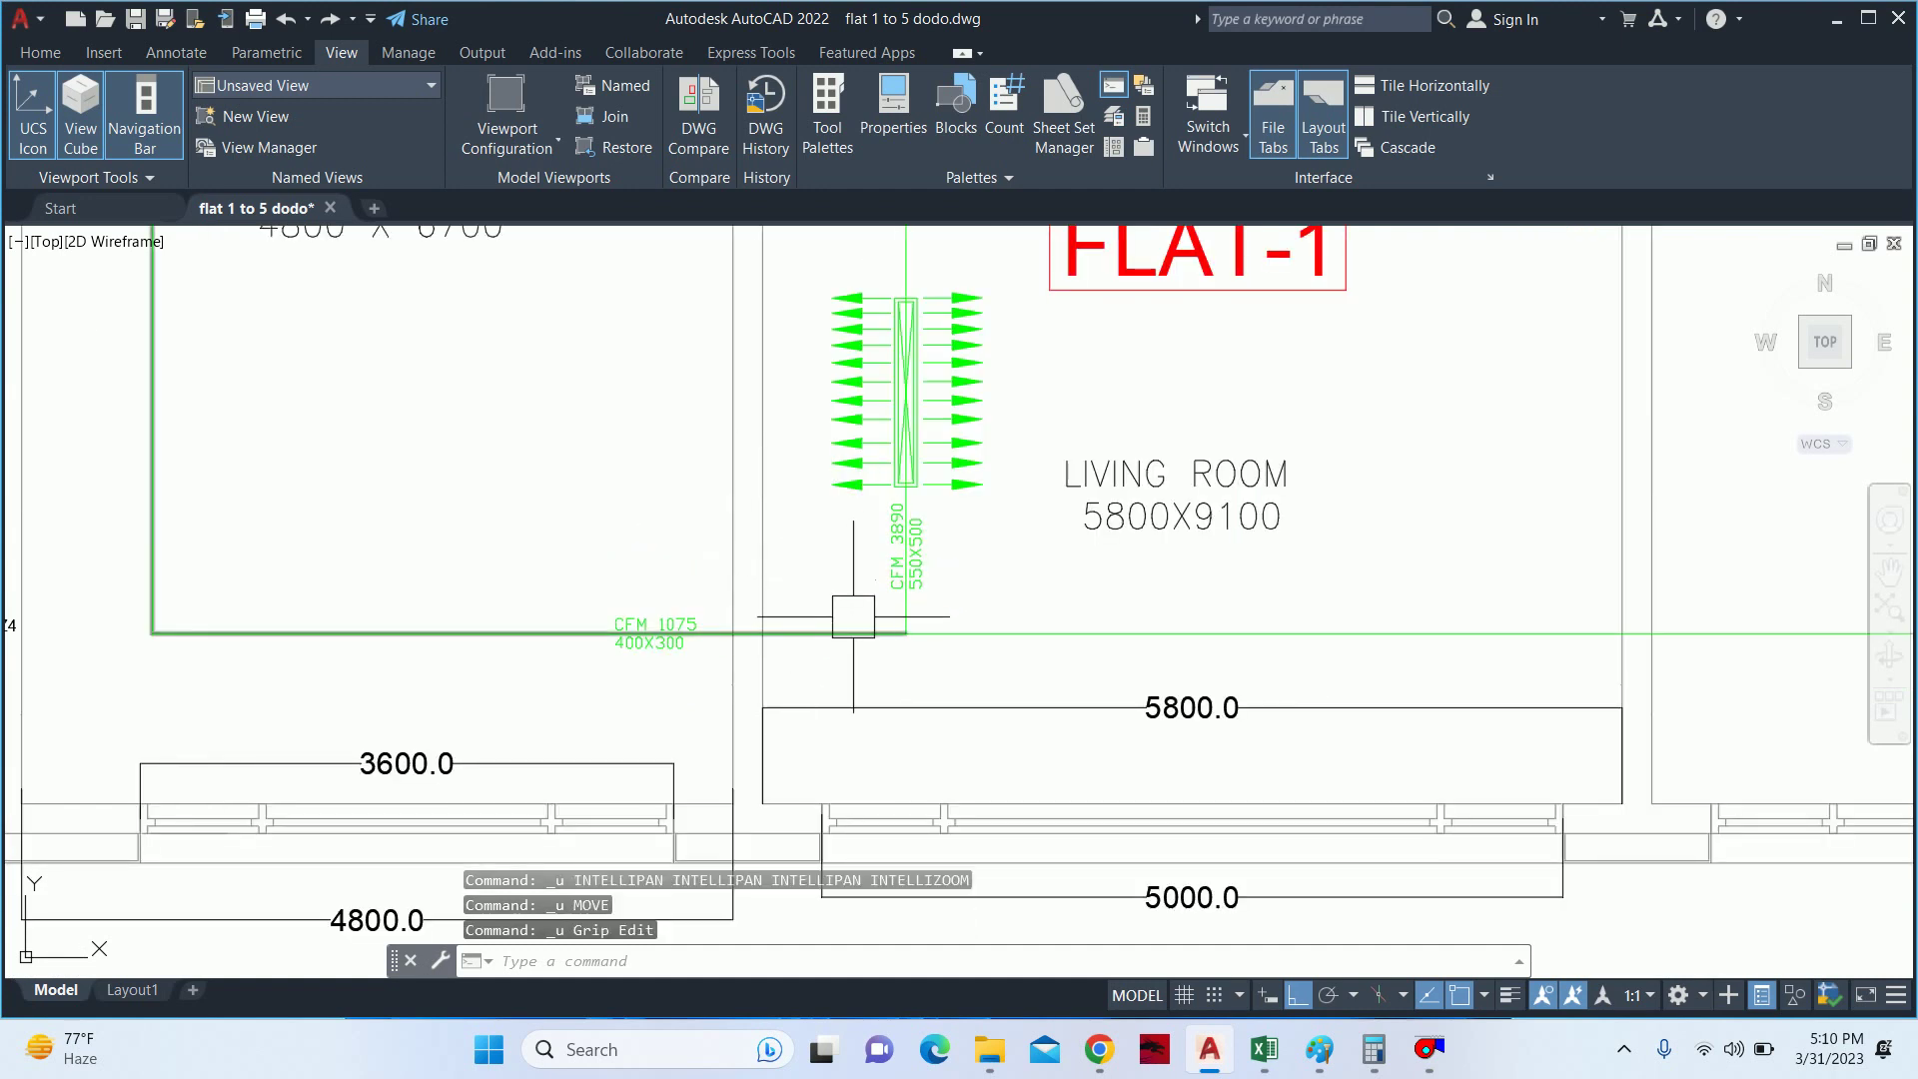
pyautogui.scroll(-3, 847, 617)
pyautogui.scroll(-1, 859, 604)
pyautogui.moveTo(1369, 469)
pyautogui.mouseDown(button='middle')
pyautogui.moveTo(1007, 569)
pyautogui.moveTo(917, 567)
pyautogui.mouseUp(button='middle')
pyautogui.press('Escape')
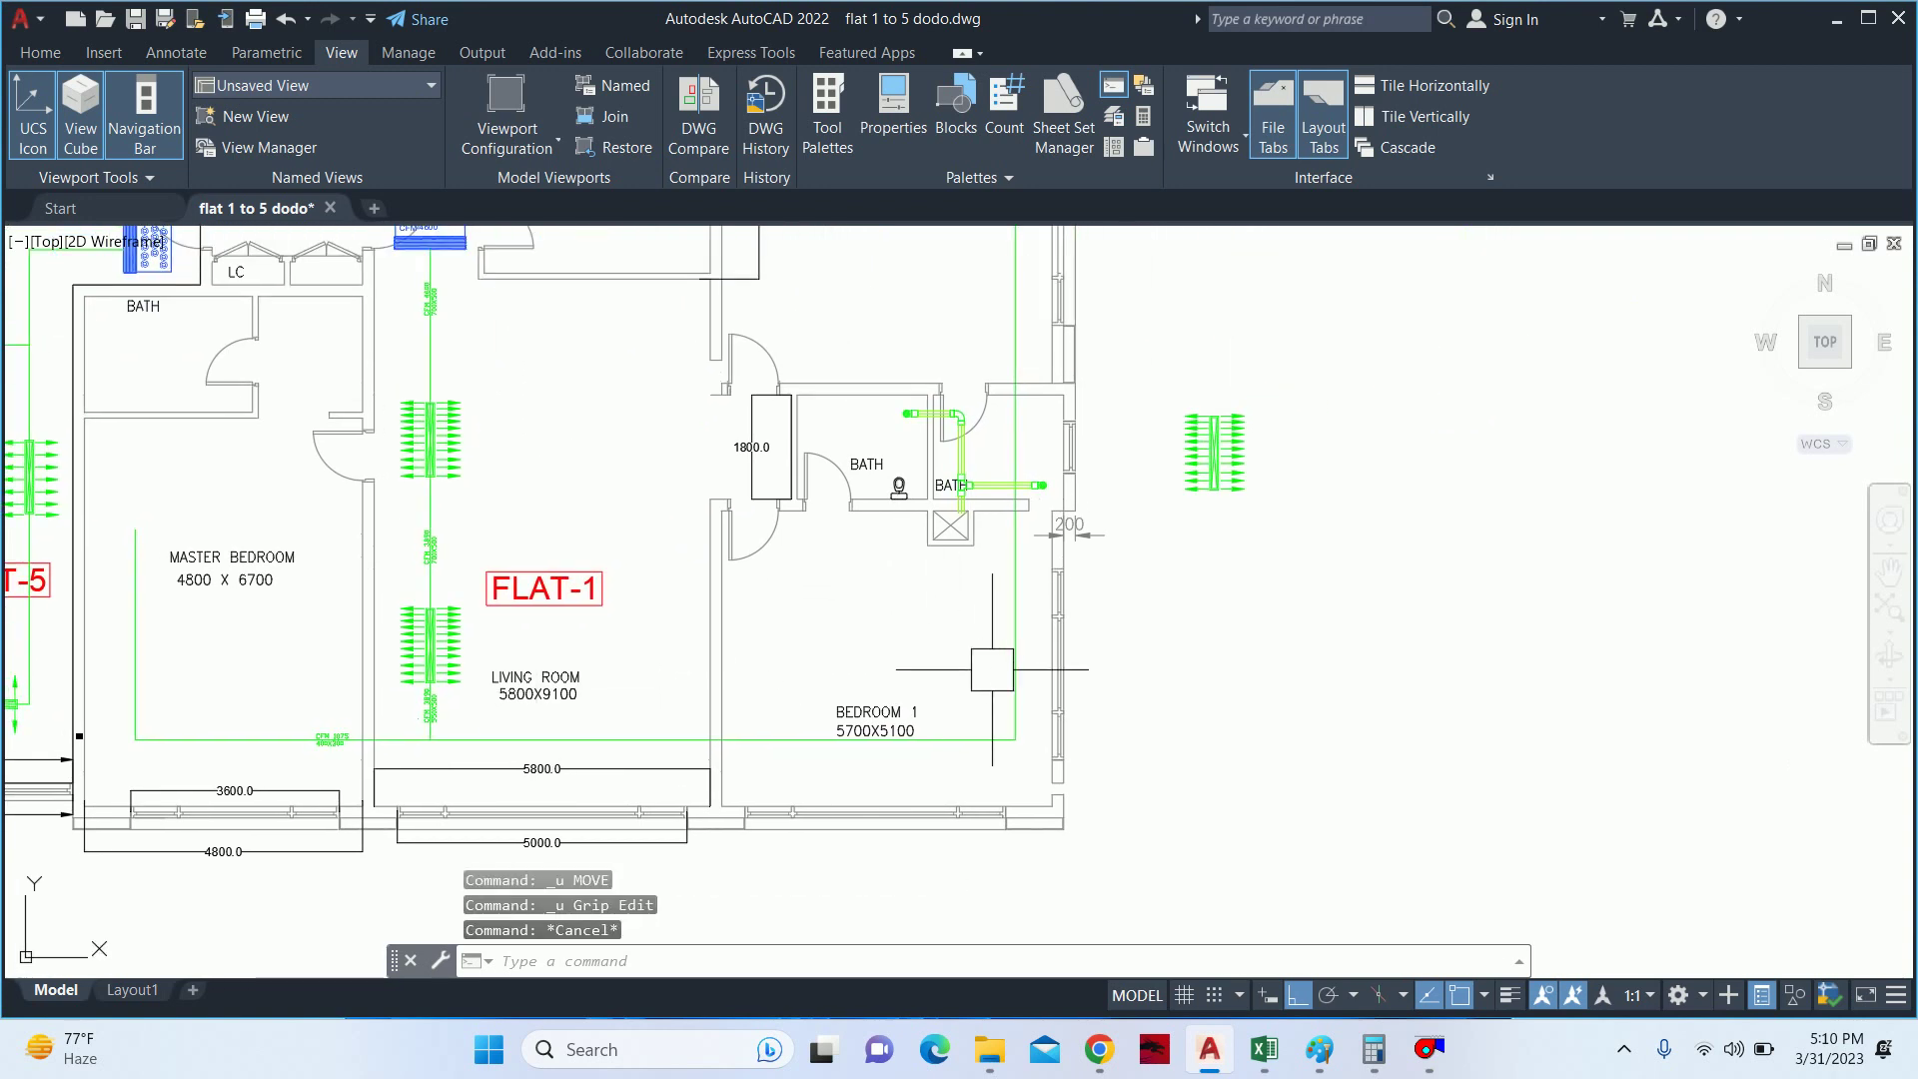
pyautogui.moveTo(1006, 649); pyautogui.dragTo(946, 598, button='middle')
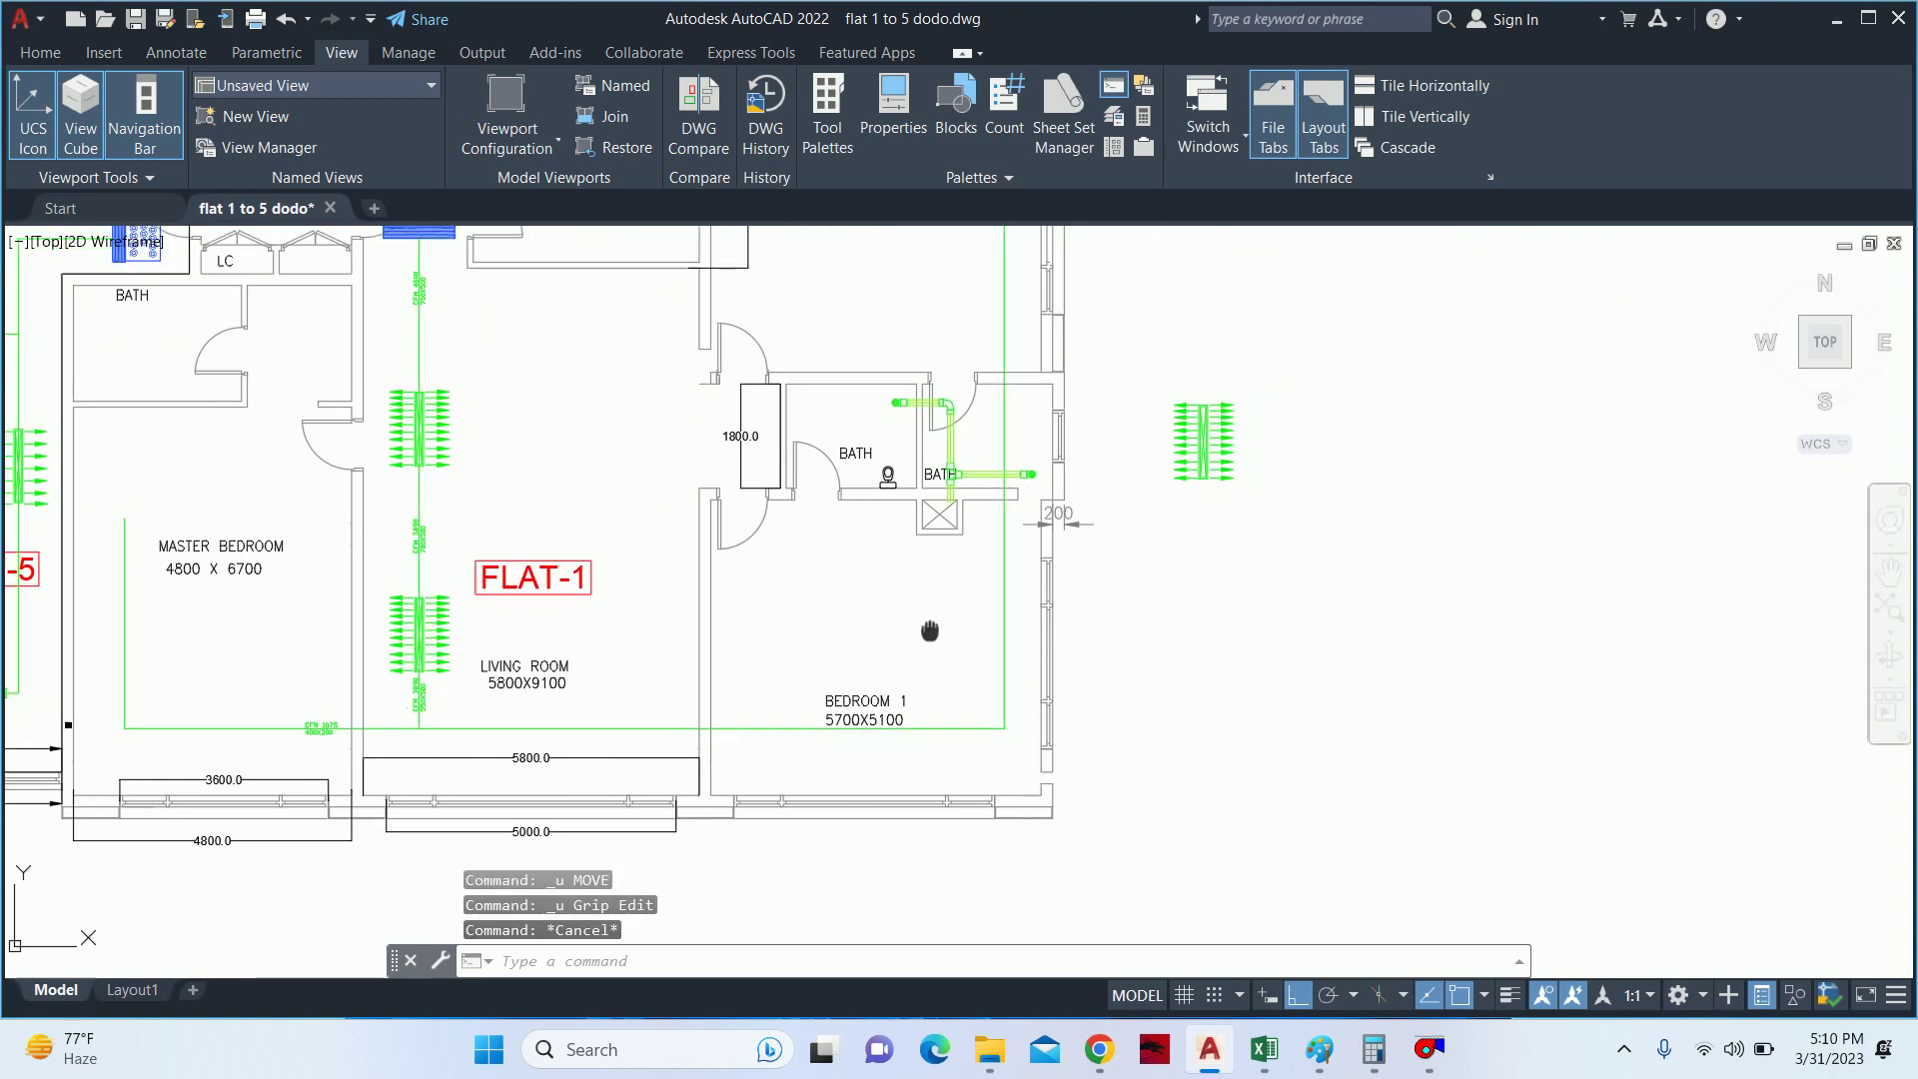
pyautogui.click(1258, 1042)
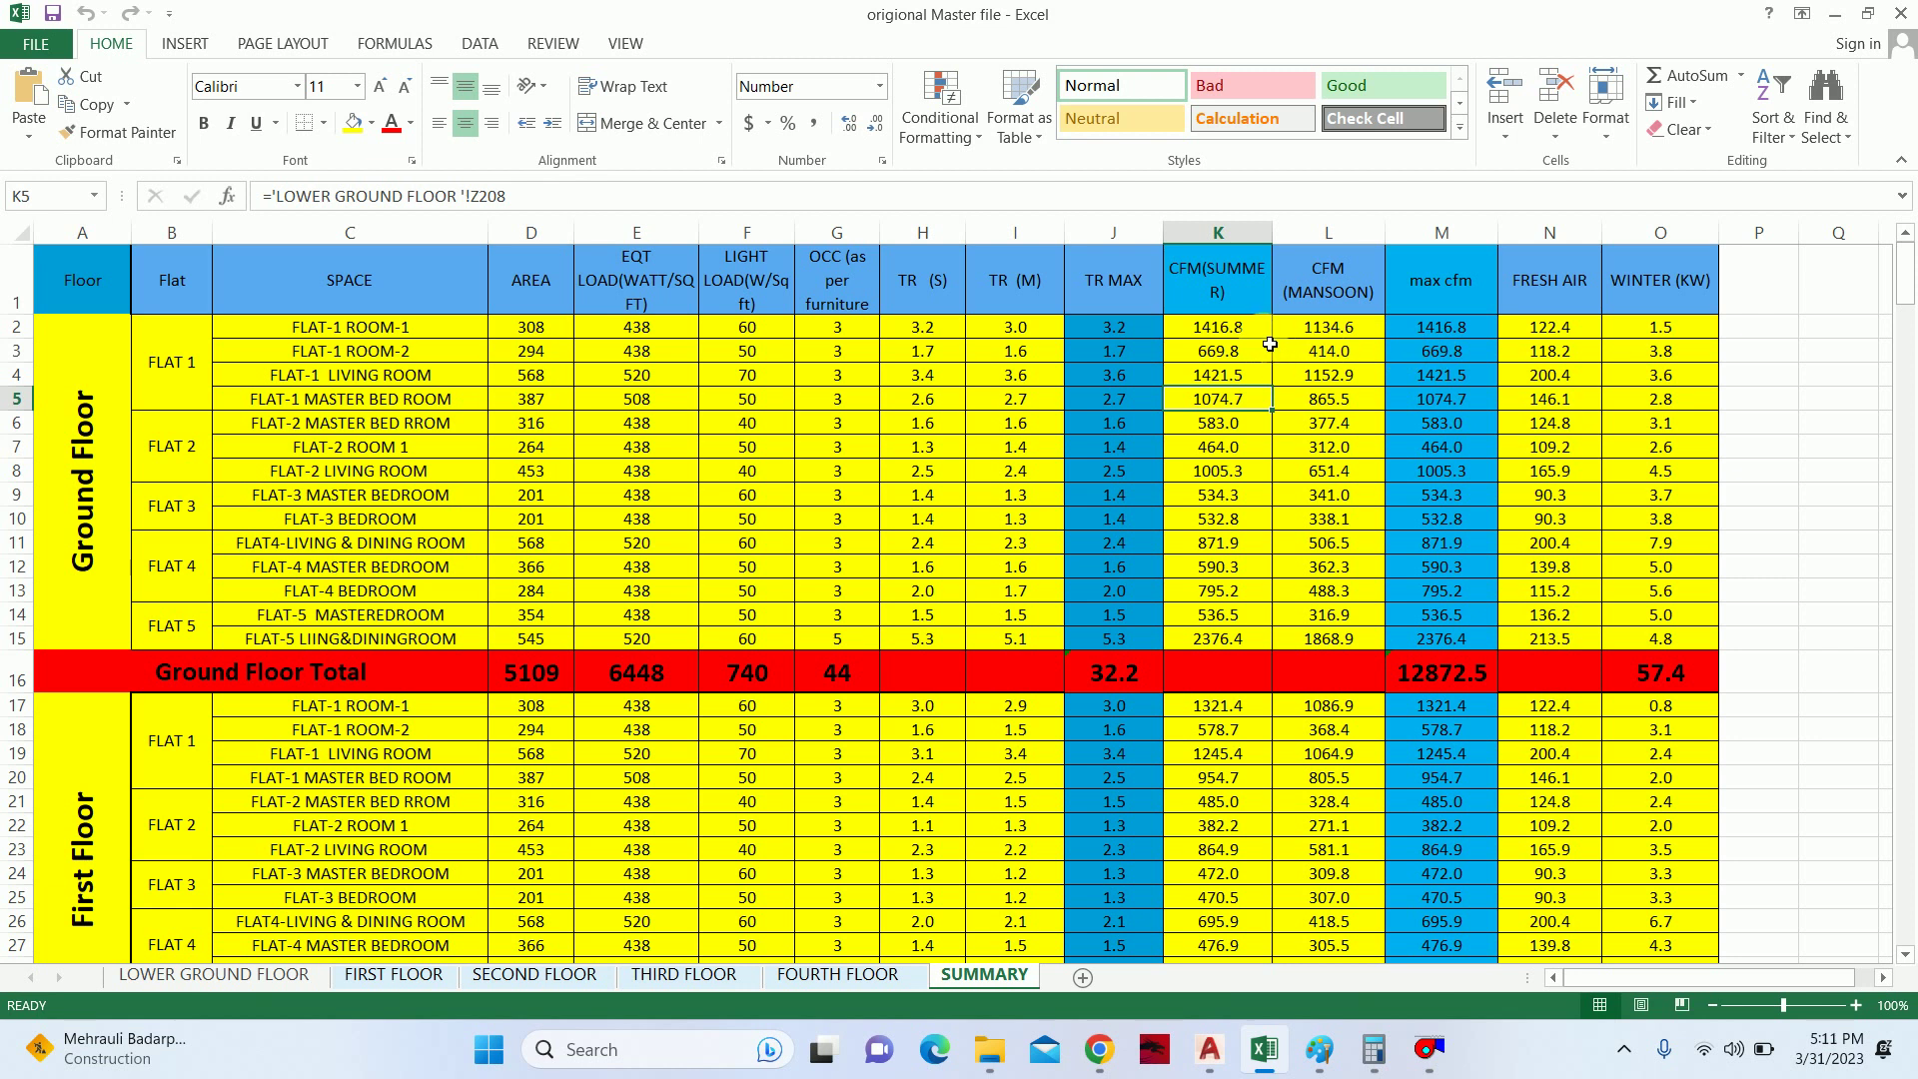
pyautogui.click(1834, 13)
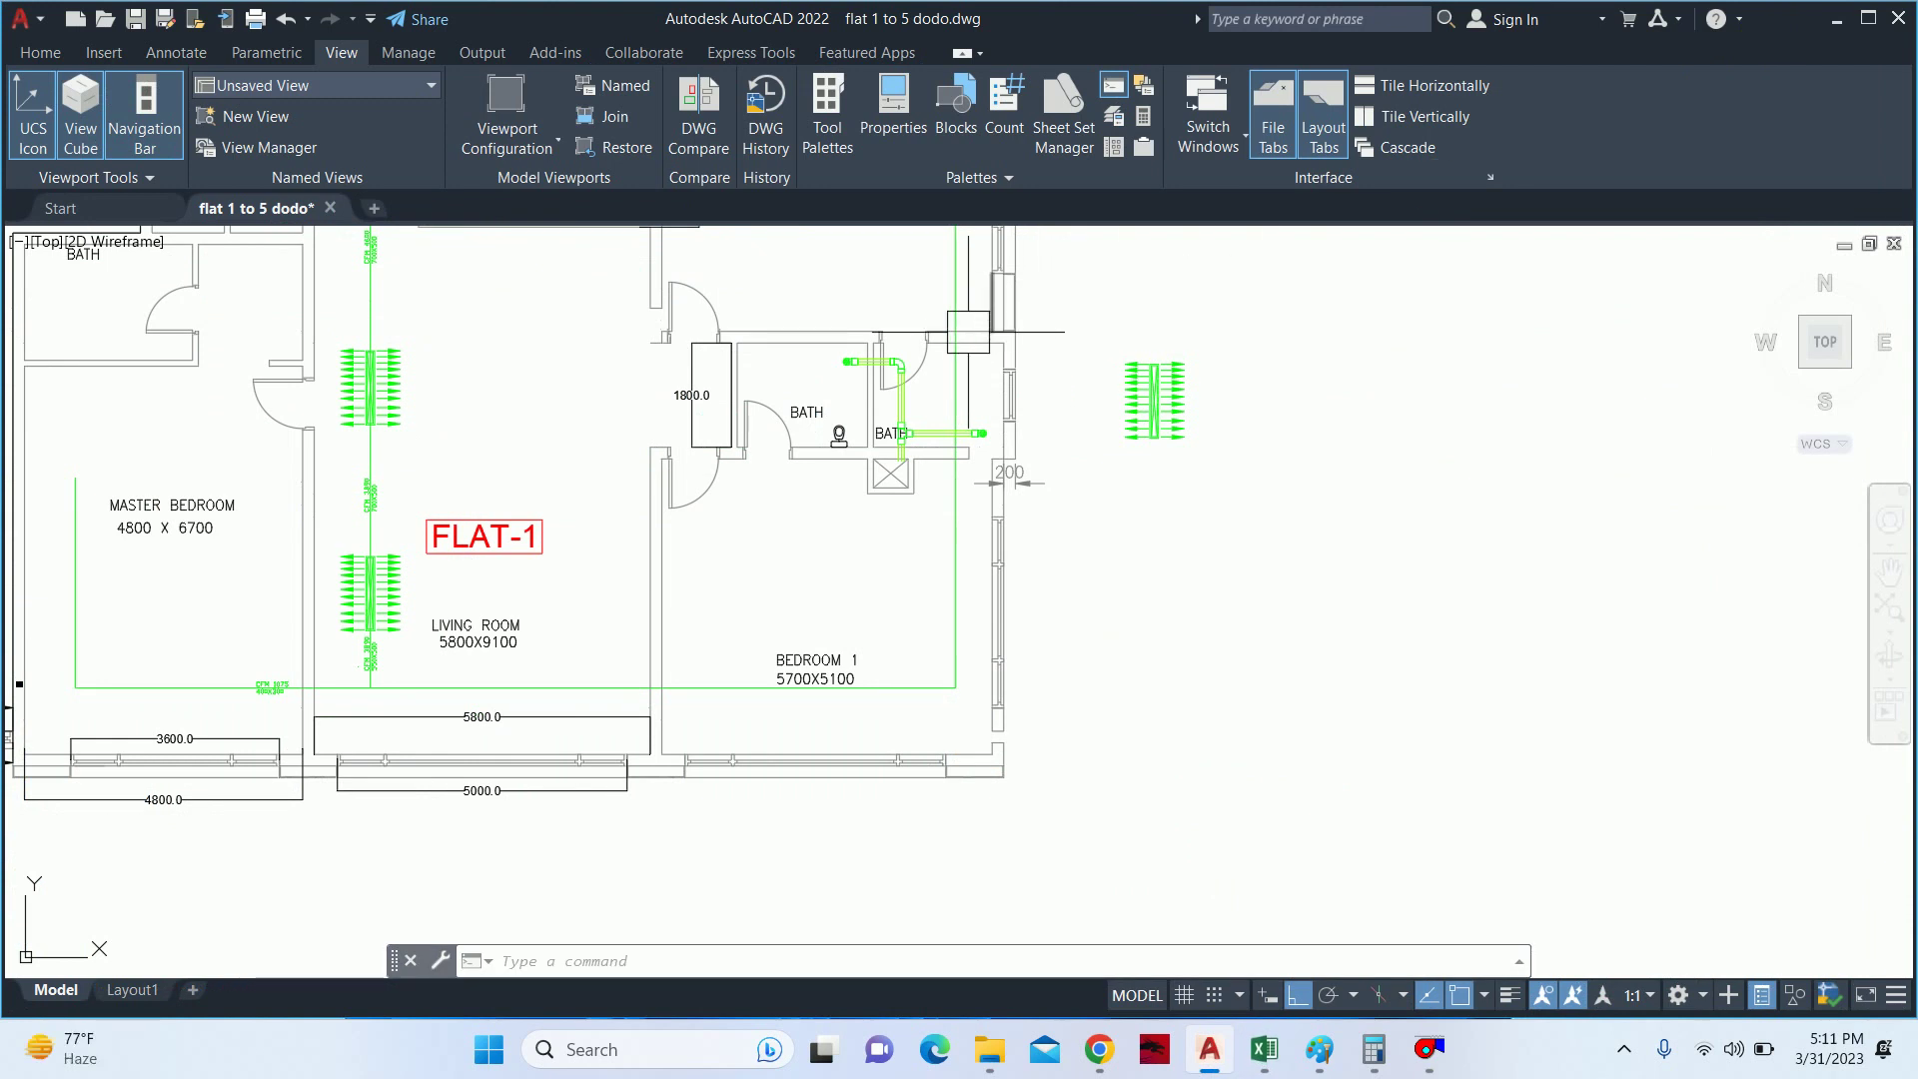
# - Start and cancel a MOVE, then review the master load spreadsheet in Excel
pyautogui.press('Escape')
pyautogui.press('Escape')
pyautogui.moveTo(1080, 469); pyautogui.dragTo(1113, 530, button='middle')
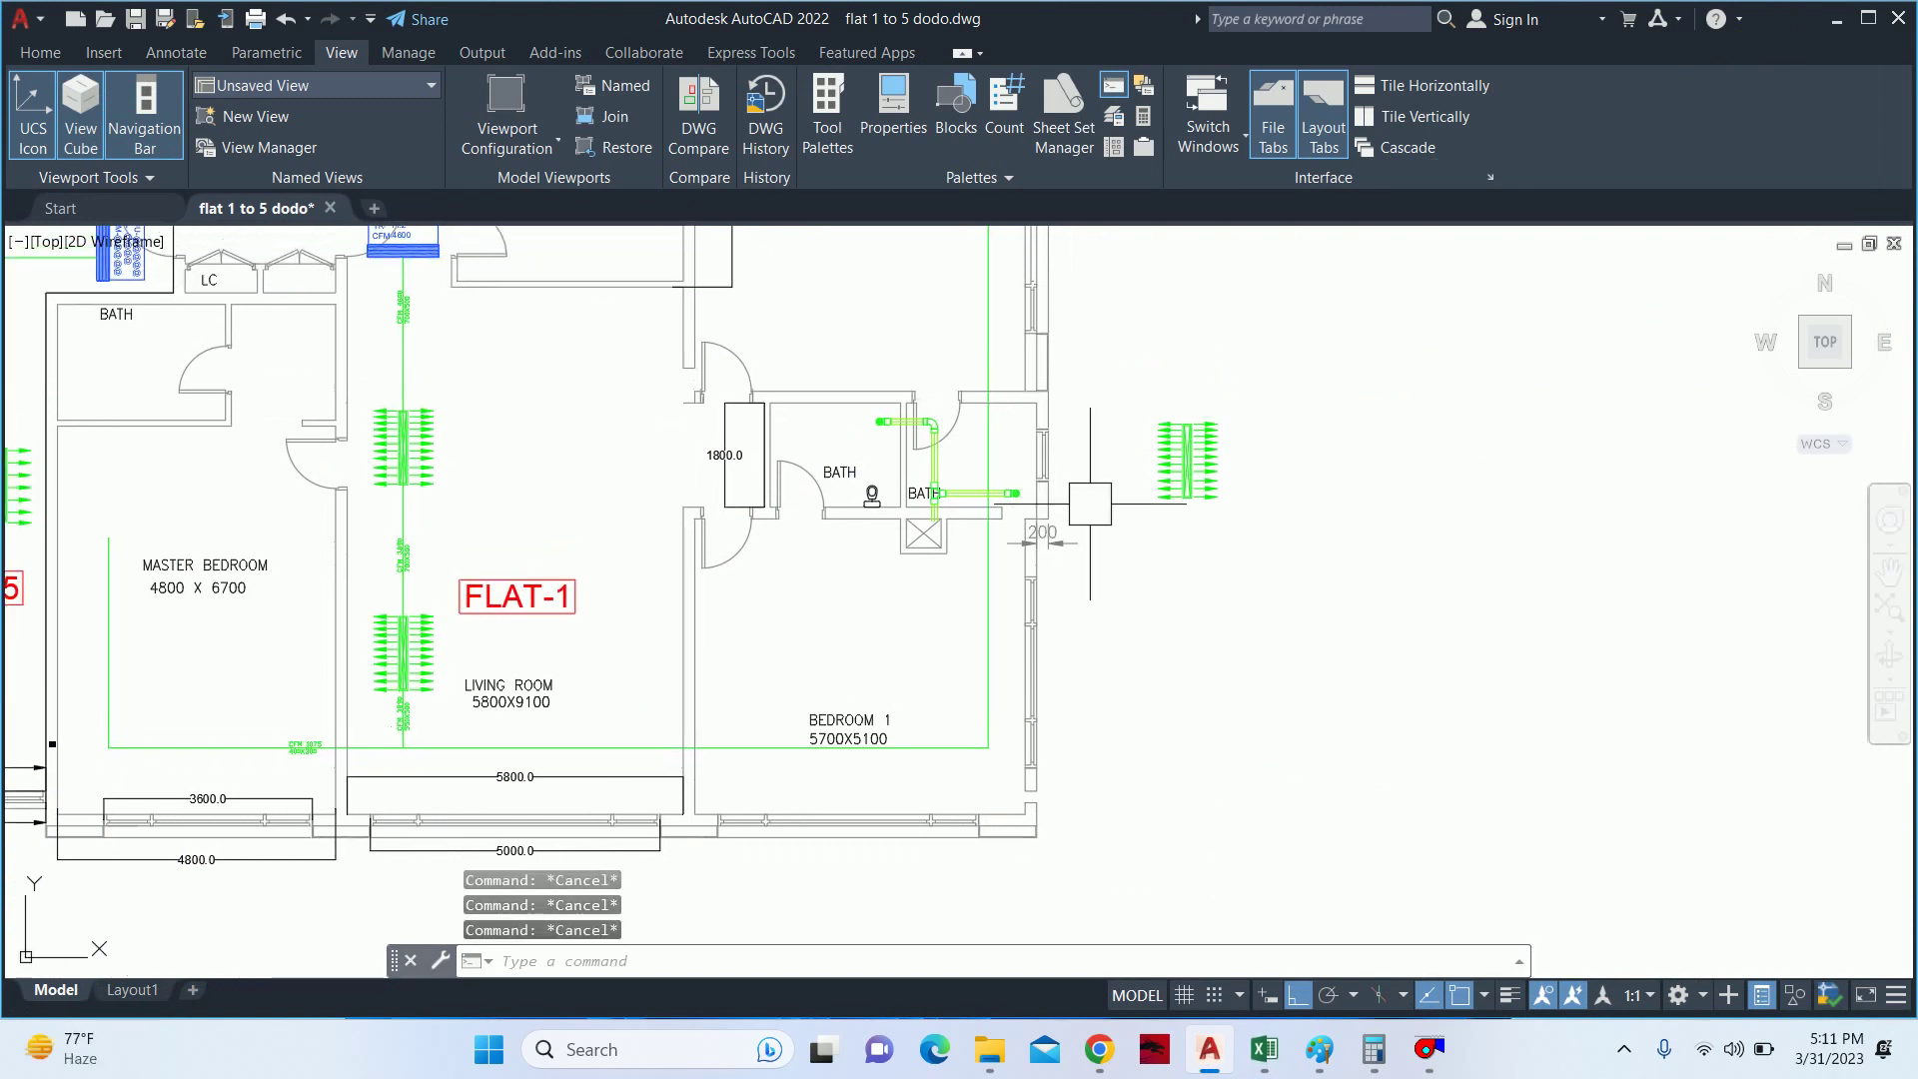
pyautogui.write('m')
pyautogui.press('Return')
pyautogui.press('Escape')
pyautogui.press('Escape')
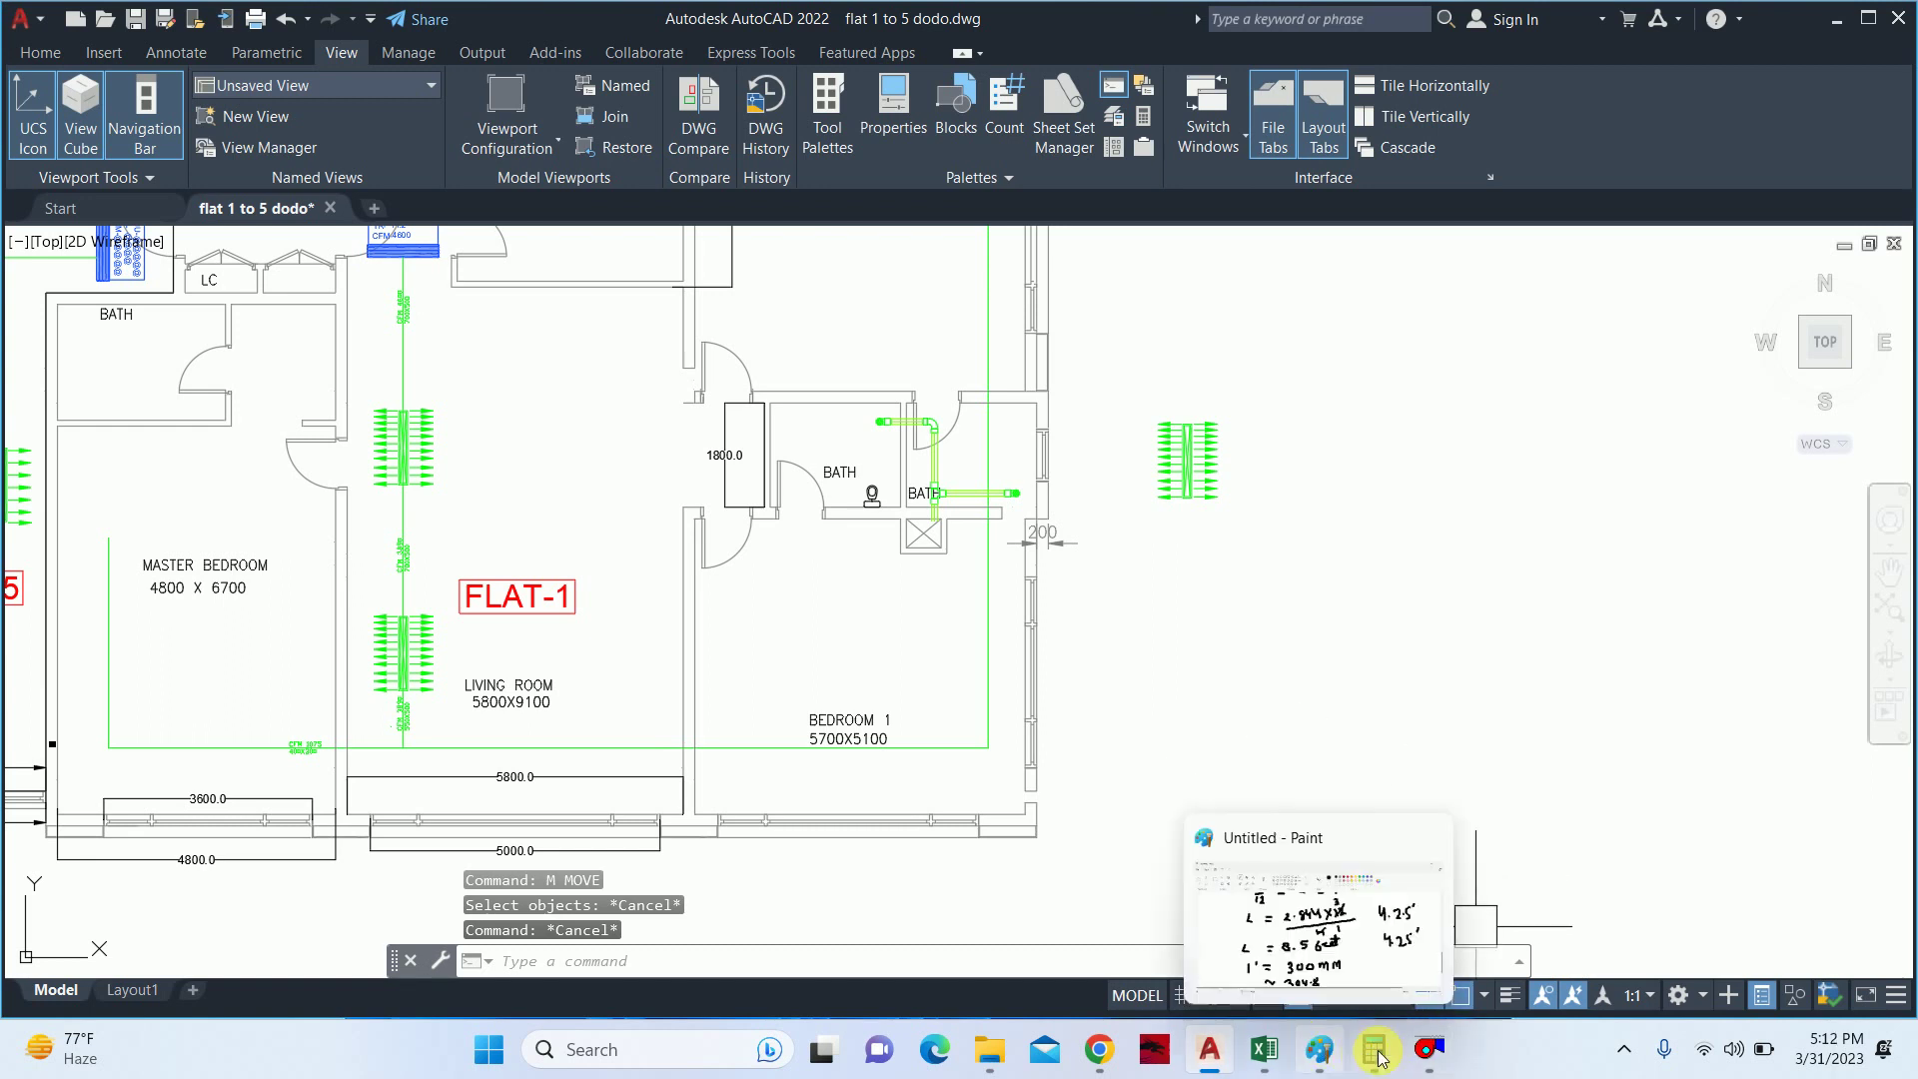
pyautogui.moveTo(1372, 1049)
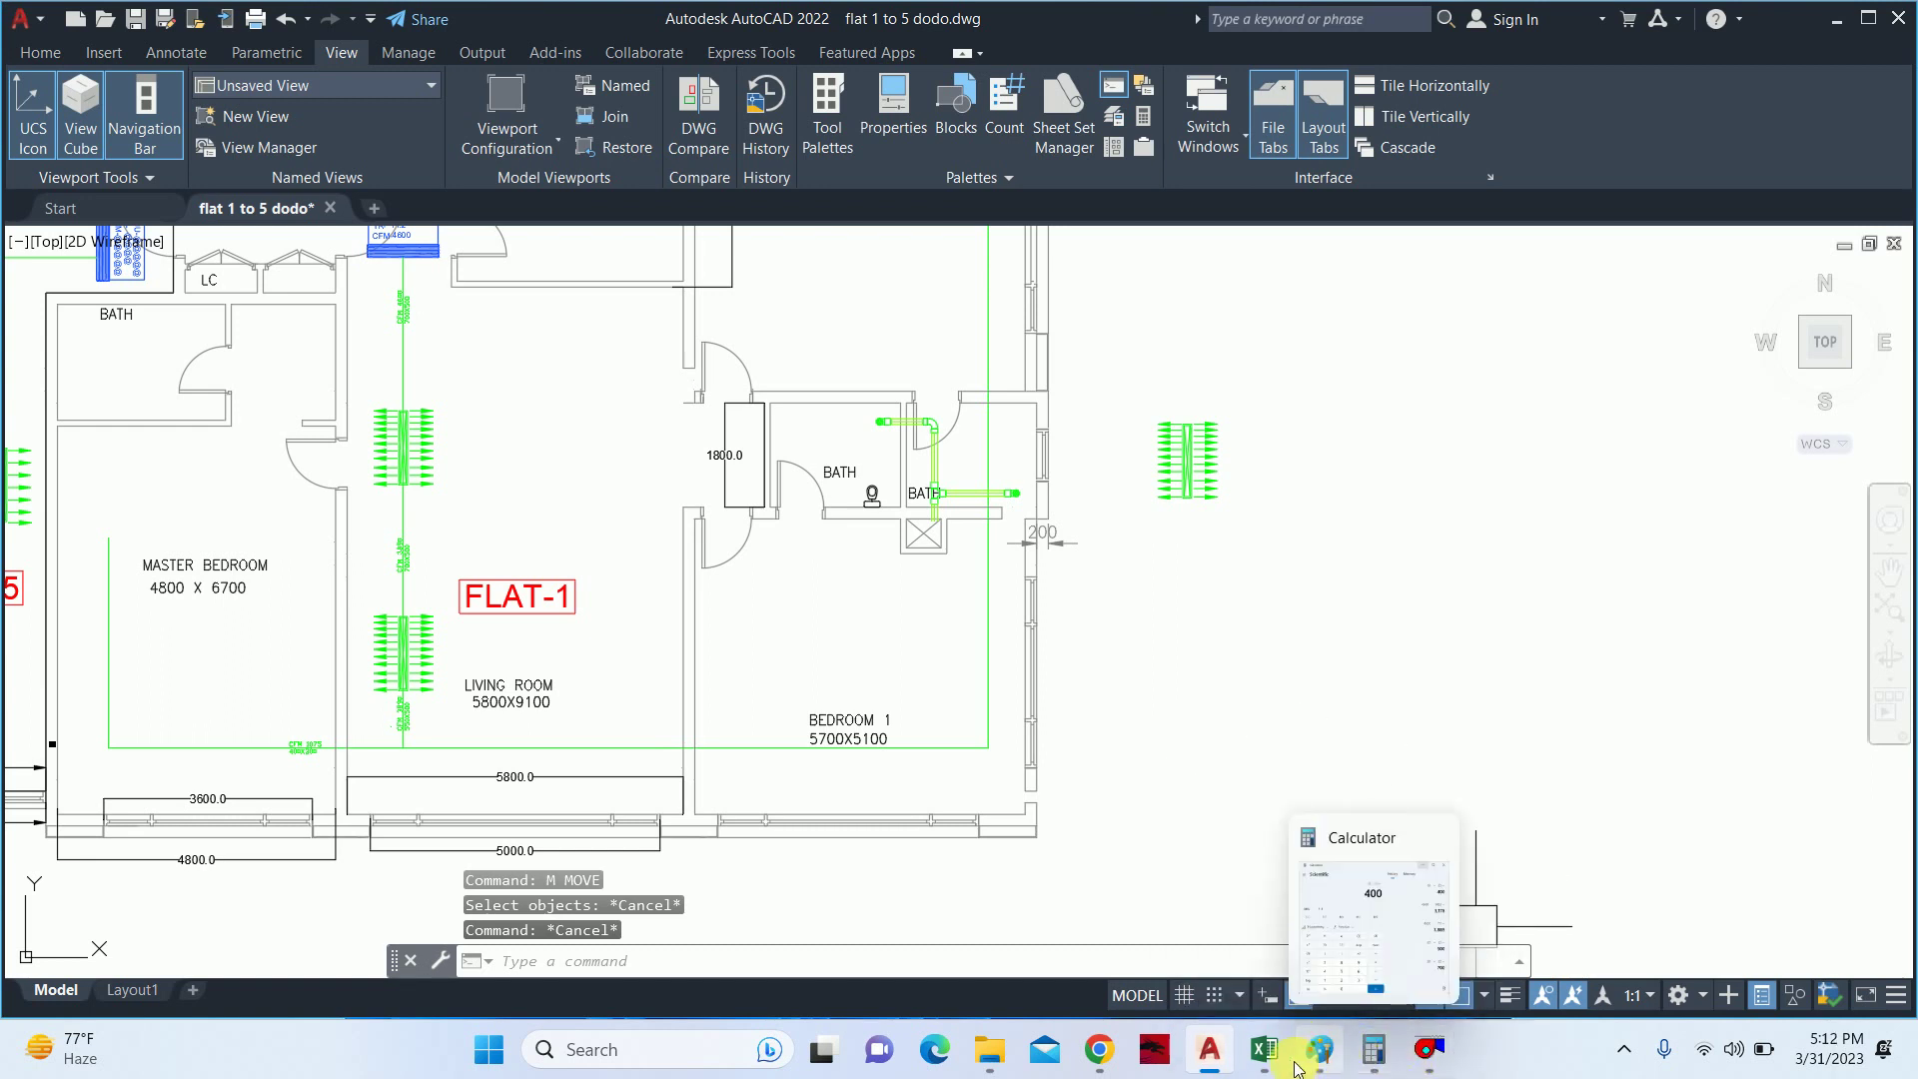
pyautogui.click(1265, 1049)
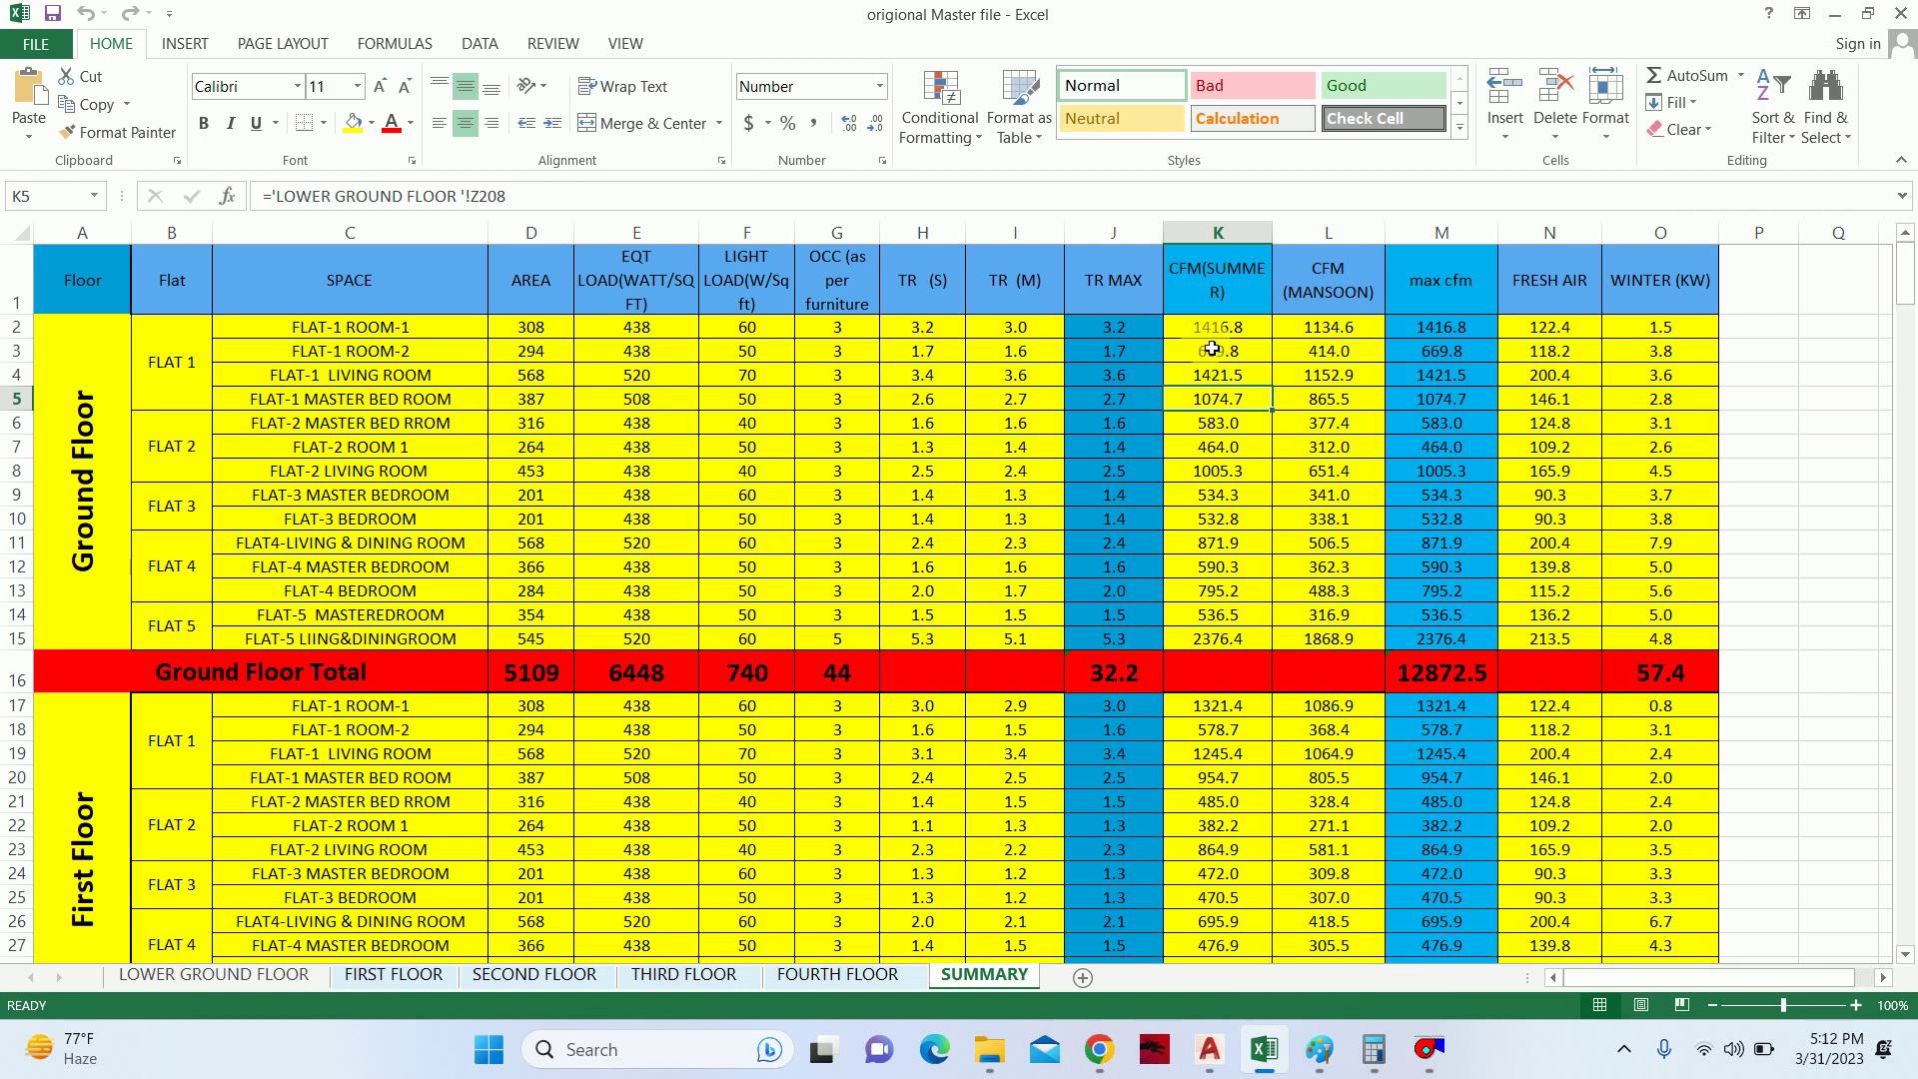
pyautogui.click(1835, 14)
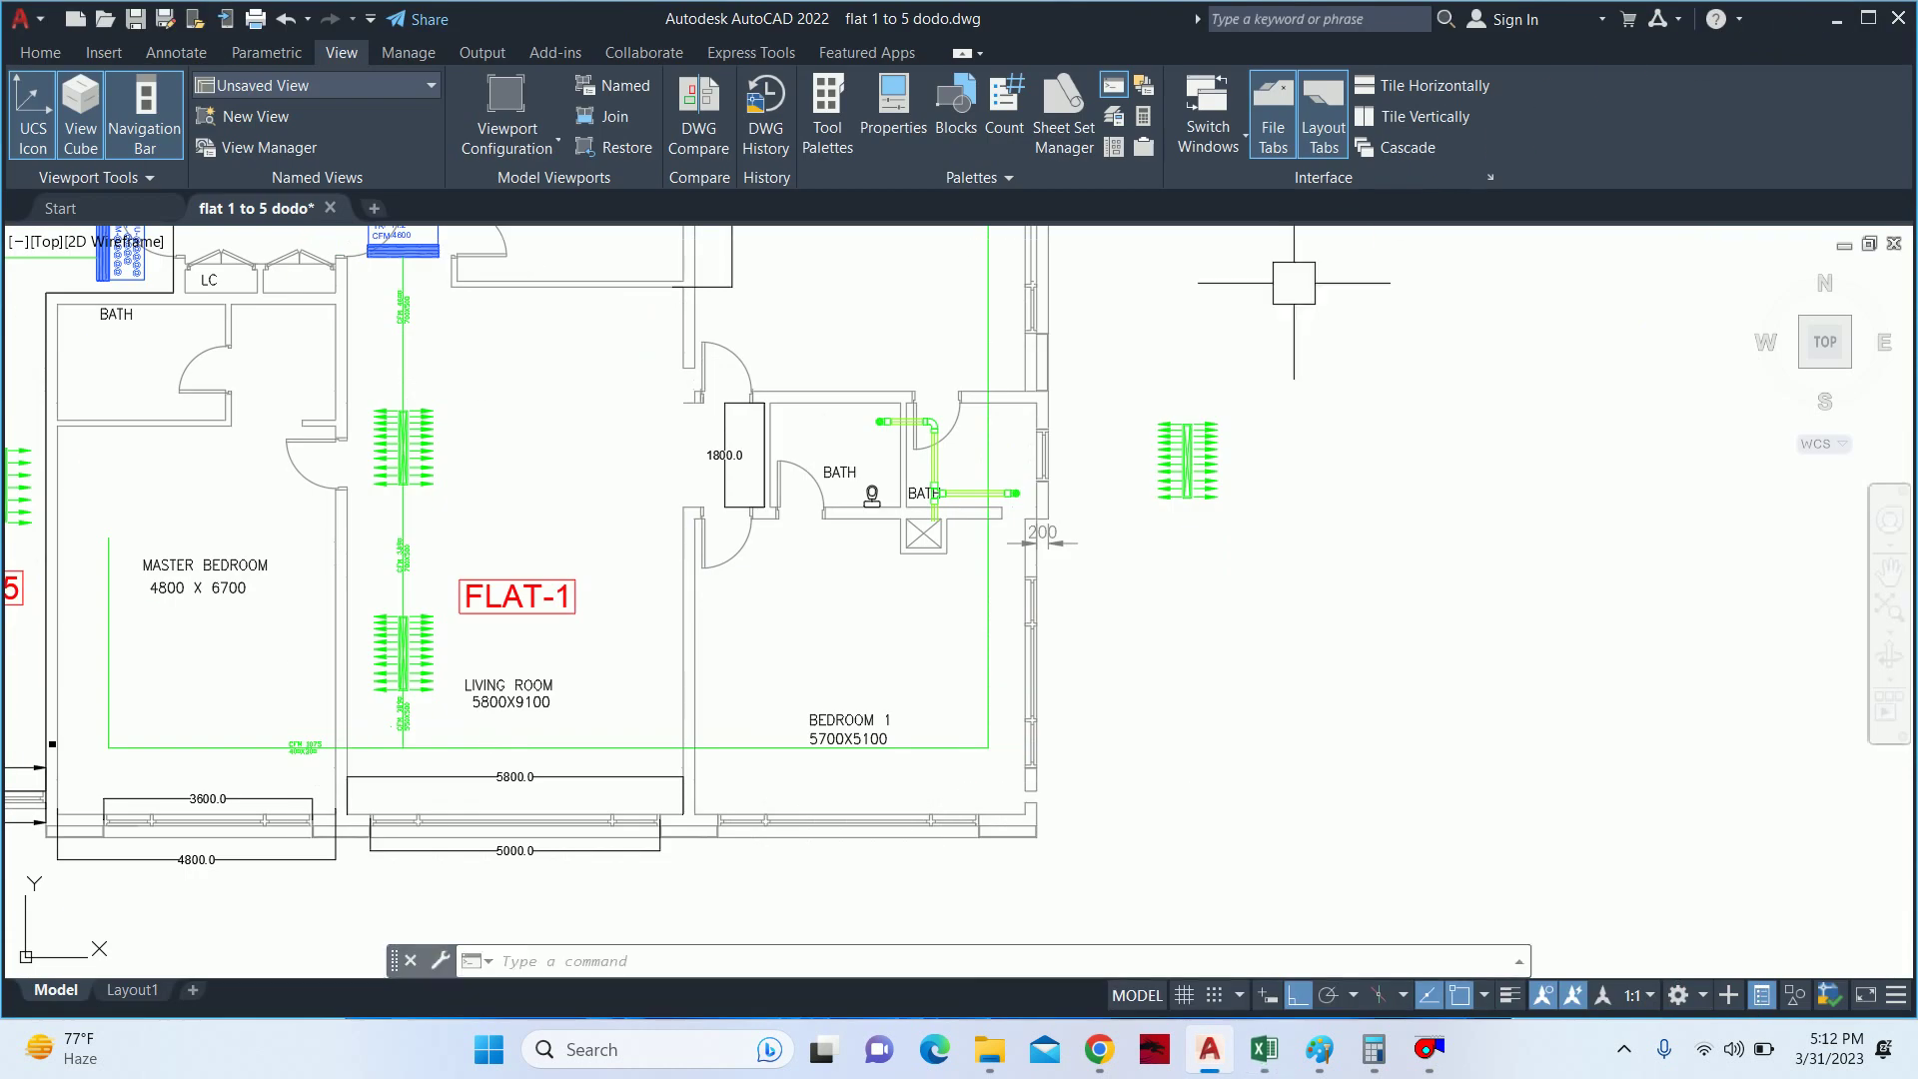
# - Pan and zoom to the living-room CFM 3890 / 550X500 duct label
pyautogui.moveTo(938, 404)
pyautogui.mouseDown(button='middle')
pyautogui.moveTo(937, 544)
pyautogui.moveTo(931, 393)
pyautogui.mouseUp(button='middle')
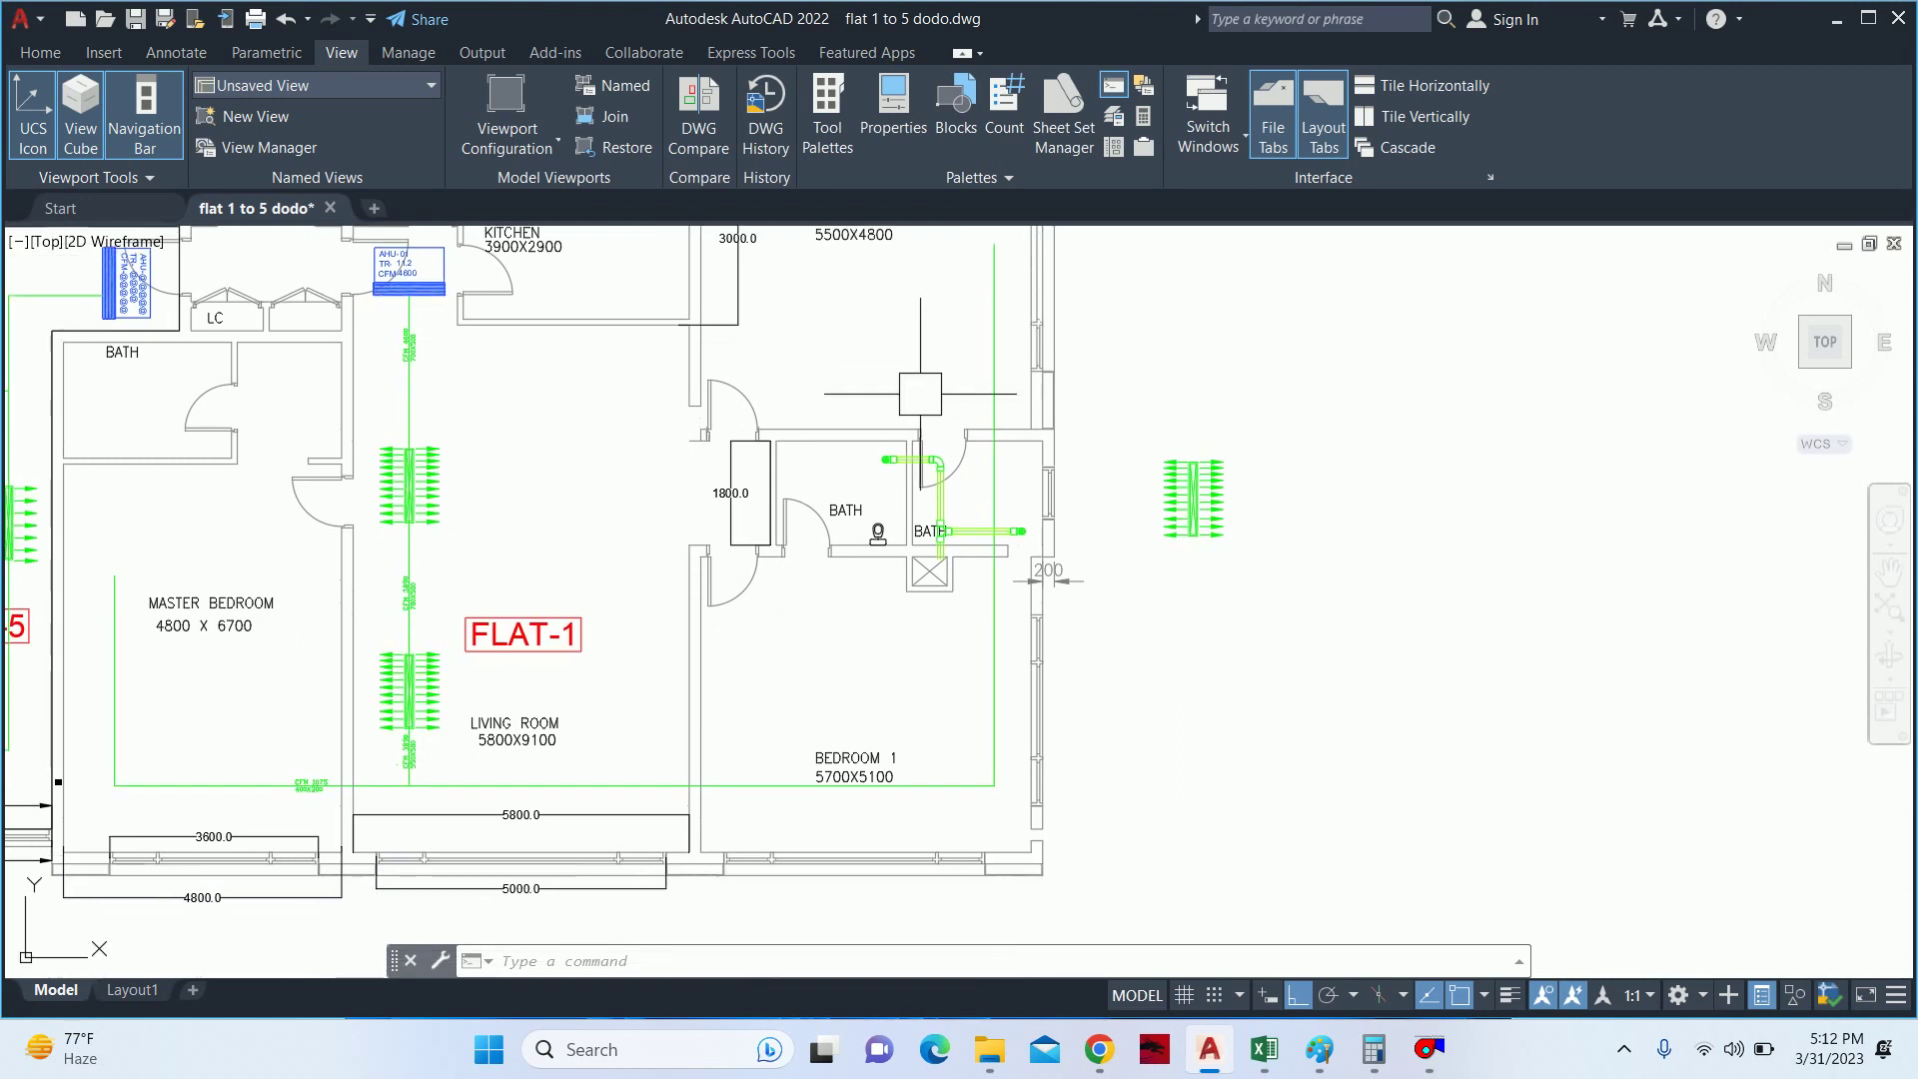
pyautogui.scroll(3, 583, 751)
pyautogui.moveTo(583, 750); pyautogui.dragTo(689, 575, button='middle')
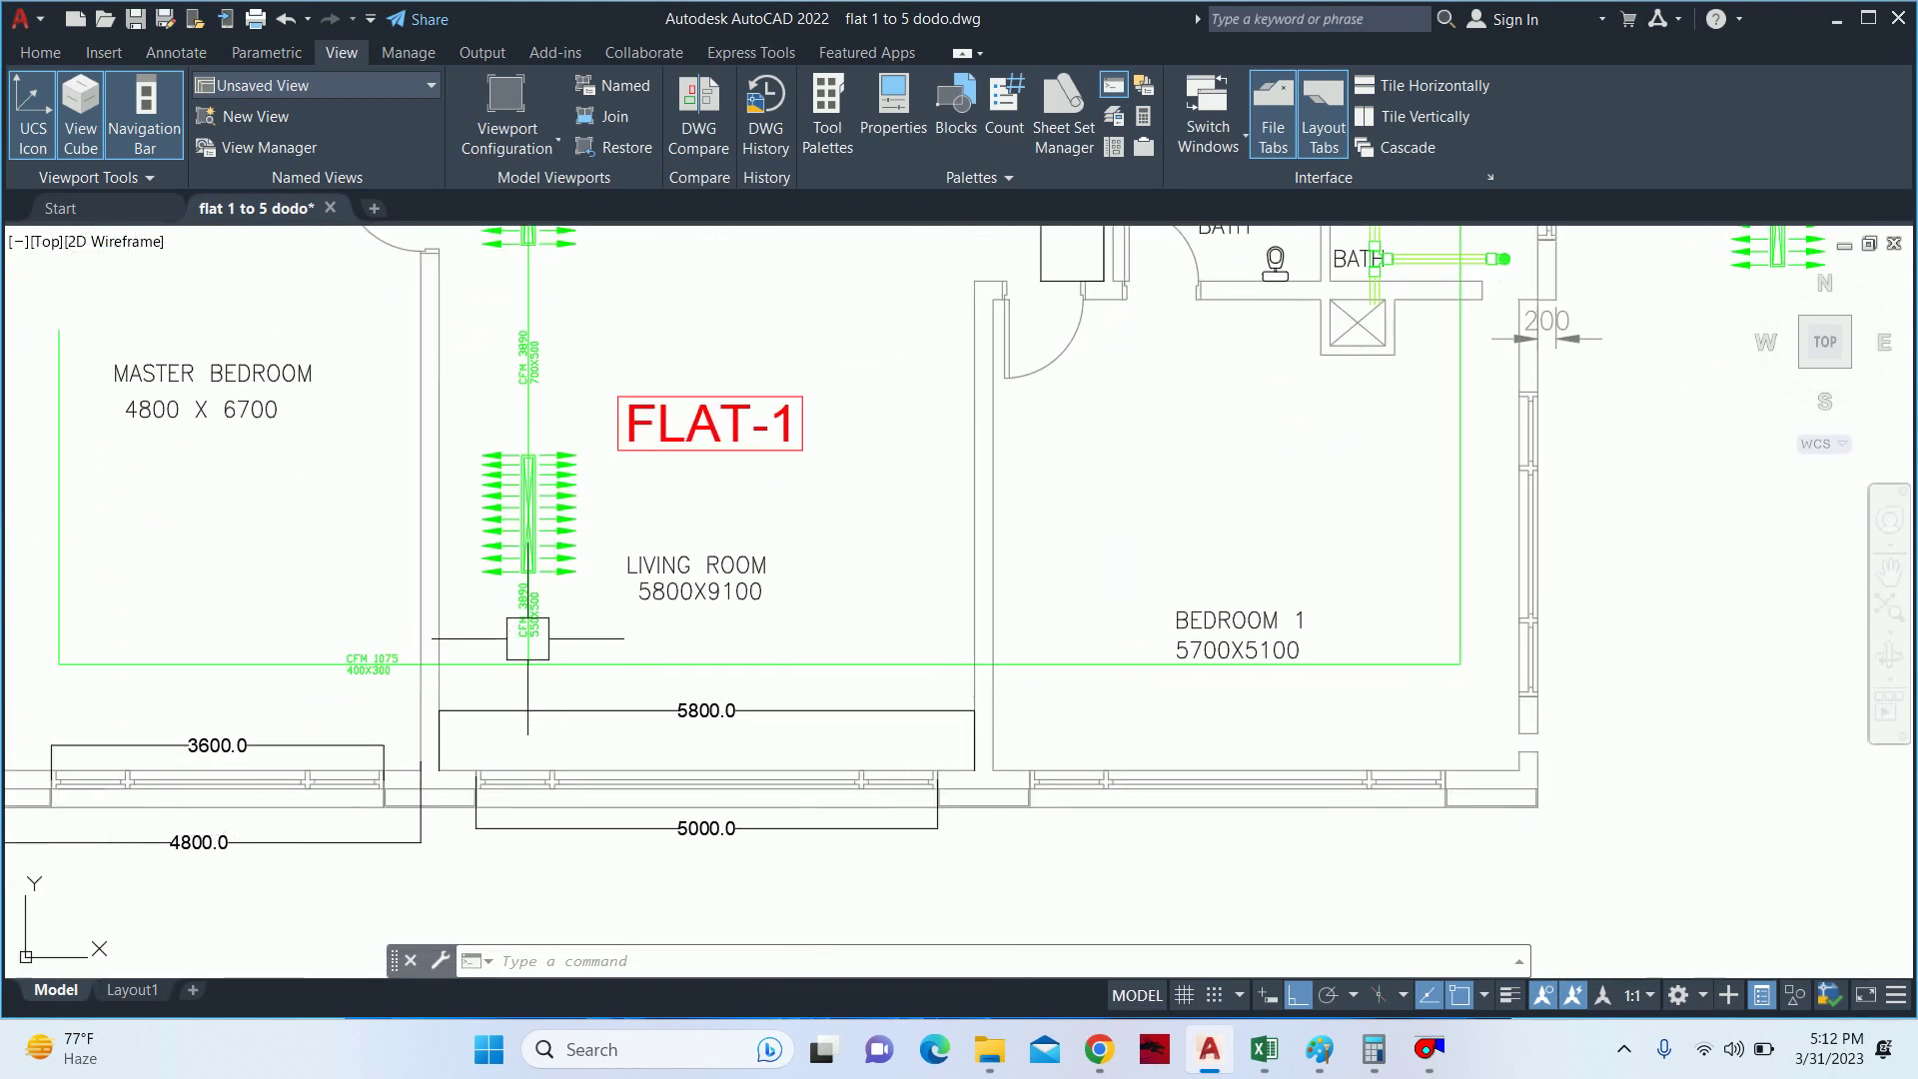
pyautogui.scroll(5, 689, 575)
pyautogui.scroll(1, 689, 576)
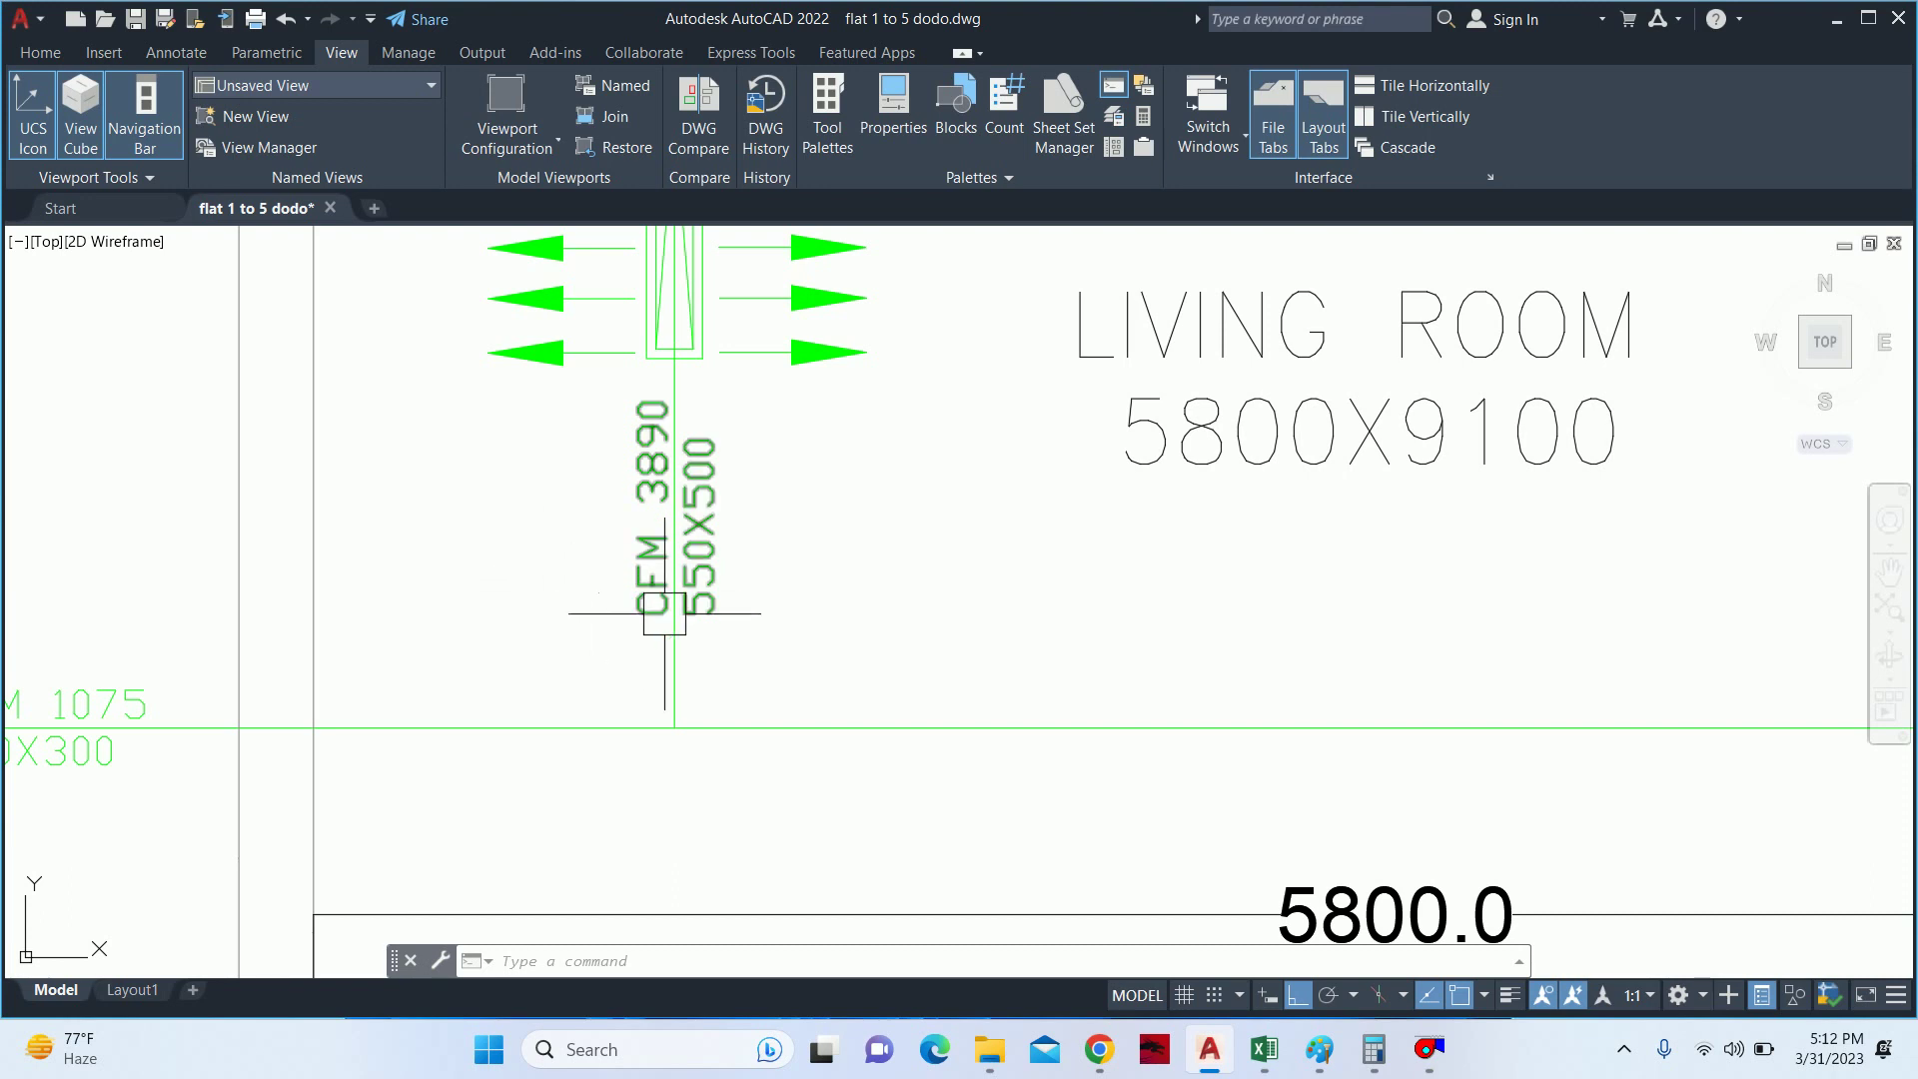
# - Subtract the 1075 cfm branch from 3890 in Calculator, leaving 2,815 cfm
pyautogui.click(1381, 1061)
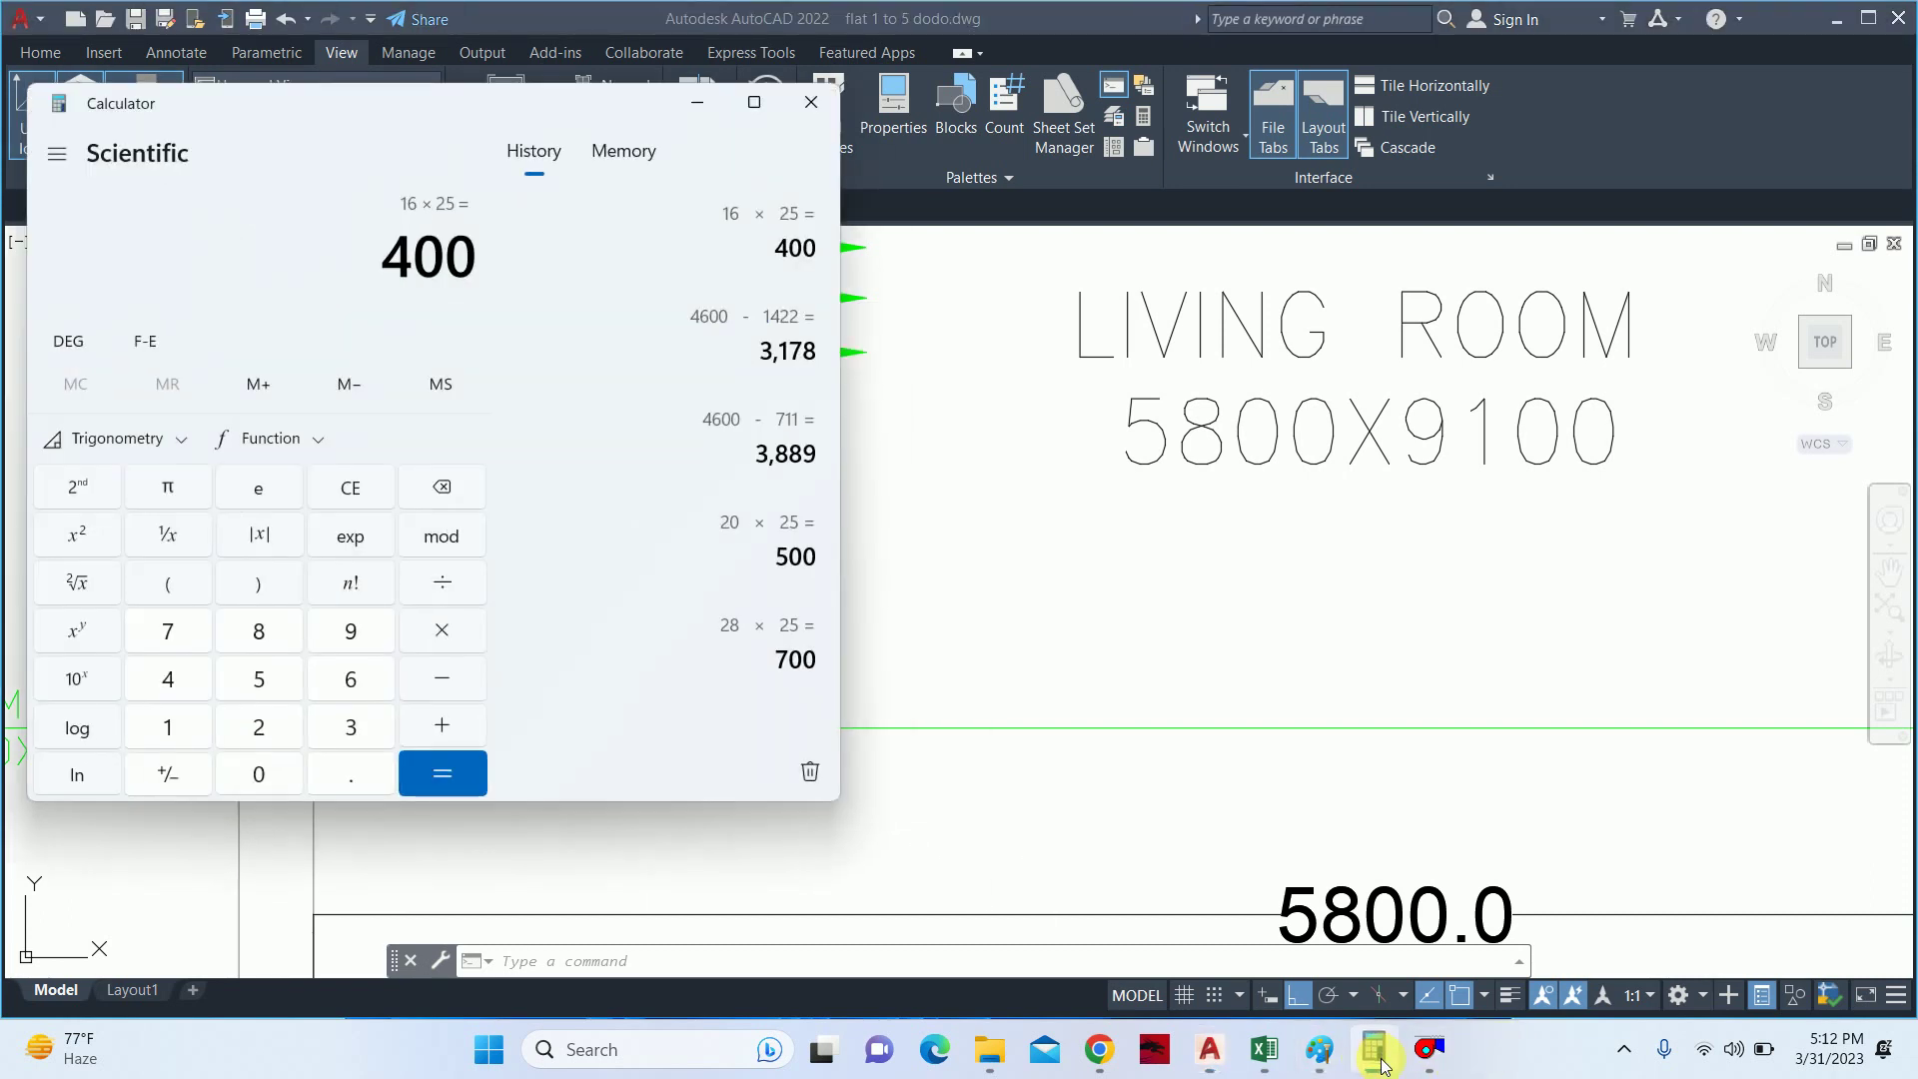
pyautogui.write('3890 - ')
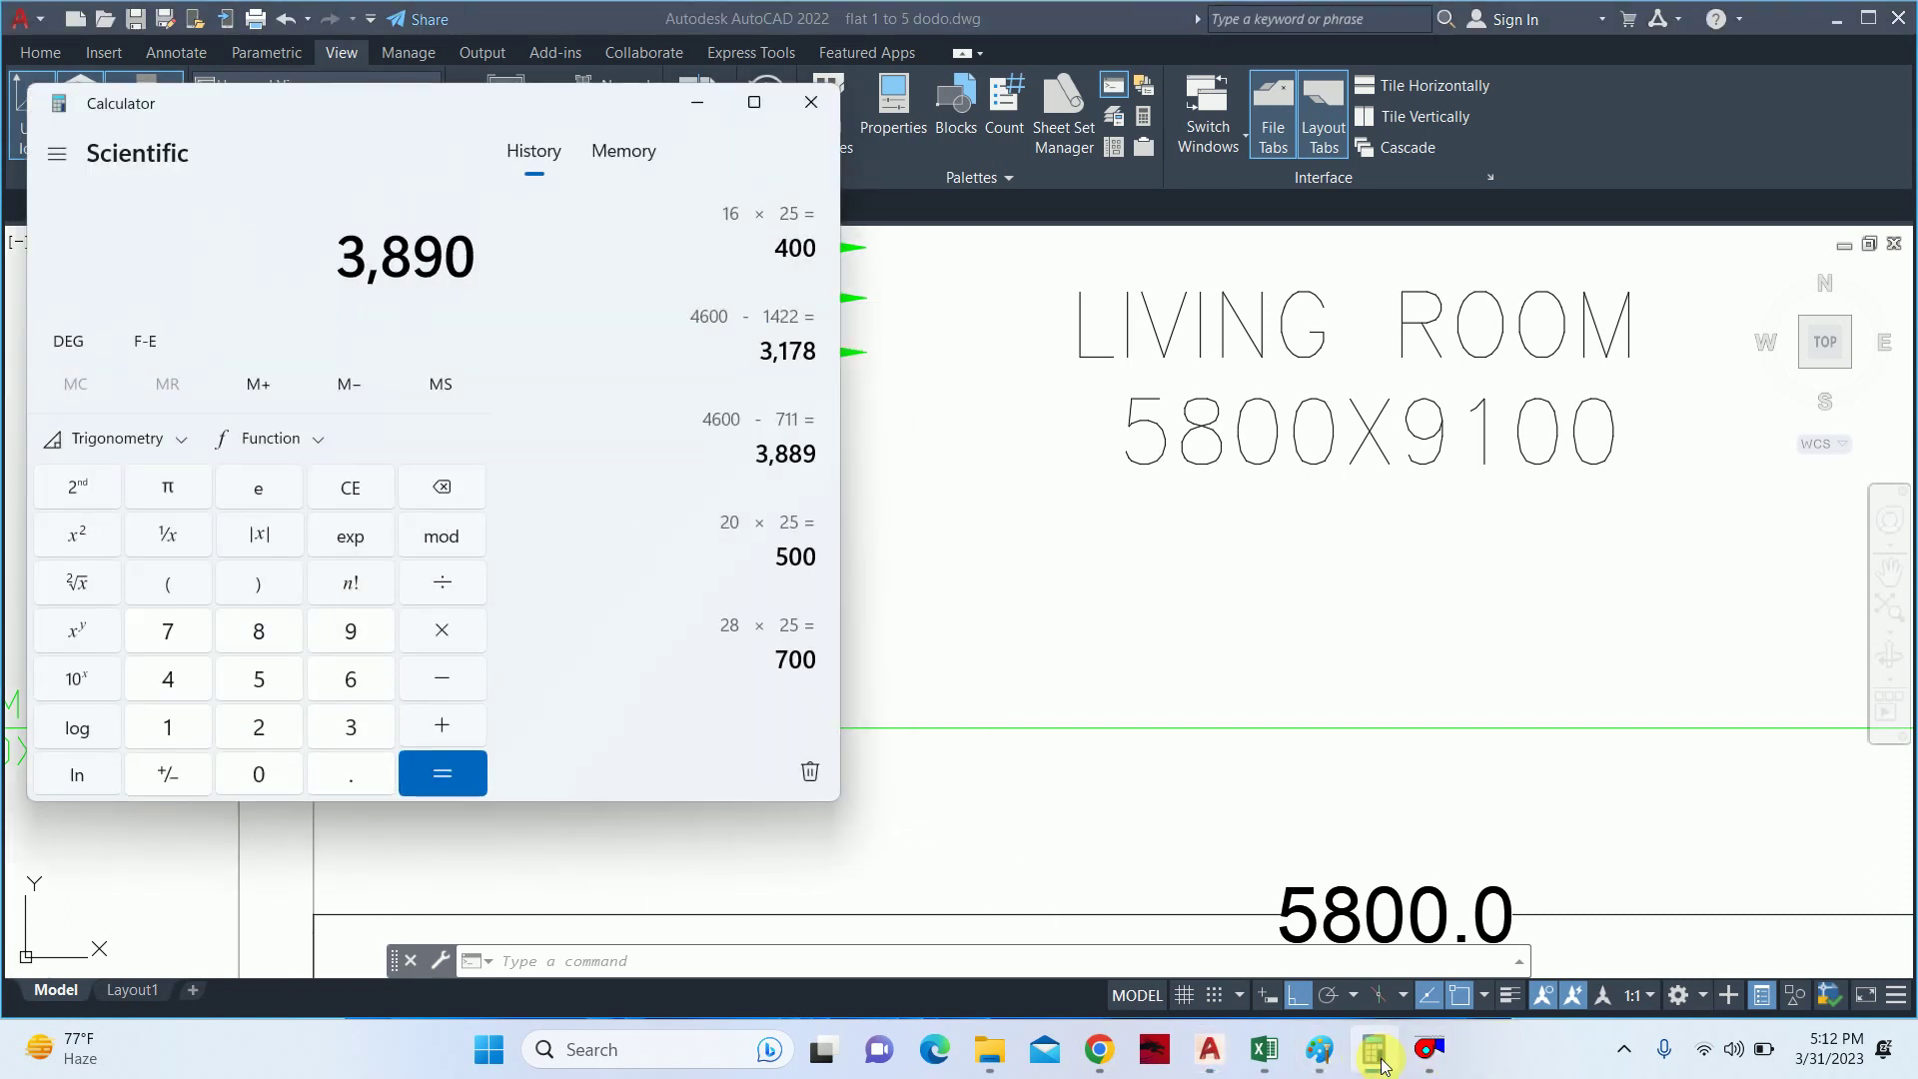
pyautogui.write('107')
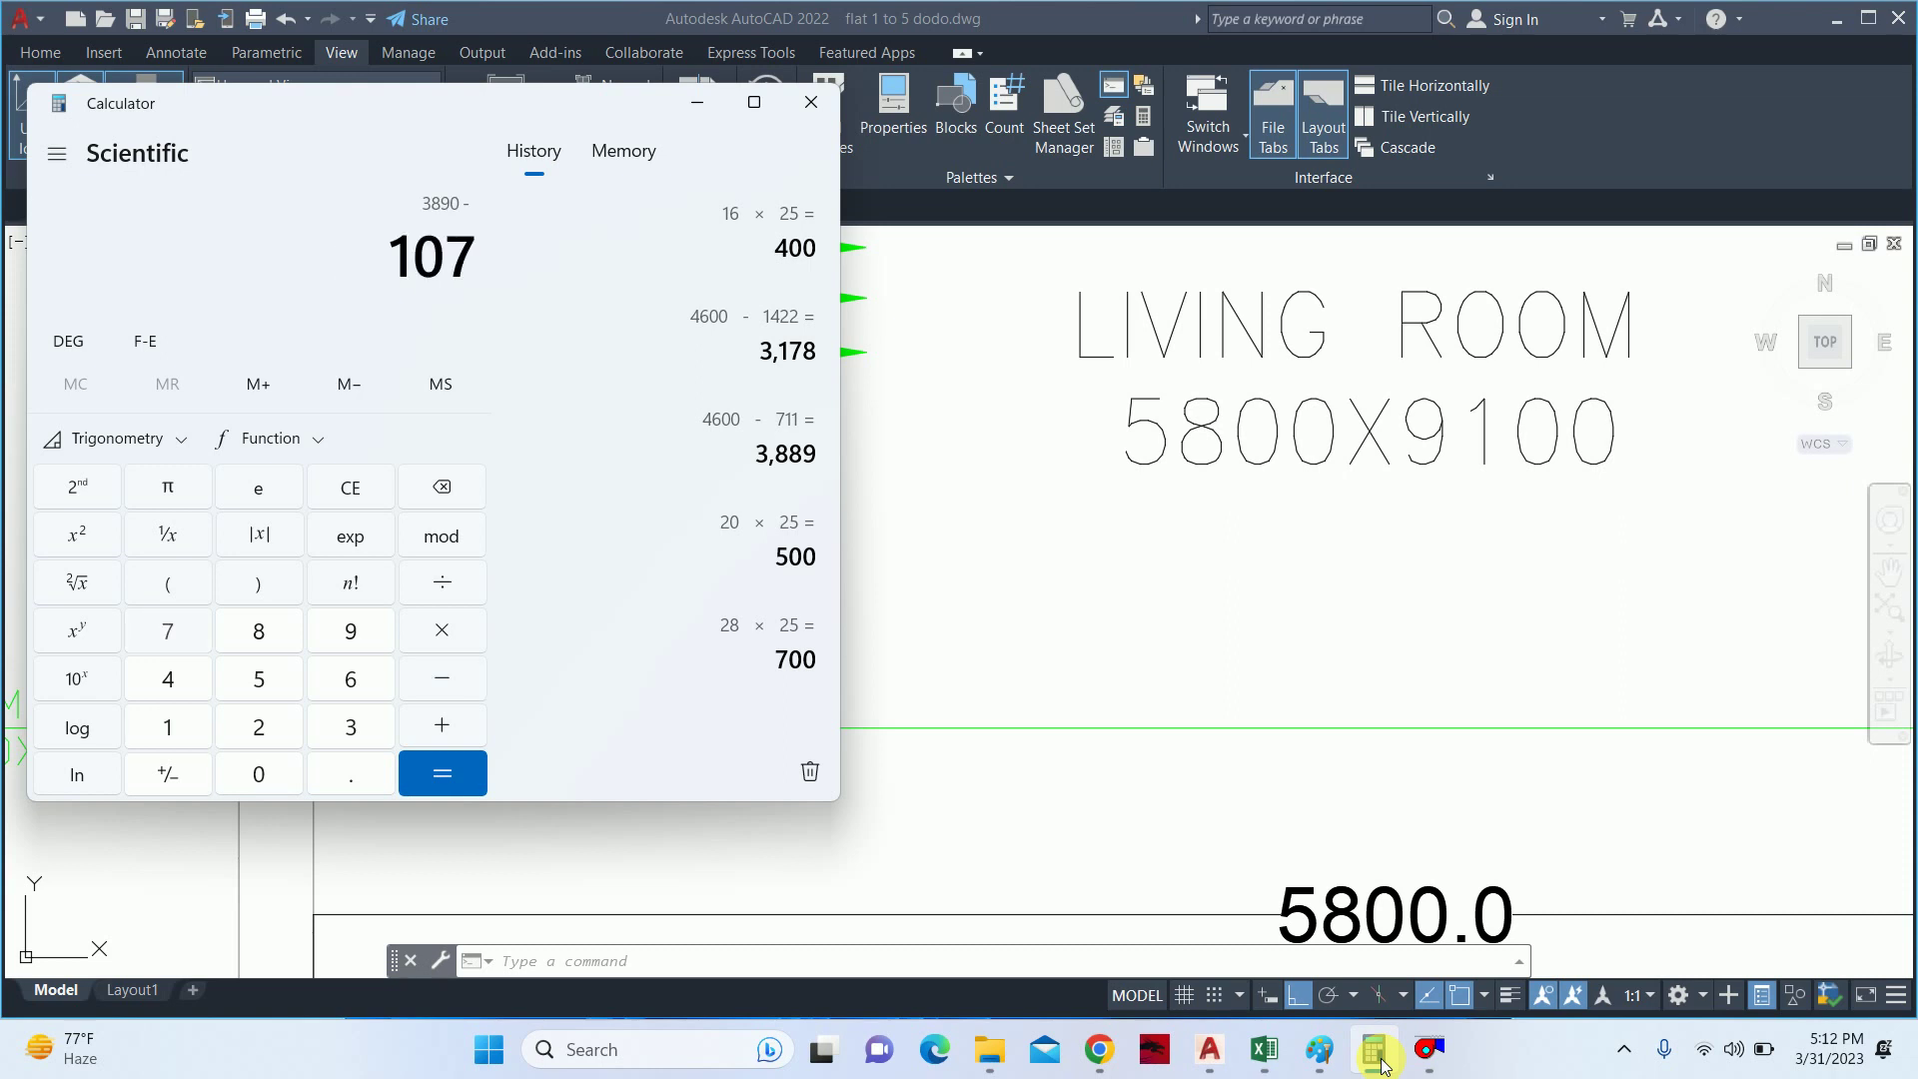
pyautogui.write('5')
pyautogui.press('Return')
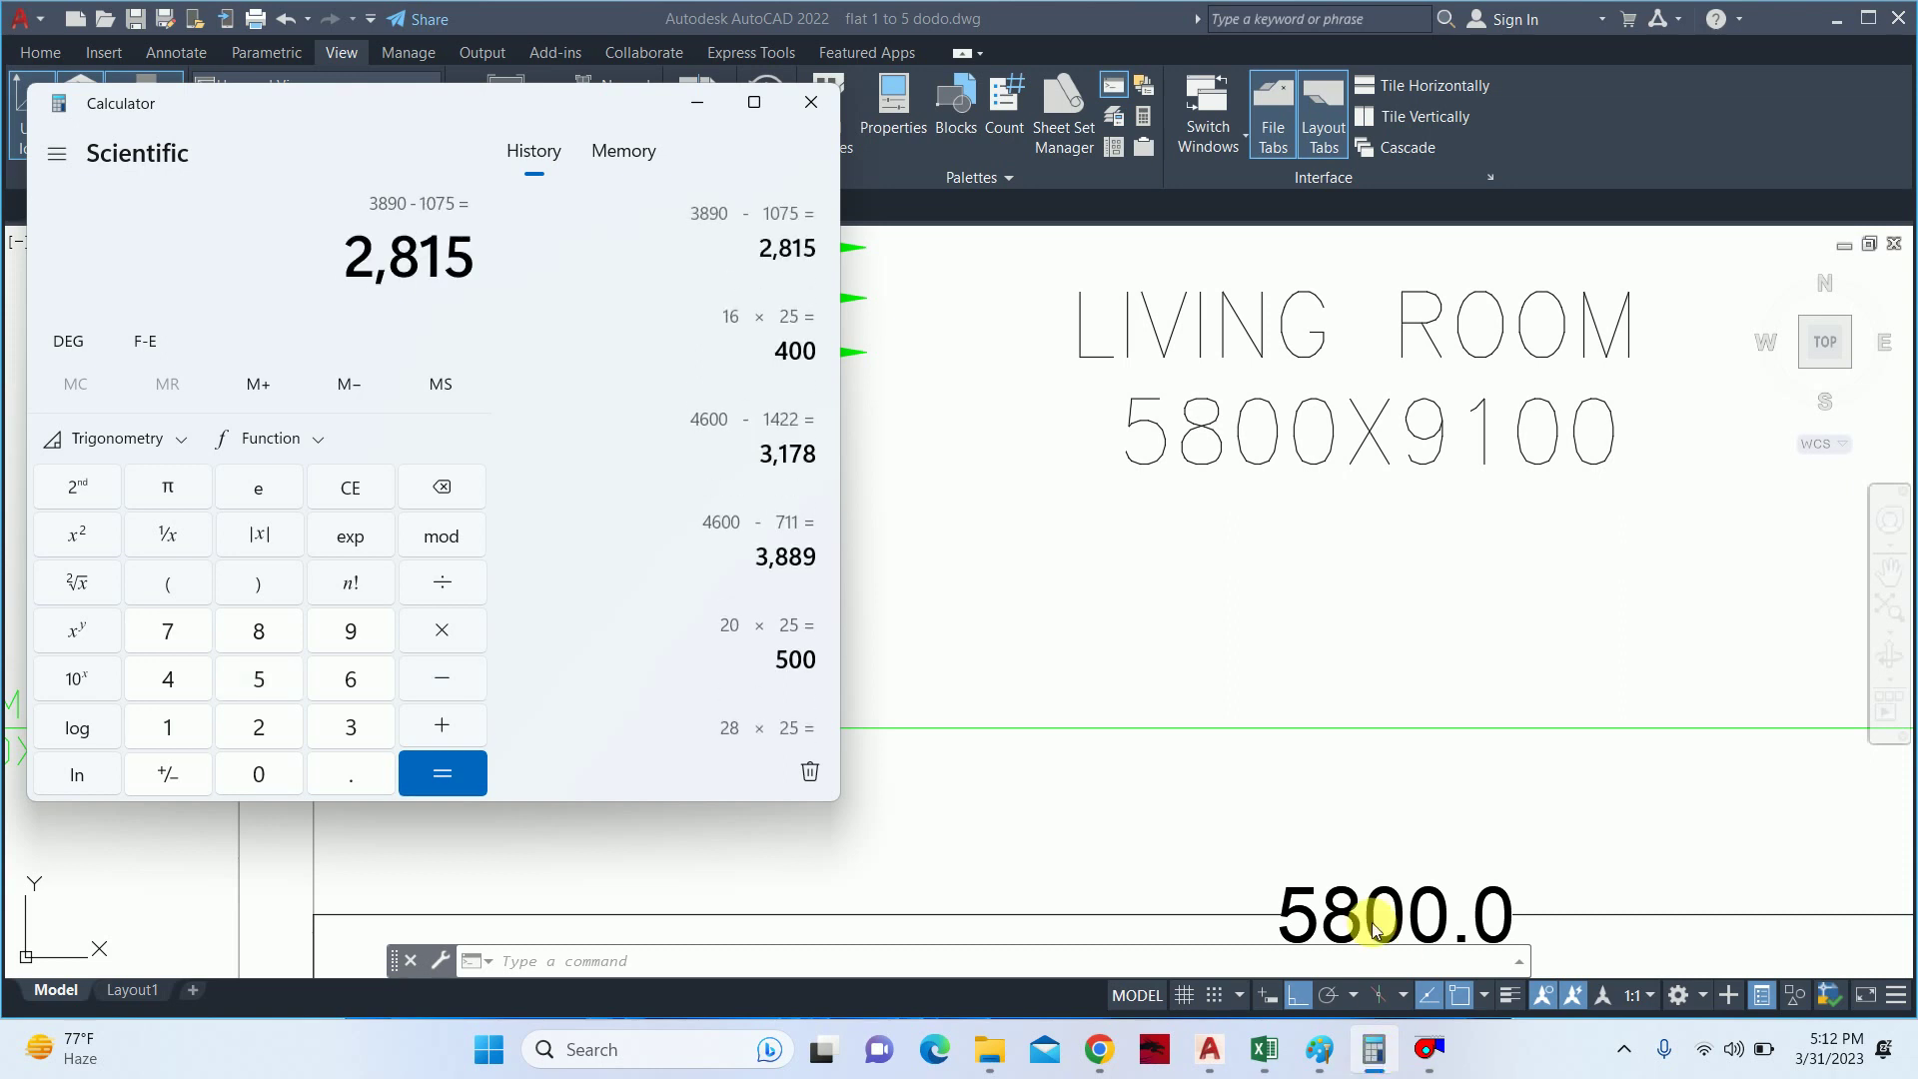
pyautogui.click(697, 102)
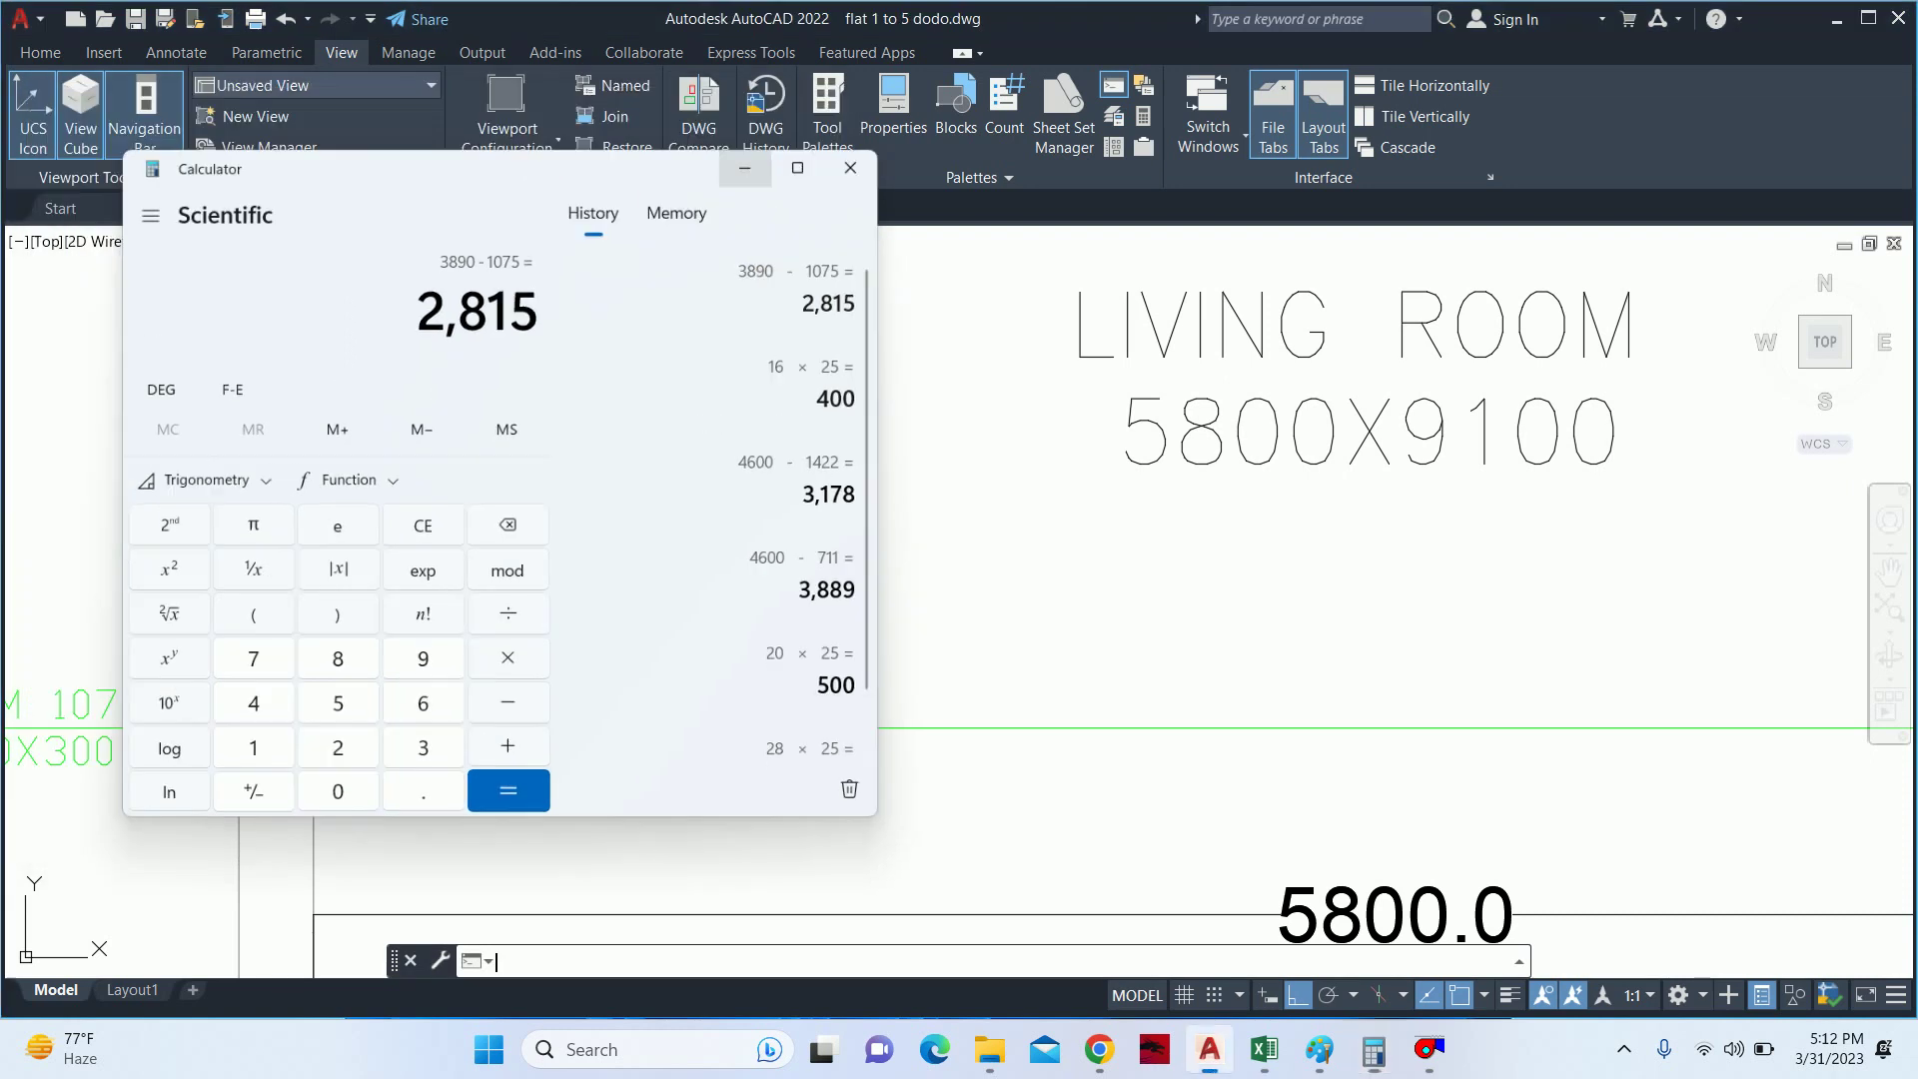
pyautogui.press('Escape')
pyautogui.press('Escape')
pyautogui.press('Escape')
pyautogui.scroll(-2, 759, 517)
# - Copy the CFM 3890 550X500 label to the right and set its rotation to 0
pyautogui.write('co')
pyautogui.press('Return')
pyautogui.click(718, 500)
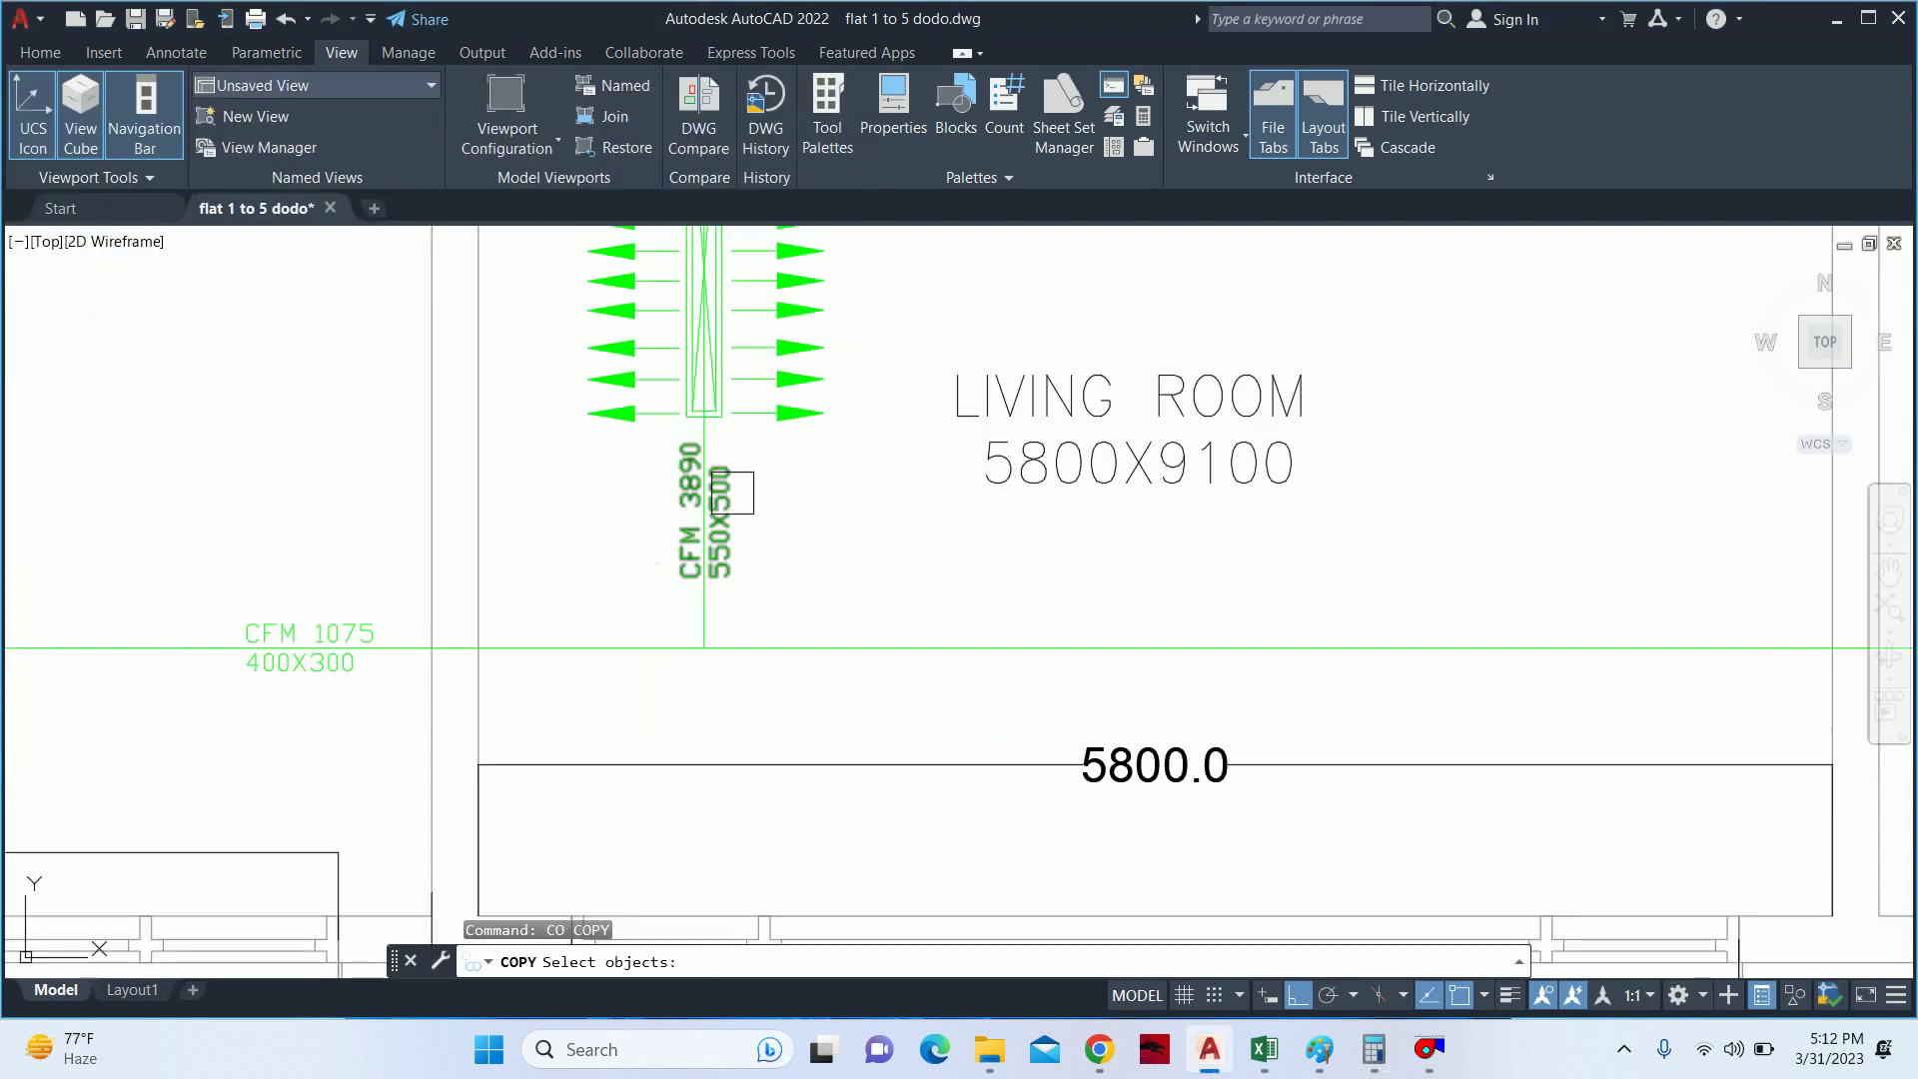
pyautogui.press('Return')
pyautogui.click(705, 492)
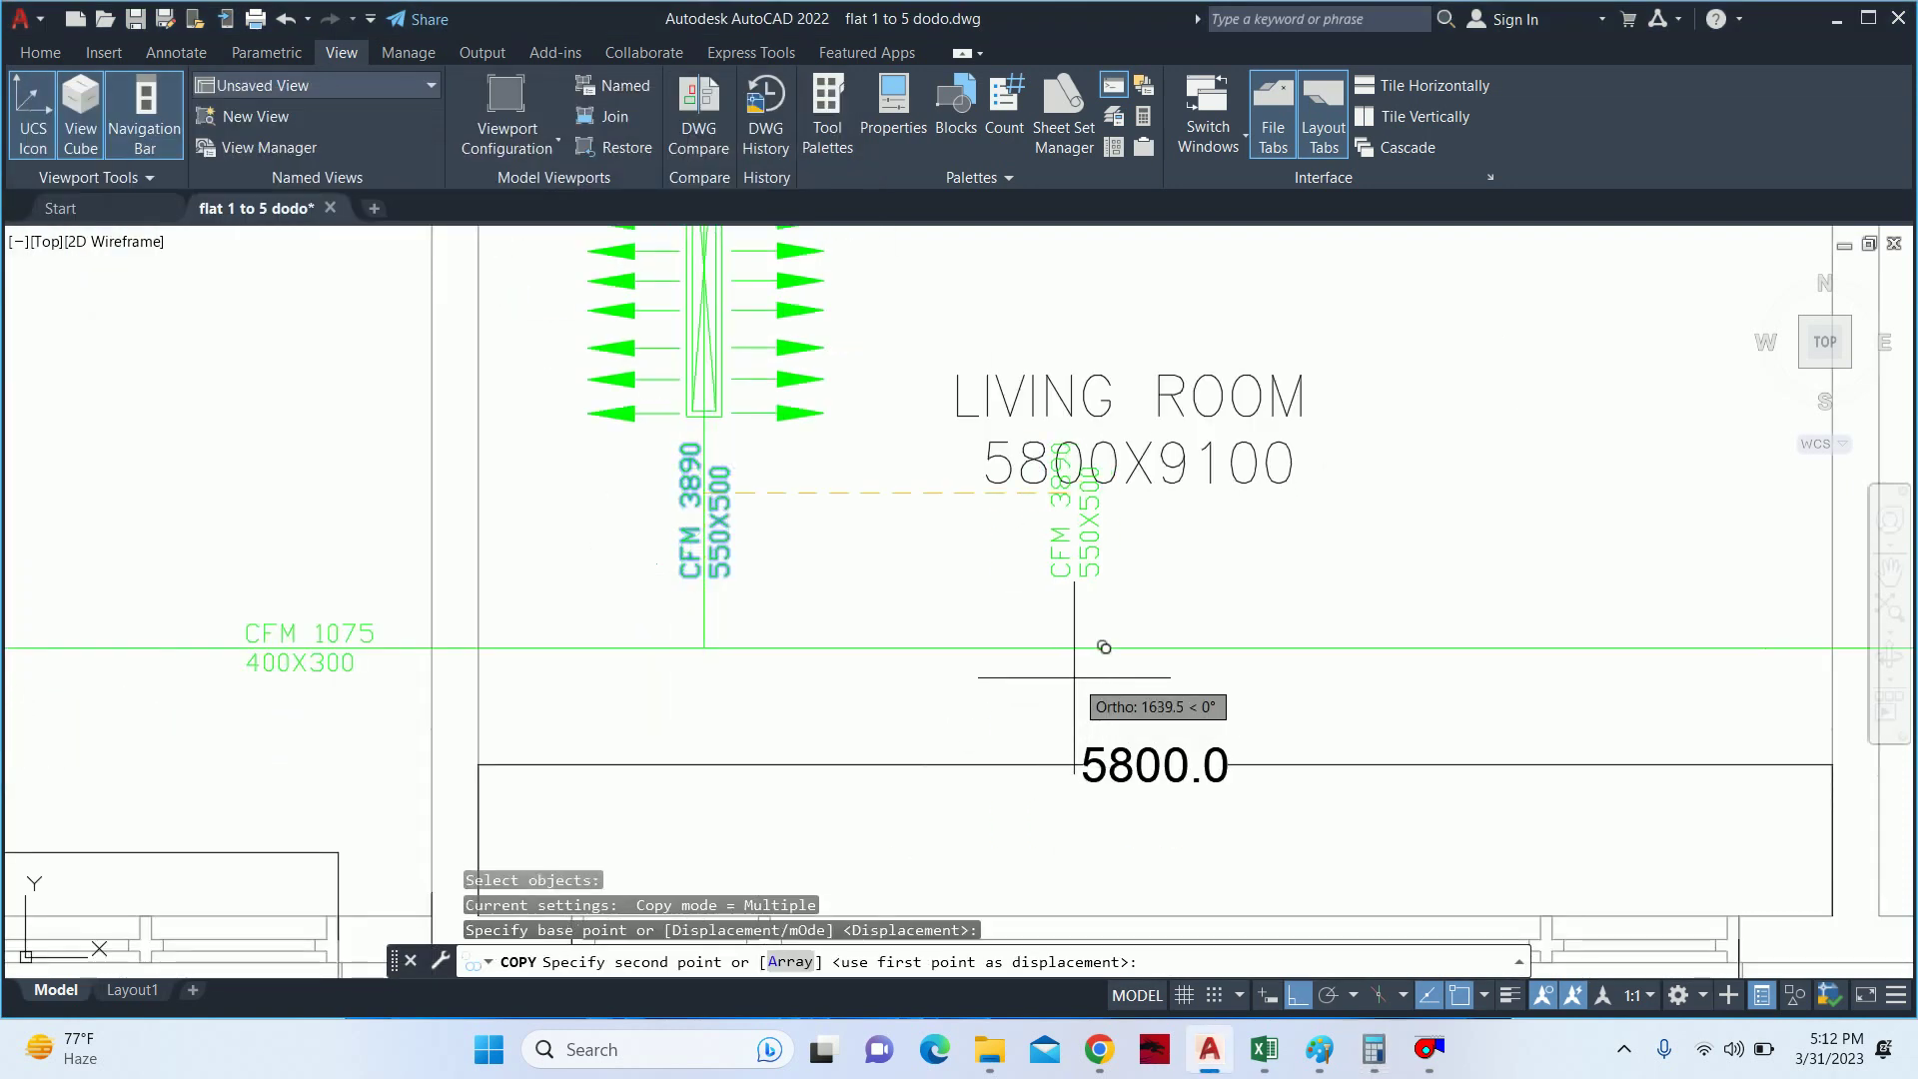
pyautogui.click(1057, 645)
pyautogui.press('Escape')
pyautogui.click(1055, 632)
pyautogui.click(1304, 642)
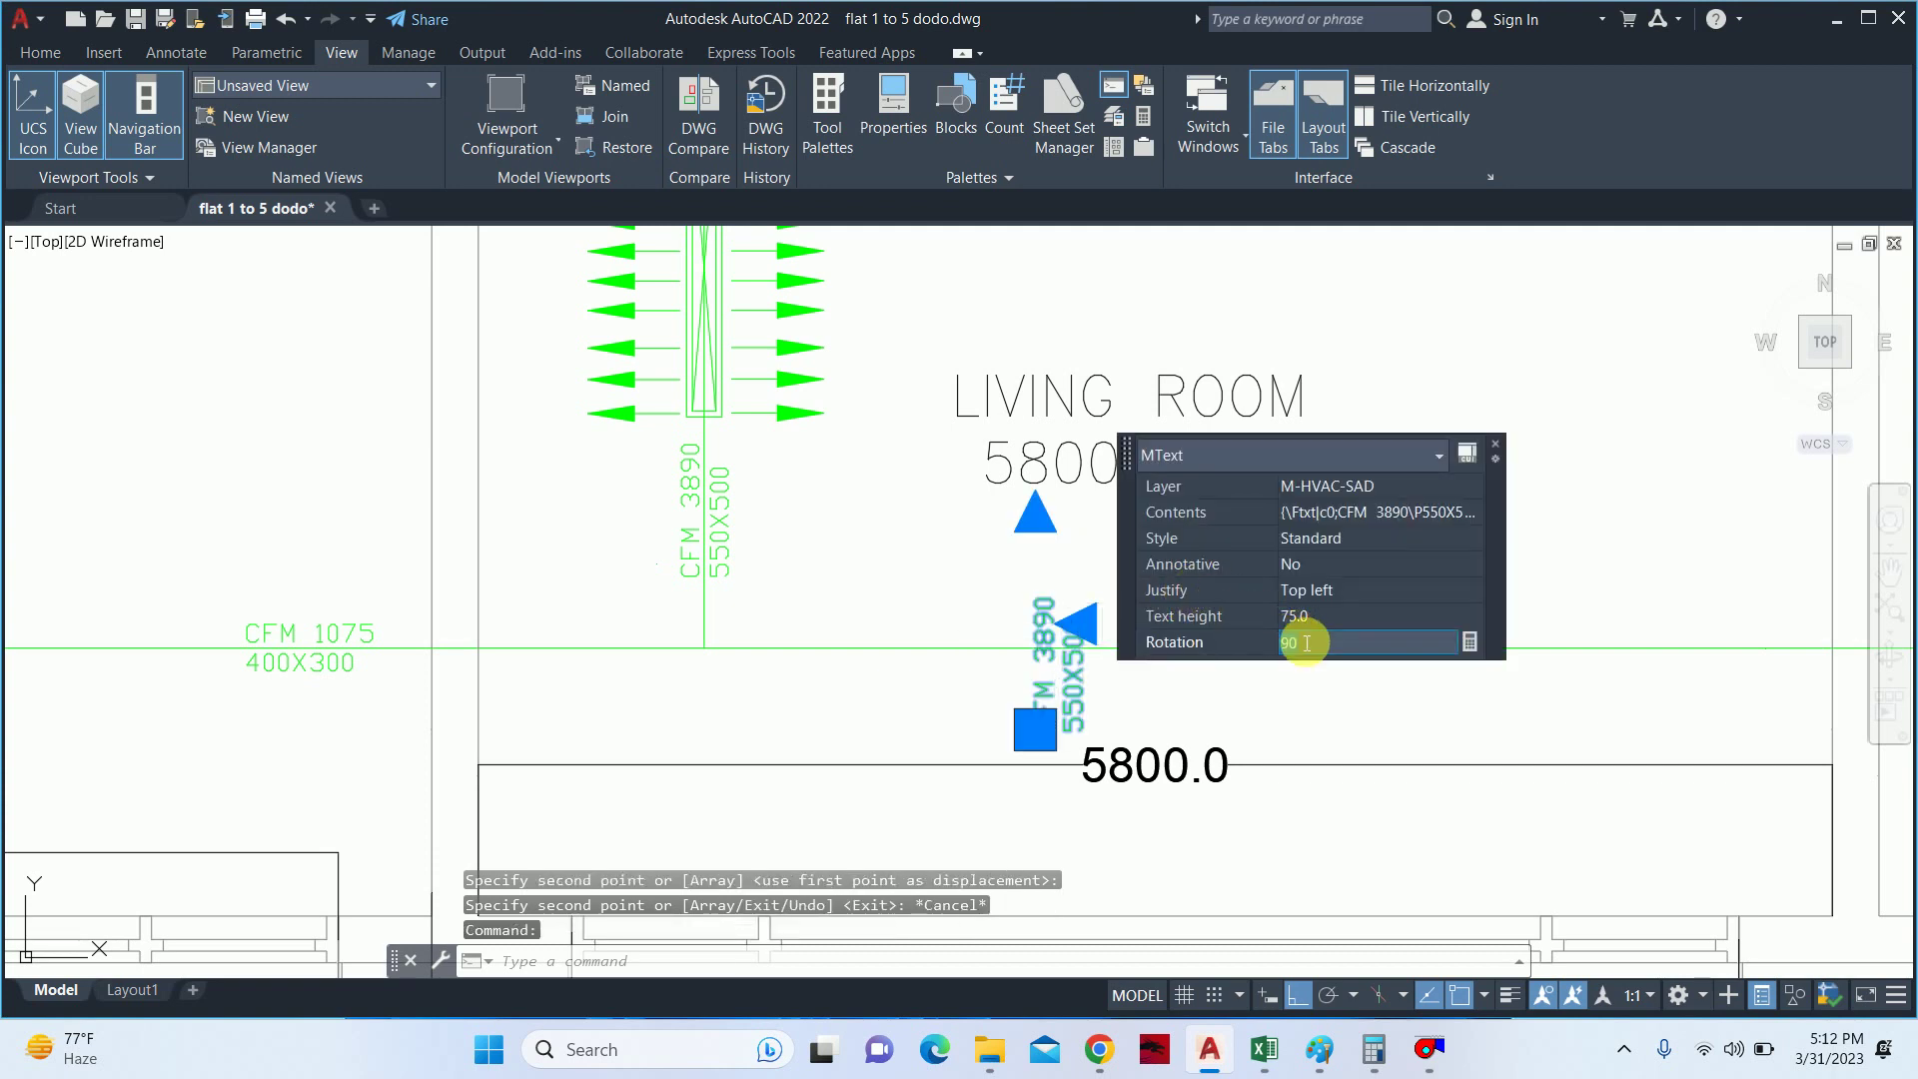
pyautogui.write('0')
pyautogui.press('Return')
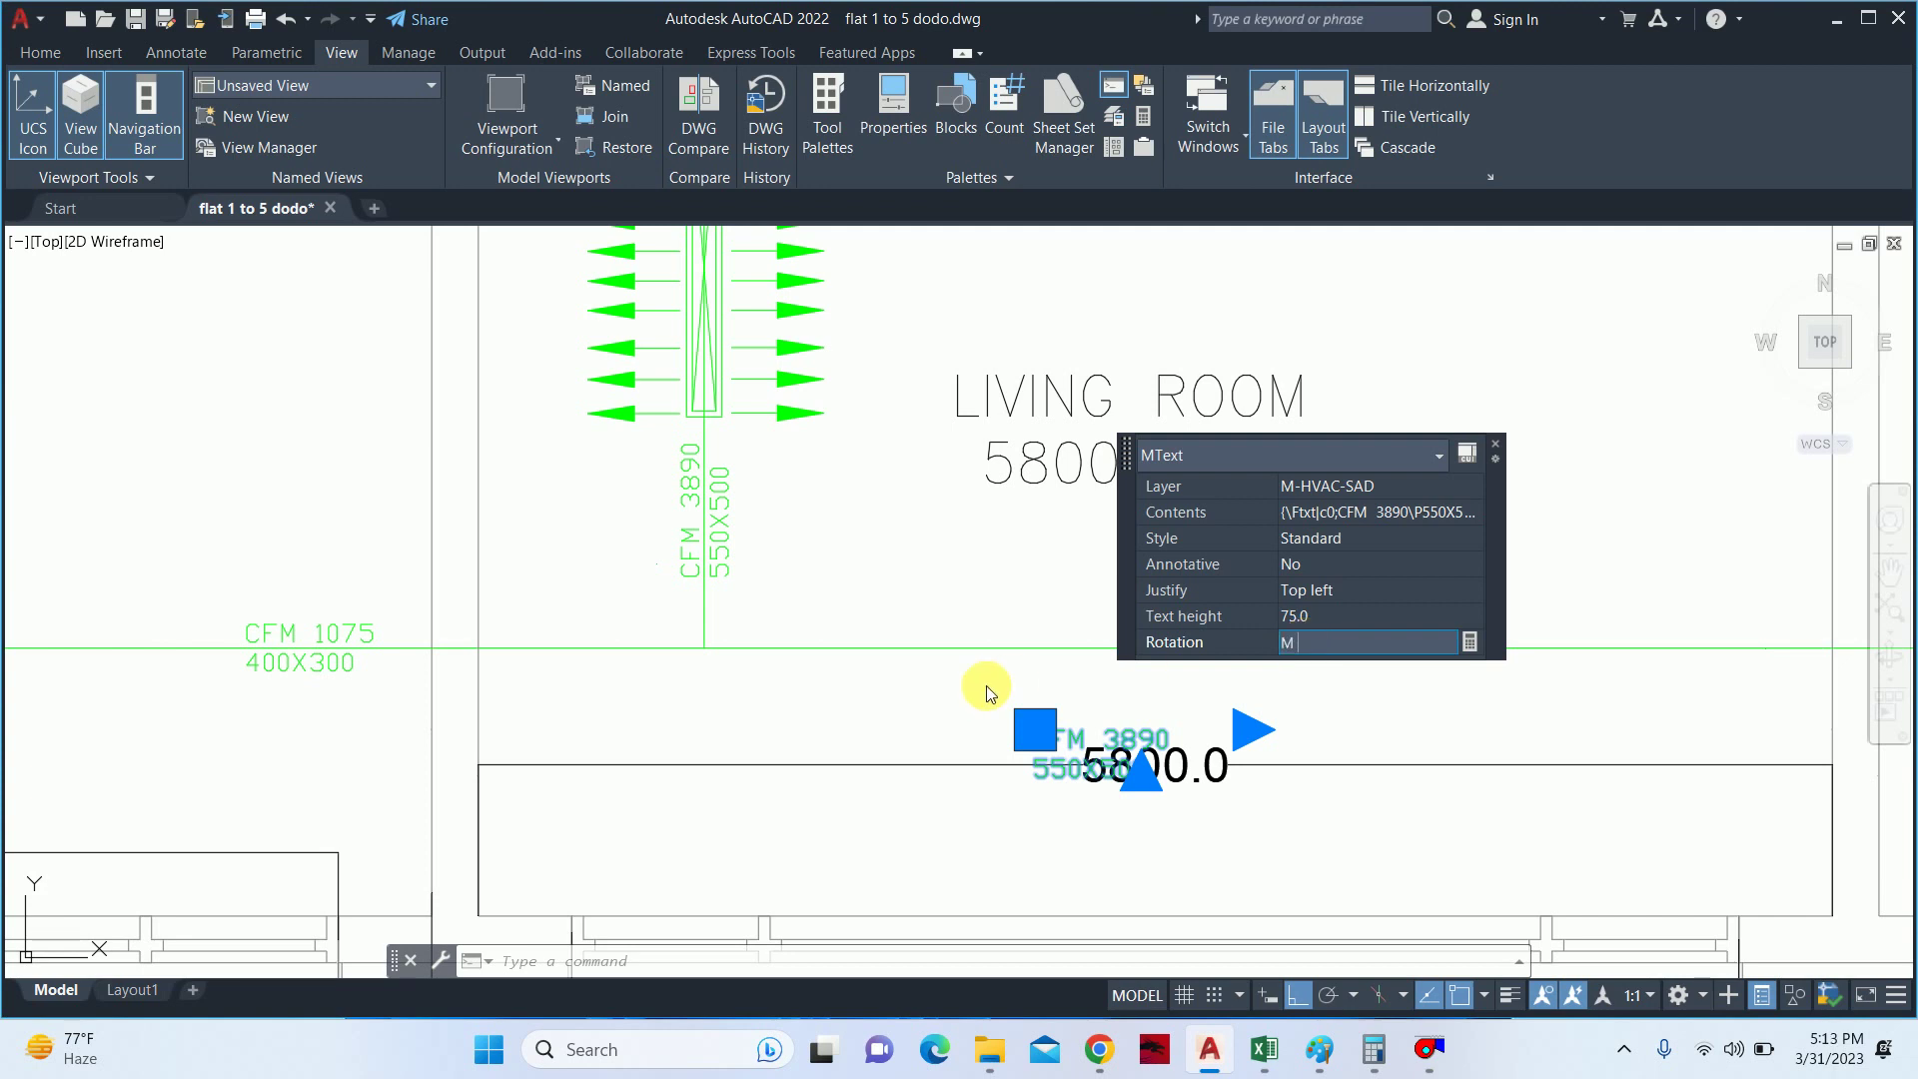
# - Move the copied label to just above the green living-room duct line
pyautogui.scroll(4, 1079, 735)
pyautogui.write('m')
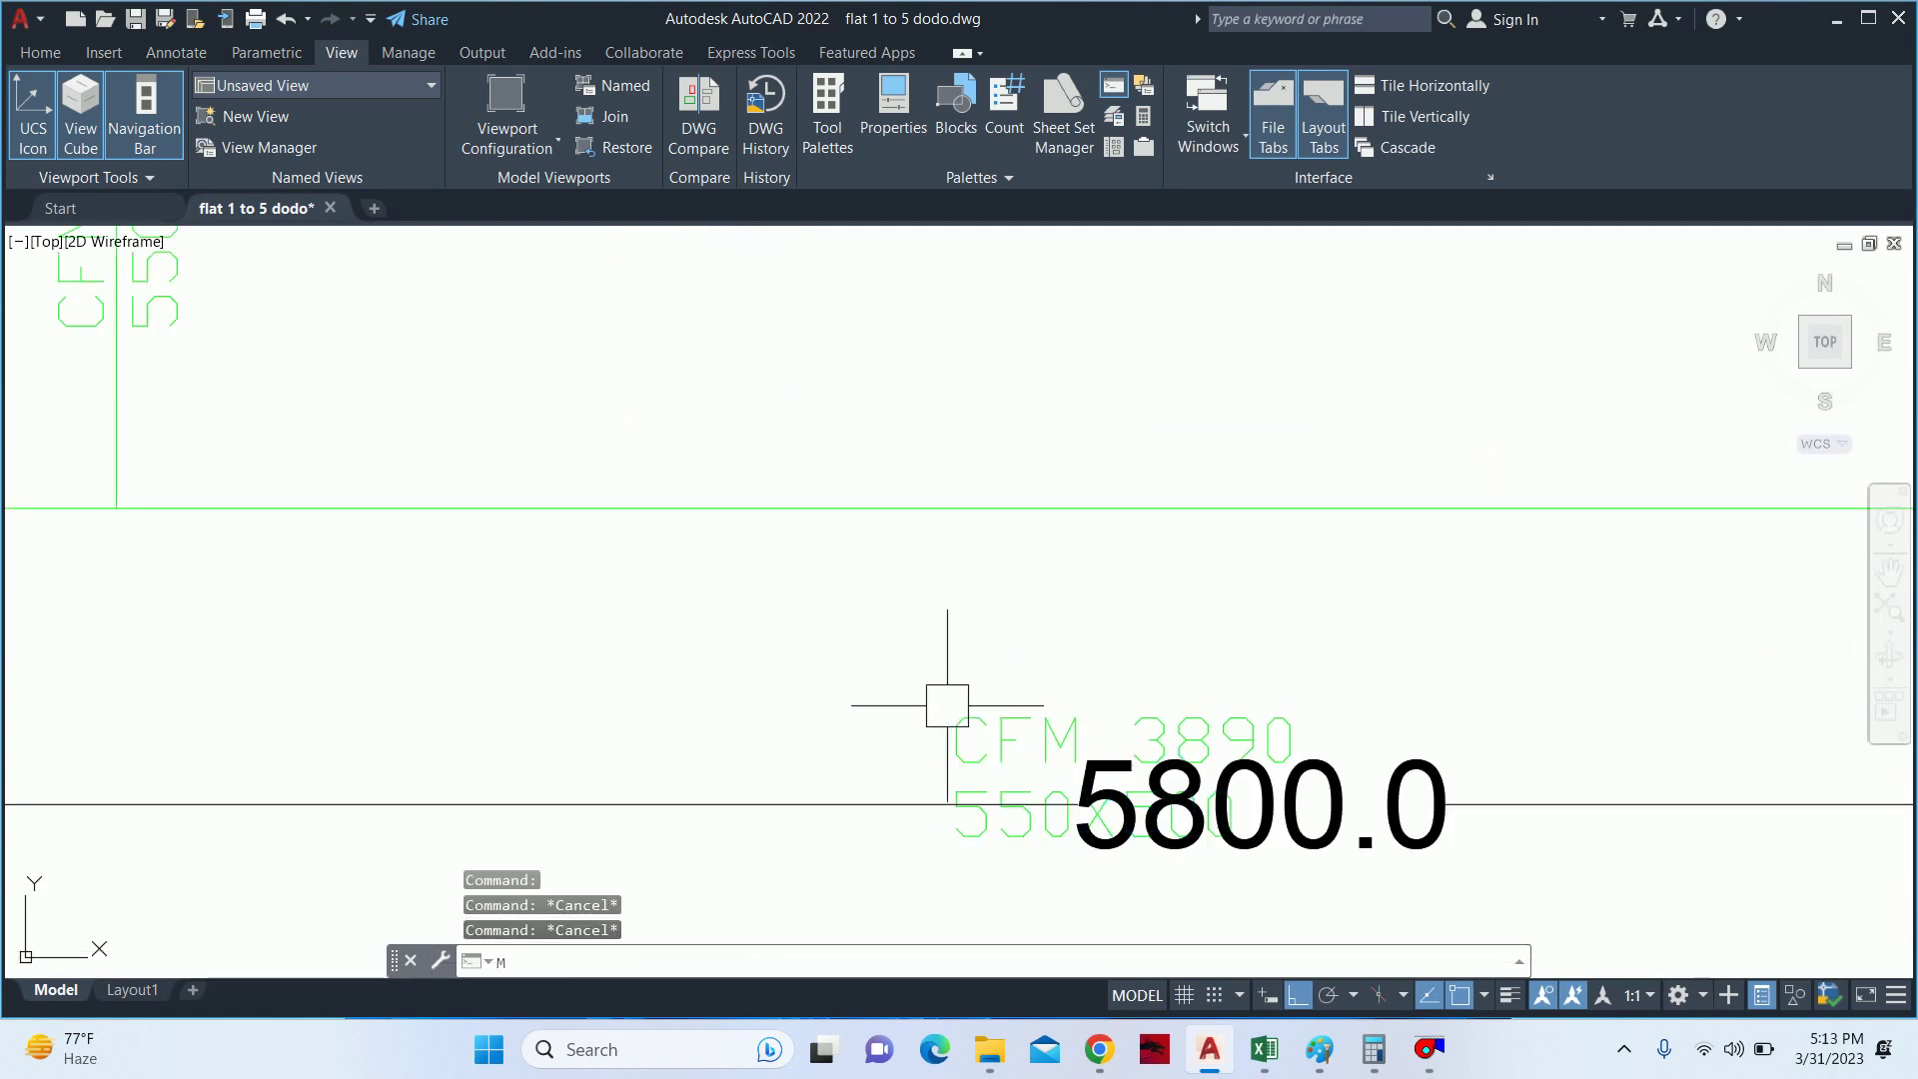
pyautogui.press('Return')
pyautogui.click(846, 756)
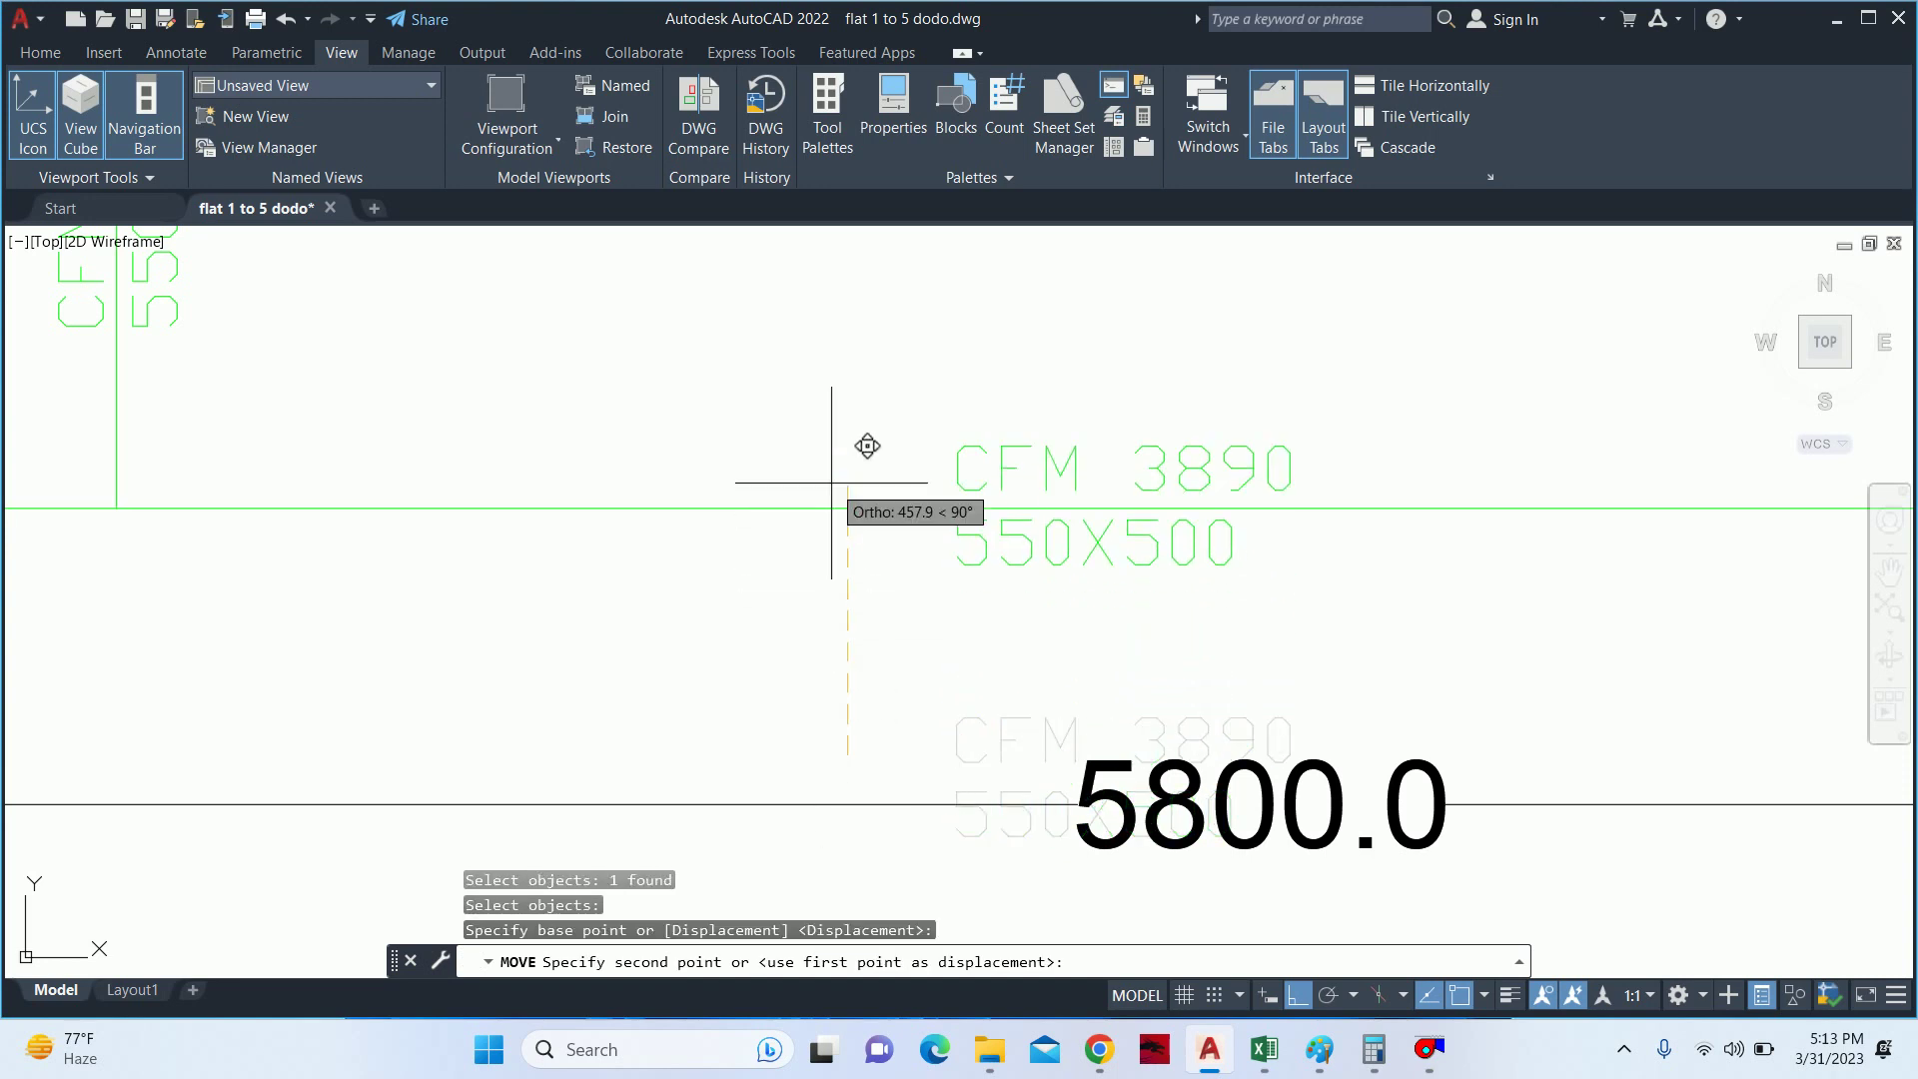
pyautogui.scroll(2, 834, 485)
pyautogui.click(844, 494)
pyautogui.press('Escape')
pyautogui.scroll(-2, 921, 520)
pyautogui.scroll(-2, 921, 520)
pyautogui.press('Escape')
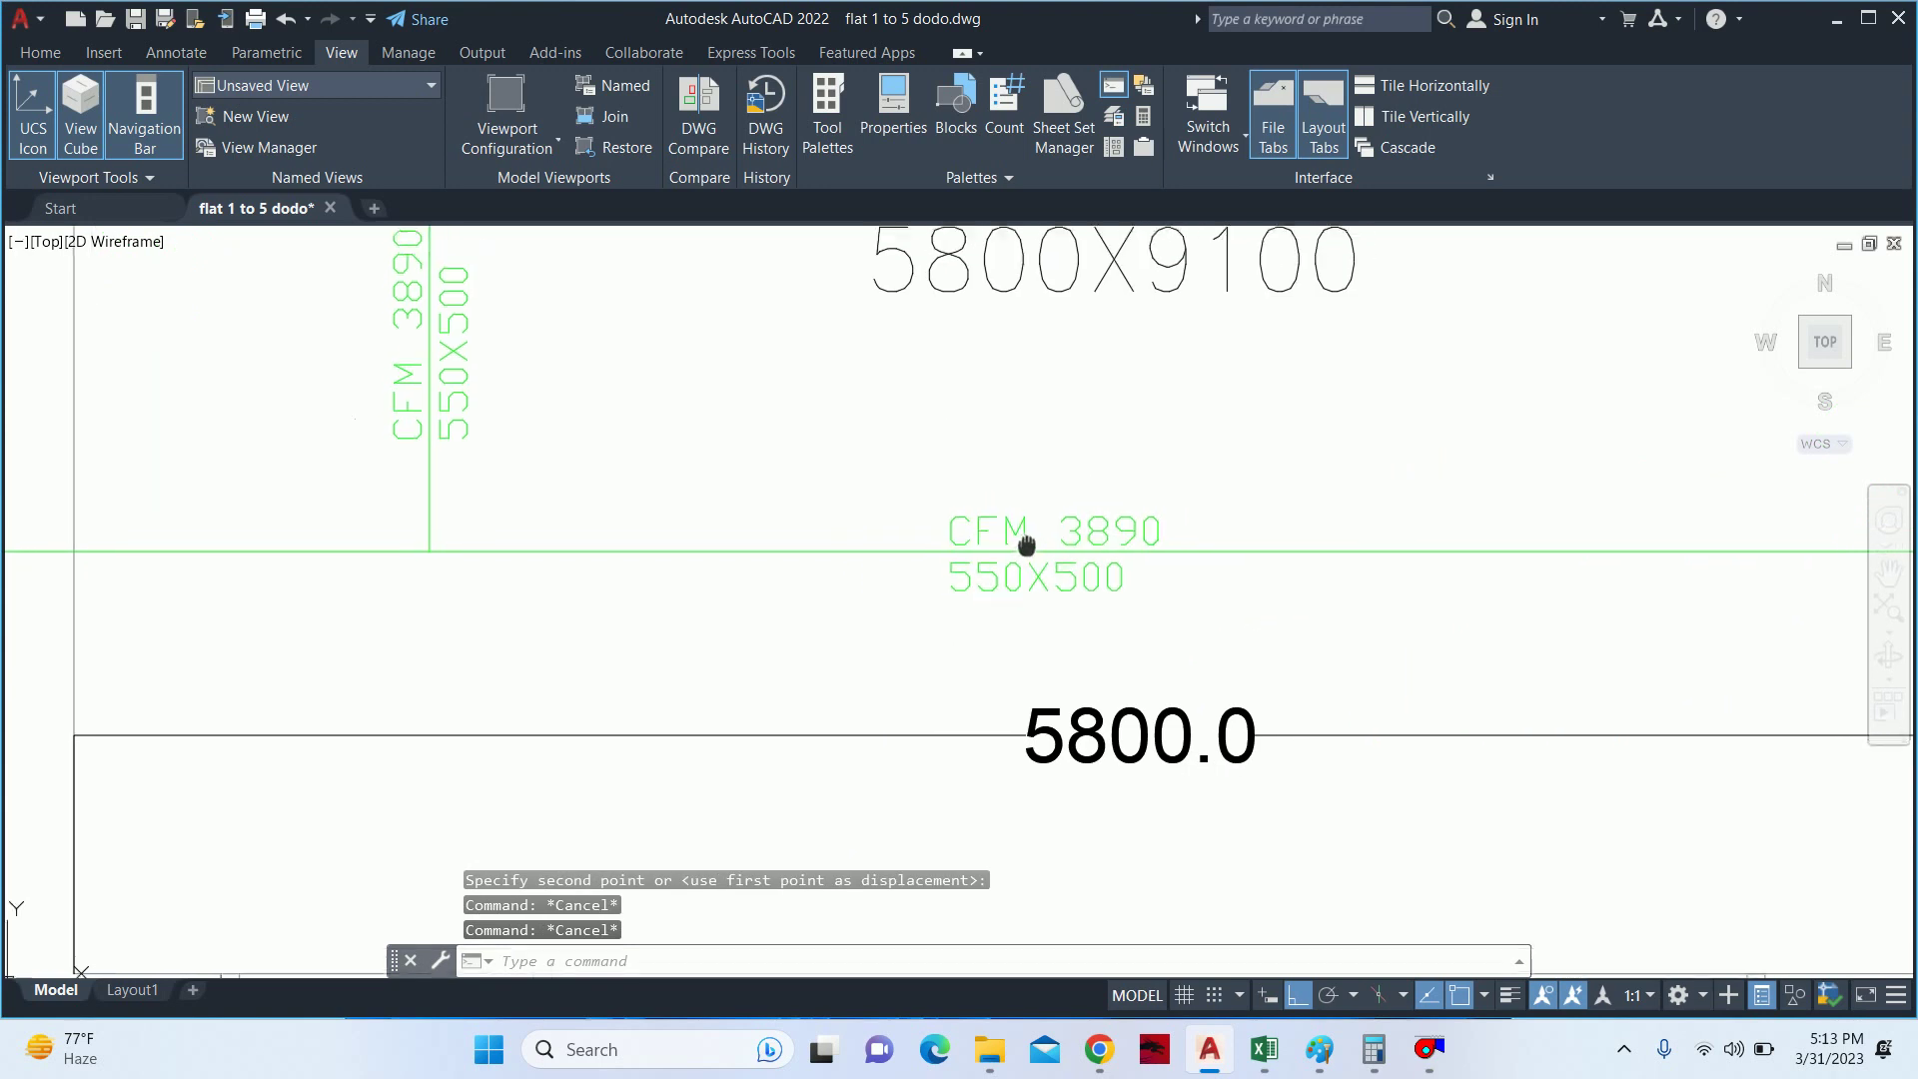
pyautogui.press('Escape')
# - Recheck the 2,815 cfm result in Calculator
pyautogui.click(1377, 1054)
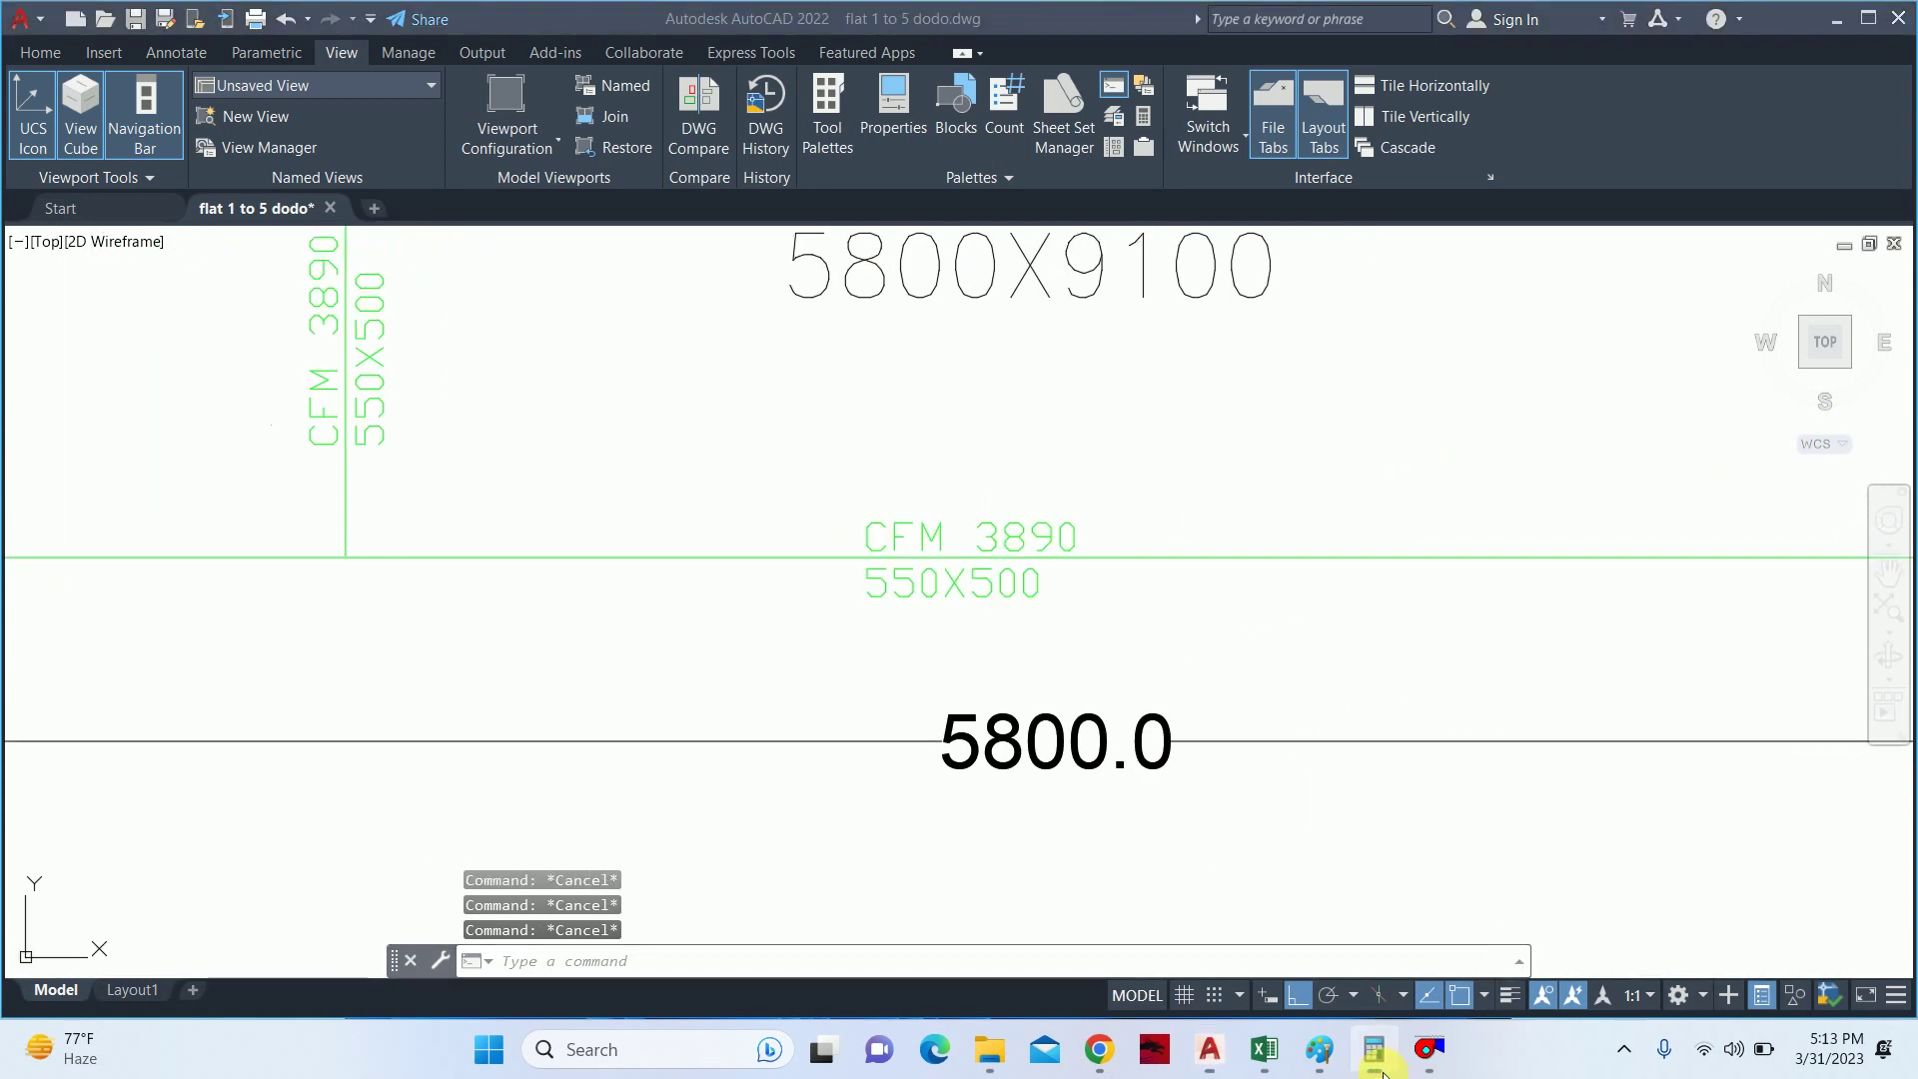
pyautogui.click(1377, 1054)
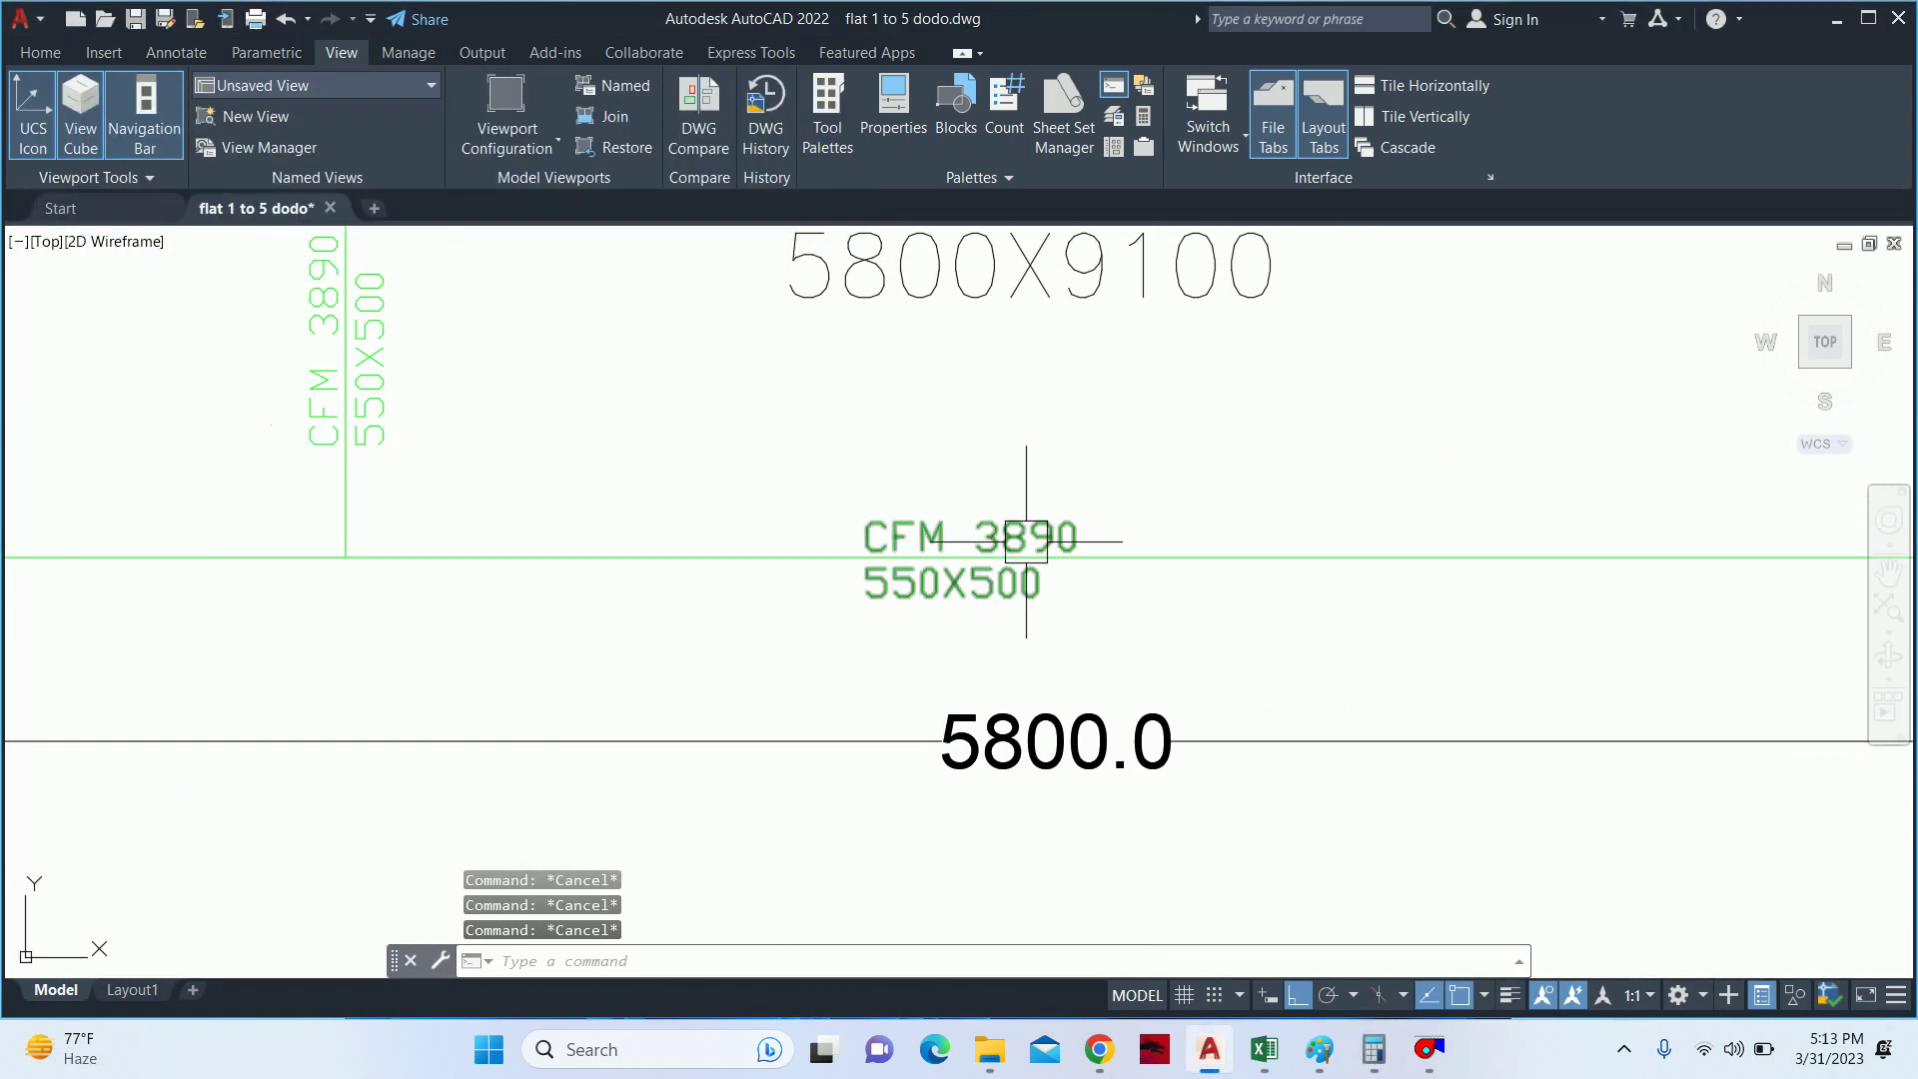
pyautogui.click(1376, 1051)
pyautogui.click(1377, 1054)
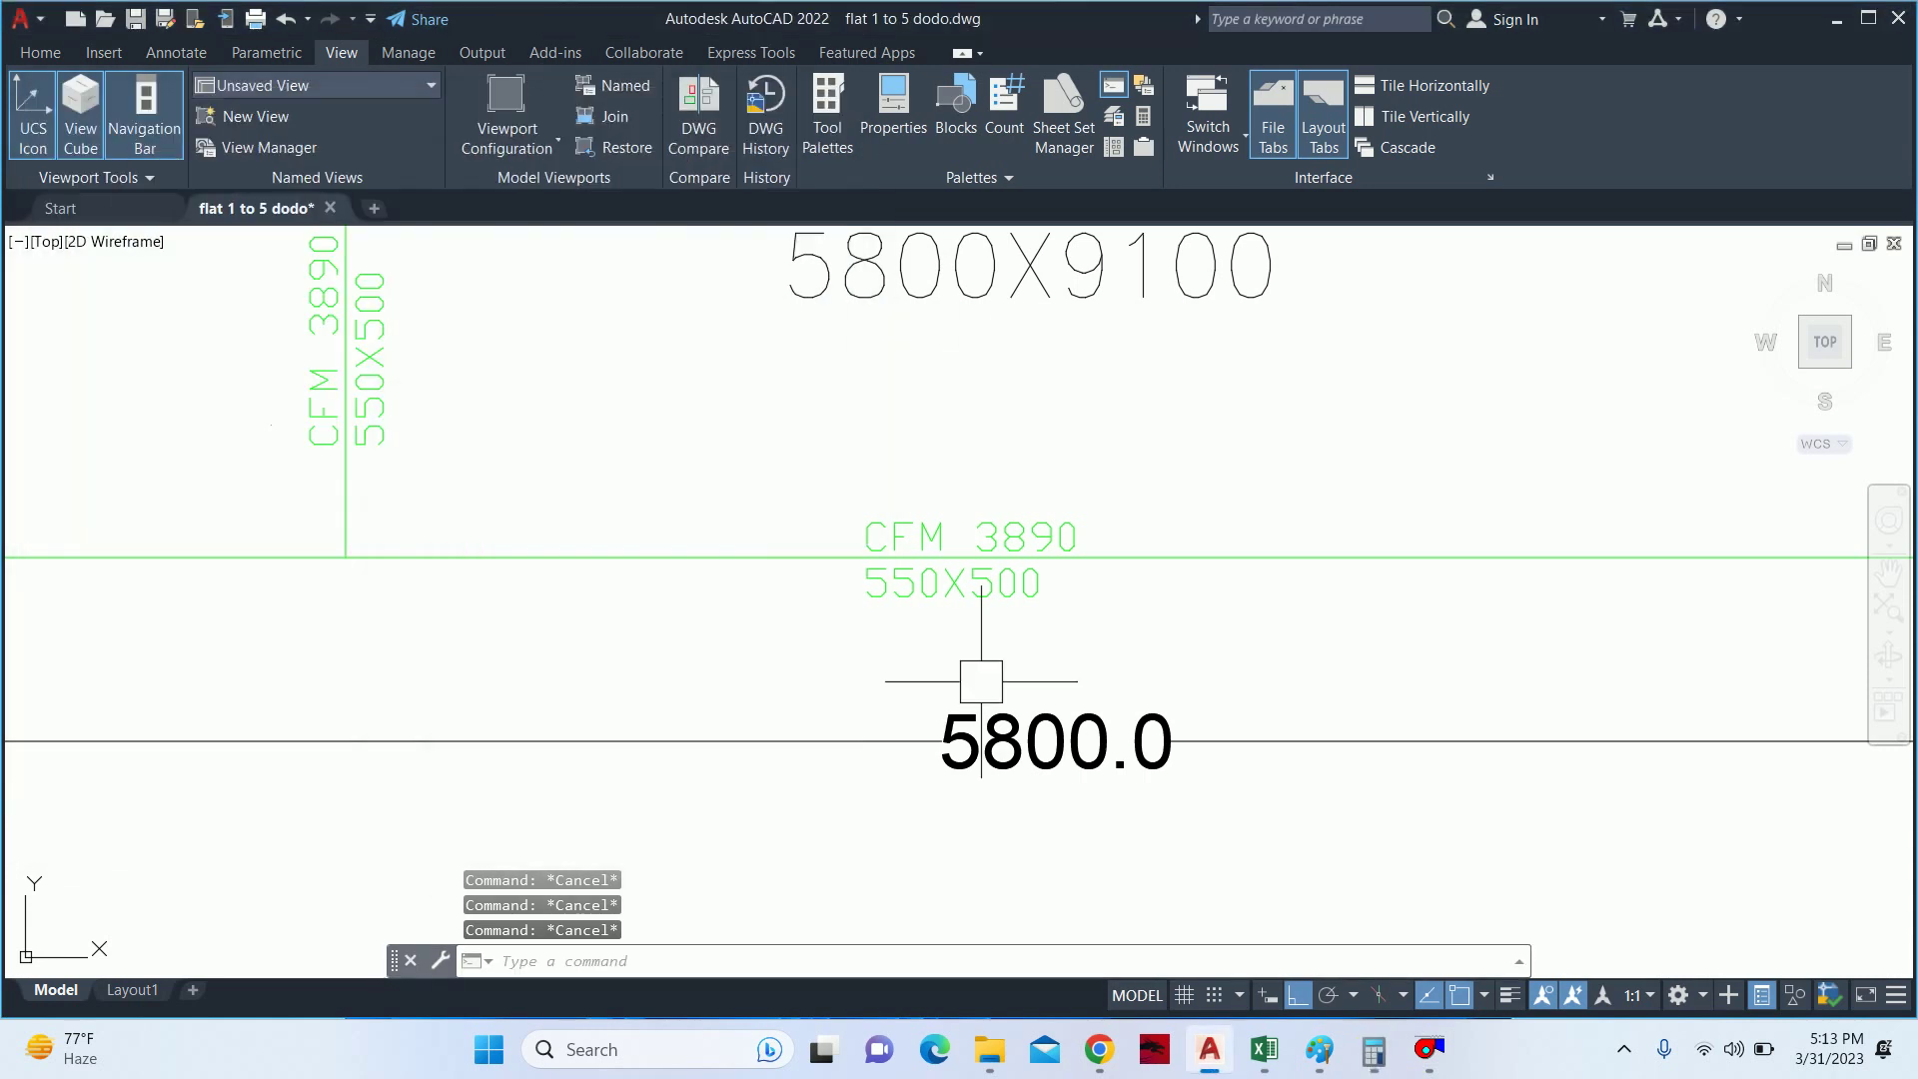
pyautogui.scroll(5, 999, 505)
# - Change the copied label's CFM value from 3890 to 2815
pyautogui.click(1009, 469)
pyautogui.doubleClick(910, 432)
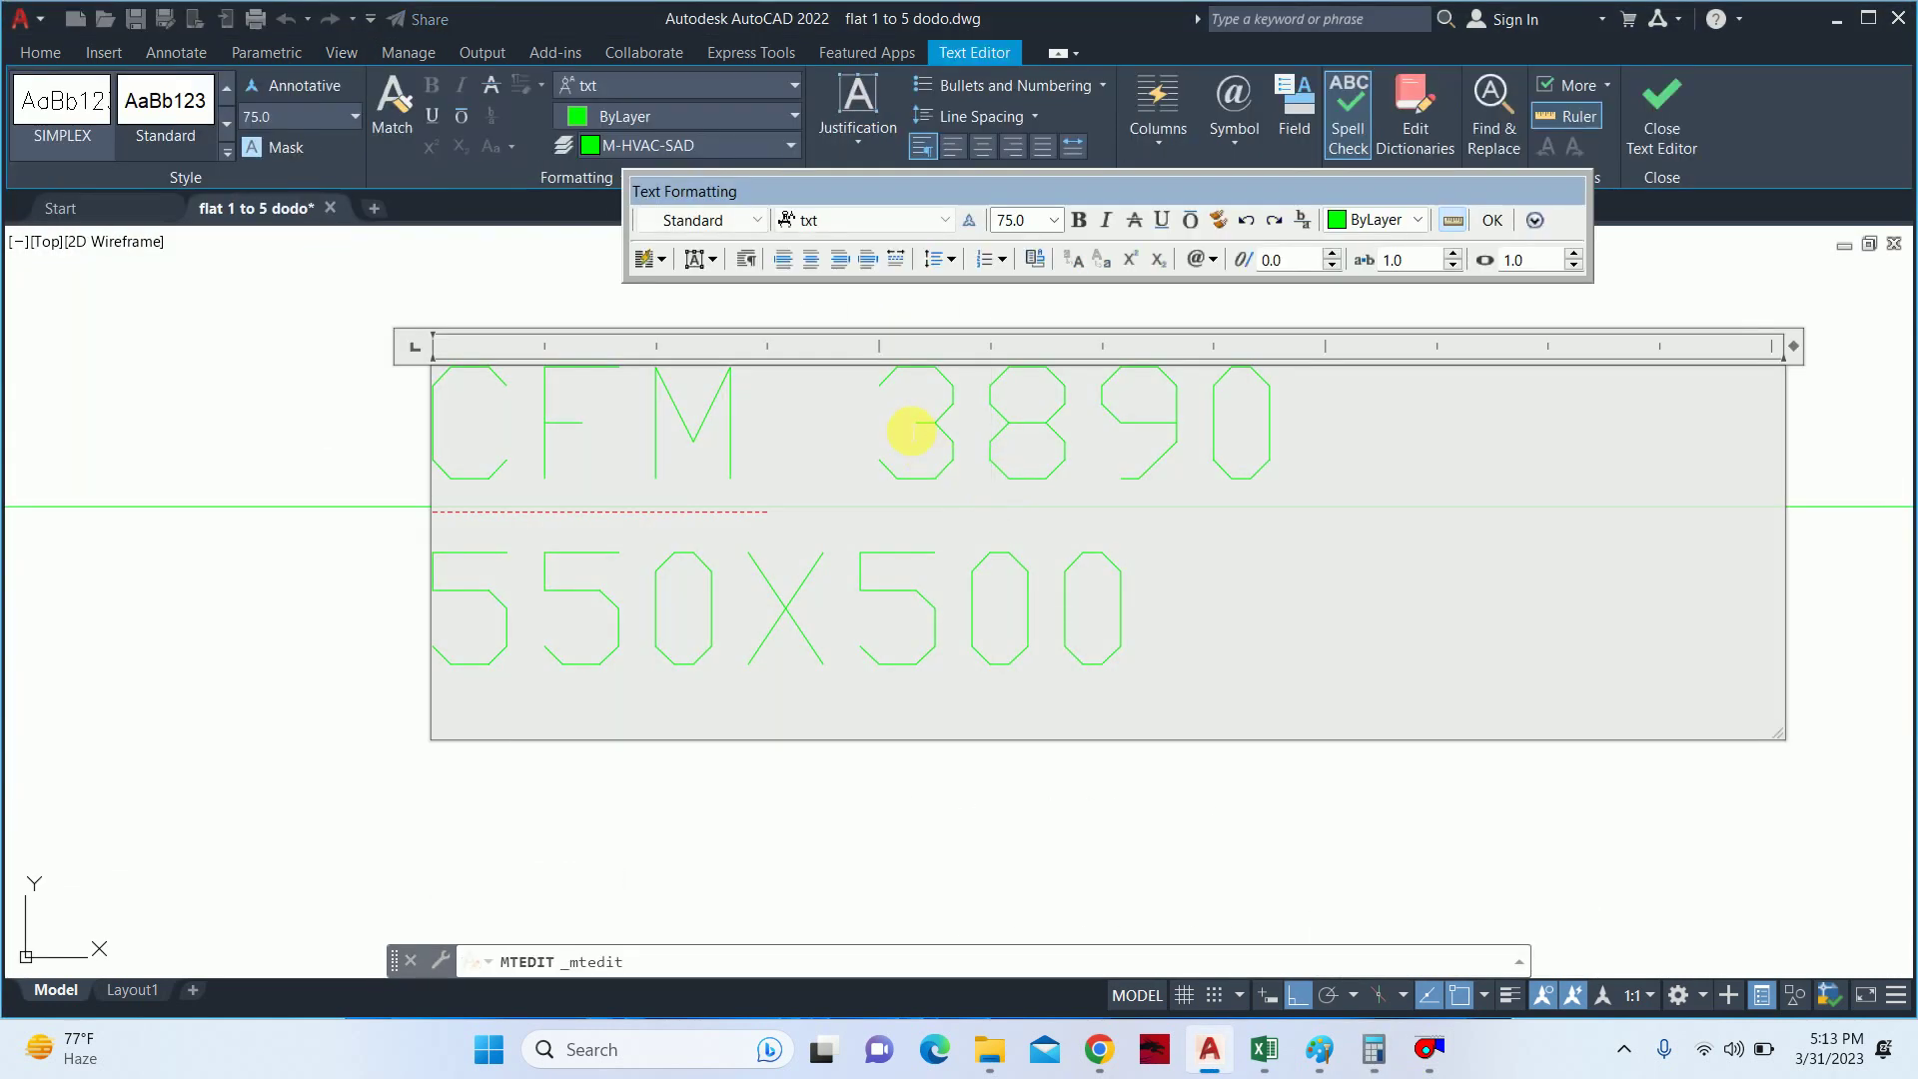
pyautogui.hotkey('shift', 'Right')
pyautogui.write('2')
pyautogui.moveTo(1109, 420); pyautogui.dragTo(1317, 432)
pyautogui.write('15')
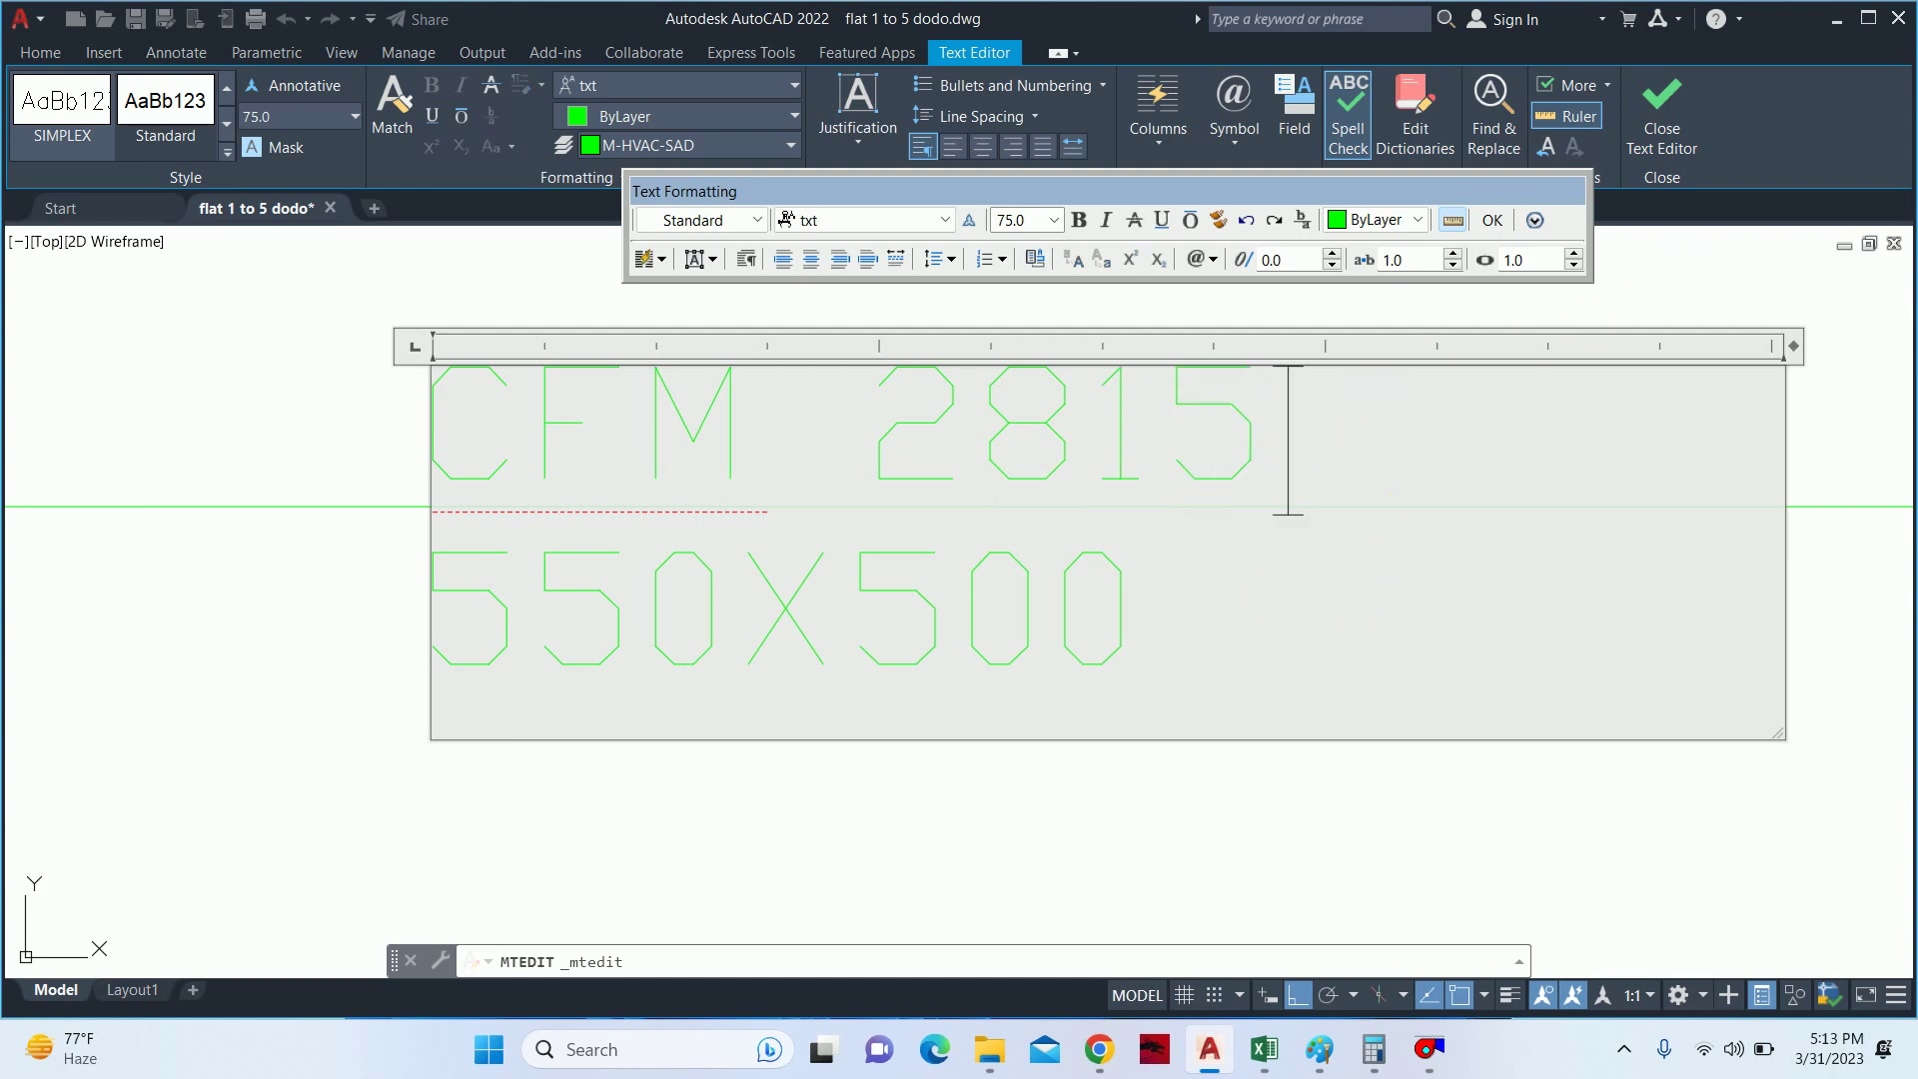
pyautogui.hotkey('ctrl', 'Return')
pyautogui.scroll(-5, 1006, 560)
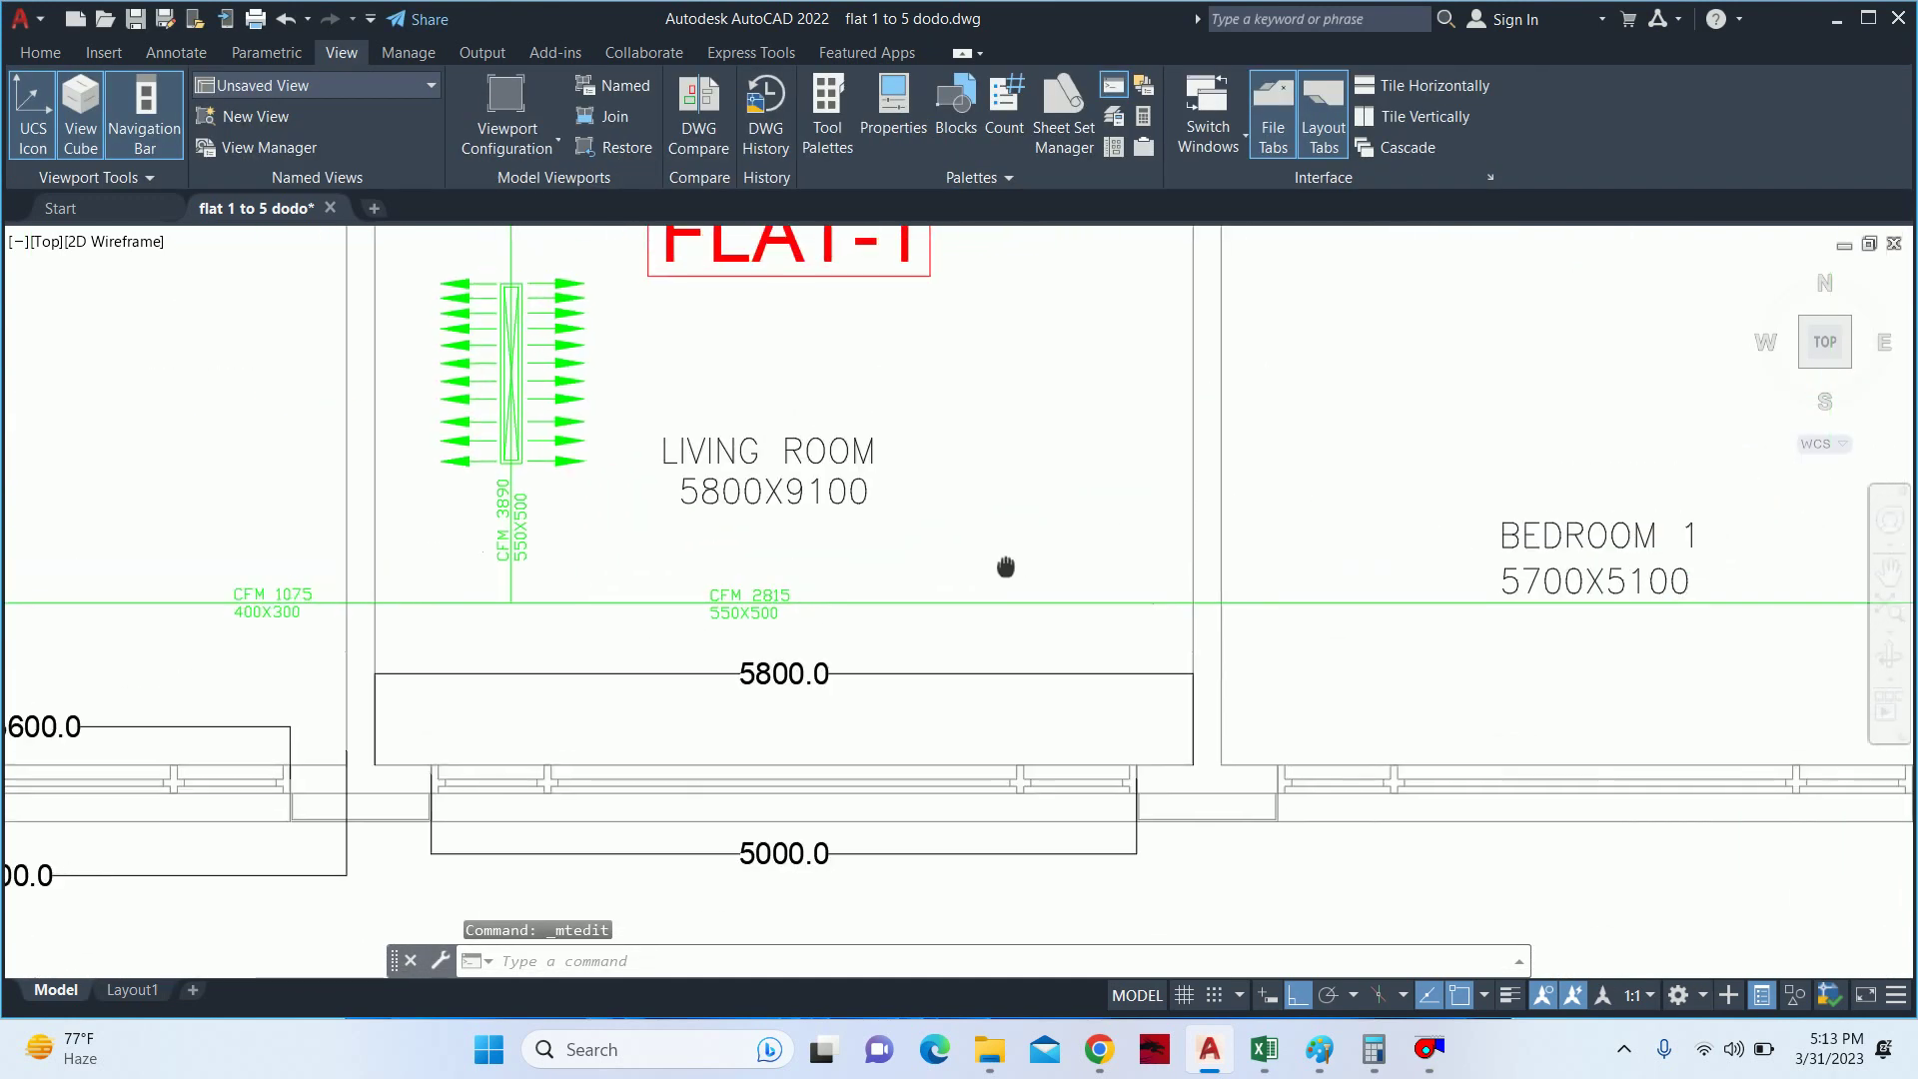
pyautogui.scroll(1, 865, 634)
pyautogui.scroll(-3, 865, 633)
pyautogui.scroll(1, 888, 670)
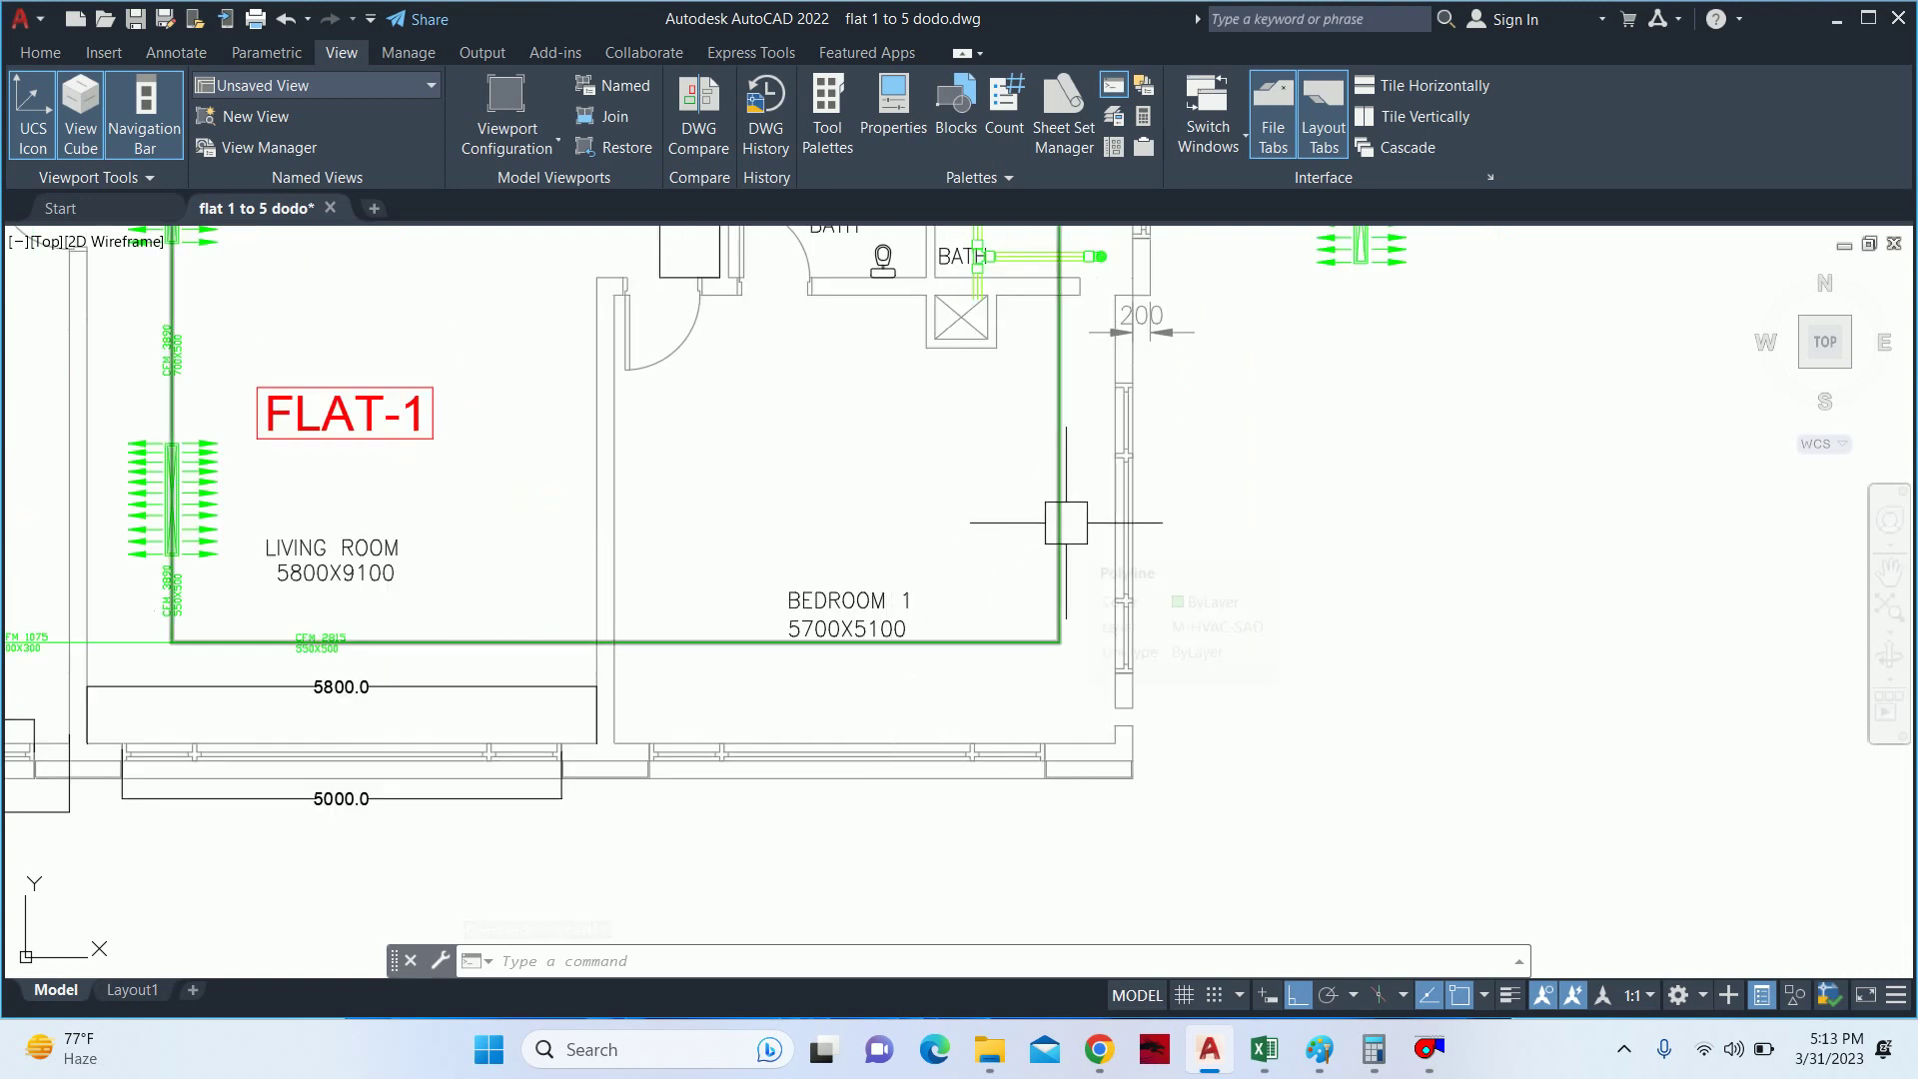
pyautogui.moveTo(1062, 522)
pyautogui.mouseDown(button='middle')
pyautogui.moveTo(921, 549)
pyautogui.moveTo(909, 744)
pyautogui.mouseUp(button='middle')
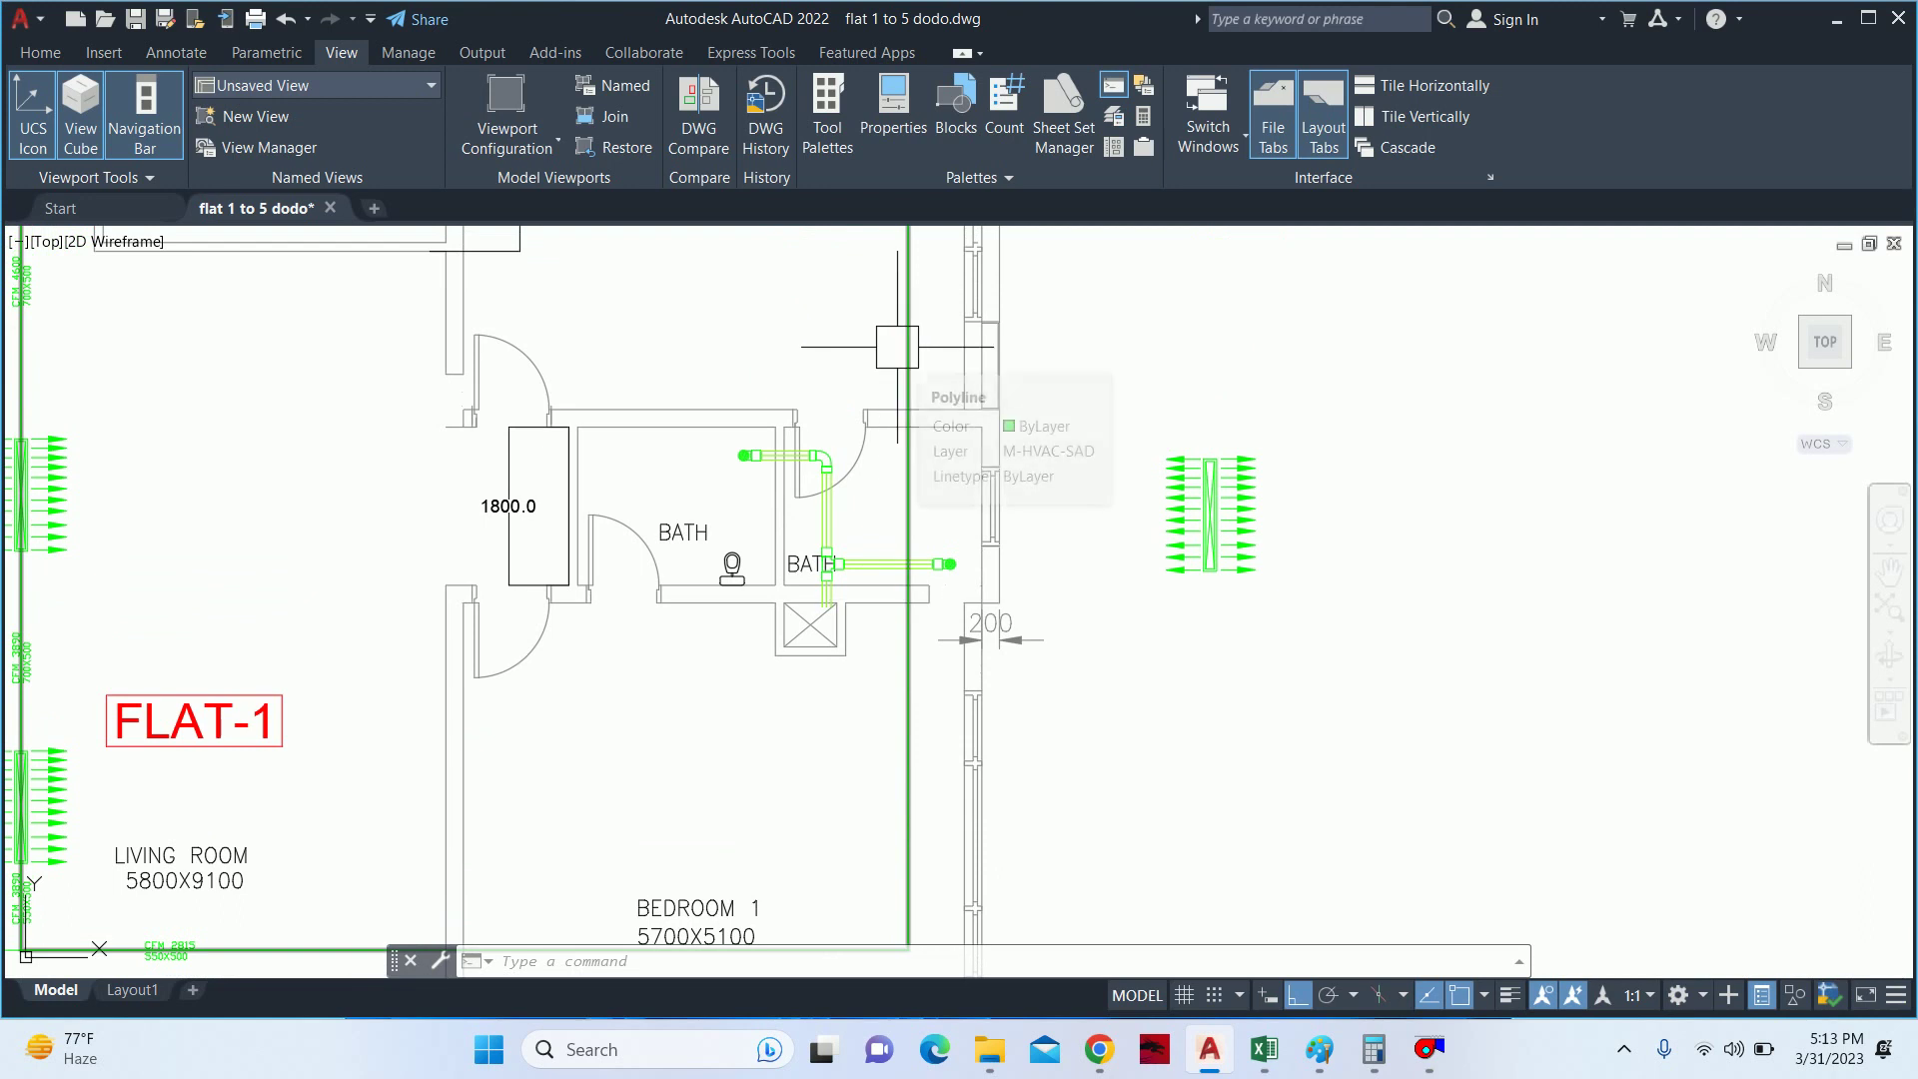
pyautogui.scroll(-1, 959, 439)
pyautogui.scroll(-1, 940, 420)
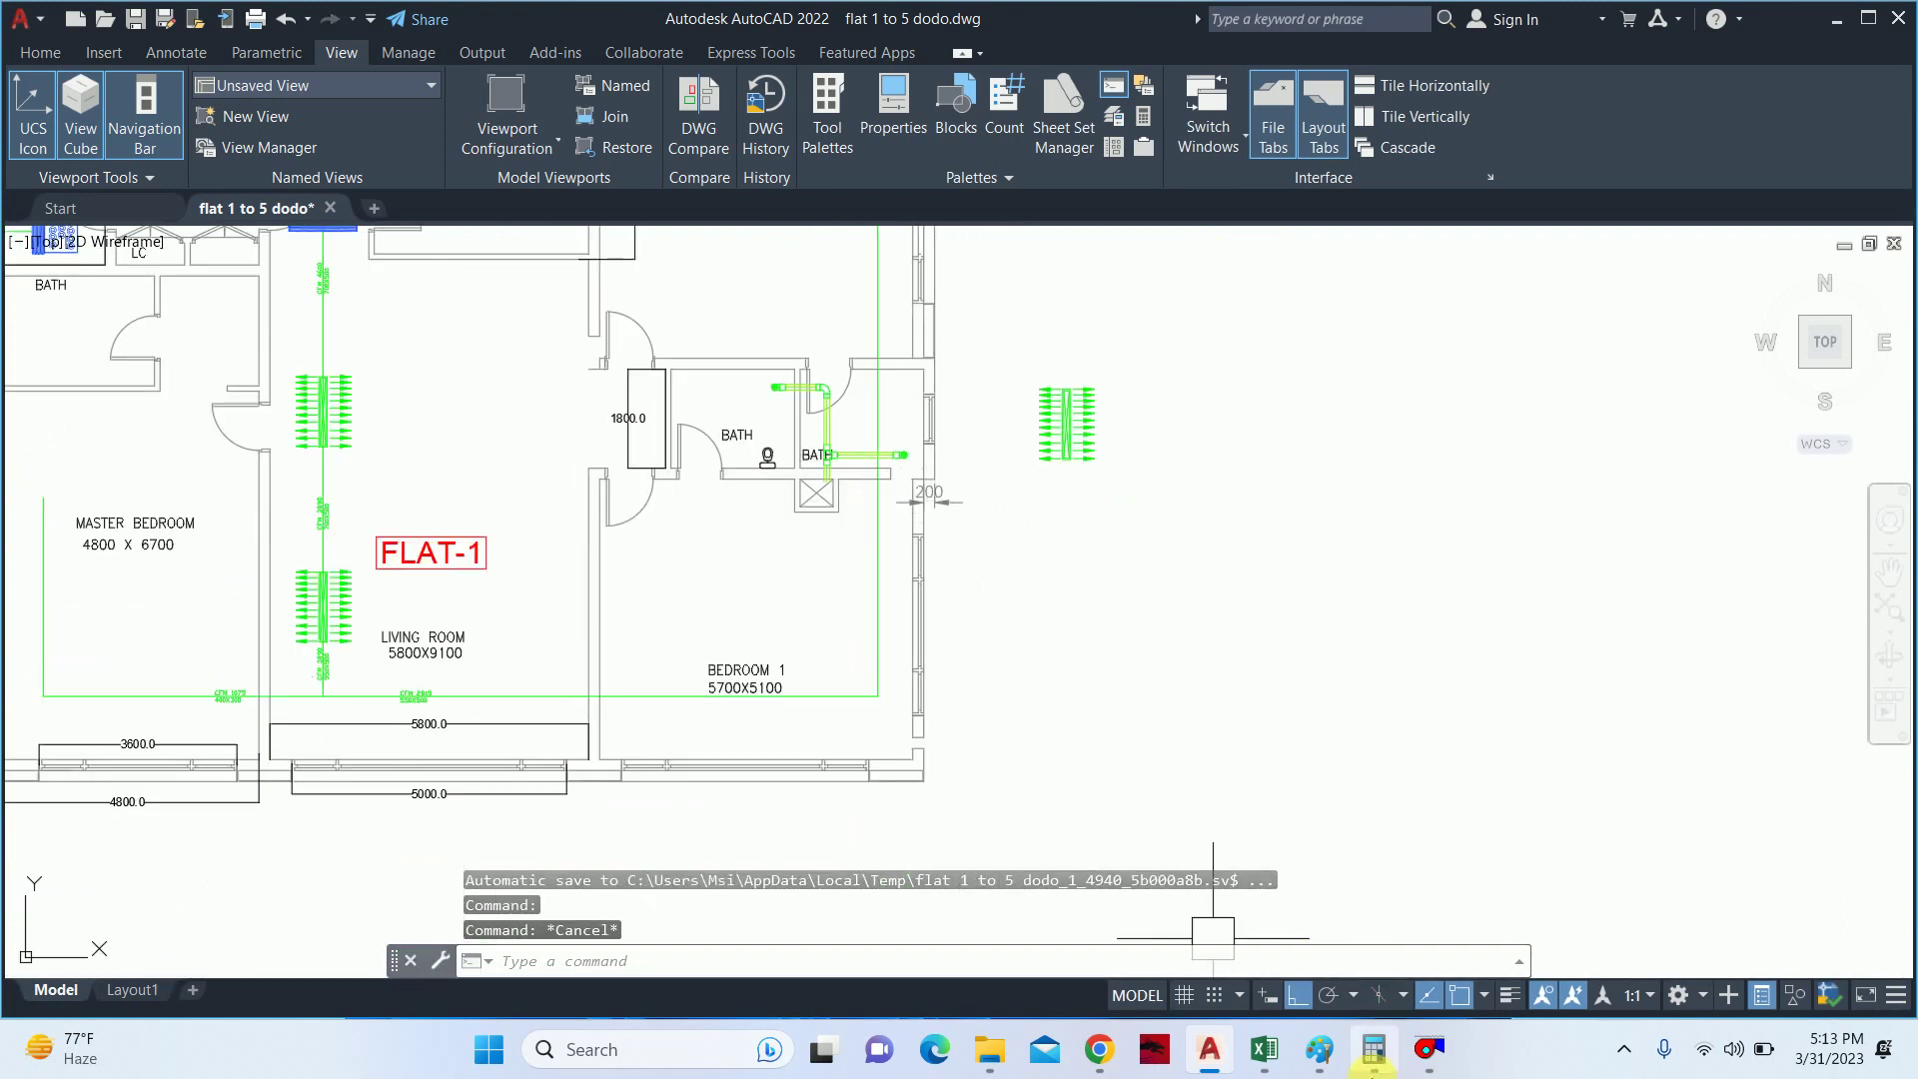
pyautogui.moveTo(1319, 1049)
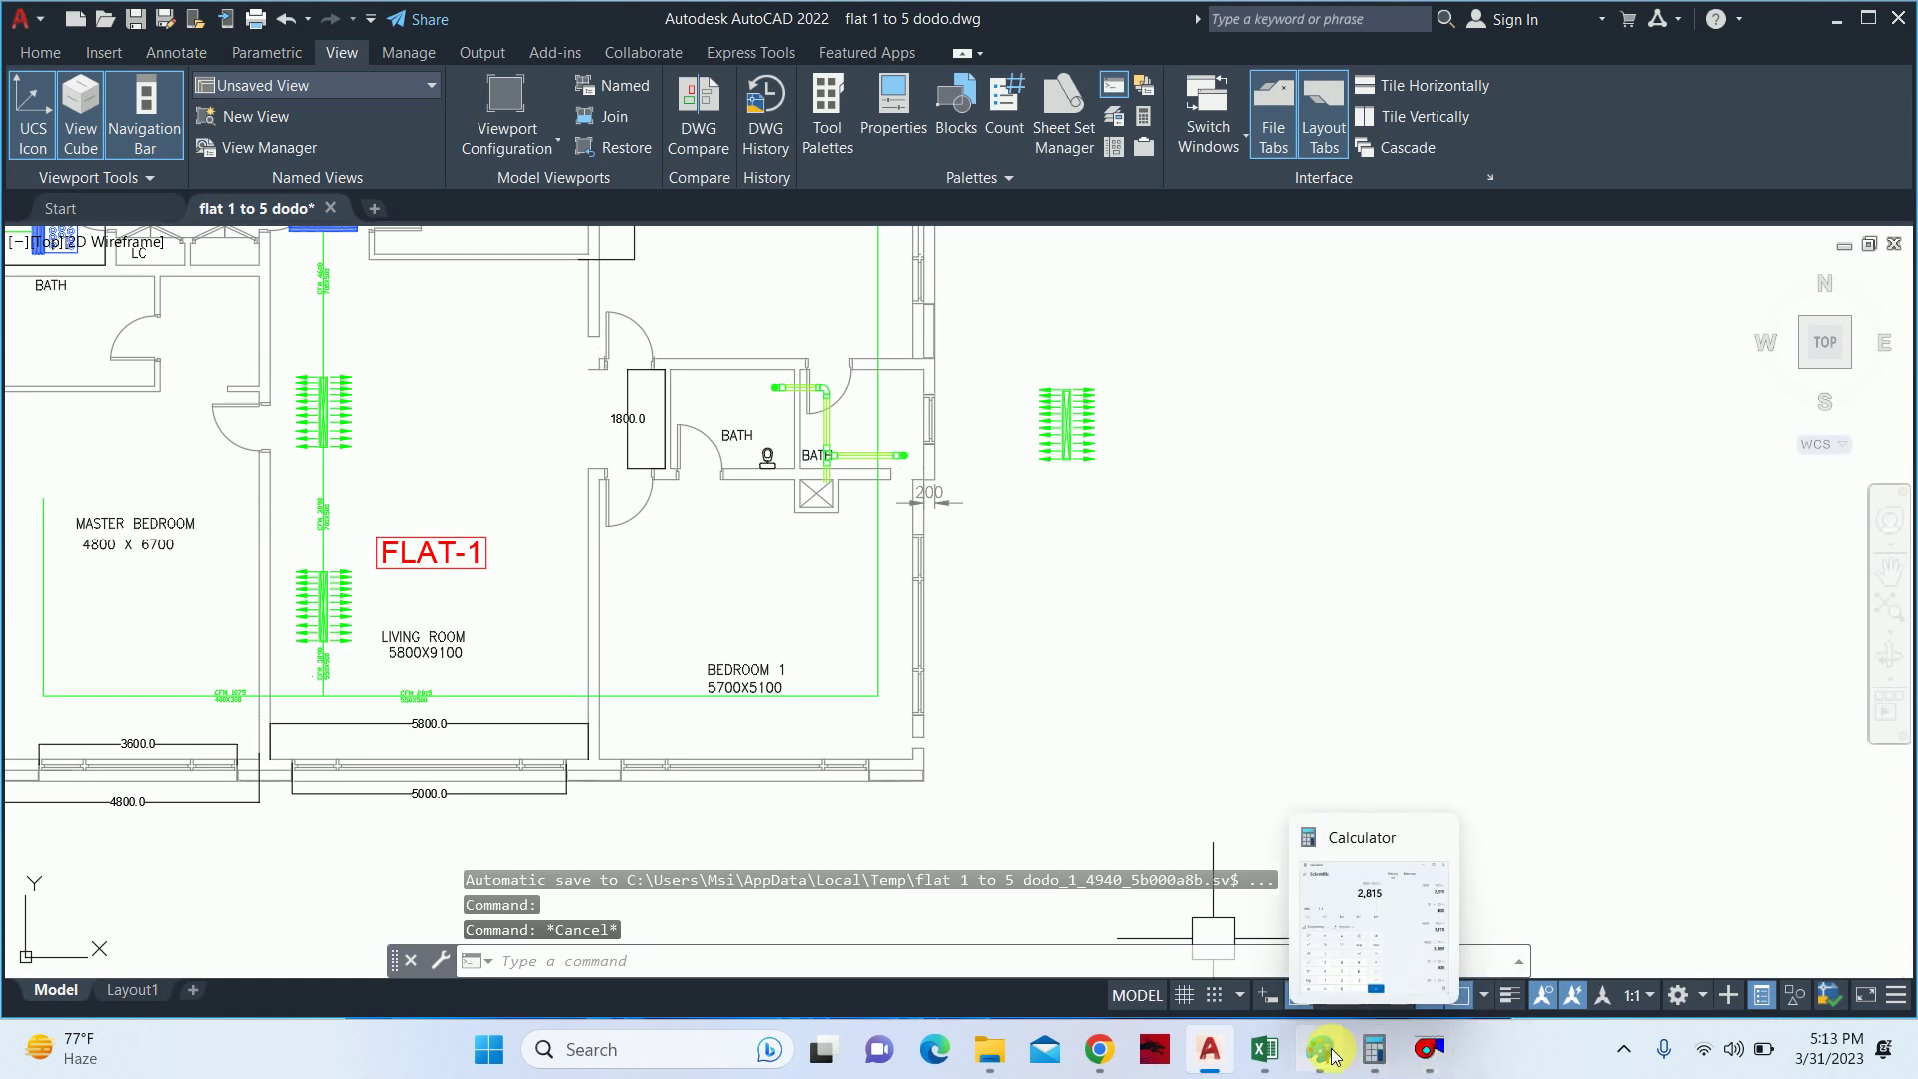
pyautogui.click(1334, 1055)
pyautogui.click(1329, 1055)
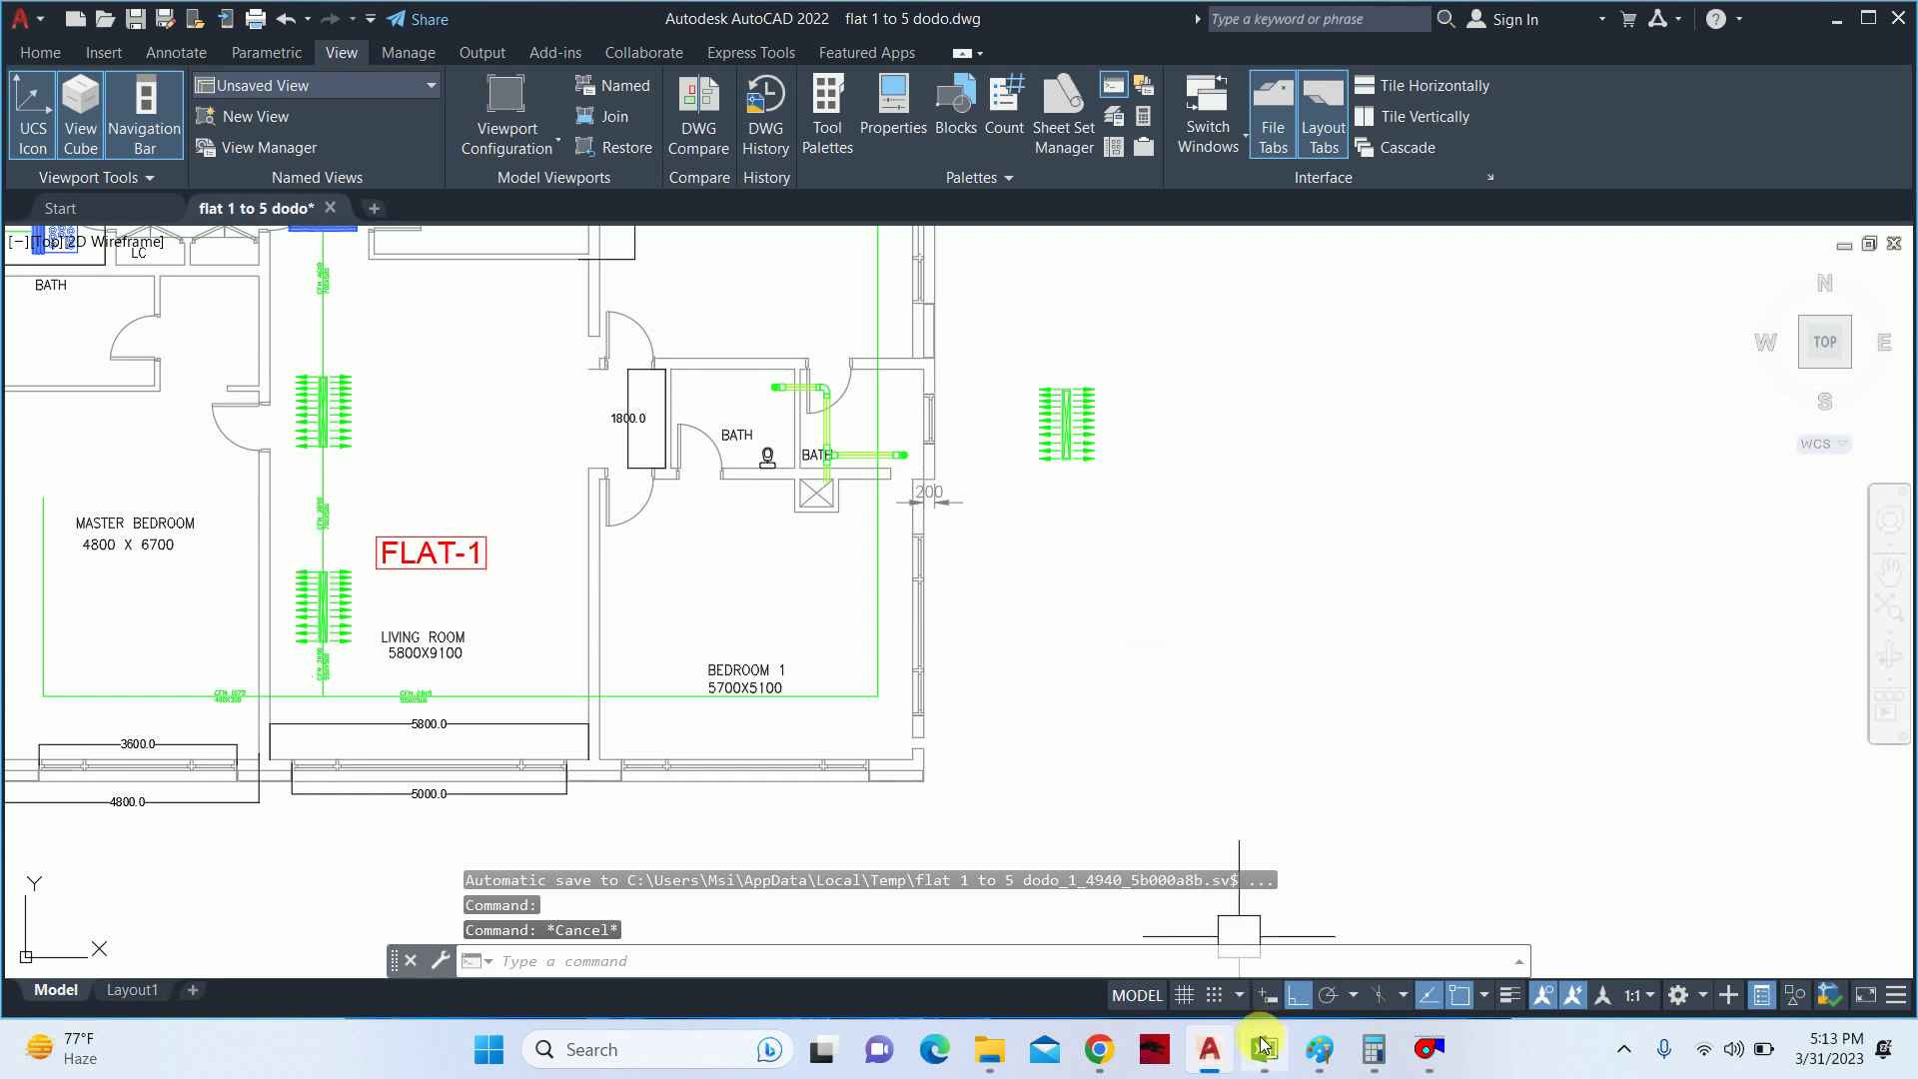
pyautogui.click(1014, 1062)
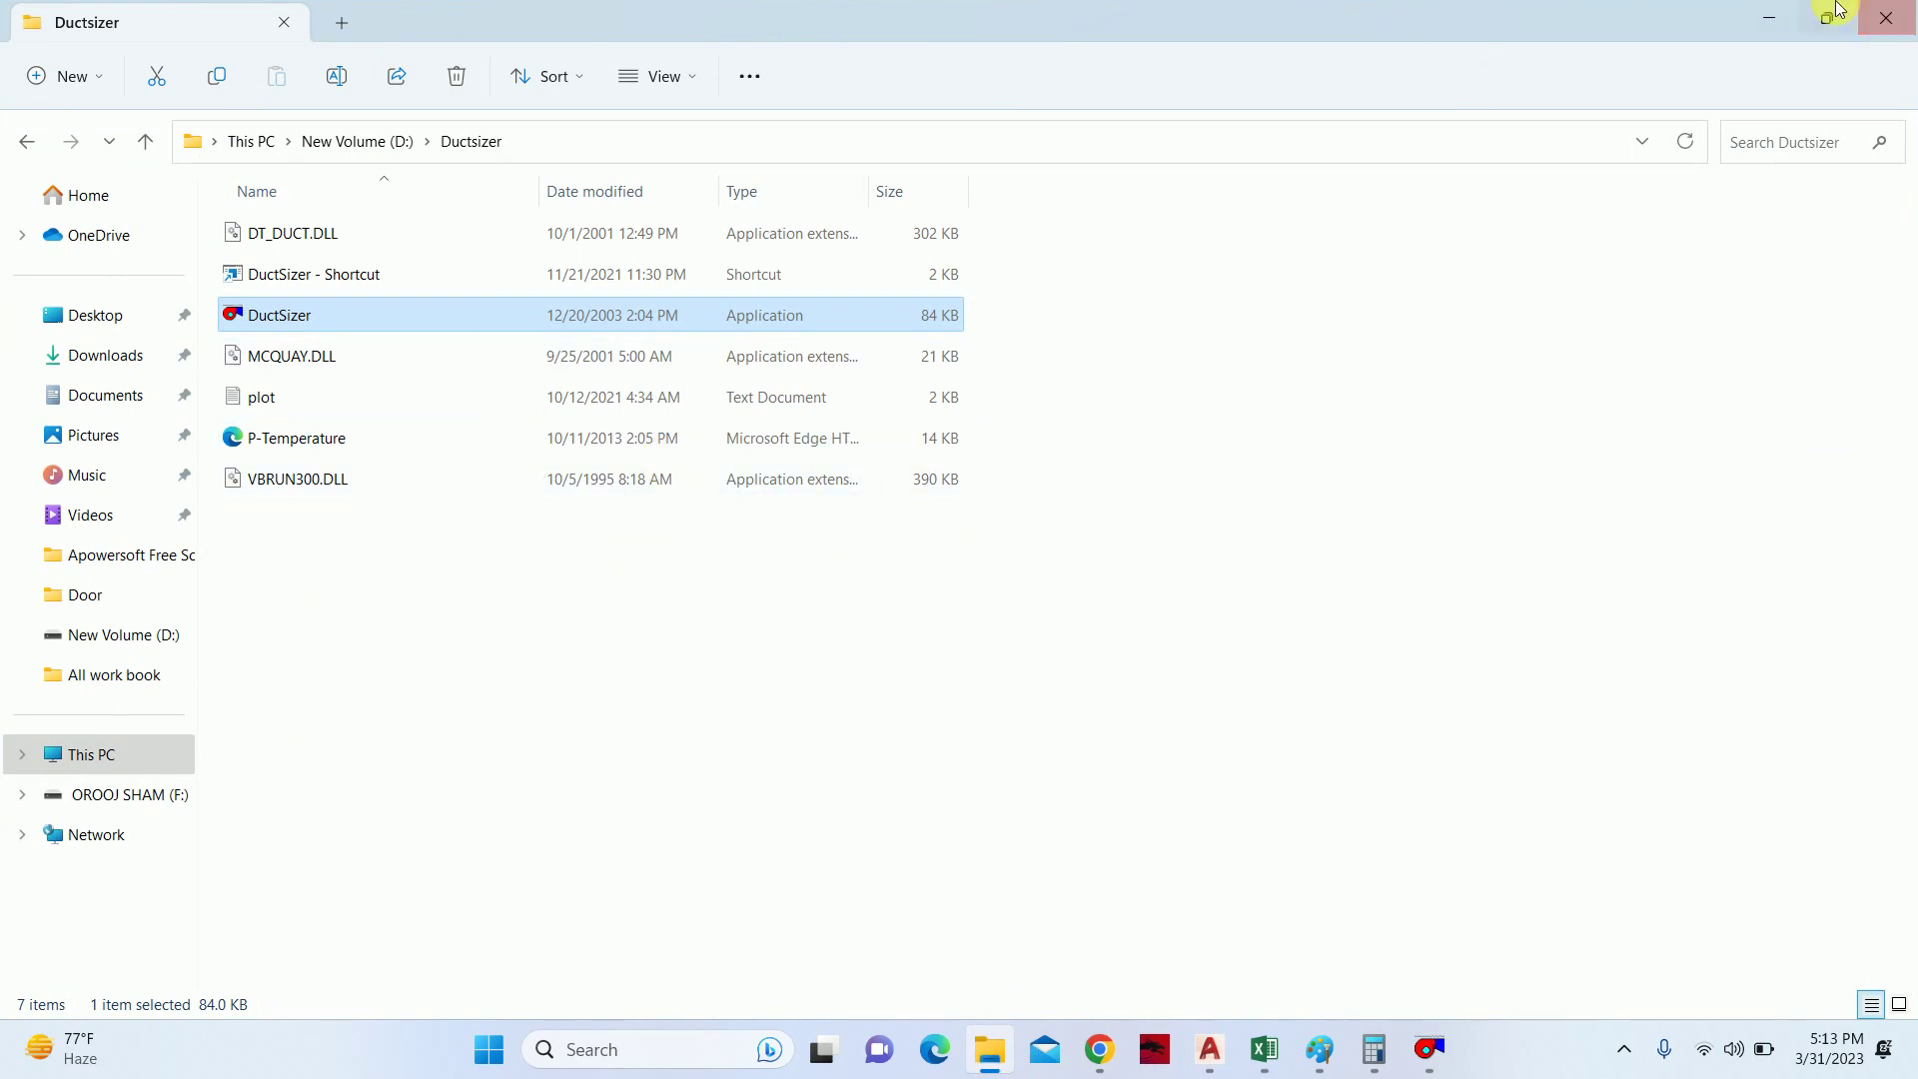
pyautogui.click(1836, 15)
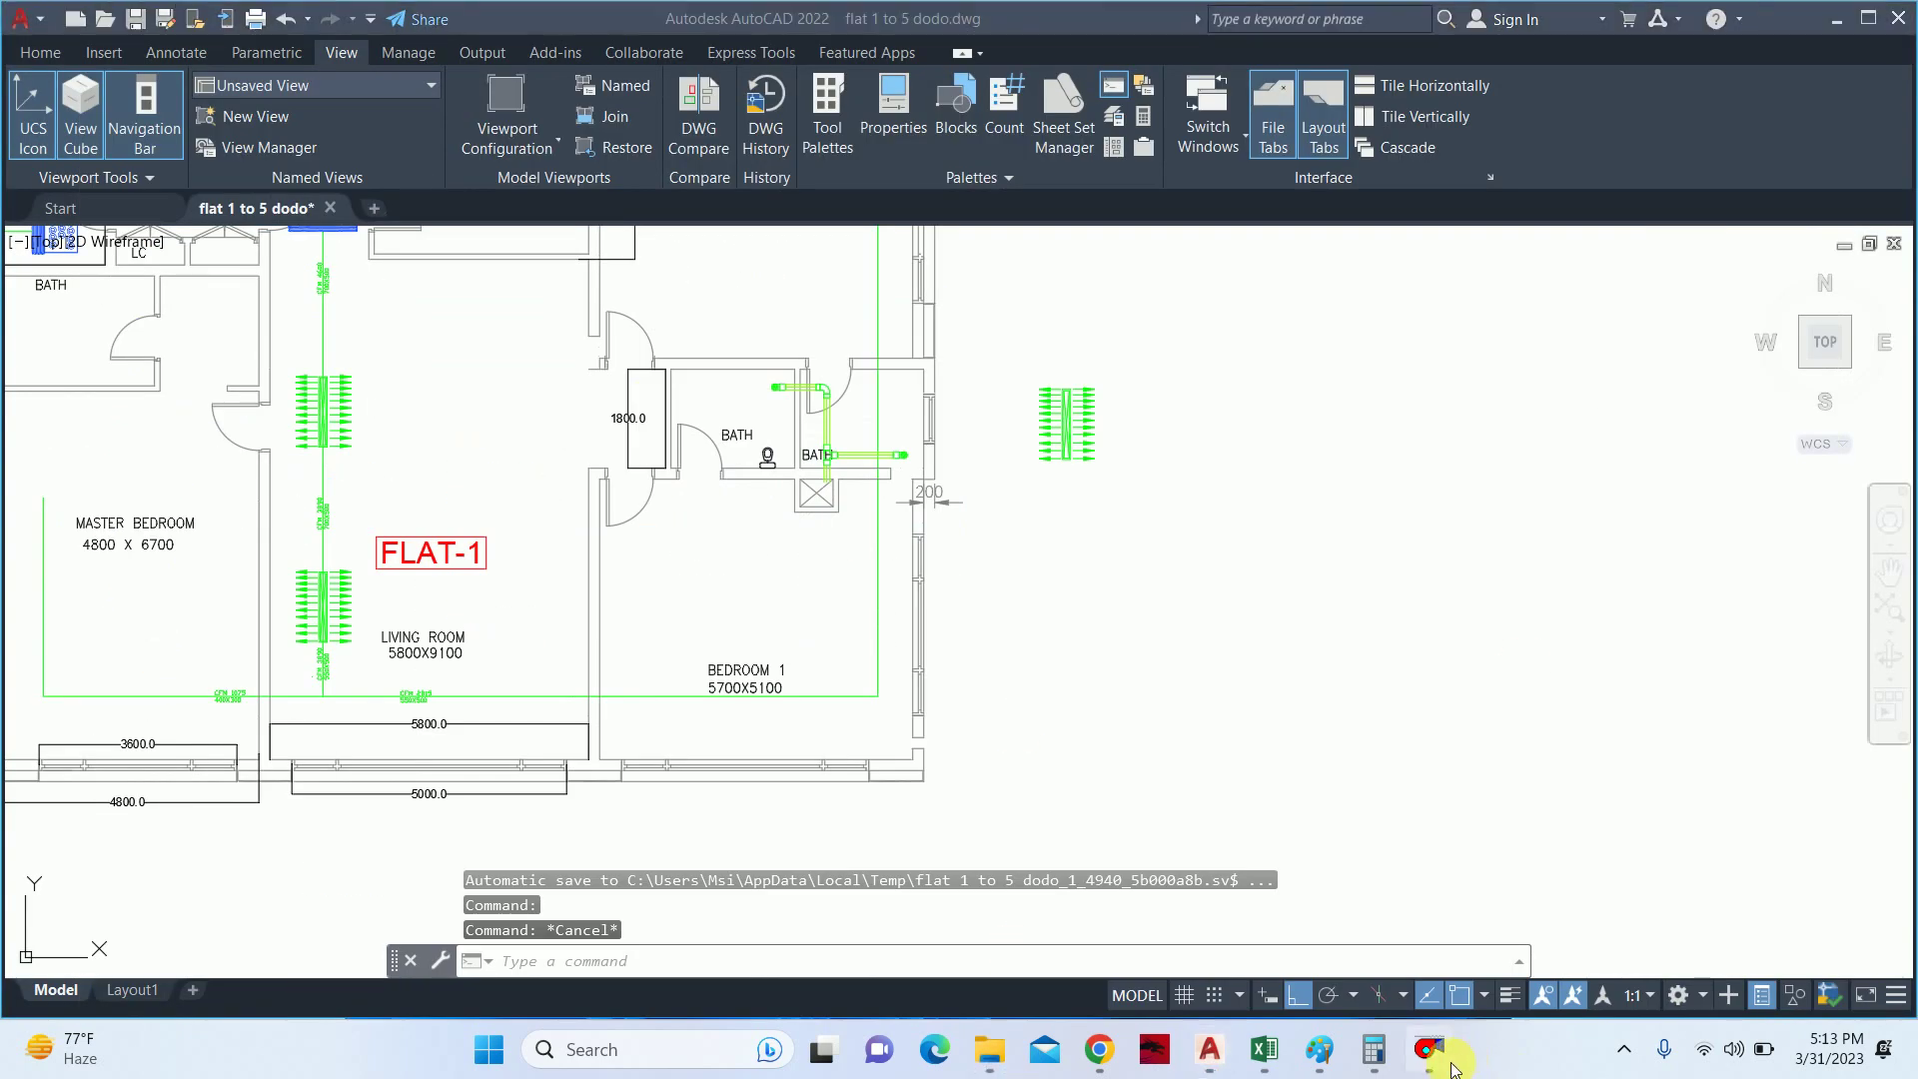
pyautogui.click(1429, 1049)
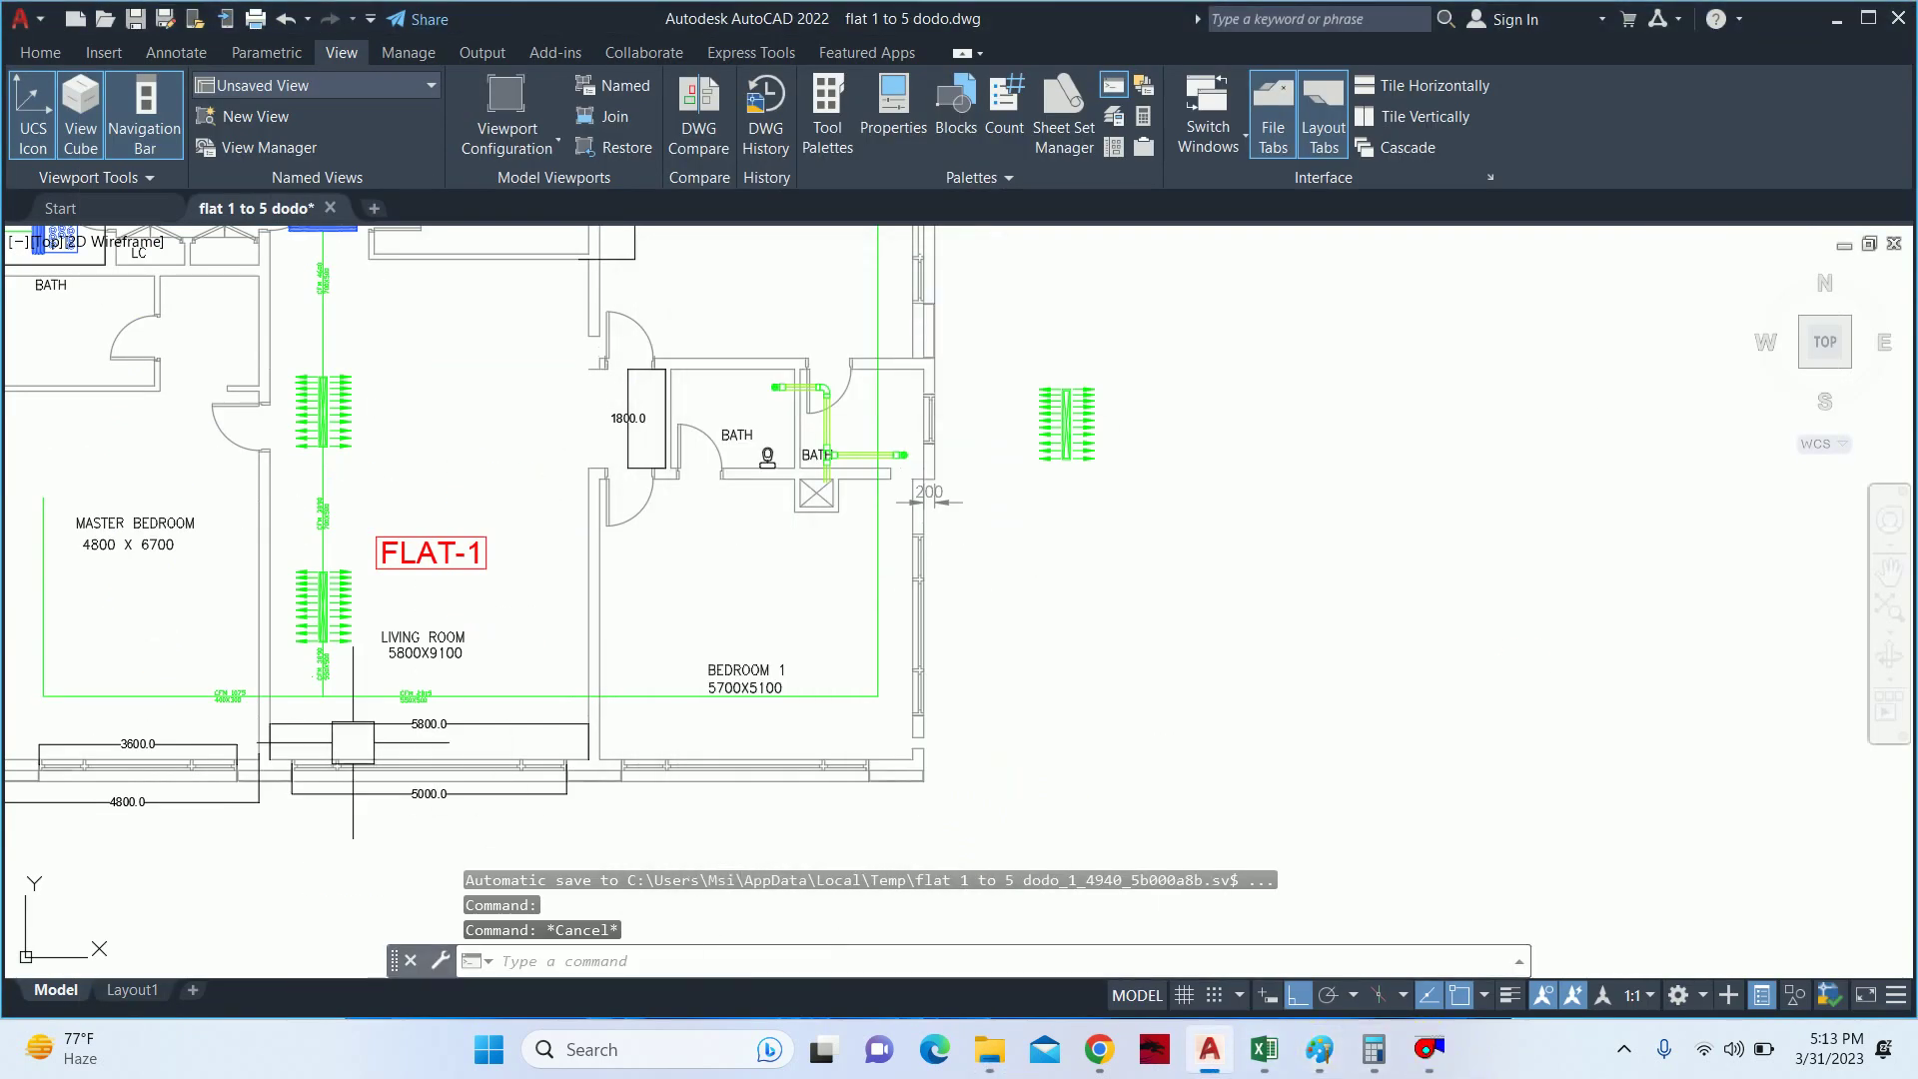
pyautogui.scroll(7, 424, 690)
pyautogui.scroll(3, 715, 699)
pyautogui.scroll(3, 816, 554)
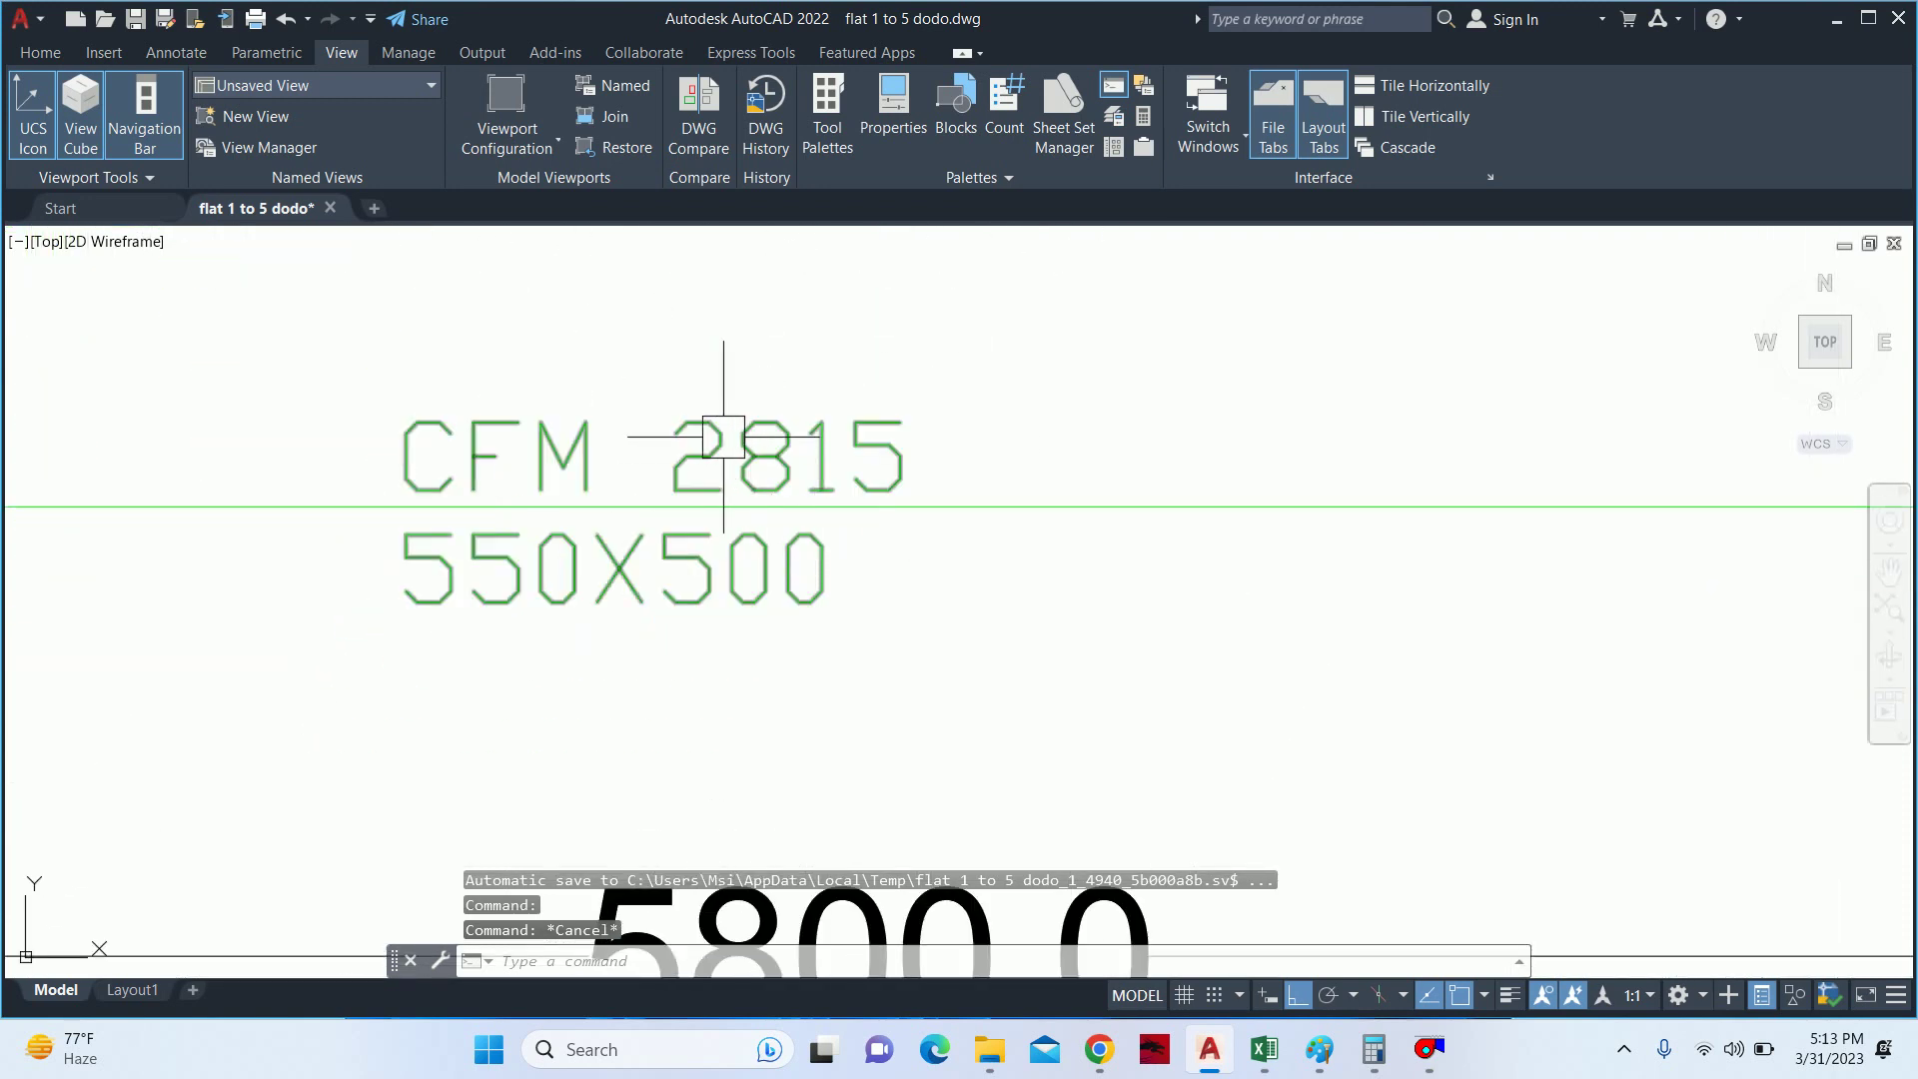
pyautogui.scroll(-4, 1039, 720)
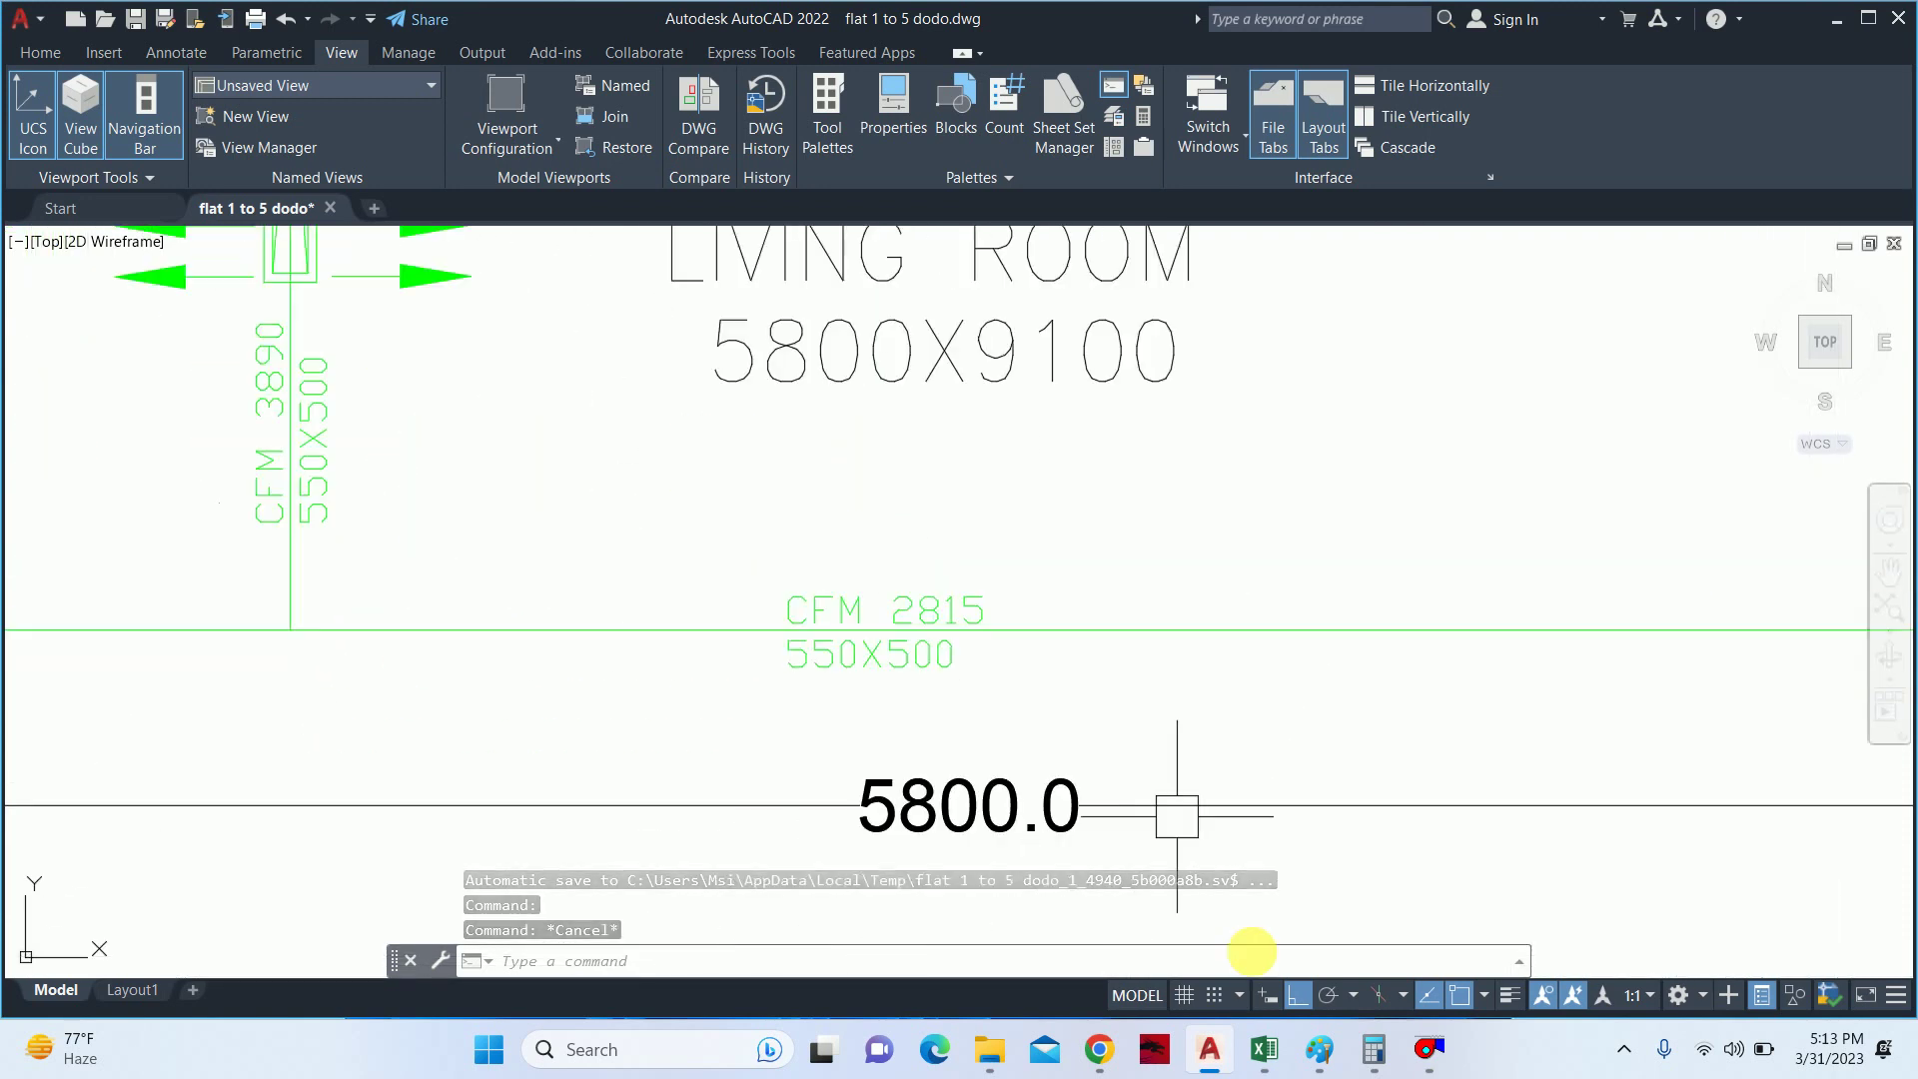
pyautogui.scroll(4, 1079, 794)
pyautogui.scroll(-2, 986, 705)
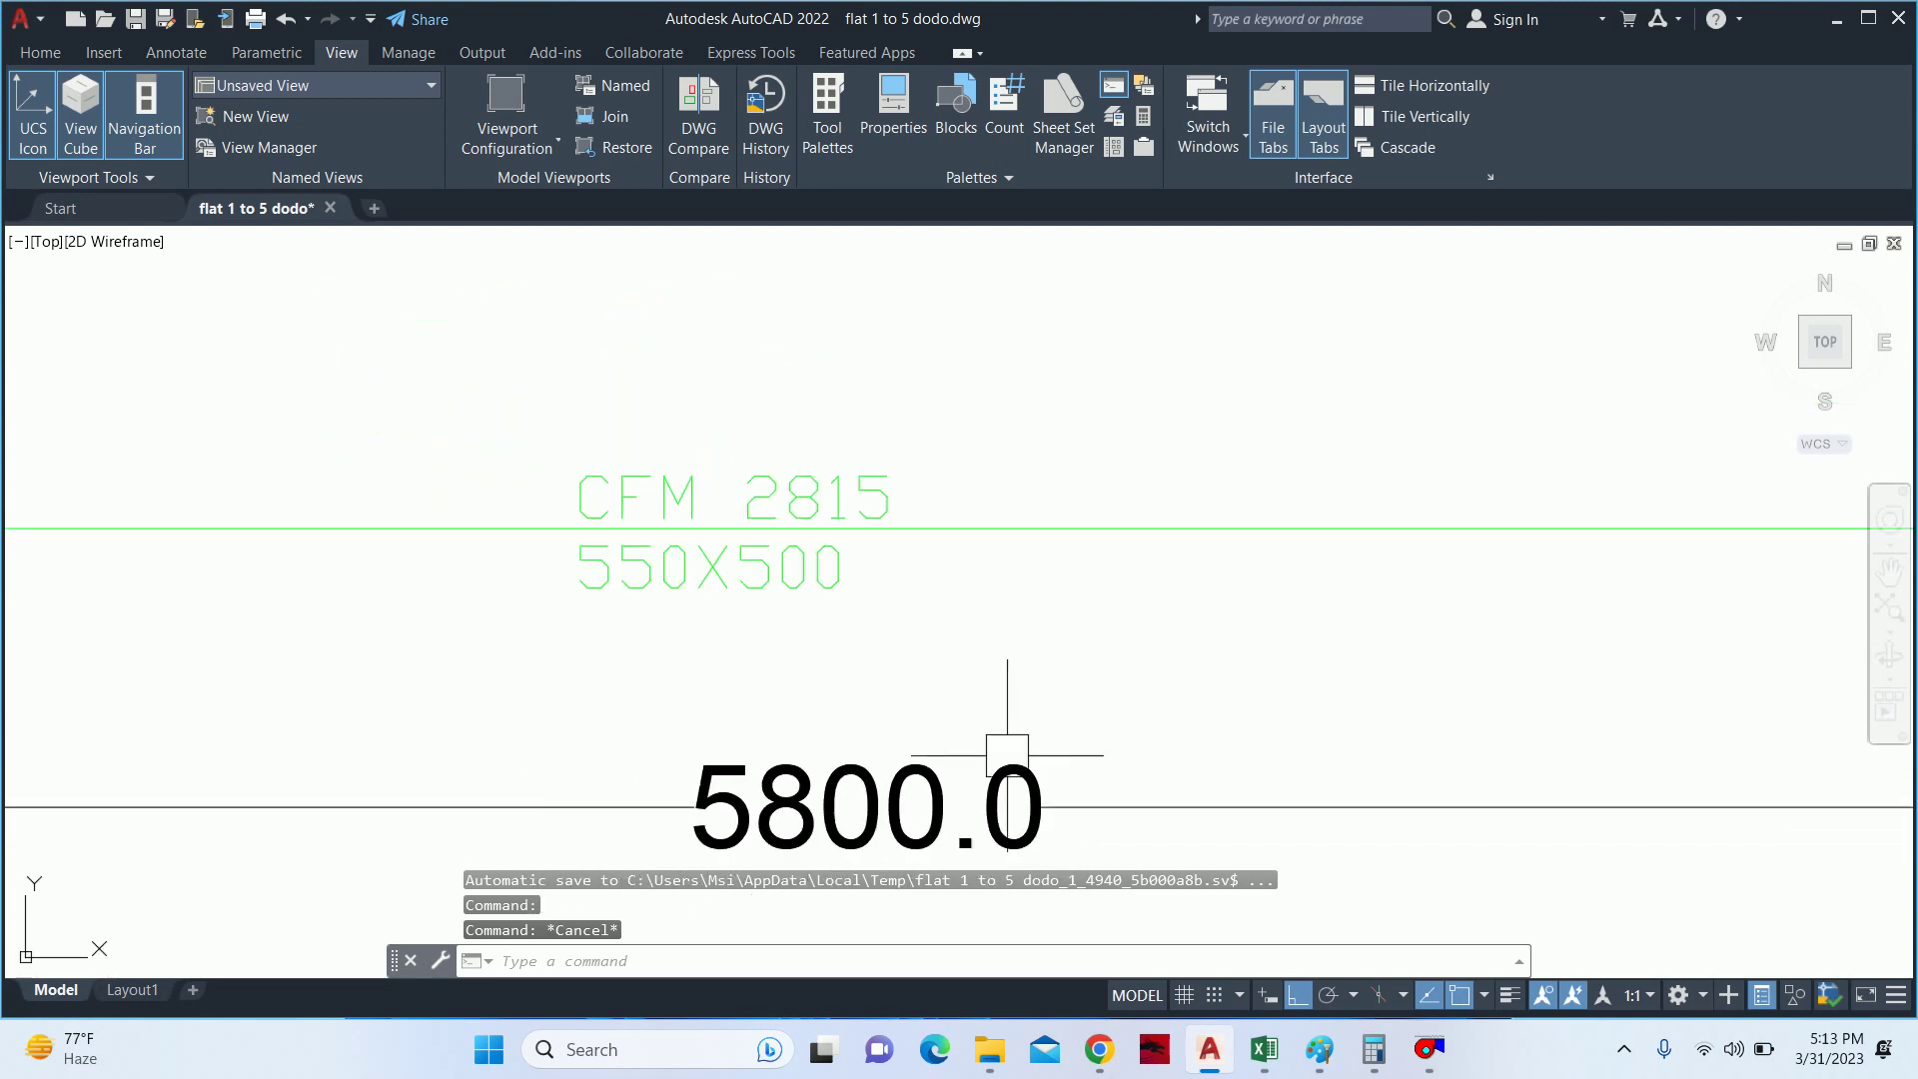
# - Set the DuctSizer air condition to 75°F Air at 50% RH and 1 atm
pyautogui.click(1429, 1049)
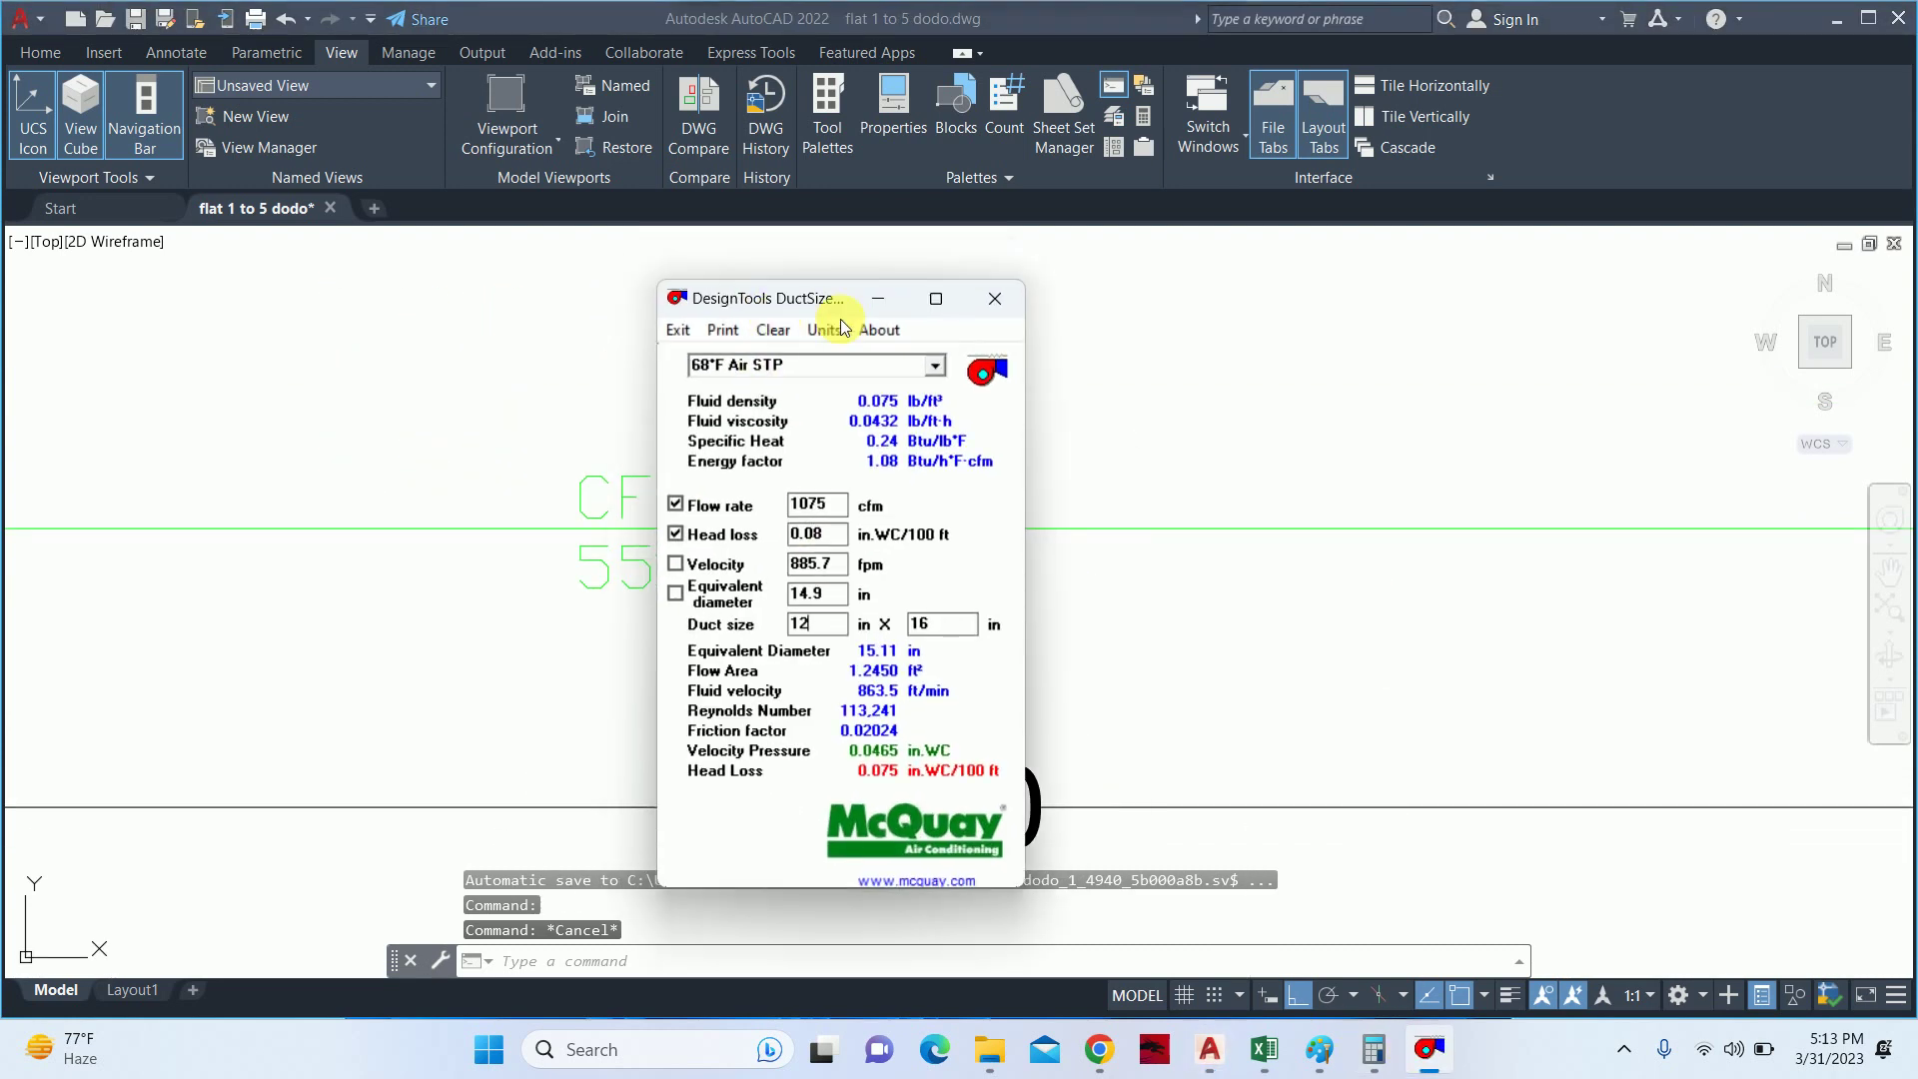
pyautogui.moveTo(800, 273); pyautogui.dragTo(1242, 263)
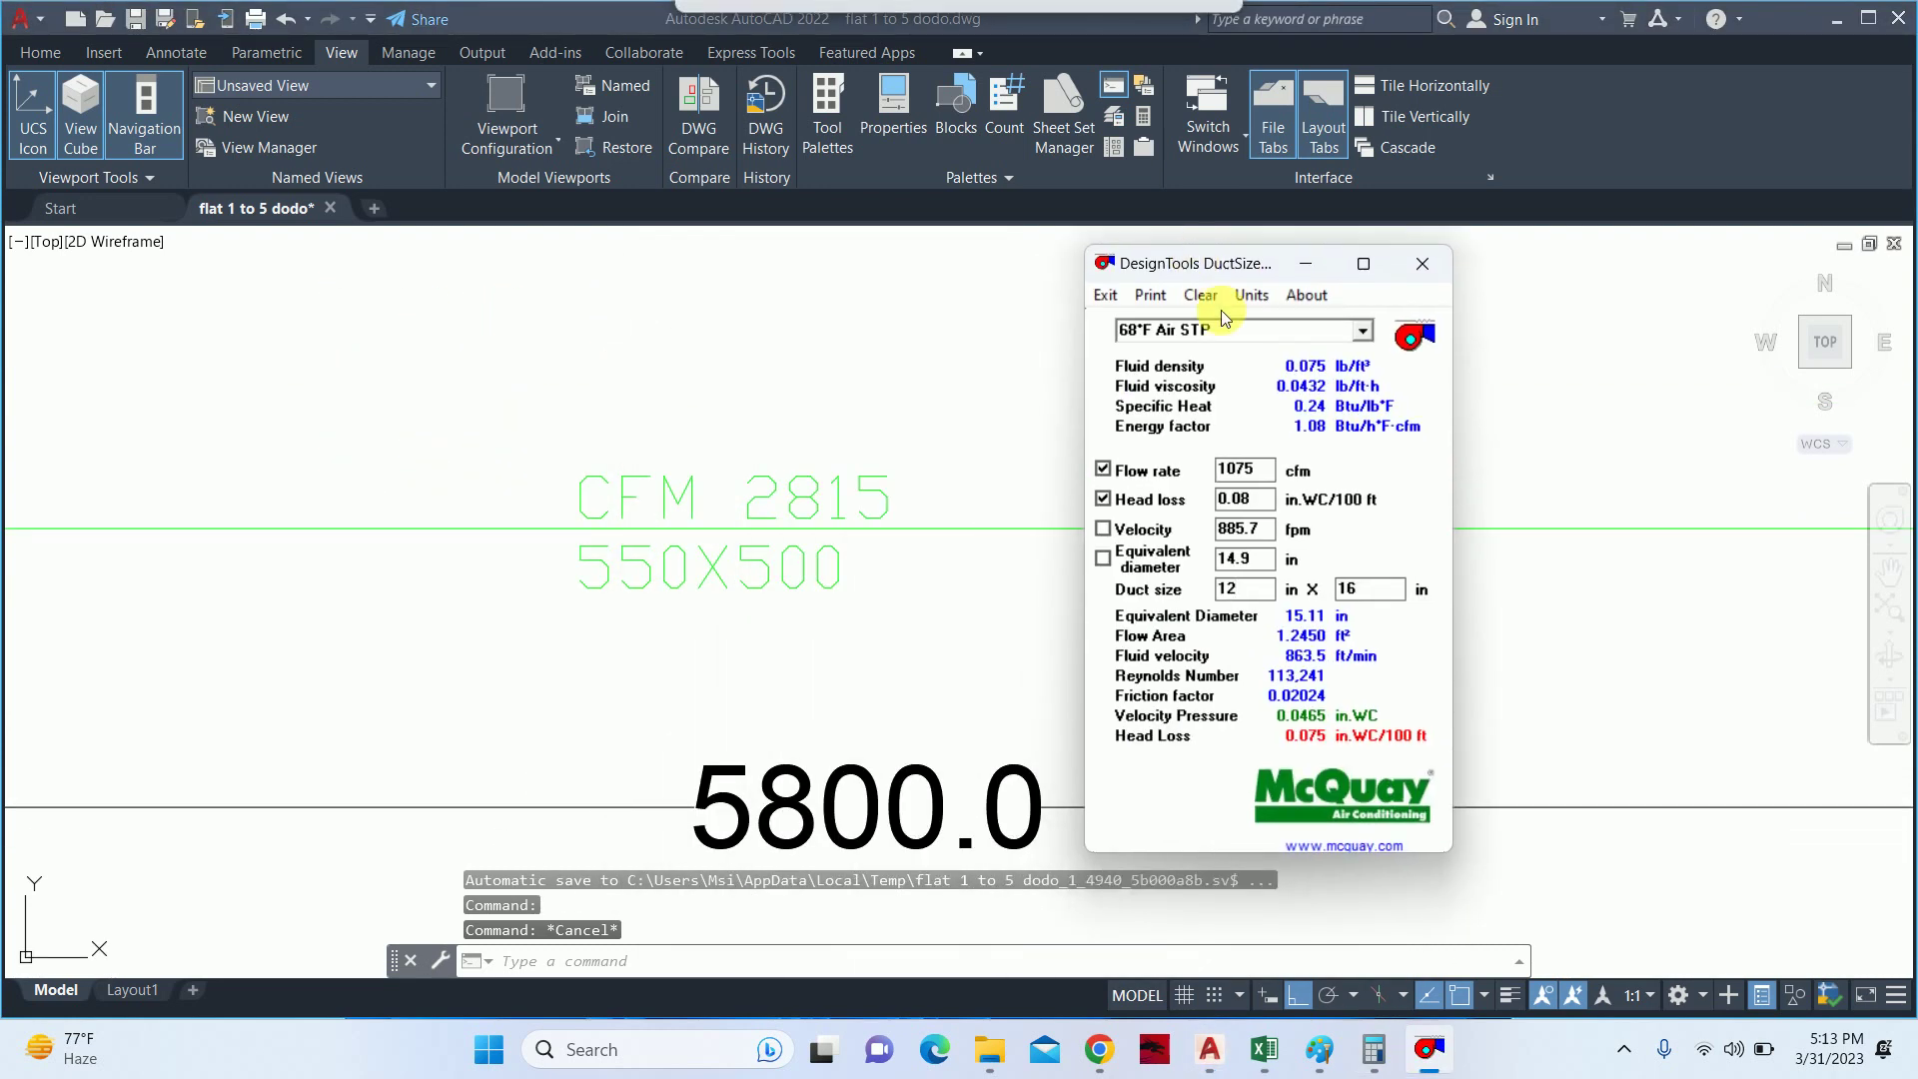
pyautogui.click(1363, 329)
pyautogui.click(1171, 392)
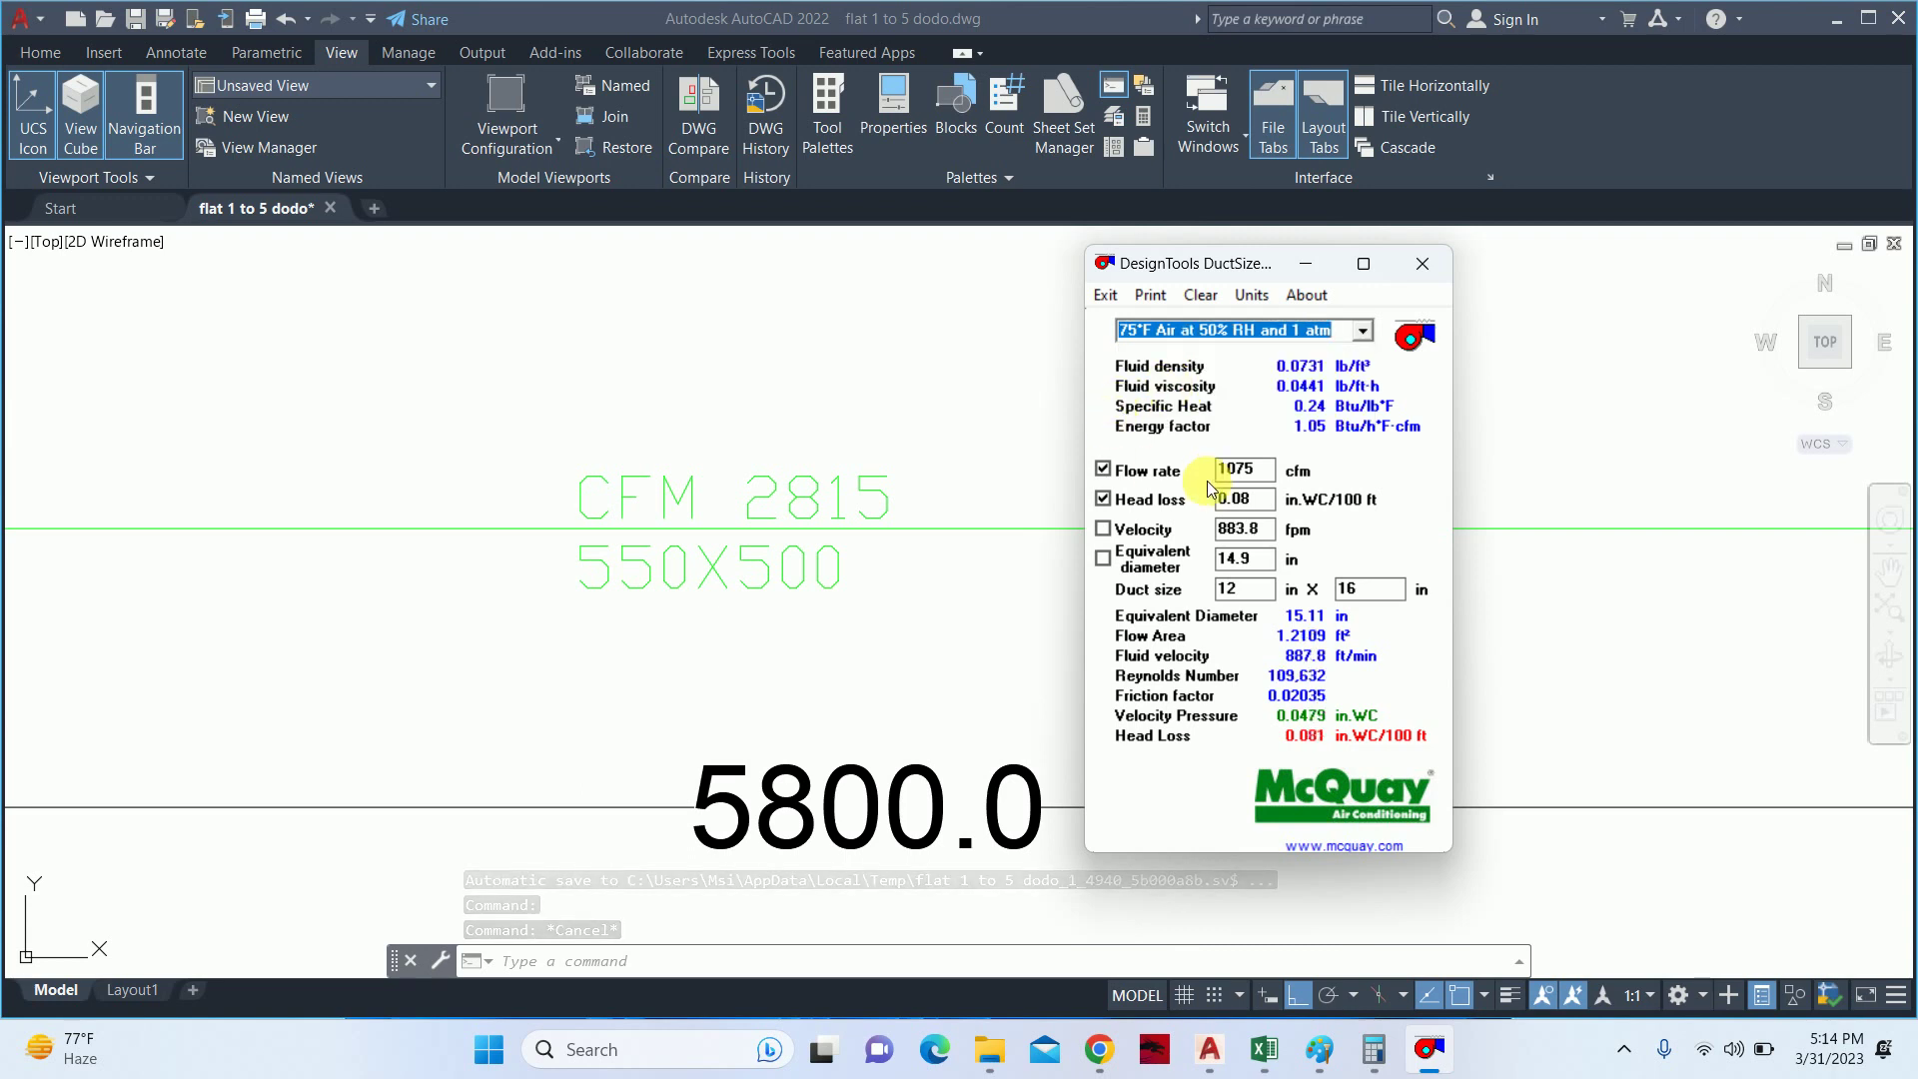
pyautogui.scroll(-4, 989, 456)
pyautogui.click(672, 440)
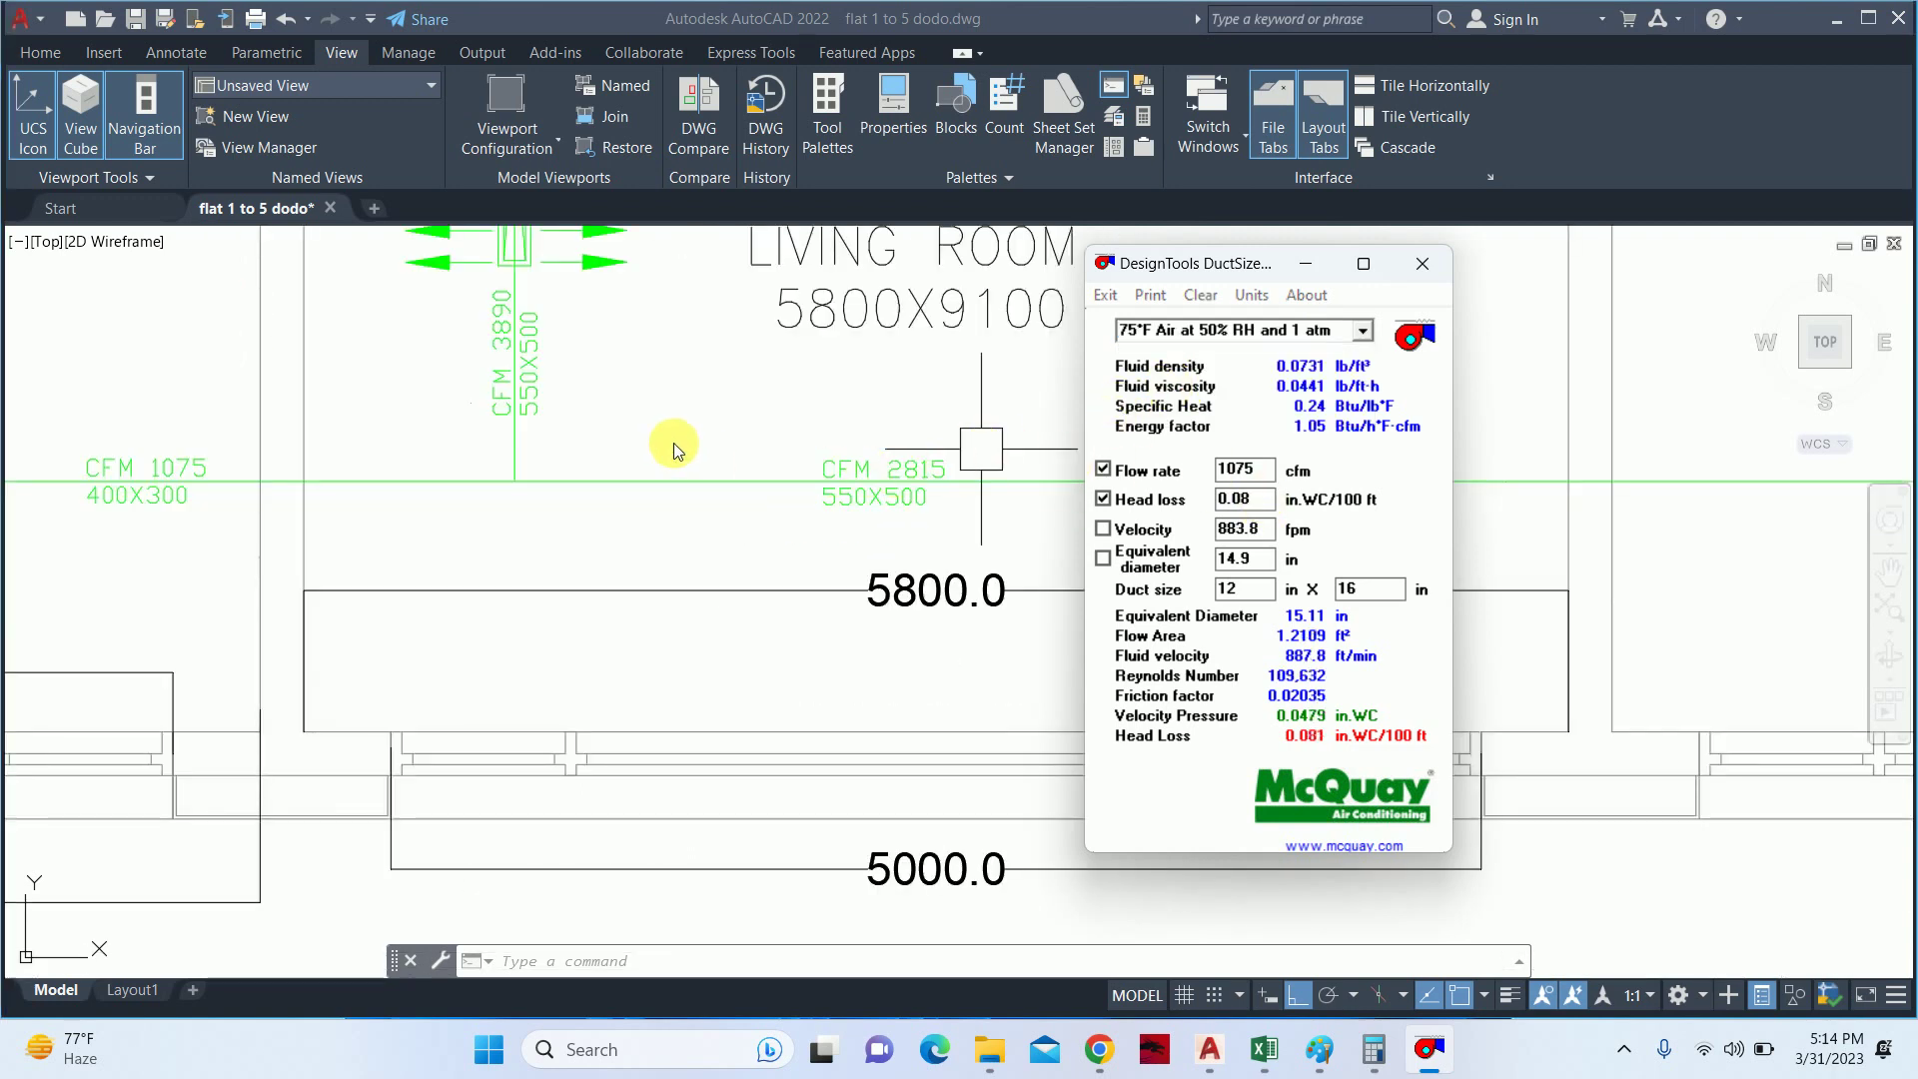
# - Size the 3890 cfm duct with a 20 in width
pyautogui.click(1439, 1061)
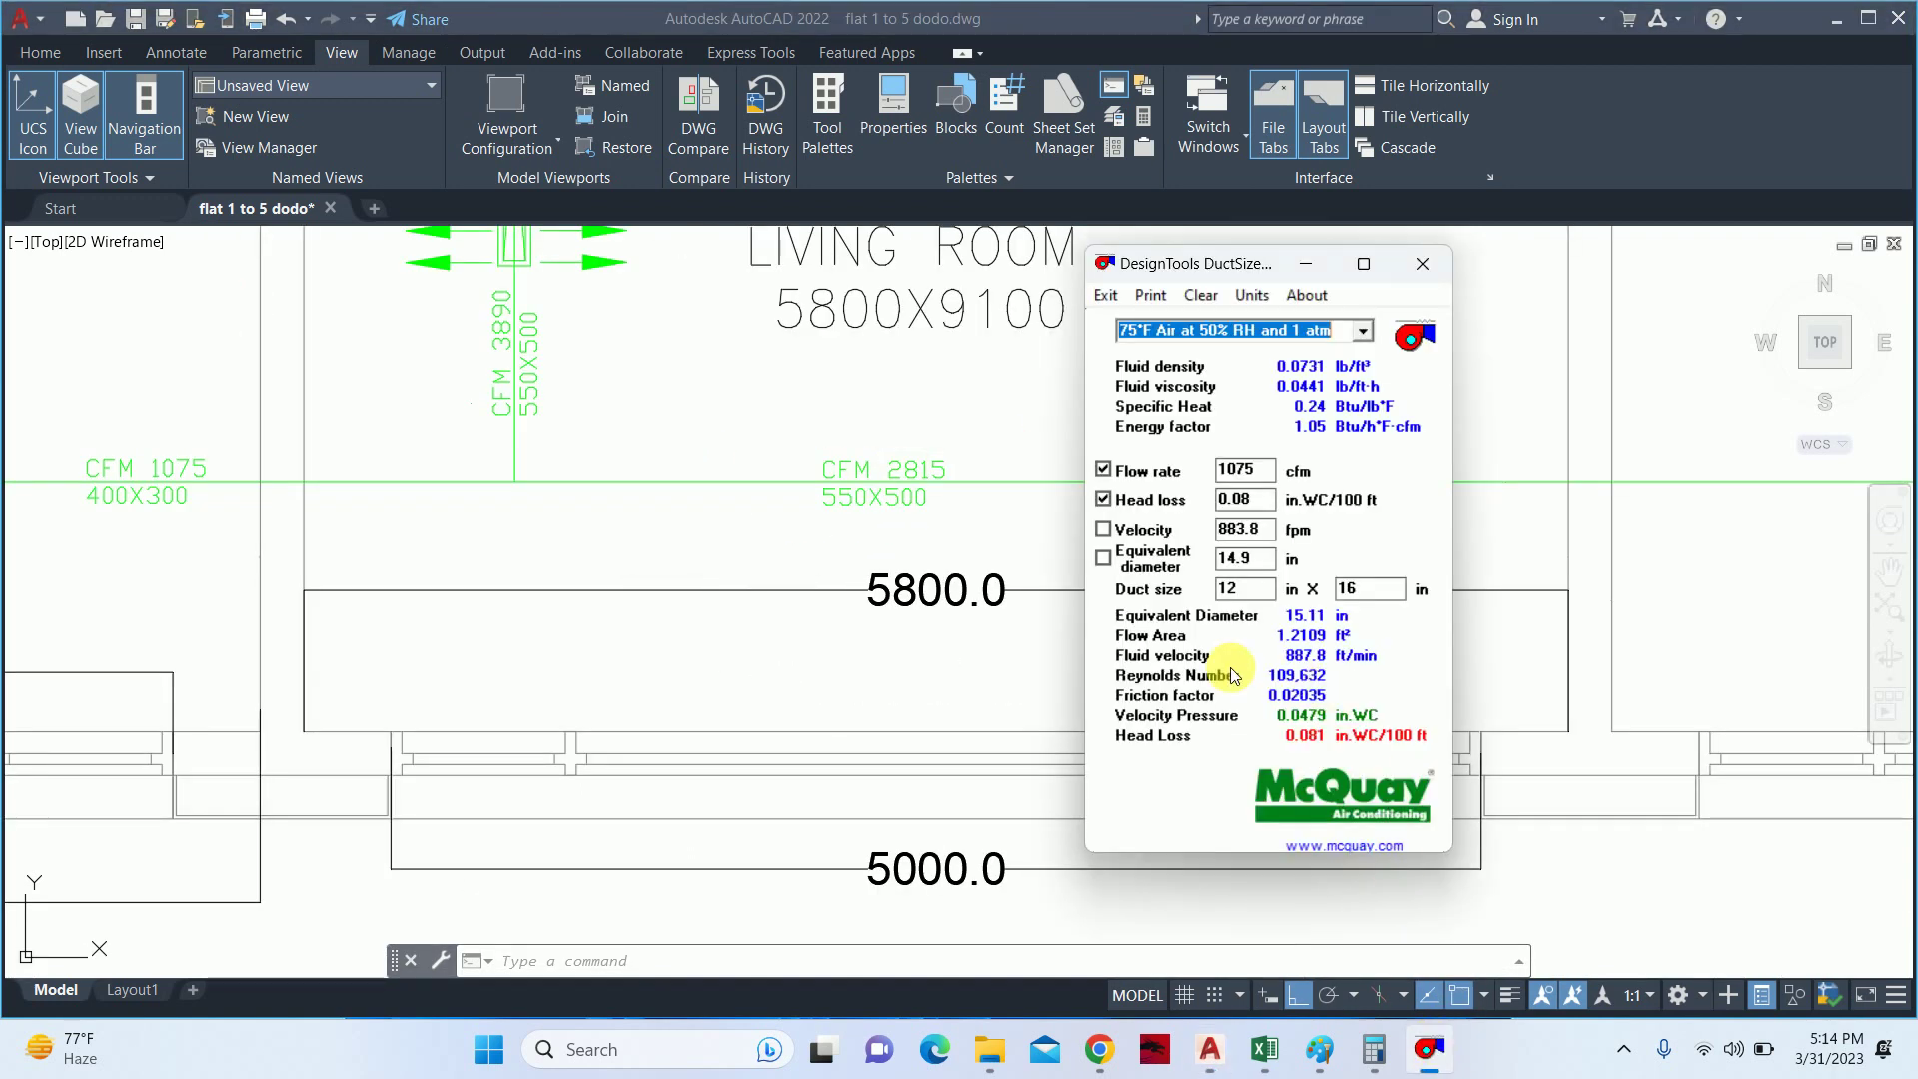
pyautogui.click(1264, 470)
pyautogui.moveTo(1264, 470); pyautogui.dragTo(1142, 478)
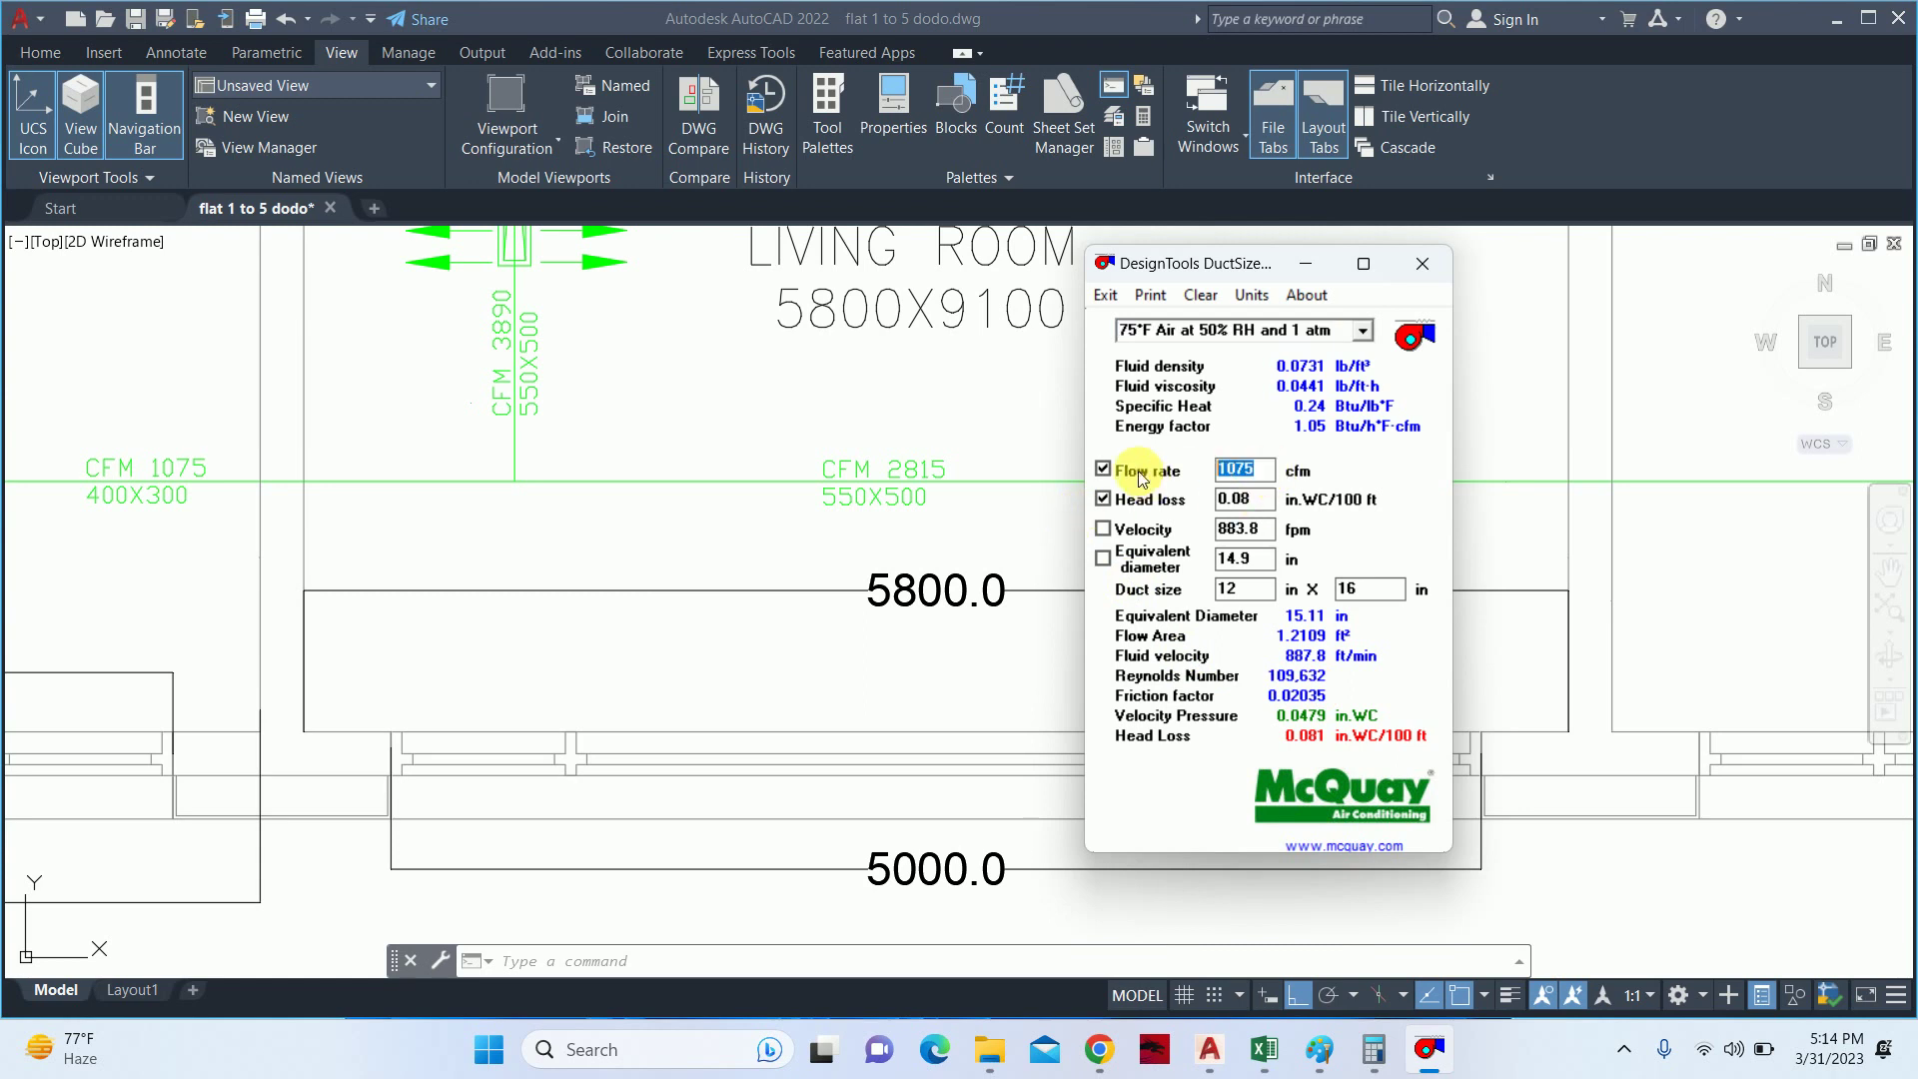
pyautogui.write('38')
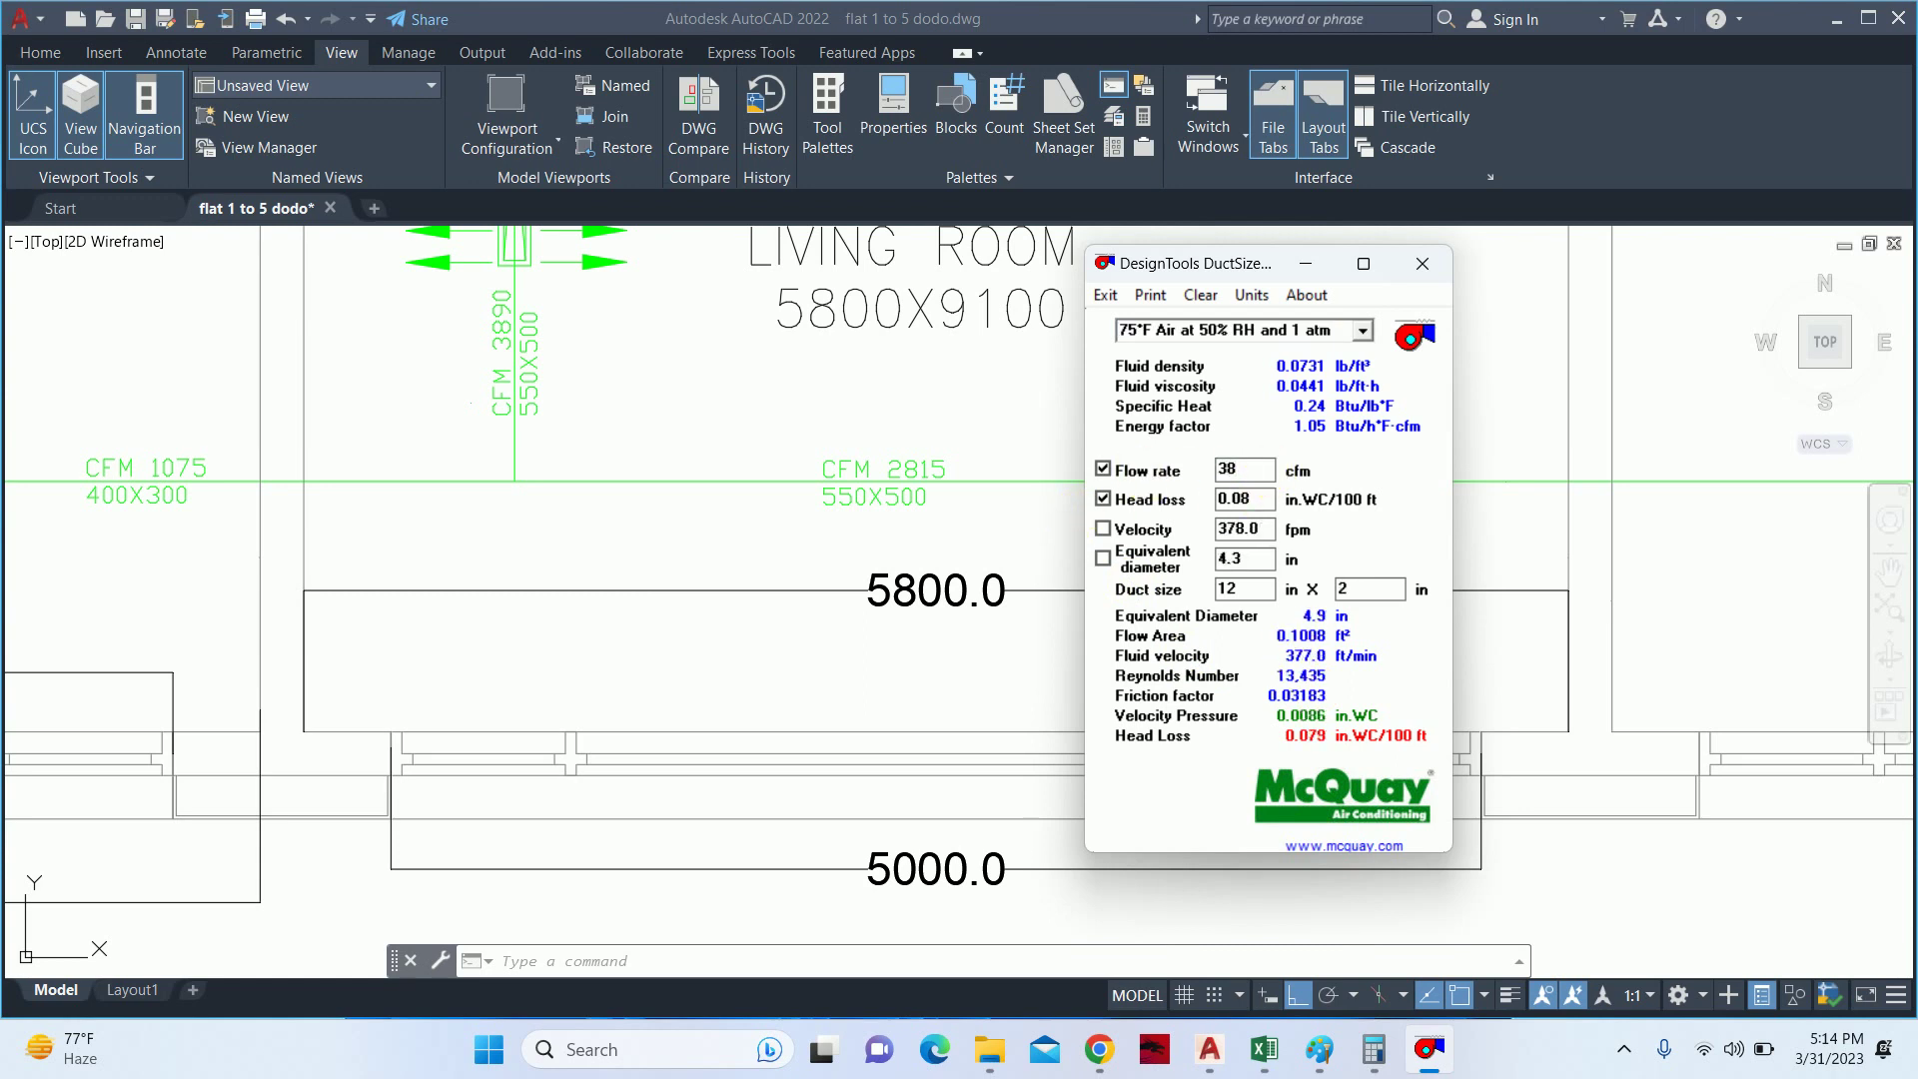
pyautogui.write('90')
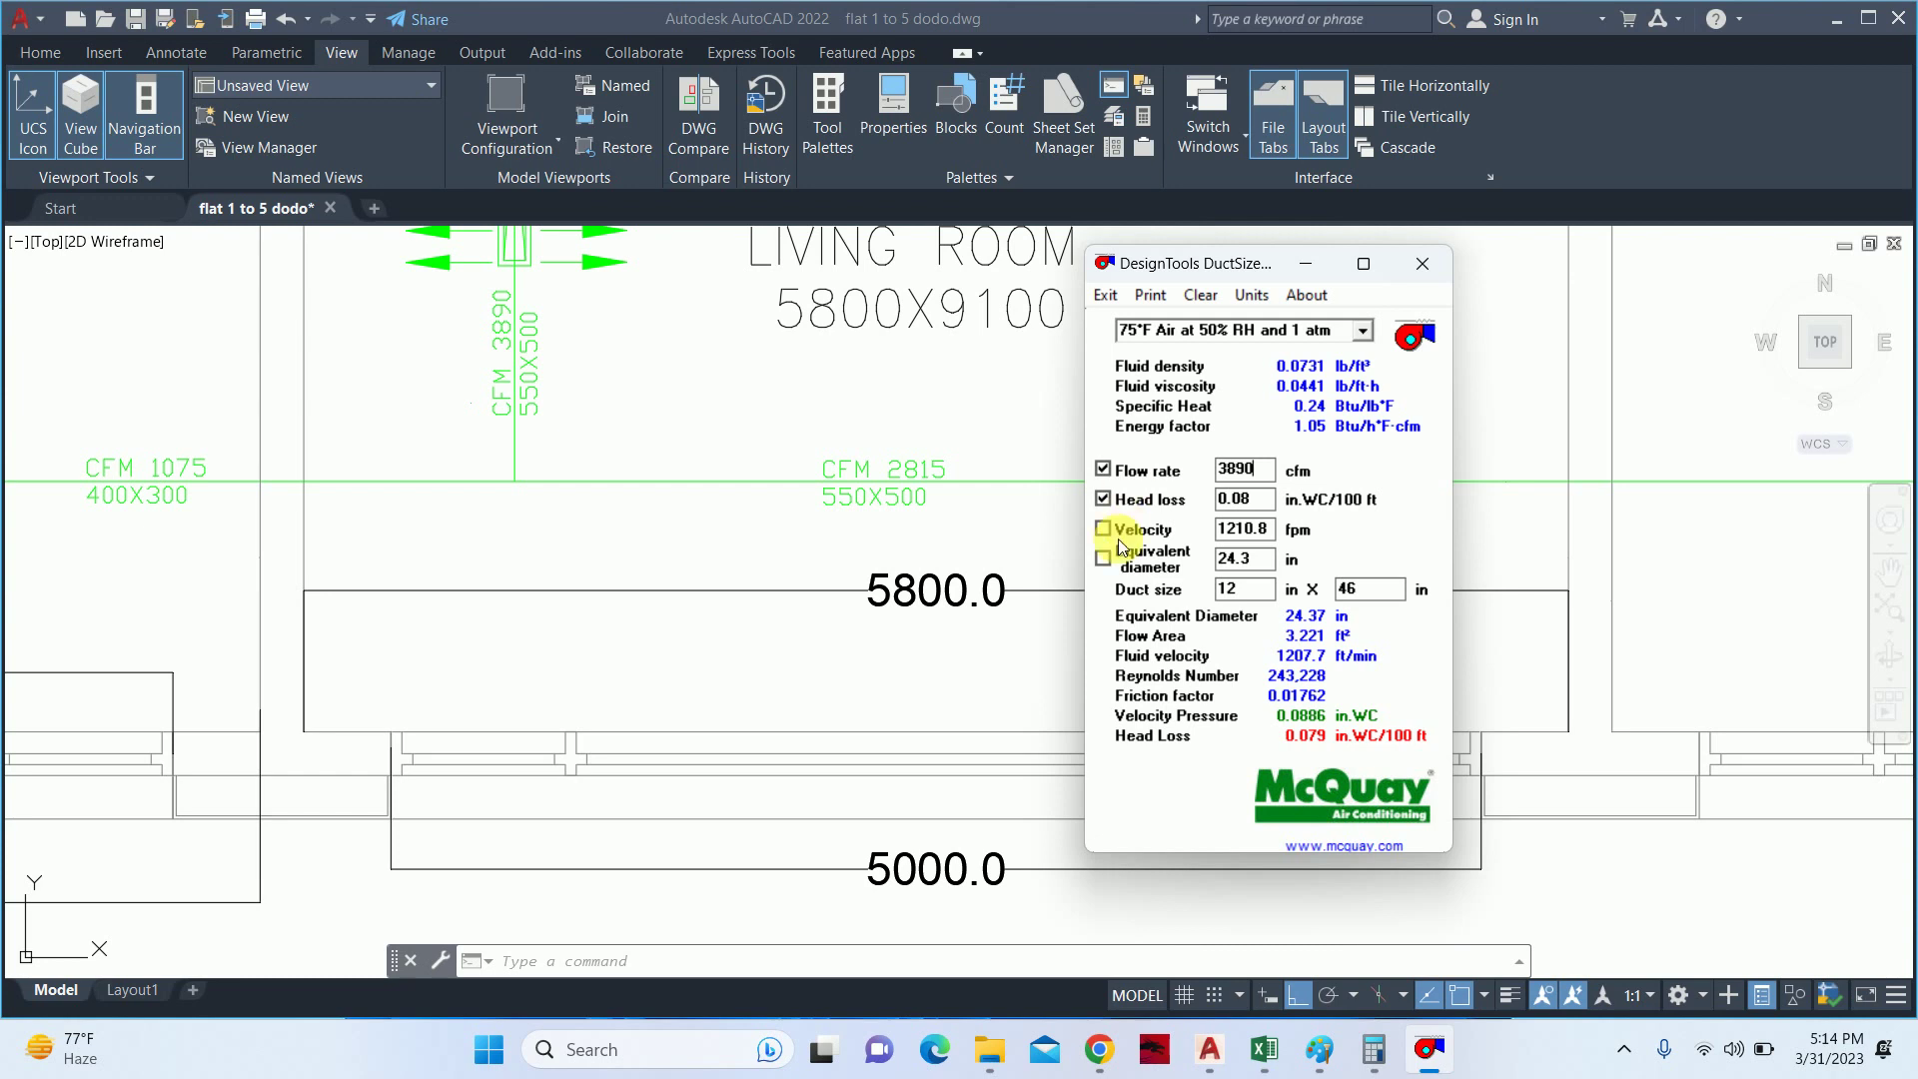
pyautogui.moveTo(1254, 583); pyautogui.dragTo(1149, 591)
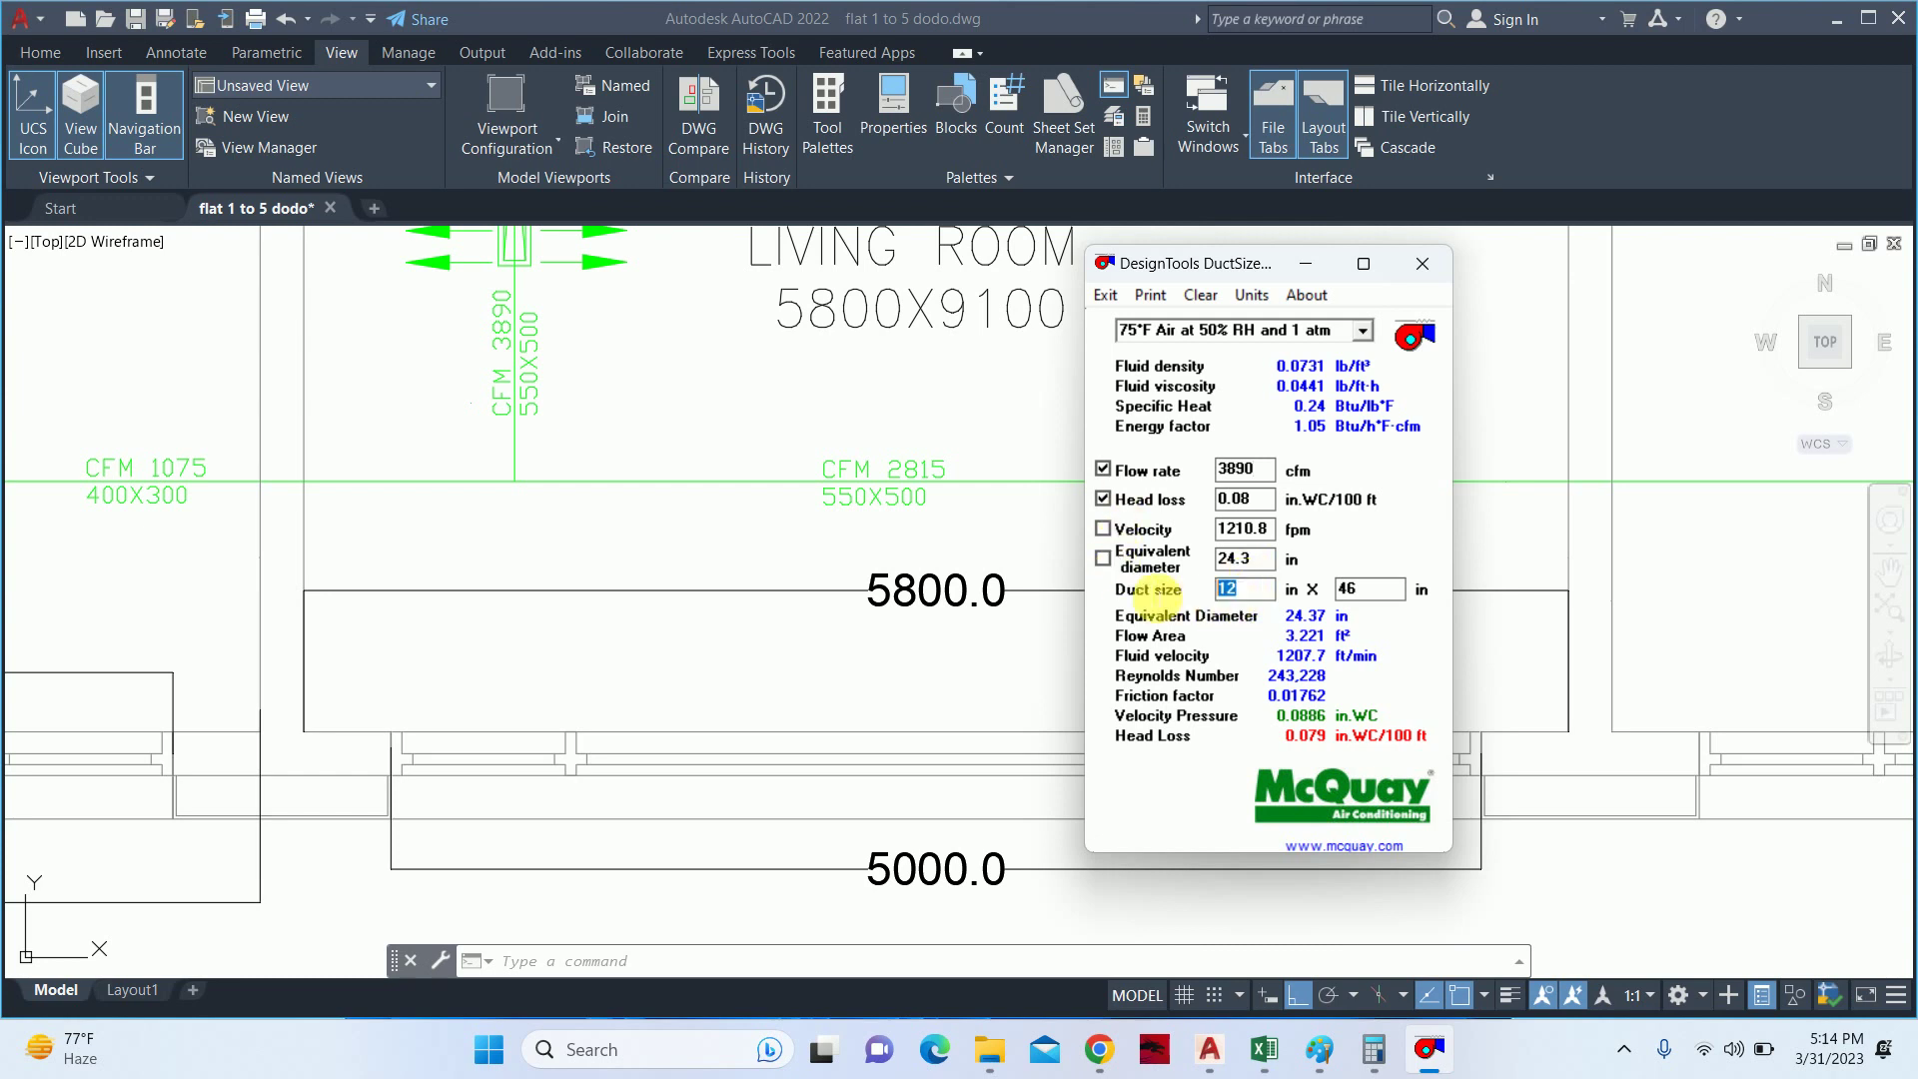
pyautogui.write('2')
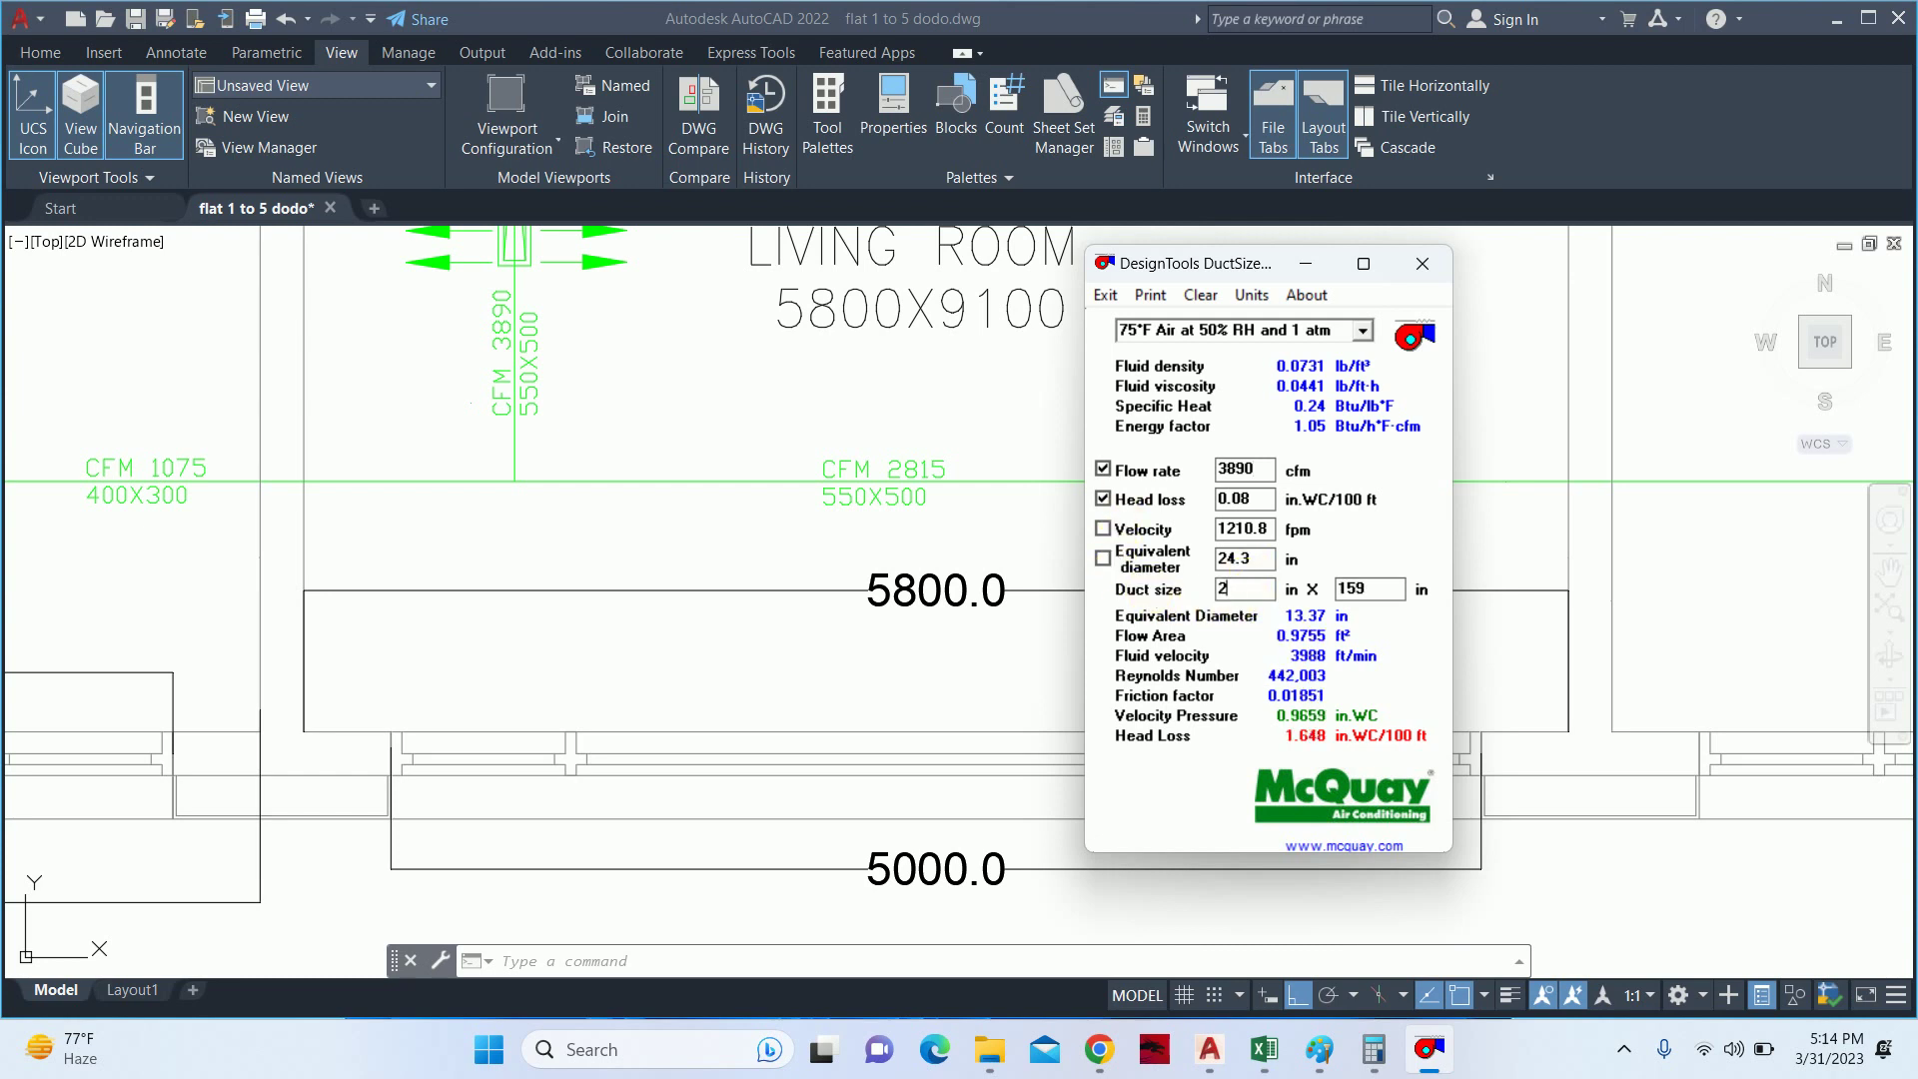
pyautogui.write('0')
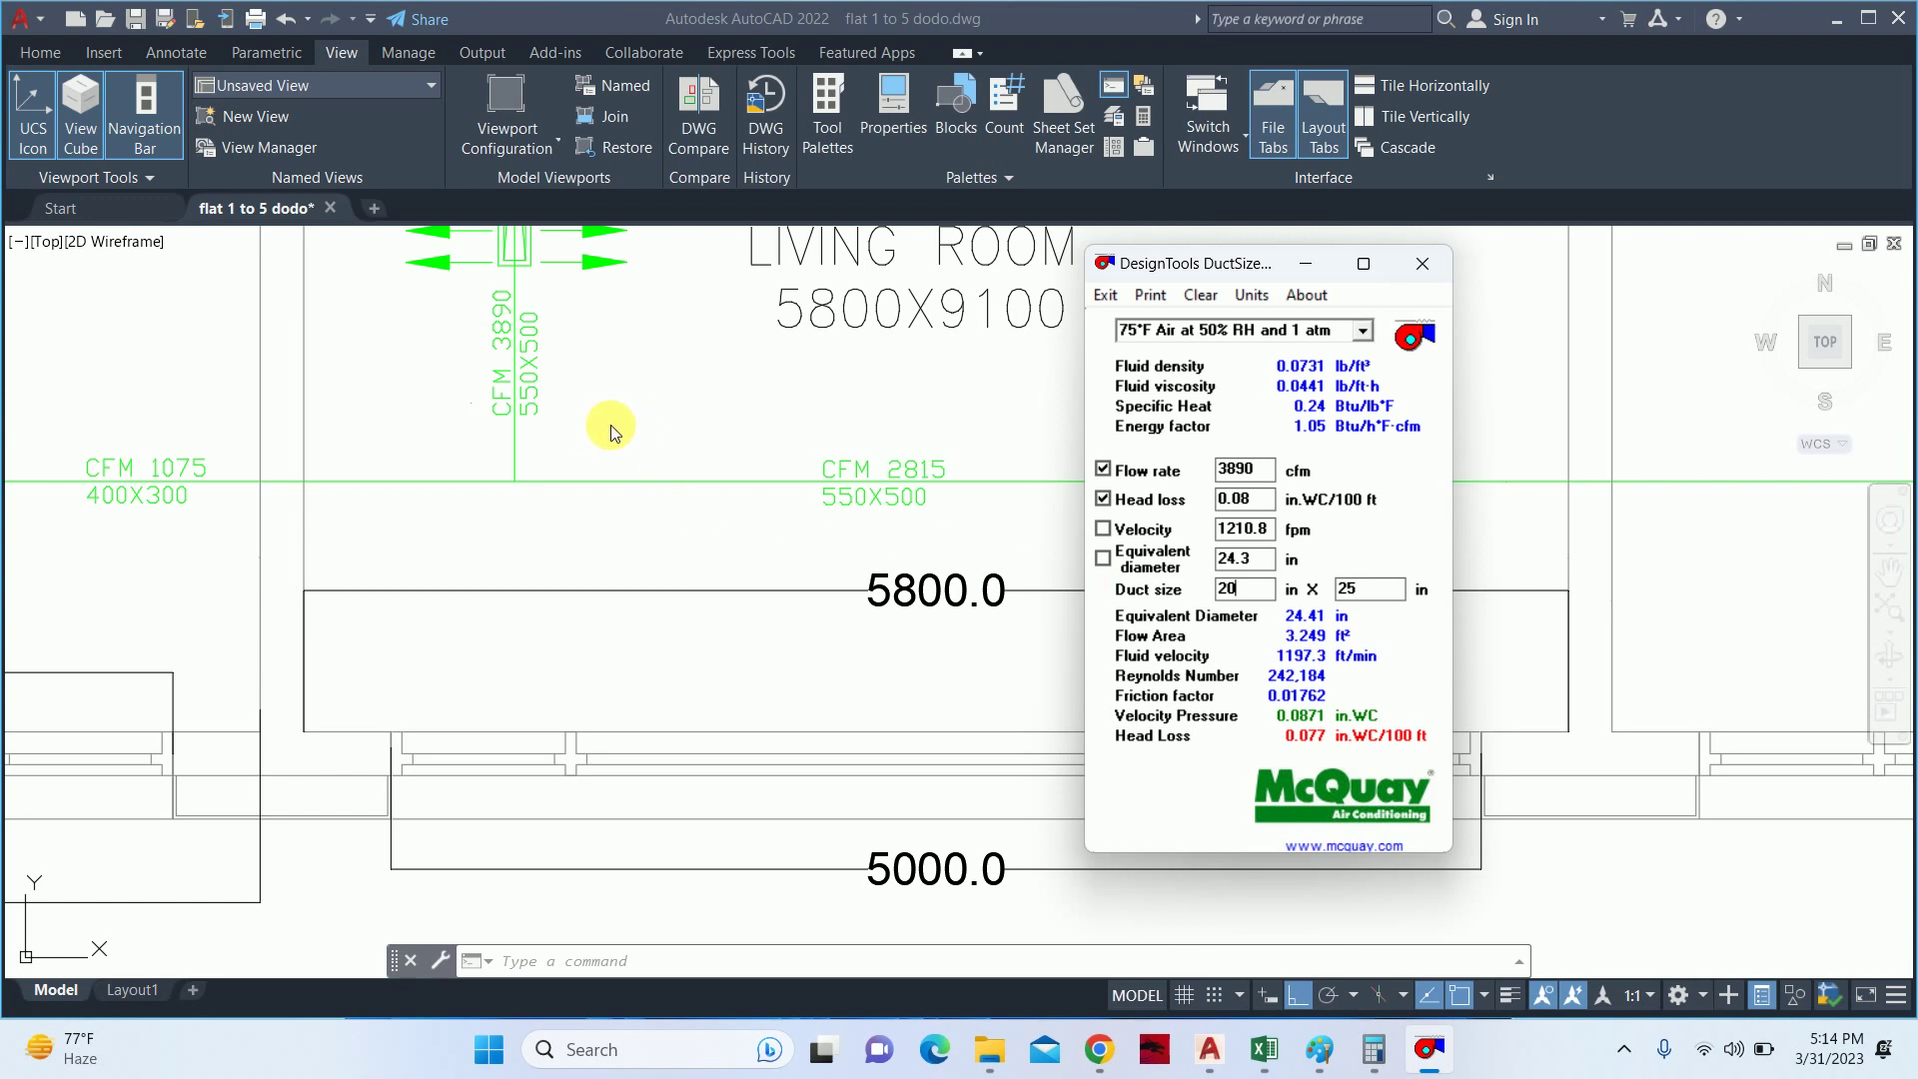
pyautogui.scroll(-2, 560, 399)
pyautogui.scroll(5, 543, 376)
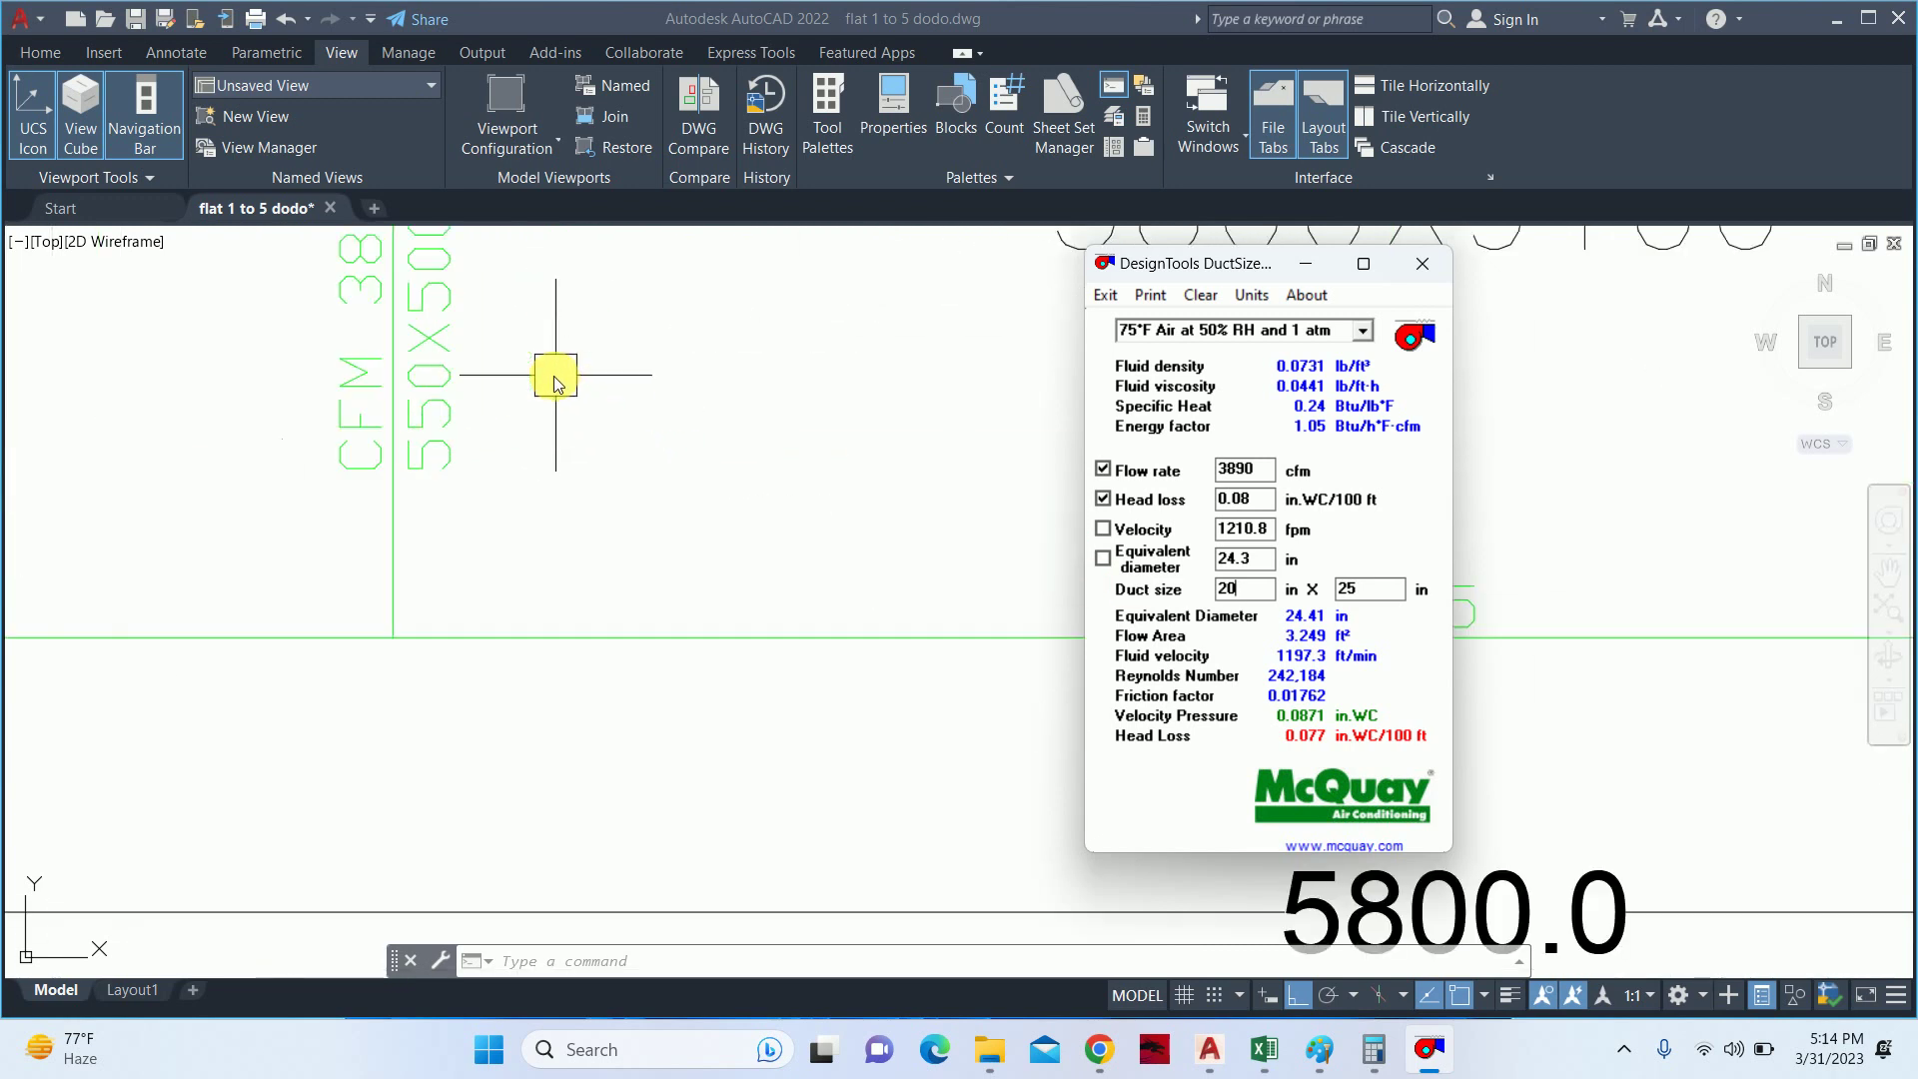
pyautogui.scroll(1, 543, 376)
pyautogui.scroll(-2, 524, 493)
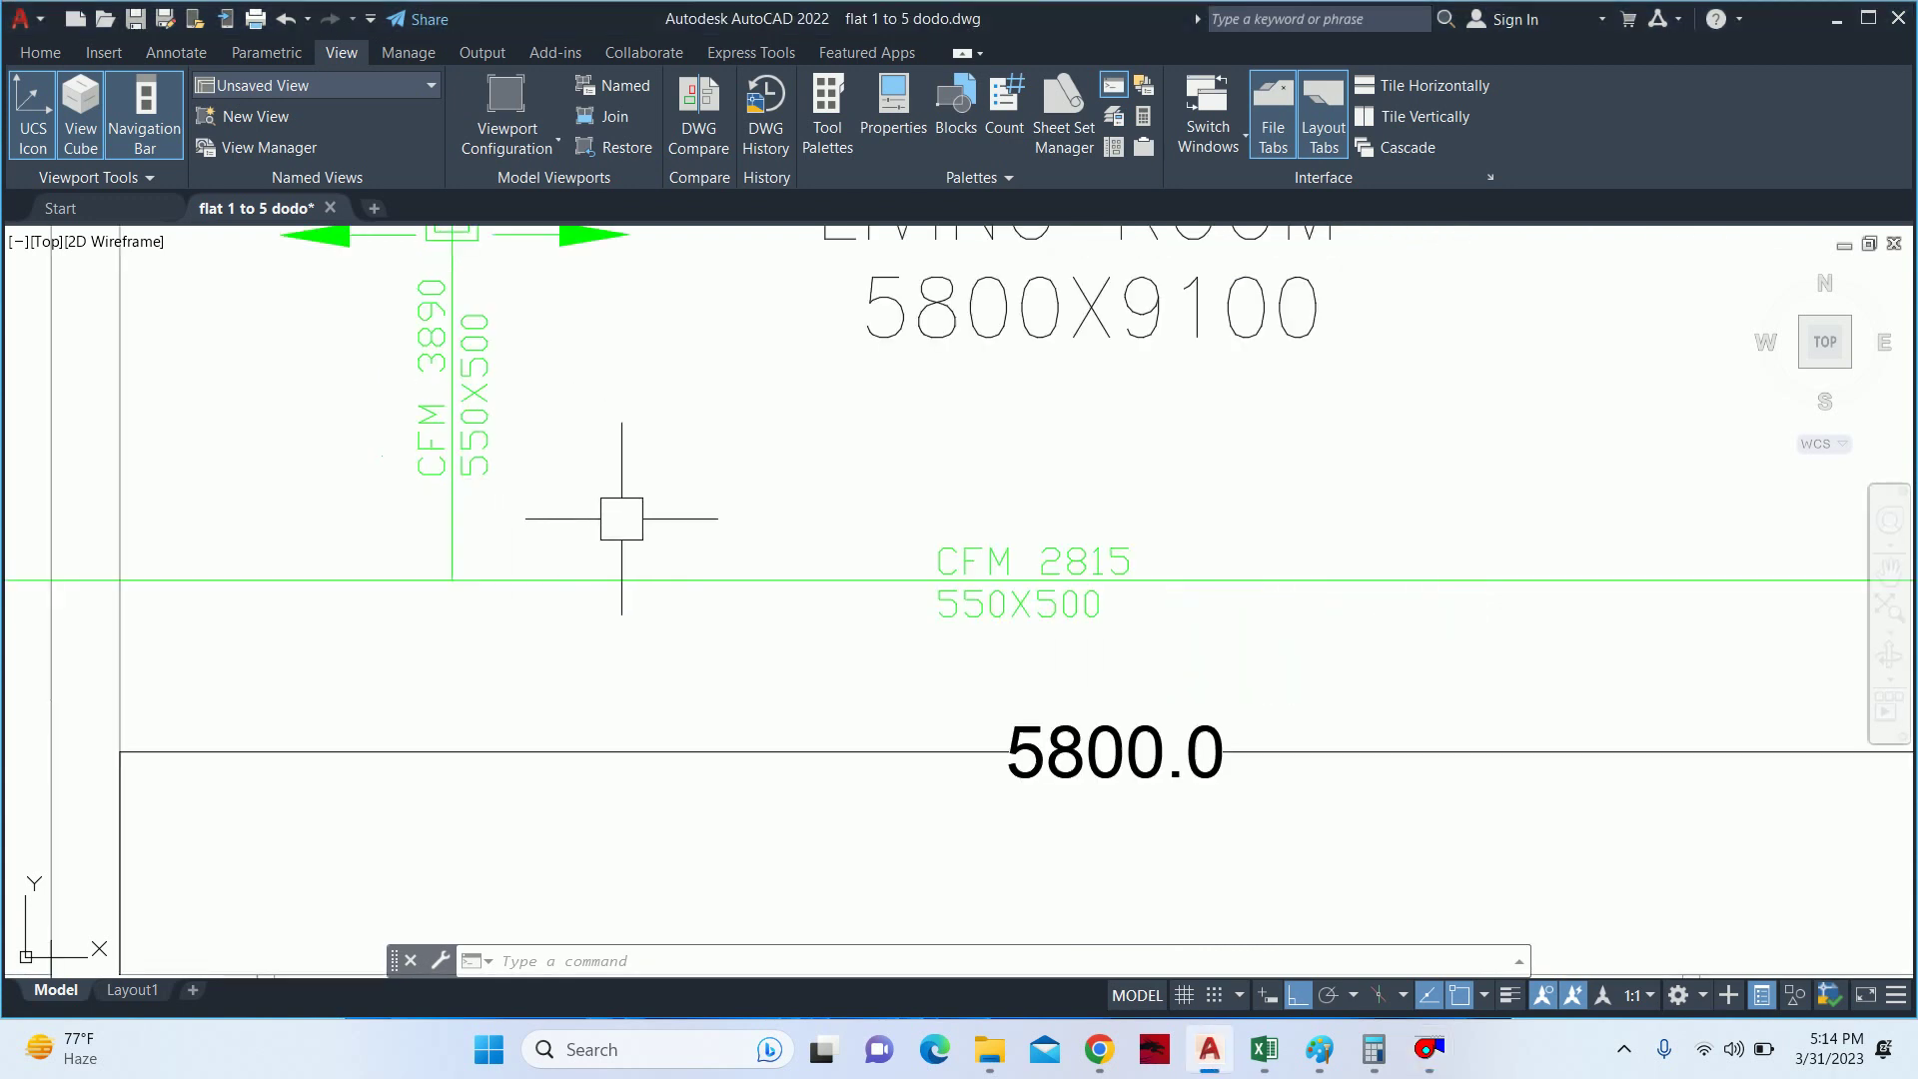
pyautogui.moveTo(463, 440)
pyautogui.mouseDown(button='middle')
pyautogui.moveTo(729, 449)
pyautogui.moveTo(818, 429)
pyautogui.mouseUp(button='middle')
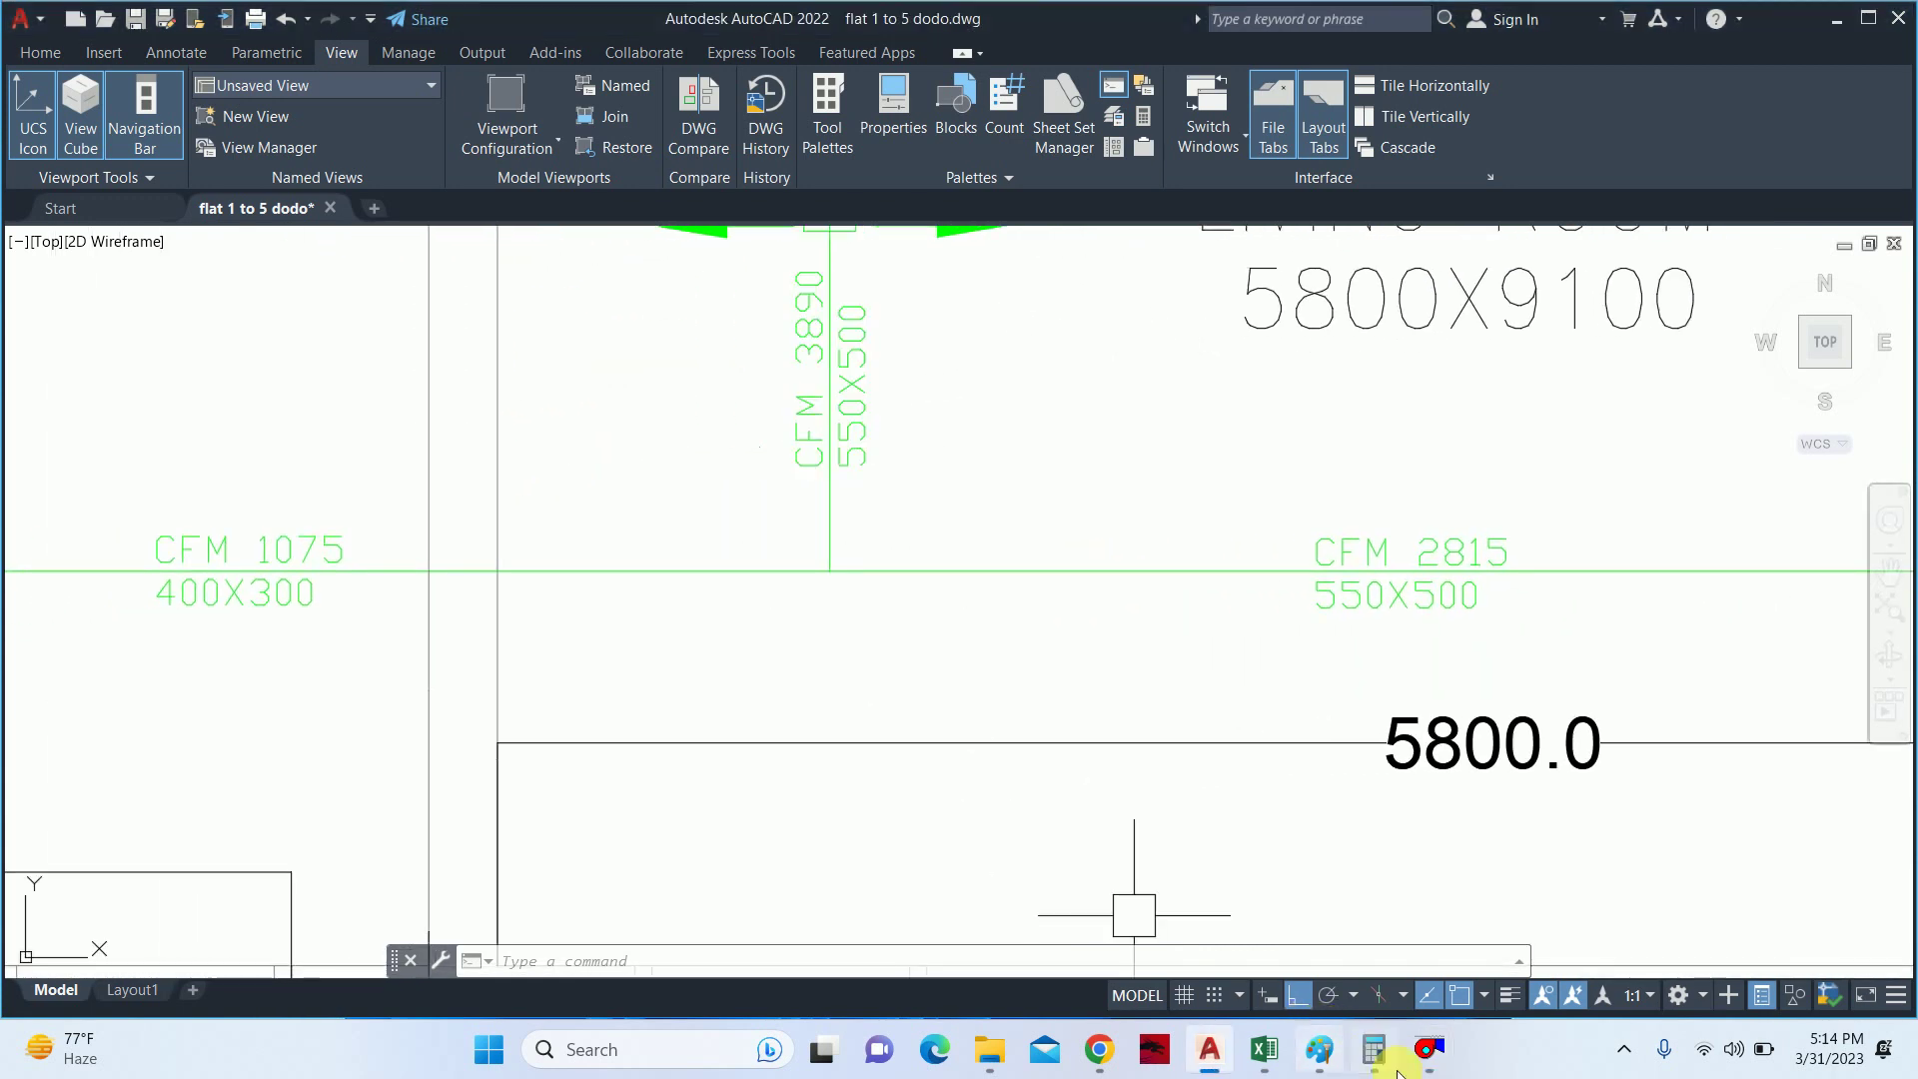
# - Size the 1075 cfm branch with a 12 in duct width
pyautogui.click(1427, 1049)
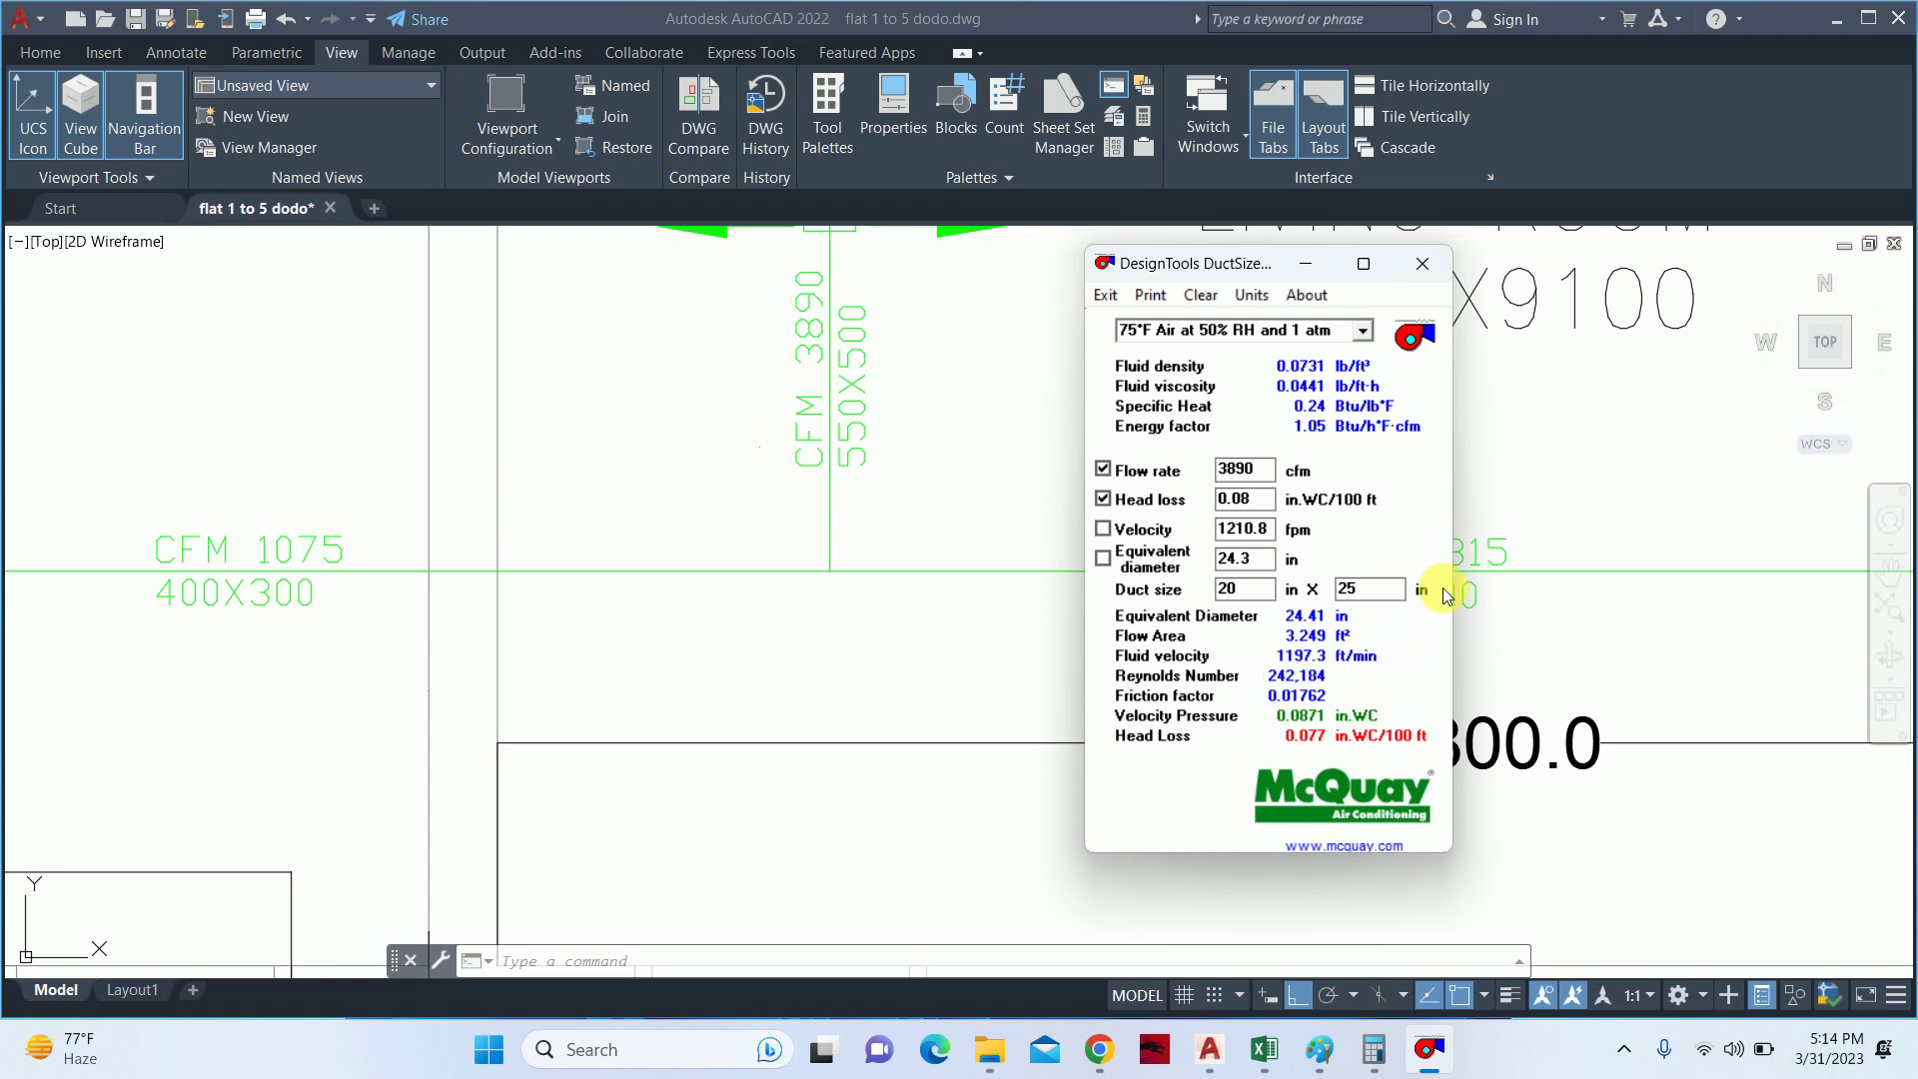
pyautogui.click(1103, 469)
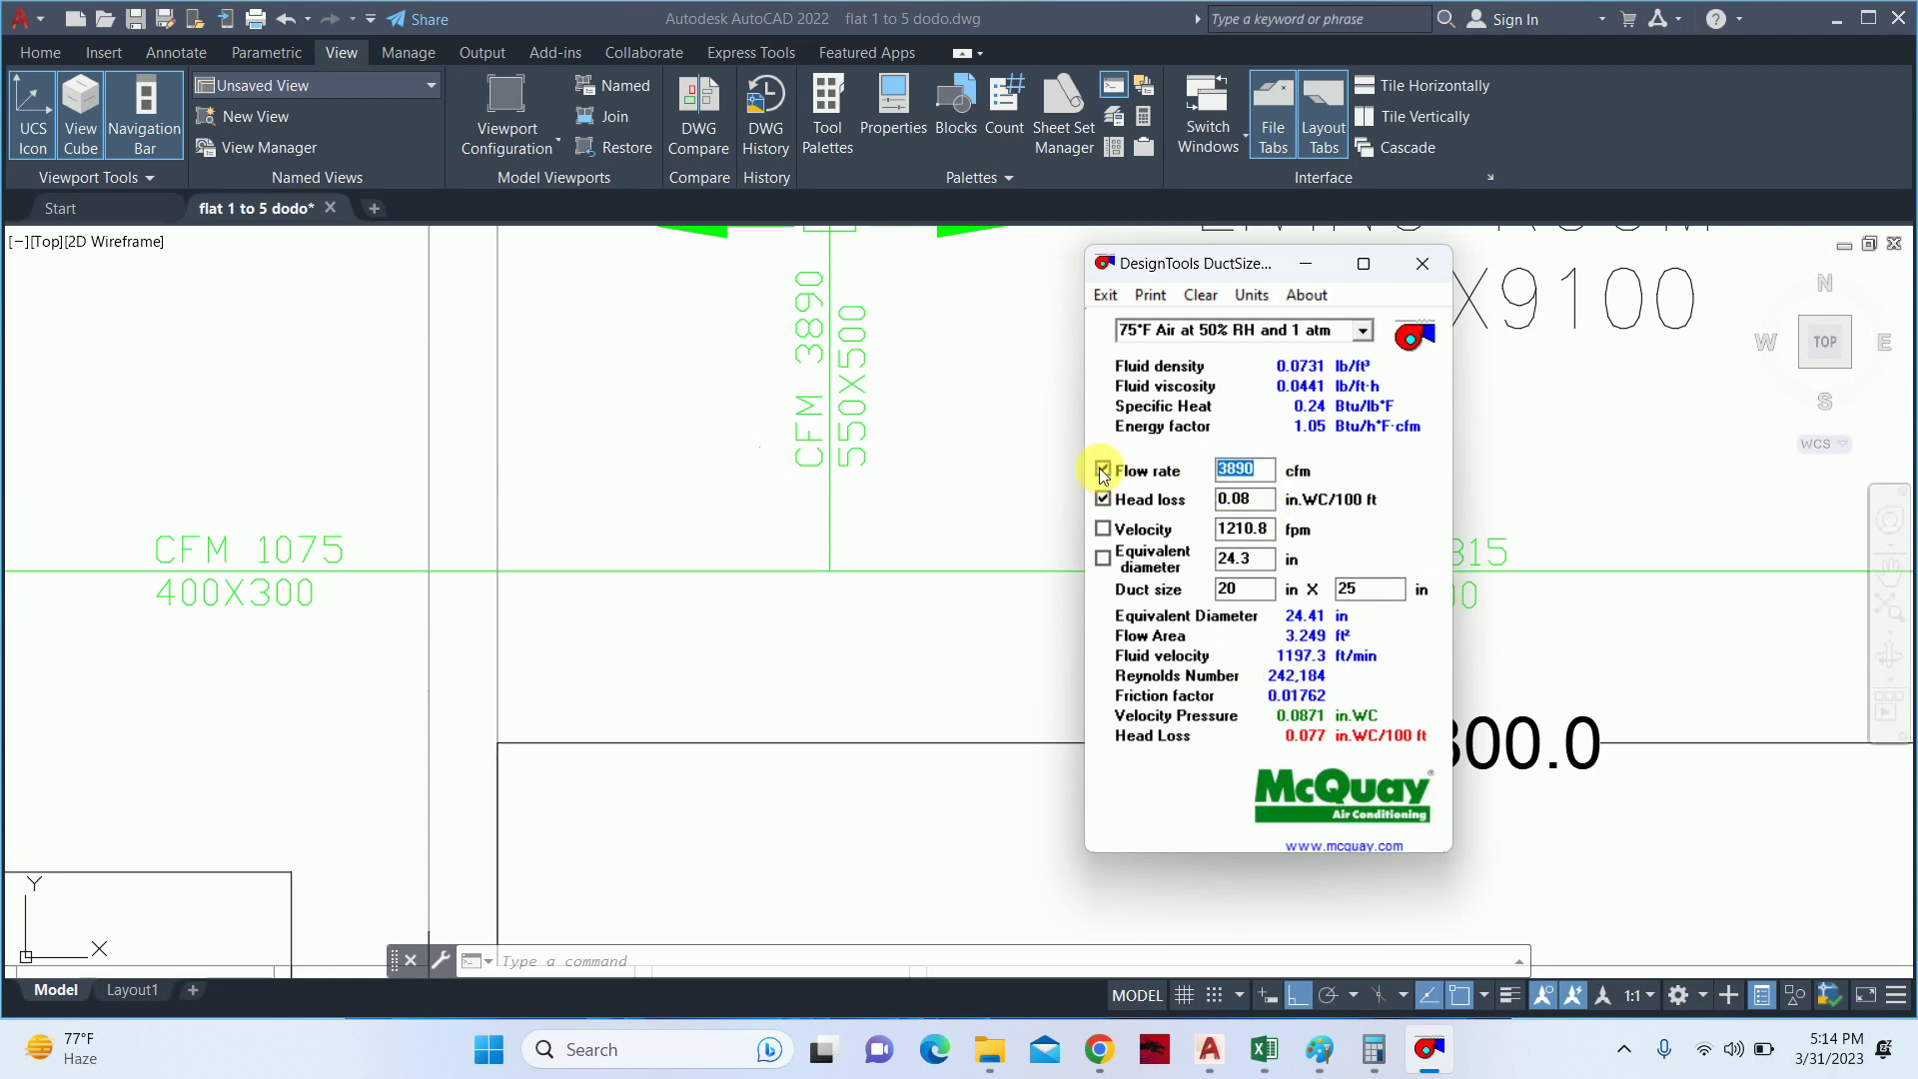
pyautogui.write('10')
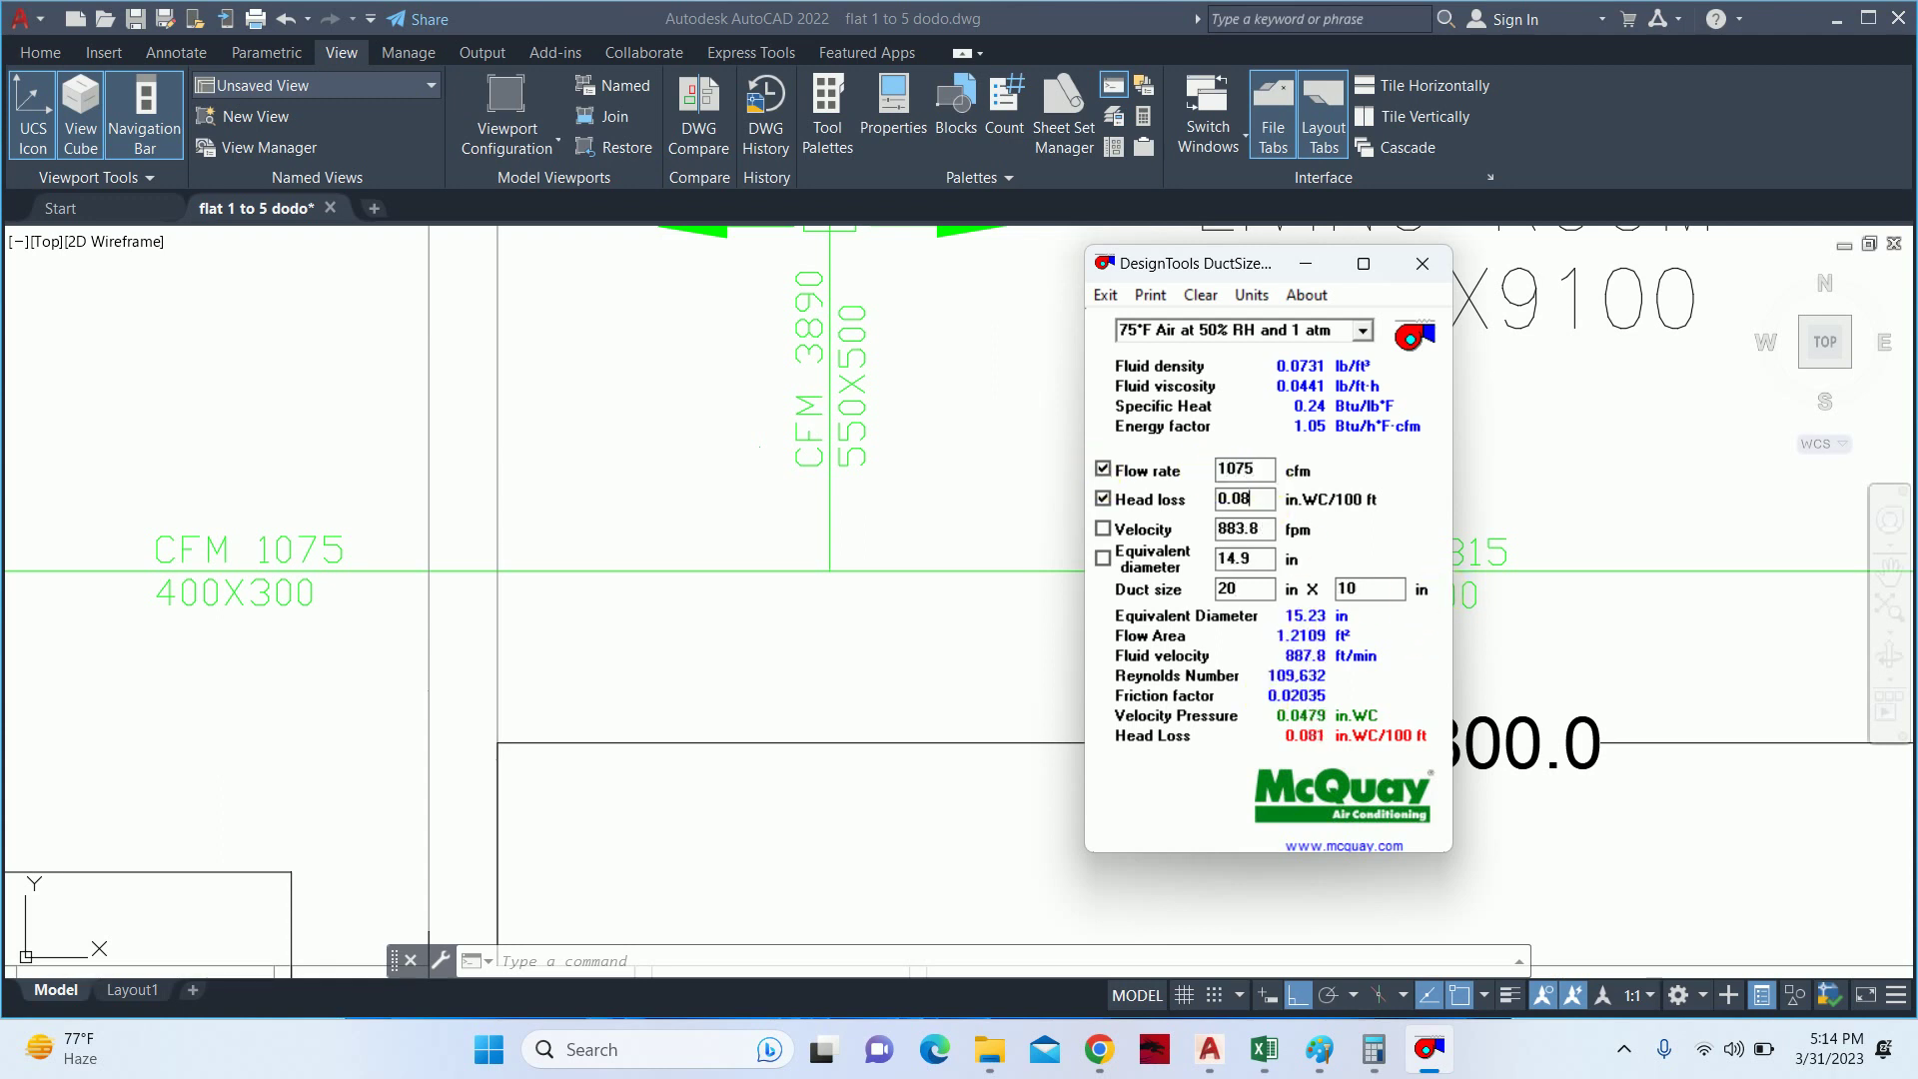
pyautogui.moveTo(1248, 588); pyautogui.dragTo(1112, 603)
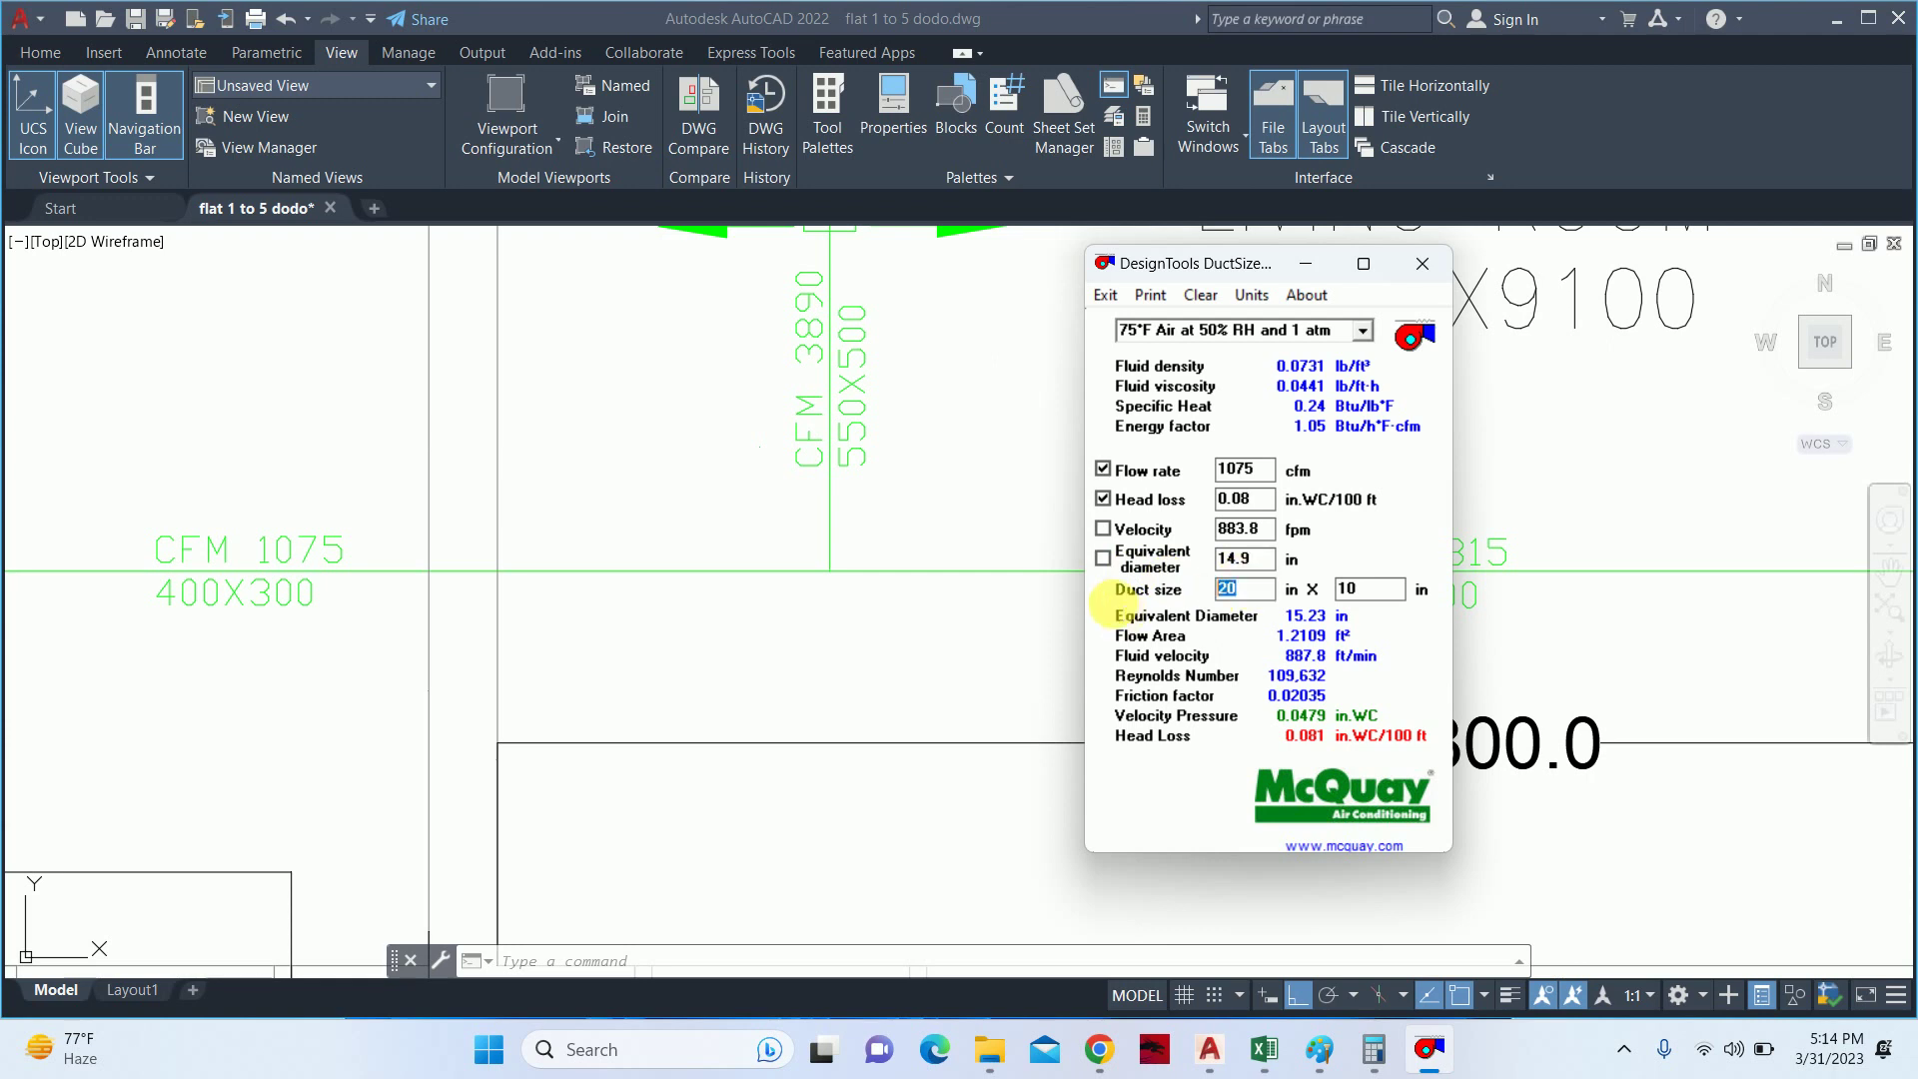
pyautogui.write('12')
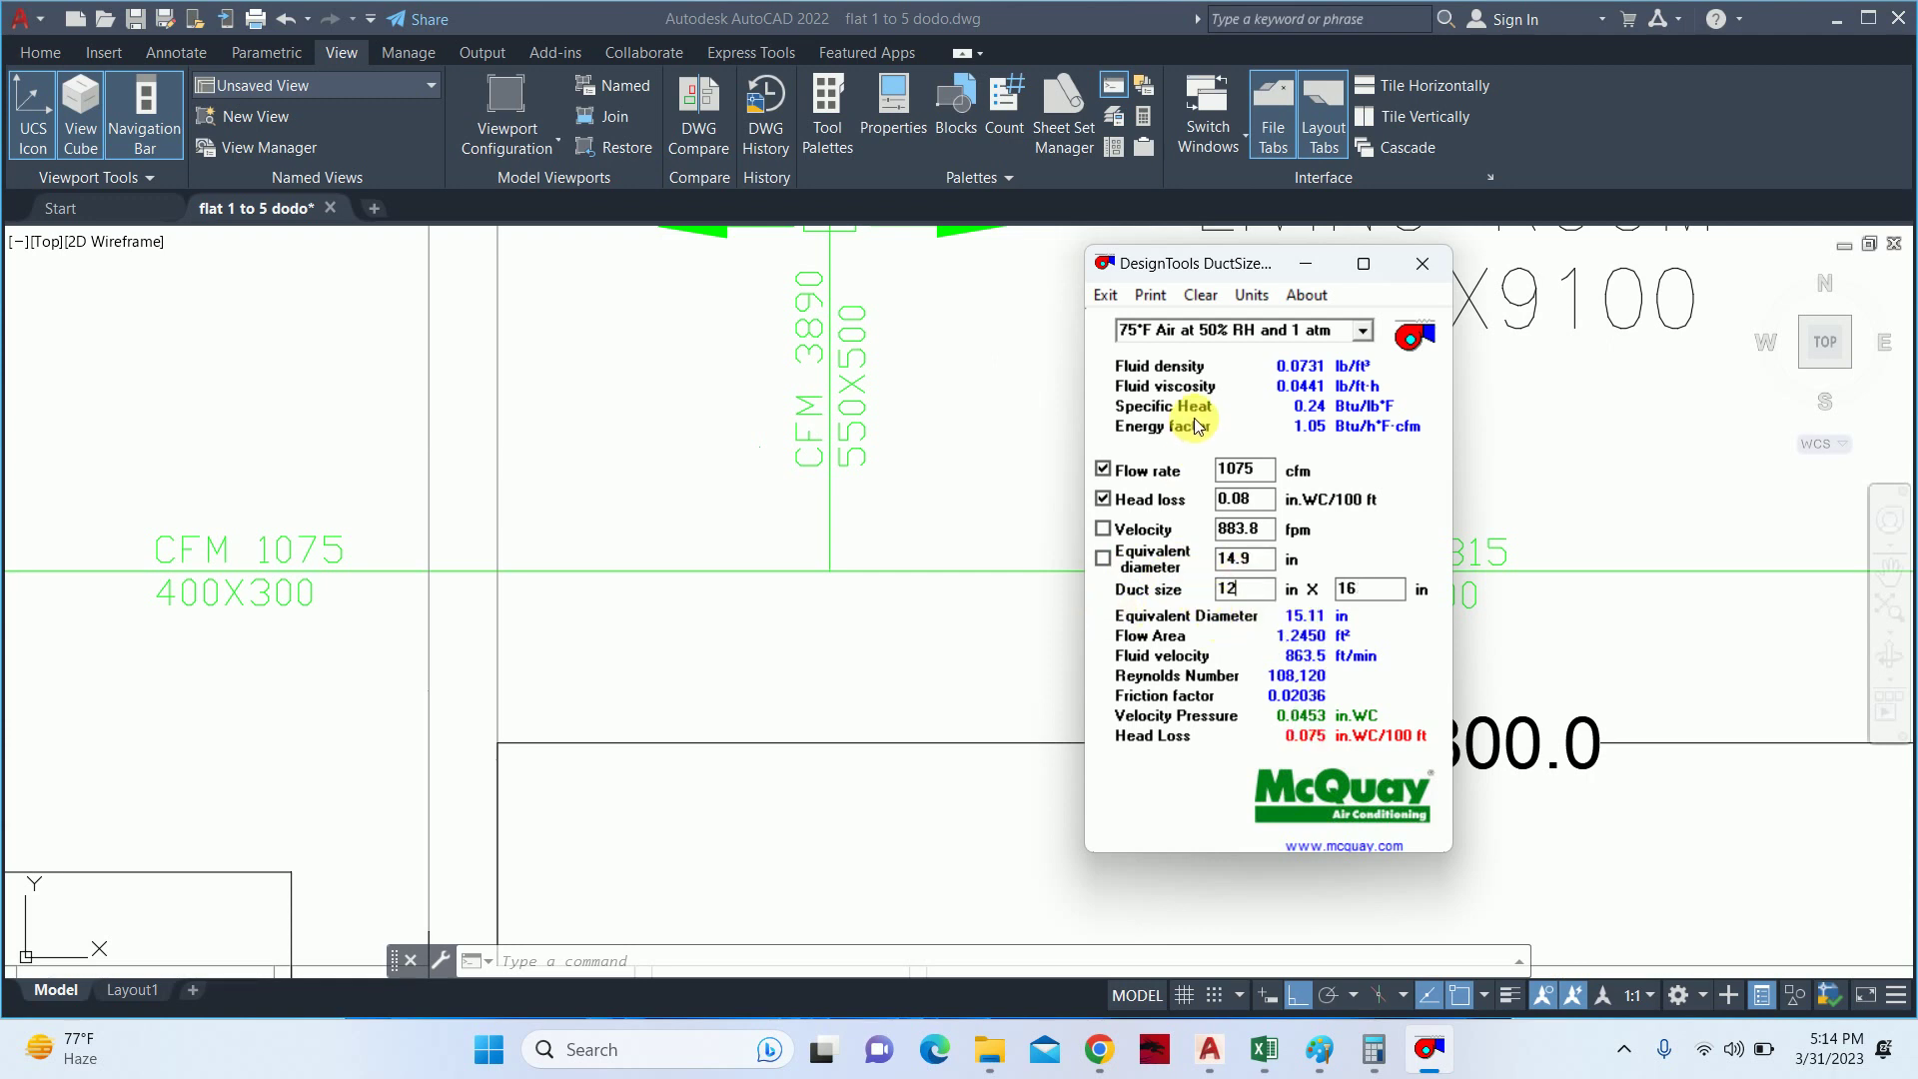
# - Size 2815 cfm at 20 in width, giving a 20 × 19 in duct, and close DuctSizer
pyautogui.moveTo(1239, 263)
pyautogui.mouseDown()
pyautogui.moveTo(892, 350)
pyautogui.moveTo(878, 425)
pyautogui.mouseUp()
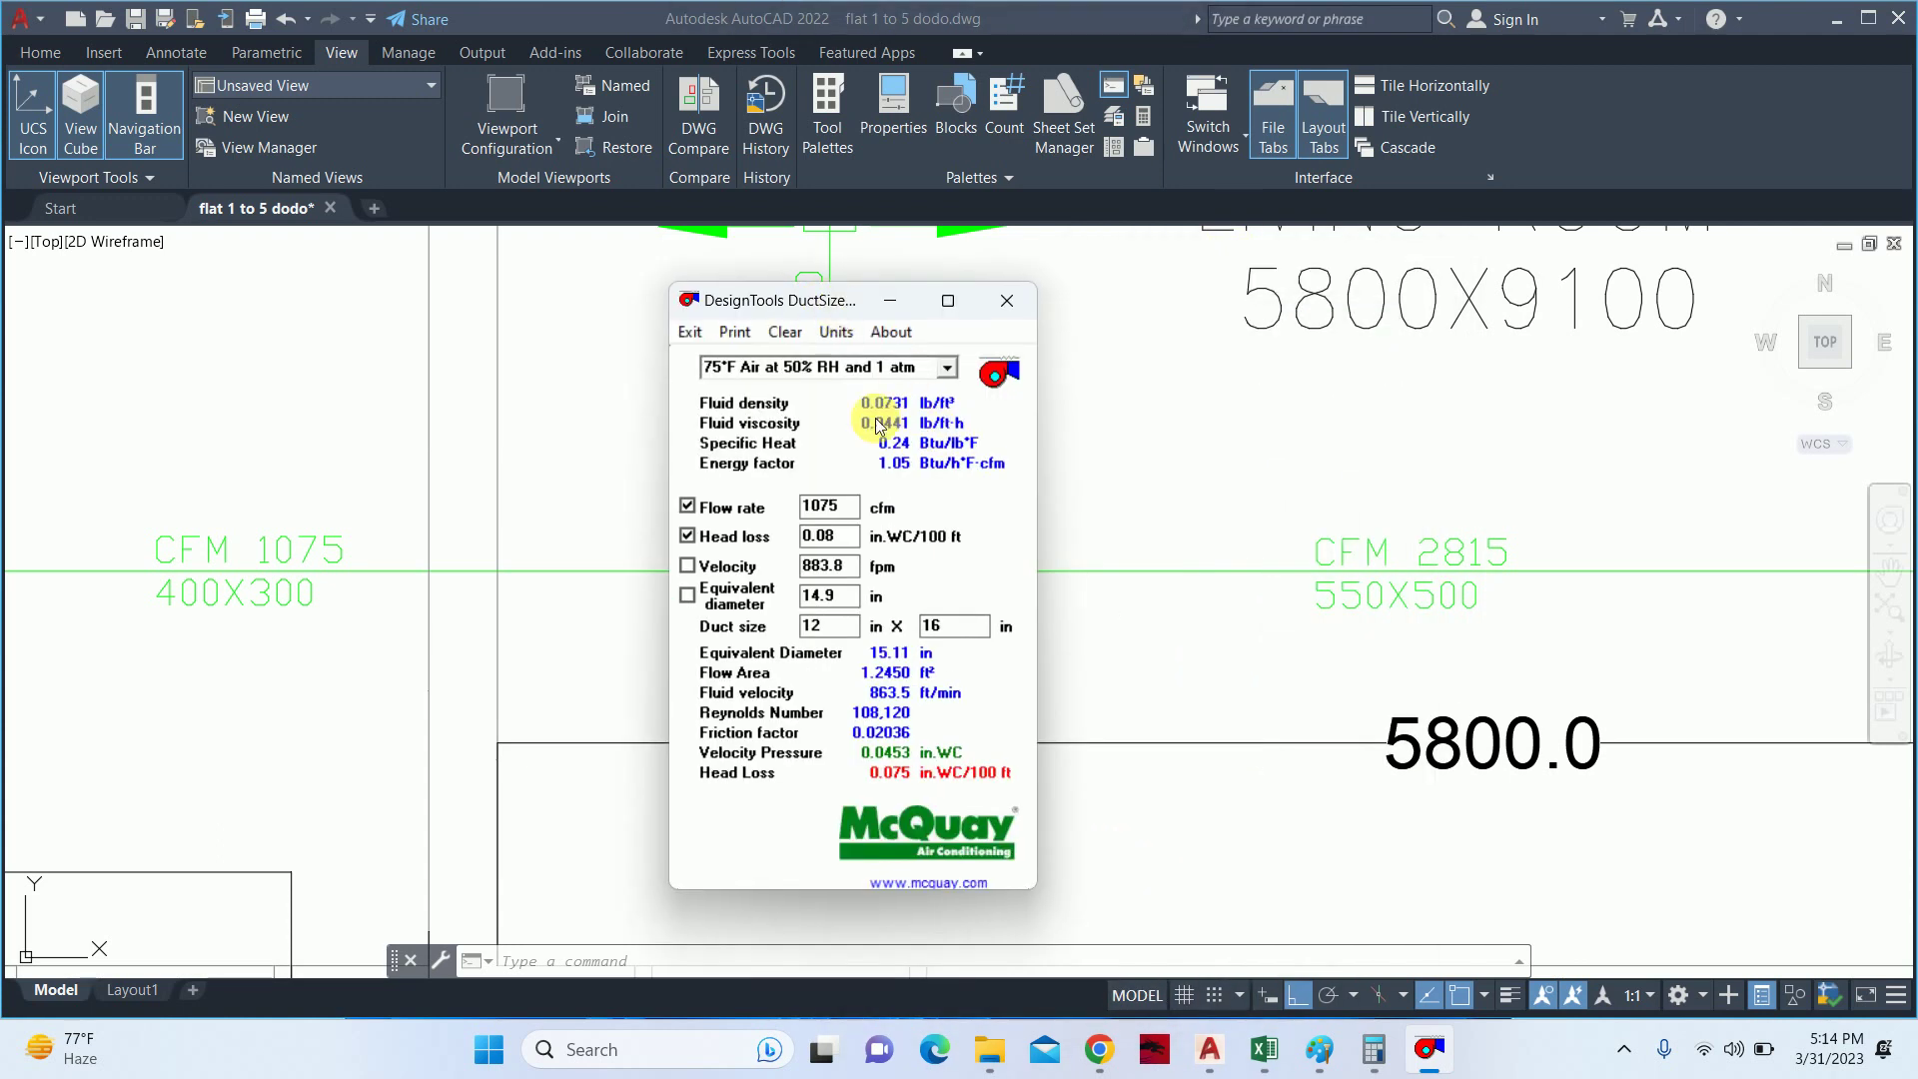
pyautogui.write('28')
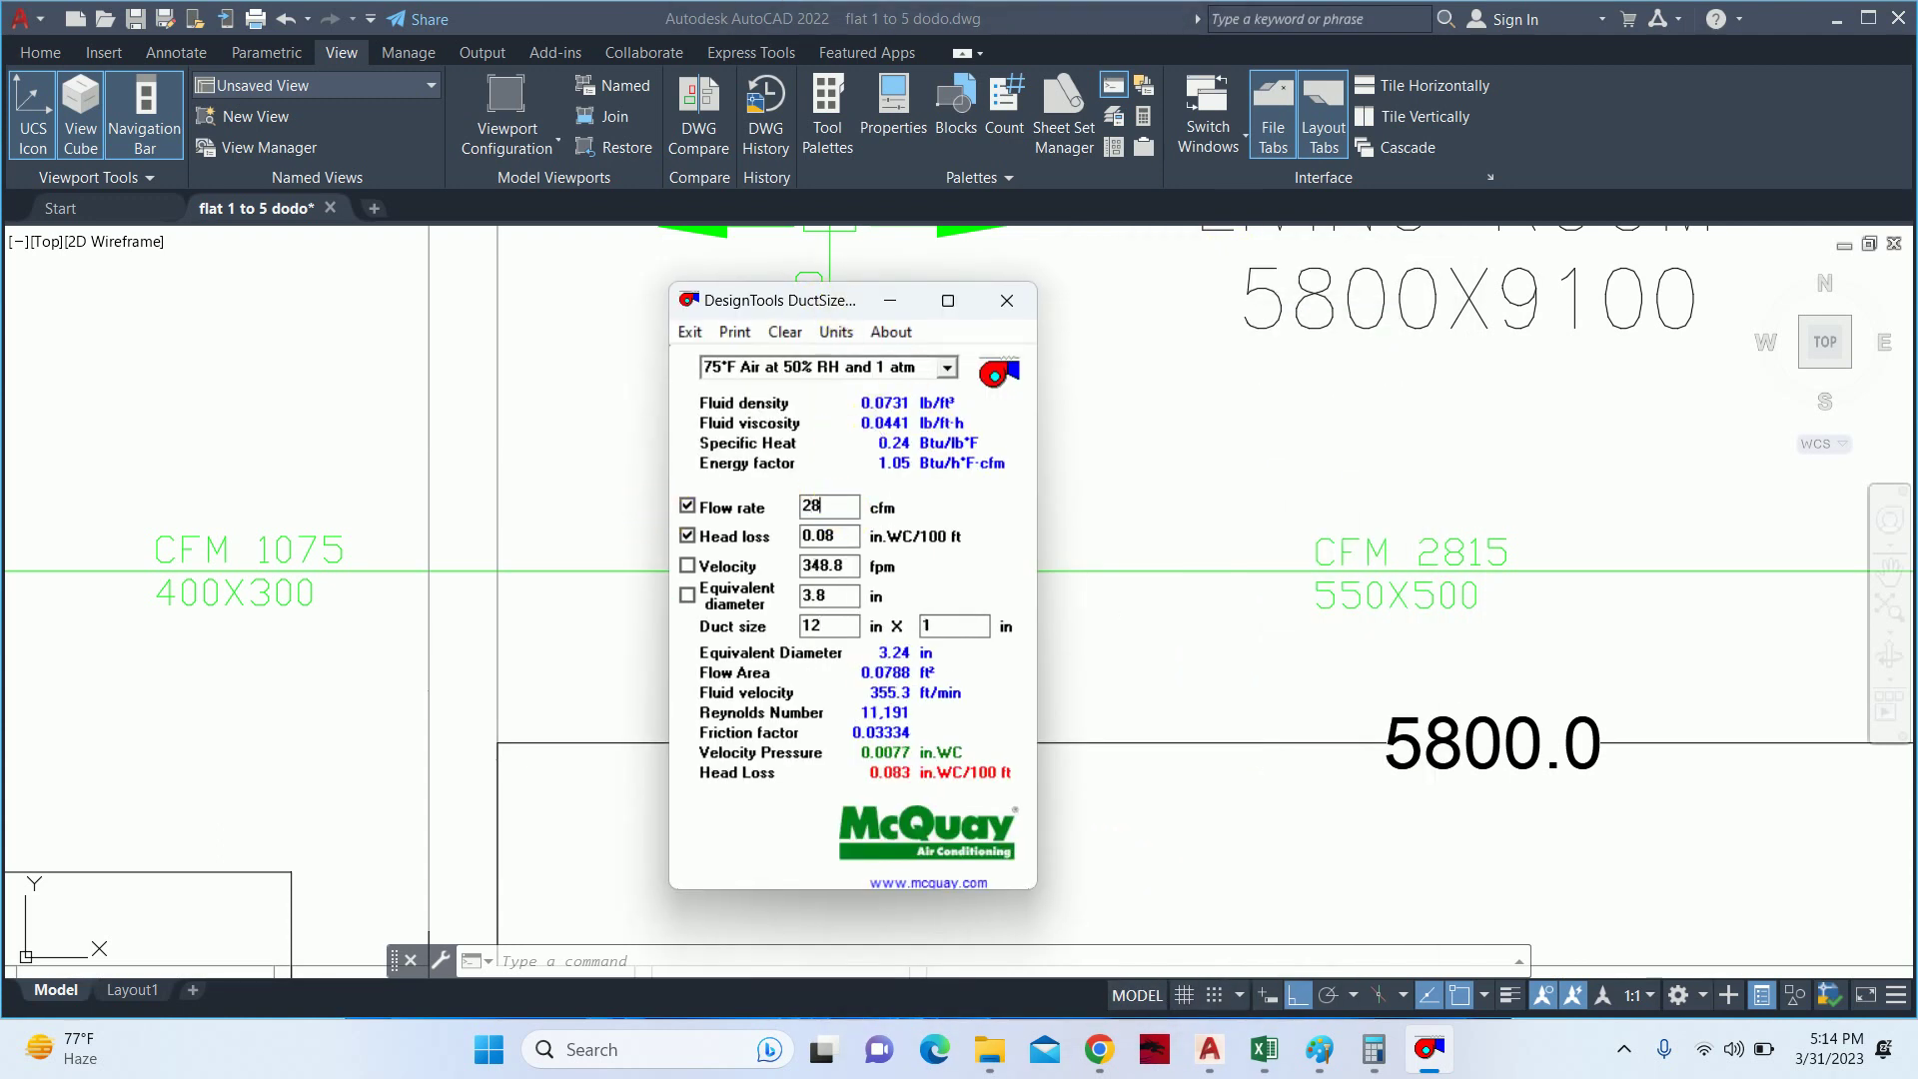
pyautogui.write('15')
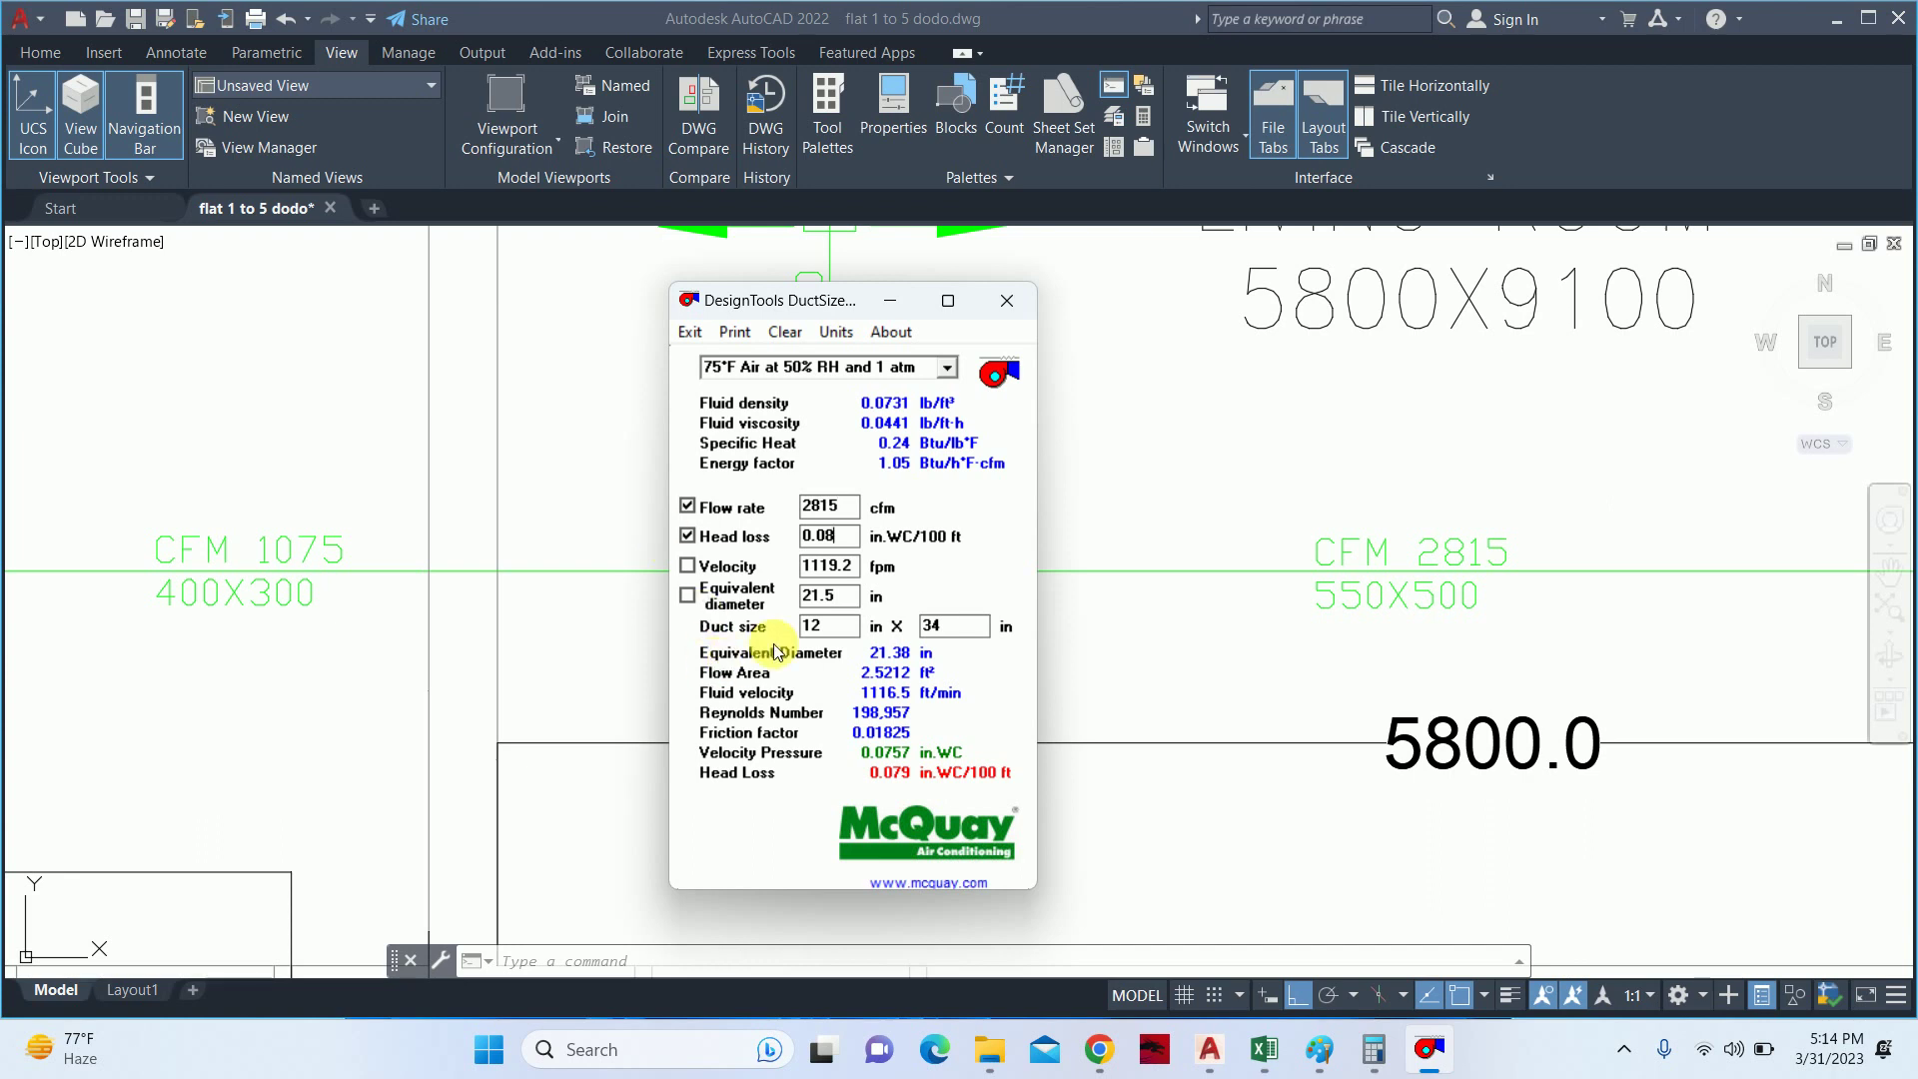
pyautogui.doubleClick(814, 626)
pyautogui.write('20')
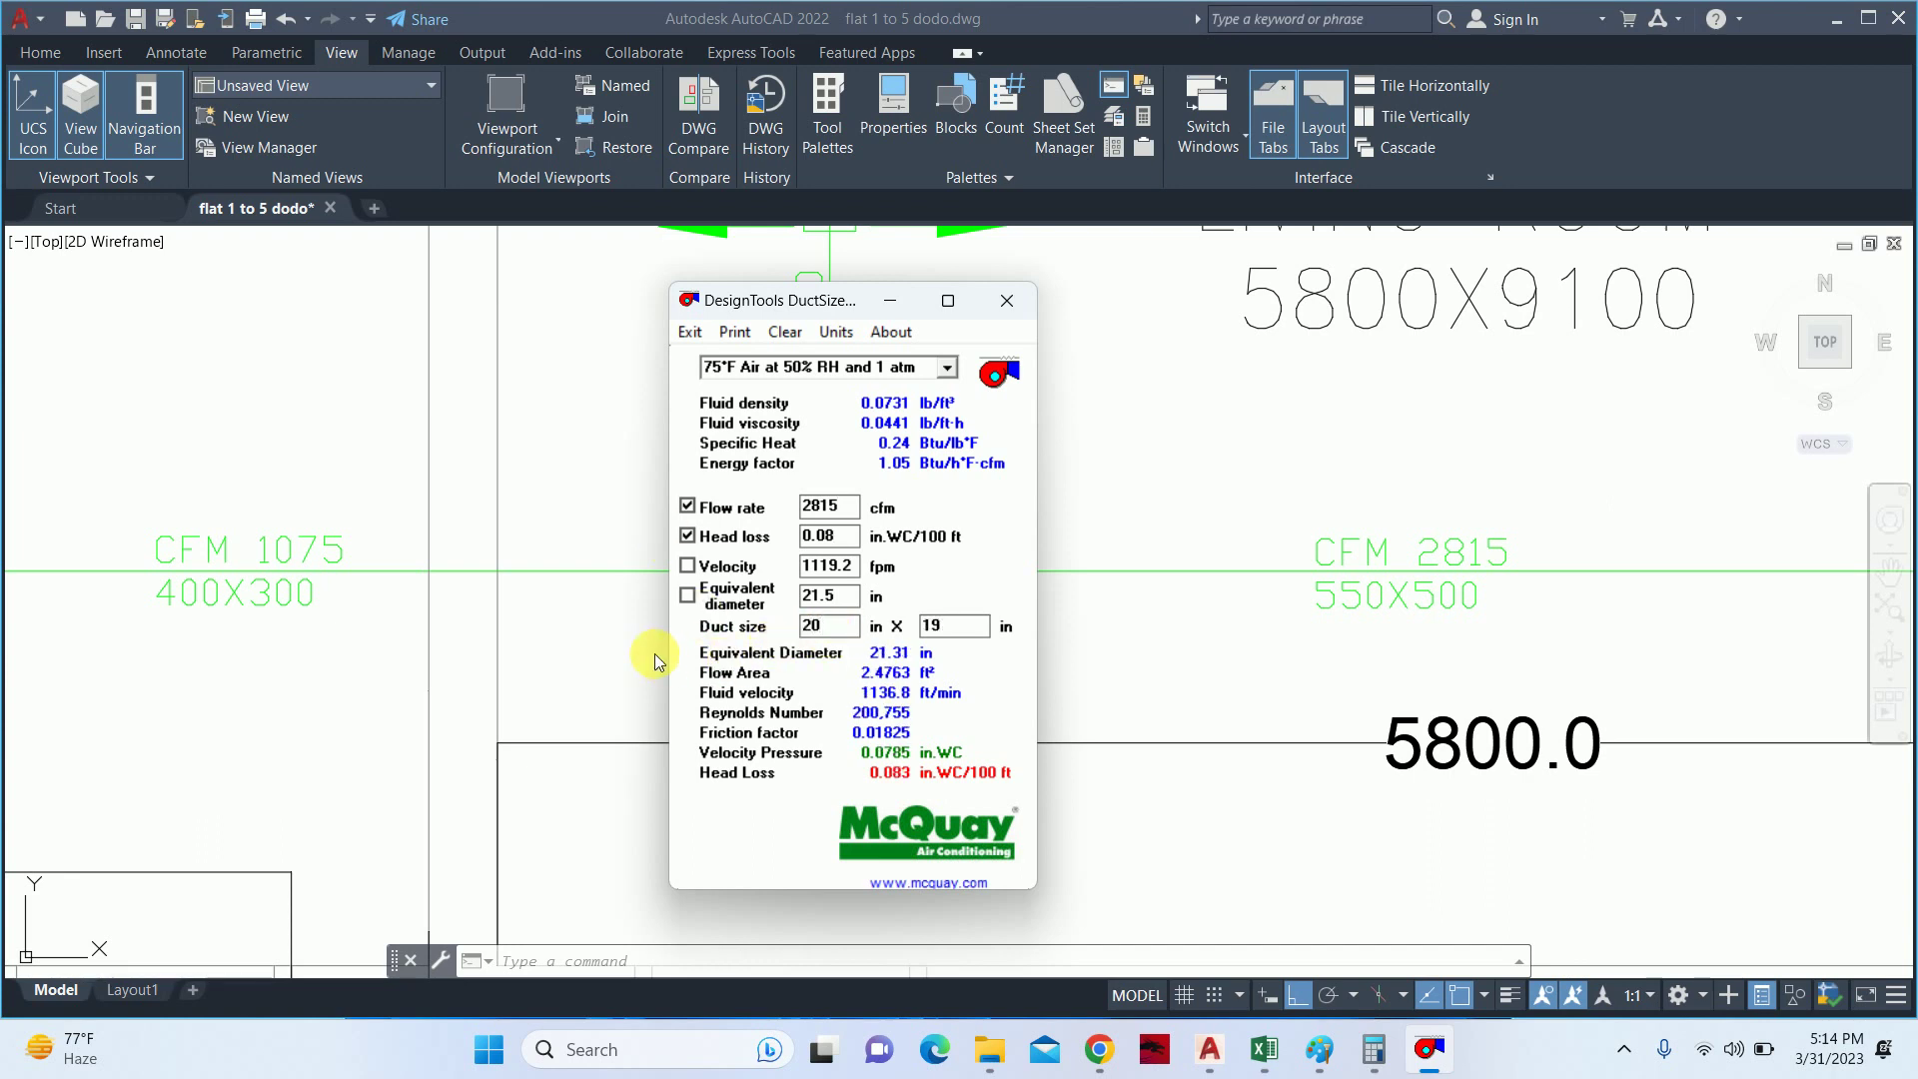
pyautogui.click(1007, 300)
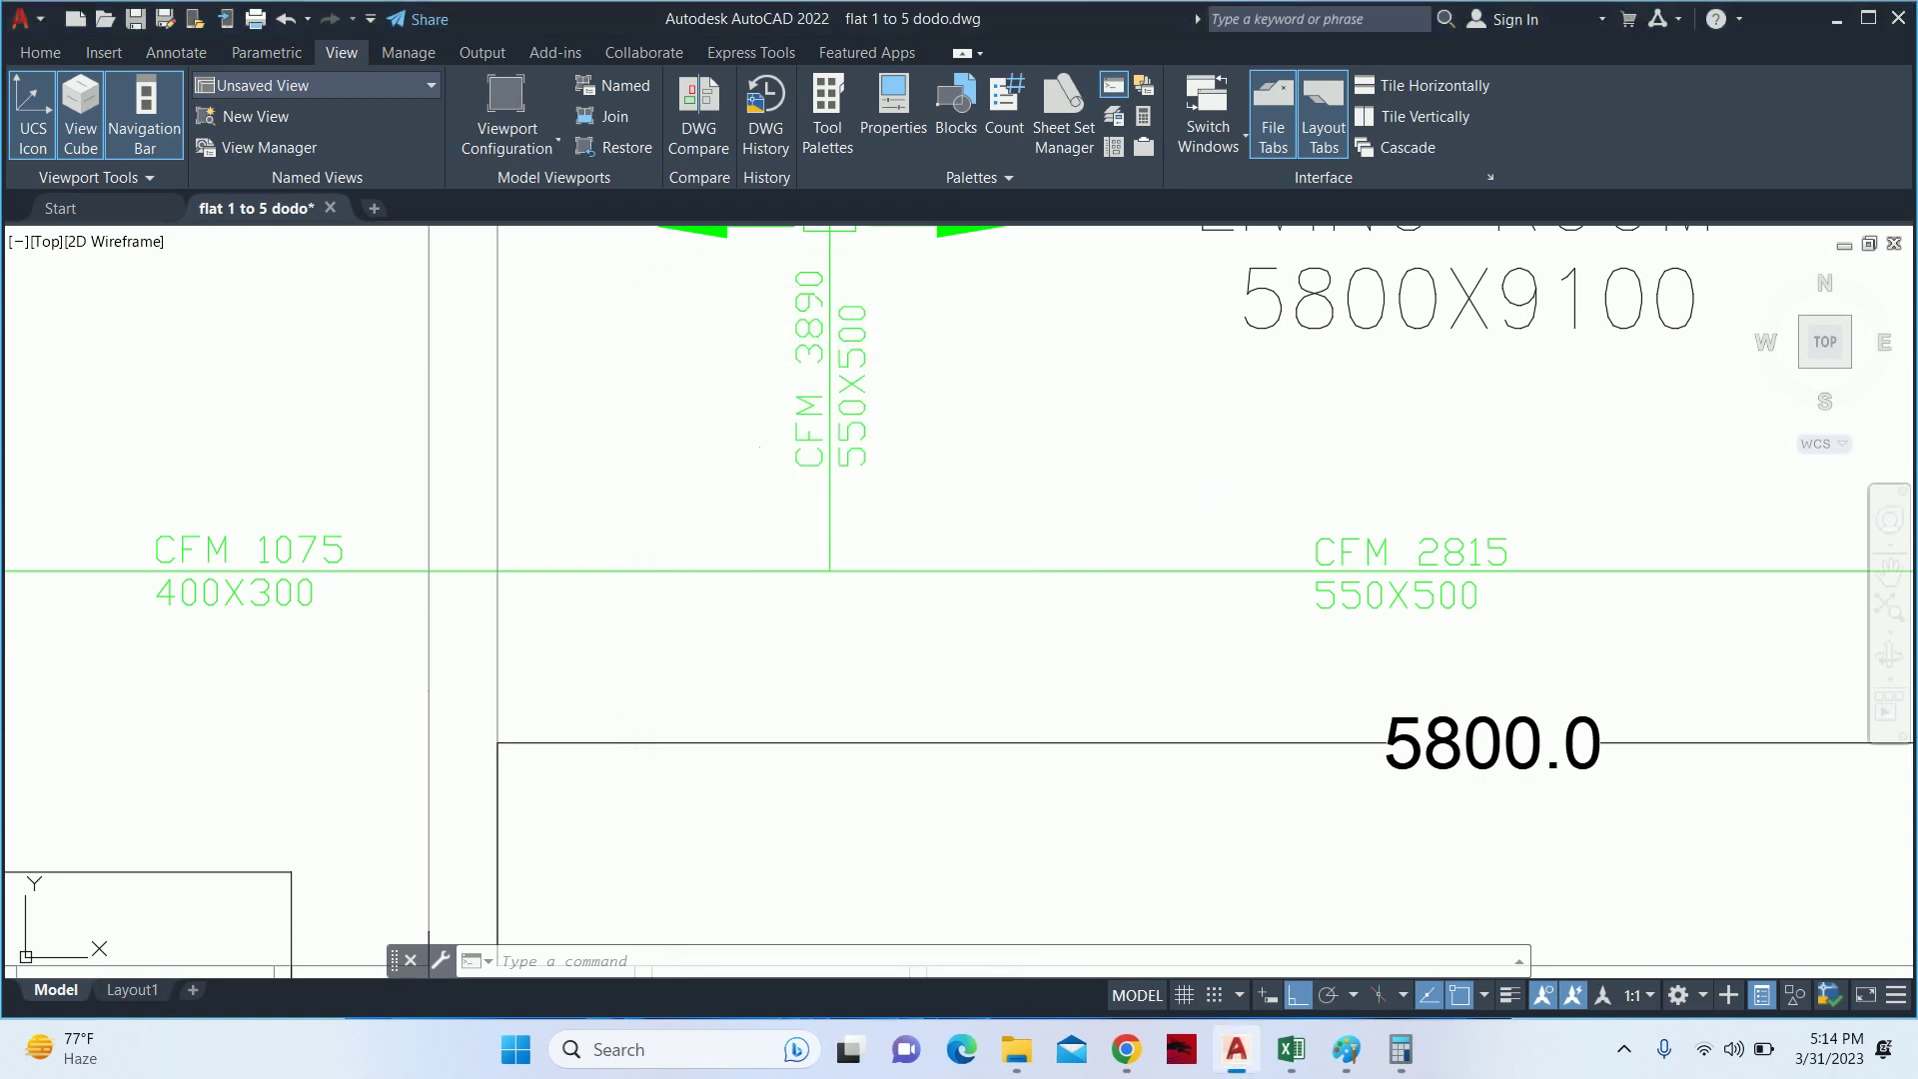
# - Replace the leading 55 with 50 so the CFM 2815 label reads 500X500
pyautogui.press('Escape')
pyautogui.press('Escape')
pyautogui.press('Escape')
pyautogui.scroll(-1, 1271, 531)
pyautogui.scroll(5, 1160, 626)
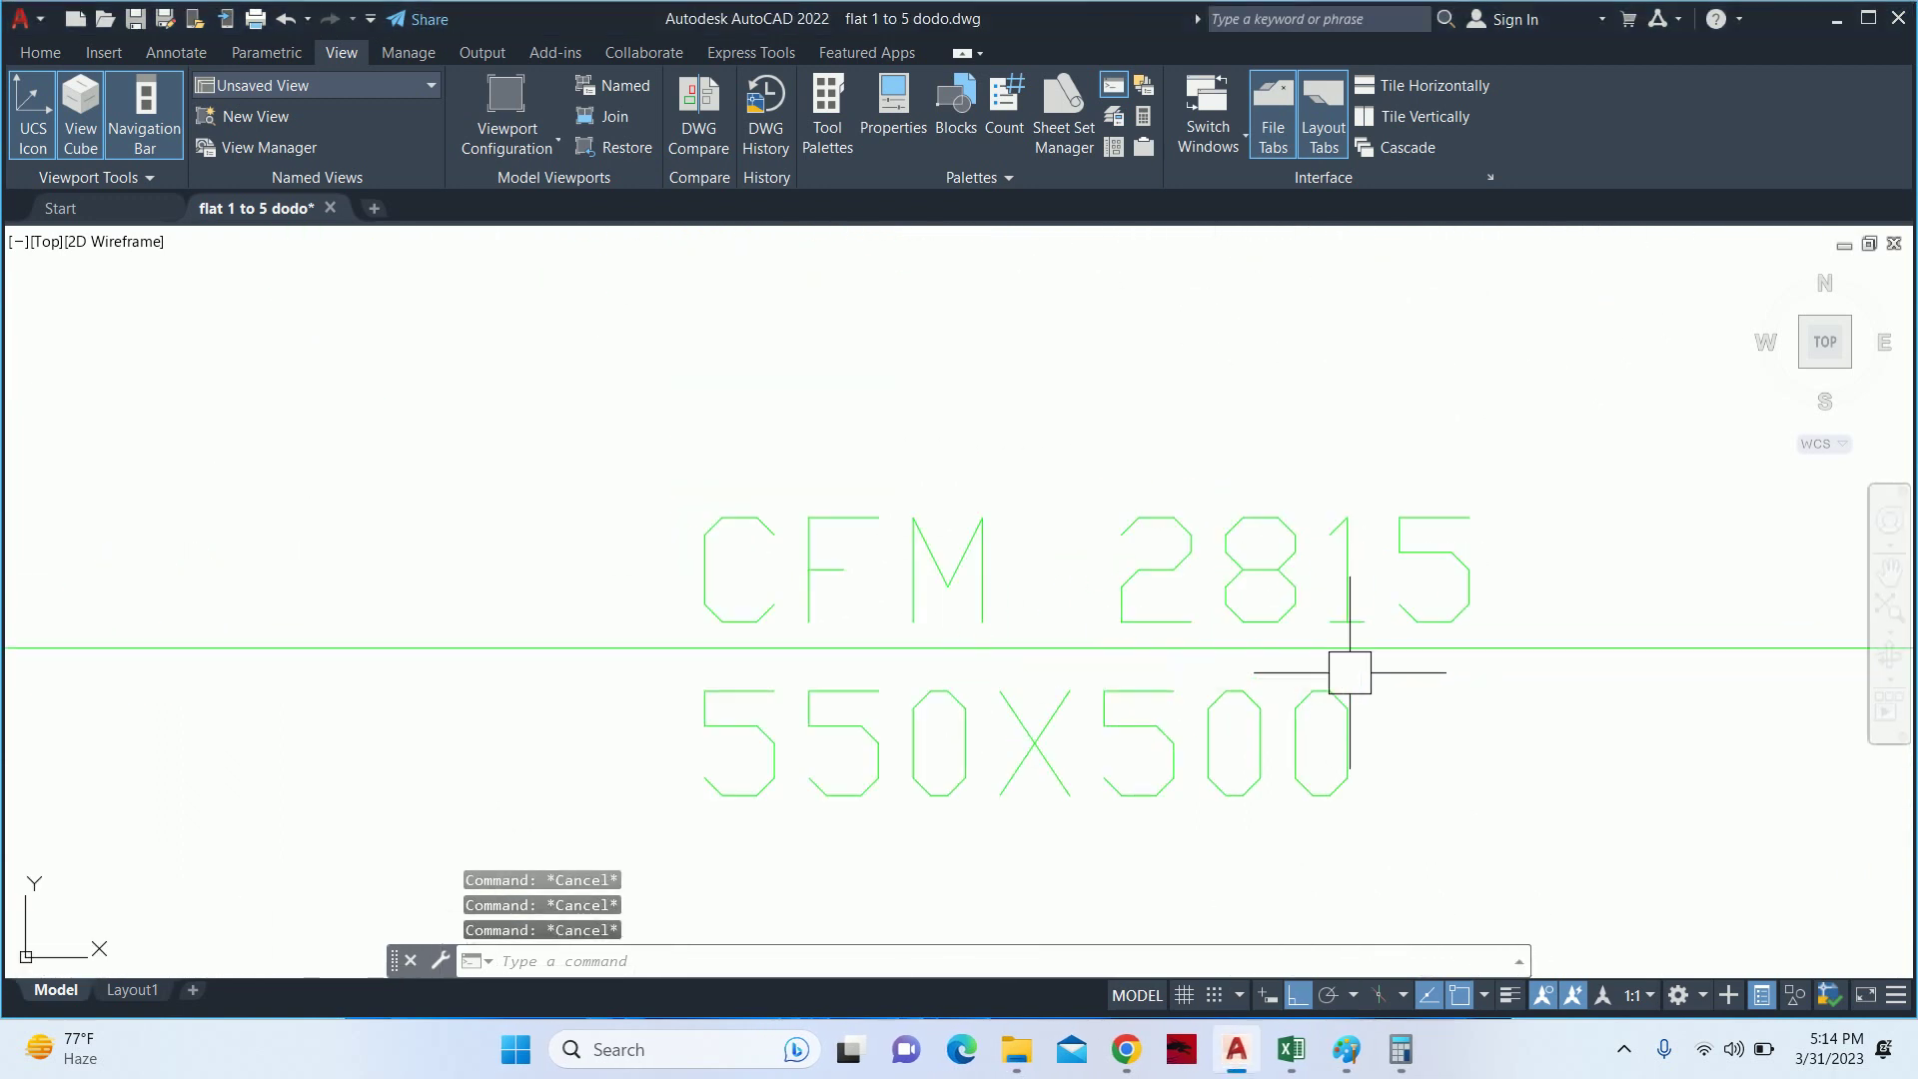
pyautogui.click(1348, 672)
pyautogui.doubleClick(902, 728)
pyautogui.moveTo(902, 728); pyautogui.dragTo(716, 753)
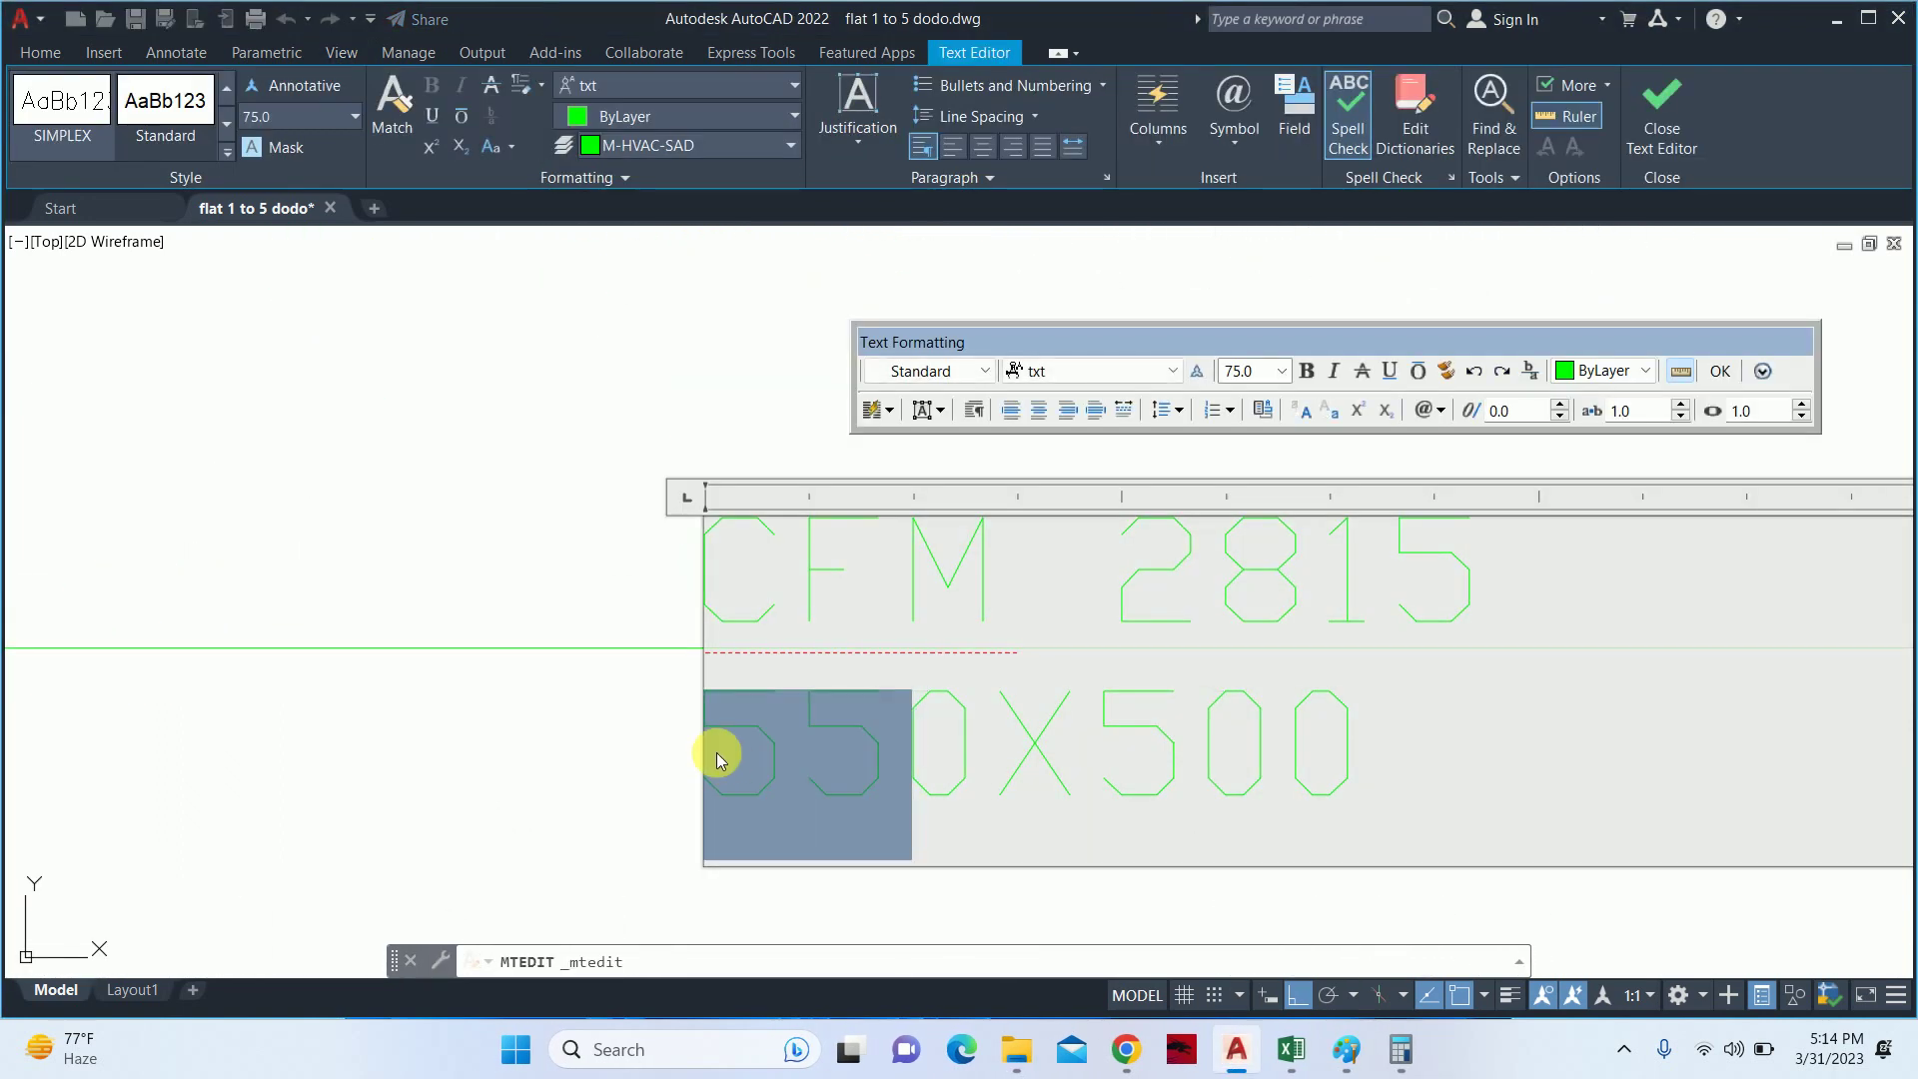
pyautogui.write('50')
pyautogui.click(614, 728)
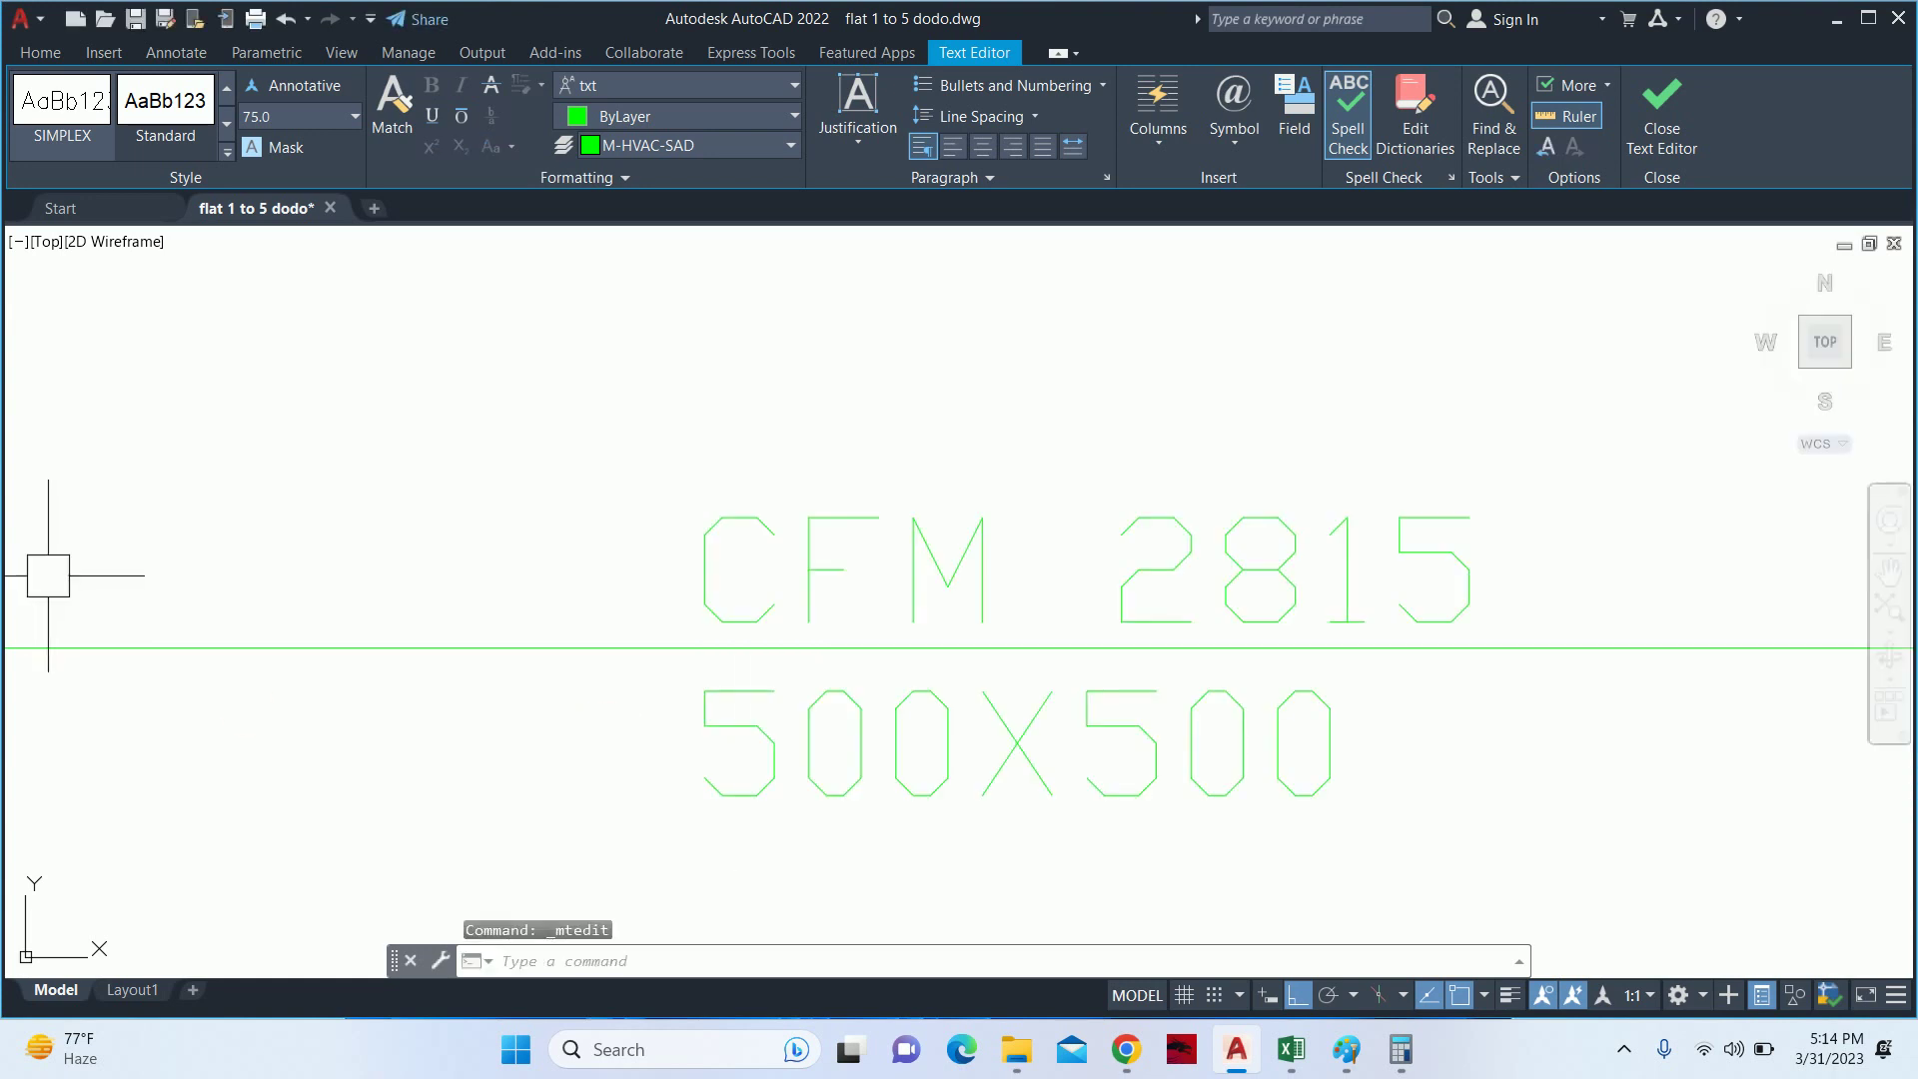
pyautogui.press('Escape')
pyautogui.press('Escape')
pyautogui.scroll(-5, 614, 729)
pyautogui.scroll(-2, 615, 729)
pyautogui.moveTo(1189, 569); pyautogui.dragTo(930, 701, button='middle')
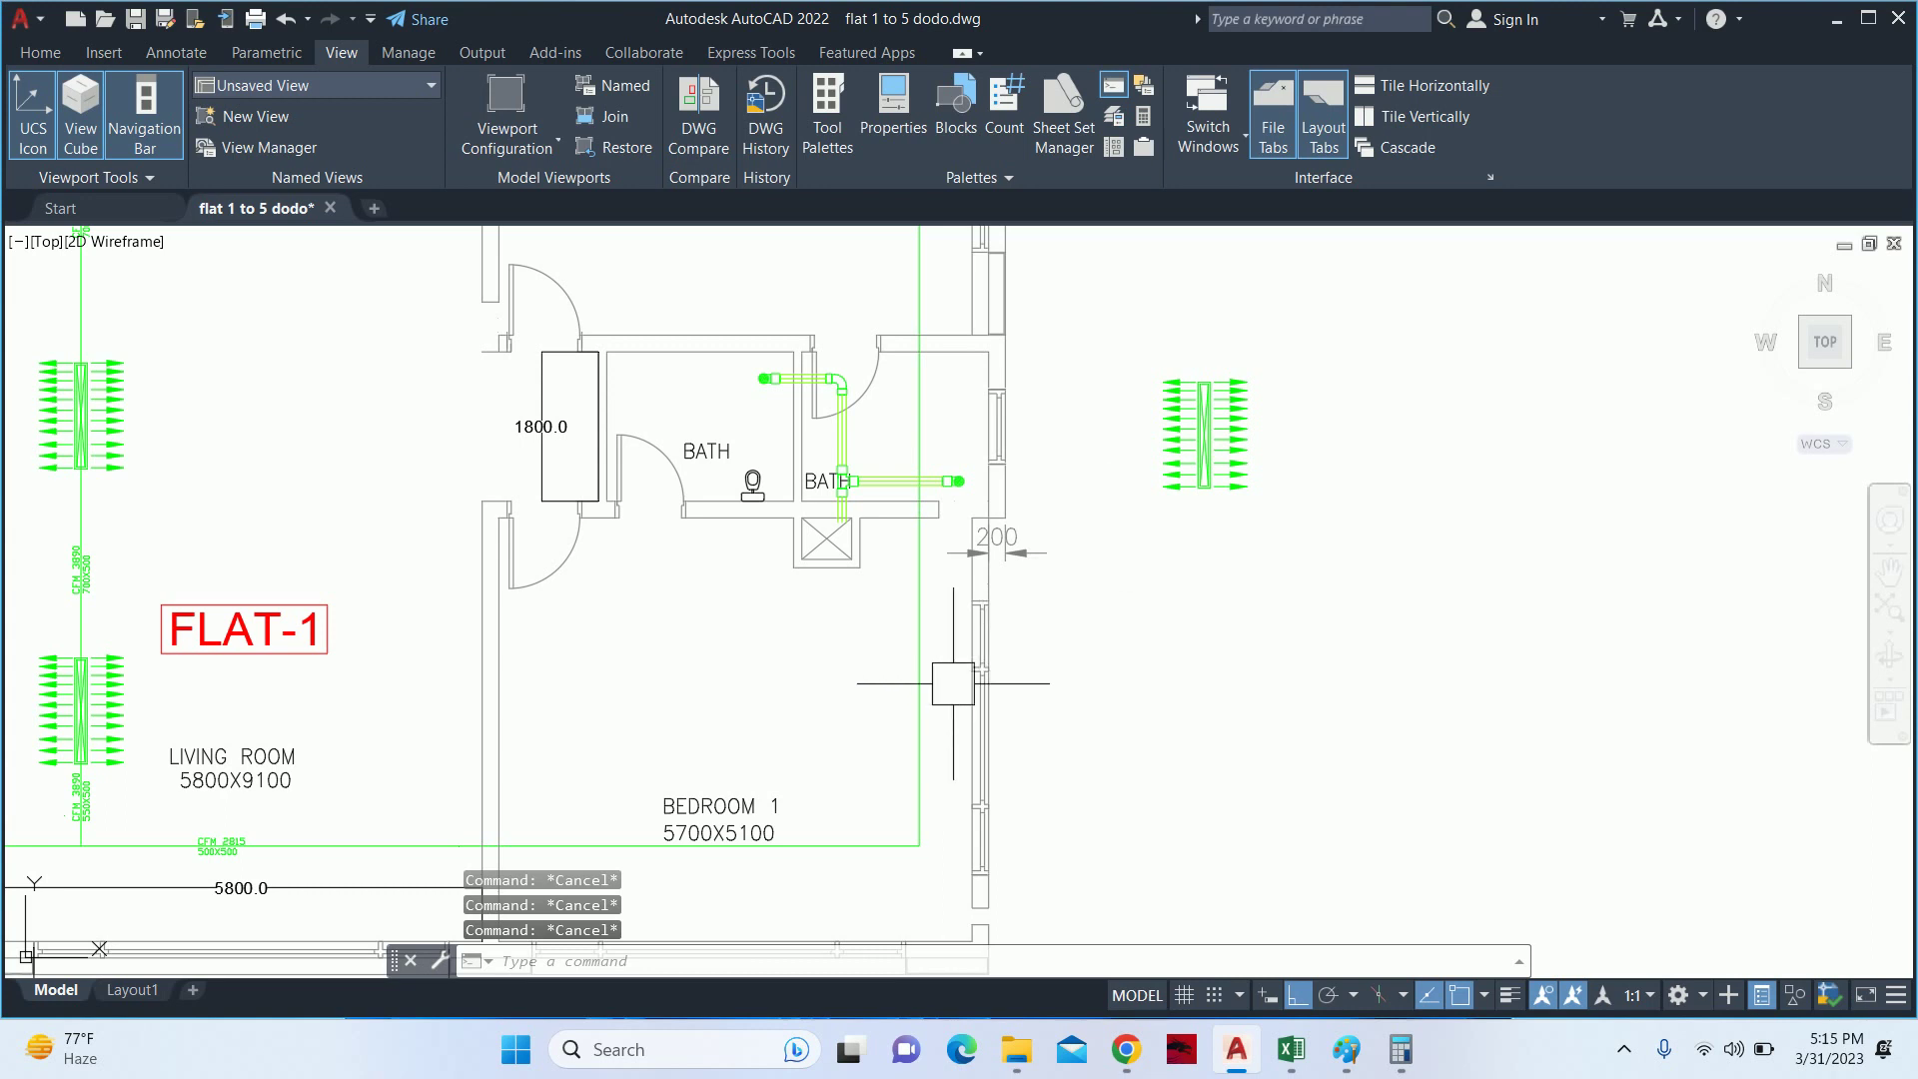
# - Switch to the Paint sketch and erase the old calculations from the canvas
pyautogui.click(1345, 1049)
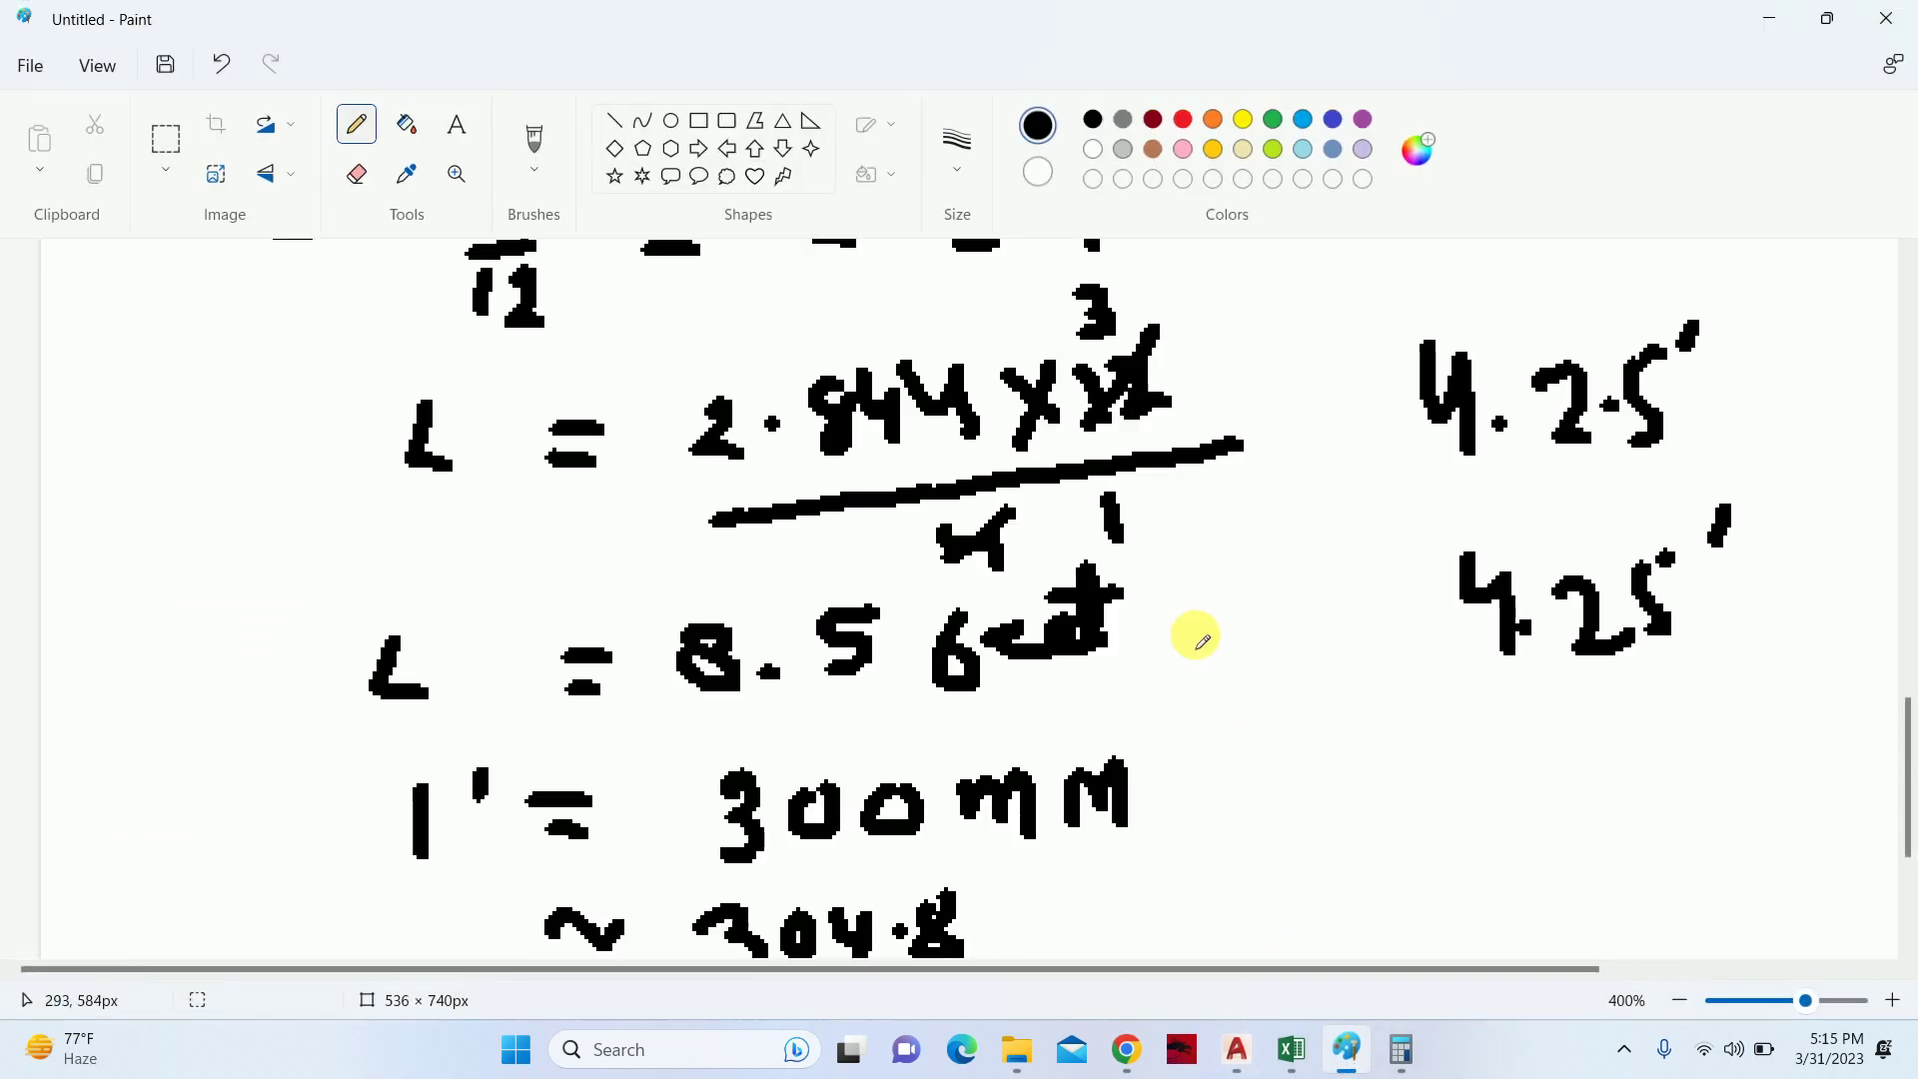
pyautogui.hotkey('ctrl', 'a')
pyautogui.press('Delete')
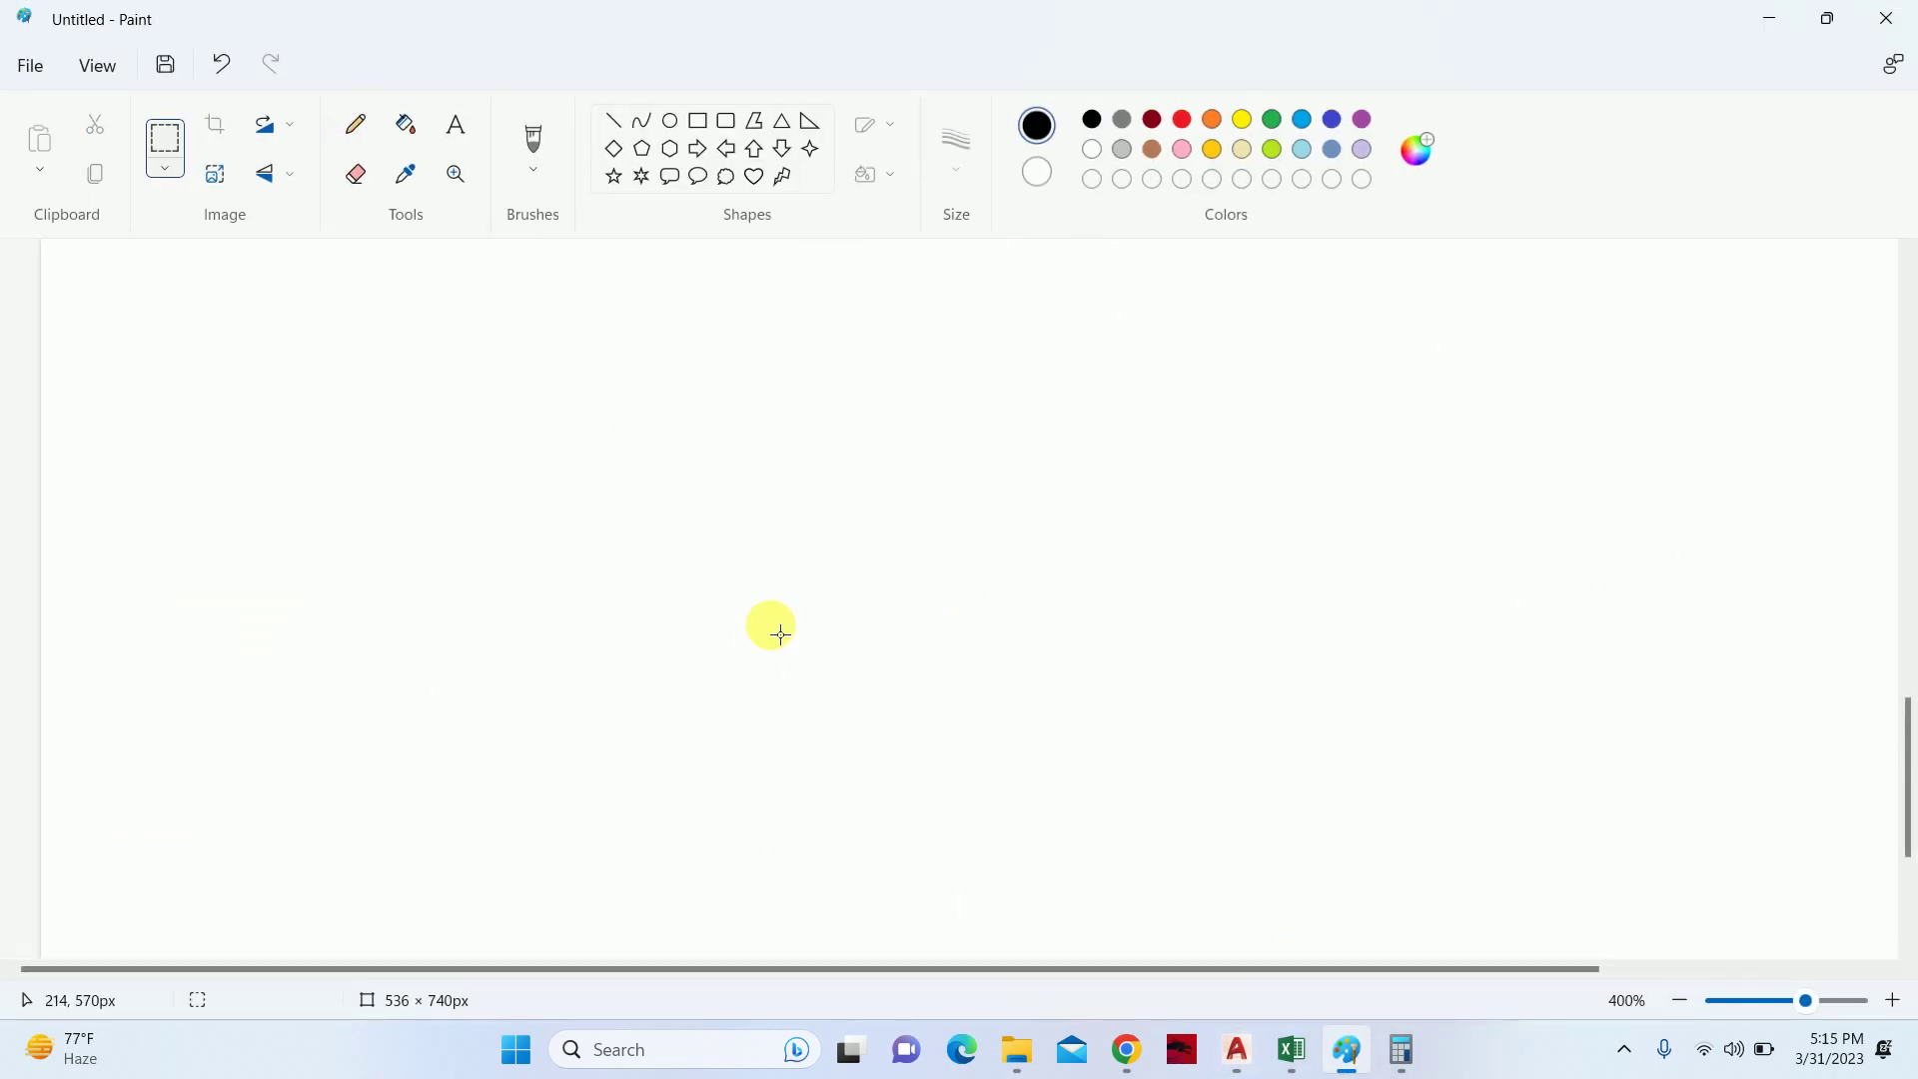
pyautogui.scroll(5, 284, 464)
pyautogui.scroll(2, 120, 363)
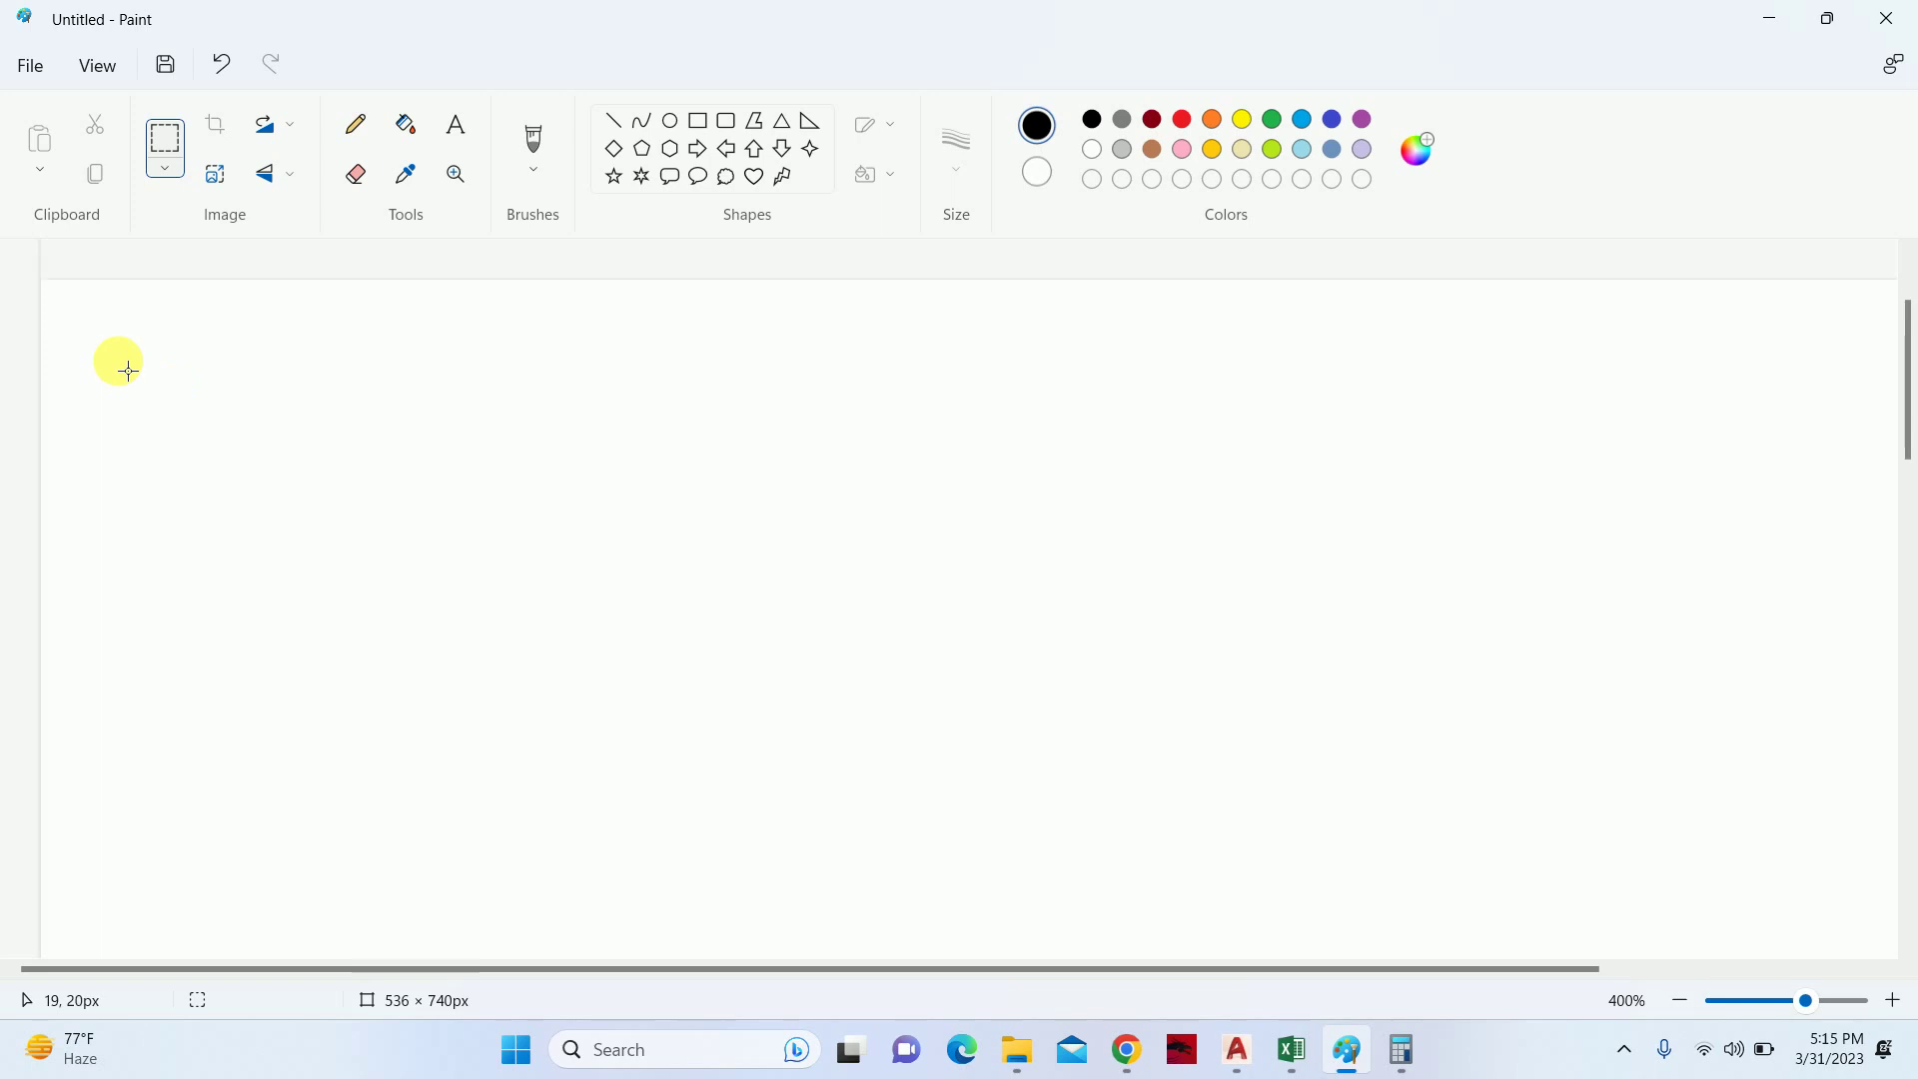
# - With the Pencil, handwrite the formula Q = Av
pyautogui.click(357, 124)
pyautogui.moveTo(291, 353)
pyautogui.mouseDown()
pyautogui.moveTo(303, 420)
pyautogui.moveTo(432, 496)
pyautogui.mouseUp()
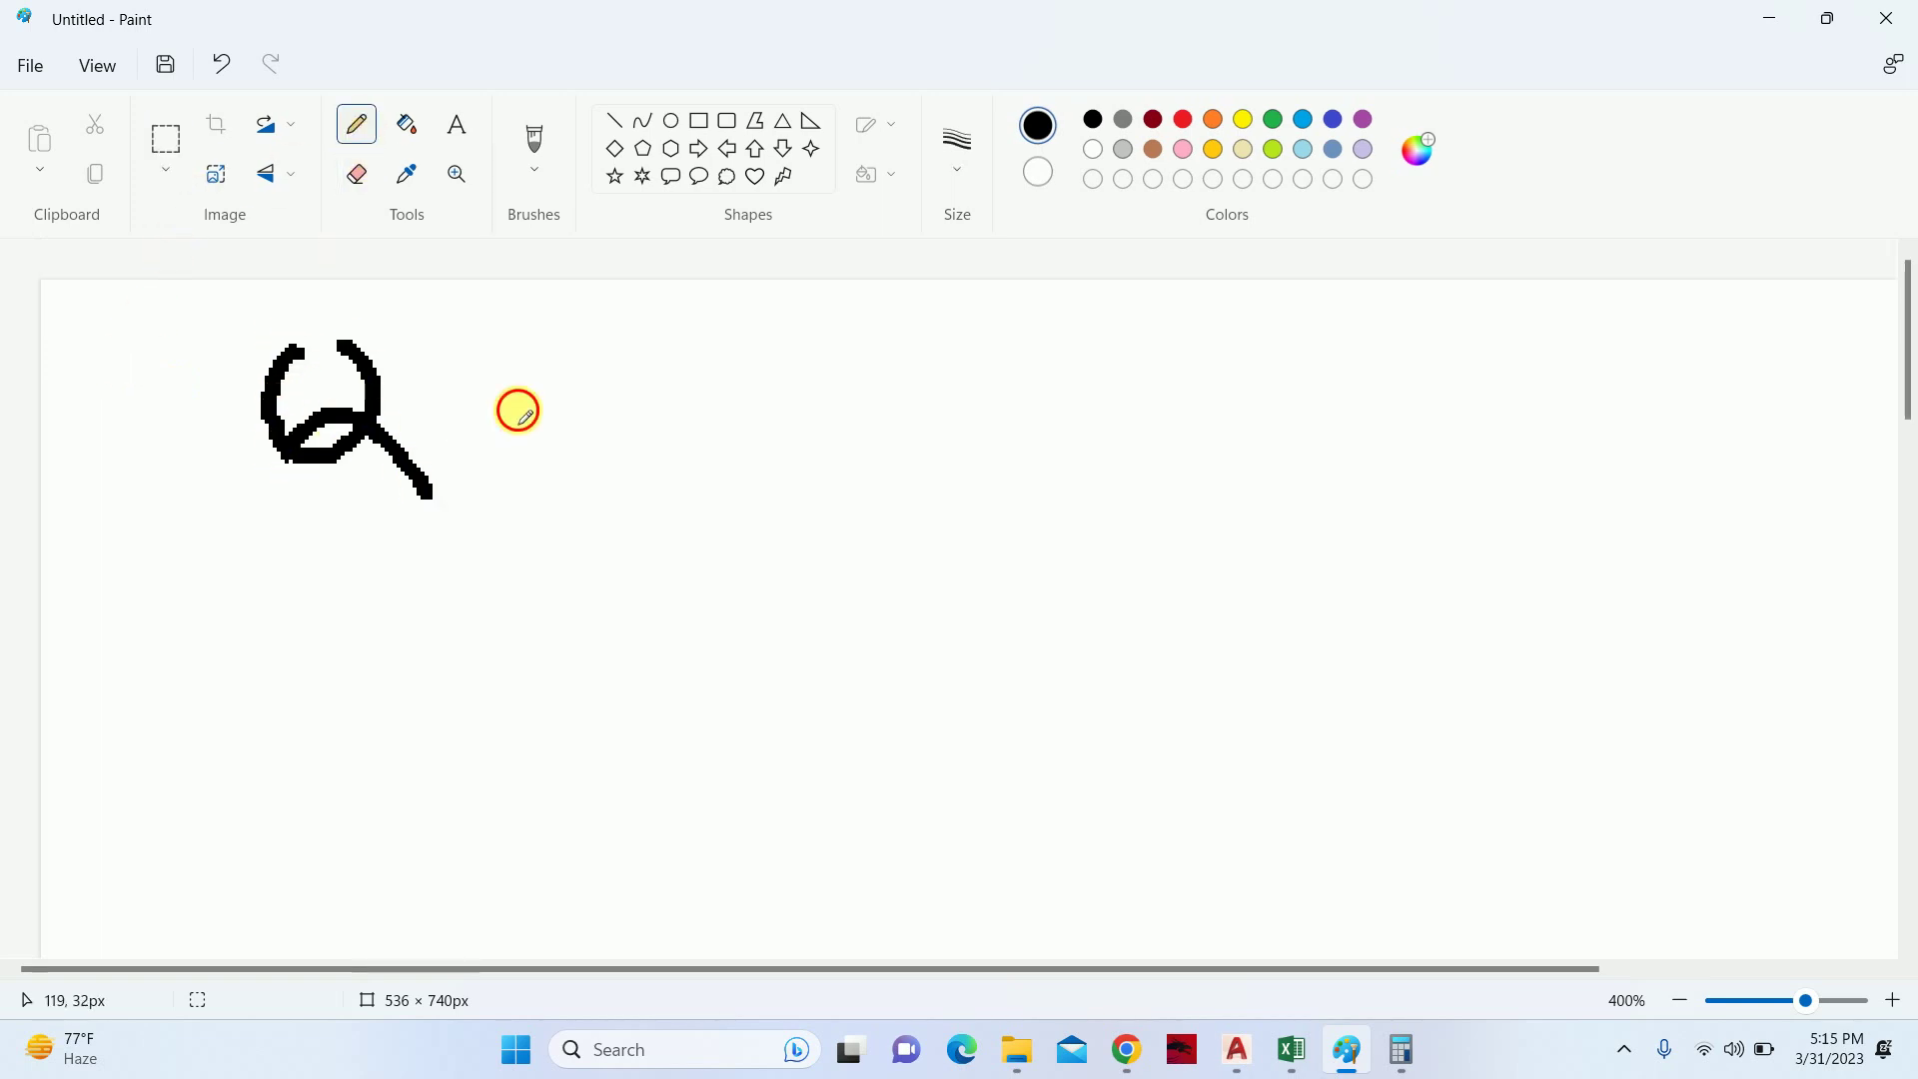
pyautogui.moveTo(511, 407); pyautogui.dragTo(603, 408)
pyautogui.moveTo(520, 368); pyautogui.dragTo(585, 360)
pyautogui.moveTo(723, 420)
pyautogui.mouseDown()
pyautogui.moveTo(809, 427)
pyautogui.moveTo(785, 385)
pyautogui.mouseUp()
pyautogui.moveTo(825, 344); pyautogui.dragTo(889, 342)
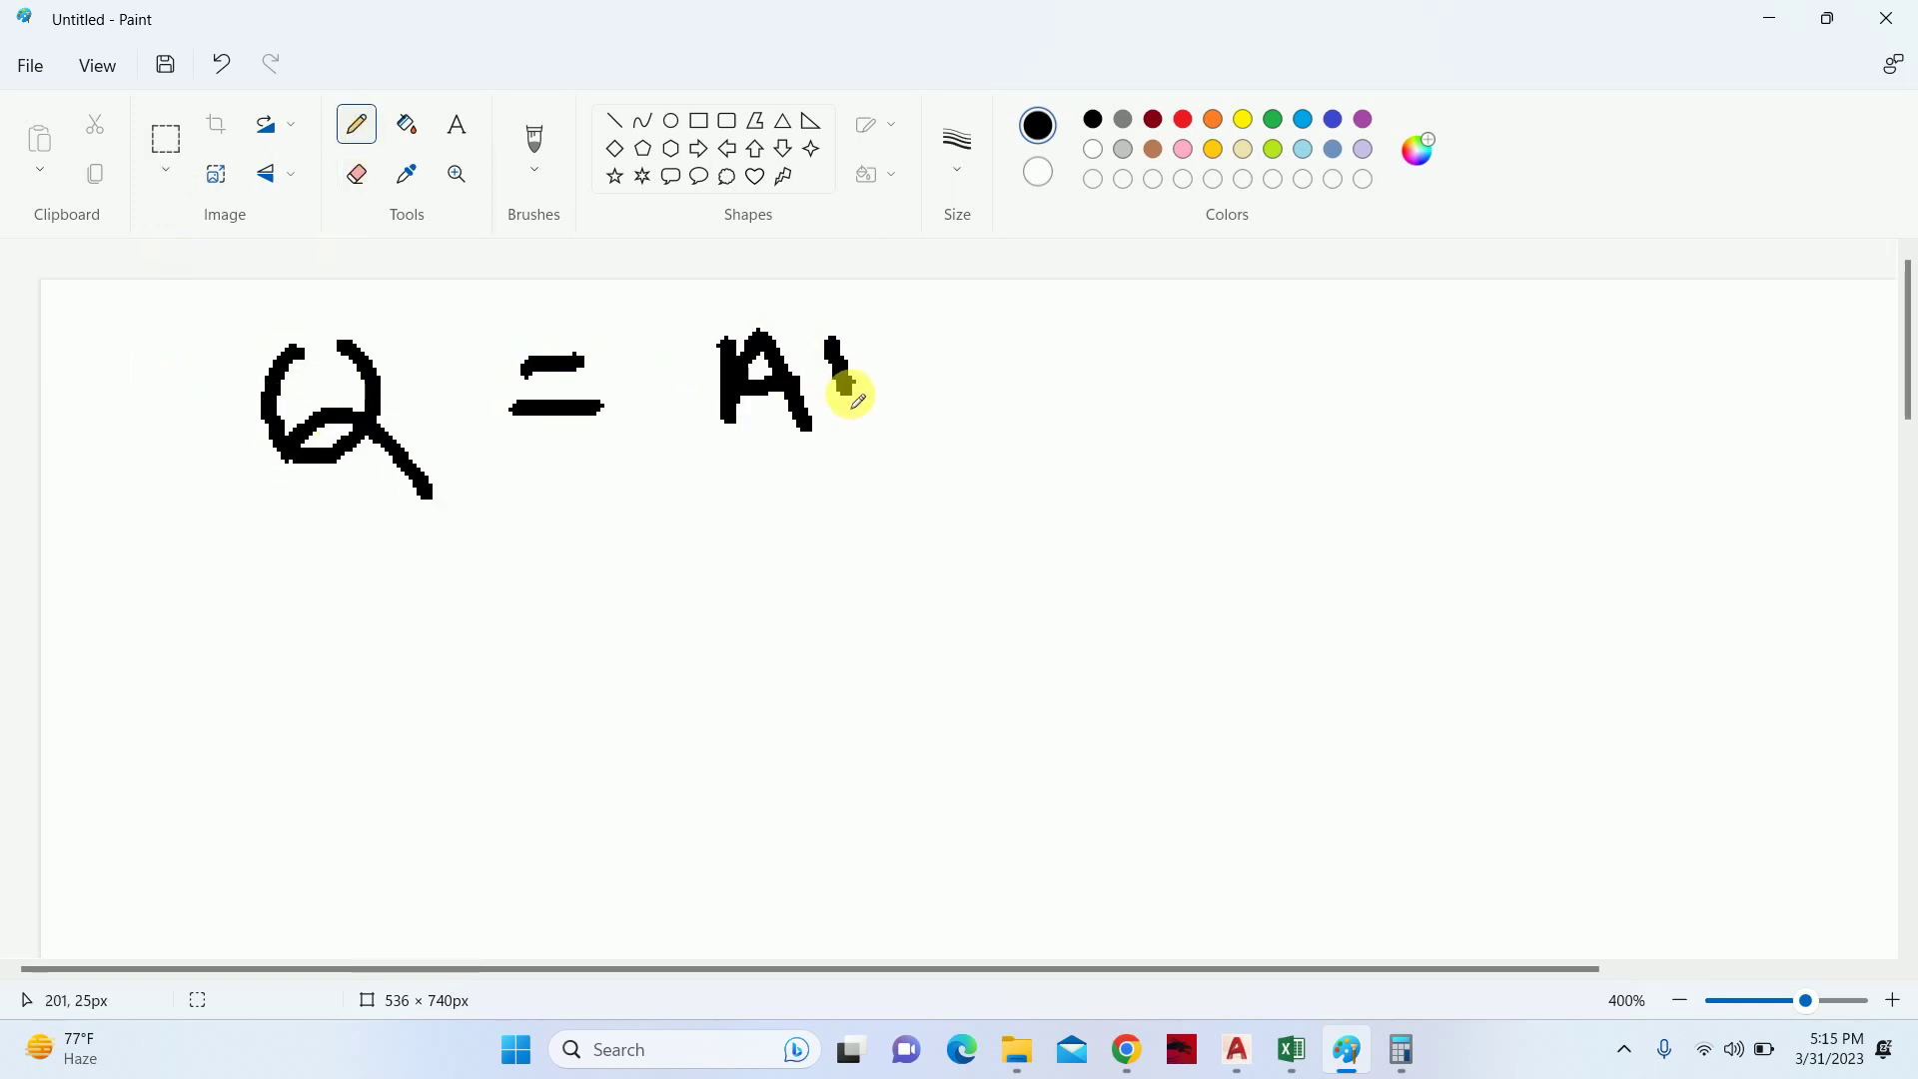
# - Write Q = 1417 cfm on the next line
pyautogui.moveTo(386, 599)
pyautogui.mouseDown()
pyautogui.moveTo(375, 680)
pyautogui.moveTo(431, 571)
pyautogui.mouseUp()
pyautogui.moveTo(394, 642); pyautogui.dragTo(512, 720)
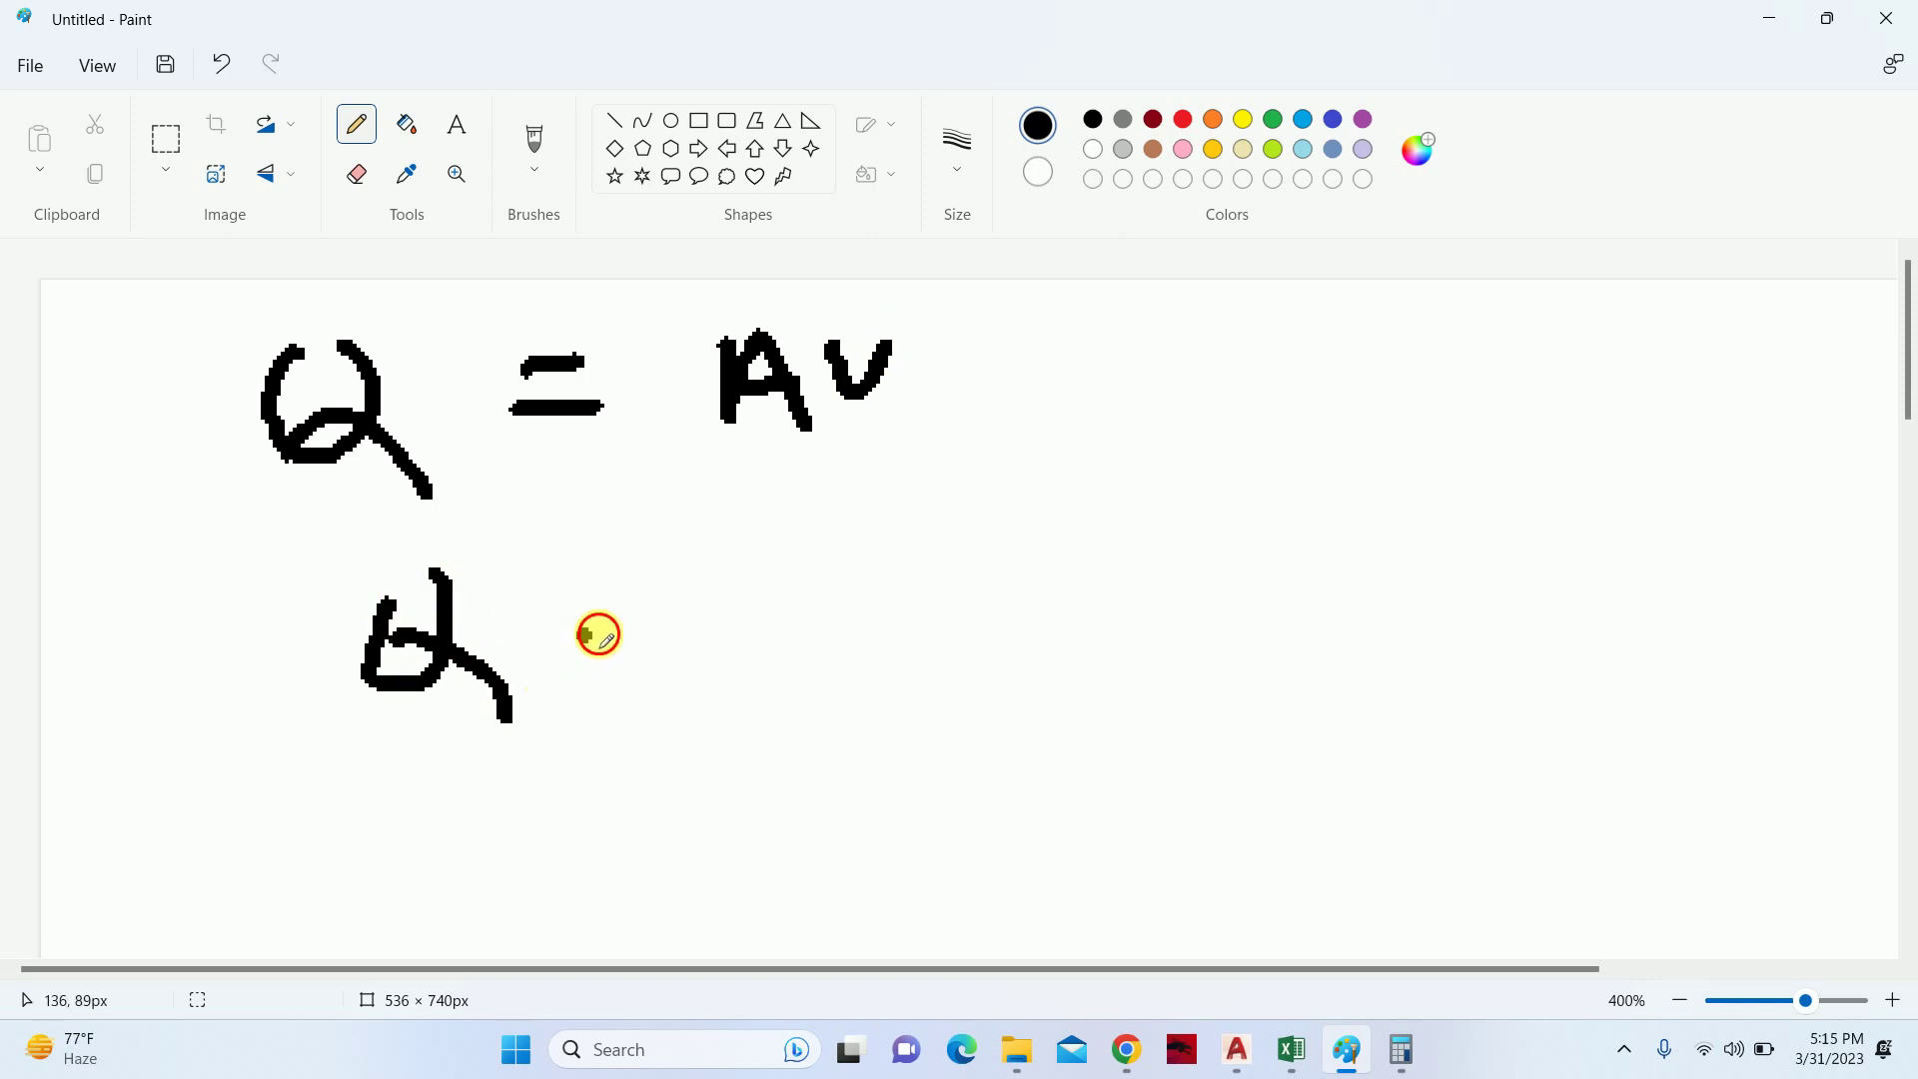
pyautogui.moveTo(581, 634); pyautogui.dragTo(694, 631)
pyautogui.moveTo(615, 676); pyautogui.dragTo(754, 678)
pyautogui.moveTo(877, 590); pyautogui.dragTo(905, 699)
pyautogui.moveTo(941, 589)
pyautogui.mouseDown()
pyautogui.moveTo(1035, 609)
pyautogui.moveTo(1074, 744)
pyautogui.mouseUp()
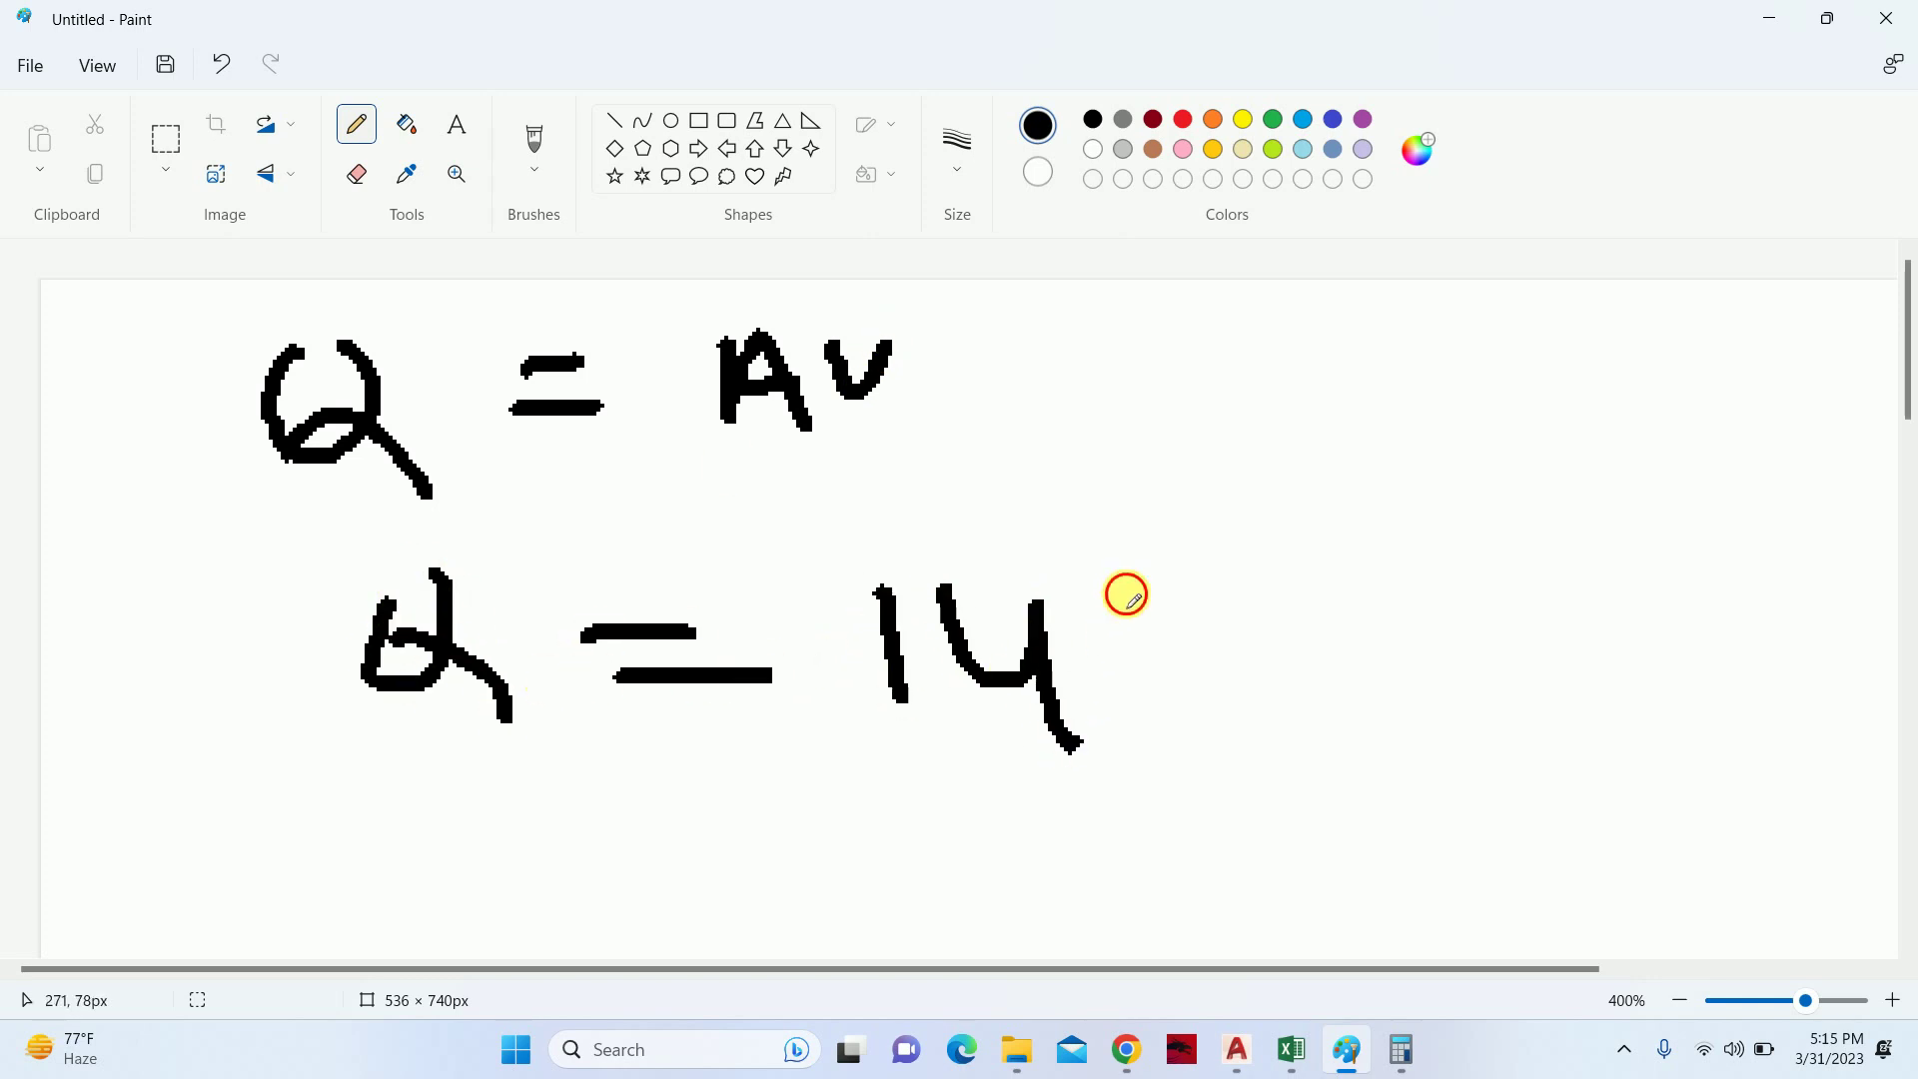
pyautogui.moveTo(1121, 592); pyautogui.dragTo(1157, 694)
pyautogui.moveTo(1159, 603)
pyautogui.mouseDown()
pyautogui.moveTo(1269, 585)
pyautogui.moveTo(1284, 738)
pyautogui.mouseUp()
pyautogui.moveTo(1217, 664)
pyautogui.mouseDown()
pyautogui.moveTo(1334, 625)
pyautogui.moveTo(1402, 657)
pyautogui.moveTo(1524, 605)
pyautogui.moveTo(1653, 662)
pyautogui.mouseUp()
# - Write V = 500 below the flow line
pyautogui.scroll(-3, 833, 613)
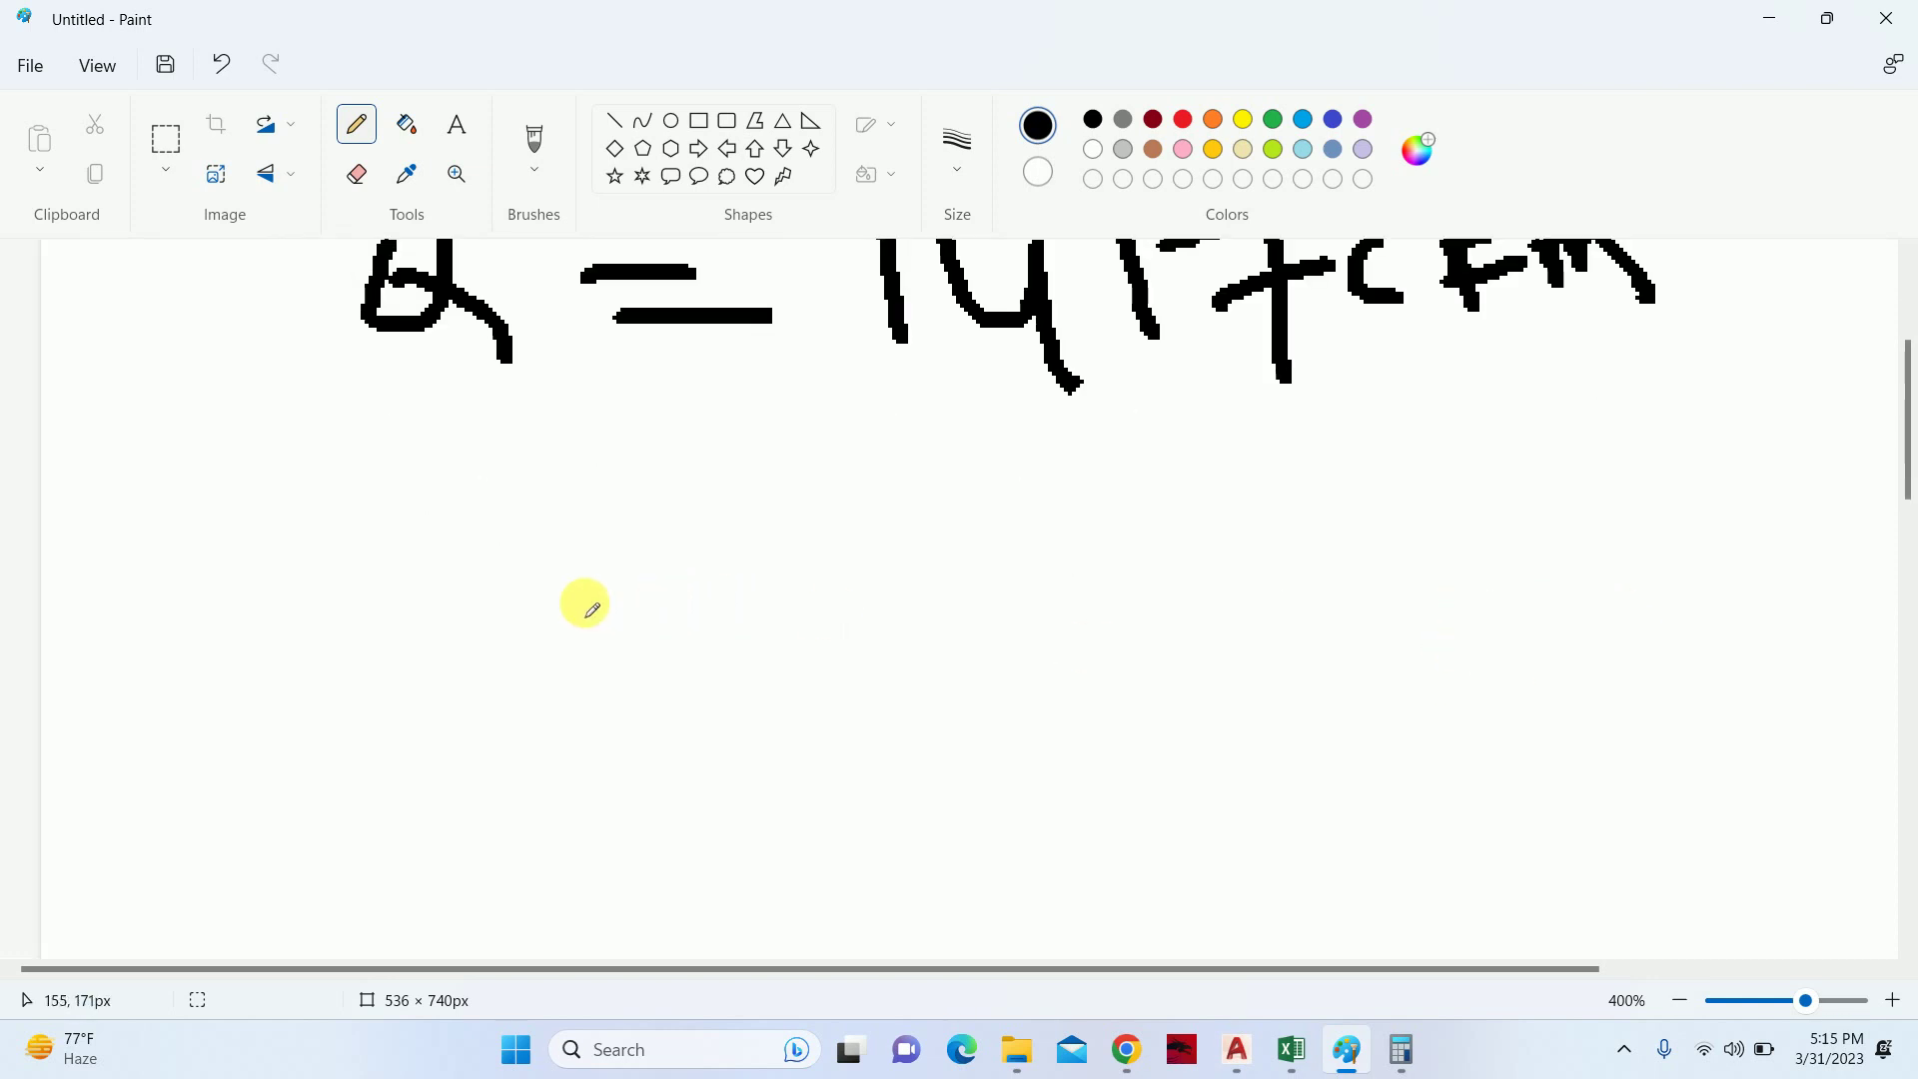
pyautogui.moveTo(484, 554)
pyautogui.mouseDown()
pyautogui.moveTo(488, 632)
pyautogui.moveTo(539, 520)
pyautogui.mouseUp()
pyautogui.moveTo(597, 583); pyautogui.dragTo(723, 569)
pyautogui.moveTo(624, 534); pyautogui.dragTo(699, 527)
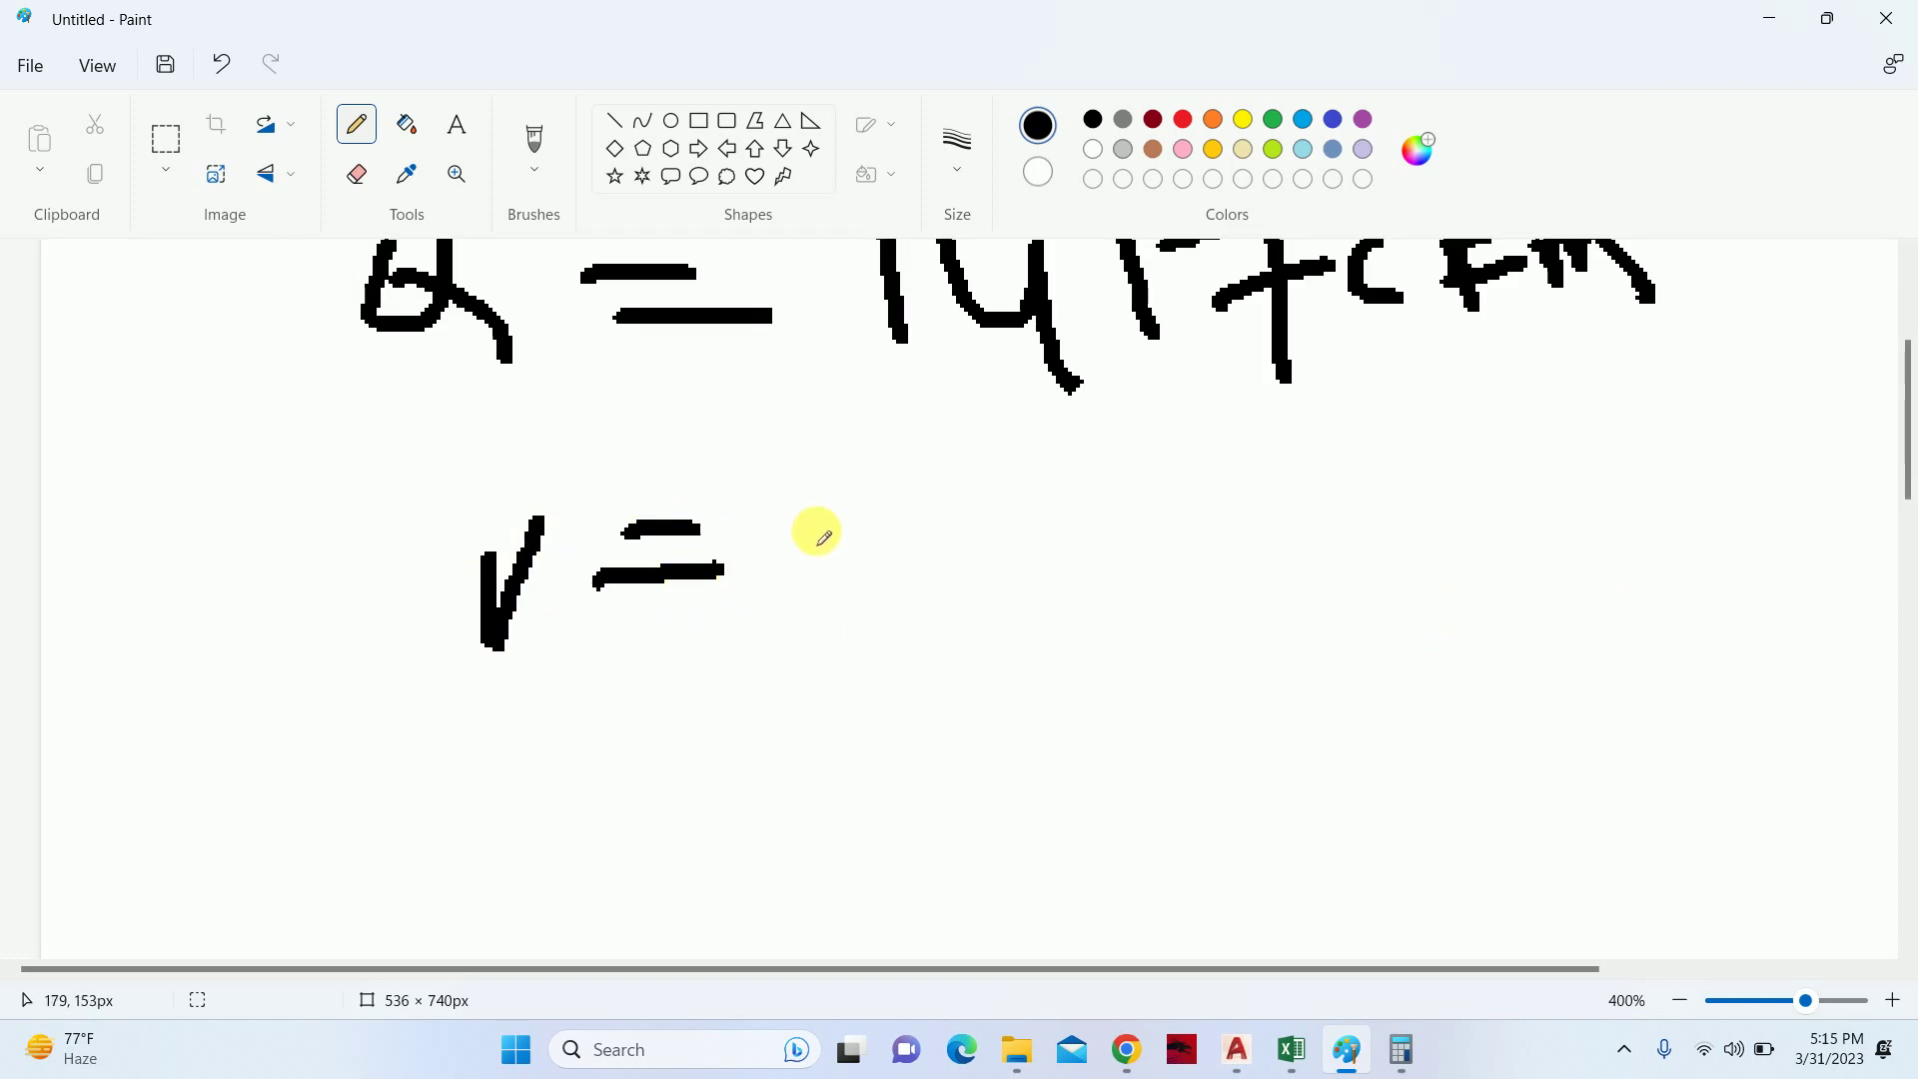
pyautogui.moveTo(834, 510)
pyautogui.mouseDown()
pyautogui.moveTo(739, 614)
pyautogui.moveTo(854, 493)
pyautogui.moveTo(944, 515)
pyautogui.moveTo(950, 497)
pyautogui.mouseUp()
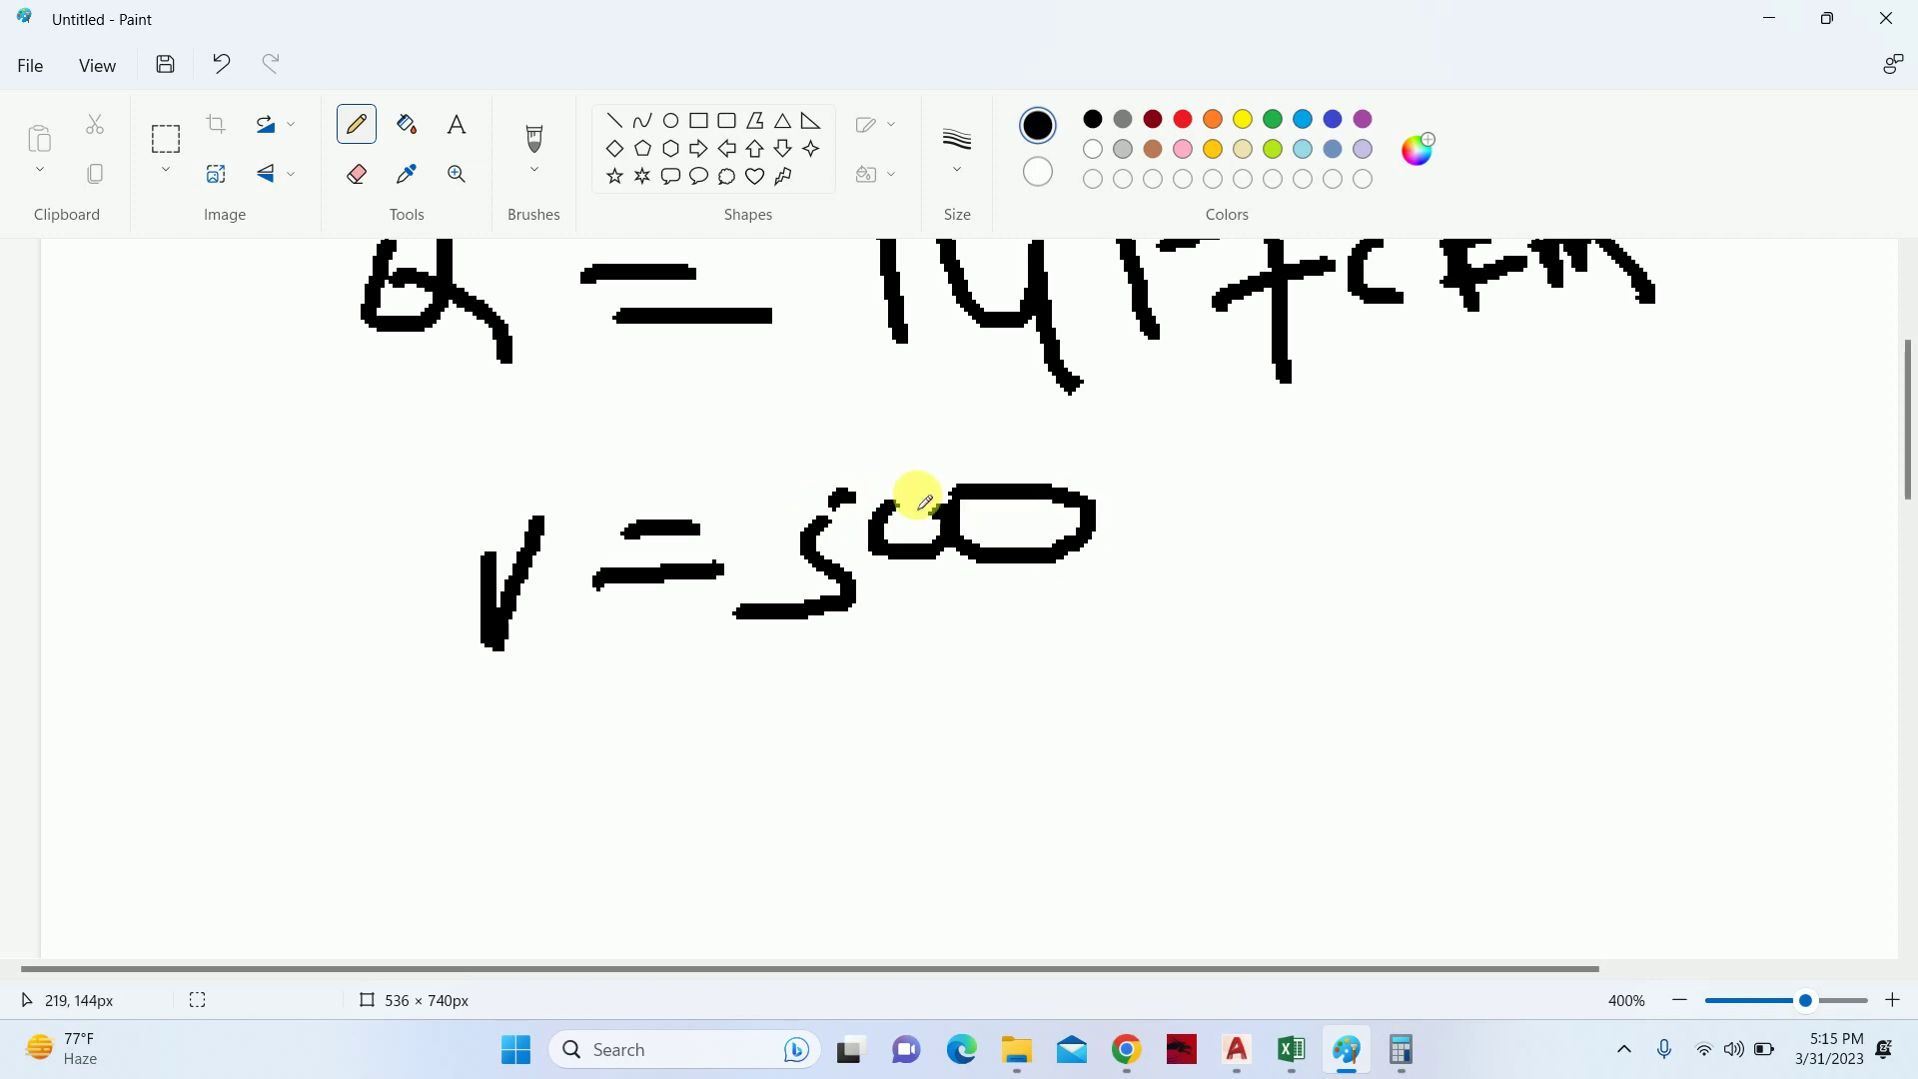
pyautogui.scroll(-3, 844, 548)
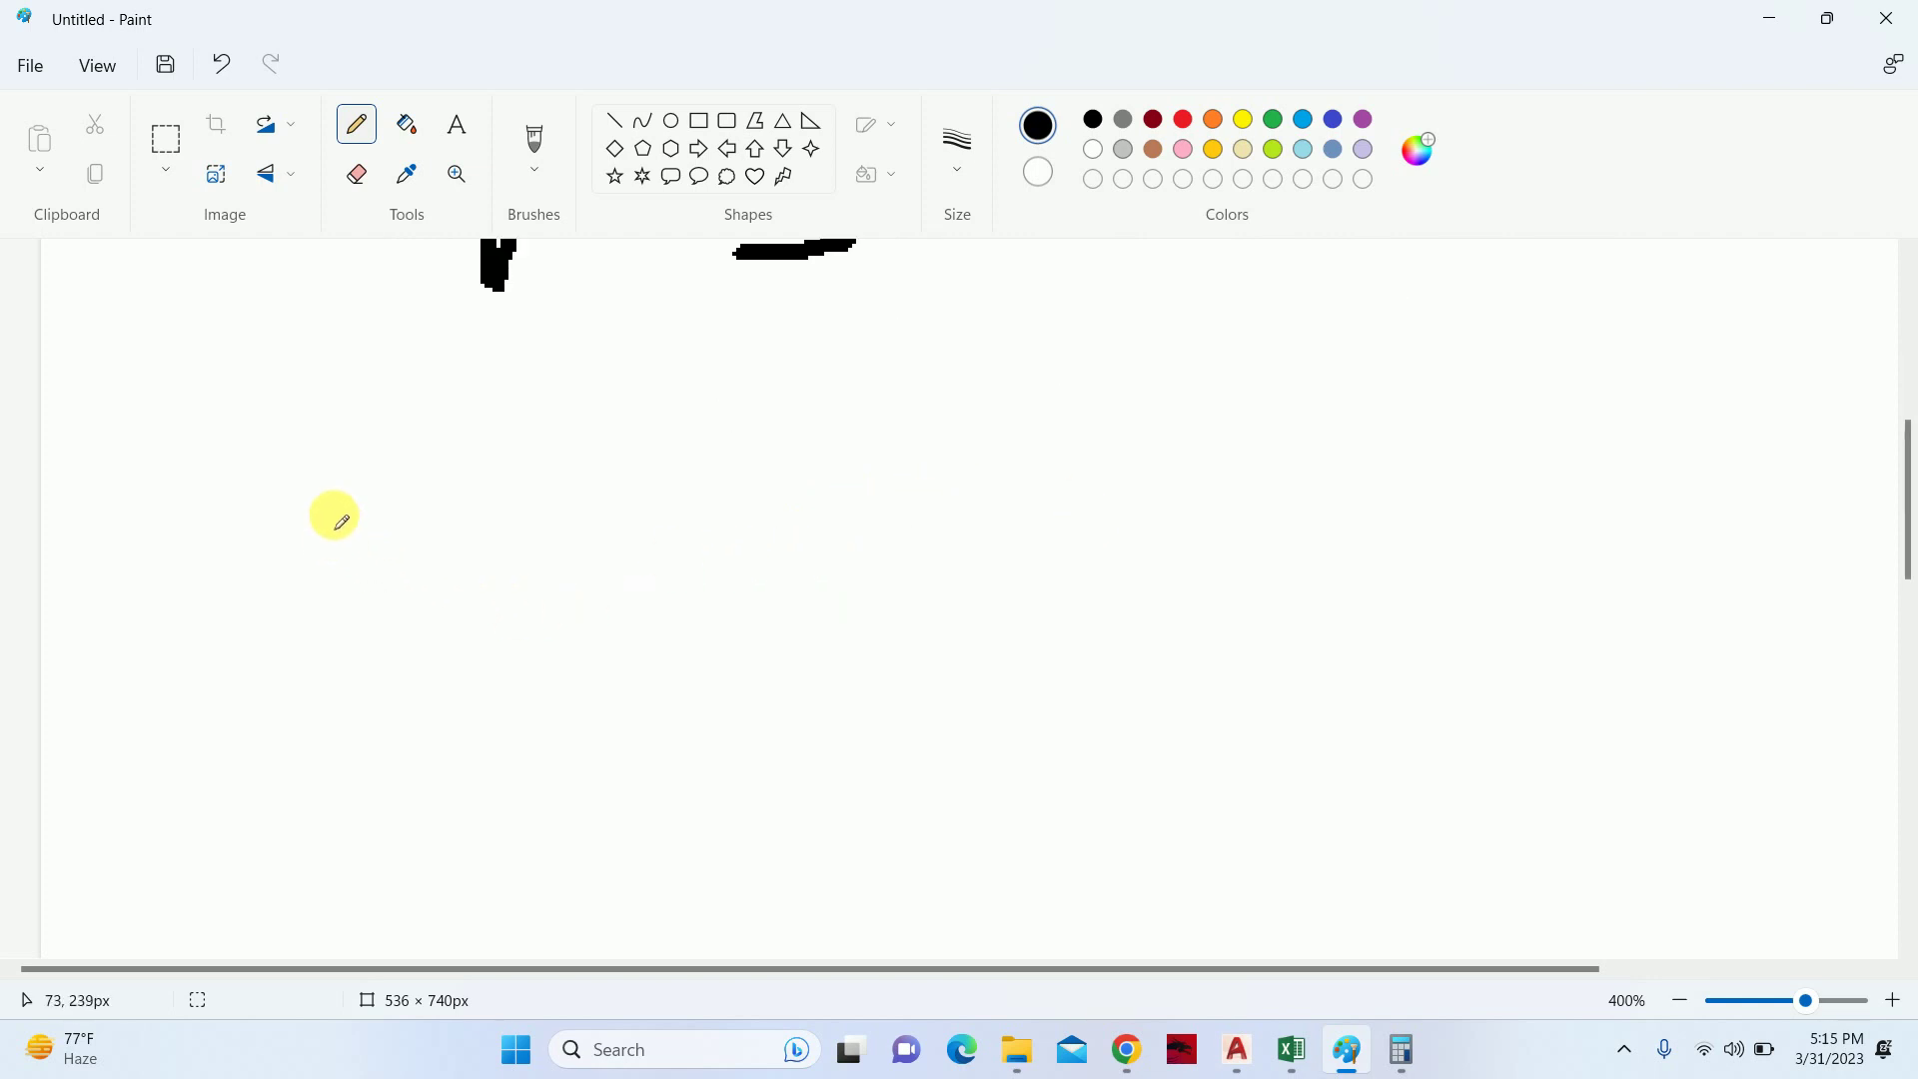
# - Handwrite the equation 1417 = L × 4/12 × 500
pyautogui.moveTo(335, 516); pyautogui.dragTo(412, 572)
pyautogui.moveTo(458, 493)
pyautogui.mouseDown()
pyautogui.moveTo(495, 564)
pyautogui.moveTo(583, 561)
pyautogui.moveTo(648, 504)
pyautogui.mouseUp()
pyautogui.moveTo(719, 479); pyautogui.dragTo(814, 475)
pyautogui.moveTo(714, 512); pyautogui.dragTo(851, 516)
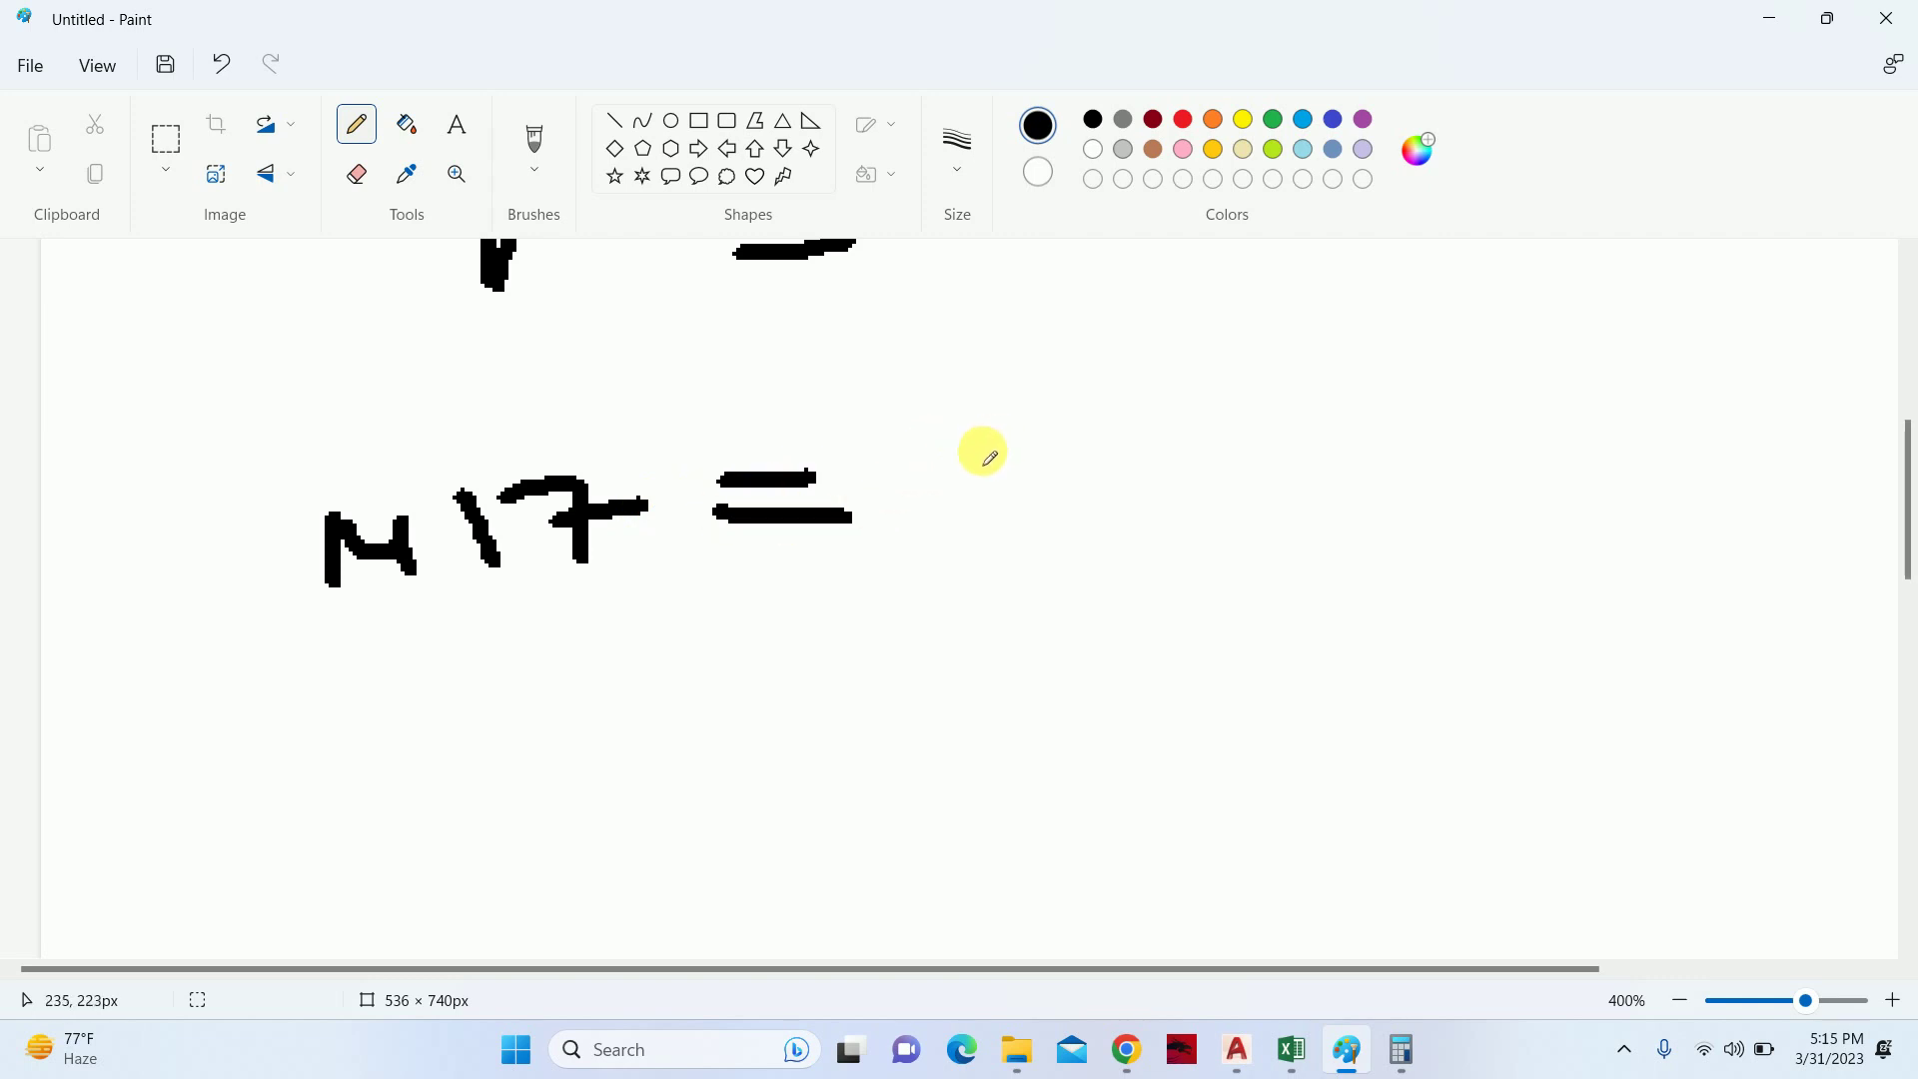
pyautogui.moveTo(981, 450)
pyautogui.mouseDown()
pyautogui.moveTo(1007, 540)
pyautogui.moveTo(1111, 532)
pyautogui.mouseUp()
pyautogui.moveTo(1099, 466); pyautogui.dragTo(1021, 559)
pyautogui.moveTo(1164, 442)
pyautogui.mouseDown()
pyautogui.moveTo(1212, 490)
pyautogui.moveTo(1212, 524)
pyautogui.moveTo(1262, 545)
pyautogui.moveTo(1188, 660)
pyautogui.mouseUp()
pyautogui.moveTo(1214, 588); pyautogui.dragTo(1287, 633)
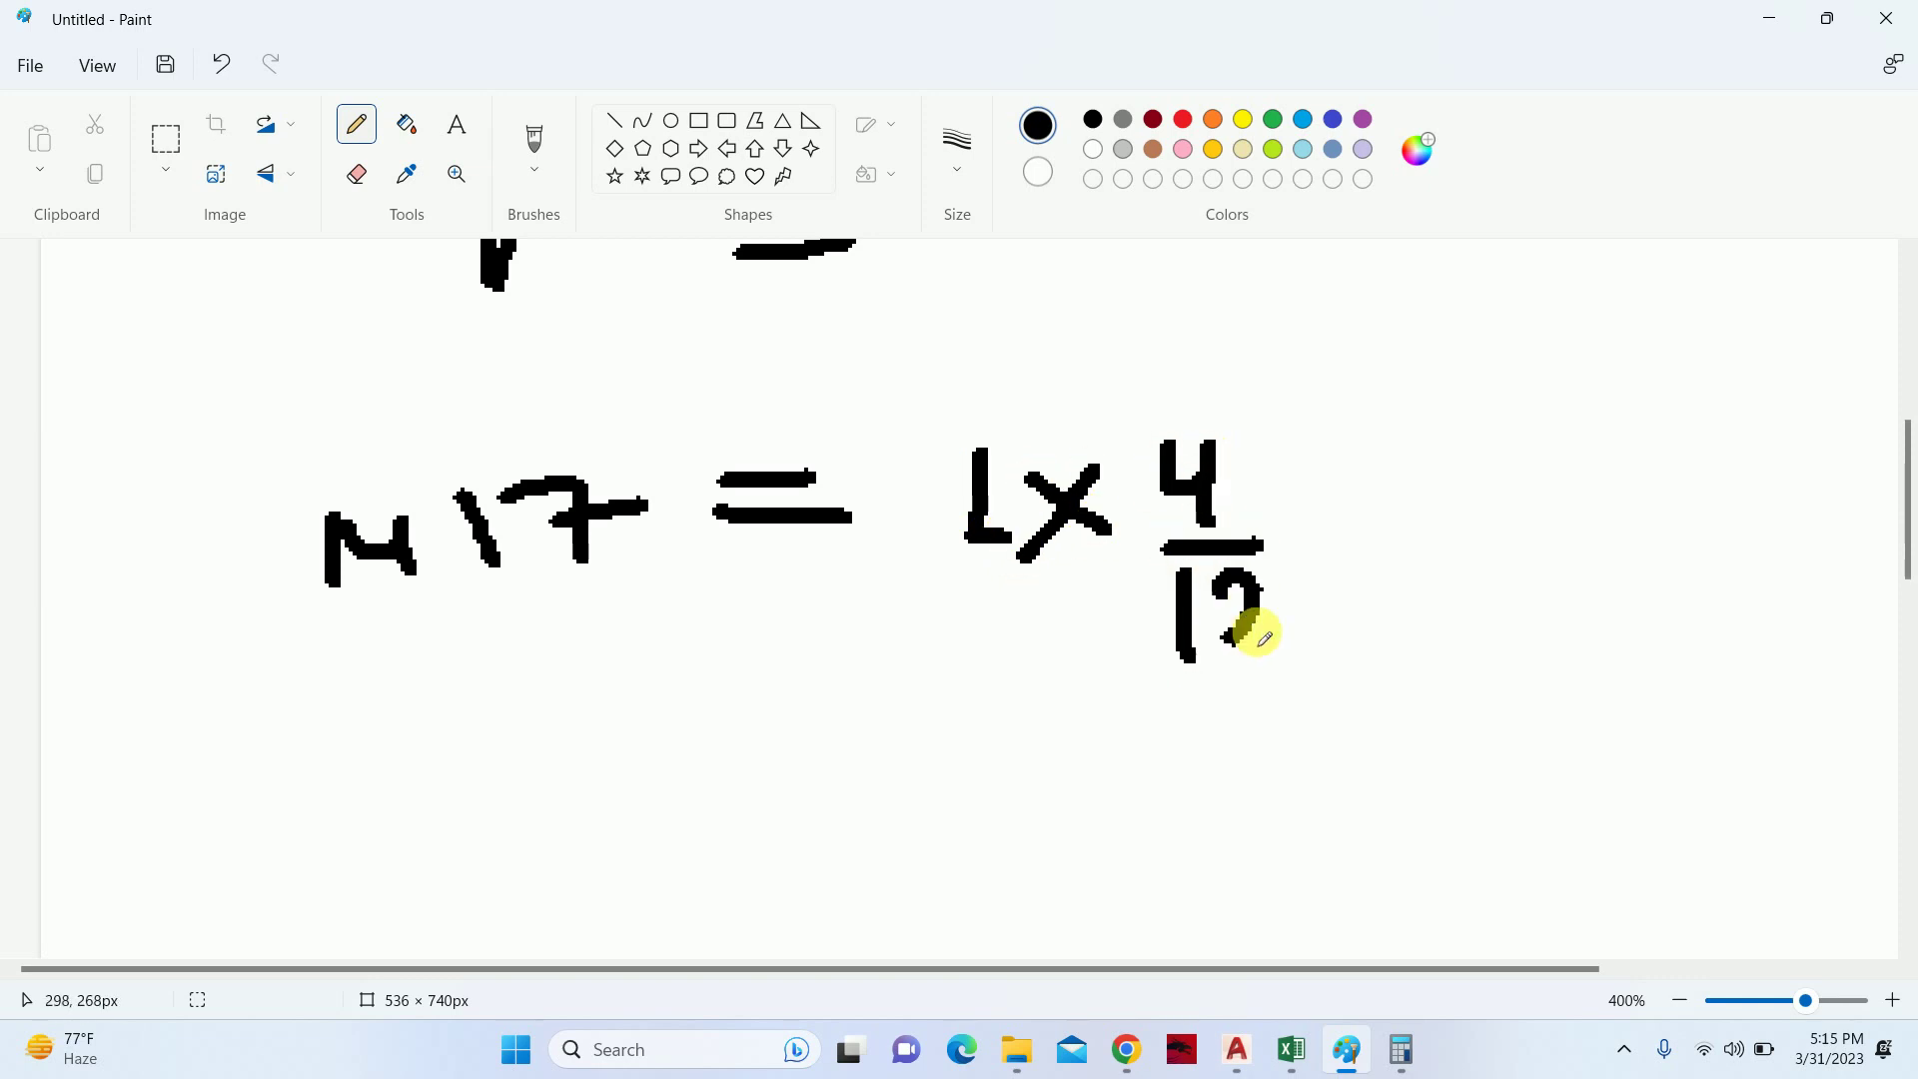
pyautogui.moveTo(1313, 527)
pyautogui.mouseDown()
pyautogui.moveTo(1379, 588)
pyautogui.moveTo(1315, 584)
pyautogui.mouseUp()
pyautogui.moveTo(1460, 474)
pyautogui.mouseDown()
pyautogui.moveTo(1438, 488)
pyautogui.moveTo(1443, 539)
pyautogui.moveTo(1529, 522)
pyautogui.moveTo(1577, 469)
pyautogui.mouseUp()
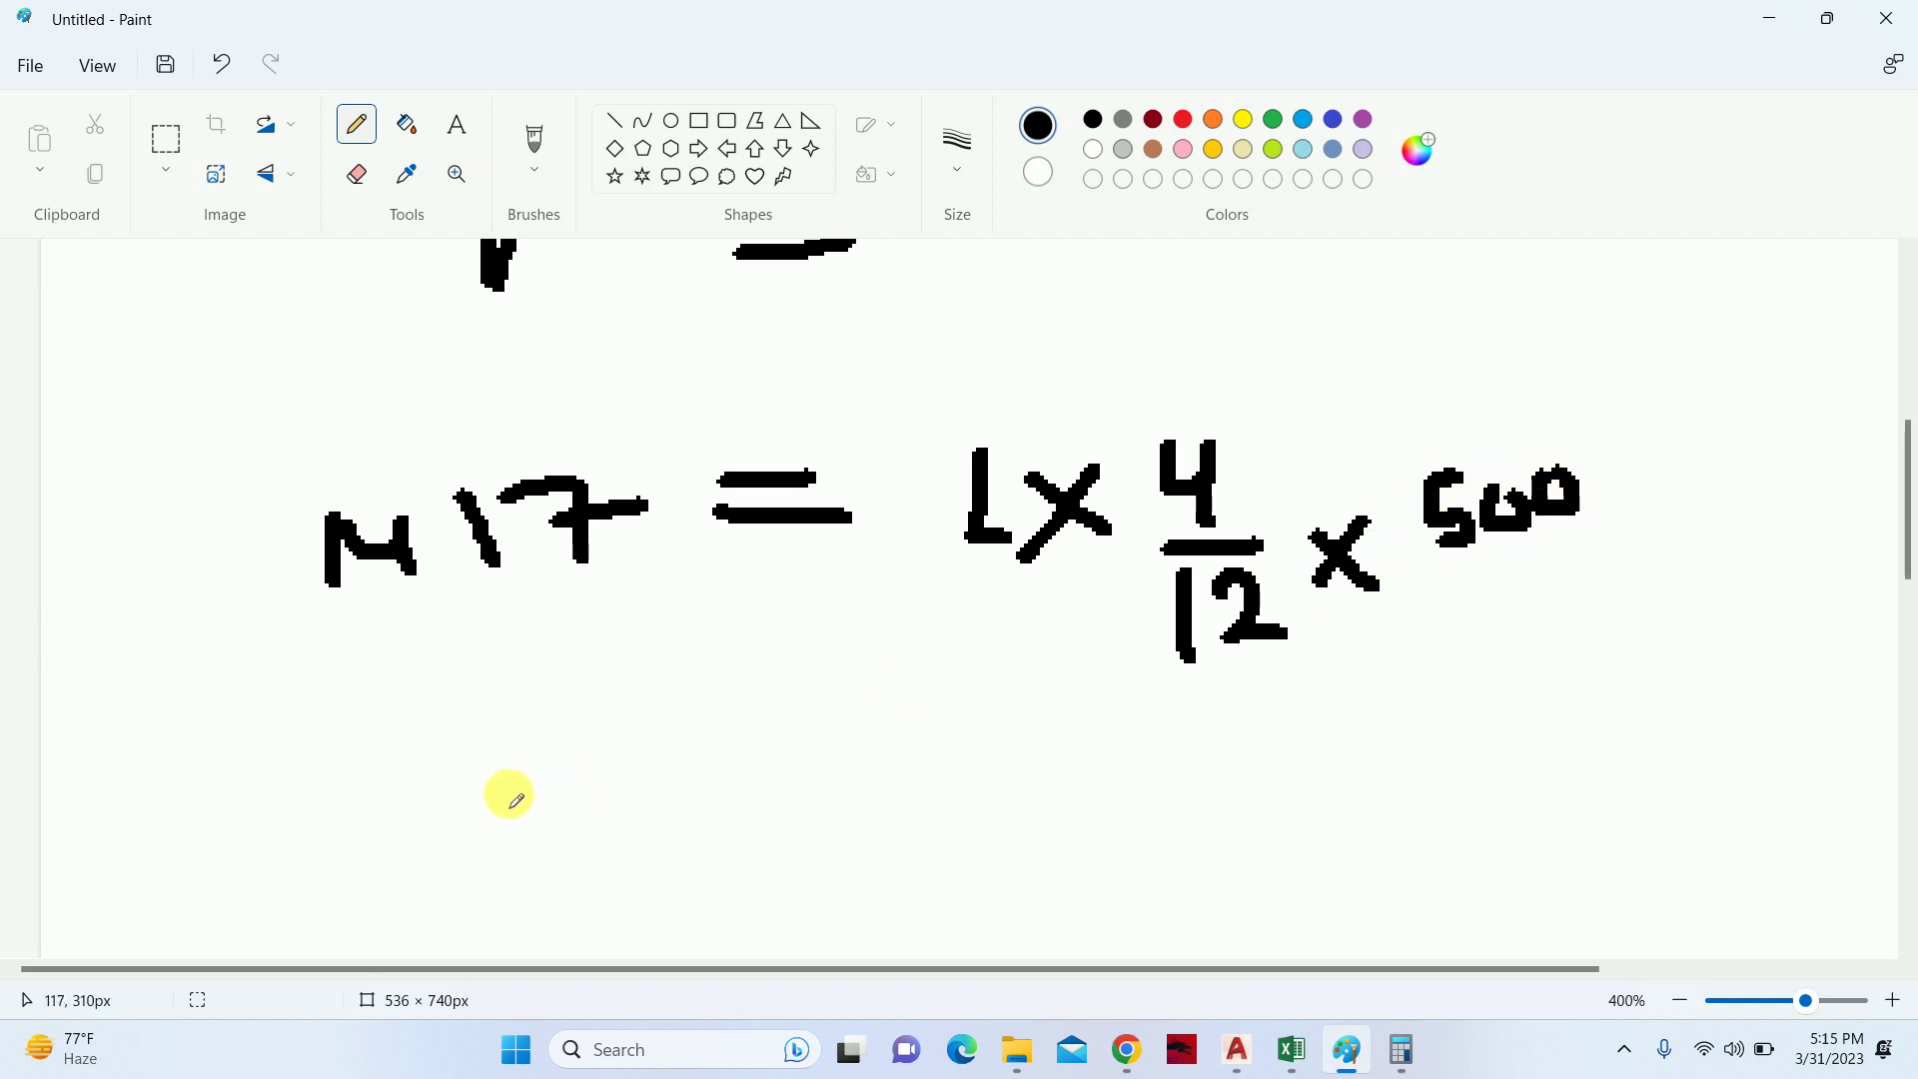
pyautogui.moveTo(504, 754); pyautogui.dragTo(580, 827)
# - Begin solving on a new line as L = 1417 × 12
pyautogui.moveTo(756, 788)
pyautogui.mouseDown()
pyautogui.moveTo(708, 794)
pyautogui.moveTo(759, 829)
pyautogui.mouseUp()
pyautogui.moveTo(882, 751); pyautogui.dragTo(904, 849)
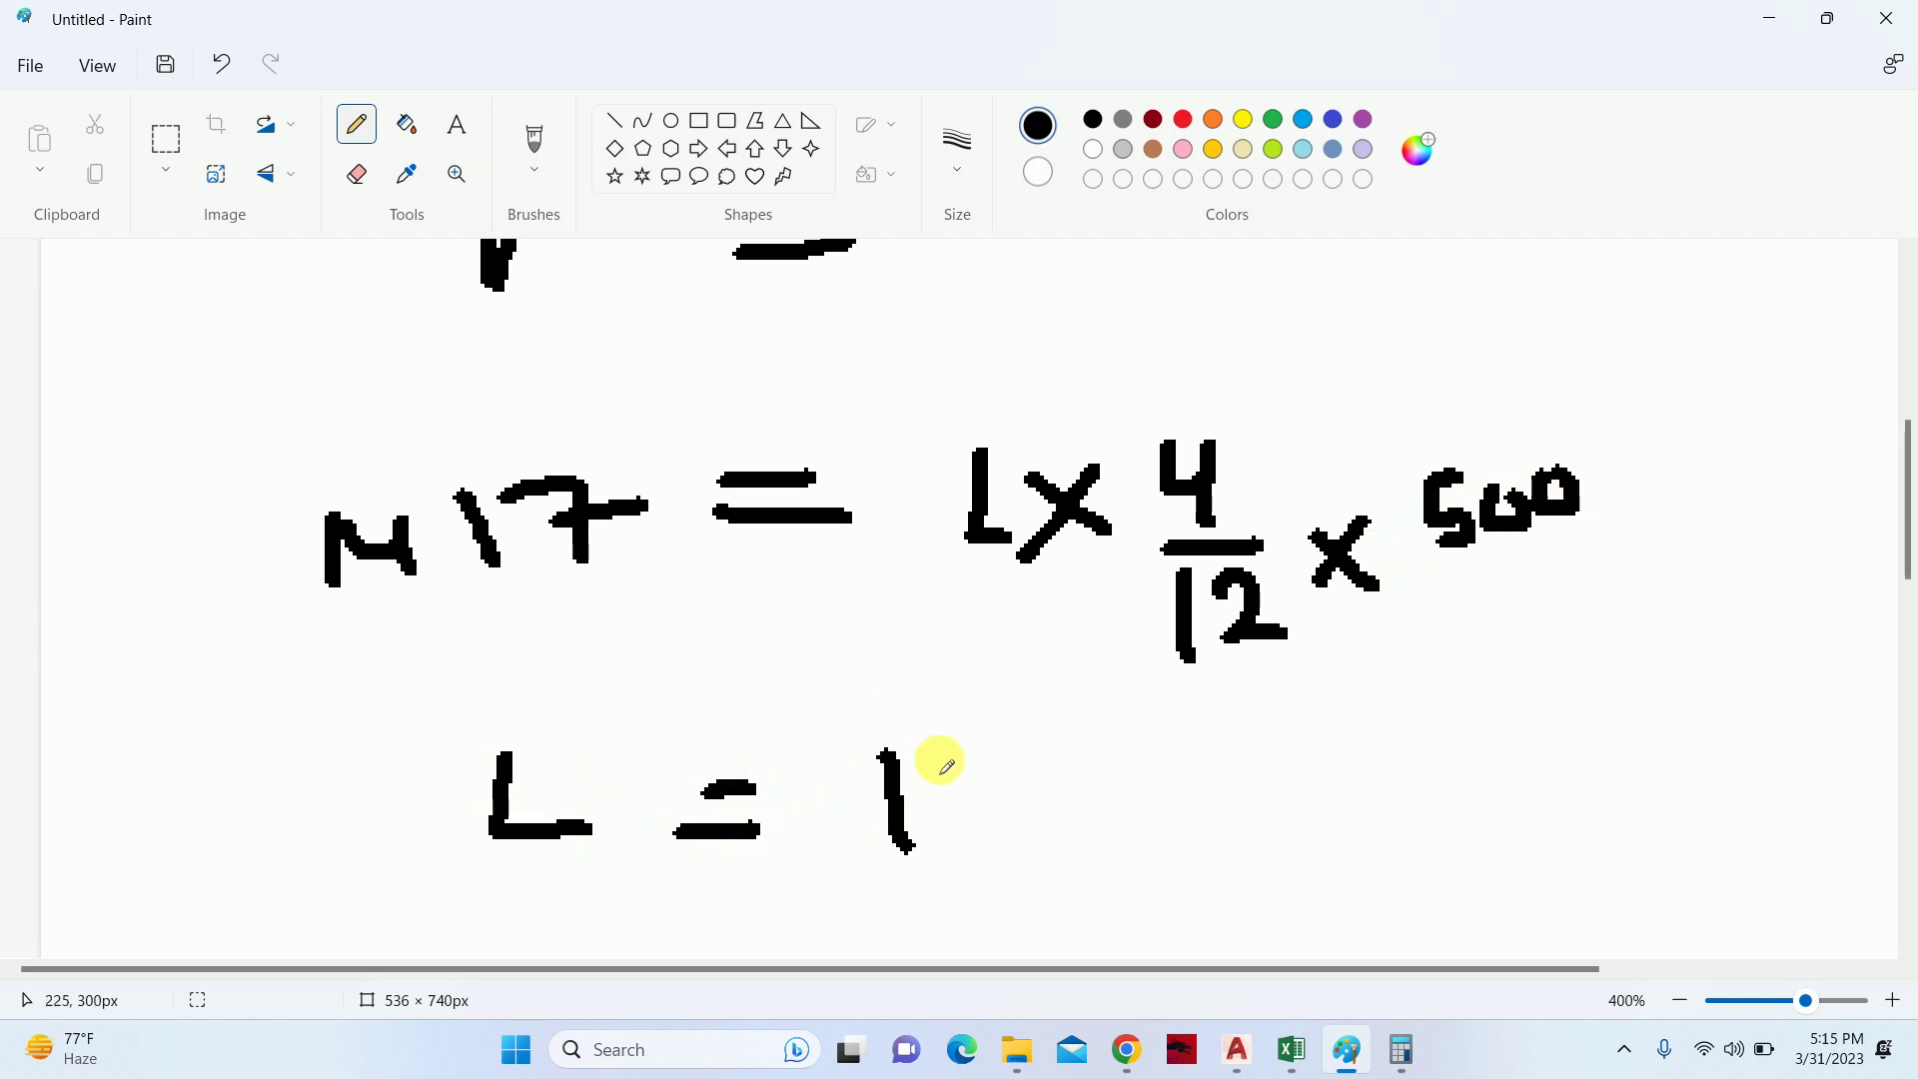
pyautogui.moveTo(939, 764); pyautogui.dragTo(988, 841)
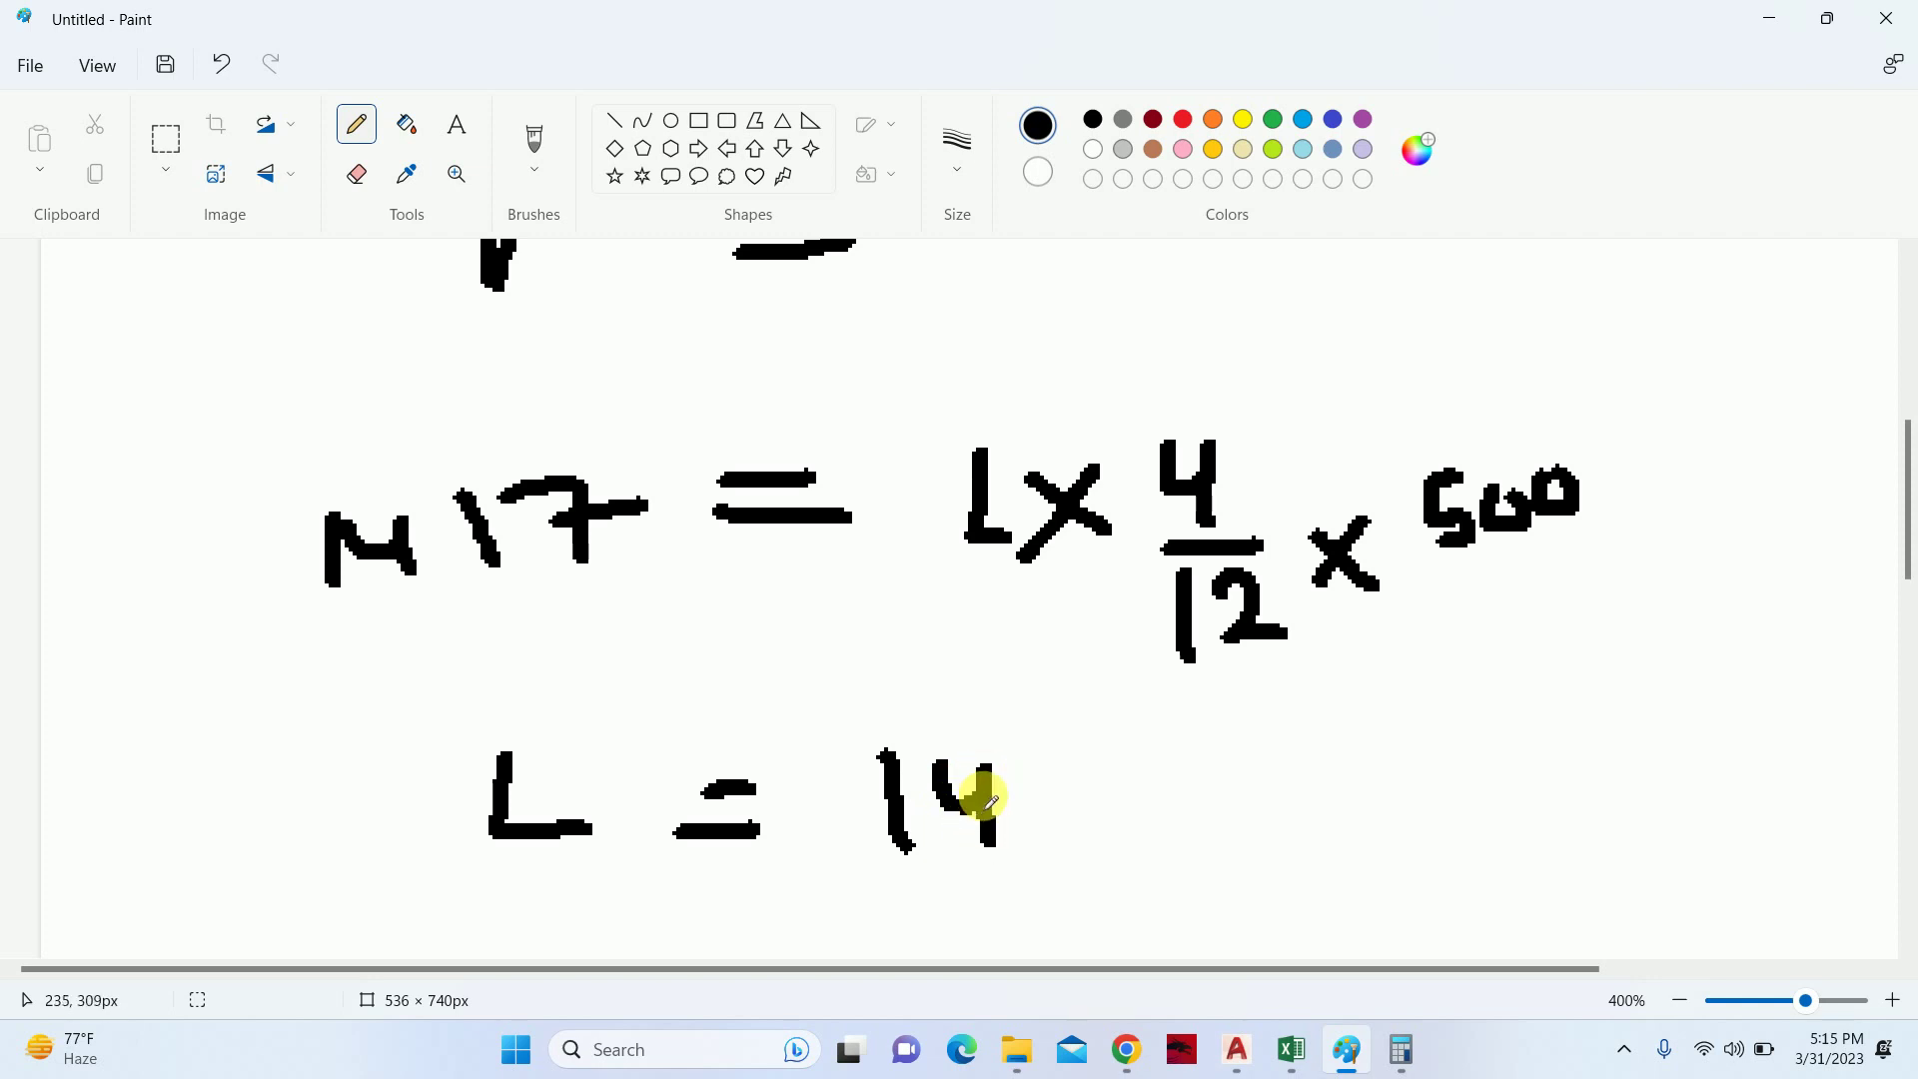
pyautogui.moveTo(1011, 762)
pyautogui.mouseDown()
pyautogui.moveTo(1016, 811)
pyautogui.moveTo(1081, 829)
pyautogui.moveTo(1129, 785)
pyautogui.moveTo(1244, 805)
pyautogui.moveTo(1177, 824)
pyautogui.mouseUp()
pyautogui.moveTo(1274, 754); pyautogui.dragTo(1304, 810)
pyautogui.moveTo(1329, 750)
pyautogui.mouseDown()
pyautogui.moveTo(1391, 799)
pyautogui.moveTo(1453, 777)
pyautogui.mouseUp()
# - Put the 4 × 500 denominator under 1417 × 12 and cancel the 12 to 6
pyautogui.scroll(-2, 929, 796)
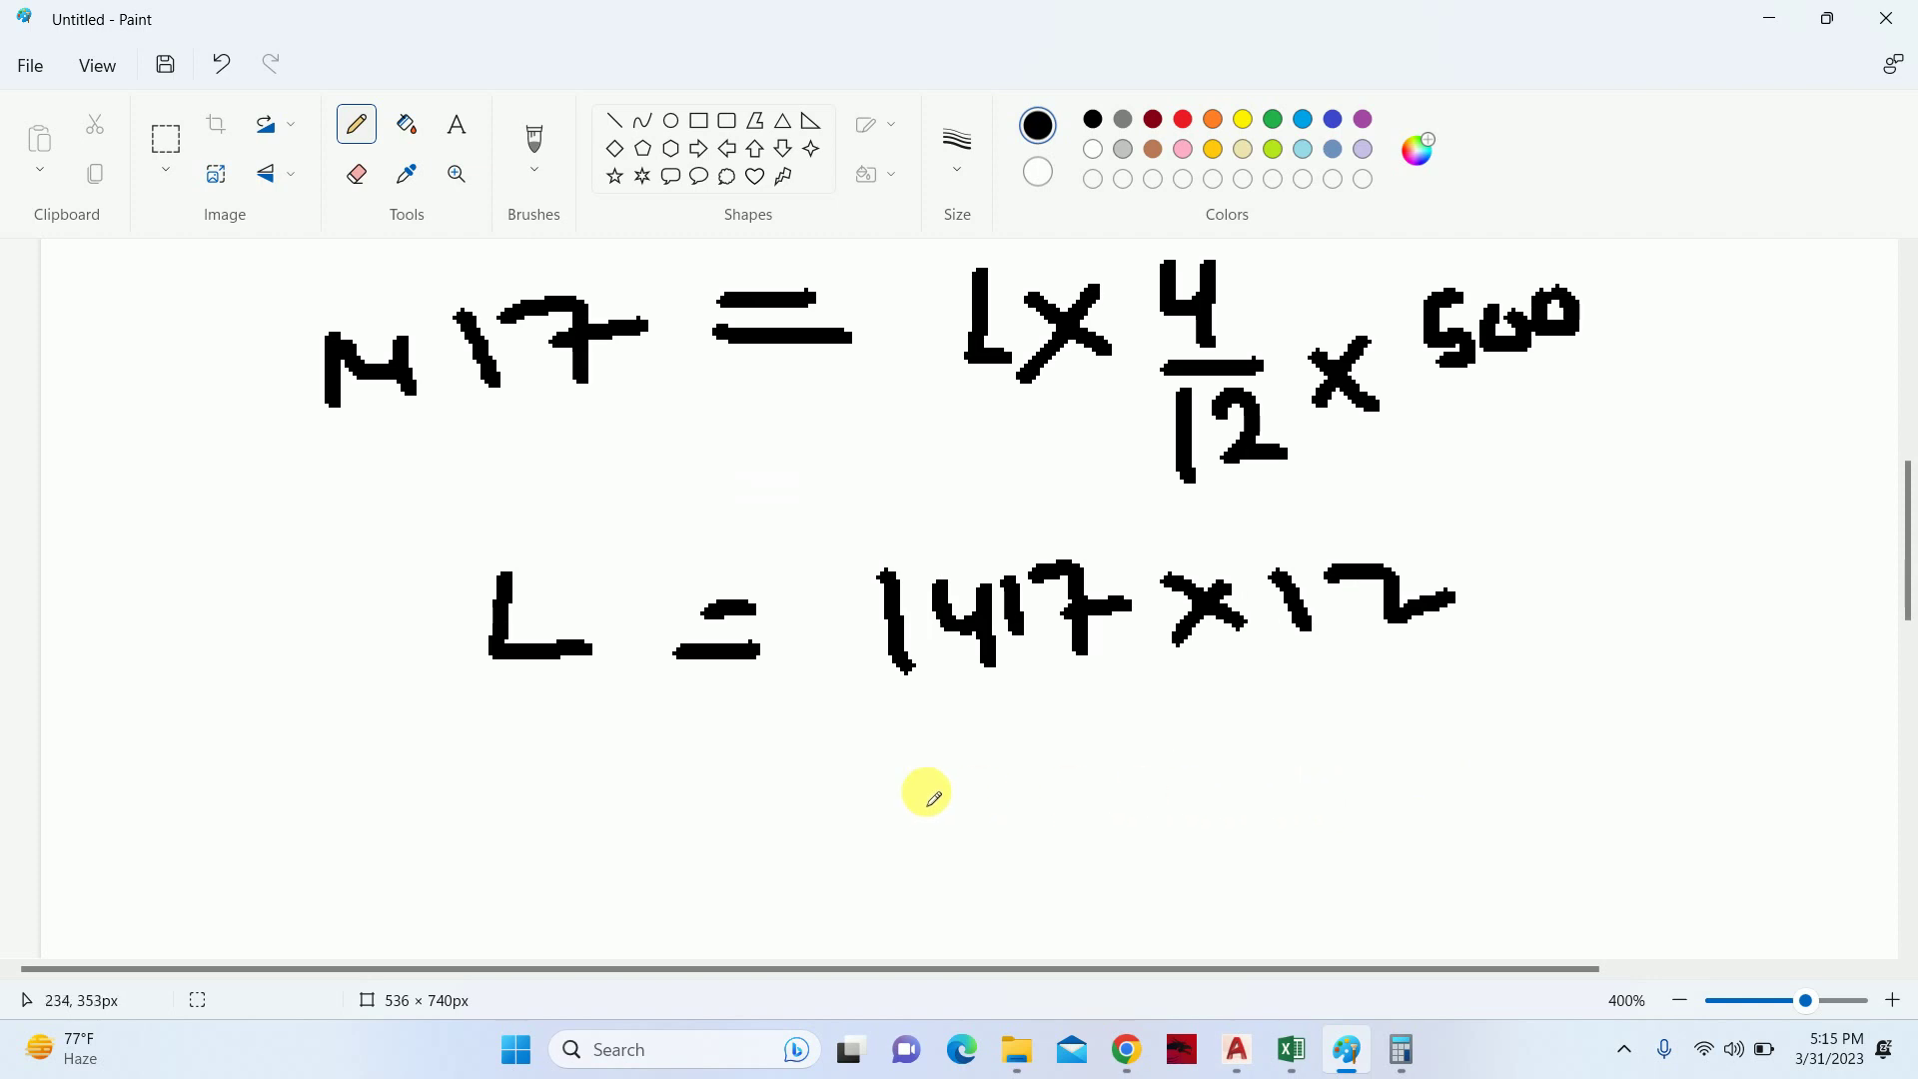
pyautogui.moveTo(886, 790); pyautogui.dragTo(1469, 699)
pyautogui.moveTo(984, 834)
pyautogui.mouseDown()
pyautogui.moveTo(1057, 870)
pyautogui.moveTo(1071, 907)
pyautogui.mouseUp()
pyautogui.moveTo(1096, 844)
pyautogui.mouseDown()
pyautogui.moveTo(1174, 892)
pyautogui.moveTo(1151, 886)
pyautogui.moveTo(1289, 829)
pyautogui.mouseUp()
pyautogui.moveTo(1344, 811)
pyautogui.mouseDown()
pyautogui.moveTo(1367, 817)
pyautogui.moveTo(1214, 871)
pyautogui.mouseUp()
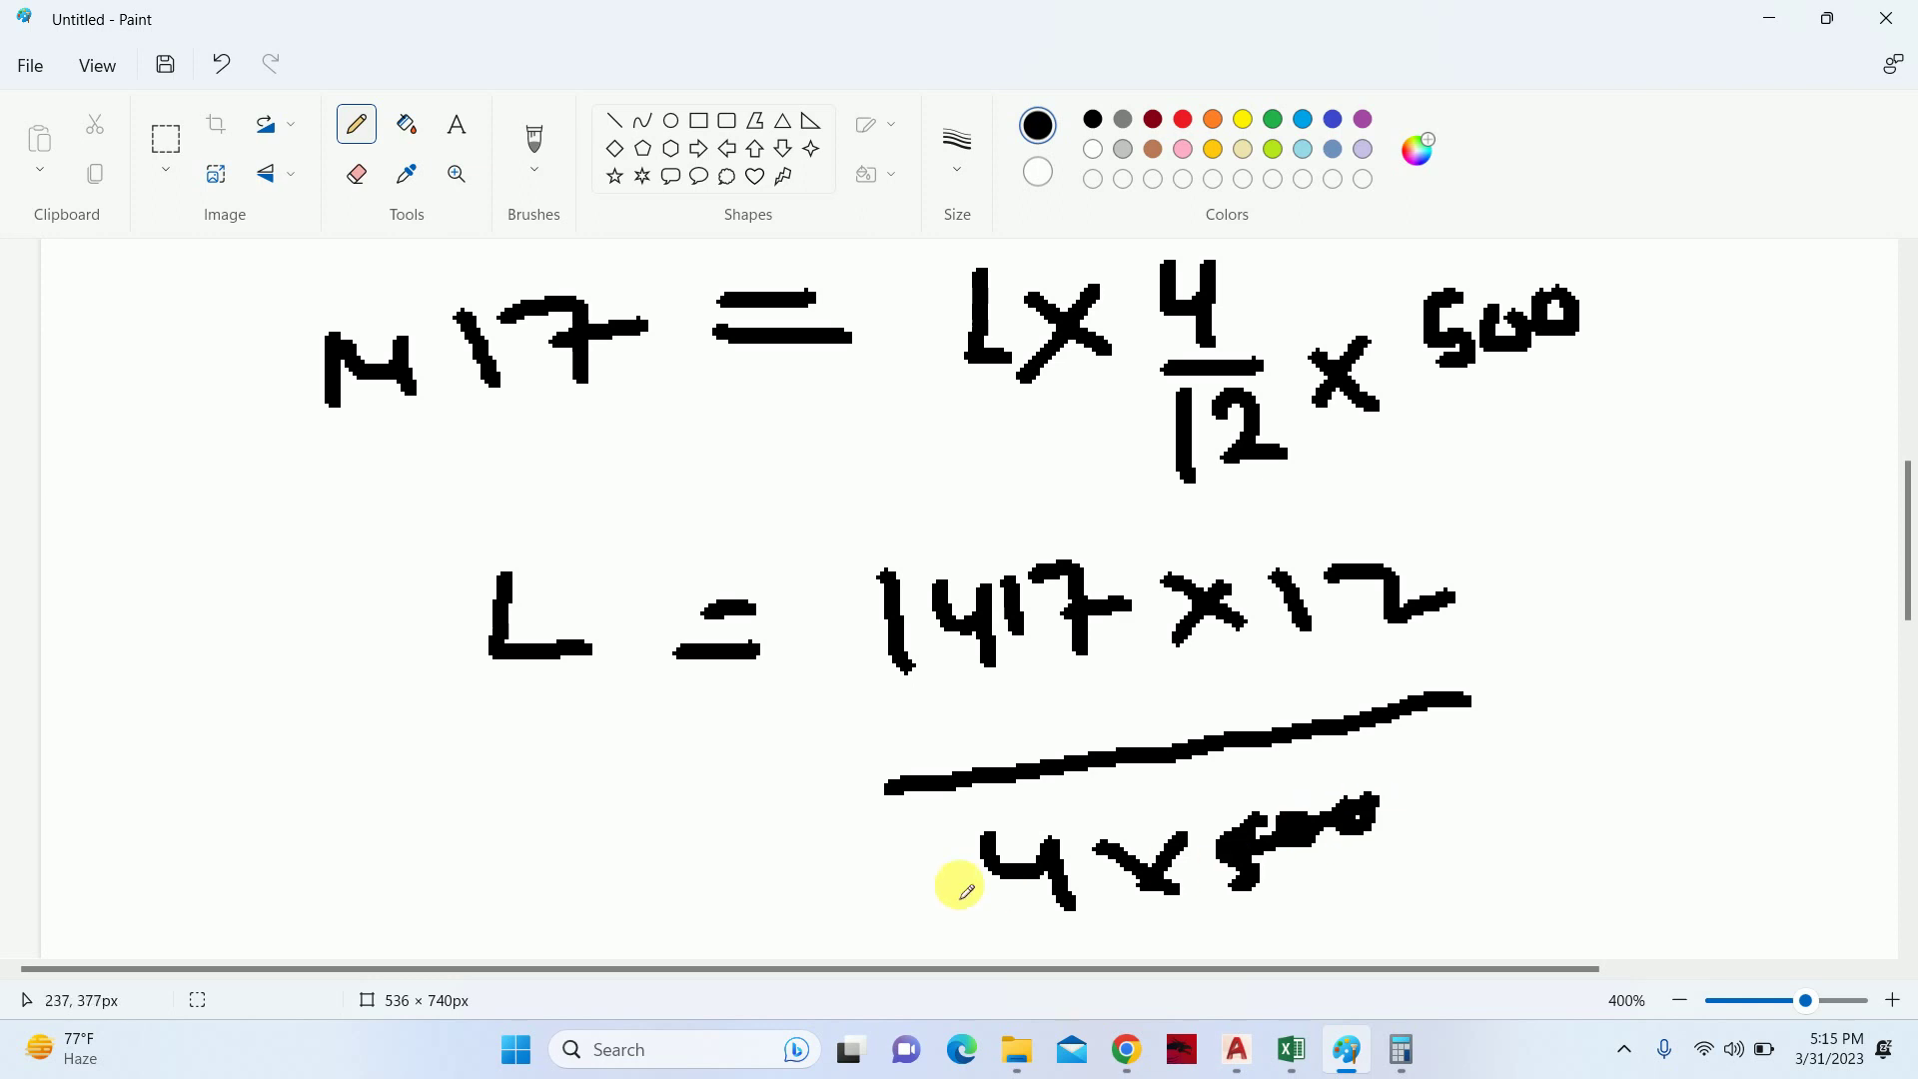
pyautogui.moveTo(1034, 839); pyautogui.dragTo(967, 888)
pyautogui.moveTo(809, 851); pyautogui.dragTo(899, 881)
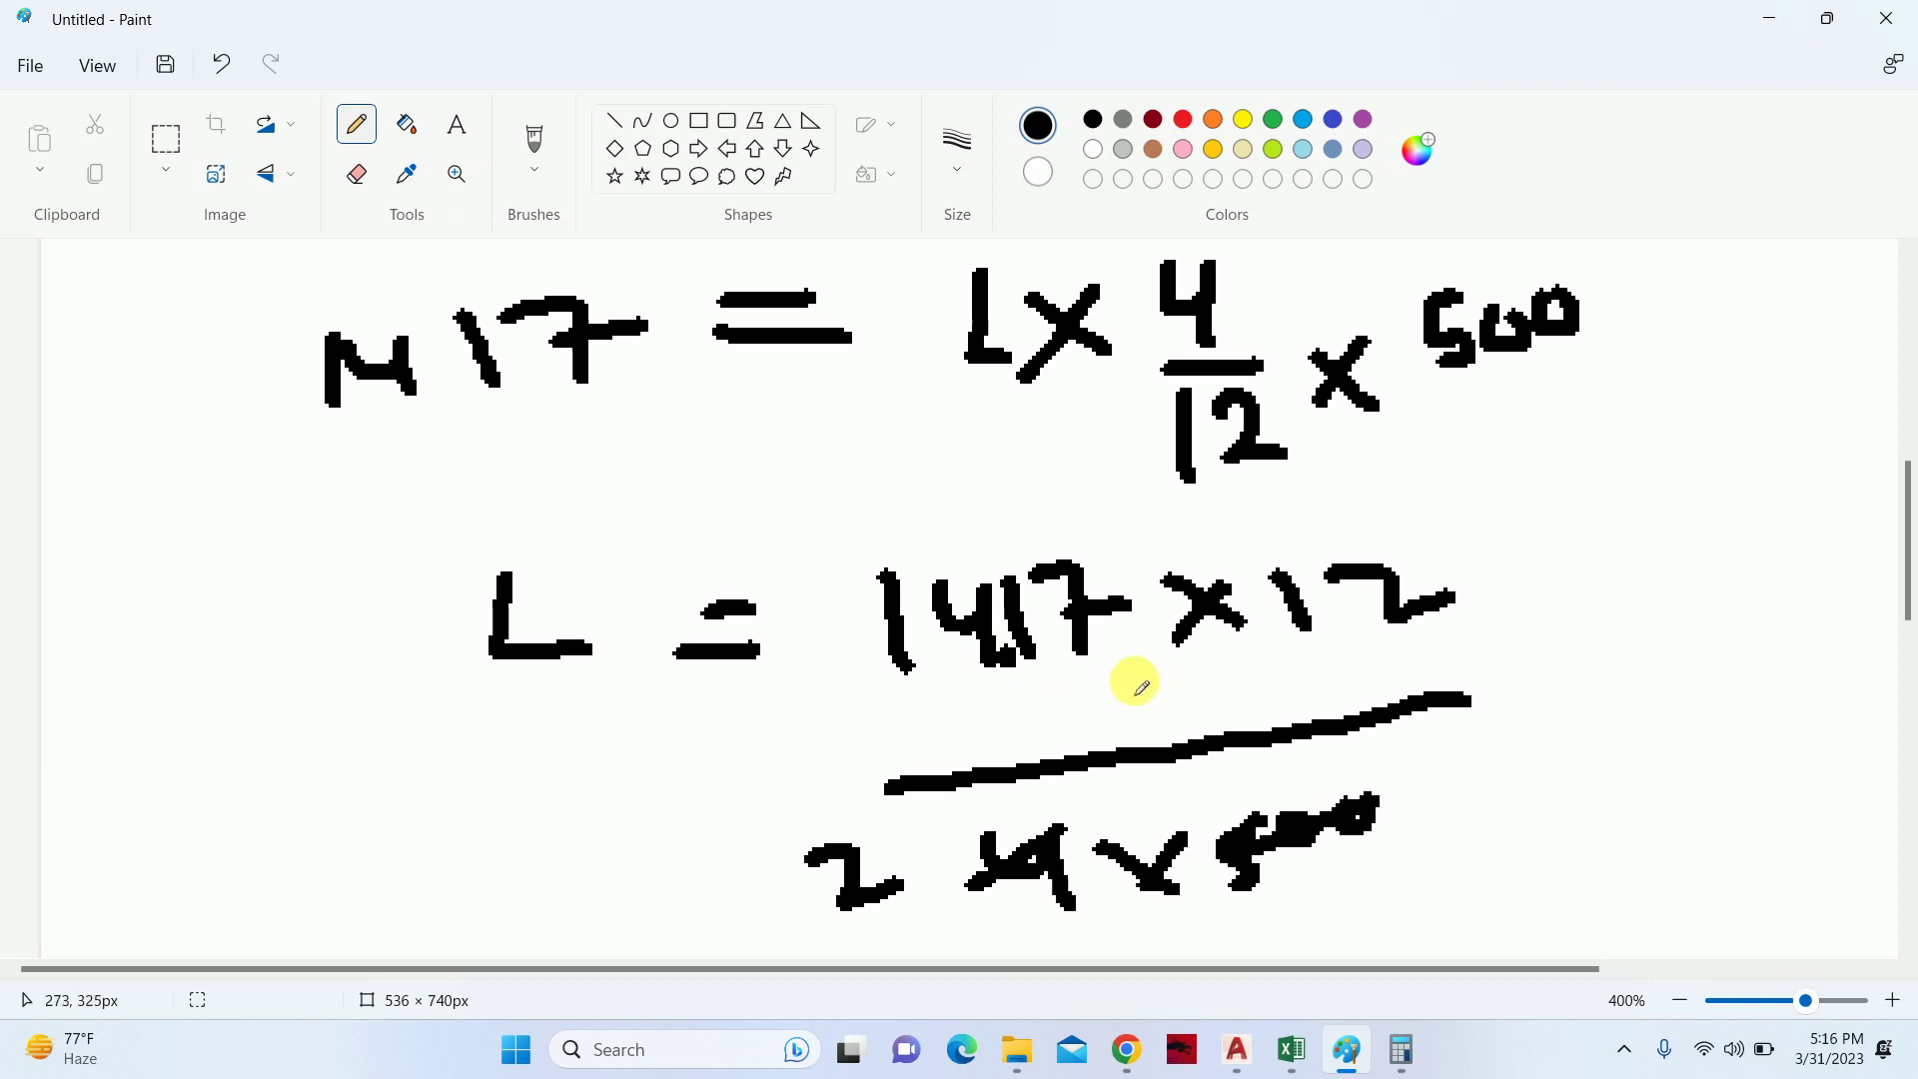
pyautogui.moveTo(859, 827)
pyautogui.mouseDown()
pyautogui.moveTo(822, 879)
pyautogui.moveTo(907, 864)
pyautogui.mouseUp()
pyautogui.moveTo(1409, 512); pyautogui.dragTo(1279, 628)
pyautogui.moveTo(1509, 462); pyautogui.dragTo(1504, 537)
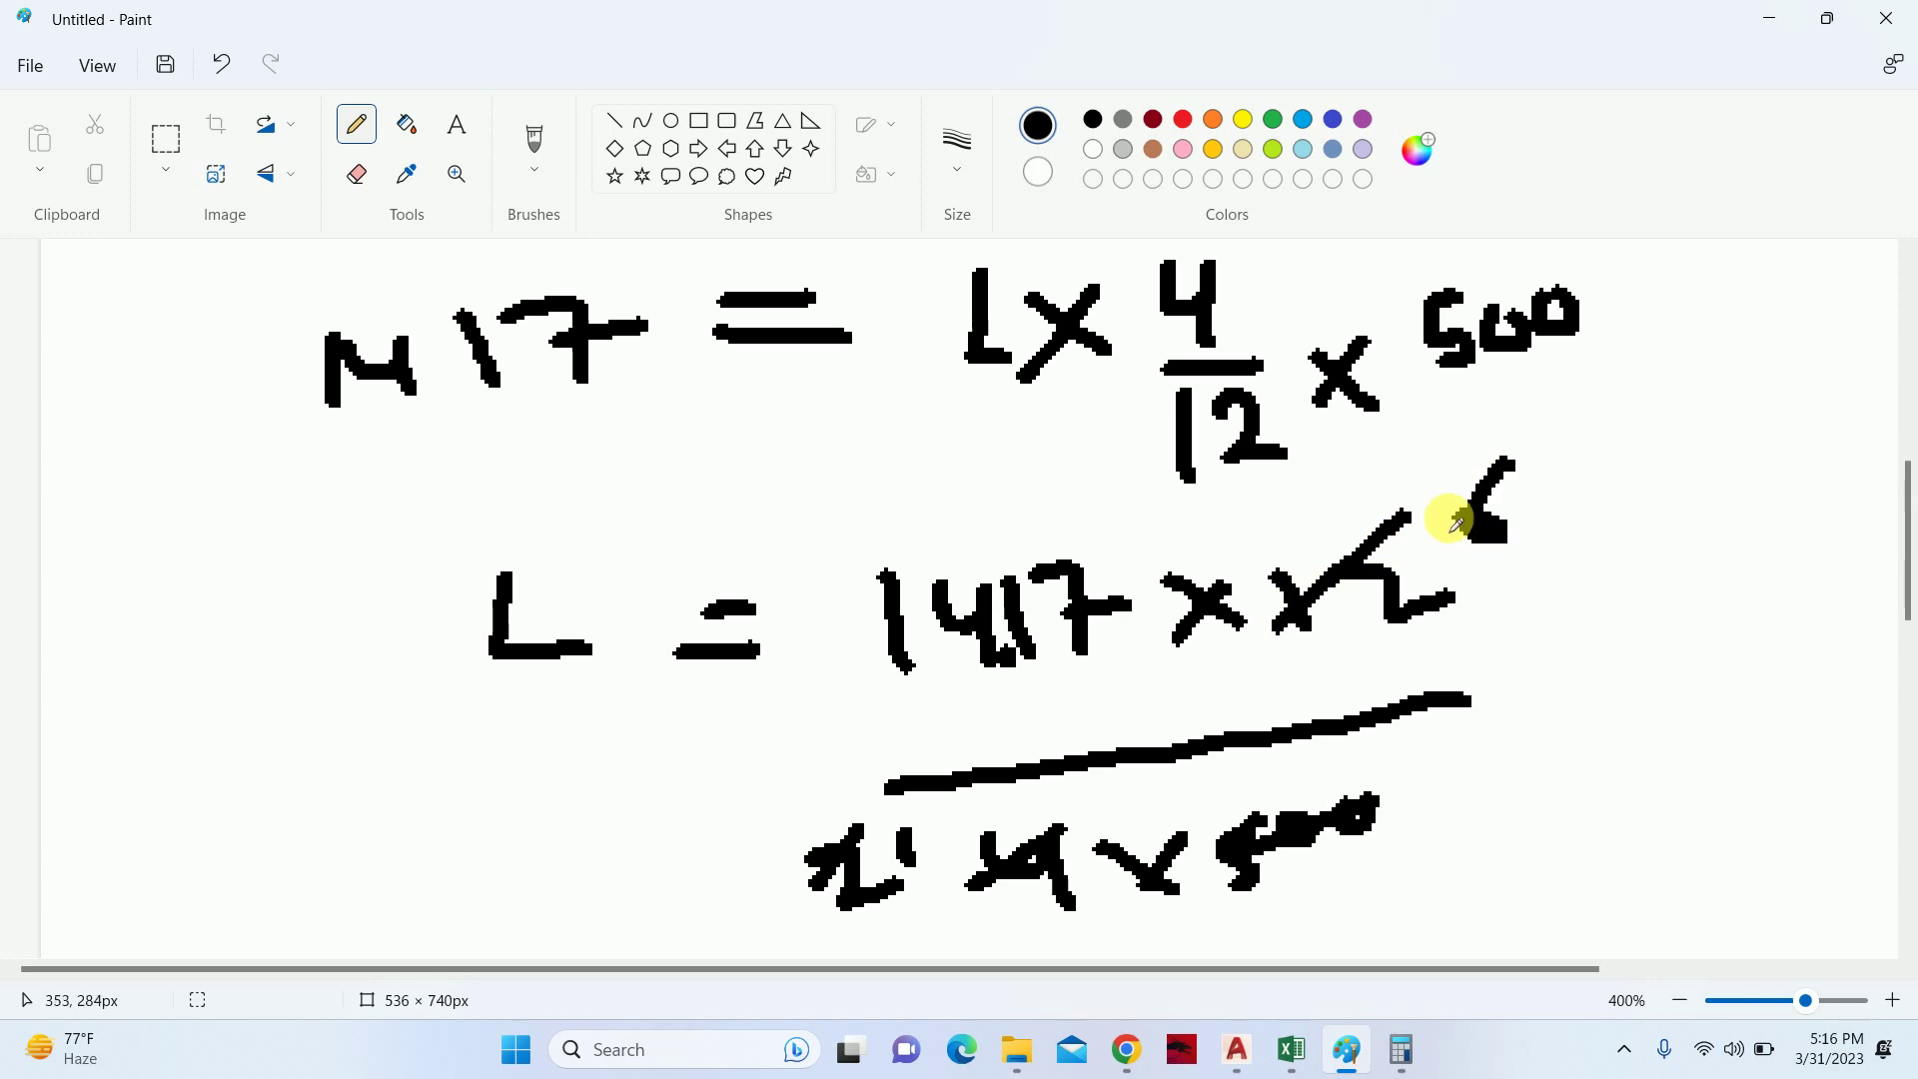
# - Write a first attempt at the reduced result as 14.17 ×
pyautogui.scroll(-3, 1033, 741)
pyautogui.moveTo(875, 843); pyautogui.dragTo(1028, 862)
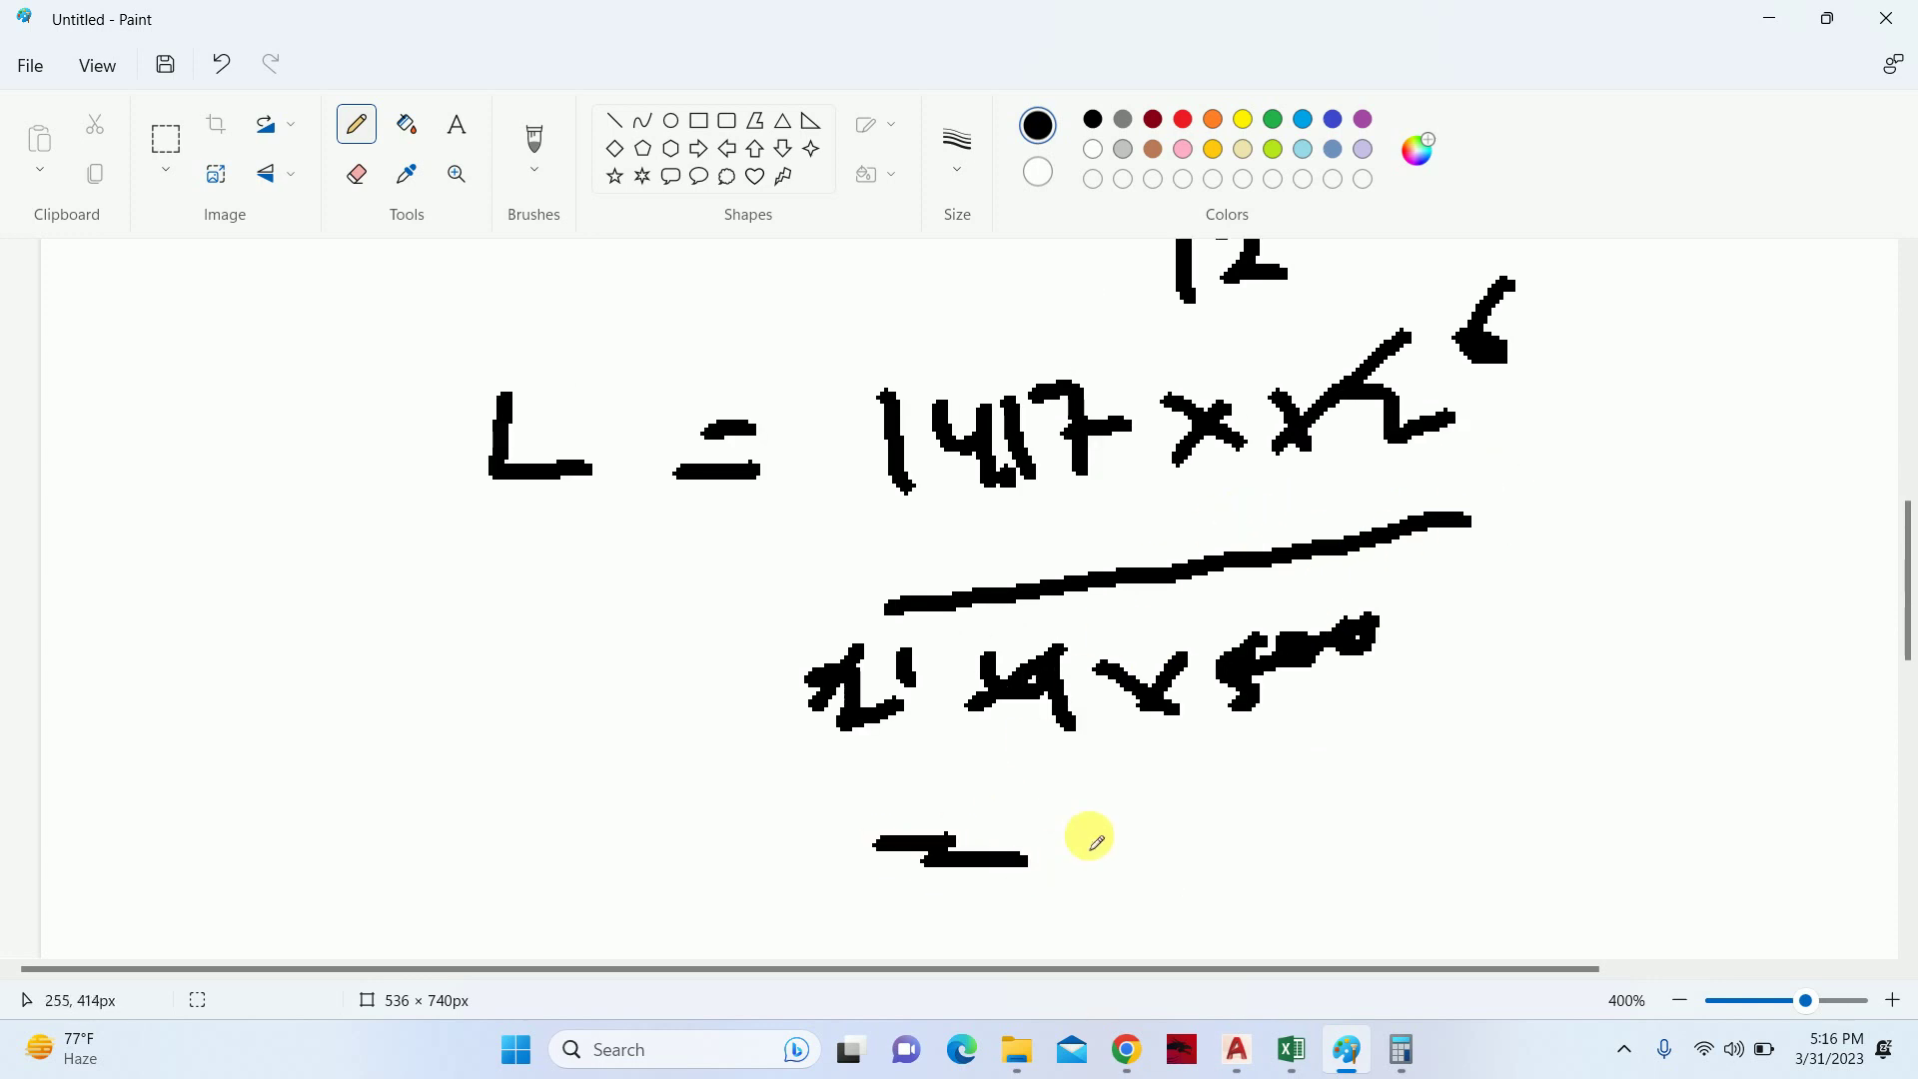
pyautogui.moveTo(1099, 781); pyautogui.dragTo(1134, 872)
pyautogui.moveTo(1171, 780)
pyautogui.mouseDown()
pyautogui.moveTo(1242, 811)
pyautogui.moveTo(1271, 869)
pyautogui.mouseUp()
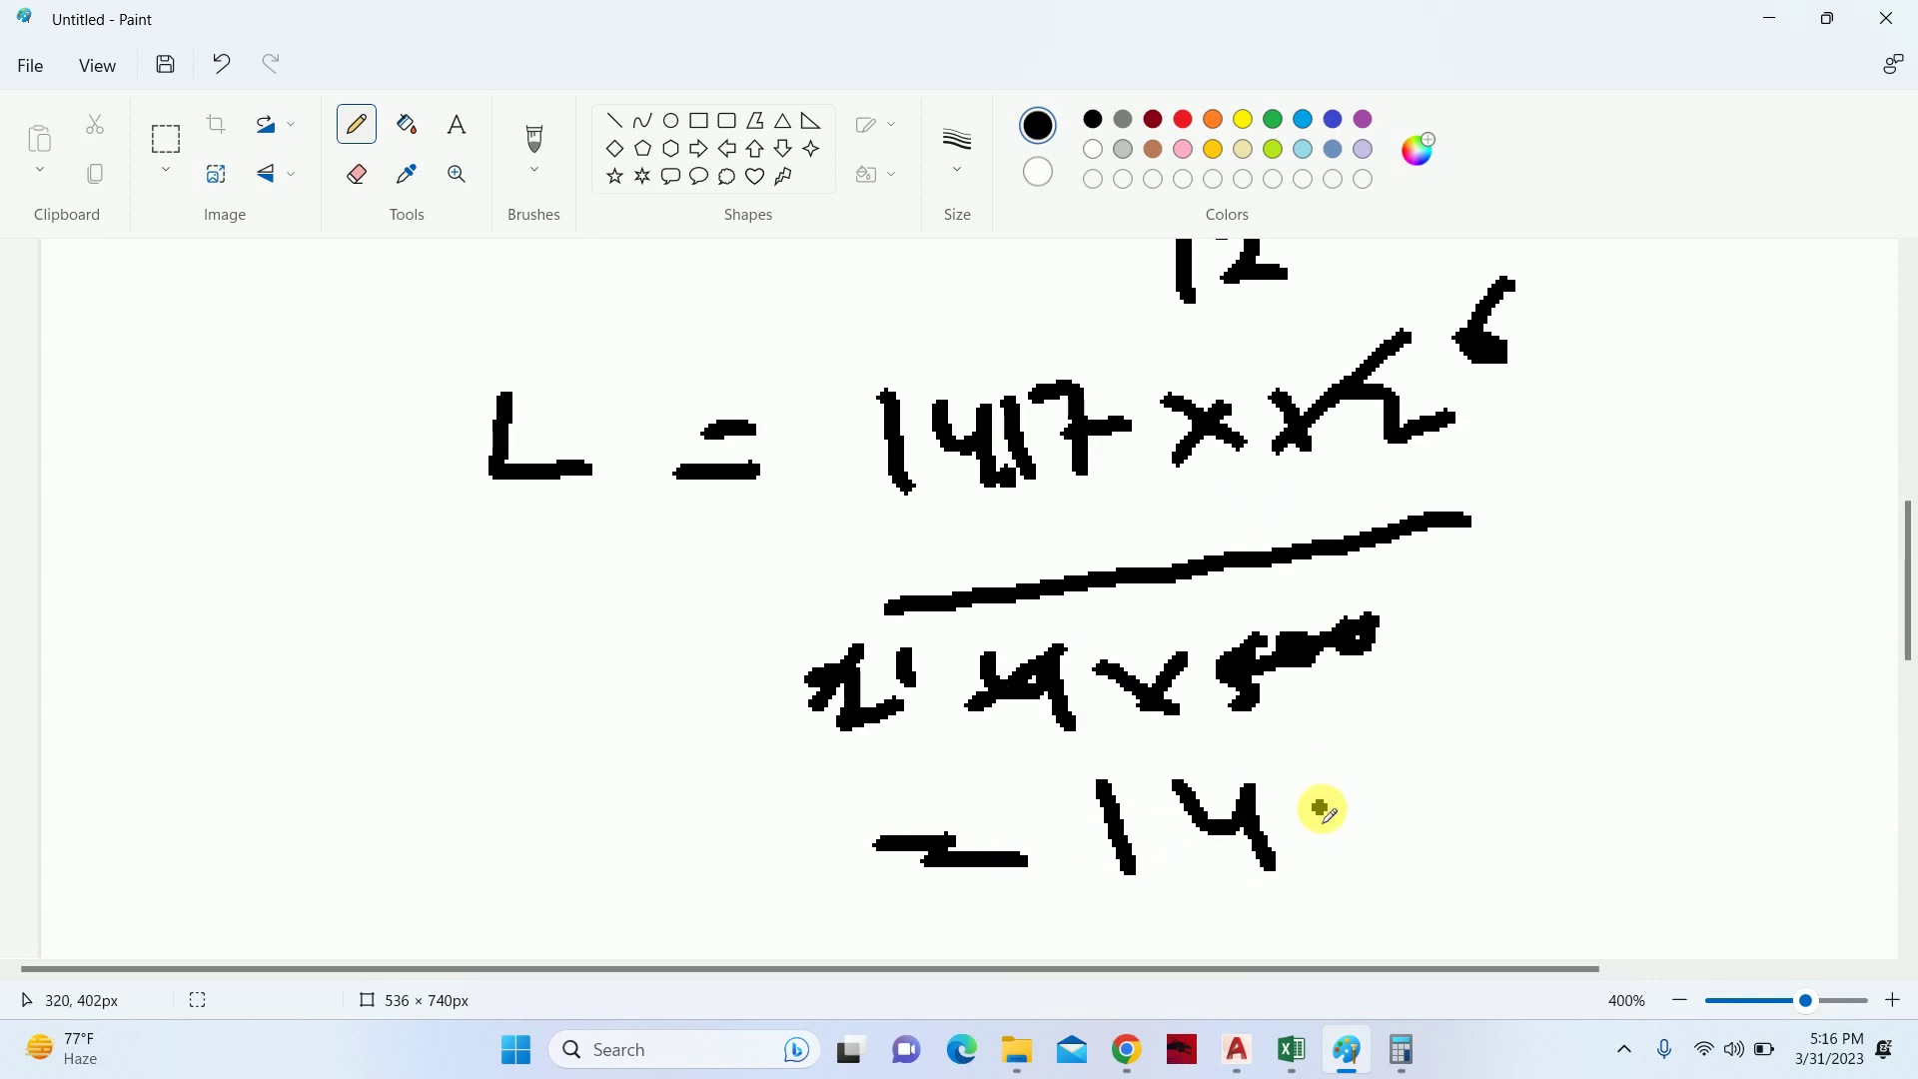
pyautogui.click(1319, 807)
pyautogui.moveTo(1361, 737); pyautogui.dragTo(1413, 811)
pyautogui.moveTo(1461, 715); pyautogui.dragTo(1493, 791)
pyautogui.click(1416, 724)
pyautogui.moveTo(1516, 699); pyautogui.dragTo(1599, 738)
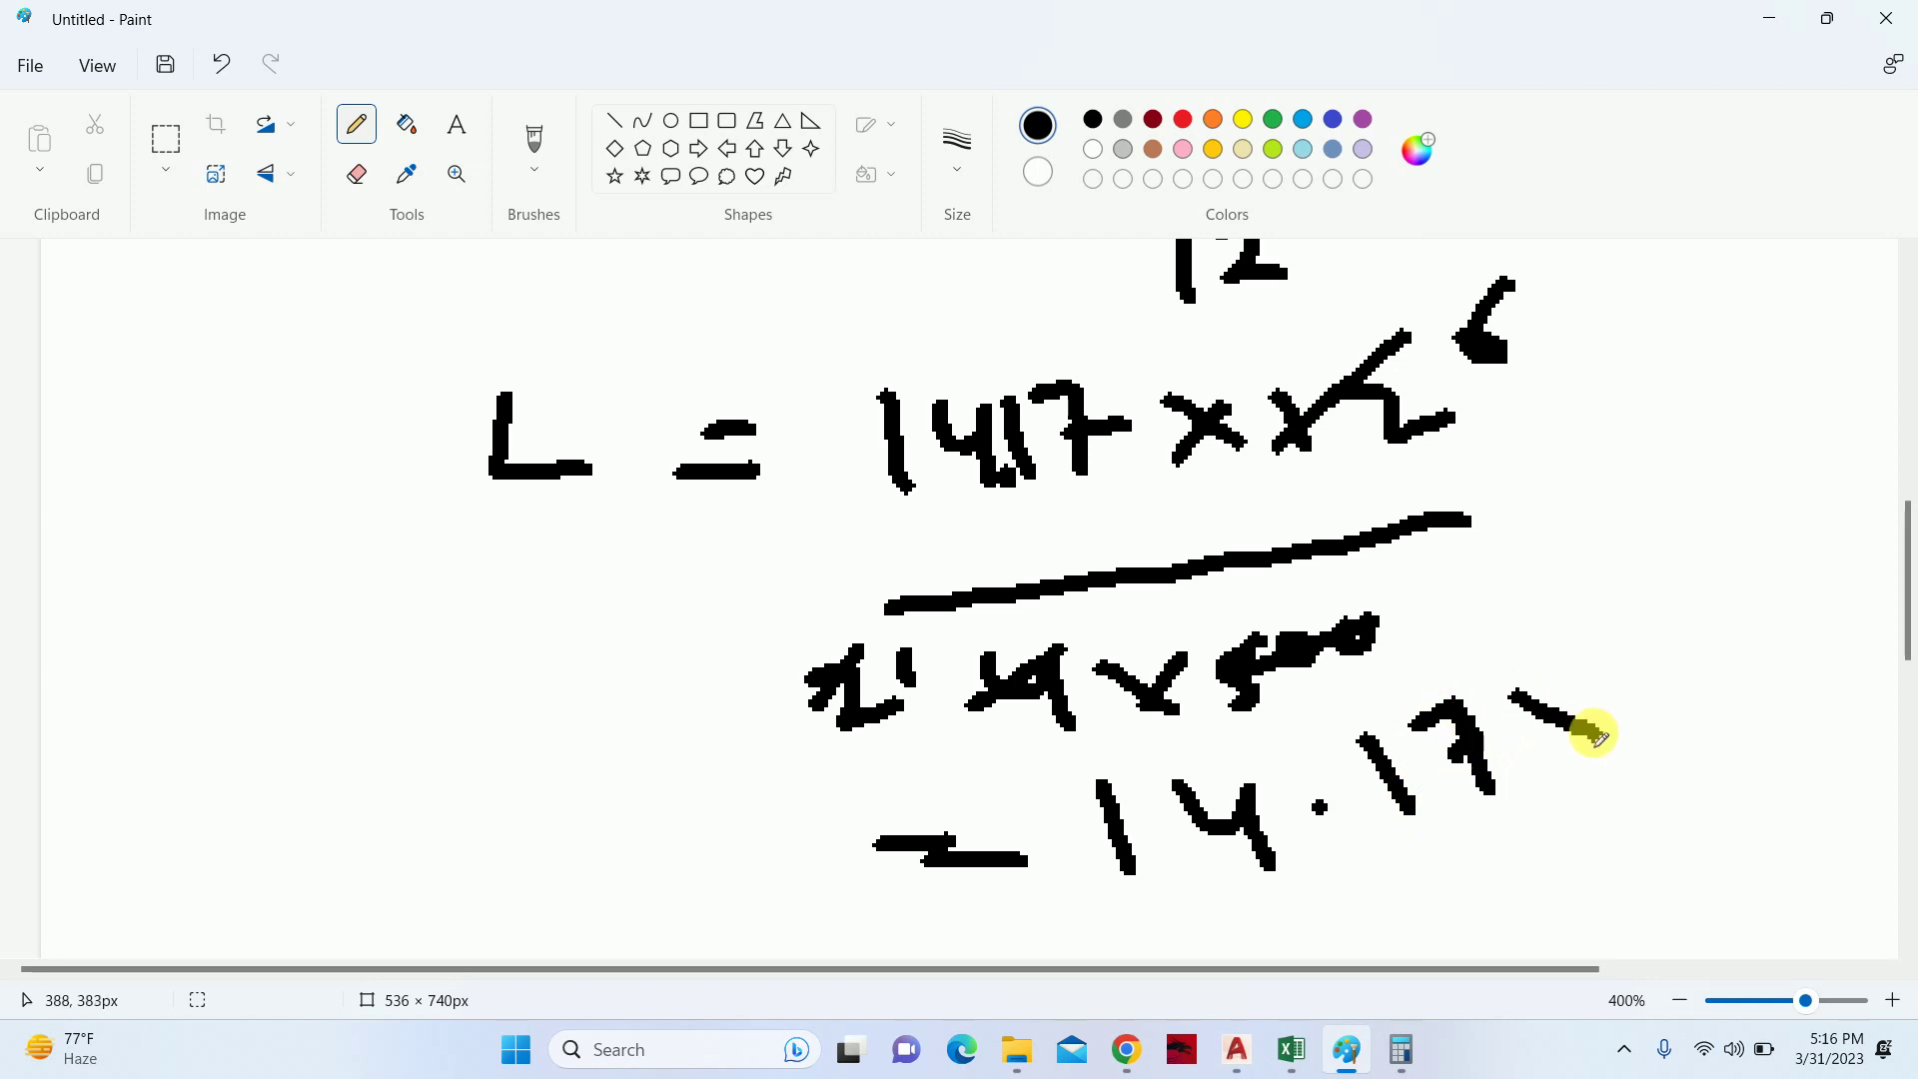
pyautogui.moveTo(1563, 672); pyautogui.dragTo(1511, 757)
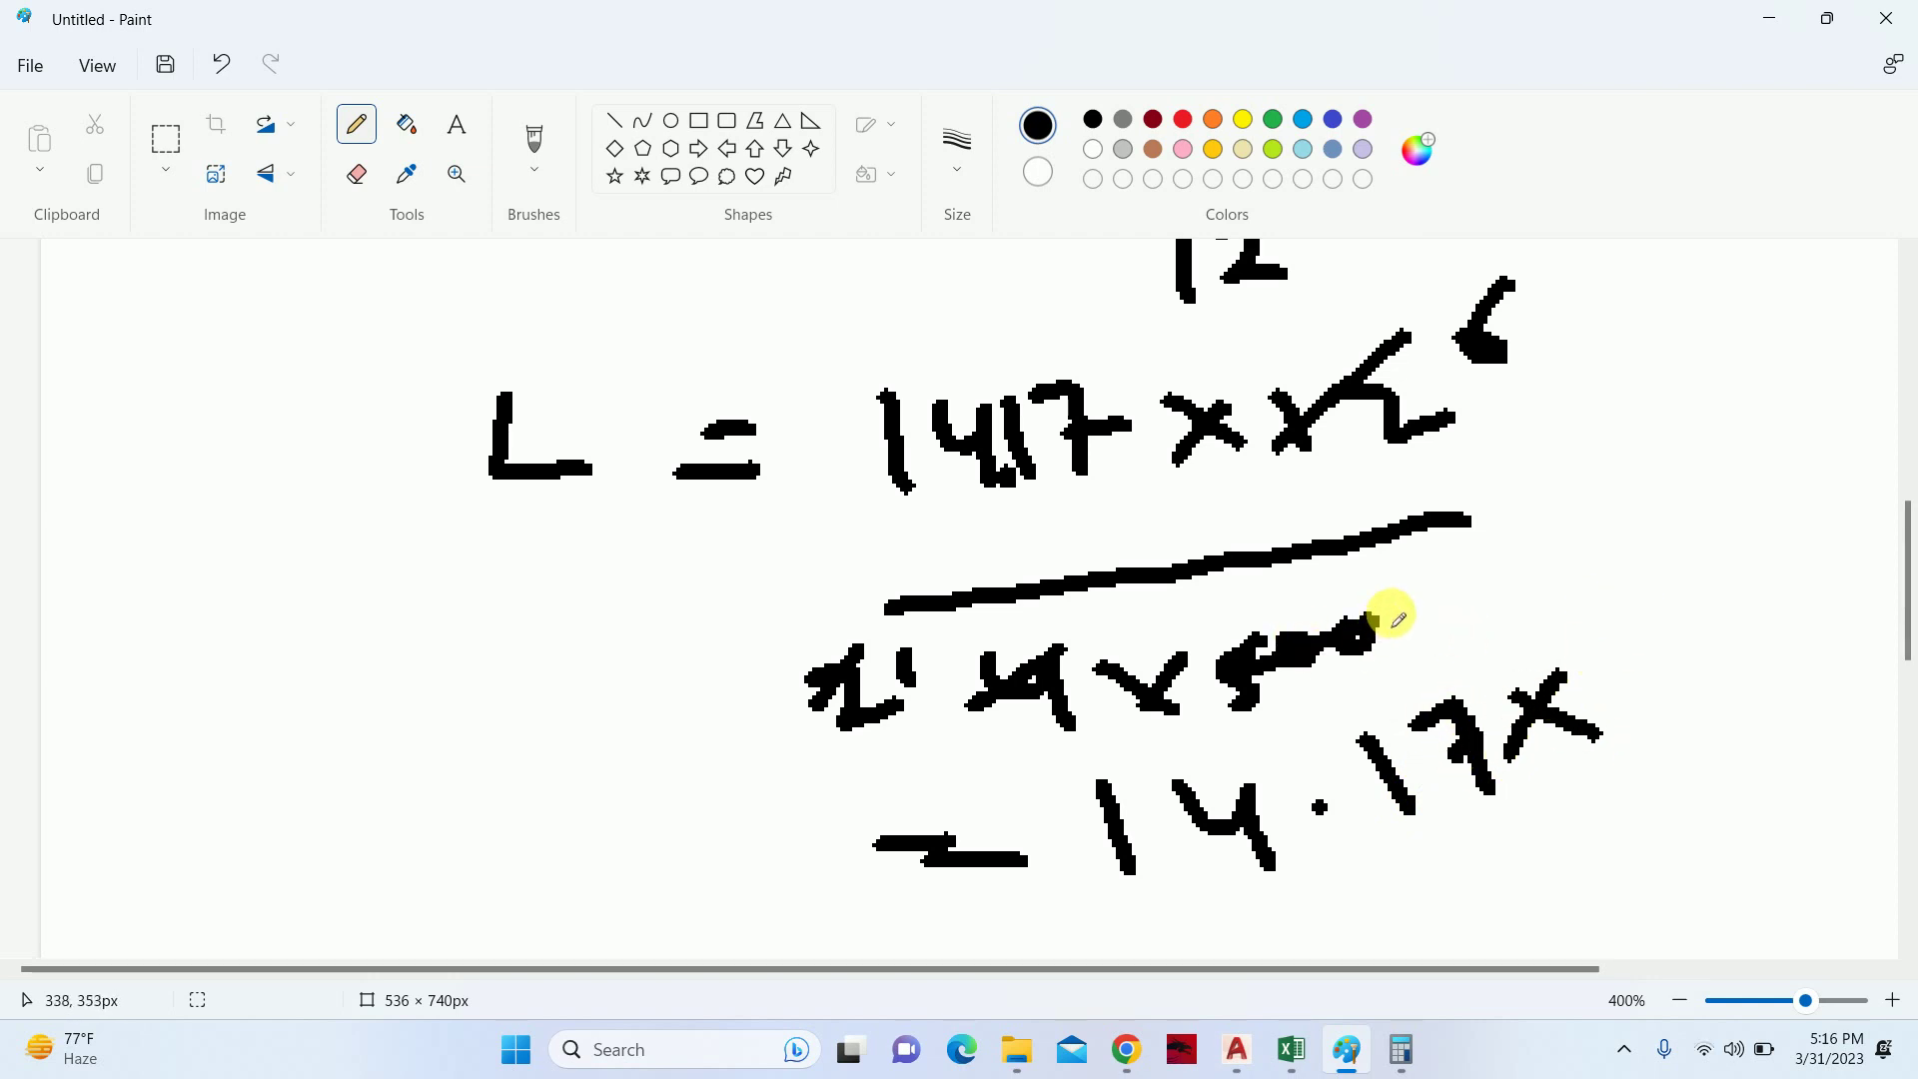
pyautogui.click(1181, 859)
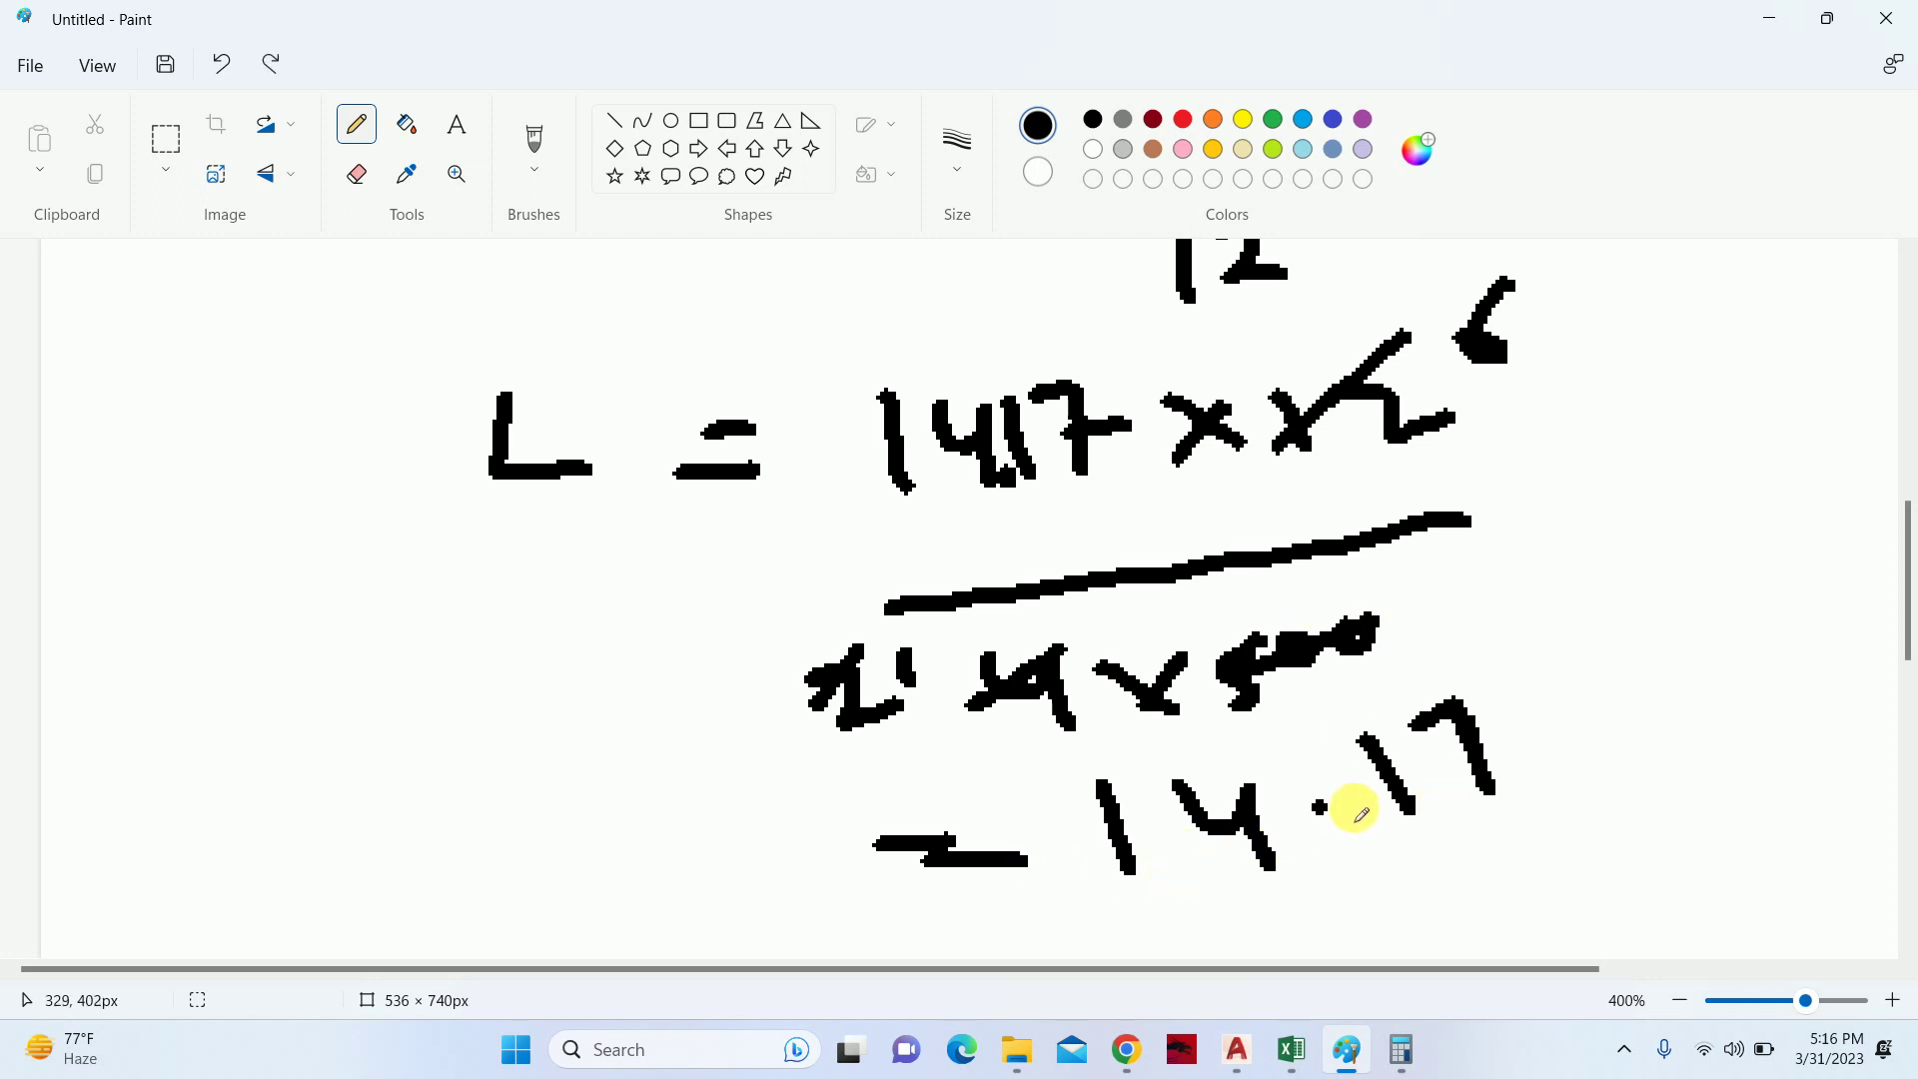
# - Undo the wrong strokes and rewrite the result as L = 1.417 × 6
pyautogui.hotkey('ctrl', 'z')
pyautogui.hotkey('ctrl', 'z')
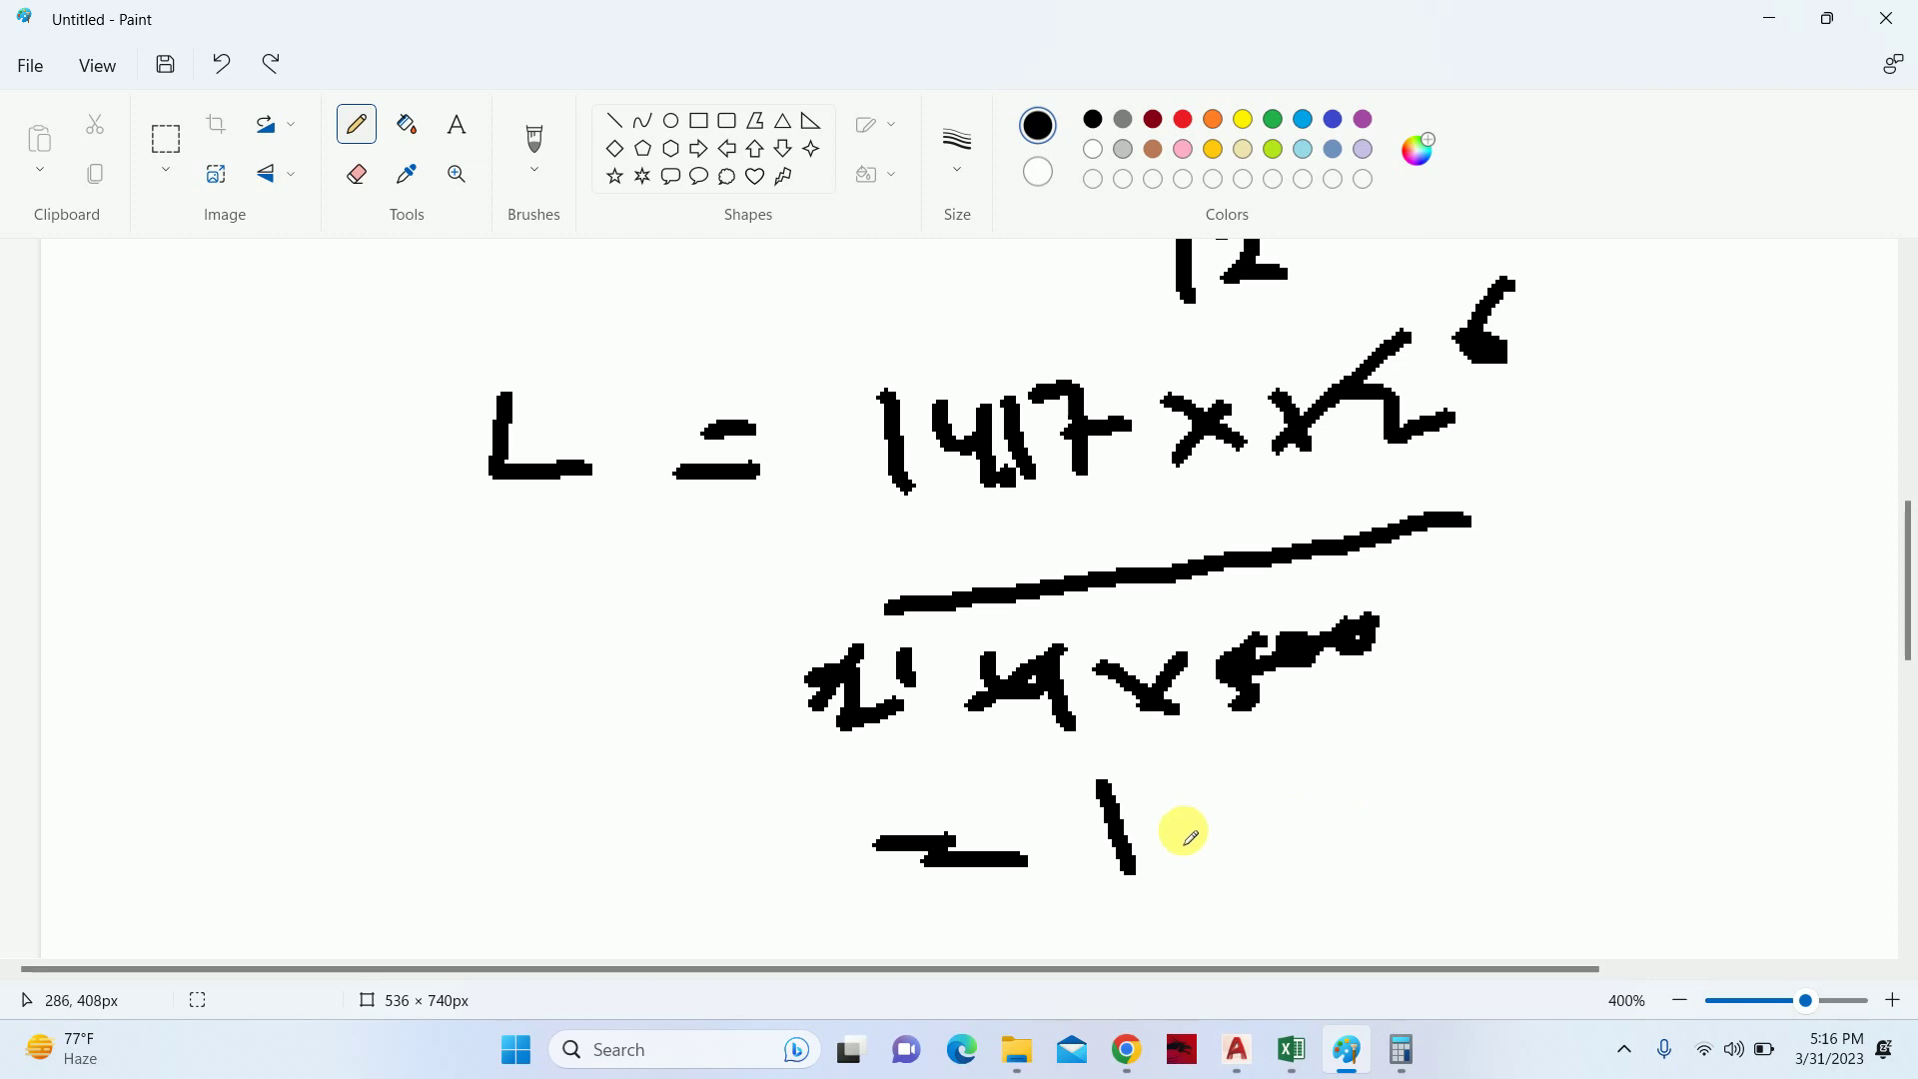
pyautogui.moveTo(1207, 767); pyautogui.dragTo(1291, 852)
pyautogui.moveTo(1306, 749)
pyautogui.mouseDown()
pyautogui.moveTo(1344, 812)
pyautogui.moveTo(1423, 761)
pyautogui.mouseUp()
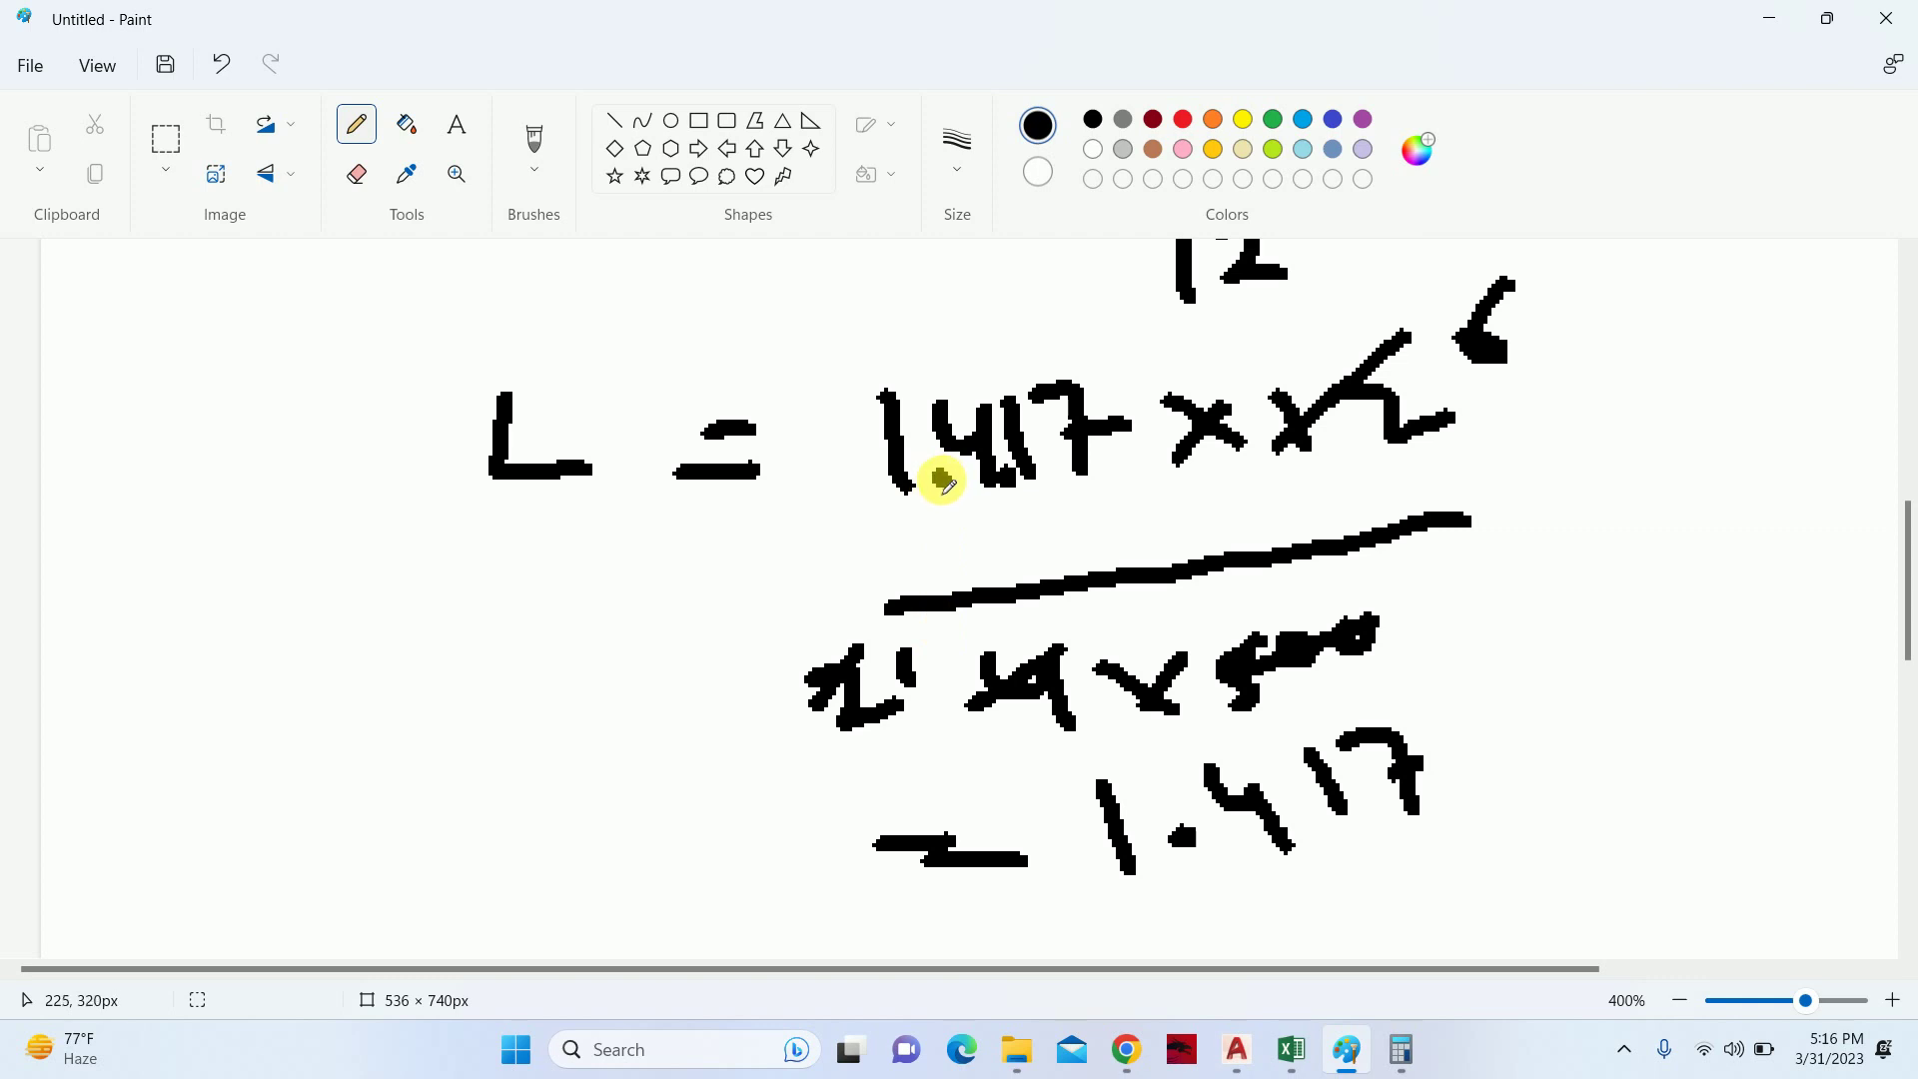
pyautogui.moveTo(1474, 699)
pyautogui.mouseDown()
pyautogui.moveTo(1514, 744)
pyautogui.moveTo(1467, 749)
pyautogui.mouseUp()
pyautogui.moveTo(1570, 621); pyautogui.dragTo(1560, 694)
pyautogui.scroll(-3, 1576, 694)
pyautogui.click(1017, 774)
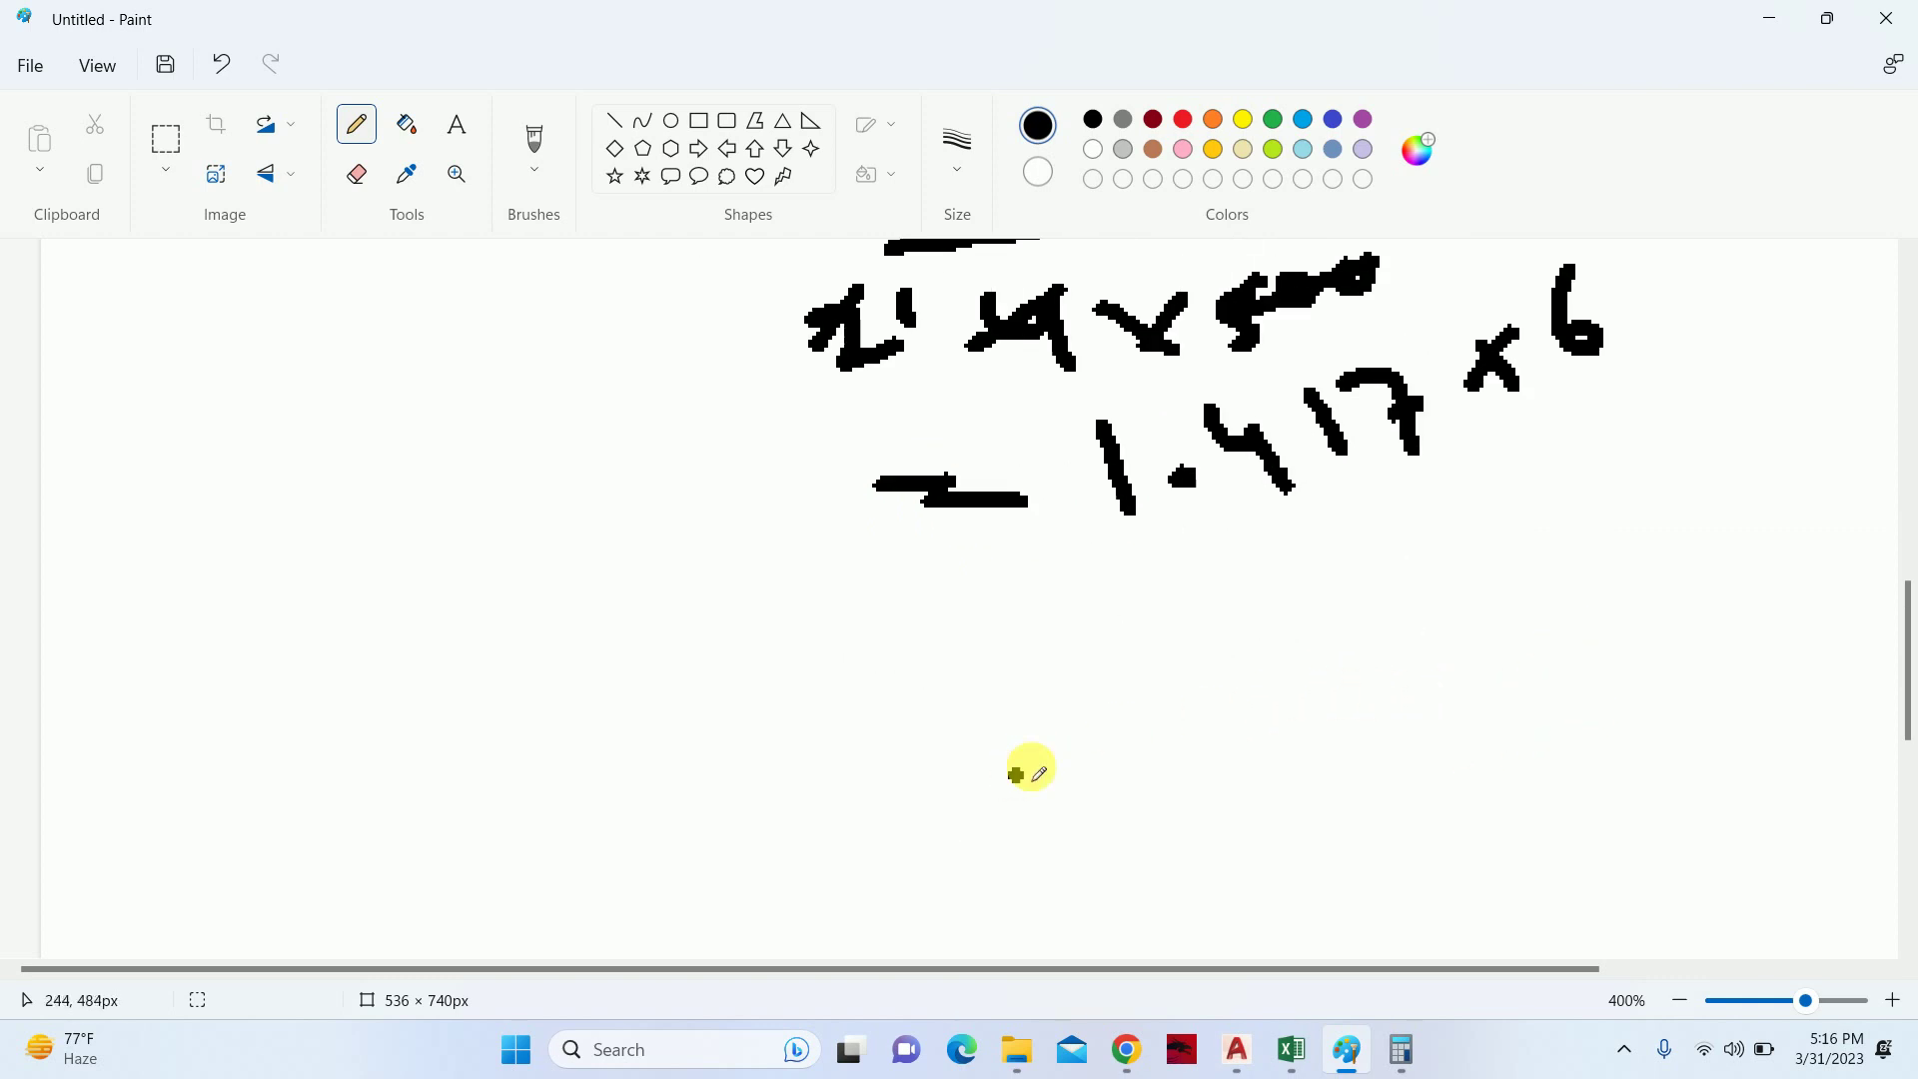
pyautogui.moveTo(1016, 774); pyautogui.dragTo(1089, 768)
# - Evaluate 1.417 × 6 in Calculator to get 8.502, then minimize Calculator
pyautogui.click(1401, 1061)
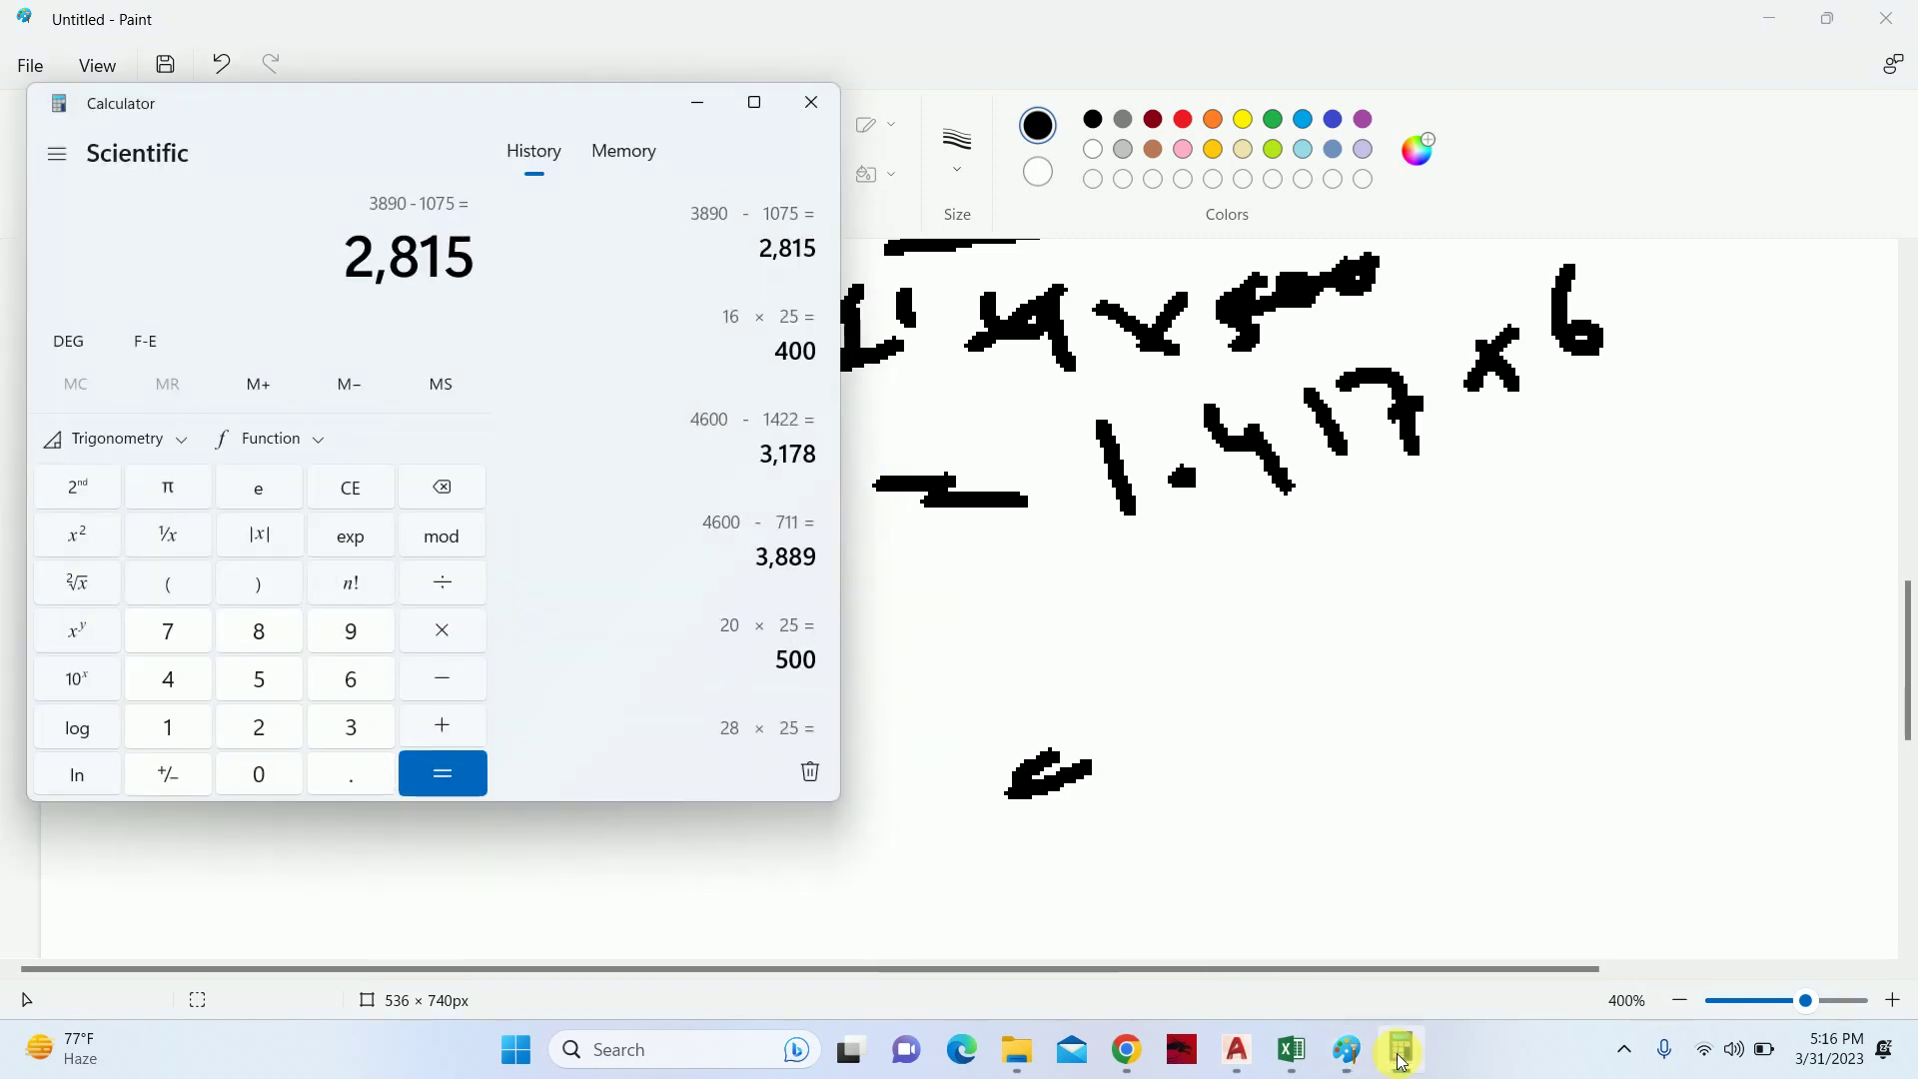
pyautogui.write('1.417')
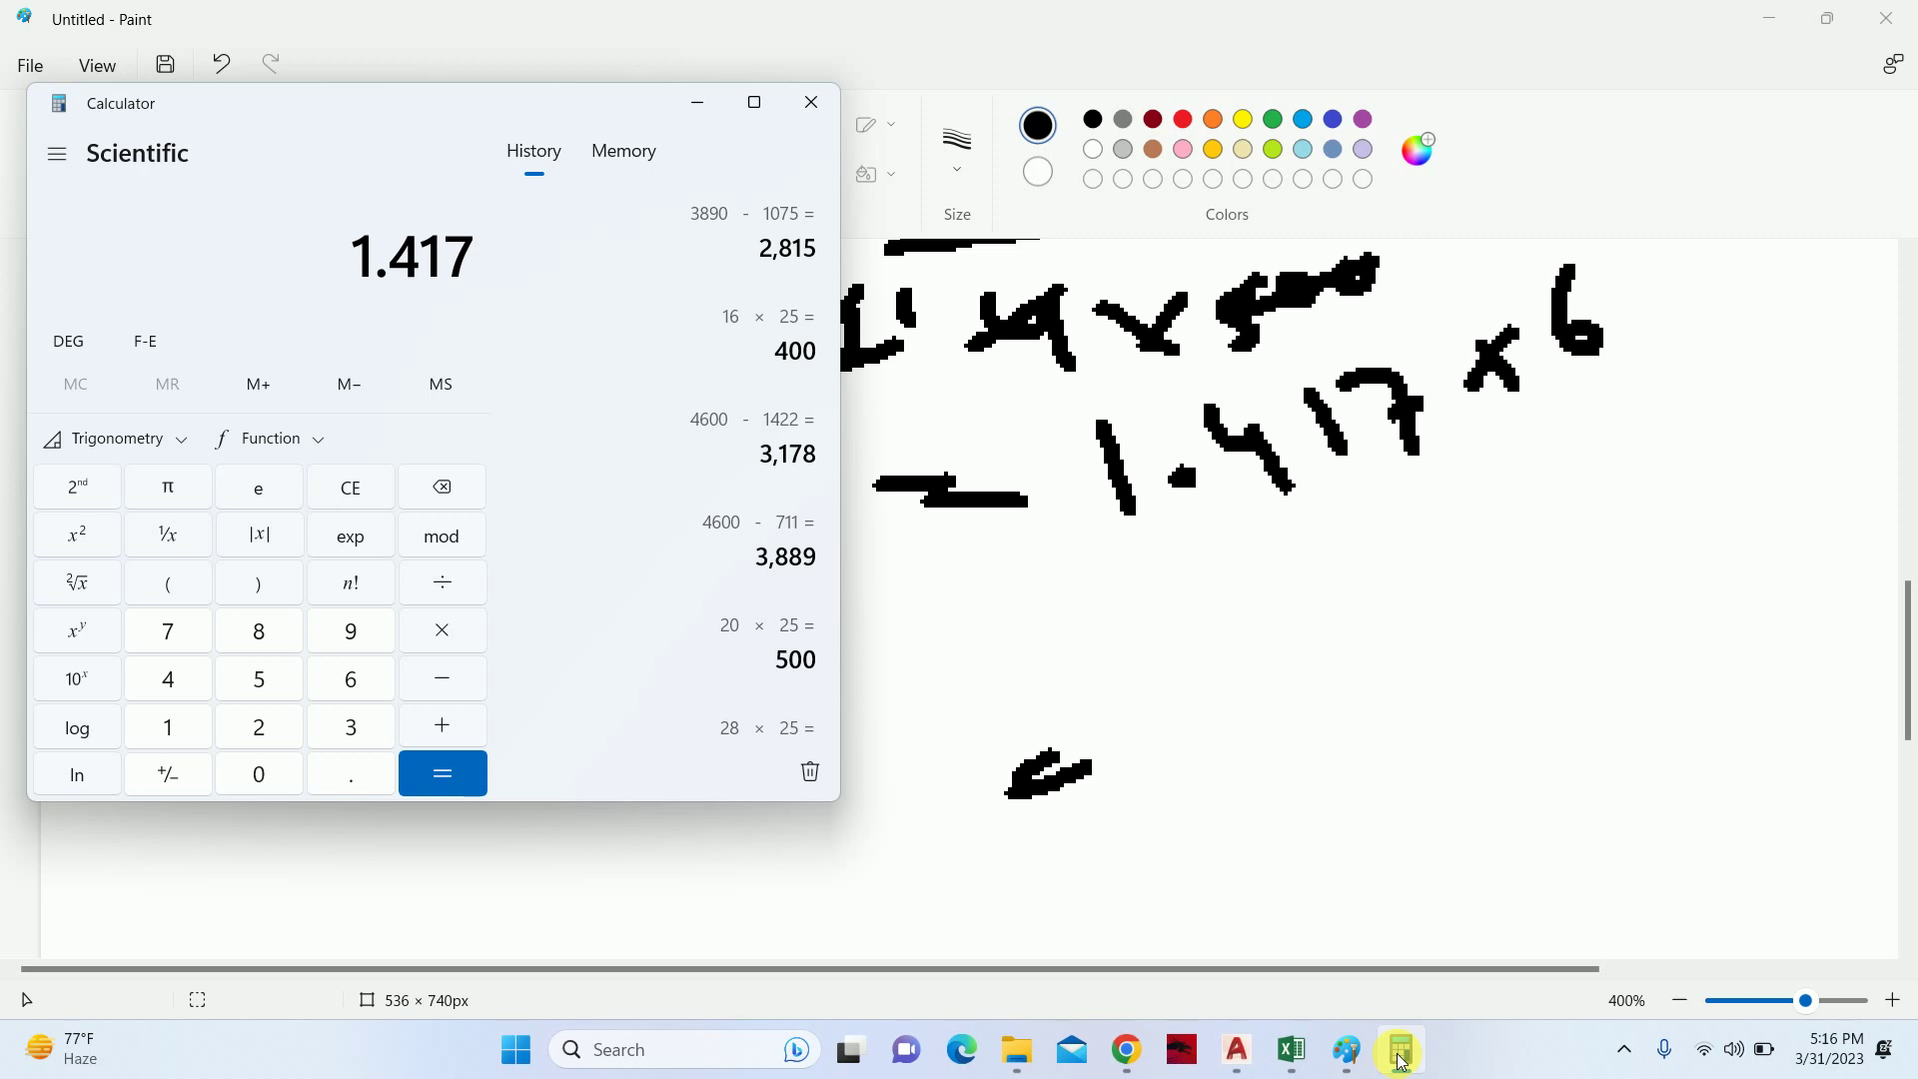
pyautogui.press('Return')
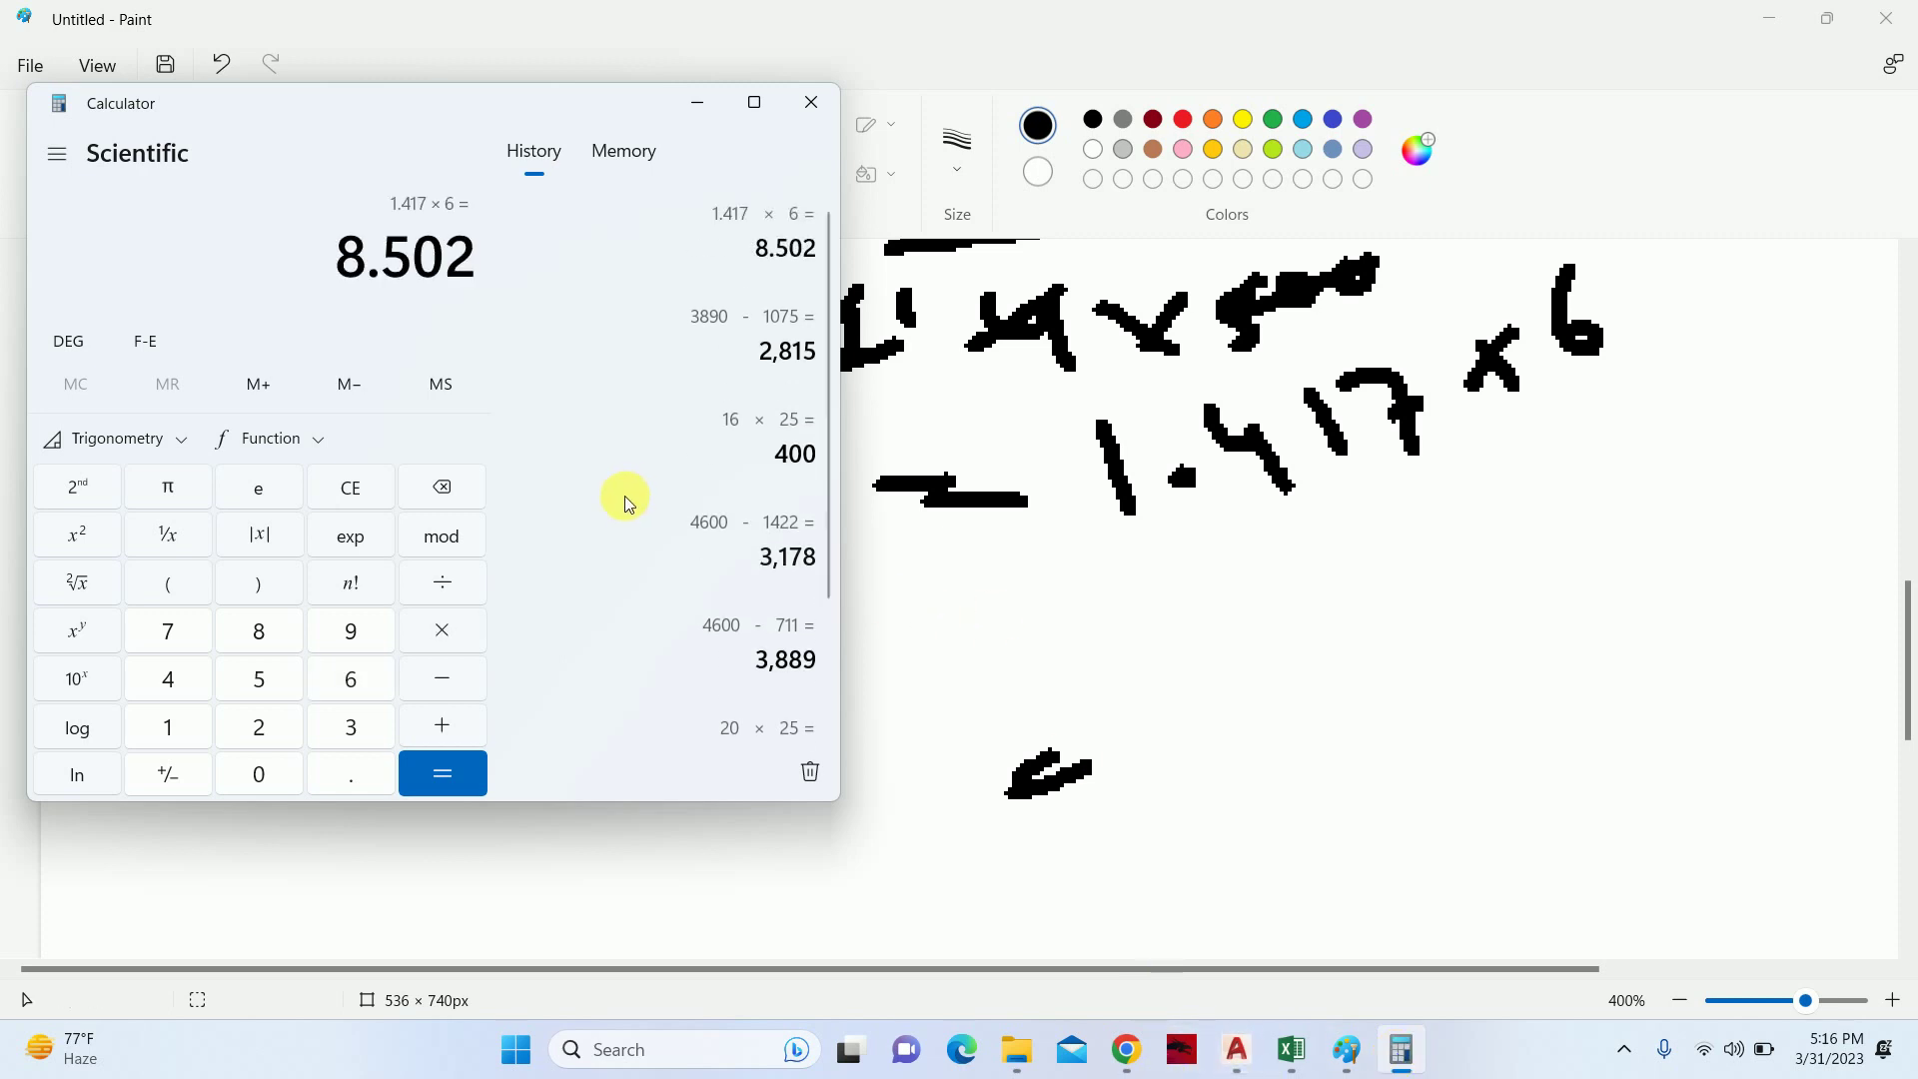
pyautogui.click(698, 100)
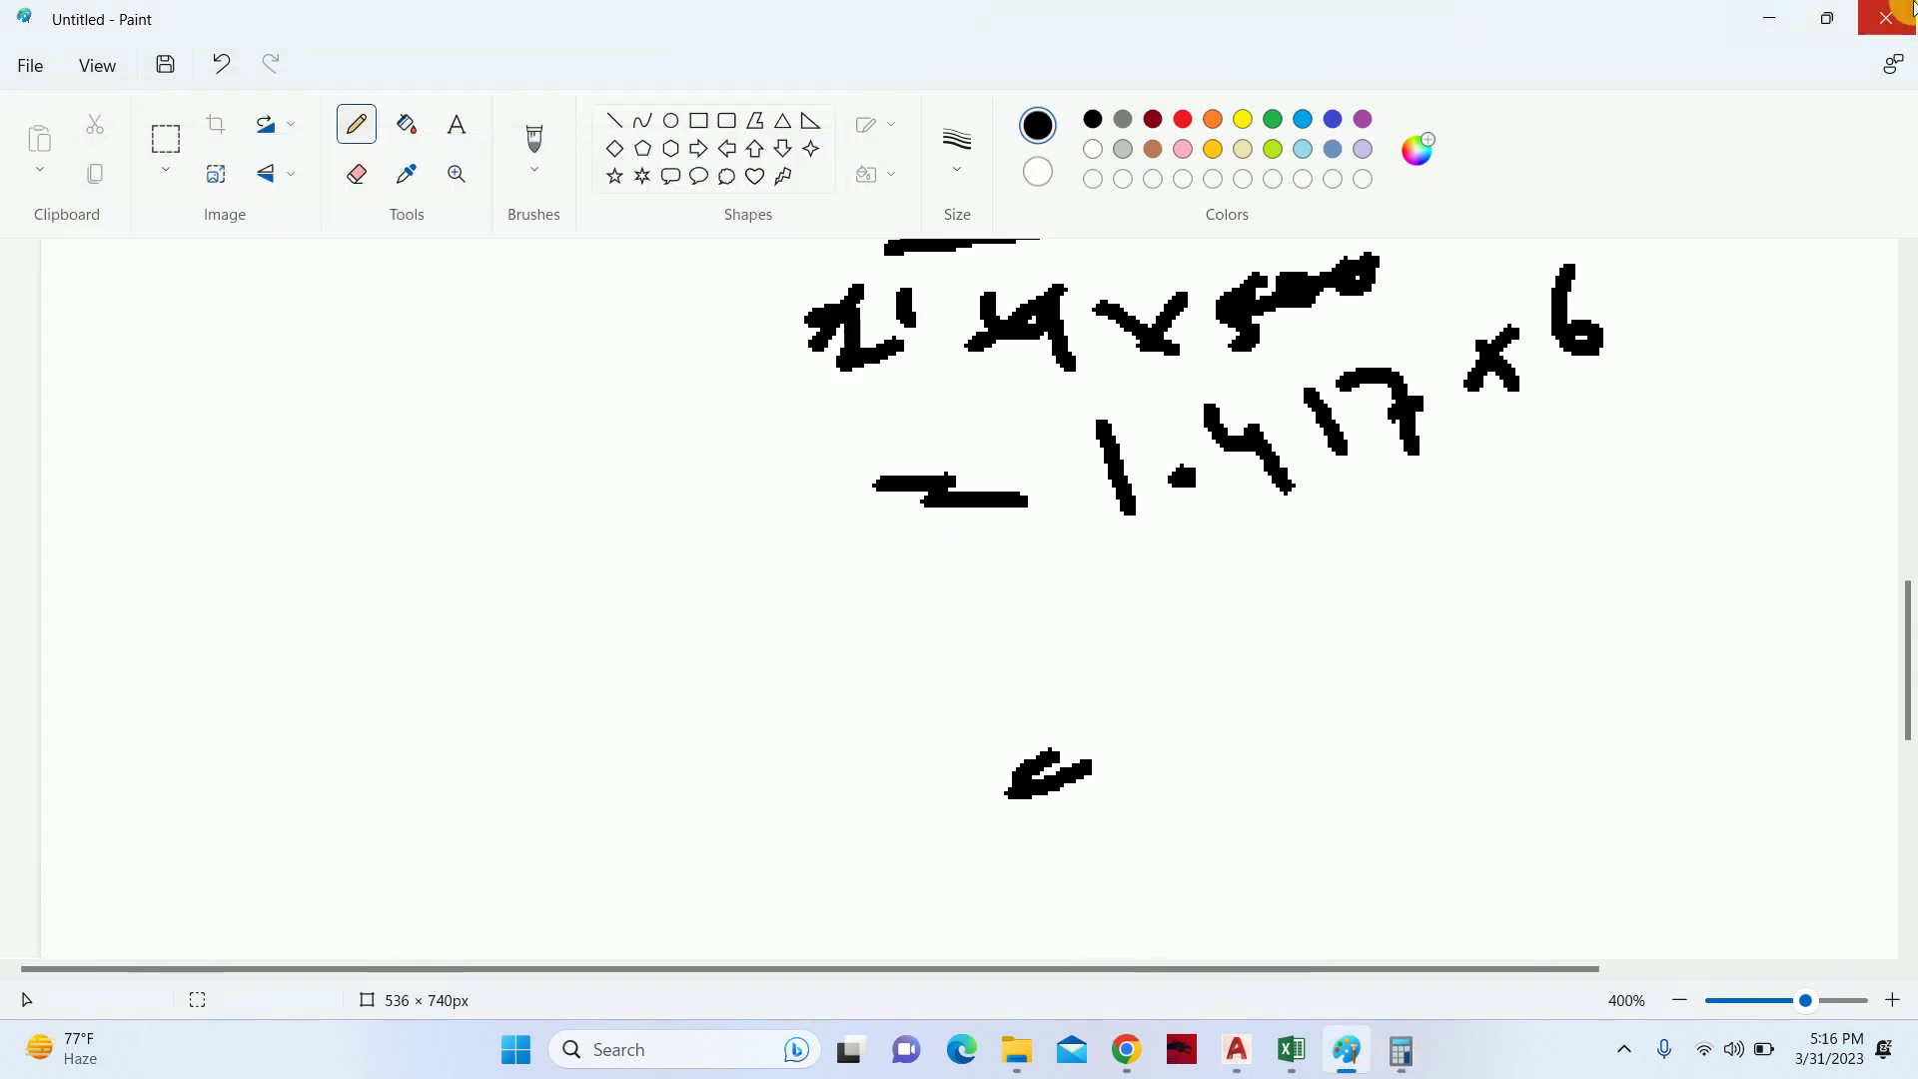
# - Back in AutoCAD, copy the living room supply grille into Bedroom 1
pyautogui.click(1769, 18)
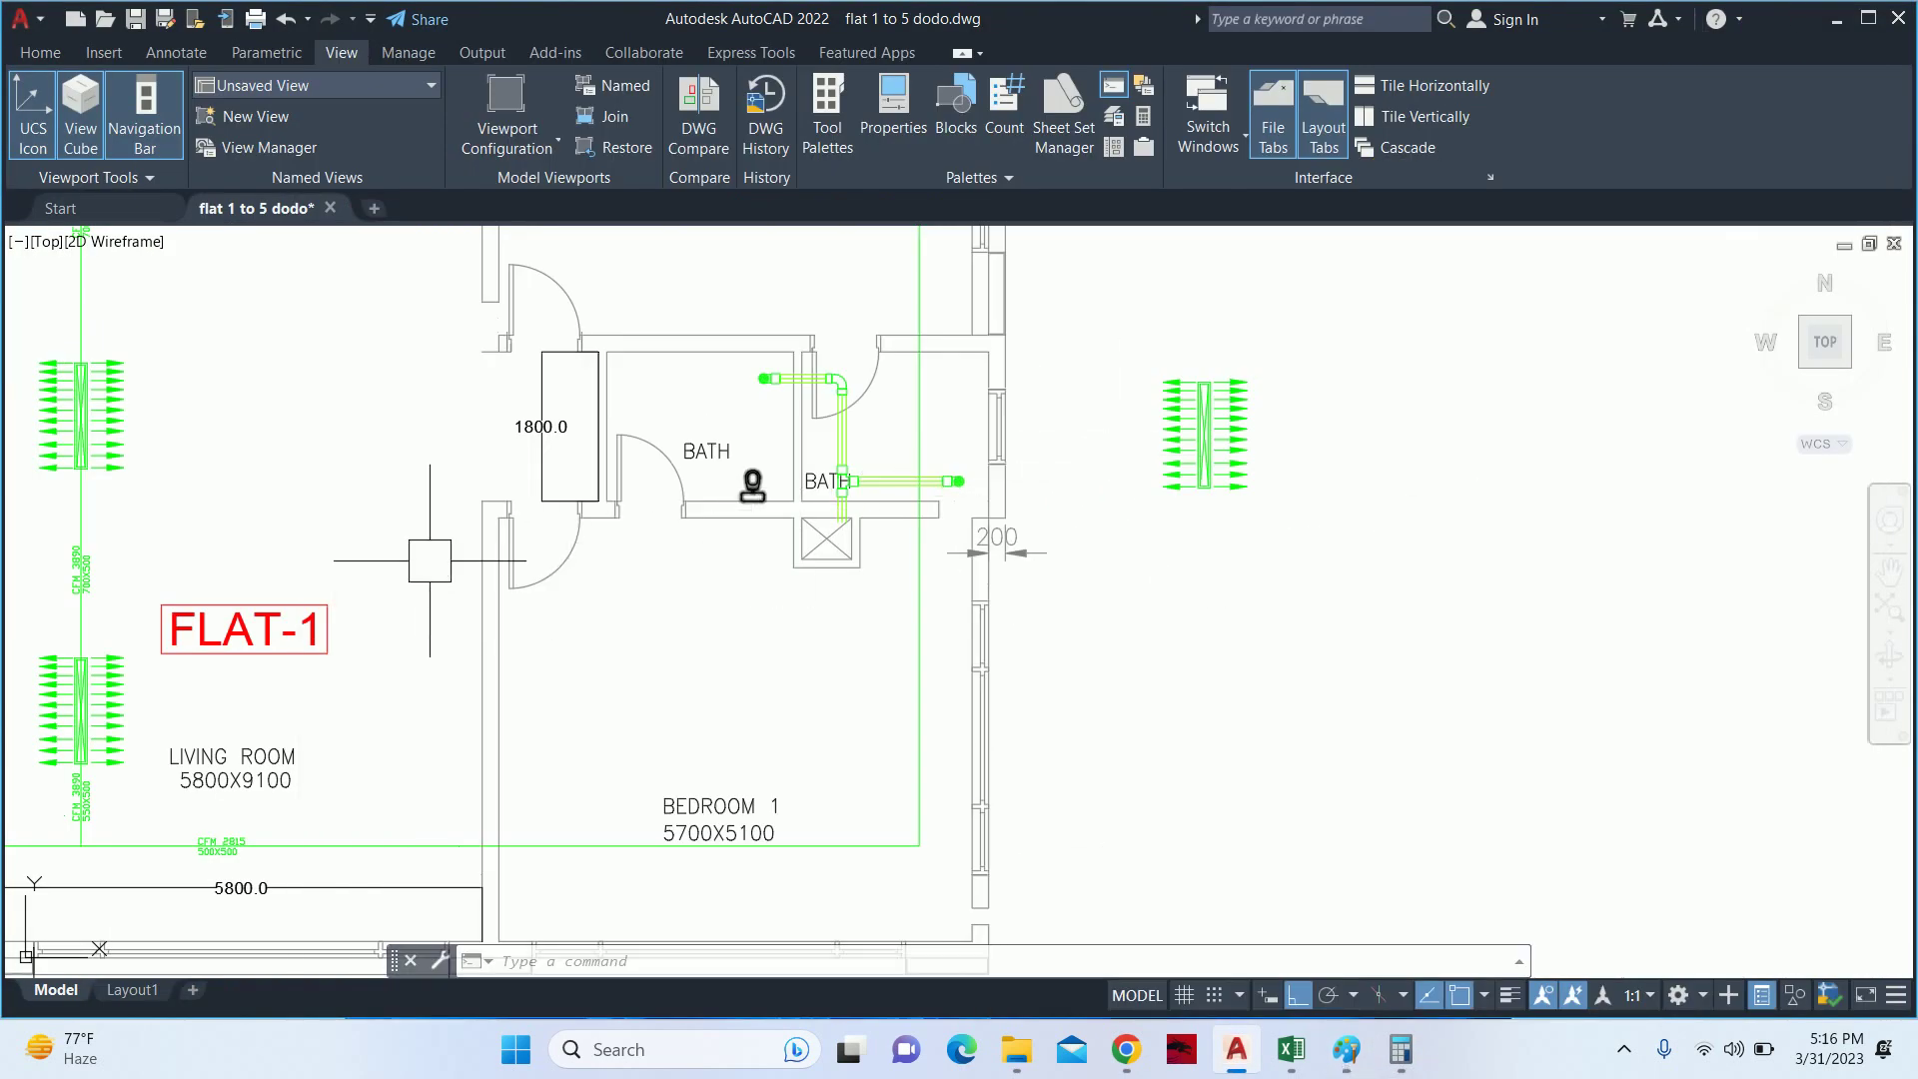
pyautogui.moveTo(429, 560); pyautogui.dragTo(673, 484, button='middle')
pyautogui.write('c')
pyautogui.press('Return')
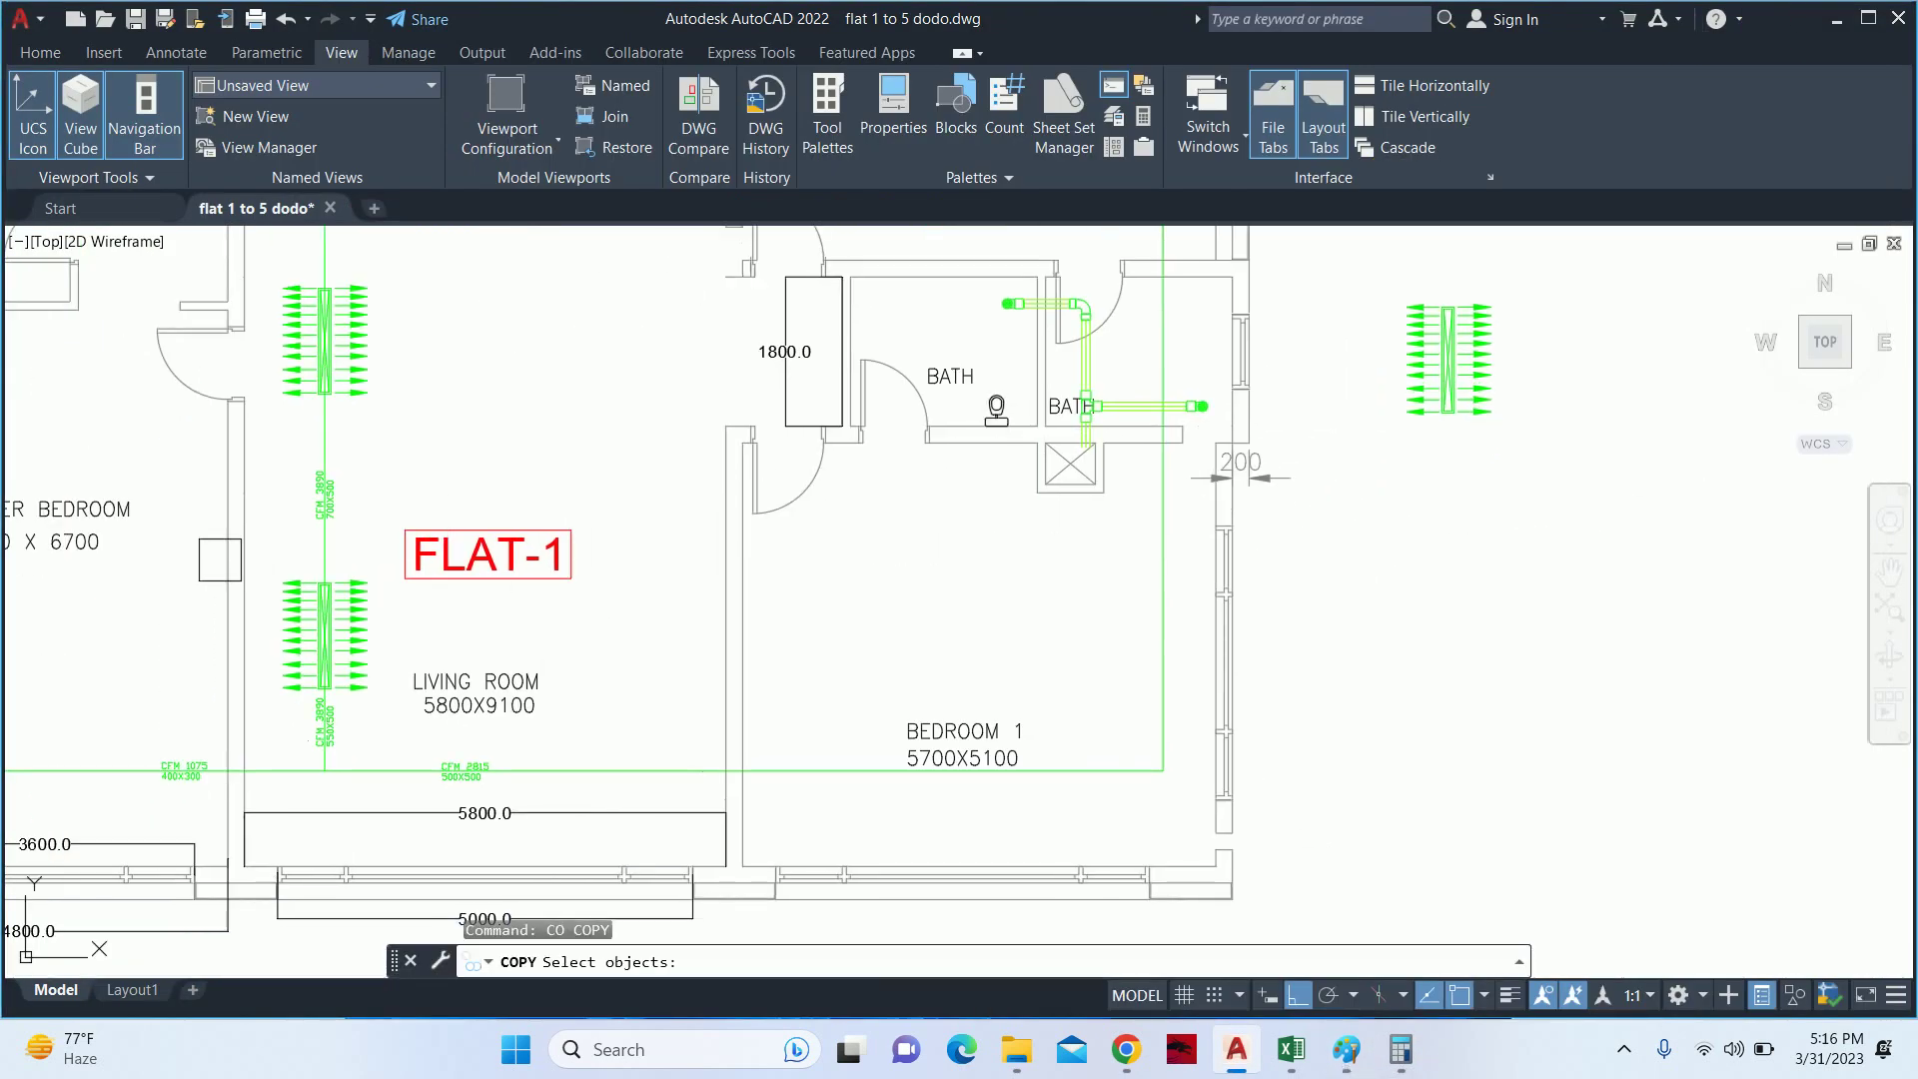
pyautogui.click(318, 612)
pyautogui.scroll(3, 299, 629)
pyautogui.press('Return')
pyautogui.scroll(2, 387, 630)
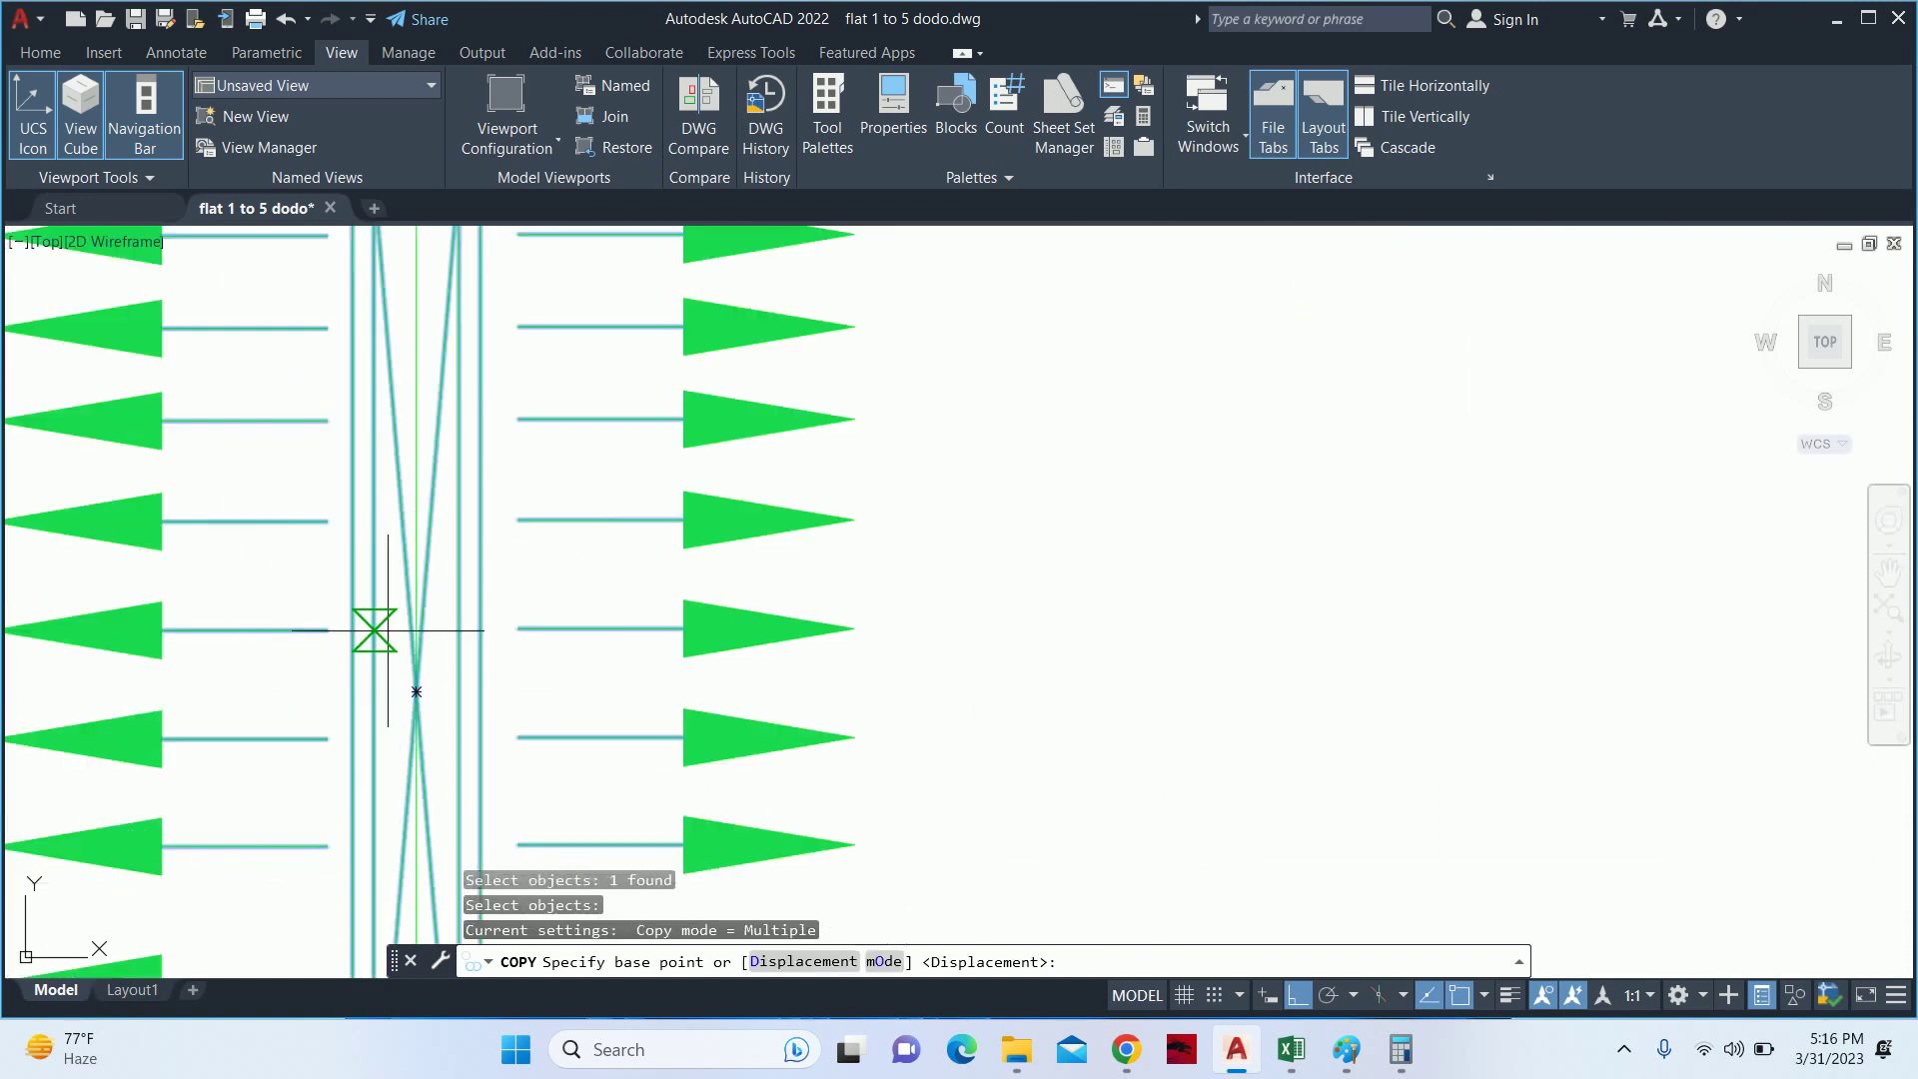
pyautogui.click(416, 691)
pyautogui.scroll(-3, 417, 692)
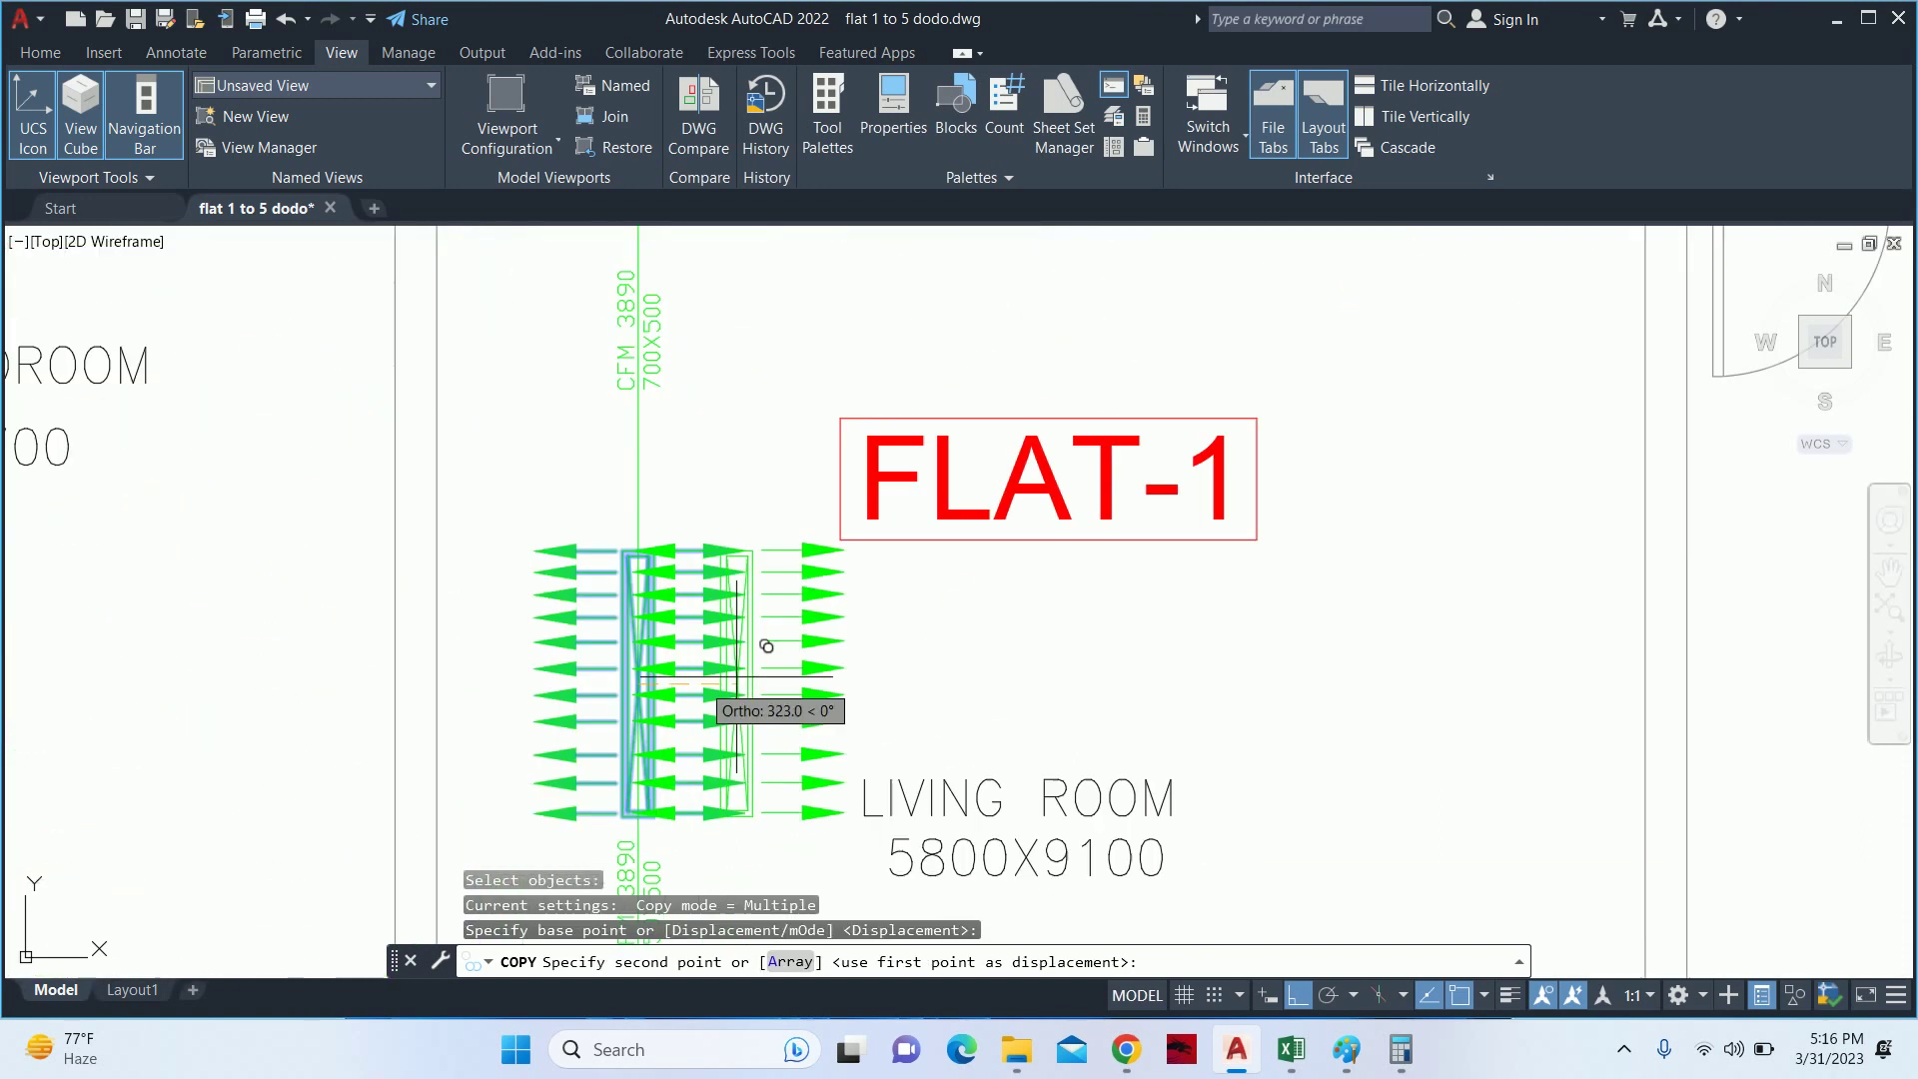
pyautogui.scroll(-2, 700, 640)
pyautogui.scroll(-1, 1059, 599)
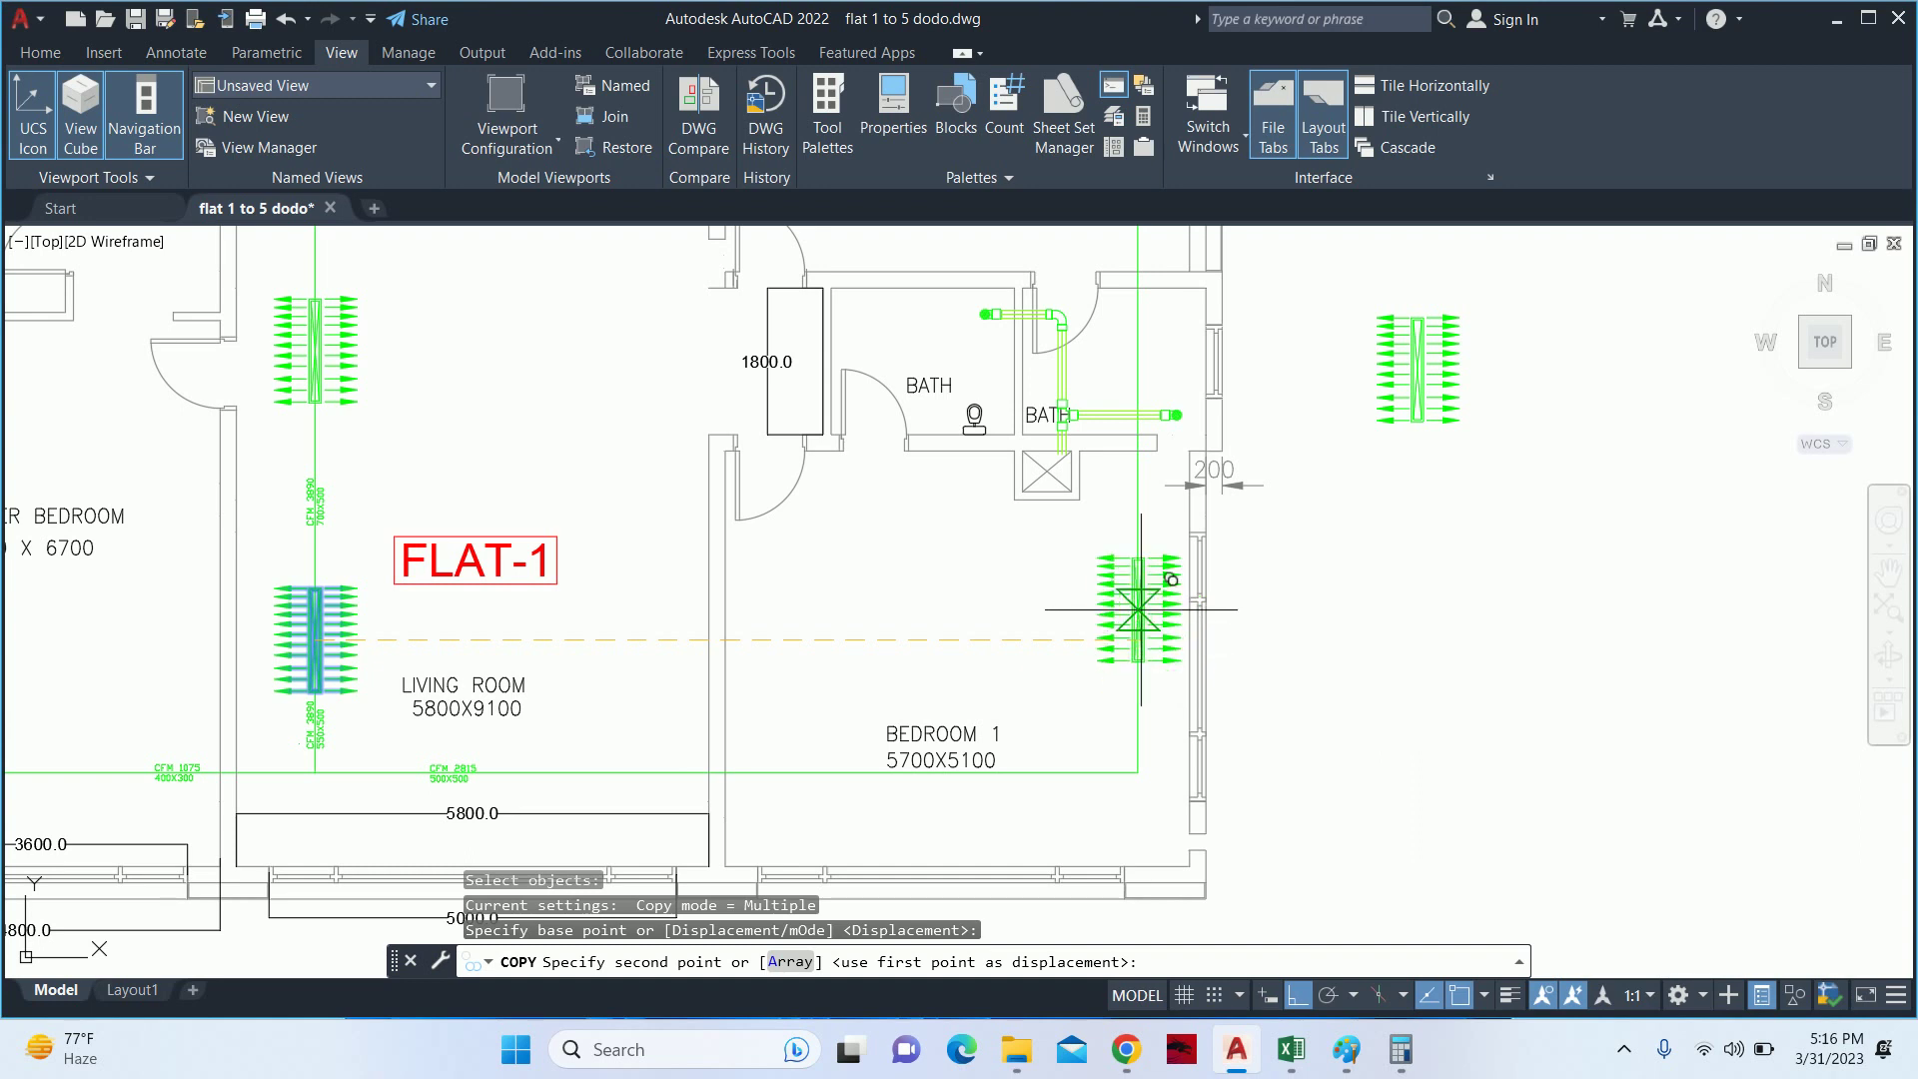
pyautogui.click(933, 774)
pyautogui.press('Escape')
pyautogui.press('Escape')
pyautogui.press('Escape')
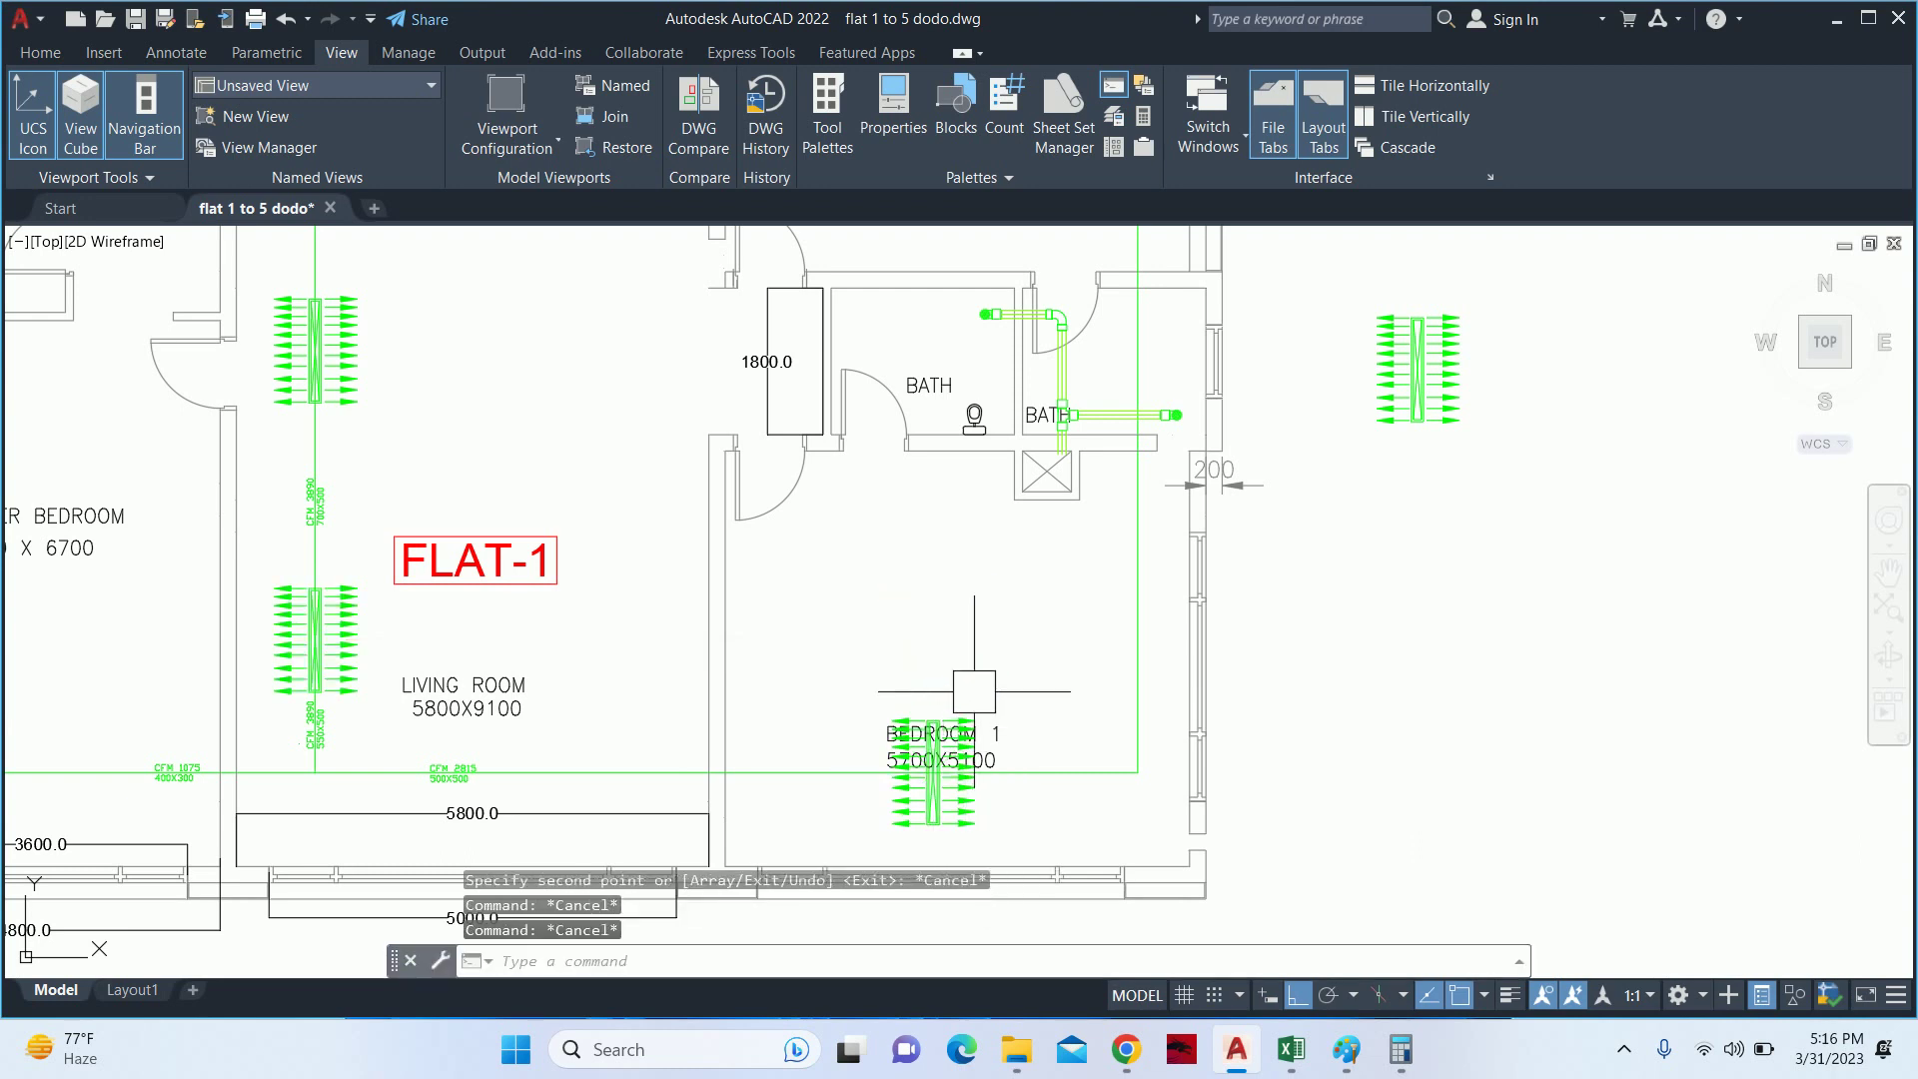
# - Set the Bedroom 1 grille's rotation to 90° in Quick Properties
pyautogui.moveTo(975, 691); pyautogui.dragTo(937, 700, button='middle')
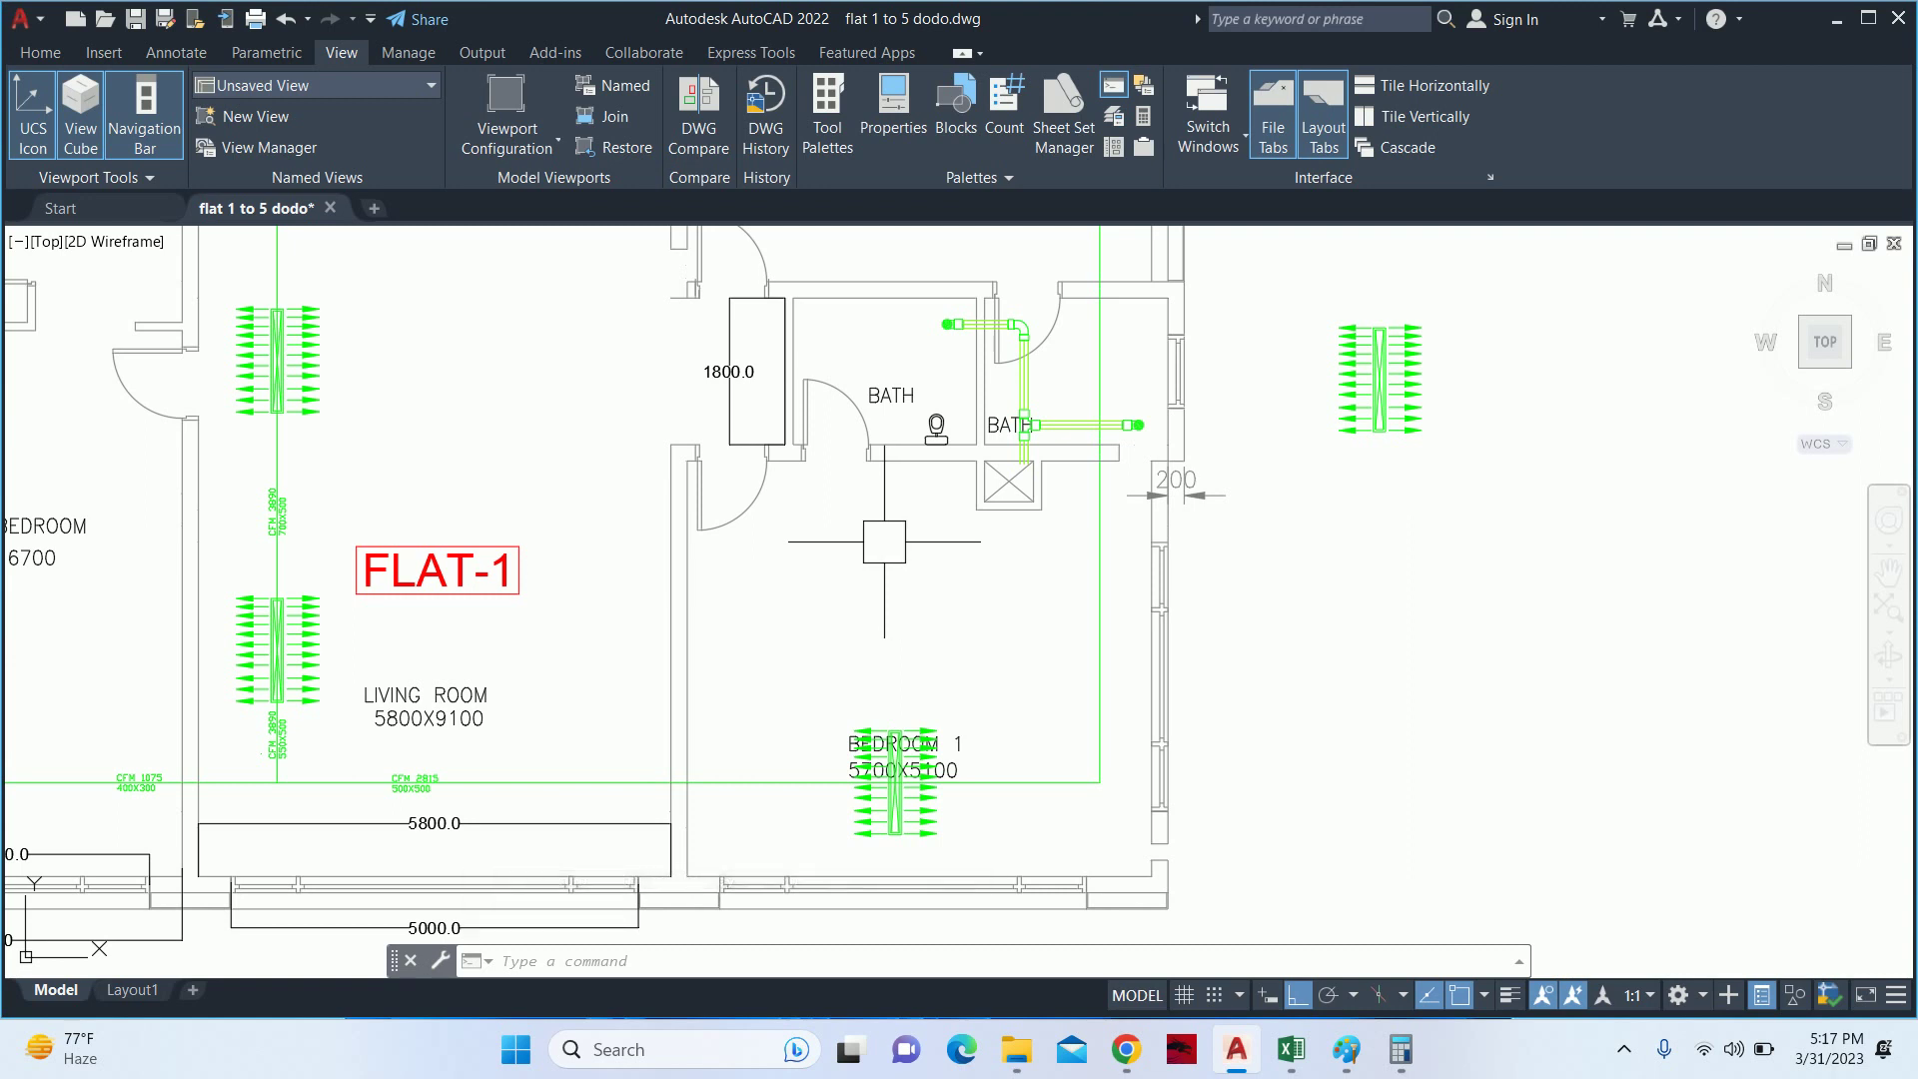
pyautogui.scroll(4, 899, 789)
pyautogui.moveTo(899, 789); pyautogui.dragTo(905, 580, button='middle')
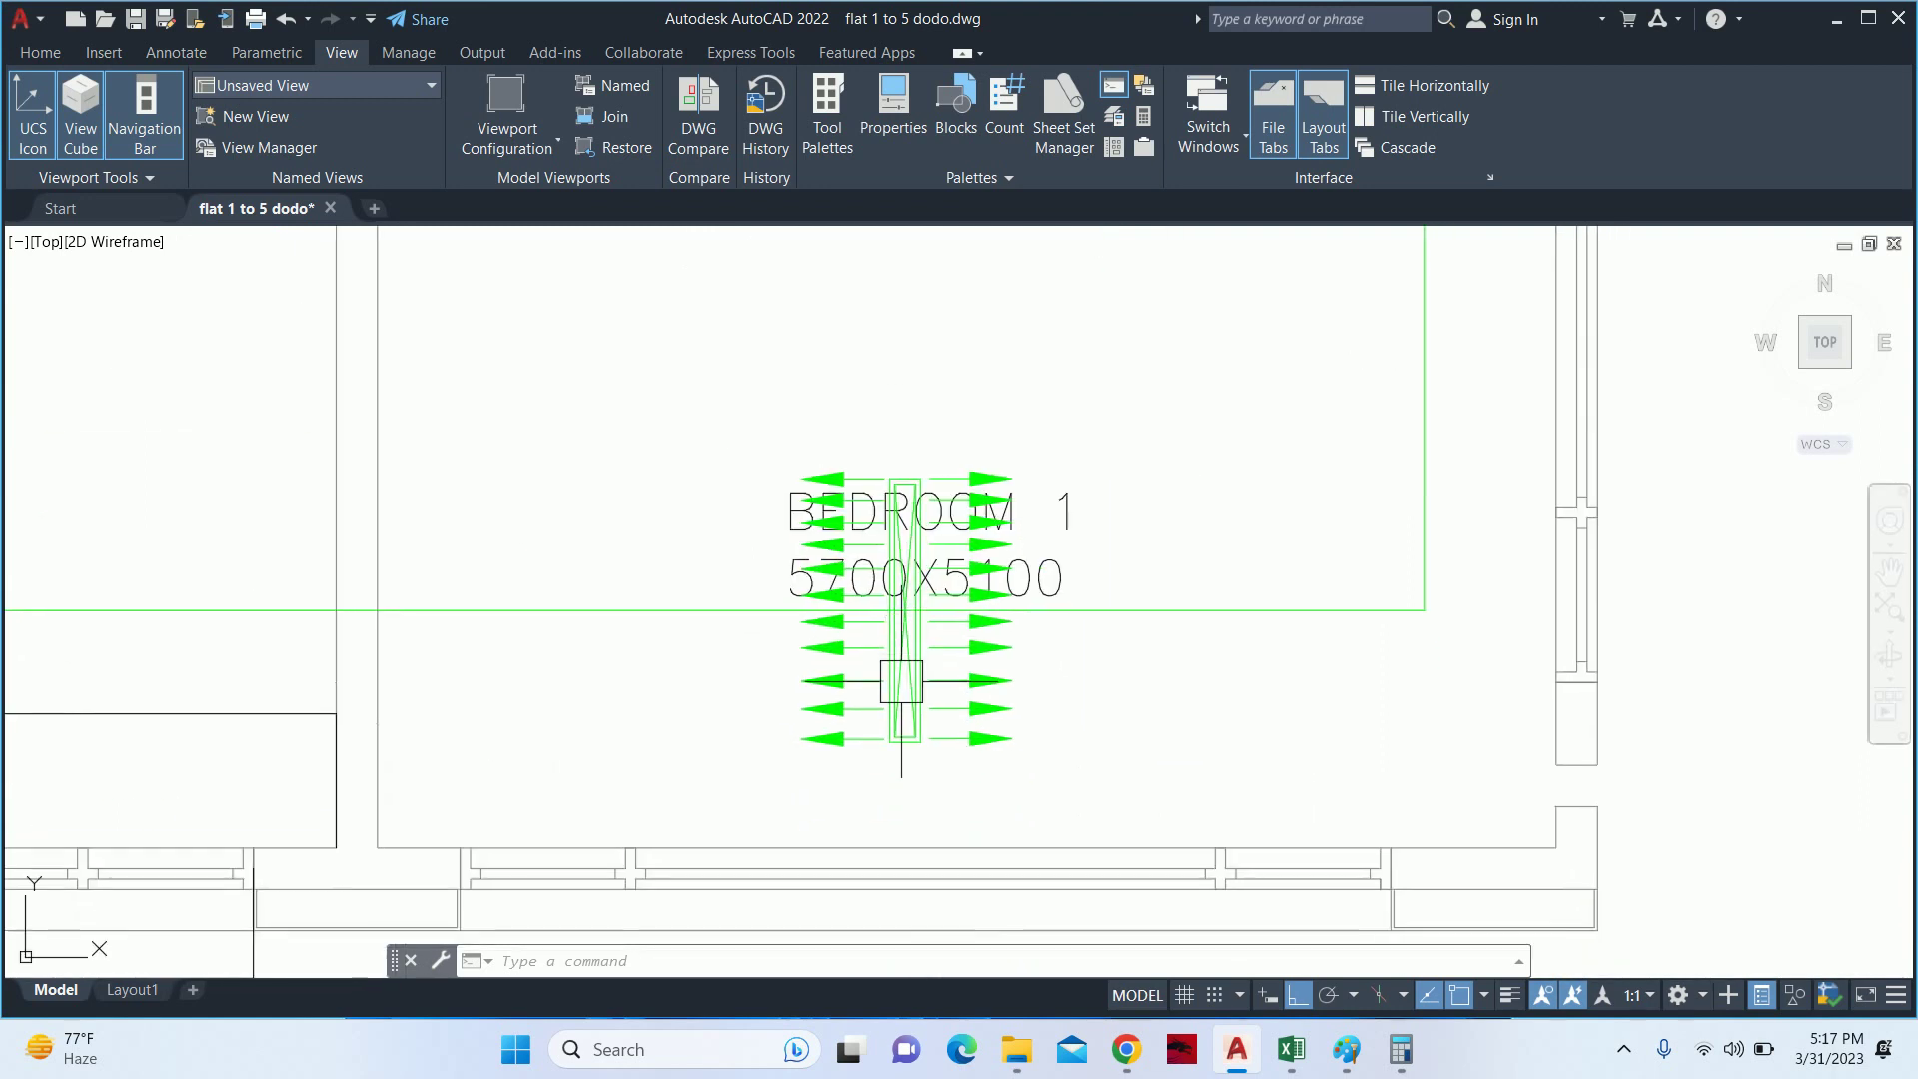
pyautogui.click(905, 660)
pyautogui.write('90')
pyautogui.press('Return')
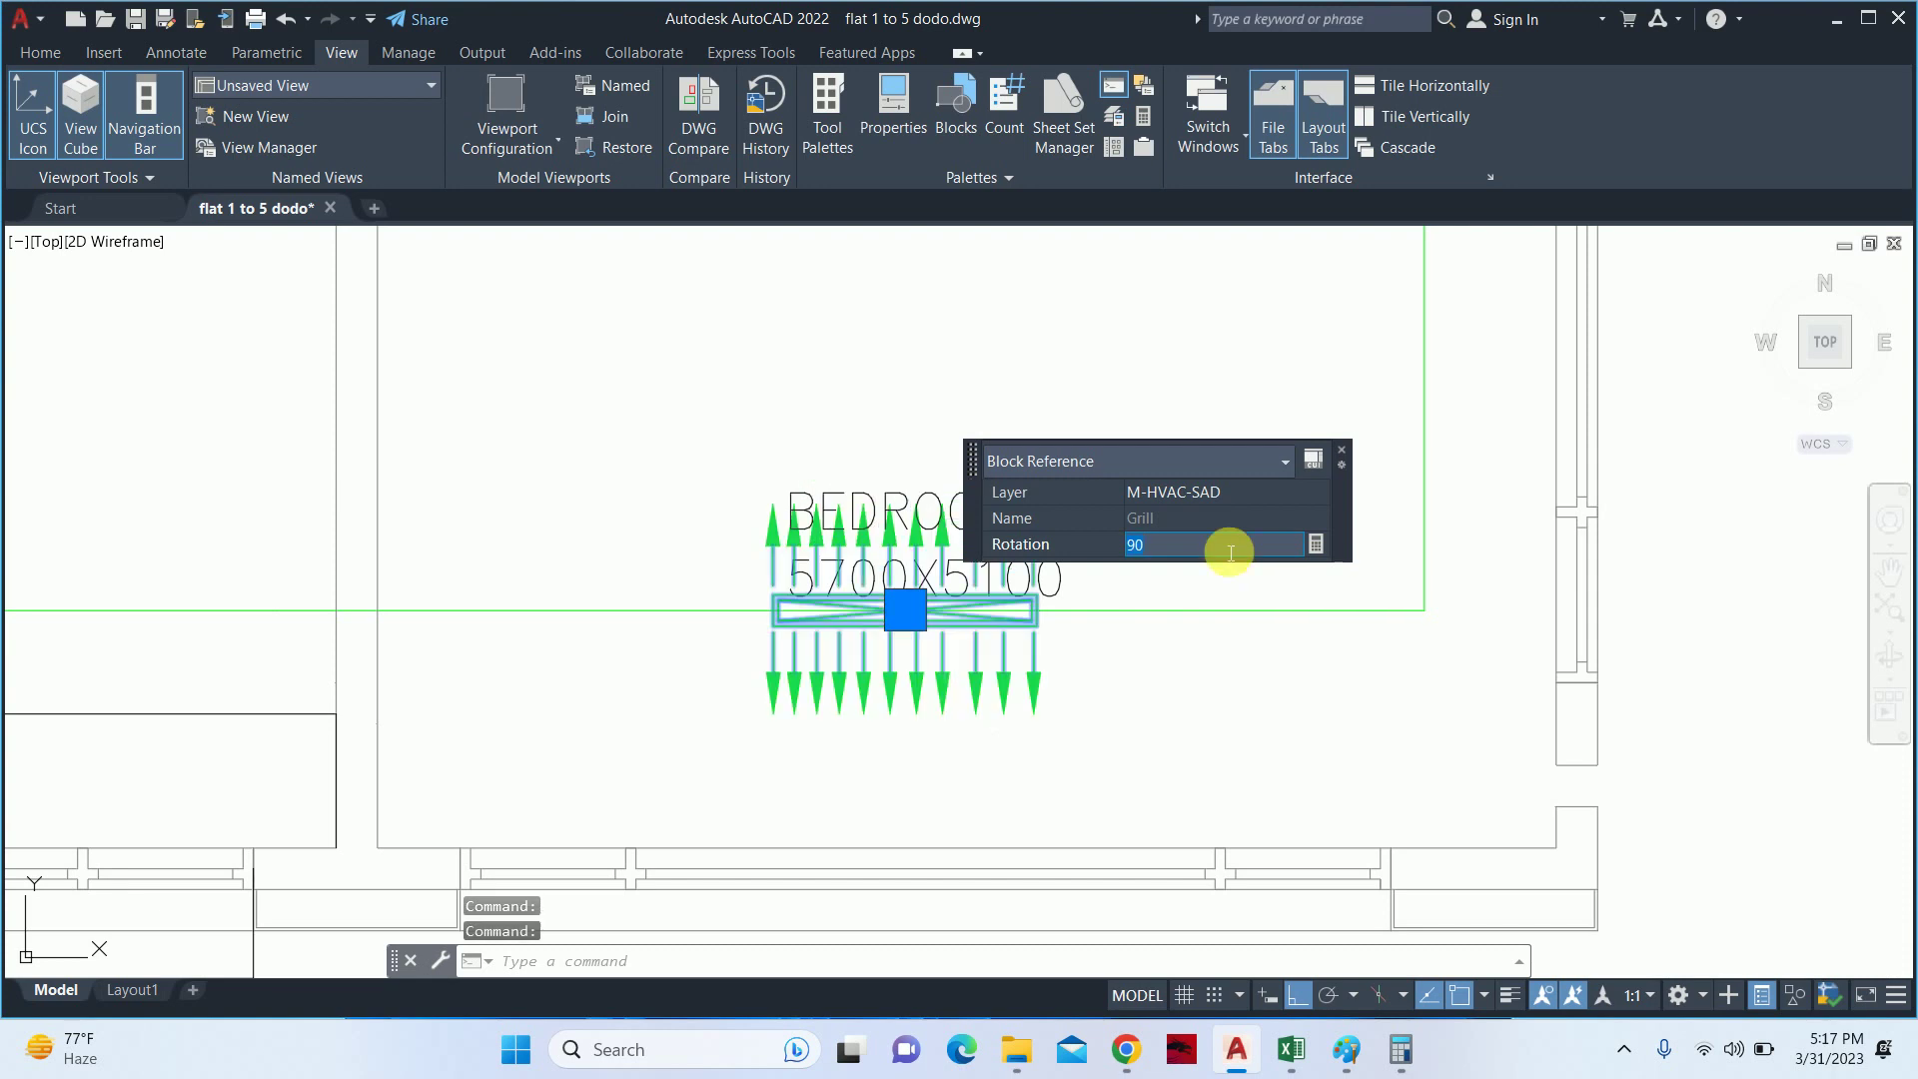
pyautogui.press('Escape')
# - Copy the Bedroom 1 grille to the east wall below the bath
pyautogui.write('co')
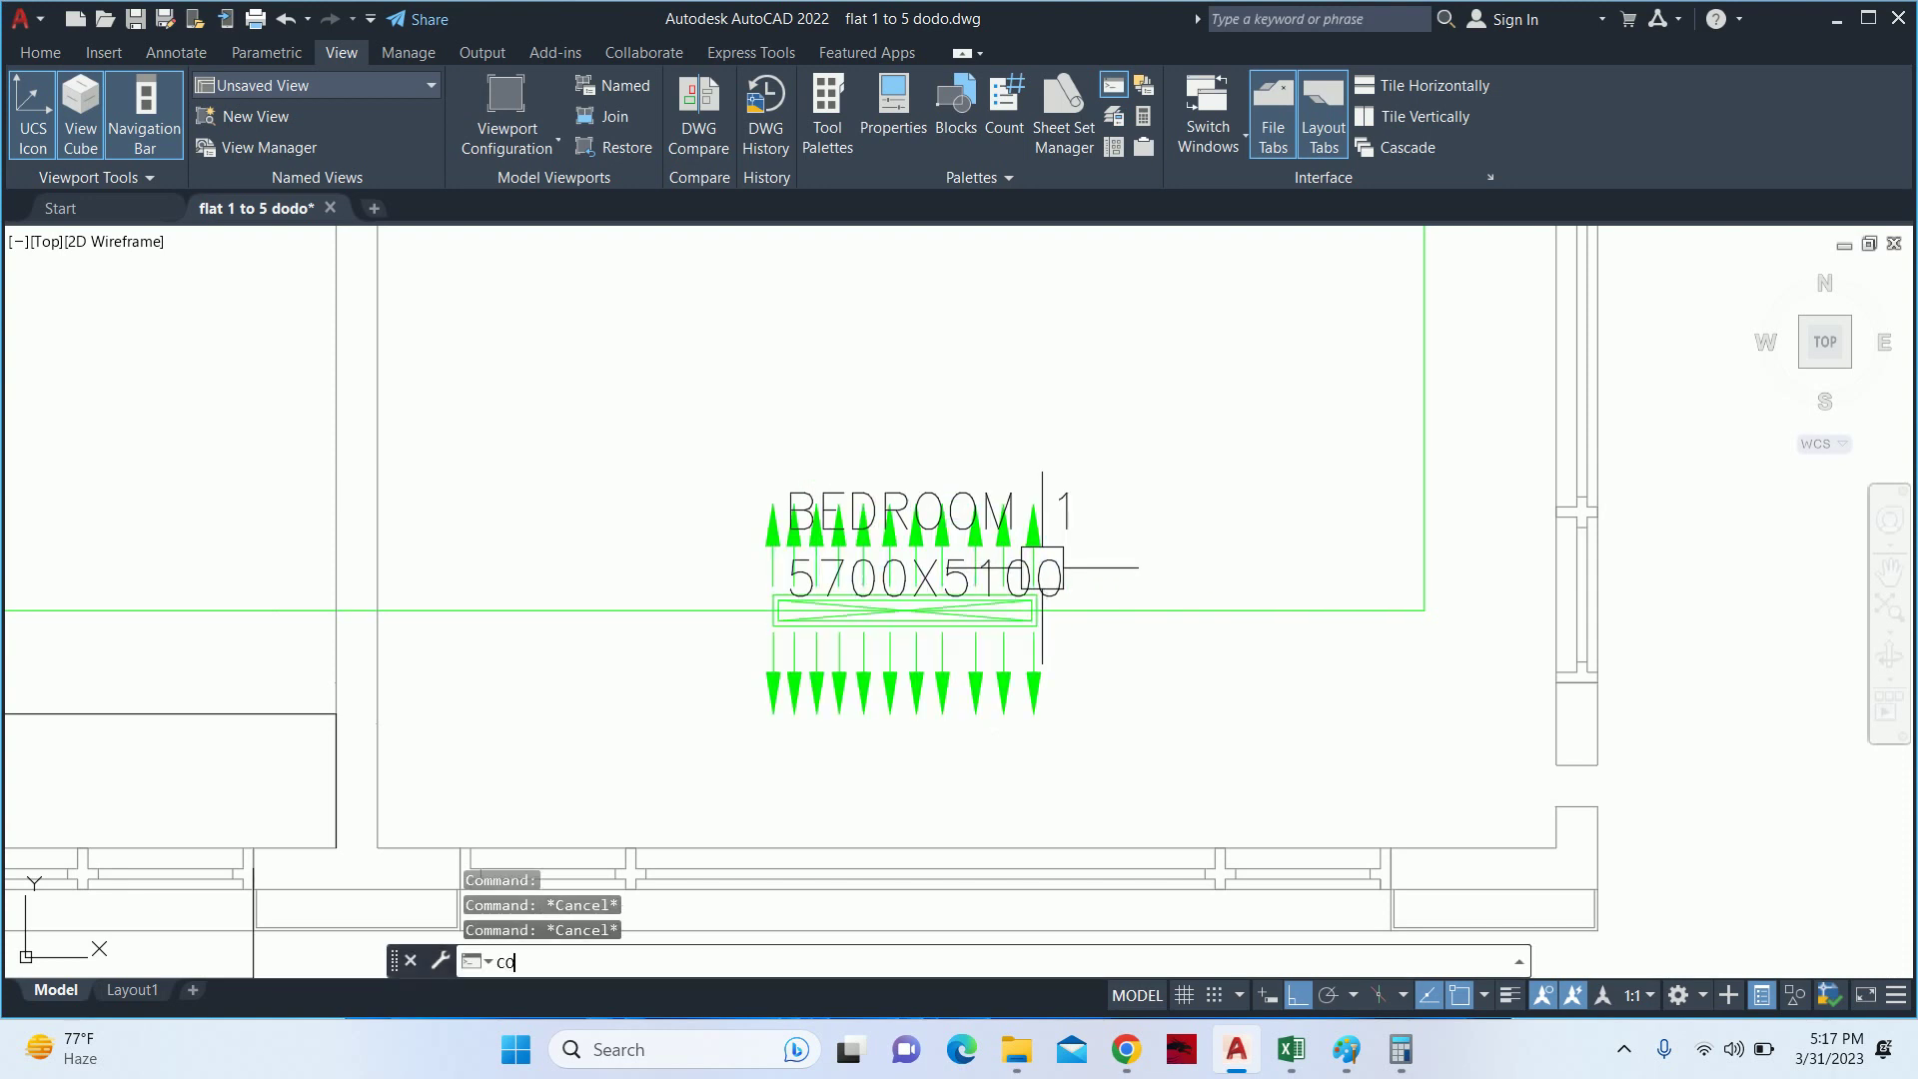
pyautogui.press('Return')
pyautogui.click(929, 606)
pyautogui.press('Return')
pyautogui.scroll(2, 929, 606)
pyautogui.click(887, 614)
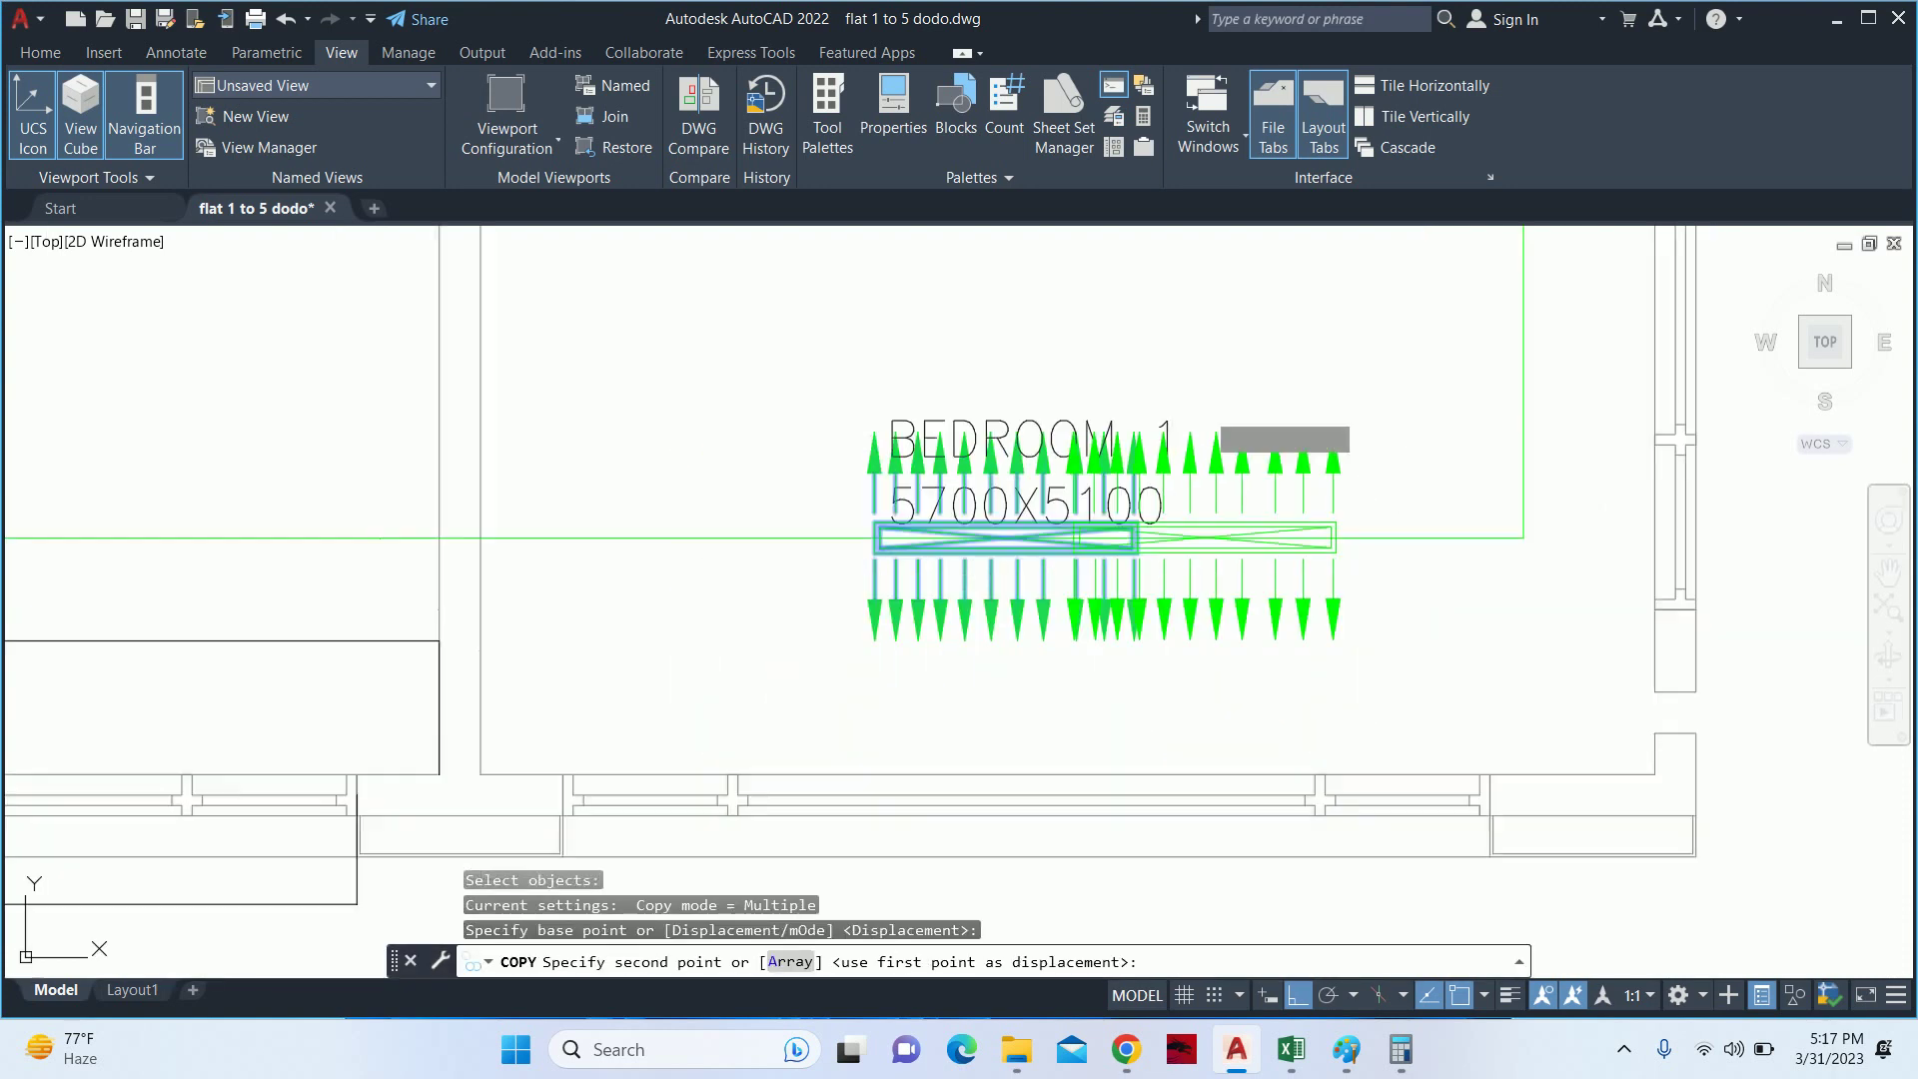
pyautogui.scroll(-3, 1223, 640)
pyautogui.moveTo(1229, 470); pyautogui.dragTo(1229, 649, button='middle')
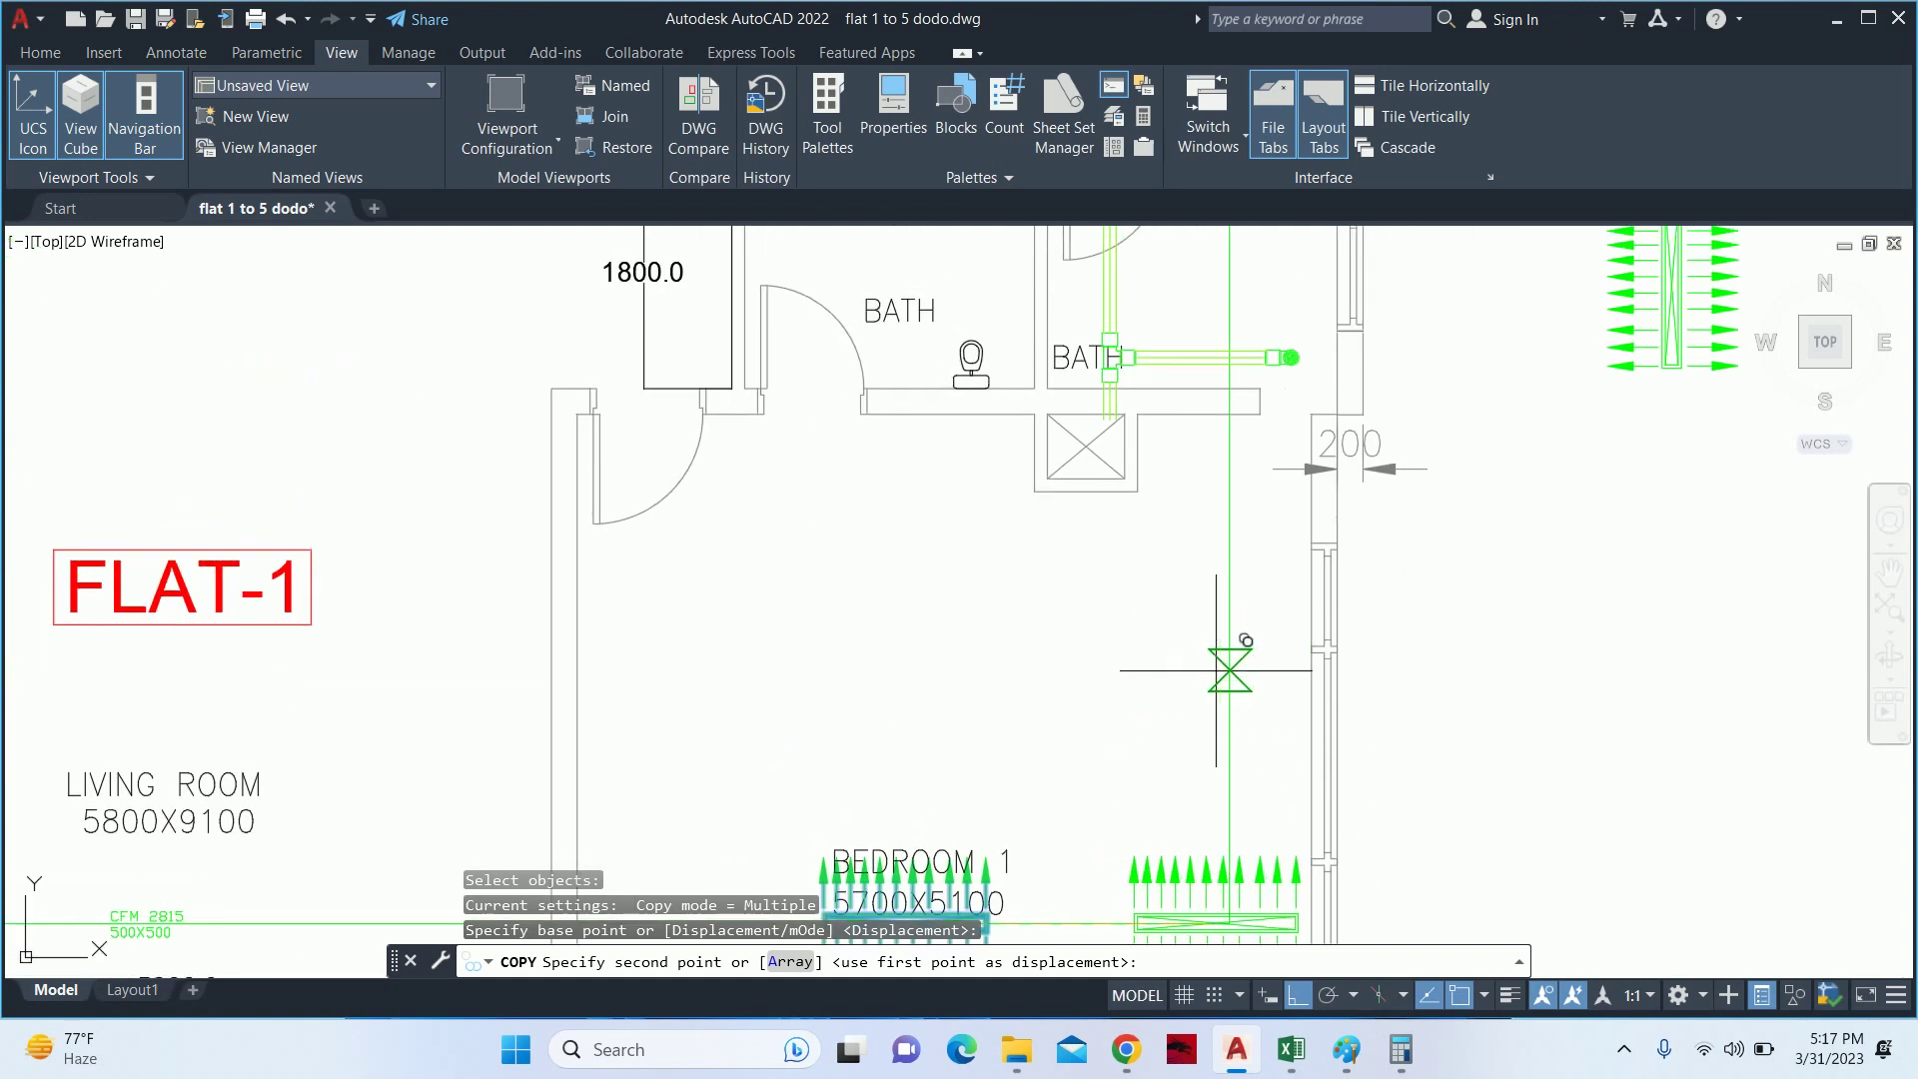
pyautogui.click(1230, 660)
pyautogui.press('Escape')
pyautogui.press('Escape')
# - Change the copied grille's rotation in Quick Properties so it stands upright
pyautogui.click(1407, 613)
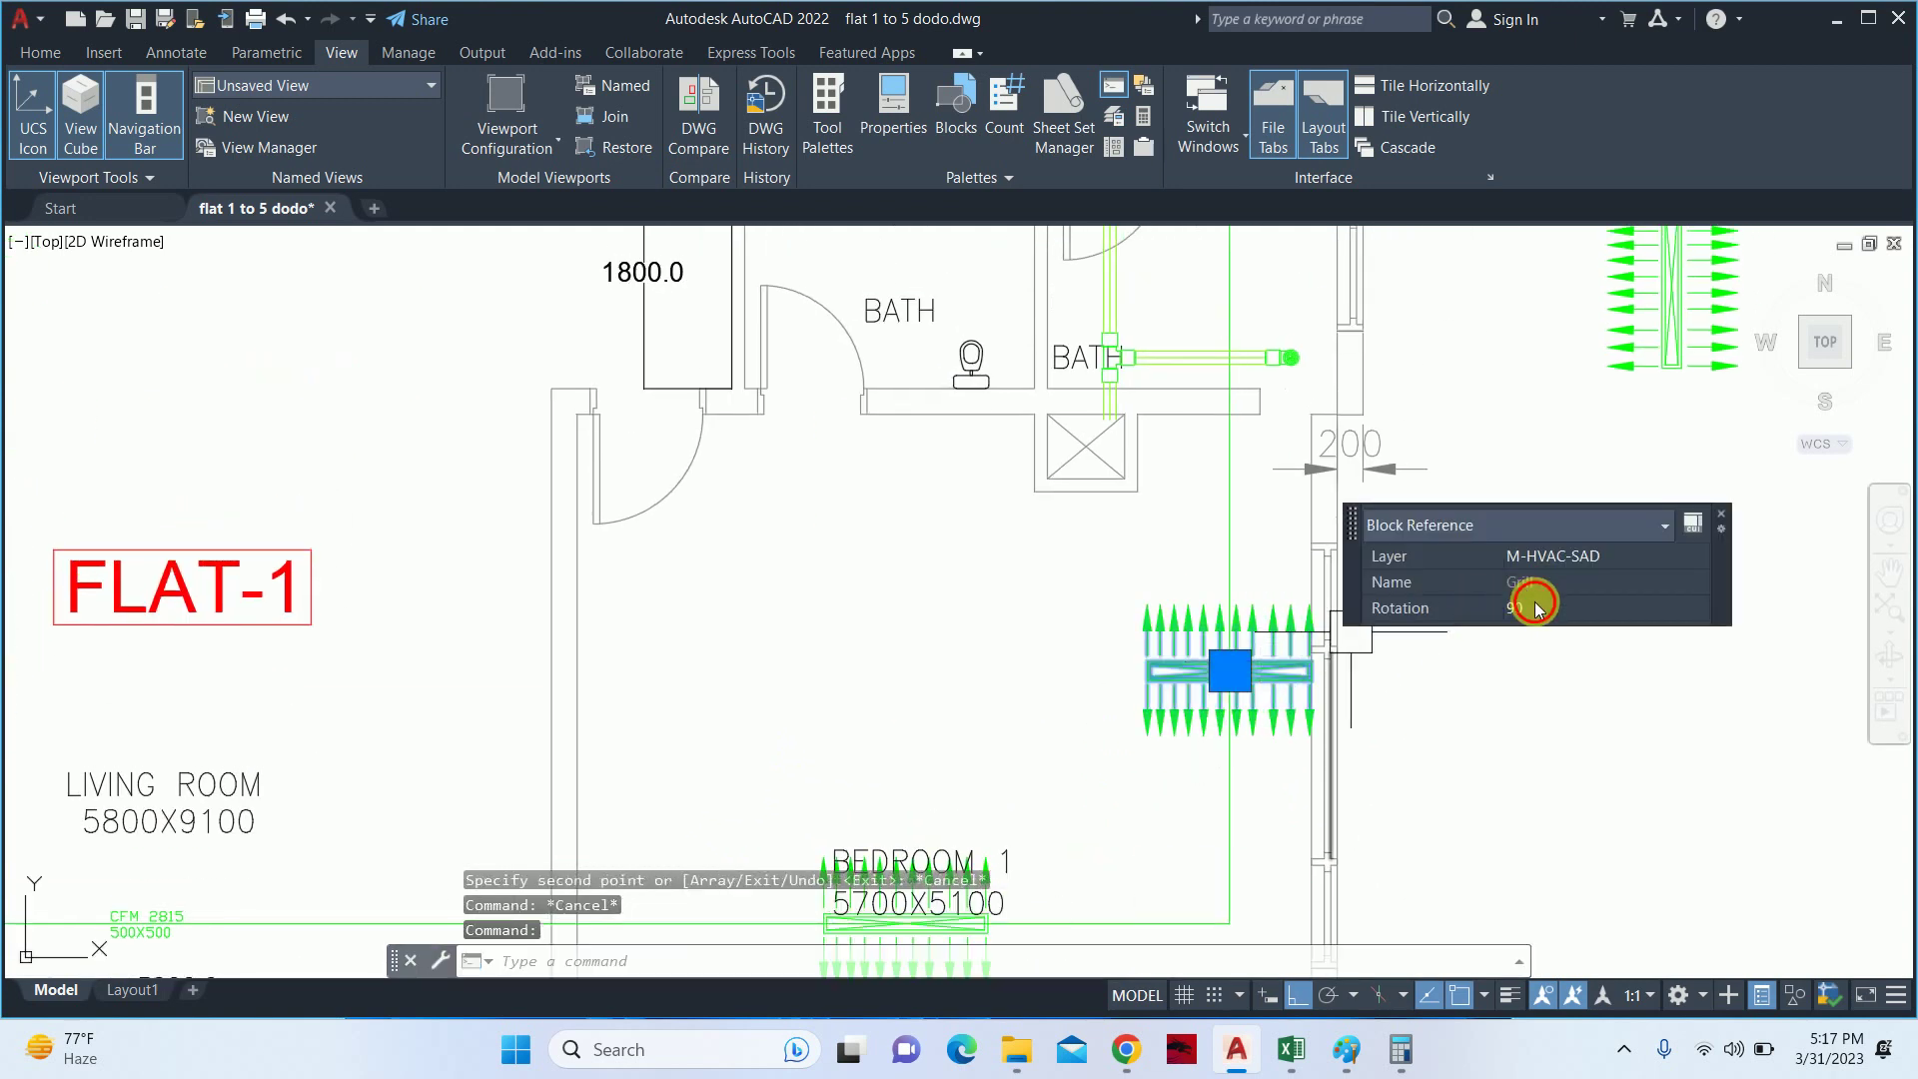
pyautogui.click(1539, 611)
pyautogui.press('Return')
pyautogui.press('Escape')
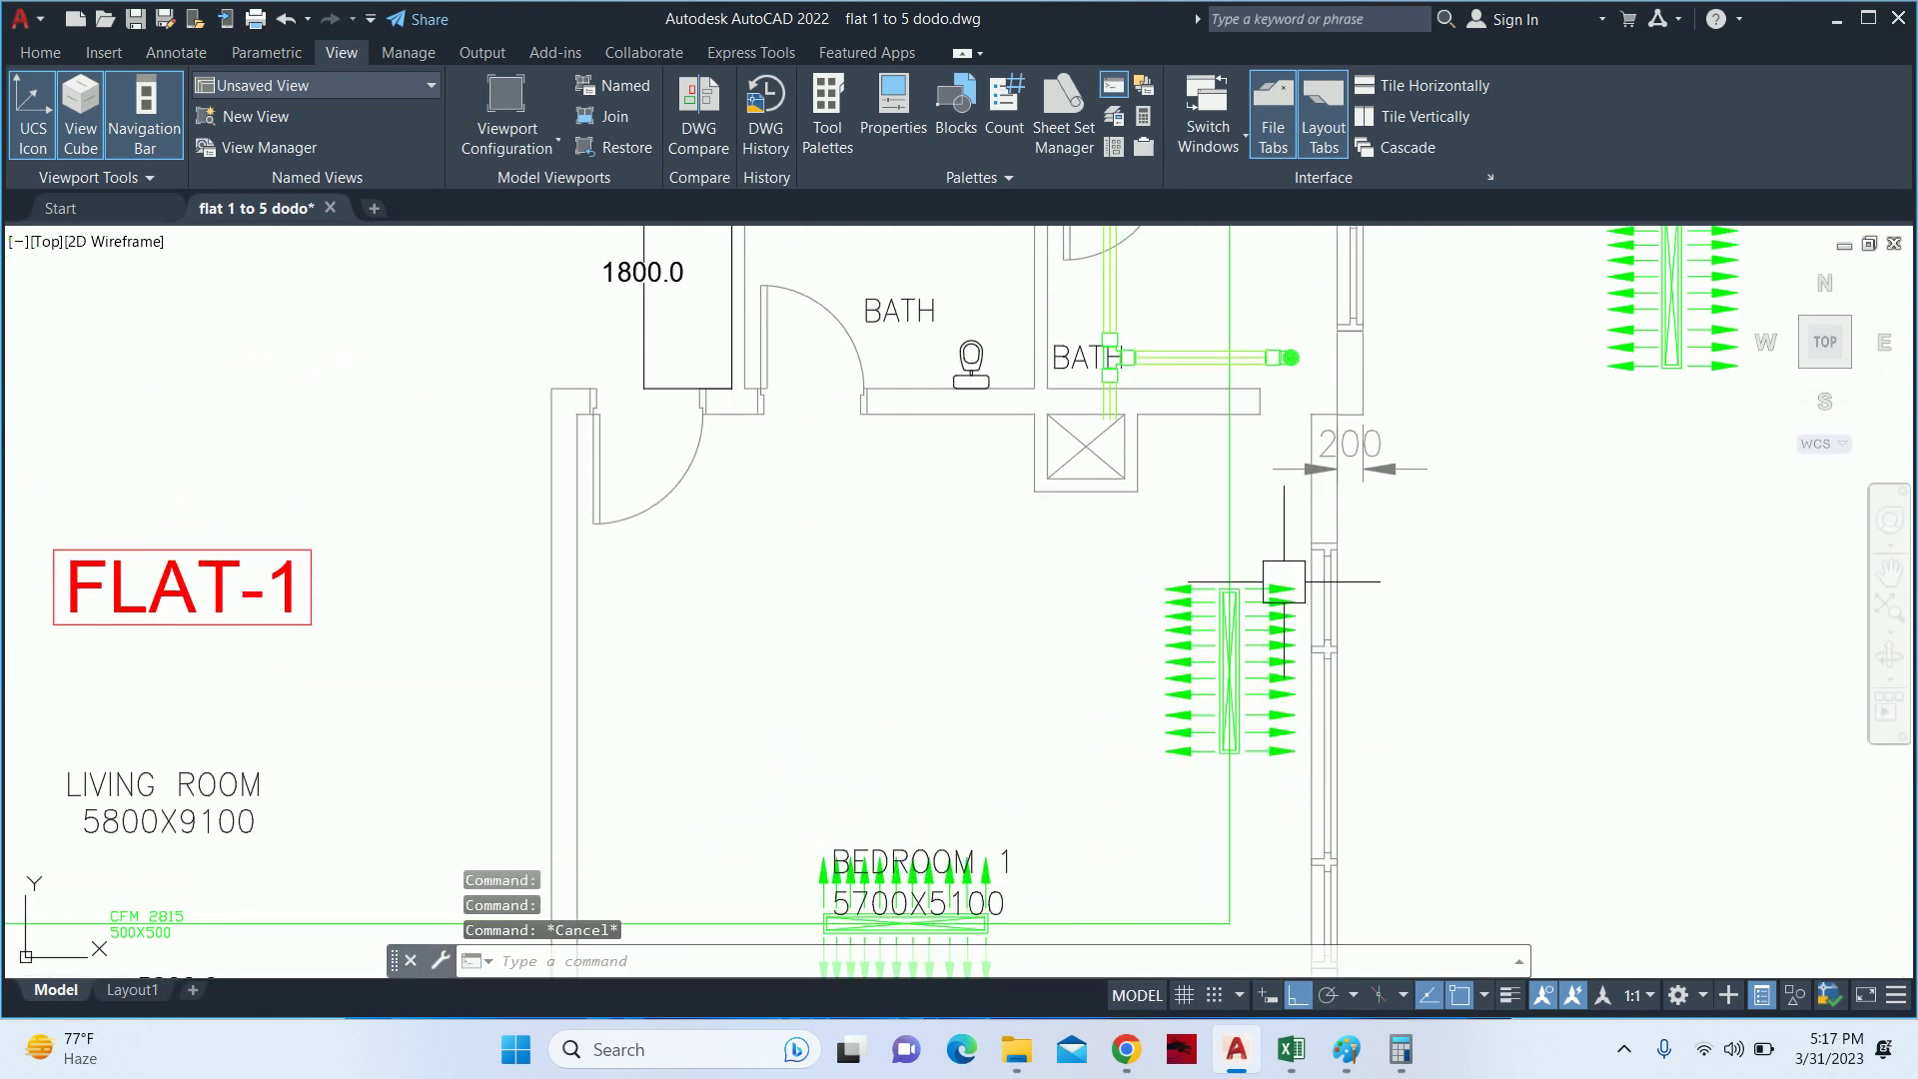
pyautogui.scroll(-2, 1199, 589)
pyautogui.moveTo(1209, 599); pyautogui.dragTo(1191, 545, button='middle')
pyautogui.scroll(-2, 1184, 580)
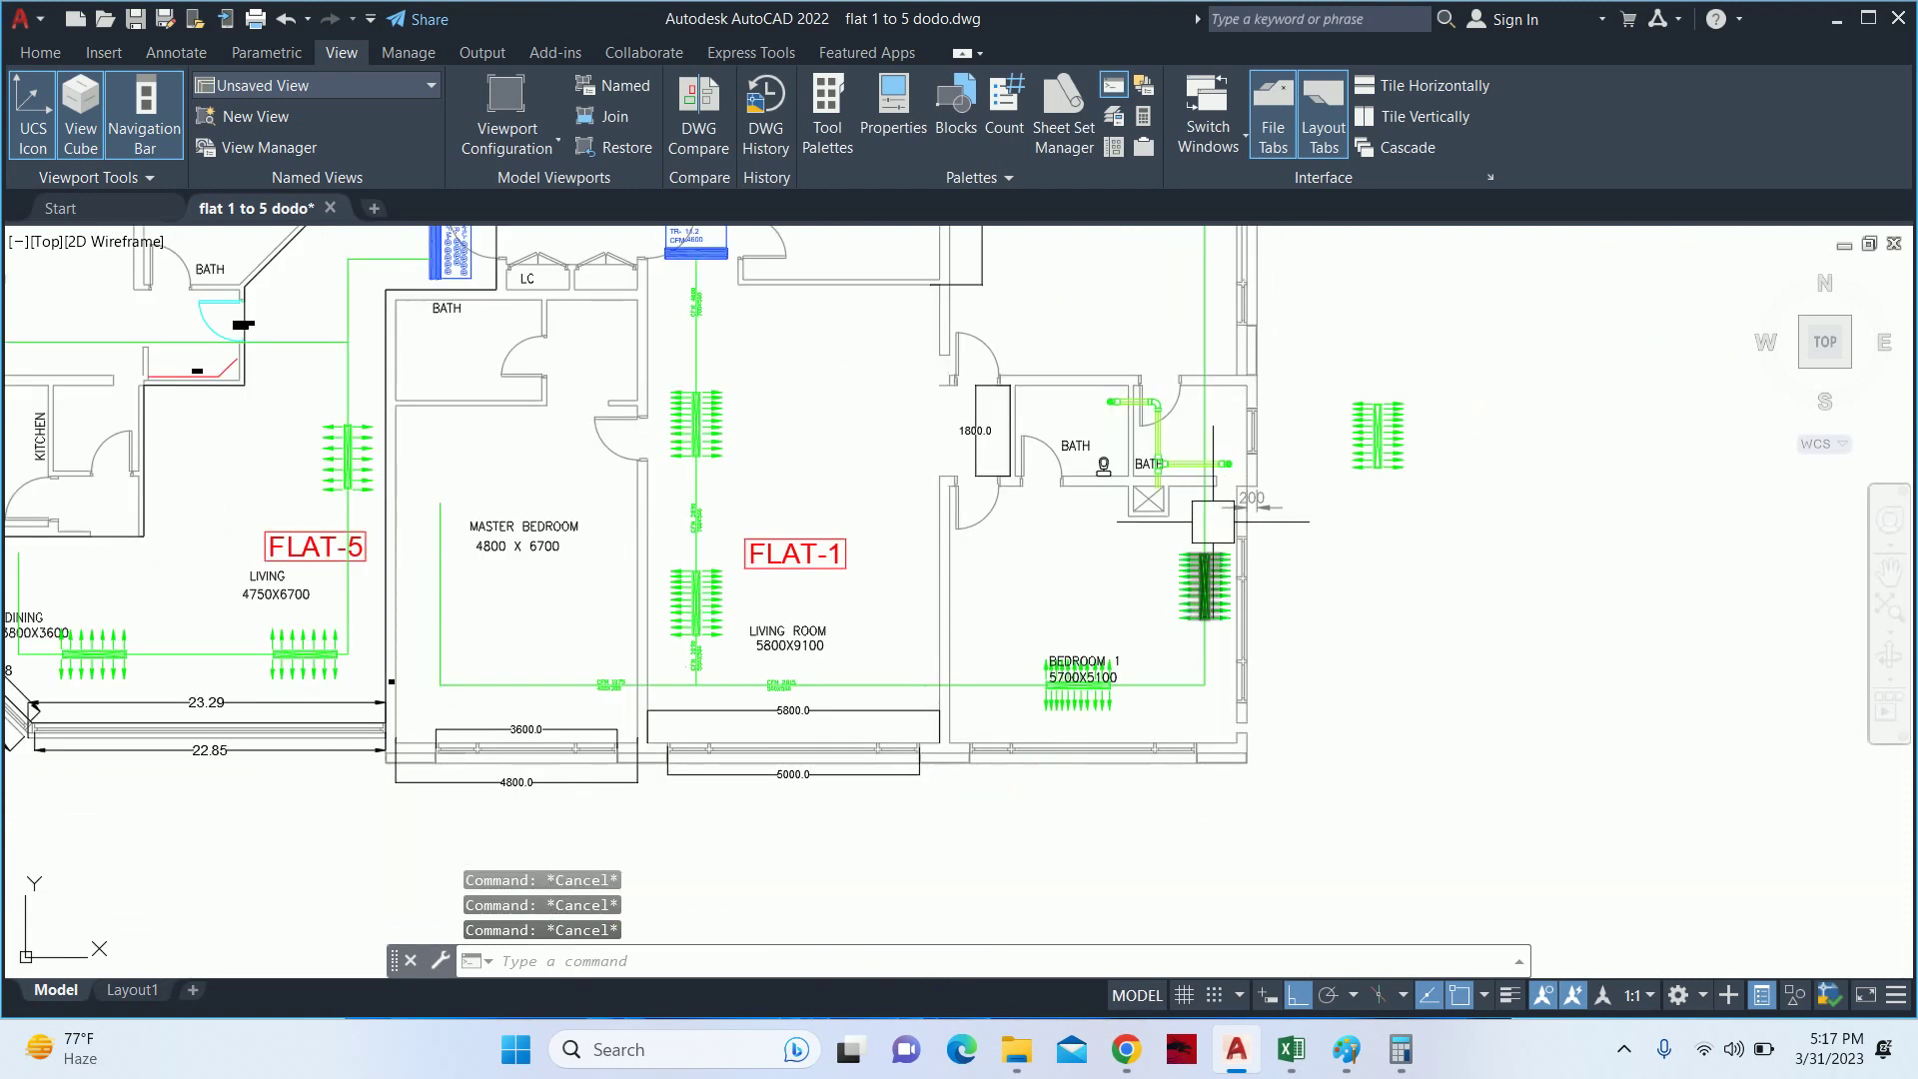
# - Stretch the duct polyline's vertical segment right onto the new Bedroom 1 grille
pyautogui.click(1213, 520)
pyautogui.scroll(4, 1221, 460)
pyautogui.click(1175, 436)
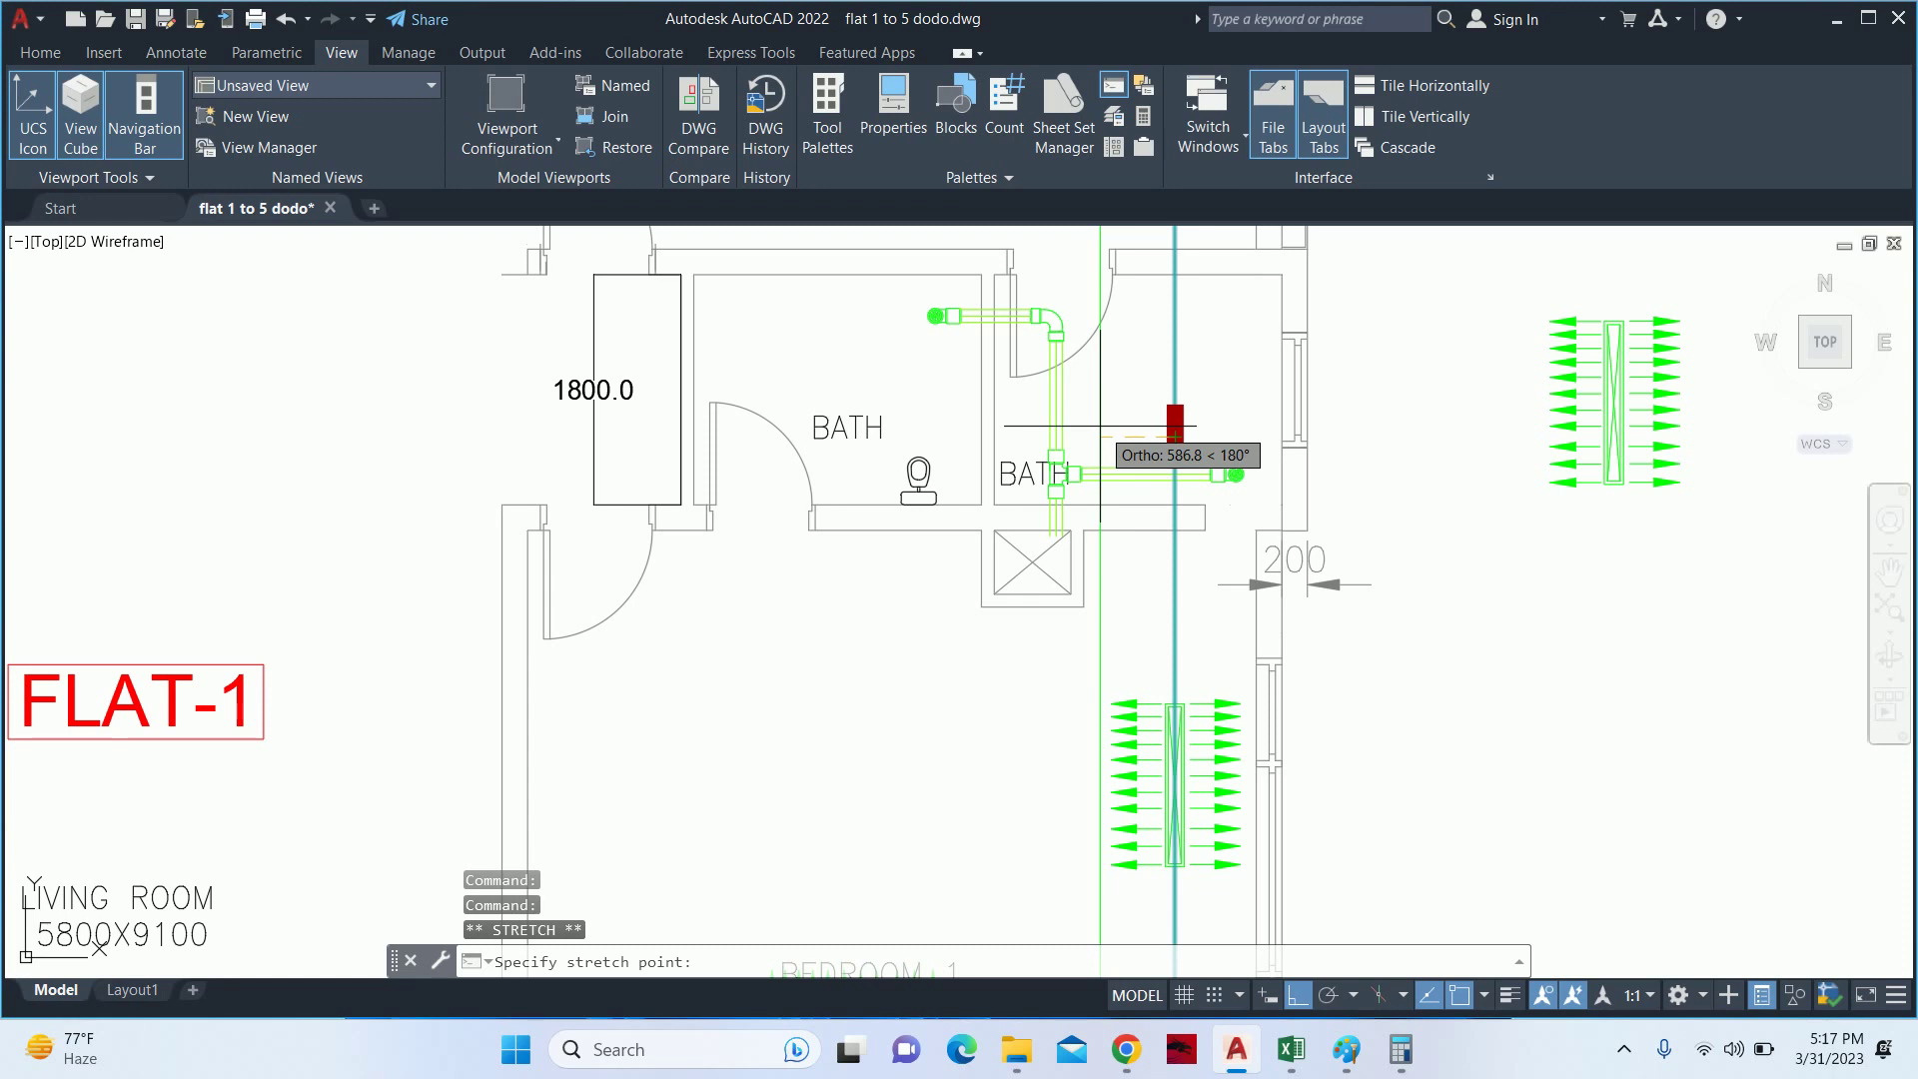
pyautogui.press('Escape')
pyautogui.press('Escape')
pyautogui.moveTo(1109, 560); pyautogui.dragTo(1096, 420, button='middle')
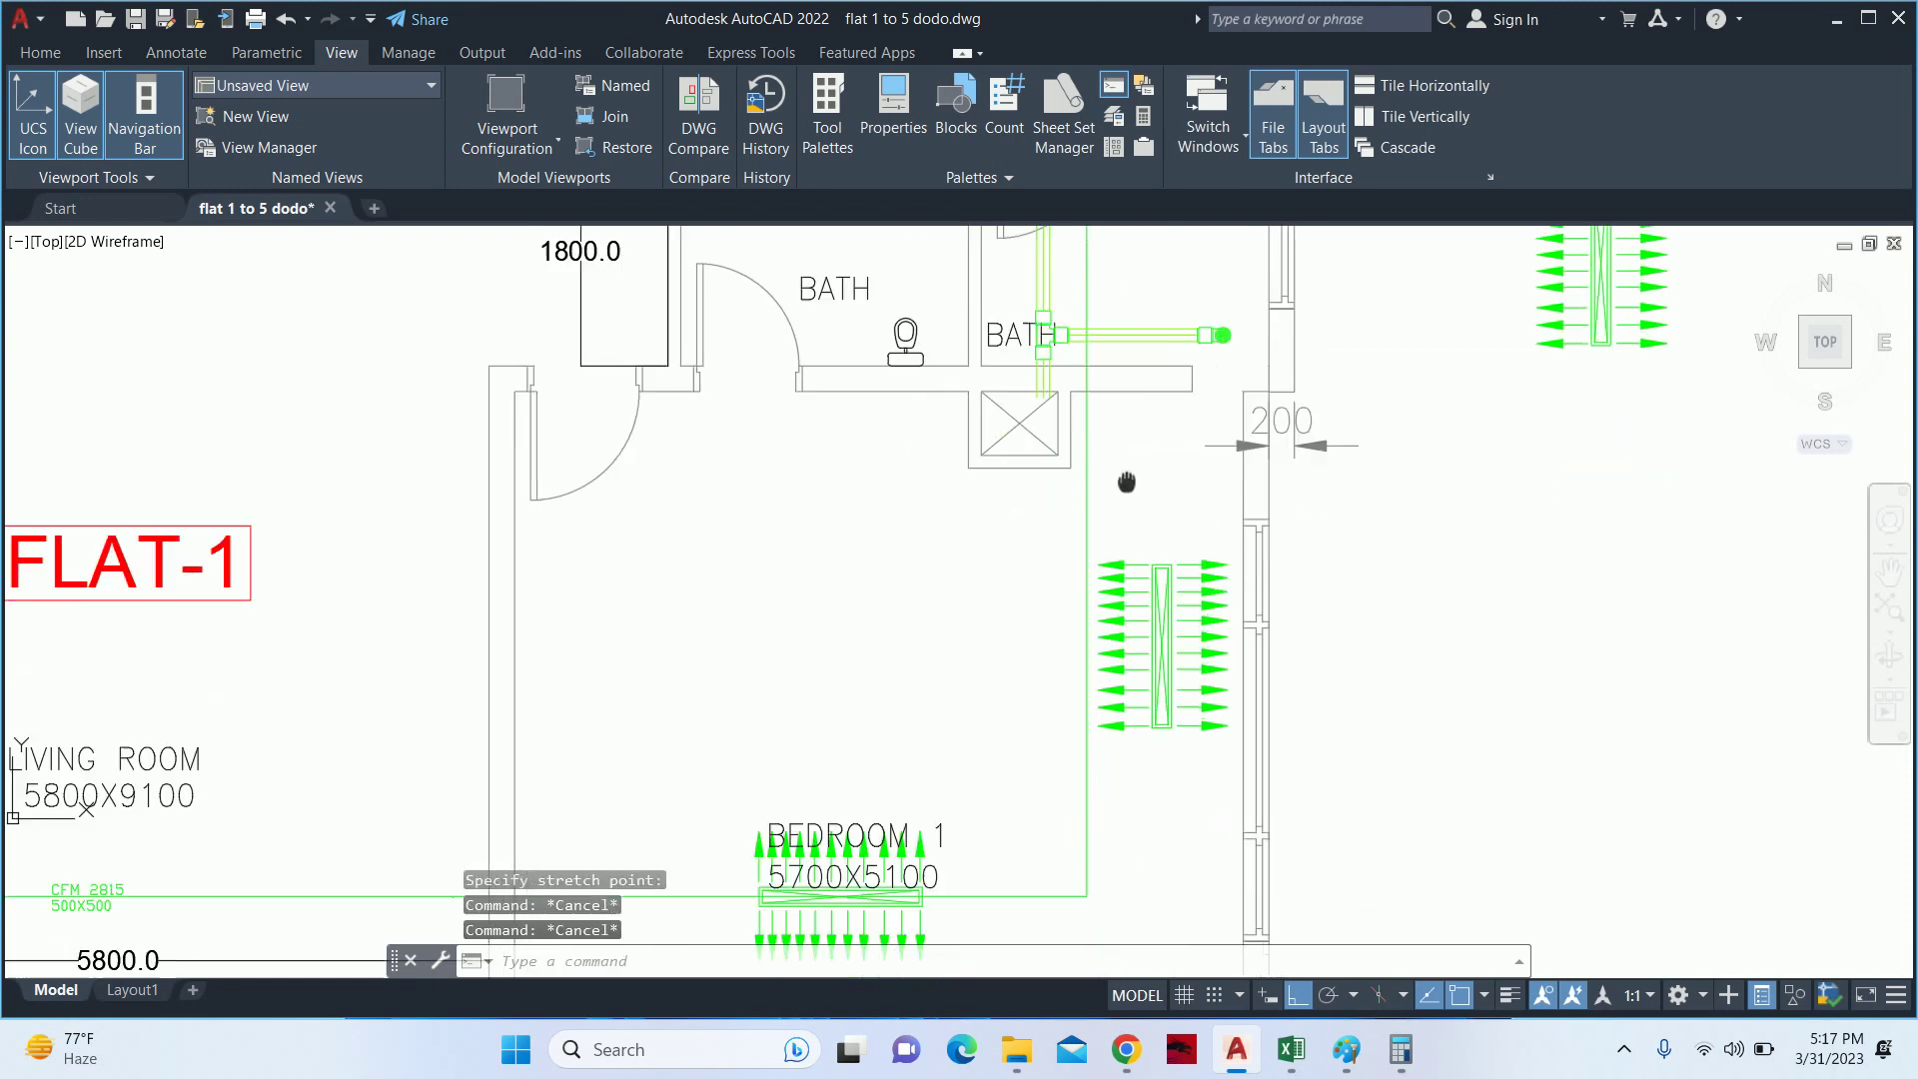
pyautogui.click(1096, 379)
pyautogui.click(1086, 284)
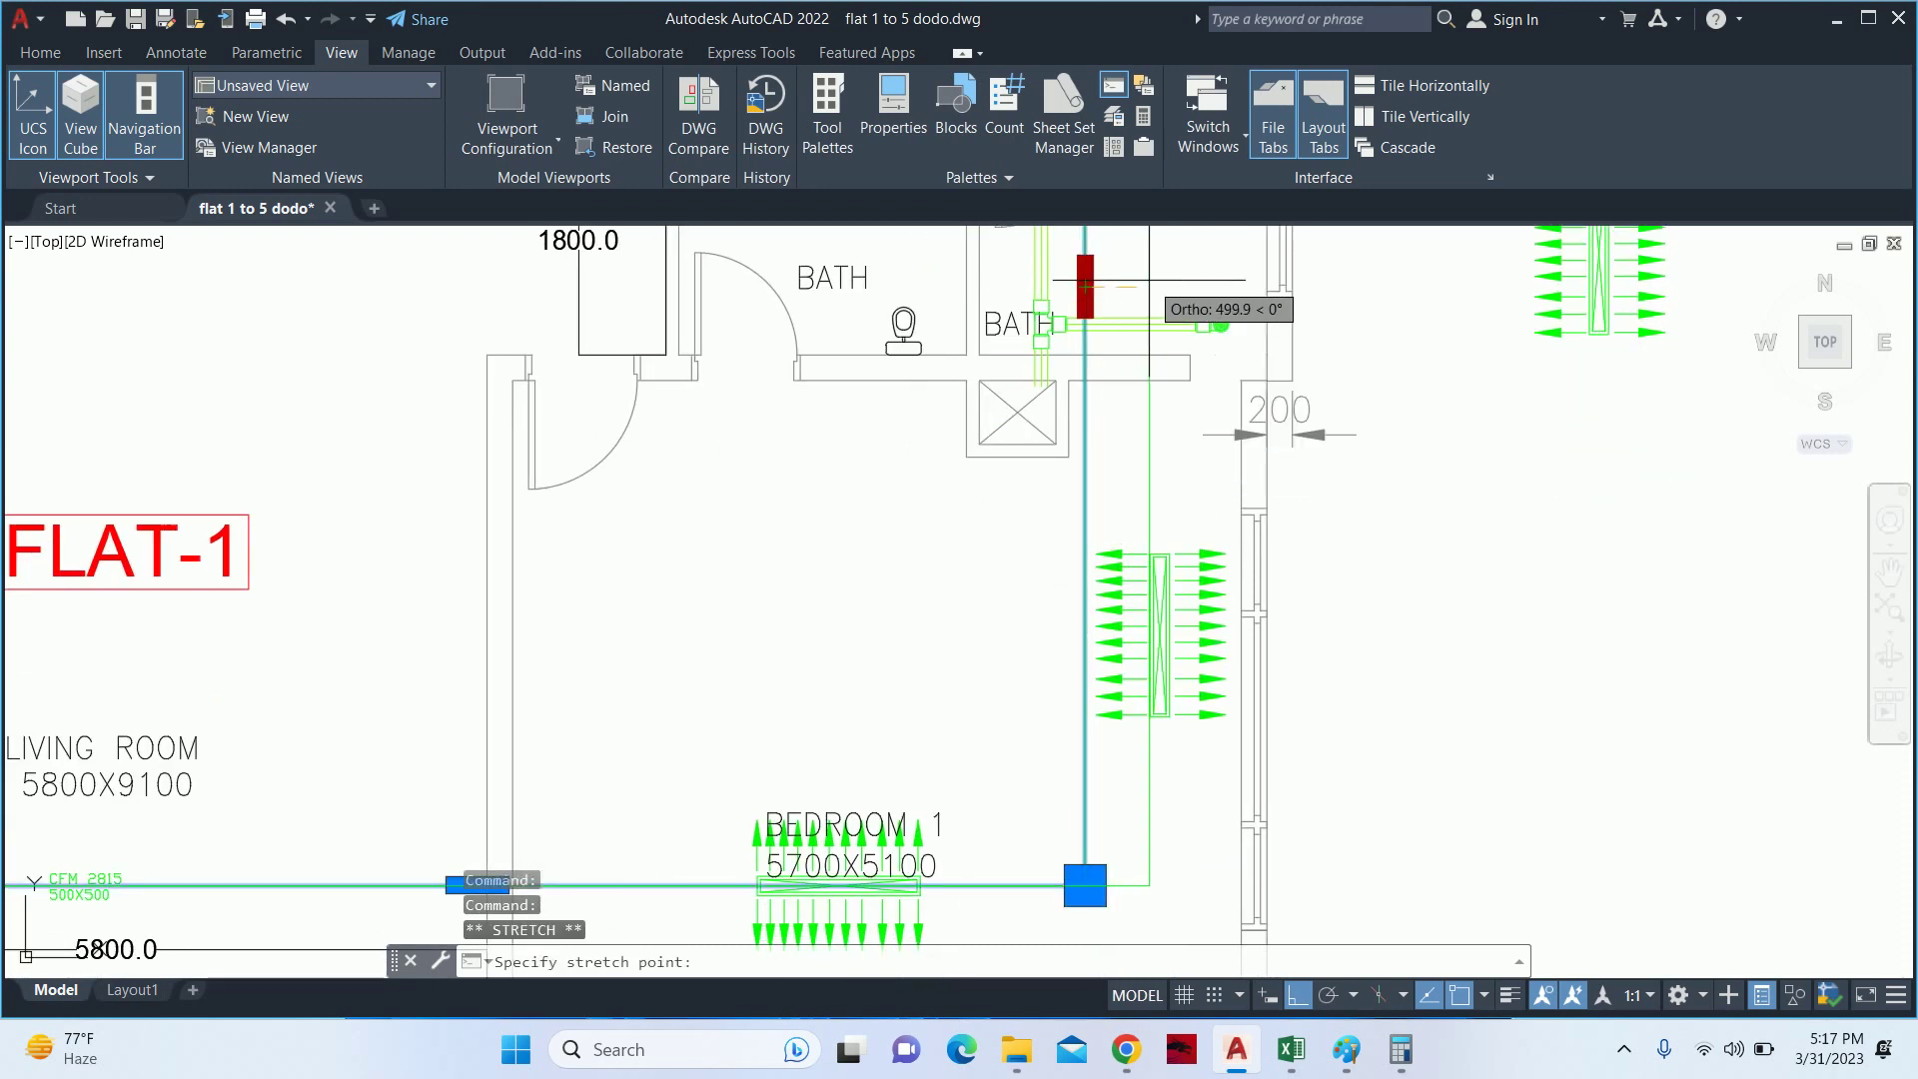
pyautogui.click(1148, 399)
pyautogui.press('Escape')
# - Start a MOVE on the new bedroom grille, then cancel it
pyautogui.click(1162, 599)
pyautogui.scroll(2, 1179, 620)
pyautogui.scroll(5, 1179, 619)
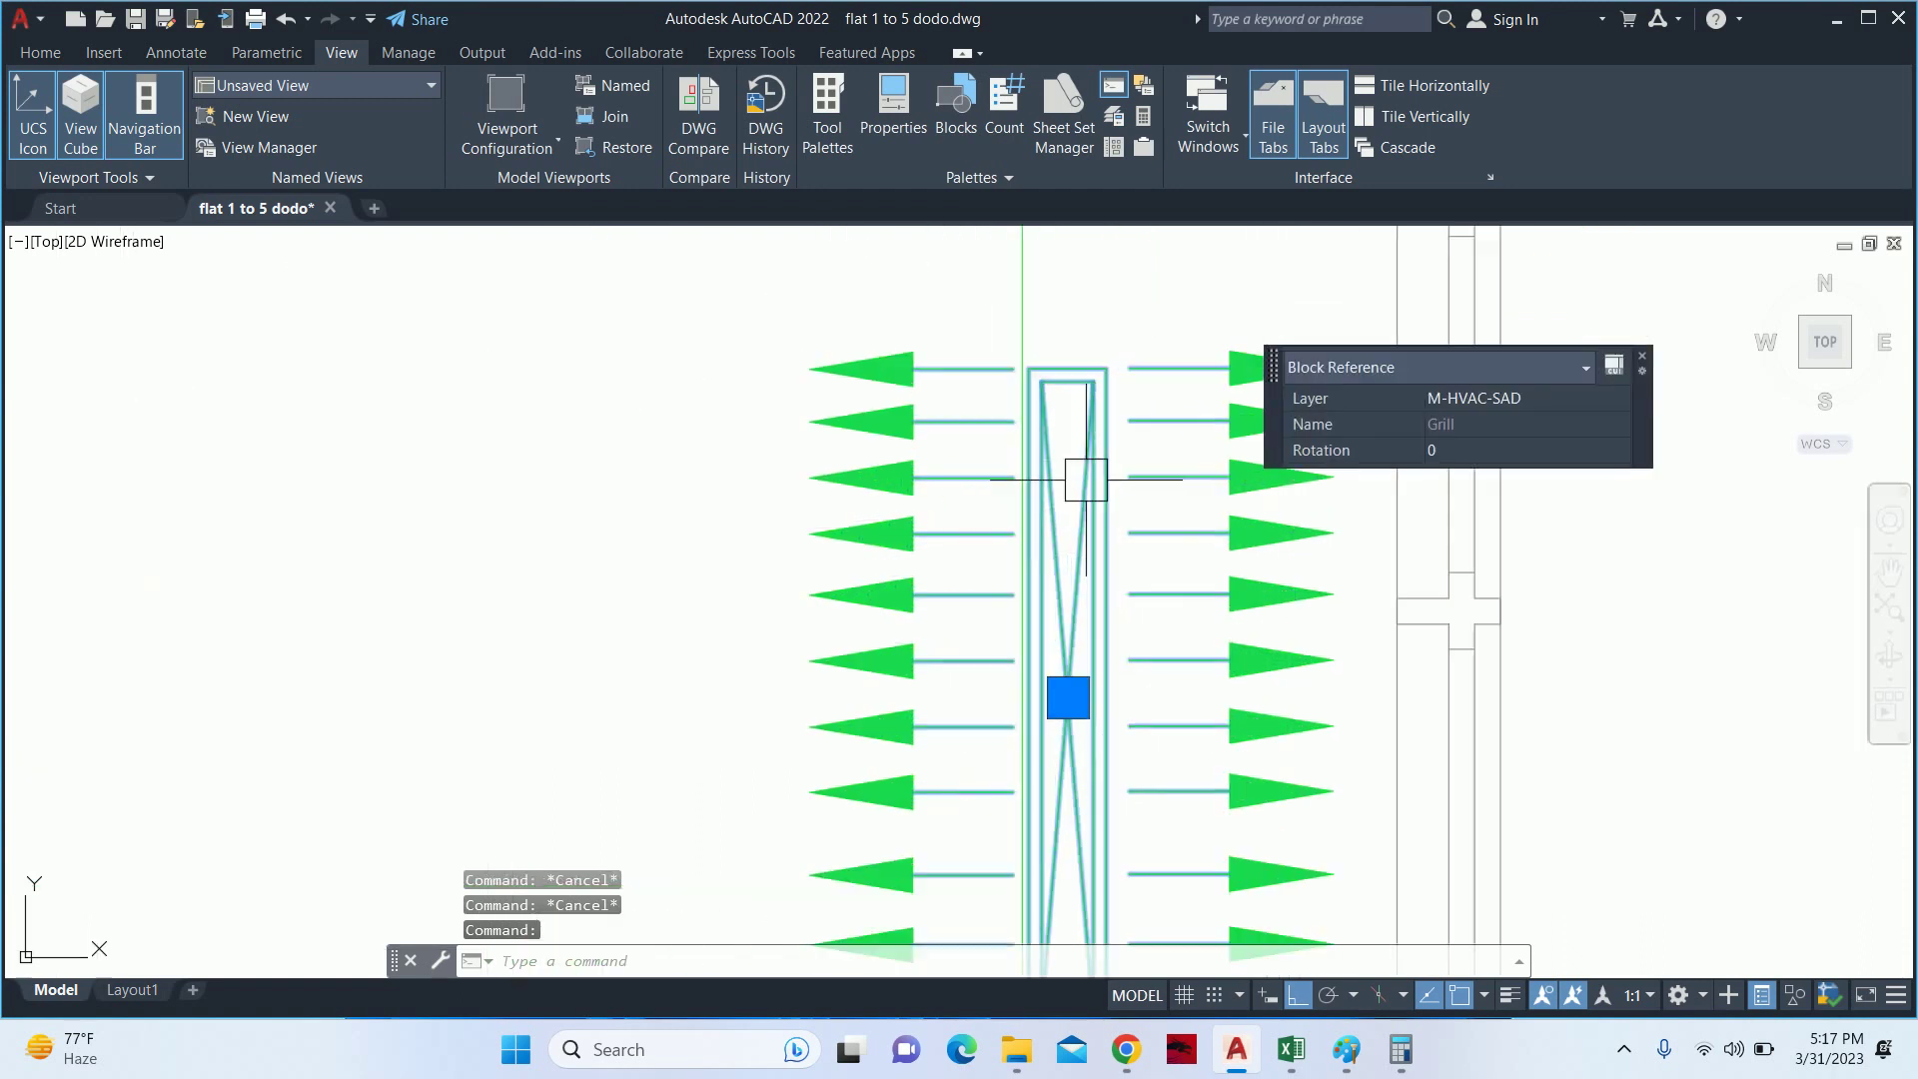
pyautogui.write('m')
pyautogui.press('Return')
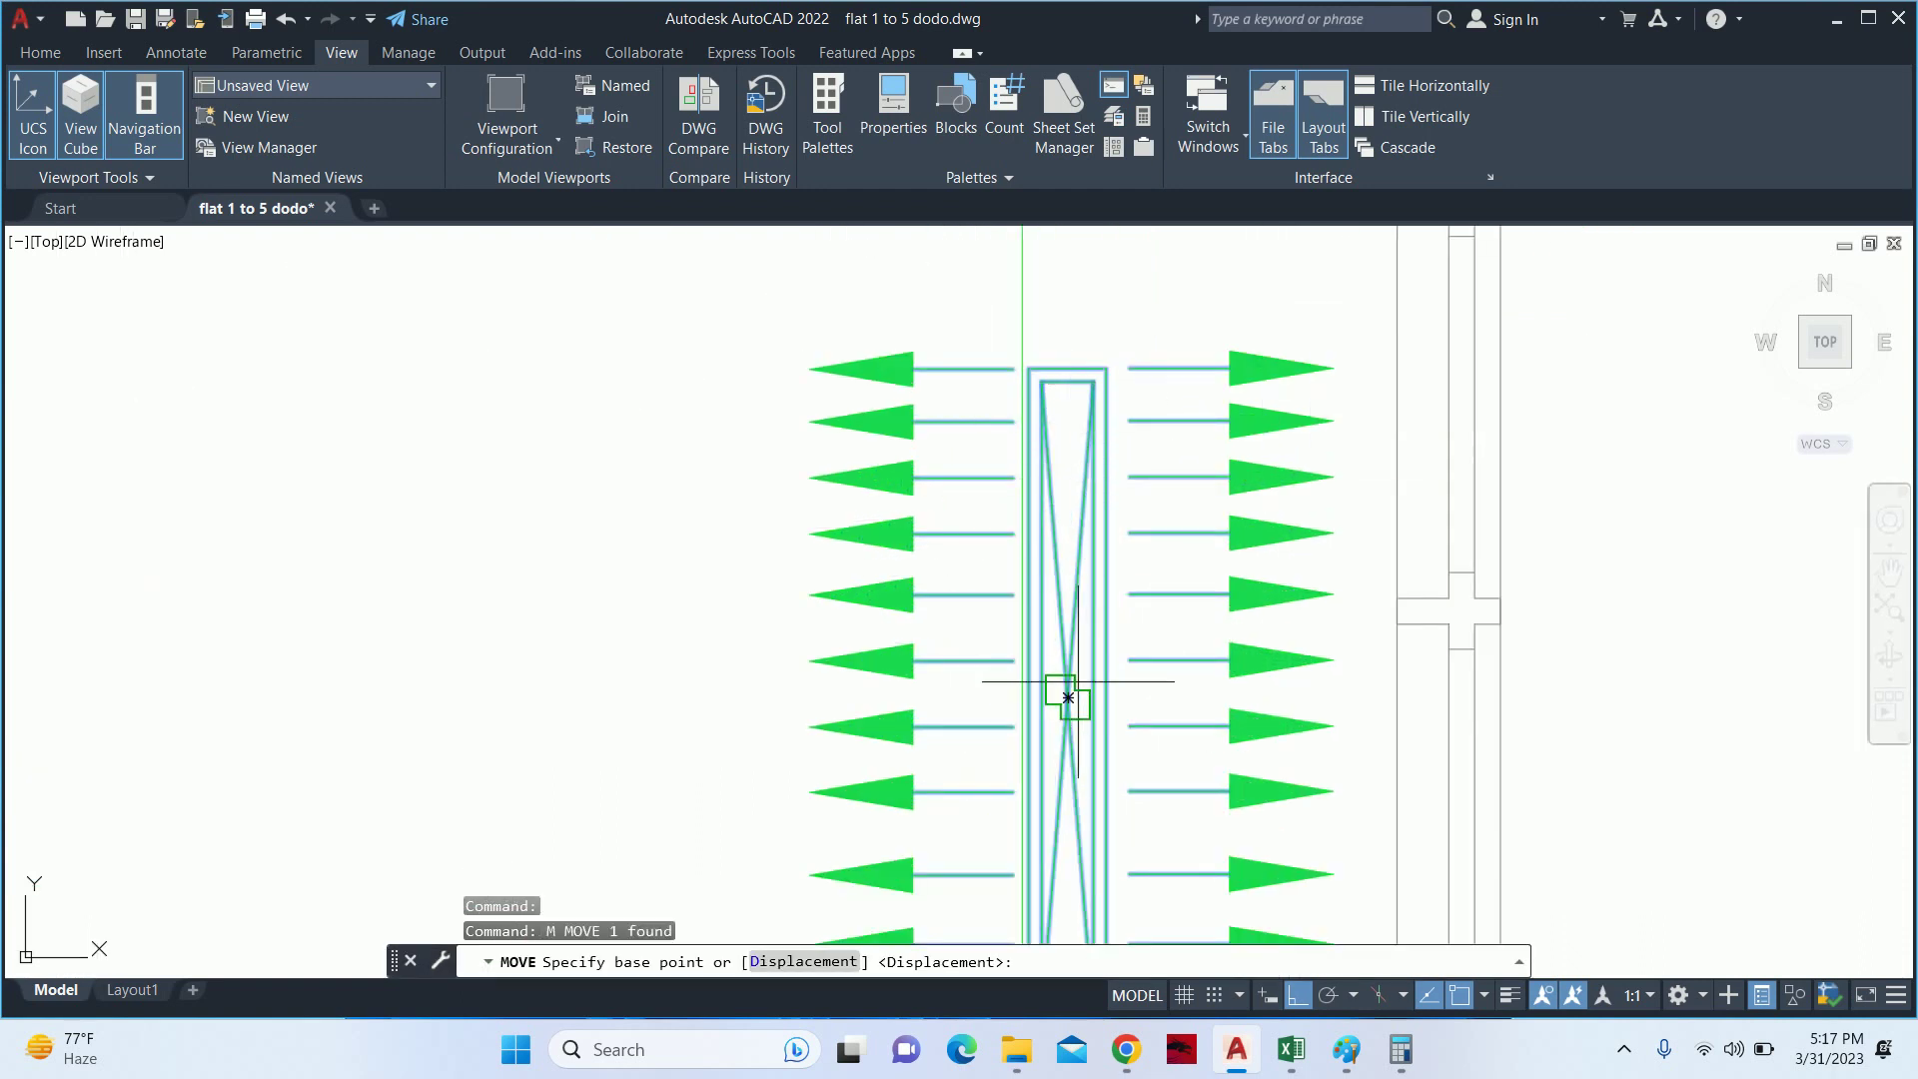
pyautogui.click(1068, 697)
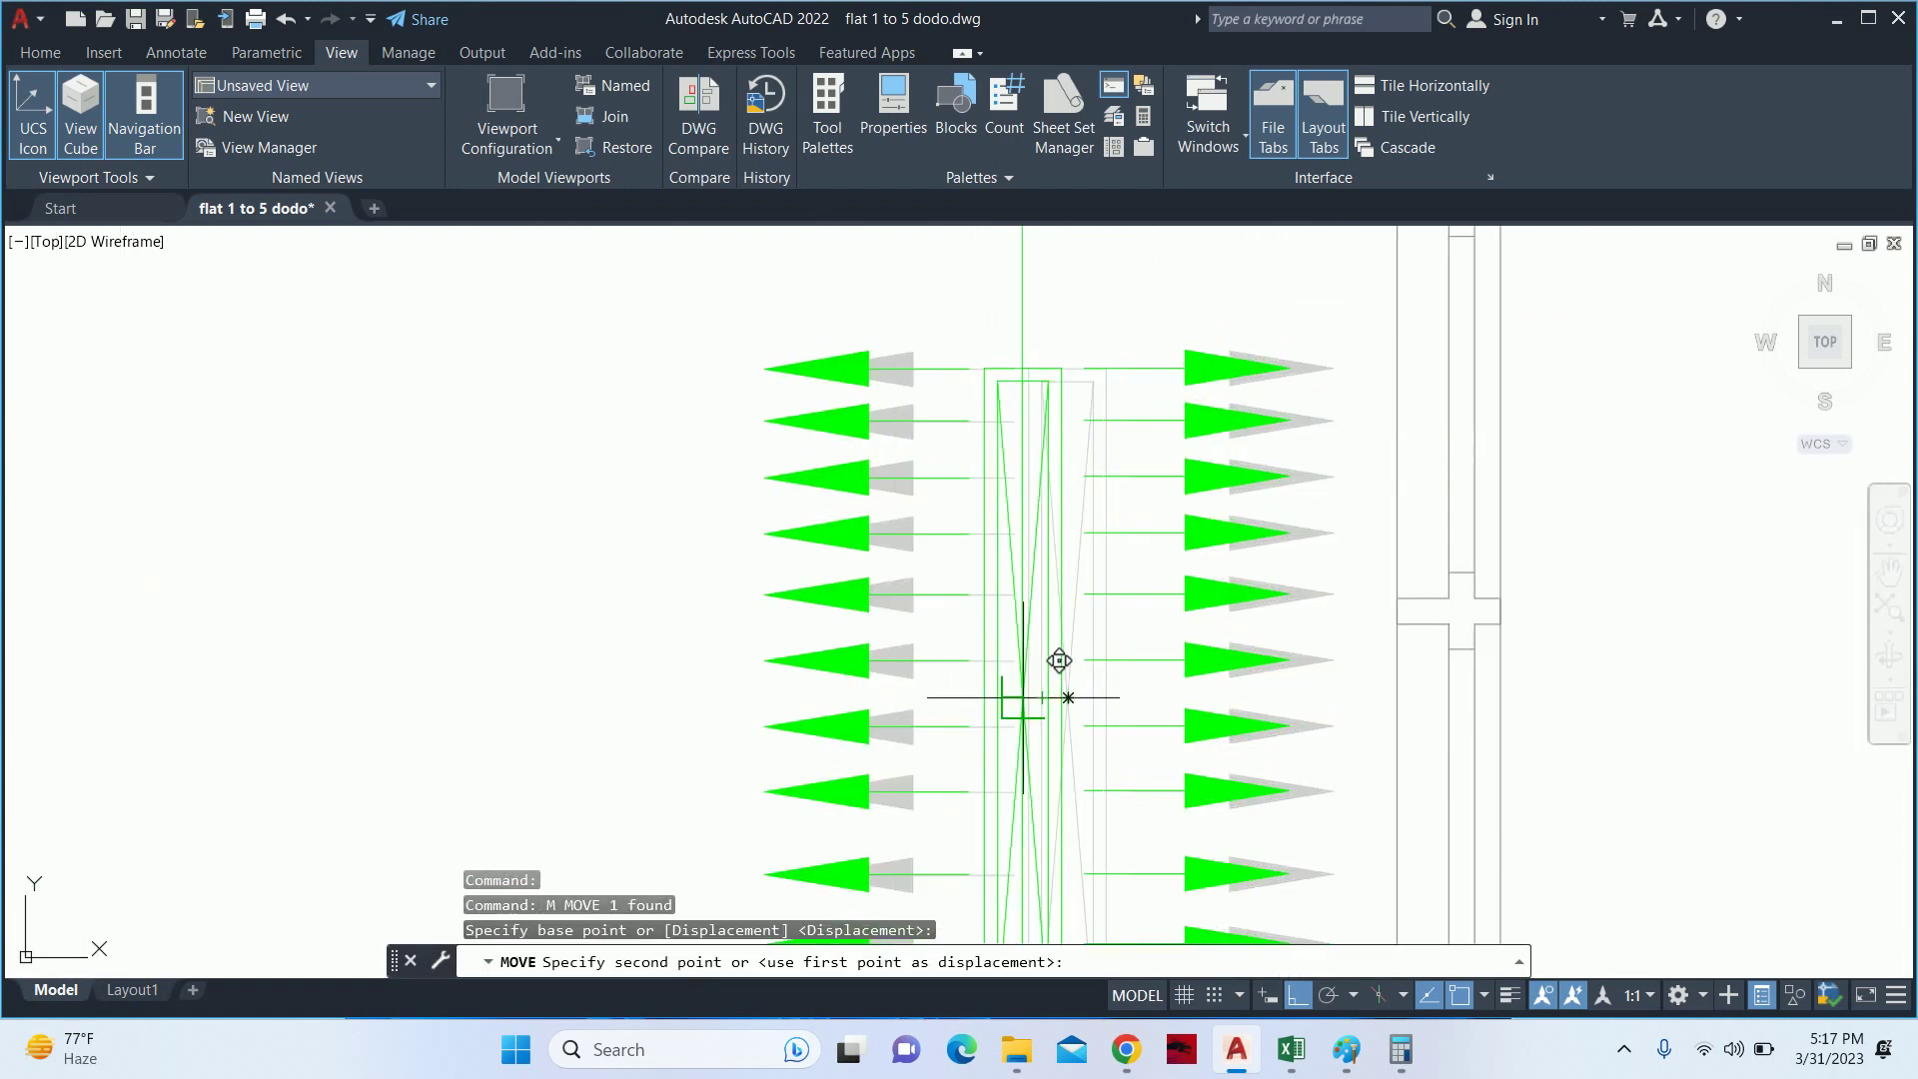
pyautogui.press('Escape')
pyautogui.press('Escape')
pyautogui.scroll(-5, 1039, 619)
pyautogui.scroll(-1, 738, 682)
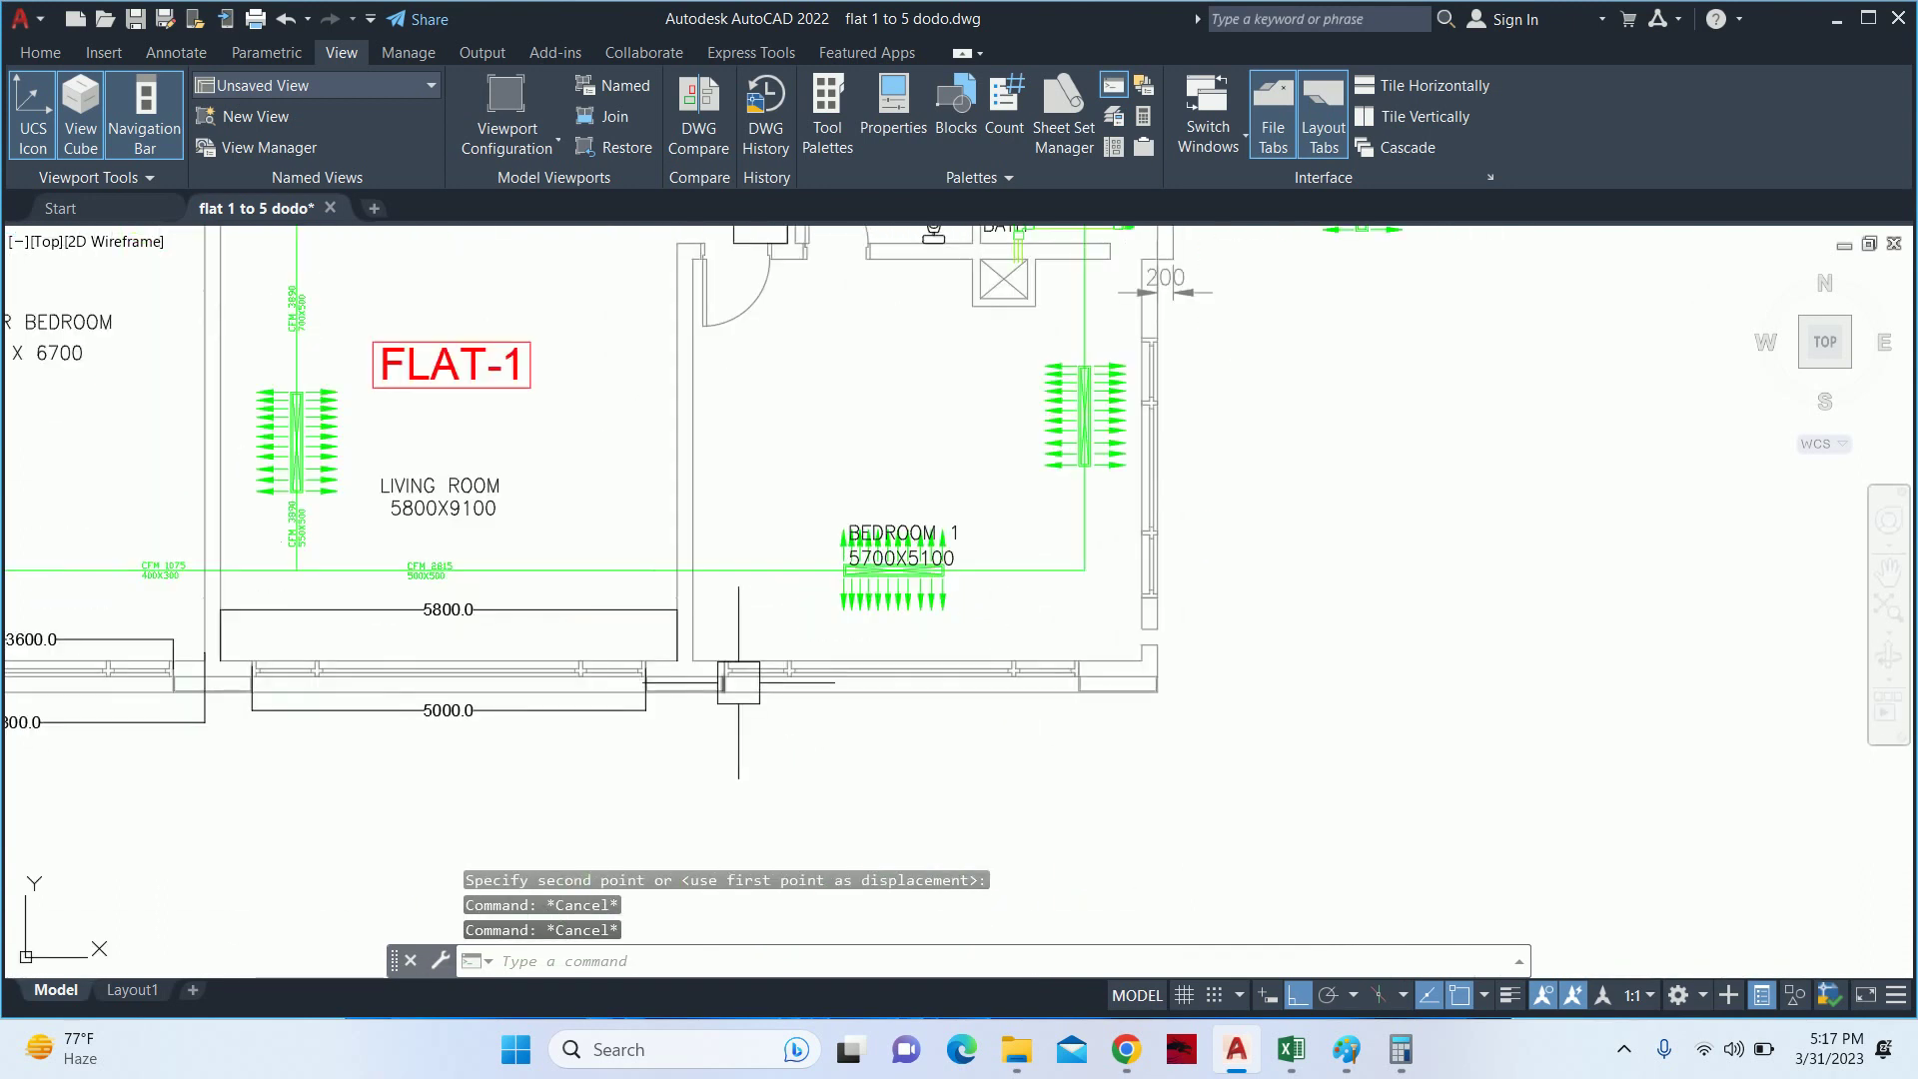
pyautogui.moveTo(847, 570)
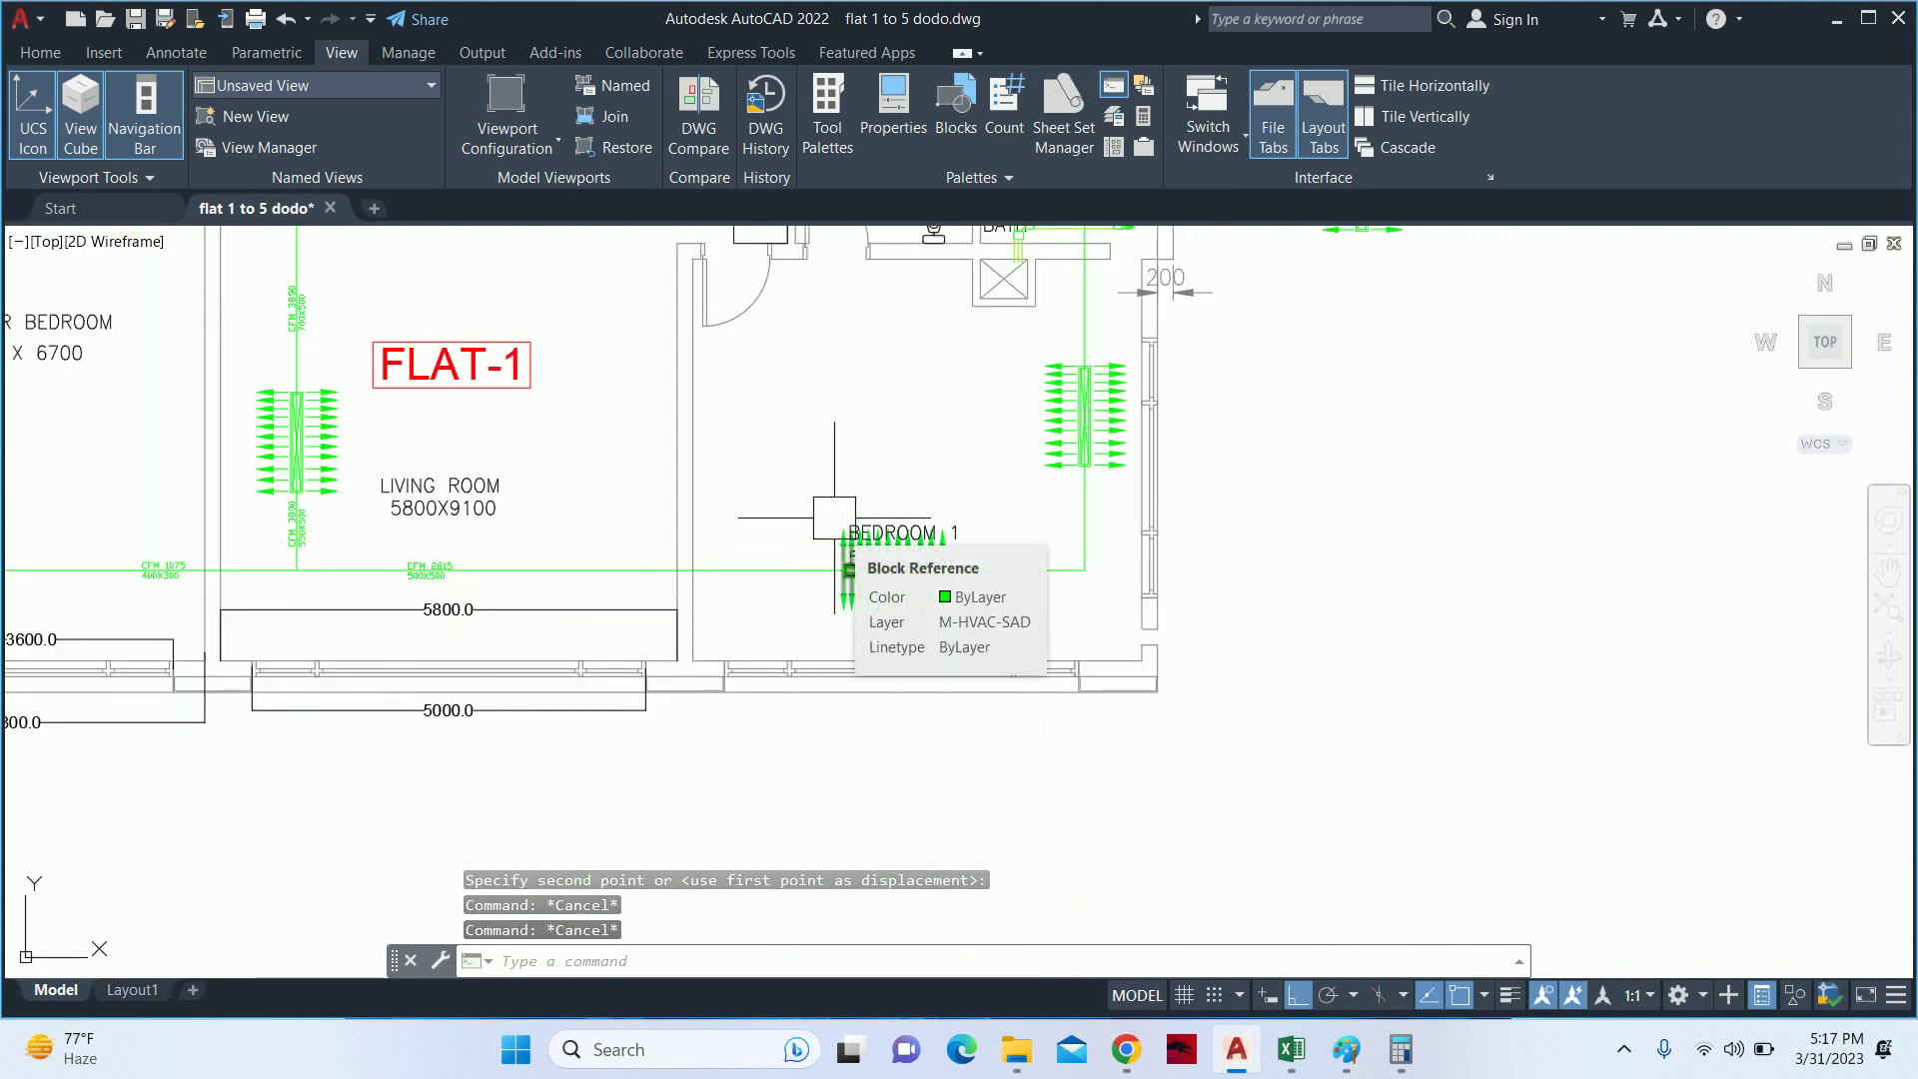
pyautogui.scroll(-5, 834, 517)
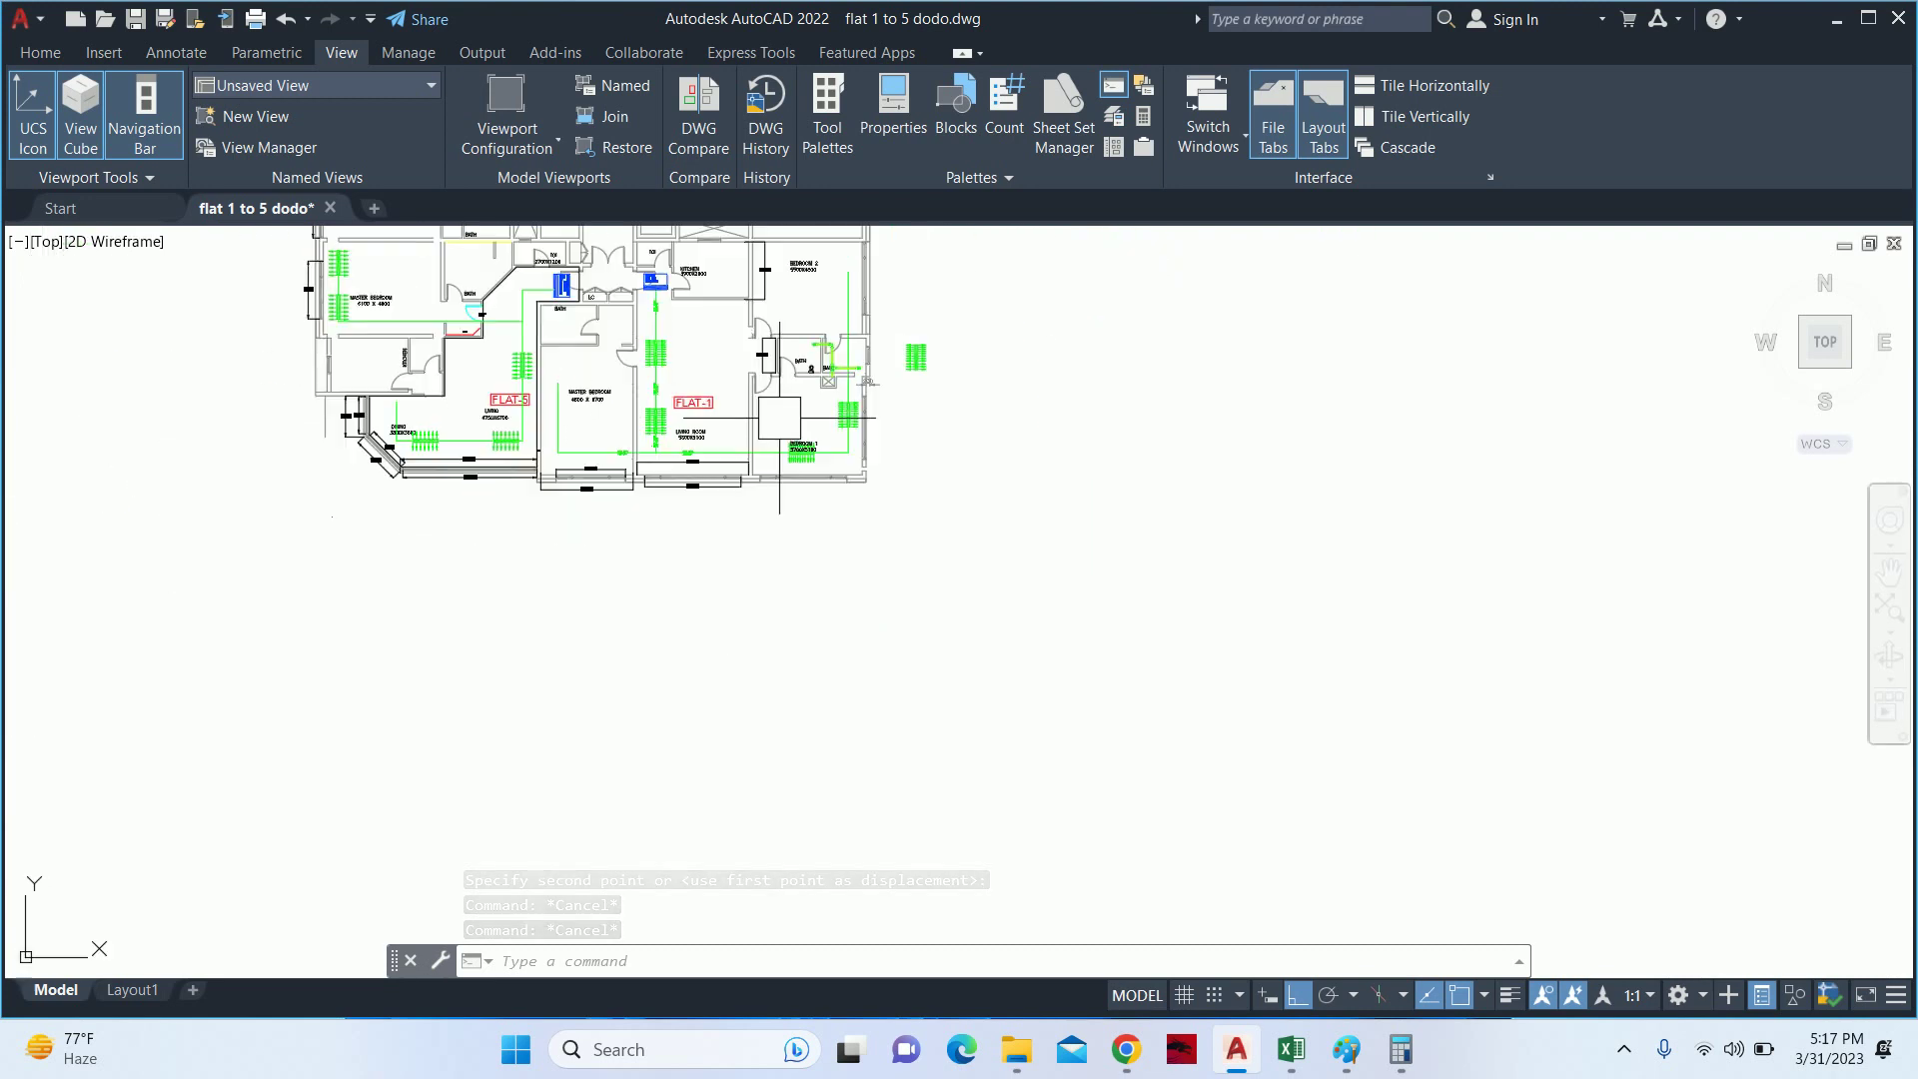
pyautogui.scroll(2, 772, 439)
pyautogui.scroll(2, 772, 440)
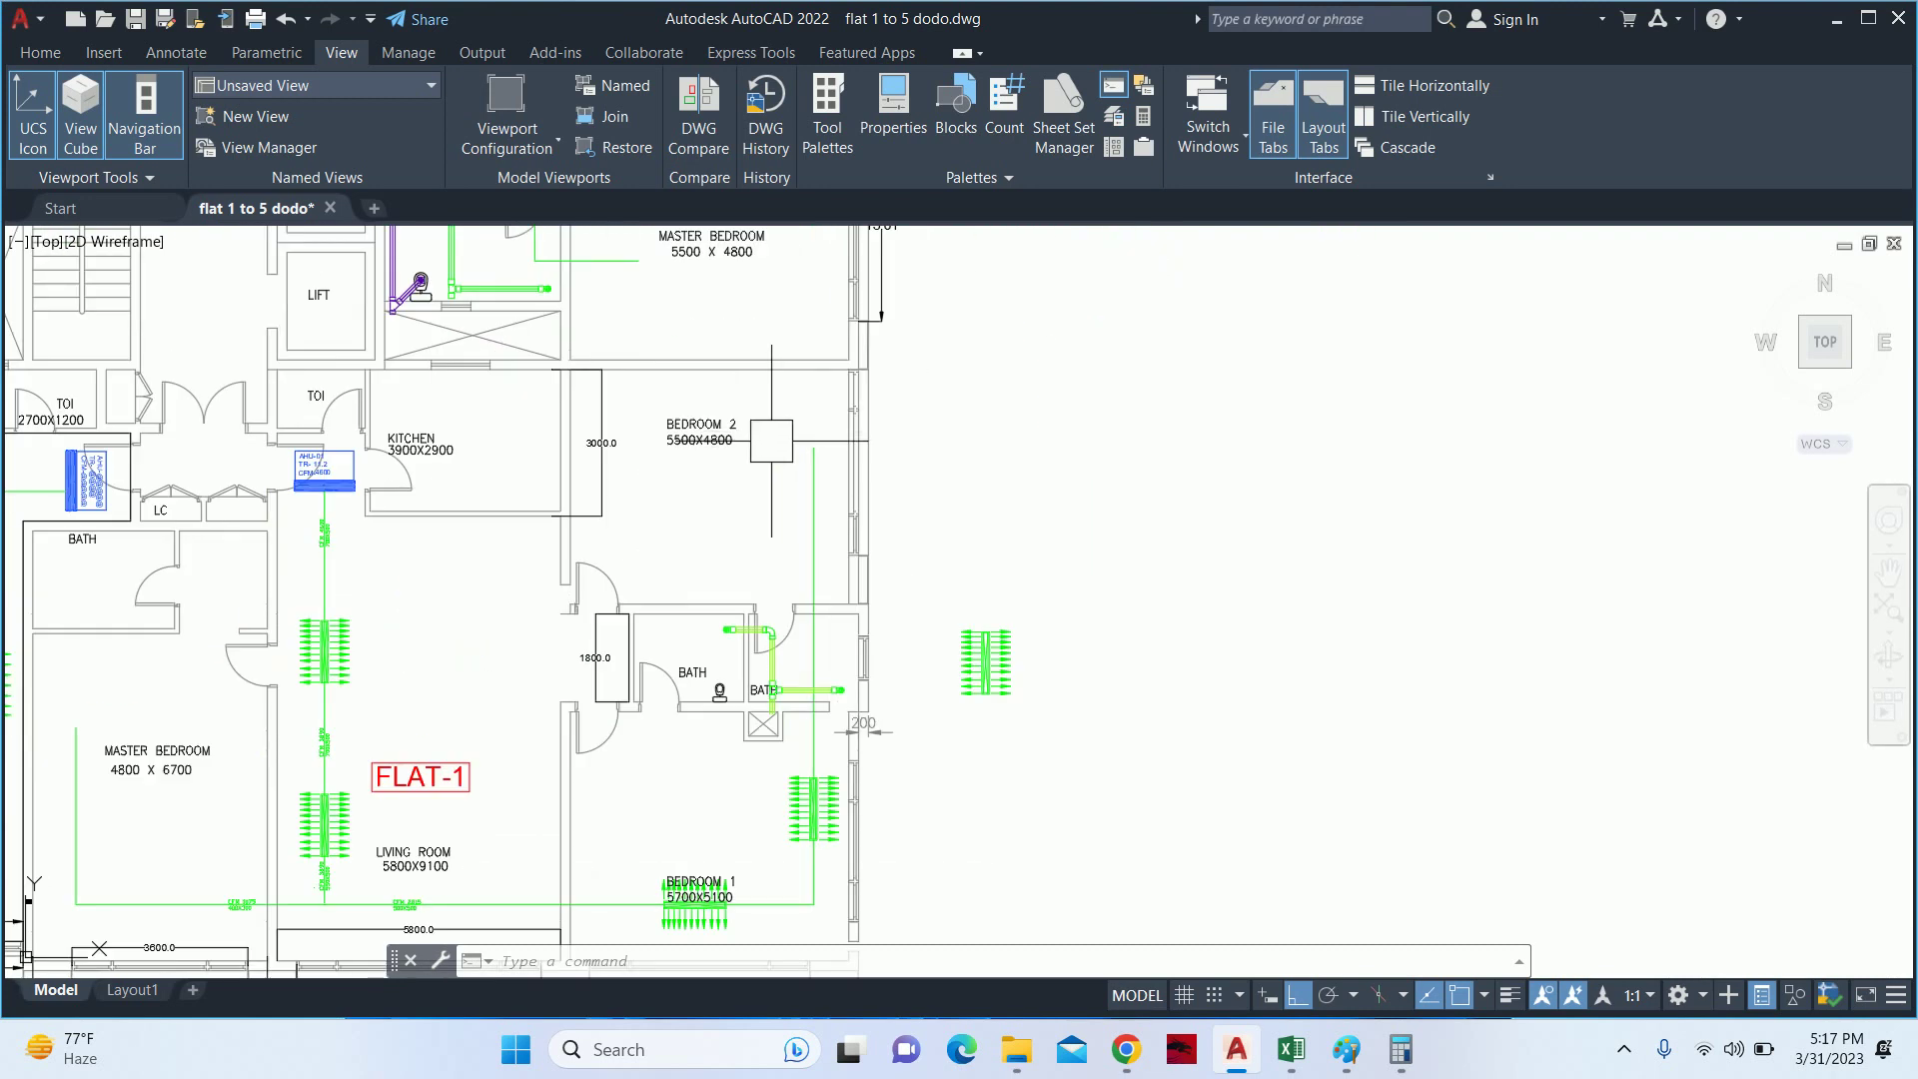
pyautogui.scroll(-3, 754, 477)
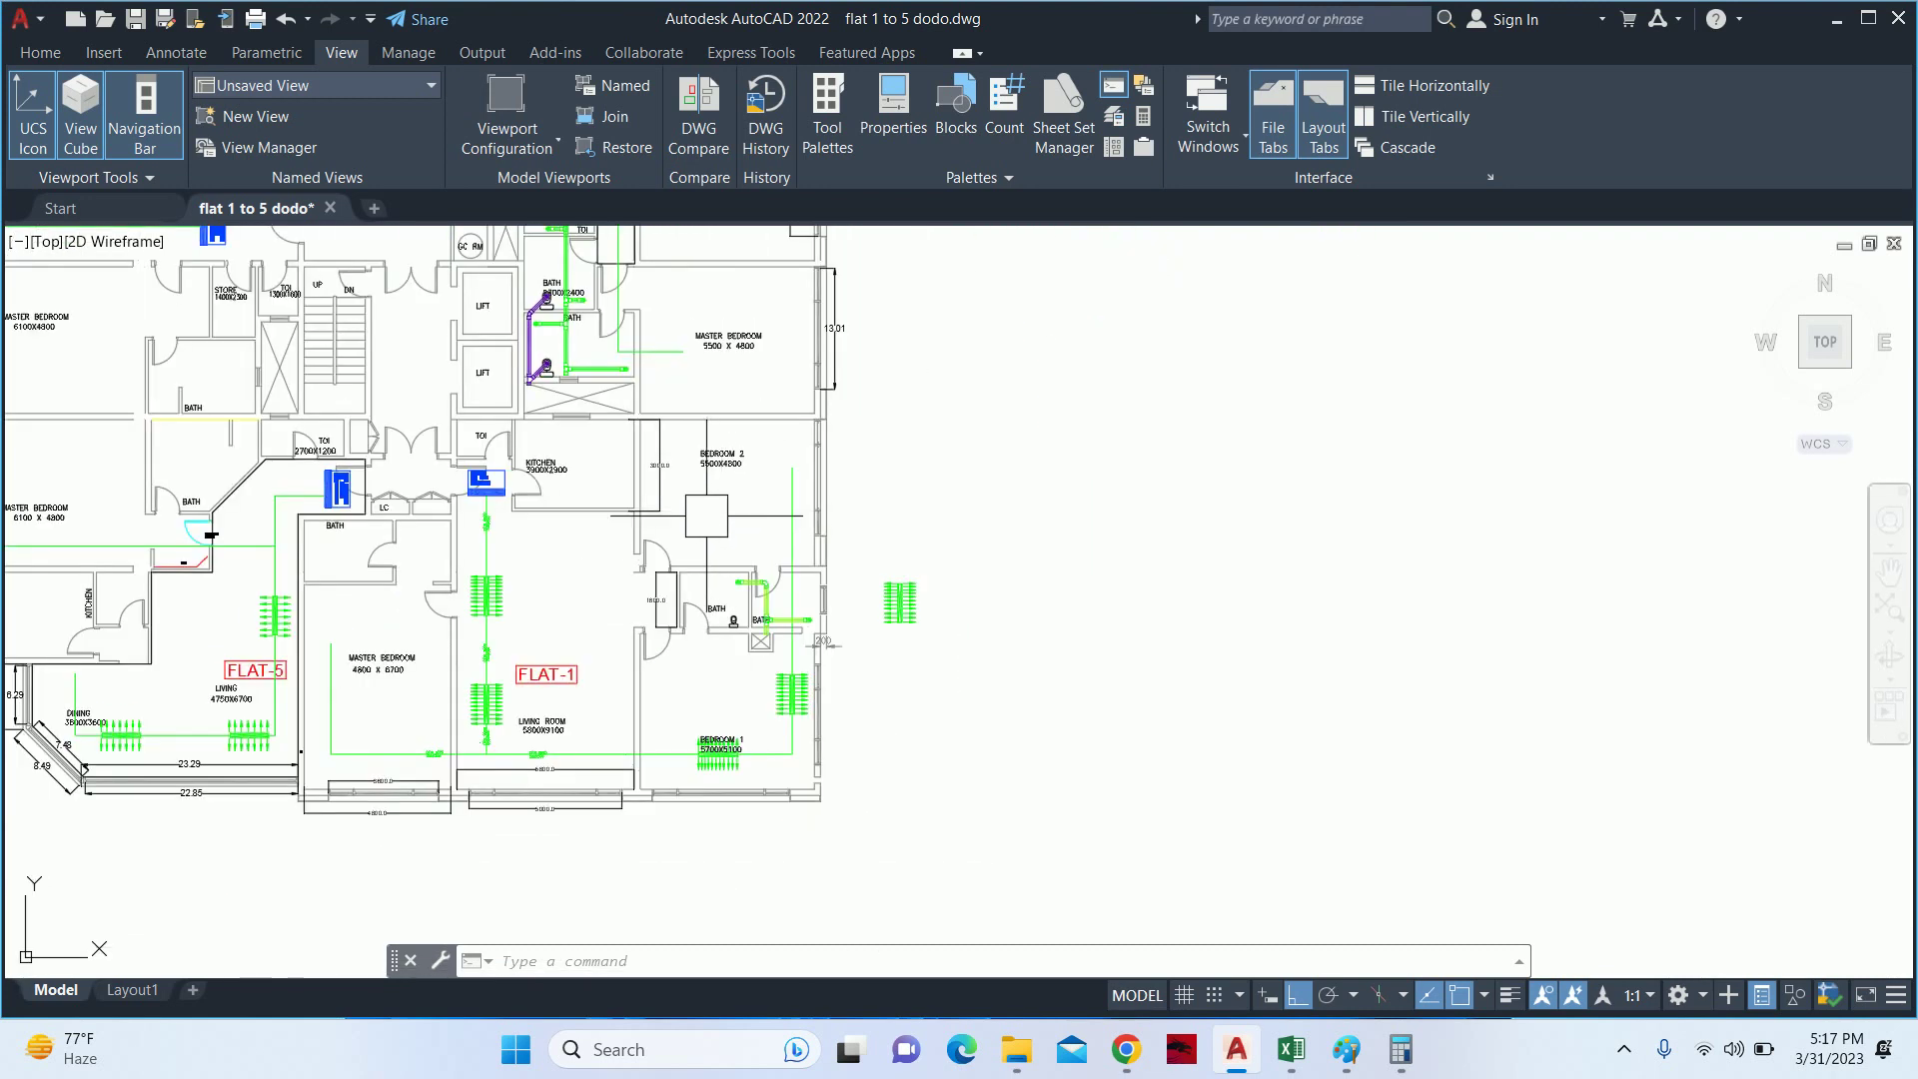
pyautogui.scroll(3, 827, 514)
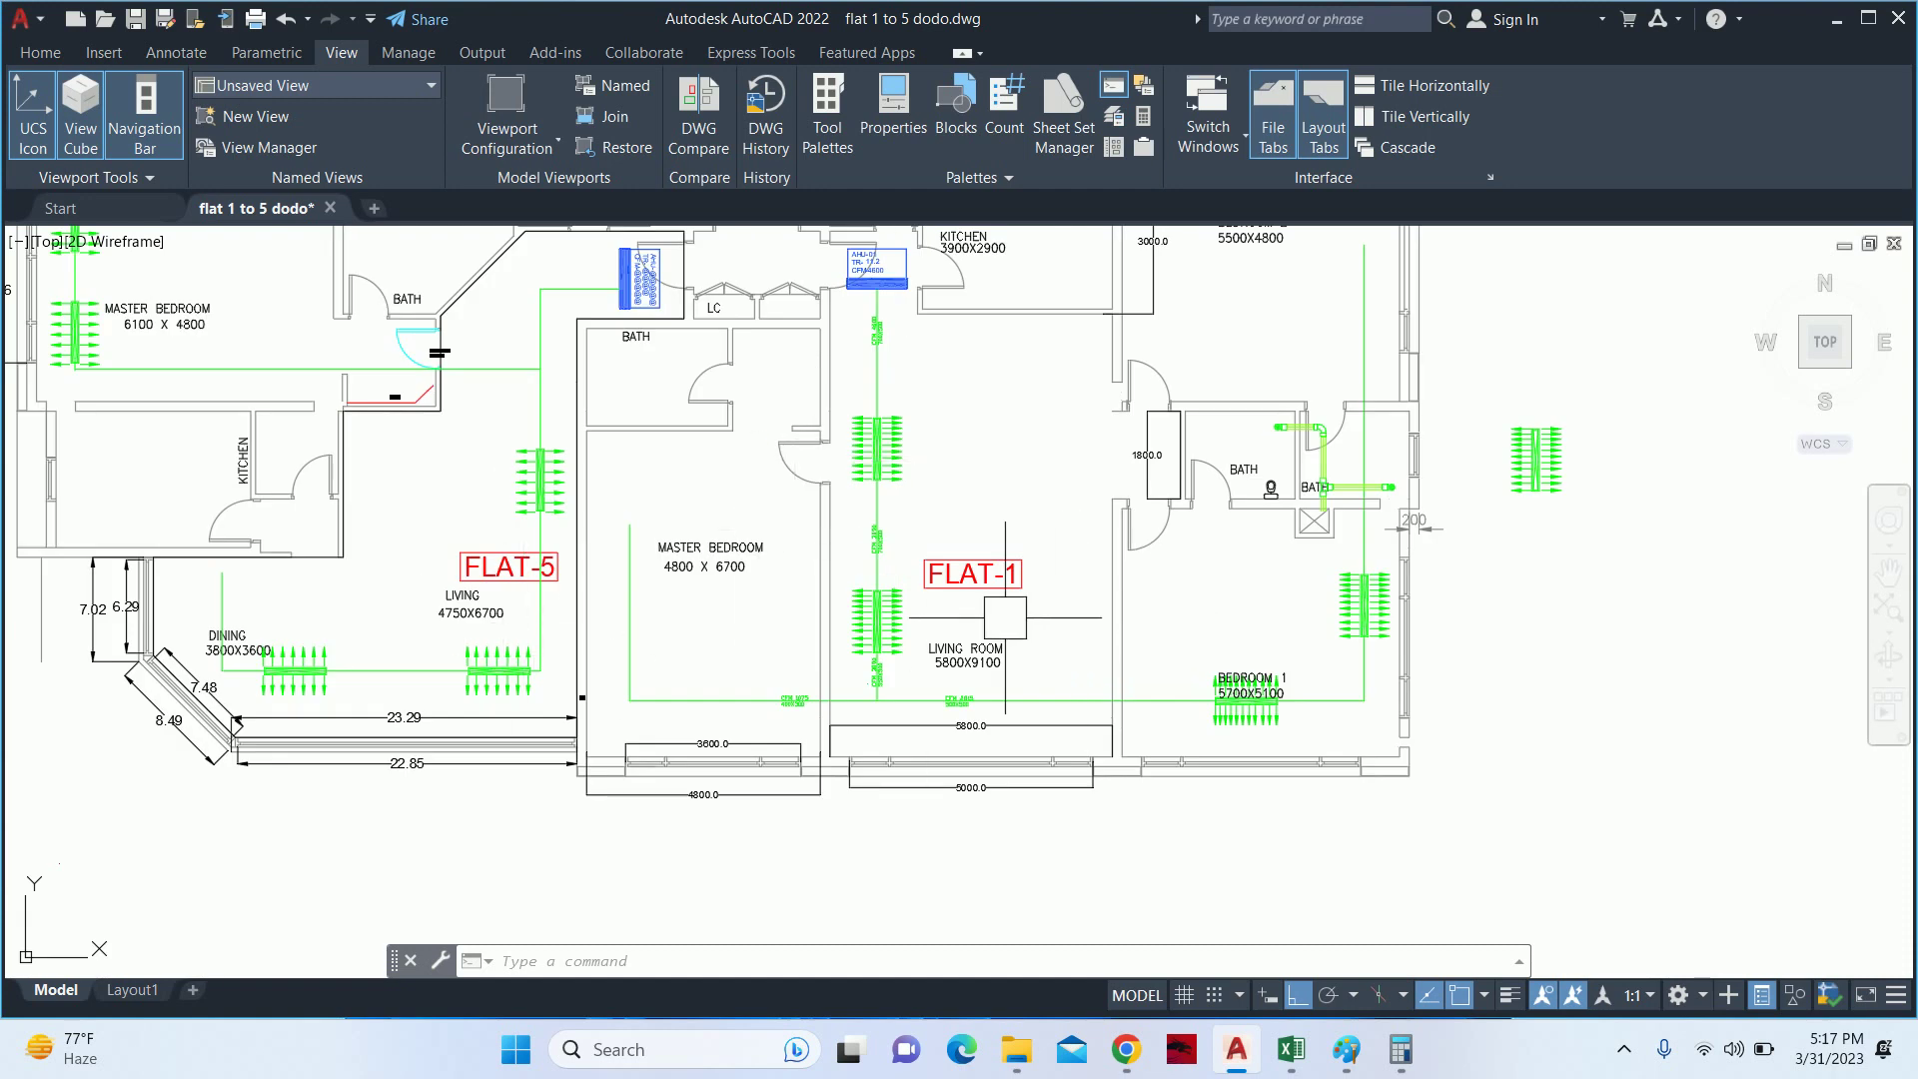
pyautogui.scroll(4, 914, 425)
pyautogui.moveTo(859, 432); pyautogui.dragTo(861, 518, button='middle')
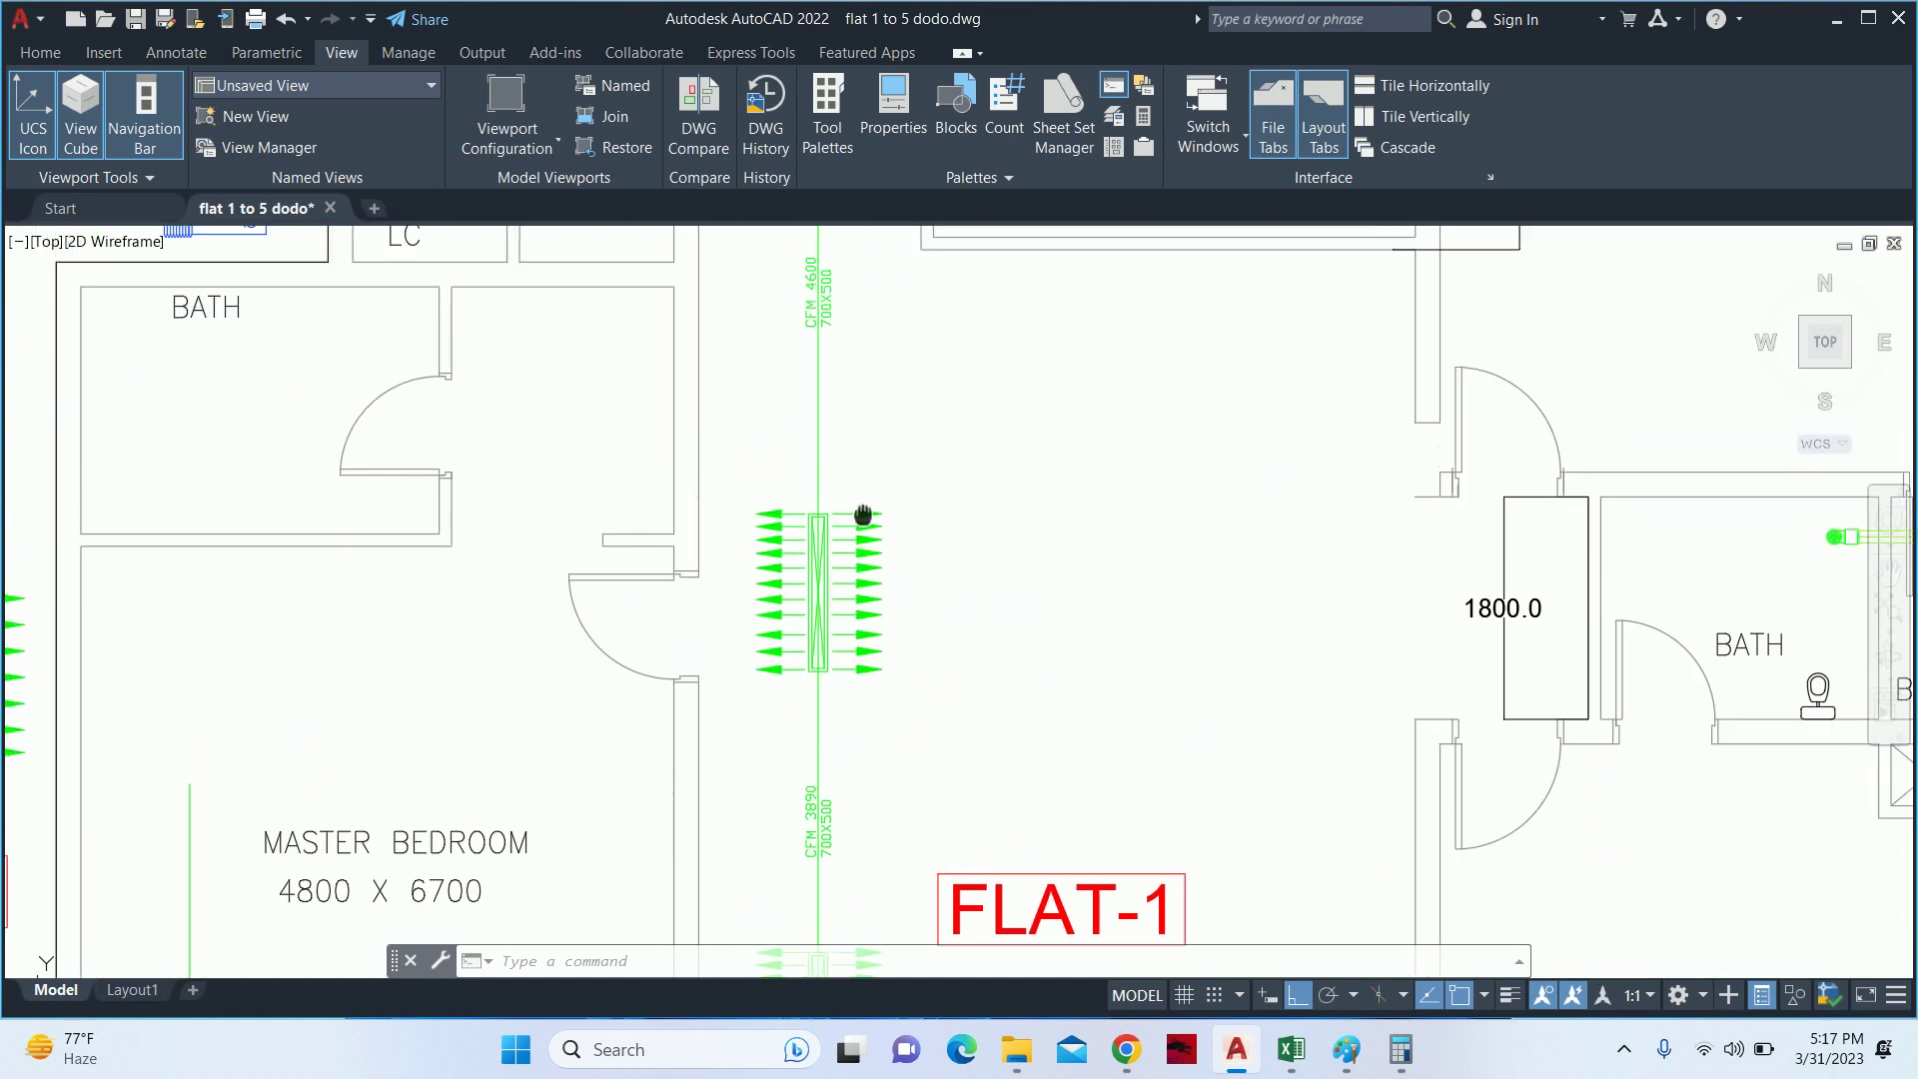
pyautogui.press('Escape')
pyautogui.press('Escape')
pyautogui.press('Escape')
pyautogui.scroll(-2, 852, 514)
pyautogui.scroll(2, 797, 420)
pyautogui.scroll(-2, 797, 399)
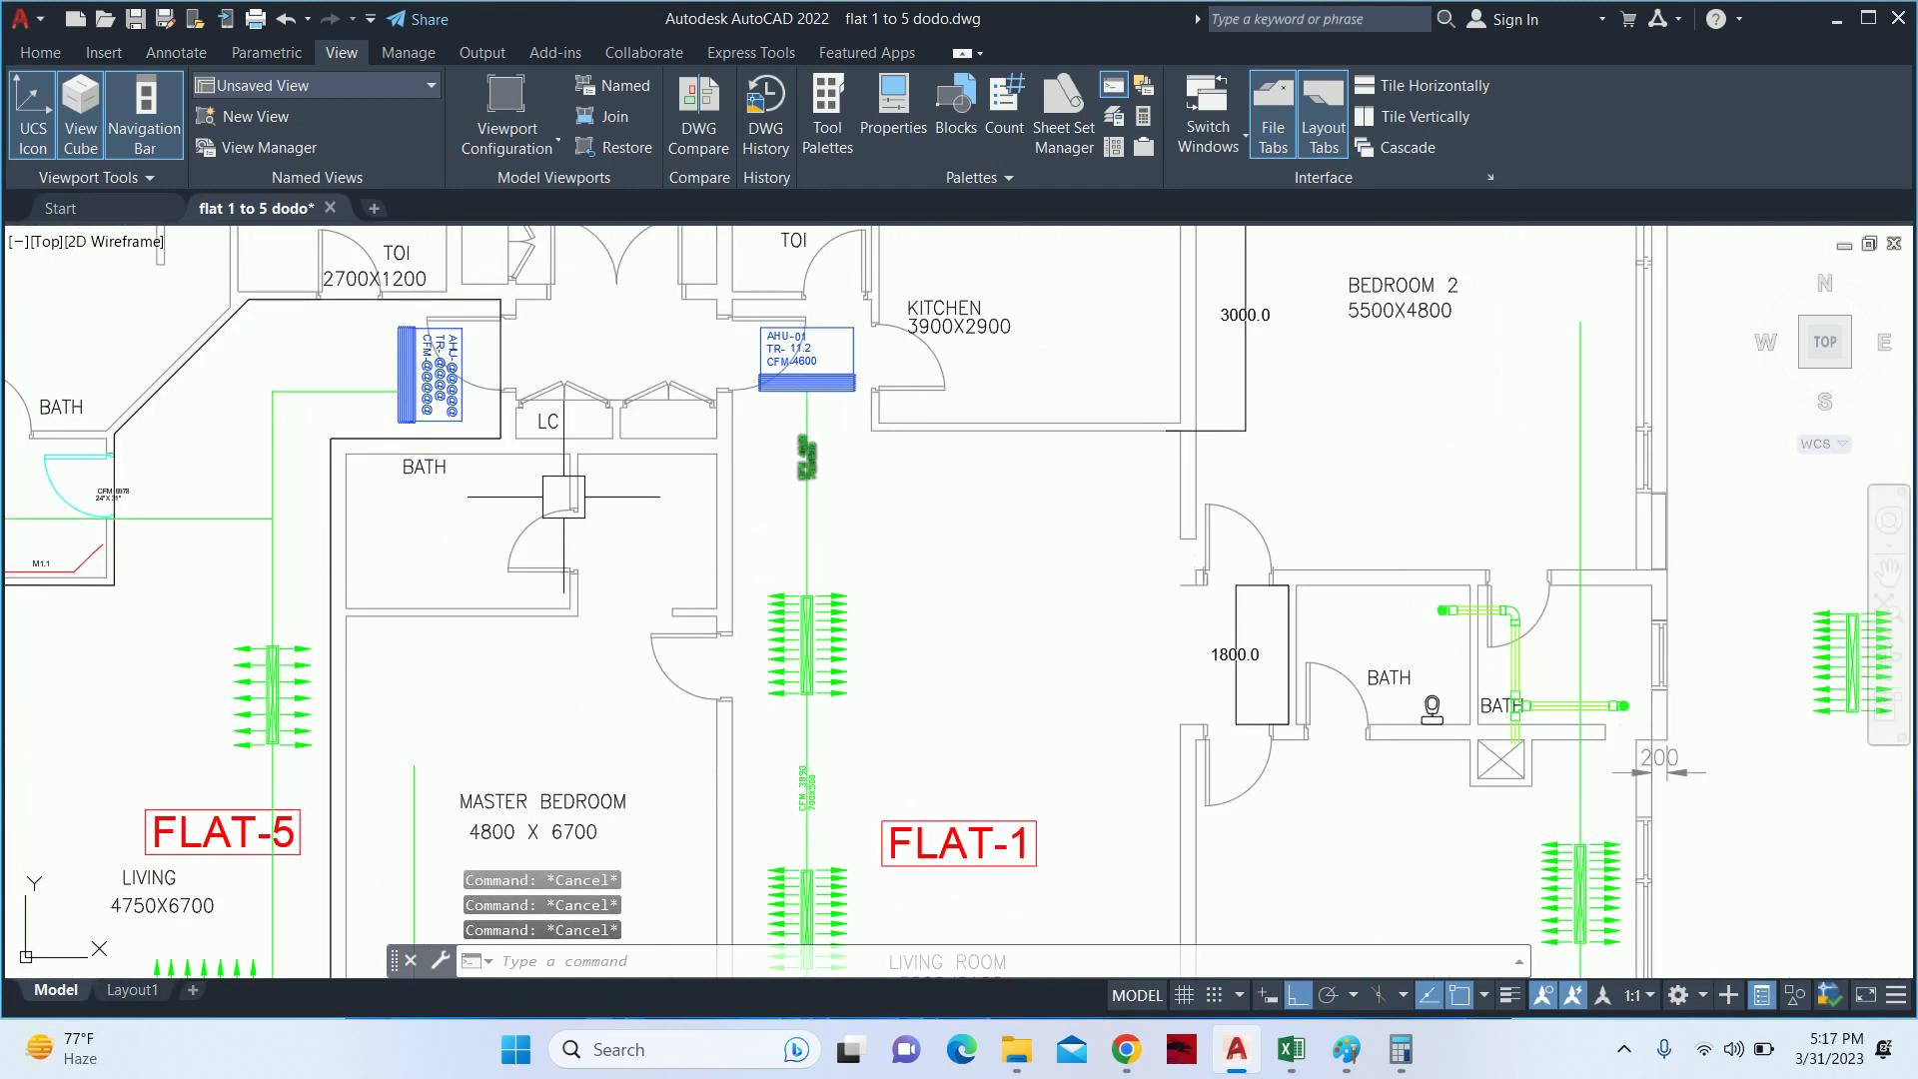
pyautogui.scroll(-2, 797, 399)
pyautogui.moveTo(771, 656); pyautogui.dragTo(813, 629, button='middle')
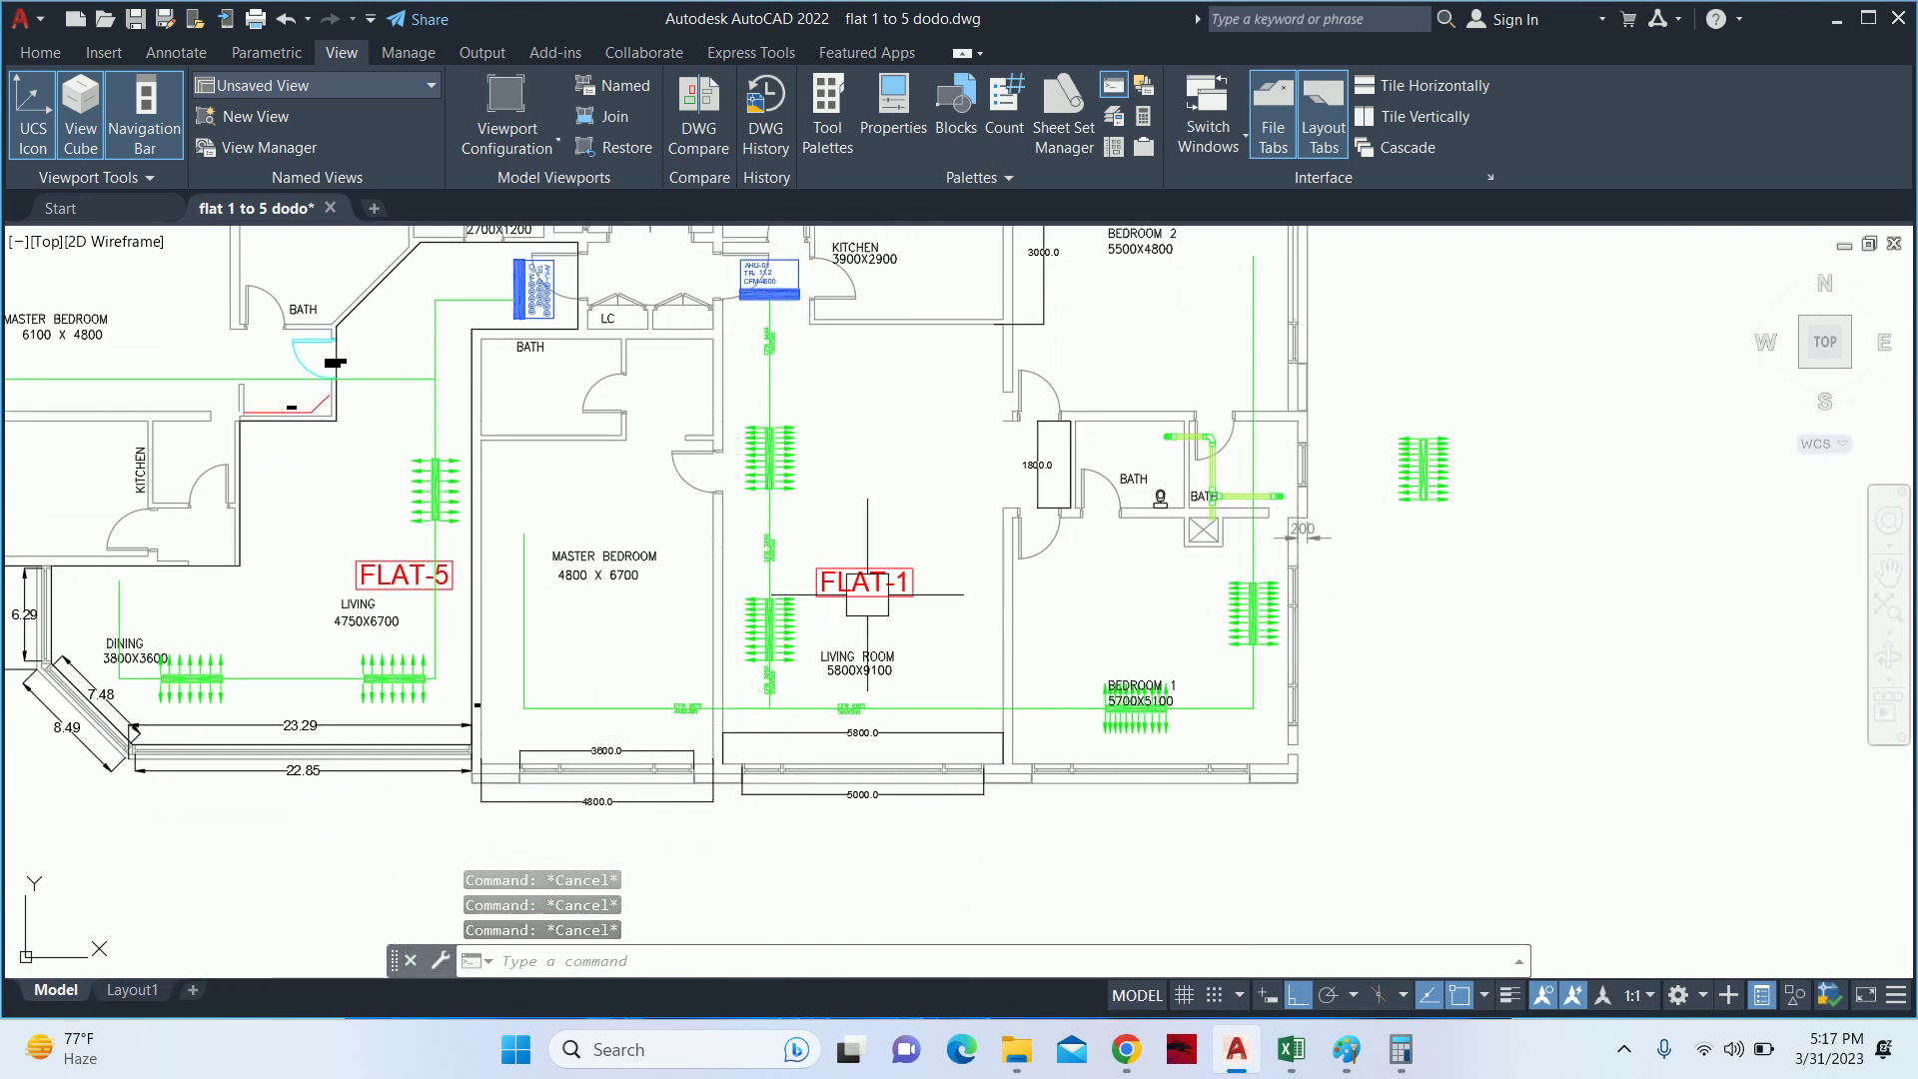
pyautogui.scroll(4, 772, 721)
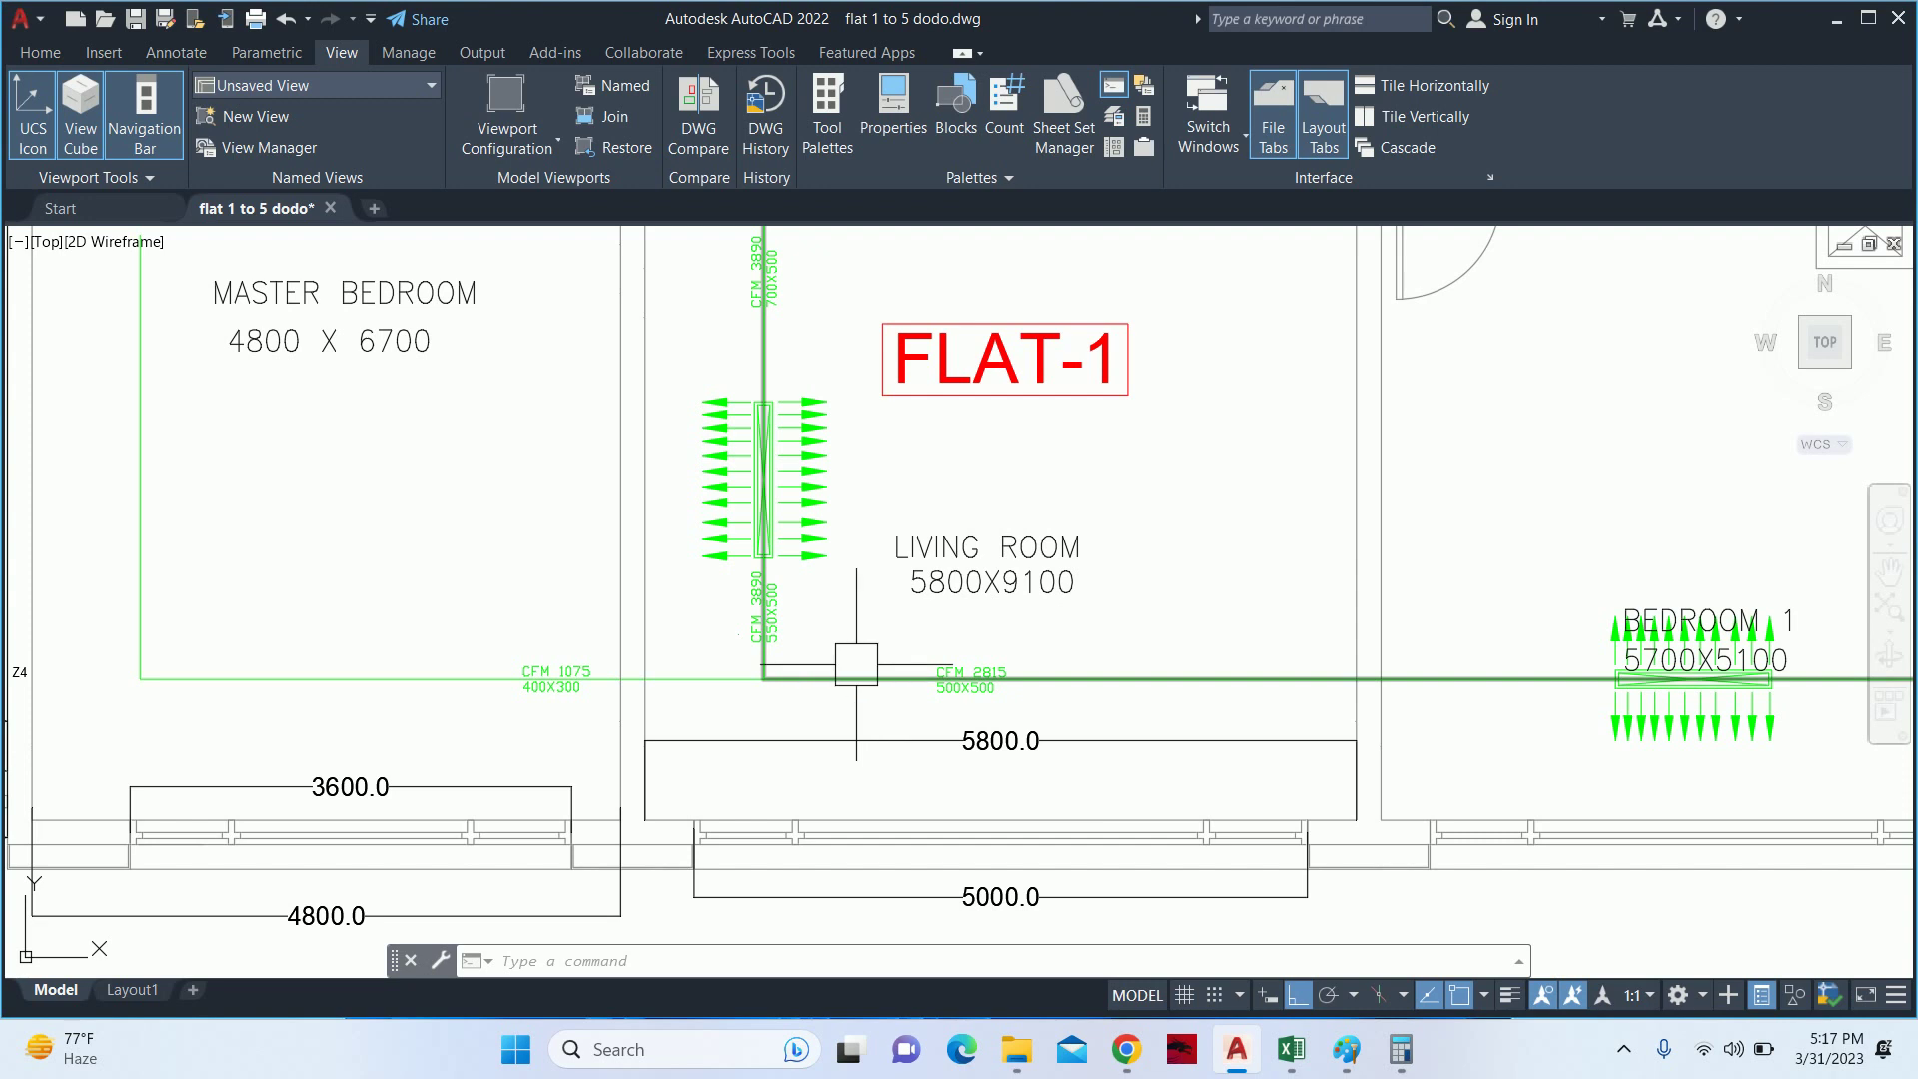
pyautogui.click(1384, 1061)
pyautogui.click(796, 96)
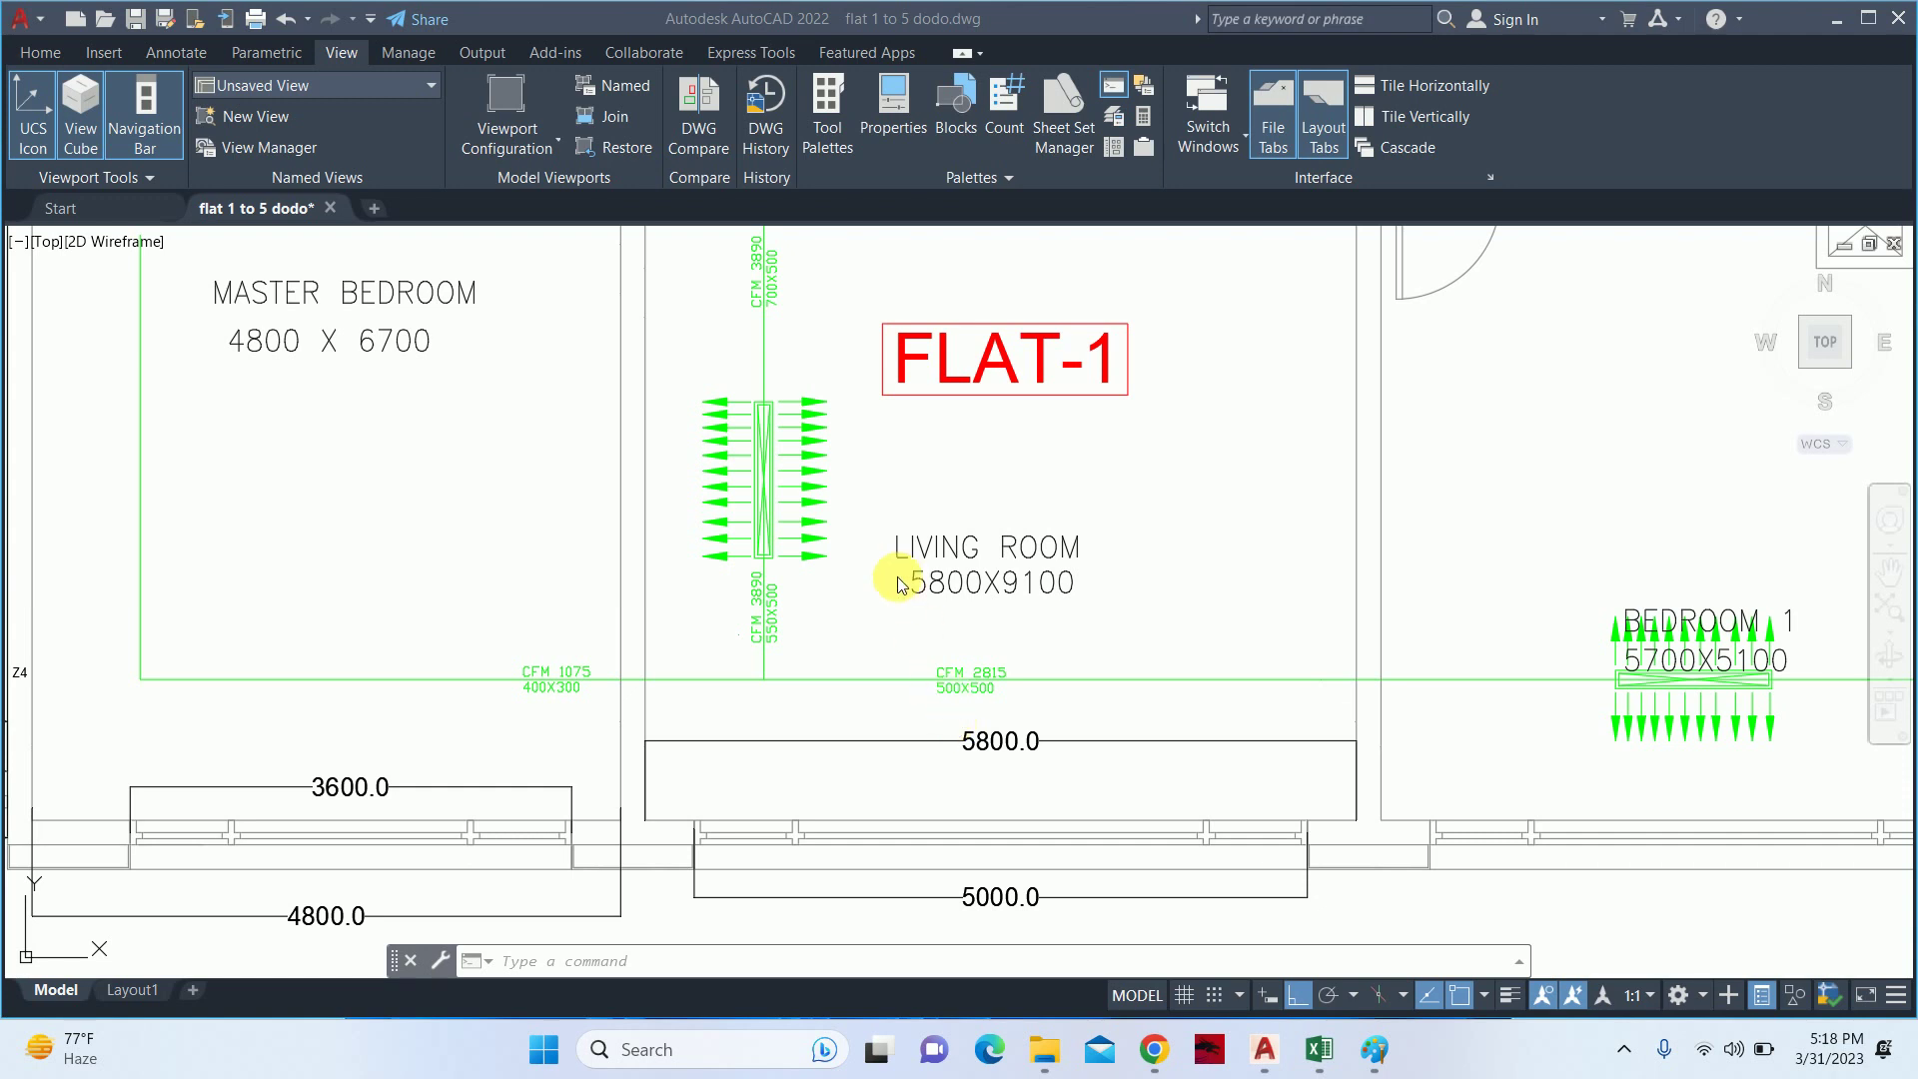
pyautogui.scroll(-2, 736, 537)
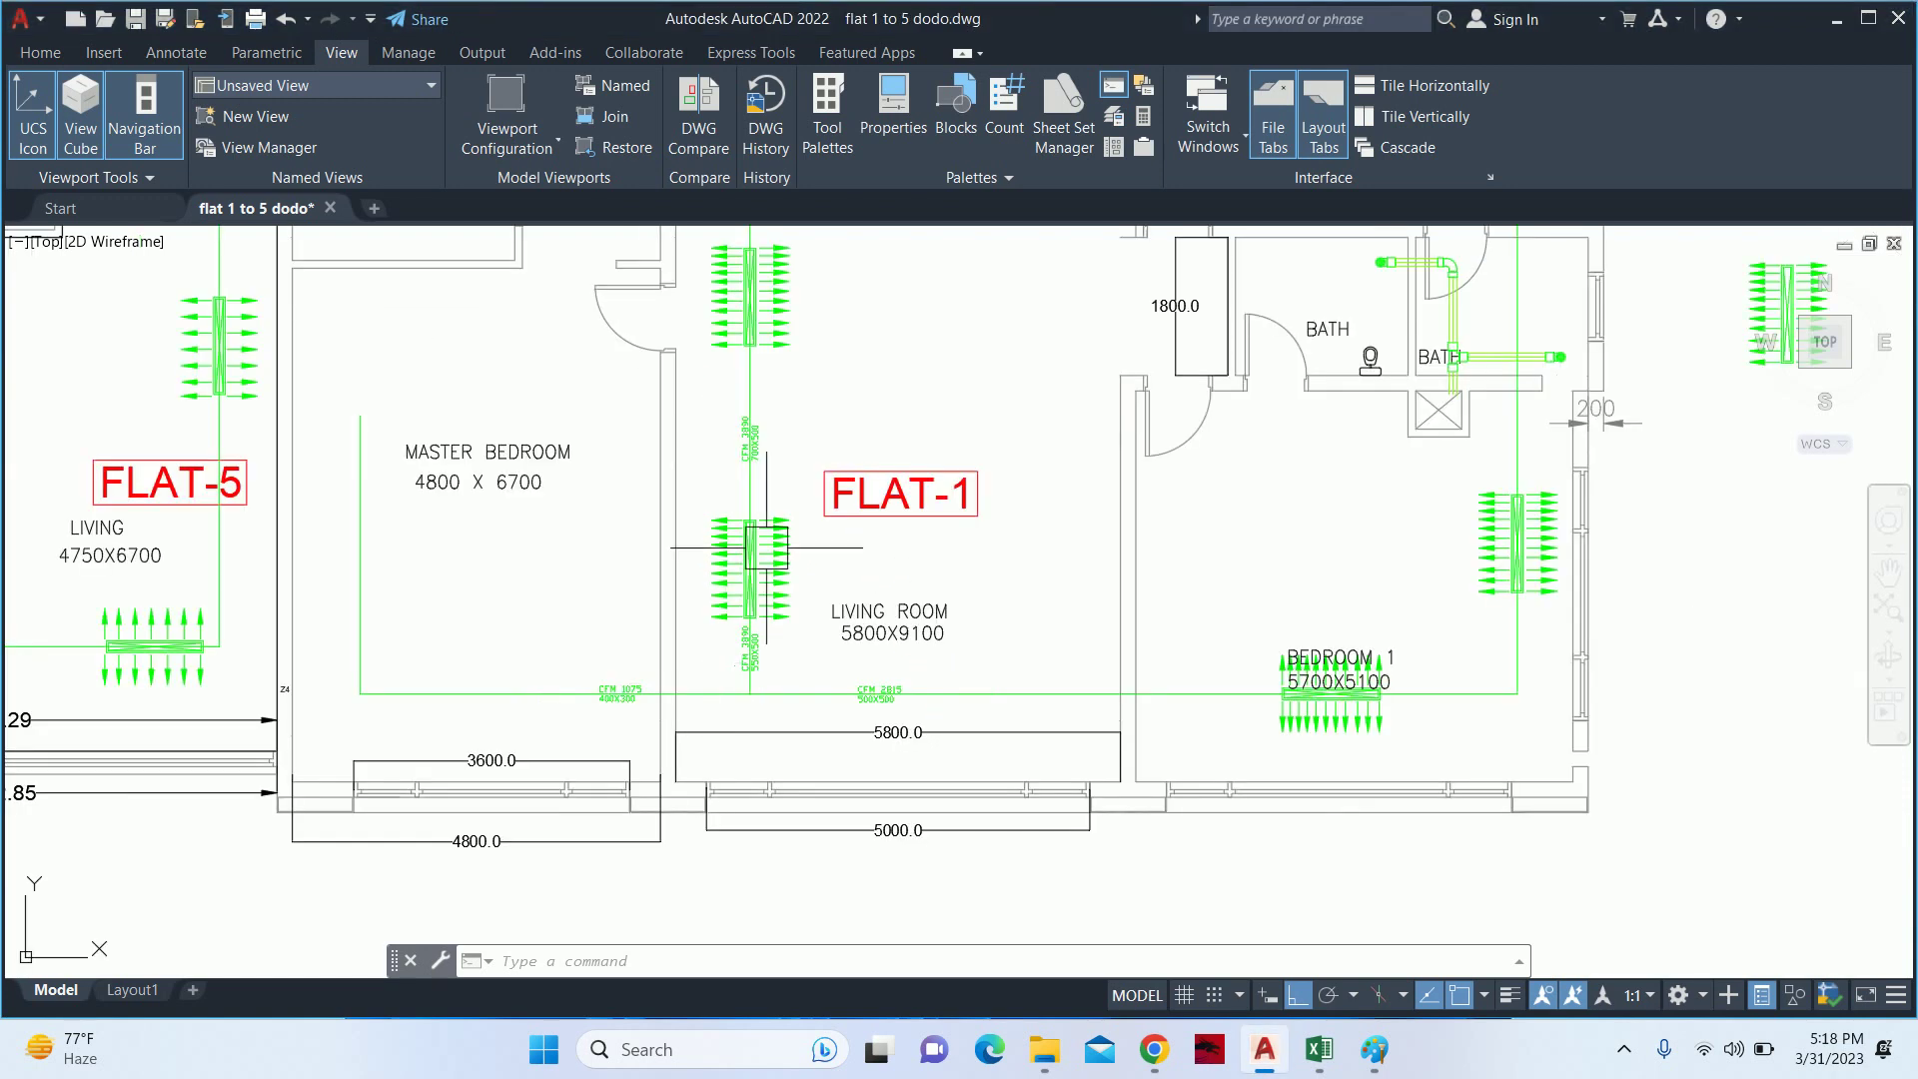
pyautogui.moveTo(750, 420); pyautogui.dragTo(735, 550, button='middle')
pyautogui.scroll(2, 736, 550)
pyautogui.scroll(5, 664, 664)
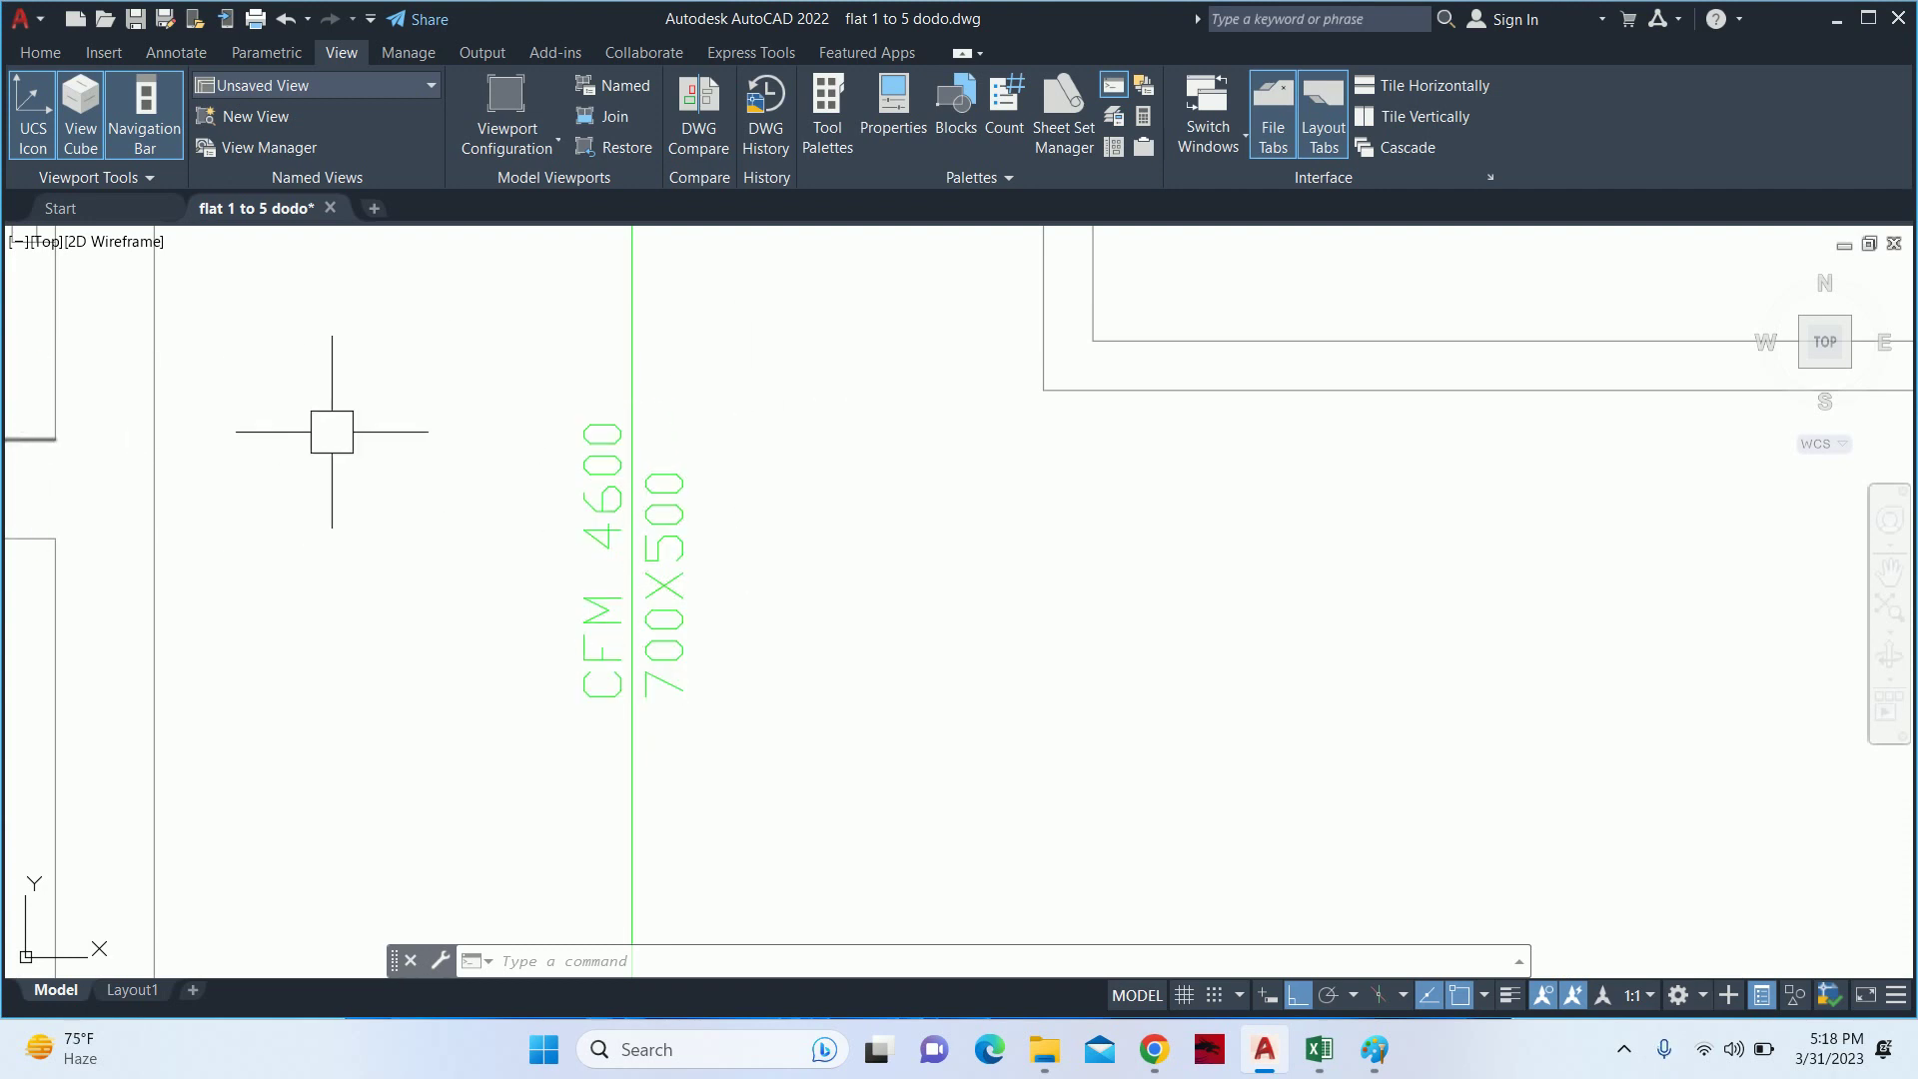
# - Pan and zoom to bring FLAT-1's AHU-01 supply duct into view
pyautogui.scroll(-2, 352, 449)
pyautogui.scroll(-2, 352, 449)
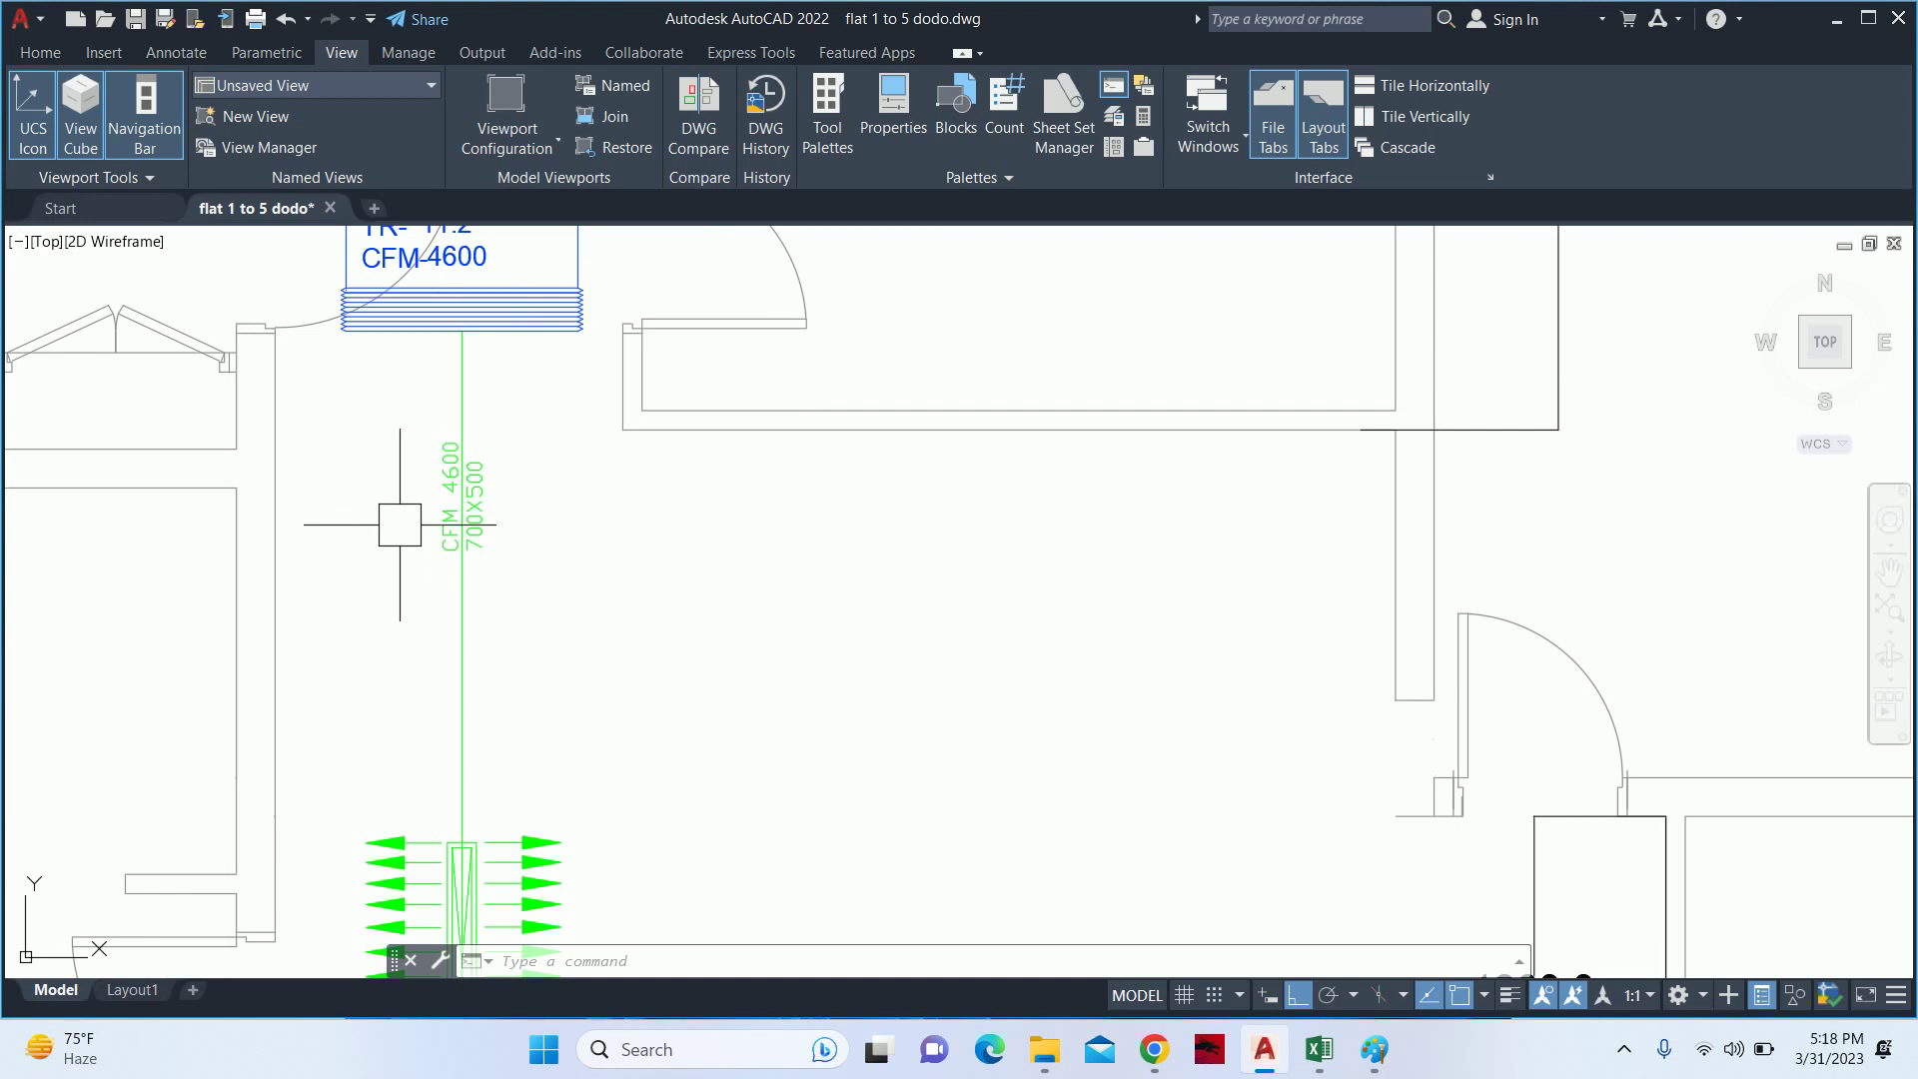
pyautogui.scroll(-2, 399, 525)
pyautogui.scroll(-2, 385, 514)
pyautogui.moveTo(341, 551); pyautogui.dragTo(448, 513, button='middle')
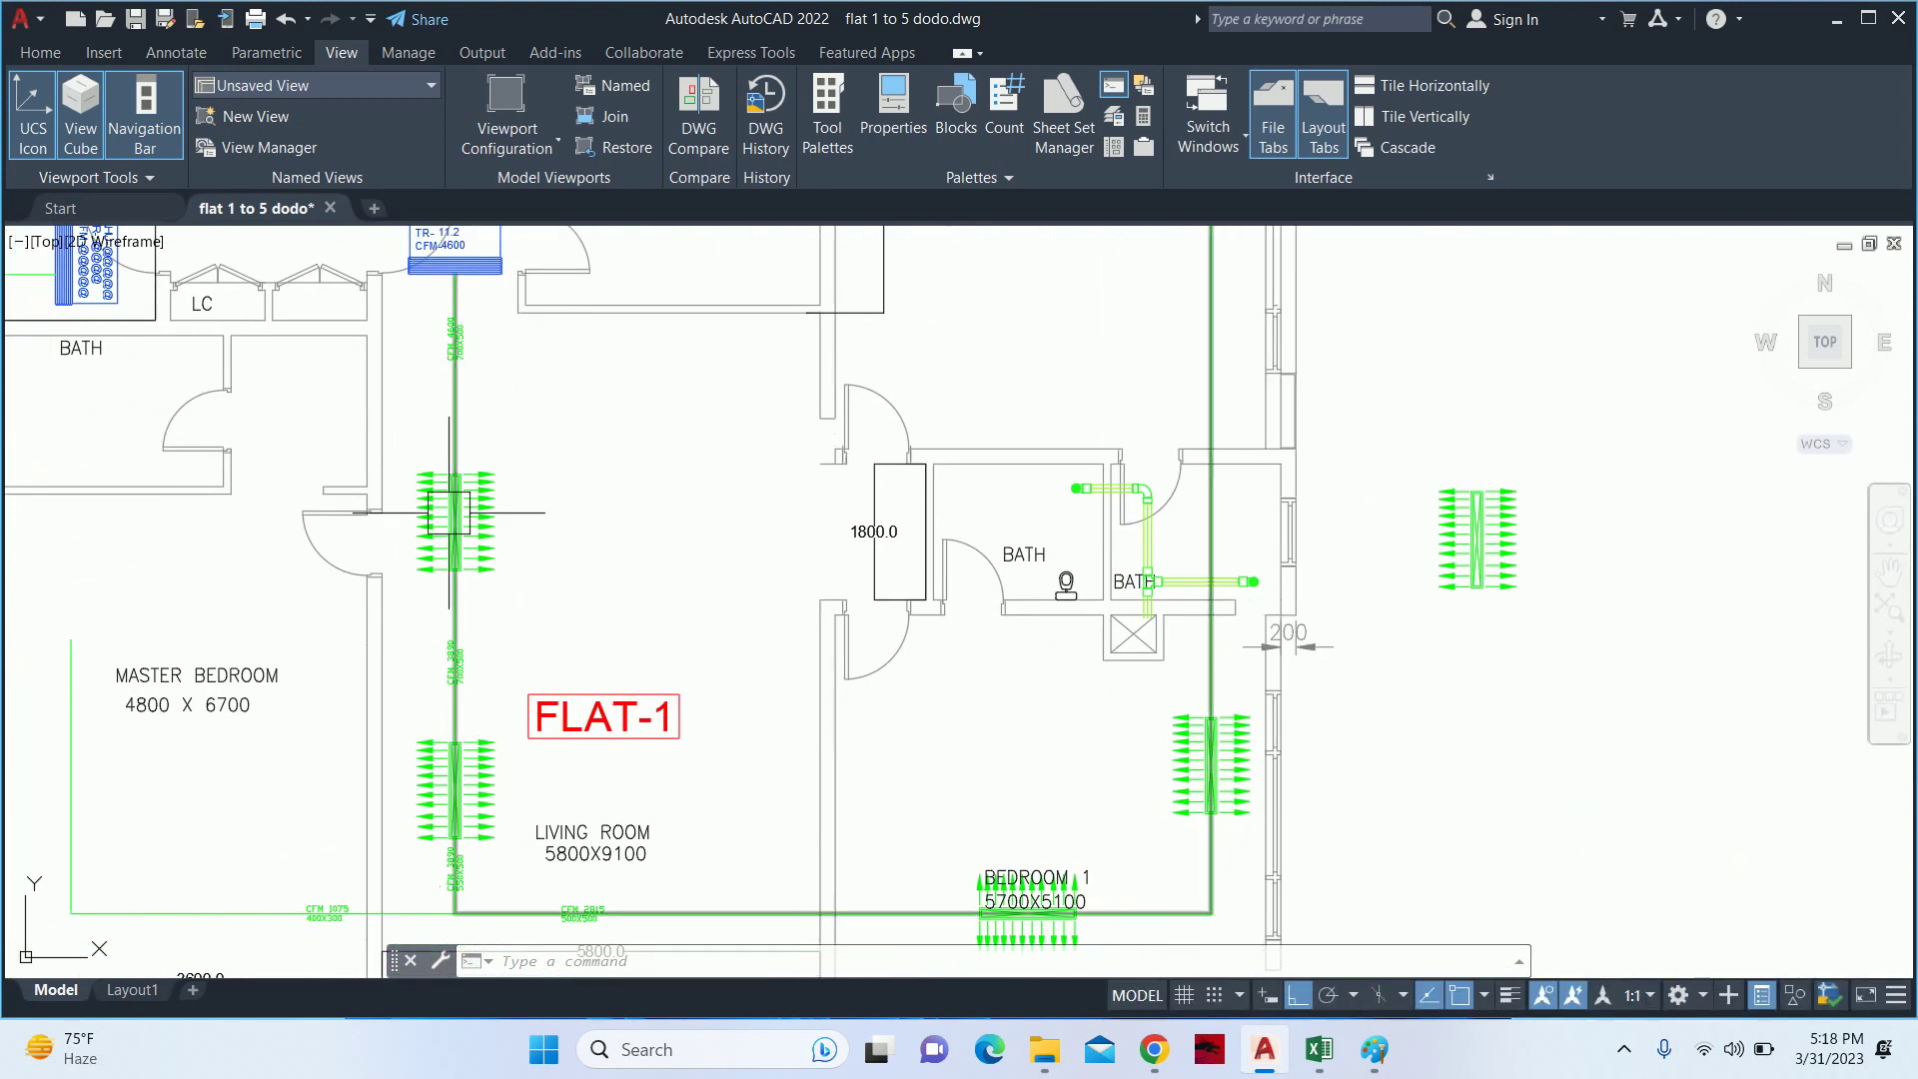
pyautogui.scroll(5, 448, 513)
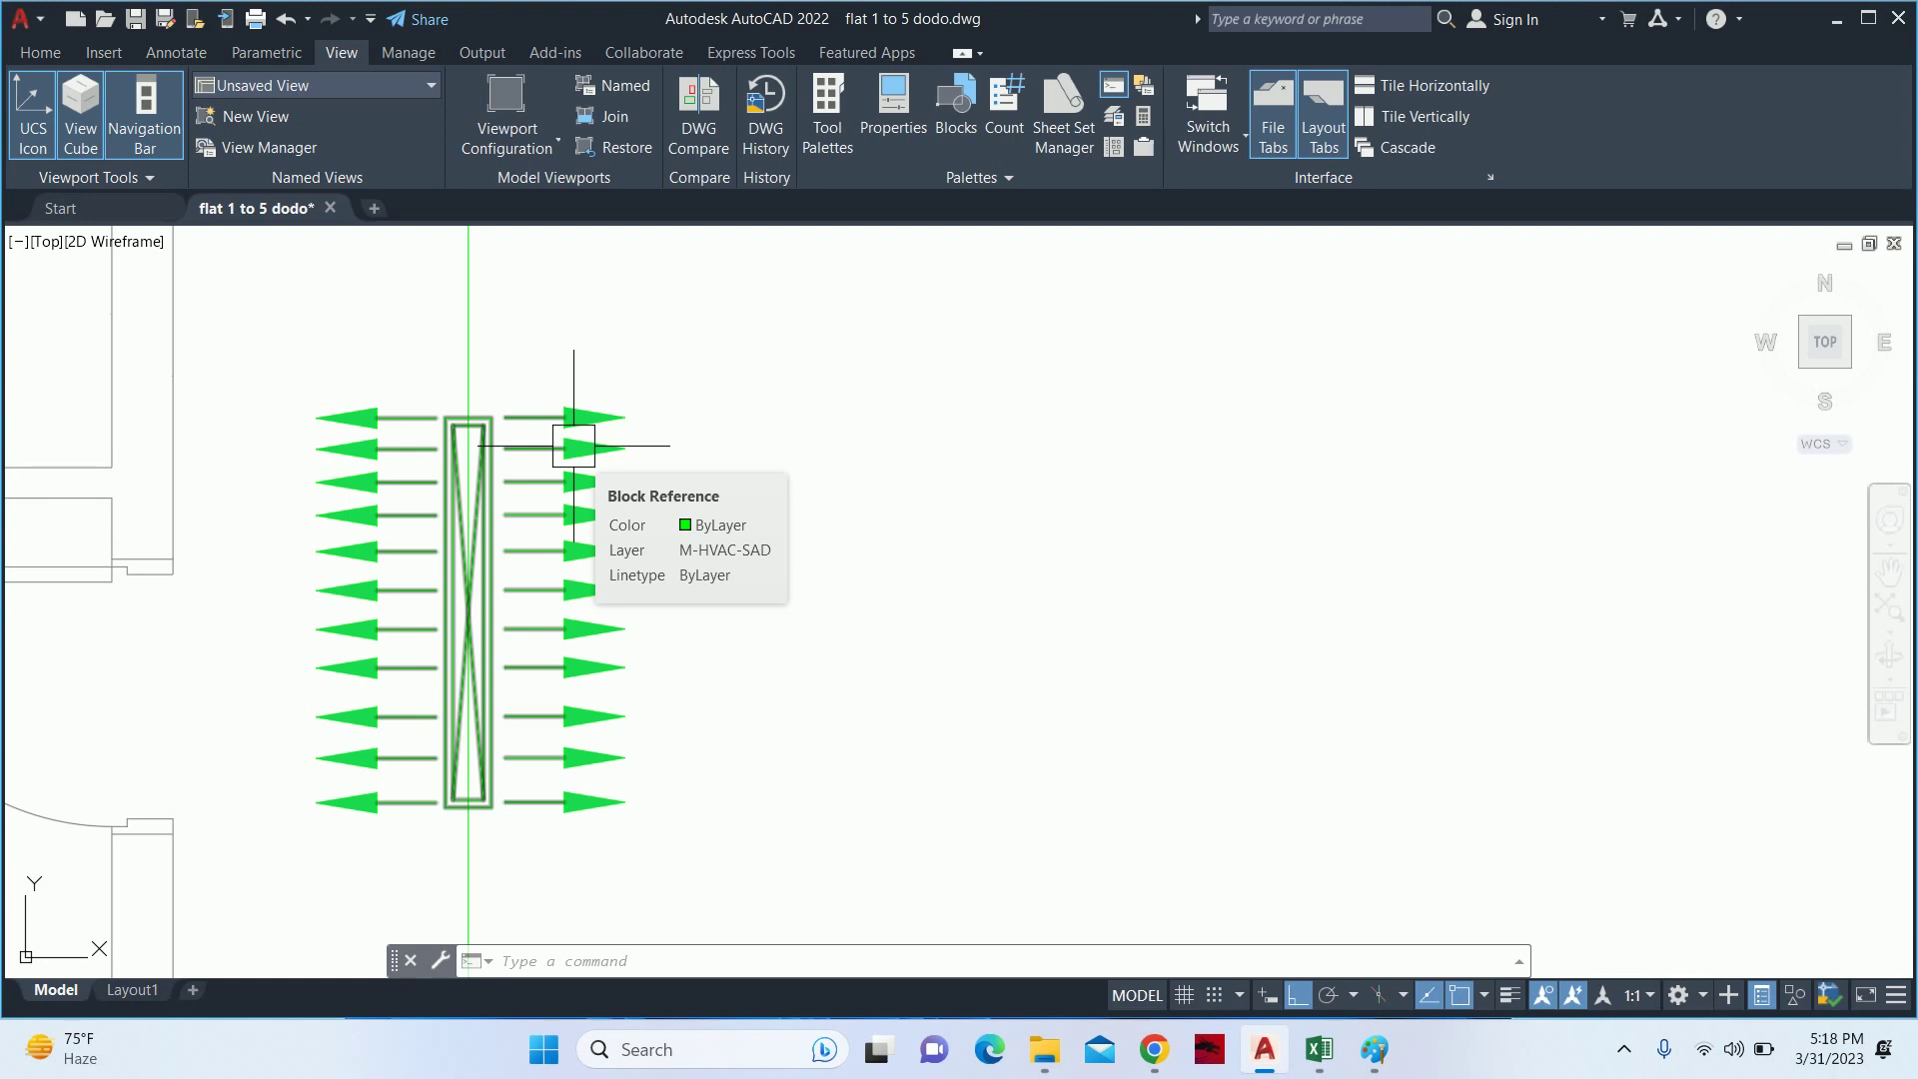
# - Move the upper supply grille to the right, clear of the AHU-01 duct line
pyautogui.press('m')
pyautogui.press('Return')
pyautogui.click(530, 416)
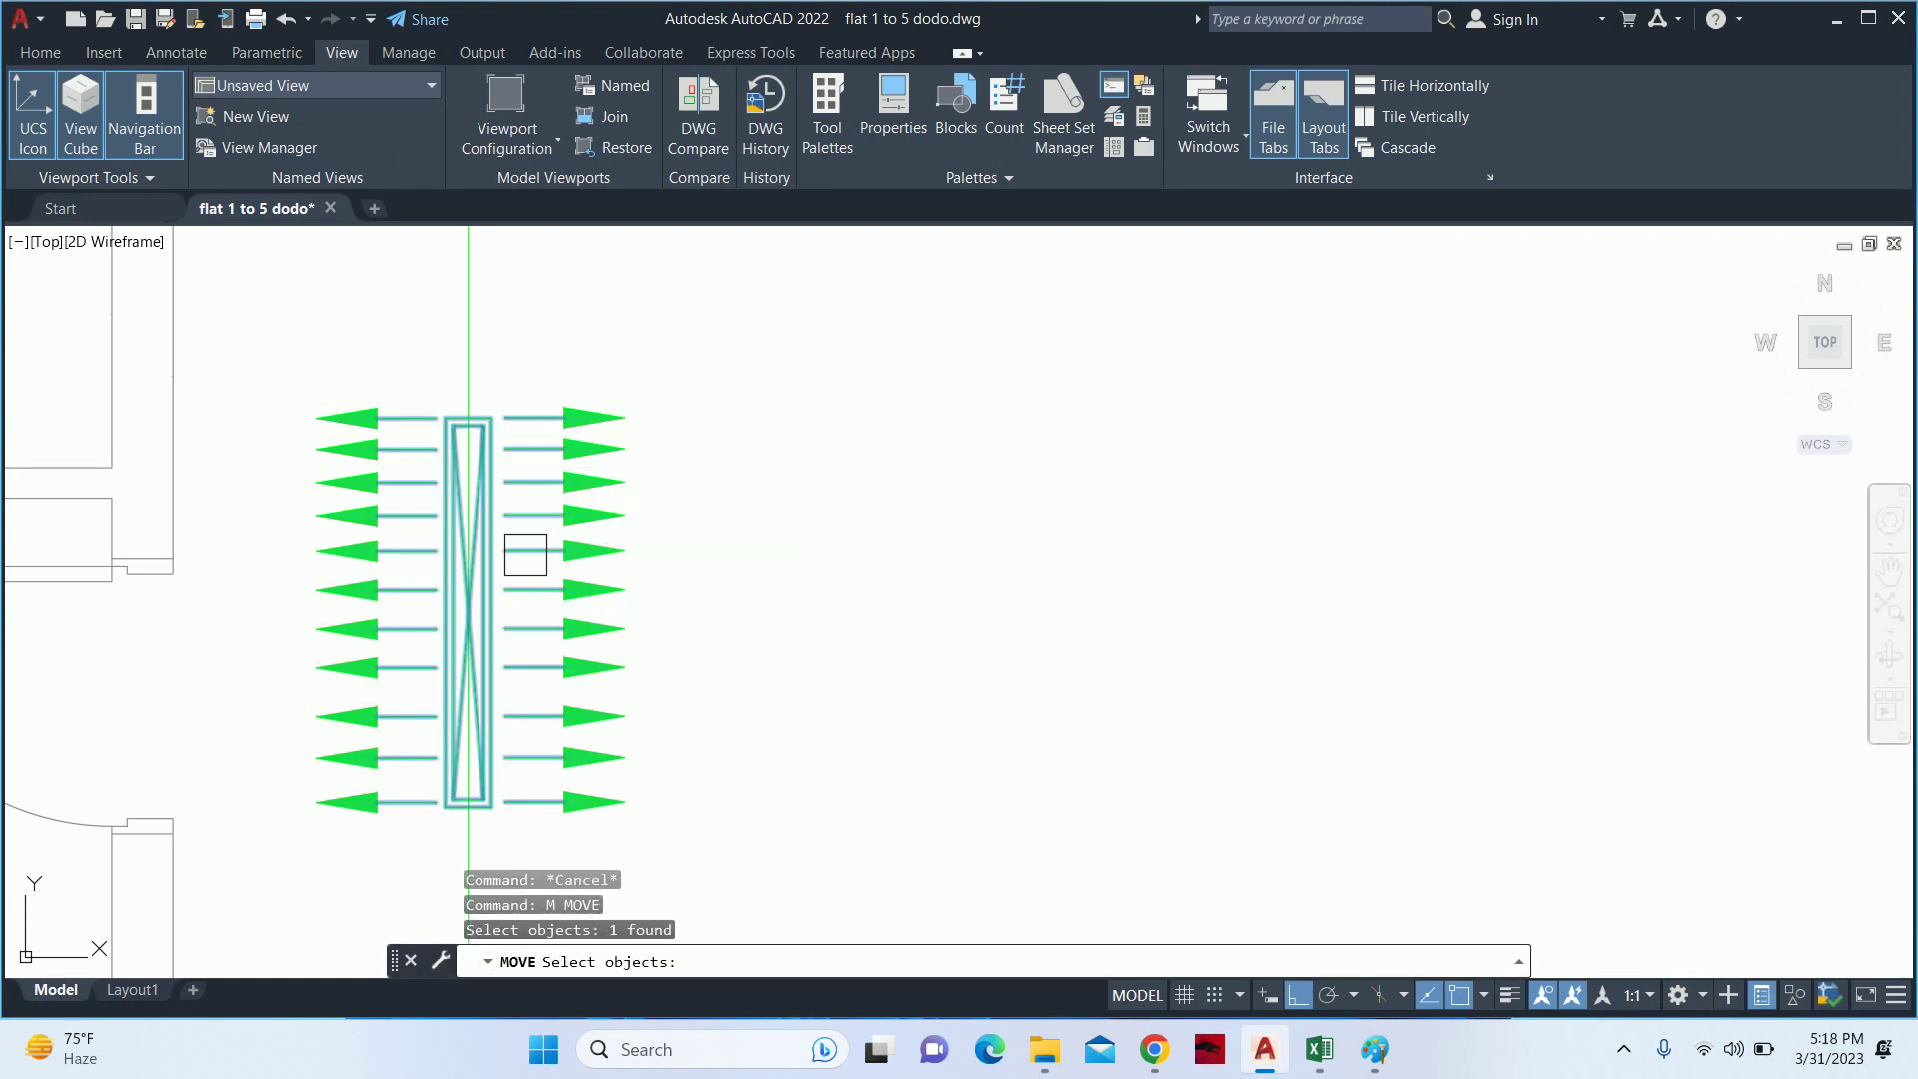
pyautogui.press('Return')
pyautogui.click(801, 580)
pyautogui.click(1049, 545)
pyautogui.press('Escape')
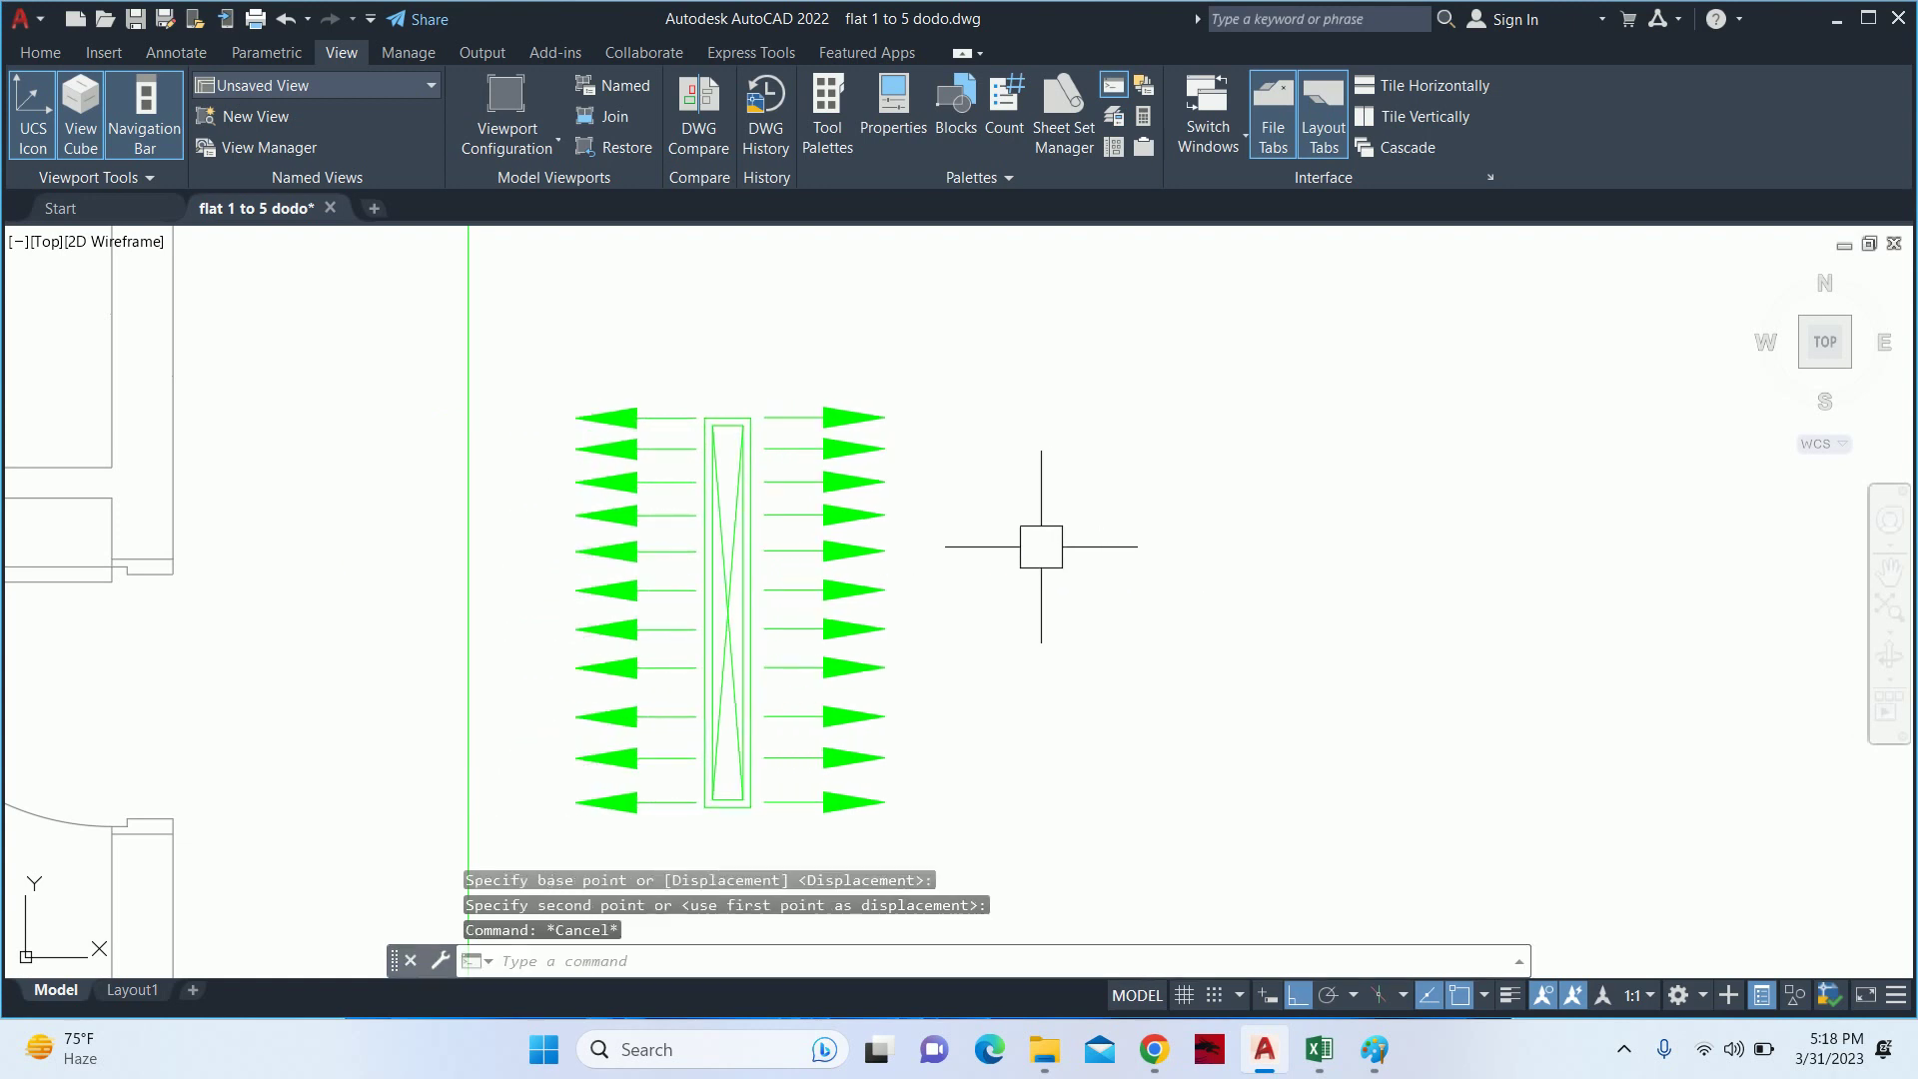
pyautogui.press('Escape')
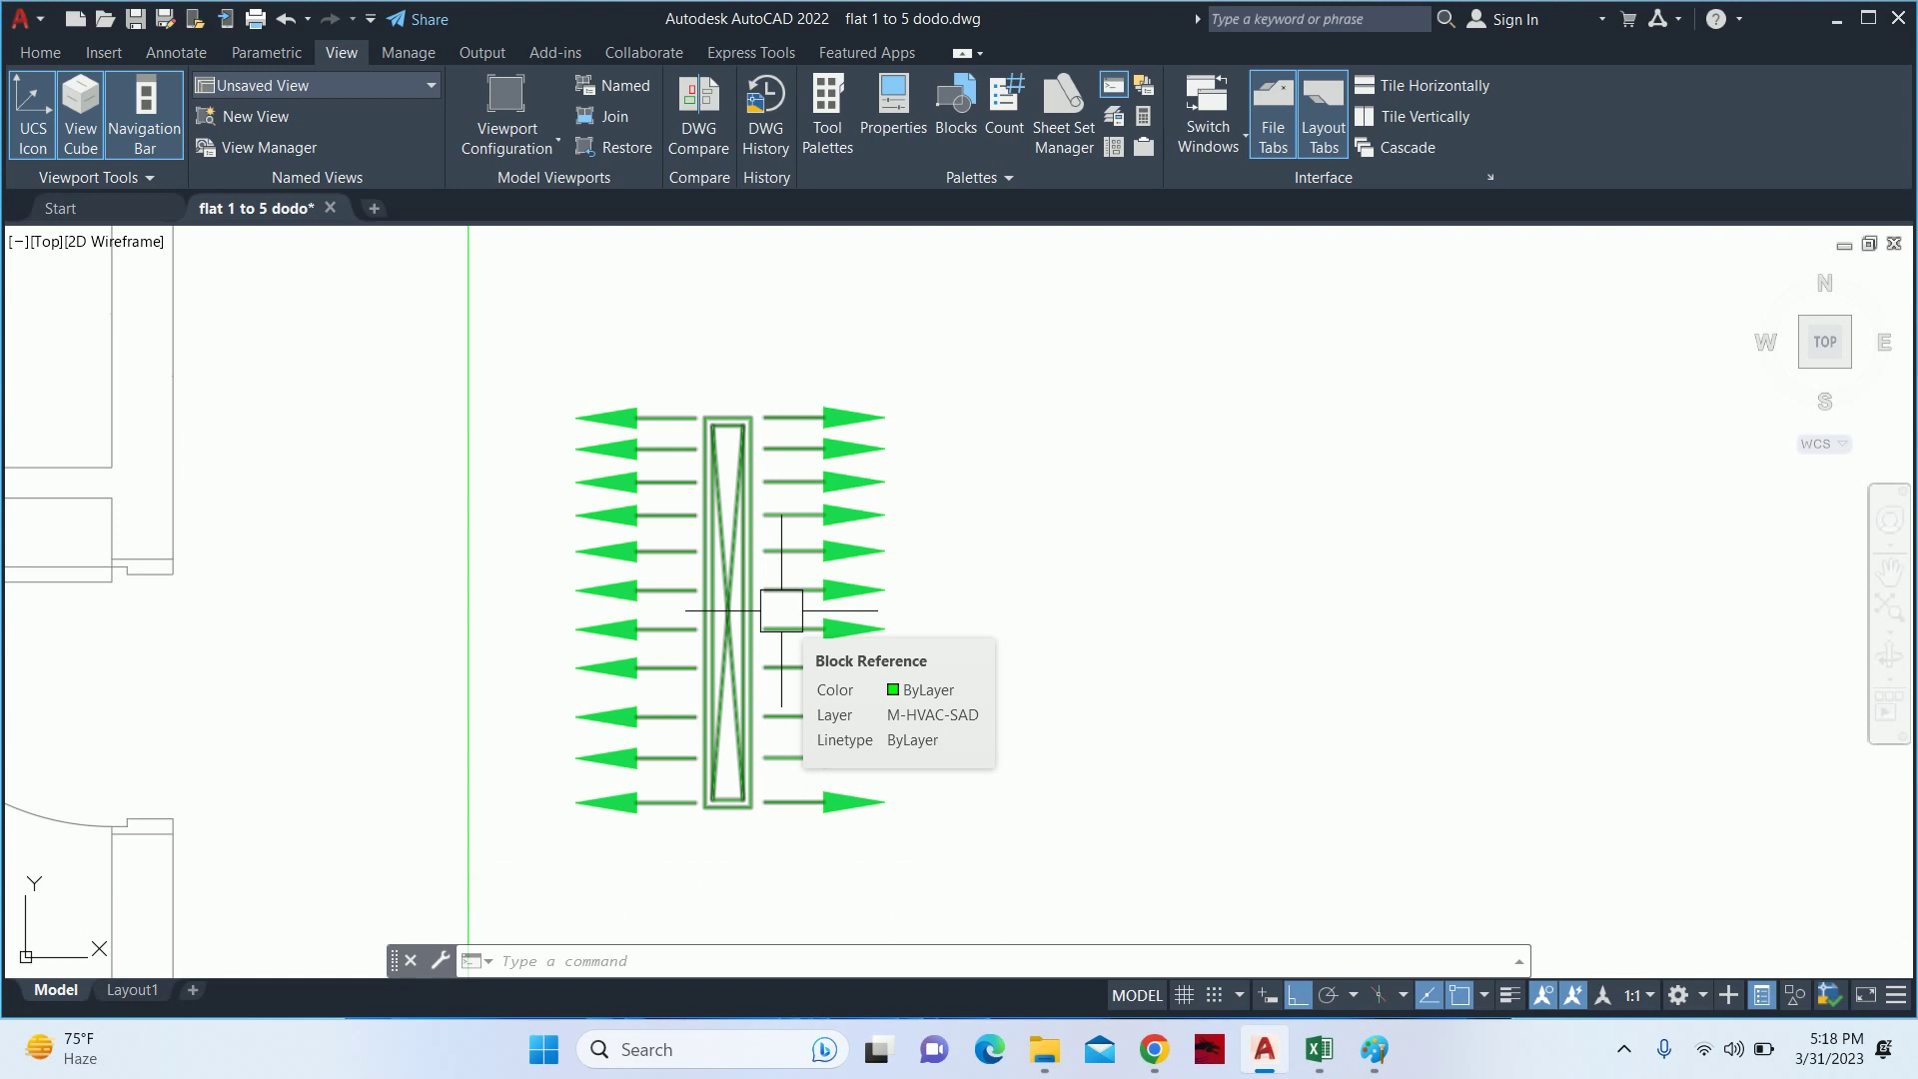
# - Search Google Images for 'FLEXIBLE DUCT CONNECTION'
pyautogui.click(1154, 1049)
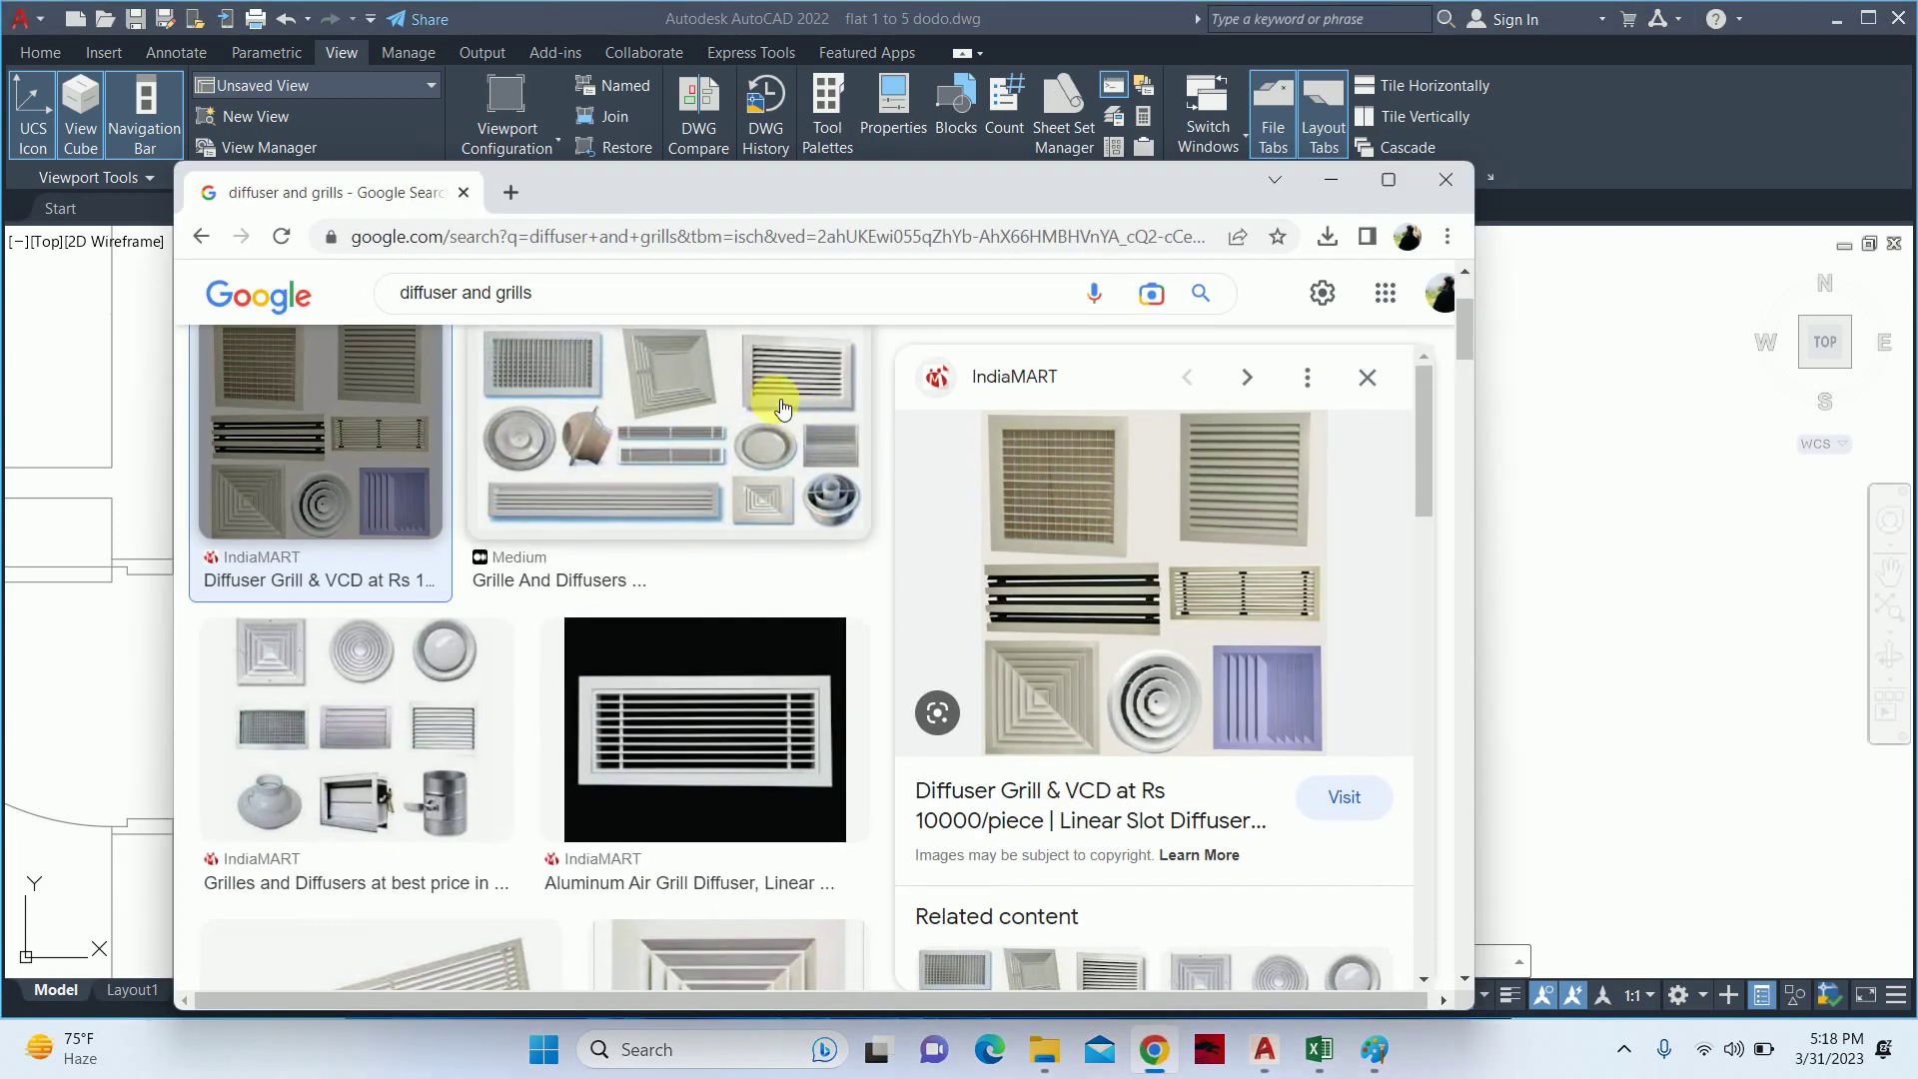
pyautogui.click(631, 298)
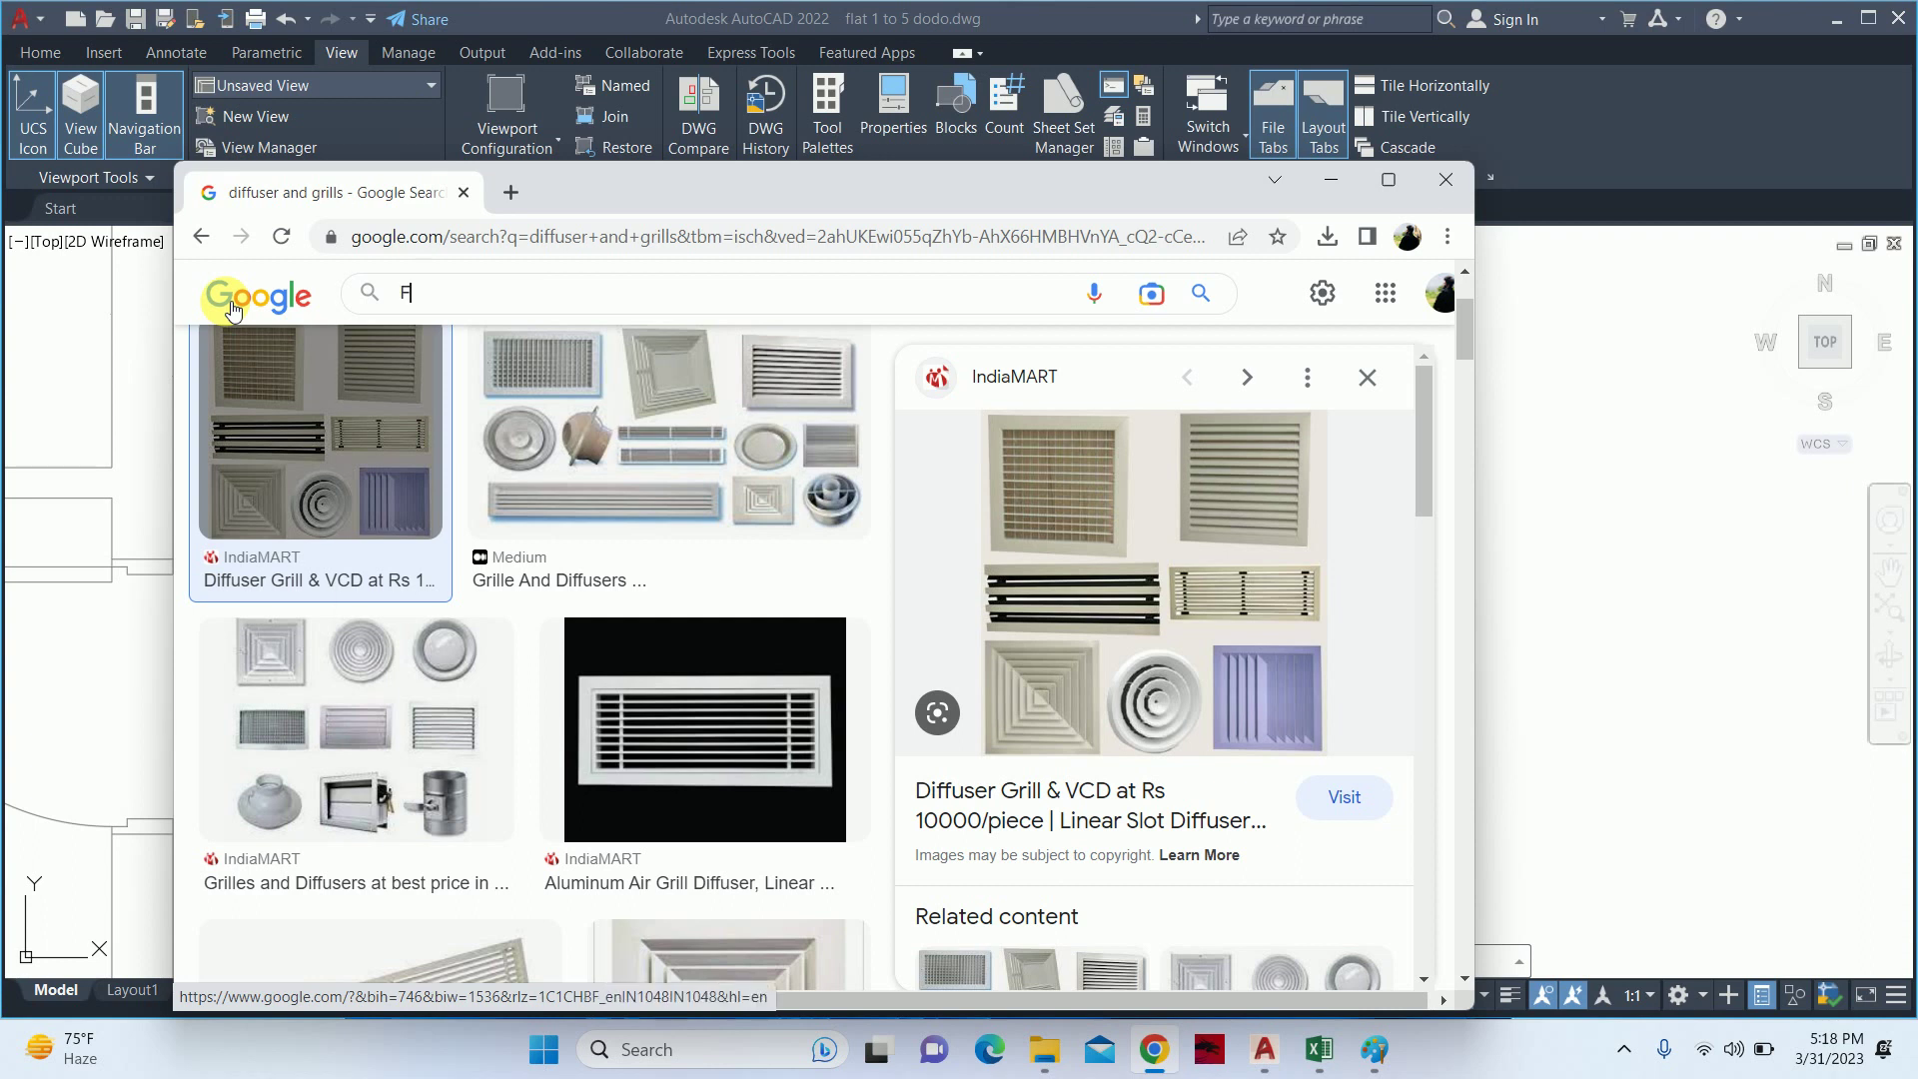
pyautogui.write('I')
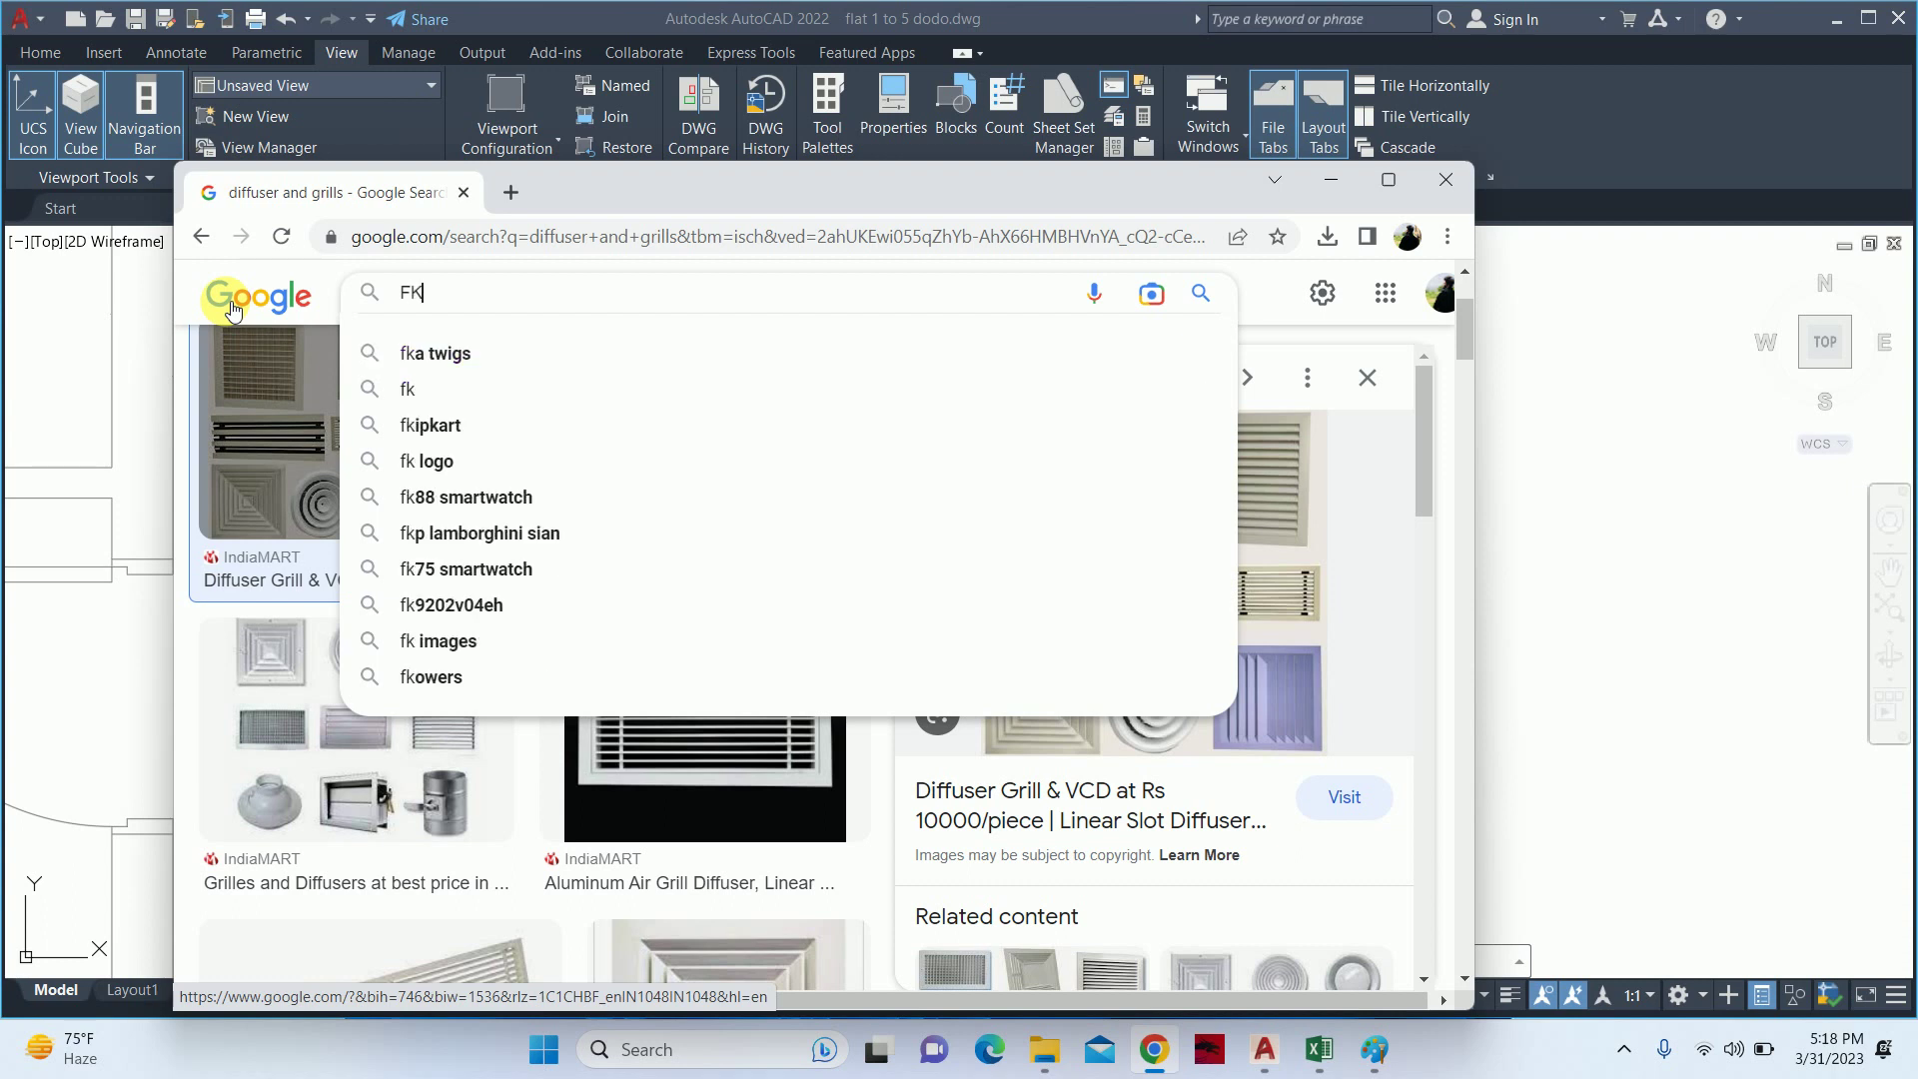
pyautogui.press('BackSpace')
pyautogui.write('LEXIBLE ')
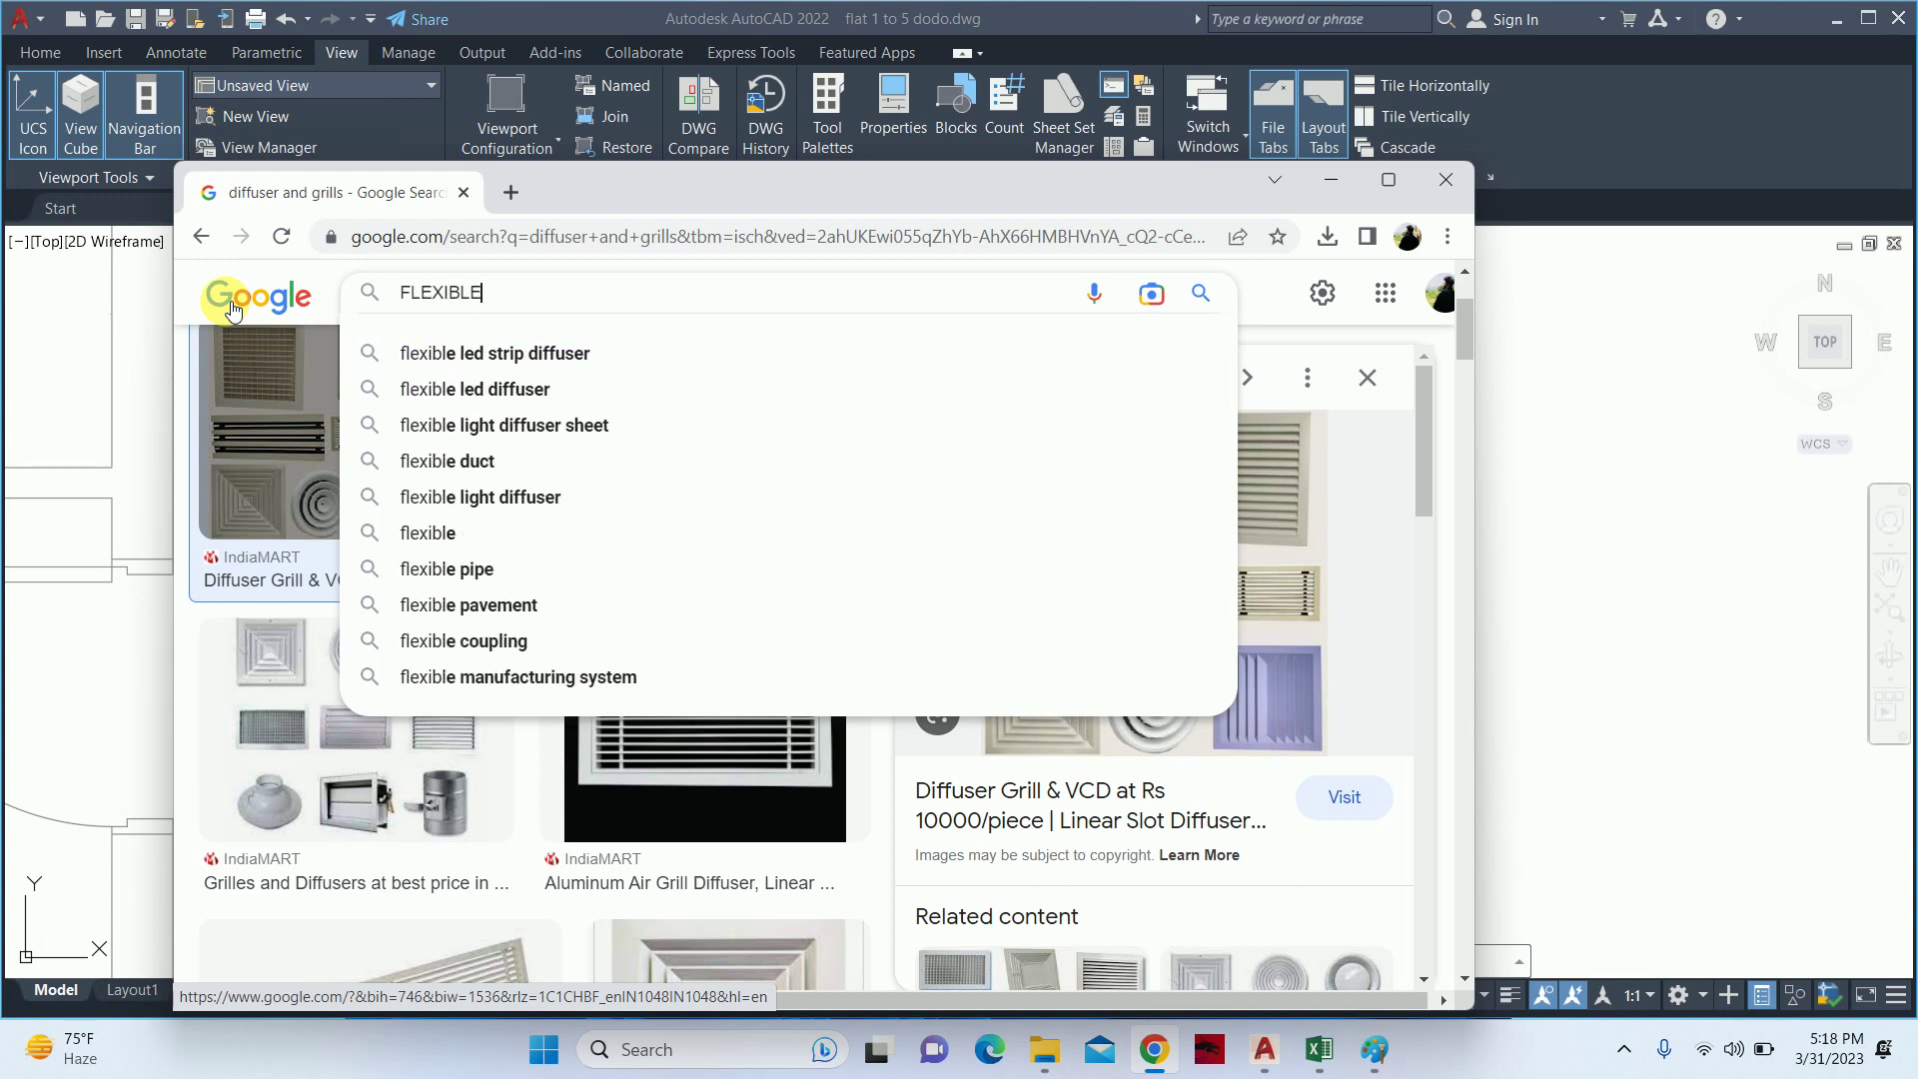
pyautogui.write('DUCT')
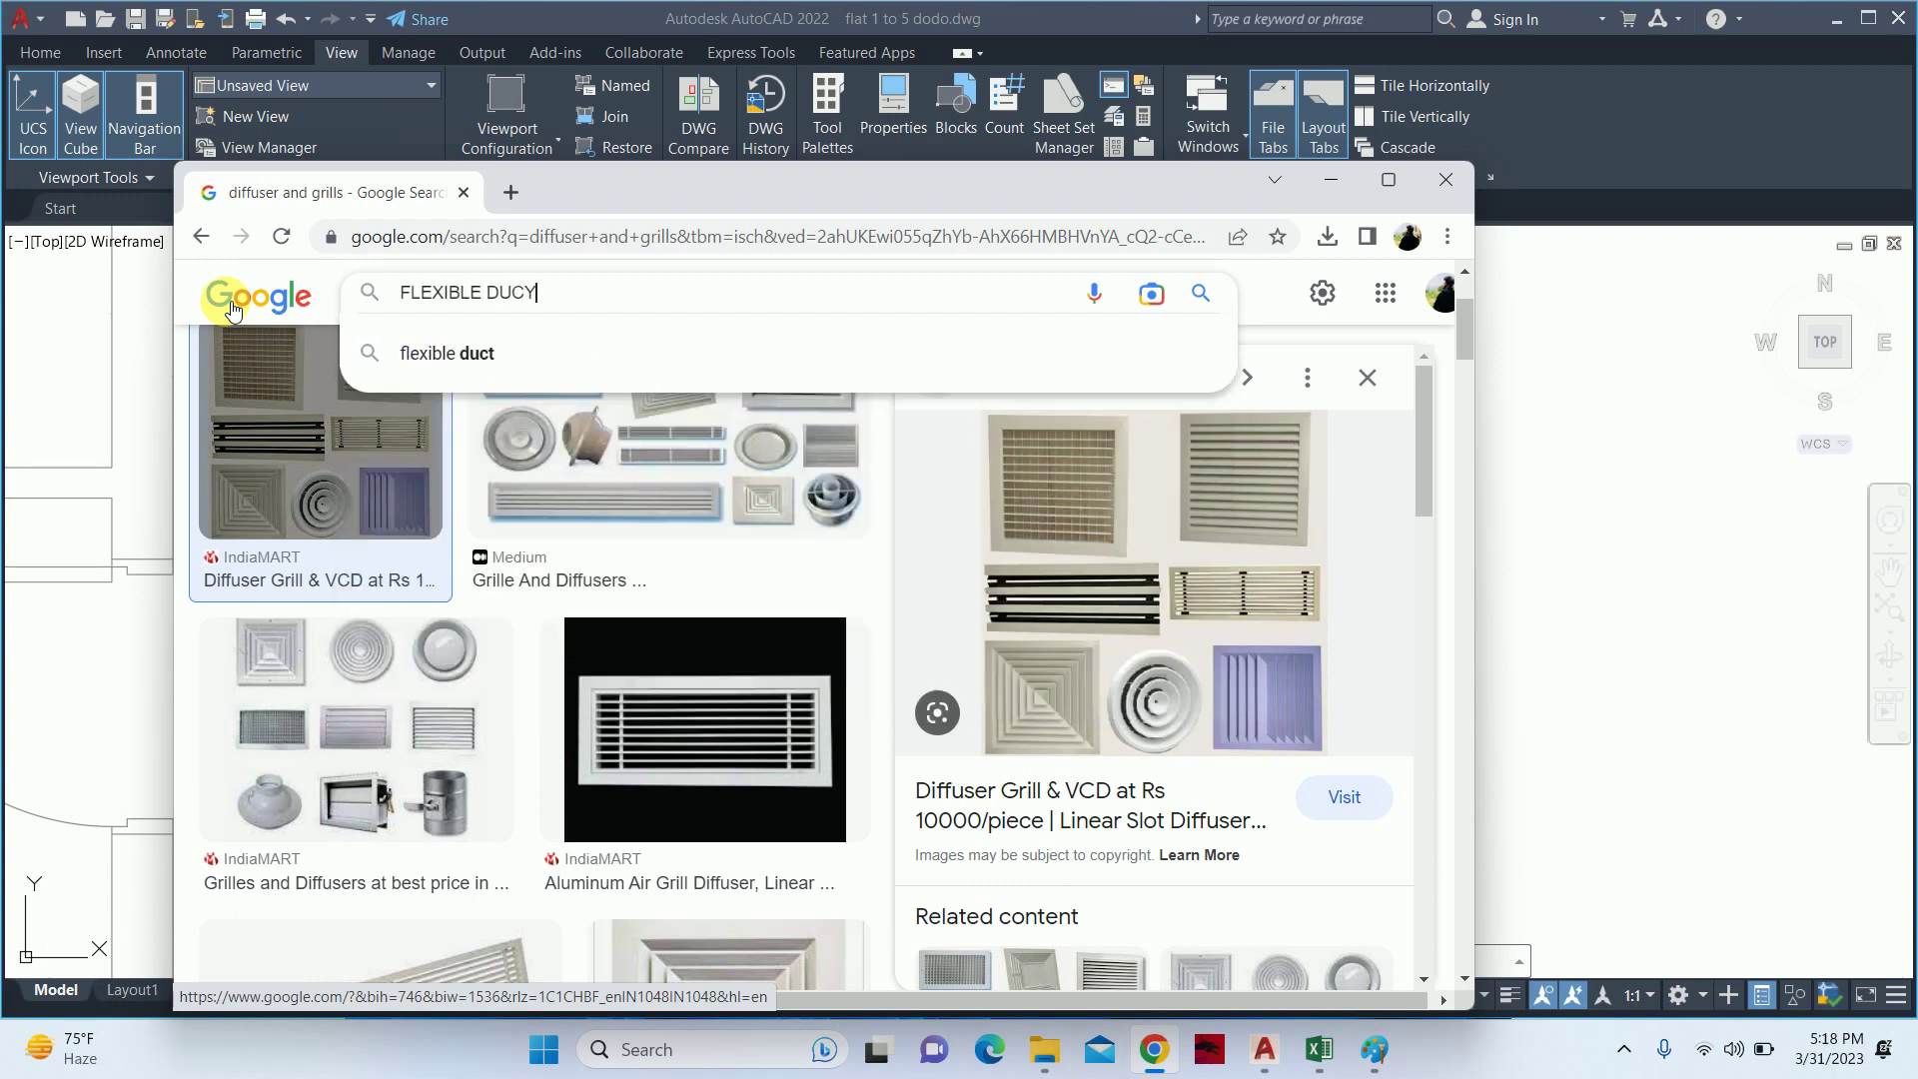
pyautogui.write('T')
pyautogui.press('BackSpace')
pyautogui.press('BackSpace')
pyautogui.write('CO')
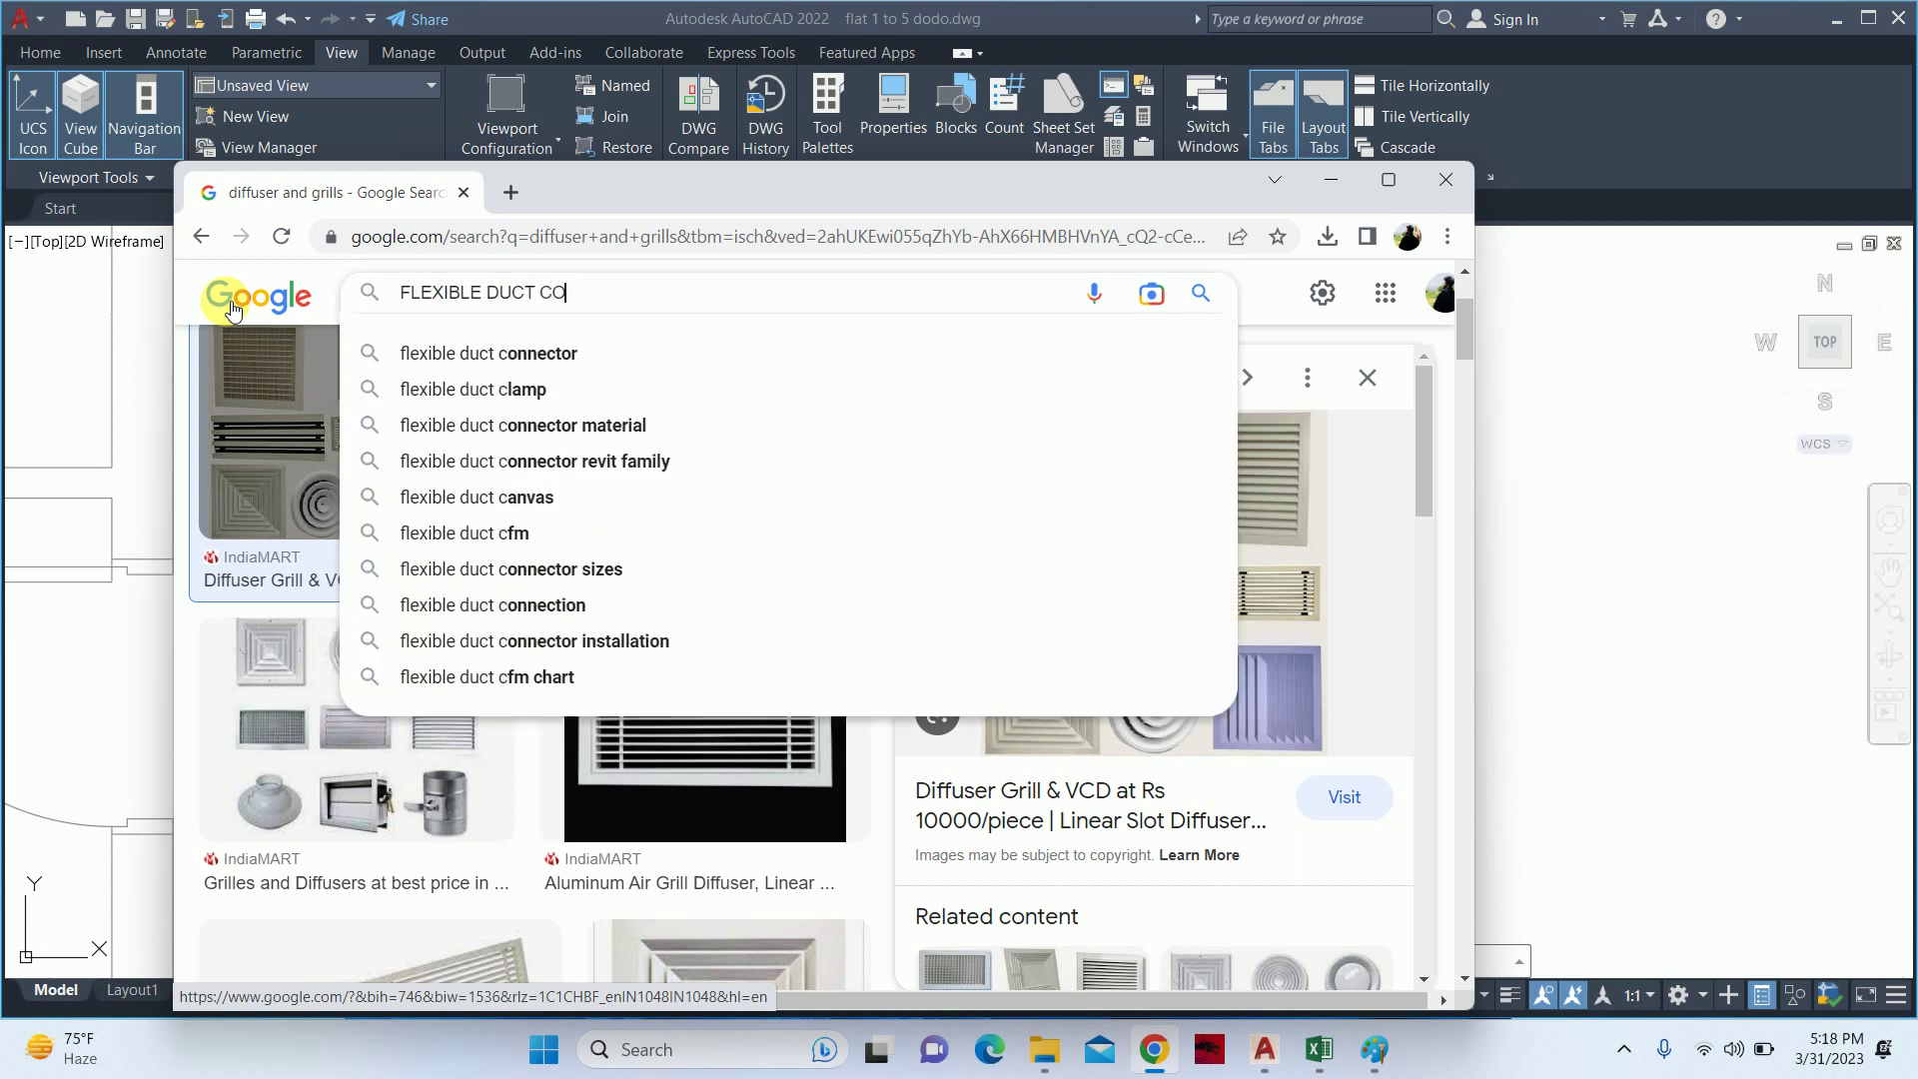
pyautogui.write('NNECTION')
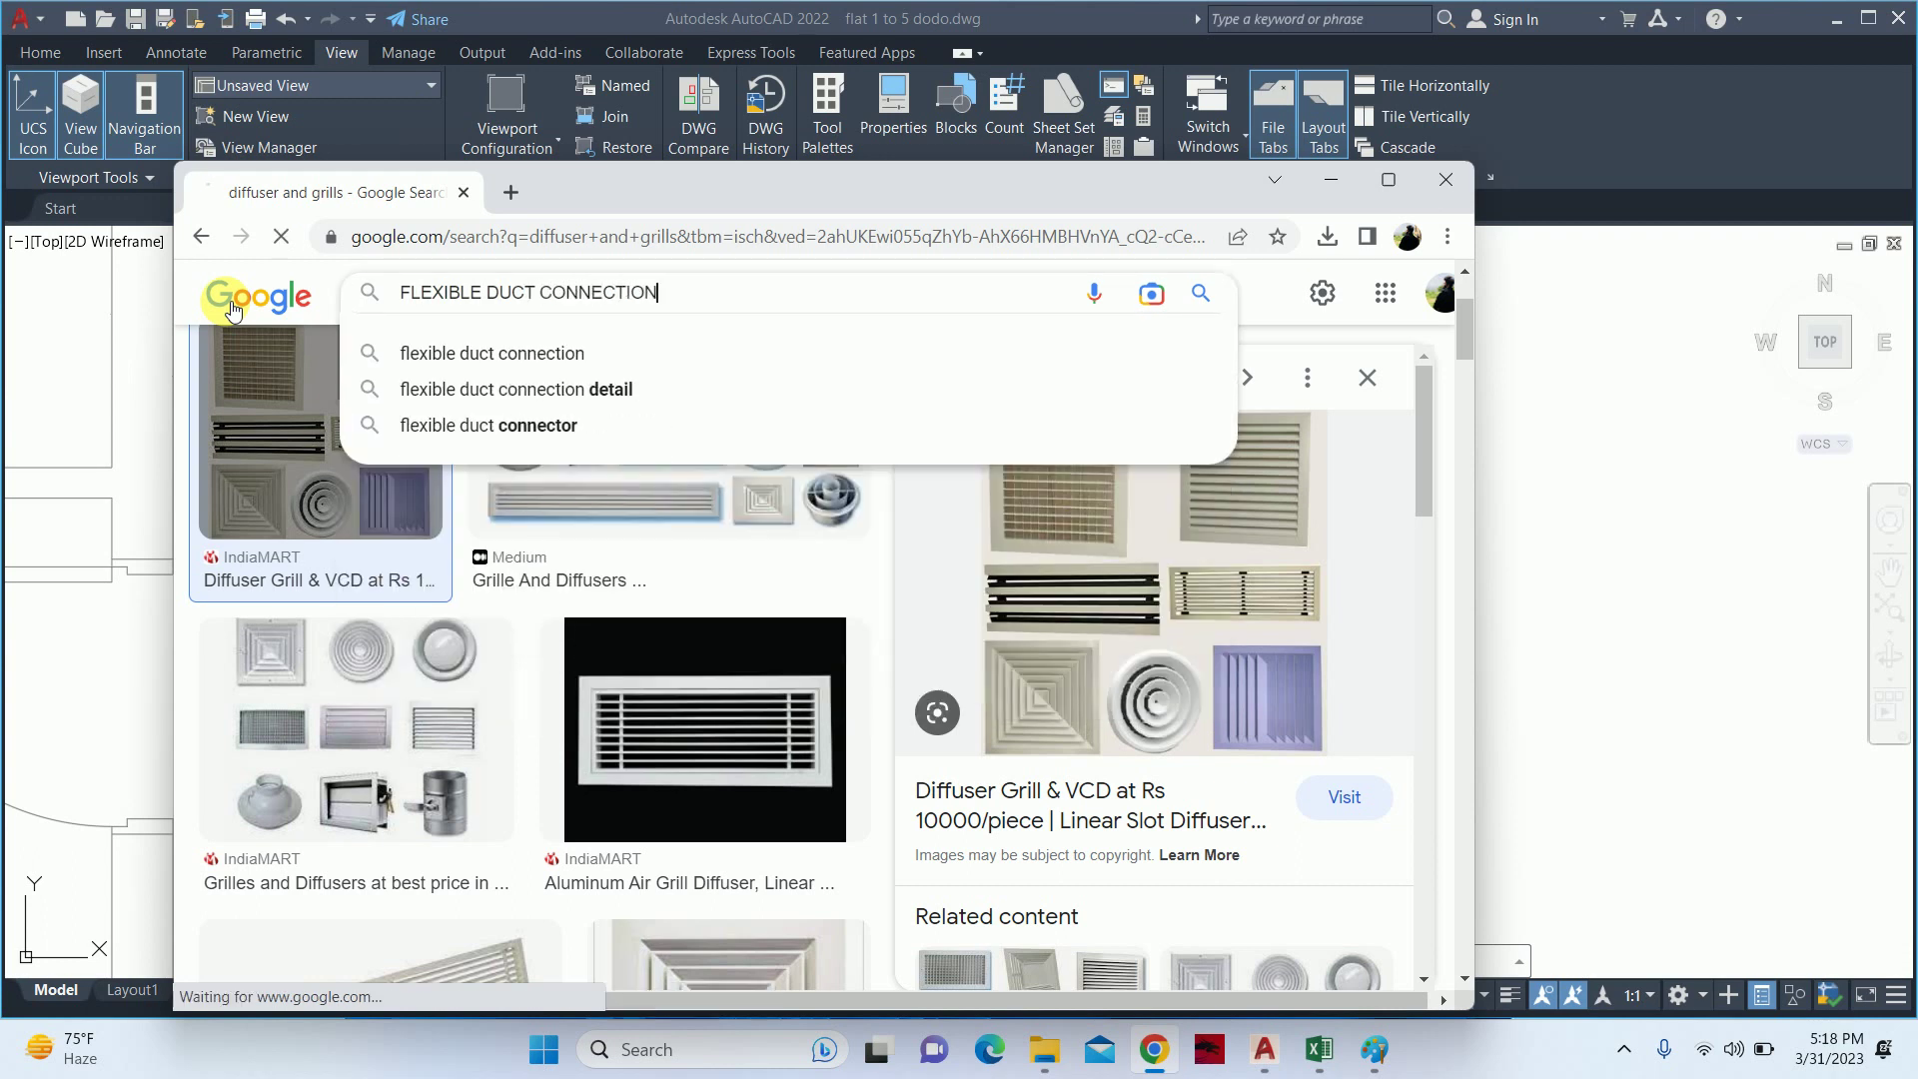
pyautogui.press('Return')
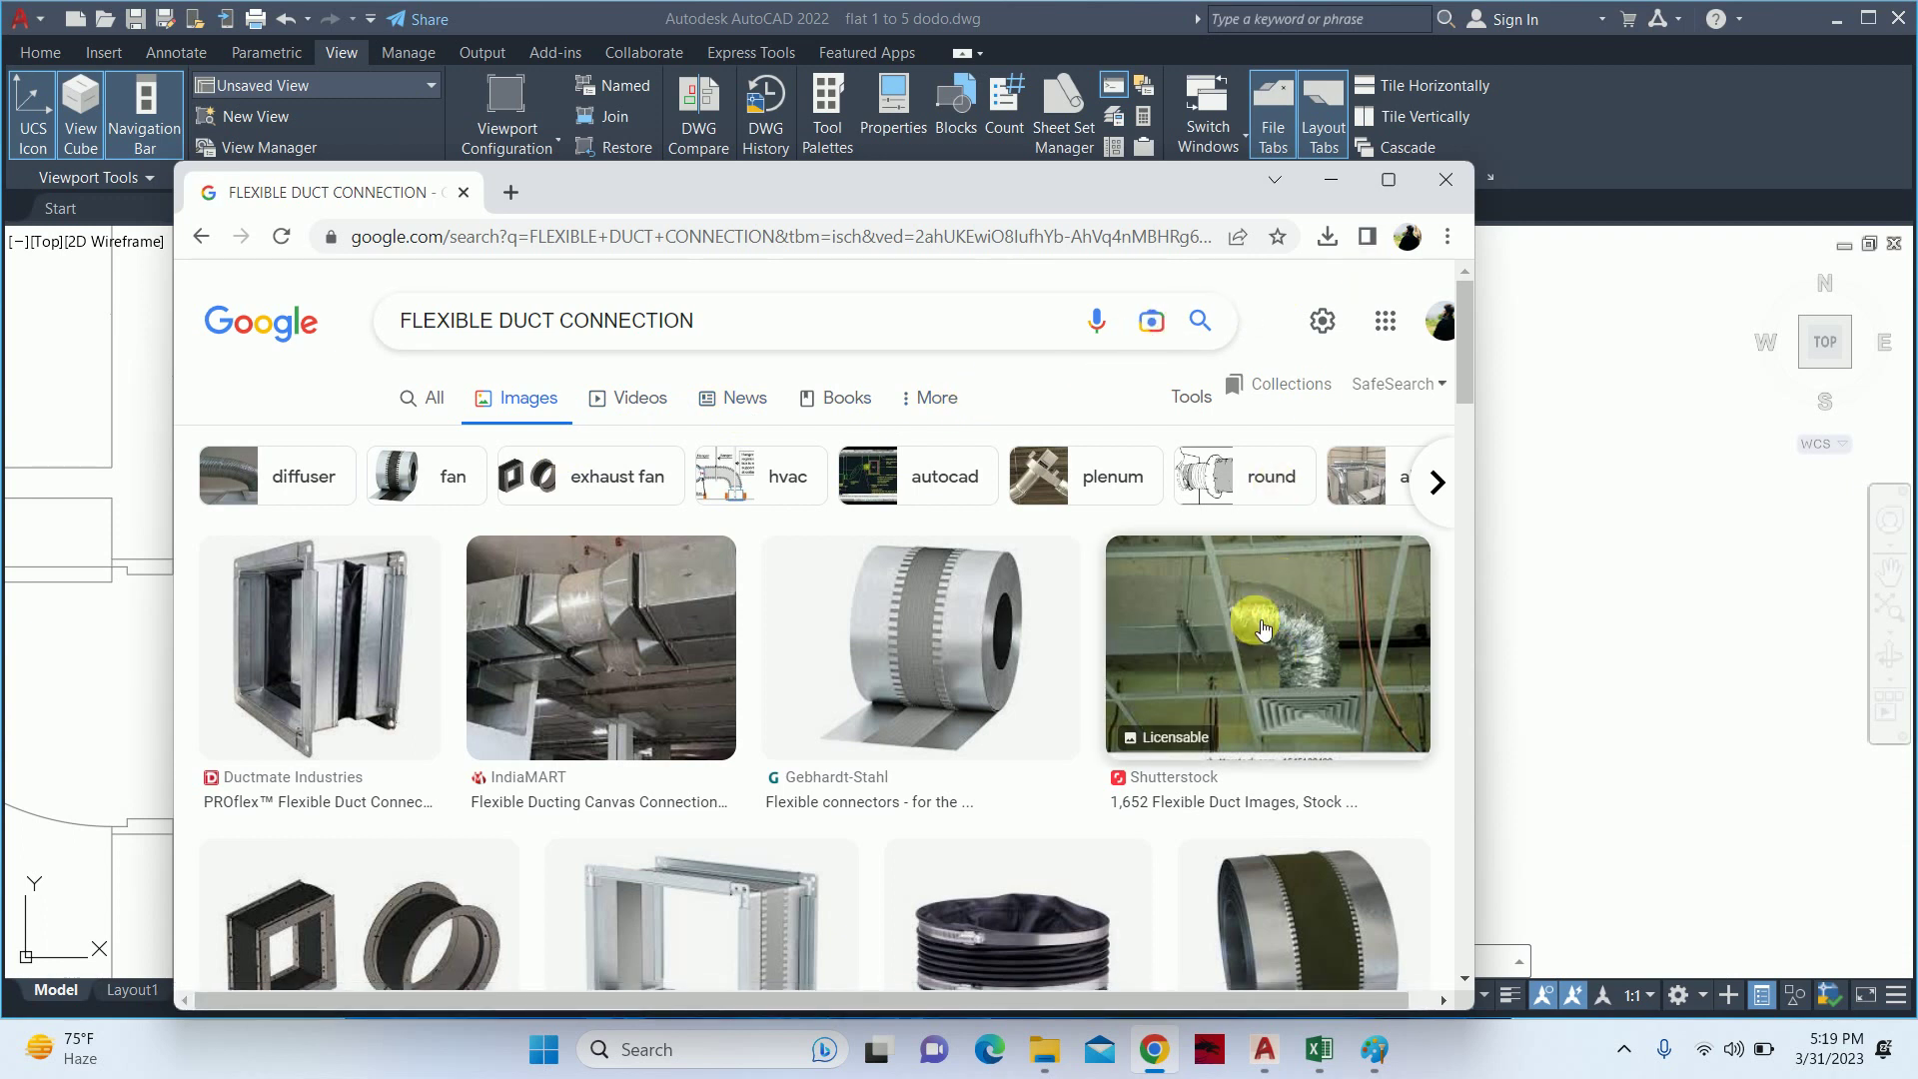
# - Browse the flexible duct connection images, then minimize Chrome to show the AutoCAD drawing
pyautogui.scroll(-3, 1261, 627)
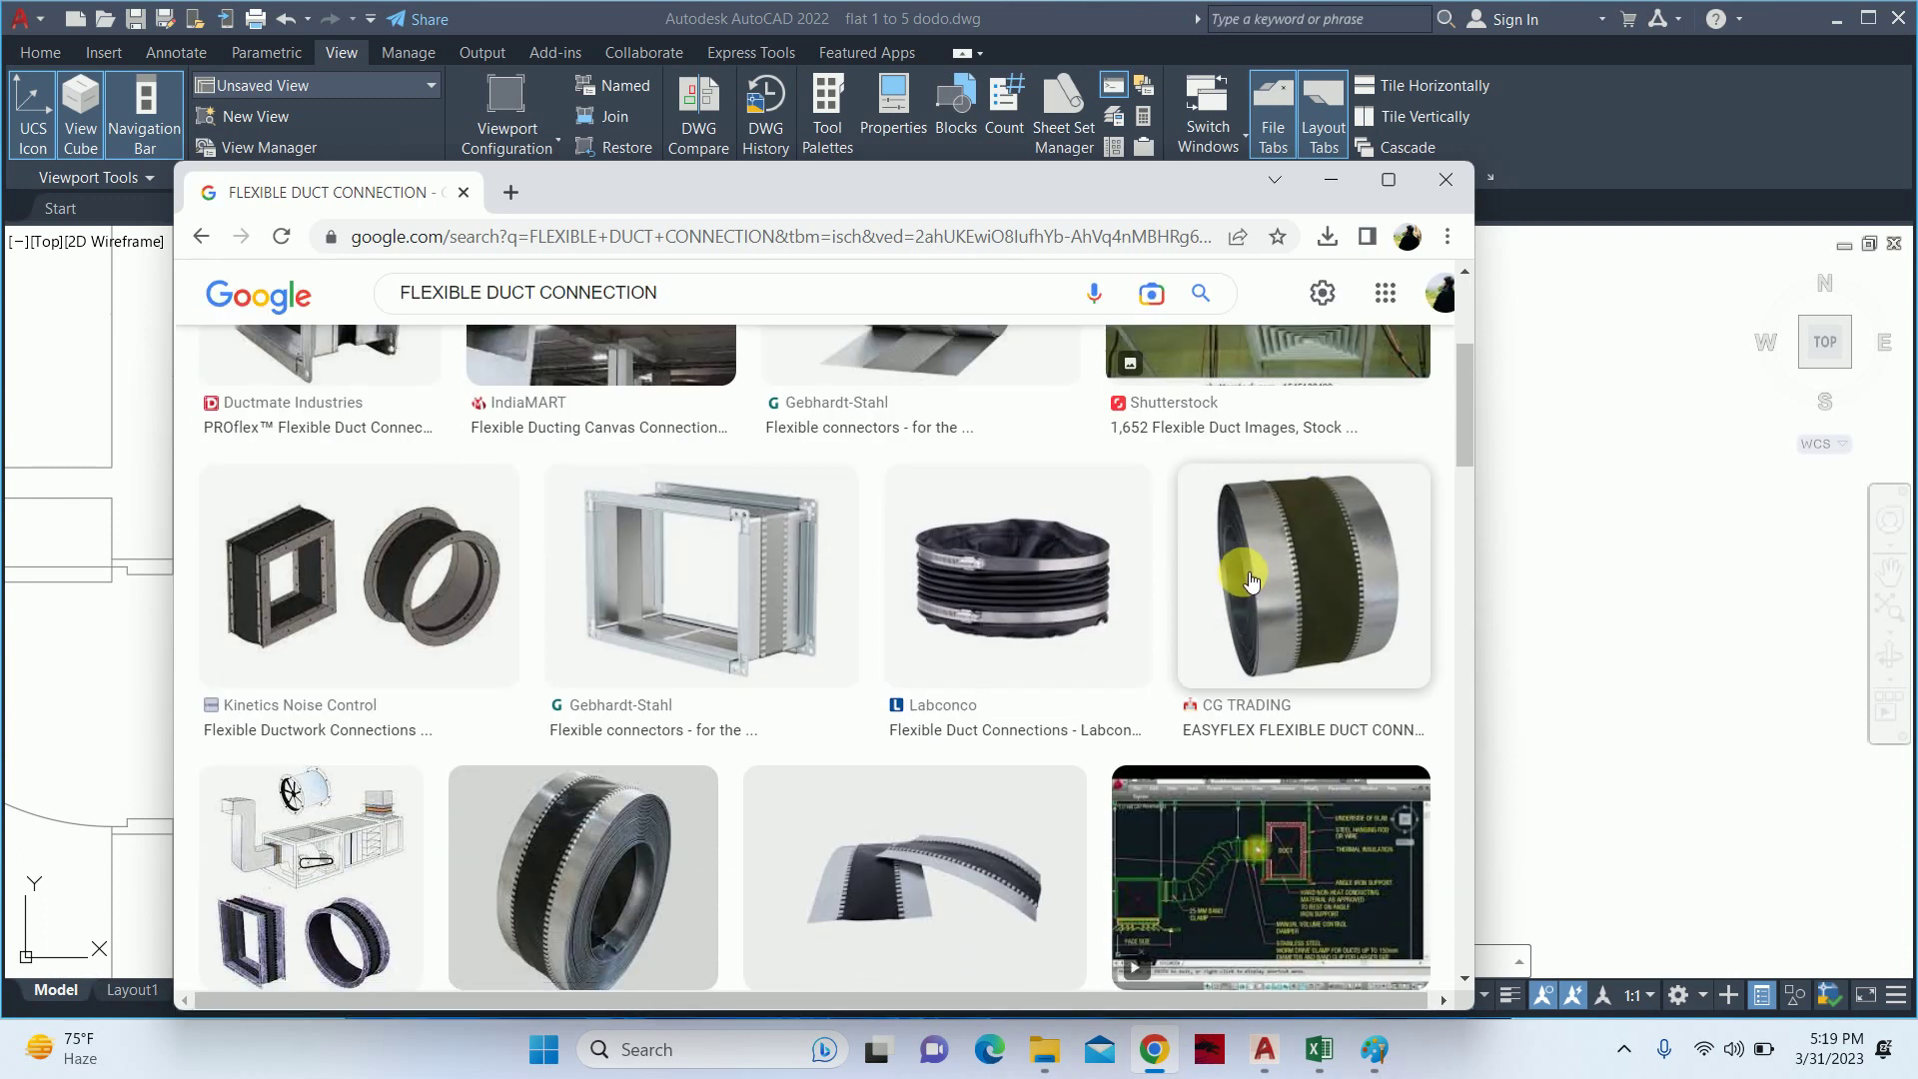
pyautogui.scroll(1, 1261, 490)
pyautogui.scroll(-1, 1289, 460)
pyautogui.scroll(-1, 1249, 599)
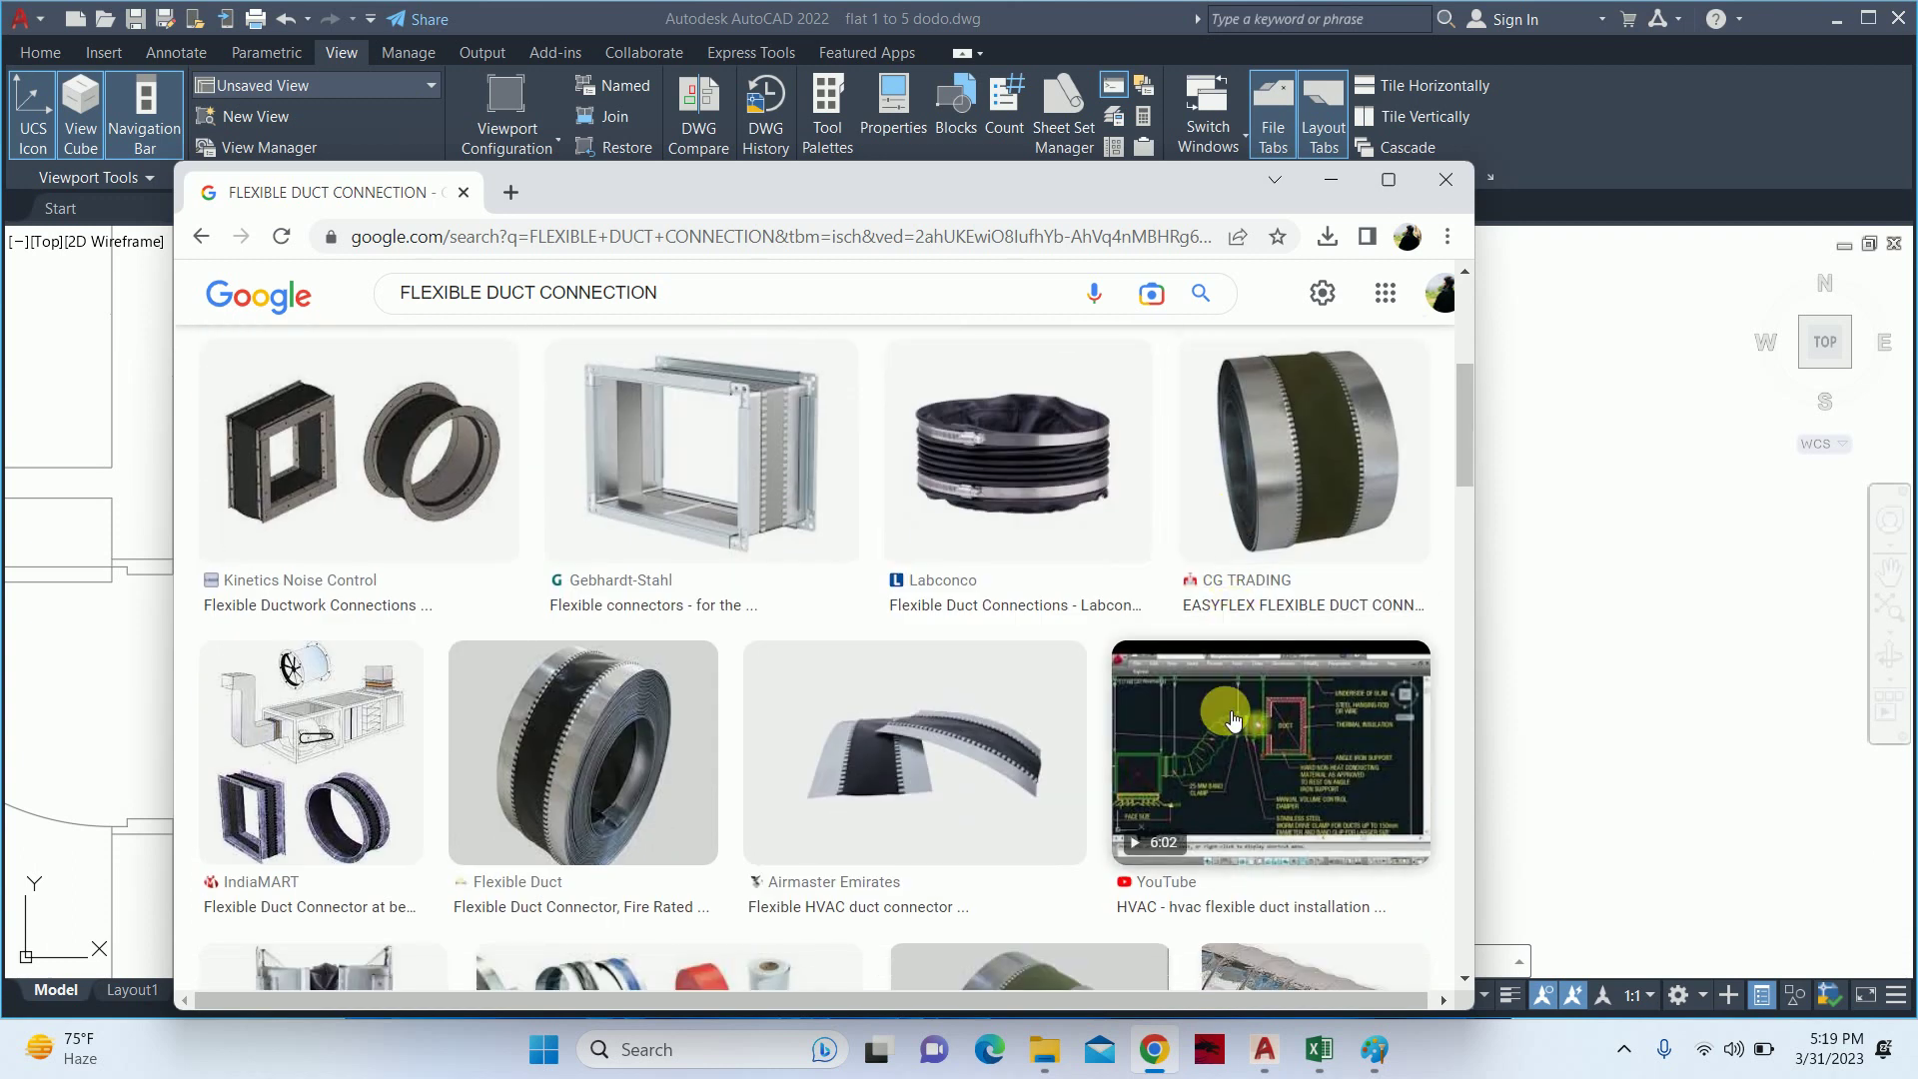
pyautogui.scroll(-2, 1217, 734)
pyautogui.scroll(-3, 1223, 599)
pyautogui.scroll(-2, 1227, 595)
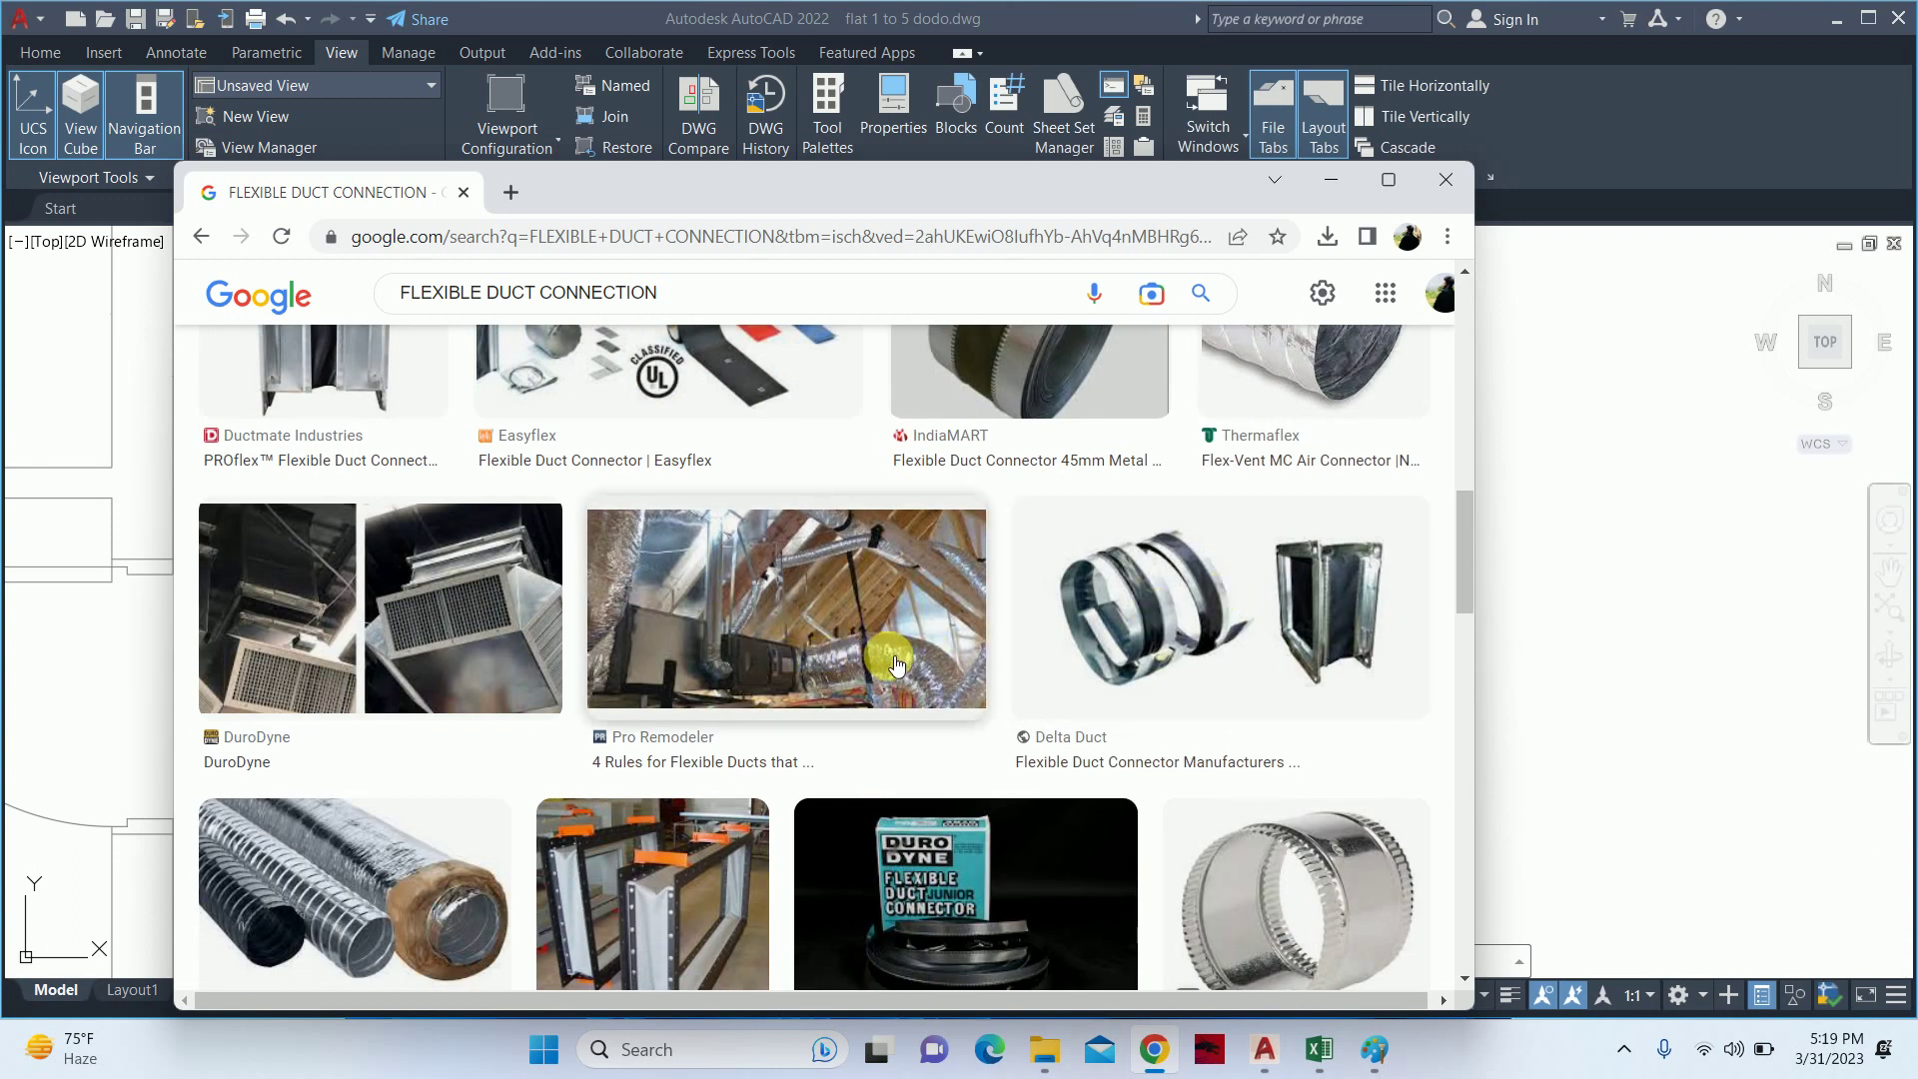
pyautogui.scroll(-1, 895, 650)
pyautogui.scroll(-2, 895, 645)
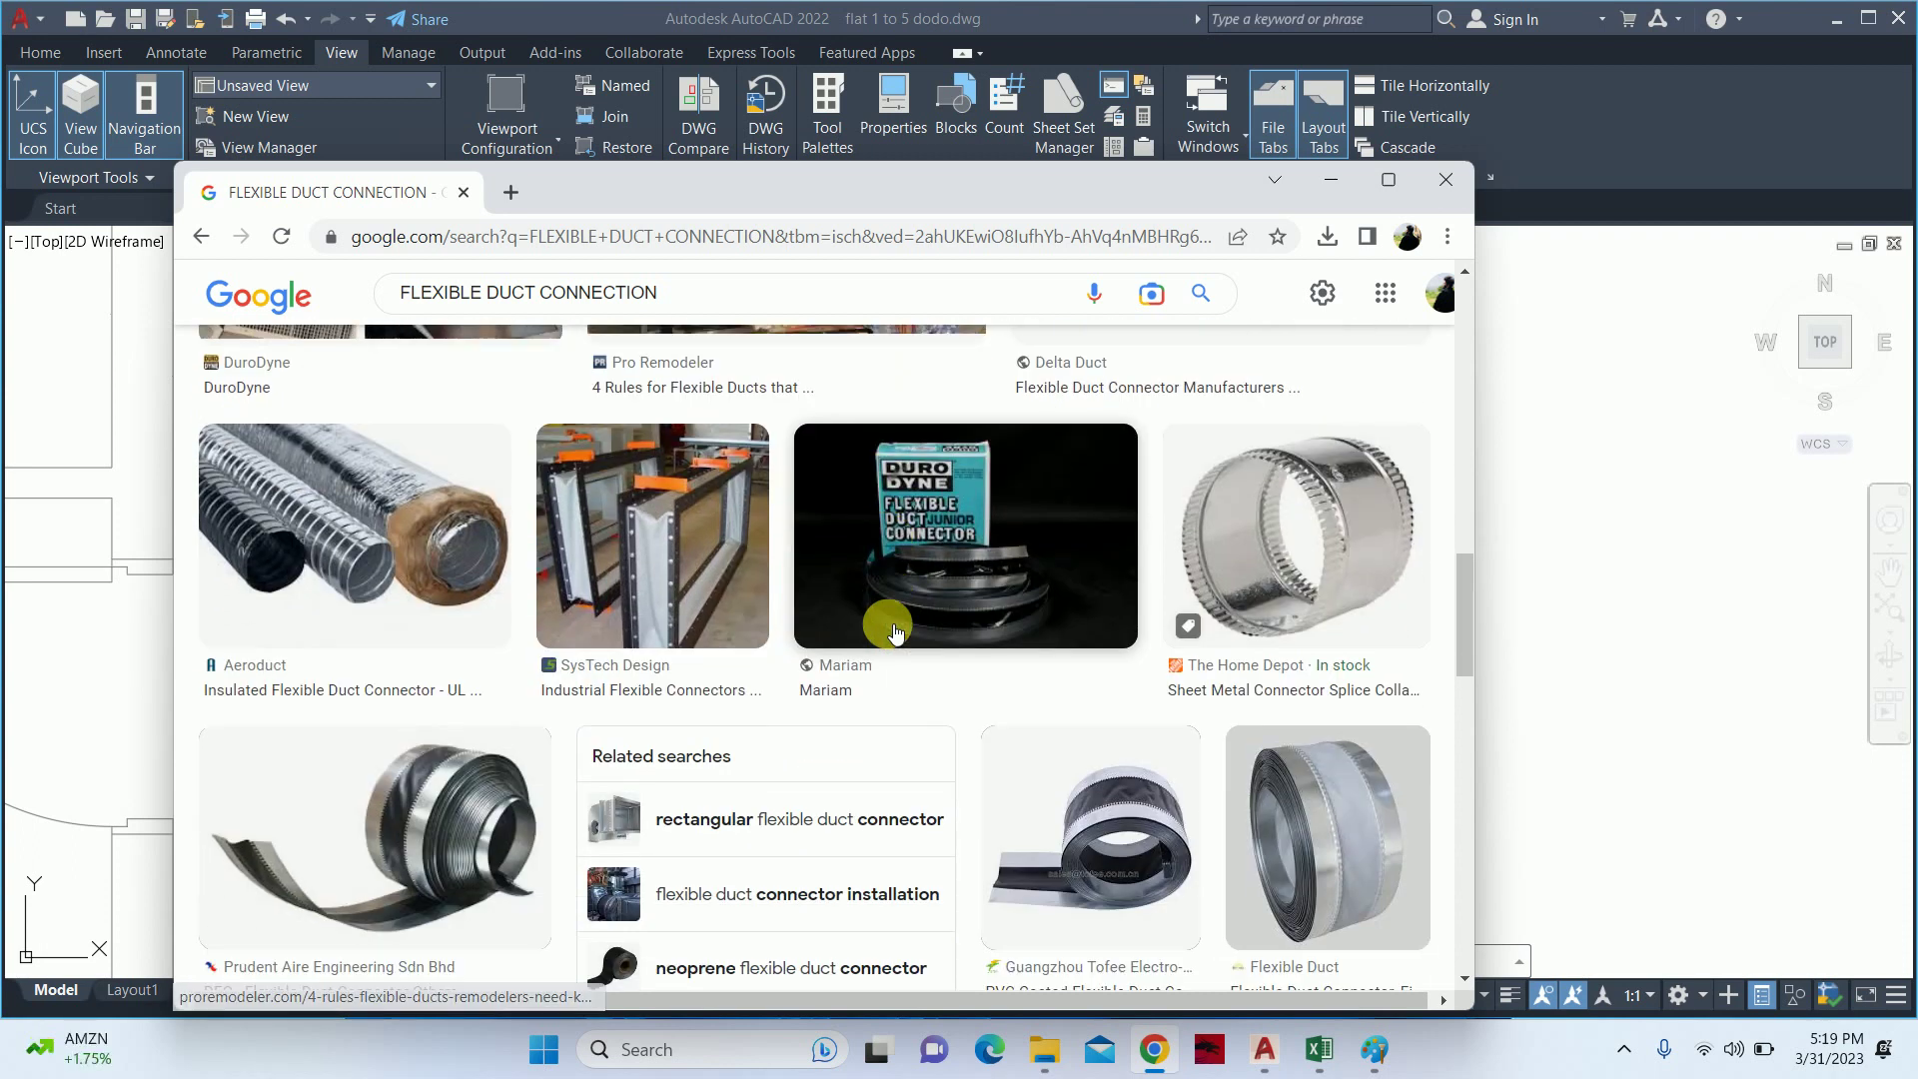
pyautogui.scroll(-4, 896, 634)
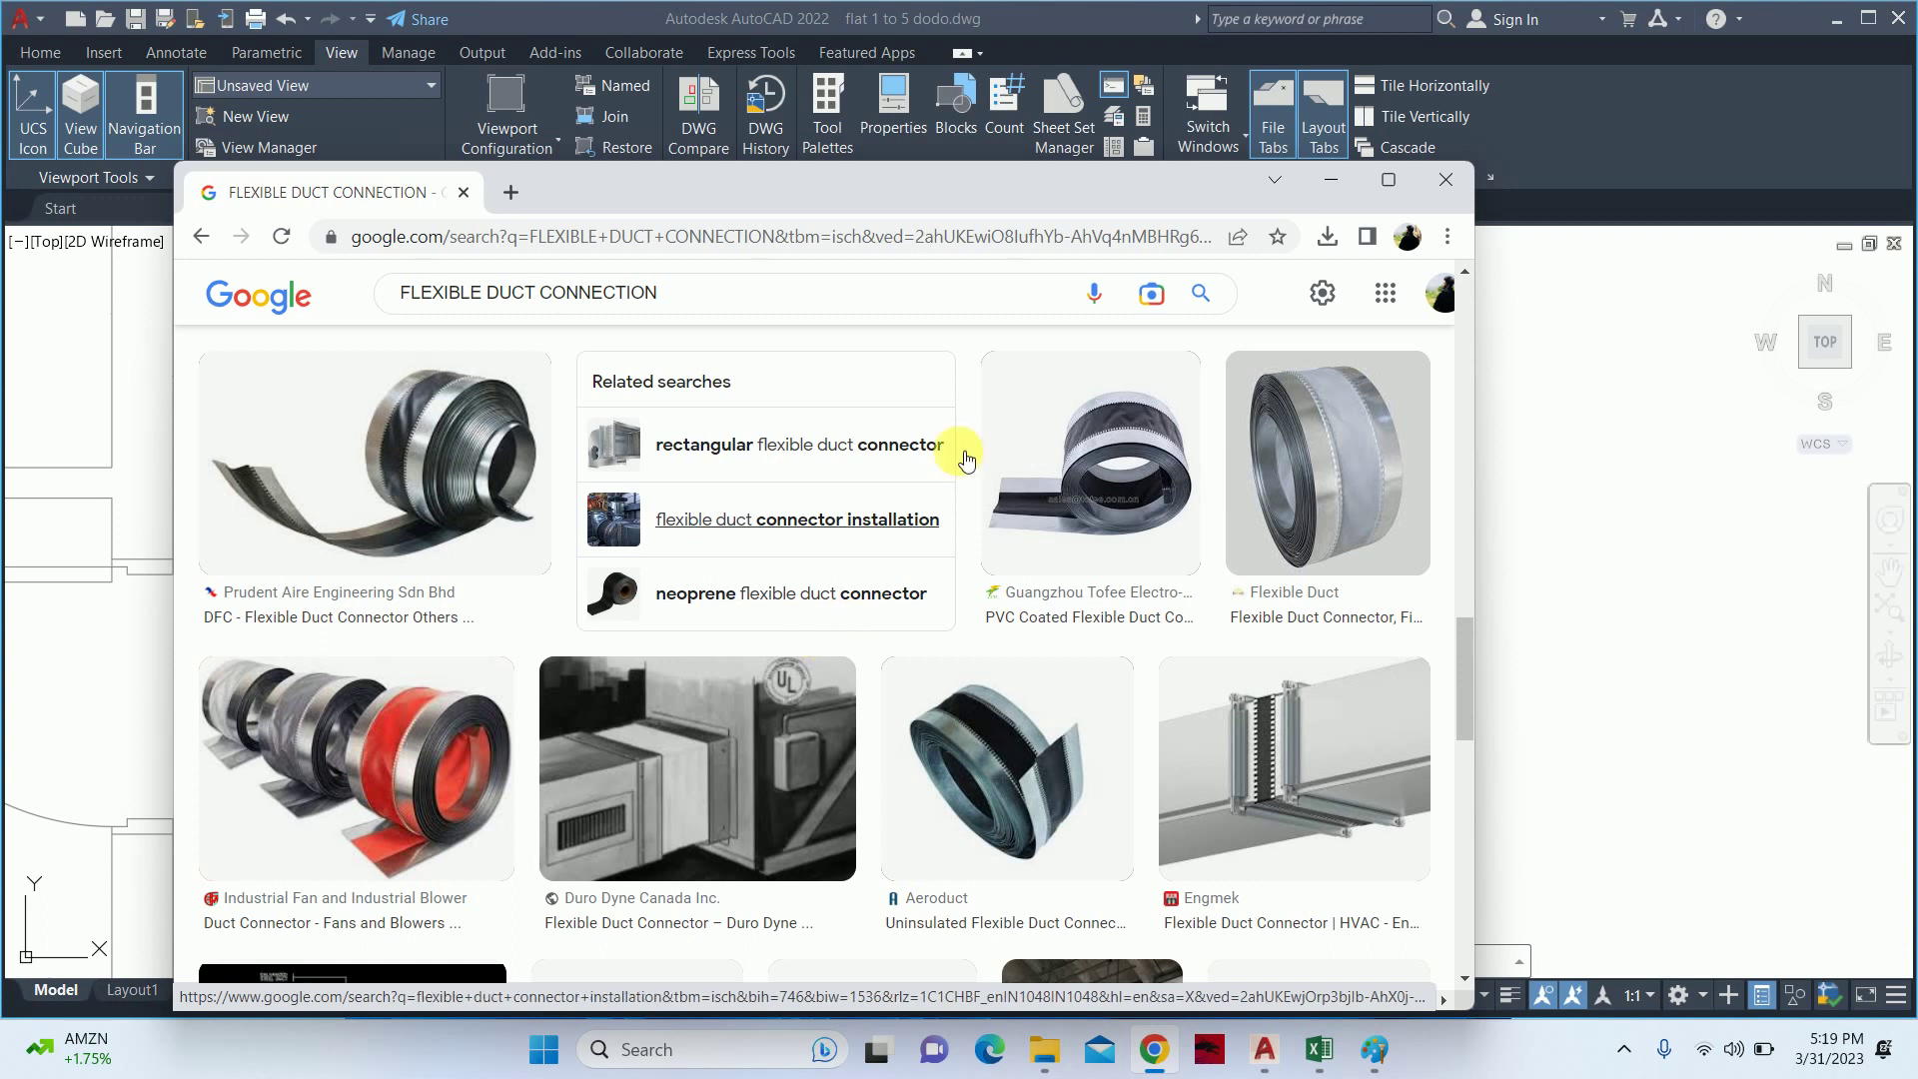
pyautogui.click(1331, 180)
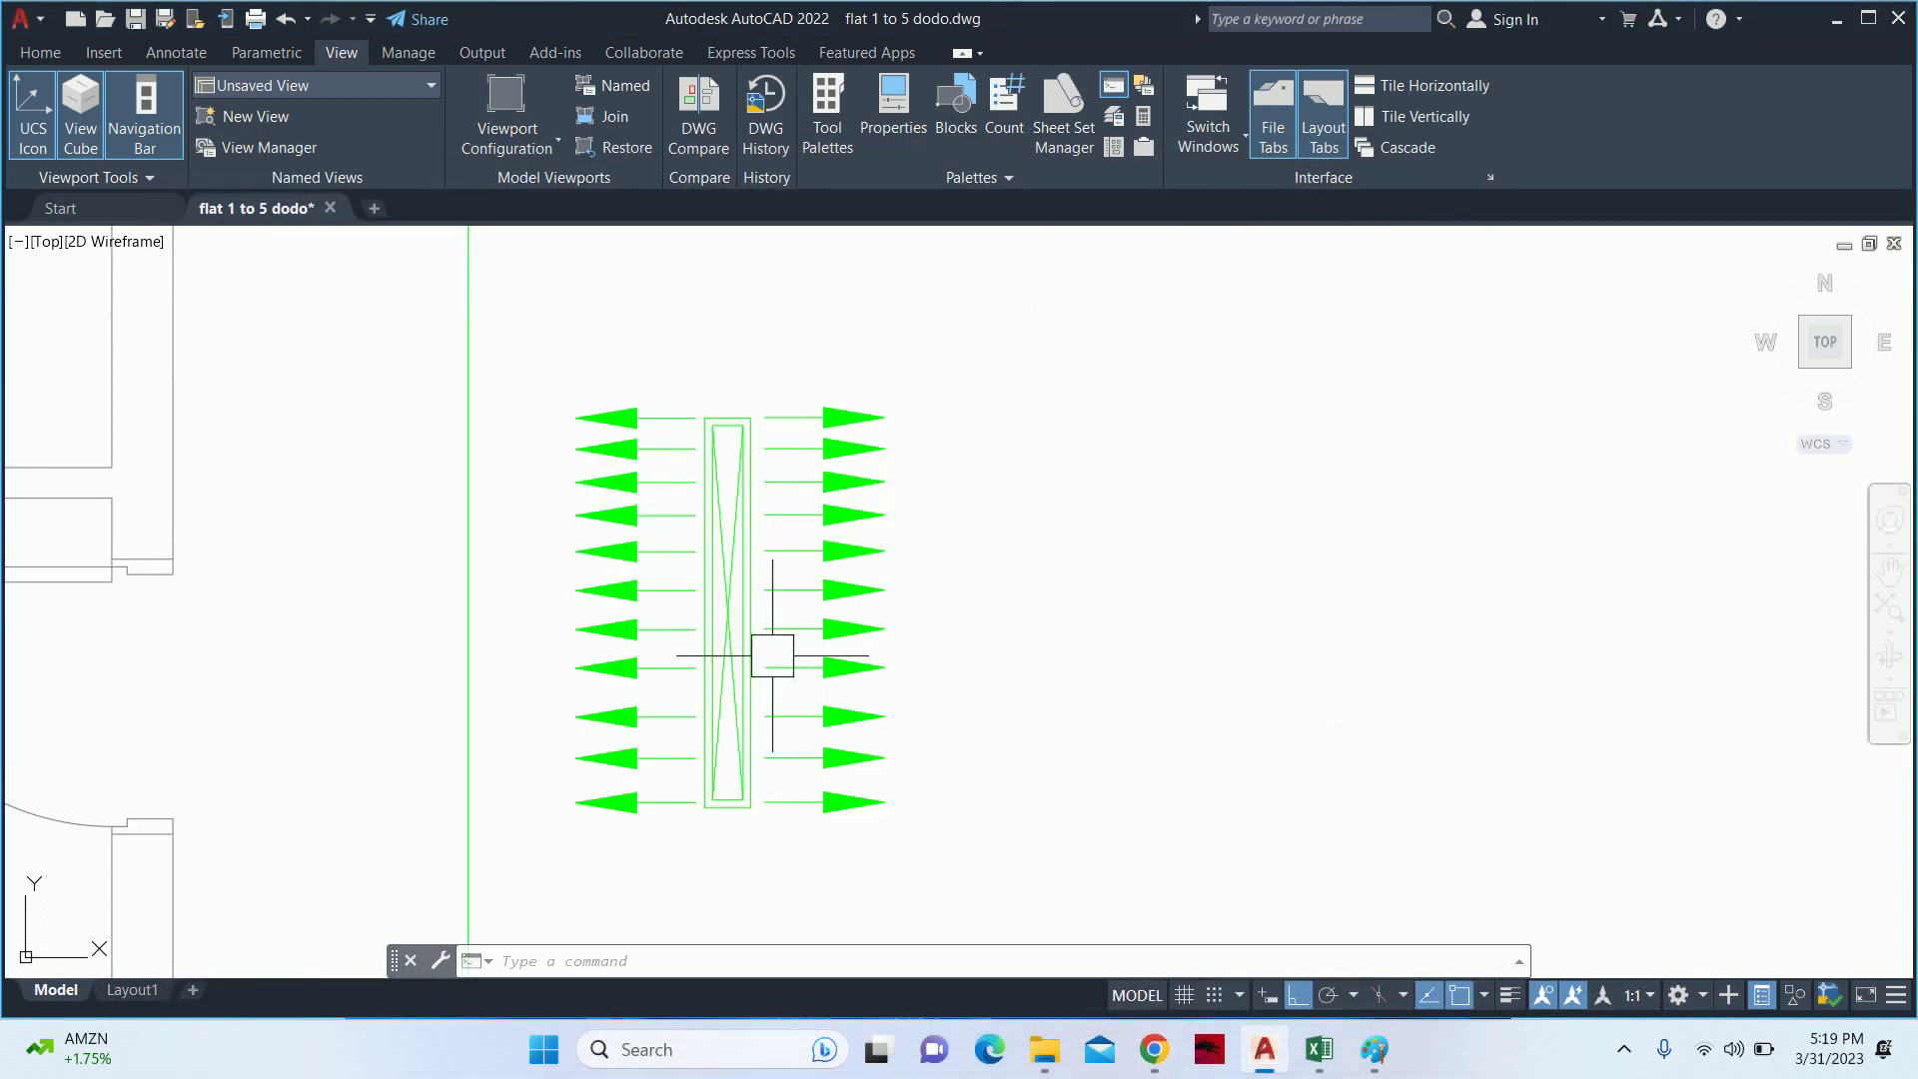
# - Undo the move so the supply grille returns to its duct line
pyautogui.scroll(-4, 771, 651)
pyautogui.moveTo(740, 647); pyautogui.dragTo(632, 601, button='middle')
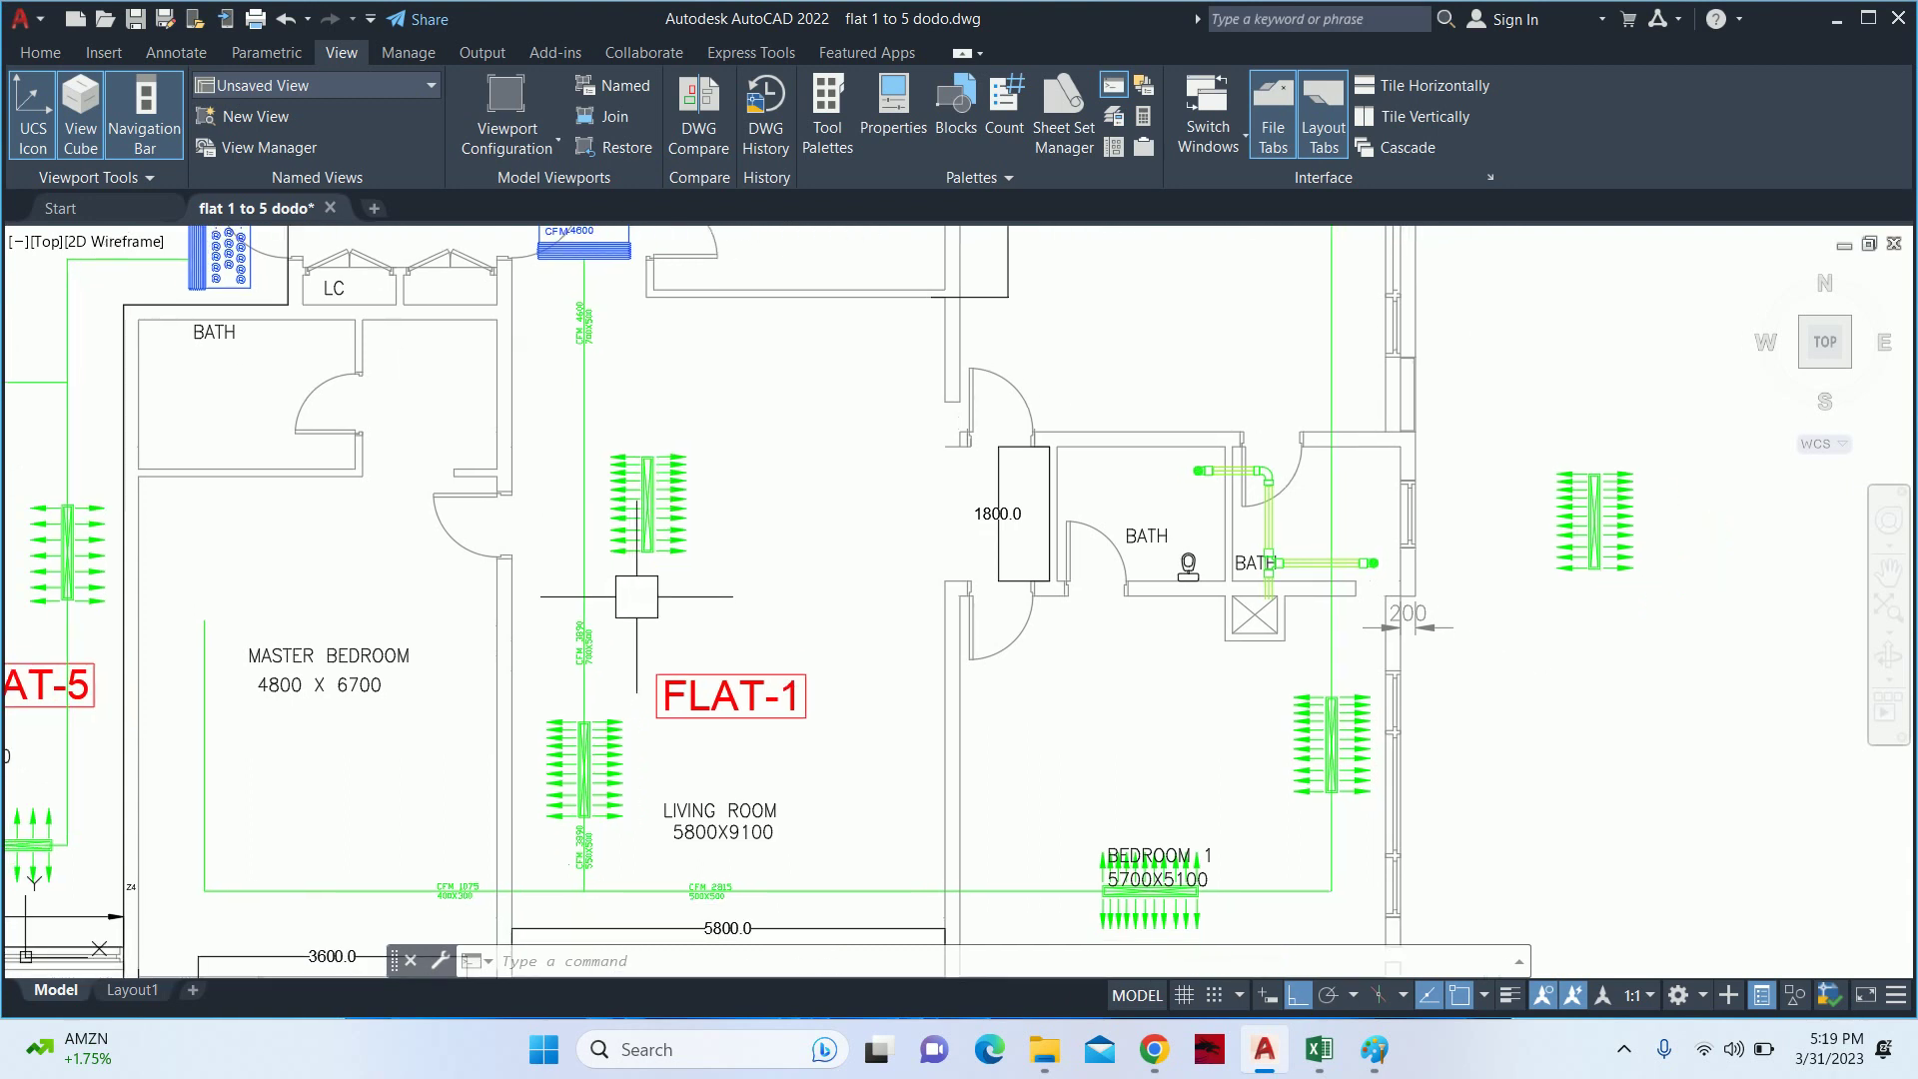
pyautogui.hotkey('ctrl', 'z')
pyautogui.hotkey('ctrl', 'z')
pyautogui.scroll(-4, 635, 544)
pyautogui.scroll(-3, 636, 544)
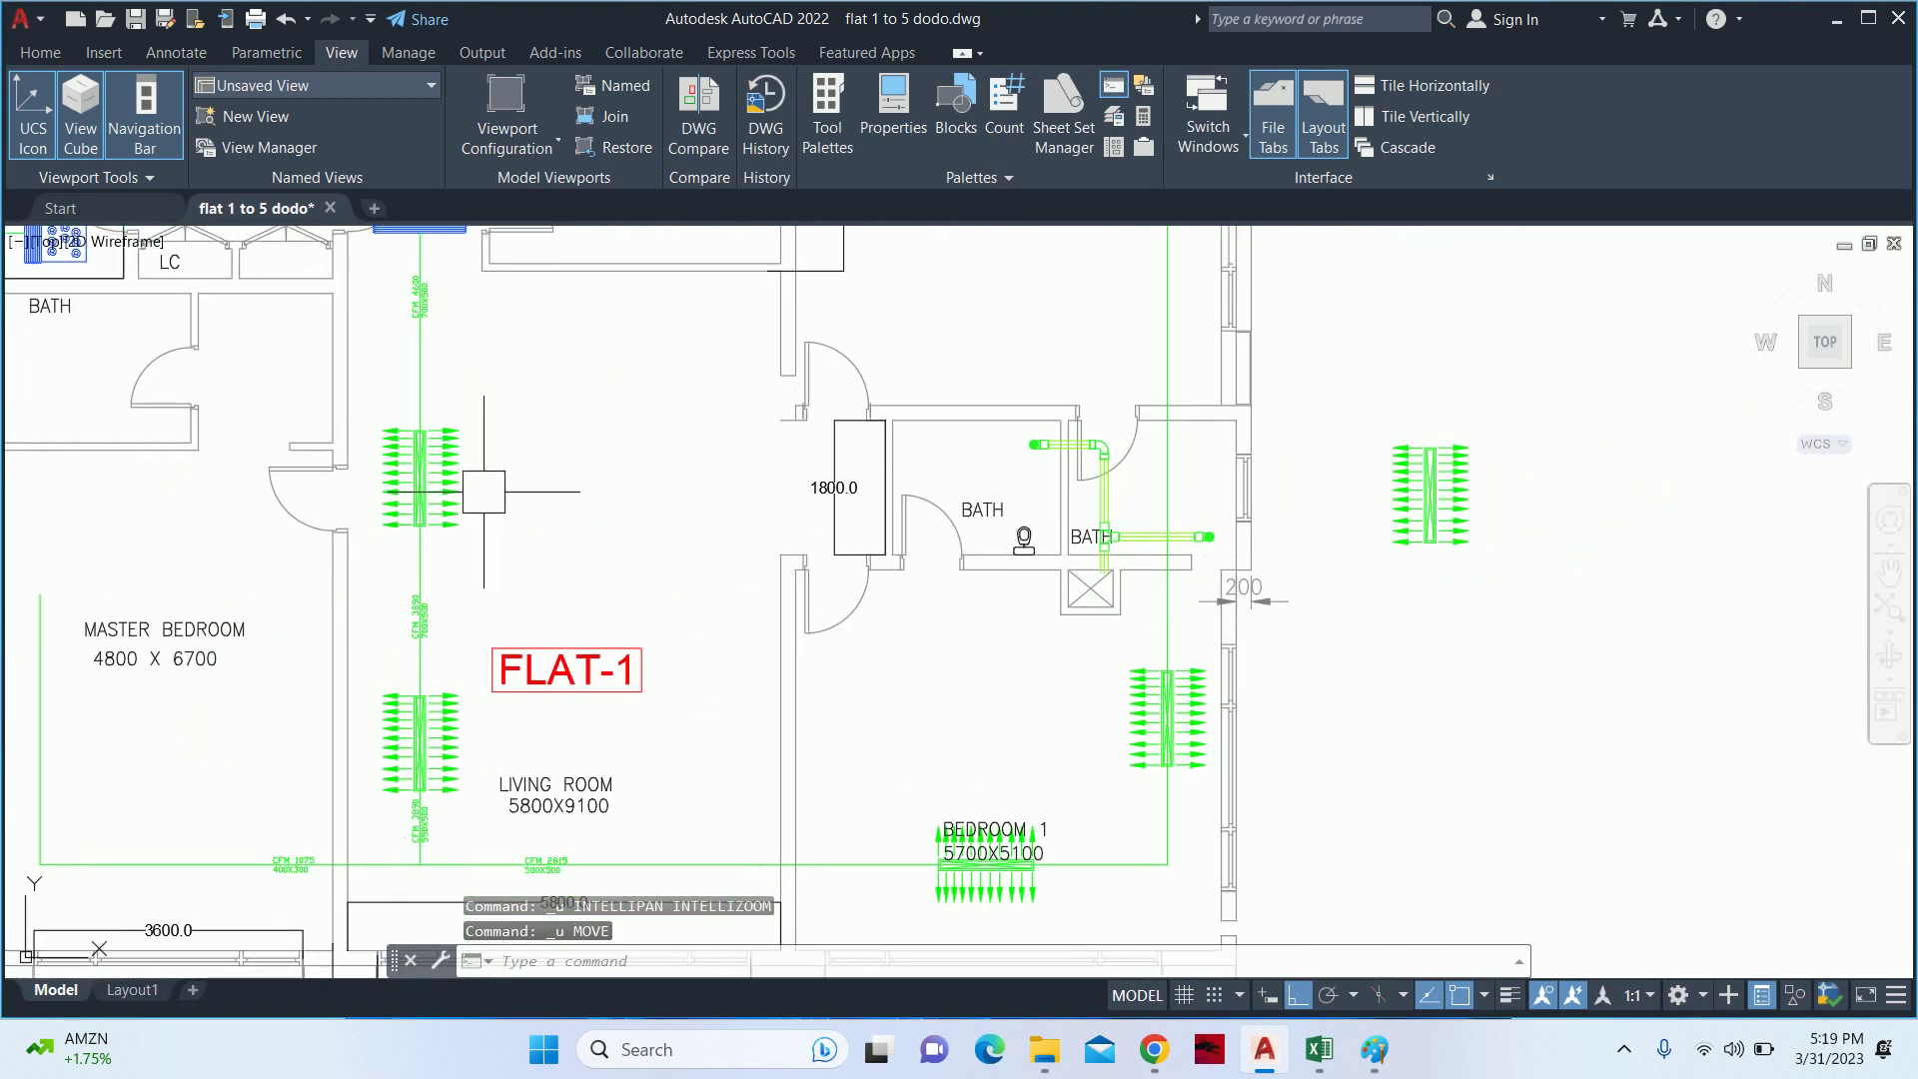
pyautogui.press('Escape')
pyautogui.press('Escape')
# - Center FLAT-1's living room and baths near the air handling unit, and save the drawing
pyautogui.moveTo(608, 490); pyautogui.dragTo(614, 519, button='middle')
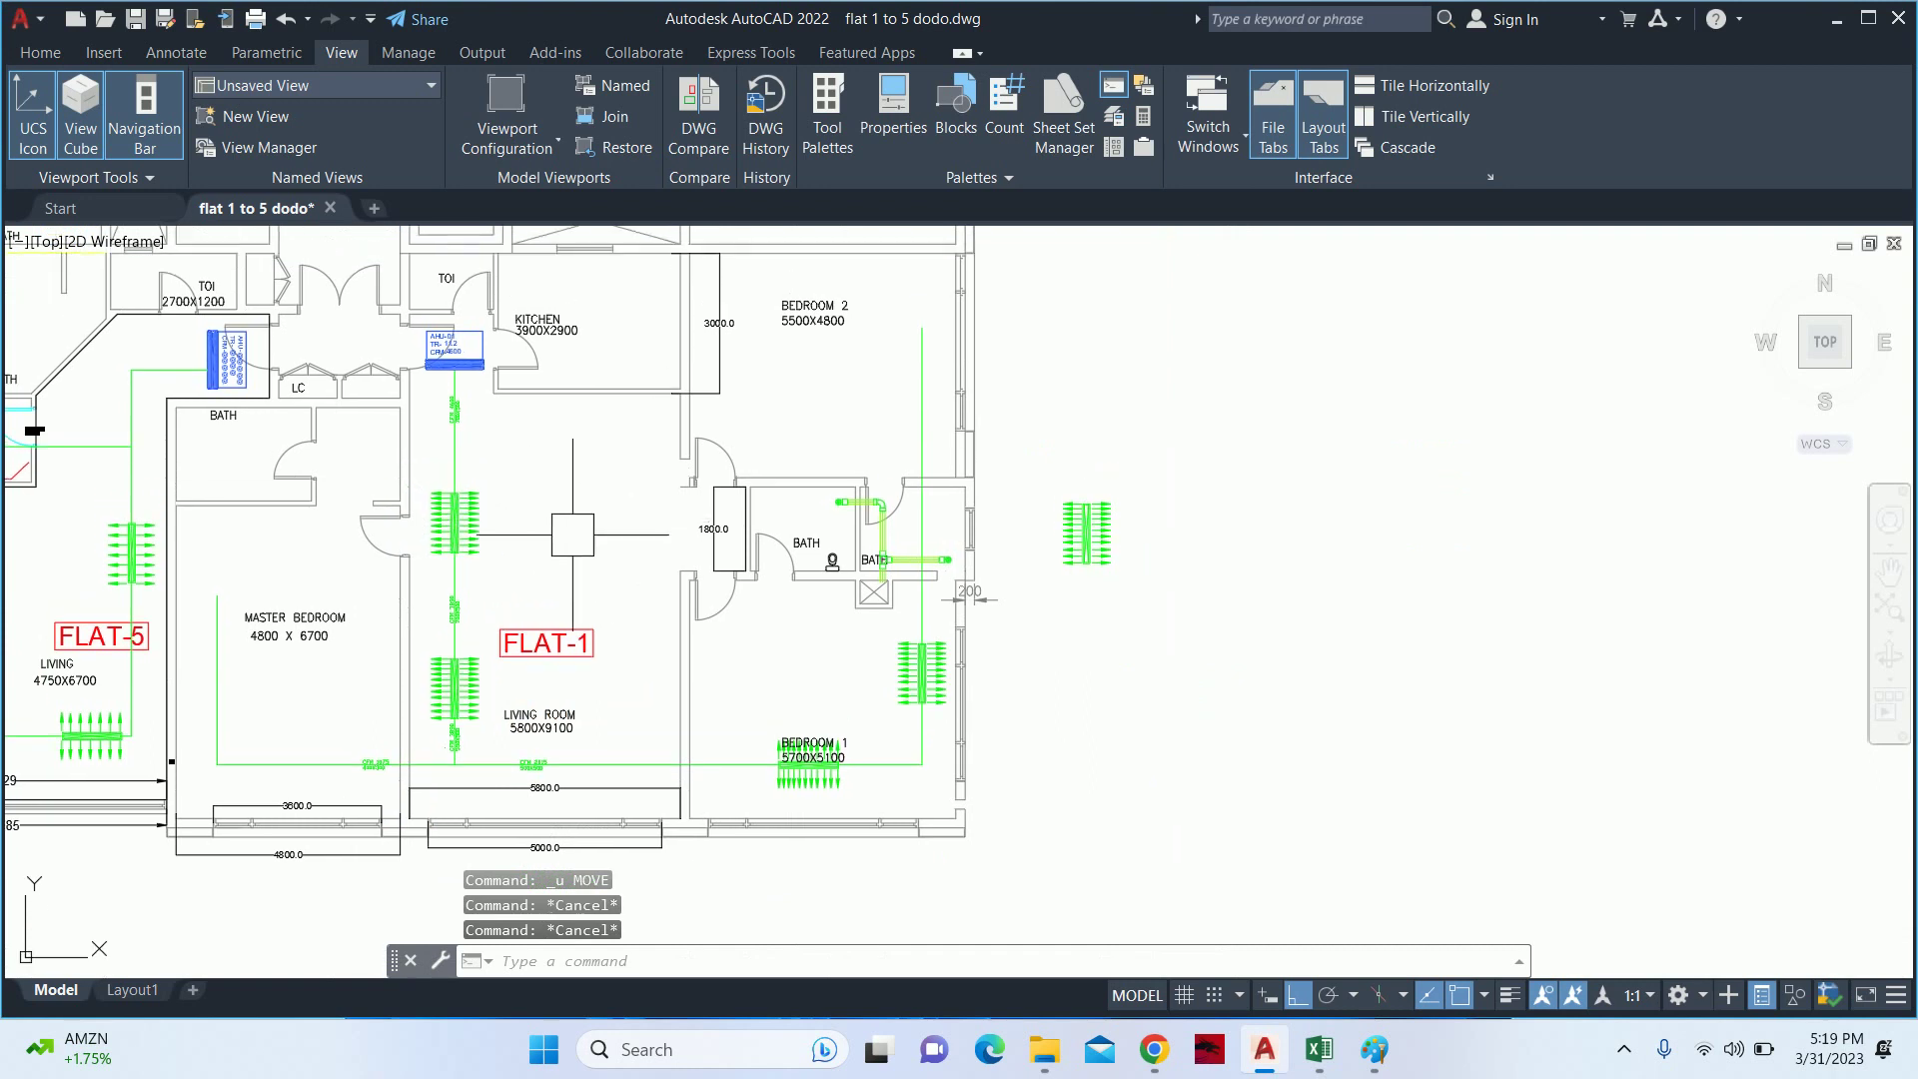
pyautogui.scroll(4, 445, 460)
pyautogui.moveTo(481, 317); pyautogui.dragTo(480, 447, button='middle')
pyautogui.scroll(-4, 481, 446)
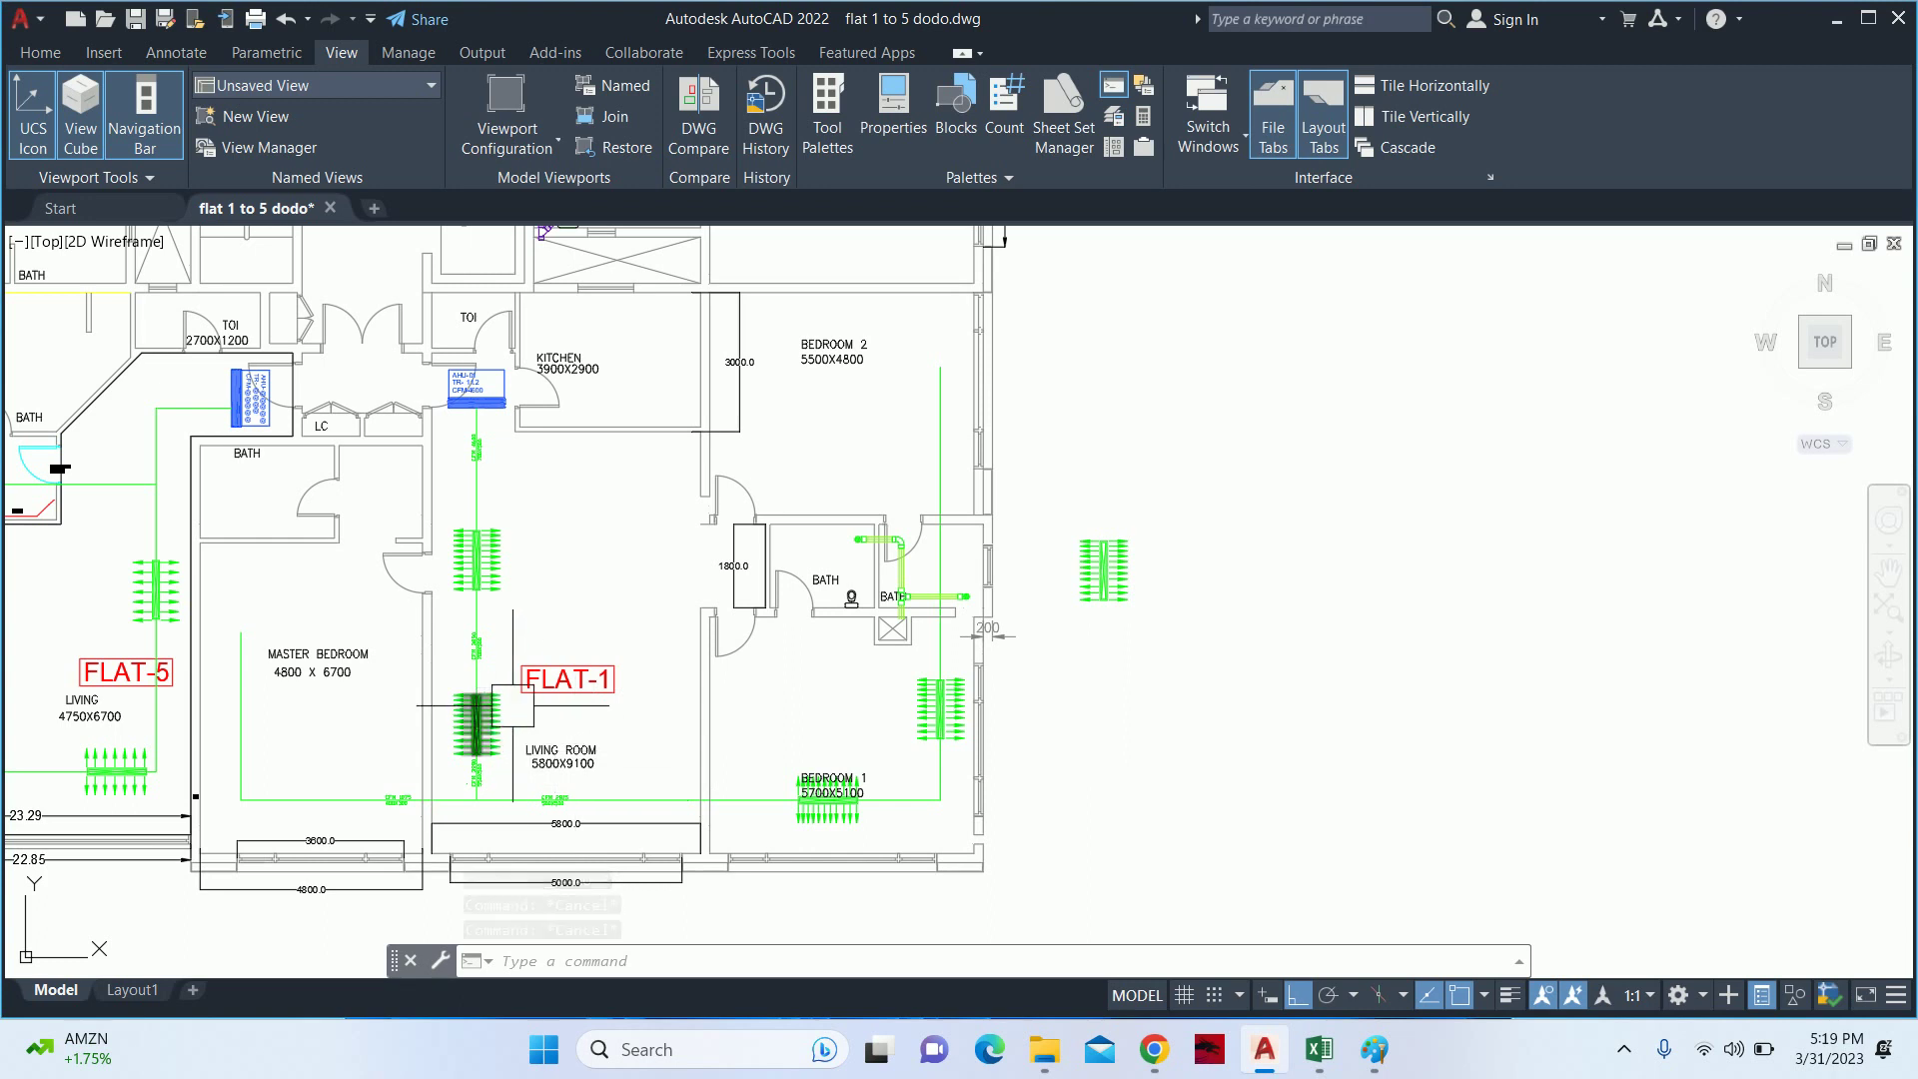
pyautogui.scroll(4, 557, 508)
pyautogui.scroll(-4, 316, 401)
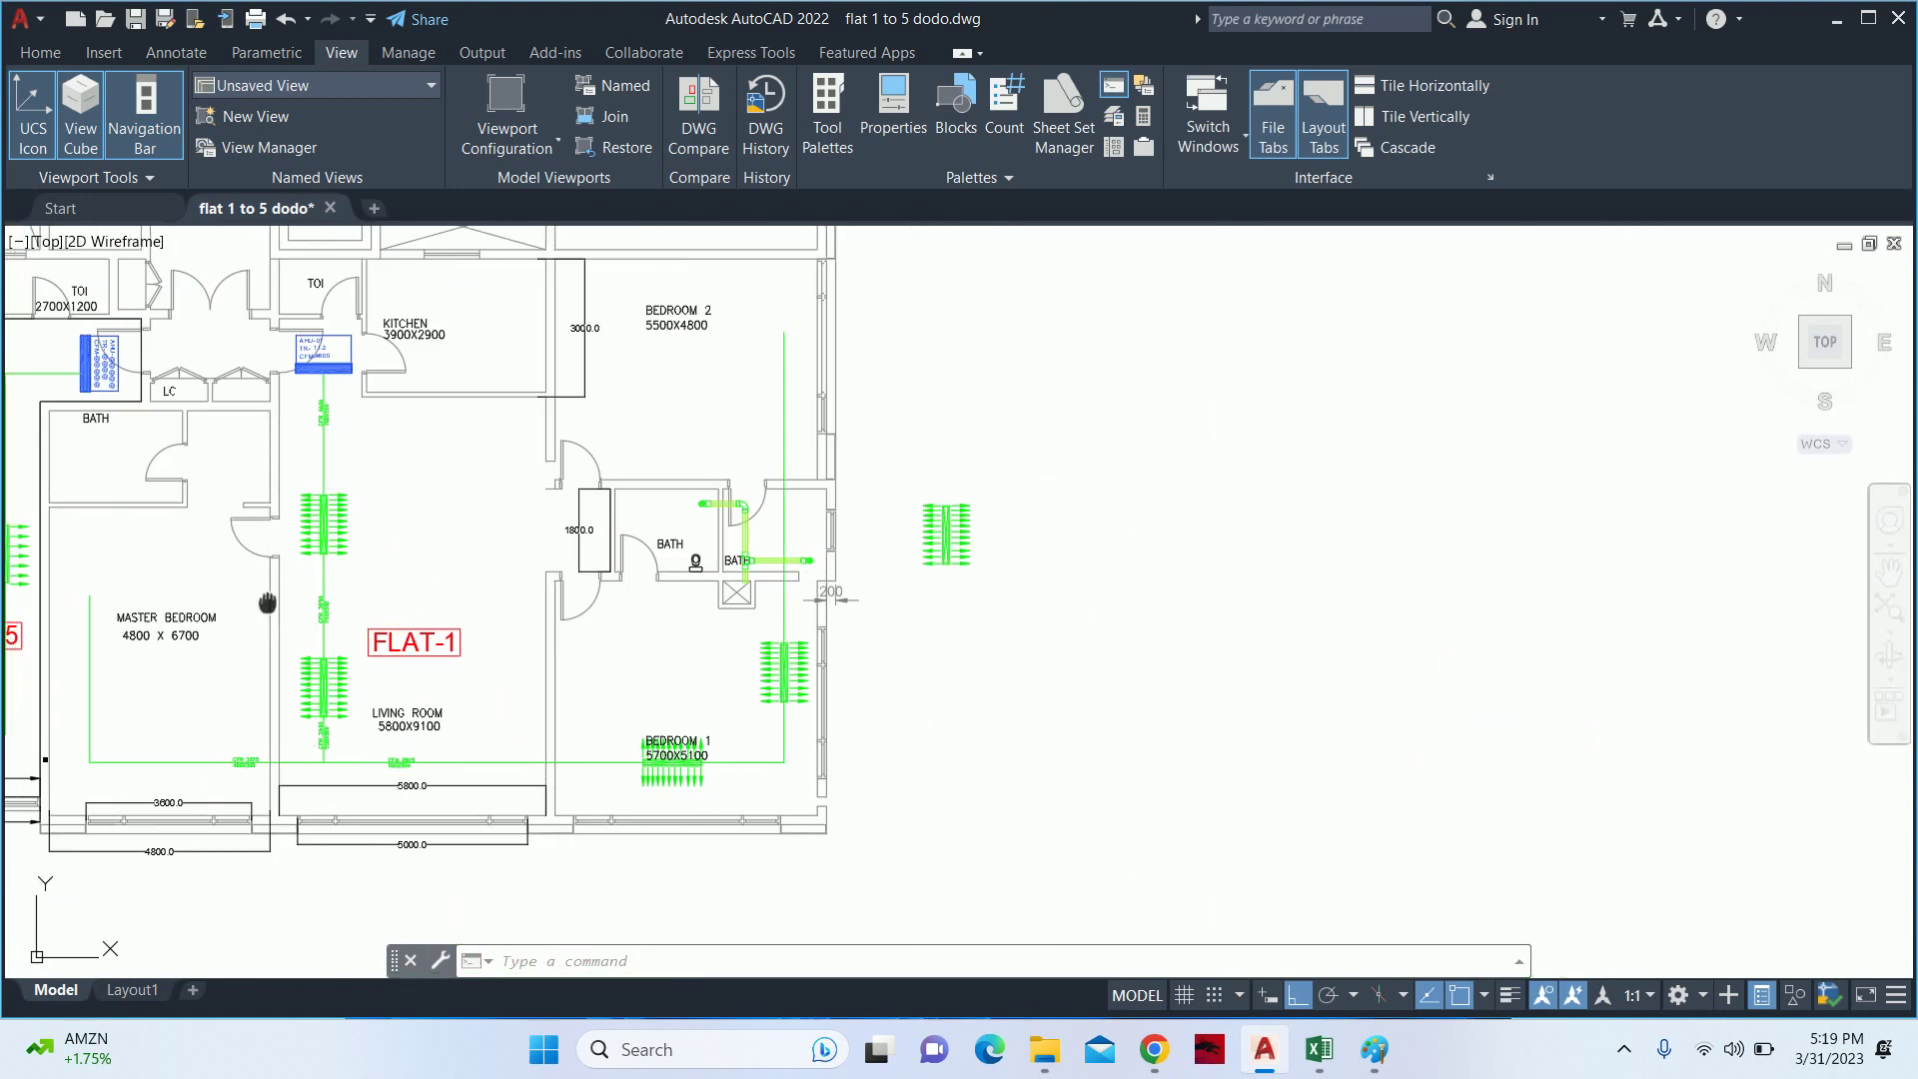
pyautogui.moveTo(263, 607); pyautogui.dragTo(301, 493, button='middle')
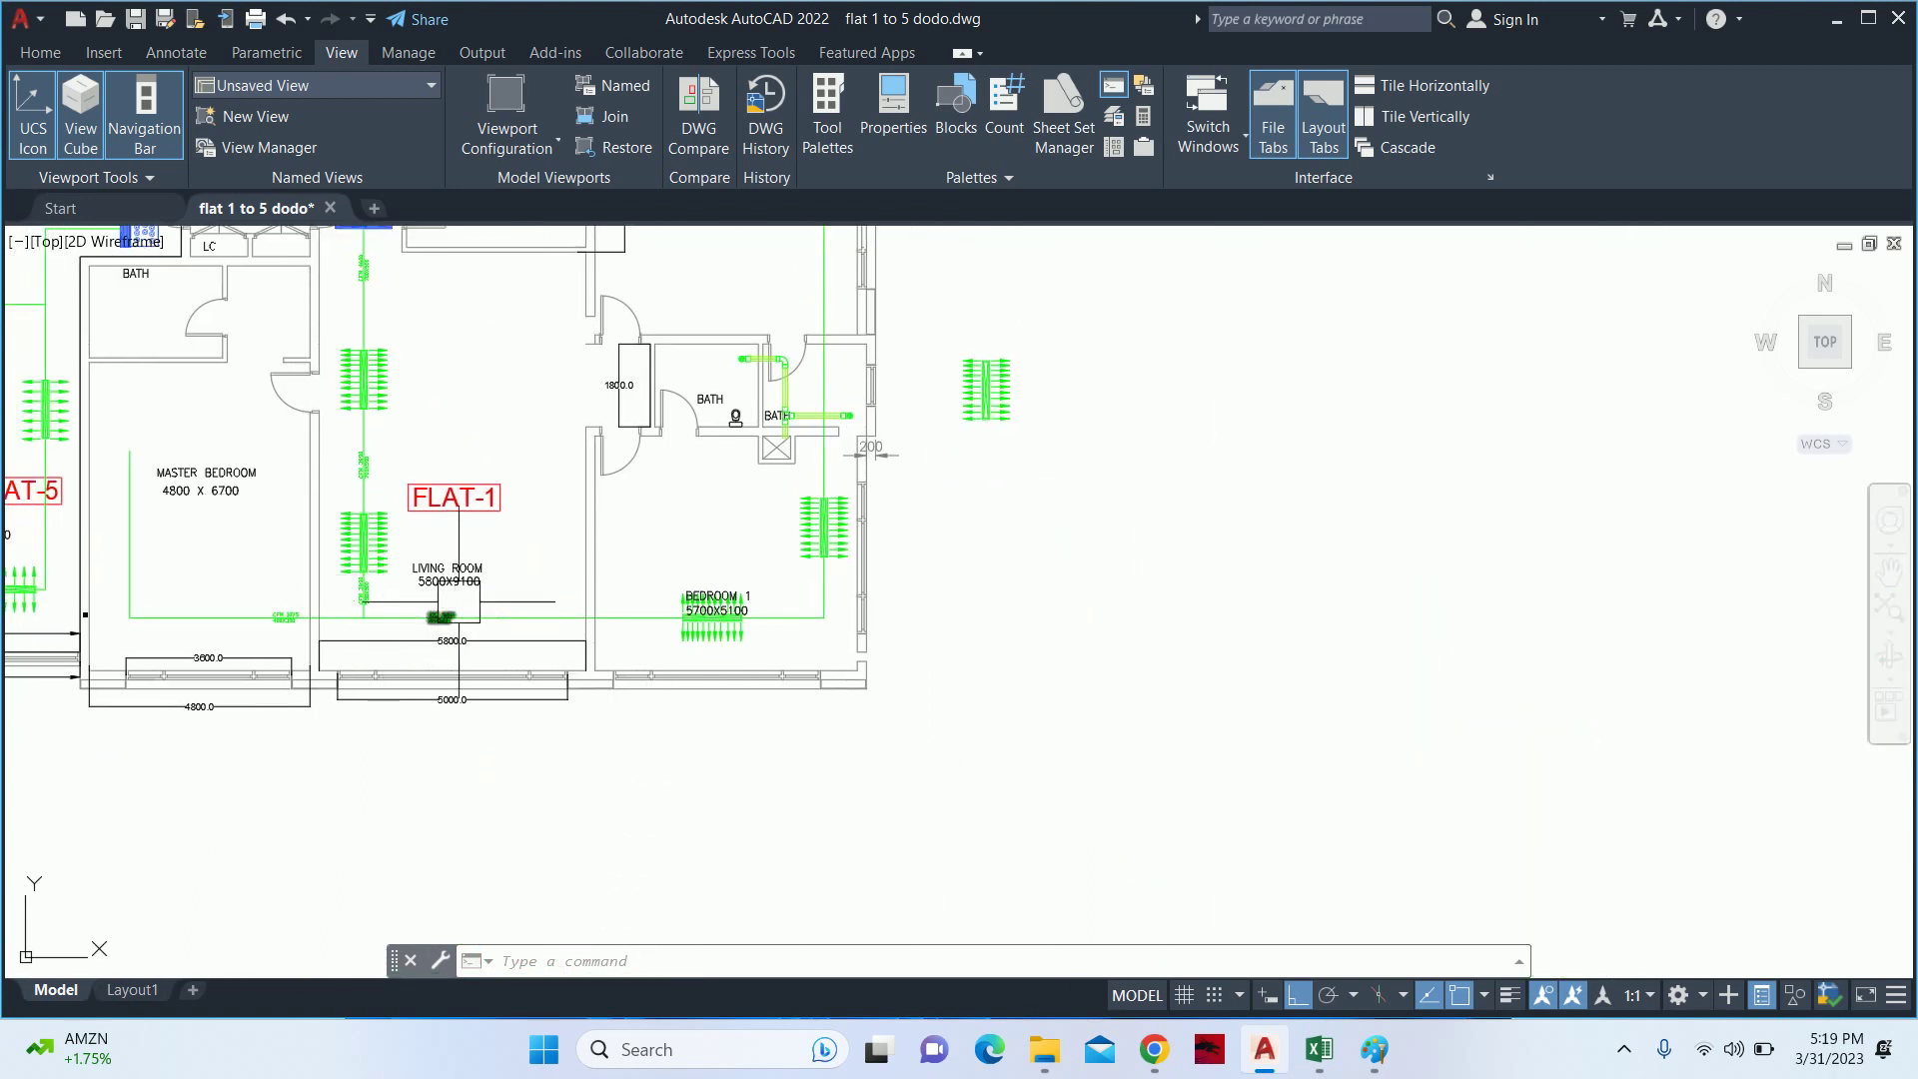
pyautogui.scroll(2, 385, 553)
pyautogui.moveTo(384, 552); pyautogui.dragTo(470, 643, button='middle')
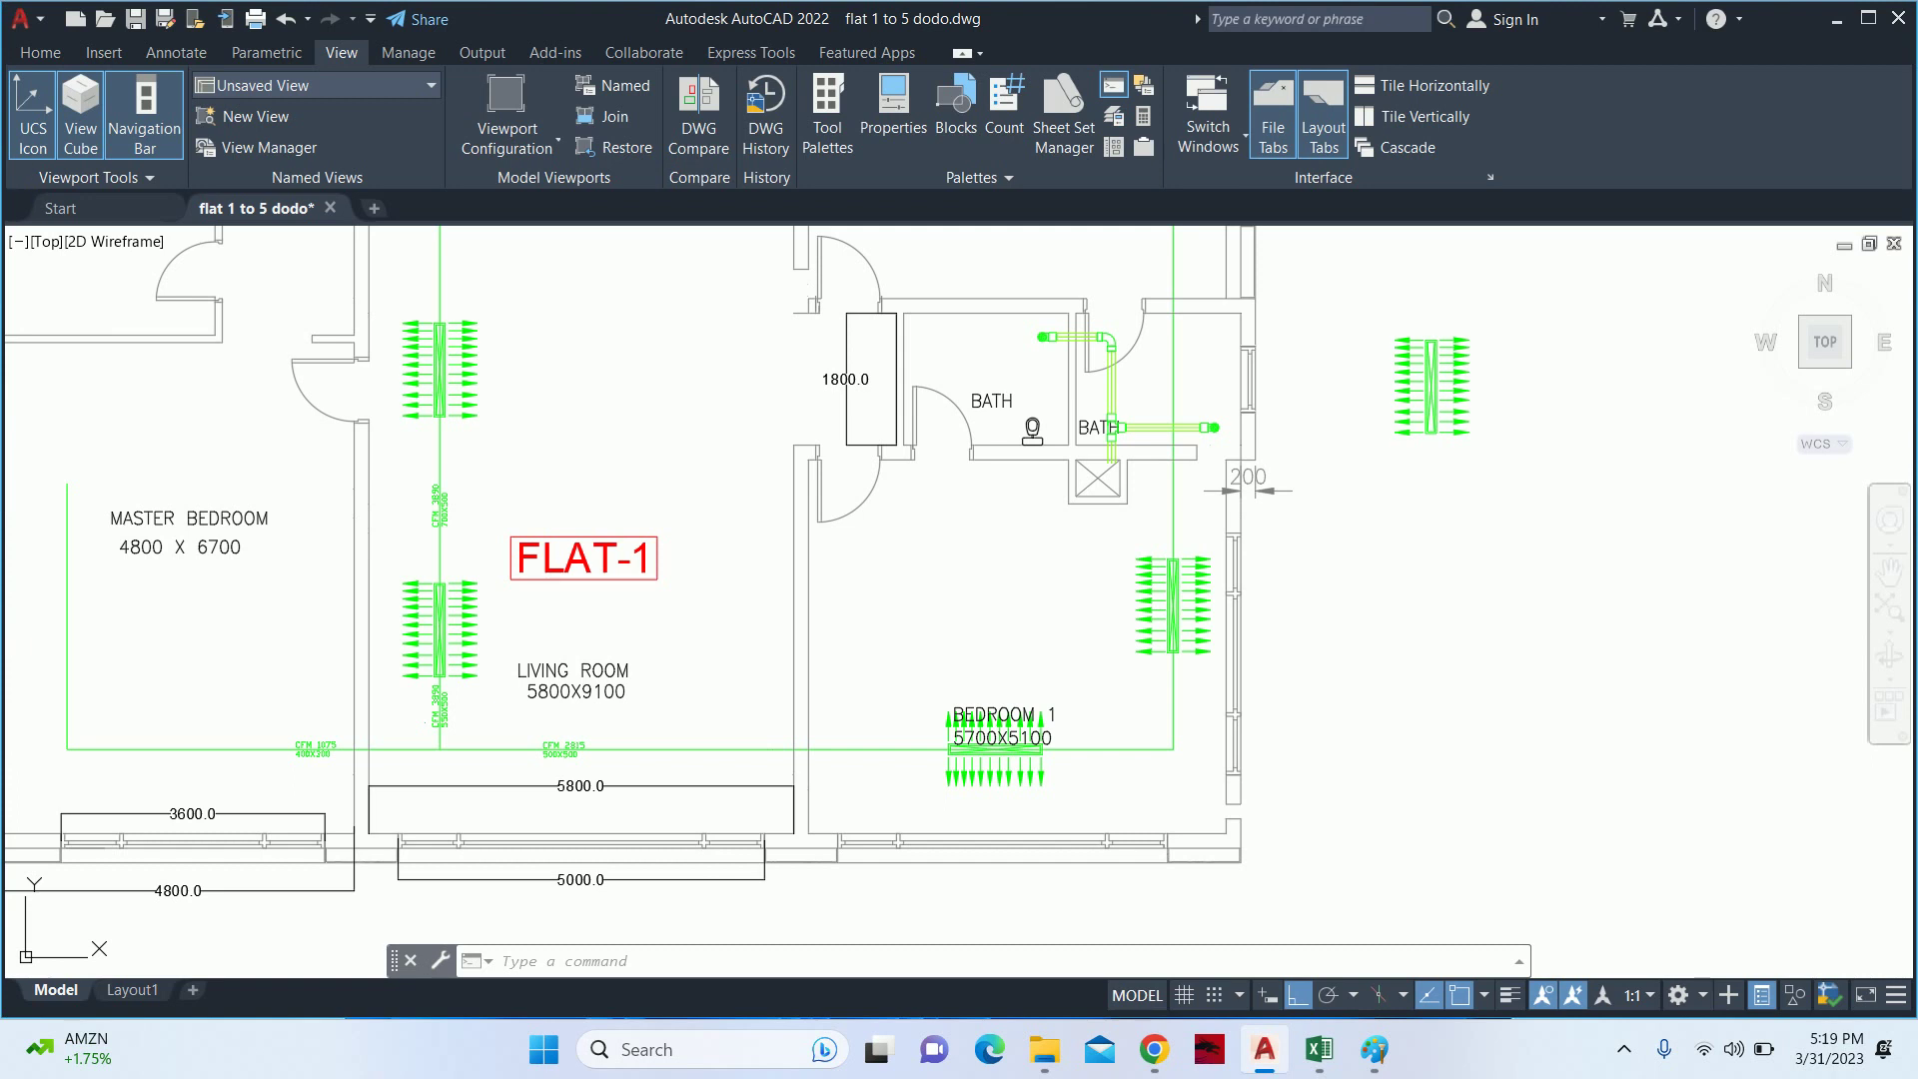
pyautogui.scroll(-3, 607, 496)
pyautogui.hotkey('ctrl', 's')
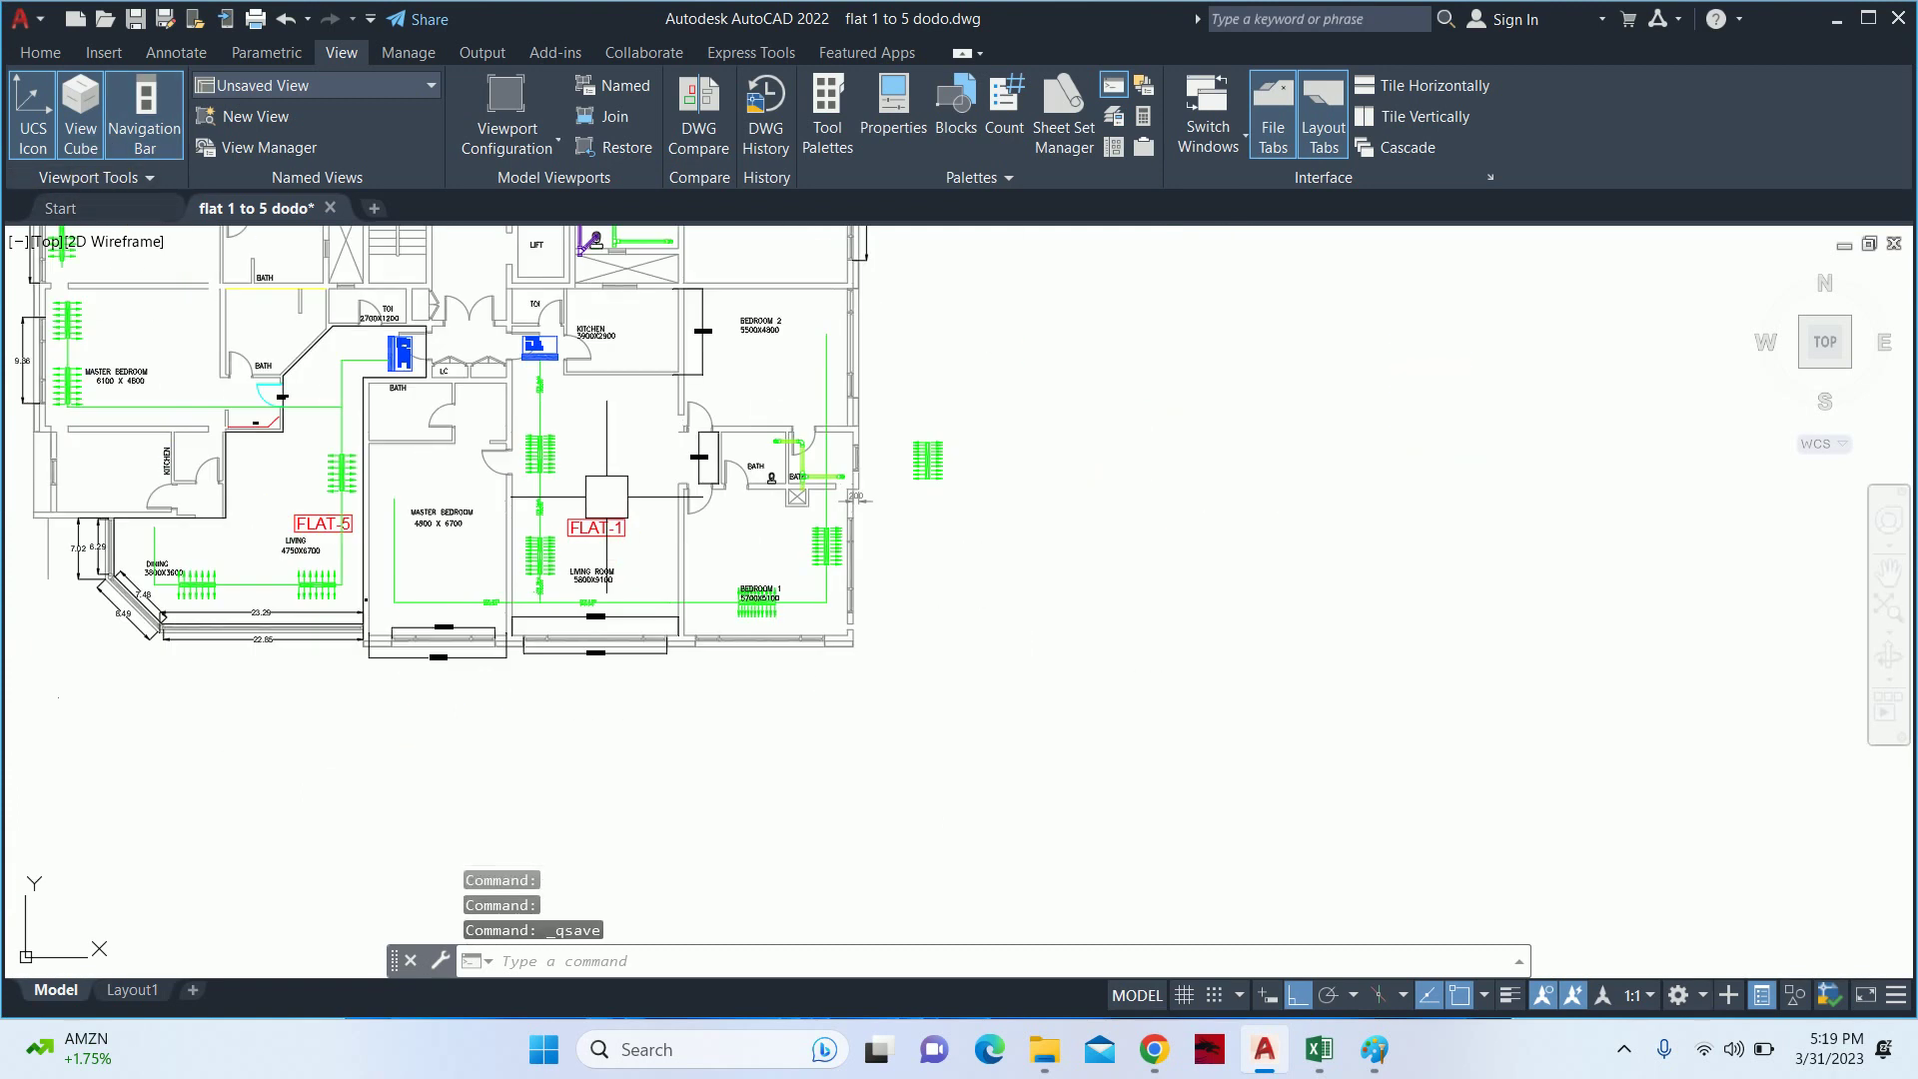
# - Delete the stray supply grille east of FLAT-1
pyautogui.moveTo(606, 496); pyautogui.dragTo(687, 545, button='middle')
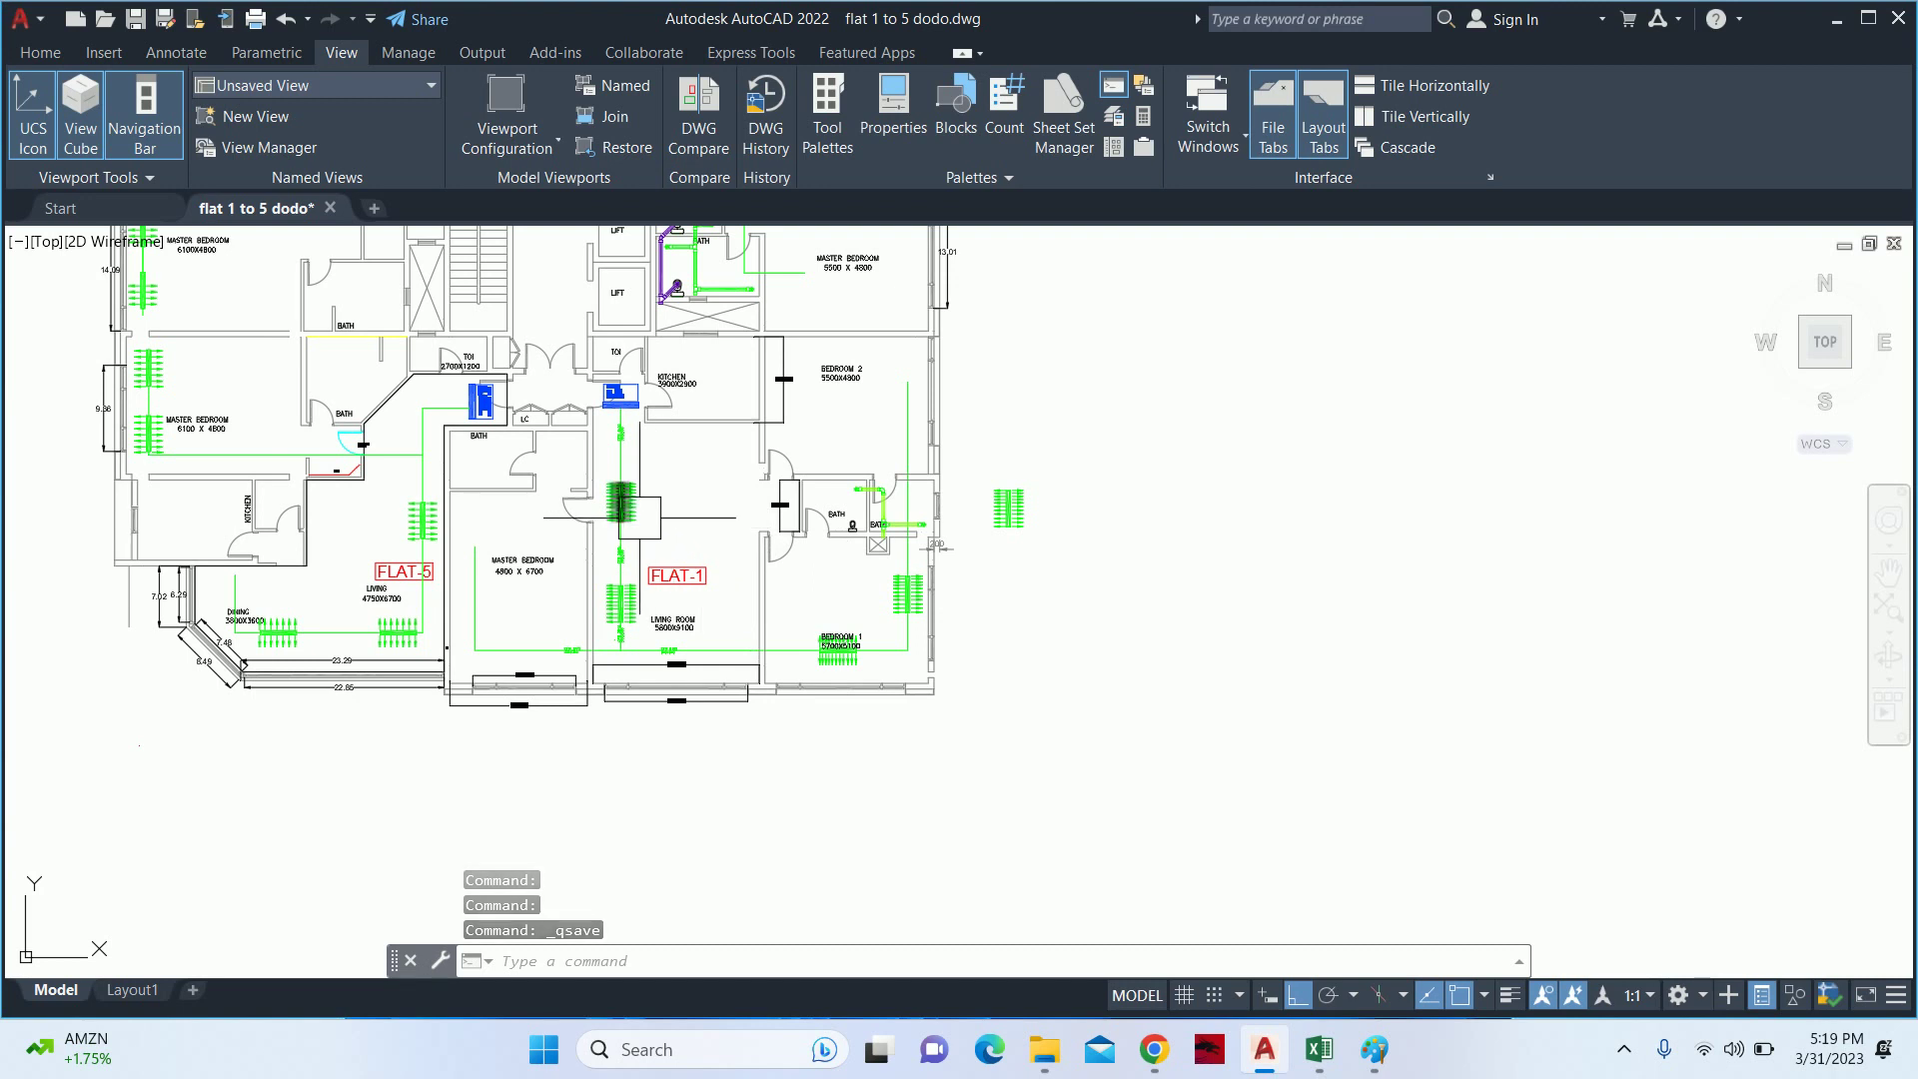
pyautogui.click(1009, 508)
pyautogui.press('Delete')
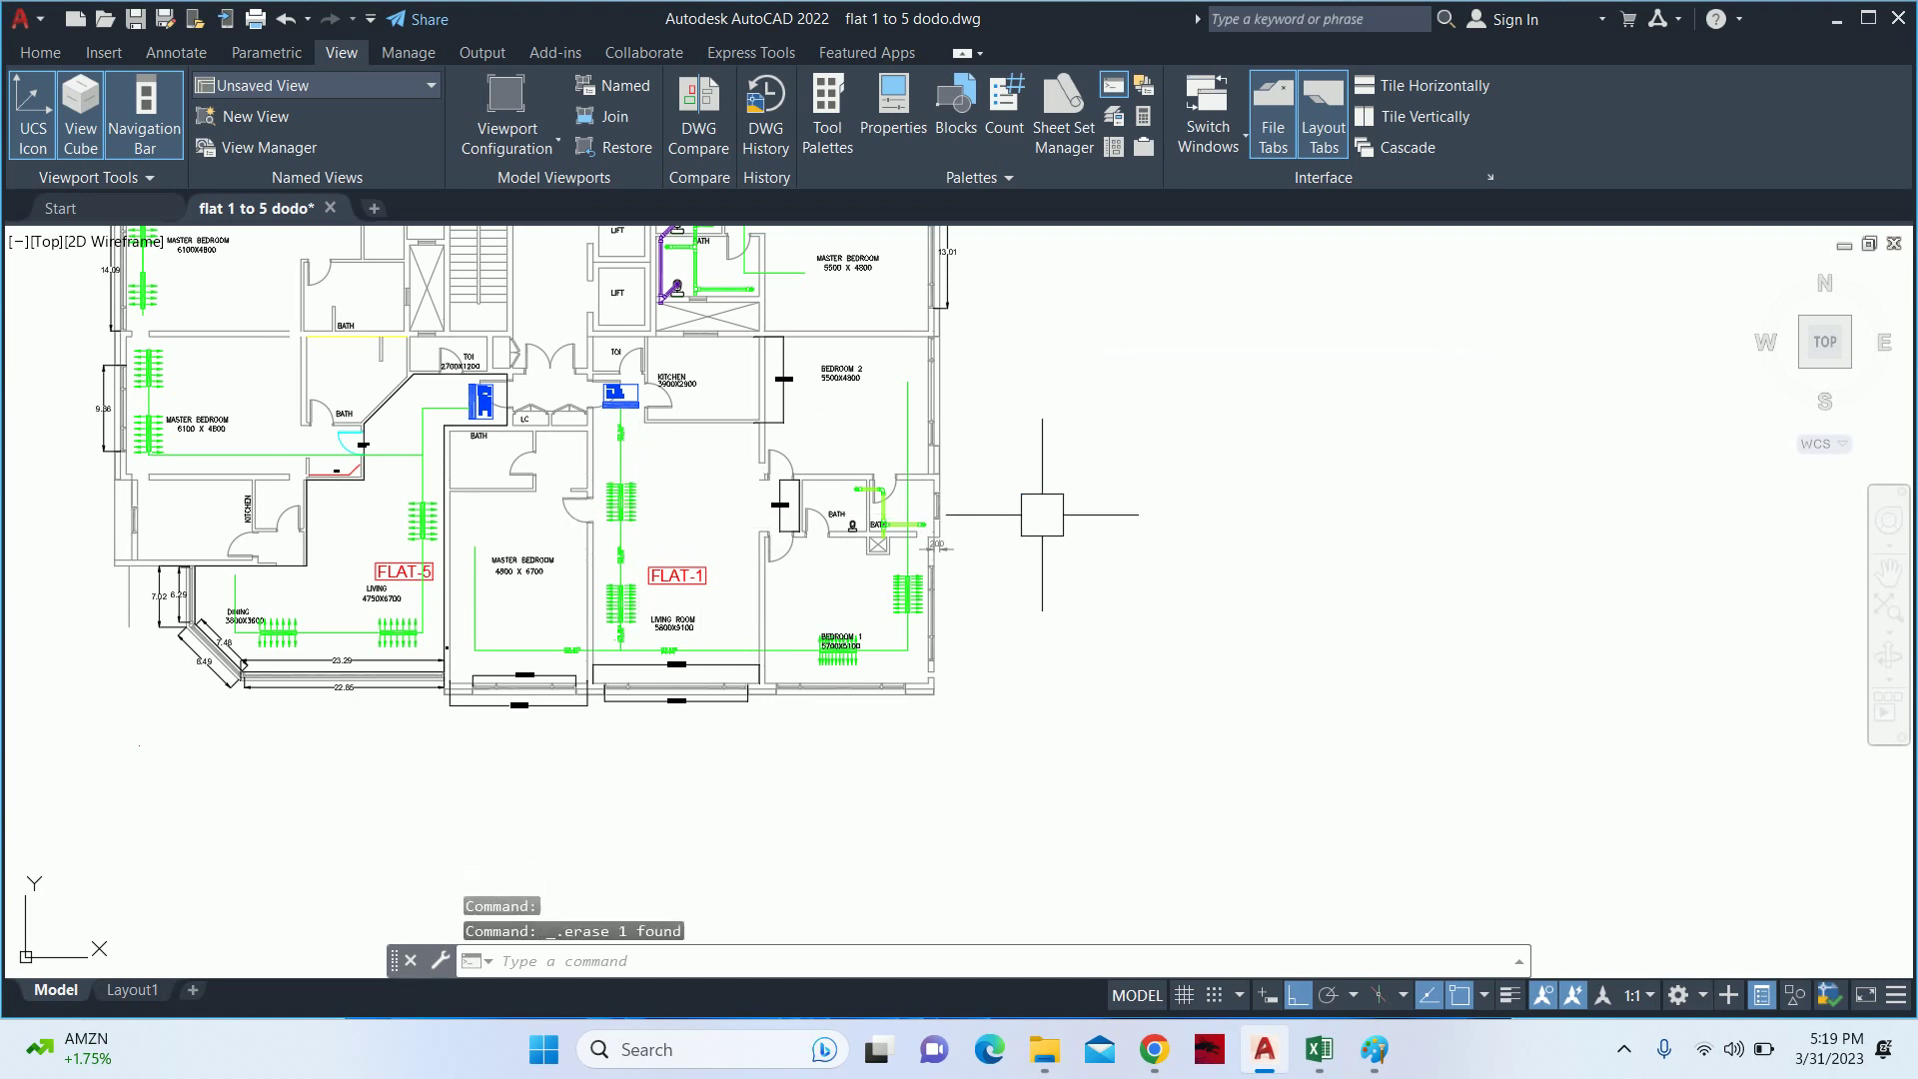